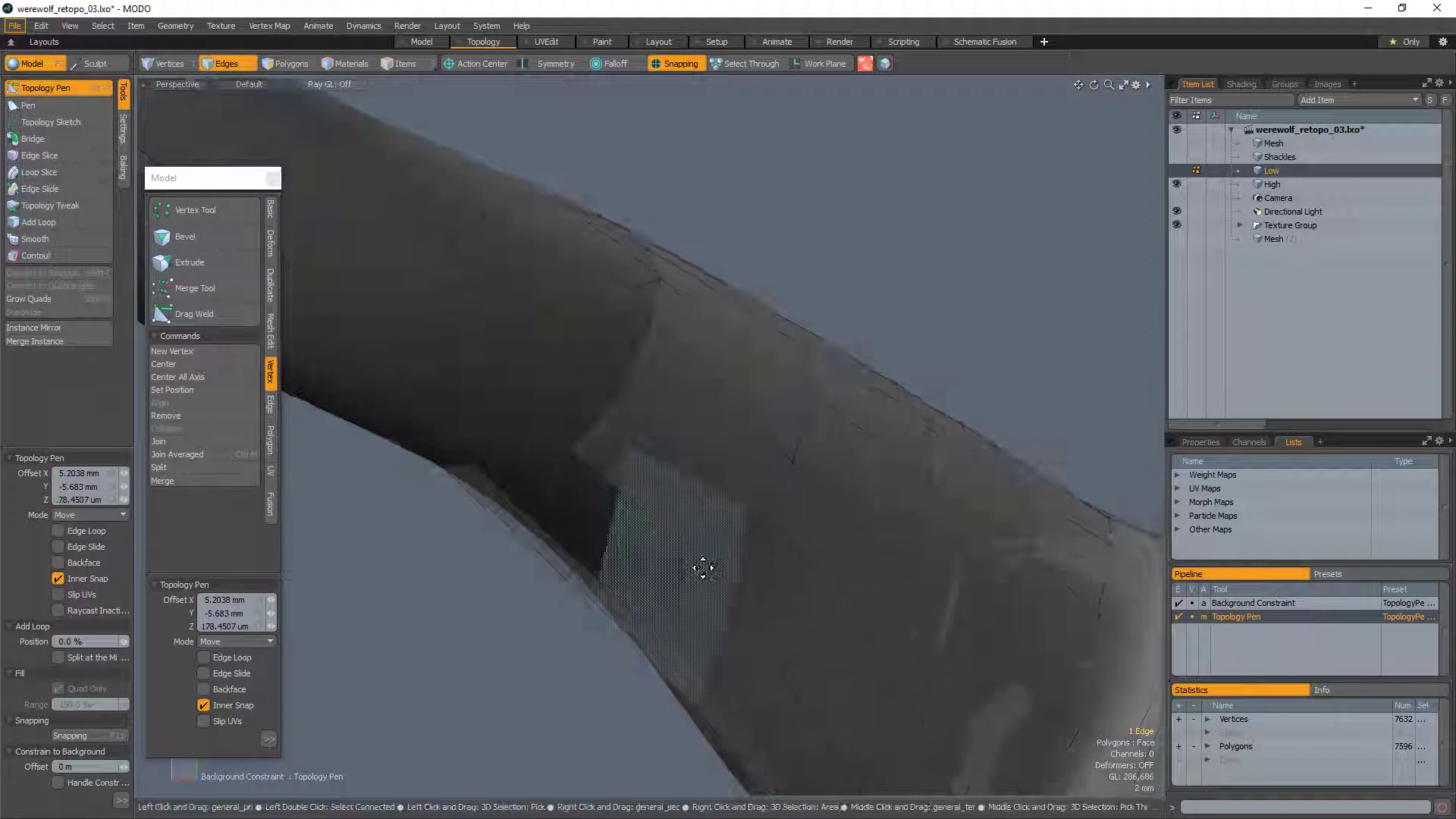
Step: Extend the Low mesh with new quads across the open strip using Topology Pen, aligning their edges to the high-poly surface
mouse_move(604, 468)
mouse_down()
mouse_move(618, 489)
mouse_move(565, 480)
mouse_up()
drag(434, 484, 449, 523)
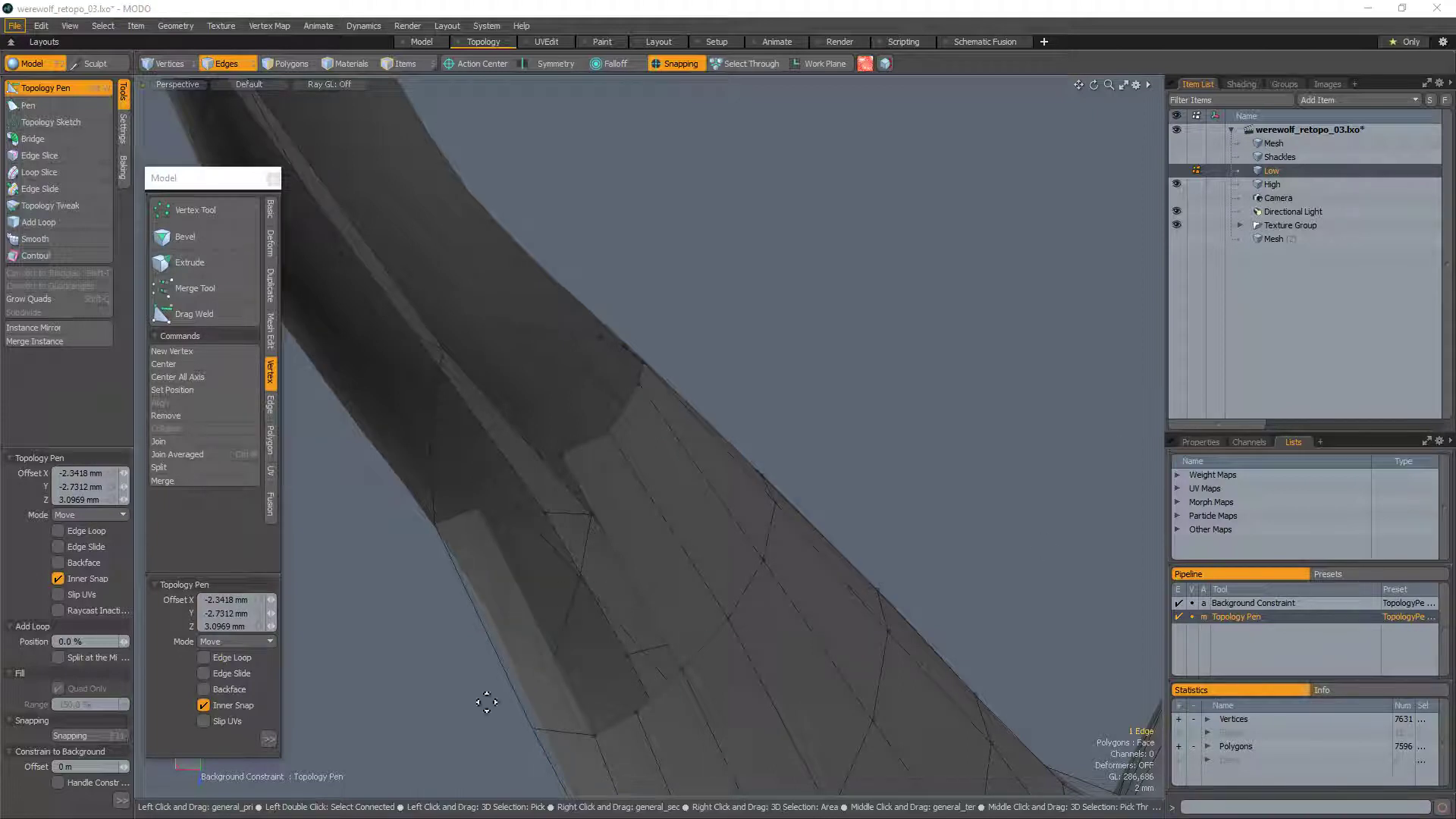
alt+drag(797, 675, 712, 630)
shift+drag(669, 570, 620, 621)
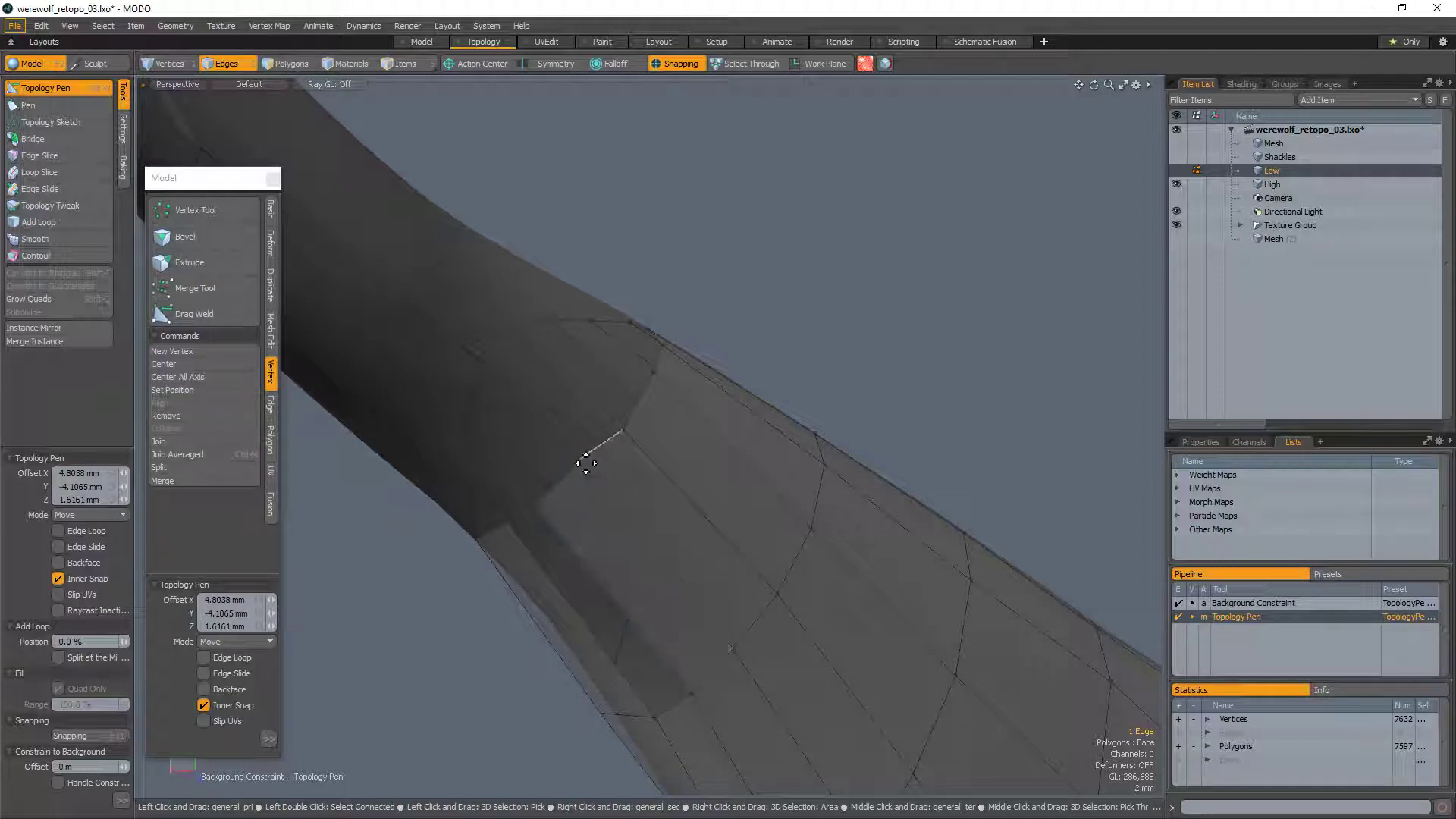
drag(583, 461, 598, 470)
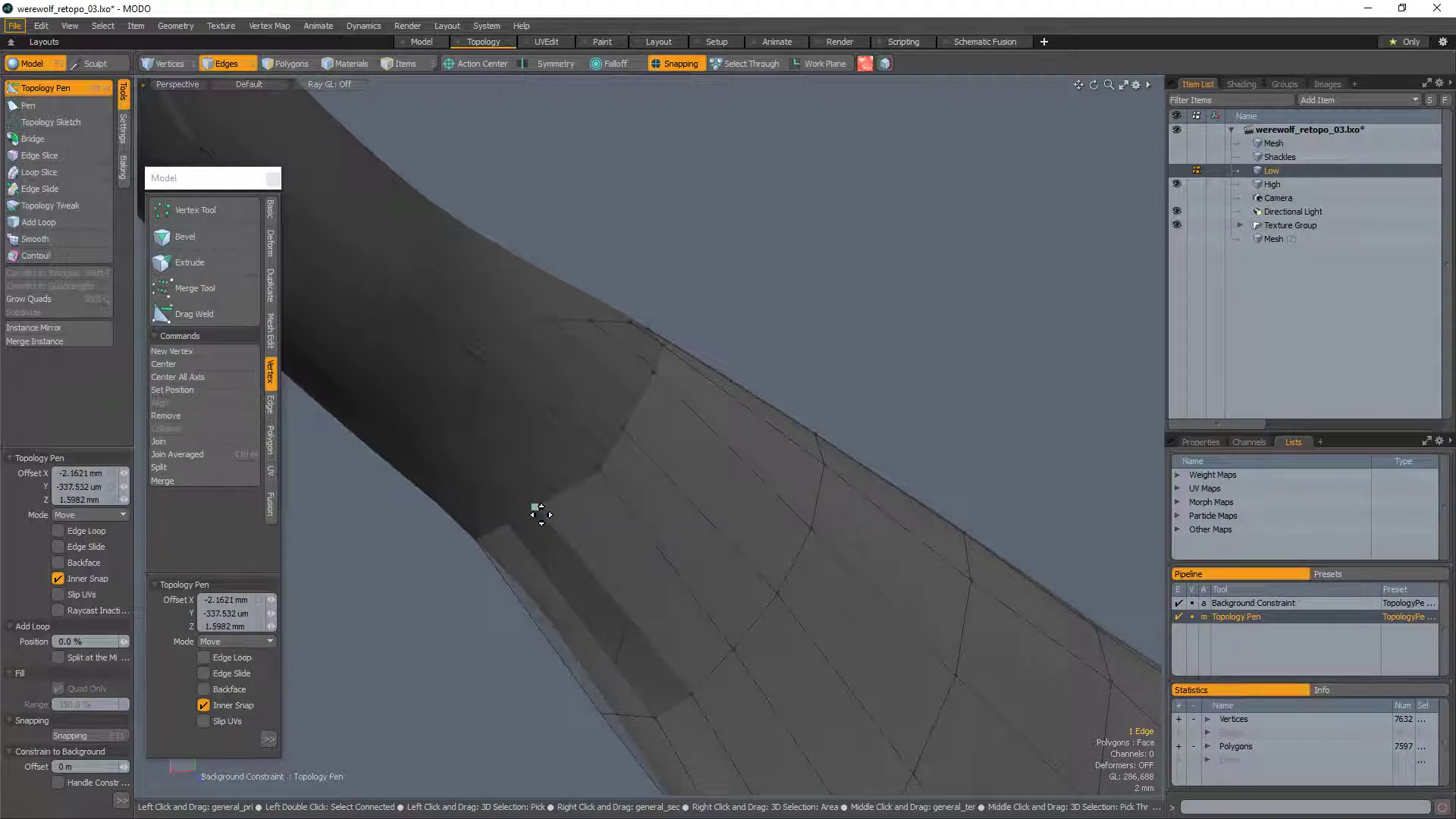
drag(539, 509, 566, 502)
shift+drag(618, 584, 572, 608)
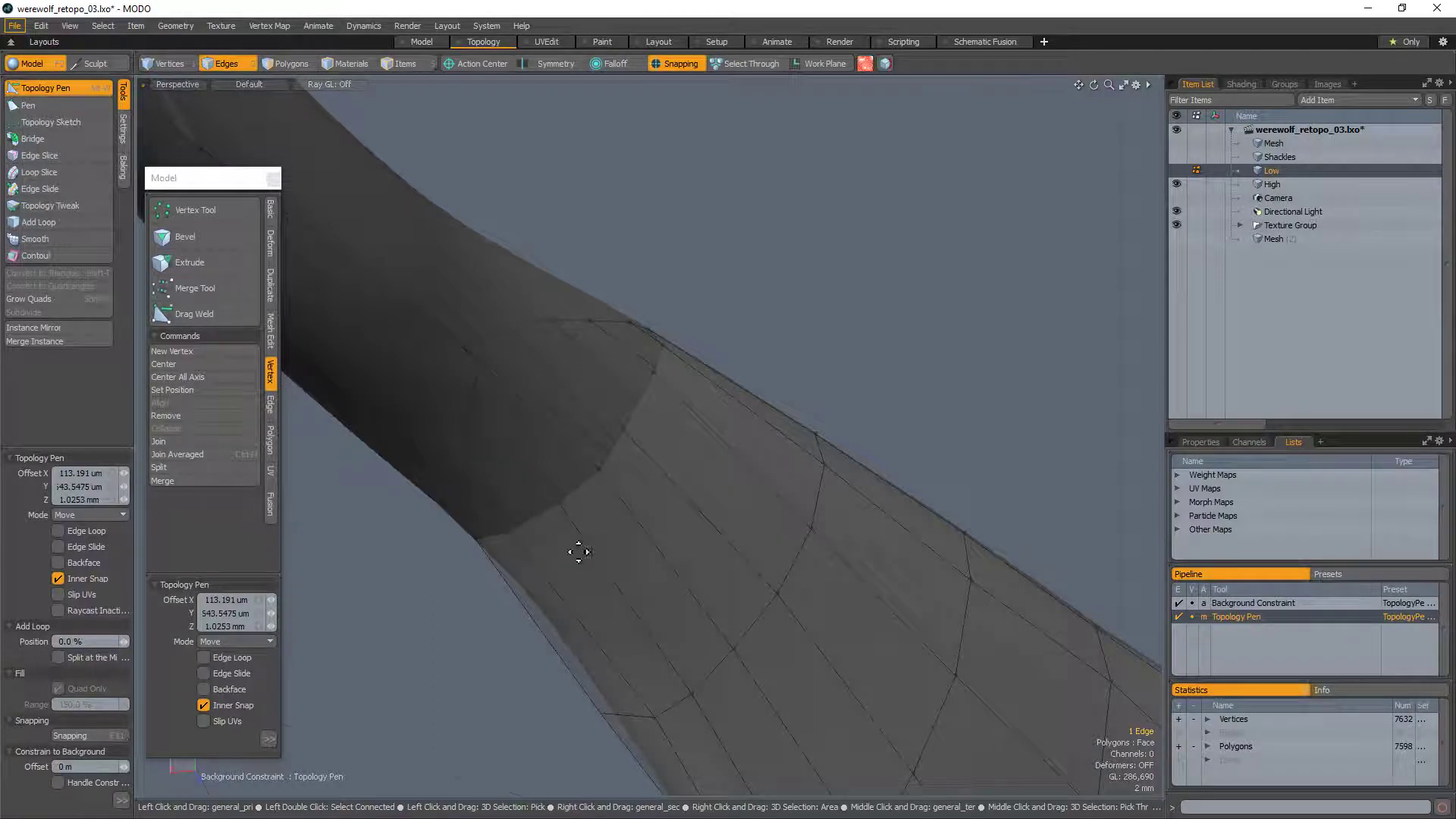
Step: Switch to the Model layout, select the Shackles and Mesh (2) items together, and hide the High mesh
alt+drag(576, 553, 739, 565)
scroll(487, 585, up, 5)
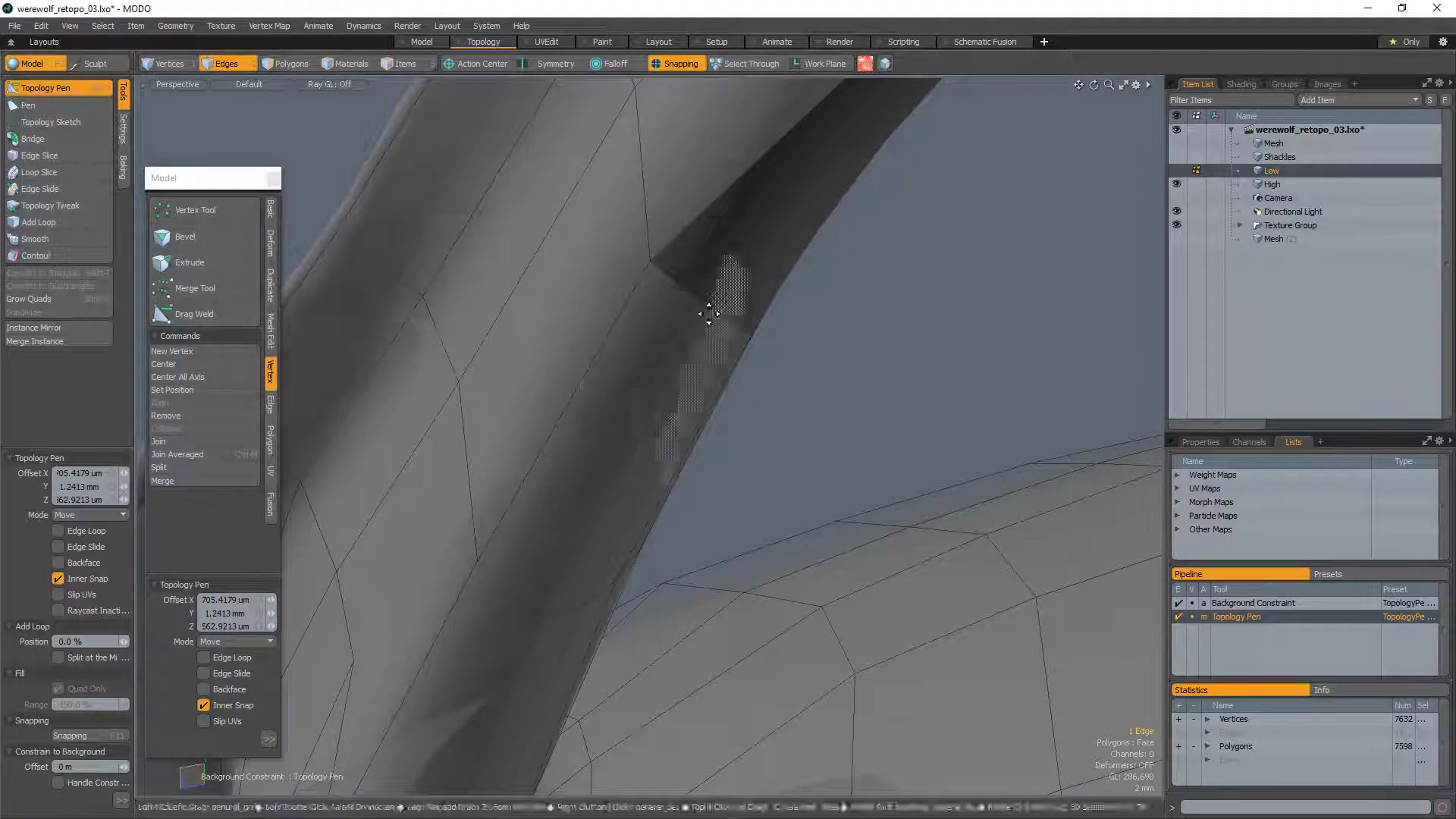
ctrl+alt+drag(705, 313, 514, 511)
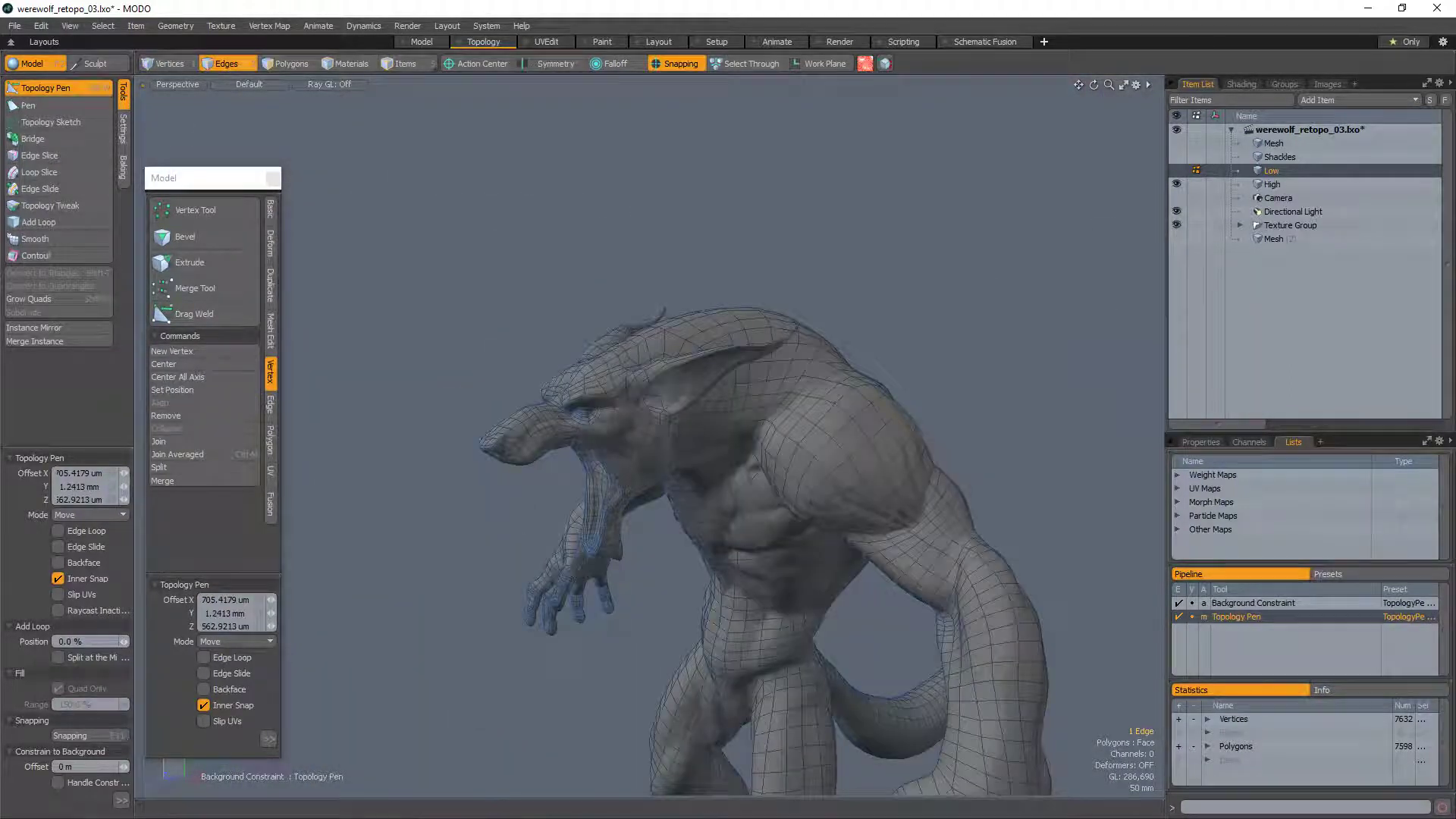
click(1278, 156)
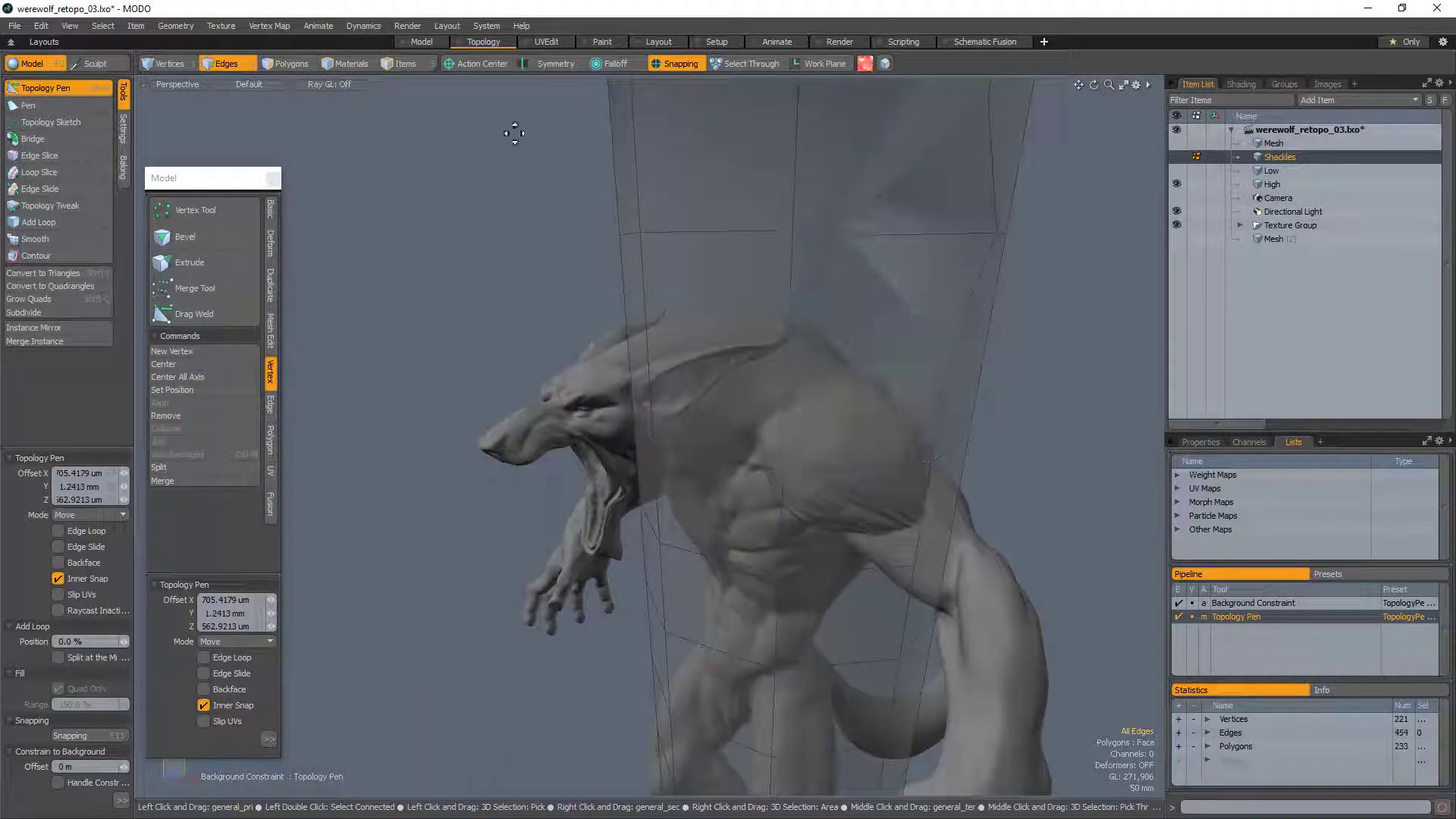
click(422, 42)
ctrl+click(1278, 238)
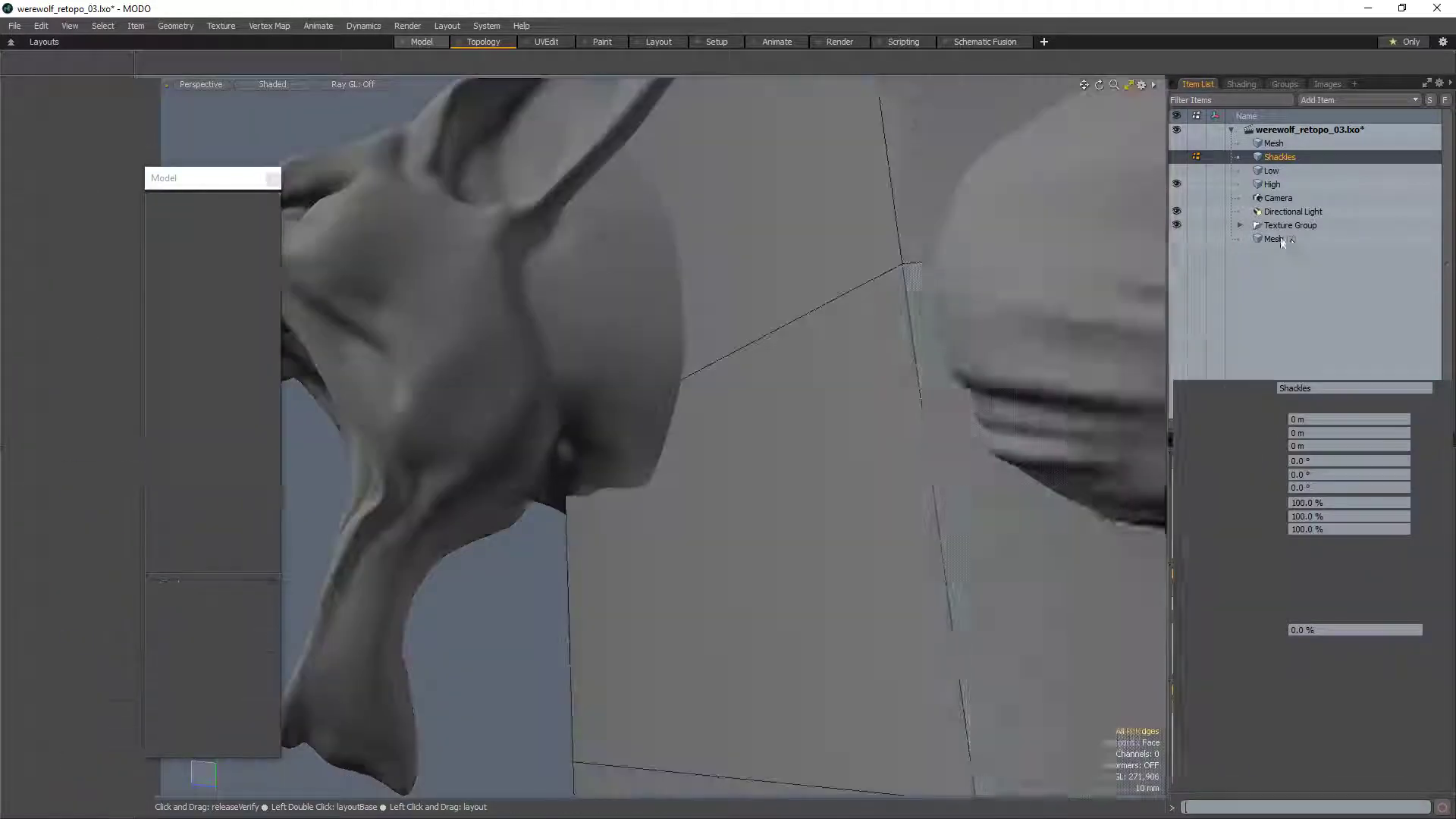
scroll(1031, 364, down, 5)
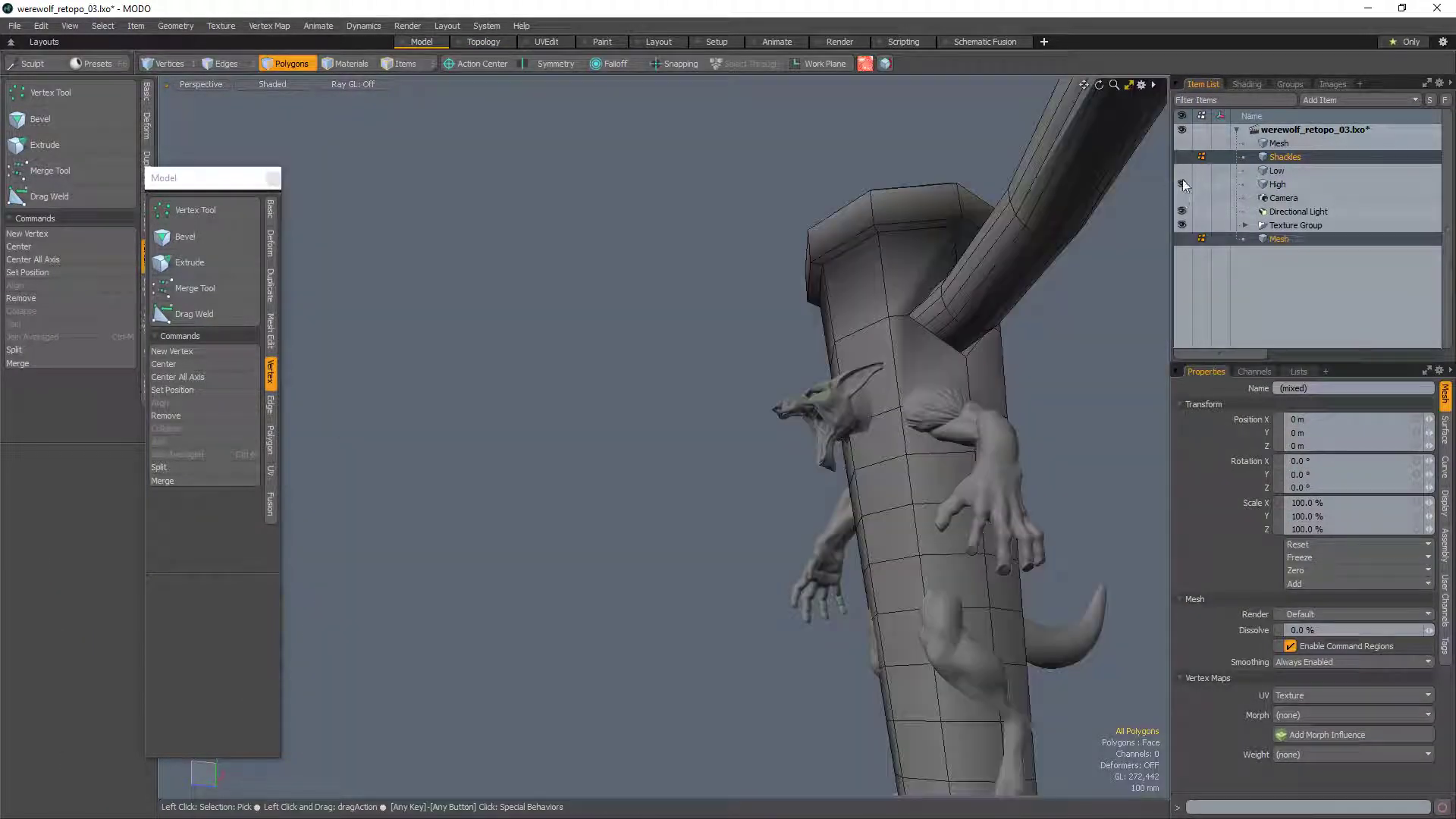
click(1182, 184)
Step: Convert the Shackles and Mesh (2) polygons to Catmull-Clark subdivision and work in polygon selection mode
key(shift+a)
alt+drag(815, 419, 732, 475)
key(shift+Tab)
key(3)
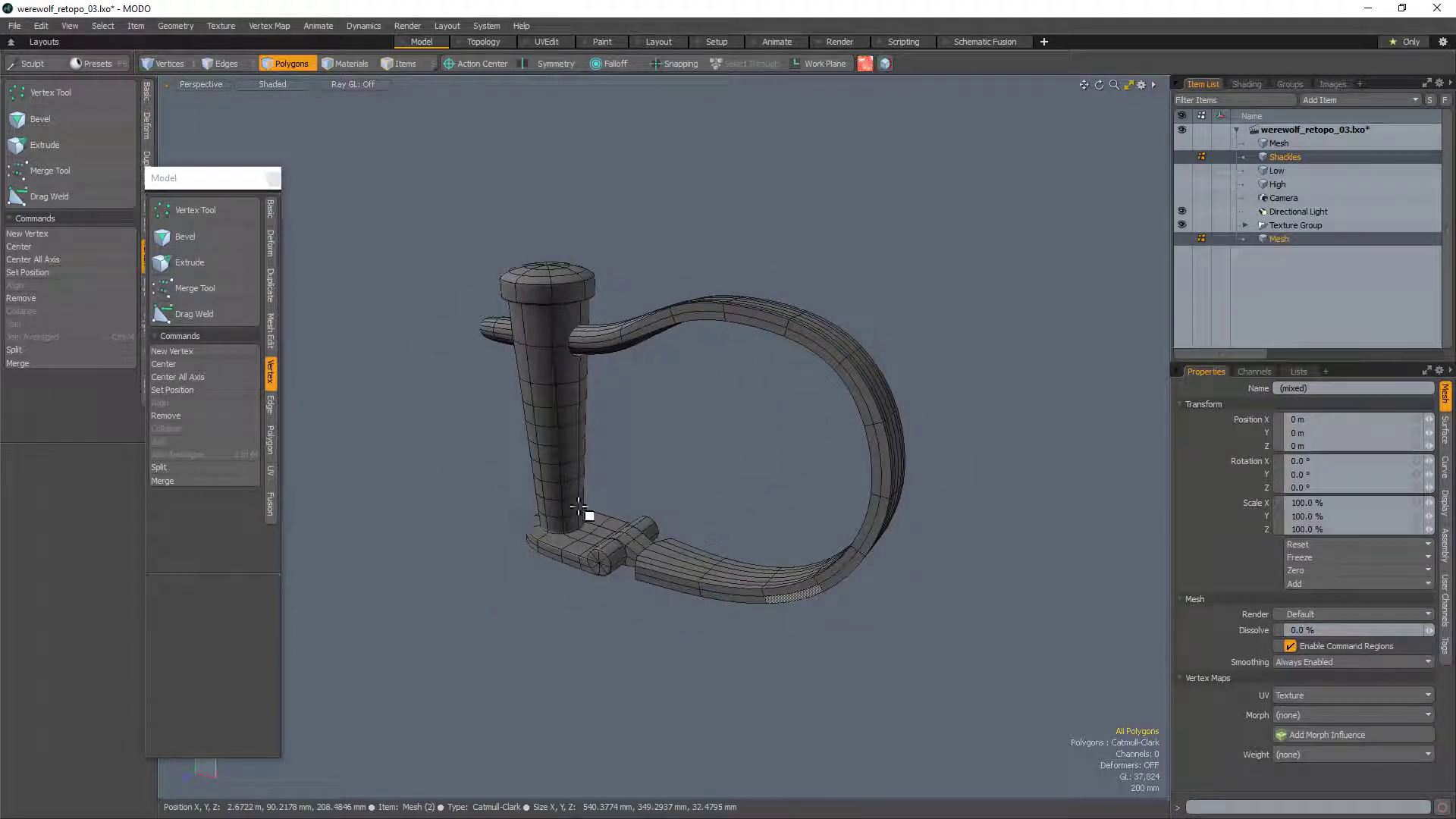
Step: Examine the subdivided shackle's pin, hinge and curved band from several angles
alt+drag(584, 510, 843, 426)
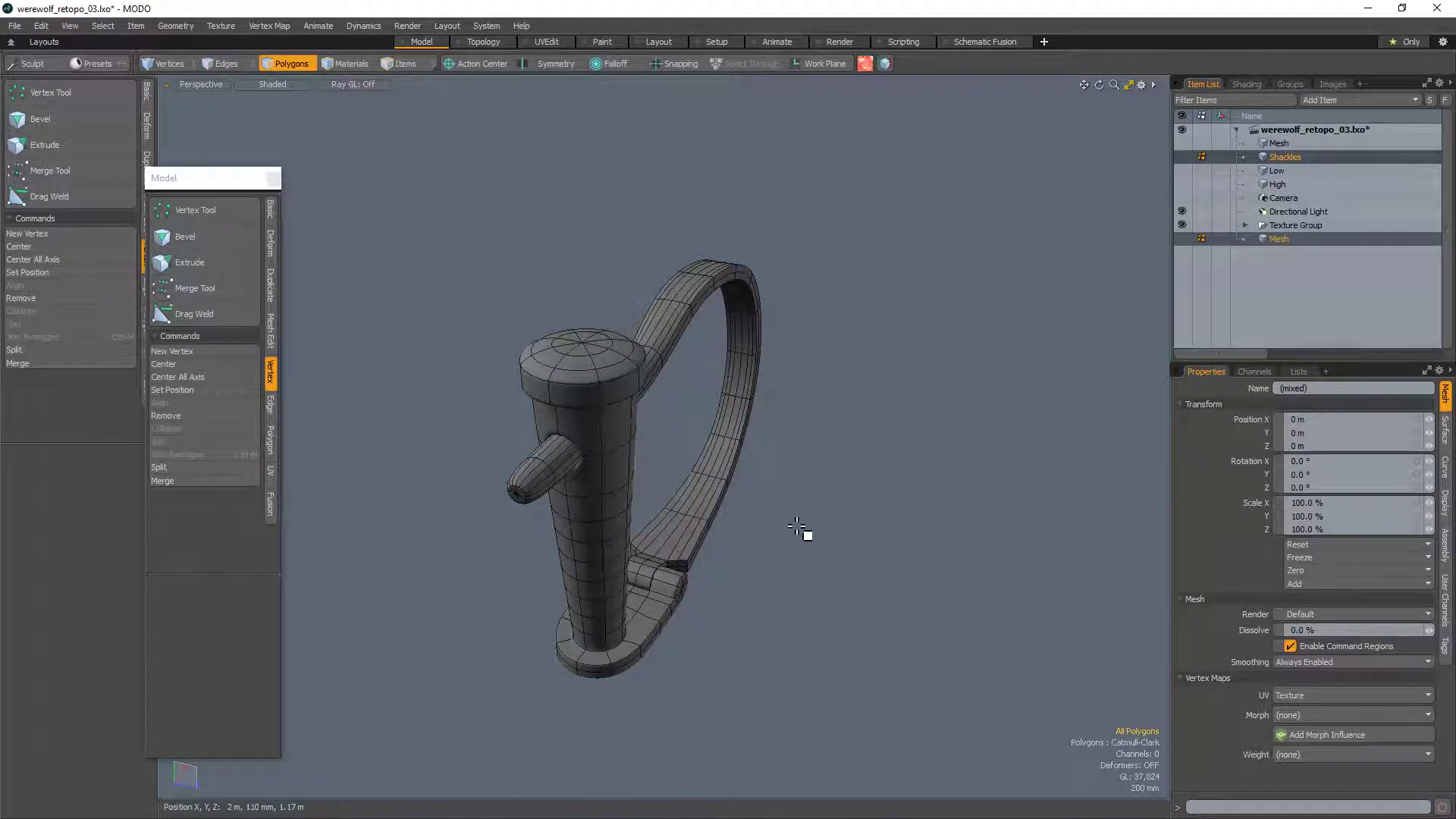
alt+drag(800, 530, 637, 345)
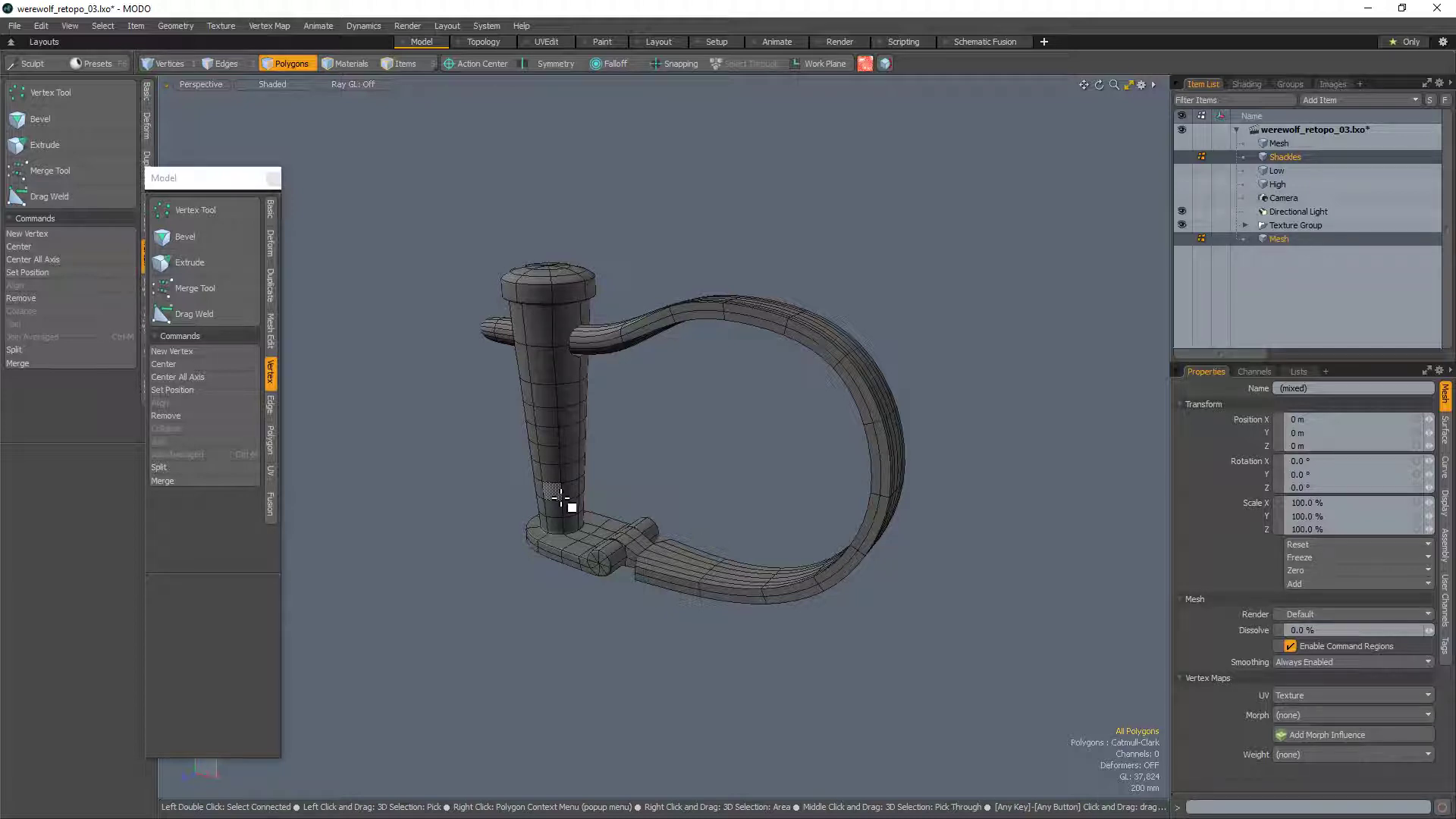
alt+drag(724, 593, 789, 560)
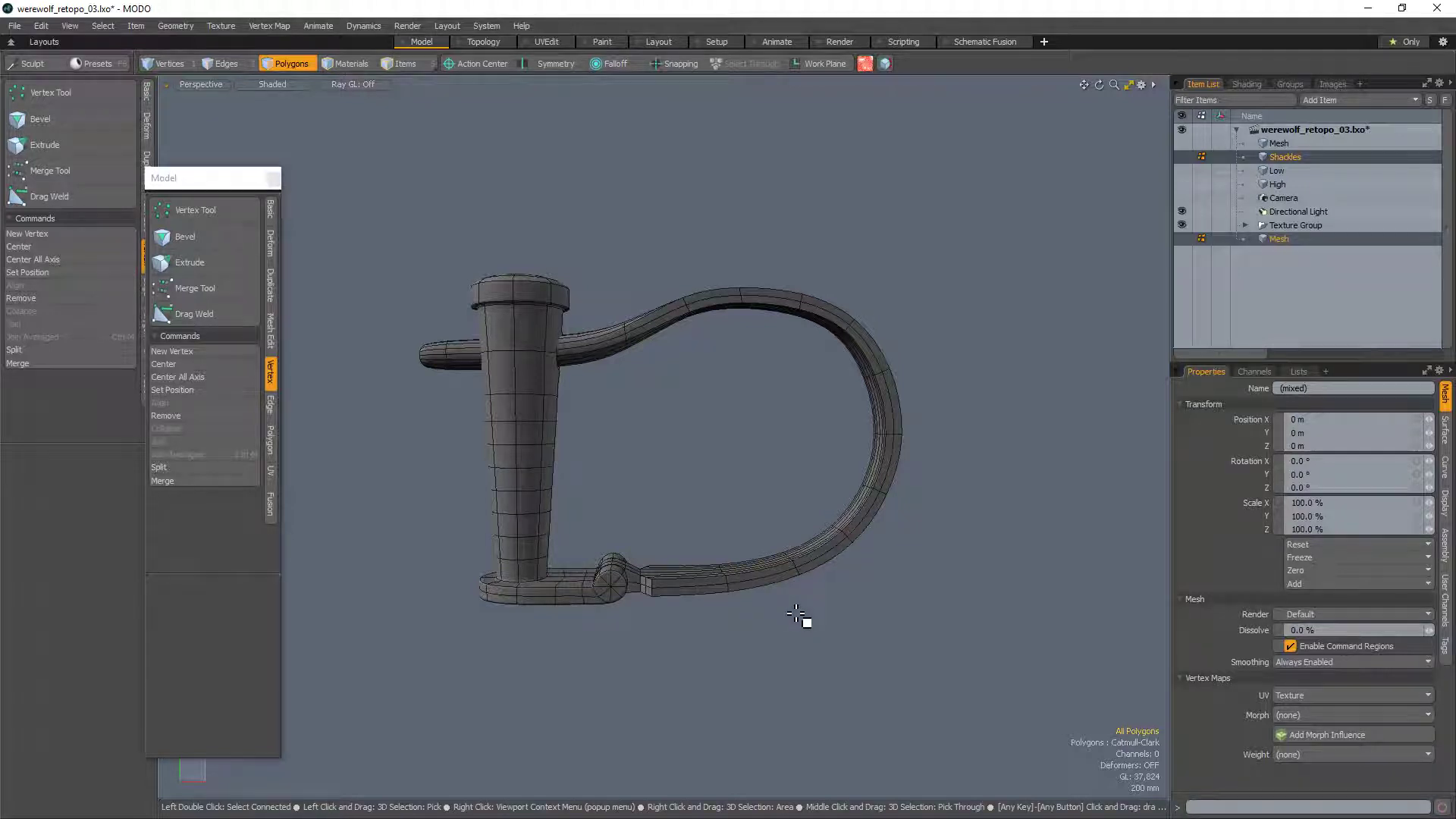
alt+drag(637, 412, 637, 517)
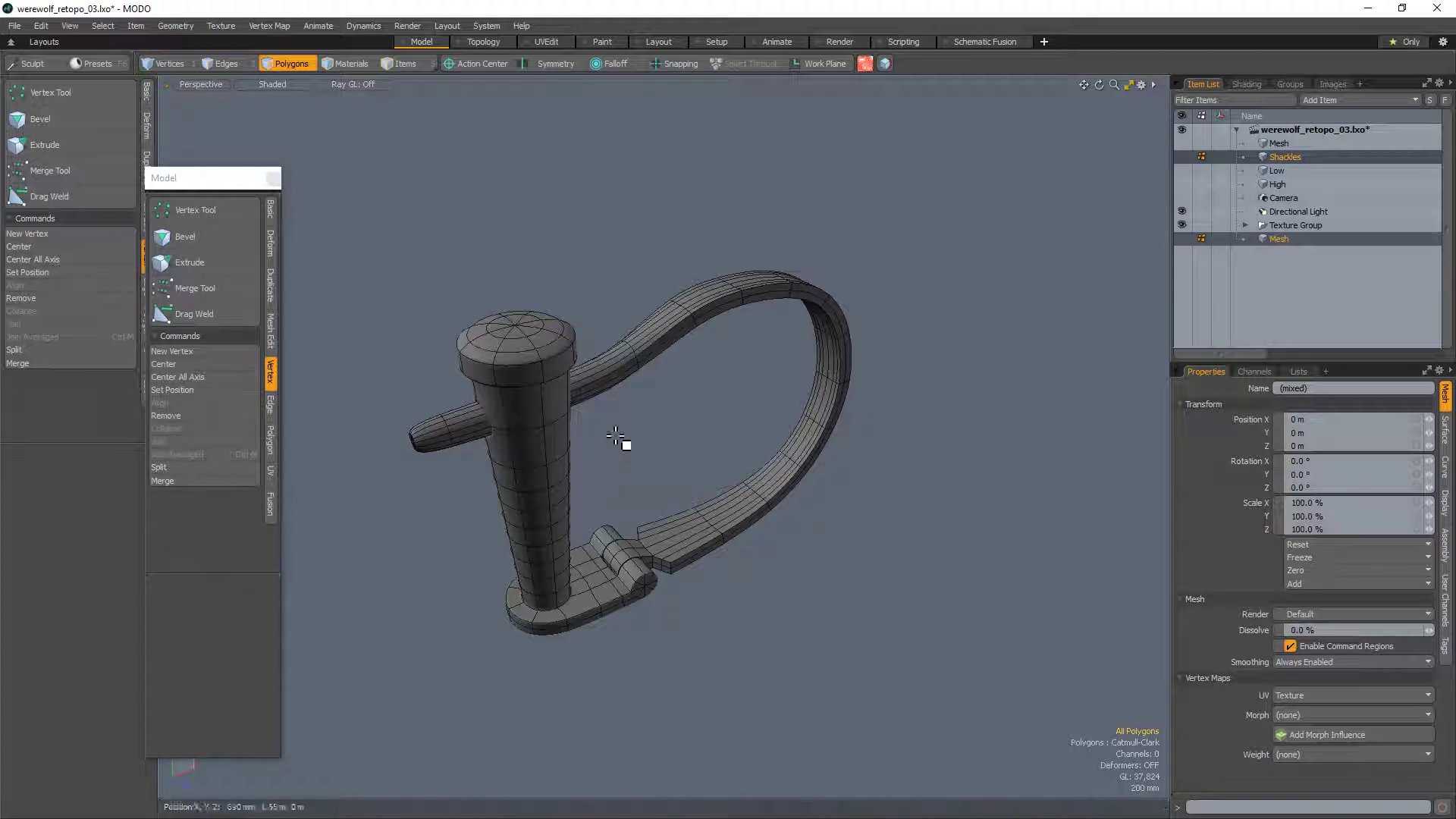
alt+drag(803, 585, 806, 480)
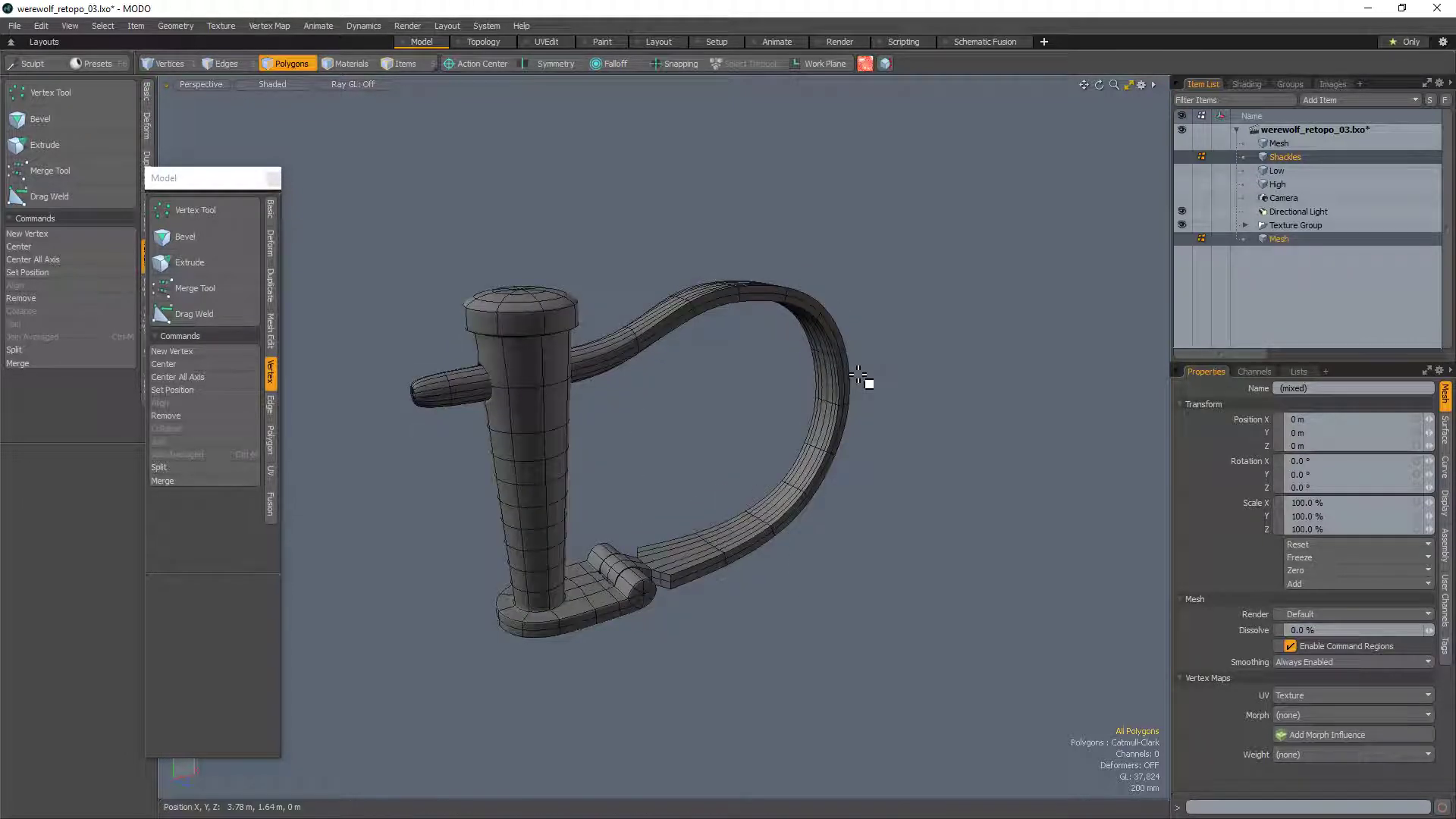
alt+drag(705, 325, 906, 413)
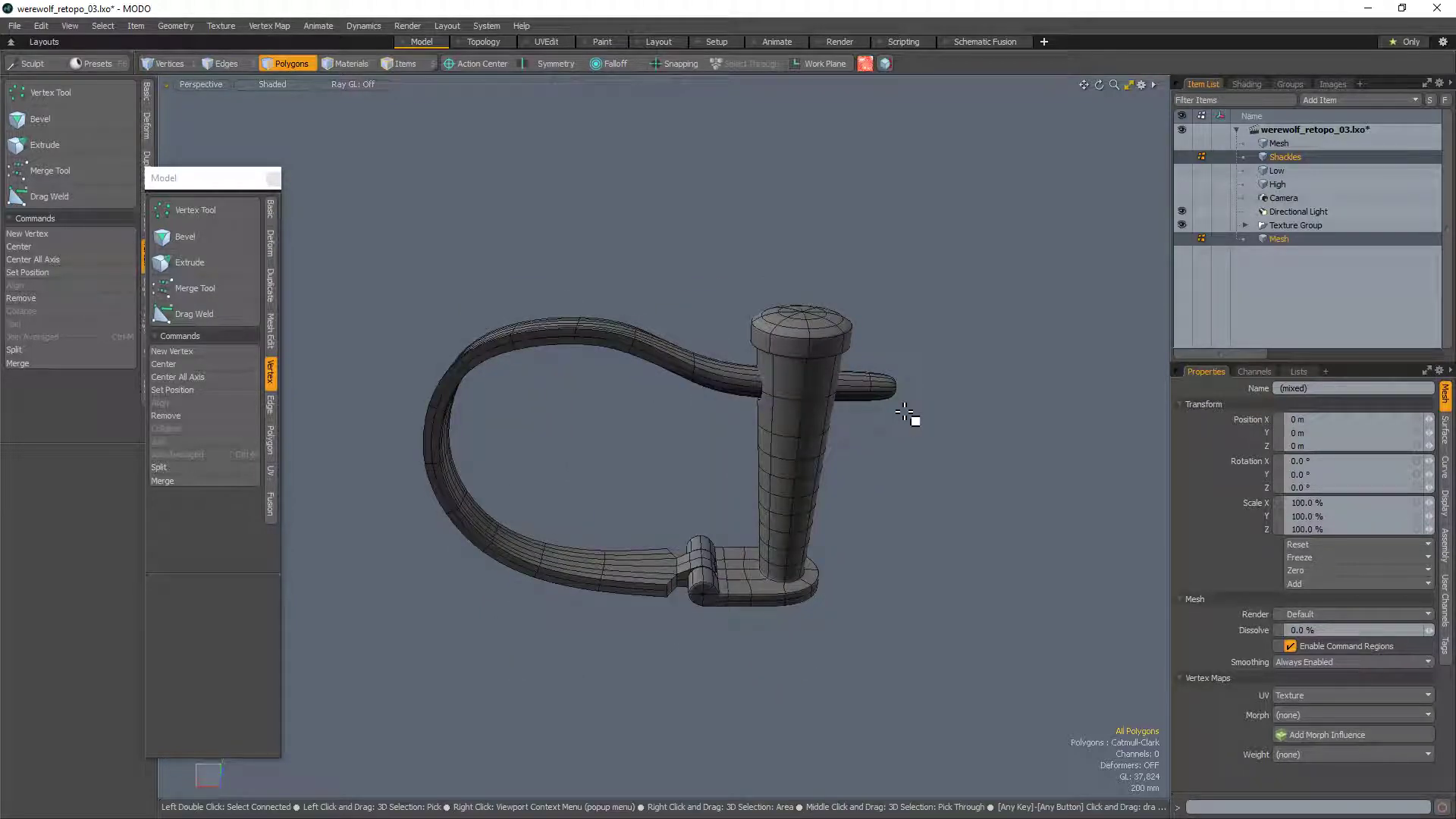
Step: Select the Low mesh item and examine the werewolf's wireframe from the front and both sides
click(1287, 143)
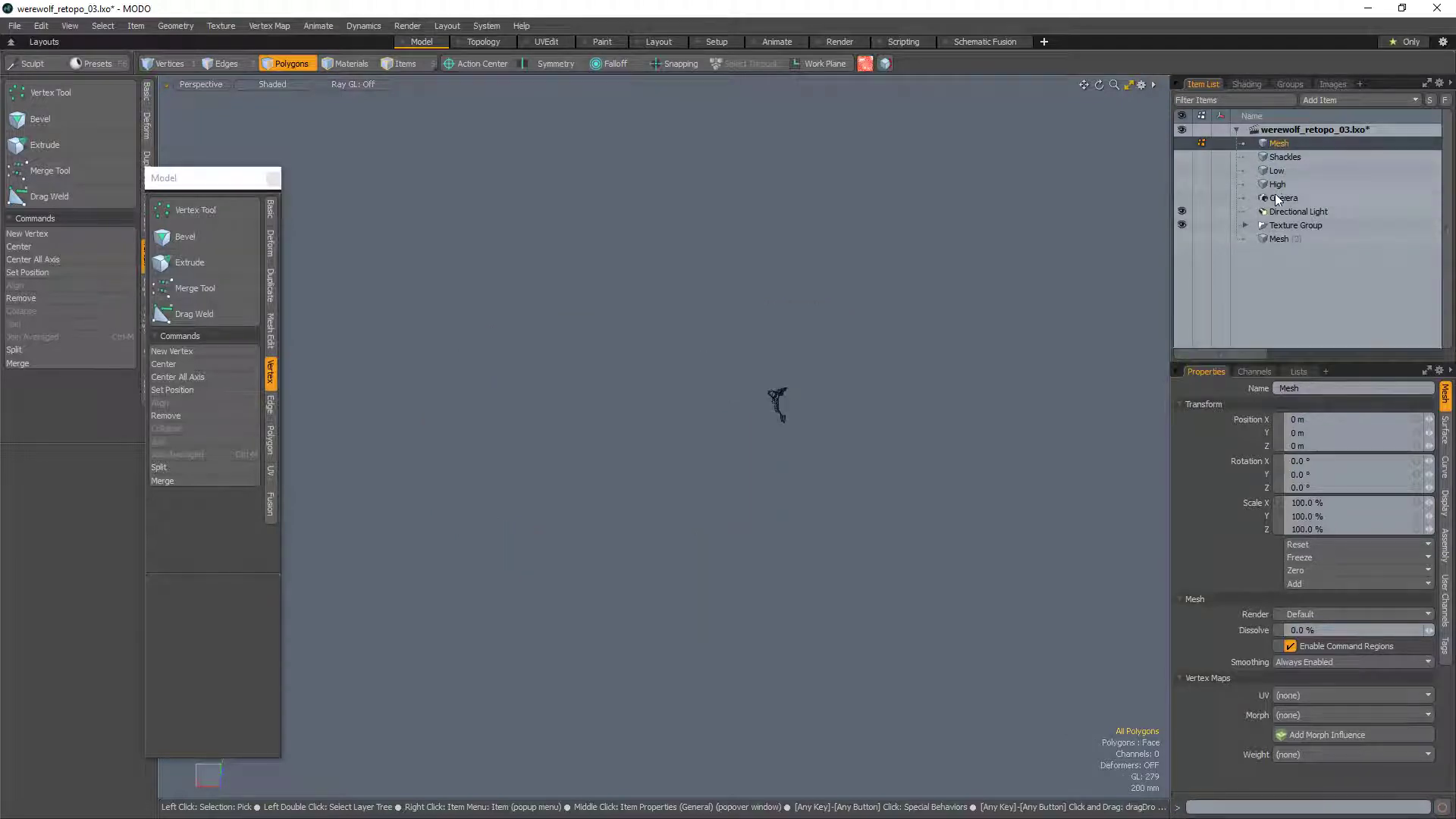
click(1276, 172)
alt+drag(1118, 283, 903, 326)
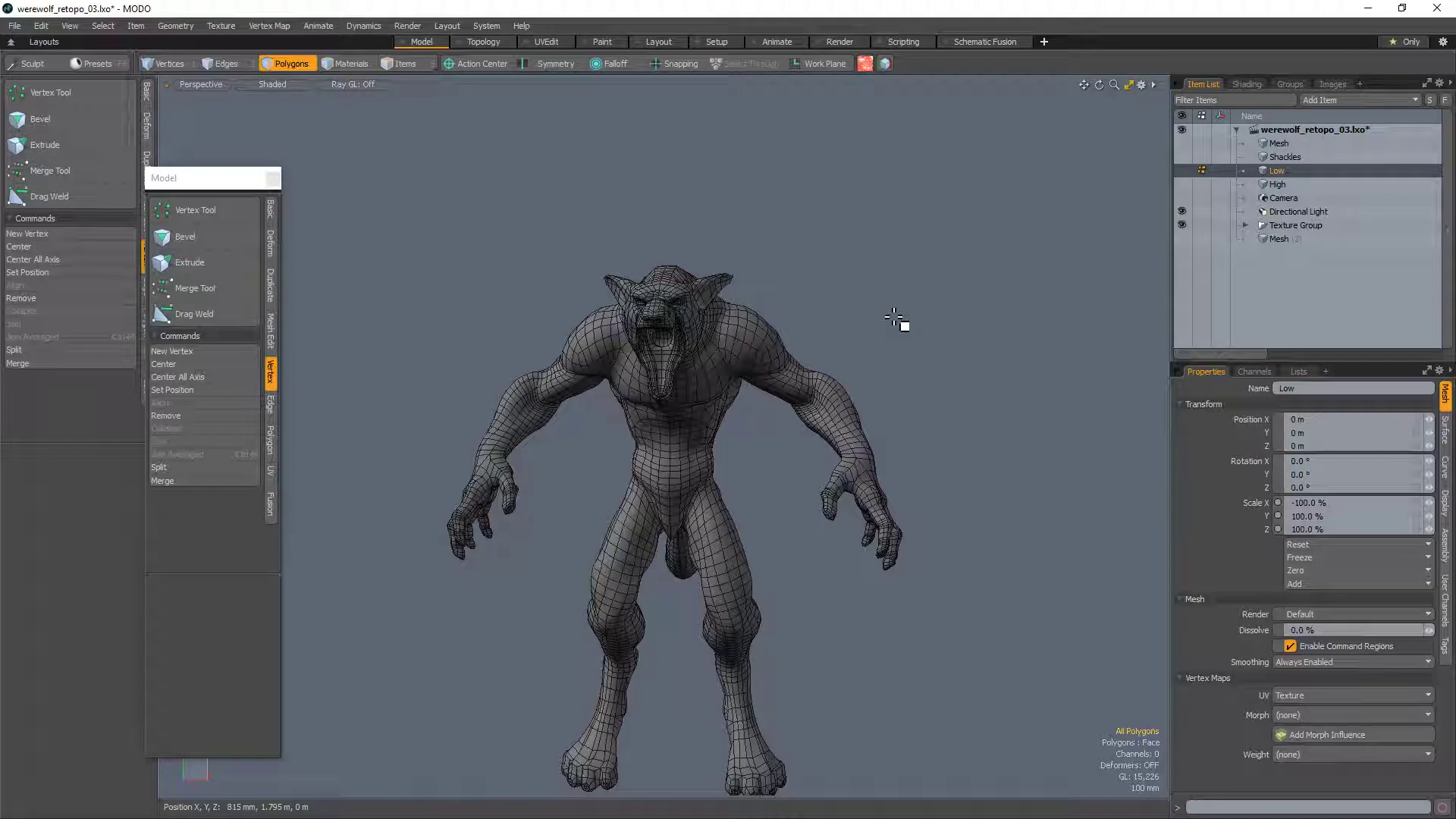
alt+drag(757, 335, 862, 377)
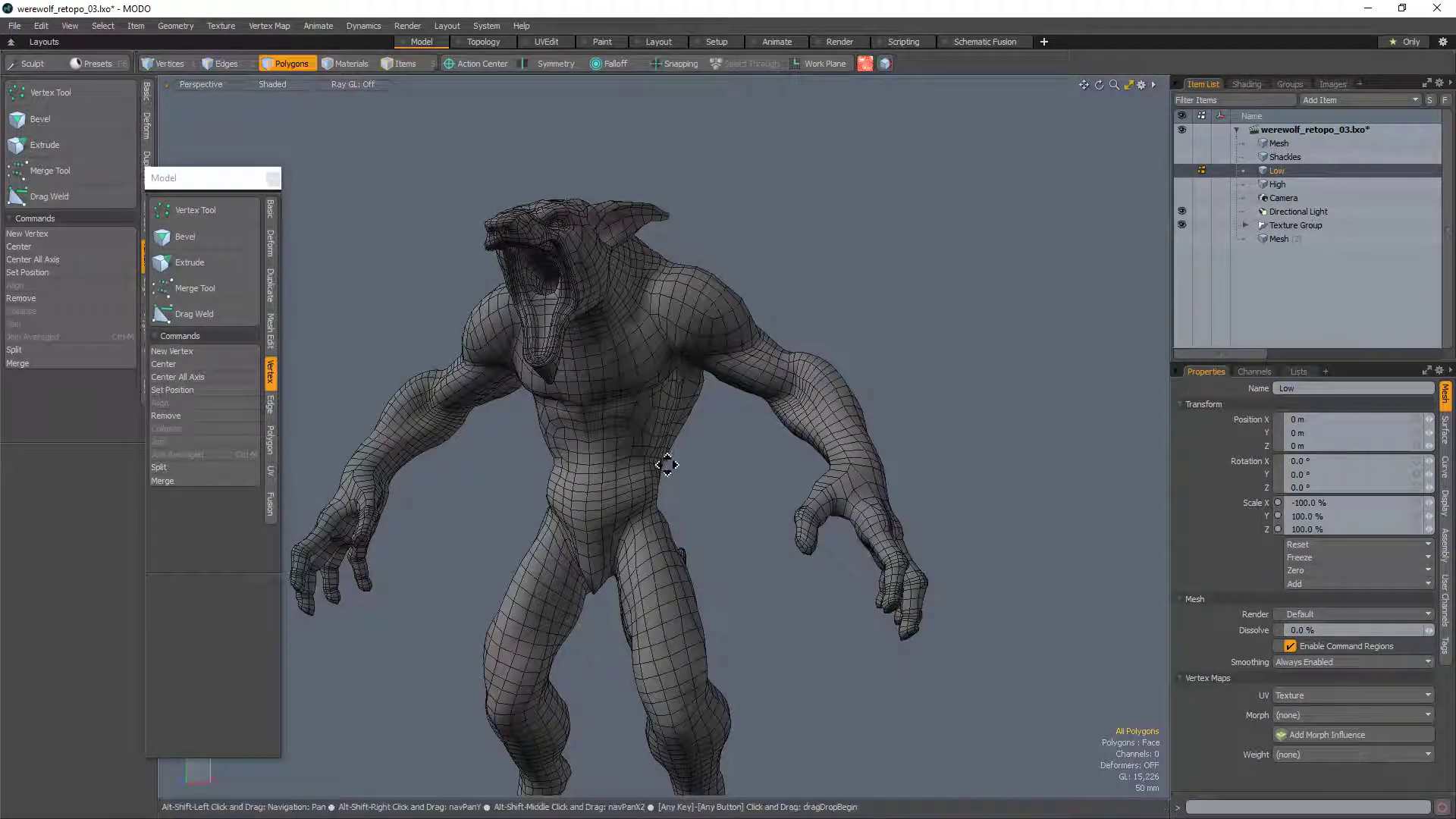
alt+drag(662, 458, 771, 479)
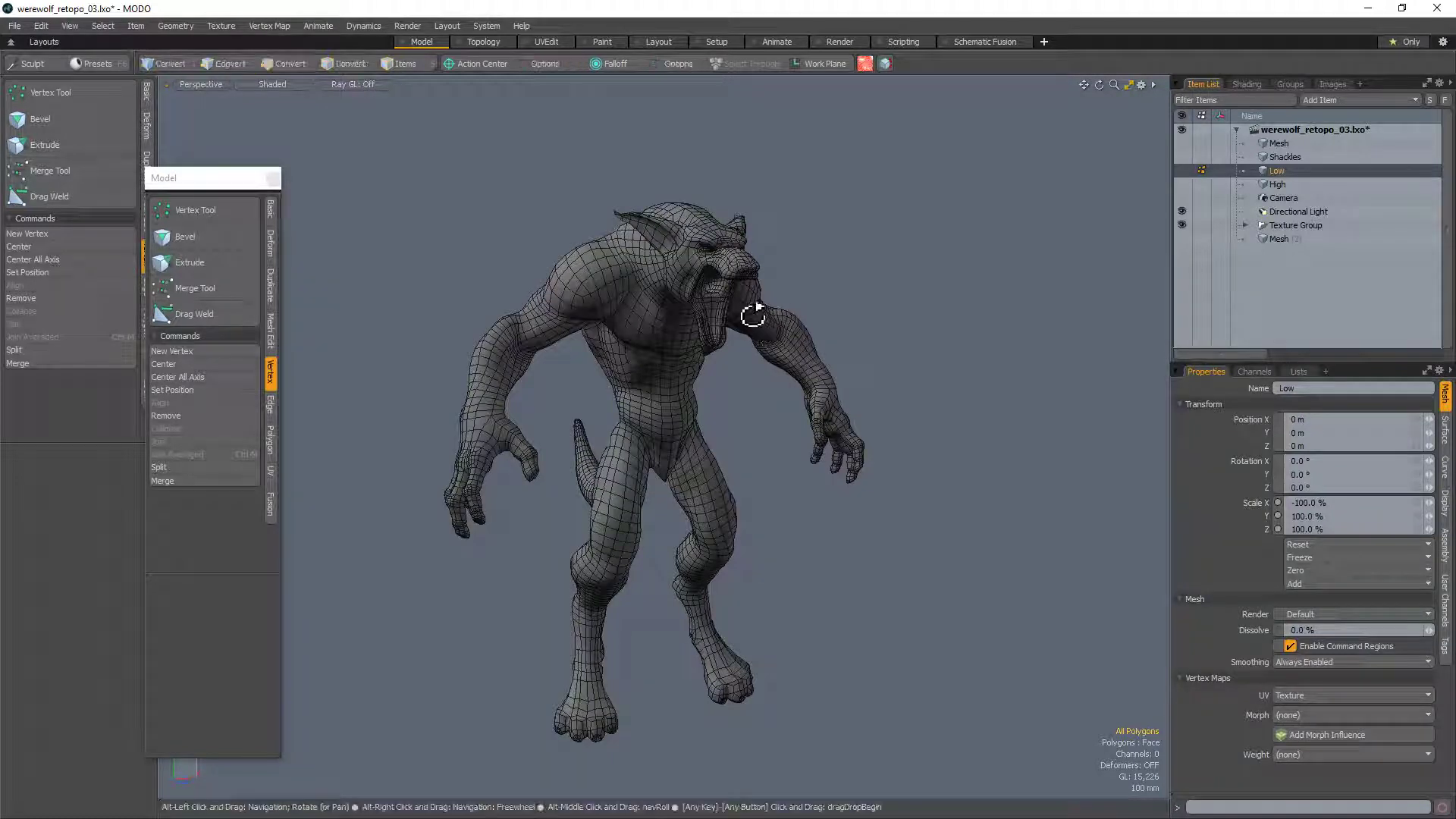
alt+drag(754, 315, 585, 316)
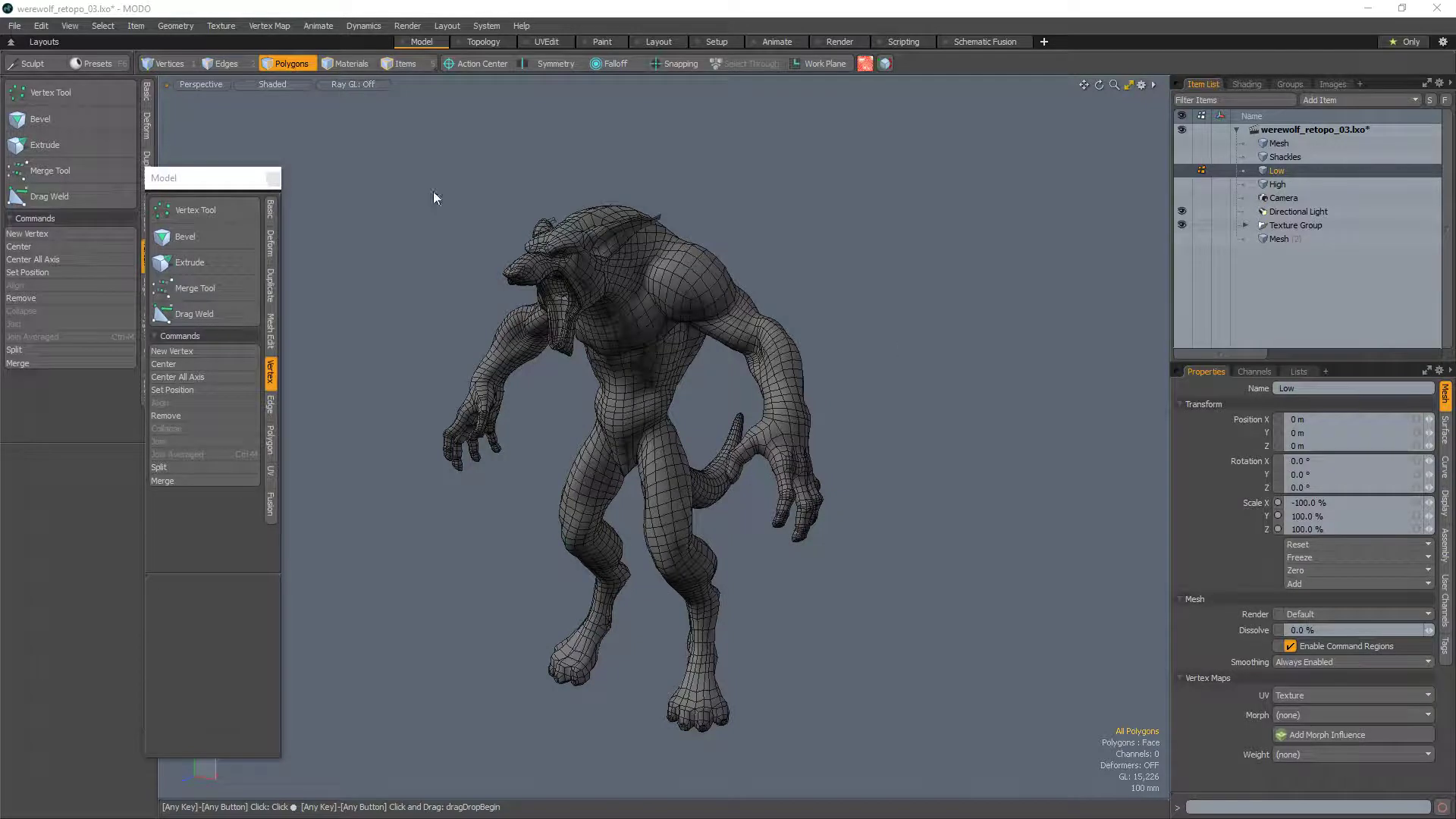
Step: Switch to the browser and read the ArtStation Magazine article on thinking like a game designer, down to the guest speakers
drag(433, 192, 386, 0)
scroll(1036, 439, down, 3)
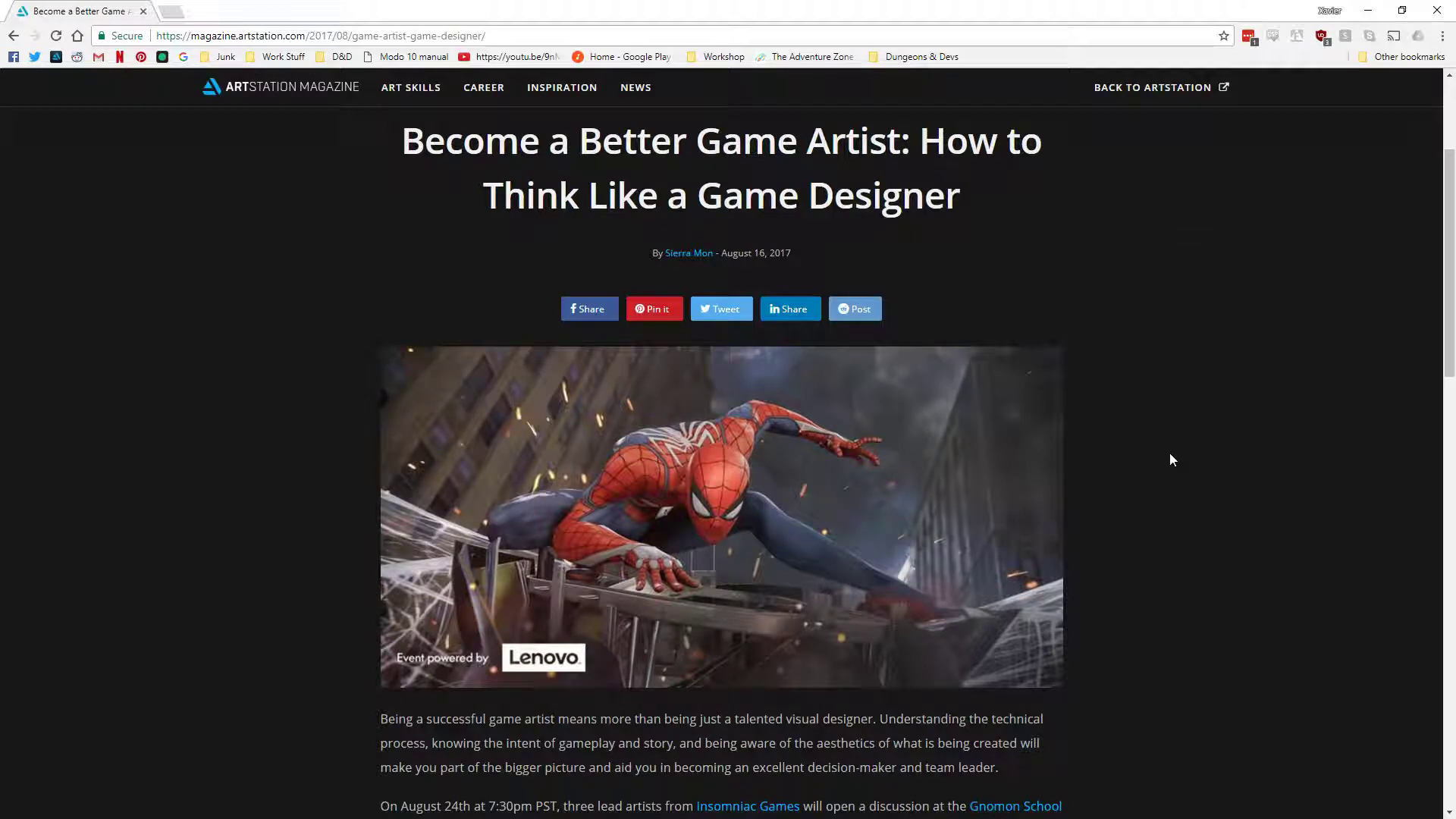
scroll(1168, 455, down, 6)
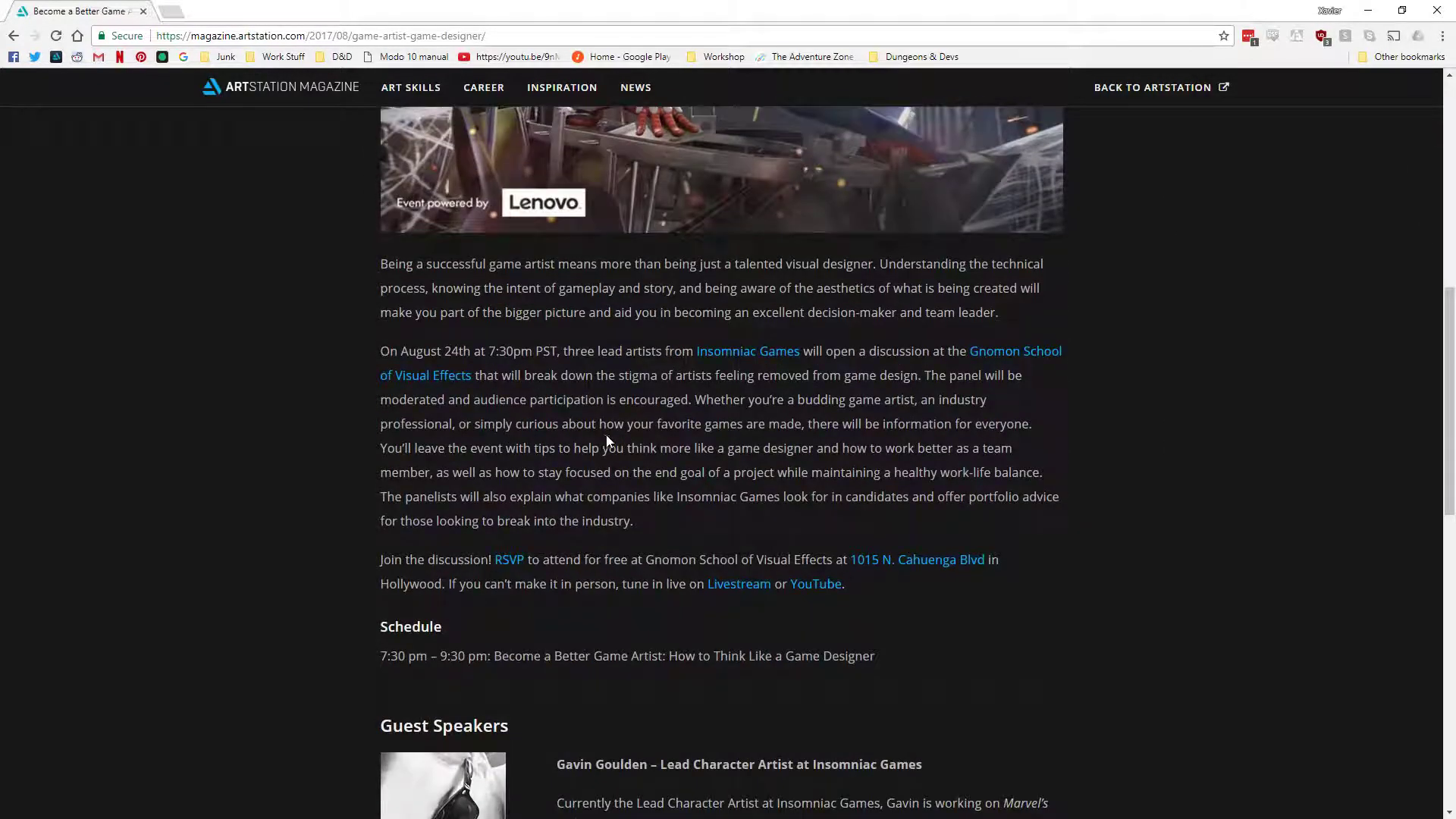
scroll(606, 444, down, 2)
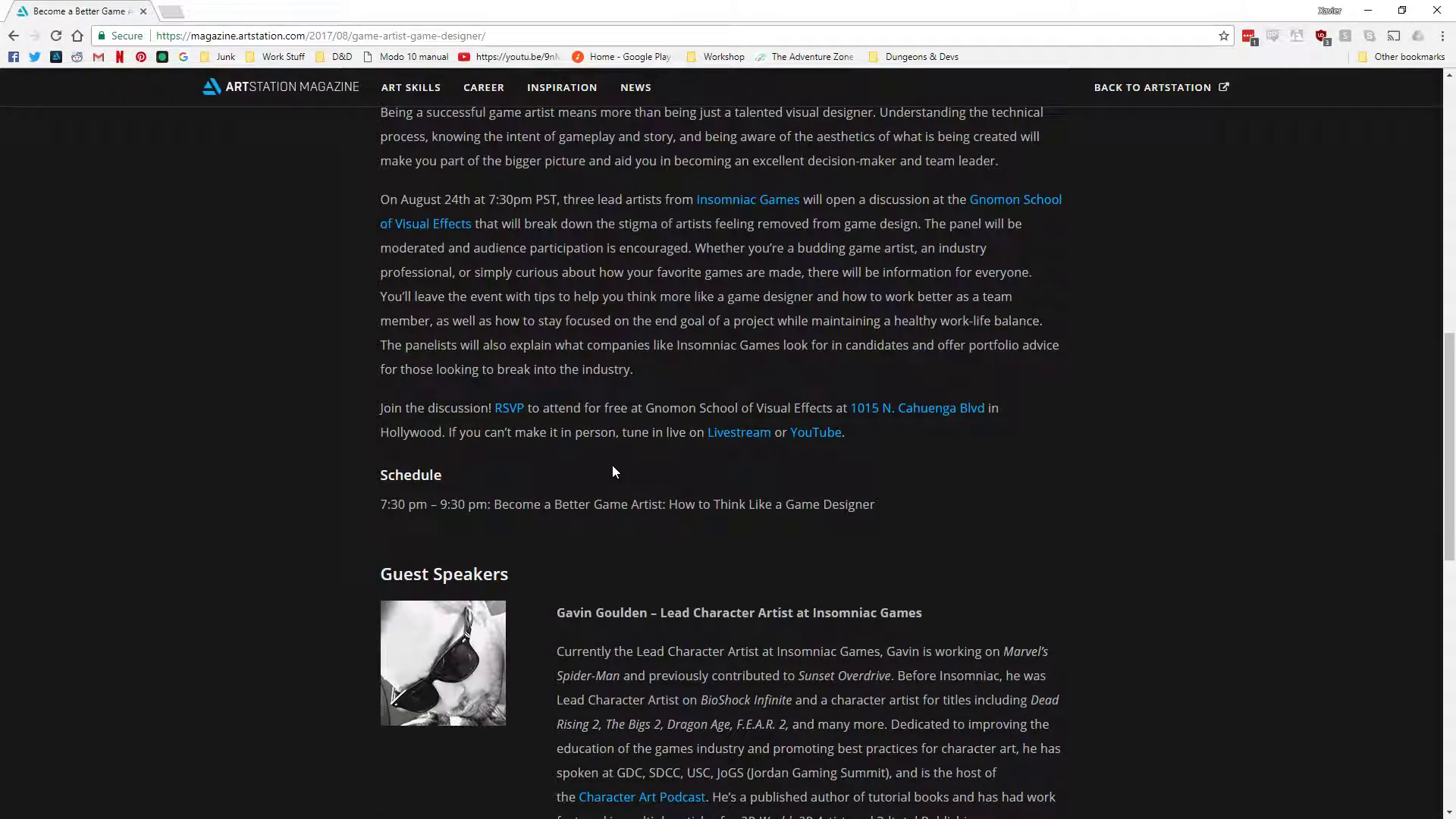
scroll(612, 466, down, 2)
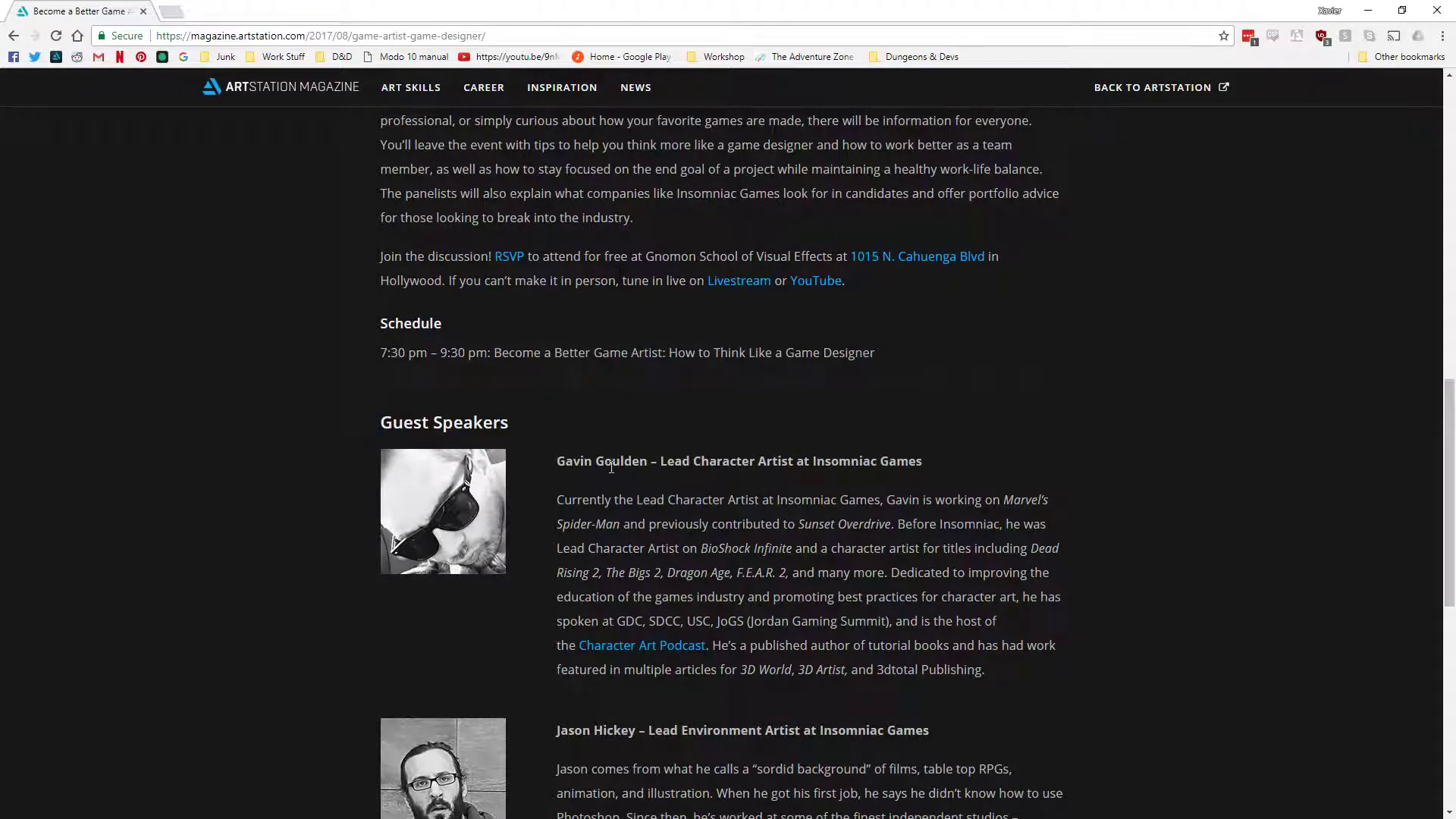
scroll(829, 479, down, 3)
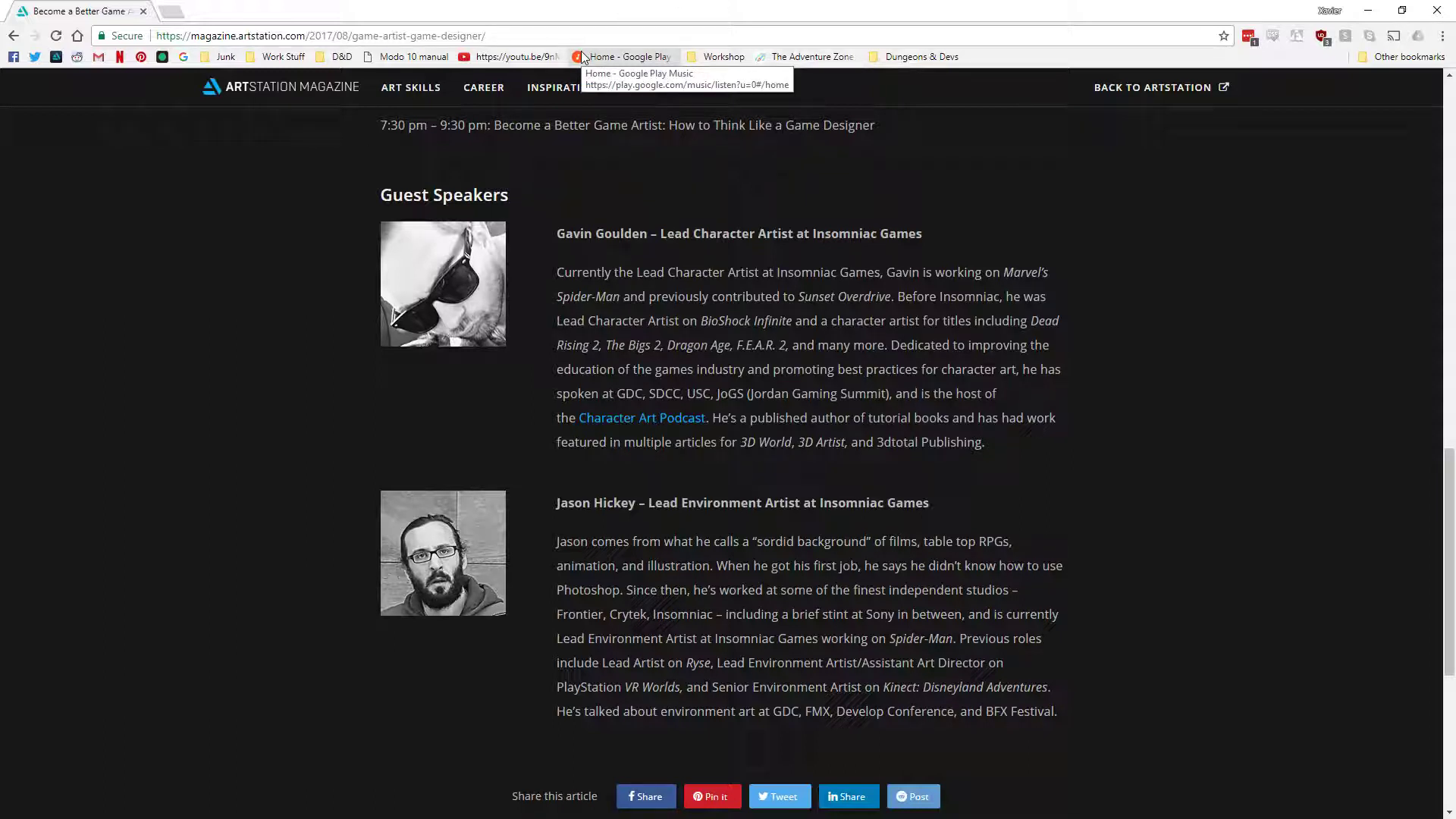
scroll(1102, 544, up, 3)
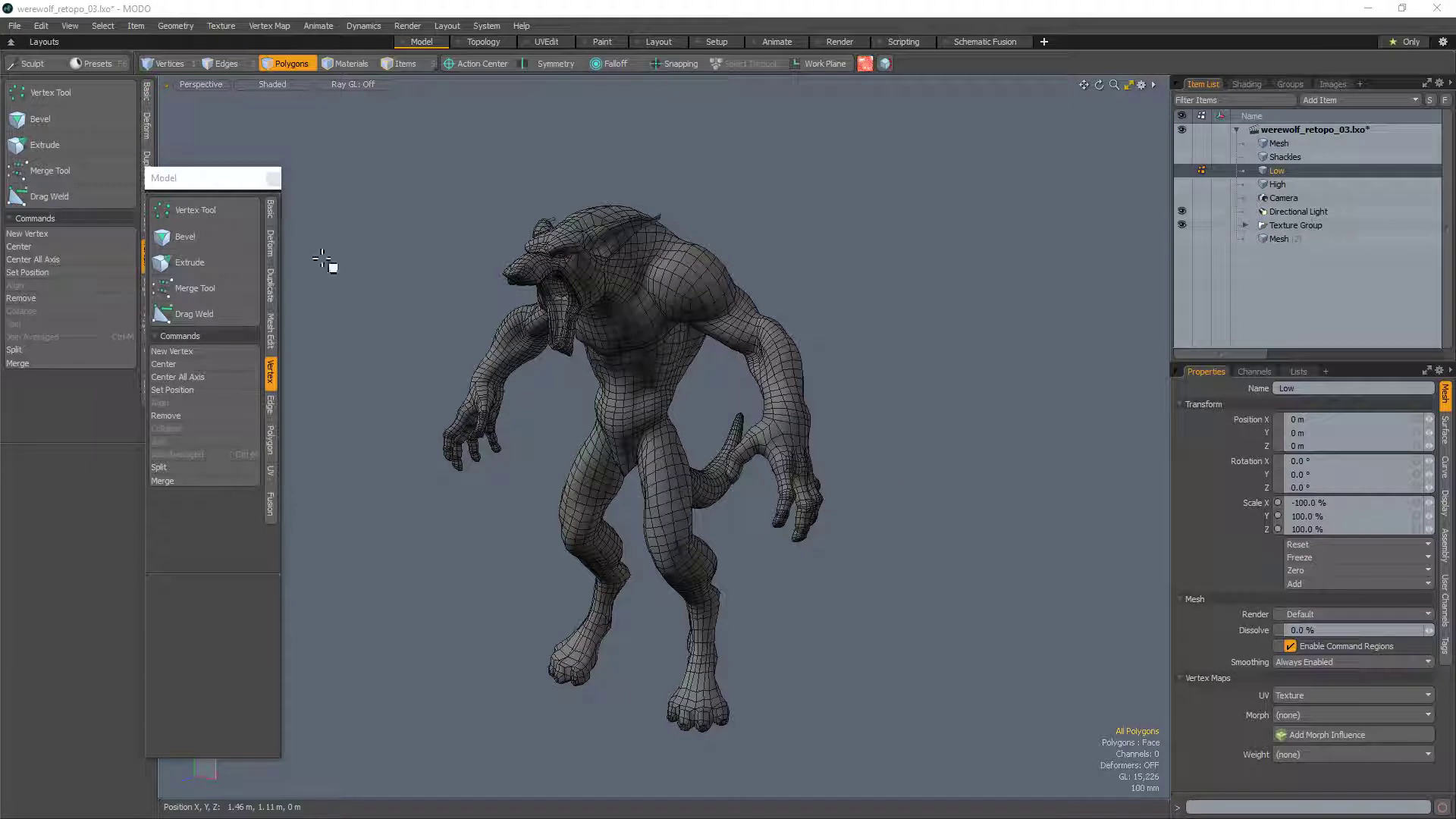
Step: Return to MODO, close the floating Model palette, and view the whole Low werewolf mesh from the front and side
click(268, 180)
alt+drag(584, 306, 689, 433)
alt+drag(910, 502, 919, 493)
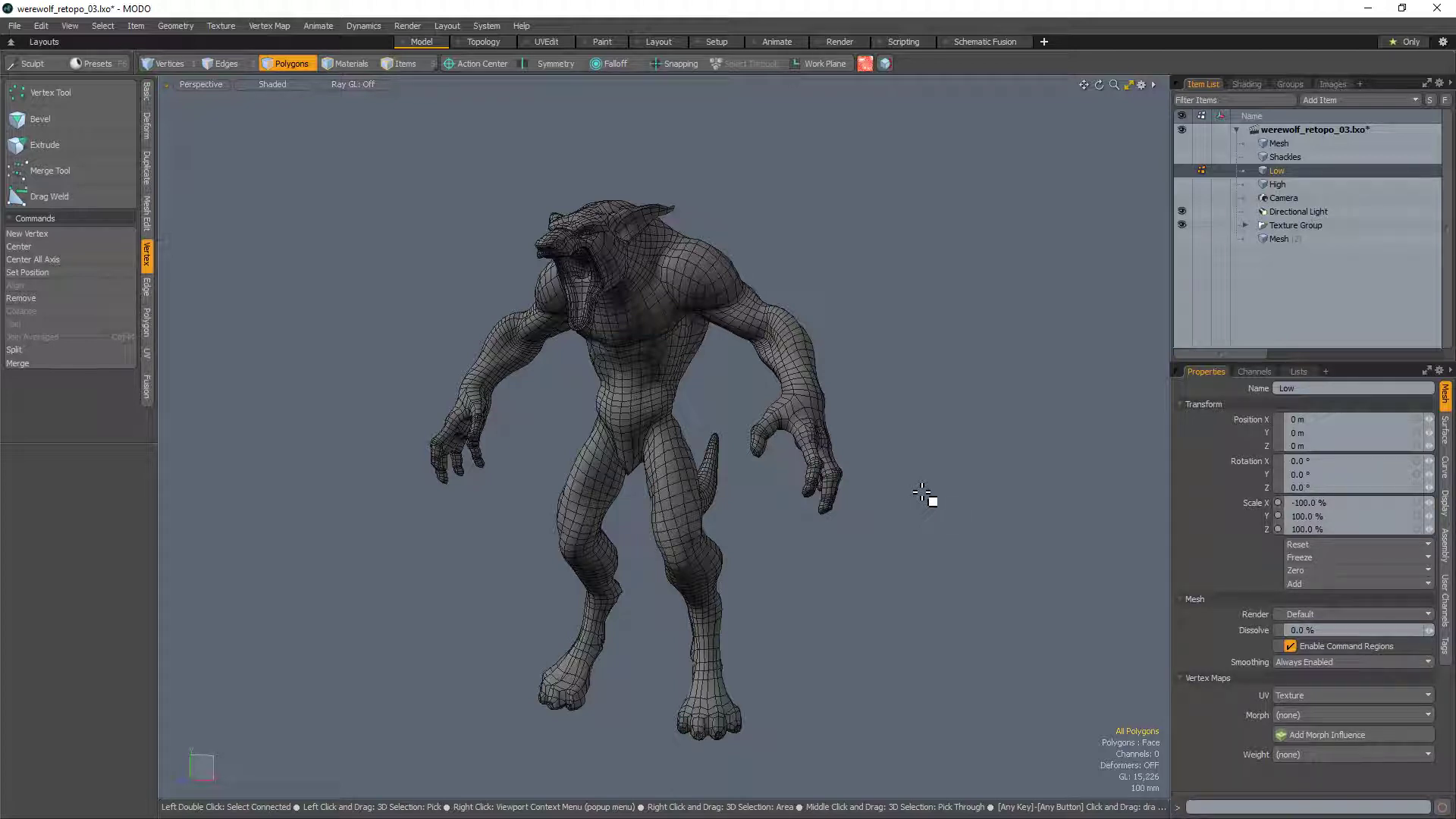
alt+drag(938, 485, 882, 521)
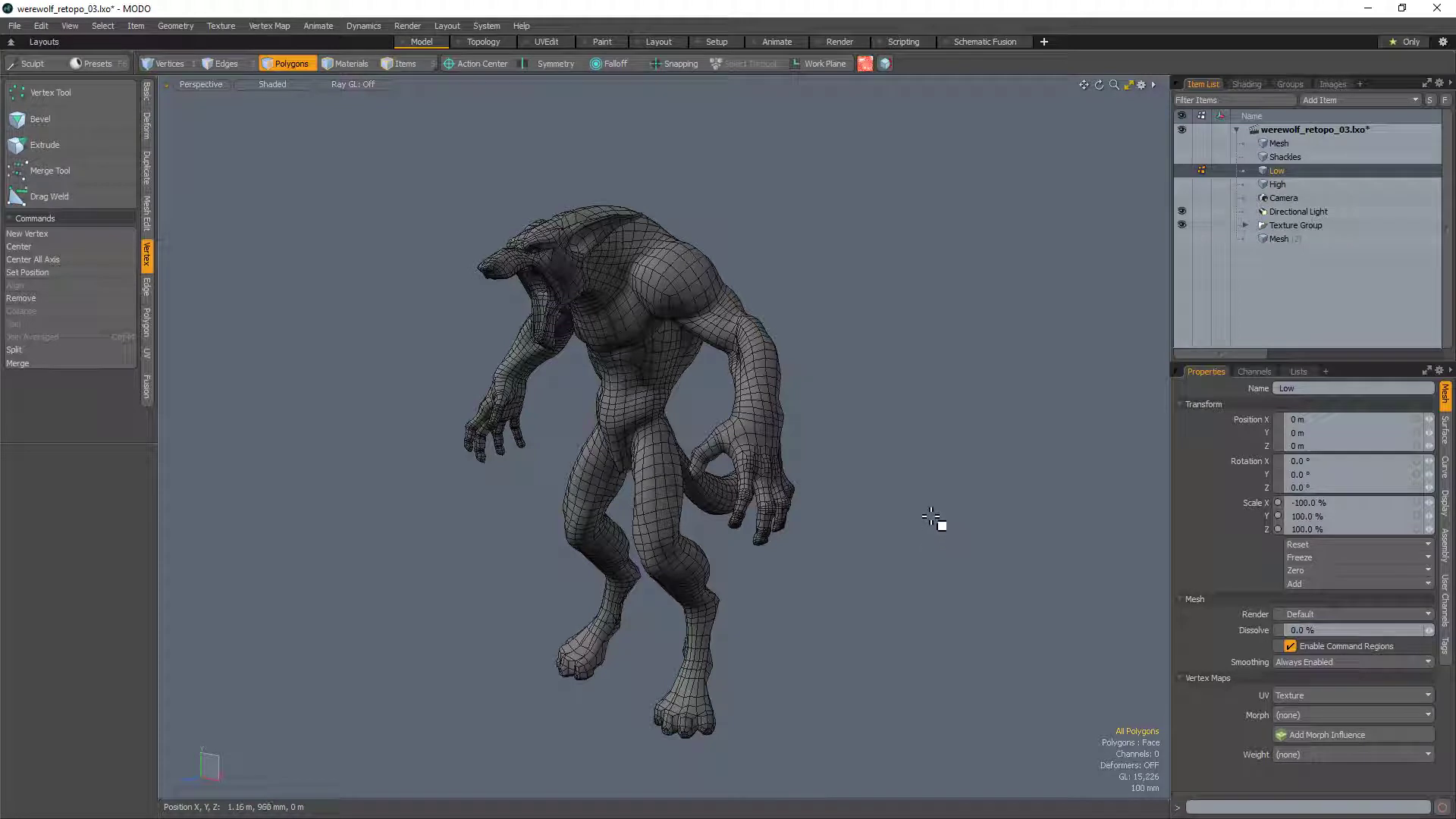
Step: Inspect the Low werewolf's edge flow on the upper body up close and on the full figure from behind, the side and front
alt+drag(786, 455, 690, 393)
ctrl+alt+drag(634, 498, 744, 507)
alt+shift+drag(759, 438, 741, 530)
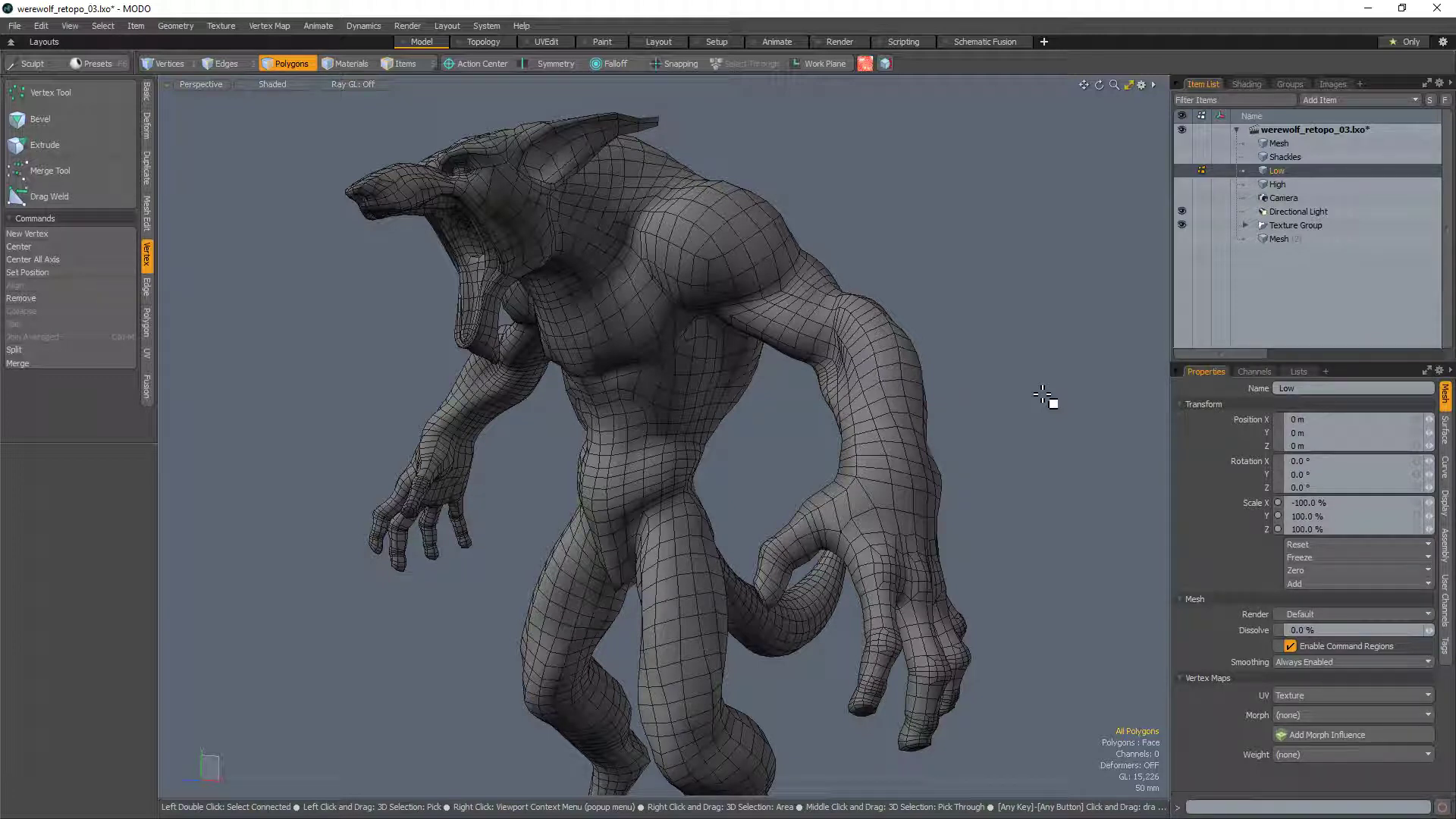
alt+drag(686, 361, 643, 424)
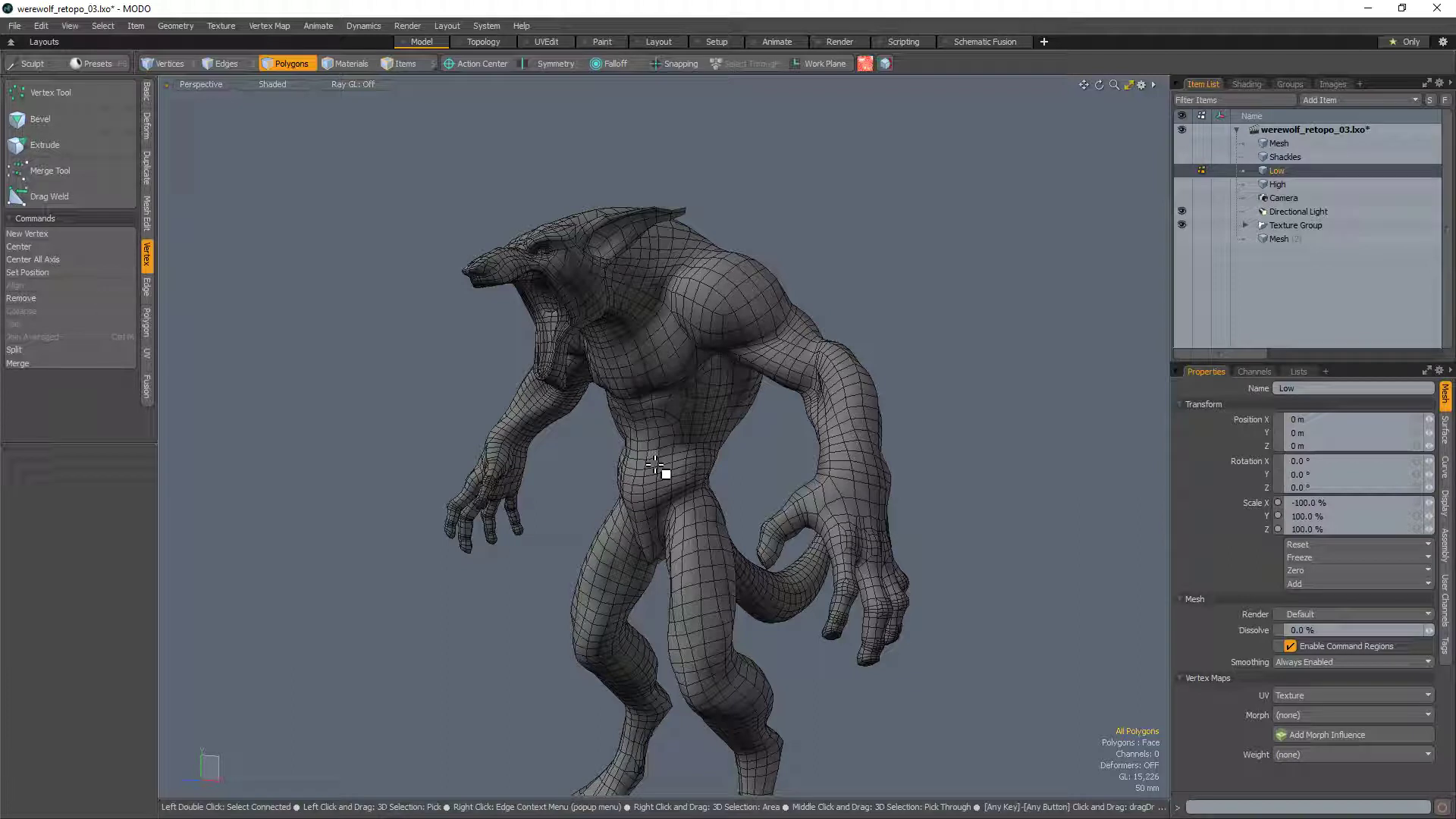
alt+drag(657, 430, 940, 609)
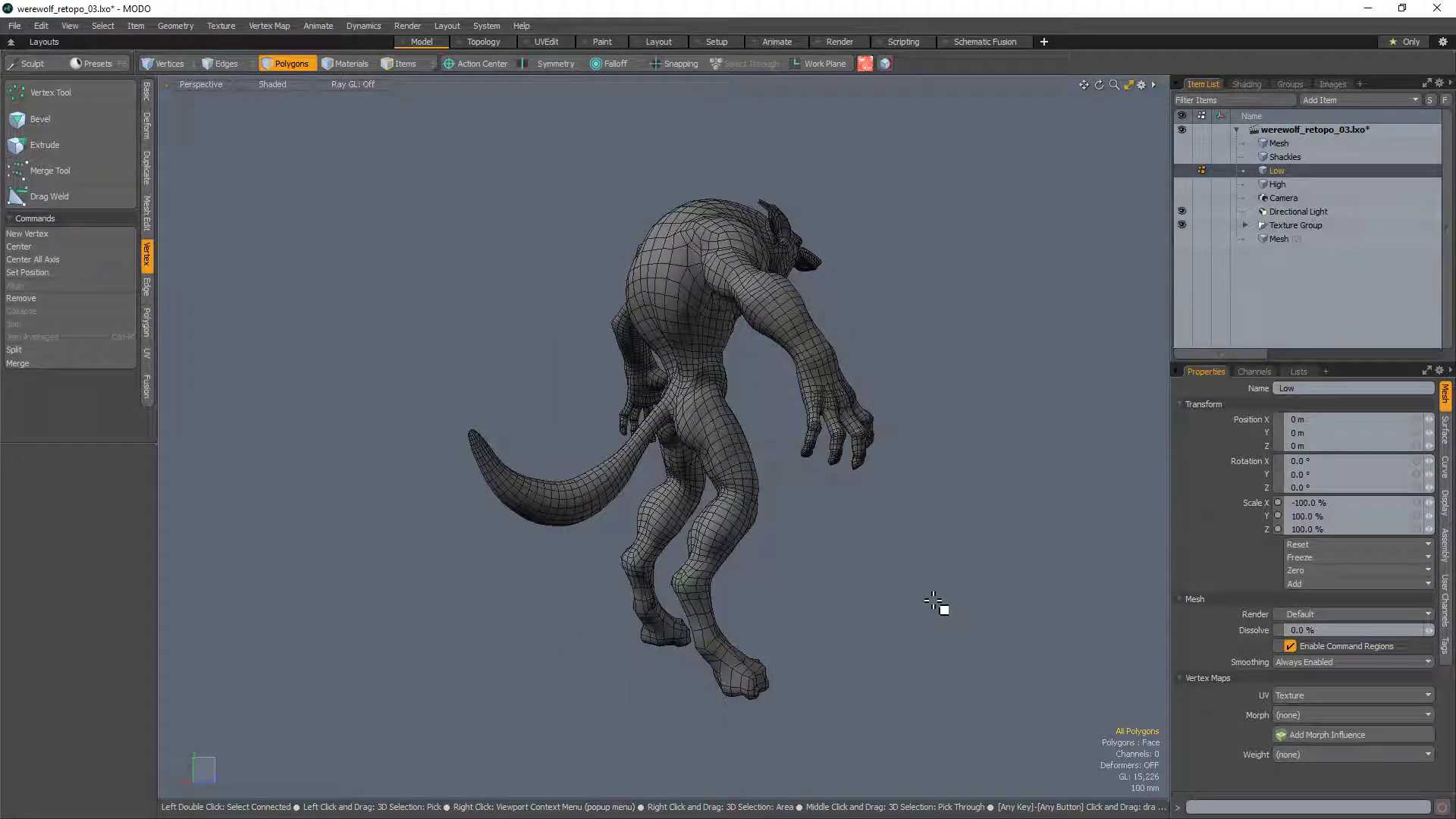
alt+drag(938, 601, 816, 607)
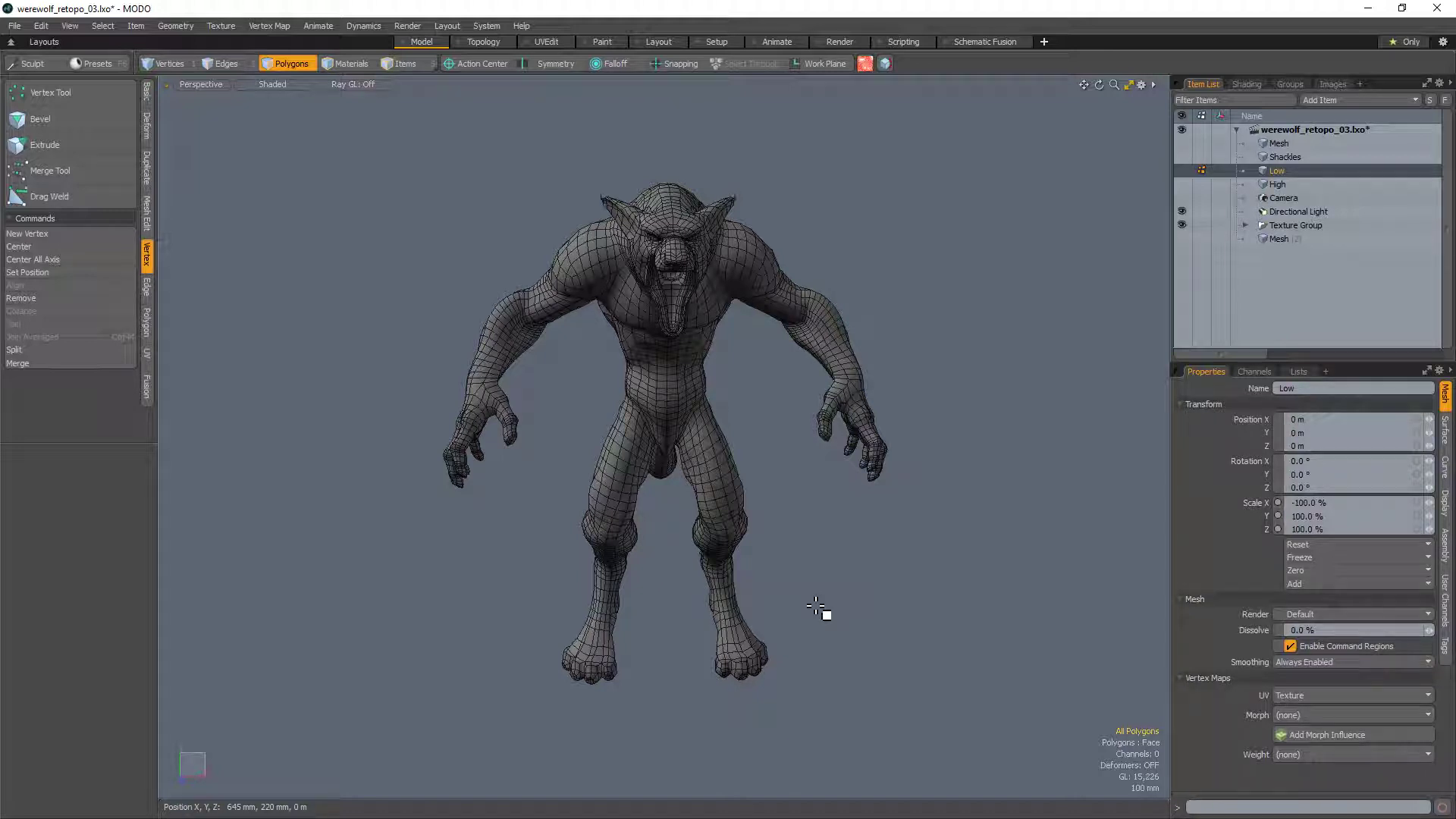
alt+drag(822, 608, 571, 588)
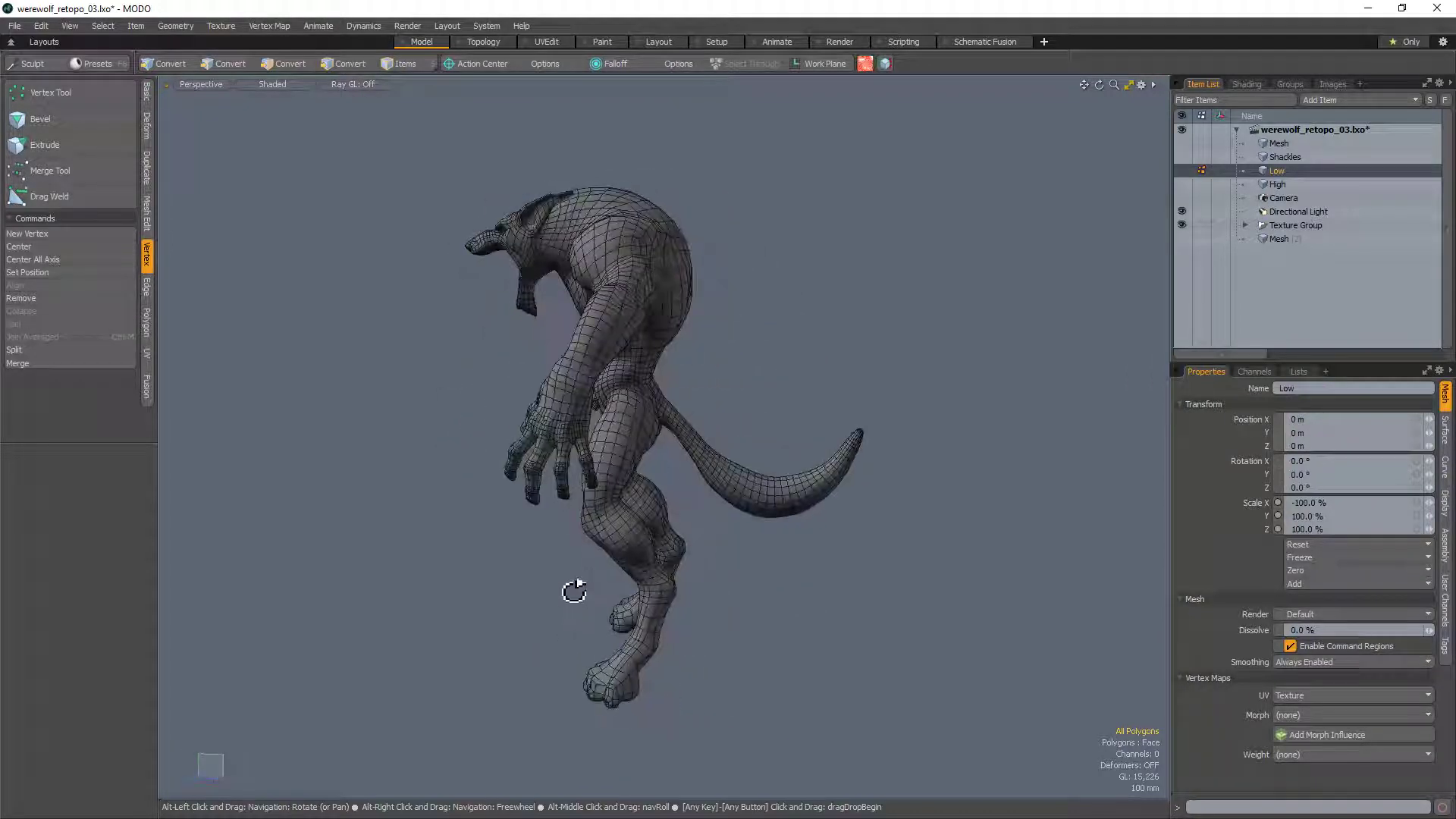
alt+drag(722, 660, 591, 640)
mouse_move(754, 660)
alt+mouse_down()
mouse_move(601, 559)
mouse_move(822, 615)
mouse_move(848, 596)
mouse_move(804, 579)
mouse_move(758, 601)
alt+mouse_up()
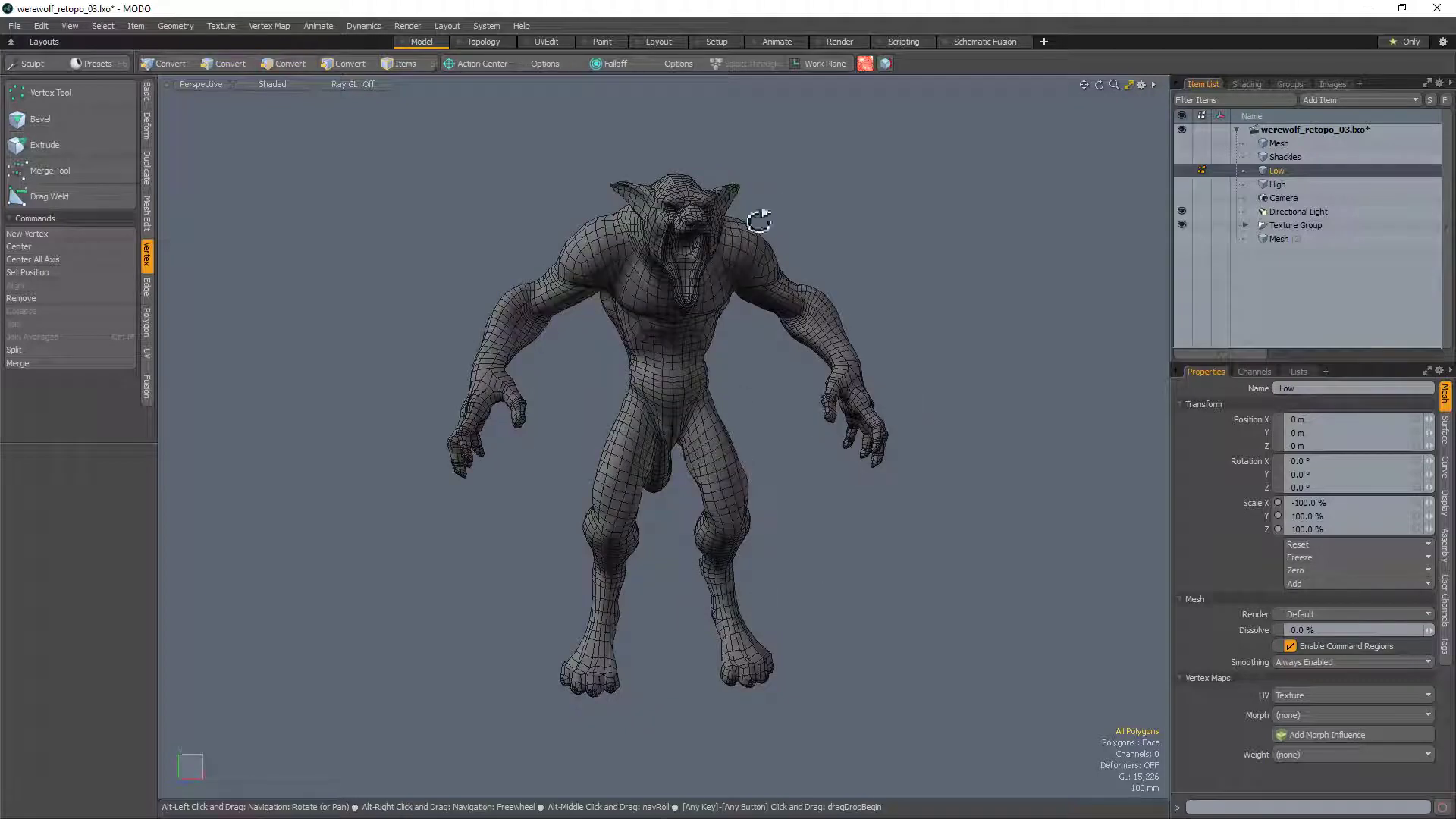
Step: Inspect the Low werewolf's head, ear and shoulder topology up close from the side and above, and on the full figure
ctrl+alt+drag(671, 233, 772, 393)
alt+drag(772, 393, 737, 439)
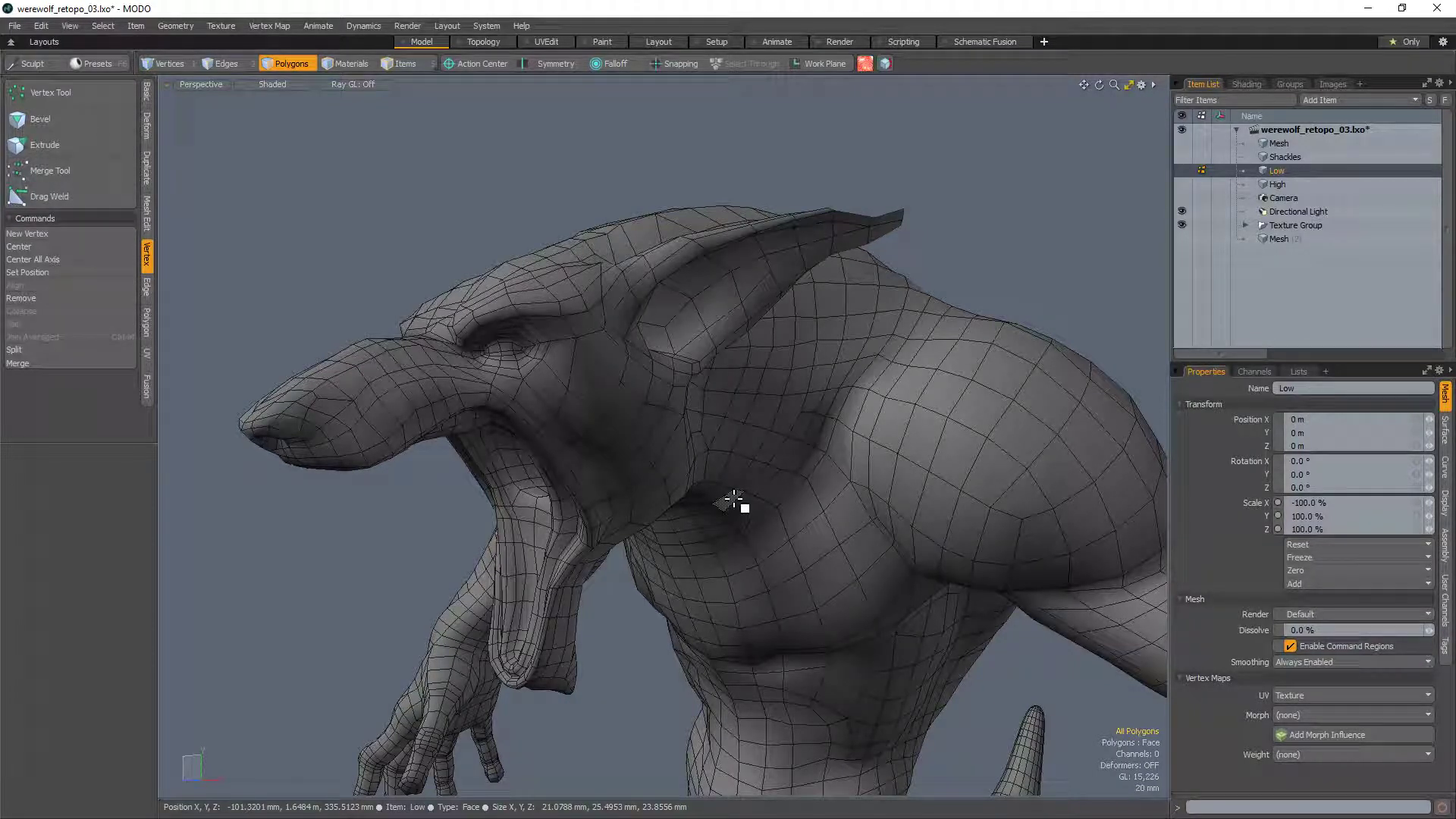
ctrl+alt+drag(852, 325, 653, 457)
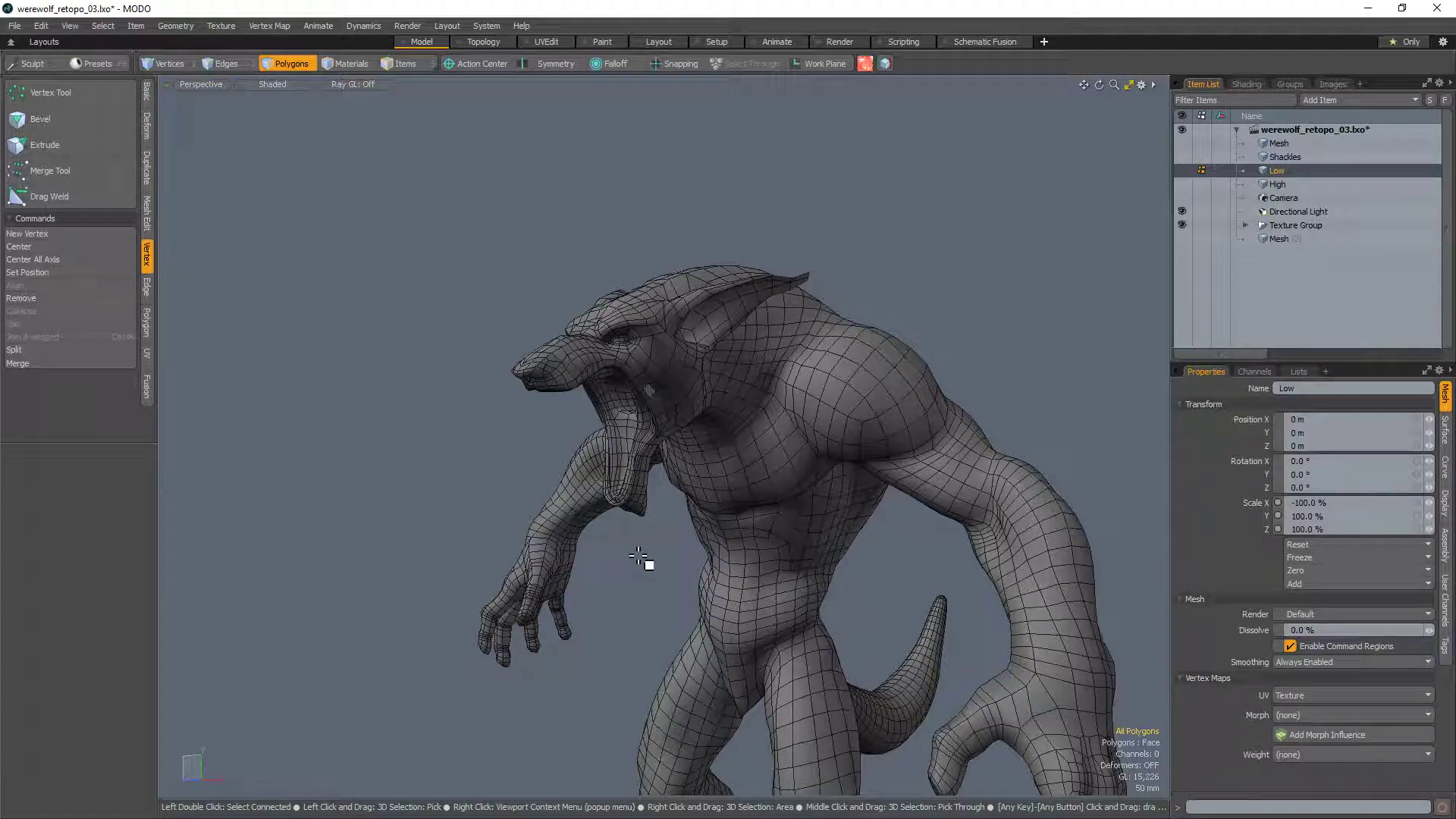
click(829, 395)
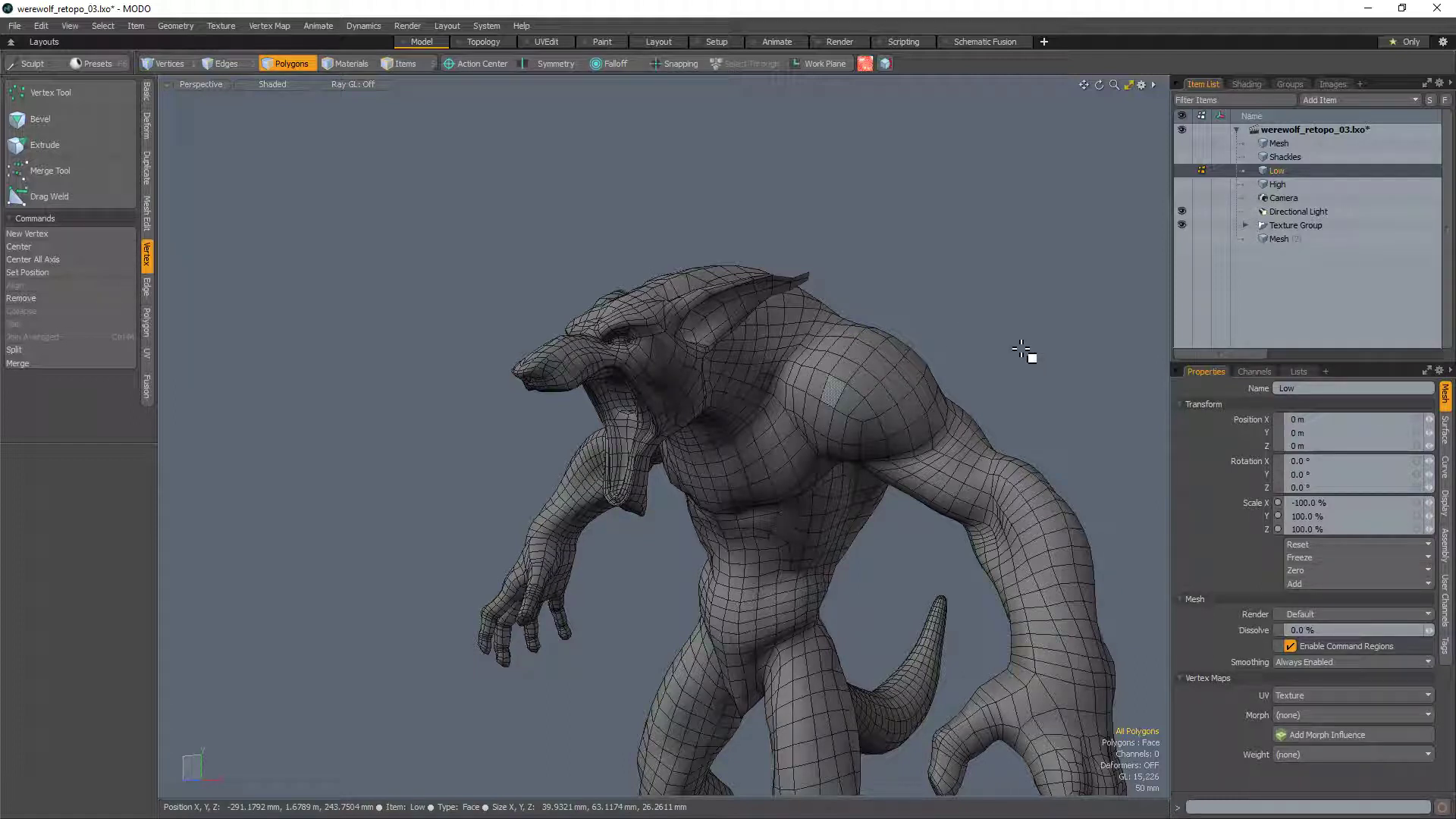
alt+drag(973, 340, 858, 435)
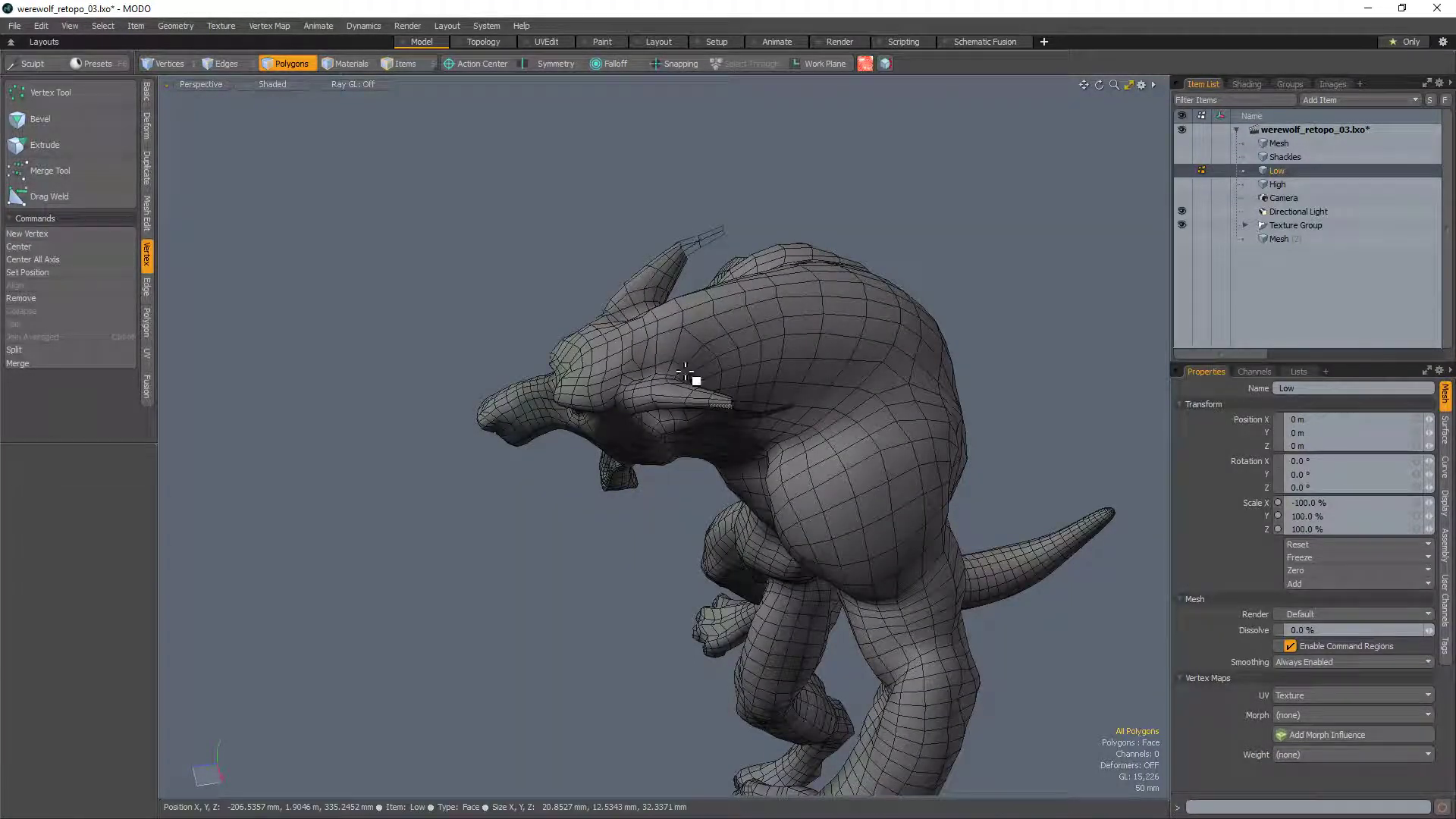
alt+drag(715, 374, 667, 471)
scroll(660, 306, up, 5)
scroll(659, 389, down, 5)
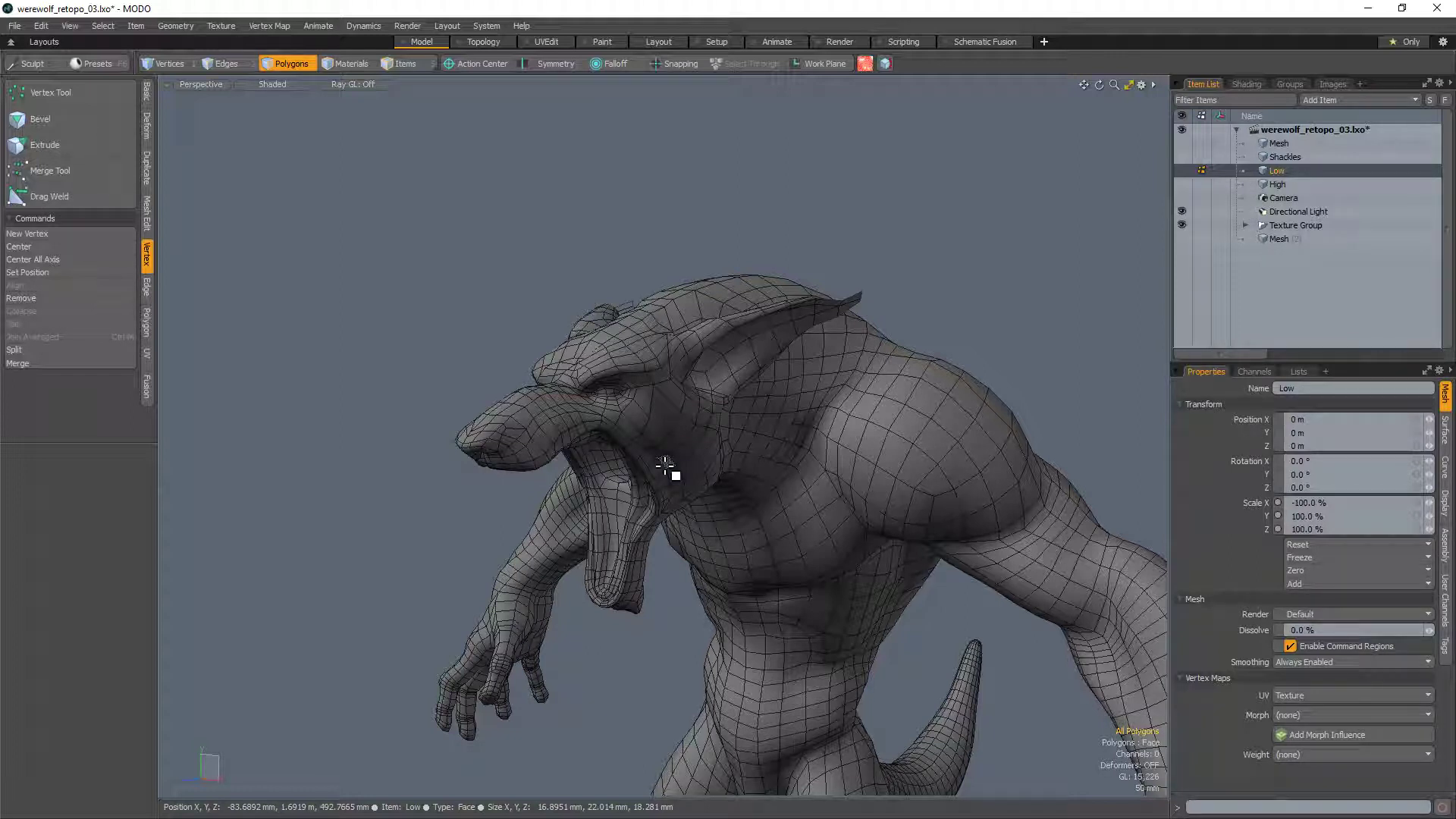
alt+drag(731, 455, 846, 536)
alt+drag(849, 475, 845, 488)
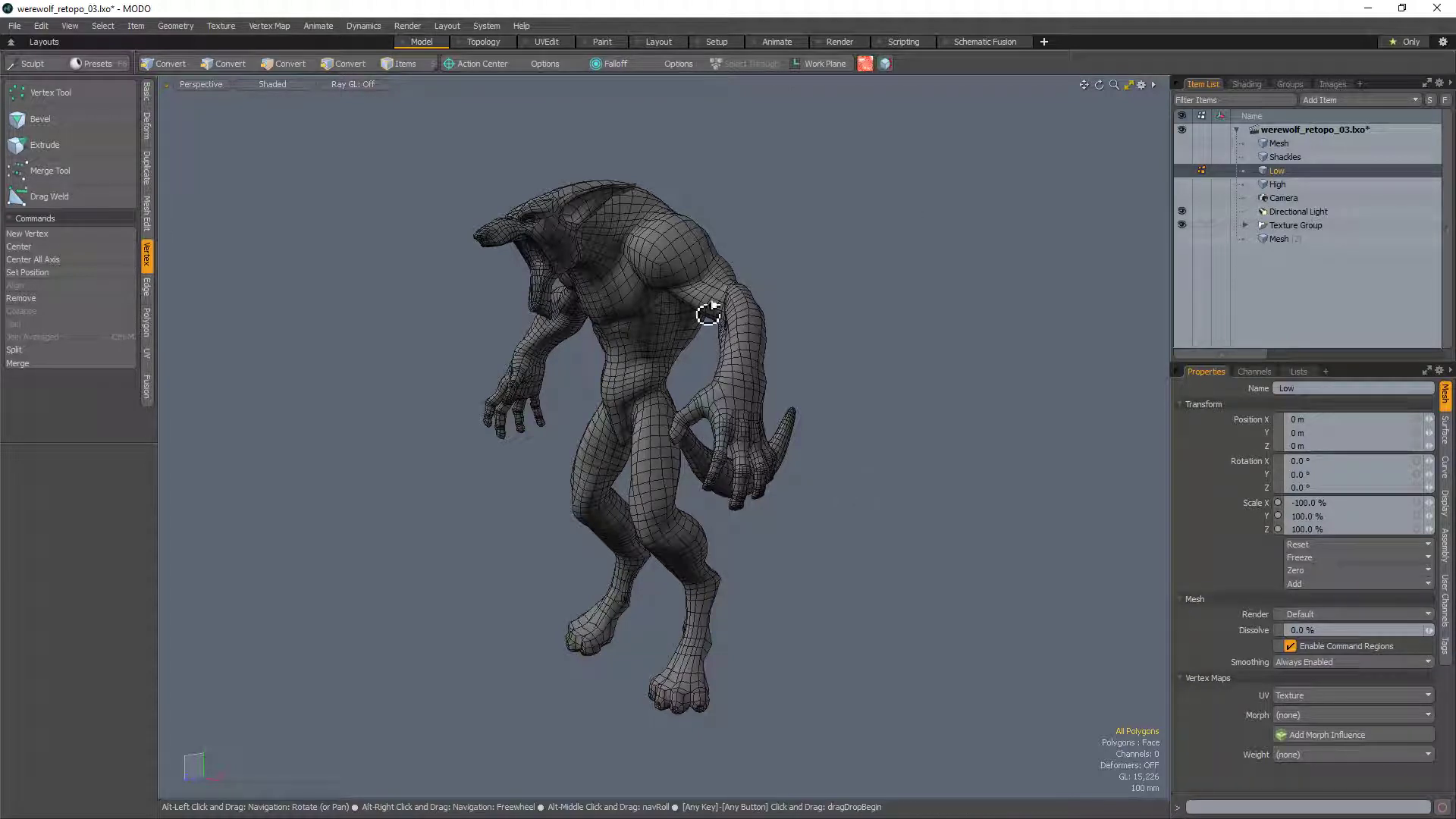
alt+drag(709, 314, 920, 514)
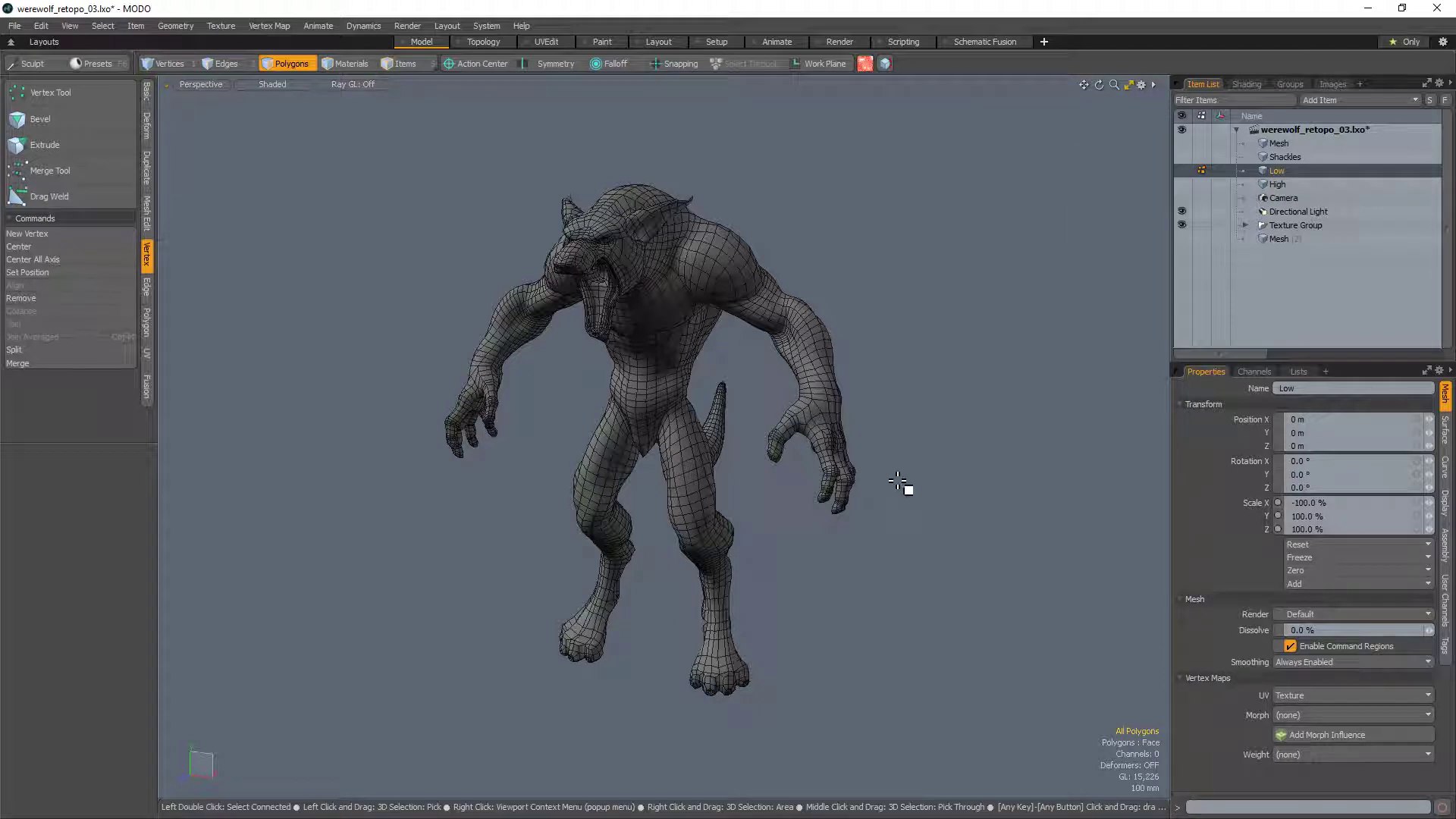
Step: Select the Shackles and second Mesh items together, frame them, and view the shackle from the side and at an angle
click(1282, 157)
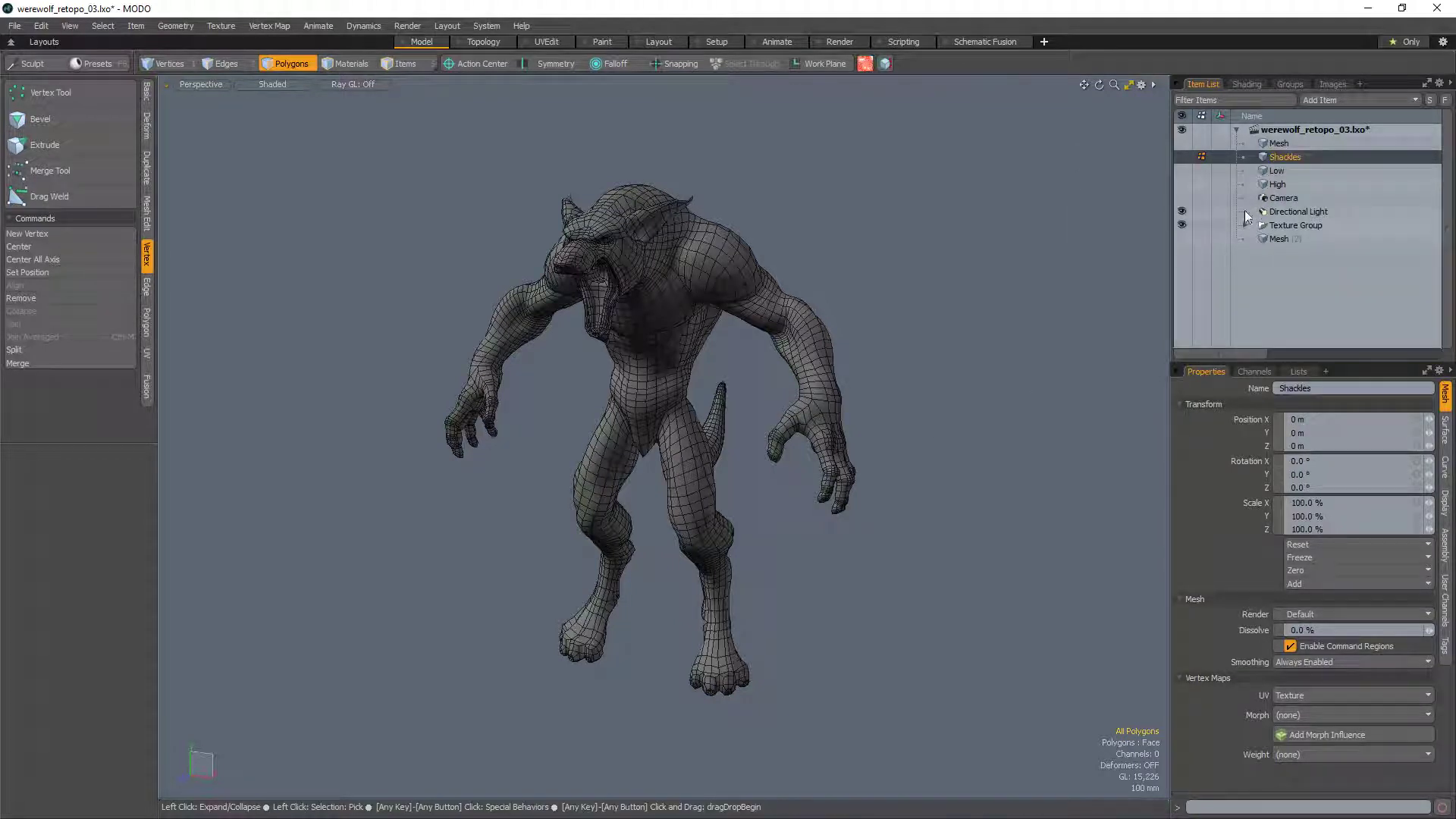
ctrl+click(1280, 238)
key(a)
alt+drag(789, 378, 800, 495)
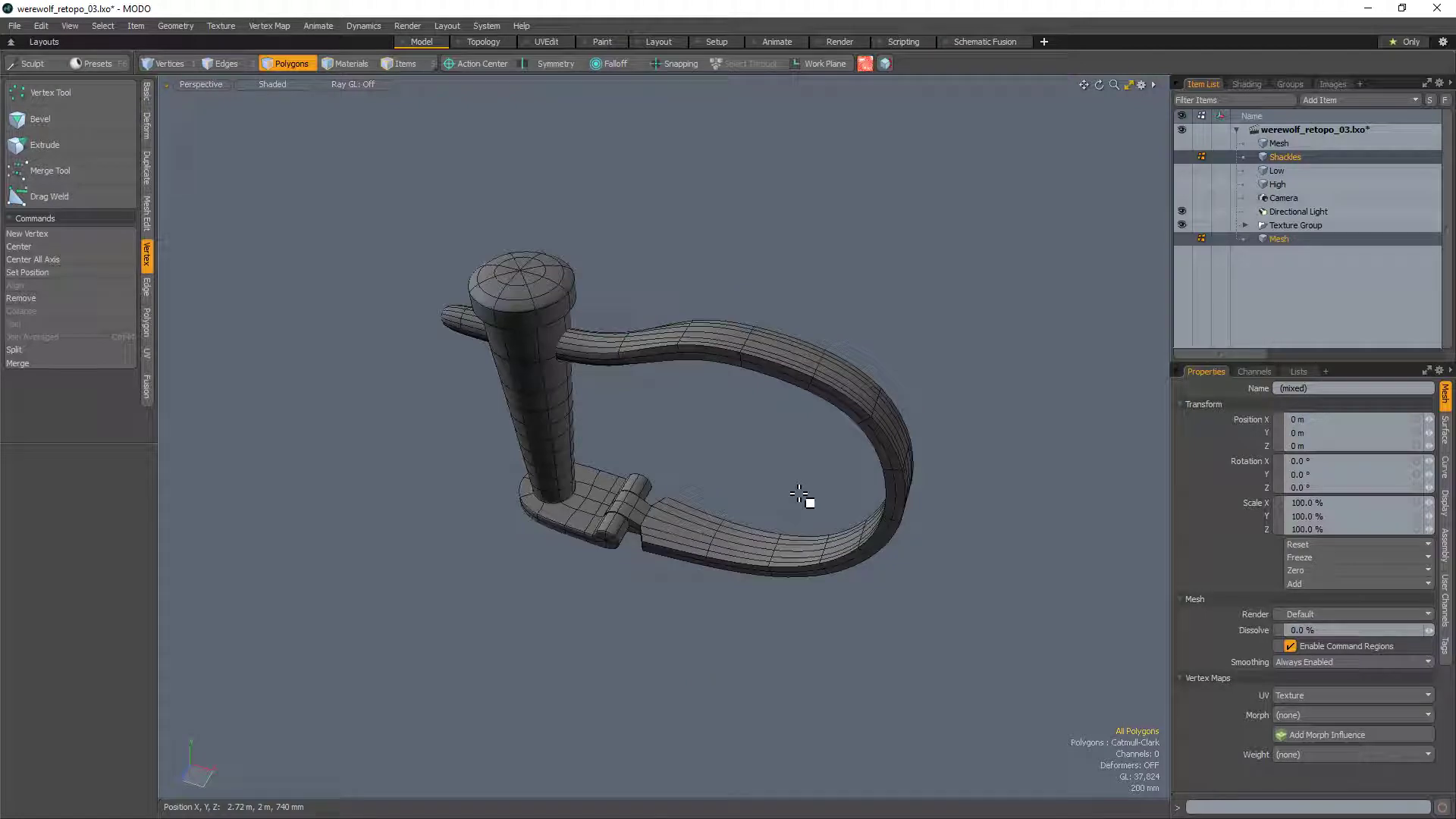
mouse_move(920, 627)
alt+mouse_down()
mouse_move(823, 413)
mouse_move(838, 435)
mouse_move(805, 460)
mouse_move(757, 418)
mouse_move(807, 427)
mouse_move(825, 492)
mouse_move(846, 487)
mouse_move(806, 430)
mouse_move(858, 468)
alt+mouse_up()
click(885, 453)
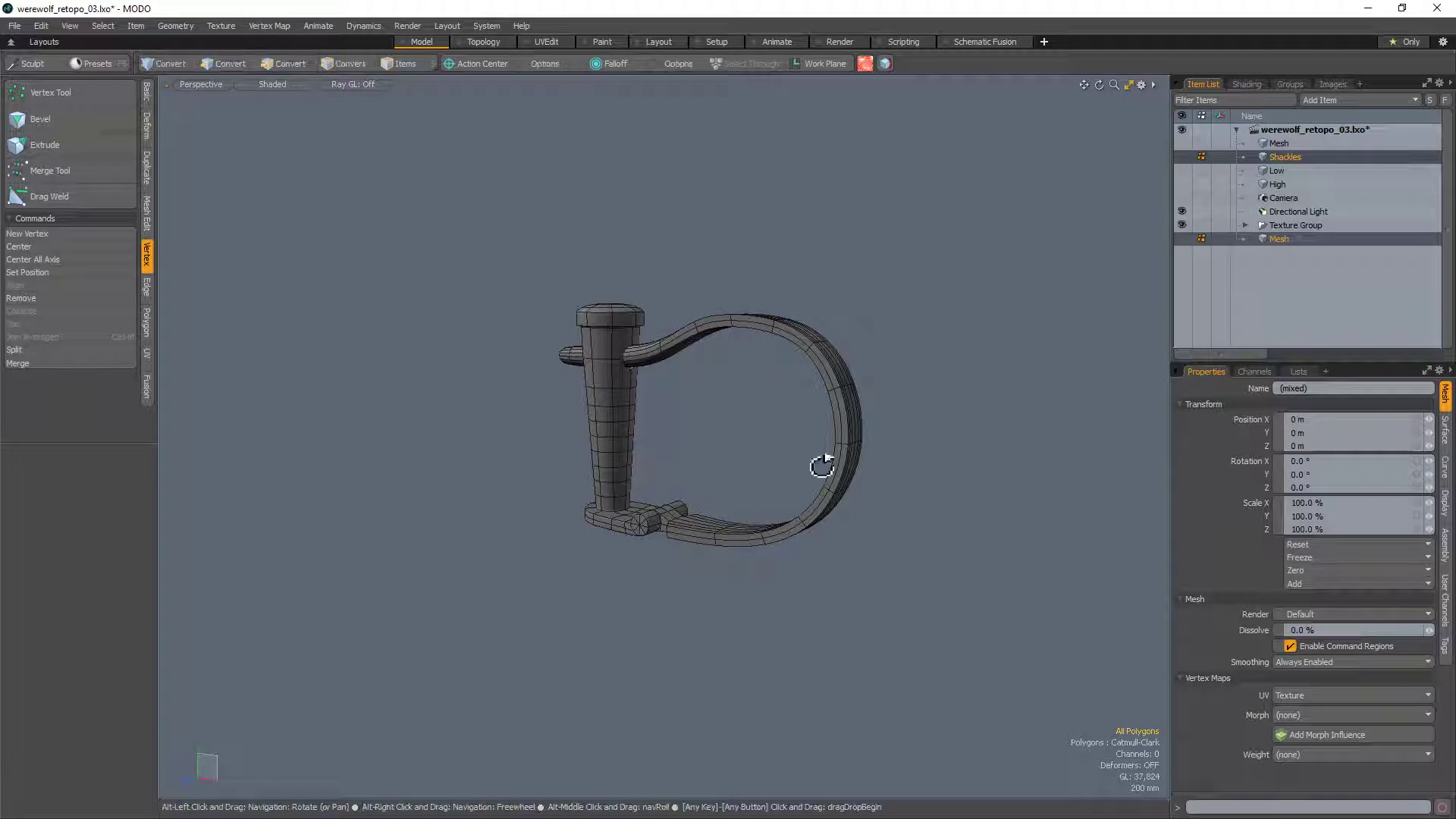
alt+drag(820, 465, 589, 721)
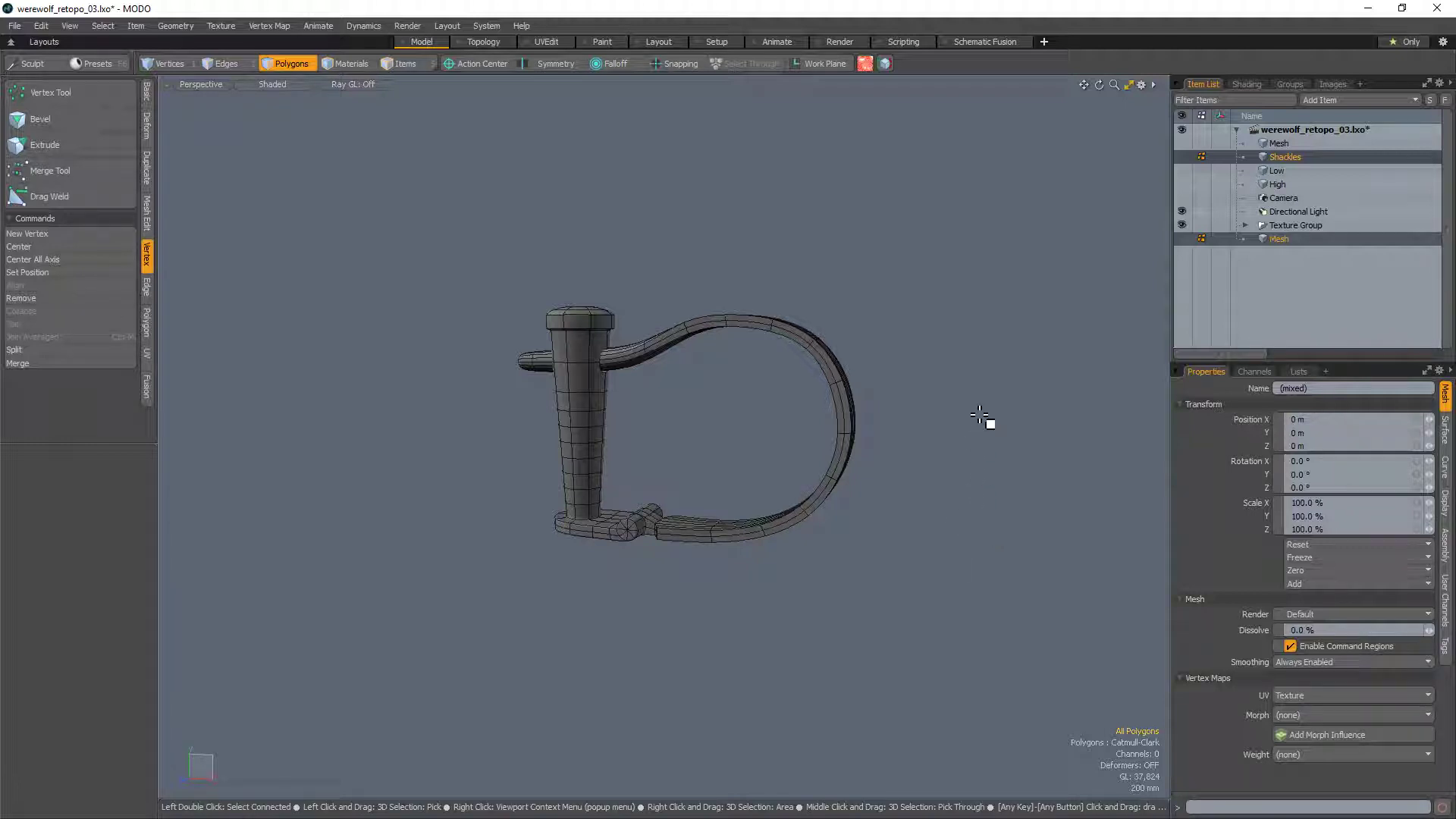
alt+drag(933, 423, 666, 422)
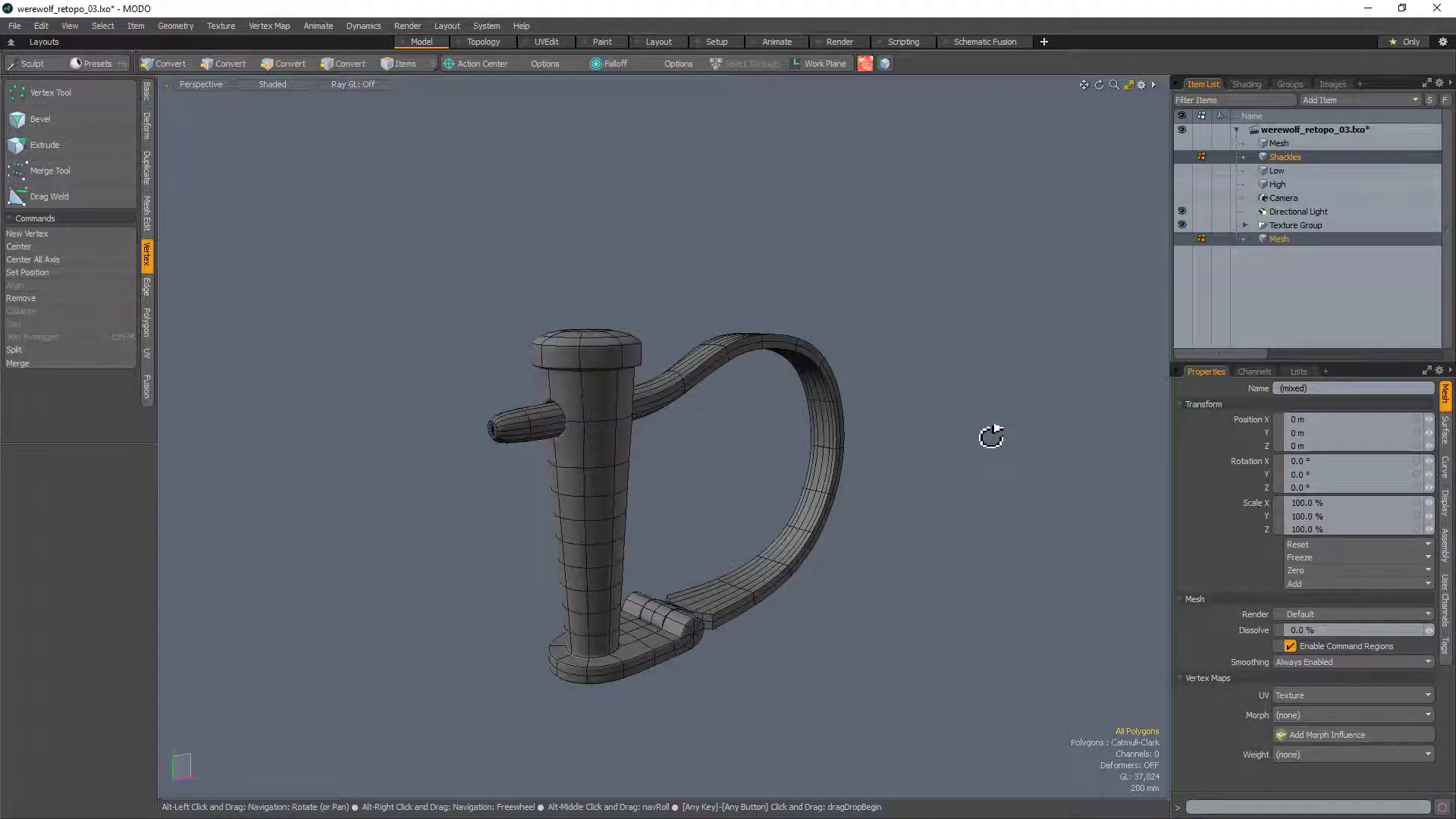
Step: Examine the shackle's curved band up close, pick polygons on its outer face, clear that selection, and look at it edge-on
mouse_move(991, 433)
alt+mouse_down()
mouse_move(777, 458)
mouse_move(761, 484)
mouse_move(735, 481)
mouse_move(964, 497)
mouse_move(852, 452)
mouse_move(874, 408)
alt+mouse_up()
scroll(740, 474, up, 3)
click(857, 421)
mouse_move(709, 467)
mouse_down()
mouse_move(724, 449)
mouse_move(728, 481)
mouse_move(744, 432)
mouse_move(604, 521)
mouse_move(554, 472)
mouse_move(825, 477)
mouse_move(852, 498)
mouse_up()
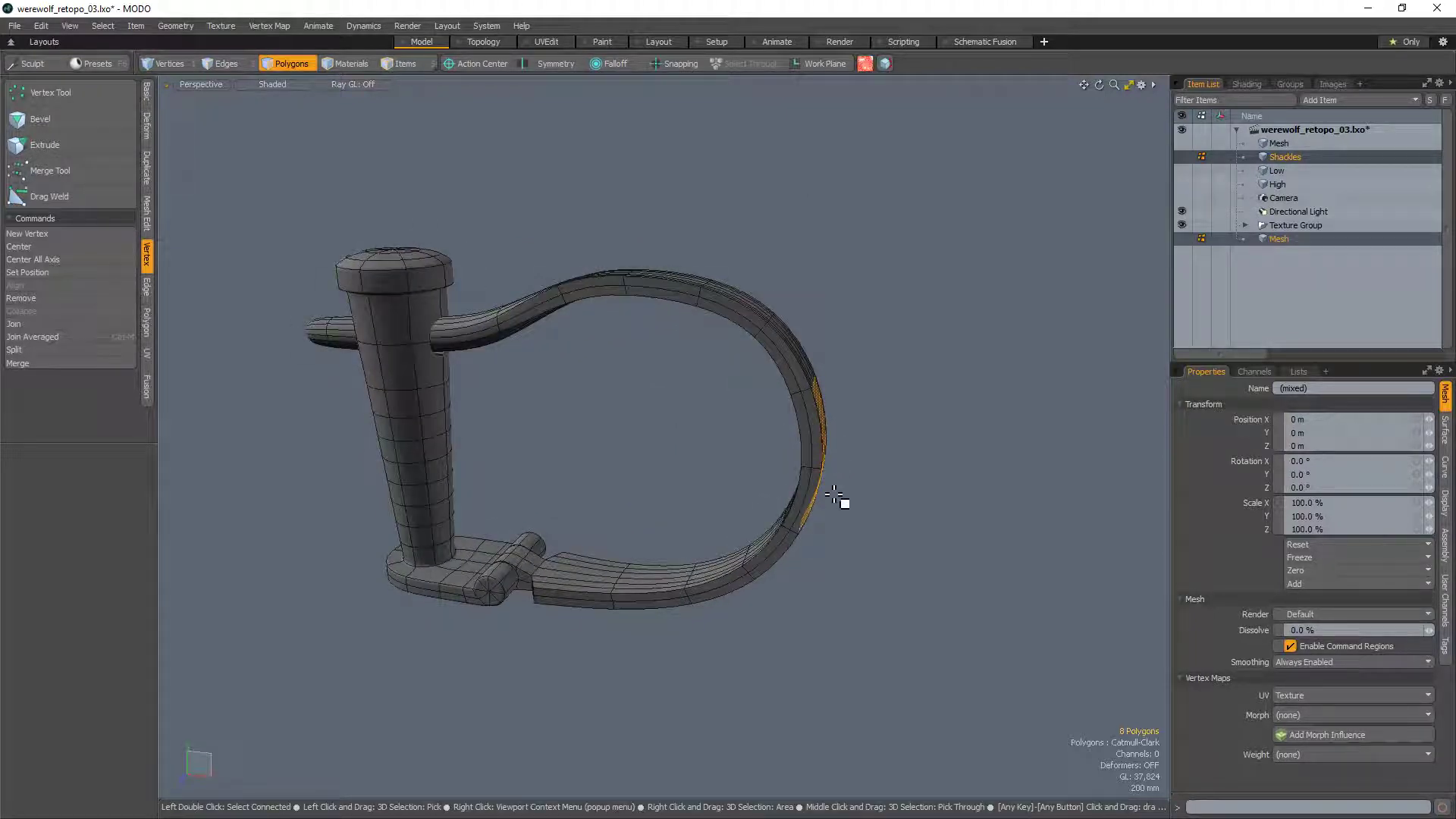
alt+drag(851, 384, 829, 480)
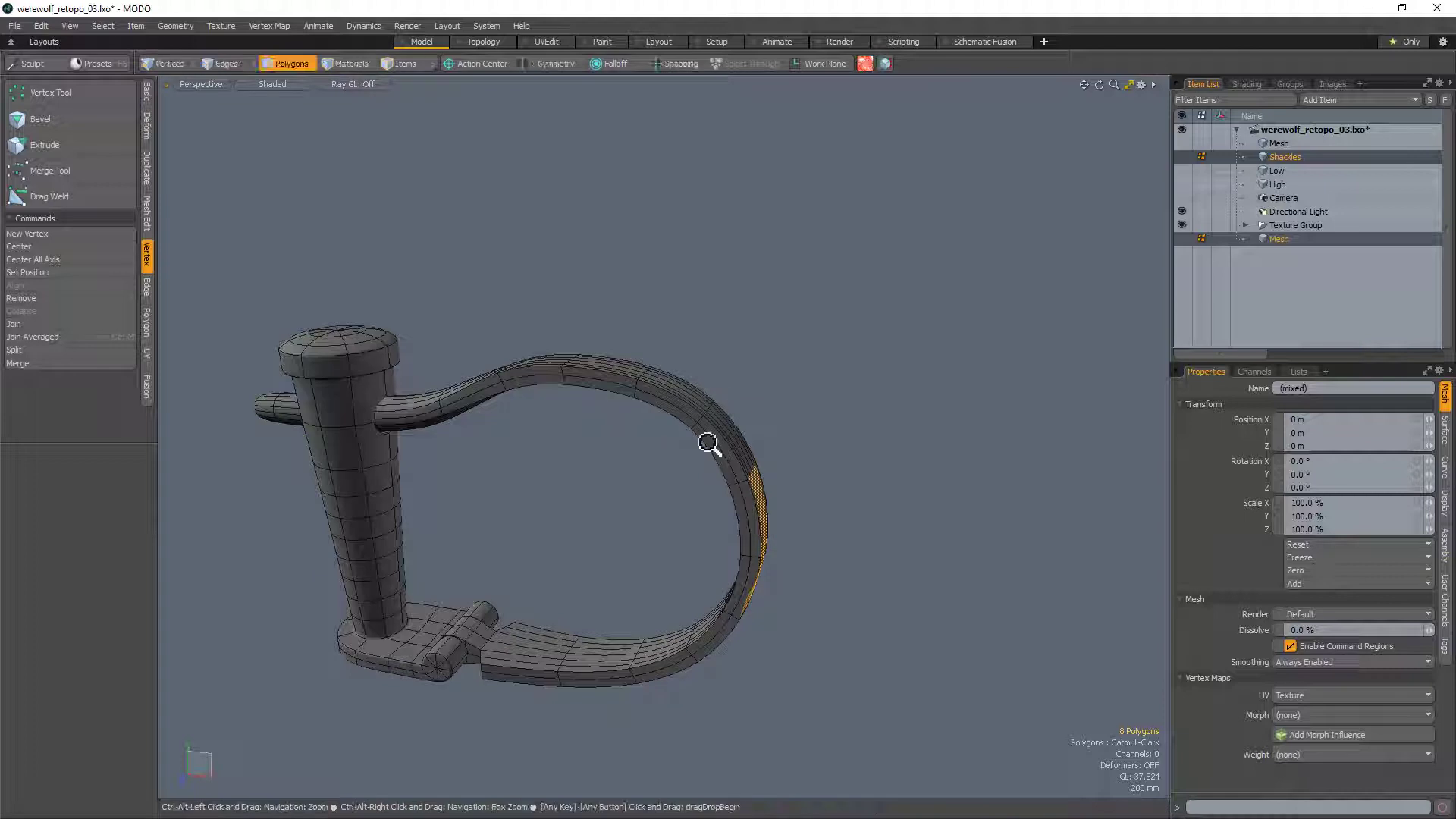
ctrl+alt+drag(709, 445, 621, 582)
click(835, 595)
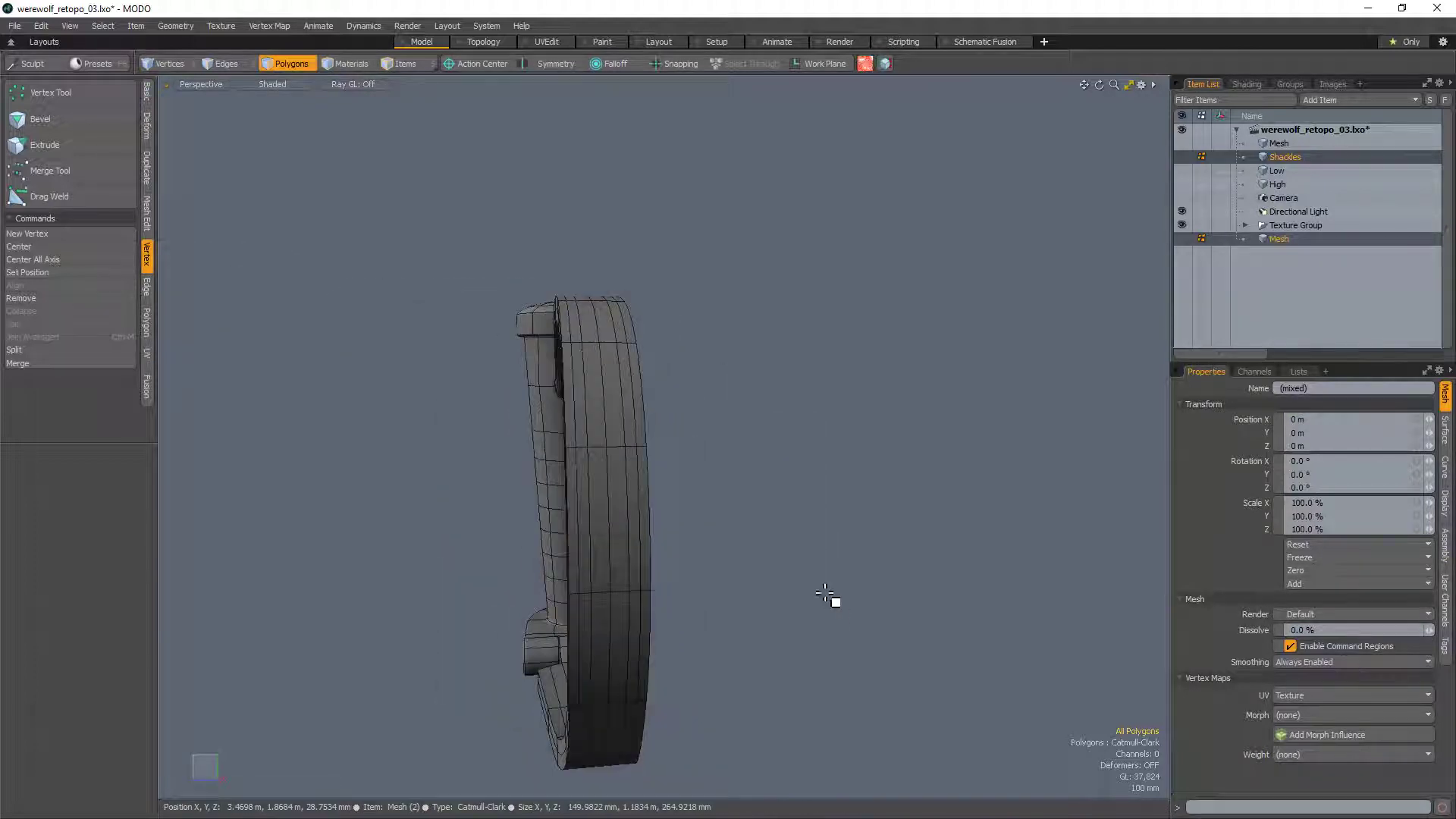
alt+drag(835, 602, 812, 530)
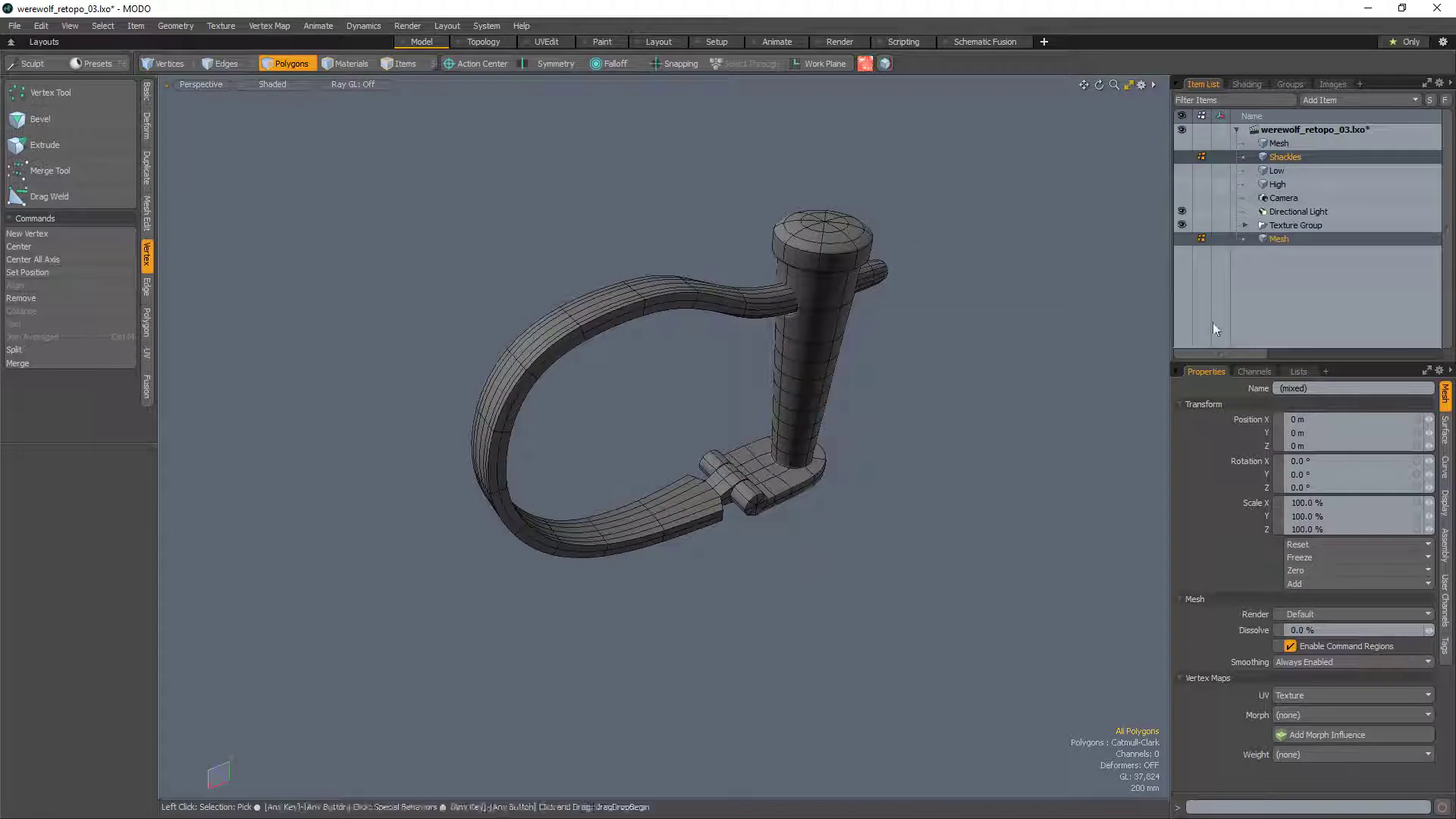
Step: Select the Low item again and view the werewolf mesh from the front and side
click(1289, 169)
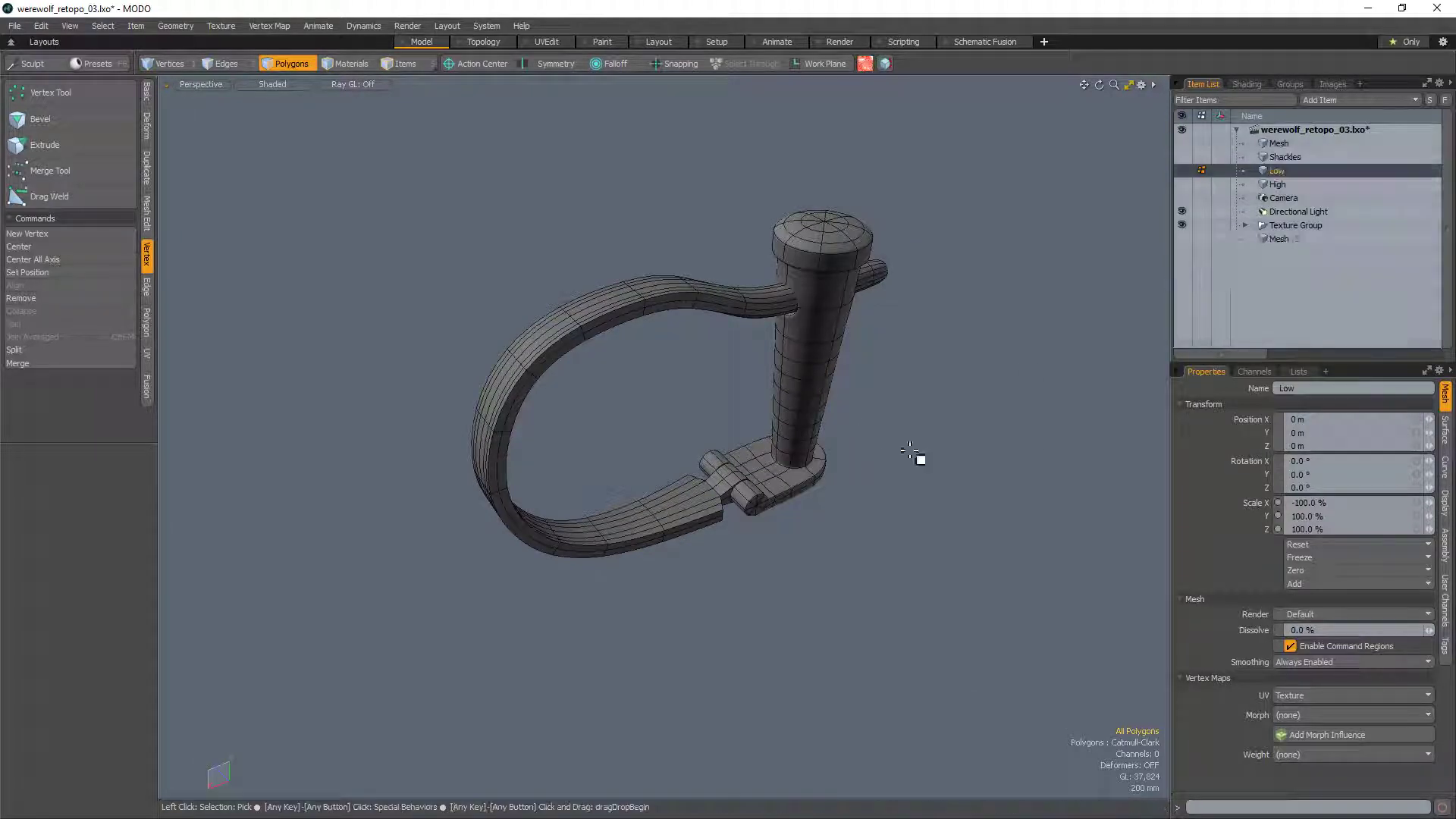
alt+drag(872, 448, 891, 480)
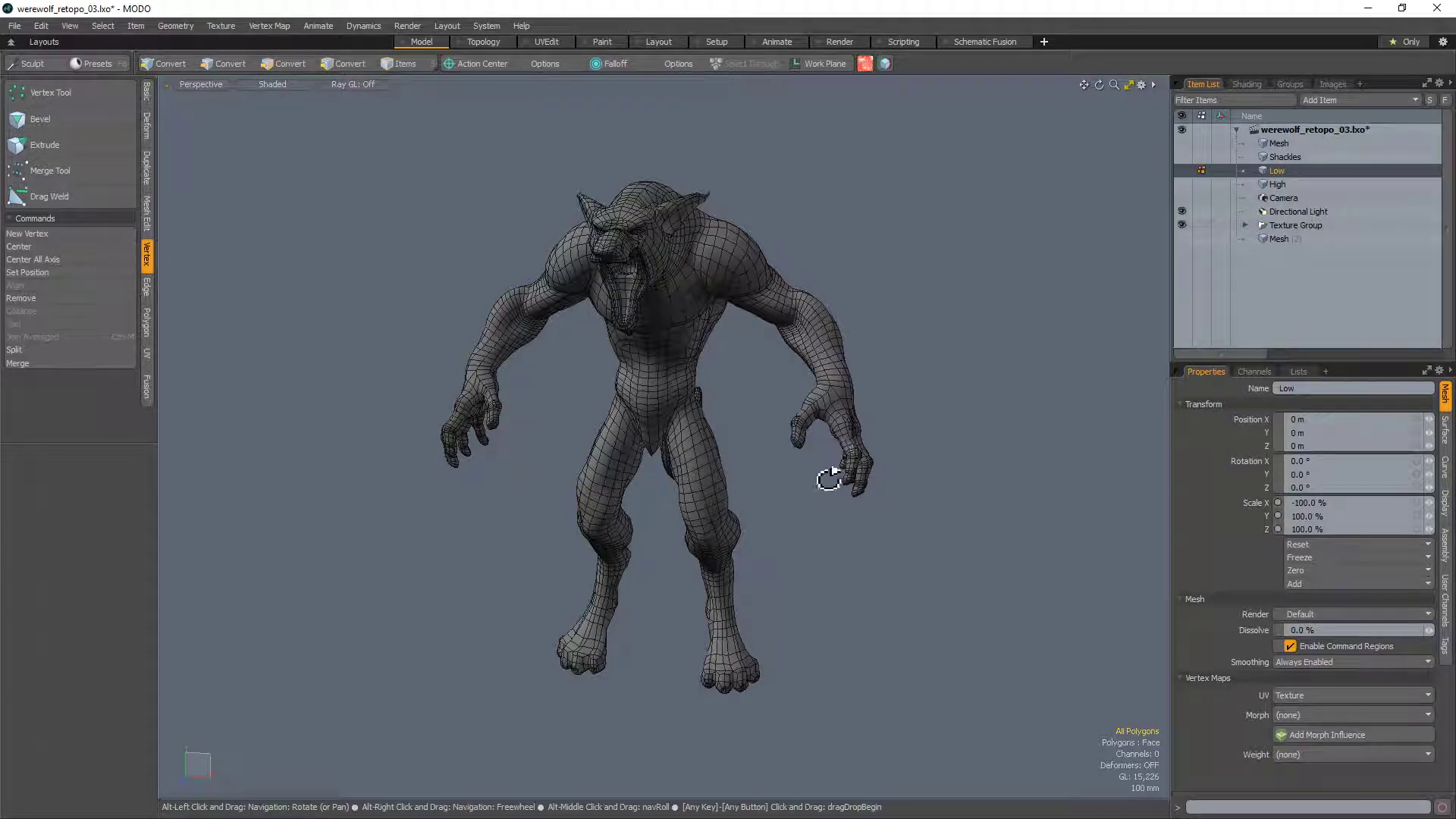
alt+drag(829, 478, 695, 422)
mouse_move(839, 422)
alt+shift+mouse_down()
mouse_move(850, 462)
mouse_move(689, 423)
mouse_move(706, 409)
mouse_move(667, 466)
mouse_move(878, 559)
mouse_move(708, 380)
alt+shift+mouse_up()
mouse_move(819, 643)
mouse_down()
mouse_move(807, 634)
mouse_move(813, 669)
mouse_move(757, 438)
mouse_move(1126, 349)
mouse_up()
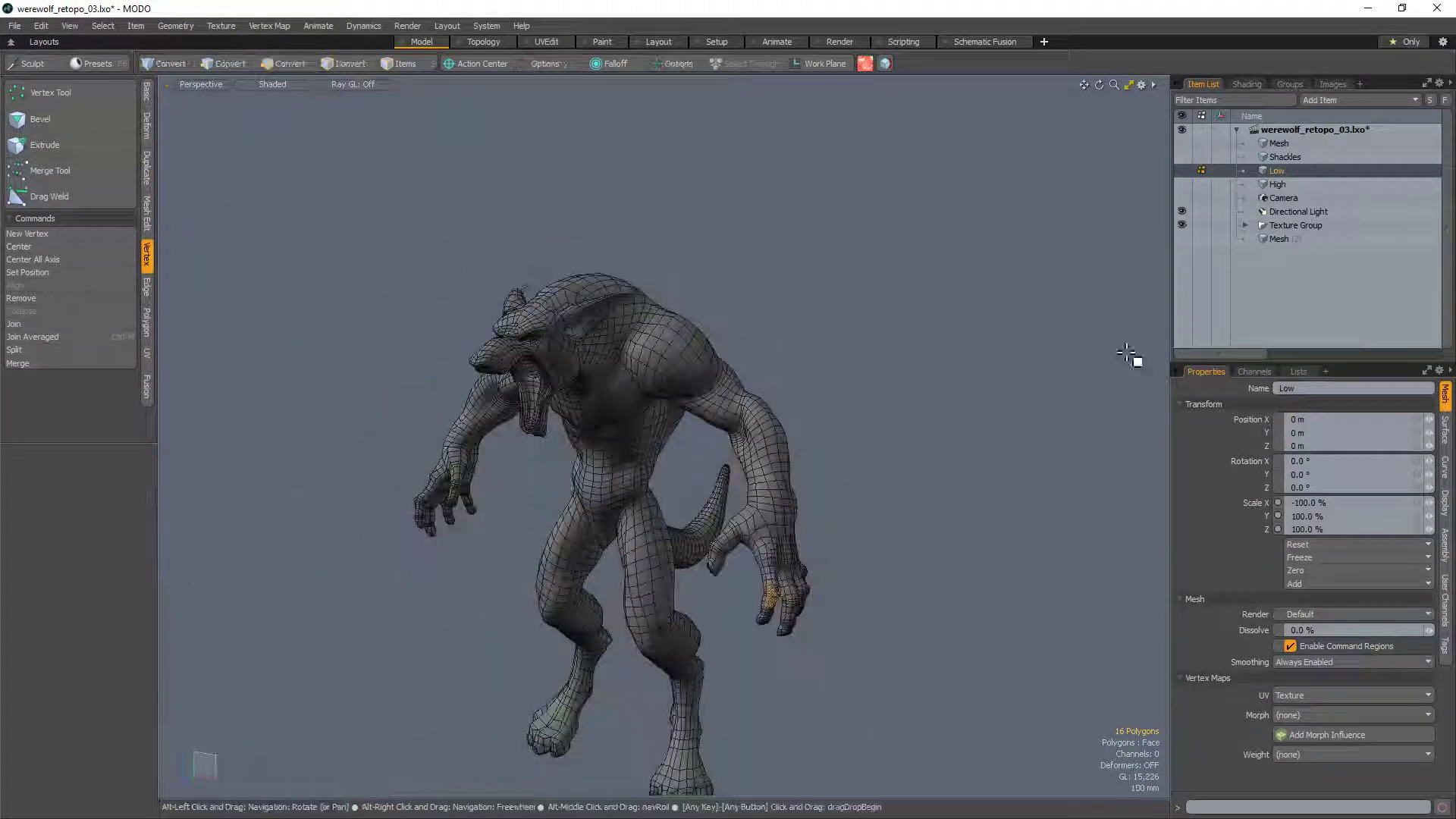
Step: Select the Shackles item and convert its Catmull-Clark subdivision surface to plain polygon faces
click(1285, 157)
click(1277, 240)
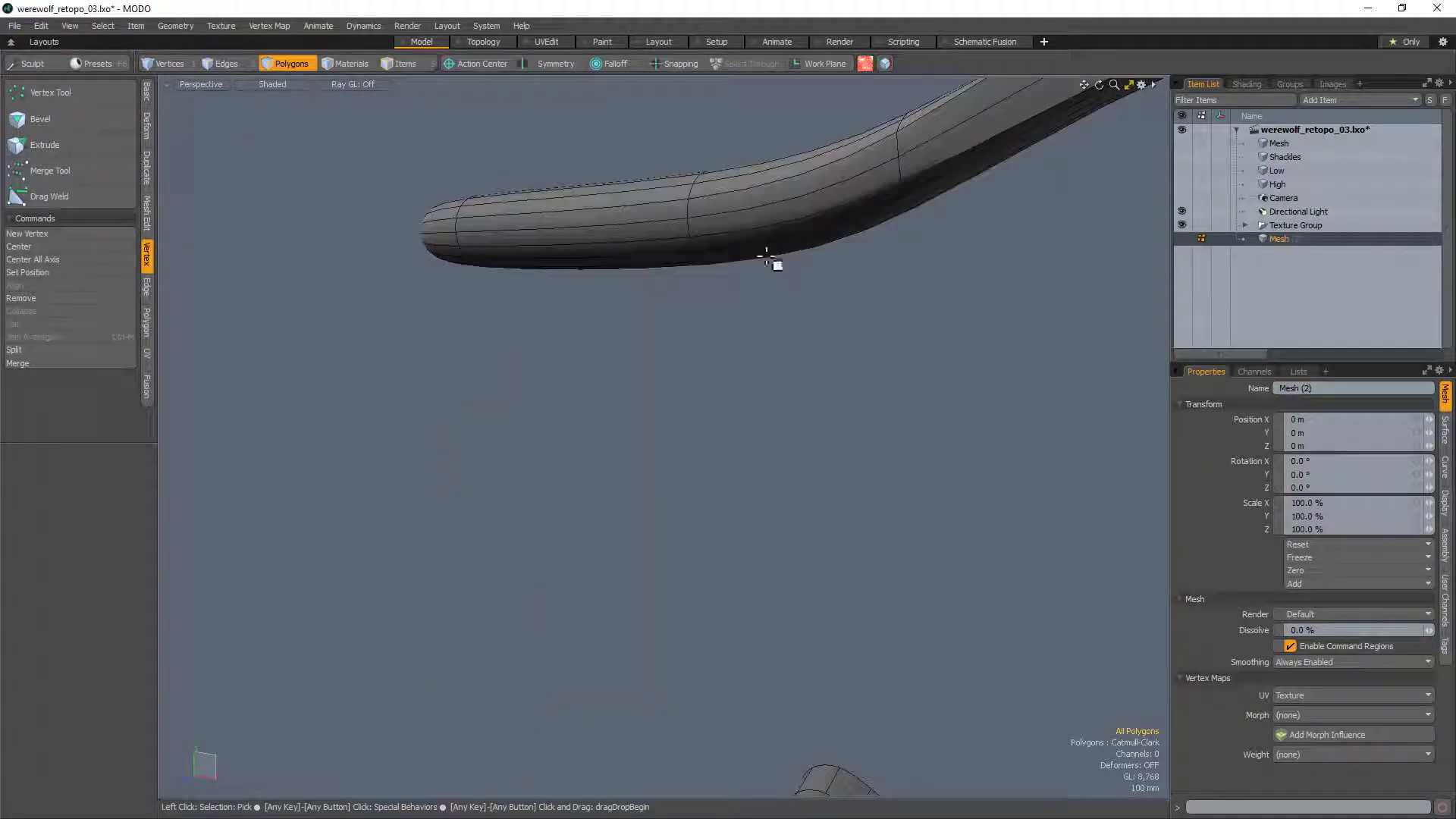
double_click(793, 251)
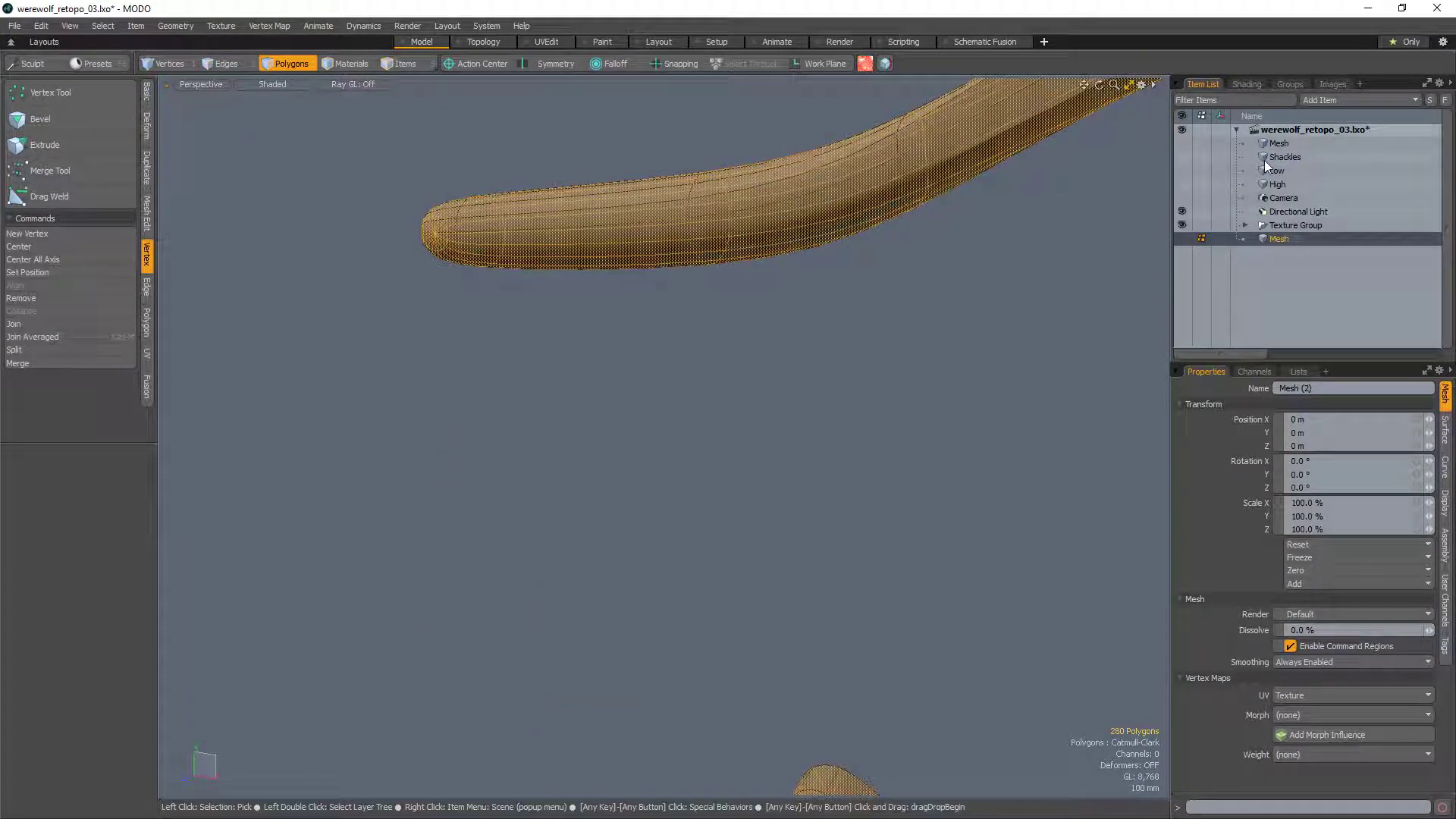
click(1284, 158)
alt+drag(555, 439, 616, 322)
key(shift+Tab)
scroll(680, 368, up, 3)
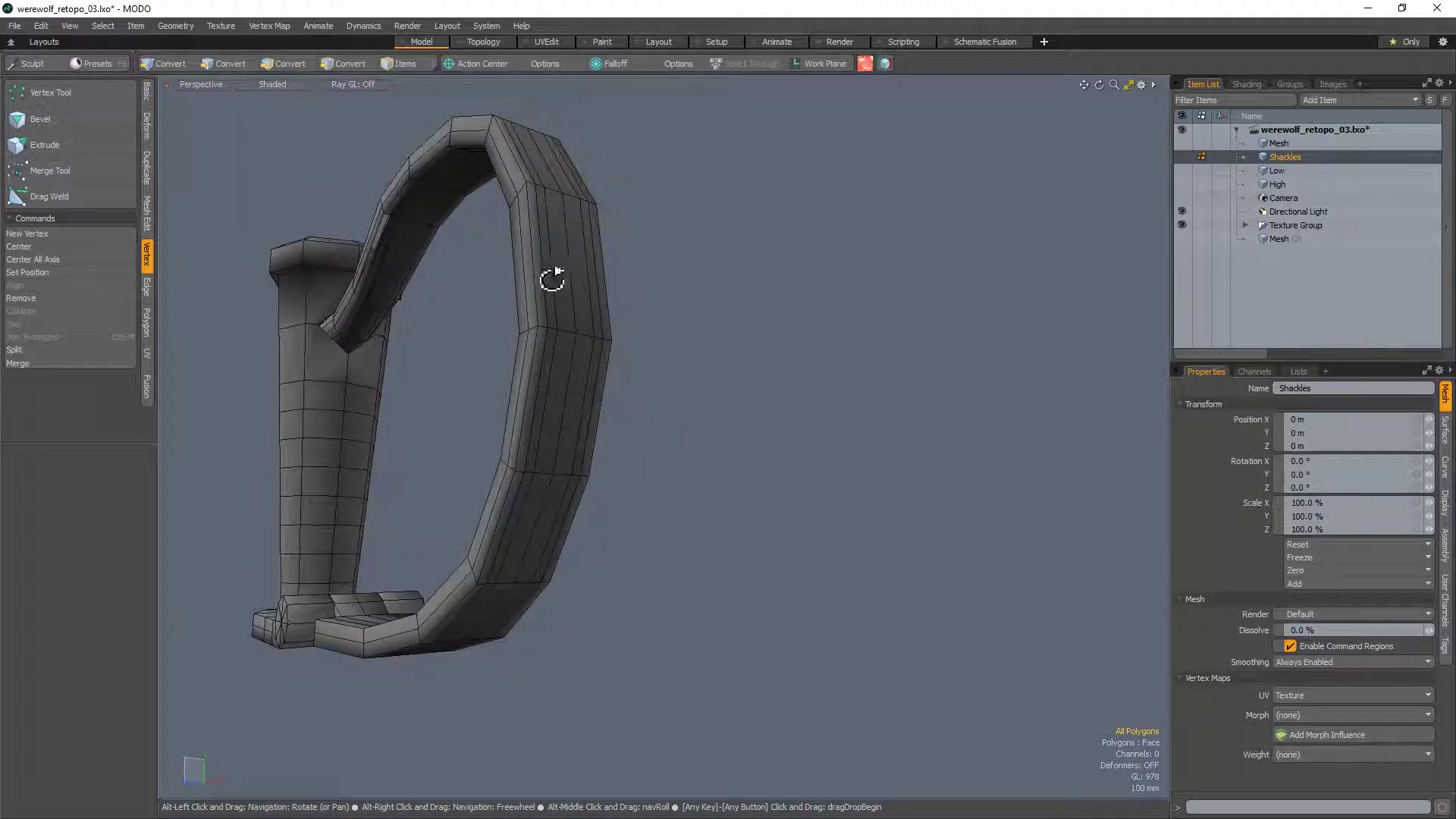
Step: Pick the outer polygons of the two segments around the shackle band's outermost point and examine them from the side and edge-on
alt+drag(553, 280, 767, 344)
scroll(767, 344, up, 3)
click(751, 327)
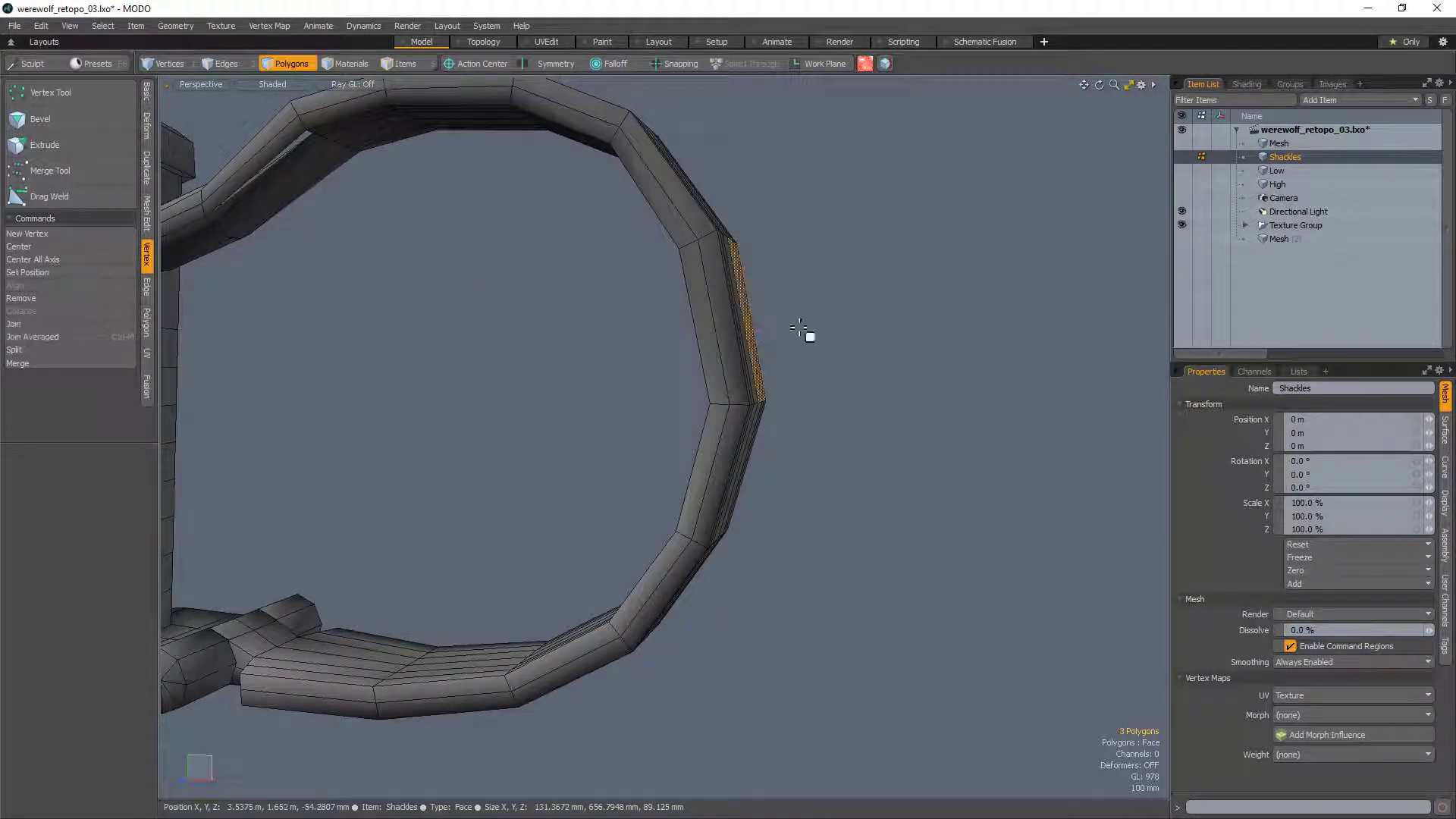
click(747, 458)
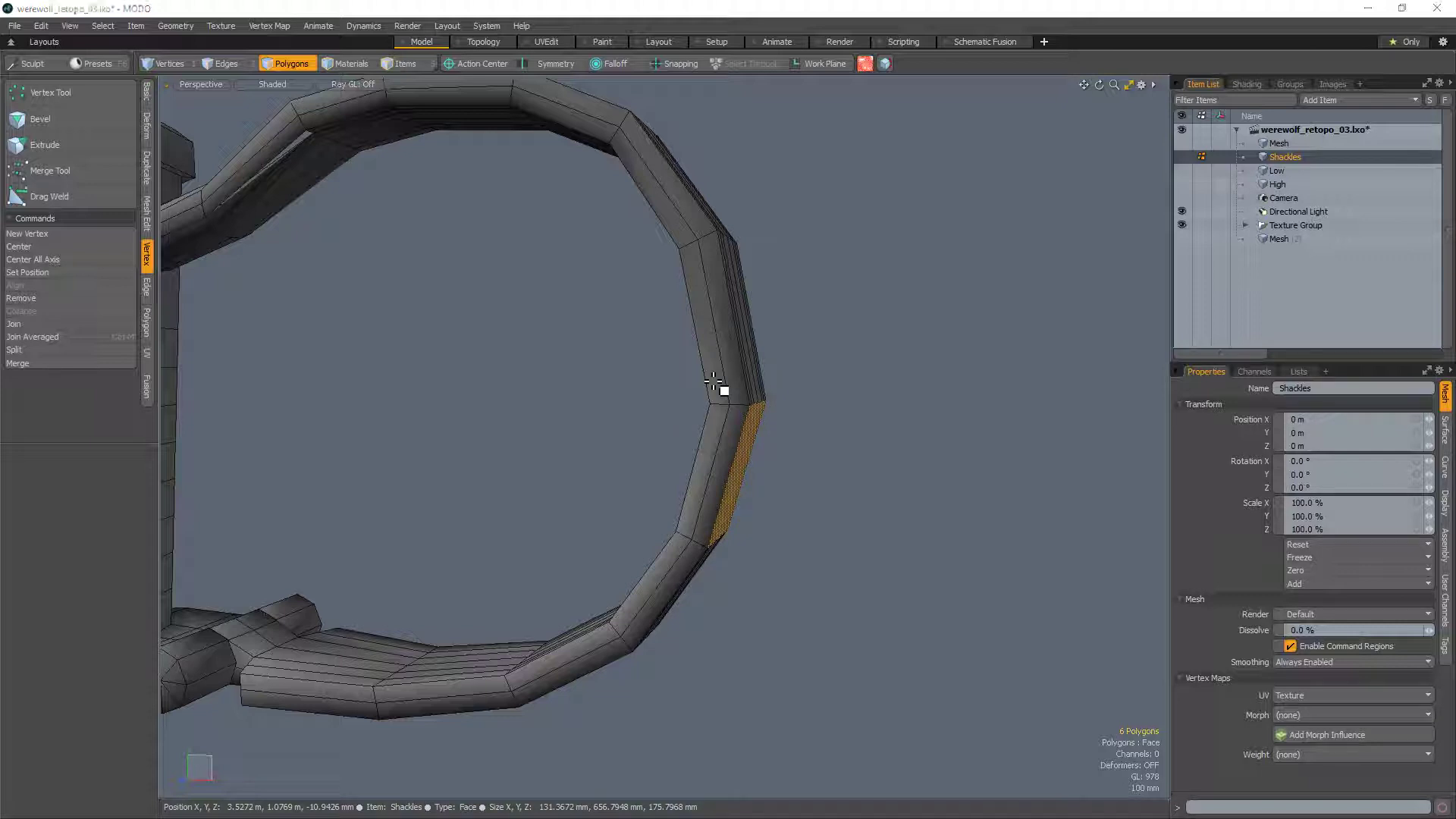
alt+drag(713, 383, 559, 312)
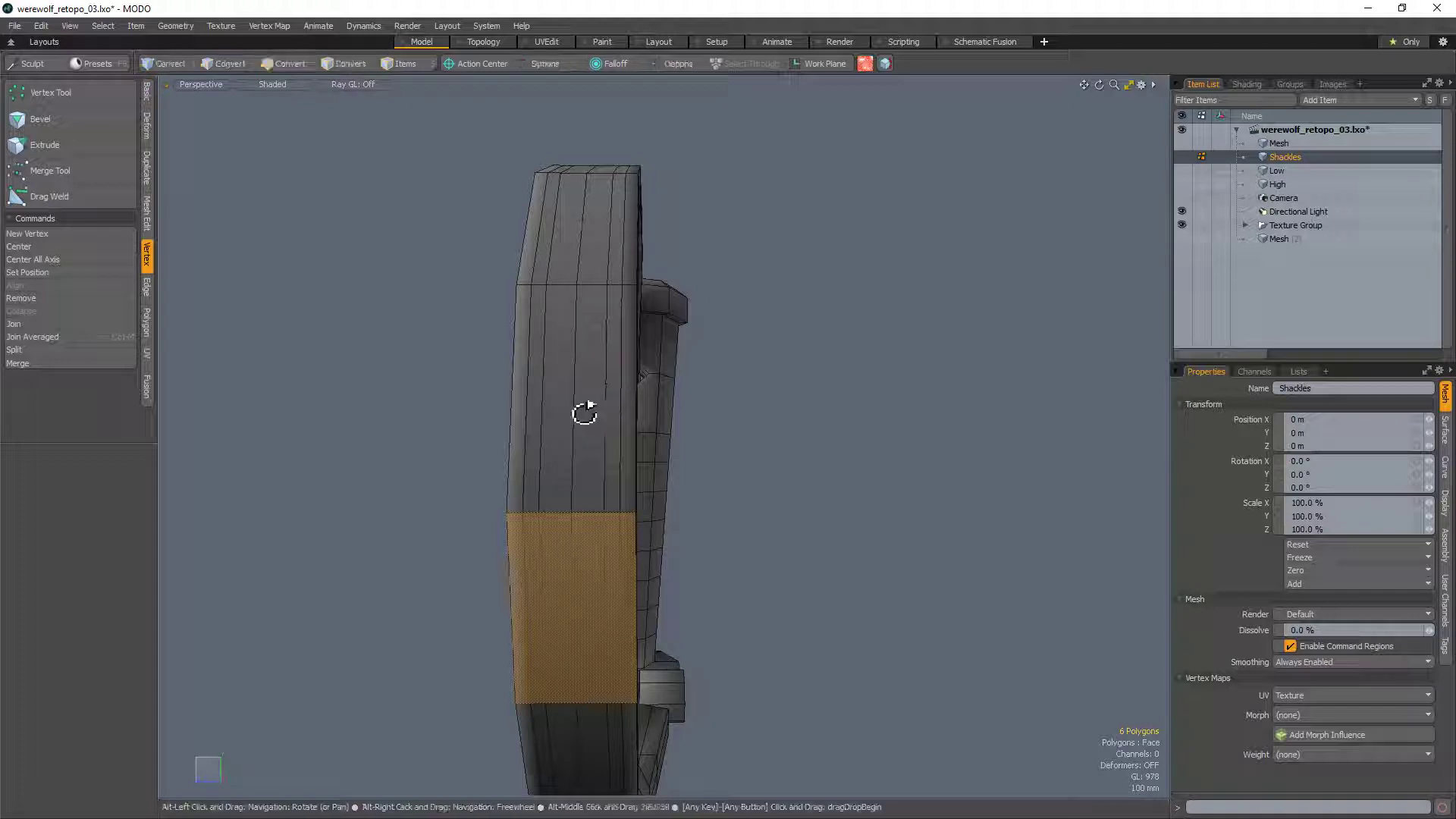
alt+drag(584, 413, 691, 447)
Step: Loop Slice the two band segments above and below the outermost edge loop with one cut each at 56%
key(2)
mouse_move(657, 400)
alt+mouse_down()
mouse_move(715, 409)
mouse_move(781, 390)
mouse_move(729, 413)
alt+mouse_up()
mouse_move(755, 611)
shift+mouse_down()
mouse_move(704, 617)
mouse_move(782, 609)
shift+mouse_up()
key(alt+c)
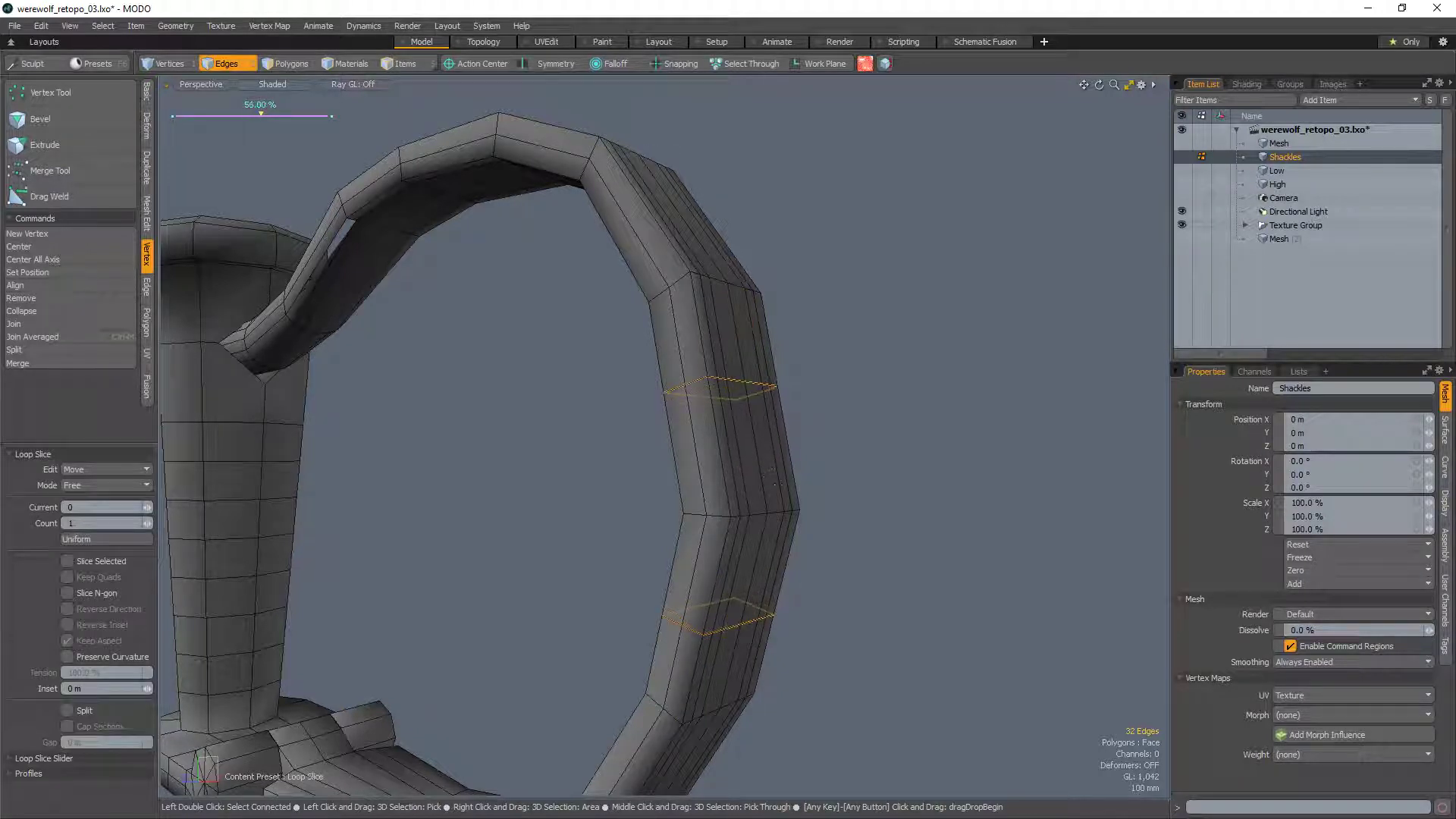
key(space)
Step: In the Front view, select the upper new edge loop and move it outward by 30 mm in X and 5 mm in Y
key(KP_3)
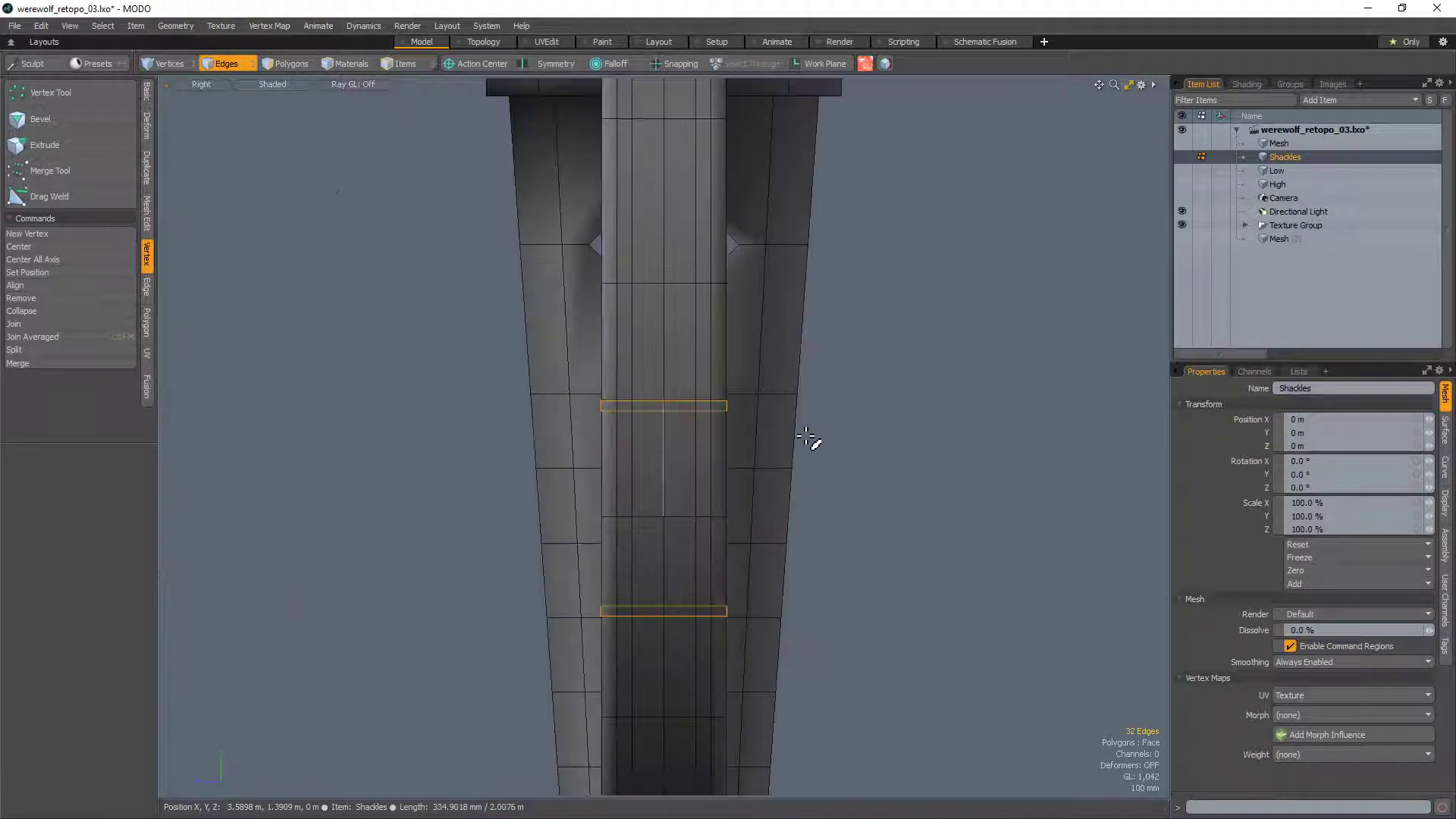
key(KP_2)
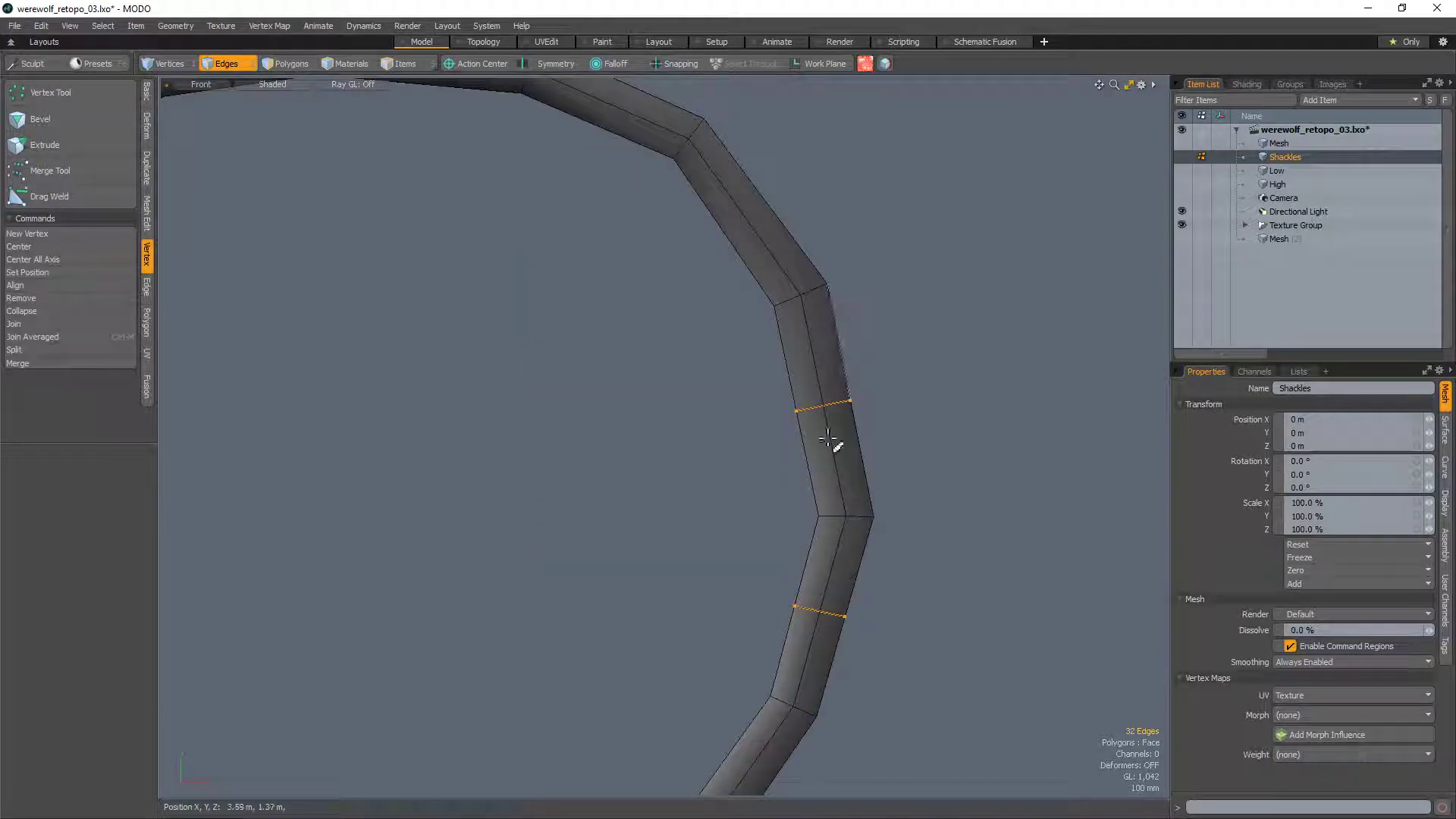
mouse_move(839, 445)
right_down()
mouse_move(741, 400)
mouse_move(834, 444)
right_up()
key(w)
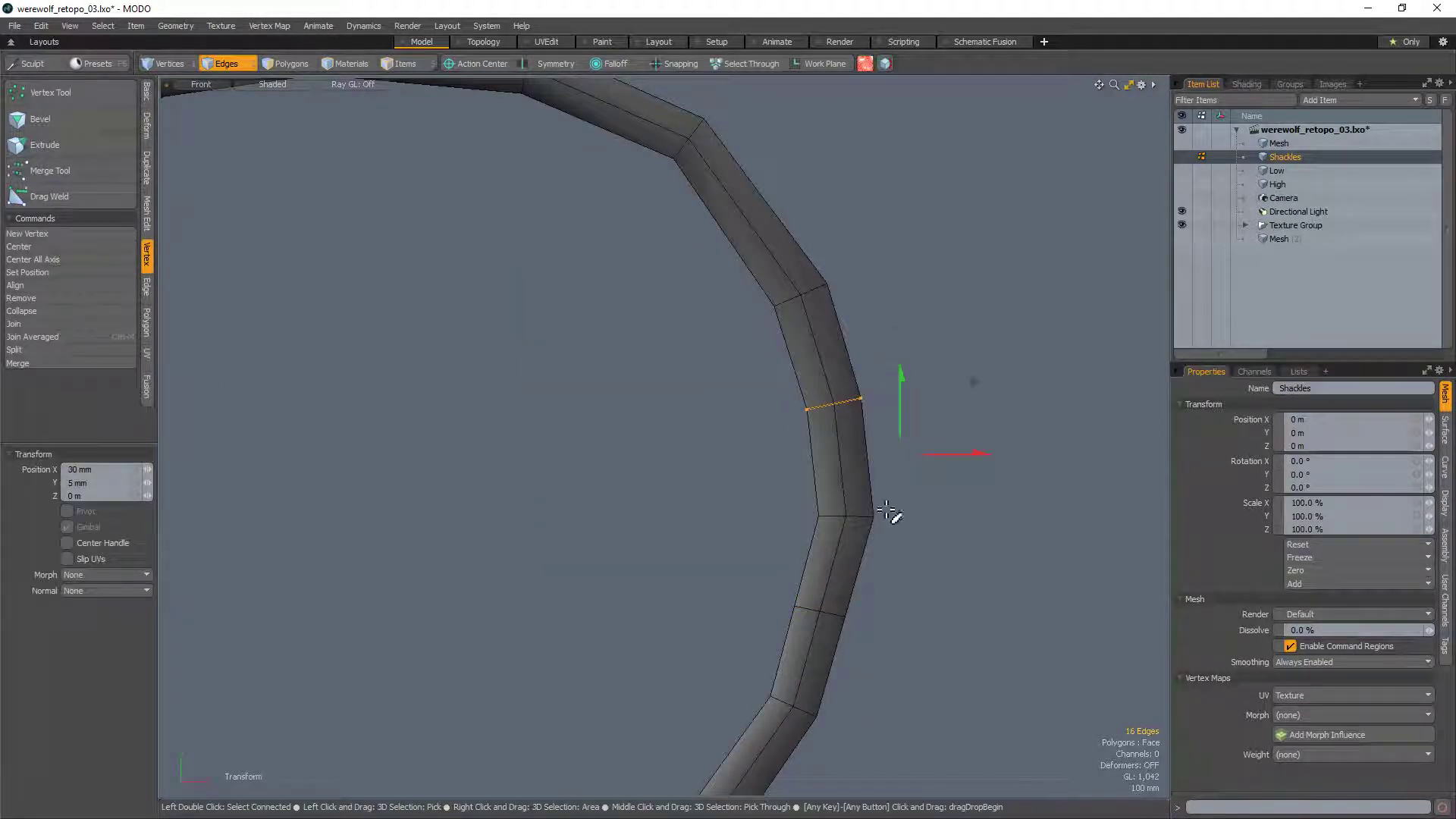
Step: Select the lower new edge loop on the band and move it slightly outward and down to round the curve
key(space)
mouse_move(894, 656)
right_down()
mouse_move(876, 603)
mouse_move(887, 661)
right_up()
key(w)
drag(869, 677, 878, 682)
key(space)
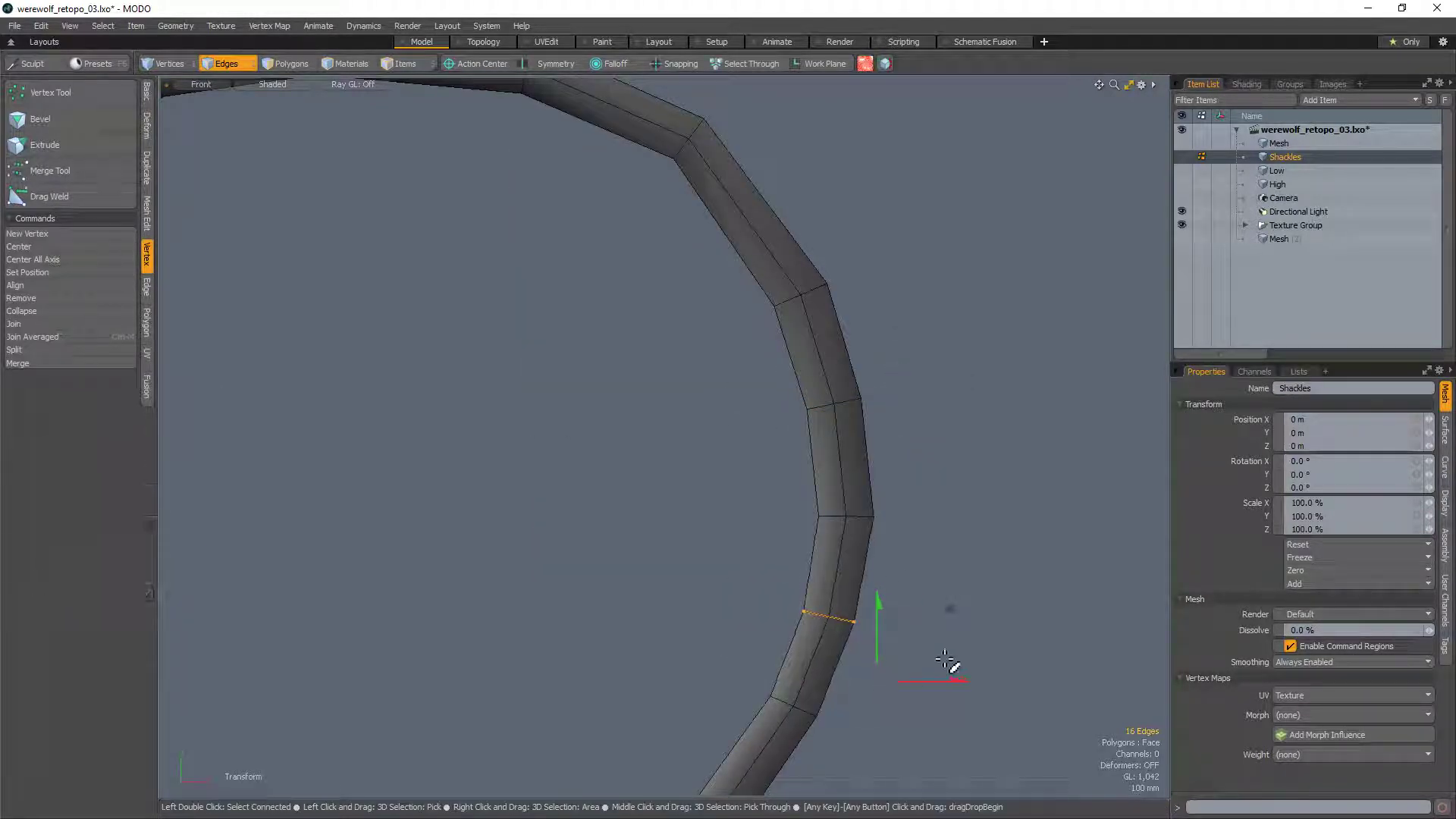
Step: Select the original edge loop just below the lower cut and move it slightly down along the band
scroll(895, 486, down, 6)
alt+drag(900, 513, 780, 507)
scroll(779, 497, up, 5)
mouse_move(729, 552)
right_down()
mouse_move(763, 515)
mouse_move(753, 523)
right_up()
key(q)
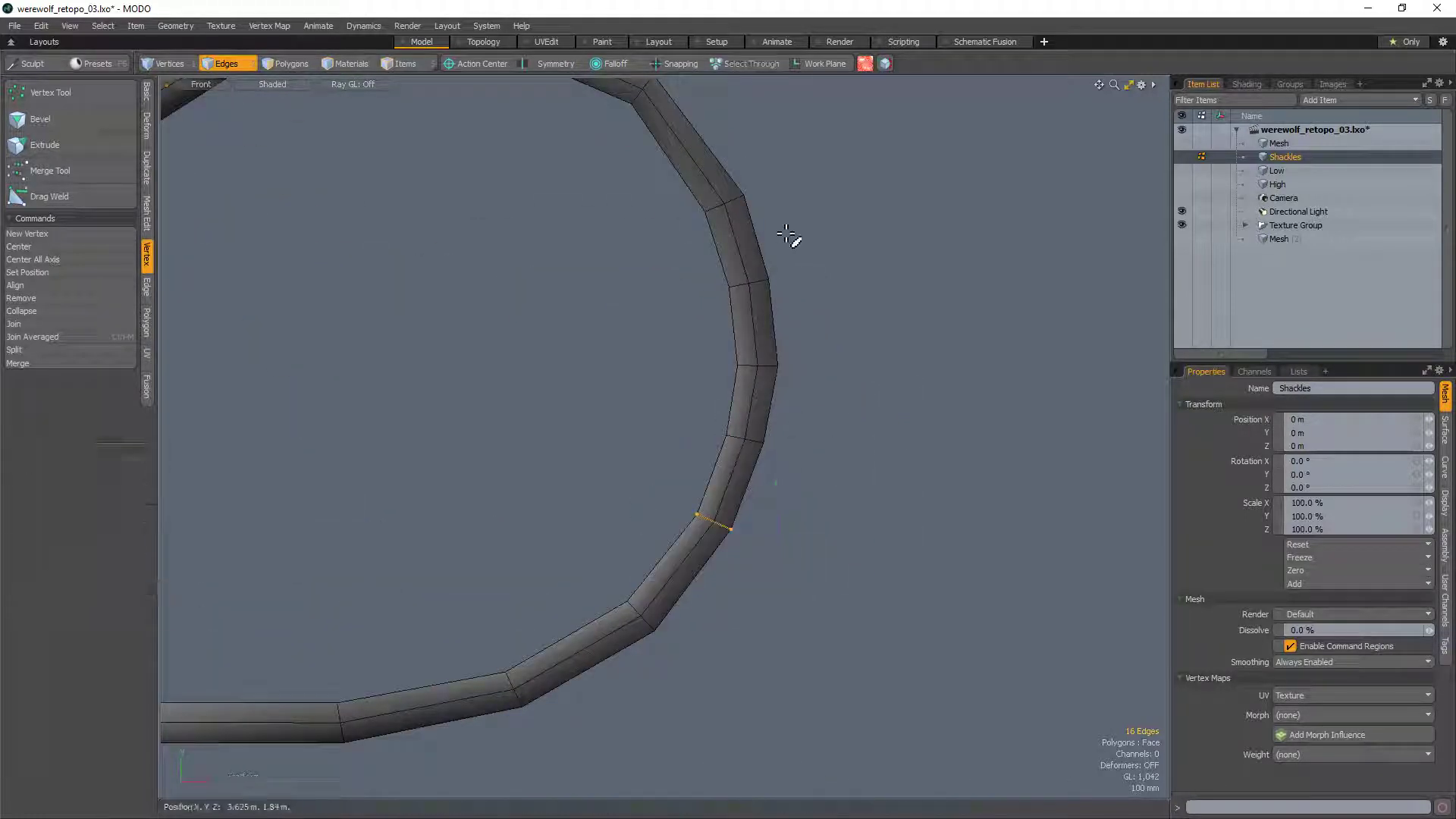
Step: Select the original edge loop just above the upper cut and move it slightly up and inward along the band
right_drag(699, 258, 721, 246)
key(w)
drag(846, 290, 841, 278)
key(q)
click(815, 311)
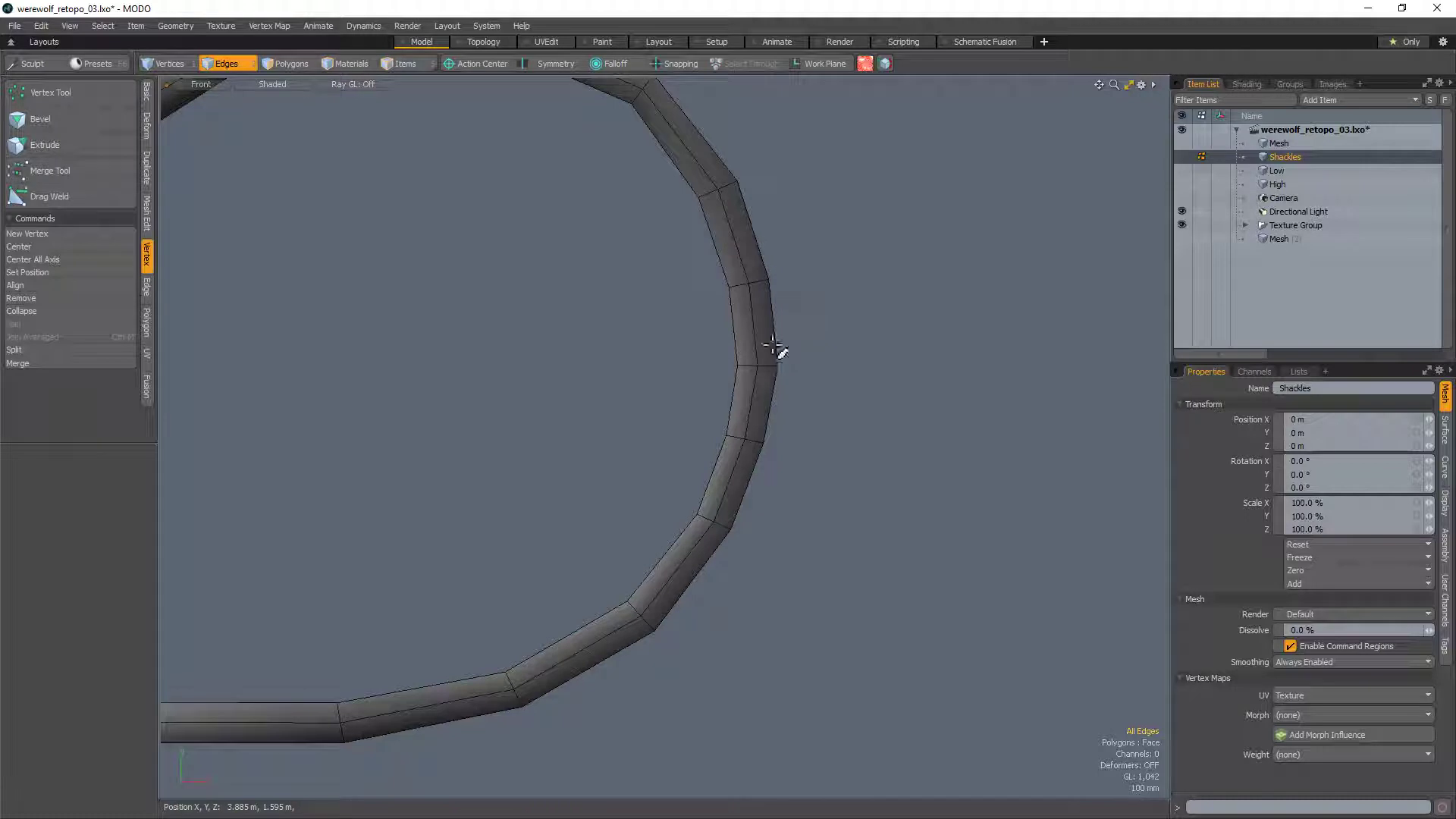
Step: Reselect the upper cut's edge loop and move it by 5 mm in X and 15 mm in Y
mouse_move(802, 326)
right_down()
mouse_move(759, 251)
mouse_move(705, 303)
right_up()
key(w)
click(811, 332)
drag(883, 257, 885, 249)
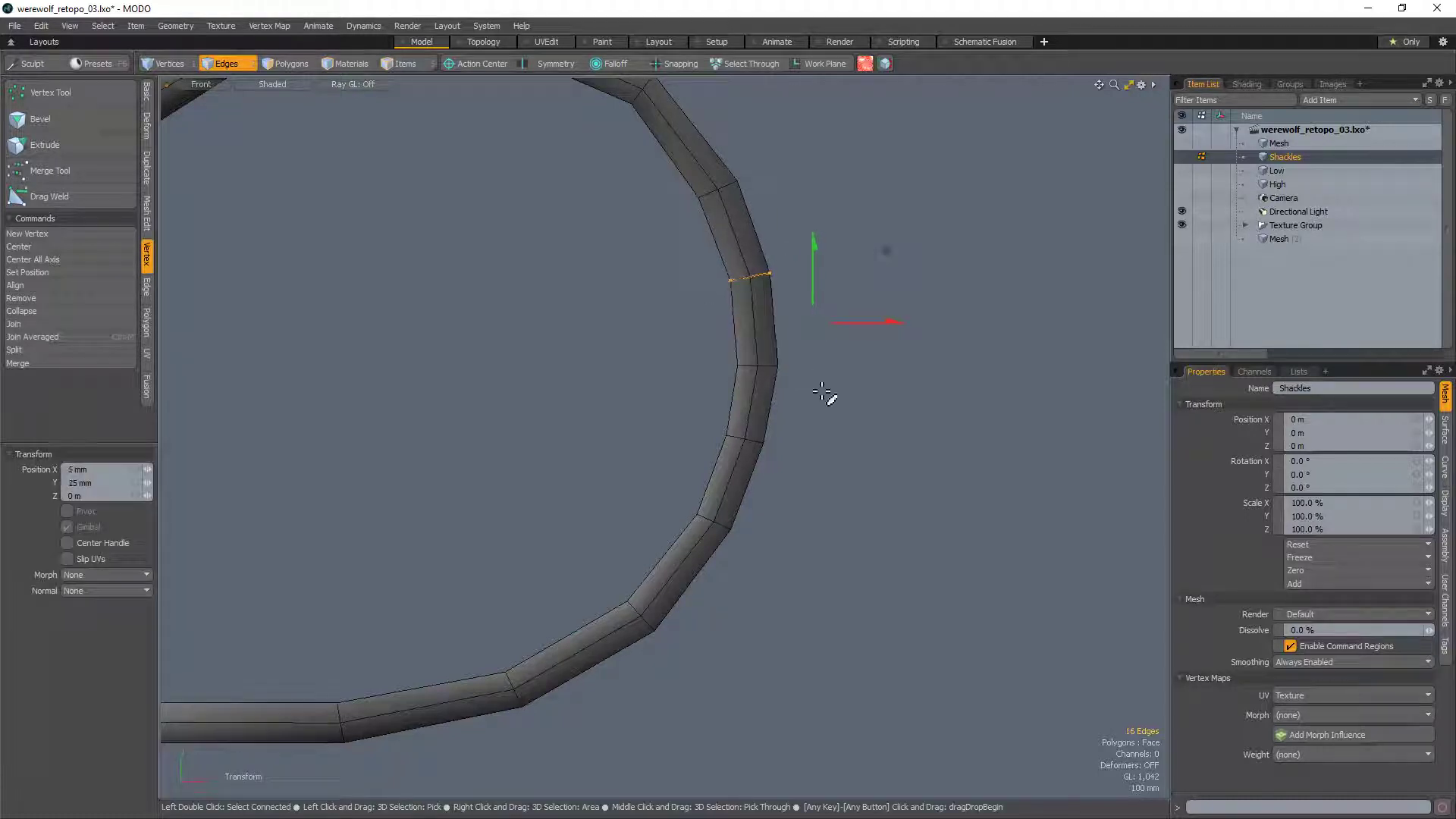
key(q)
click(813, 455)
Step: Reselect the lower cut's edge loop and move it by -10 mm in both X and Y
mouse_move(793, 492)
right_down()
mouse_move(797, 476)
mouse_move(793, 492)
right_up()
key(w)
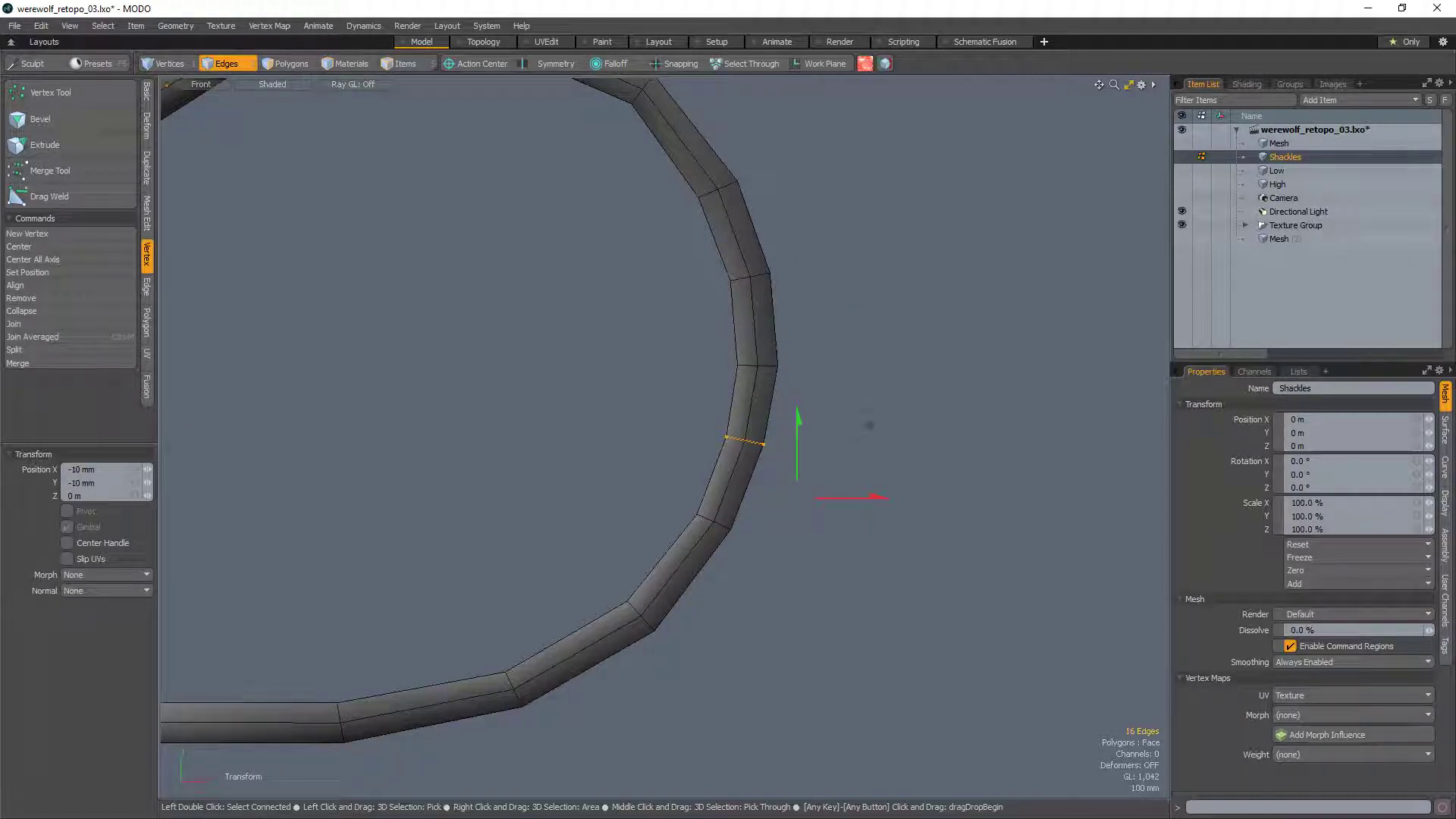
key(q)
click(770, 485)
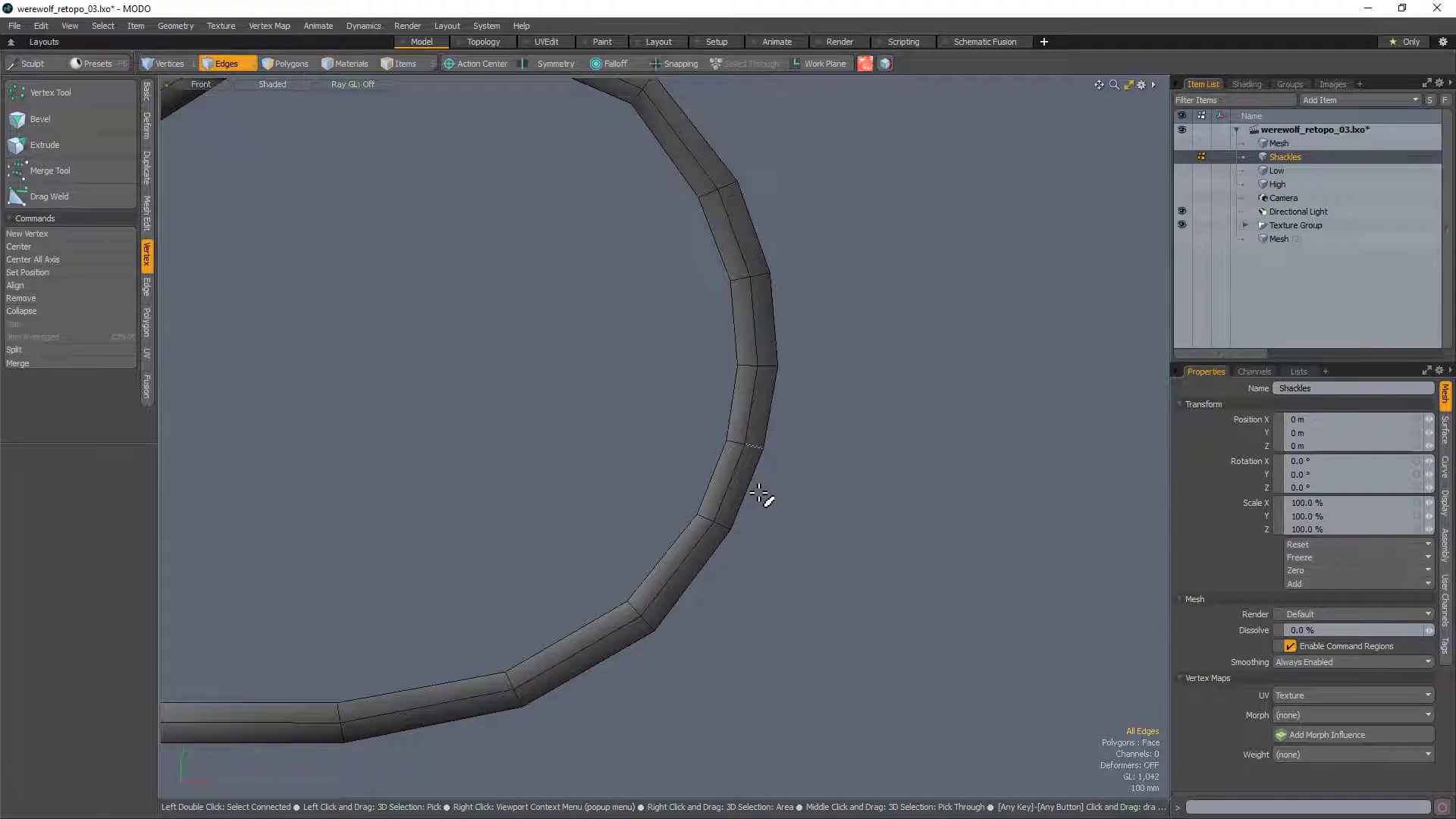
Step: Examine the roundness of the band's edge loops from the front and from several angles in perspective
alt+shift+drag(895, 285, 880, 404)
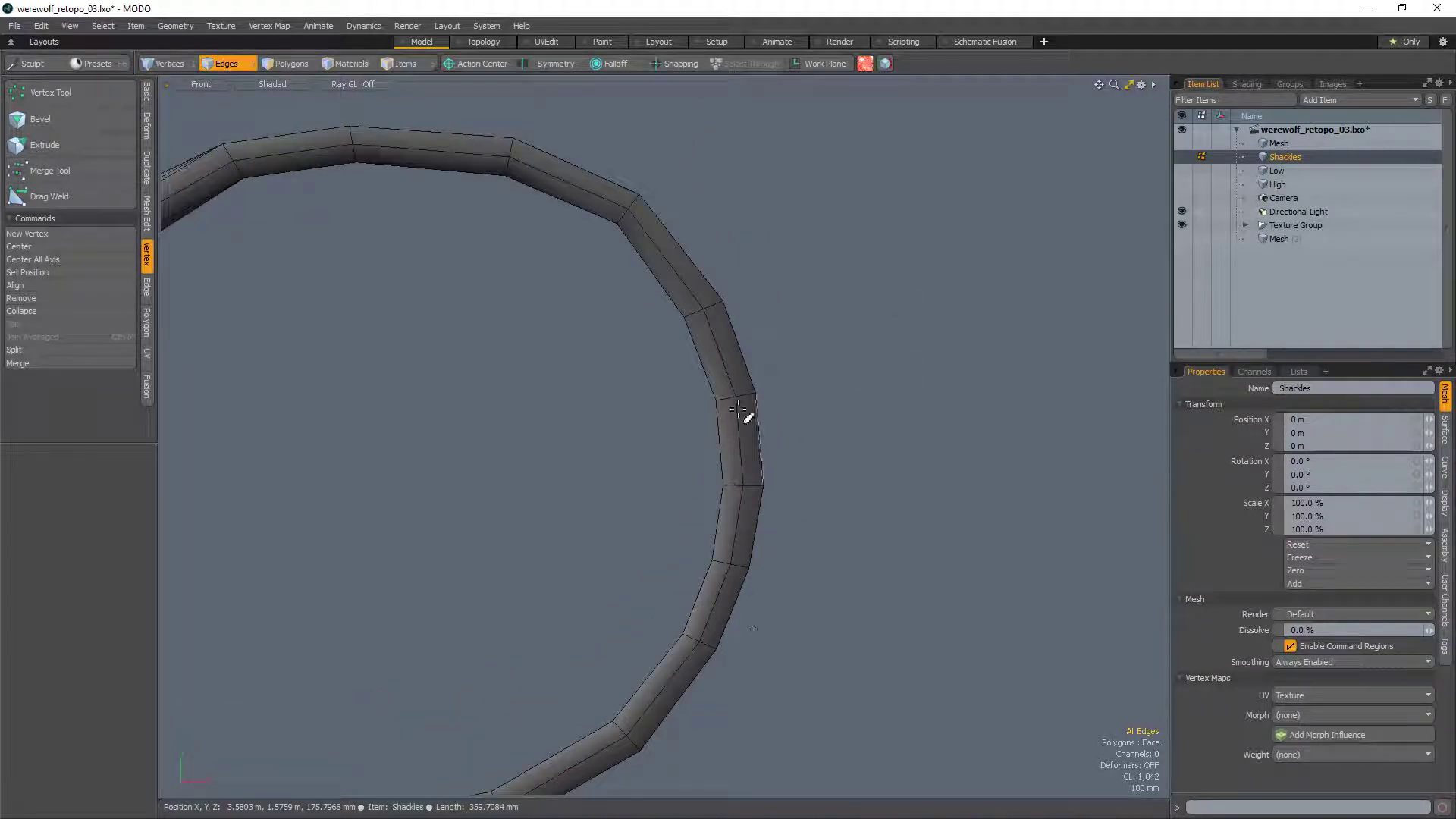
key(KP_Decimal)
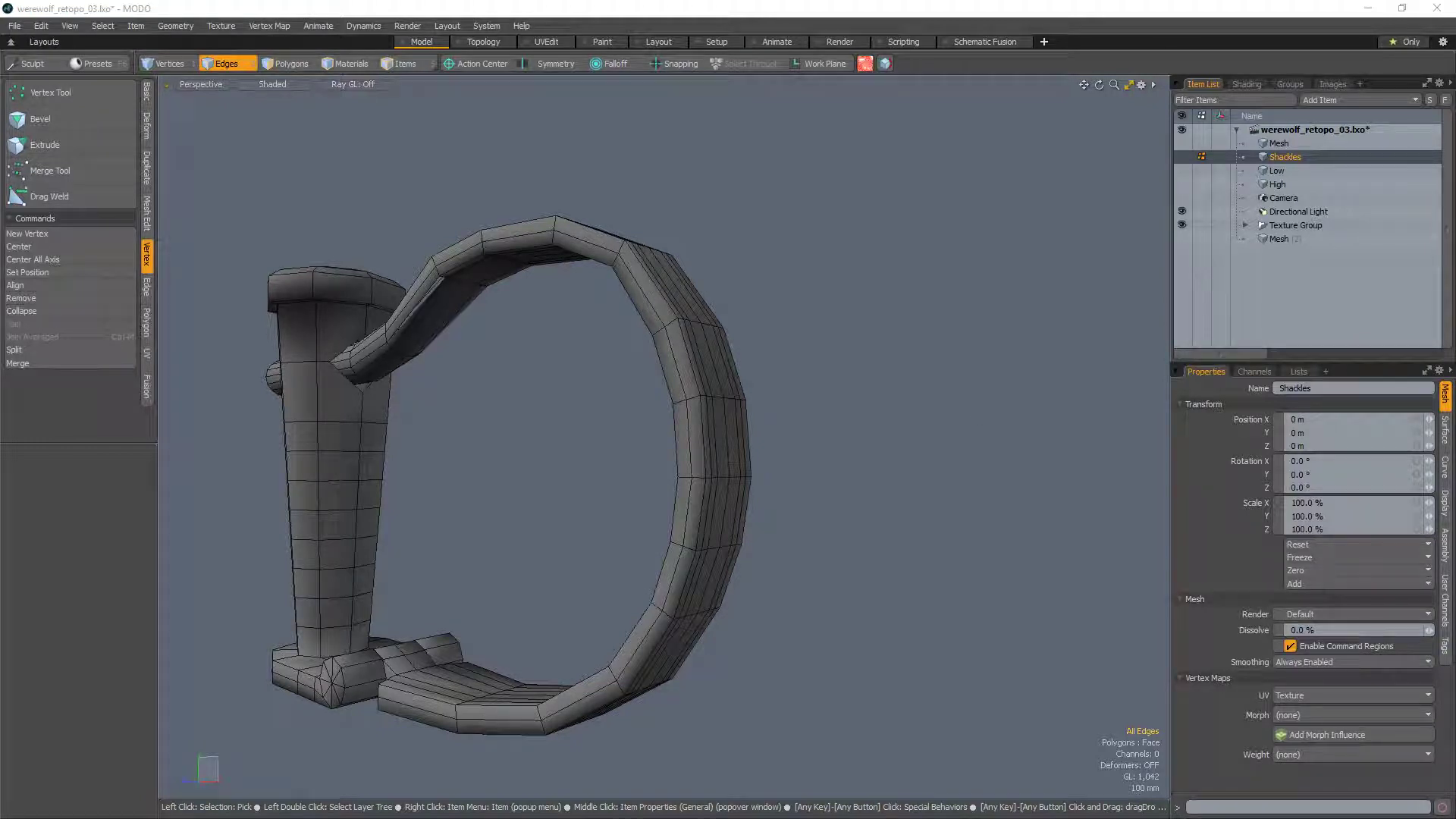
alt+drag(792, 468, 696, 474)
key(3)
double_click(684, 418)
alt+drag(686, 421, 804, 402)
click(833, 393)
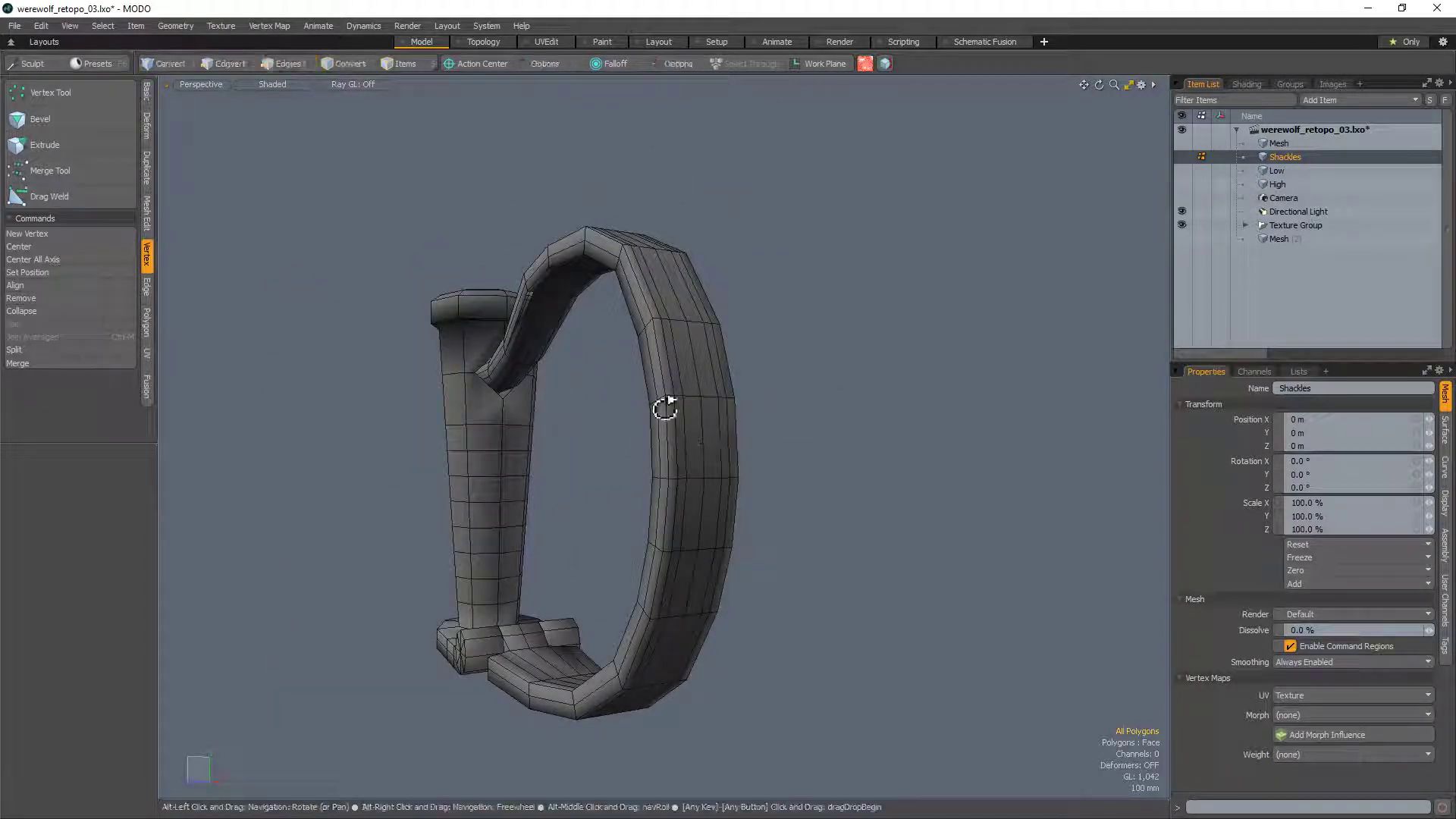
alt+drag(667, 514, 709, 508)
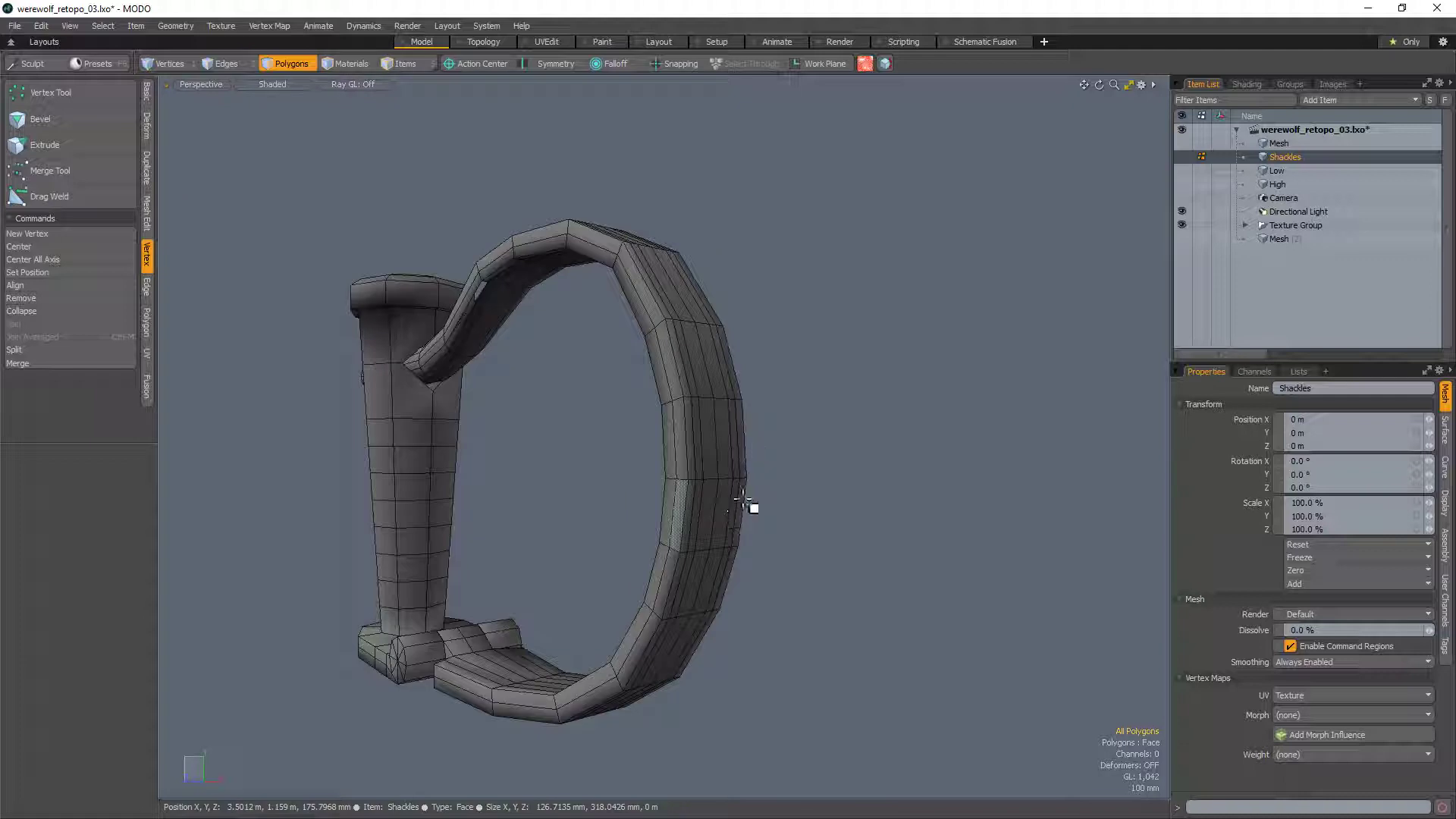
alt+drag(698, 437, 805, 461)
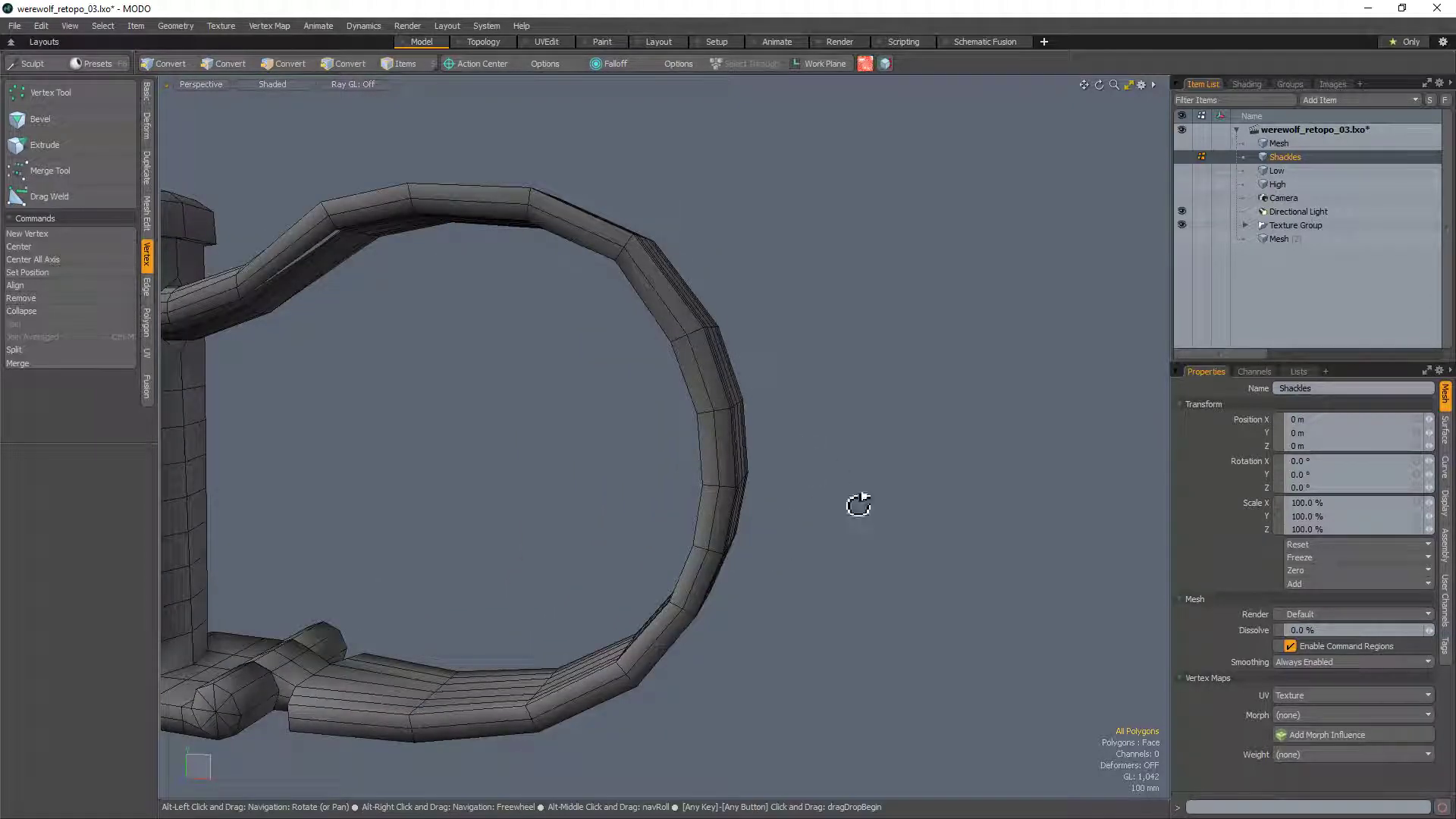
alt+drag(858, 501, 701, 434)
alt+scroll(708, 402, up, 4)
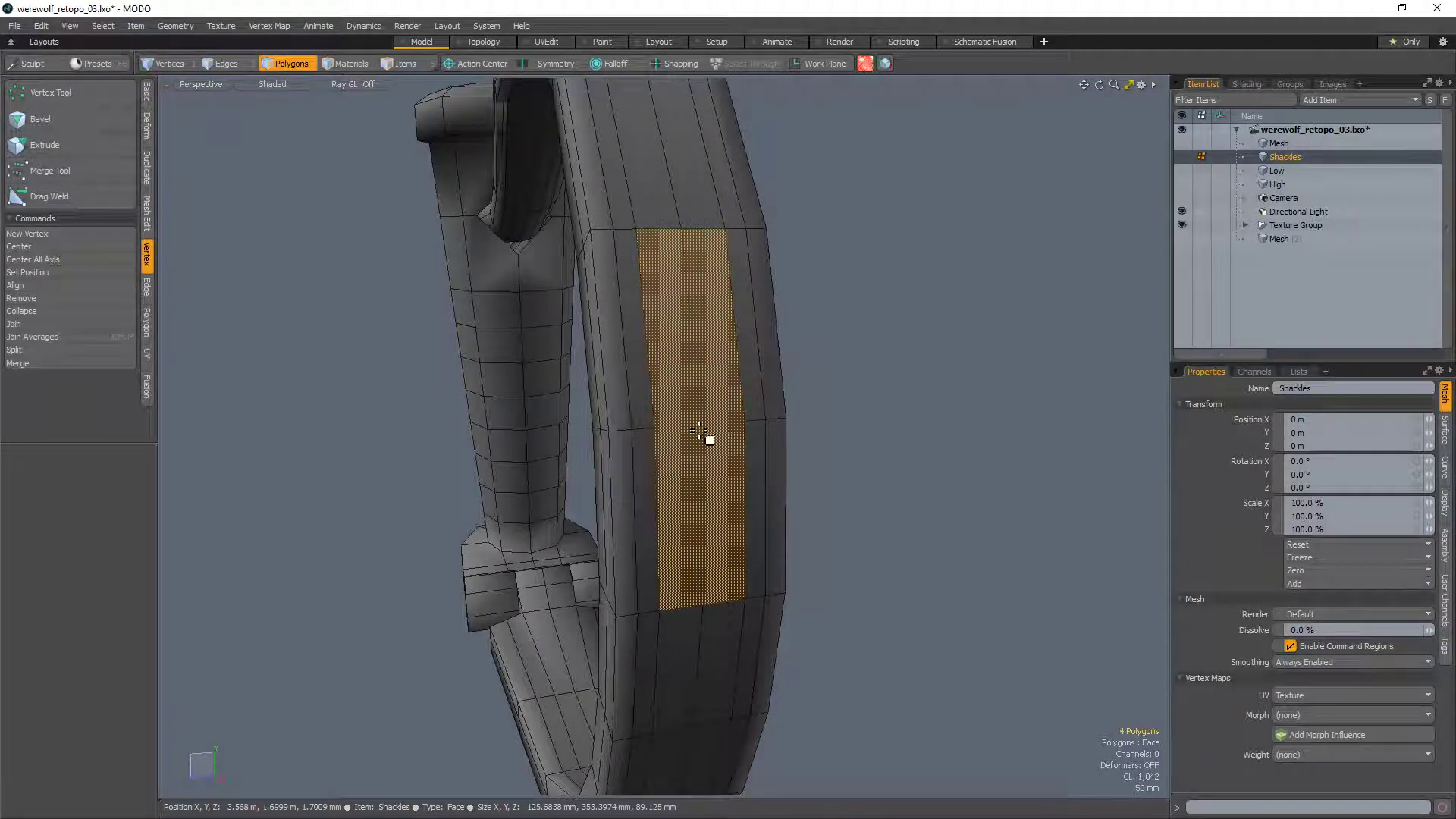
click(847, 433)
Step: Bevel two vertices on the centre line of the band's outer face, above and below the middle loop, with an inset of about 80 mm
alt+drag(764, 478, 684, 445)
key(2)
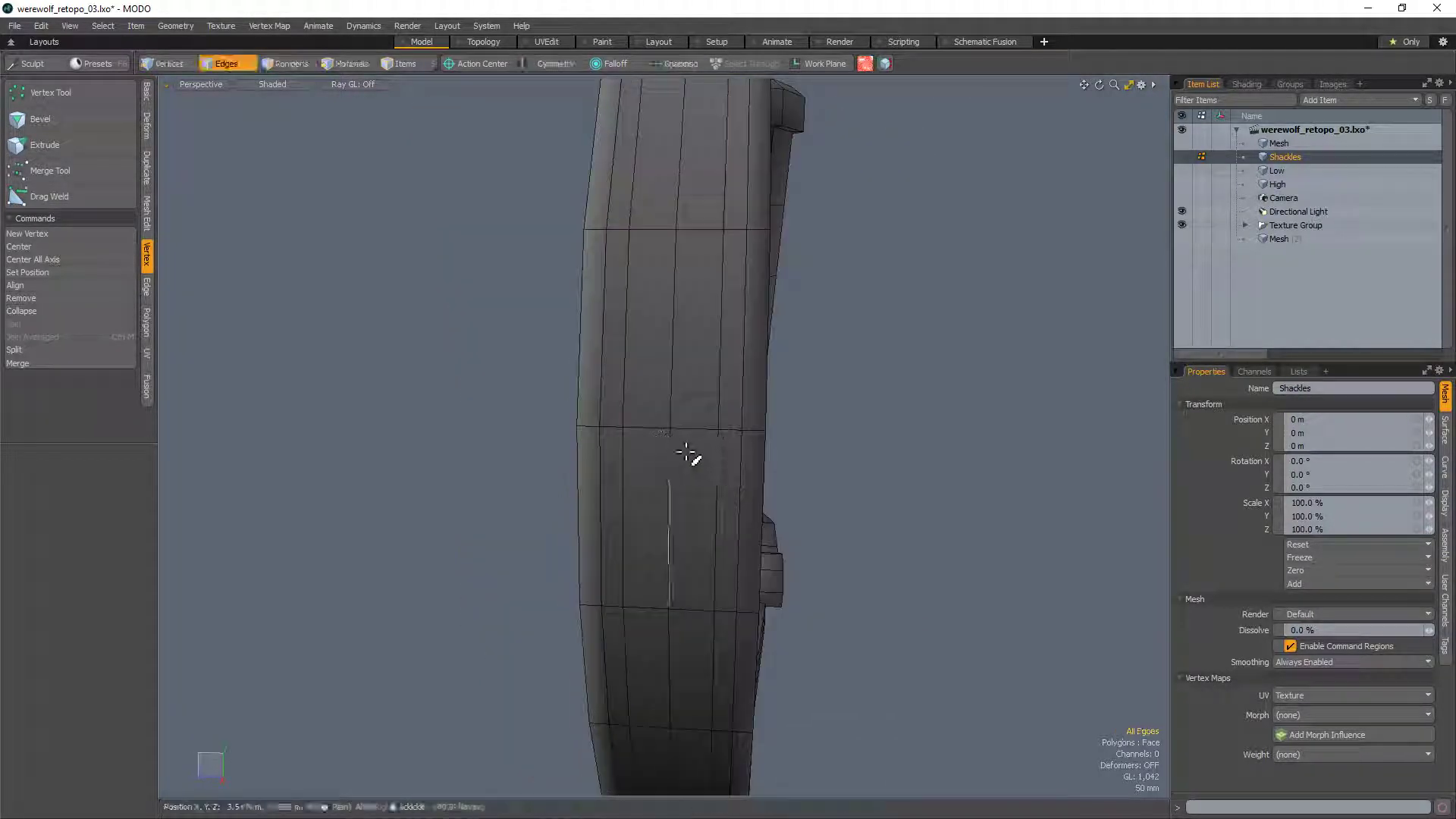
key(1)
right_drag(695, 437, 661, 382)
click(670, 429)
alt+shift+drag(670, 599, 884, 434)
key(b)
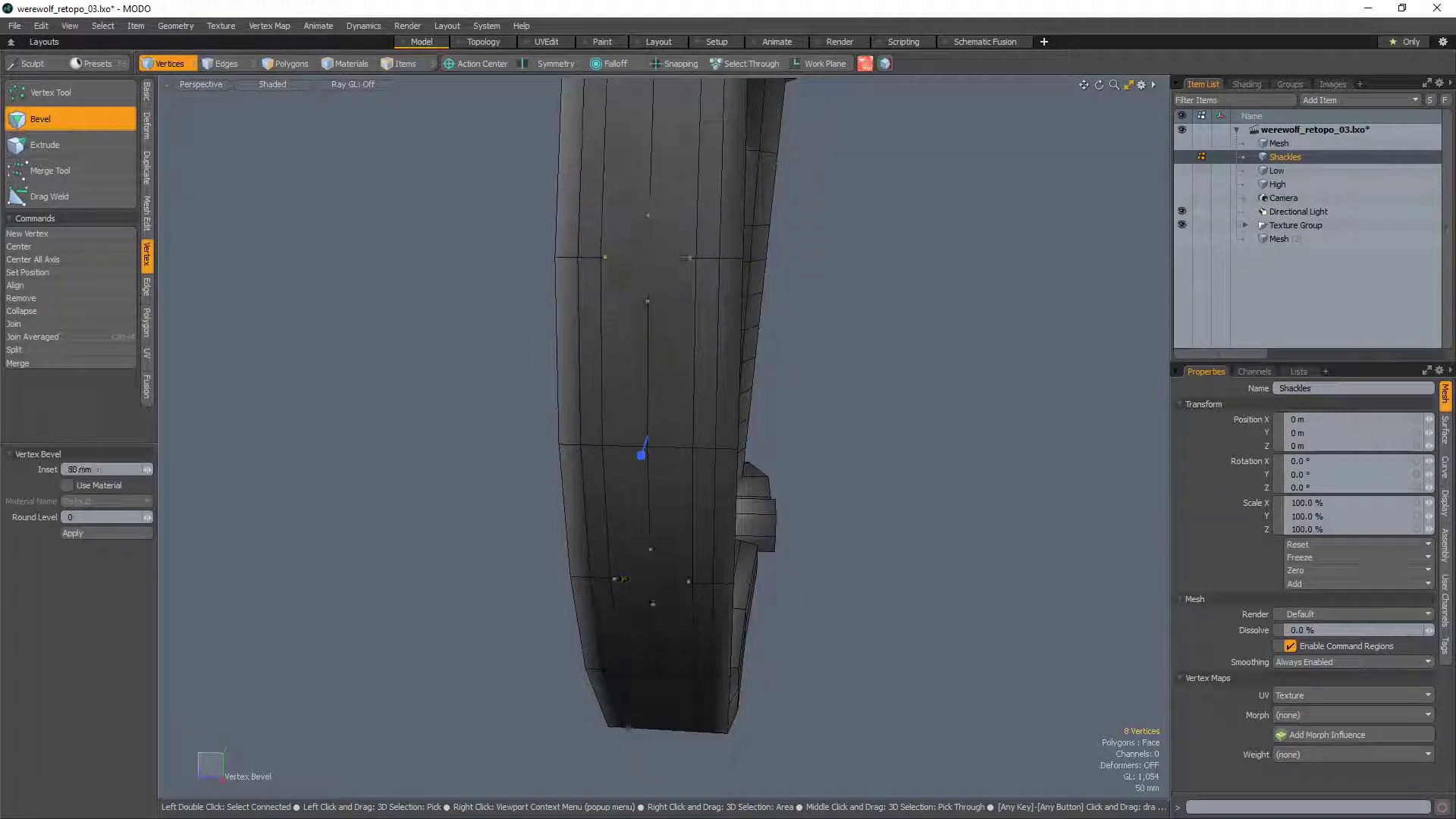
key(q)
Step: Select the two diamond-shaped polygons on the band's outer face and bevel them outward to form two pegs
click(917, 526)
alt+drag(789, 496, 583, 567)
alt+drag(660, 543, 659, 302)
shift+click(653, 584)
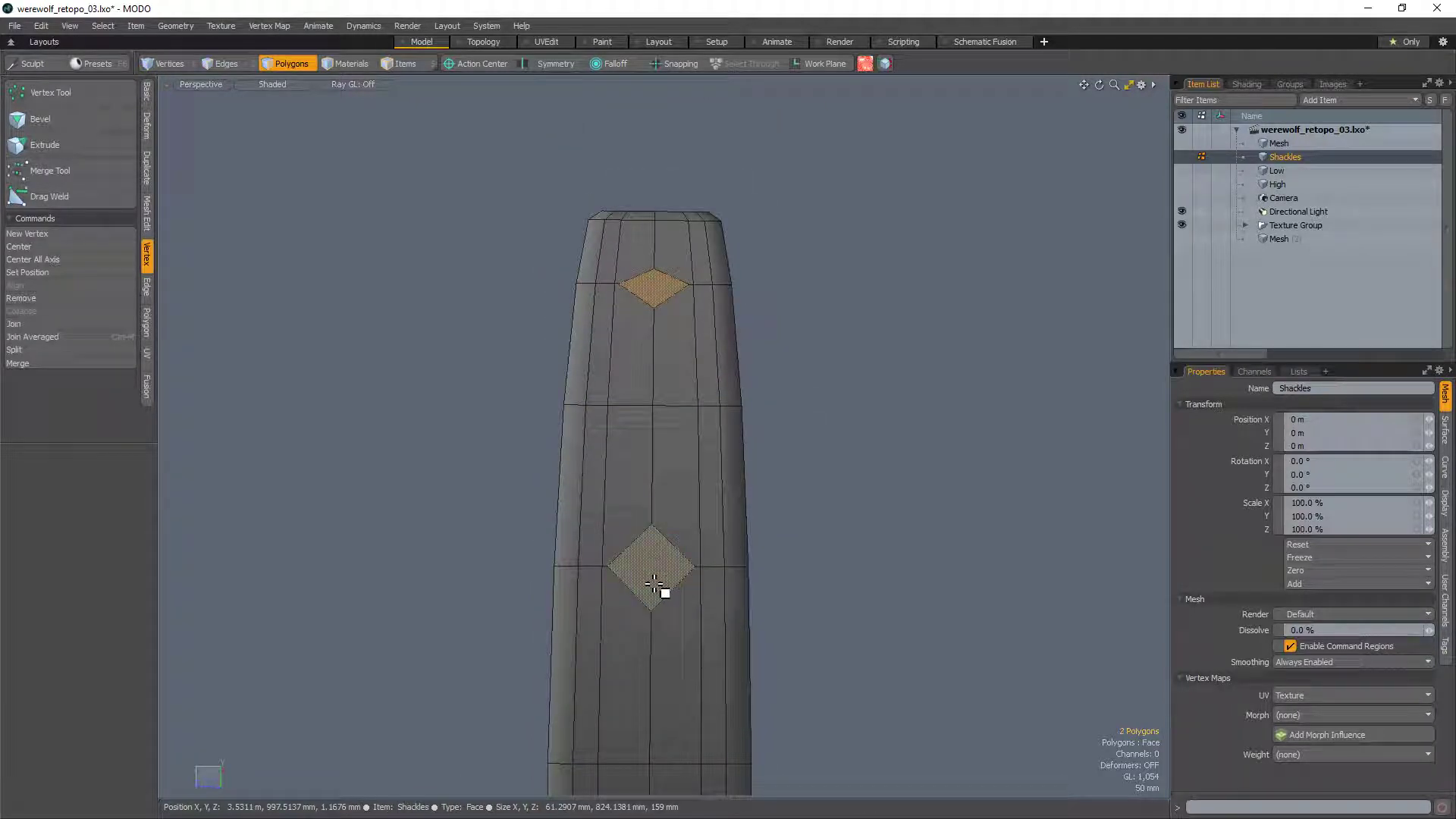
key(b)
alt+drag(666, 566, 802, 469)
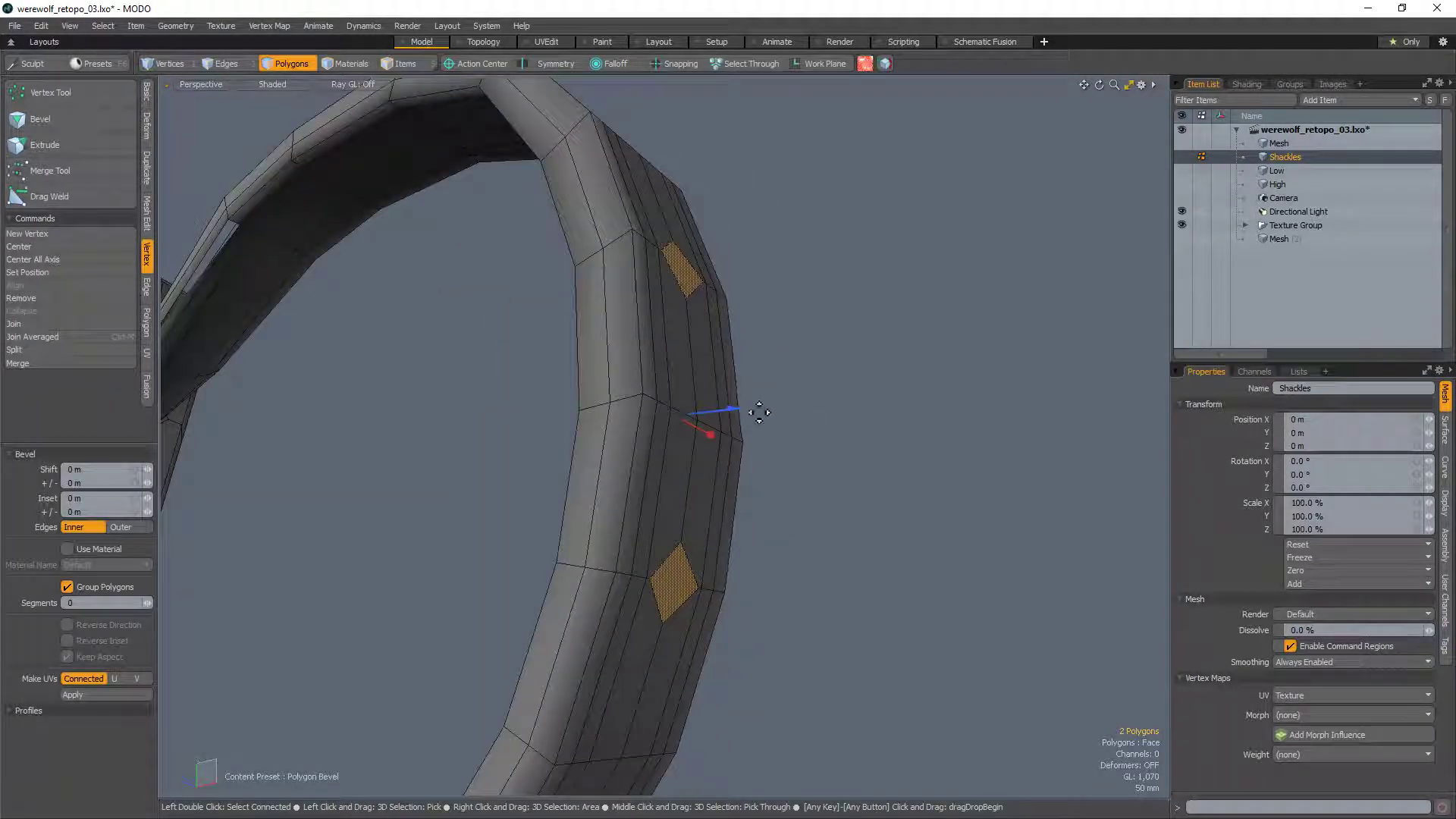
drag(736, 410, 792, 400)
key(q)
Step: Select the end faces of both pegs and align them with the Radial Align tool
alt+drag(910, 368, 895, 486)
alt+drag(920, 656, 897, 439)
click(758, 260)
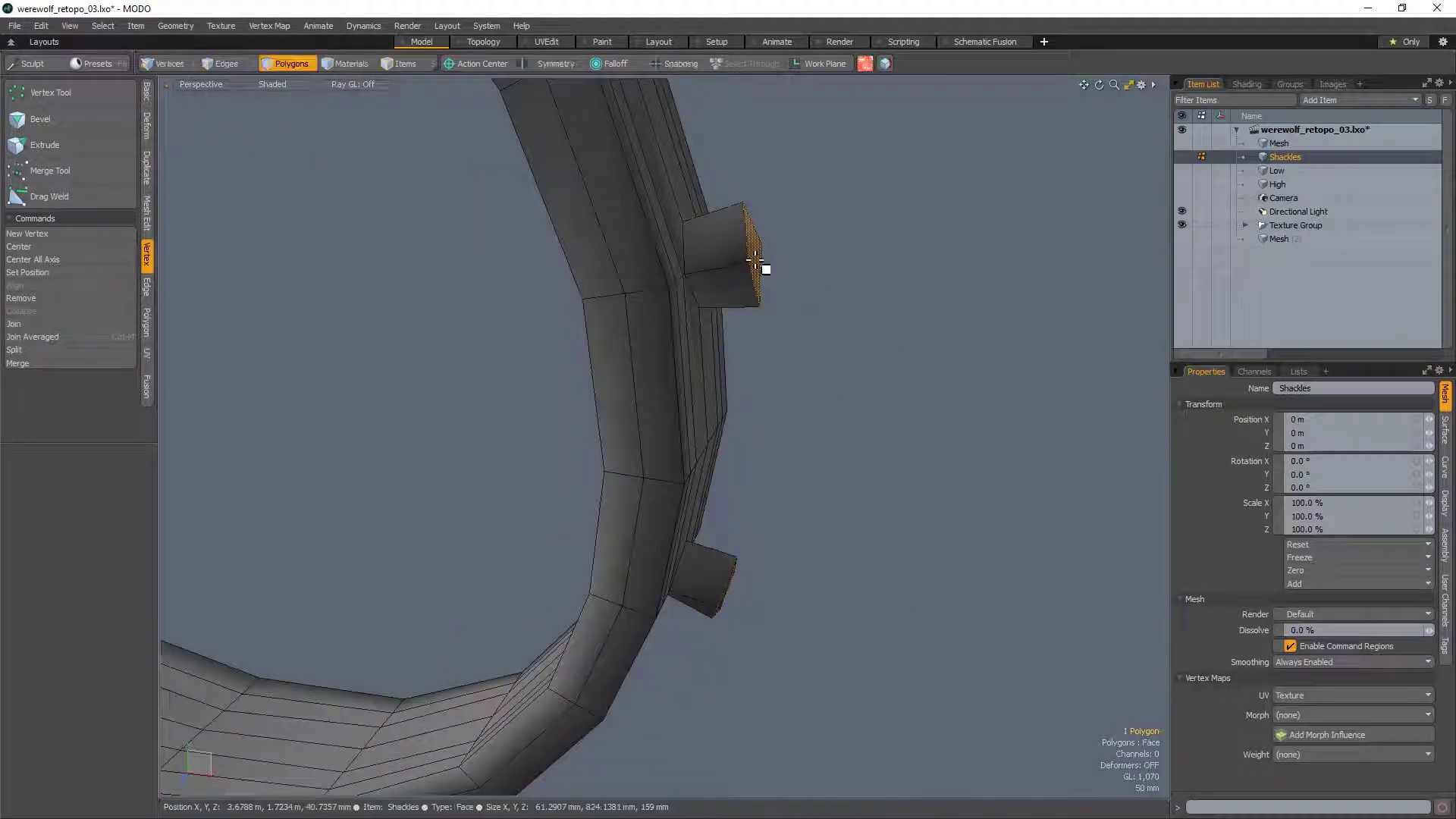
alt+drag(757, 260, 683, 666)
shift+click(677, 598)
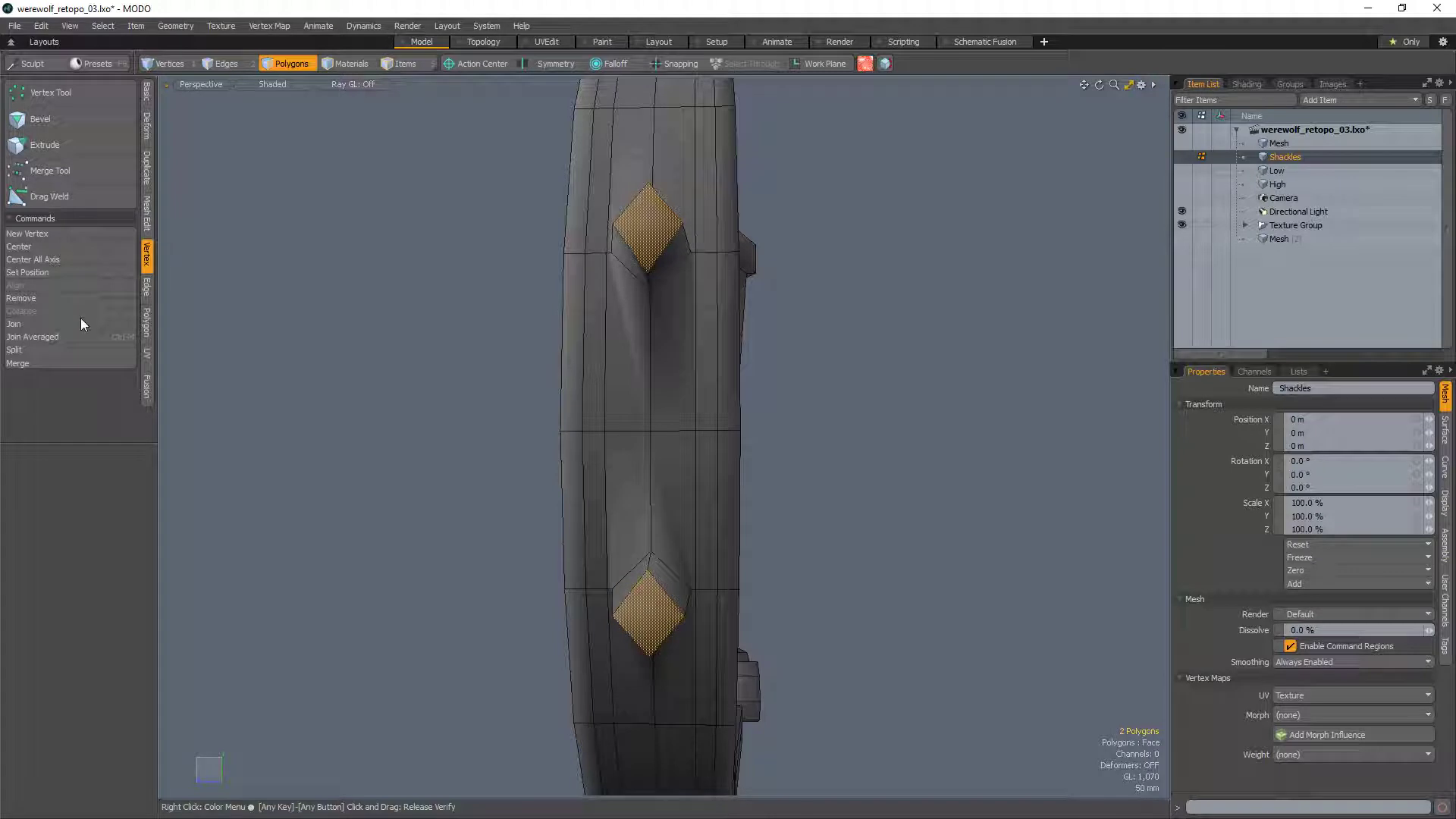
click(150, 133)
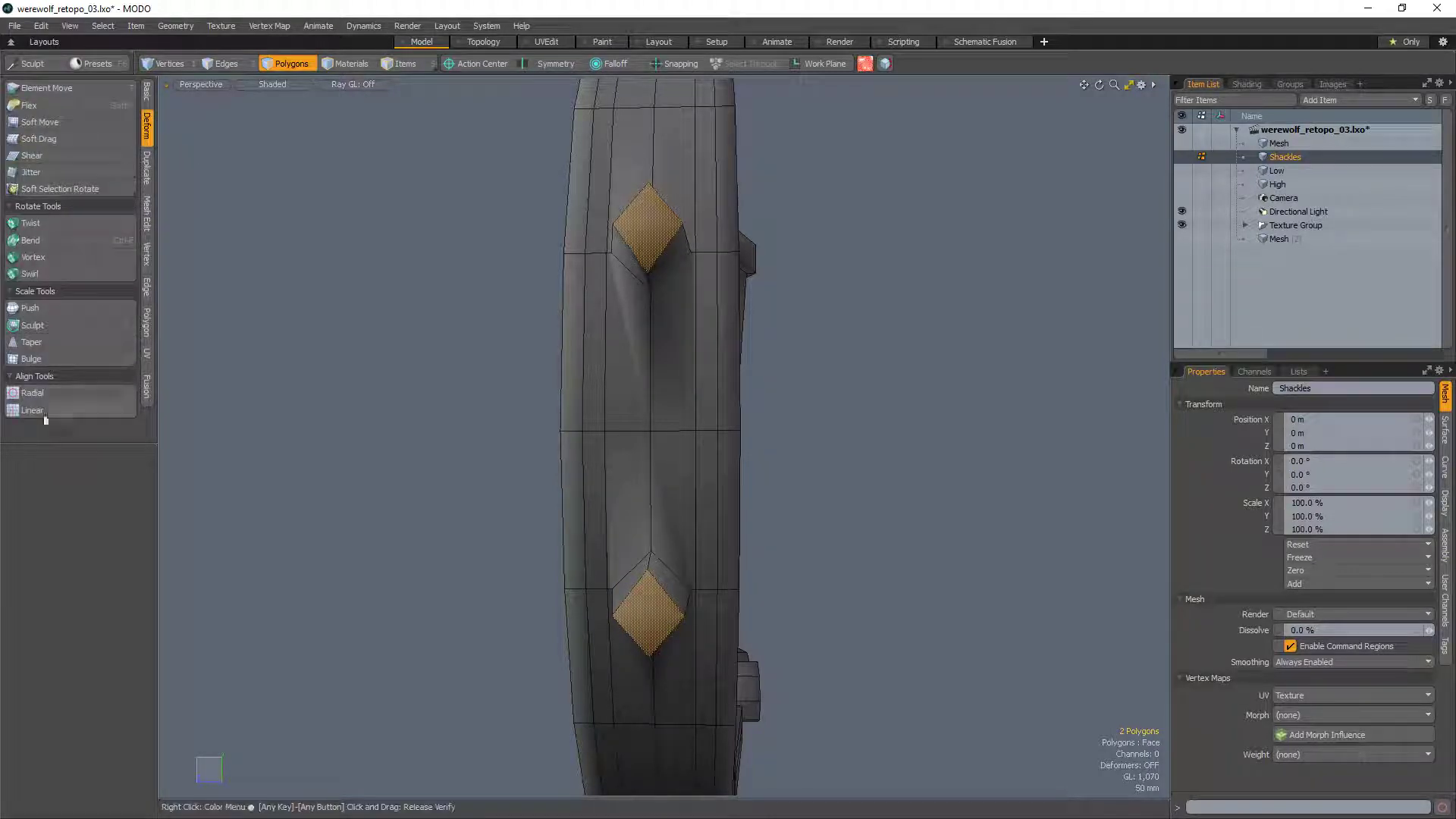
click(34, 393)
click(865, 329)
key(space)
click(936, 420)
Step: Rotate the upper peg's end face slightly so that it tilts toward the lower peg
alt+drag(939, 421, 706, 357)
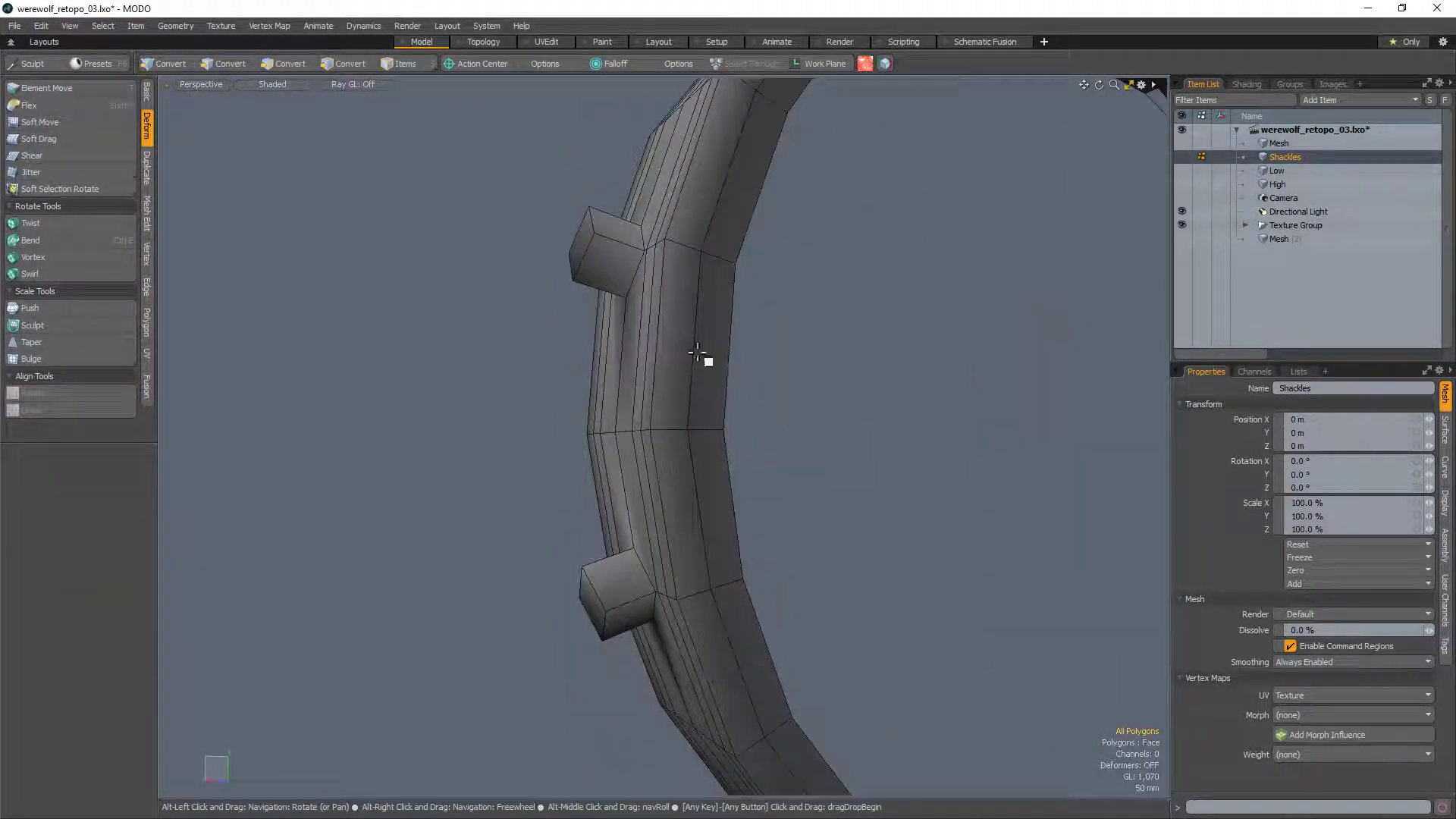
click(579, 243)
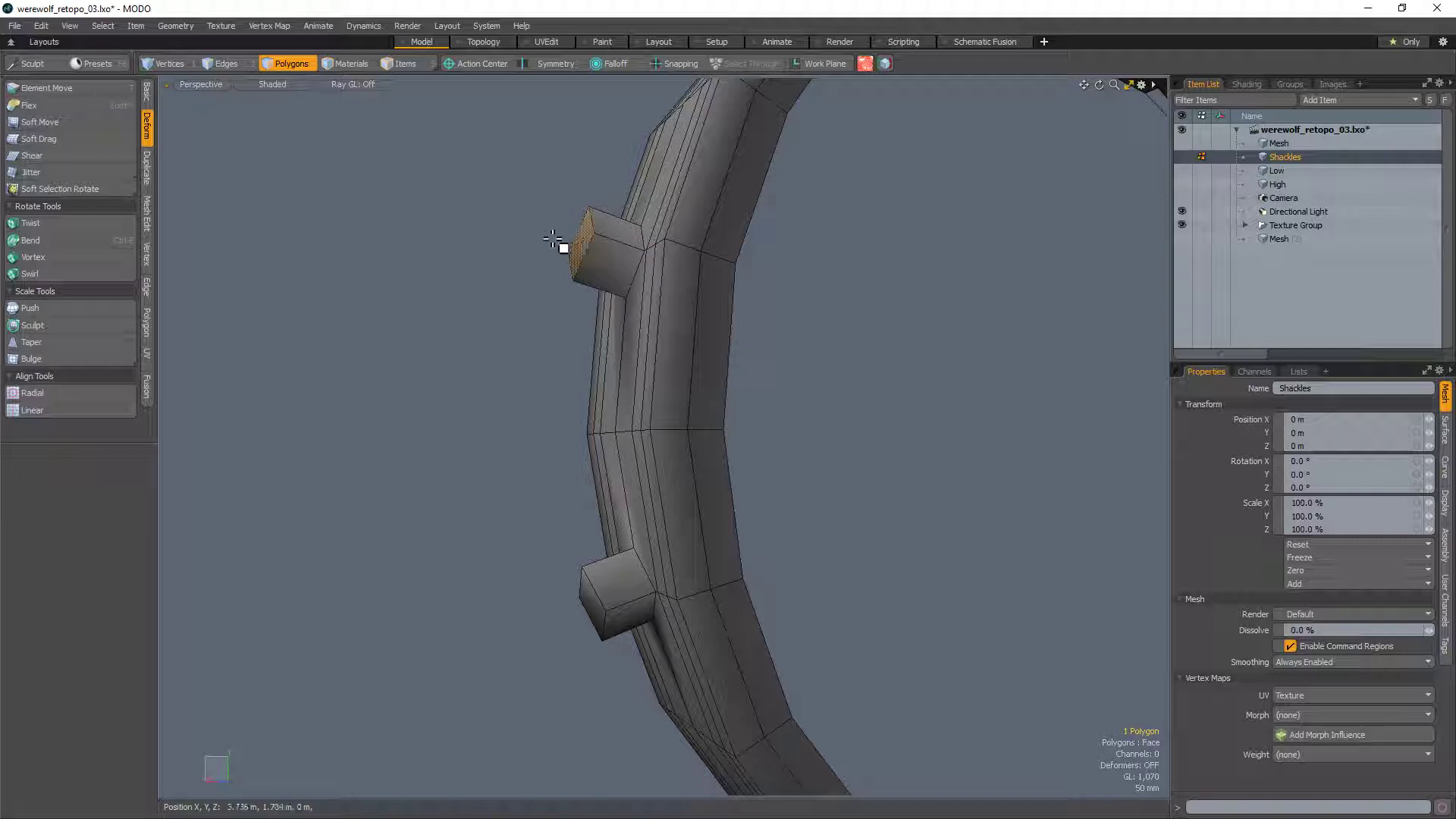
key(e)
drag(513, 265, 519, 280)
key(space)
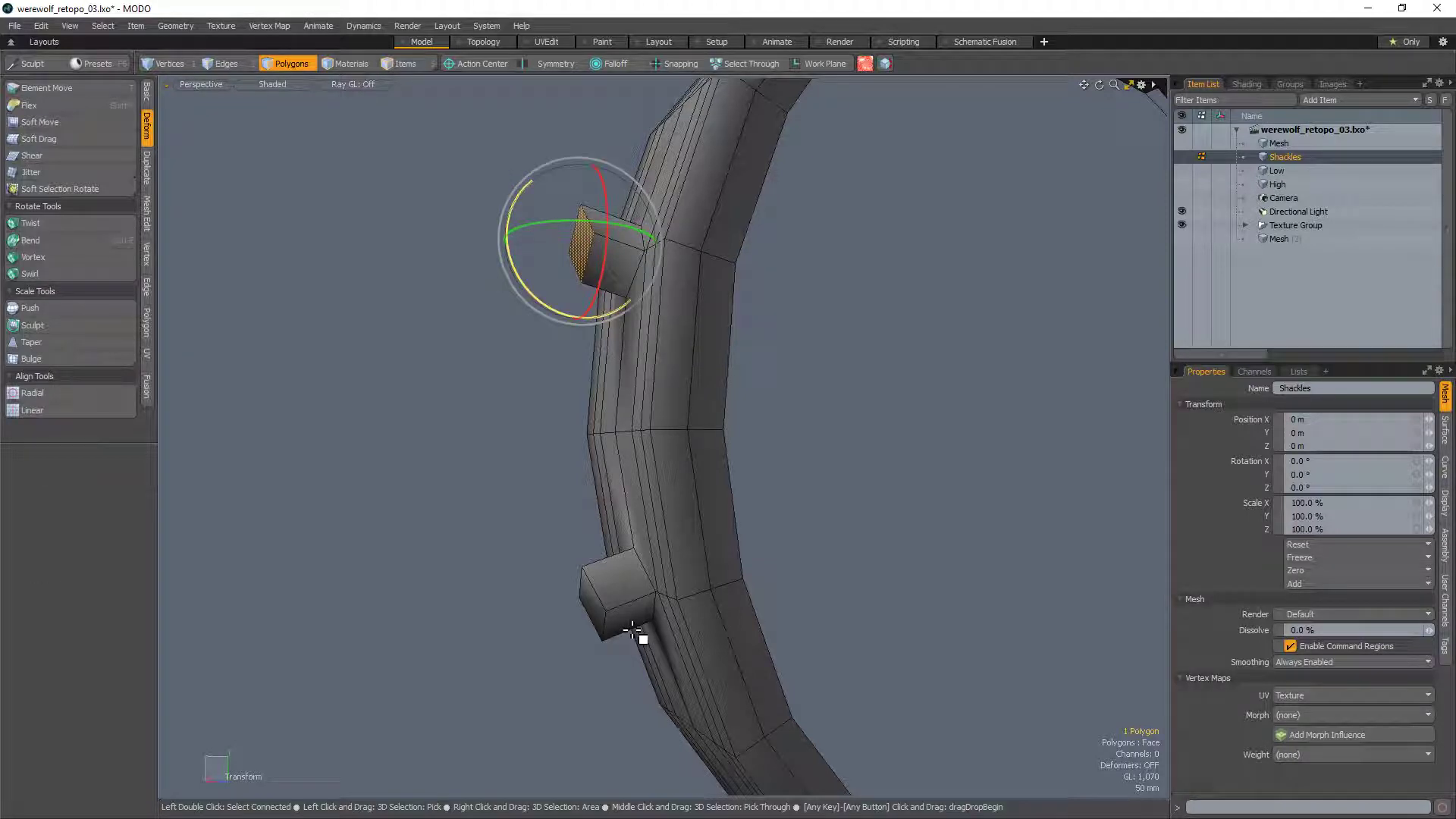
Step: Rotate the lower peg's end face slightly so that it tilts toward the upper peg
click(601, 613)
key(r)
key(e)
drag(584, 580, 529, 568)
key(space)
Step: Bridge the end faces of the two pegs and set the bridge mode to Curve
shift+click(589, 251)
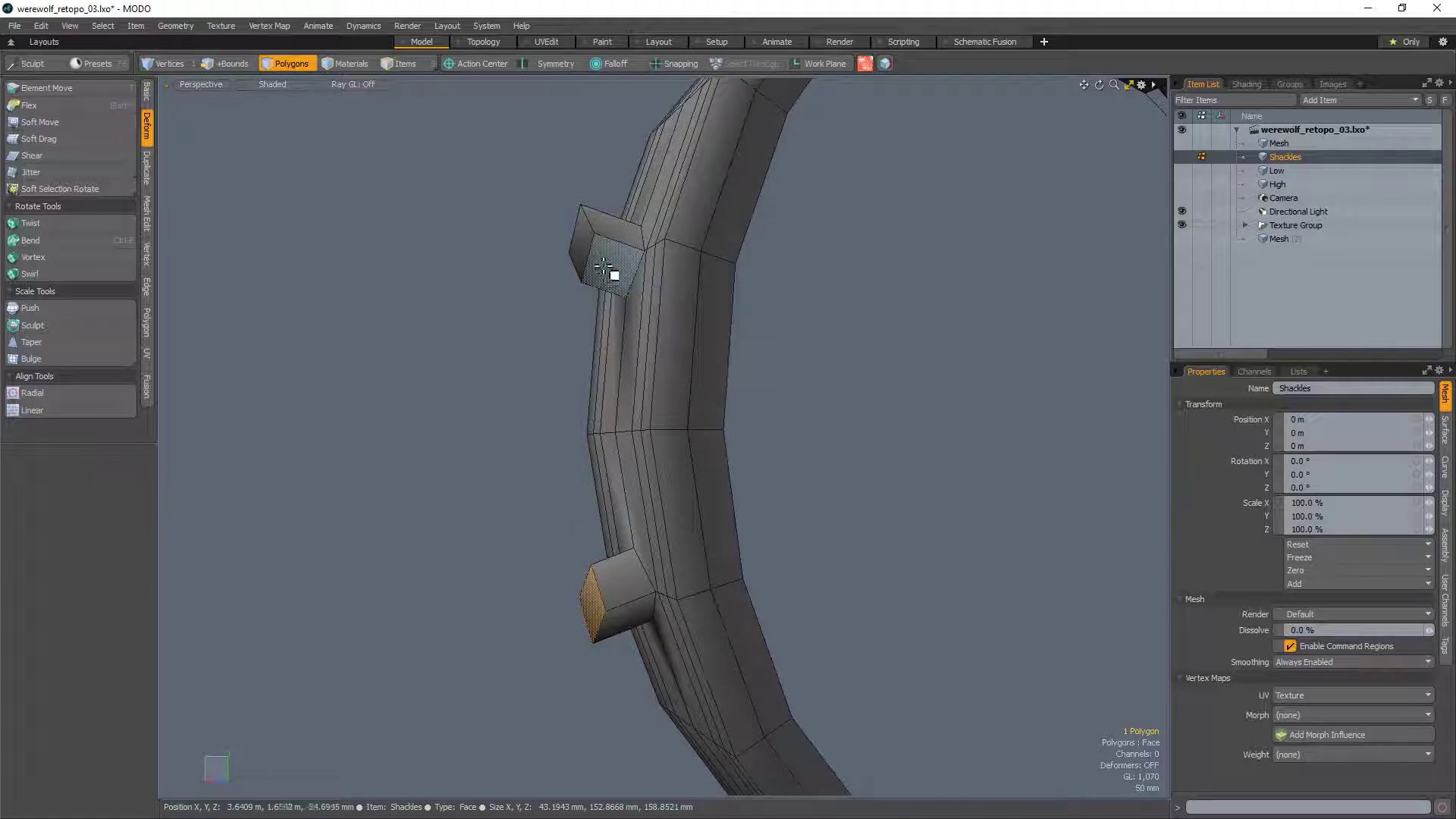
key(alt+b)
click(460, 496)
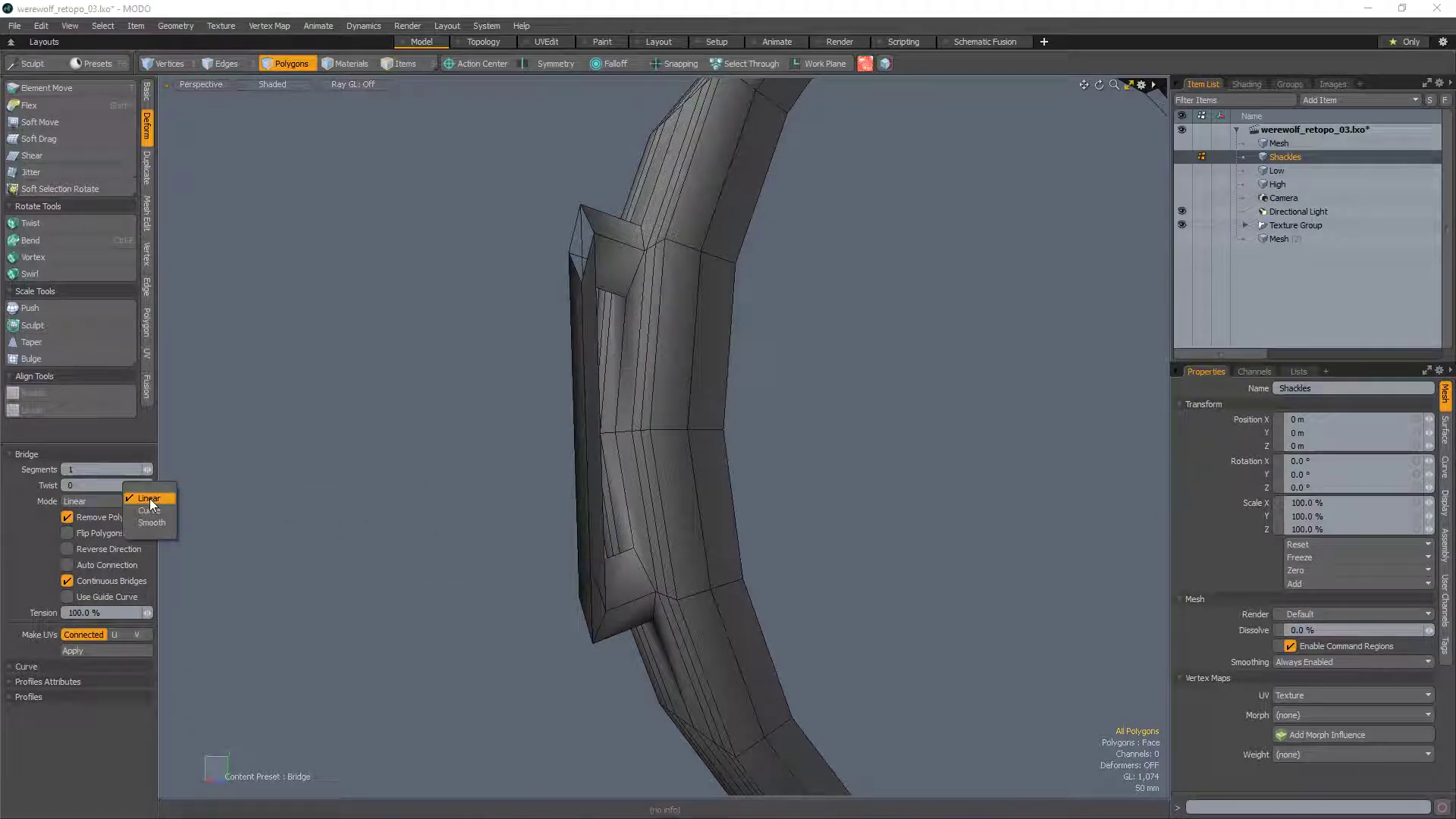
click(160, 512)
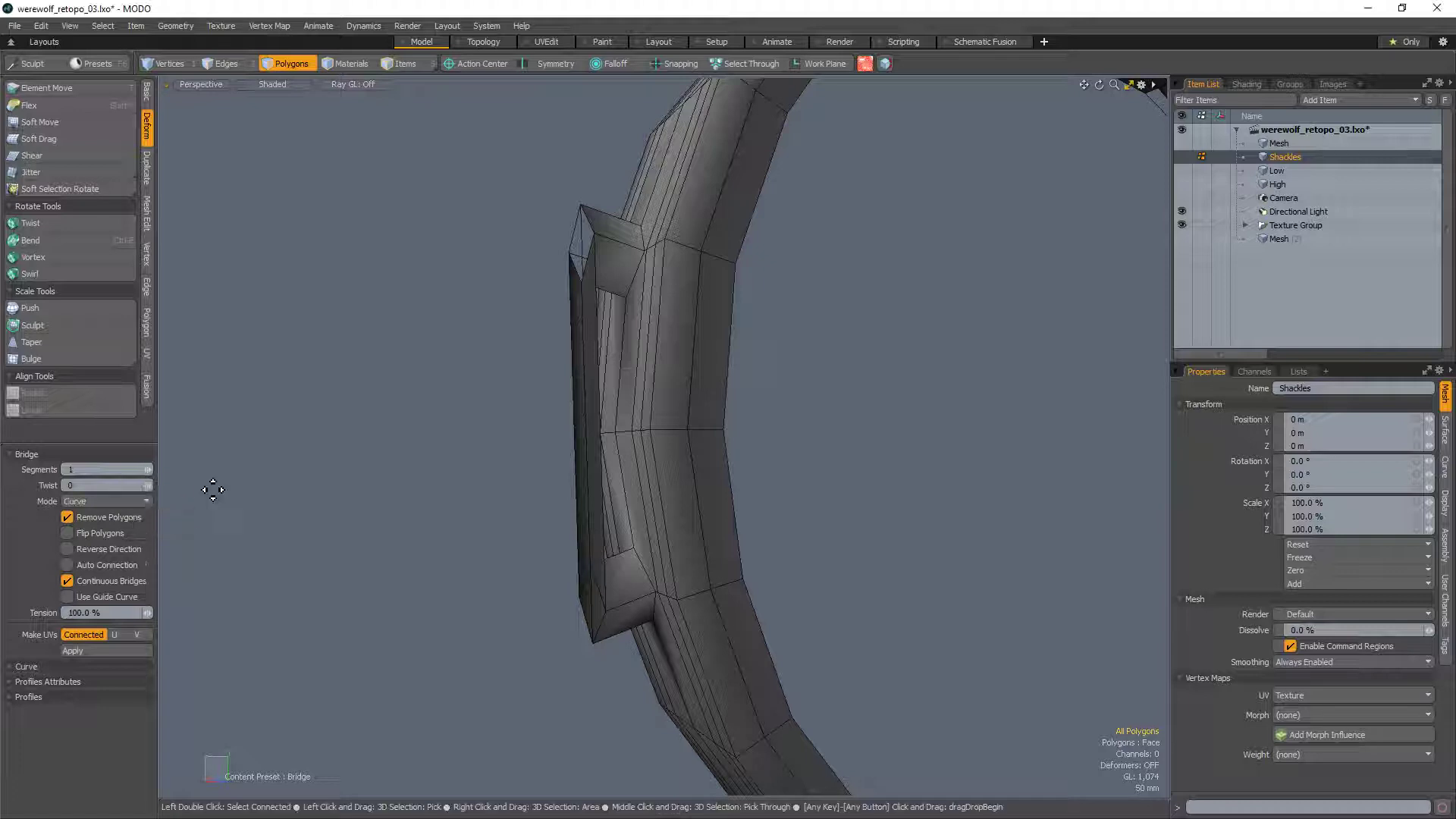
Step: Try 3 segments and a different tension on the bridge, and undo these changes
click(151, 469)
click(152, 469)
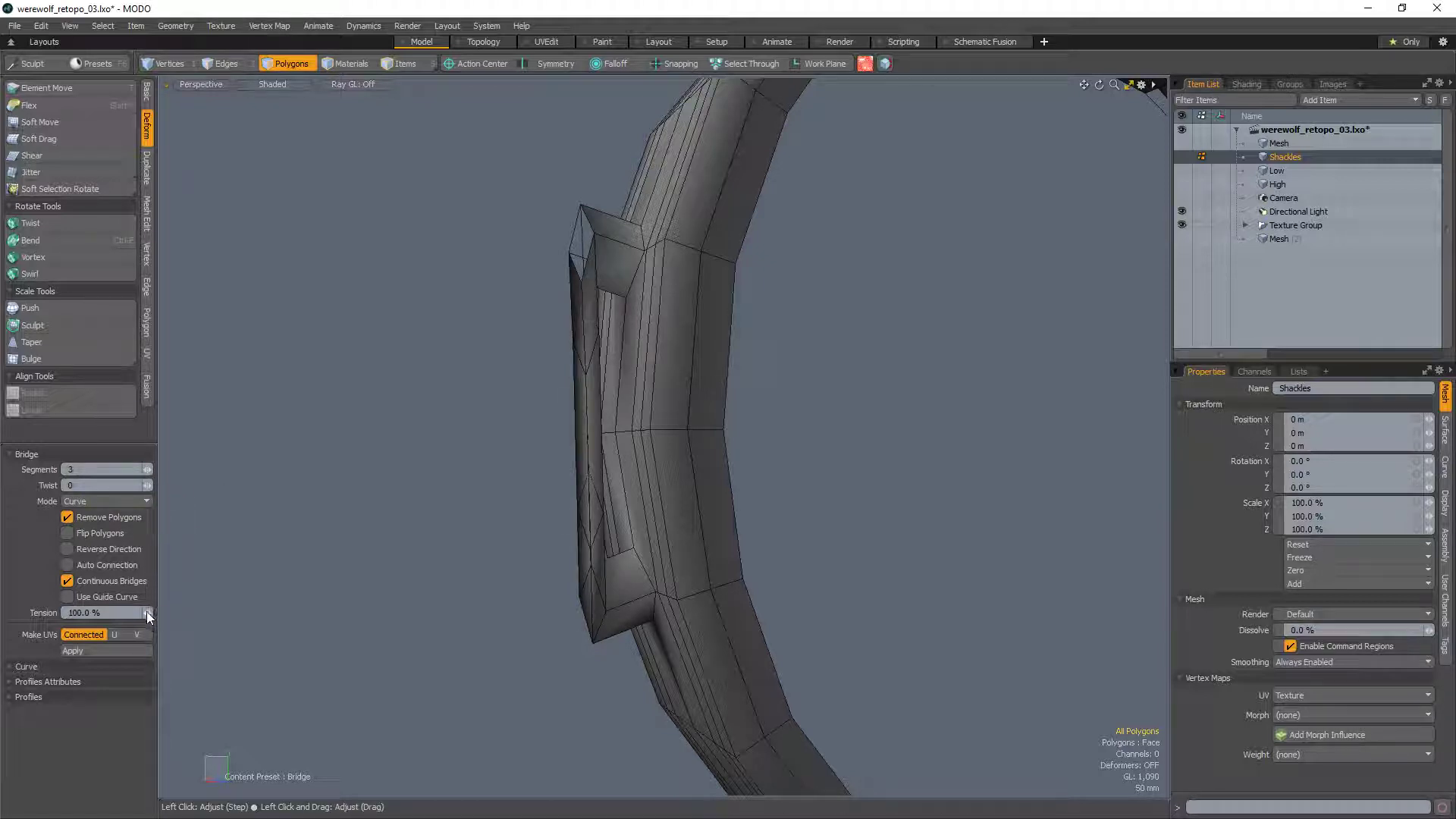
drag(148, 613, 8, 612)
key(ctrl+z)
key(ctrl+z)
key(ctrl+z)
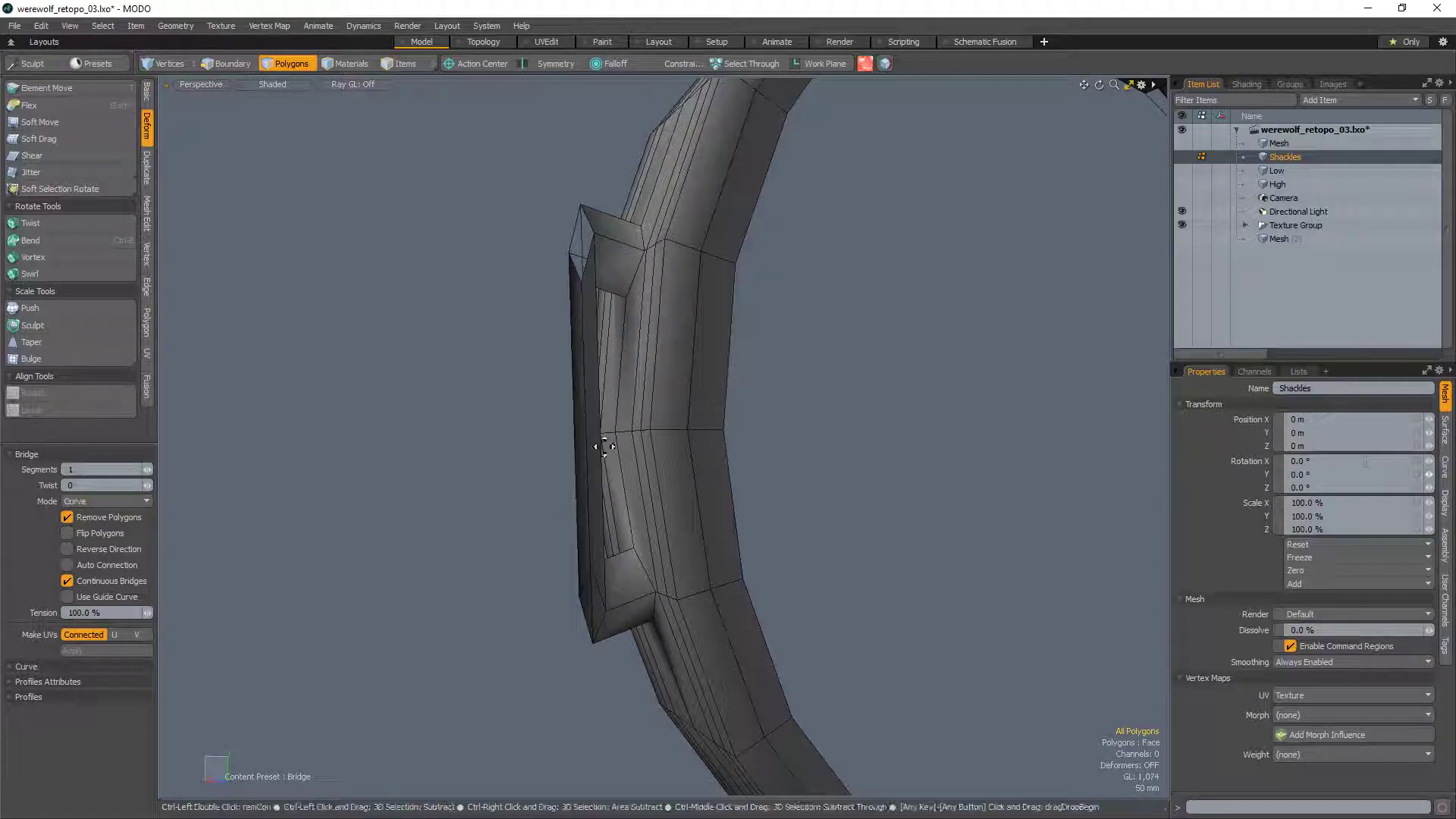
Step: Select the four polygons of the bridge between the pegs and delete them
key(space)
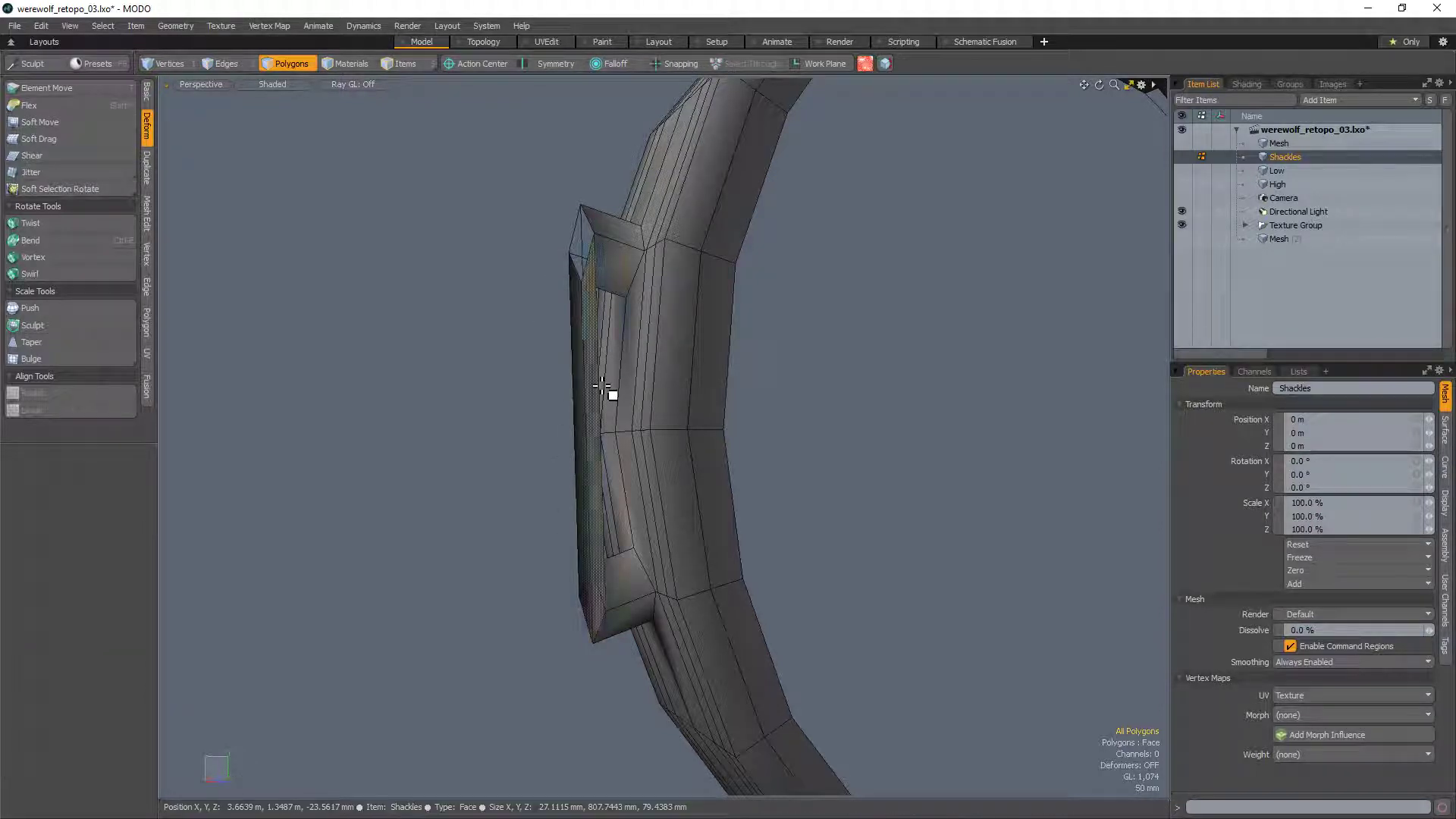
drag(599, 386, 552, 383)
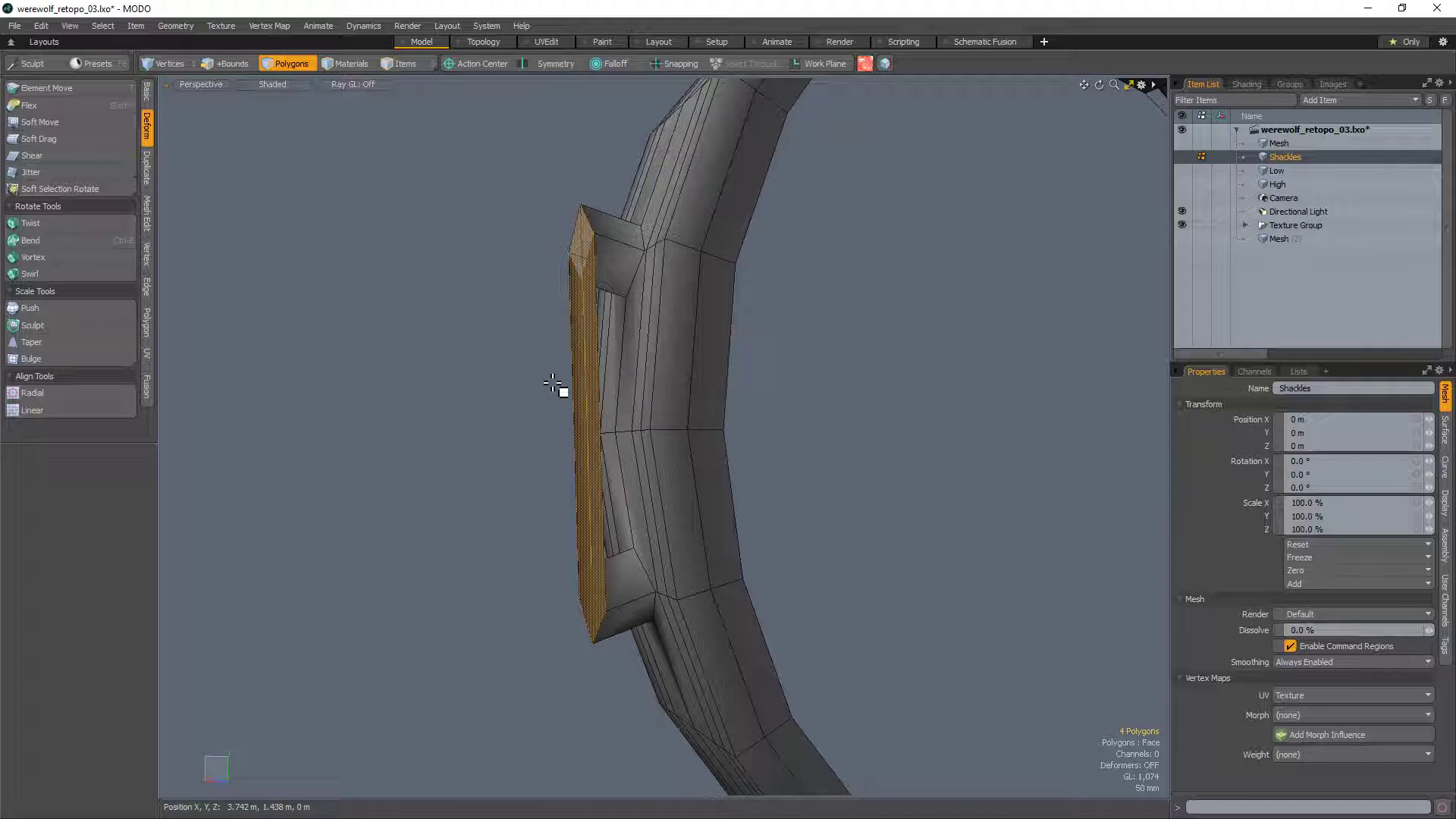
key(Delete)
Step: Select the open edge loop at the upper peg's end and move it slightly outward from the band
key(2)
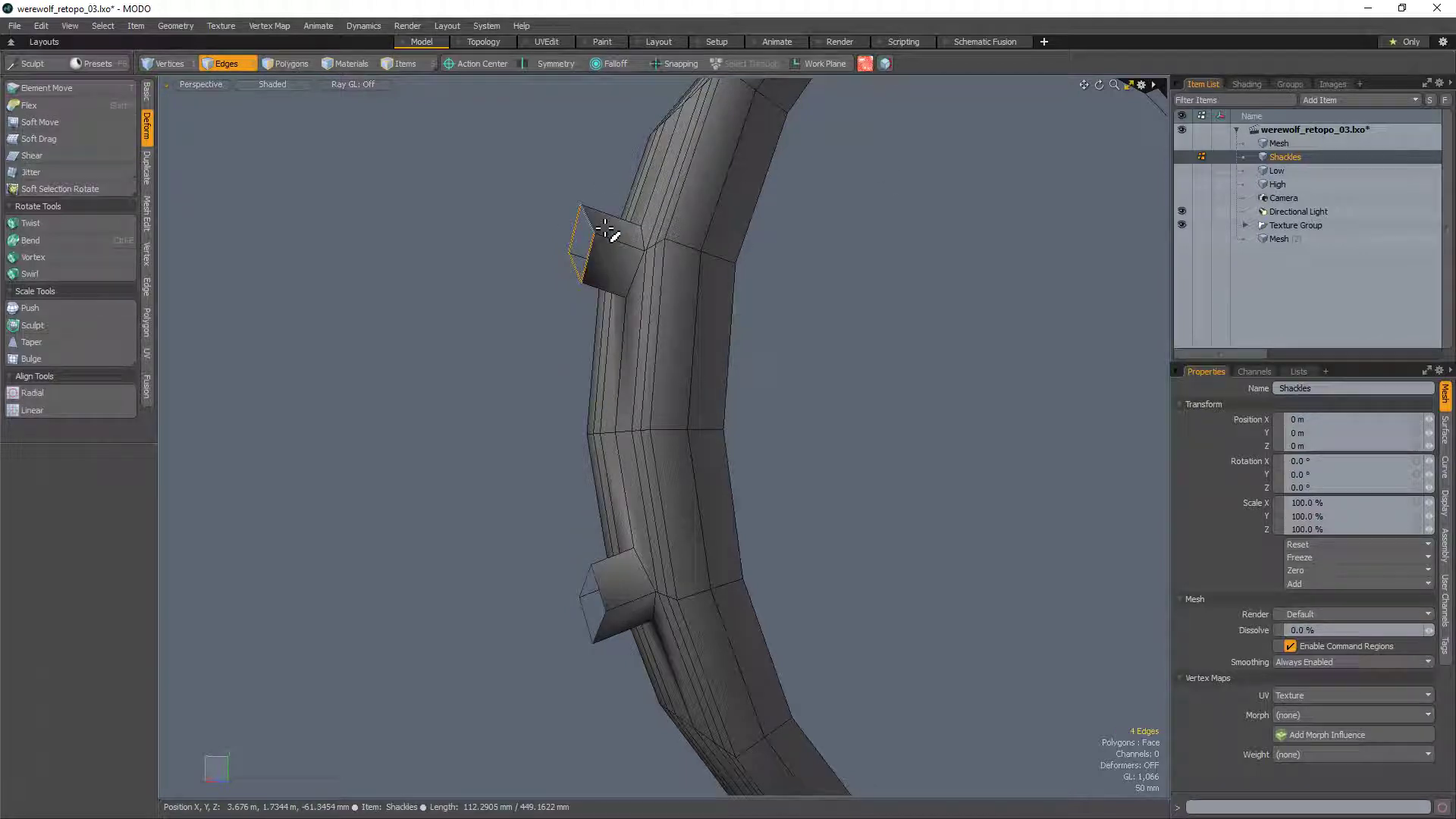
alt+drag(605, 229, 585, 220)
key(w)
drag(503, 176, 490, 191)
key(q)
Step: Select the lower peg's open edge loop and adjust its position and rotation so the end slants toward the upper peg
double_click(597, 582)
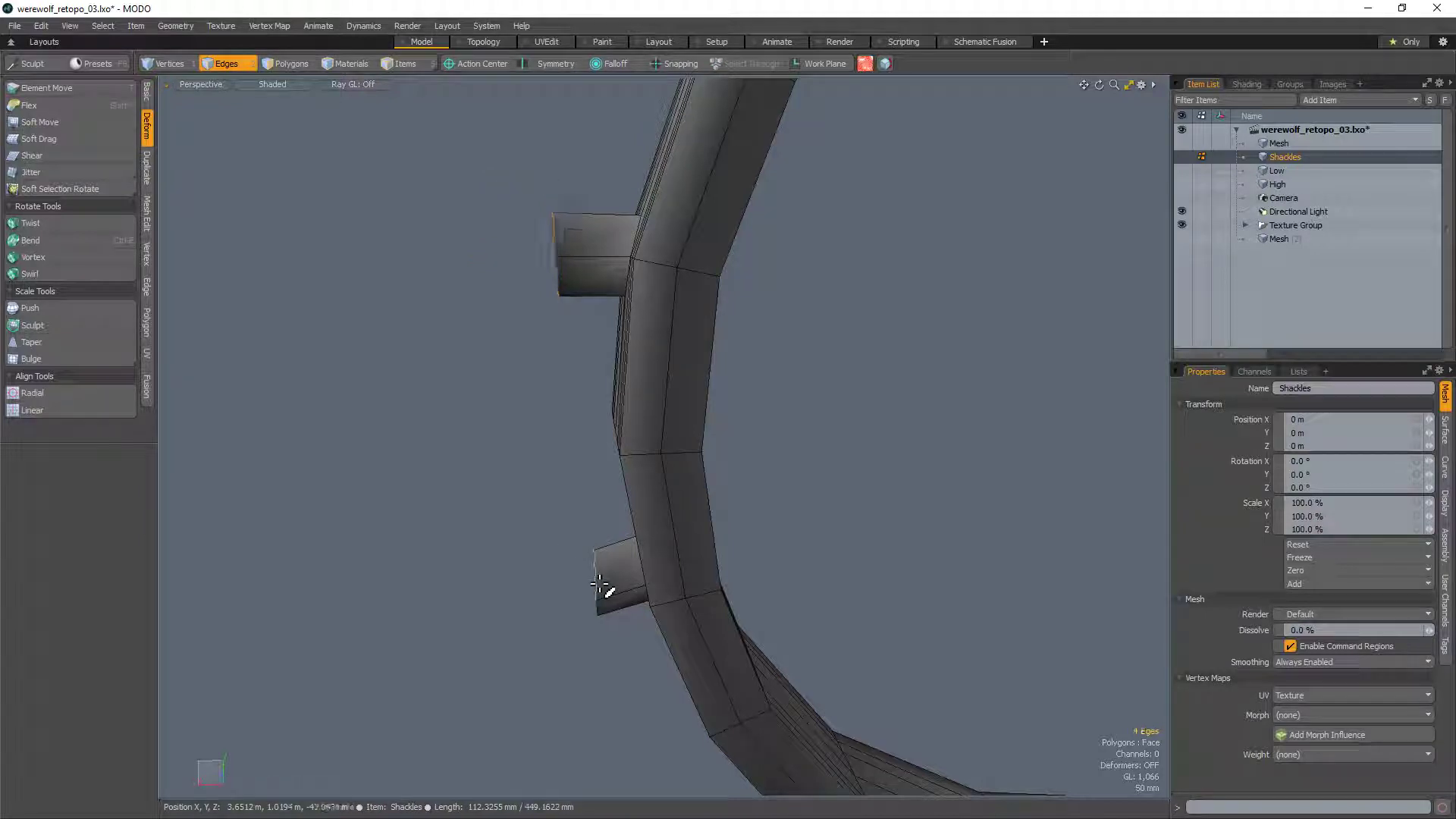
alt+drag(600, 571, 610, 518)
key(w)
key(q)
key(e)
key(q)
key(space)
Step: Reselect the upper peg's open edge loop, rotate it to slant toward the lower peg and move it further outward
double_click(584, 281)
key(e)
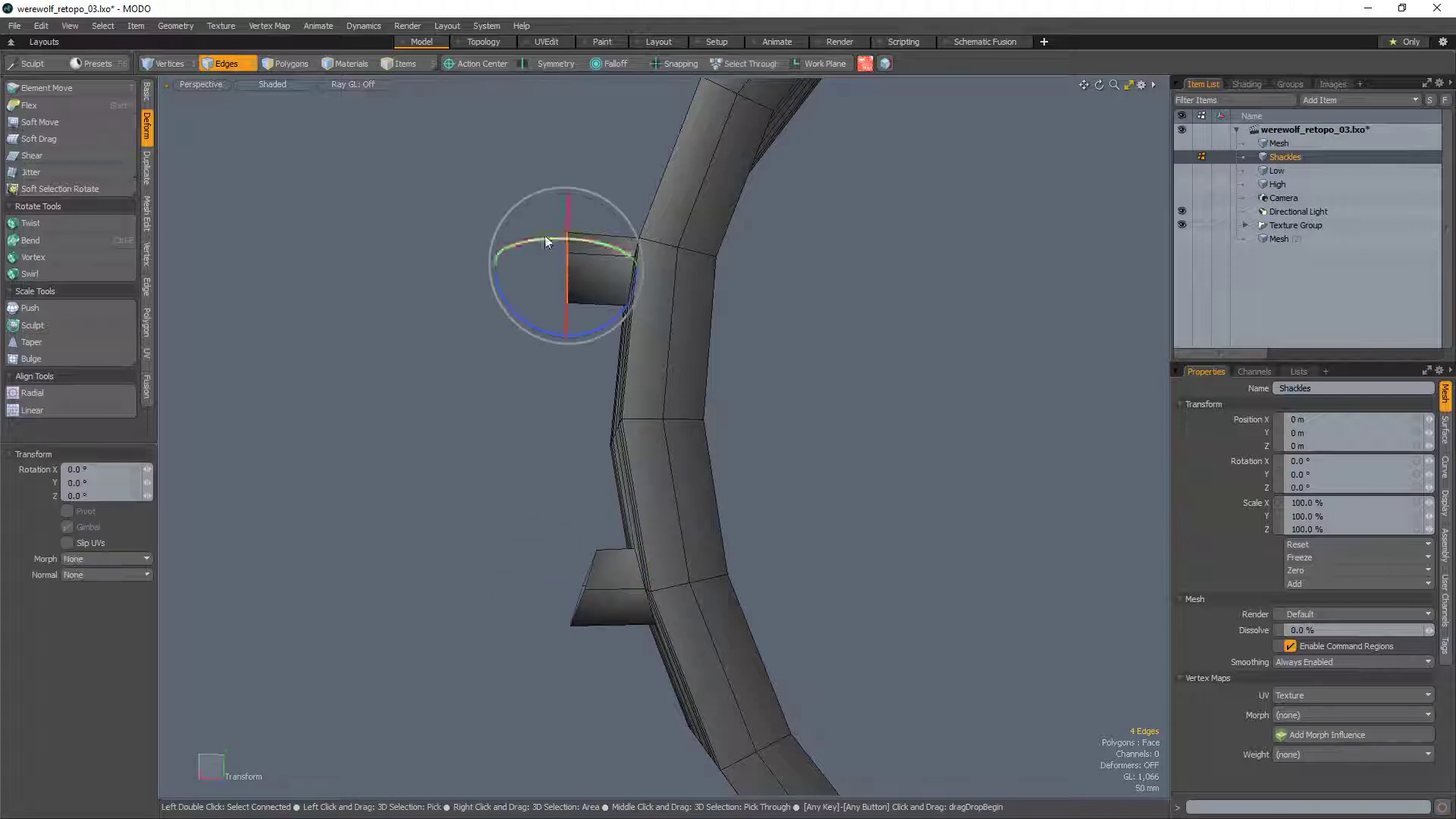
key(w)
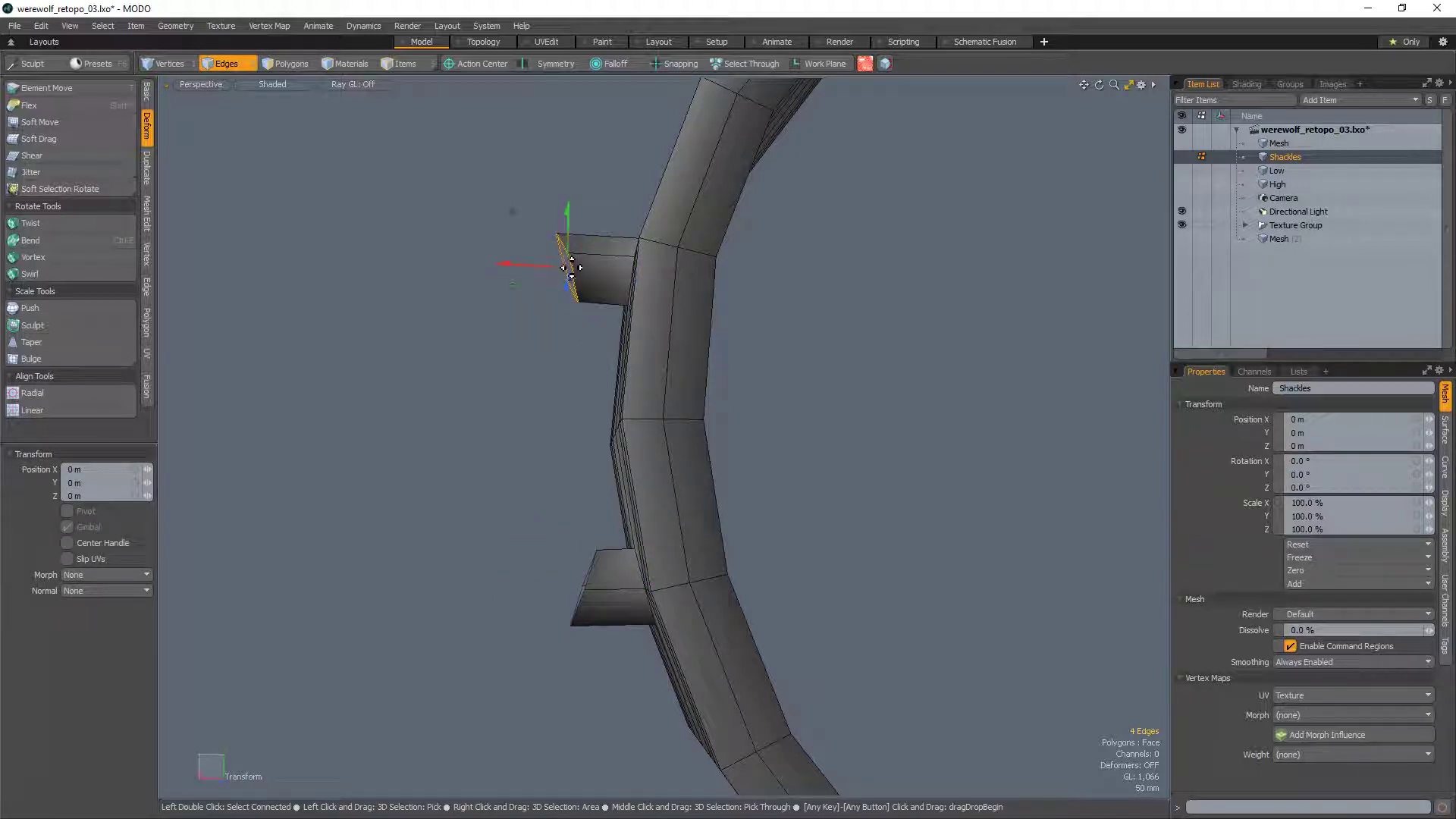
drag(510, 213, 488, 221)
key(space)
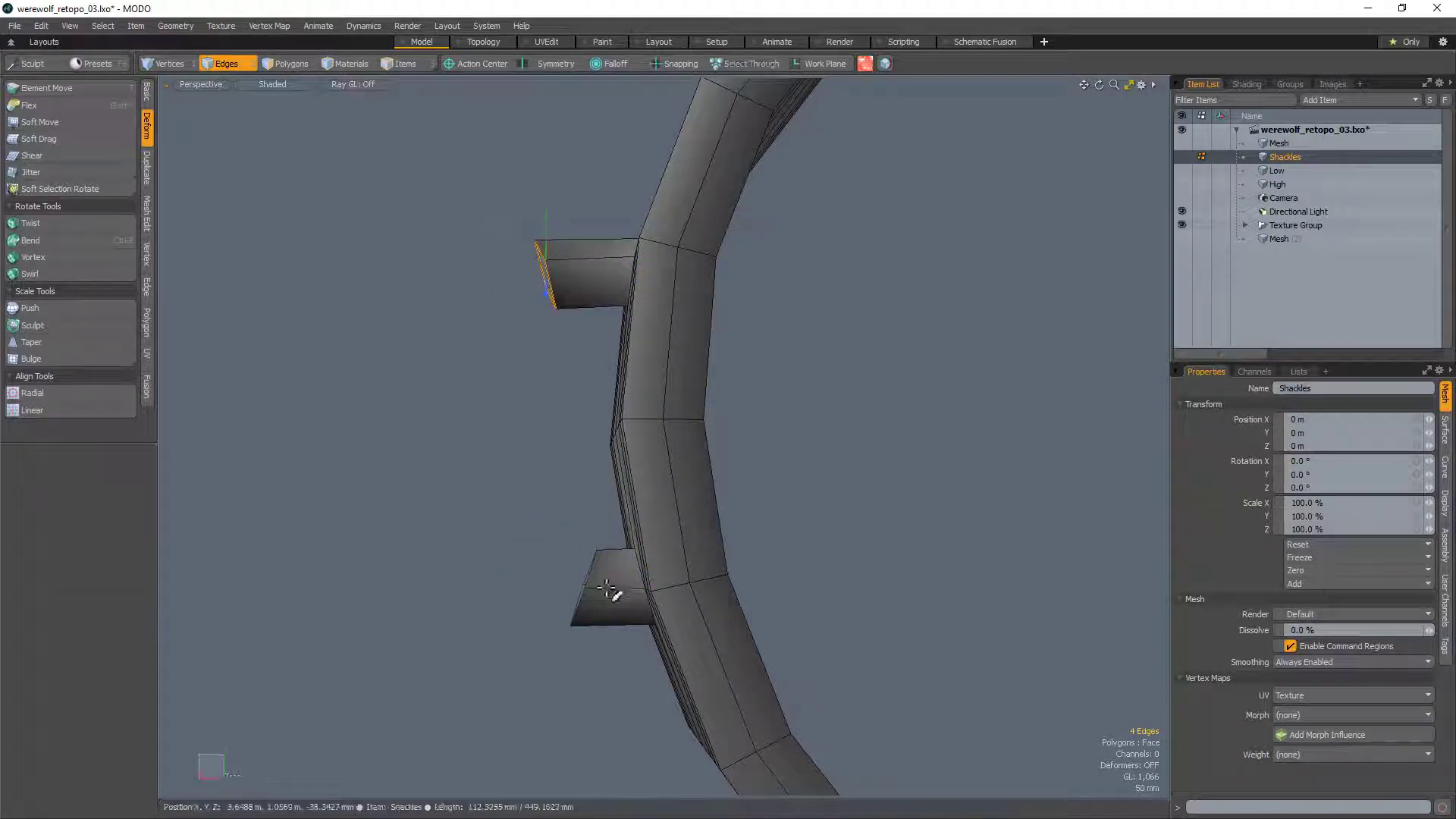
Step: Move the lower peg's open edge loop outward by about 46 mm in X and 10 mm in Y
click(593, 578)
key(w)
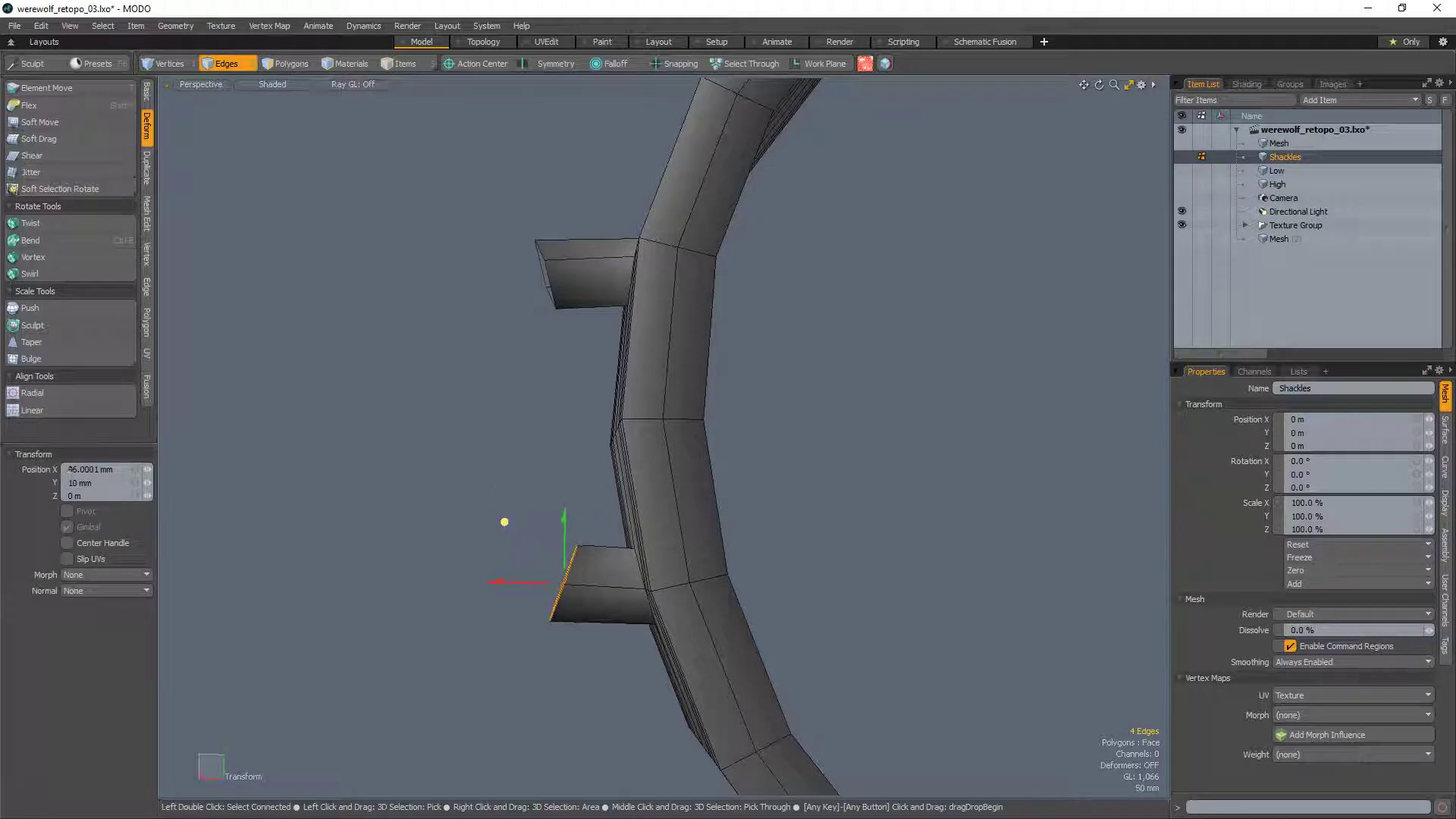
key(space)
key(space)
Step: Add the upper peg's open edge loop to the selected lower peg's loop and bridge the two pegs together
alt+drag(513, 425, 569, 454)
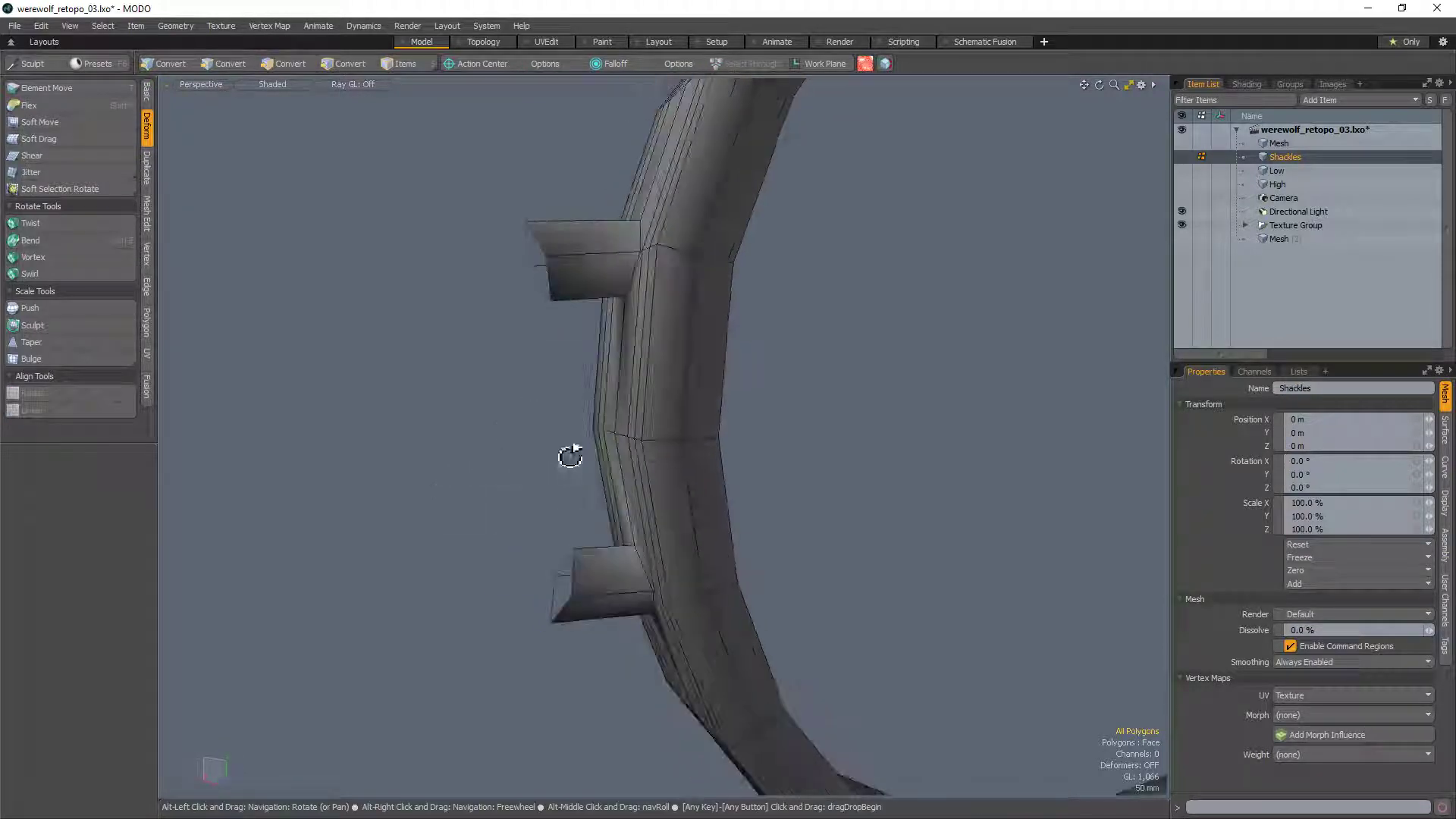
alt+drag(607, 559, 591, 580)
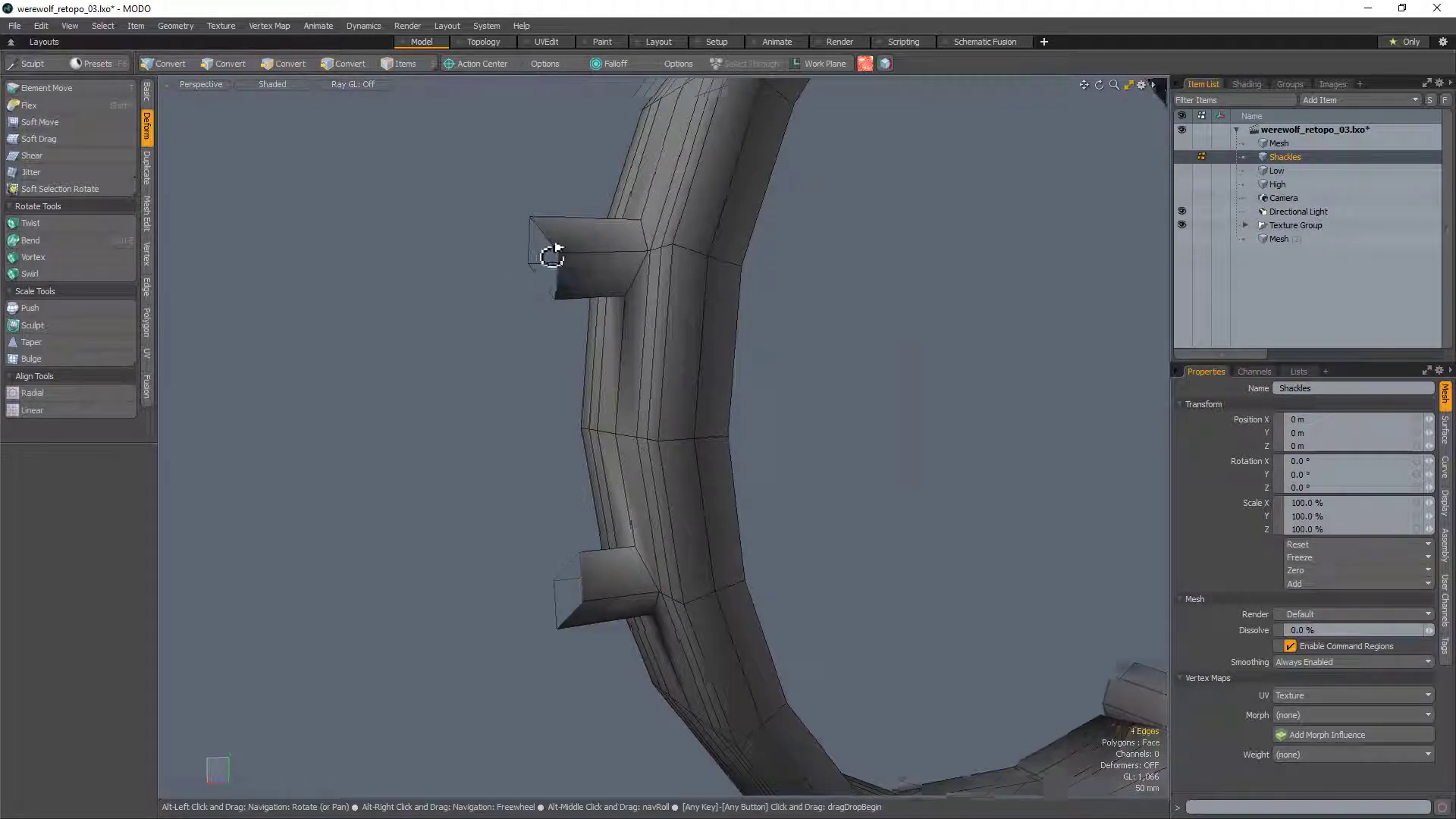
alt+drag(553, 244, 716, 225)
shift+double_click(741, 274)
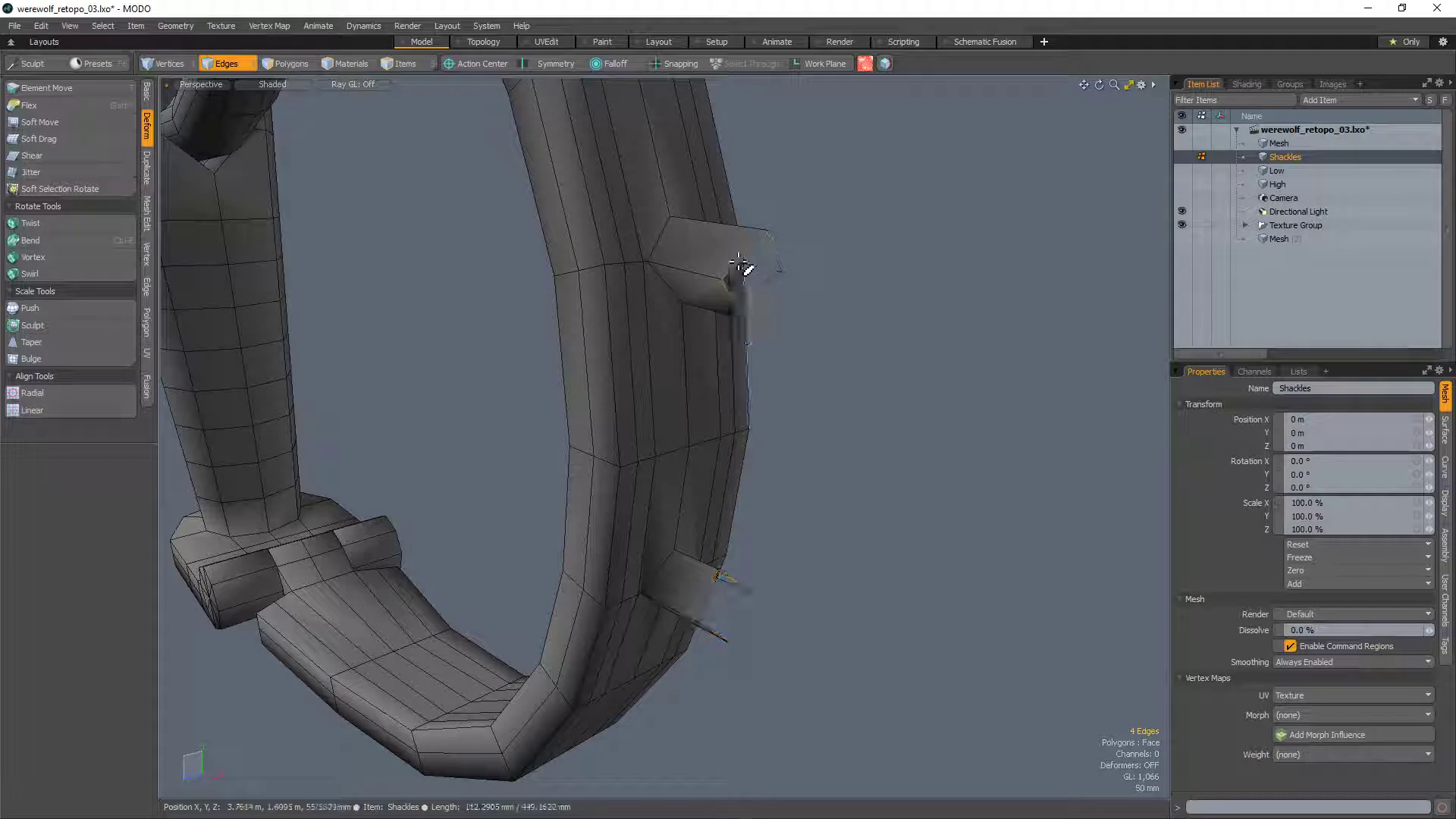
alt+drag(696, 612, 534, 485)
key(shift+b)
click(914, 367)
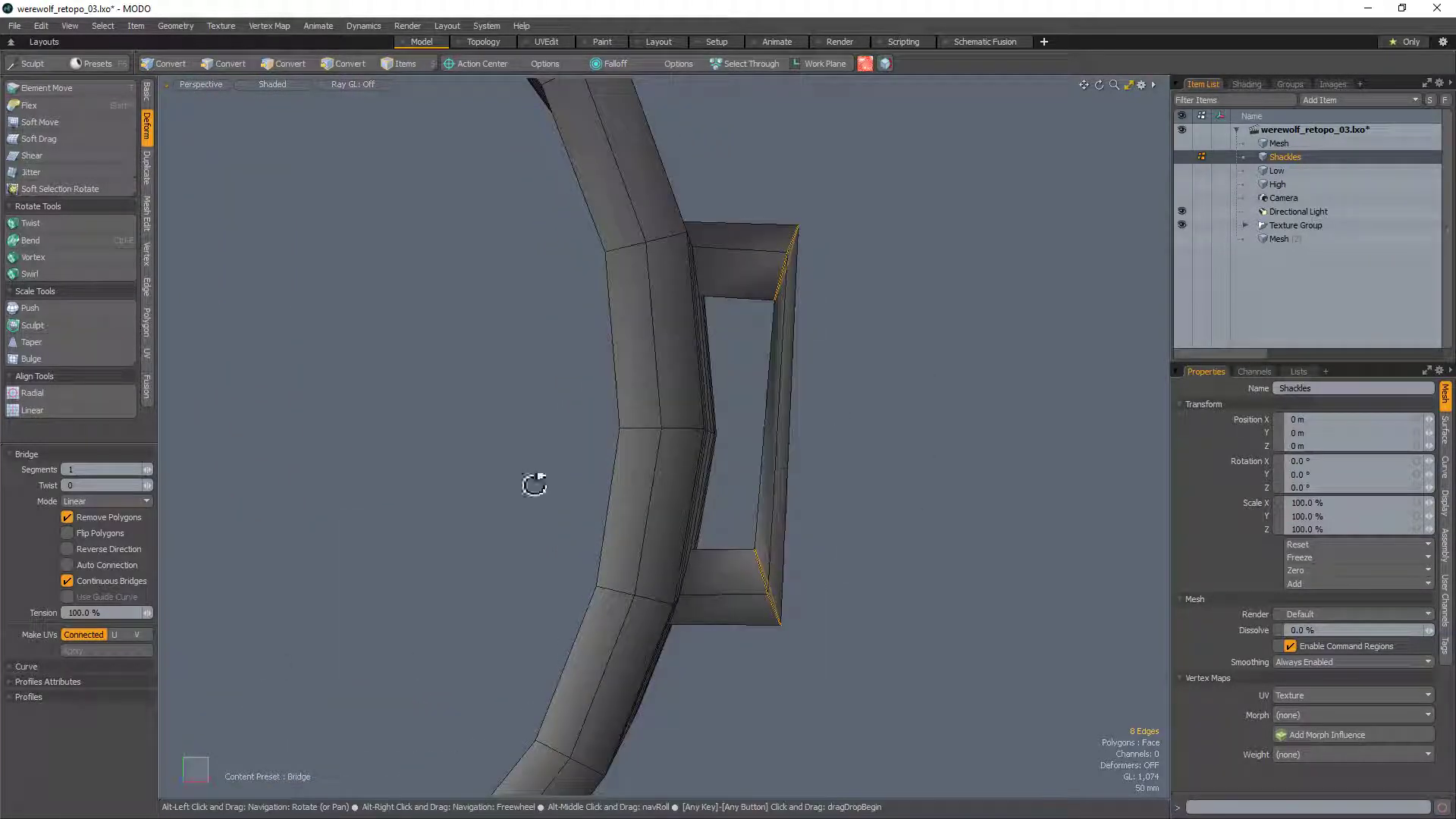
Step: Give the bridge 4 segments, a tension of 310% and the Smooth mode to form a rounded handle
click(150, 469)
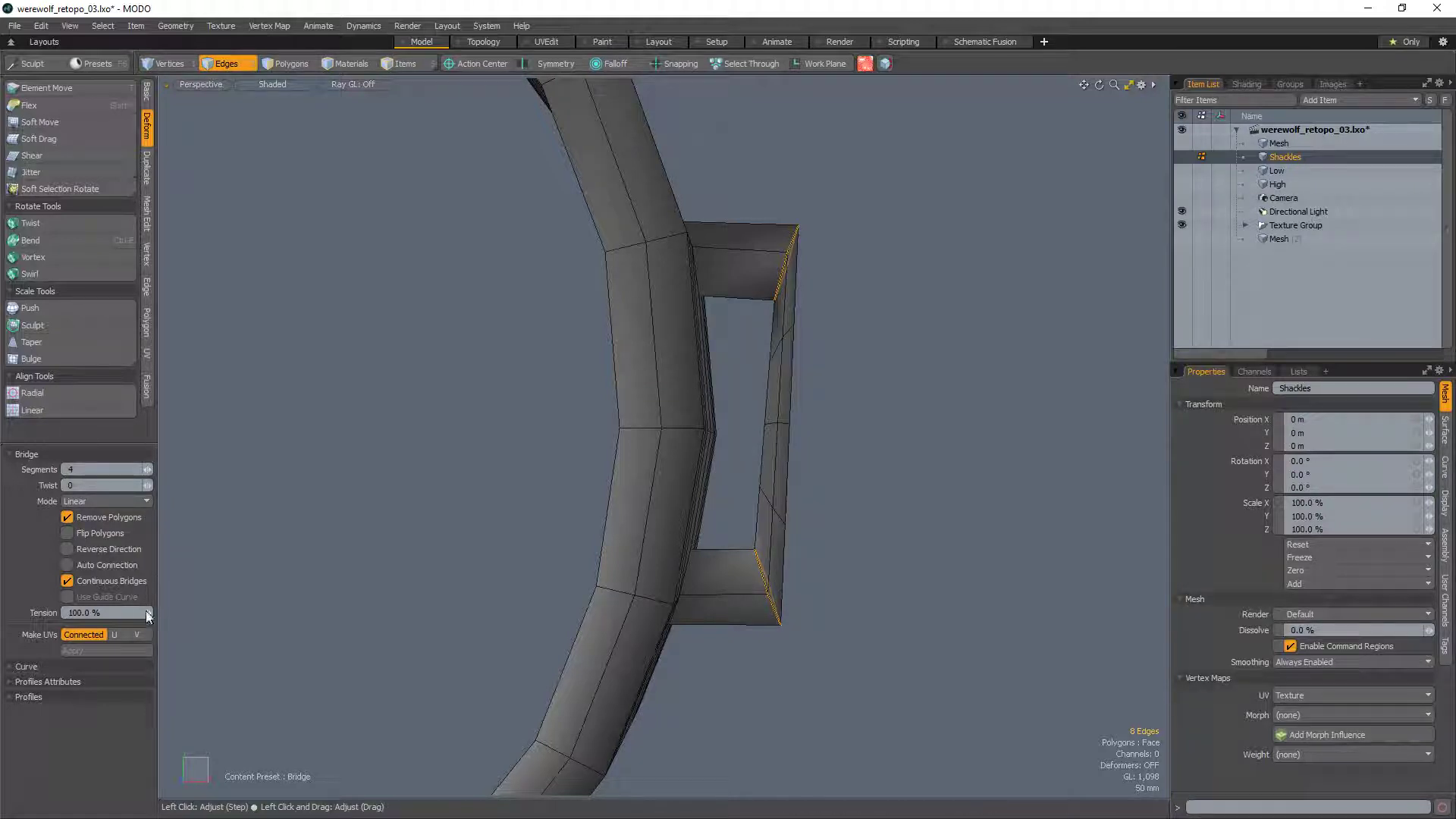
mouse_move(148, 613)
mouse_down()
mouse_move(185, 612)
mouse_move(128, 506)
mouse_up()
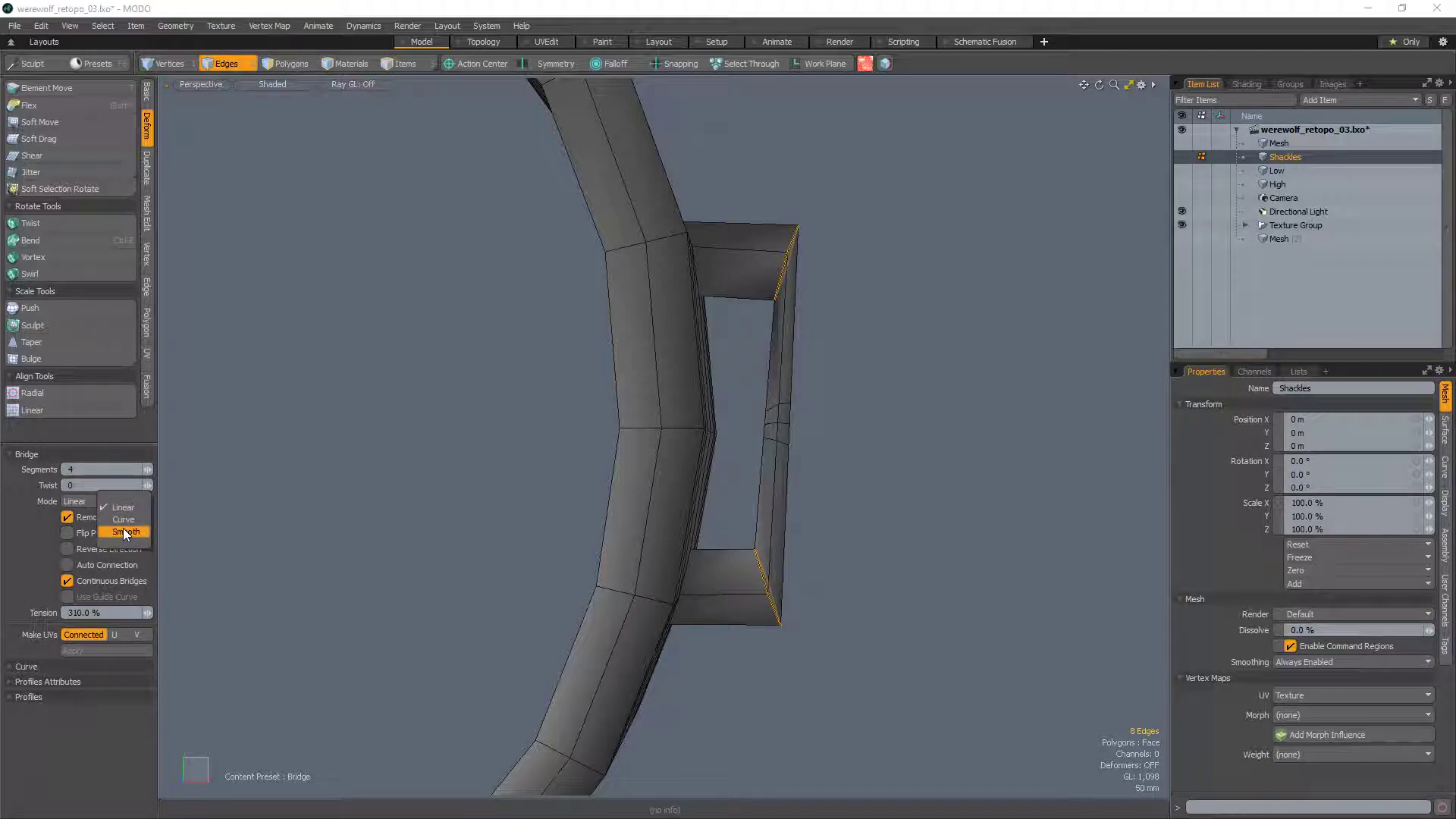
click(125, 532)
alt+drag(1014, 533, 607, 493)
key(space)
Step: Inspect the bridged handle from several sides and preview the shackle with Catmull-Clark subdivision
scroll(560, 453, down, 6)
alt+drag(517, 501, 1085, 476)
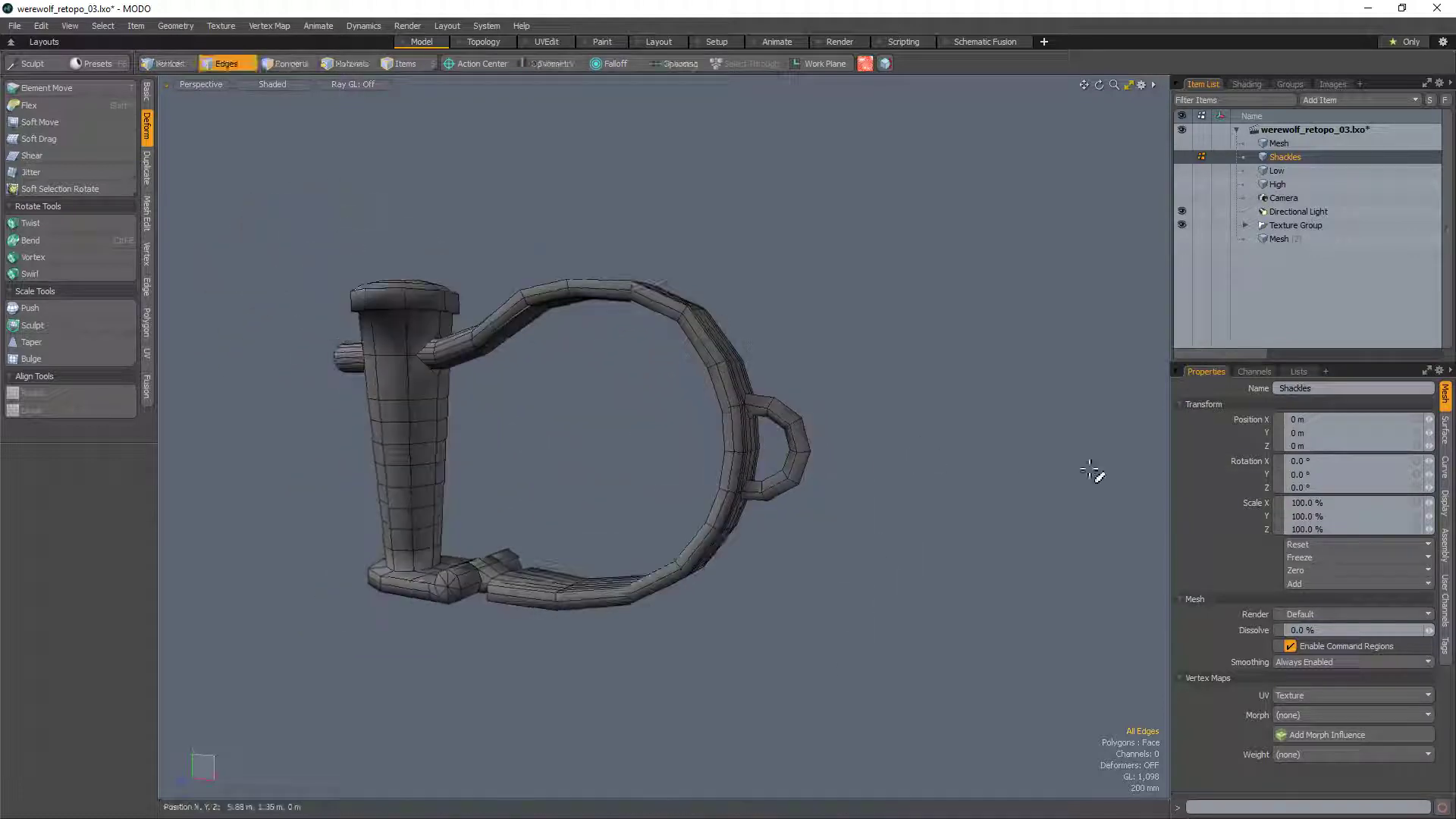
alt+shift+drag(945, 476, 536, 503)
scroll(709, 503, up, 5)
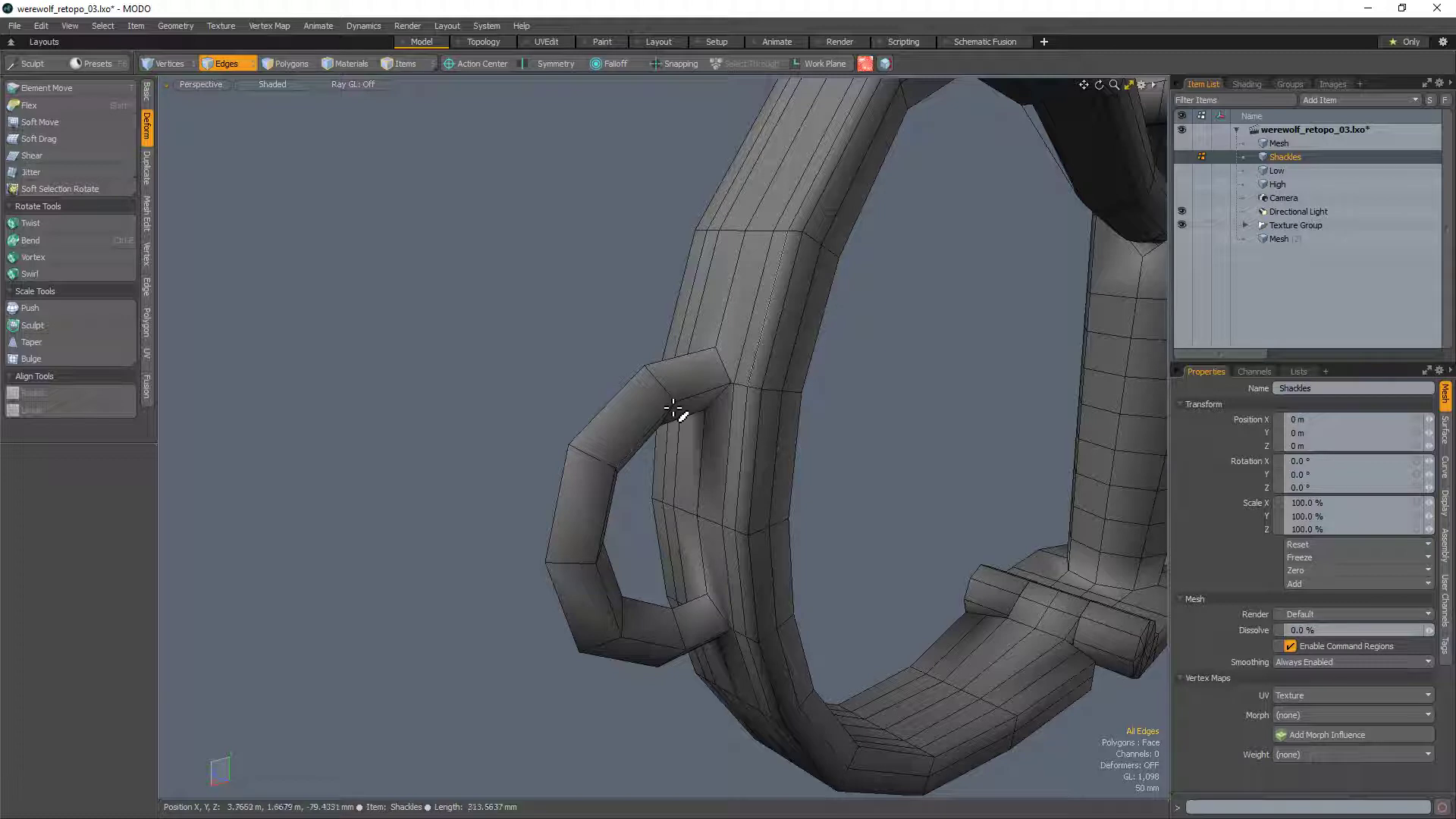
mouse_move(774, 501)
alt+mouse_down()
mouse_move(559, 531)
mouse_move(852, 411)
mouse_move(758, 478)
alt+mouse_up()
scroll(842, 429, down, 5)
key(Tab)
alt+drag(1070, 498, 865, 425)
alt+drag(865, 425, 628, 450)
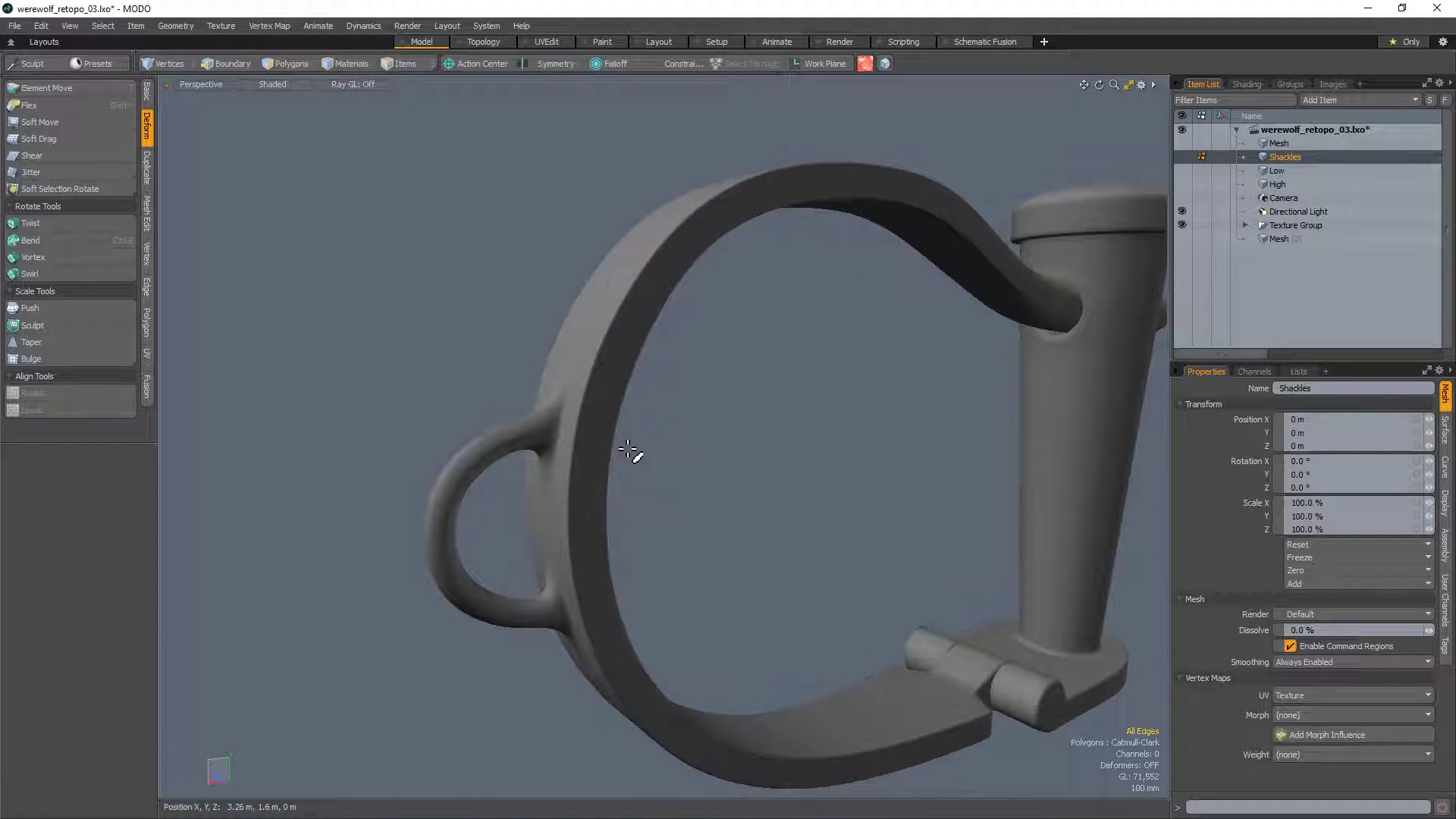
key(2)
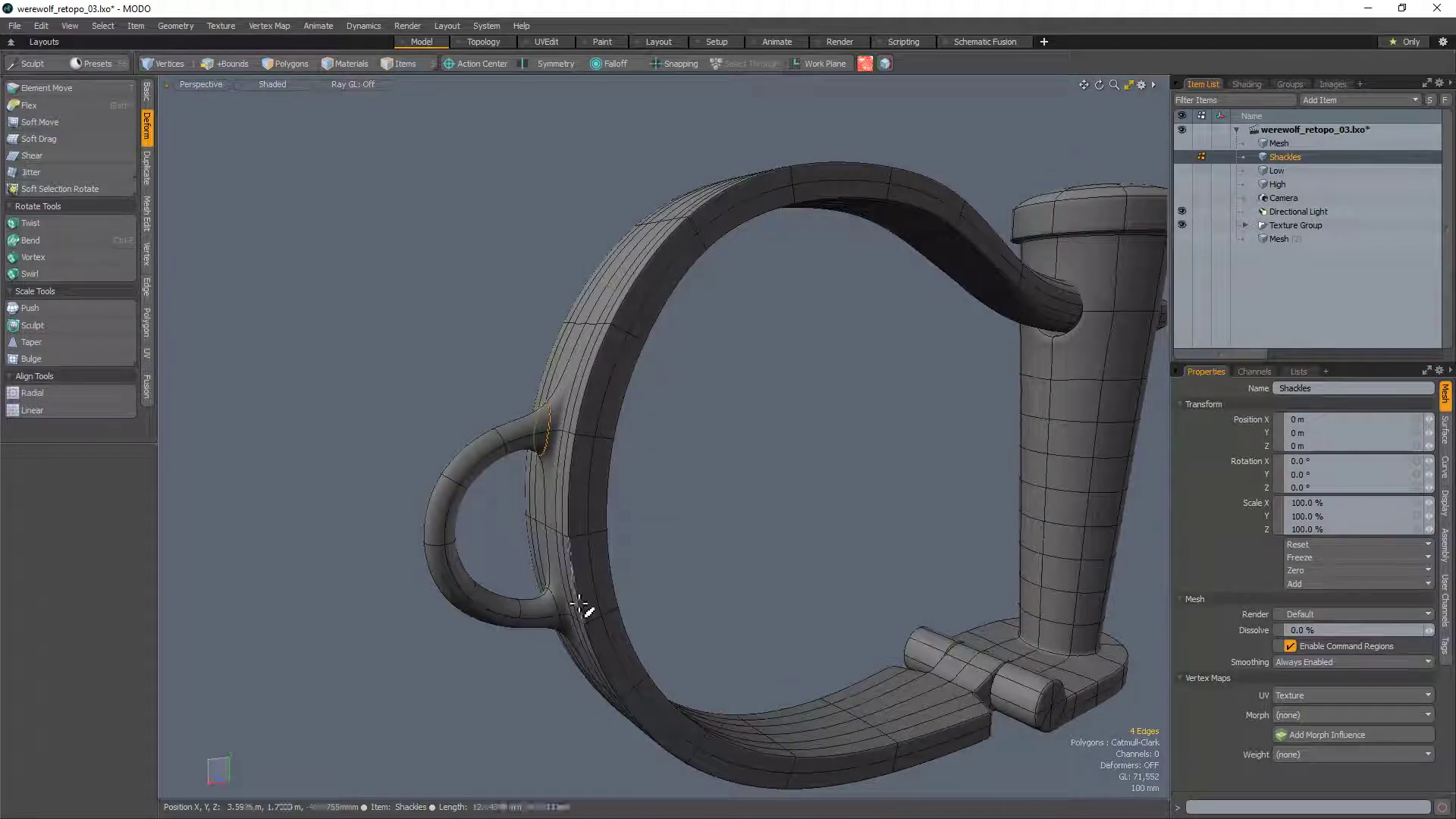
alt+drag(569, 611, 581, 417)
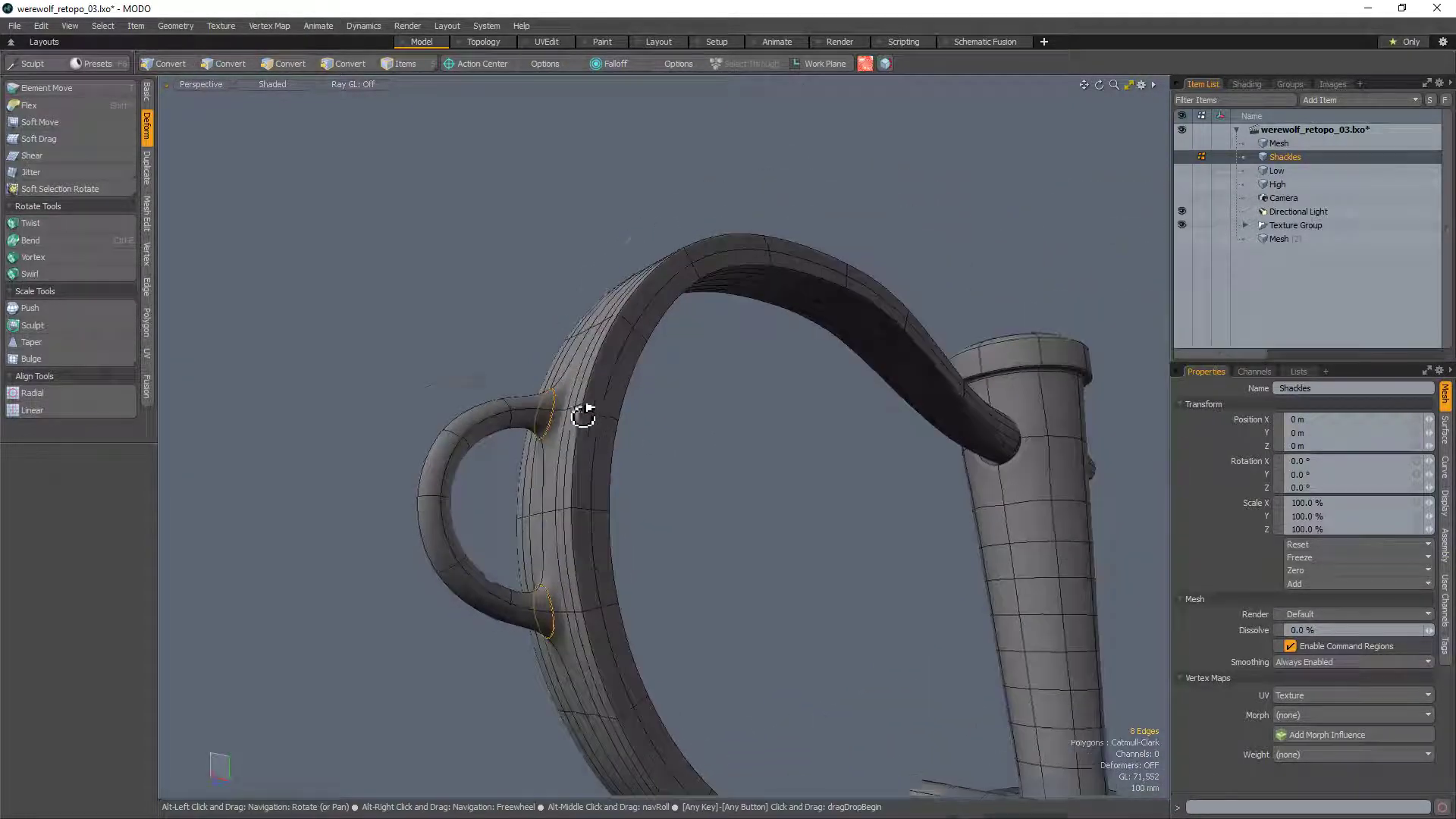
scroll(605, 406, up, 4)
alt+drag(663, 460, 741, 338)
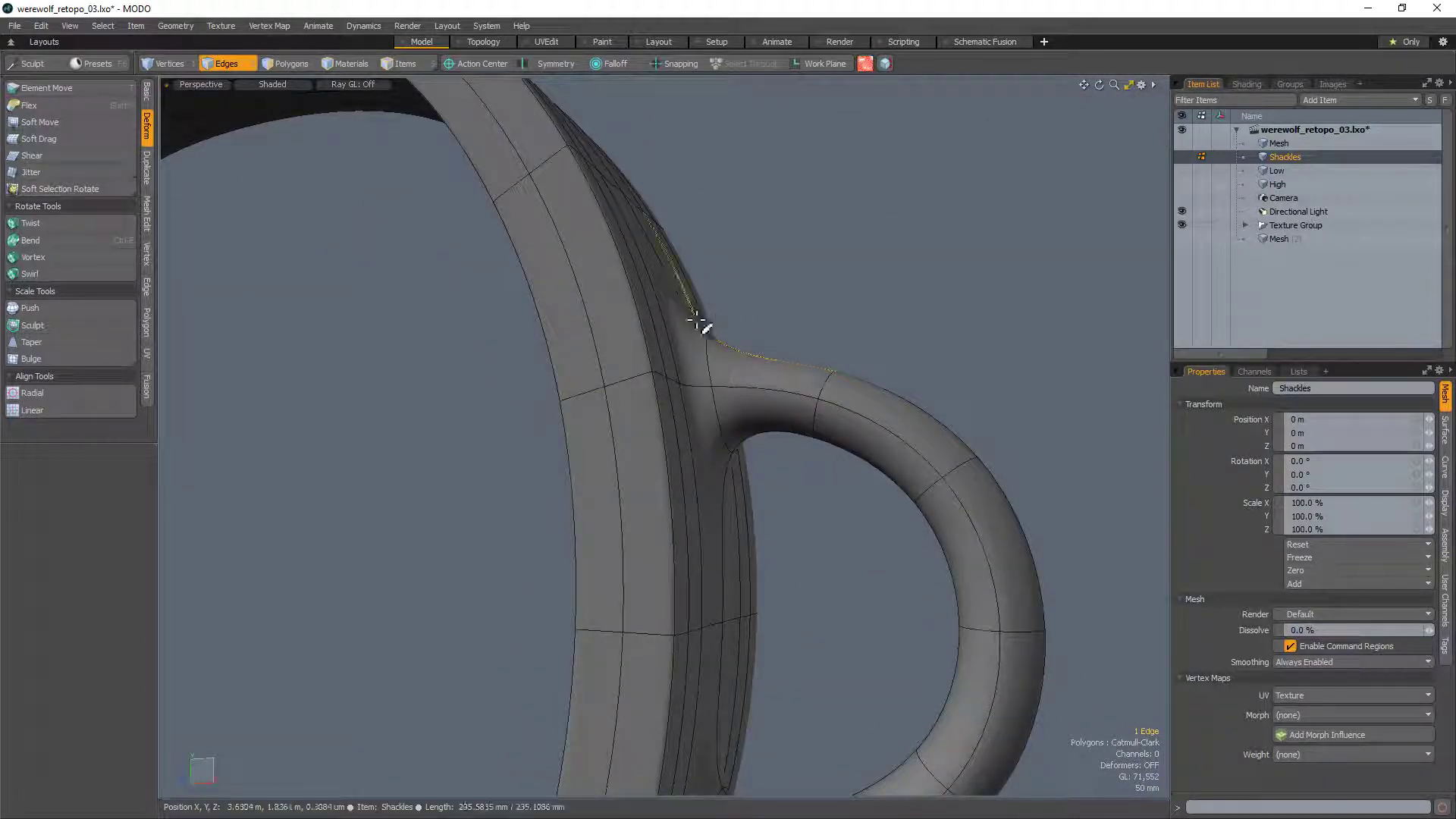
alt+drag(736, 336, 728, 376)
double_click(717, 404)
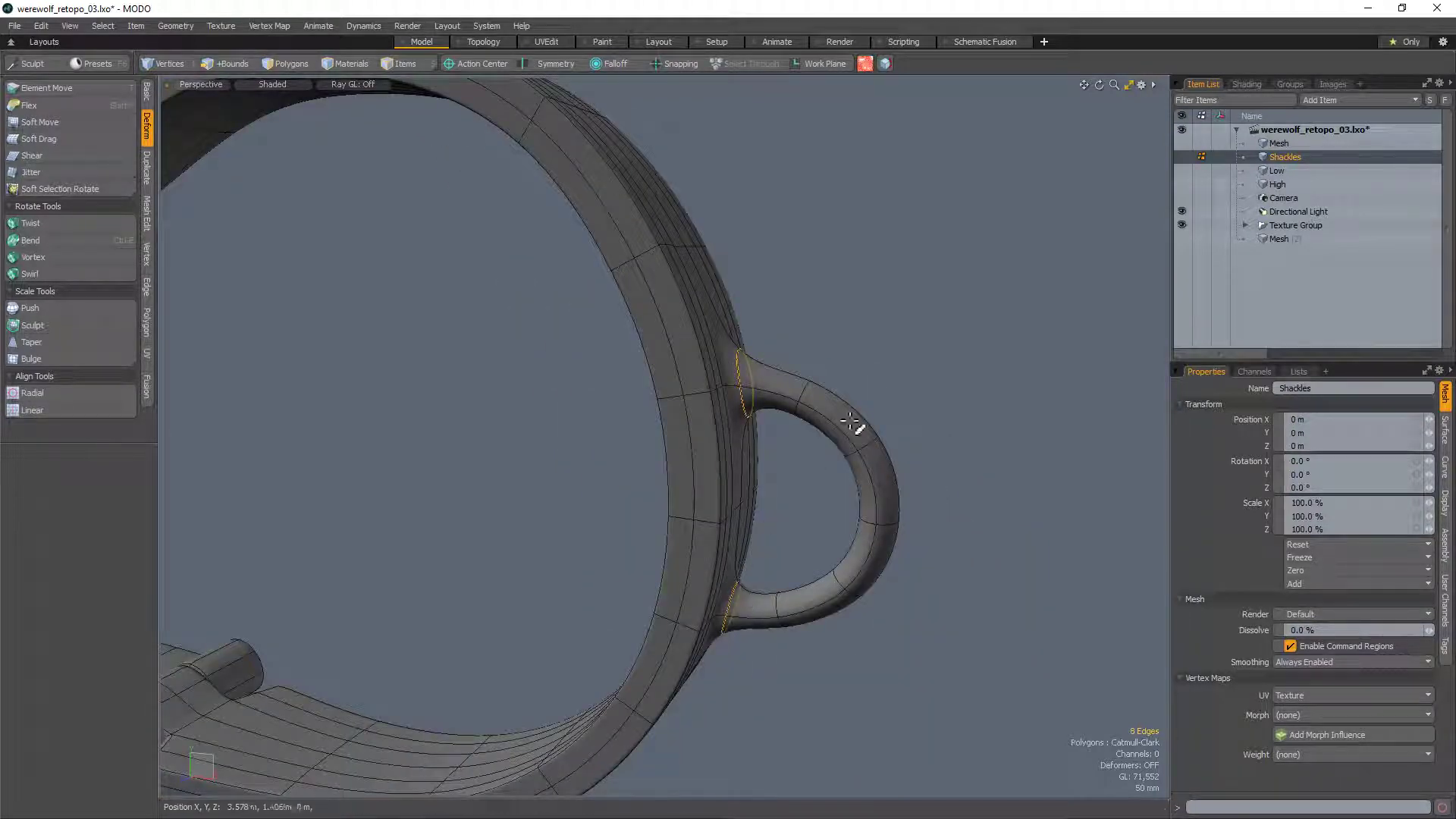
key(shift+w)
drag(969, 314, 687, 386)
key(q)
click(966, 342)
Step: Turn off the subdivision preview and use Edge Slice to cut the band's face along the upper side of the handle's upper joint
scroll(608, 384, up, 4)
key(Tab)
key(2)
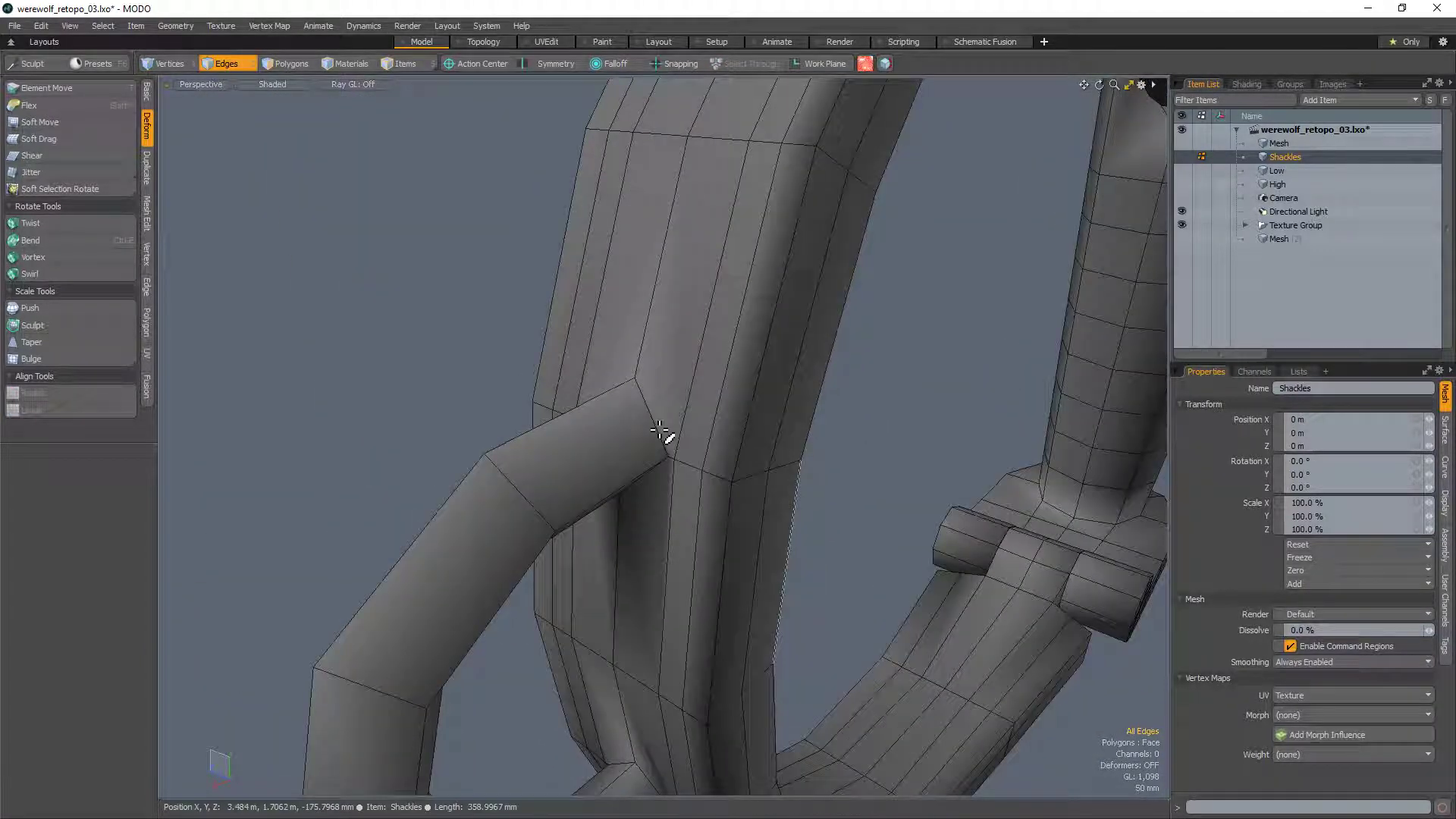
key(alt+c)
click(673, 458)
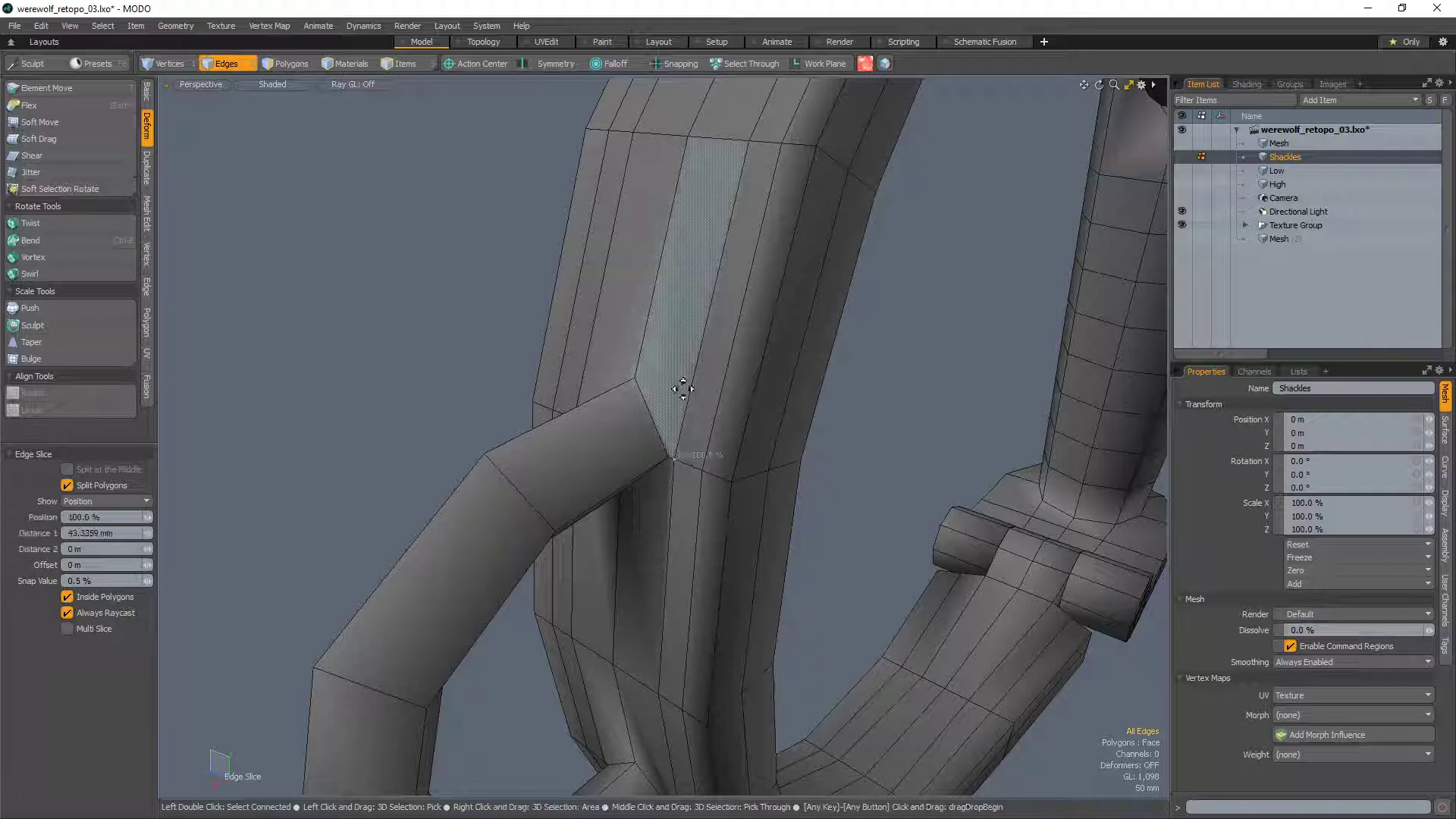
alt+drag(644, 373, 650, 476)
click(733, 439)
key(q)
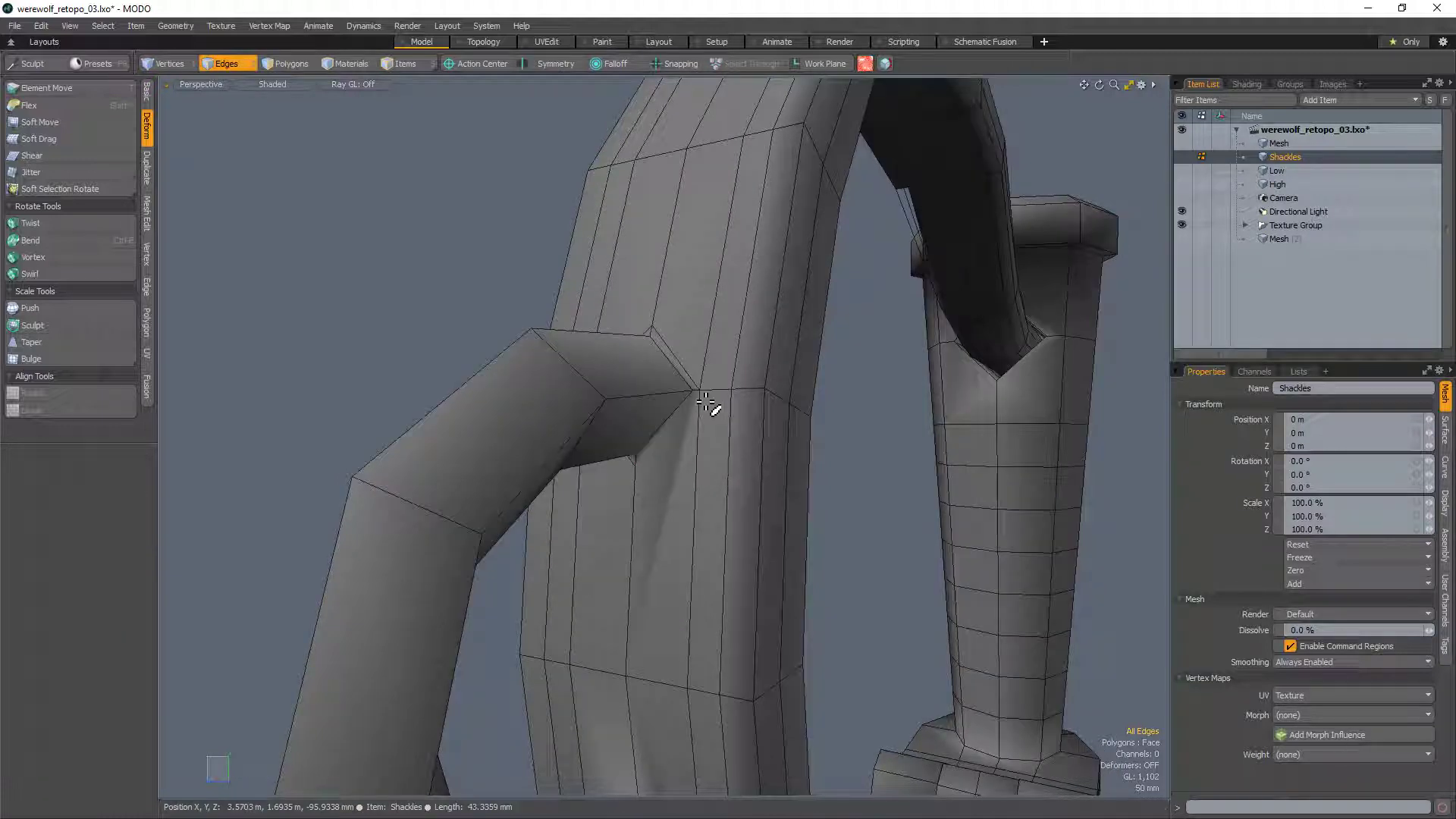
Step: Edge-slice the band's face along the lower side of the handle's upper joint, ending at the joint's side corner
key(c)
click(638, 466)
click(699, 391)
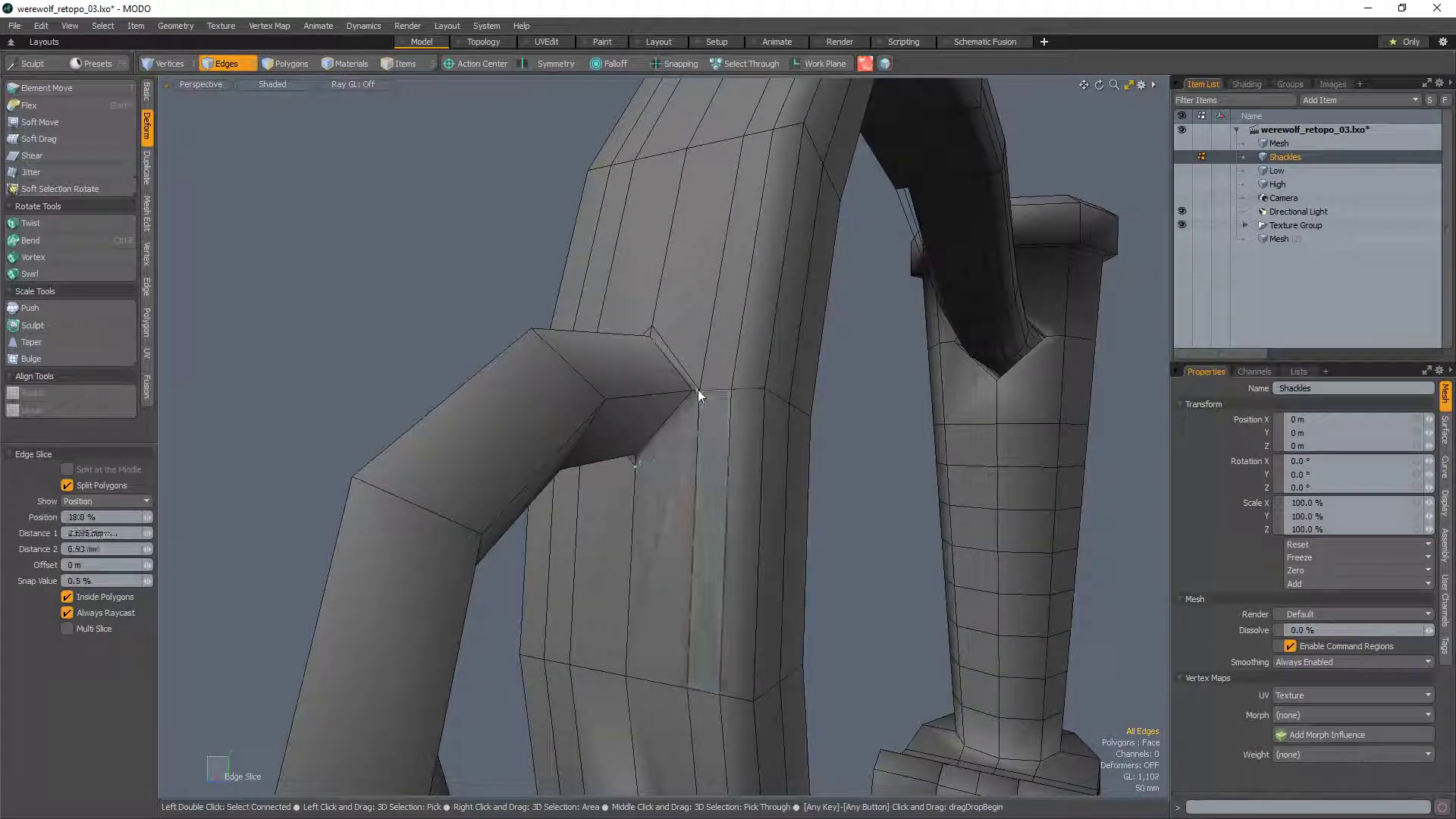
key(space)
ctrl+alt+drag(705, 404, 816, 351)
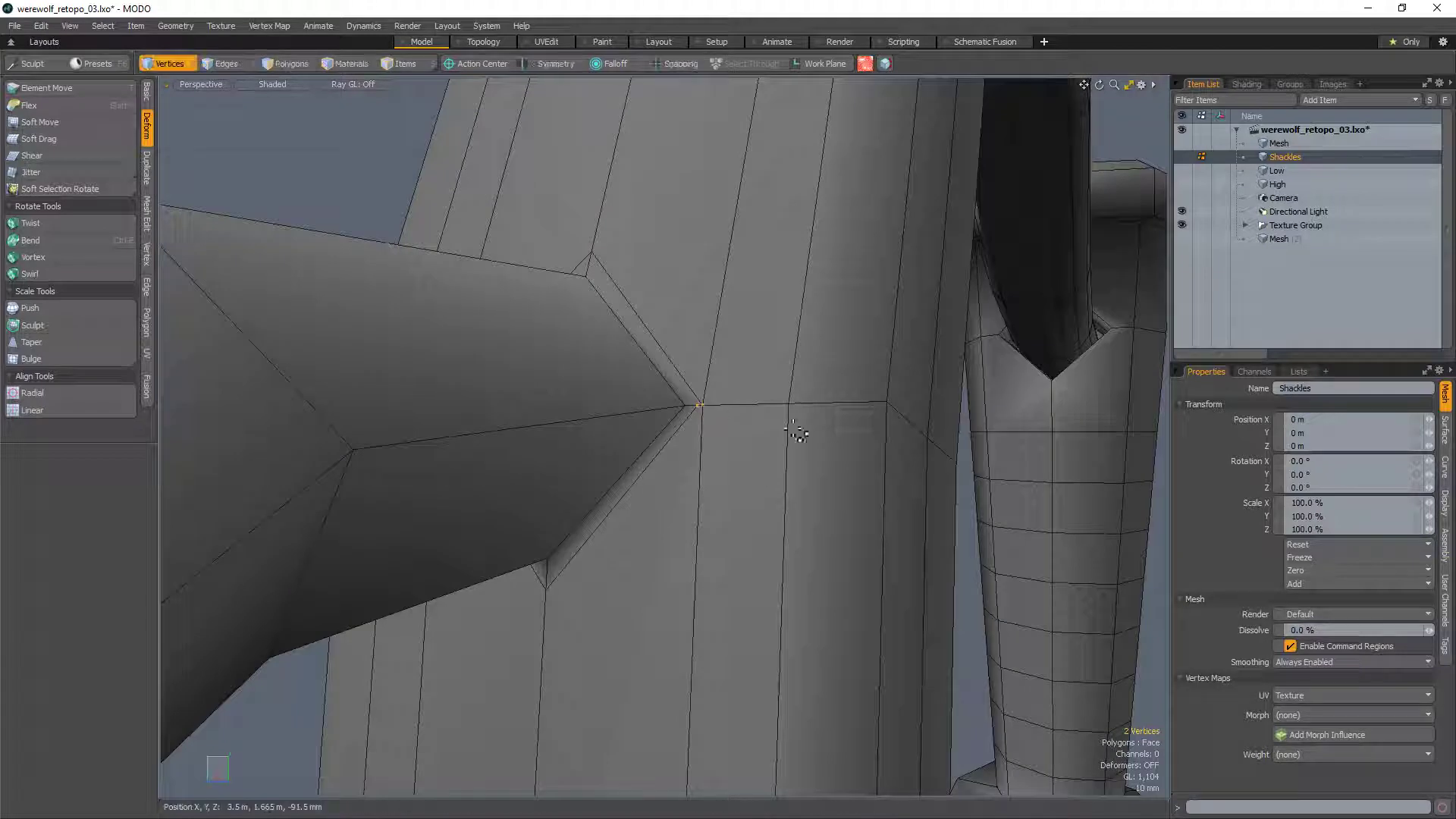
alt+drag(1089, 739, 666, 405)
key(3)
click(979, 771)
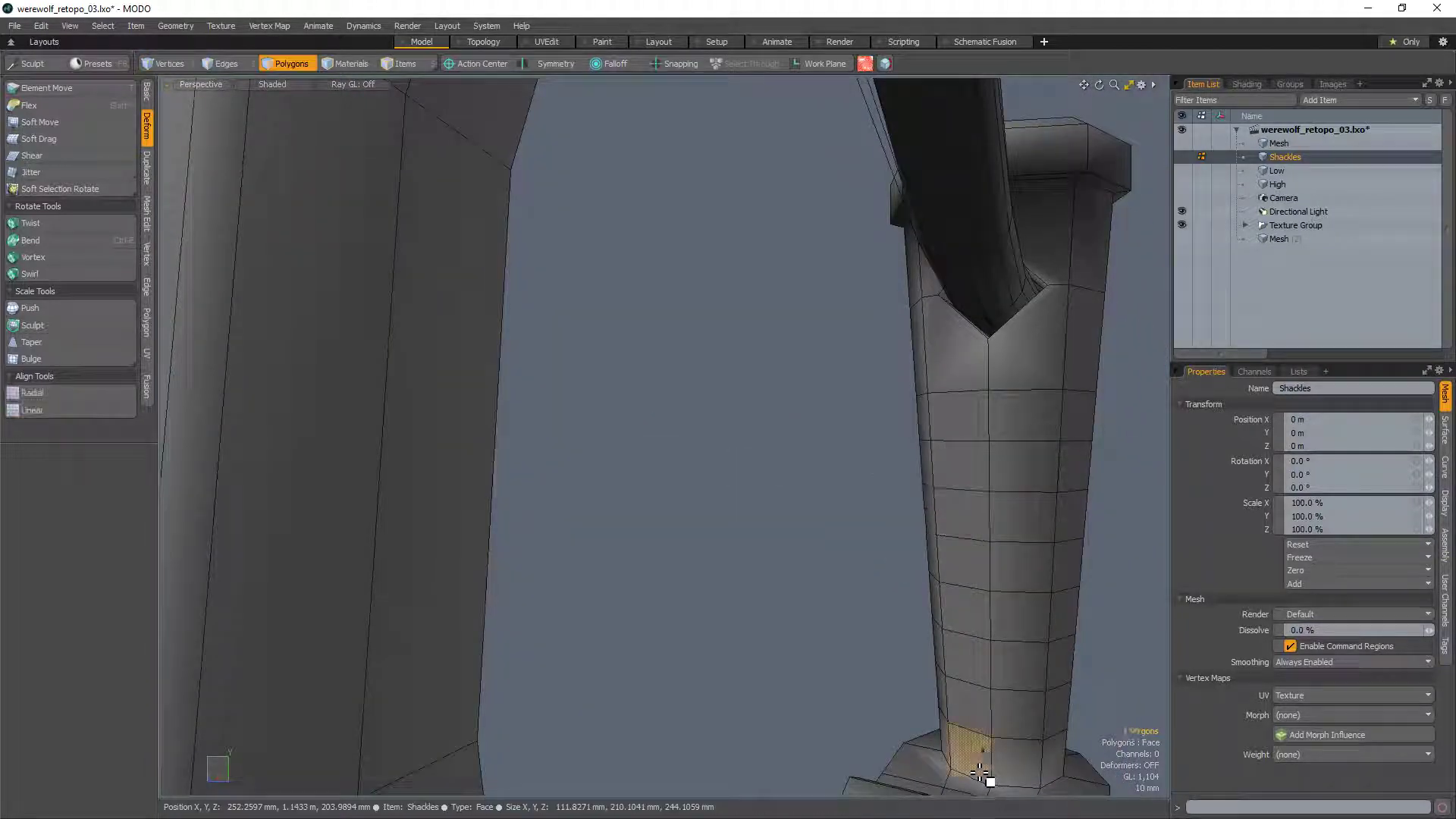
key(shift+a)
alt+drag(982, 757, 908, 544)
scroll(867, 569, down, 10)
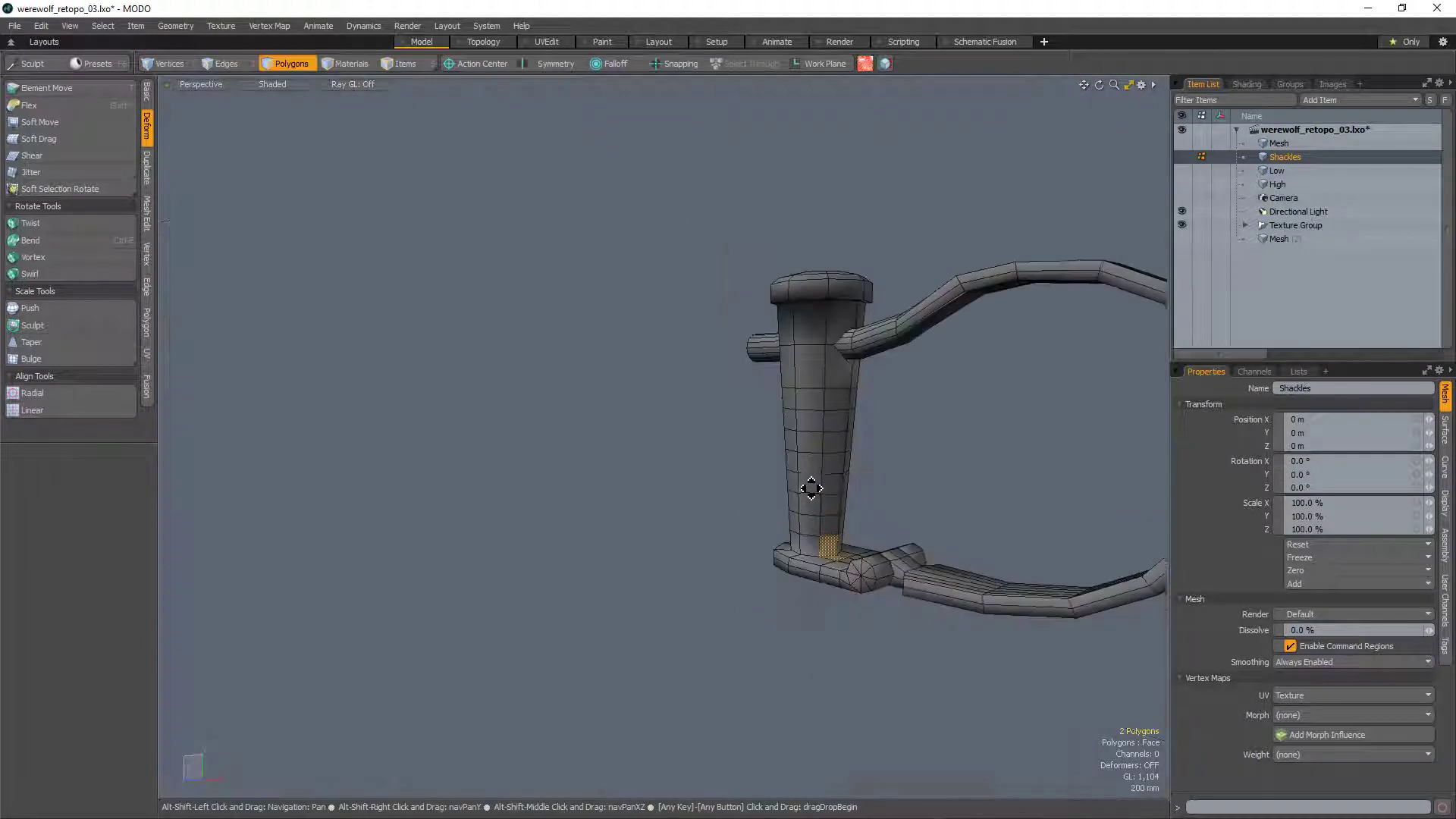
alt+shift+drag(813, 488, 851, 687)
click(965, 600)
alt+drag(965, 601, 708, 607)
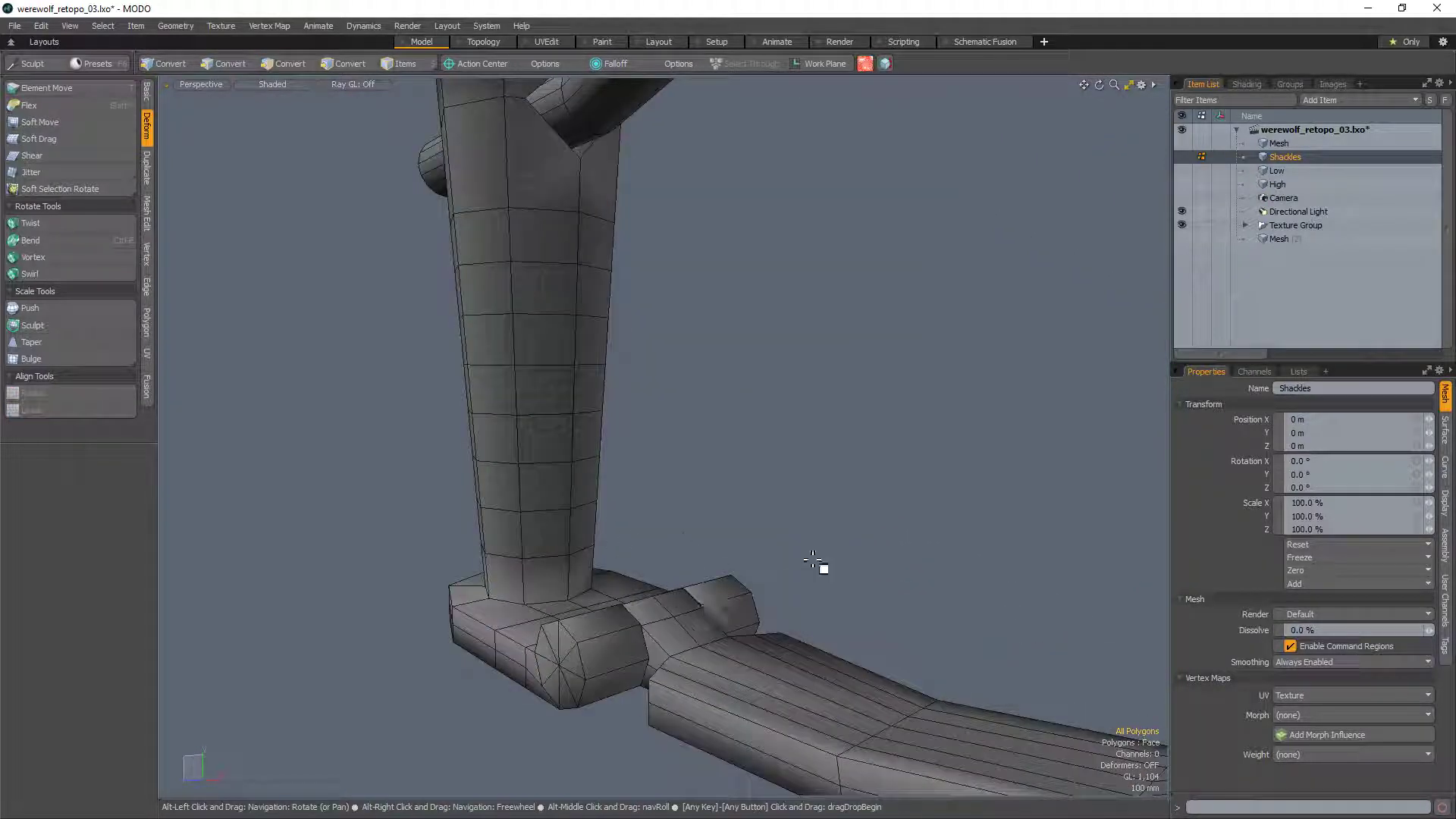
Step: Examine the topology where the handle's upper and lower ends meet the band
scroll(813, 559, down, 7)
alt+drag(872, 555, 822, 539)
ctrl+alt+drag(764, 481, 960, 476)
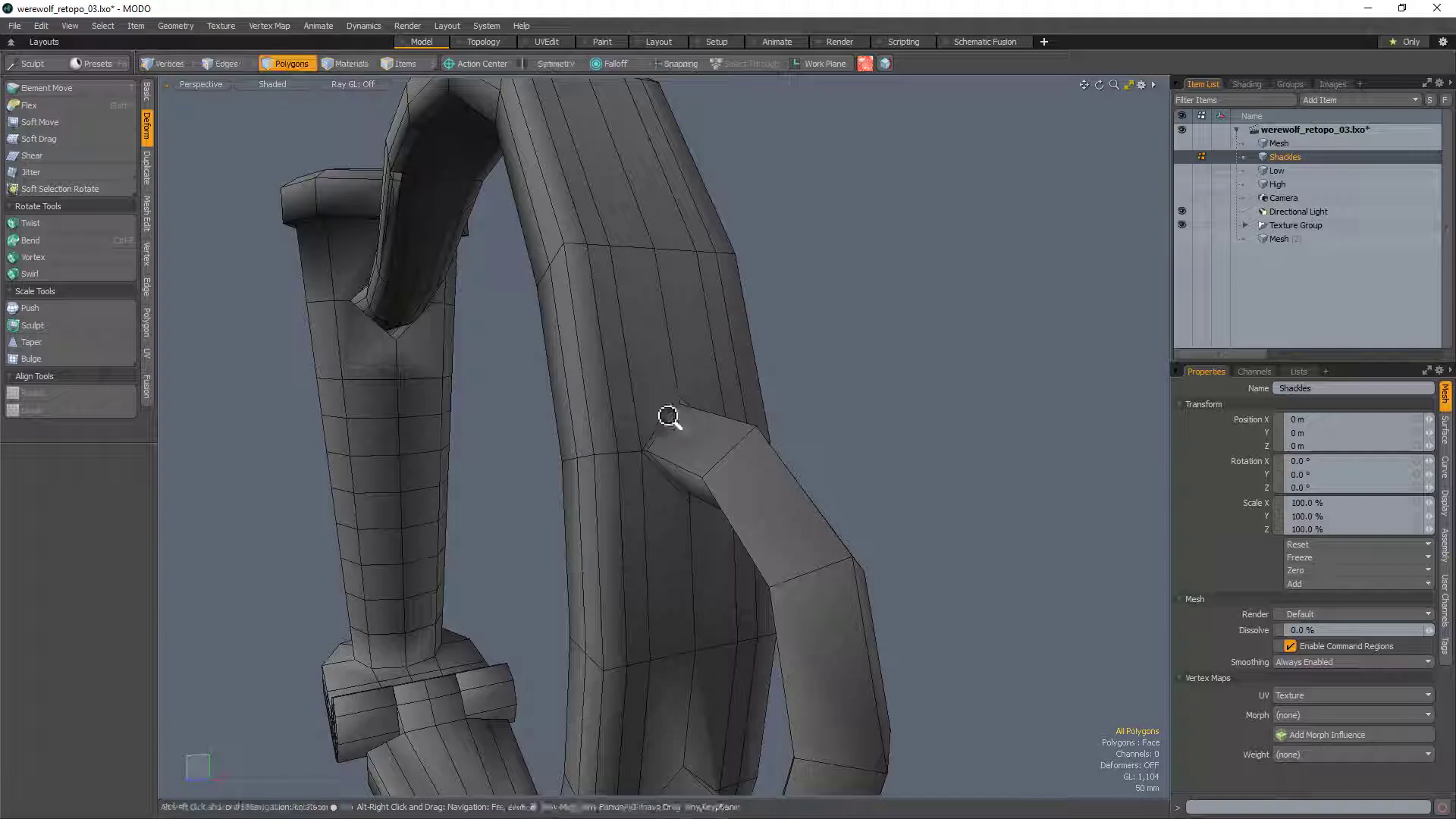
scroll(669, 416, up, 2)
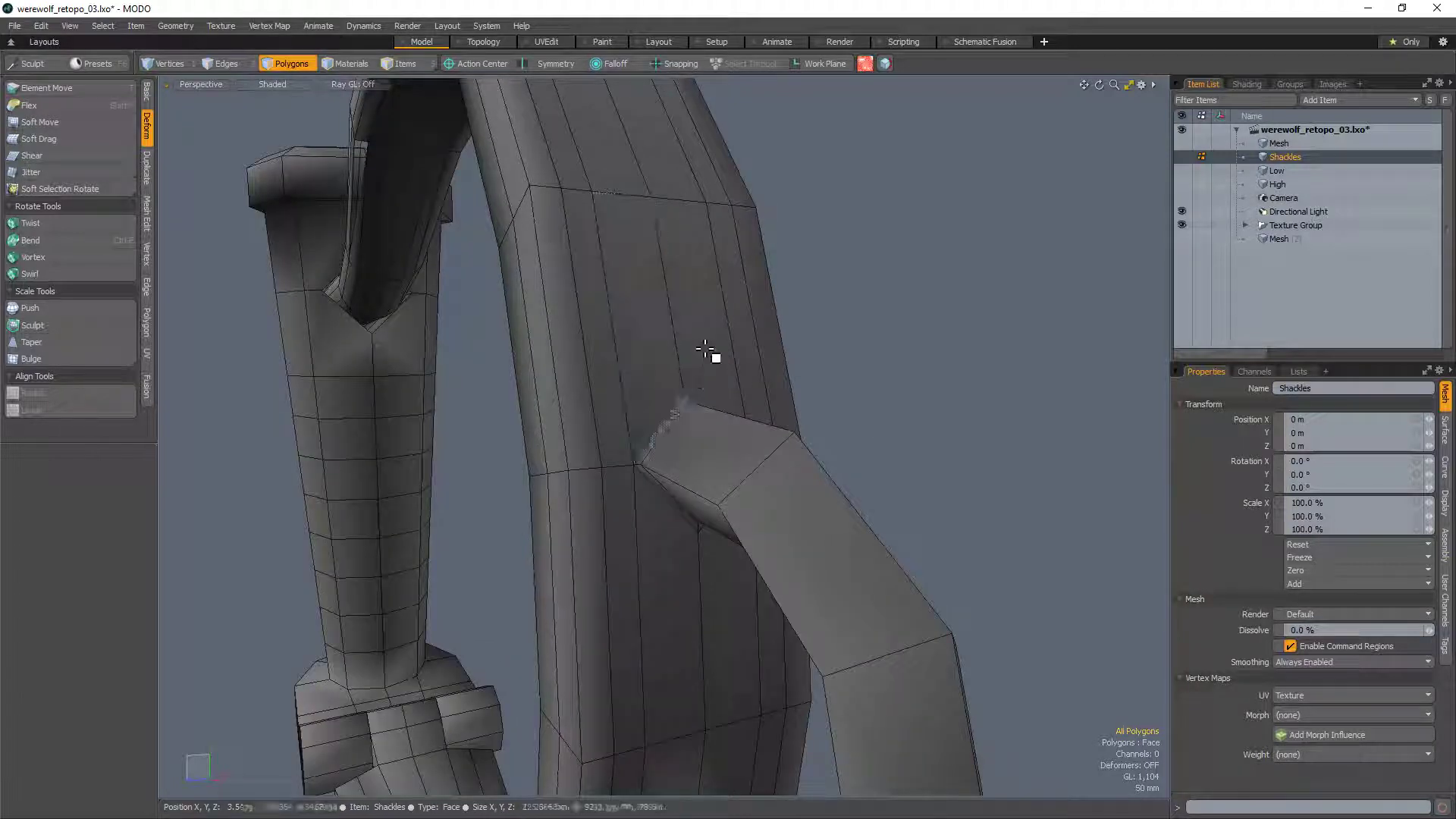
scroll(692, 403, up, 3)
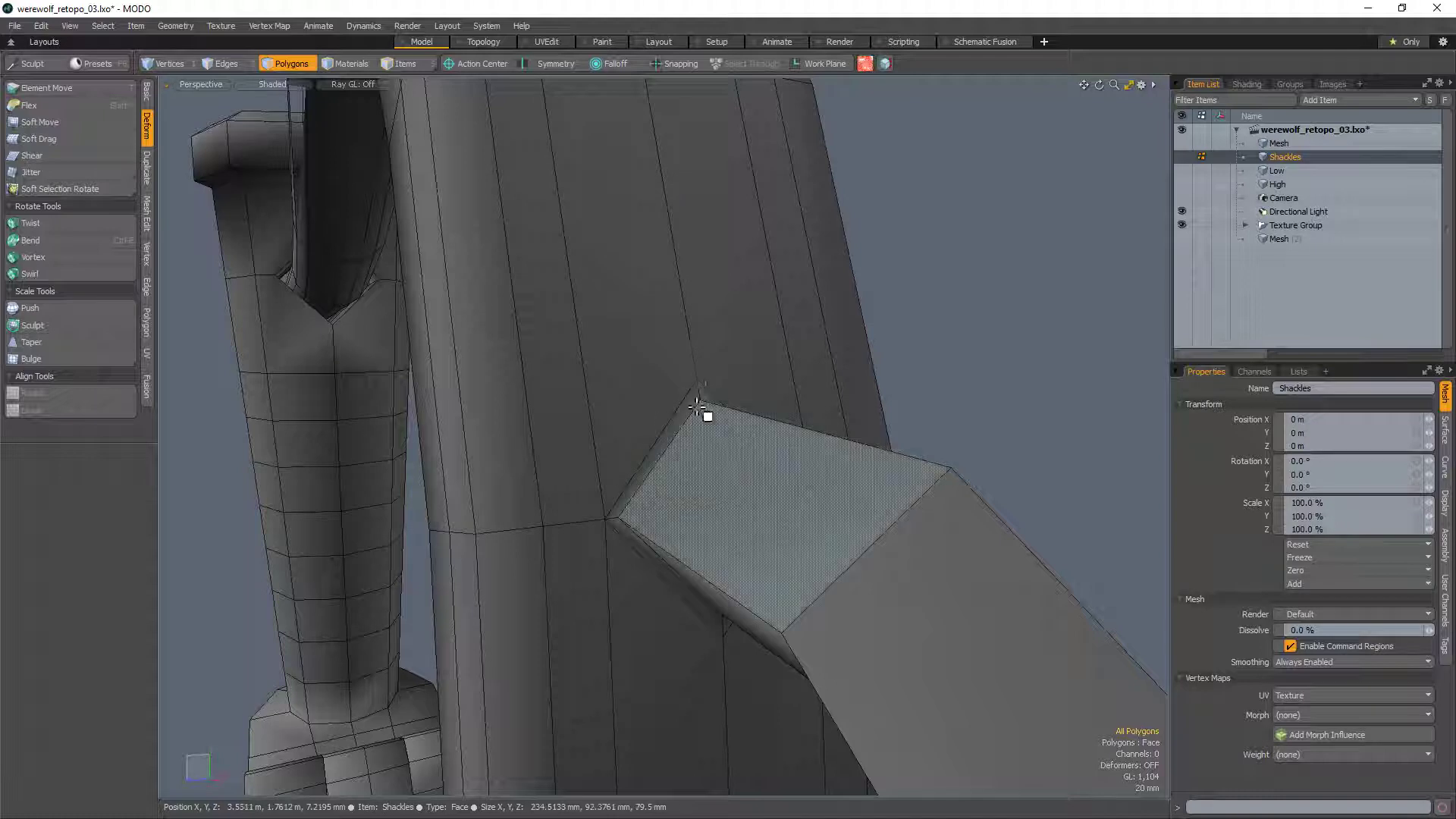
scroll(682, 481, down, 3)
alt+drag(706, 426, 692, 455)
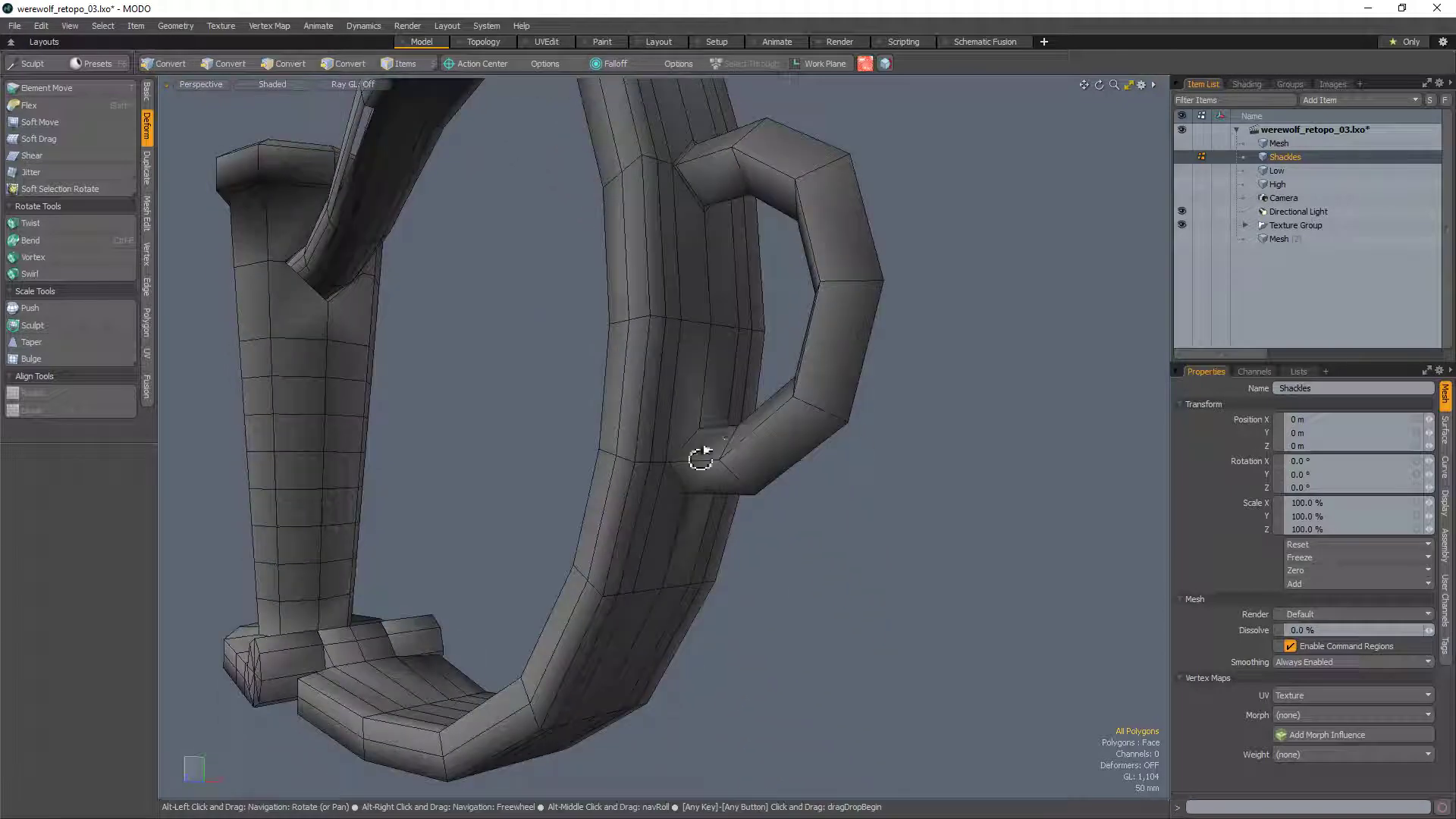
scroll(683, 465, up, 5)
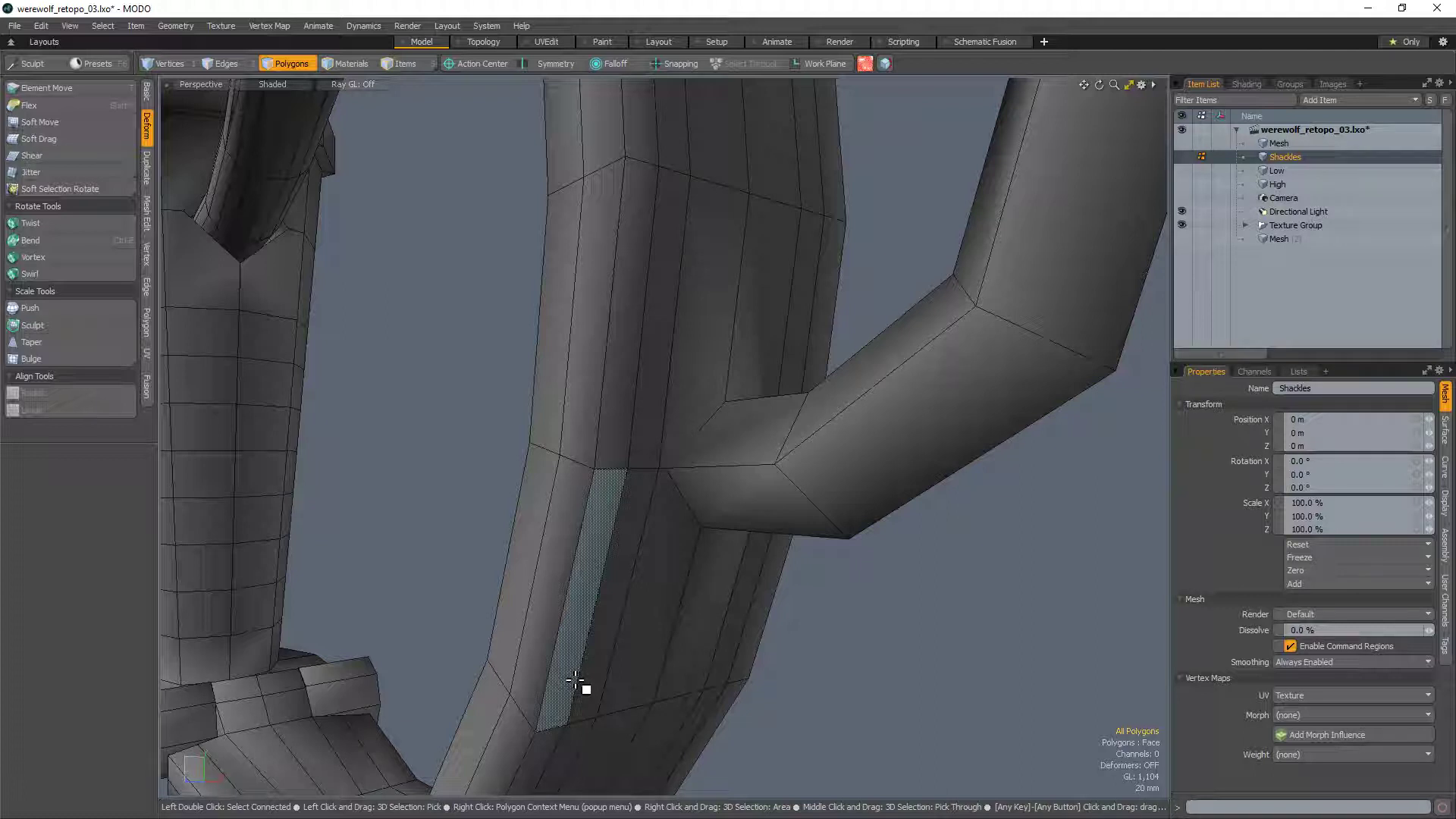
scroll(733, 397, down, 5)
alt+drag(781, 374, 726, 415)
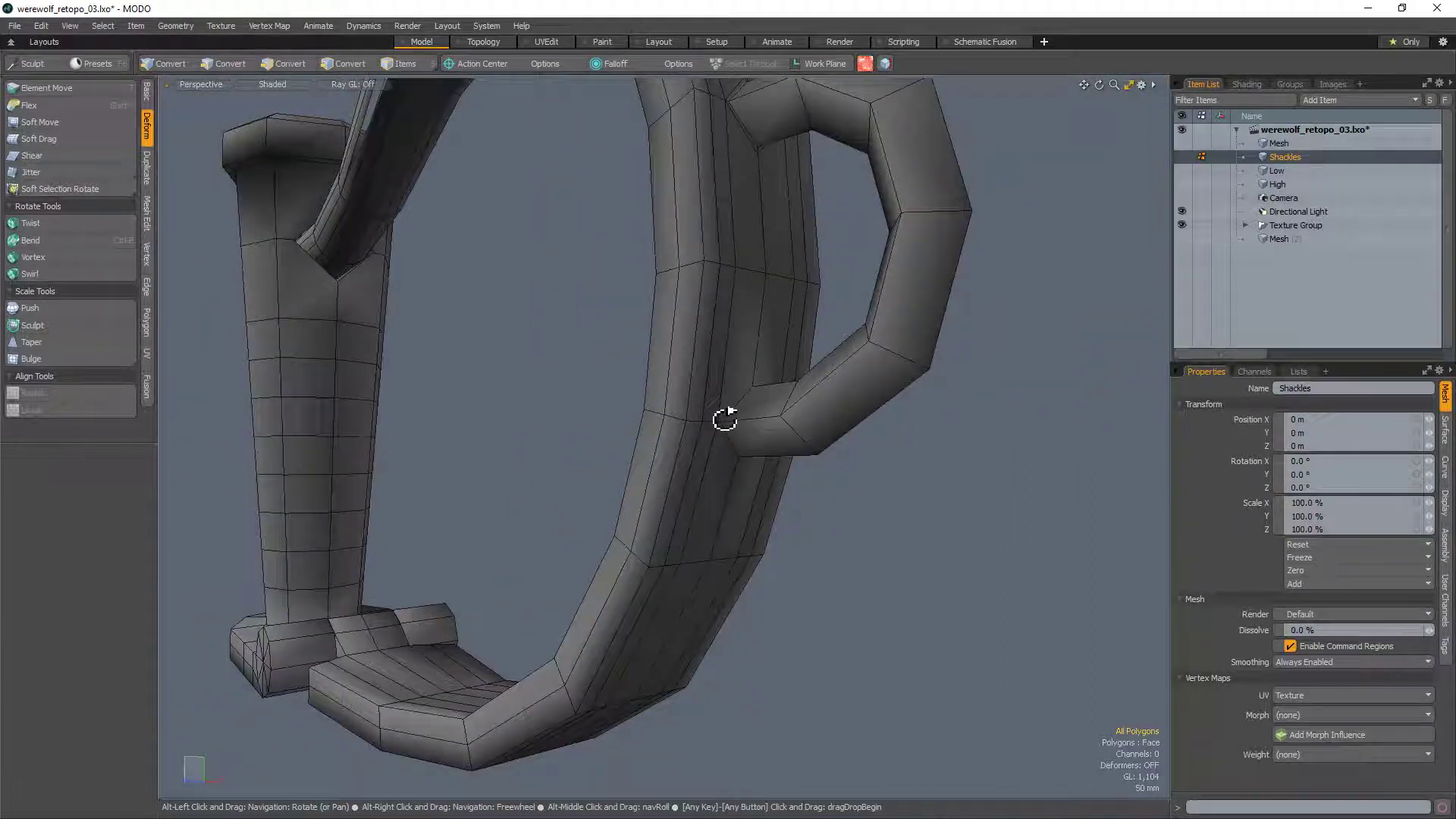
Step: Edge-slice the band's face along the upper side of the handle's lower joint
key(alt+c)
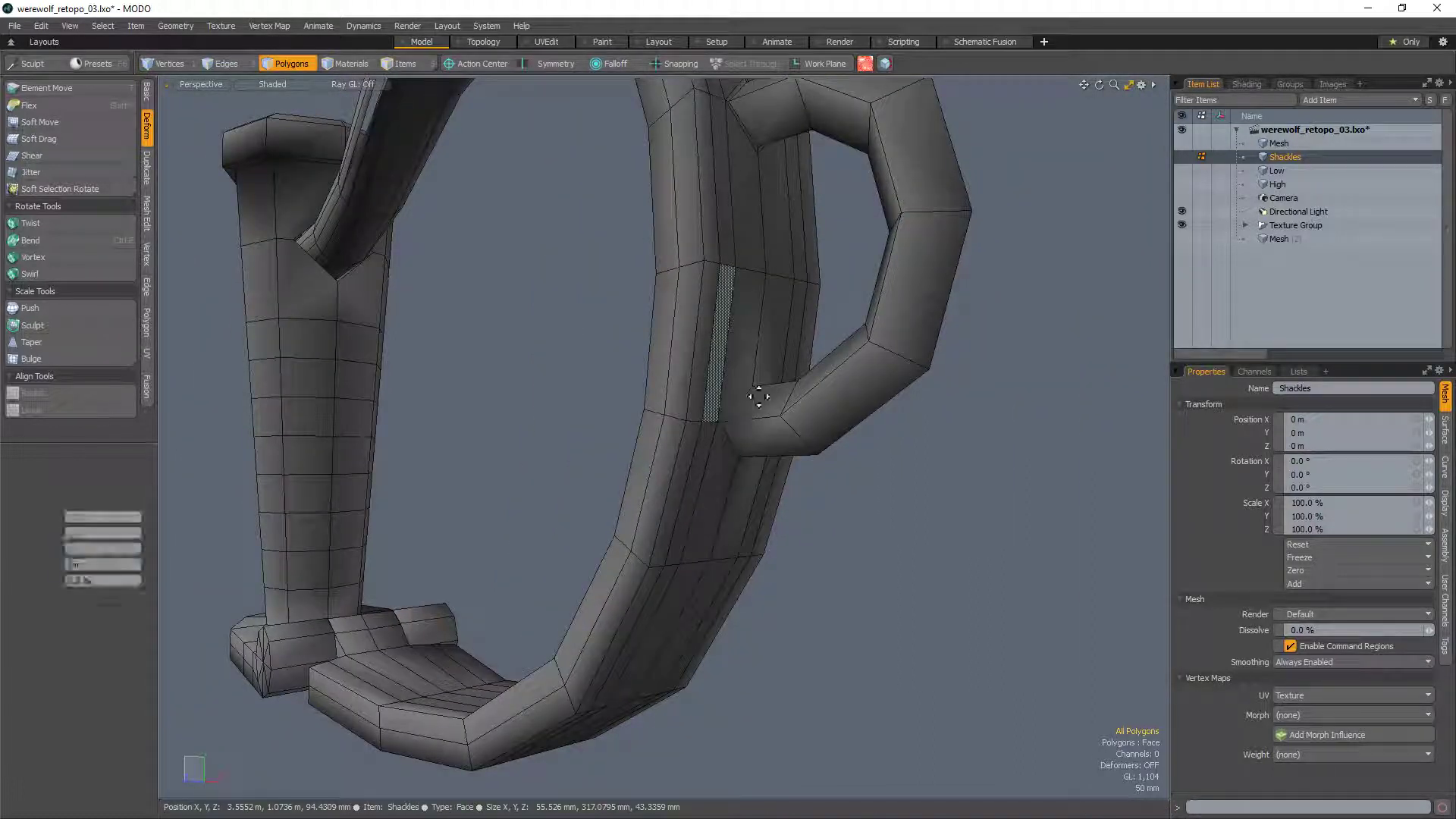
click(754, 377)
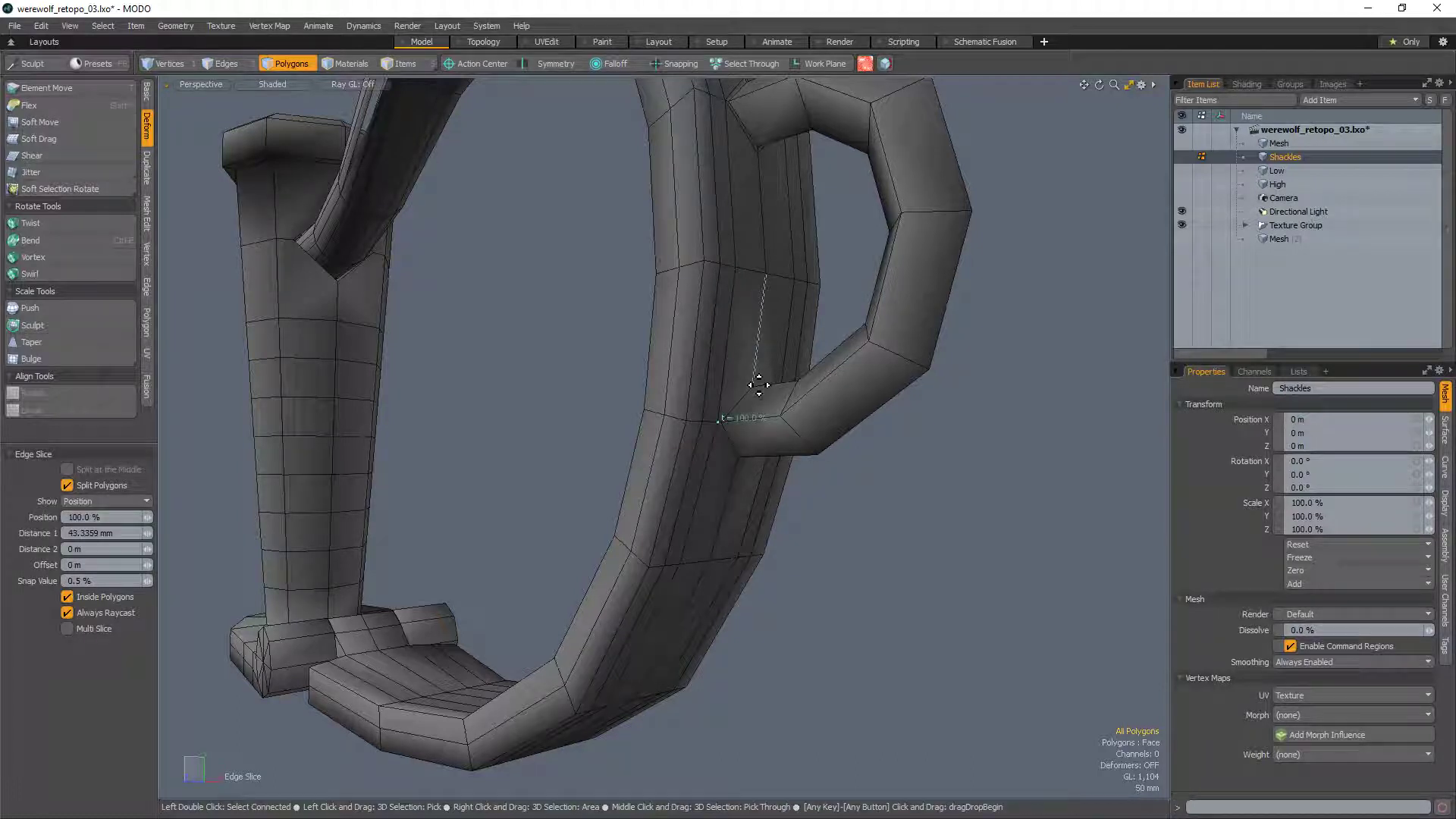
alt+drag(847, 425, 653, 412)
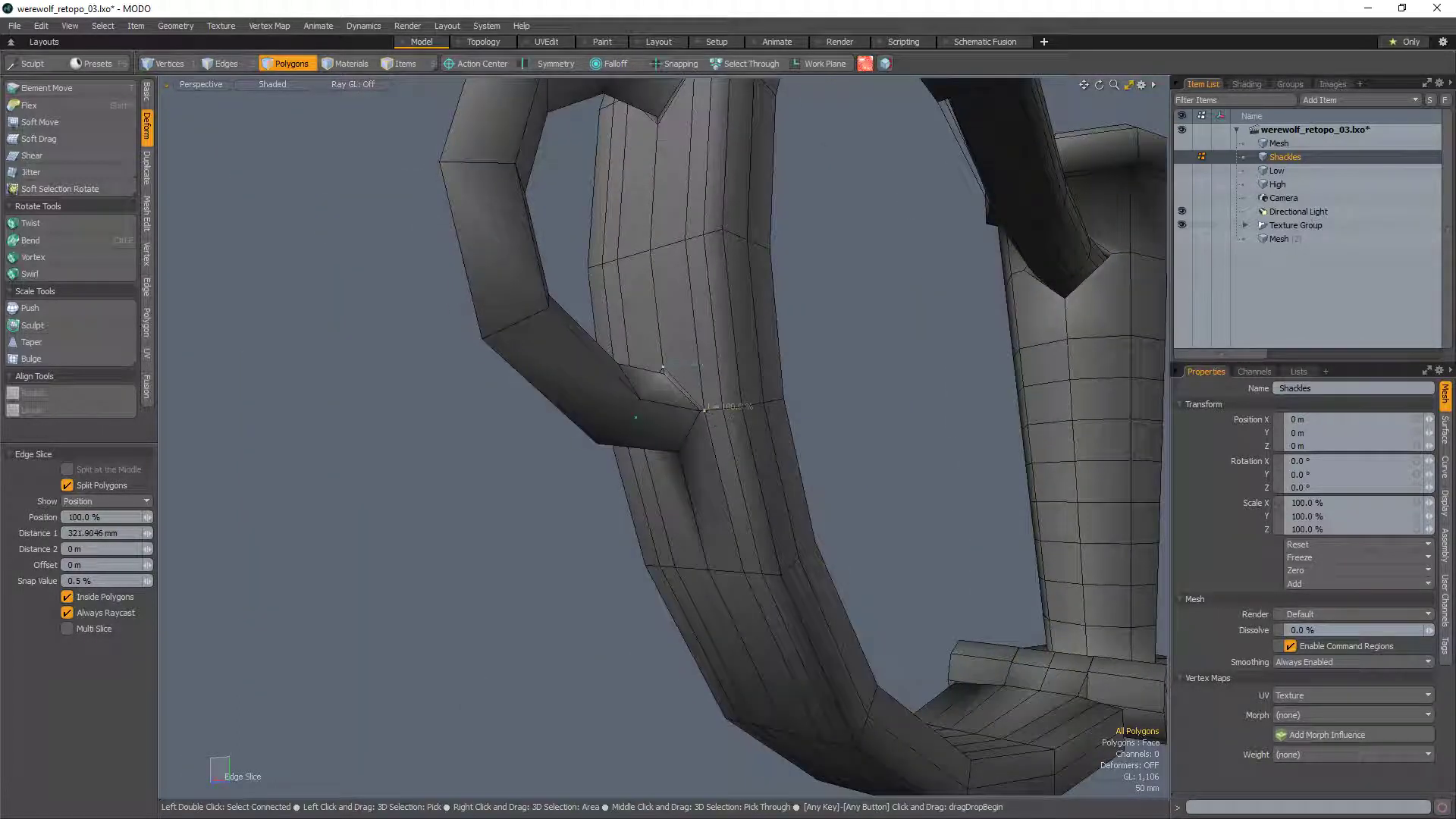
key(space)
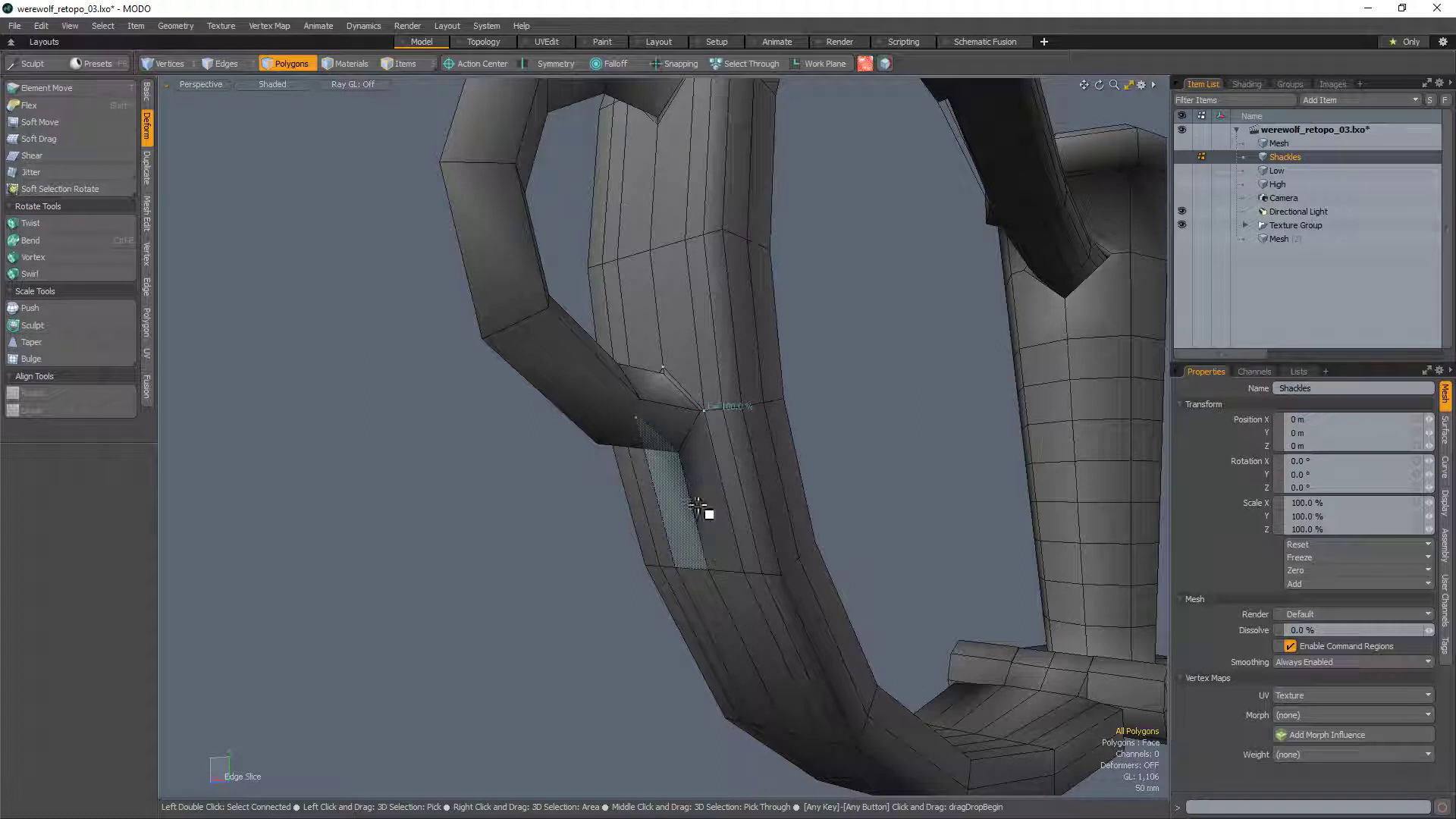
Step: Reselect the Shackles mesh and hide the Low mesh
key(Escape)
alt+drag(697, 506, 730, 460)
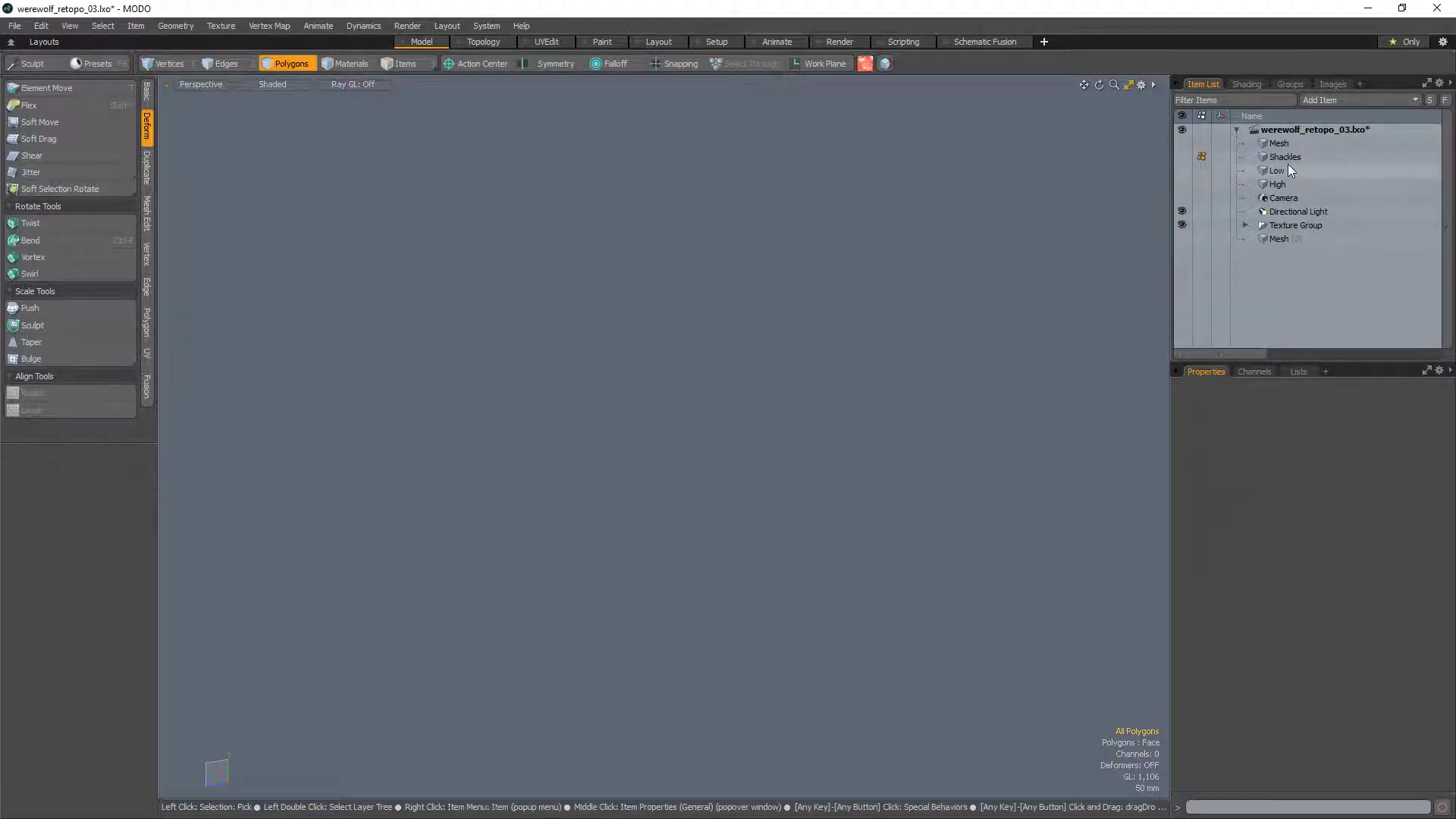
click(1180, 157)
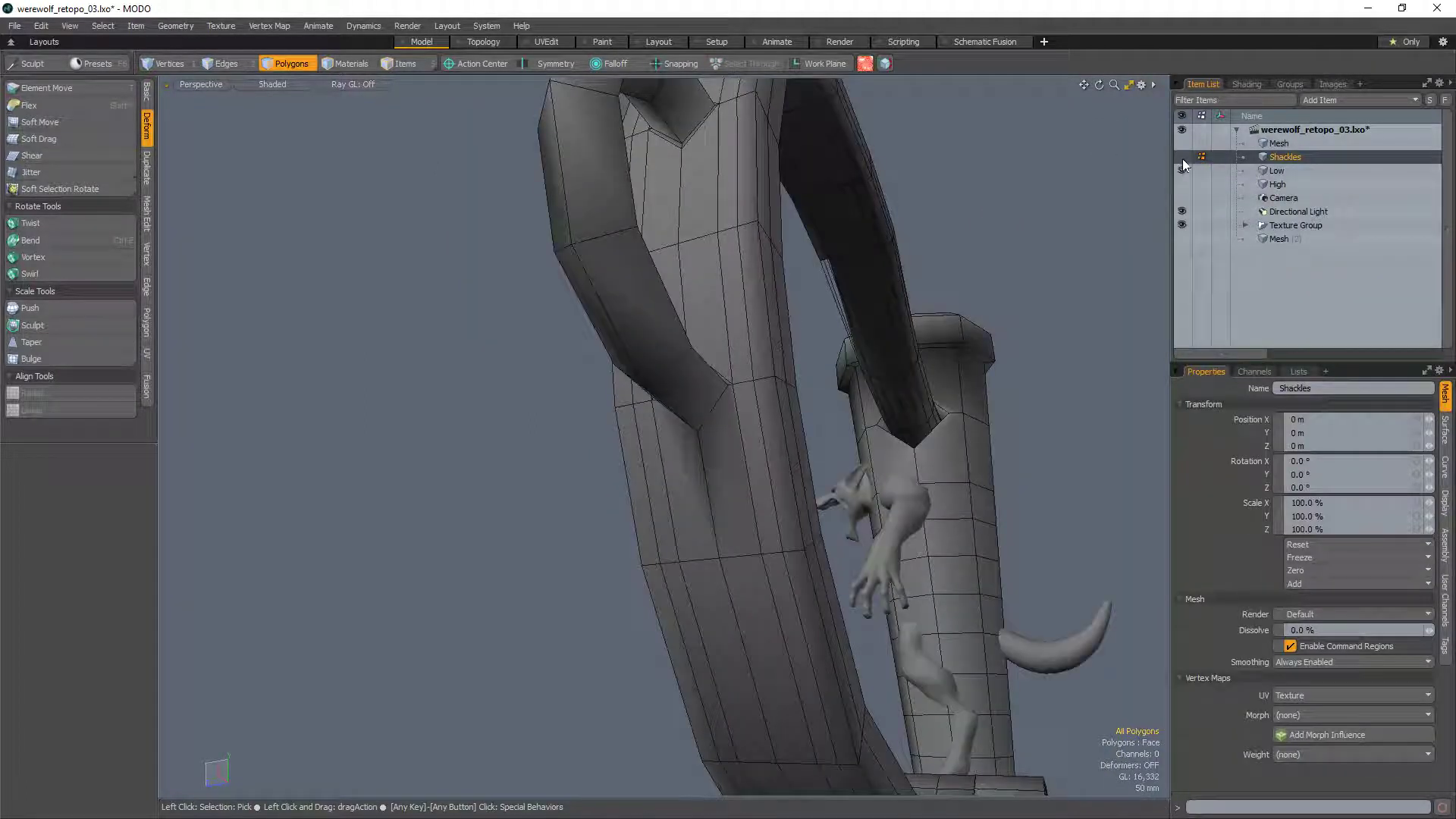
click(1183, 171)
Step: Edge-slice the band's face around the lower side of the handle's lower joint, ending at the joint's side corner
scroll(777, 406, up, 3)
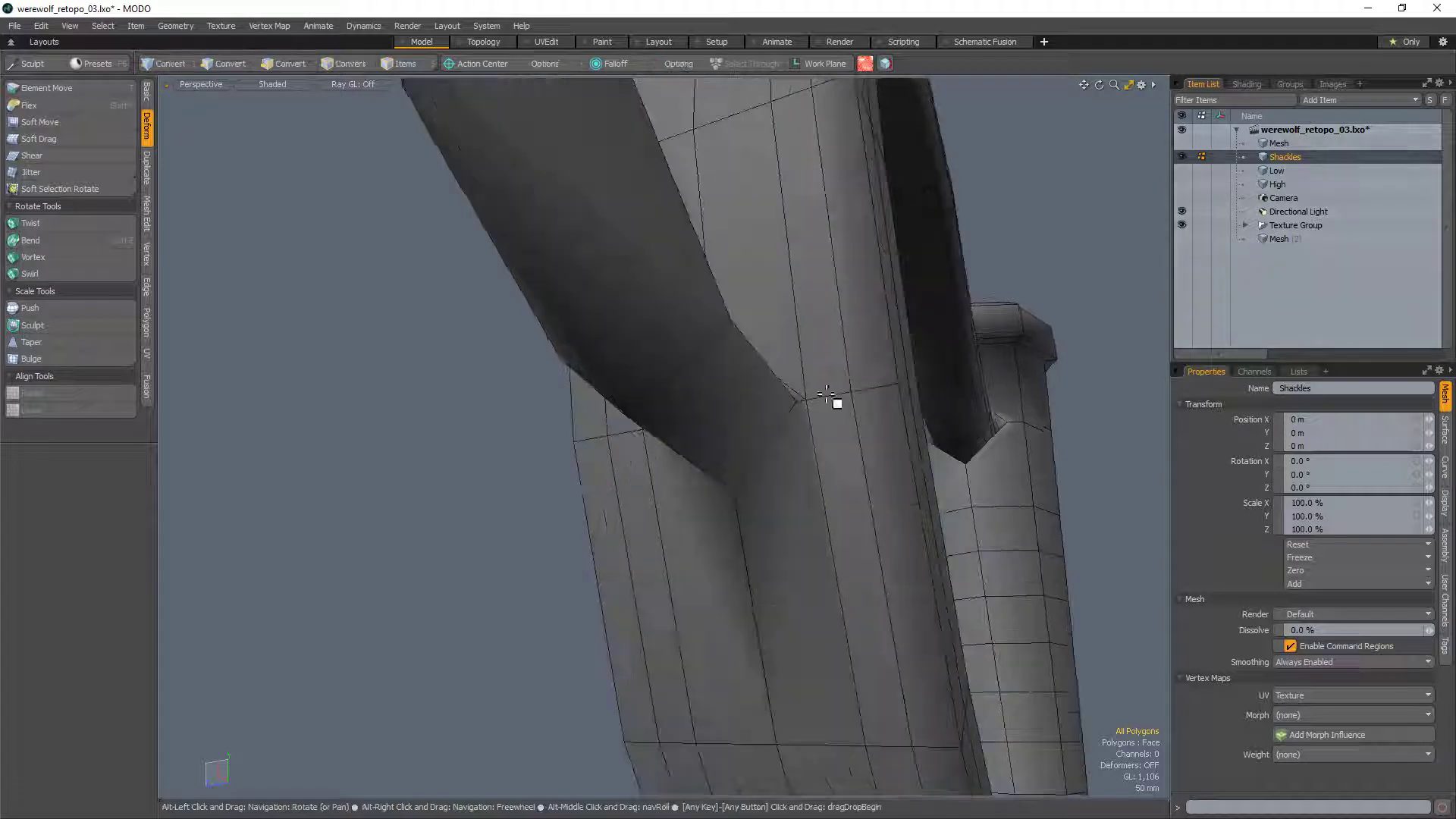
key(alt+c)
click(739, 509)
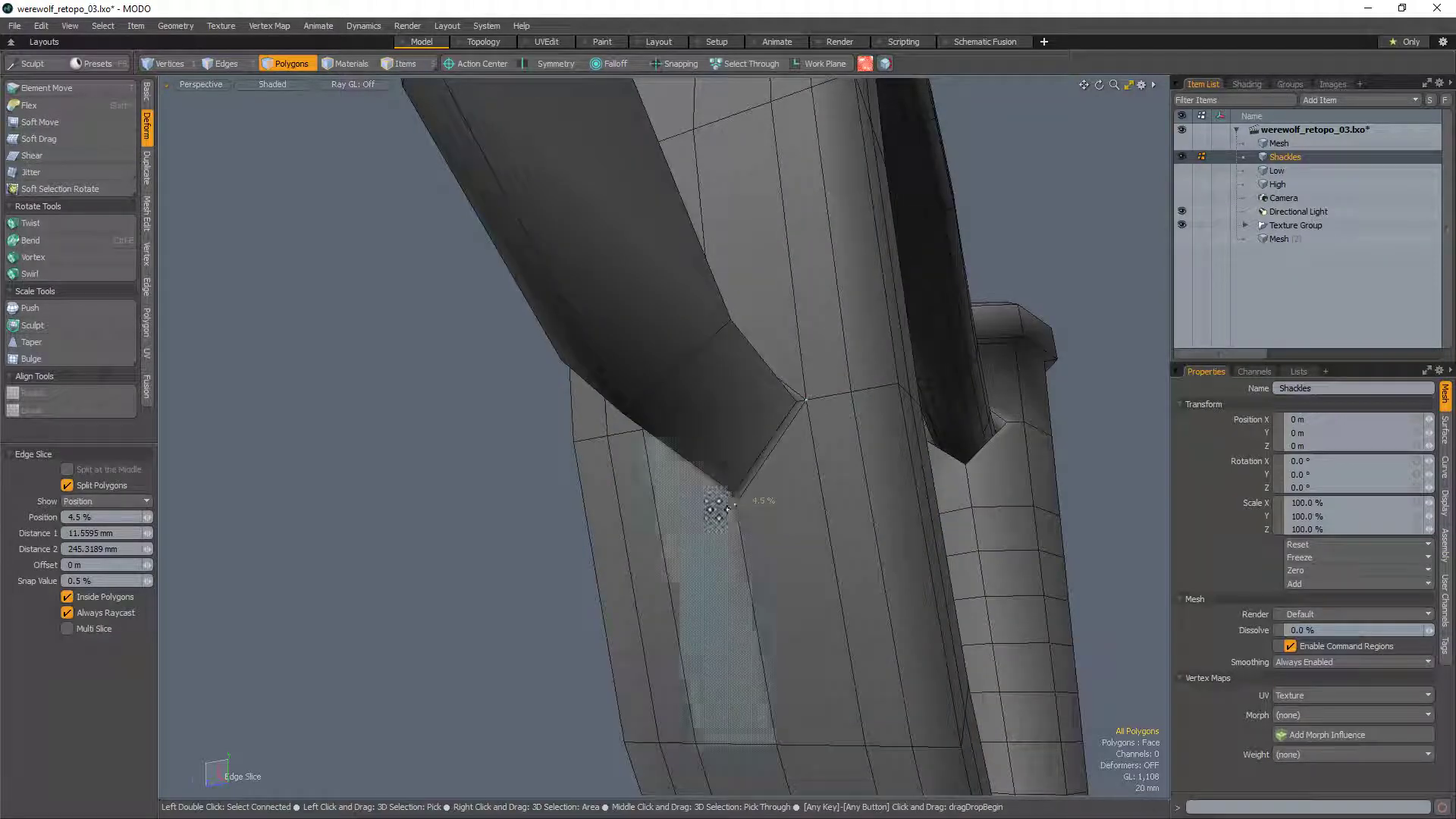
alt+drag(715, 511, 823, 502)
key(space)
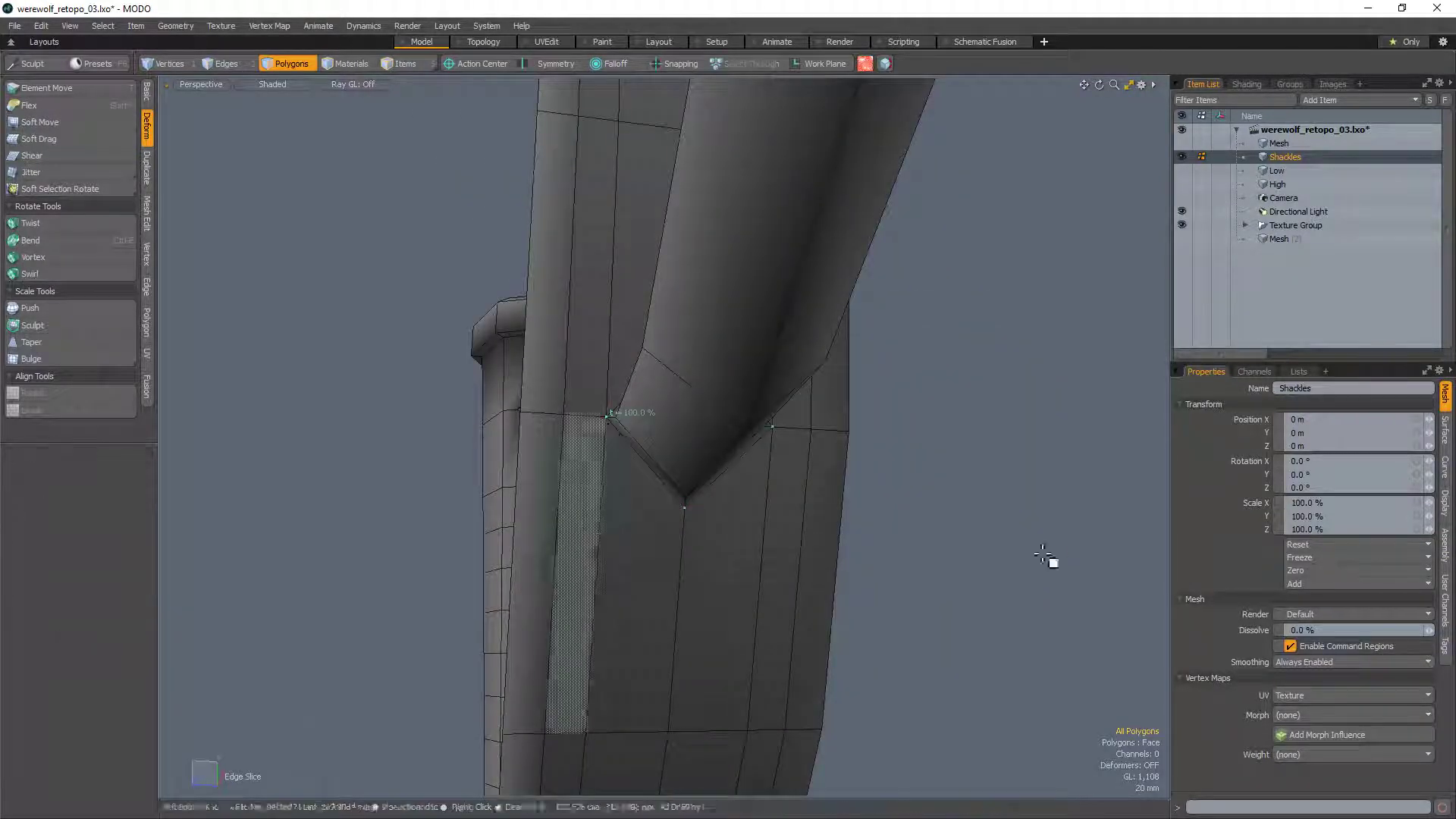
Step: Examine the handle's joints and the whole shackle with subdivision smoothing turned on
alt+drag(1043, 552, 798, 511)
key(Tab)
scroll(699, 416, down, 4)
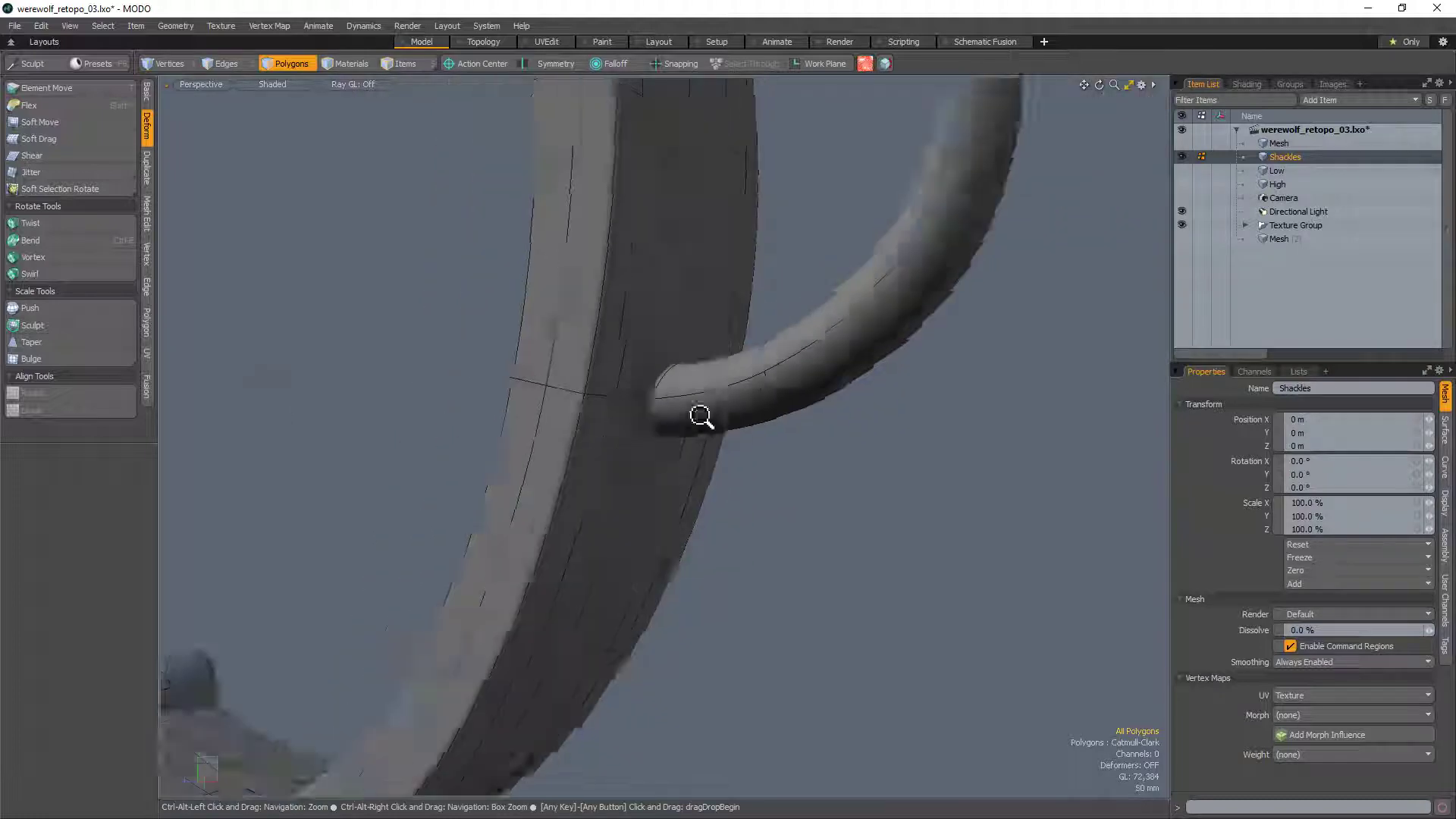
alt+drag(698, 416, 693, 455)
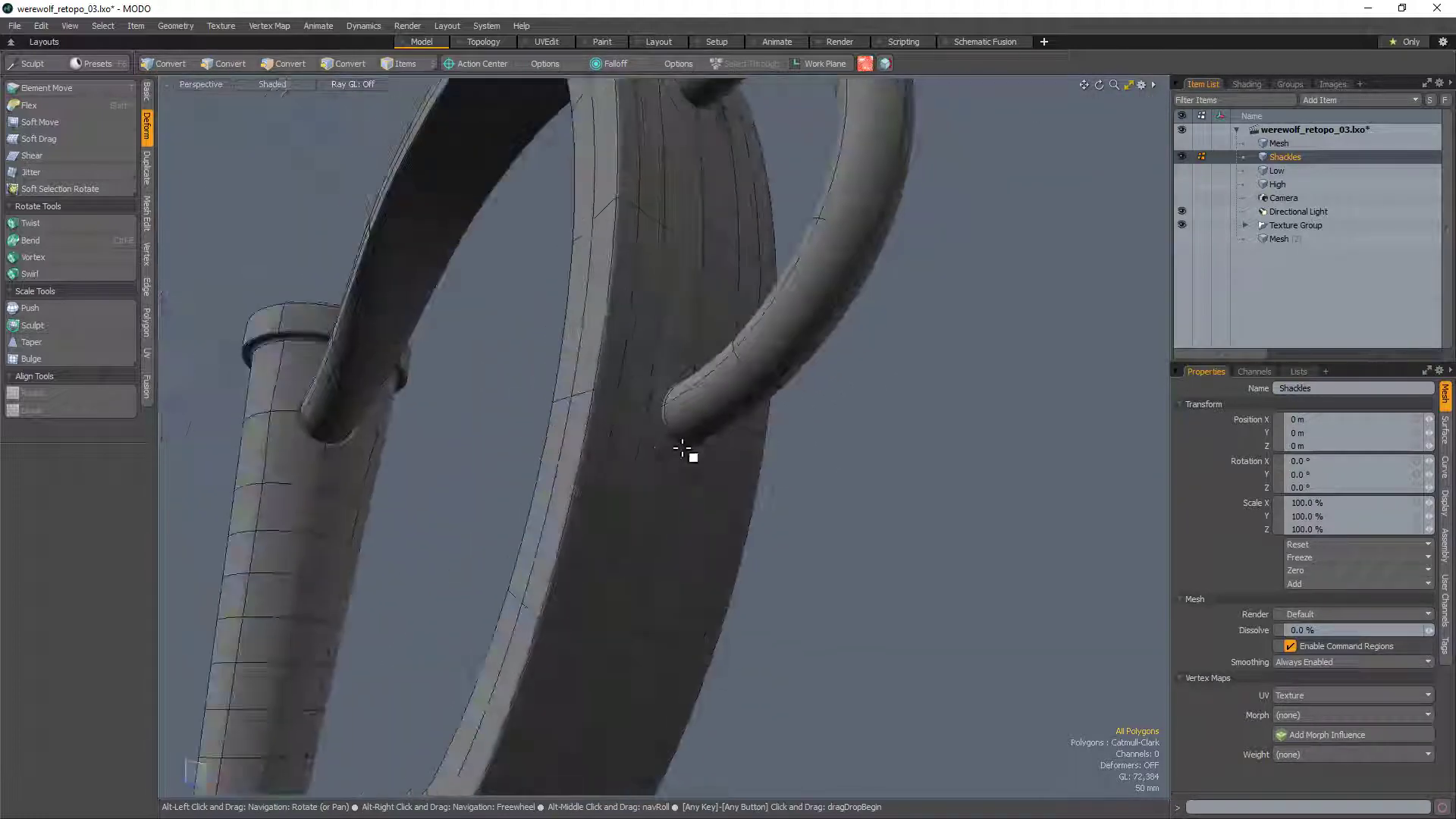
ctrl+alt+drag(871, 325, 498, 541)
key(1)
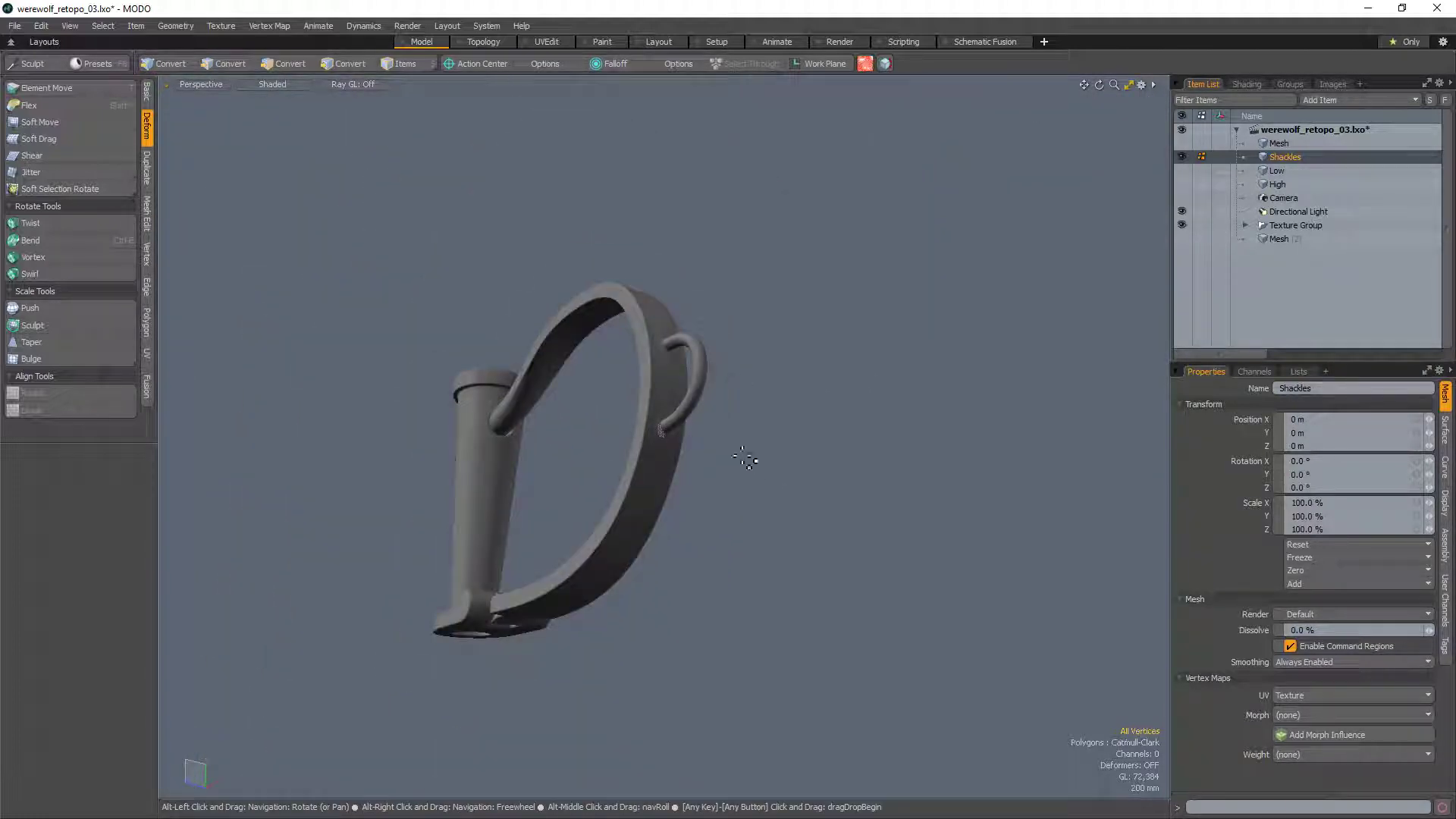
mouse_move(754, 456)
alt+mouse_down()
mouse_move(683, 526)
mouse_move(579, 513)
mouse_move(785, 352)
mouse_move(689, 399)
mouse_move(760, 448)
alt+mouse_up()
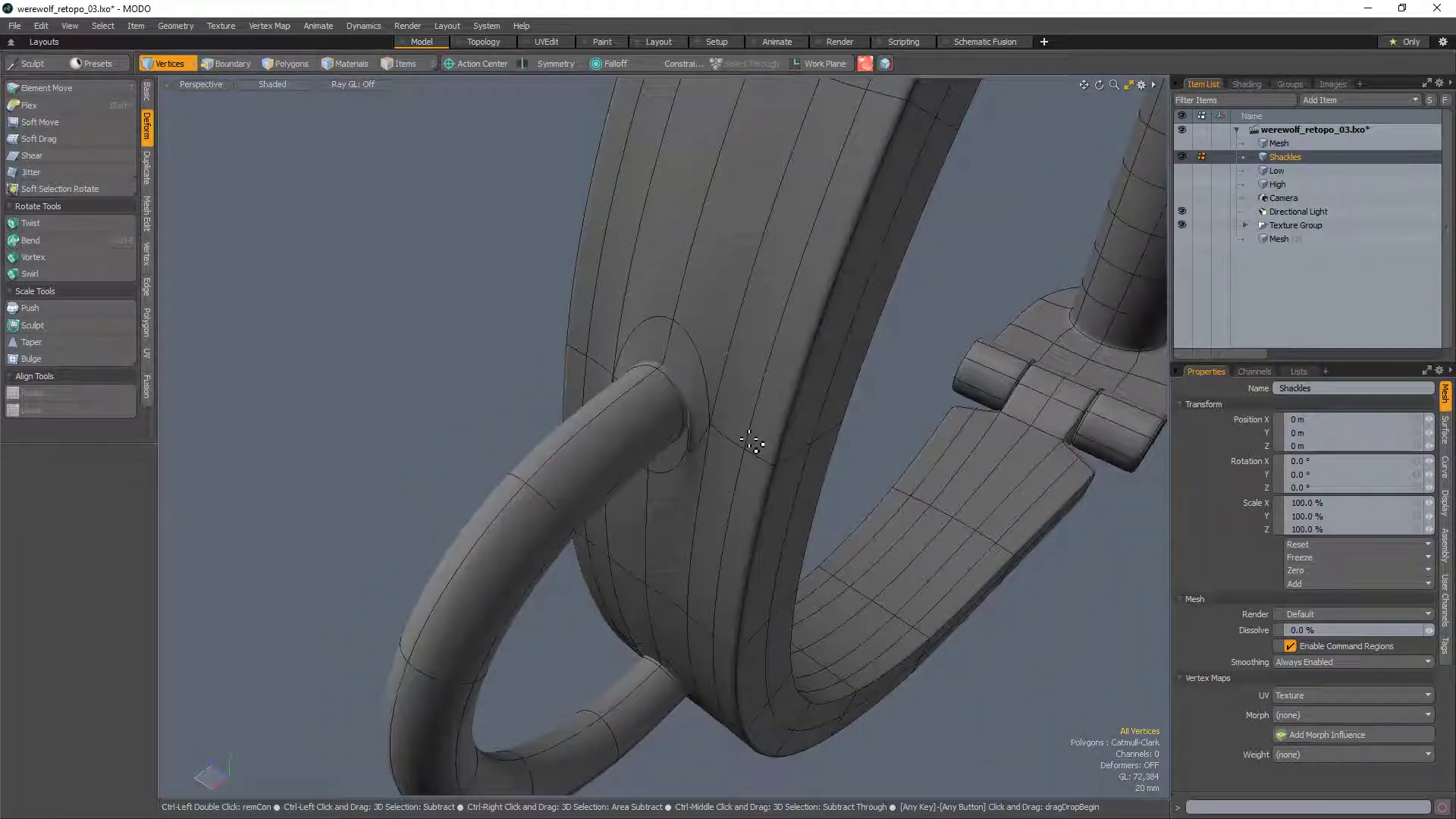
Step: Merge the two closely spaced vertices at the side corner of the handle's upper joint
alt+drag(728, 507, 675, 425)
click(695, 434)
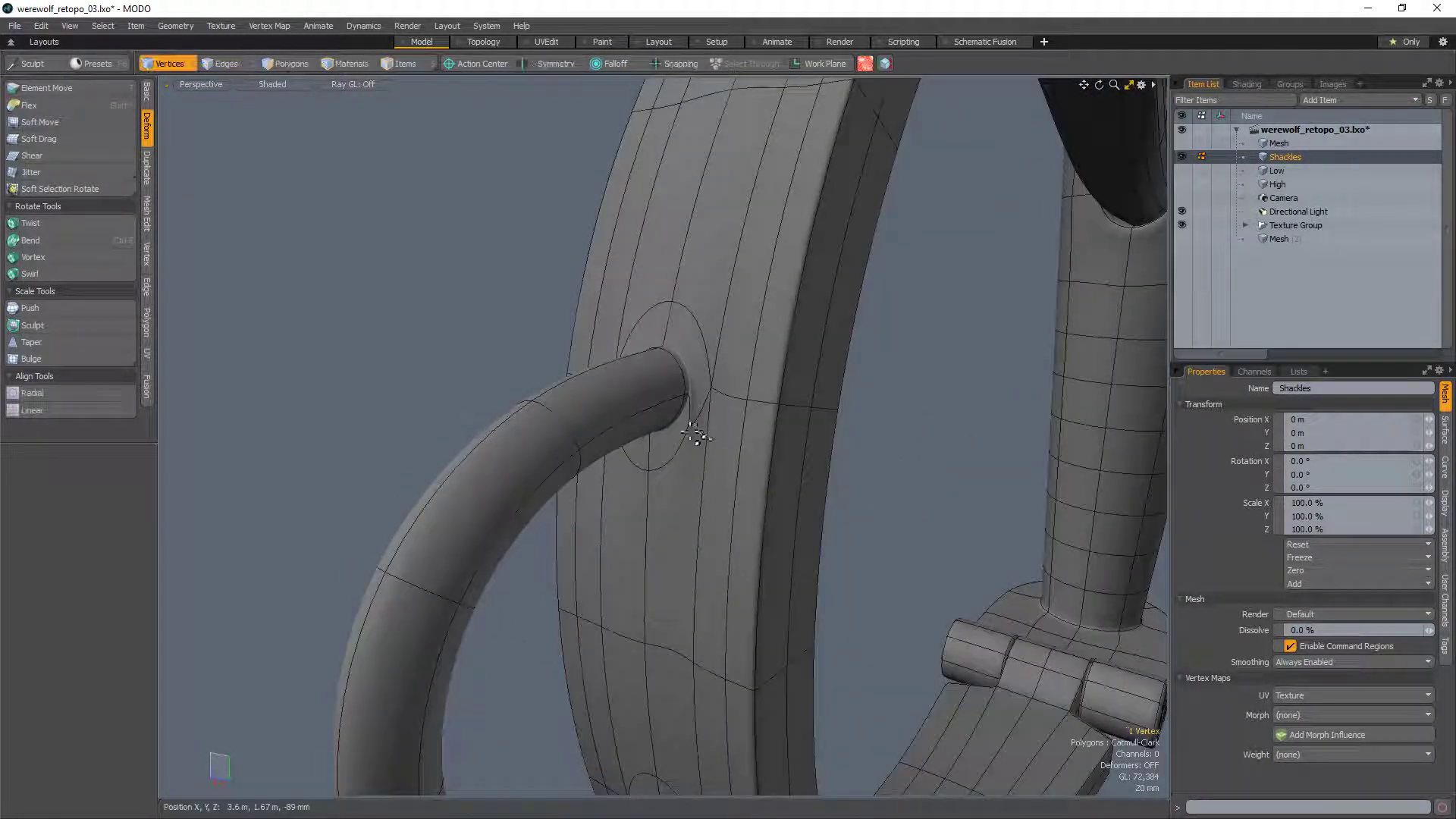
key(Tab)
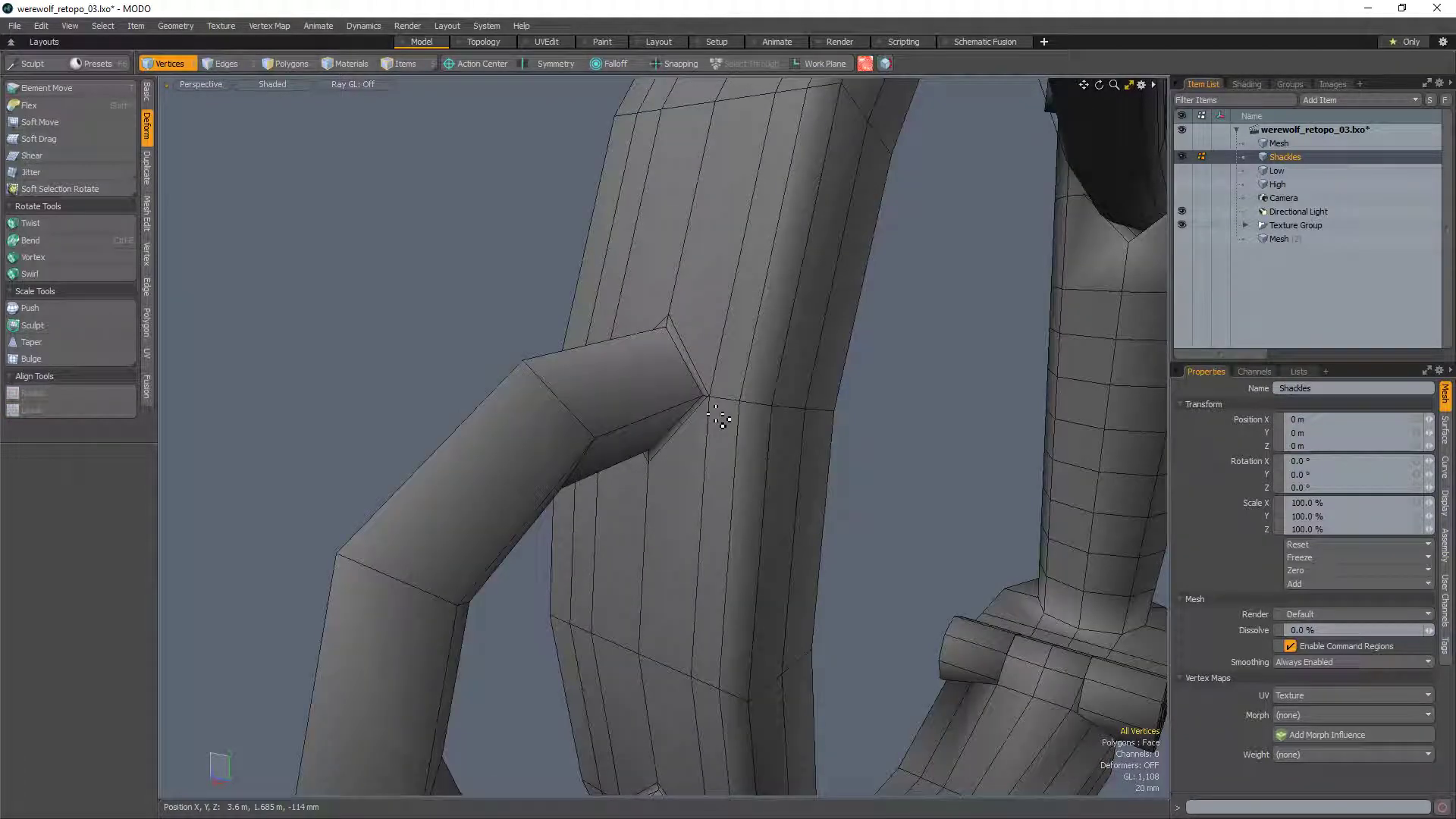
scroll(724, 455, up, 6)
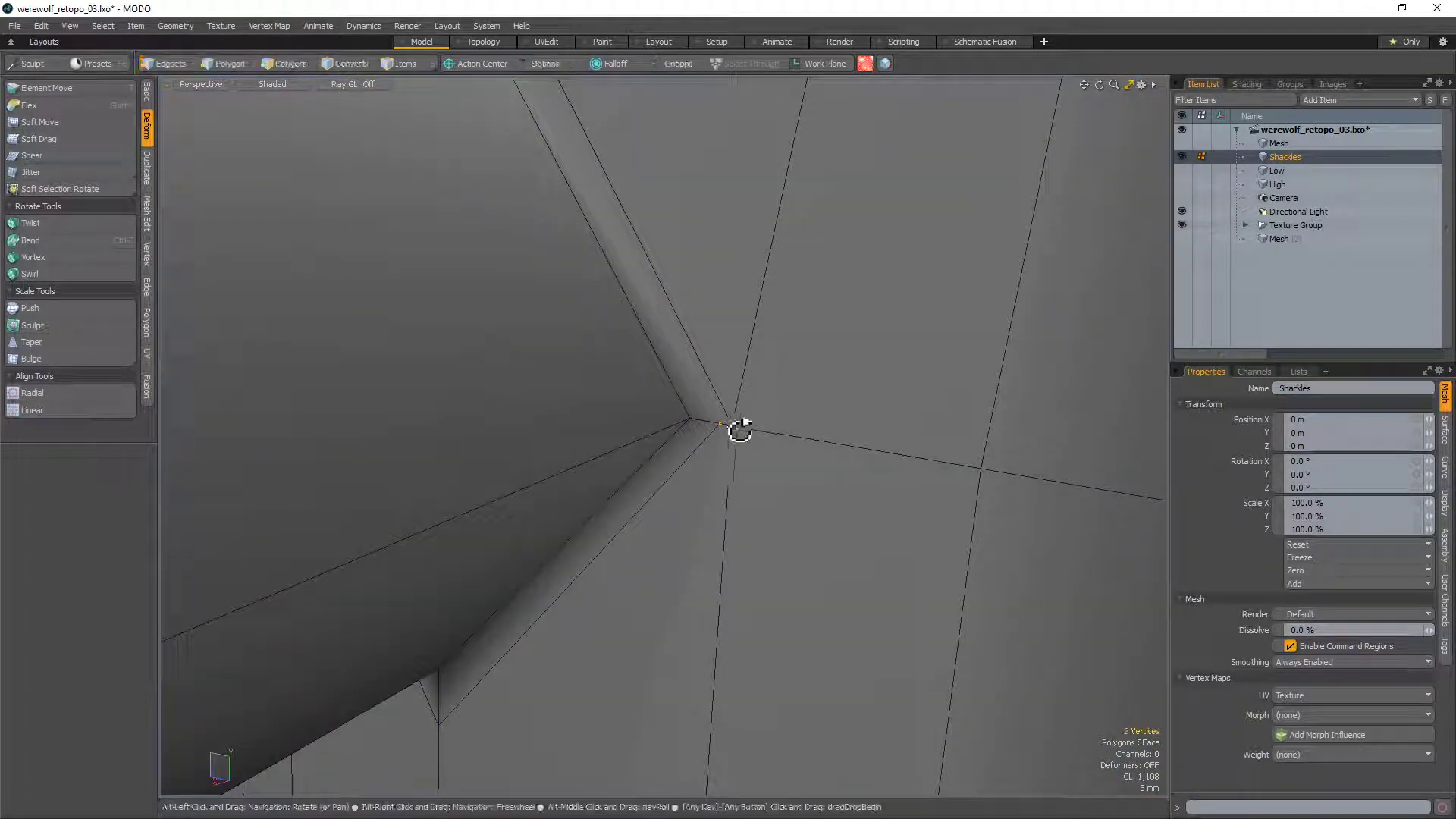
ctrl+alt+drag(733, 402, 832, 480)
key(Tab)
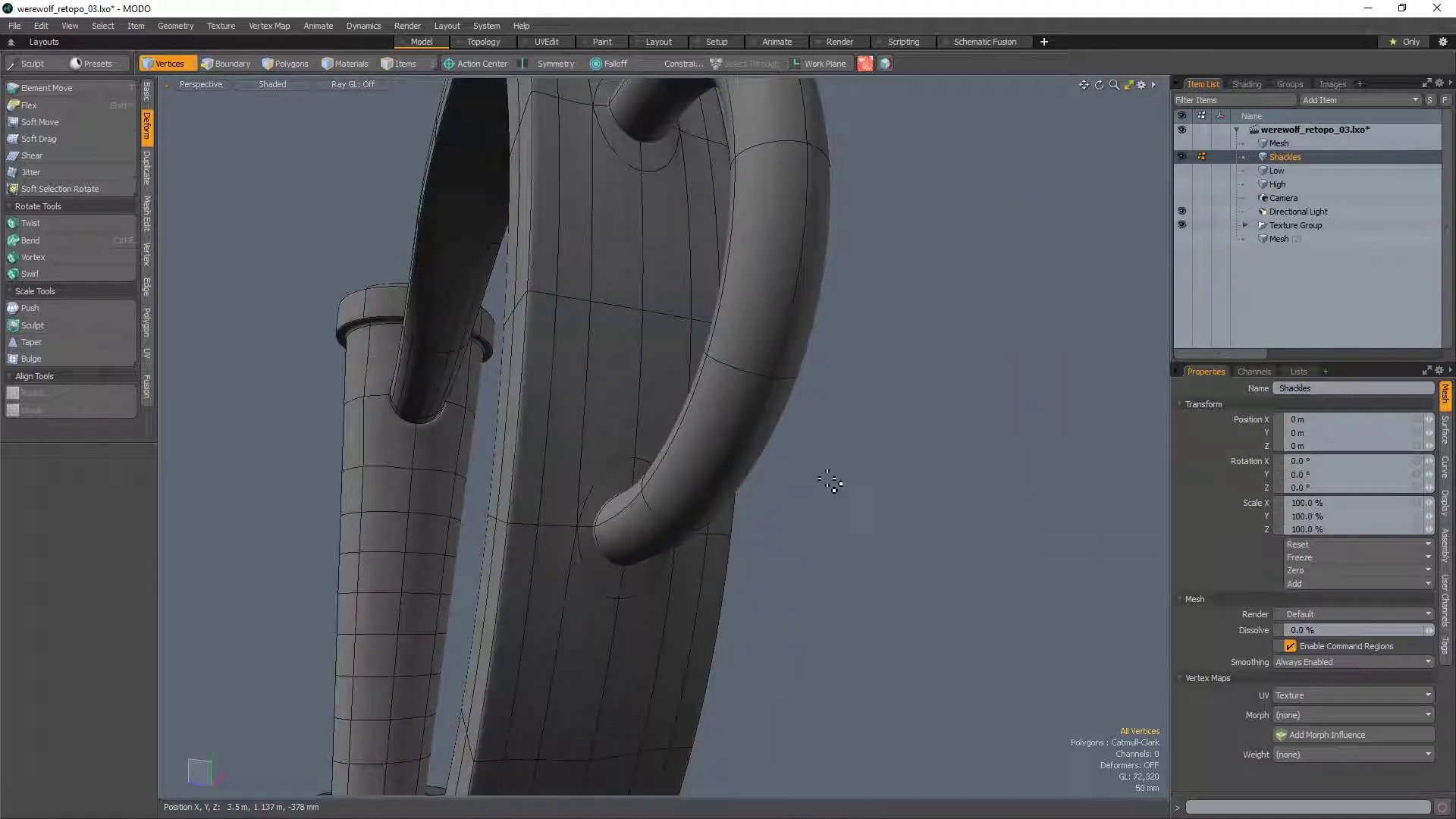
Step: Examine the polygons surrounding the handle's upper joint and the adjoining band segment, both smoothed and unsmoothed
key(ctrl+w)
ctrl+alt+drag(703, 497, 639, 427)
key(3)
mouse_move(617, 375)
mouse_down()
mouse_move(616, 463)
mouse_move(657, 375)
mouse_up()
drag(615, 317, 670, 345)
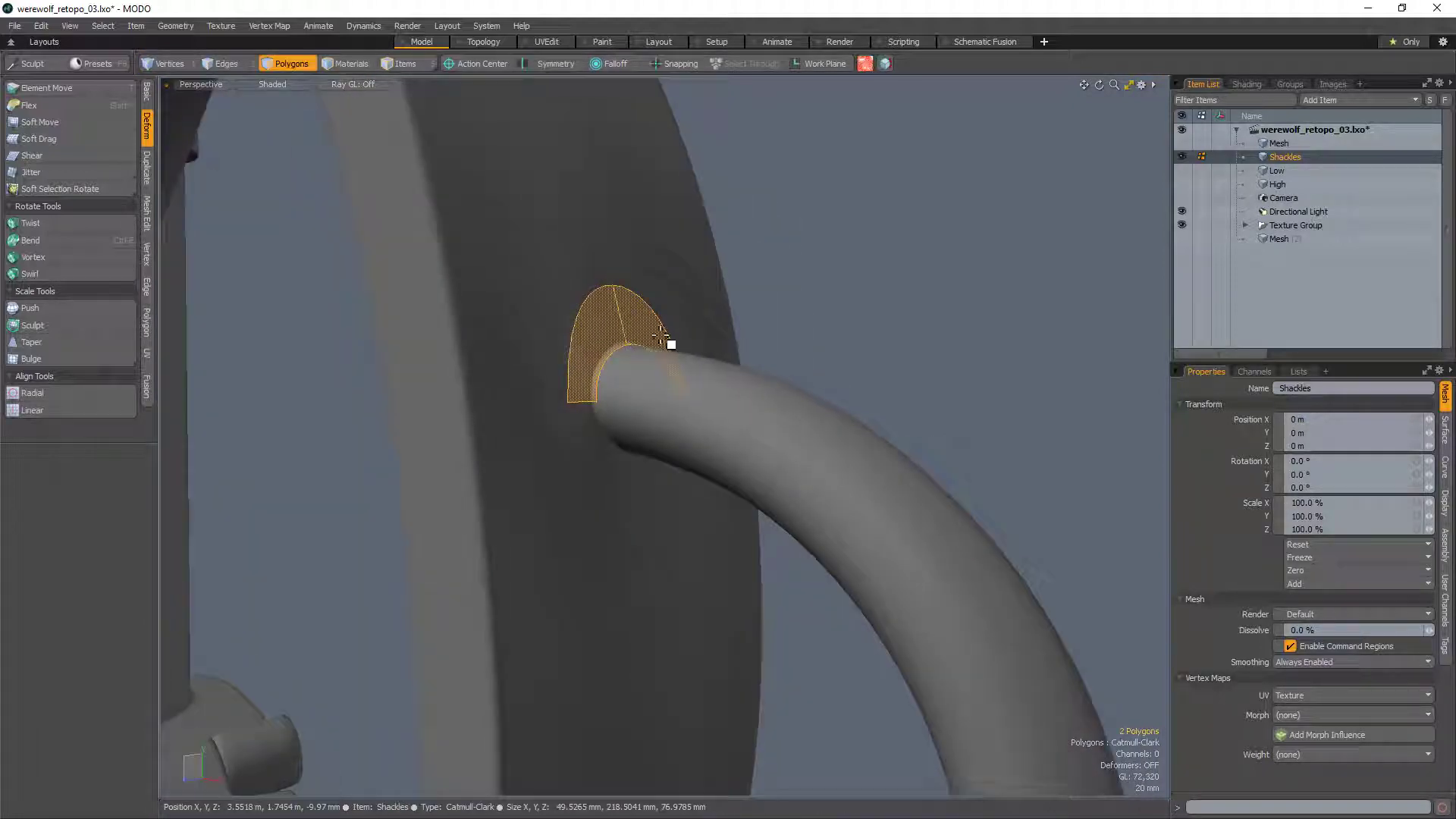
mouse_move(674, 488)
shift+mouse_down()
mouse_move(652, 491)
mouse_move(581, 394)
mouse_move(645, 345)
mouse_move(619, 321)
mouse_move(584, 338)
mouse_move(591, 448)
mouse_move(579, 273)
mouse_move(698, 377)
mouse_move(677, 334)
mouse_move(628, 300)
shift+mouse_up()
click(719, 283)
click(764, 264)
key(Tab)
alt+drag(628, 300, 701, 320)
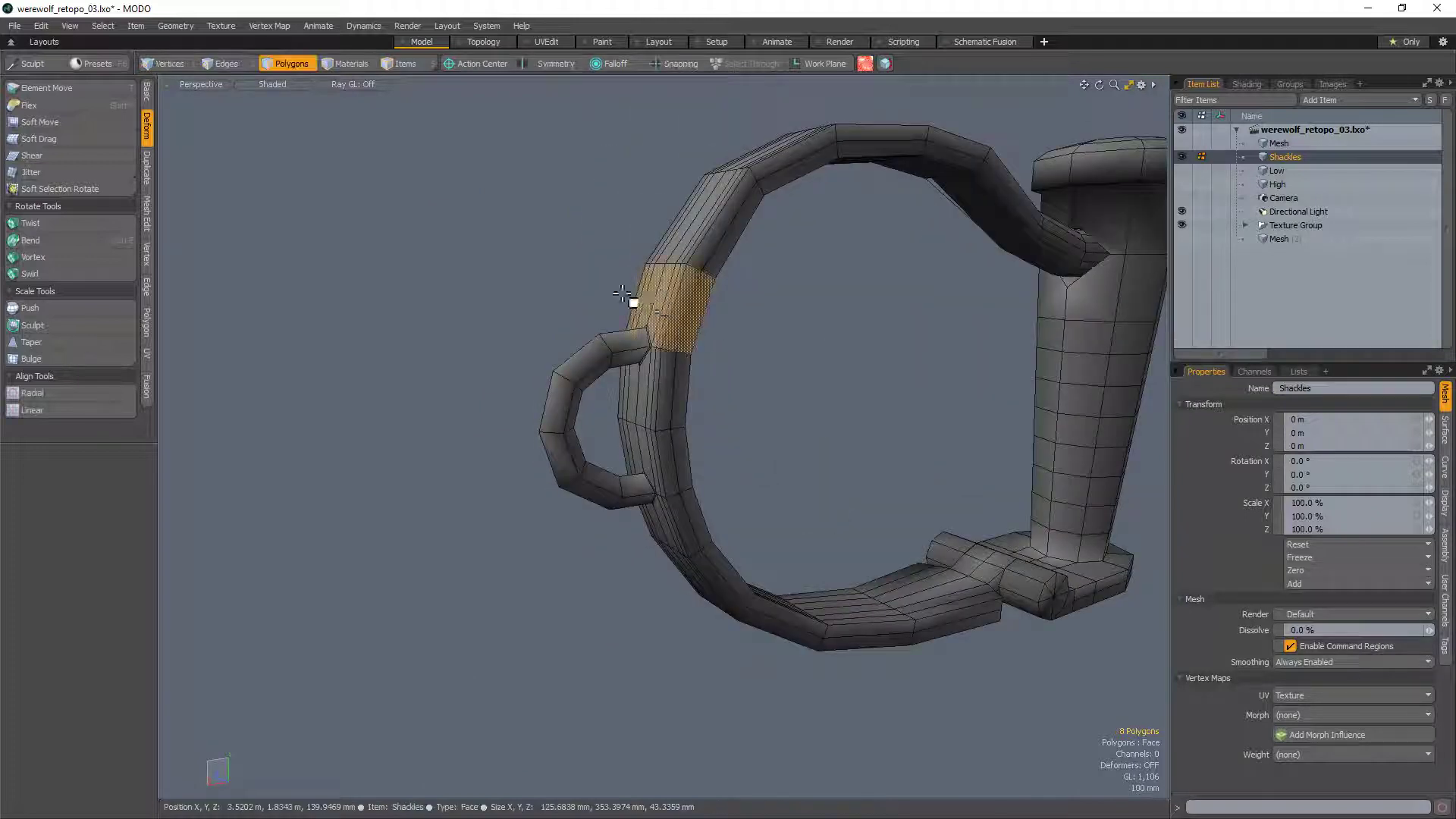
click(767, 388)
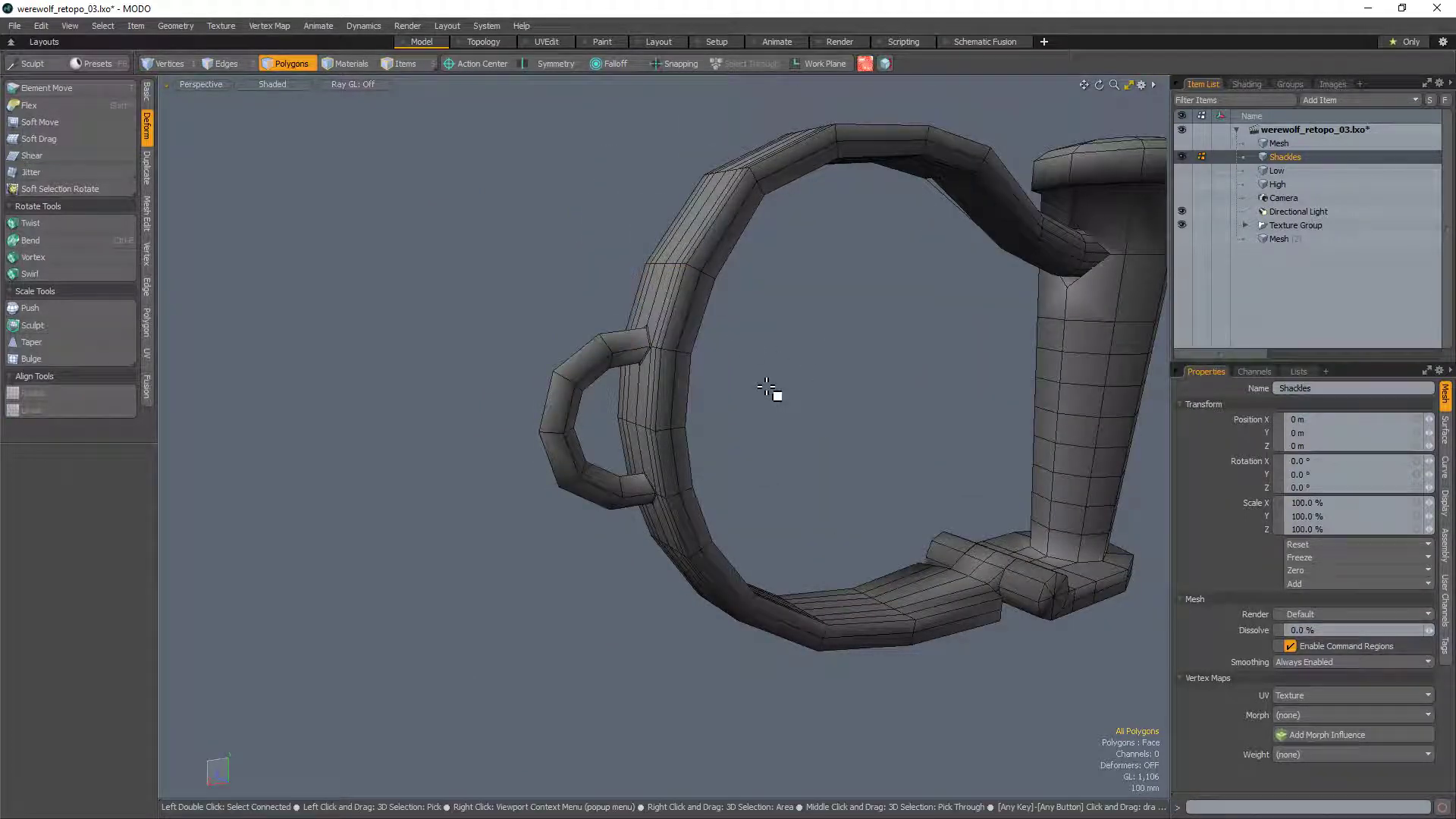
Step: Try to loop-slice the band segment just above the handle's upper joint
alt+drag(773, 397, 721, 355)
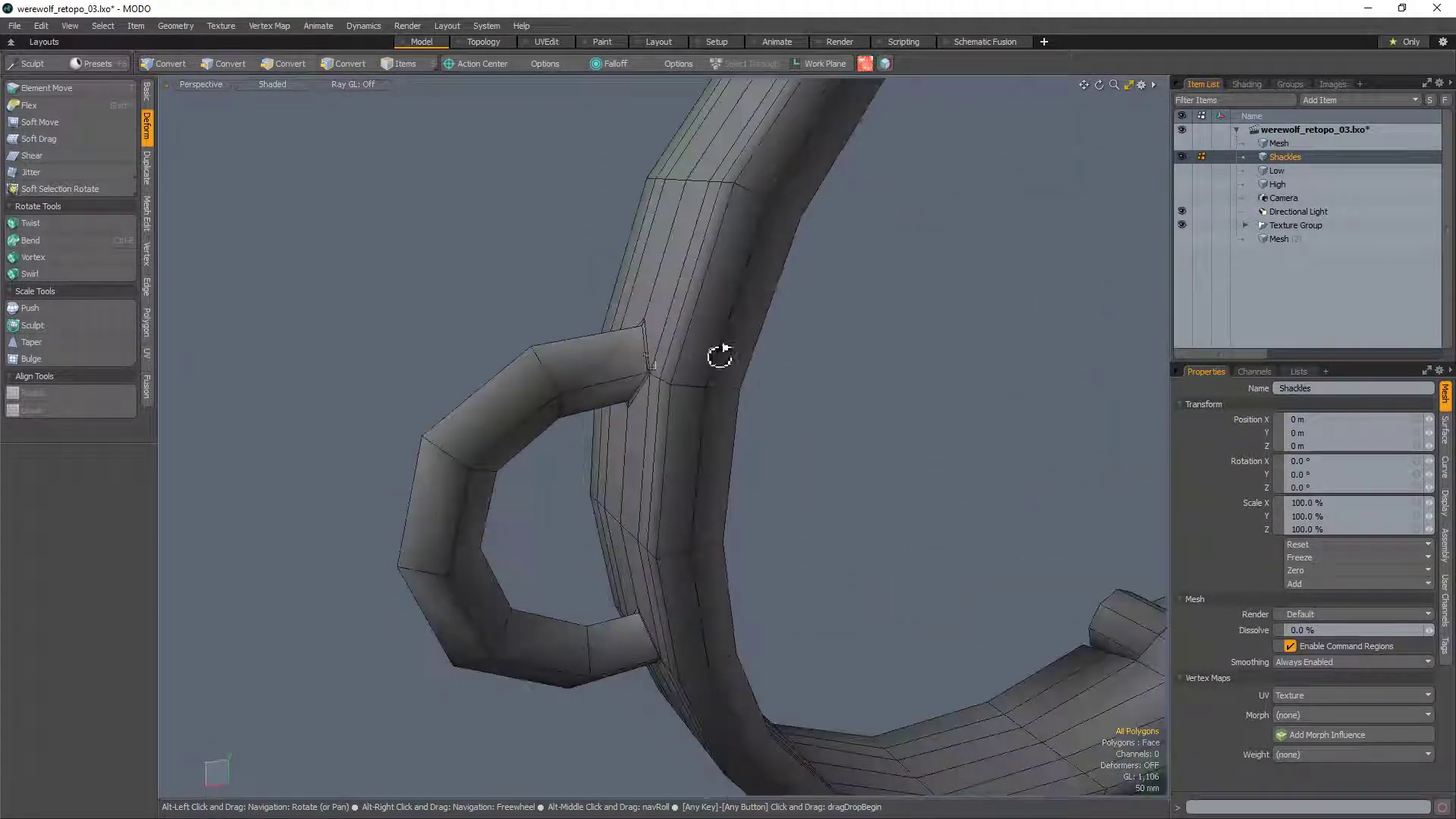
mouse_move(664, 305)
alt+mouse_down()
mouse_move(693, 361)
mouse_move(715, 354)
mouse_move(666, 358)
mouse_move(653, 320)
alt+mouse_up()
key(2)
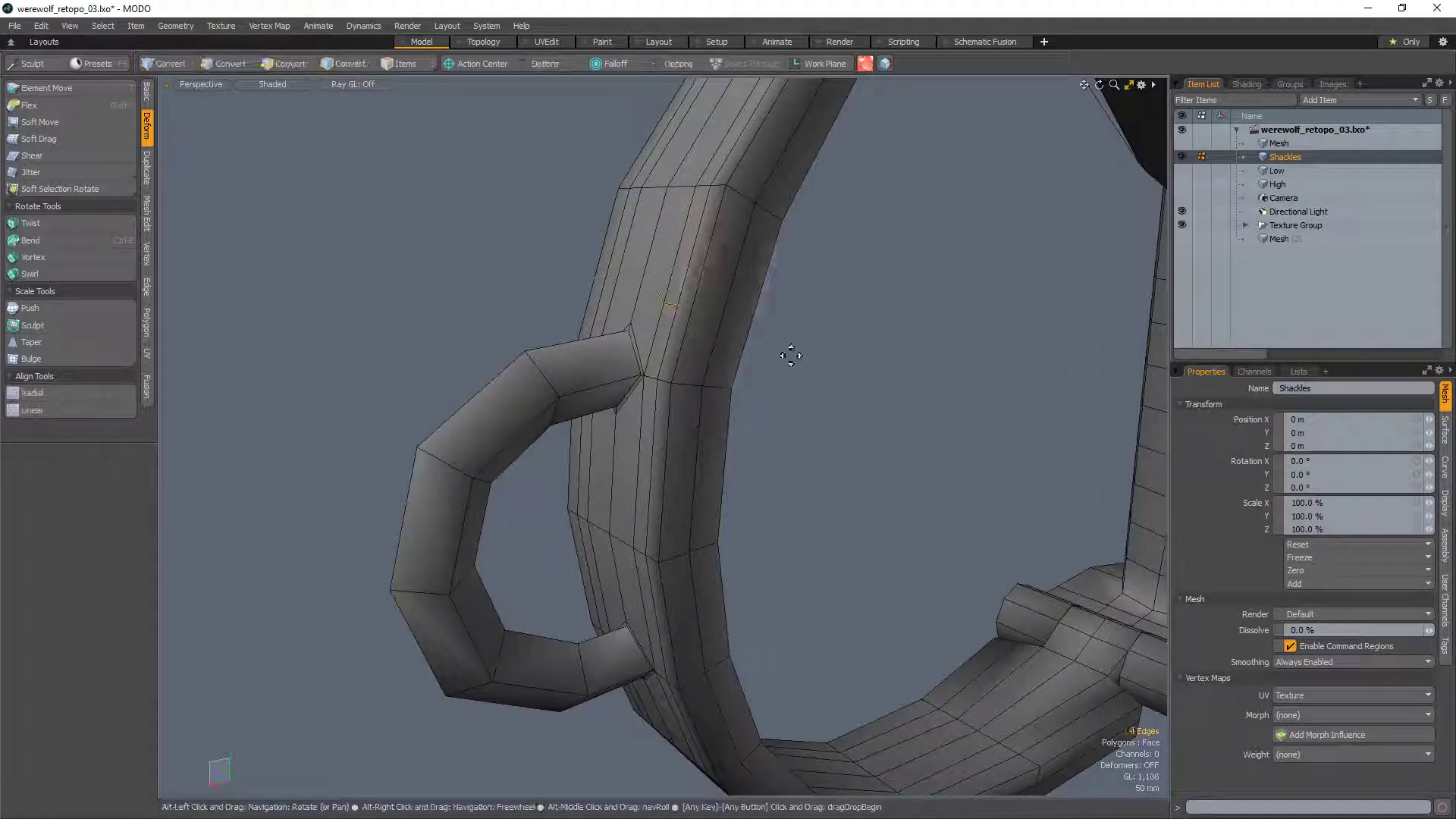
key(alt+c)
key(ctrl+z)
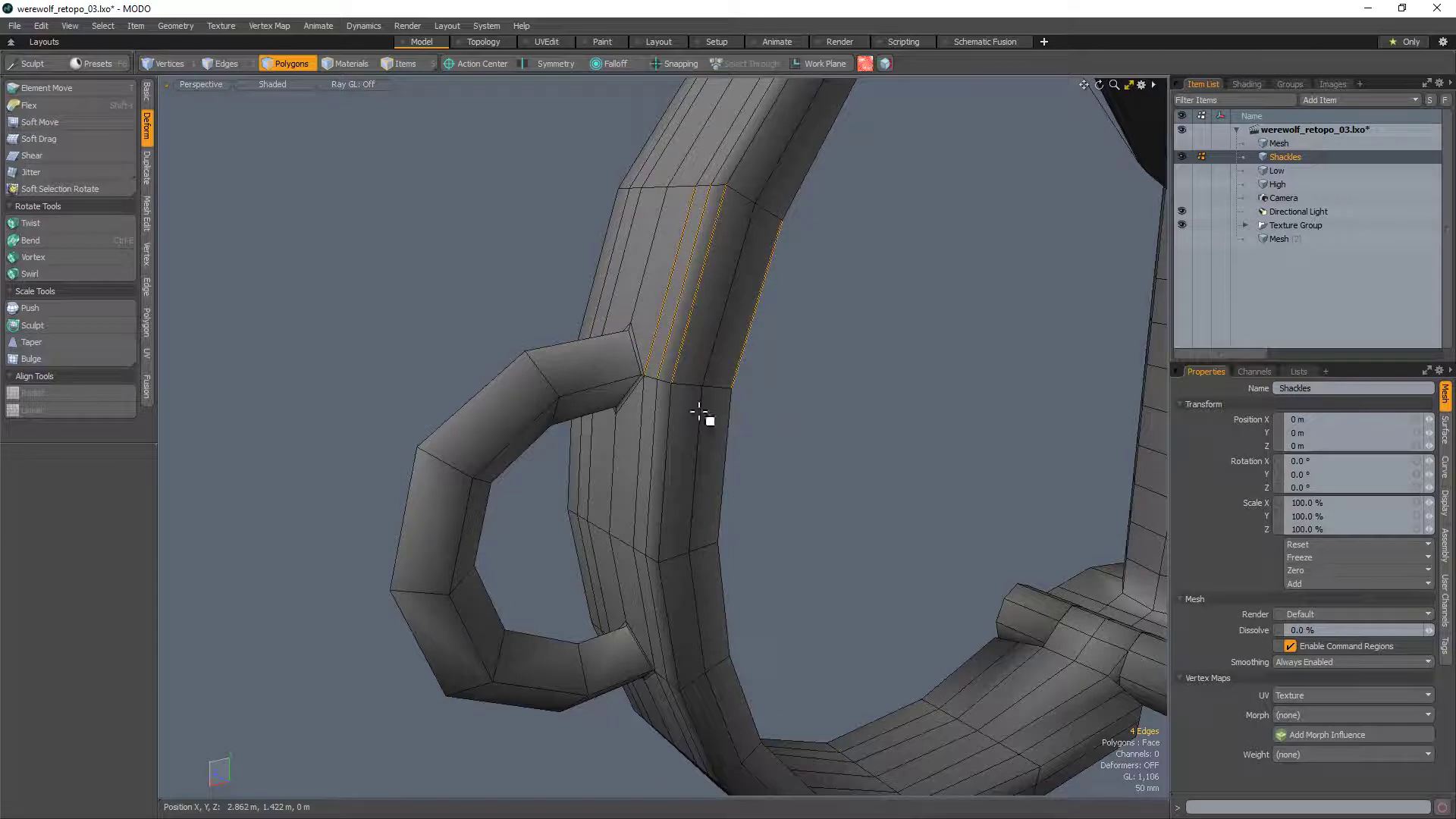
Step: Examine the band and handle from several sides, comparing the smoothed and unsmoothed shapes
alt+drag(699, 412, 631, 377)
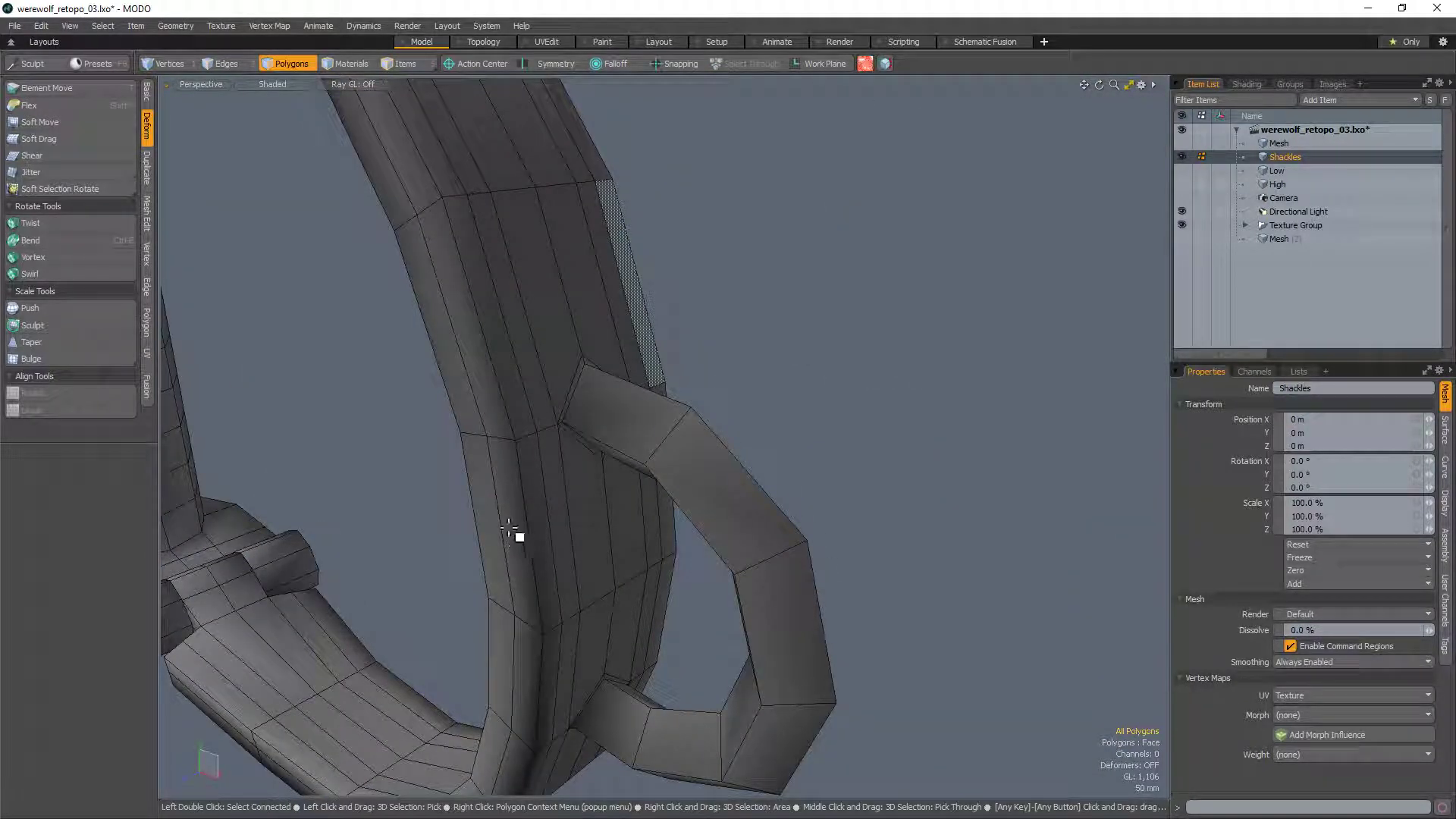
alt+drag(676, 433, 704, 321)
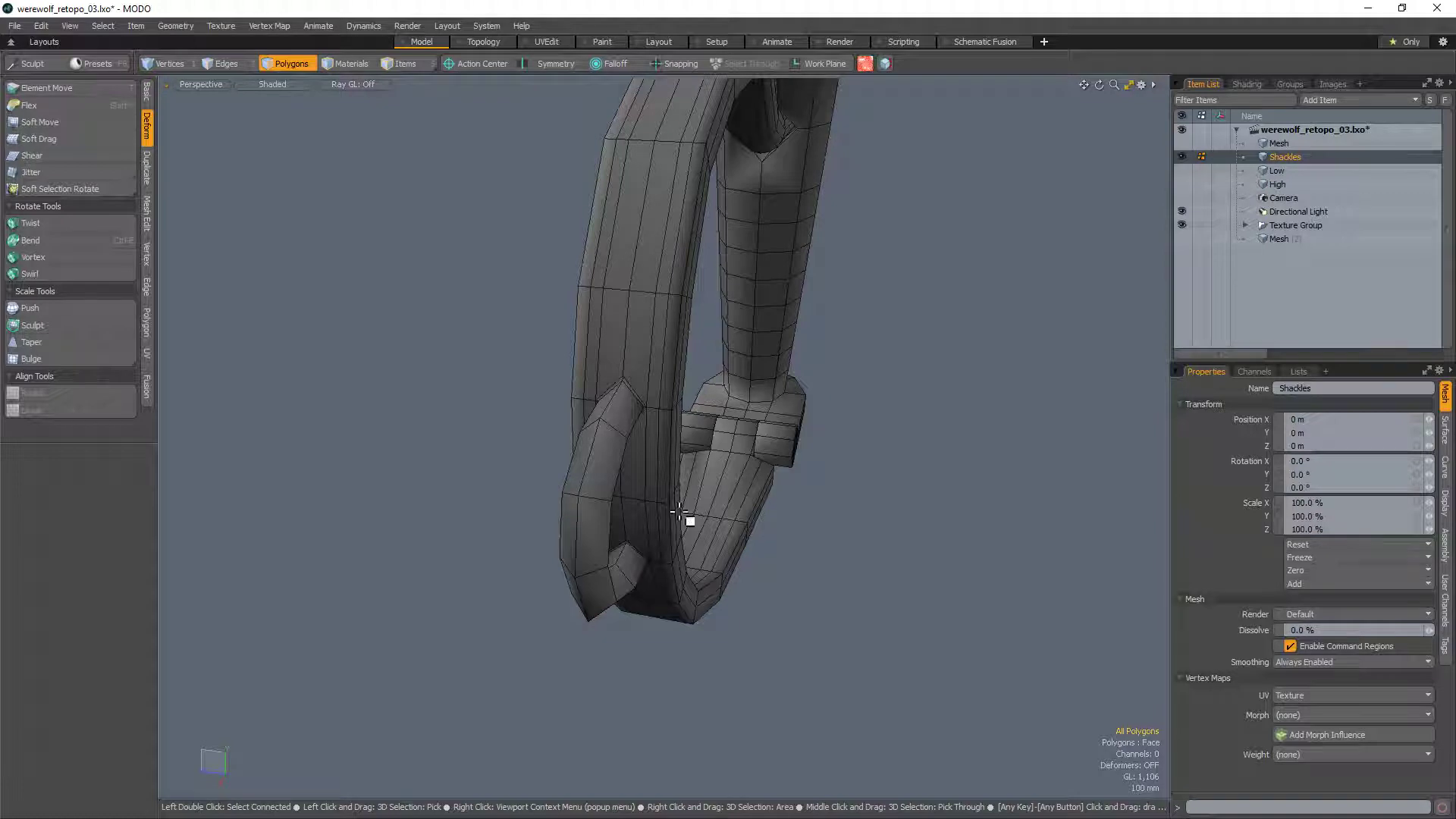
alt+drag(679, 512, 728, 406)
key(shift+Tab)
scroll(740, 533, down, 5)
scroll(607, 446, down, 5)
alt+drag(728, 405, 640, 348)
key(shift+Tab)
alt+shift+drag(873, 272, 572, 530)
Step: Select the polygons along the handle's middle section, leaving out the end segments that meet the band
click(568, 483)
shift+click(561, 479)
alt+drag(562, 479, 743, 355)
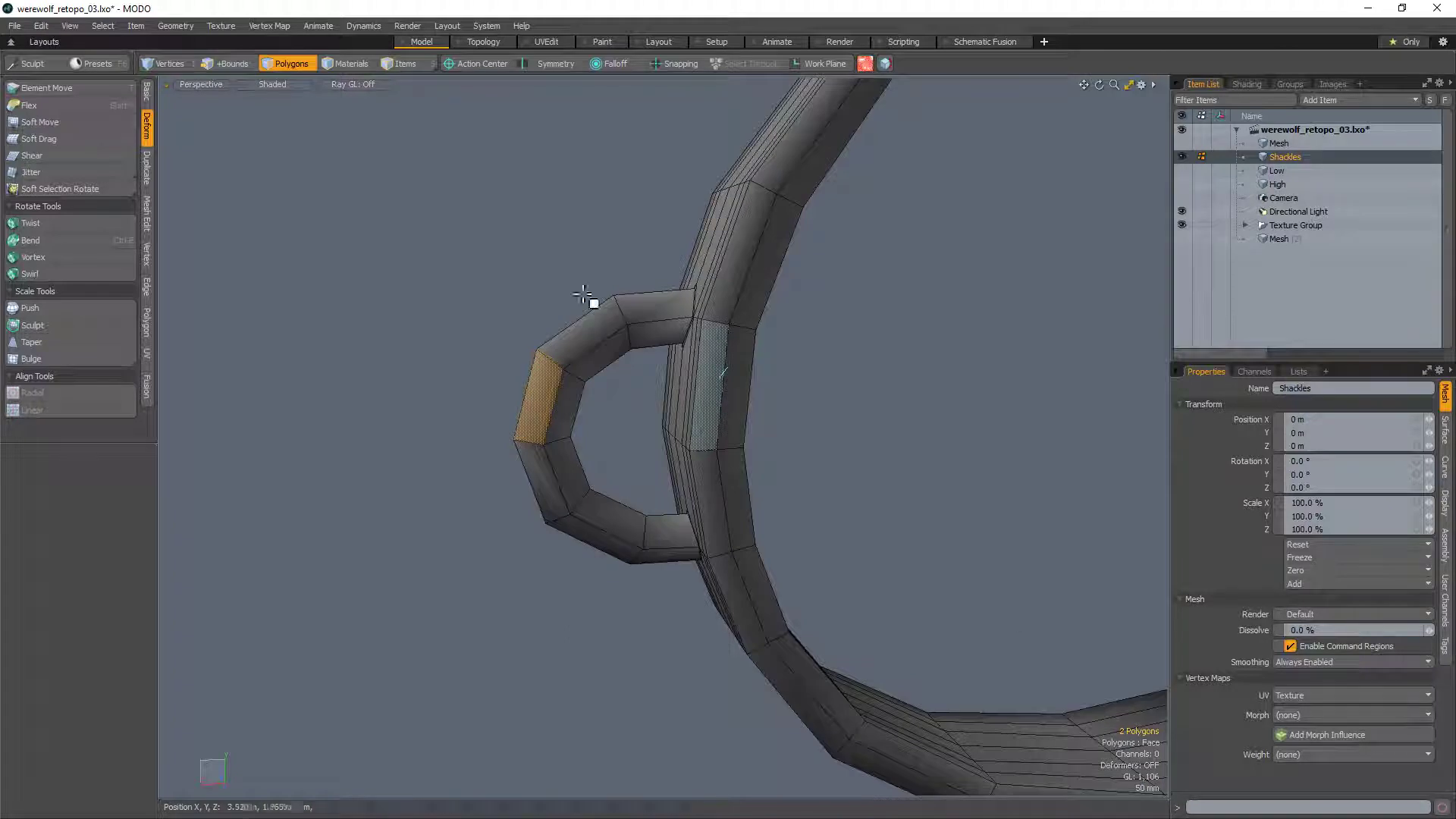
alt+drag(584, 296, 508, 497)
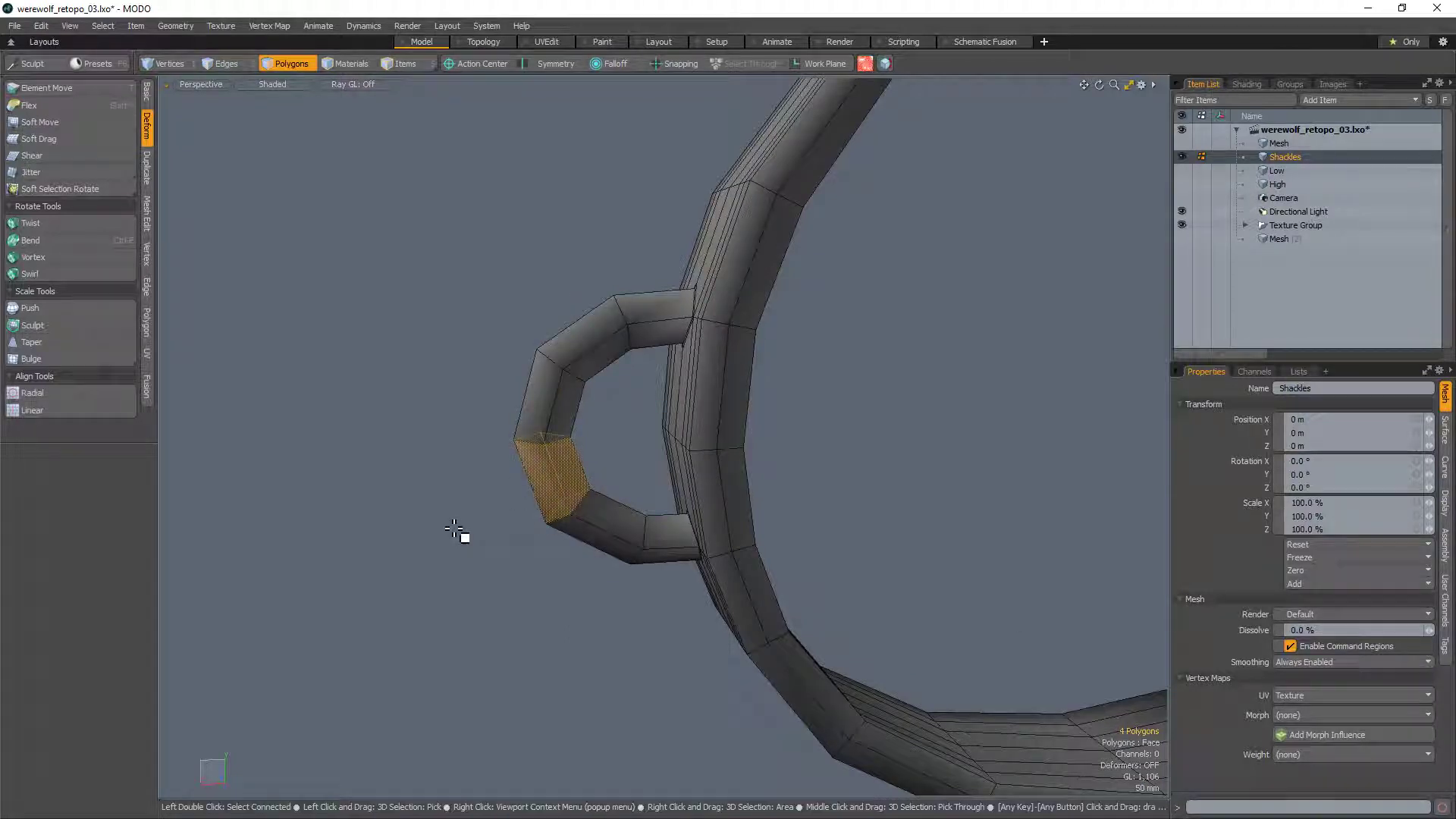
shift+click(547, 394)
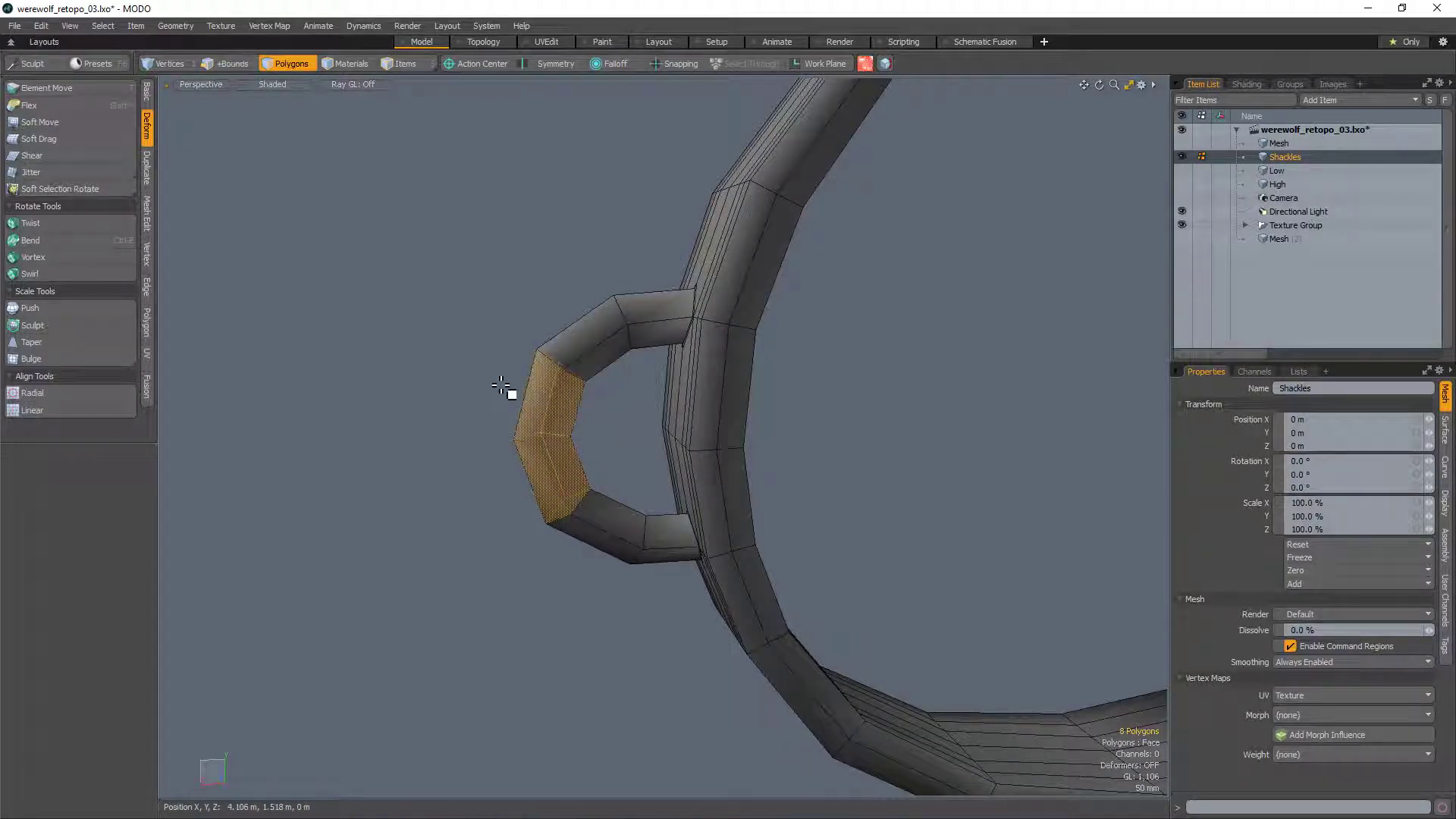
key(shift+Up)
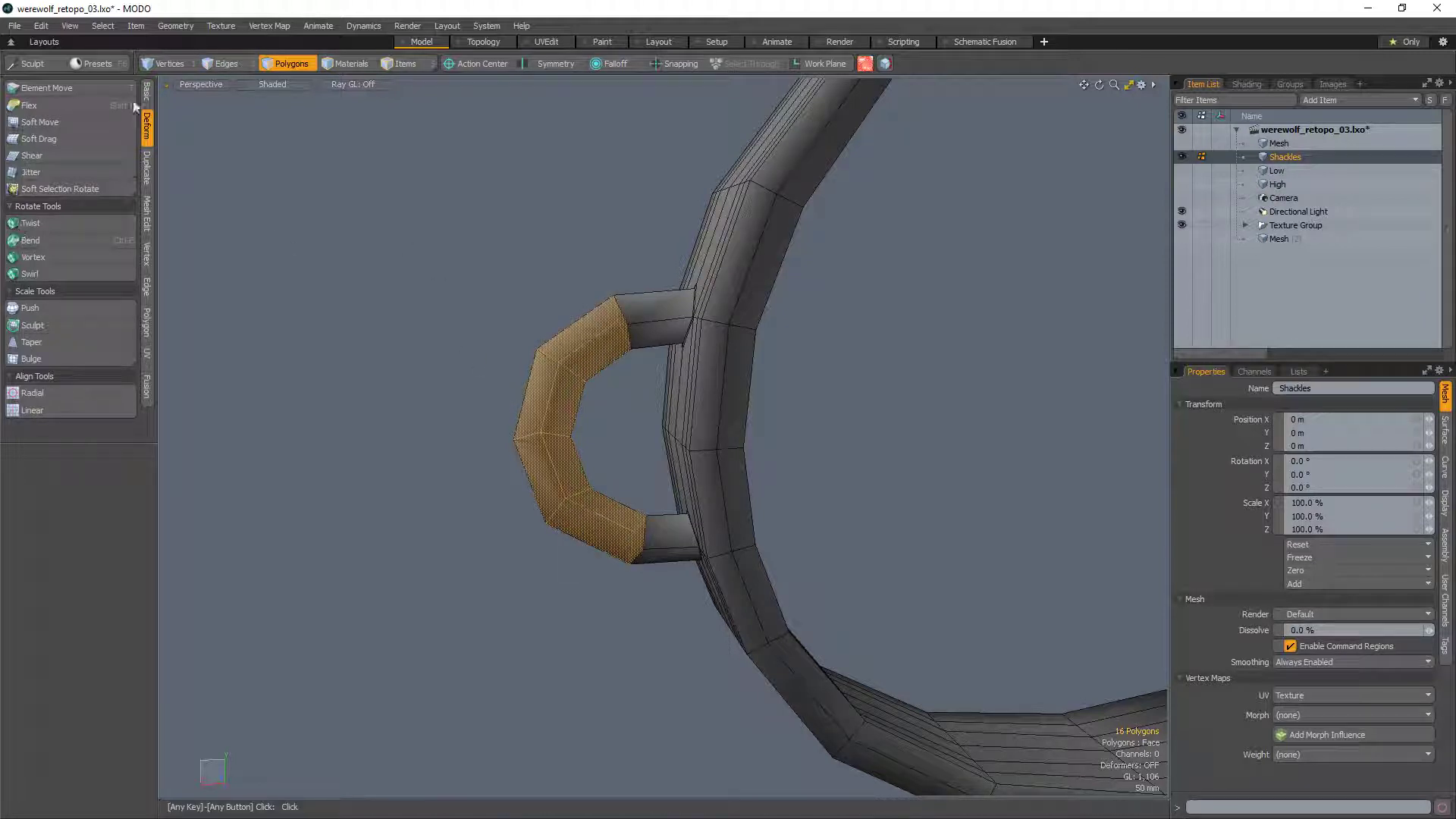
Step: Try thickening the handle's middle section outward with Push and check its smoothed shape
click(53, 309)
drag(410, 295, 455, 293)
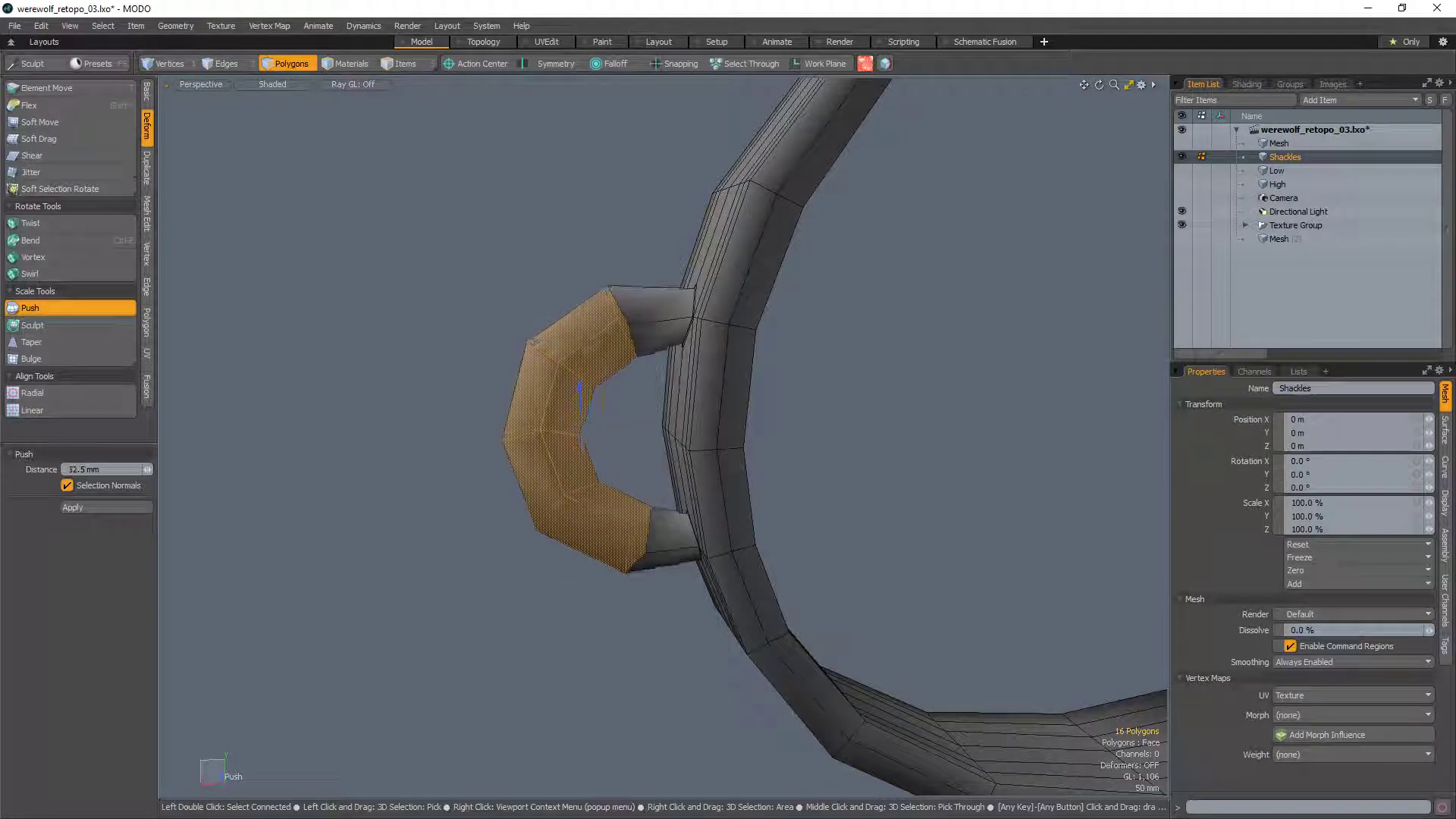
key(space)
click(455, 292)
scroll(493, 398, down, 2)
alt+drag(496, 401, 972, 465)
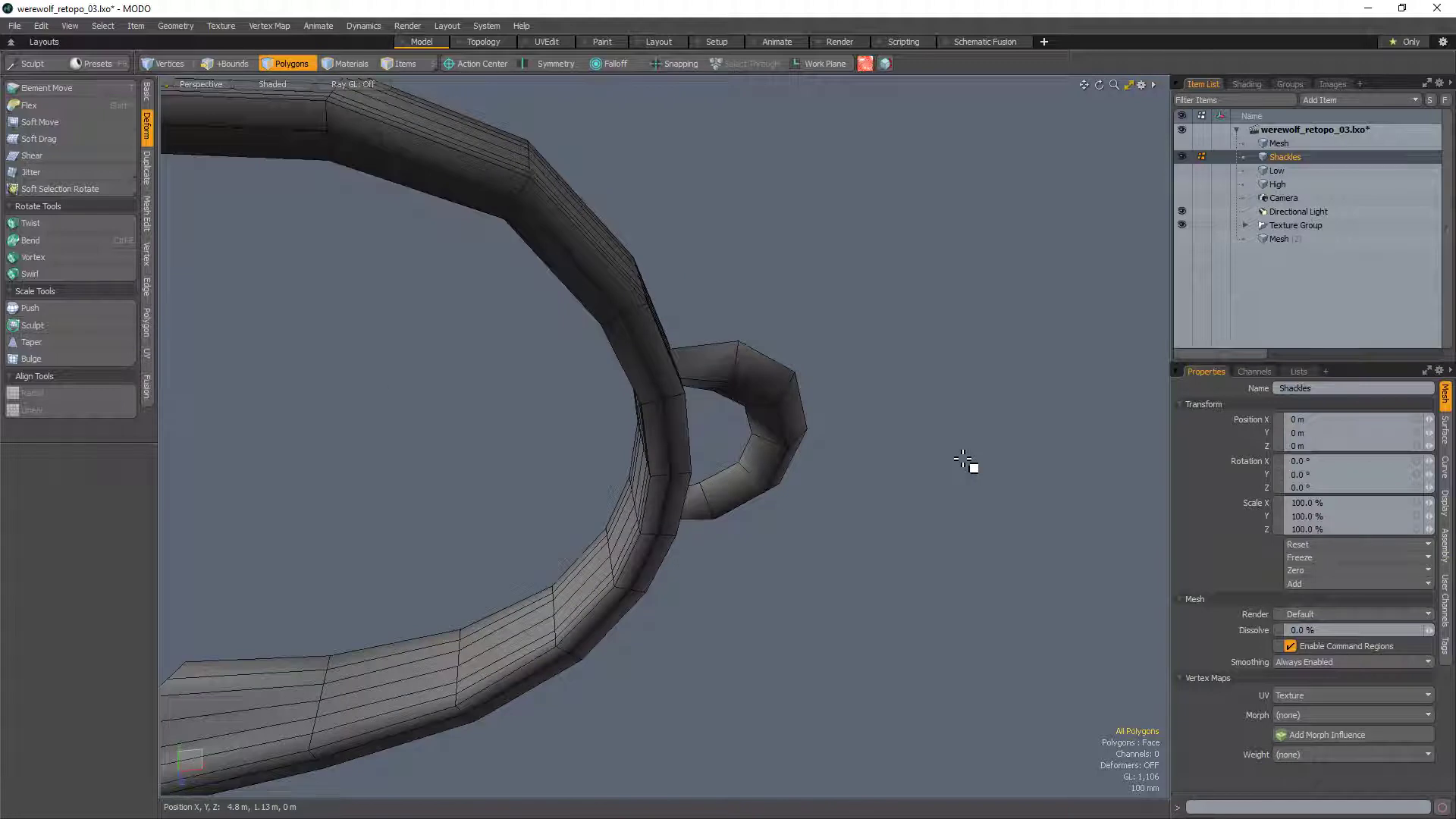
key(Tab)
scroll(655, 339, up, 5)
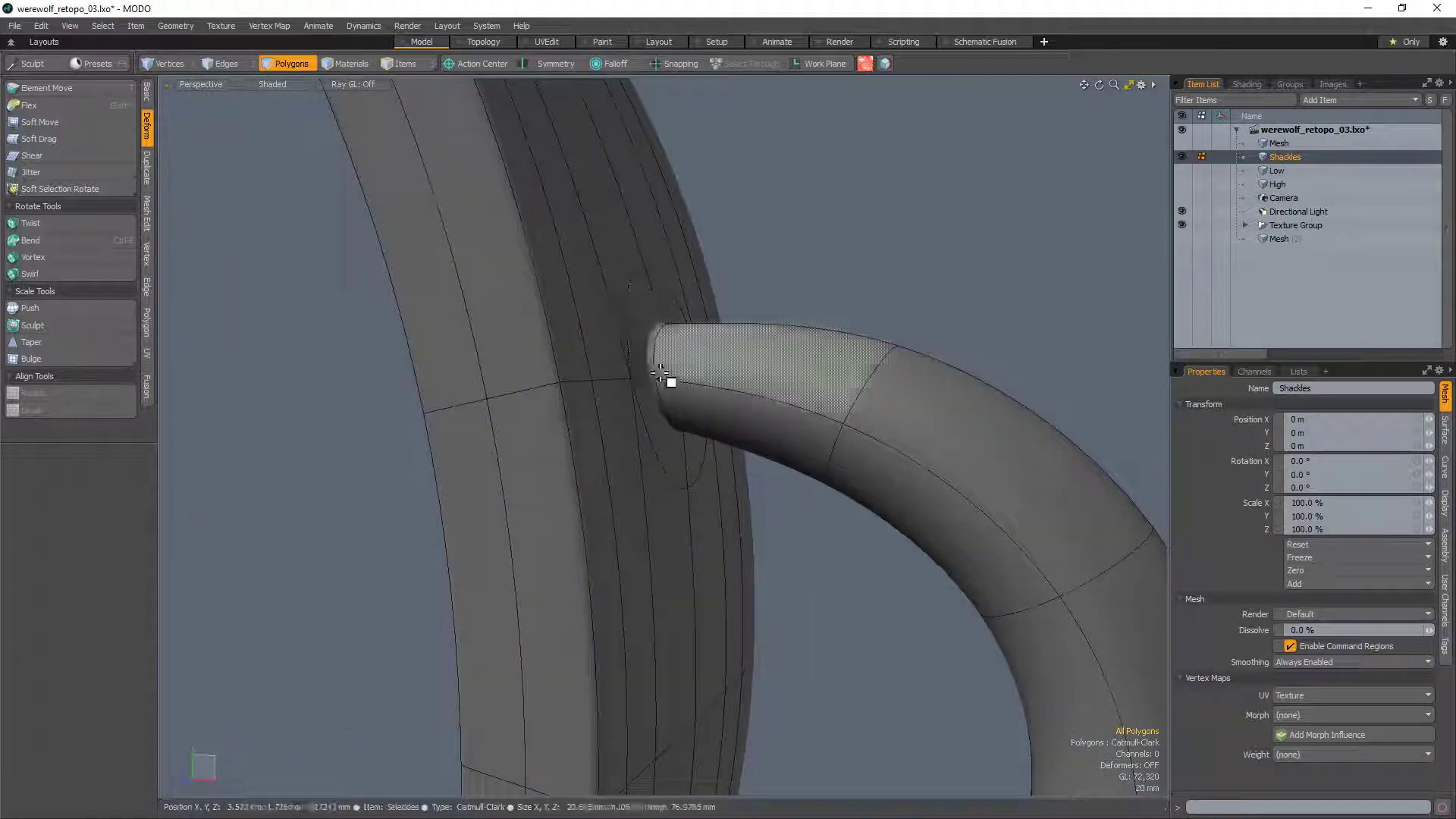
scroll(671, 388, down, 5)
Step: Undo the push on the handle's middle section, restoring the polygon selection
key(Tab)
key(ctrl+z)
key(ctrl+z)
key(ctrl+z)
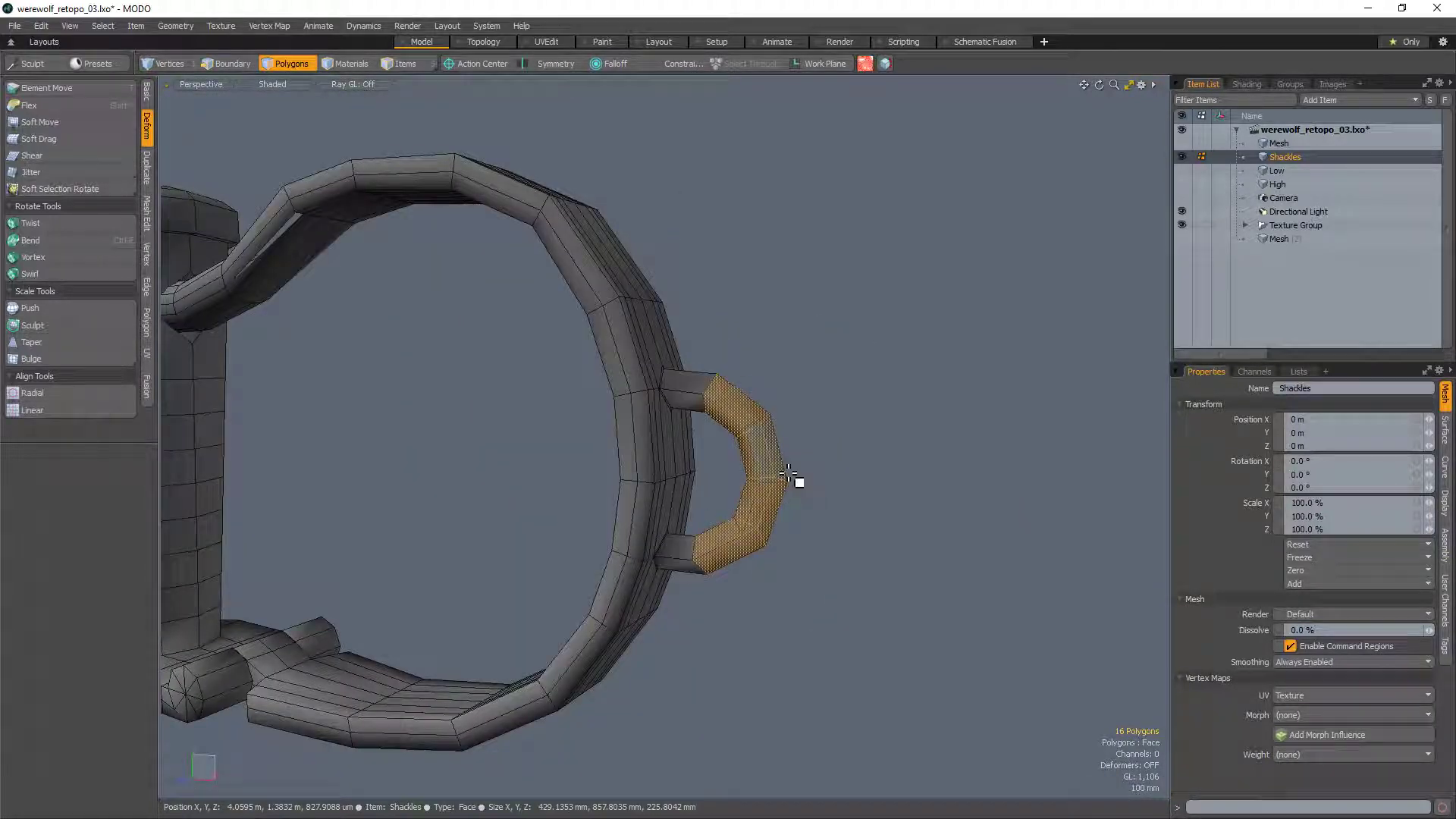
Step: Grow the selection over the entire handle and delete its polygons from the band
key(shift+Up)
key(shift+Up)
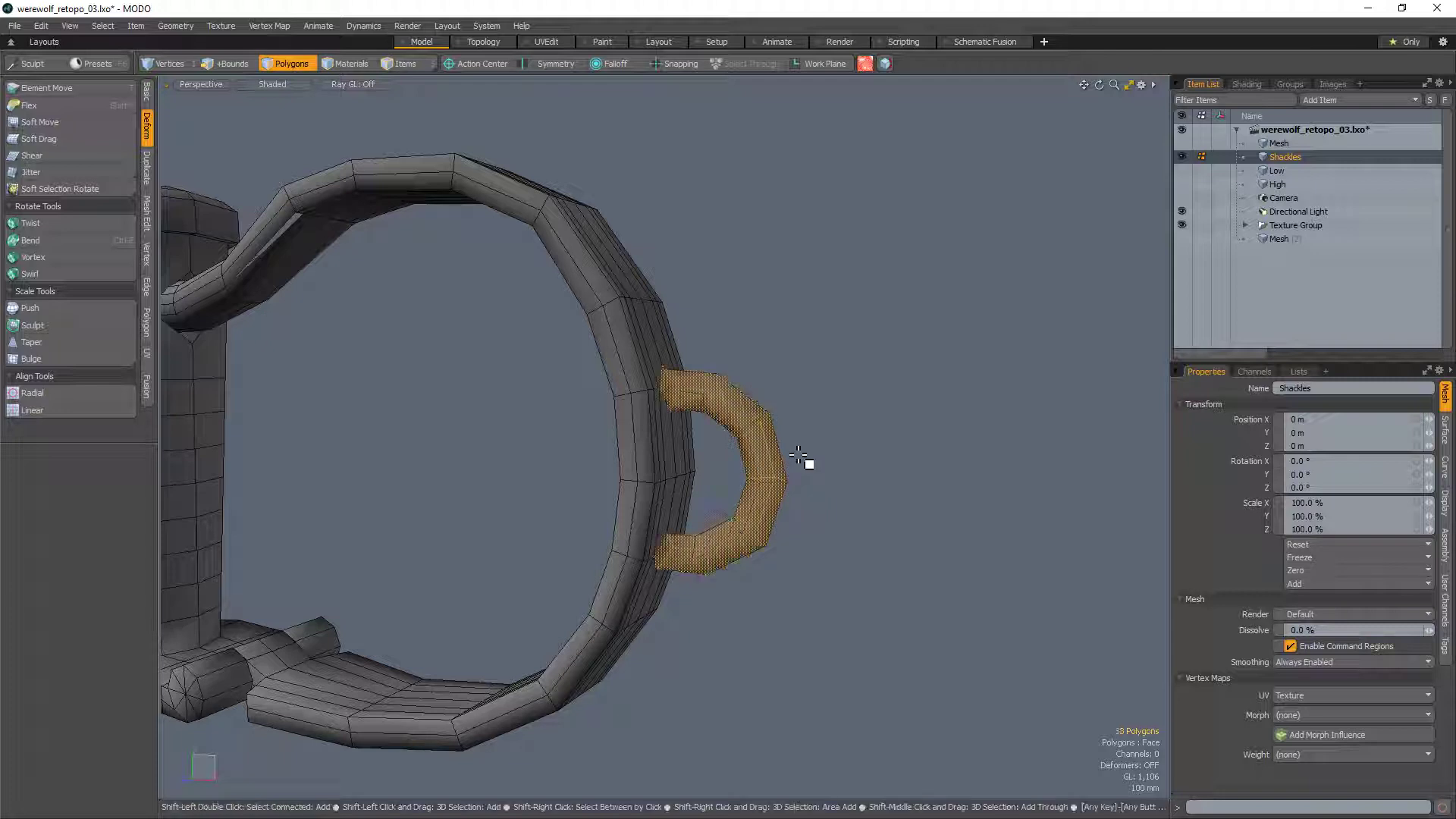
key(Delete)
Step: Edge-slice a larger diamond around the band's upper opening with Multi Slice enabled, closing it on all four sides
alt+drag(917, 393, 683, 364)
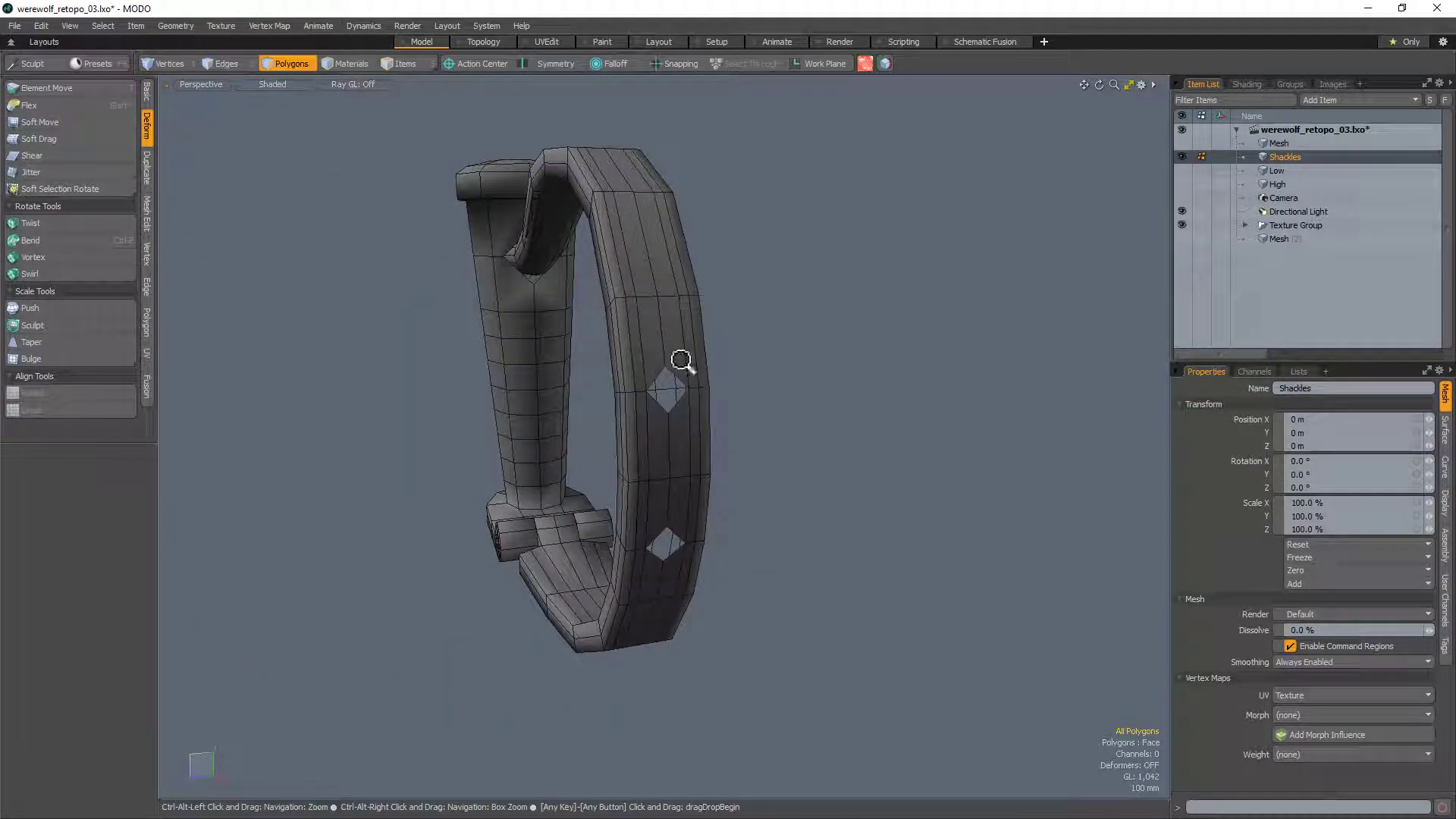
scroll(656, 386, up, 5)
key(alt+c)
click(603, 427)
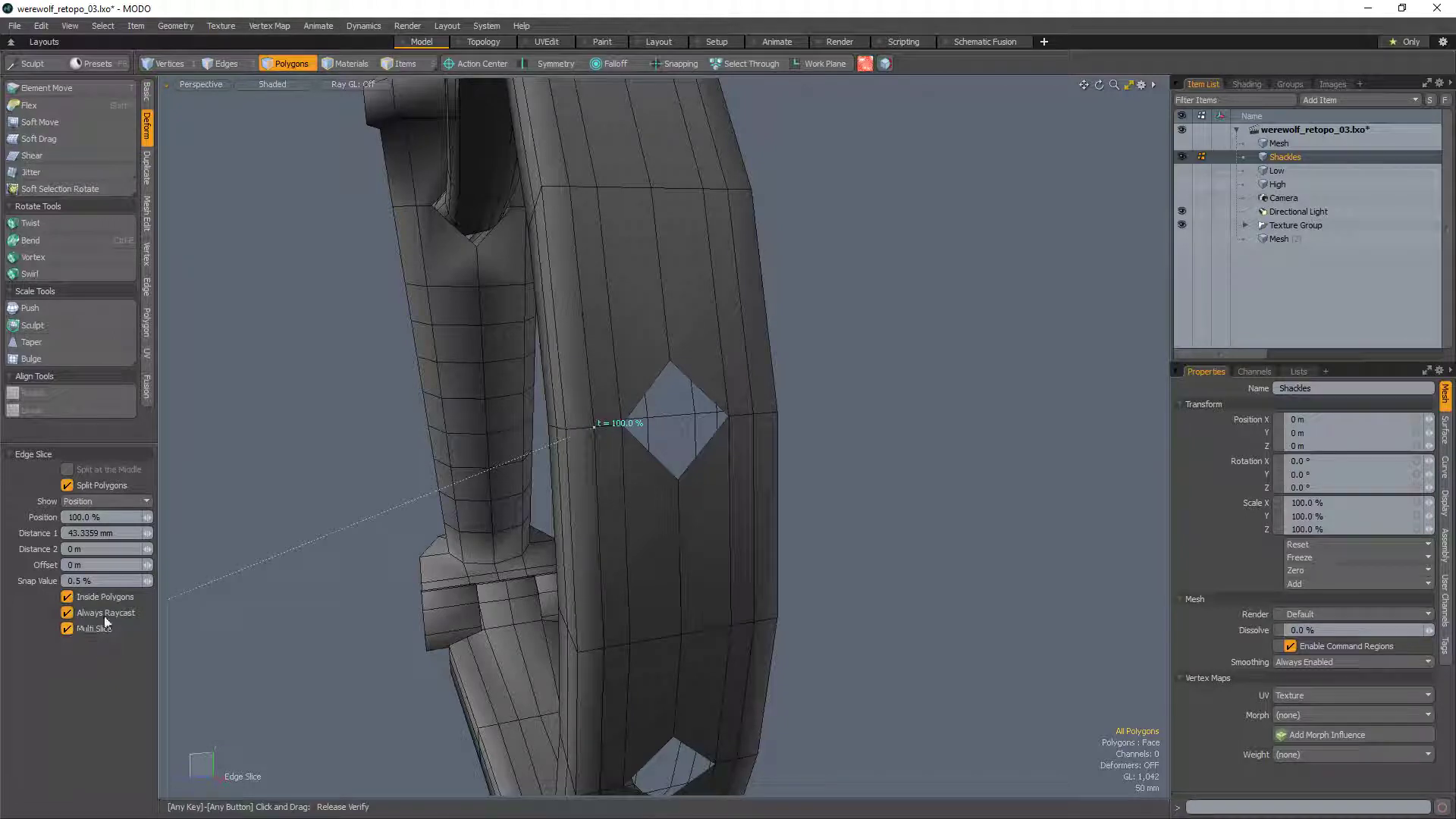
click(667, 323)
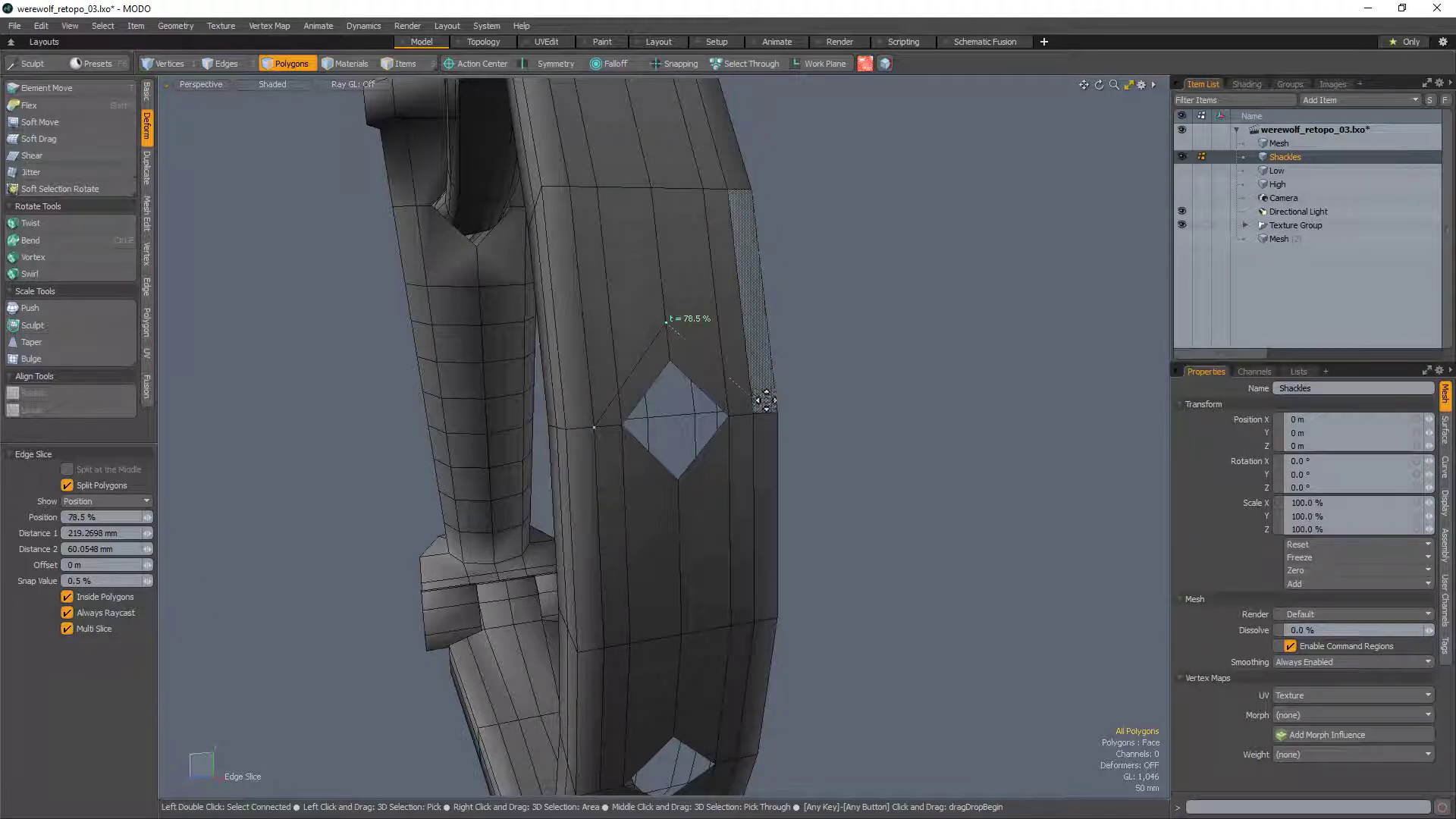
click(679, 508)
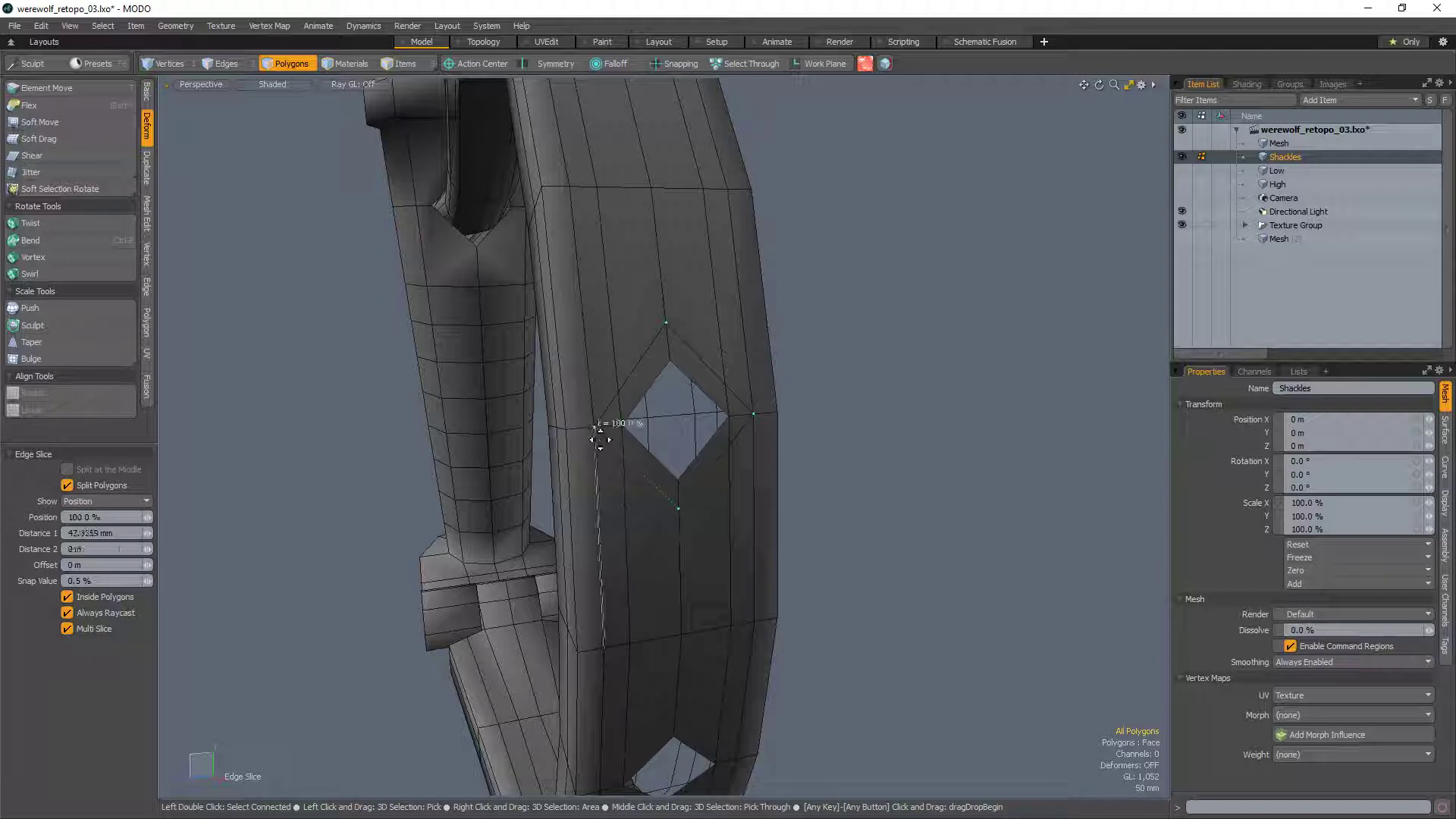
key(space)
key(c)
click(680, 512)
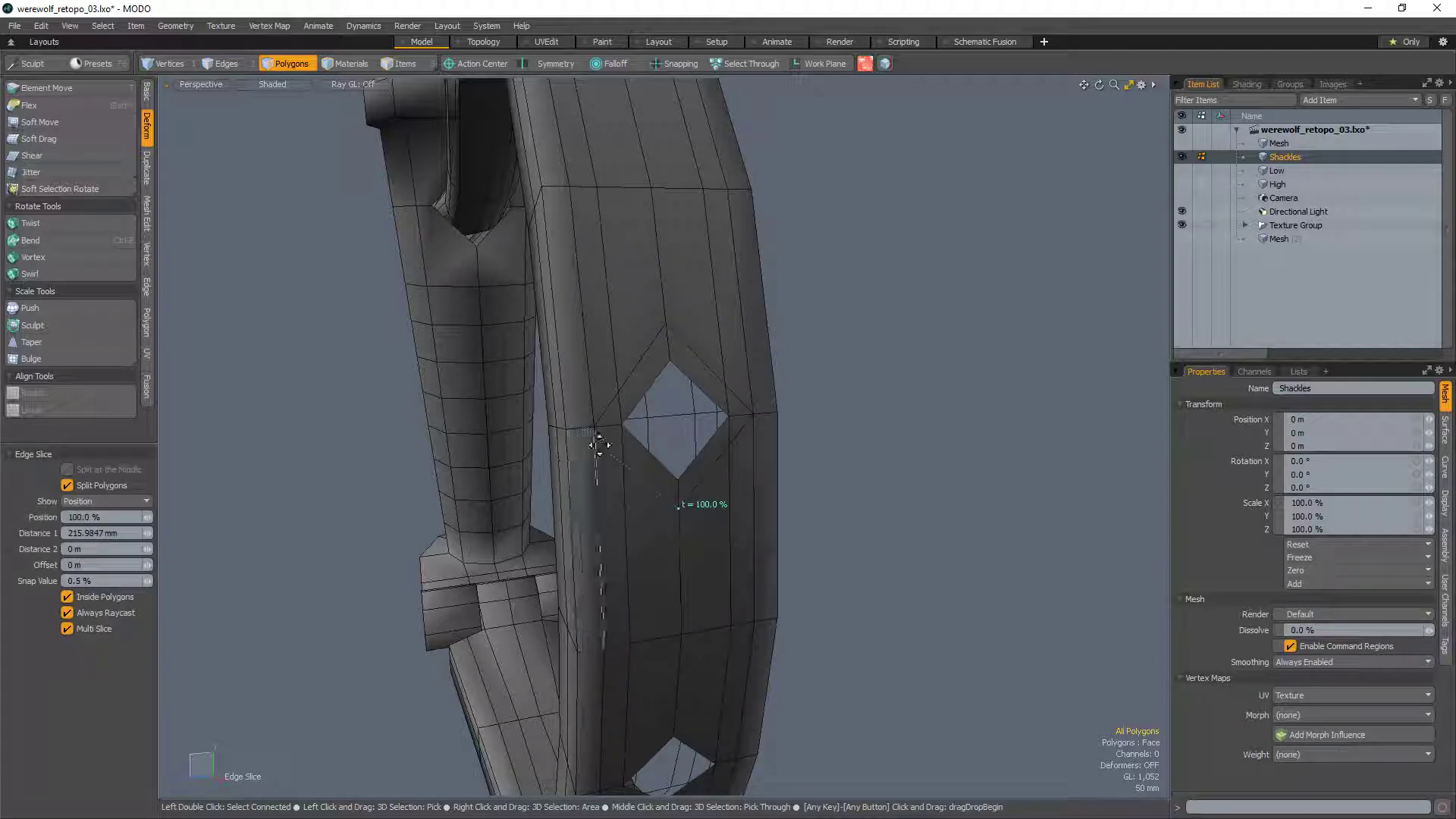
key(space)
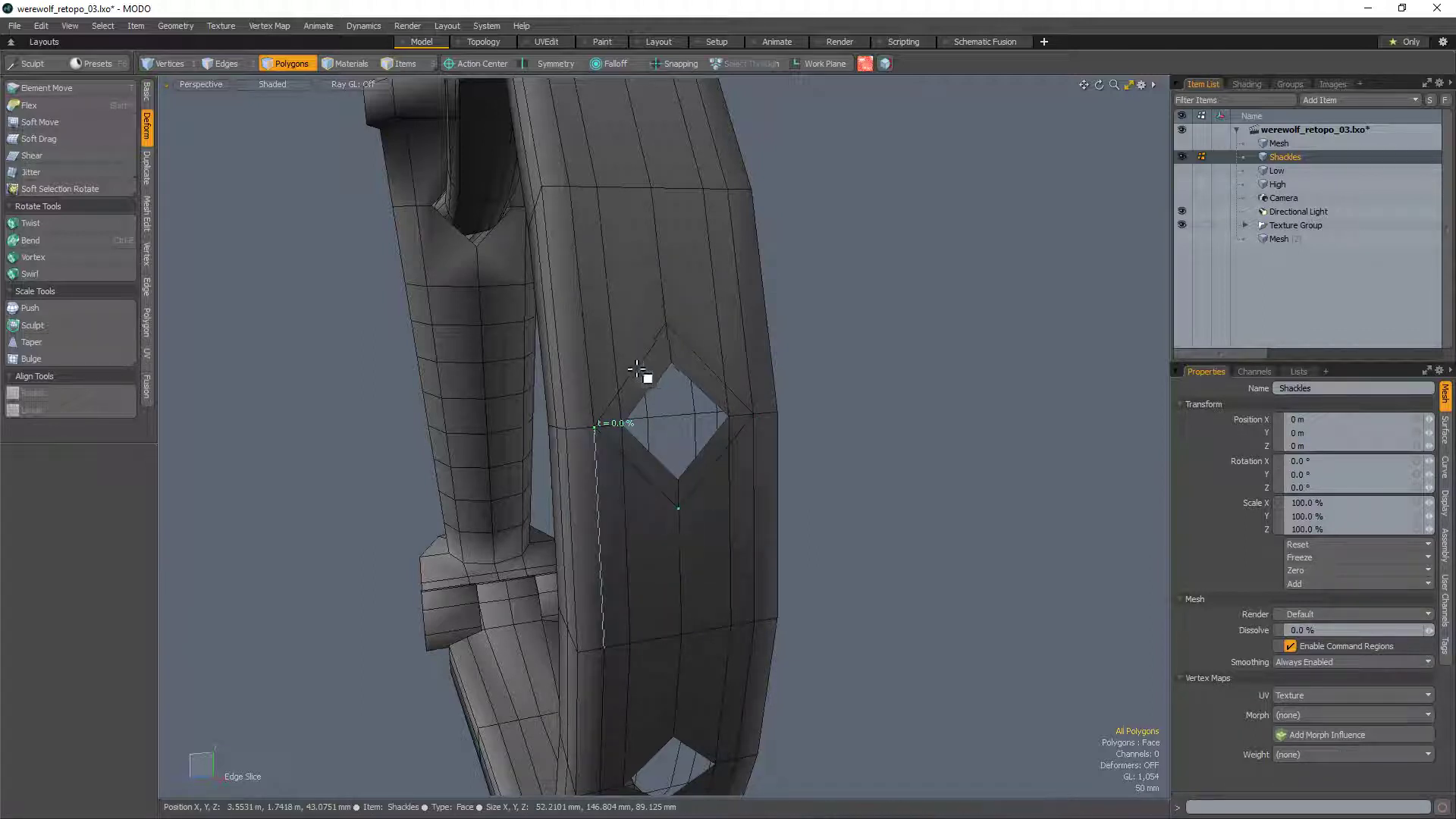
key(2)
click(637, 370)
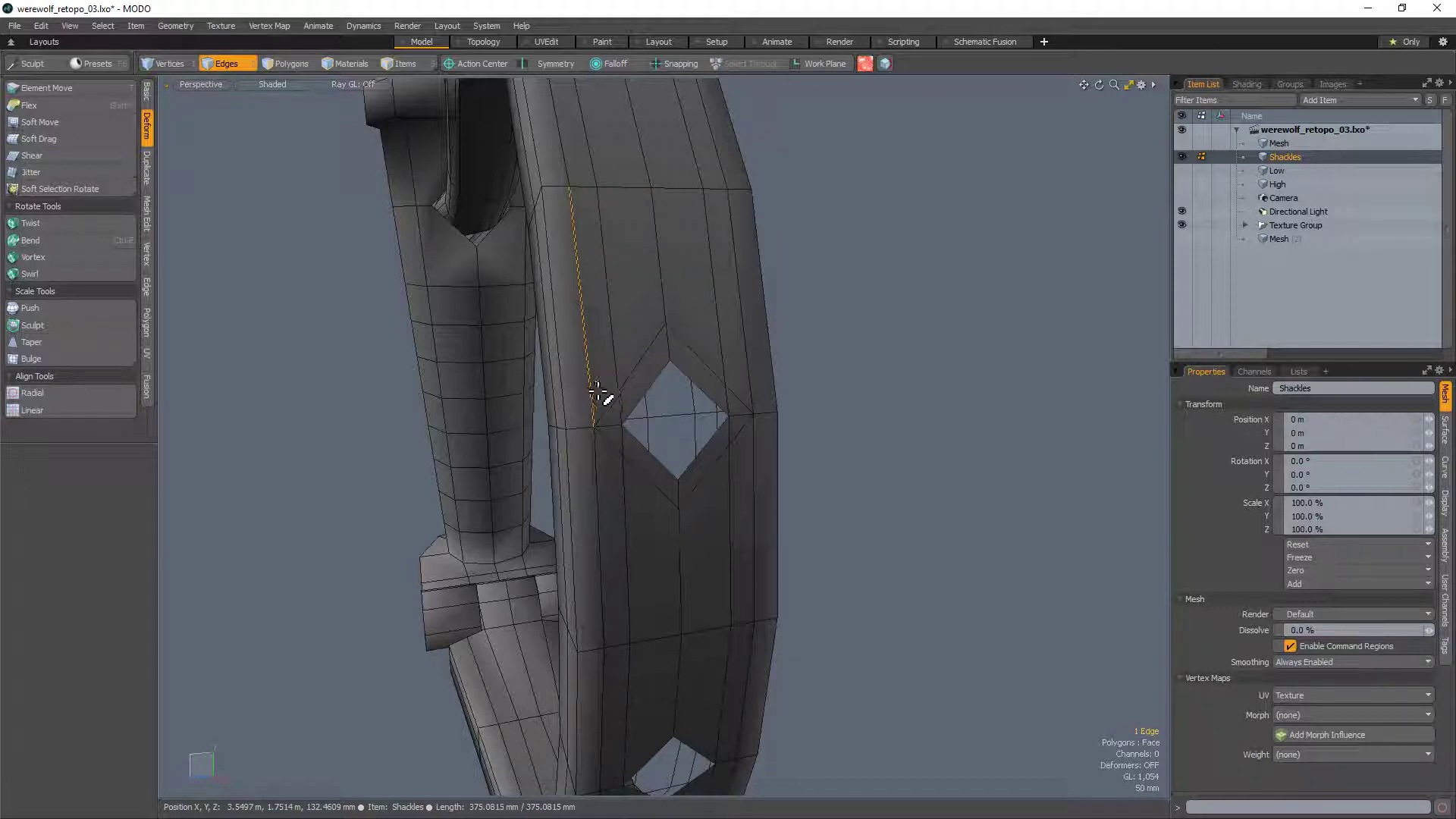
double_click(618, 347)
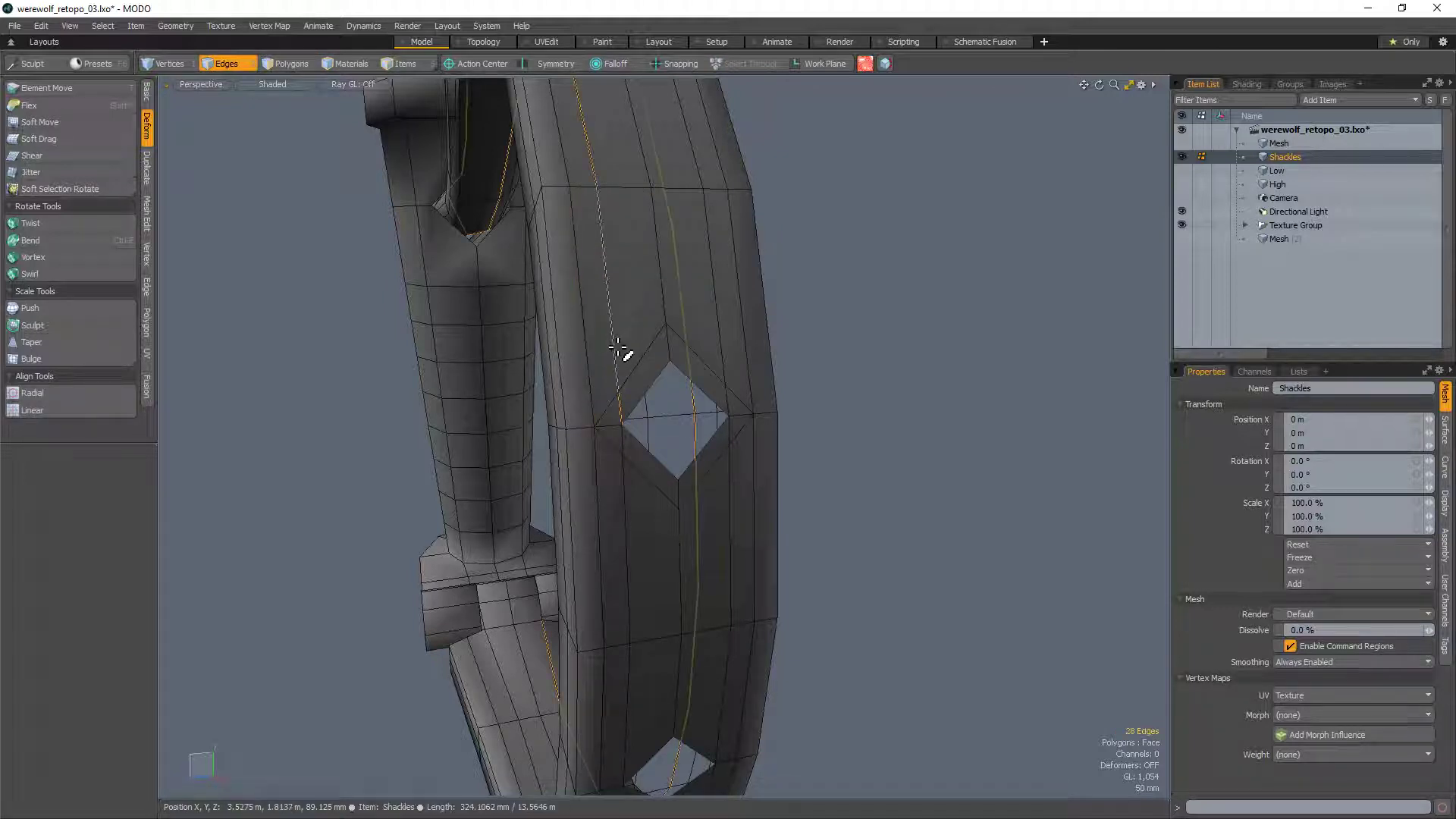
click(803, 334)
Step: Edge-slice a larger diamond around the band's lower opening with Multi Slice, linking points beyond its four corners
alt+shift+drag(729, 497, 686, 493)
ctrl+alt+drag(686, 493, 759, 455)
alt+drag(732, 402, 676, 409)
key(c)
click(607, 434)
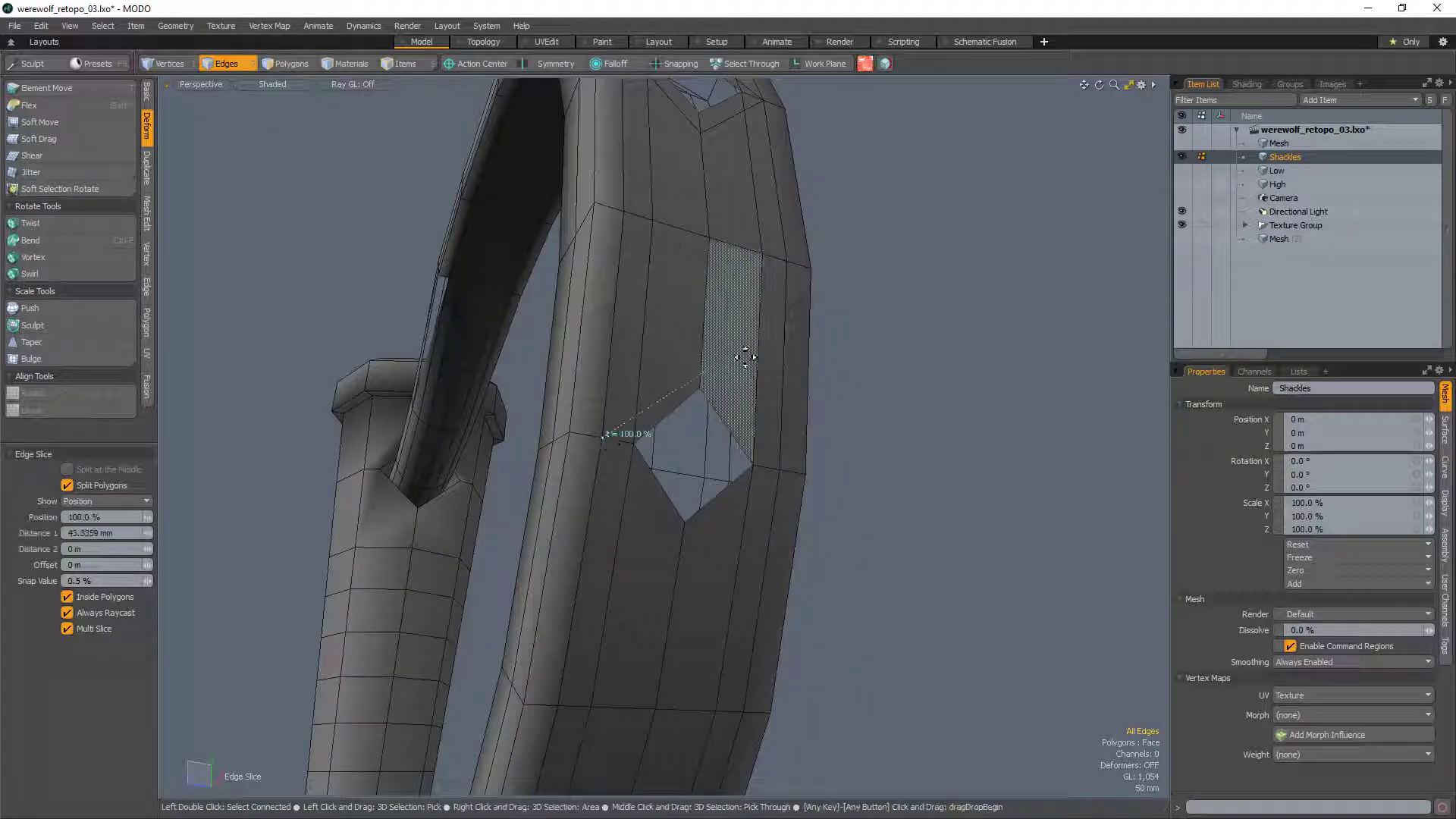
click(701, 356)
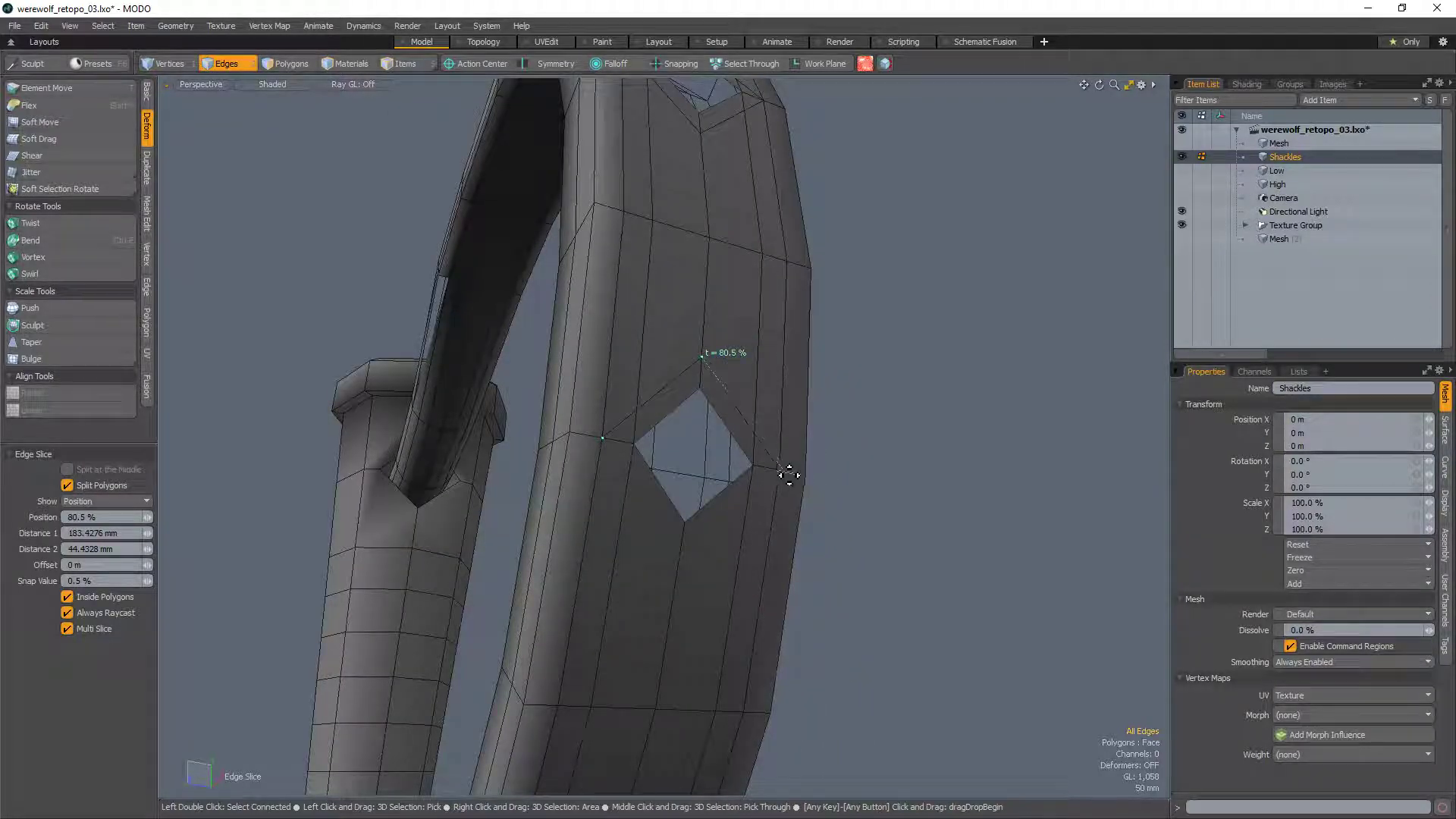
click(780, 469)
click(681, 545)
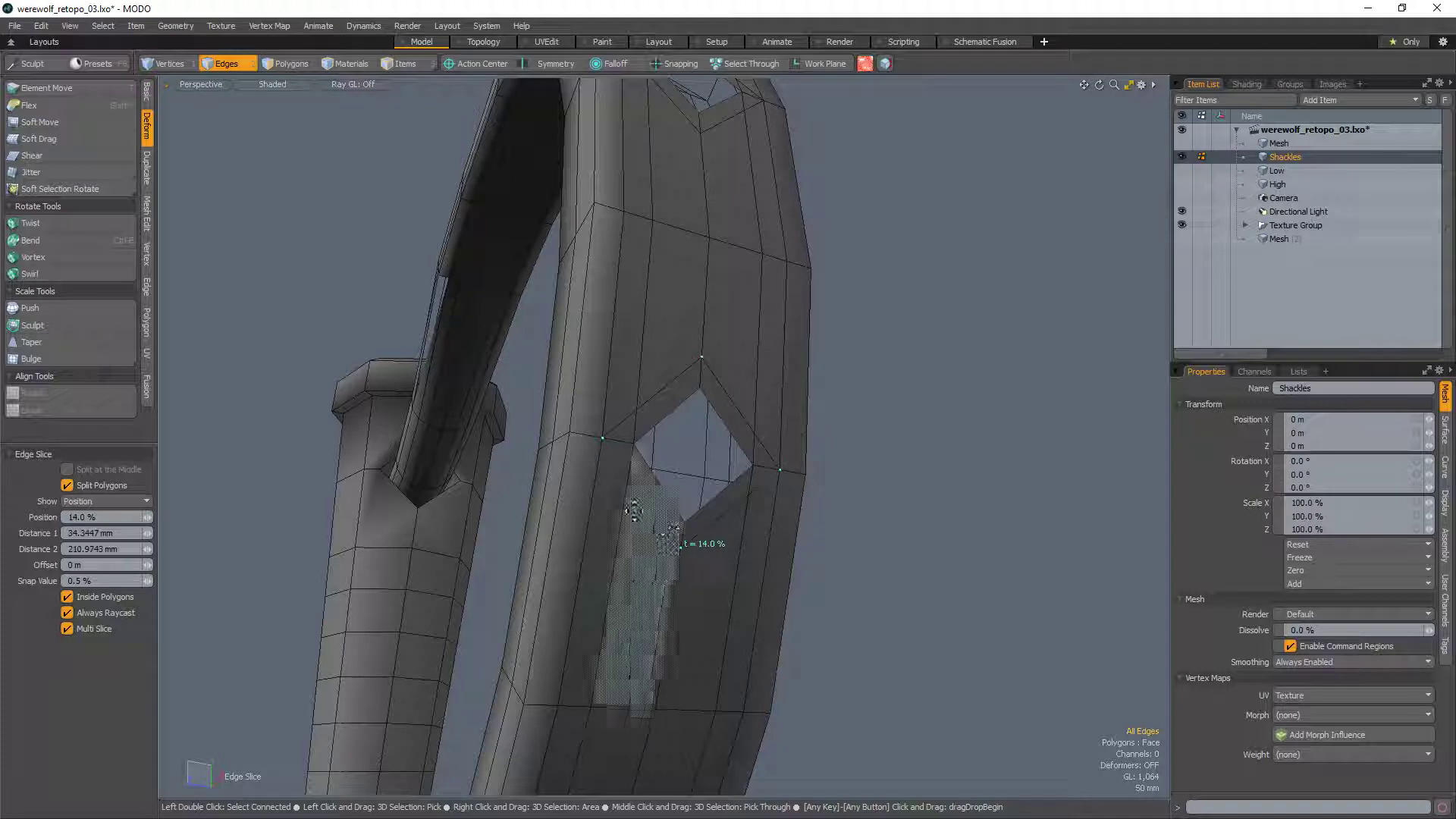
click(603, 439)
key(space)
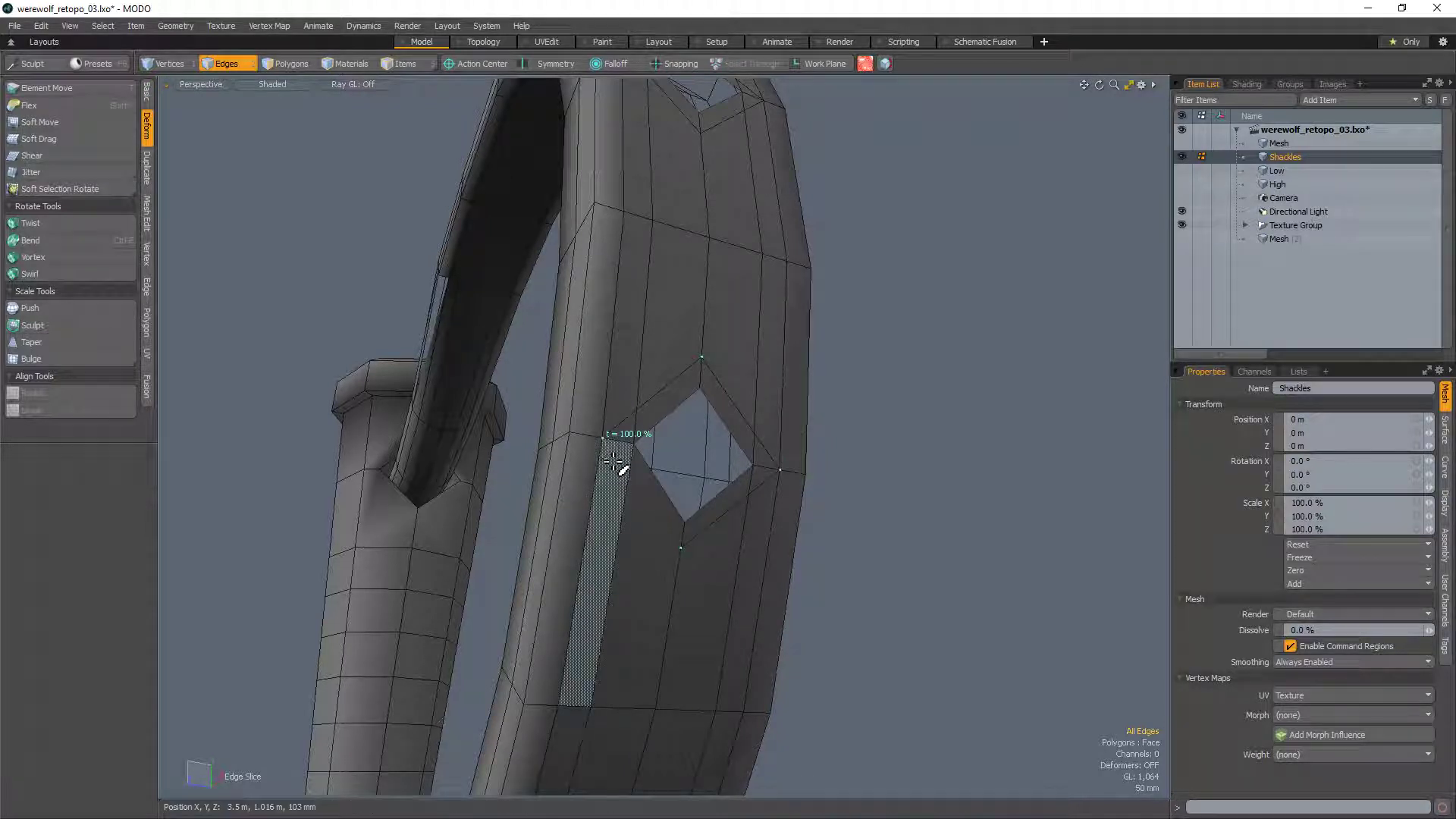
Step: Slice the missing lower edge of the outer diamond to close the outline around the lower opening
key(c)
click(604, 439)
click(682, 546)
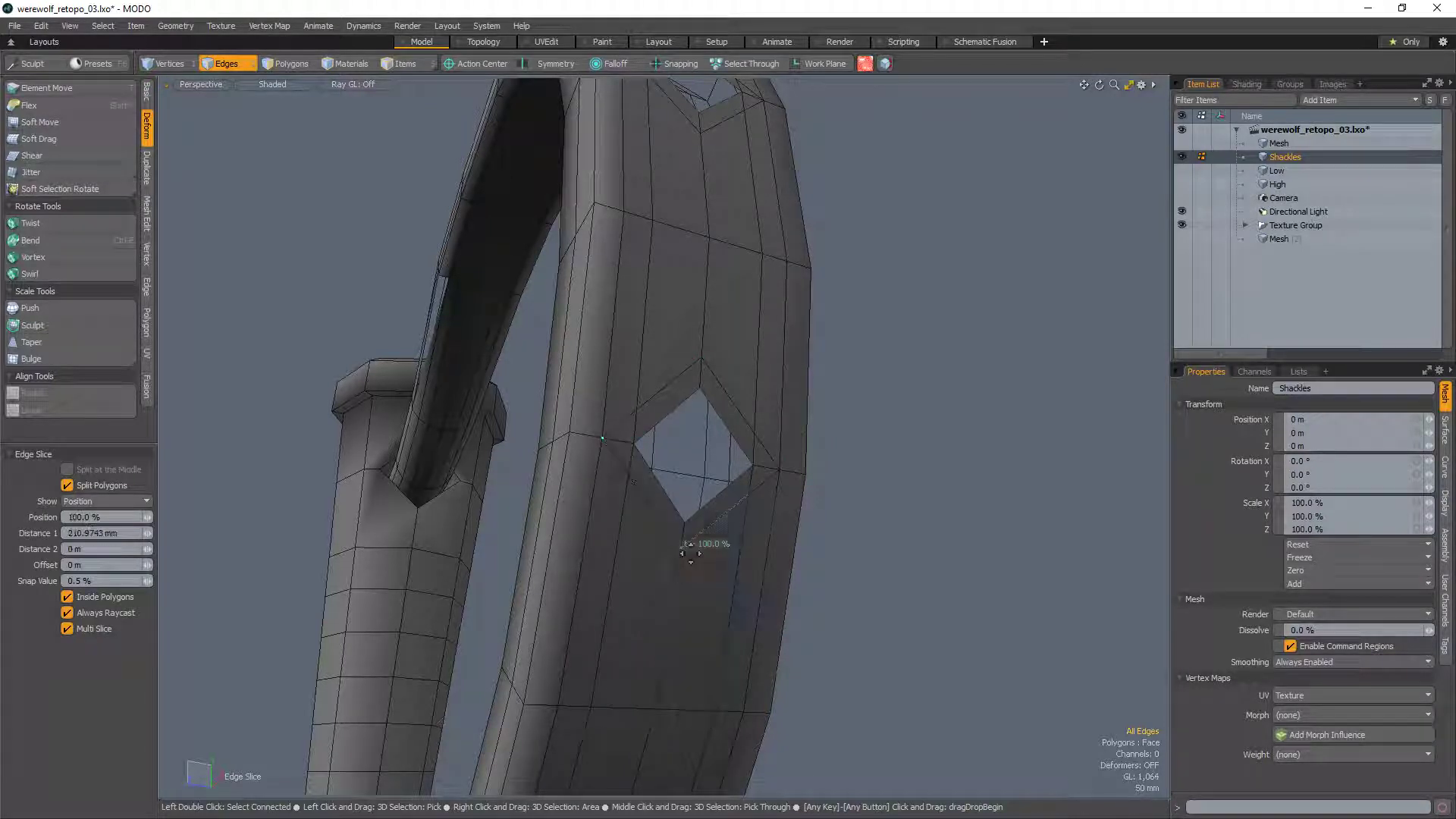
key(space)
key(space)
Step: Preview the band with Catmull-Clark smoothing to examine both openings and their supporting edges, then return to faceted display
key(Tab)
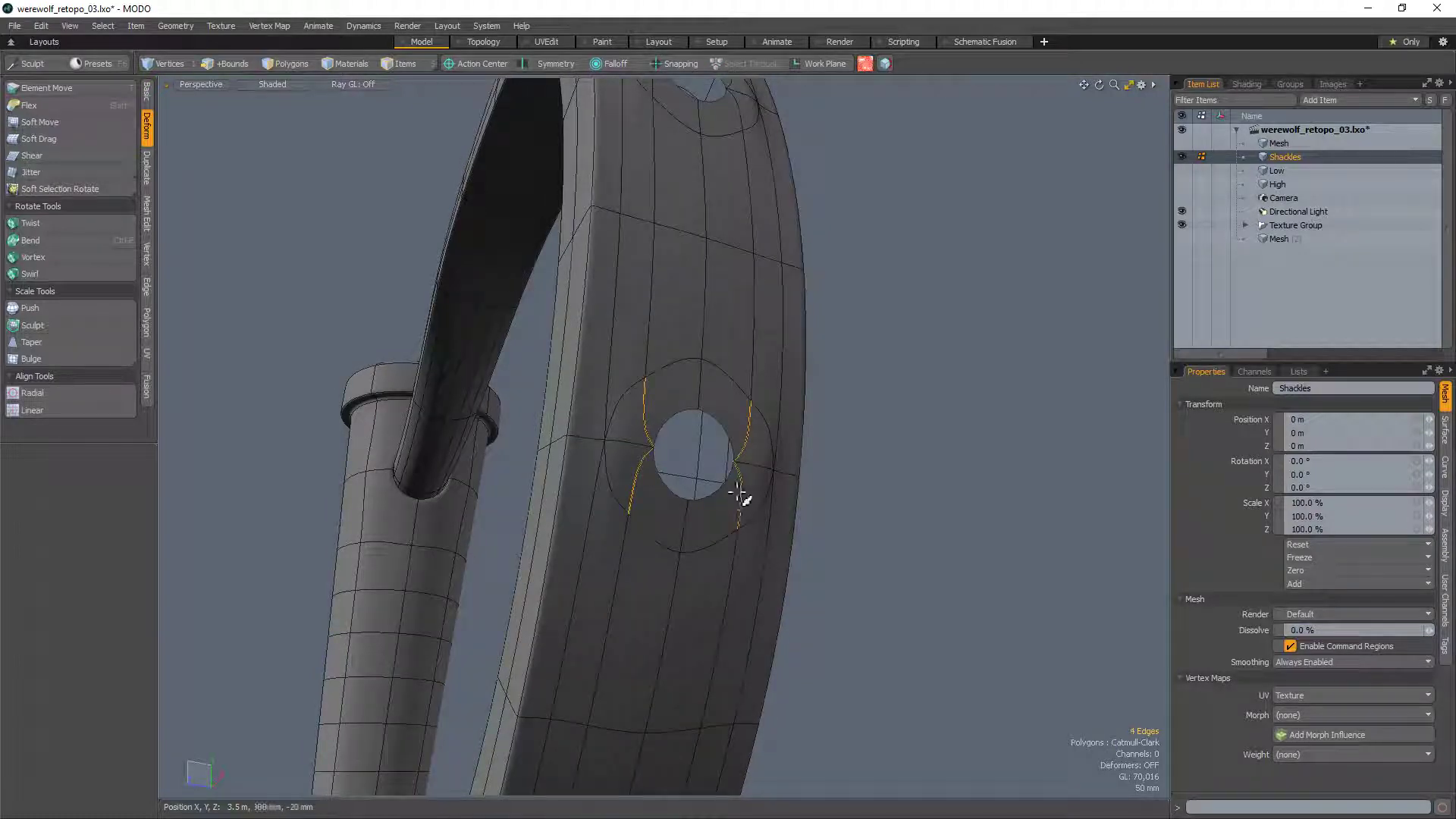
alt+drag(682, 585, 724, 309)
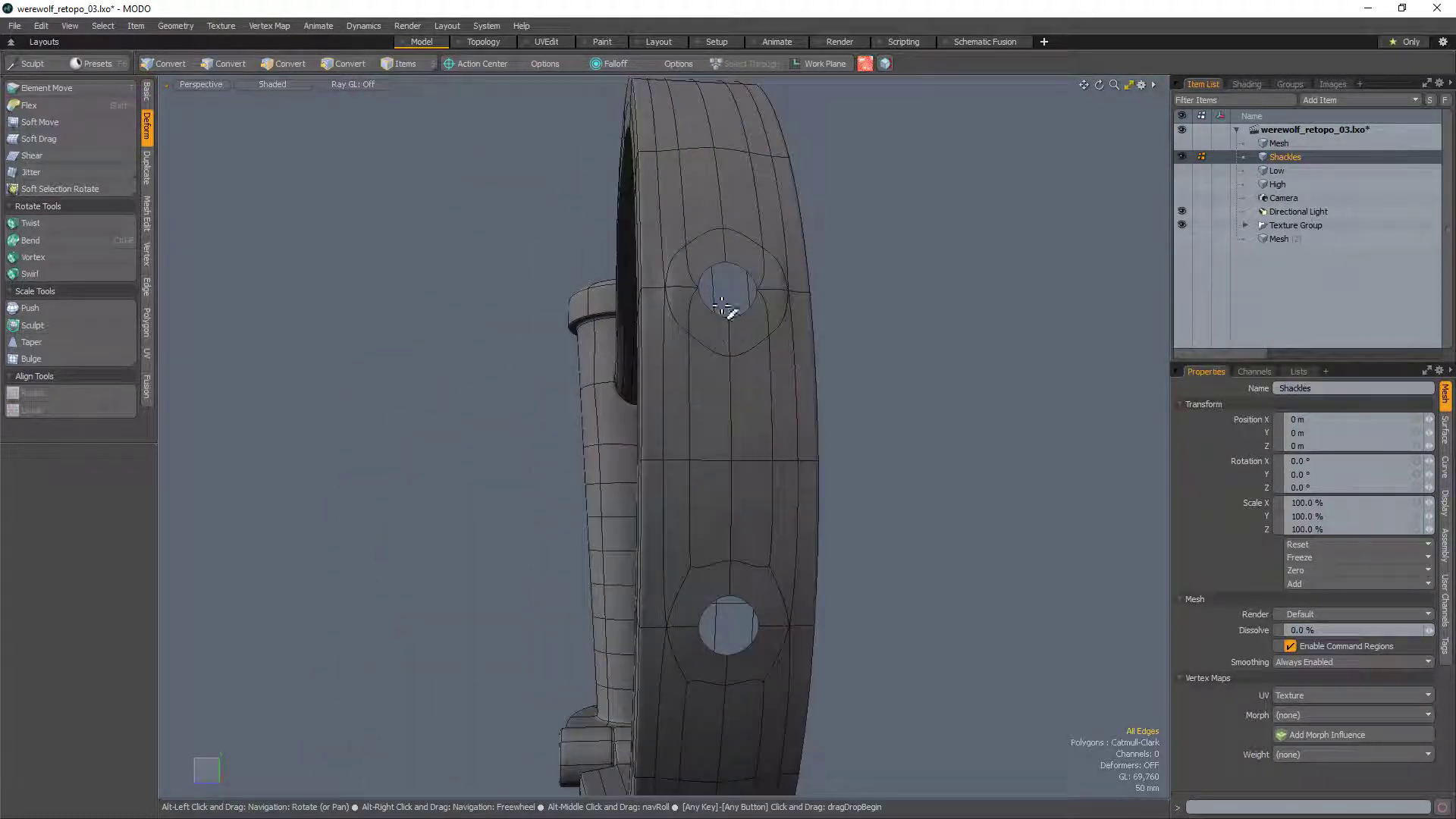
click(696, 273)
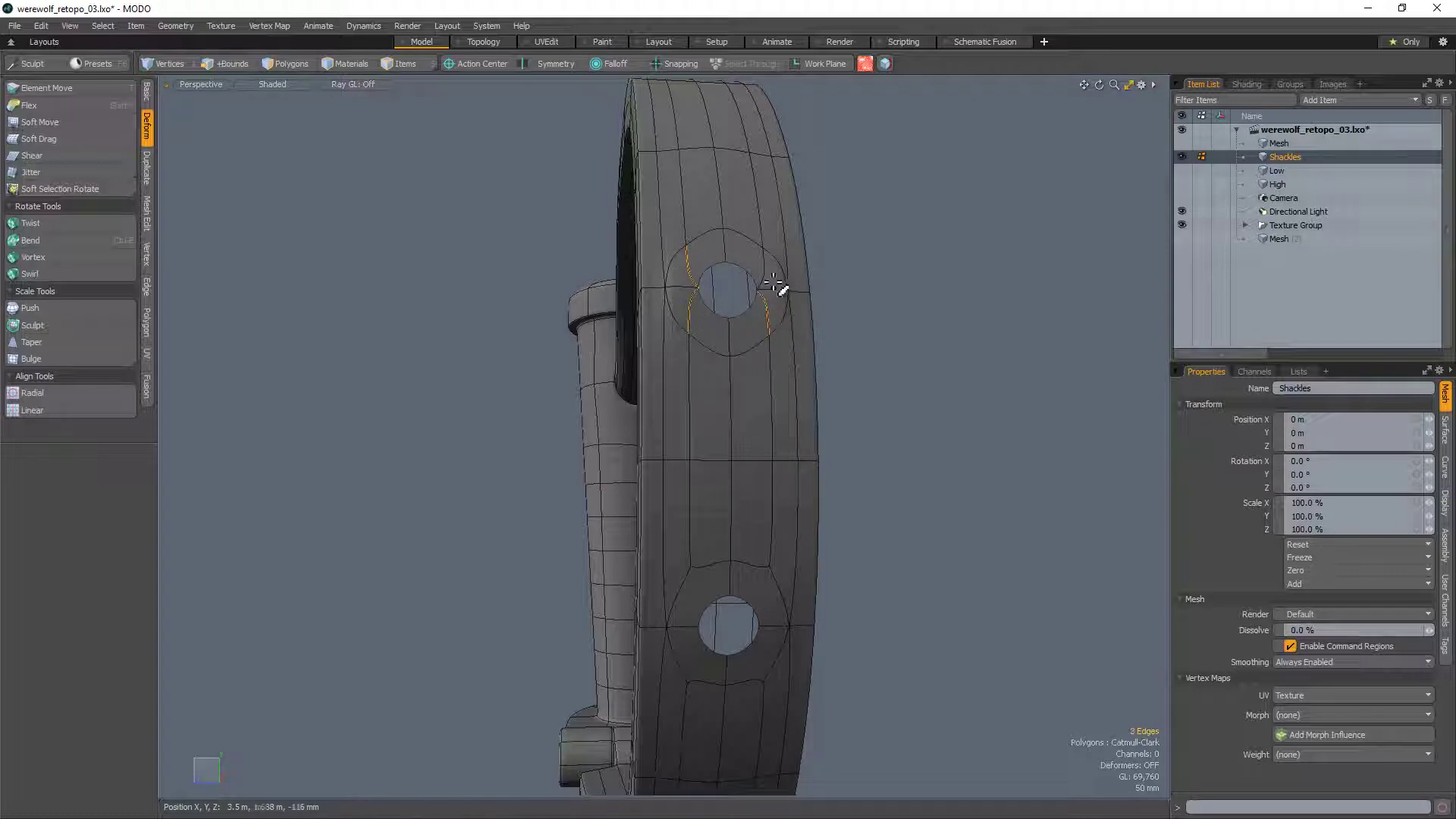
click(864, 348)
key(Tab)
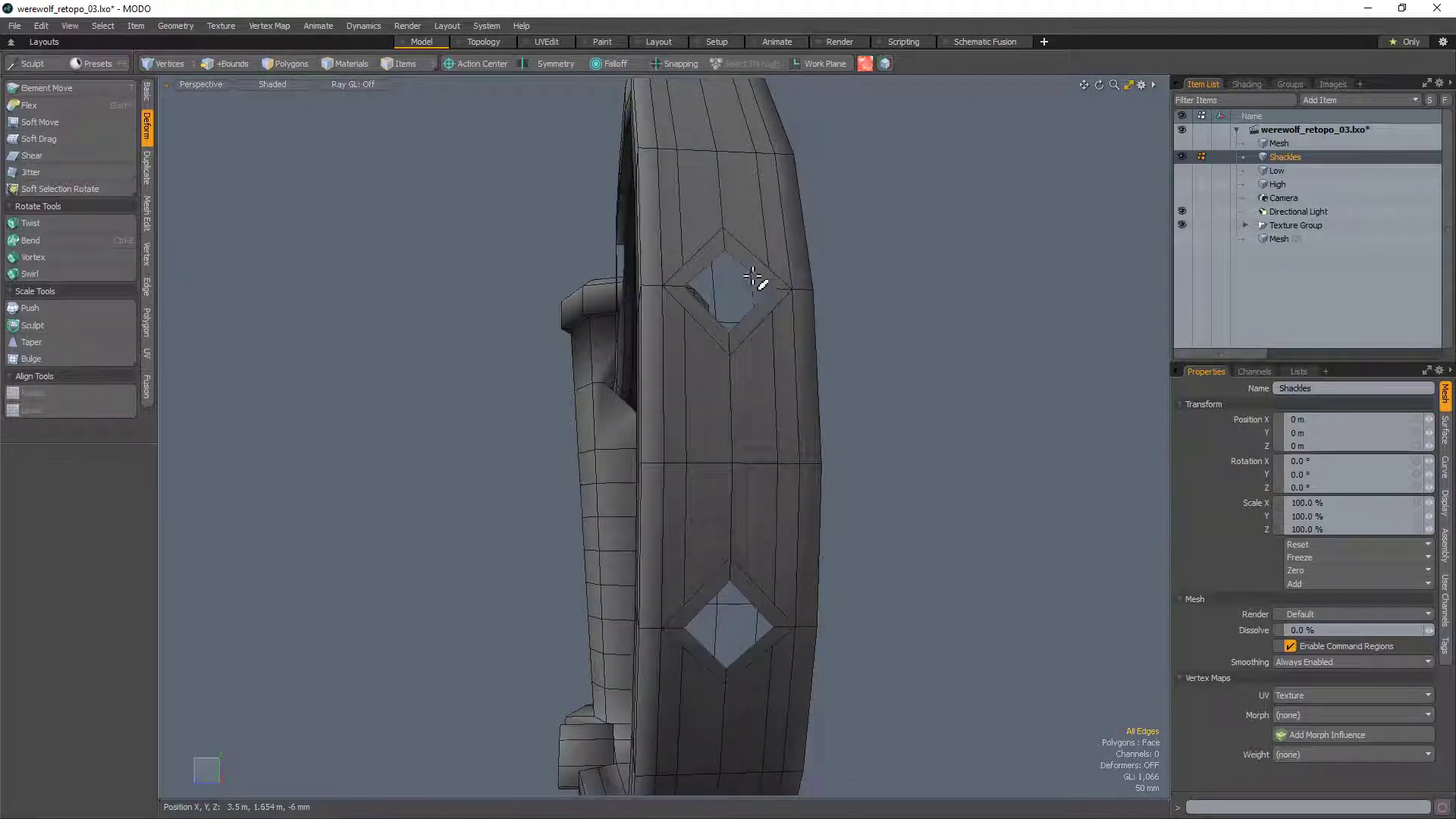
Step: Select the rings of polygons between the inner and outer diamonds at both band openings and delete them
alt+drag(753, 278, 686, 296)
key(3)
click(683, 288)
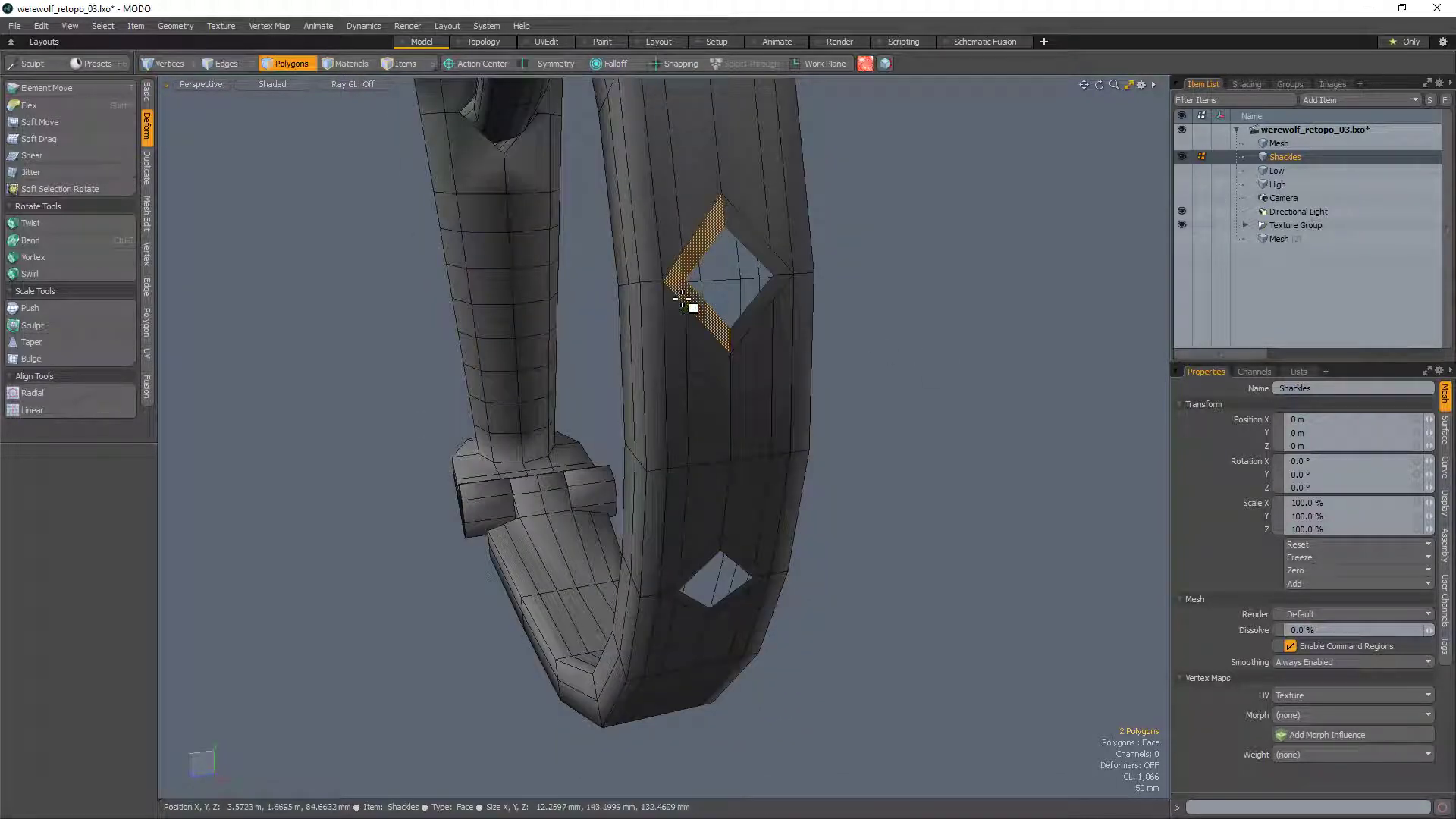
key(l)
click(741, 223)
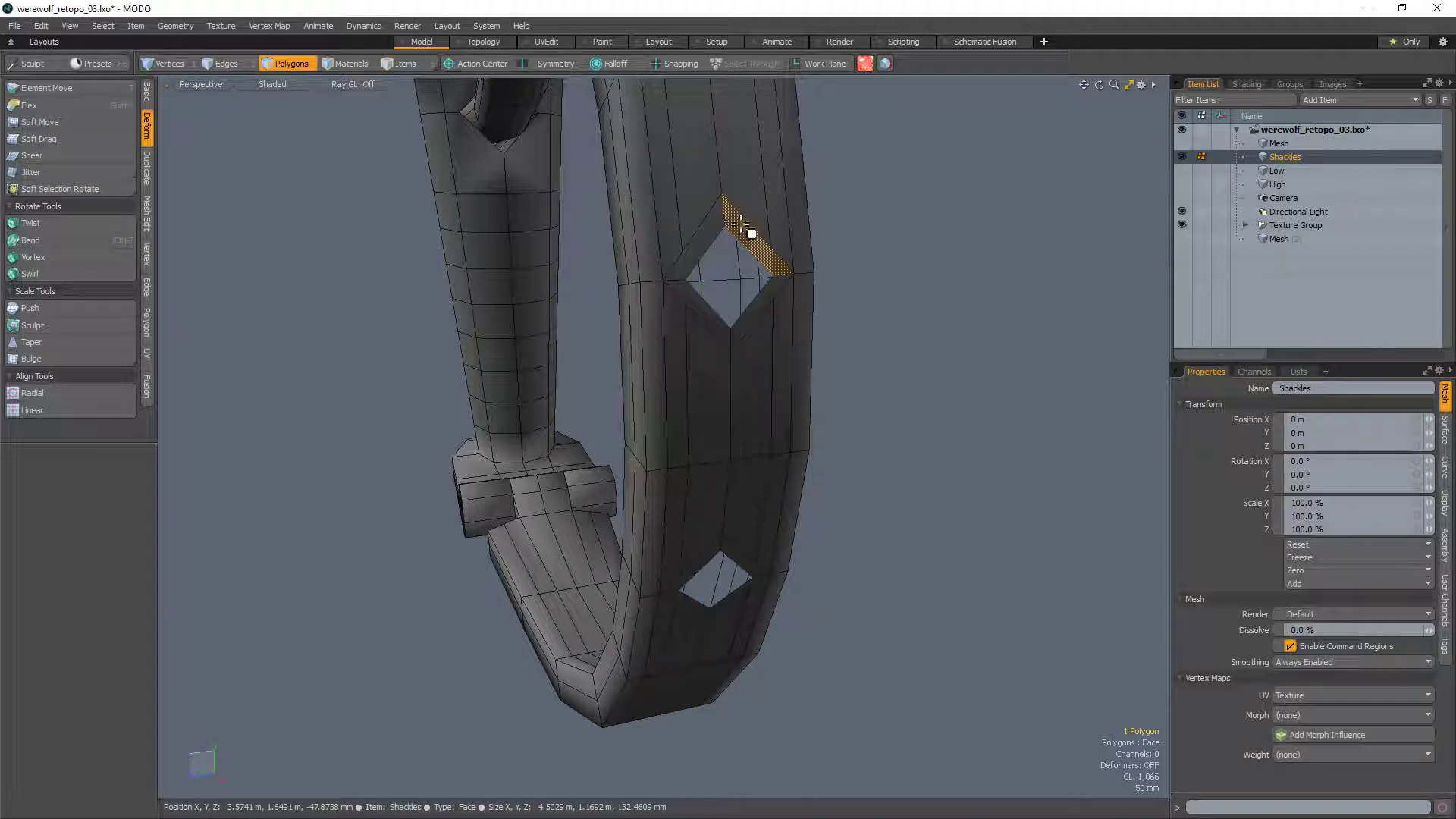
alt+drag(747, 560, 750, 490)
shift+click(735, 456)
shift+click(676, 494)
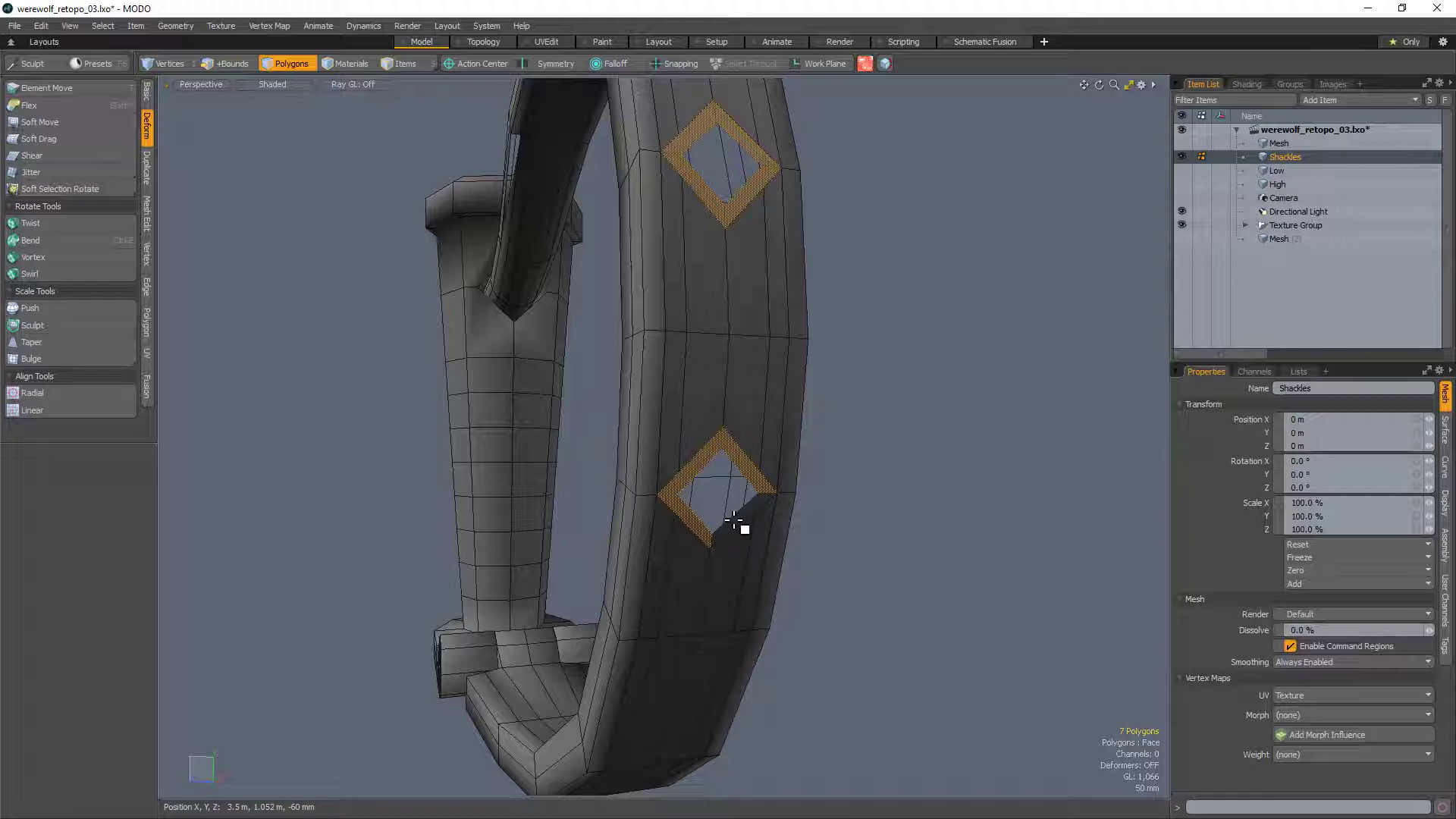
key(Delete)
Step: Select the border edges of both diamond openings and fill each opening with a single polygon
alt+drag(796, 384, 719, 432)
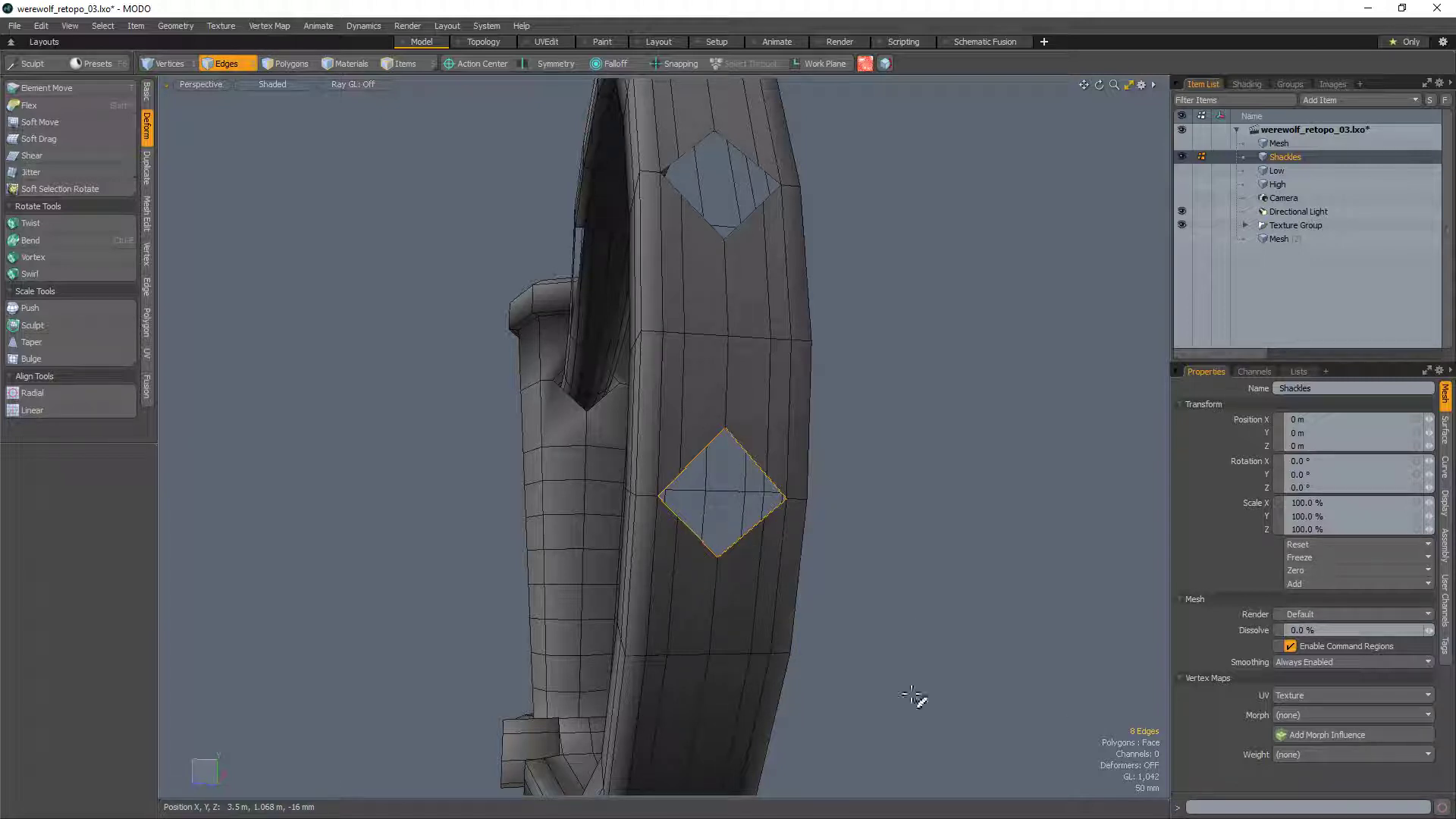
key(alt)
key(shift)
key(3)
Step: Bevel the two new cap polygons outward from the band with a positive shift and no inset
alt+drag(784, 302, 770, 377)
key(b)
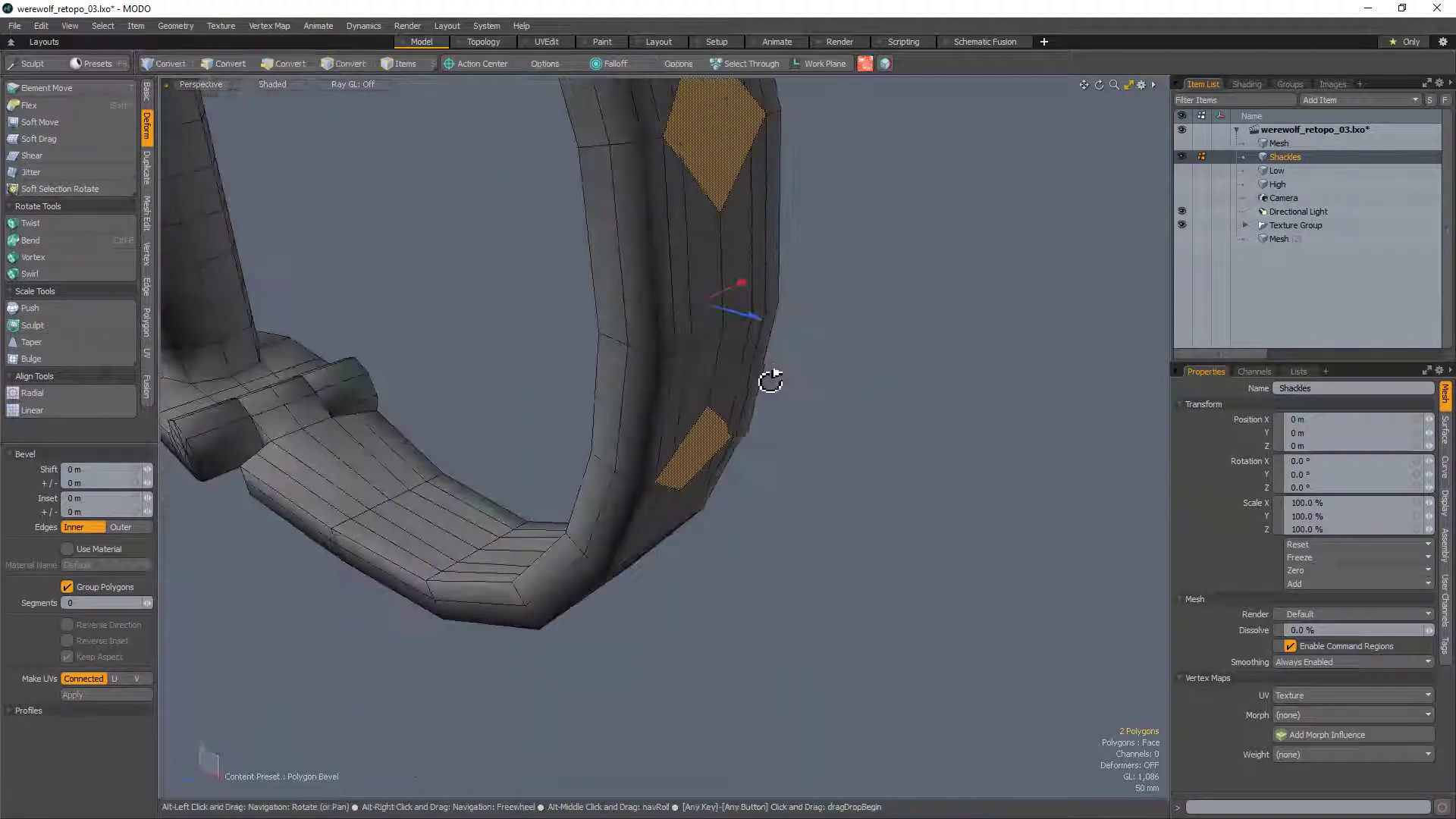
drag(751, 319, 768, 319)
key(space)
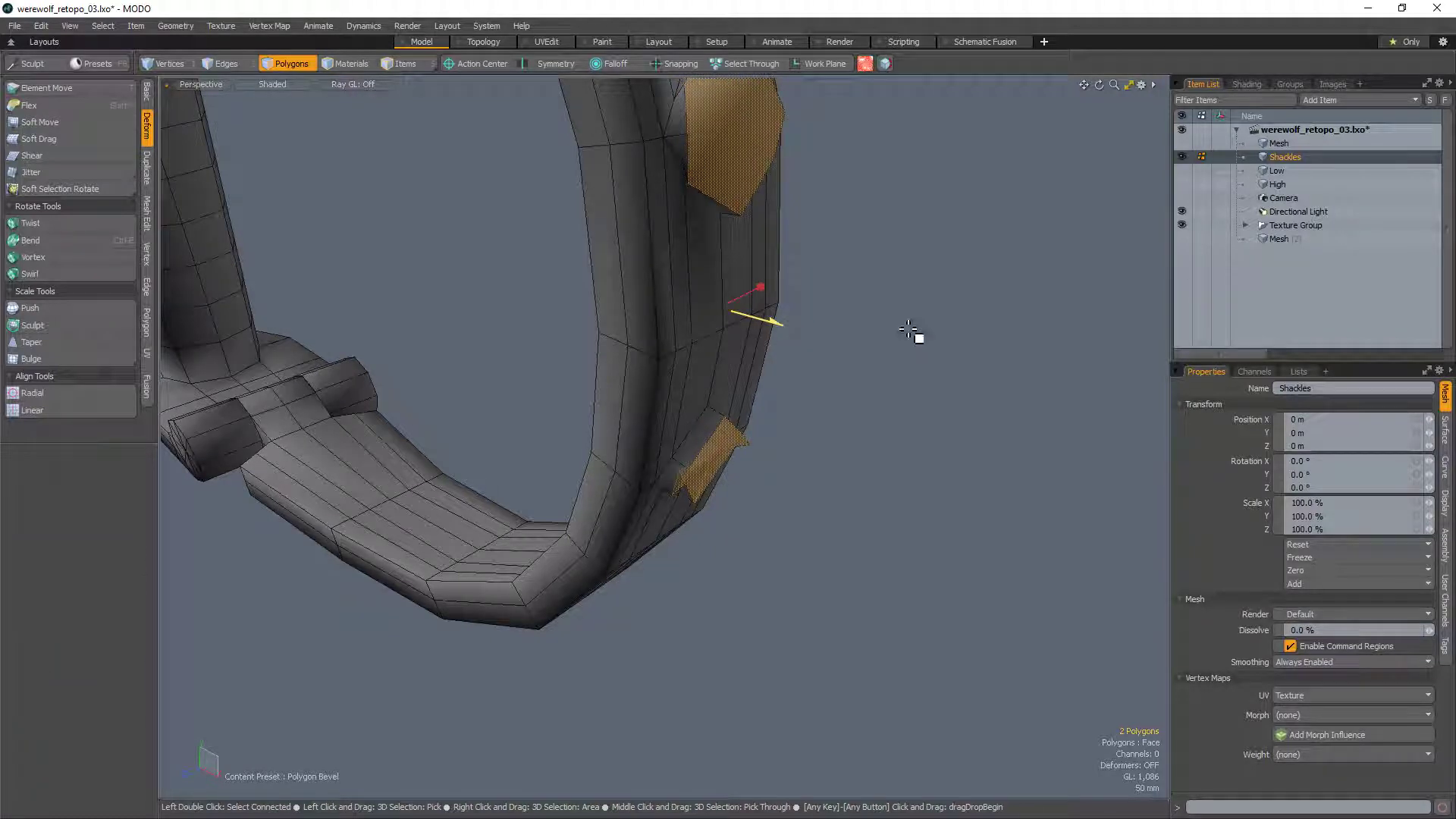
Step: Apply Radial Align to the two raised caps to round them into regular octagons
click(34, 392)
alt+drag(962, 445, 751, 402)
key(space)
scroll(678, 294, up, 5)
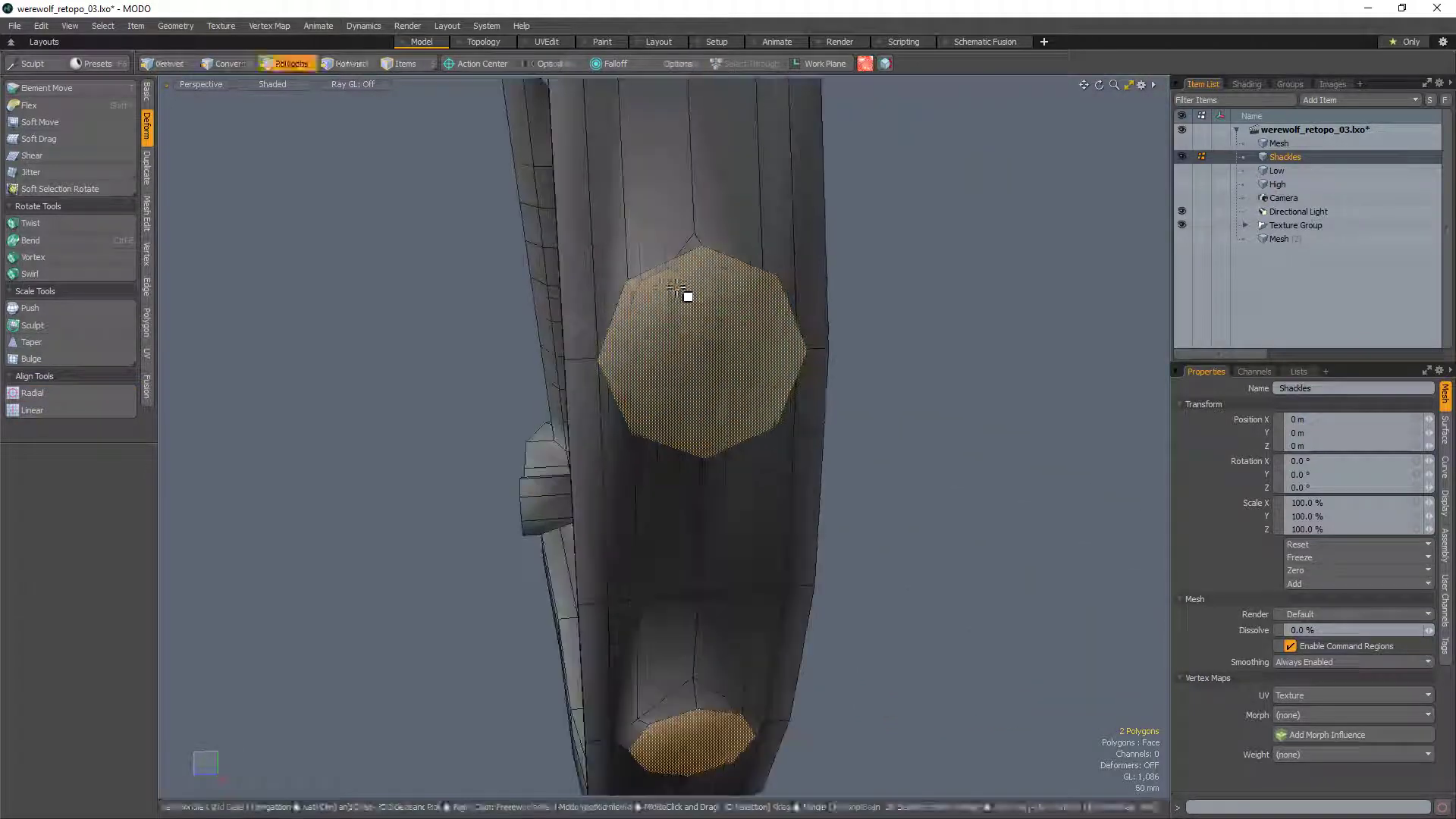
Step: Scale the lower round cap slightly smaller to fit within the width of the band
alt+drag(689, 296, 773, 173)
key(r)
key(space)
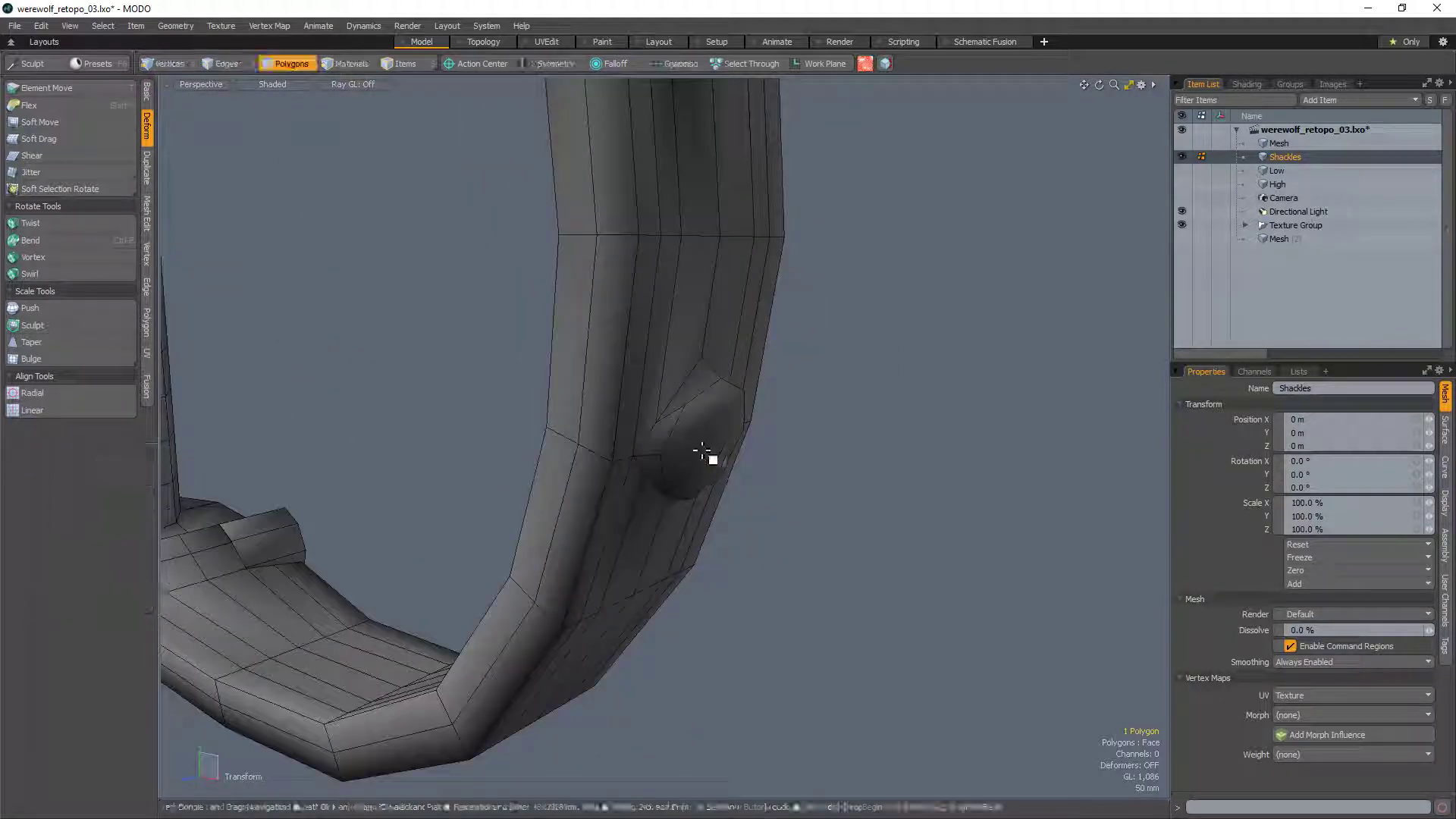
click(706, 455)
key(r)
alt+drag(723, 448, 765, 474)
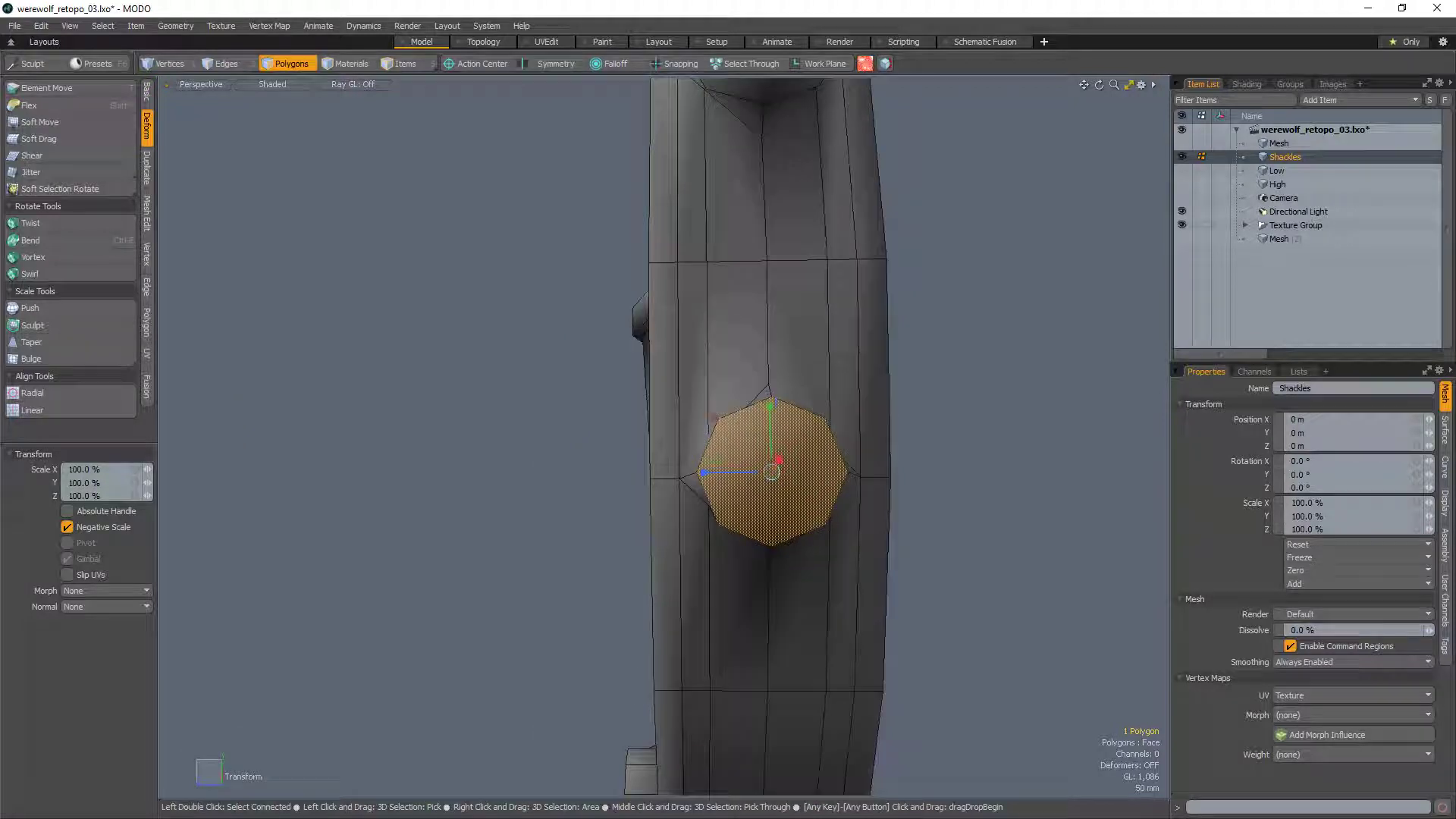
key(w)
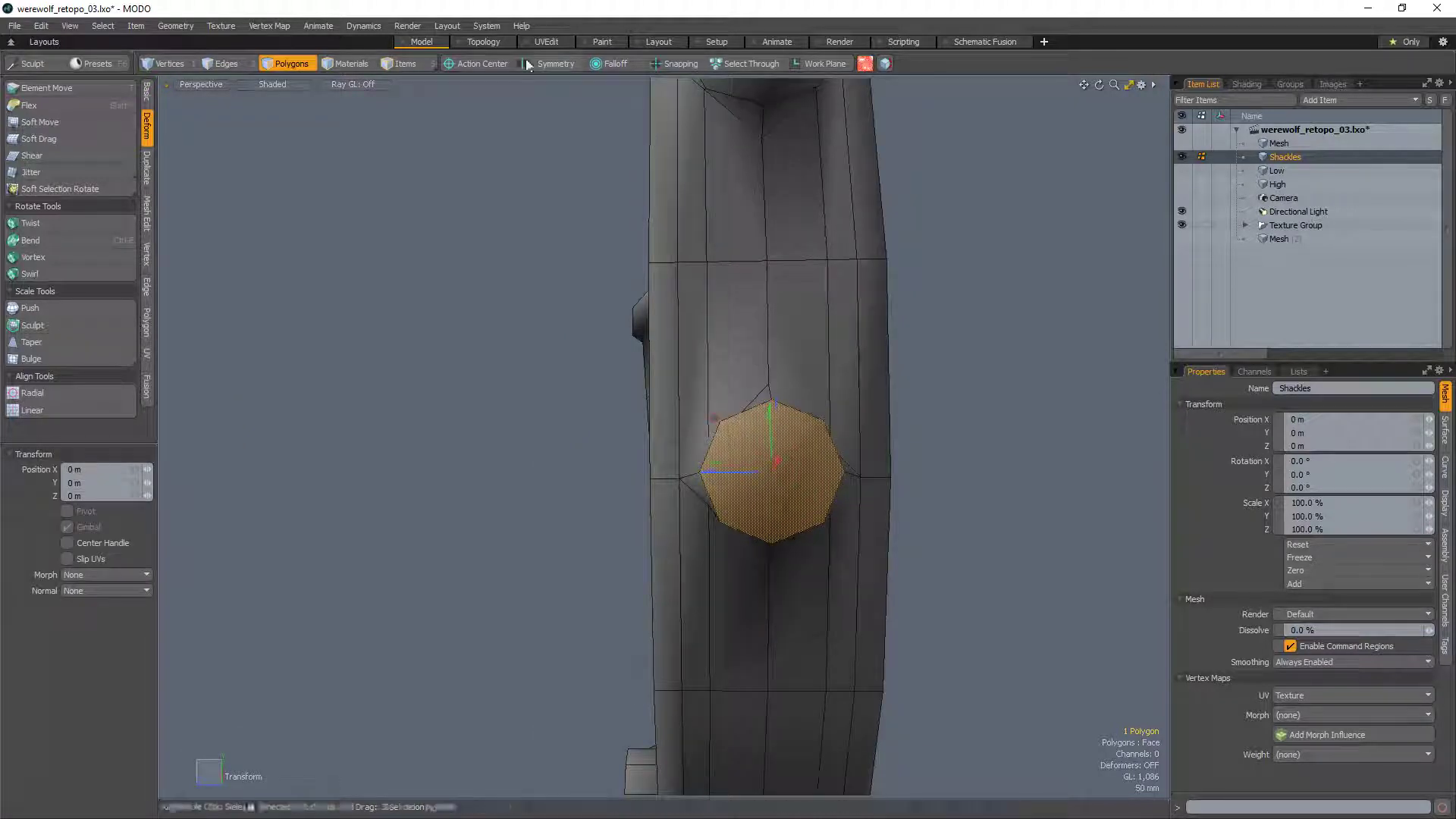
mouse_move(771, 419)
alt+mouse_down()
mouse_move(744, 494)
mouse_move(690, 455)
mouse_move(689, 480)
mouse_move(673, 448)
mouse_move(694, 453)
mouse_move(687, 425)
mouse_move(751, 420)
alt+mouse_up()
Step: Slide one upper corner vertex at the lower stud's base outward along its edge, away from the cap
key(1)
scroll(715, 458, up, 4)
key(s)
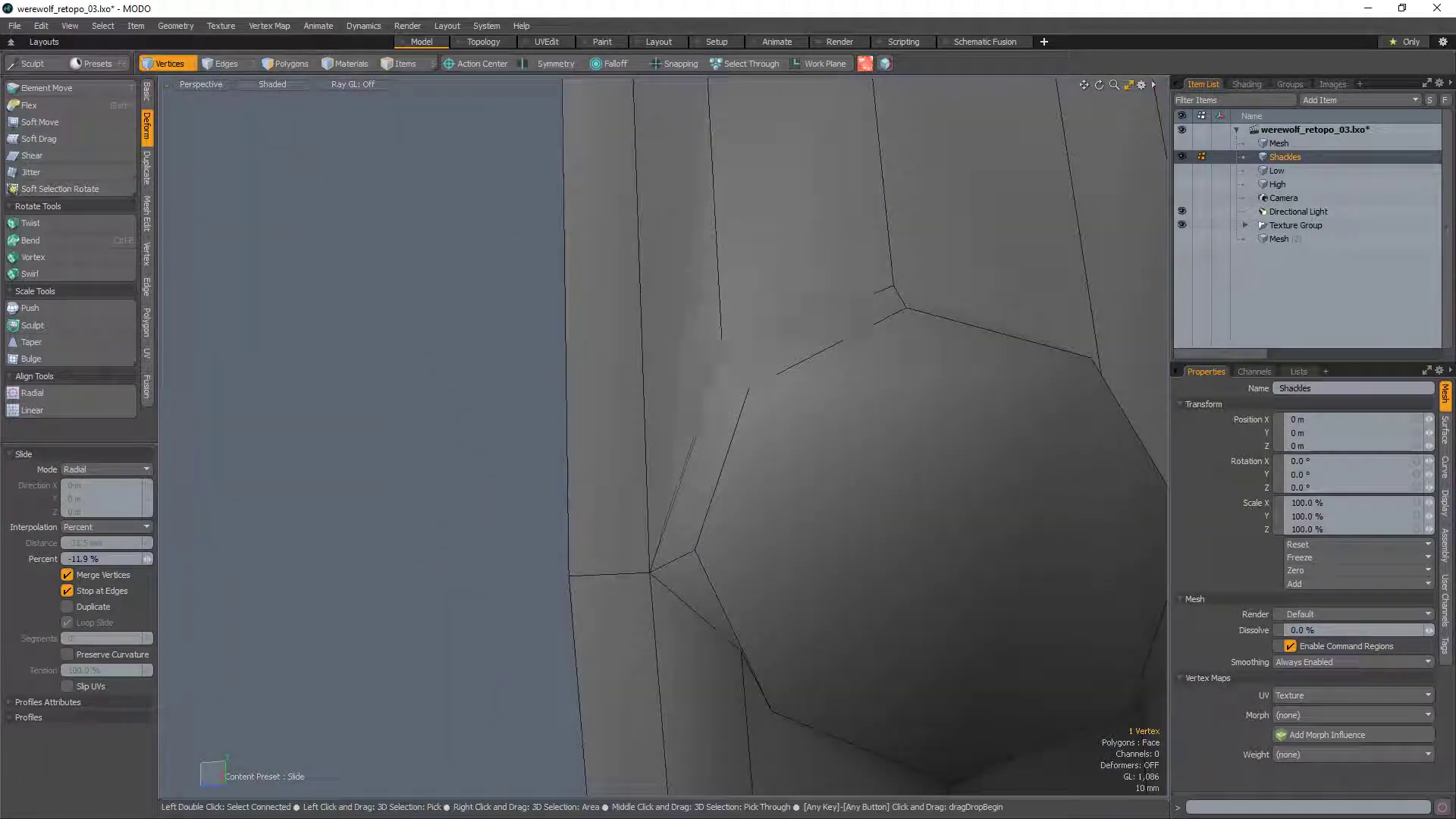
key(space)
scroll(706, 485, down, 3)
alt+drag(705, 484, 699, 449)
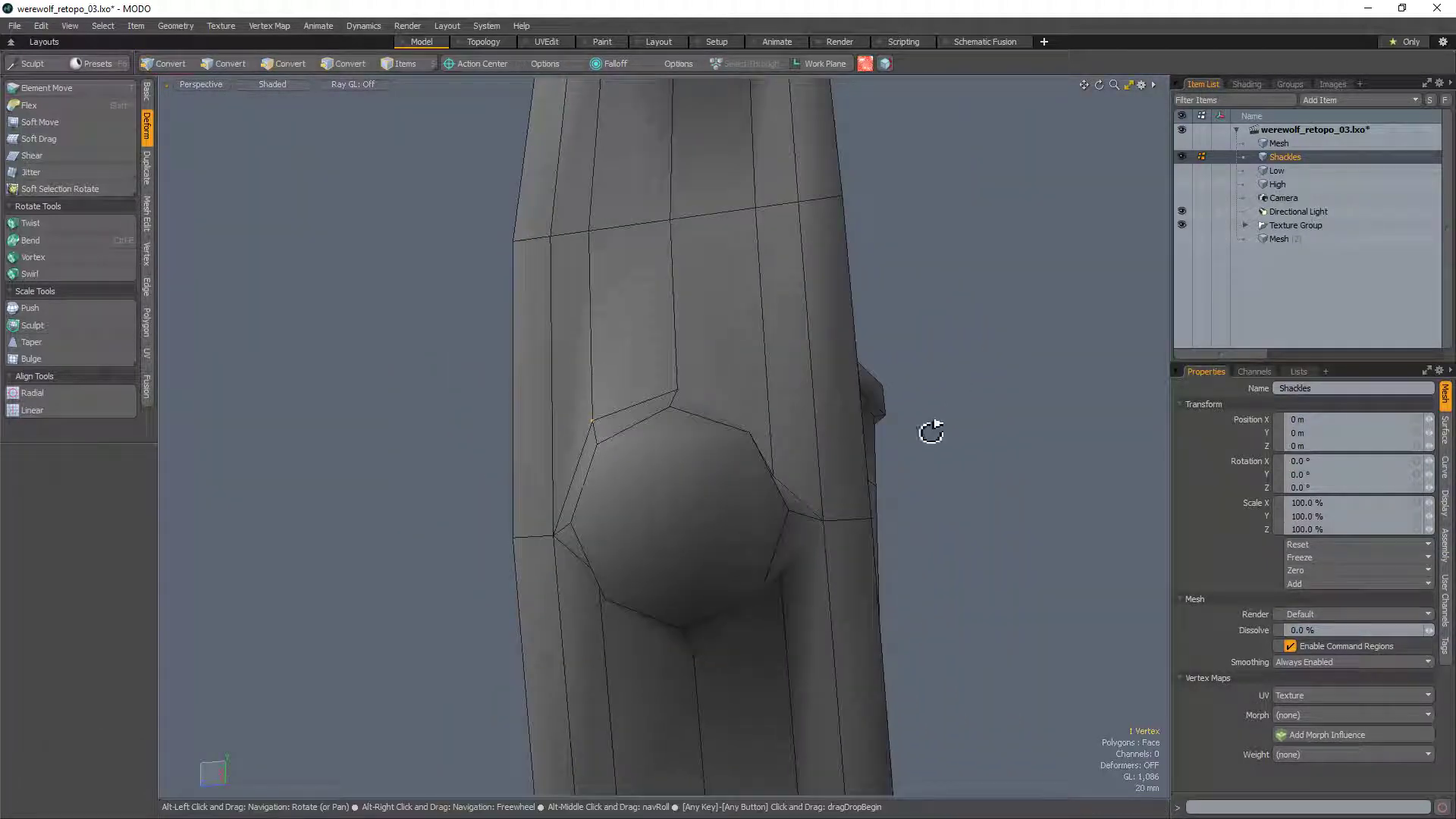
Step: Slide the opposite upper corner vertex of the lower stud's base outward, switching the Slide mode to Linear
alt+drag(930, 430, 831, 454)
key(s)
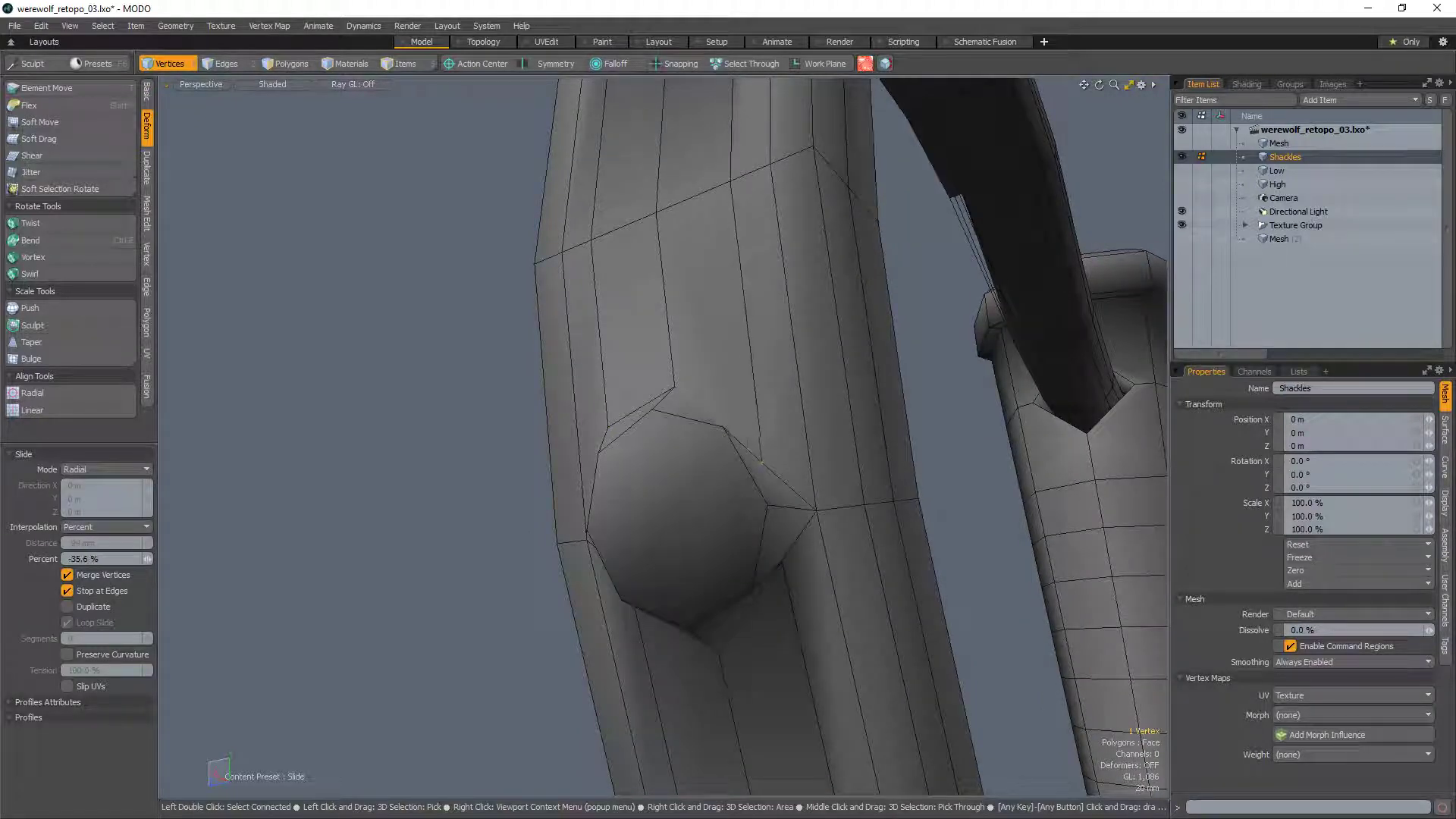
alt+drag(885, 309, 857, 361)
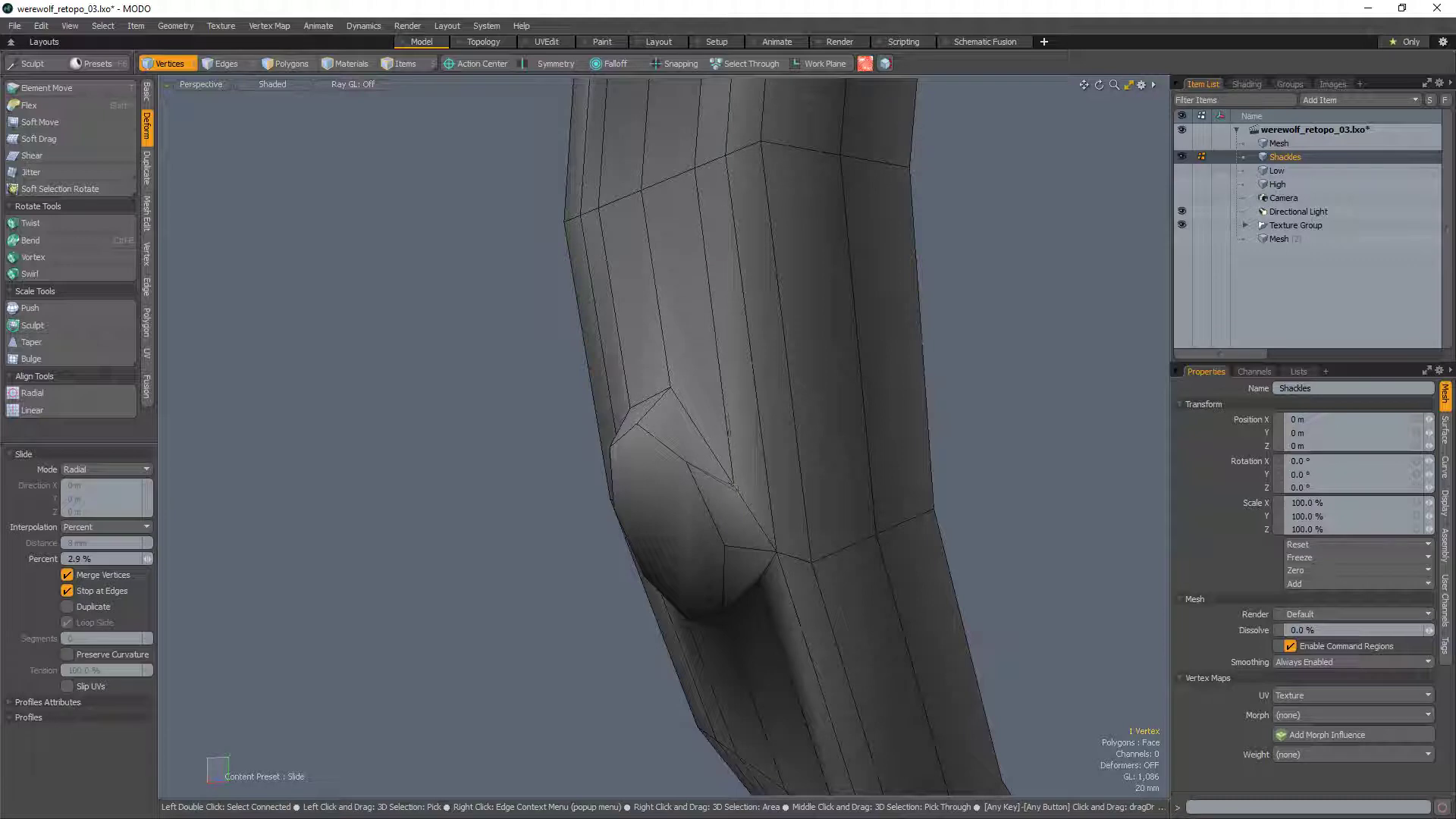
key(space)
key(s)
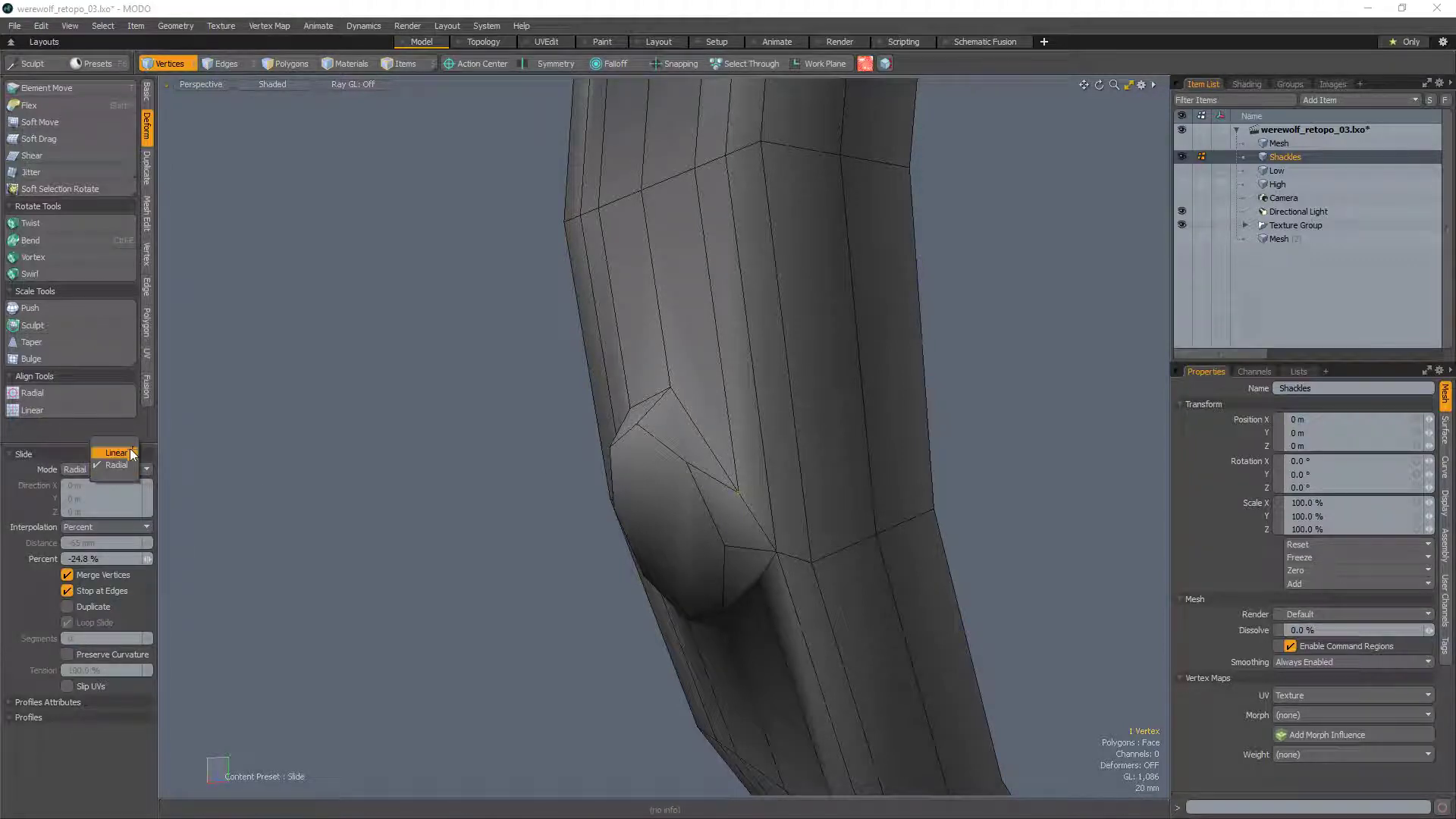
drag(734, 452, 879, 360)
key(space)
Step: Slide the two lower corner vertices of the lower stud's base away from the cap in Linear mode
alt+drag(762, 607, 692, 380)
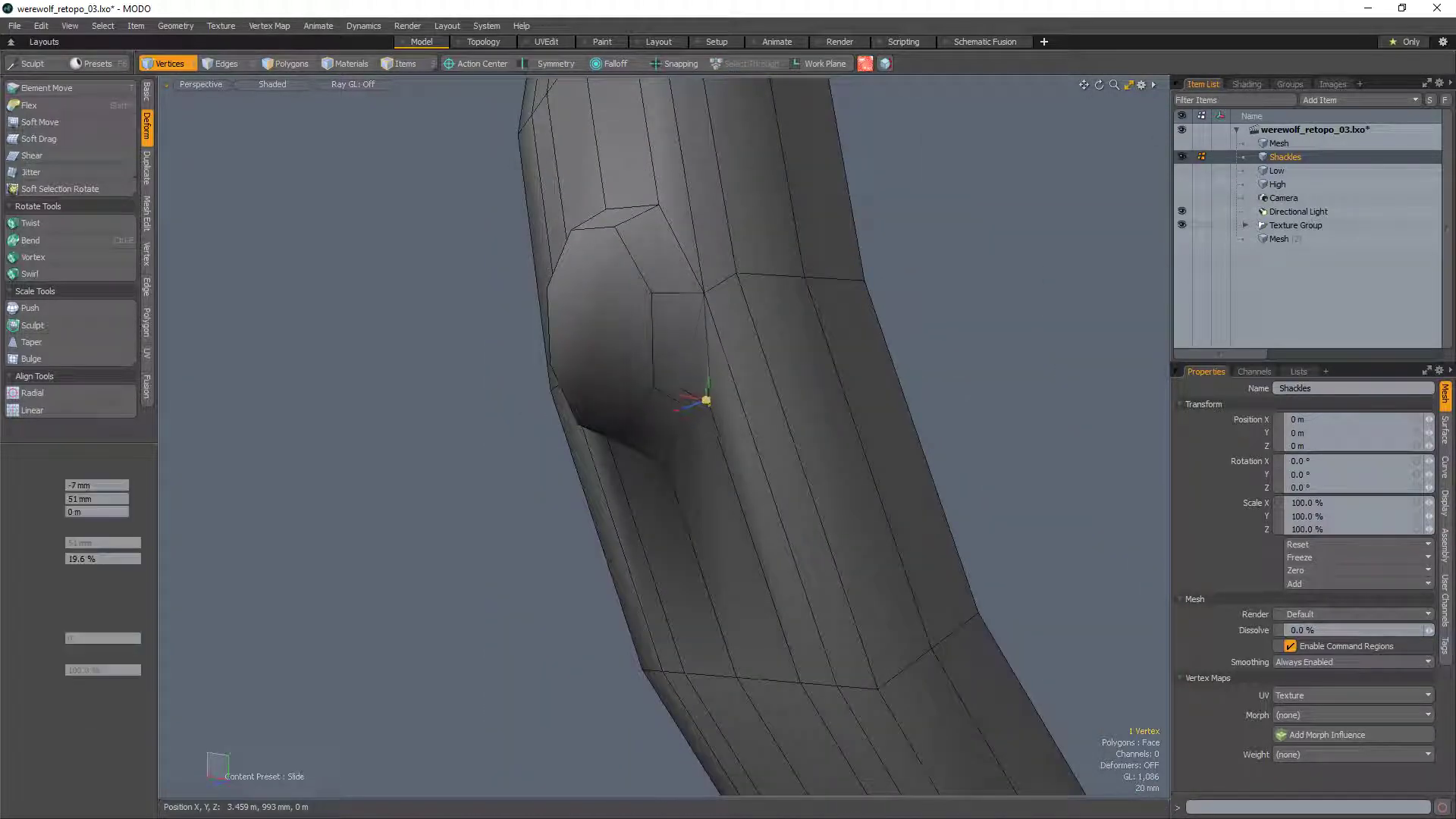
key(space)
alt+drag(696, 447, 792, 449)
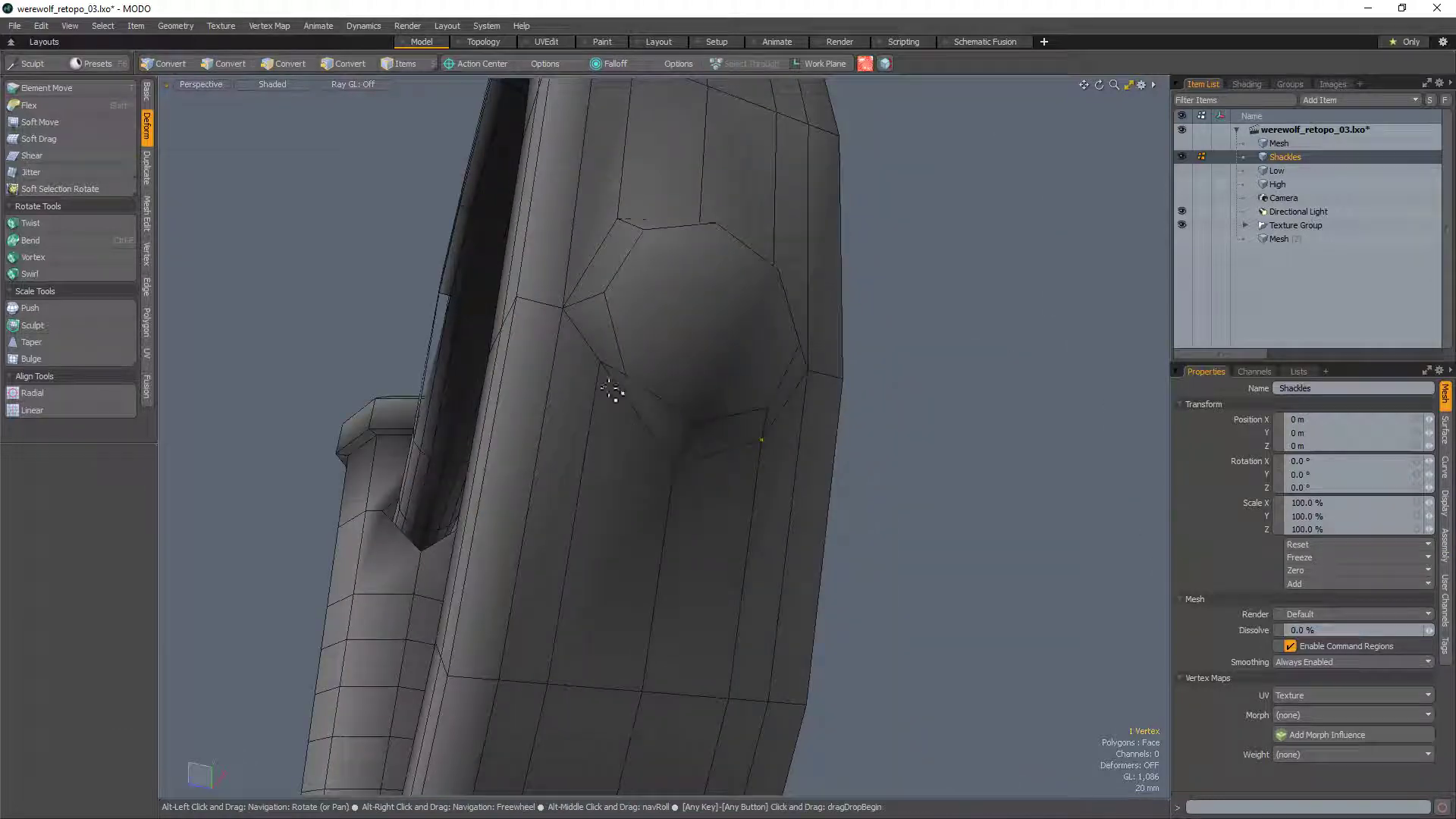
click(610, 385)
key(alt+g)
drag(604, 396, 585, 425)
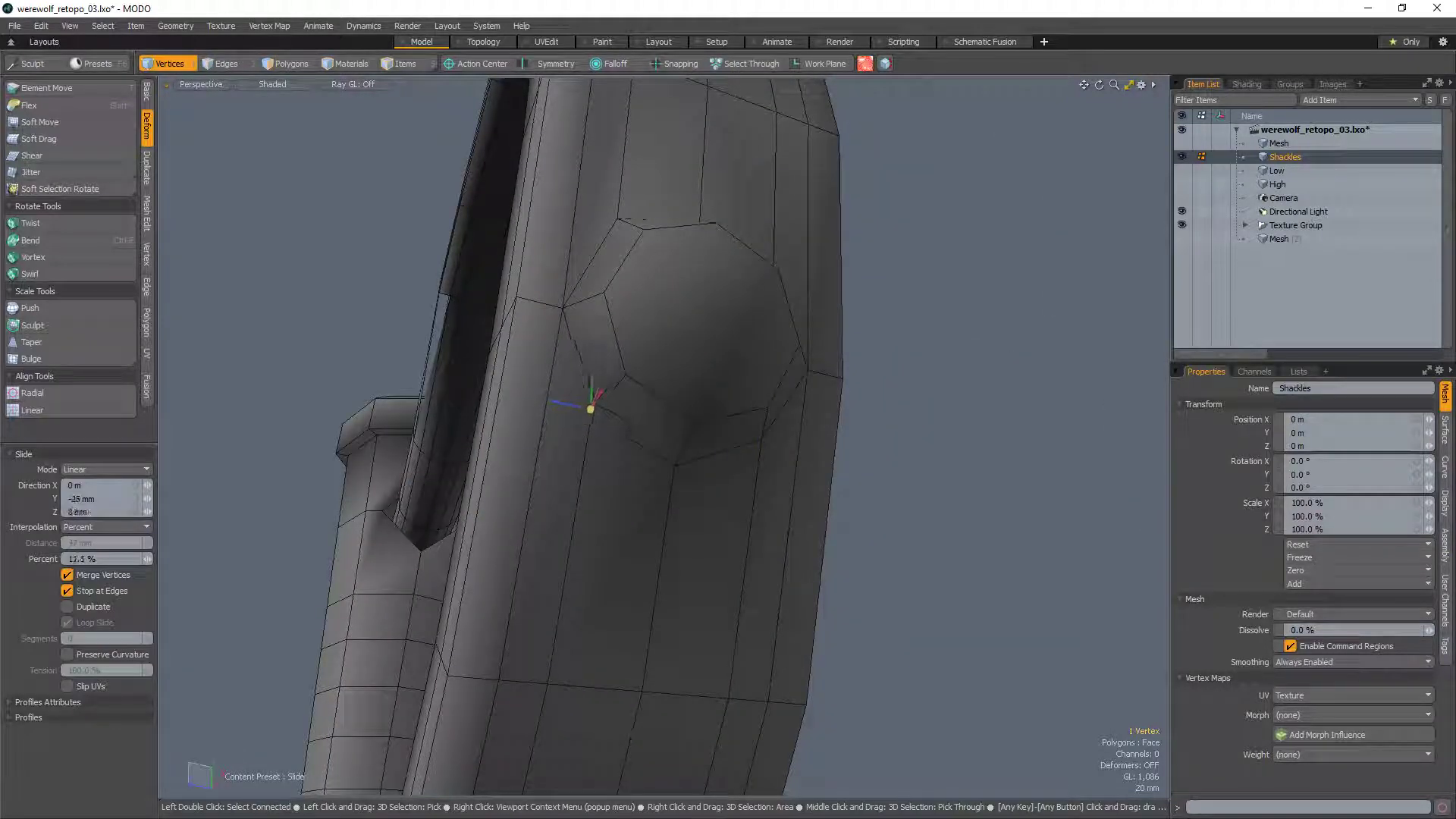
Step: Slide the lower corner vertices of the upper stud's base outward along the band in Linear mode
alt+drag(640, 481, 604, 336)
double_click(666, 479)
key(1)
click(606, 354)
key(alt+s)
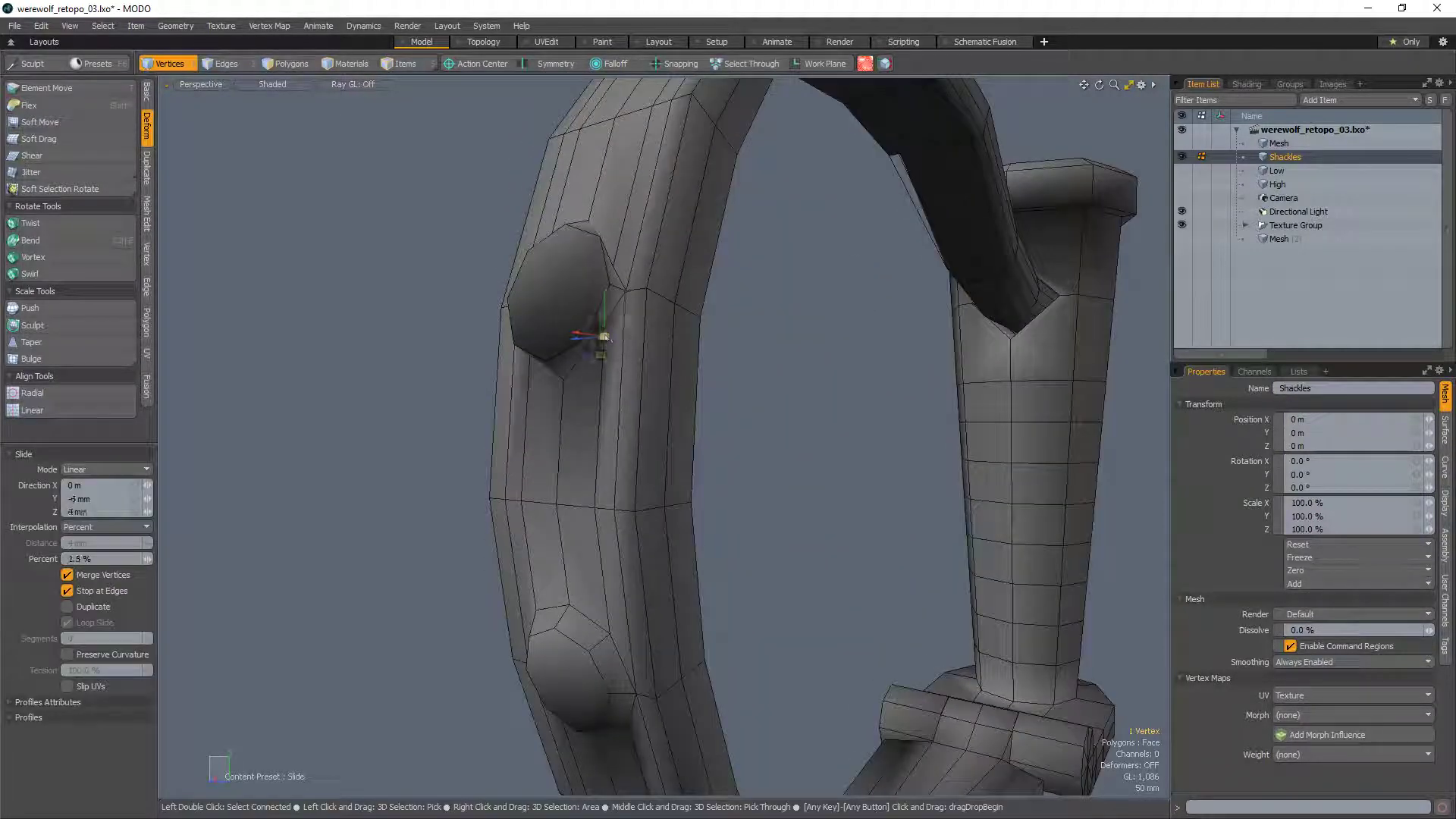
key(space)
alt+drag(569, 384, 645, 455)
key(alt+s)
key(space)
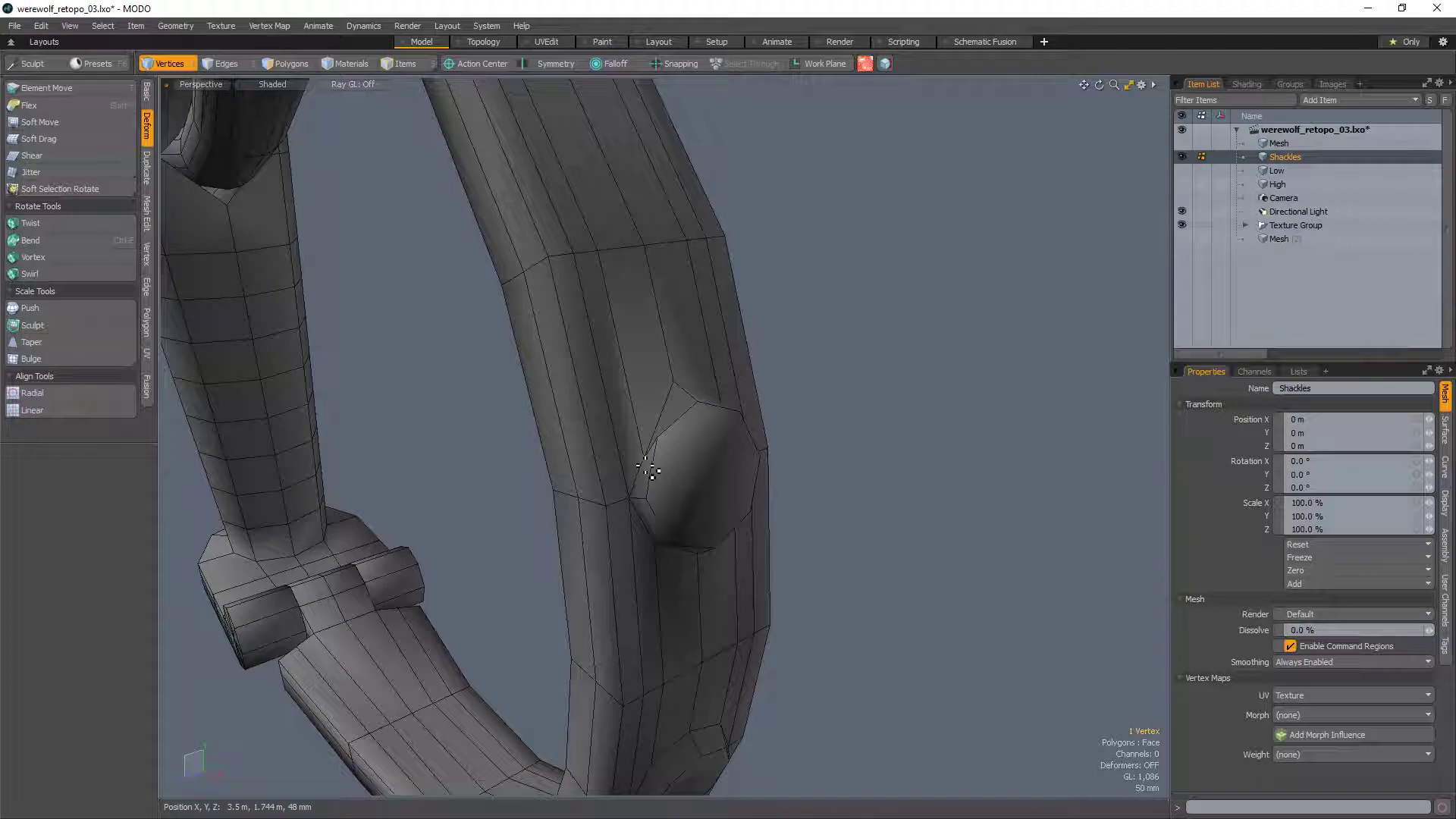
Step: Slide the two upper corner vertices of the upper stud's base away from the cap to round its outline
key(alt+s)
key(space)
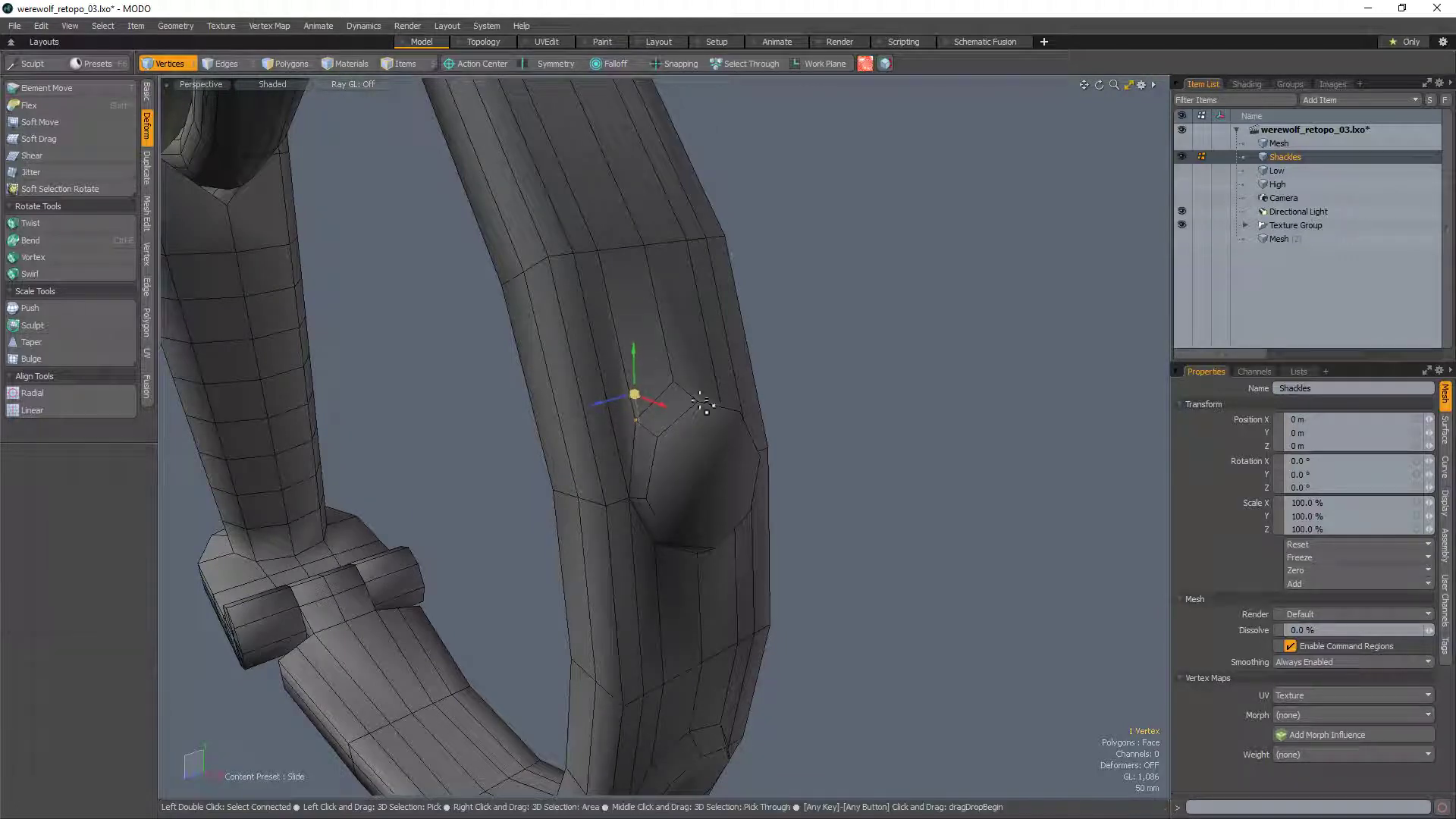
alt+drag(705, 403, 612, 424)
key(Escape)
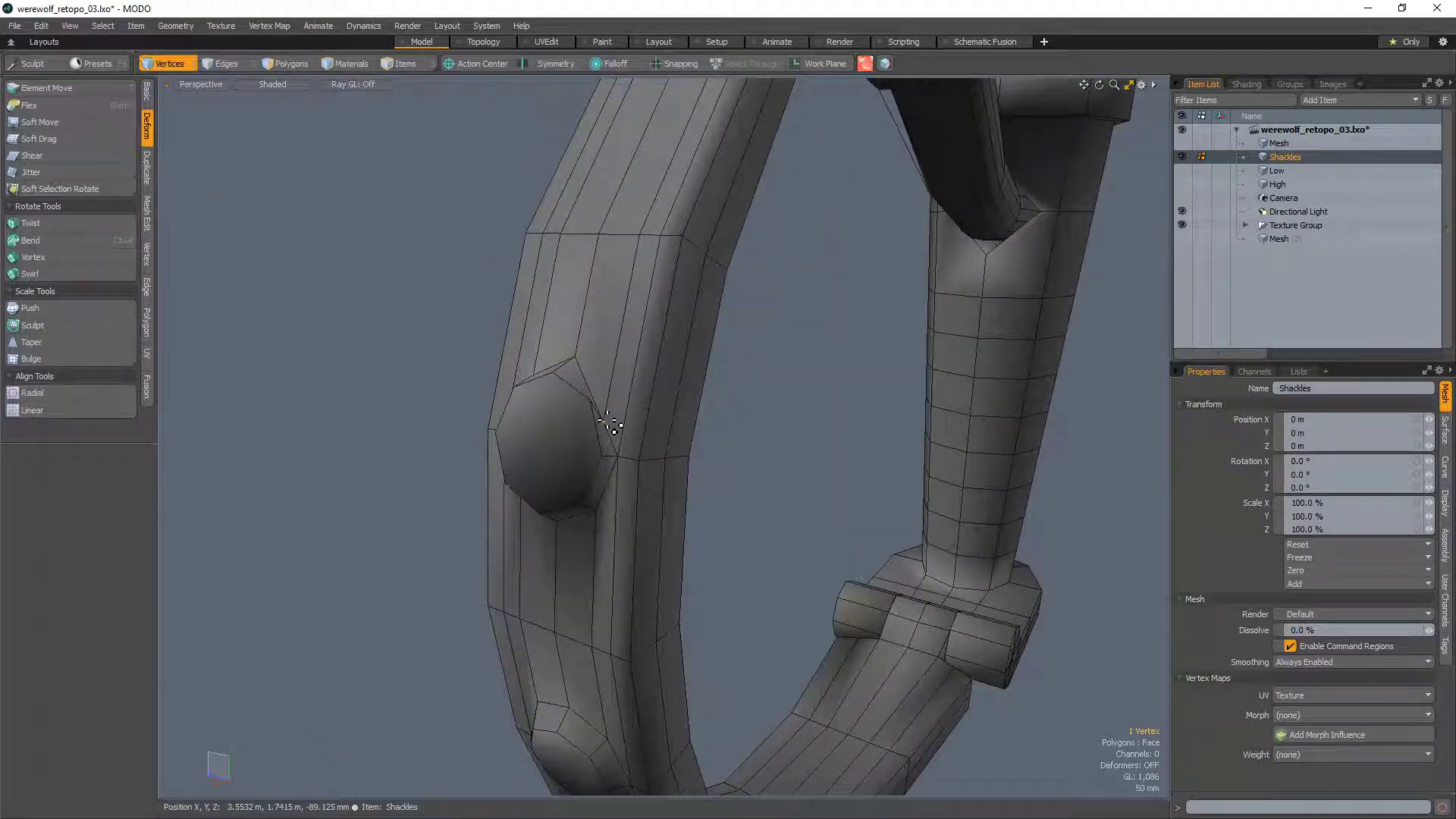
key(alt+s)
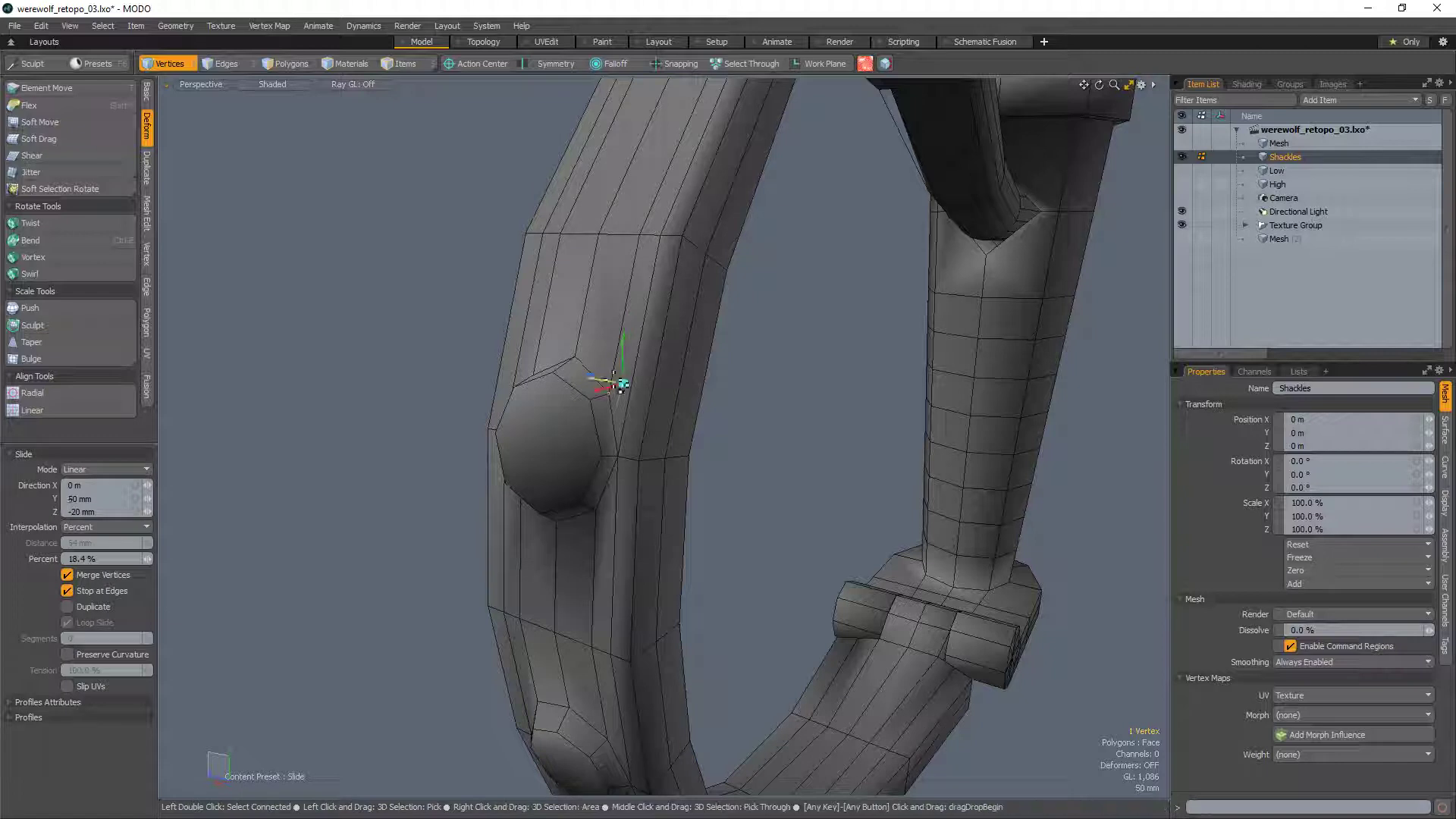
key(space)
Step: Select the cap polygons of both studs and scale them together along the X axis to even out their tilt
mouse_move(625, 377)
alt+mouse_down()
mouse_move(604, 390)
mouse_move(640, 388)
alt+mouse_up()
key(3)
click(640, 387)
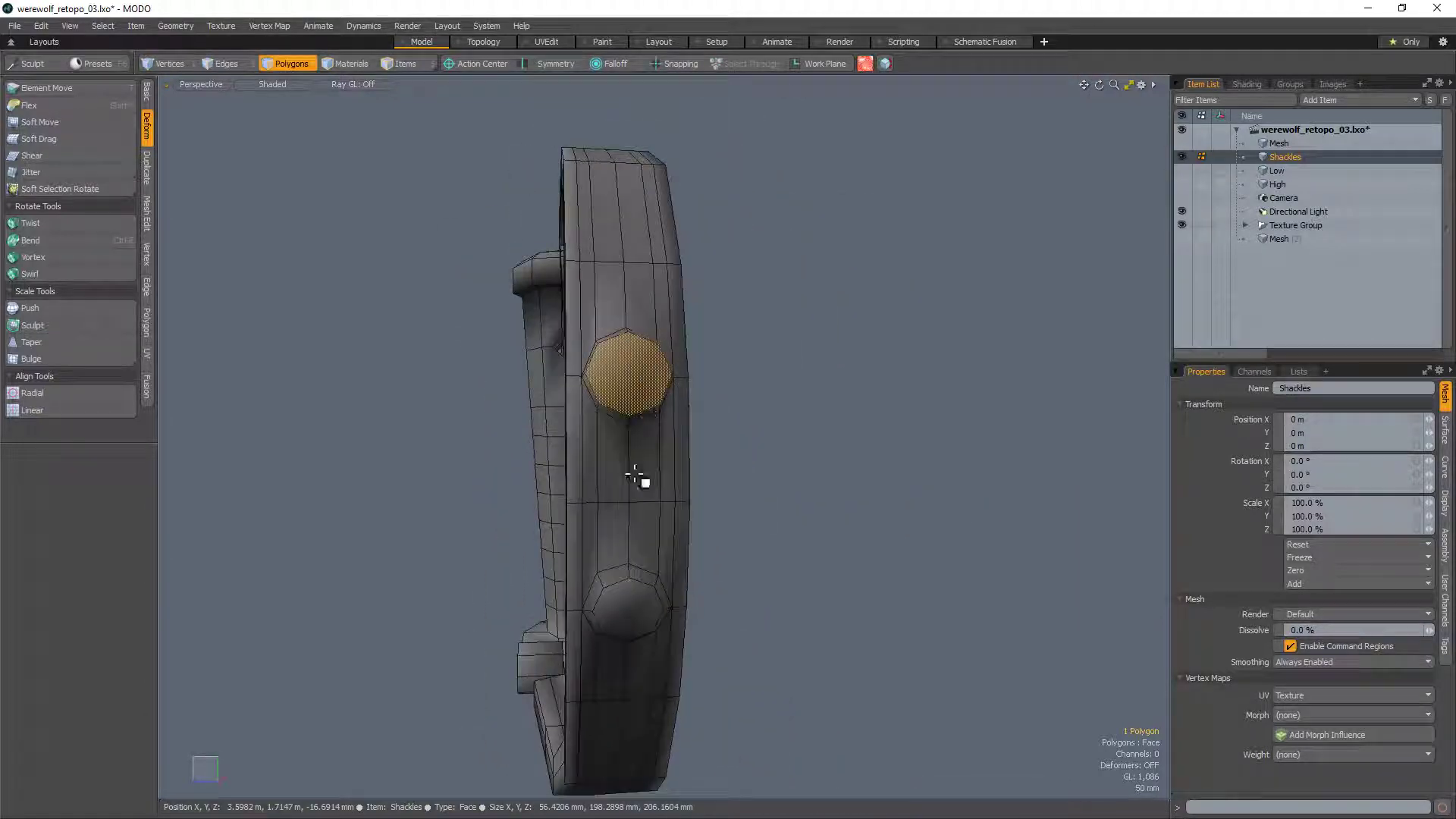
shift+click(646, 616)
alt+drag(650, 612, 855, 533)
key(w)
mouse_move(838, 481)
alt+mouse_down()
mouse_move(806, 477)
mouse_move(817, 485)
alt+mouse_up()
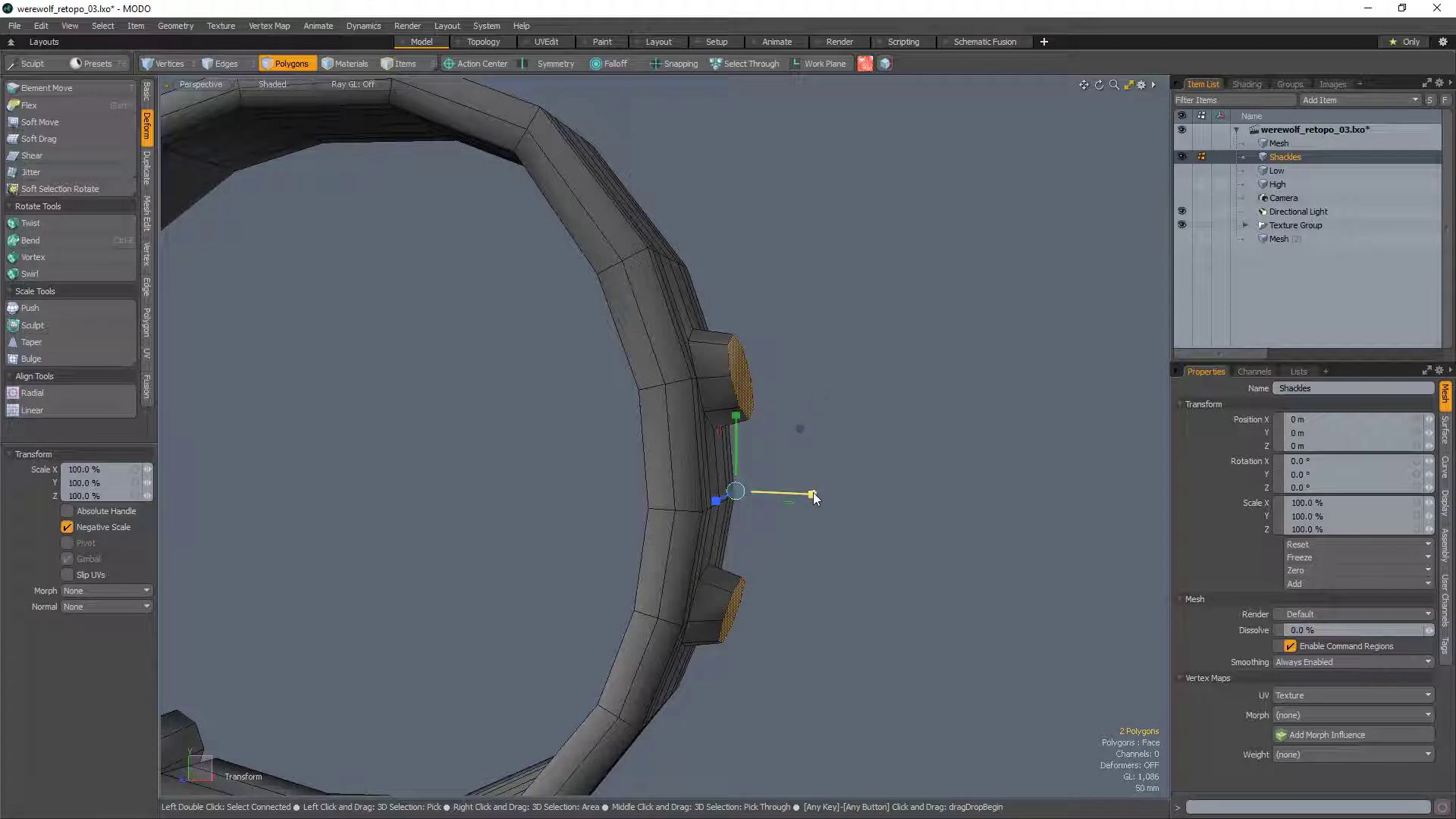
double_click(80, 469)
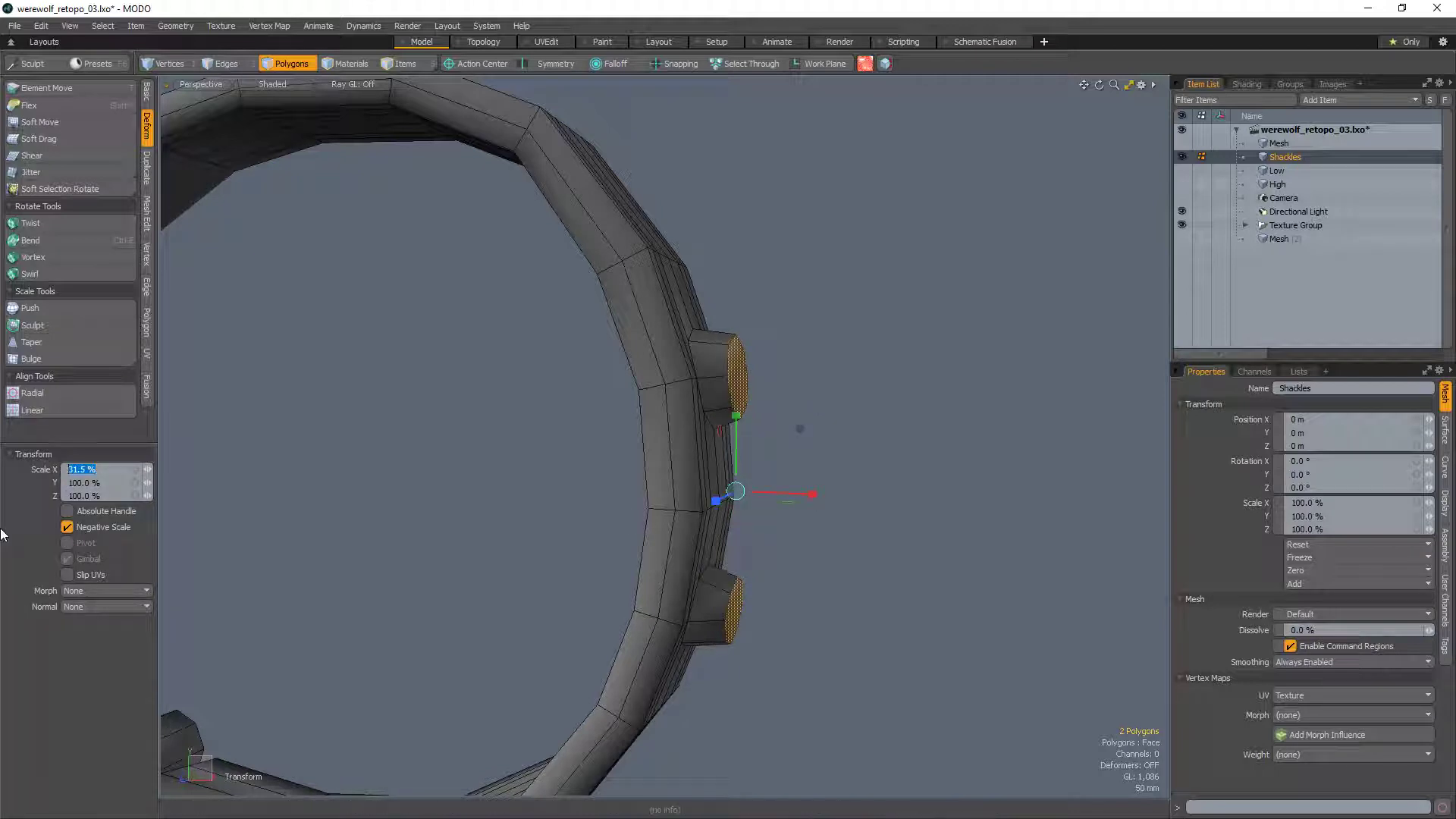
key(space)
Step: Rotate the upper stud's cap polygon slightly to correct its angle to the band
alt+drag(812, 432, 571, 396)
key(e)
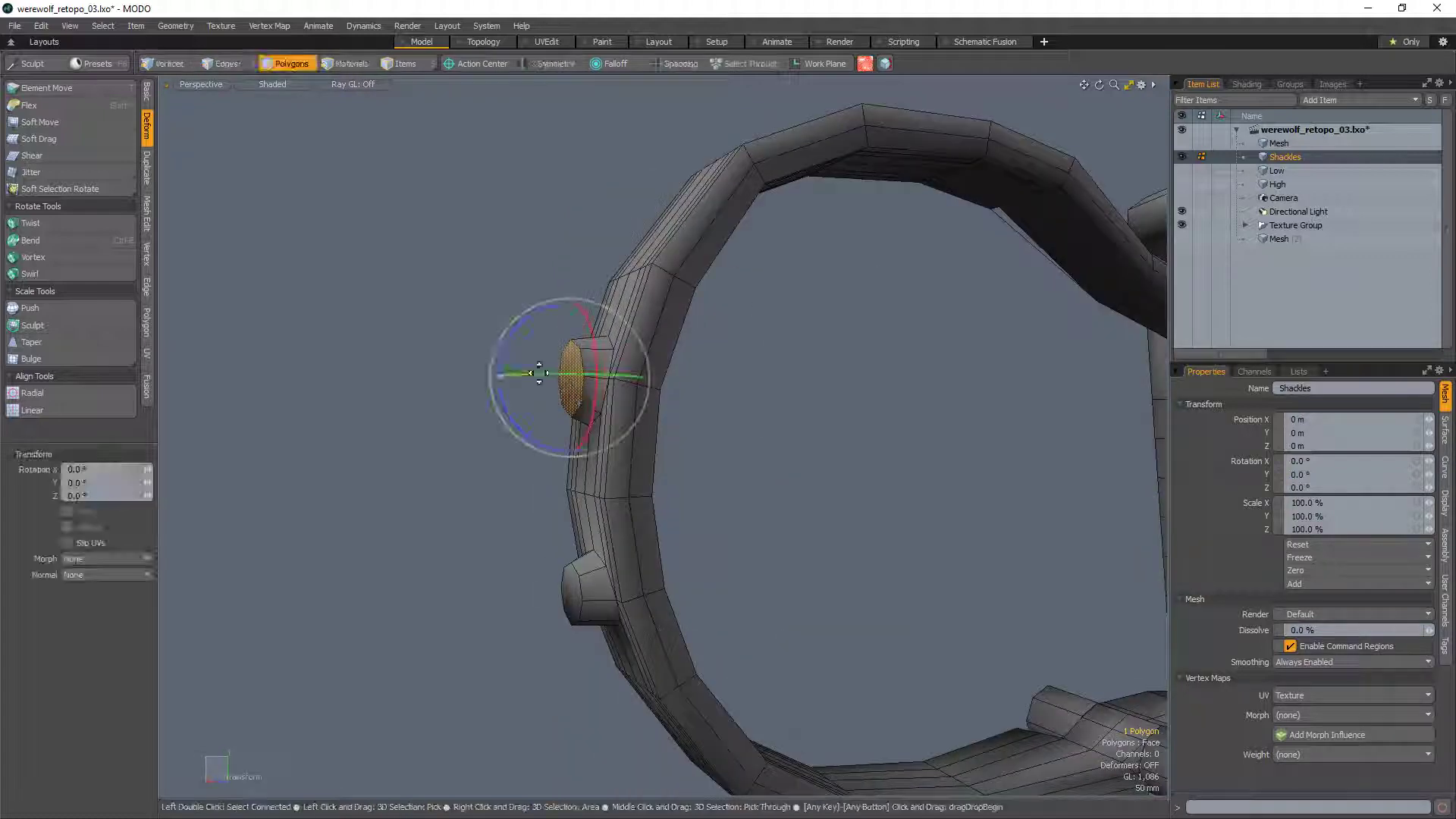
drag(500, 356, 497, 372)
key(space)
Step: Rotate the lower stud's cap polygon slightly about the Z axis and clear the selection
click(574, 594)
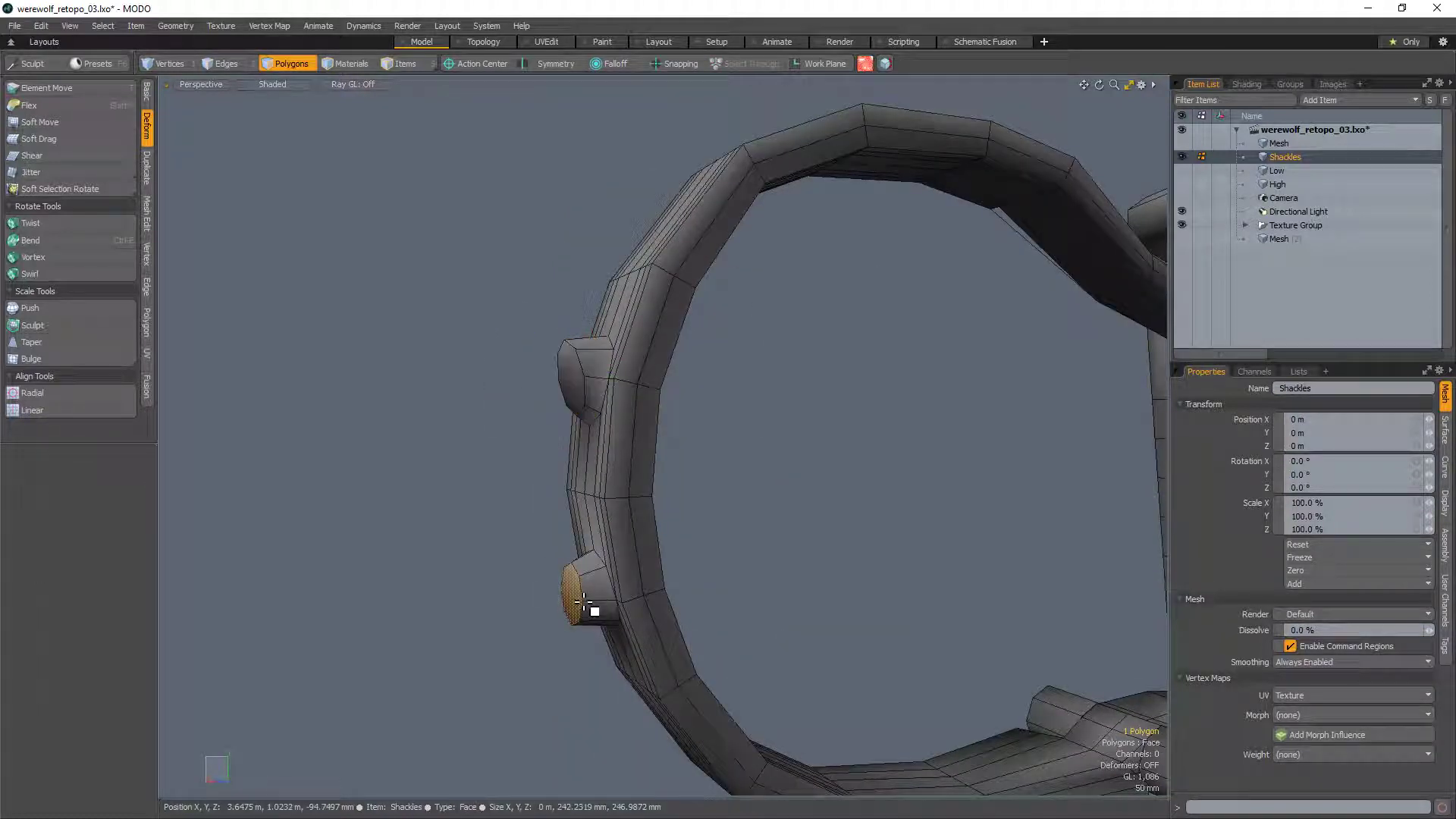
key(r)
key(e)
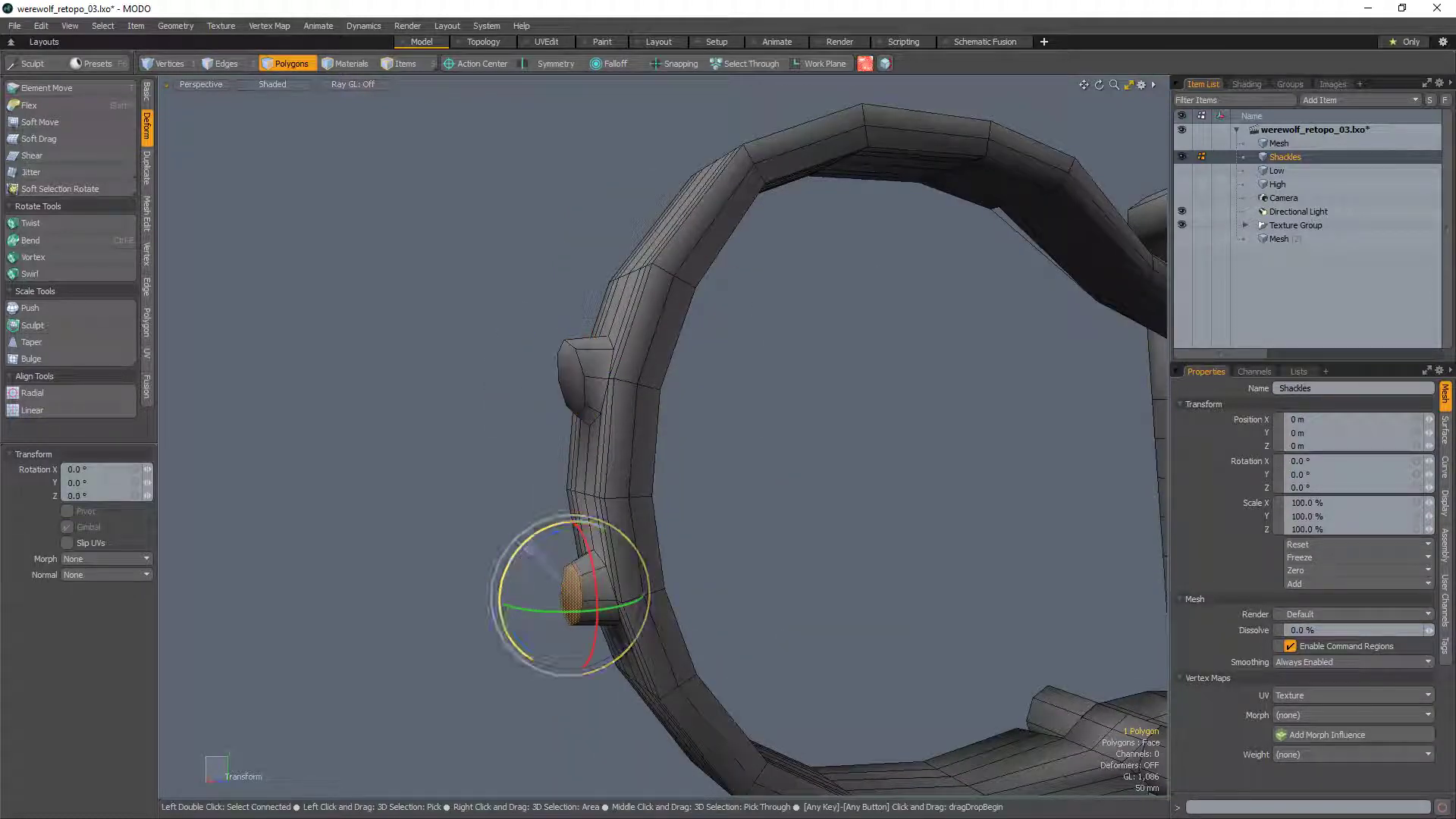
key(space)
drag(518, 541, 700, 344)
click(511, 487)
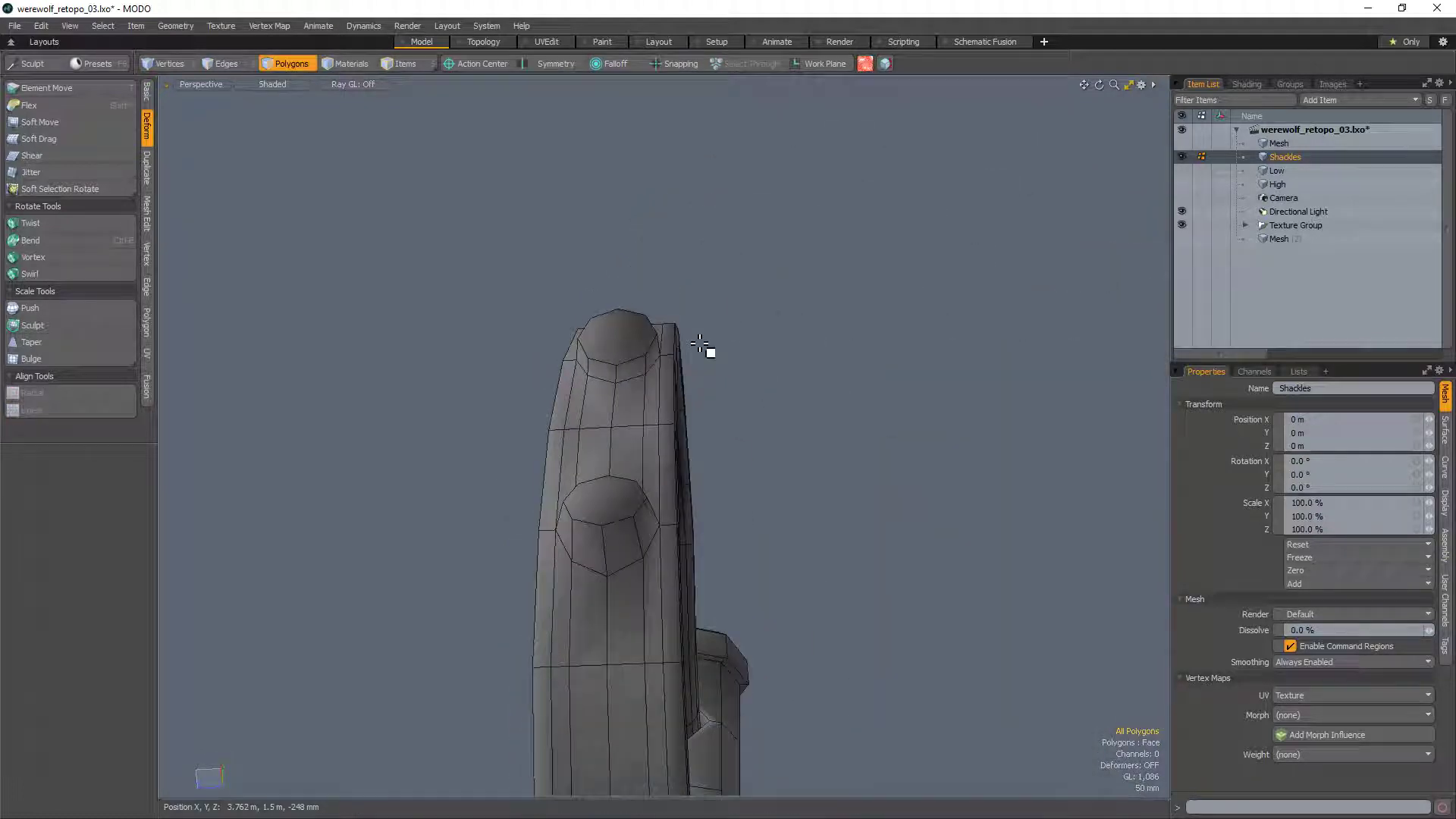
Step: Adjust the position of the upper stud's cap in the Right view so it sits centred over its base
key(KP_3)
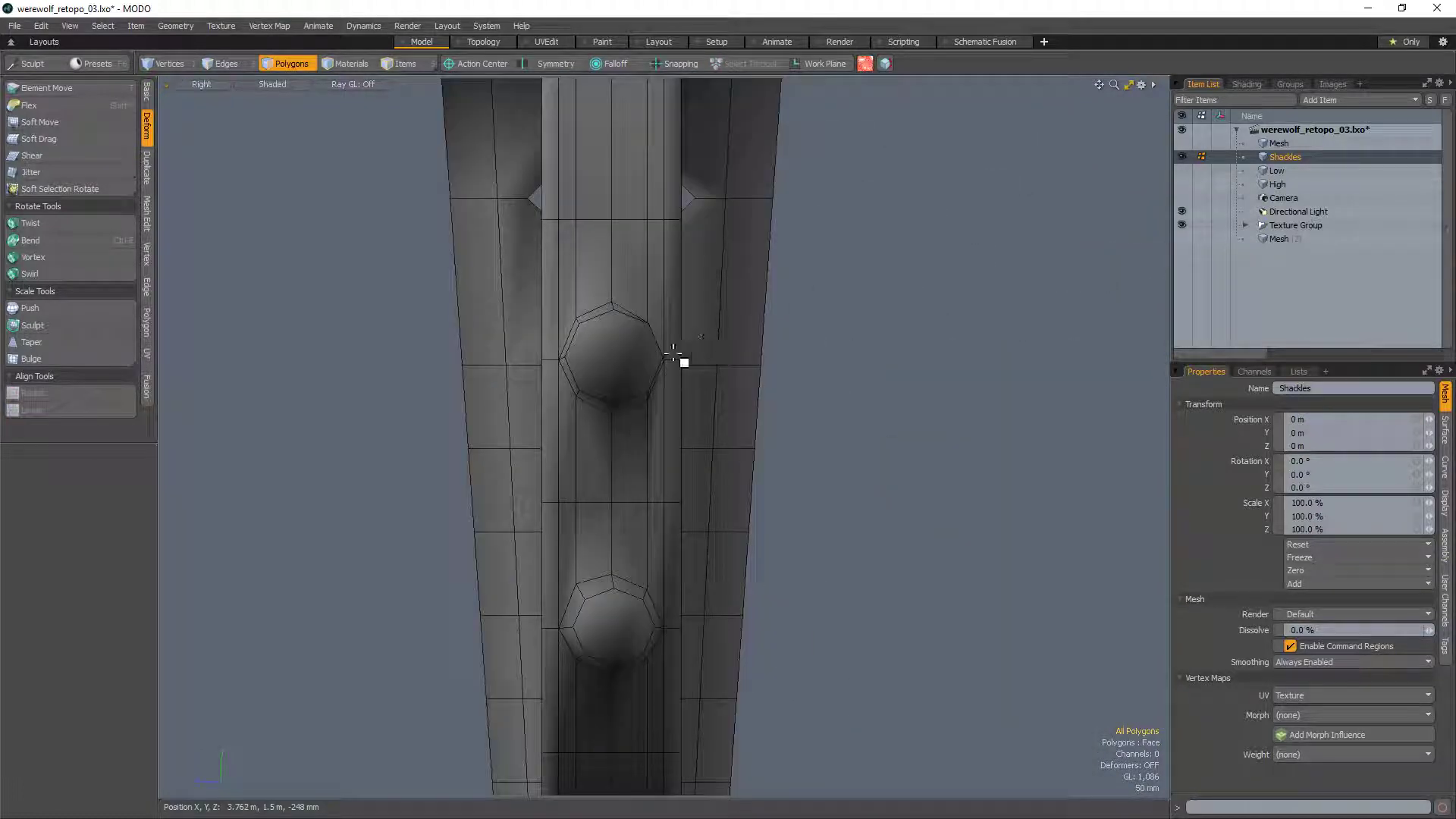
click(621, 371)
key(w)
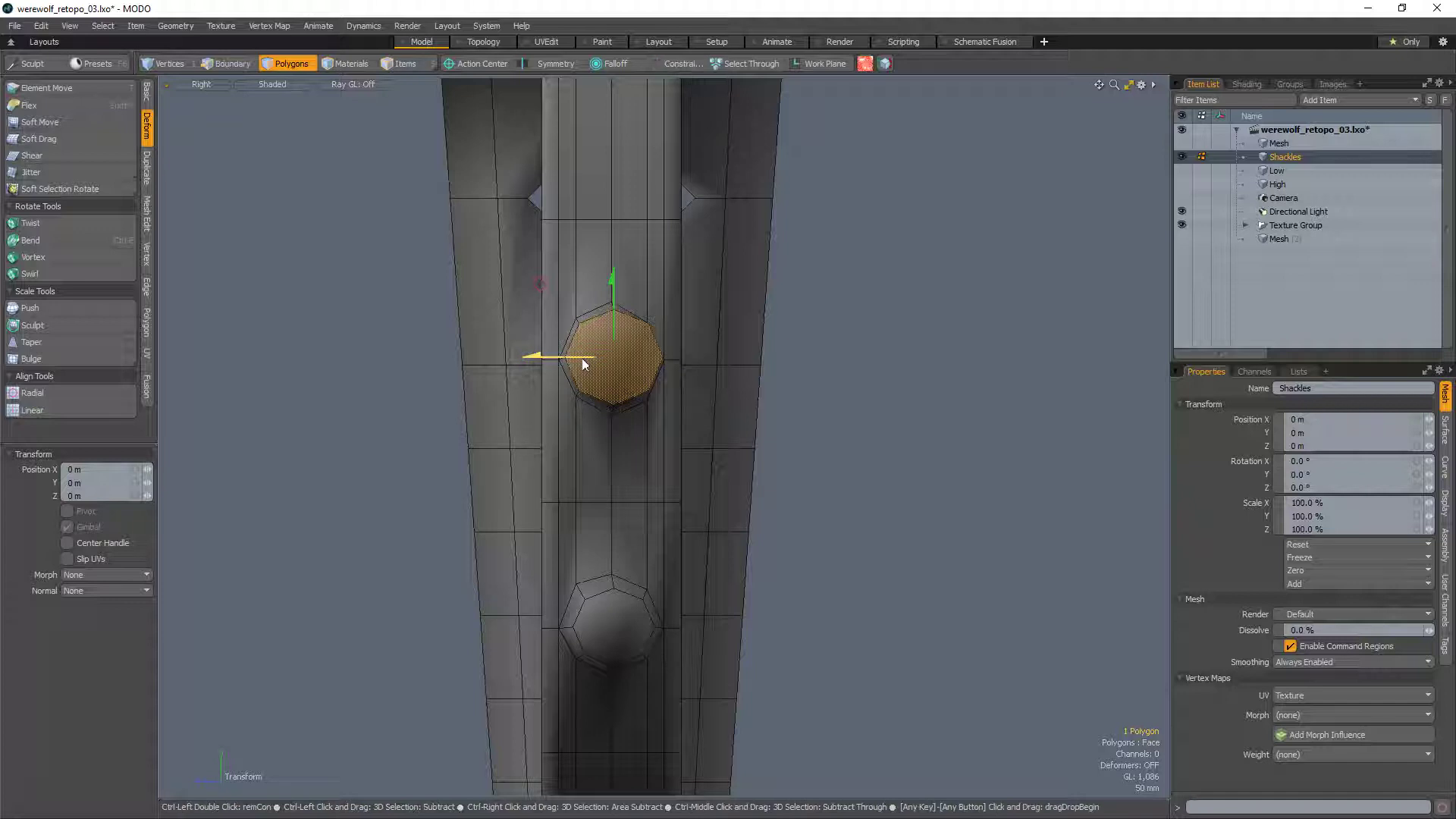
key(space)
Step: Scale the lower stud's cap up slightly in the Right view and adjust its position over the base
click(616, 636)
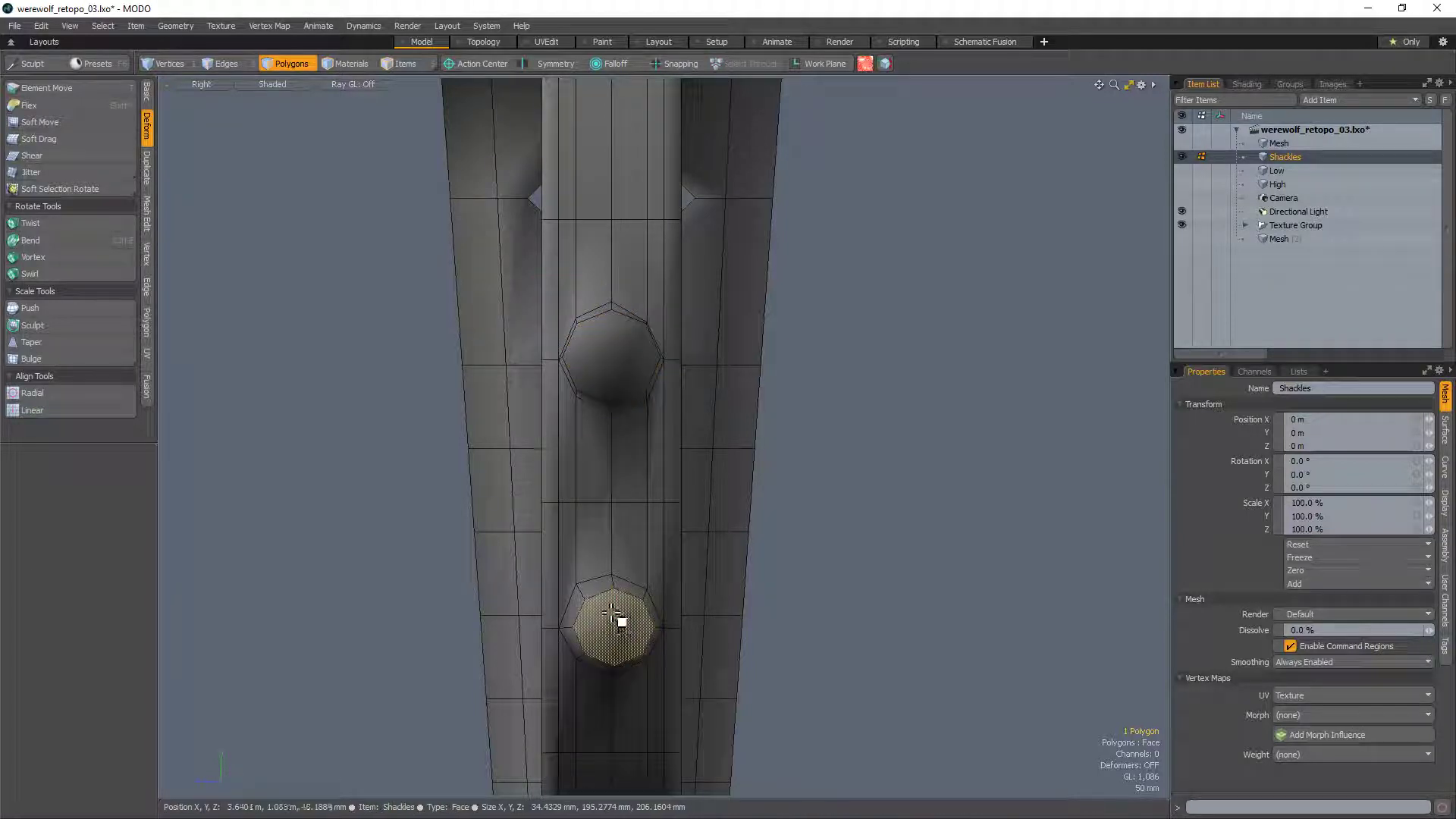
key(r)
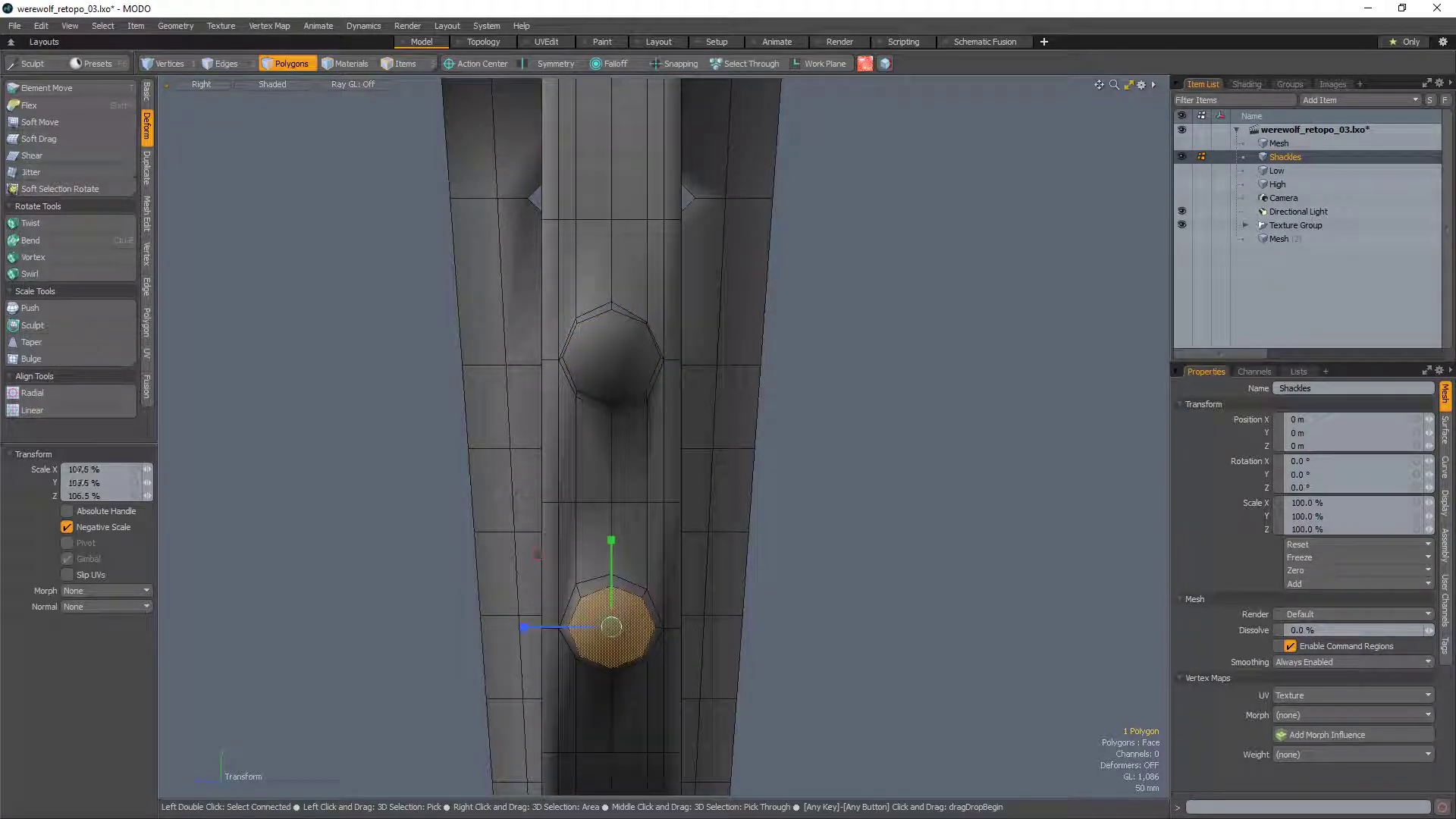
key(w)
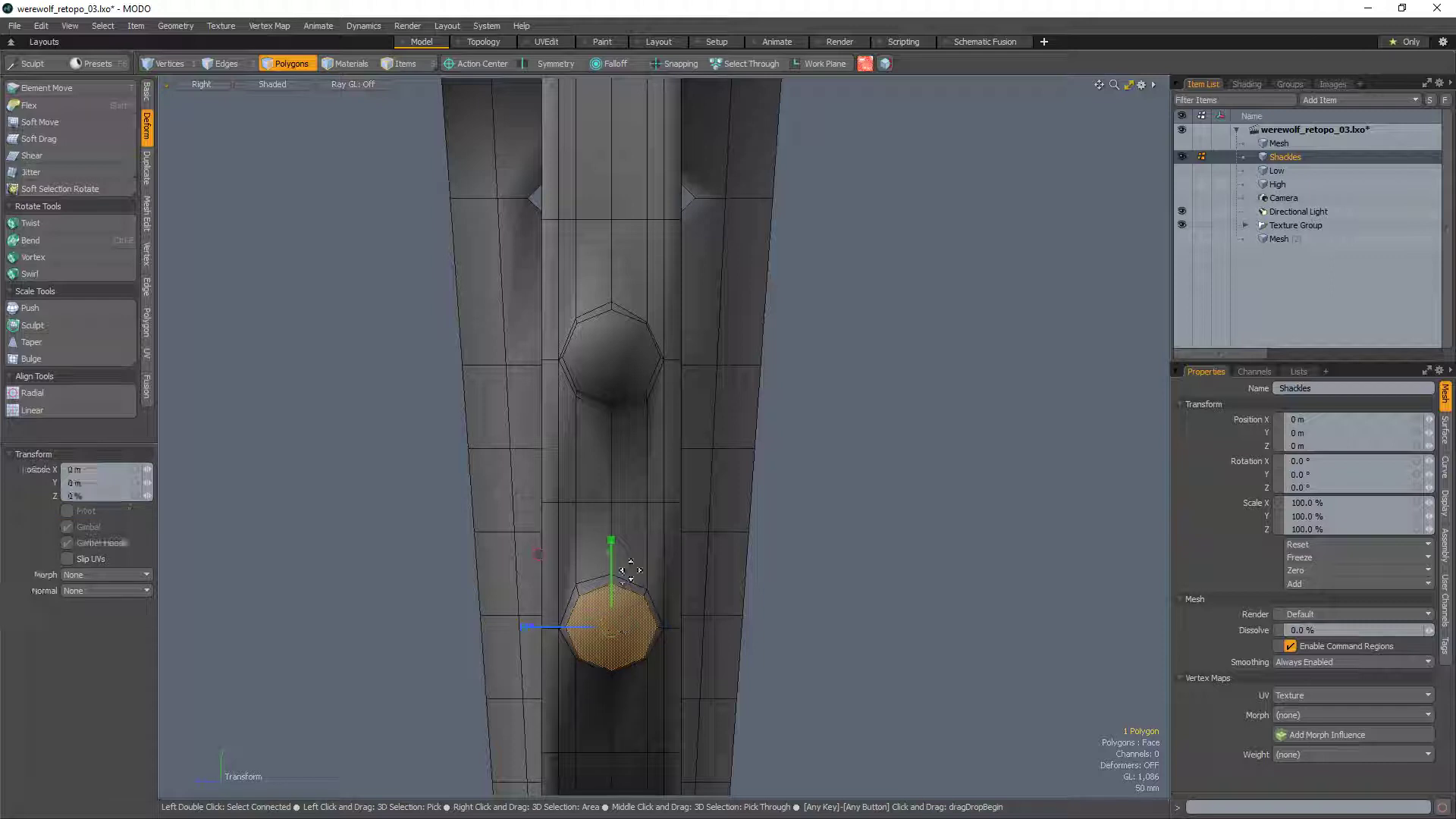
key(space)
key(KP_Decimal)
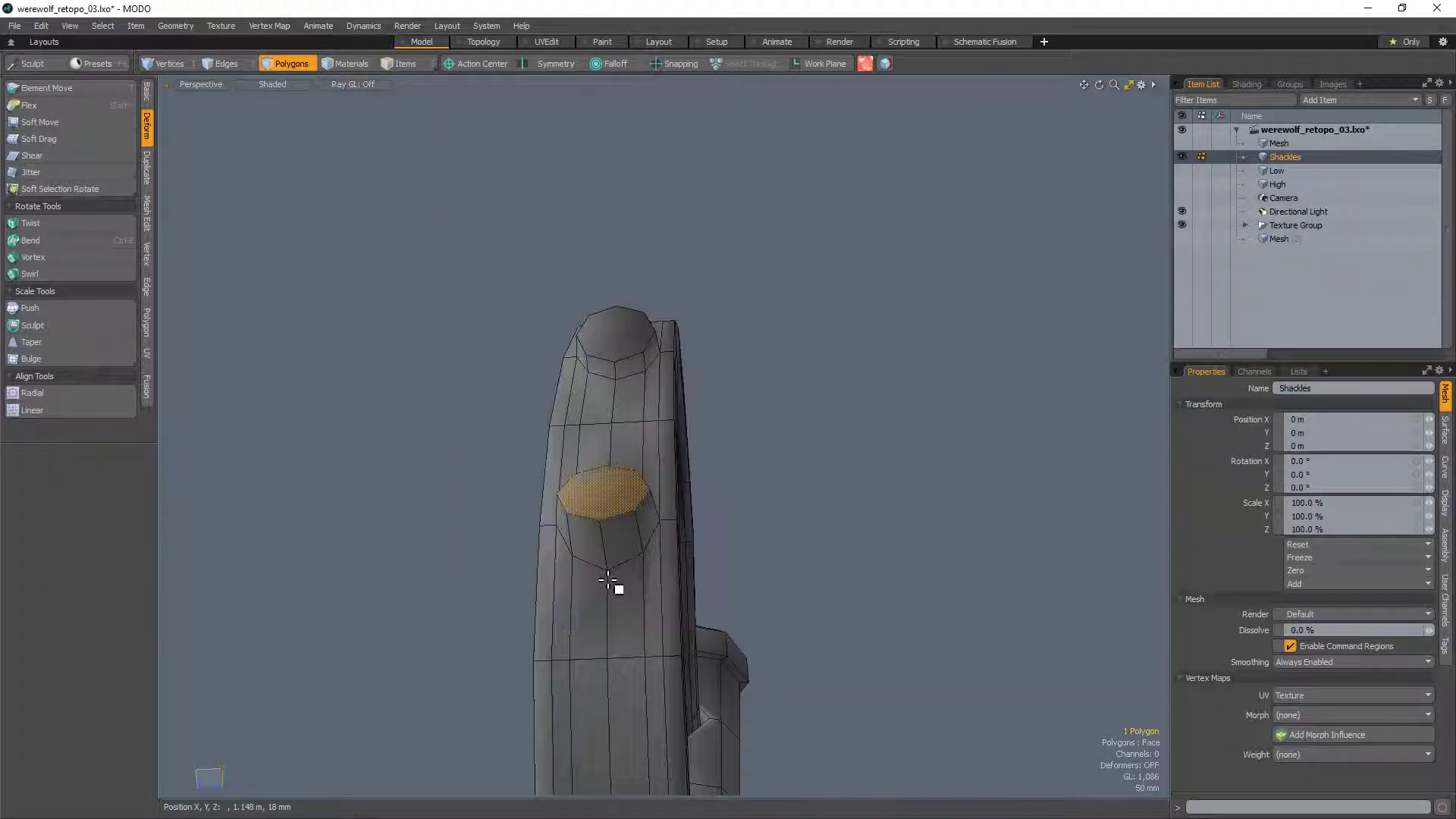
Step: Try to bridge the cap polygons of the two studs with a smooth four-segment bridge, and undo it
alt+drag(761, 331, 402, 540)
key(shift+b)
click(565, 421)
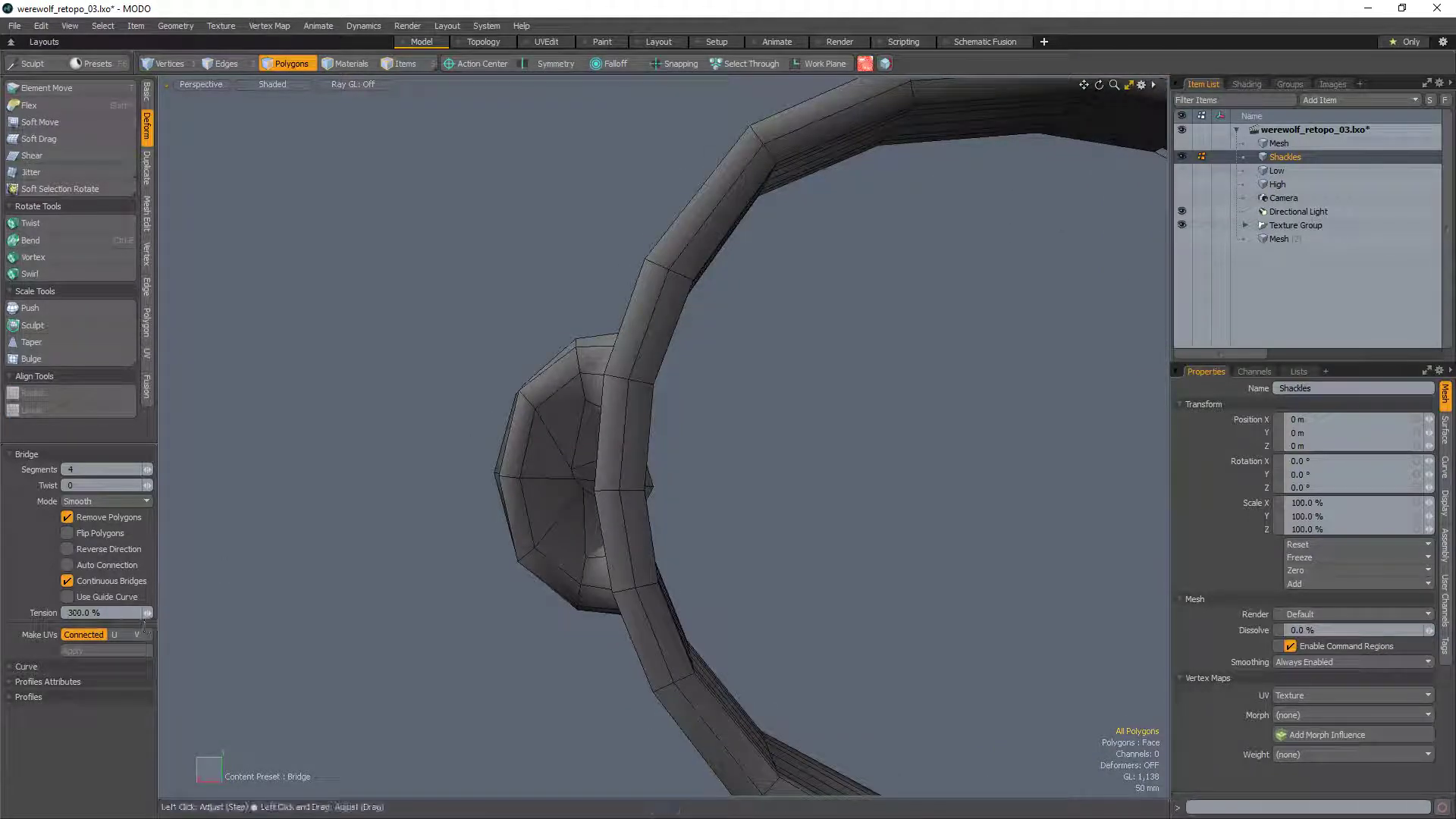
key(ctrl+z)
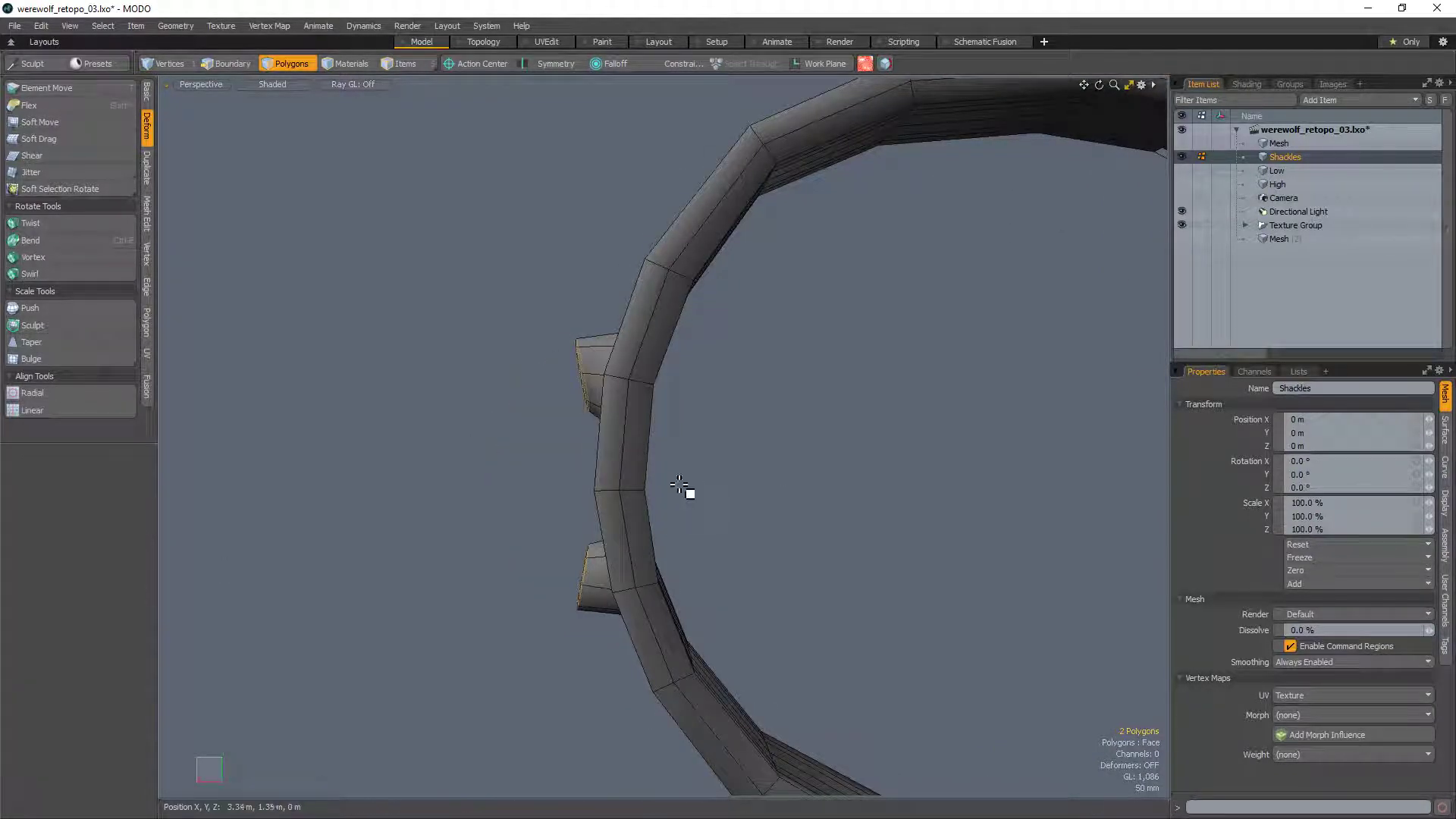
Step: Delete the cap polygons of both studs and run Mesh Cleanup on the shackle with all options enabled
alt+drag(689, 492, 740, 486)
click(739, 487)
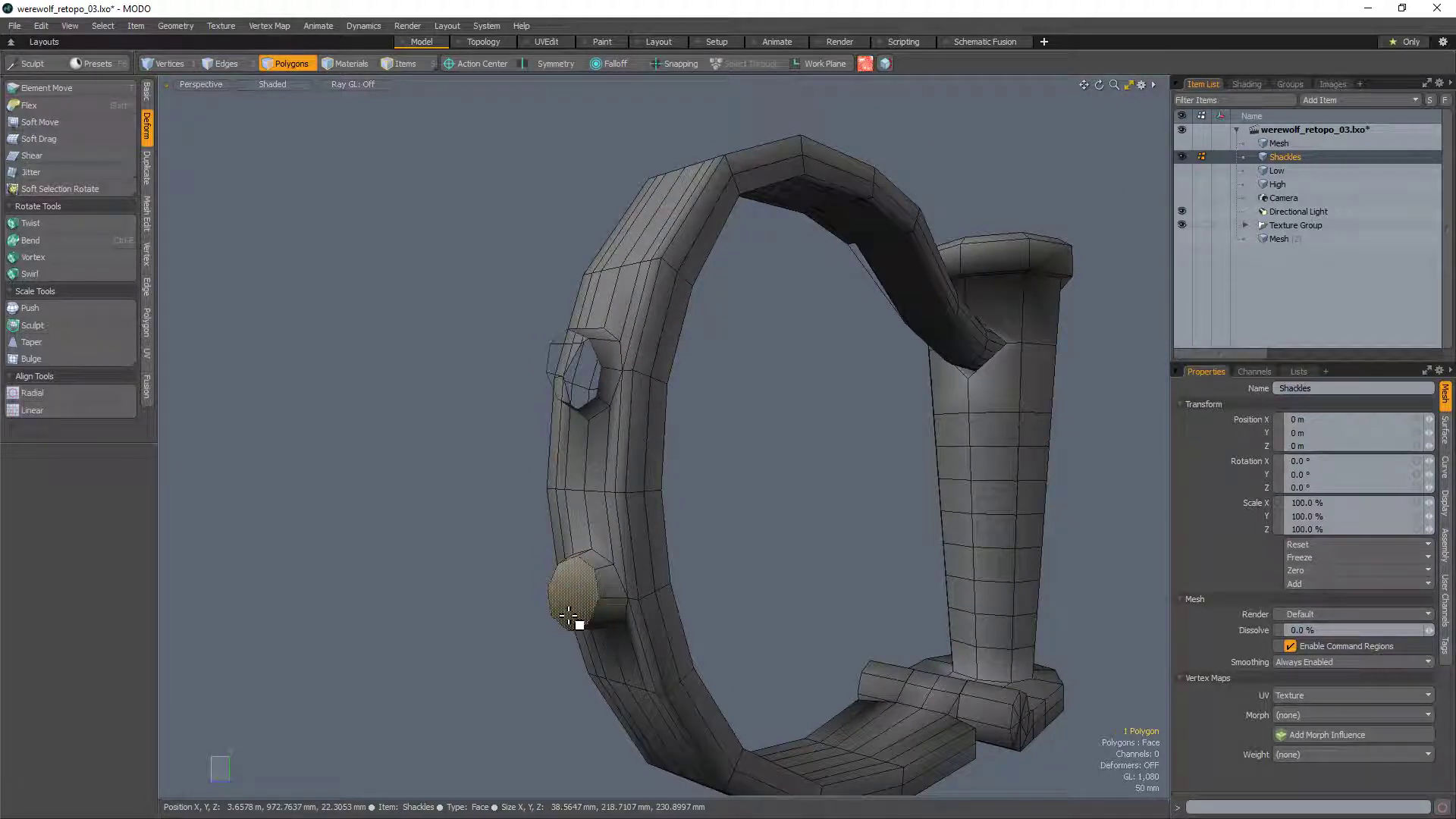
click(180, 29)
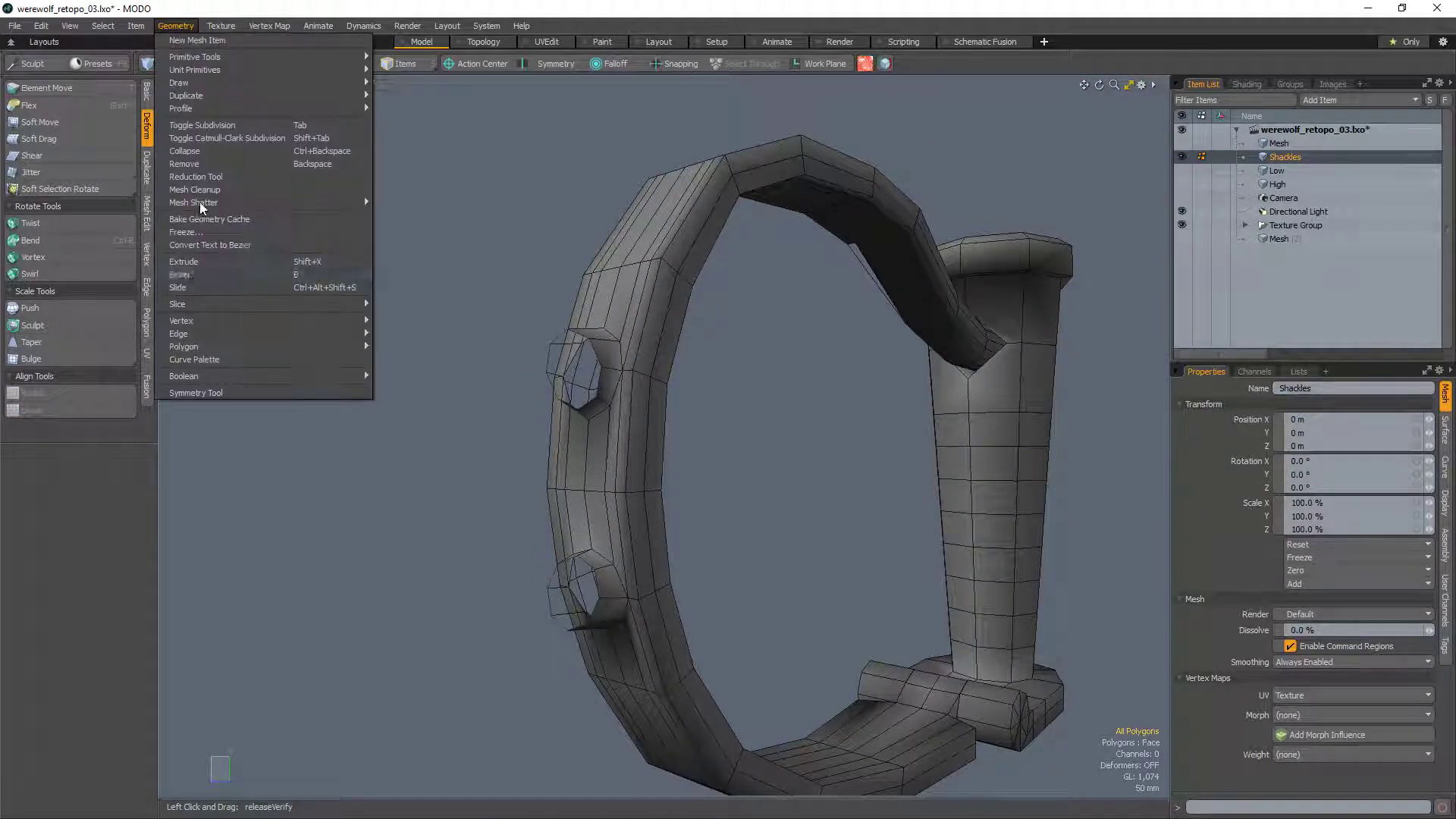
click(211, 199)
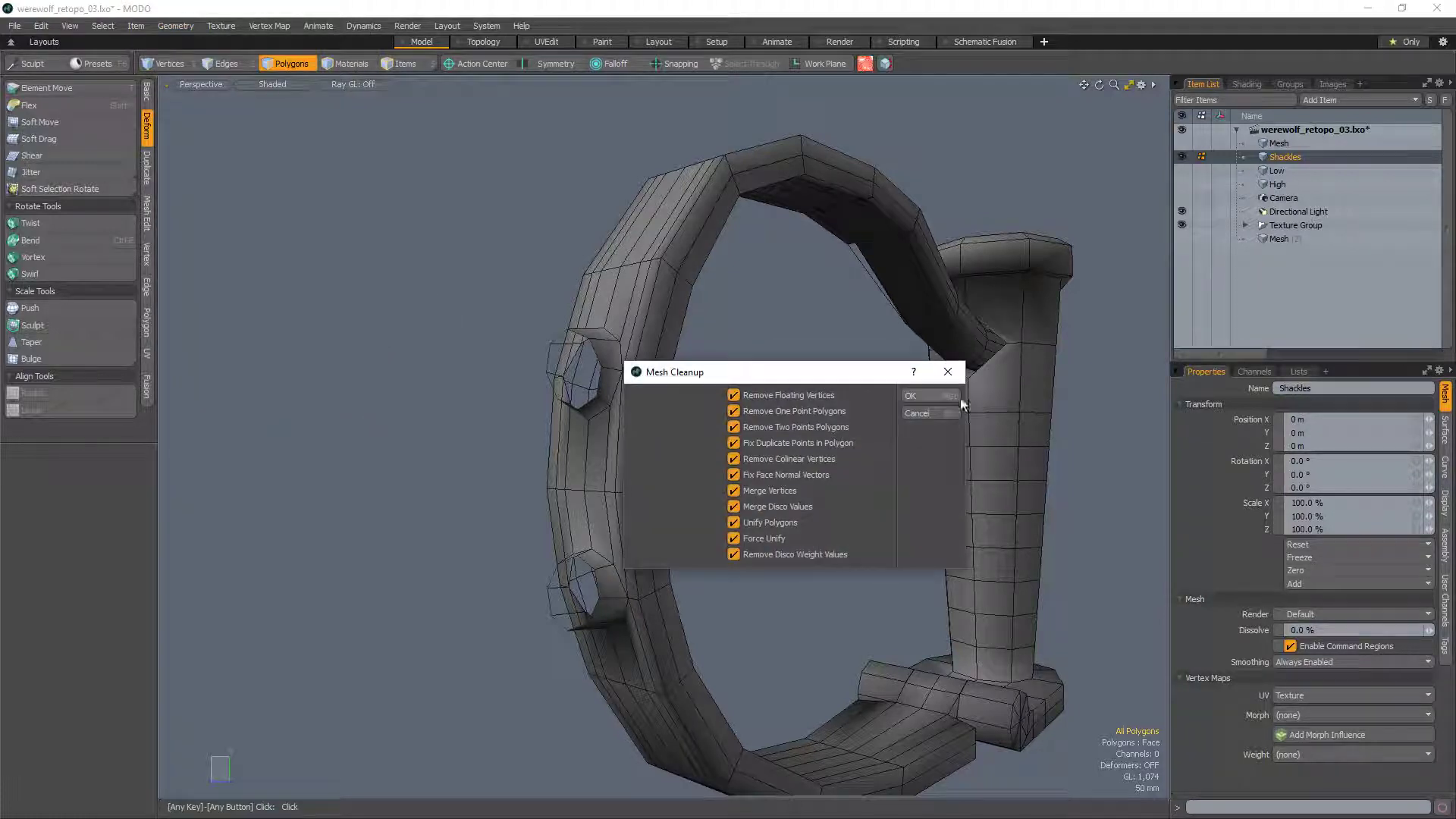
click(917, 401)
click(871, 430)
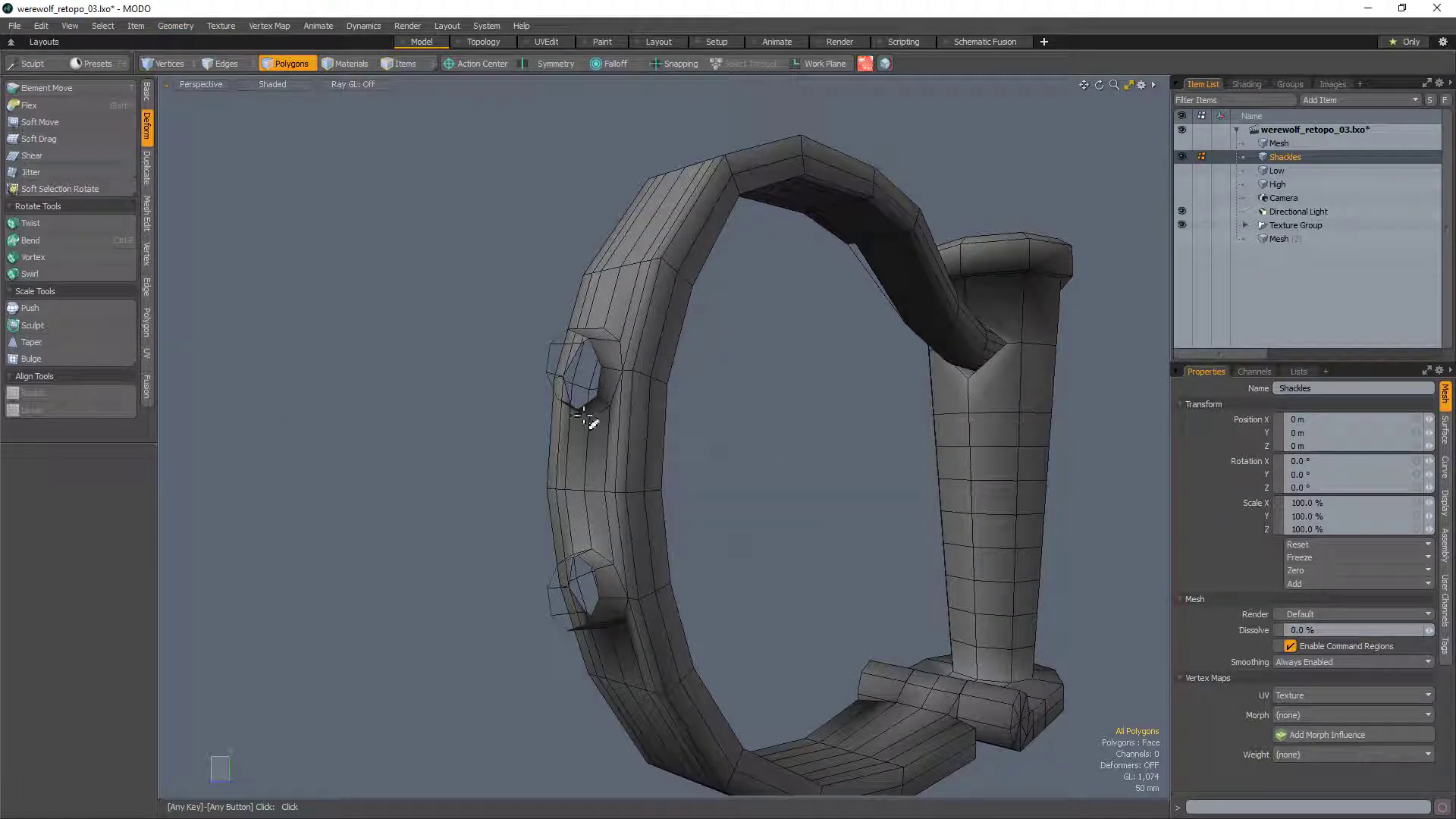
Step: Try to bridge the open rim loops of the two studs with a tension of 100%
key(2)
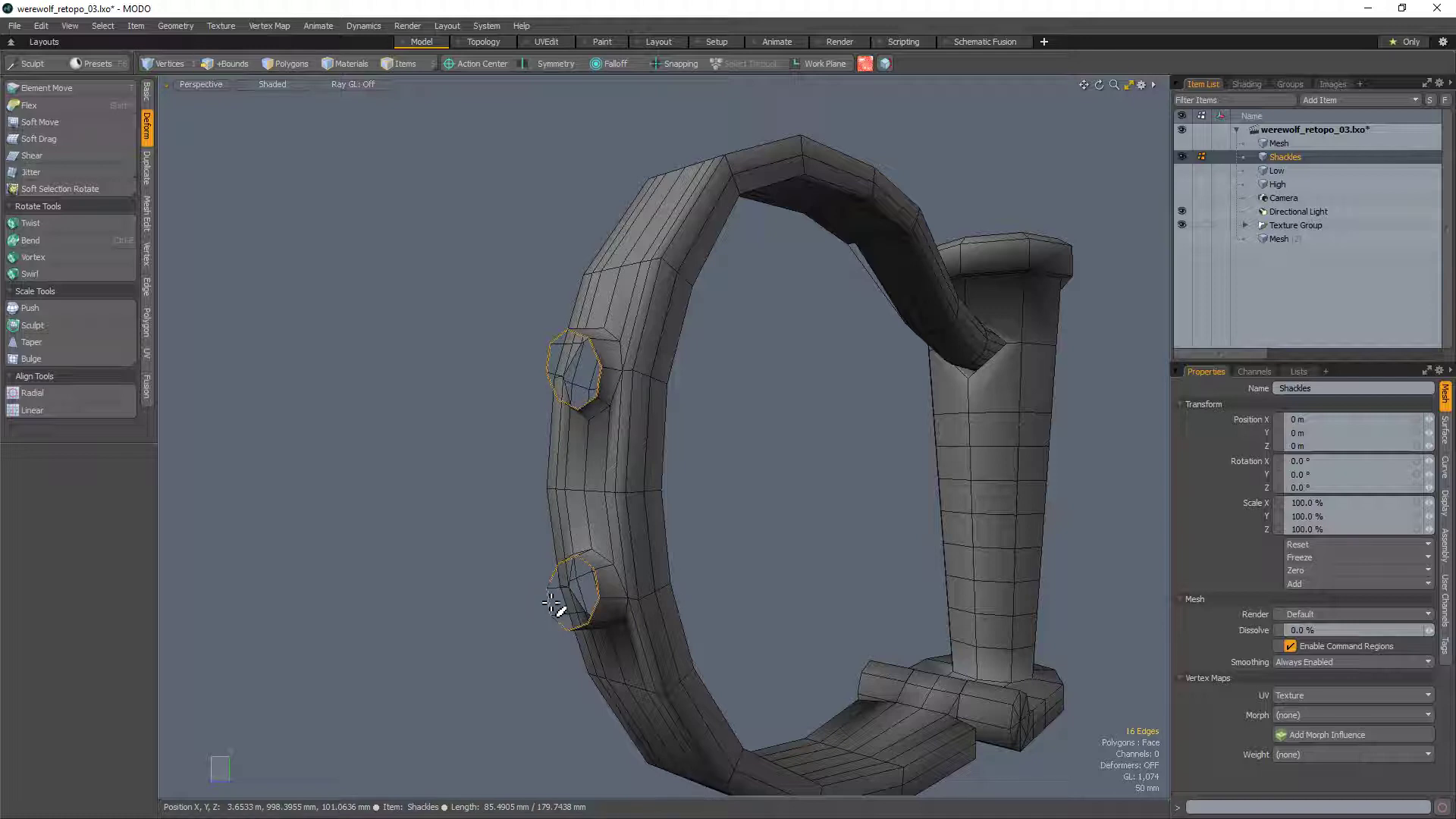
key(alt+b)
click(627, 501)
alt+drag(712, 498, 748, 493)
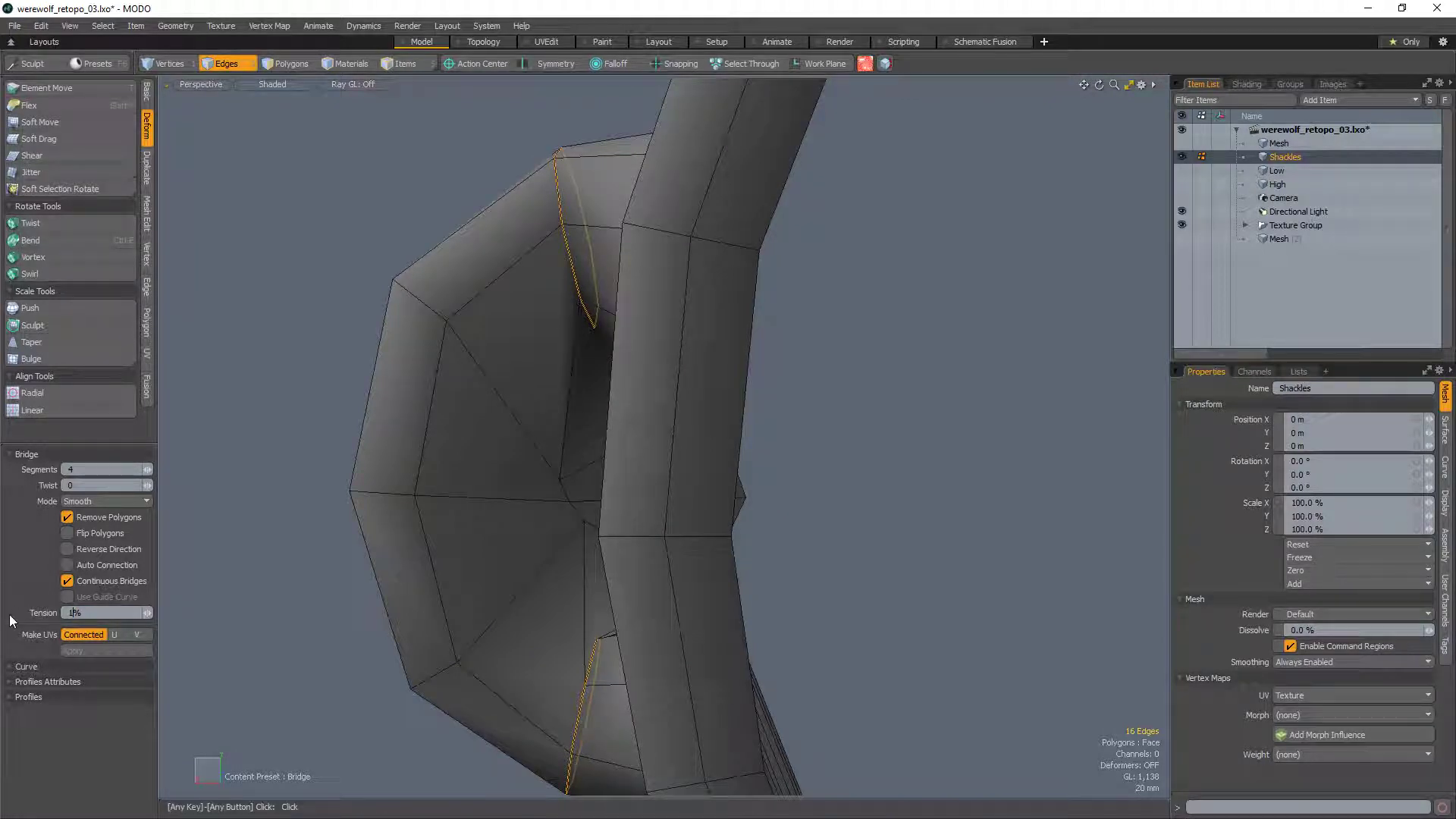
key(Return)
alt+drag(510, 449, 606, 470)
Step: Try the bridge with 2 segments and a higher tension, and undo the bridge between the open rims
click(145, 470)
click(145, 470)
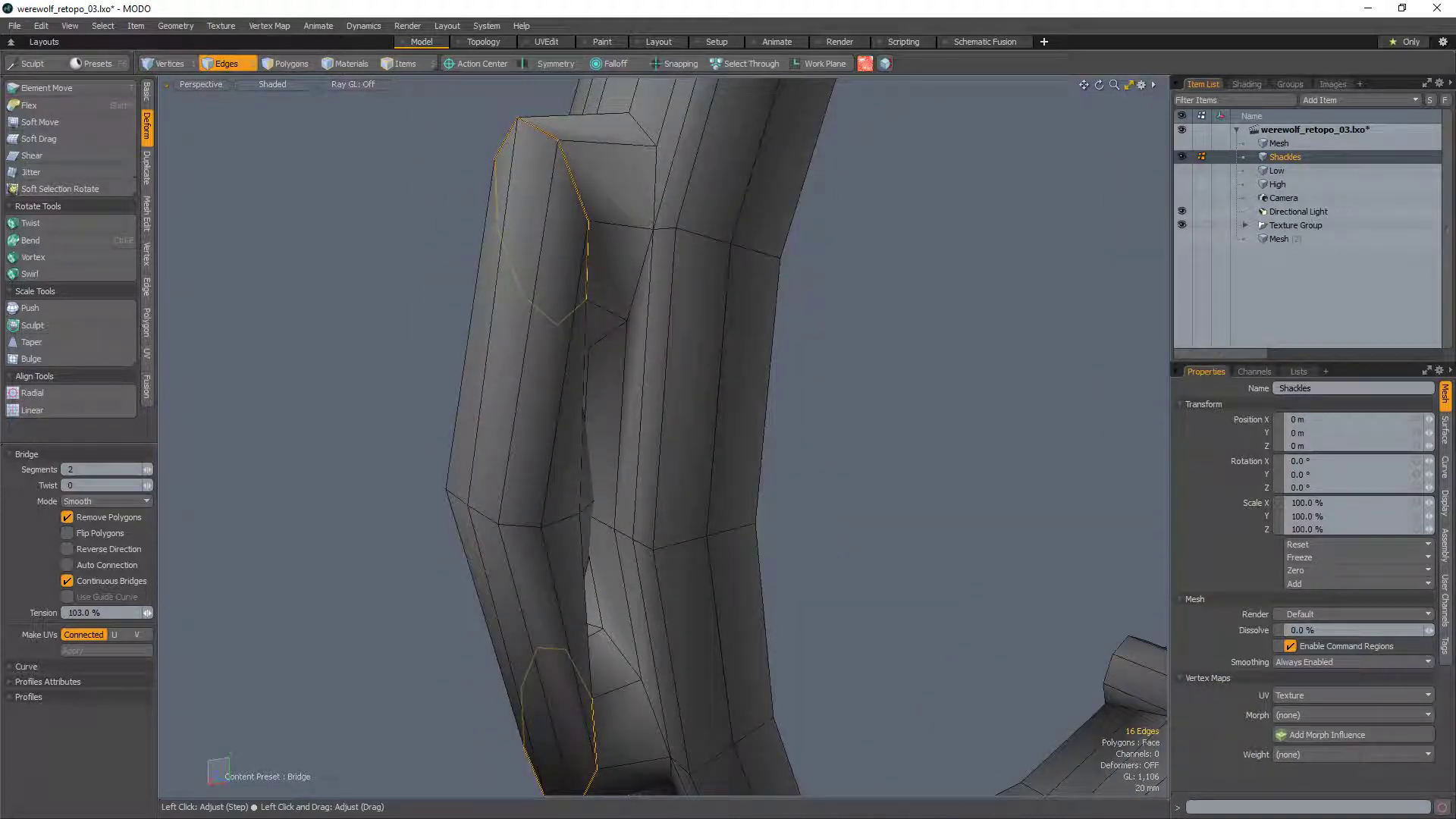
drag(148, 612, 163, 613)
key(ctrl+z)
key(ctrl+z)
key(ctrl+z)
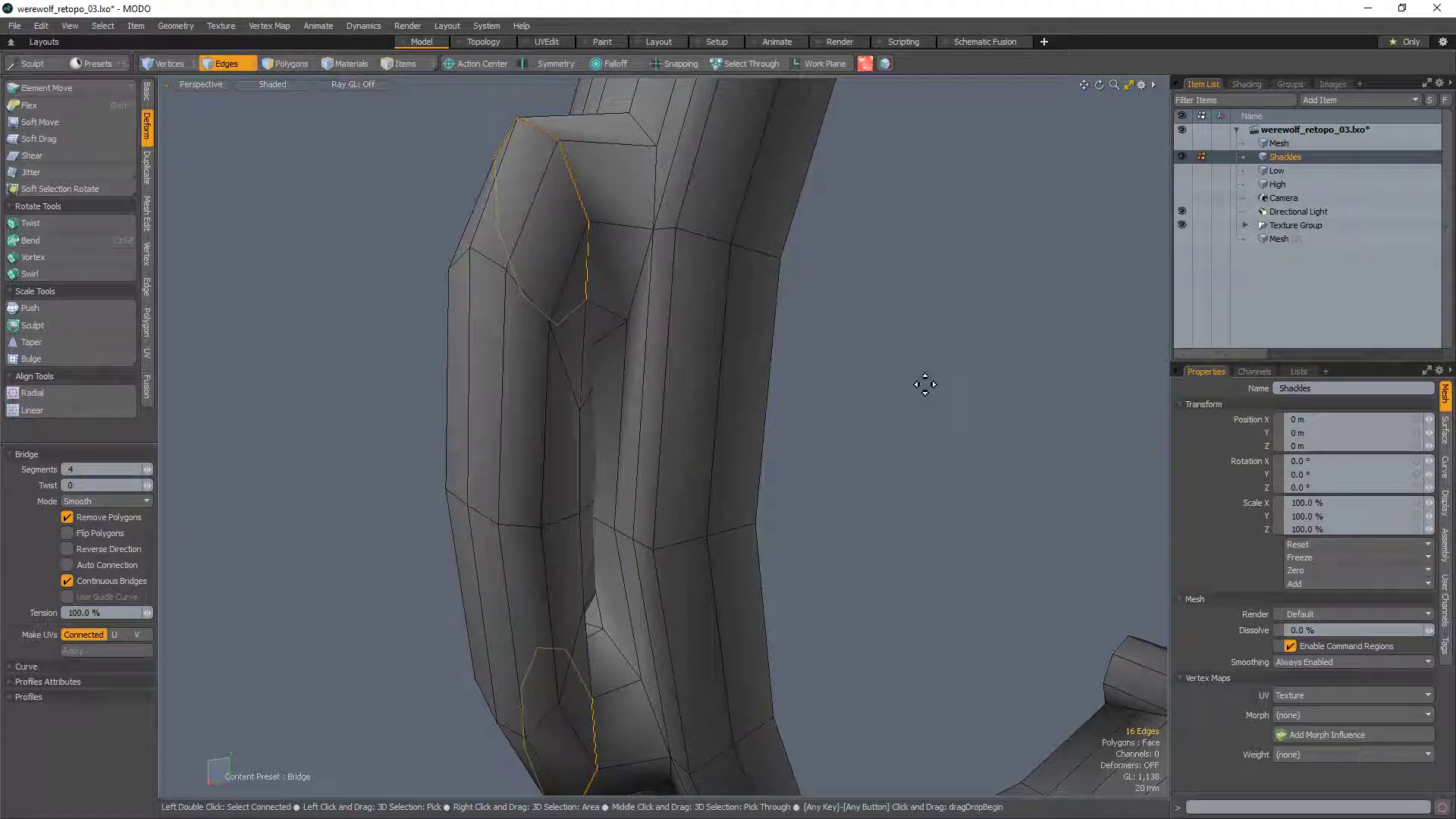
key(ctrl+z)
key(ctrl+z)
Step: Try bridging only the facing rim edges of the two open studs, one edge on each
alt+drag(906, 400, 1003, 349)
ctrl+alt+drag(926, 220, 834, 243)
alt+drag(834, 257, 910, 351)
alt+shift+drag(950, 276, 857, 292)
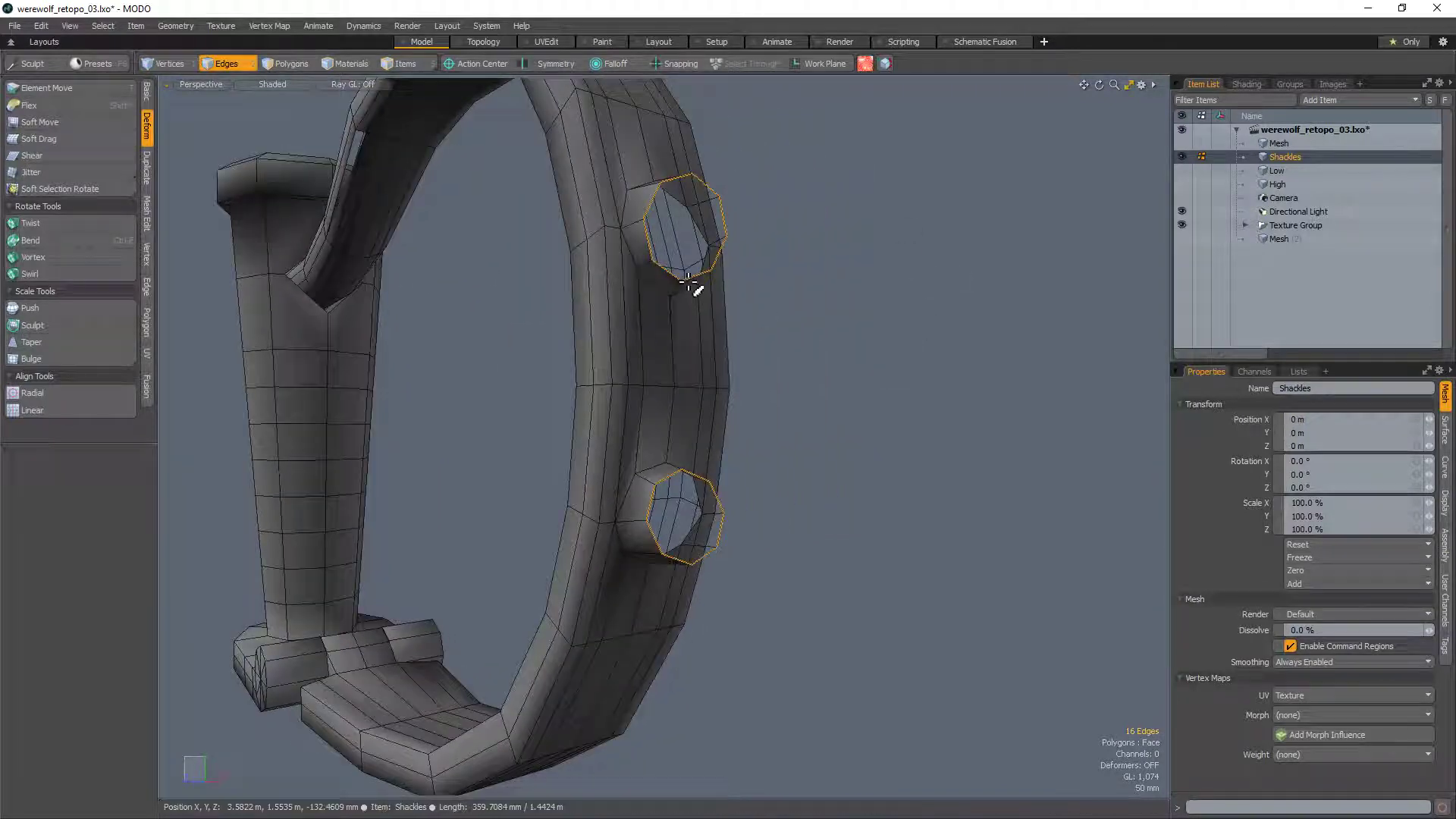
shift+click(692, 476)
alt+drag(872, 476, 839, 325)
key(ctrl+b)
click(839, 324)
Step: Set the edge bridge's tension to 0%, and vary it down to about -64.5%
alt+drag(531, 413, 811, 504)
drag(147, 613, 116, 618)
text(0)
key(Return)
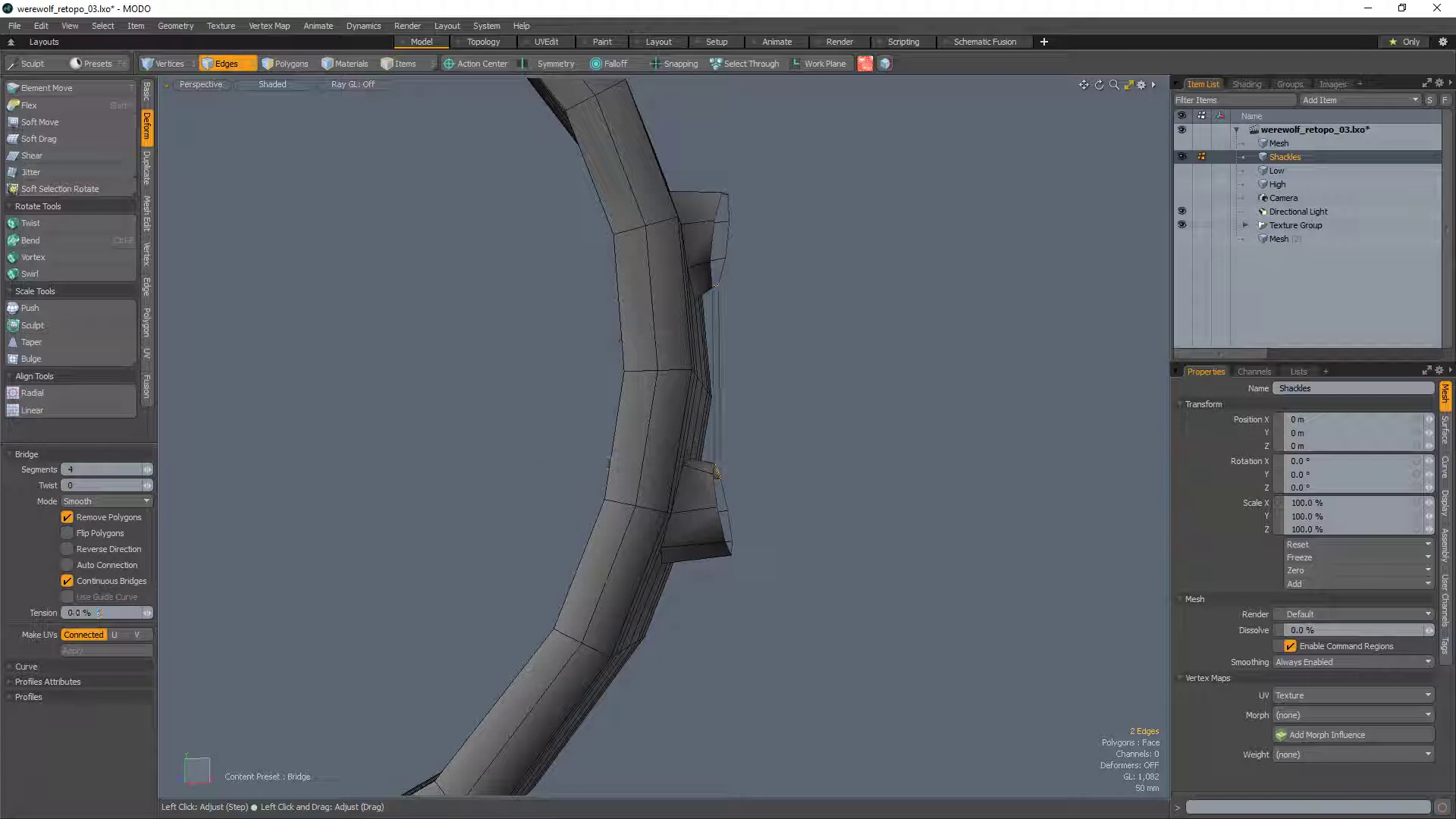
mouse_move(149, 613)
mouse_down()
mouse_move(129, 613)
mouse_move(157, 612)
mouse_up()
alt+drag(745, 375, 484, 352)
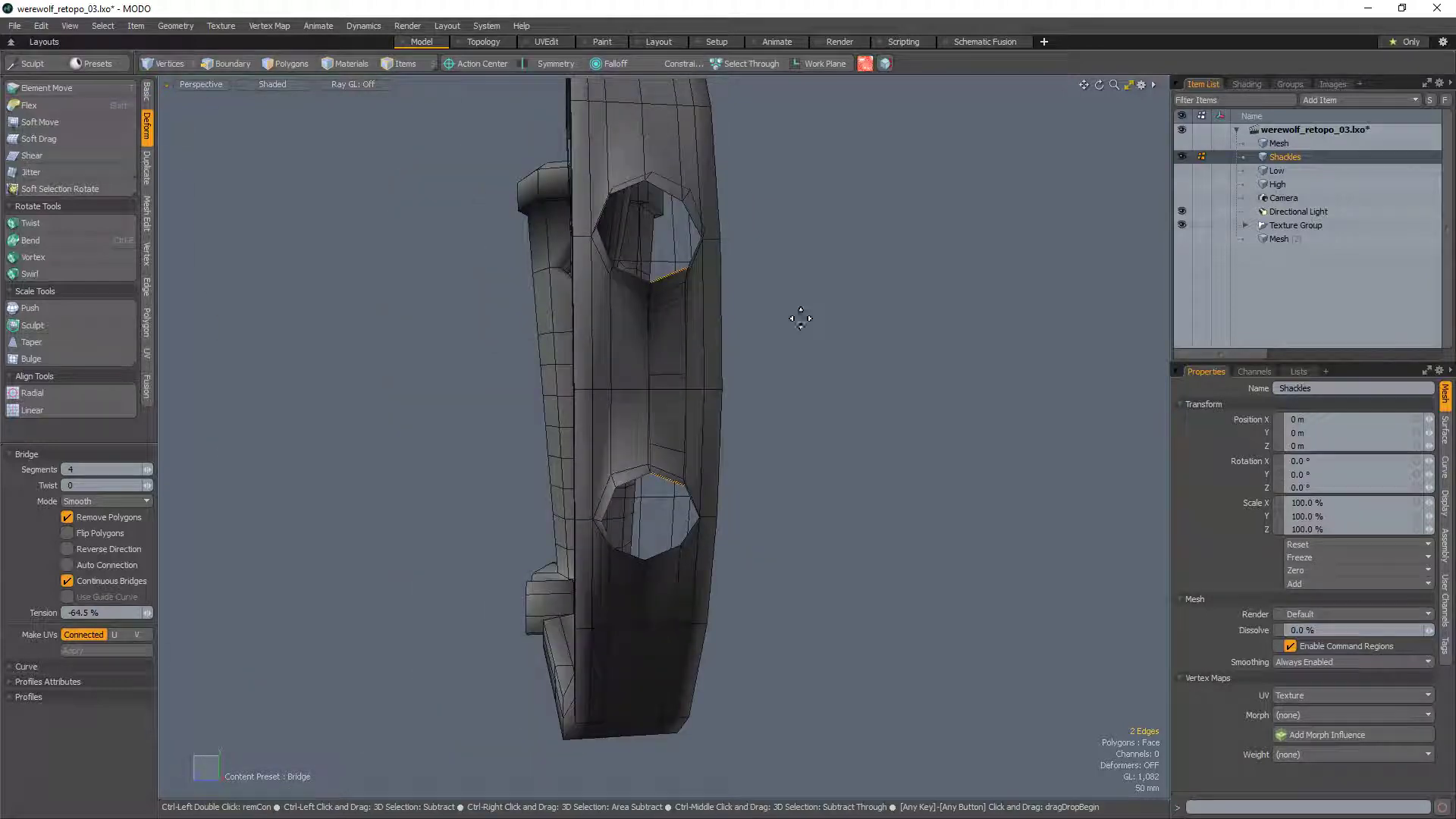
alt+drag(881, 313, 634, 319)
key(q)
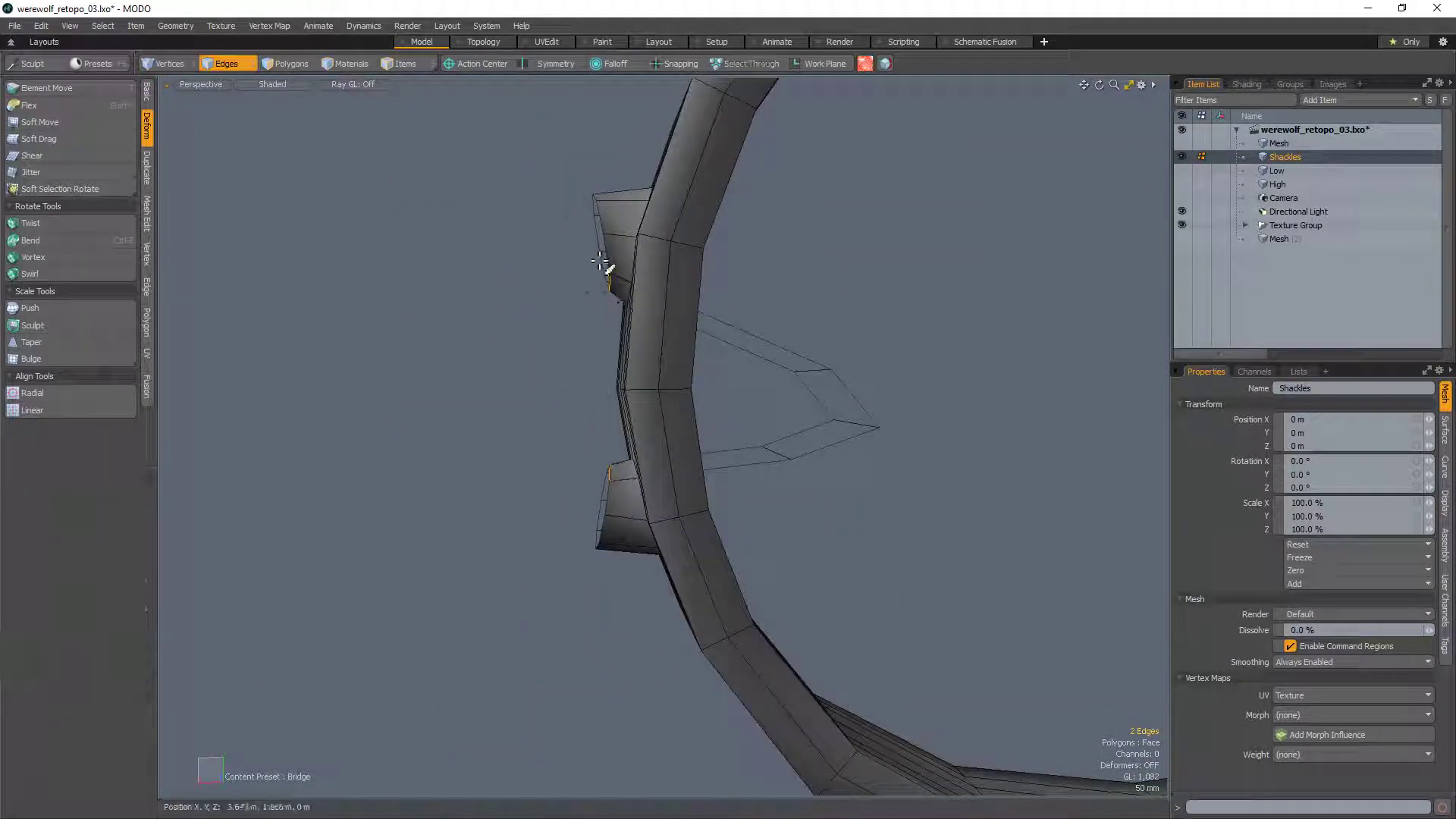
Step: Select the polygon strip that bridges the two studs and delete it
shift+double_click(607, 504)
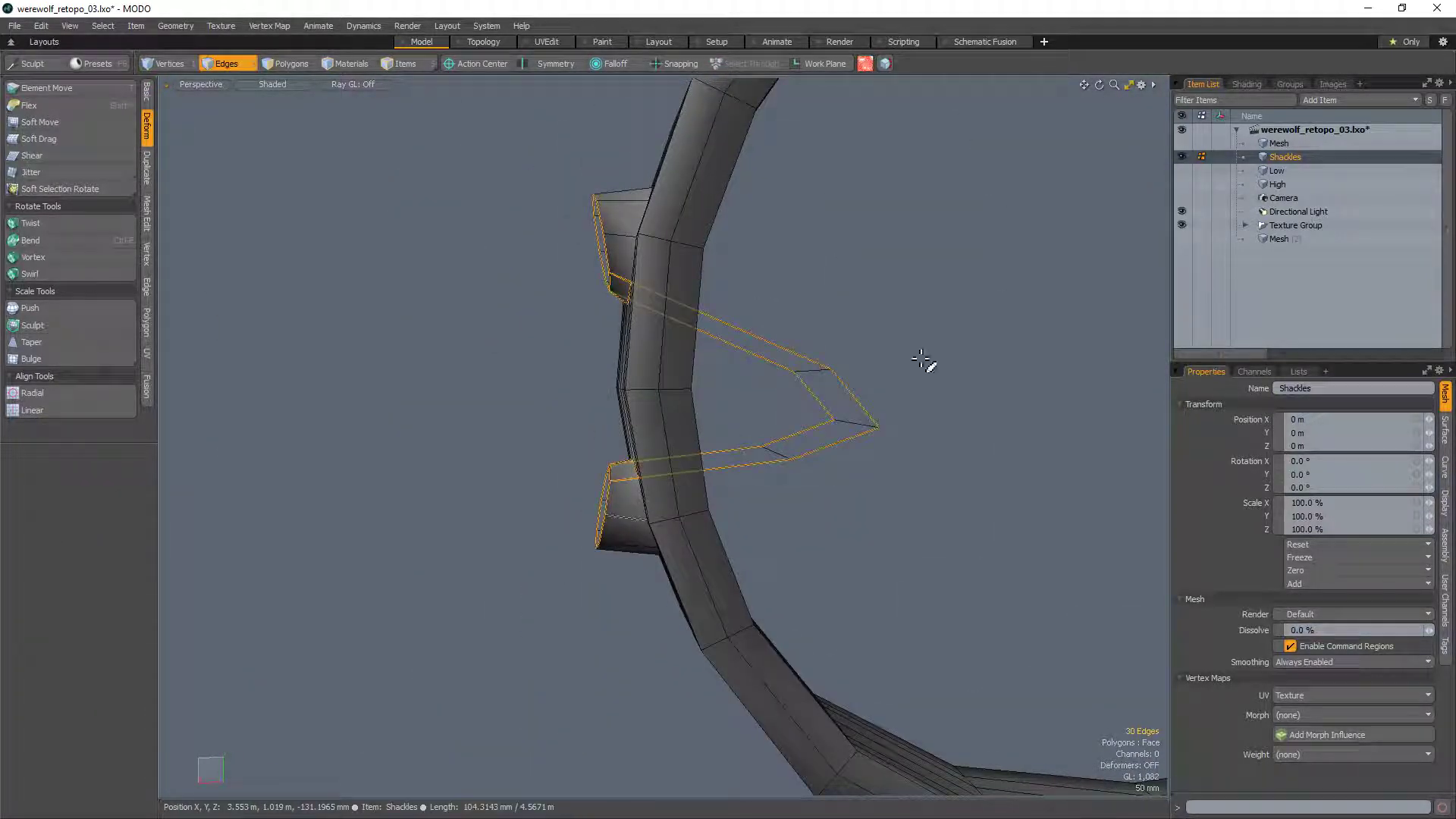
key(3)
mouse_move(957, 426)
alt+mouse_down()
mouse_move(968, 438)
mouse_move(757, 393)
mouse_move(640, 439)
mouse_move(637, 471)
mouse_move(746, 293)
mouse_move(916, 224)
mouse_move(928, 122)
mouse_move(851, 185)
mouse_move(803, 423)
mouse_move(871, 452)
mouse_move(797, 422)
mouse_move(718, 336)
mouse_move(821, 342)
alt+mouse_up()
key(shift+Up)
key(shift+Up)
key(shift+Up)
key(shift+Up)
key(Delete)
Step: Preview the shackle with Catmull-Clark subdivision and examine the open rims of the two studs
key(Tab)
key(2)
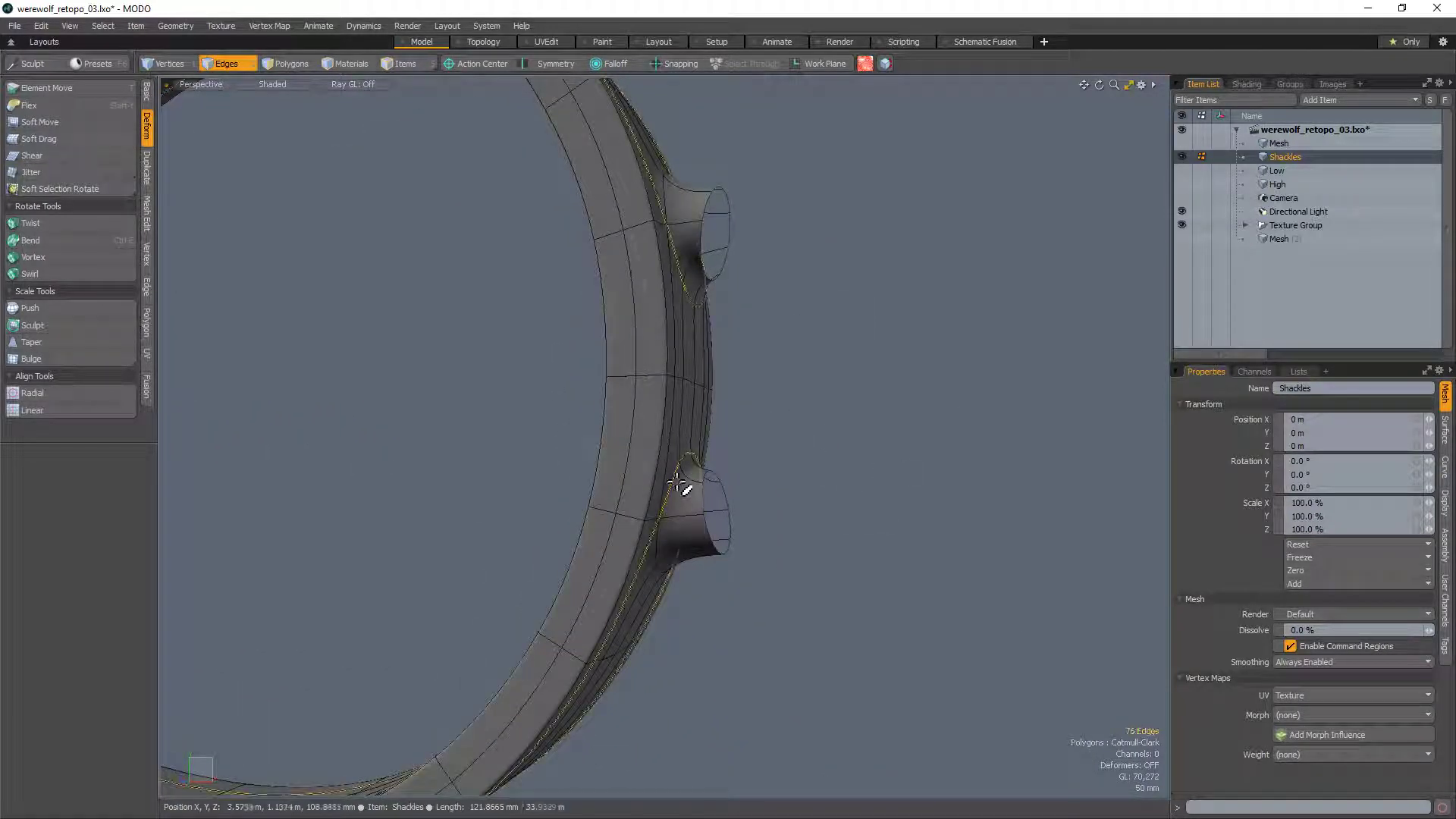
click(666, 529)
mouse_move(662, 557)
alt+mouse_down()
mouse_move(690, 556)
mouse_move(630, 493)
mouse_move(661, 544)
alt+mouse_up()
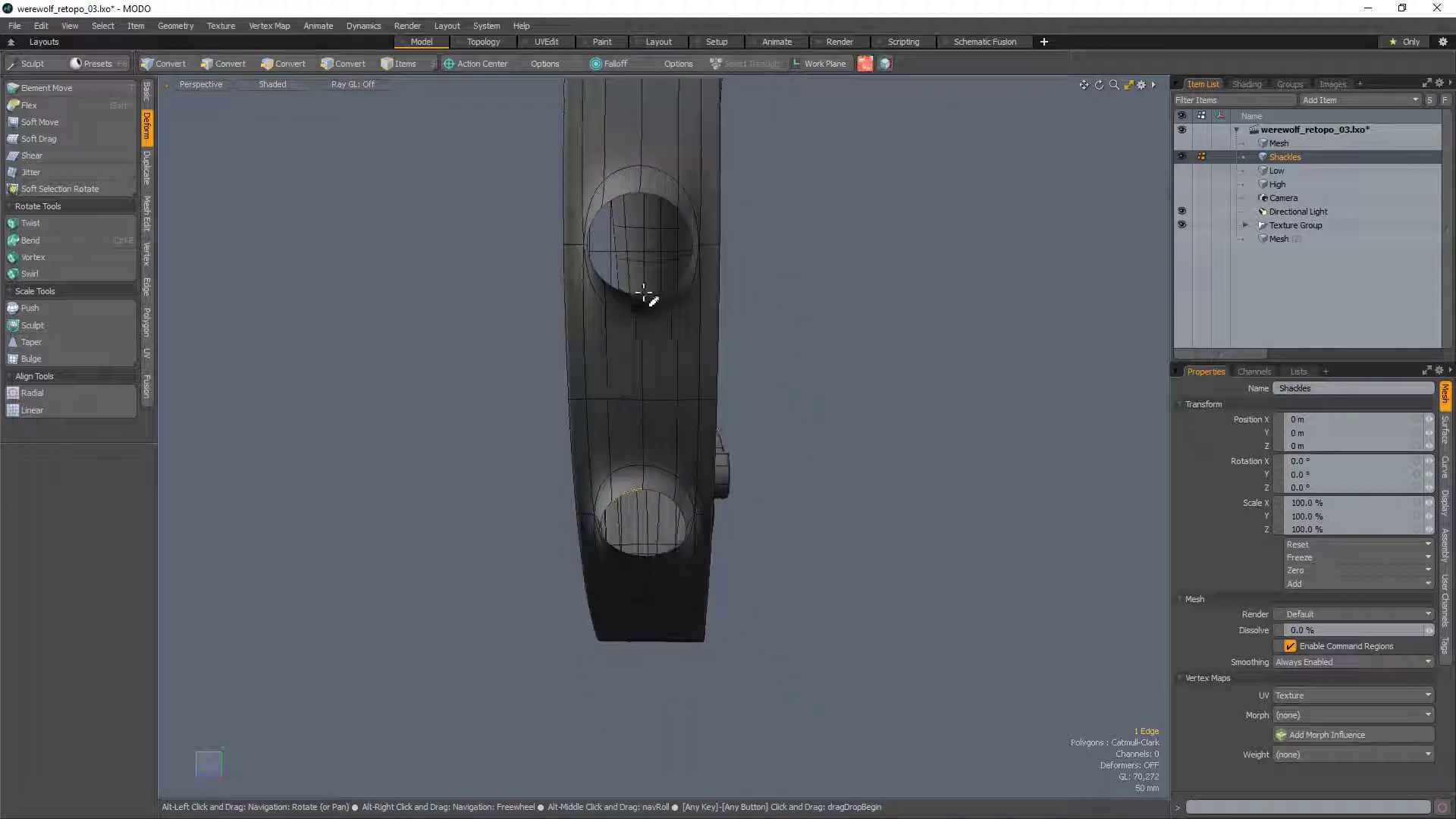
Step: Select the open rim loops of both studs and apply Radial Align to make them circular
shift+click(626, 294)
shift+double_click(626, 294)
alt+drag(629, 192, 580, 243)
click(594, 216)
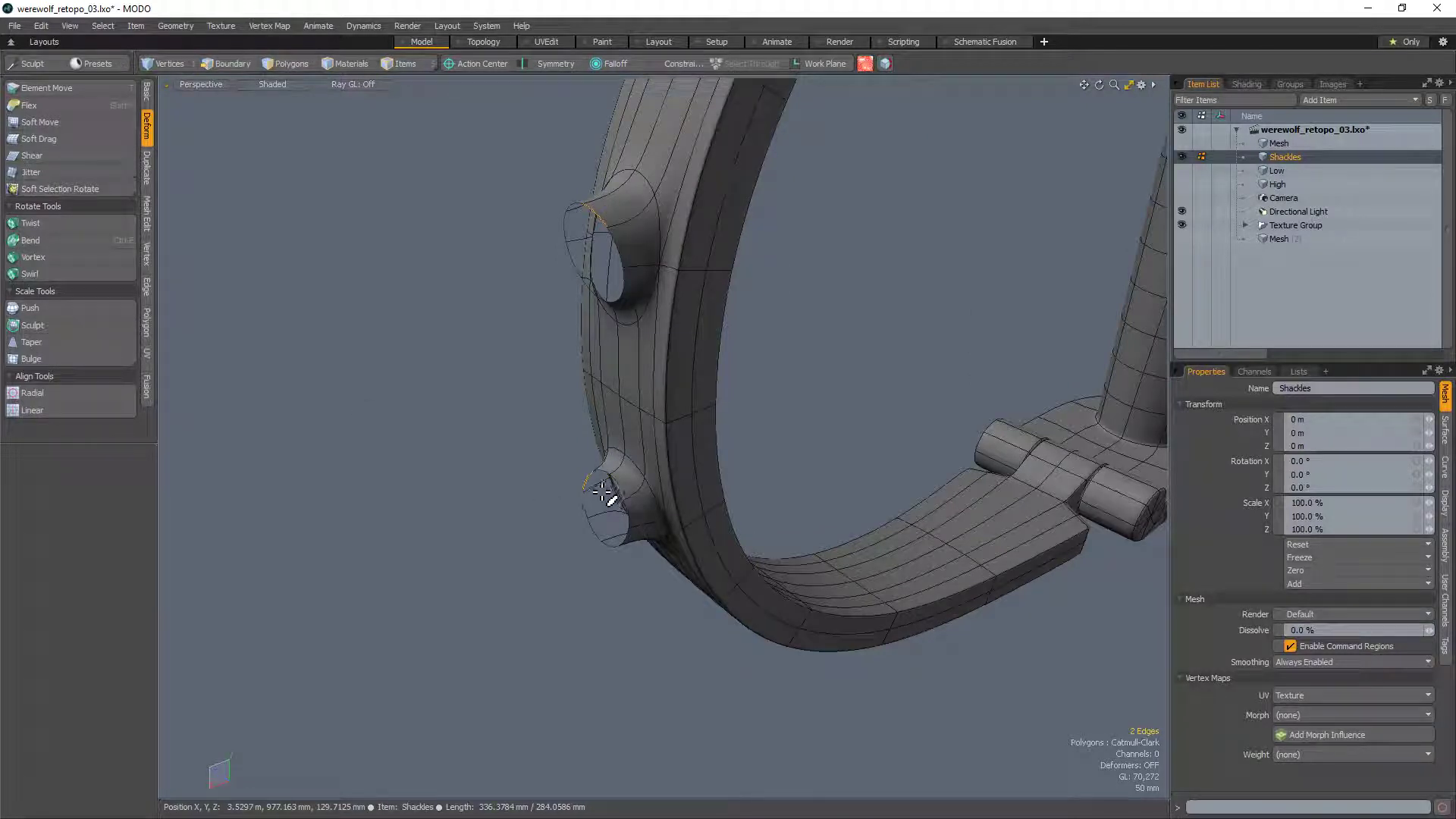
key(shift)
click(65, 394)
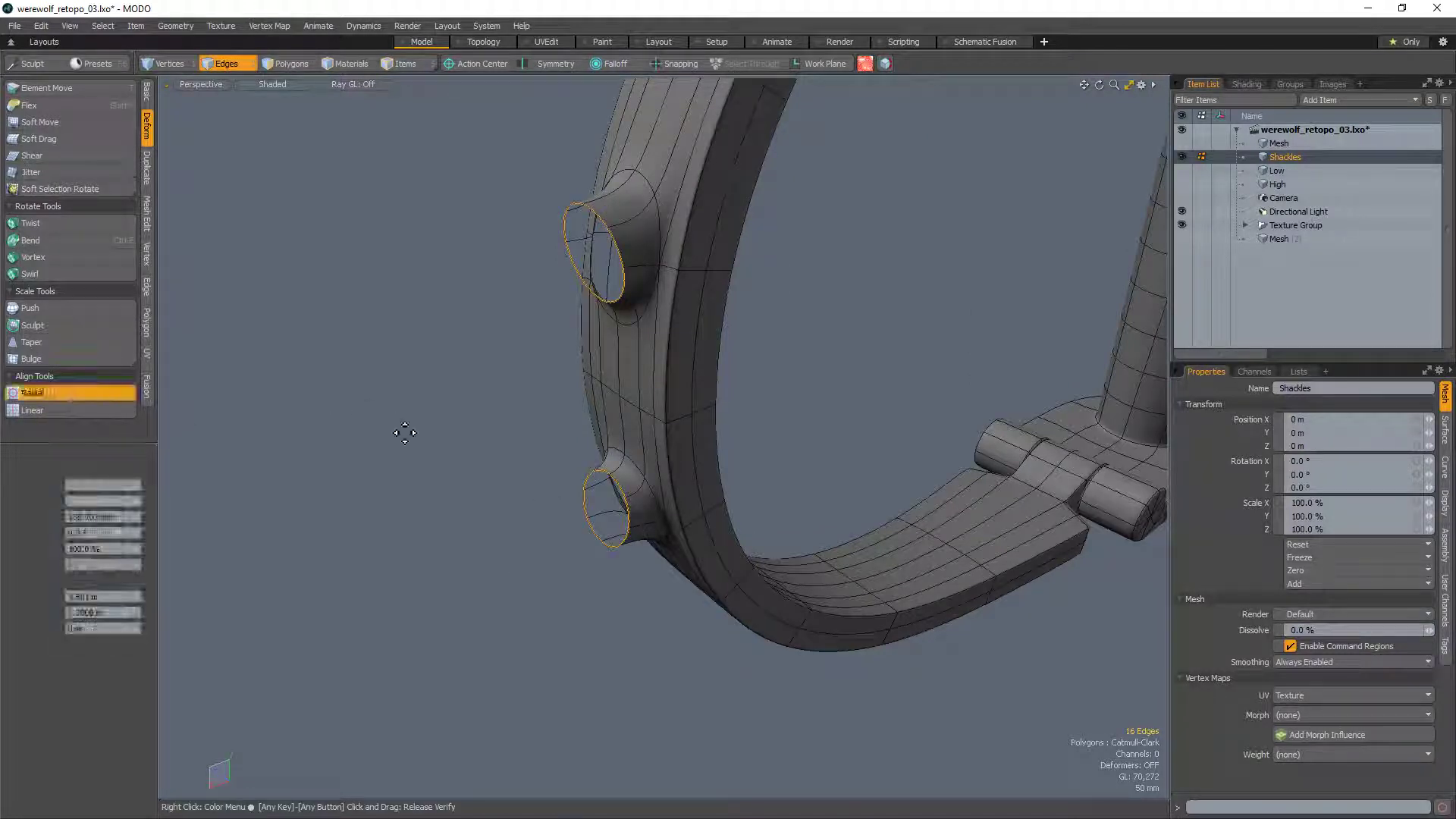
key(space)
click(415, 461)
Step: Turn off subdivision on the shackle, select the open rim loops of both studs and bridge them with 4 segments
alt+drag(415, 461, 841, 335)
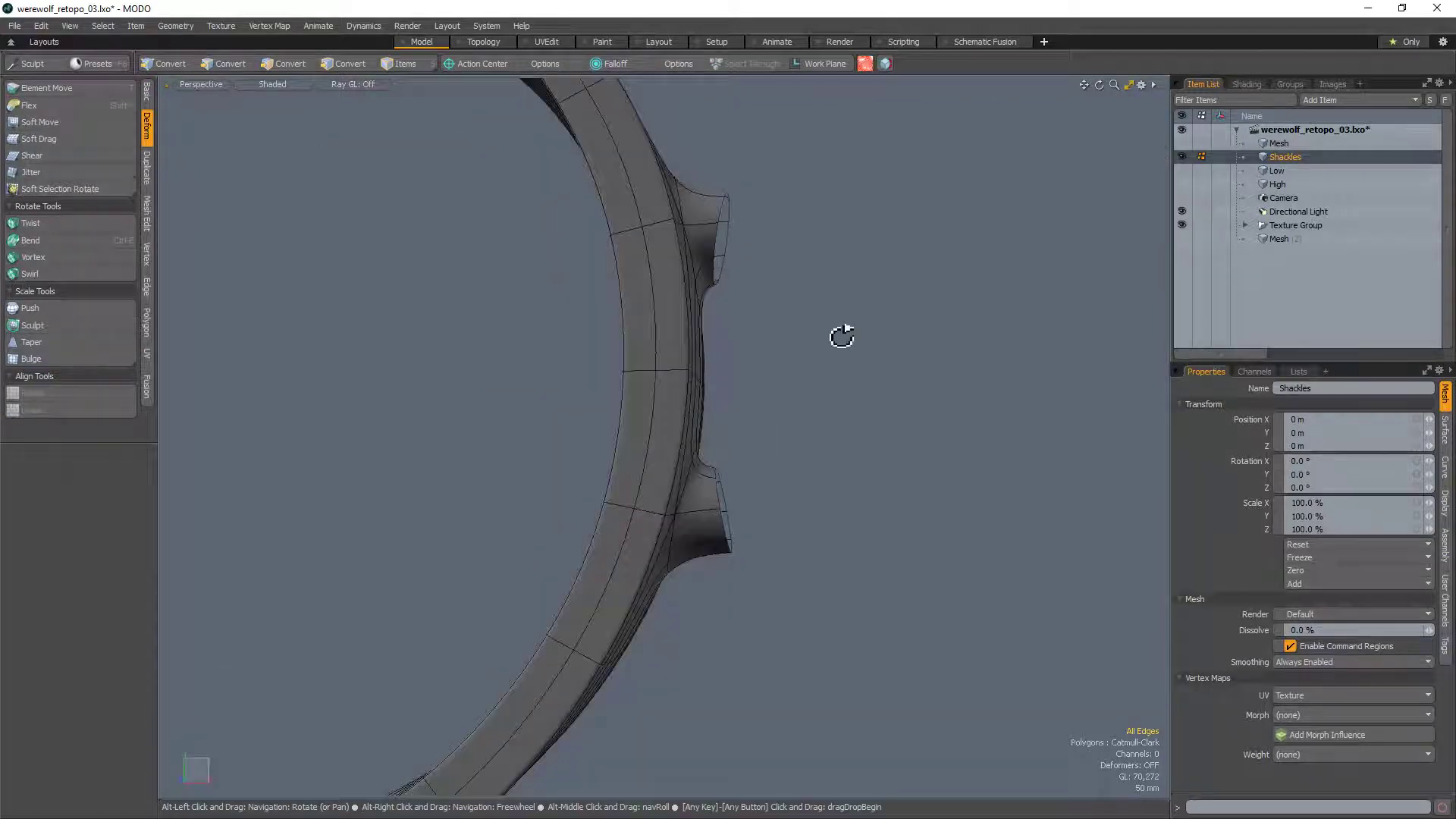
key(Tab)
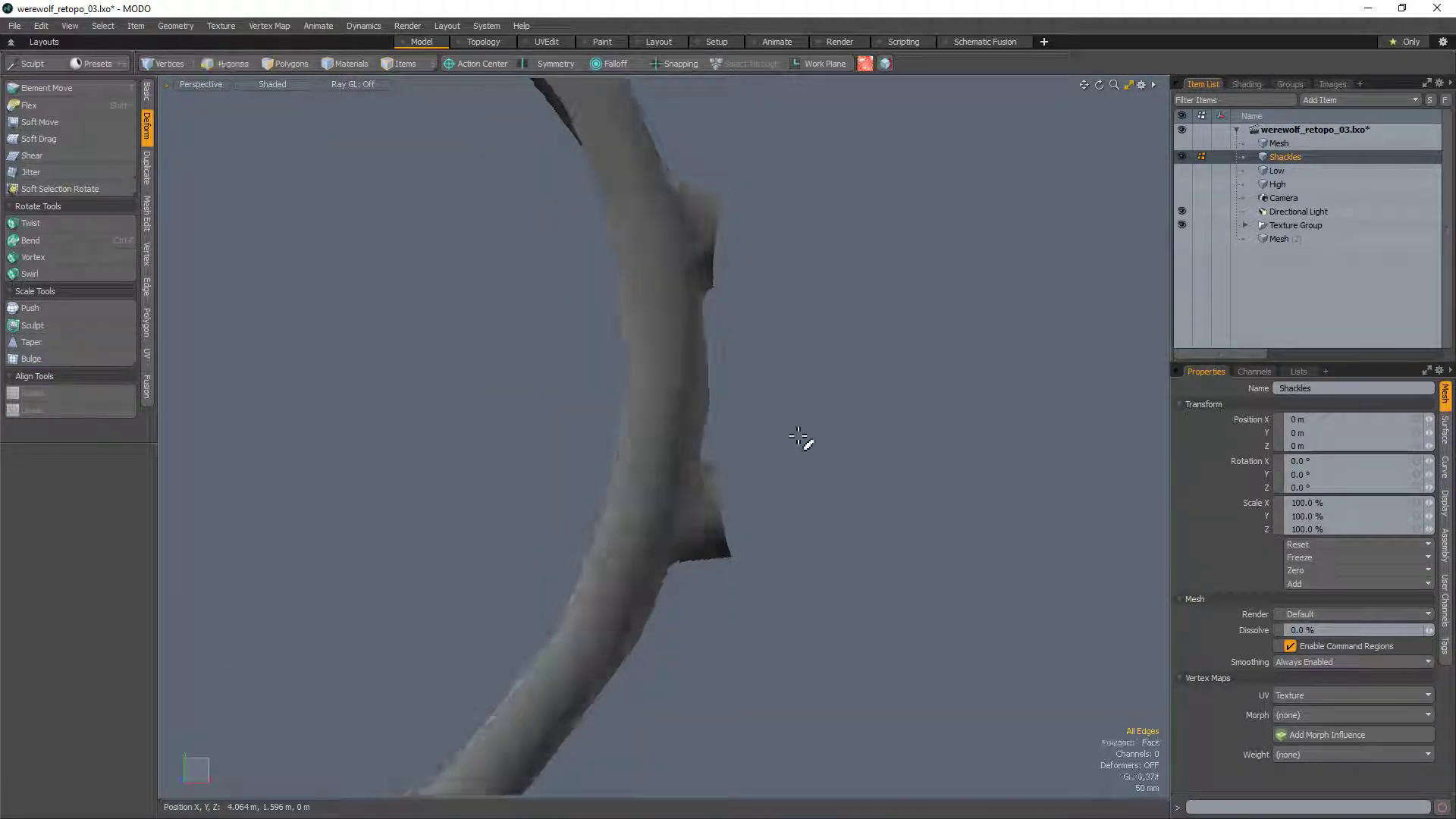
double_click(732, 544)
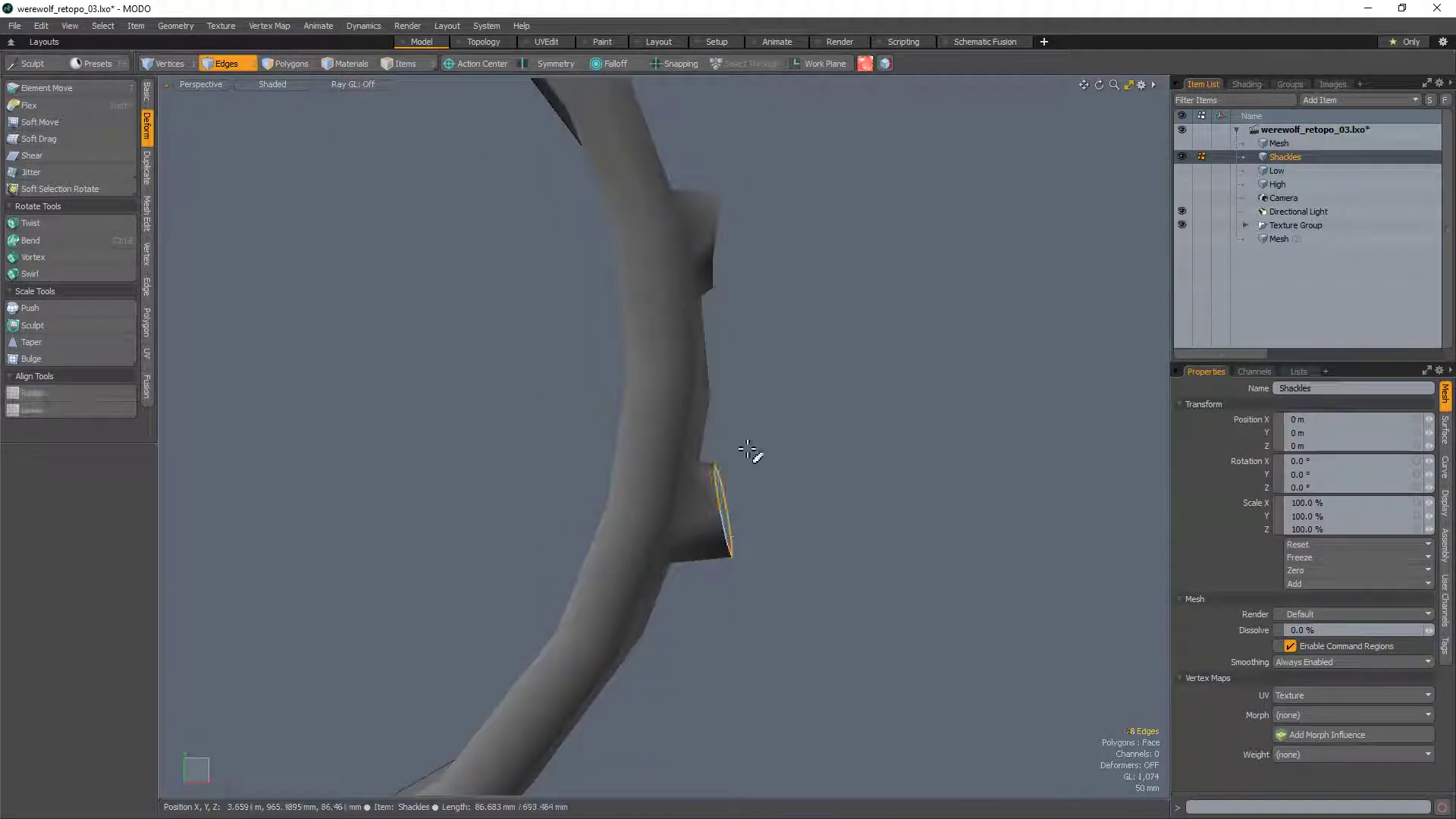
shift+click(723, 217)
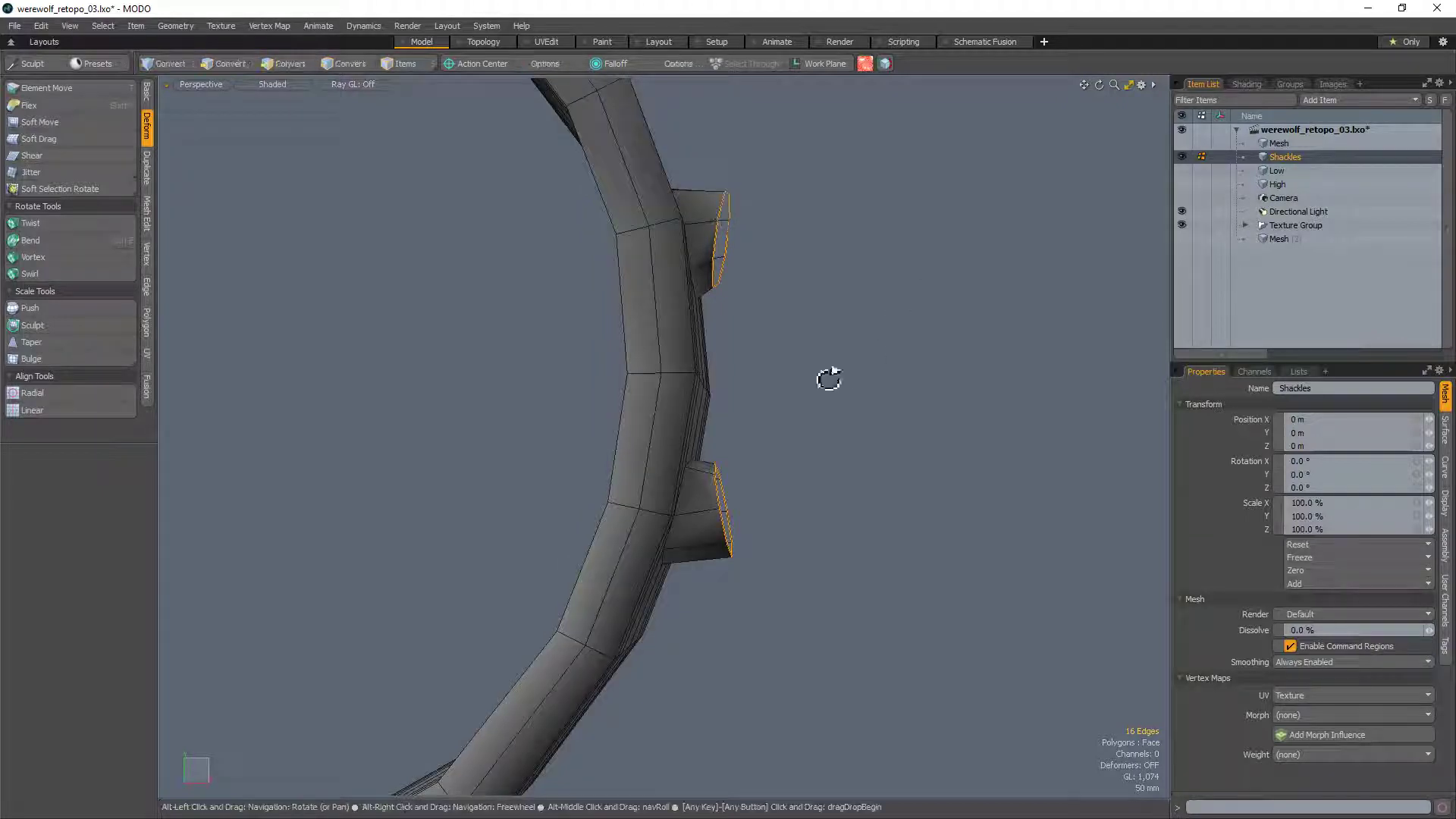
key(alt+b)
click(849, 397)
scroll(821, 408, up, 2)
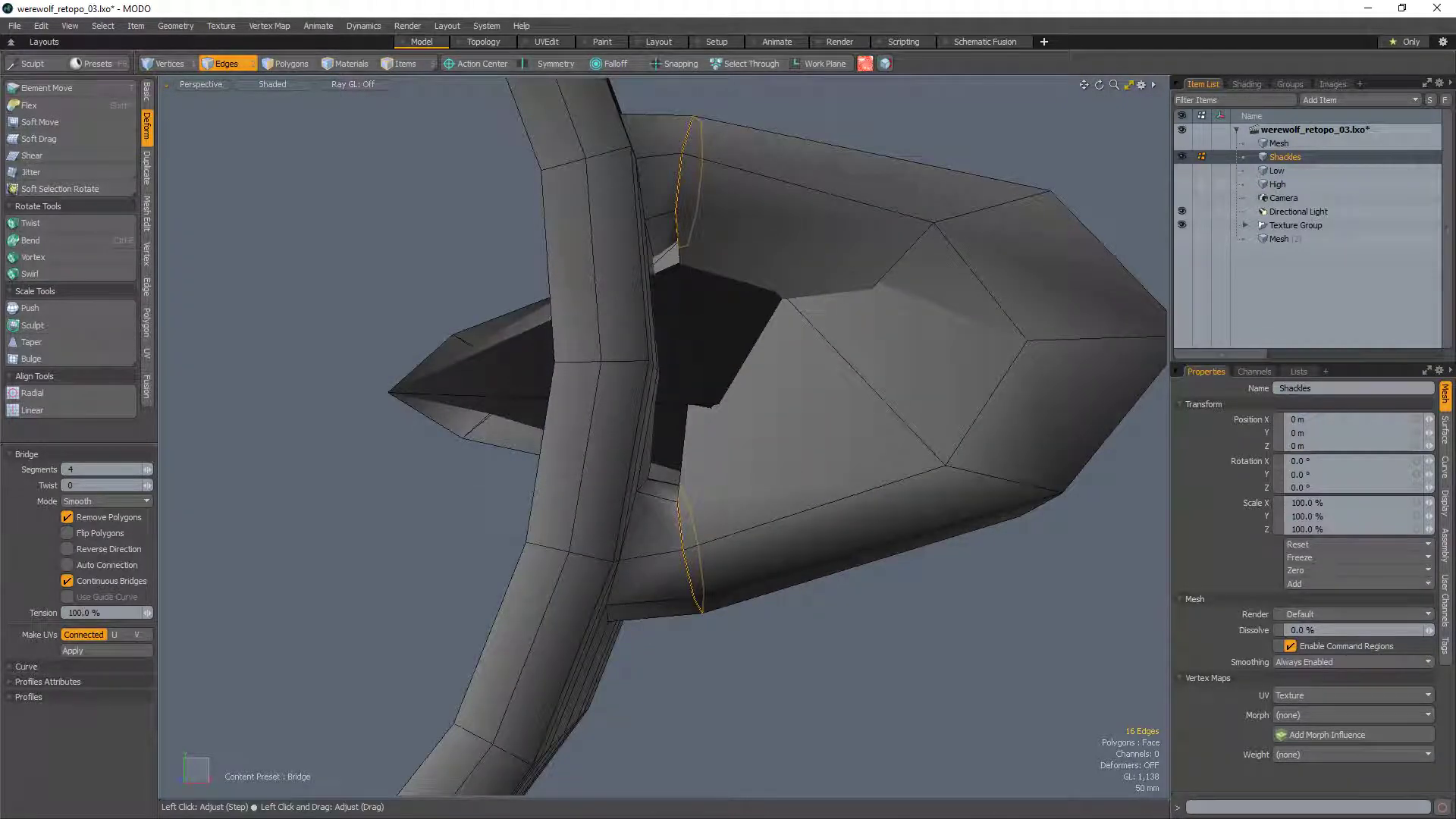
Step: Set the bridge mode to Curve and adjust its tension so the tube bows outward into a rounded loop
drag(147, 613, 106, 613)
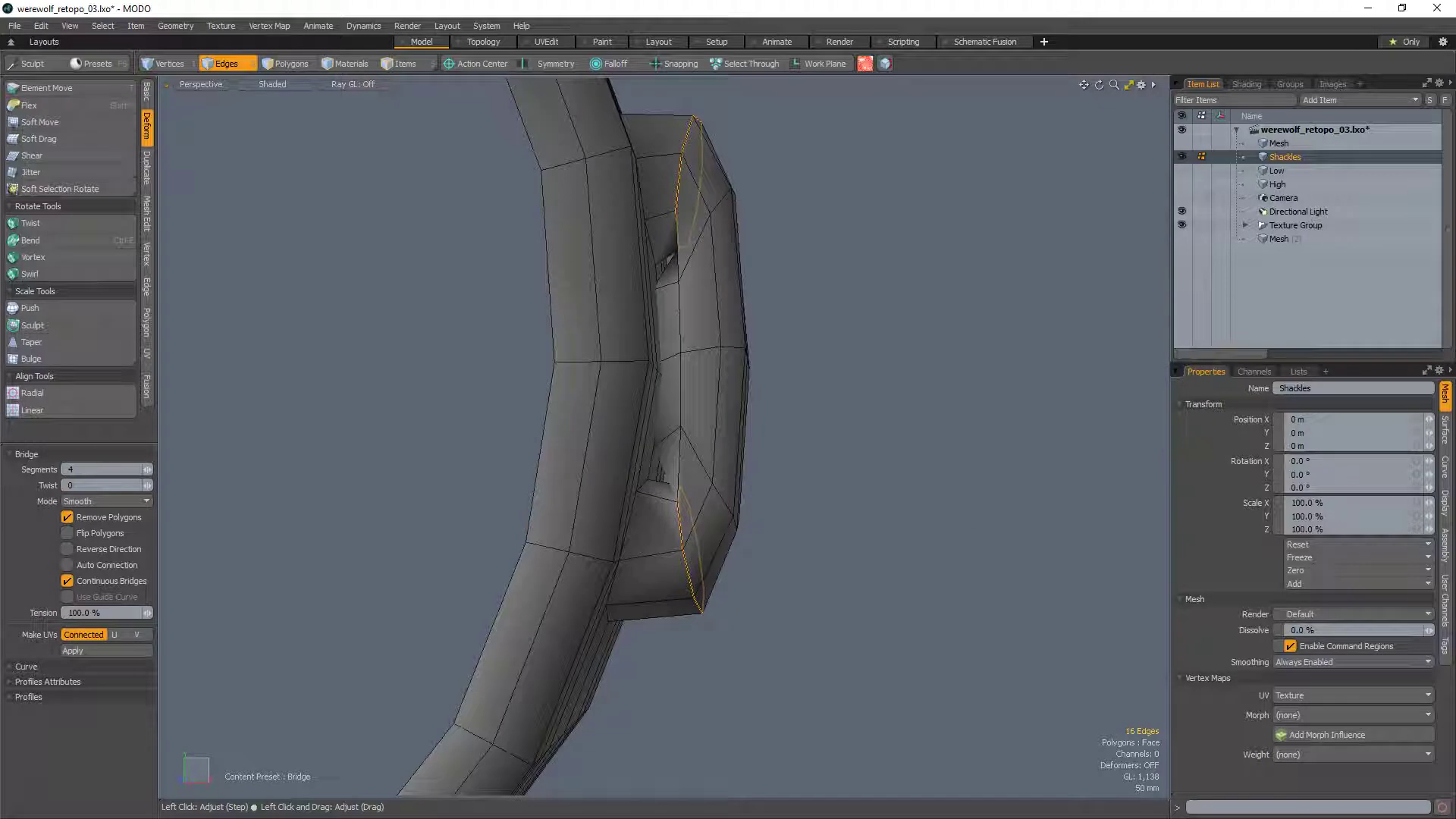
click(115, 502)
click(120, 493)
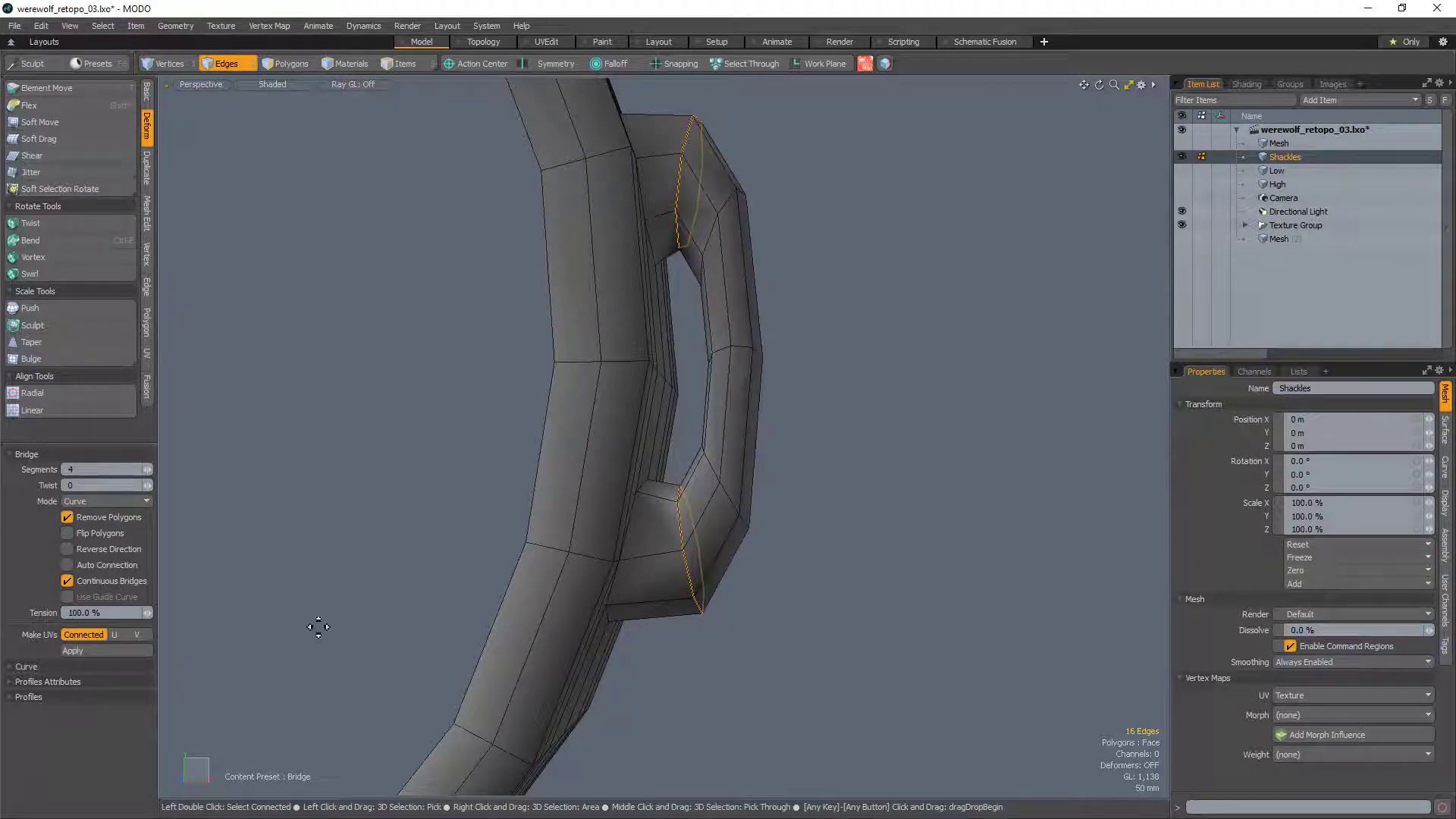
mouse_move(148, 613)
mouse_down()
mouse_move(228, 613)
mouse_move(121, 613)
mouse_up()
key(space)
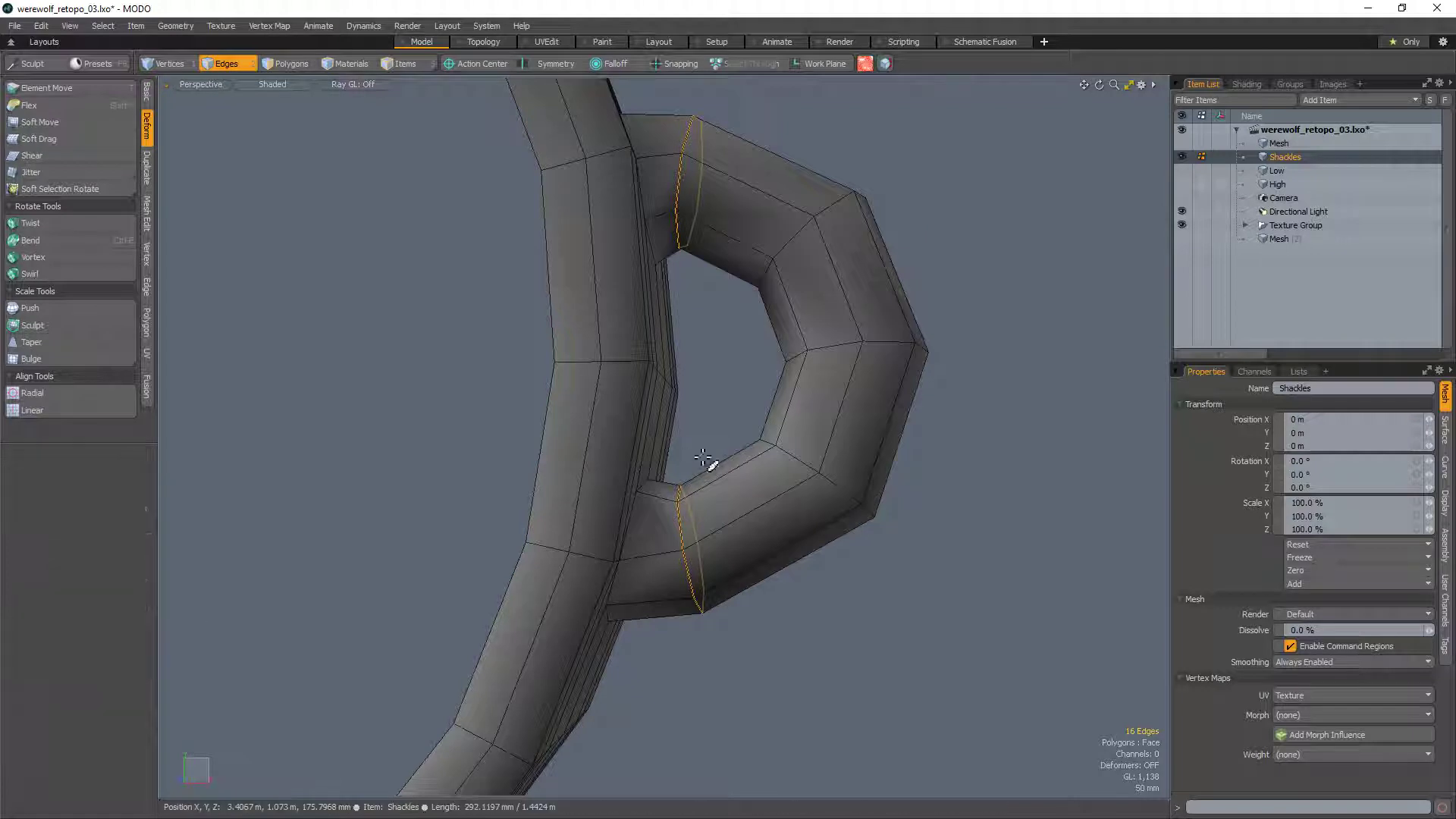
Step: Turn Catmull-Clark subdivision back on for the shackle with its new loop
alt+drag(708, 465, 480, 640)
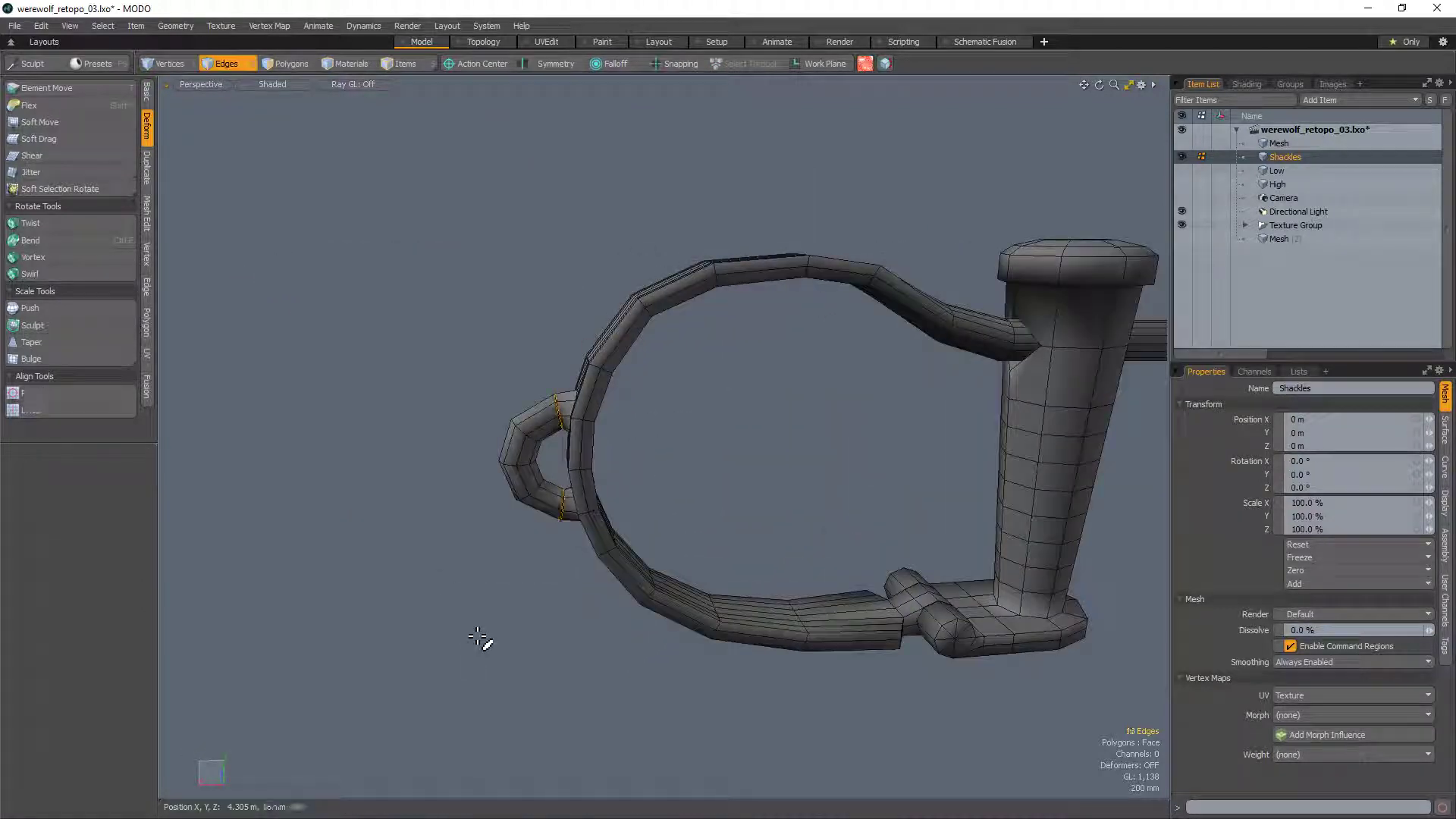
key(Tab)
alt+drag(520, 585, 734, 471)
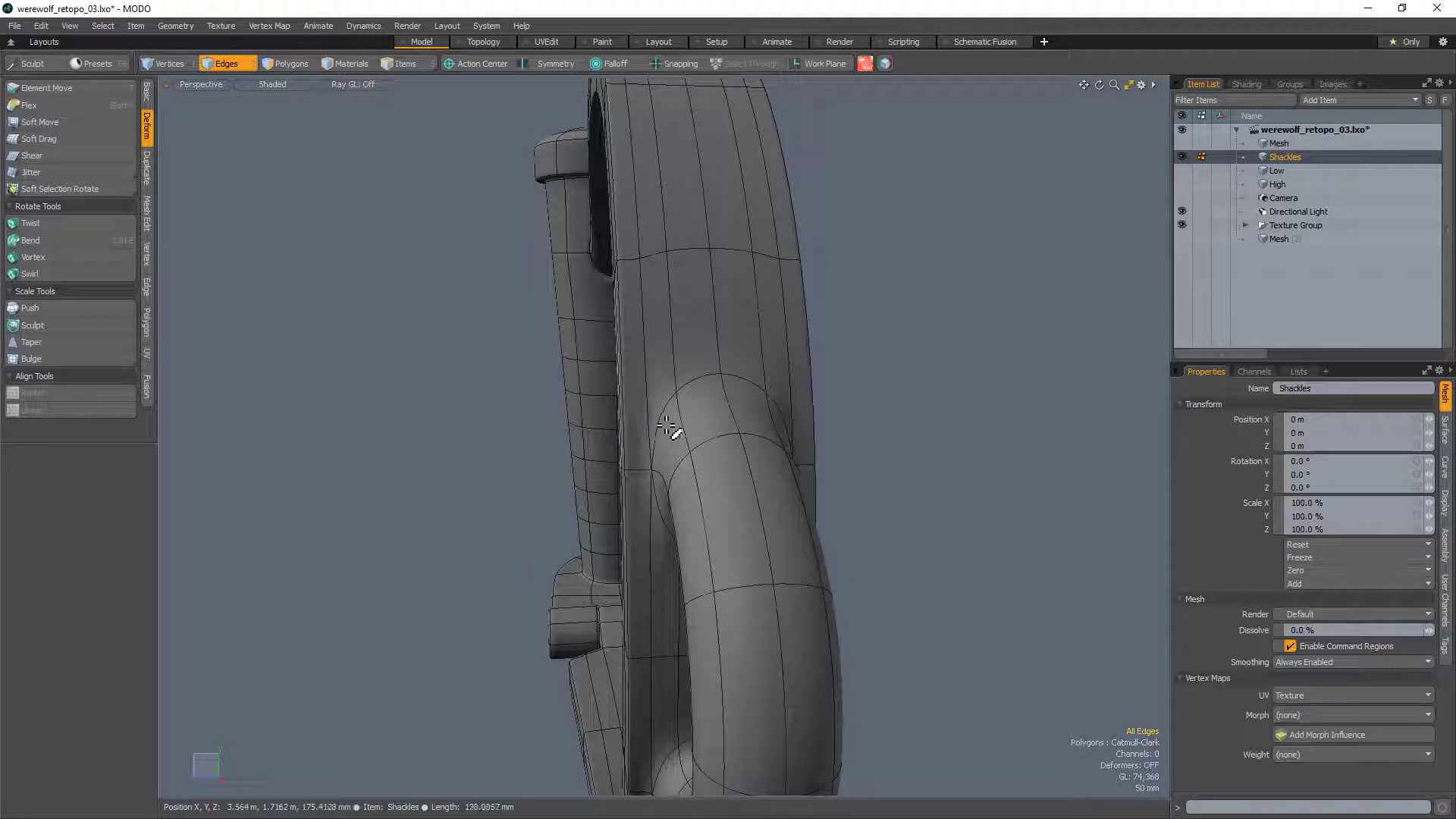
Step: Select the edge loops where both ends of the ring meet the band and give them a 20% subdivision weight
mouse_move(668, 427)
mouse_down()
mouse_move(702, 388)
mouse_move(751, 425)
mouse_move(648, 341)
mouse_up()
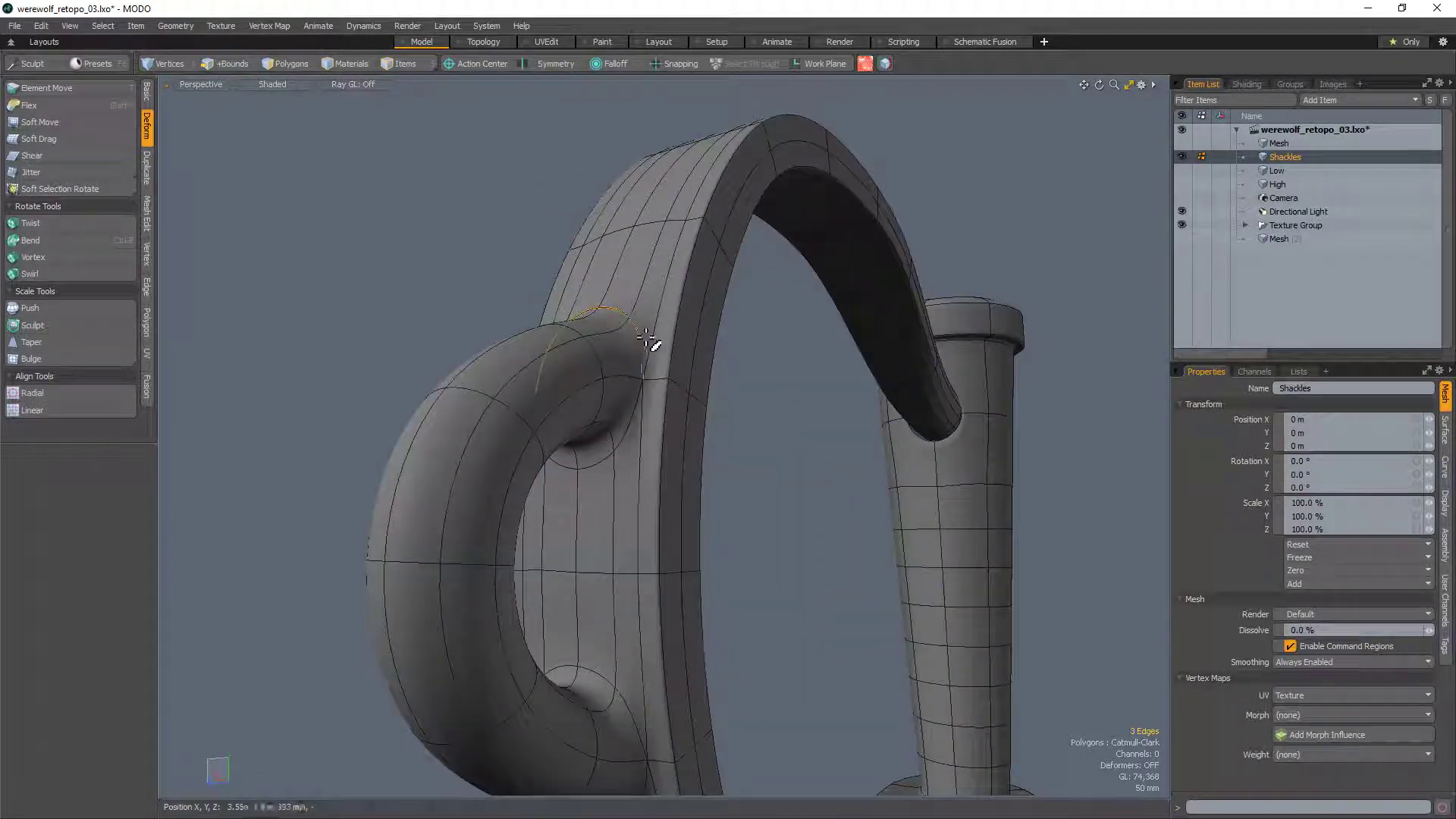
alt+drag(567, 486, 627, 419)
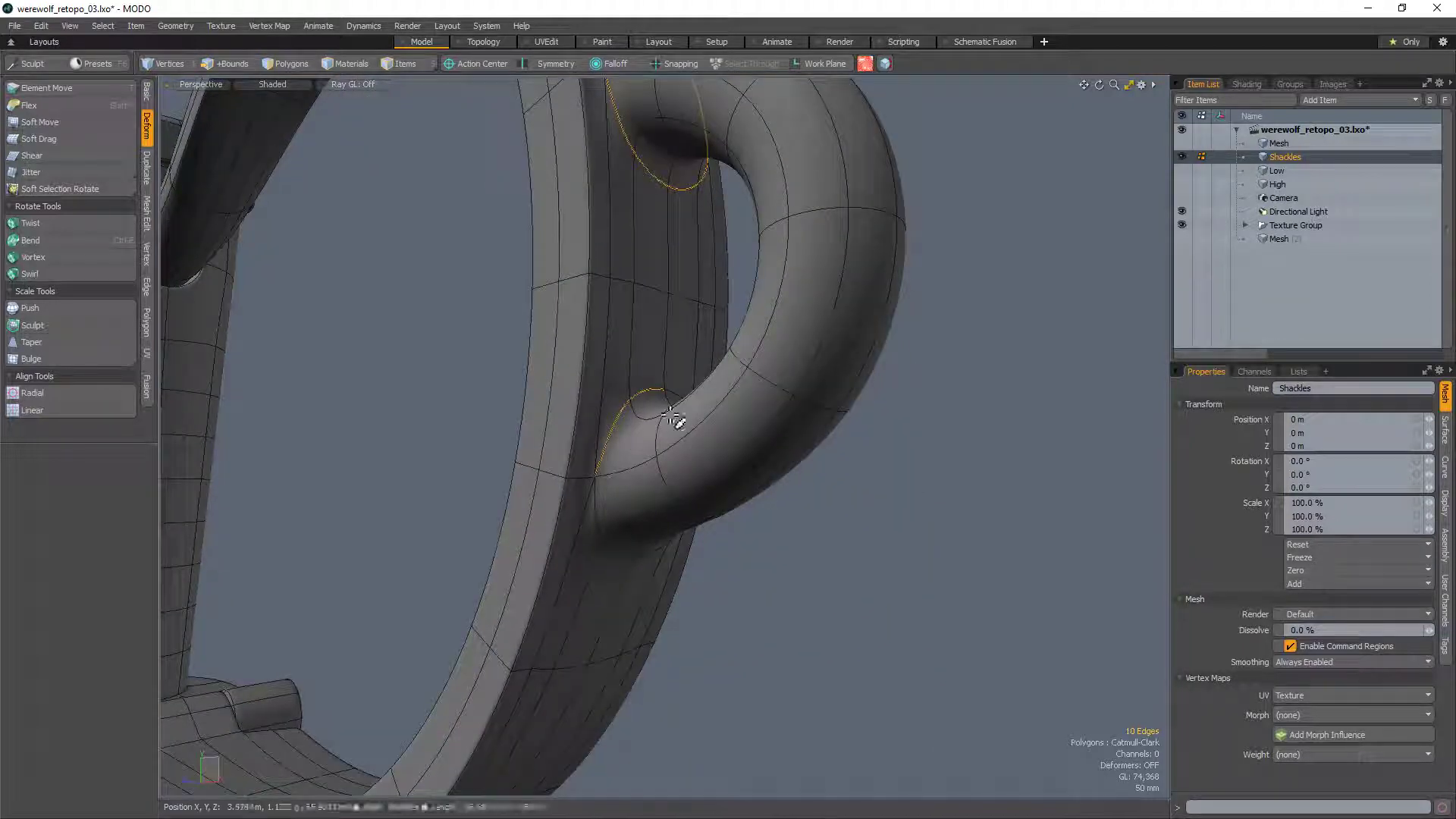
alt+drag(619, 577, 593, 429)
key(alt+w)
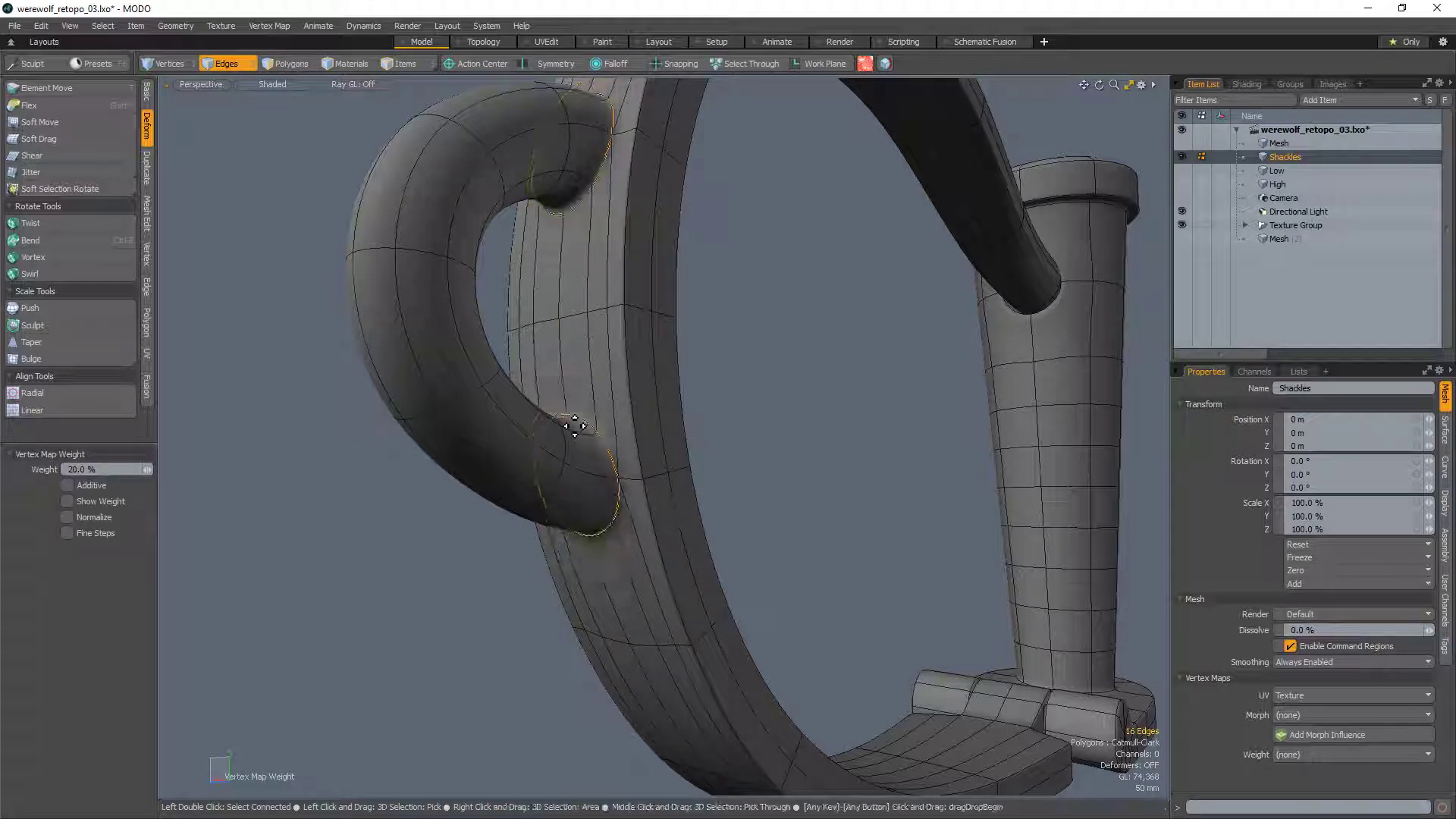
key(q)
click(445, 571)
Step: Hide the wireframe overlay and examine the smoothed shackle, its ring, pin and hinge from several angles
ctrl+alt+drag(845, 533, 771, 557)
alt+drag(771, 558, 731, 517)
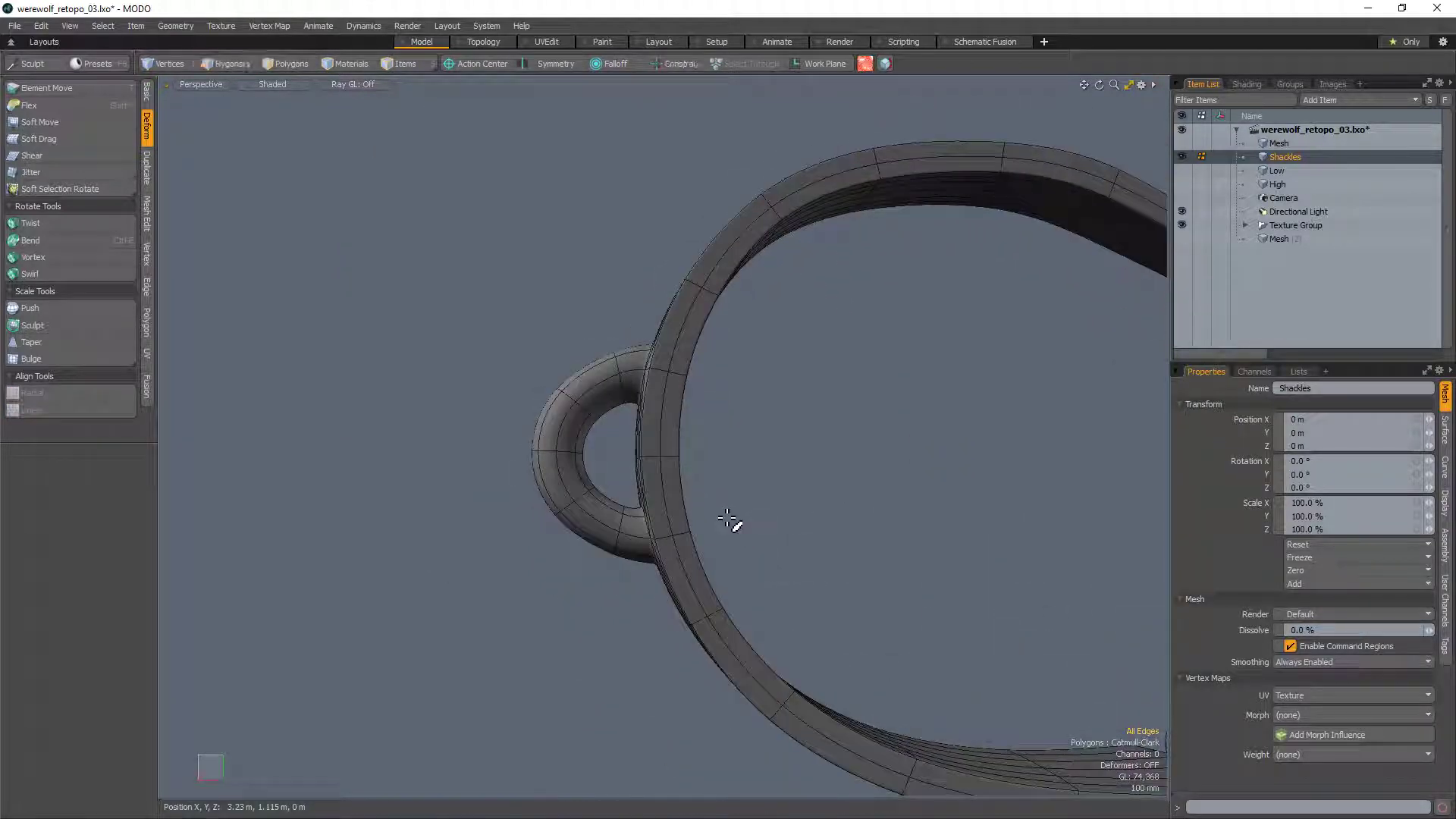
key(KP_6)
ctrl+alt+drag(734, 310, 927, 341)
alt+drag(927, 341, 822, 470)
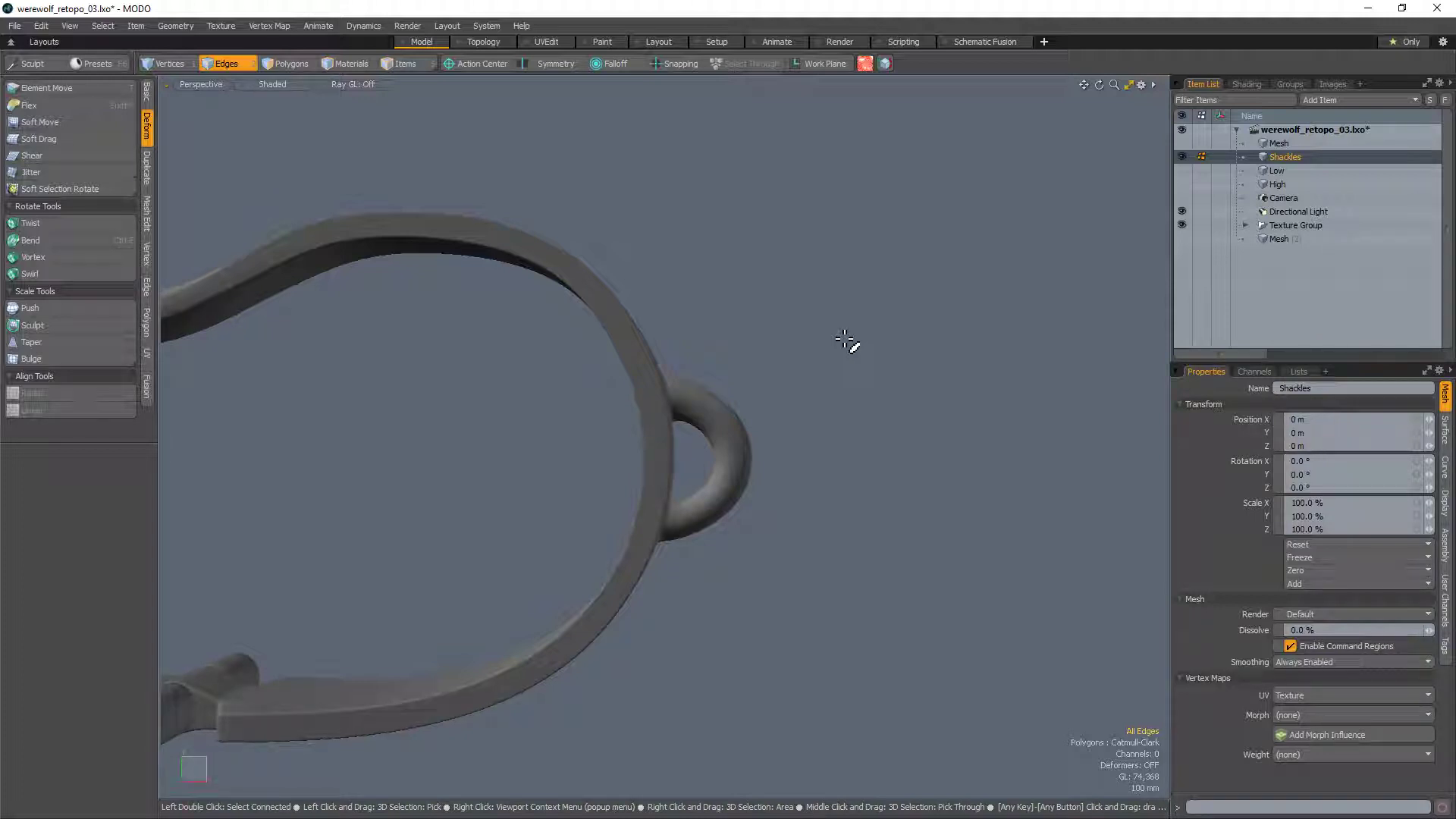
alt+shift+drag(672, 393, 811, 437)
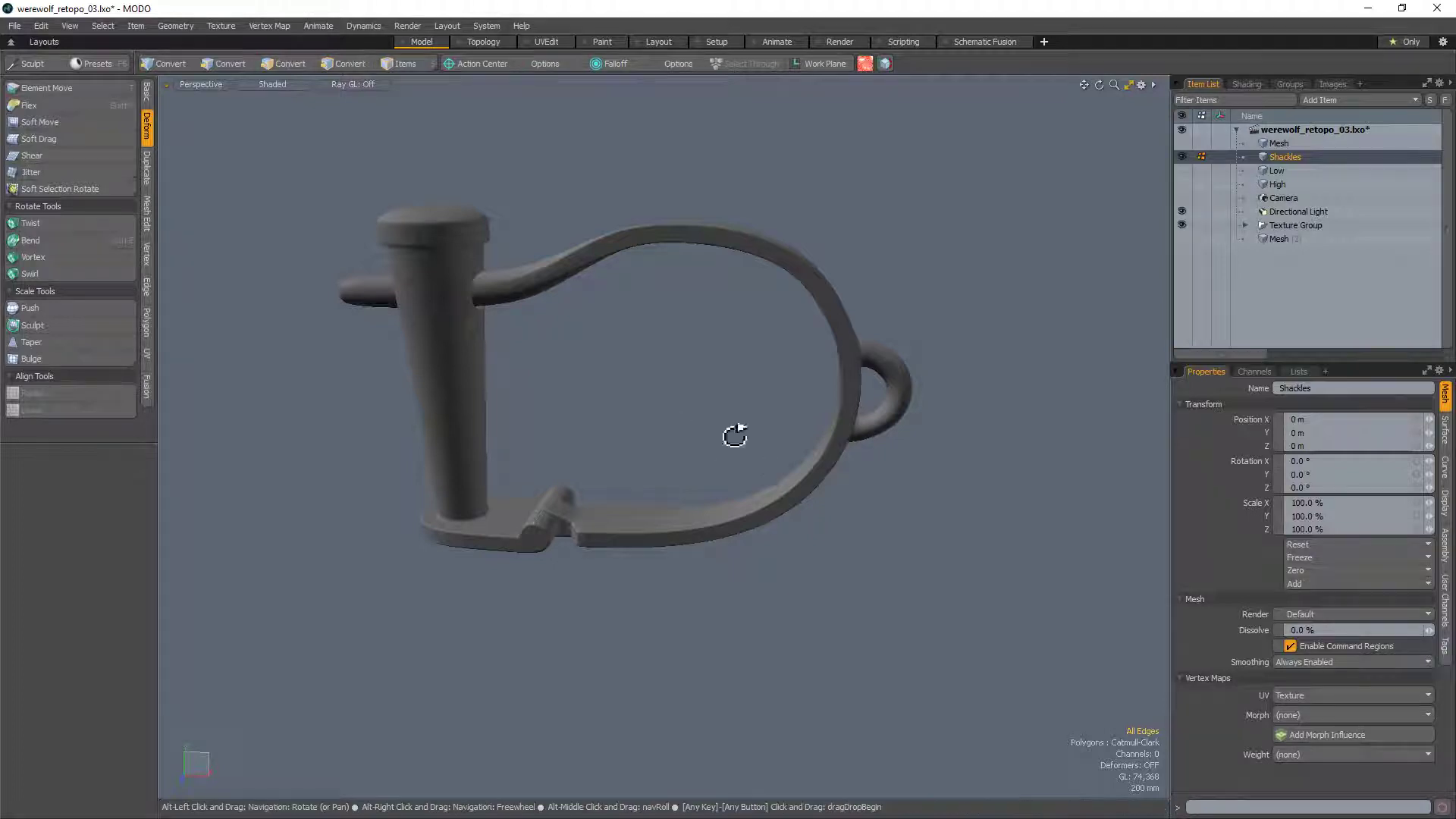
alt+drag(735, 436, 662, 328)
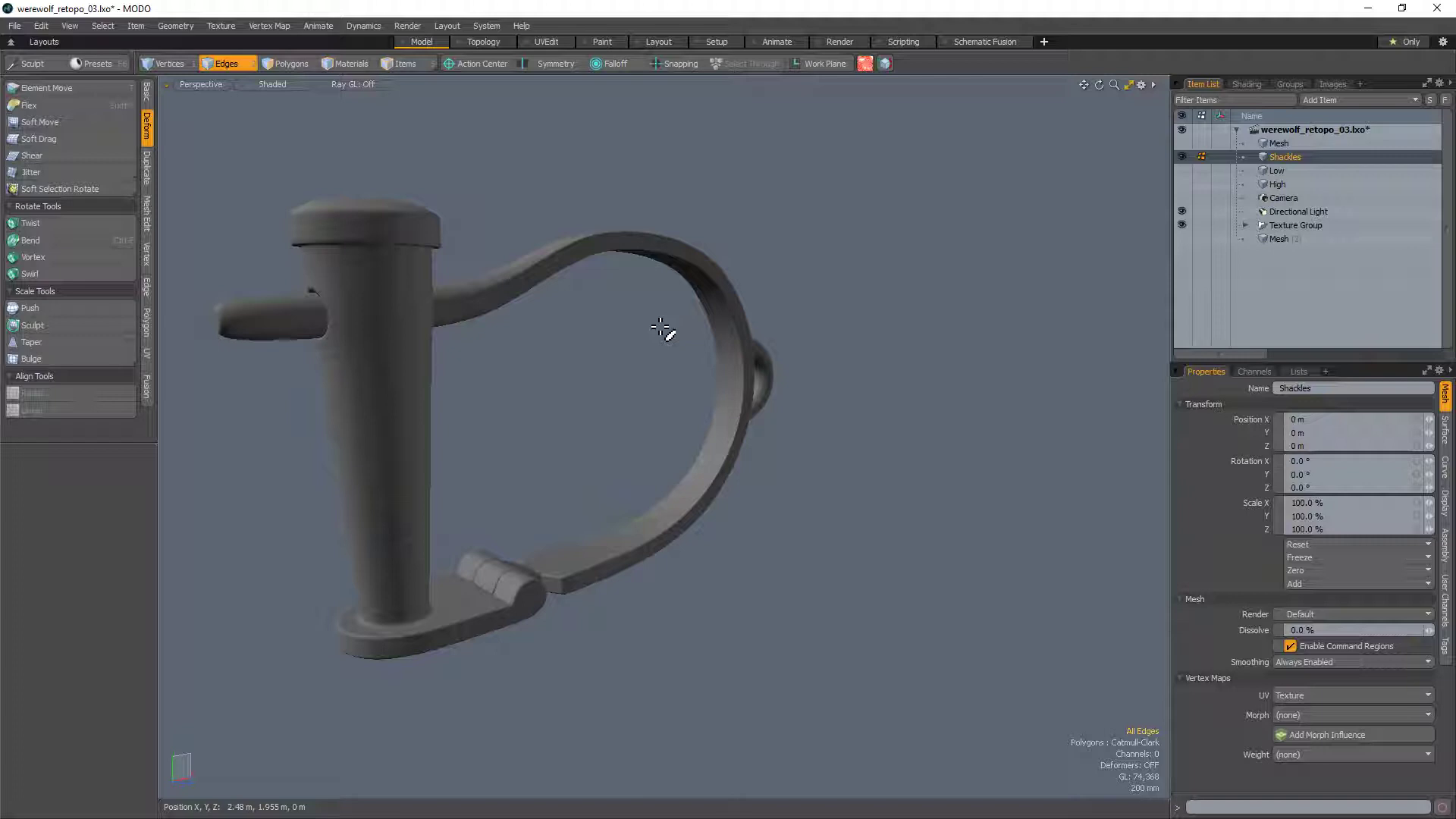
alt+drag(667, 329, 539, 377)
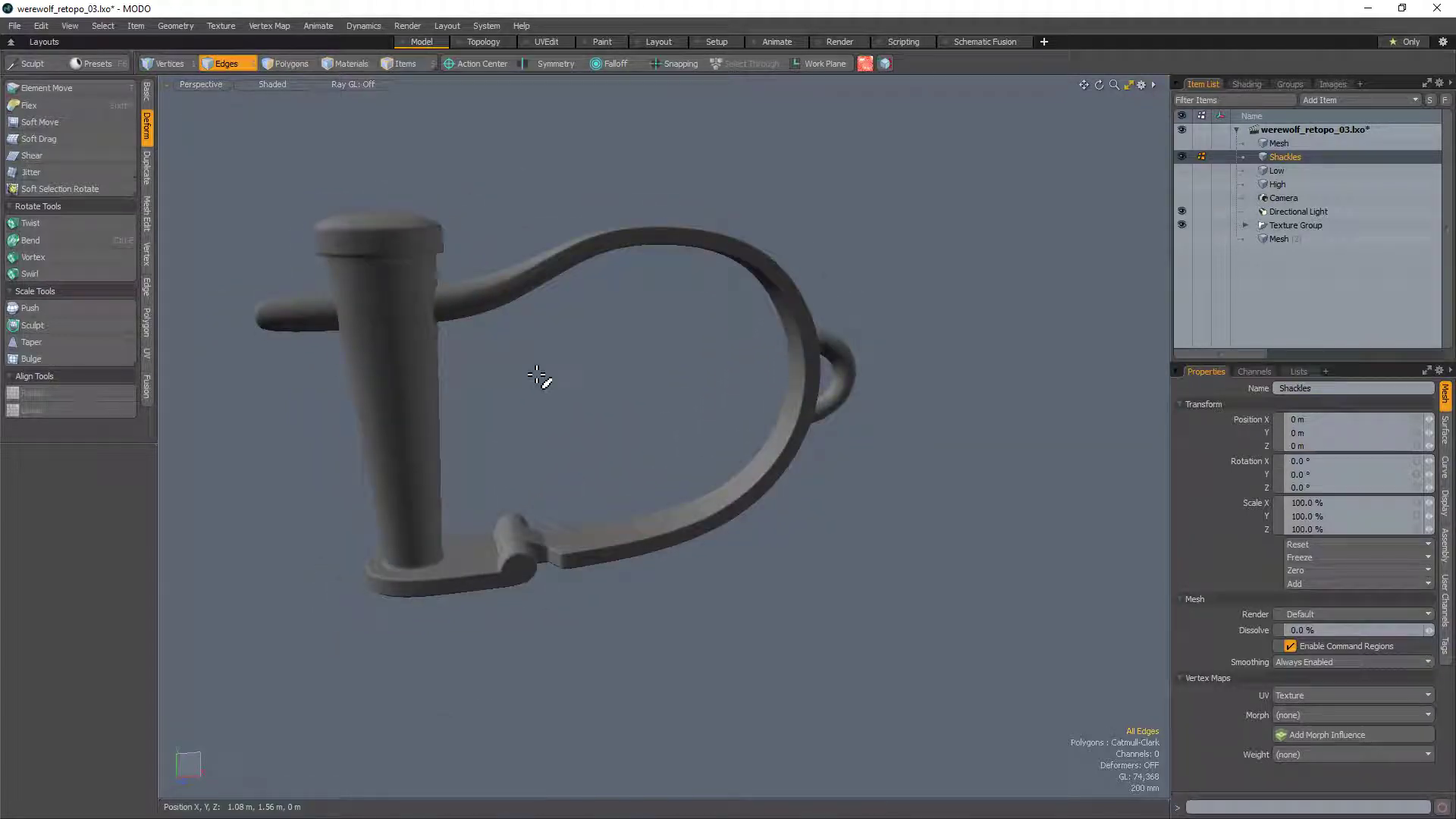
Step: Rename the Shackles mesh item as "Shackles high"
key(3)
double_click(1304, 155)
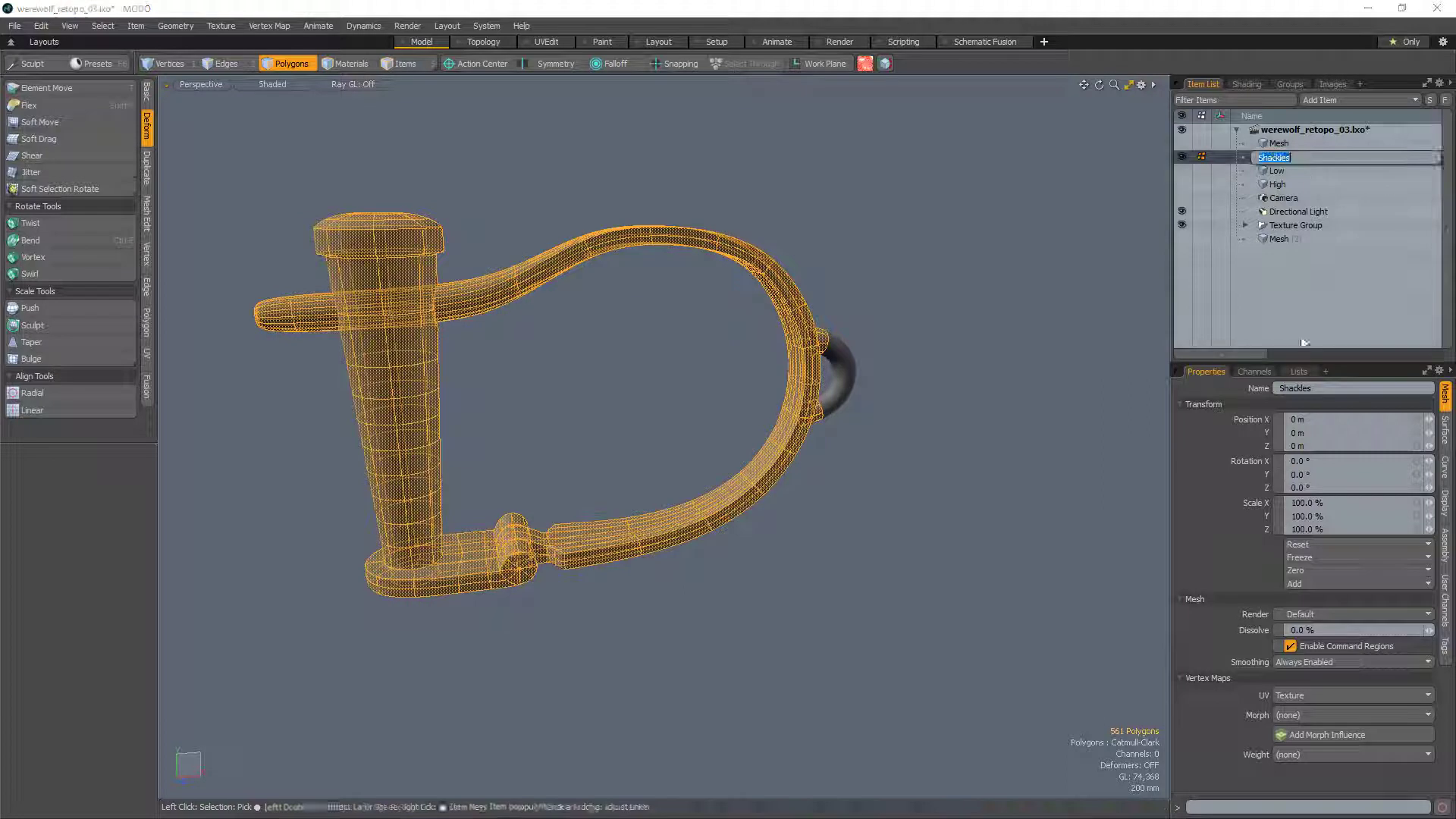
click(1334, 389)
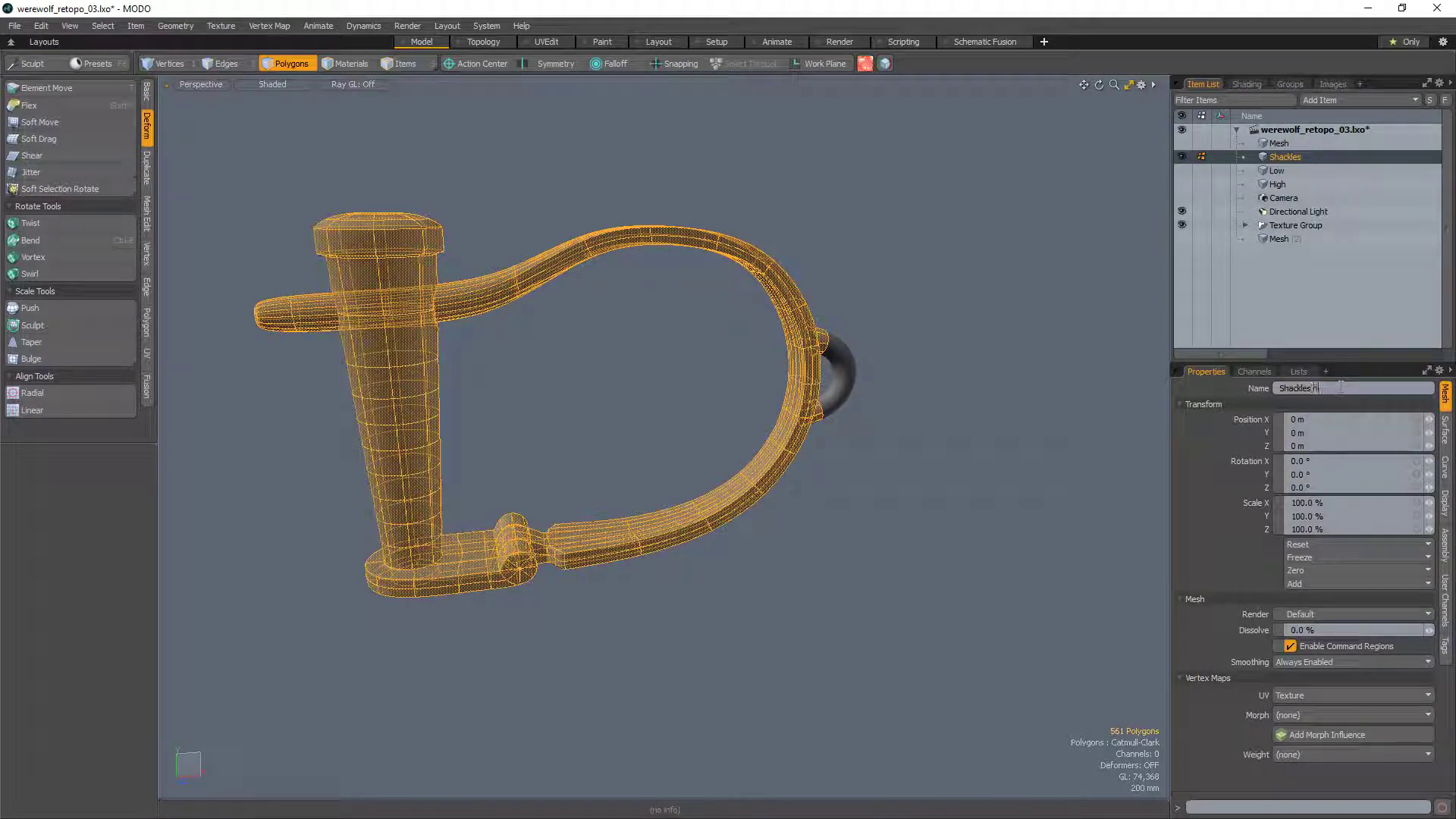
Step: Duplicate the Shackles high mesh, name the copy "Shackles low" and hide the high version
right_click(1297, 156)
mouse_move(1267, 236)
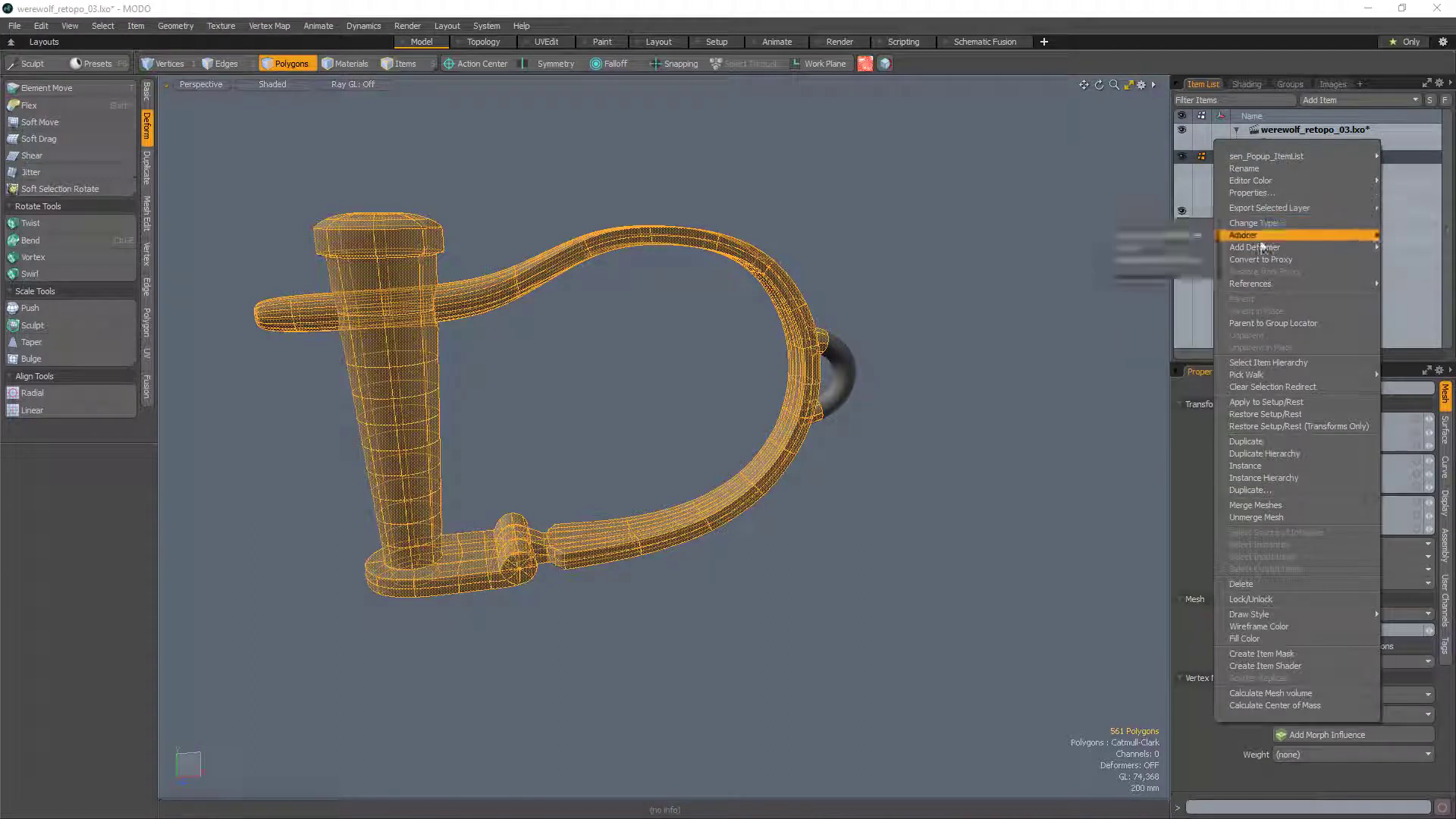
click(1247, 442)
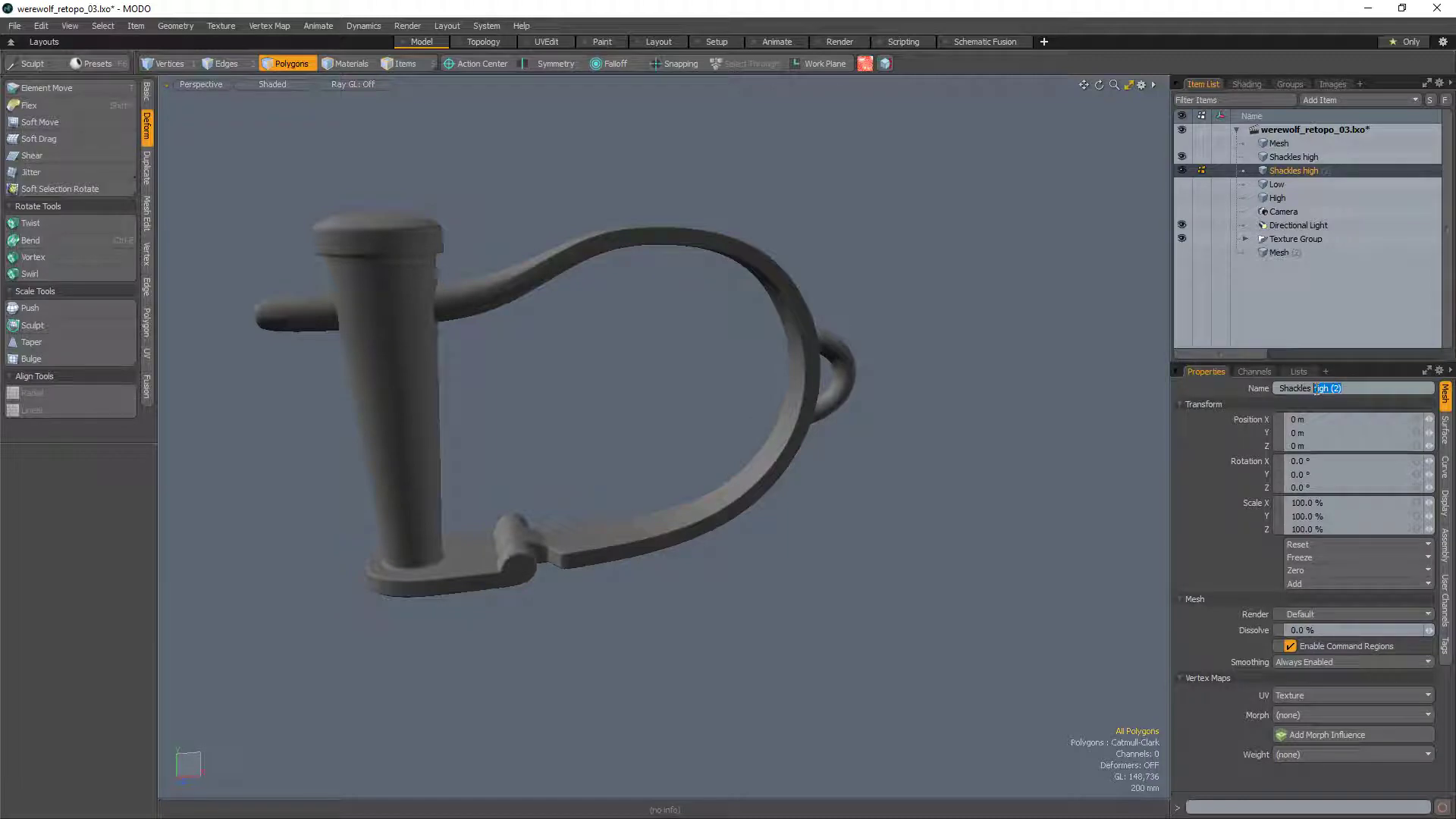
click(1182, 156)
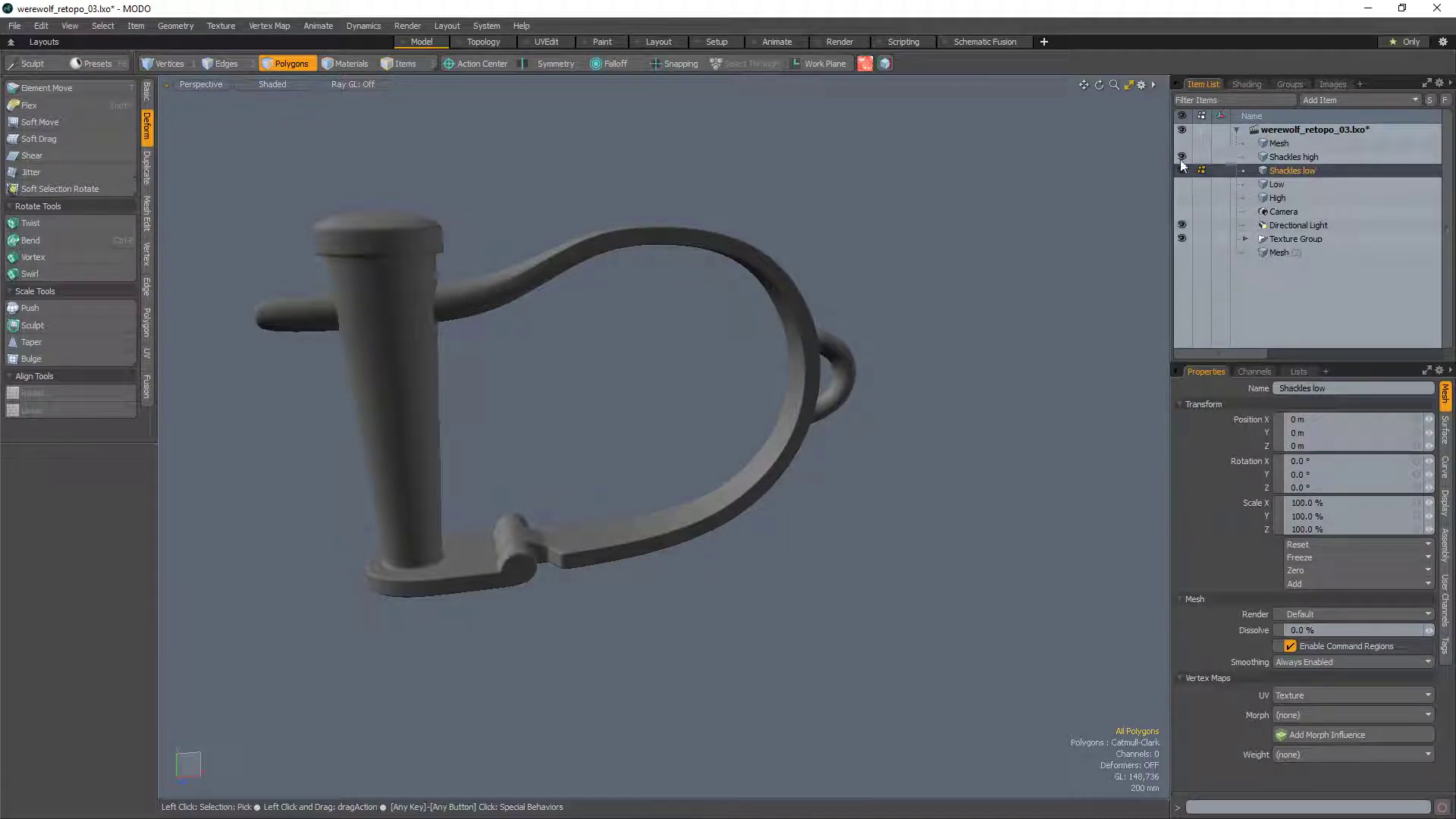
Step: Set the Catmull-Clark subdivision level of Shackles low to 2 and check its shape with the wireframe overlay shown
click(1445, 432)
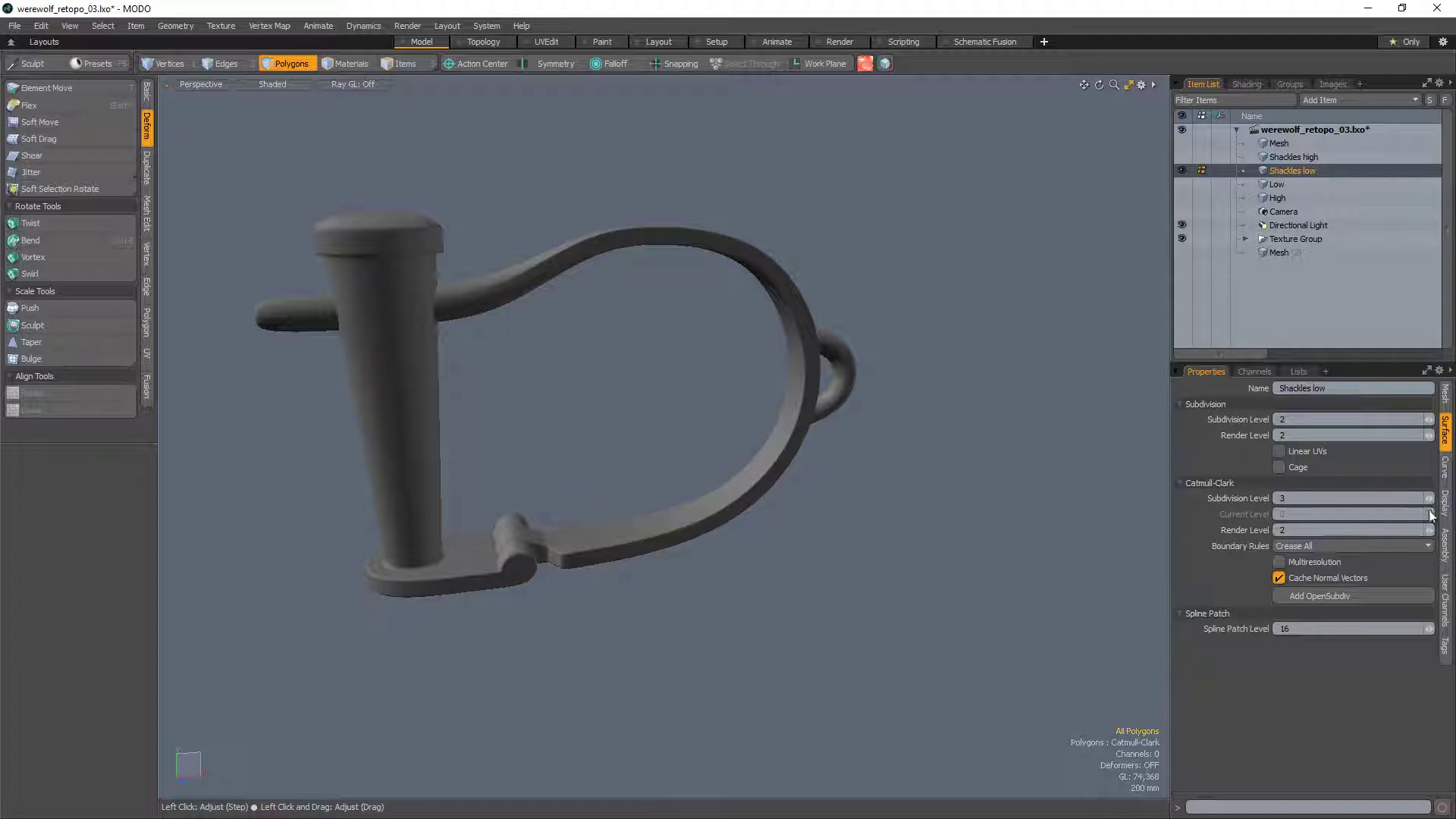
click(1429, 501)
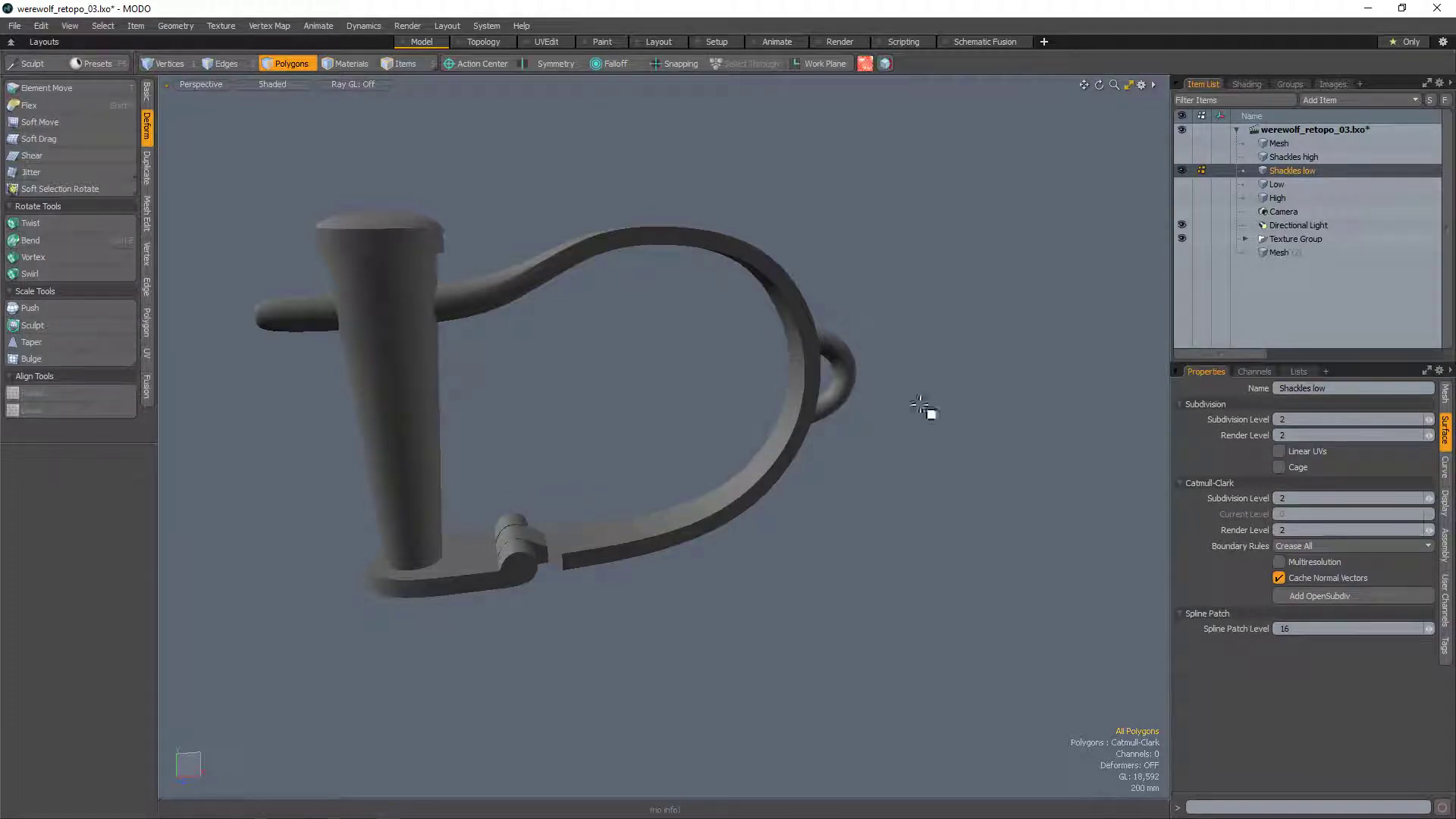
alt+drag(926, 409, 628, 416)
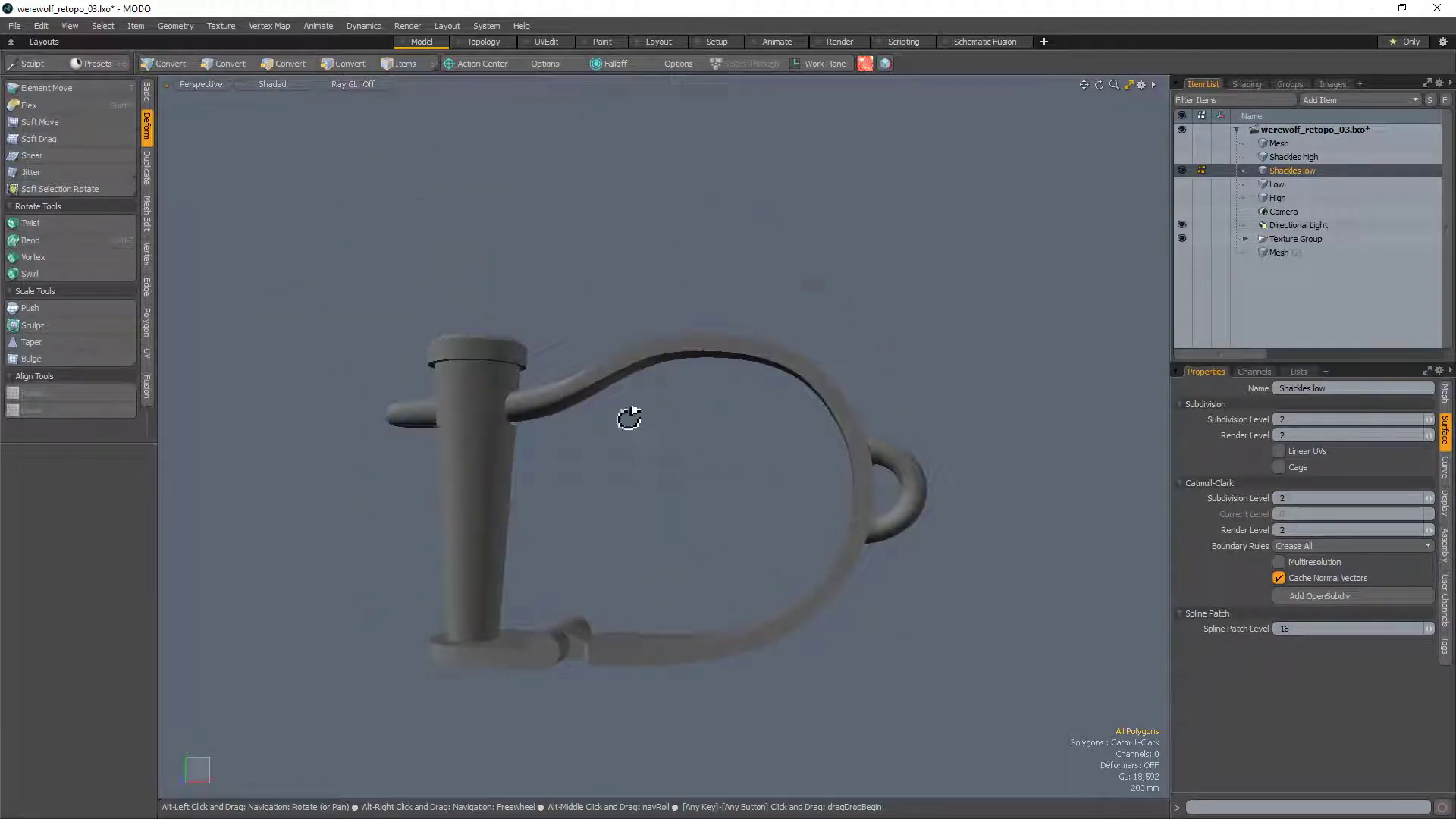
scroll(627, 415, up, 5)
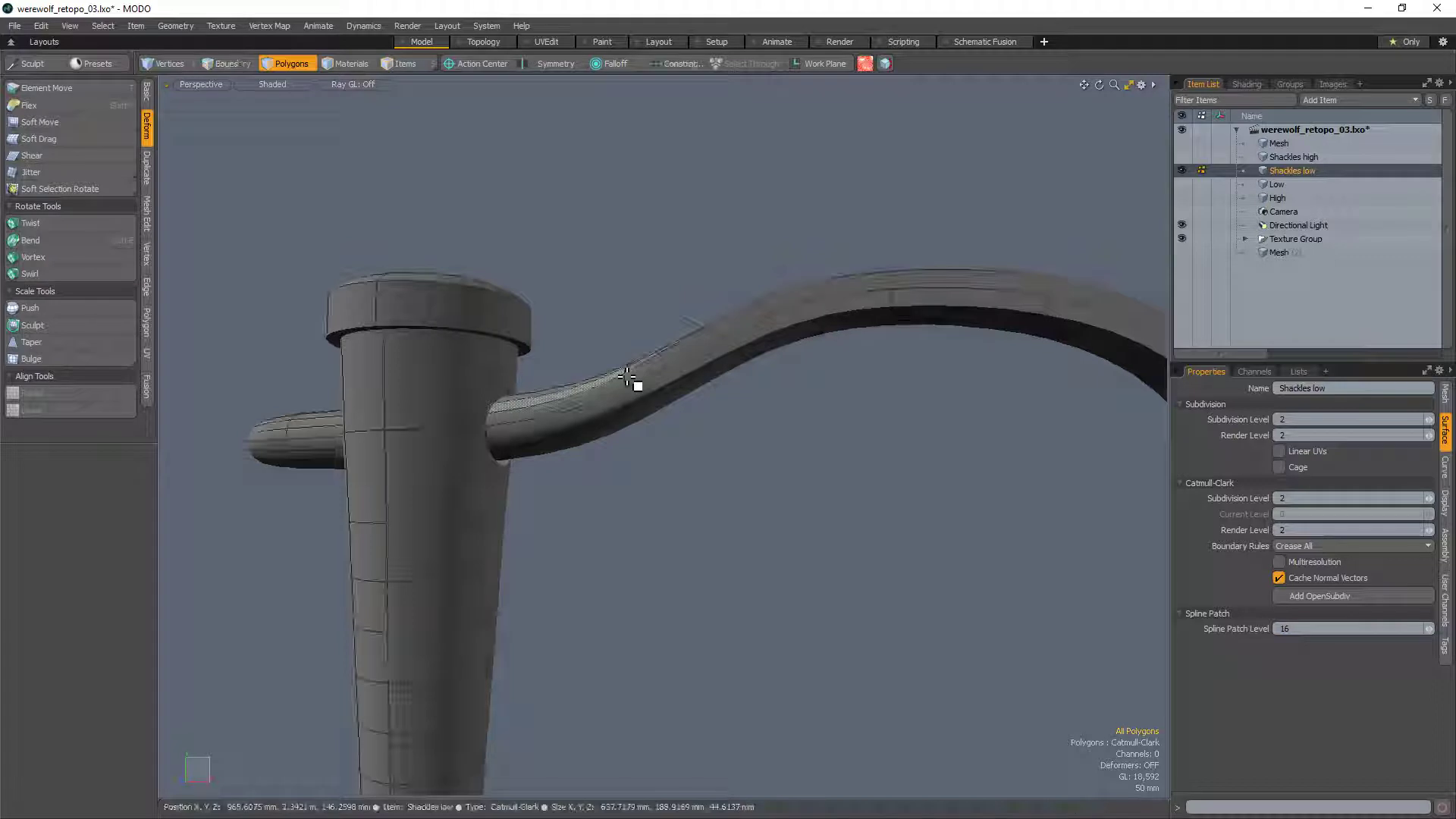
scroll(624, 339, down, 5)
alt+drag(552, 435, 566, 588)
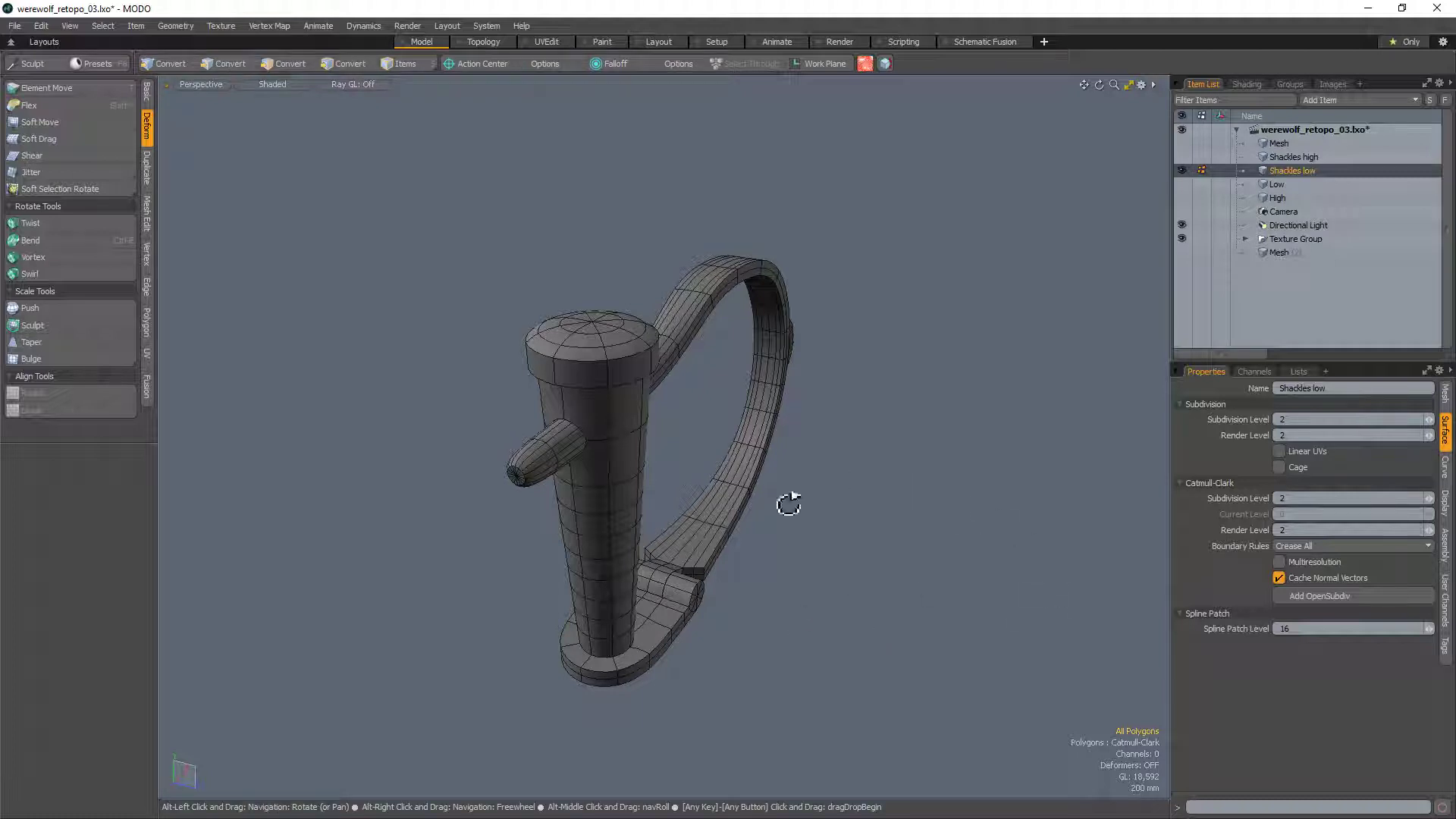
alt+drag(786, 500, 225, 527)
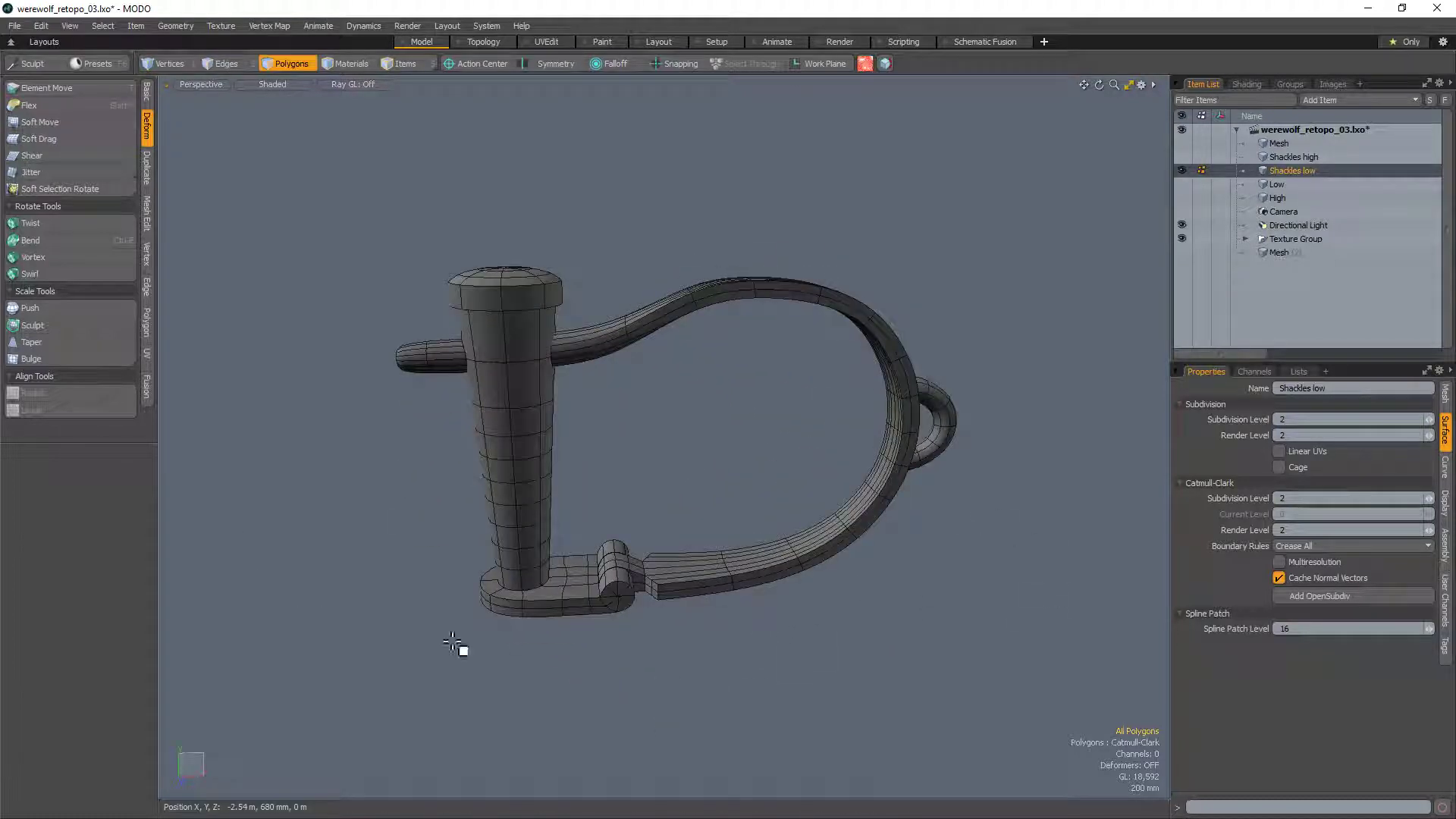
alt+drag(453, 643, 769, 595)
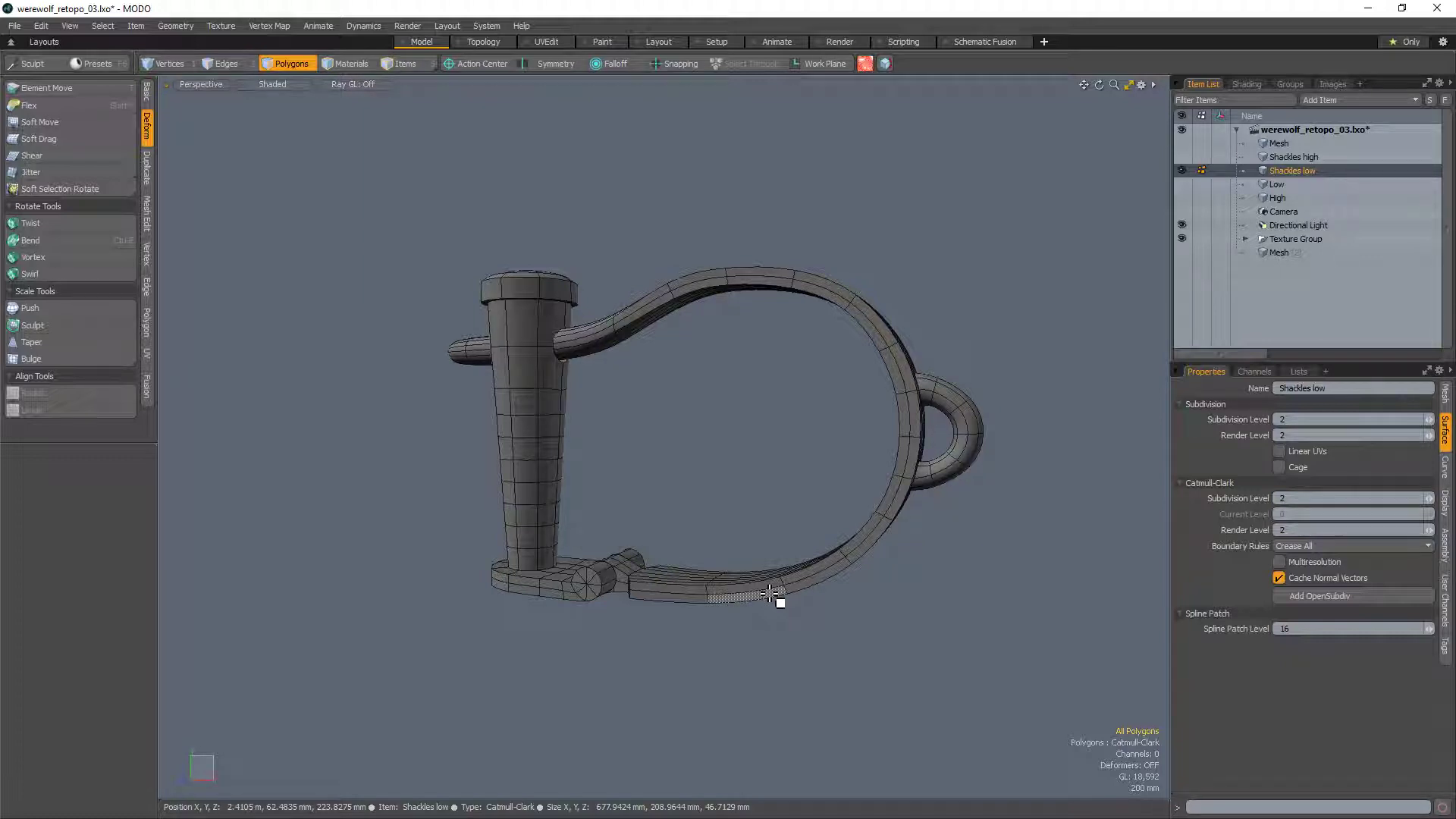
click(709, 114)
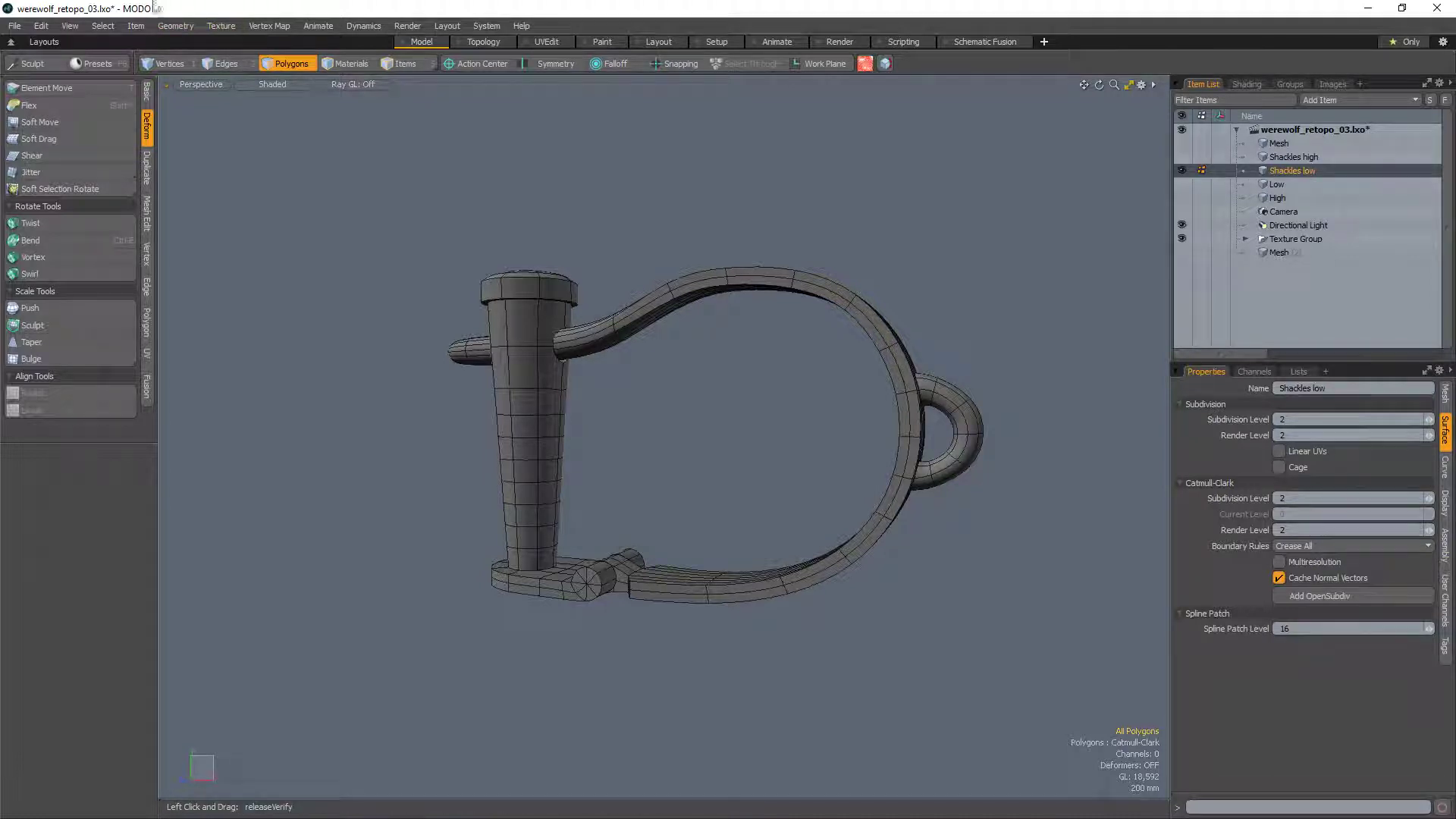
click(179, 34)
click(179, 27)
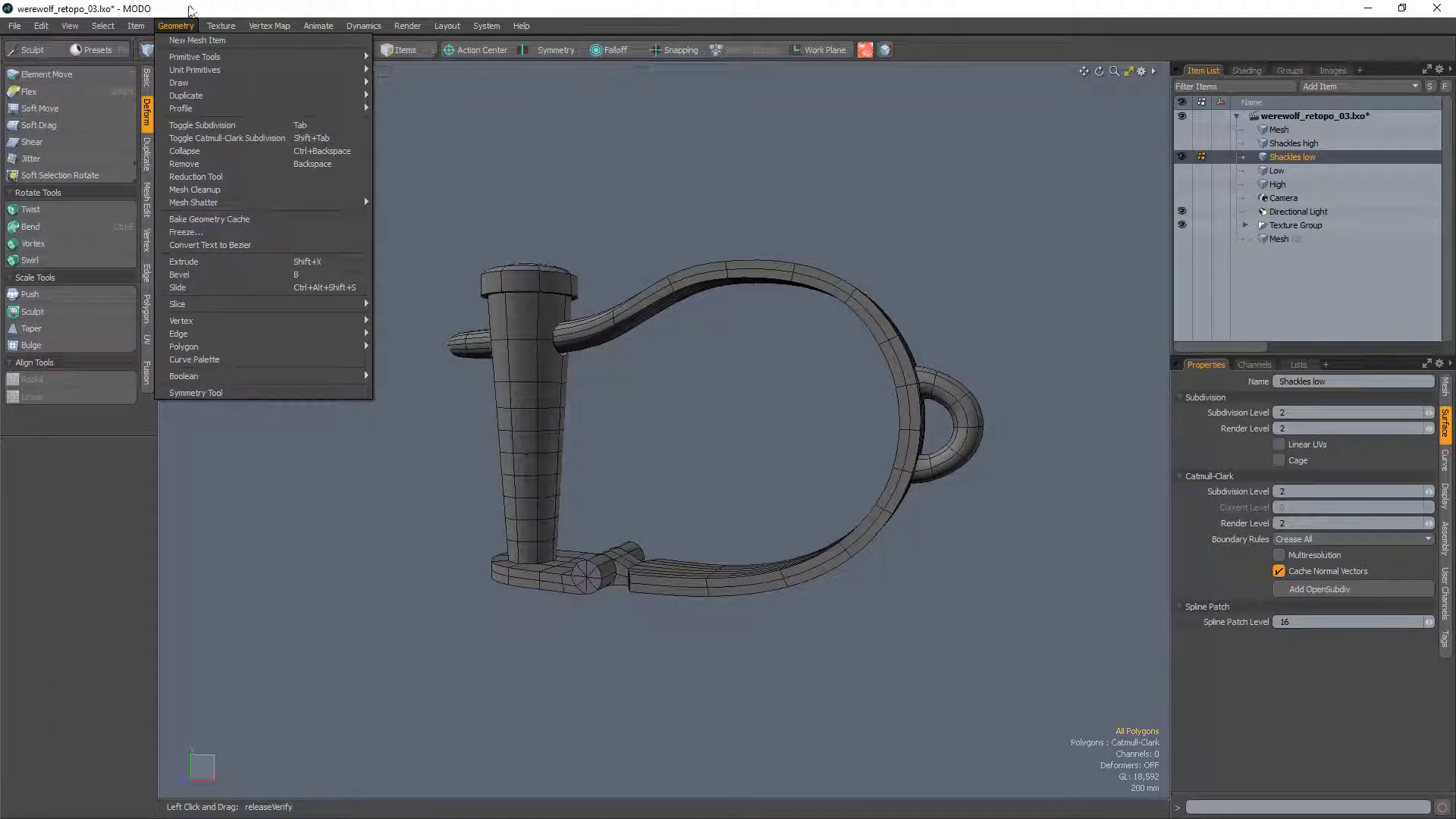
click(189, 8)
click(177, 27)
click(556, 4)
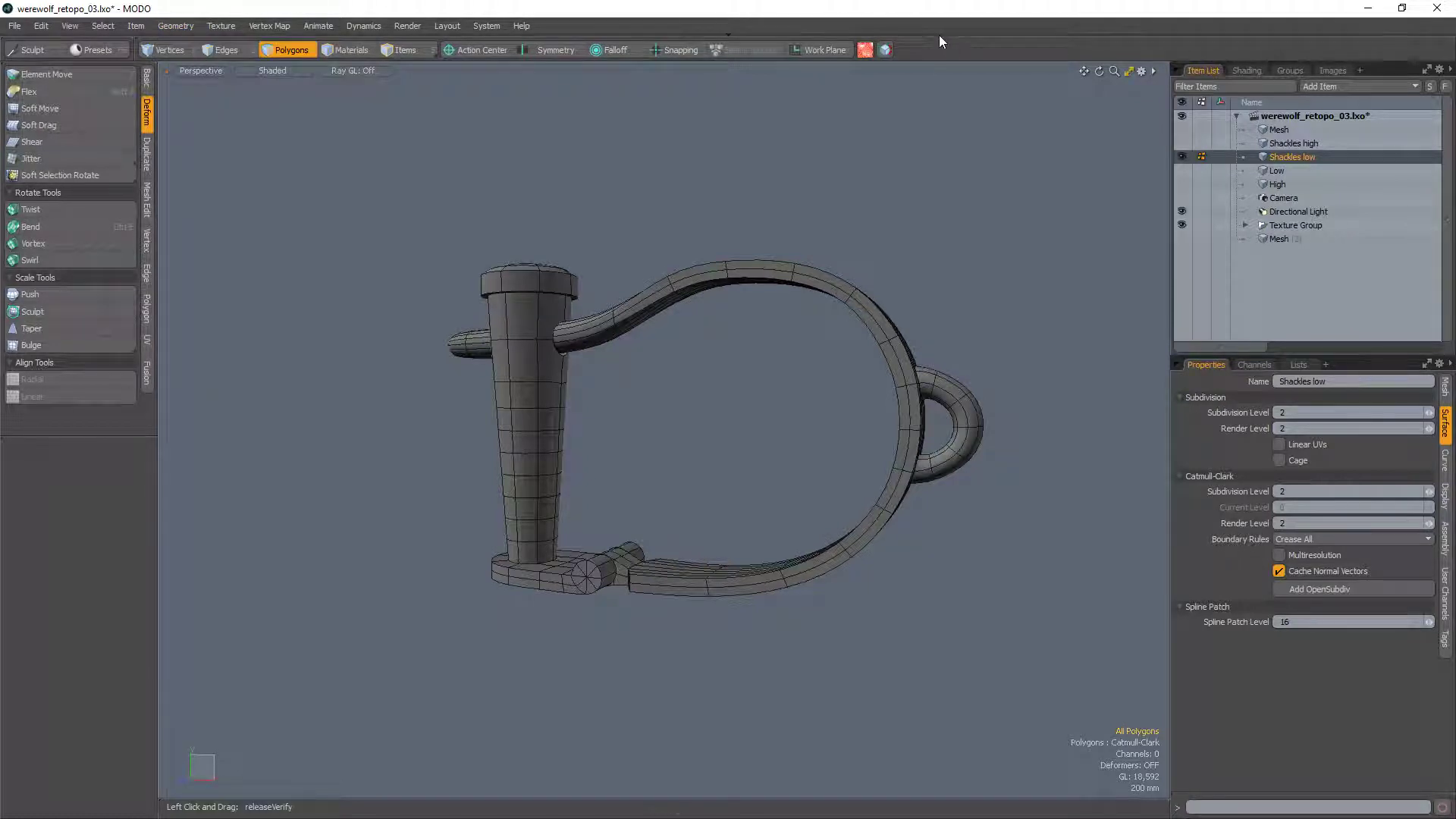
click(940, 34)
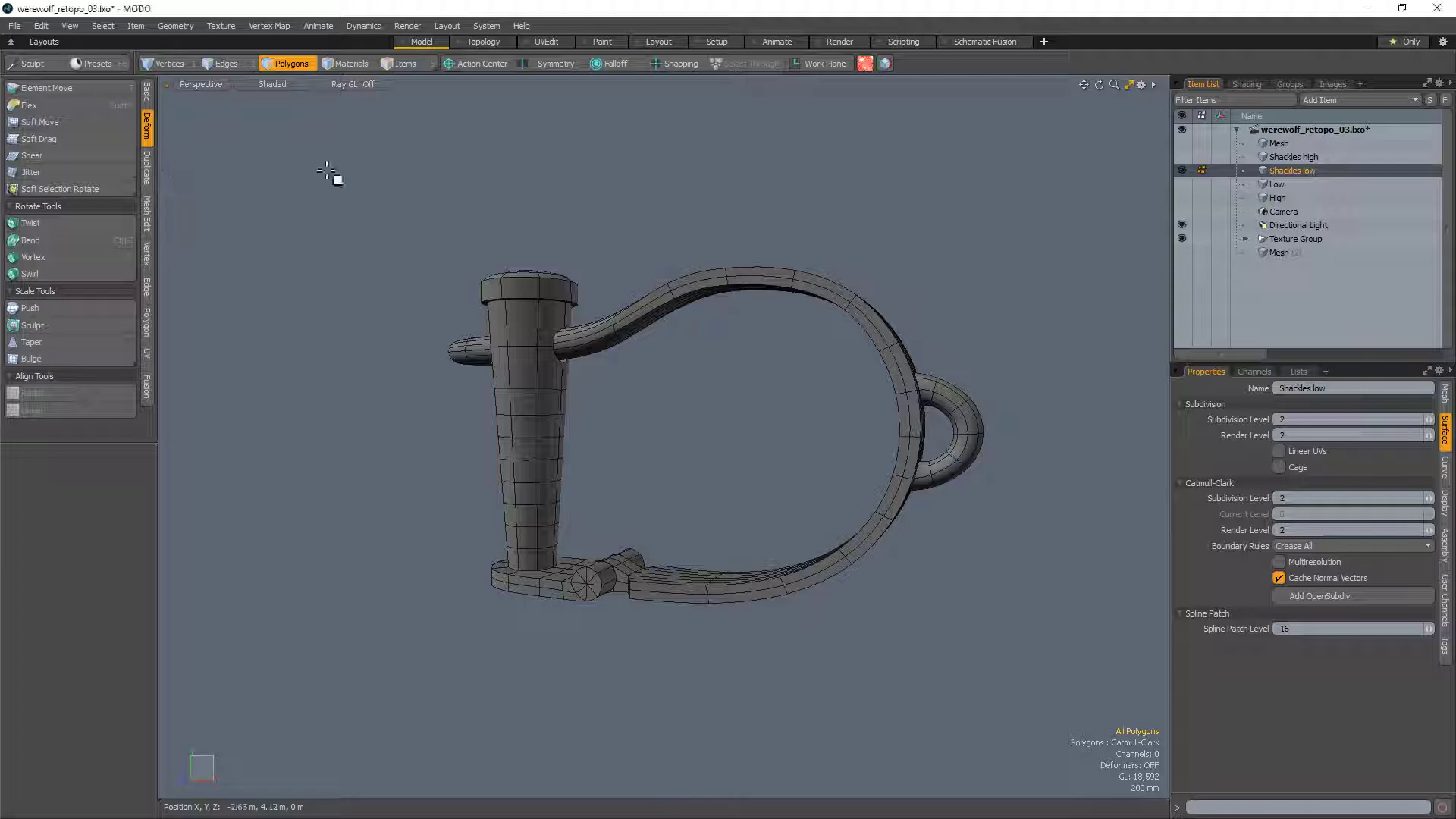
Step: Freeze the Shackles low subdivision surface into regular polygon geometry
click(189, 27)
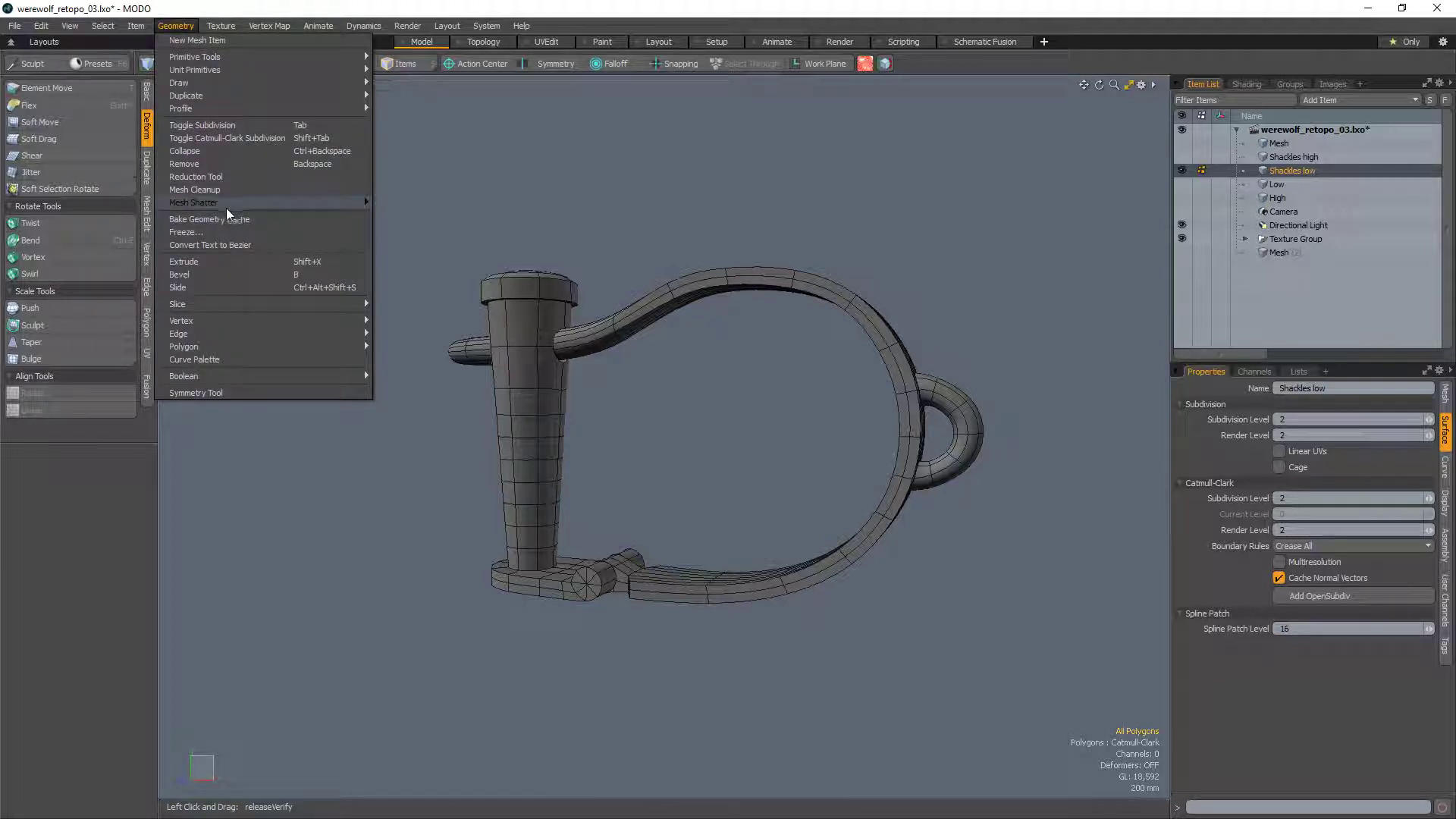
mouse_move(216, 201)
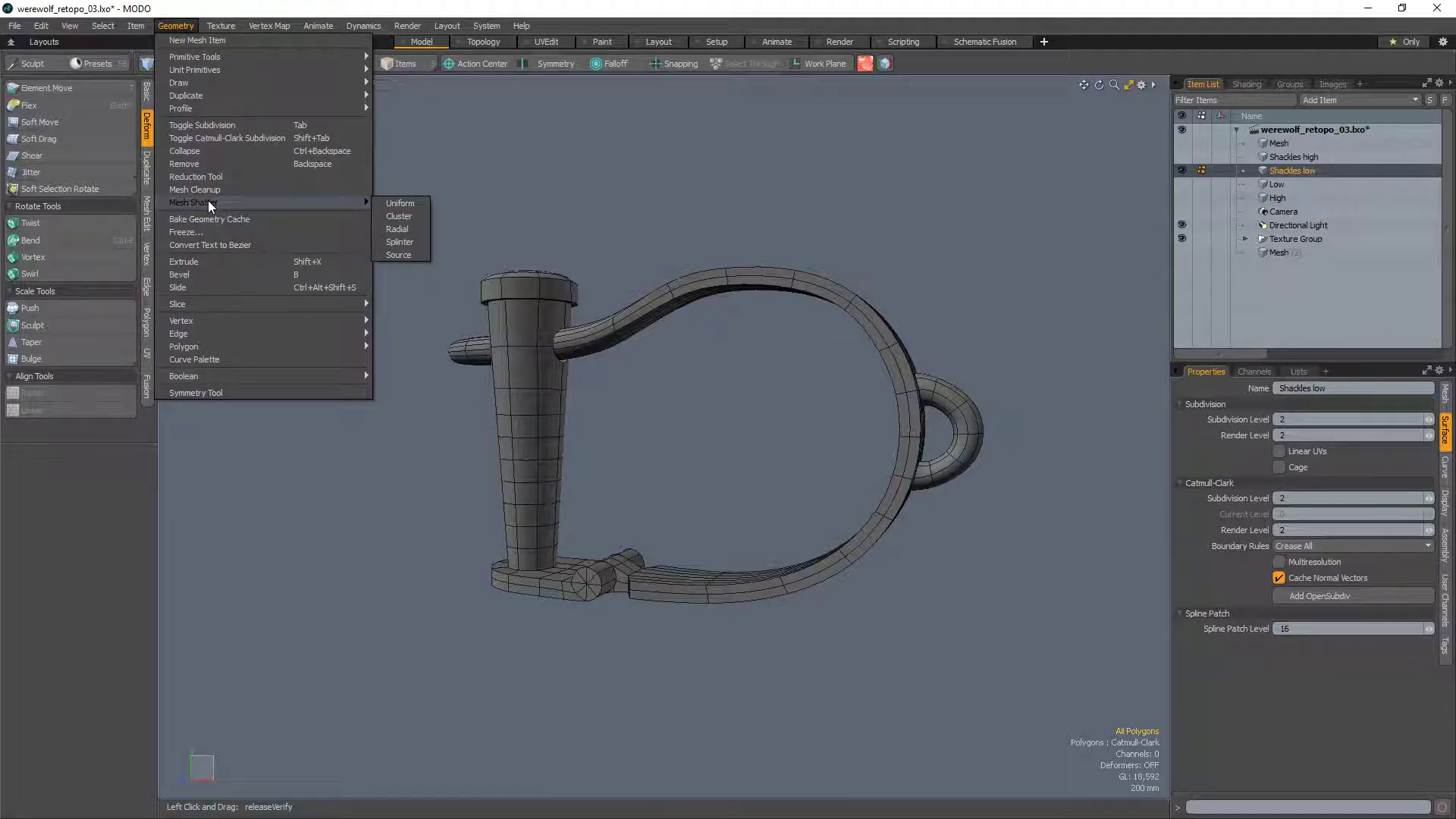
click(195, 236)
click(923, 410)
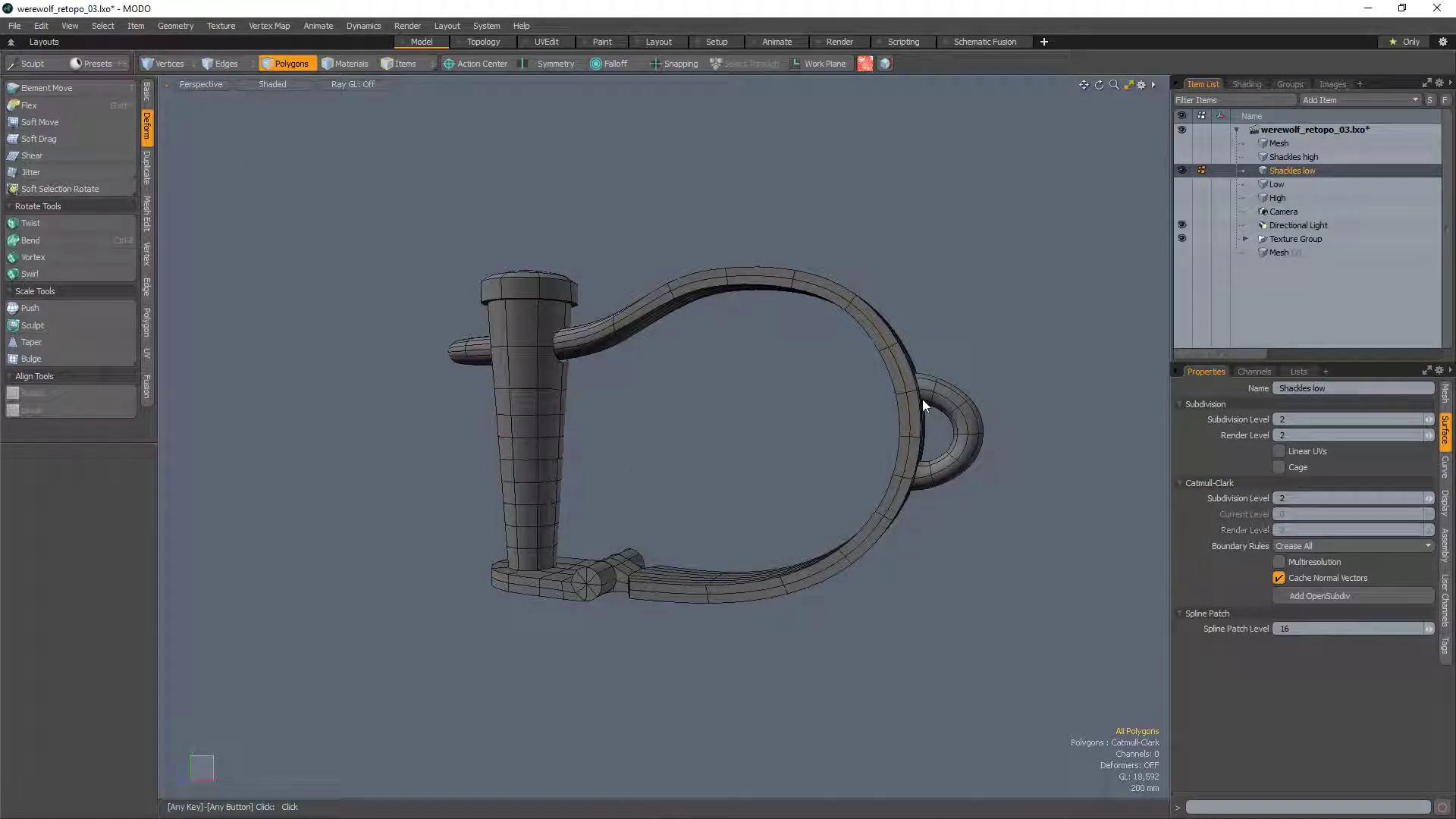
Step: Select alternating edge loops through the side of the hinge base plate
alt+drag(494, 470, 562, 563)
scroll(666, 624, up, 5)
alt+drag(666, 623, 660, 568)
key(2)
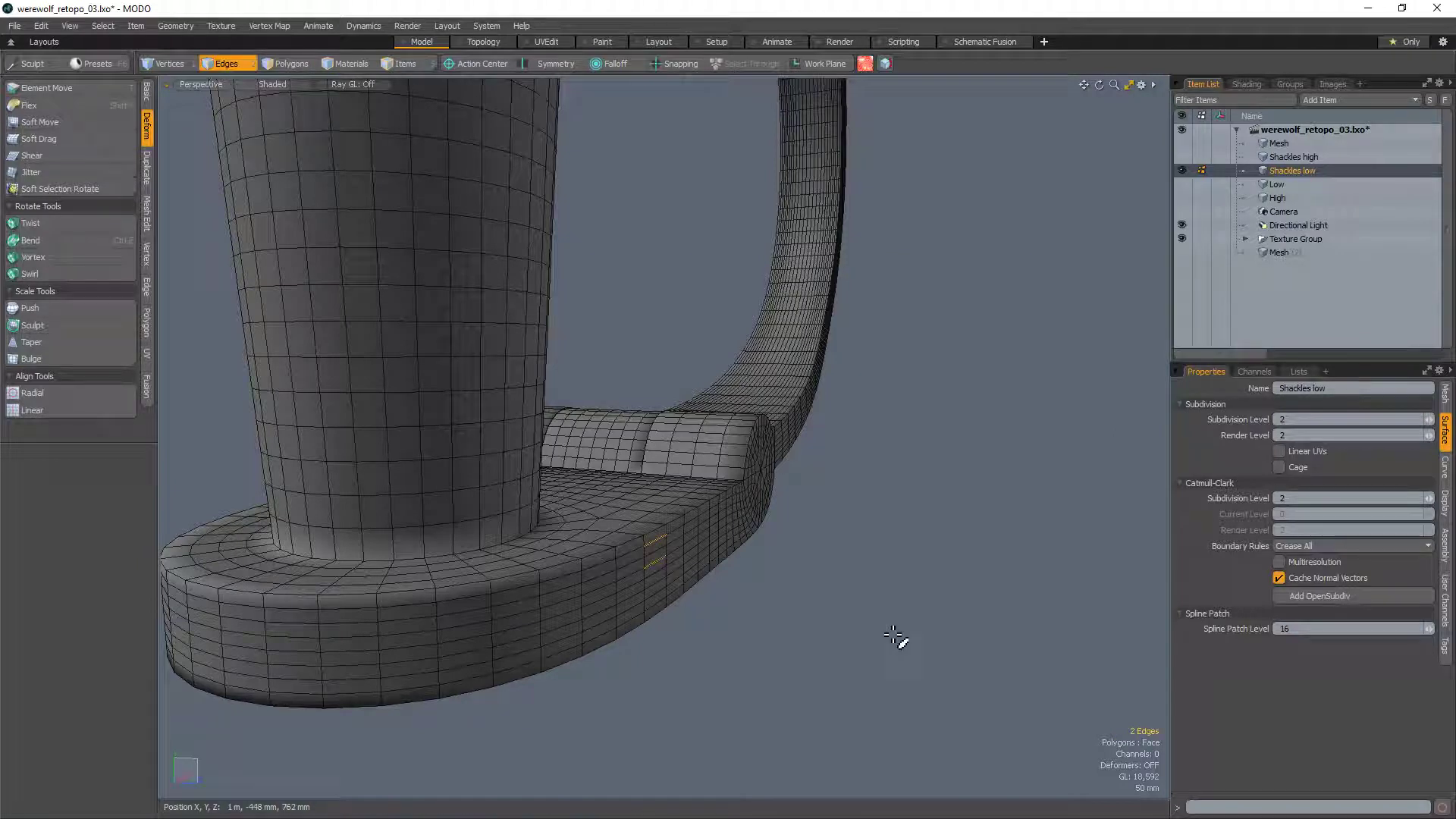
key(Up)
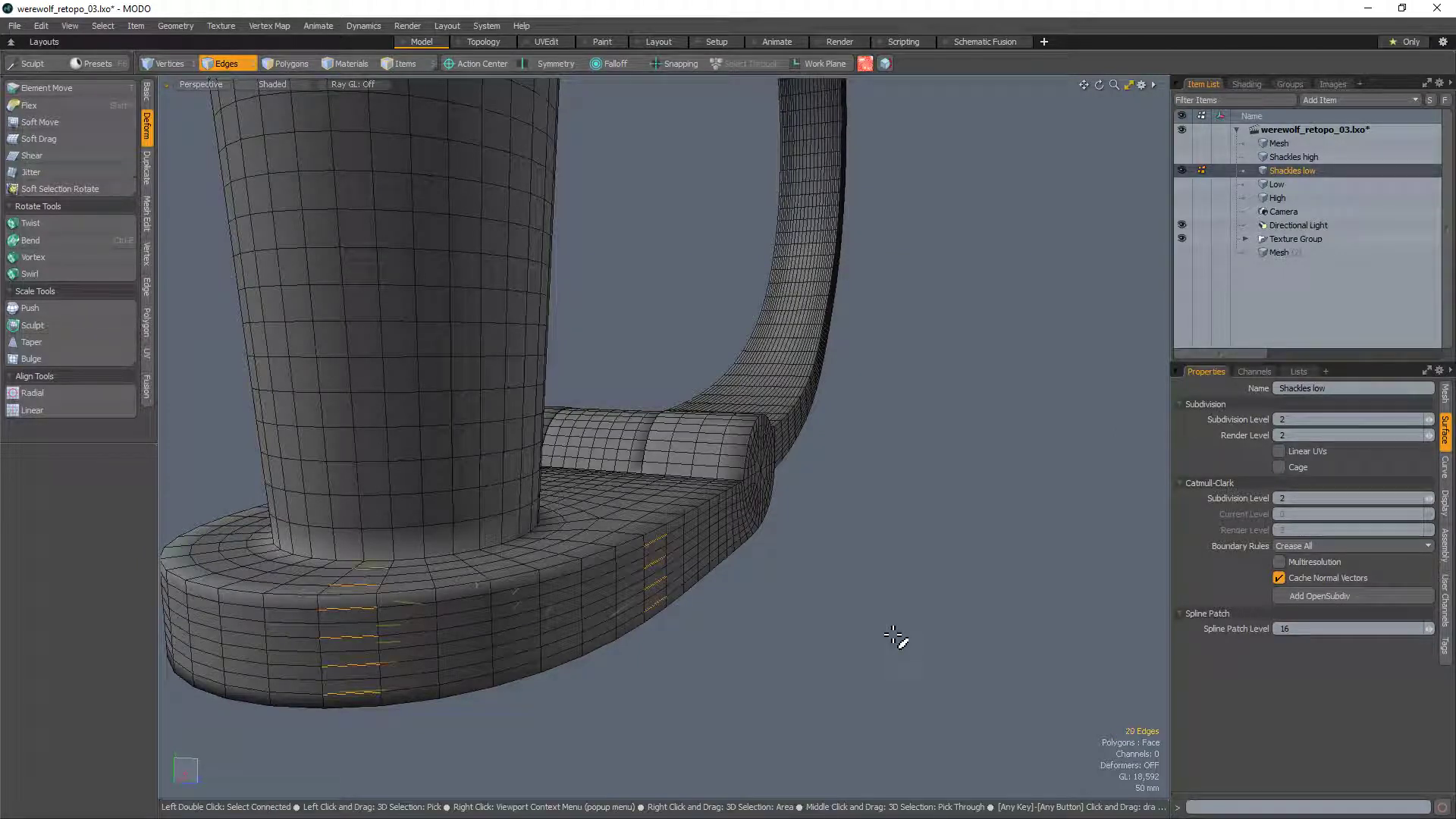
key(l)
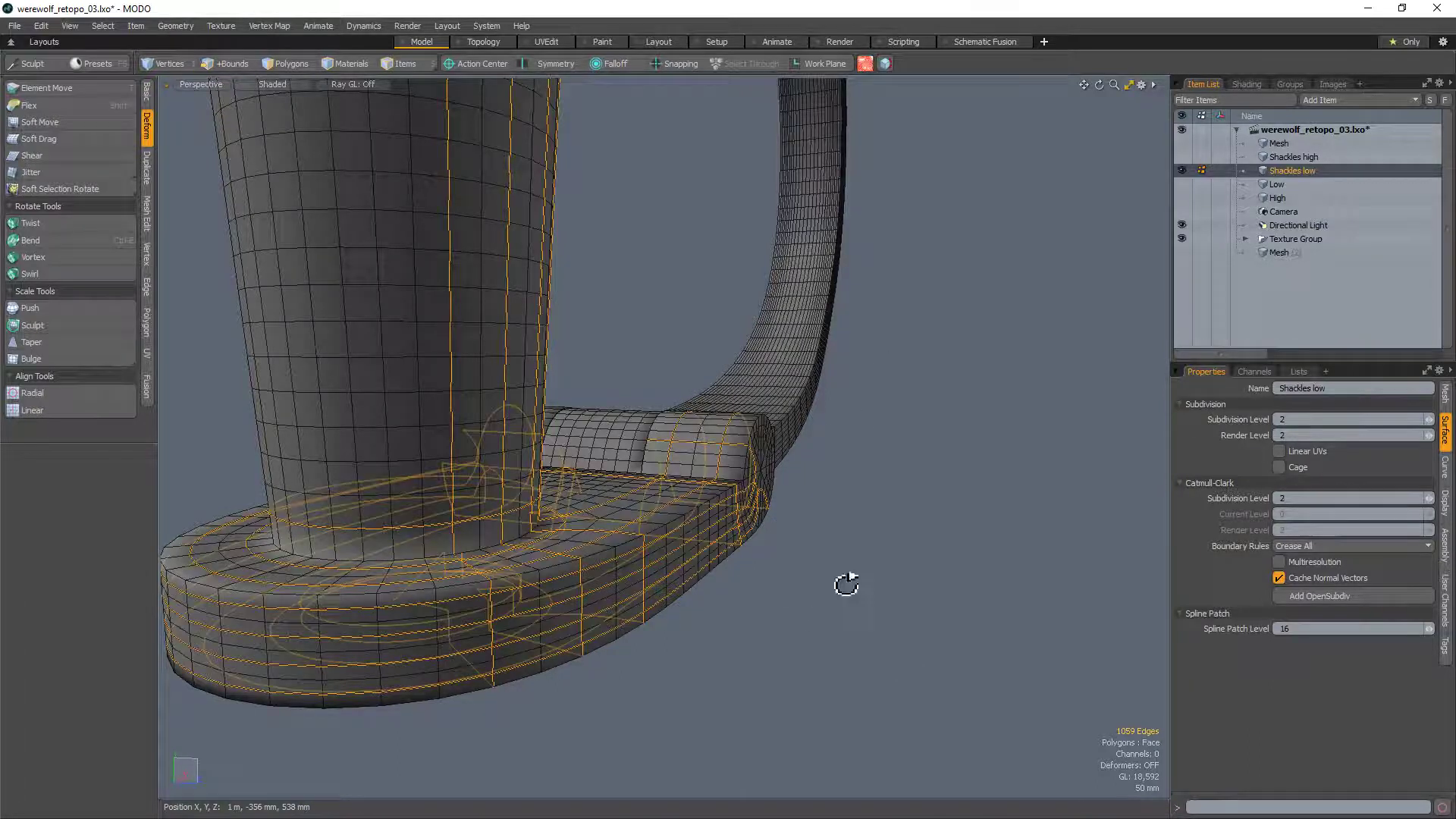
Step: Add alternating edges around the rim of the hinge knuckle's round end cap to the selection
alt+drag(845, 585, 481, 347)
shift+click(477, 339)
shift+click(513, 323)
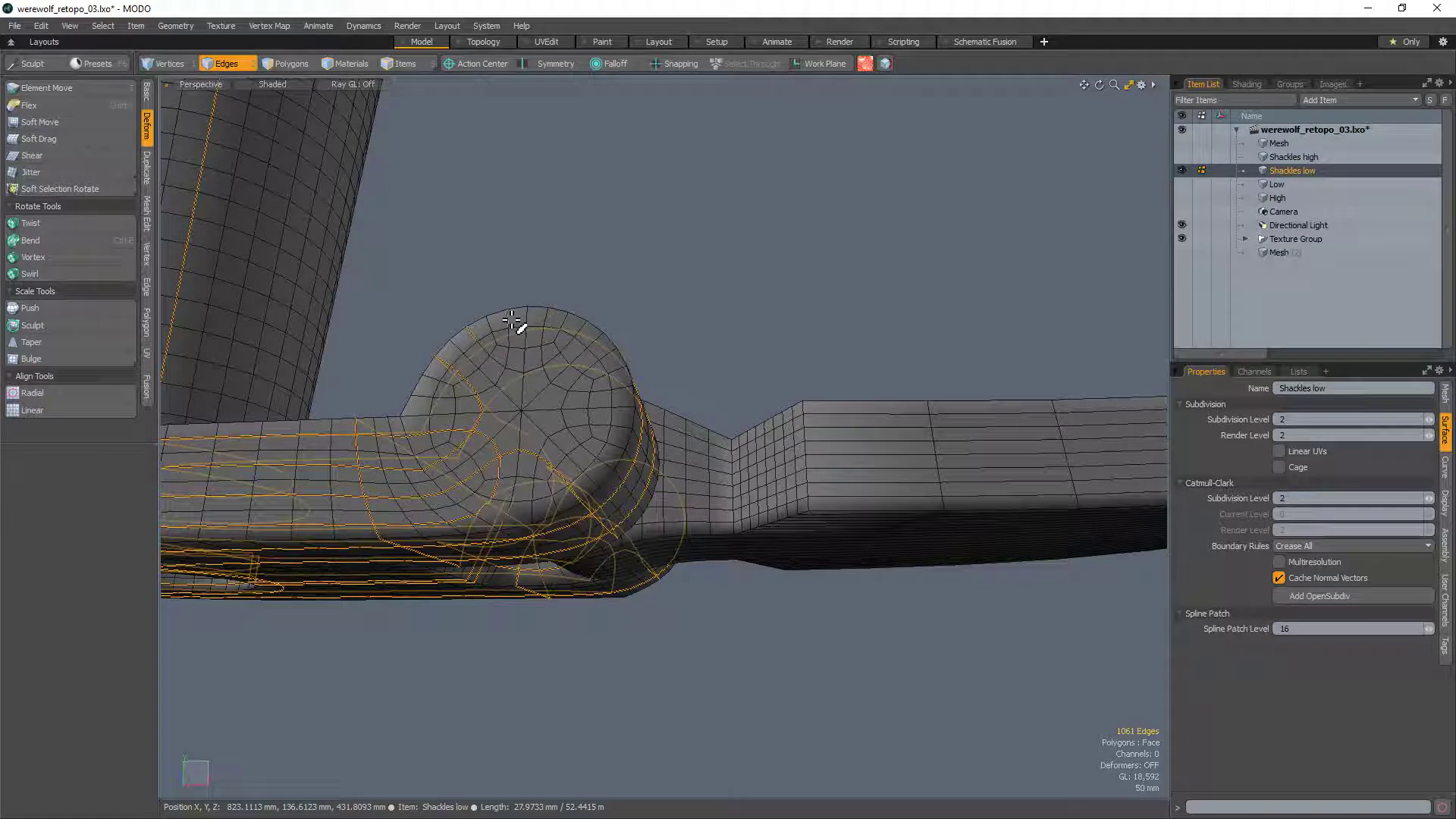
shift+click(513, 323)
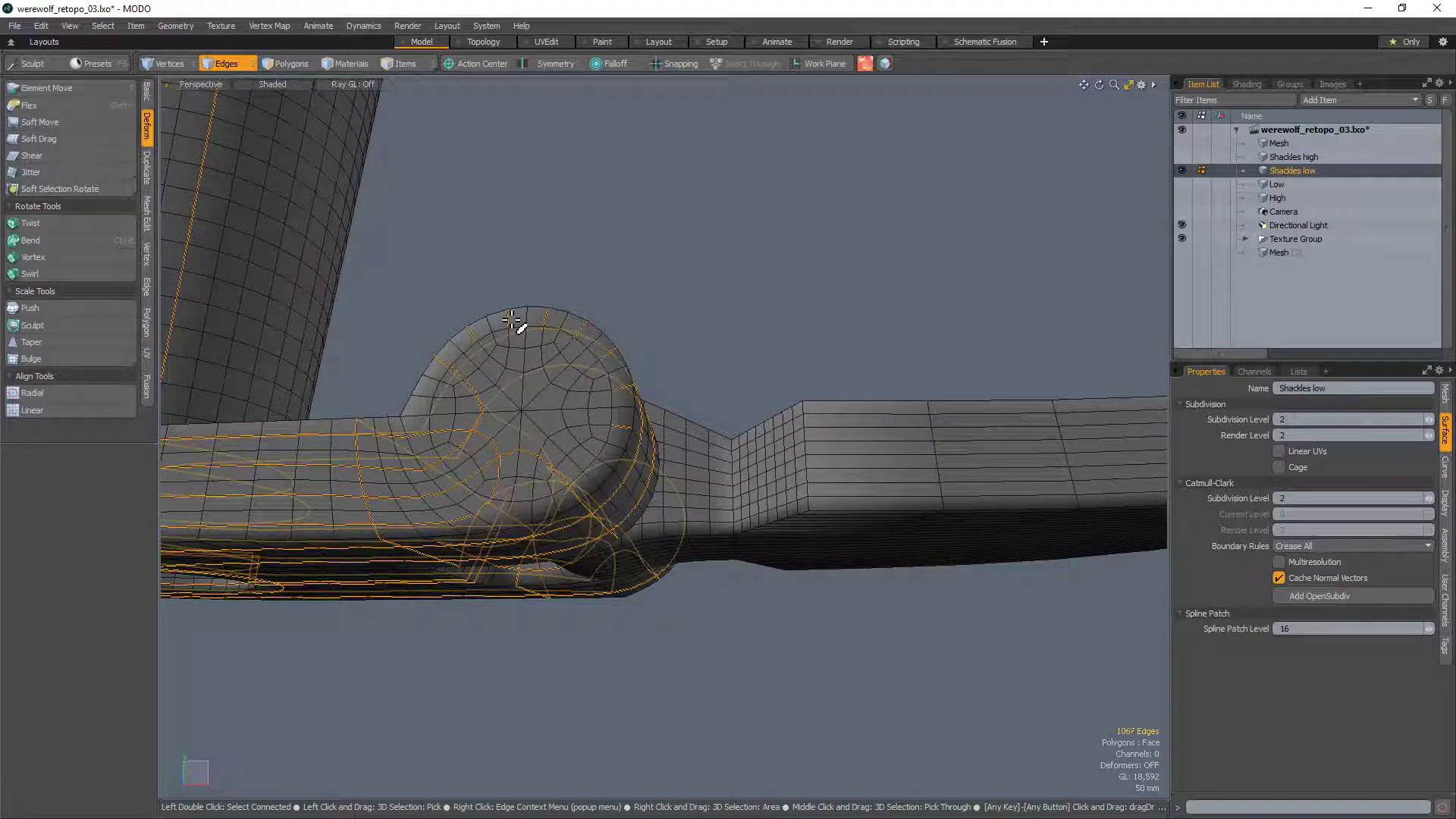
key(l)
Step: Expand the picked edges to full loops, check them around the base plate and knuckles, and undo the last edge changes
alt+drag(898, 334, 610, 560)
alt+drag(593, 543, 578, 435)
alt+drag(689, 419, 657, 635)
alt+shift+drag(657, 636, 619, 657)
scroll(673, 539, up, 5)
key(2)
key(ctrl+z)
key(ctrl+z)
key(ctrl+z)
key(ctrl+z)
key(ctrl+z)
key(ctrl+z)
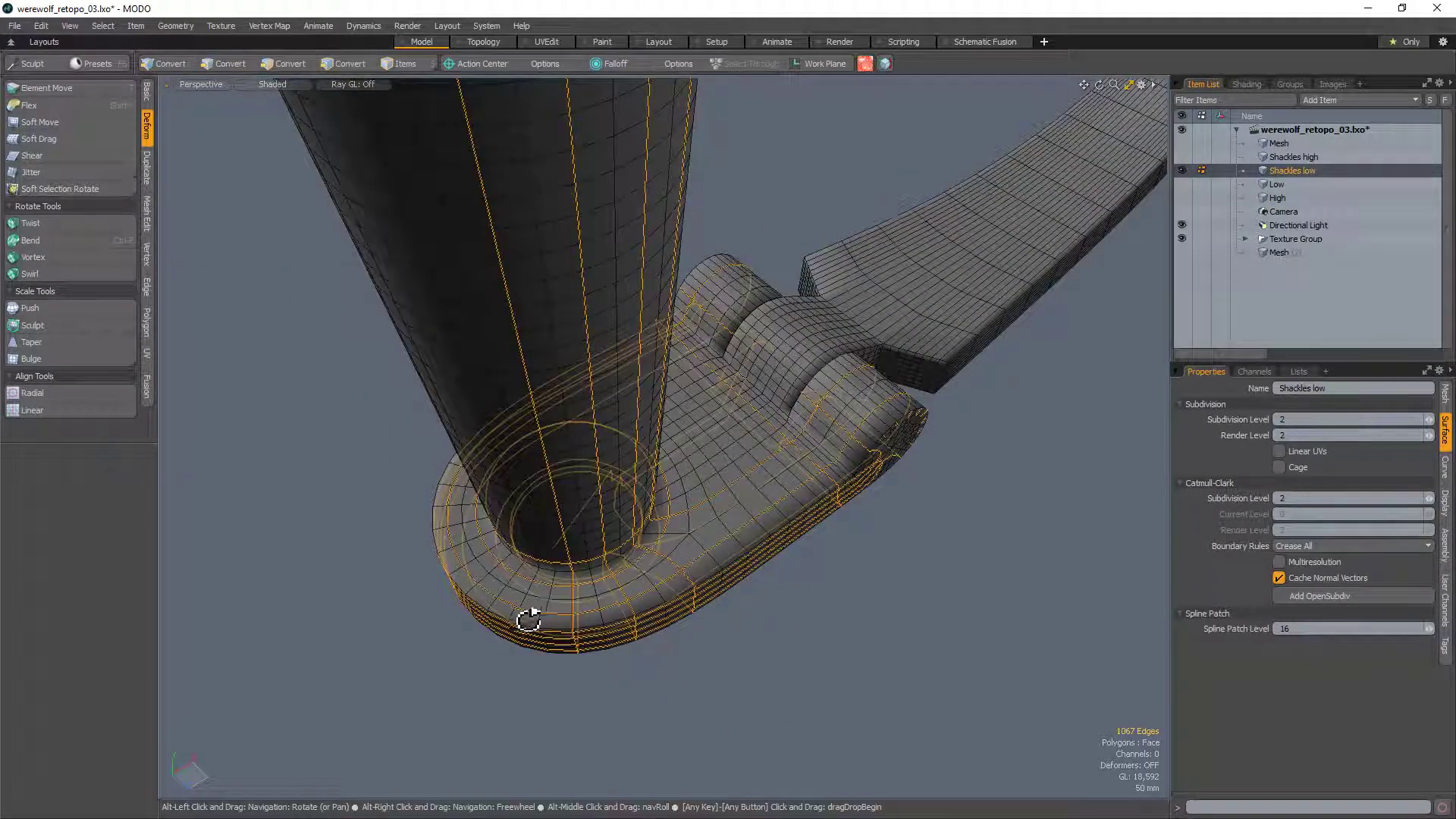
Step: Remove every other edge loop that runs through the rim of the outer hinge knuckle's end cap
alt+drag(530, 617, 701, 533)
click(701, 534)
scroll(650, 481, up, 5)
alt+drag(651, 481, 637, 312)
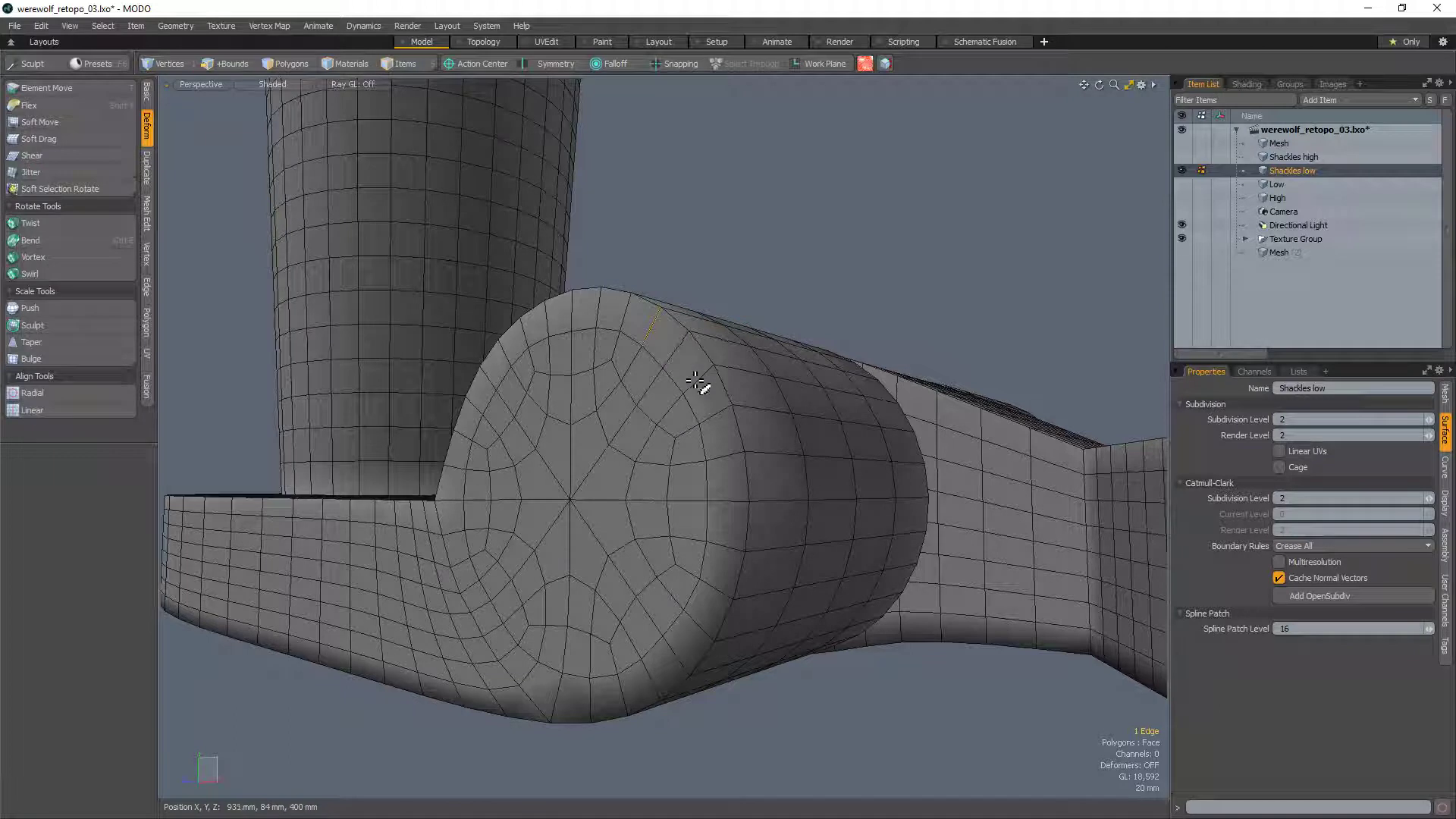
key(Up)
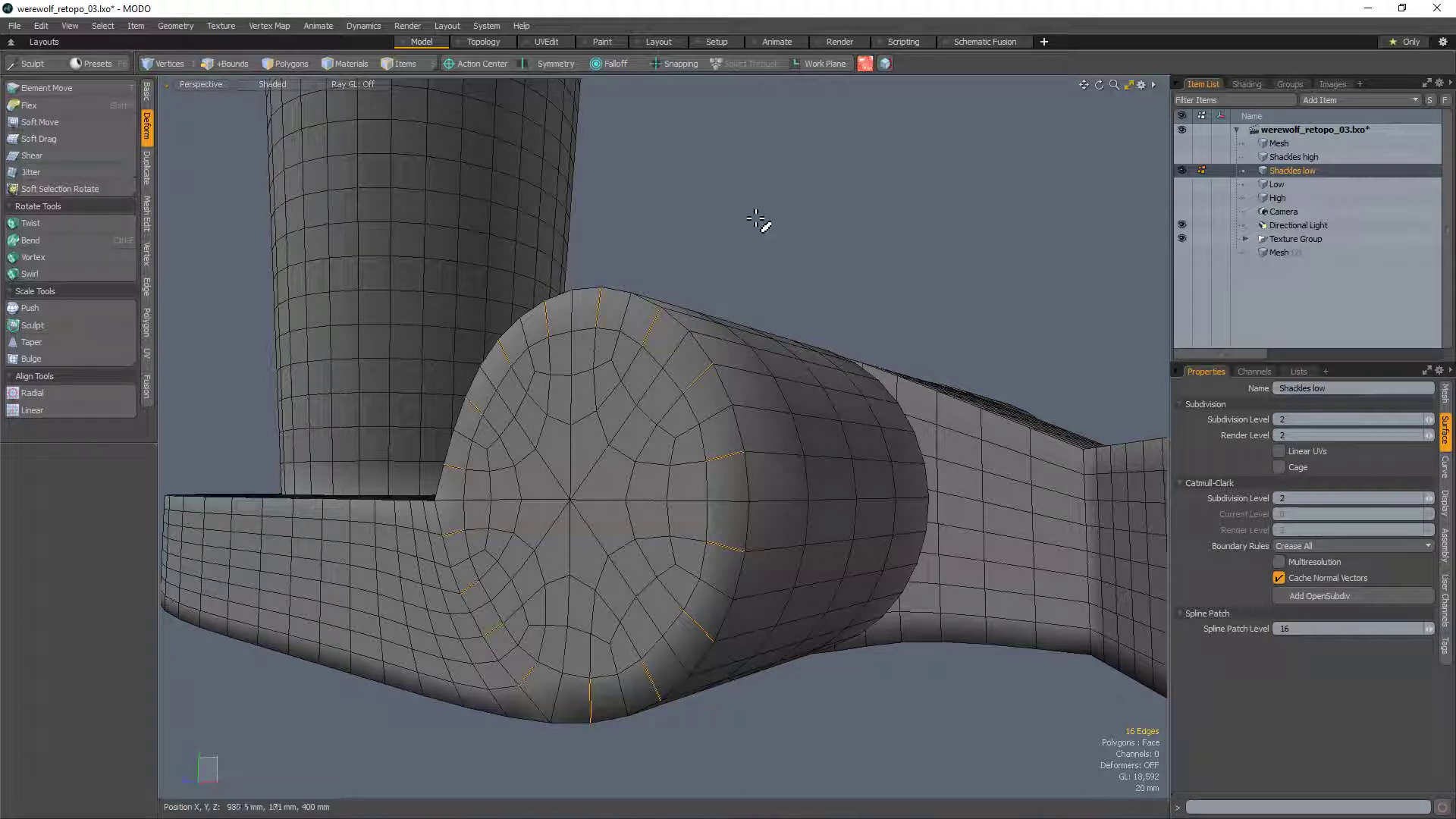
key(l)
scroll(732, 378, down, 5)
alt+drag(733, 379, 825, 660)
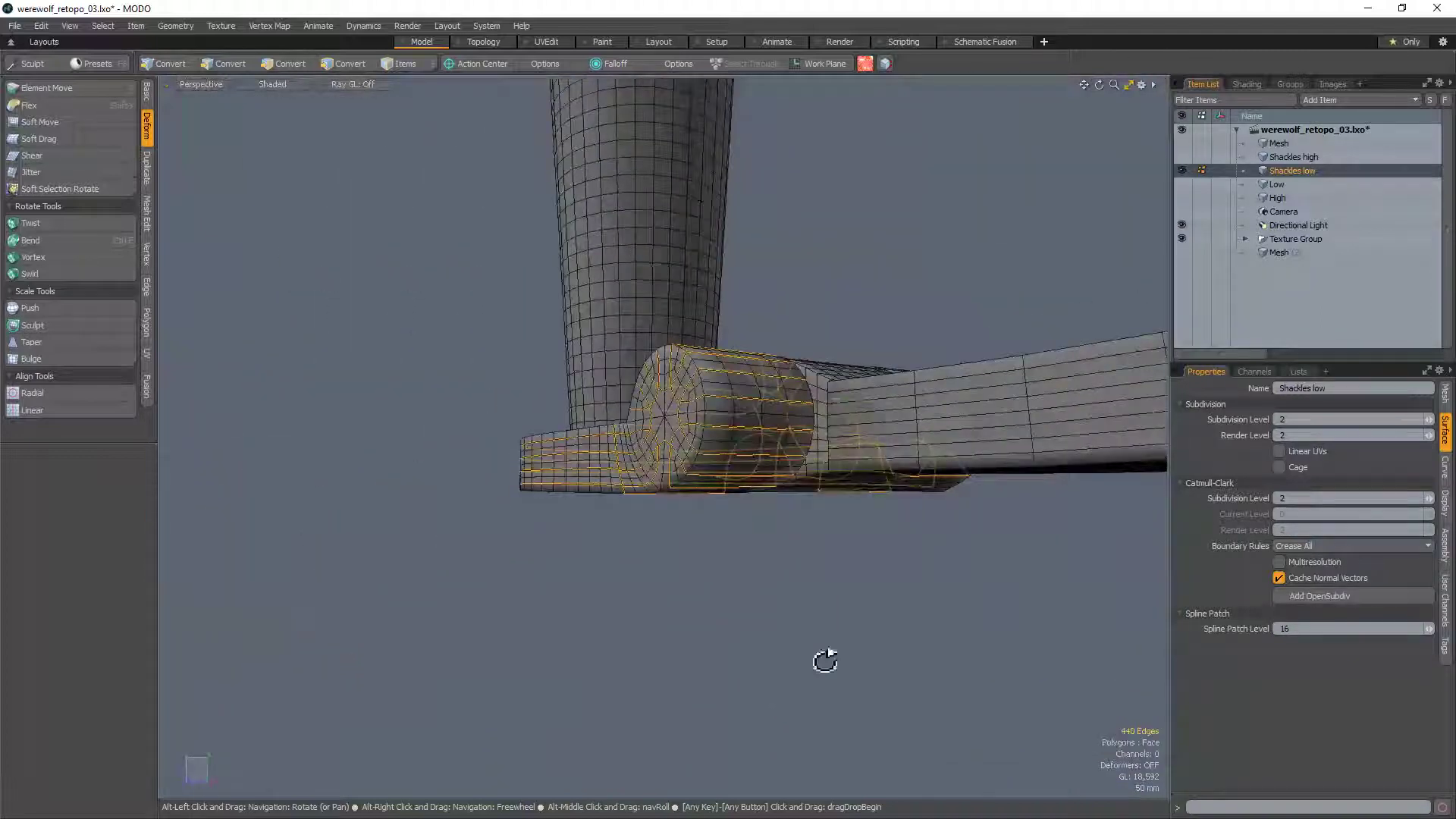
click(663, 566)
alt+drag(663, 566, 871, 531)
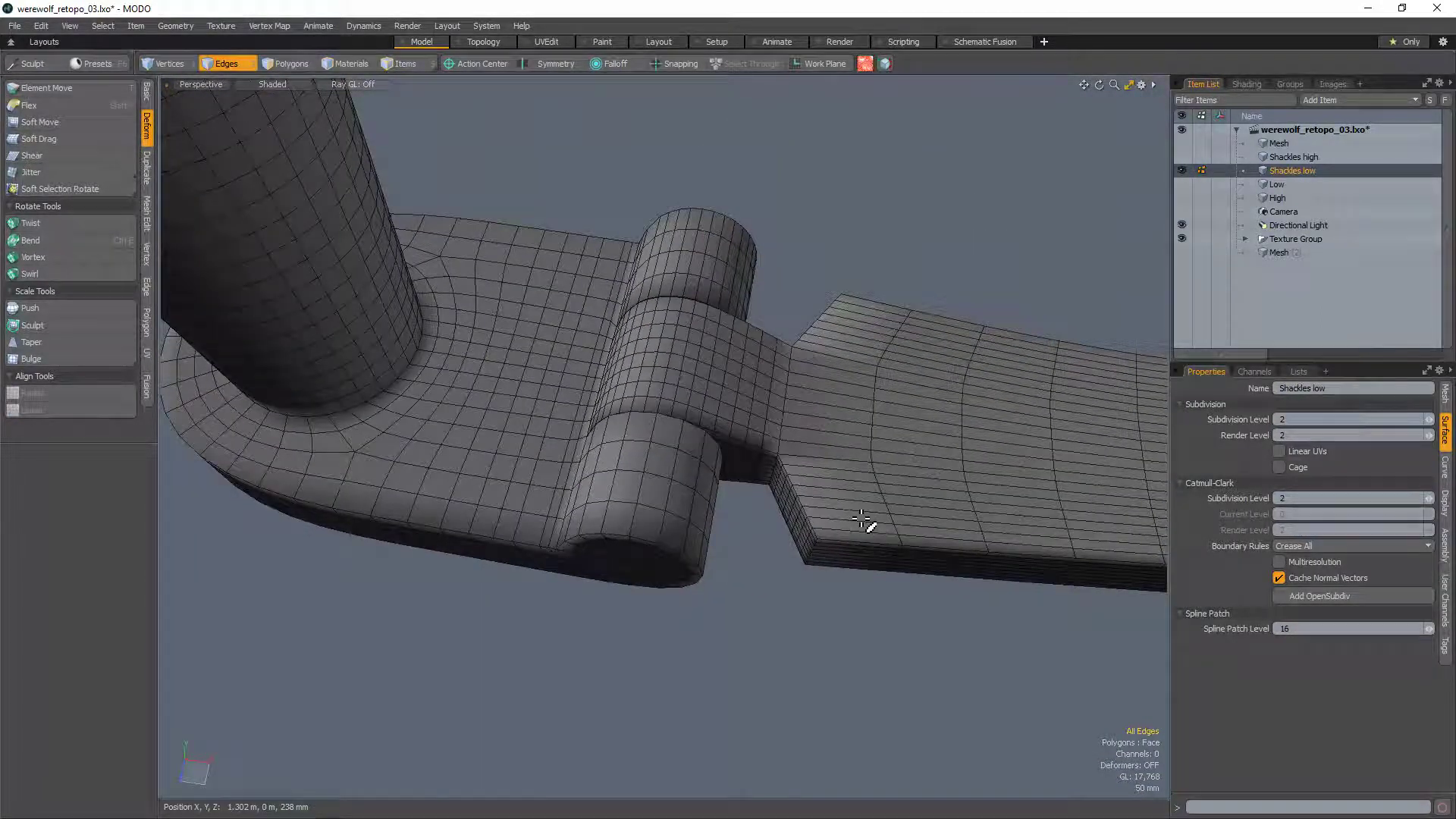
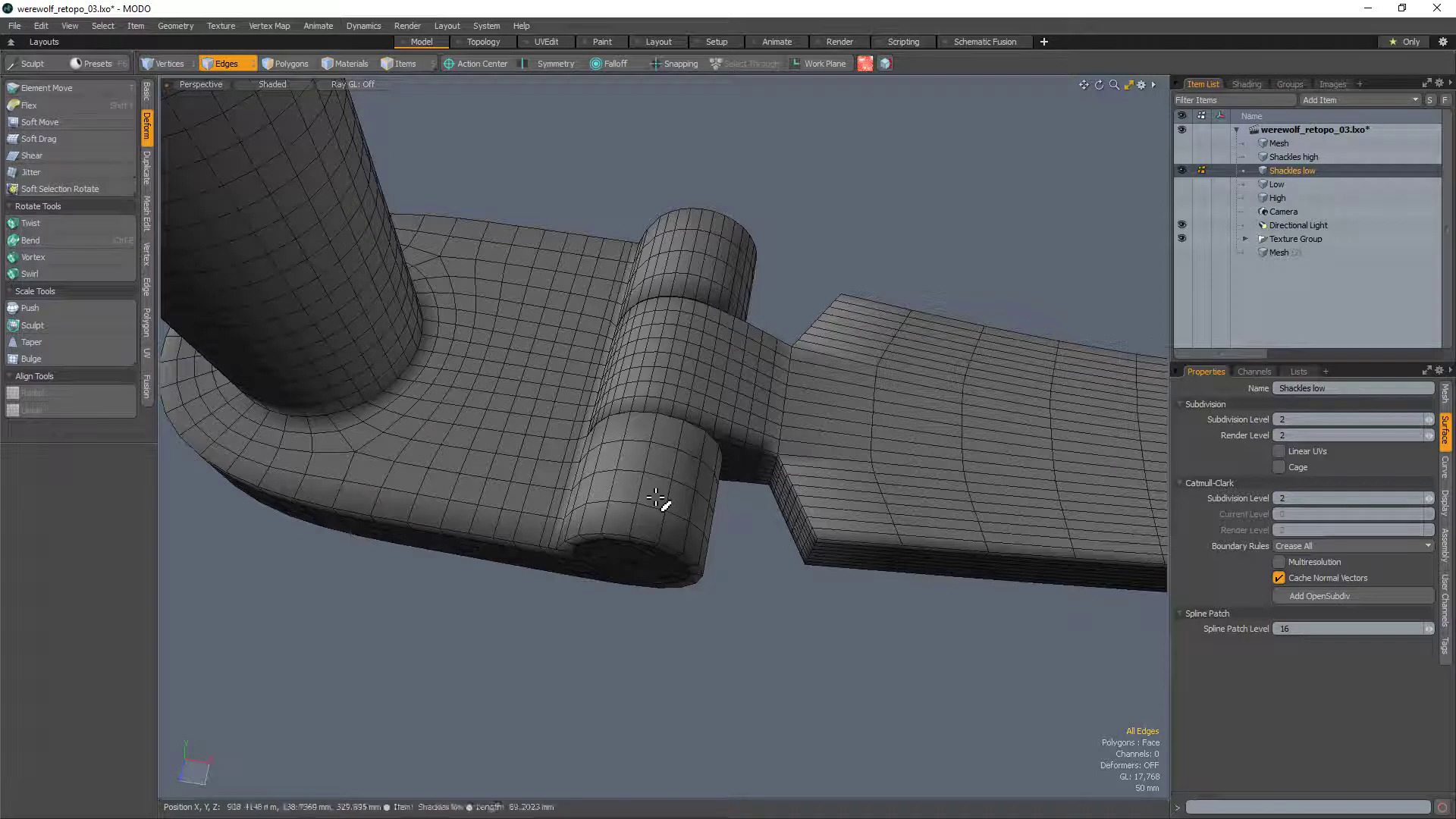
Step: Remove the edge loops that follow the rim of the base plate up to the hinge knuckles
mouse_move(657, 498)
alt+mouse_down()
mouse_move(598, 553)
mouse_move(640, 481)
alt+mouse_up()
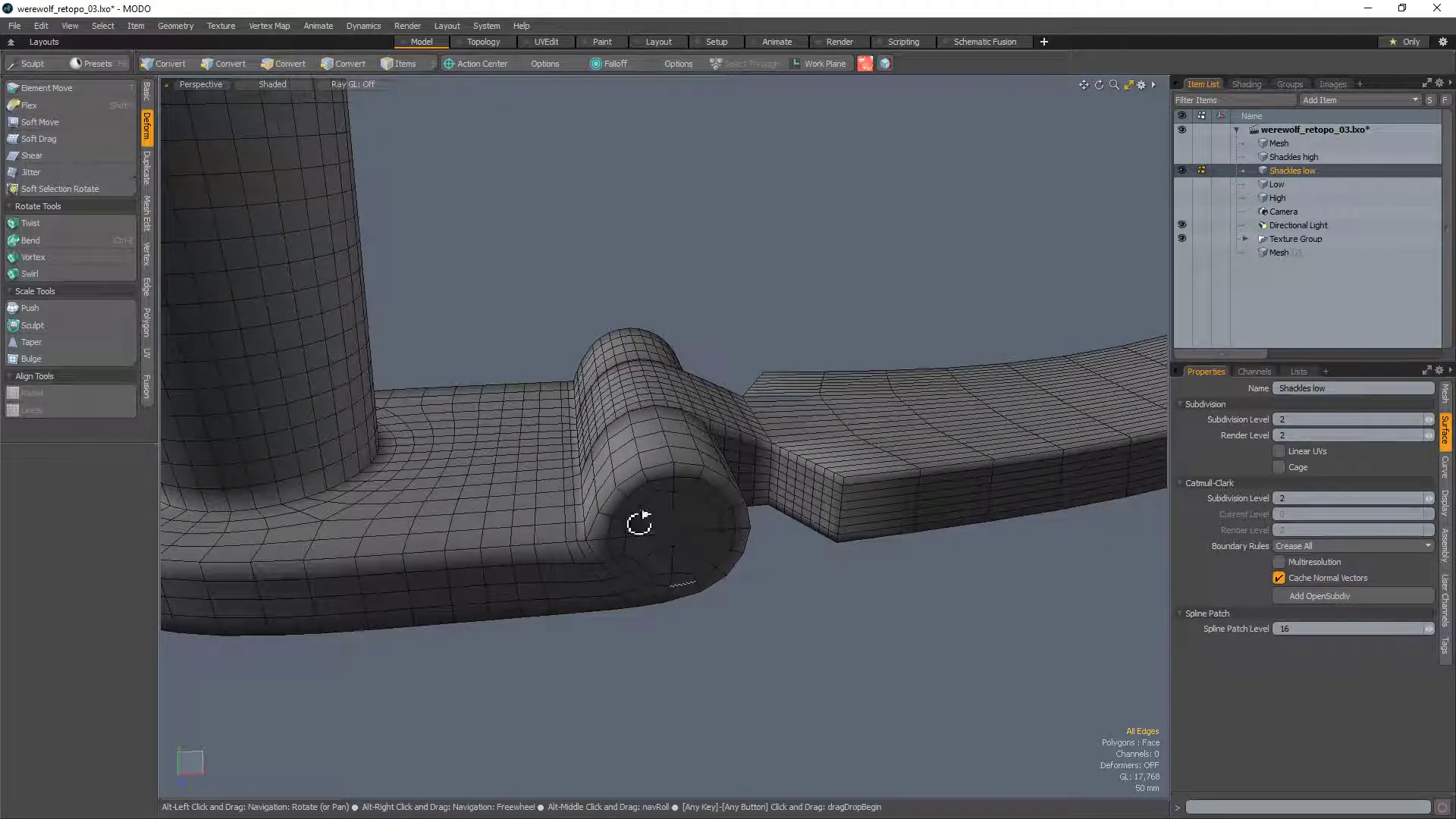
alt+drag(640, 520, 576, 574)
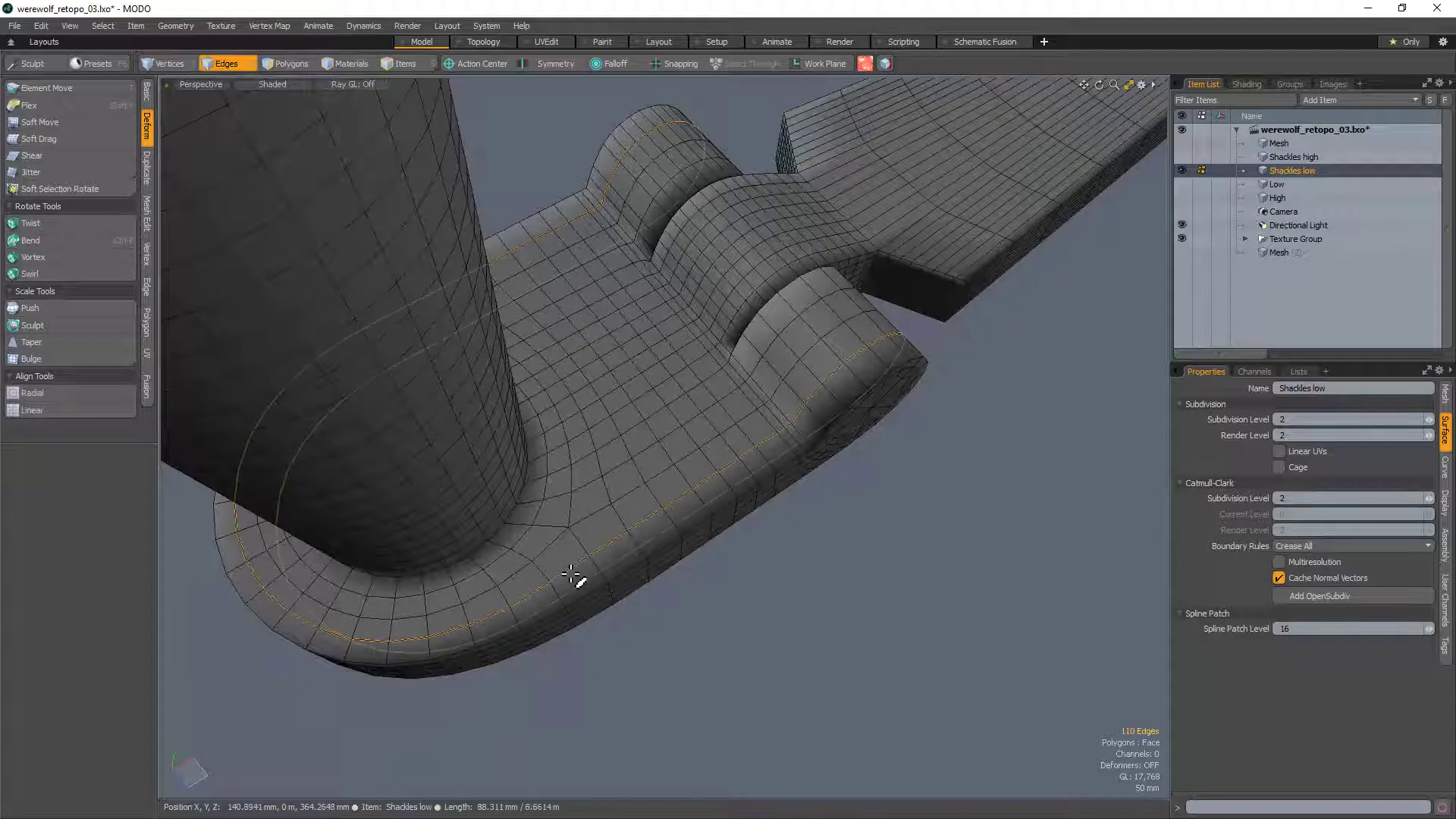
key(BackSpace)
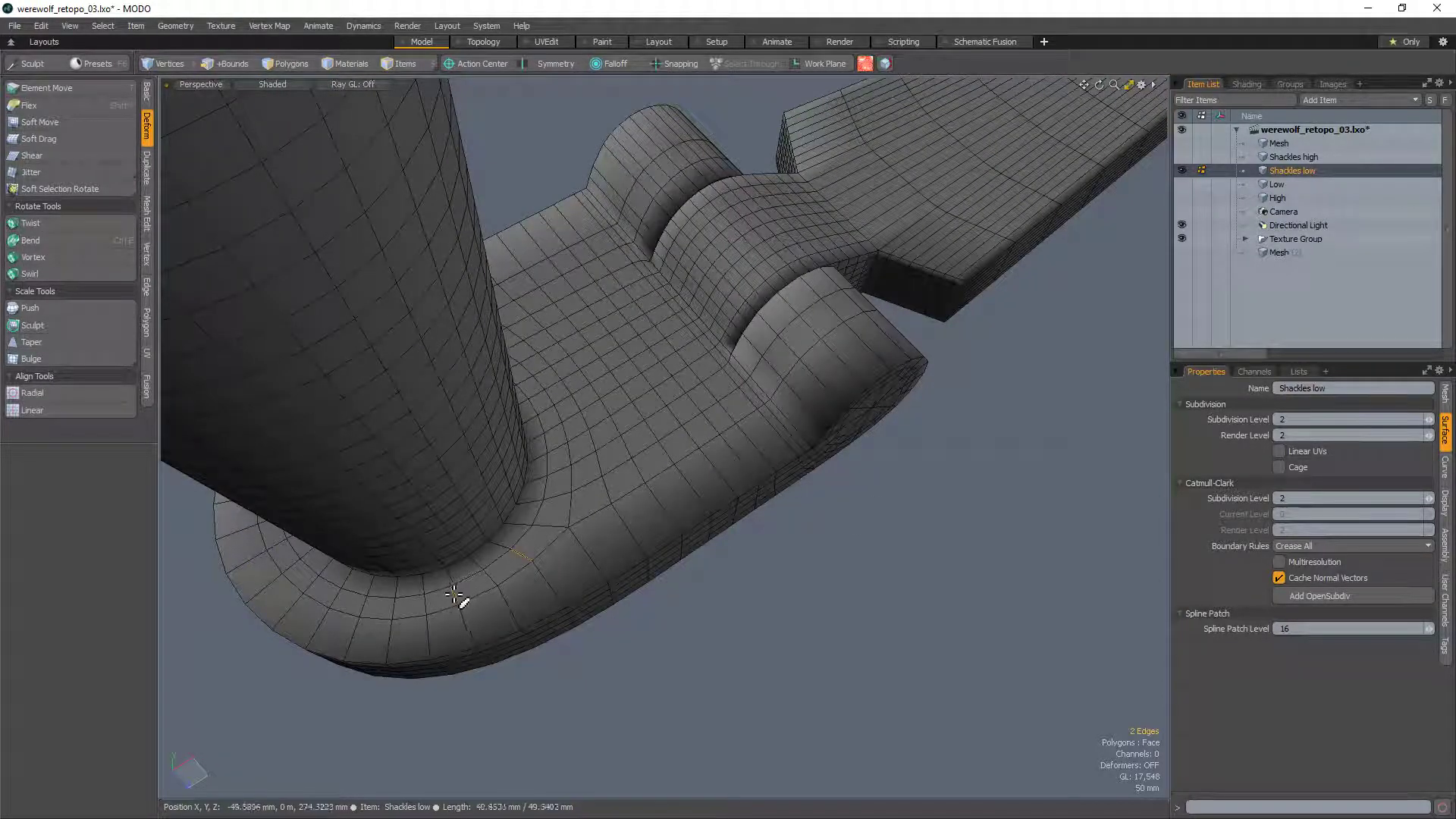
Step: Try to select alternating edge loops radiating from the pin's foot on the base plate, and clear the selection
alt+drag(455, 597, 854, 545)
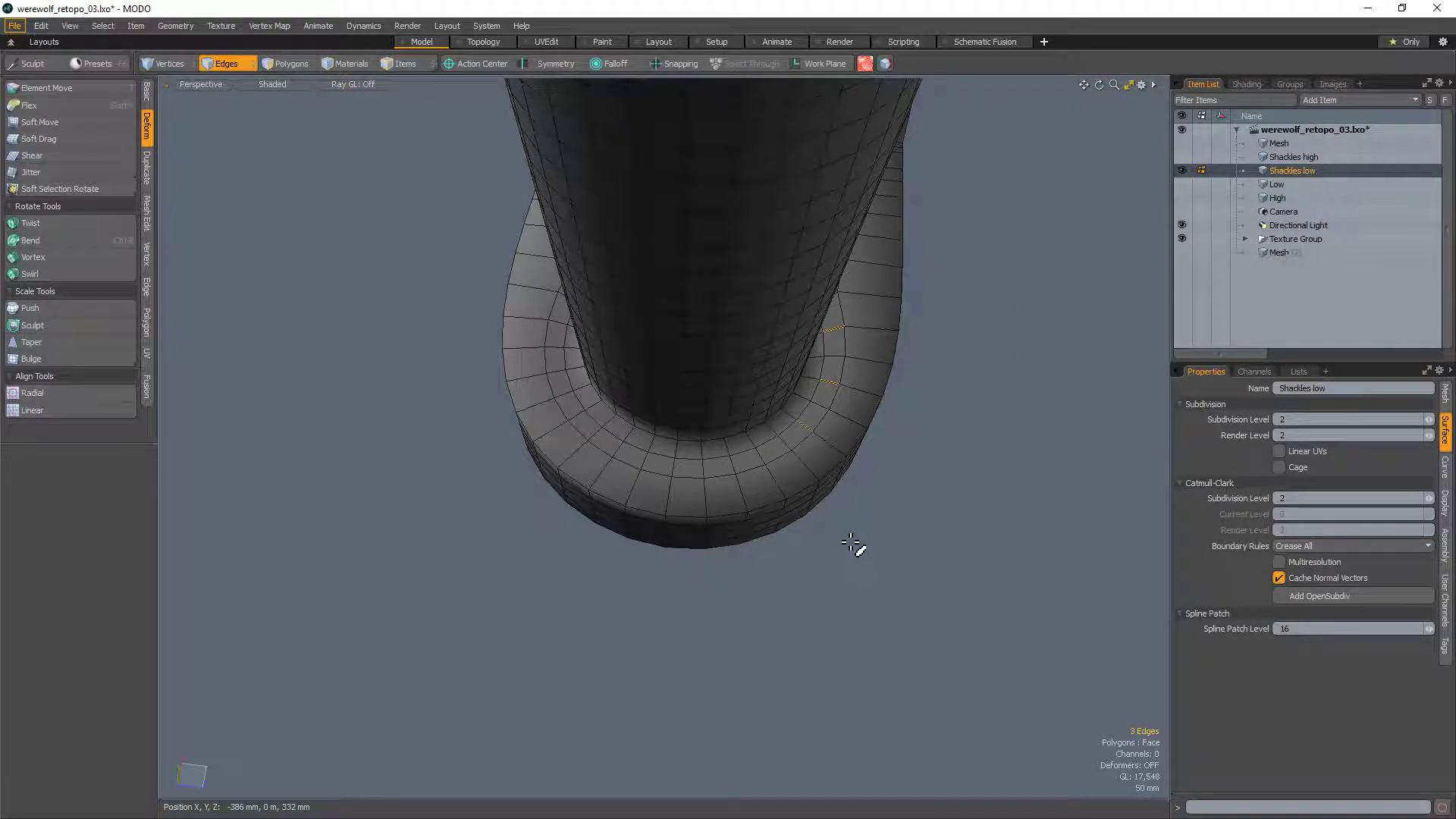
alt+drag(850, 543, 725, 521)
alt+shift+drag(675, 228, 701, 450)
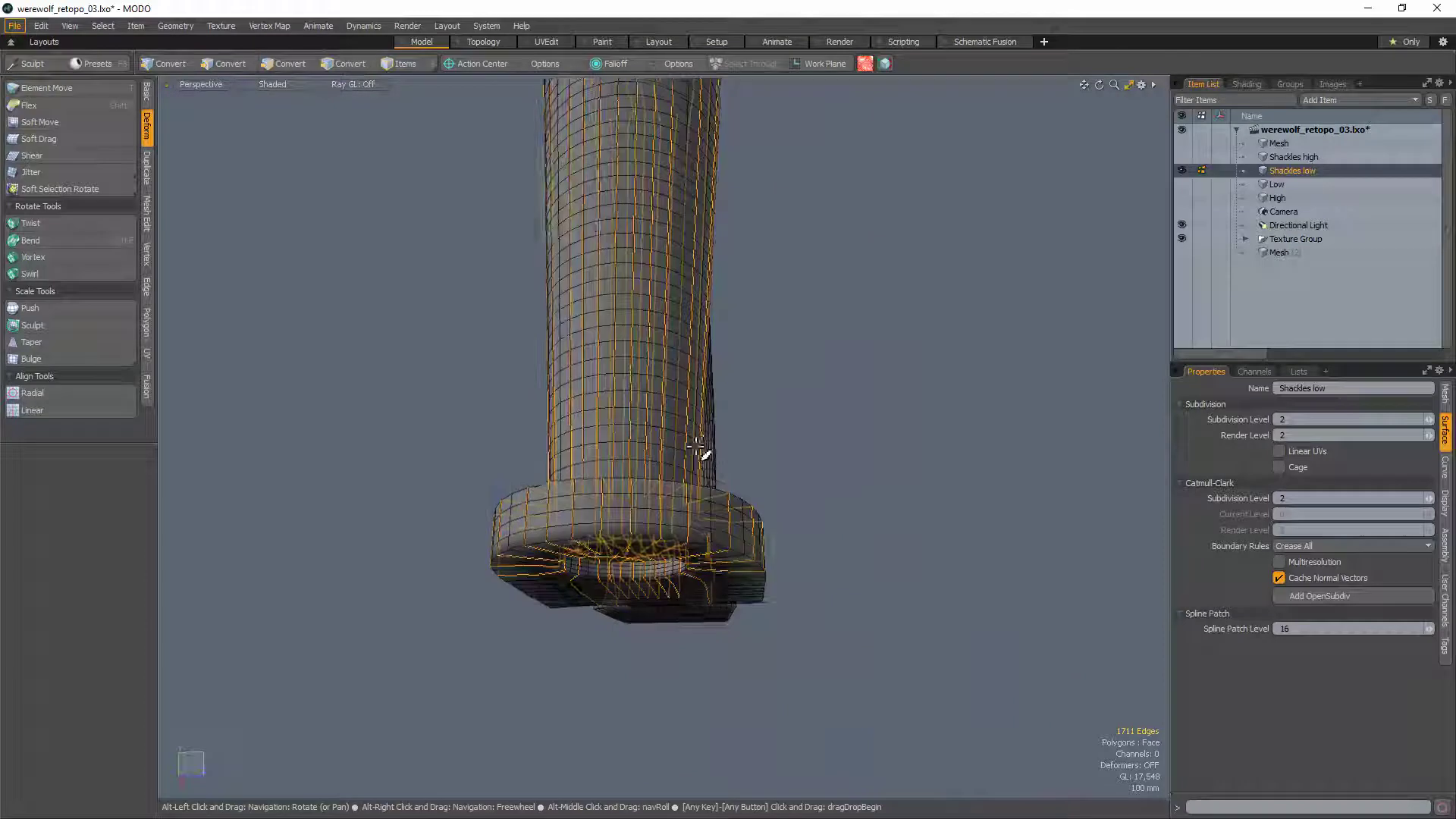
key(3)
key(bracketleft)
click(1007, 370)
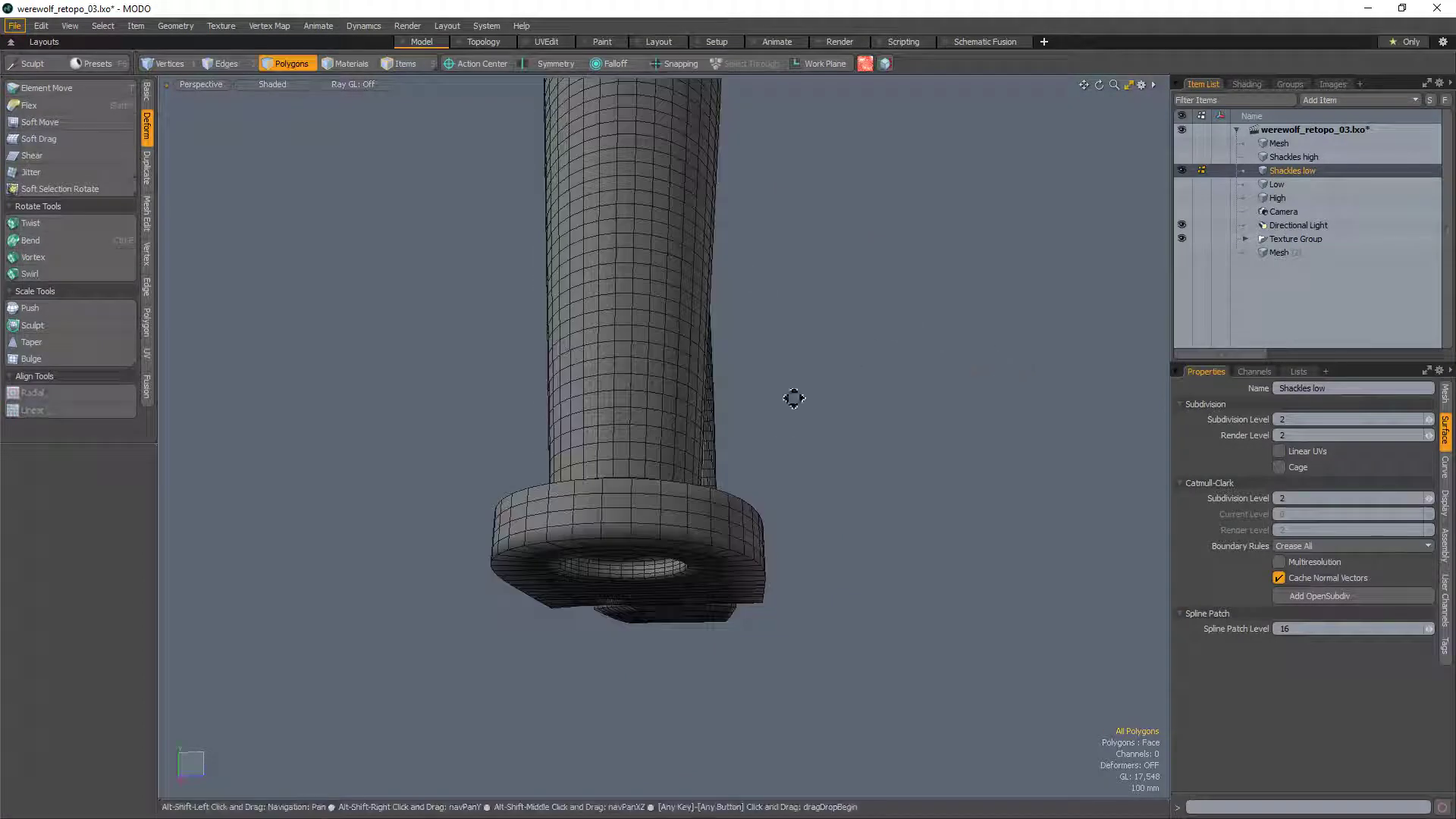
alt+drag(793, 397, 526, 370)
alt+shift+drag(757, 501, 628, 637)
key(bracketleft)
click(700, 621)
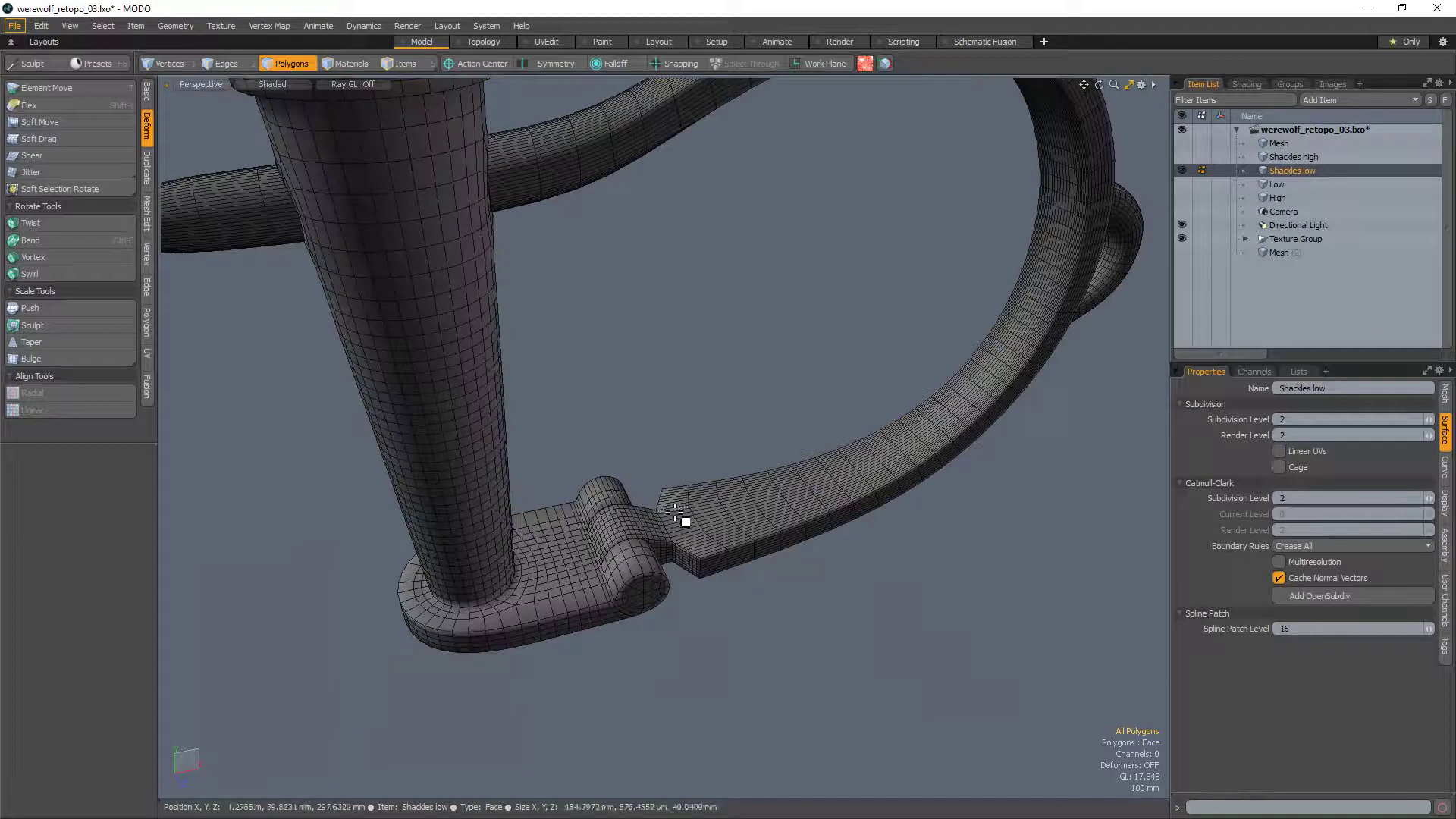
Step: Select the narrow polygon loops along the band's side edges beside the hinge knuckle
scroll(679, 521, up, 6)
alt+drag(680, 520, 827, 569)
scroll(523, 400, up, 6)
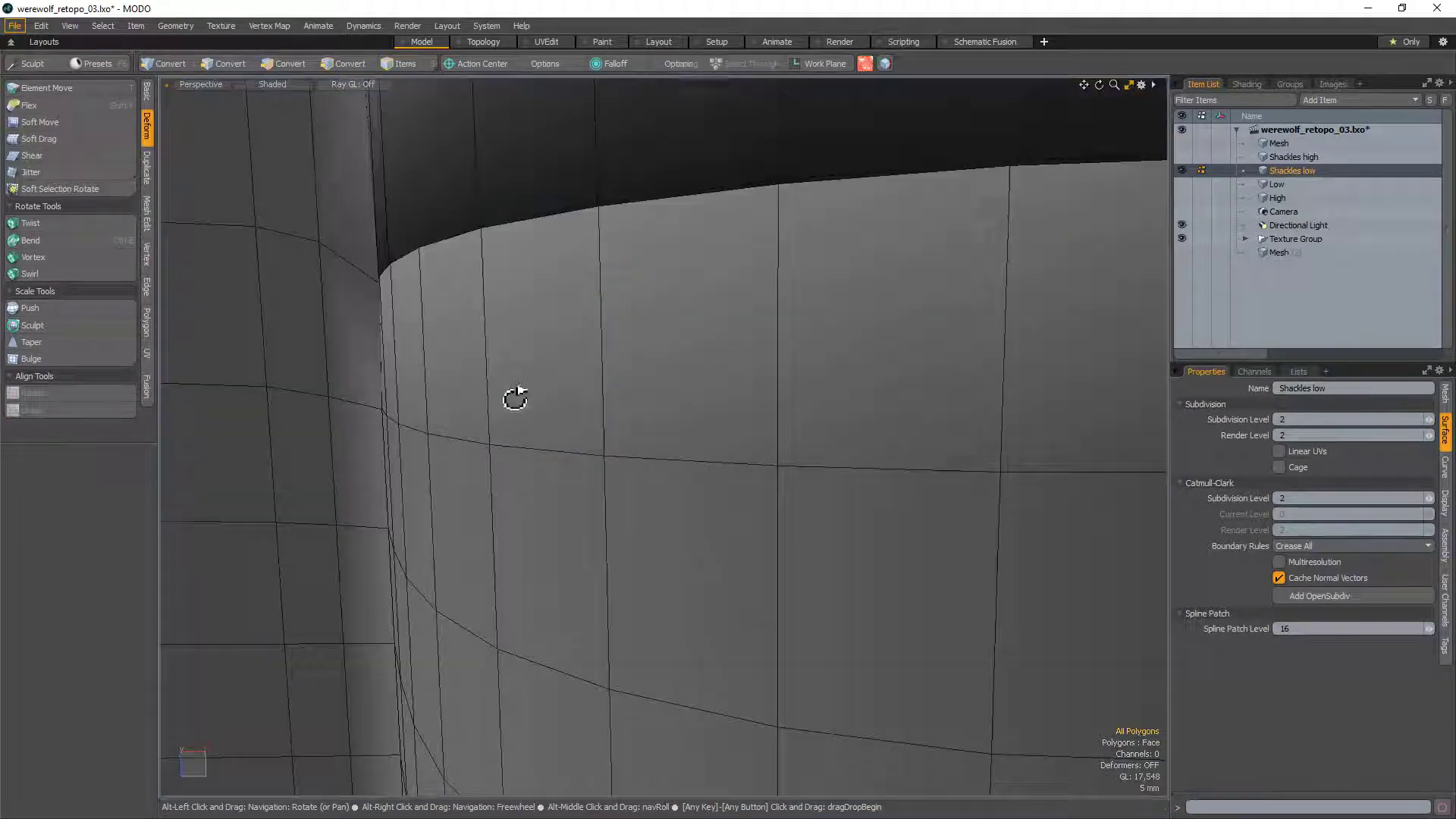
alt+drag(515, 398, 841, 406)
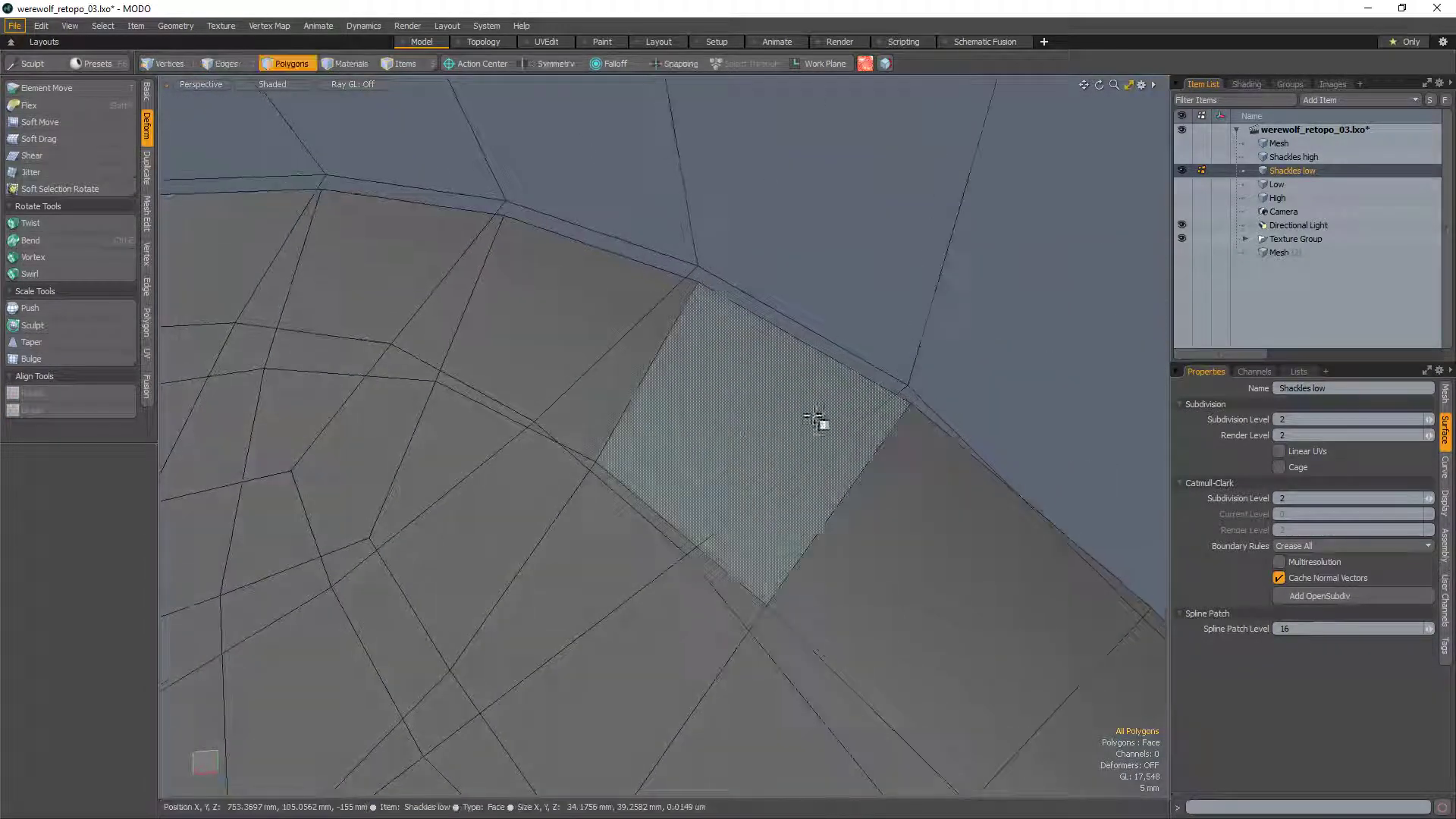
scroll(819, 422, down, 3)
mouse_move(604, 374)
mouse_down()
mouse_move(783, 444)
mouse_move(781, 180)
mouse_up()
key(l)
scroll(768, 414, down, 10)
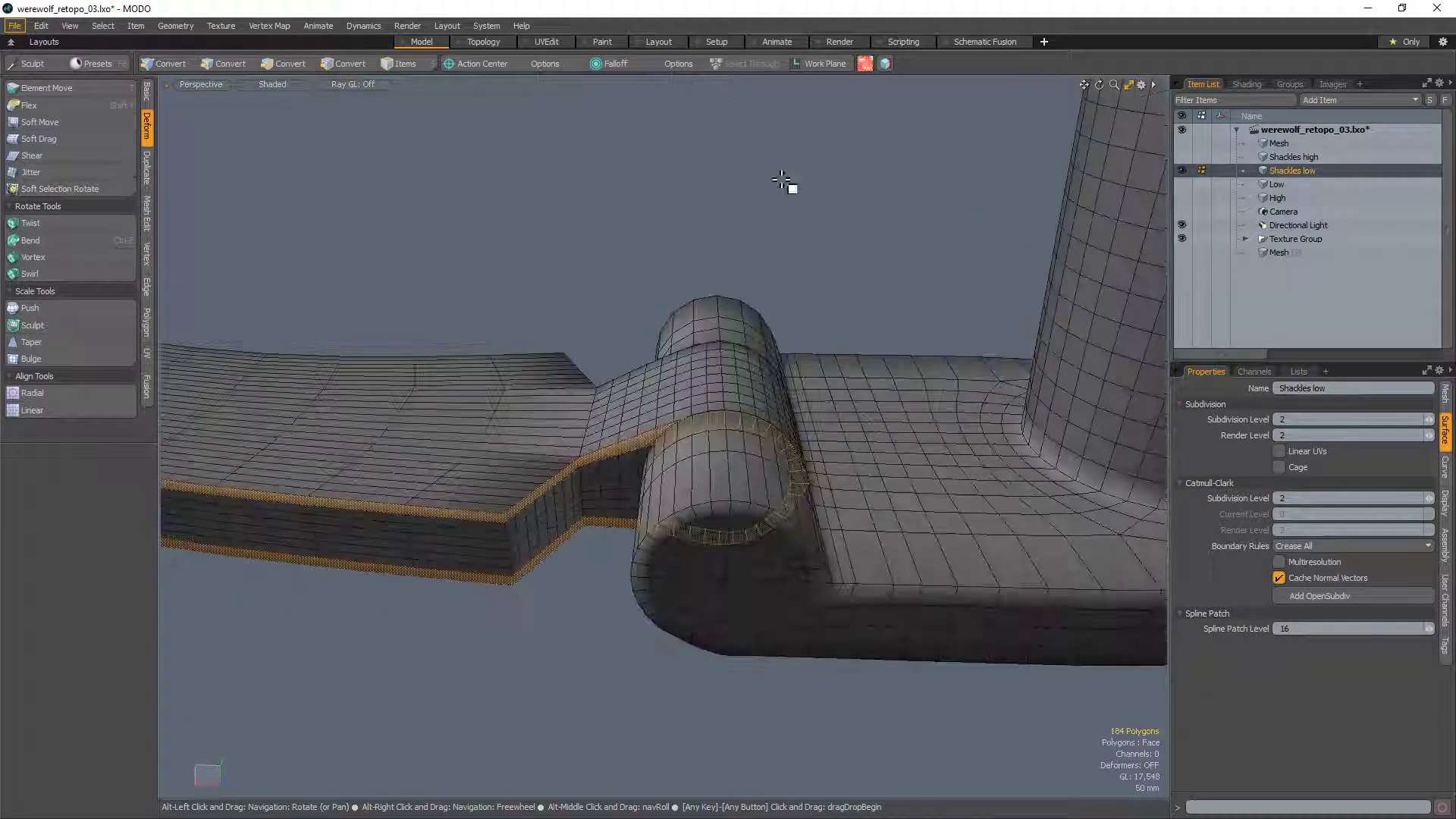
Step: Switch to the UVEdit layout, select all UV islands of the band with its connected pieces, and move them left outside the UV grid
click(552, 44)
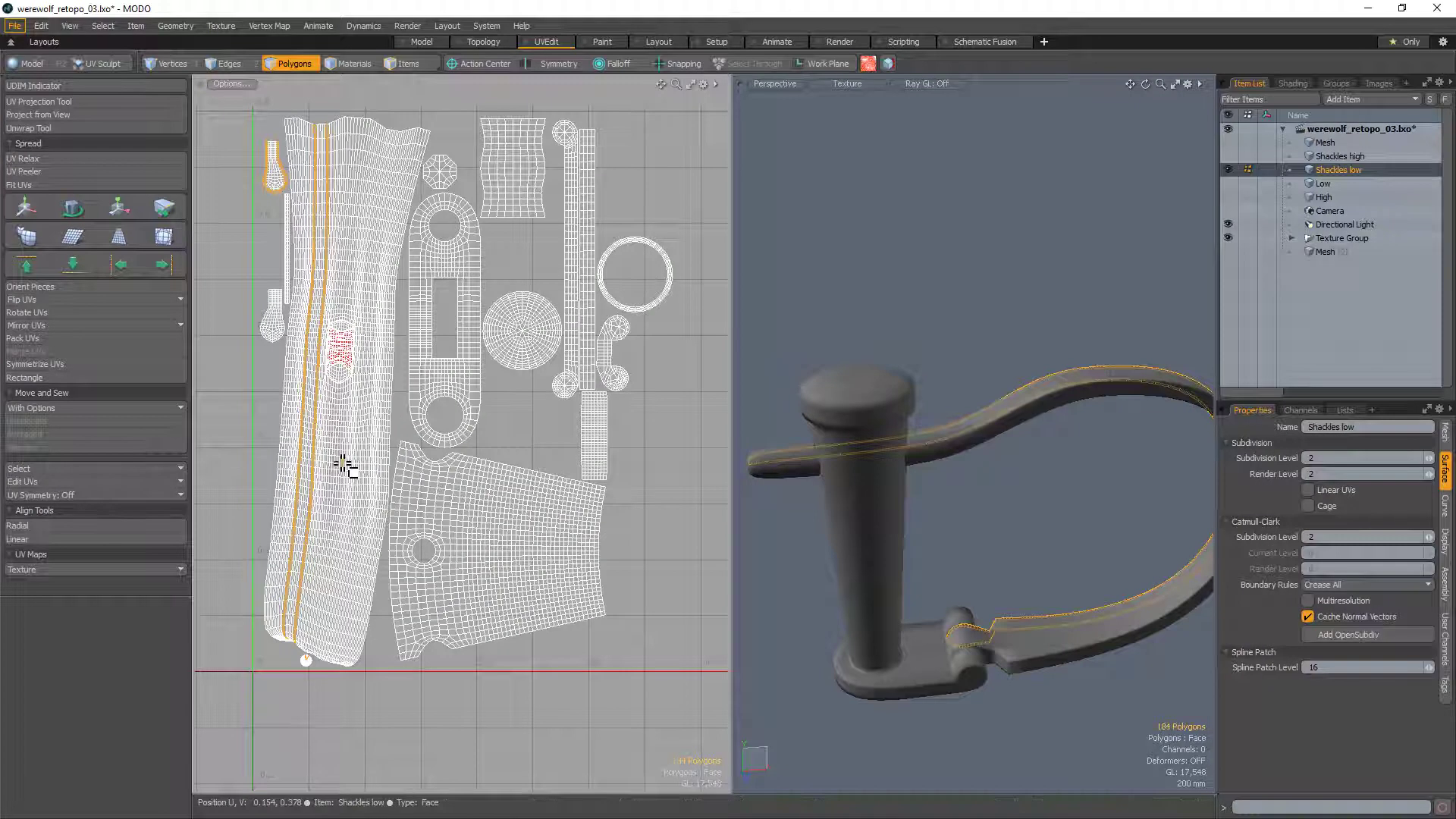
double_click(351, 461)
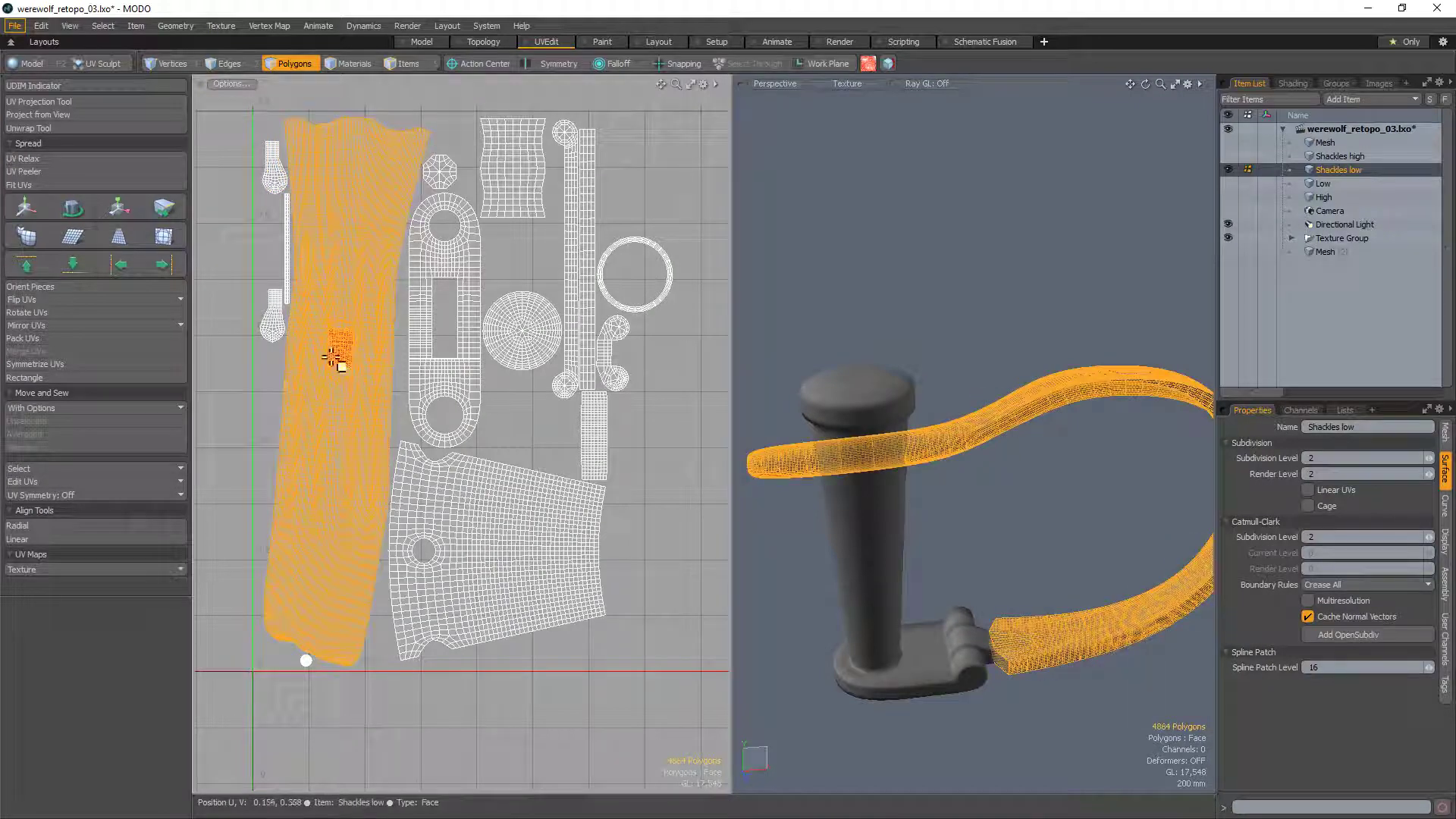
scroll(1077, 531, down, 3)
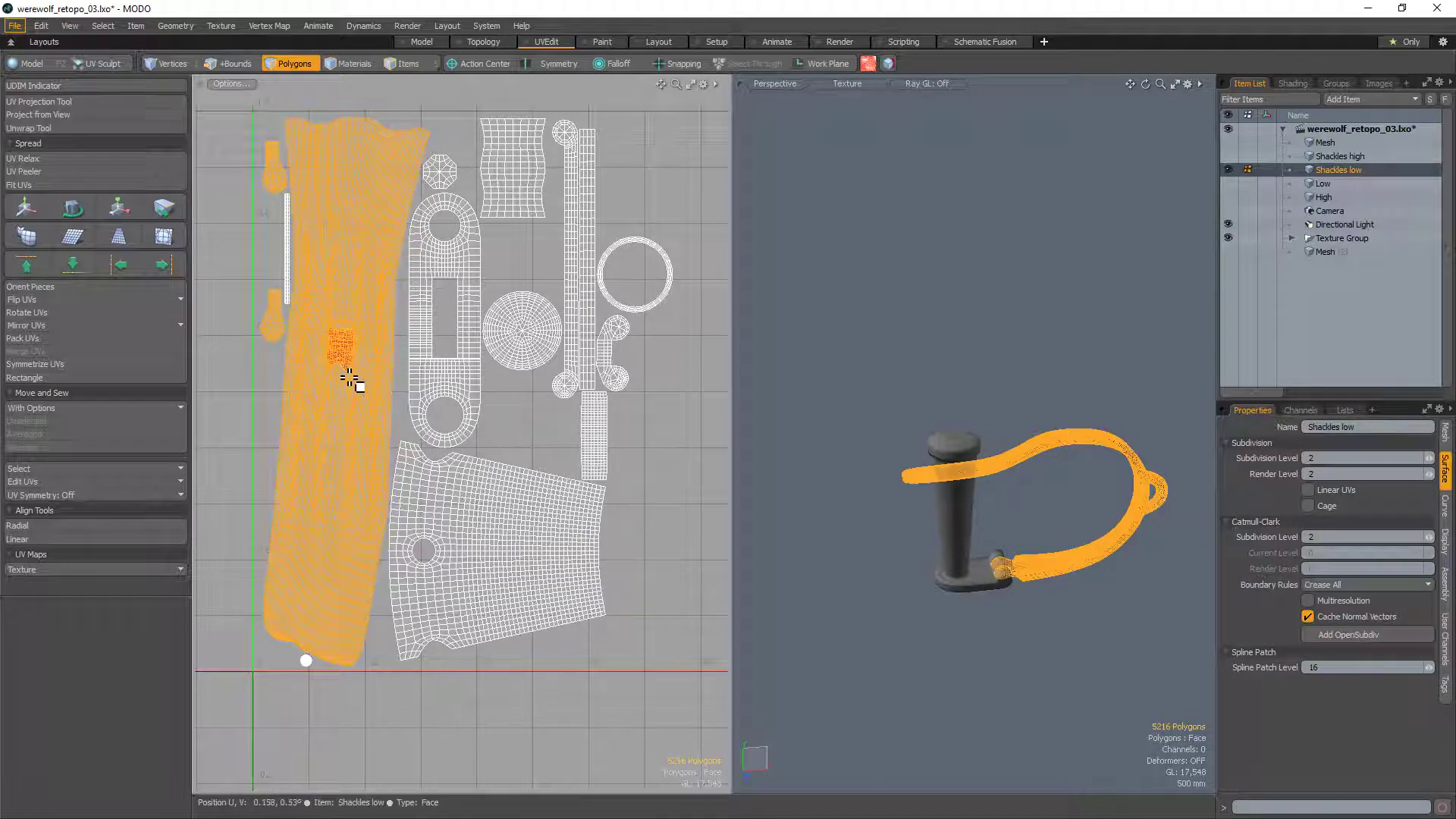
scroll(1062, 599, up, 5)
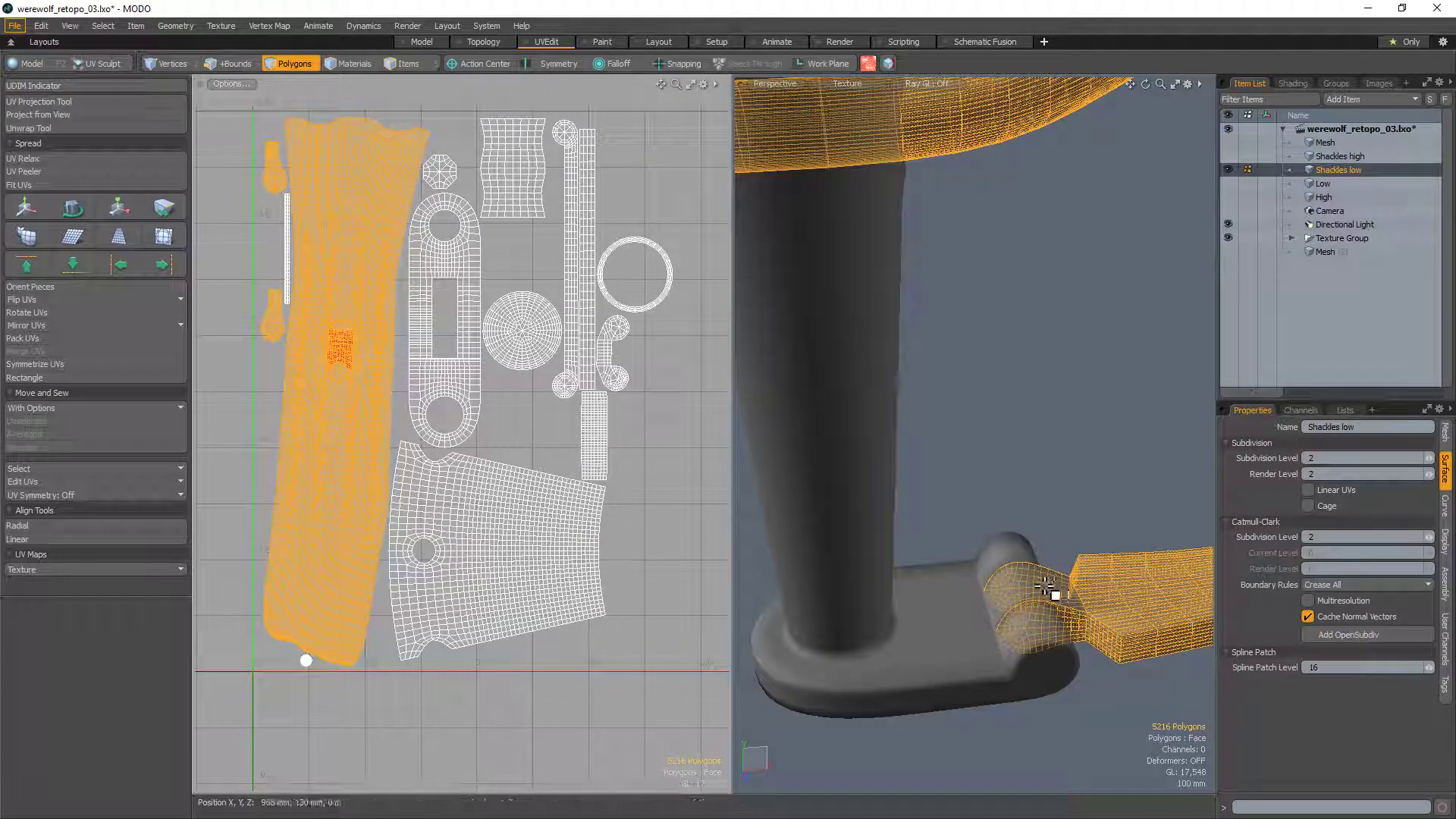
key(bracketright)
scroll(465, 328, down, 4)
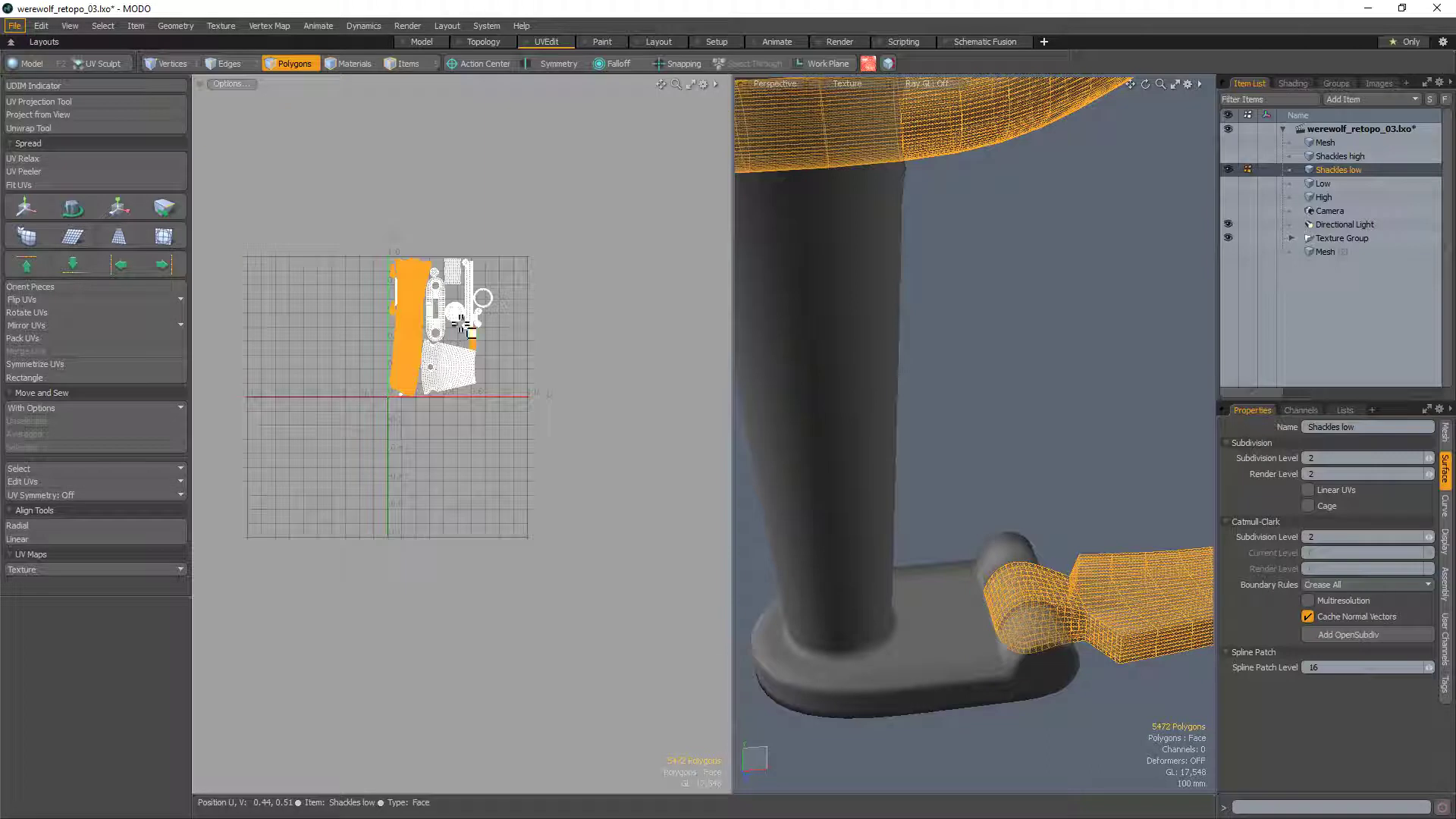
key(w)
drag(510, 326, 319, 326)
key(q)
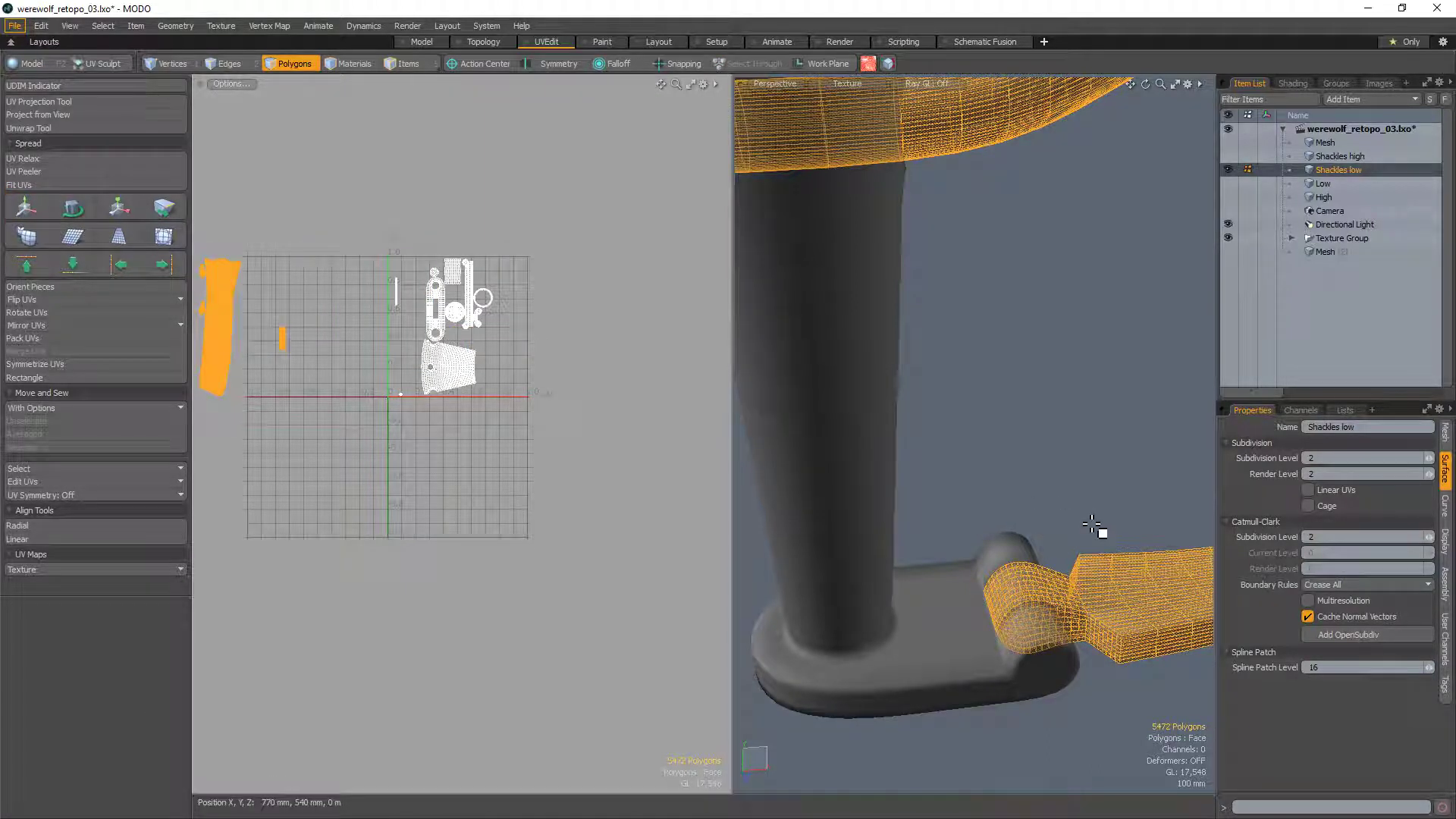
Step: Isolate the pin and its hinge base plate by hiding the unselected parts of the shackle
scroll(1101, 570, down, 4)
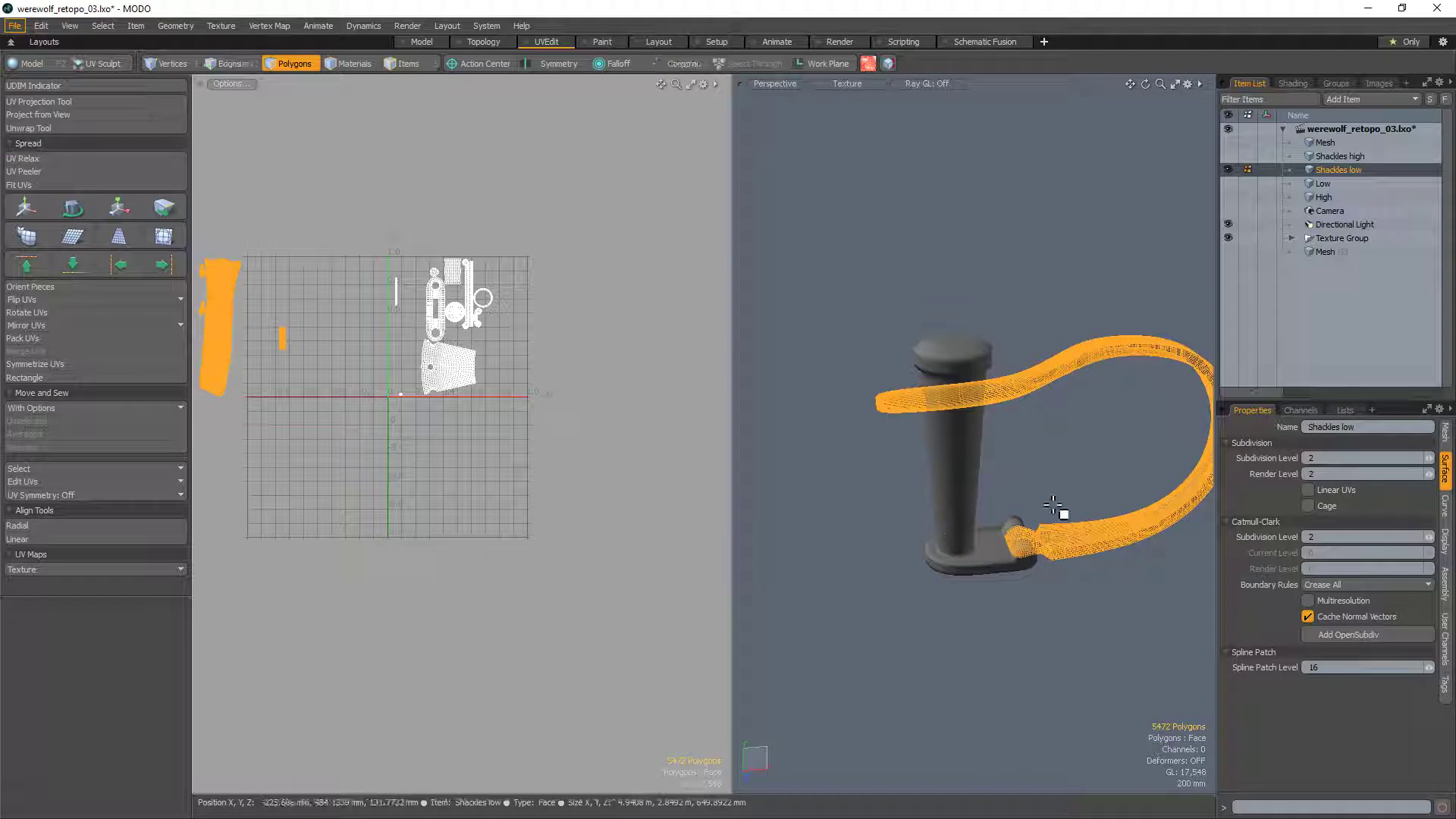
key(h)
key(u)
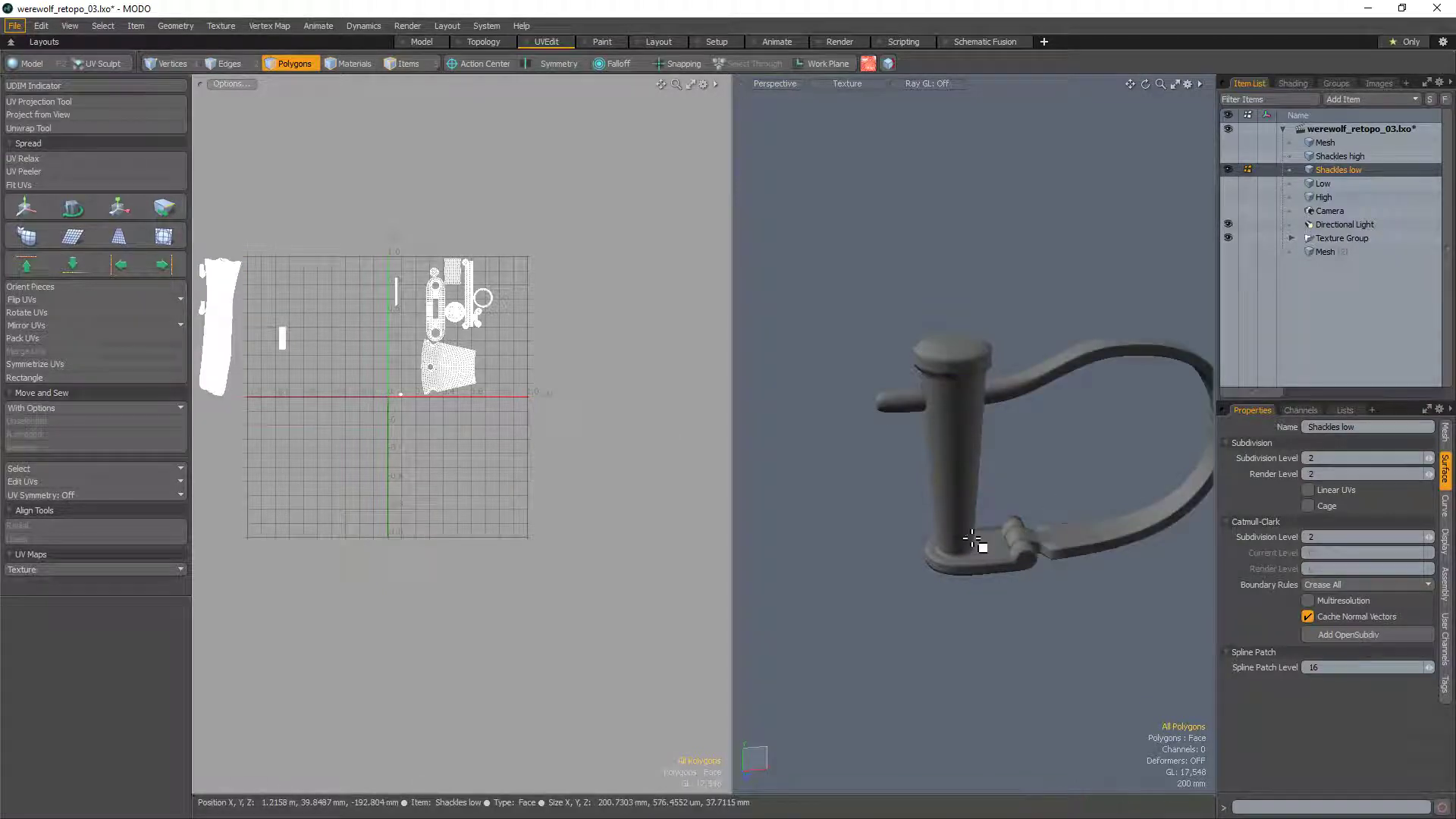
double_click(974, 540)
key(shift+h)
click(1082, 607)
Step: Show the wireframe over the pin and its hinge base plate, with the plate and knuckles in view
scroll(1051, 595, up, 4)
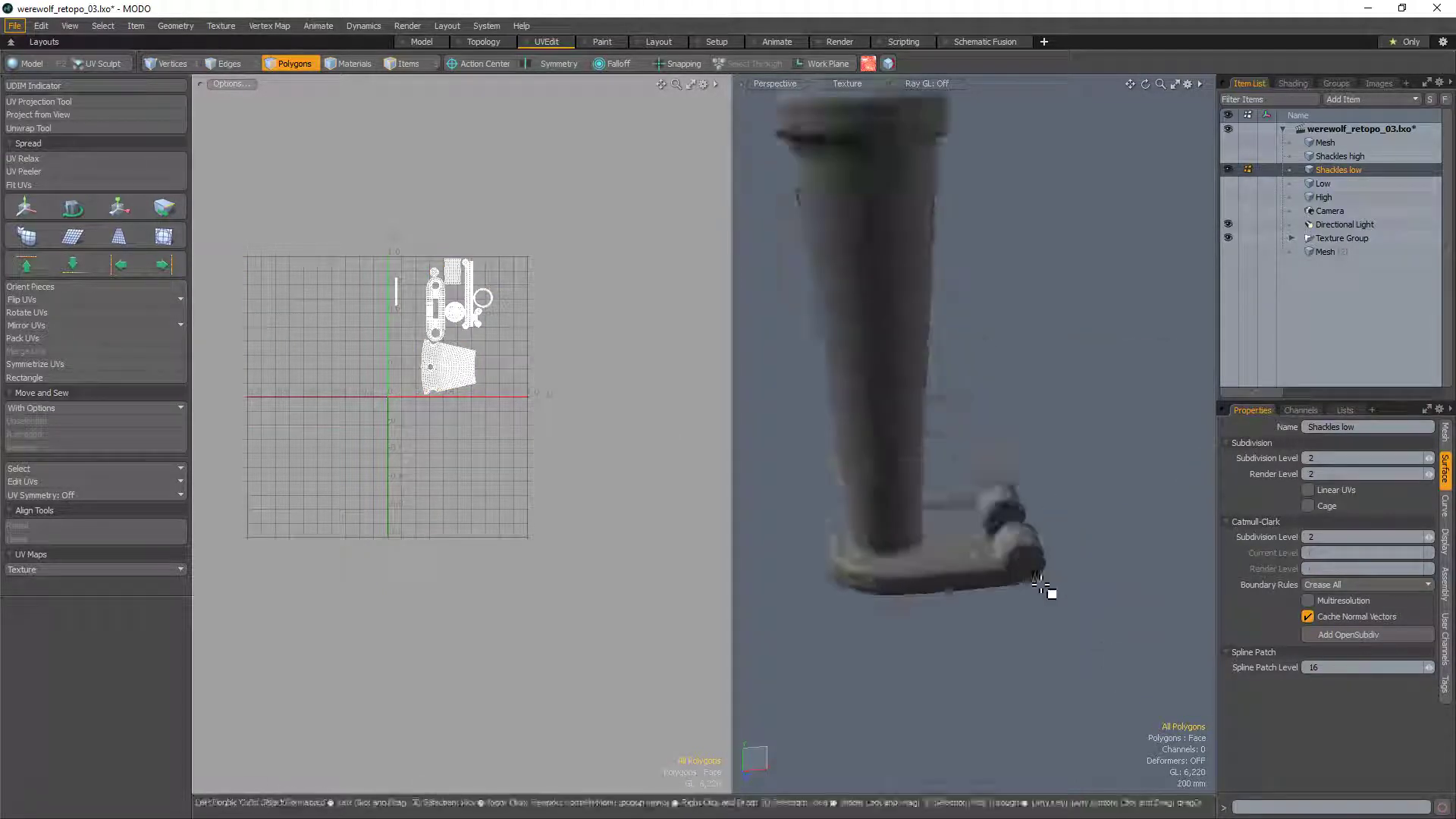
alt+drag(1051, 595, 910, 624)
scroll(1013, 610, up, 2)
alt+drag(1013, 610, 910, 530)
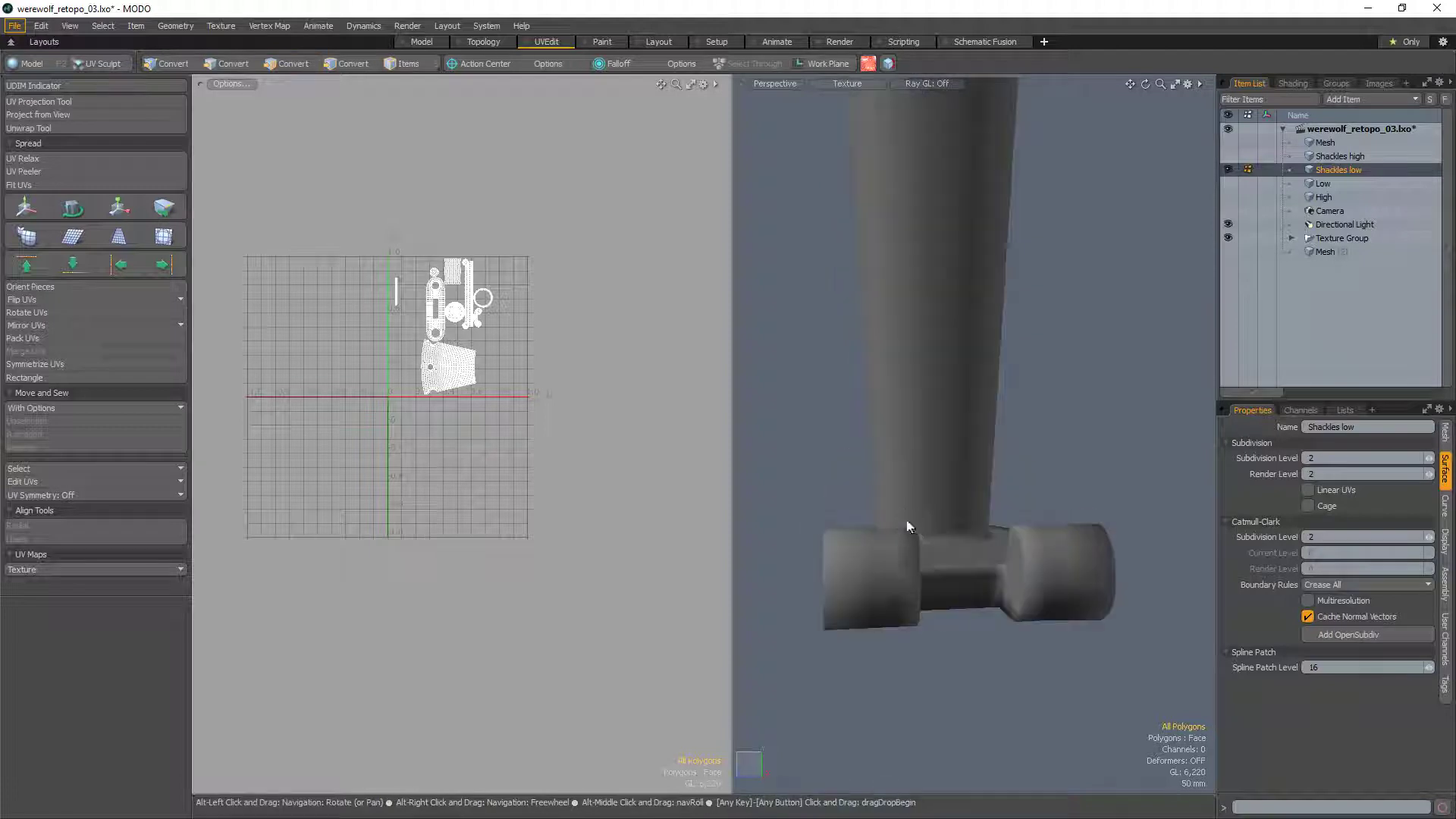
key(Tab)
alt+drag(1037, 565, 884, 607)
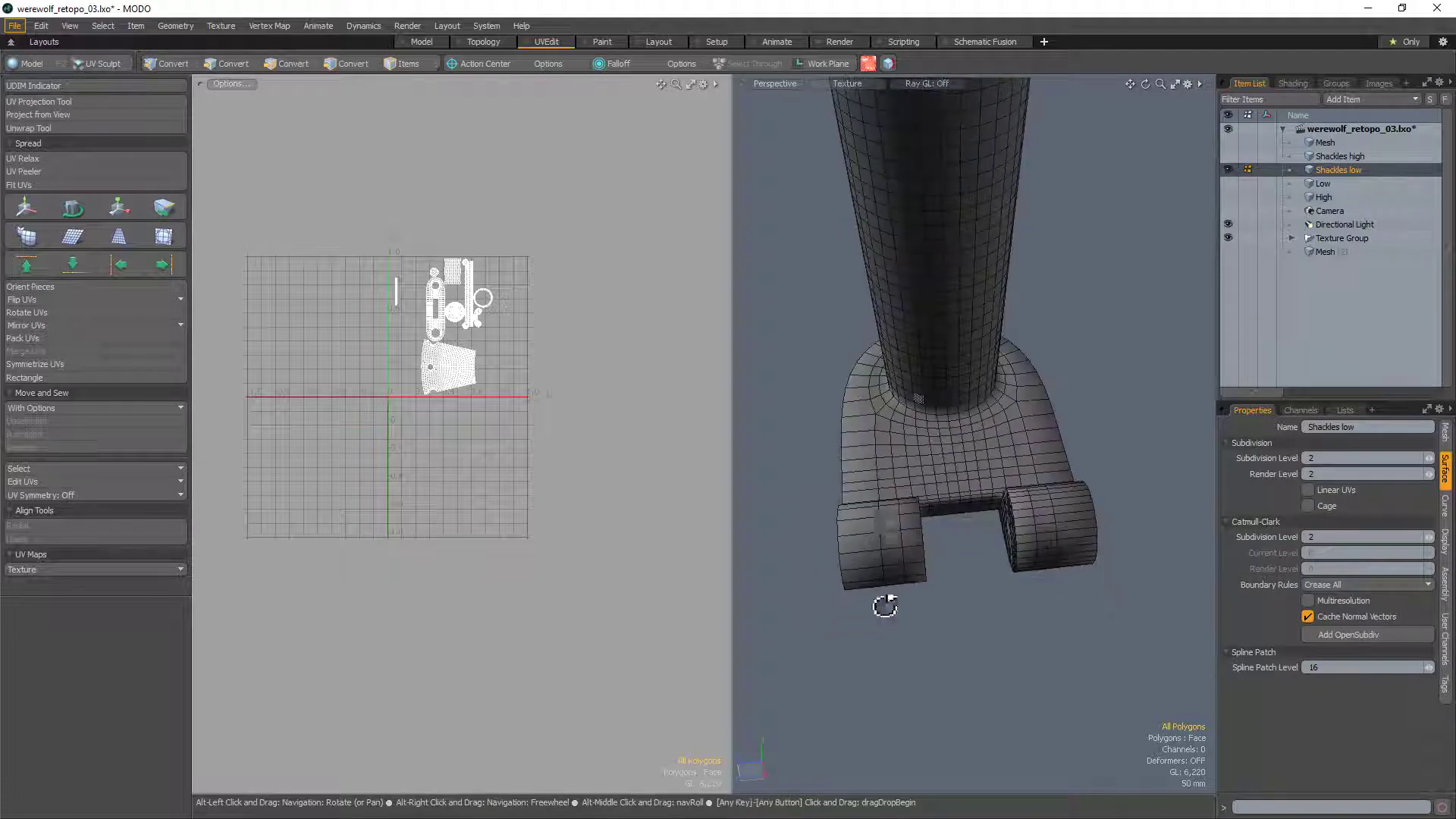
Step: Try to select alternating edge loops running across the base plate and up the pin, and clear the selection
scroll(921, 487, up, 3)
alt+drag(919, 484, 884, 474)
key(2)
alt+drag(864, 341, 1081, 468)
key(Escape)
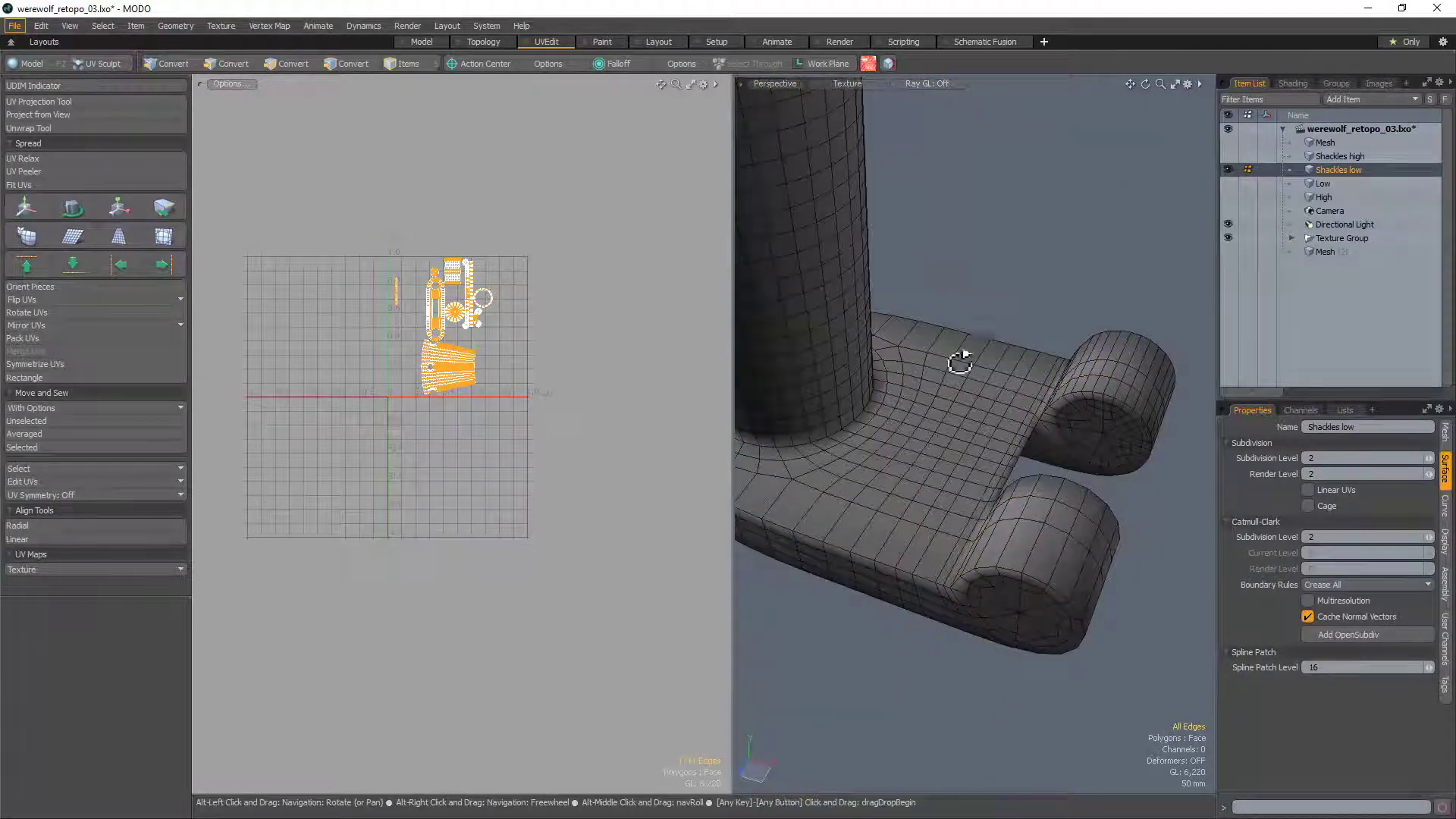
Step: Select every other edge across the rim of the pin's hole, extend the pattern to full edge loops, and remove them
alt+shift+drag(959, 361, 896, 311)
scroll(882, 380, up, 4)
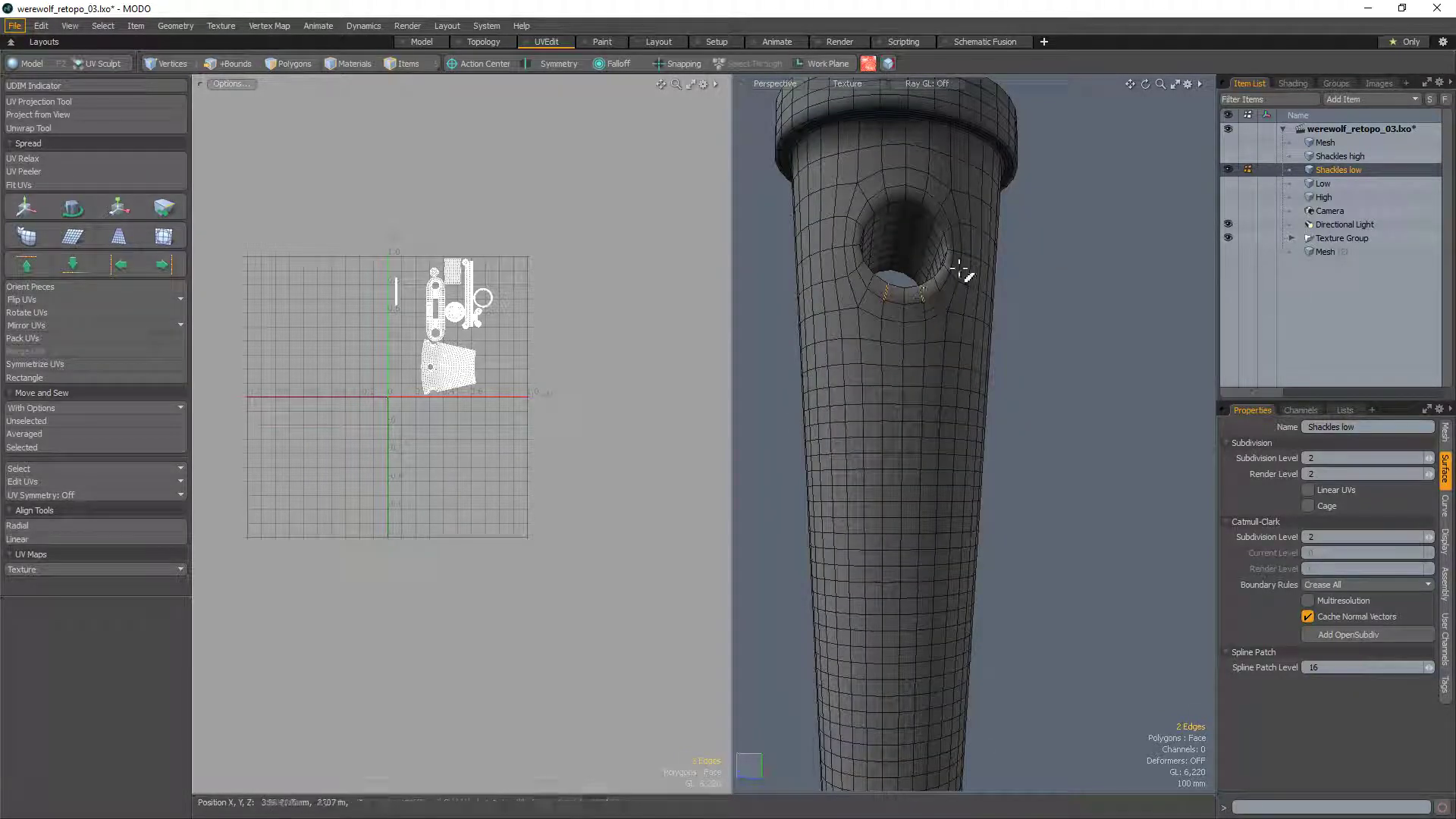
key(Up)
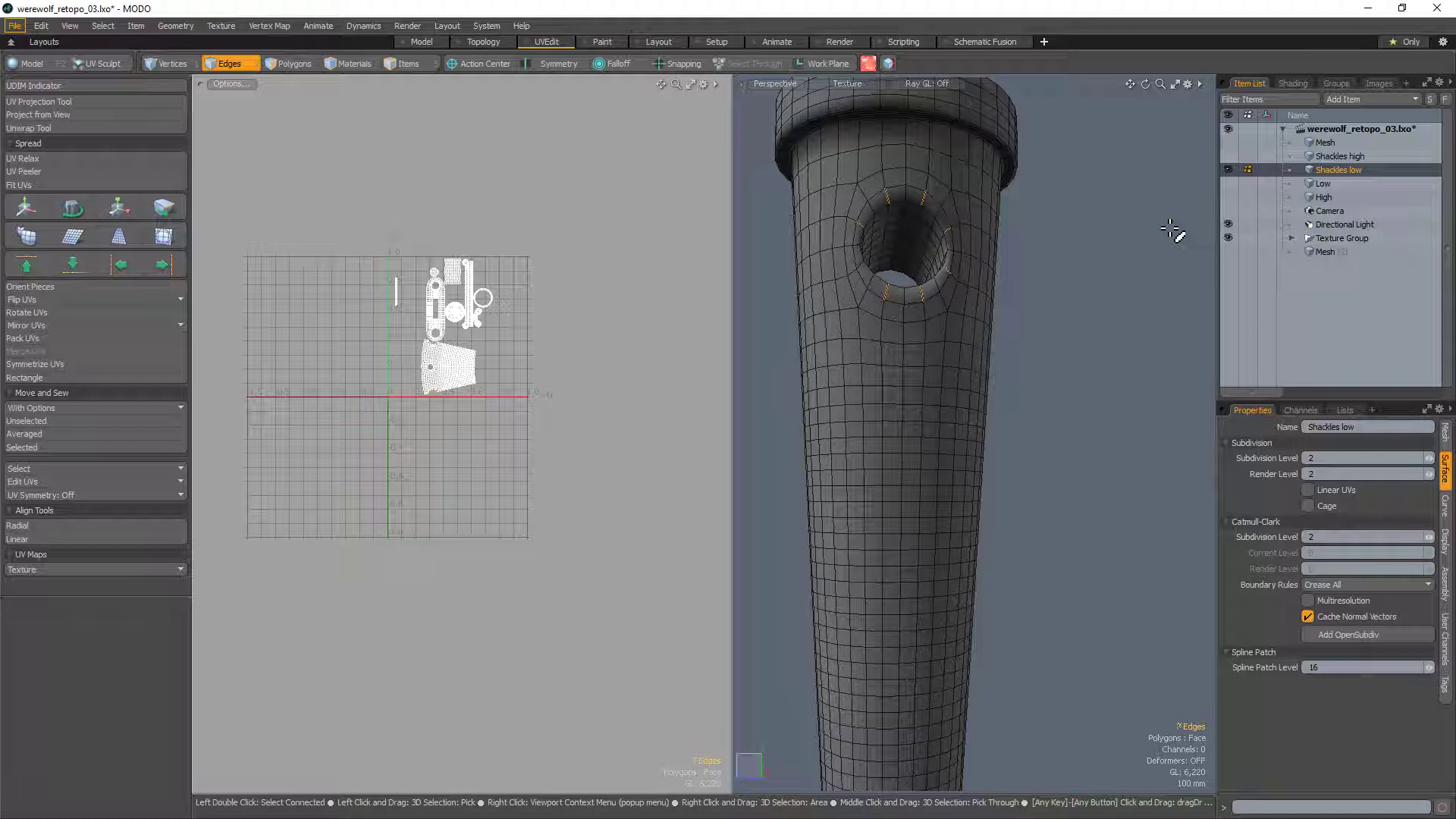
key(l)
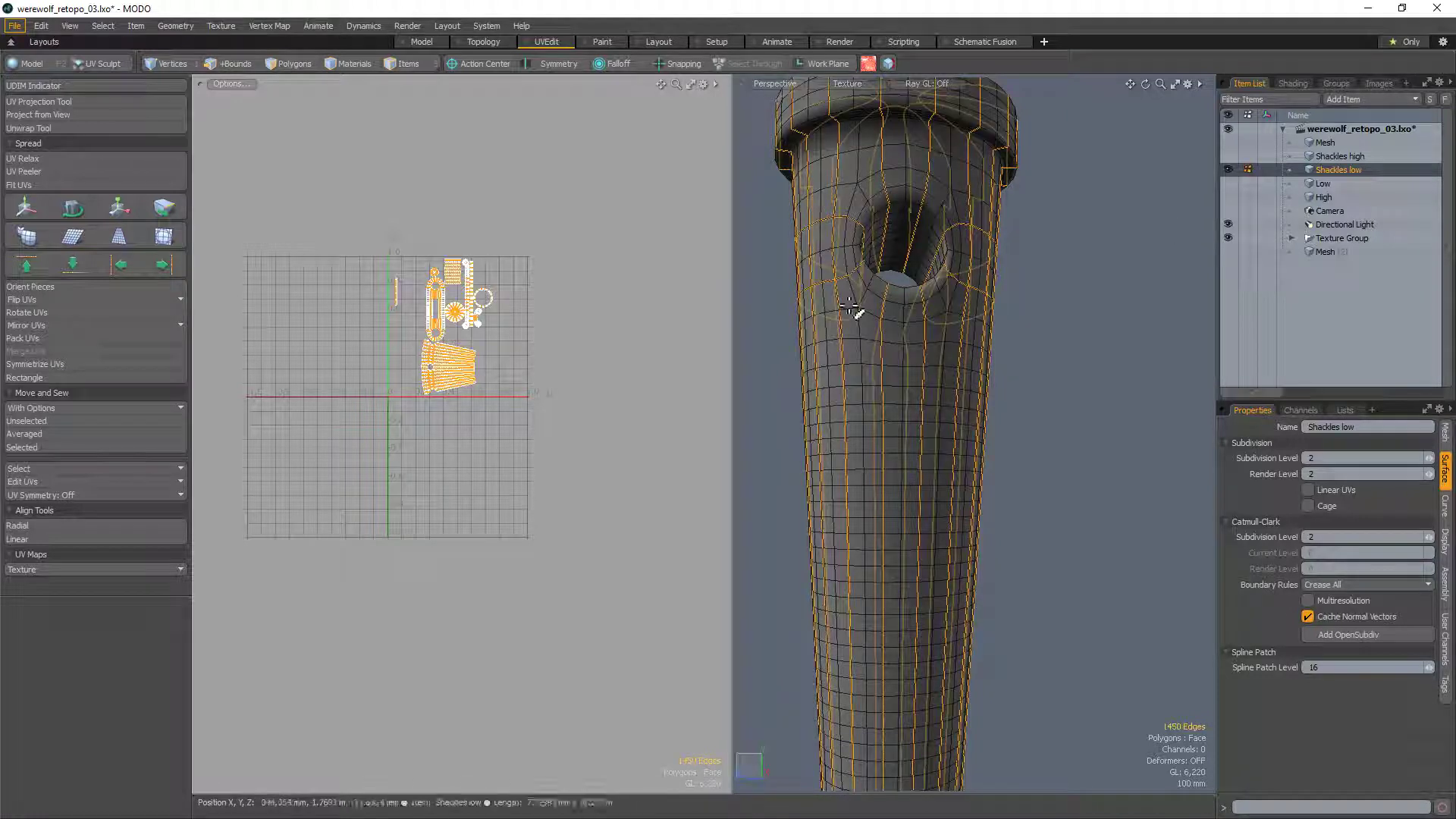
ctrl+alt+drag(851, 307, 1024, 433)
scroll(979, 207, up, 5)
alt+drag(978, 205, 891, 329)
scroll(906, 336, down, 8)
alt+drag(944, 539, 992, 618)
scroll(887, 570, up, 5)
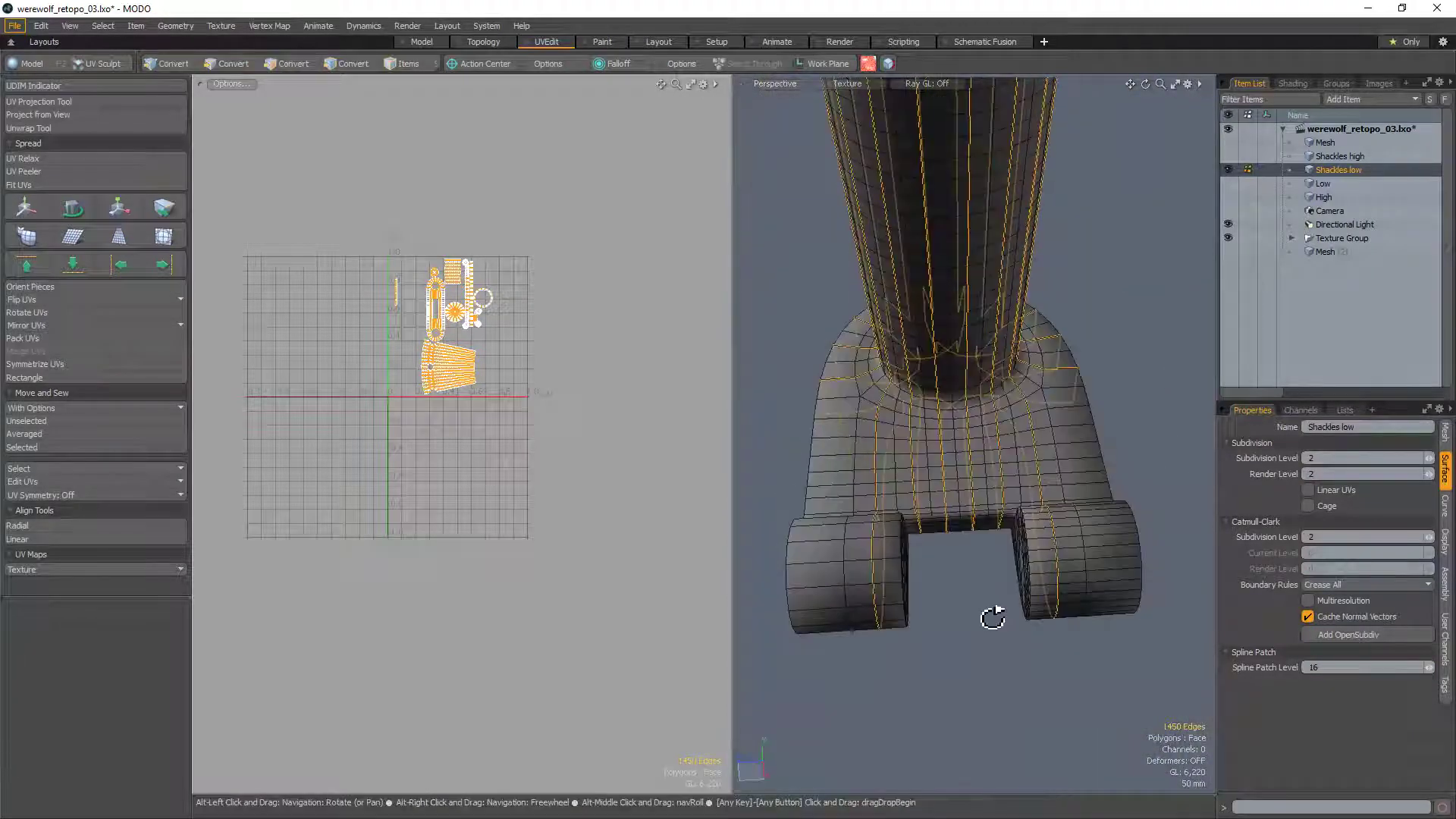
Step: Remove the horizontal edge loops from the pin's shaft below the hole and the extra loop around its foot
alt+drag(1043, 567, 975, 595)
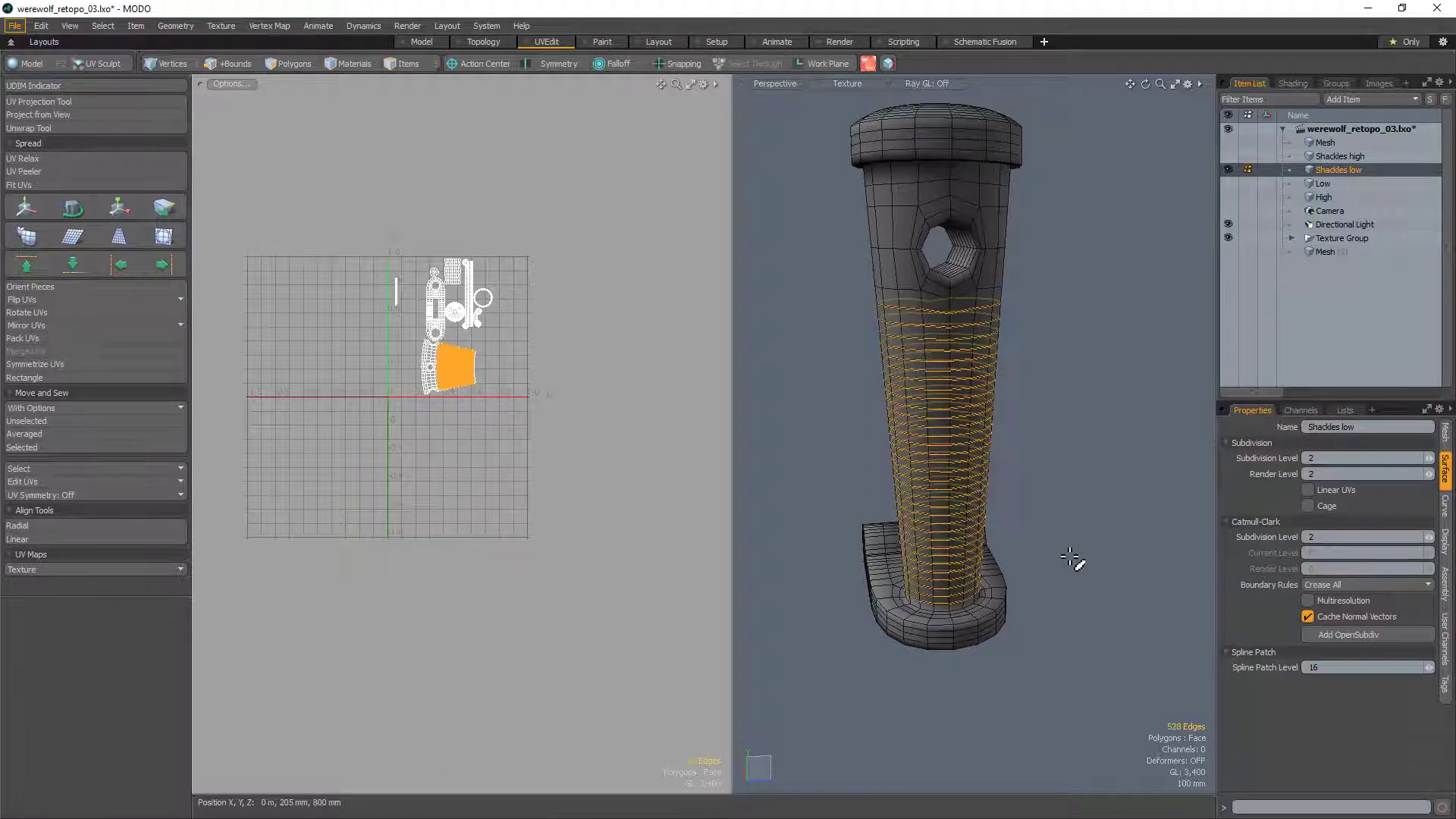
key(BackSpace)
alt+drag(858, 440, 1152, 599)
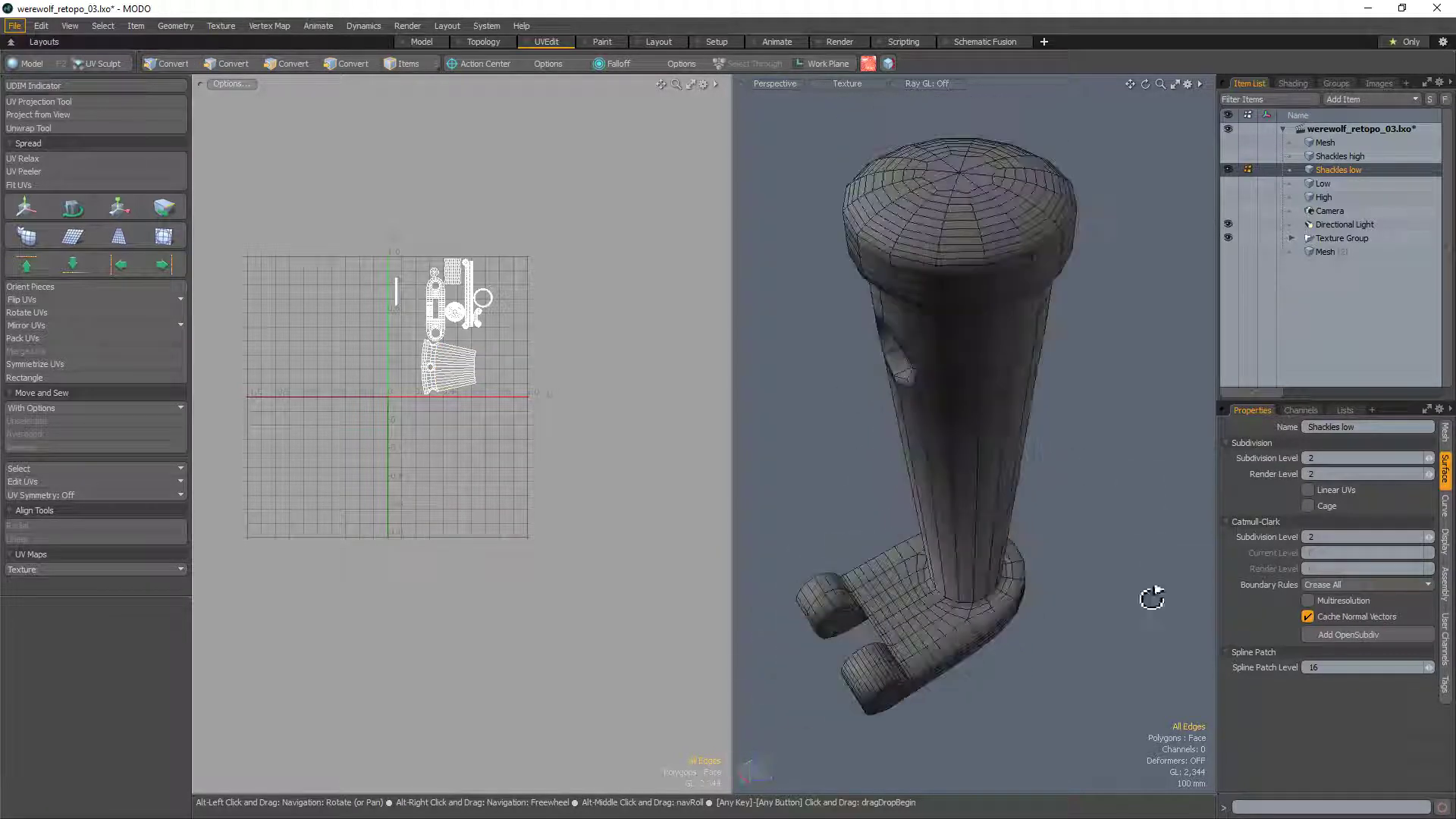
scroll(965, 626, up, 5)
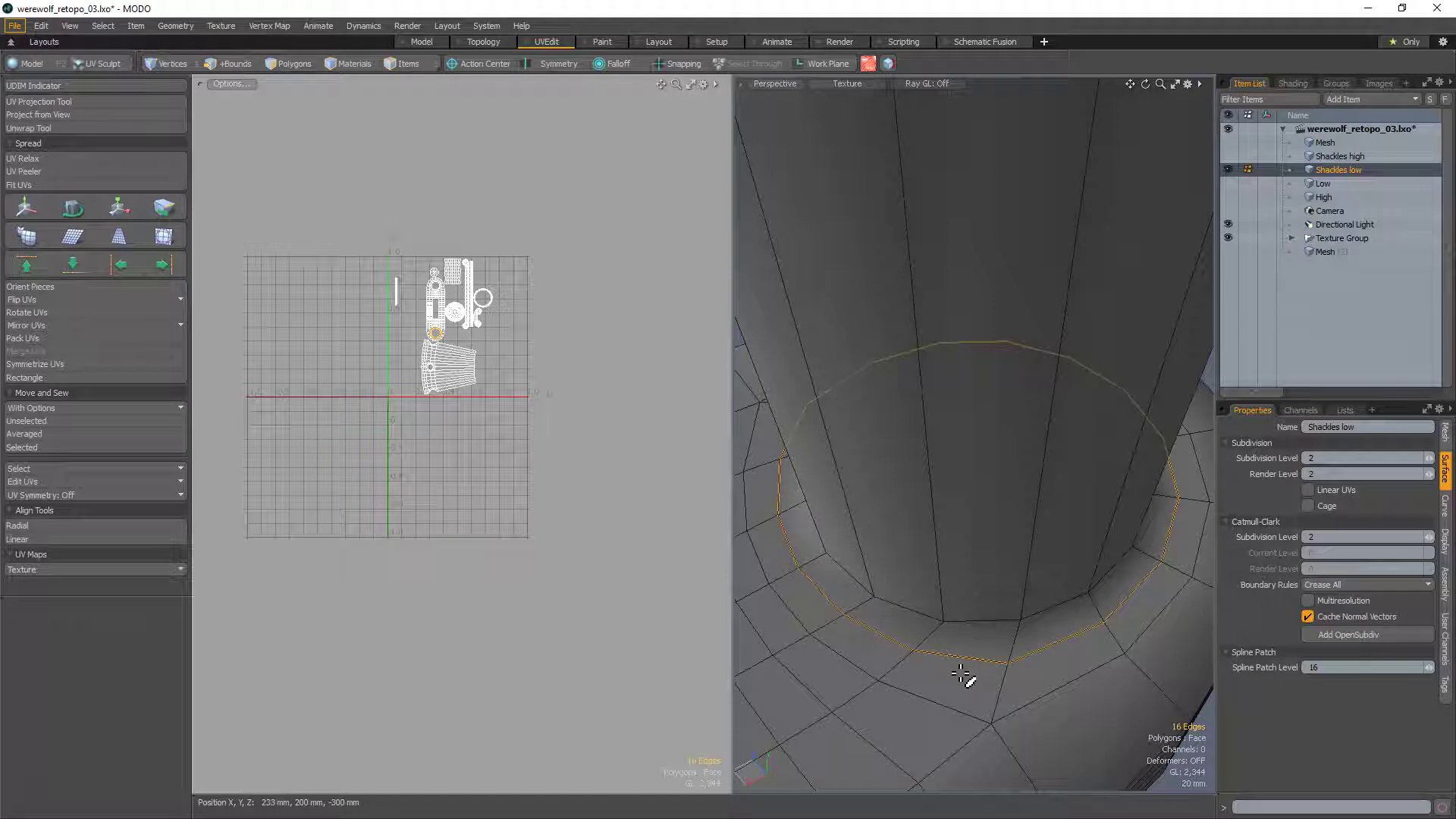
key(BackSpace)
Step: Hide the wireframe and examine the shading of the pin's shaft and base plate
scroll(1044, 613, down, 5)
alt+drag(1044, 614, 933, 594)
scroll(979, 493, down, 2)
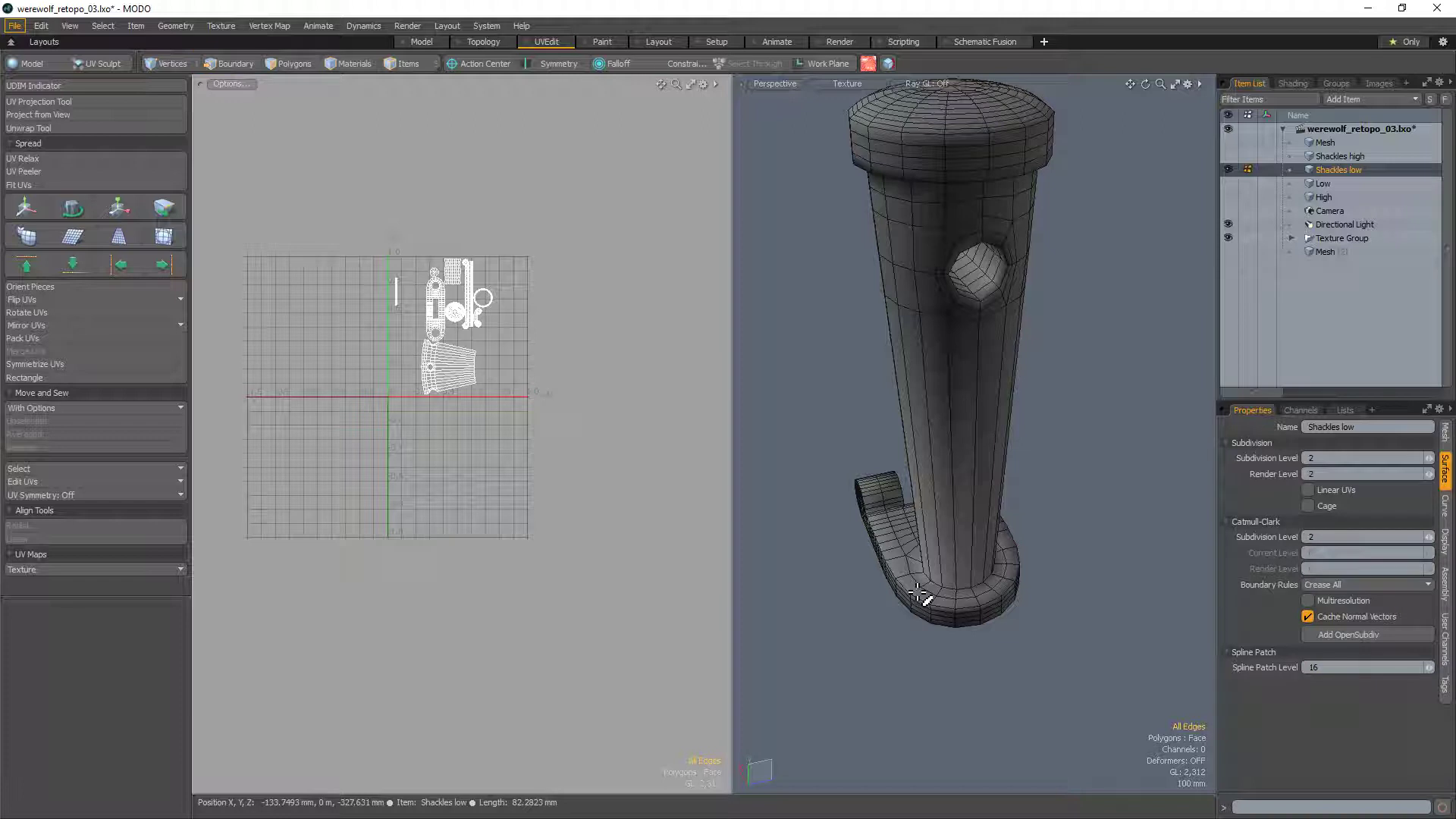
key(alt+w)
alt+drag(841, 596, 869, 524)
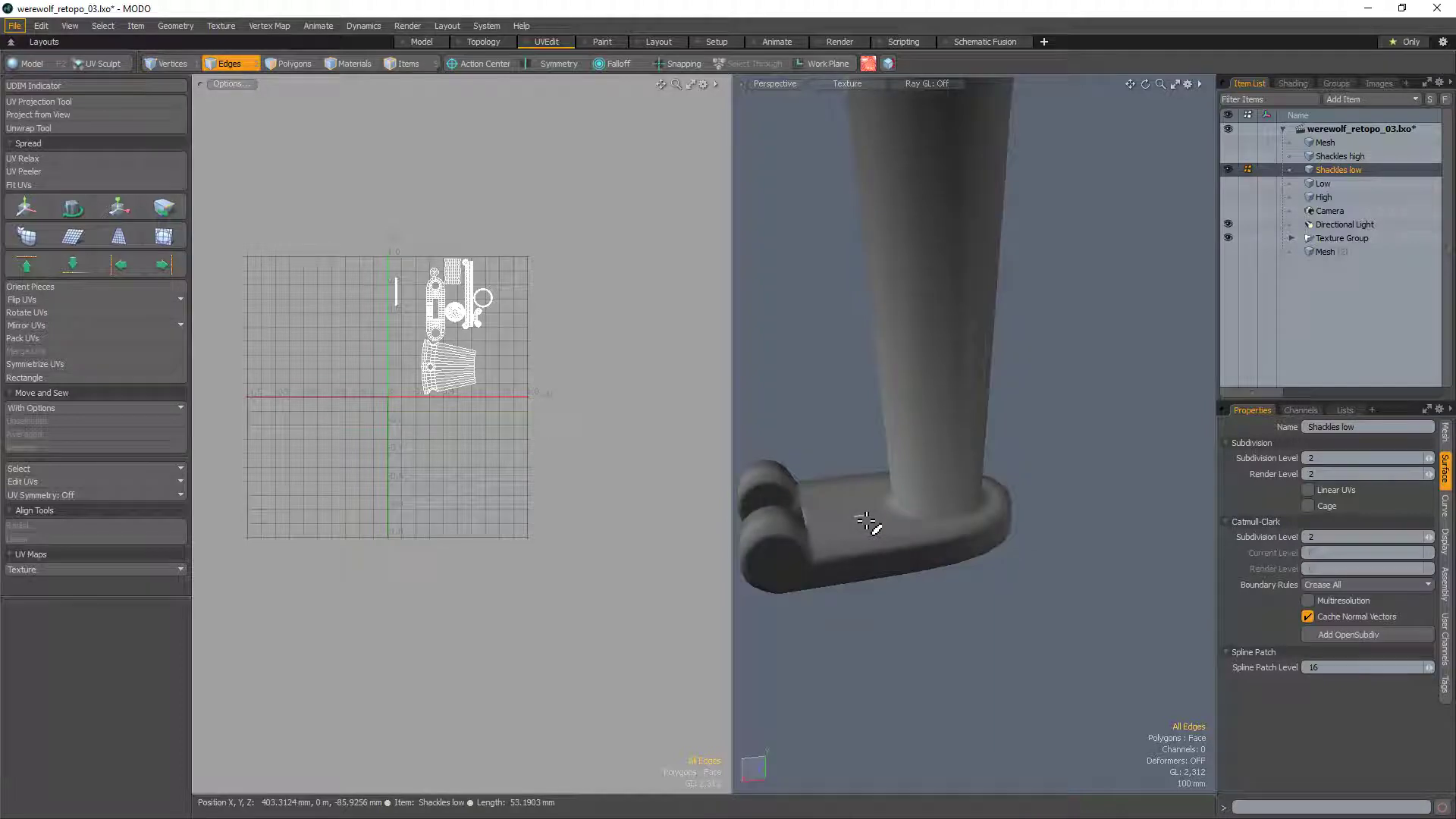
Step: Try to triangulate four neighbouring long polygons on the pin's shaft
key(3)
drag(914, 282, 980, 275)
key(shift+t)
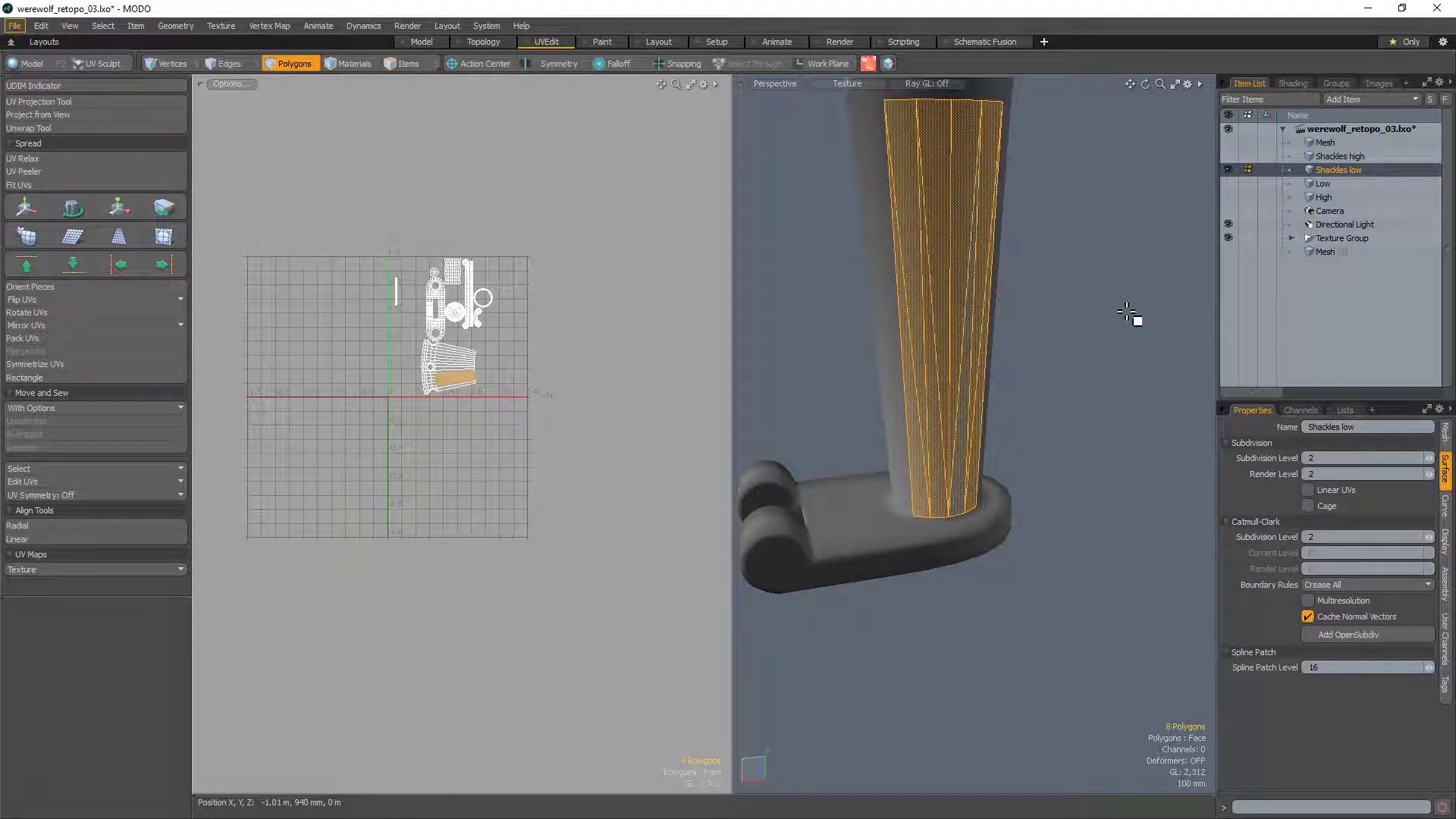
alt+drag(1122, 324, 1078, 605)
key(1)
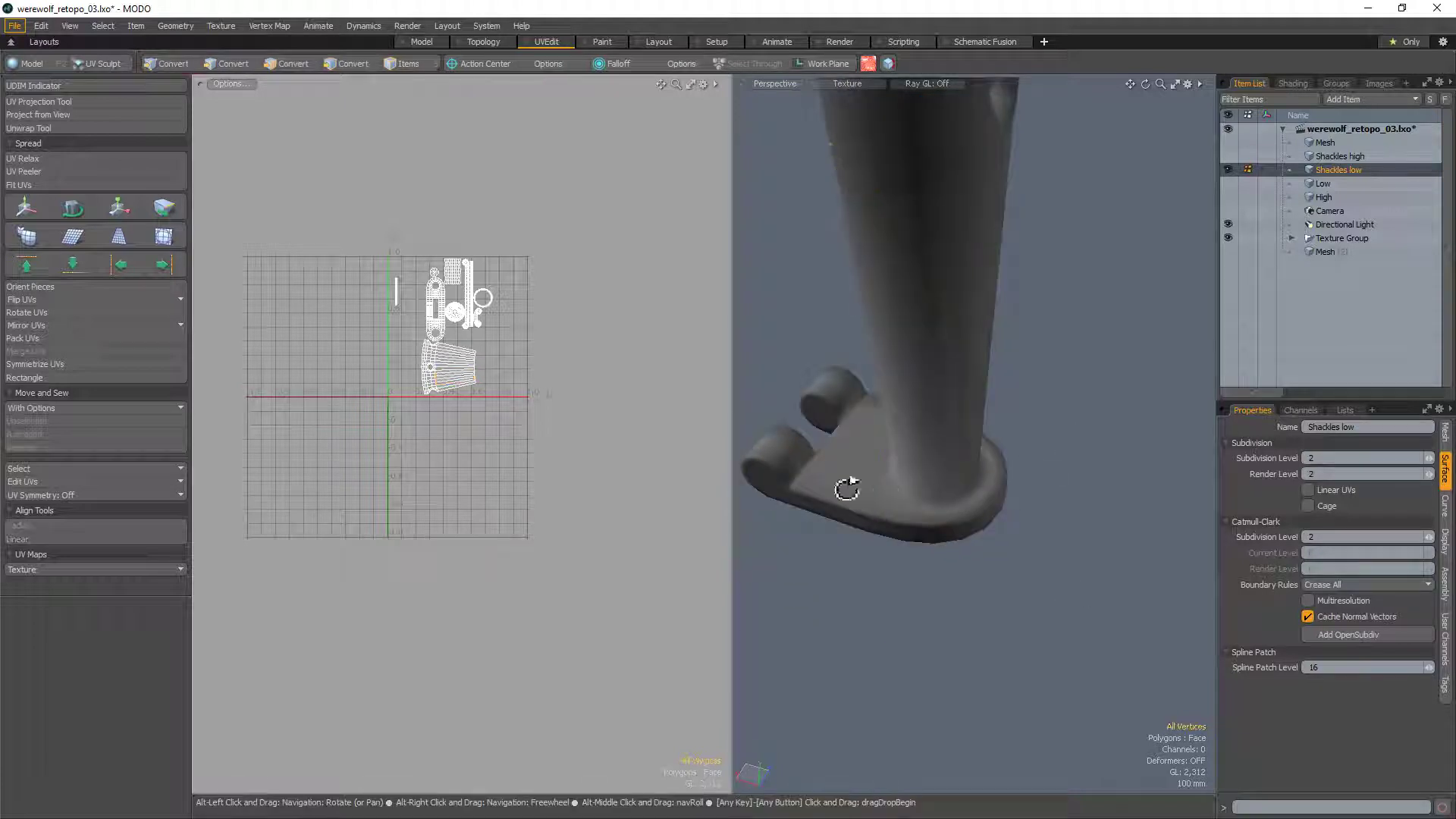
alt+drag(938, 456, 941, 630)
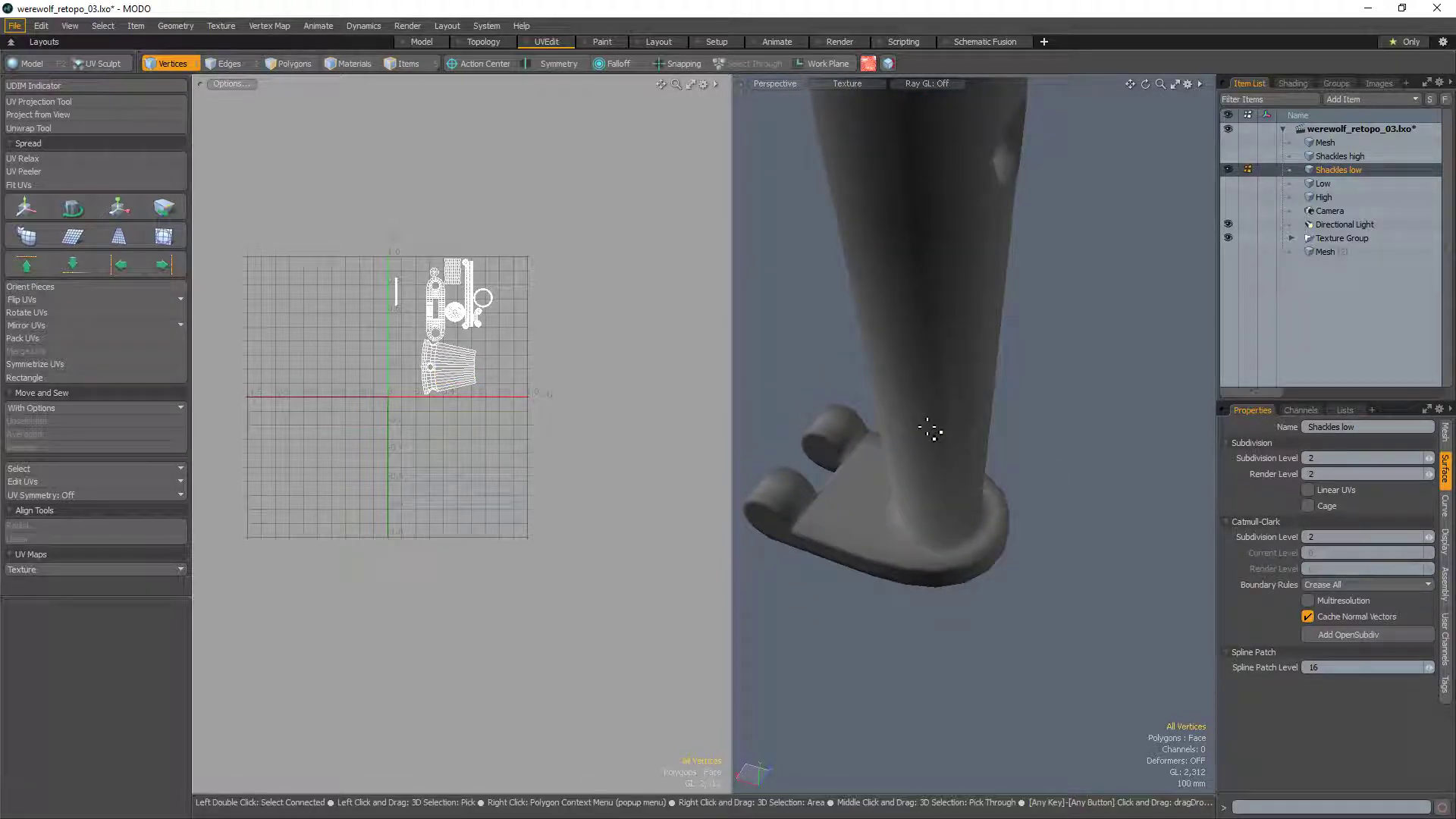
alt+drag(976, 462, 1019, 429)
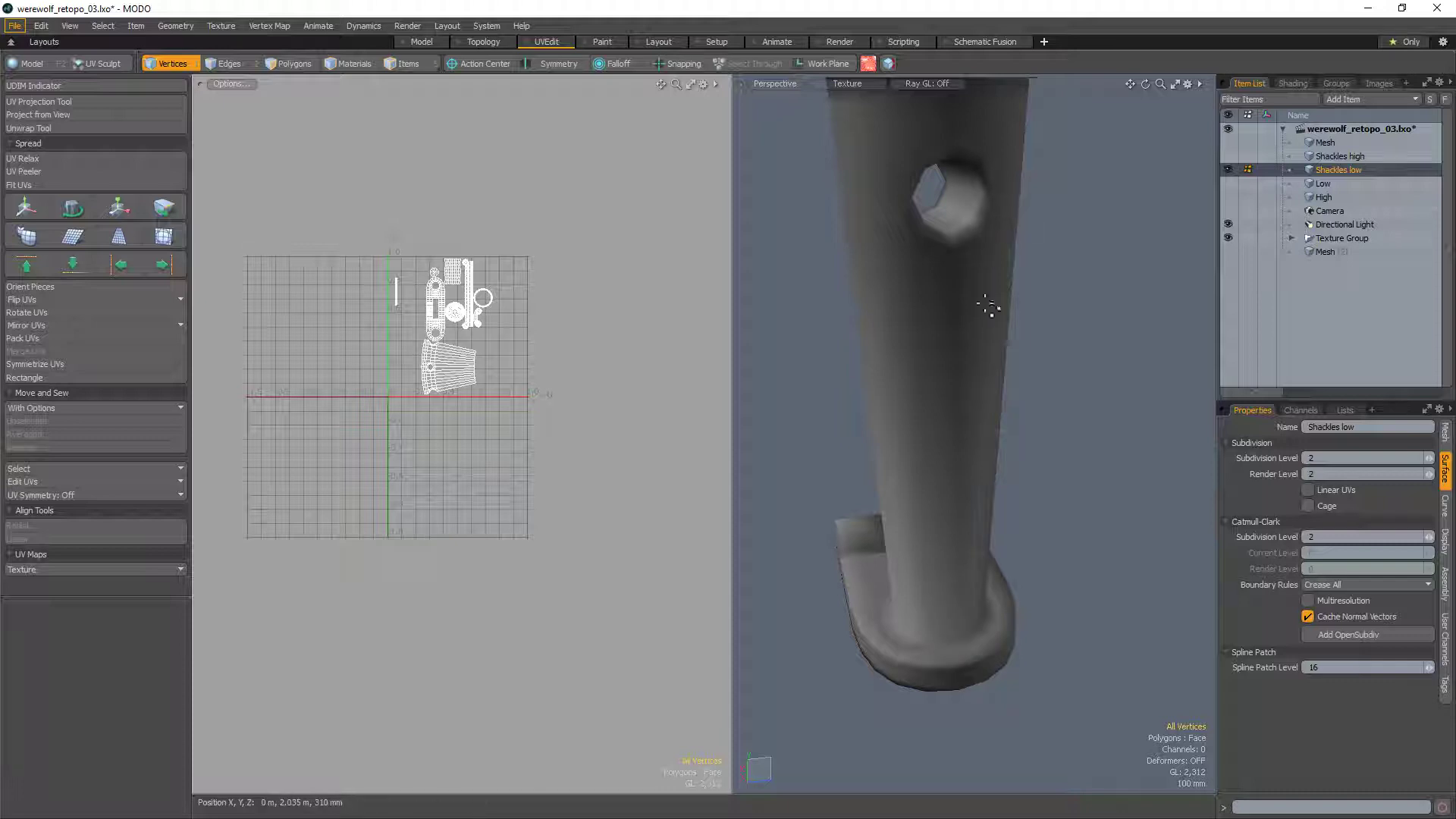
Step: Pick one long polygon and one long edge on the shaft below the hole to examine the shading, and clear the selection
key(3)
click(982, 487)
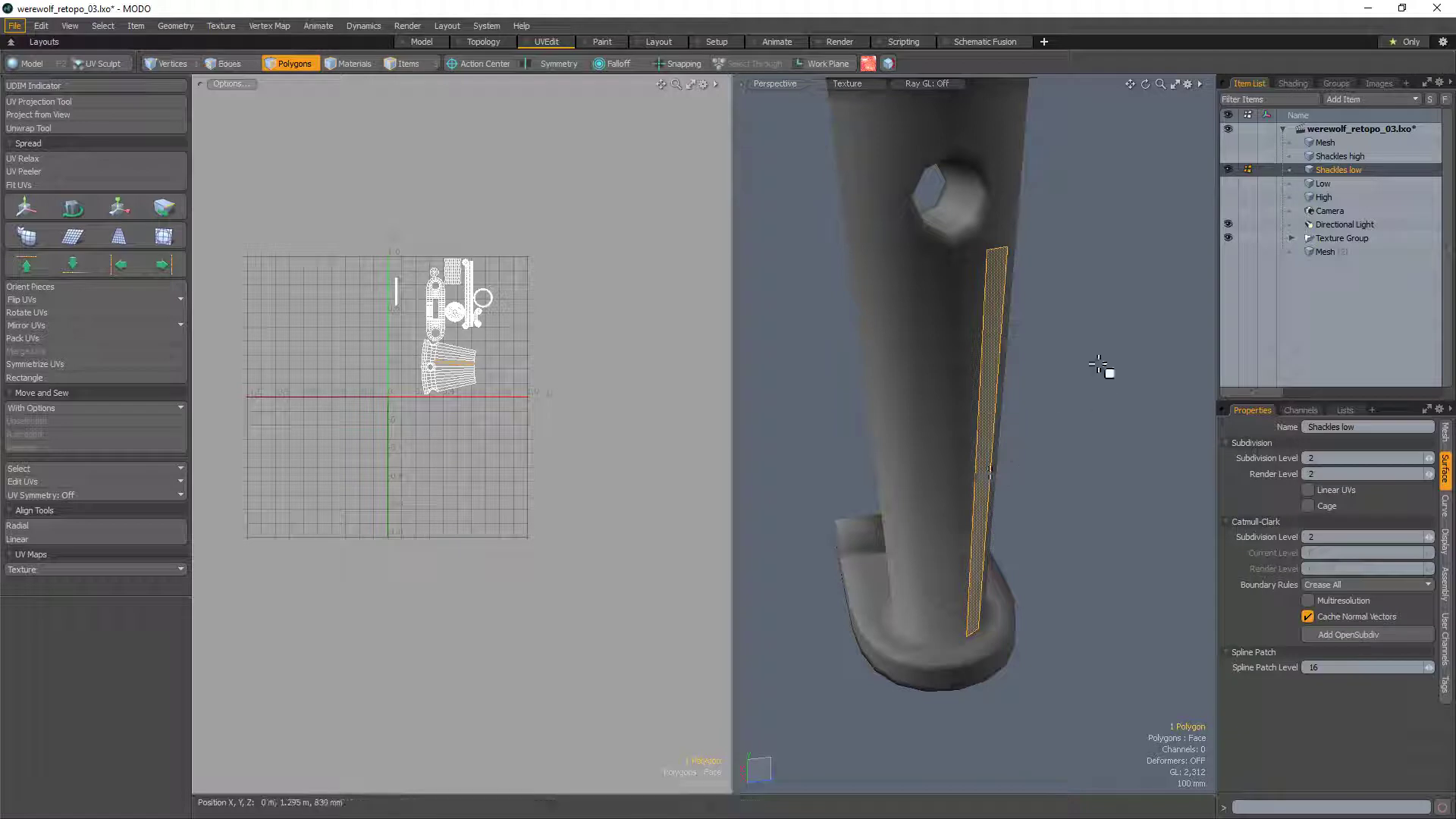
alt+drag(1100, 367, 1057, 478)
key(2)
click(970, 440)
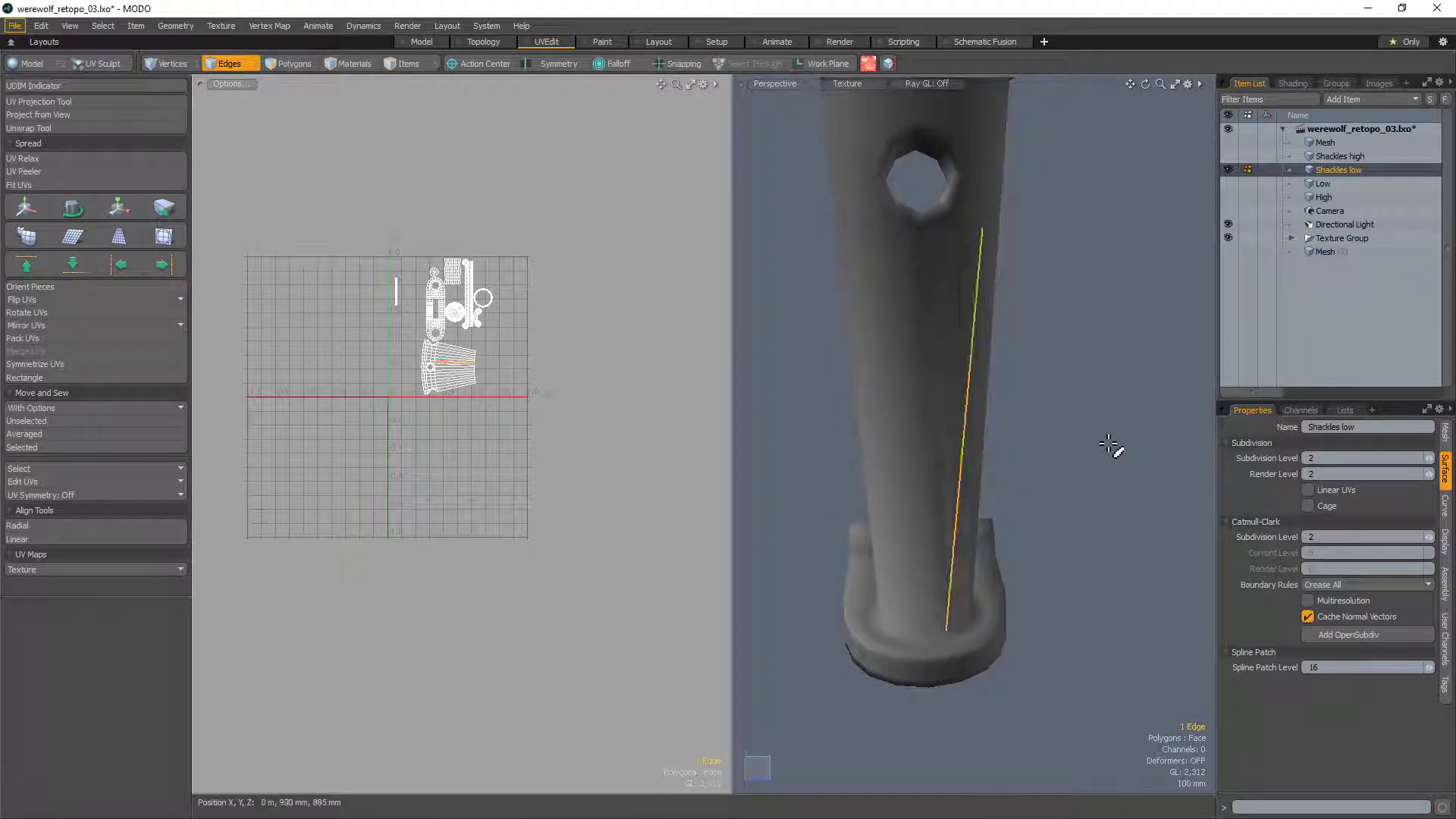
alt+drag(1083, 343, 1084, 291)
click(1080, 333)
Step: Select the ring of long polygons around the pin's shaft, try deleting it, and undo the deletion
mouse_move(1033, 402)
alt+mouse_down()
mouse_move(1108, 423)
mouse_move(1040, 557)
mouse_move(933, 530)
mouse_move(1089, 500)
mouse_move(894, 640)
mouse_move(1023, 397)
mouse_move(978, 488)
mouse_move(890, 502)
alt+mouse_up()
key(3)
key(l)
key(Delete)
key(ctrl+z)
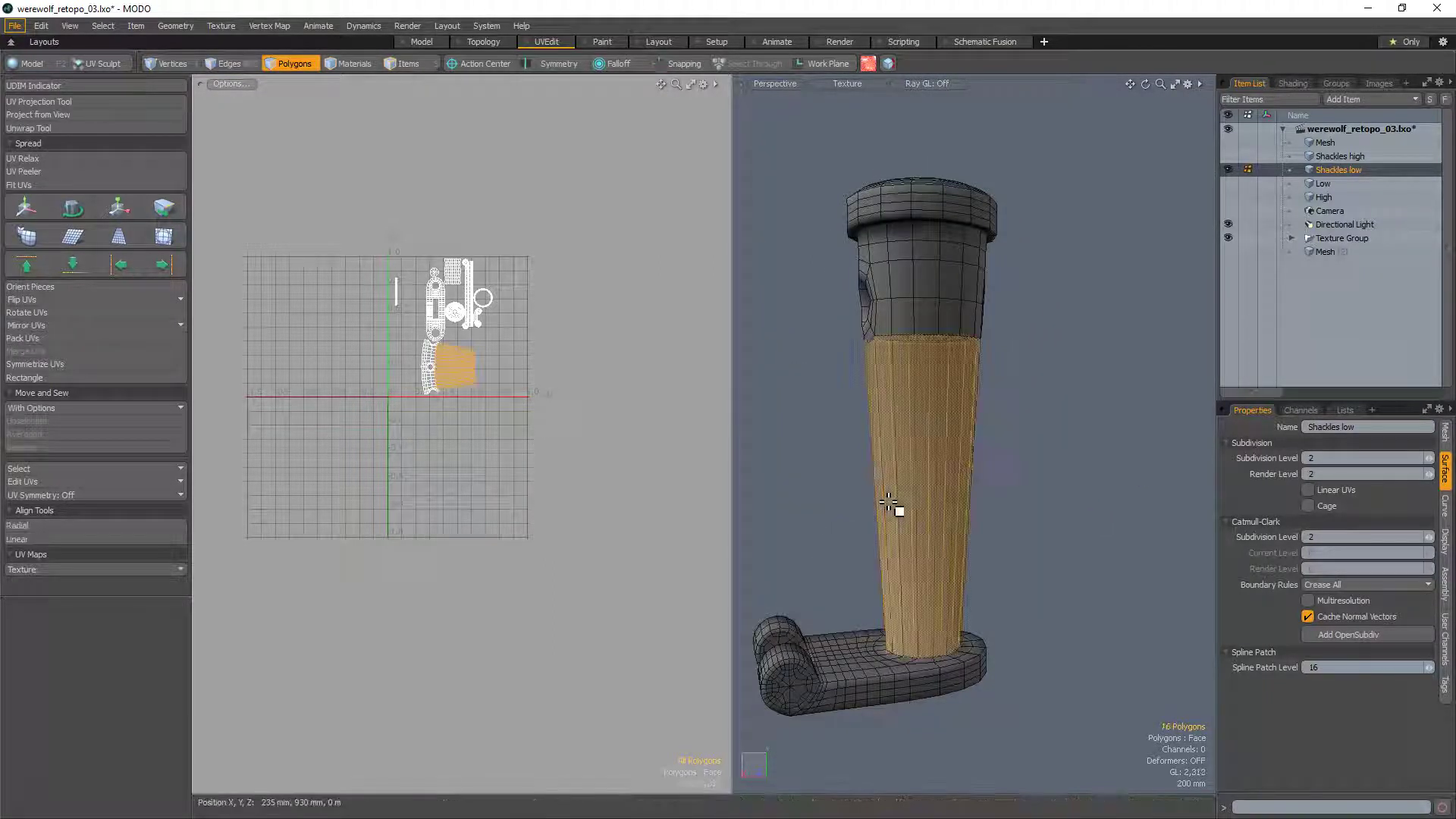
Step: Extend the selection to the pin's upper part and head, and try detaching the pin from the base plate
shift+right_drag(952, 410, 1172, 306)
right_drag(812, 408, 1044, 351)
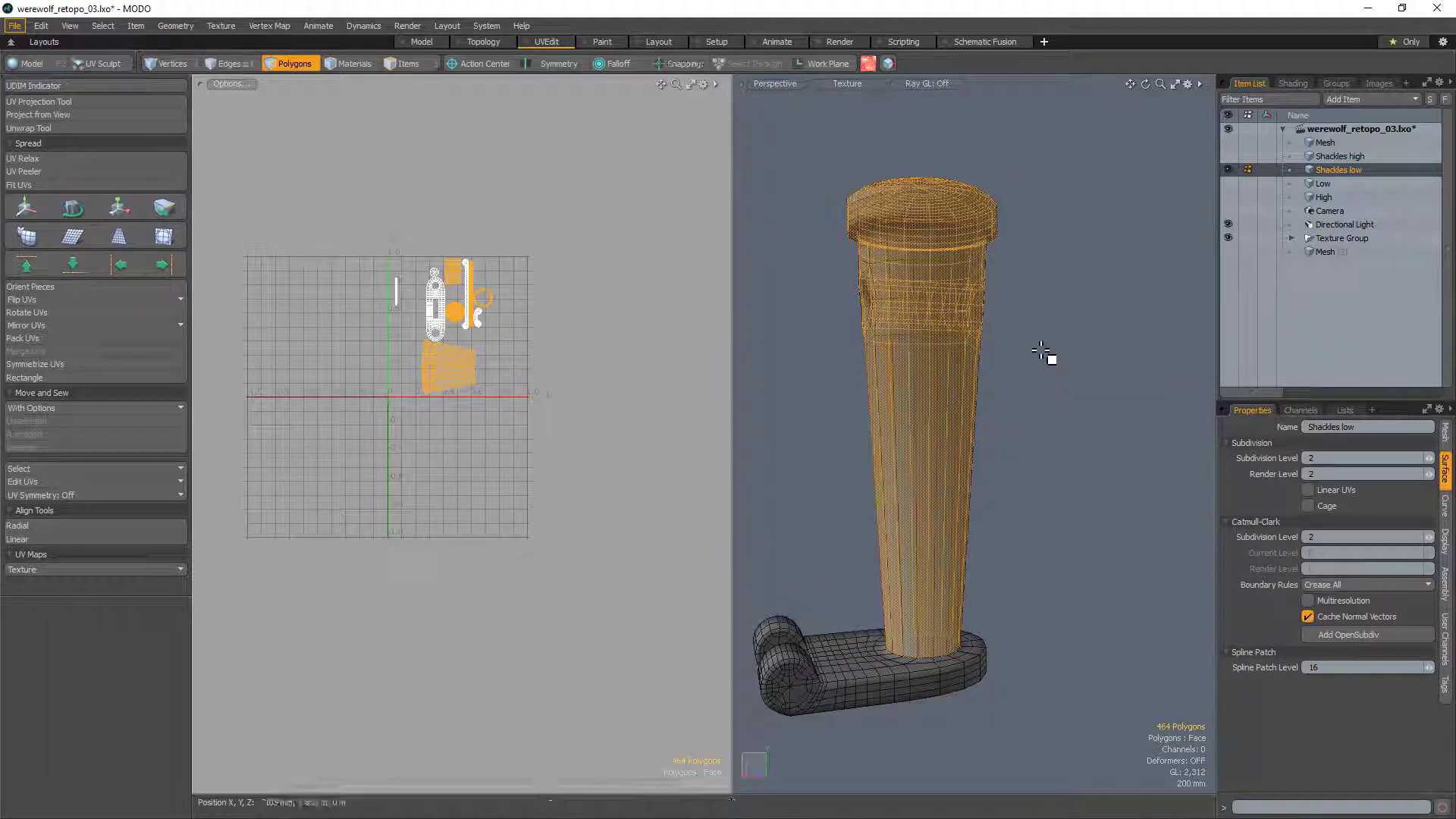
click(1043, 427)
key(KP_7)
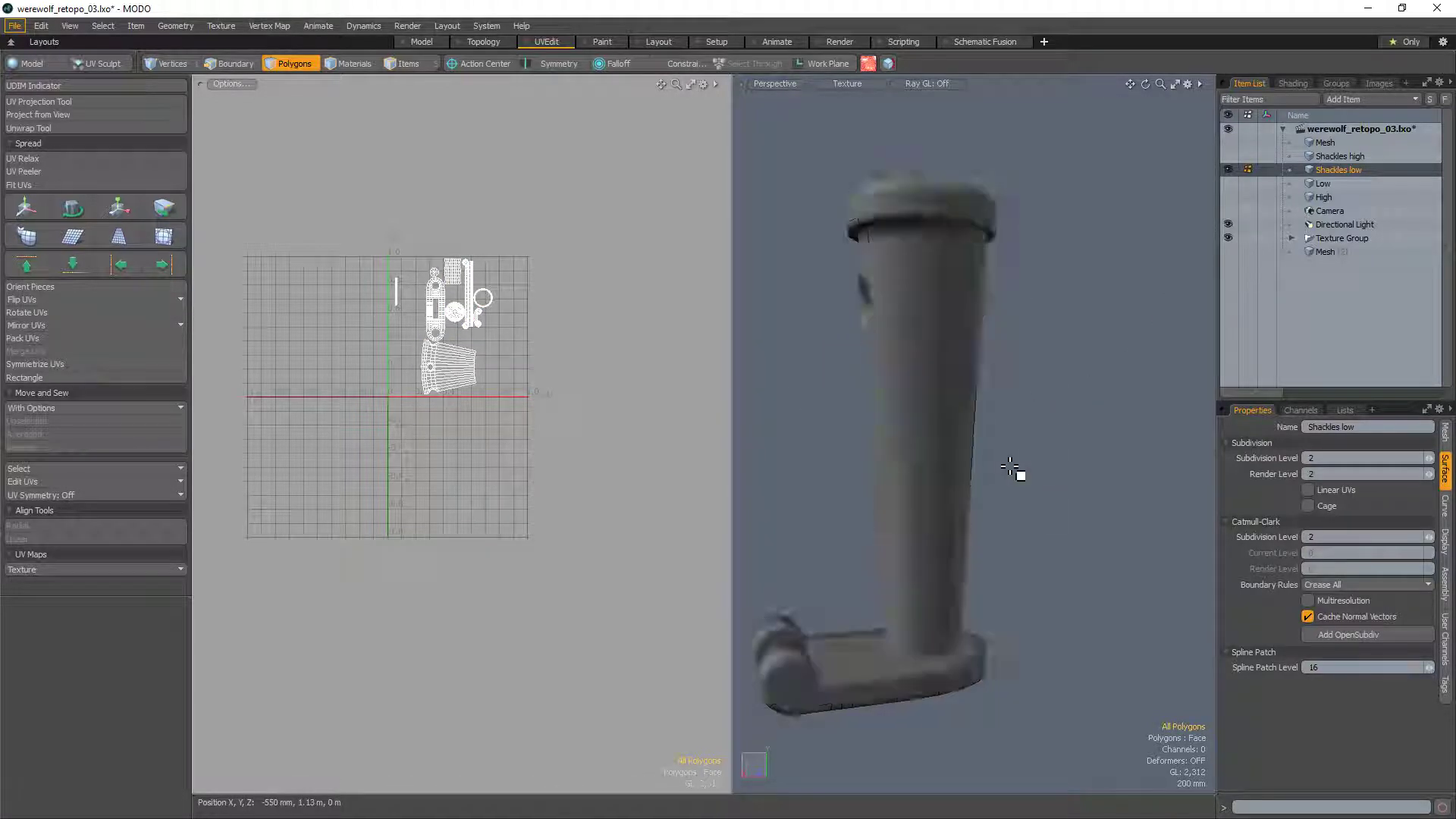
alt+shift+drag(930, 607, 1009, 463)
alt+drag(1009, 462, 975, 523)
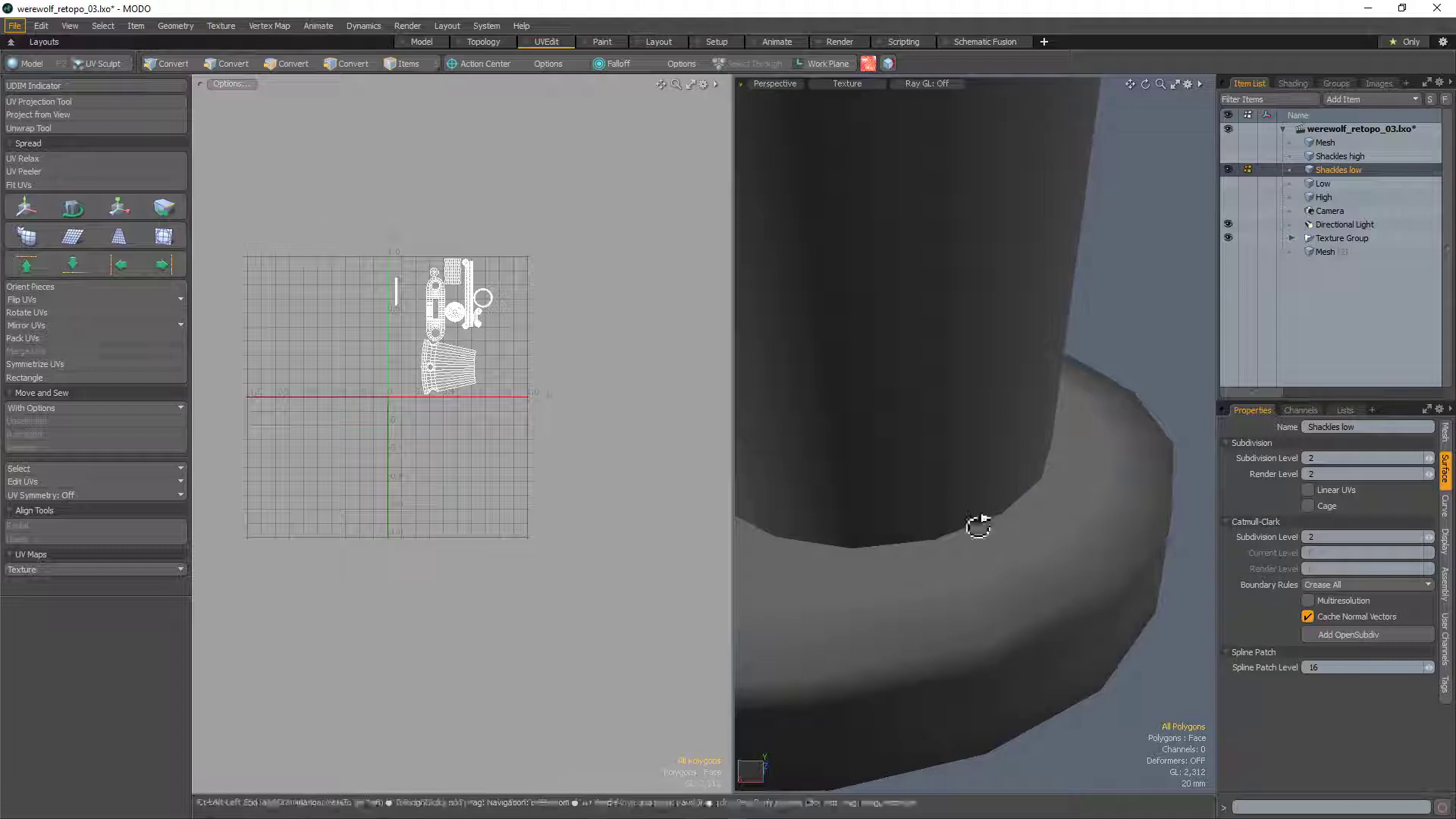
Step: Select the open edge loop where the detached pin meets the base plate
key(2)
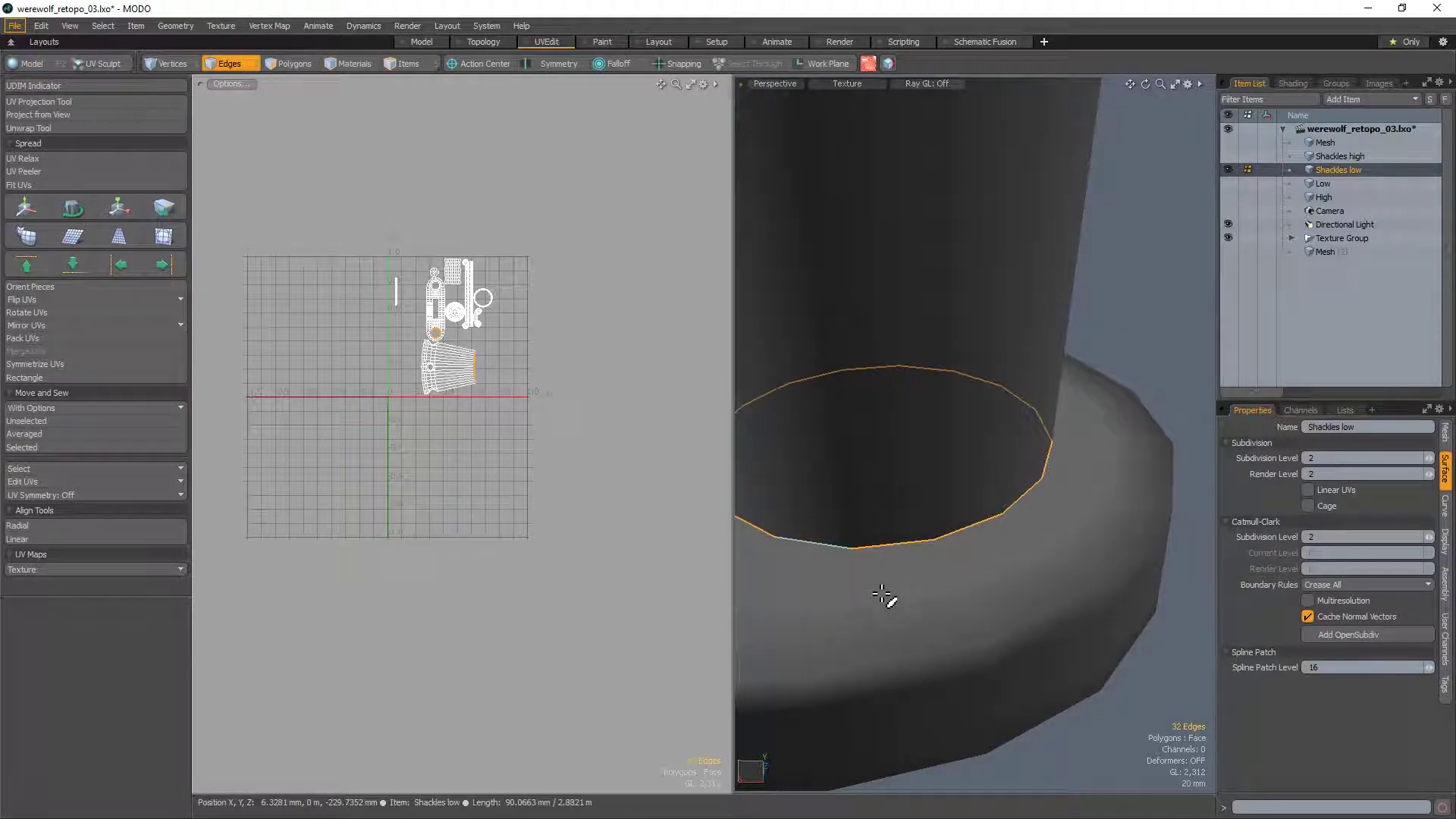
scroll(1021, 553, down, 4)
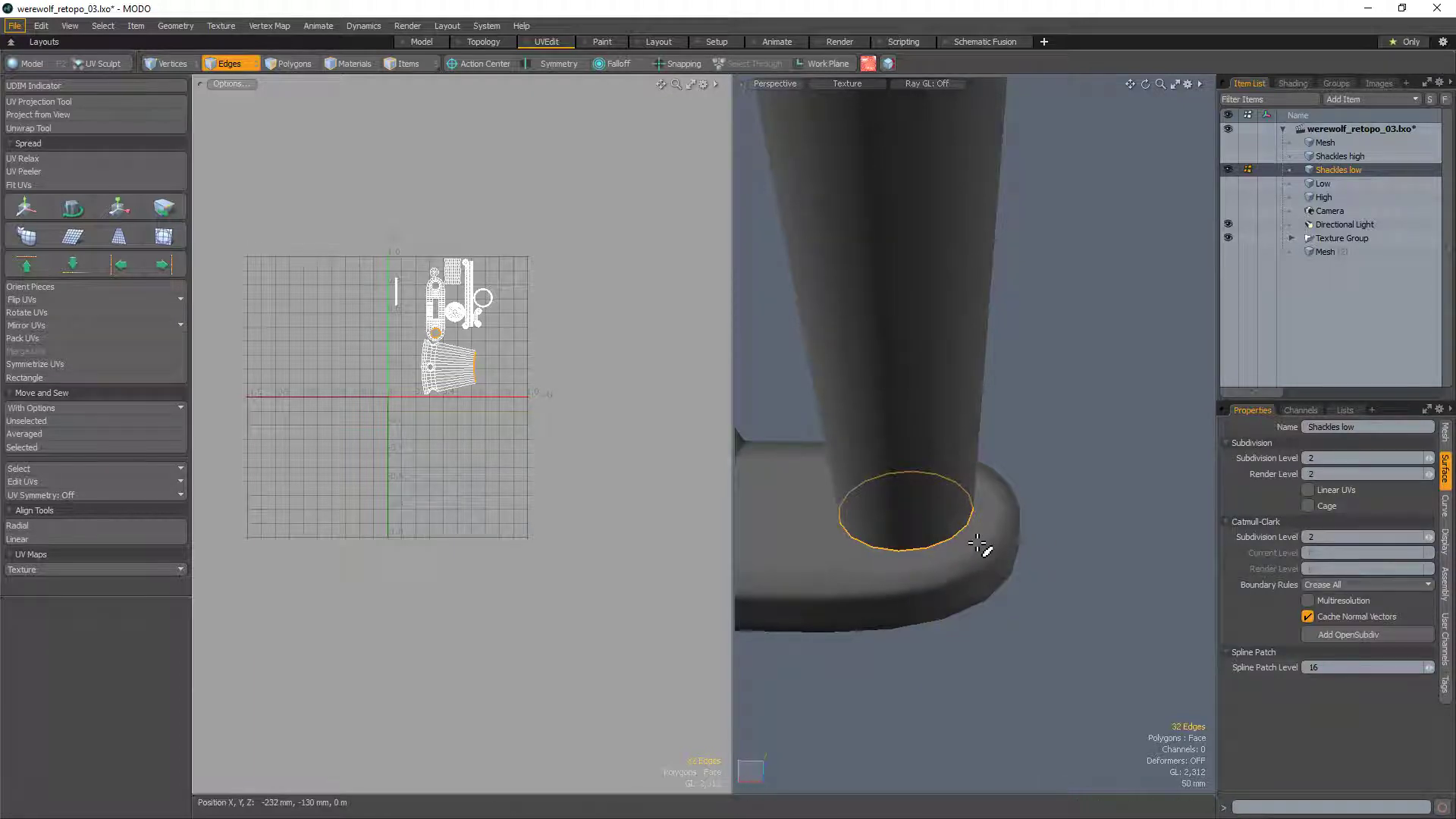
alt+shift+drag(905, 509, 1015, 589)
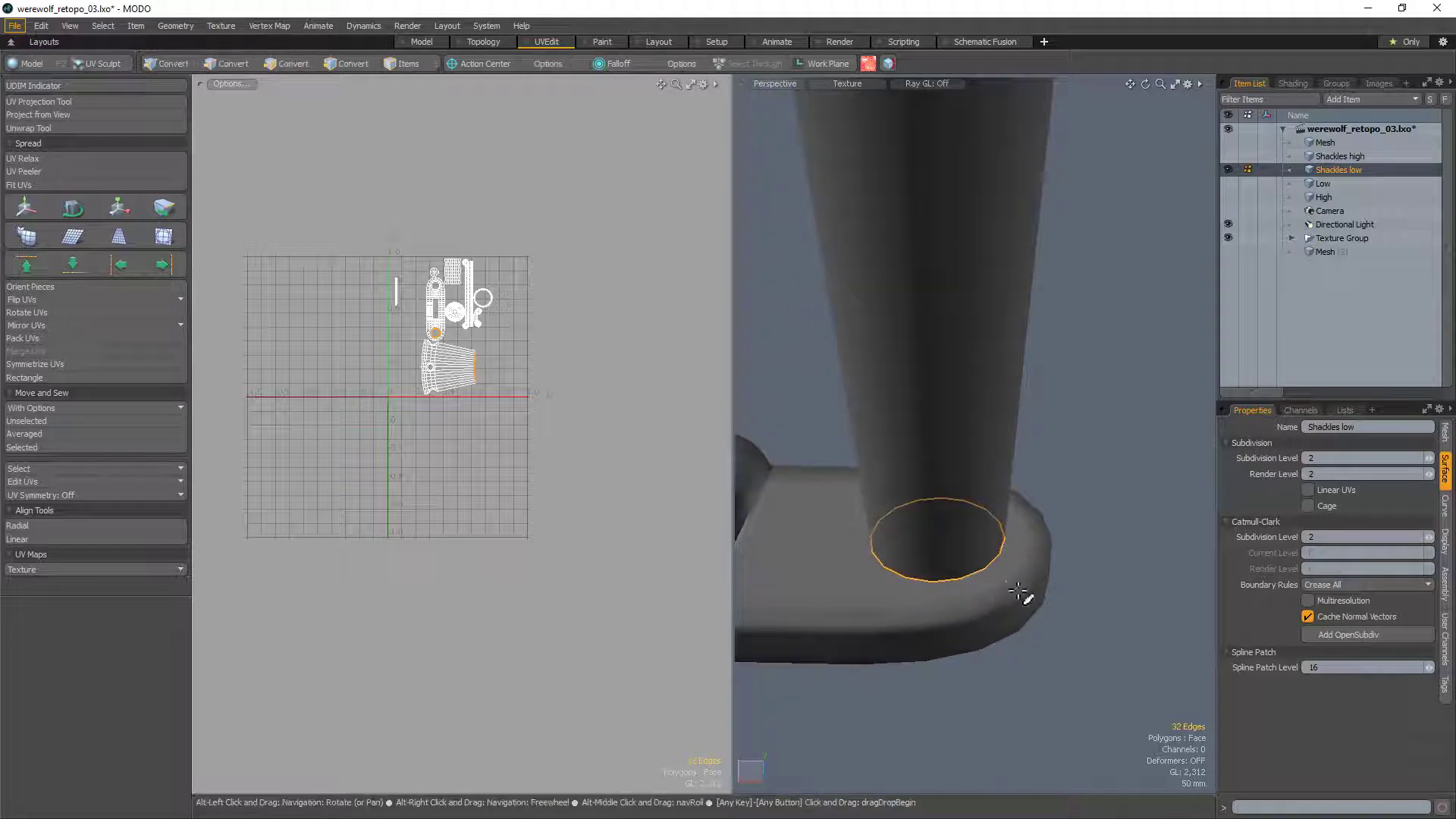
click(187, 26)
click(184, 27)
click(182, 26)
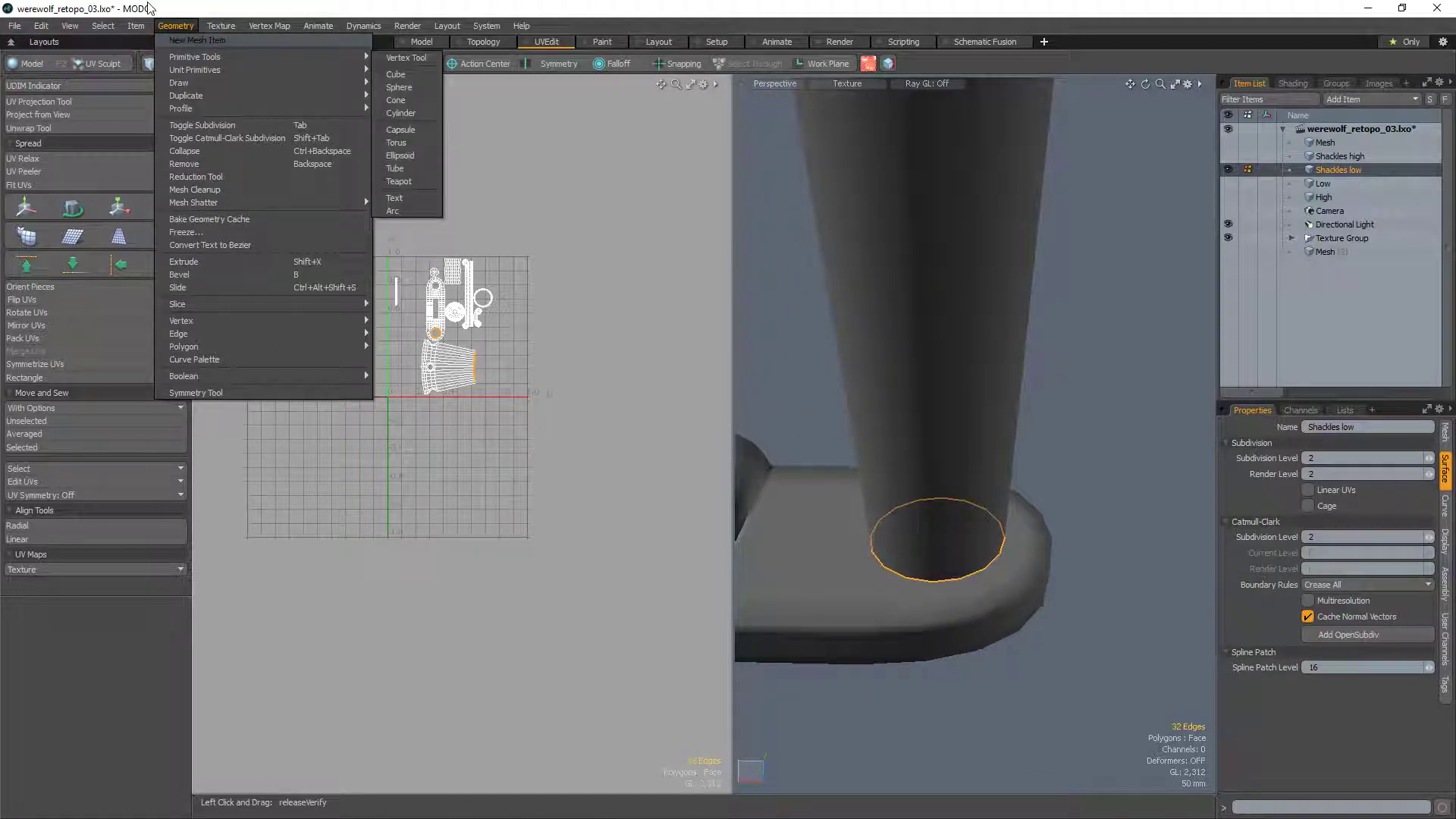
click(172, 25)
click(171, 25)
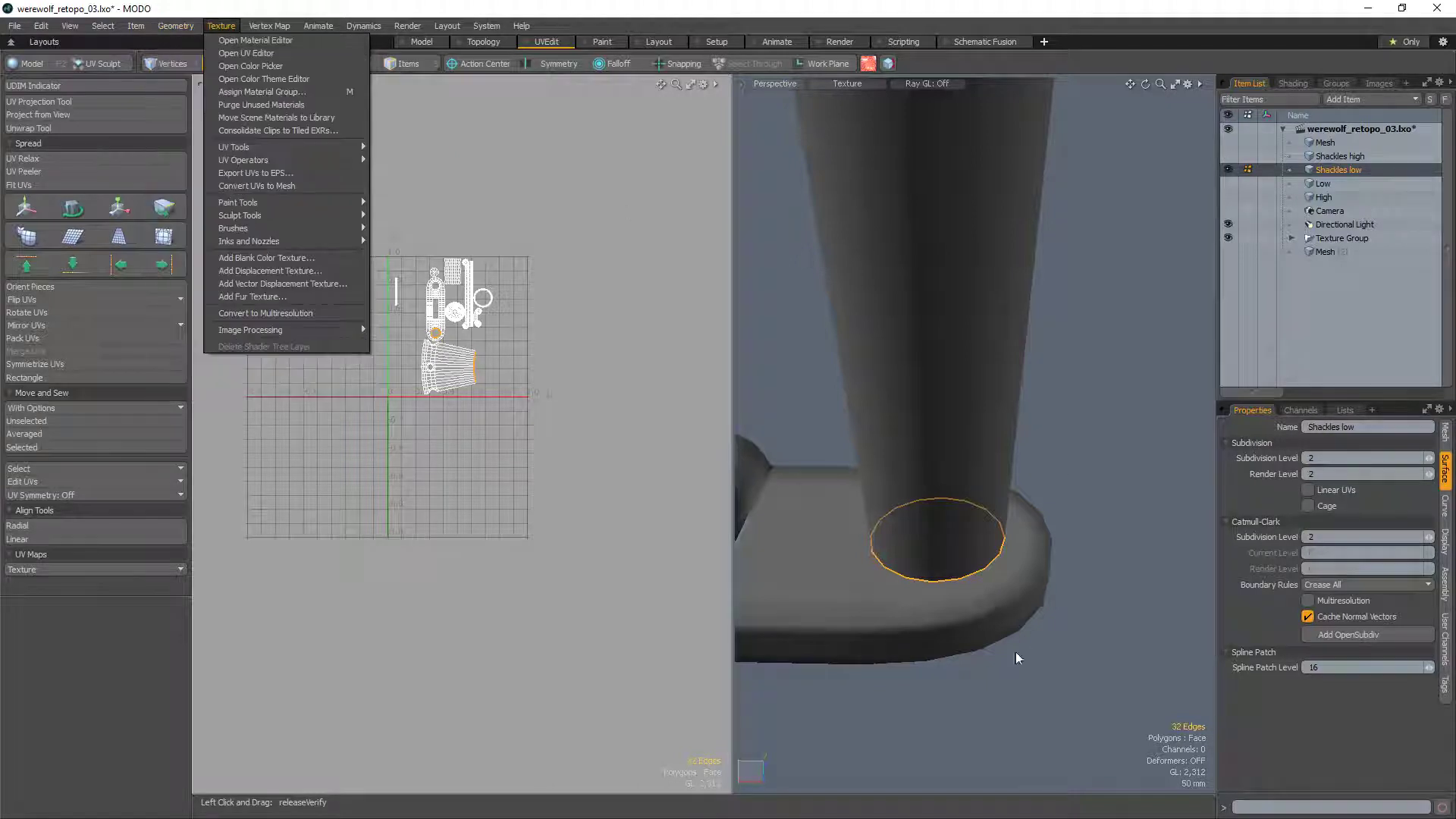
click(1119, 432)
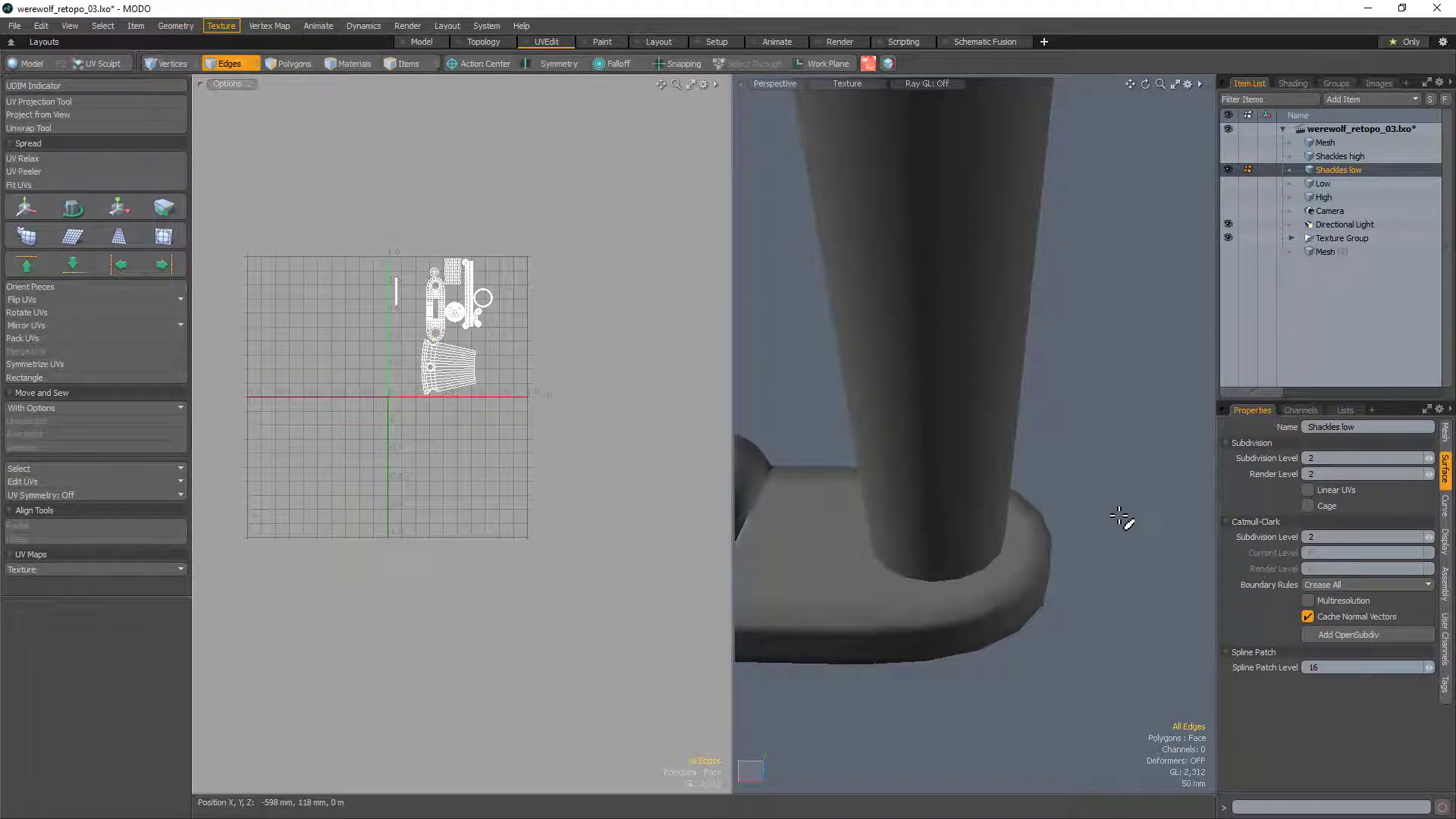
Step: Reselect the edge loop at the pin's foot, undo the pin's separation from the base plate, and clear the selection
double_click(979, 574)
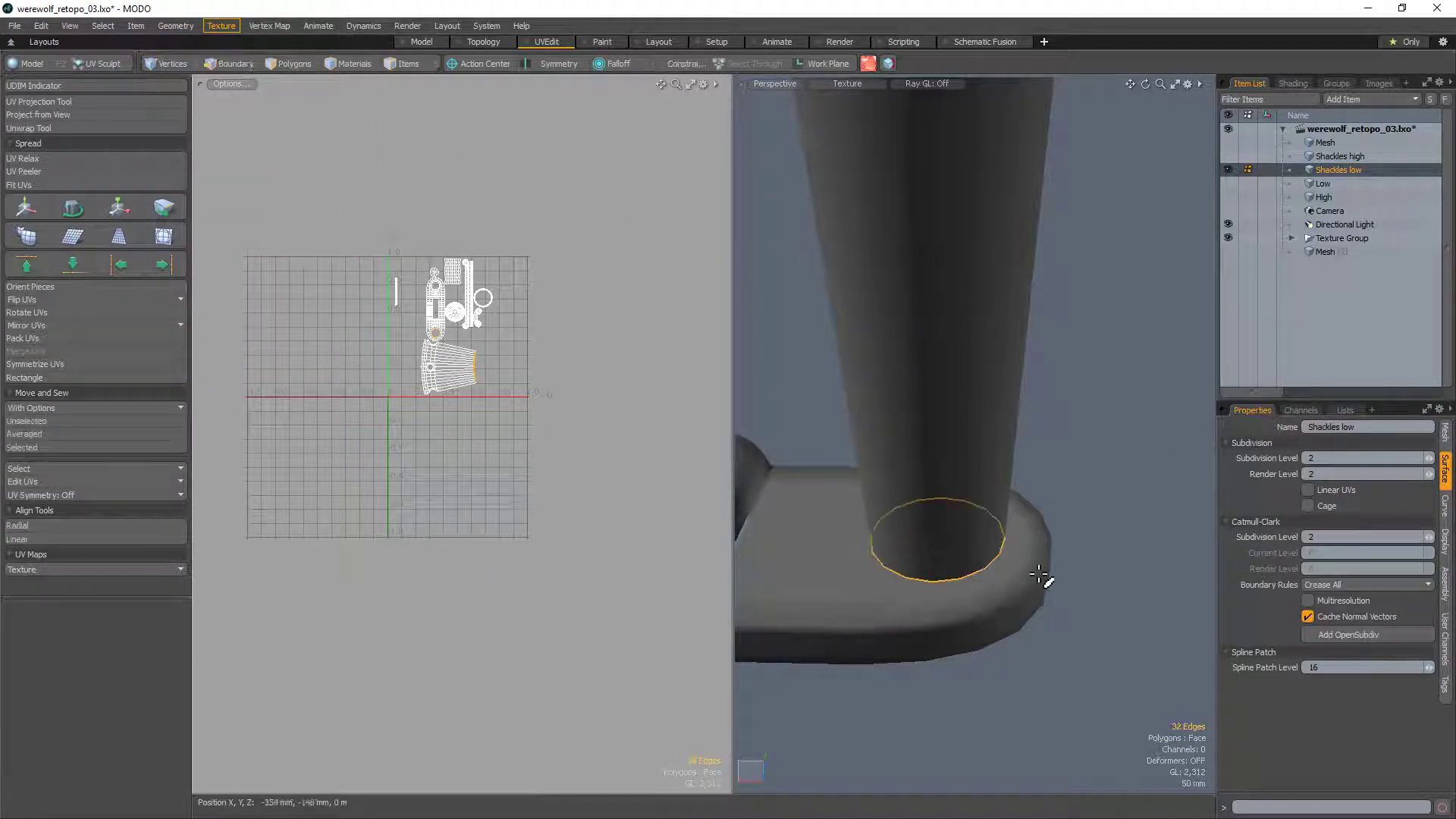
key(ctrl+z)
key(ctrl+z)
click(1107, 594)
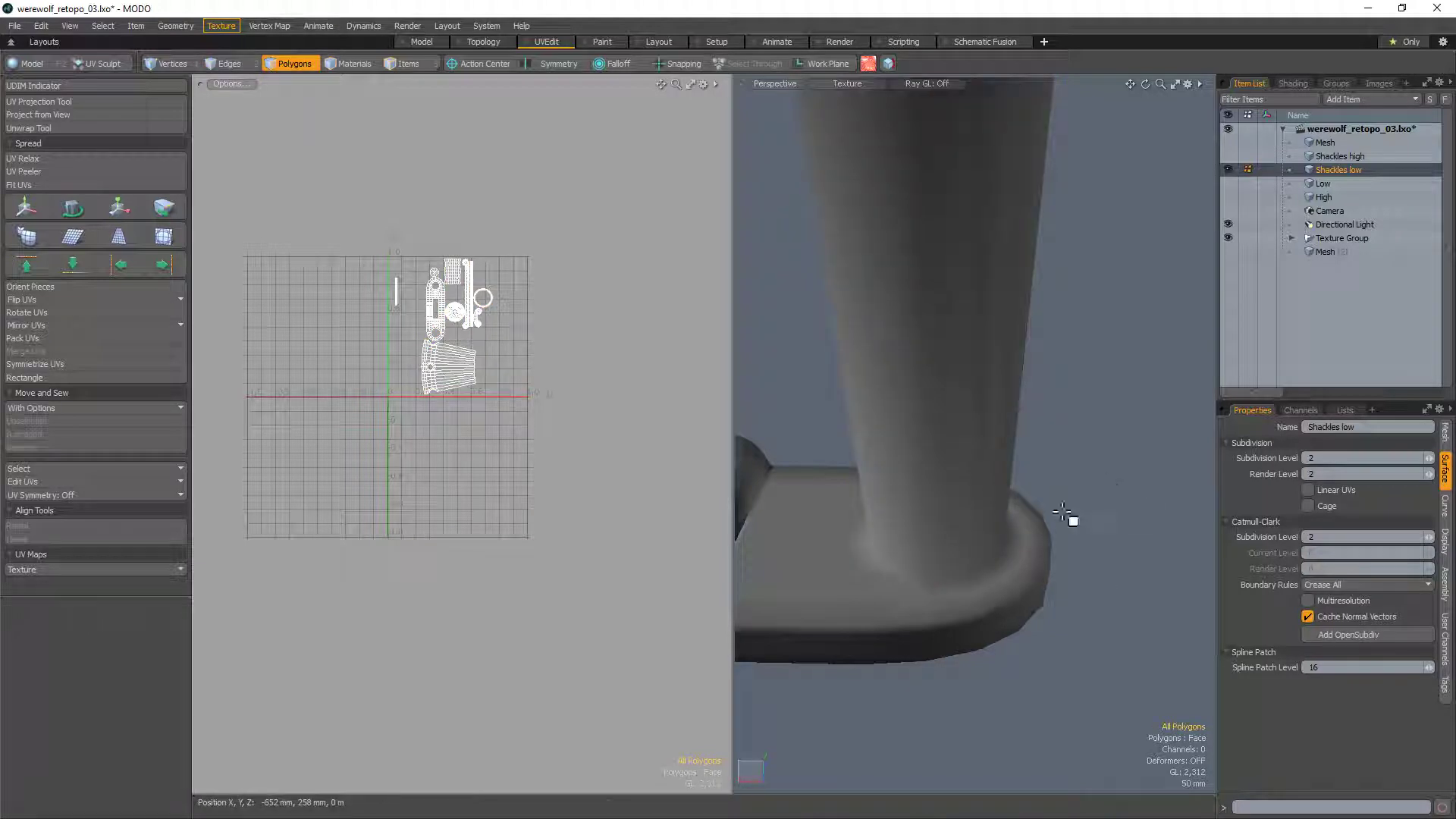
Step: Show the wireframe again and select the edge loop where the pin's foot meets the base plate
scroll(983, 627, down, 3)
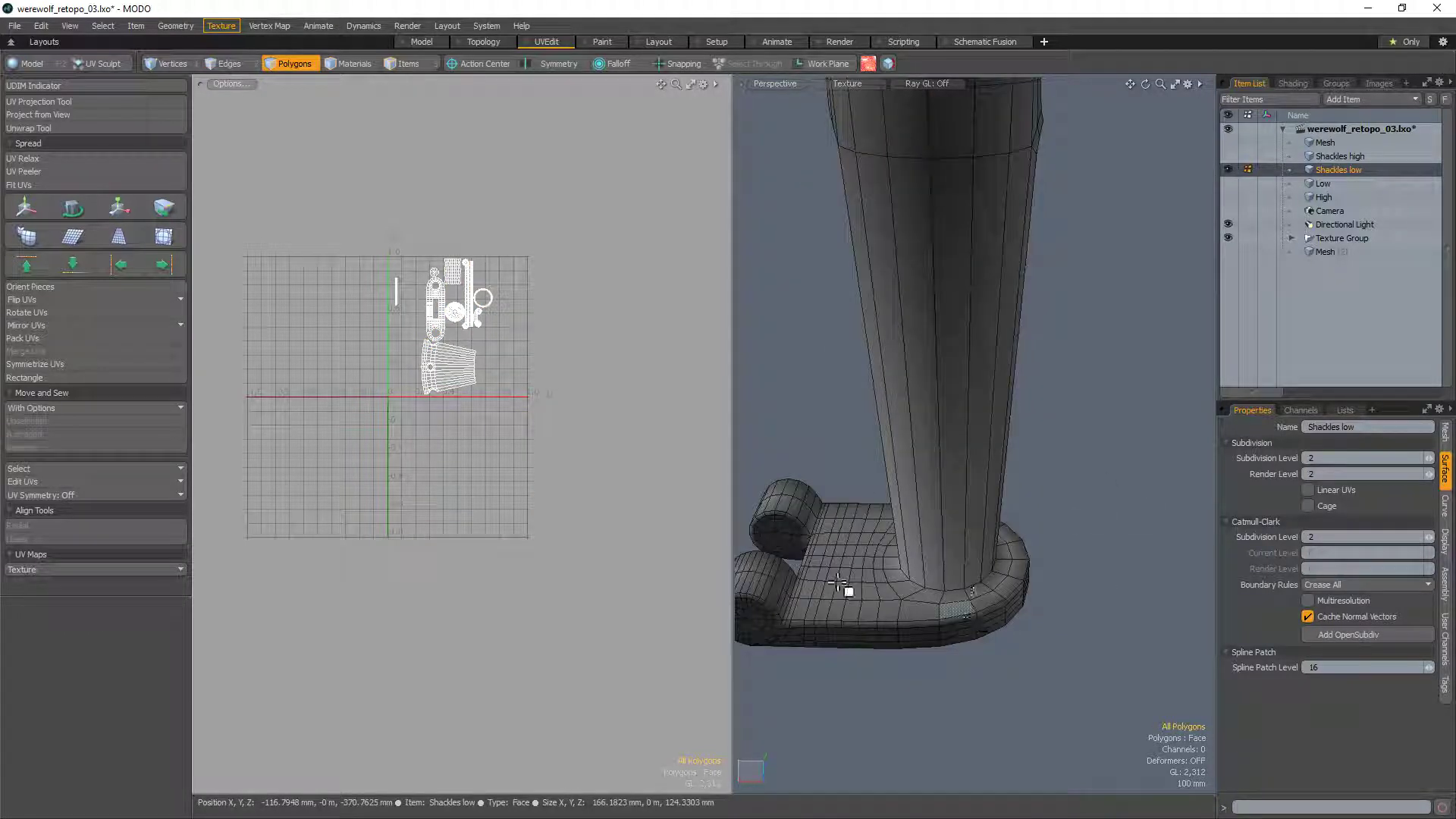
alt+drag(845, 591, 1033, 619)
ctrl+alt+drag(976, 518, 1161, 488)
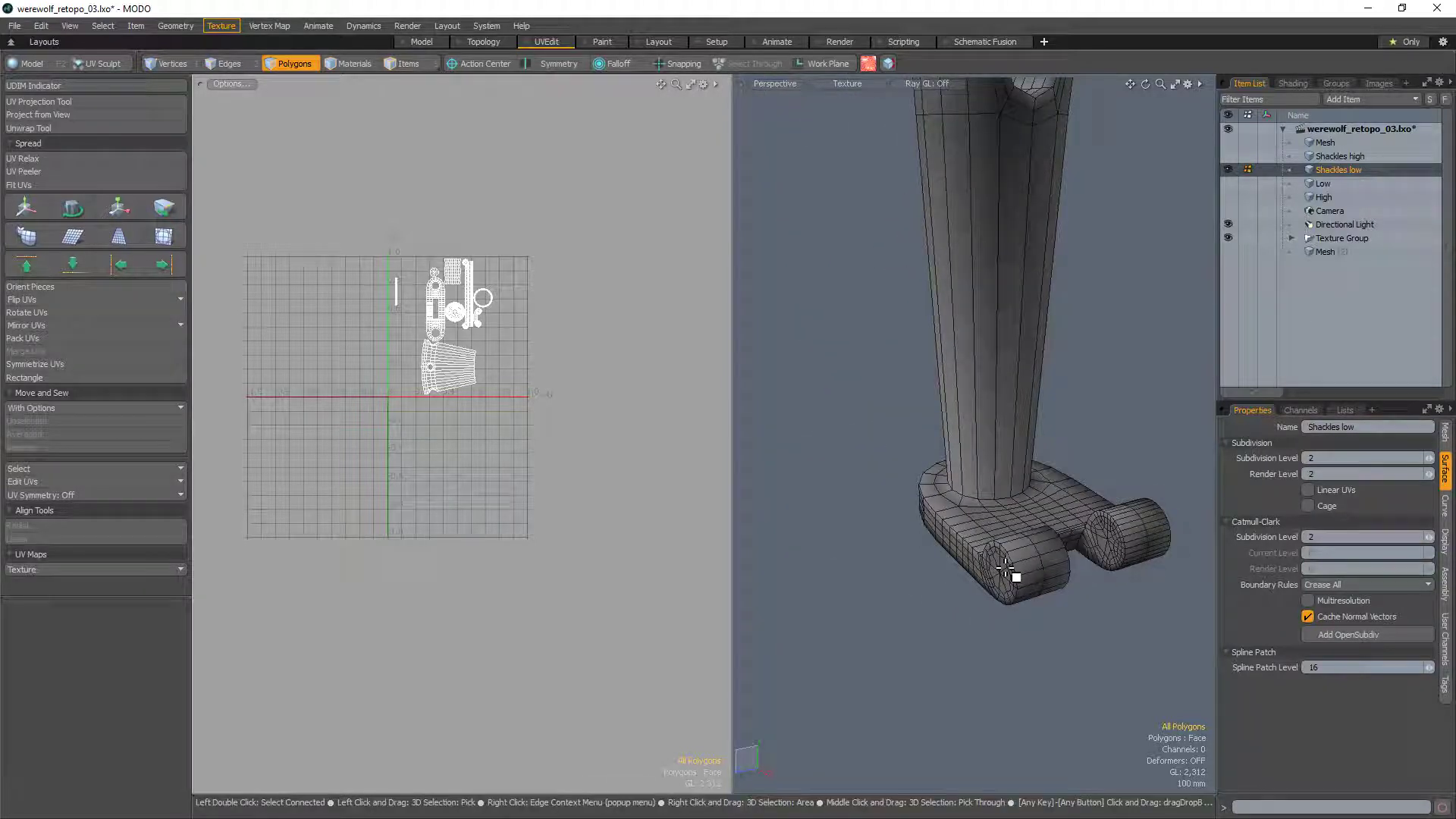
alt+shift+drag(1069, 481, 995, 467)
ctrl+alt+drag(995, 468, 943, 501)
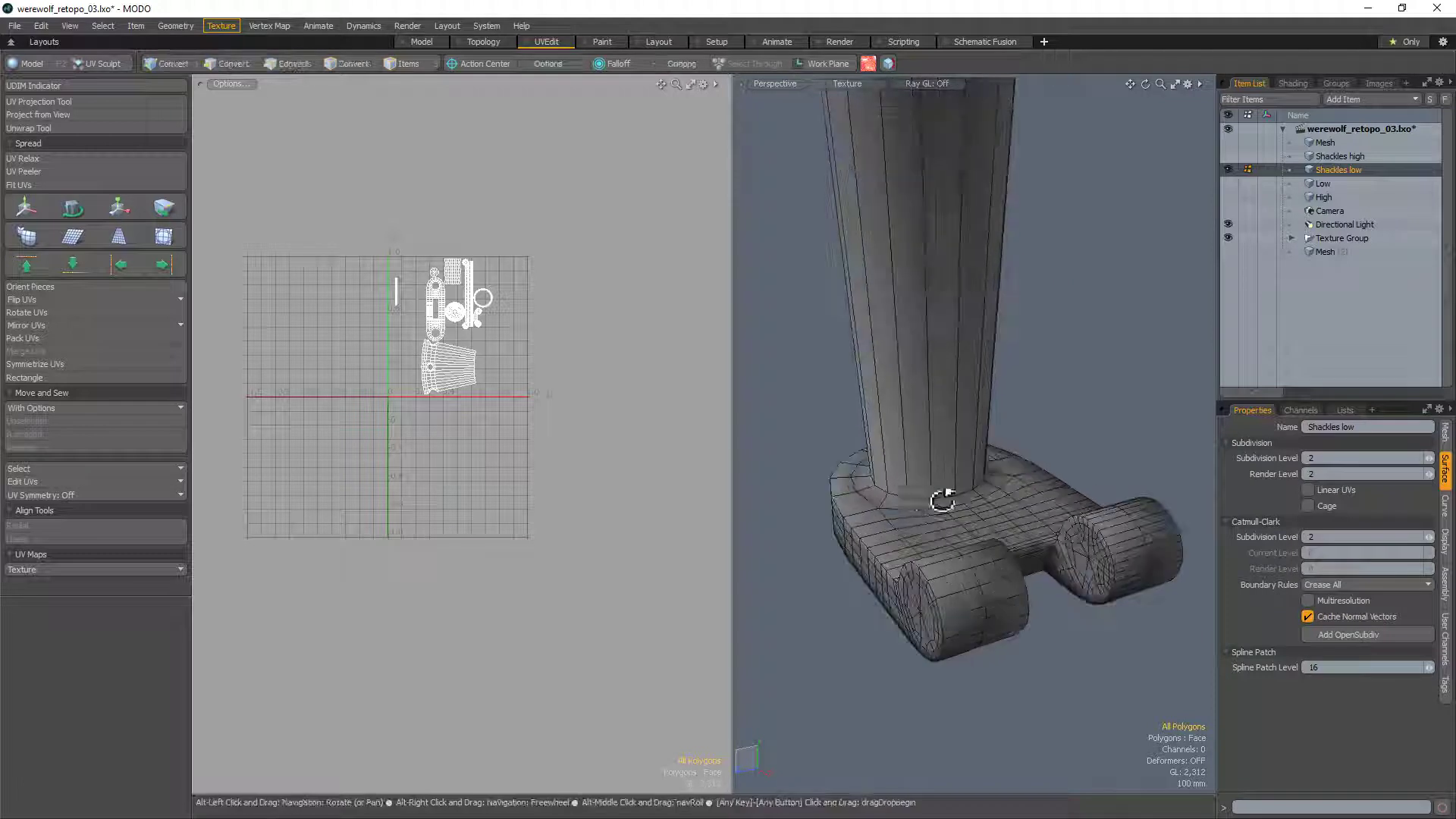
key(2)
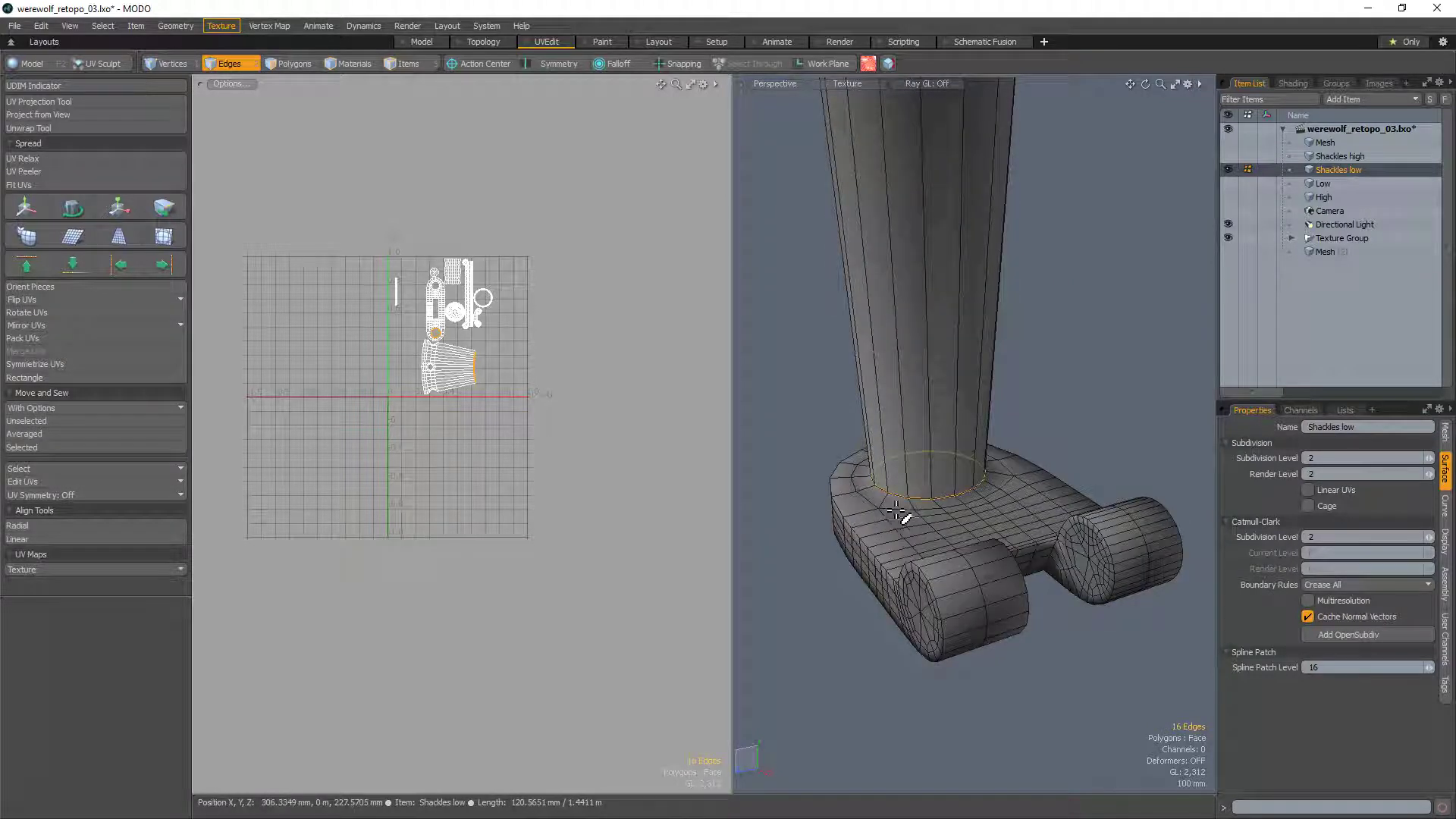
Step: Bevel the edge loop at the pin's foot with a 5.2 mm inset and a round level of 1
scroll(911, 499, up, 6)
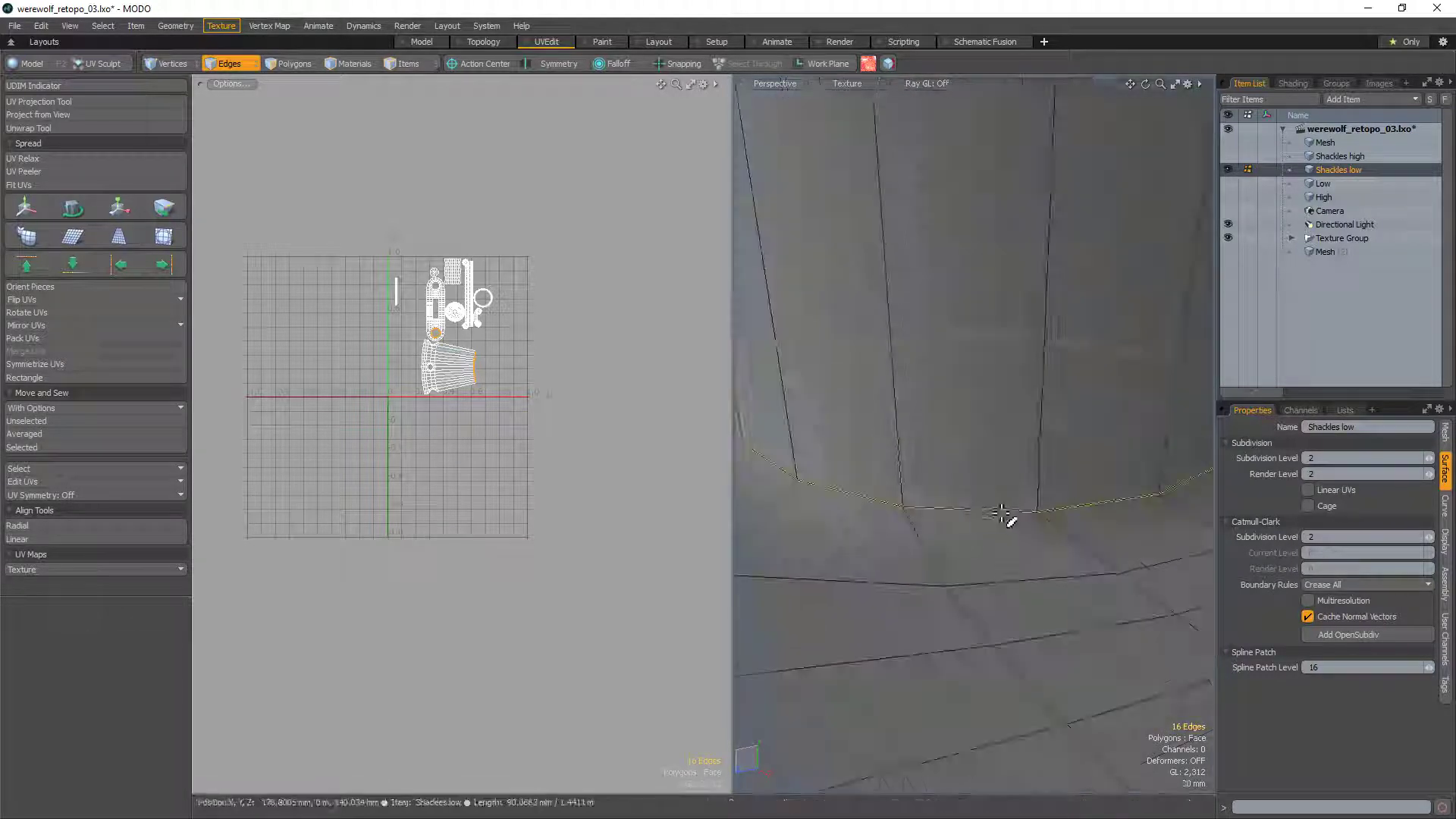
key(b)
drag(998, 512, 1004, 512)
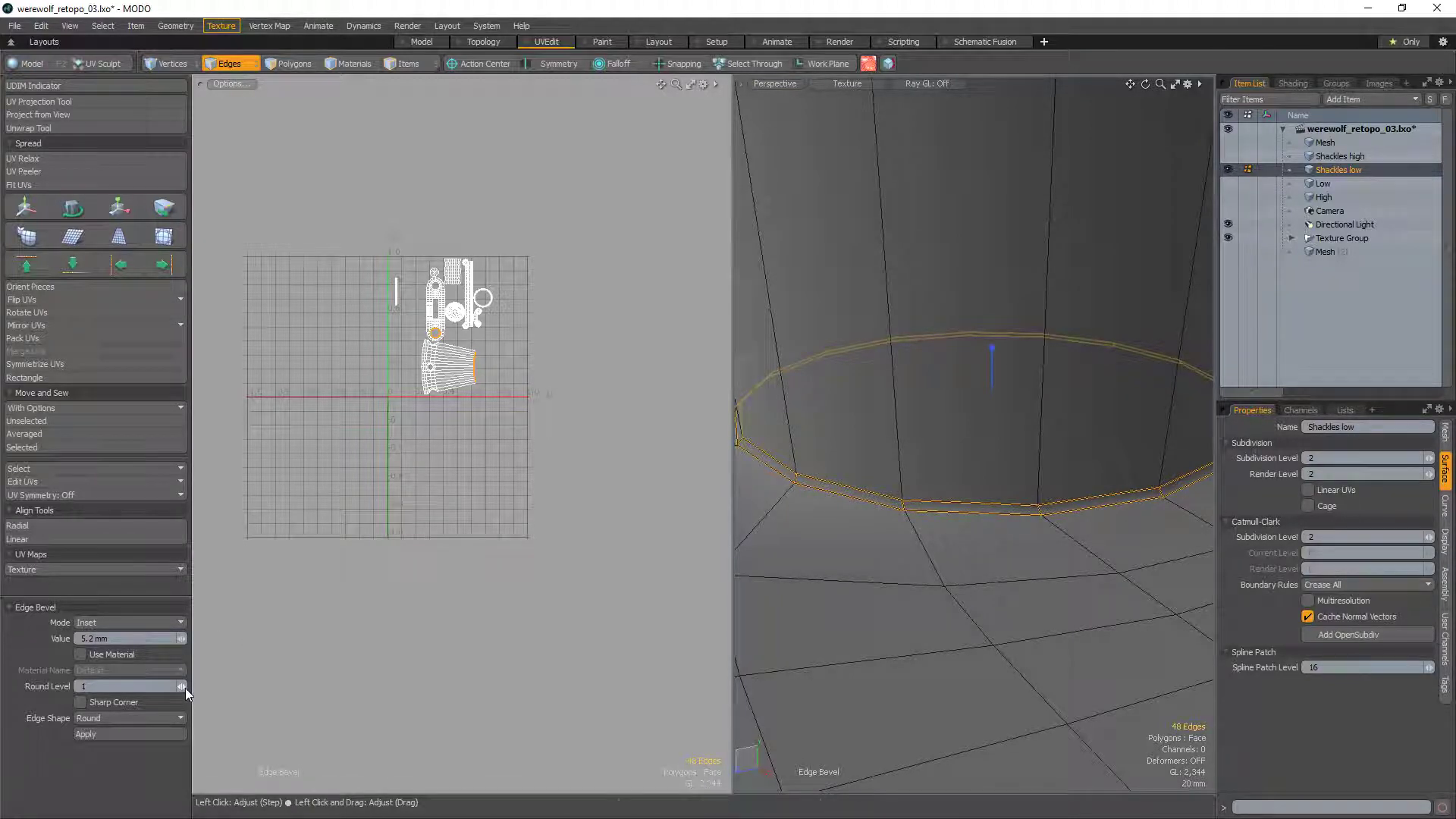
ctrl+alt+drag(979, 516, 897, 448)
key(space)
Step: Select the bevel's middle edge loop, clear it, and examine the bevelled corner's shading at the pin's foot without the wireframe
click(859, 469)
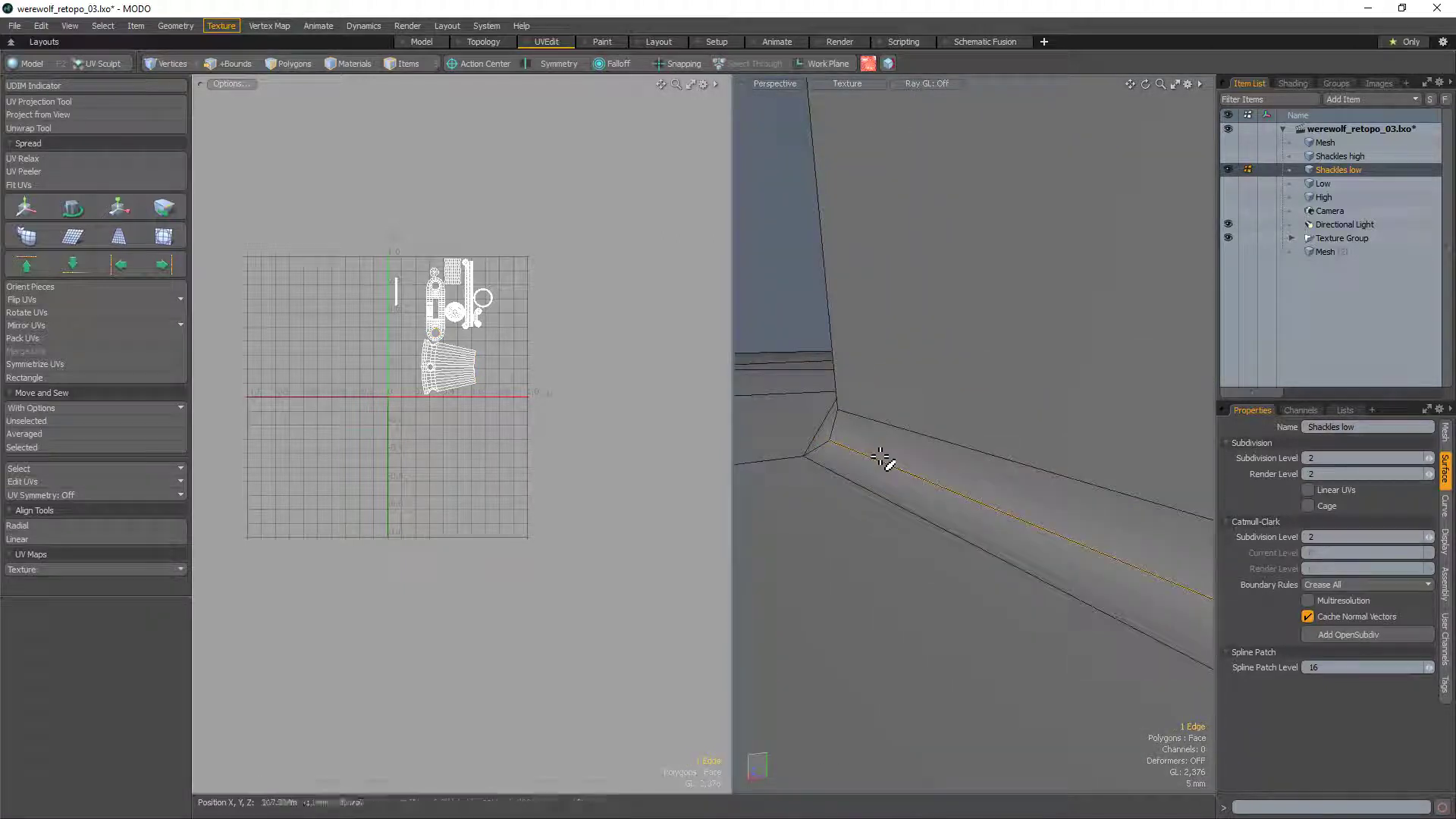
scroll(875, 472, down, 10)
alt+drag(1002, 478, 995, 607)
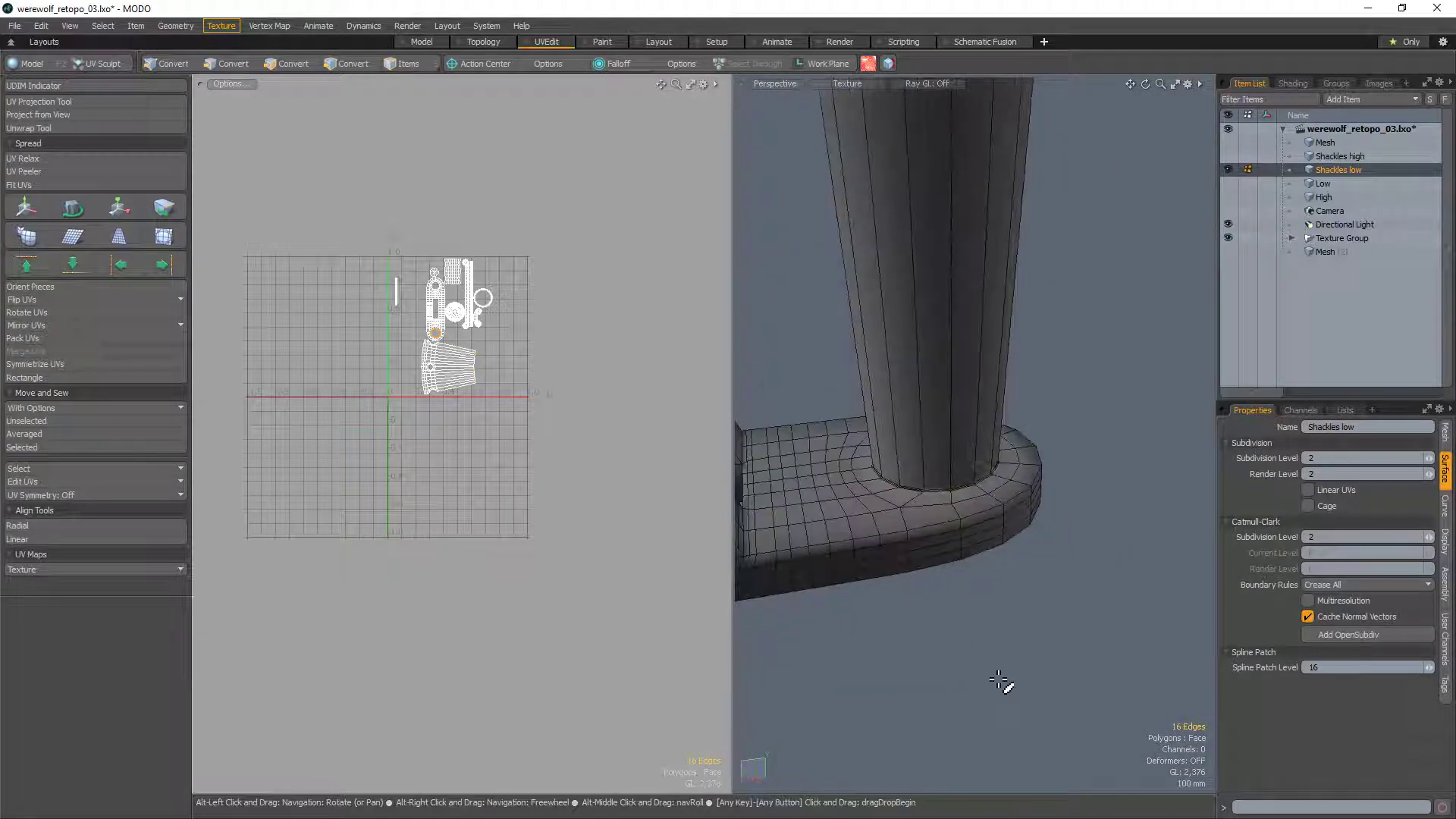
click(987, 670)
key(Tab)
scroll(1031, 467, up, 10)
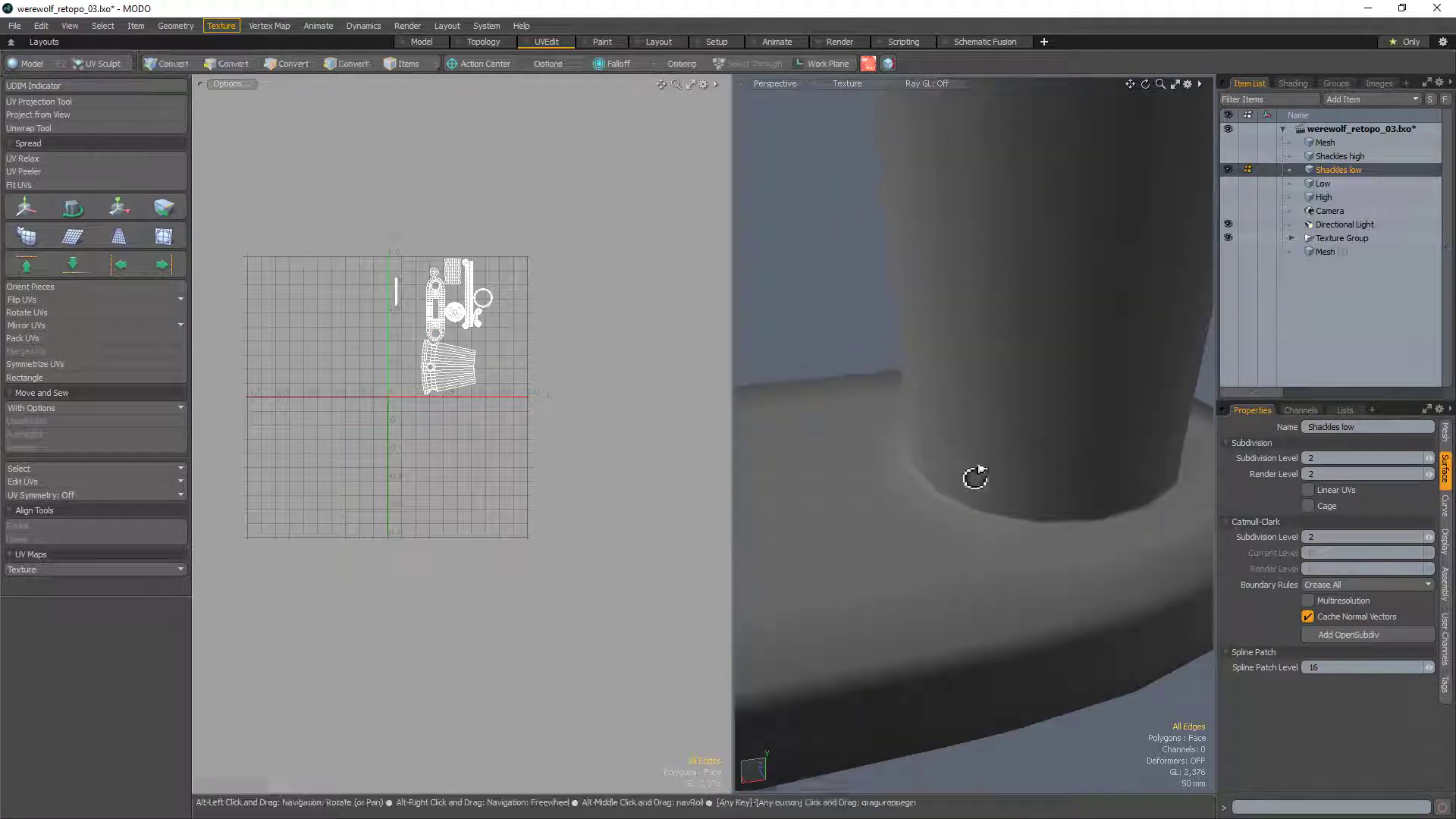
click(910, 585)
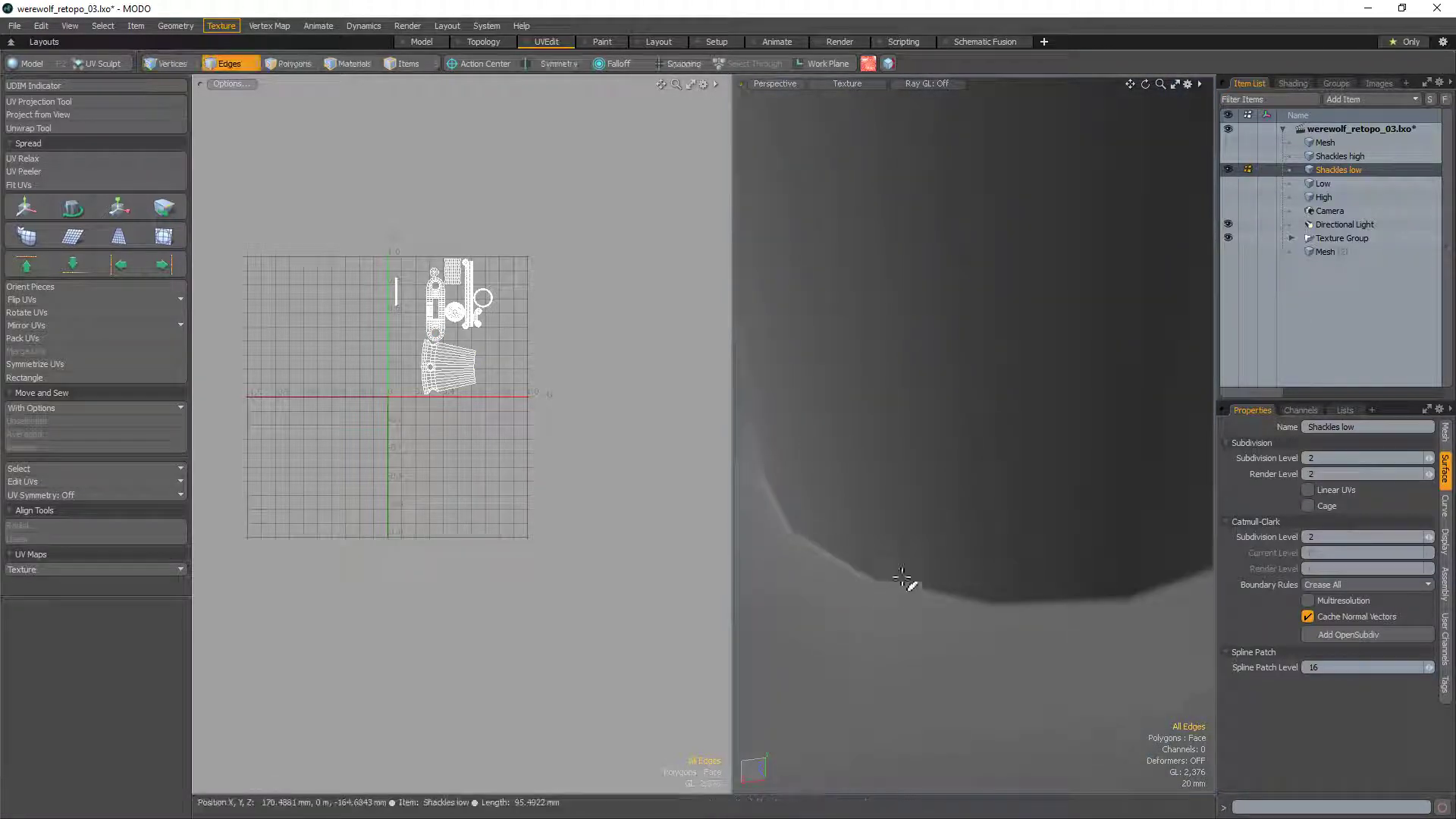
Step: Show Shackles high instead of Shackles low and set its Catmull-Clark subdivision level to 4
click(1228, 155)
click(1228, 169)
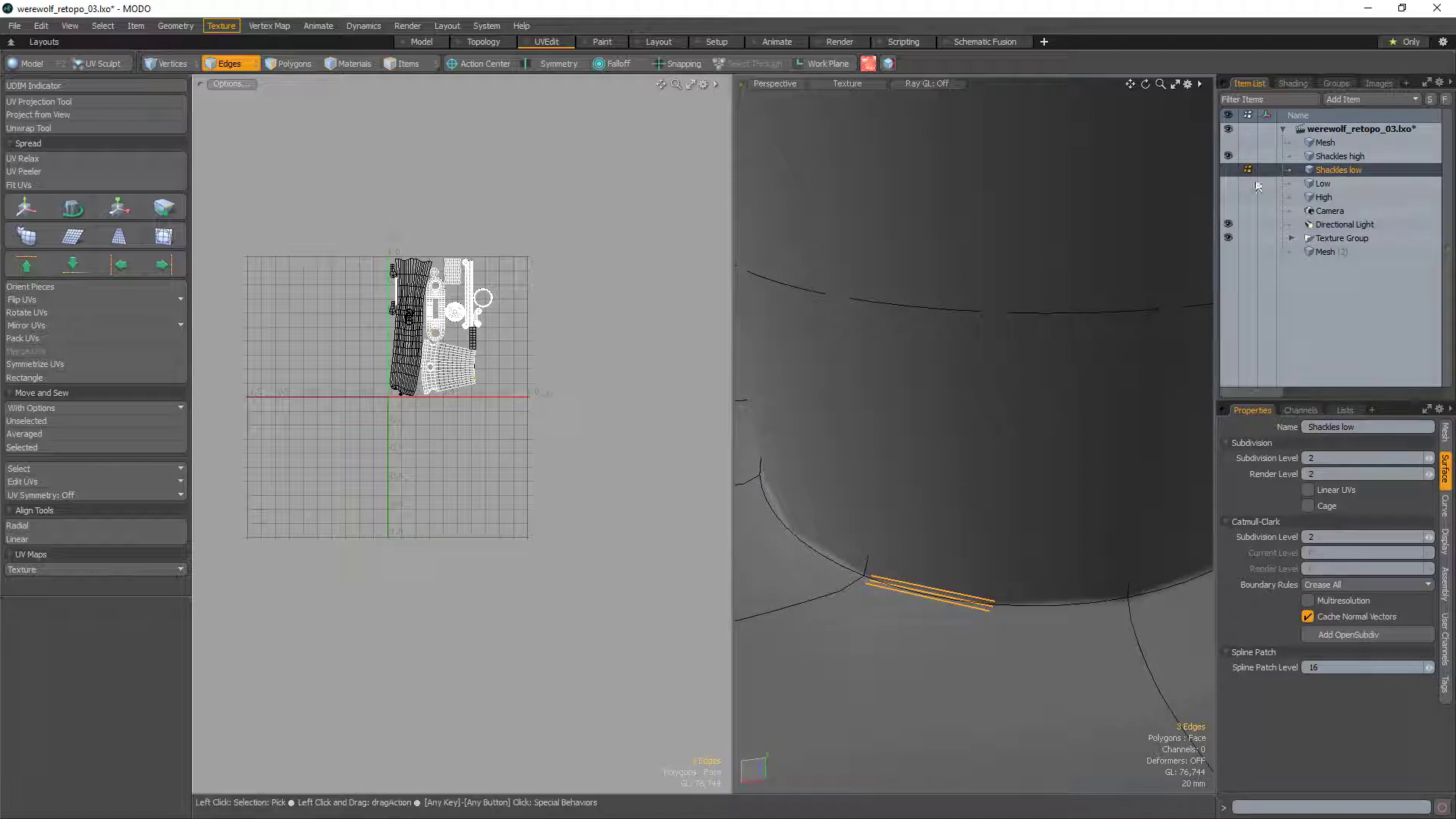
click(1339, 155)
key(3)
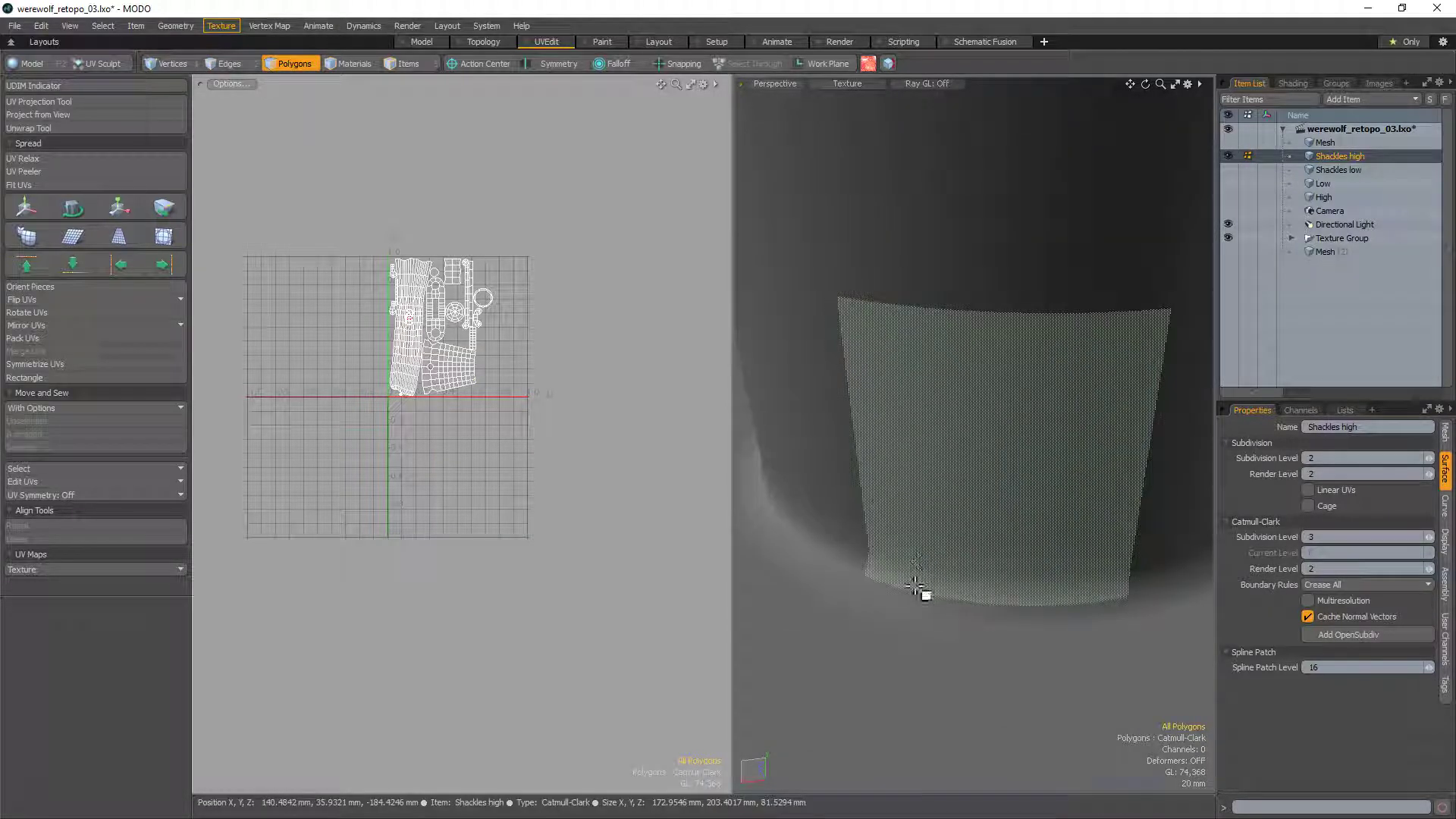
ctrl+alt+drag(923, 594, 796, 509)
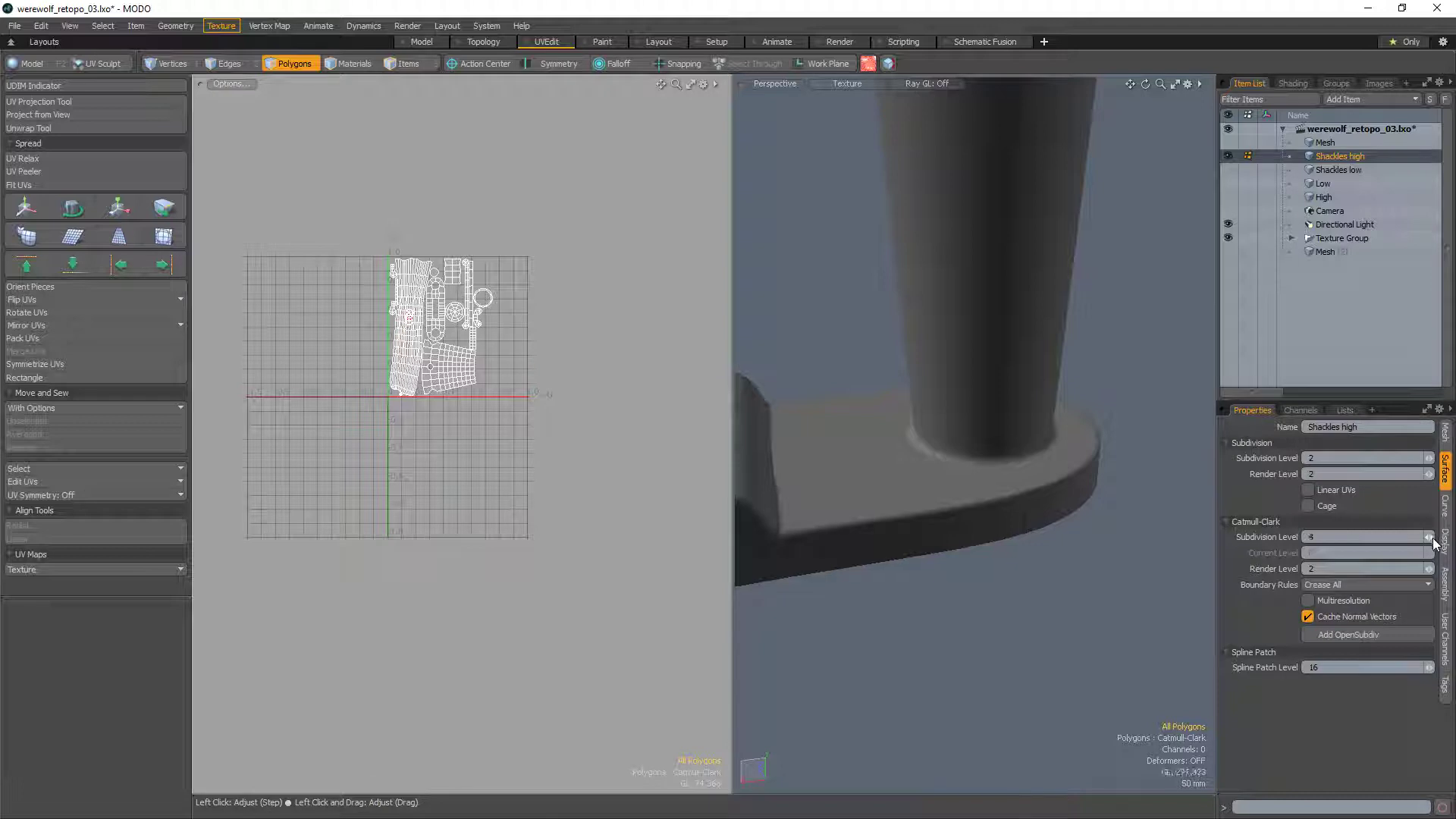
alt+drag(1064, 610, 1068, 471)
ctrl+alt+drag(1068, 472, 1147, 422)
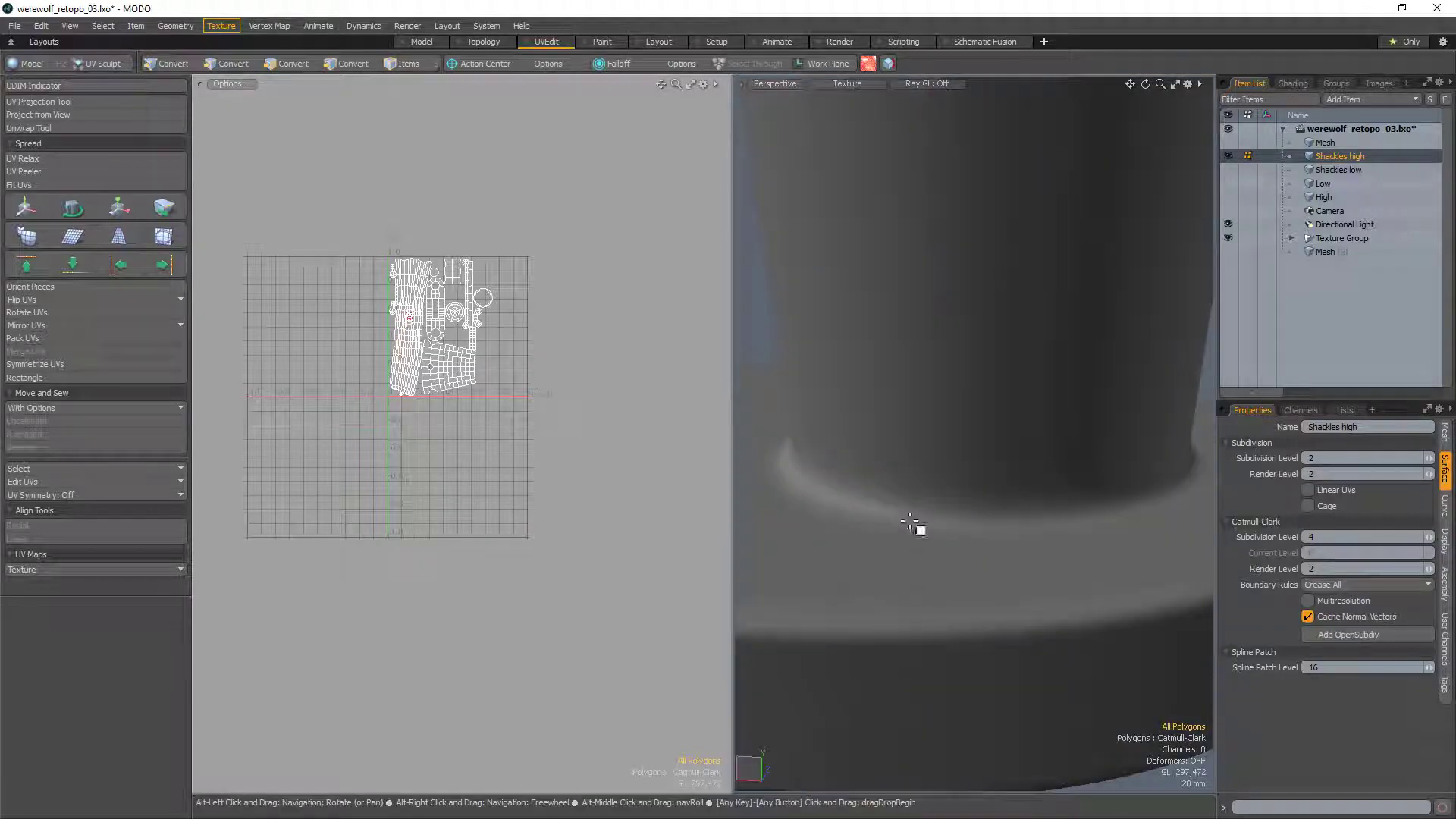
Step: Examine the rounded transition between pin and base plate on the high mesh, picking an edge at the pin's foot
drag(907, 500, 892, 535)
key(2)
click(892, 523)
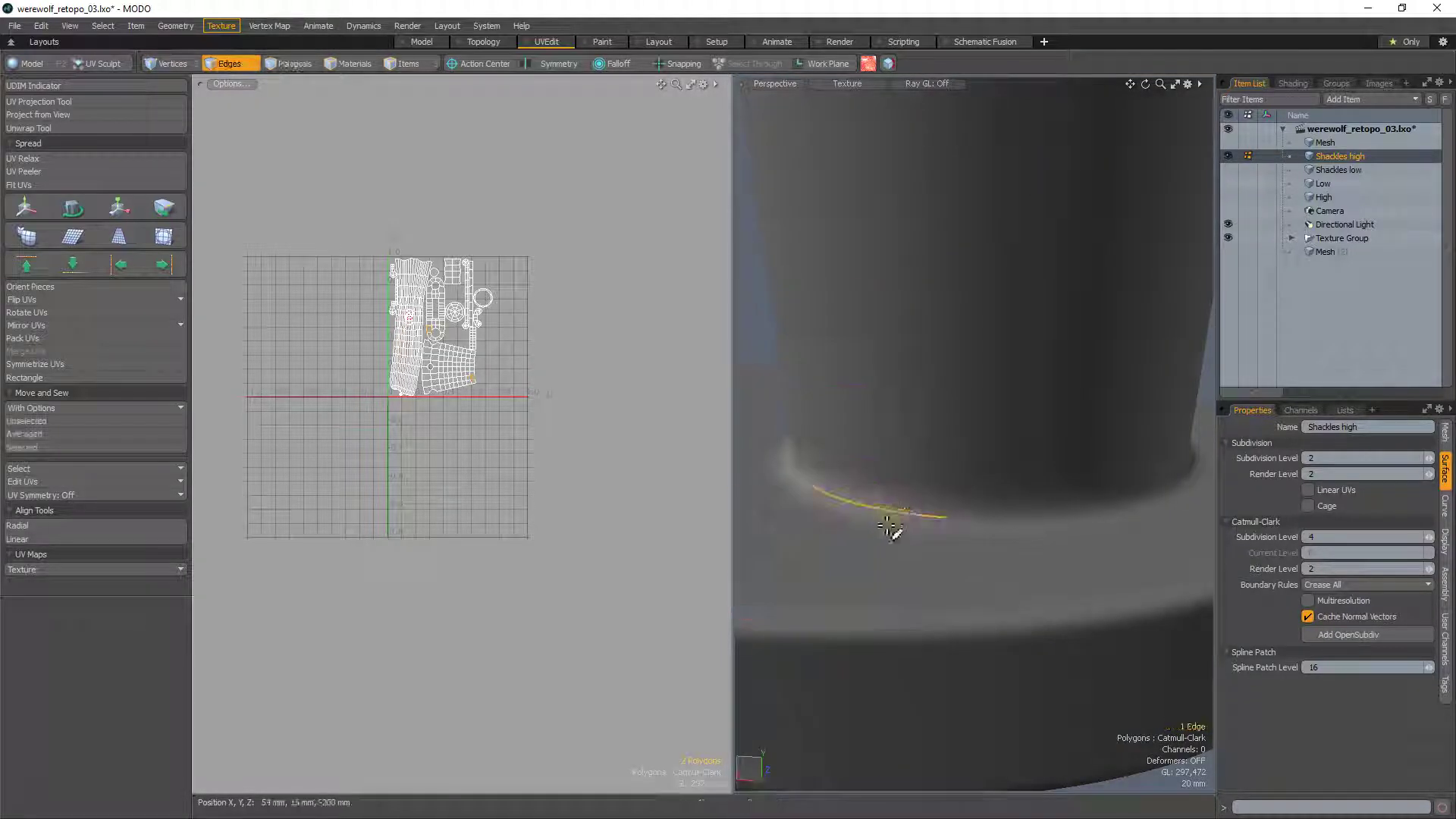
scroll(936, 503, down, 4)
key(1)
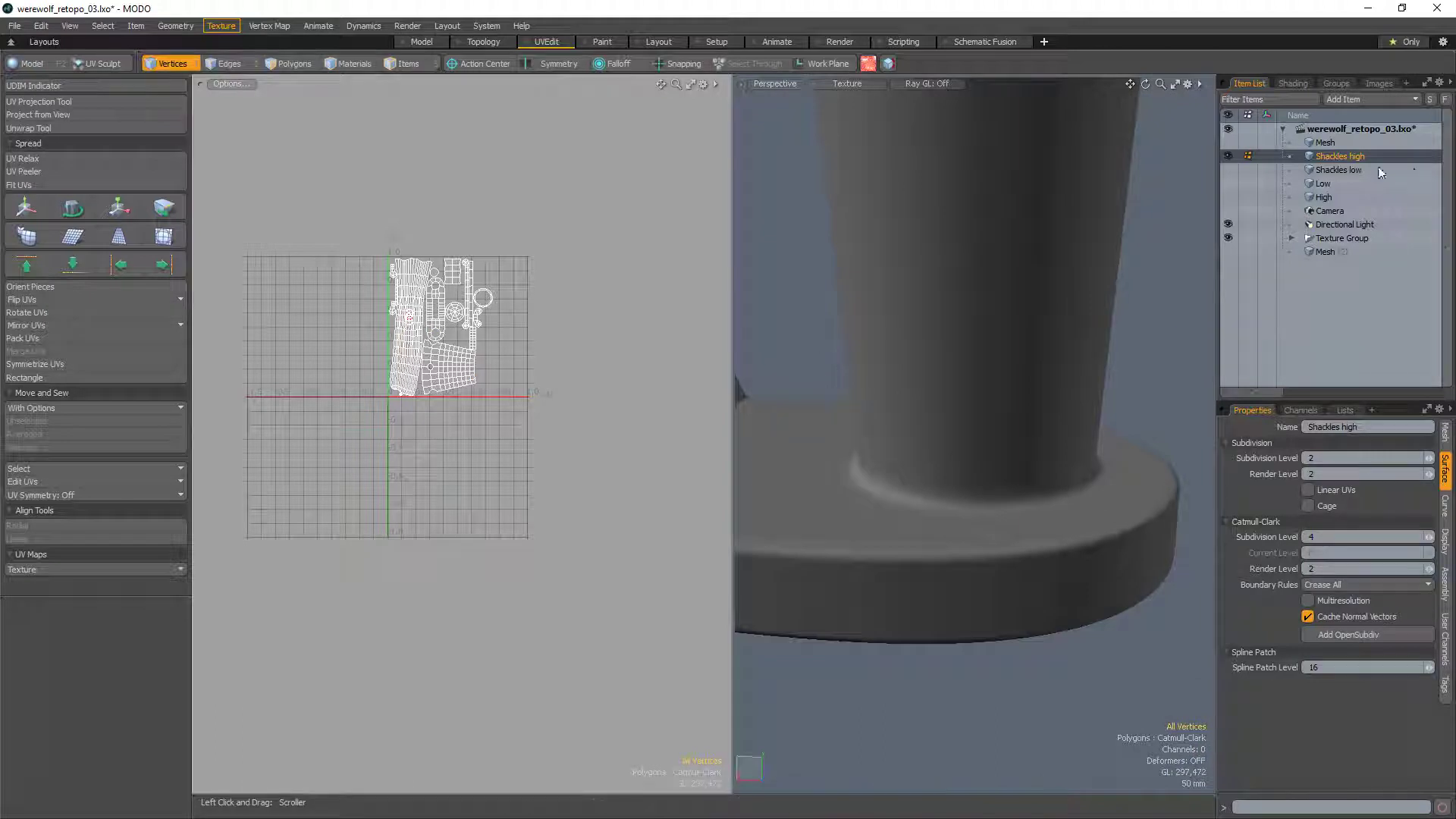
Step: Make Shackles low the active mesh and overlay its wireframe on the visible high mesh in edge selection mode
click(1358, 172)
key(Tab)
scroll(935, 504, up, 3)
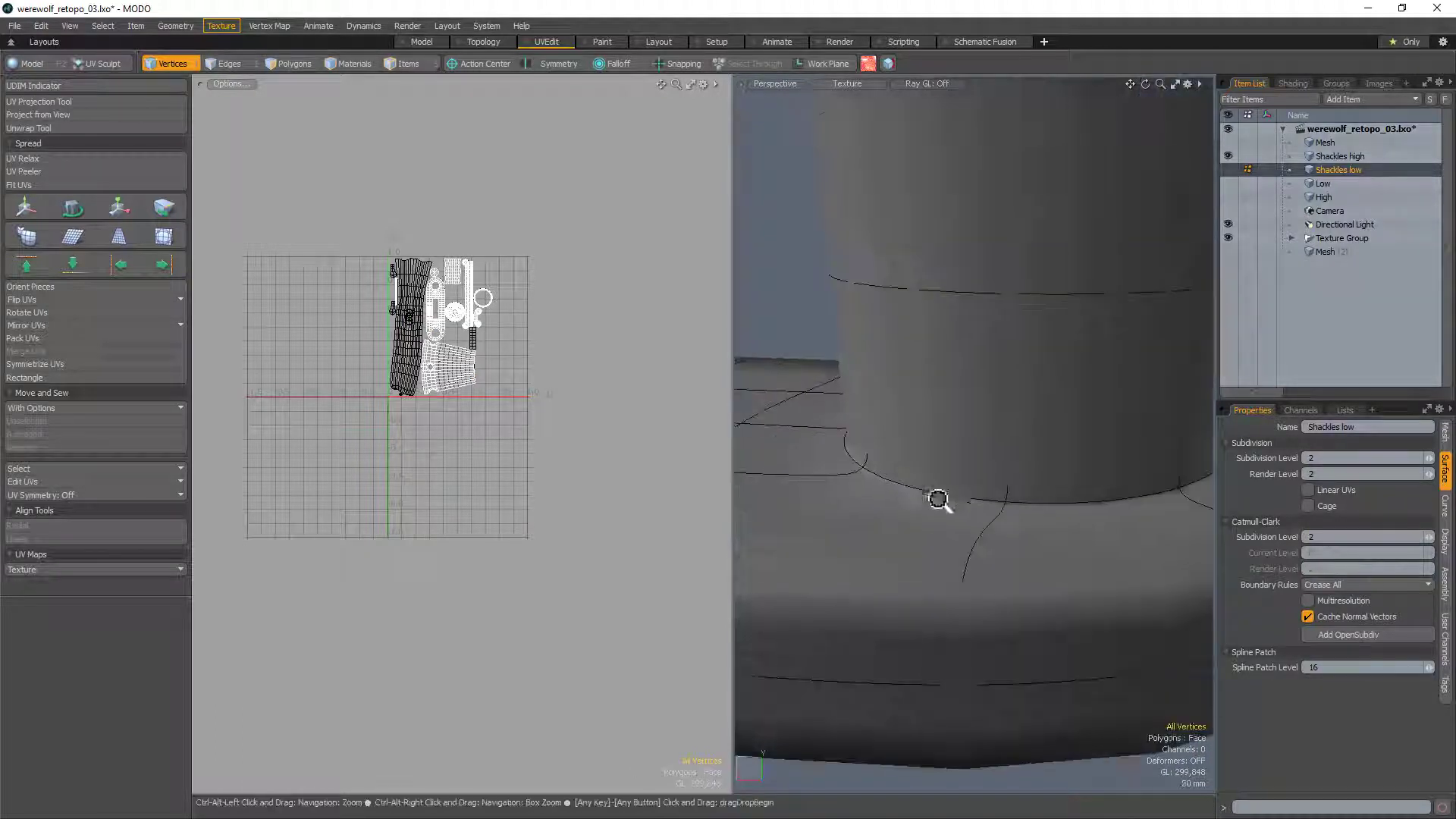
key(2)
key(3)
key(2)
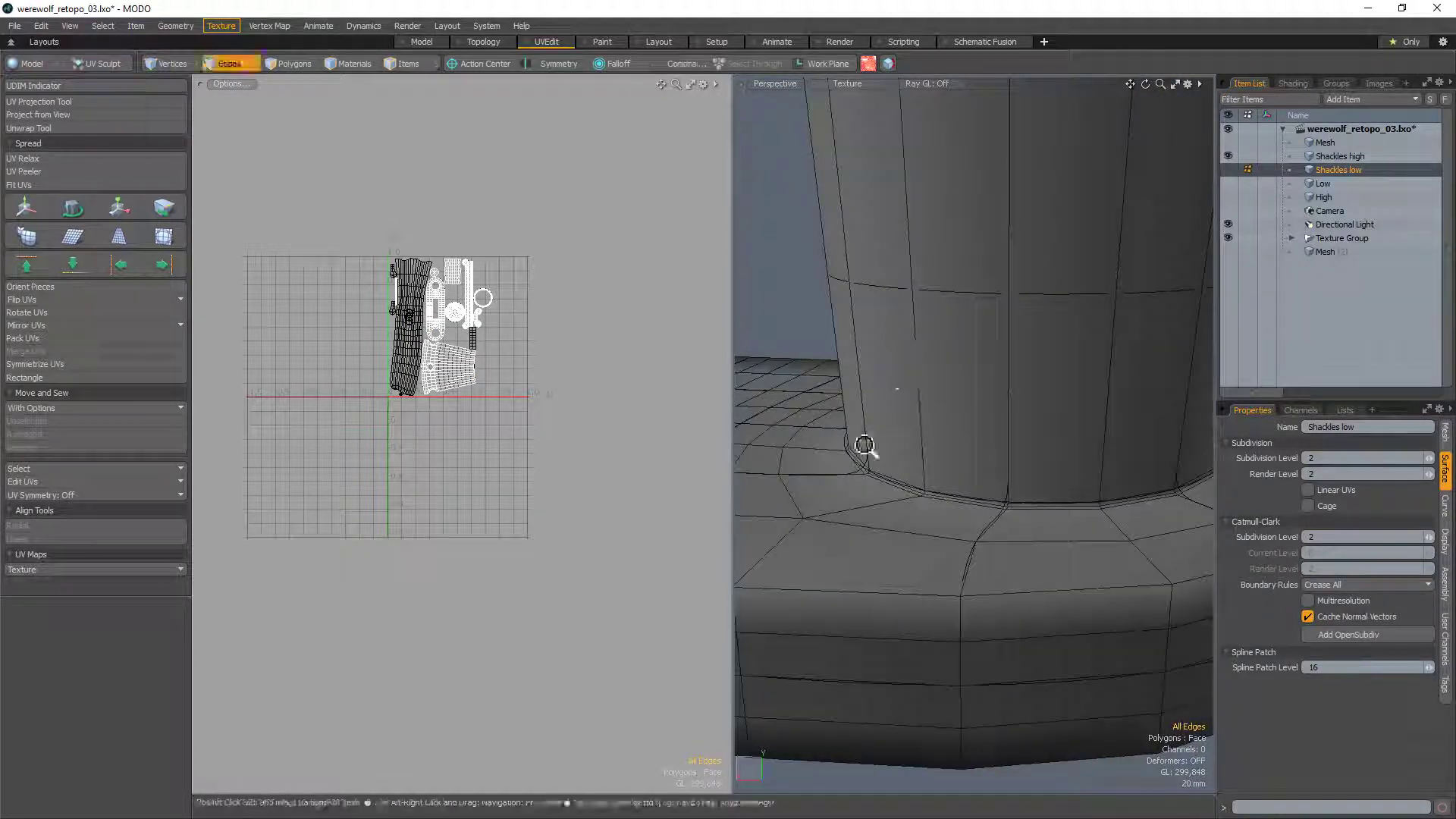
Step: Select the bevel's lower edge loop at the pin's foot and slide it outward across the base plate
ctrl+alt+drag(862, 449, 923, 462)
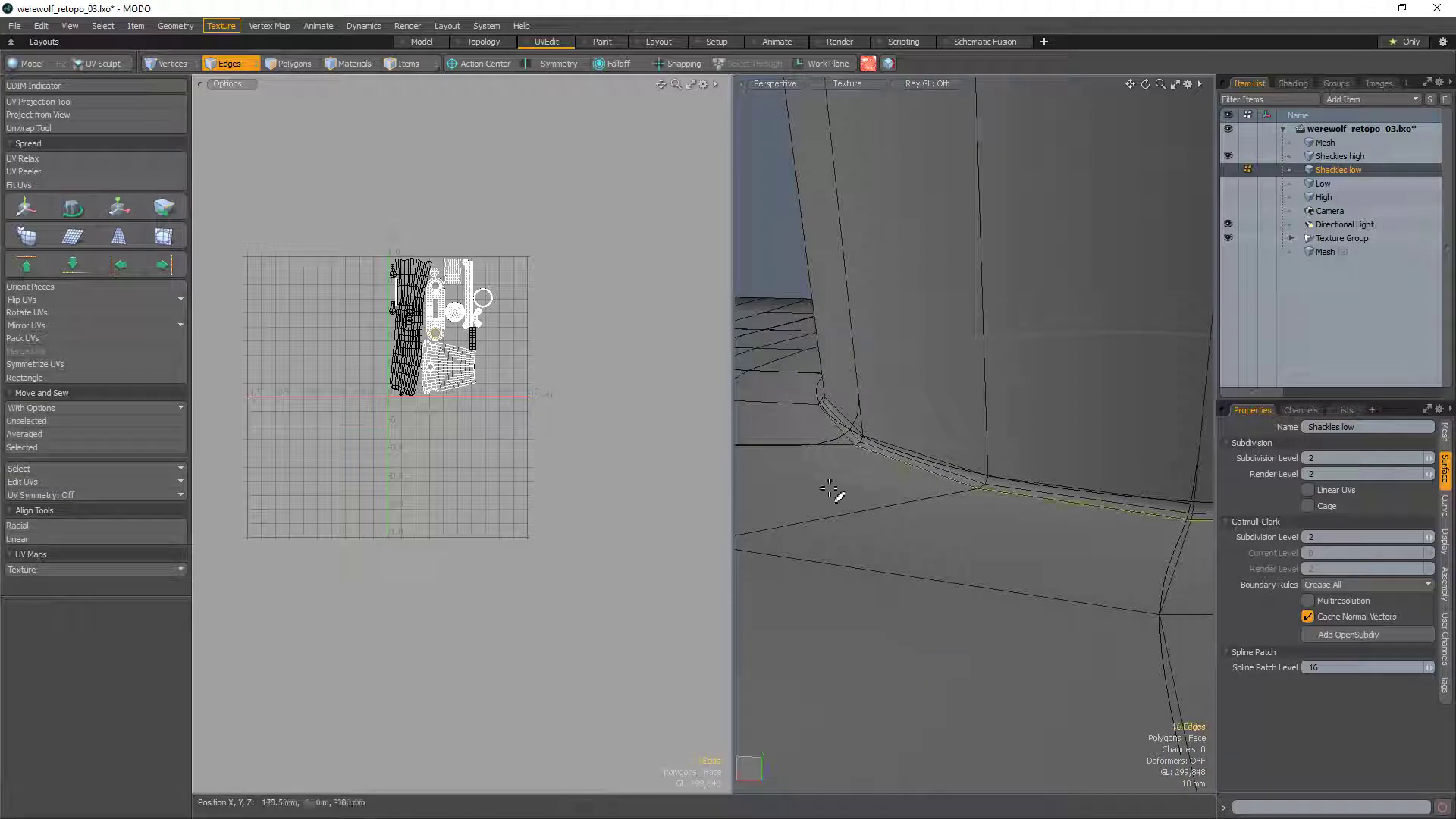
key(shift+s)
key(space)
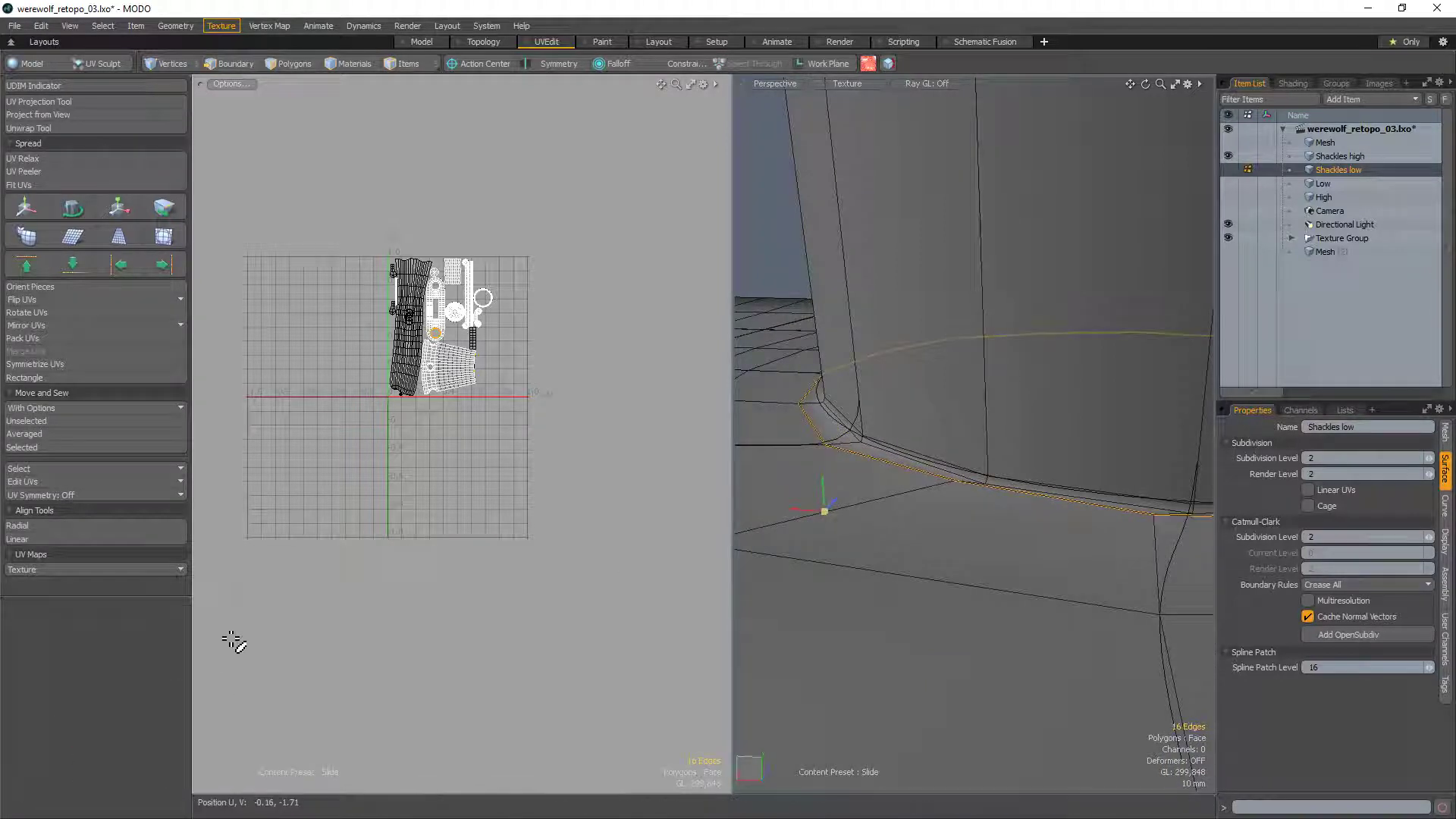
Step: Undo the edge slide, the high mesh's subdivision change and the low mesh's bevel, back to the selected loop at the pin's foot
scroll(871, 523, down, 3)
click(948, 484)
key(ctrl+z)
key(ctrl+z)
key(ctrl+z)
key(ctrl+z)
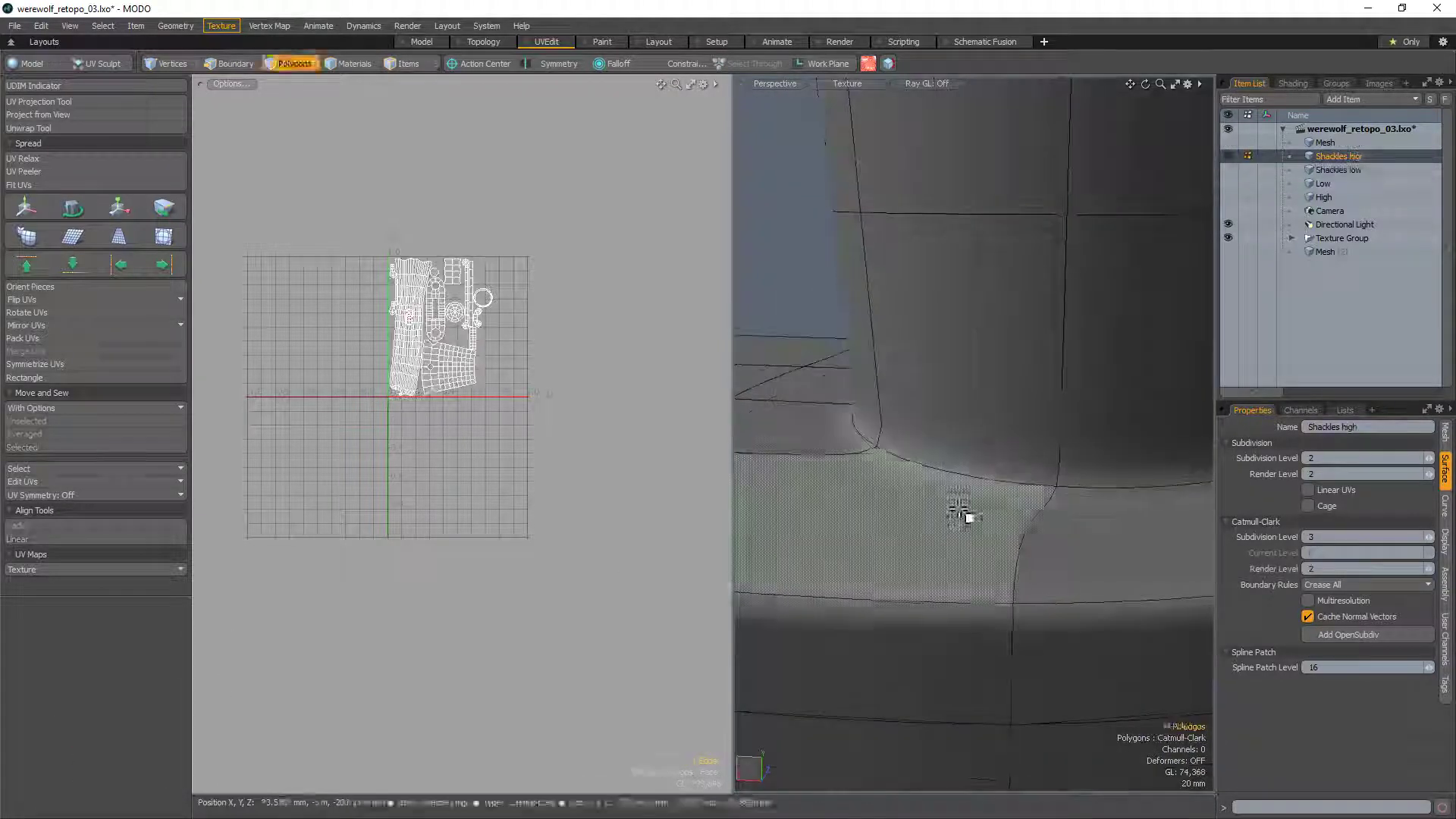
key(ctrl+z)
key(ctrl+z)
key(ctrl+z)
key(ctrl+z)
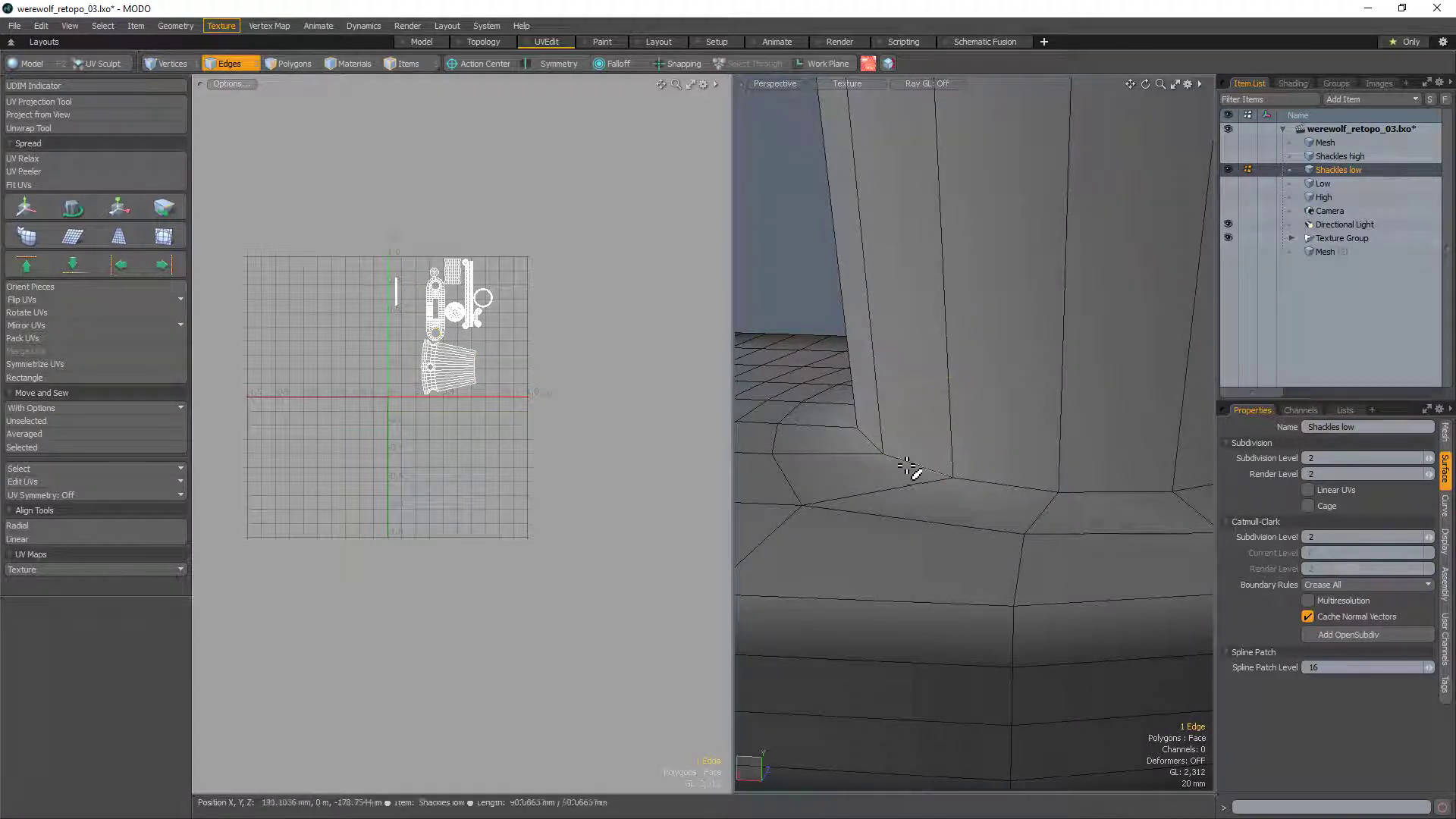
key(ctrl+z)
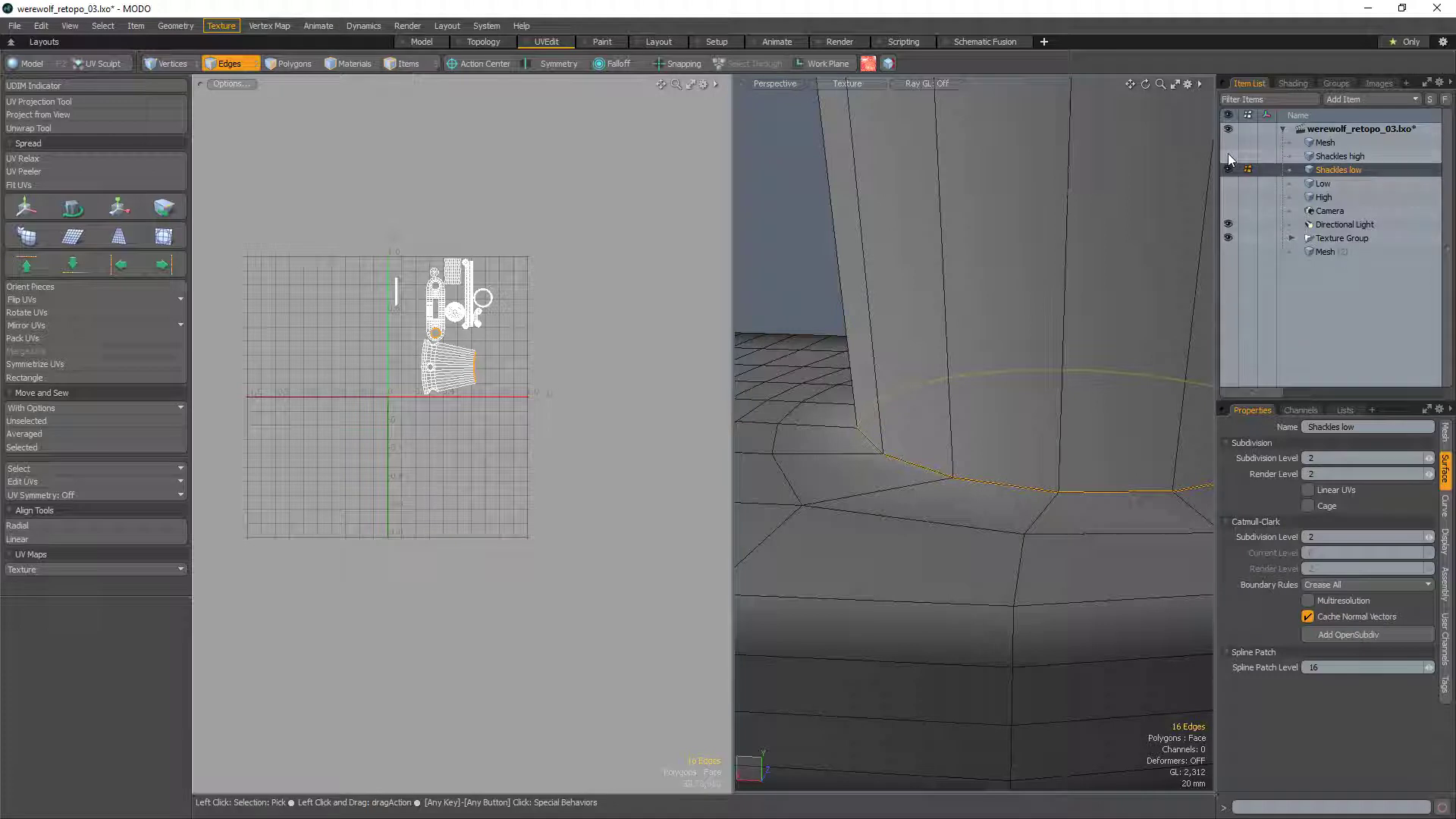
Step: Display the high-poly shackles and bevel the edge loop at the handle's base in Inset mode, about 19.9 mm with round level 1
click(1229, 156)
alt+drag(953, 471, 1024, 430)
key(b)
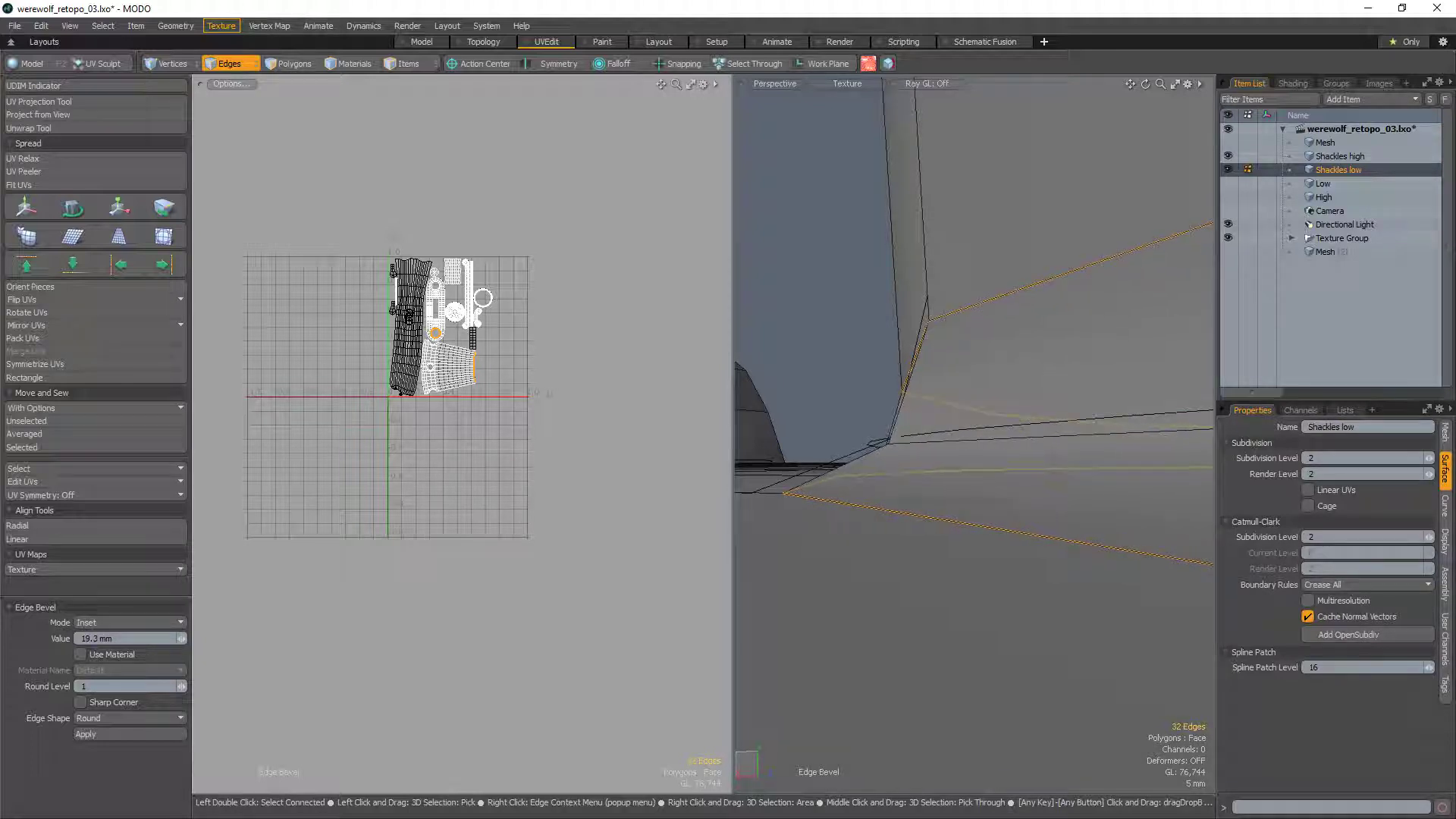
drag(1024, 430, 998, 509)
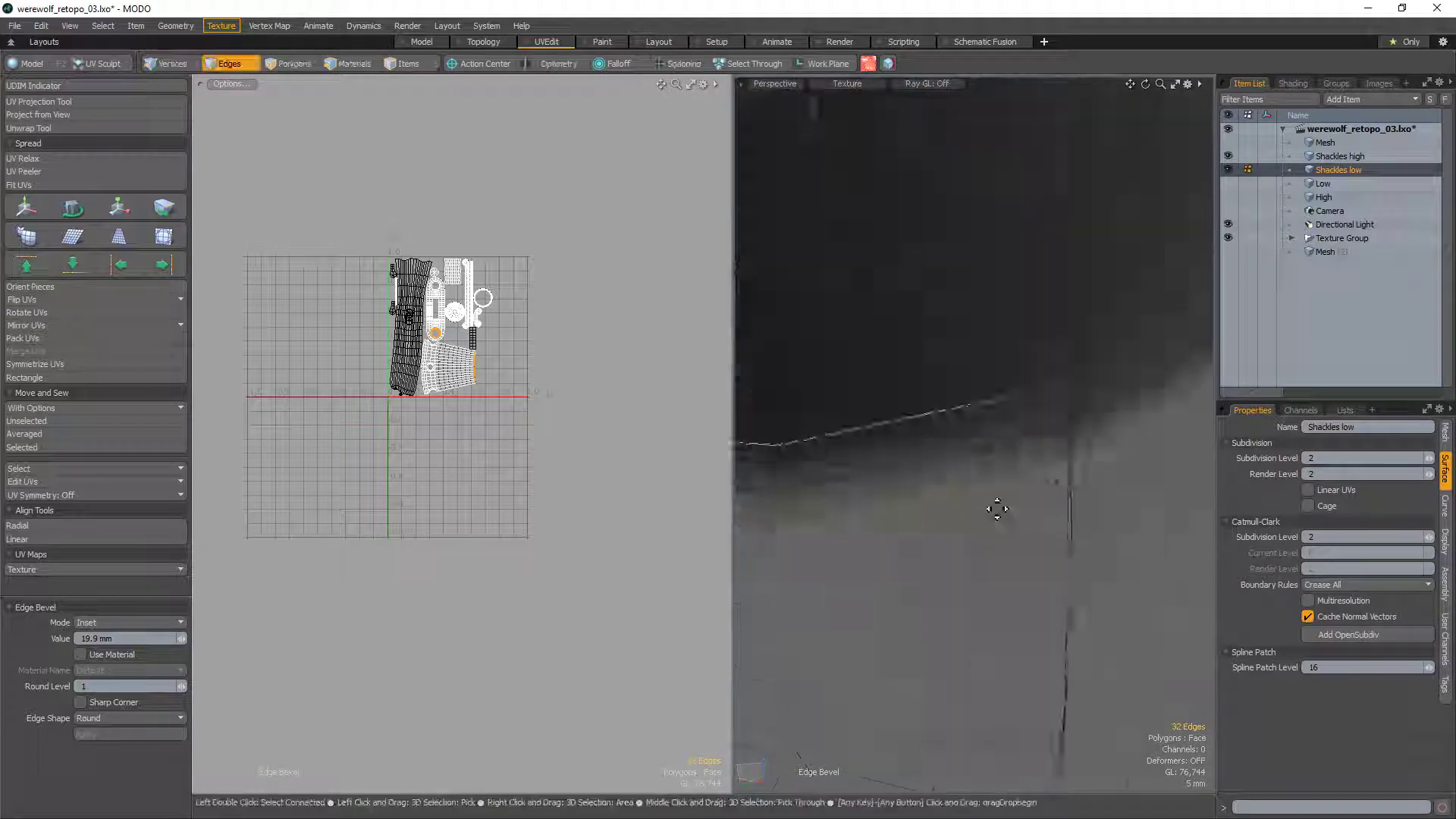
scroll(1002, 517, down, 8)
key(space)
click(1125, 634)
mouse_move(1124, 634)
alt+mouse_down()
mouse_move(1147, 657)
mouse_move(1119, 635)
alt+mouse_up()
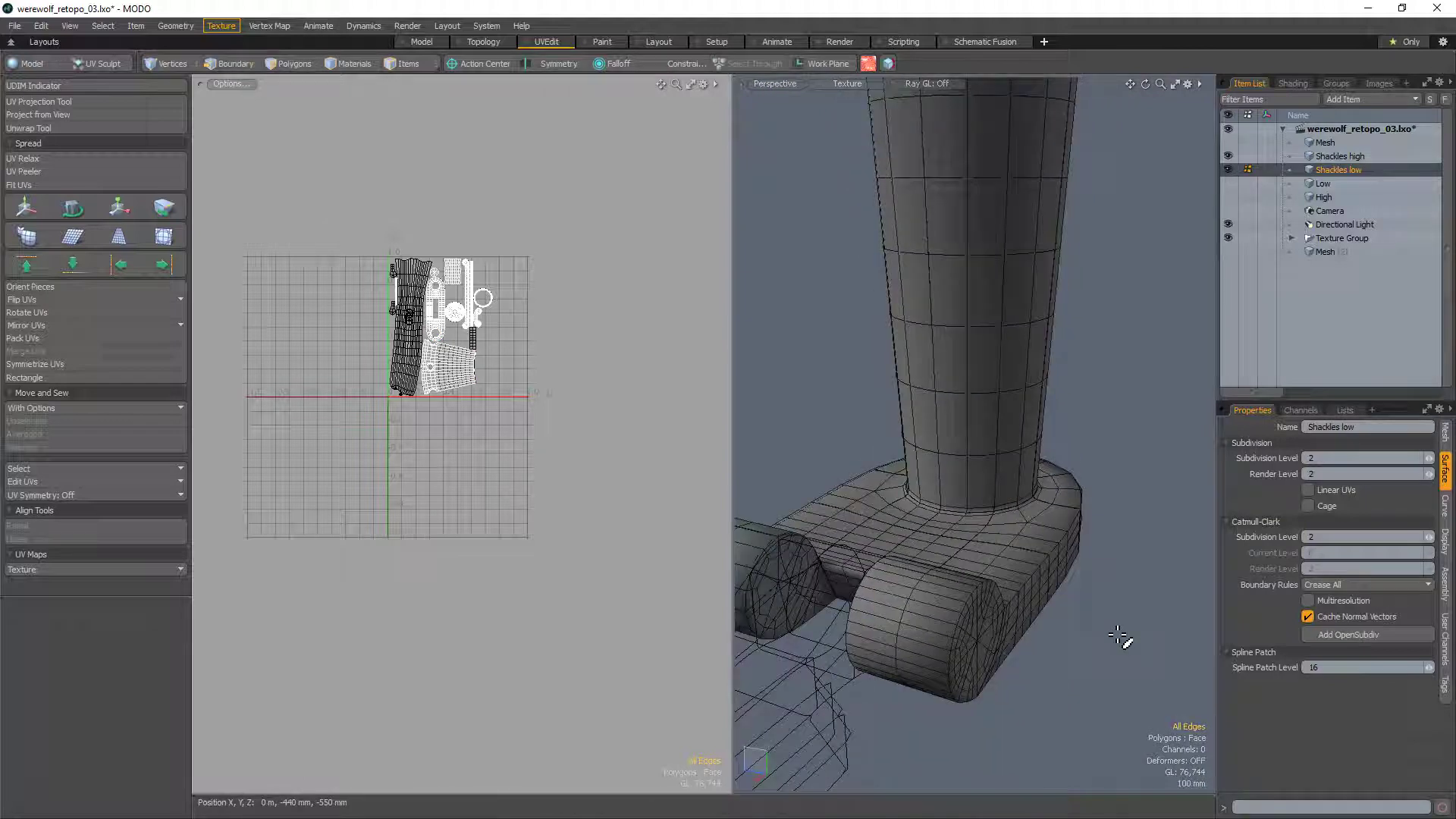
Step: Hide the wireframe overlay and the Shackles high mesh, and examine the shading around the beveled handle base
key(Tab)
click(1228, 156)
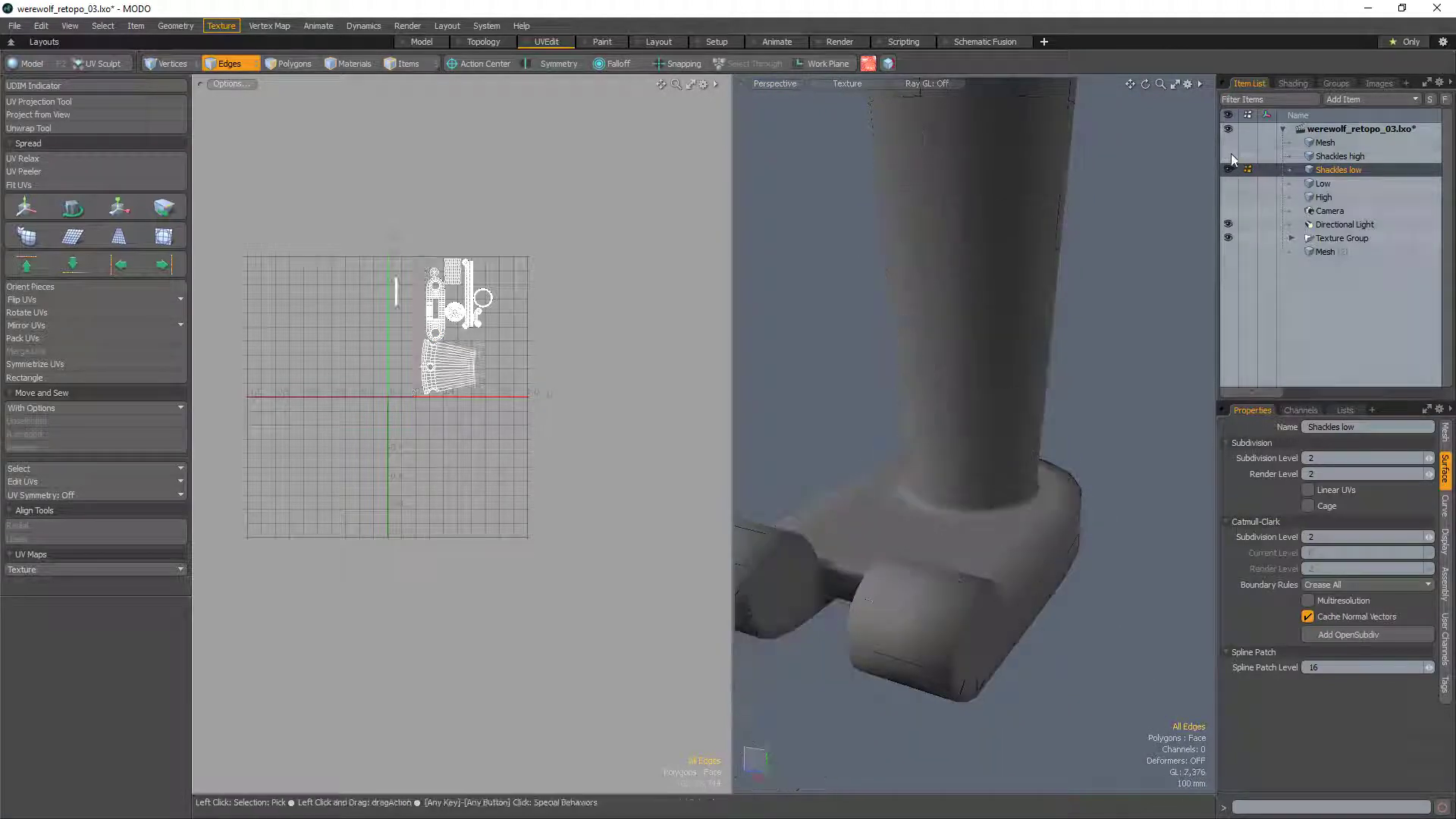
alt+drag(1022, 552, 930, 363)
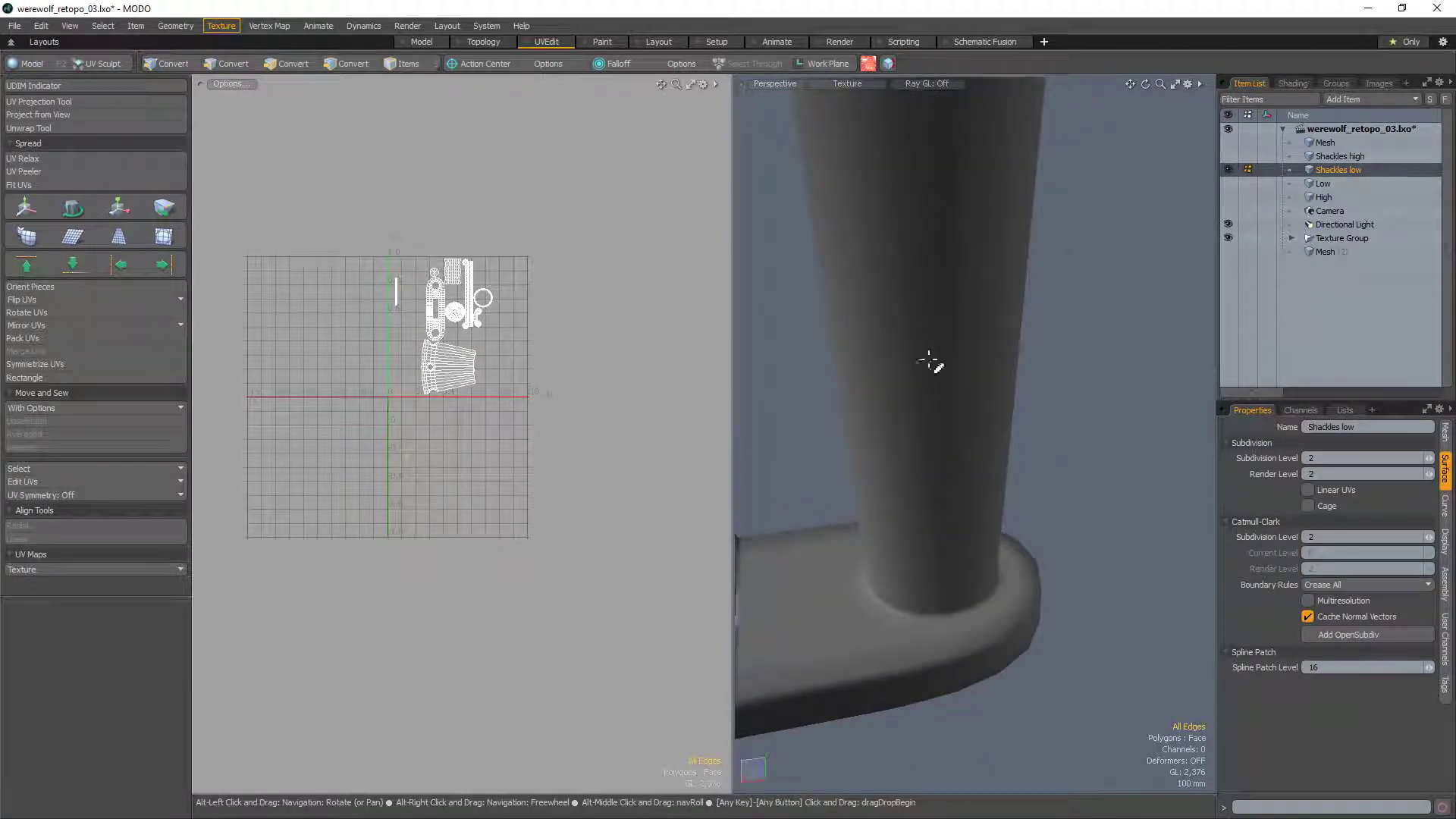
alt+drag(1014, 553, 1043, 611)
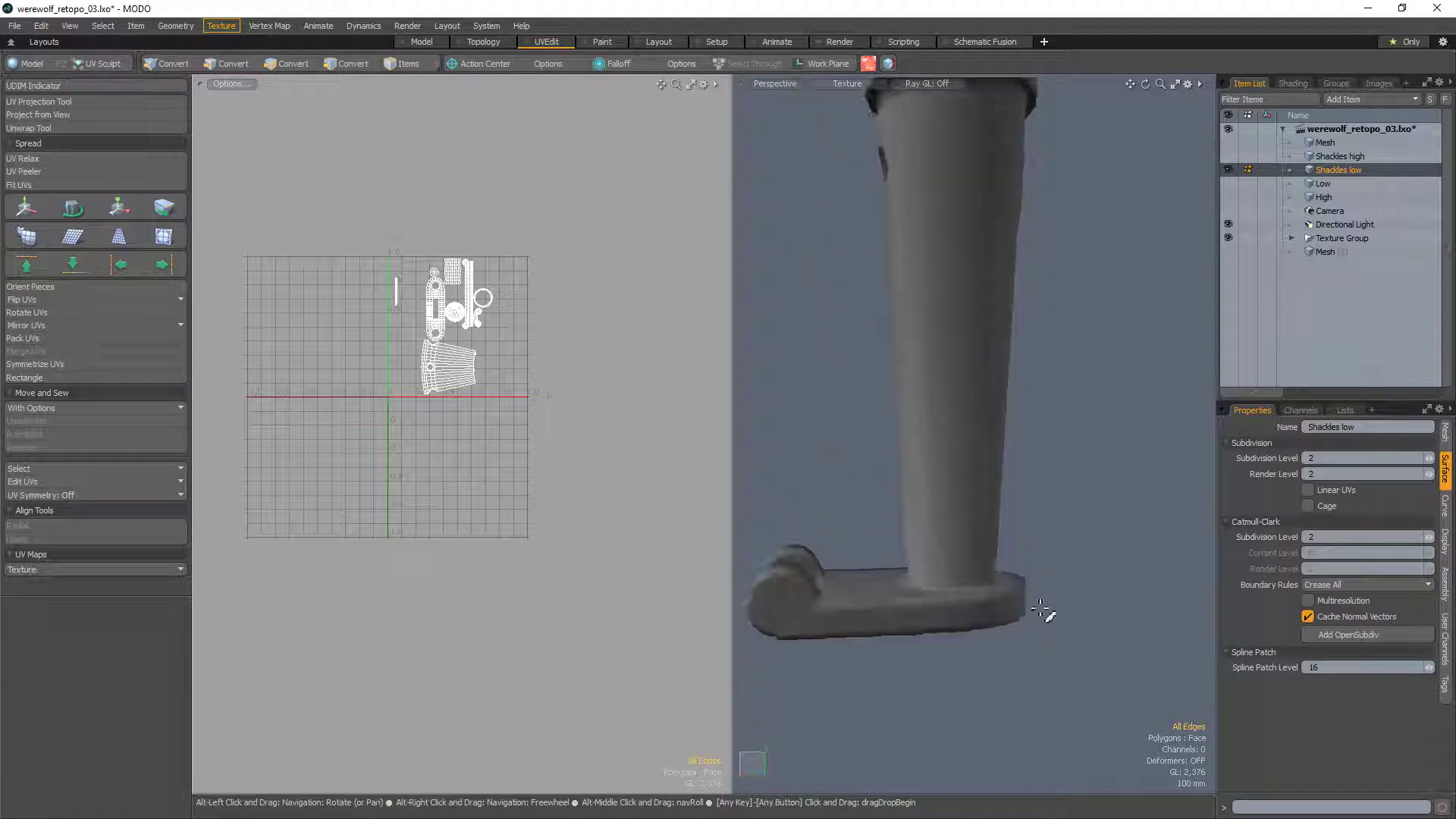
alt+drag(917, 357, 1115, 617)
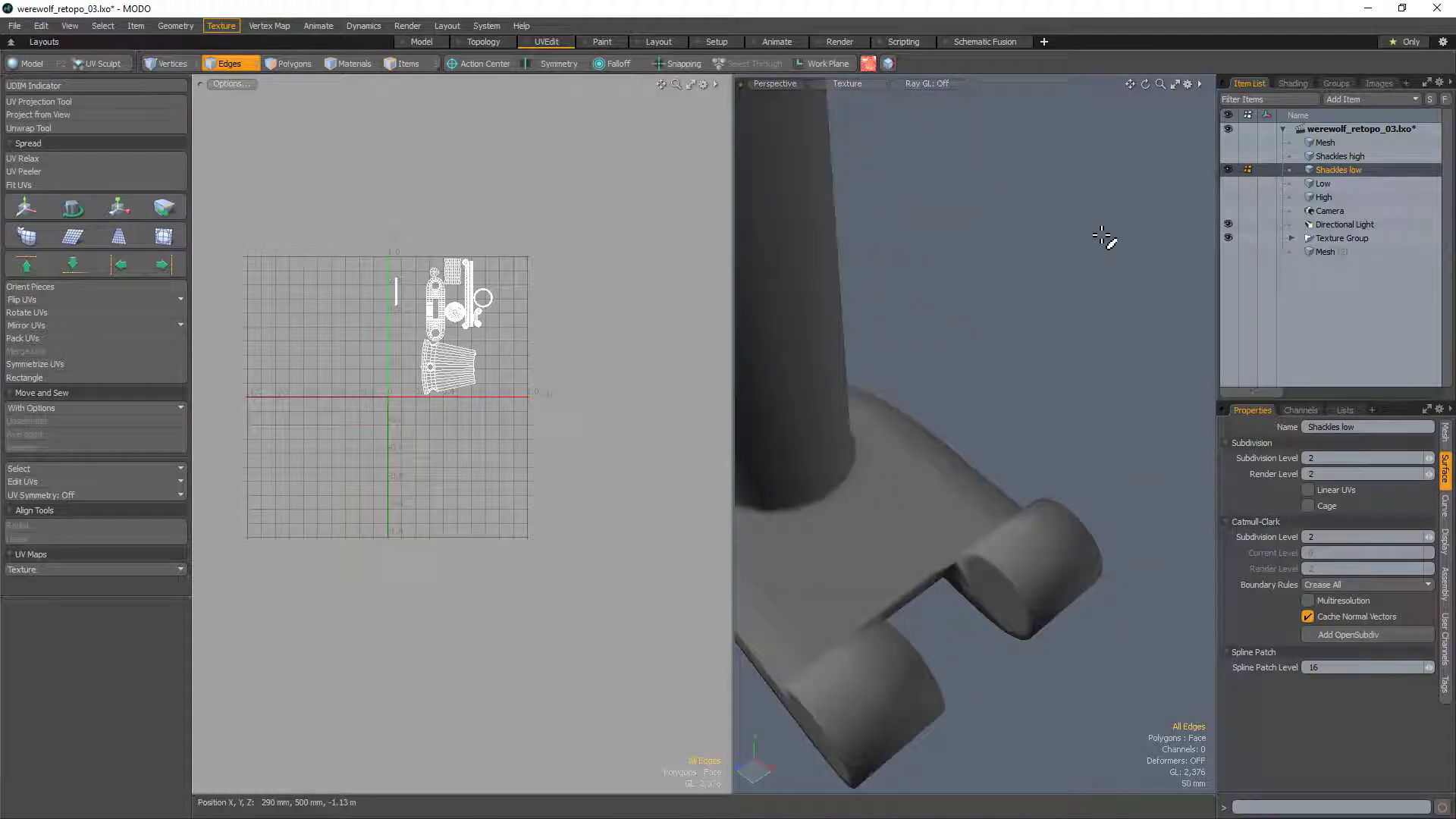
Step: Select the edge loop around the hinge cylinder's end cap and harden its shading with the Vertex Normal Toolkit
mouse_move(967, 535)
ctrl+alt+mouse_down()
mouse_move(1004, 559)
mouse_move(1056, 547)
ctrl+alt+mouse_up()
alt+drag(1056, 547, 1033, 500)
key(3)
mouse_move(1028, 575)
mouse_down()
mouse_move(1023, 549)
mouse_move(995, 551)
mouse_move(1056, 579)
mouse_move(969, 568)
mouse_move(964, 531)
mouse_move(945, 549)
mouse_move(943, 525)
mouse_move(914, 599)
mouse_move(885, 556)
mouse_up()
key(2)
double_click(943, 522)
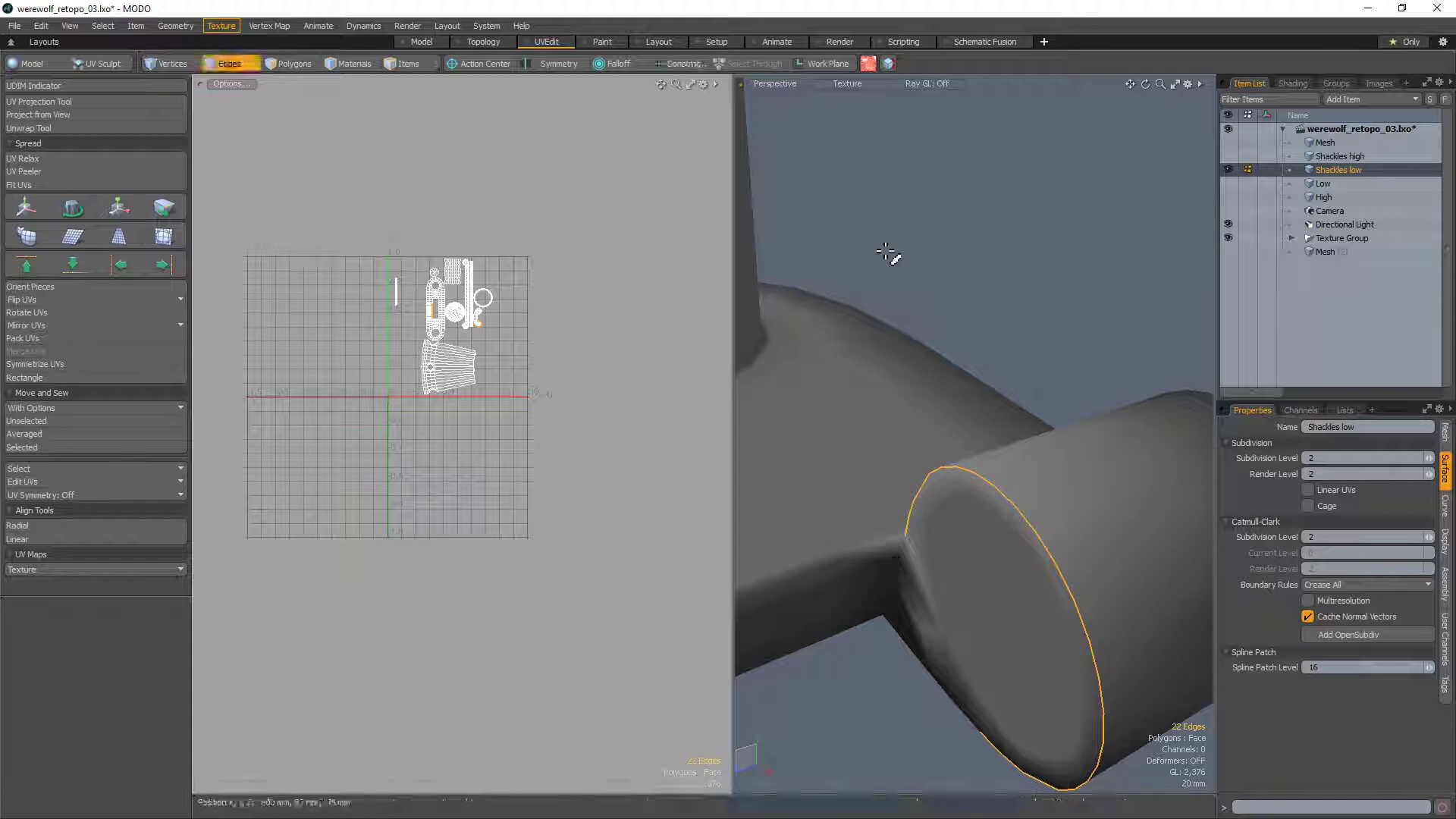
click(889, 65)
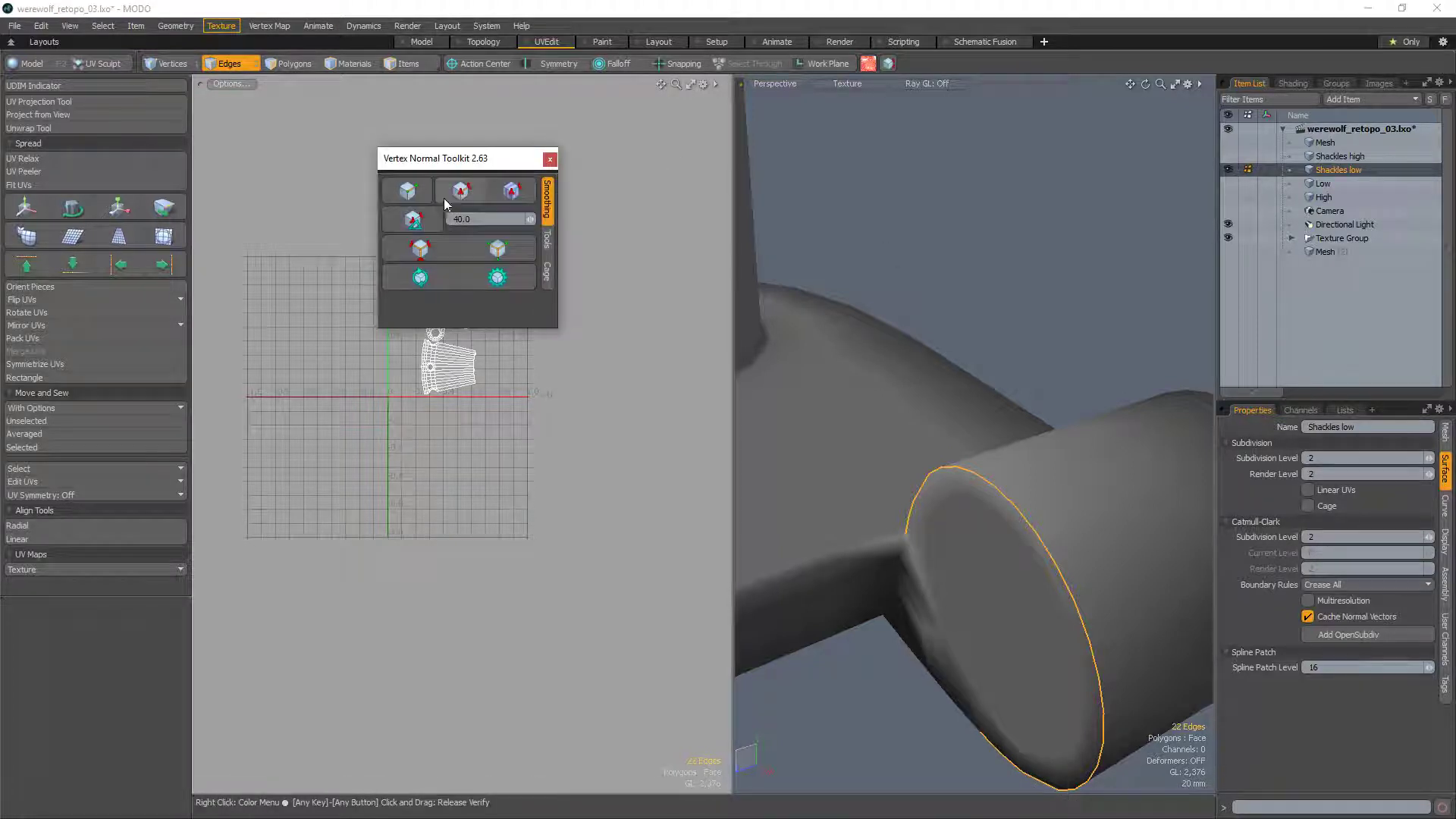
click(1006, 362)
scroll(969, 388, up, 3)
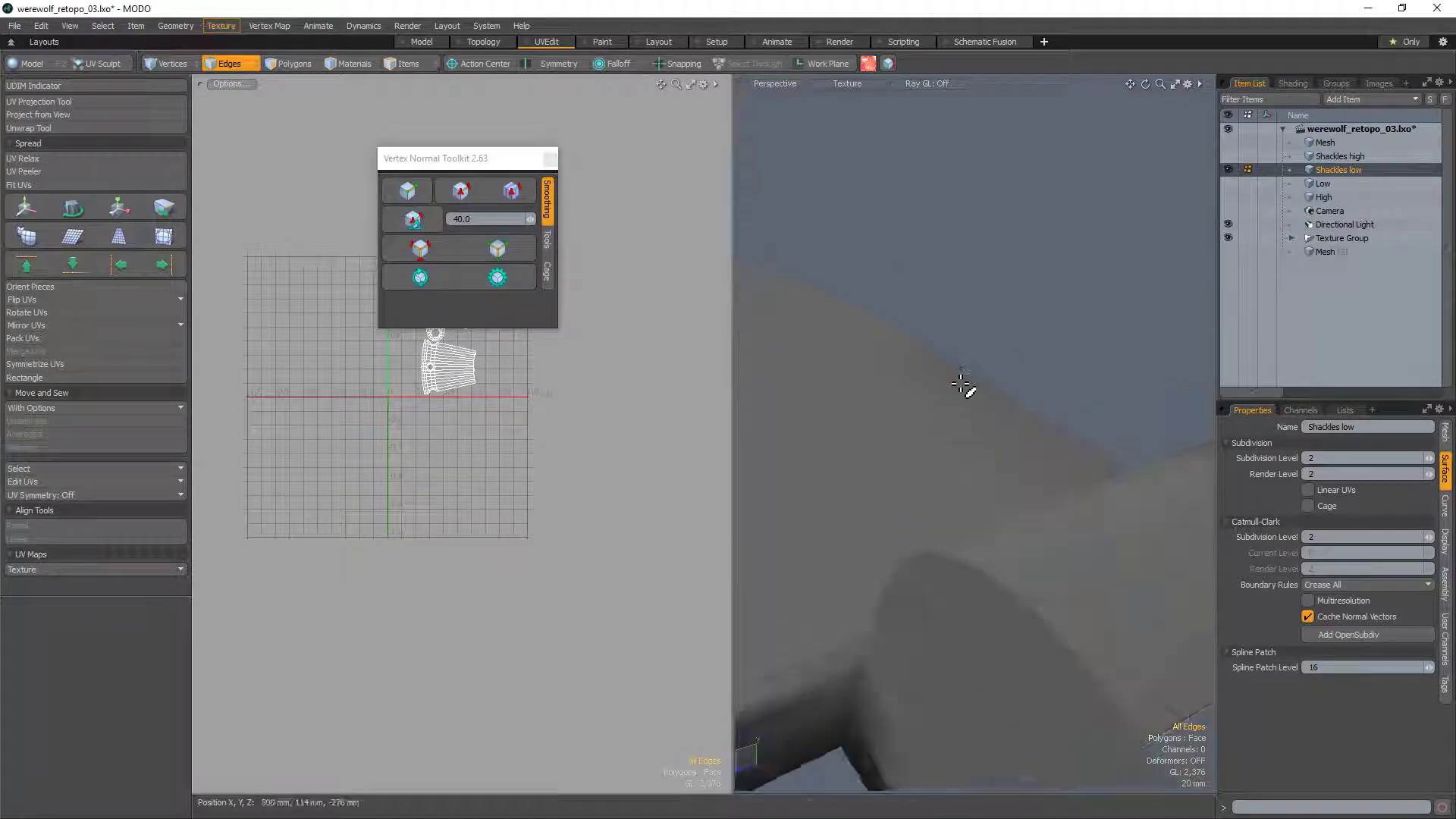
Step: Check the hinge cap against its UV islands and recalculate vertex normals on the whole Shackles low mesh with the Vertex Normal Toolkit
scroll(974, 402, down, 6)
alt+drag(978, 415, 1037, 495)
key(3)
click(1029, 494)
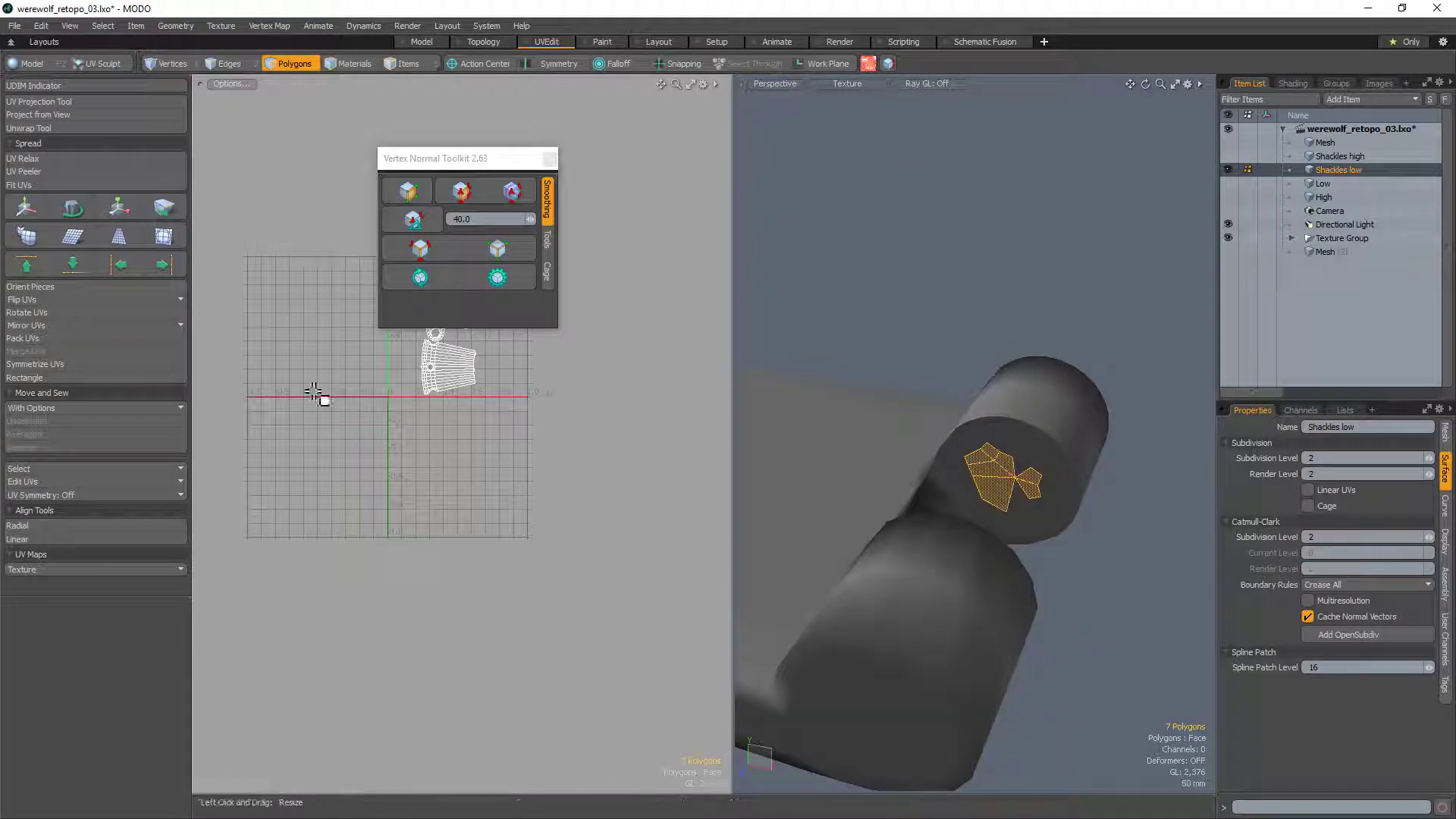
click(531, 479)
scroll(547, 487, down, 5)
scroll(541, 467, up, 6)
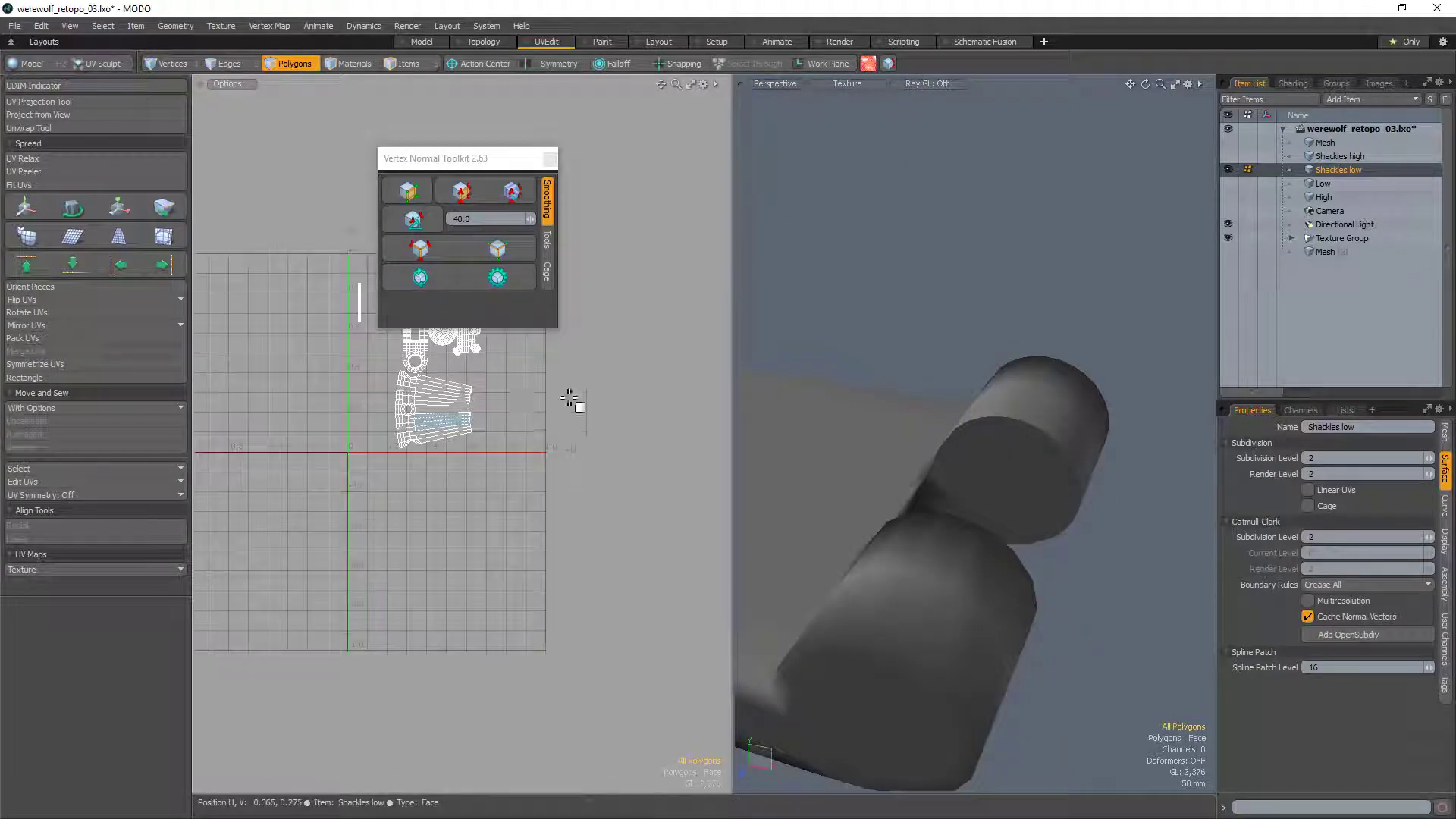
alt+shift+drag(516, 383, 540, 521)
scroll(503, 503, up, 5)
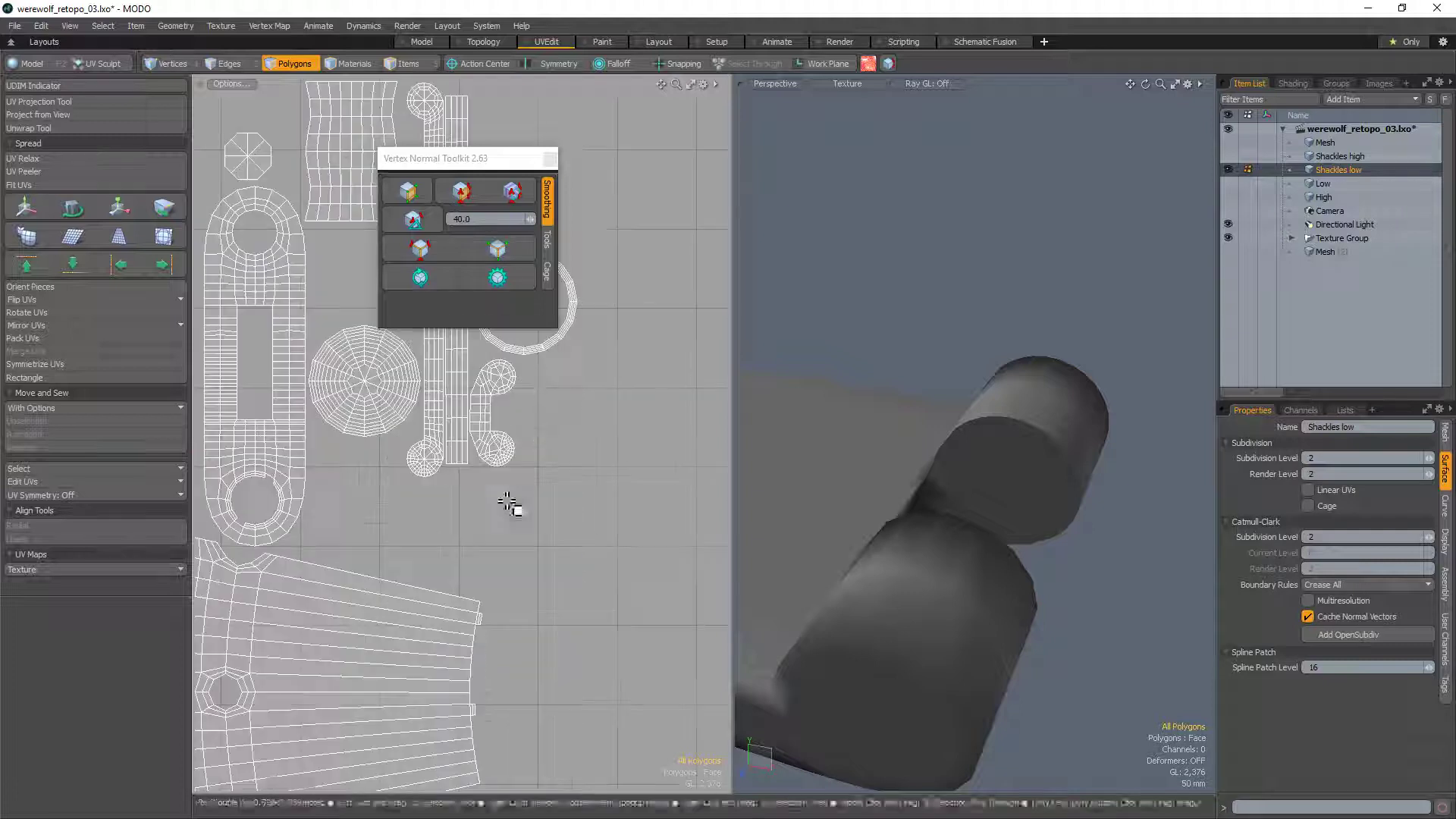
click(513, 194)
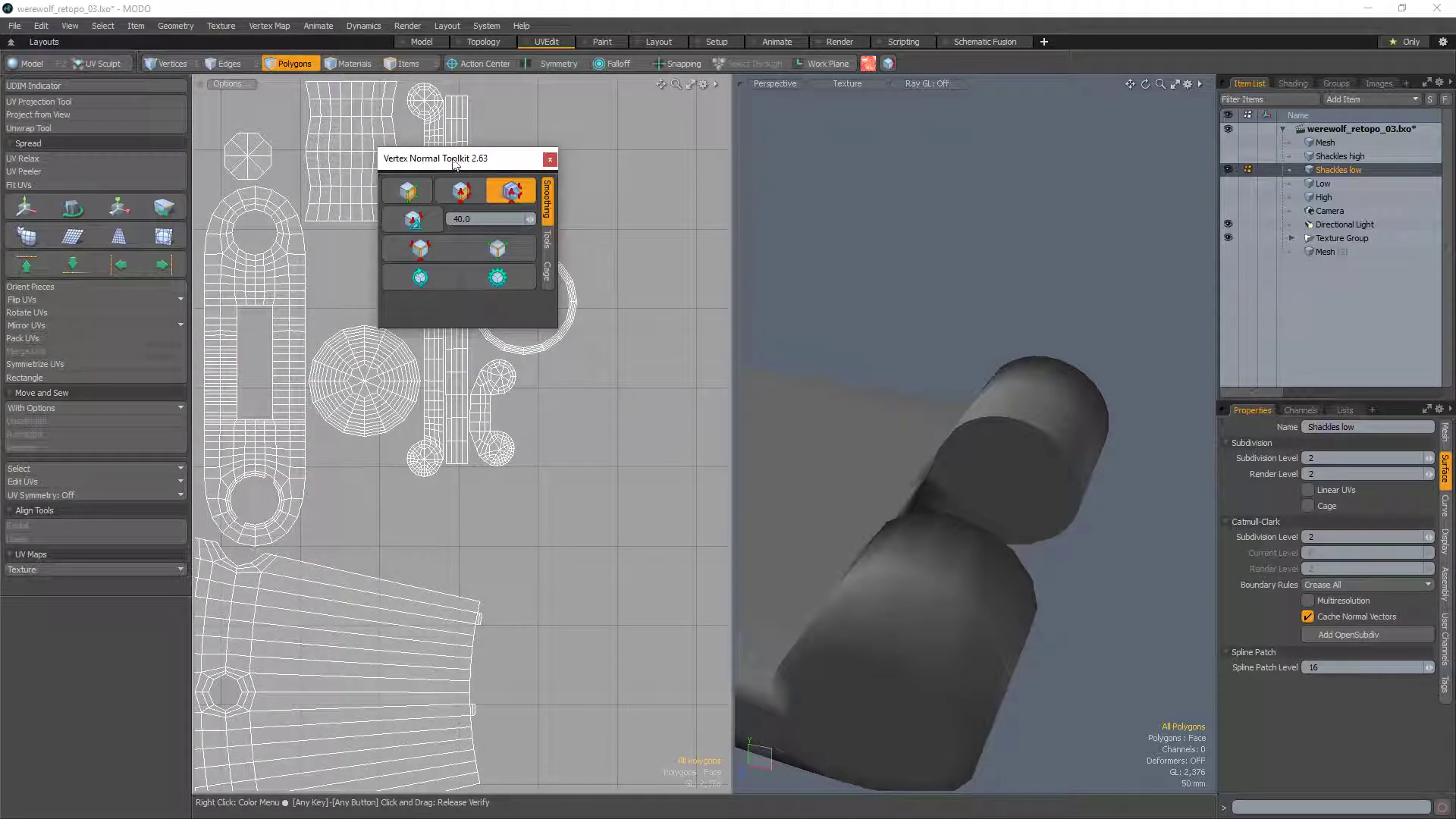
drag(455, 164, 437, 173)
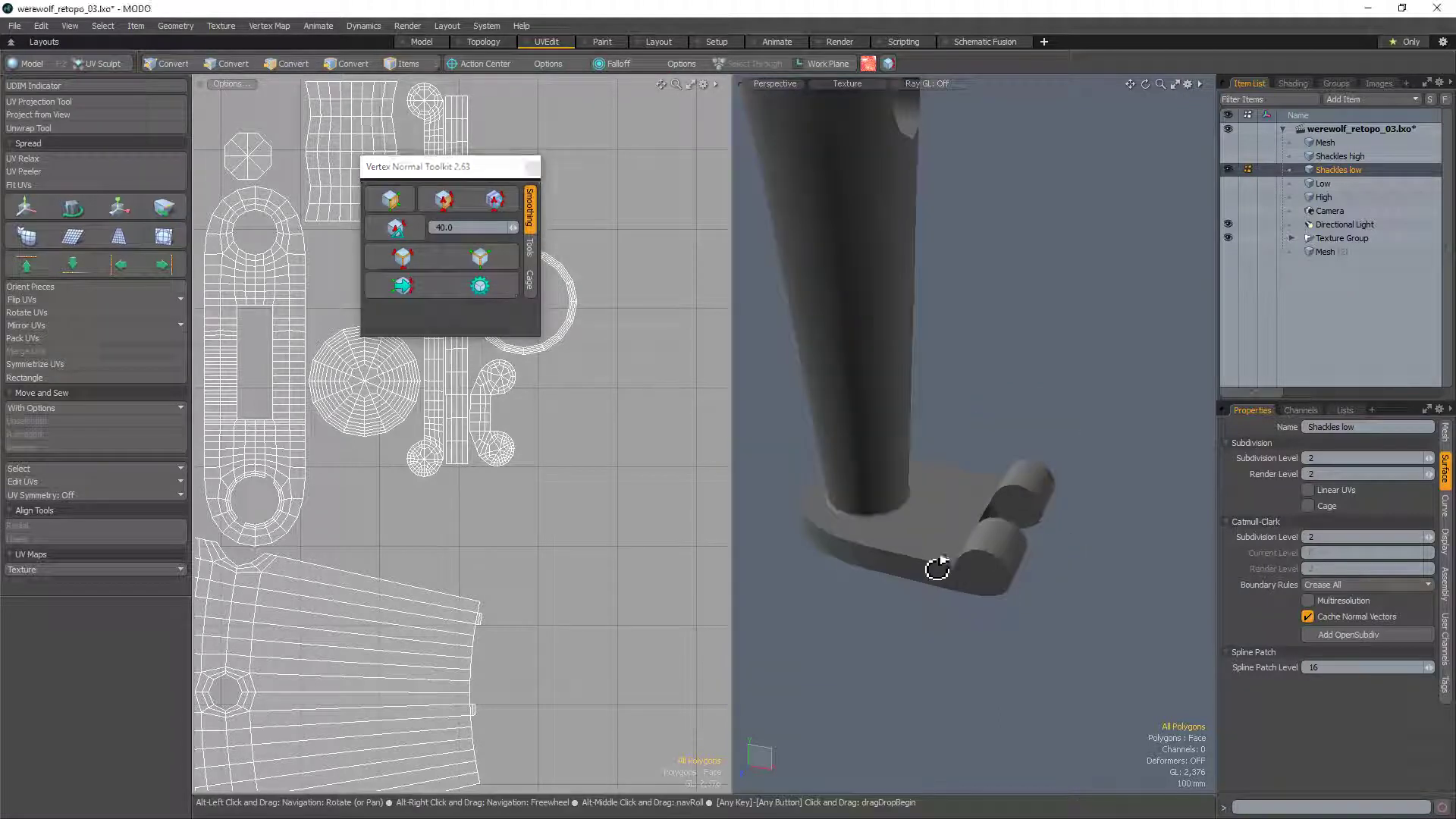
Step: Examine the shading where the handle tube meets the base plate from several angles
scroll(937, 569, up, 10)
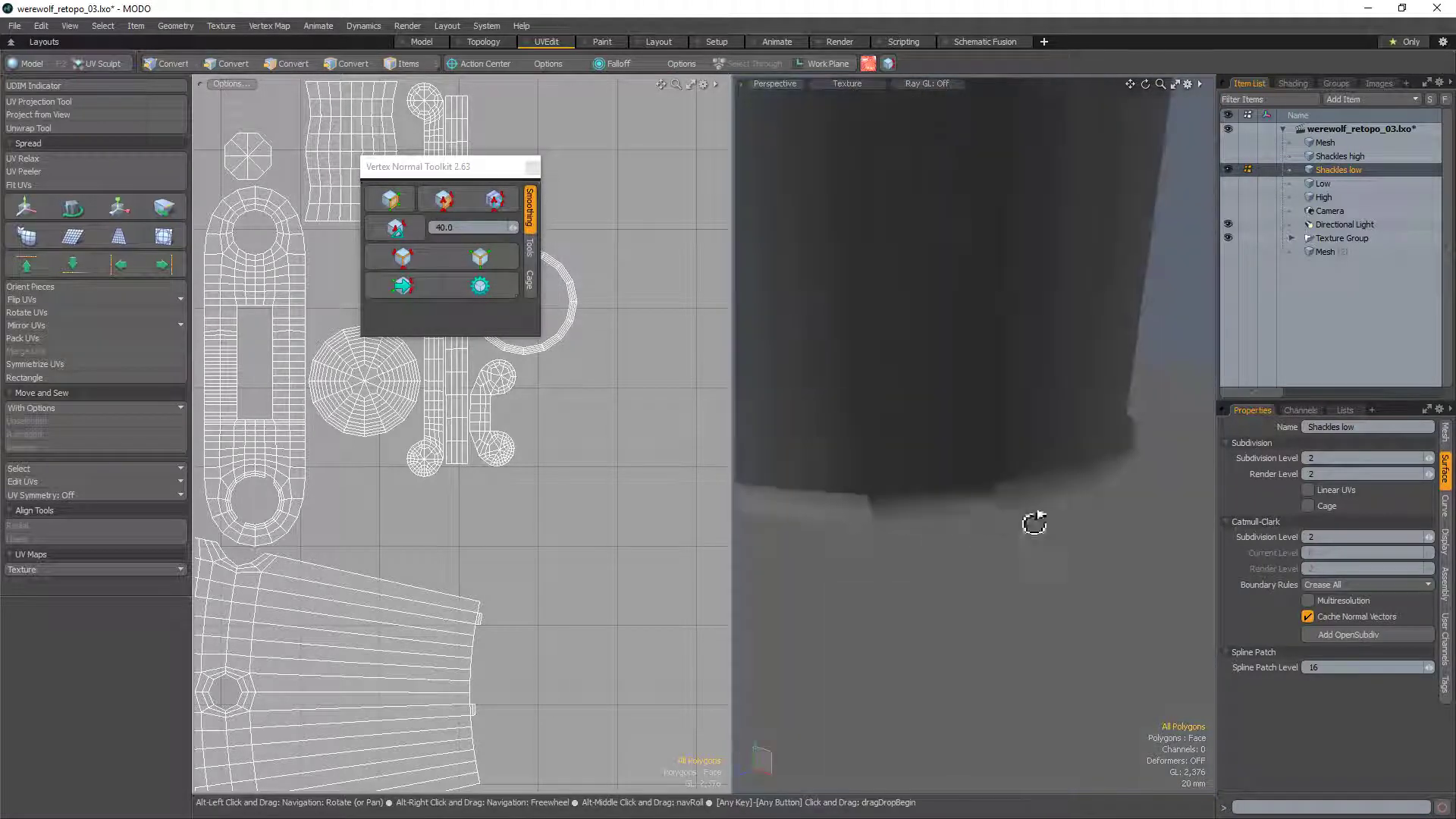
scroll(1016, 516, down, 5)
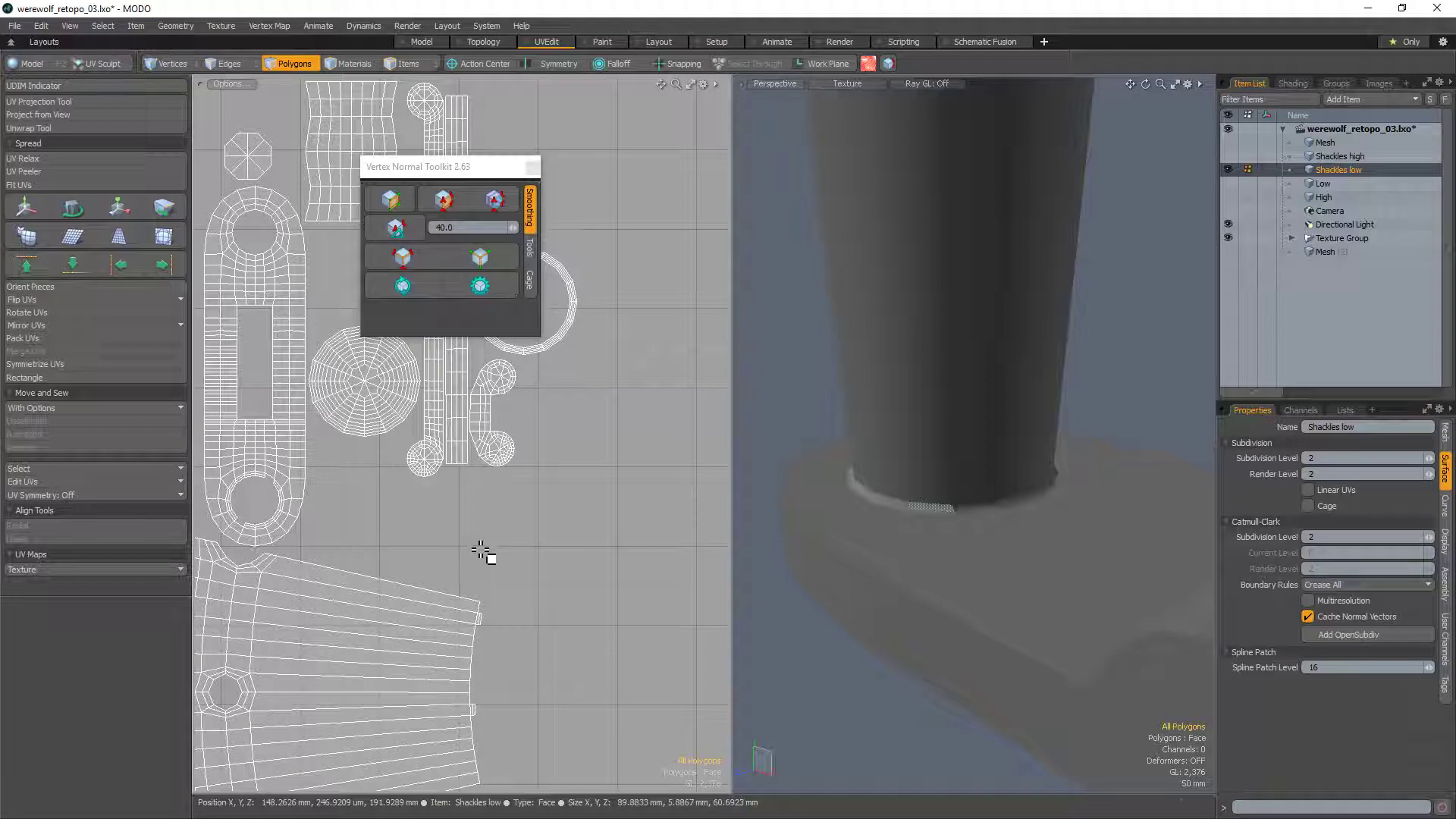
scroll(481, 549, down, 3)
alt+drag(988, 539, 1161, 522)
scroll(959, 592, down, 3)
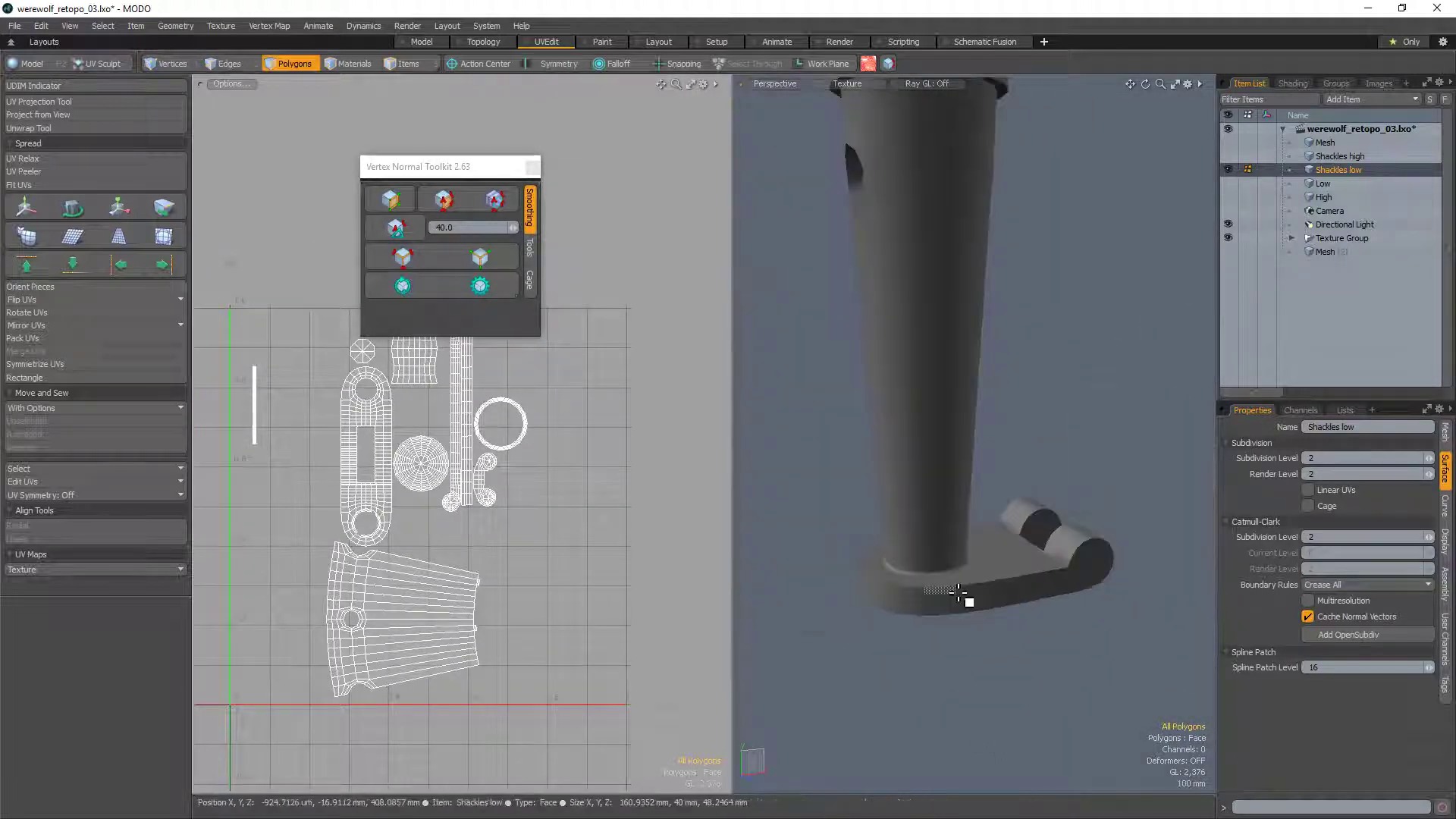
alt+drag(958, 593, 1128, 562)
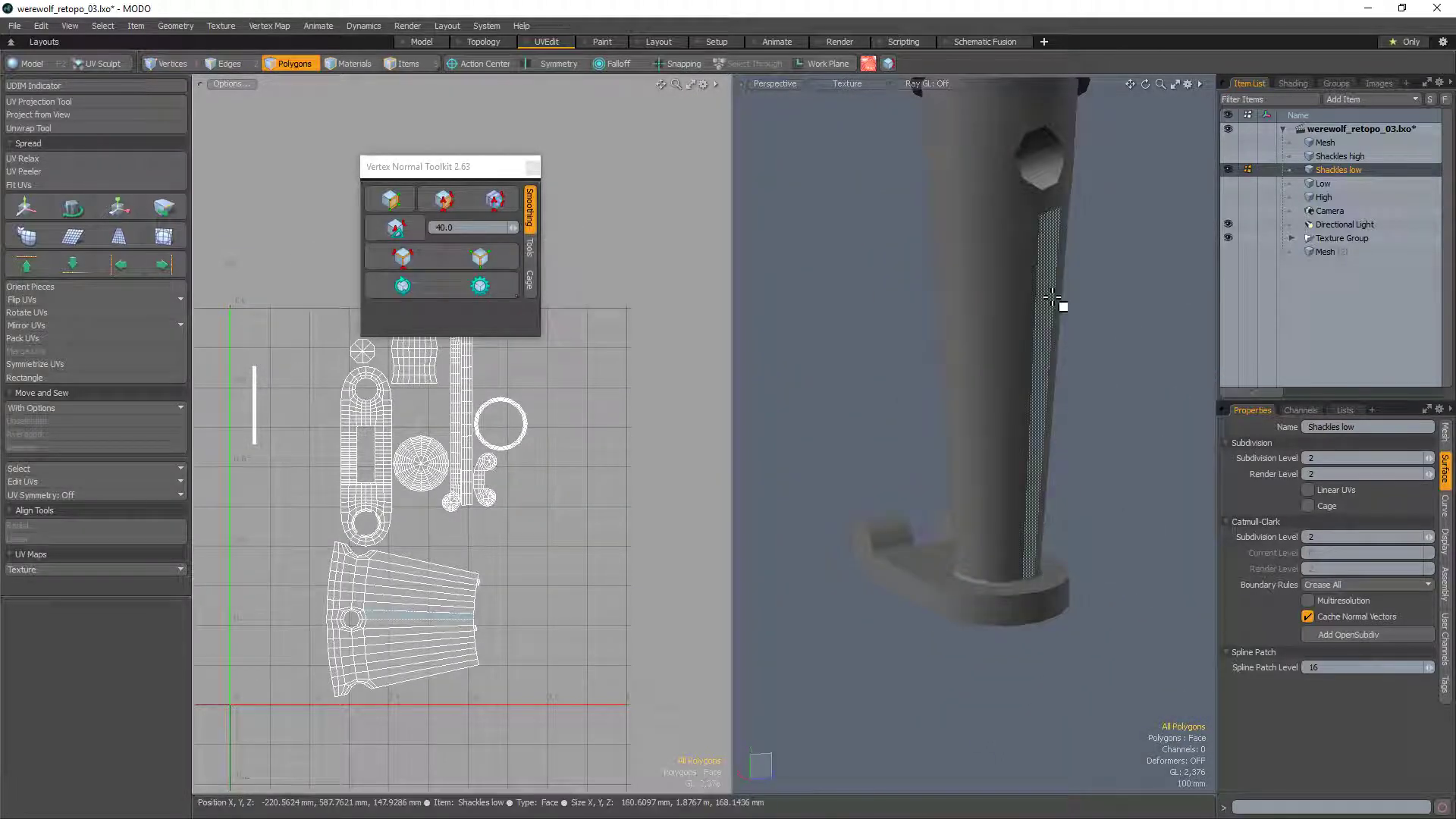
alt+drag(998, 514, 1039, 589)
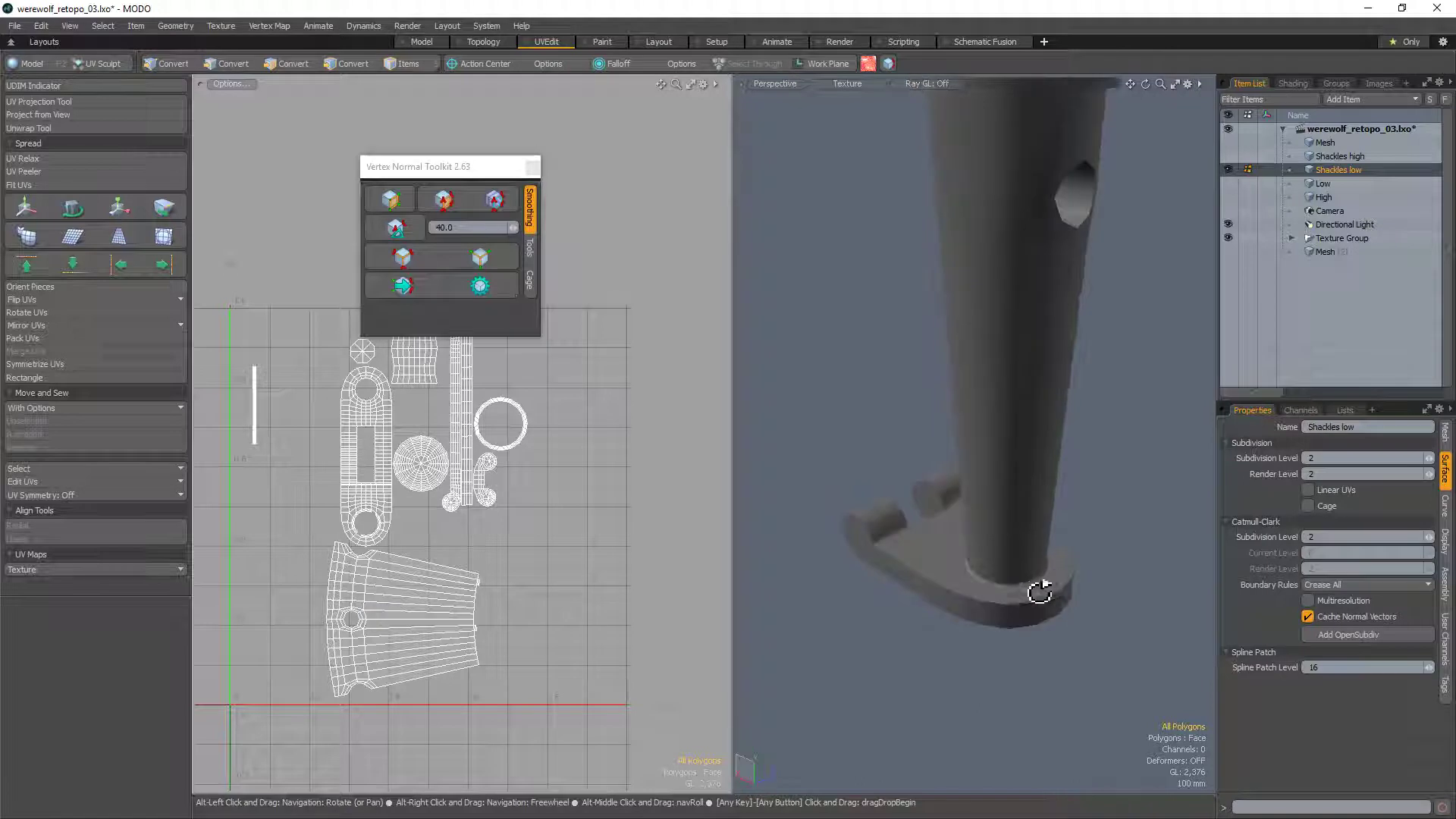
scroll(1014, 594, up, 4)
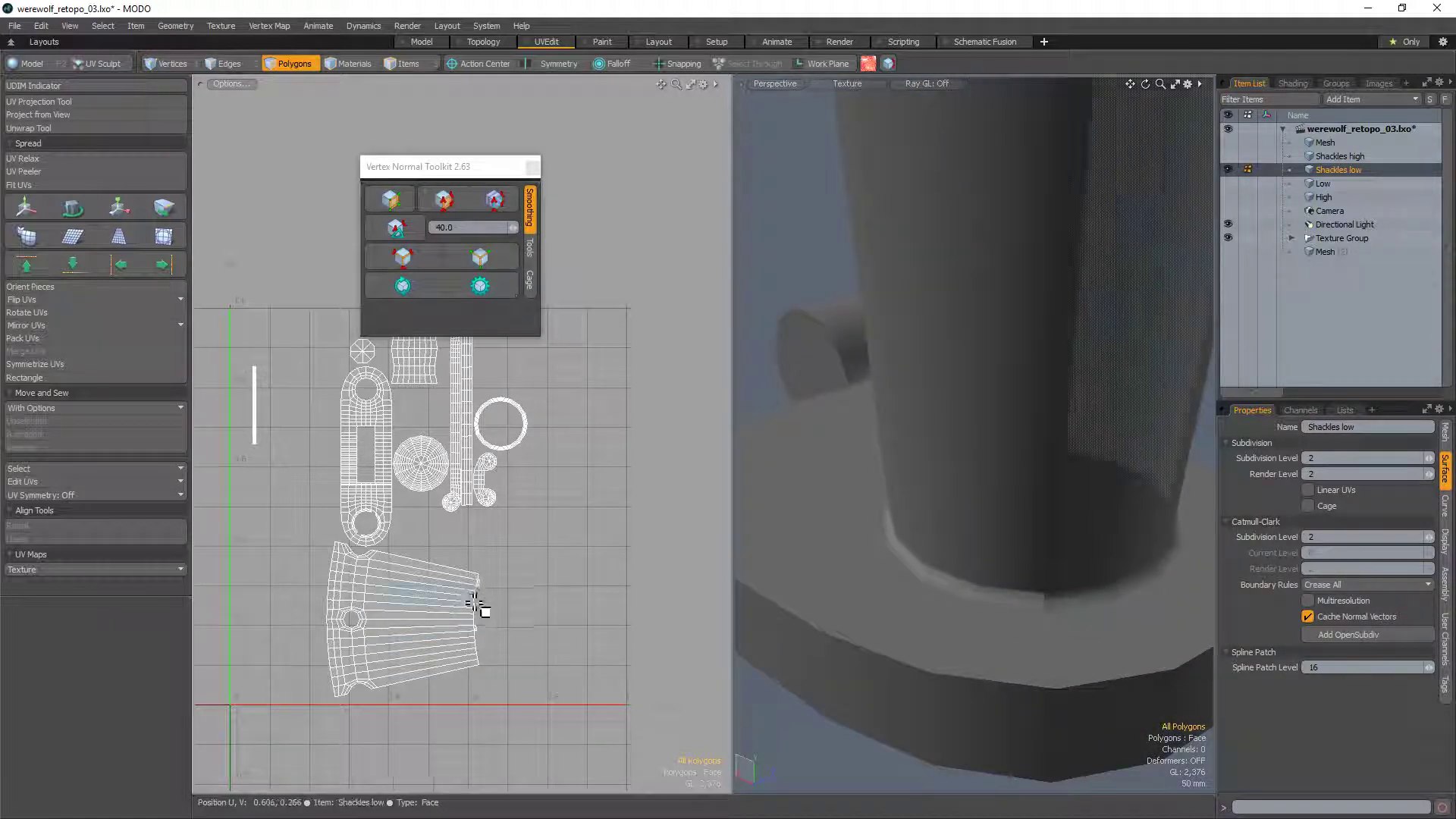
alt+drag(995, 580, 983, 610)
scroll(984, 610, down, 4)
alt+drag(1071, 658, 948, 620)
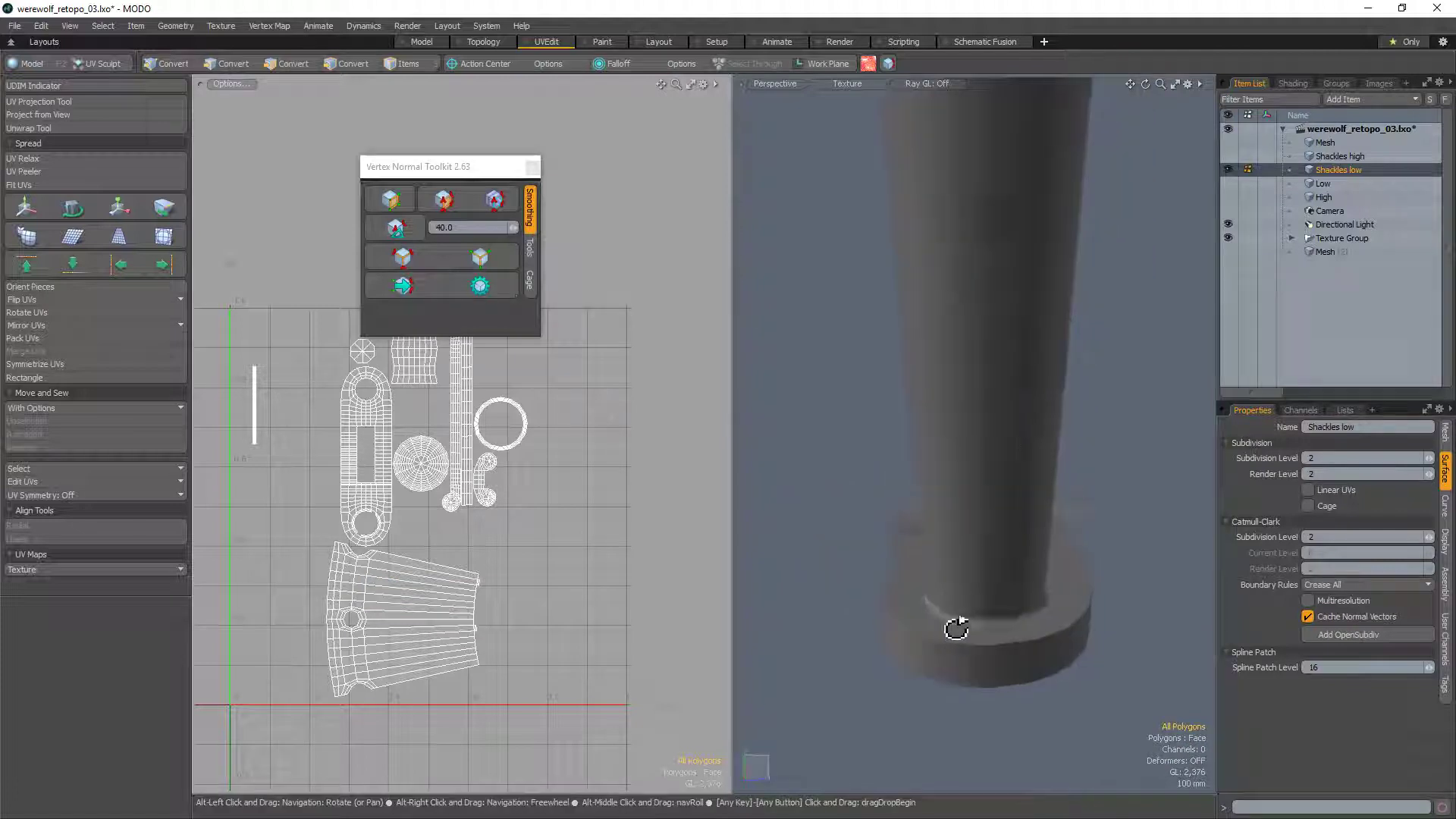
Step: Select the whole handle tube and base plate UV islands, convert the selection to edges, and smooth the shading with the Vertex Normal Toolkit
click(986, 618)
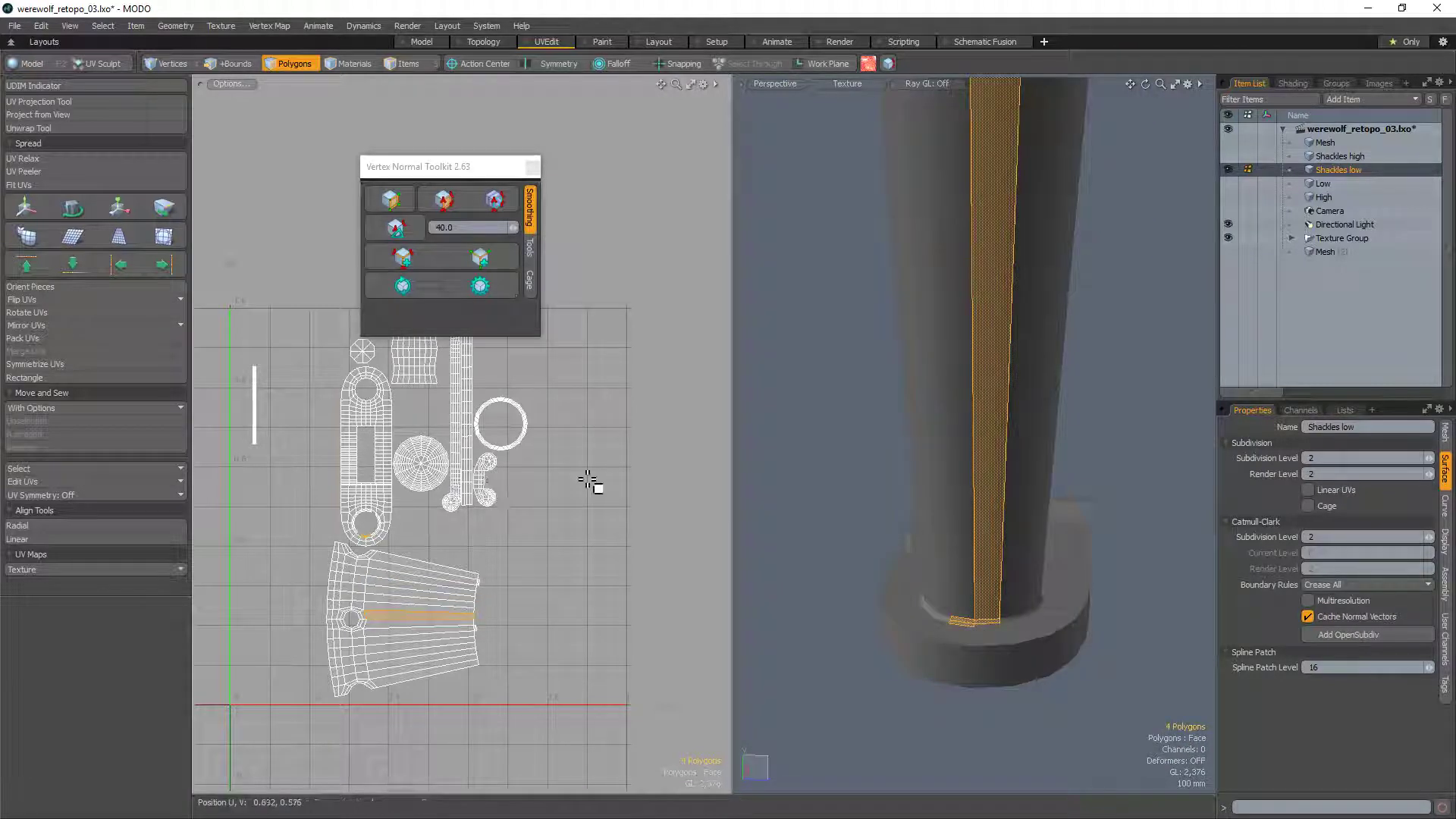
key(bracketright)
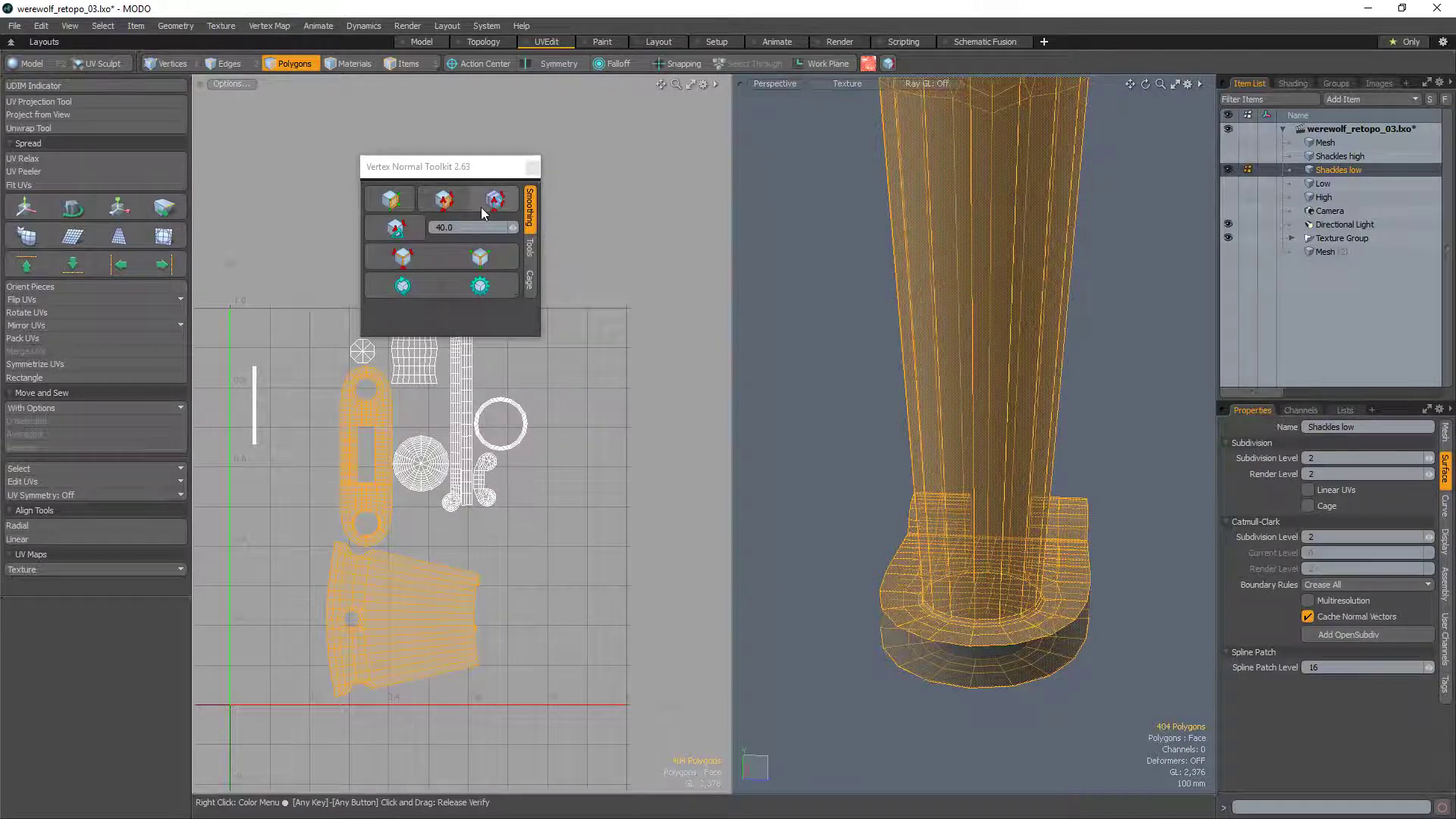
alt+drag(1001, 498, 1153, 445)
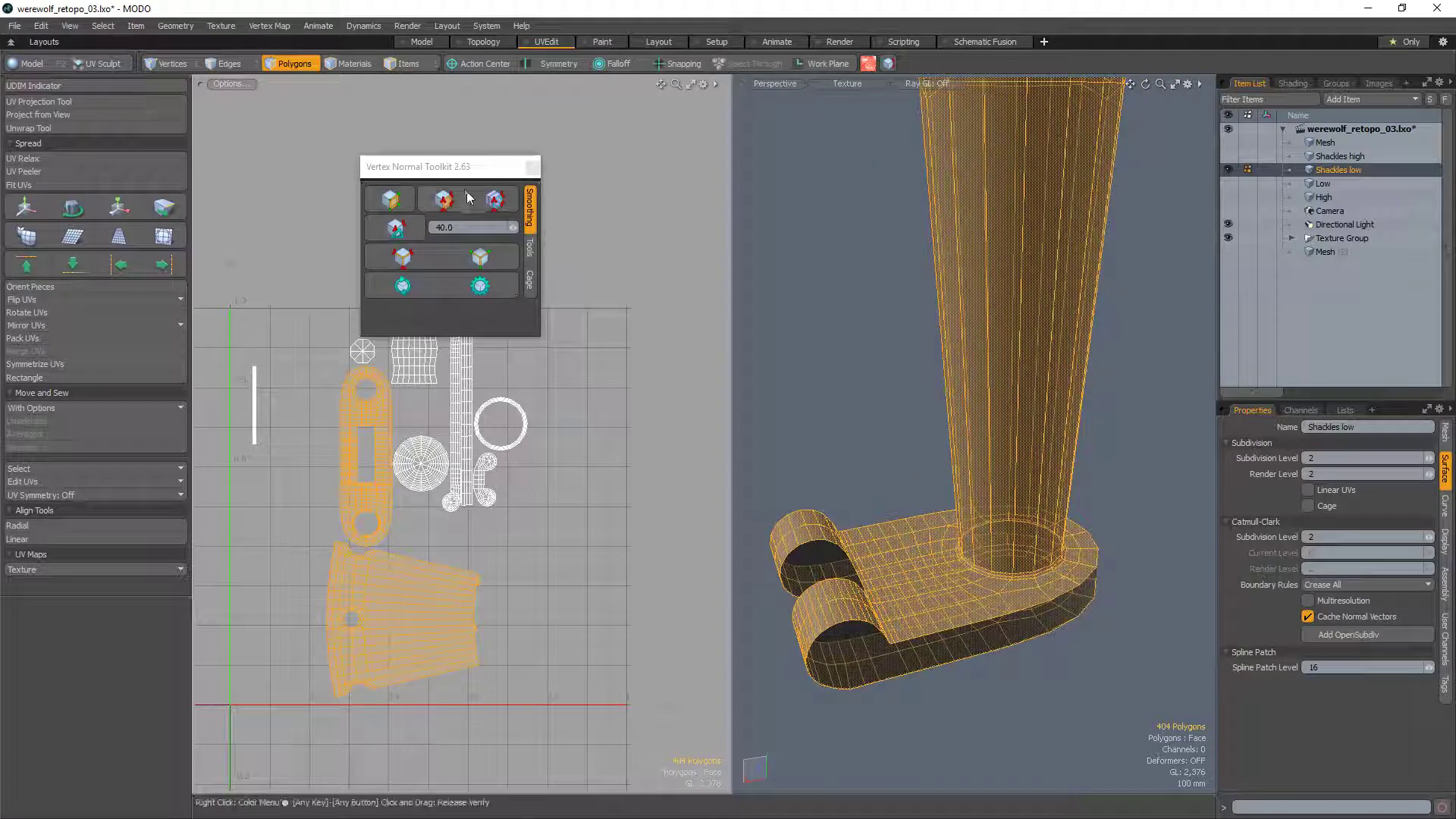
click(392, 199)
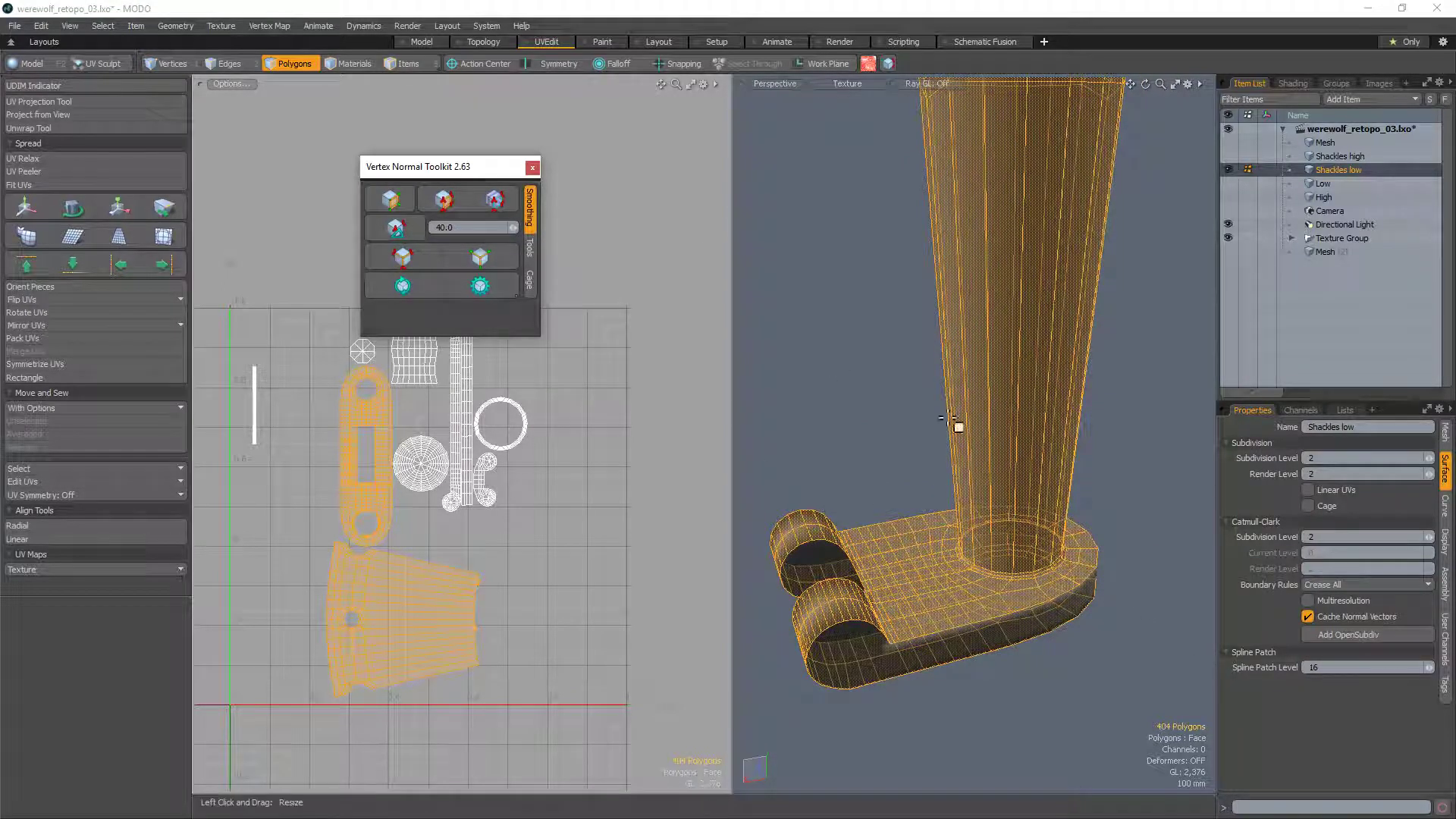
key(alt)
alt+click(212, 66)
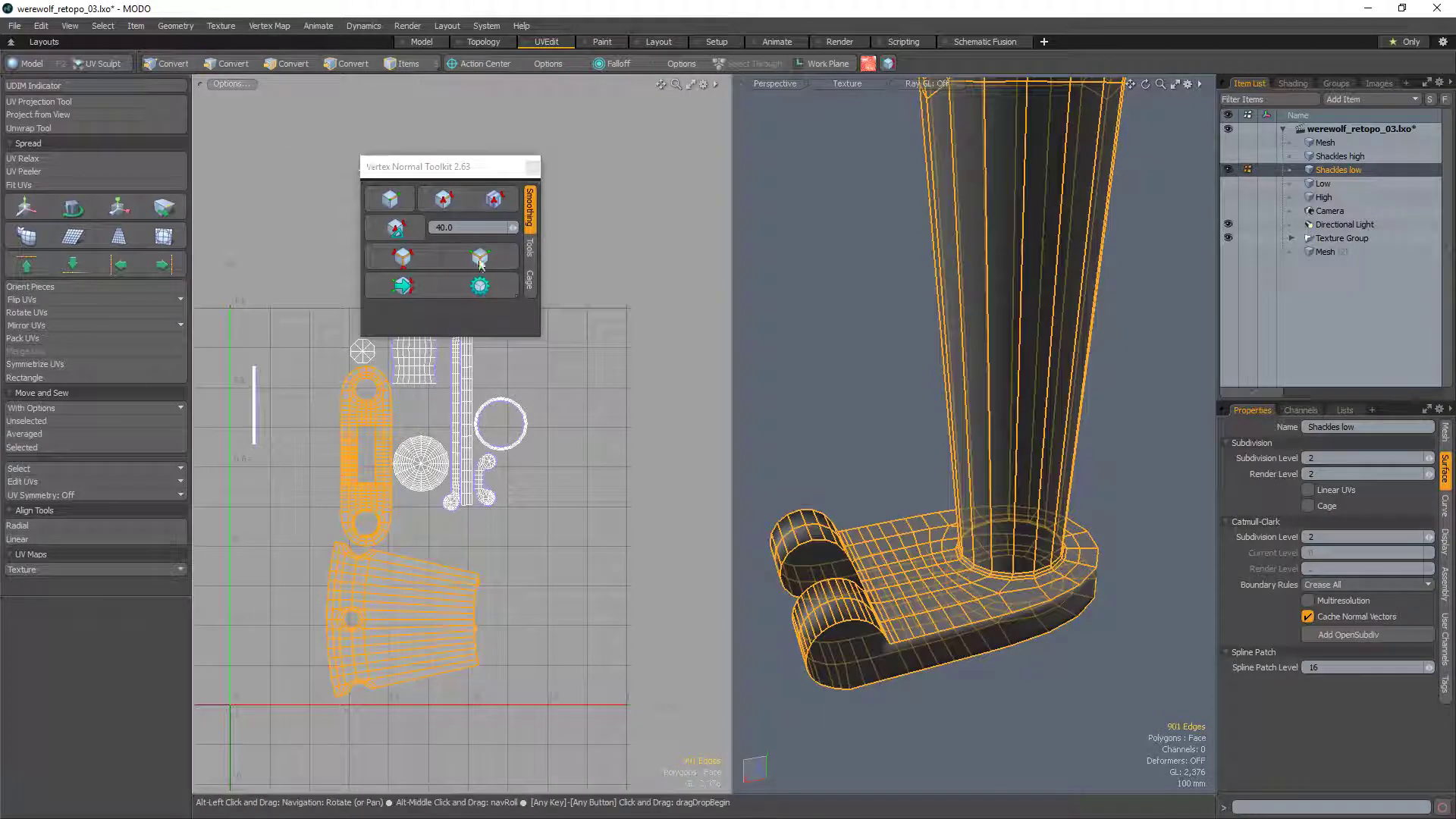
click(408, 206)
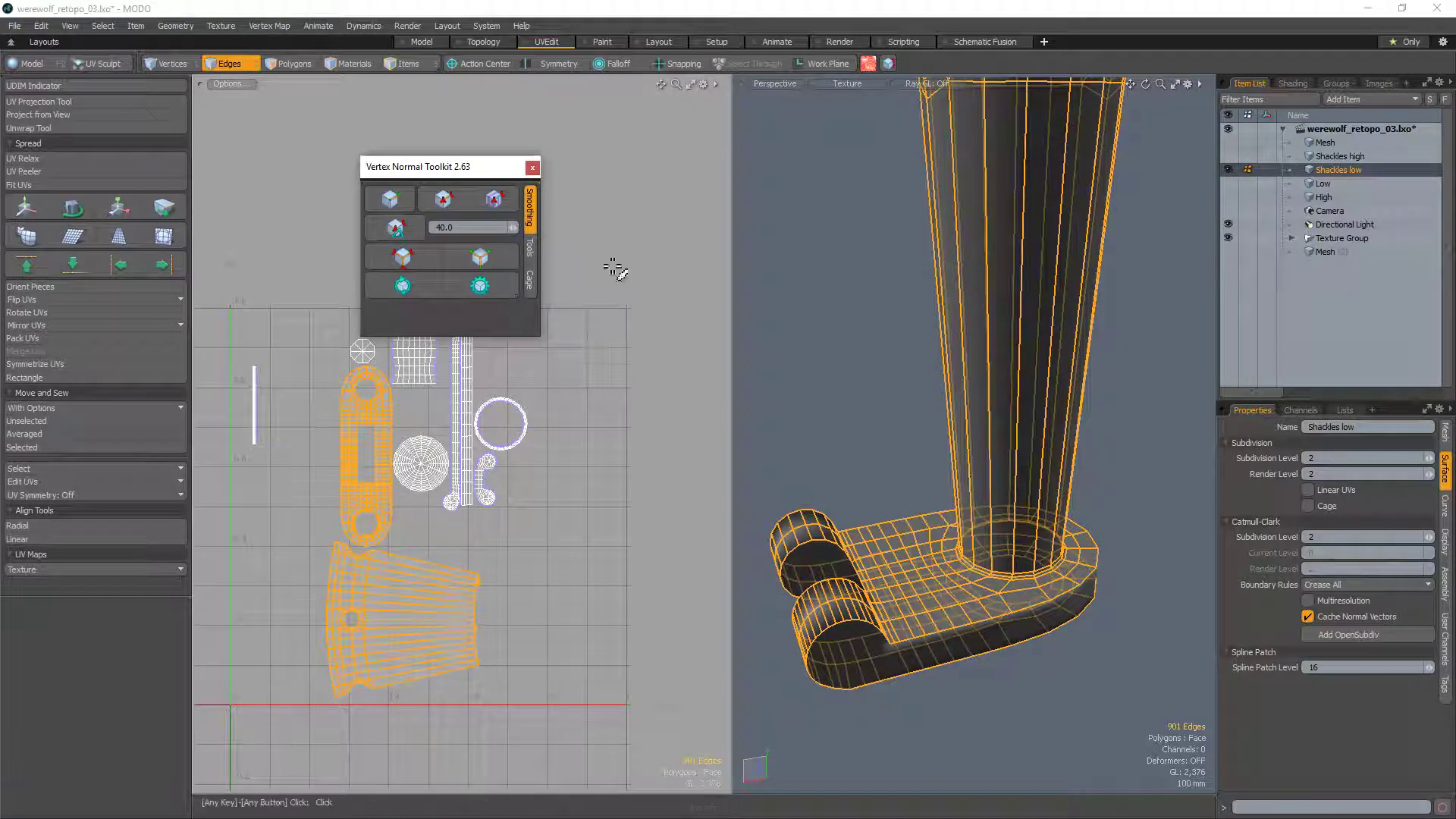
Step: Convert the edge selection back to polygons, update their vertex normals with the toolkit, and clear the selection
key(alt)
alt+click(290, 63)
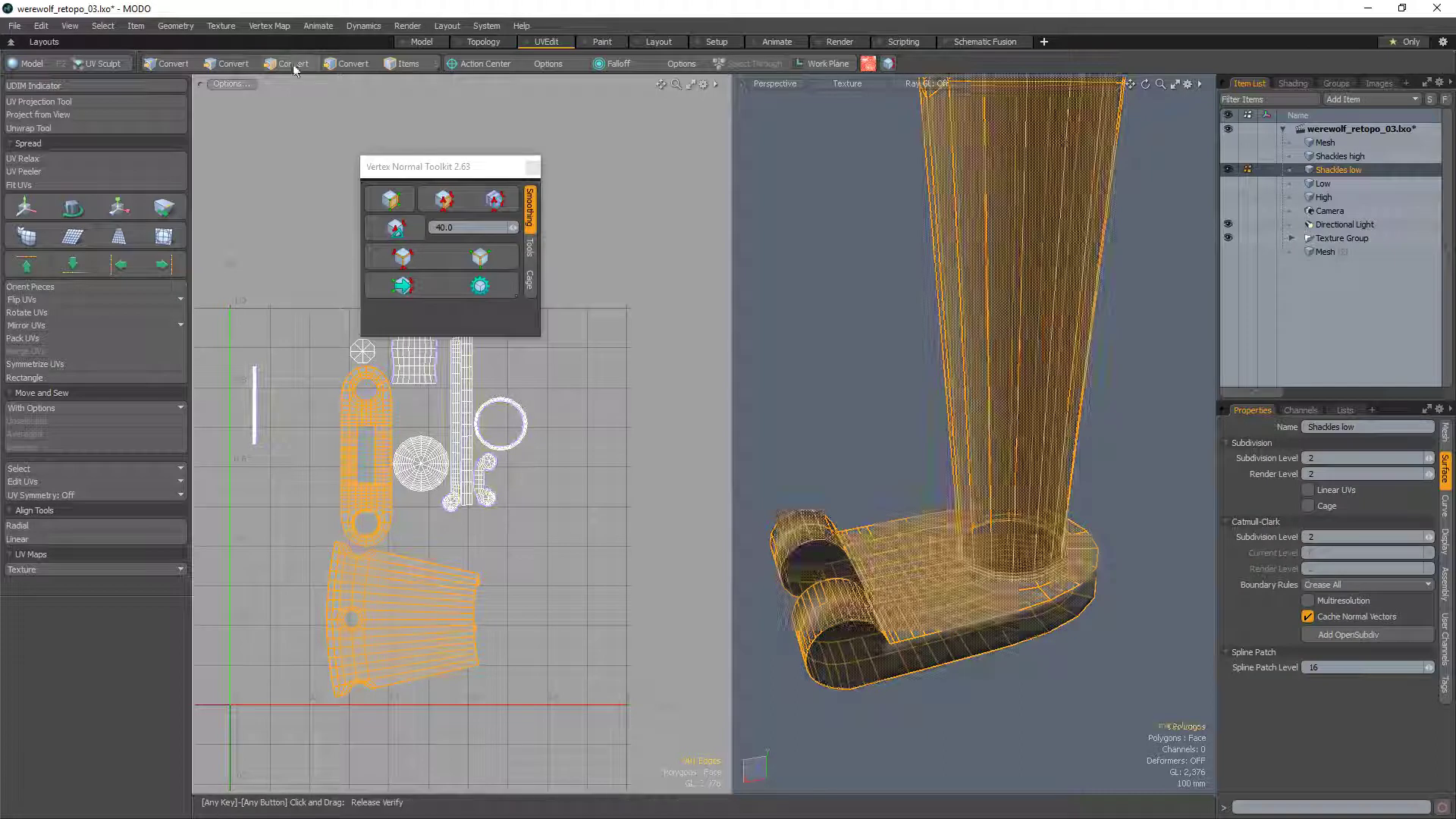
click(438, 205)
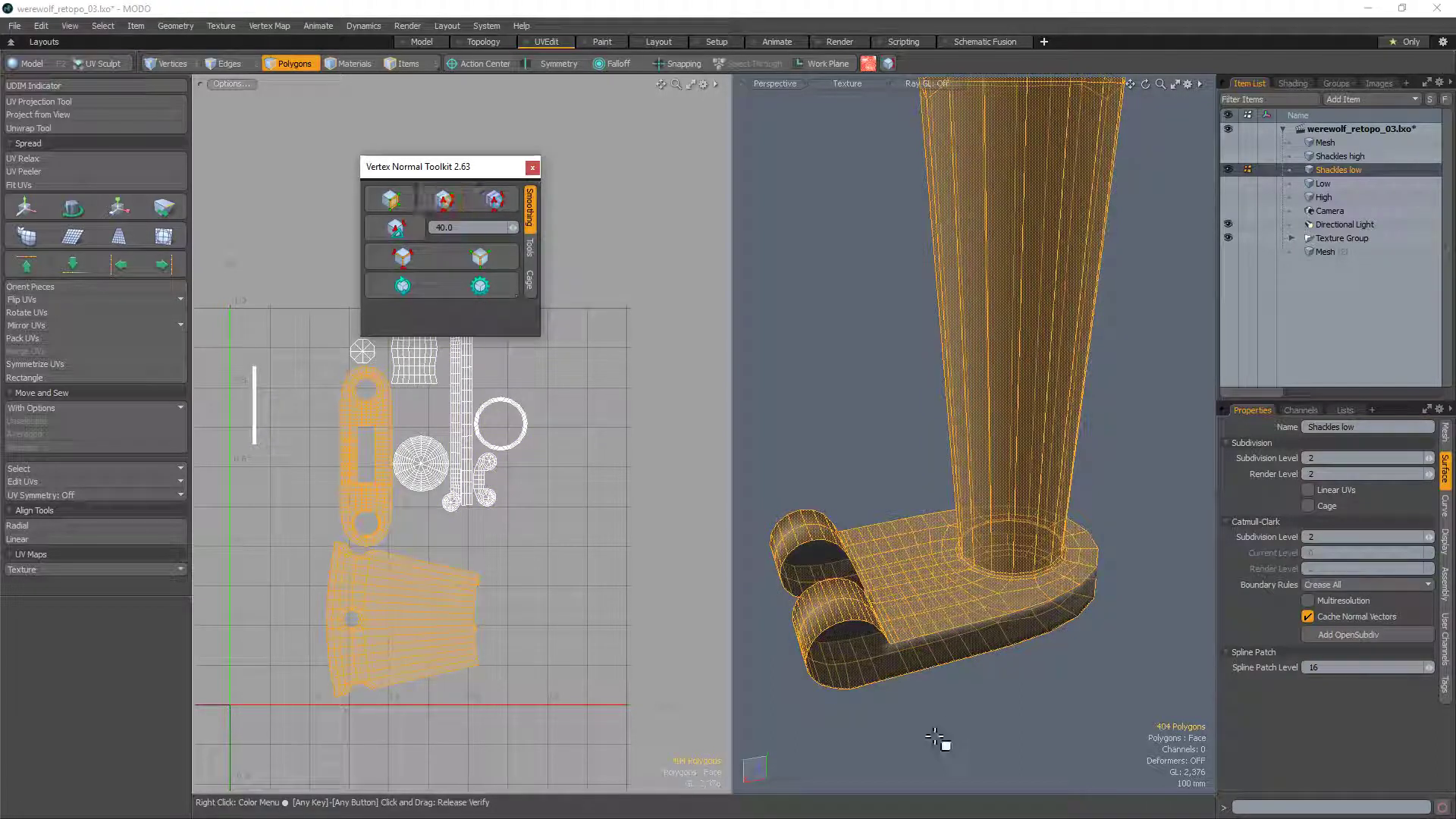
click(1145, 585)
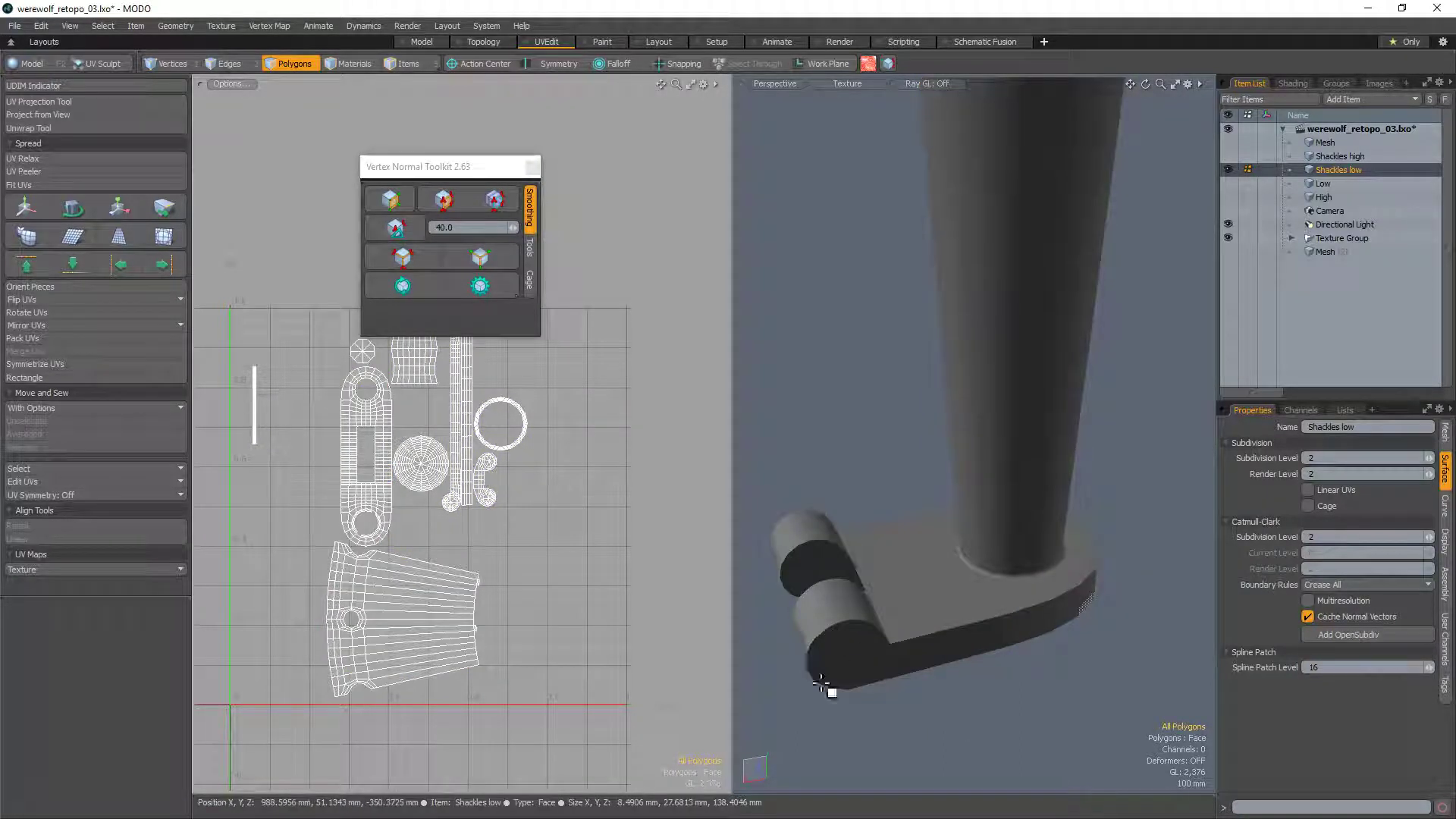
Step: Show the wireframe and remove the extra edge loop across the base plate beside the hinge cylinders
alt+drag(1074, 651, 1063, 766)
key(2)
alt+drag(965, 675, 986, 618)
alt+drag(986, 619, 888, 433)
key(ctrl+w)
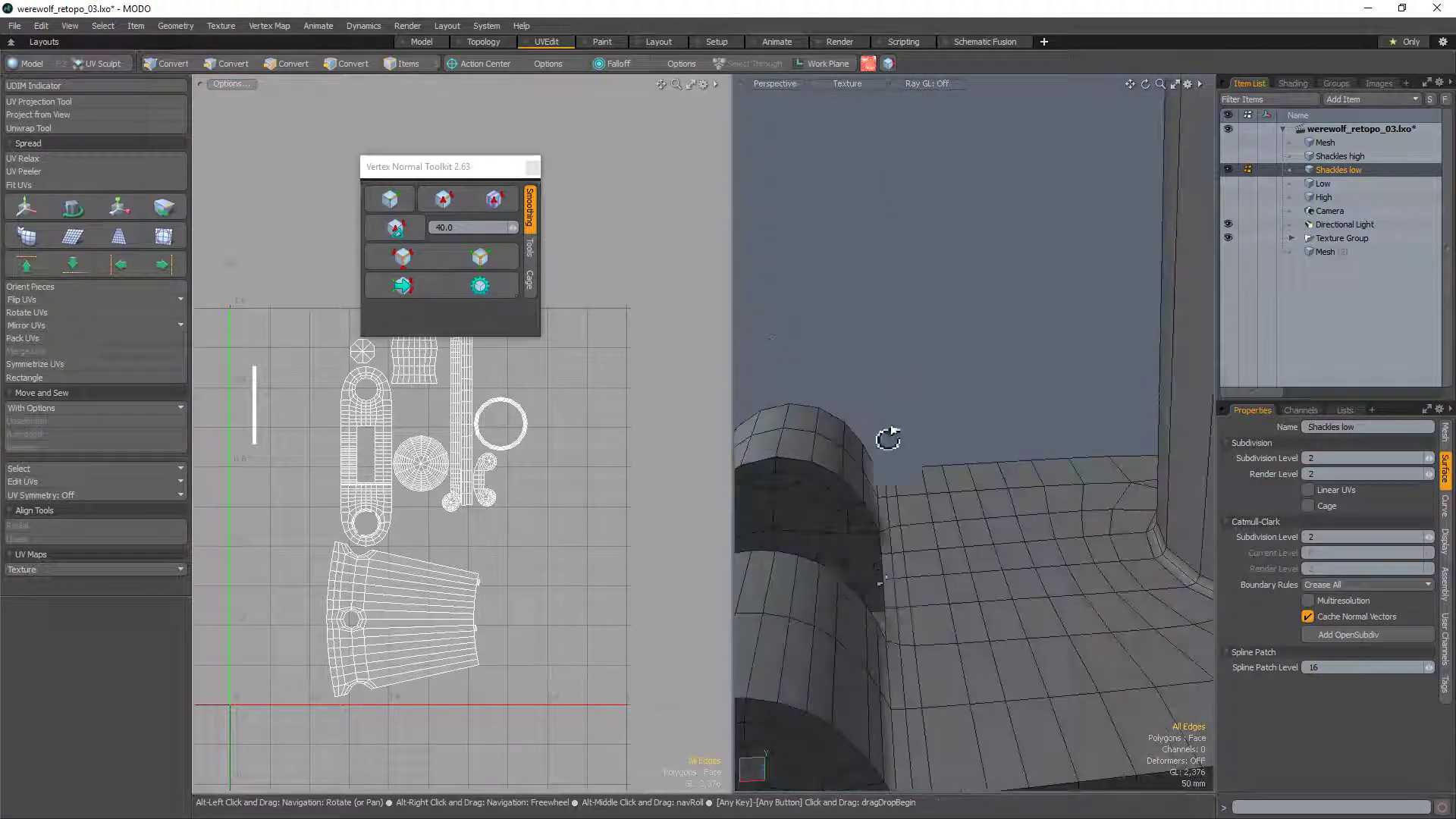
alt+drag(912, 738, 901, 459)
mouse_move(901, 459)
alt+mouse_down()
mouse_move(913, 426)
mouse_move(909, 478)
alt+mouse_up()
alt+drag(921, 488, 975, 520)
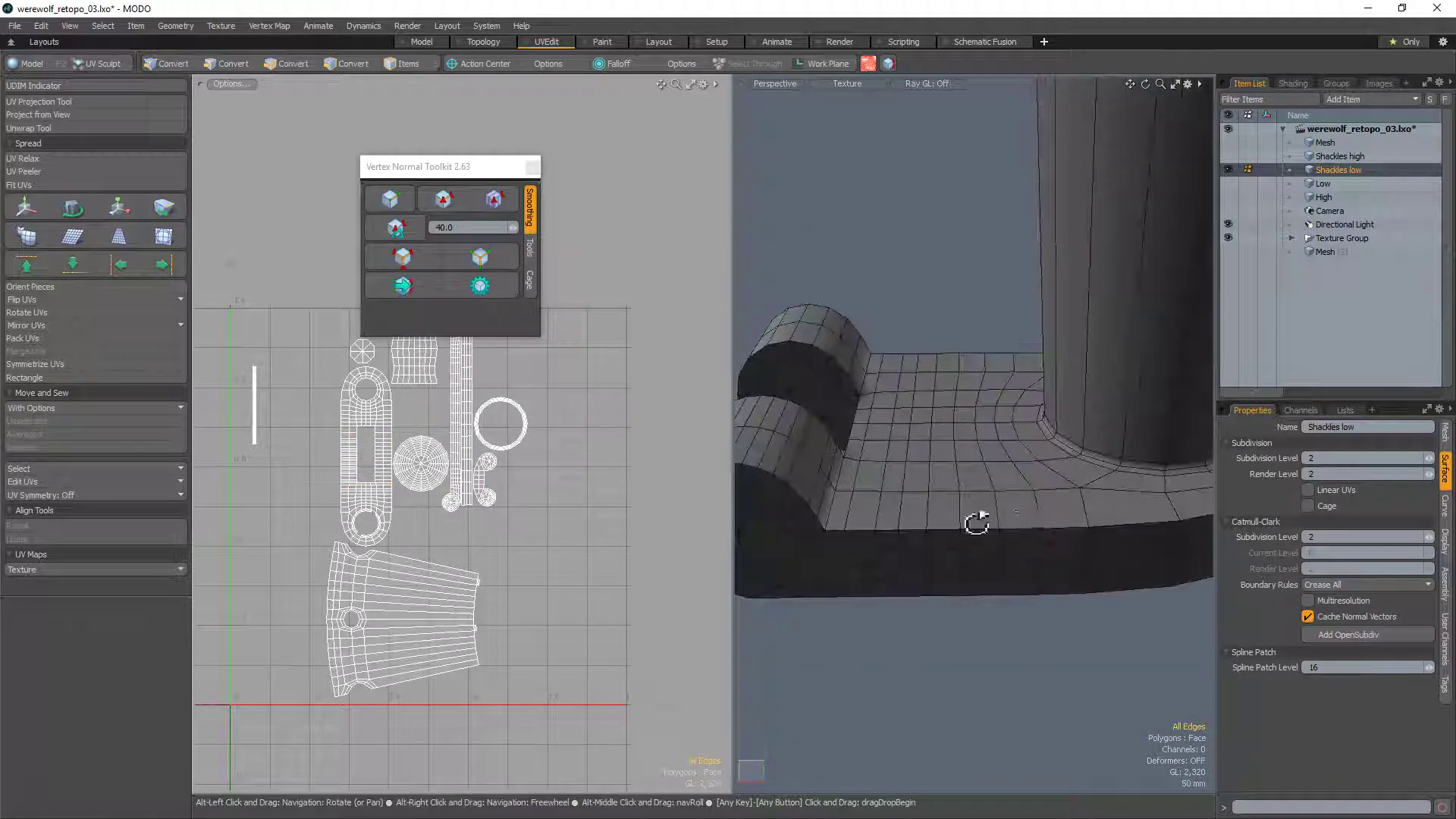
Step: Select the seven side edges along the base plate between hinge and tube, extend them to full loops, and remove them
drag(865, 513, 847, 514)
mouse_move(852, 515)
alt+mouse_down()
mouse_move(1085, 589)
mouse_move(993, 575)
alt+mouse_up()
mouse_move(993, 575)
ctrl+alt+mouse_down()
mouse_move(1024, 560)
mouse_move(1066, 611)
ctrl+alt+mouse_up()
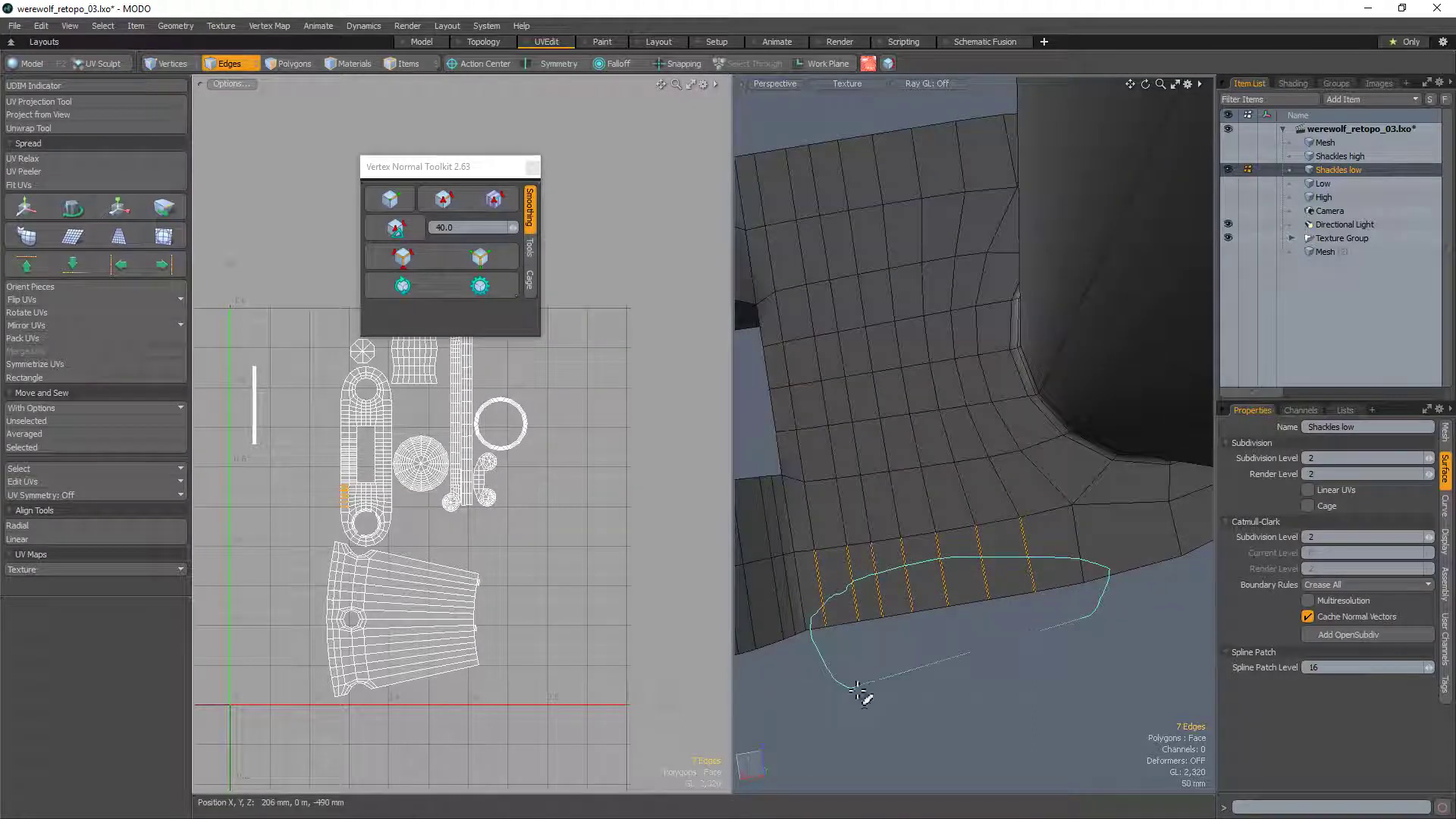
alt+drag(1033, 656, 1039, 574)
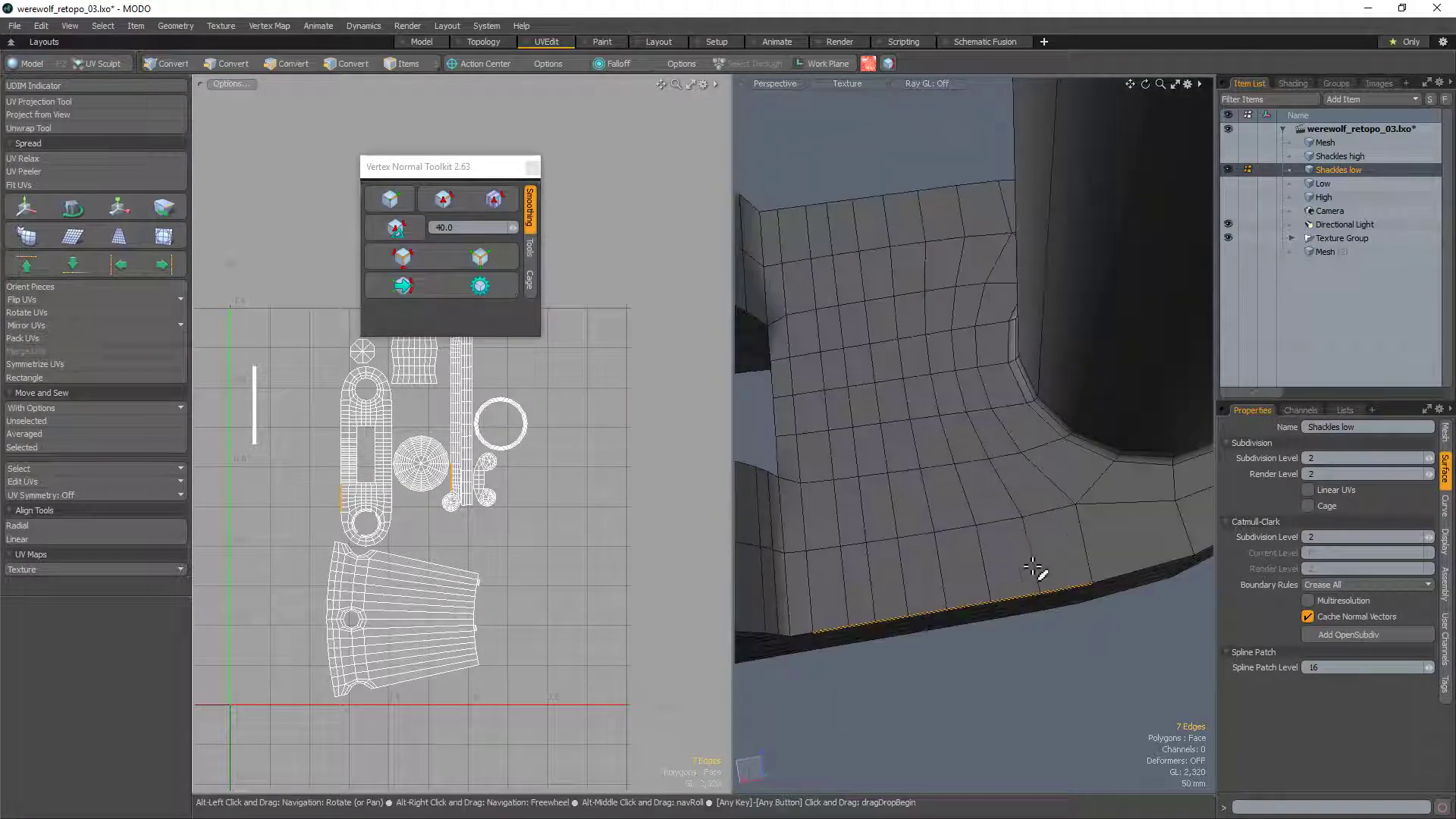
key(l)
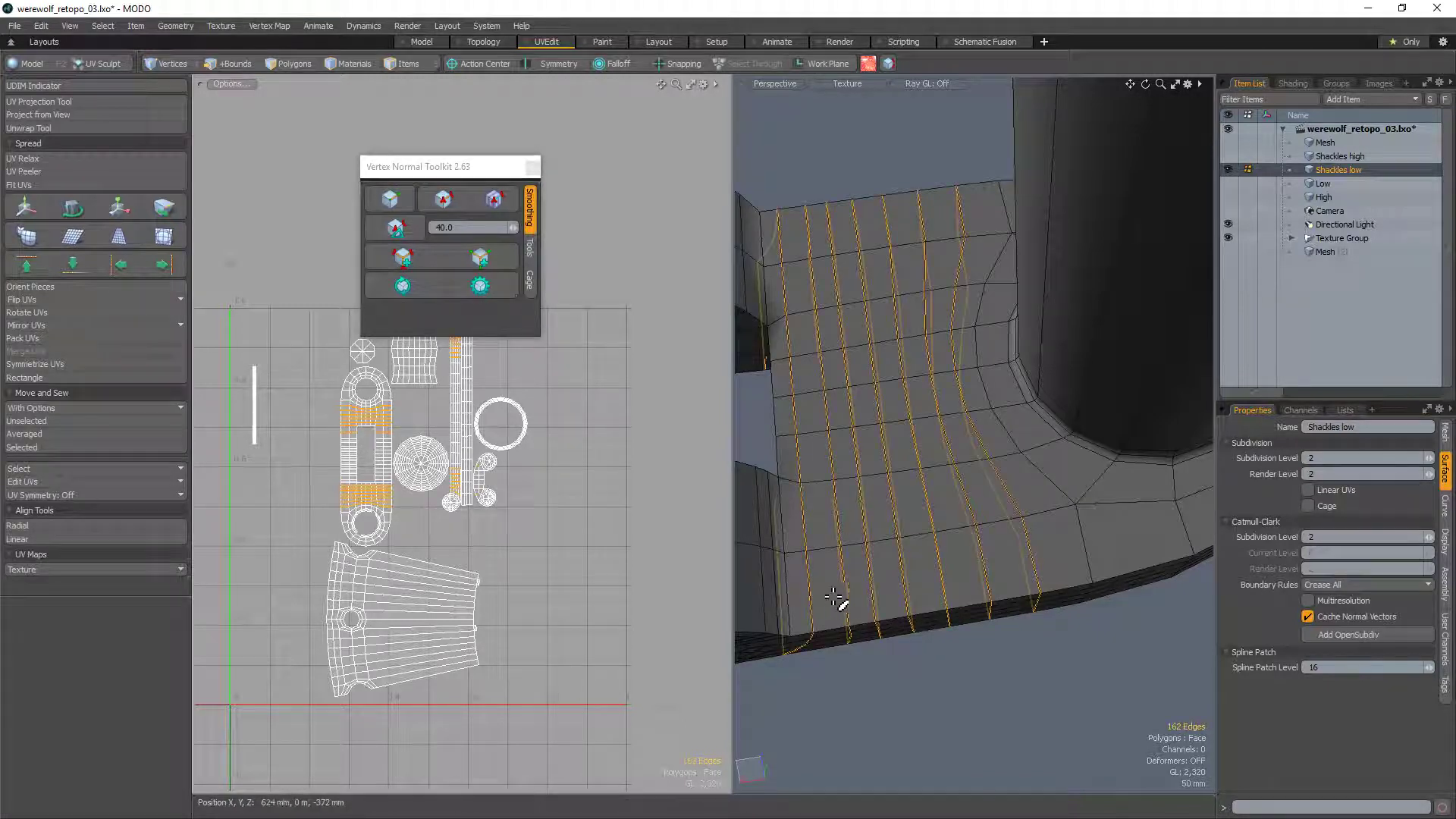
key(BackSpace)
Step: Remove further surplus edge loops from the shackle's end plate
ctrl+alt+drag(948, 558, 1095, 504)
ctrl+alt+drag(1008, 423, 1051, 421)
alt+drag(1052, 422, 1051, 358)
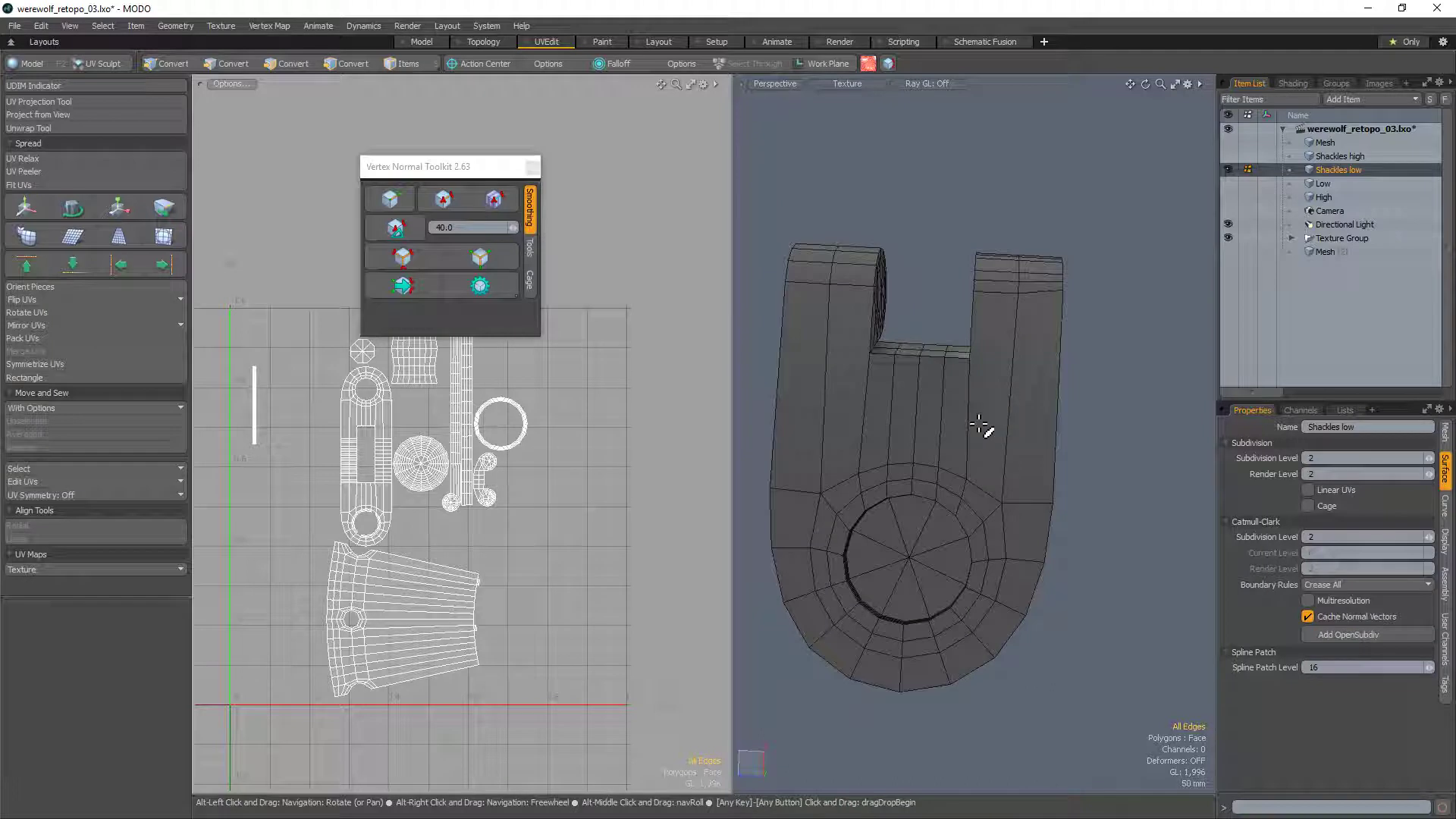
alt+drag(983, 473, 908, 581)
key(BackSpace)
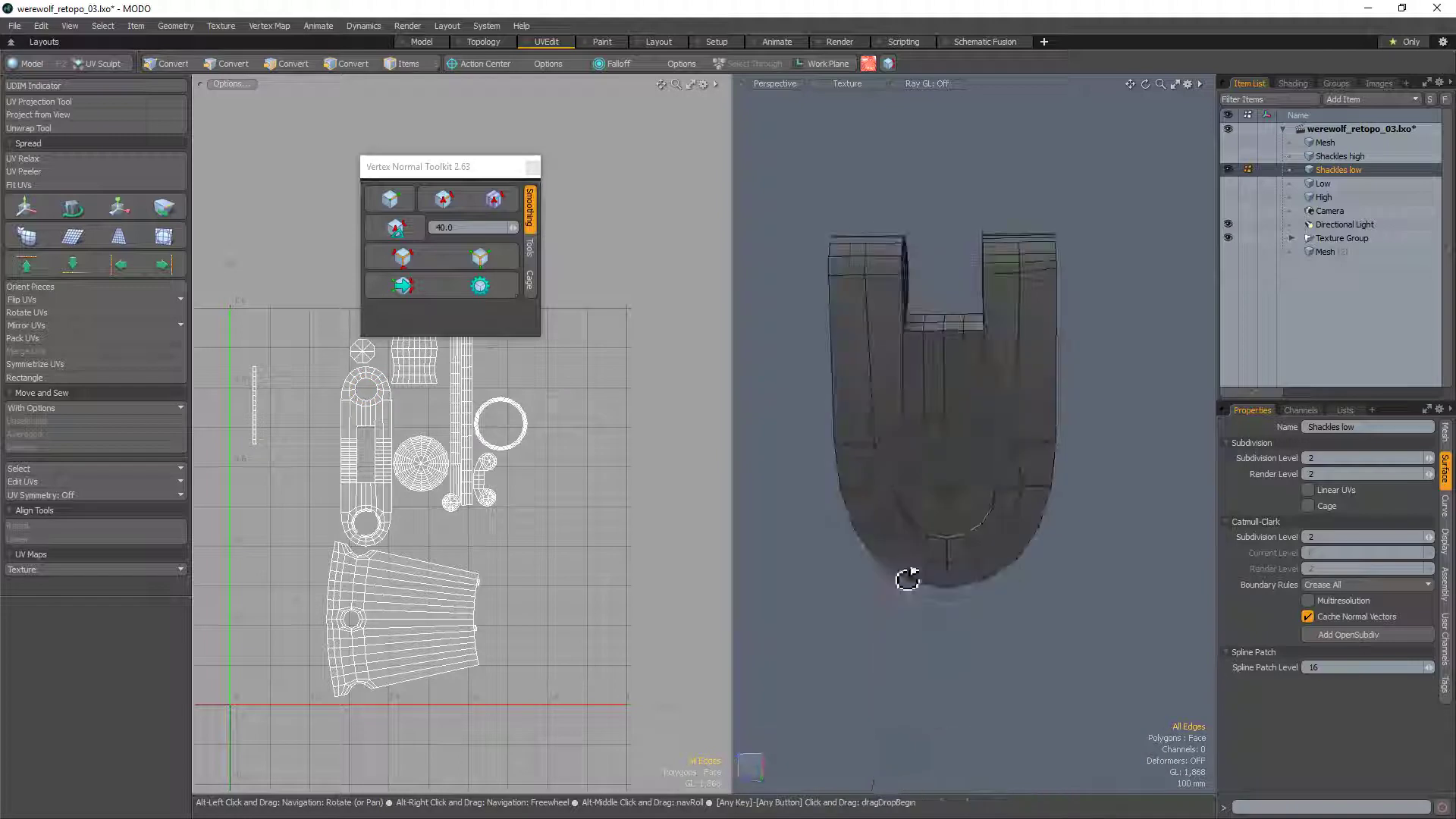
Step: Select the edge loop running along a hinge arm and clean up leftover edges on the base plate
key(2)
double_click(878, 478)
alt+drag(927, 441, 872, 472)
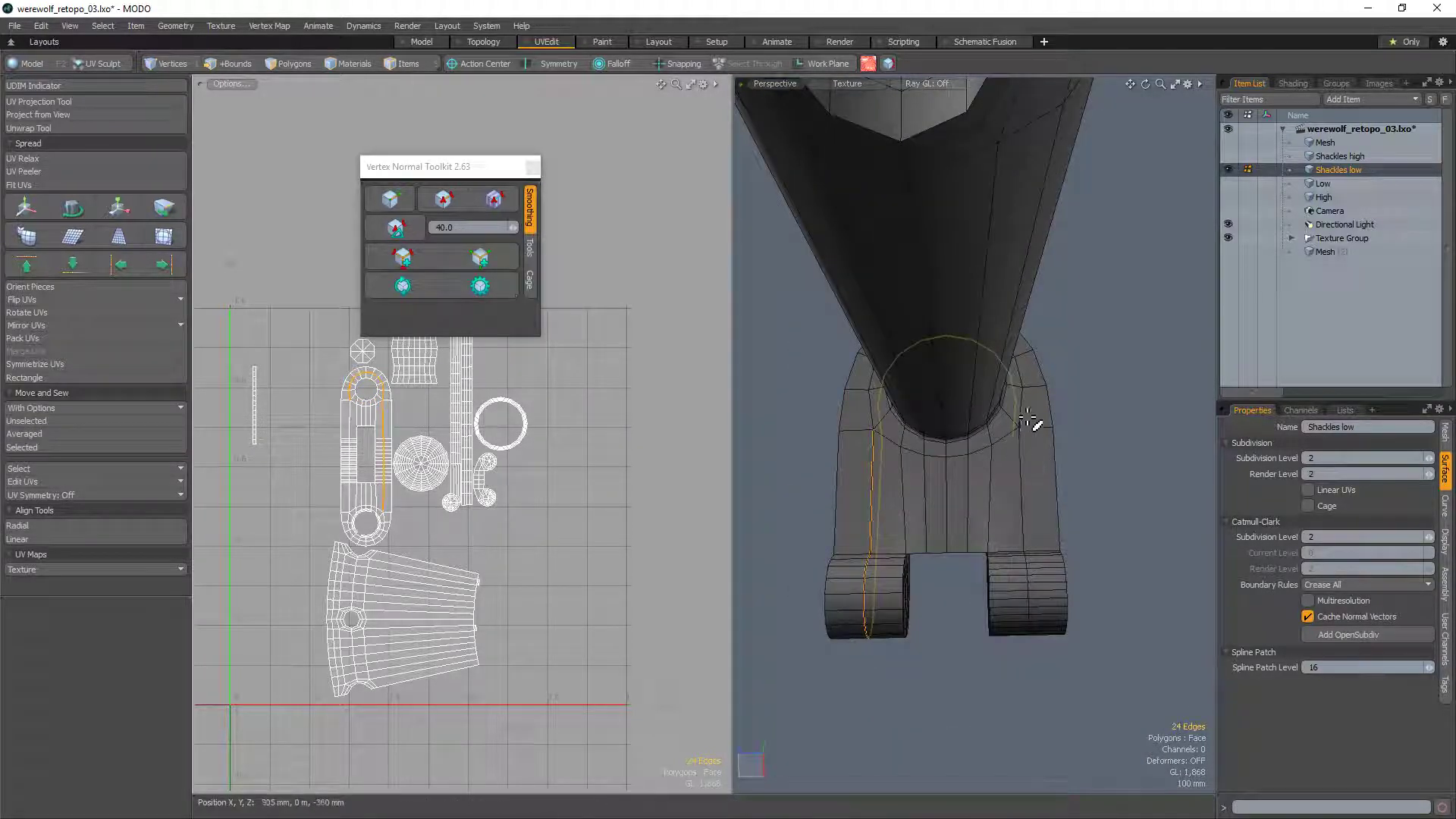
alt+drag(1033, 548, 997, 440)
click(971, 477)
Step: Remove the edge loops crossing the hinge cylinder's end cap, including the stray one at its lower edge
alt+drag(907, 404, 944, 396)
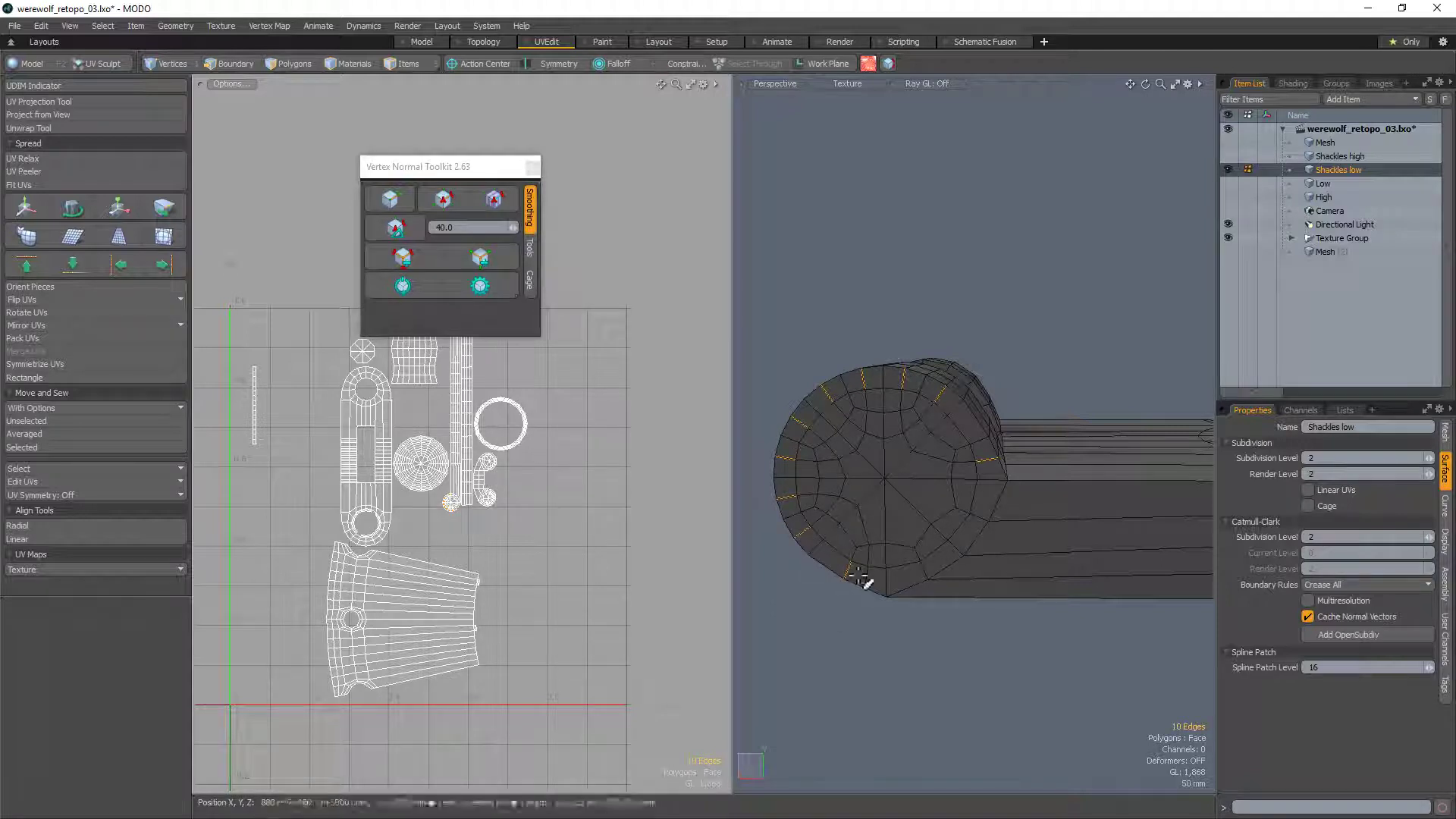
key(l)
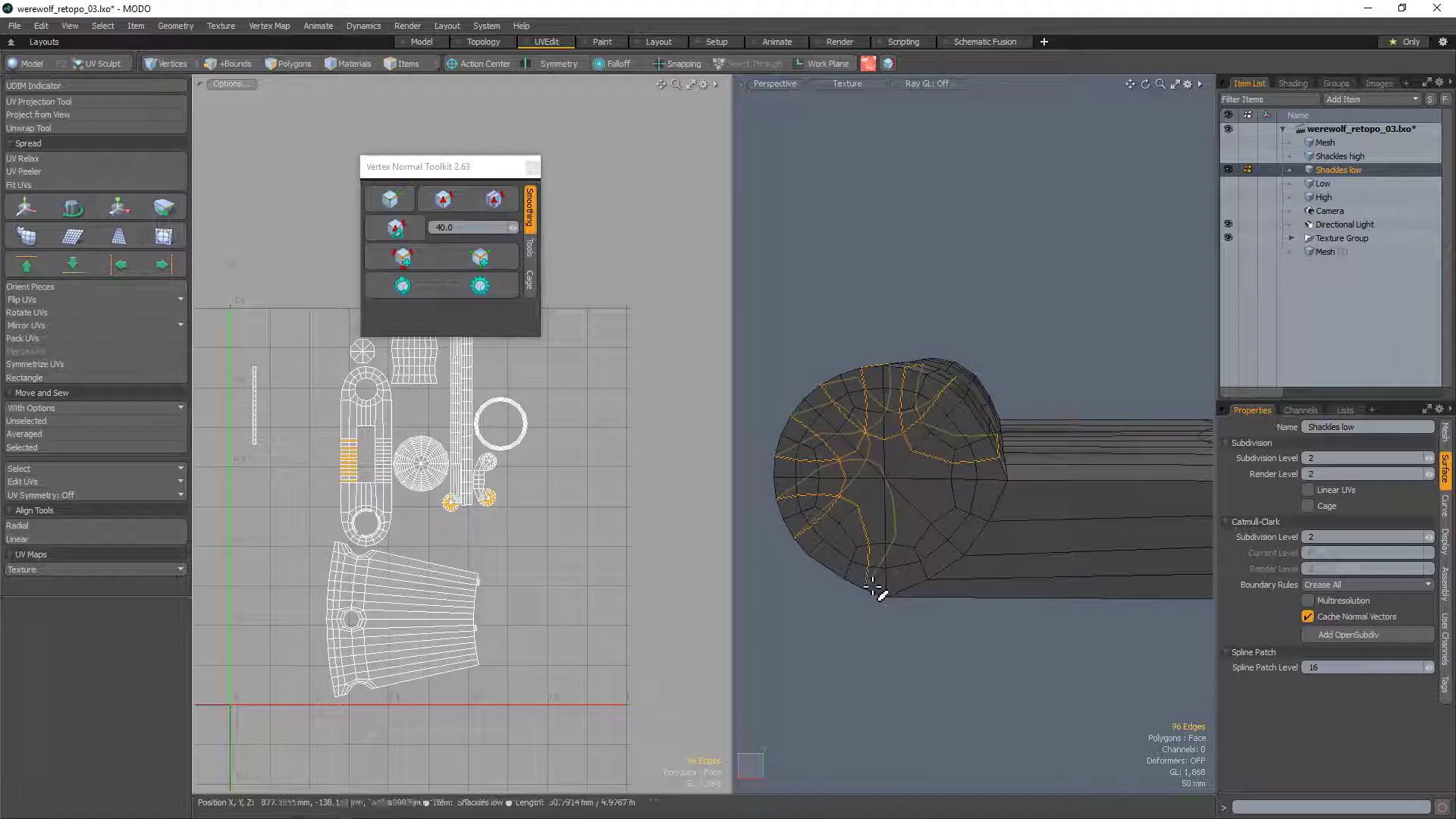
key(BackSpace)
scroll(926, 388, down, 2)
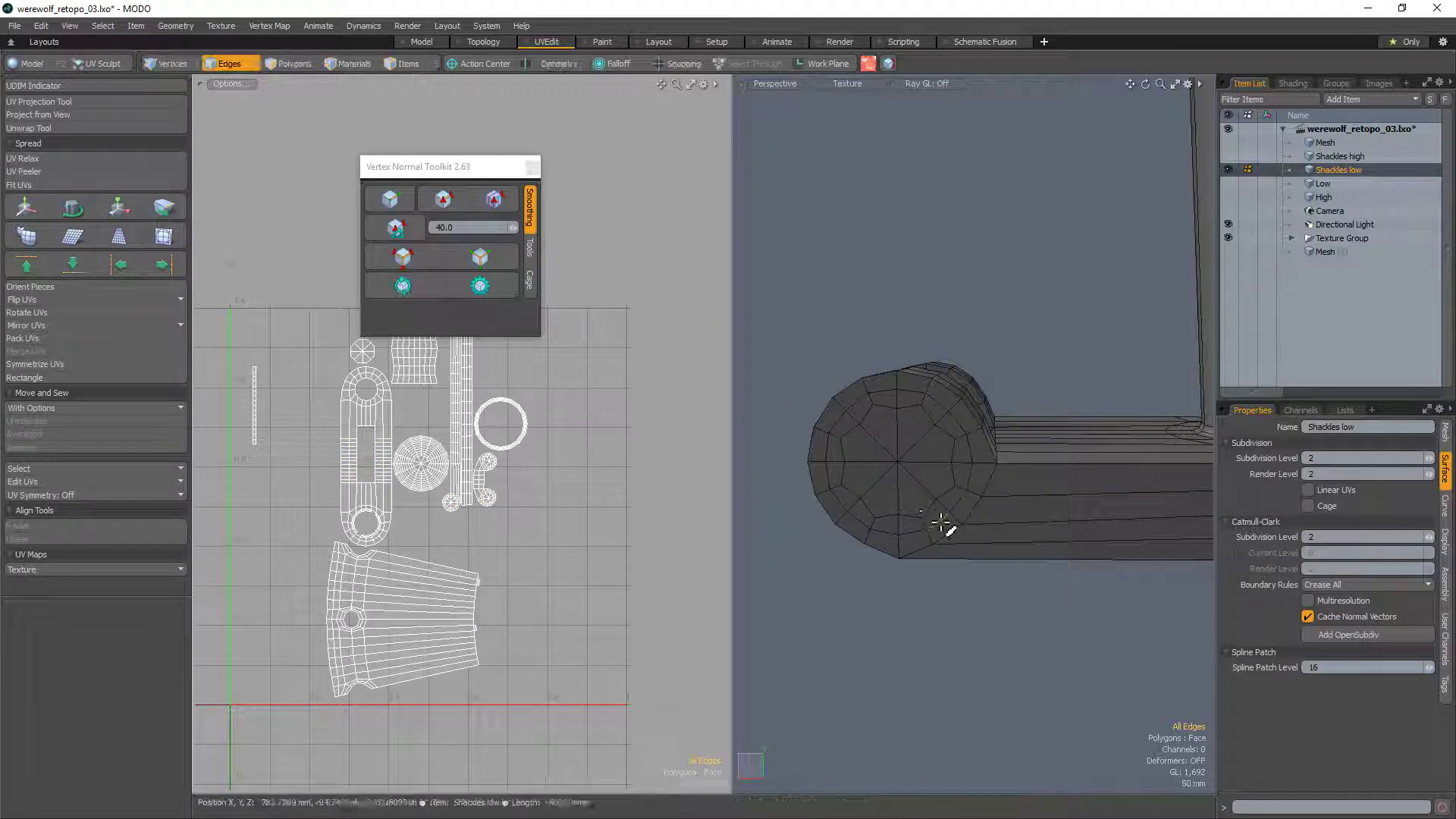
double_click(940, 518)
key(BackSpace)
Step: Select the hinge cylinder's central cap polygons, grow the selection to the whole cap, and merge it into one polygon
key(3)
drag(938, 491, 899, 516)
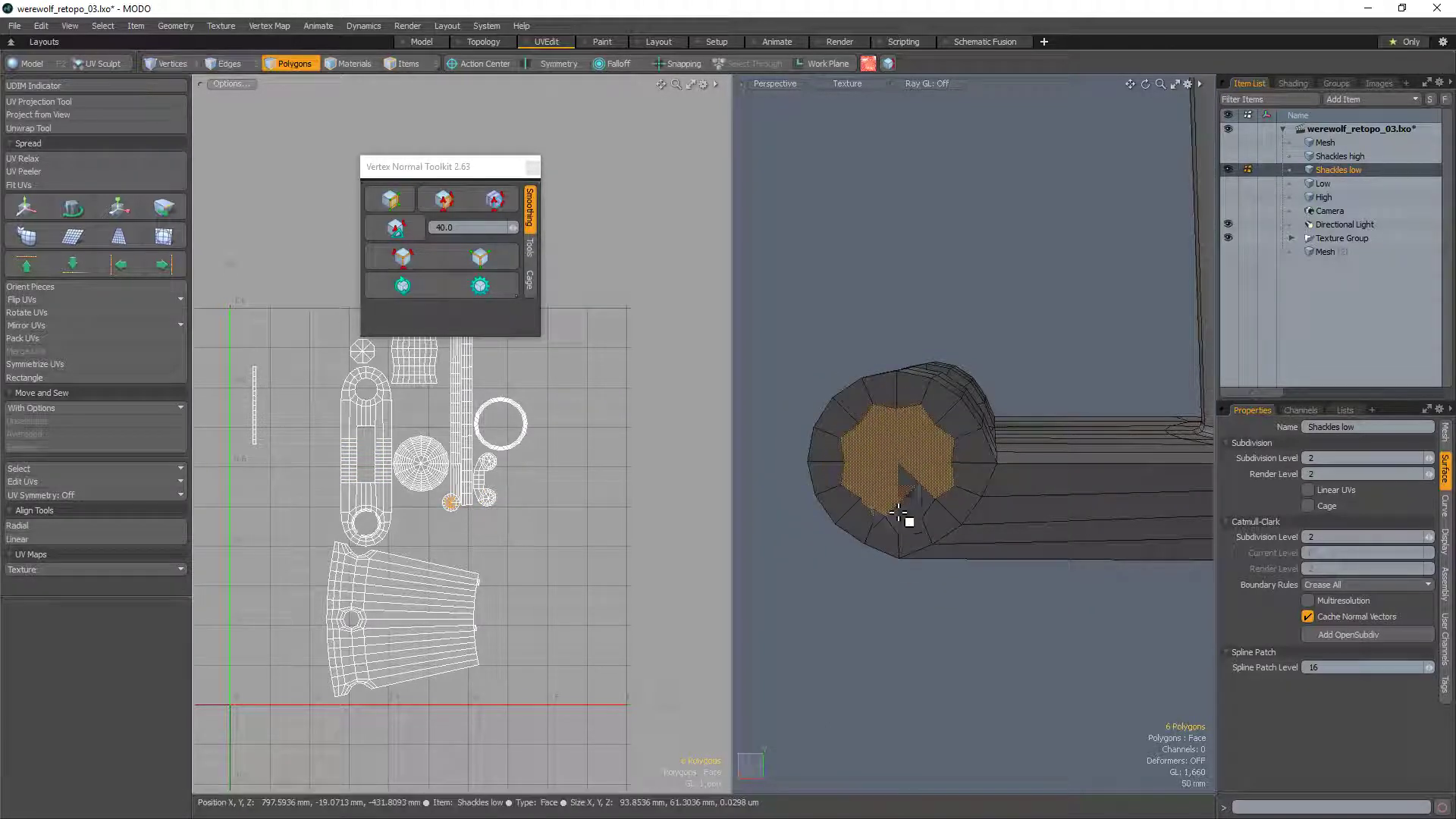
key(shift+Up)
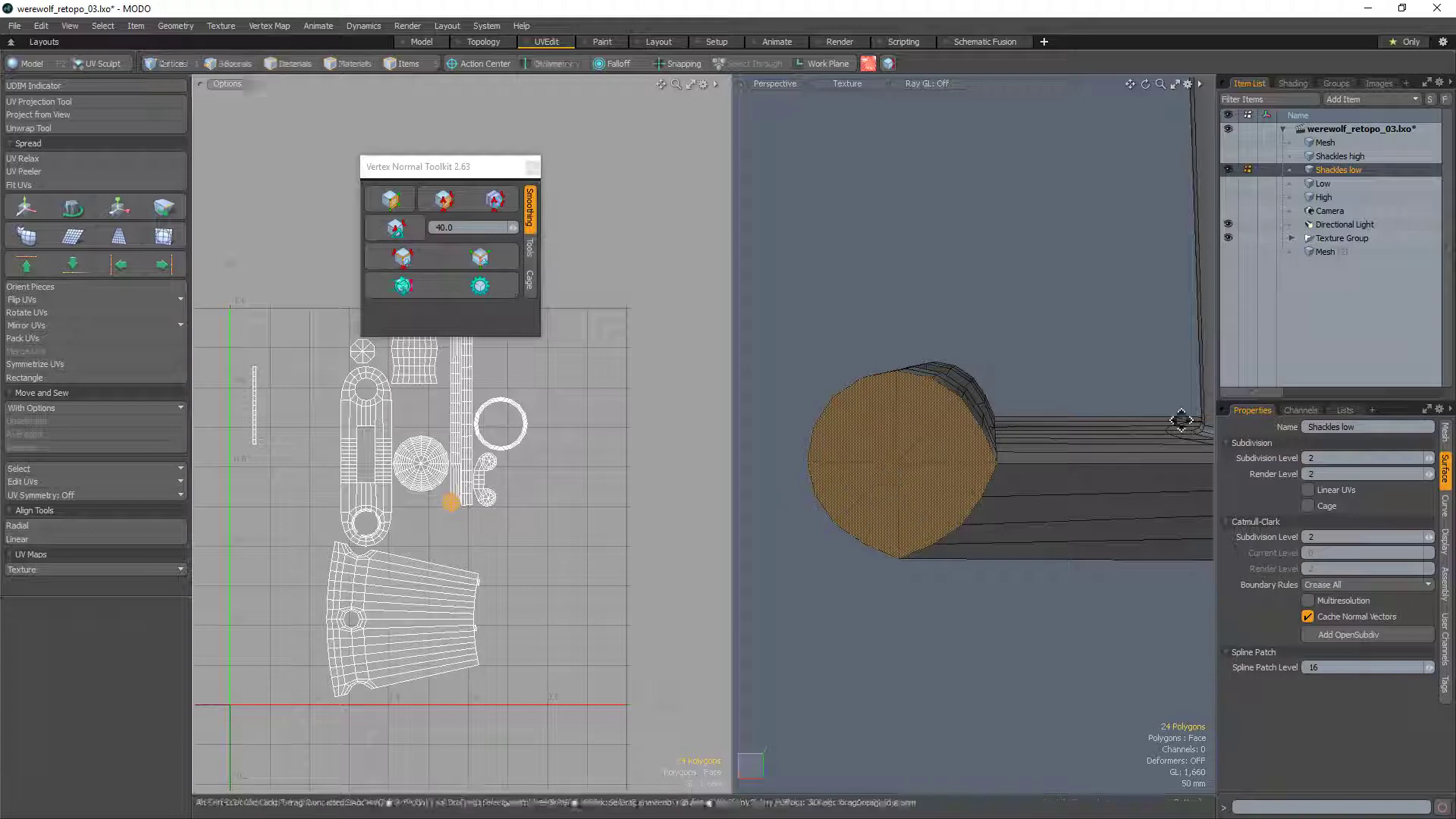
alt+drag(1180, 419, 969, 598)
click(986, 646)
Step: Merge the opposite hinge end cap into one polygon and clear the surplus edges on the adjoining plate side
alt+drag(977, 660, 868, 562)
scroll(1037, 483, down, 4)
key(2)
mouse_move(1024, 474)
alt+mouse_down()
mouse_move(1031, 559)
mouse_move(1076, 553)
mouse_move(997, 484)
alt+mouse_up()
key(3)
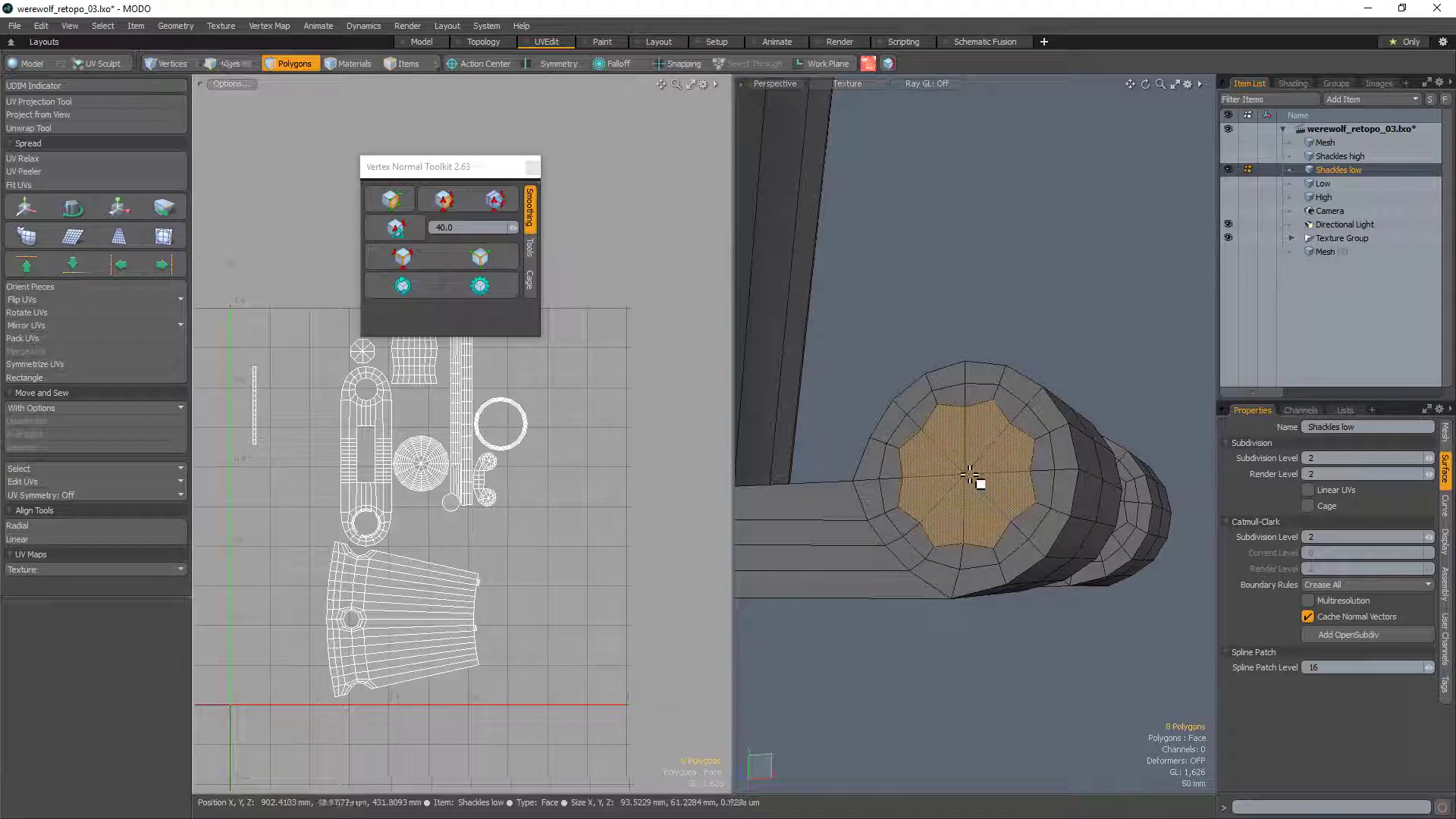
double_click(970, 474)
click(941, 340)
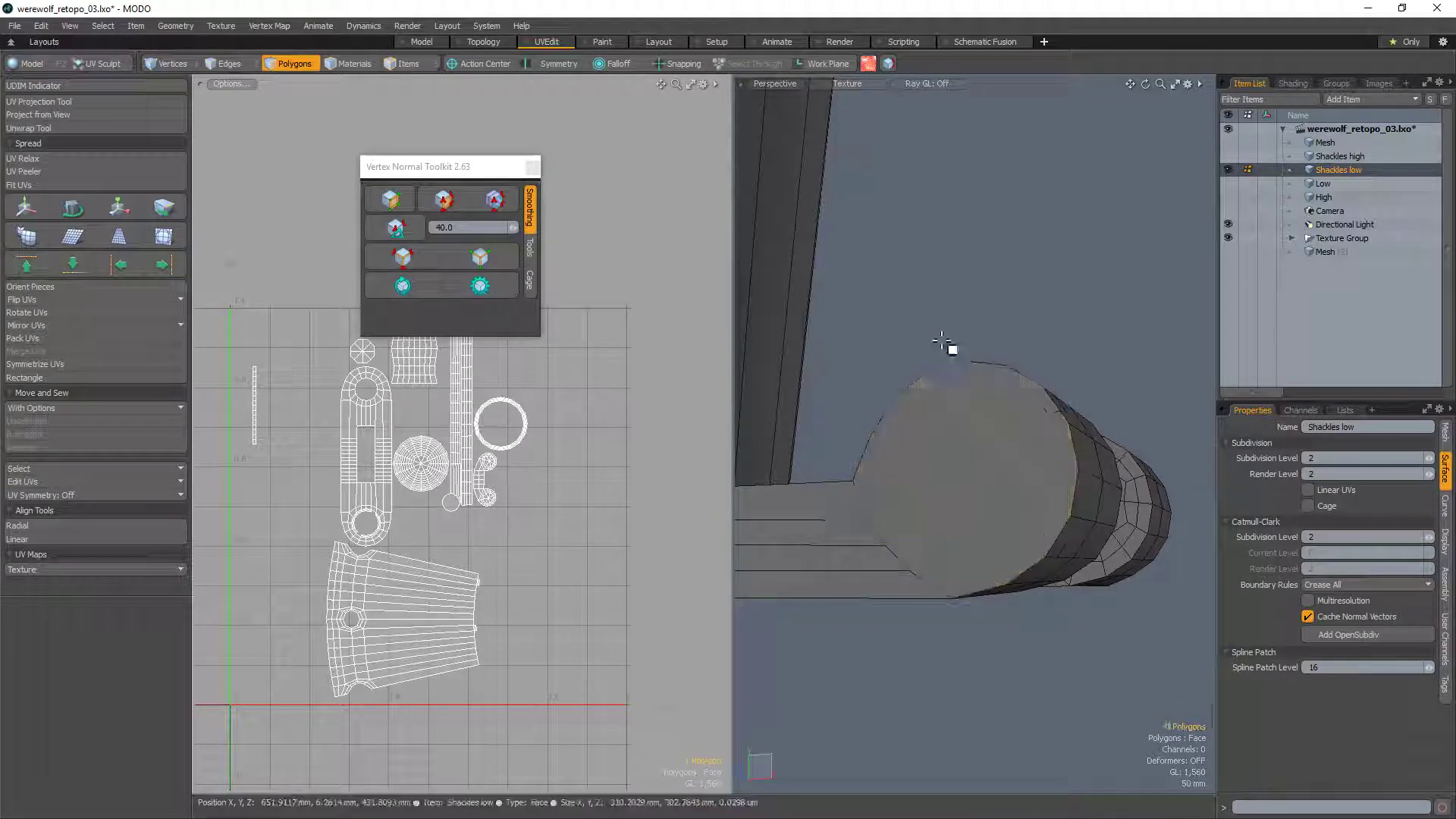
key(2)
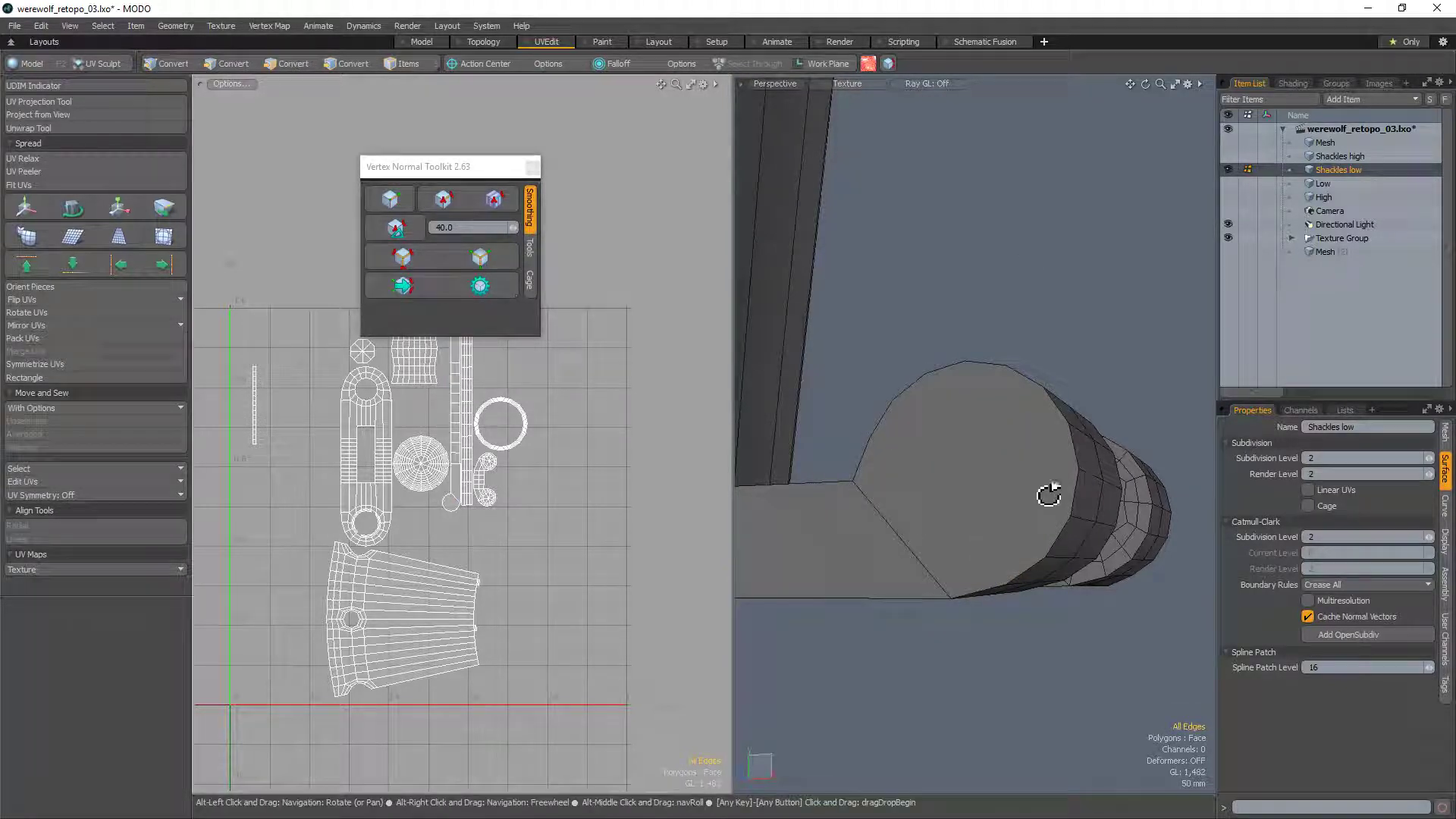
Step: Update the shackle's vertex normals with the Vertex Normal Toolkit and hide the wireframe
alt+drag(1047, 494, 1002, 586)
key(3)
alt+drag(1017, 494, 1001, 585)
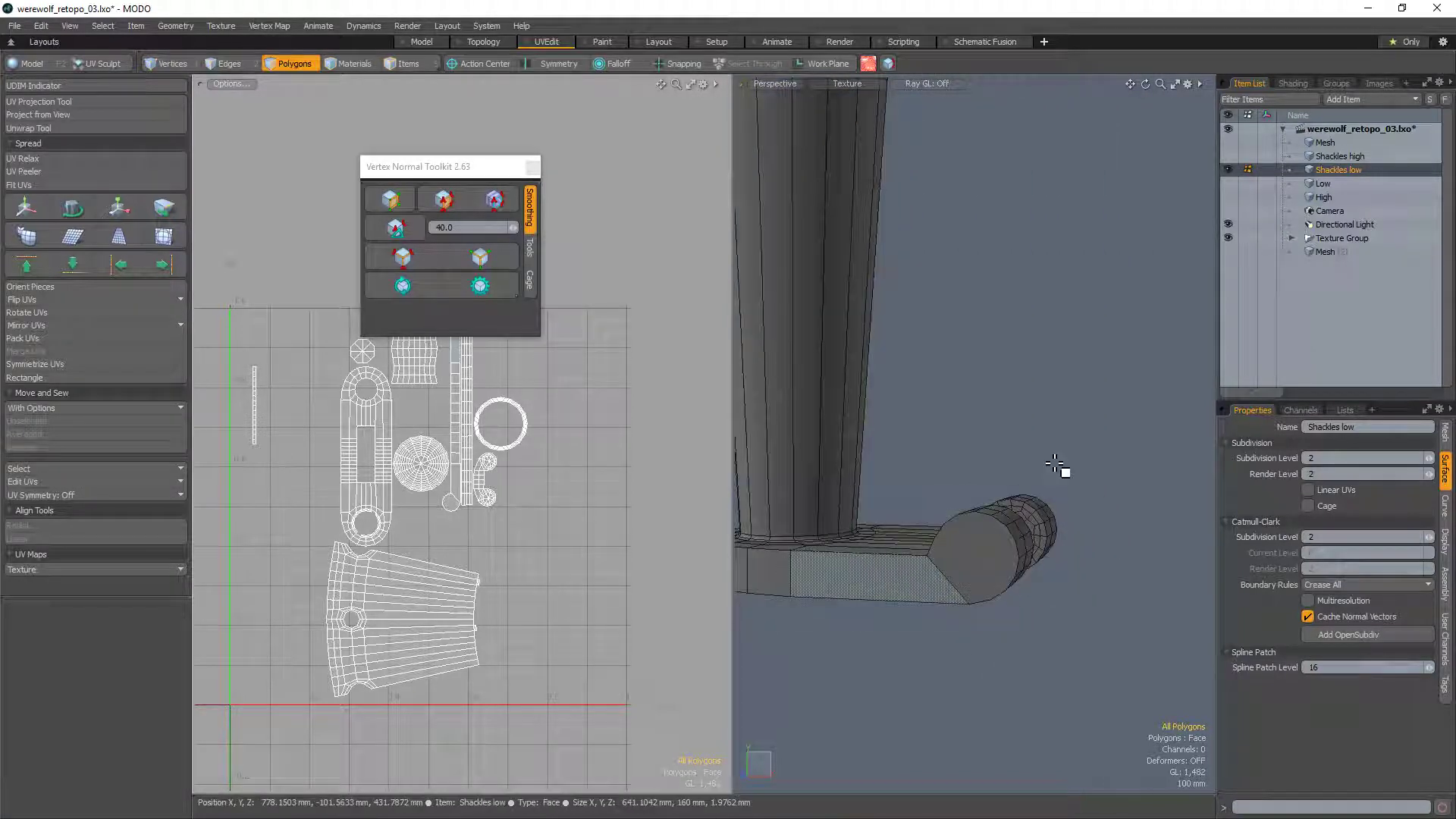
click(395, 203)
alt+drag(1168, 585, 1089, 634)
key(KP_8)
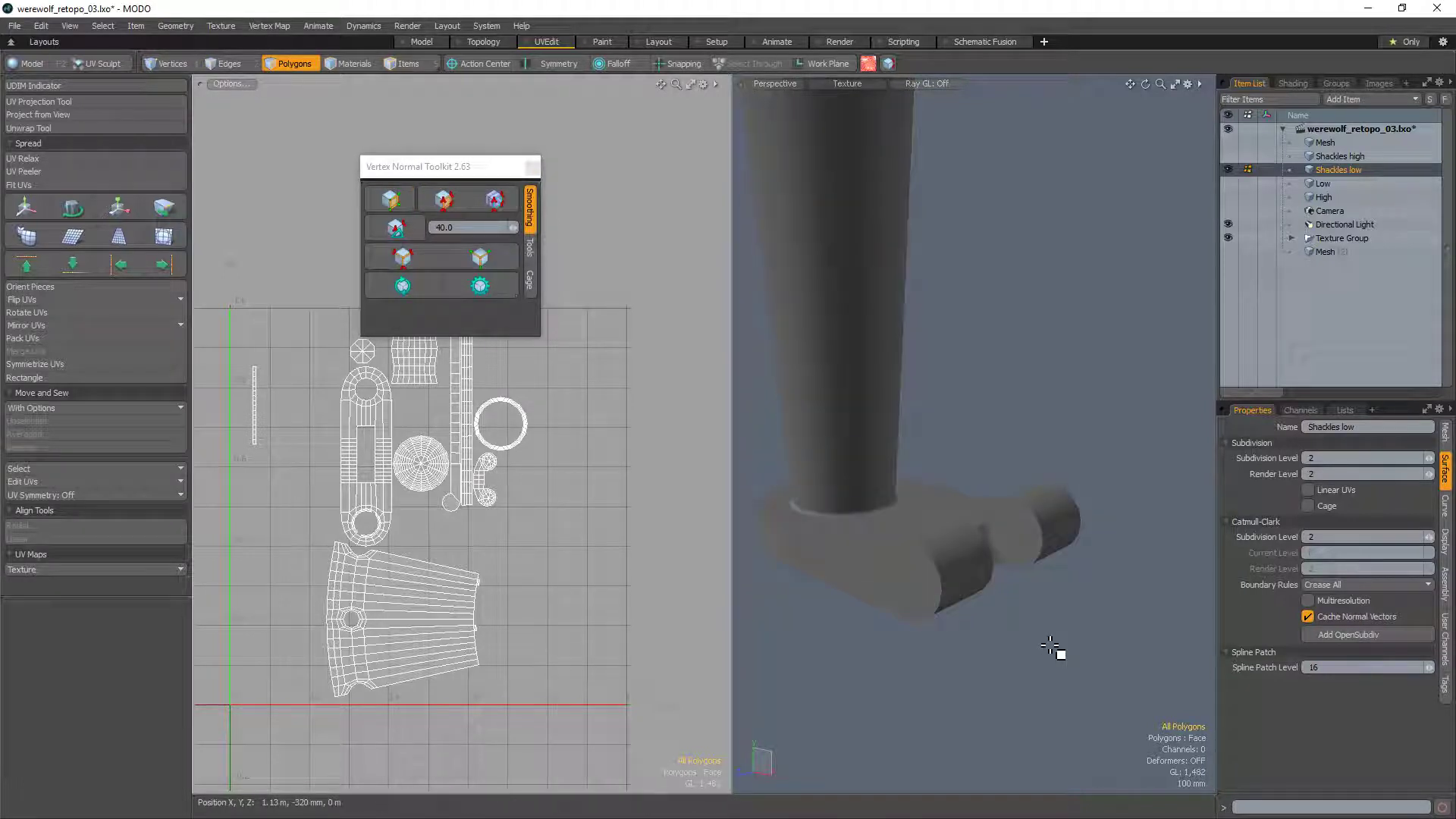
Step: Lasso the base plate and hinge cylinders as polygons and as edges, smooth their shading with the Vertex Normal Toolkit, and clear the edge selection
mouse_move(1084, 678)
right_down()
mouse_move(754, 130)
mouse_move(747, 659)
right_up()
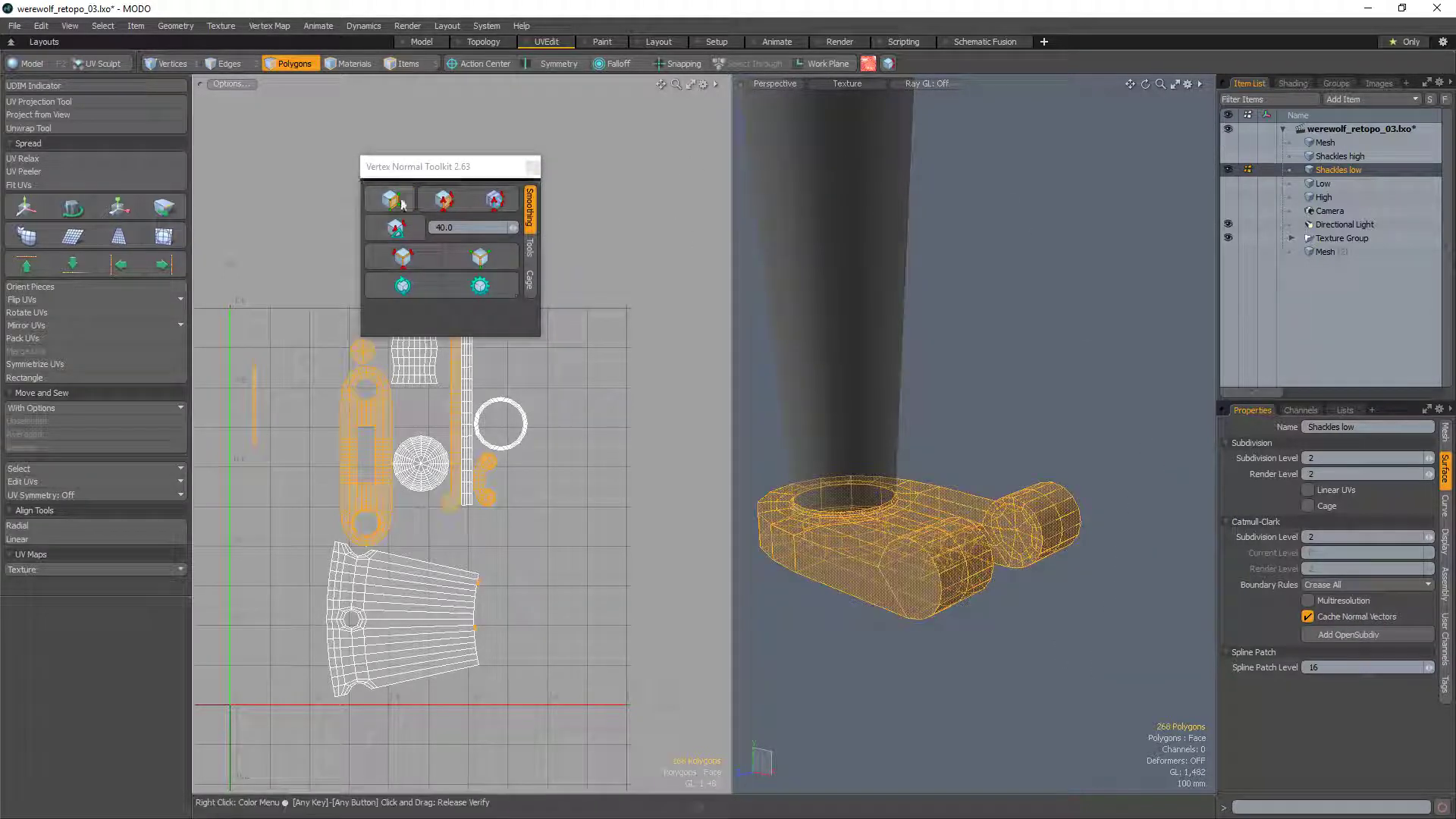
key(2)
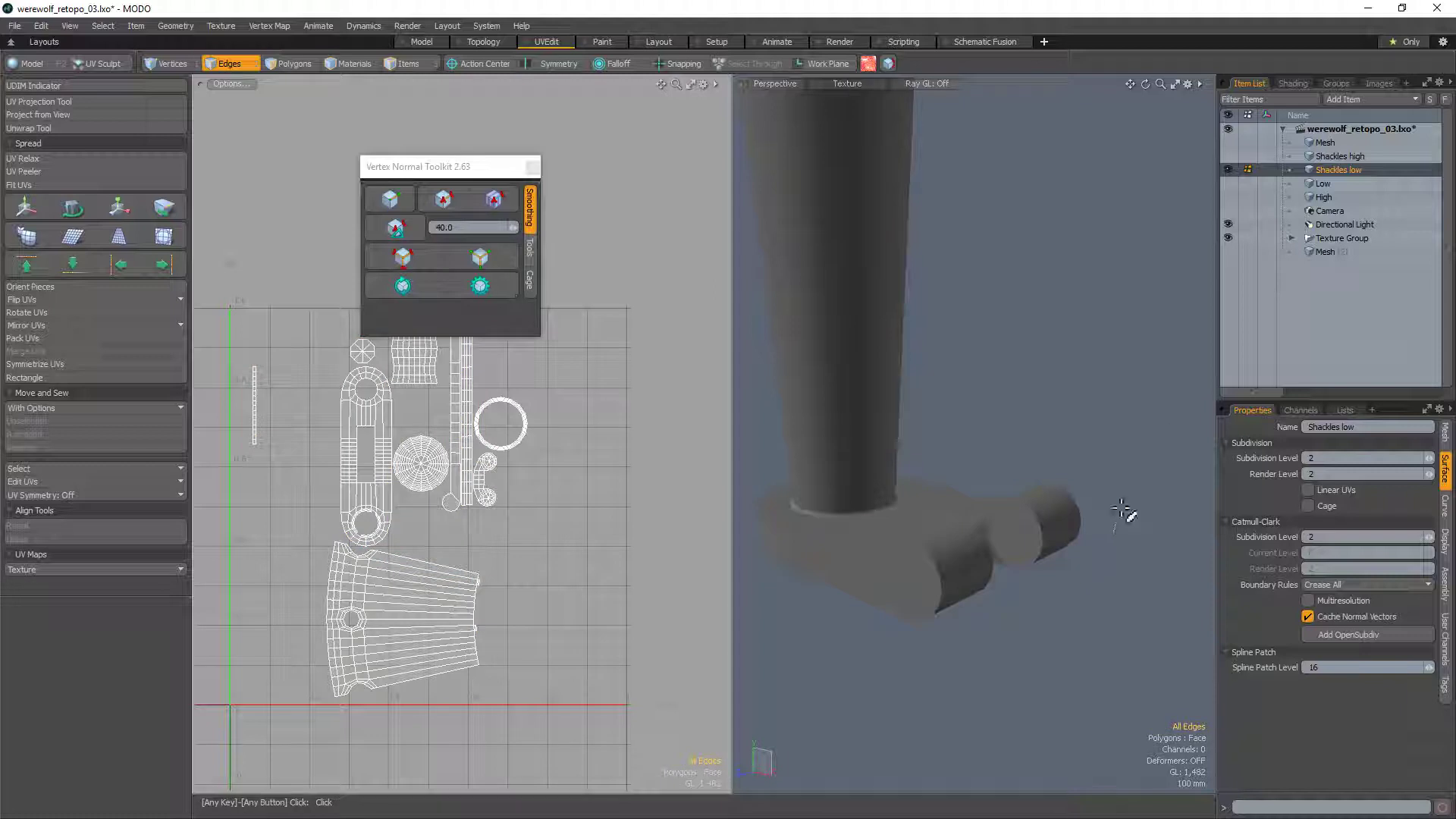
mouse_move(1124, 512)
right_down()
mouse_move(914, 379)
mouse_move(739, 417)
right_up()
click(372, 202)
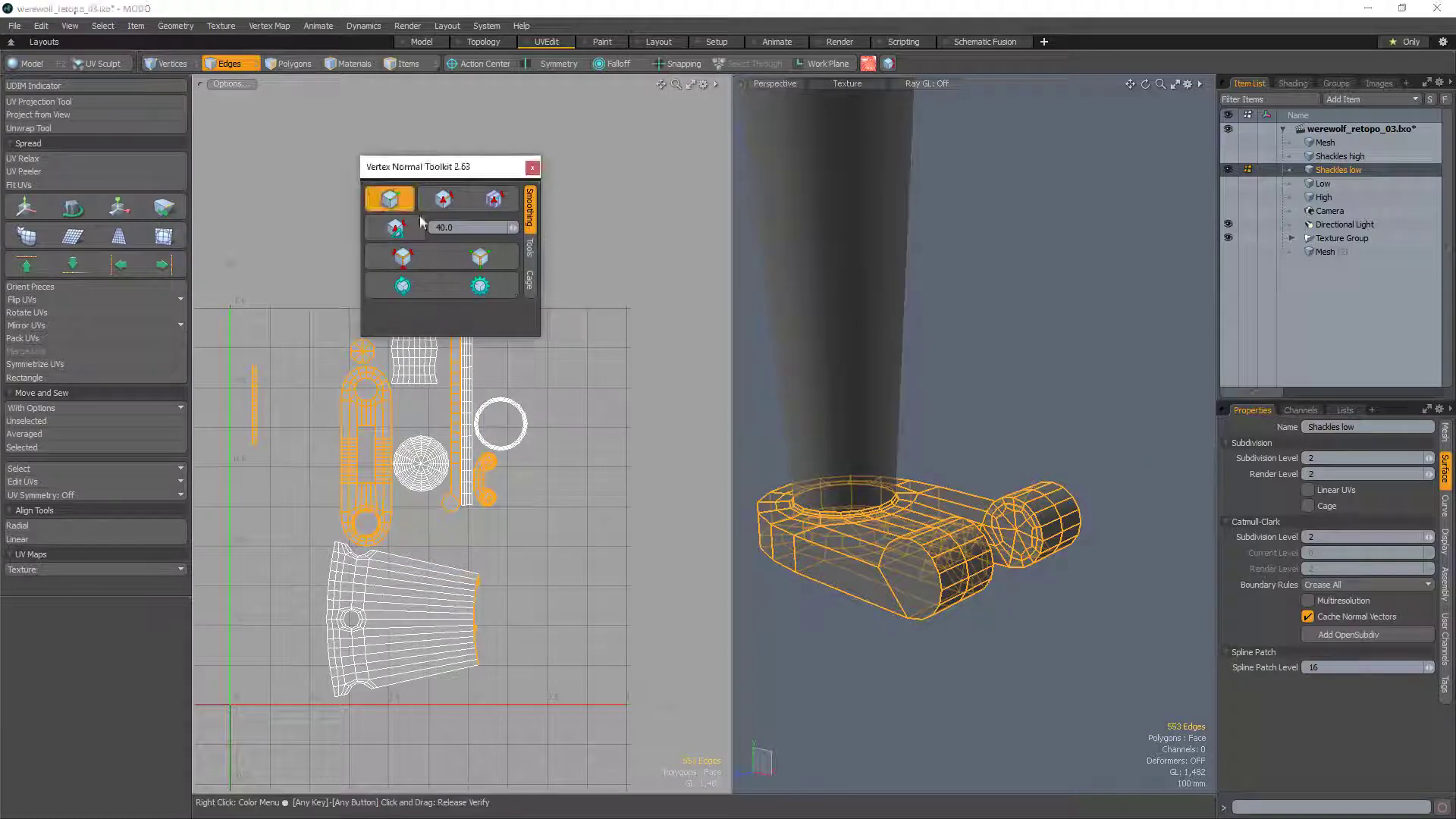
click(1036, 382)
alt+drag(1062, 660, 1072, 597)
Step: Return to polygon selection, clear it, and examine the hinge cylinders' shading from several angles
key(3)
double_click(988, 542)
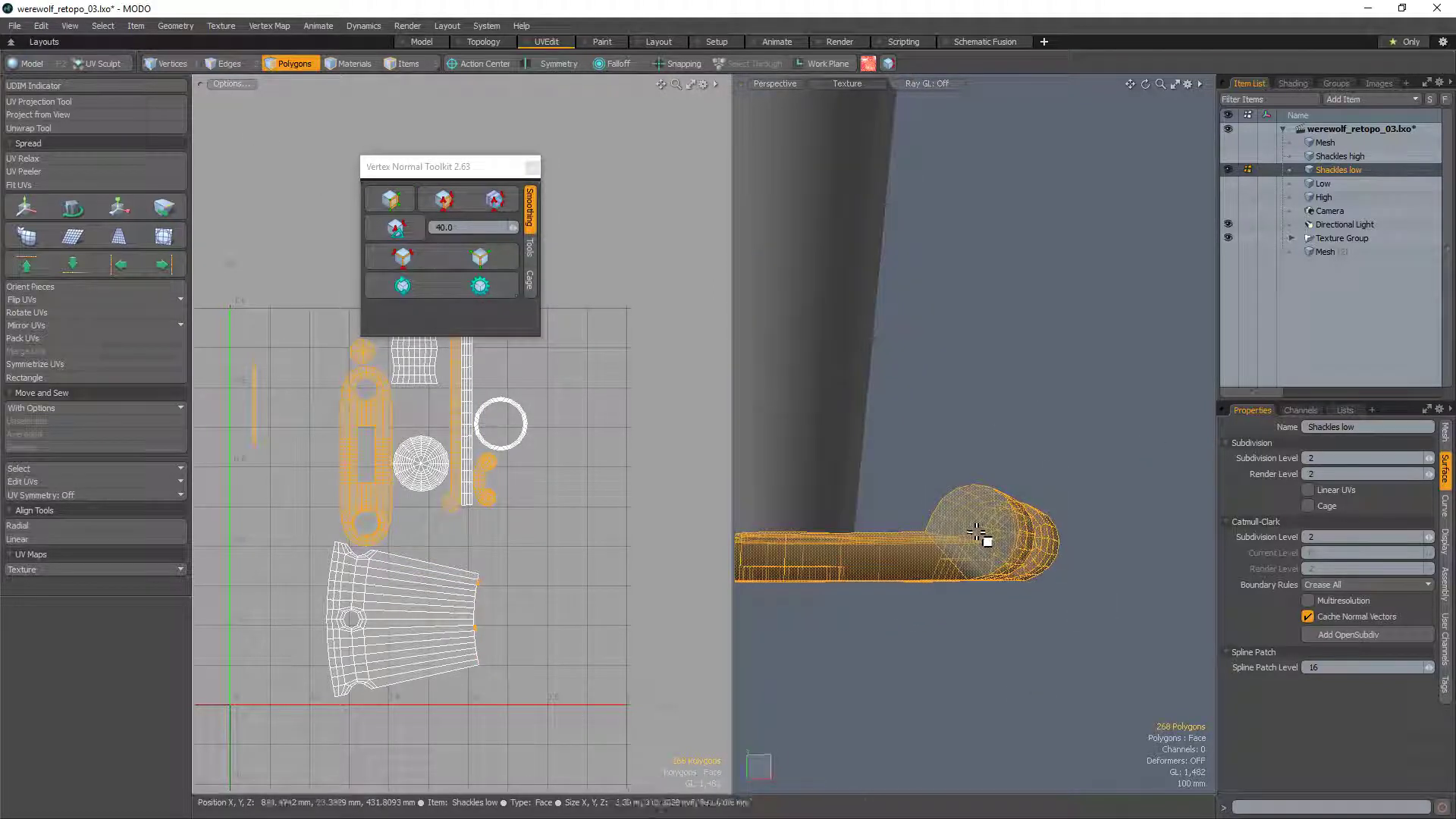
scroll(988, 542, up, 4)
alt+drag(1083, 671, 1024, 741)
click(1121, 754)
click(1030, 567)
click(1106, 707)
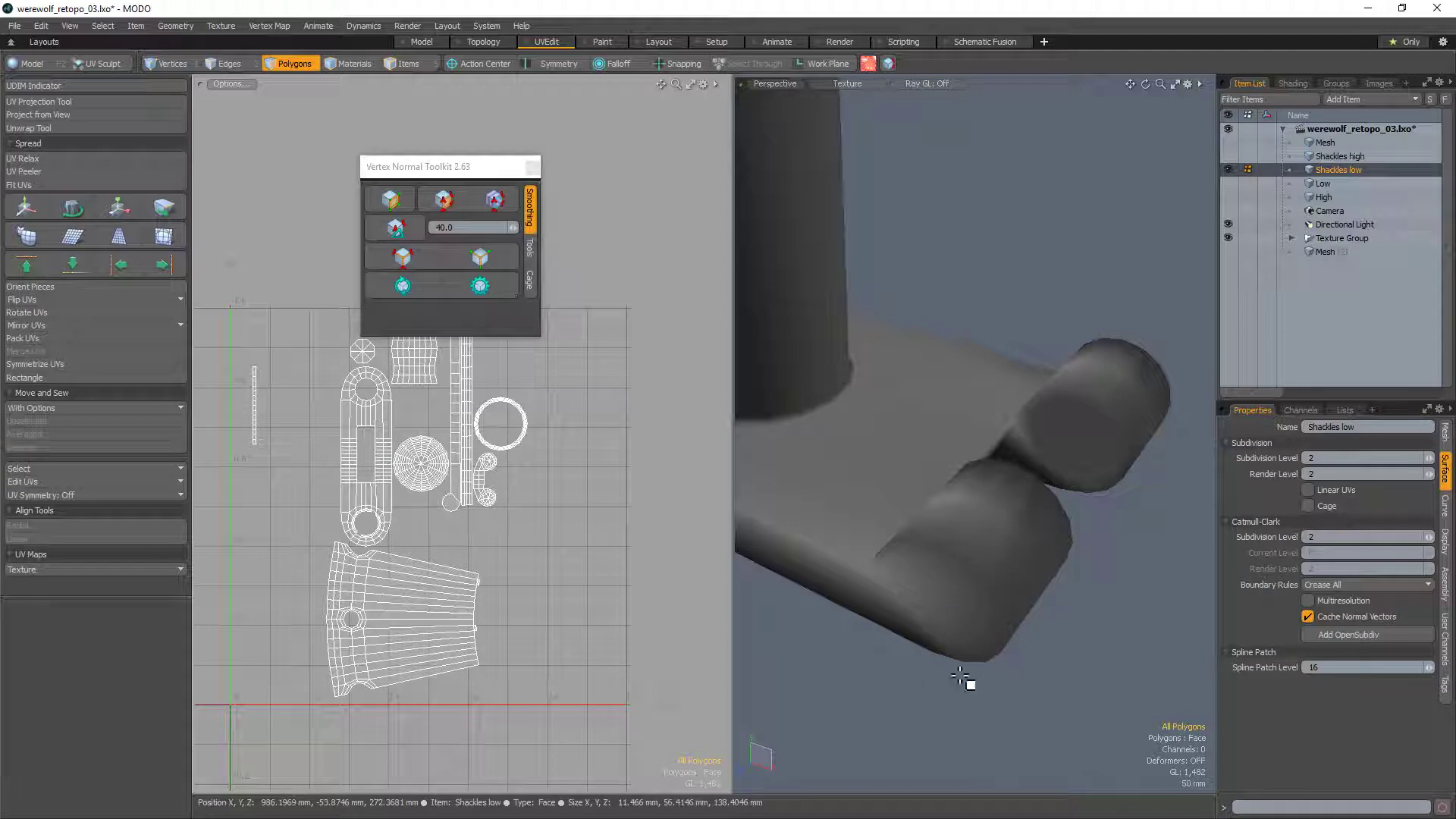
key(alt)
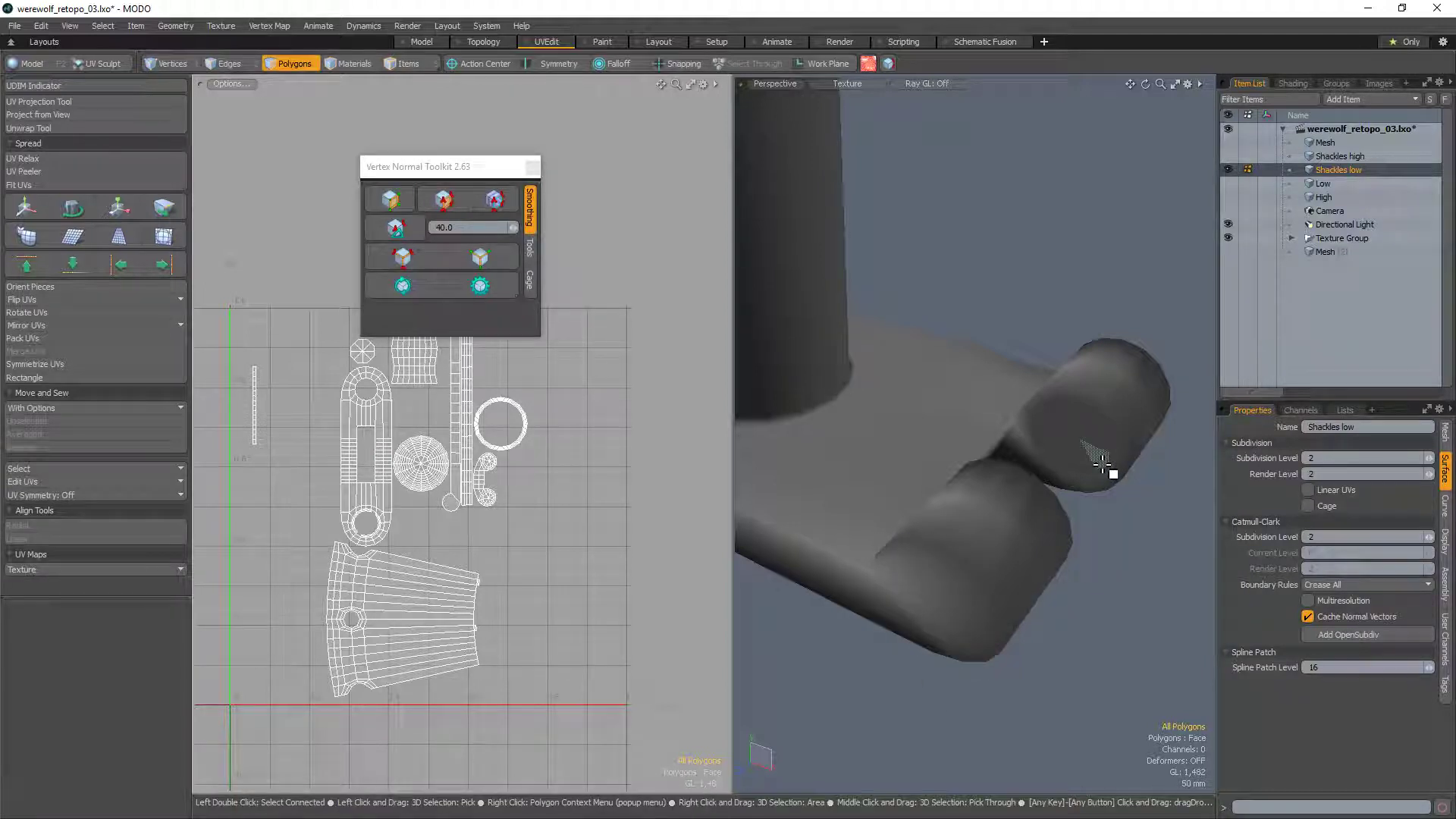
alt+drag(1060, 546, 1004, 569)
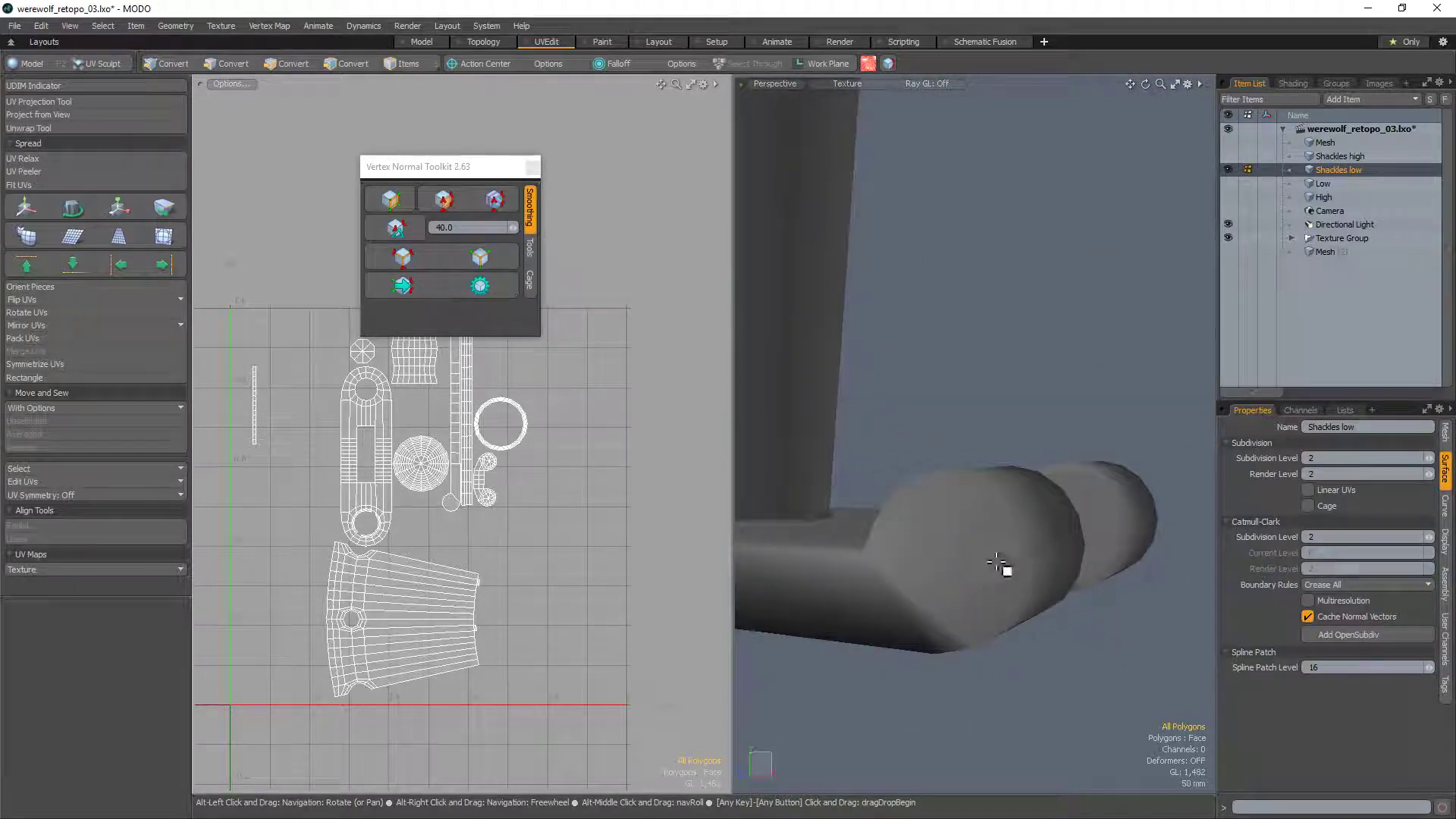
Step: Try triangulating the hinge cylinder's end cap, and undo the triangulation
click(979, 571)
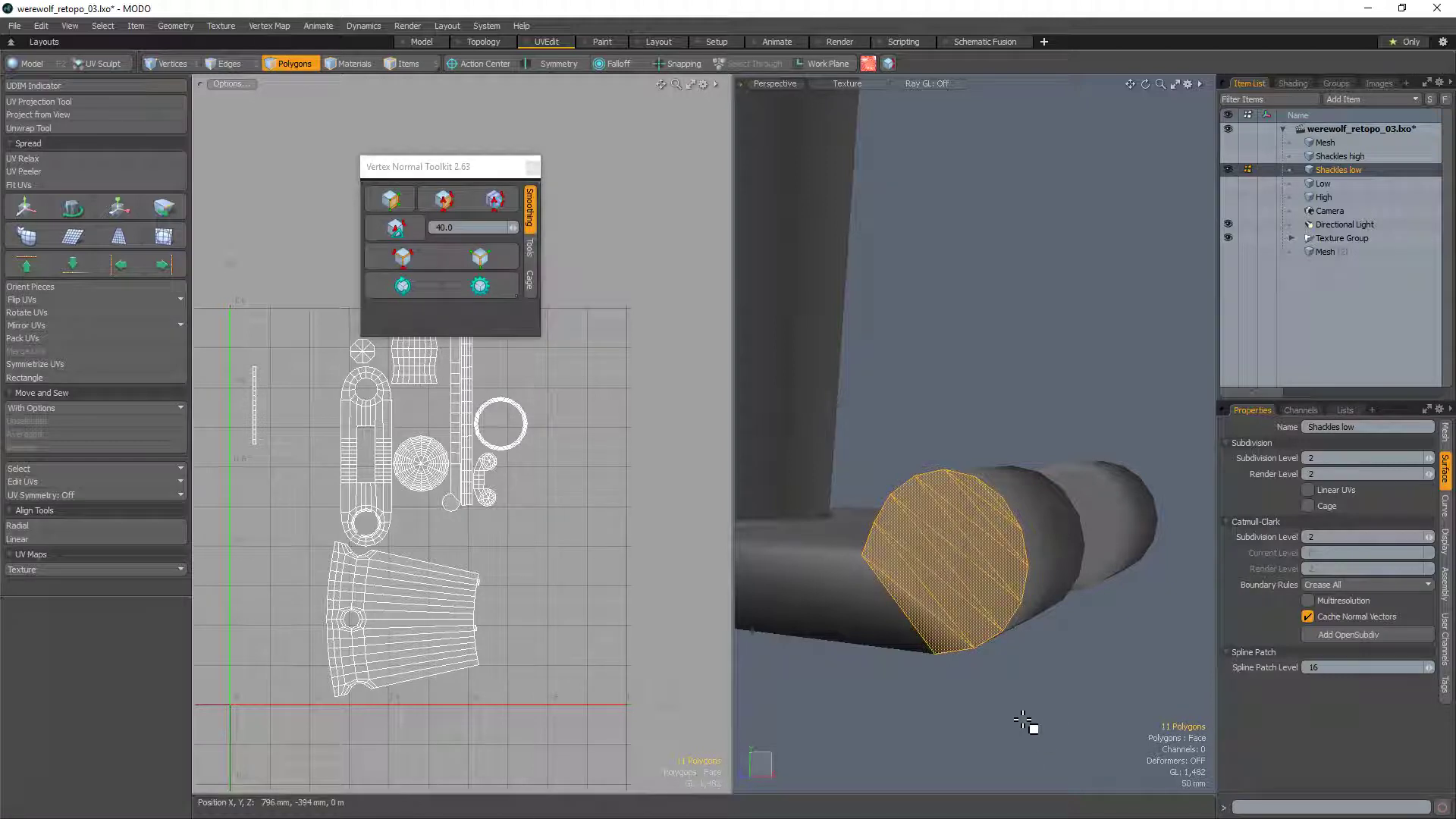
alt+drag(973, 496, 1023, 636)
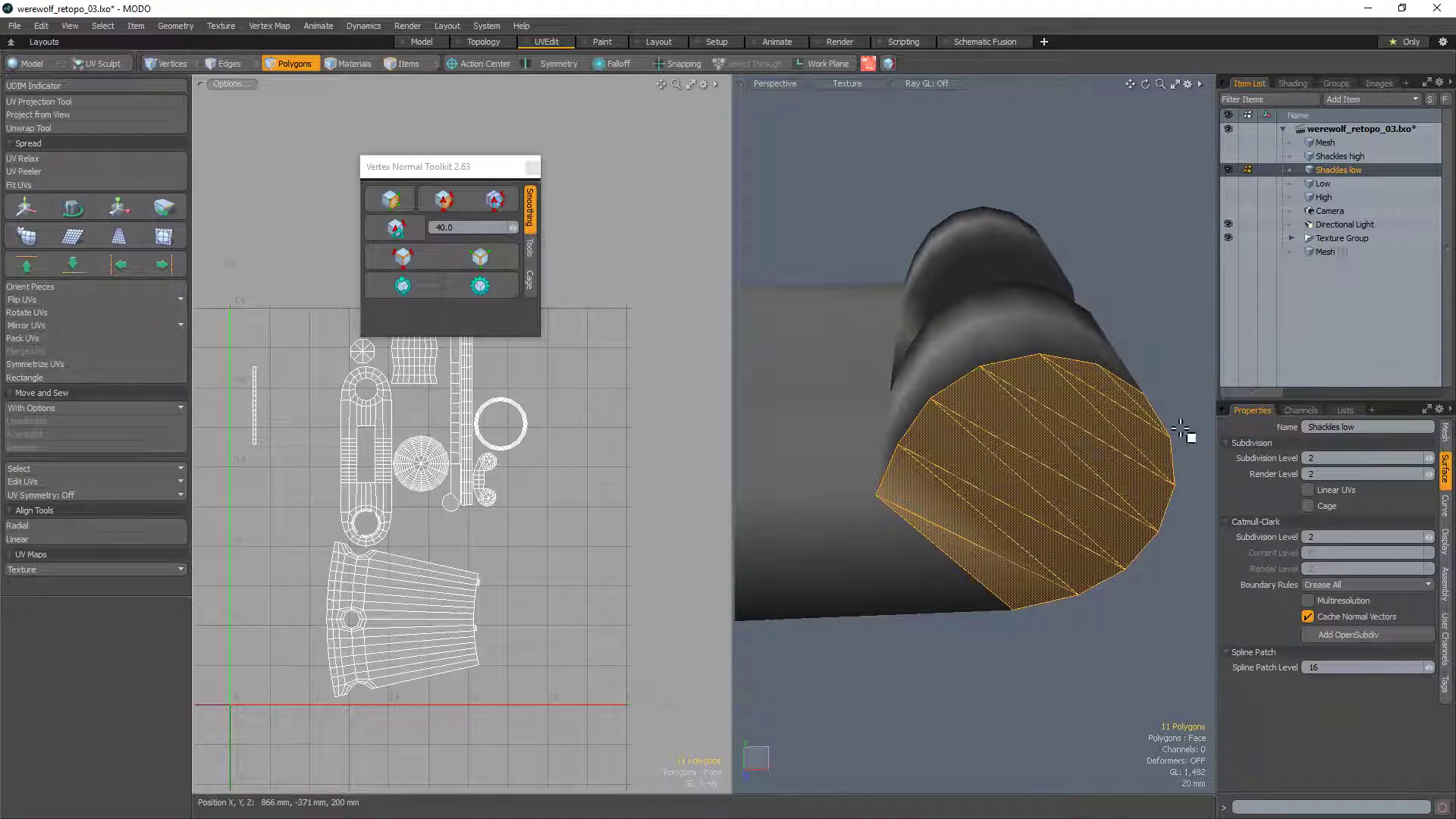
key(ctrl+z)
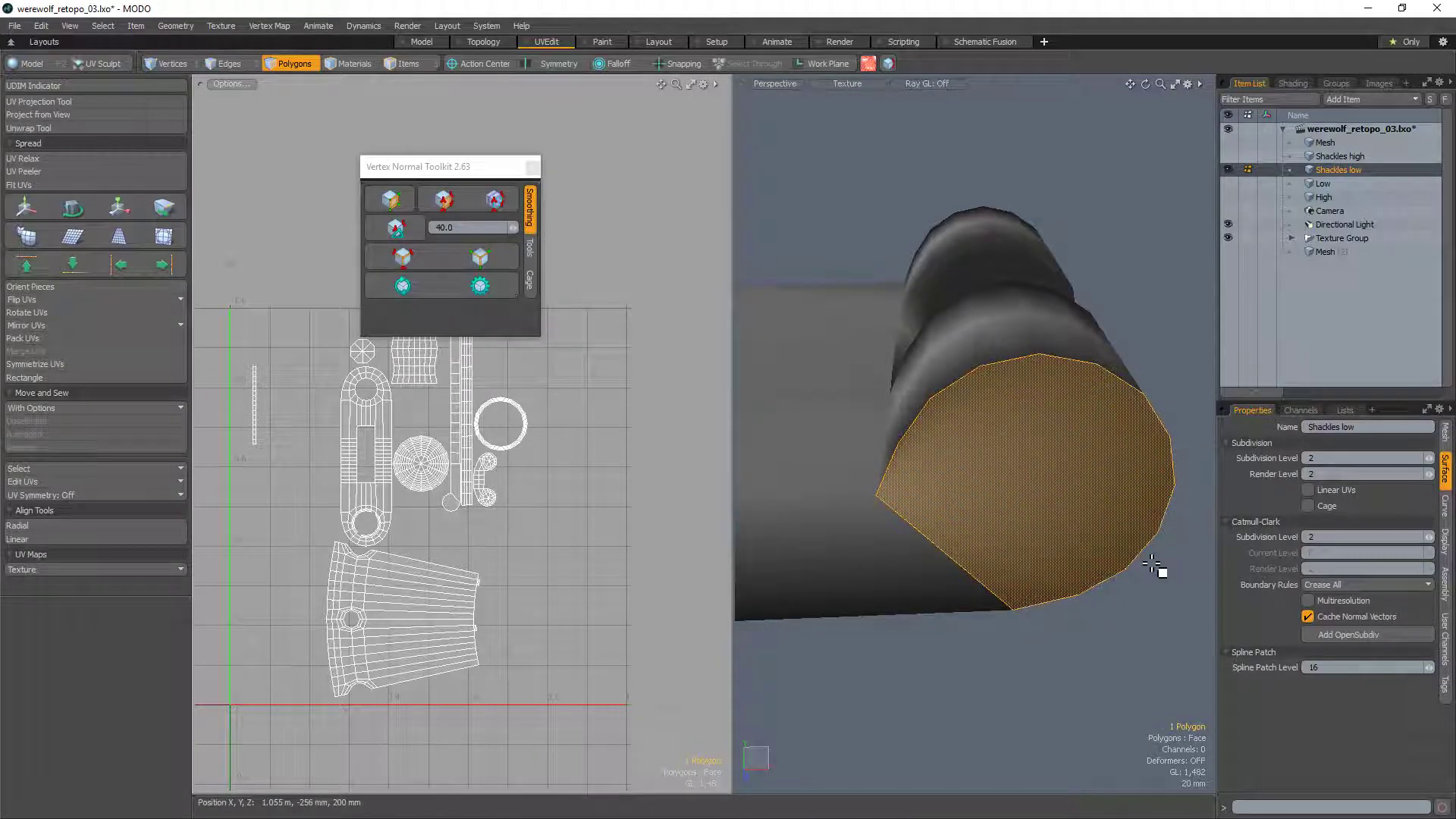
click(1153, 565)
Step: Examine the shading of the undivided hinge end cap from several angles
alt+drag(1108, 462, 878, 465)
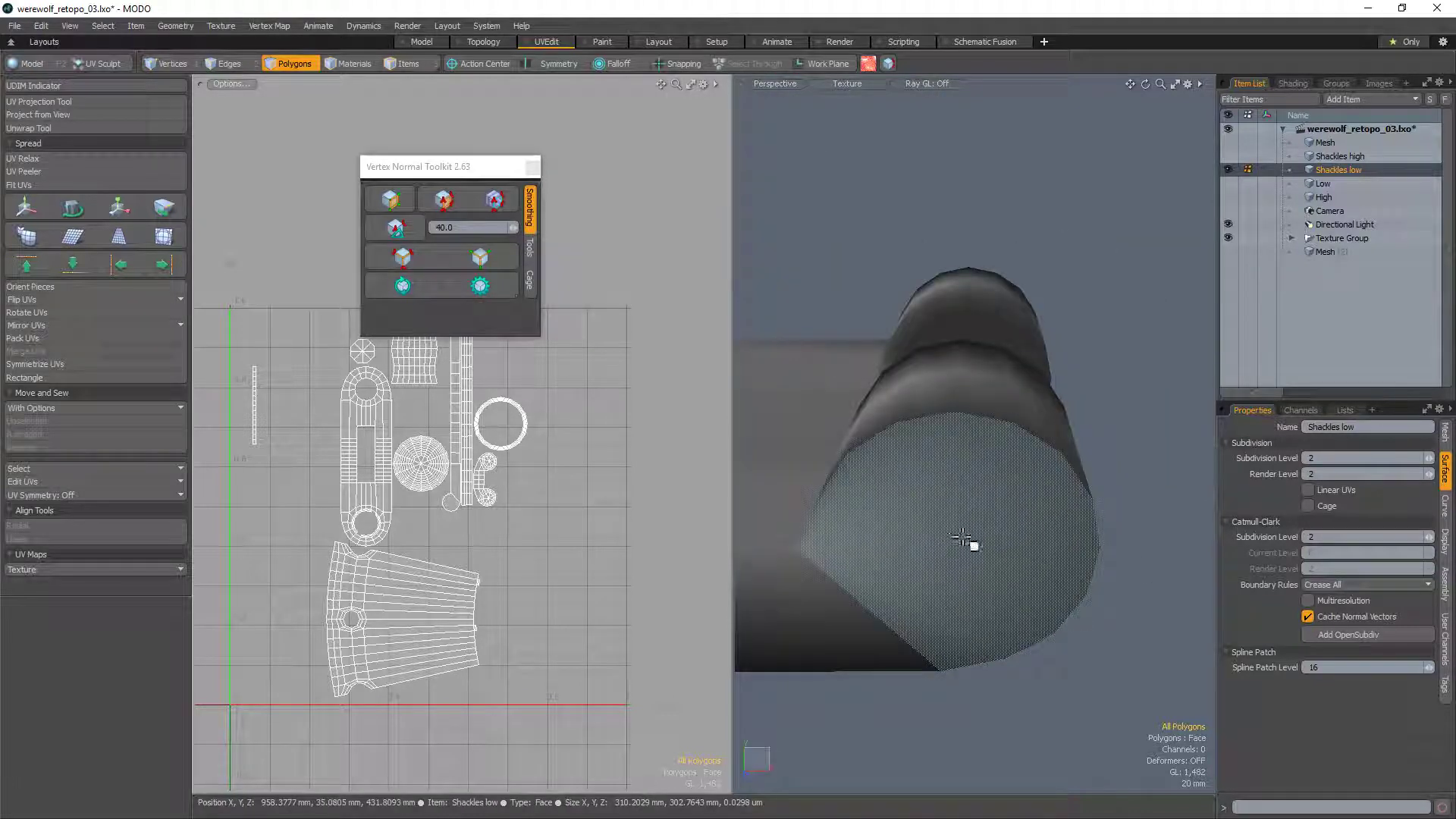
click(1012, 506)
alt+drag(1099, 682, 872, 576)
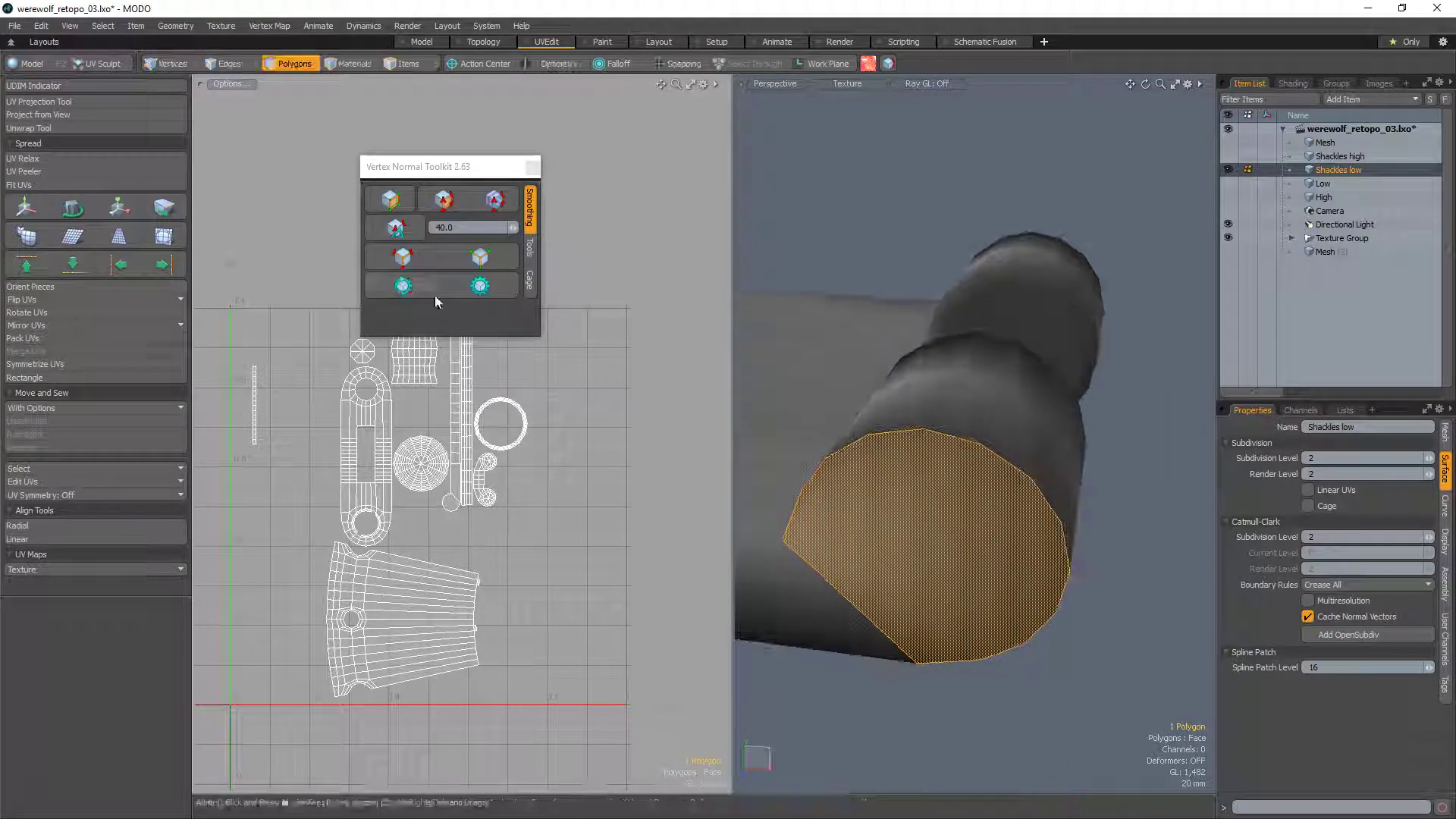
alt+drag(1152, 573, 1111, 583)
click(1110, 649)
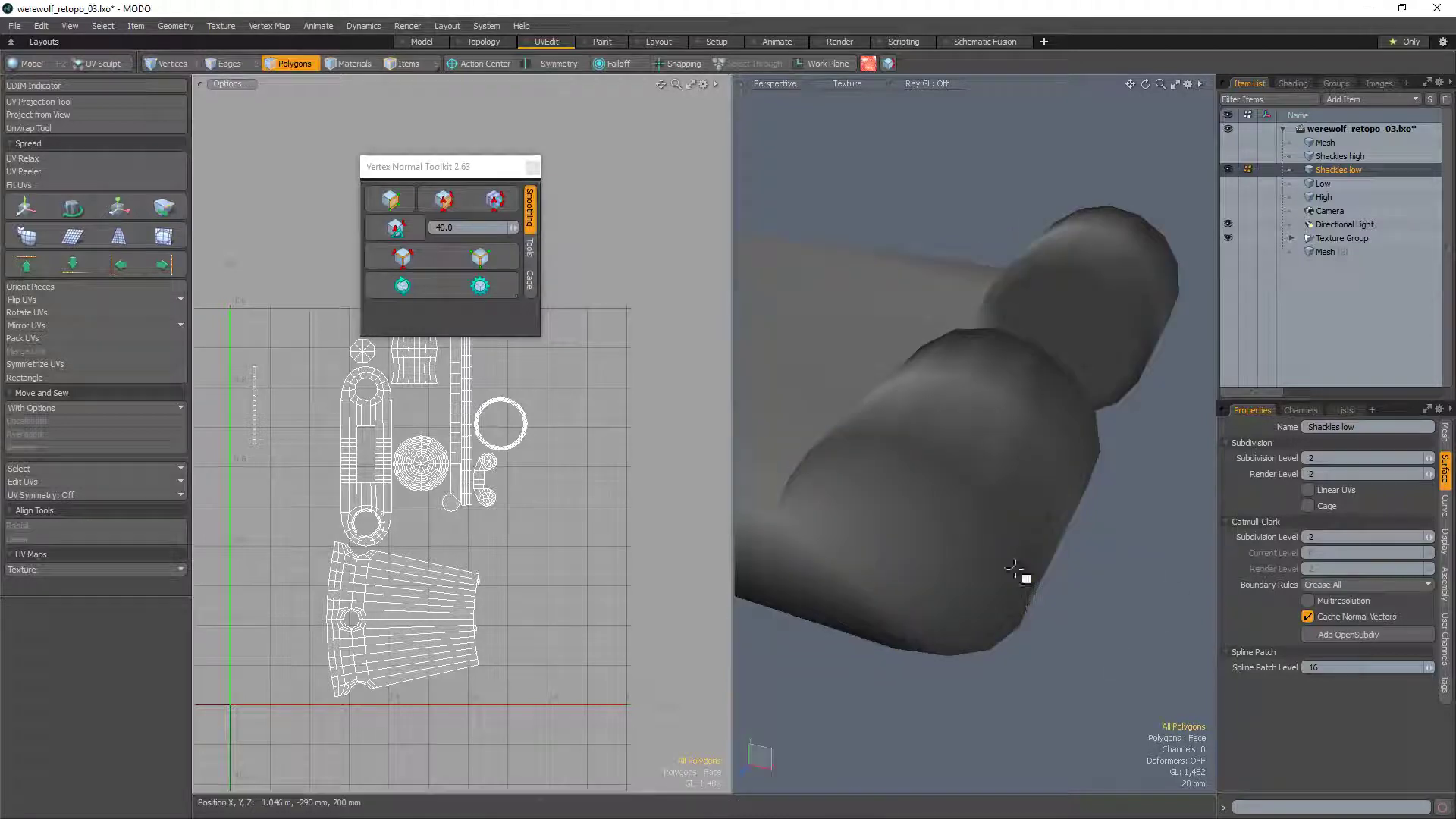
alt+drag(954, 598, 939, 536)
Step: Split the hinge end cap into triangles radiating from its centre using Spikey with strength 0.0
click(946, 520)
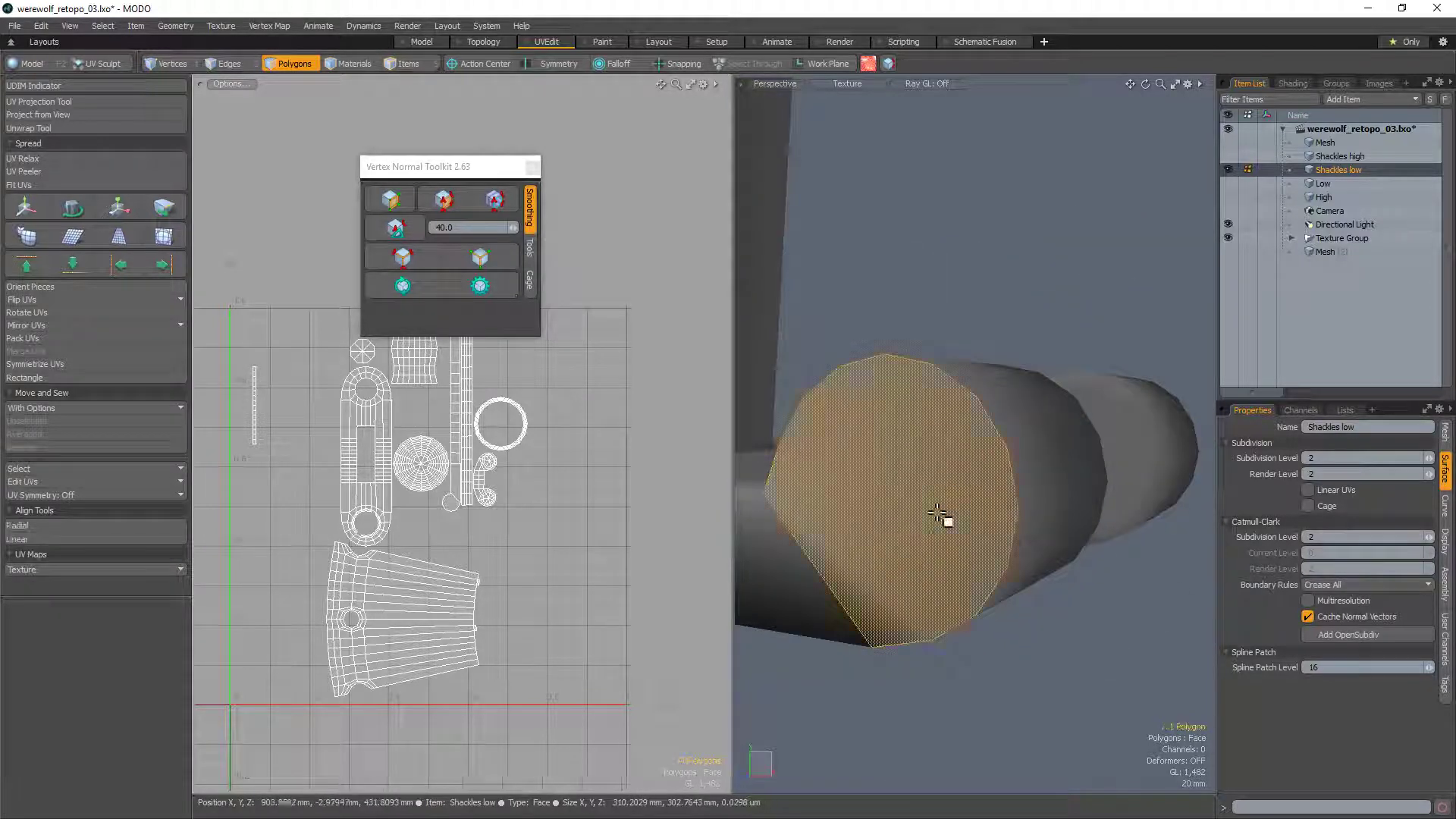
key(F2)
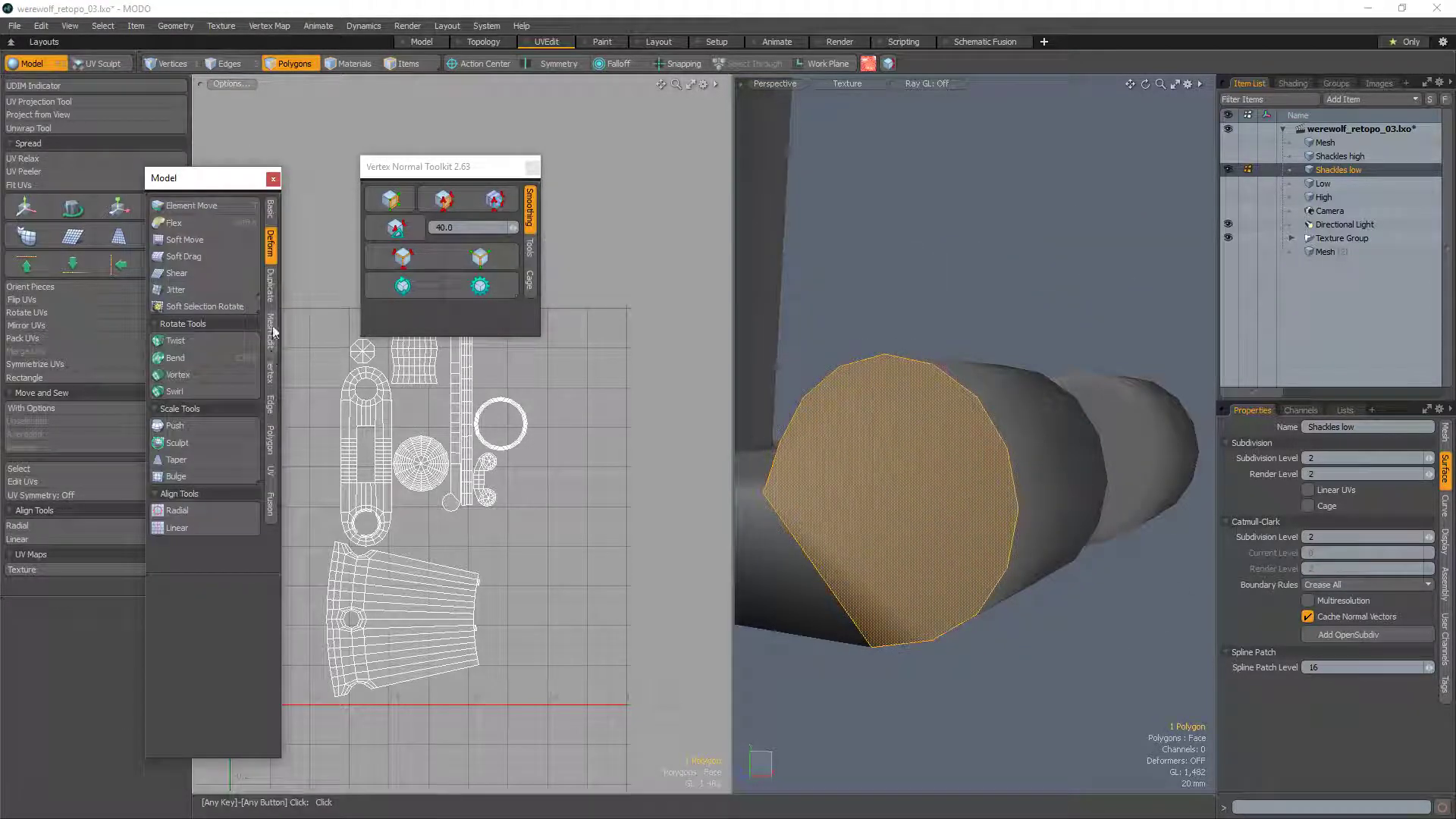
click(271, 444)
click(185, 307)
click(994, 405)
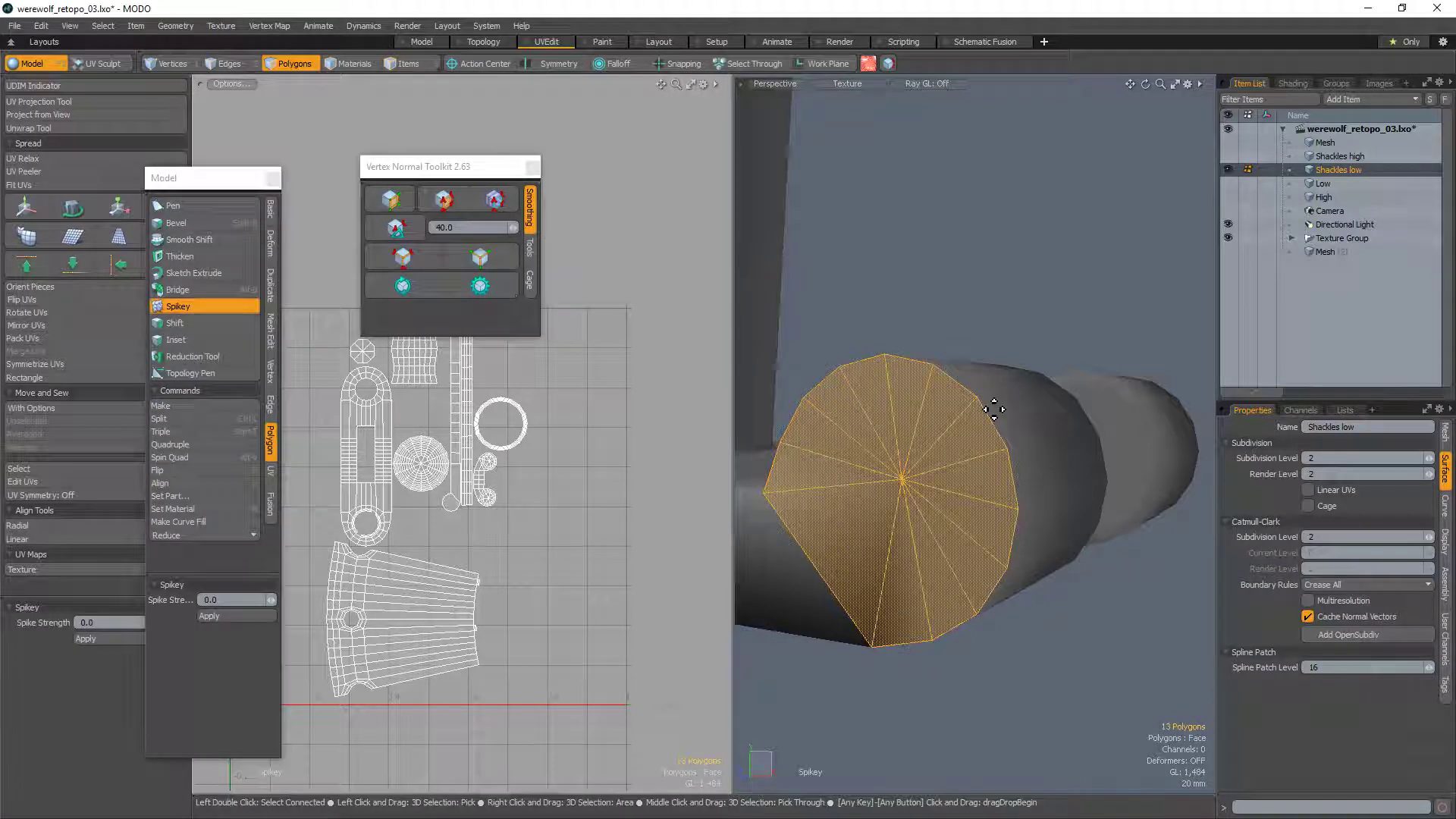
key(q)
Step: Merge the end cap's triangle fan back into one polygon, clear the selection, and check the shading
key(2)
mouse_move(998, 267)
alt+mouse_down()
mouse_move(1011, 355)
mouse_move(1053, 432)
mouse_move(1115, 475)
mouse_move(1050, 478)
mouse_move(1099, 595)
mouse_move(976, 578)
mouse_move(871, 520)
mouse_move(967, 531)
alt+mouse_up()
key(3)
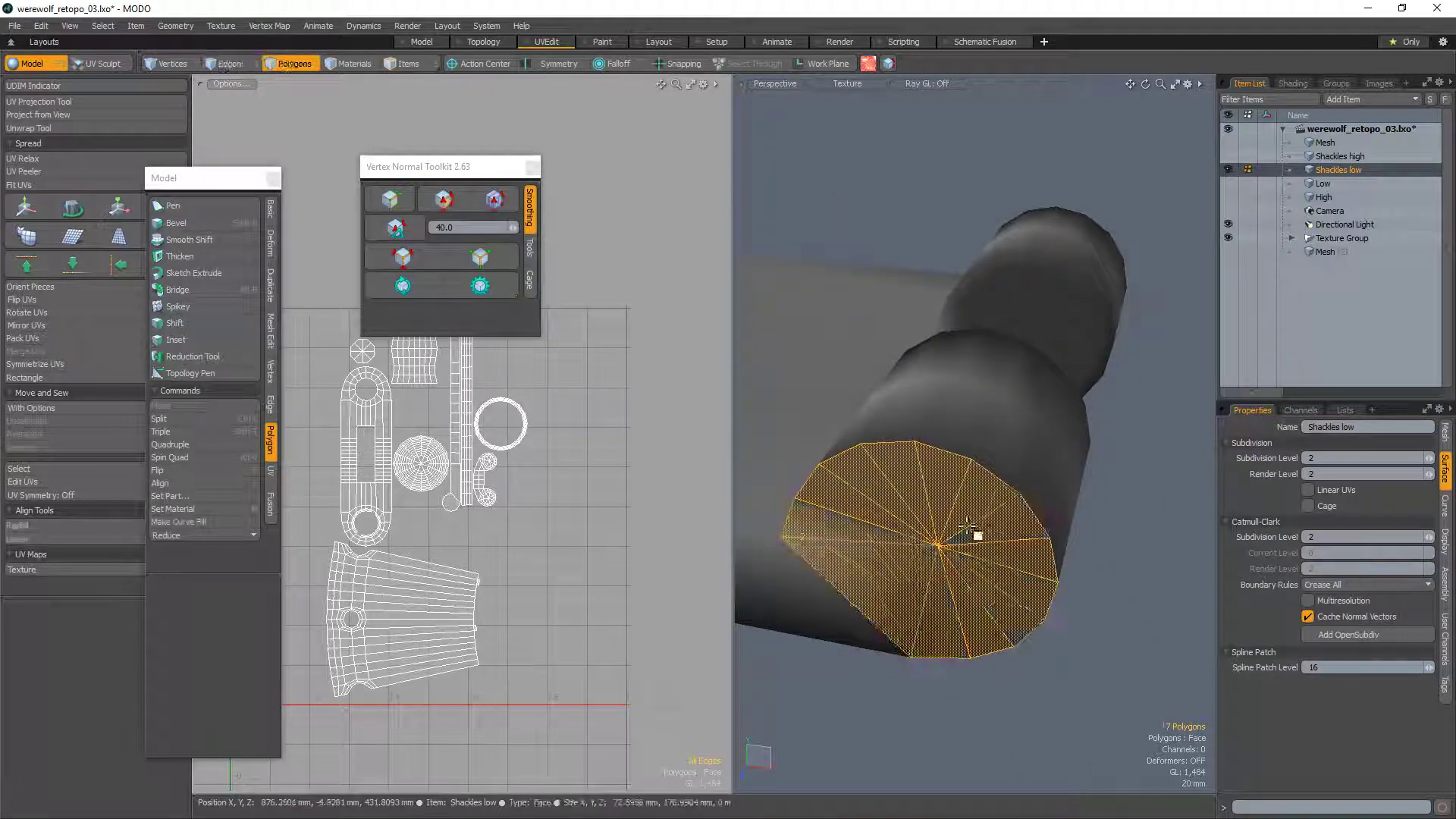
key(p)
click(1122, 663)
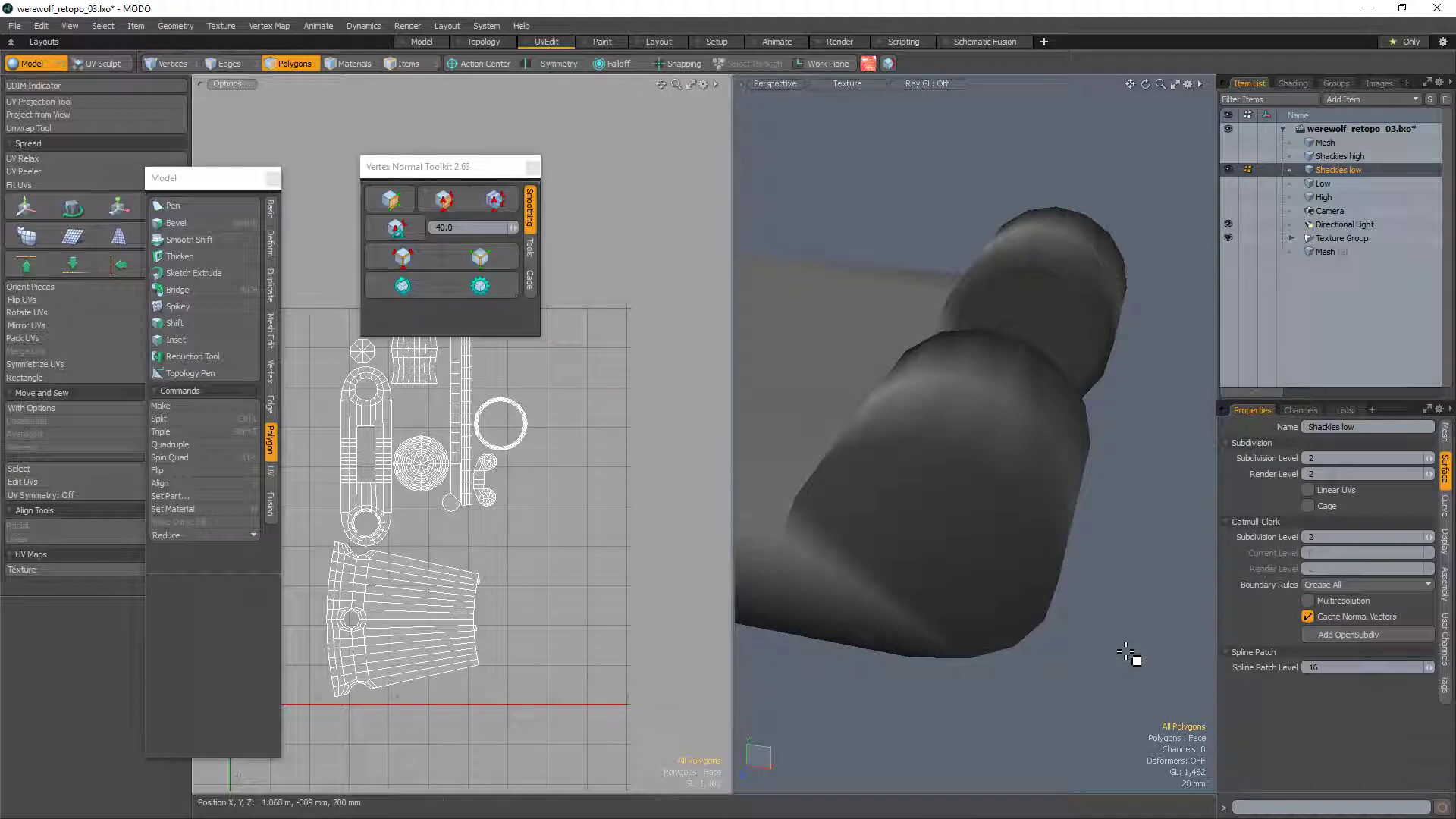
alt+drag(1137, 663, 878, 504)
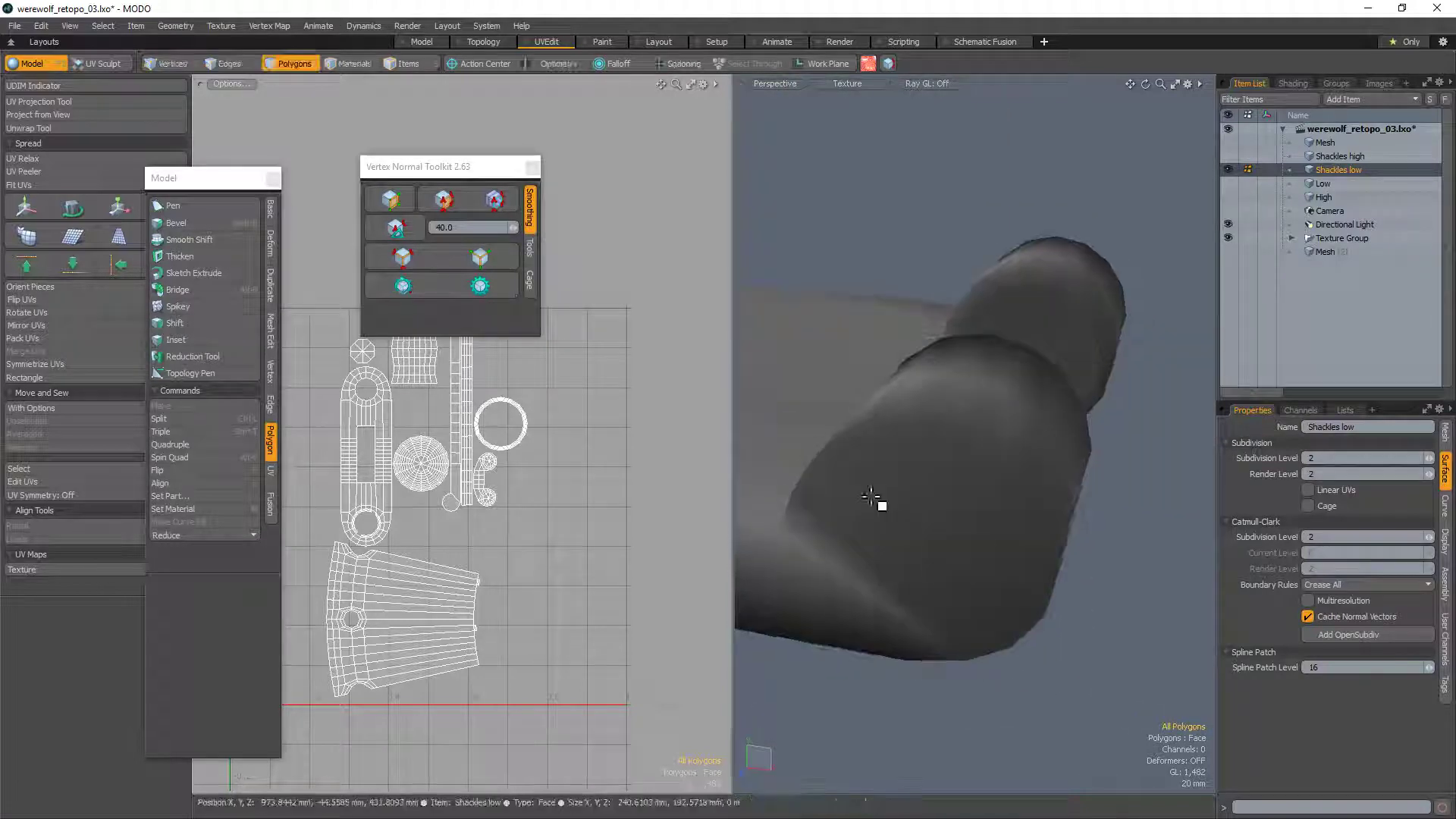
Step: Examine the hinge's single-polygon end cap by selecting it, clear the selection, and check its shading from other angles
key(2)
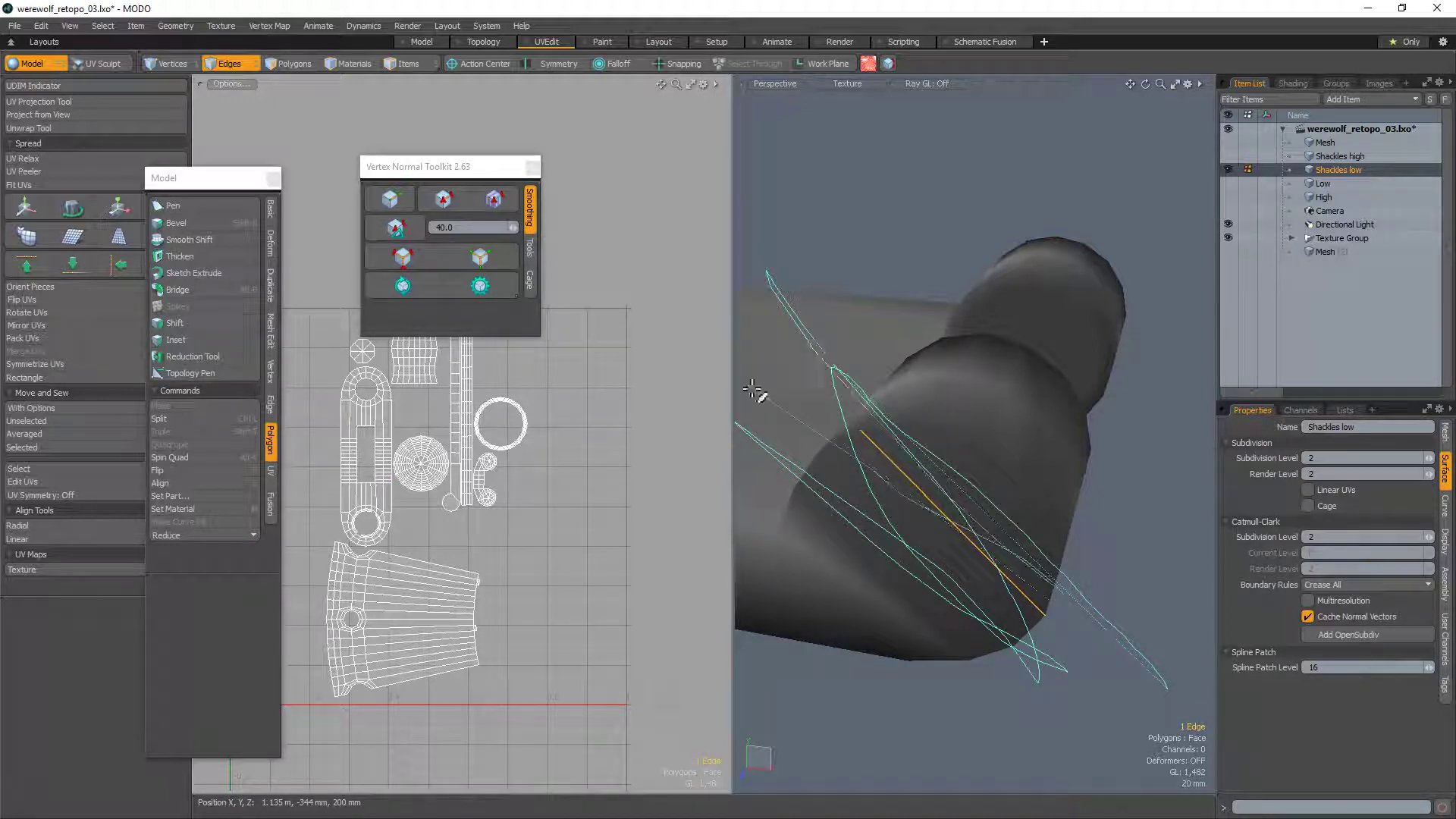
key(3)
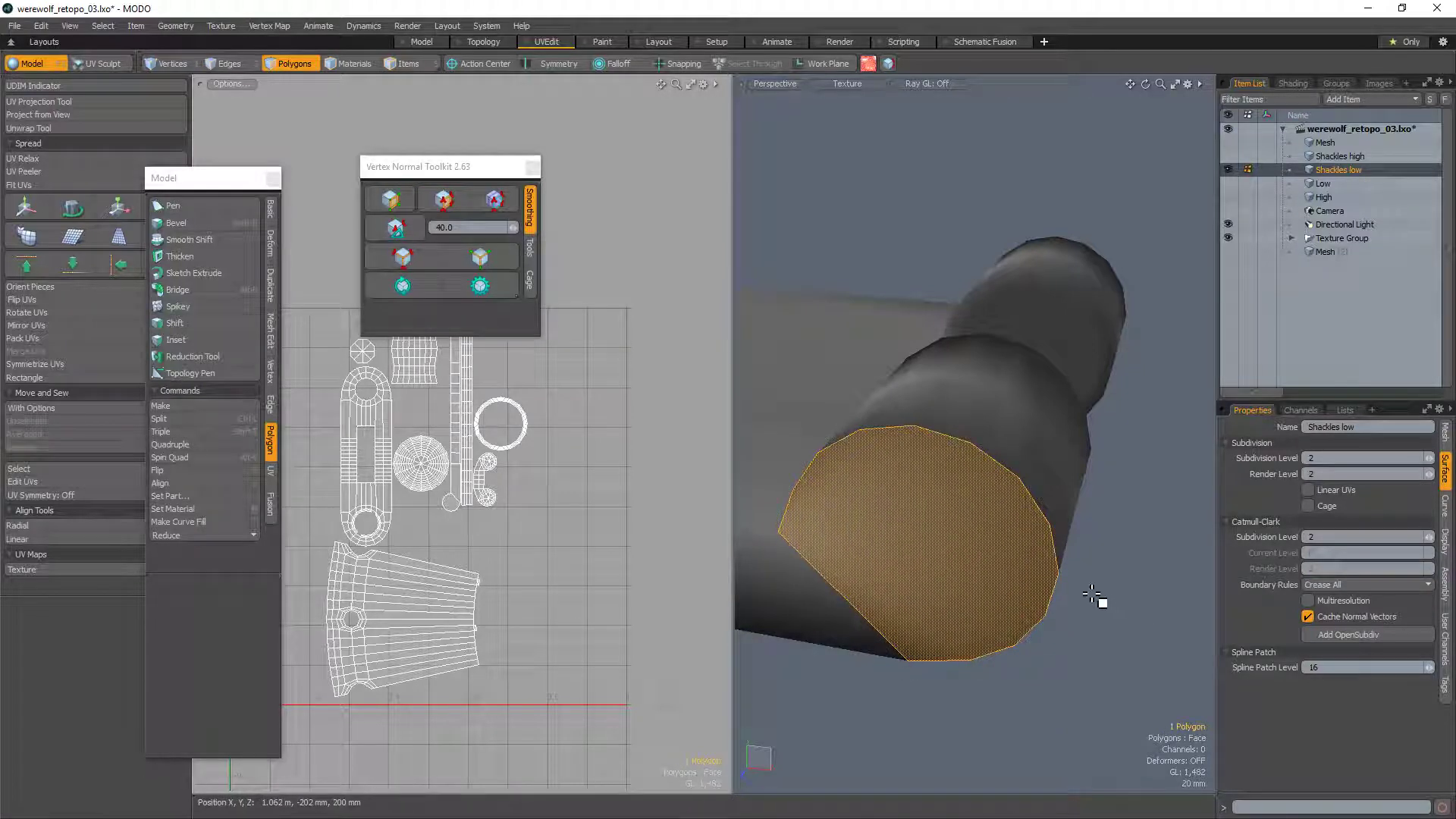
alt+drag(1092, 594, 955, 657)
scroll(868, 599, down, 3)
alt+drag(868, 599, 1009, 606)
click(1073, 660)
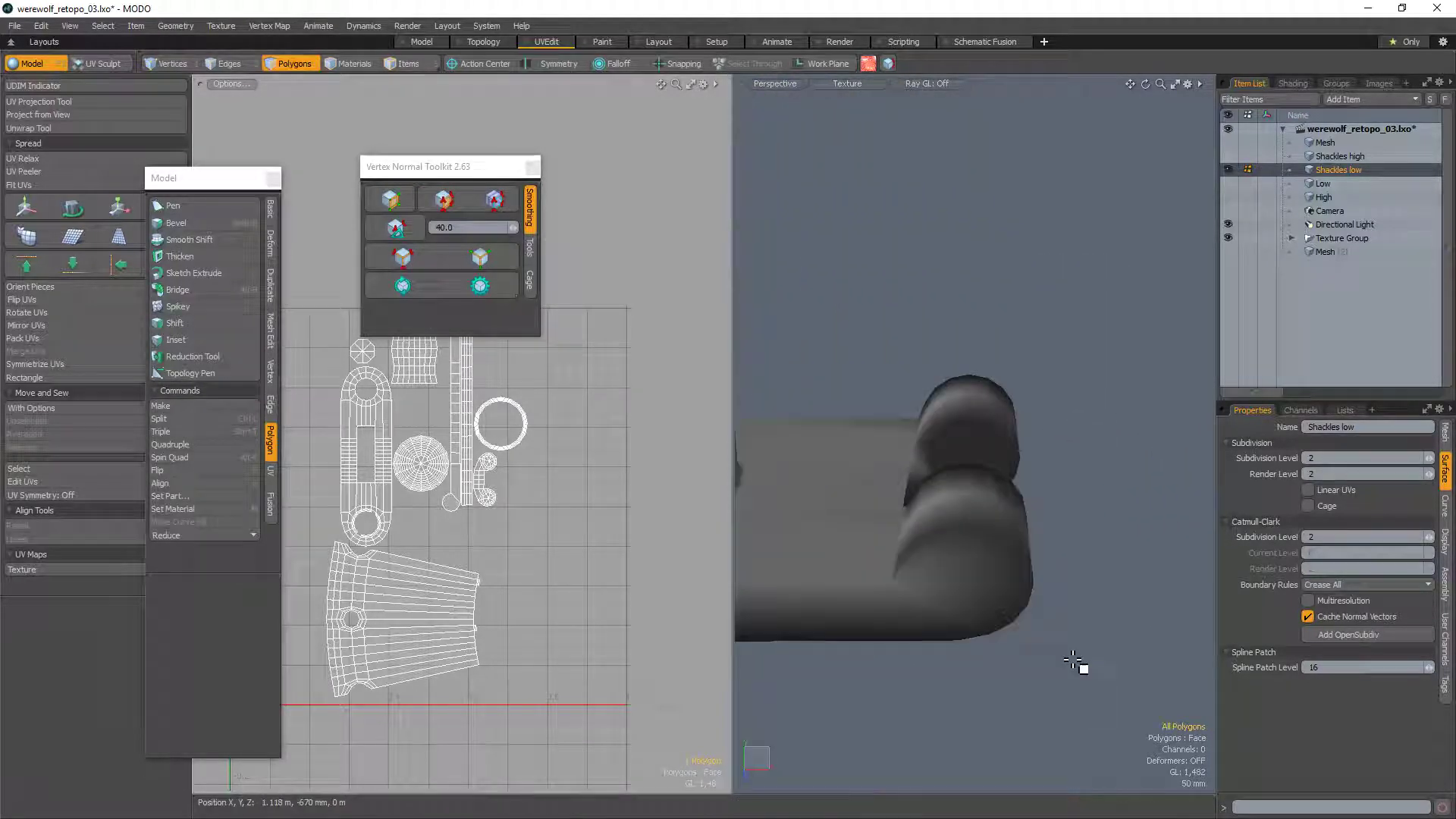
alt+drag(1075, 662, 1050, 611)
Step: Merge the polygons around the centre of the pin's domed head into one polygon
alt+shift+drag(961, 421, 968, 614)
ctrl+alt+drag(968, 614, 864, 561)
alt+drag(865, 561, 893, 466)
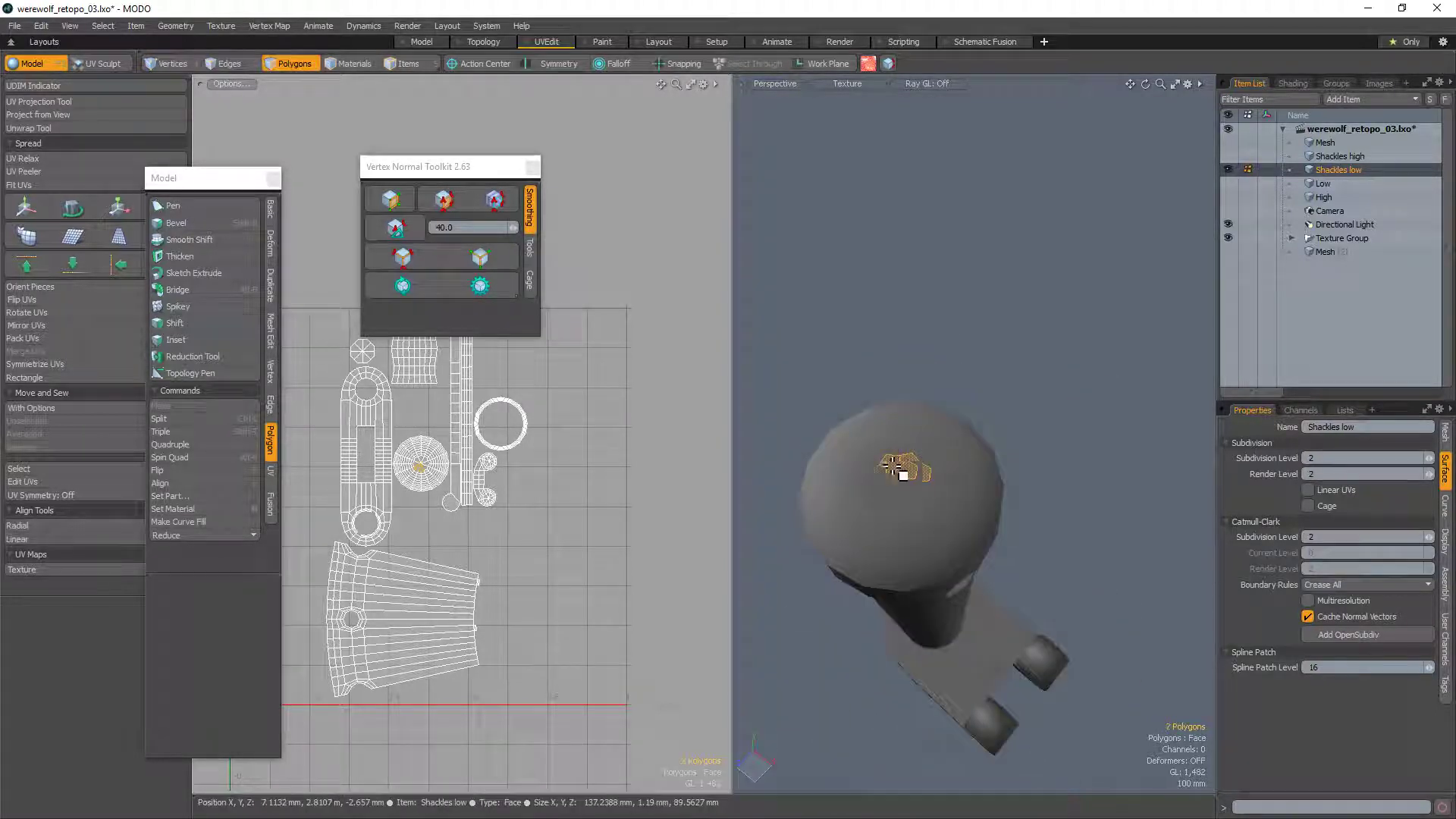
key(shift+Up)
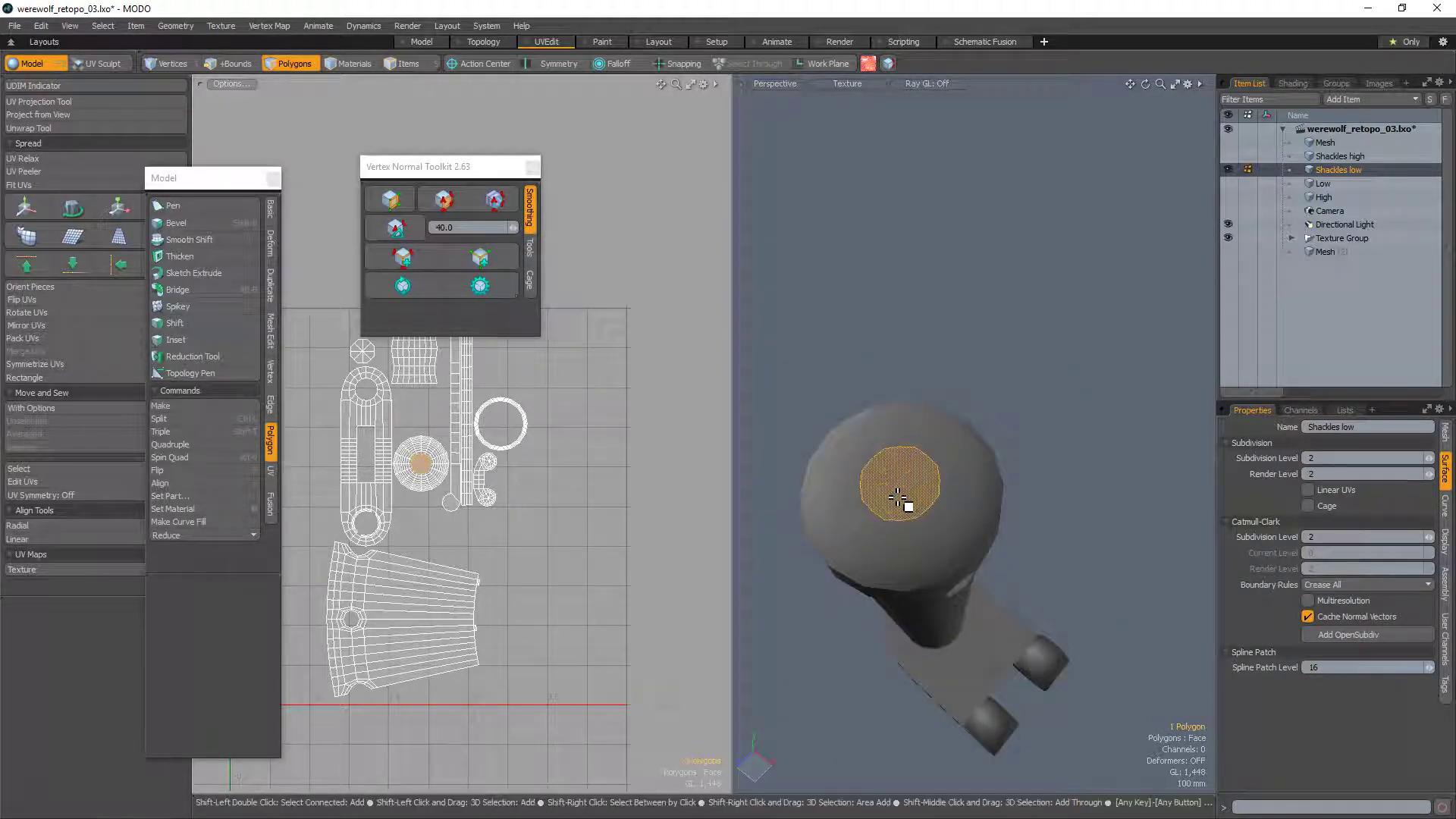
key(BackSpace)
Step: Try splitting the pin head's centre polygon with Spikey at strength 0.0, and undo the split
scroll(906, 483, up, 3)
scroll(906, 483, up, 2)
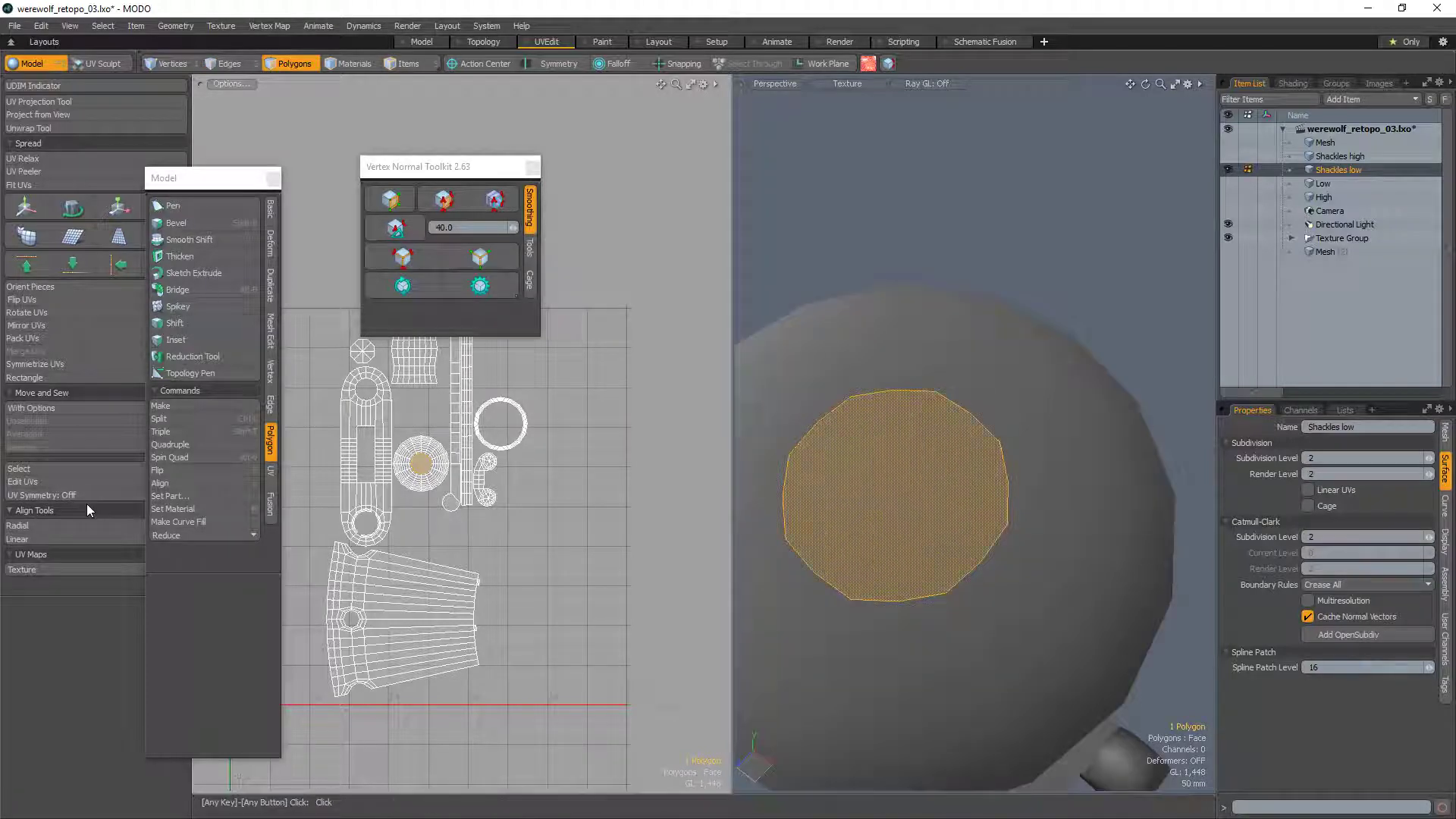
click(178, 306)
click(1001, 531)
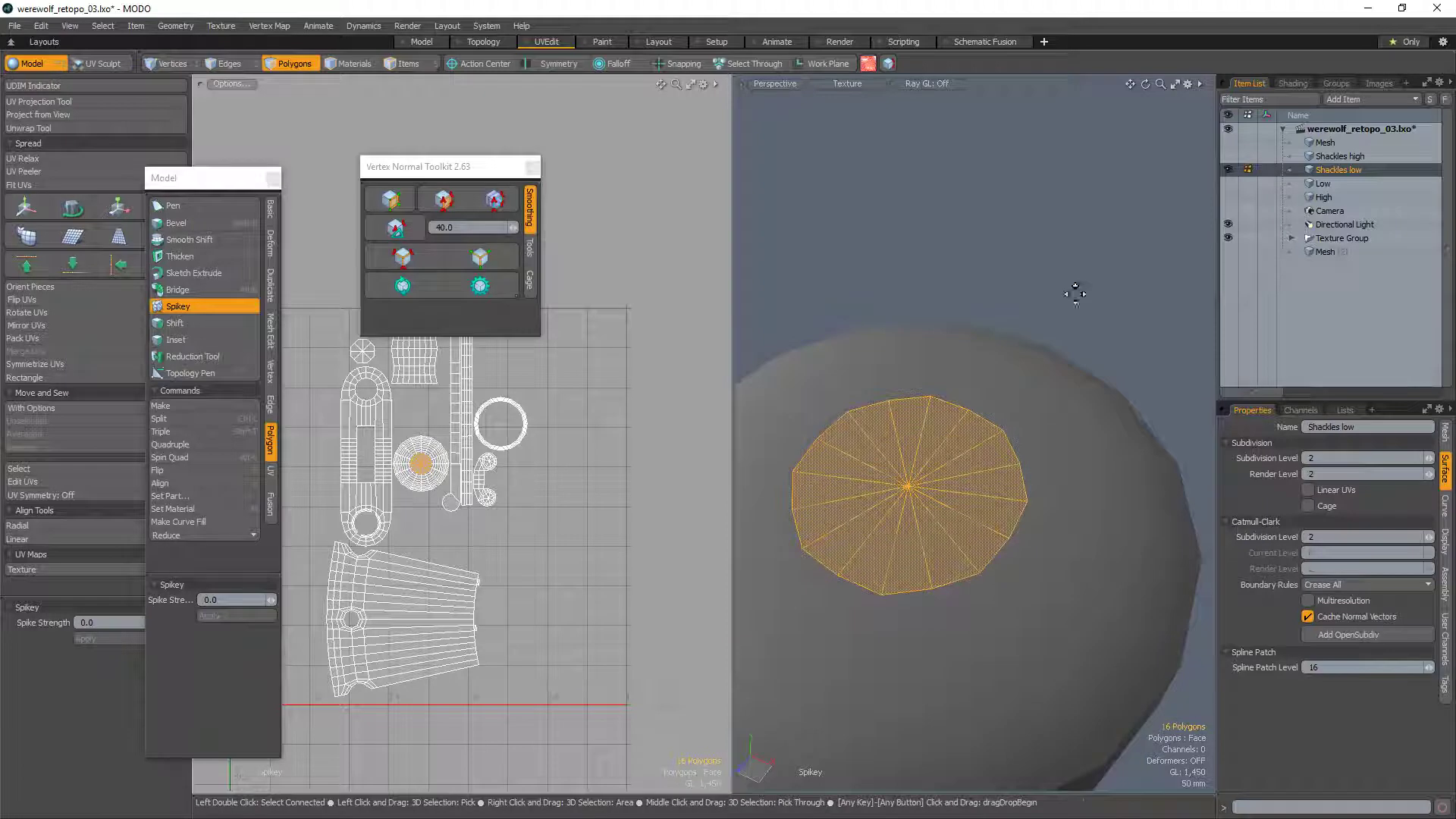
key(ctrl+z)
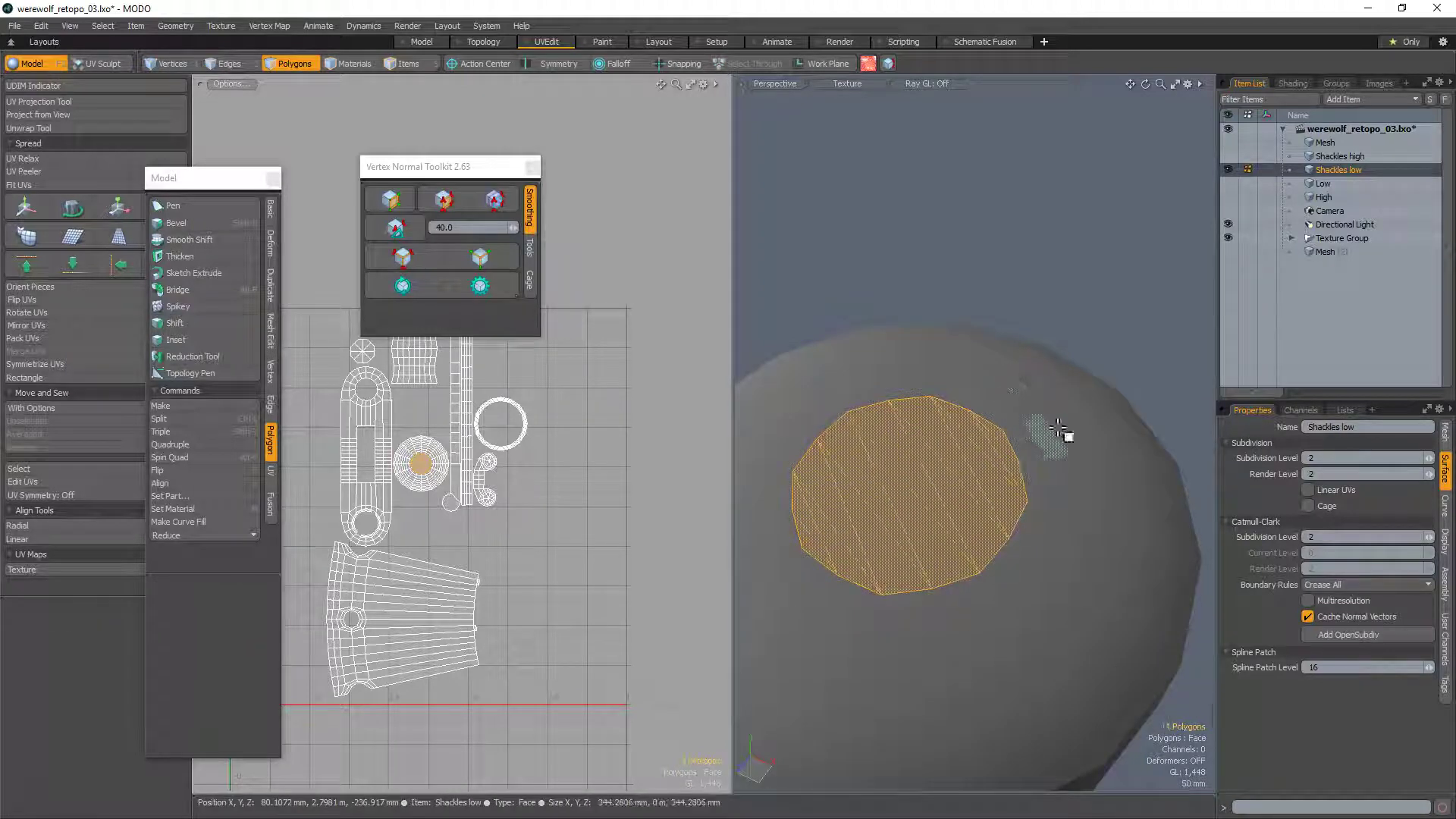
Step: Split the pin head's centre polygon into triangles radiating from its middle using Spikey, and clear the selection
key(1)
alt+drag(943, 503, 943, 471)
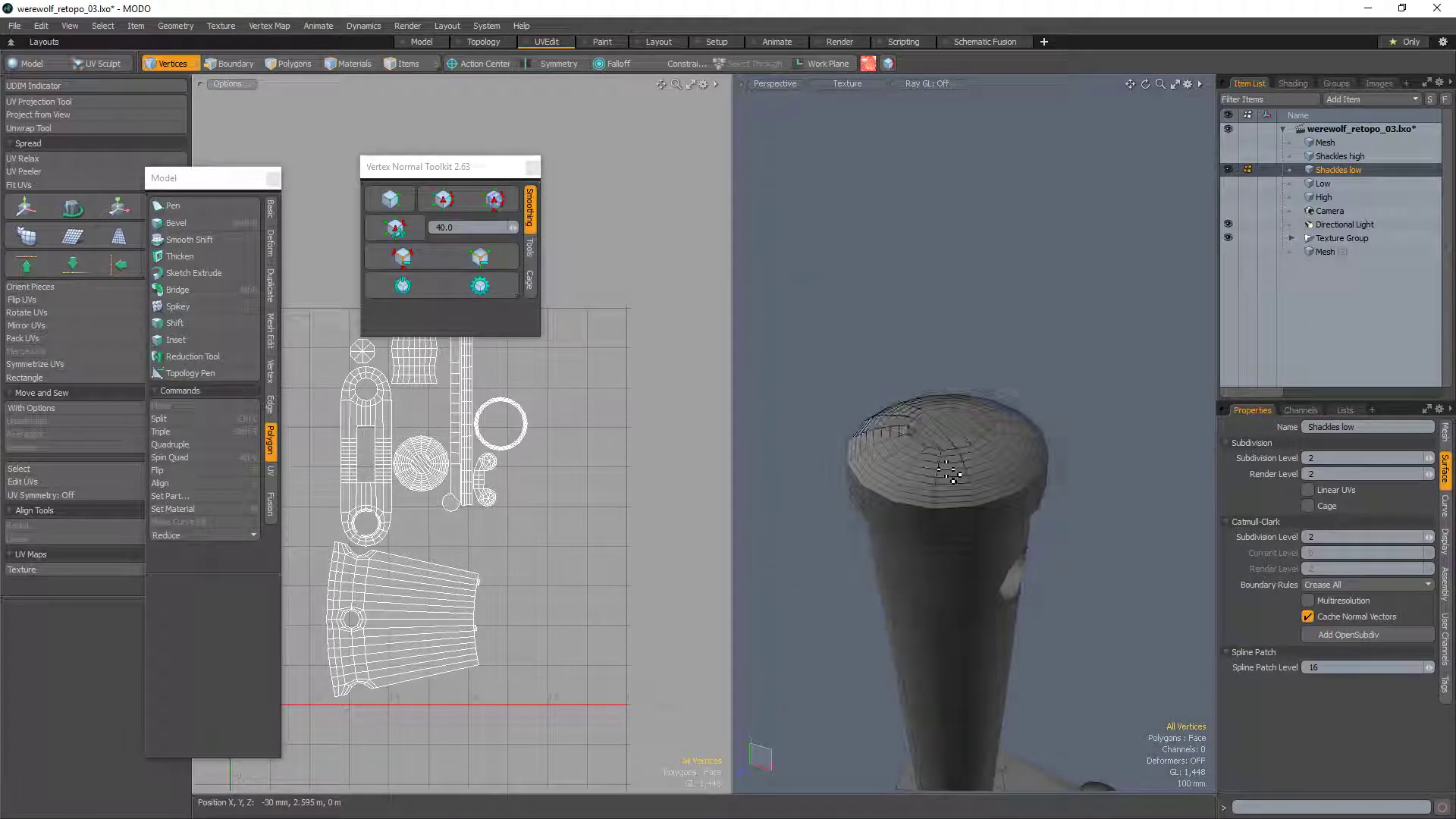
scroll(962, 482, up, 4)
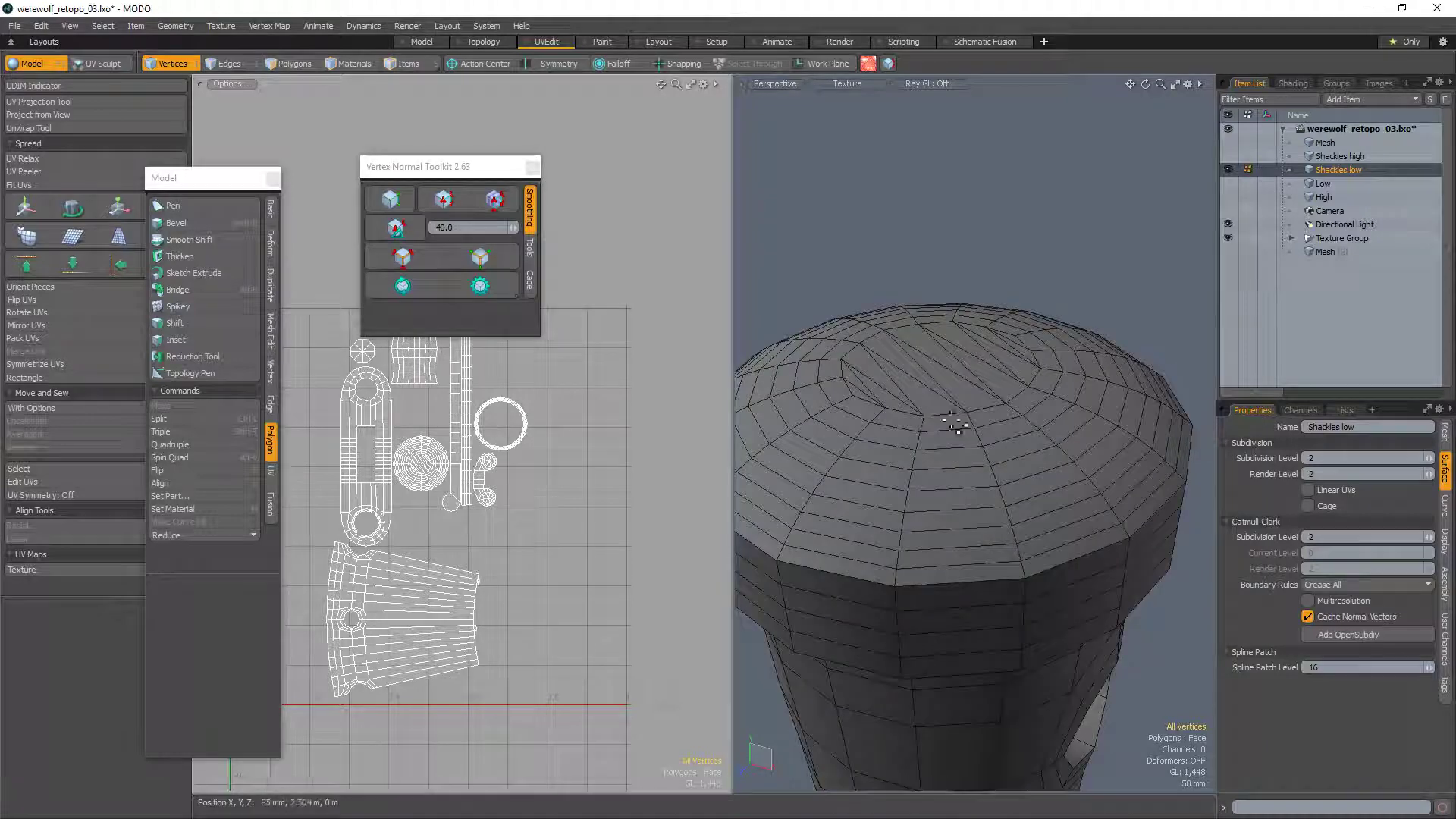
key(3)
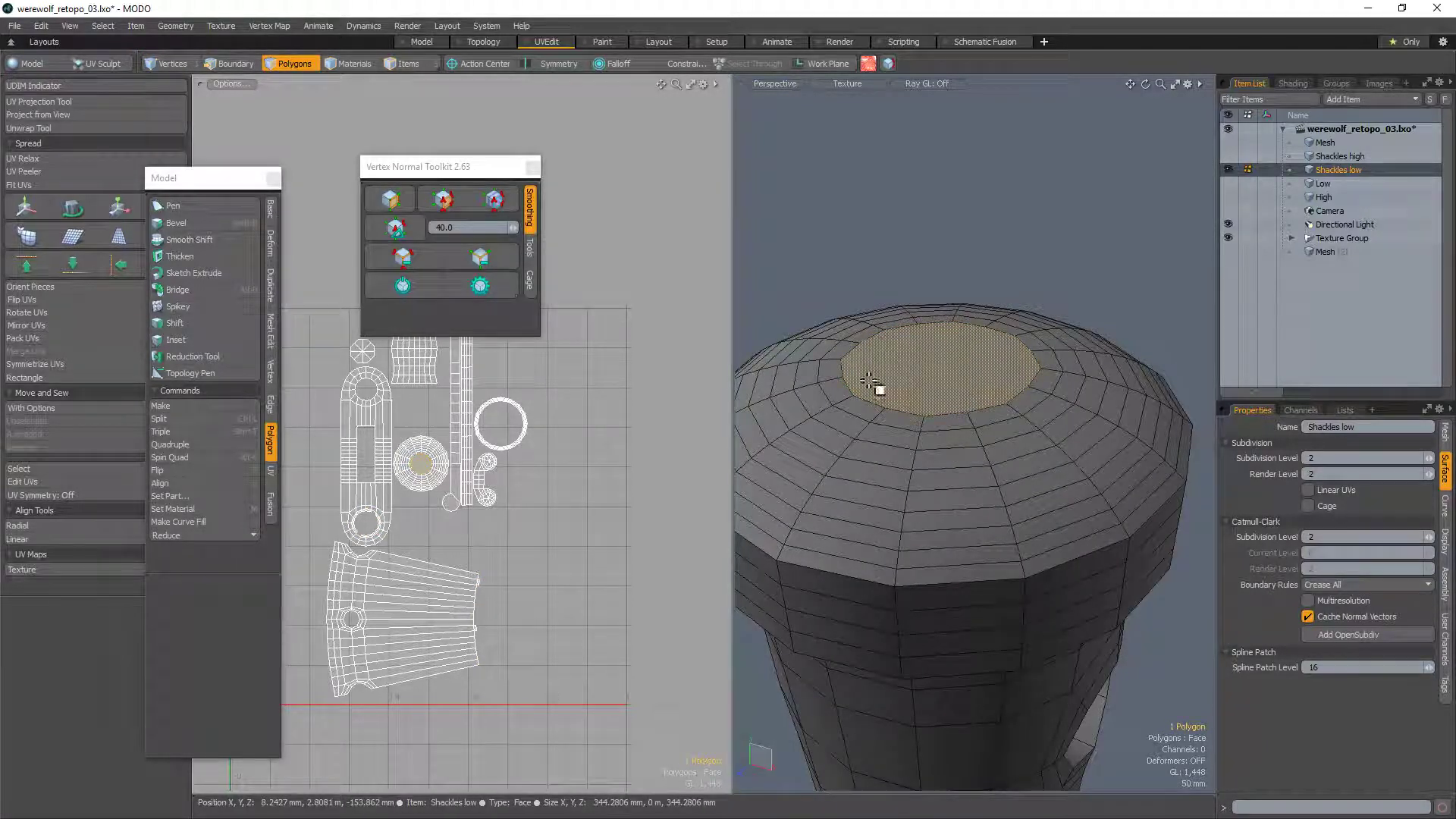
alt+drag(933, 426, 936, 417)
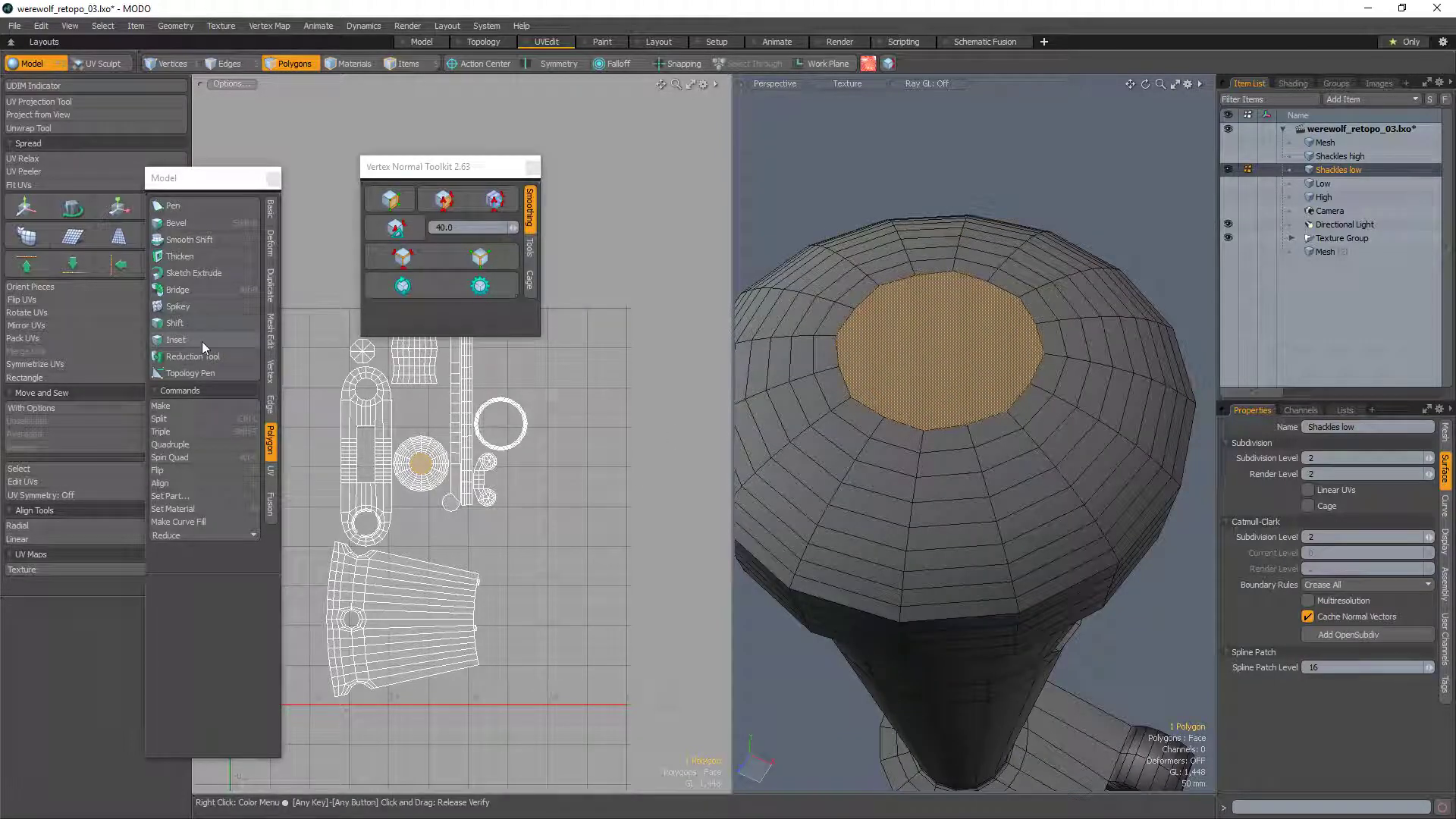
click(178, 306)
click(966, 318)
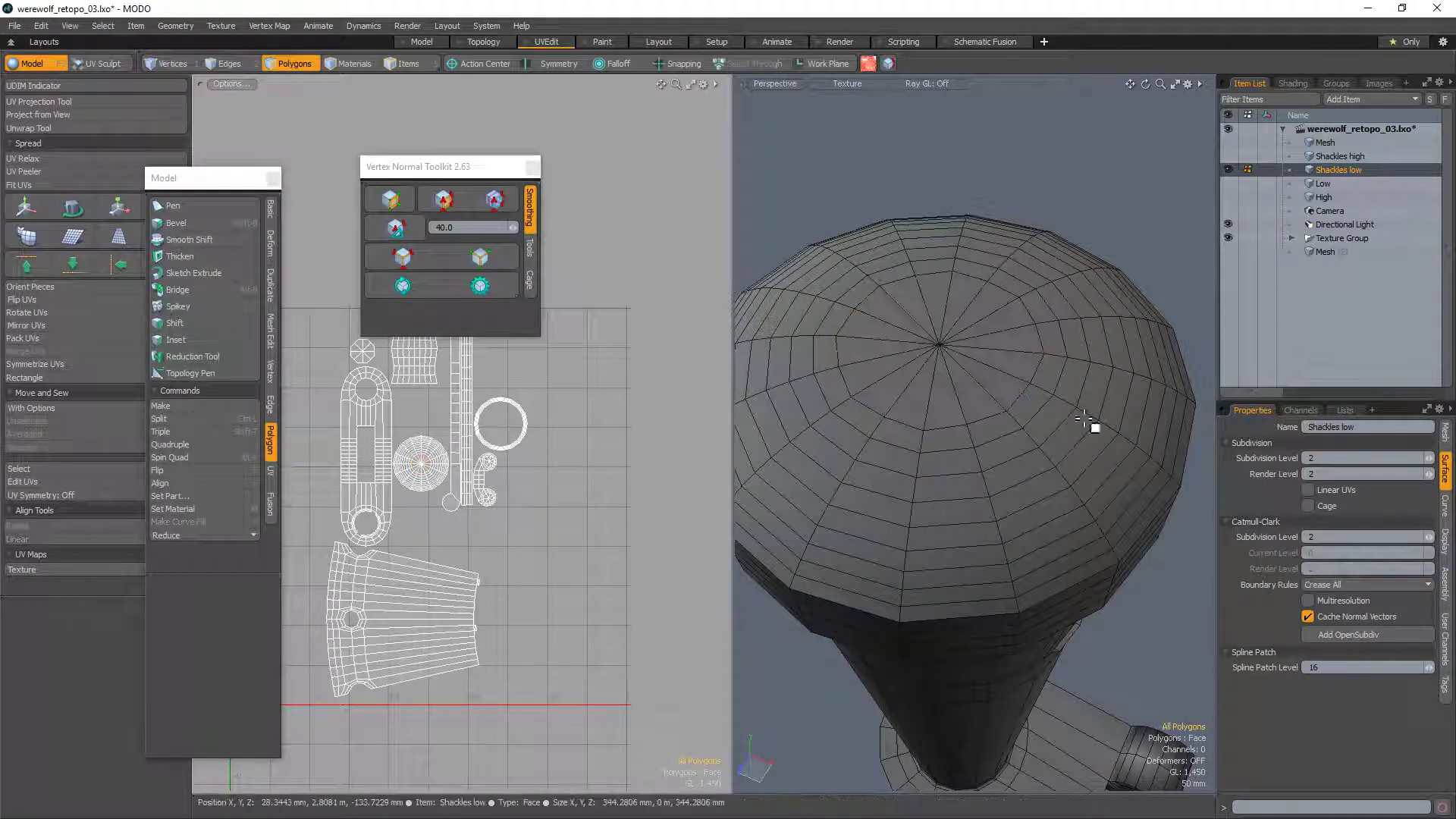
mouse_move(953, 535)
mouse_down()
mouse_move(940, 249)
mouse_move(966, 523)
mouse_up()
click(938, 244)
click(1103, 199)
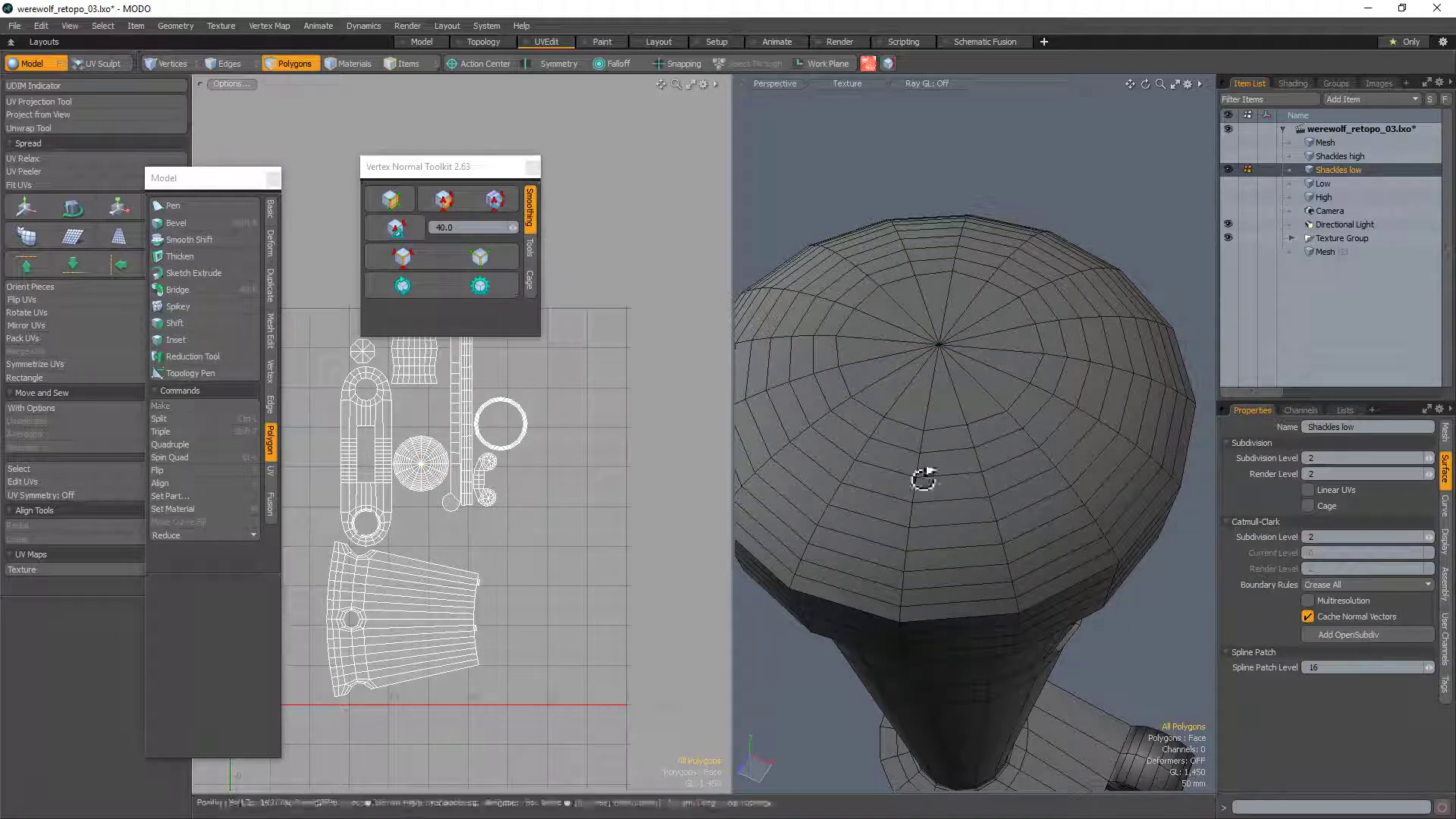
Step: Select every other concentric edge loop on the pin's domed head, starting from the outer rim, and remove them
key(2)
click(948, 451)
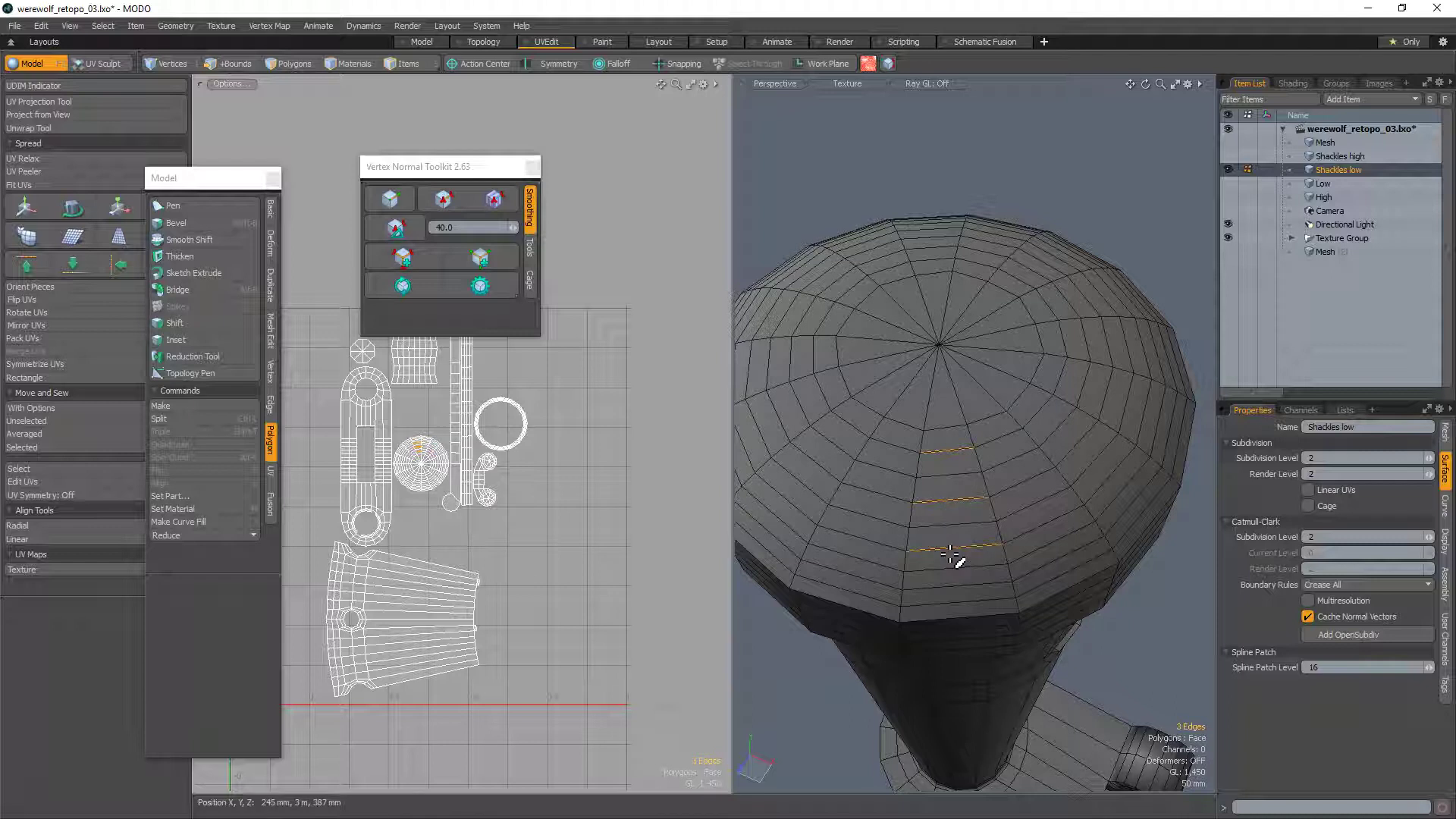
click(954, 601)
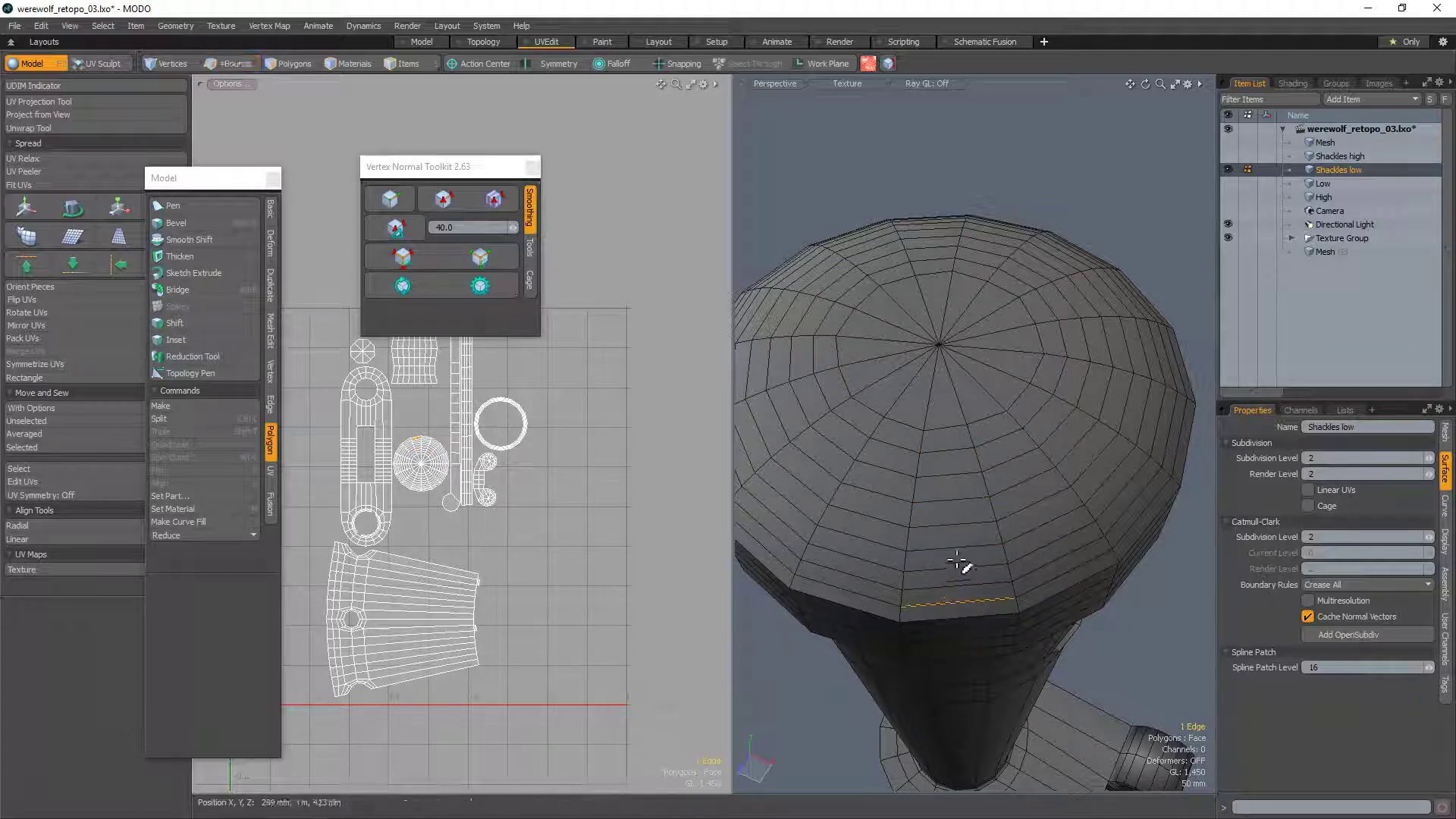
key(Up)
key(Up)
key(Up)
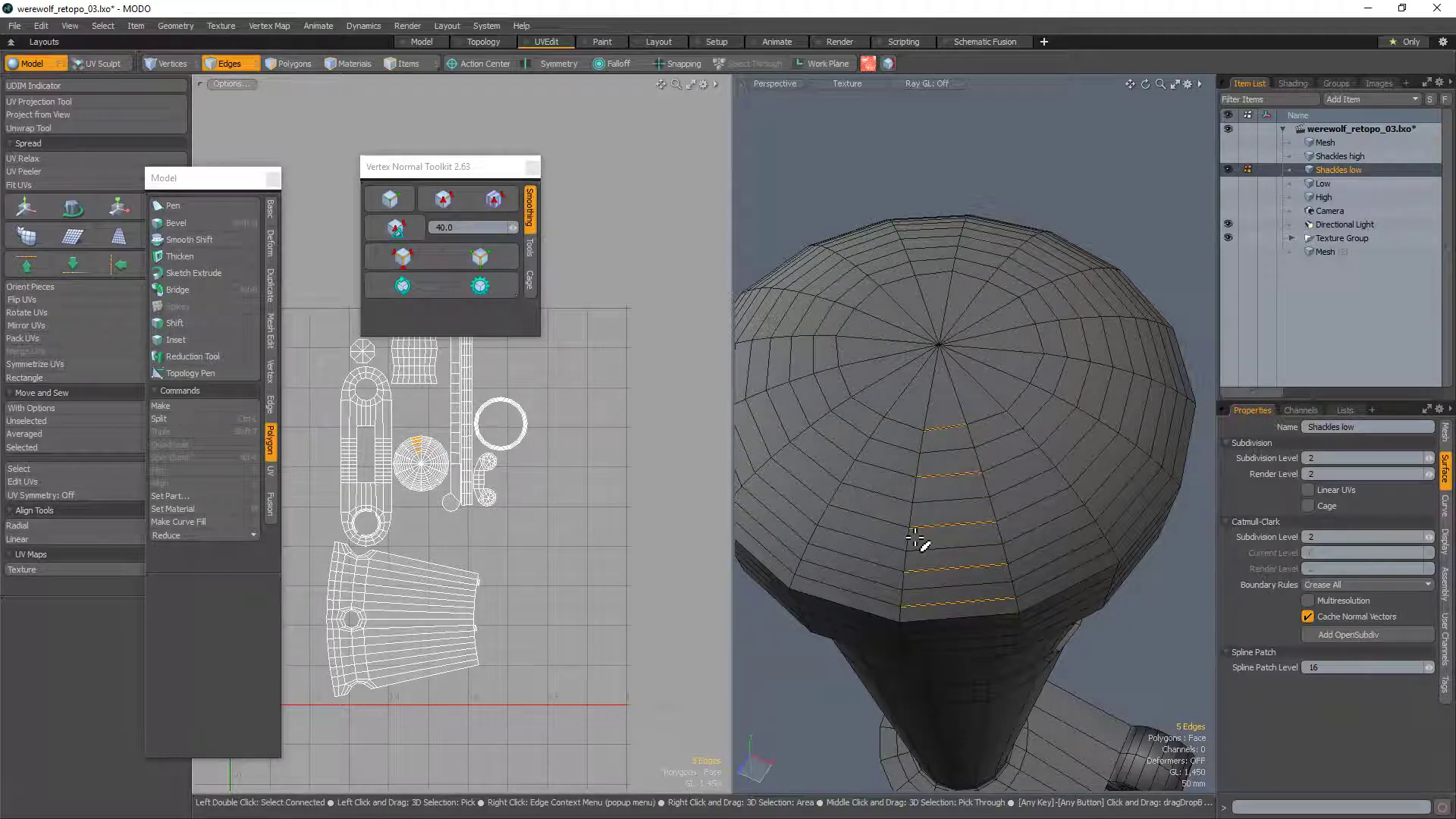
alt+drag(915, 539, 990, 453)
key(l)
key(BackSpace)
Step: Remove the three intermediate edge loops running around the side wall of the pin's head
scroll(951, 414, down, 3)
alt+drag(995, 523, 998, 475)
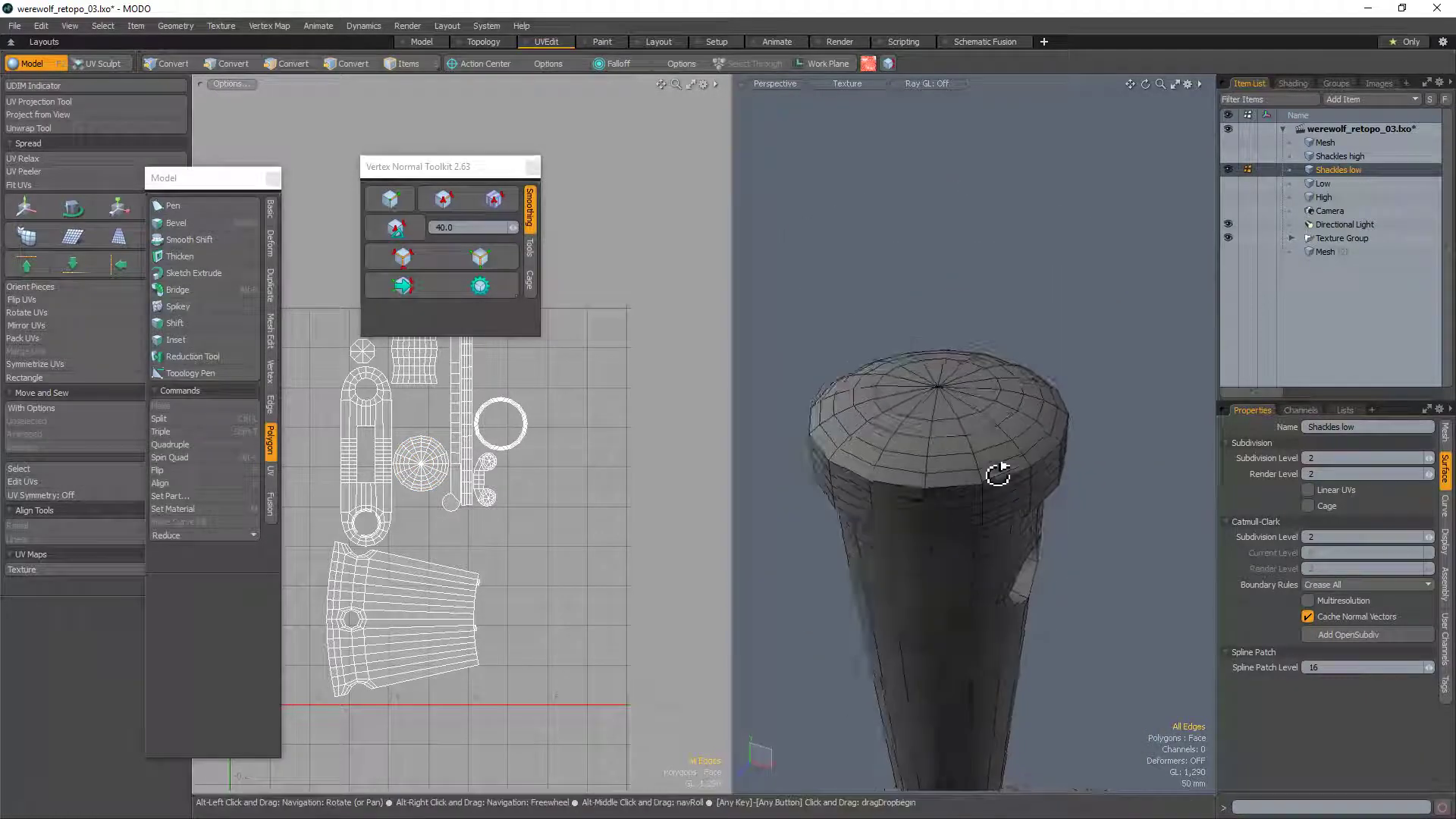
scroll(939, 500, up, 3)
drag(962, 532, 971, 477)
alt+drag(1115, 496, 954, 513)
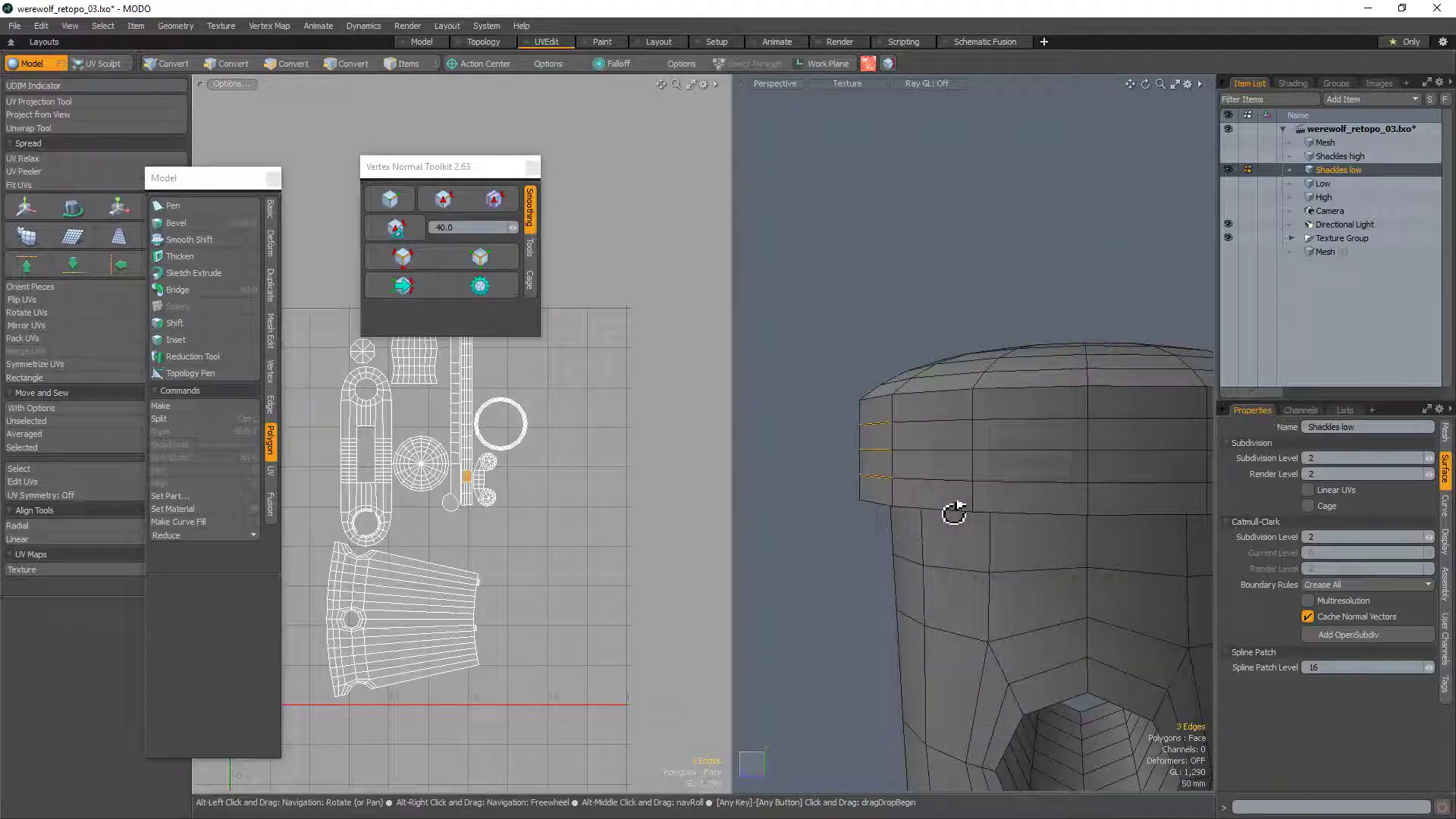
key(l)
key(BackSpace)
Step: Remove the intermediate edge loops inside the hole through the pin's shaft, leaving its wall undivided along its depth
scroll(834, 398, down, 2)
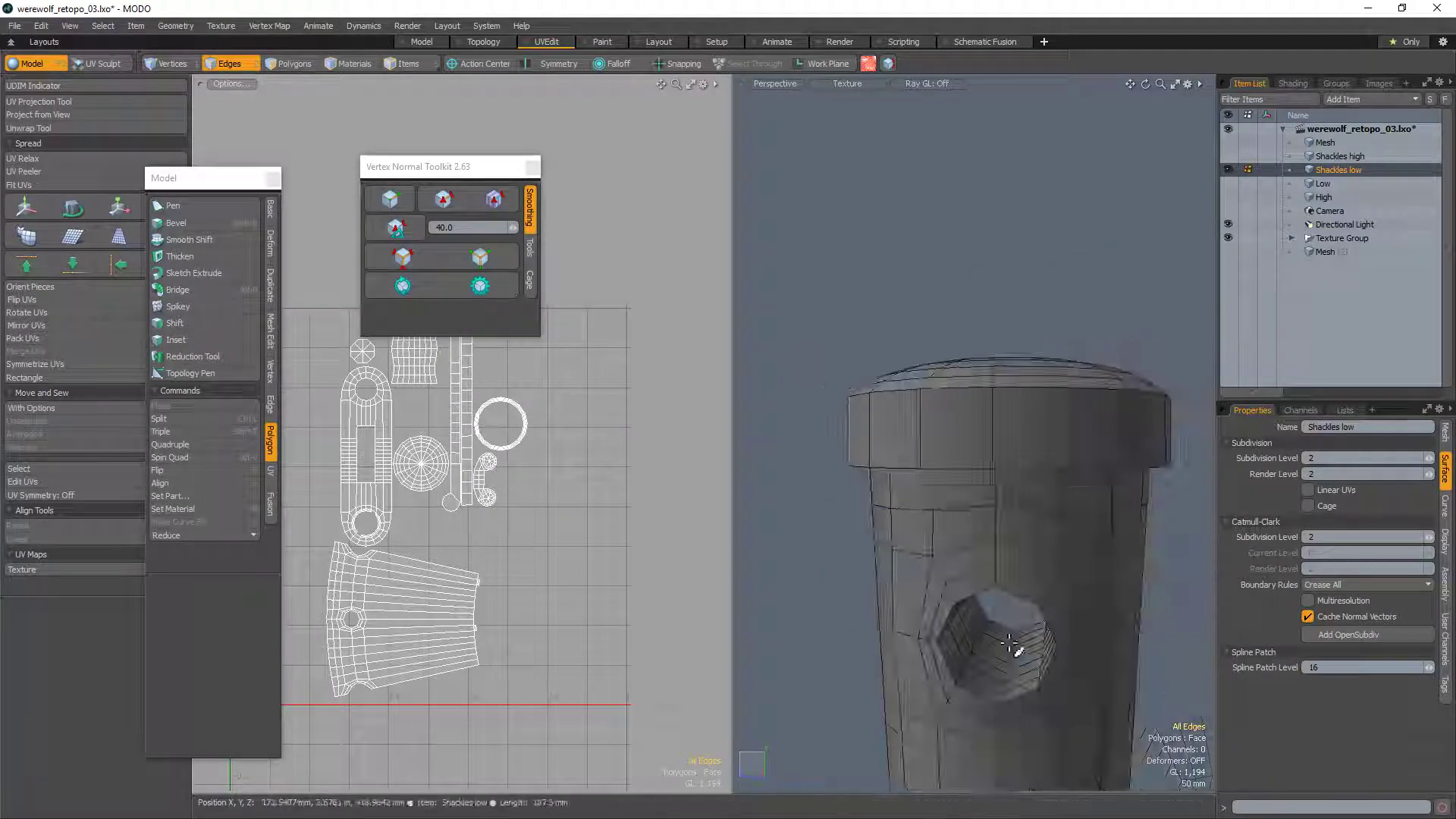
scroll(1013, 653, up, 5)
drag(972, 669, 994, 574)
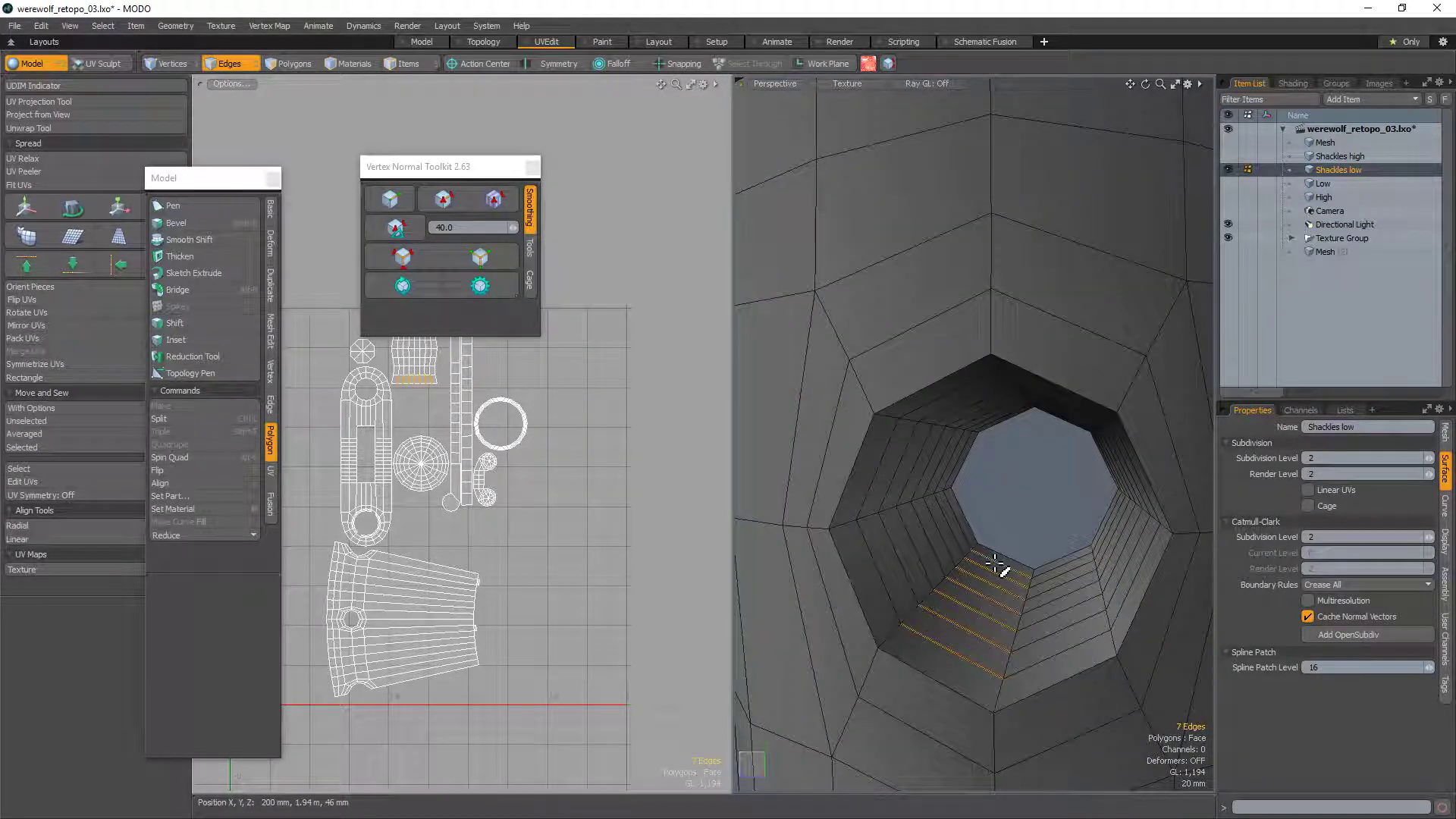
key(l)
key(BackSpace)
double_click(887, 365)
key(BackSpace)
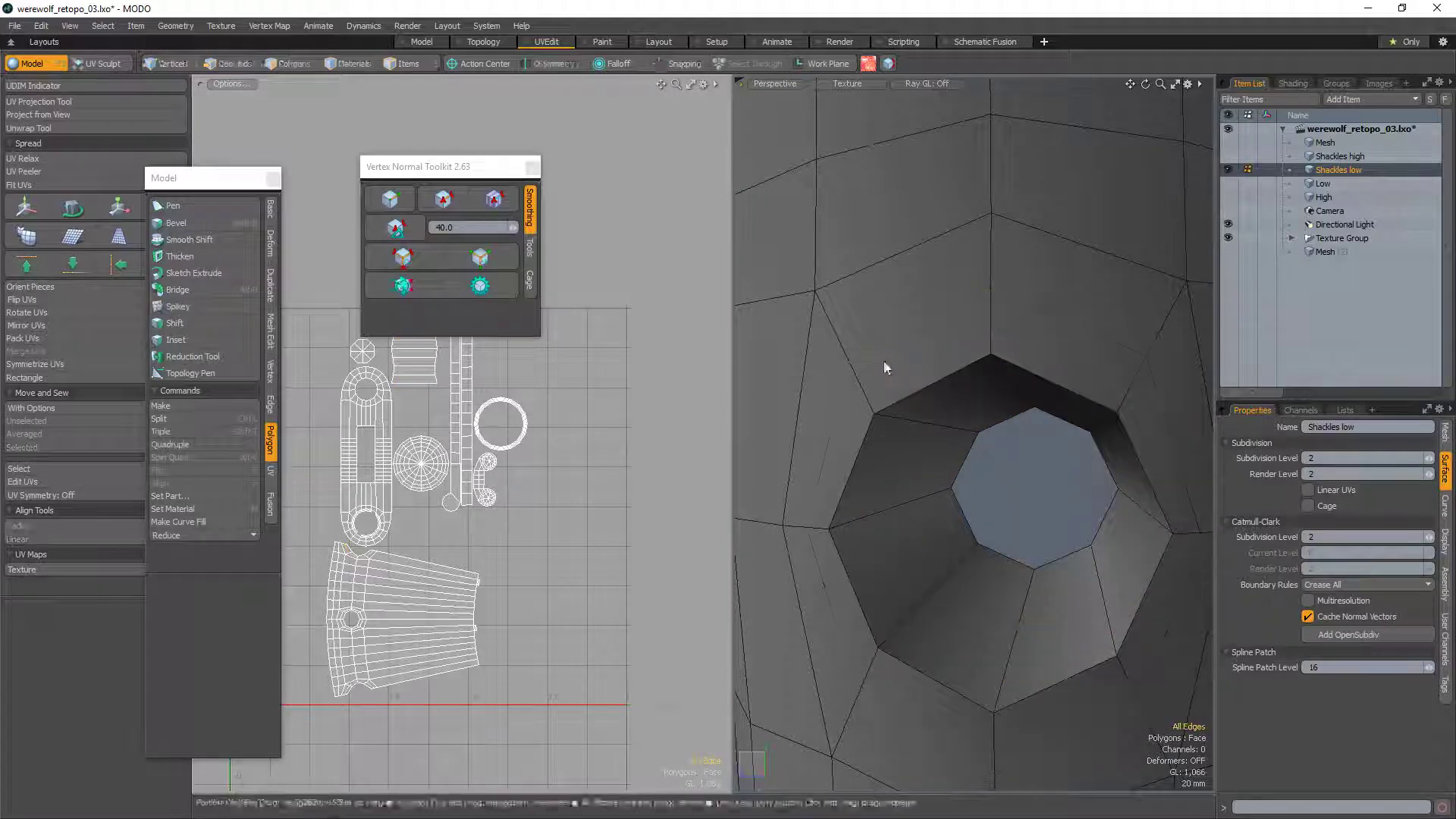
Step: Remove the inner edge loop bordering the shaft's hole and the horizontal edge loop between the hole and the head
scroll(889, 366, down, 6)
alt+drag(914, 344, 962, 413)
alt+drag(995, 597, 959, 506)
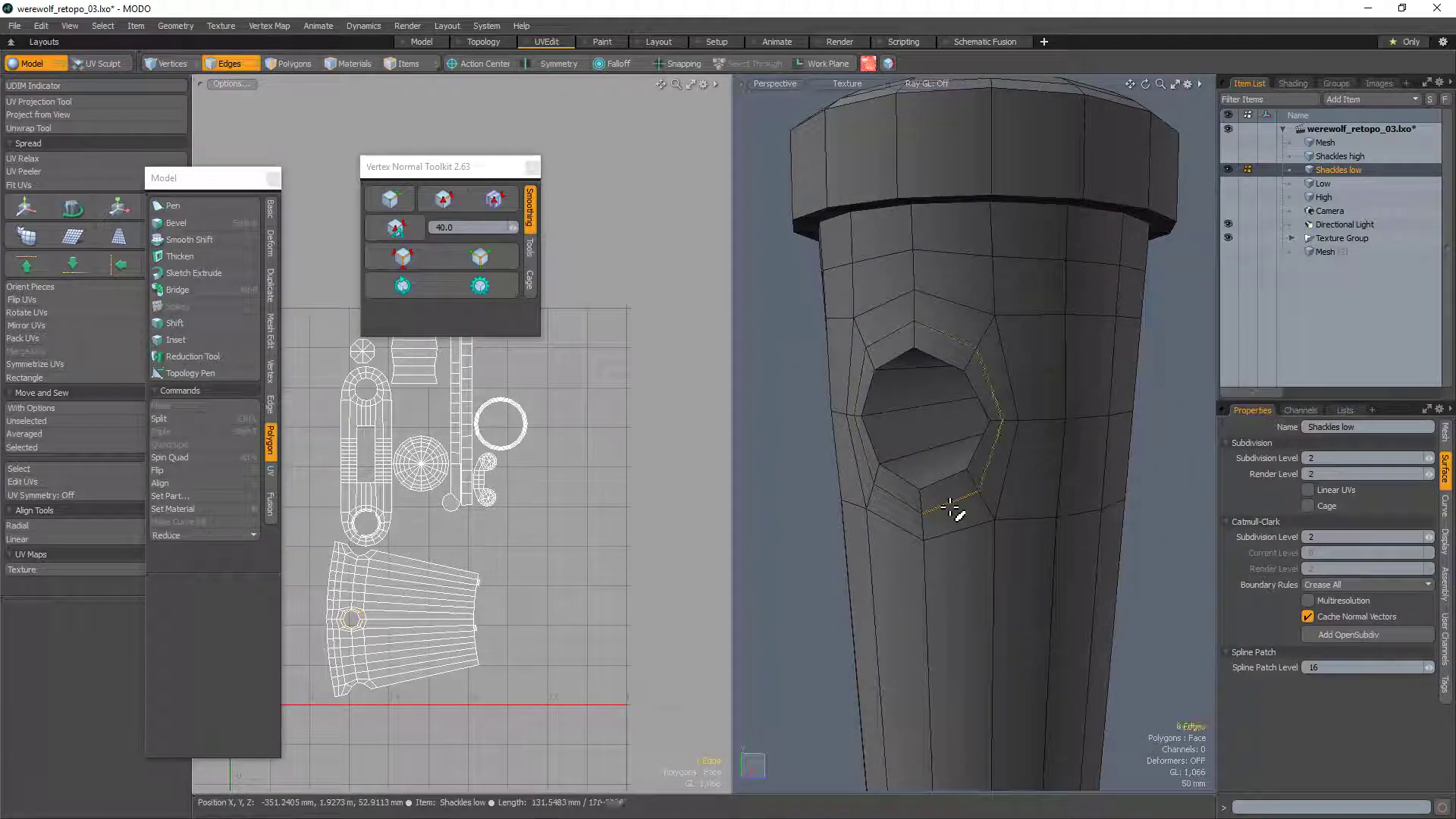
key(BackSpace)
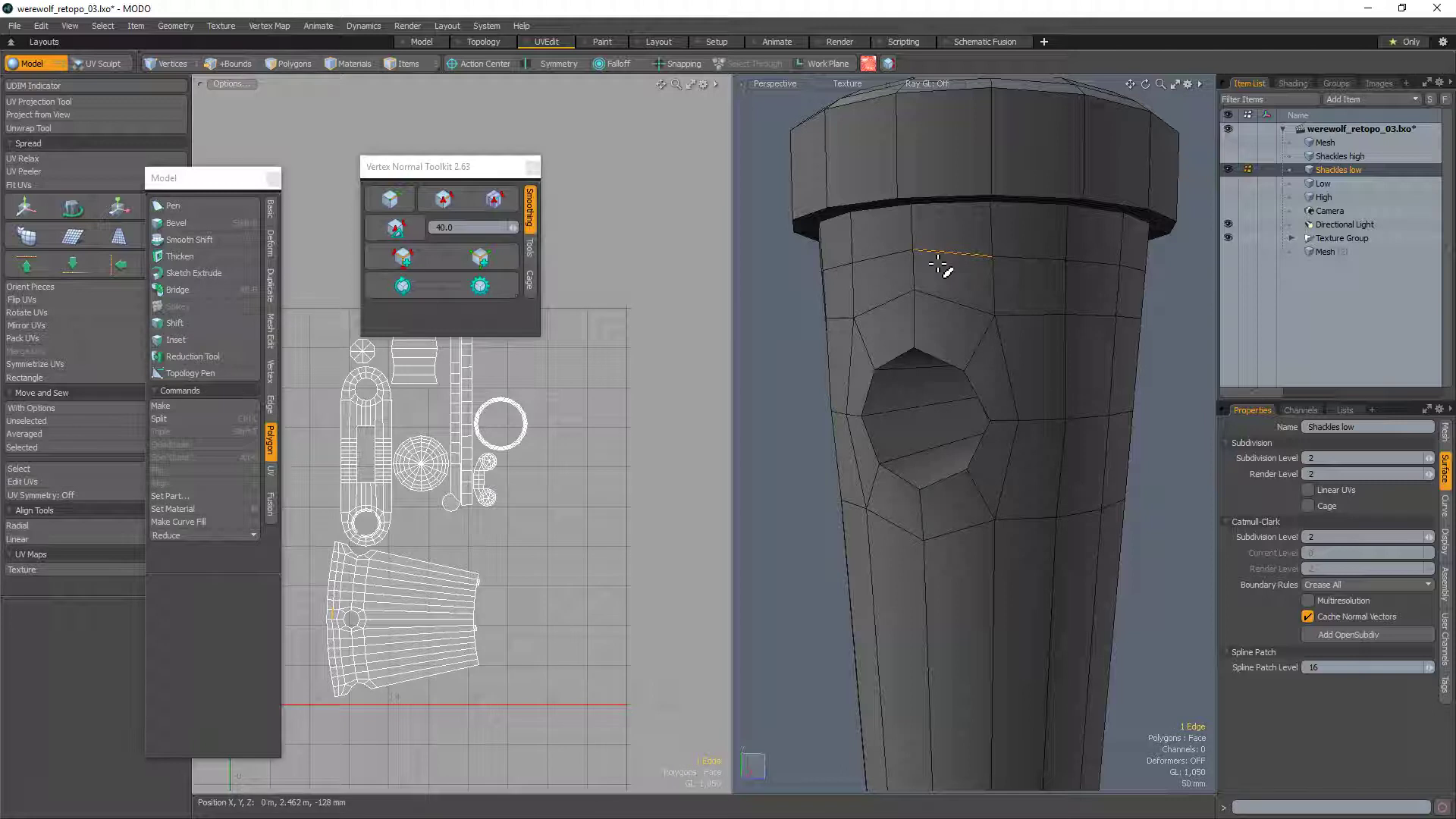
key(BackSpace)
Step: Remove the intermediate edge loops on the underside of the pin head's overhanging rim
alt+drag(942, 267, 922, 383)
scroll(851, 172, up, 5)
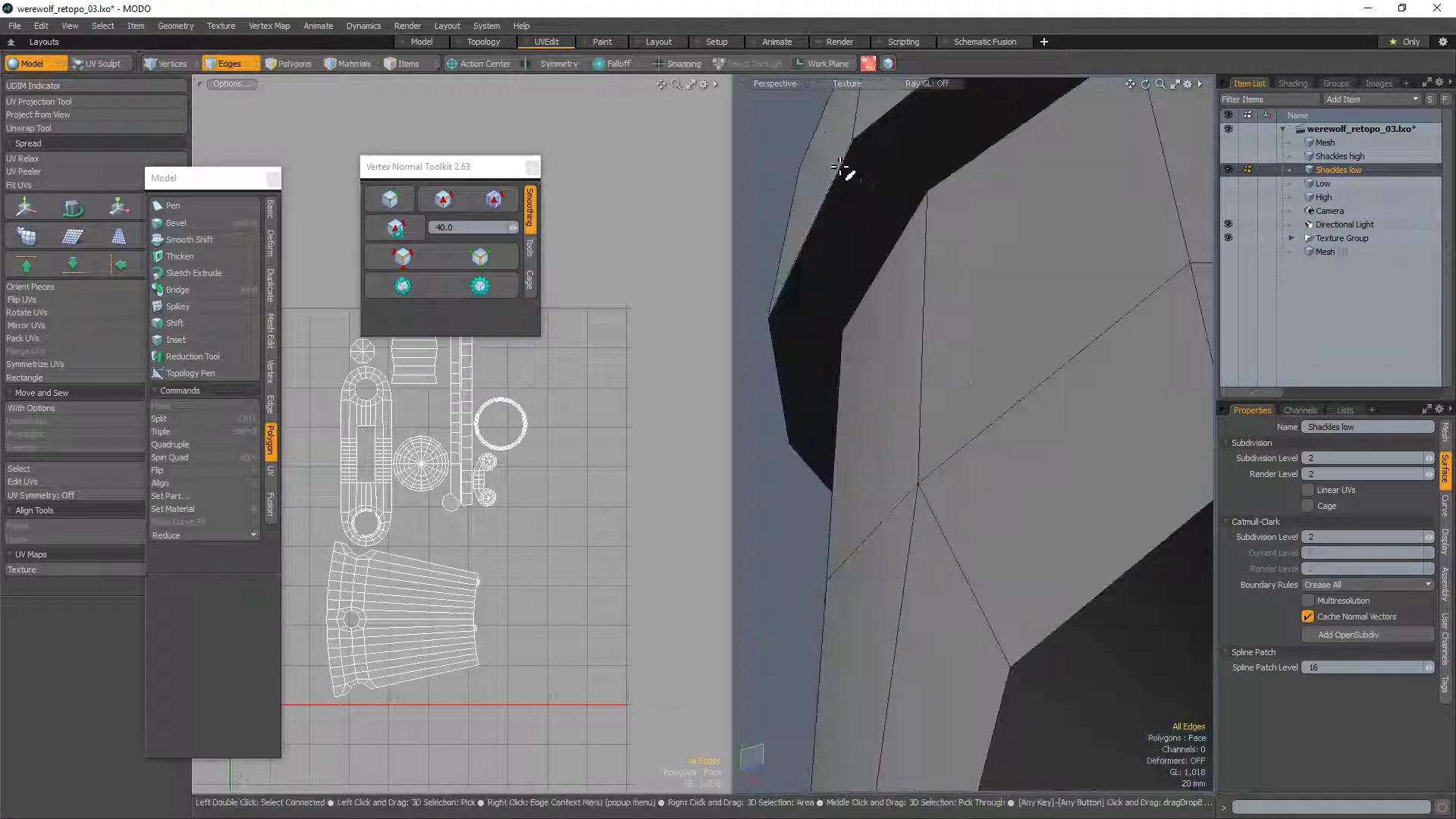
alt+drag(851, 172, 895, 185)
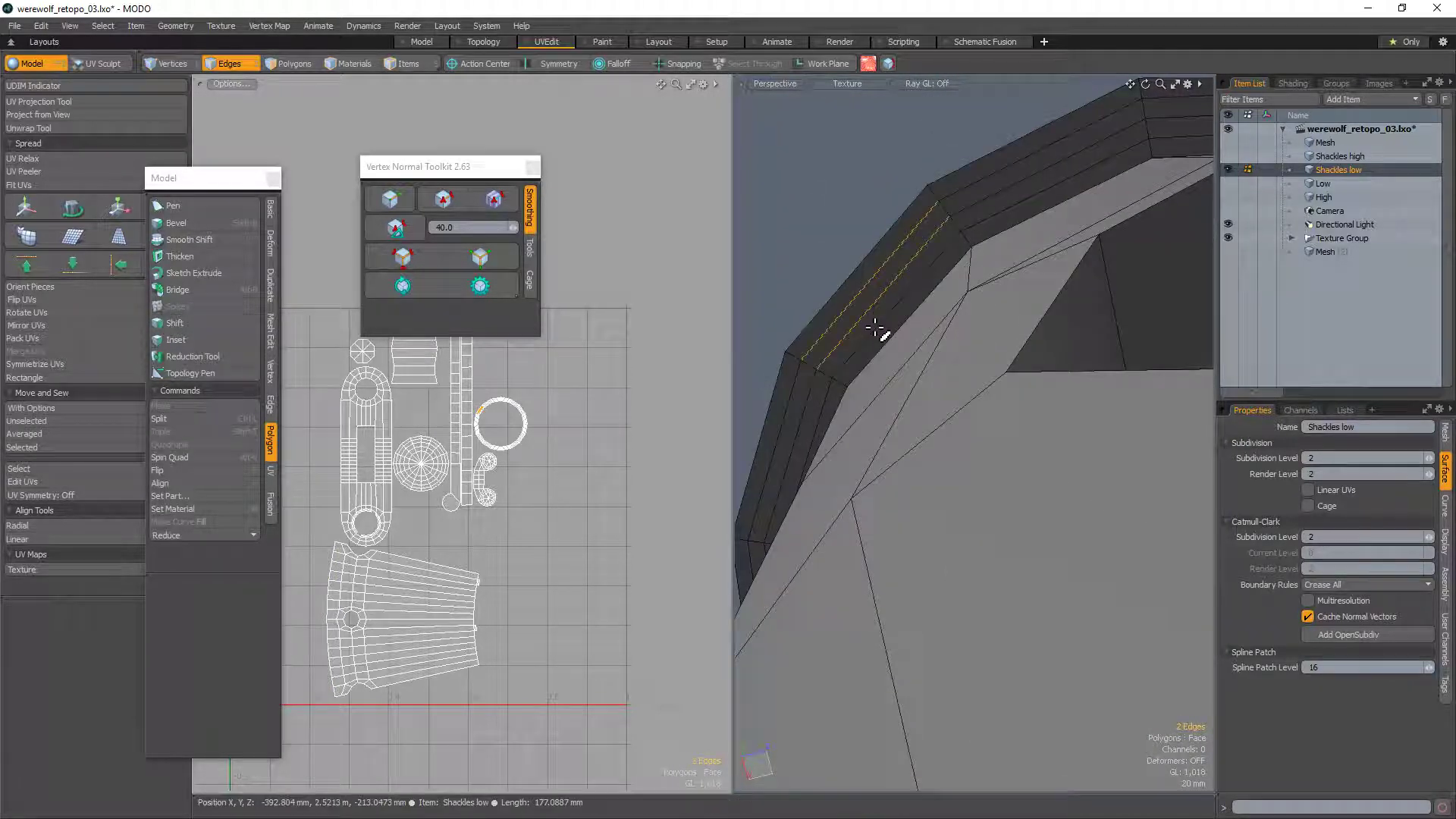
drag(875, 328, 878, 331)
key(l)
key(BackSpace)
Step: Merge the subdivided end caps of both hinge cylinders into a single polygon each
scroll(883, 282, down, 5)
alt+drag(884, 275, 872, 436)
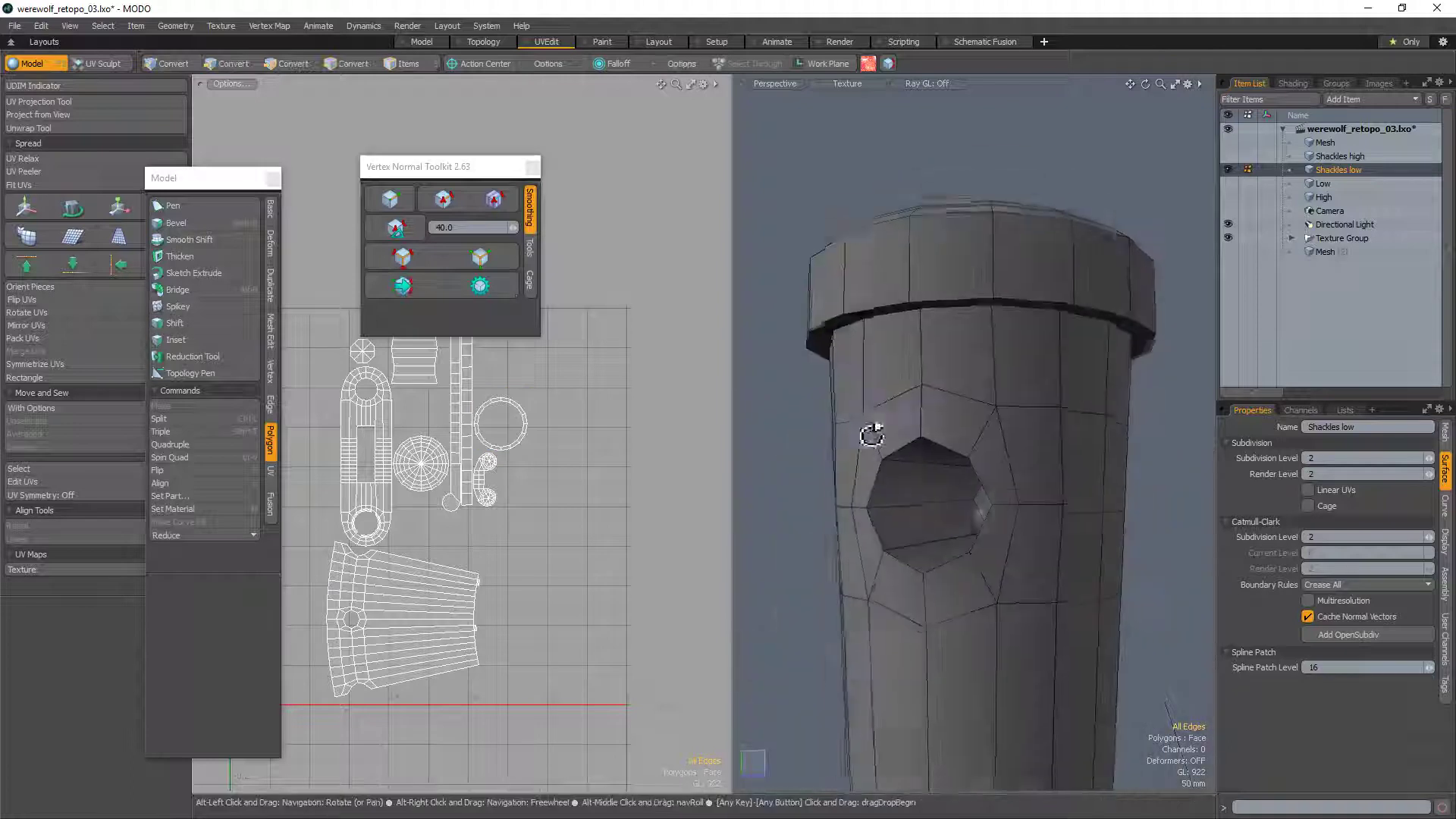
scroll(894, 315, down, 5)
alt+drag(894, 316, 1063, 715)
scroll(897, 607, up, 5)
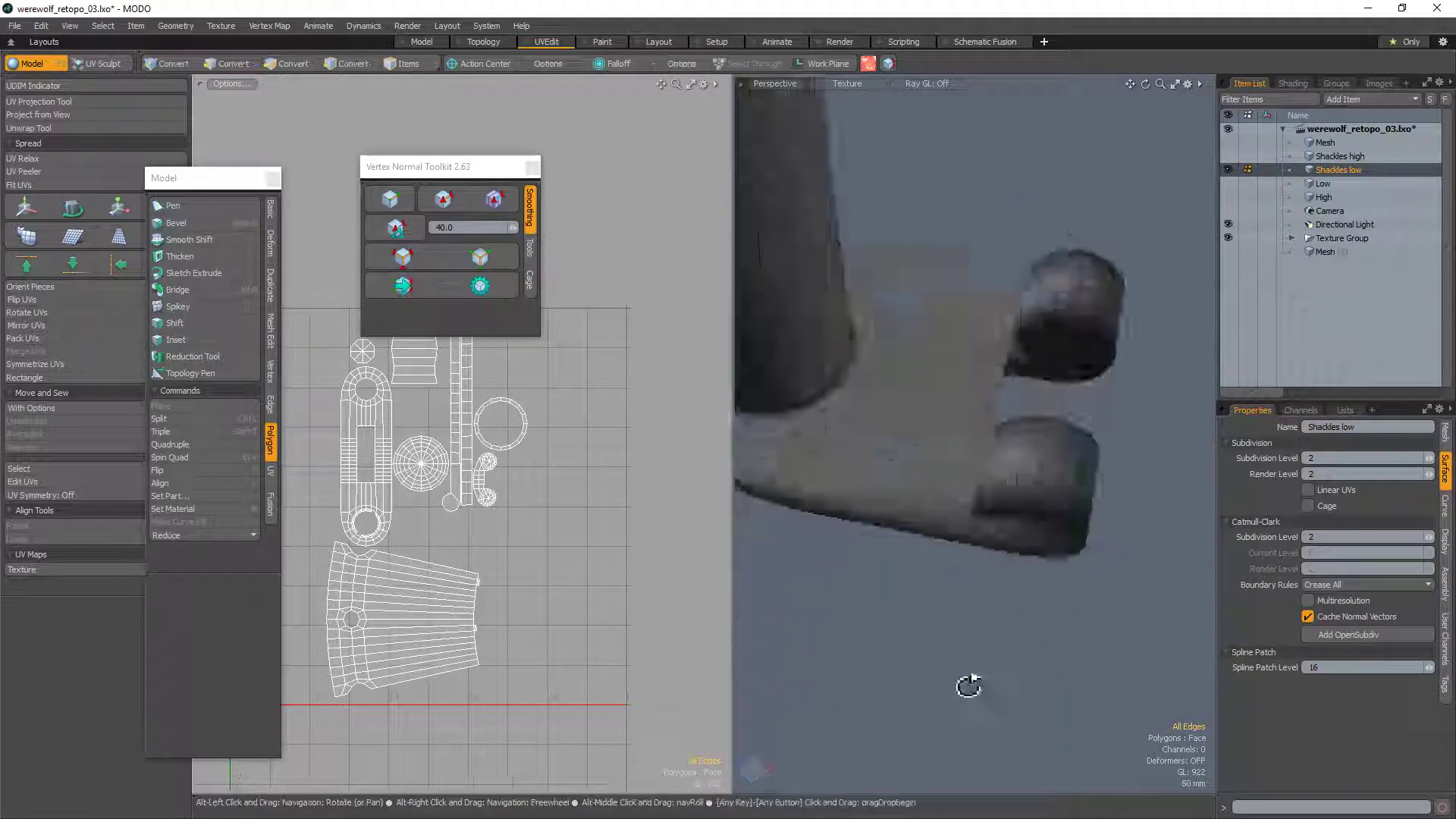
alt+drag(970, 687, 976, 604)
alt+drag(1011, 673, 973, 553)
scroll(1177, 565, up, 3)
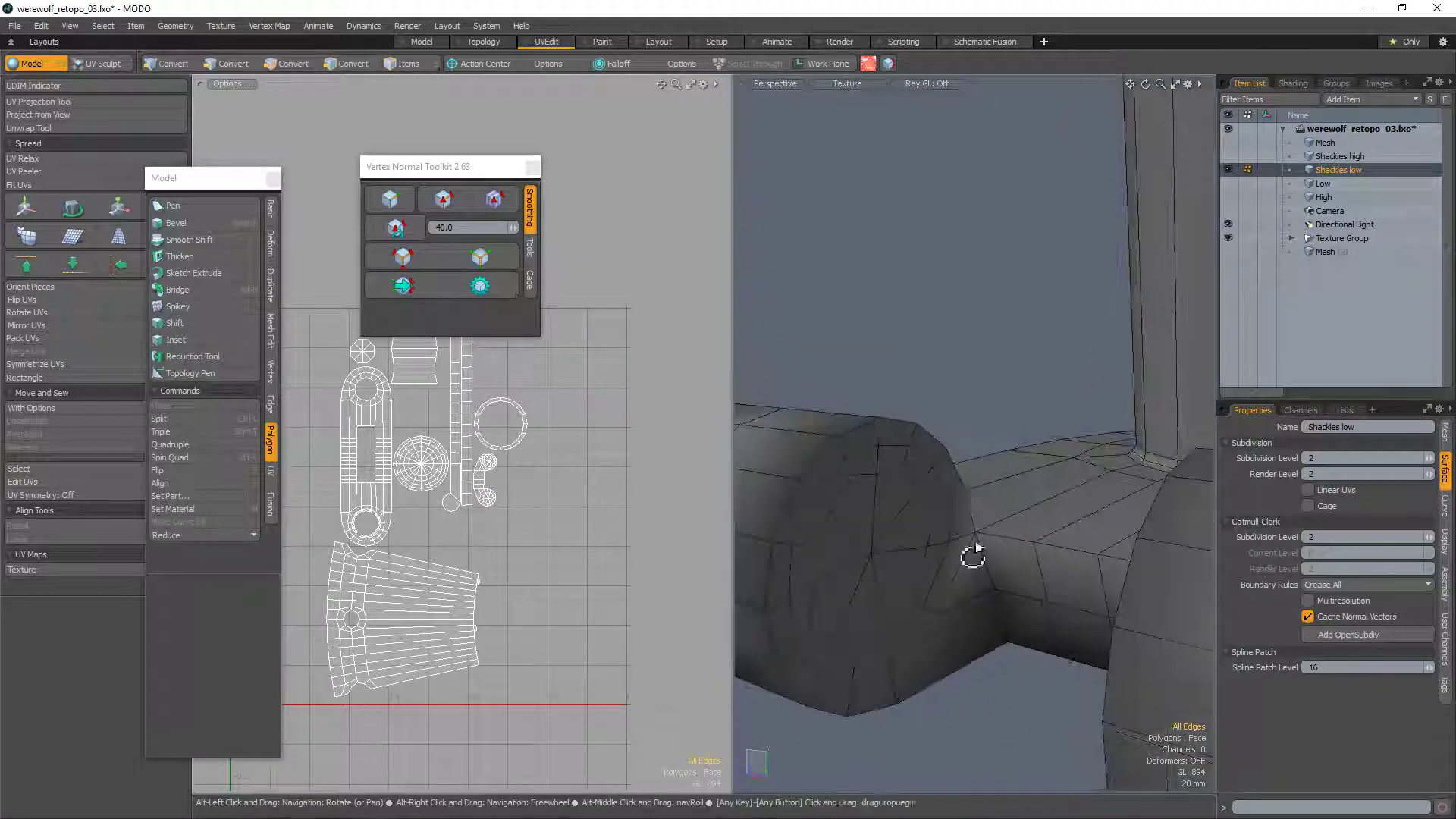
double_click(923, 460)
key(3)
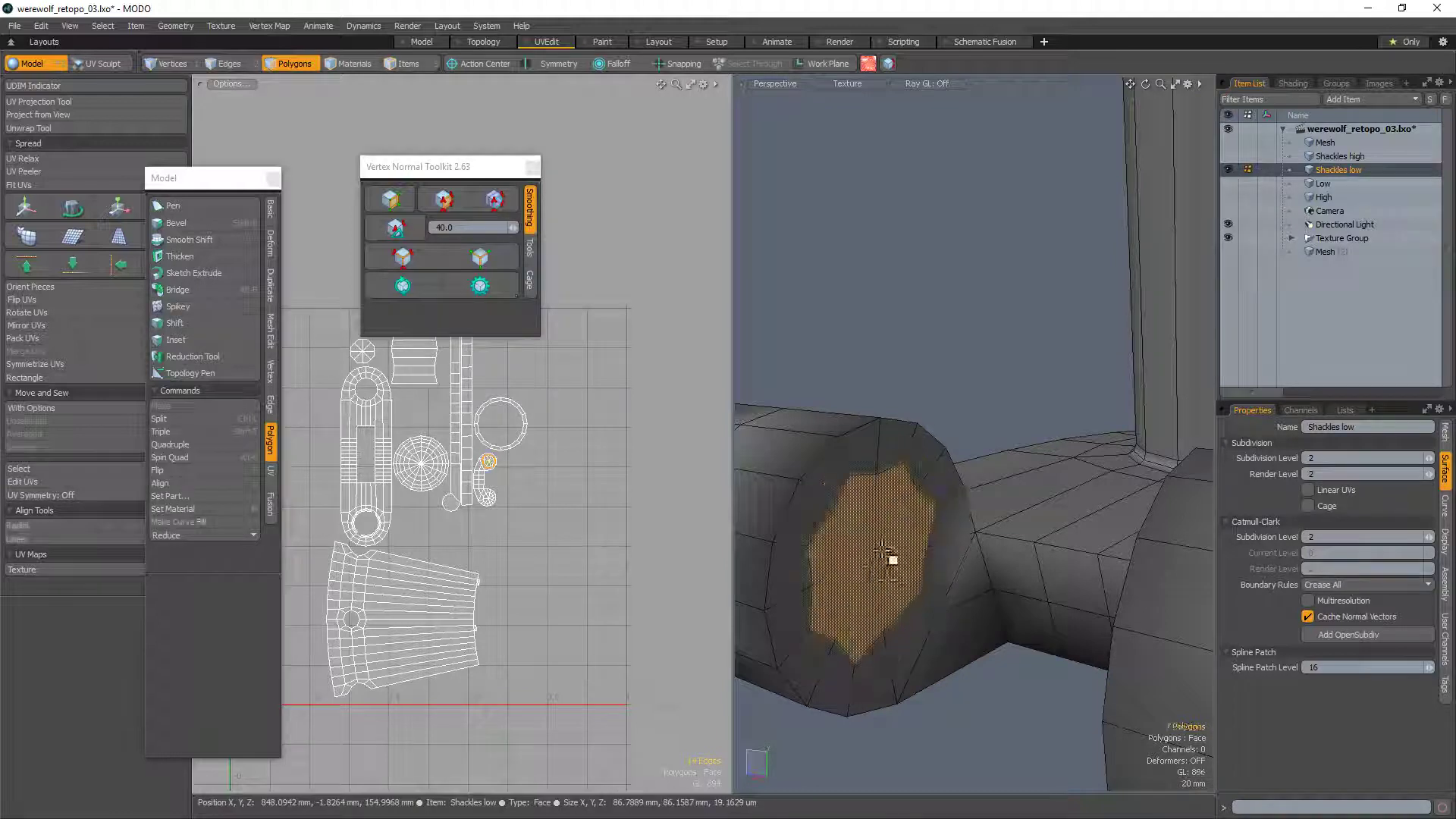
alt+drag(884, 551, 1054, 440)
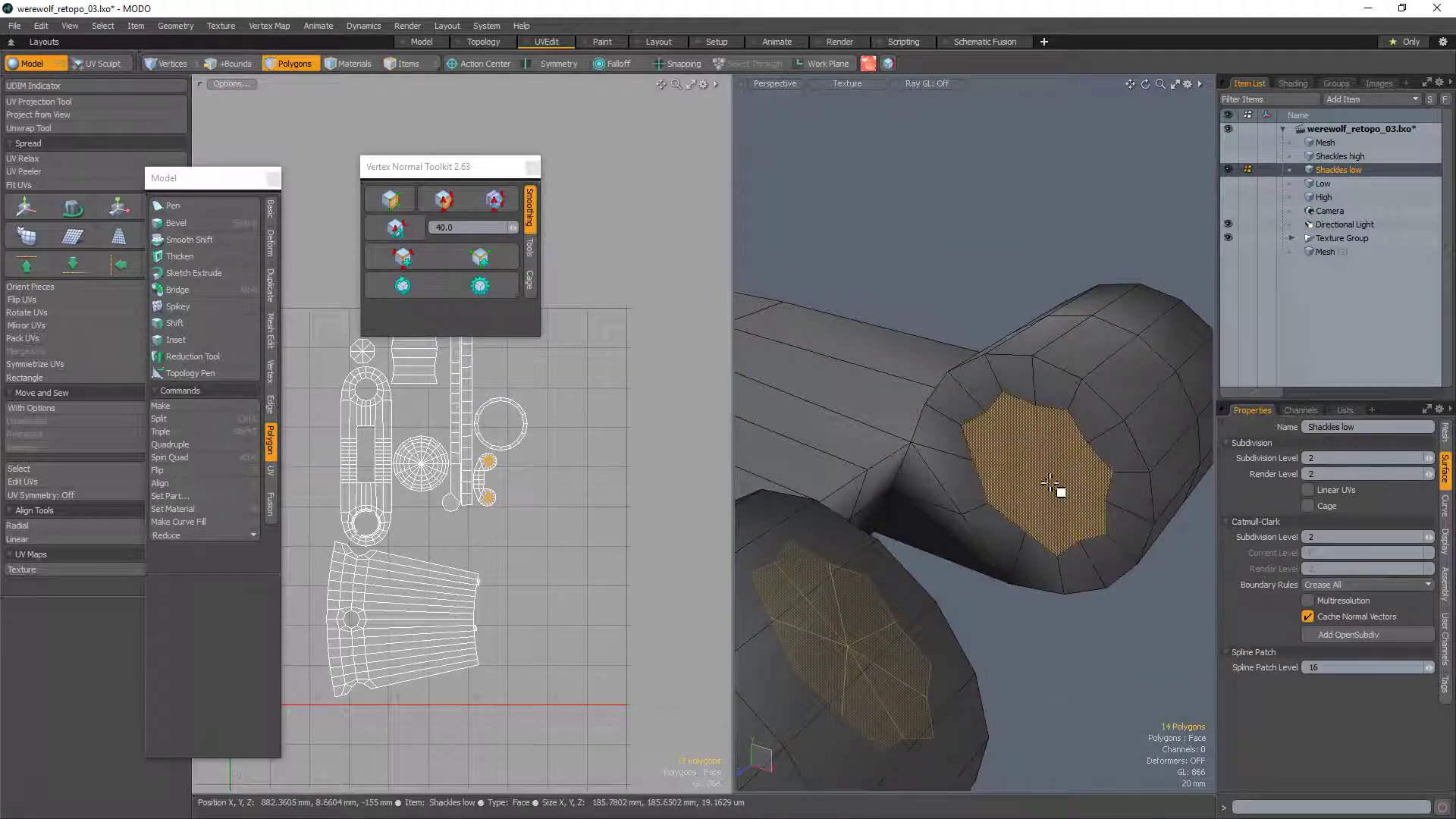
key(2)
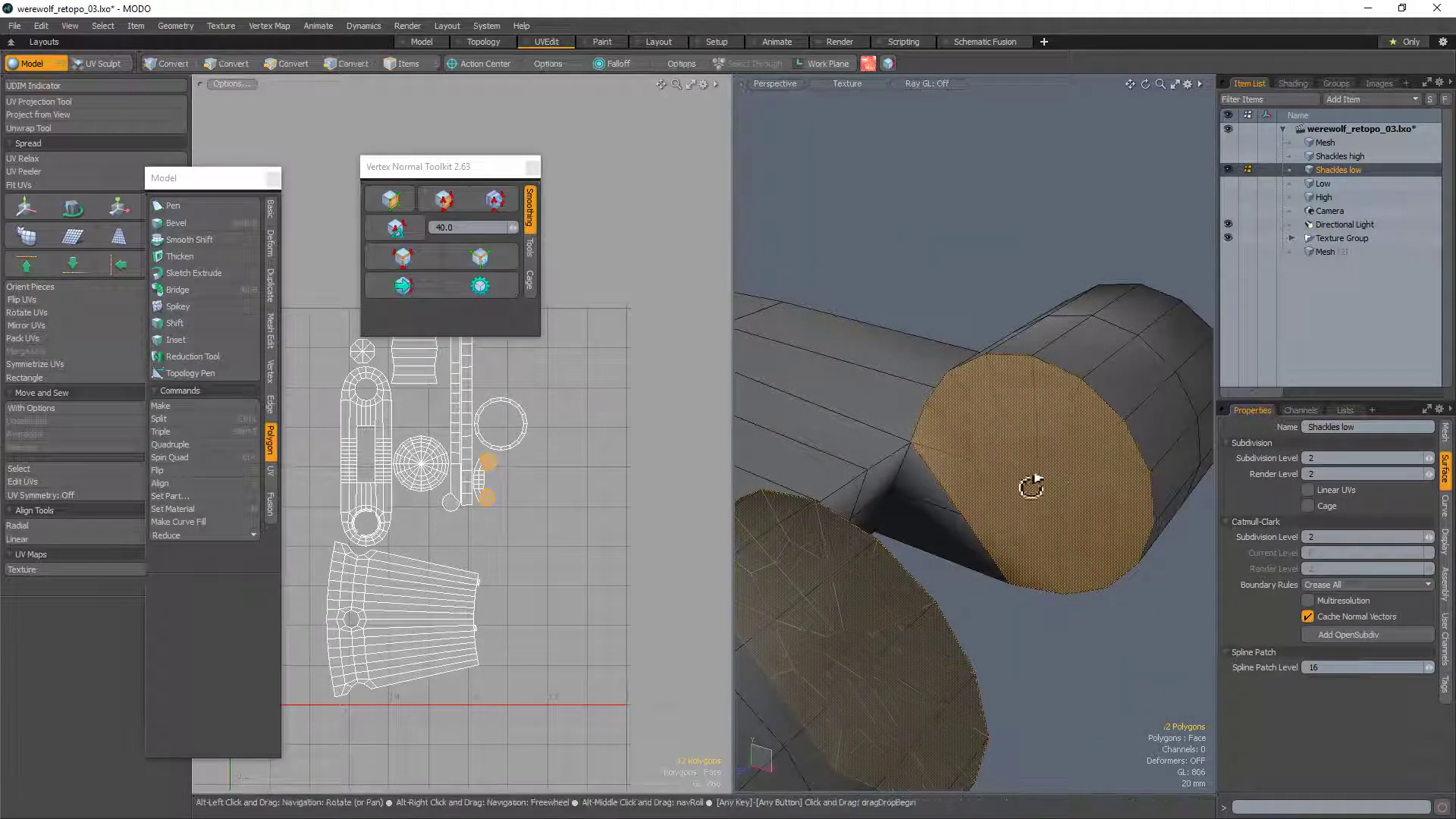
Step: Remove alternate lengthwise edges from the base plate's flat span between the pin shaft and the hinge gap, on both faces
alt+drag(1026, 484, 882, 479)
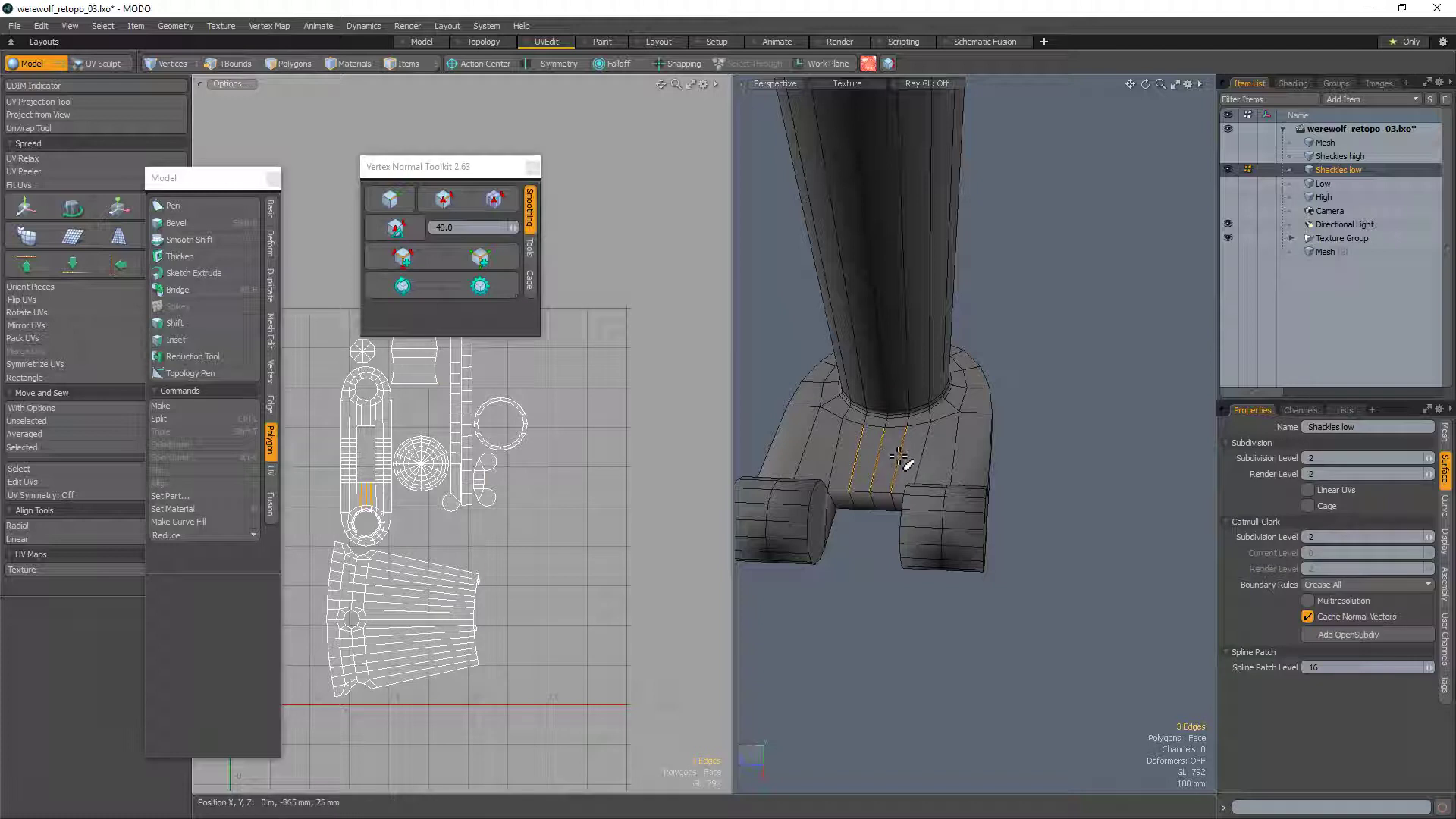
key(l)
alt+drag(1099, 481, 904, 412)
alt+shift+drag(1059, 445, 1206, 345)
click(1168, 339)
alt+drag(965, 304, 916, 411)
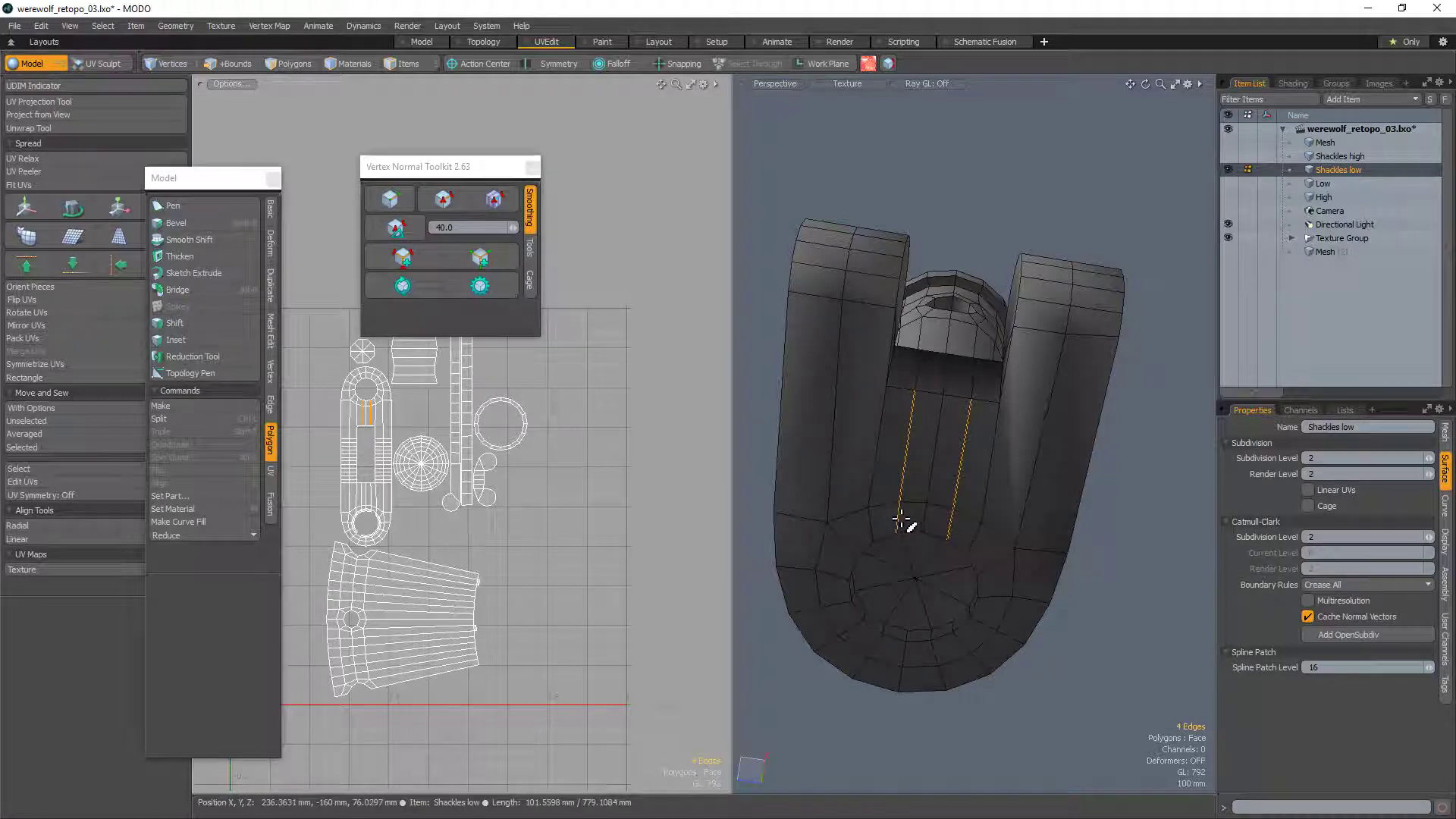
alt+drag(902, 523, 963, 452)
alt+drag(888, 481, 887, 692)
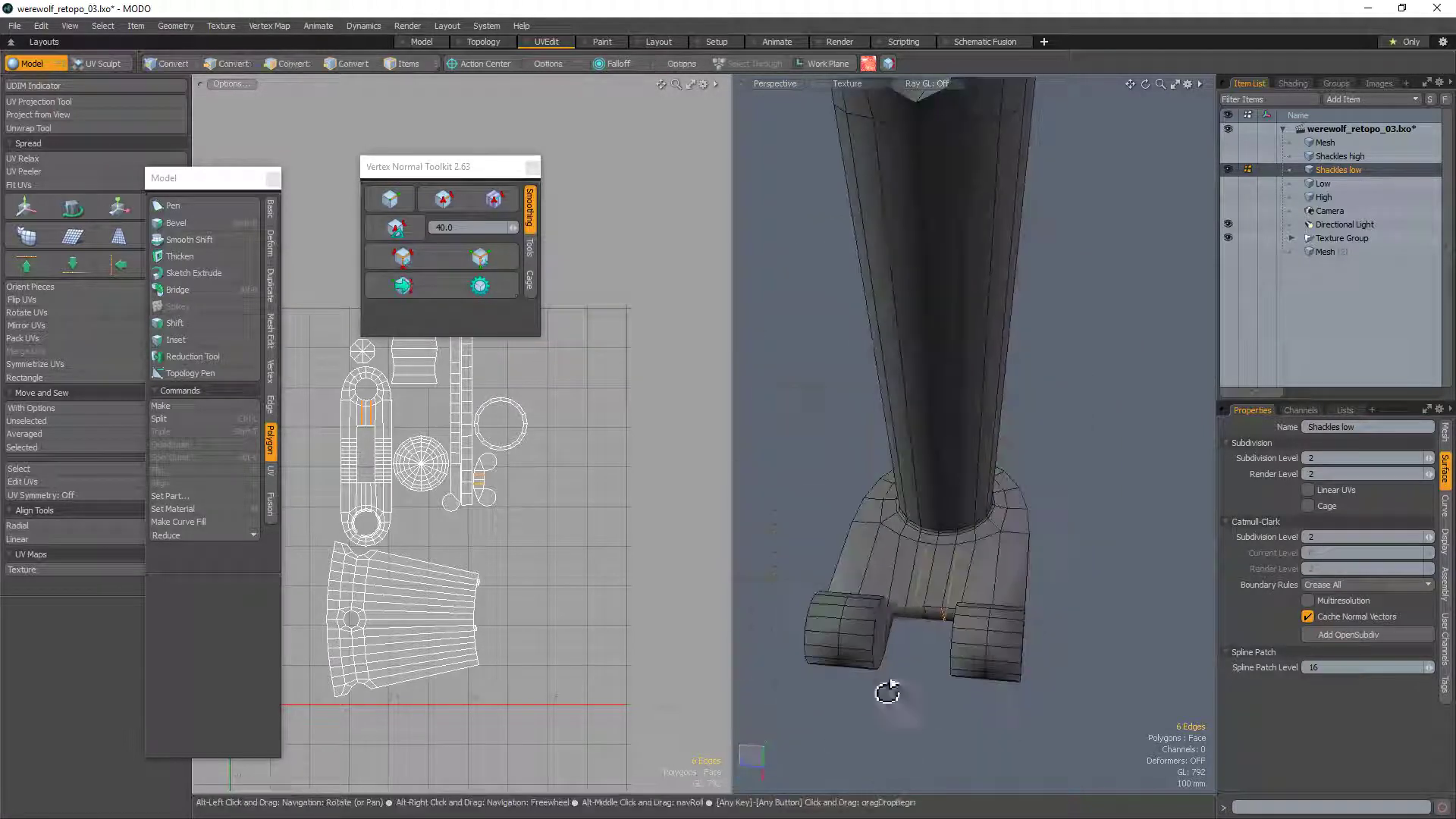
scroll(985, 584, up, 3)
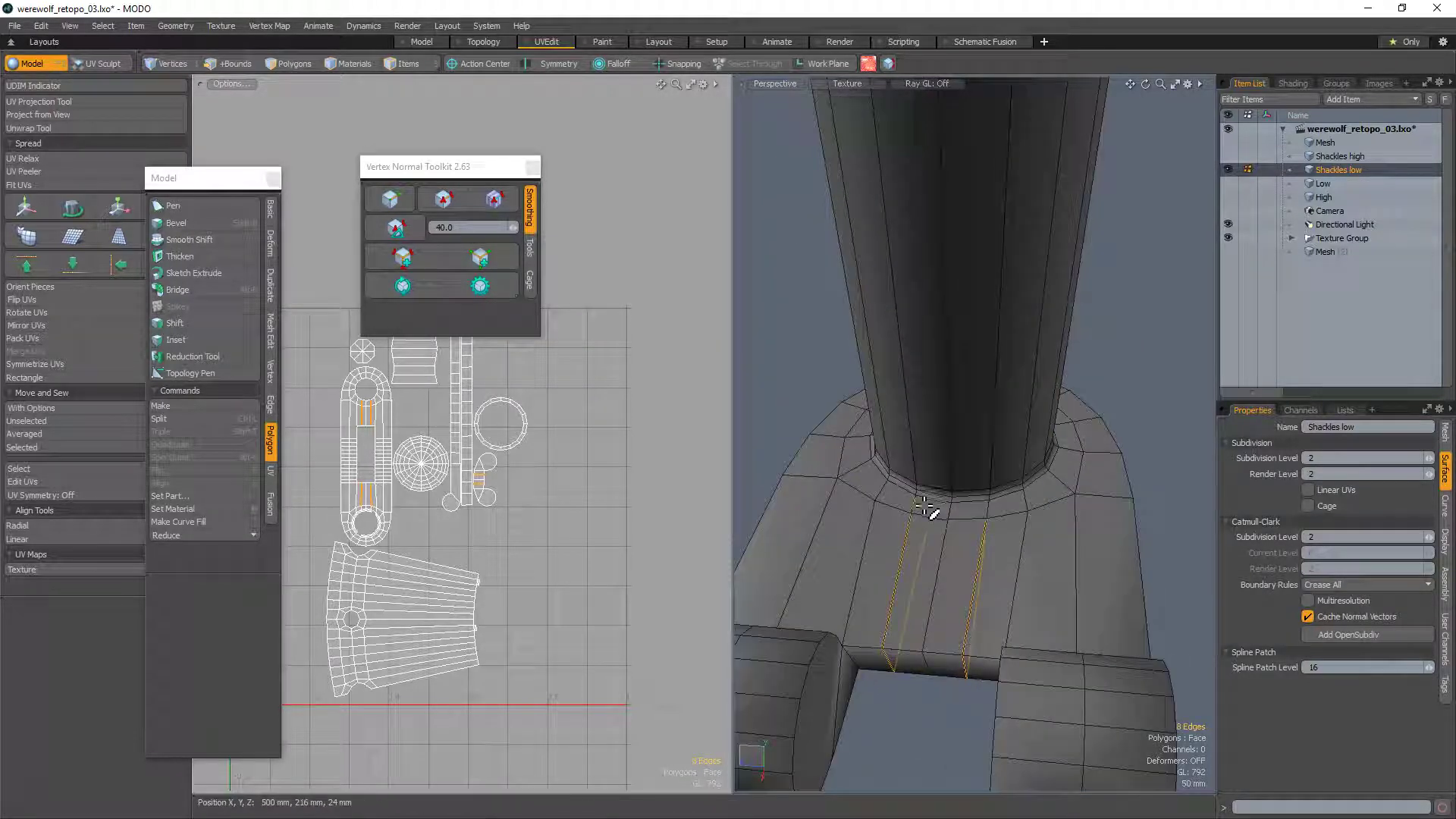
Step: Triangulate the two wide polygons bordering the circular area on both plate faces and spin the uneven diagonal
key(3)
click(986, 506)
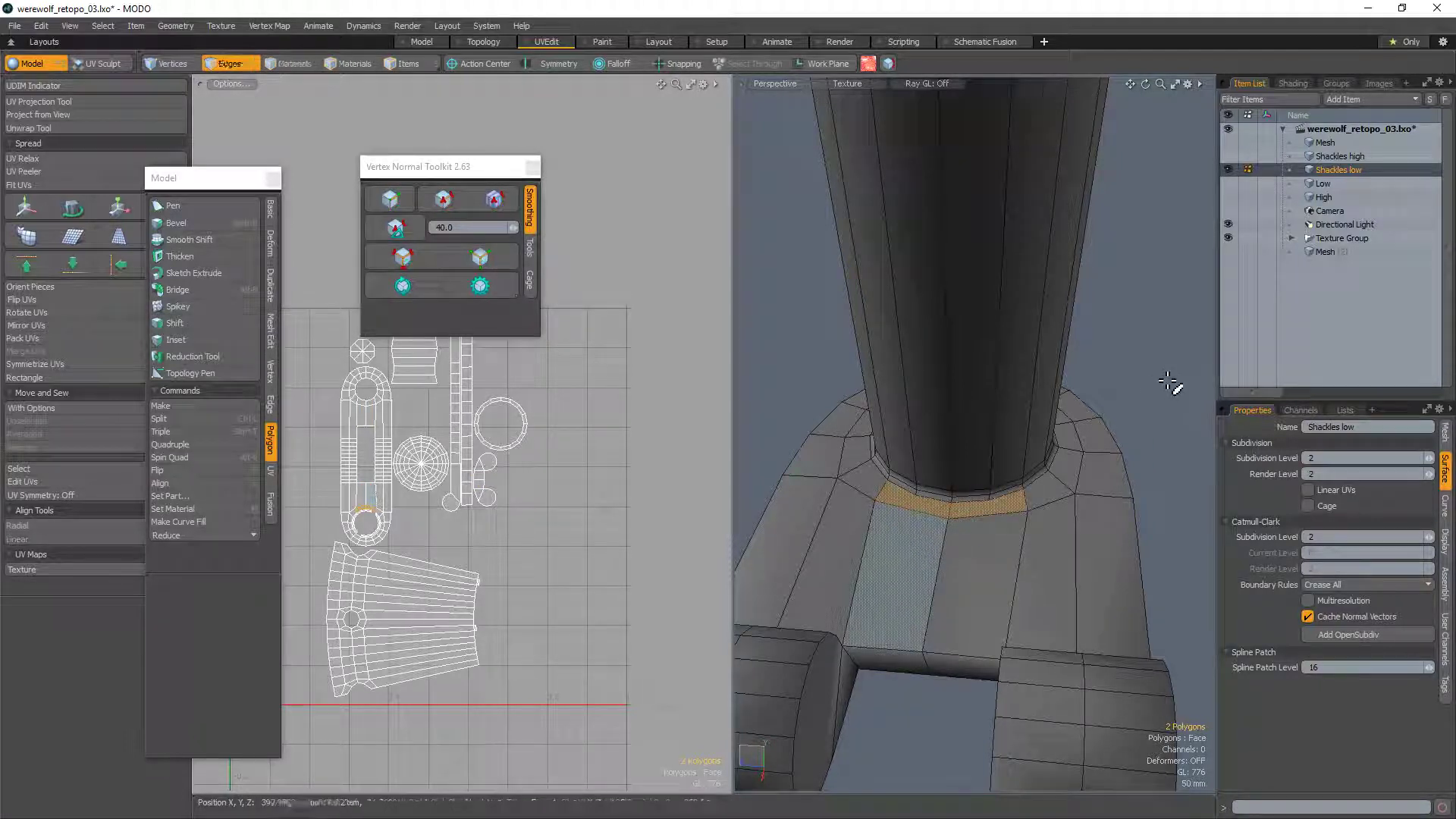
scroll(1059, 501, up, 3)
scroll(1060, 501, down, 4)
alt+drag(1059, 501, 935, 324)
key(3)
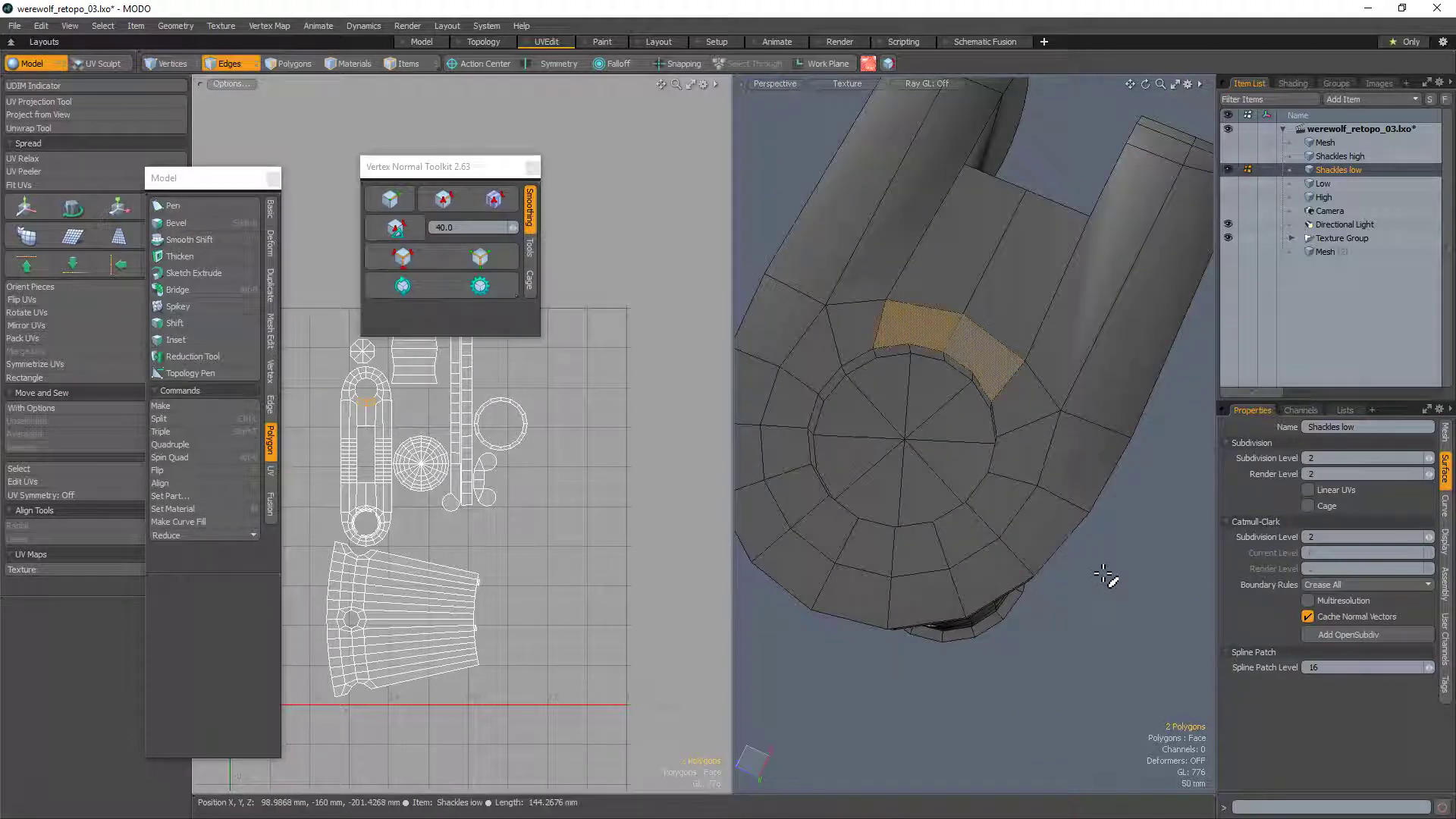
key(shift+t)
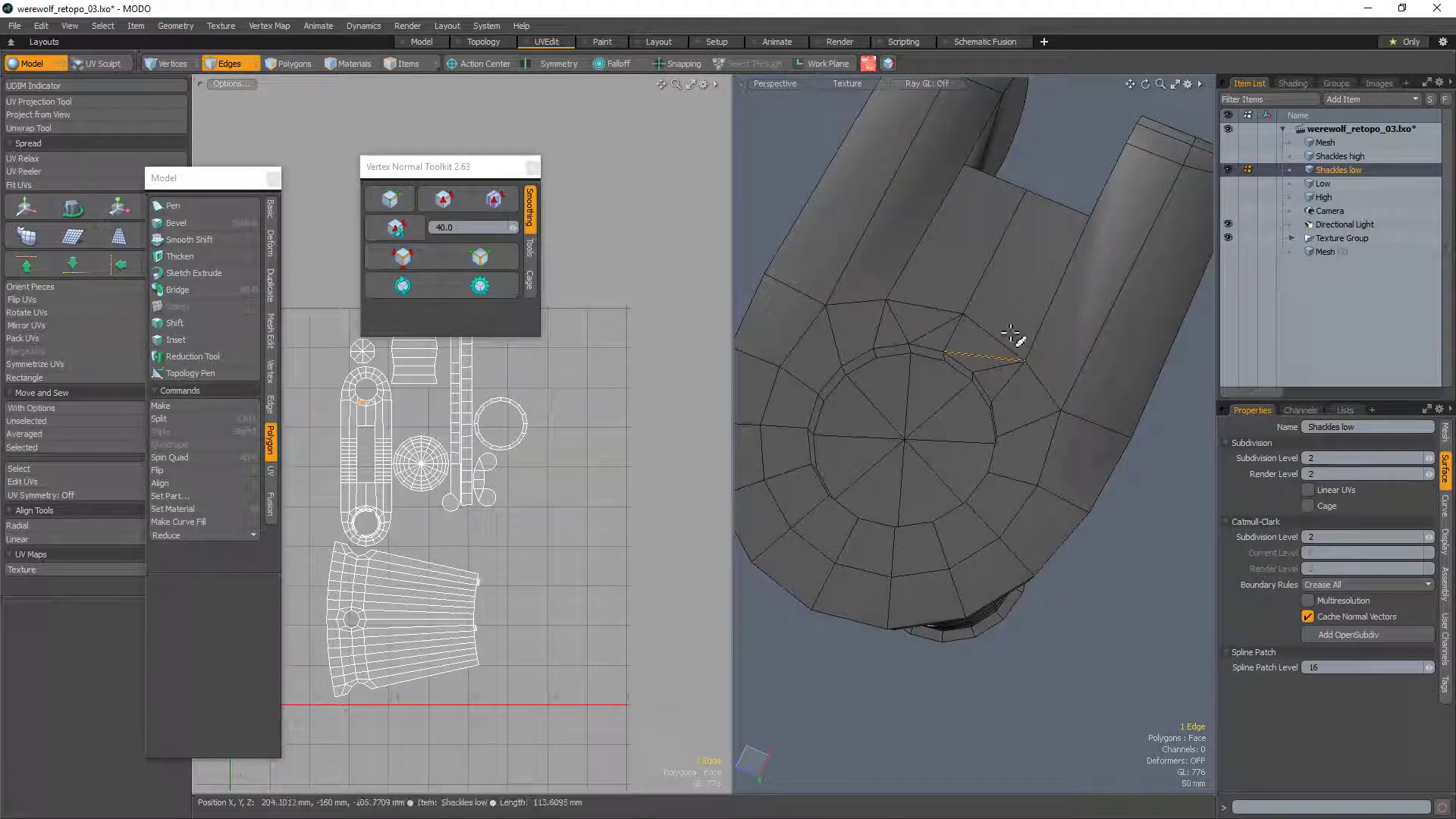
ctrl+alt+drag(989, 338, 931, 425)
mouse_move(932, 425)
alt+mouse_down()
mouse_move(942, 478)
mouse_move(948, 442)
alt+mouse_up()
Step: Merge the circular cap on the plate's underside into one polygon and divide it into a triangle fan with Spikey
key(3)
double_click(948, 426)
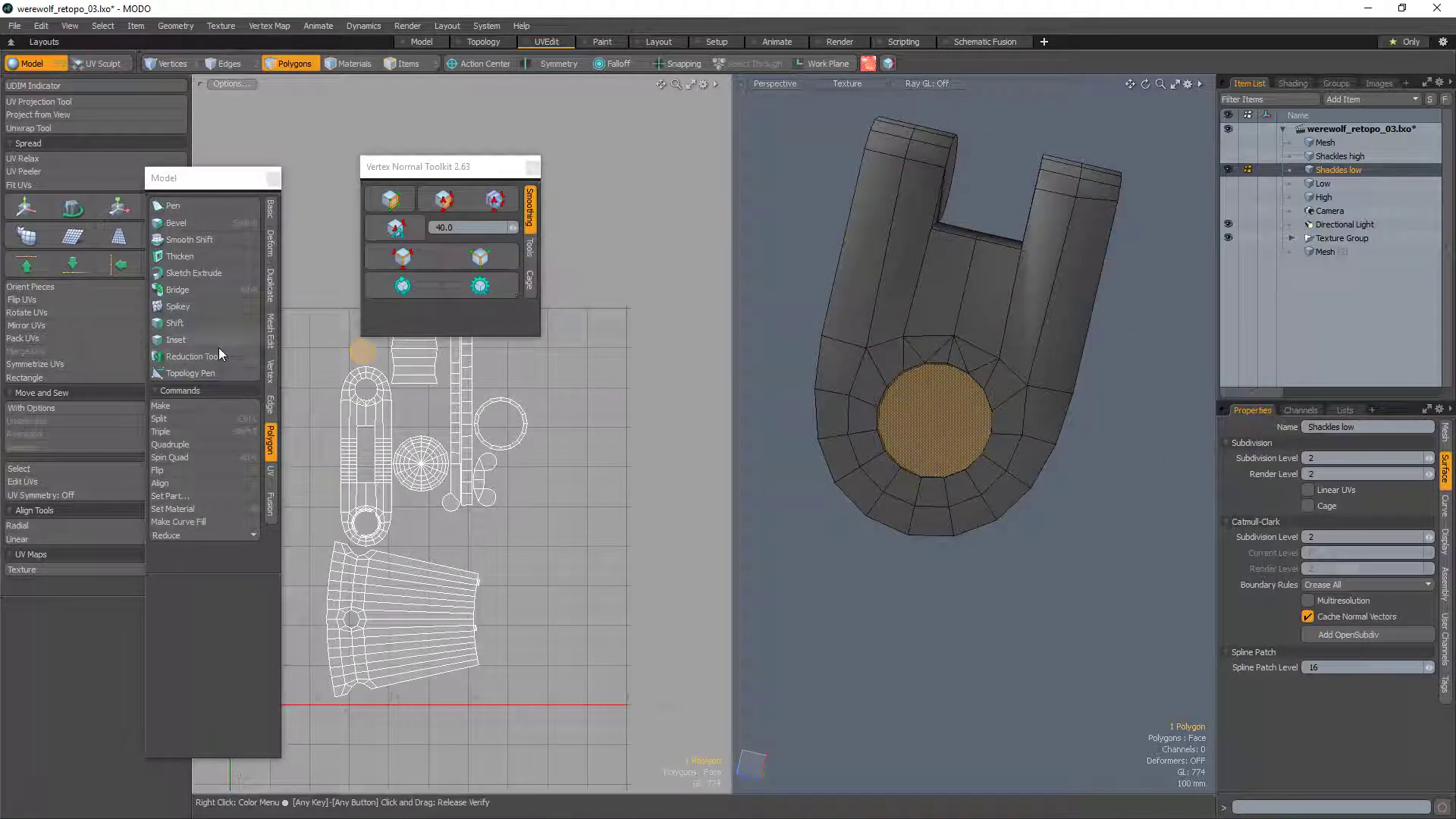
click(180, 312)
click(1027, 383)
key(q)
click(1060, 497)
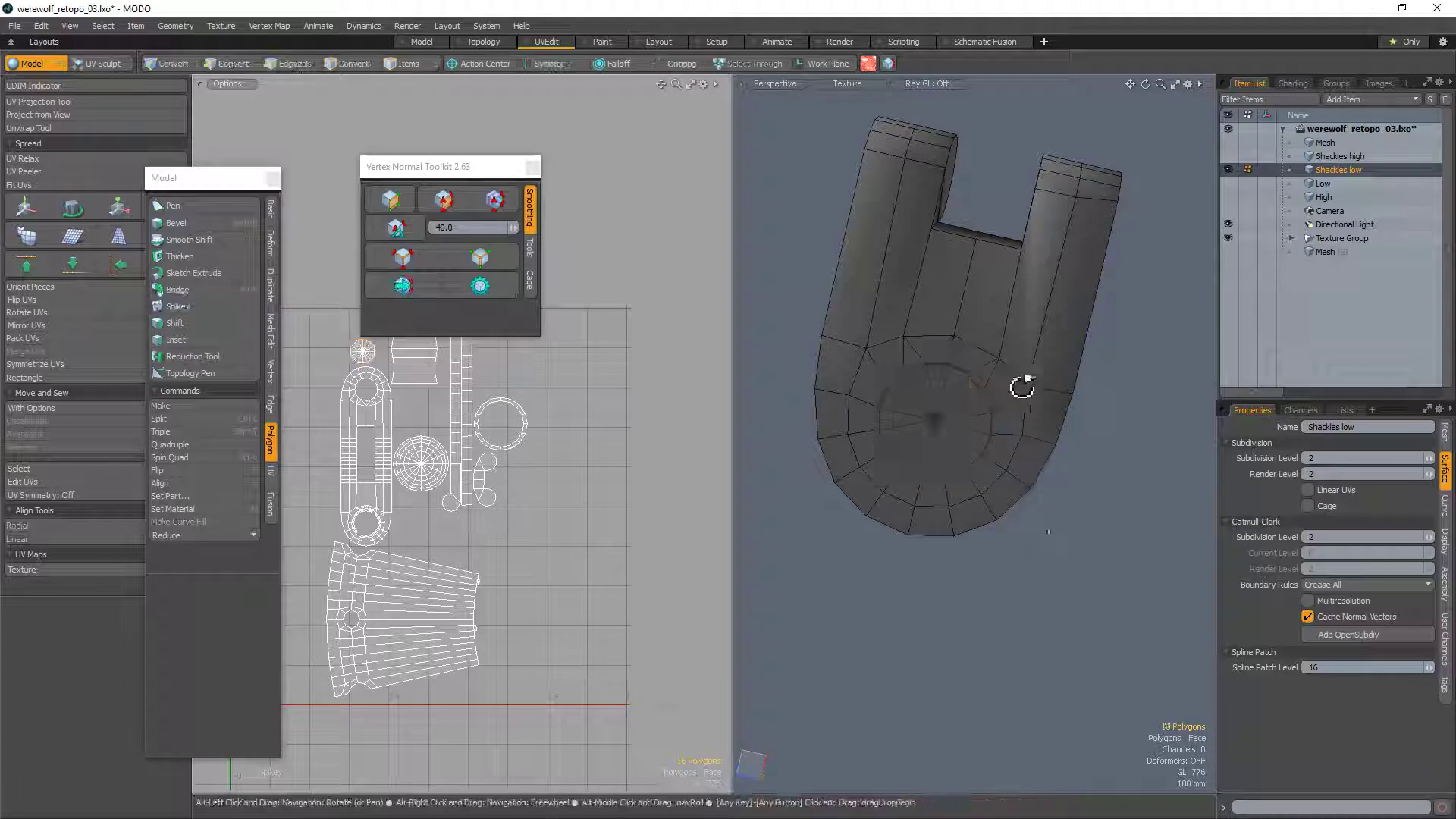
Step: Remove the surplus edge loops running around the base plate and across its hinge cylinders
alt+drag(1021, 386, 1046, 352)
key(2)
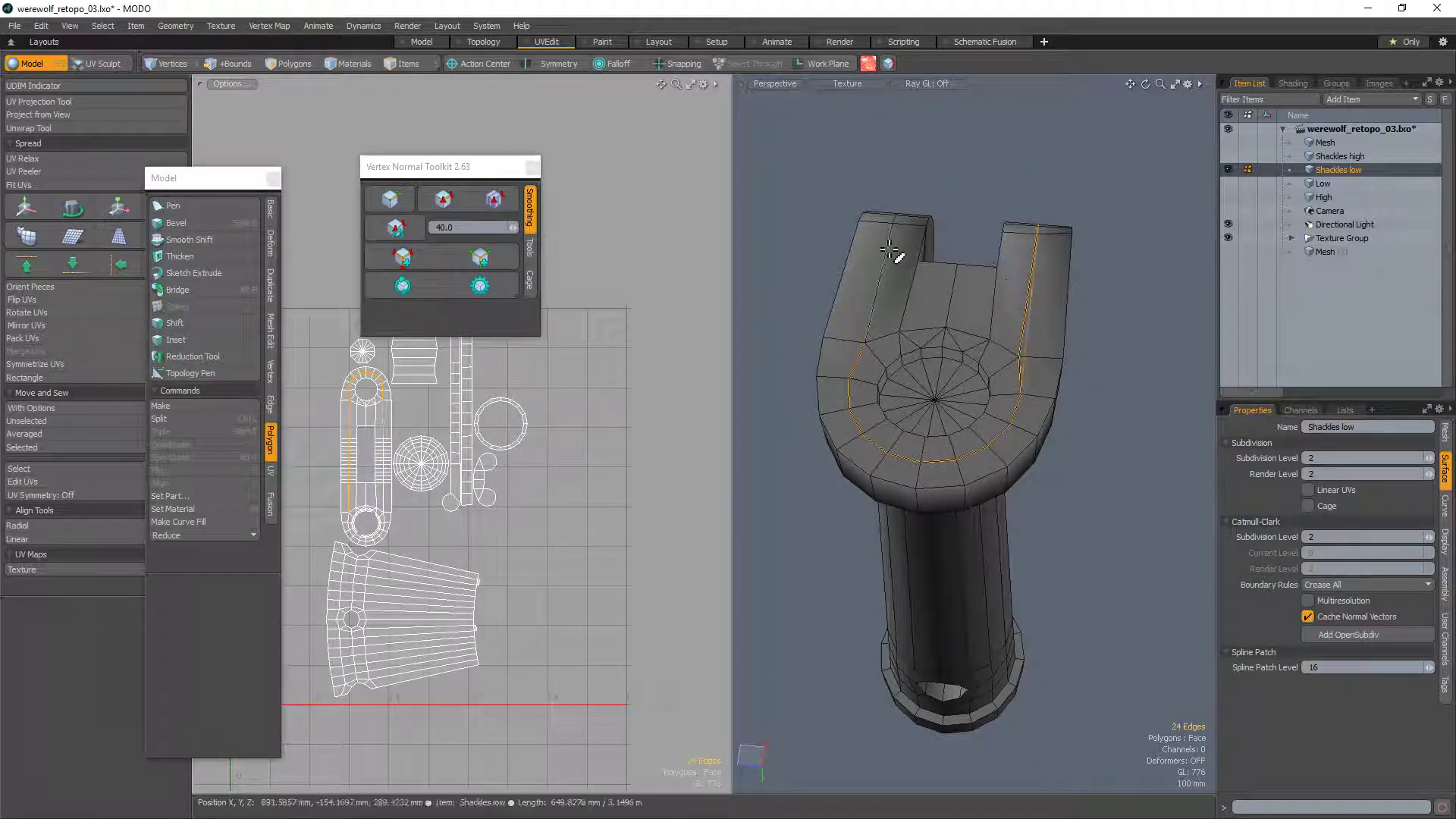
alt+drag(918, 220, 1077, 476)
click(1028, 606)
Step: Set vertex normals for the hinge cylinders' inner caps and for the plate's outer side wall with its end caps
key(3)
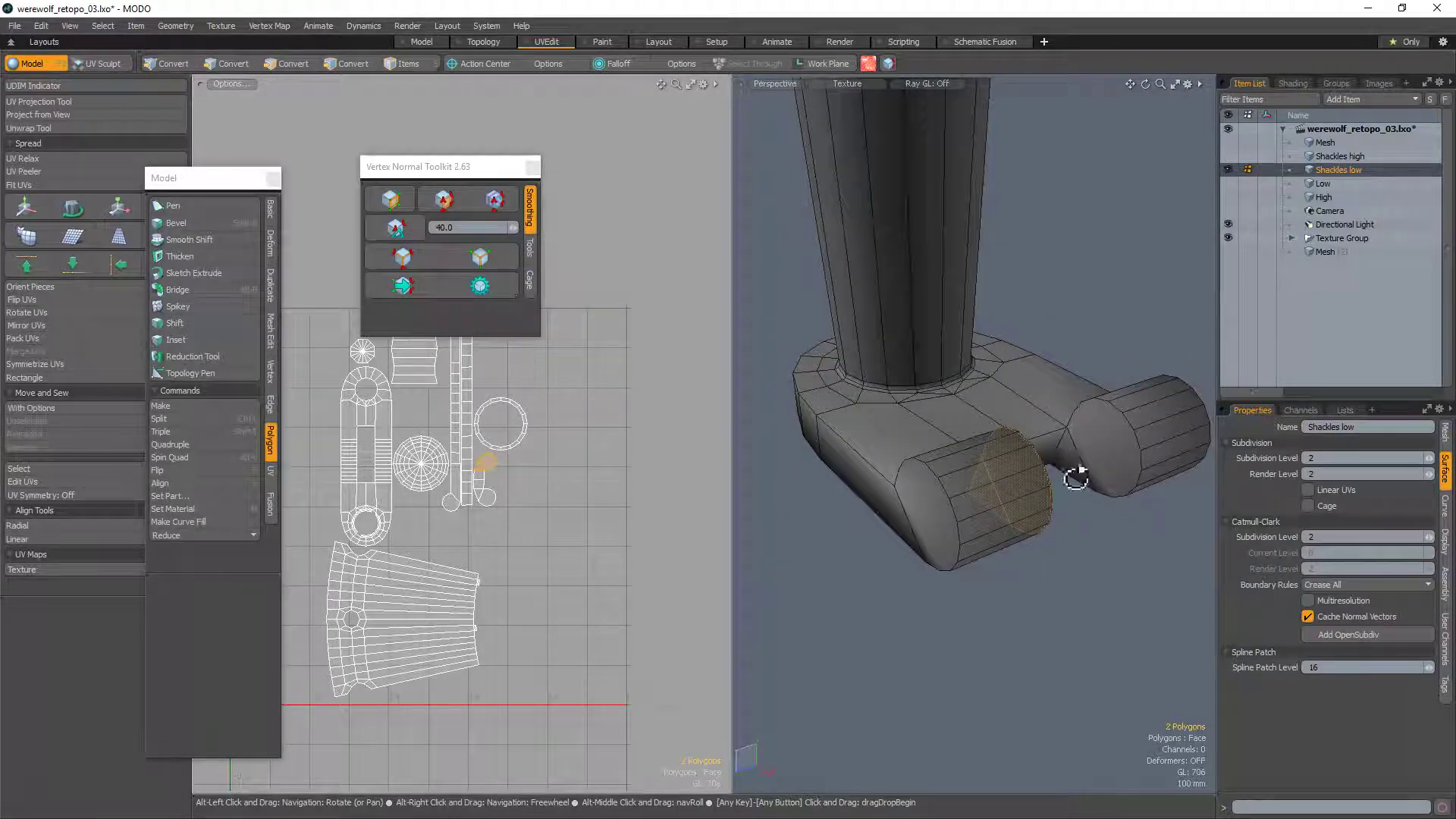
click(491, 499)
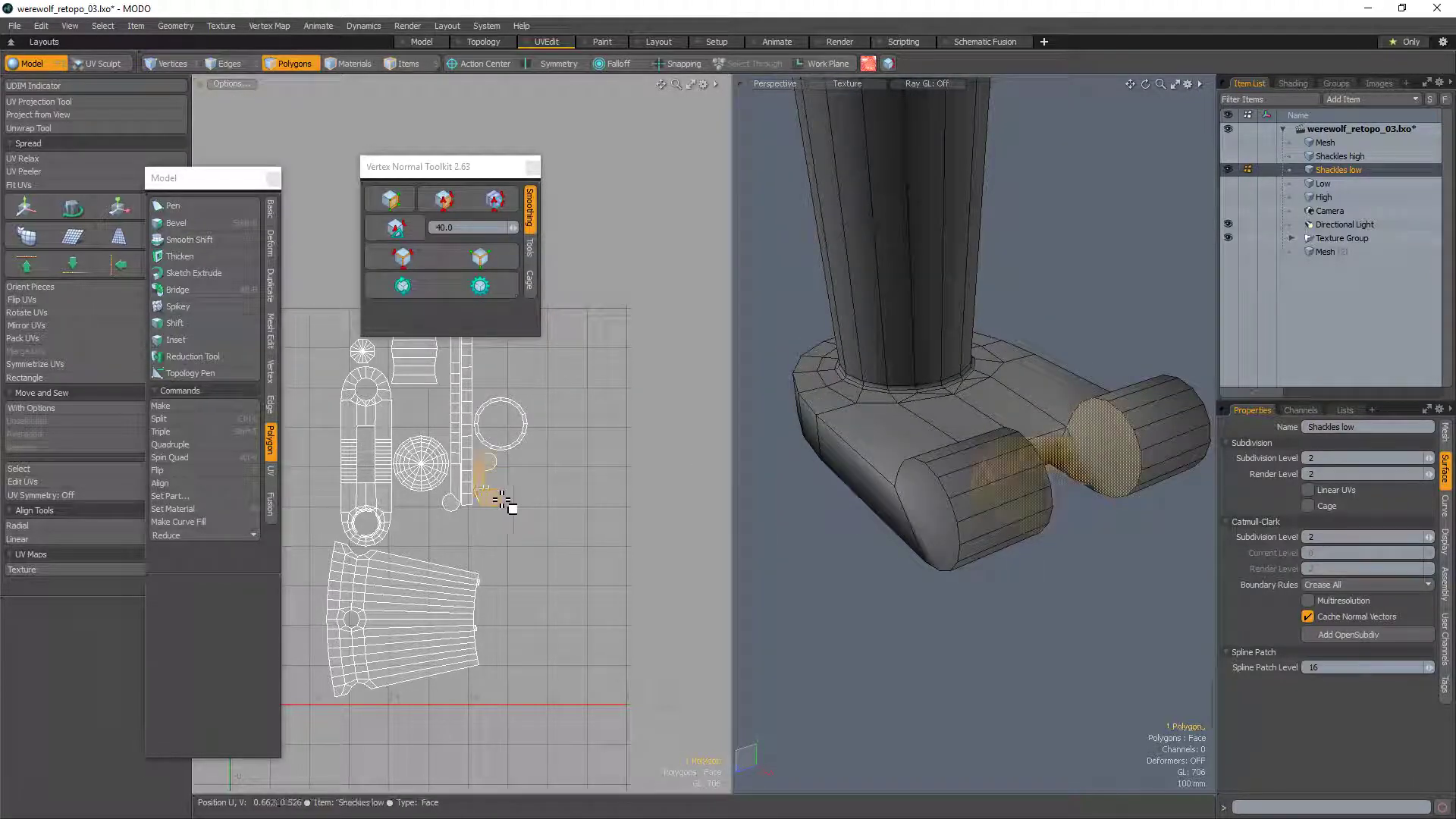
mouse_move(1082, 474)
alt+mouse_down()
mouse_move(954, 462)
mouse_move(1016, 455)
mouse_move(861, 468)
mouse_move(963, 472)
mouse_move(978, 468)
mouse_move(837, 461)
alt+mouse_up()
key(l)
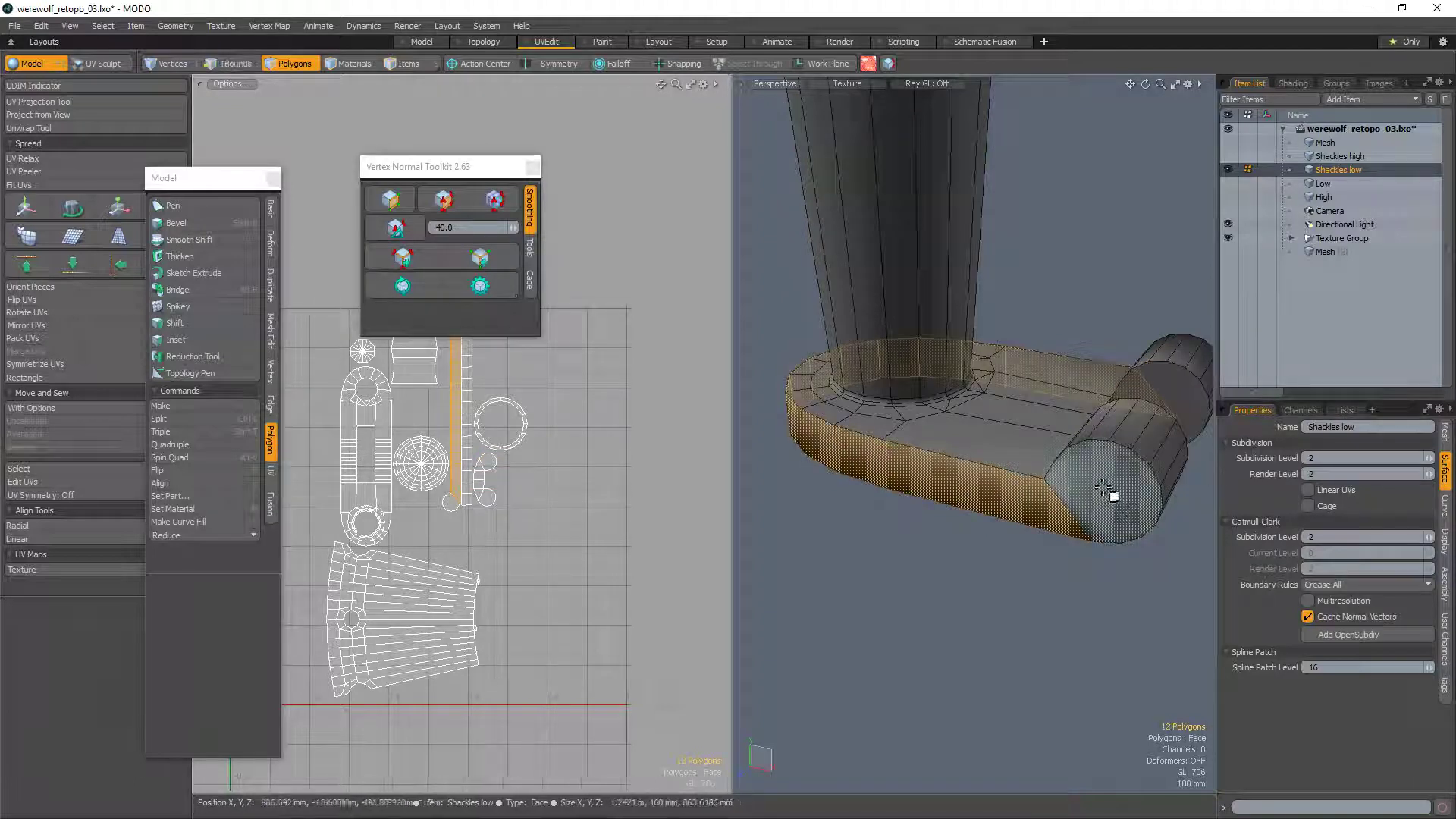
alt+drag(1114, 504, 974, 622)
shift+click(904, 463)
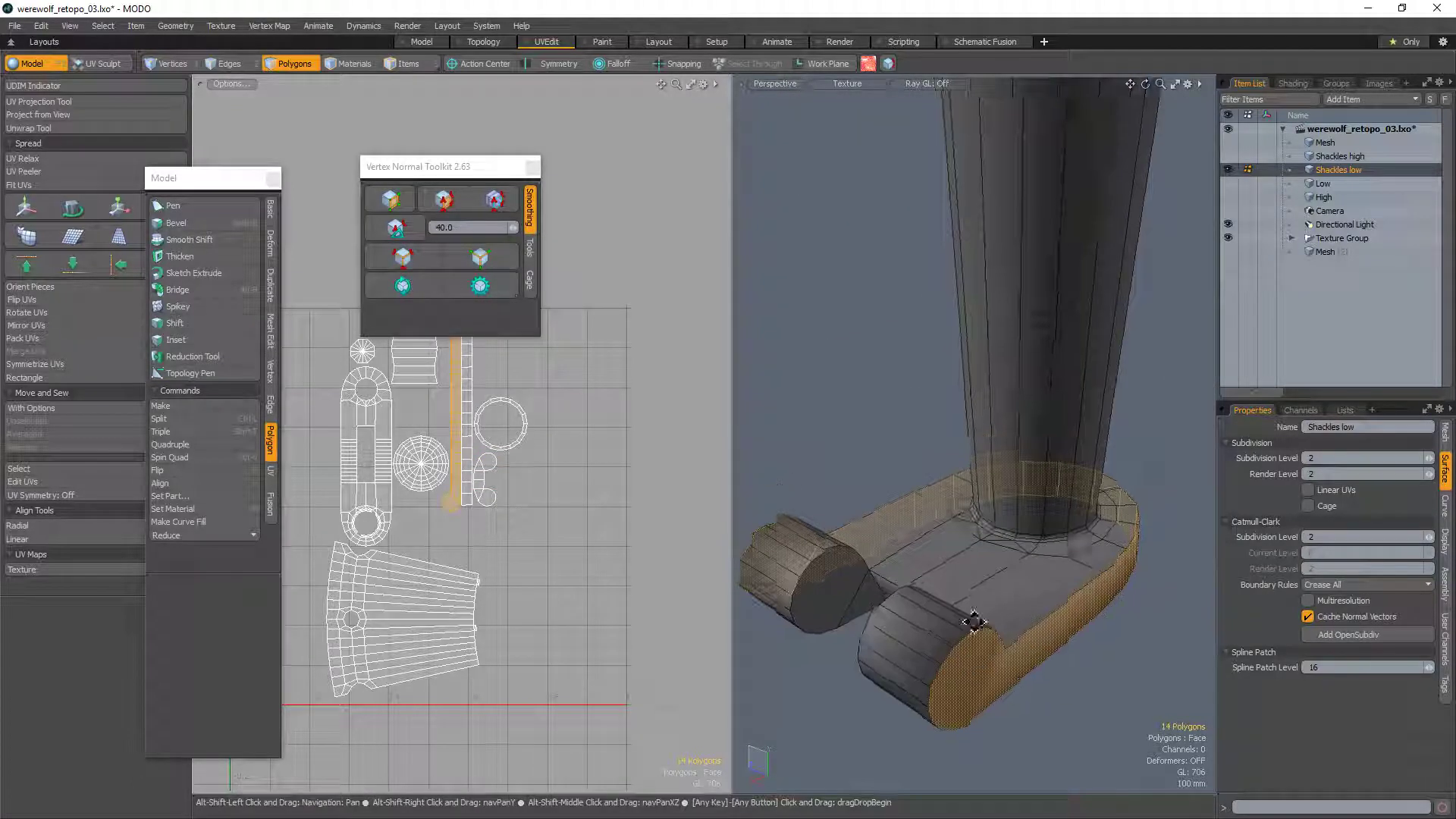
click(455, 201)
alt+shift+drag(943, 556, 940, 455)
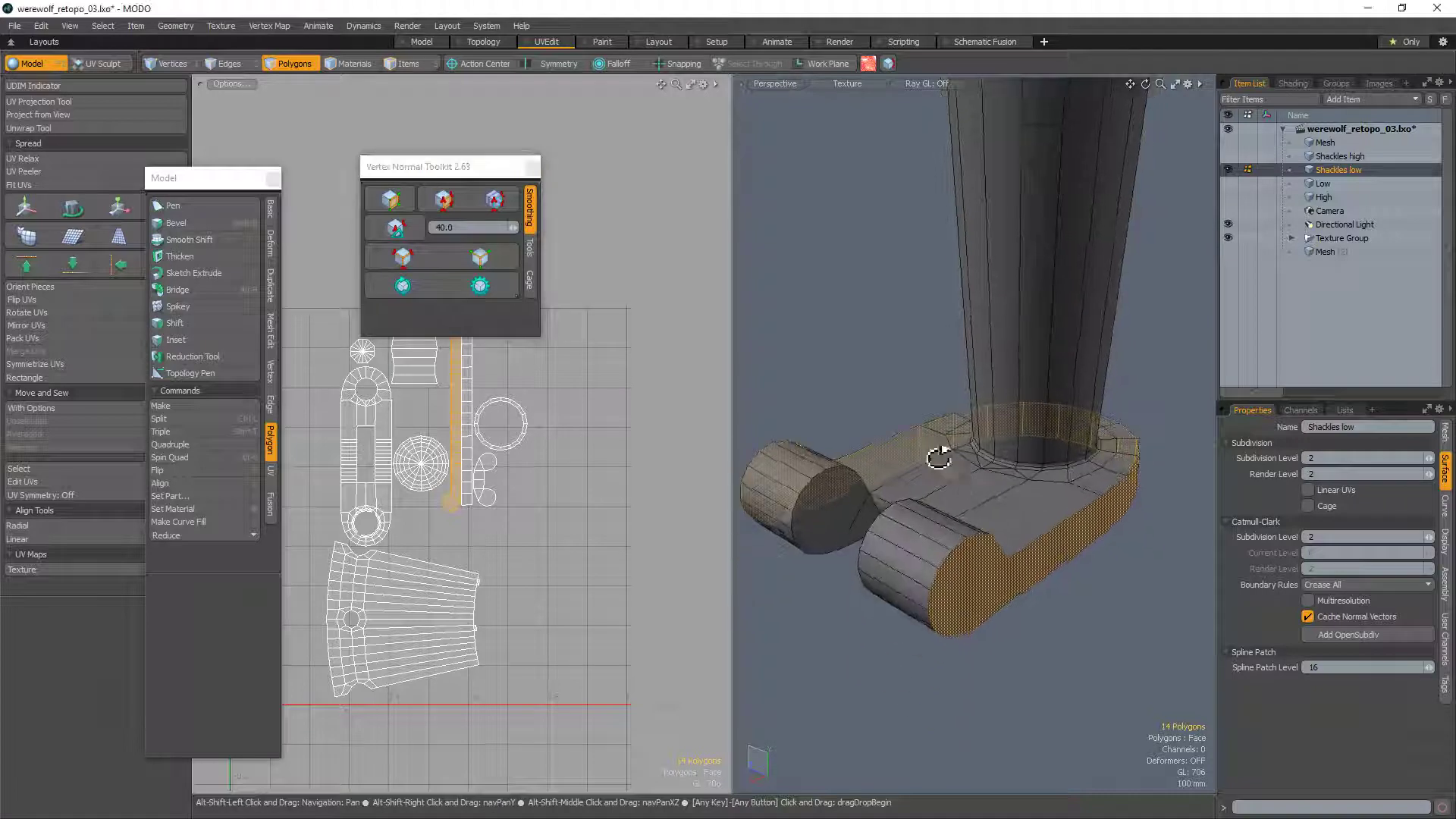
key(Escape)
Step: Set vertex normals for the connecting strip between the two hinge cylinders and for the flat face beneath it
alt+drag(890, 516, 1056, 403)
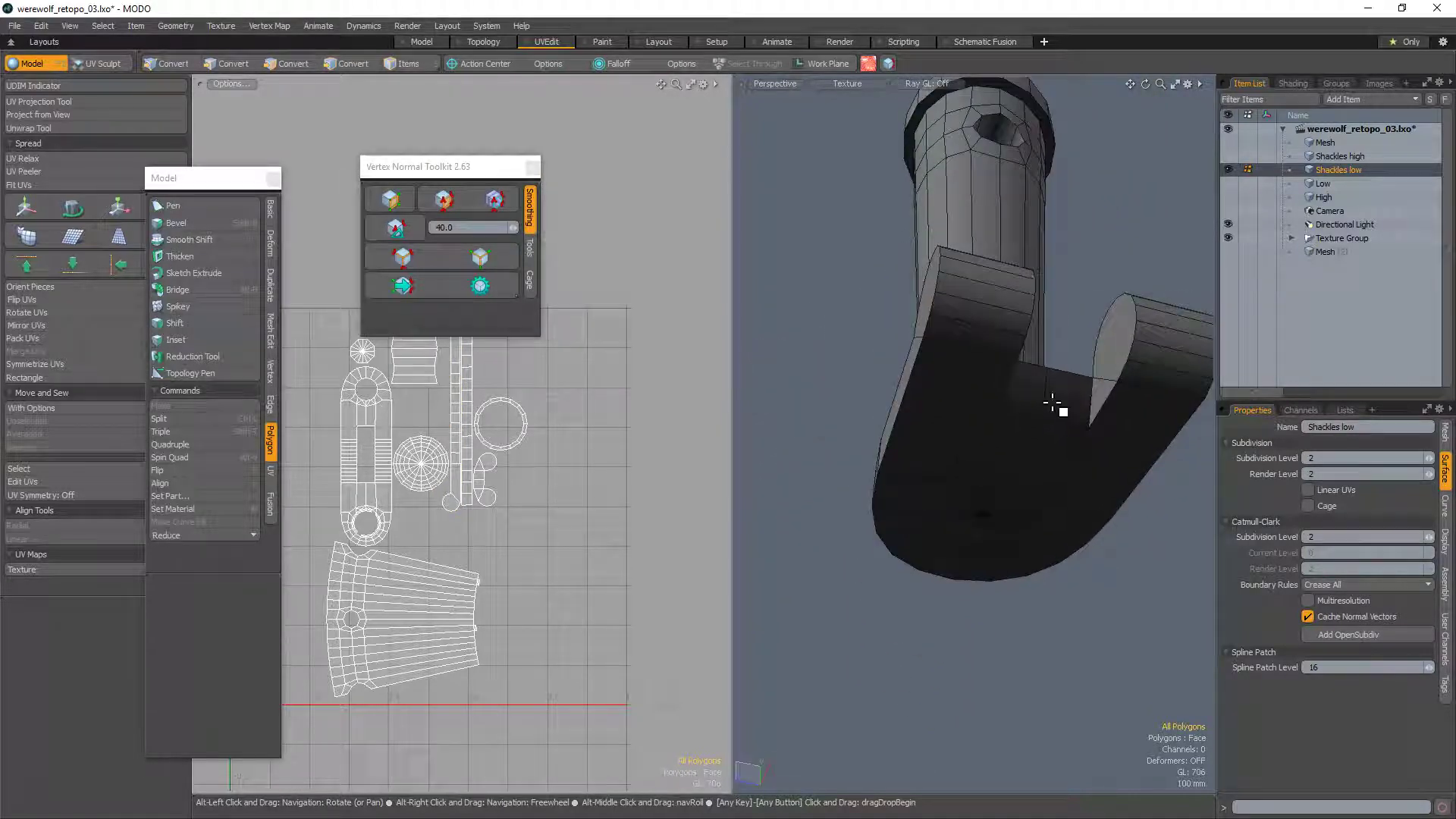
click(1051, 400)
click(443, 198)
click(1002, 459)
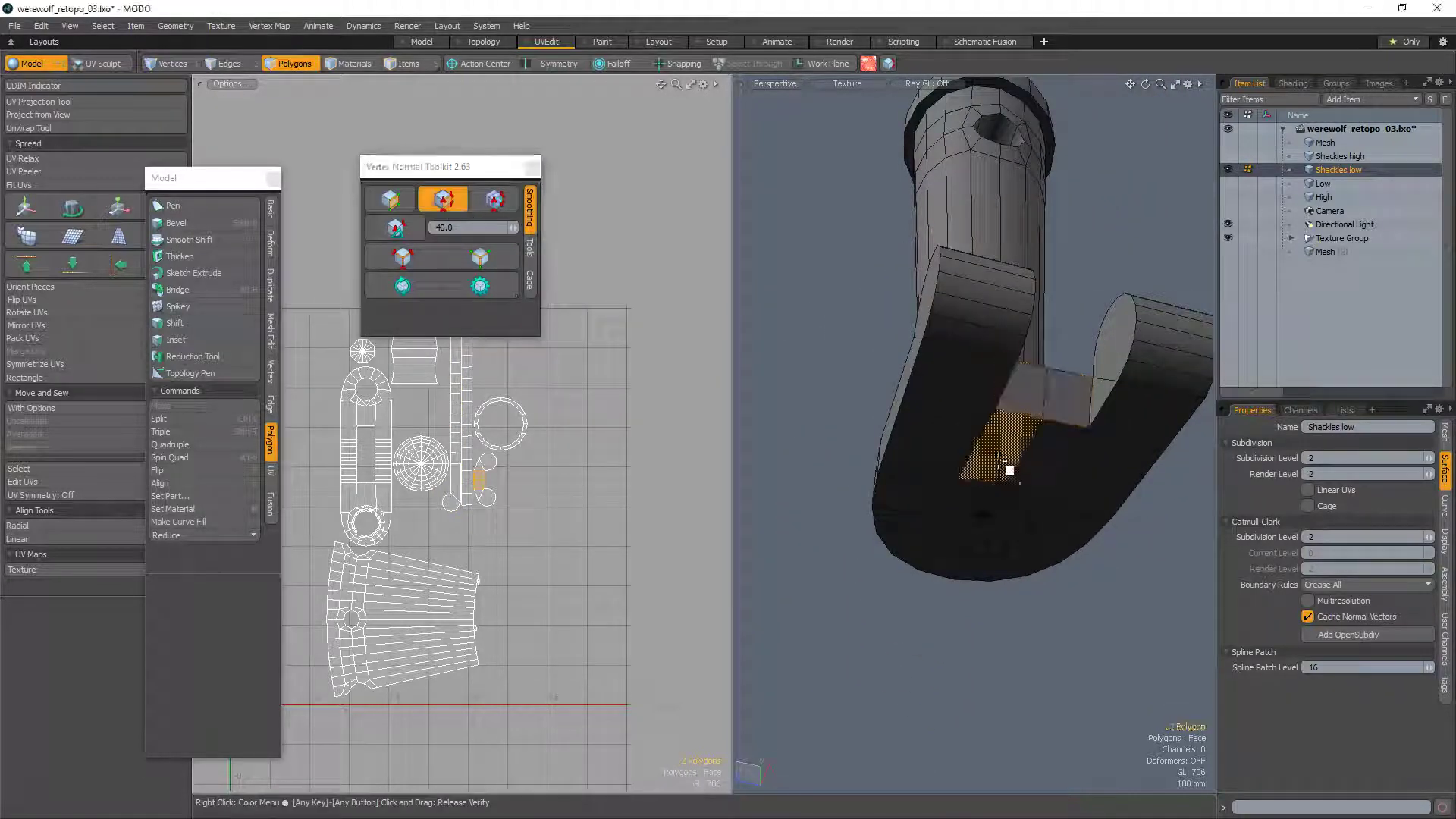
Step: Set vertex normals for the circular cap on the plate's underside and for the ring wall surrounding it
key(1)
alt+drag(1072, 578, 980, 489)
key(3)
scroll(1066, 514, up, 3)
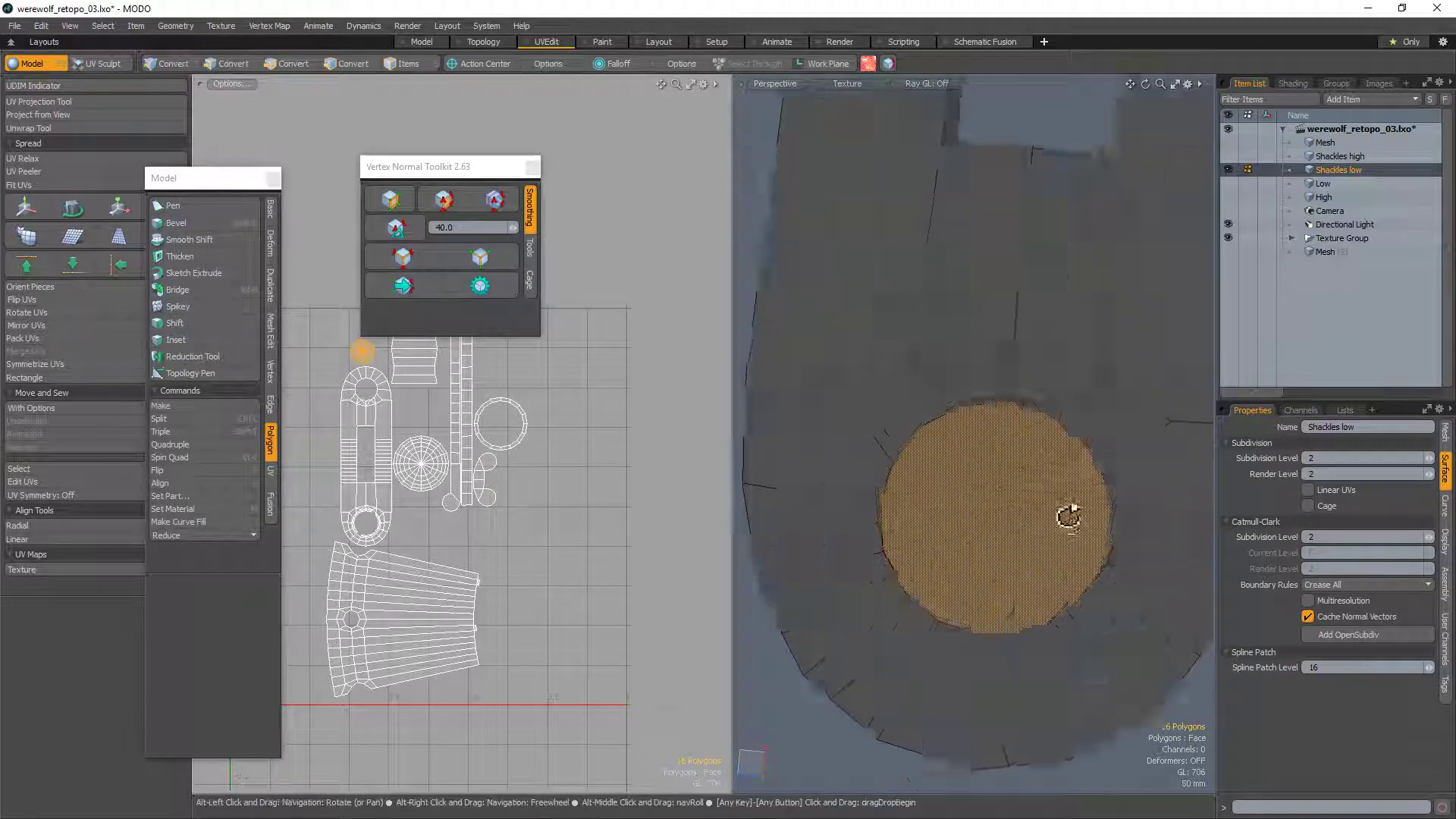
alt+drag(1066, 513, 938, 384)
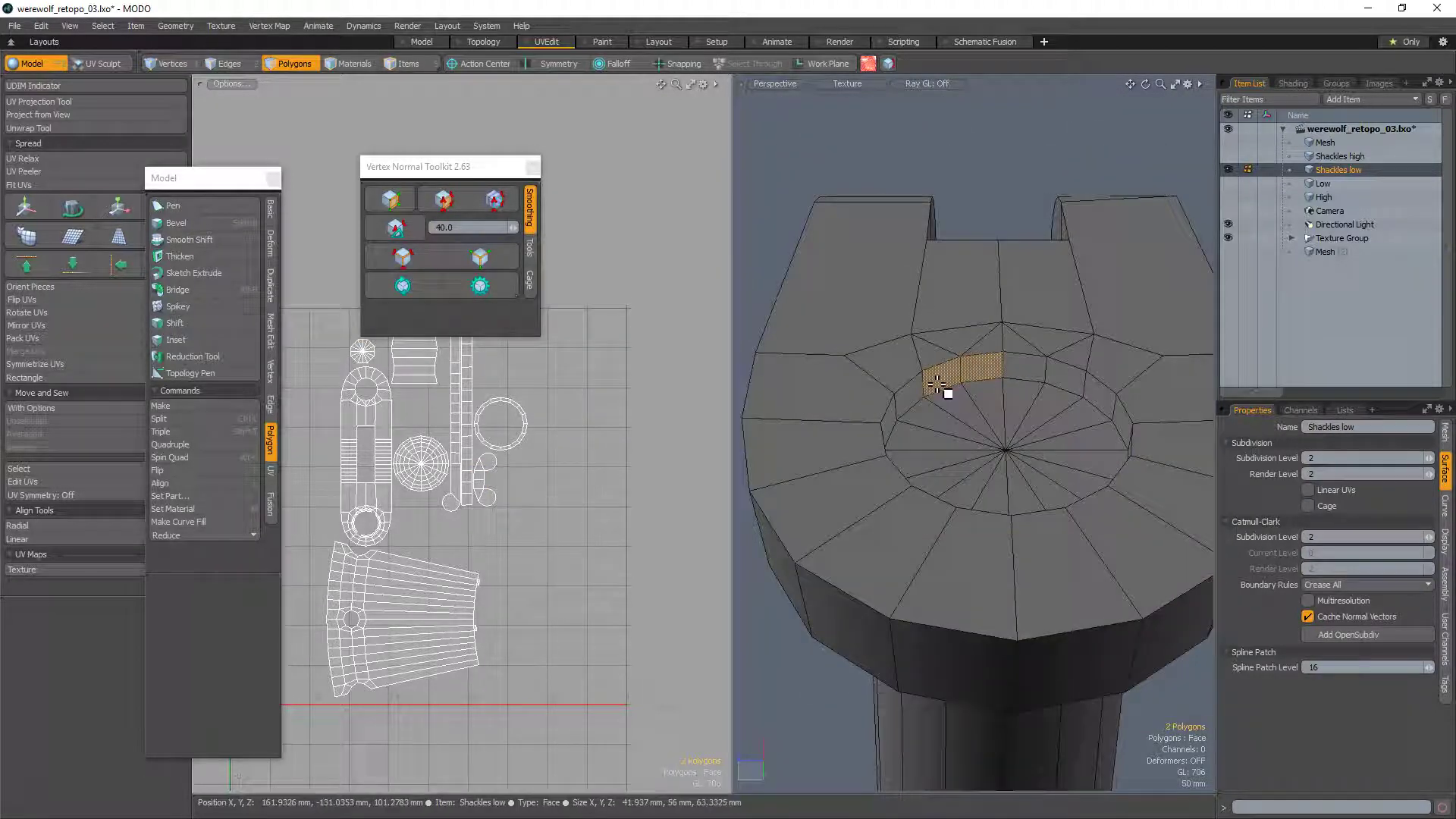
key(l)
click(443, 199)
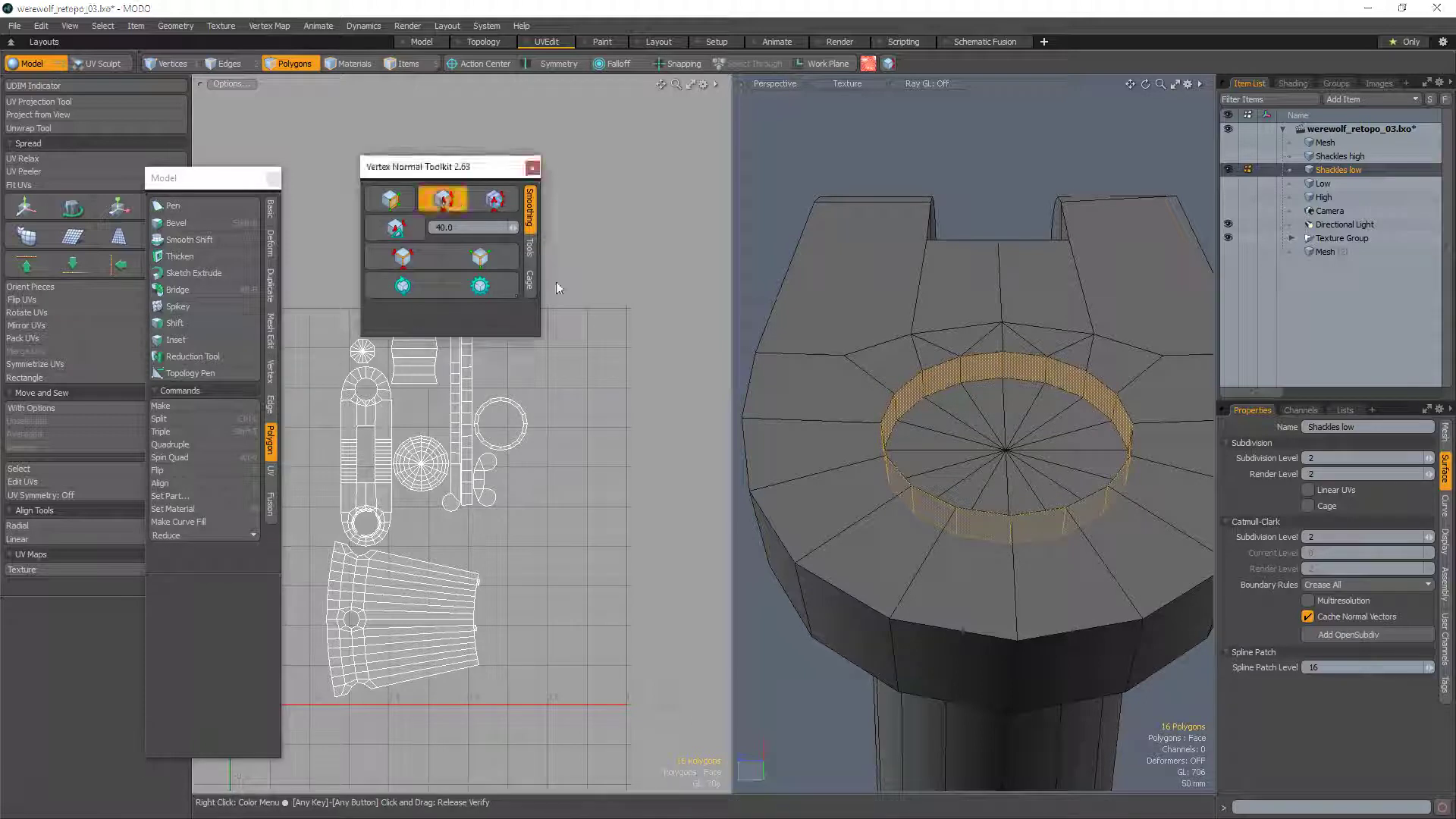
Step: Remove alternate concentric edge loops from the domed top of the pin's head
alt+drag(1017, 162, 959, 342)
scroll(959, 341, up, 5)
key(2)
click(948, 440)
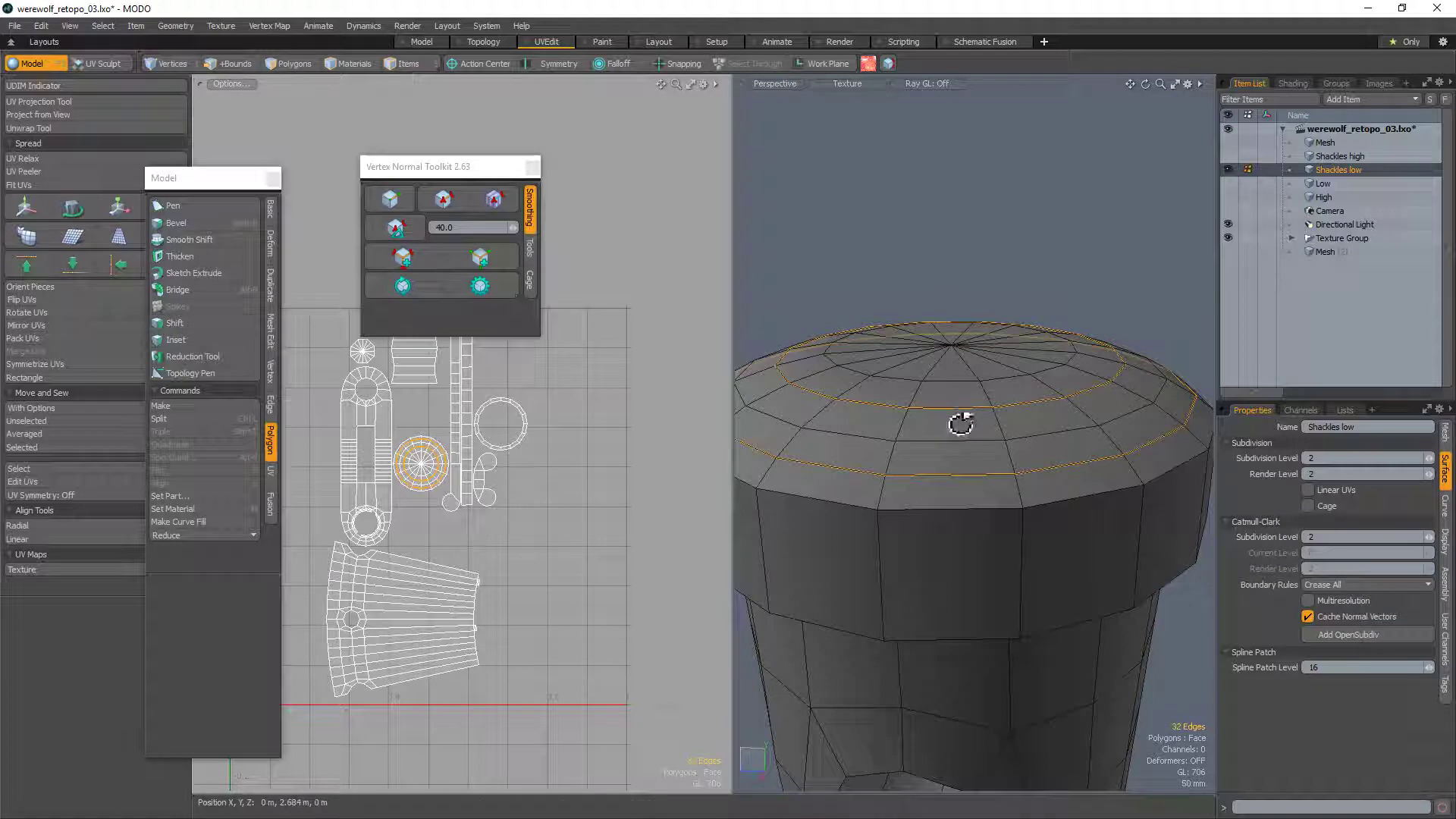
key(BackSpace)
ctrl+alt+drag(1004, 328, 937, 425)
alt+drag(937, 425, 1077, 370)
key(3)
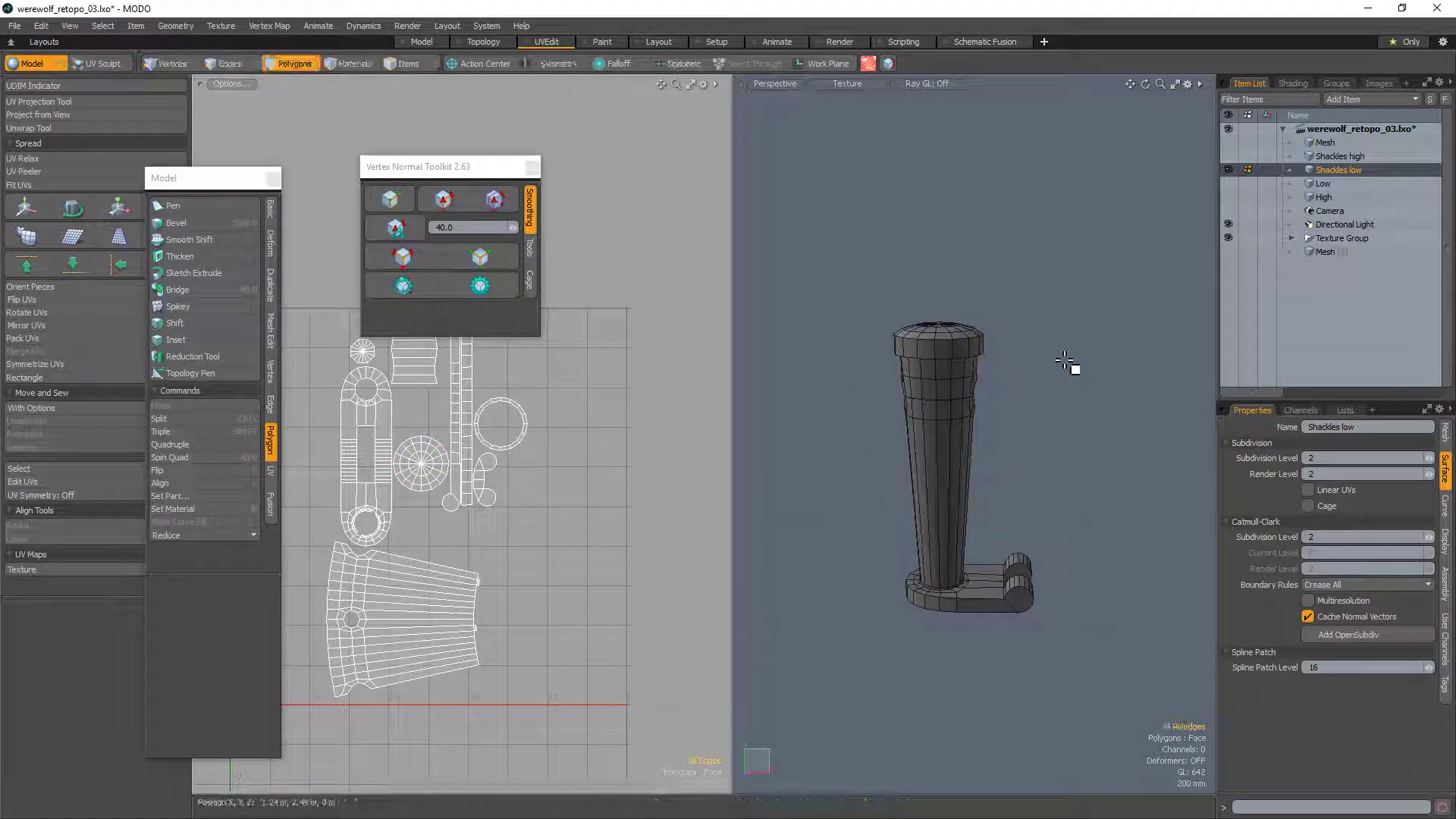
Step: Unhide the rest of the shackle and isolate the dense curved bar that meets the pin's hinge
key(u)
alt+drag(1153, 550, 1077, 590)
alt+shift+drag(1077, 590, 914, 520)
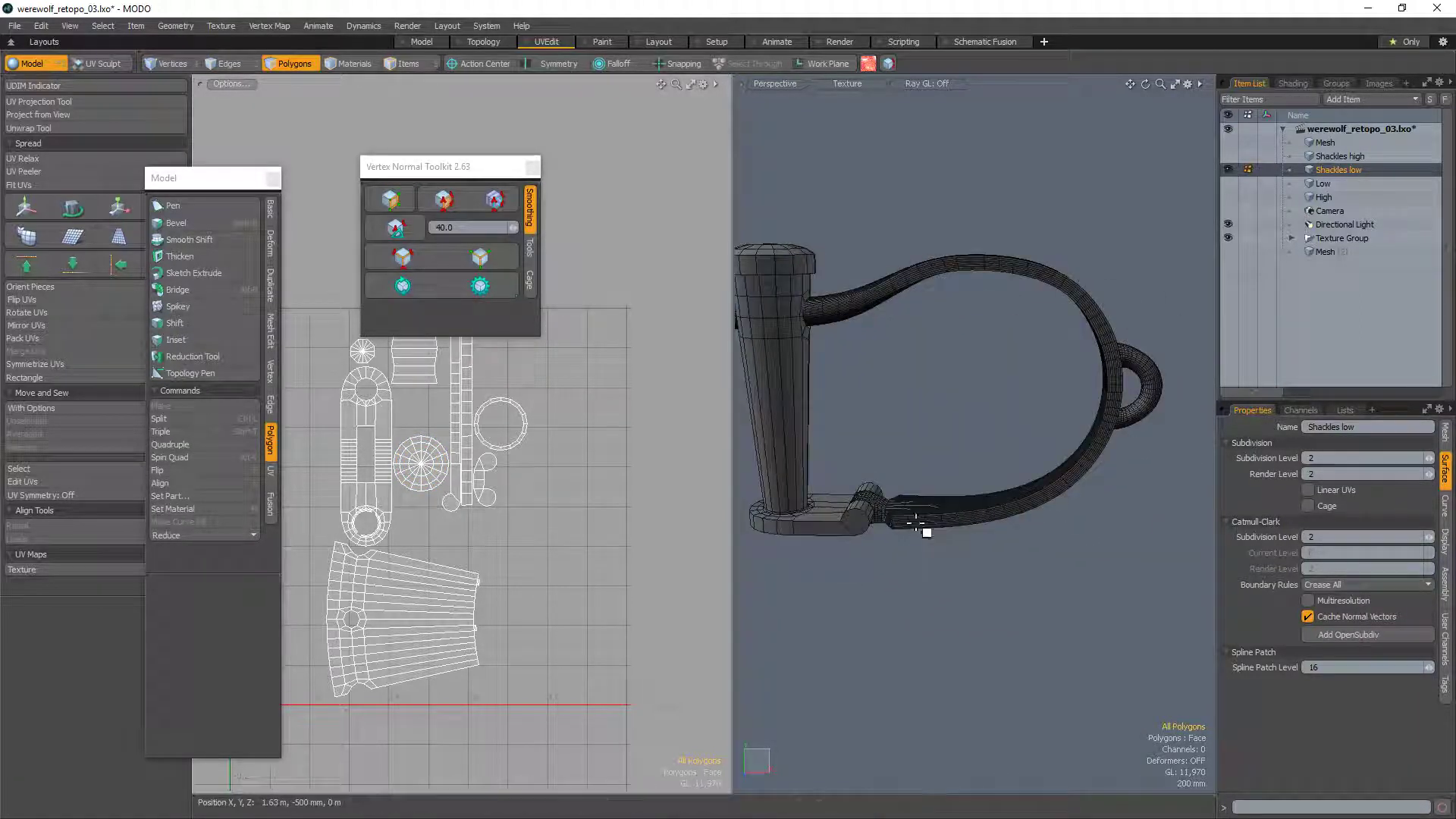
scroll(910, 519, up, 2)
scroll(911, 519, up, 3)
double_click(902, 559)
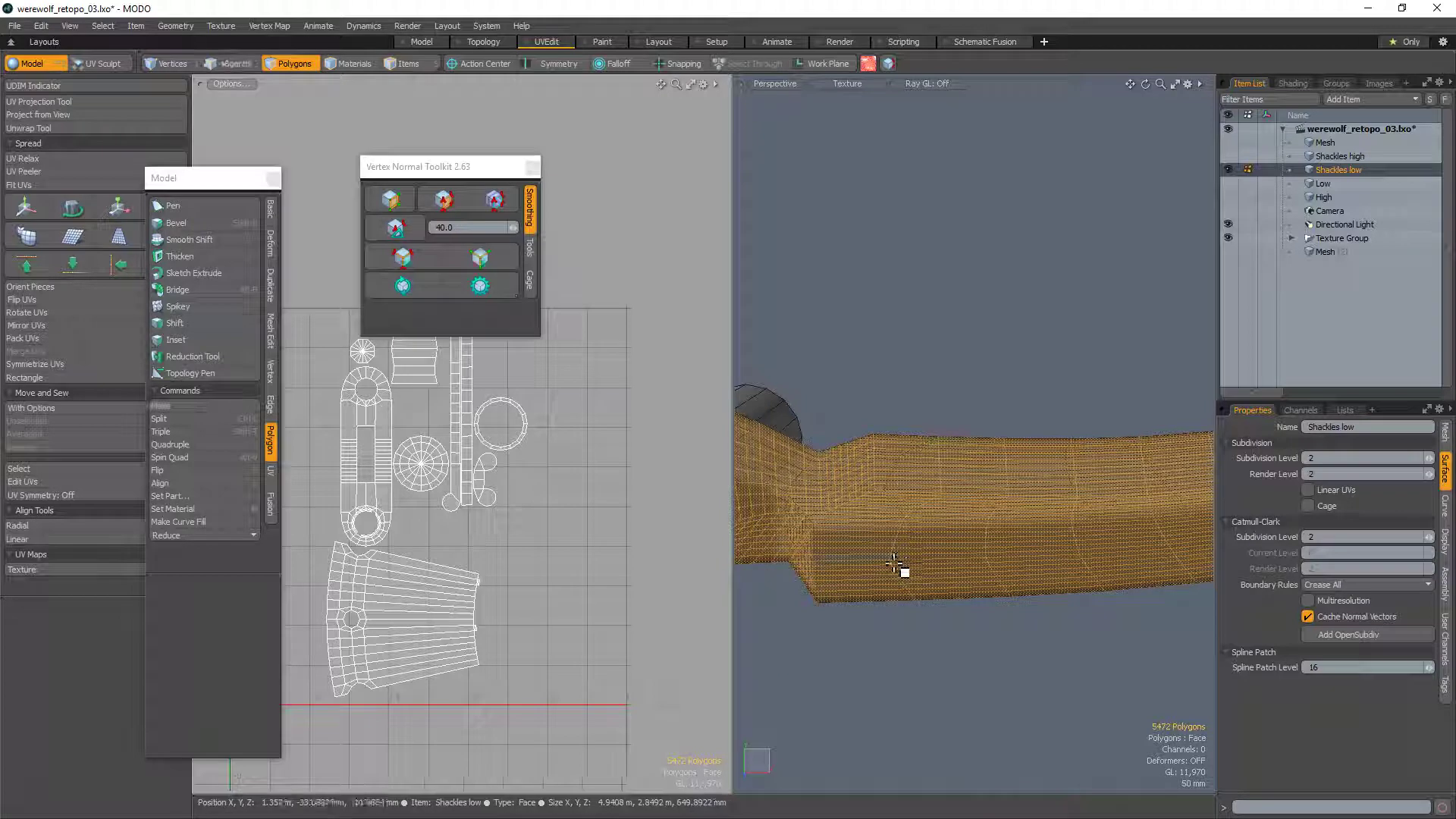
Step: Examine the edge flow at the curved bar's squared section and rounded hinge end from several angles
key(2)
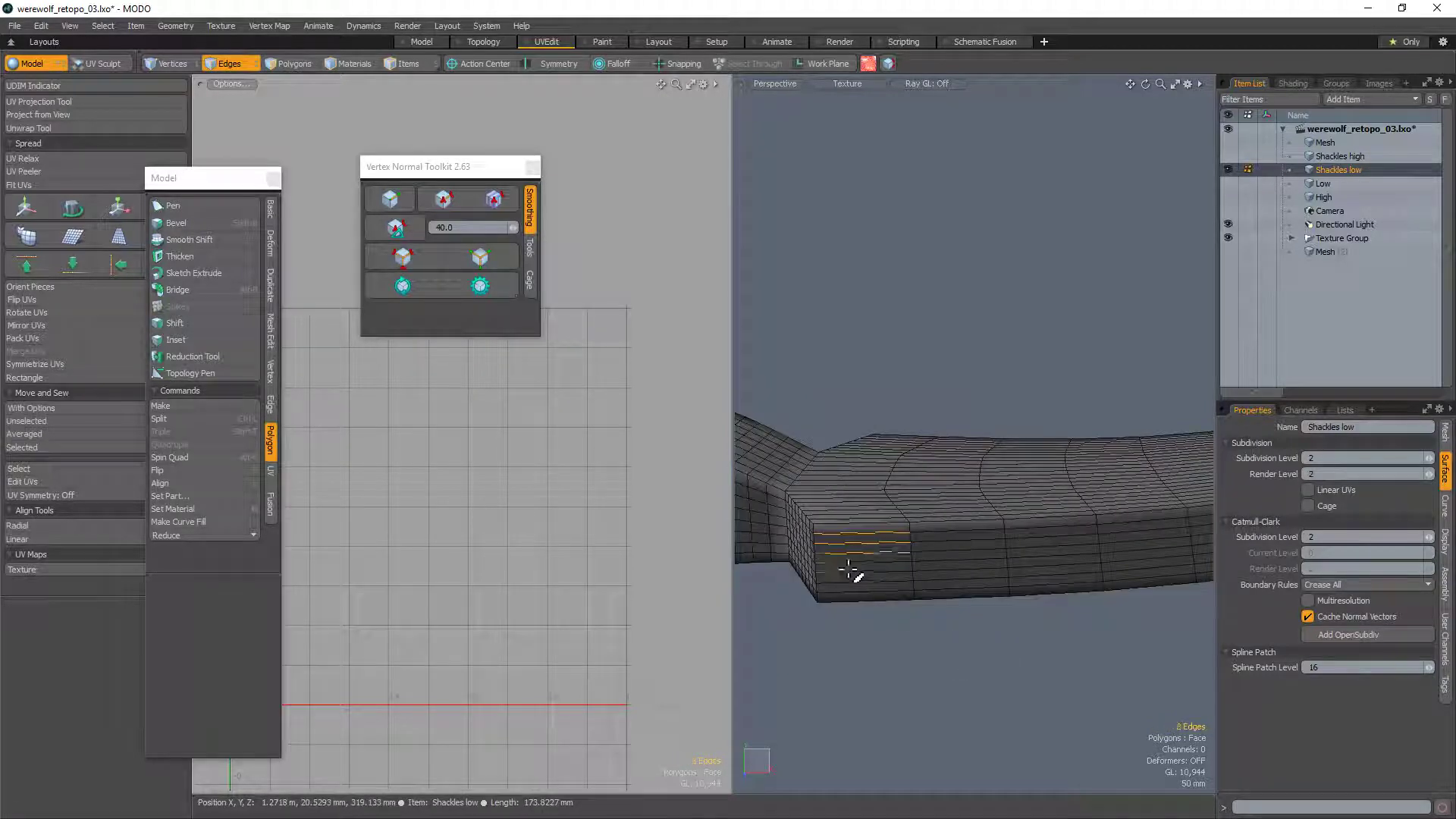
scroll(1006, 620, down, 4)
scroll(810, 560, up, 2)
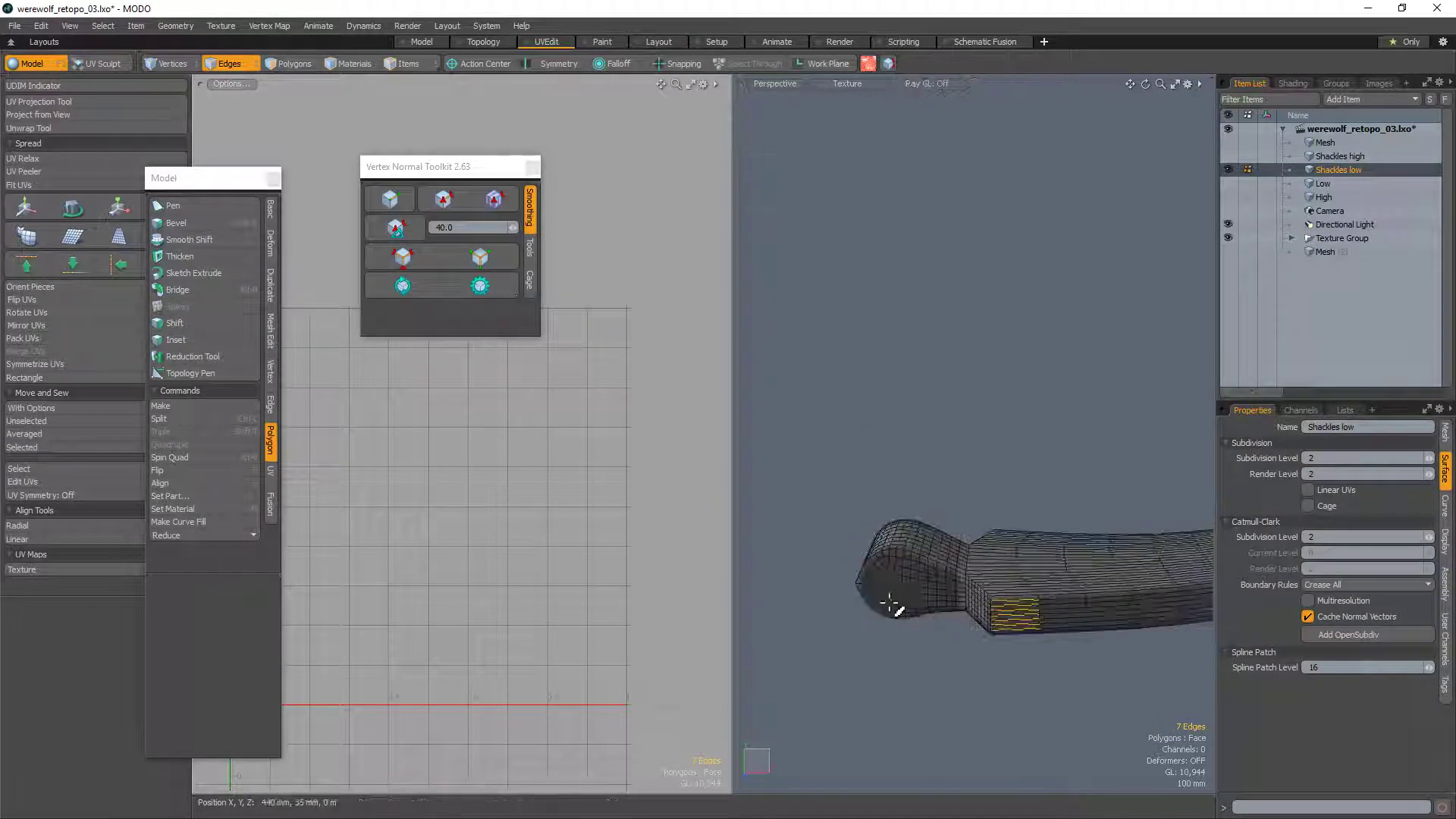
alt+drag(885, 600, 948, 671)
alt+shift+drag(948, 672, 940, 606)
scroll(876, 559, up, 3)
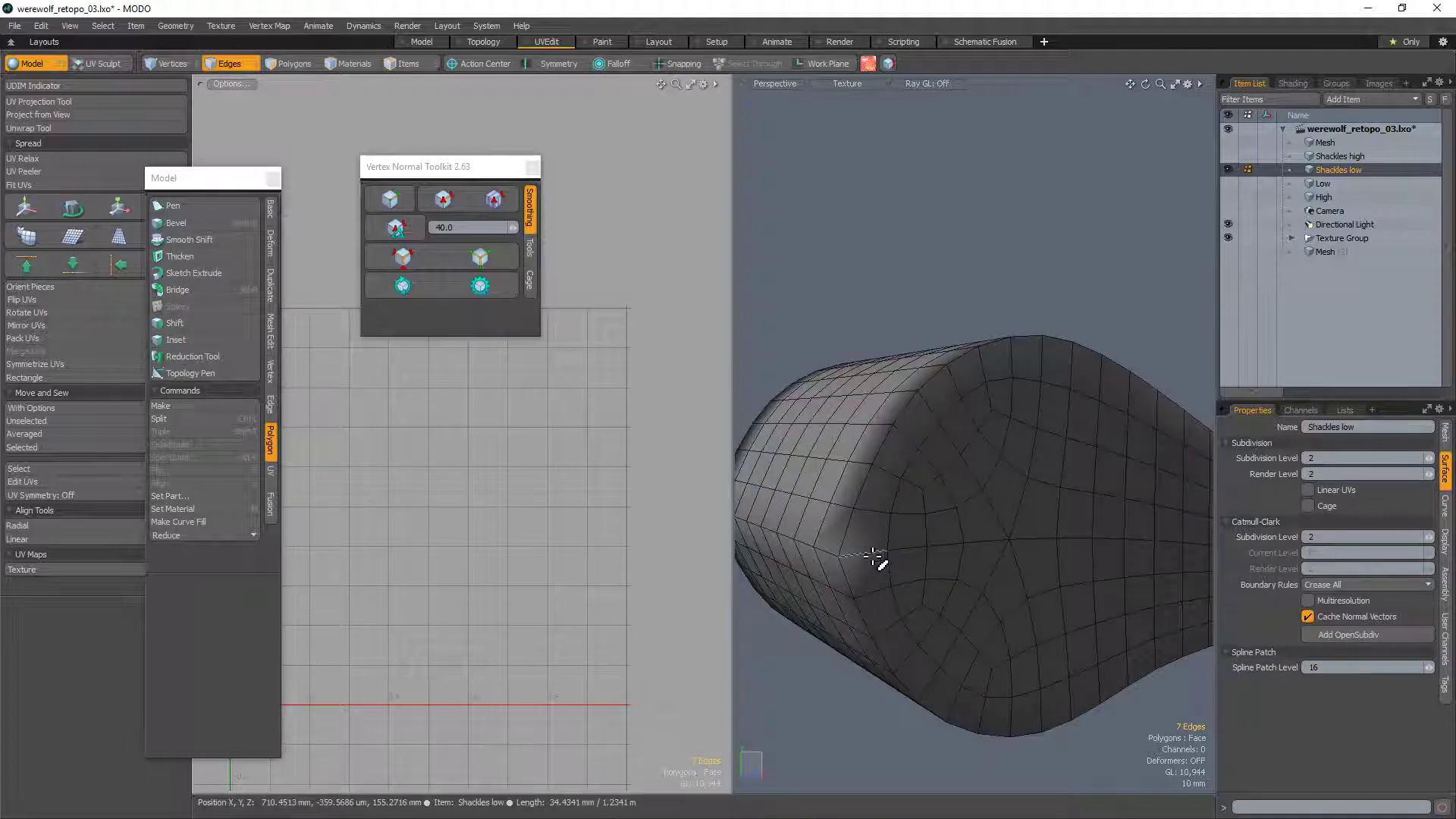
alt+shift+drag(944, 529, 941, 460)
alt+drag(941, 459, 978, 440)
ctrl+alt+drag(978, 440, 831, 436)
alt+drag(895, 410, 939, 384)
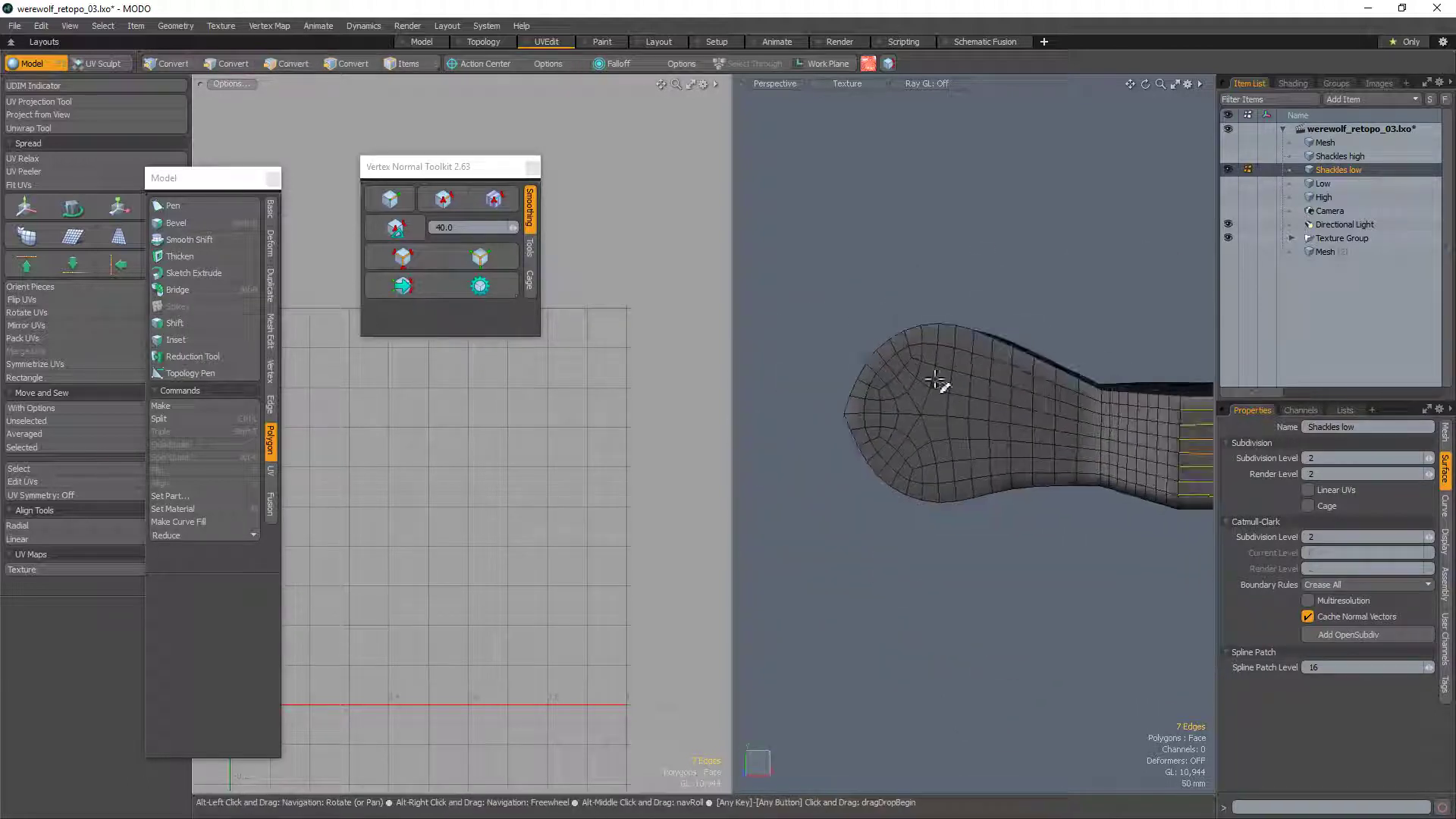
Step: Move the edges across the pointed tip of the bar's hinge end inward along X to round its profile
ctrl+alt+drag(838, 410, 868, 402)
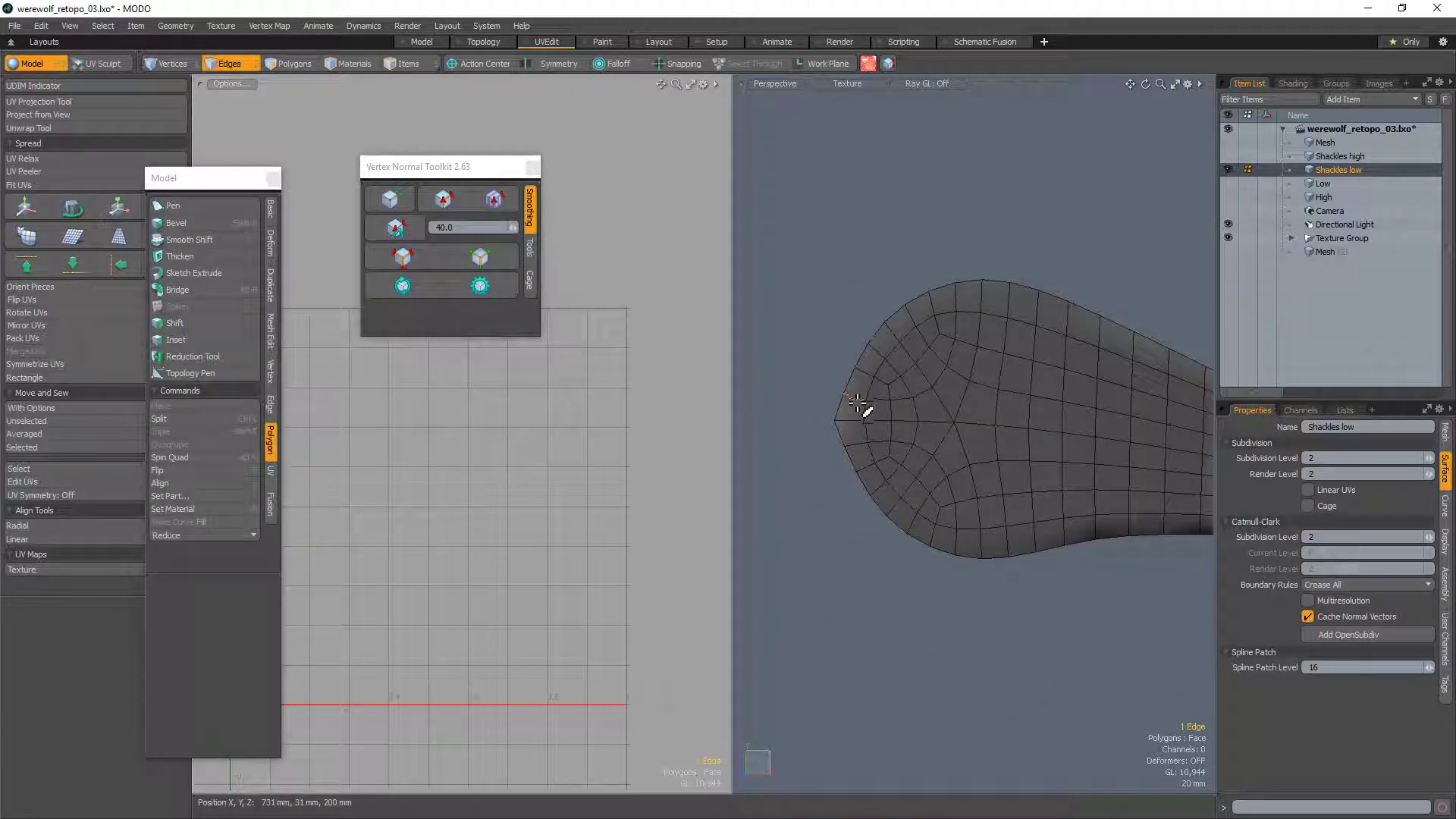
alt+drag(832, 445, 954, 418)
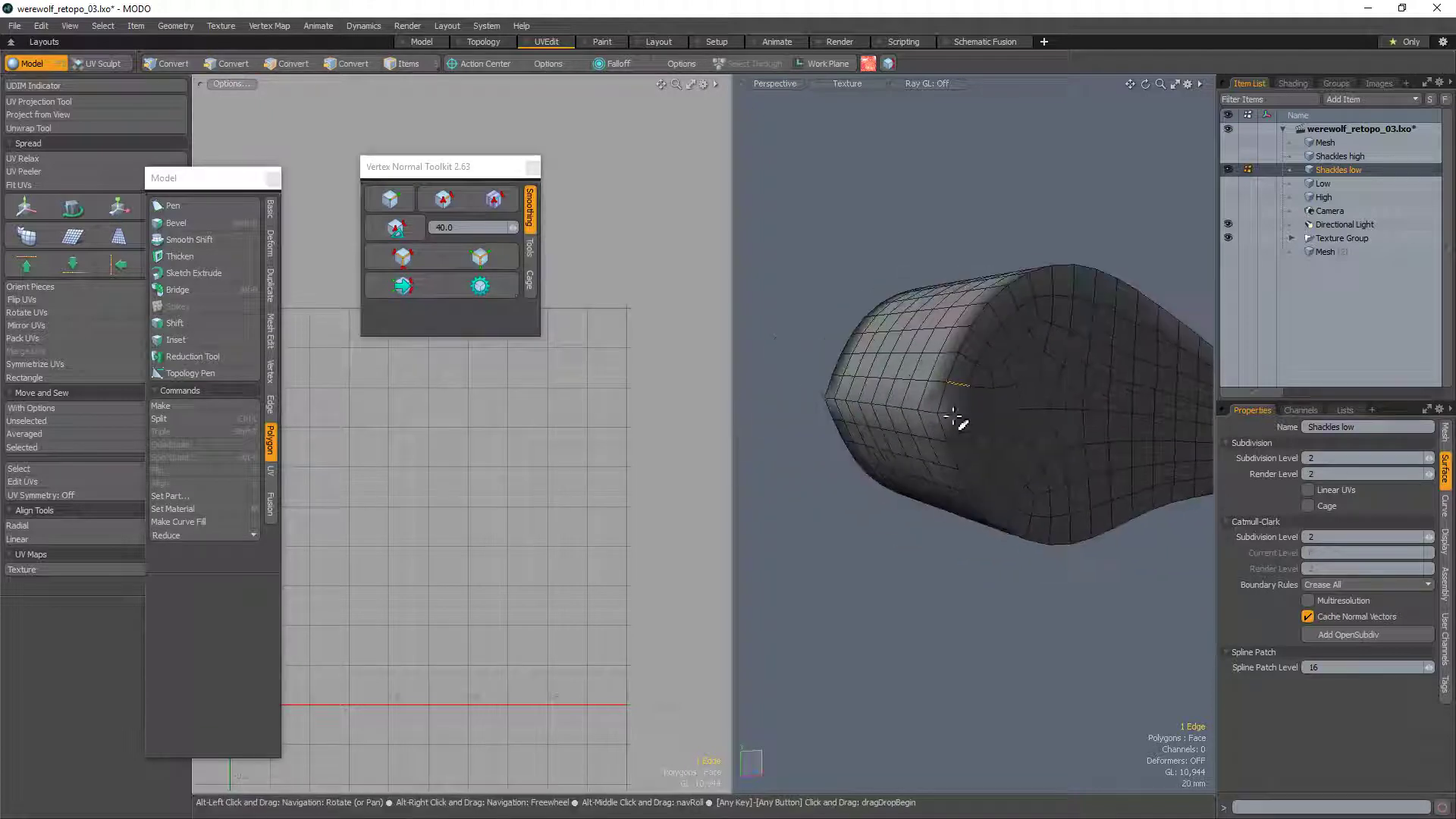
right_drag(844, 422, 819, 416)
mouse_move(835, 420)
alt+mouse_down()
mouse_move(969, 420)
mouse_move(951, 413)
alt+mouse_up()
key(w)
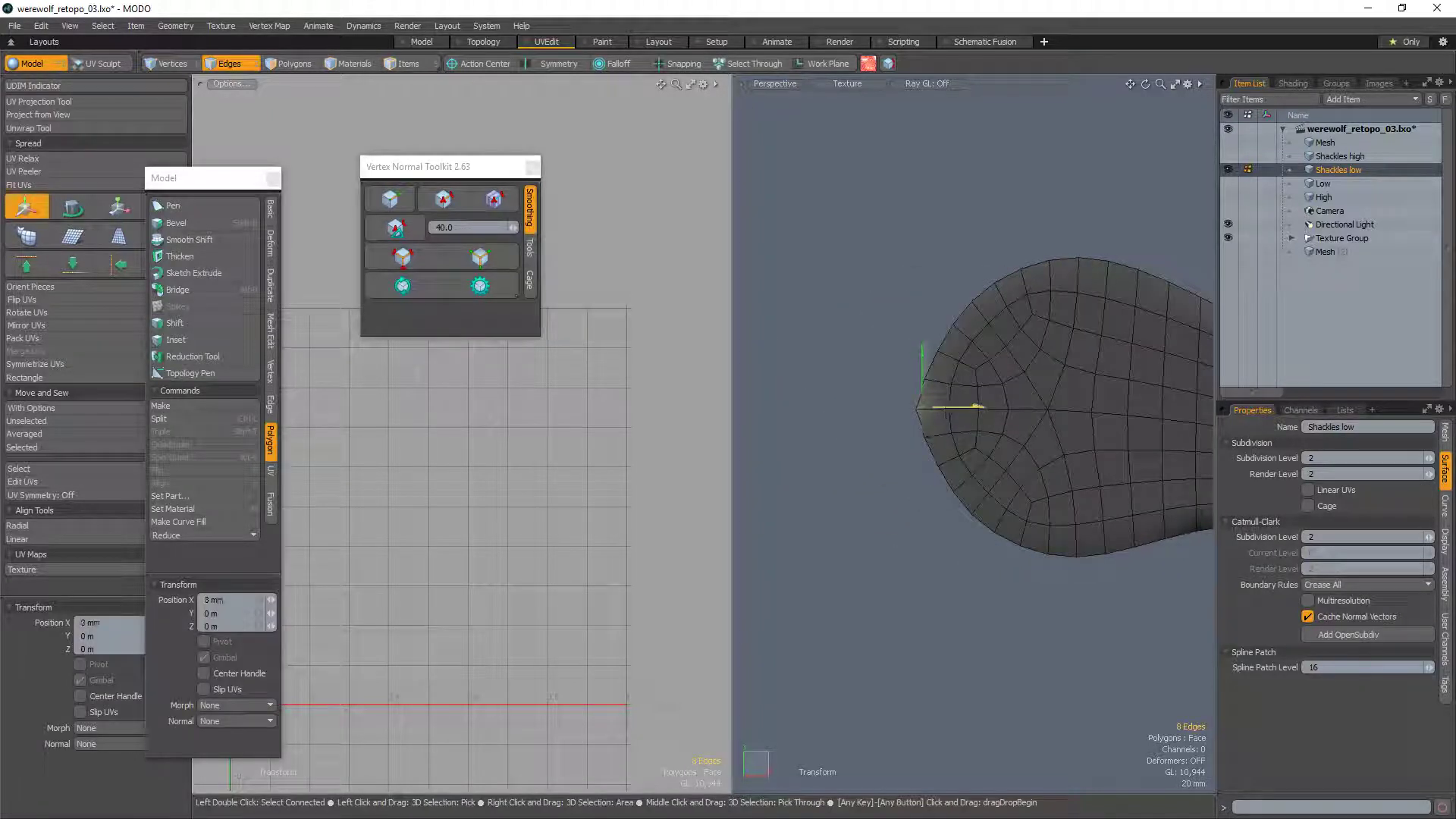
key(q)
click(894, 453)
mouse_move(894, 452)
alt+mouse_down()
mouse_move(865, 458)
mouse_move(903, 495)
mouse_move(891, 472)
mouse_move(910, 458)
alt+mouse_up()
Step: Remove surplus edge loops crossing the rounded hinge end and running lengthwise along the bar to its open tapered end
click(898, 433)
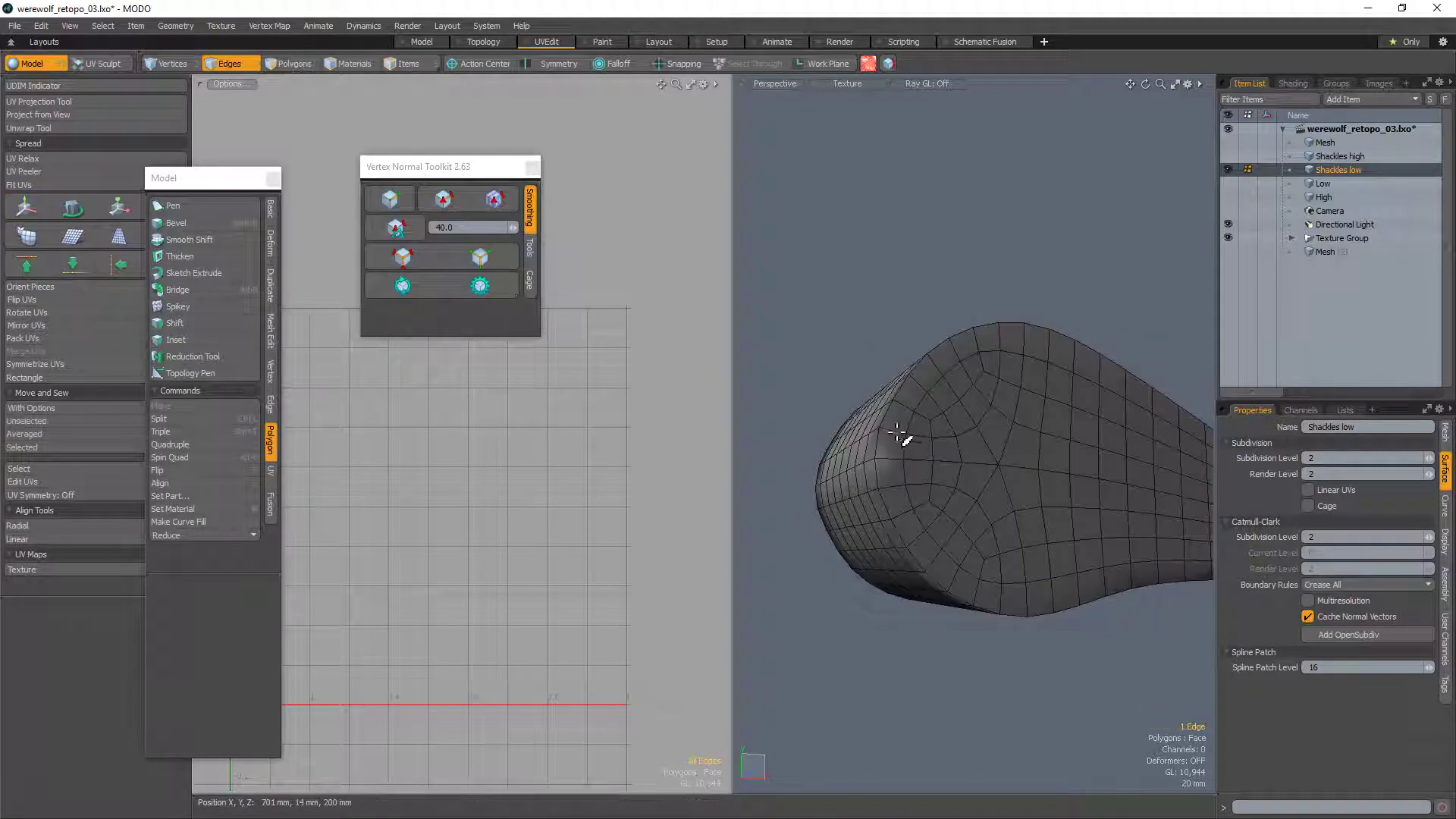
alt+drag(915, 370, 875, 393)
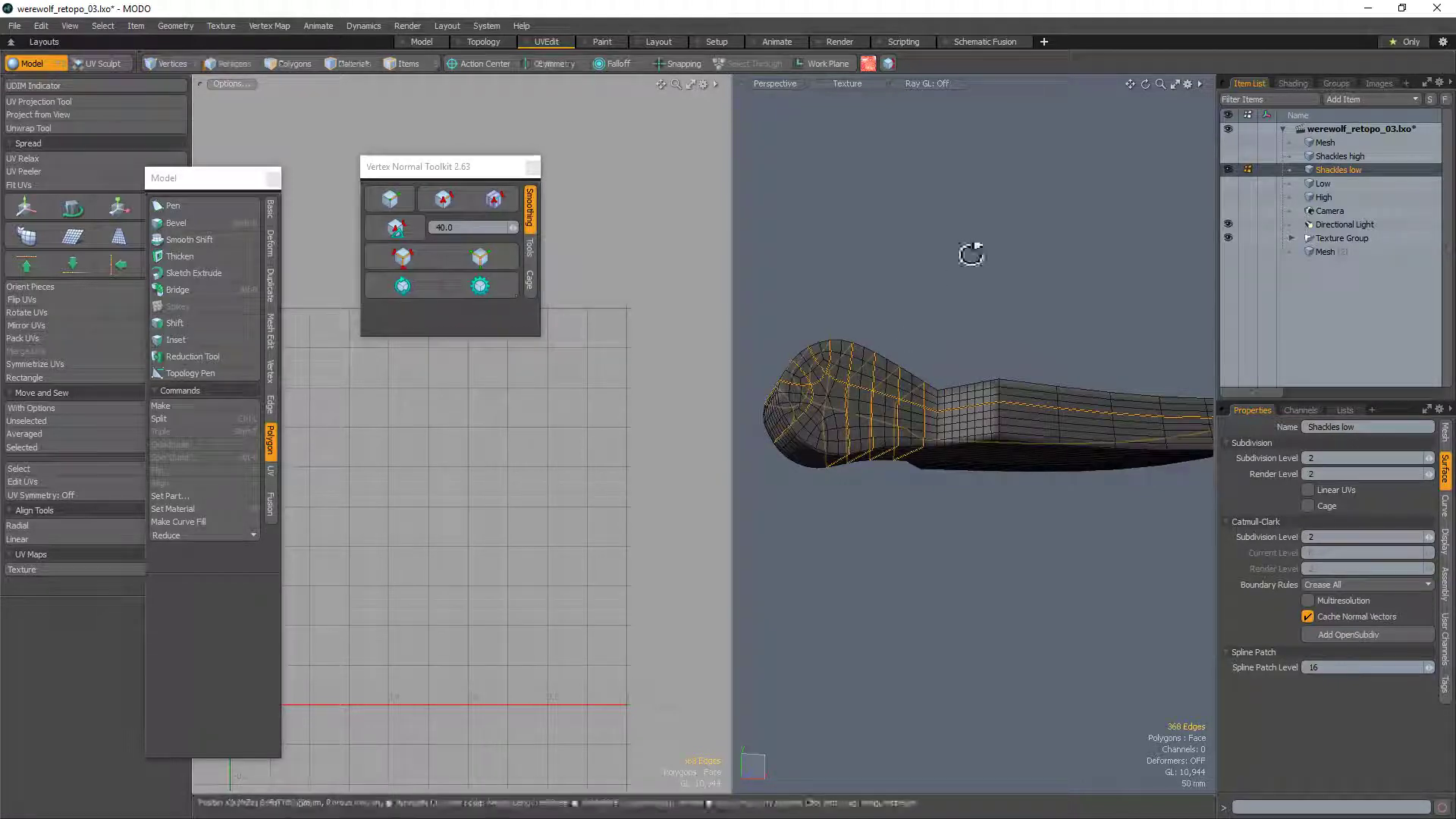
scroll(802, 438, up, 4)
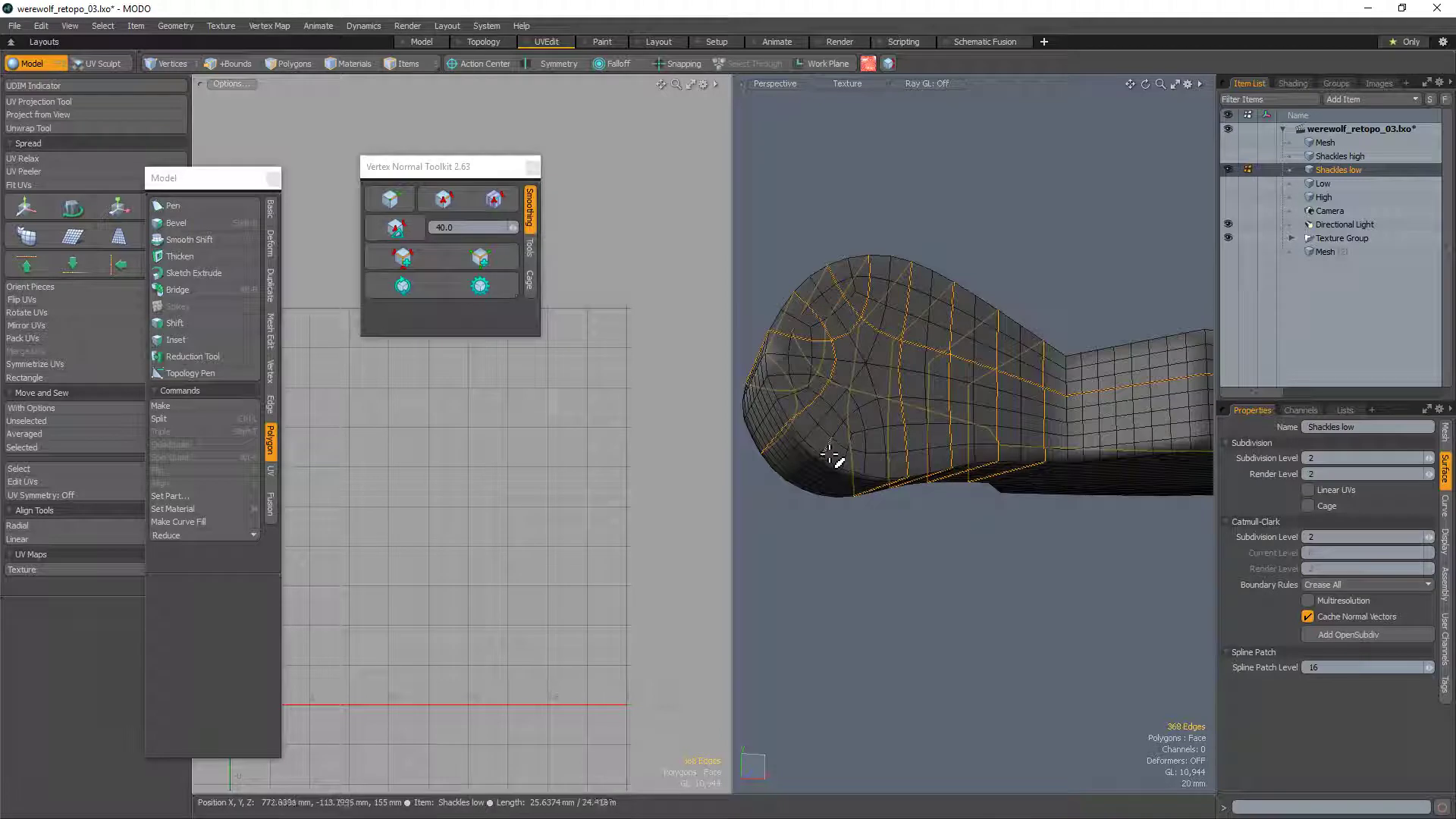
shift+double_click(813, 459)
scroll(790, 429, down, 5)
alt+shift+drag(1011, 367, 1001, 415)
scroll(923, 357, up, 4)
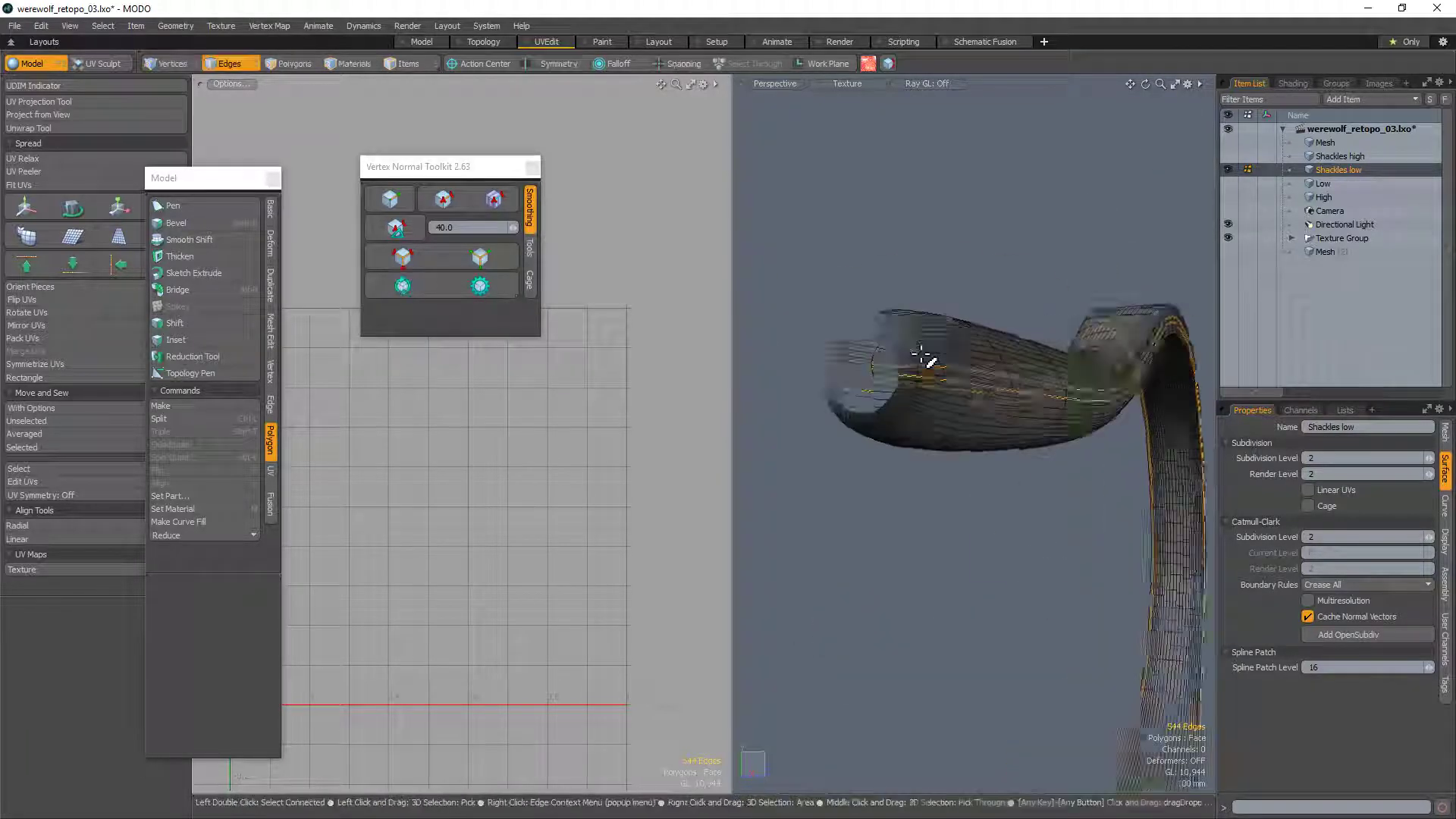
alt+drag(923, 358, 944, 454)
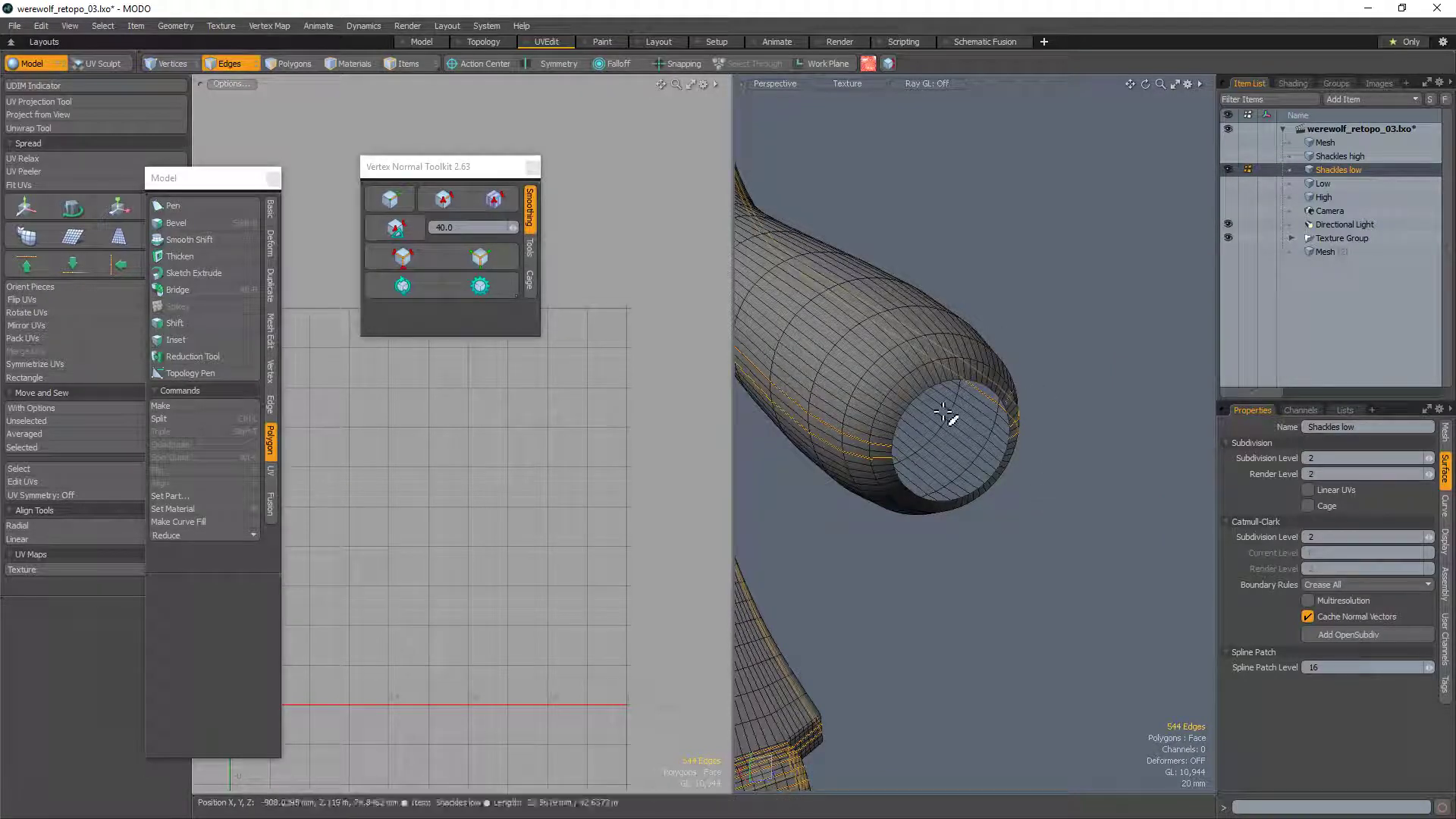
alt+drag(944, 413, 893, 445)
alt+drag(1076, 464, 928, 534)
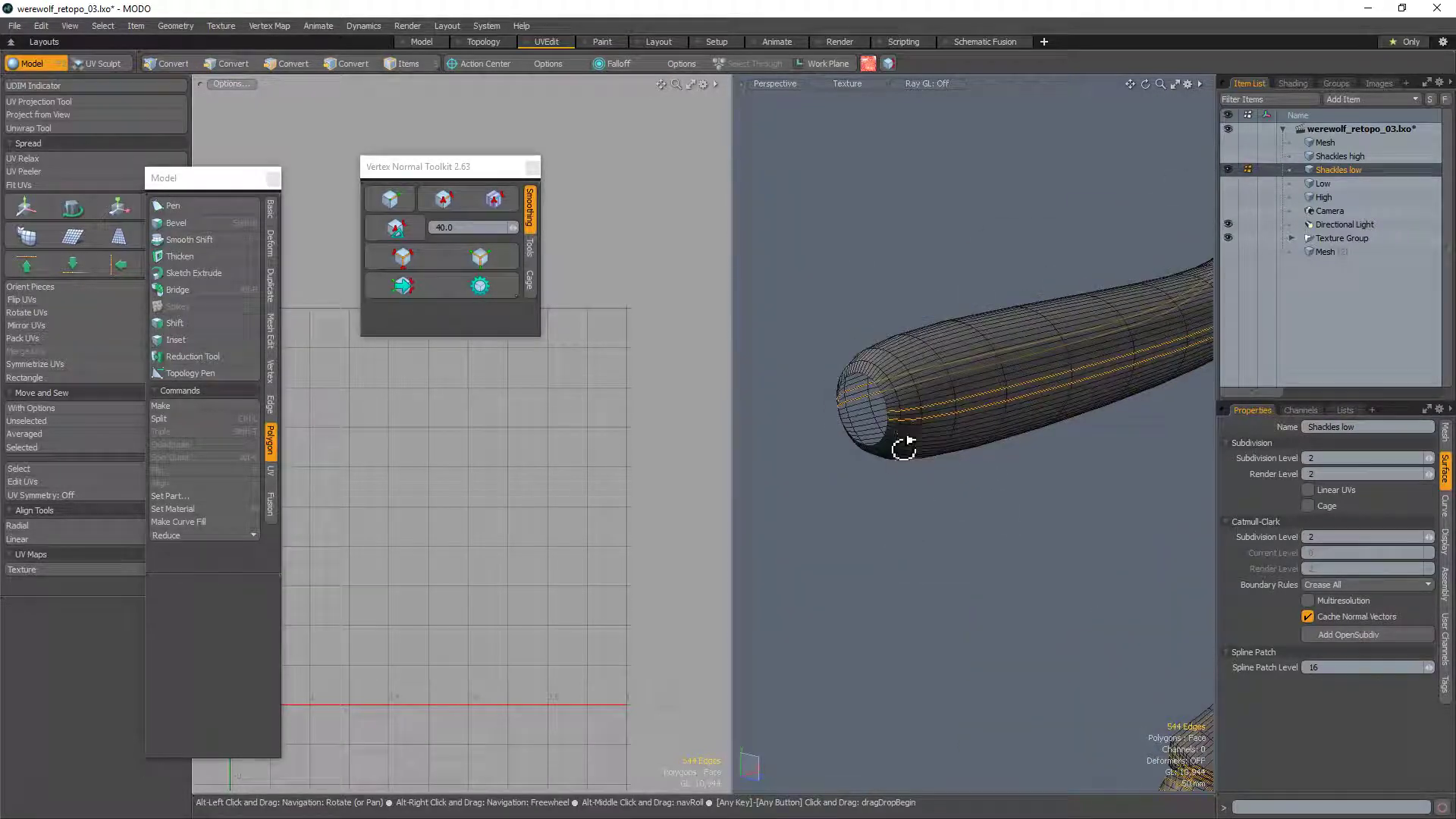
alt+drag(948, 464, 868, 416)
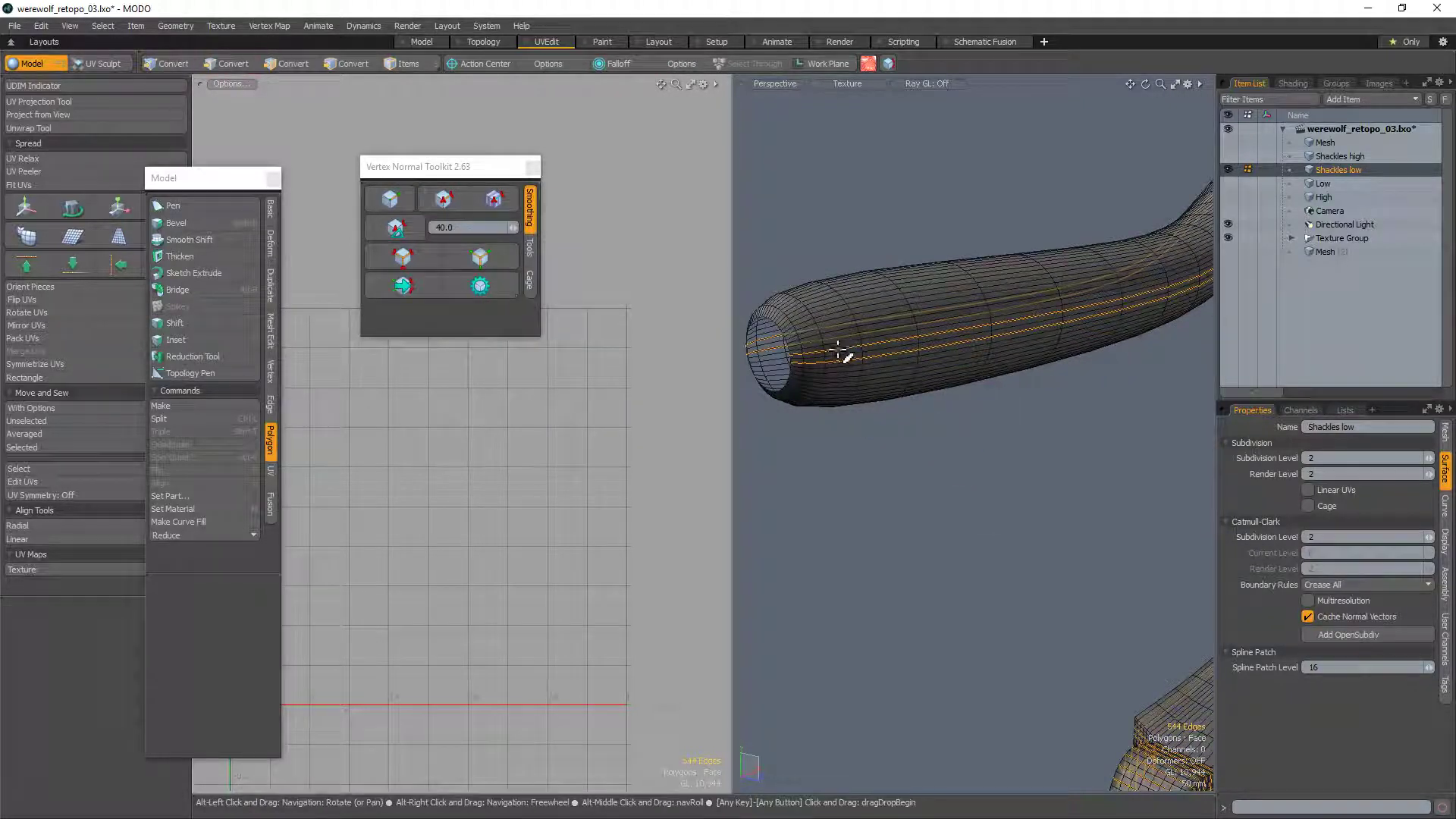
scroll(790, 374, up, 4)
alt+drag(786, 376, 923, 420)
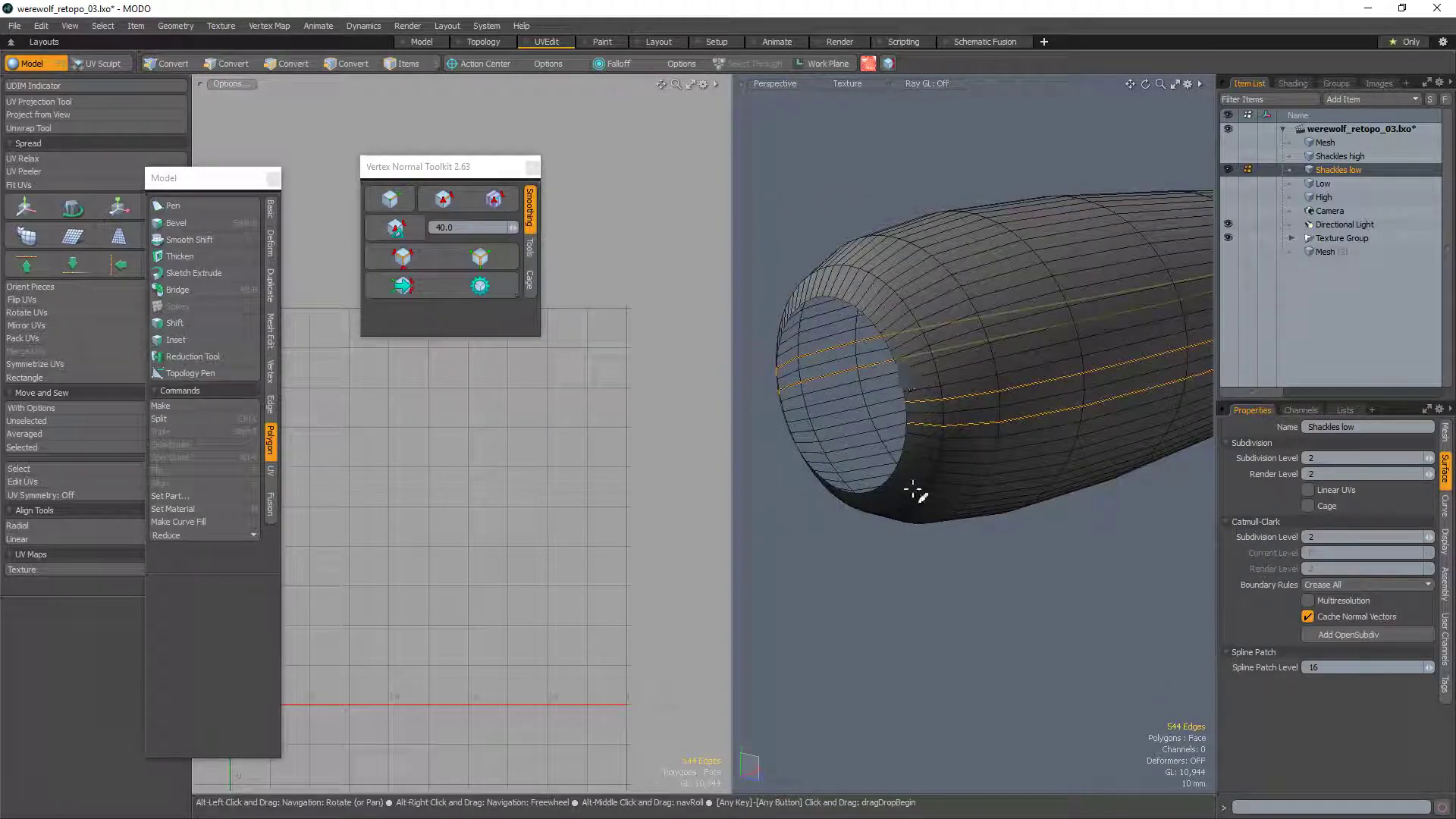
scroll(946, 416, down, 4)
key(BackSpace)
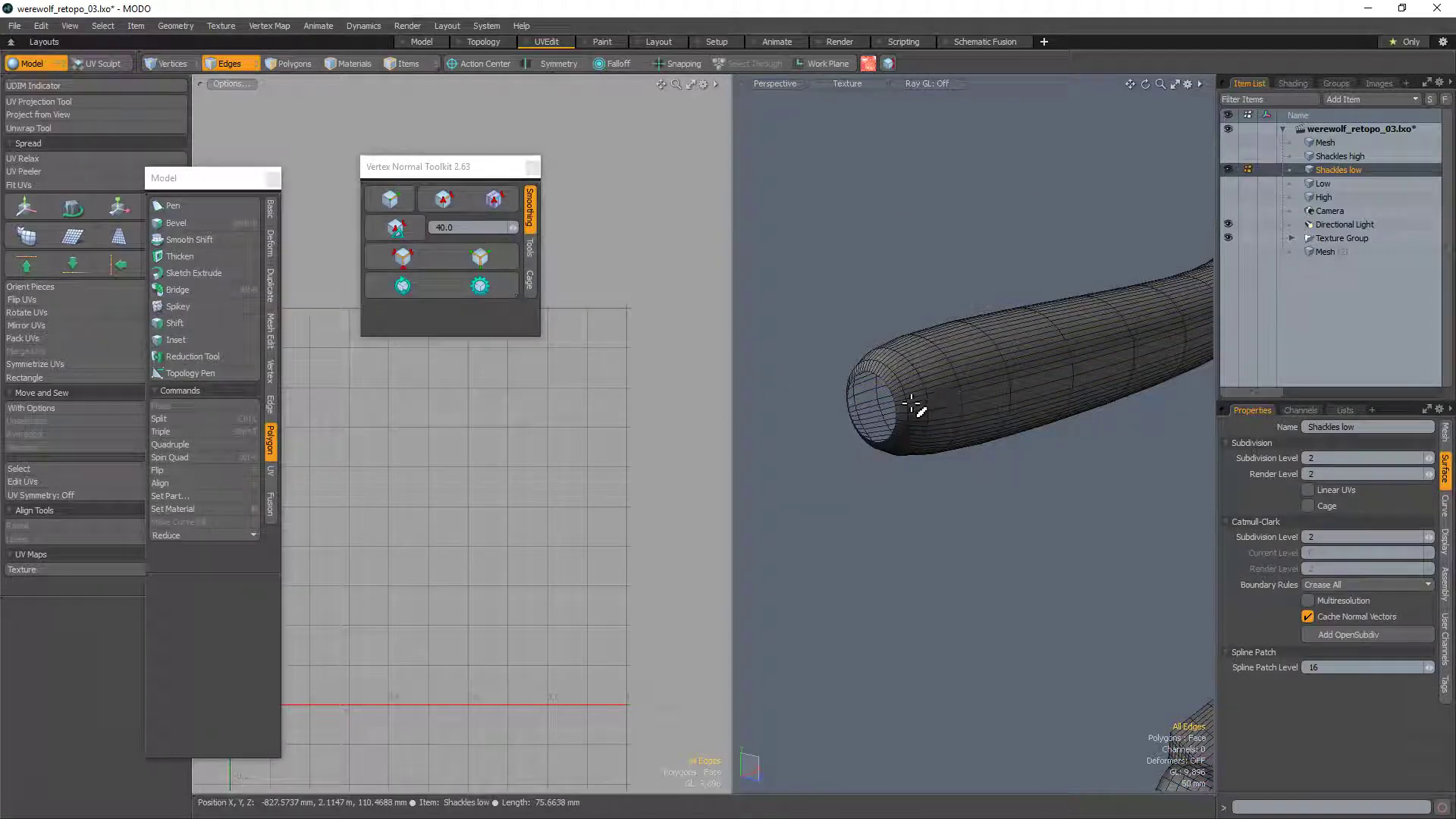
Step: Select every second lengthwise edge around the bar's open tapered end and extend the selection to full loops
scroll(913, 402, up, 2)
click(923, 393)
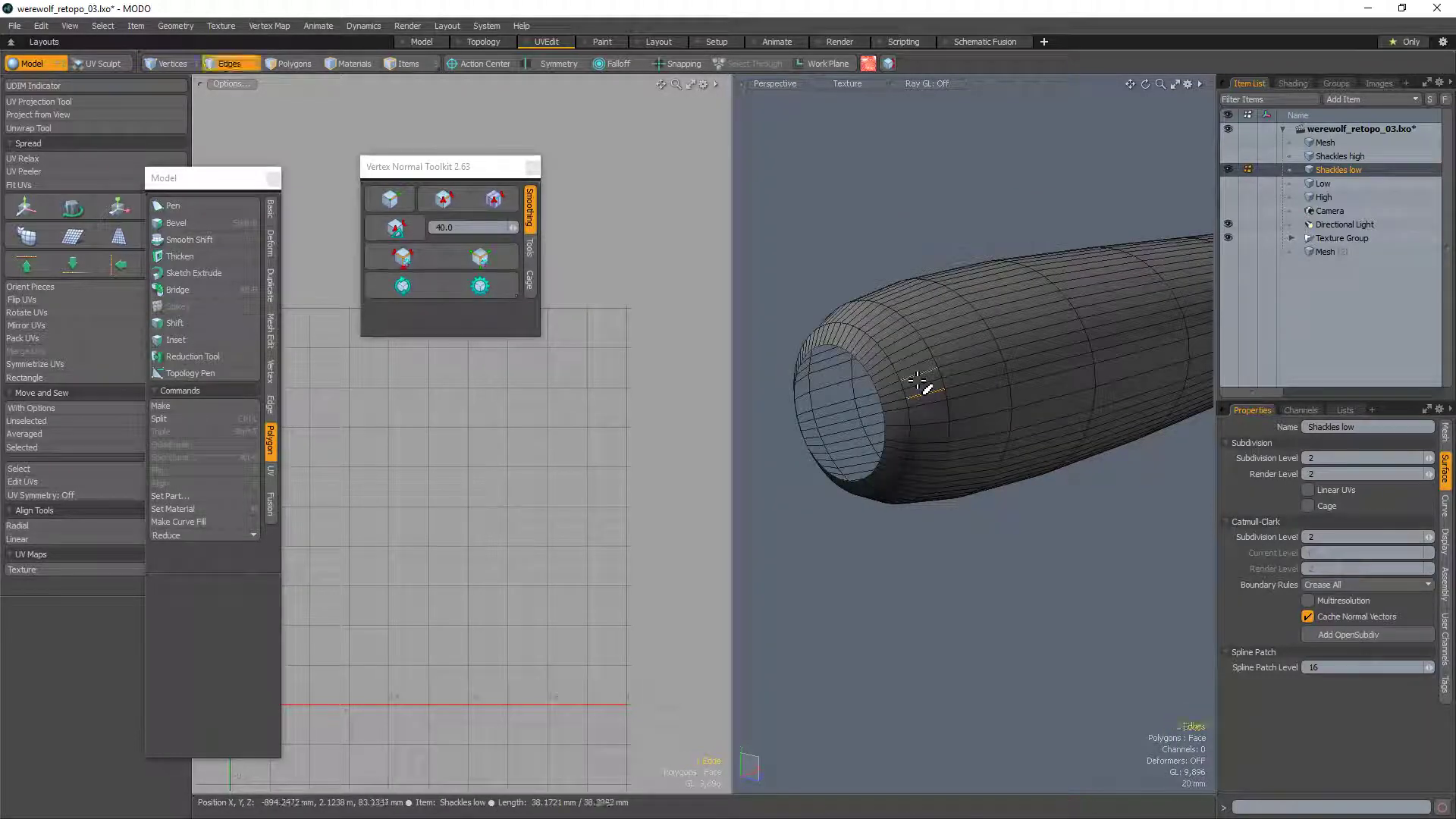
key(Up)
key(Up)
key(Up)
key(Up)
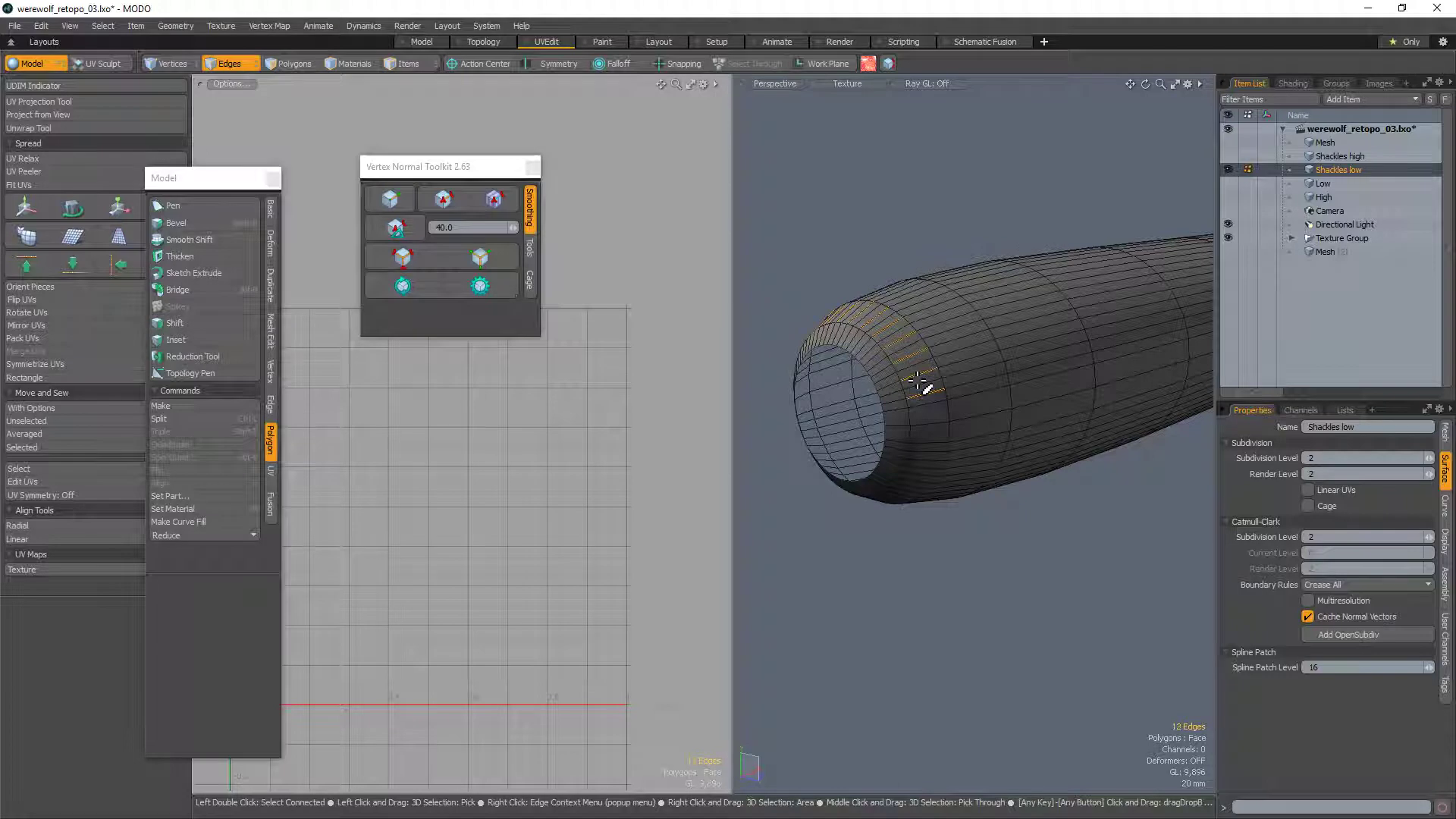
alt+drag(907, 253, 940, 366)
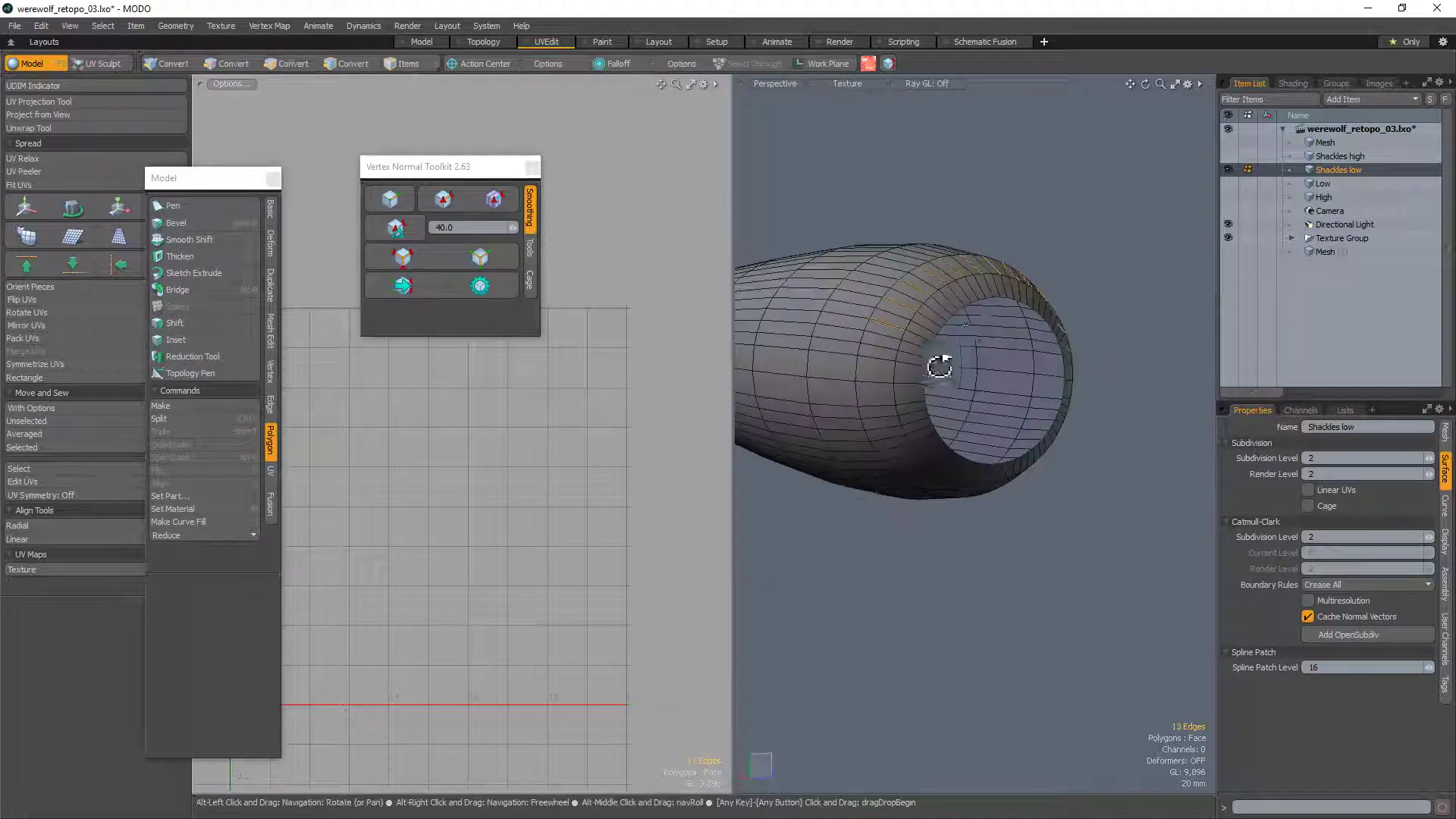
key(Up)
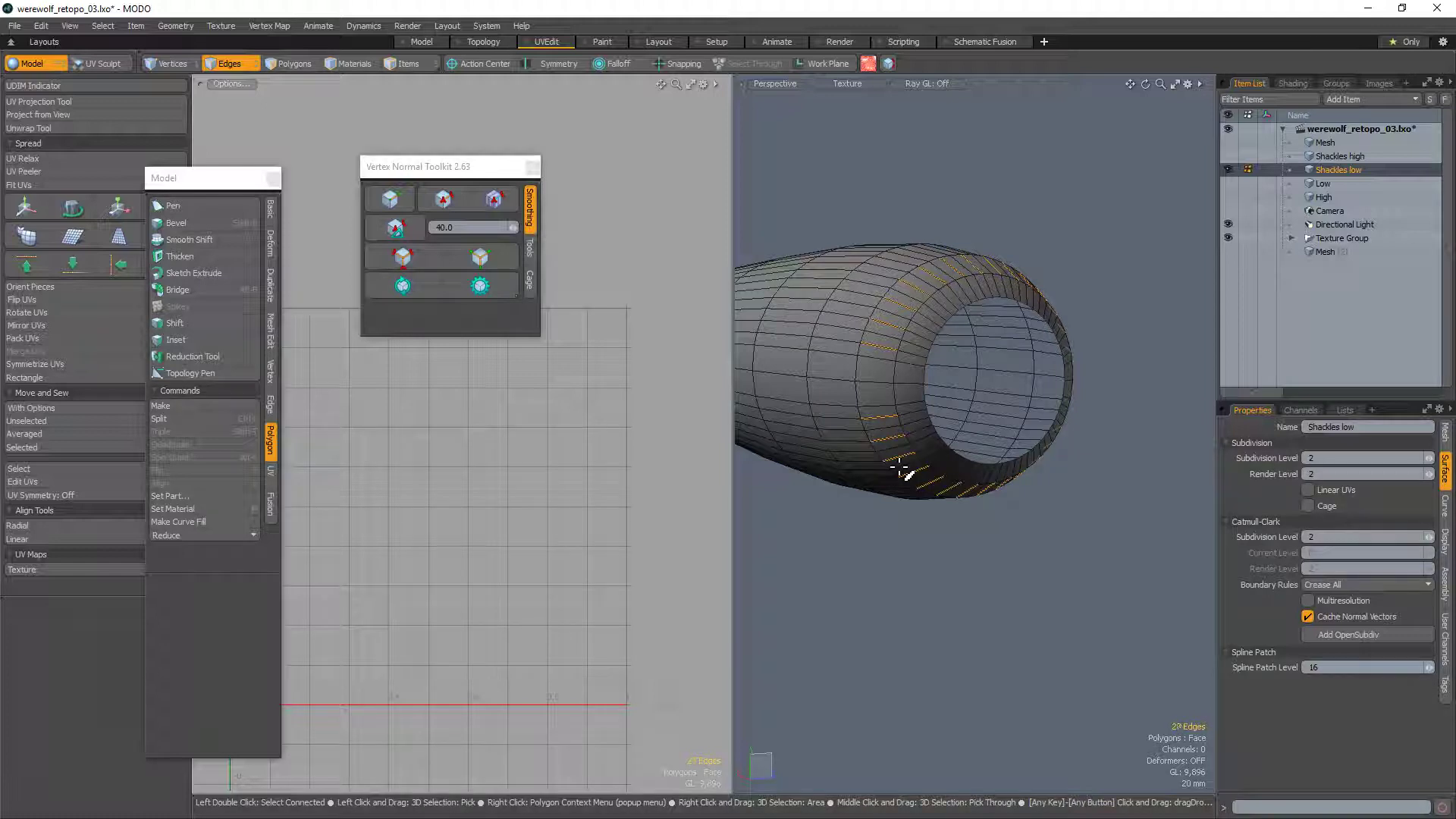
key(l)
key(a)
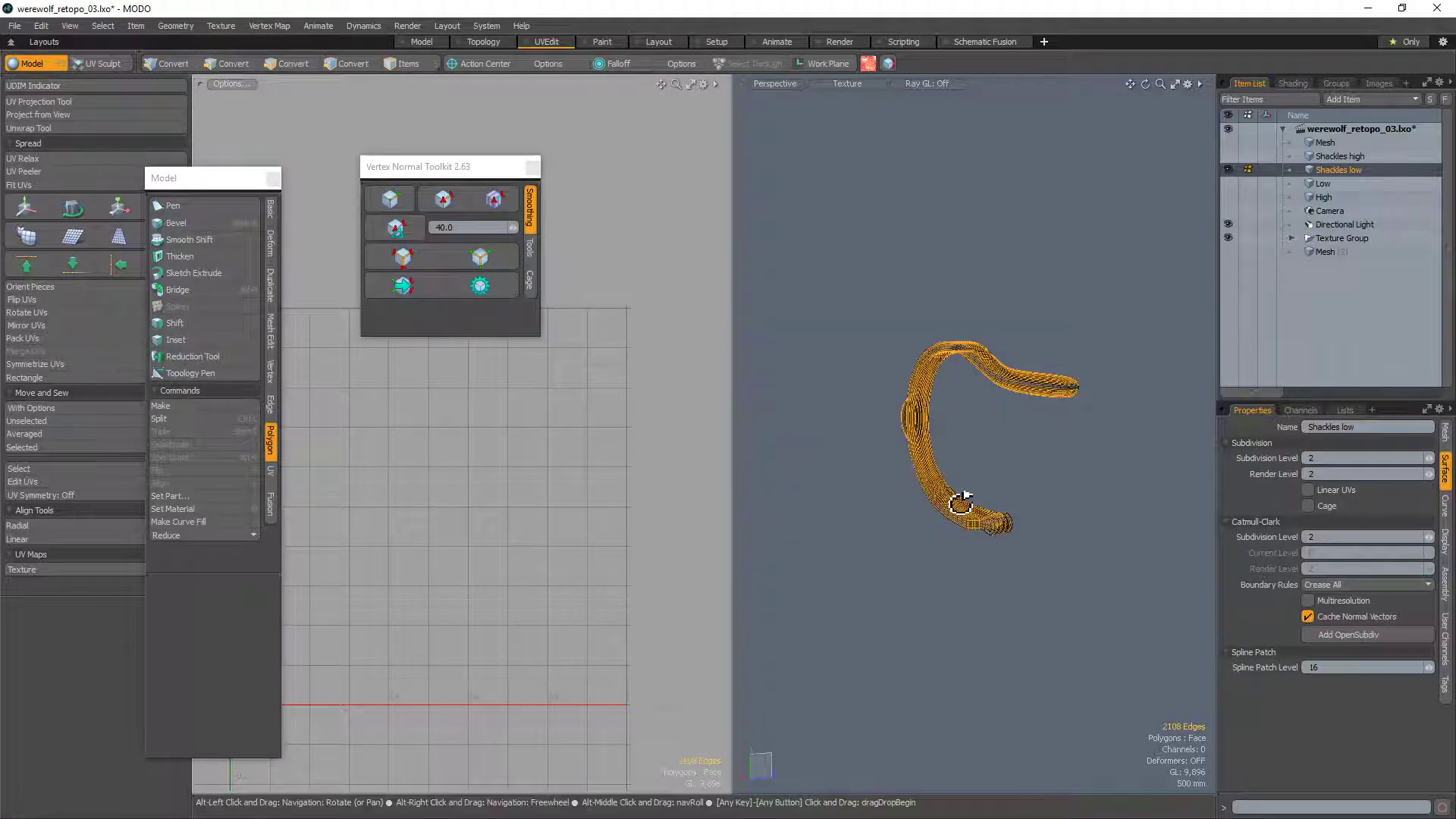
Step: Add alternate lengthwise edge loops of the curved side ring to the selection and remove all the selected loops
ctrl+alt+drag(963, 501, 1037, 636)
alt+drag(1007, 579, 872, 534)
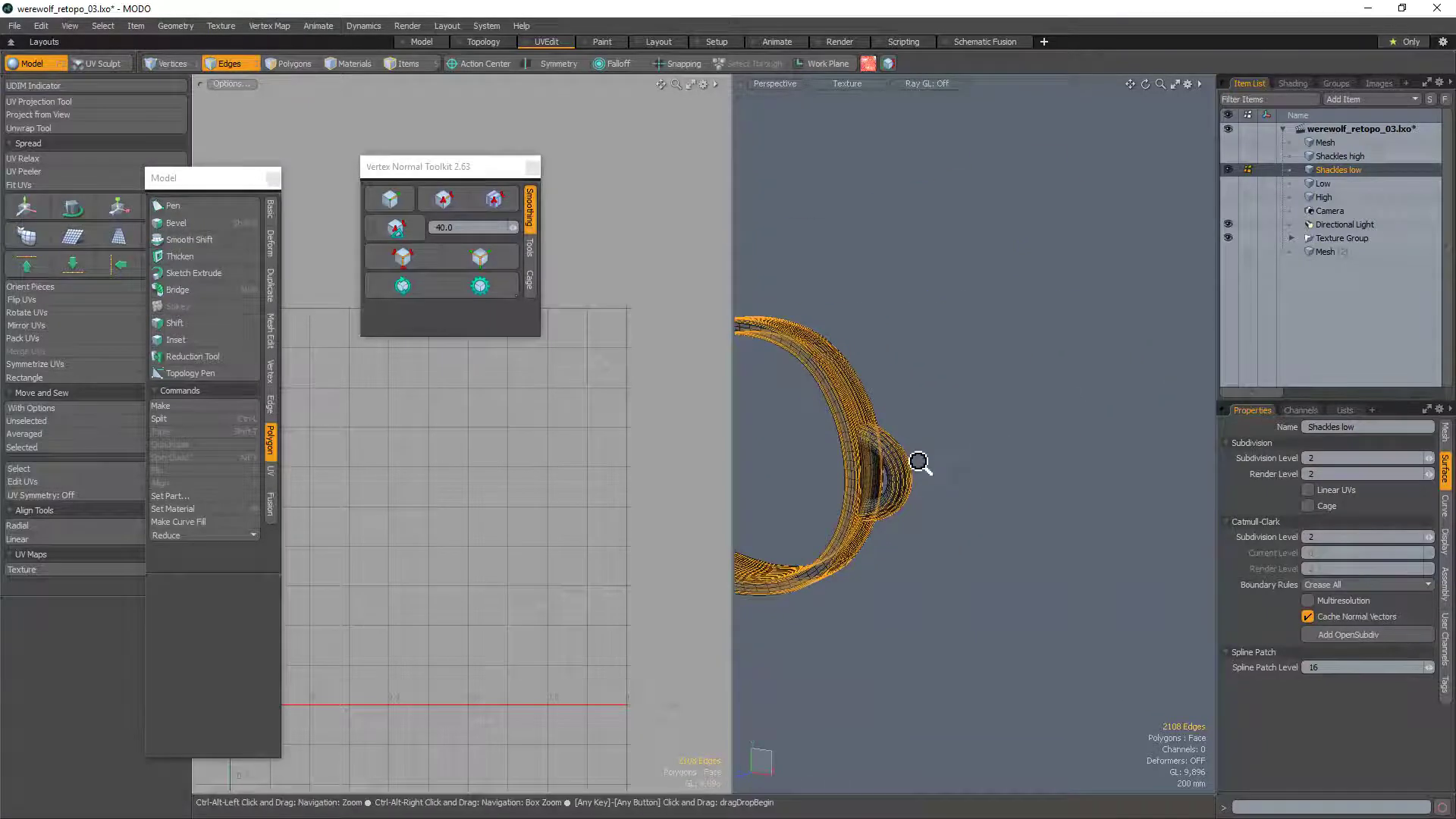
ctrl+alt+drag(919, 461, 905, 329)
ctrl+alt+drag(1025, 327, 847, 455)
ctrl+alt+drag(888, 241, 1039, 257)
alt+drag(1039, 258, 865, 427)
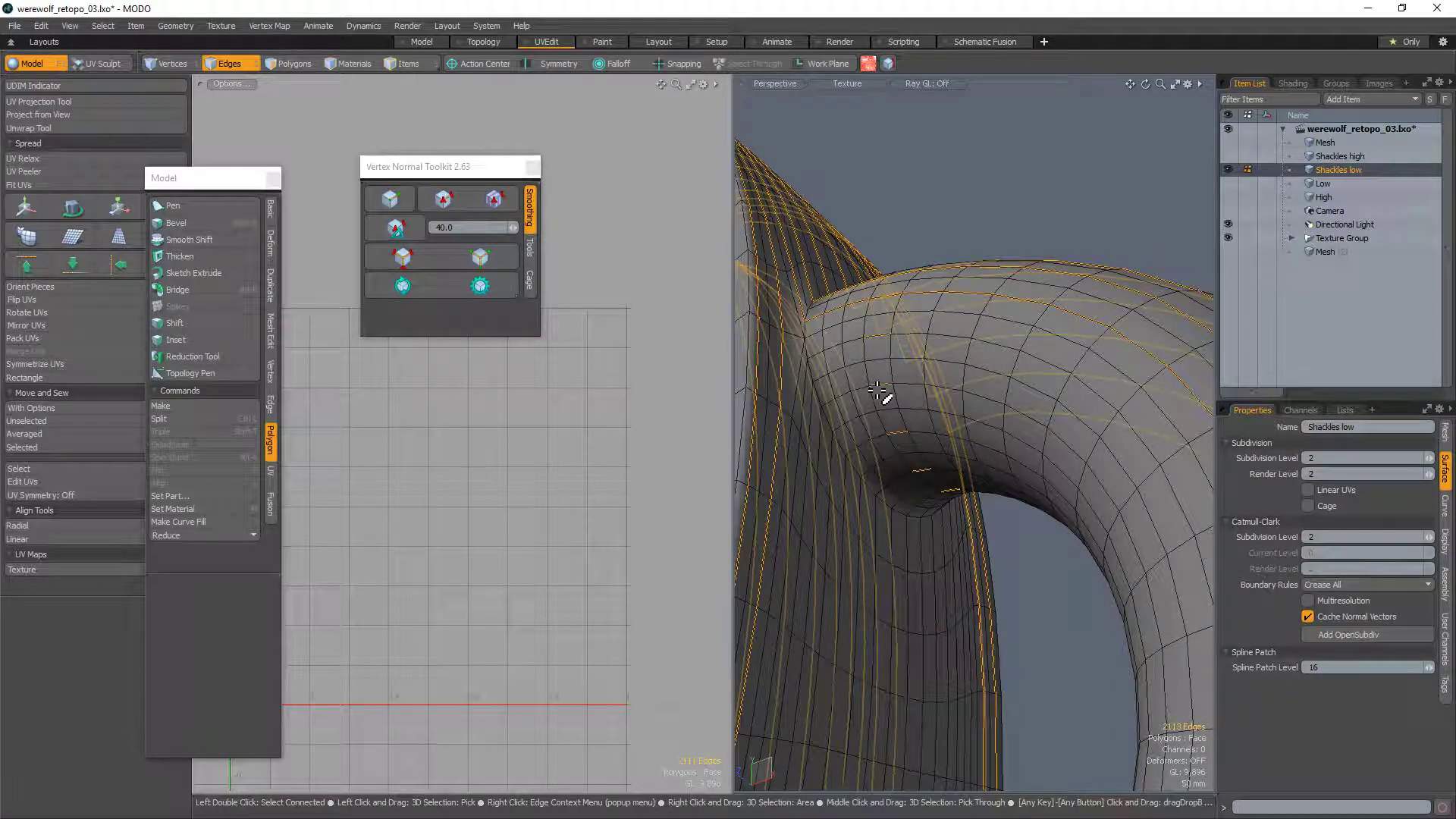
key(l)
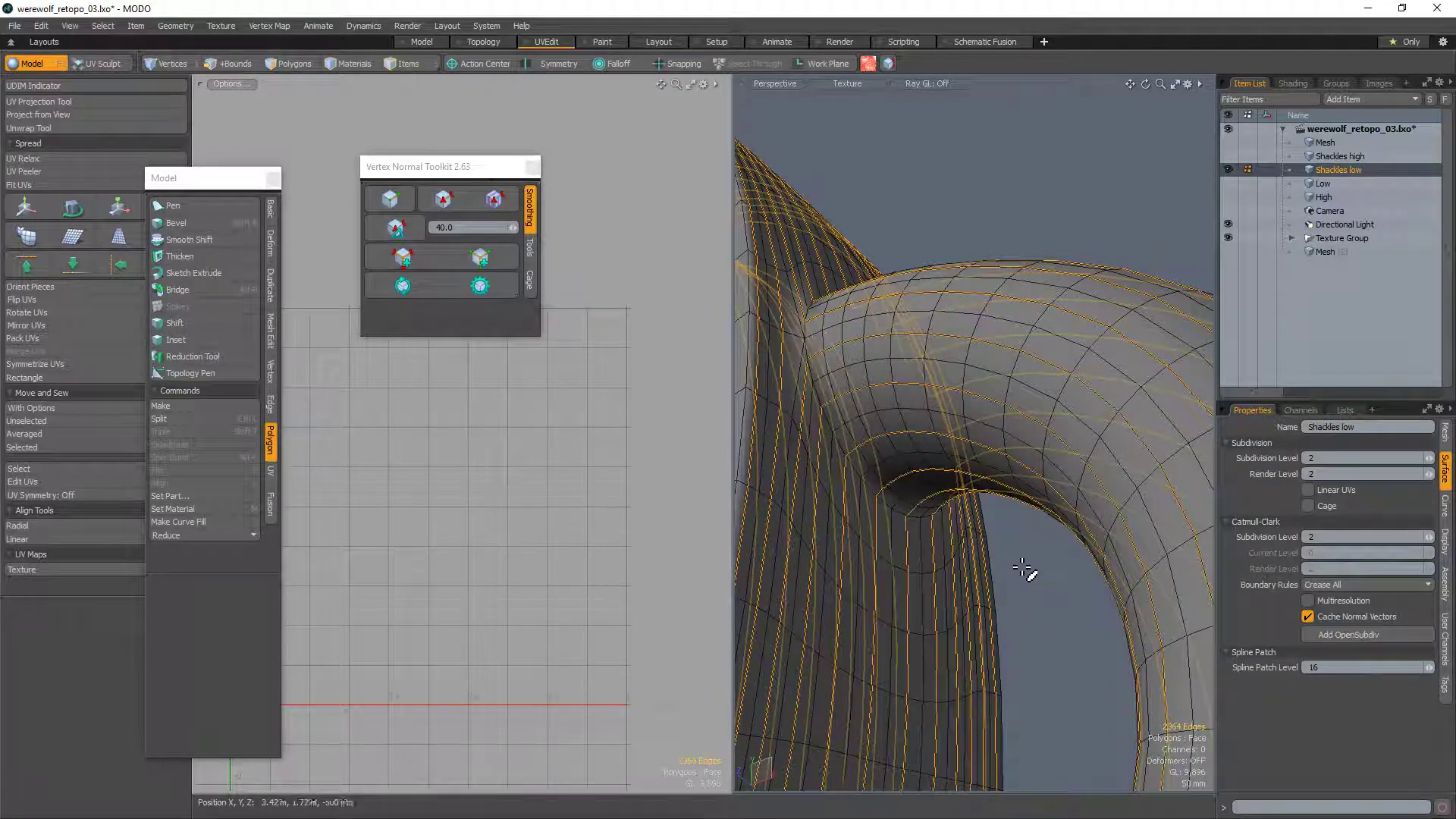
ctrl+alt+drag(994, 402, 855, 481)
alt+drag(914, 550, 1062, 463)
ctrl+alt+drag(907, 457, 965, 450)
alt+drag(957, 485, 968, 559)
ctrl+alt+drag(823, 478, 976, 534)
key(2)
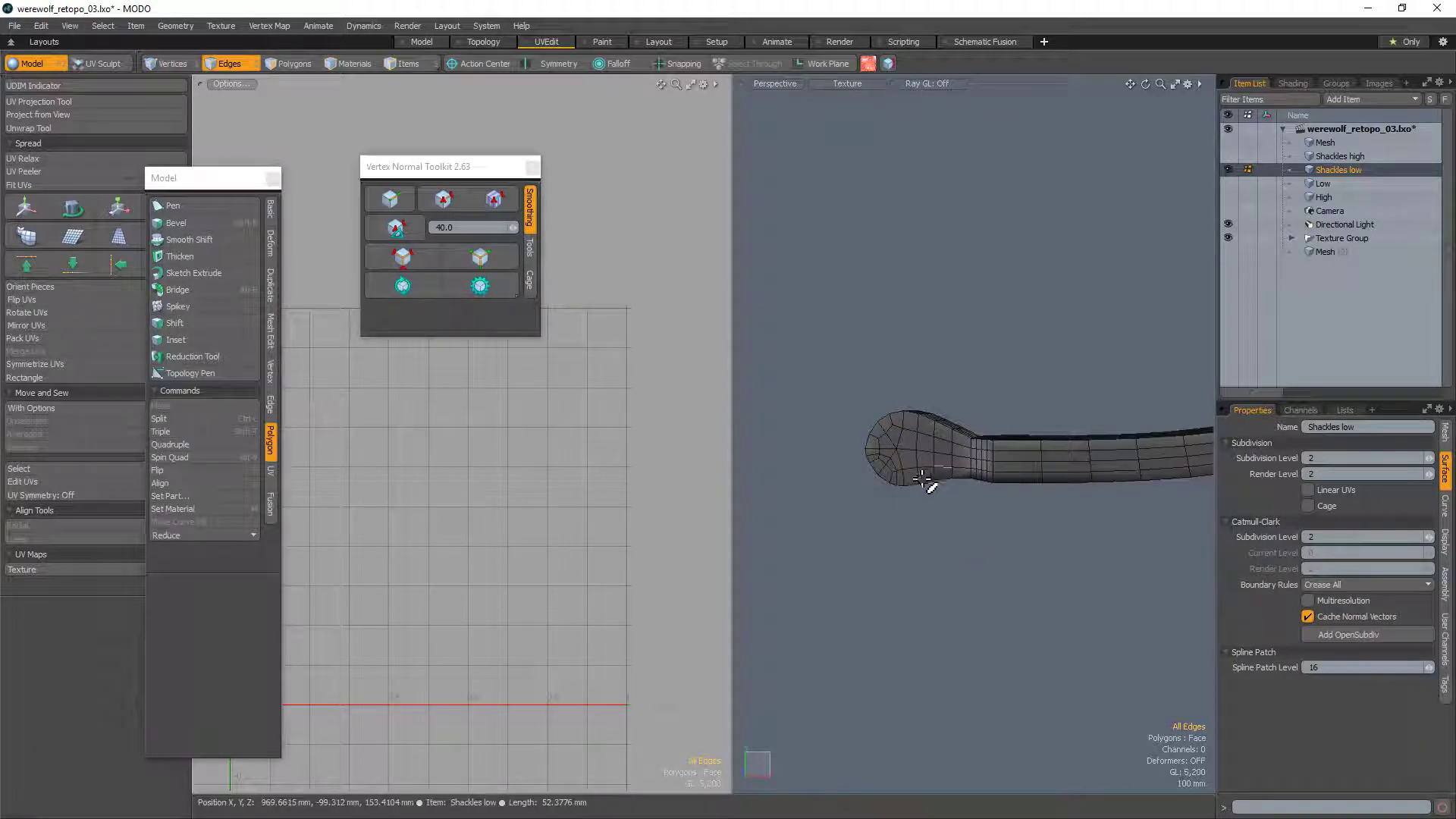
Step: Remove the surplus short edges from the round face of the bar's hinge end
scroll(914, 485, up, 2)
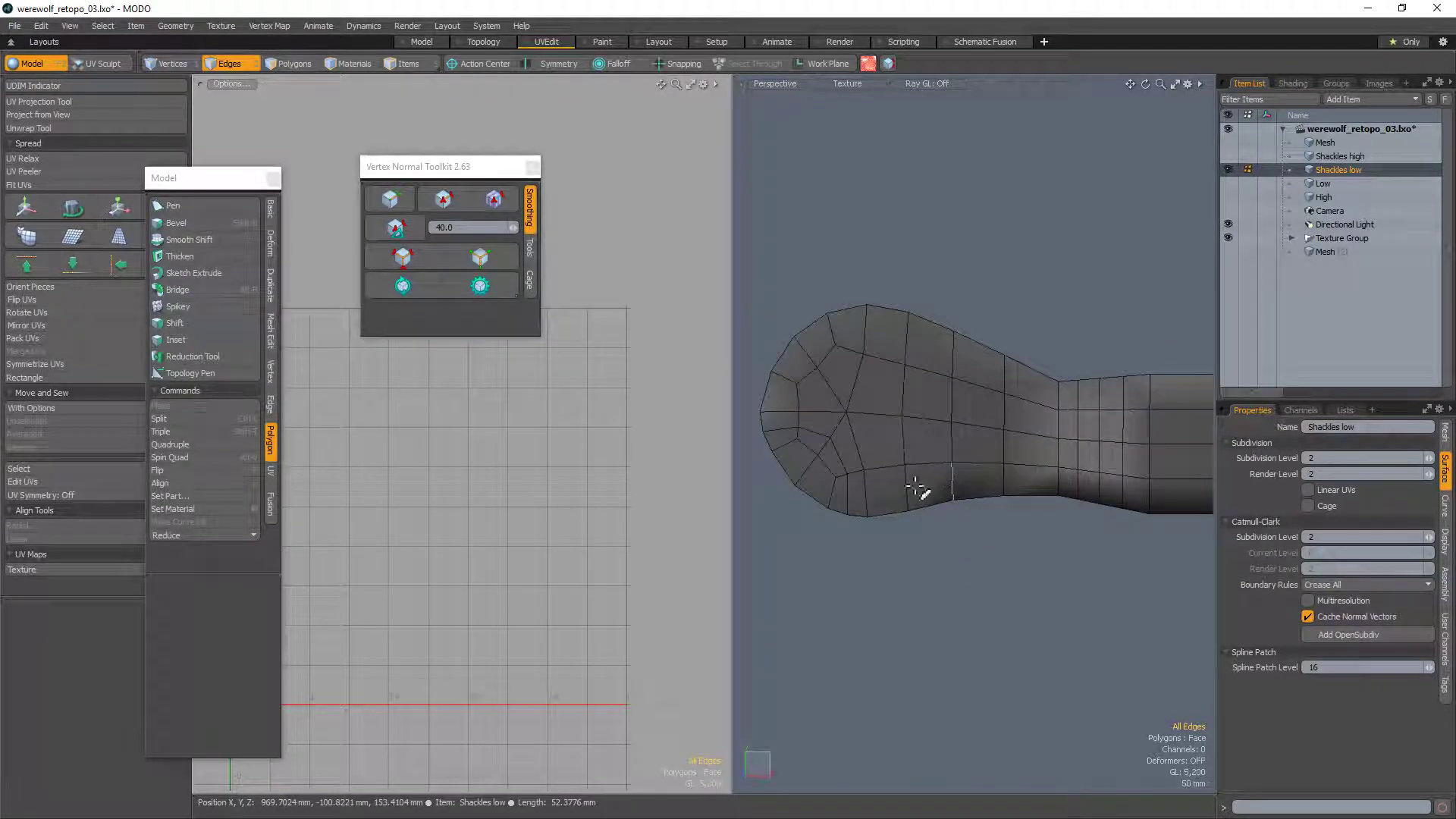
scroll(844, 465, down, 4)
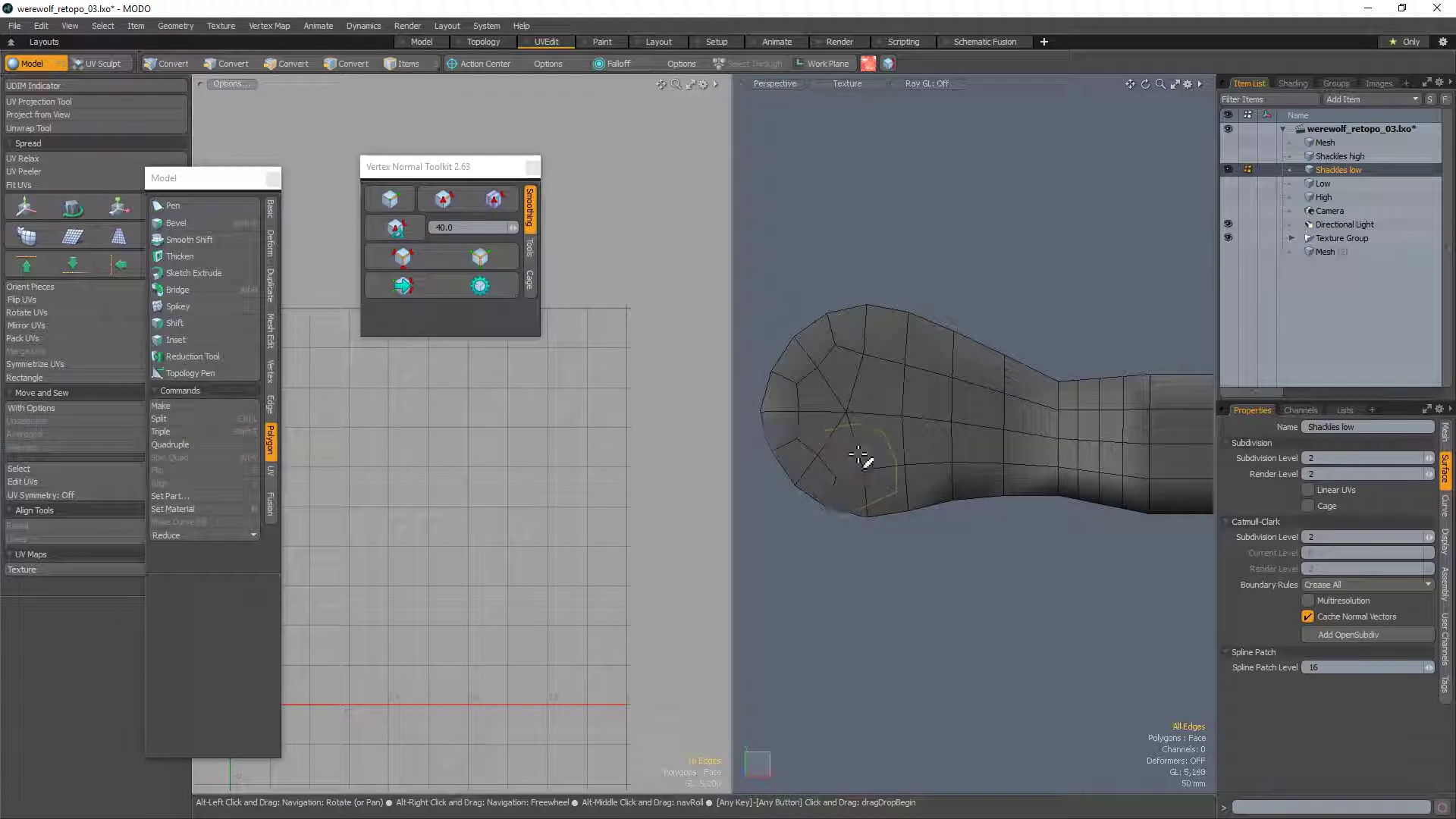
alt+drag(871, 458, 1012, 377)
scroll(1012, 358, up, 2)
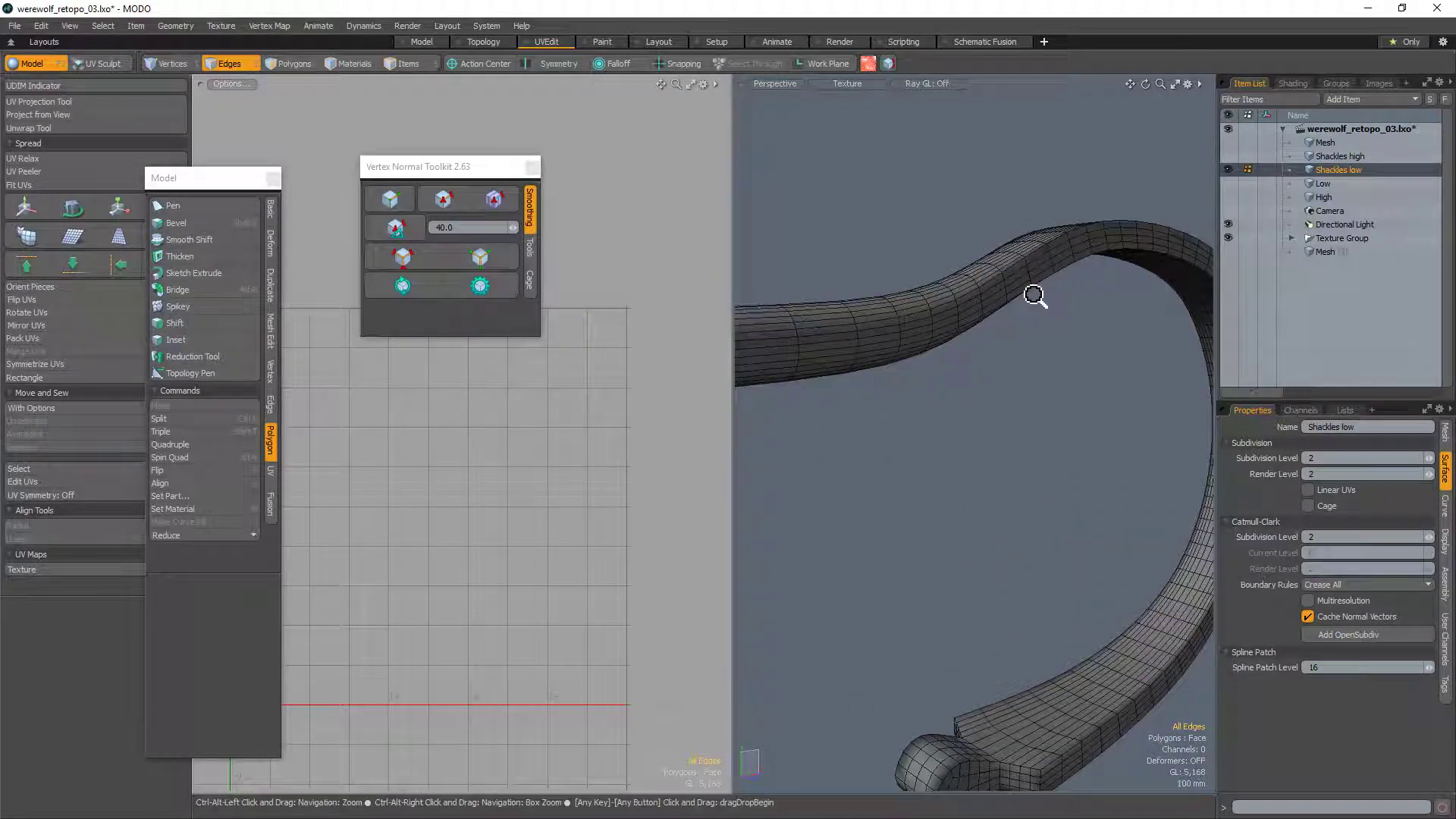
mouse_move(1034, 296)
ctrl+alt+mouse_down()
mouse_move(981, 326)
mouse_move(1053, 296)
ctrl+alt+mouse_up()
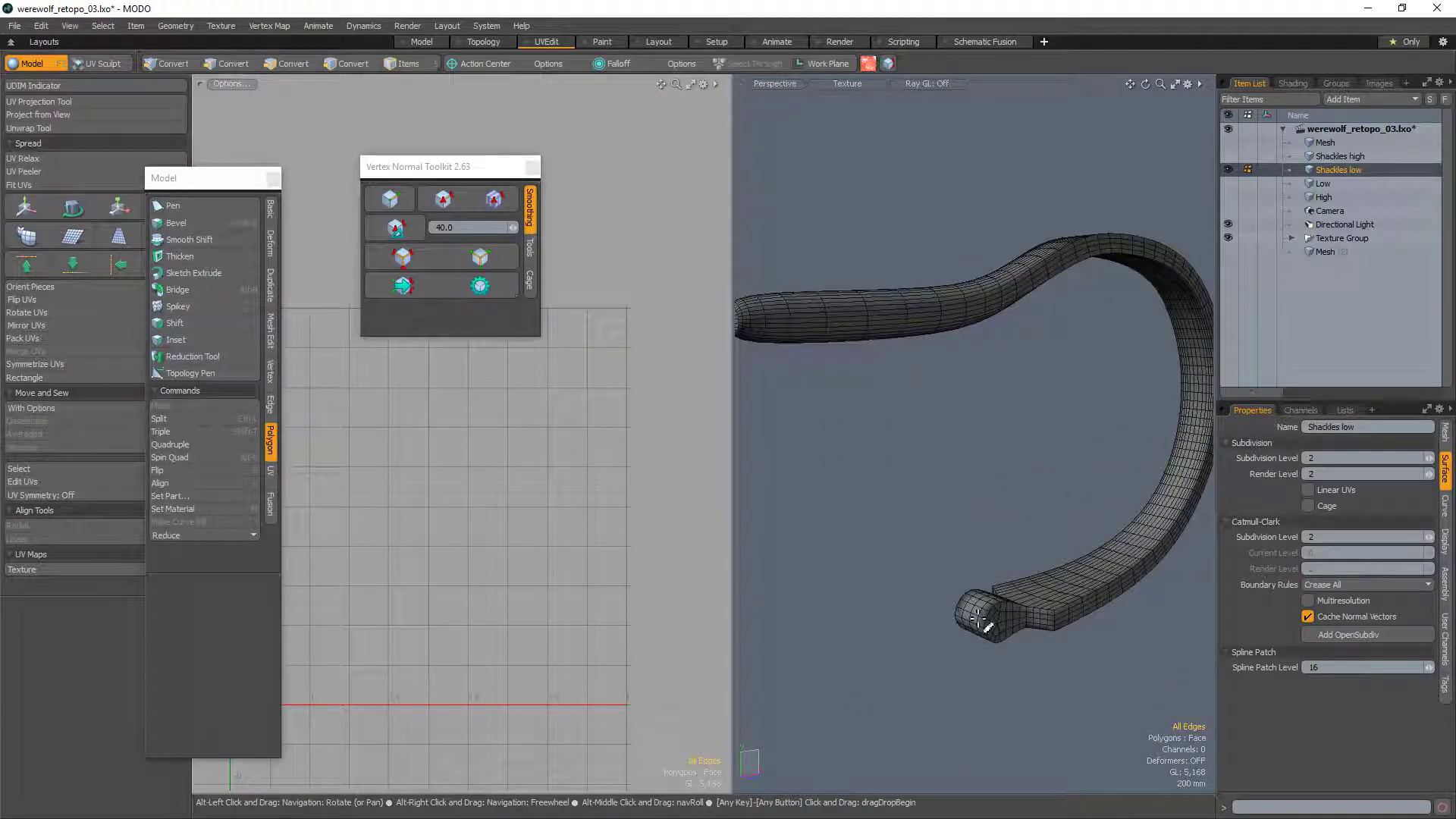
alt+drag(897, 325, 1016, 514)
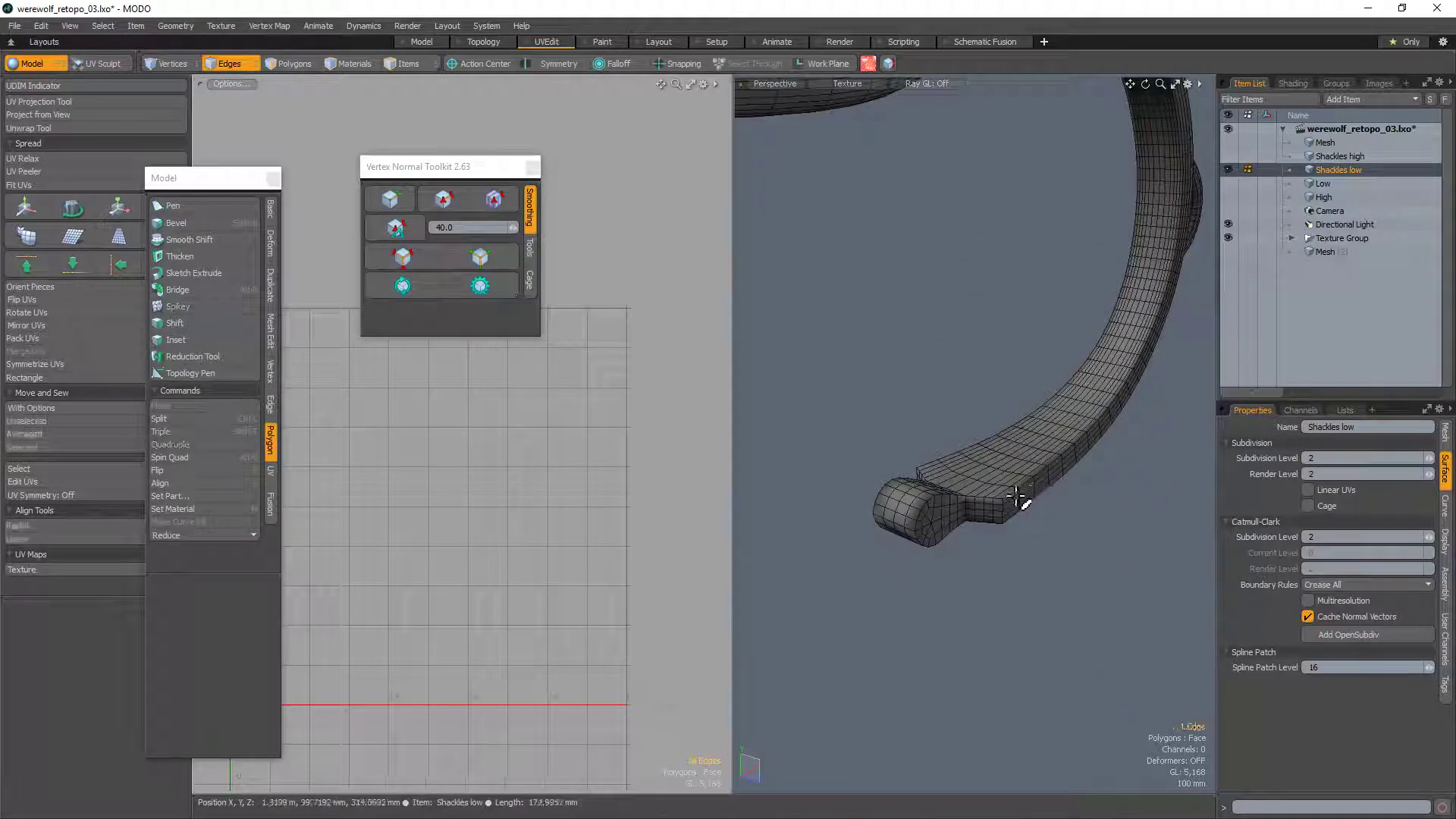
ctrl+alt+drag(1025, 480, 961, 627)
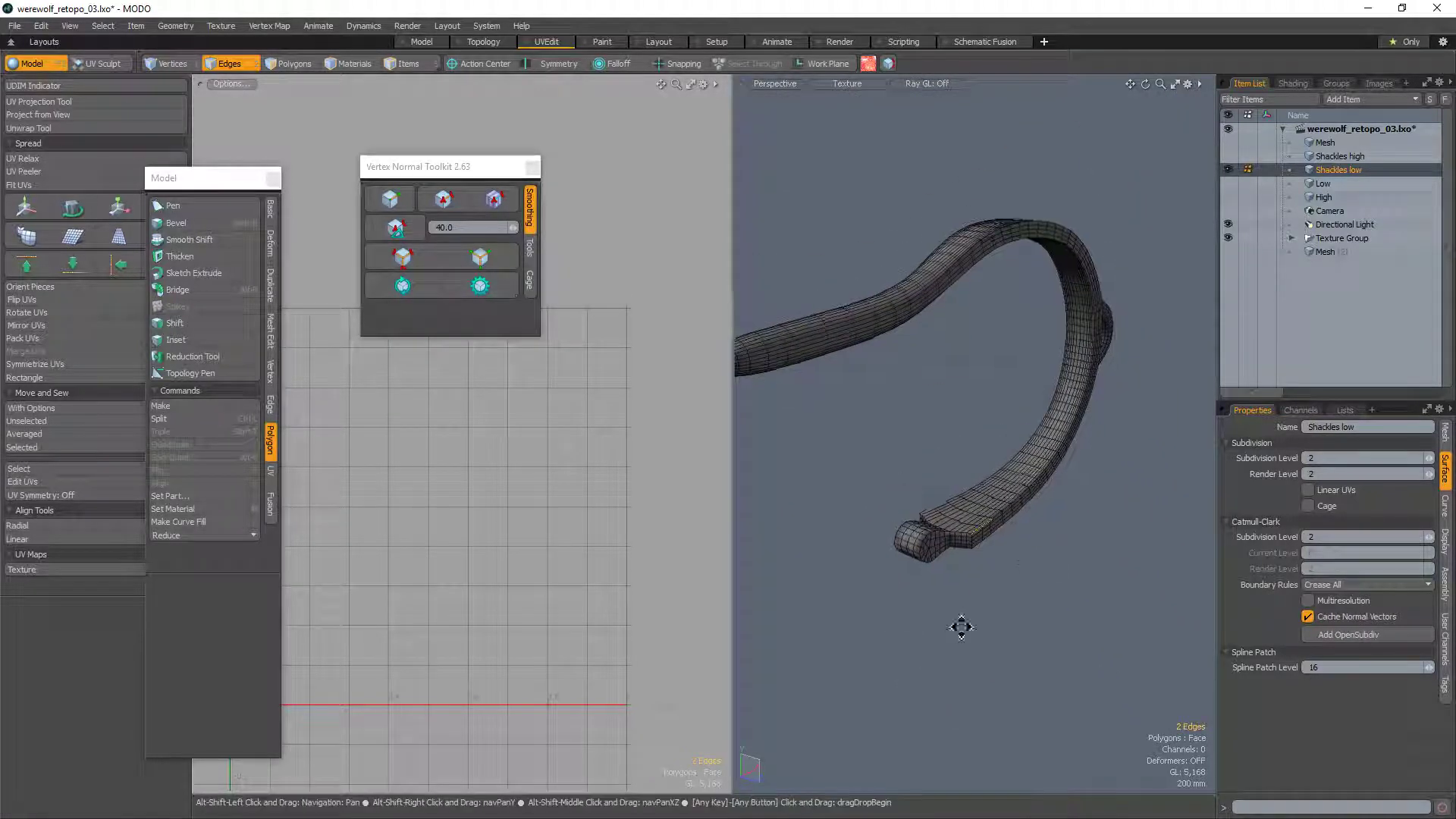
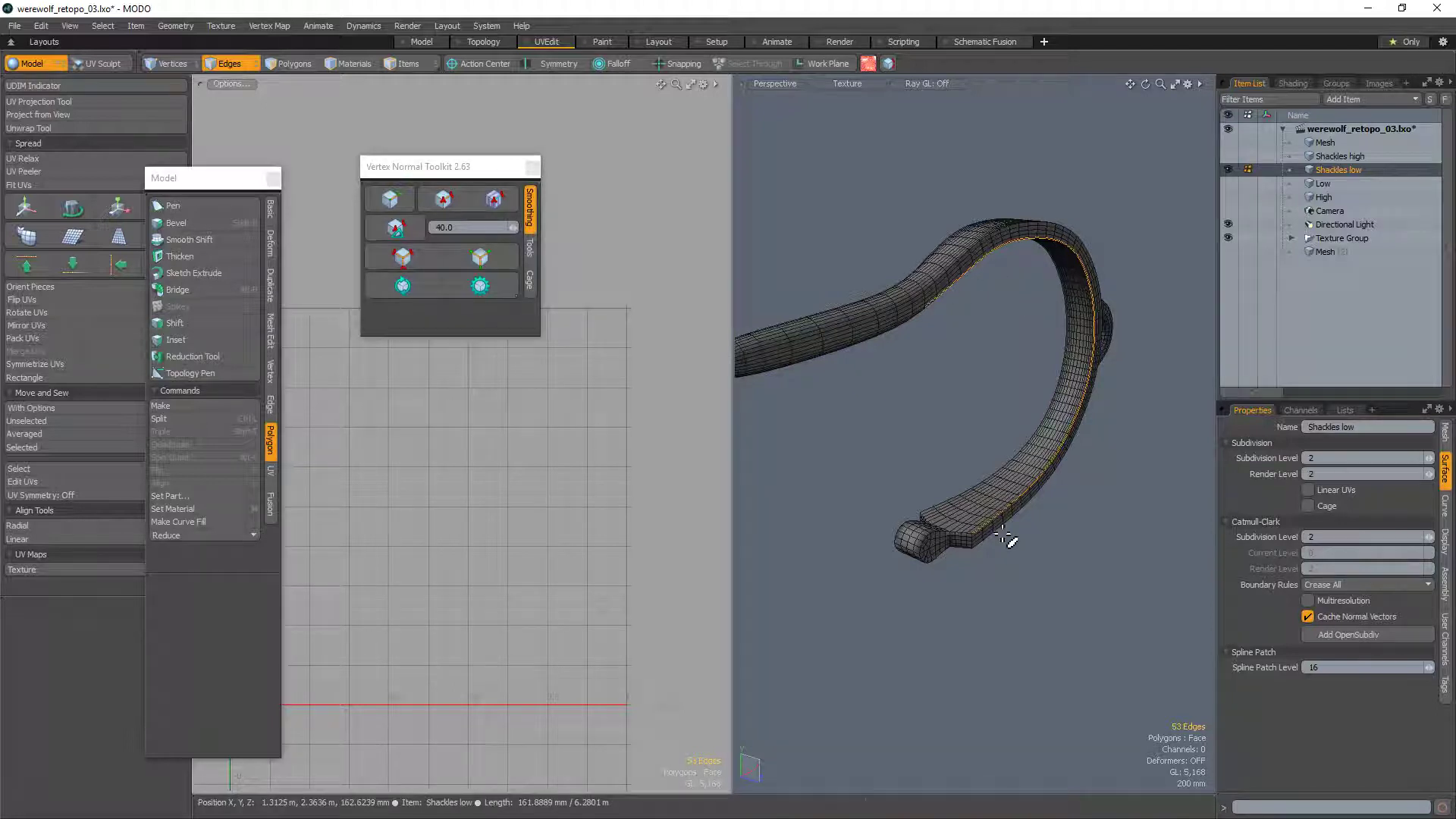
ctrl+alt+drag(894, 308, 884, 406)
double_click(1035, 350)
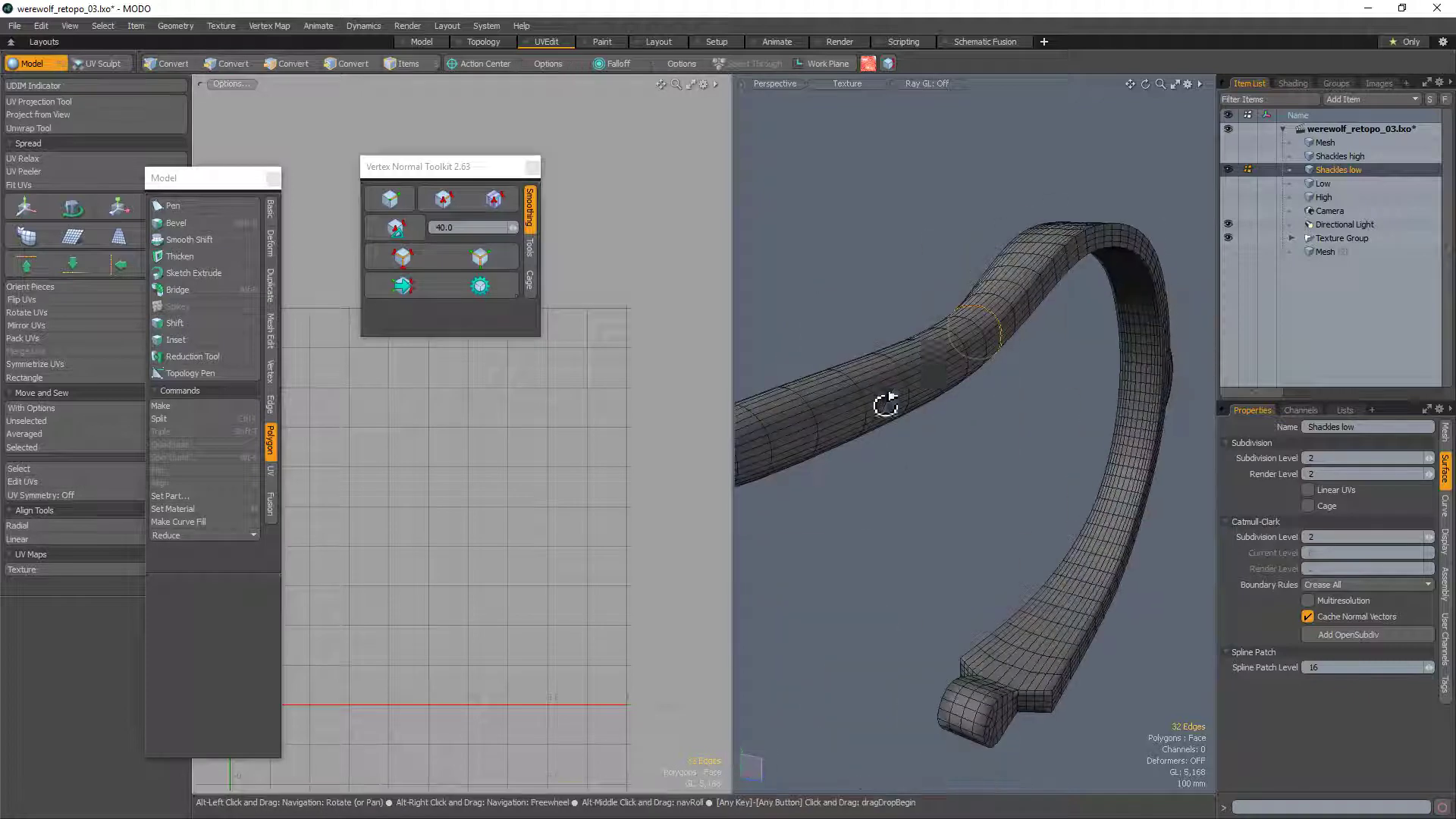
ctrl+alt+drag(1043, 309, 948, 356)
alt+drag(948, 356, 885, 414)
alt+drag(1032, 424, 949, 303)
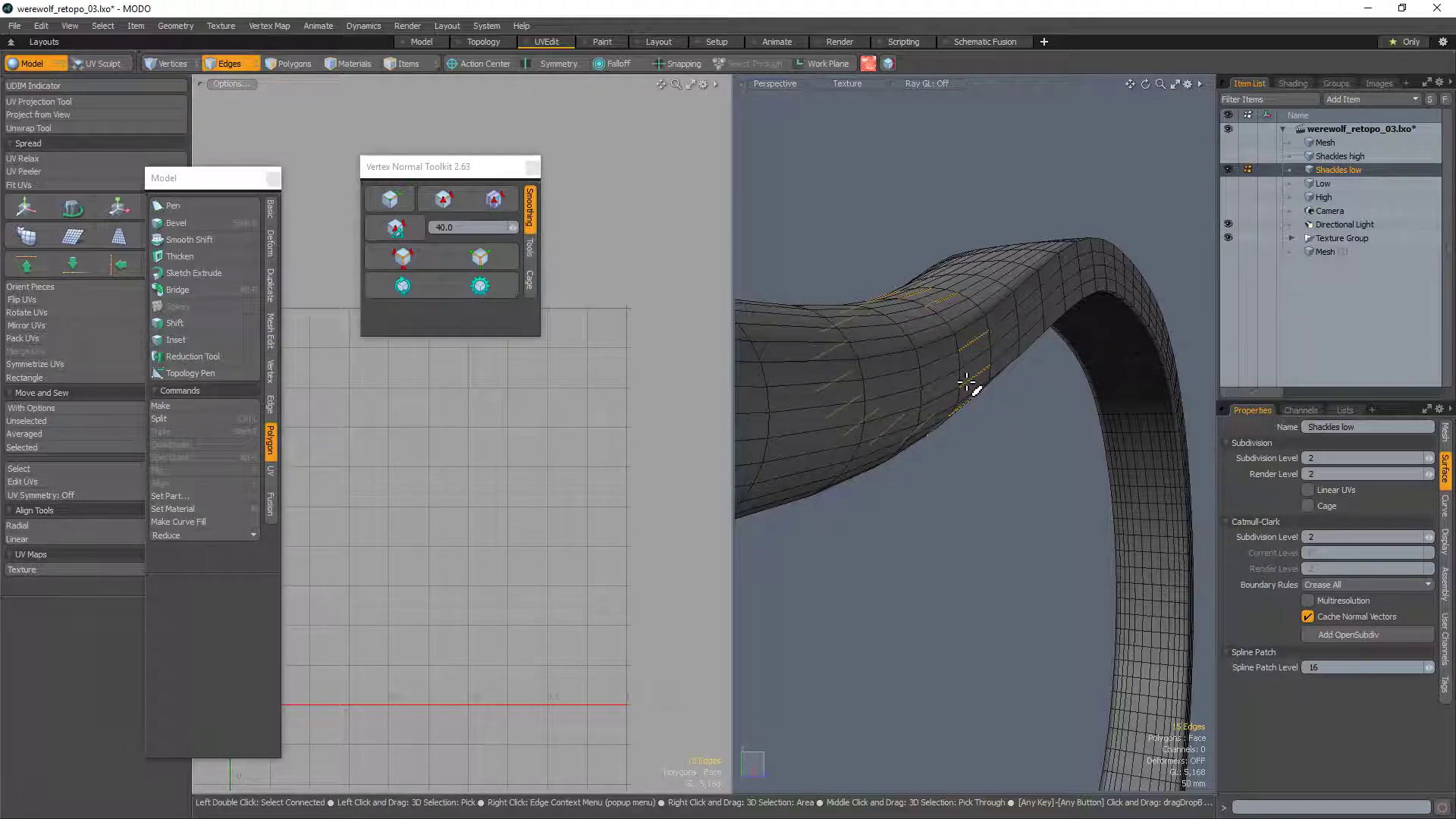
key(ctrl+z)
Step: Remove surplus lengthwise edge loops from the bar, starting from the transition between its rounded arm and flat curved section
alt+drag(942, 439, 960, 444)
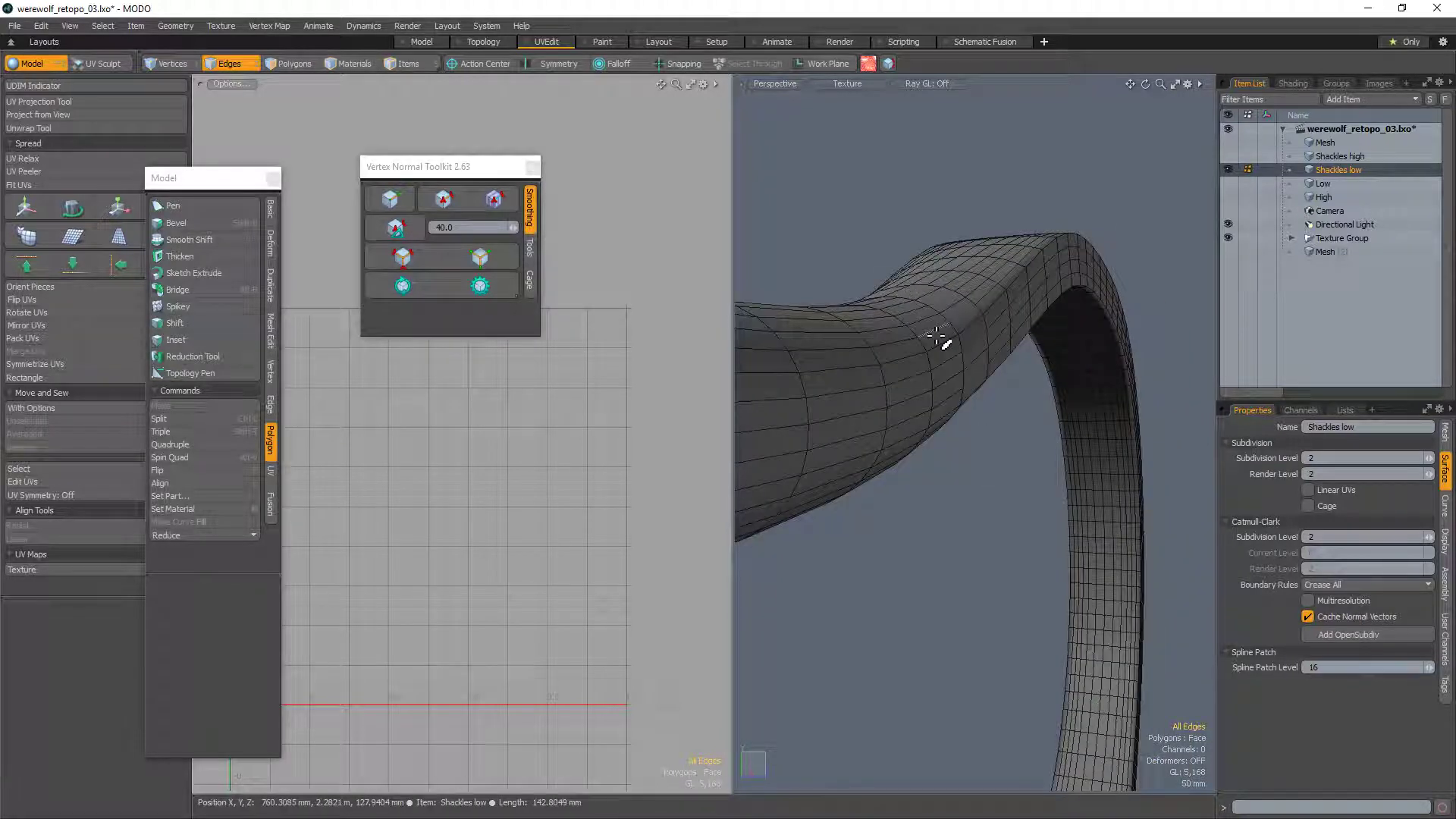
alt+drag(988, 292, 913, 397)
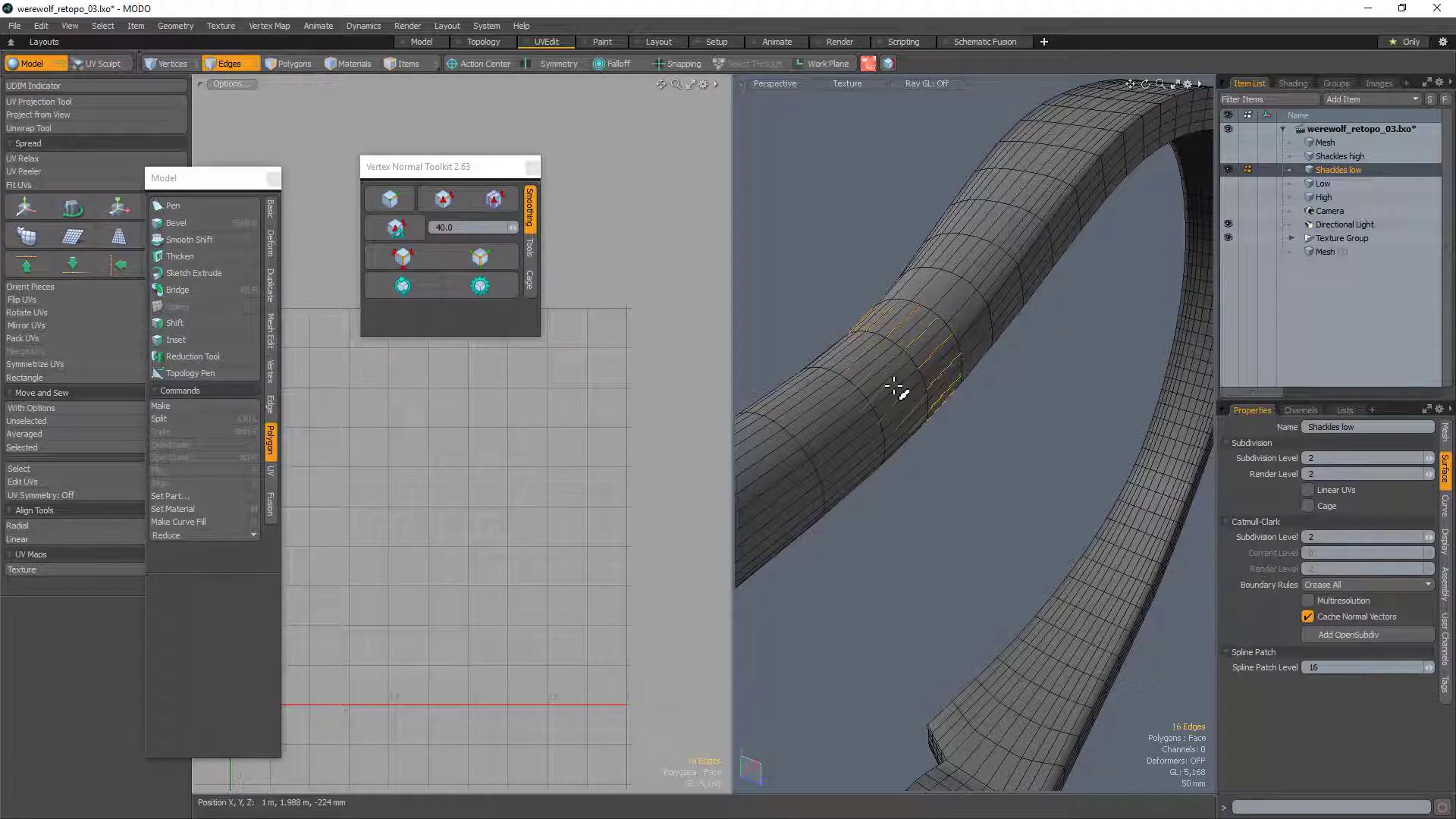
alt+click(969, 402)
alt+drag(969, 403, 1108, 326)
key(l)
alt+drag(1089, 197, 838, 584)
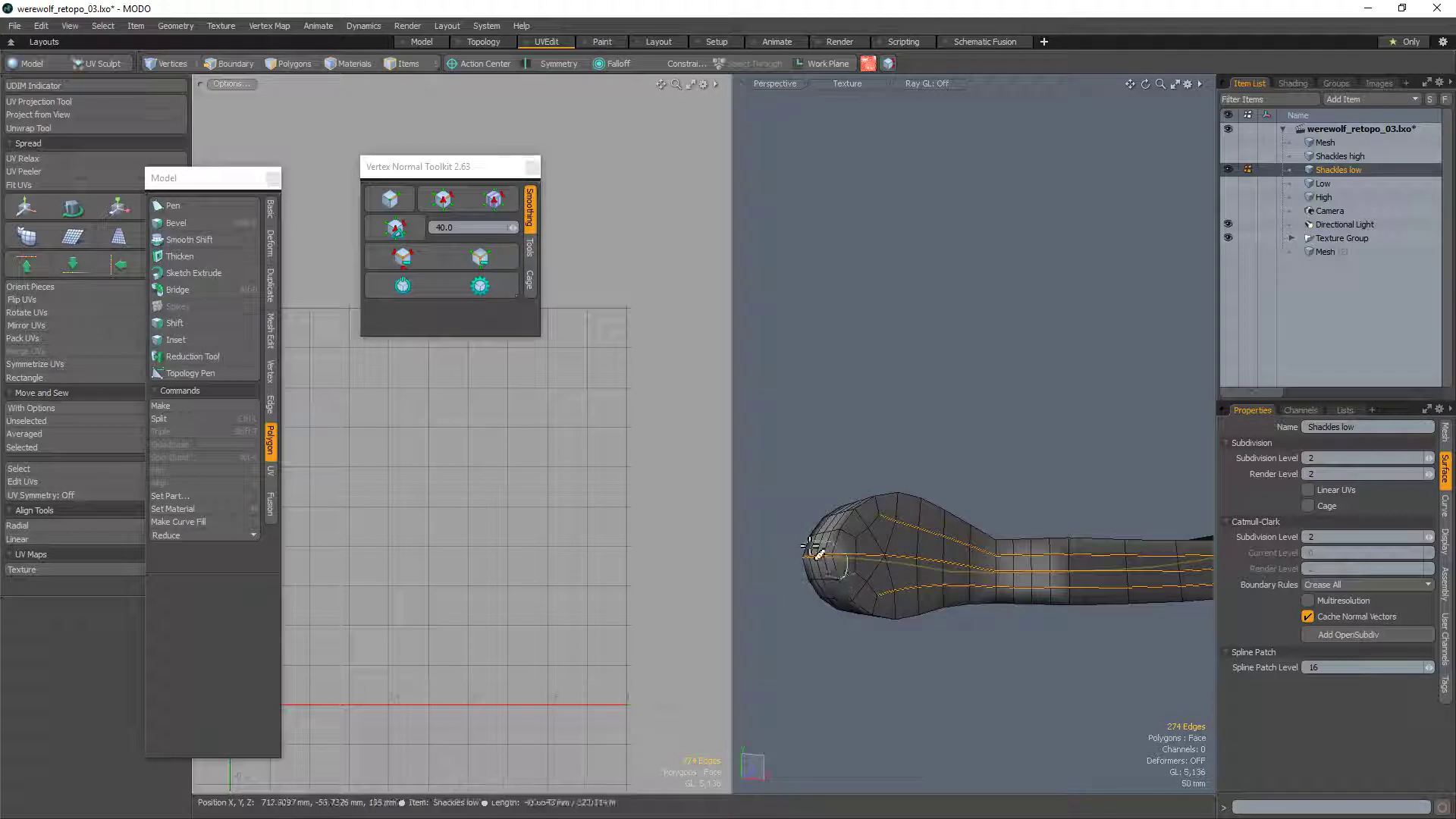
ctrl+alt+drag(916, 533, 845, 620)
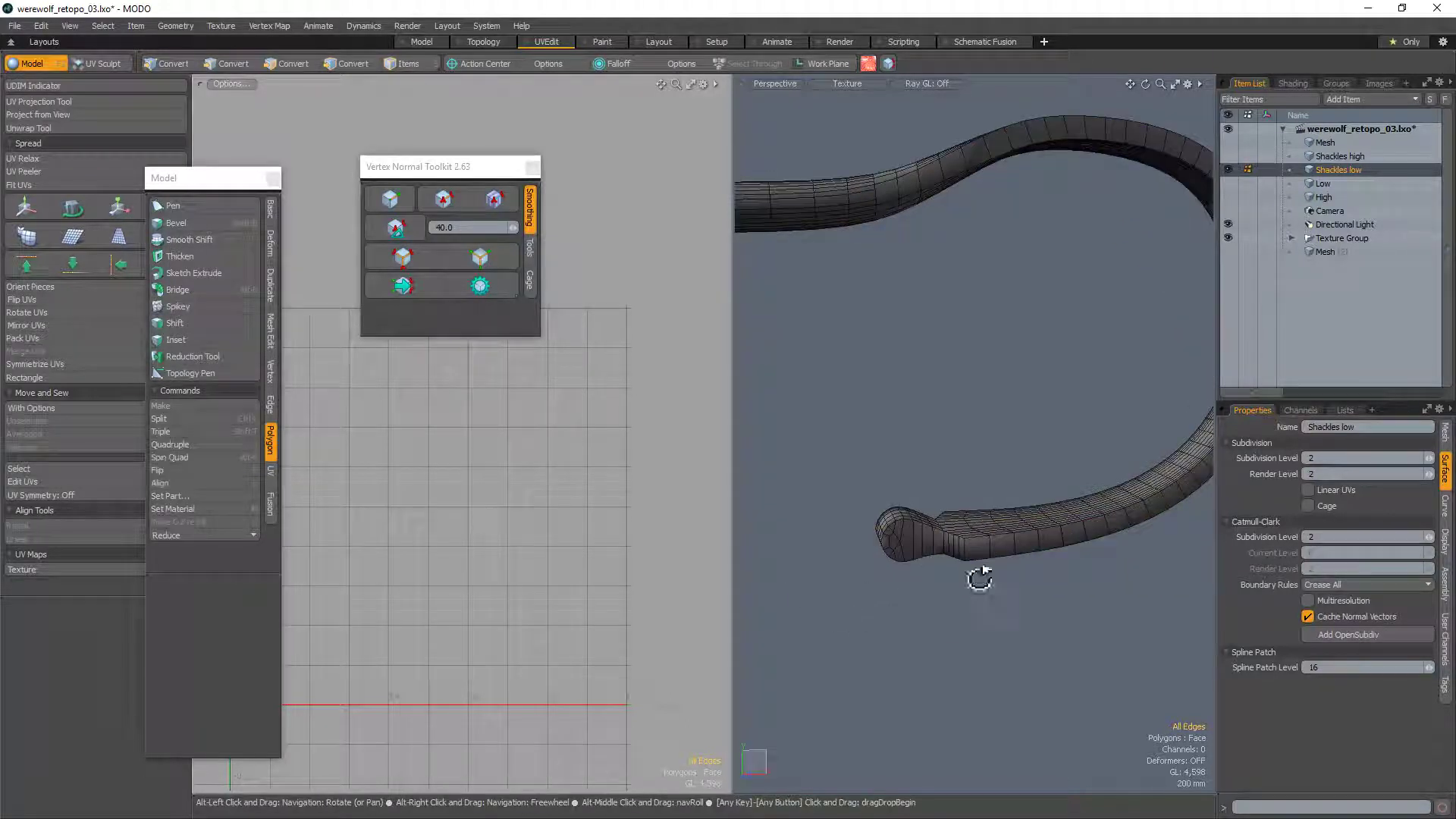
Step: Remove the remaining surplus lengthwise edges along the flat curved section between the rounded arm and the hinge end
alt+drag(980, 579, 1293, 444)
ctrl+alt+drag(998, 315, 880, 303)
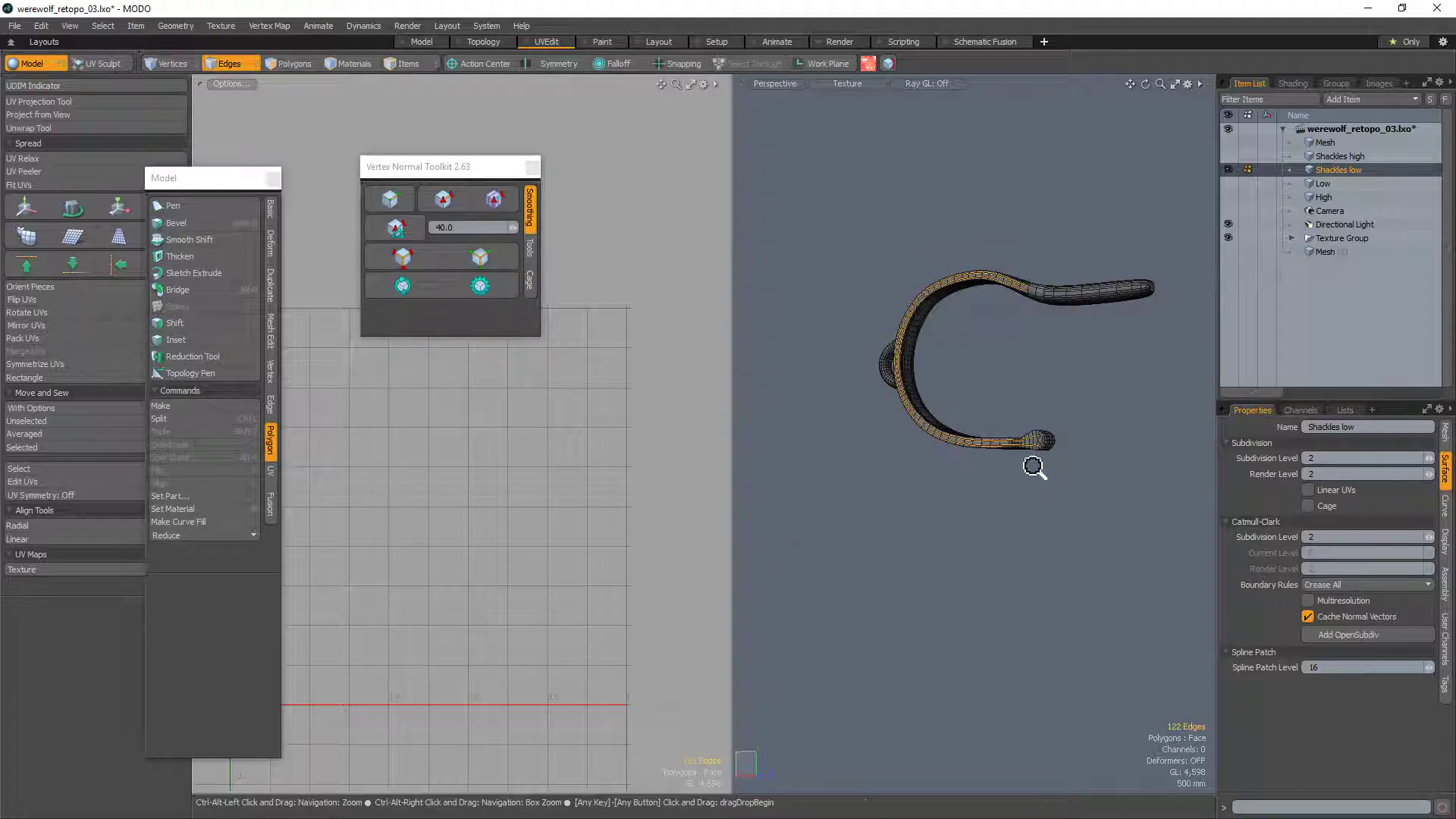
ctrl+alt+drag(1034, 464, 1088, 461)
alt+drag(1088, 461, 1168, 537)
ctrl+alt+drag(1168, 537, 1011, 624)
key(BackSpace)
Step: Delete the selected lengthwise edge loops running along the side of the curved bar
alt+drag(1077, 523, 1102, 491)
scroll(1111, 390, up, 4)
mouse_move(1122, 383)
alt+mouse_down()
mouse_move(1235, 364)
mouse_move(1034, 416)
mouse_move(1034, 480)
mouse_move(1134, 458)
mouse_move(1112, 393)
alt+mouse_up()
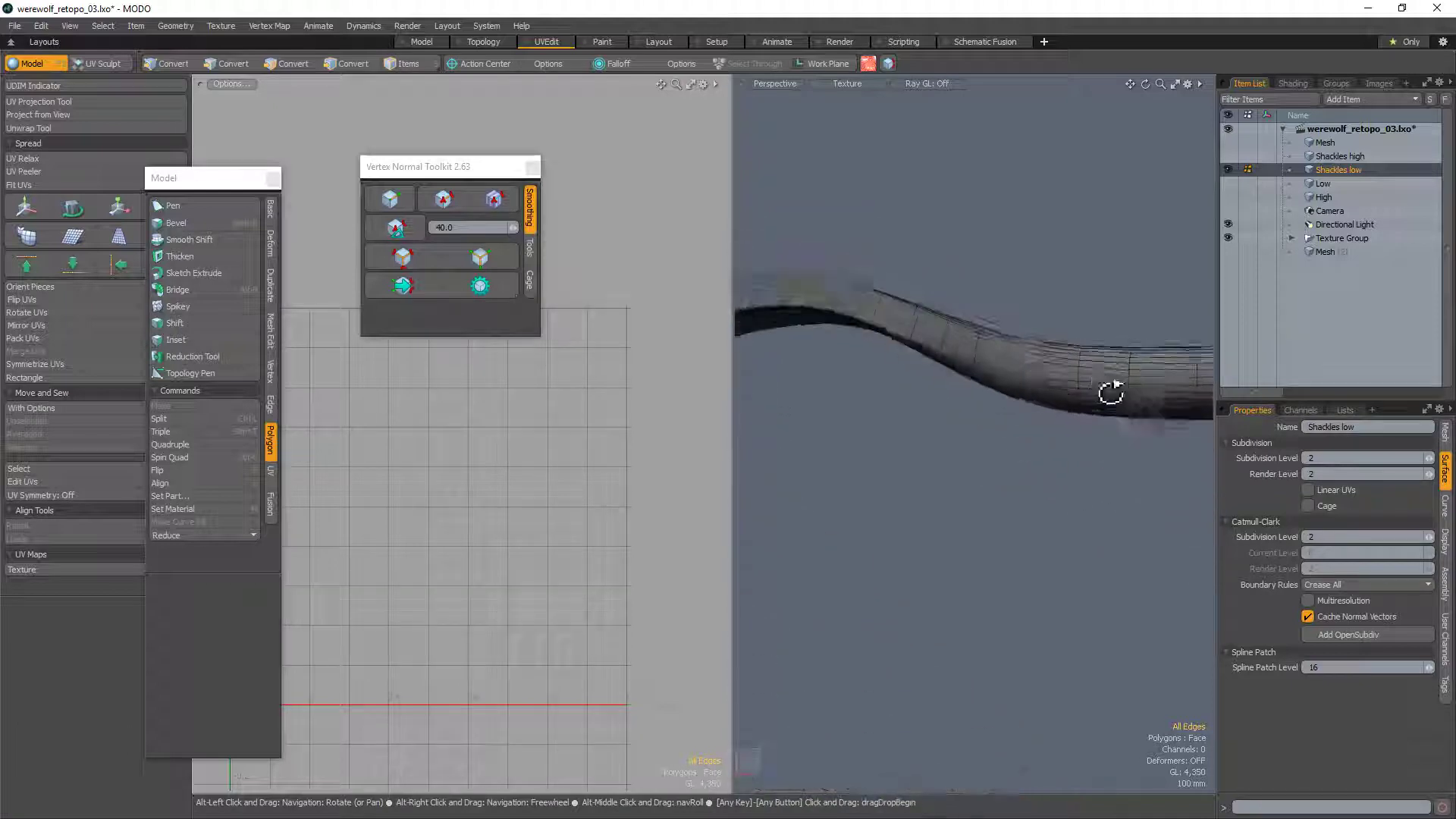
Step: Select the polygons around the bar where the rounded arm meets the flat section to examine how densely it is divided
scroll(1043, 376, up, 3)
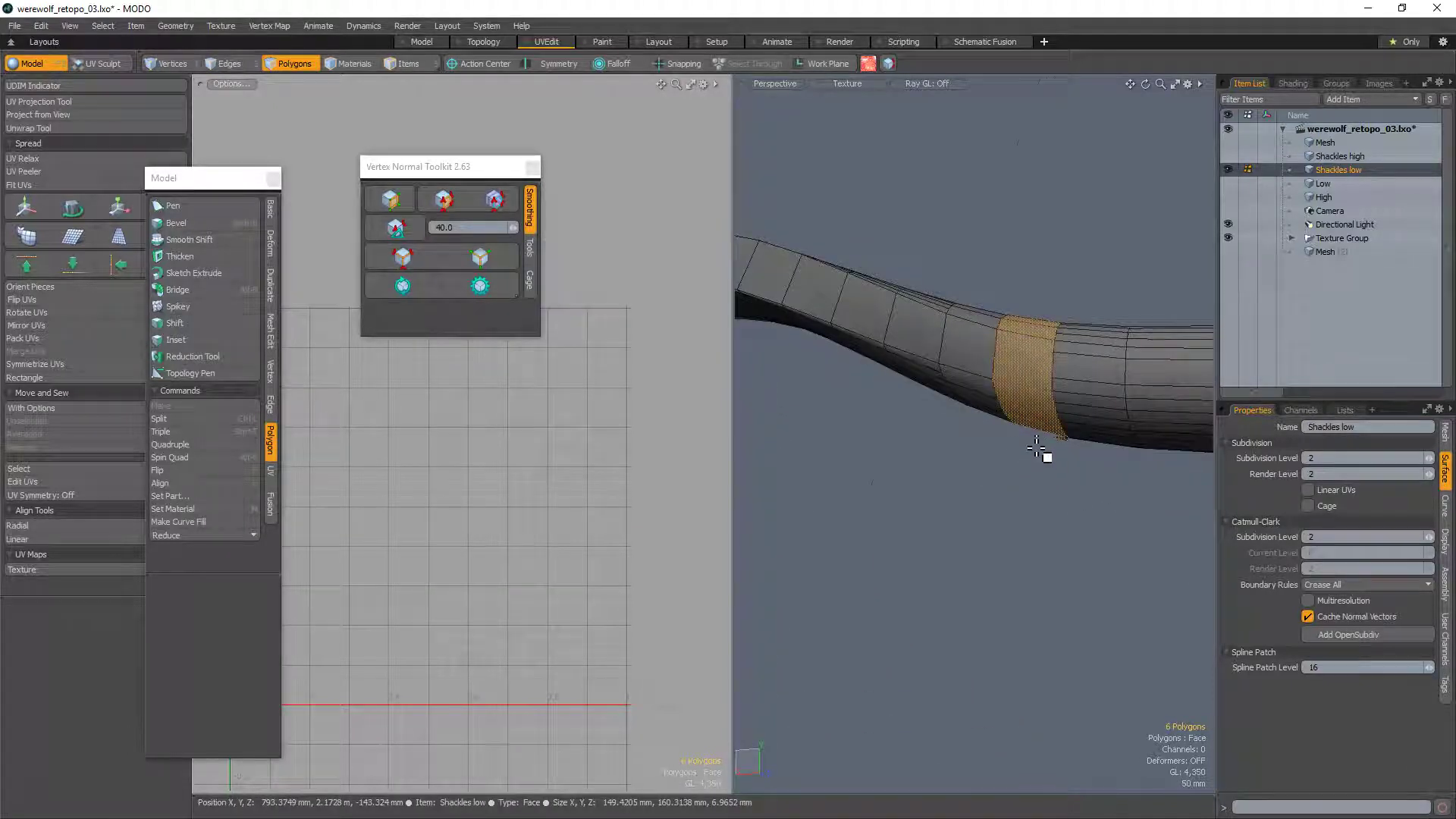
alt+drag(1037, 449, 926, 437)
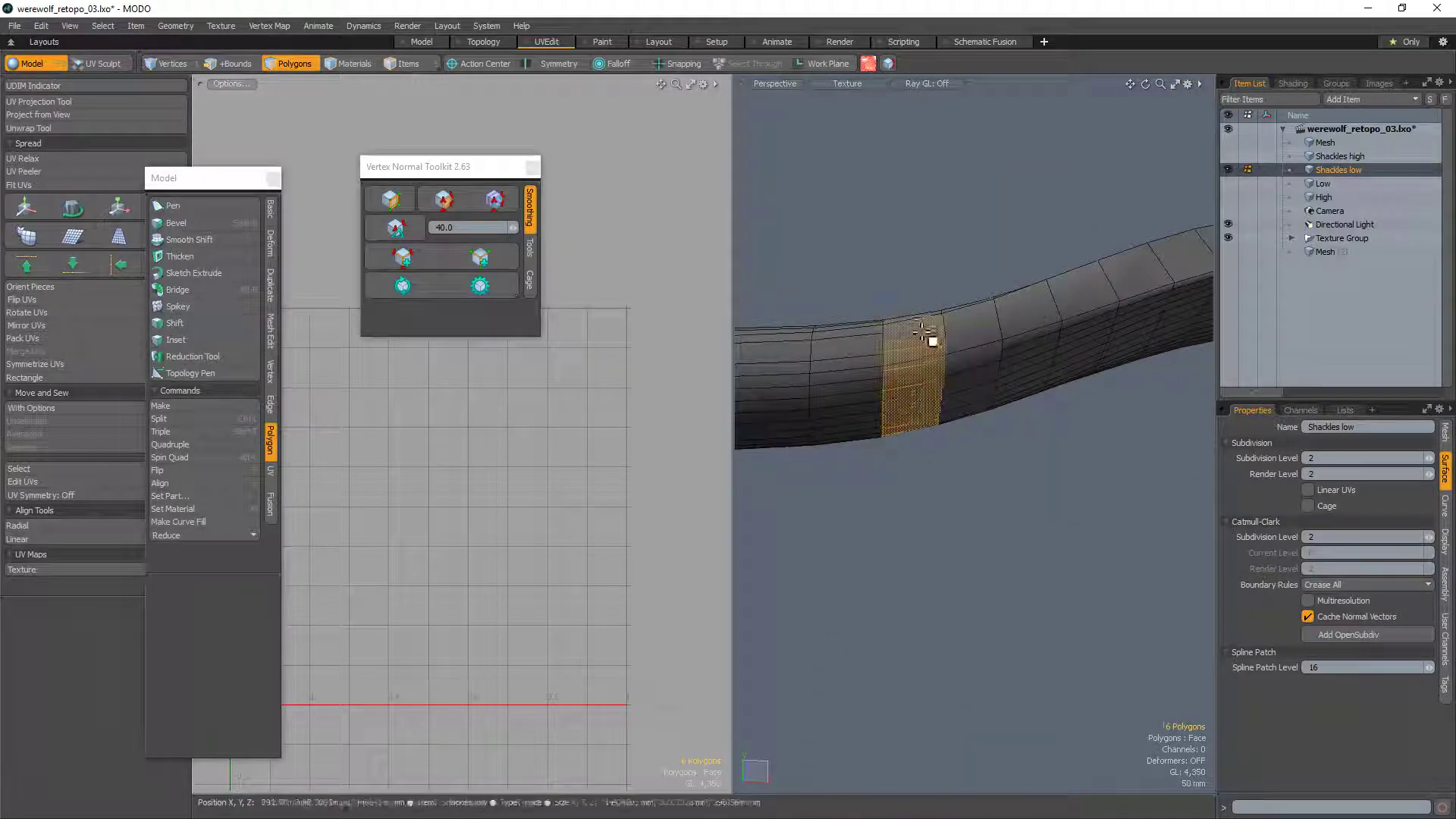
alt+drag(921, 331, 945, 479)
shift+drag(923, 367, 913, 335)
alt+drag(913, 335, 918, 532)
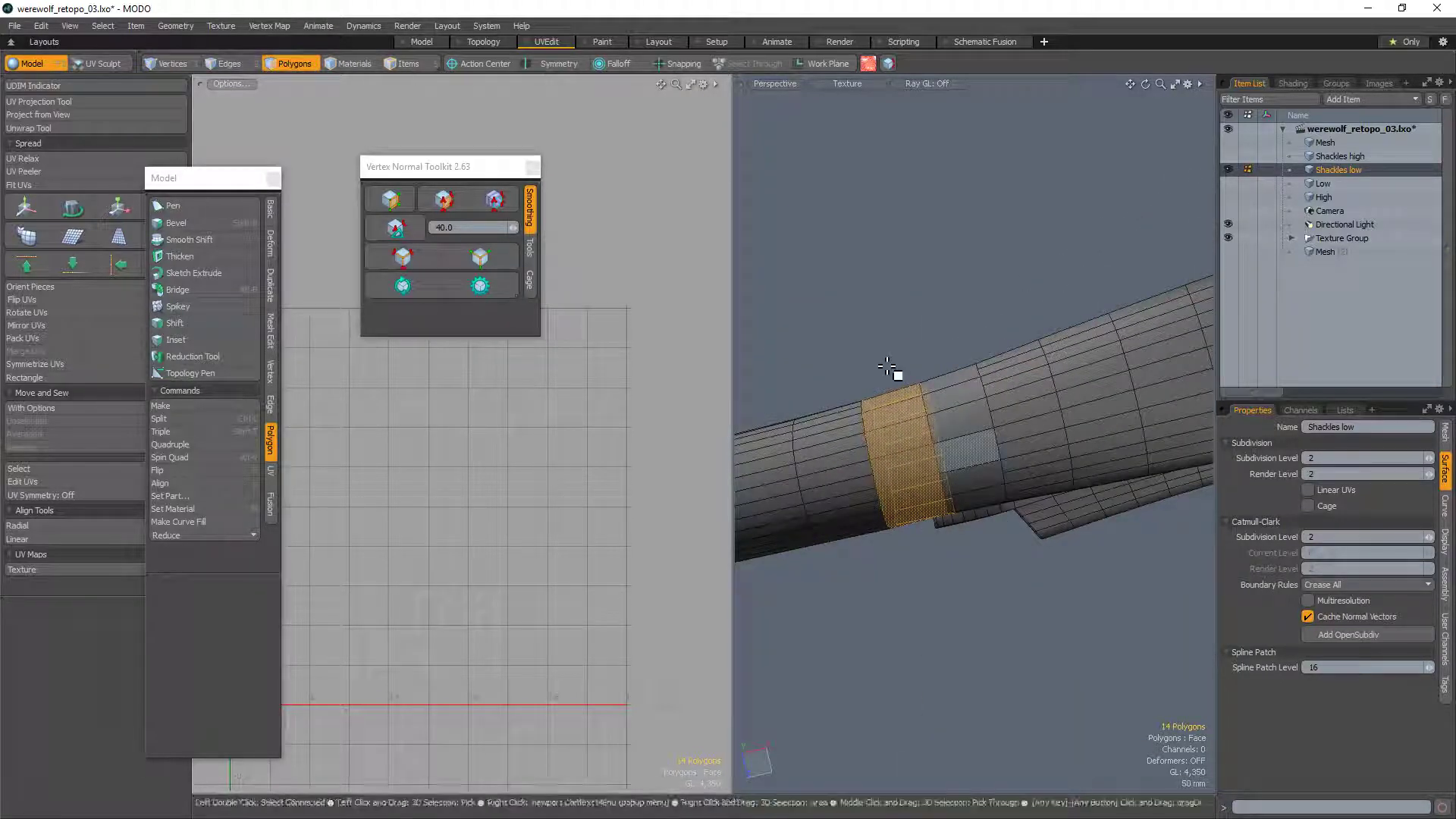
alt+drag(1057, 426, 994, 390)
scroll(965, 319, down, 3)
click(1014, 396)
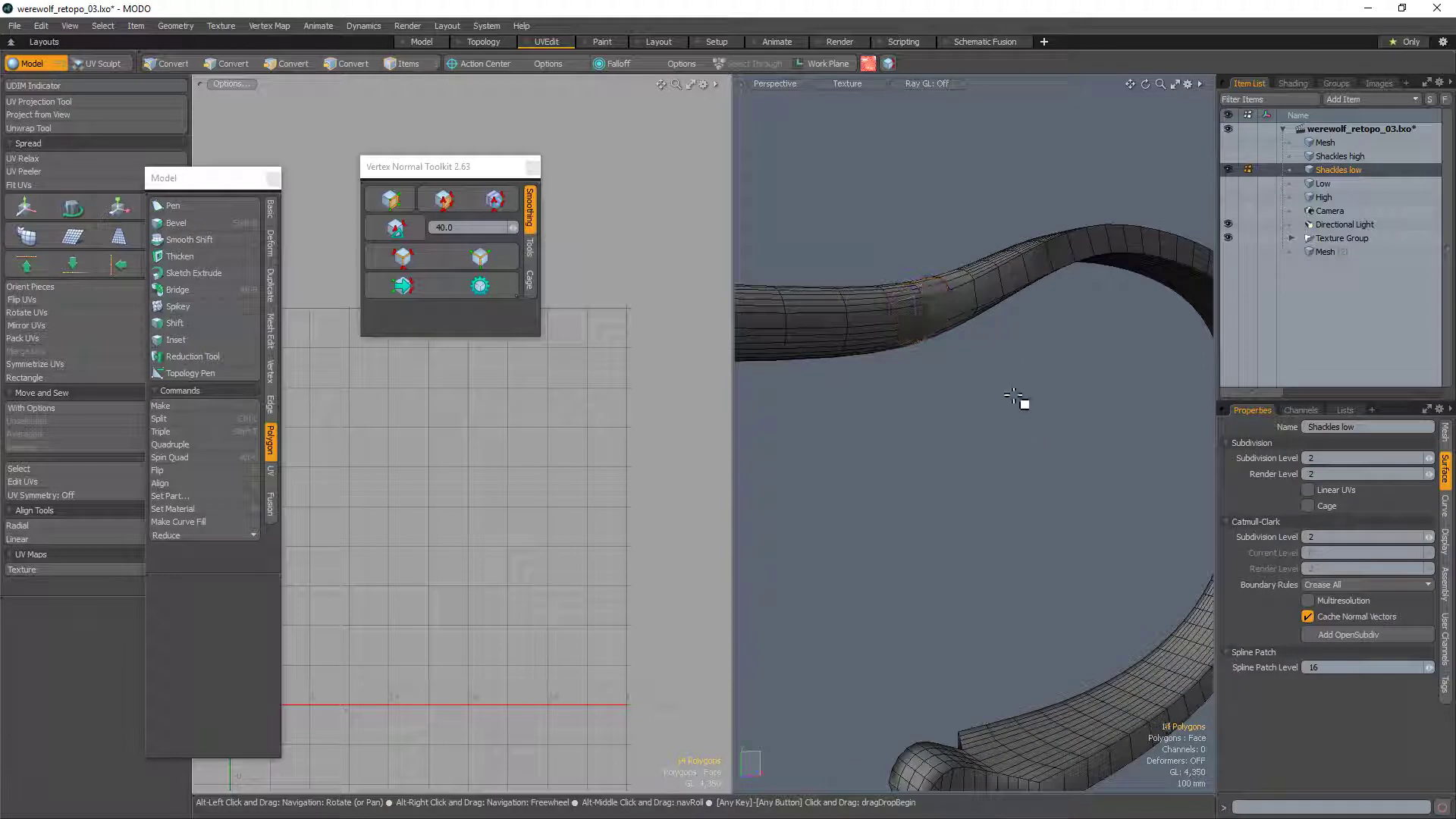
alt+drag(978, 231, 980, 282)
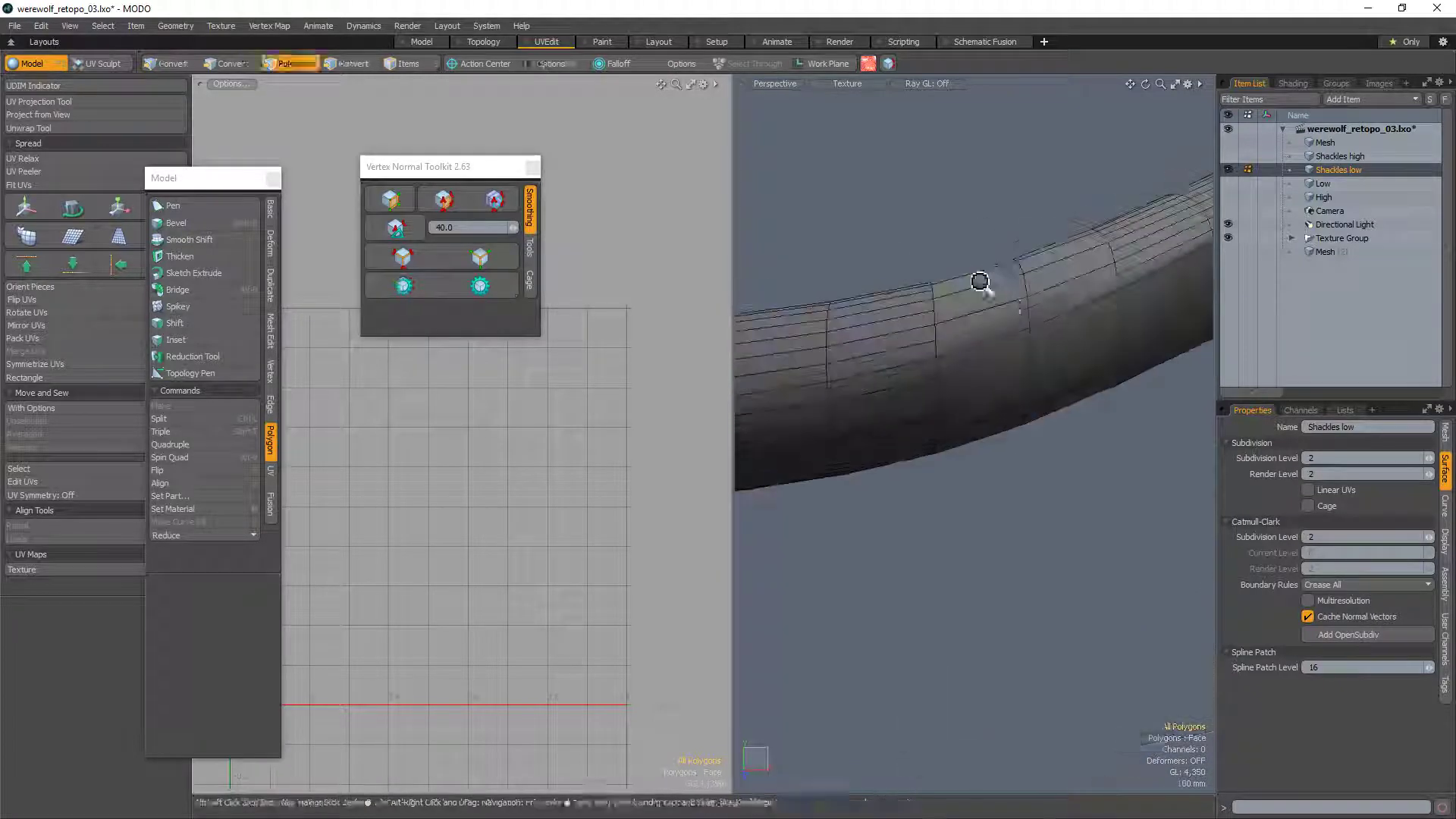
Step: Try to select alternate lengthwise edge loops starting from the rim of the rounded arm's open end
mouse_move(907, 385)
alt+mouse_down()
mouse_move(949, 299)
mouse_move(1140, 403)
mouse_move(1082, 338)
mouse_move(1093, 317)
mouse_move(1059, 341)
mouse_move(1095, 361)
mouse_move(1042, 347)
mouse_move(884, 371)
alt+mouse_up()
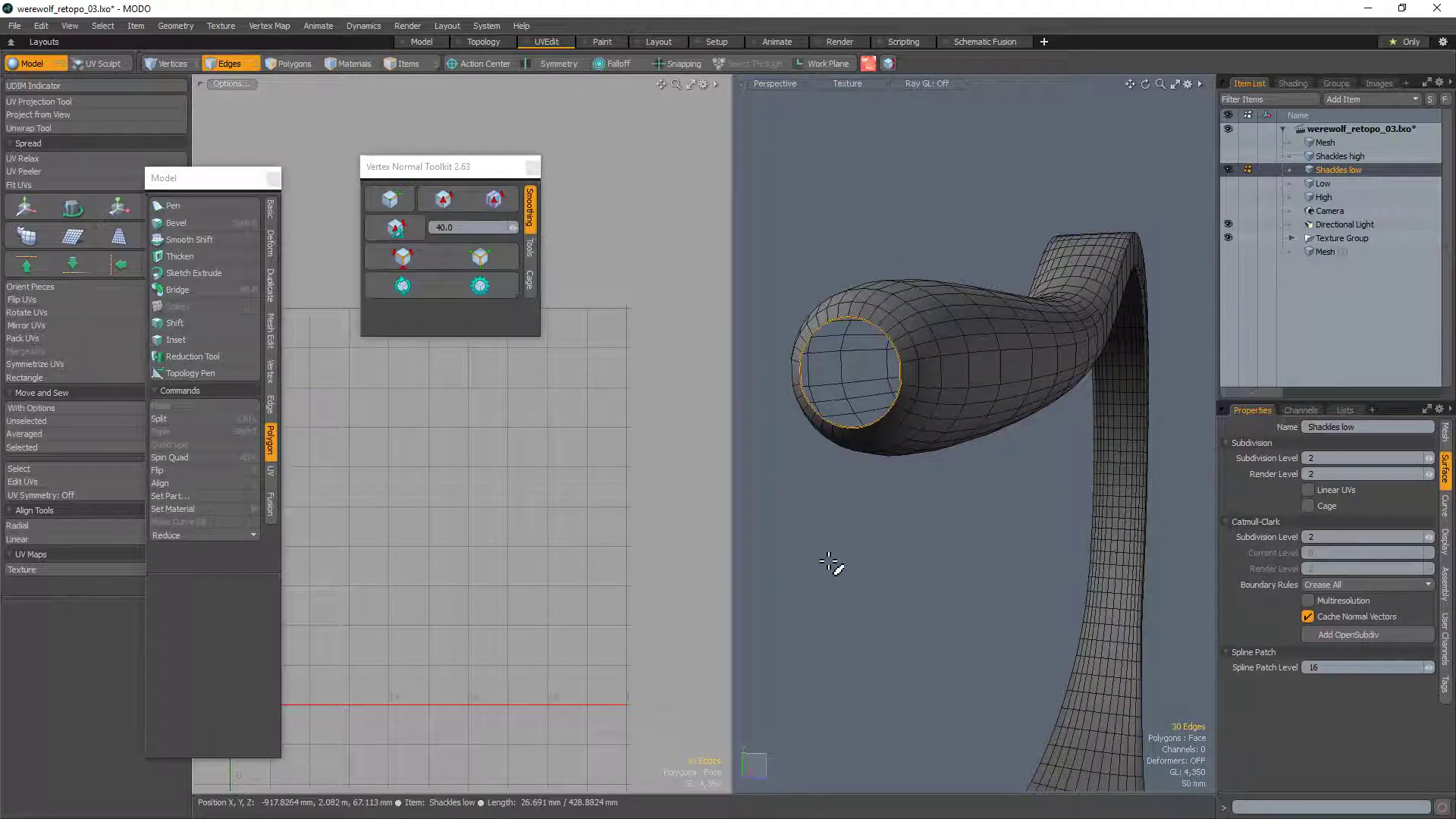
scroll(900, 334, up, 3)
click(965, 383)
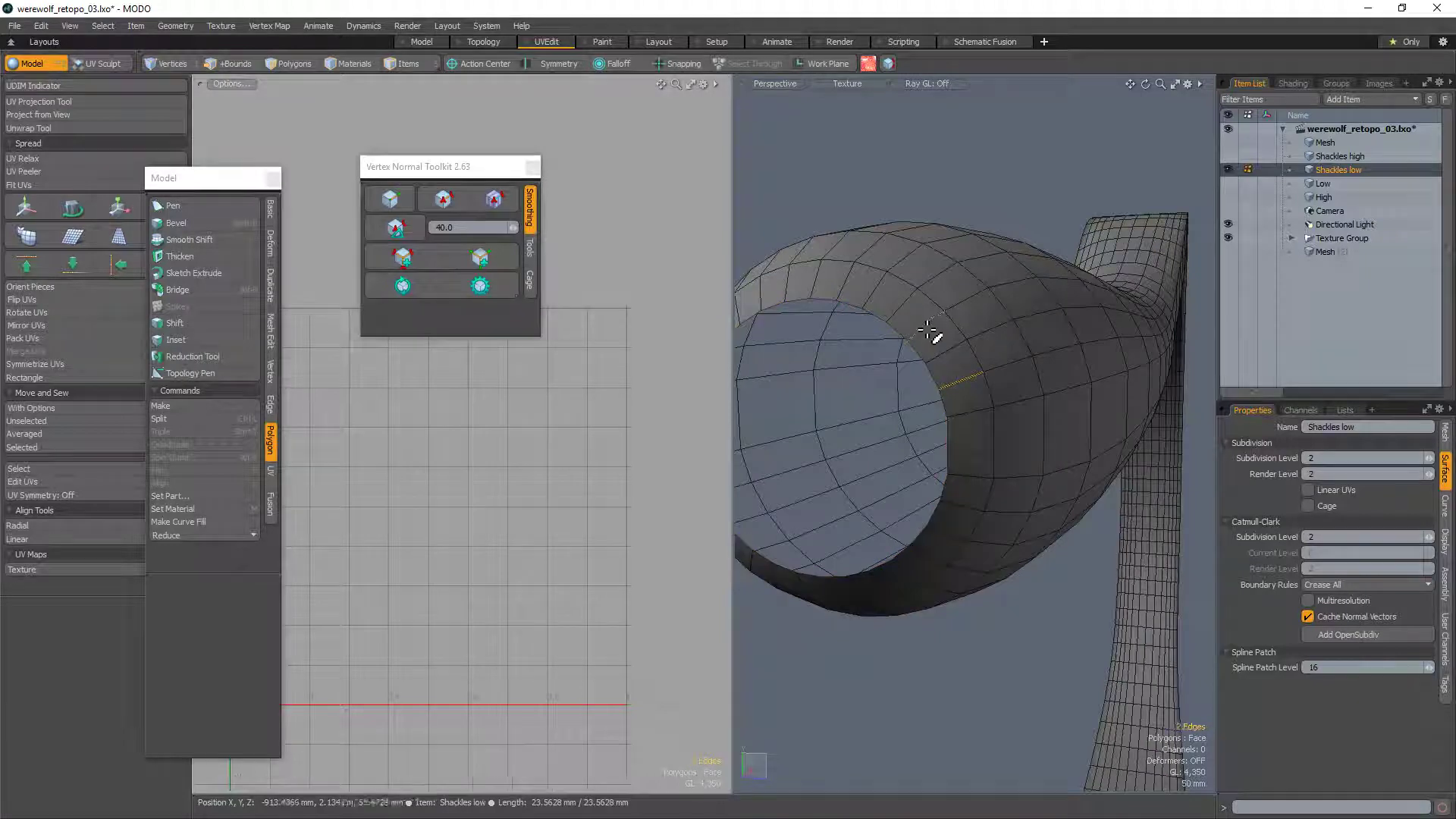
ctrl+alt+drag(928, 331, 938, 325)
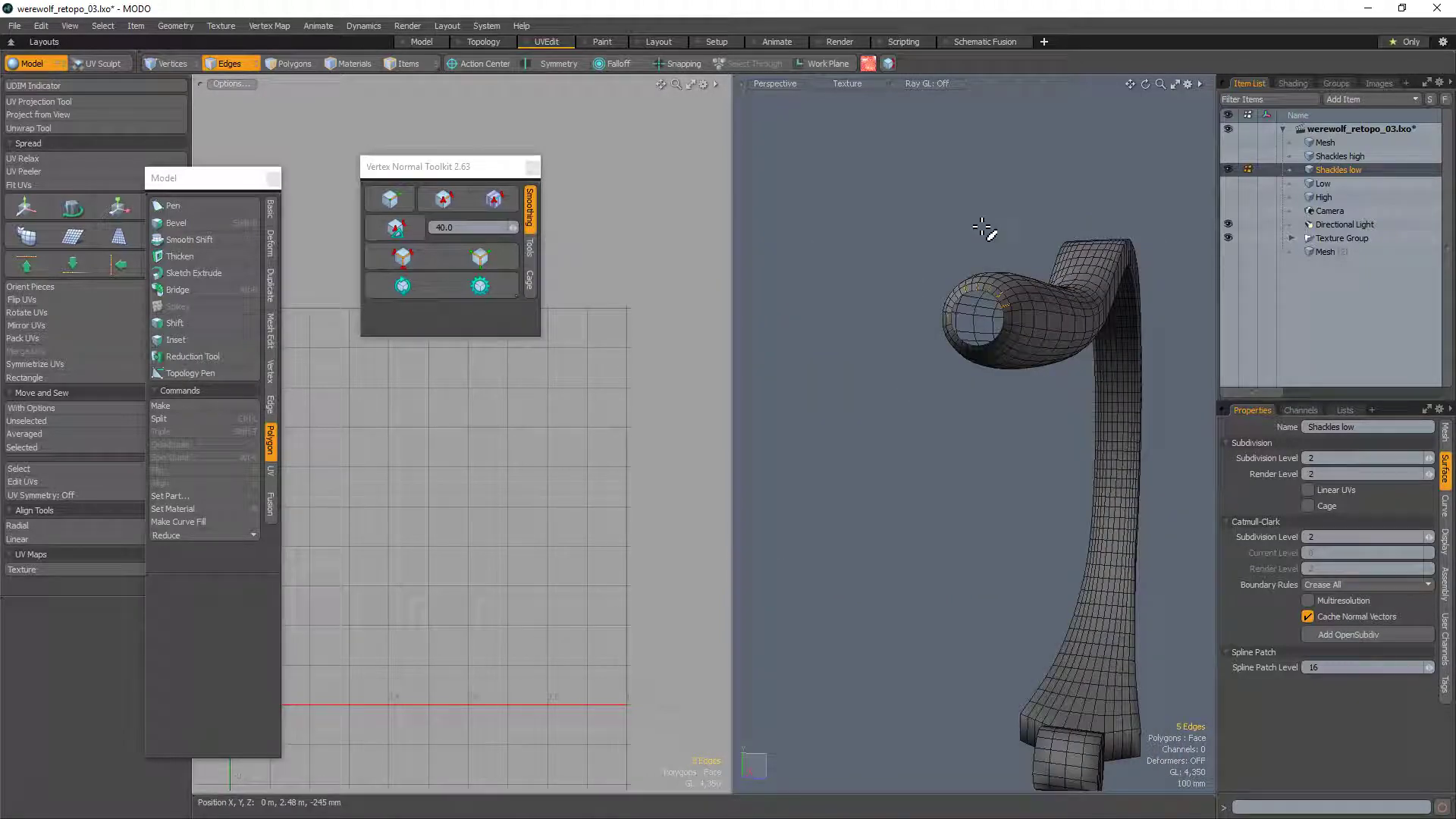
ctrl+alt+drag(956, 371, 864, 369)
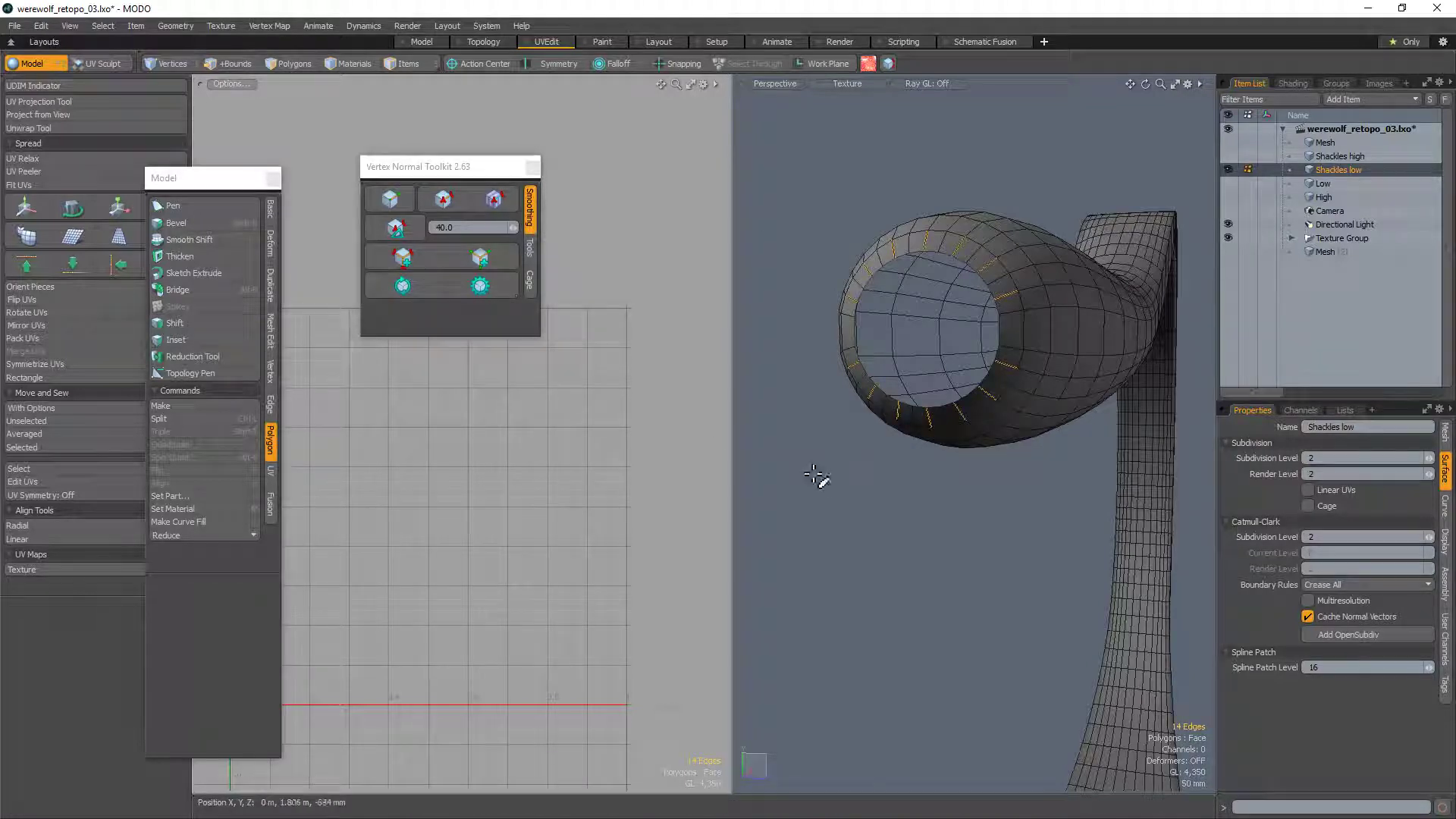
key(l)
mouse_move(840, 398)
alt+mouse_down()
mouse_move(956, 386)
mouse_move(804, 442)
mouse_move(798, 514)
mouse_move(806, 435)
mouse_move(837, 402)
alt+mouse_up()
ctrl+alt+drag(1163, 287, 1213, 212)
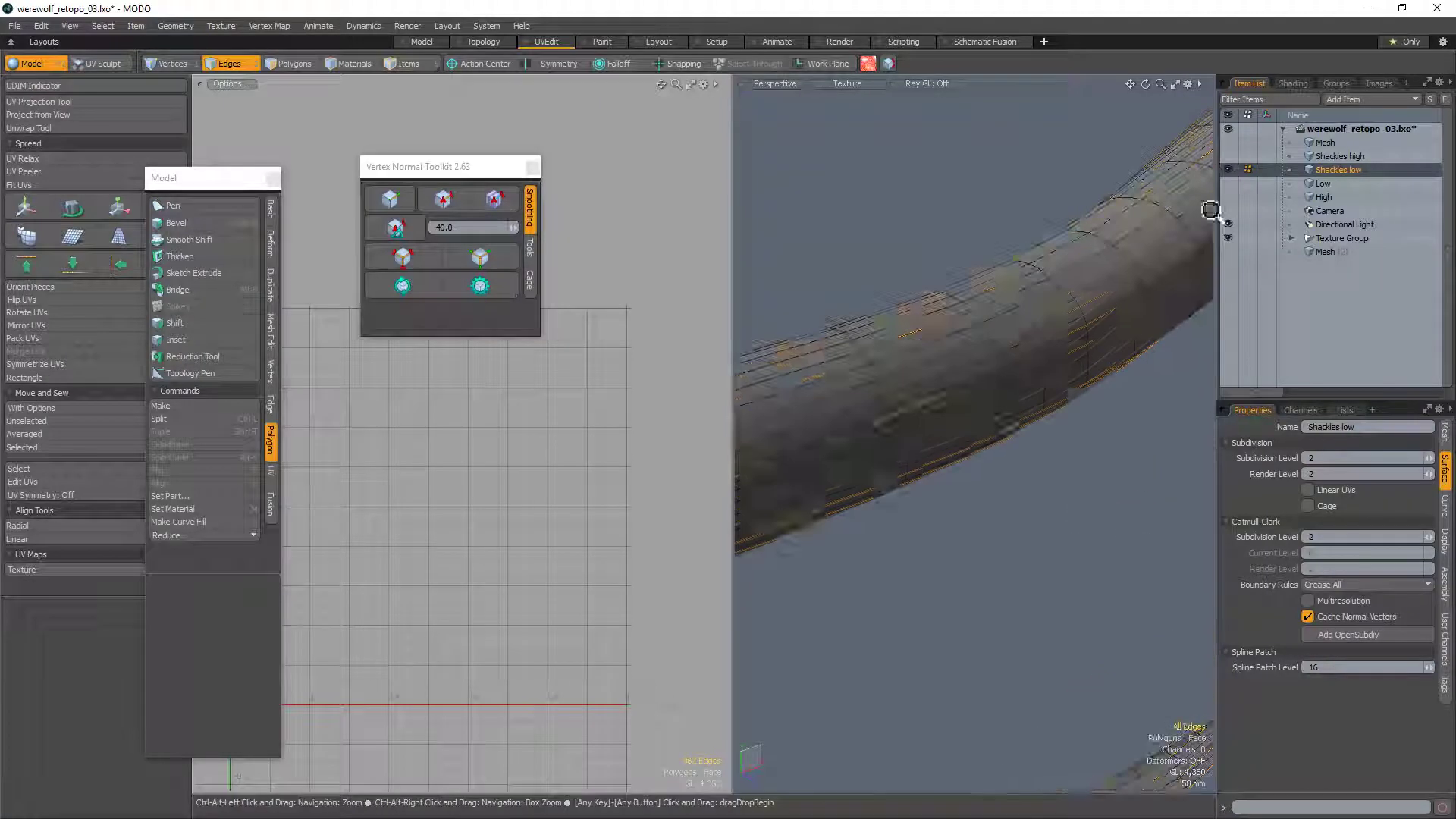
click(1092, 392)
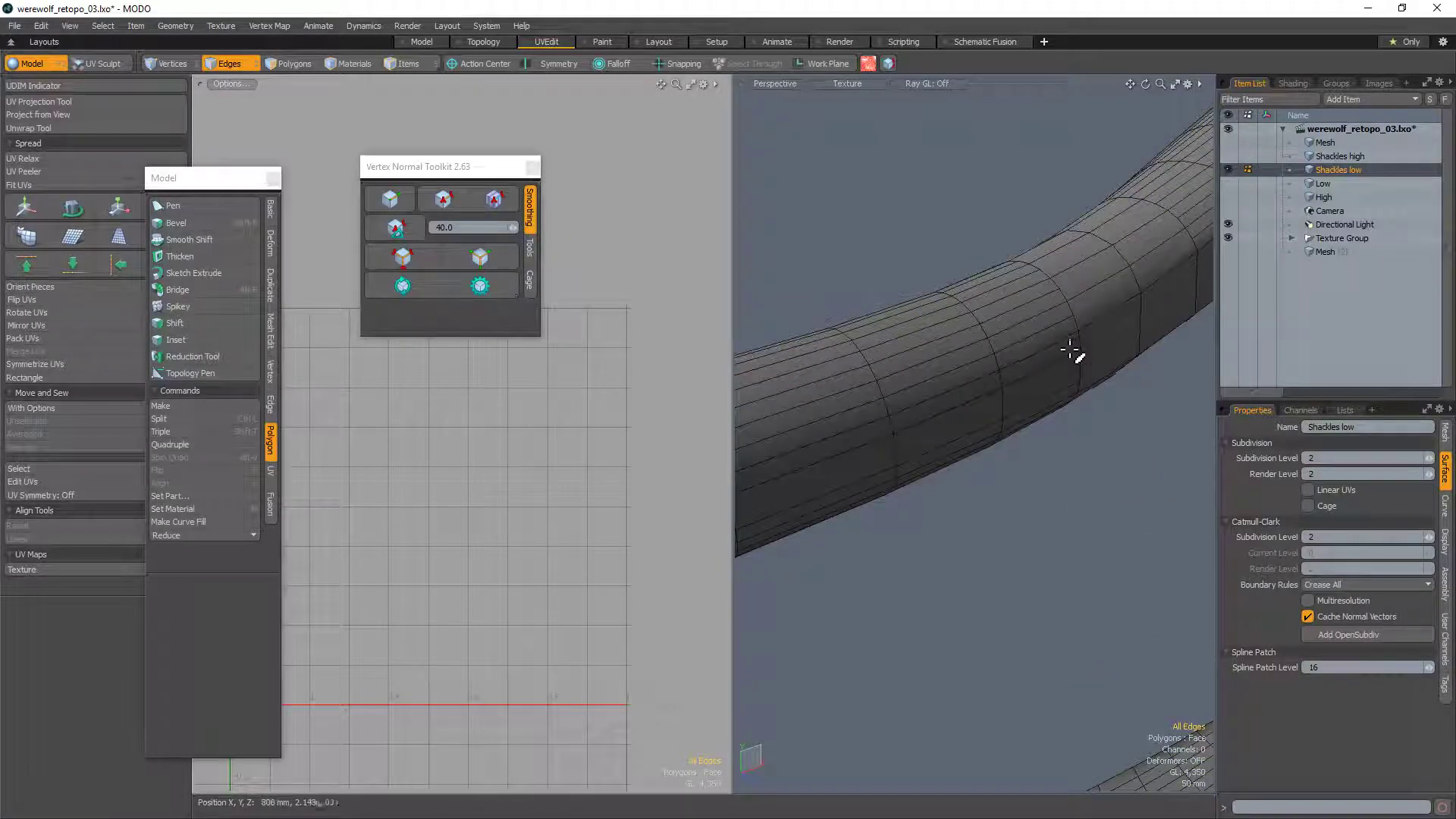
Step: Select alternate lengthwise edges around the arm at the transition, extend them along the rounded arm, and remove them
mouse_move(1070, 348)
alt+mouse_down()
mouse_move(1115, 361)
mouse_move(942, 361)
mouse_move(1037, 325)
mouse_move(1061, 373)
alt+mouse_up()
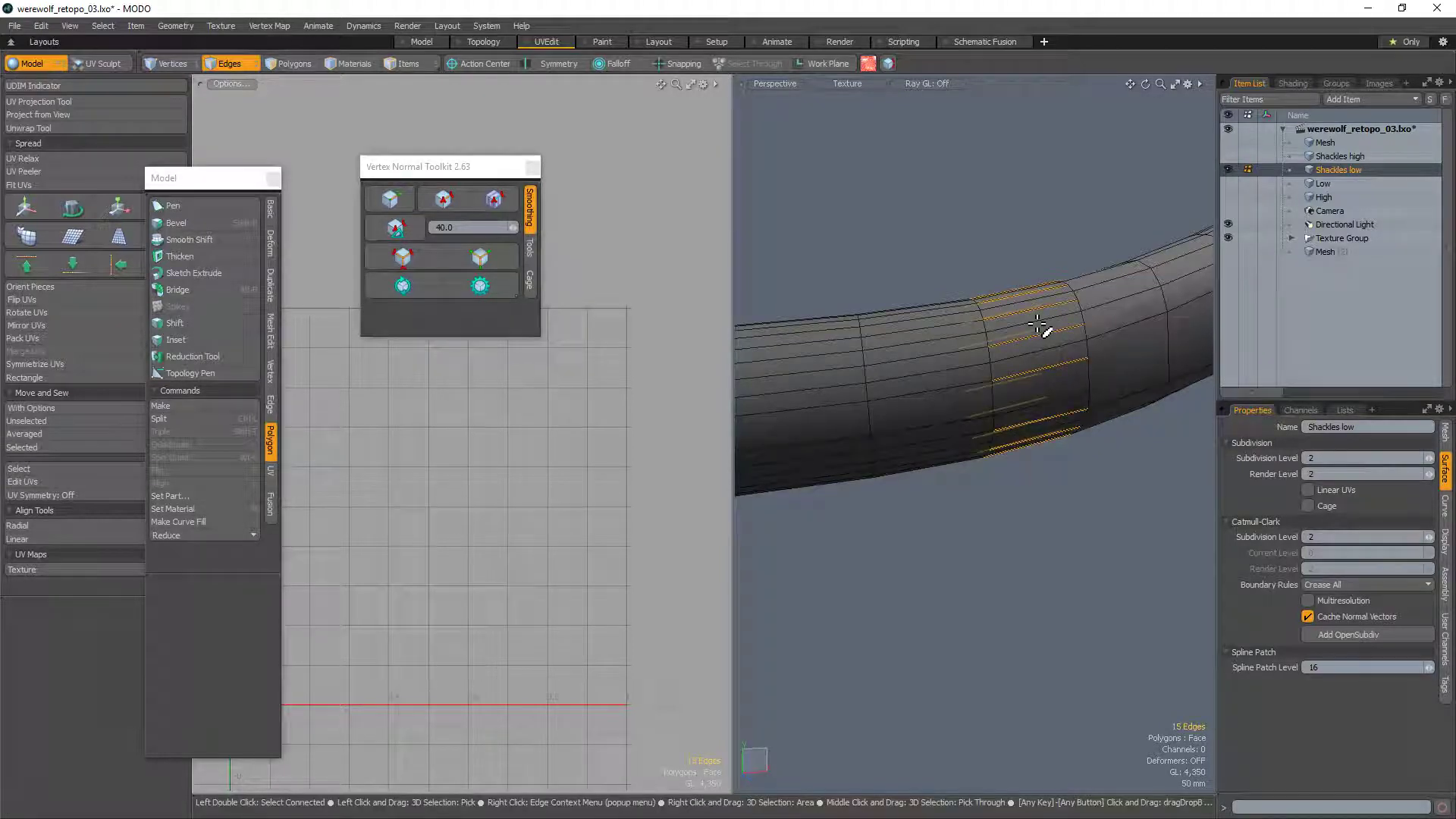
alt+drag(907, 304, 884, 396)
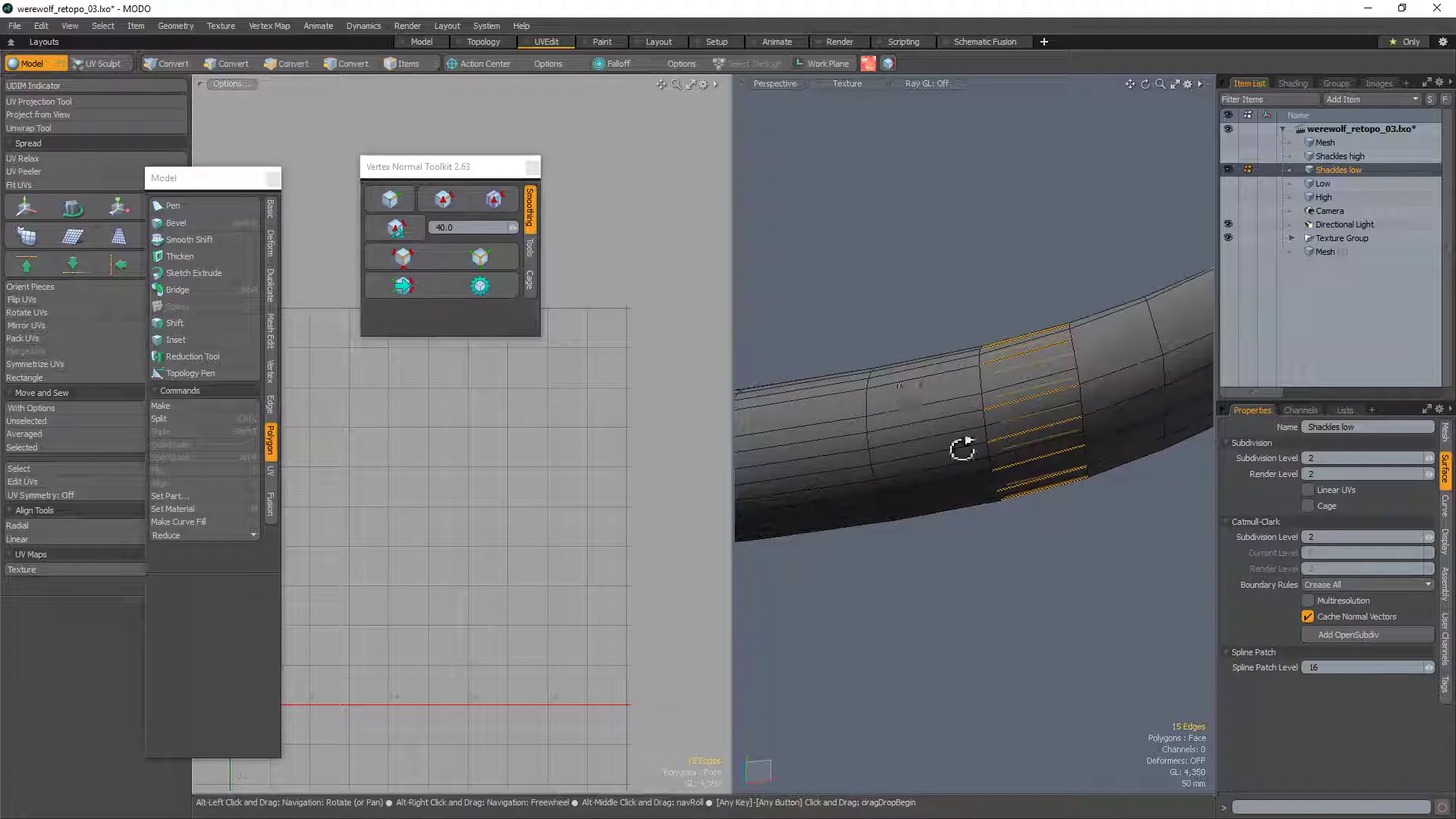
alt+drag(962, 449, 1115, 434)
alt+drag(1183, 493, 1128, 441)
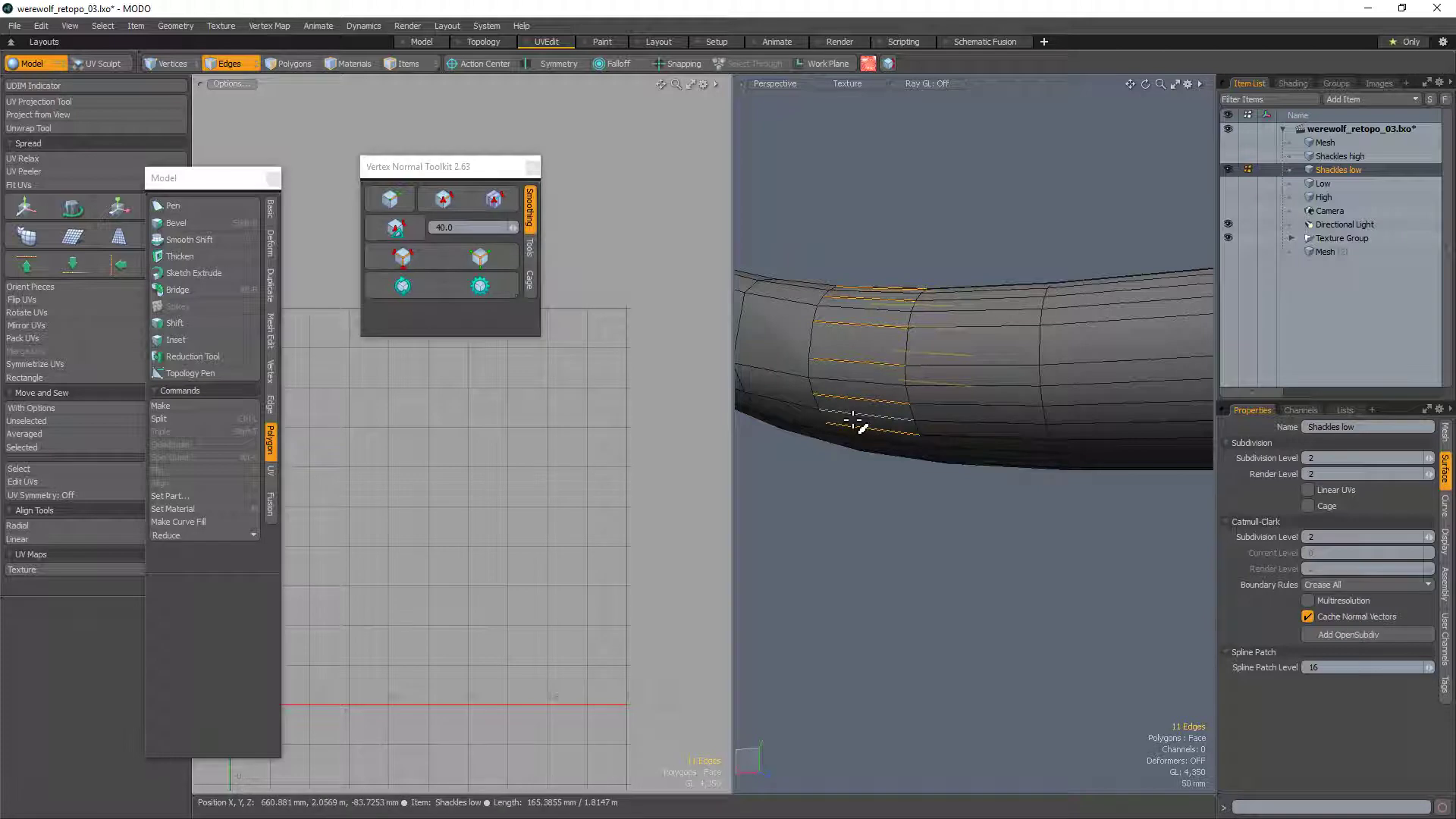
alt+drag(854, 423, 839, 355)
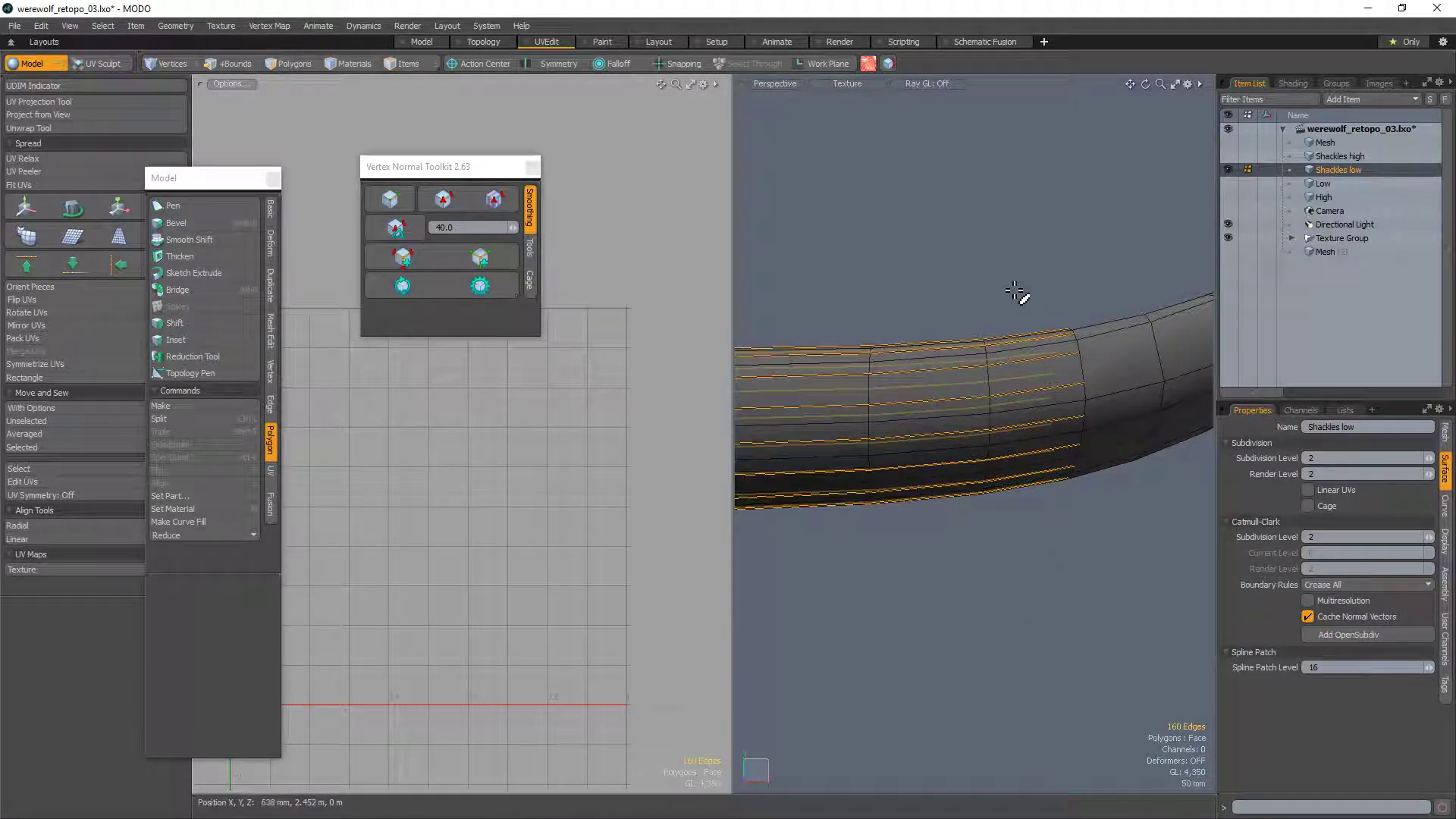
key(2)
scroll(1035, 334, down, 3)
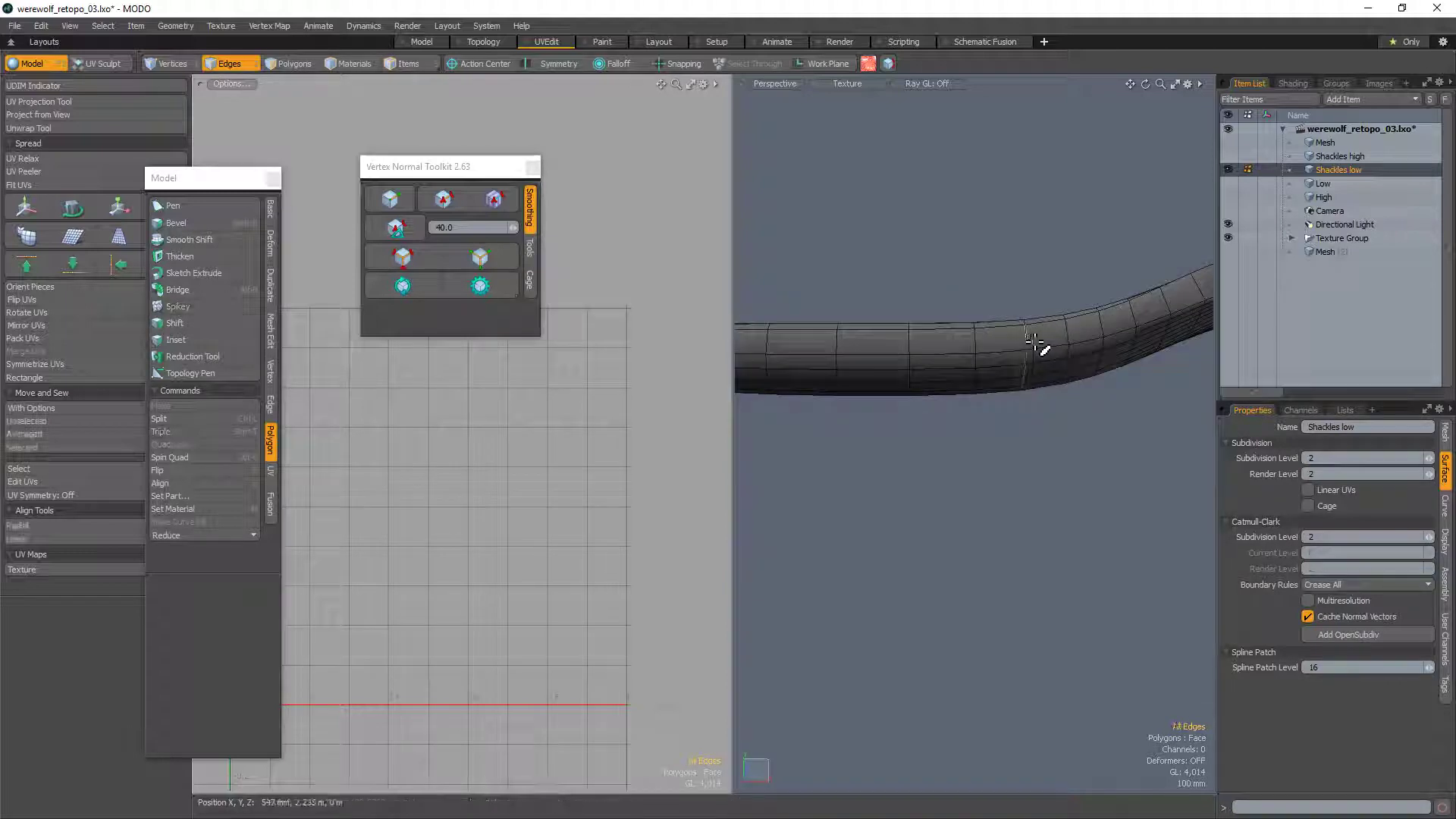
Step: Select alternate lengthwise edges across the bar's flat face past the transition, extend them into loops, and remove them
alt+drag(1035, 342, 1013, 220)
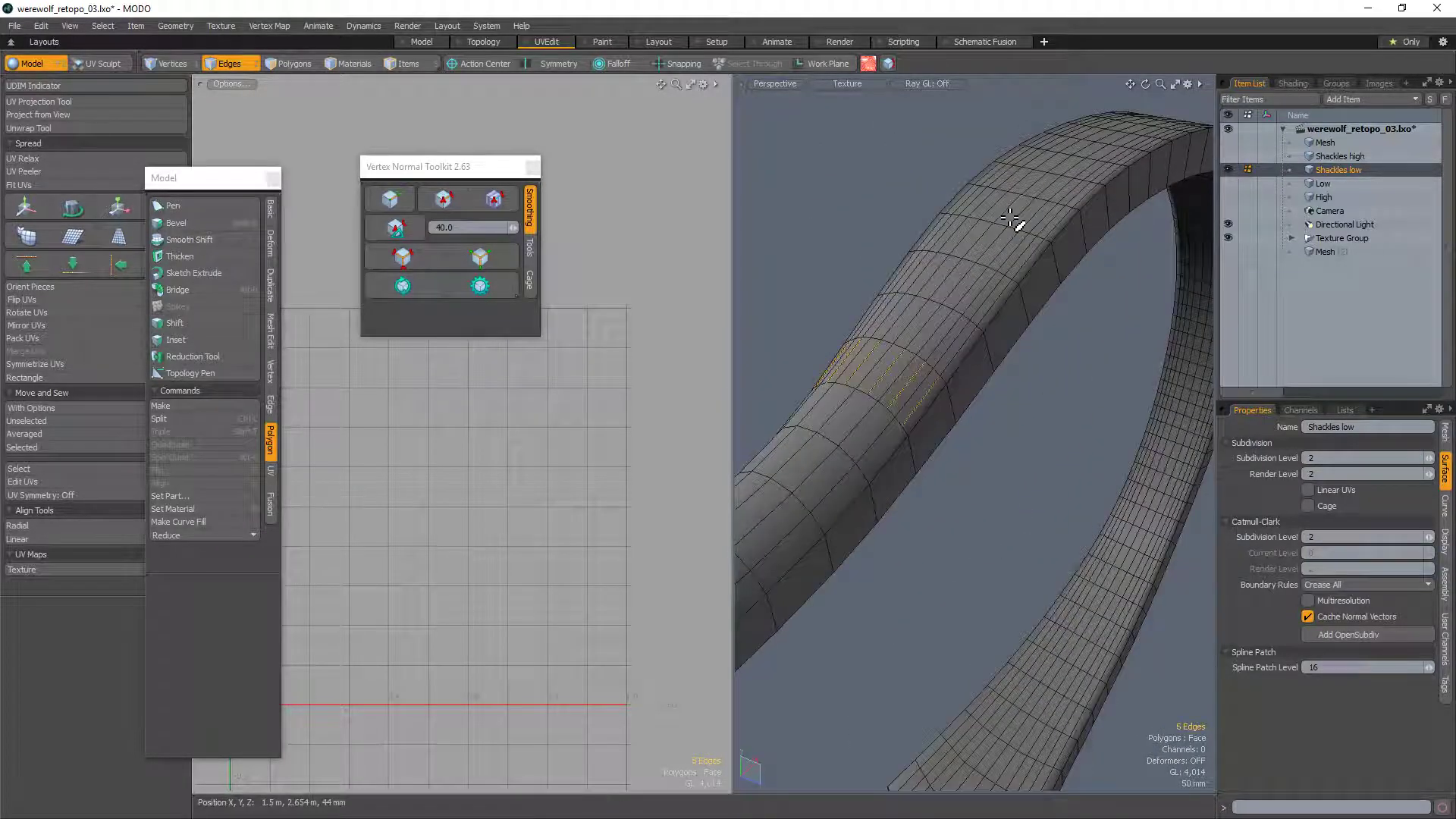
key(l)
ctrl+alt+drag(1001, 310, 1216, 482)
Step: Remove the surplus upright edges on the side of the hinge end's neck
click(995, 412)
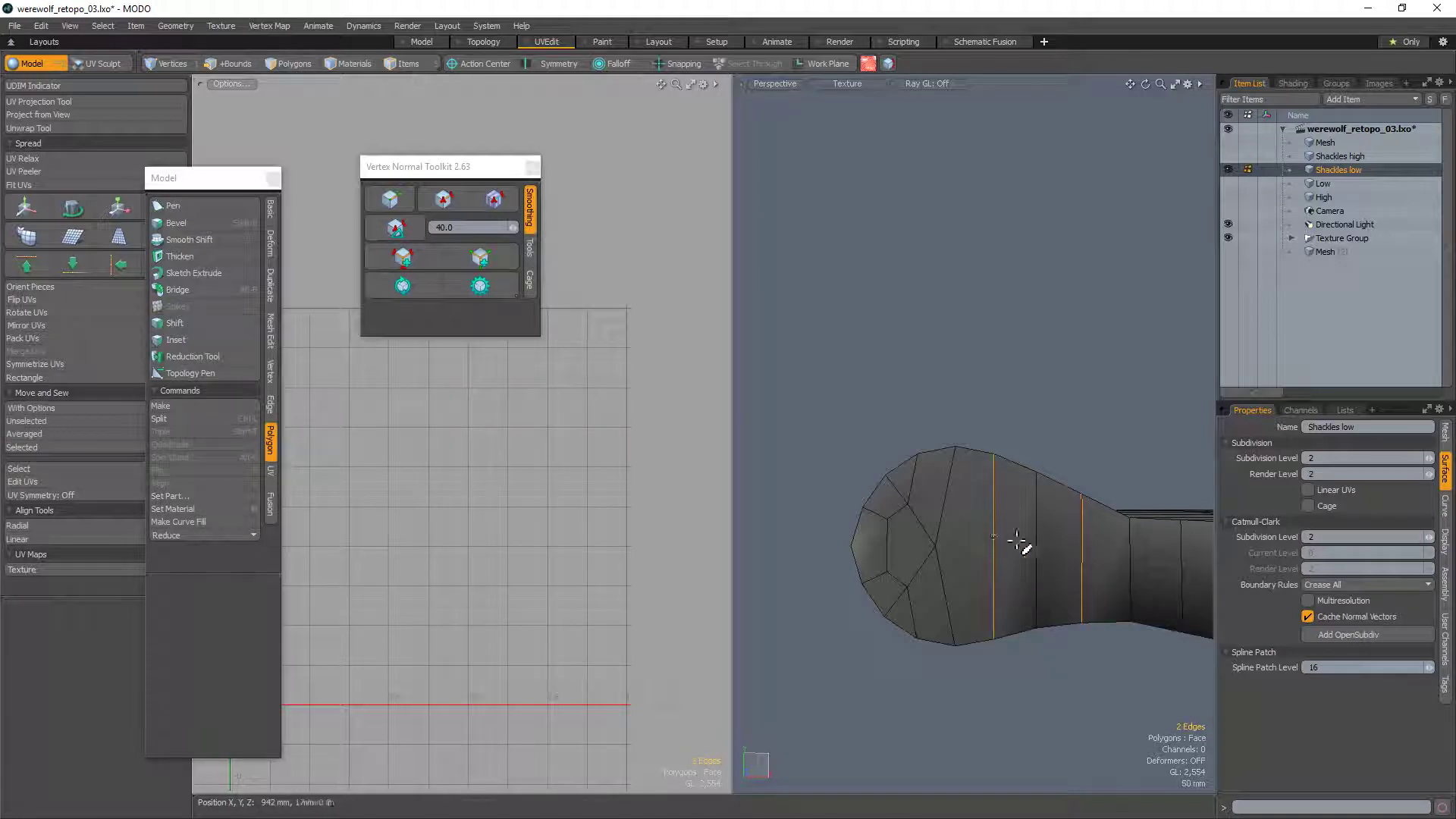
alt+drag(1018, 542, 1006, 561)
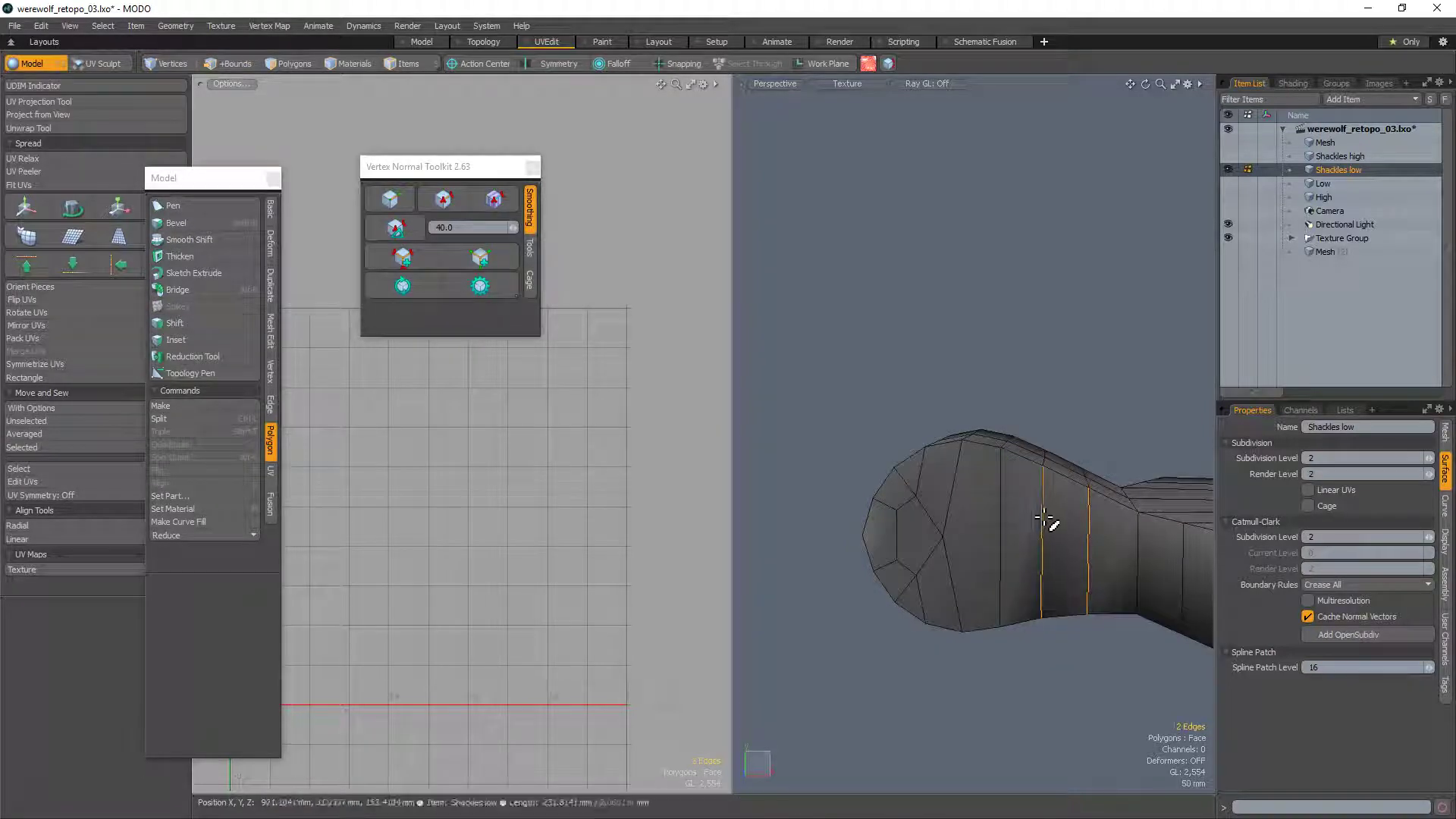
key(BackSpace)
Step: Select surplus lengthwise loops starting at the hinge-side end of the flat section, exclude the rounded arm, and remove them
ctrl+alt+drag(1037, 504, 926, 510)
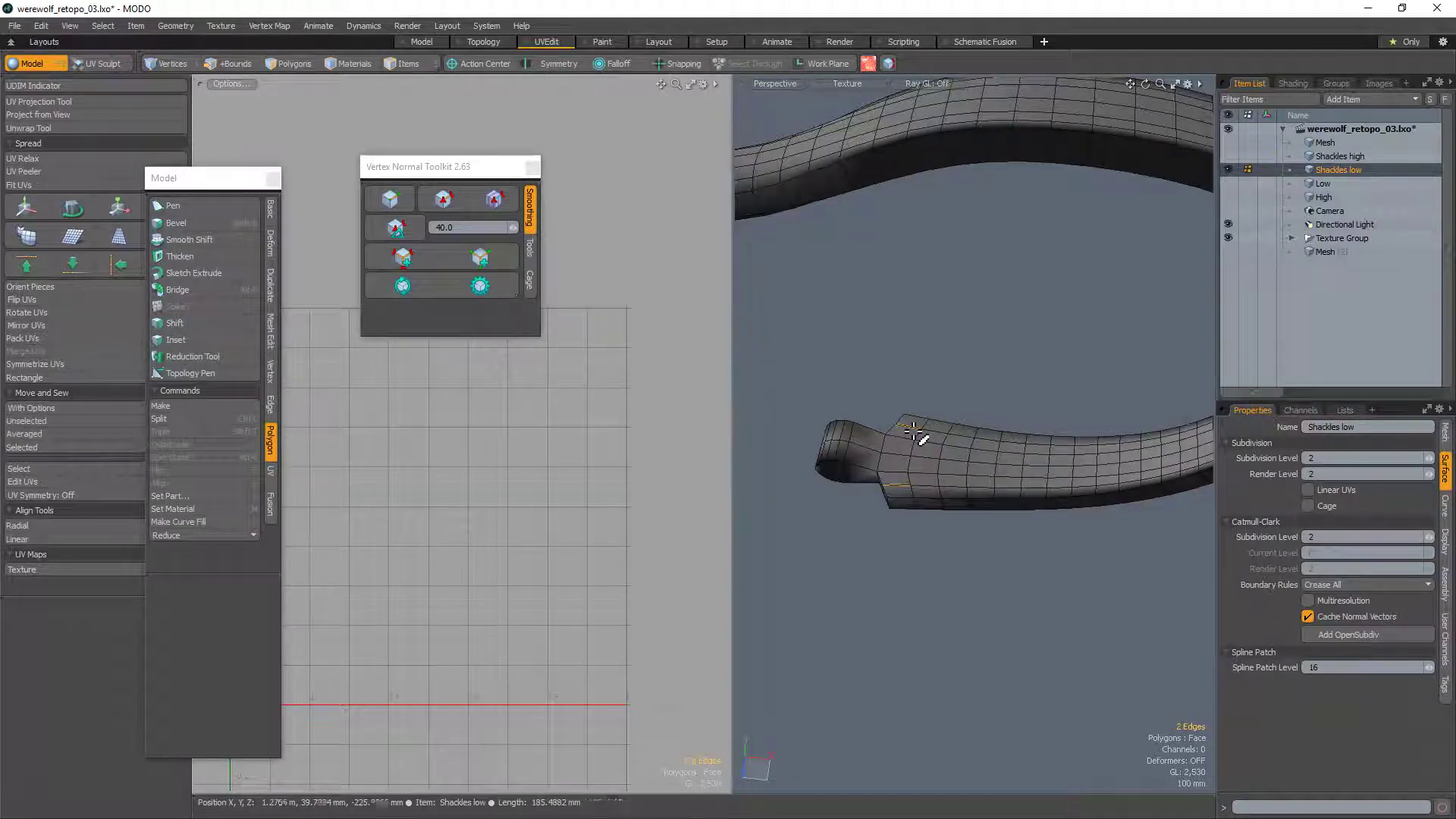
key(l)
ctrl+alt+drag(1025, 472, 844, 345)
alt+drag(1089, 325, 1047, 373)
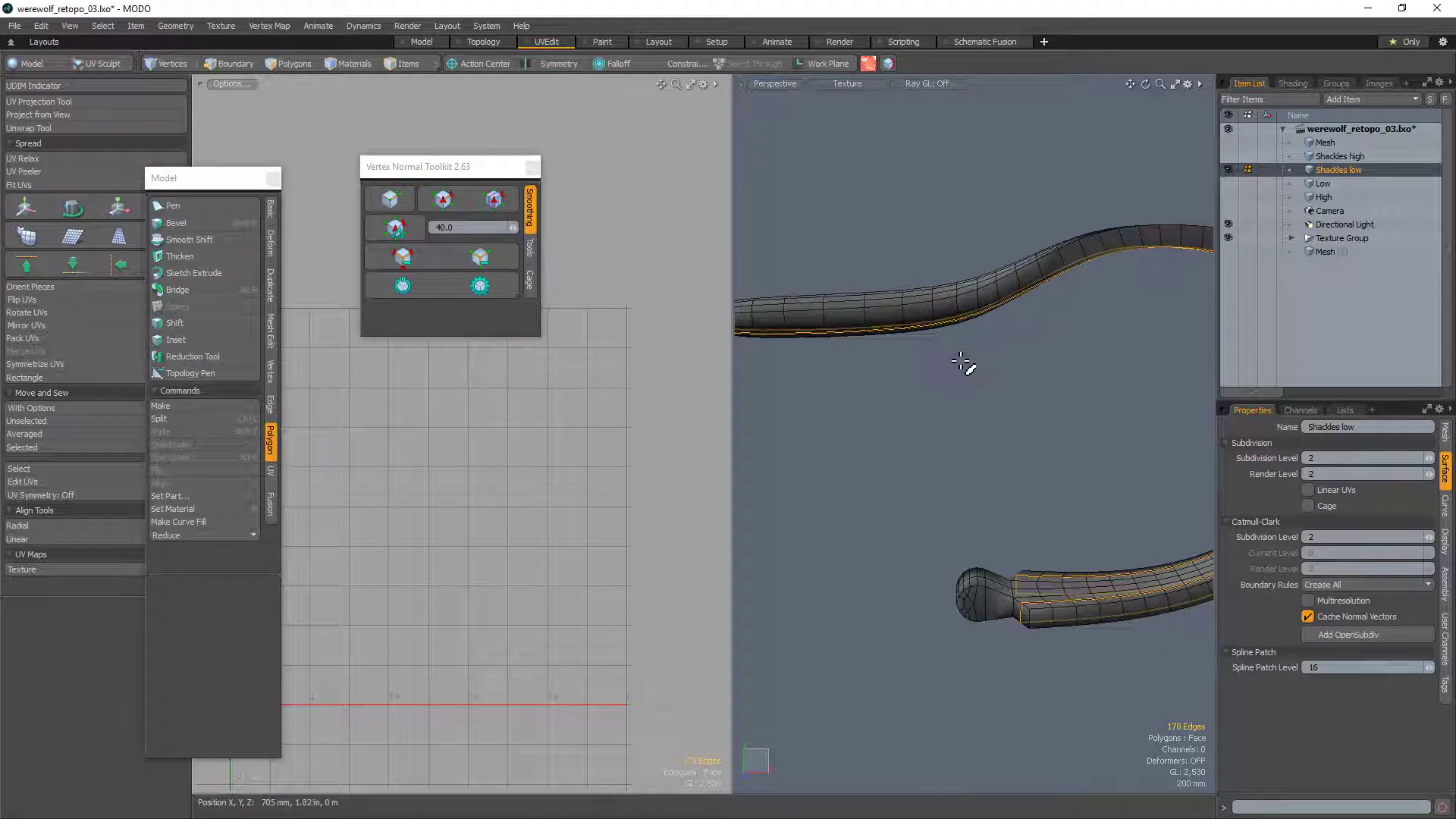
alt+drag(915, 410, 1059, 397)
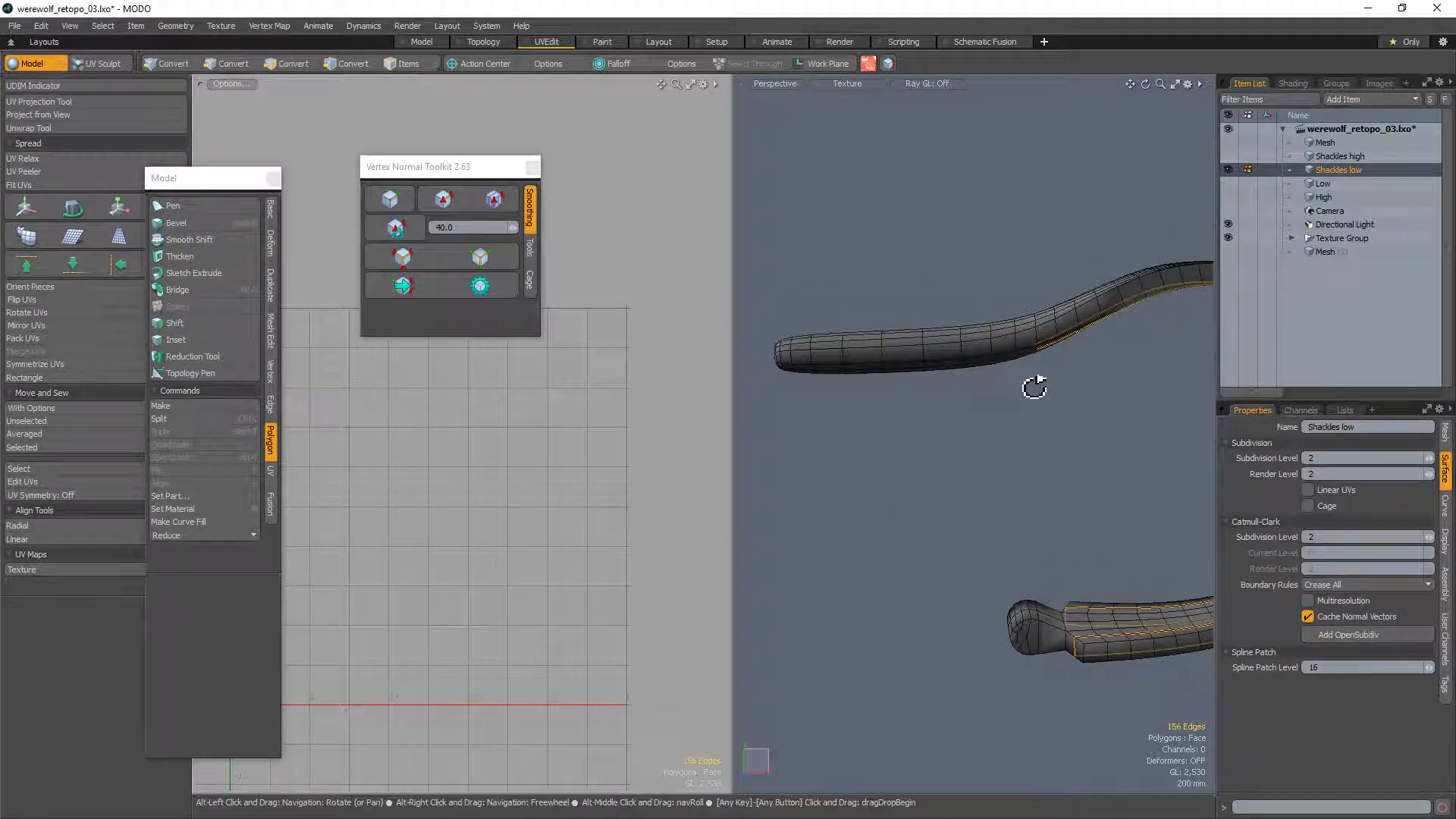
alt+drag(1034, 384, 925, 599)
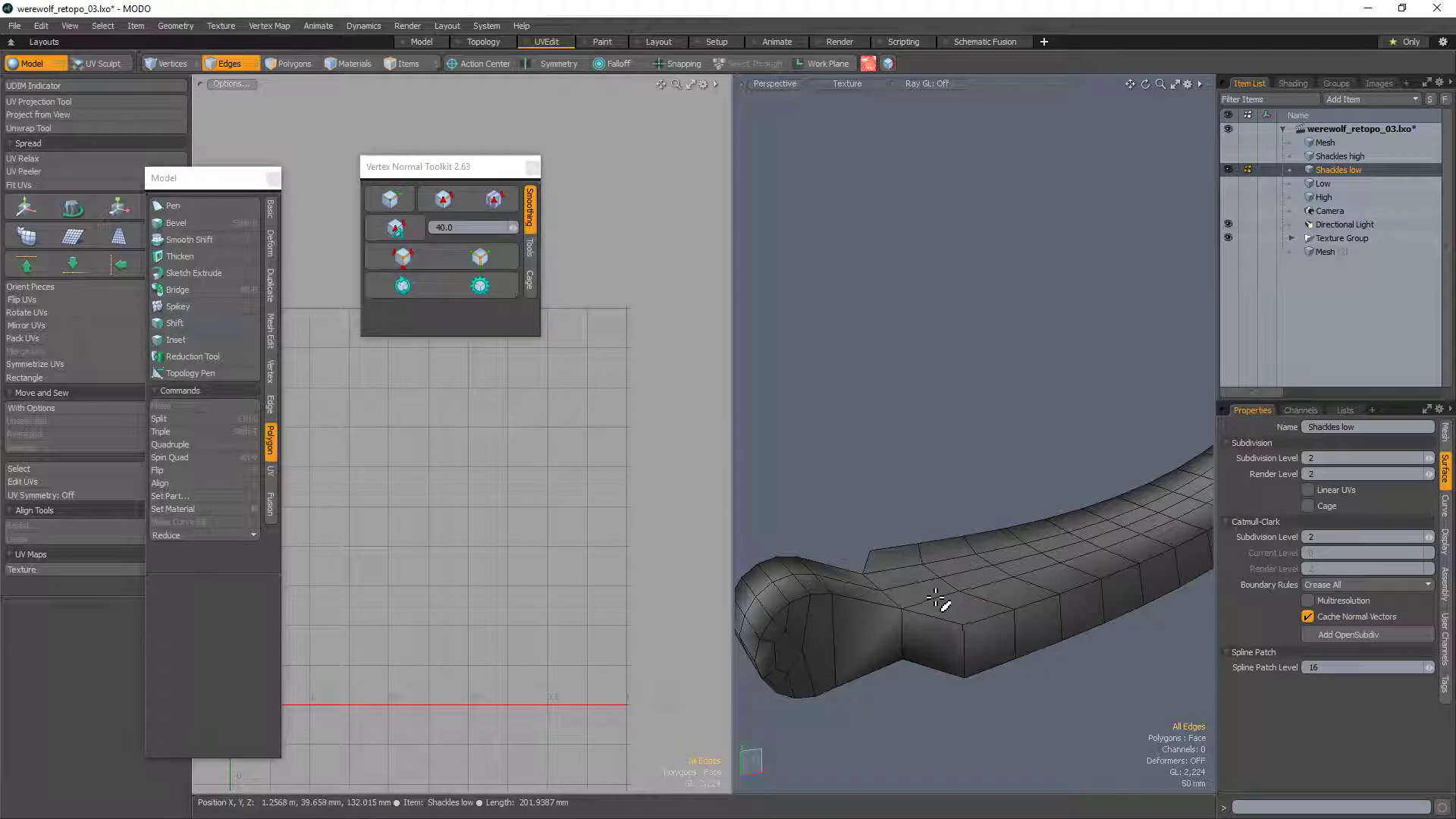
Step: Remove another pair of lengthwise edge loops beside the hinge end, keeping the portions that run along the rounded arm
scroll(905, 571, down, 5)
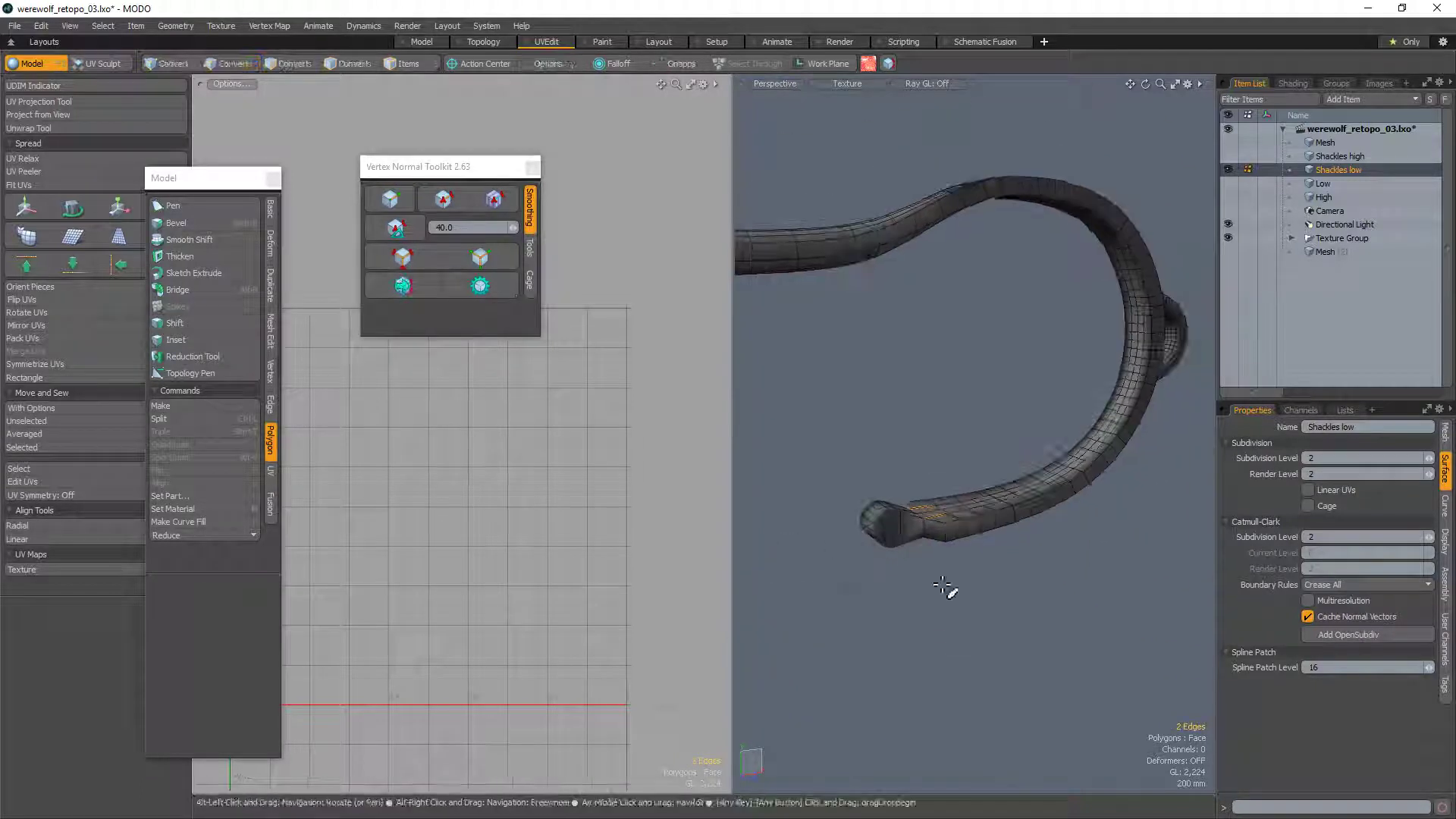
alt+drag(1032, 459, 966, 409)
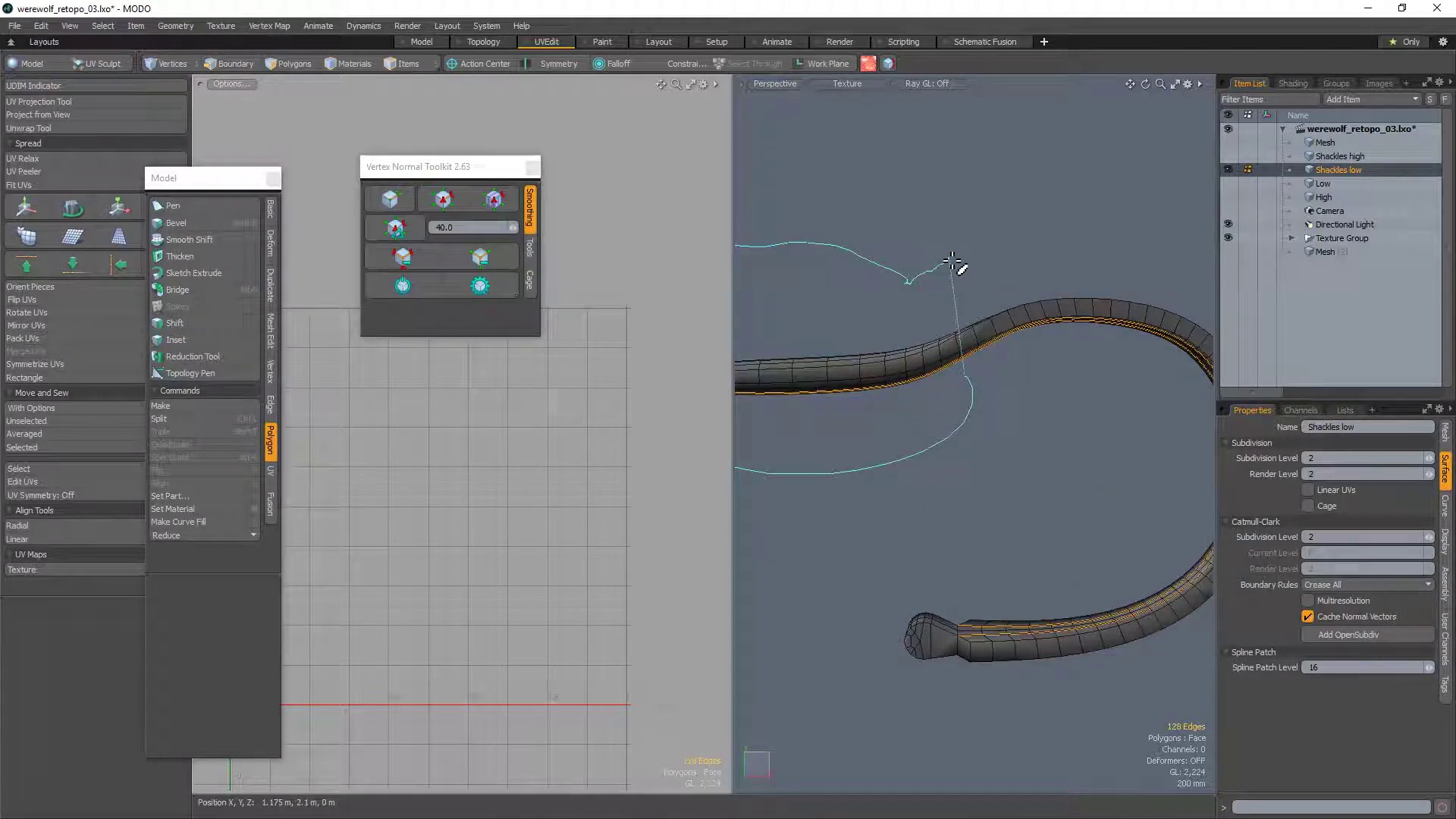
alt+drag(990, 430, 1027, 348)
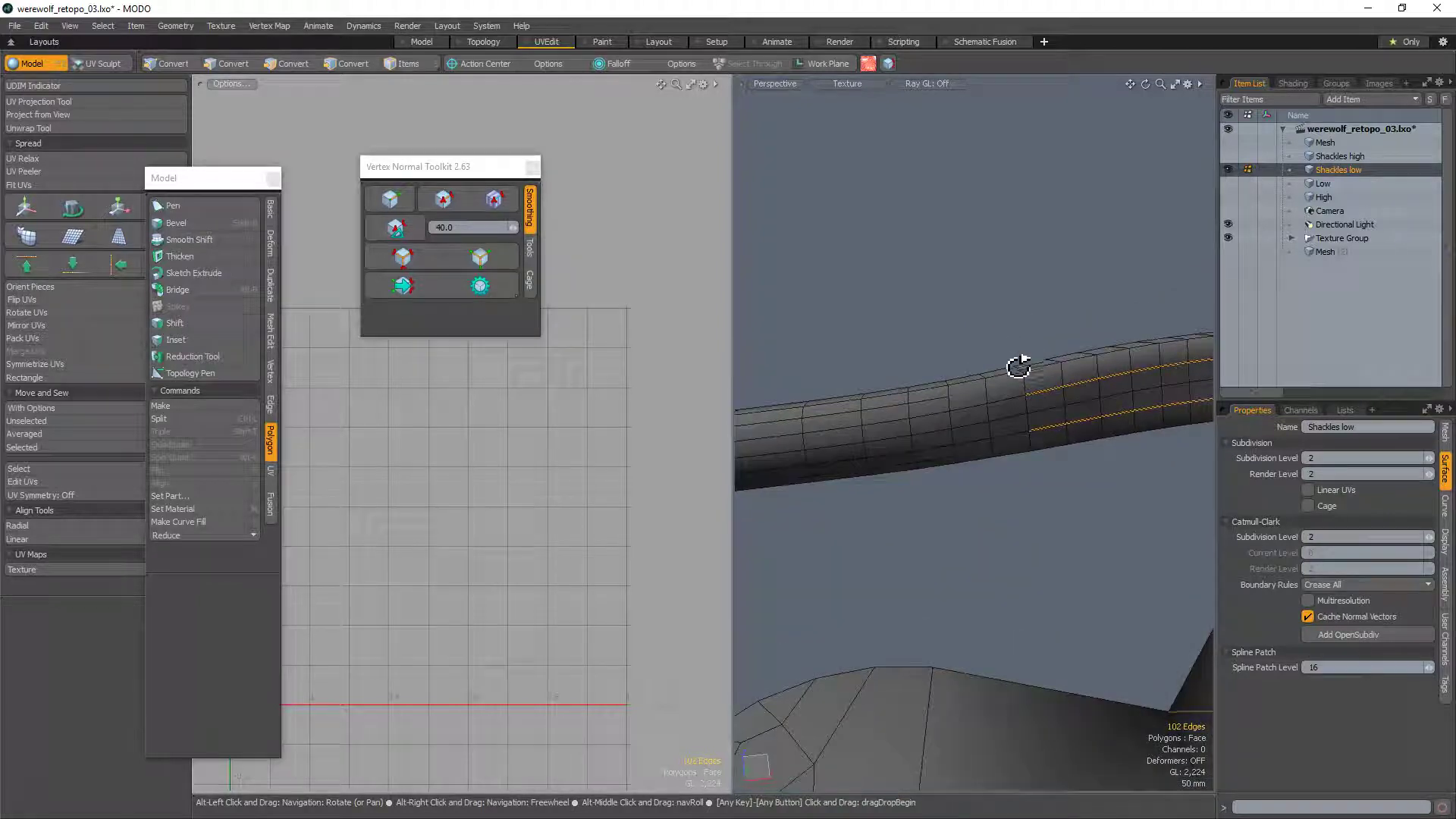
shift+click(977, 415)
ctrl+alt+drag(937, 468, 932, 673)
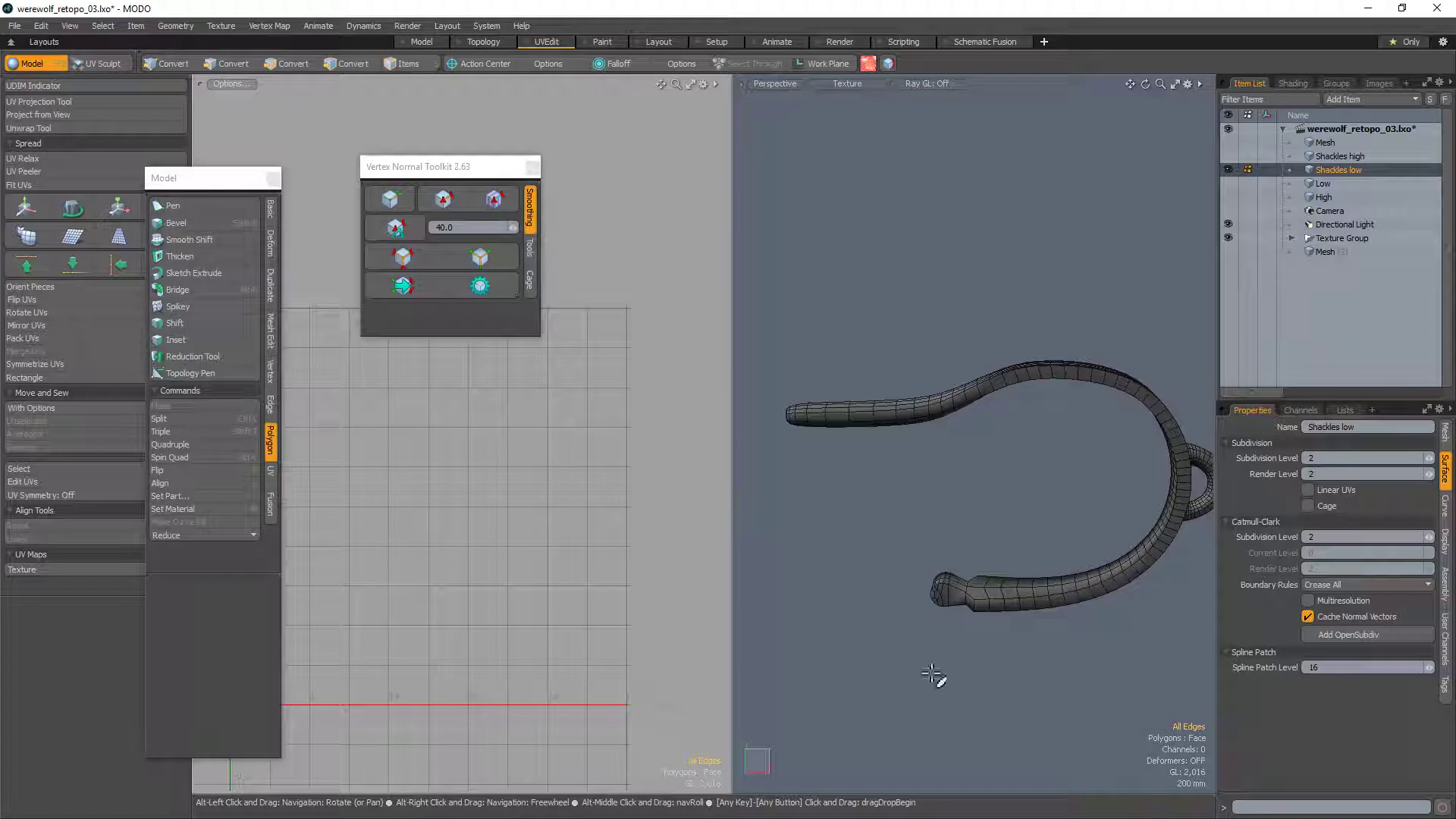
Step: Select the multi-sided polygons where the rounded arm meets the flat section and triangulate them
alt+drag(987, 390, 929, 412)
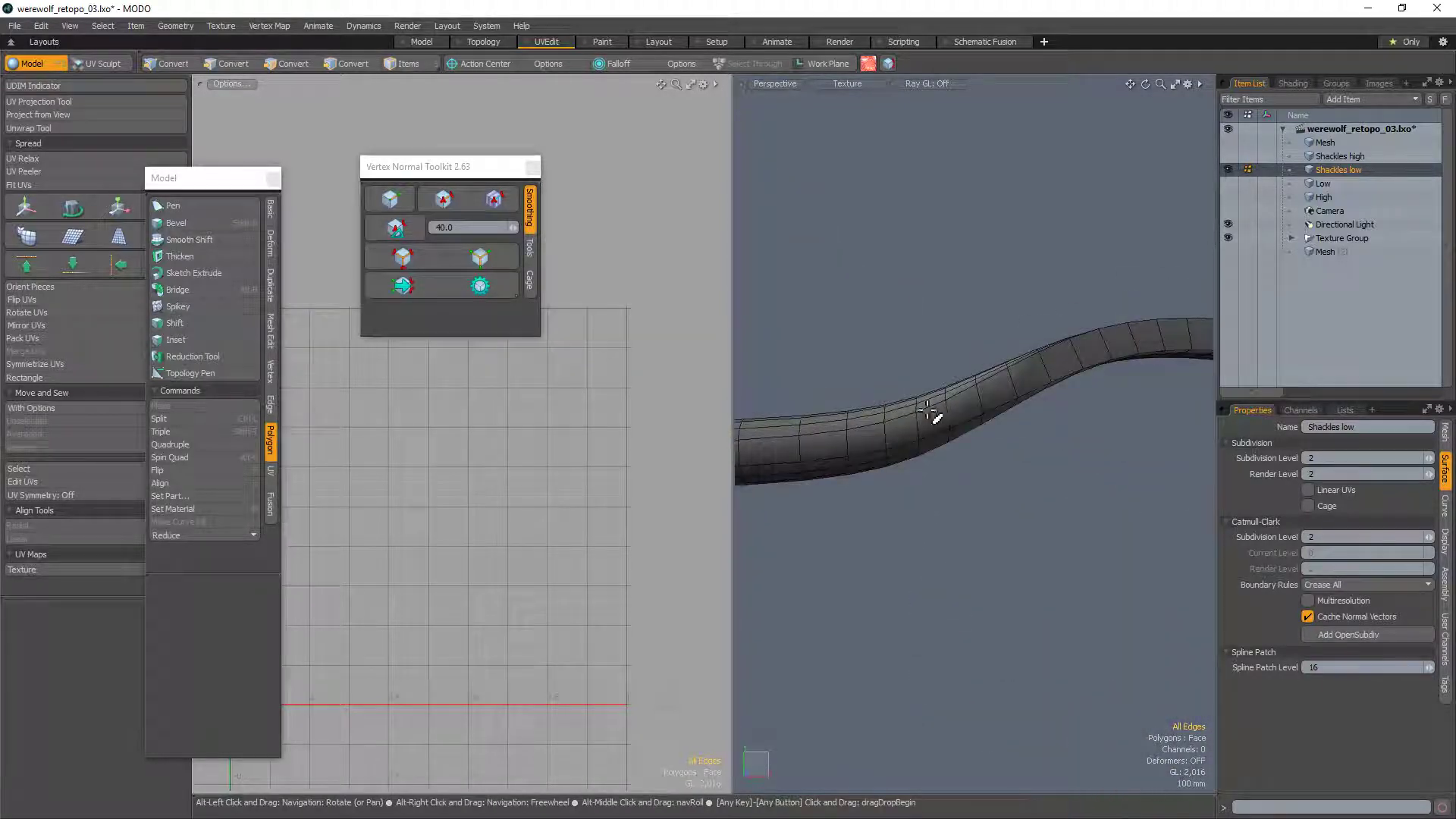
alt+drag(996, 497, 942, 410)
mouse_move(943, 492)
mouse_down()
mouse_move(1017, 503)
mouse_move(998, 481)
mouse_move(863, 619)
mouse_move(848, 531)
mouse_move(991, 400)
mouse_up()
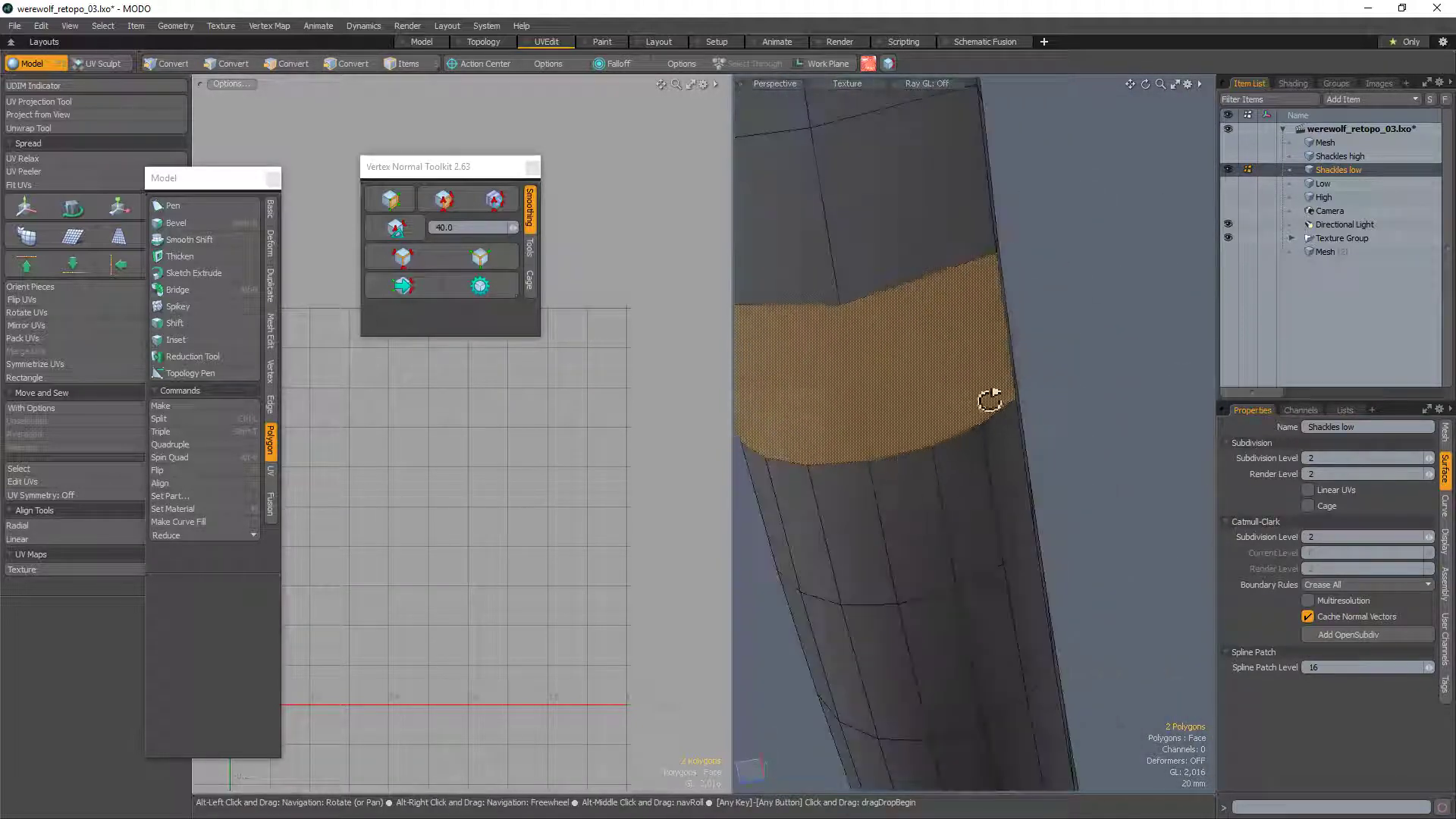
click(1104, 316)
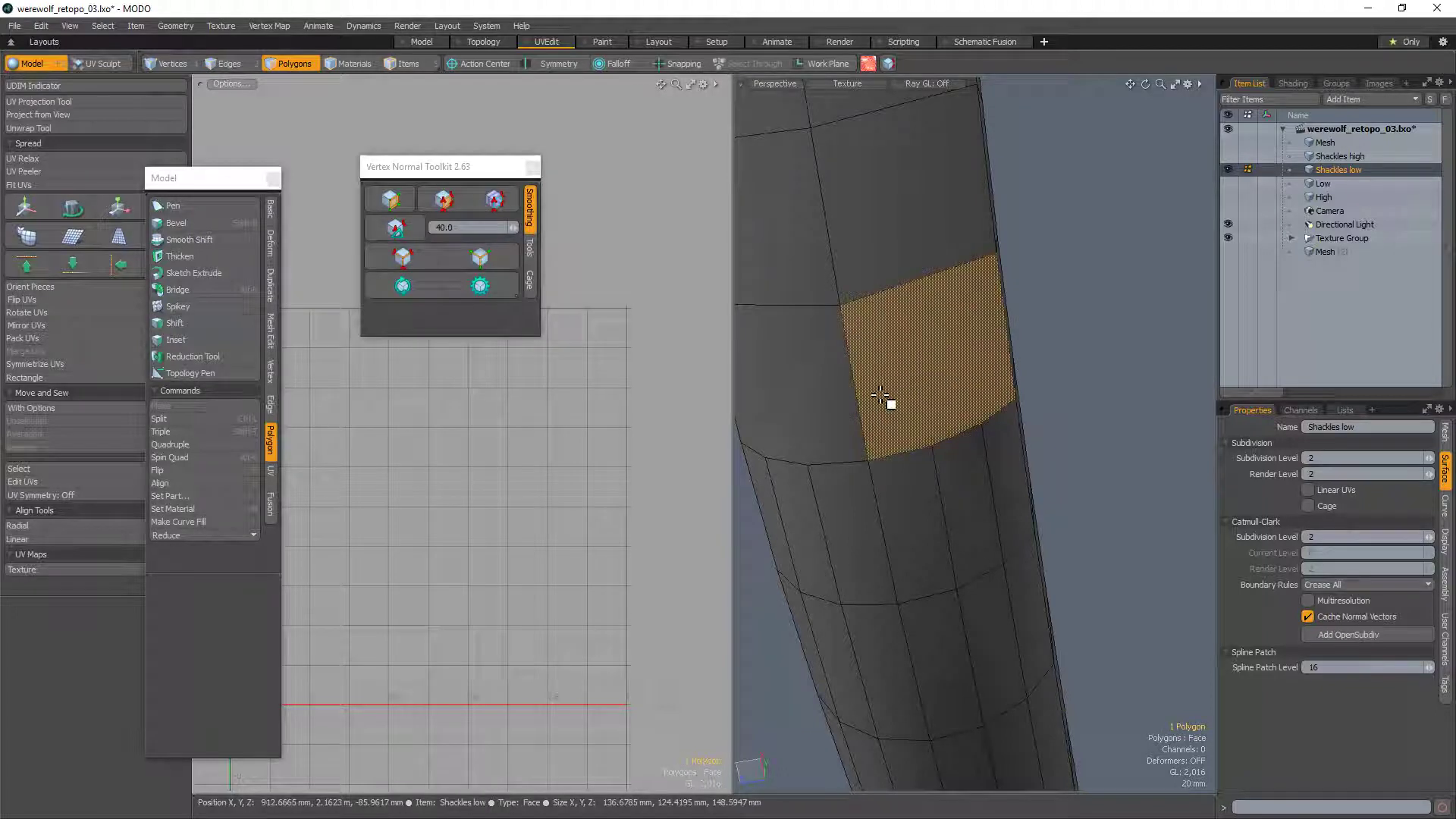
drag(880, 395, 845, 395)
Step: Rework the diagonals of the triangulated transition by spinning individual edges so the triangles fan evenly between the rounded arm and flat section
key(2)
alt+drag(1082, 396, 969, 509)
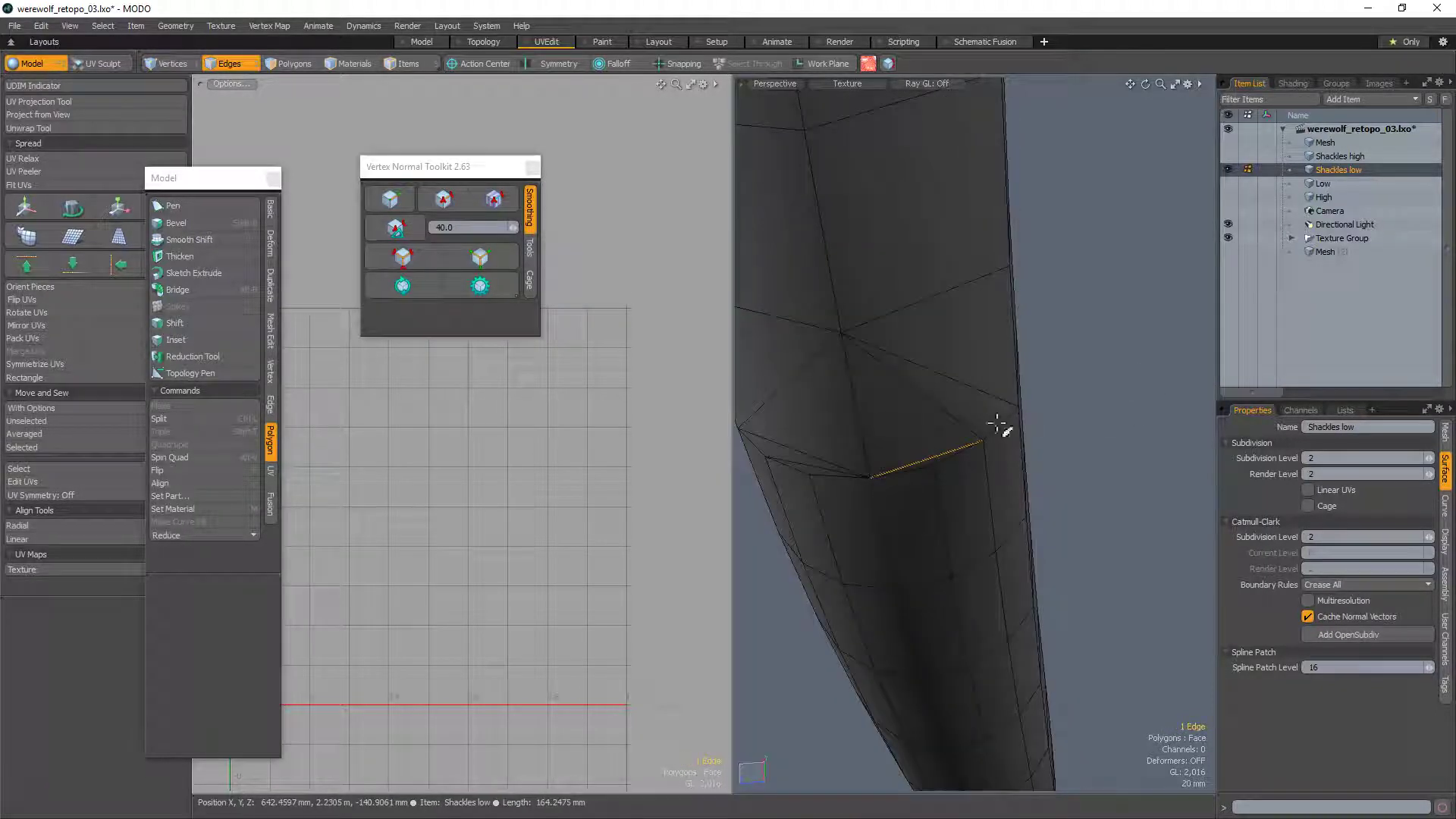
alt+drag(914, 423, 1013, 561)
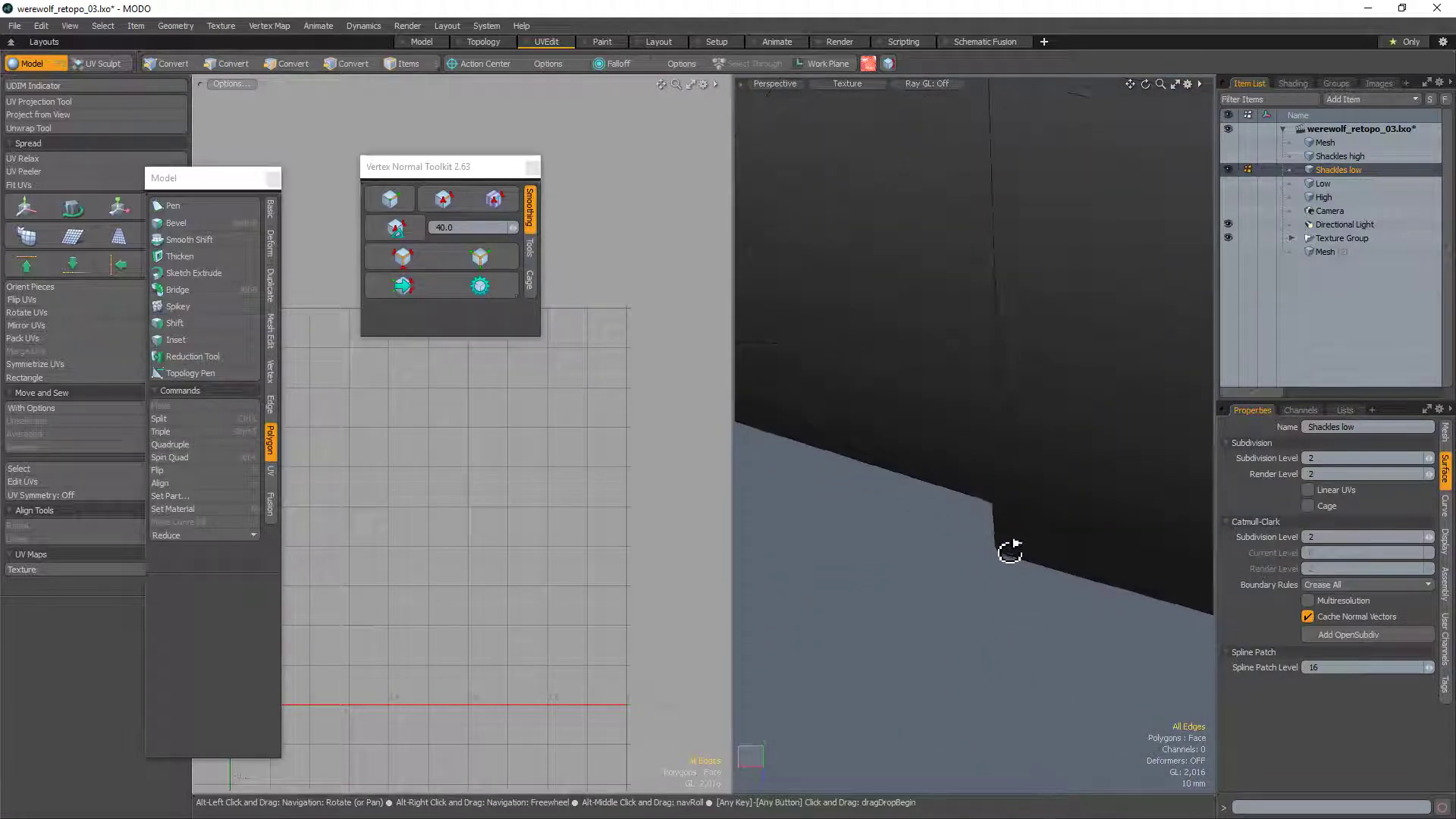
alt+drag(1023, 509, 1184, 424)
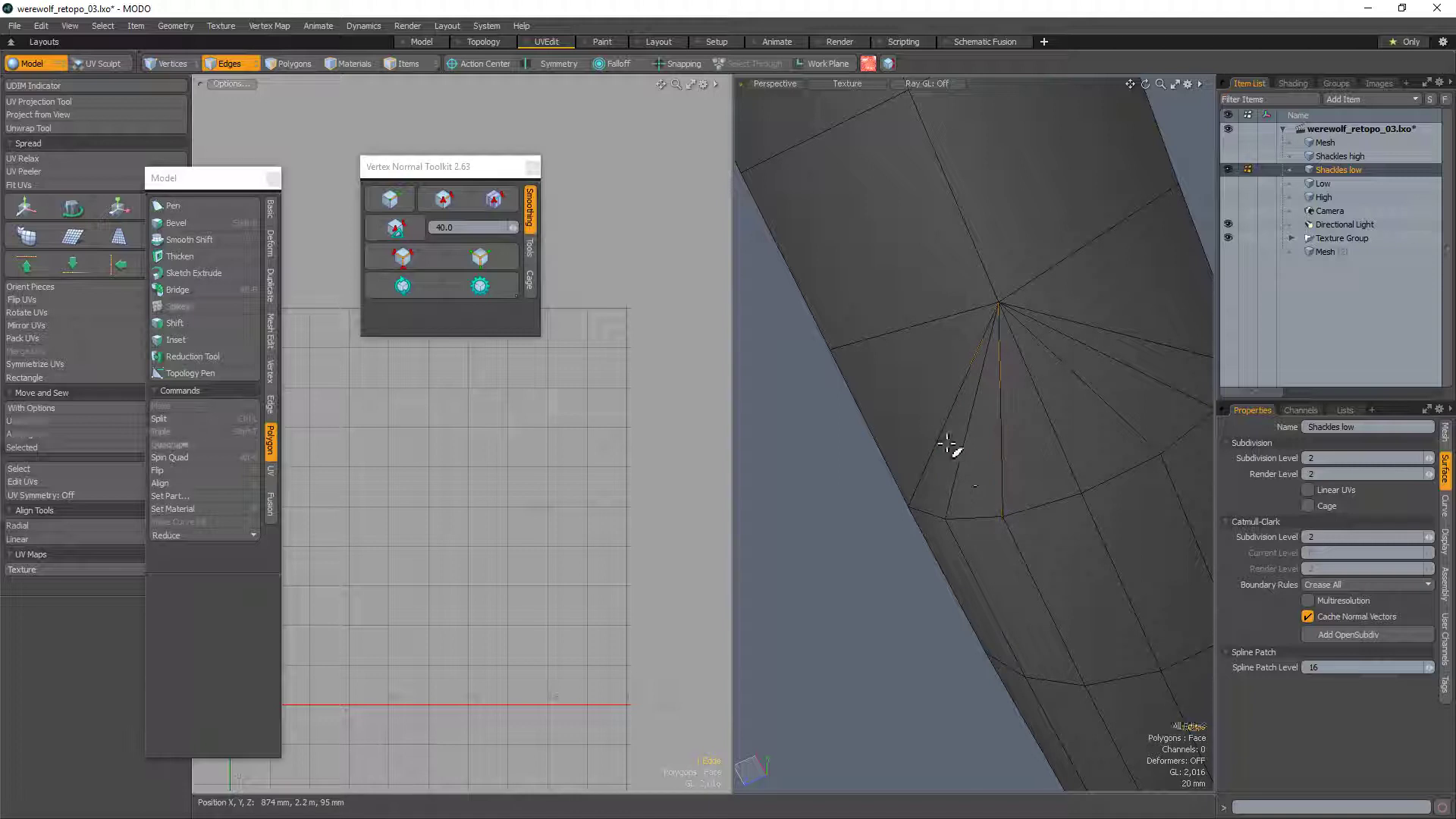
alt+drag(971, 474, 1036, 339)
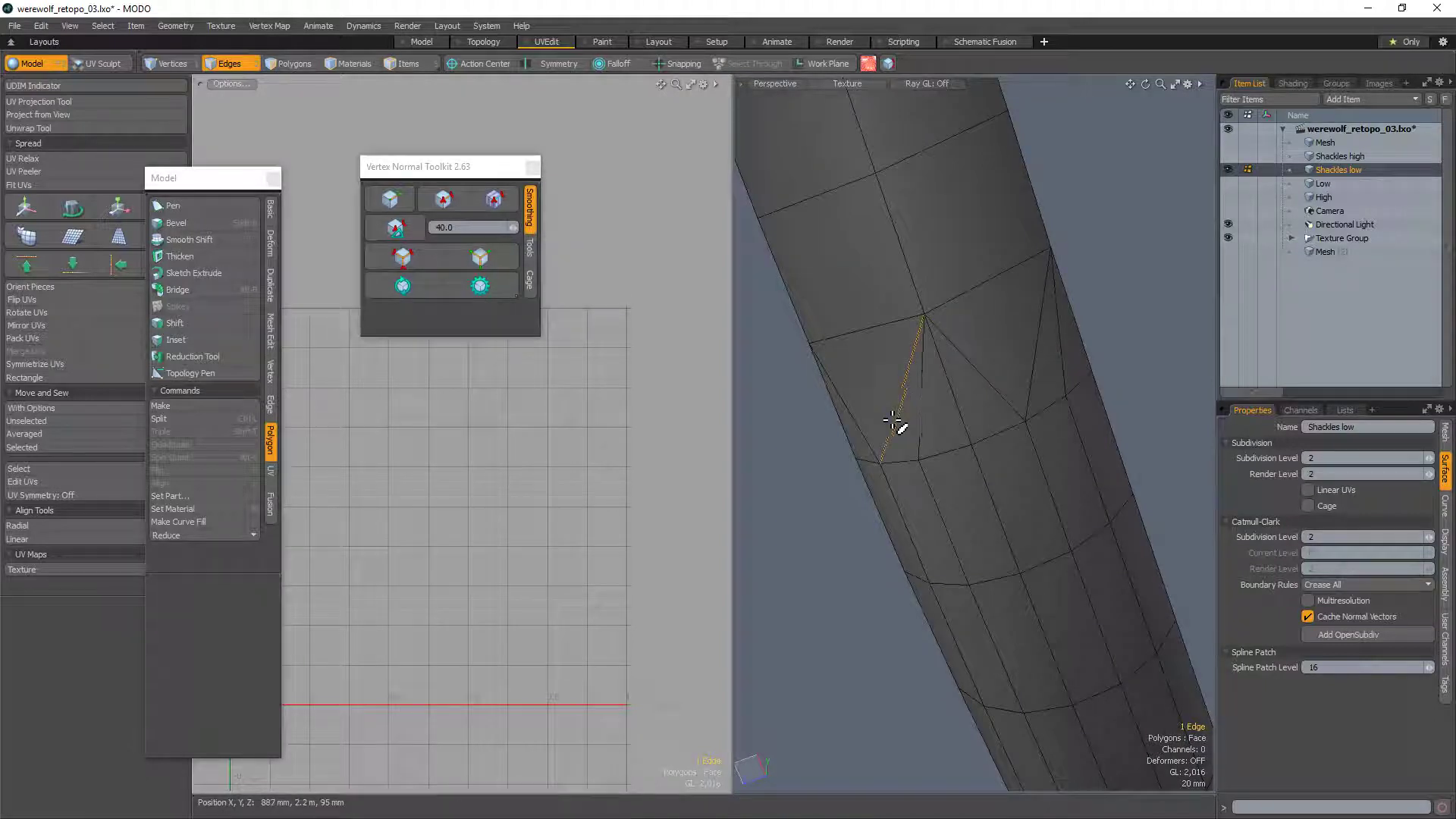
alt+drag(932, 346, 973, 285)
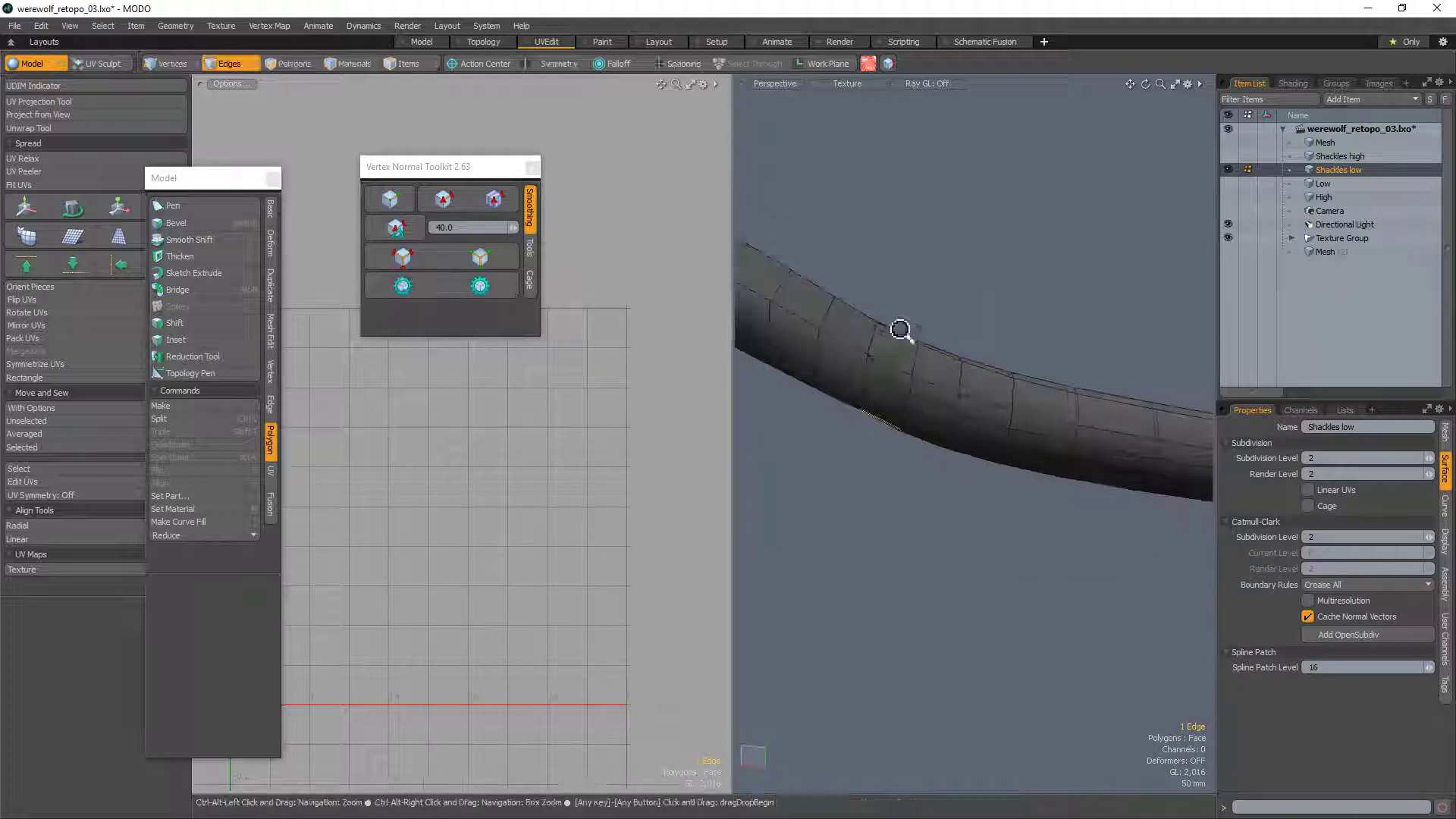
Step: Examine the triangulated band around the rounded arm by selecting its edges and the surrounding ring of polygons
ctrl+alt+drag(900, 330, 966, 332)
shift+click(863, 345)
key(3)
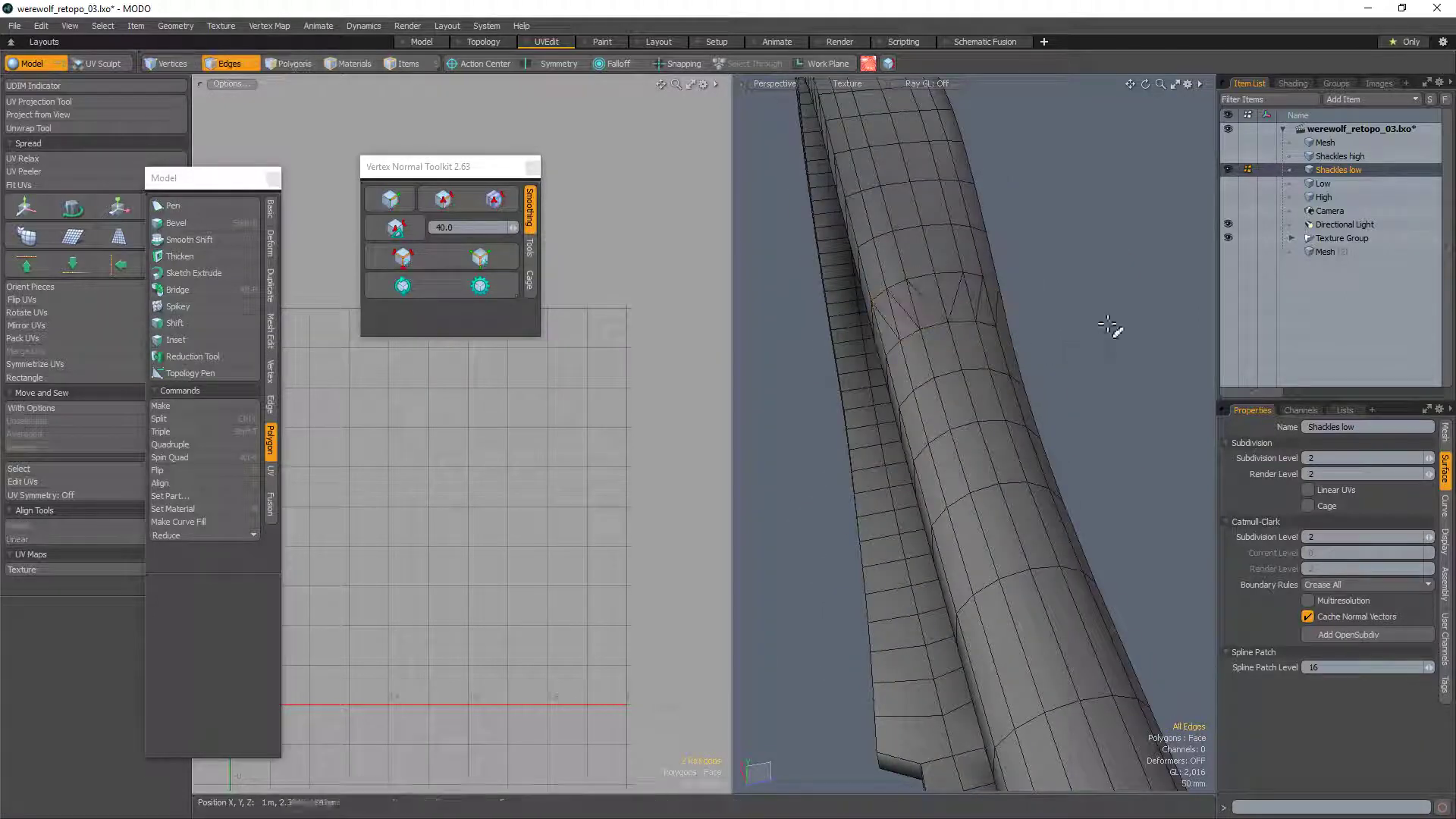
ctrl+alt+drag(929, 284, 962, 367)
key(3)
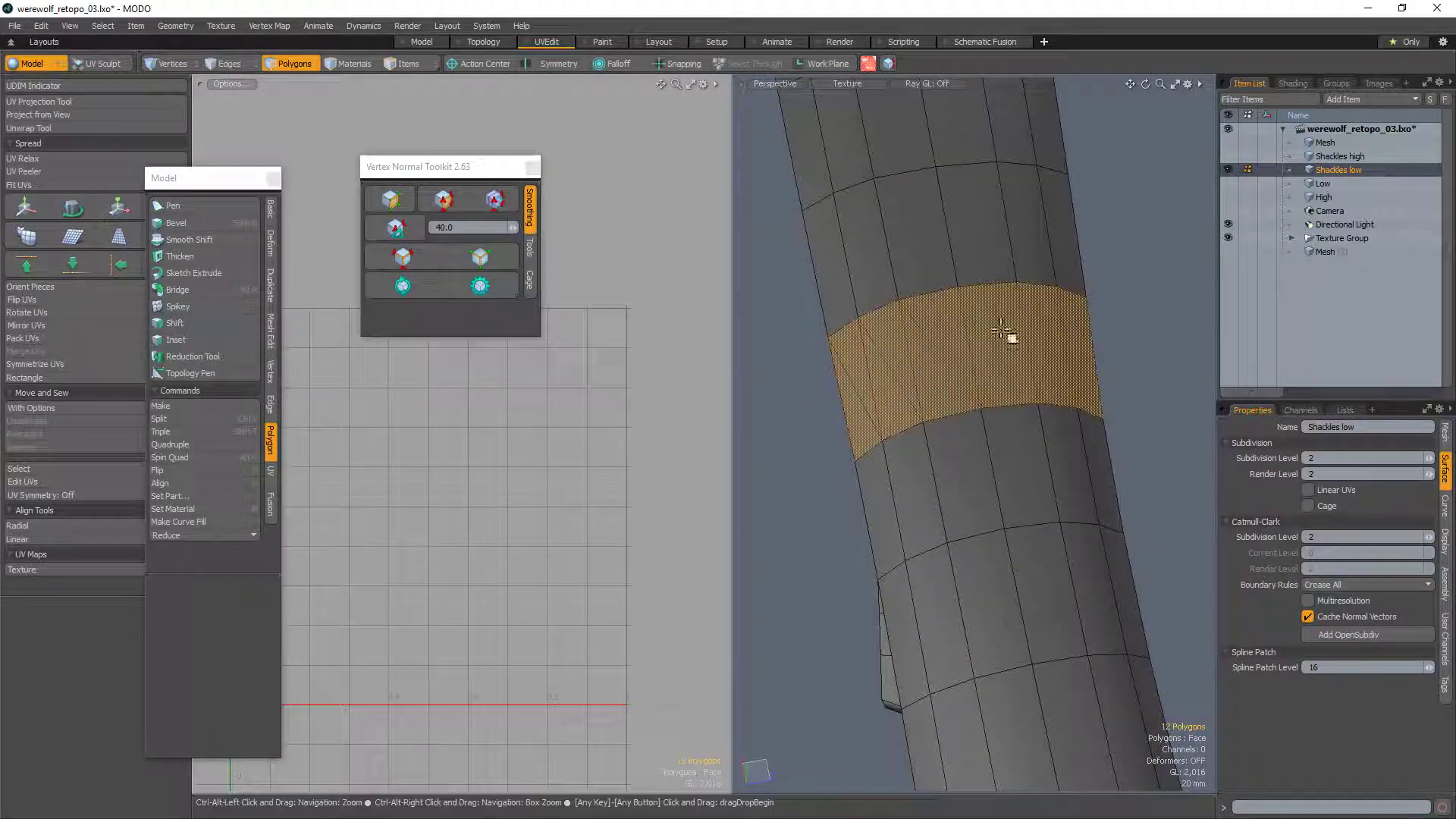
Step: Select alternate lengthwise edge loops along the ring handle and the bar beside it, and remove them
alt+drag(955, 408, 975, 516)
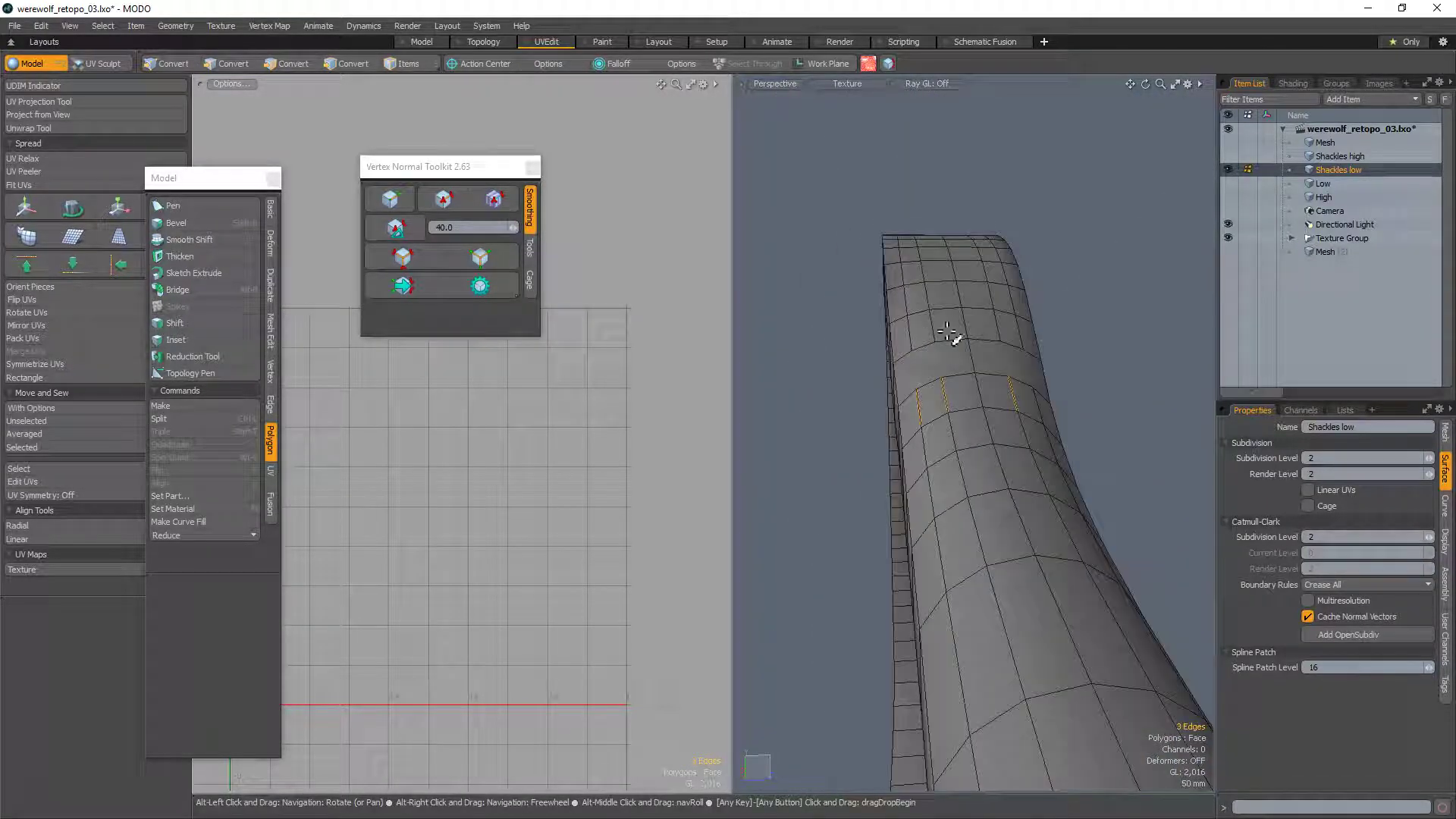
scroll(1003, 331, down, 5)
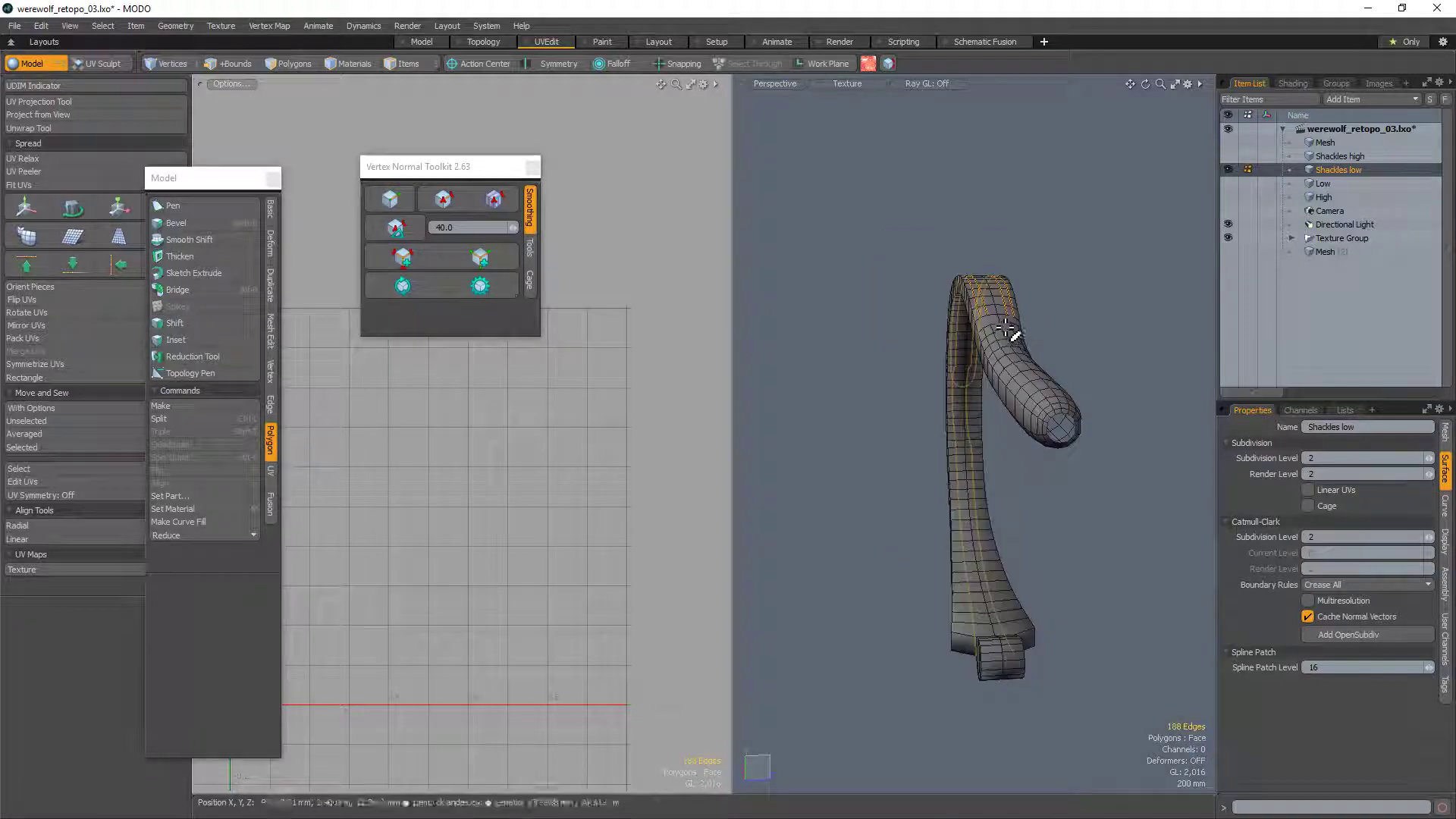
alt+drag(1011, 325, 1021, 409)
key(3)
drag(1018, 357, 953, 277)
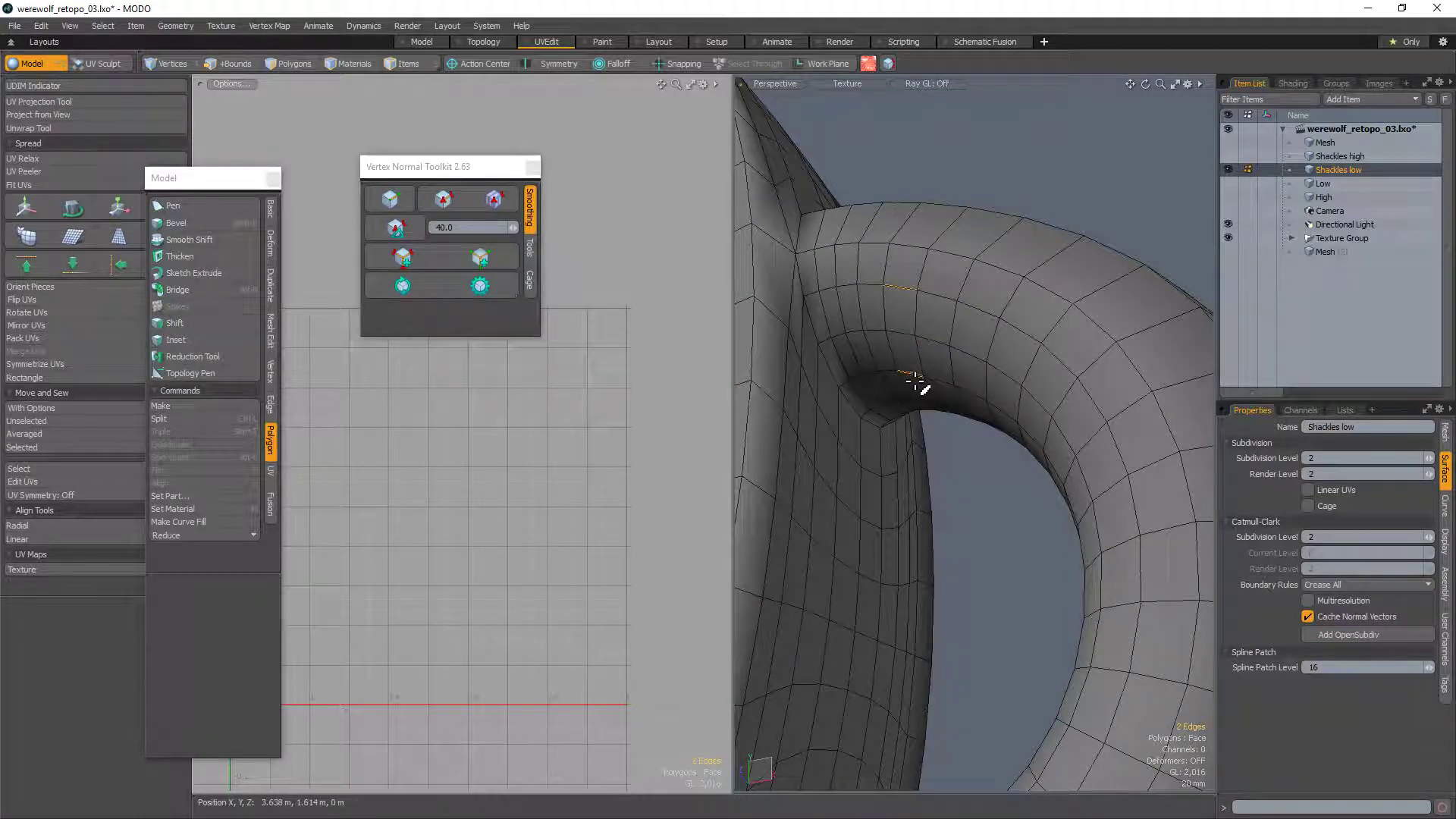
alt+drag(916, 383, 718, 468)
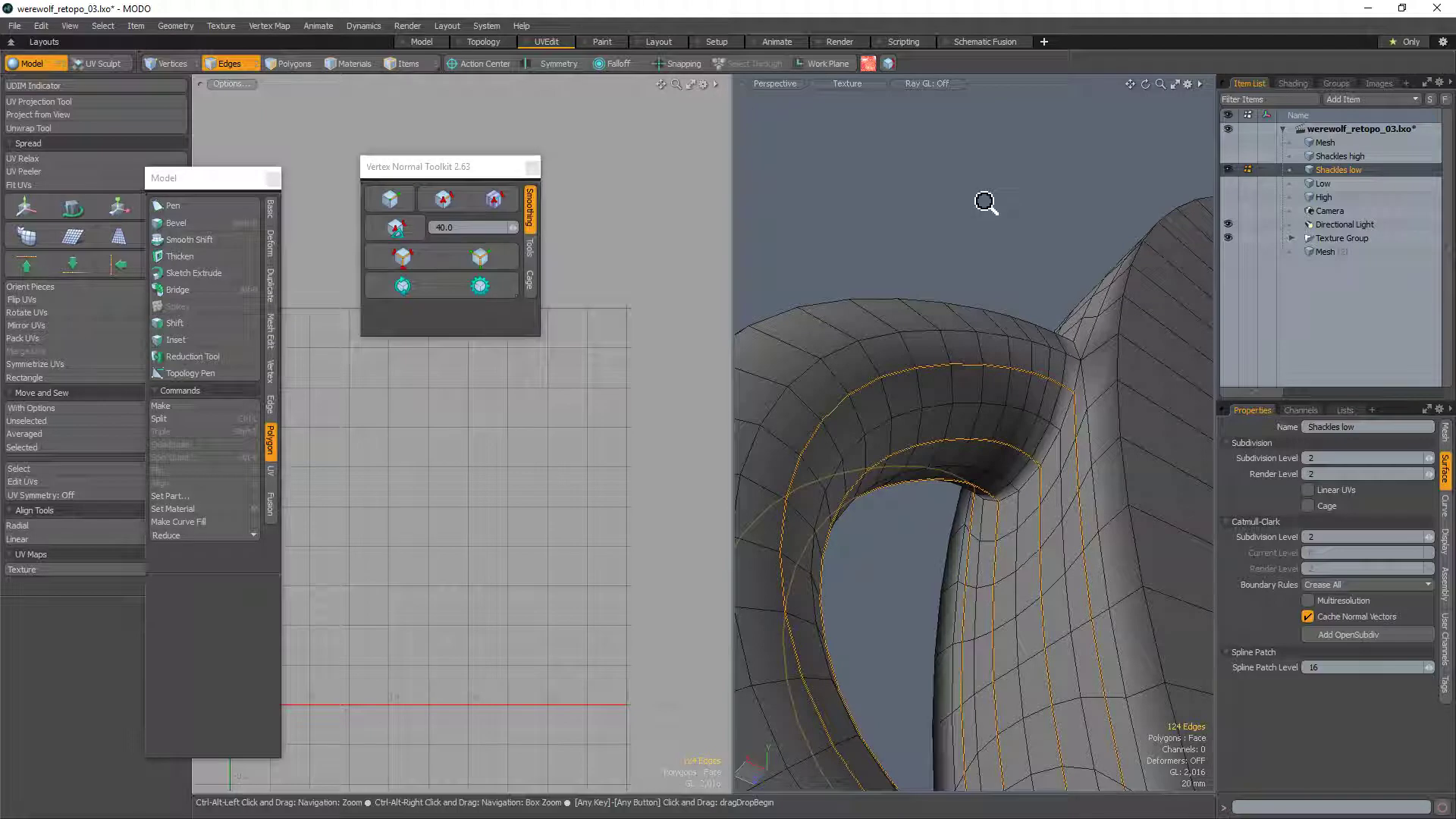
ctrl+alt+drag(984, 202, 967, 220)
key(BackSpace)
Step: Remove a pair of lengthwise edge loops along the bar, leaving out the portion around the ring handle's base
alt+drag(967, 219, 1017, 250)
alt+drag(1069, 355, 1053, 422)
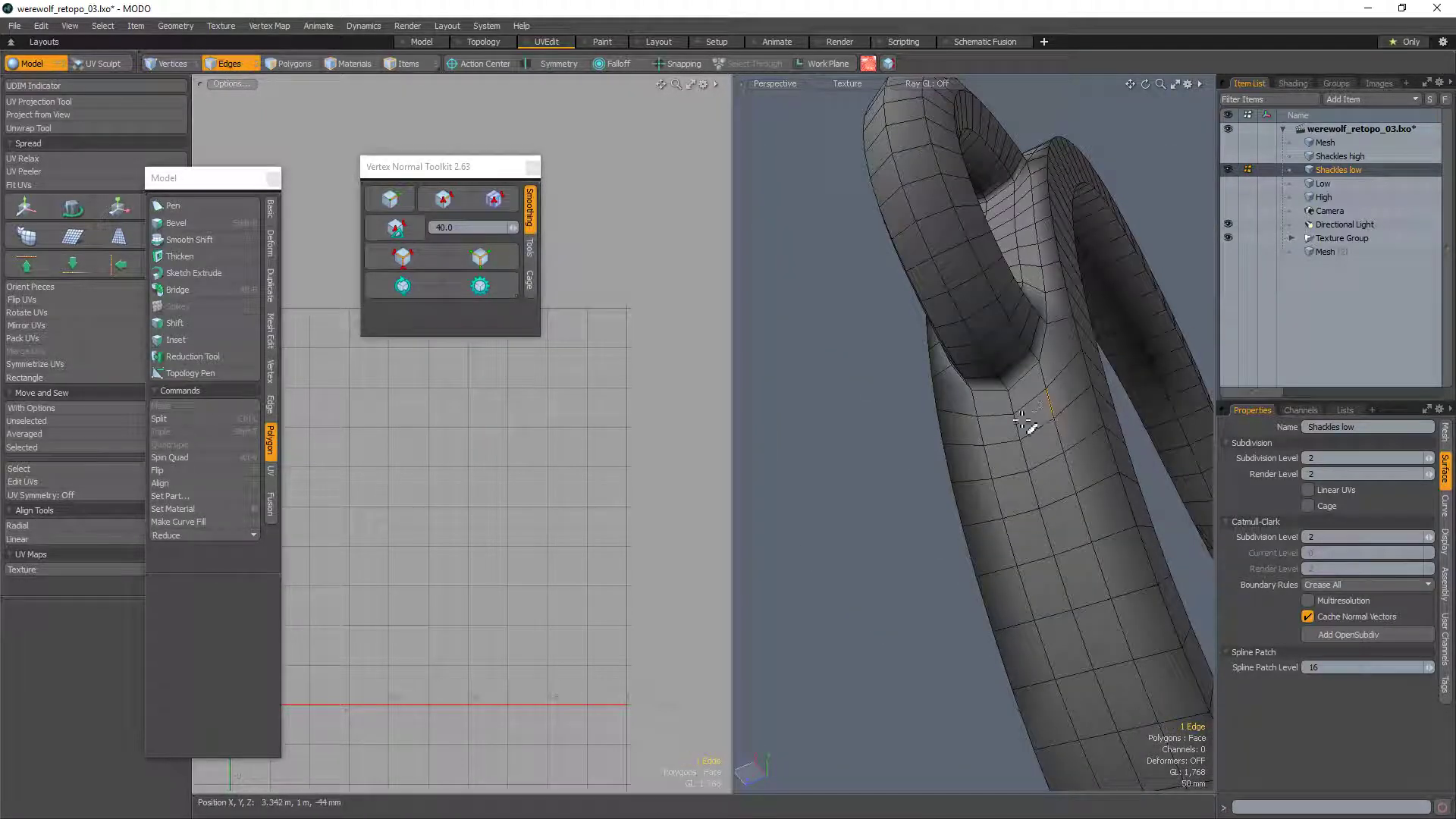
alt+drag(1077, 331, 1049, 202)
double_click(1044, 207)
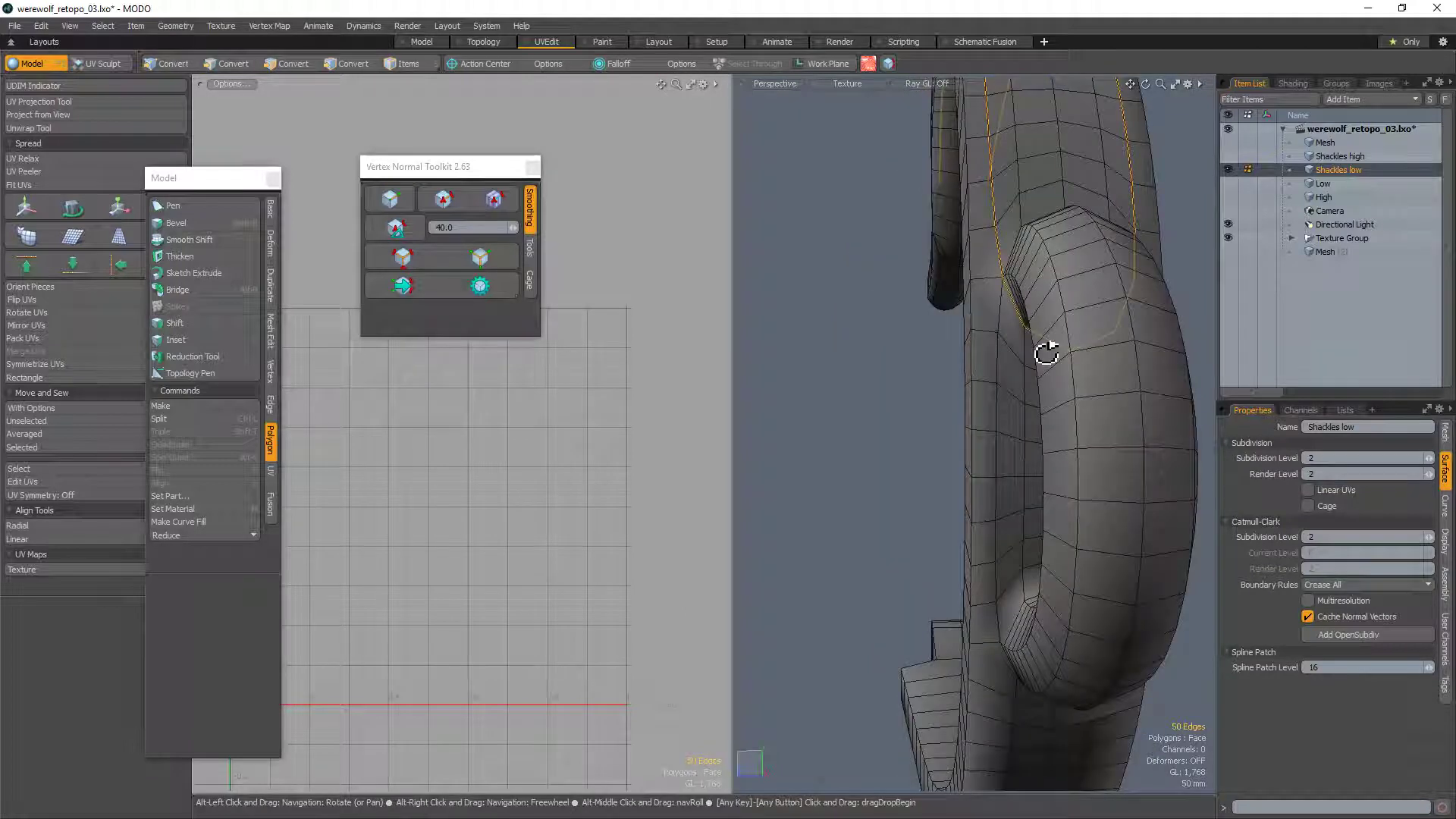
alt+drag(1046, 348, 1144, 394)
alt+shift+drag(1144, 395, 1024, 388)
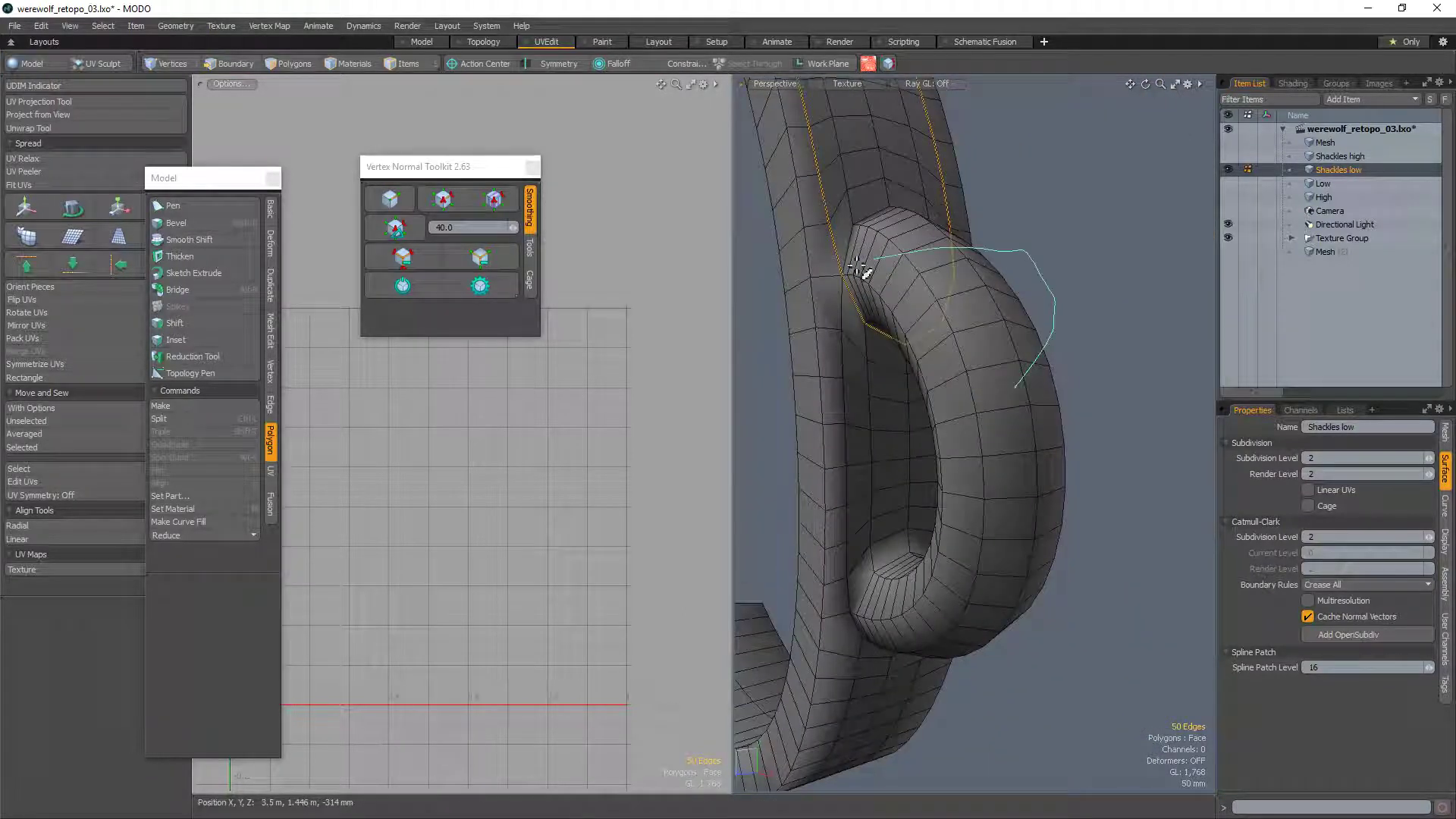
alt+drag(949, 304, 882, 341)
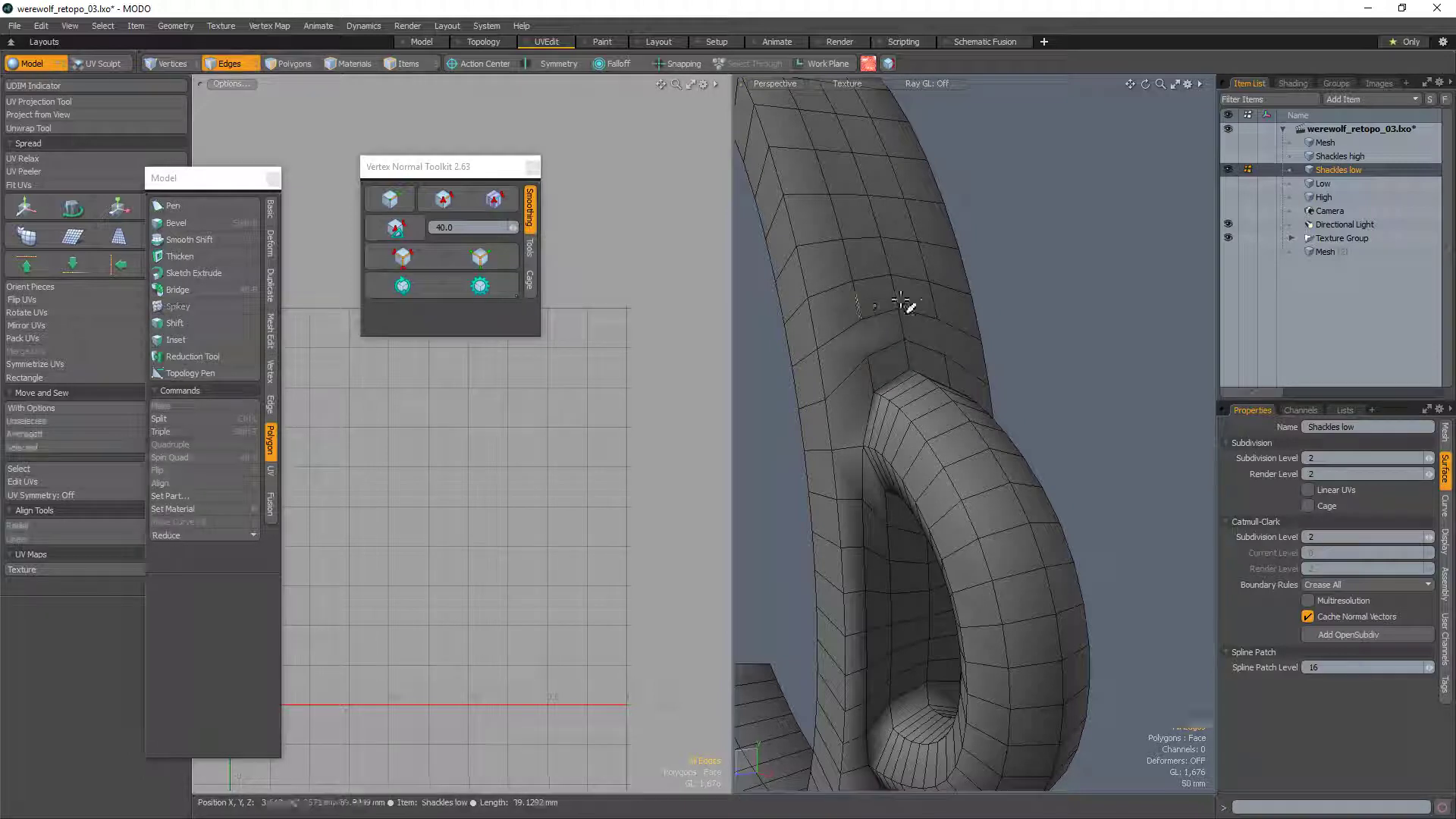
Step: Select further lengthwise edges on the bar above the ring handle and remove them
shift+double_click(939, 300)
ctrl+alt+drag(943, 300, 898, 311)
mouse_move(899, 311)
alt+mouse_down()
mouse_move(885, 435)
mouse_move(1085, 416)
mouse_move(945, 338)
mouse_move(1108, 361)
mouse_move(932, 296)
mouse_move(909, 310)
alt+mouse_up()
scroll(945, 339, up, 5)
alt+drag(999, 364, 1047, 273)
Step: Join the surplus vertices on the bar just beyond the ring handle's base into their neighbours
key(1)
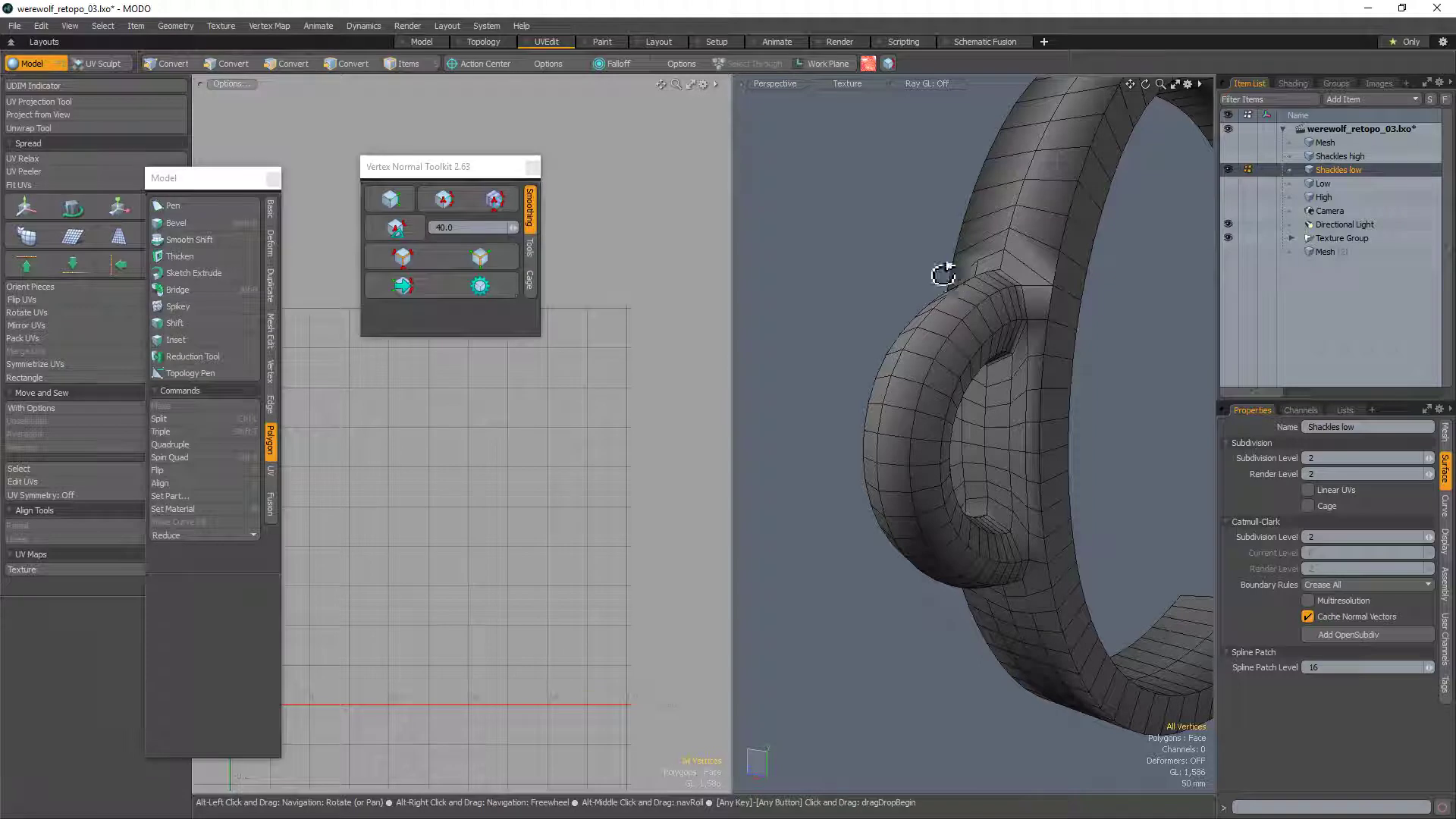
alt+drag(943, 274, 970, 391)
click(991, 419)
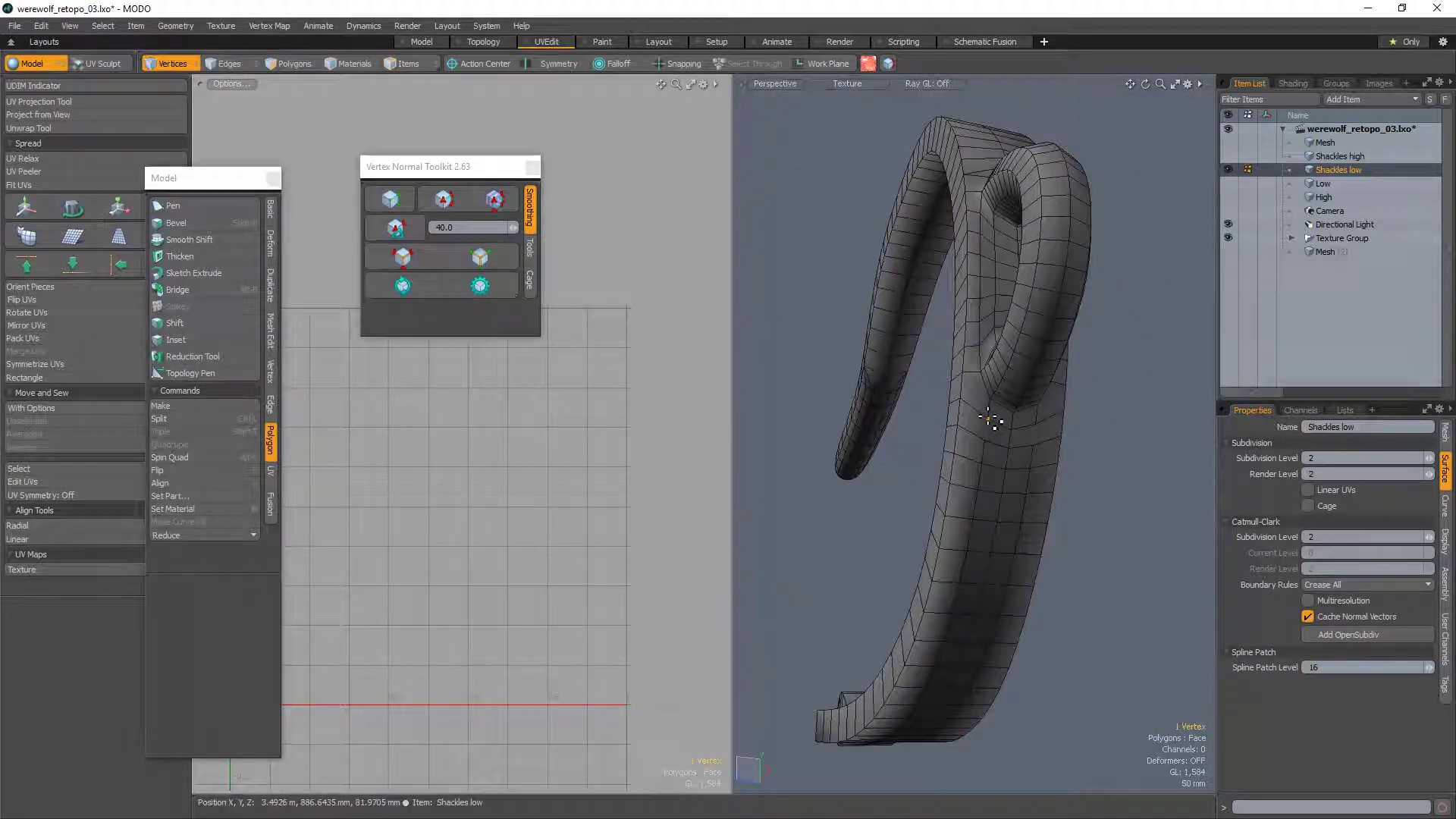
shift+click(961, 398)
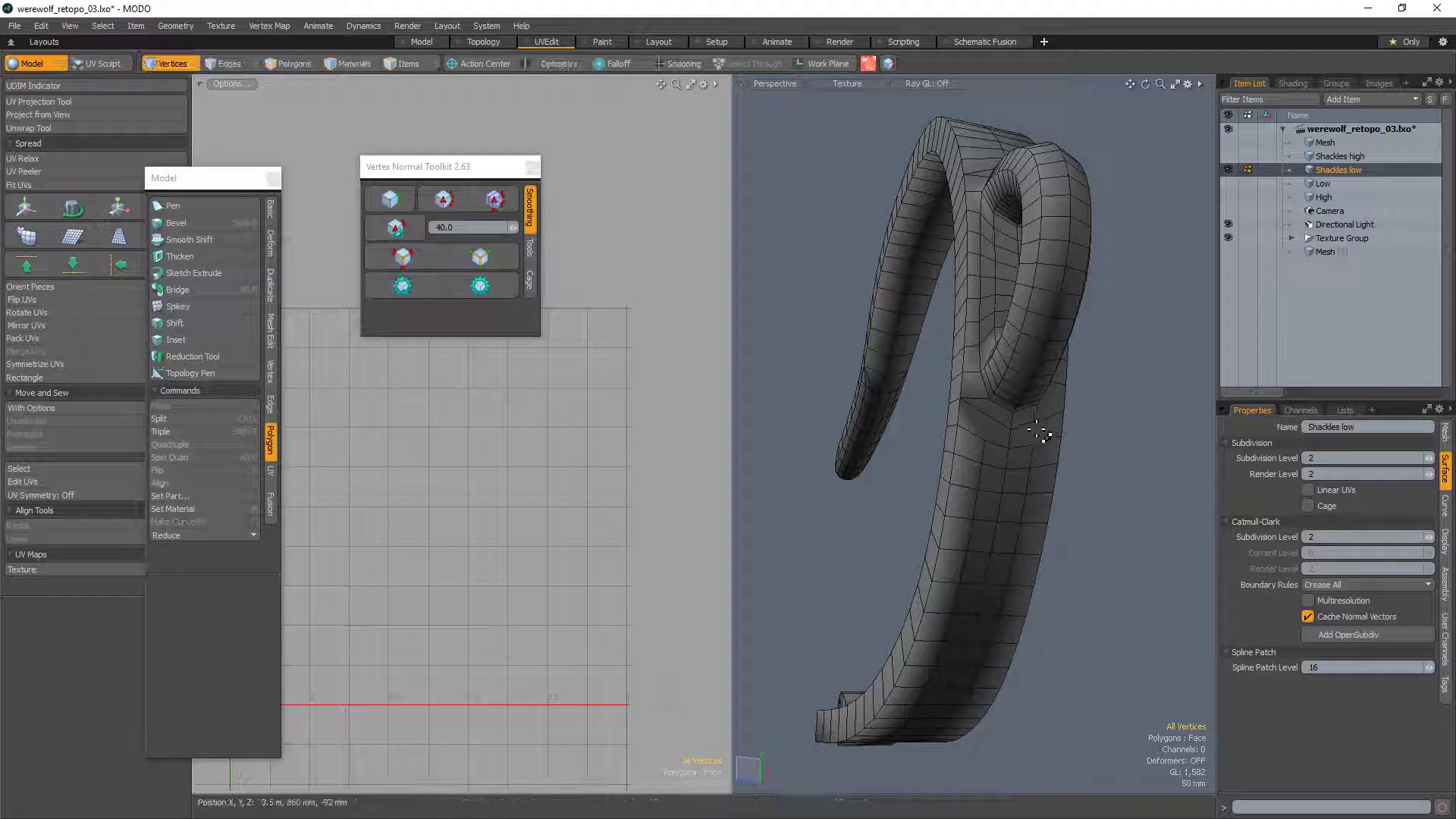
key(alt+j)
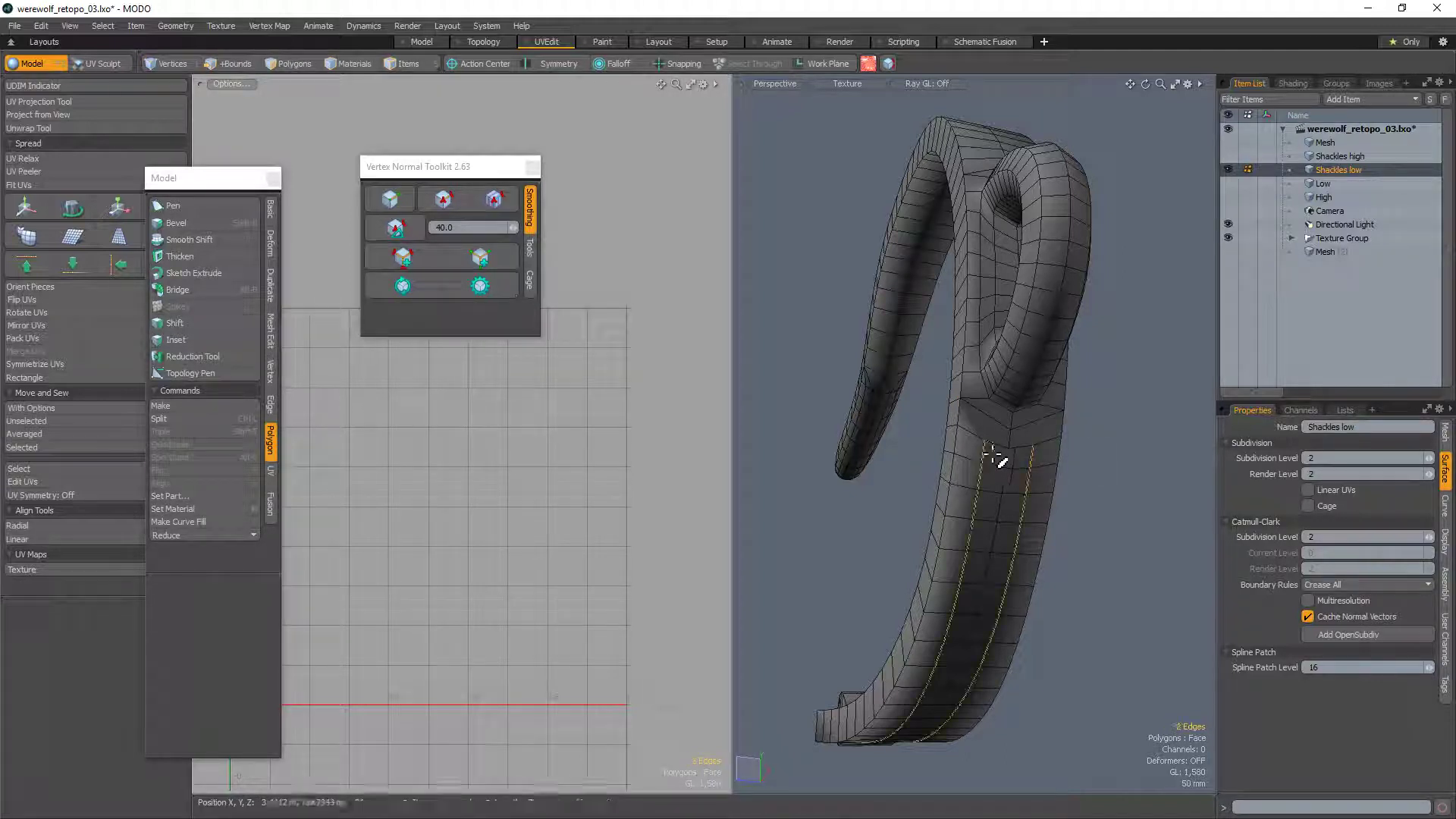
Step: Select every other cross-section edge loop around the ring handle and remove them
alt+drag(993, 456, 998, 419)
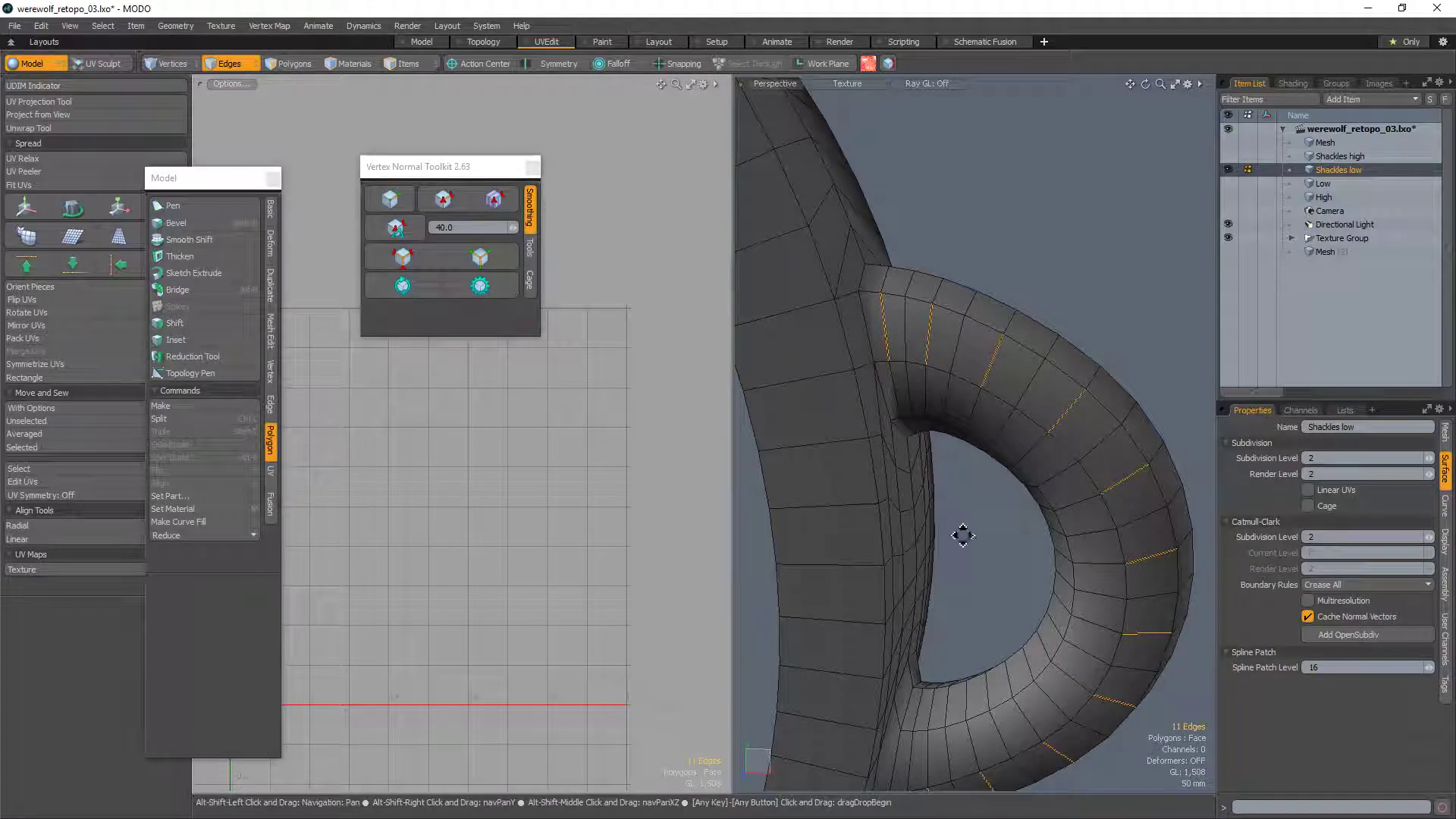
alt+drag(963, 535, 757, 531)
scroll(907, 570, up, 5)
mouse_move(907, 570)
alt+mouse_down()
mouse_move(981, 523)
mouse_move(1076, 605)
mouse_move(920, 561)
alt+mouse_up()
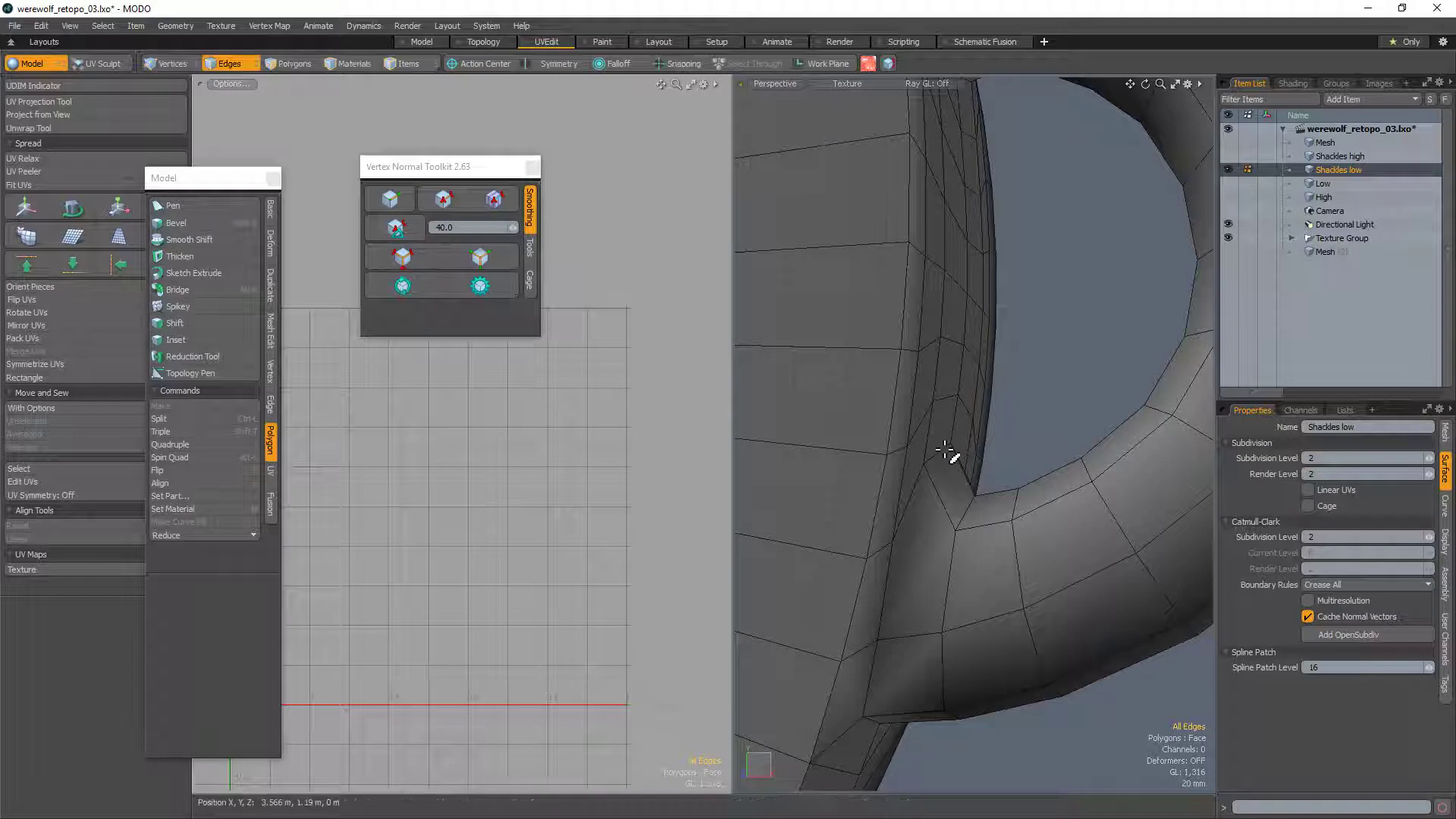
Step: Move the two edges at the ring's lower inner base about -6.4 mm in X and -56 mm in Y
mouse_move(976, 445)
alt+mouse_down()
mouse_move(1066, 426)
mouse_move(956, 445)
alt+mouse_up()
key(w)
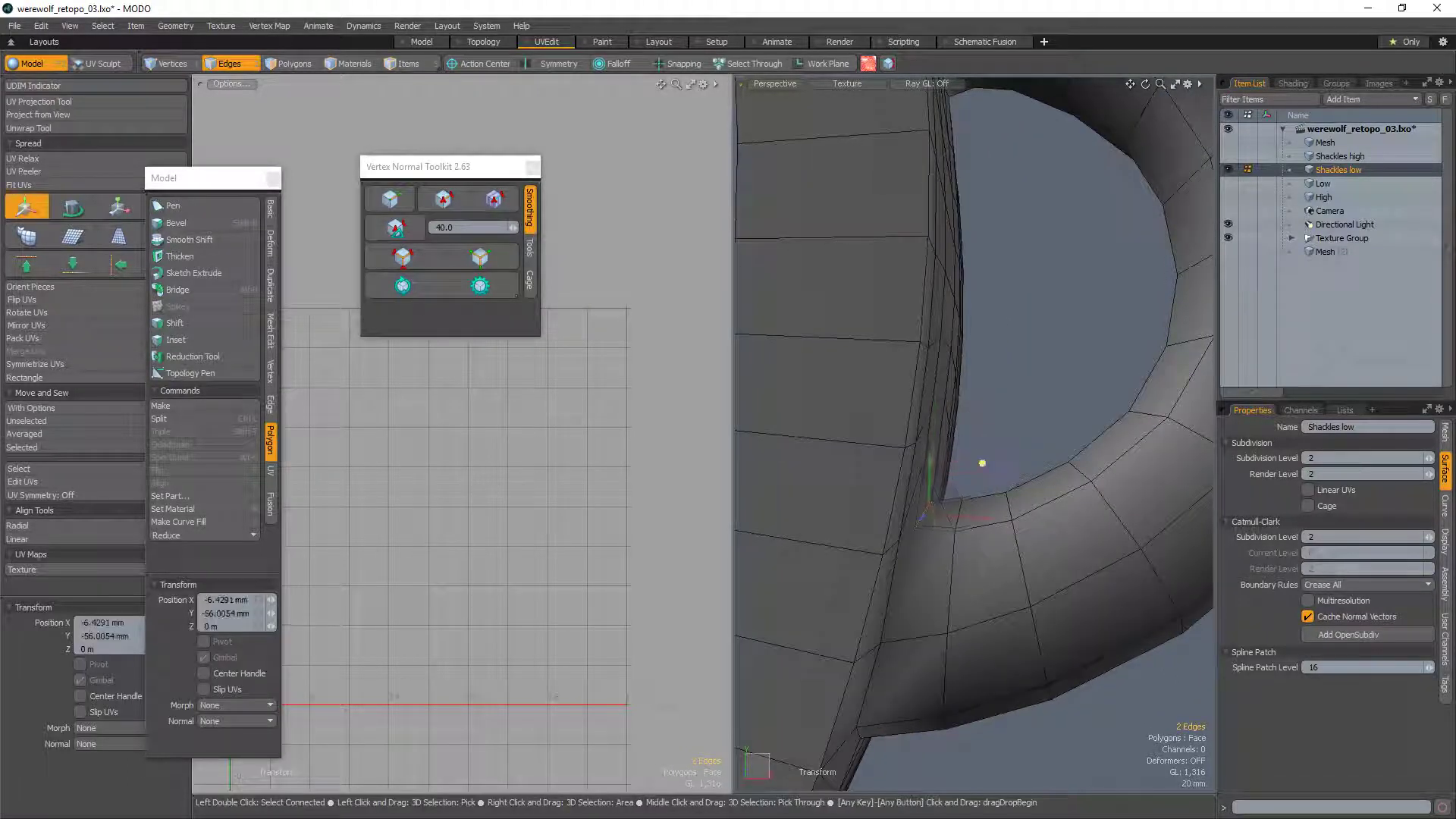
mouse_move(973, 520)
alt+mouse_down()
mouse_move(971, 503)
mouse_move(839, 511)
mouse_move(857, 412)
mouse_move(832, 493)
mouse_move(940, 486)
mouse_move(852, 595)
mouse_move(994, 358)
mouse_move(1021, 562)
mouse_move(989, 499)
mouse_move(1011, 452)
mouse_move(1024, 514)
mouse_move(1050, 533)
mouse_move(1069, 475)
mouse_move(1054, 526)
mouse_move(1014, 458)
mouse_move(1026, 478)
mouse_move(966, 526)
mouse_move(975, 493)
mouse_move(986, 521)
alt+mouse_up()
alt+drag(938, 598, 954, 565)
Step: Examine the polygons and edges around the ring handle's lower base where it meets the bar
key(3)
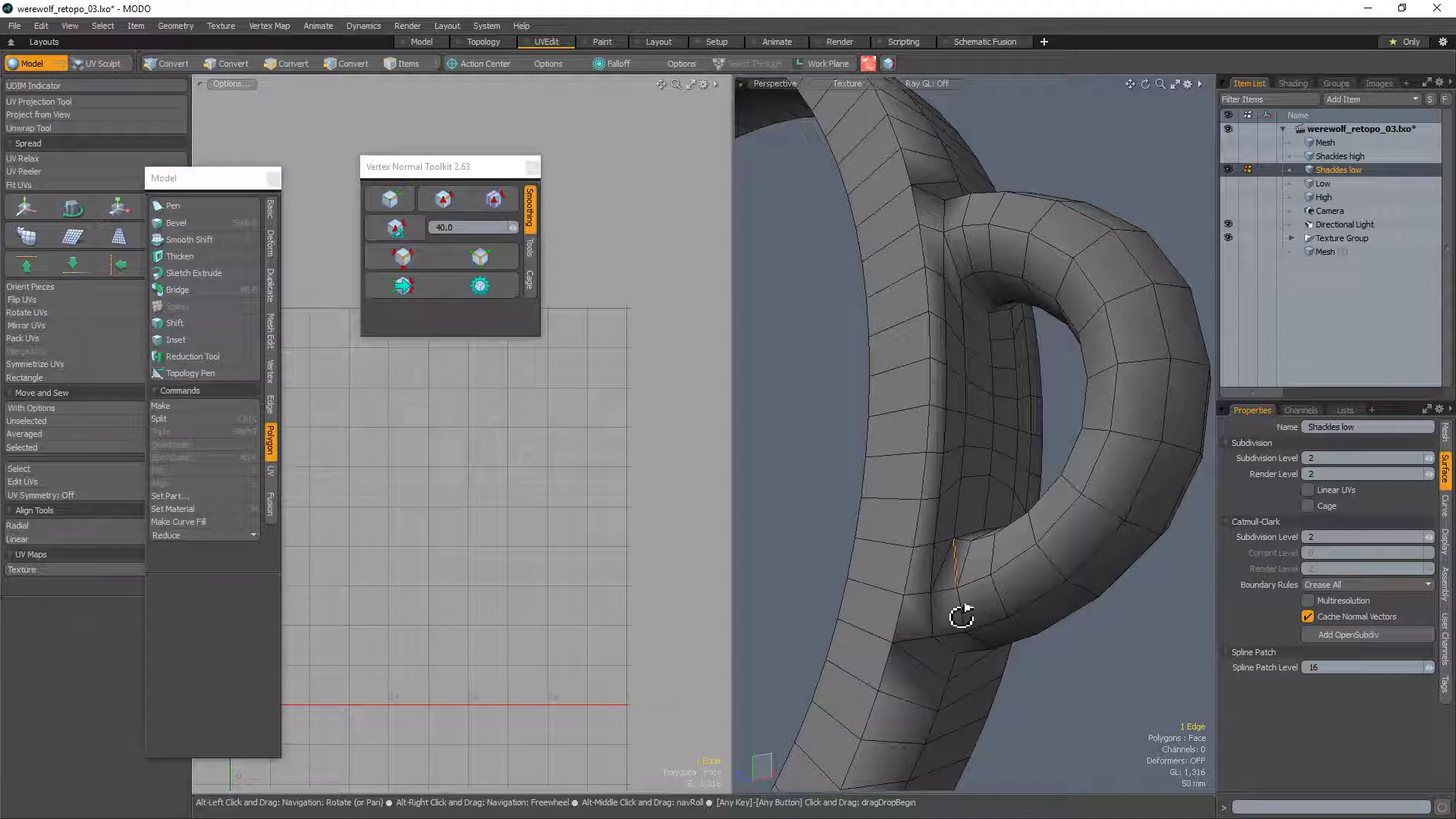
alt+drag(1113, 454, 992, 578)
key(3)
click(992, 579)
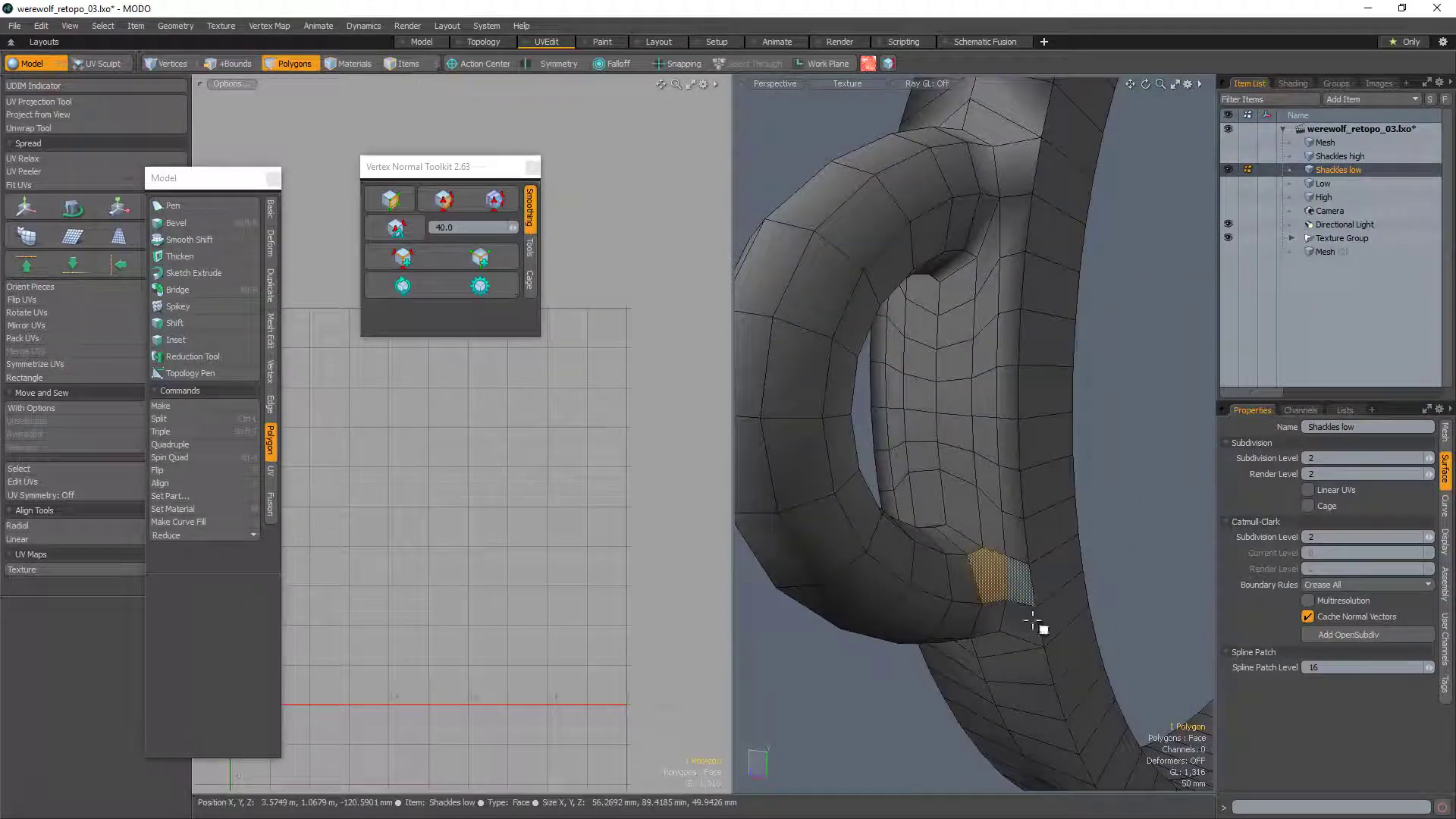
key(2)
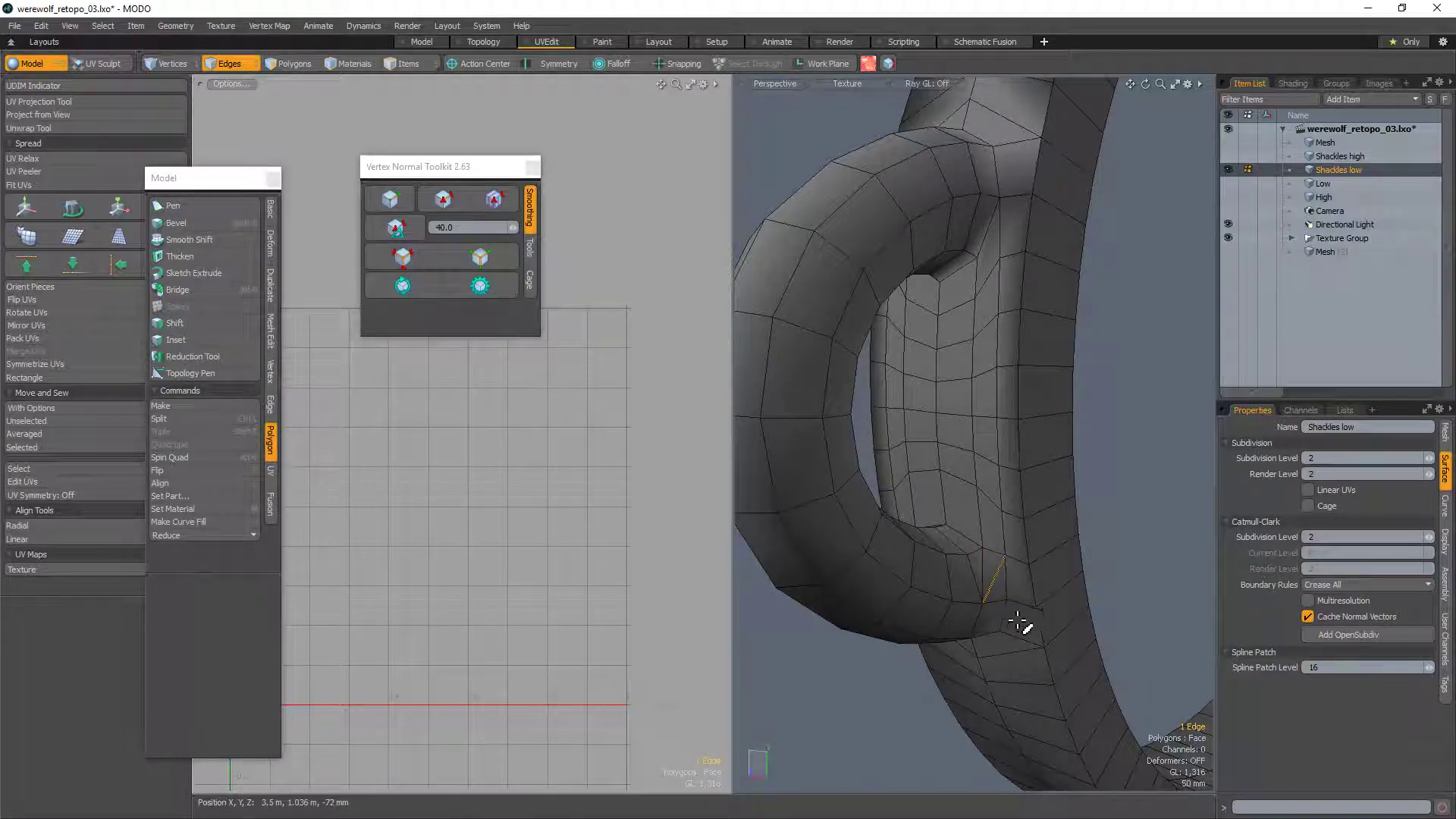
alt+drag(1018, 623, 946, 455)
scroll(913, 448, up, 5)
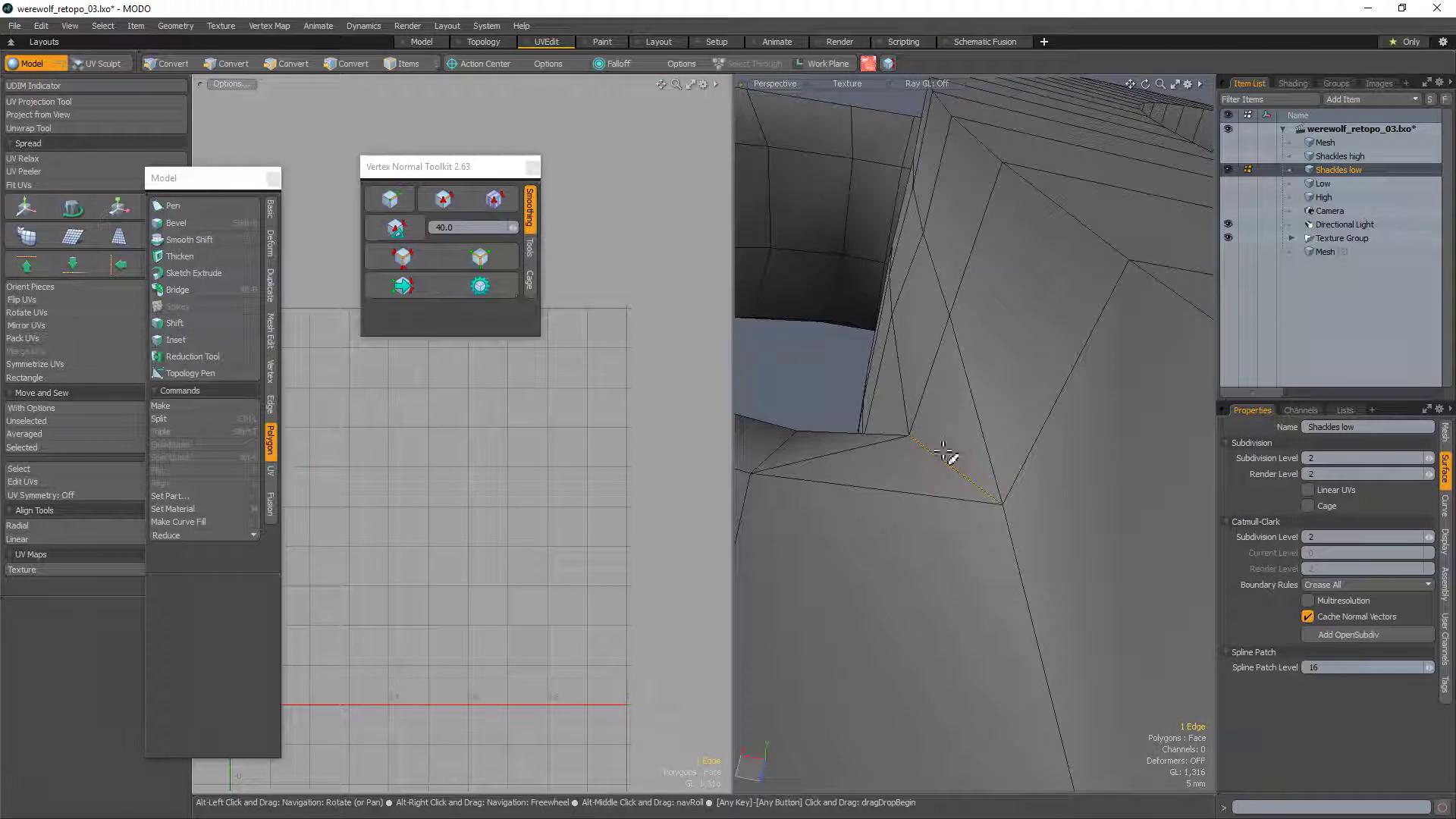
click(905, 481)
ctrl+alt+drag(905, 481, 898, 563)
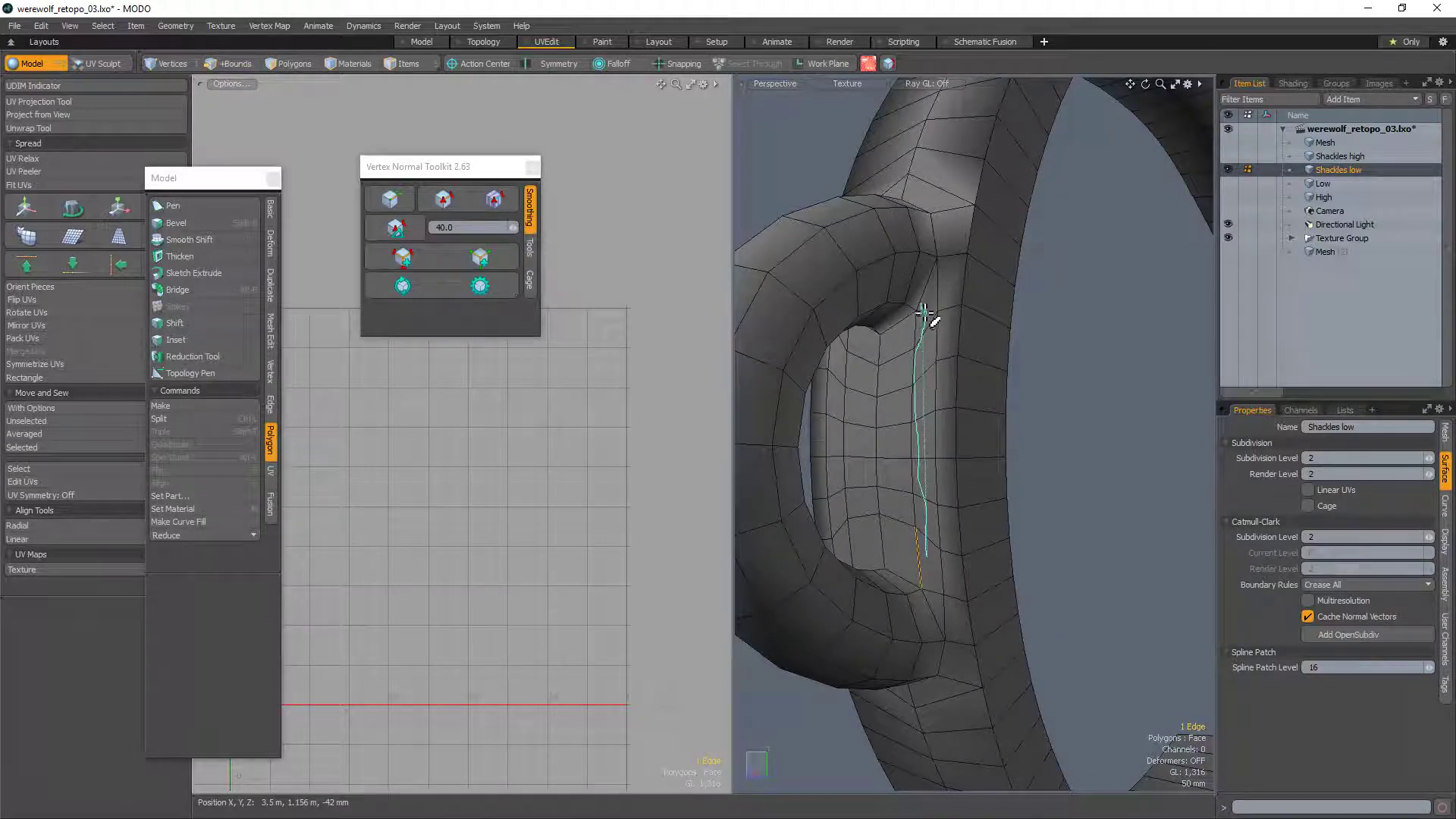
Step: Remove the lengthwise edges on both sides of the bar's surface enclosed by the ring handle
shift+right_drag(907, 539, 912, 543)
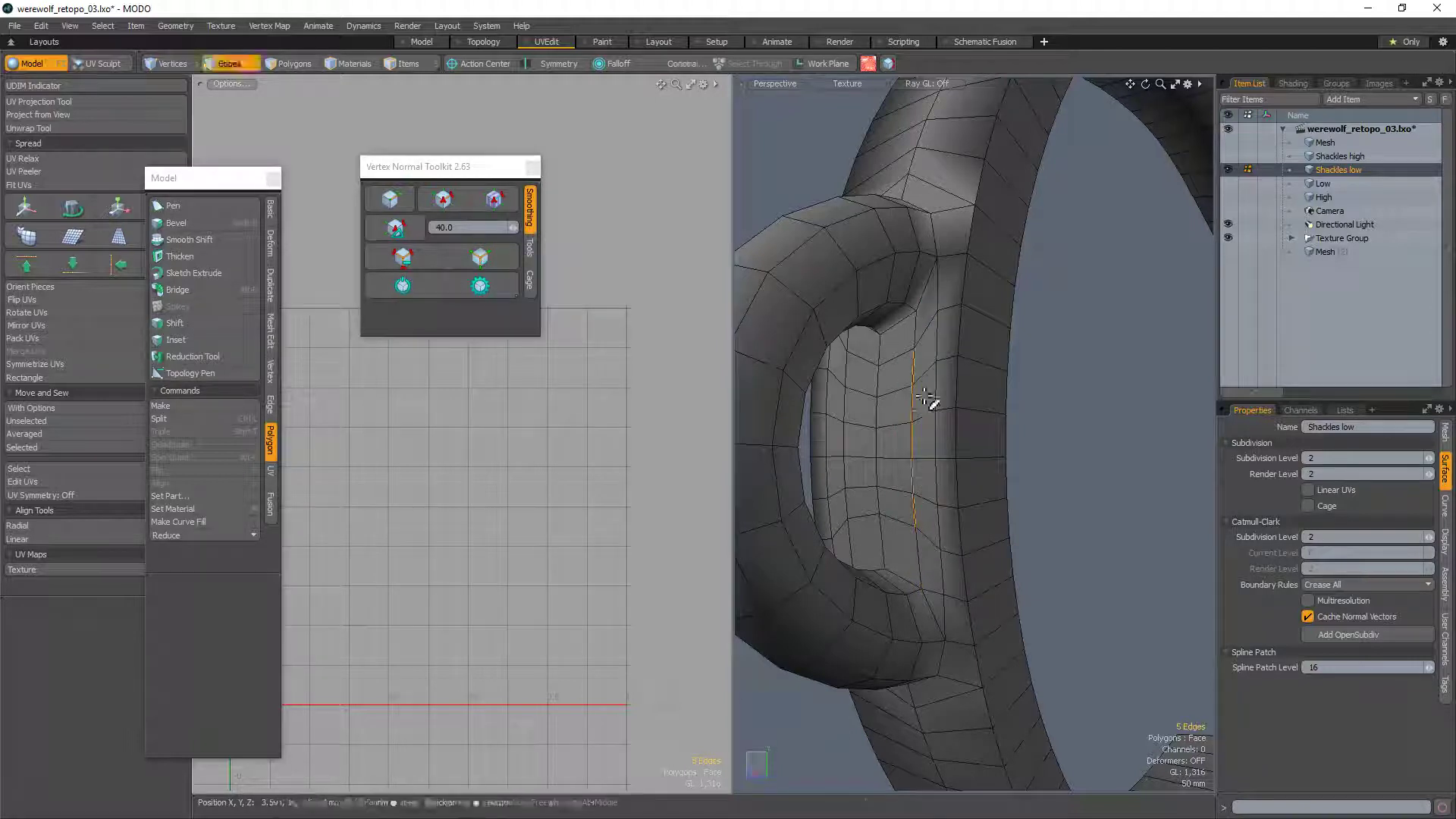
key(BackSpace)
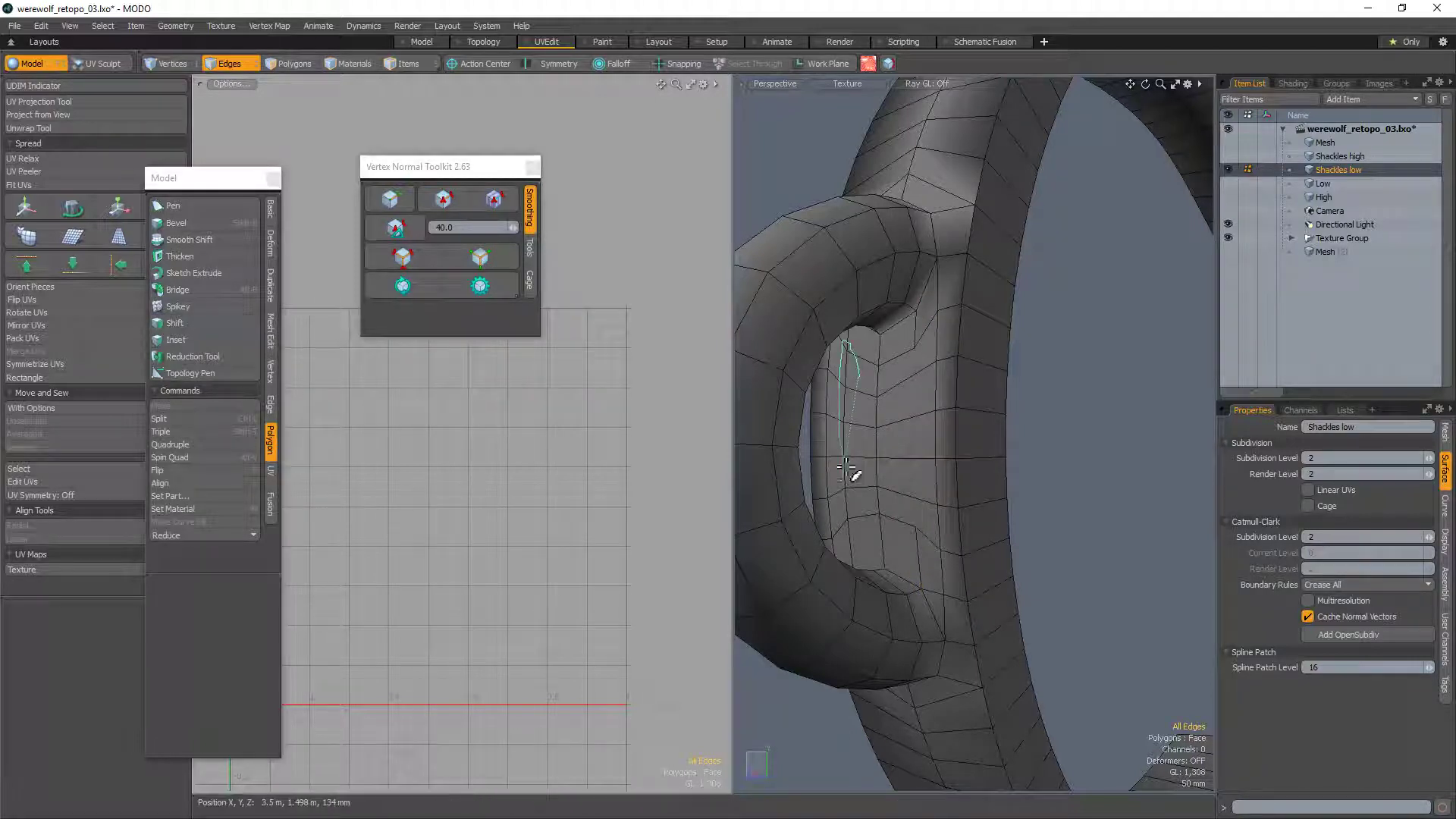
alt+drag(872, 455, 884, 513)
Step: Join the leftover vertices on the bar near the ring's lower inner base with their neighbours
key(1)
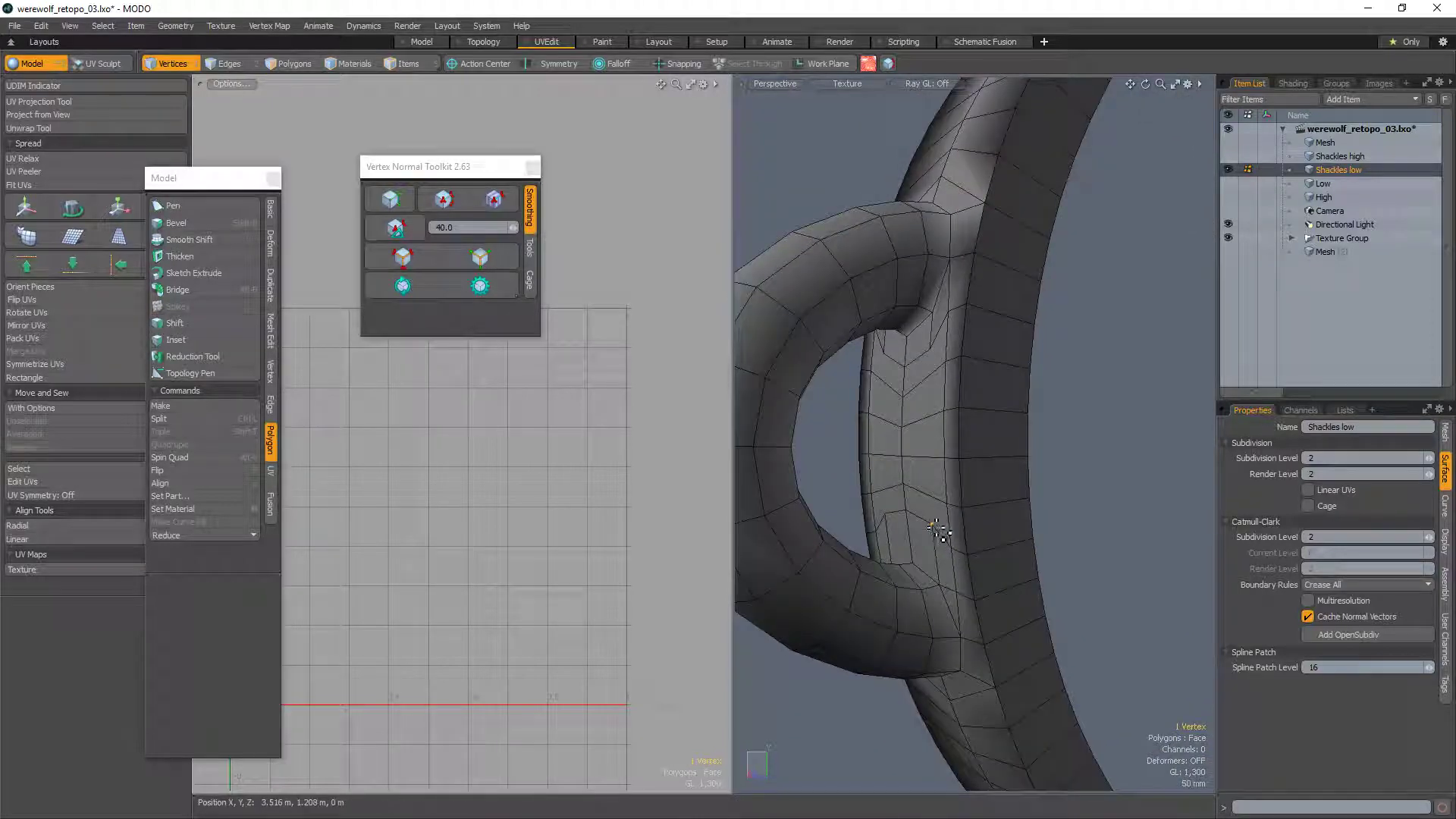
key(alt+j)
alt+drag(933, 570, 1092, 526)
shift+click(821, 572)
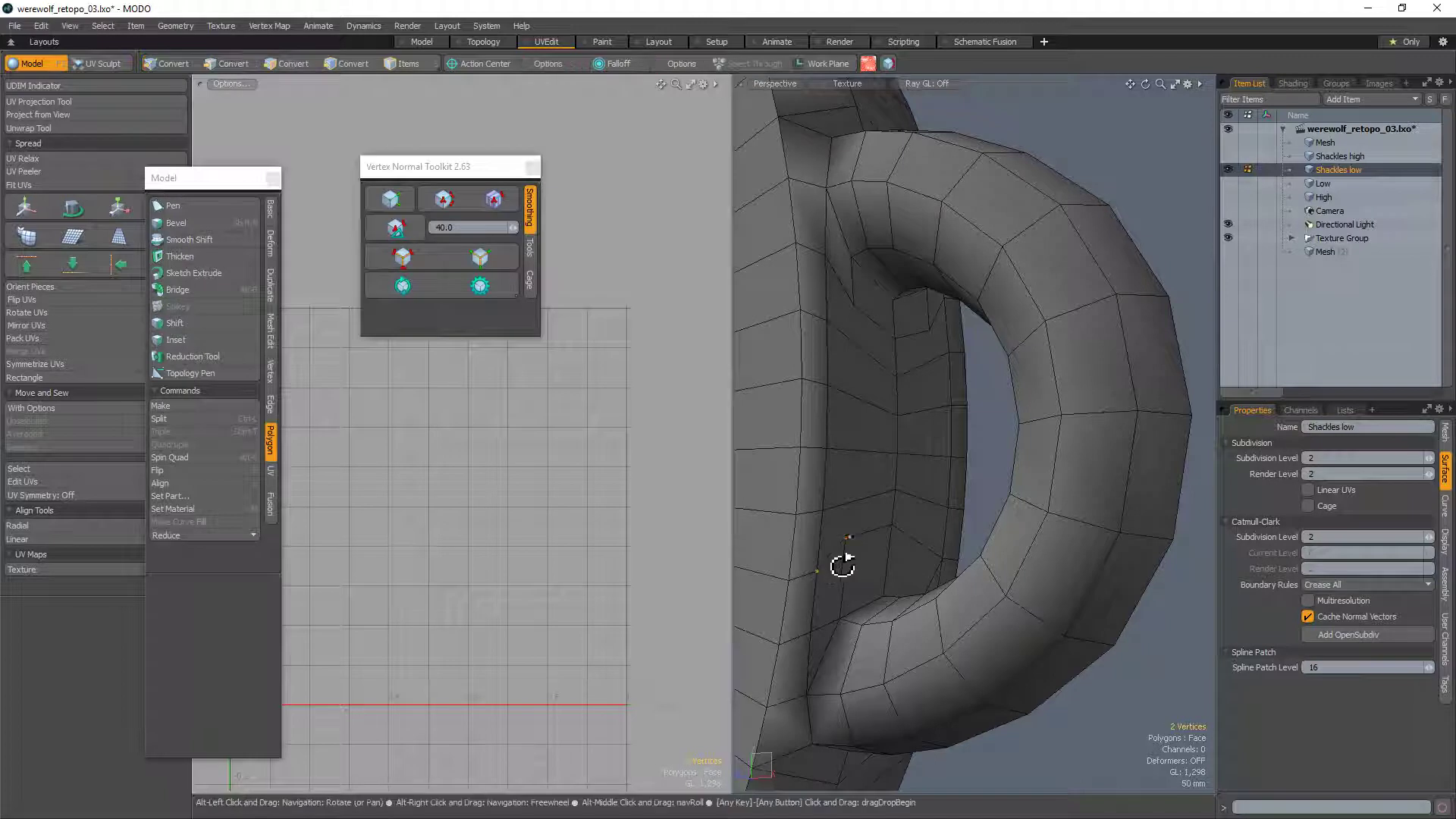
key(2)
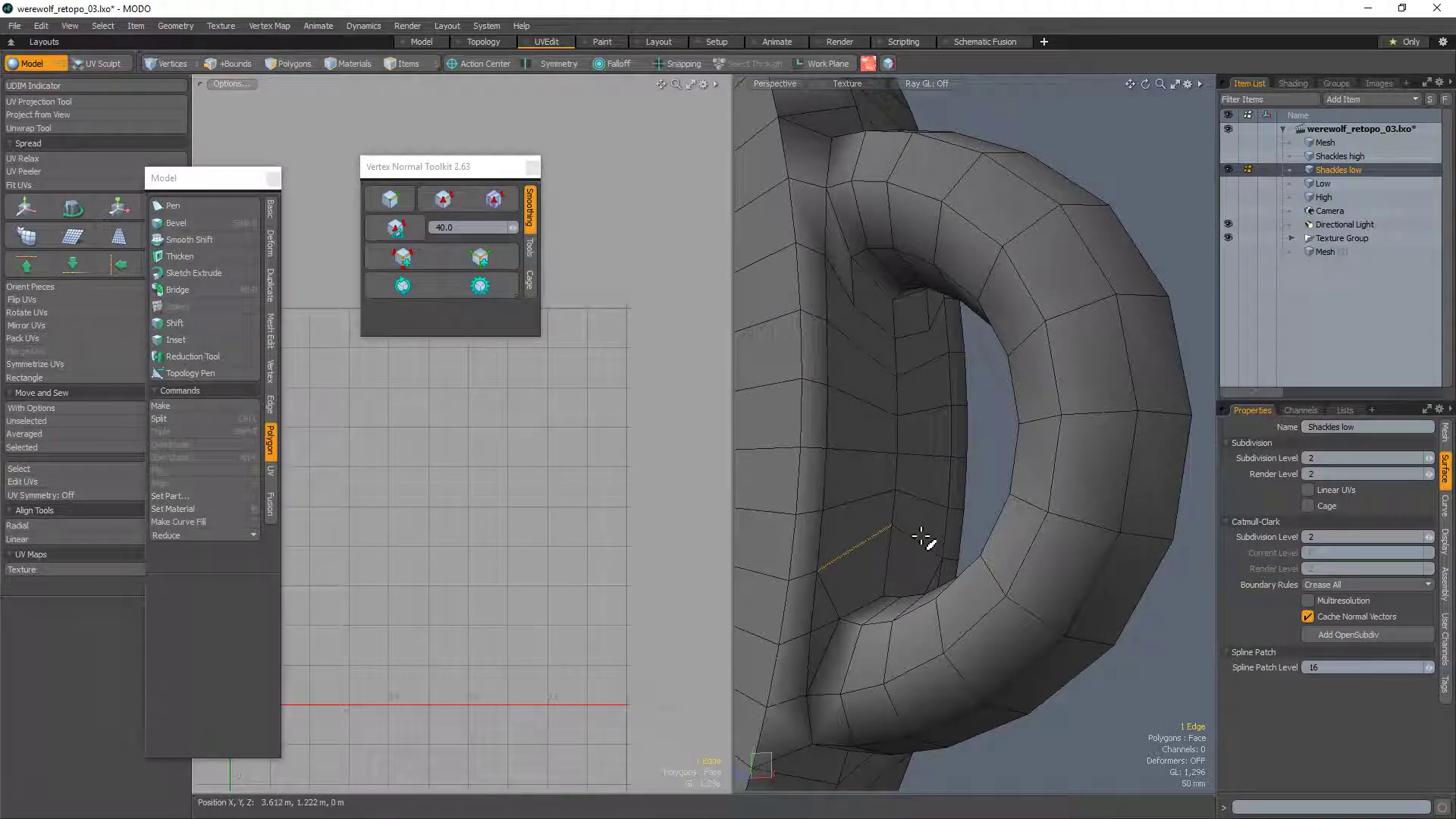
Step: Hide the wireframe and check the shading around the ring handle's lower base and the bar
shift+click(916, 570)
alt+drag(785, 361, 858, 464)
key(ctrl+w)
key(1)
alt+drag(1044, 589, 877, 423)
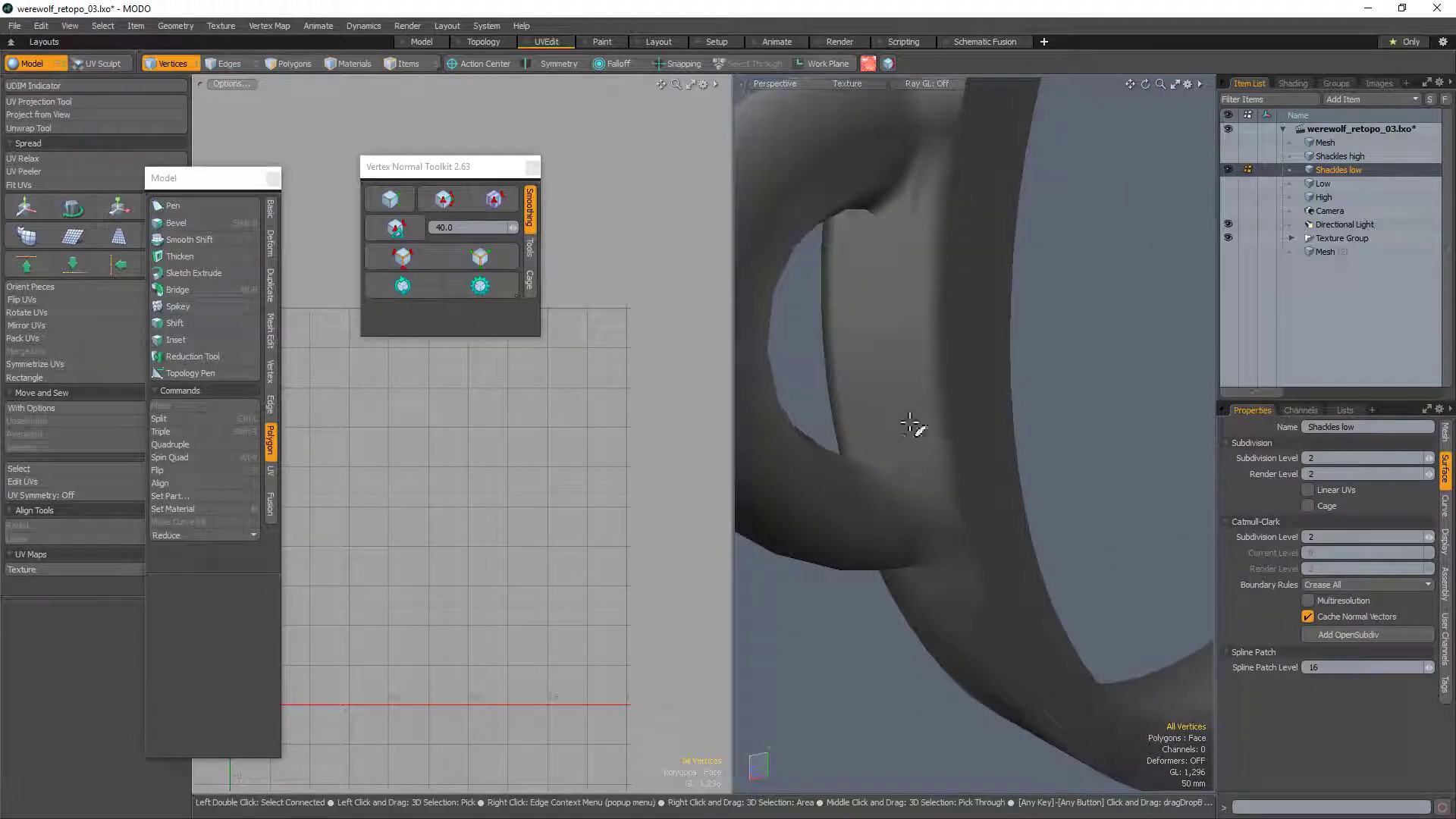
Step: Pick out the V-shaped edge row above the ring's lower base and join surplus vertices there
key(2)
mouse_move(879, 432)
alt+mouse_down()
mouse_move(885, 367)
mouse_move(865, 442)
mouse_move(891, 481)
mouse_move(945, 399)
mouse_move(900, 417)
alt+mouse_up()
click(863, 422)
click(899, 438)
shift+click(885, 445)
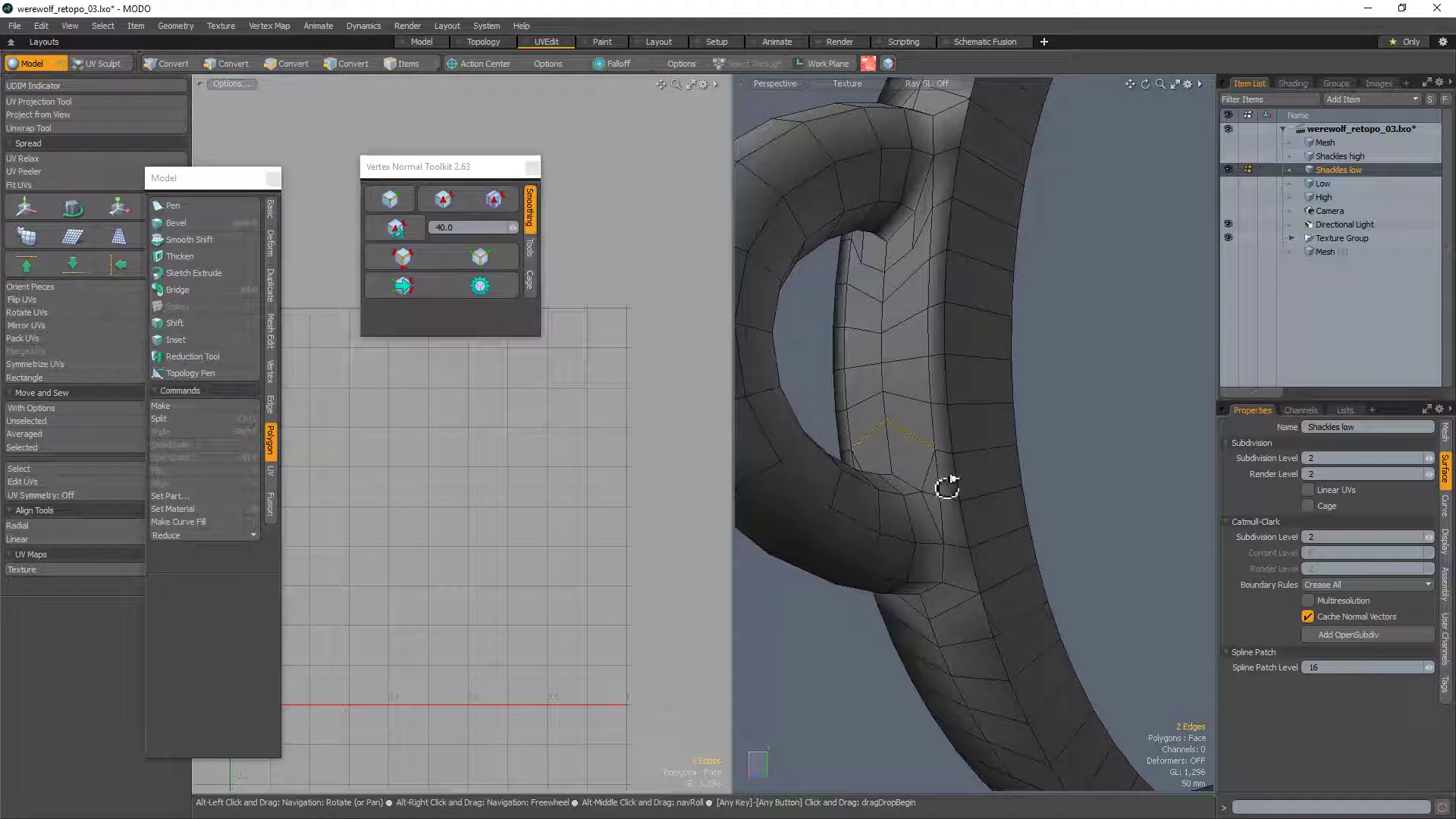
alt+drag(930, 456, 955, 501)
key(alt+j)
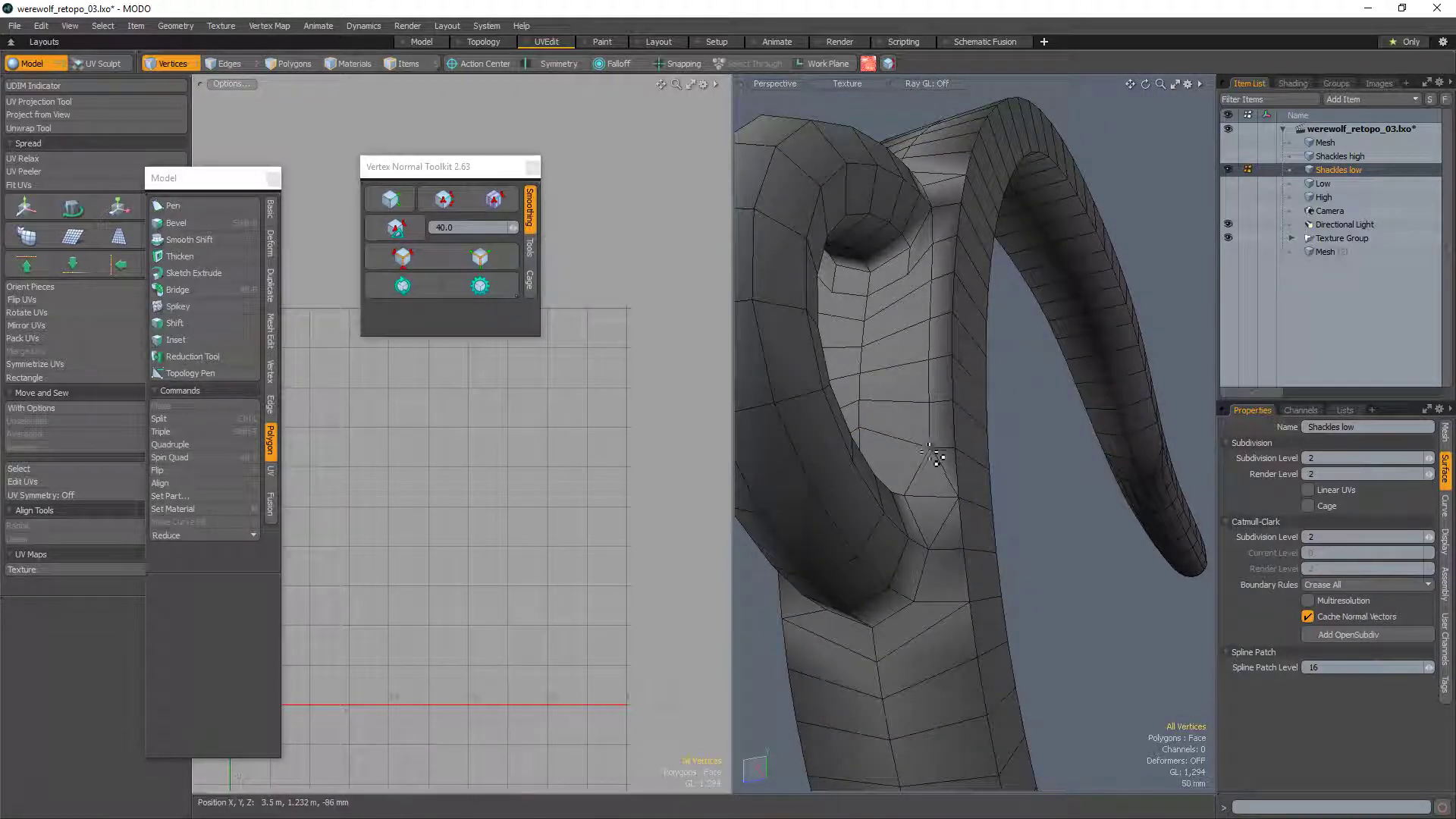
Step: Join the surplus vertices along the bar's edge inside the ring handle, working from its lower to its upper base
key(alt+j)
drag(933, 401, 958, 402)
key(alt+j)
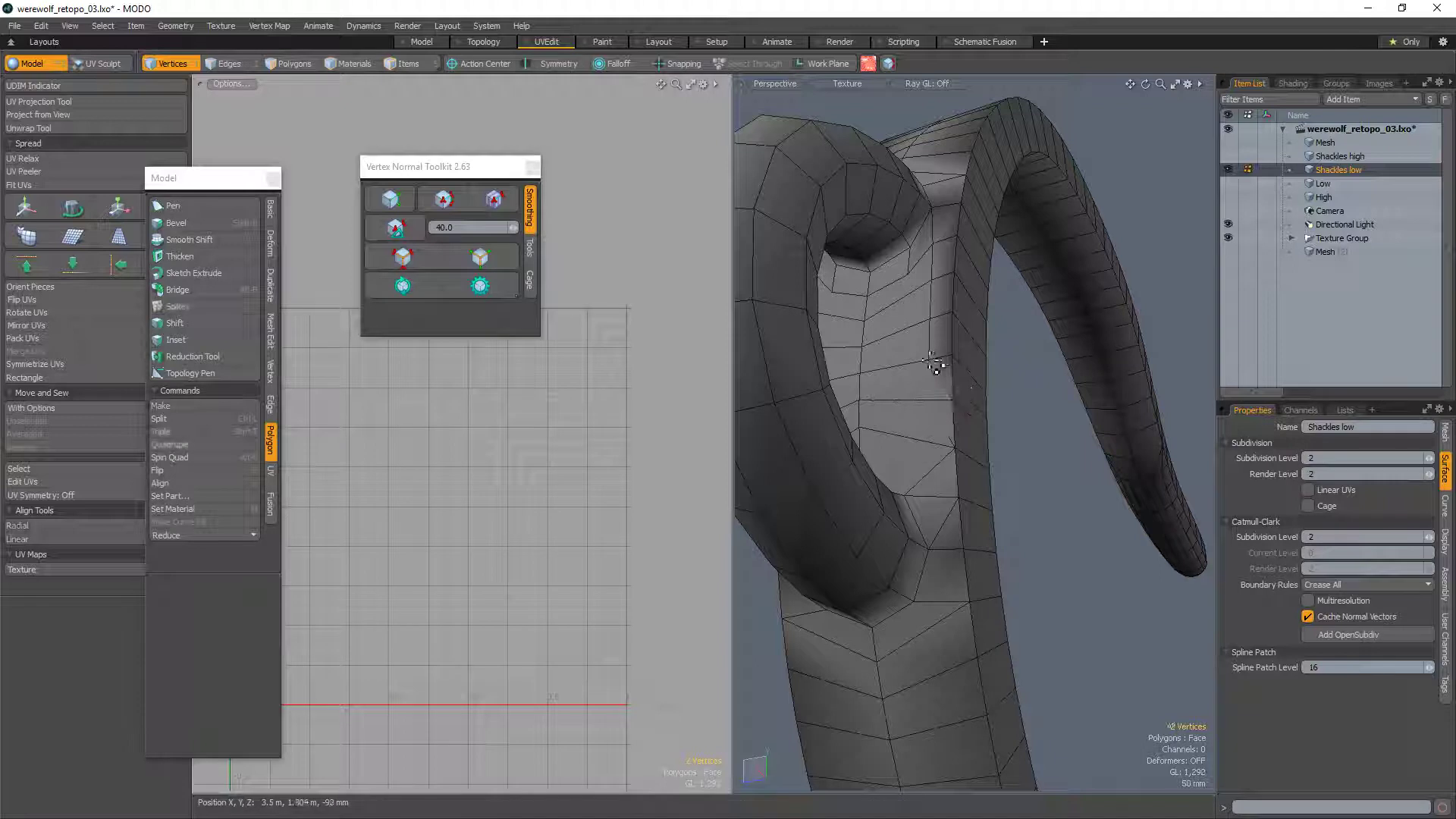
click(939, 326)
click(934, 291)
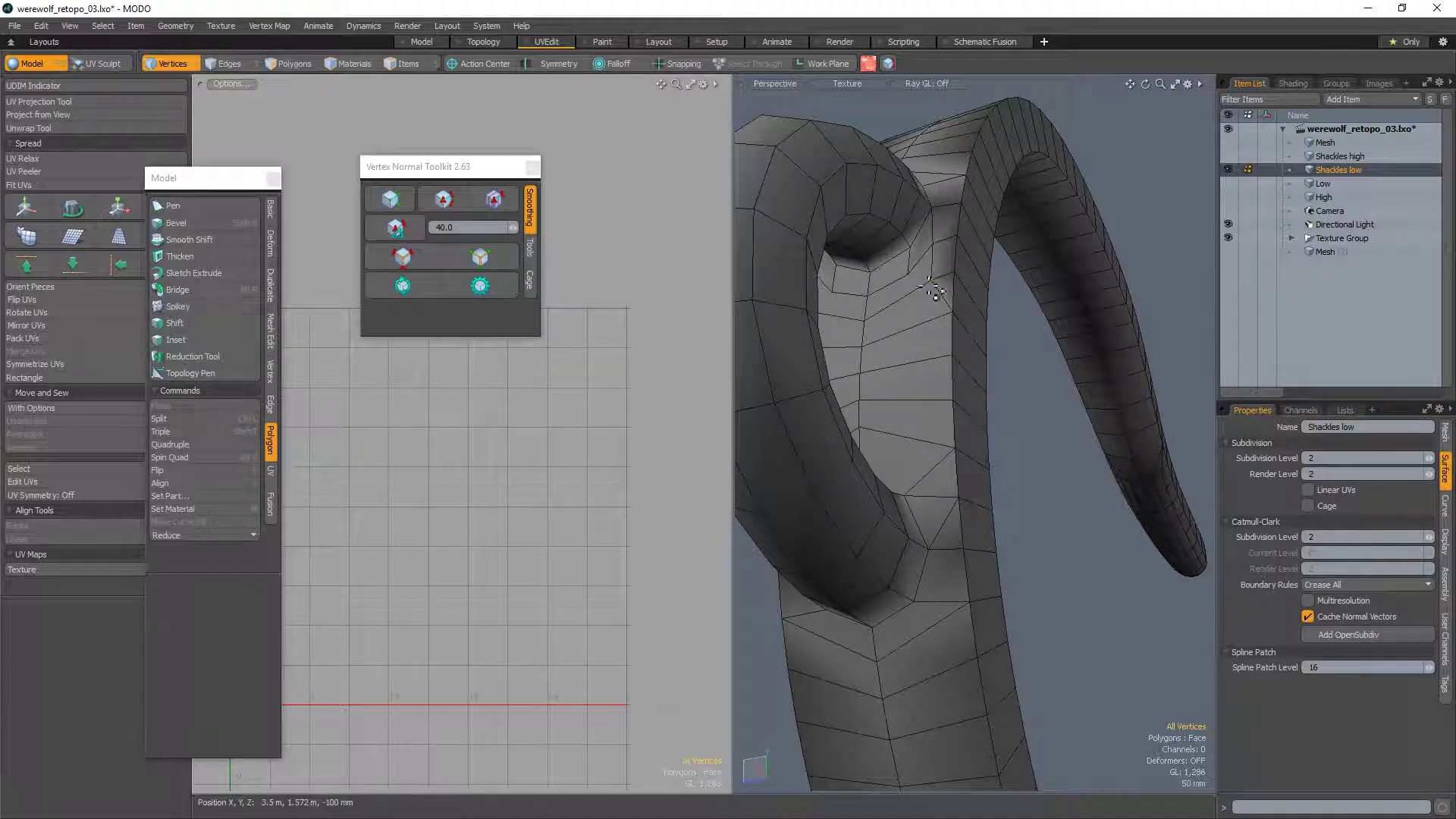
click(961, 249)
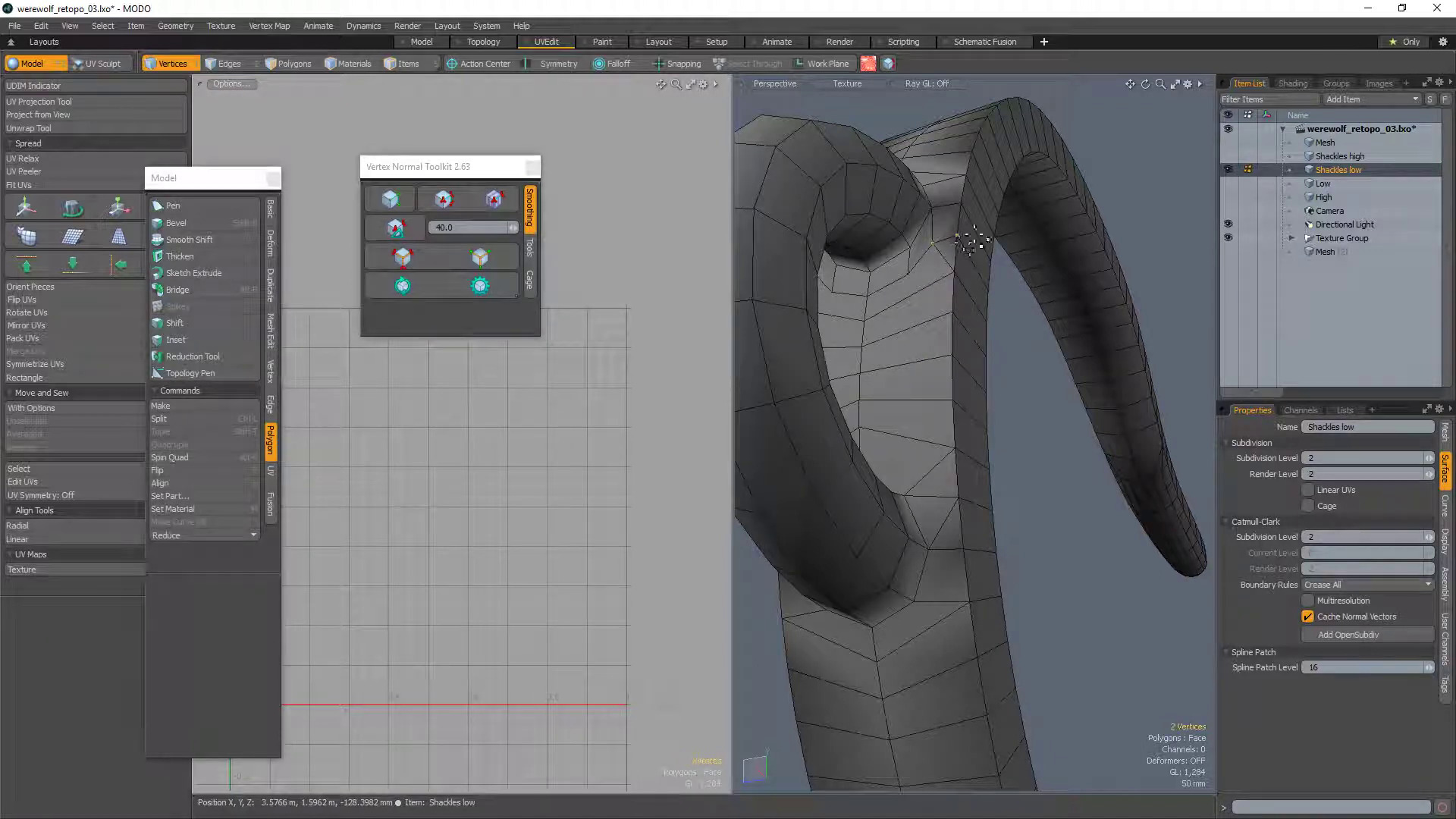
click(923, 266)
Step: On the bar's opposite side, join the vertices near the ring's lower base and remove the leftover lengthwise edges above them
alt+drag(912, 293, 898, 236)
key(alt)
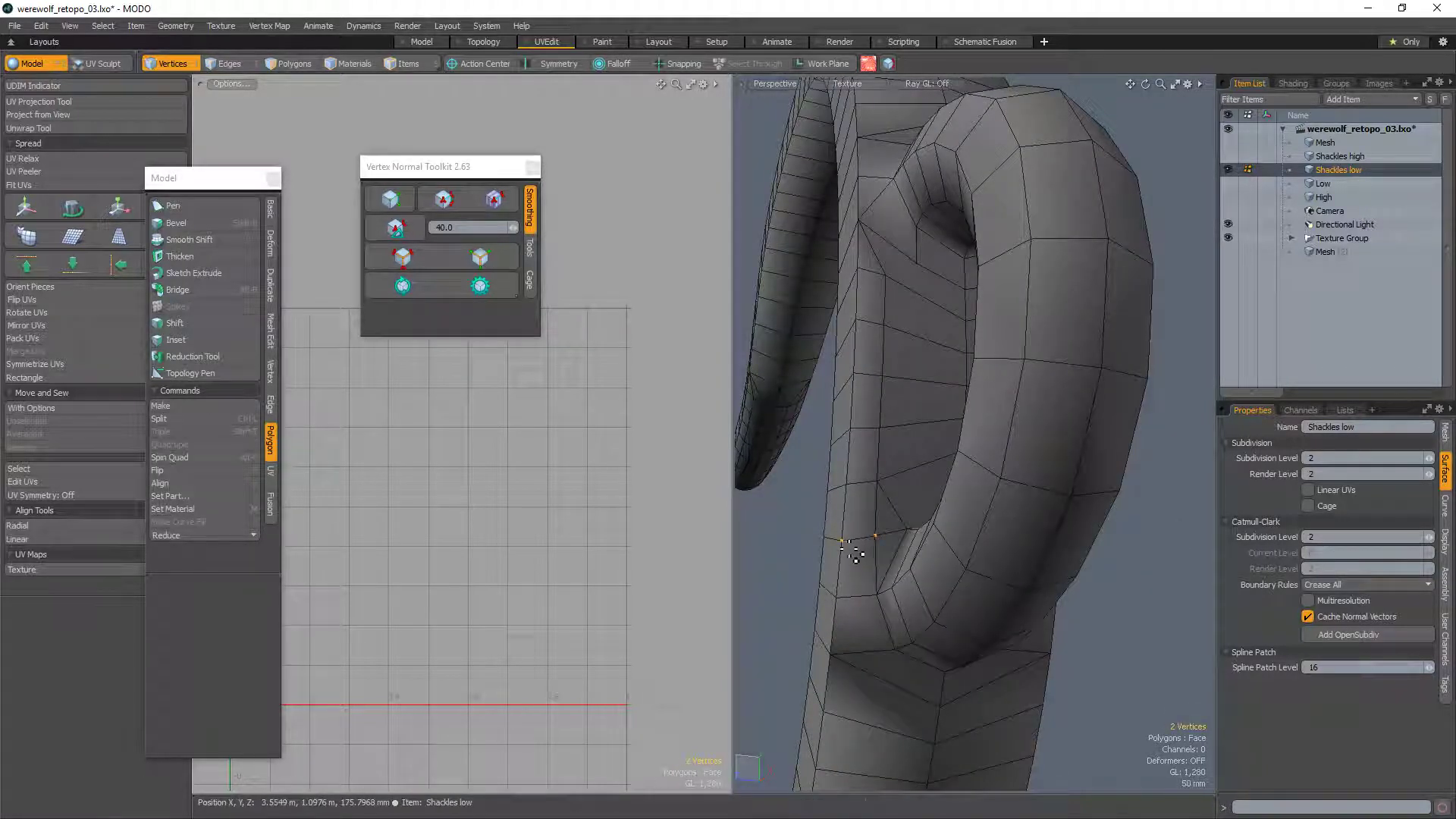
key(2)
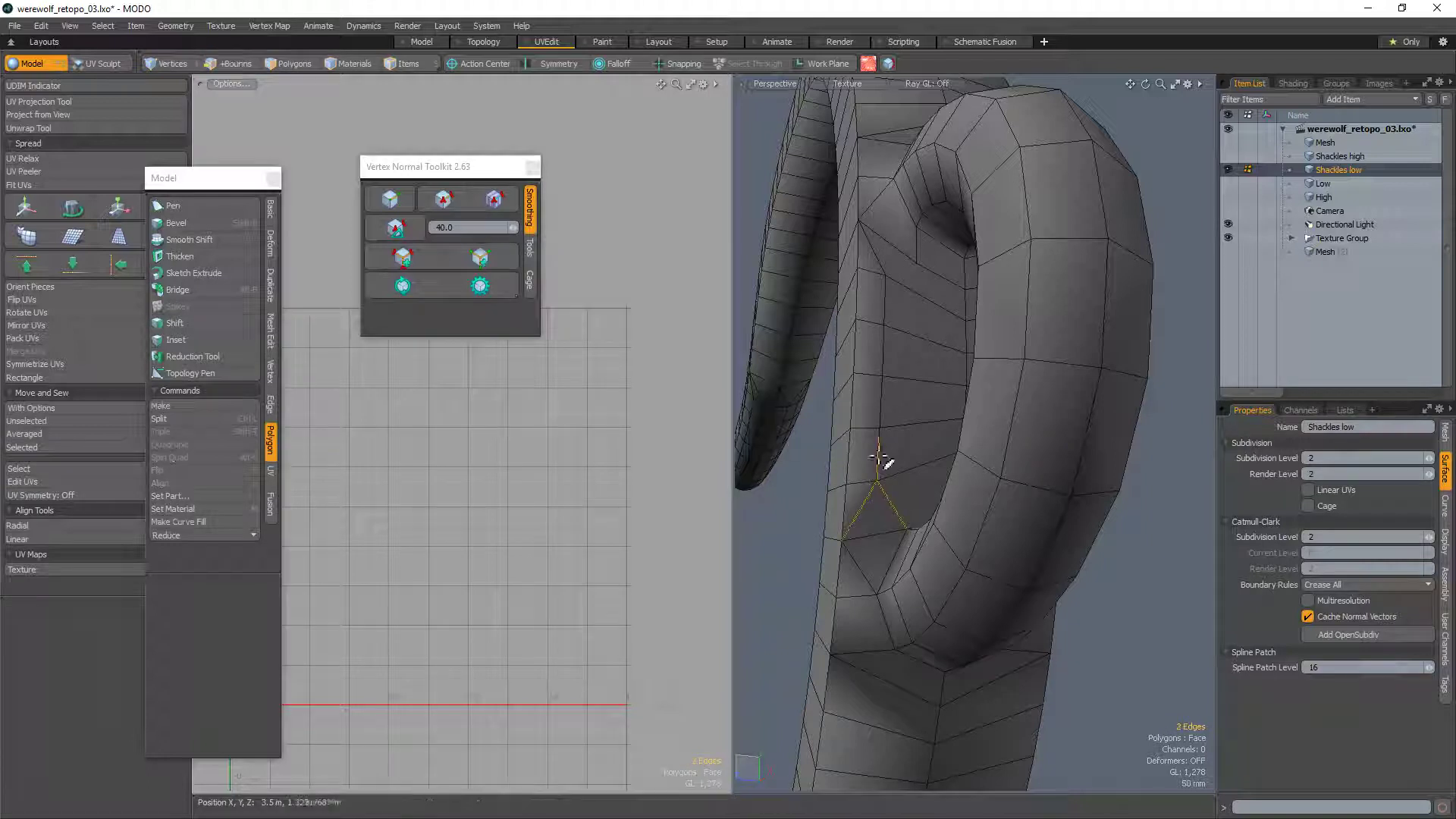
shift+drag(880, 459, 897, 351)
key(BackSpace)
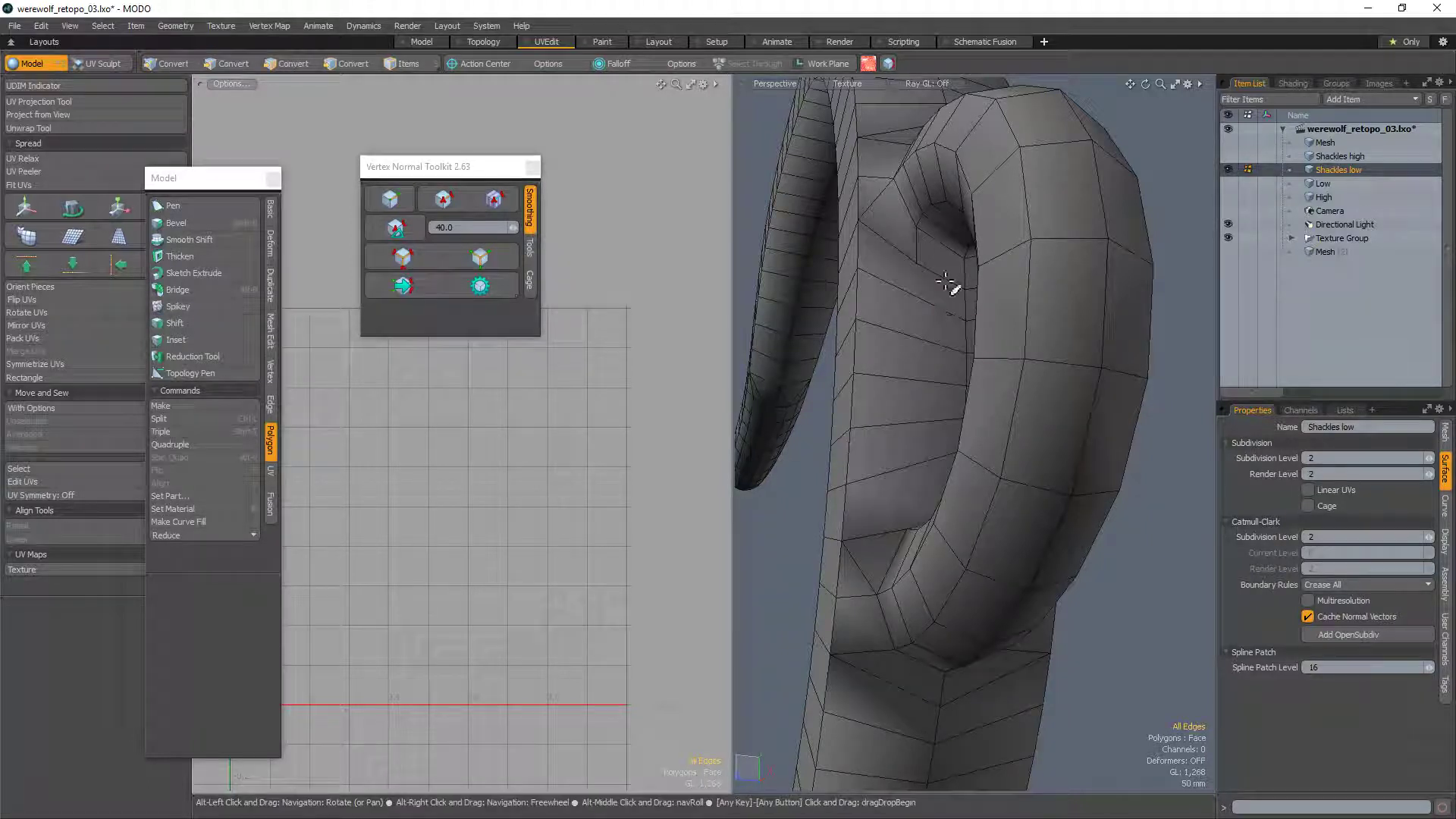
Step: Join the surplus vertices at the ring's upper inner base on both sides of the bar and remove the leftover edge there
alt+drag(904, 281, 939, 288)
key(1)
click(933, 260)
shift+click(877, 213)
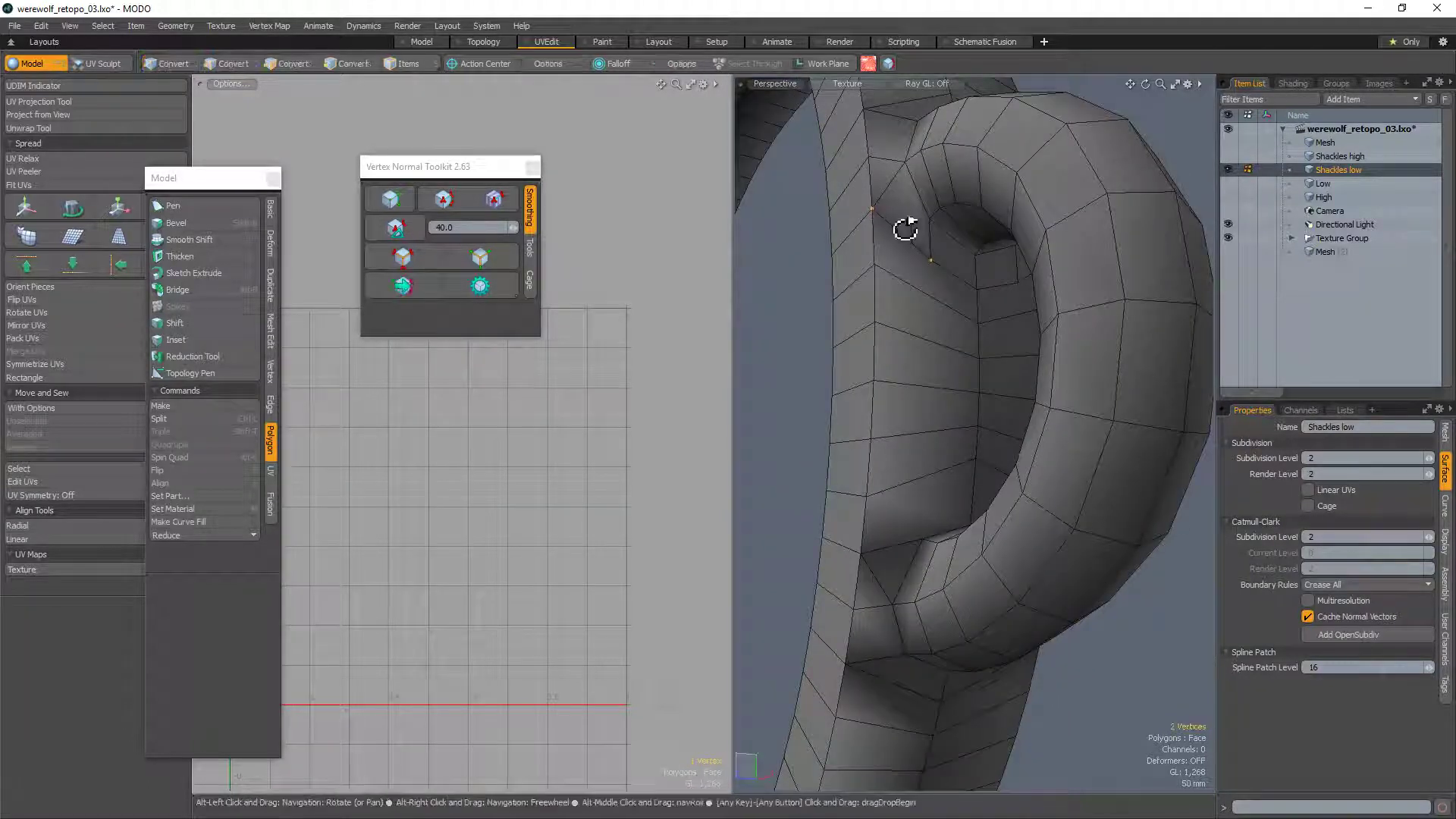
alt+drag(1040, 341, 845, 387)
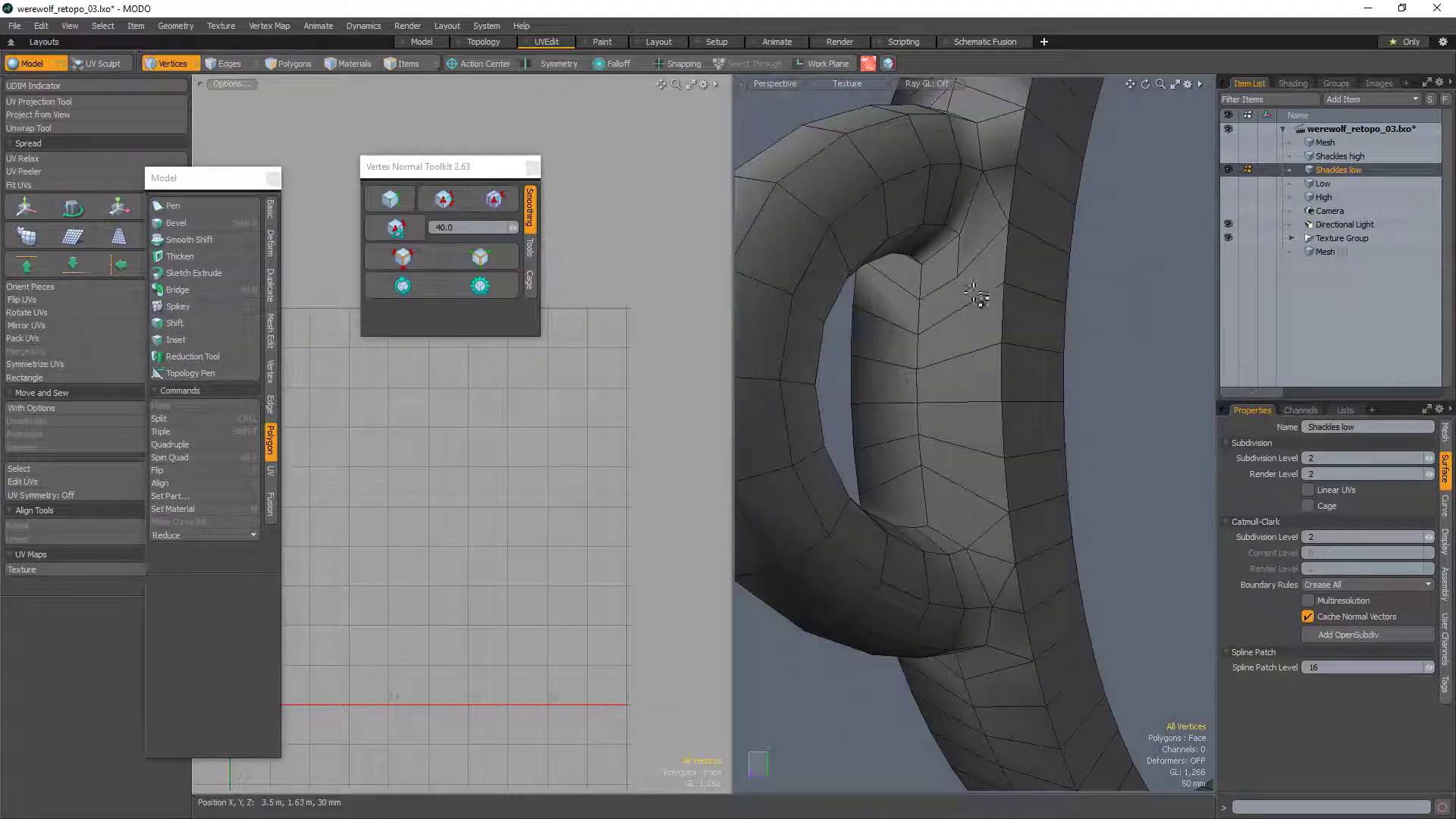
key(alt)
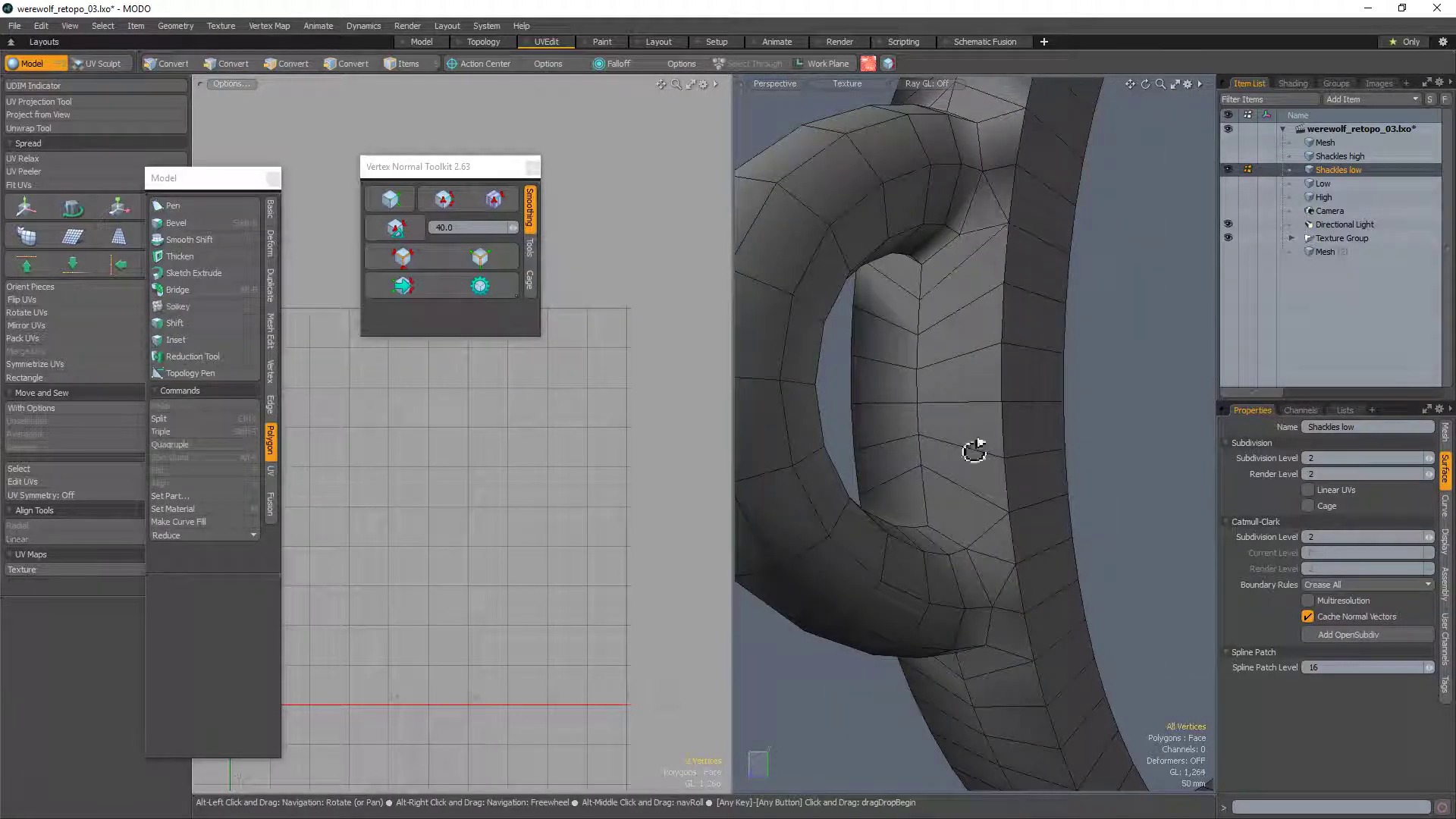
alt+drag(974, 450, 926, 348)
click(892, 373)
key(alt)
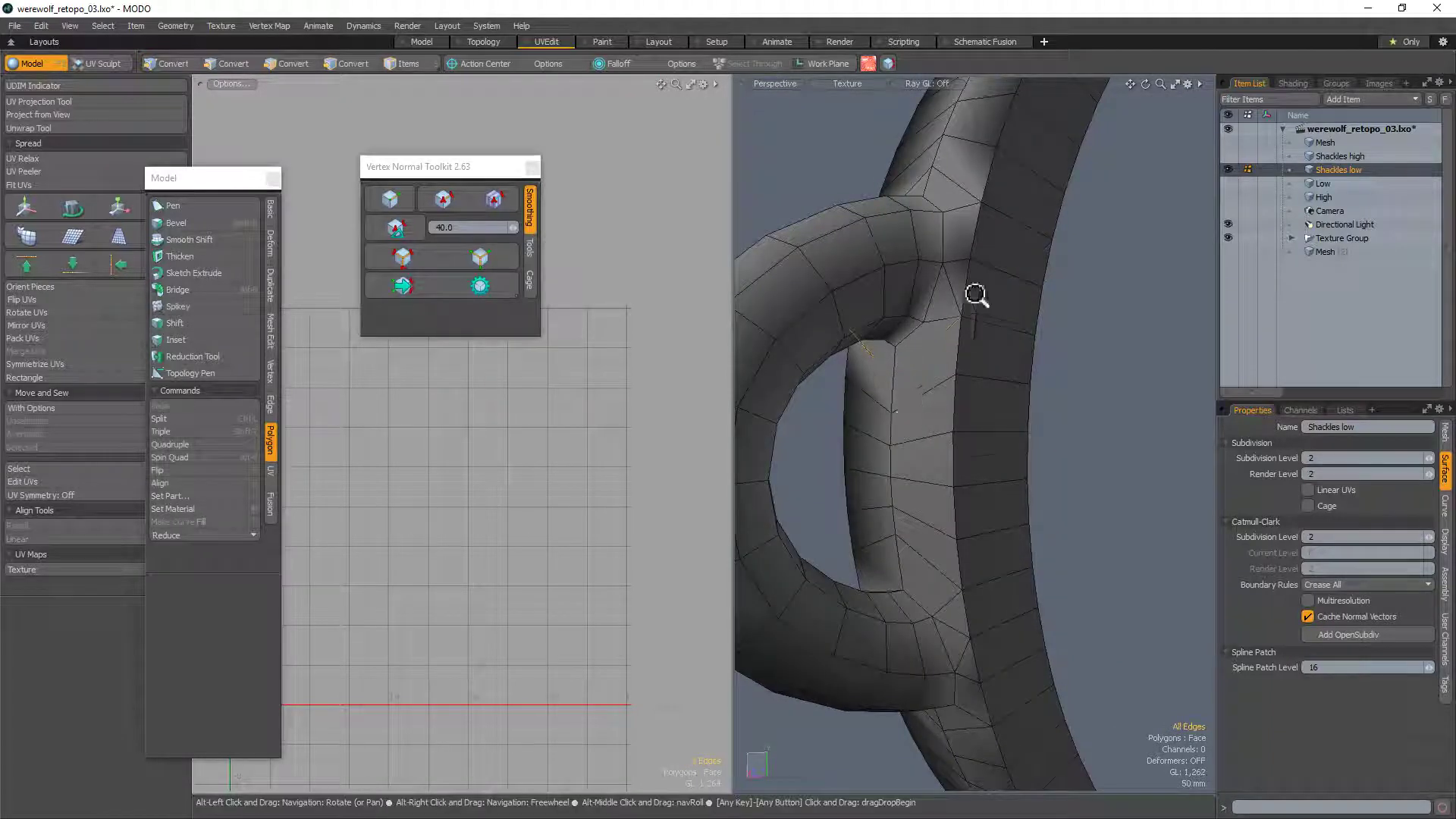
Step: Remove two crosswise edge loops around the bar section enclosed by the ring handle
alt+drag(975, 299, 959, 419)
click(941, 434)
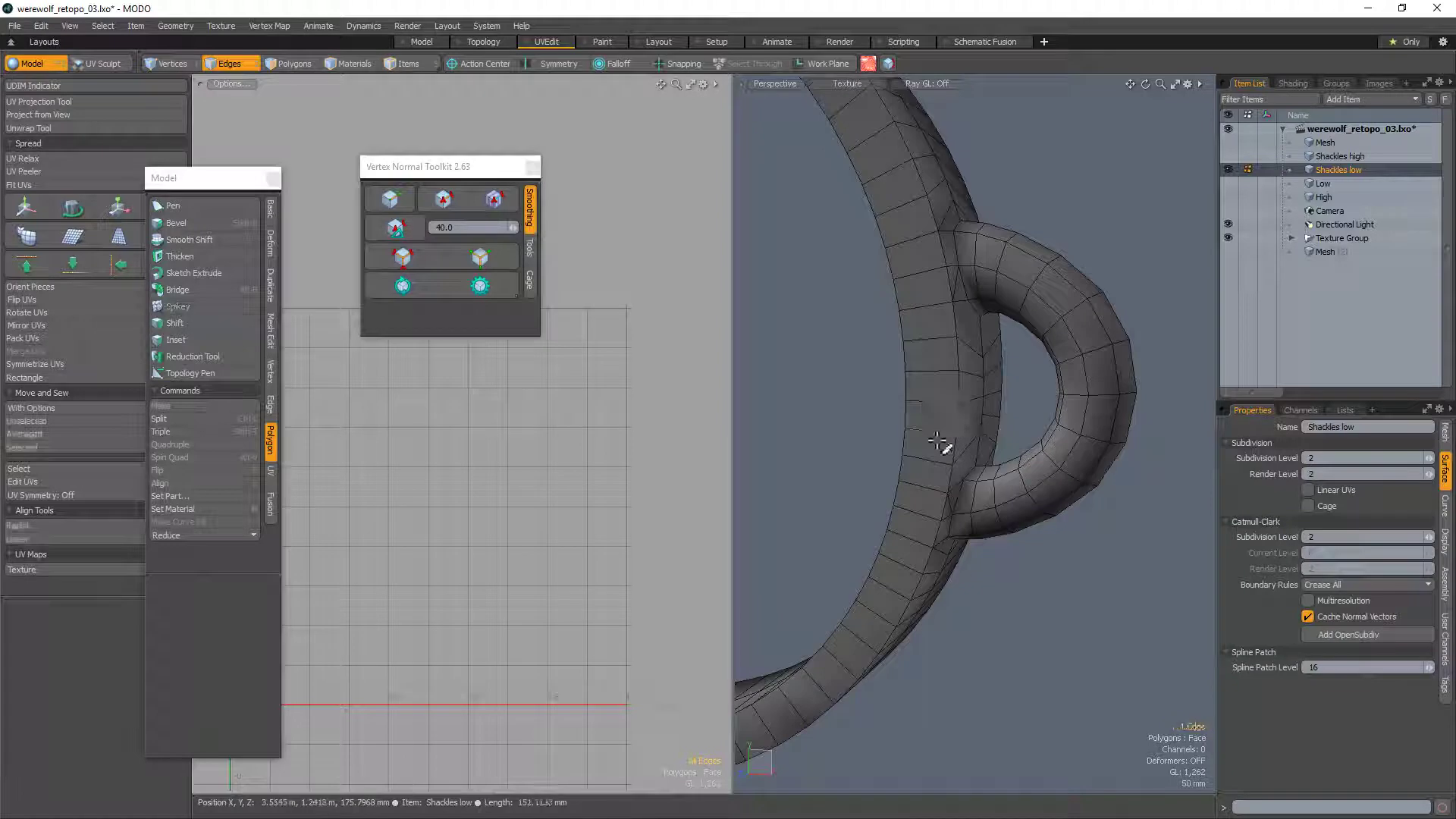
shift+click(950, 373)
click(1022, 398)
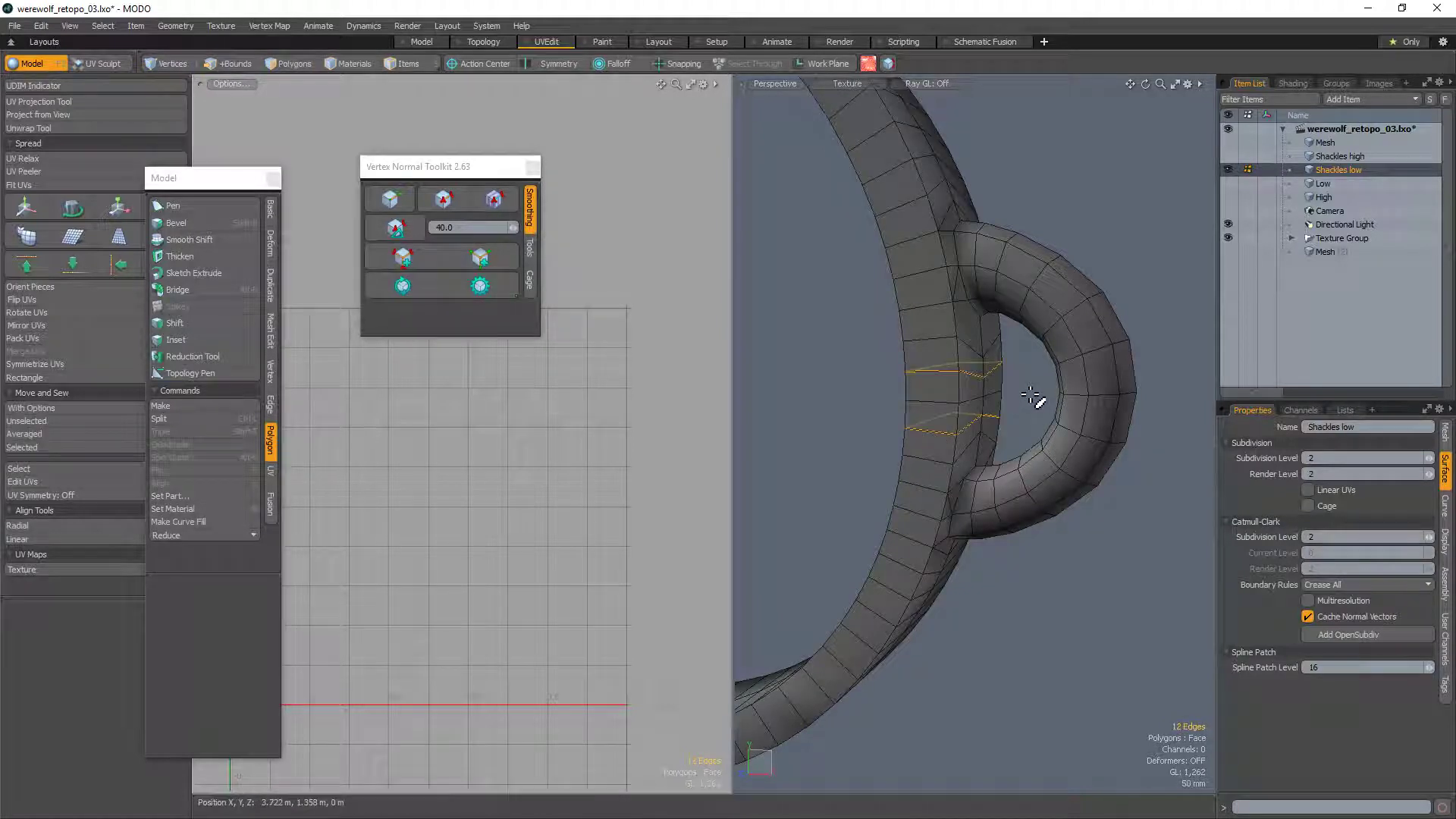
alt+drag(1027, 423, 935, 458)
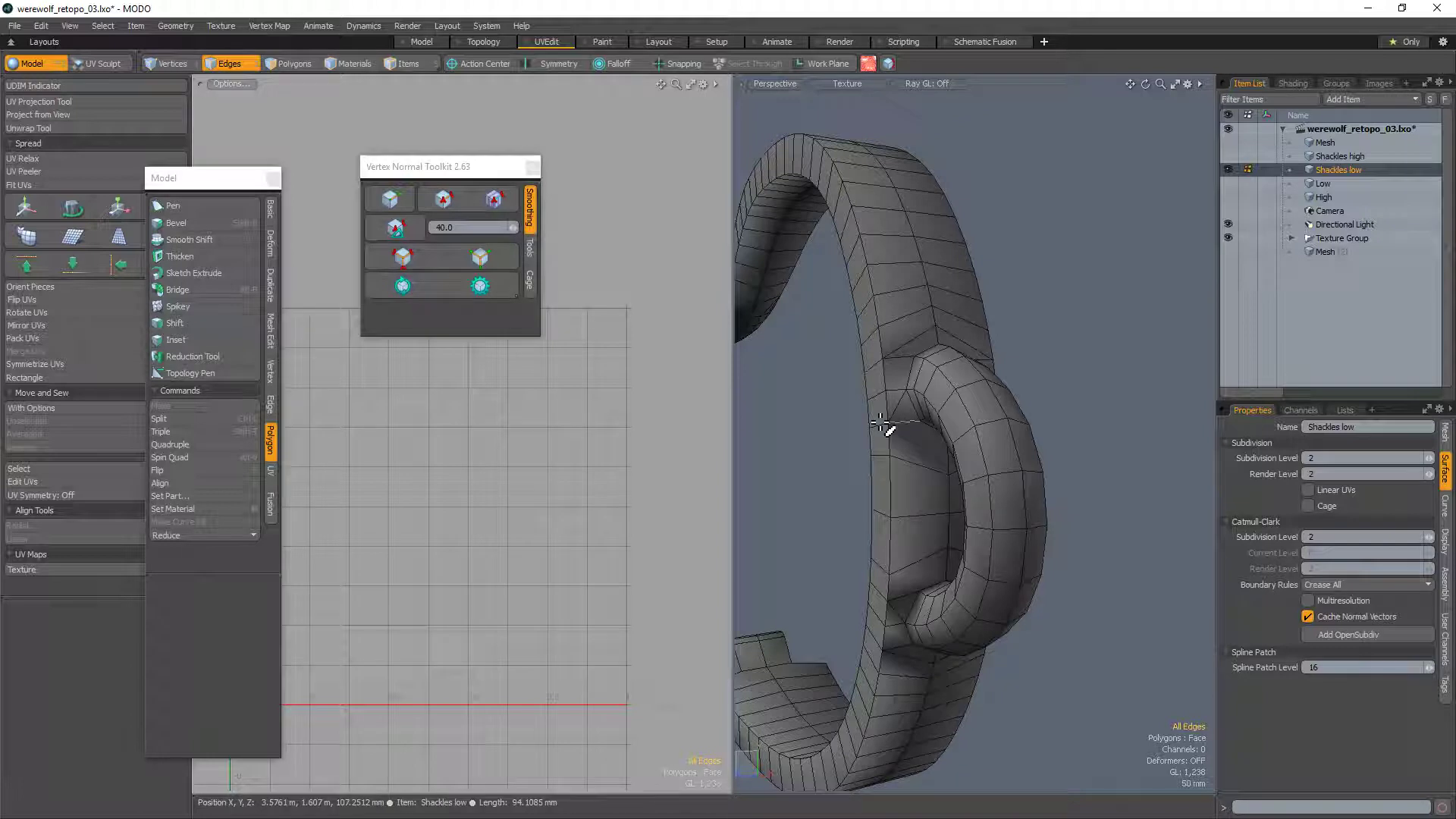
Step: Remove the V-shaped edge row across the bar directly below the ring's lower base
click(452, 288)
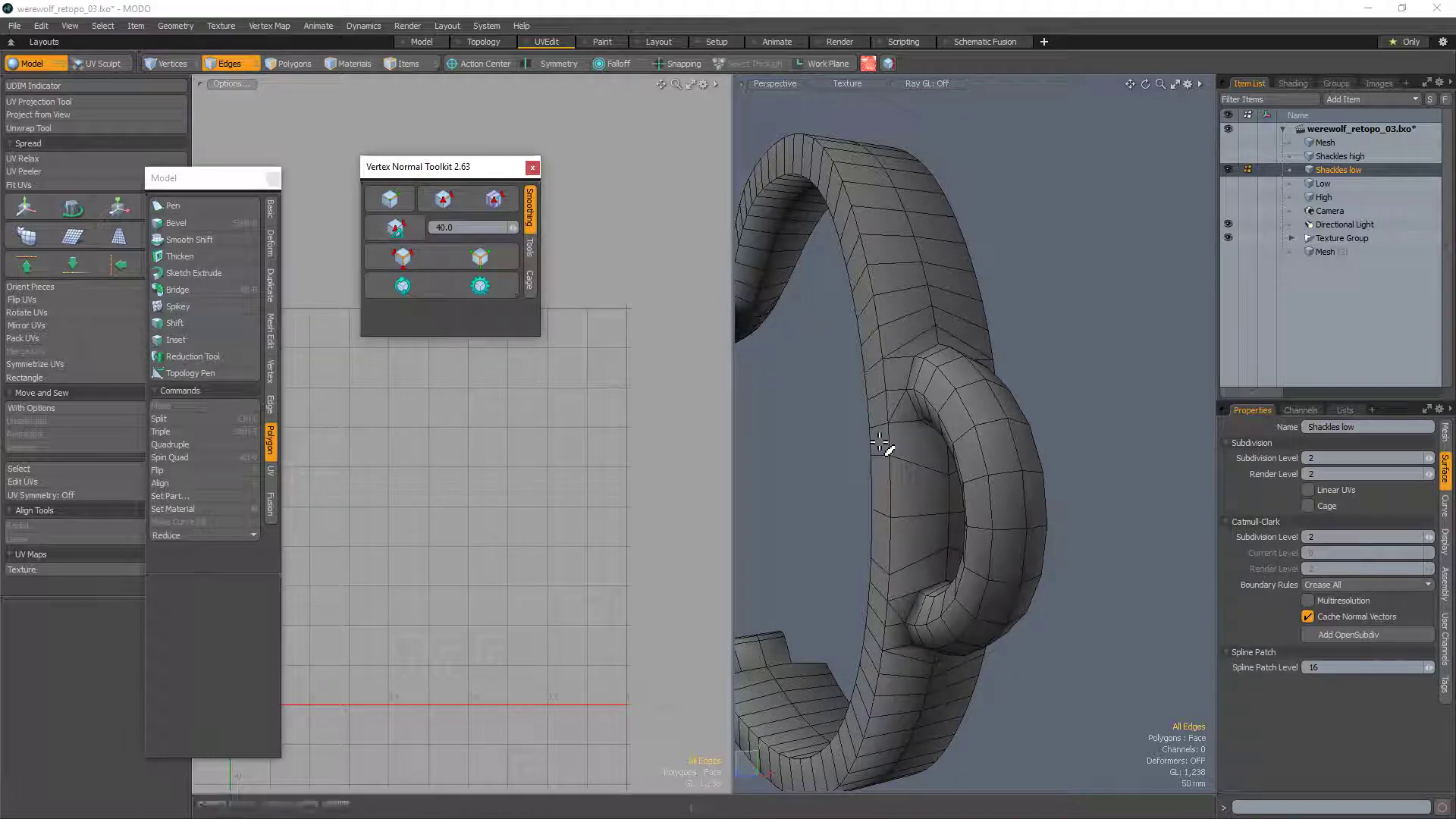
alt+drag(862, 625, 835, 478)
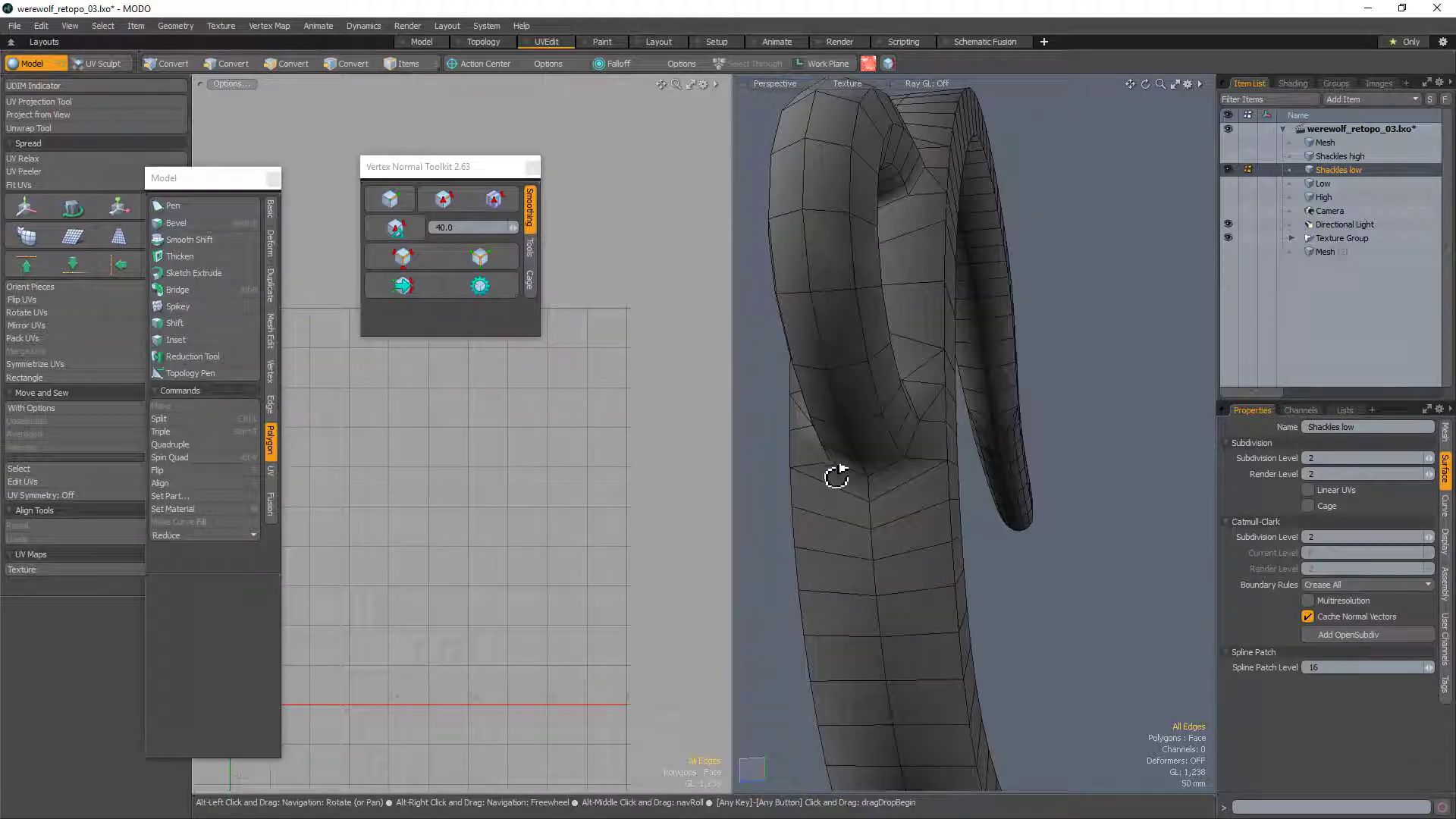
click(895, 480)
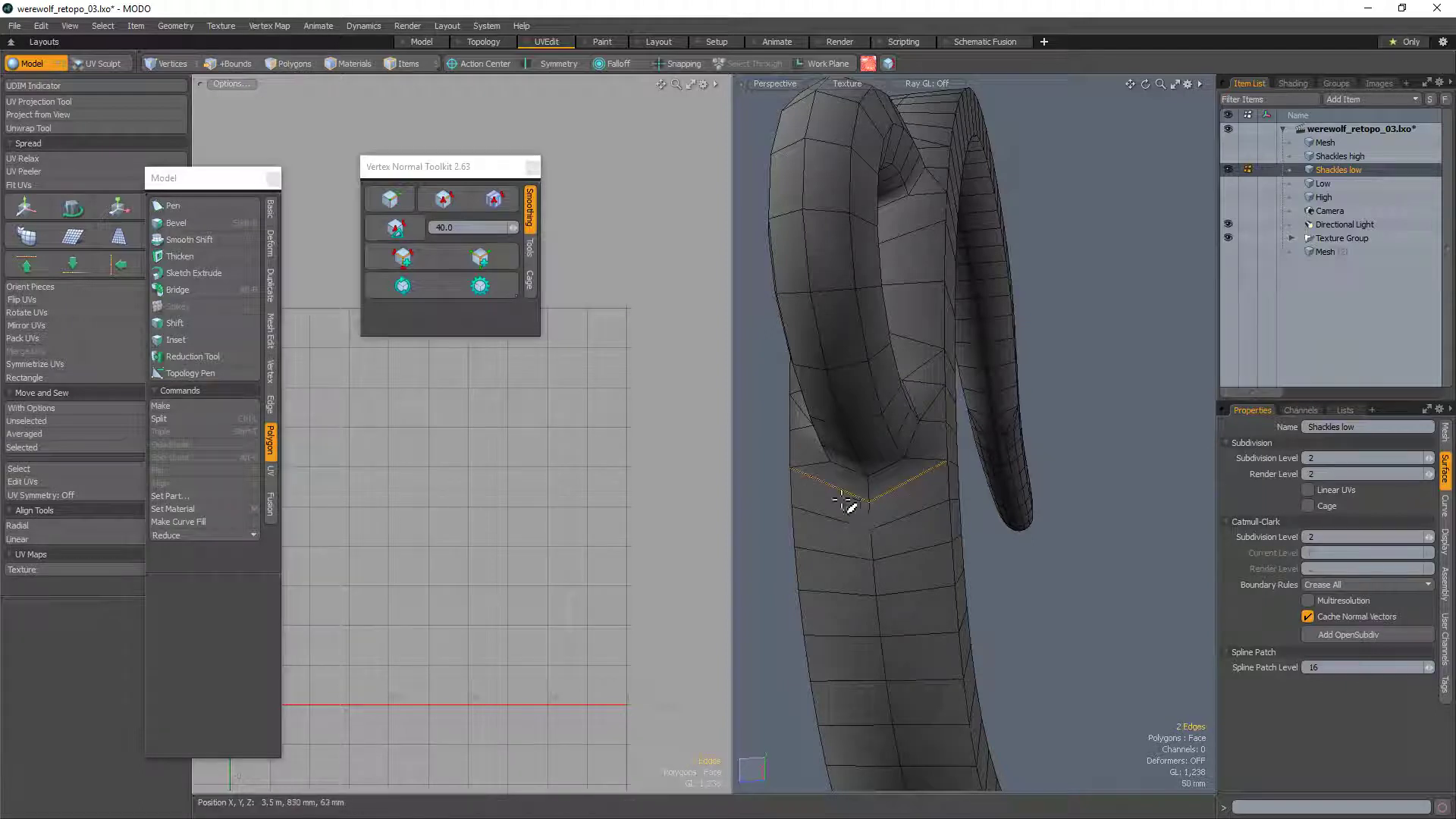
alt+drag(917, 486, 857, 431)
Step: Temporarily show the Shackles high mesh and compare its rounded bar rim with the Shackles low mesh
alt+shift+drag(857, 431, 1020, 377)
click(1228, 156)
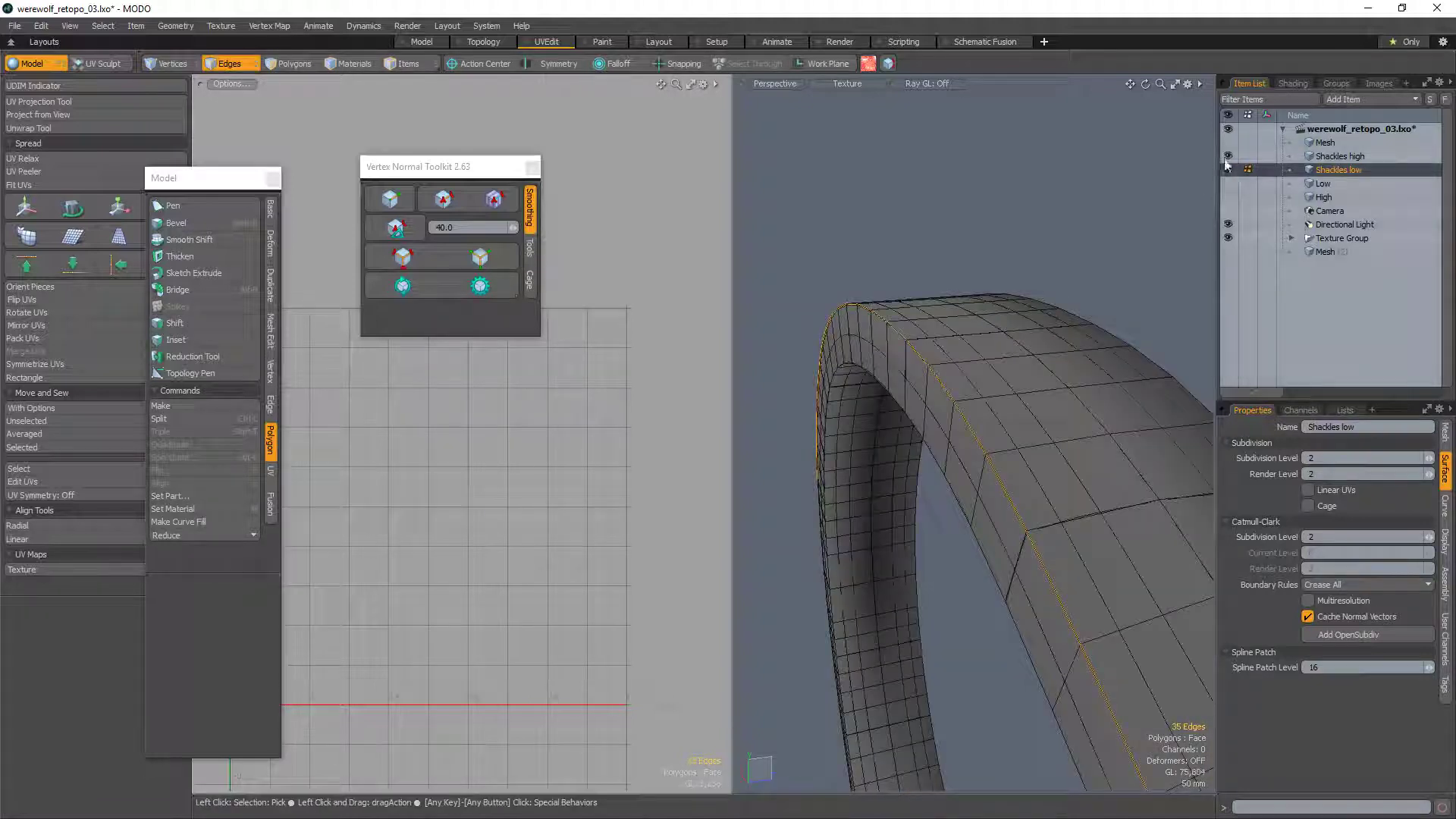
alt+drag(877, 348, 979, 318)
click(1338, 157)
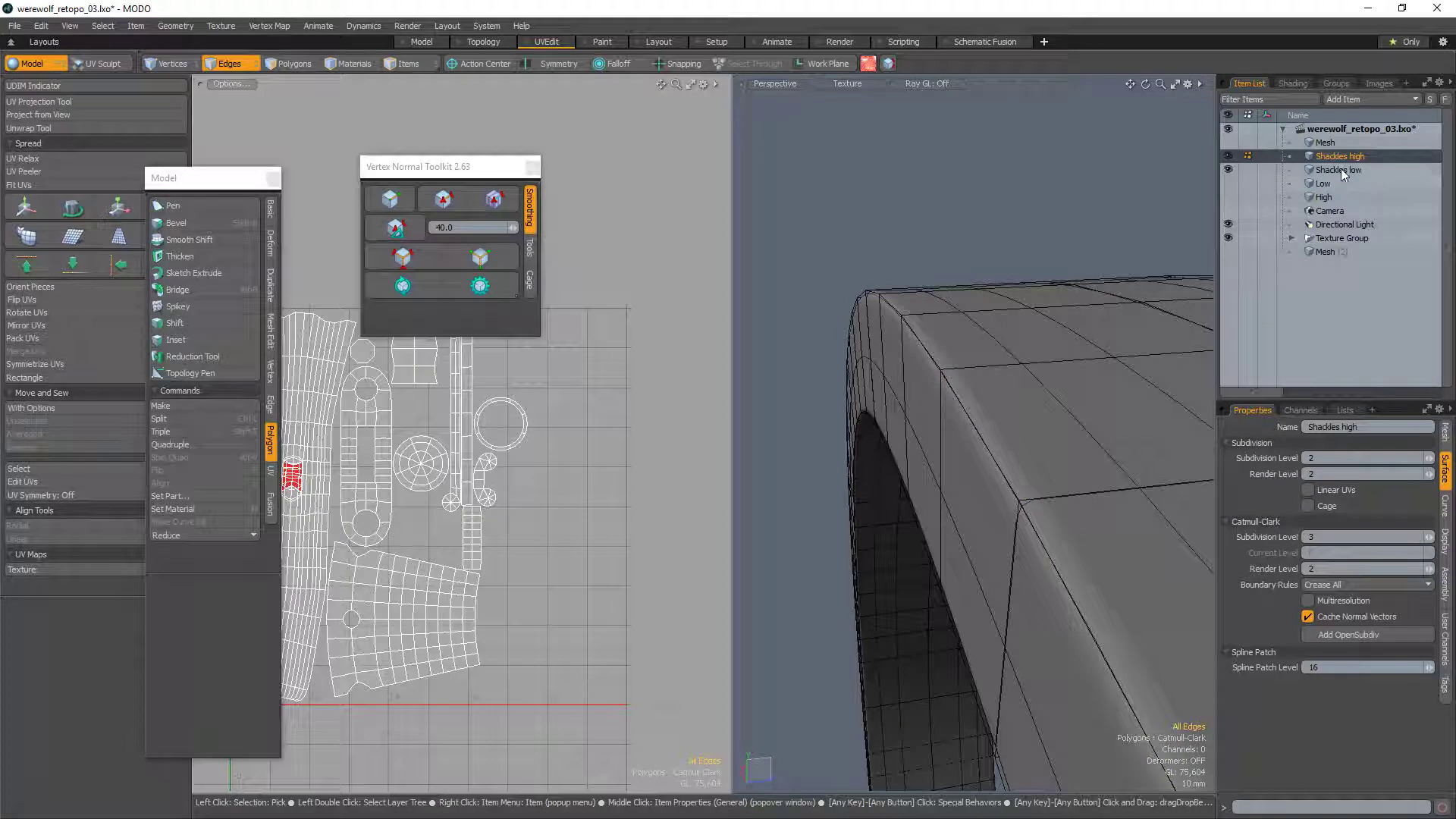
click(1339, 169)
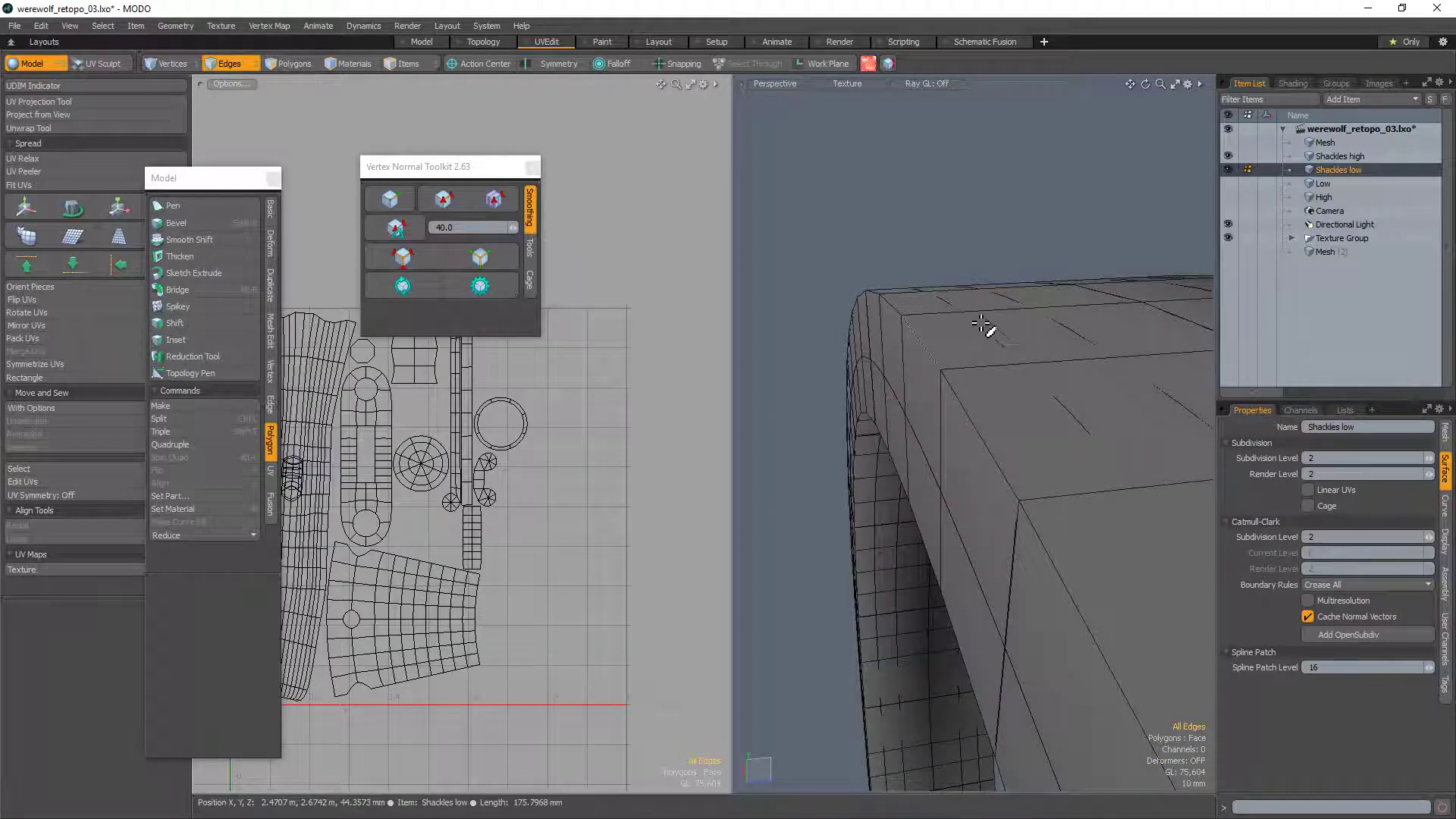
alt+drag(960, 339, 846, 360)
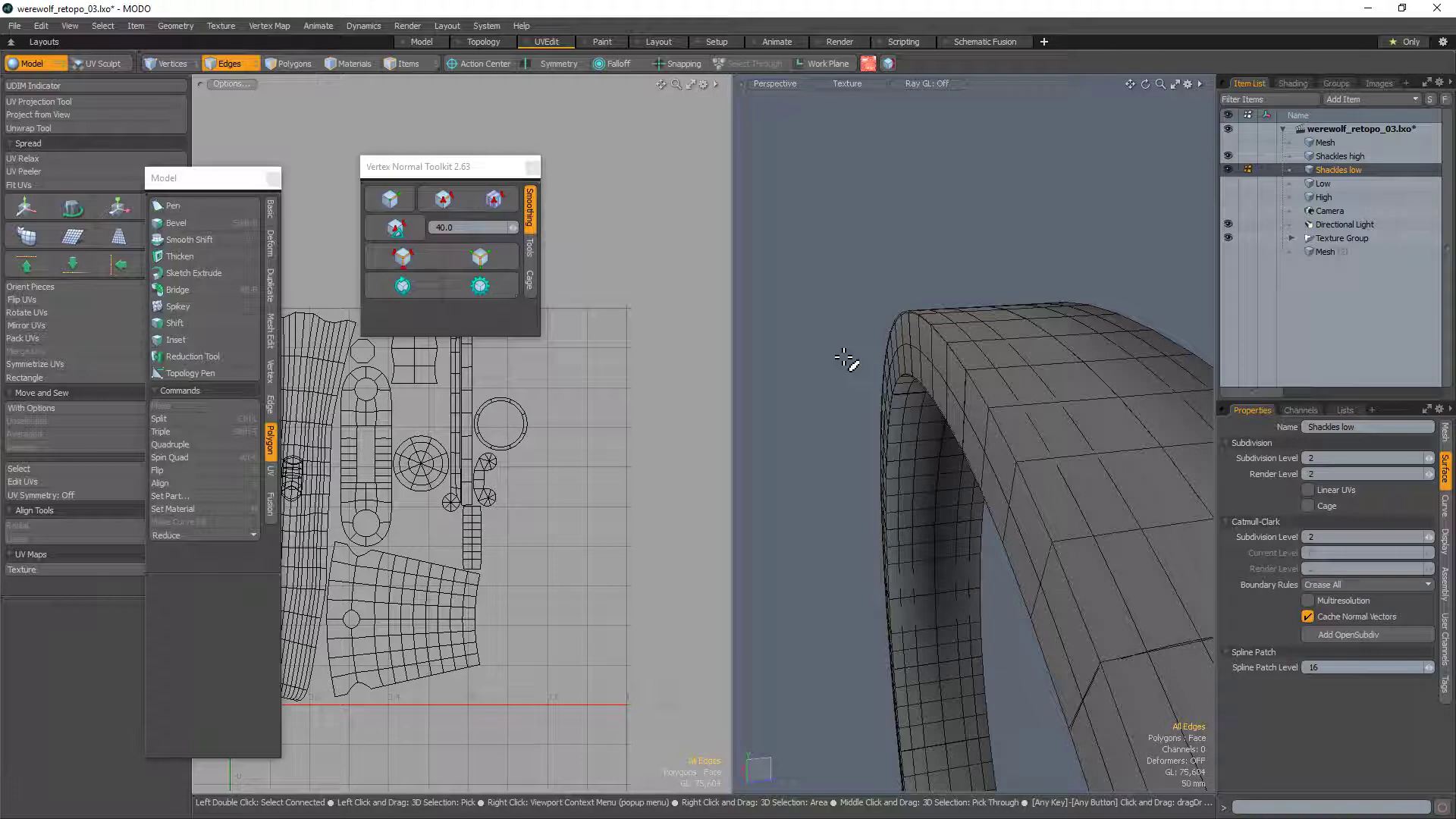
click(1229, 156)
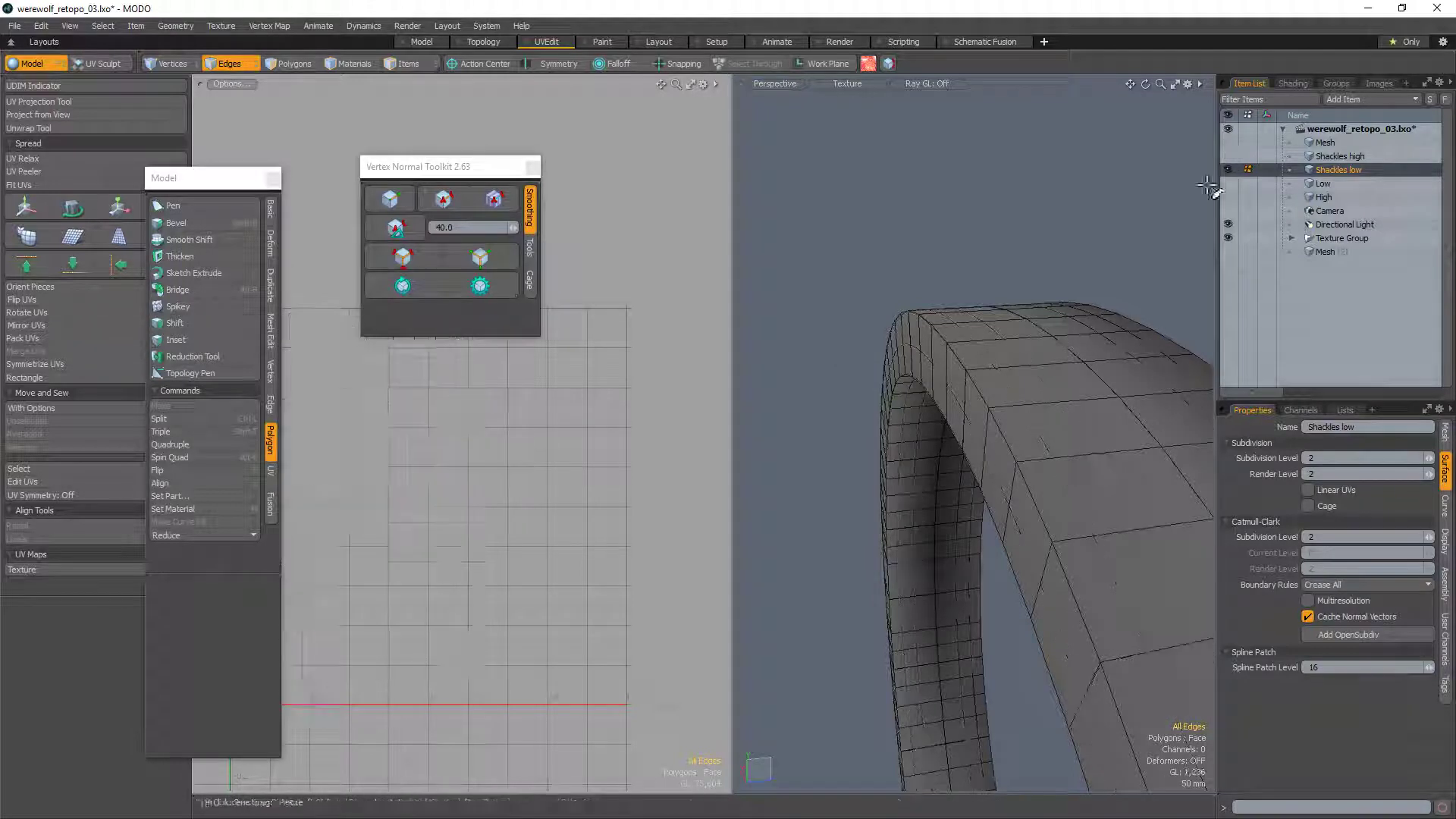
Step: Examine the V-shaped edge rows on the bar inside the ring and their silhouette in the front and perspective views
ctrl+alt+drag(986, 334, 968, 532)
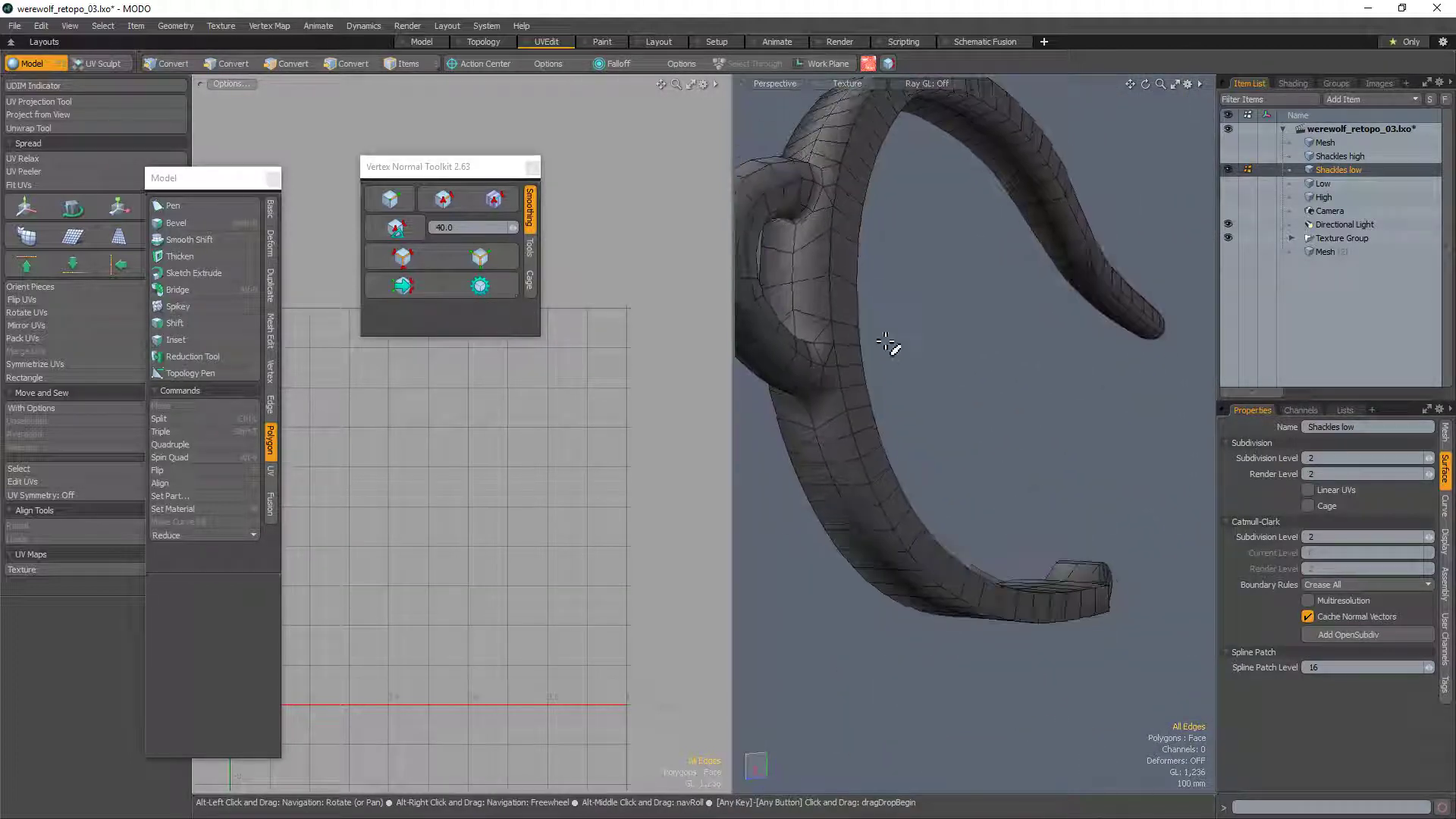
click(813, 316)
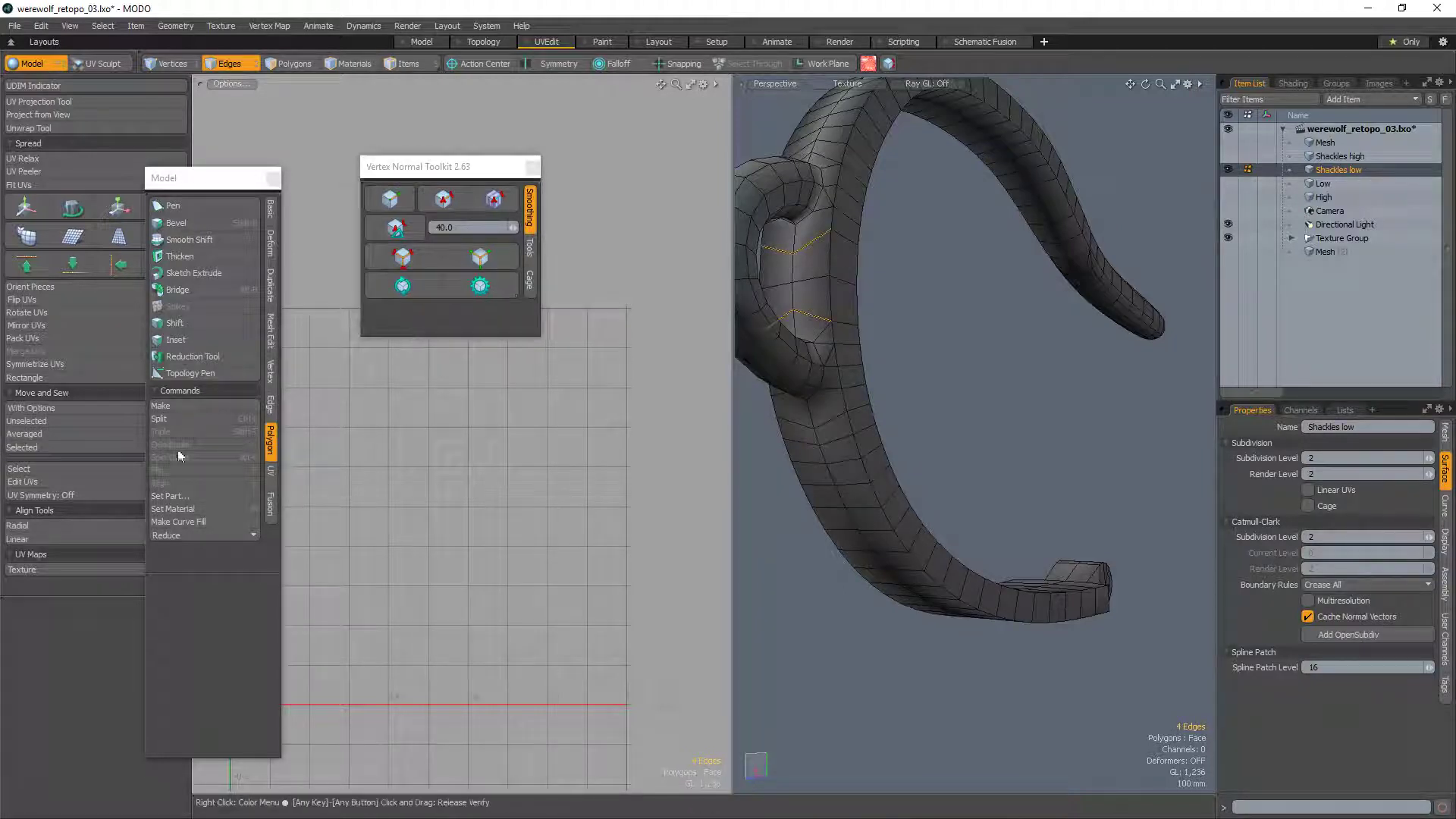
alt+drag(901, 299, 926, 420)
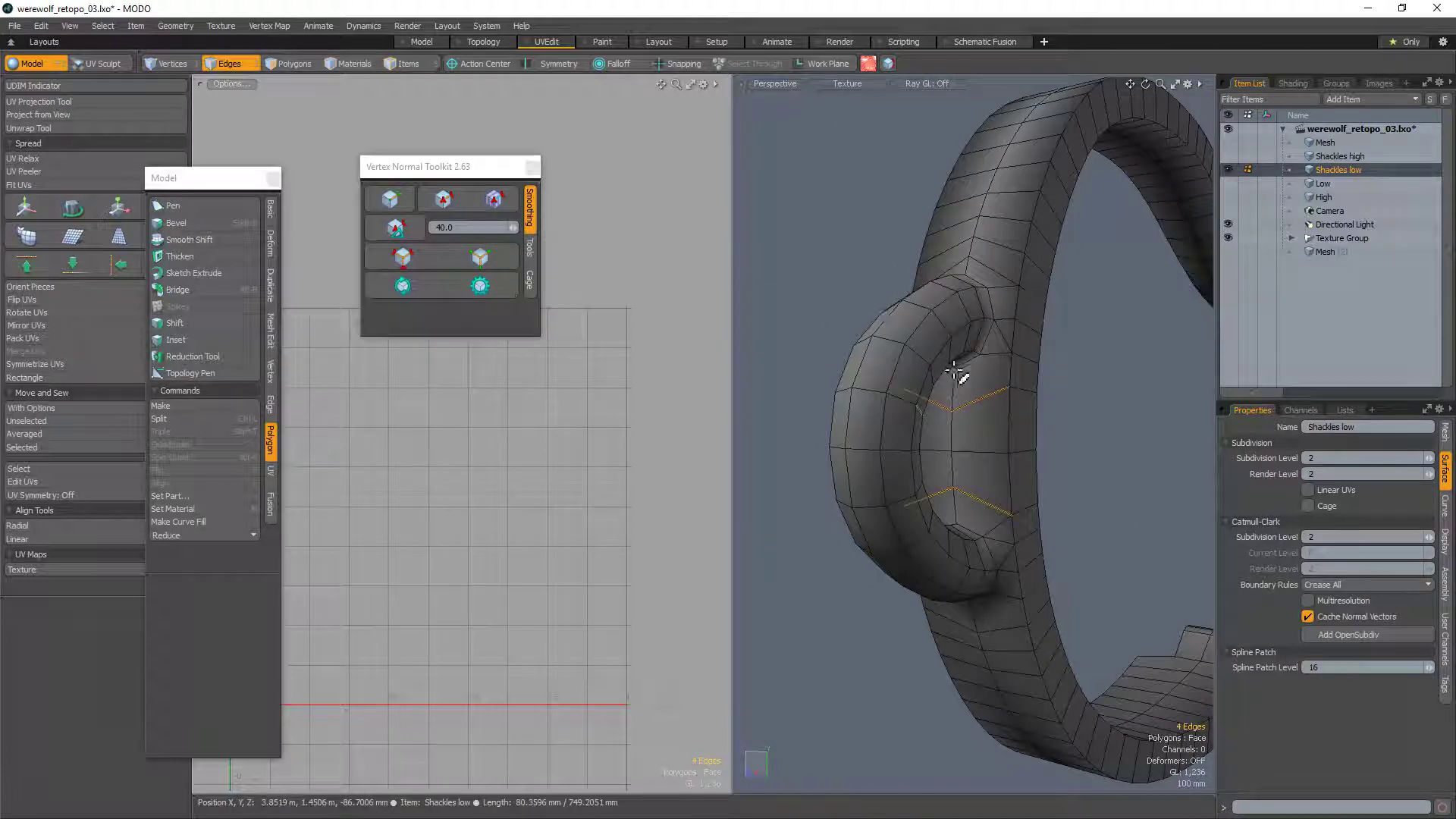
alt+drag(961, 402, 902, 388)
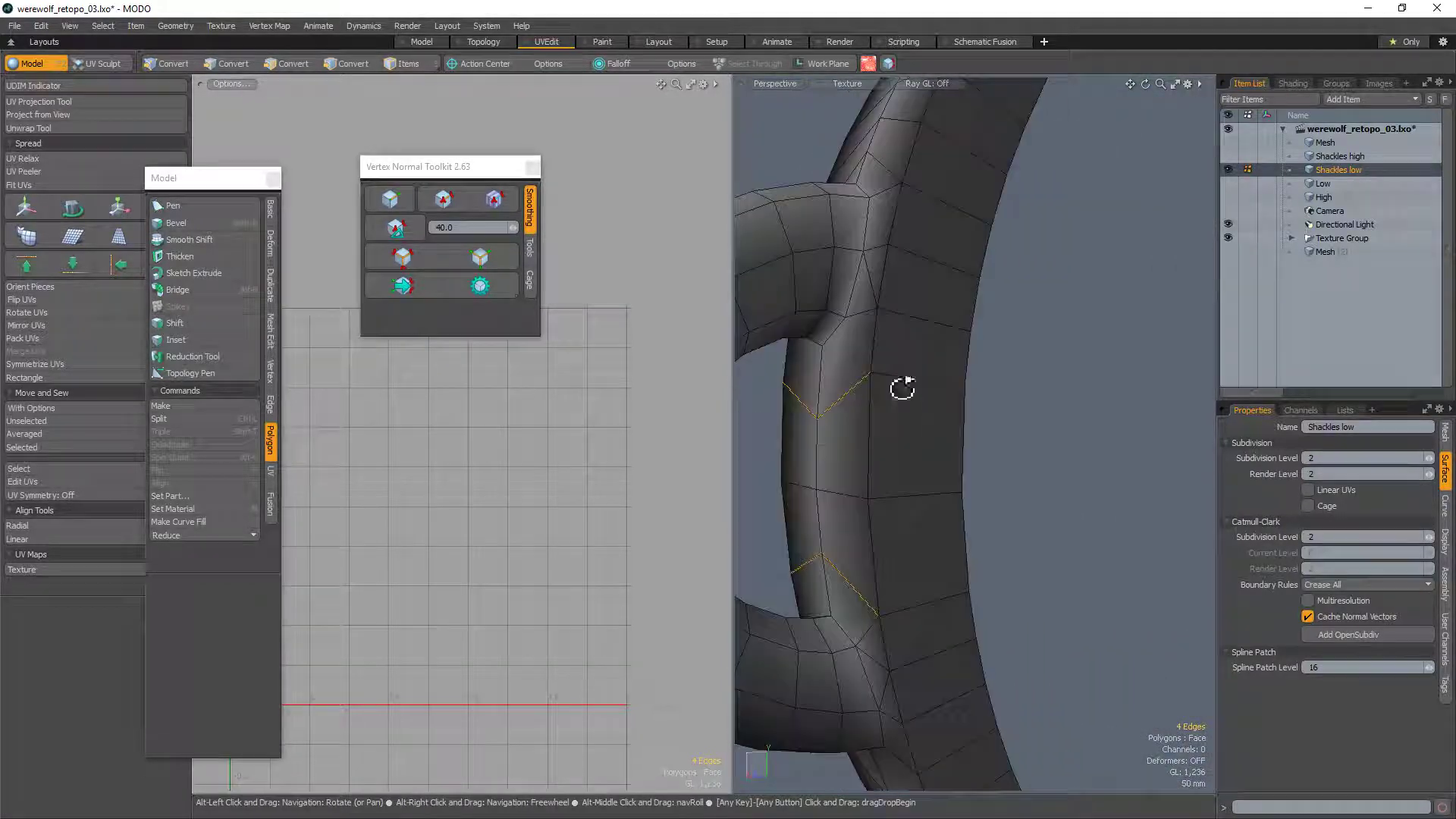
alt+shift+drag(808, 397, 917, 406)
ctrl+alt+drag(918, 405, 1001, 387)
key(KP_2)
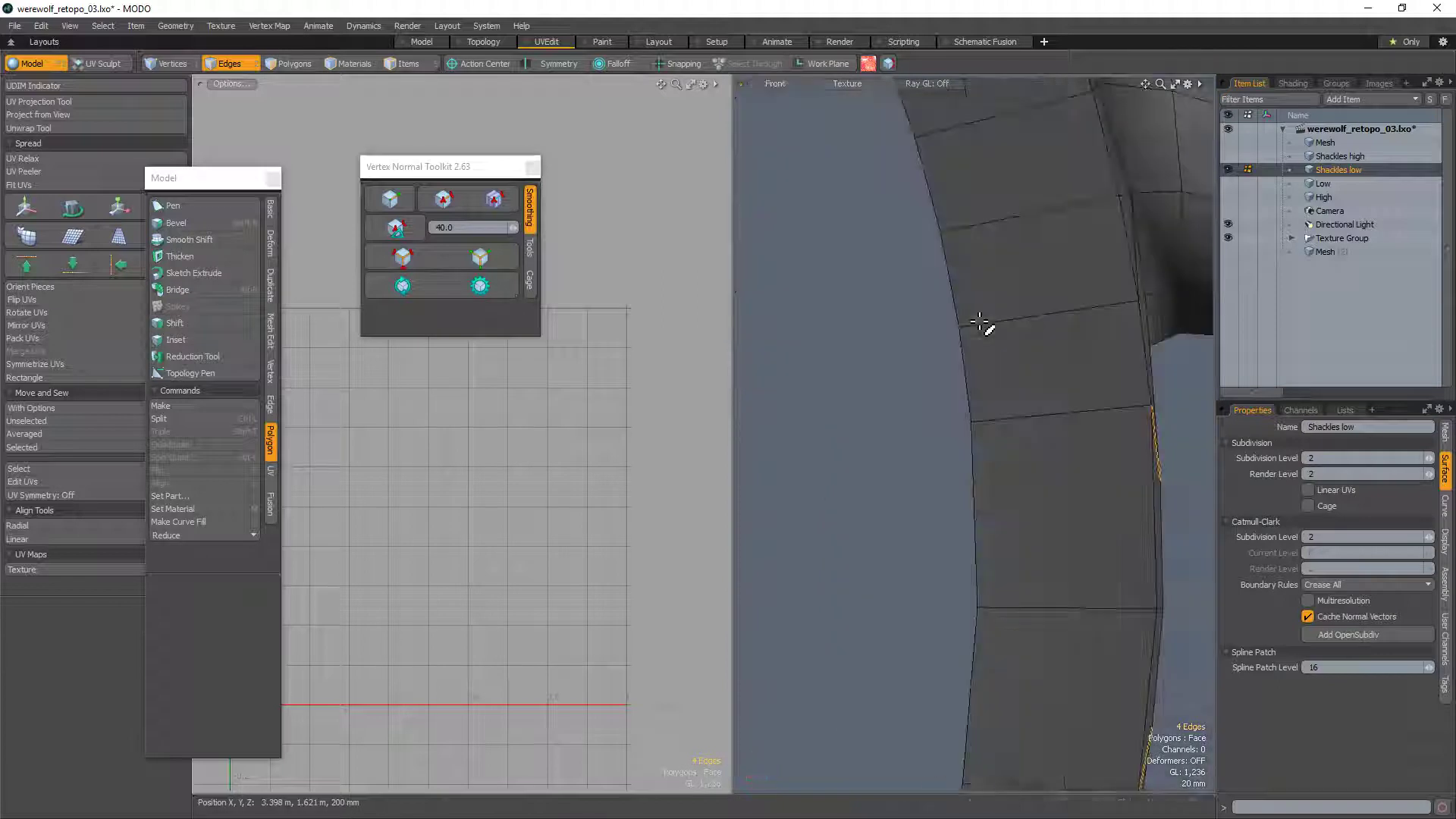
alt+shift+drag(1111, 429, 876, 410)
ctrl+alt+drag(878, 402, 875, 335)
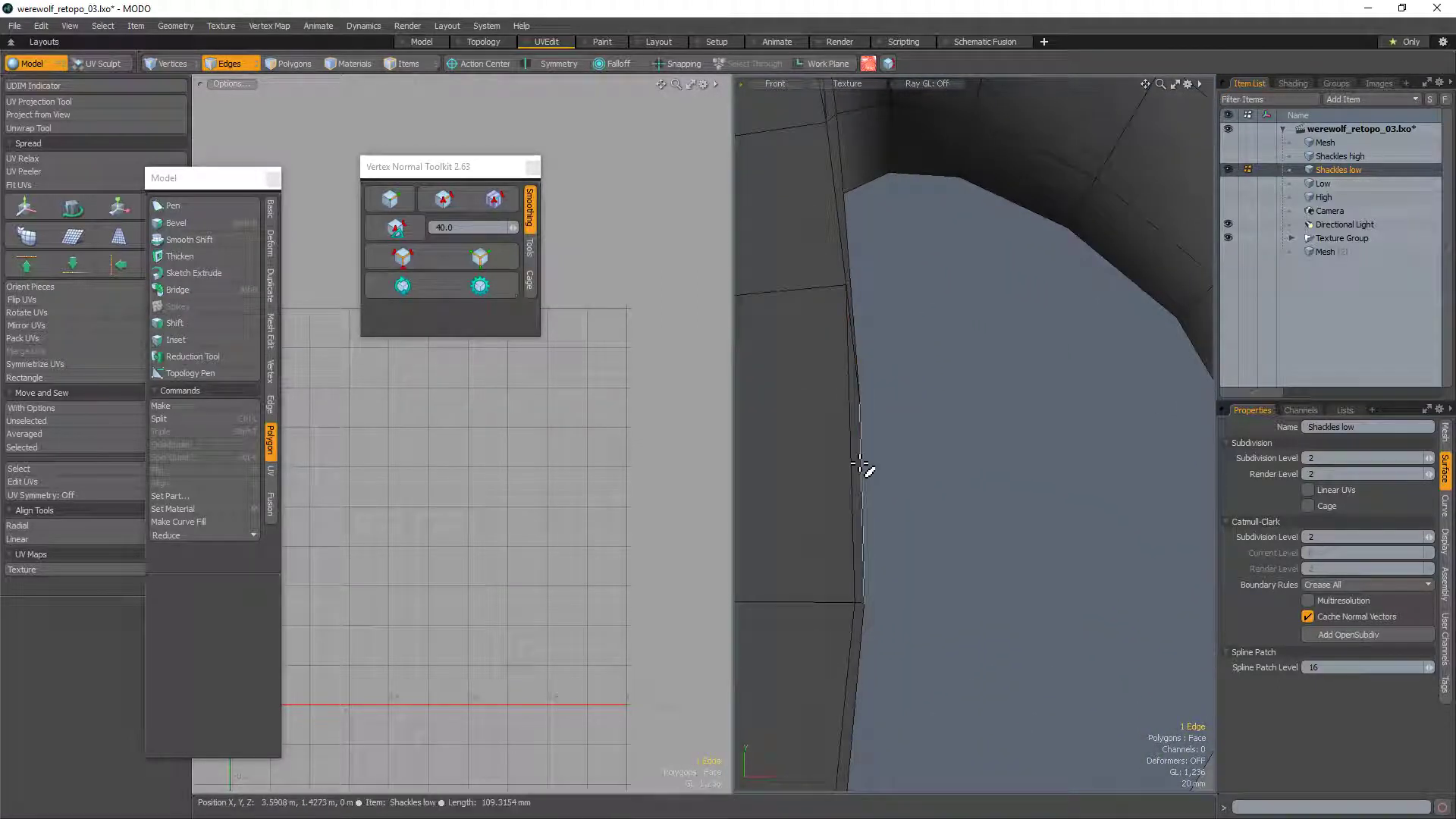
key(KP_Decimal)
ctrl+alt+drag(884, 235, 813, 303)
alt+drag(845, 387, 963, 345)
alt+drag(963, 345, 848, 340)
Step: Straighten the three crosswise edge rows on the bar inside the ring with Linear align
key(3)
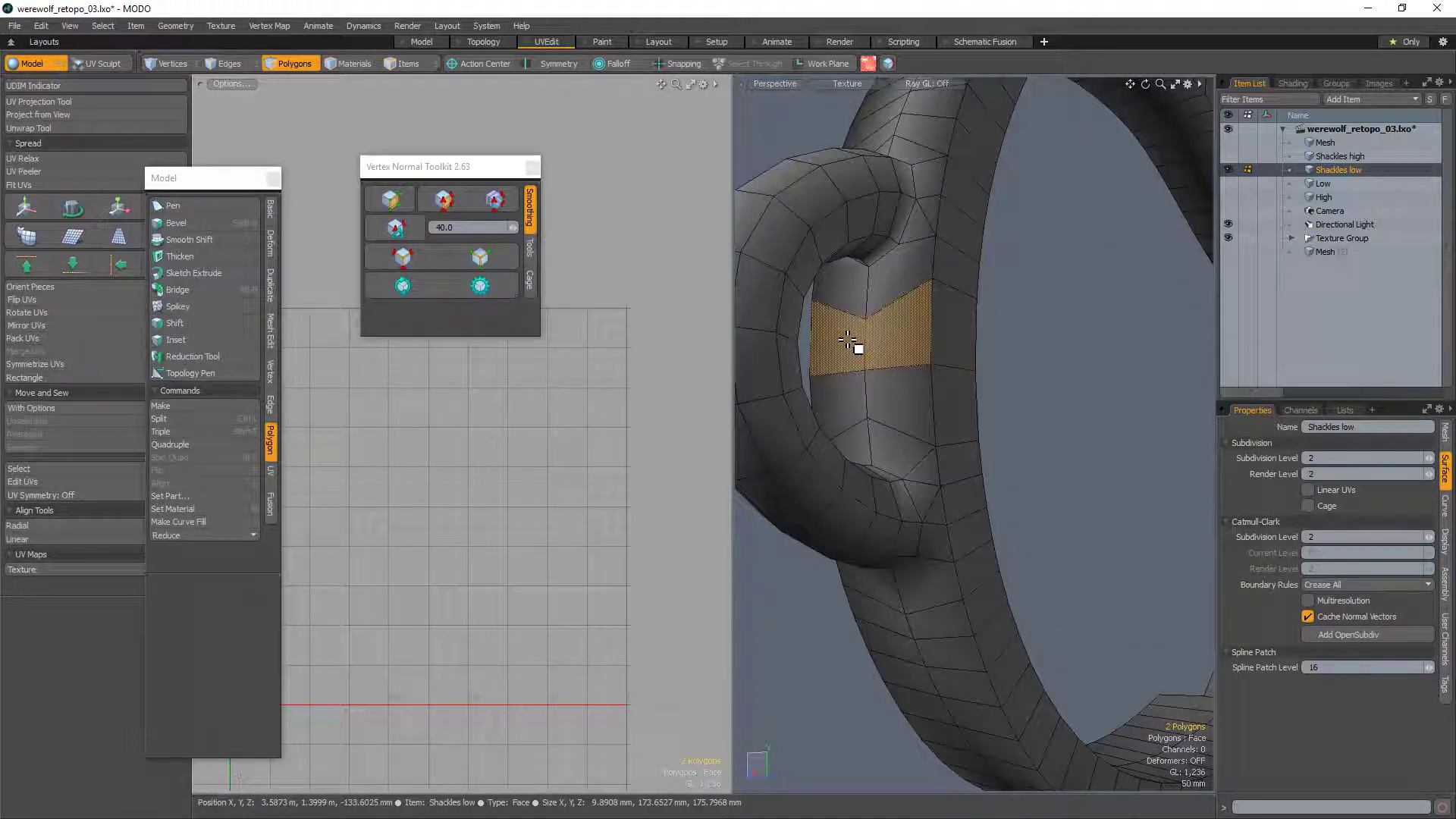
key(2)
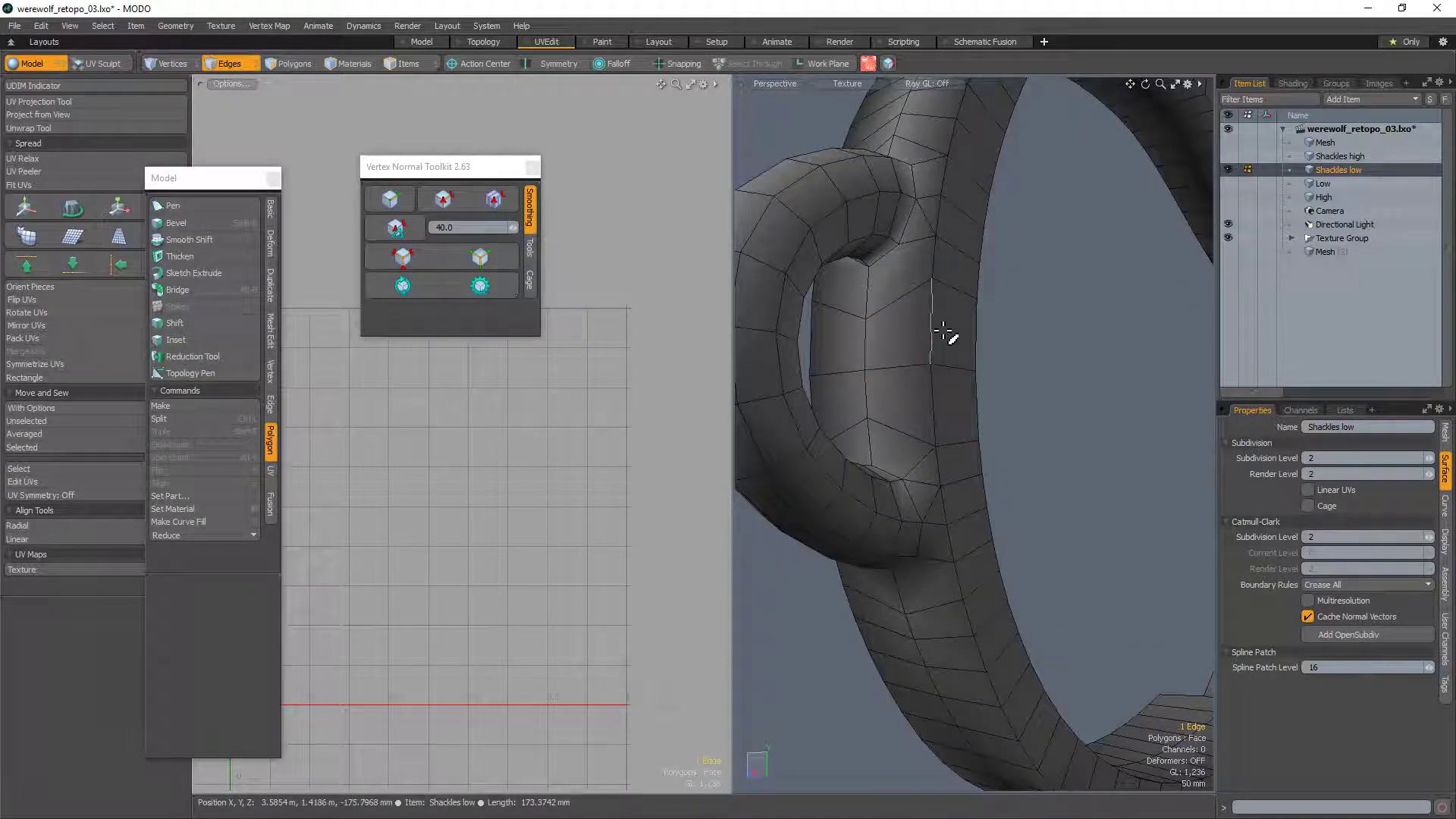
shift+double_click(895, 295)
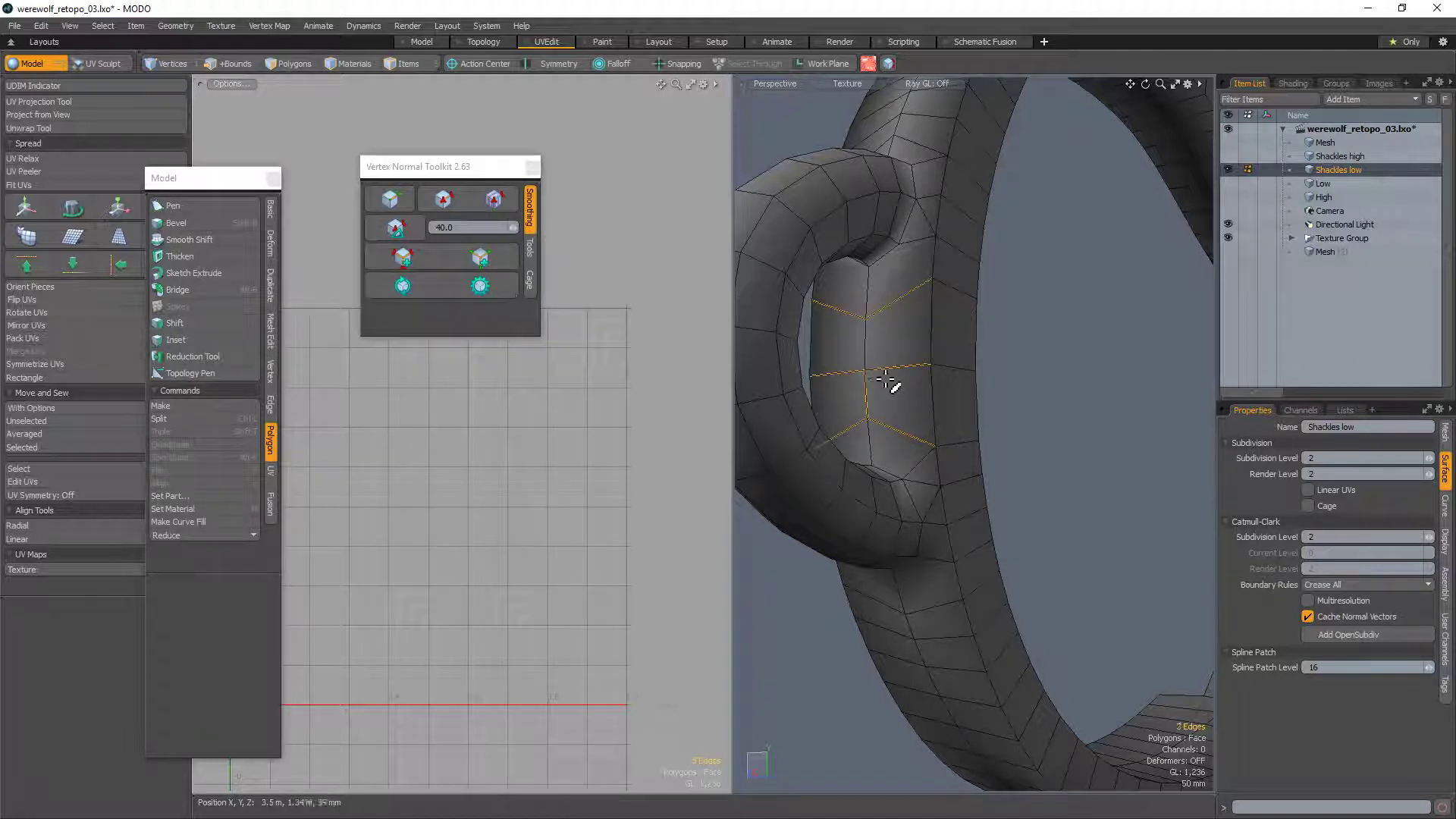
click(194, 373)
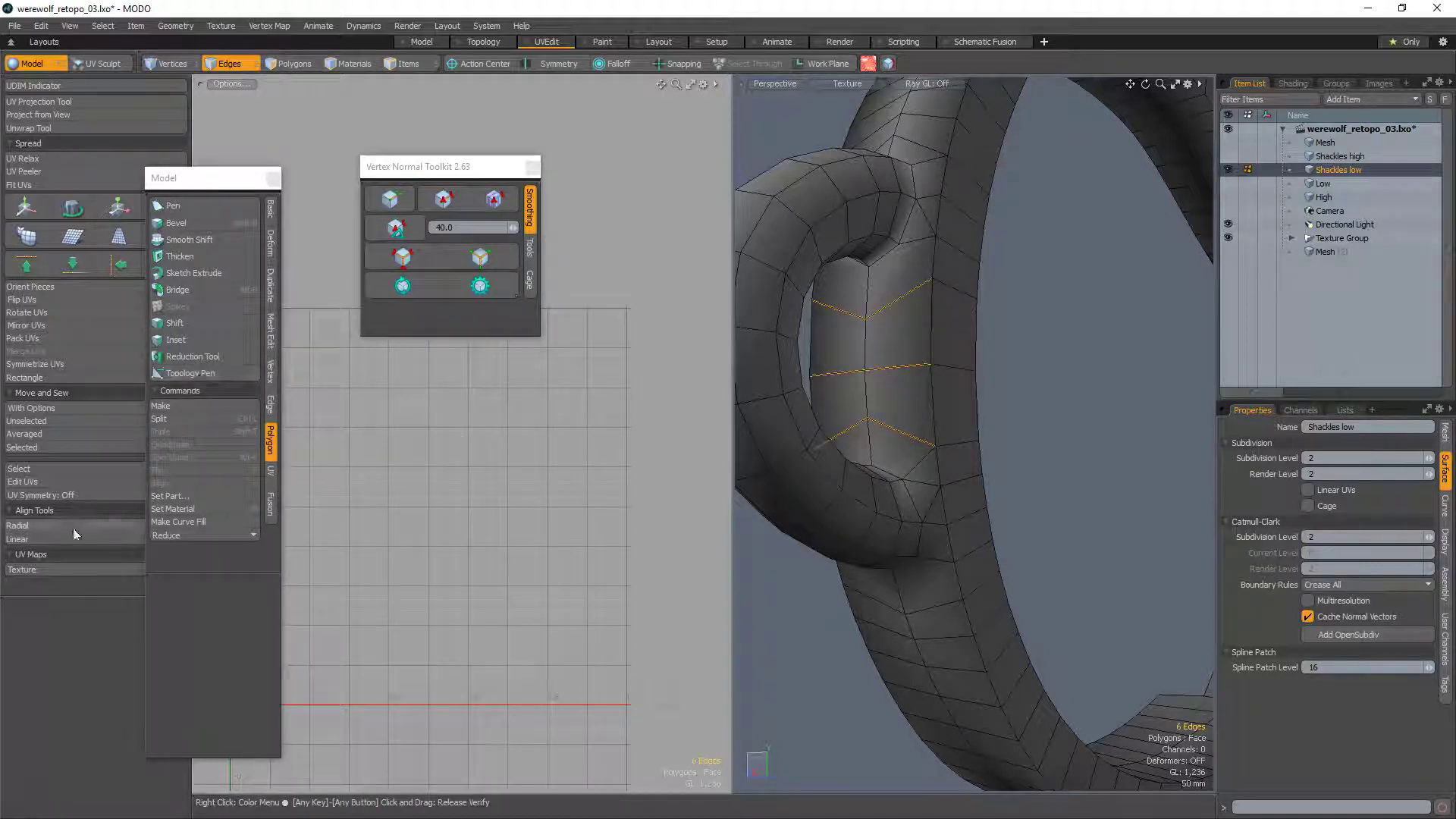
click(270, 244)
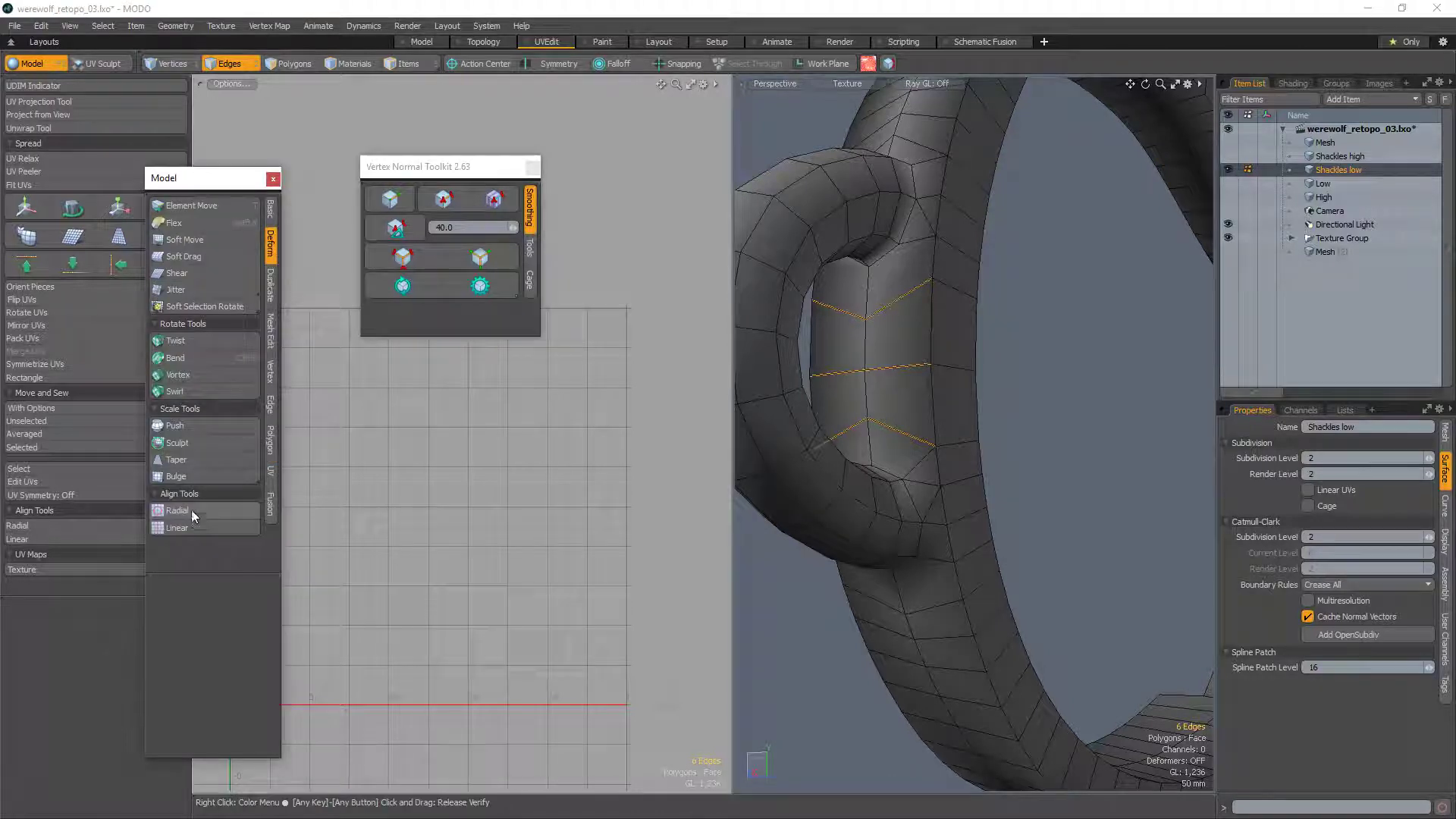
click(1033, 374)
key(space)
click(1039, 374)
Step: Remove the crosswise edge row directly above the ring and straighten the remaining crosswise rows around the ring with Linear align
alt+drag(1040, 372, 978, 416)
click(961, 418)
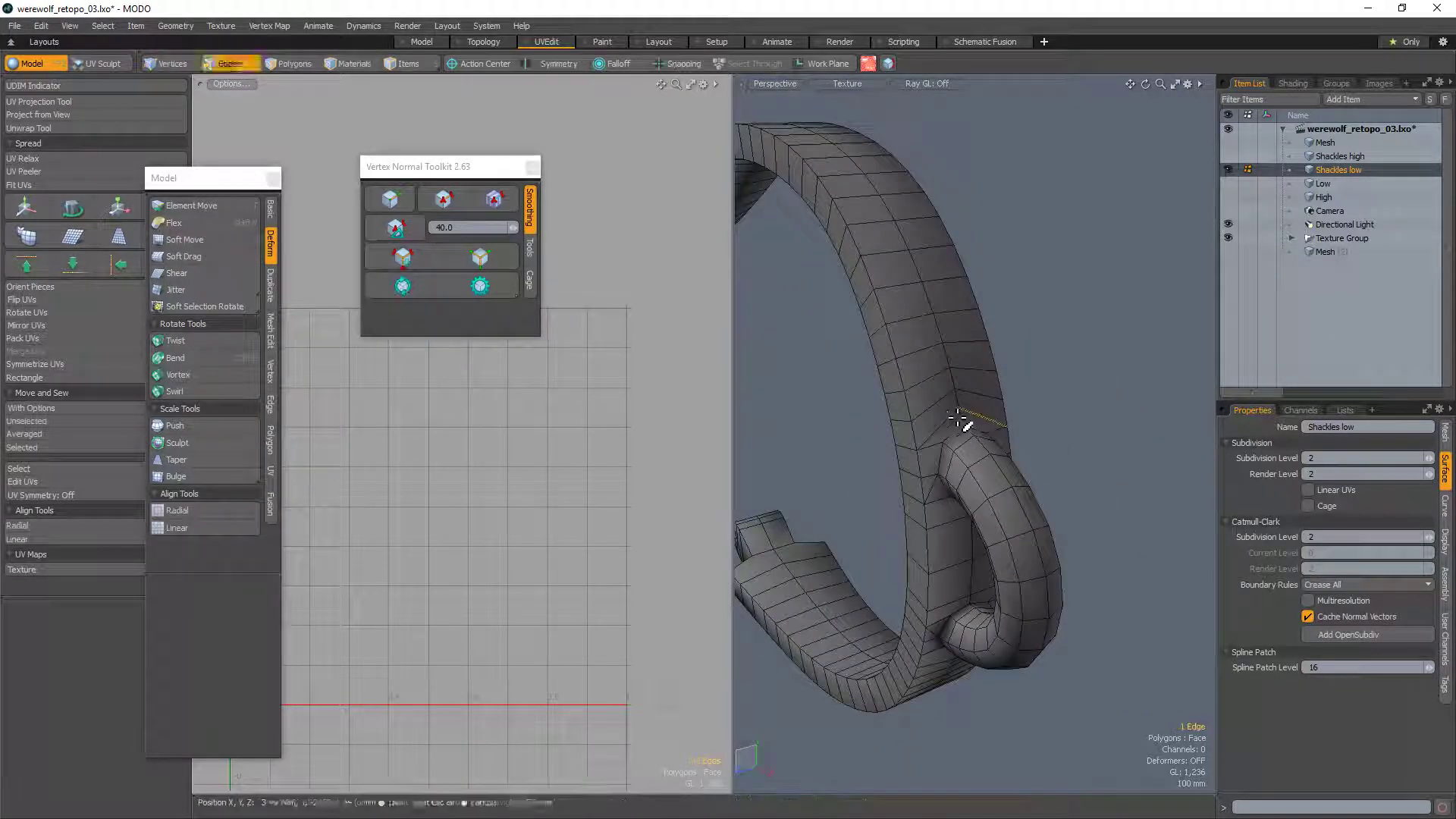
key(BackSpace)
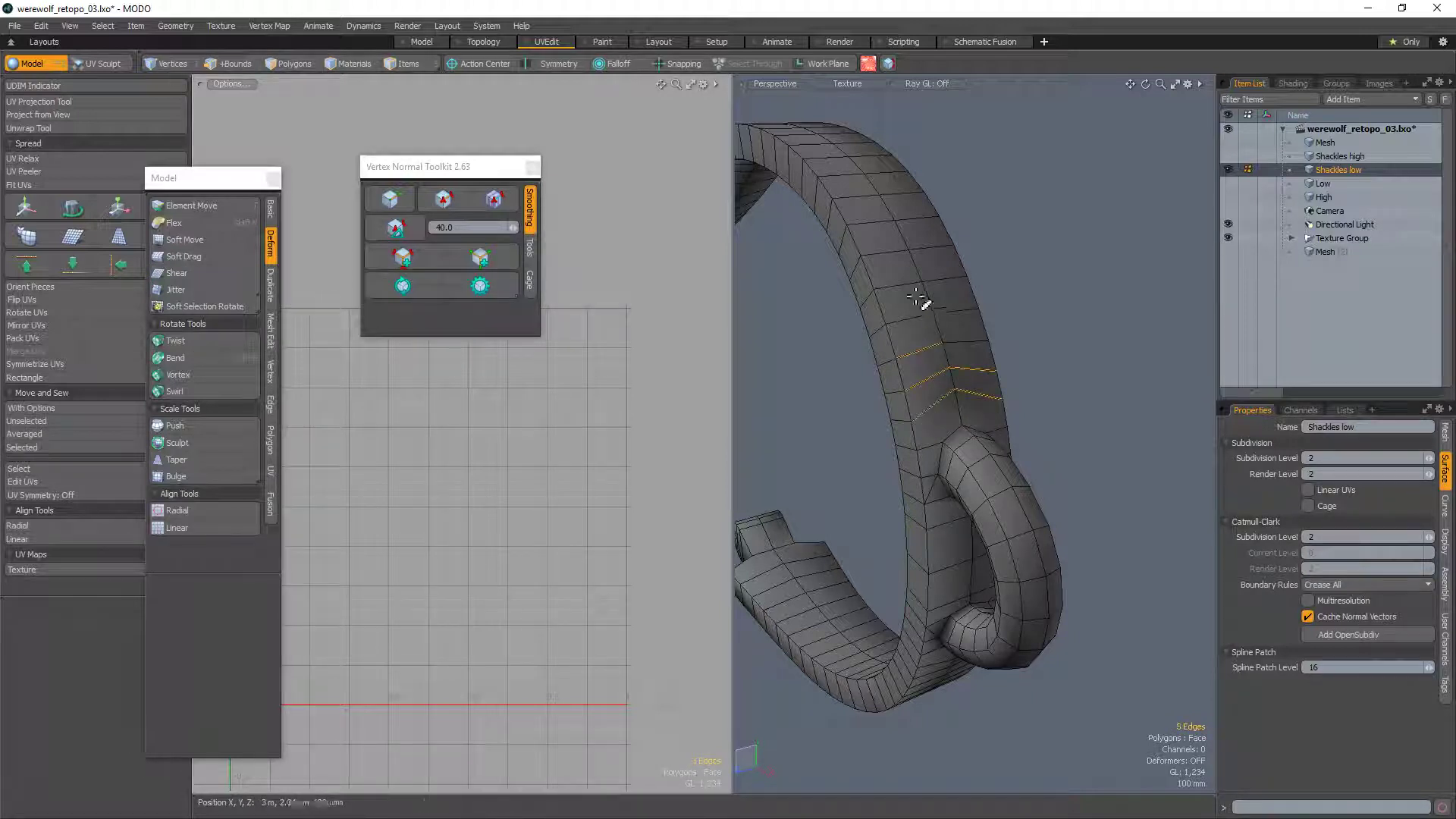
alt+drag(1000, 508, 951, 453)
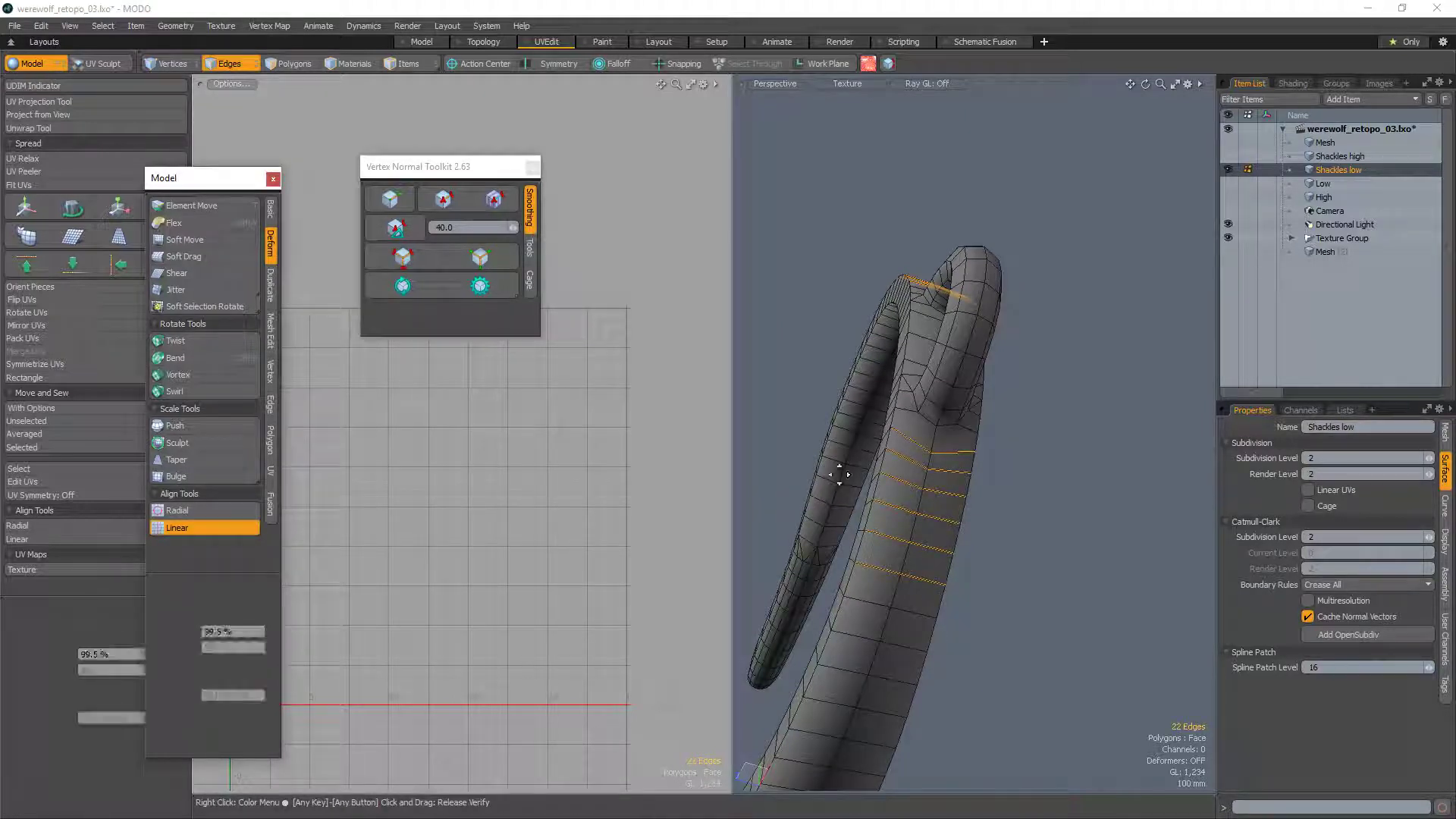
alt+drag(976, 493, 926, 481)
Step: Triple the six bar polygons adjoining the ring's upper and lower bases
click(927, 506)
alt+drag(1024, 535, 987, 360)
shift+click(977, 513)
alt+shift+drag(987, 360, 926, 364)
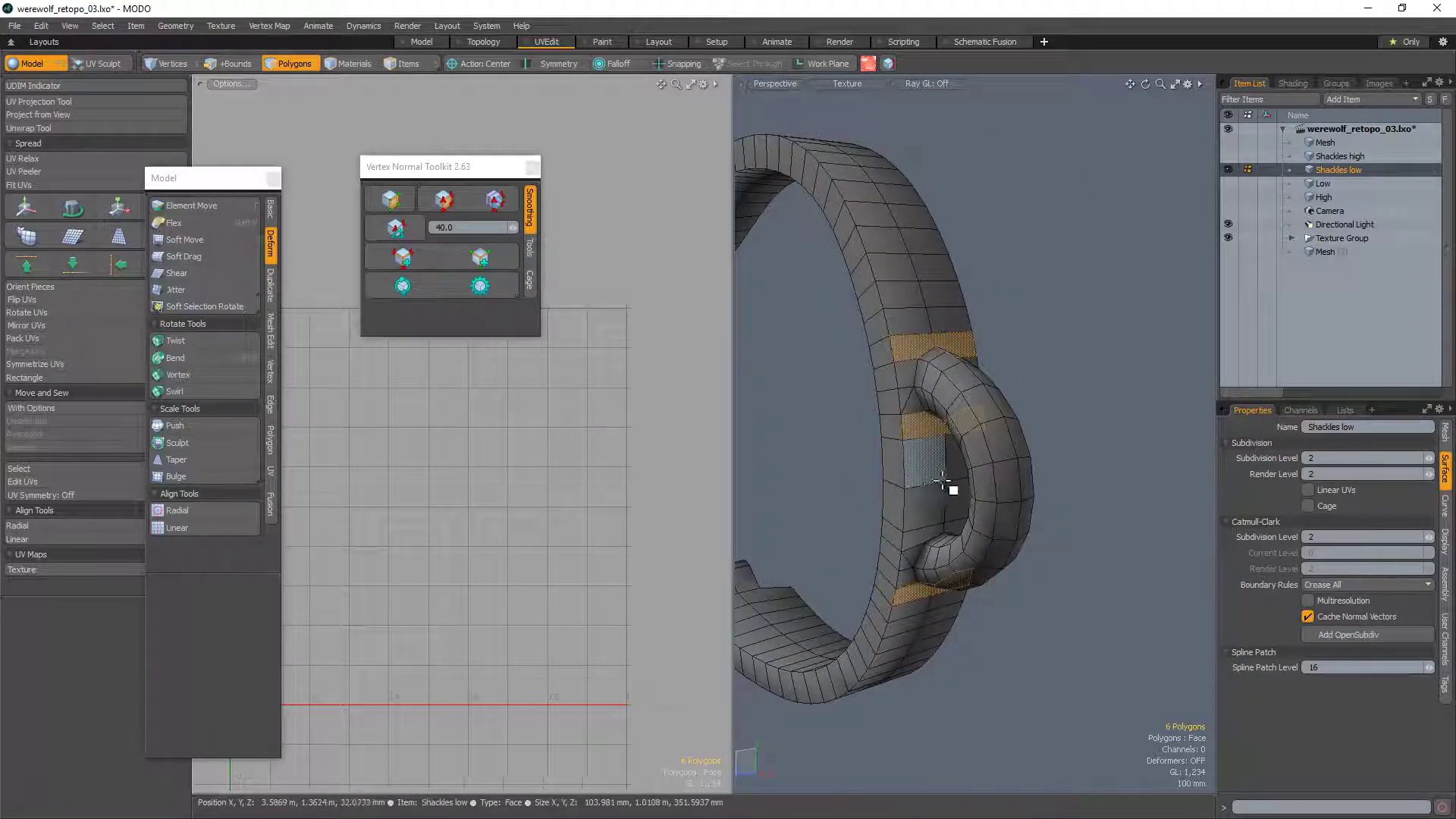
key(shift+t)
key(2)
scroll(898, 313, up, 3)
alt+drag(898, 312, 960, 372)
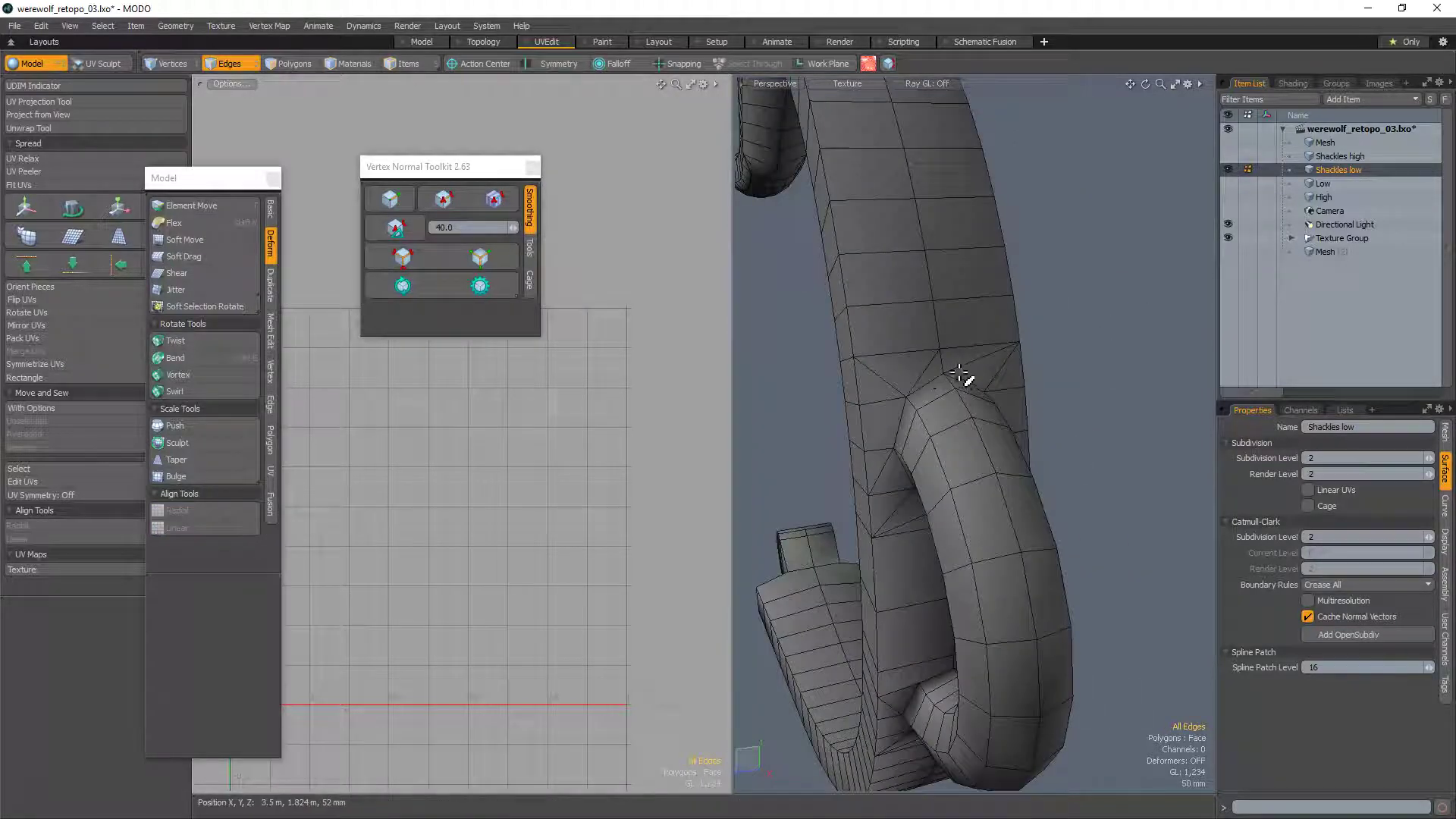
alt+drag(1033, 374, 890, 564)
click(884, 563)
key(3)
scroll(991, 494, down, 5)
mouse_move(914, 451)
mouse_down()
mouse_move(863, 456)
mouse_move(827, 436)
mouse_up()
key(shift+Up)
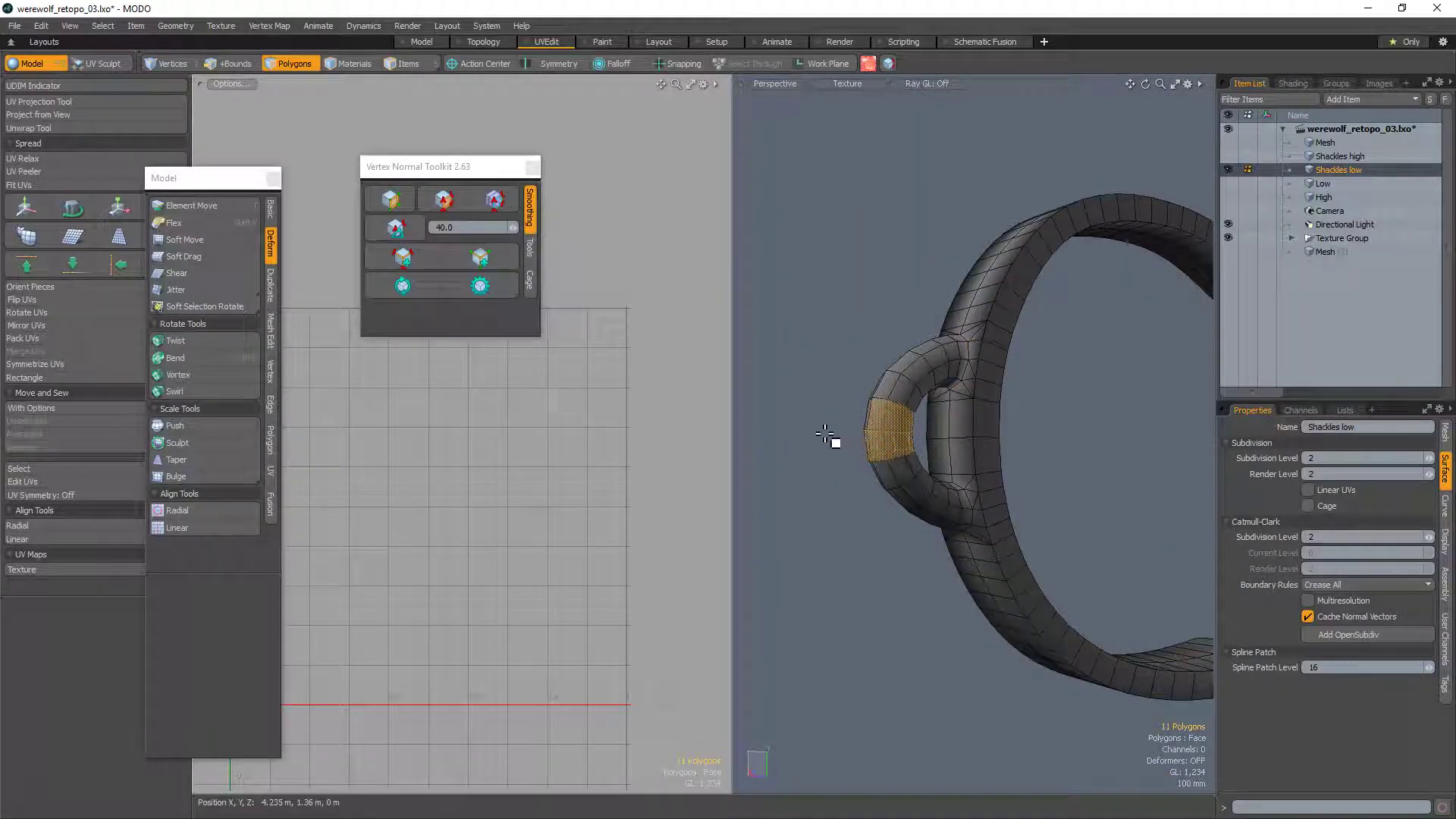
key(shift+Up)
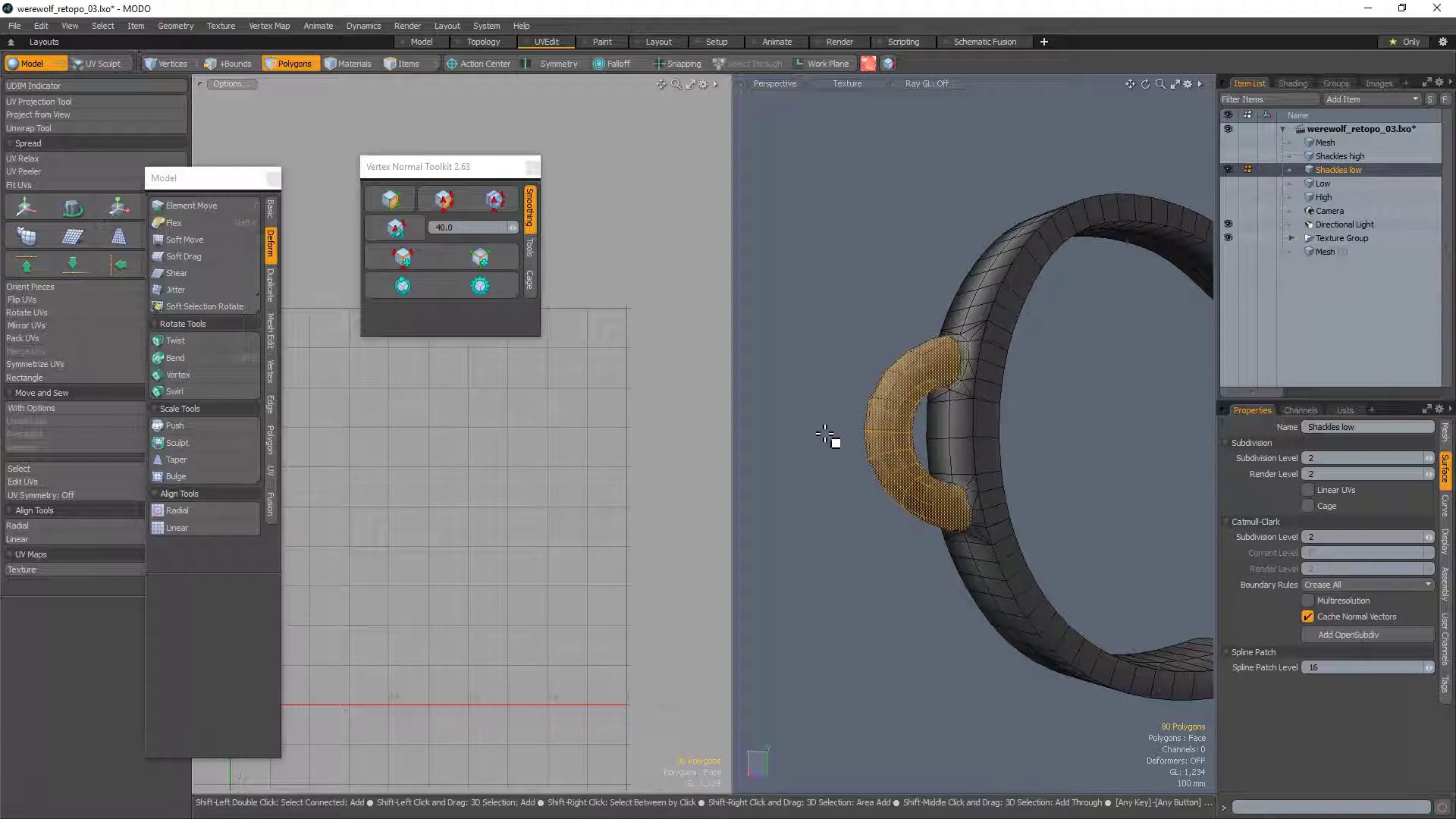
ctrl+alt+drag(957, 364, 1014, 331)
key(2)
click(1015, 325)
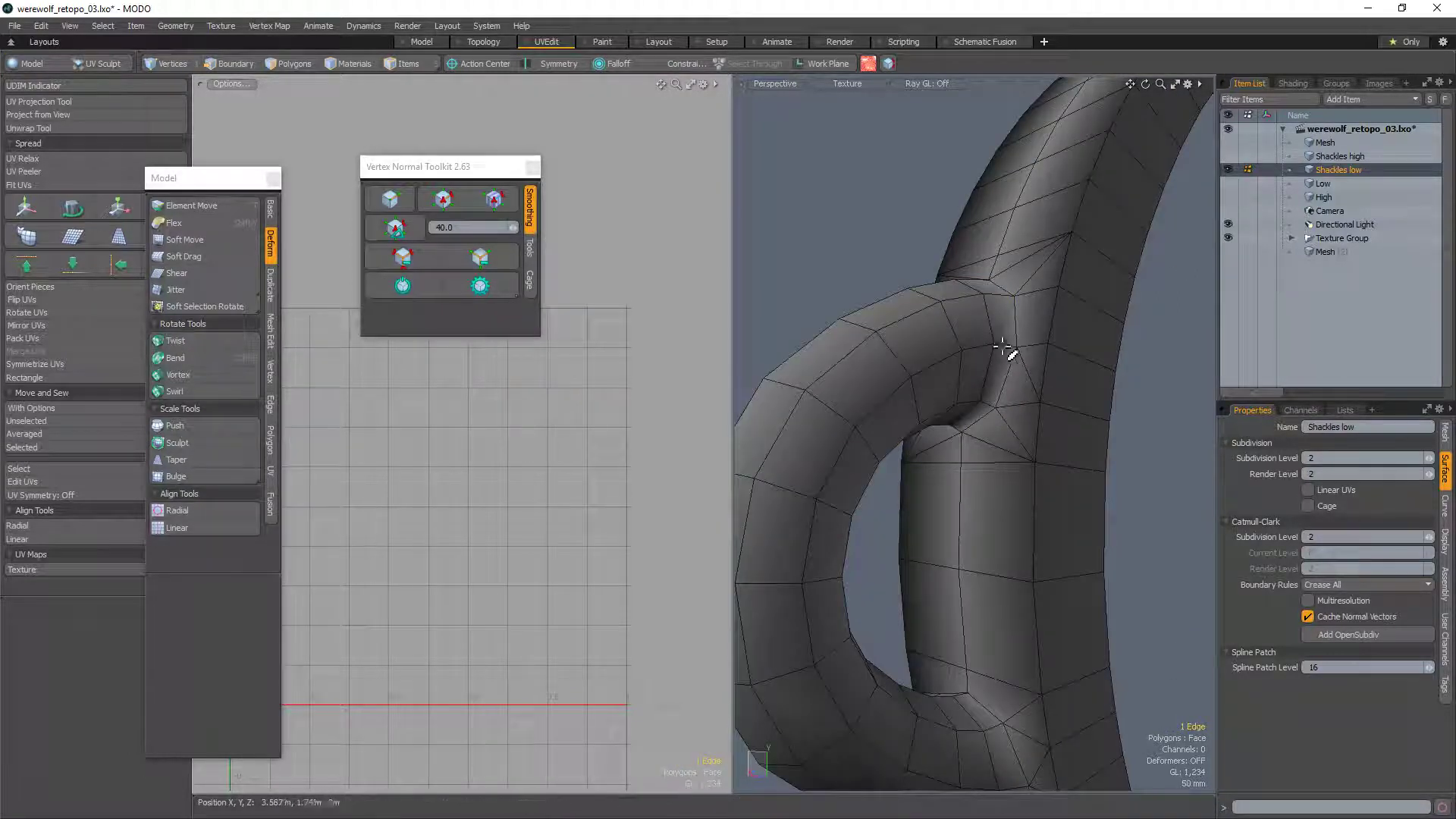
Step: Select the whole ring handle's polygons and give them their own smoothing with the Vertex Normal Toolkit
key(3)
scroll(972, 355, down, 5)
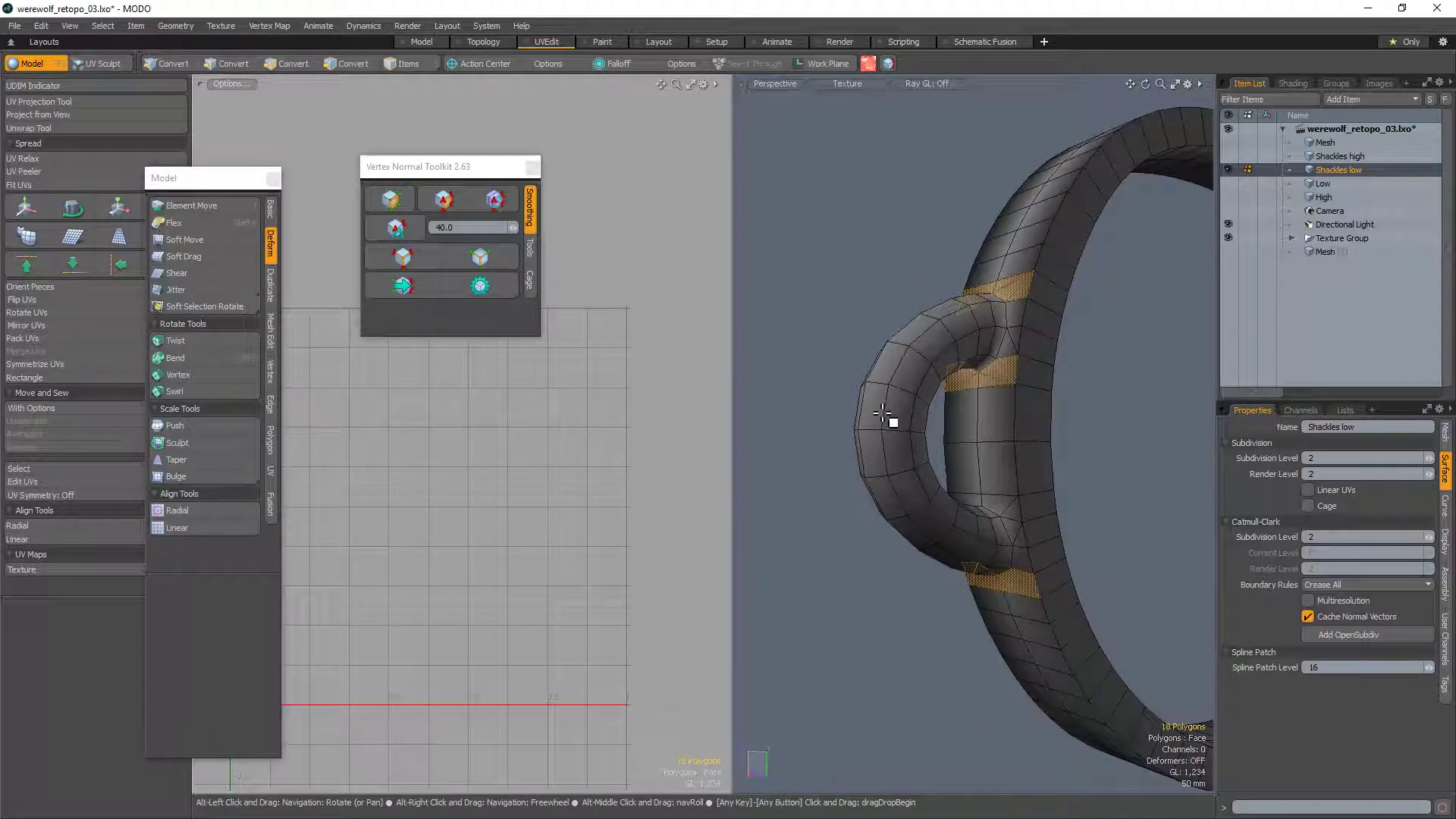
mouse_move(894, 420)
mouse_down()
mouse_move(917, 421)
mouse_move(925, 446)
mouse_move(890, 458)
mouse_move(936, 485)
mouse_move(976, 454)
mouse_up()
key(l)
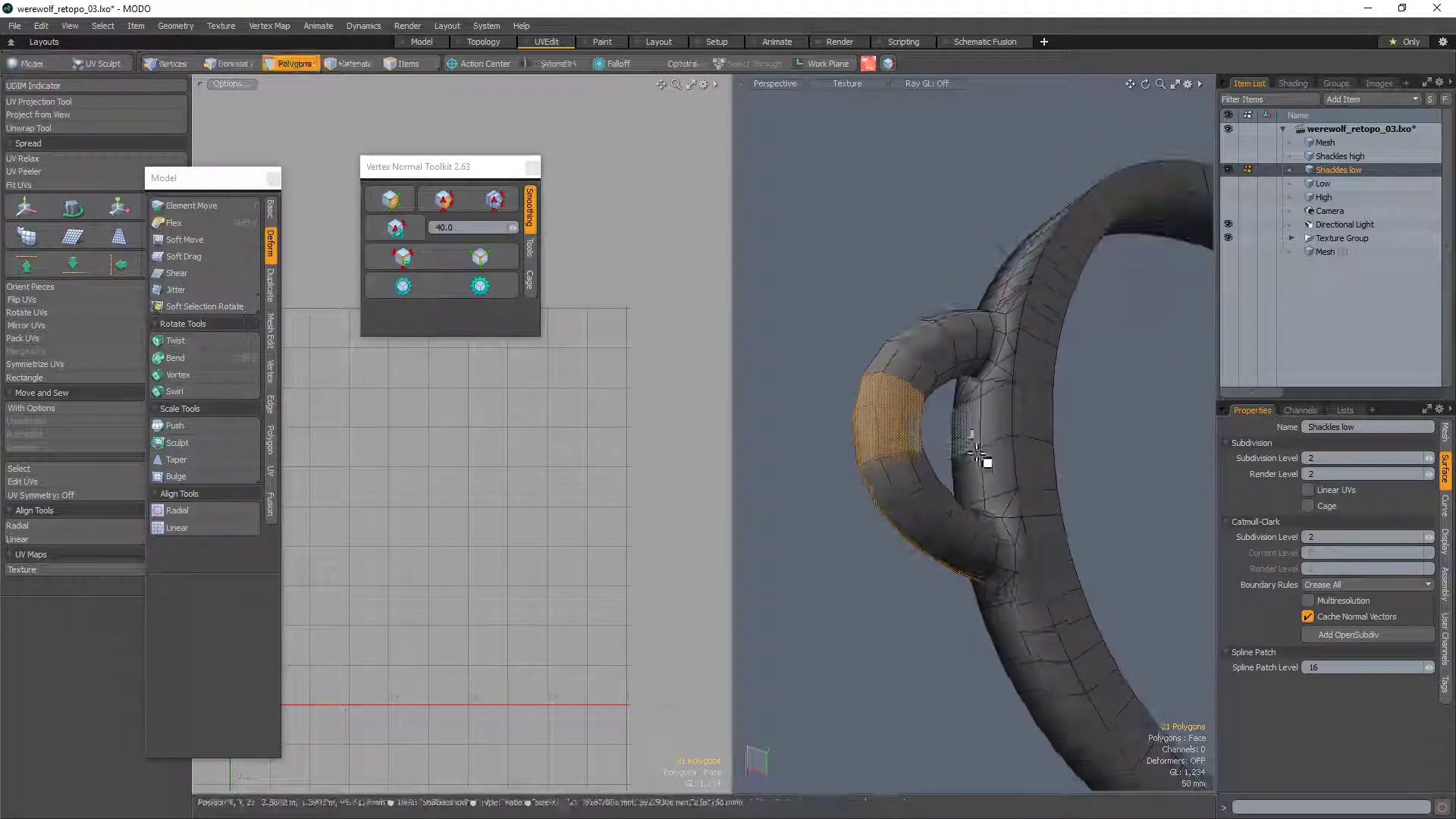
alt+drag(1040, 494, 1009, 419)
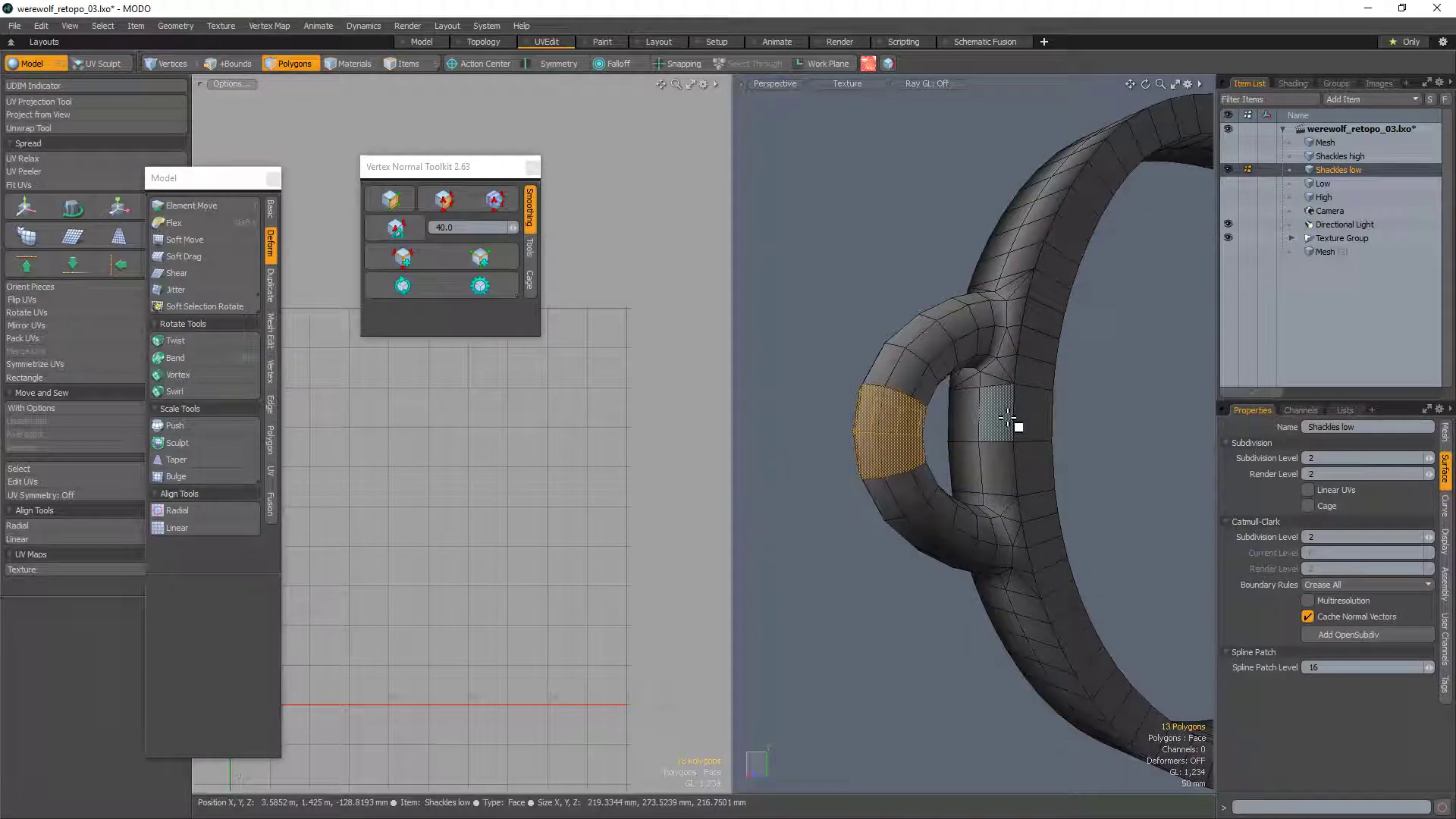
key(bracketright)
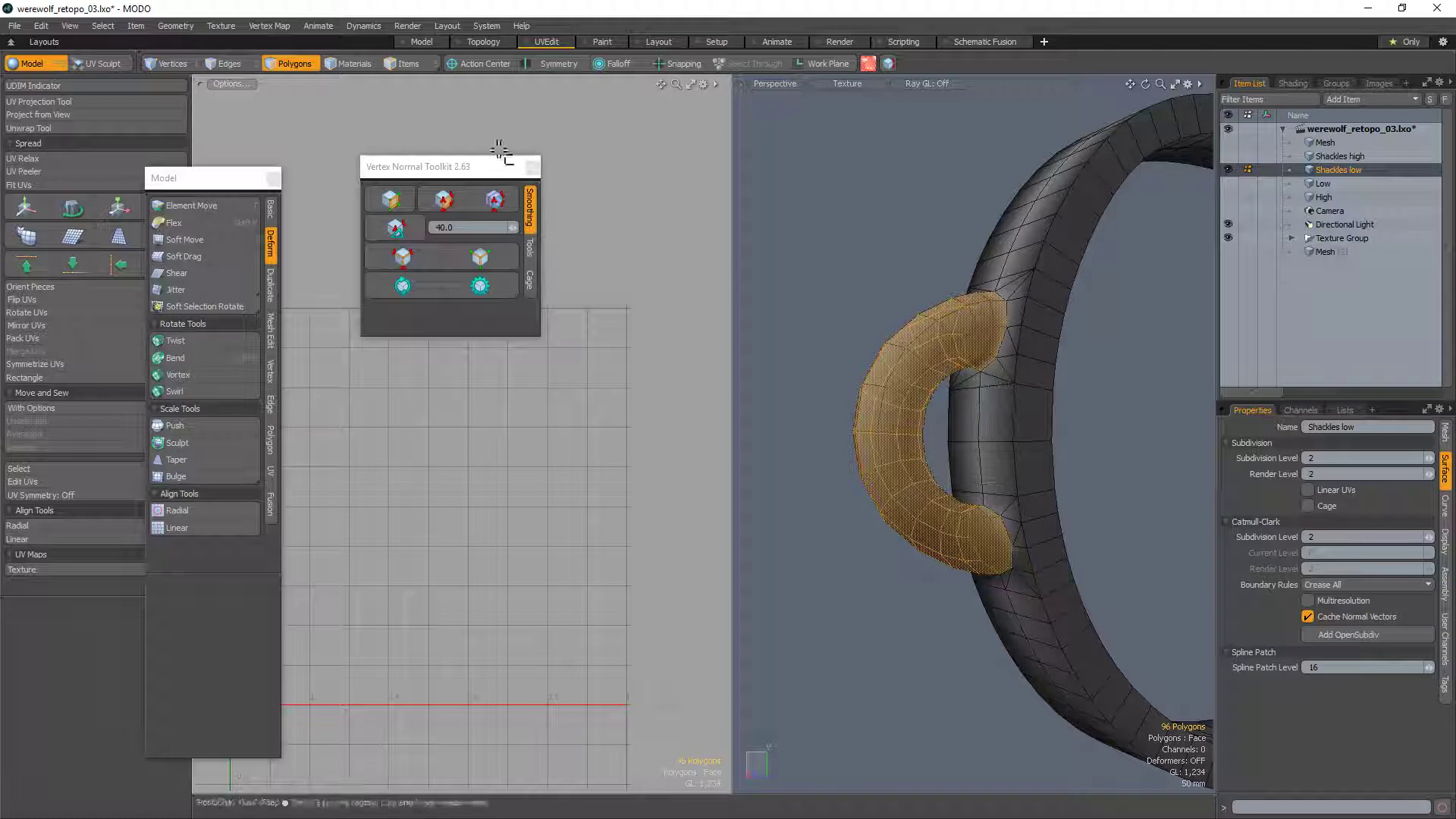
click(435, 205)
key(1)
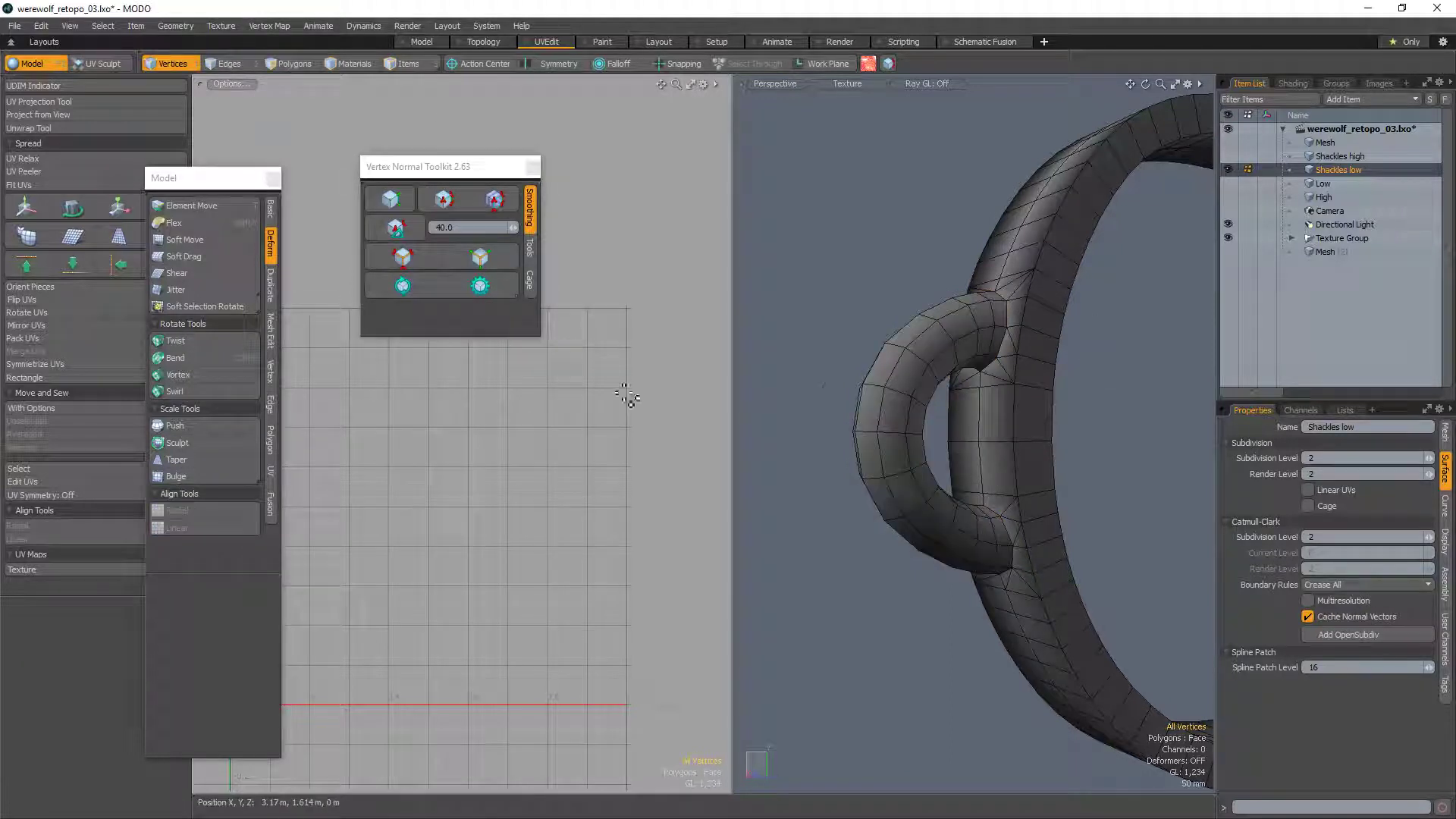
Step: Examine the shading where the ring's upper base meets the bar, with the wireframe hidden
mouse_move(1008, 288)
alt+mouse_down()
mouse_move(979, 361)
mouse_move(976, 433)
mouse_move(1050, 439)
mouse_move(989, 420)
alt+mouse_up()
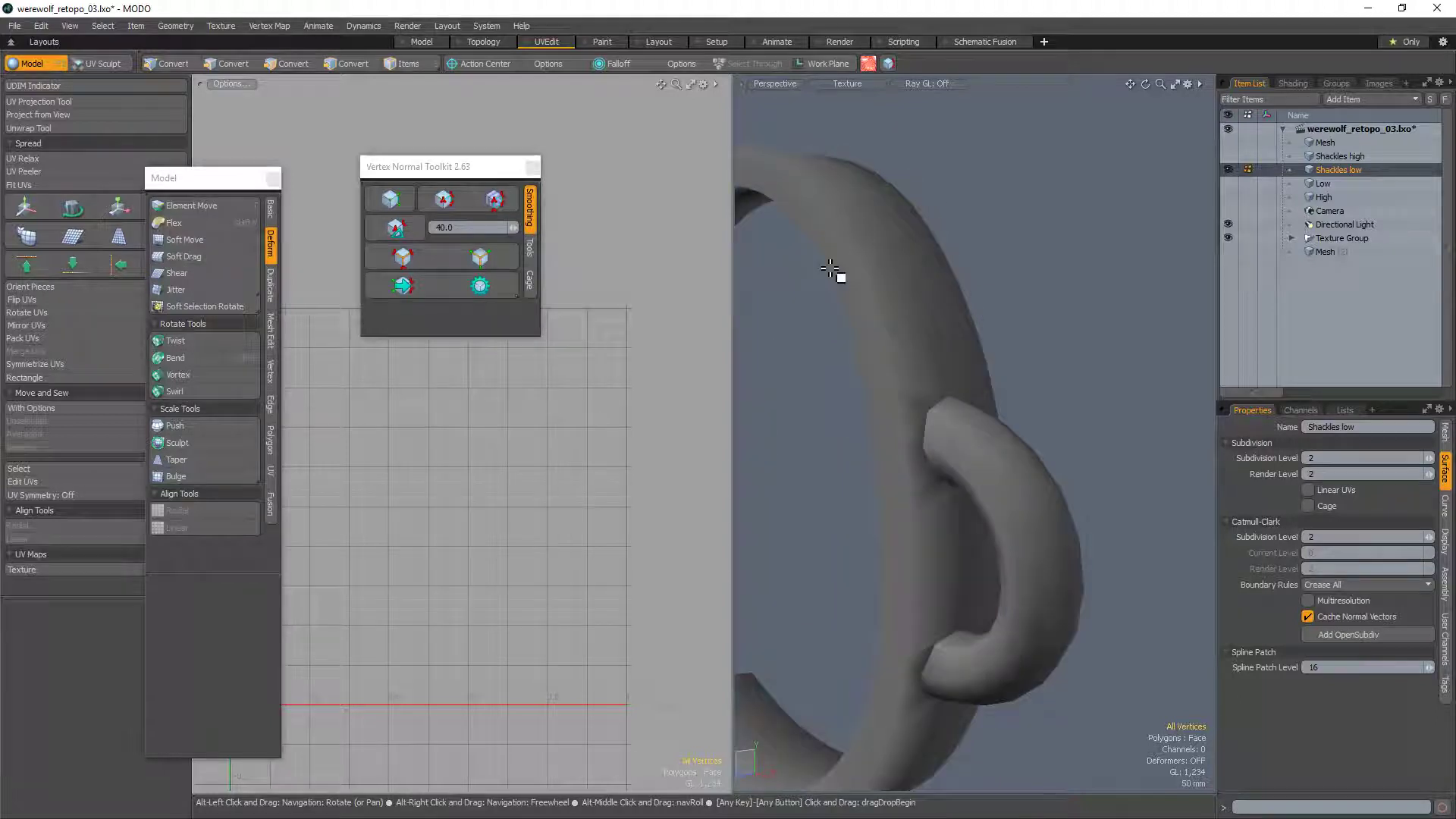
key(3)
mouse_move(830, 268)
mouse_down()
mouse_move(900, 312)
mouse_move(1072, 332)
mouse_move(910, 442)
mouse_move(923, 521)
mouse_move(904, 584)
mouse_move(930, 530)
mouse_move(1046, 394)
mouse_up()
click(1037, 342)
scroll(910, 442, up, 4)
click(910, 482)
click(1139, 255)
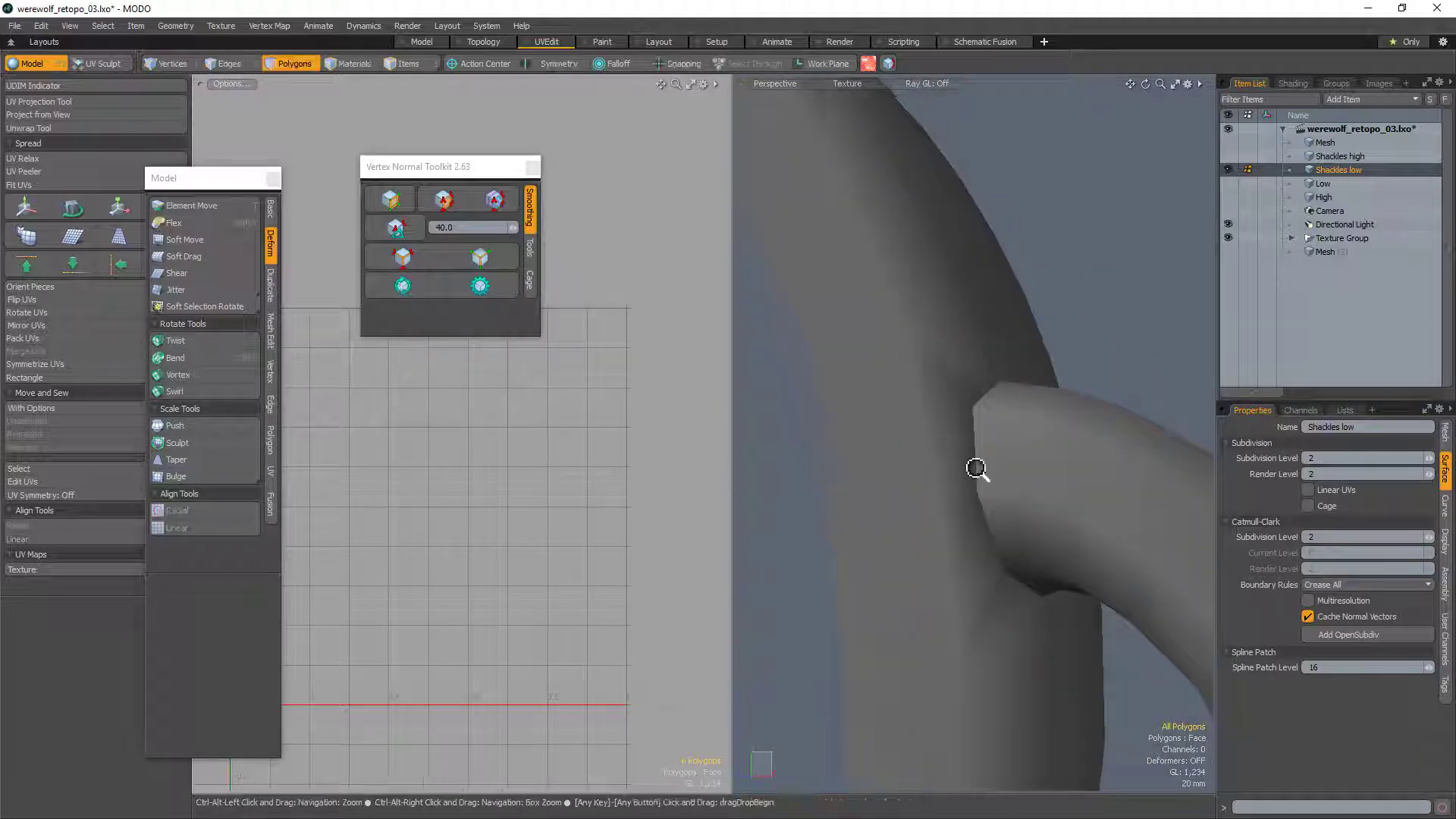
click(962, 446)
mouse_move(976, 468)
ctrl+alt+mouse_down()
mouse_move(961, 448)
mouse_move(960, 467)
ctrl+alt+mouse_up()
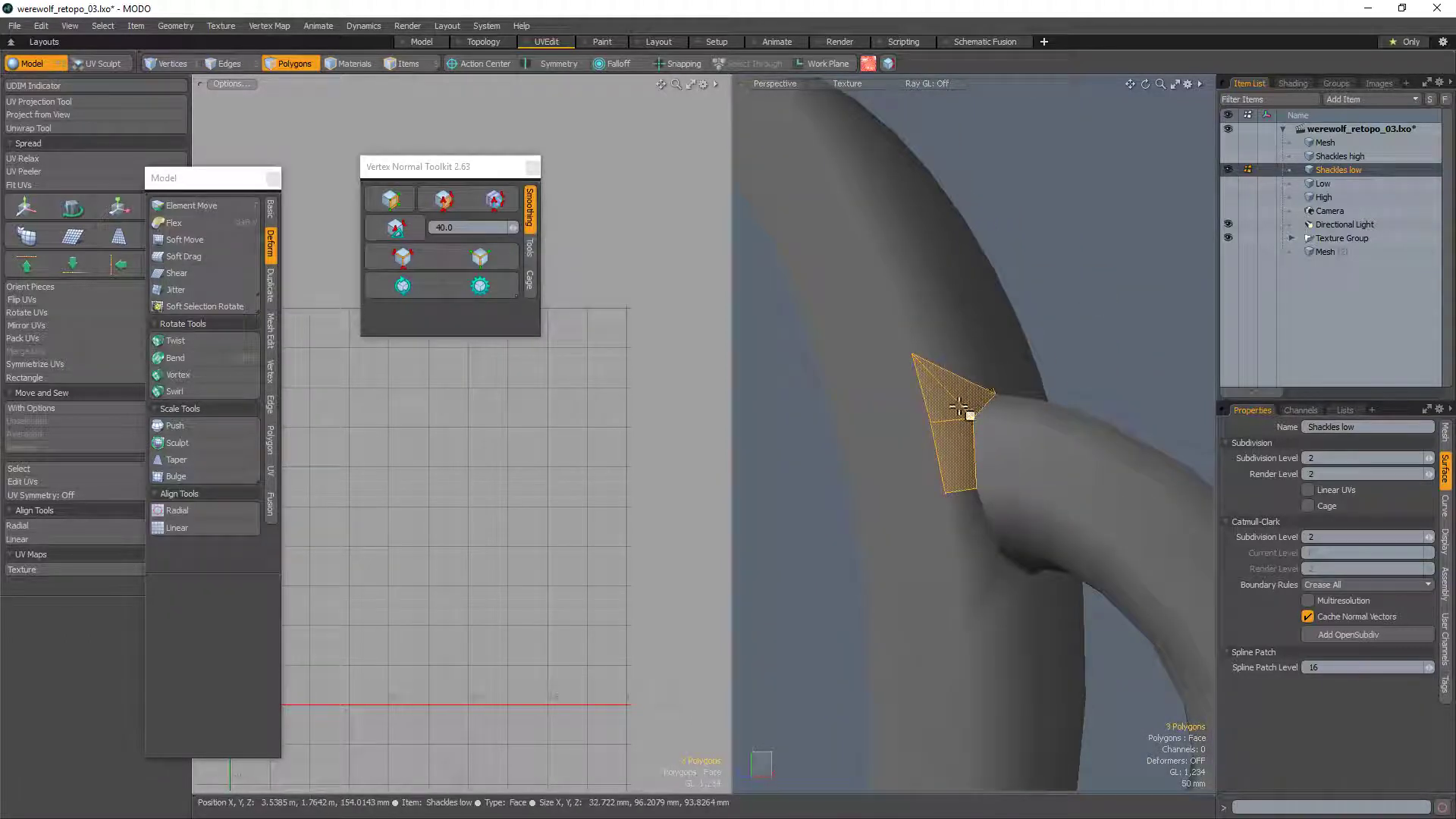
drag(908, 416, 921, 475)
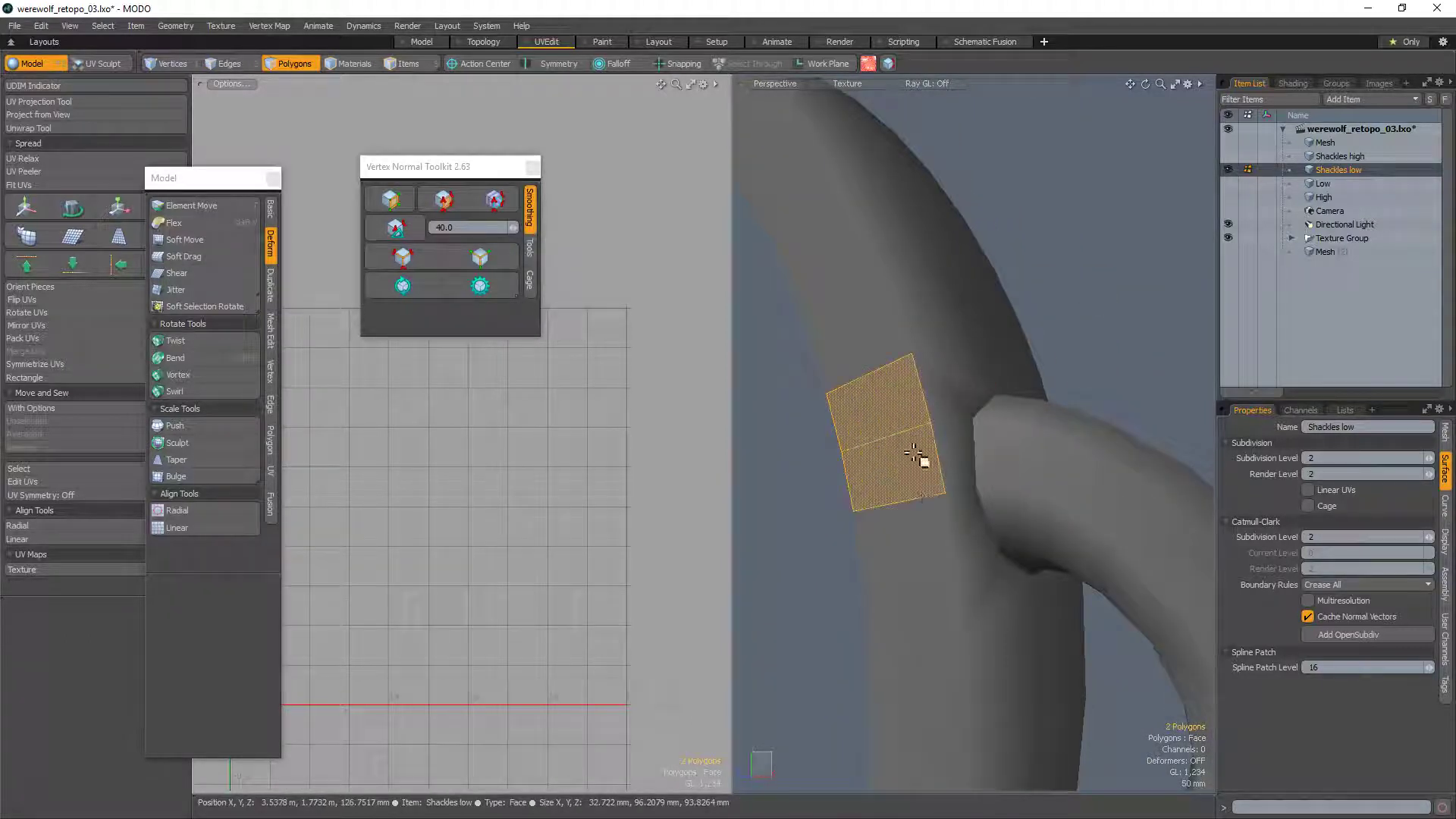
click(1150, 284)
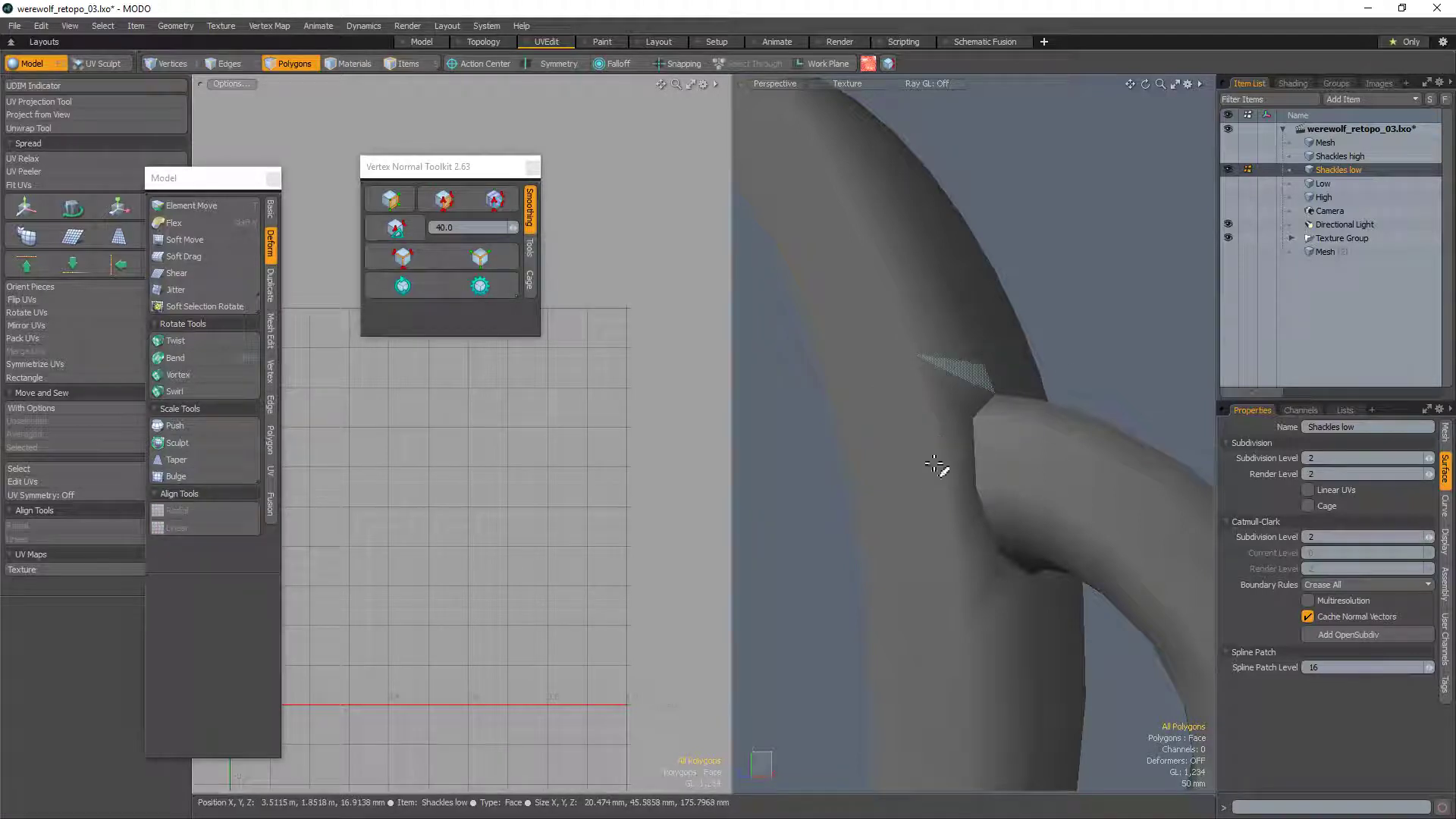
Step: Select both edge loops where the ring meets the bar and try a 14.5 mm inset Edge Bevel
key(2)
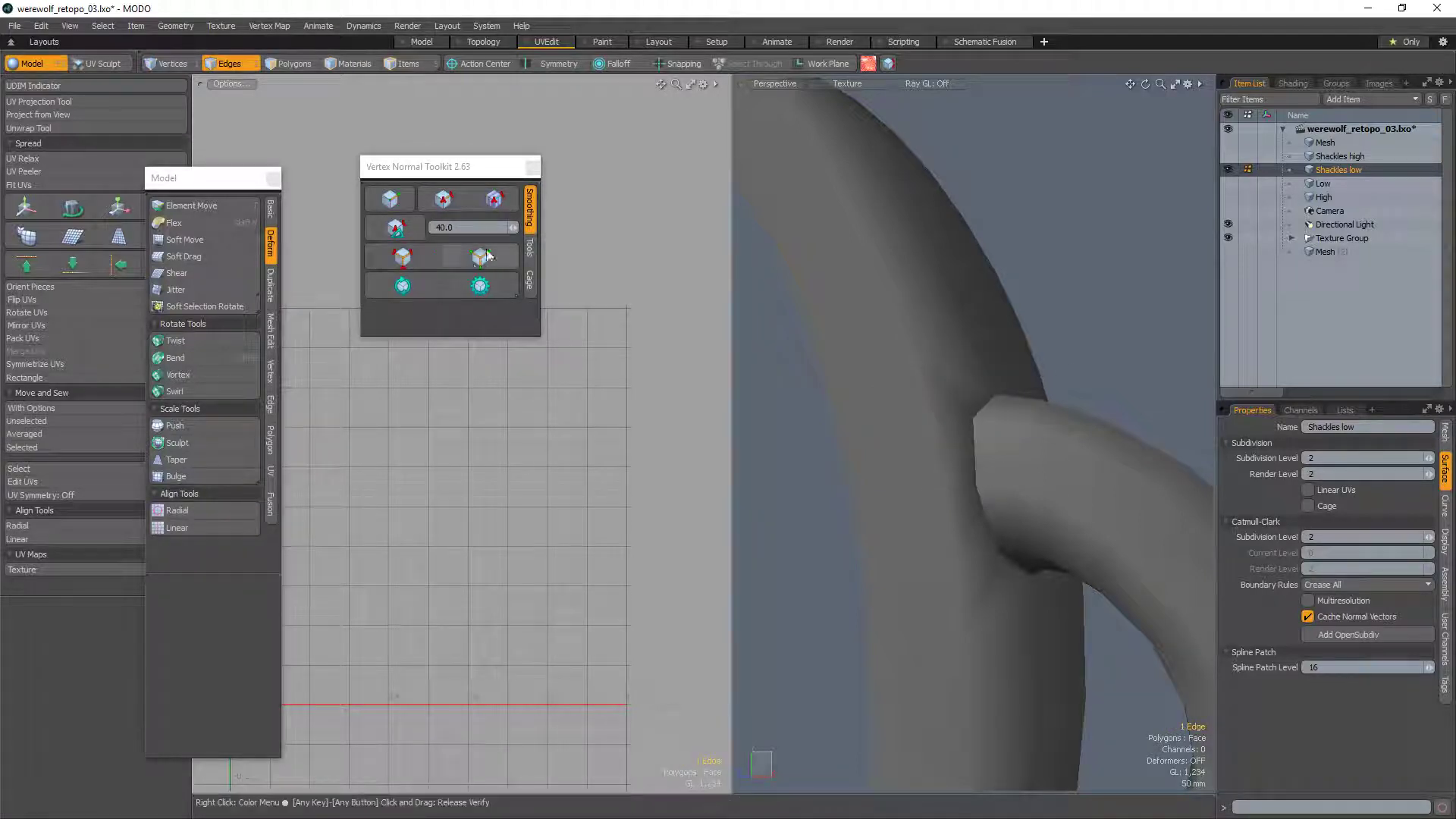
click(416, 261)
ctrl+alt+drag(1047, 341, 880, 368)
alt+drag(880, 368, 1001, 306)
key(shift+a)
scroll(1001, 306, up, 3)
key(b)
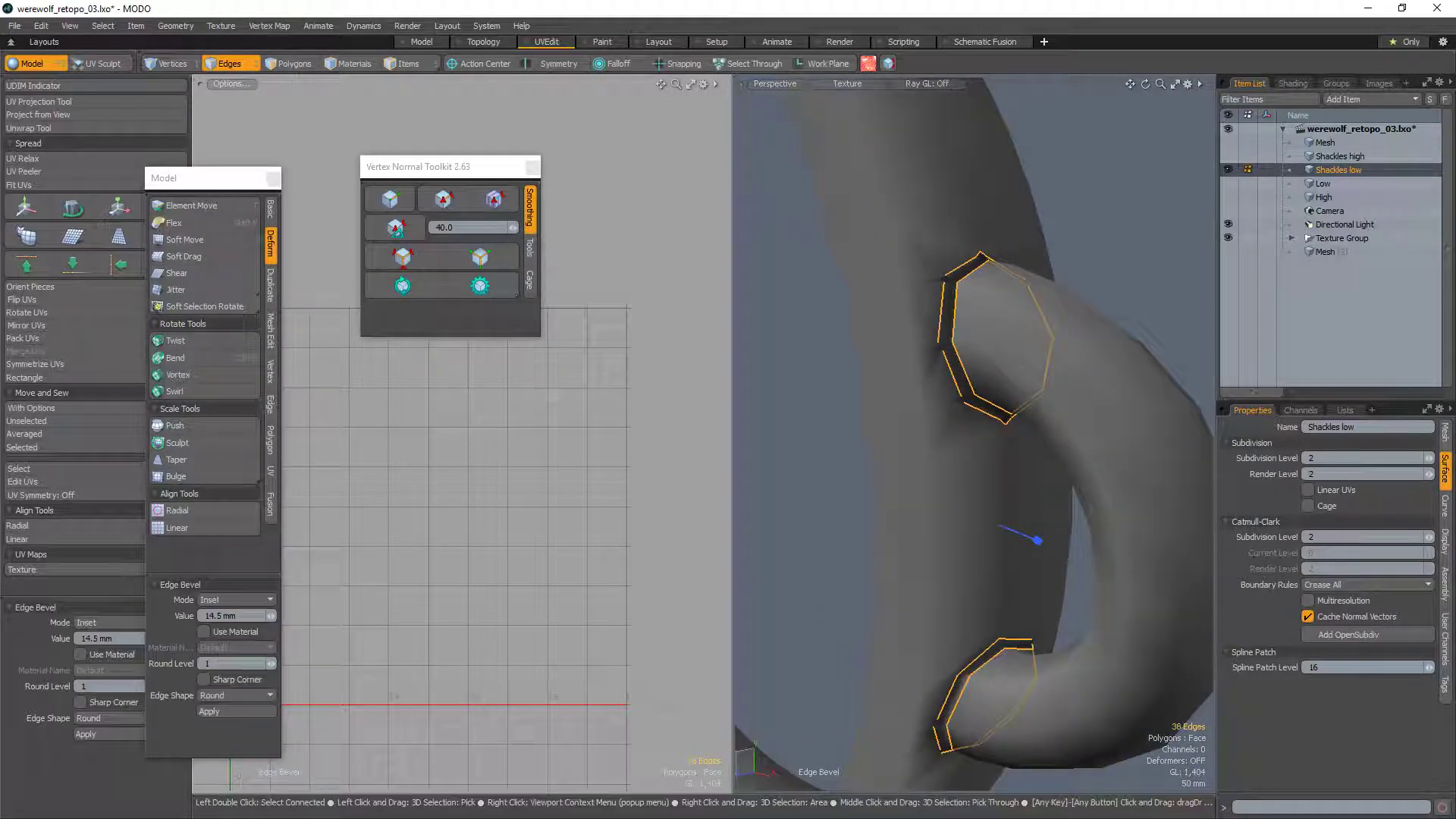
key(space)
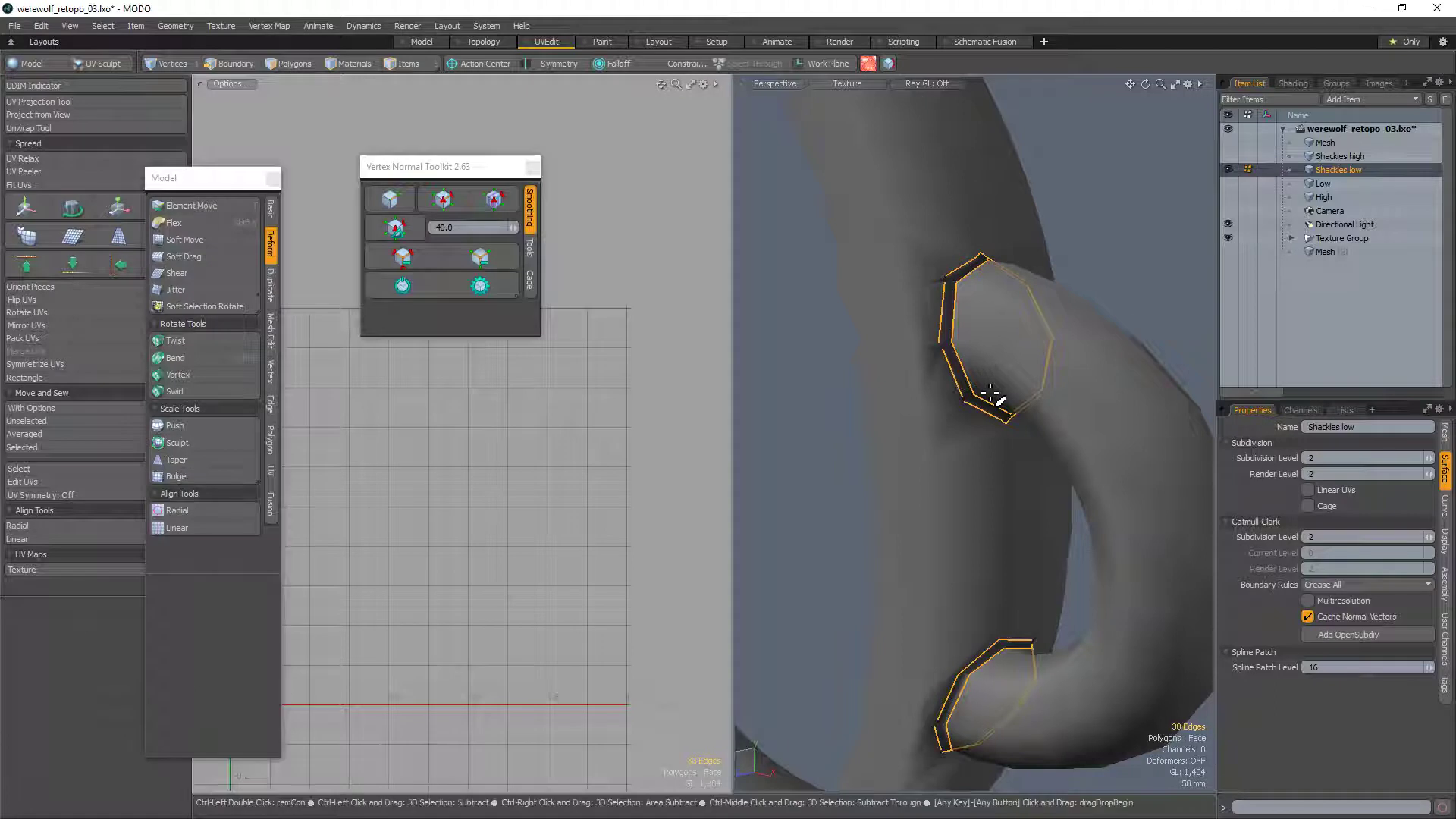
key(ctrl+z)
Step: Close the floating Model palette and enlarge the tool properties area to show all the Bevel options
key(shift+b)
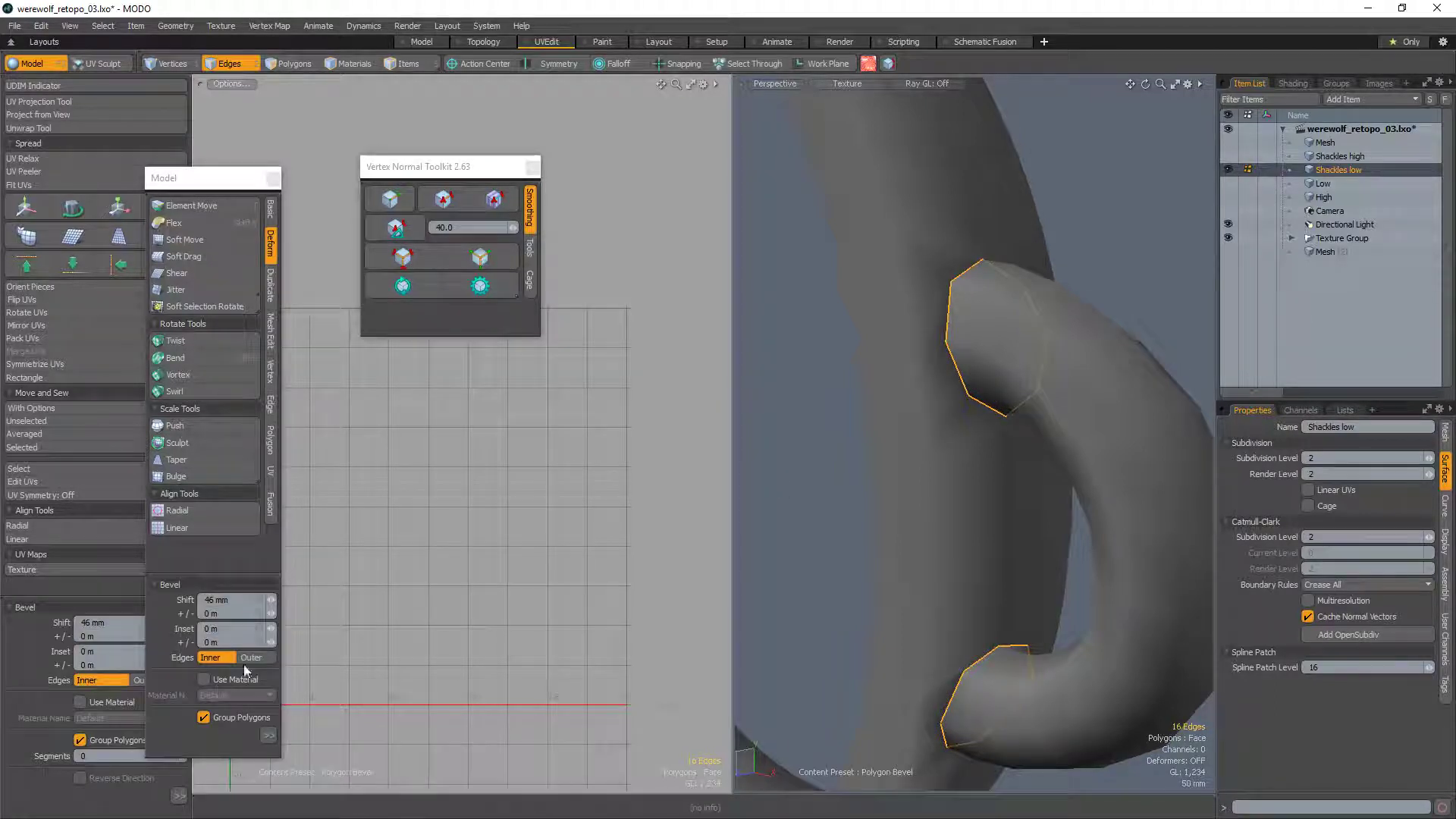
click(273, 178)
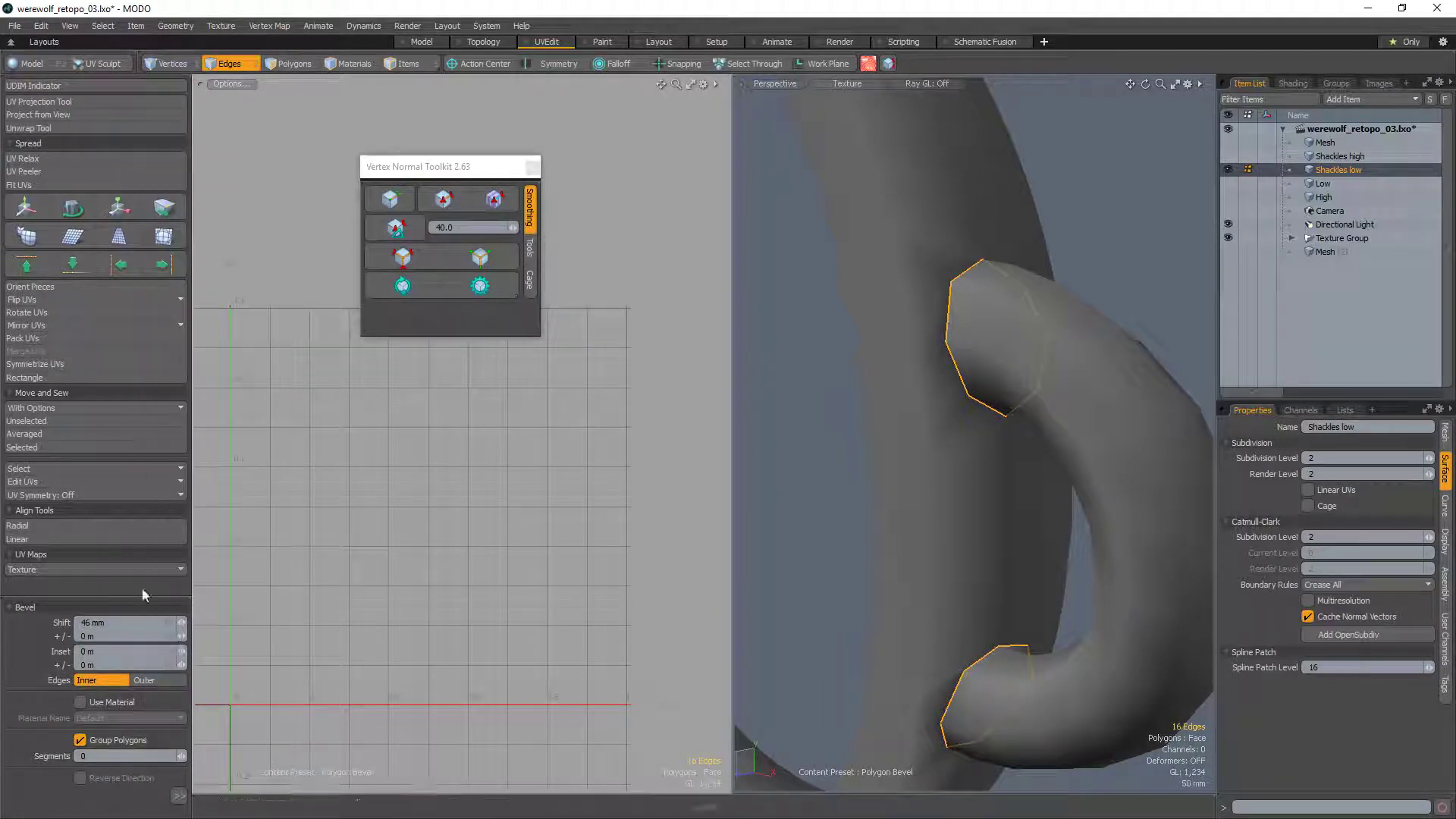
drag(132, 607, 133, 501)
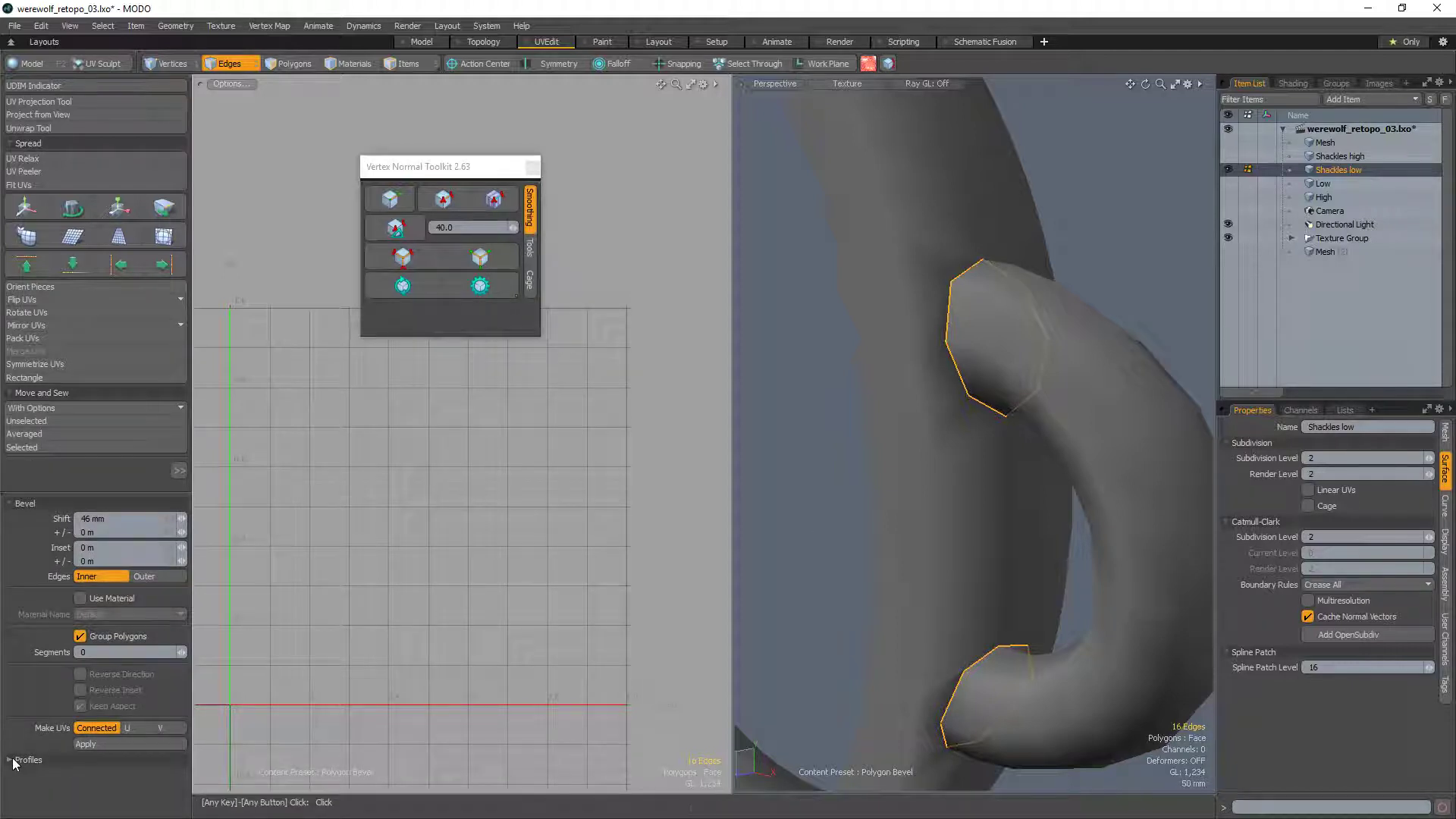
alt+shift+drag(1011, 448, 976, 410)
key(q)
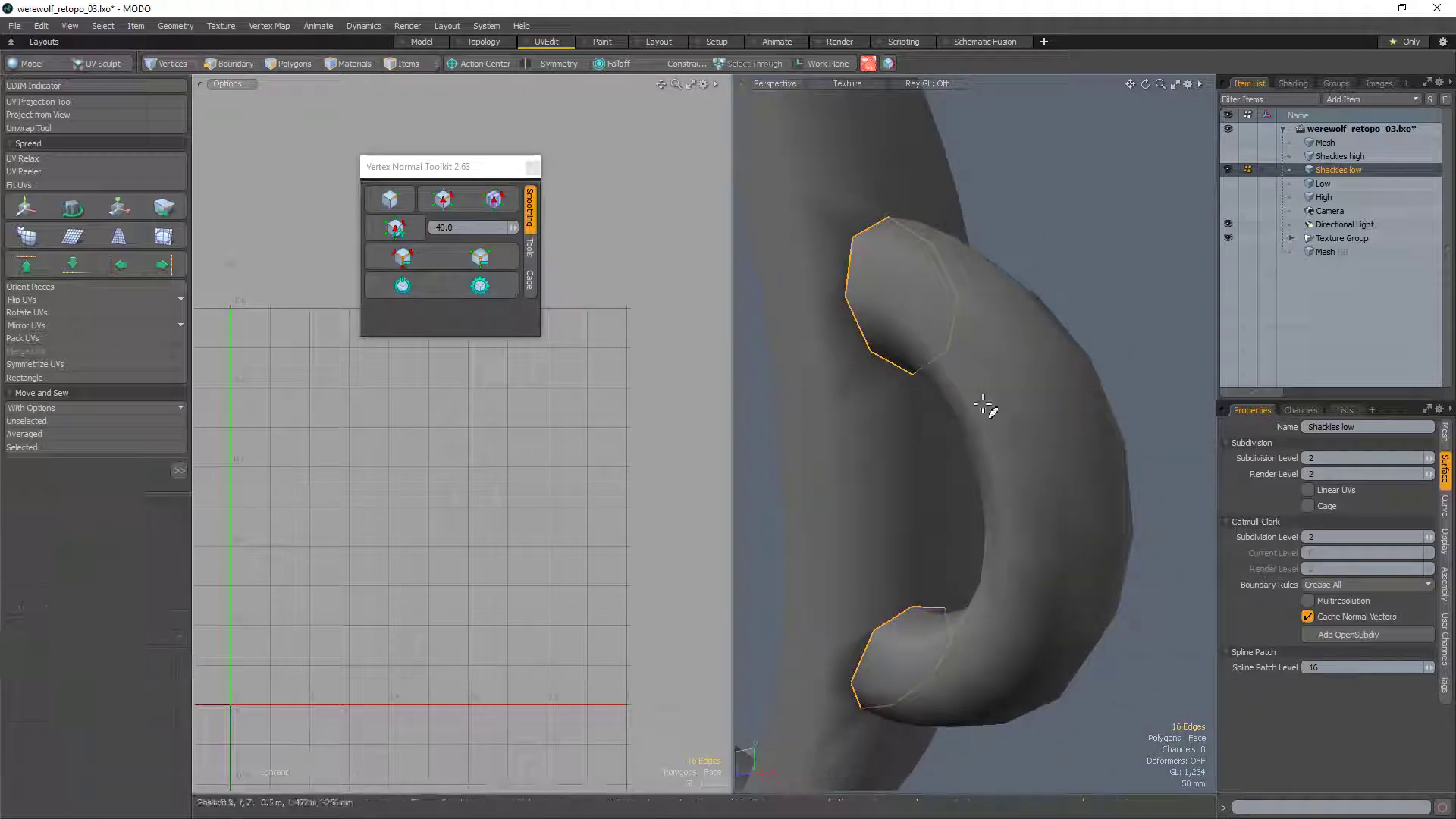
Step: Try Edge Bevel again on the two ring-base loops with the wireframe shown
key(2)
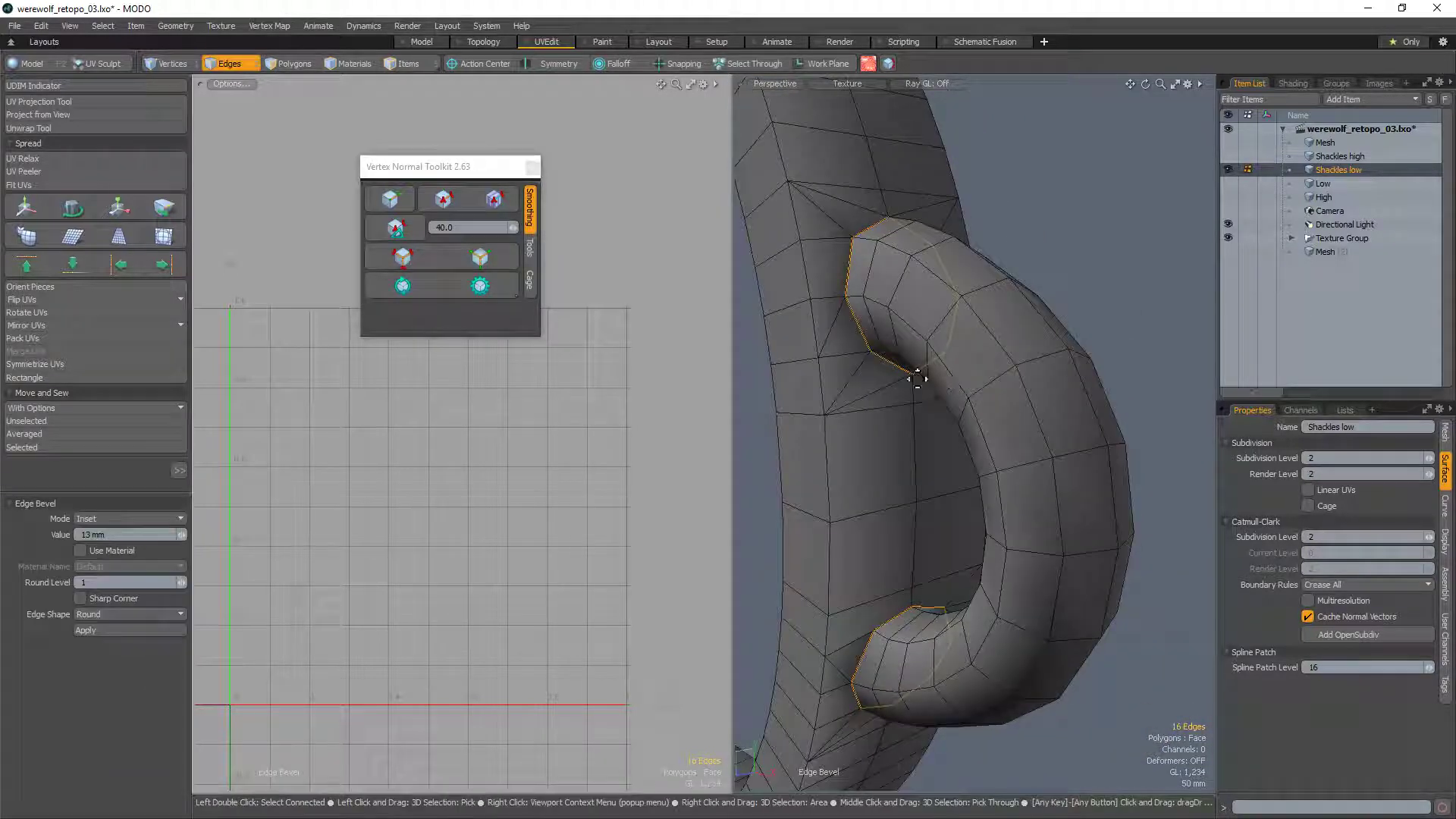
key(b)
key(q)
Step: Select and remove the diagonal edges on the bar around the ring's upper base
alt+drag(887, 270, 878, 311)
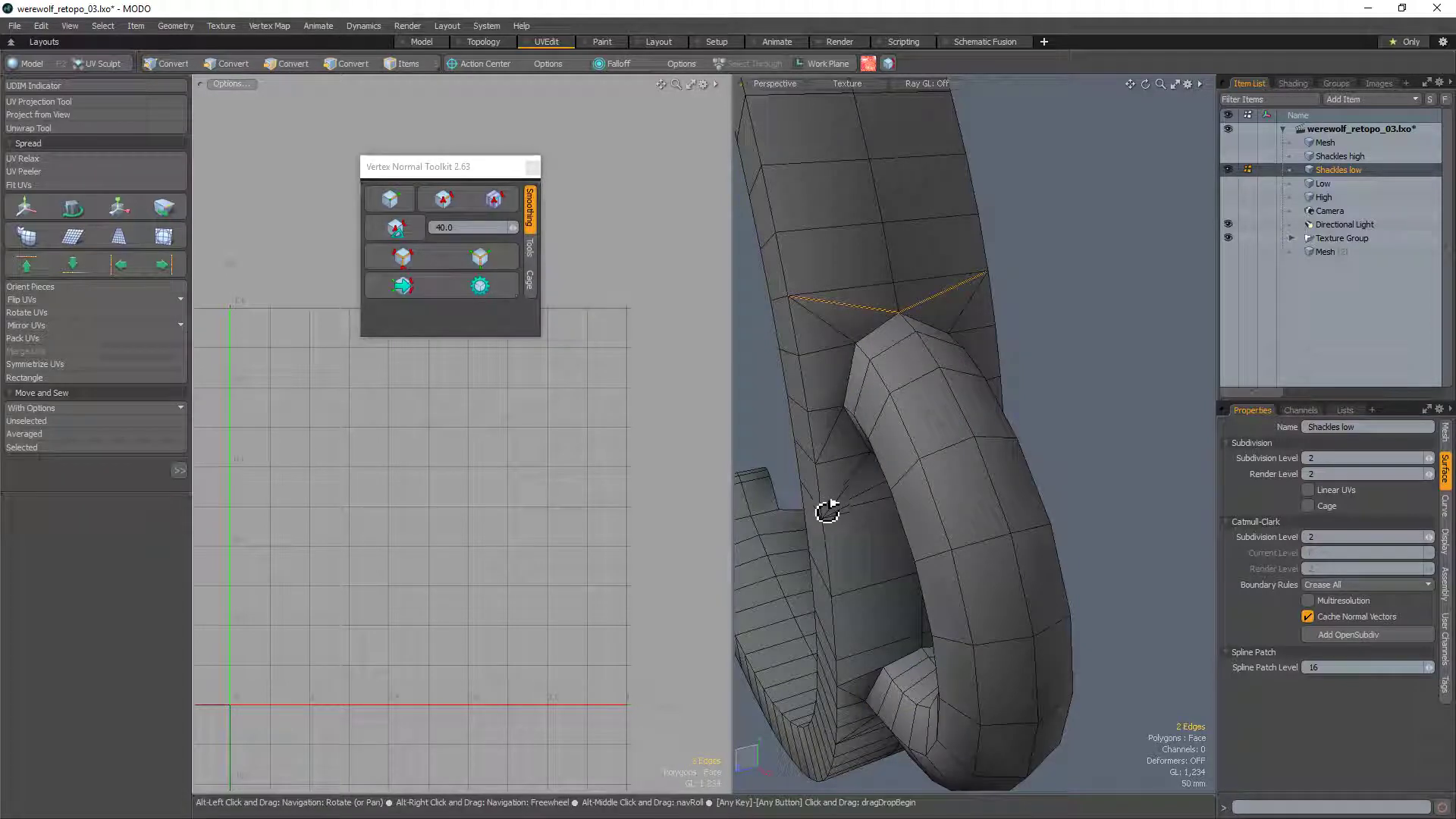
alt+drag(829, 510, 832, 425)
alt+drag(858, 484, 875, 462)
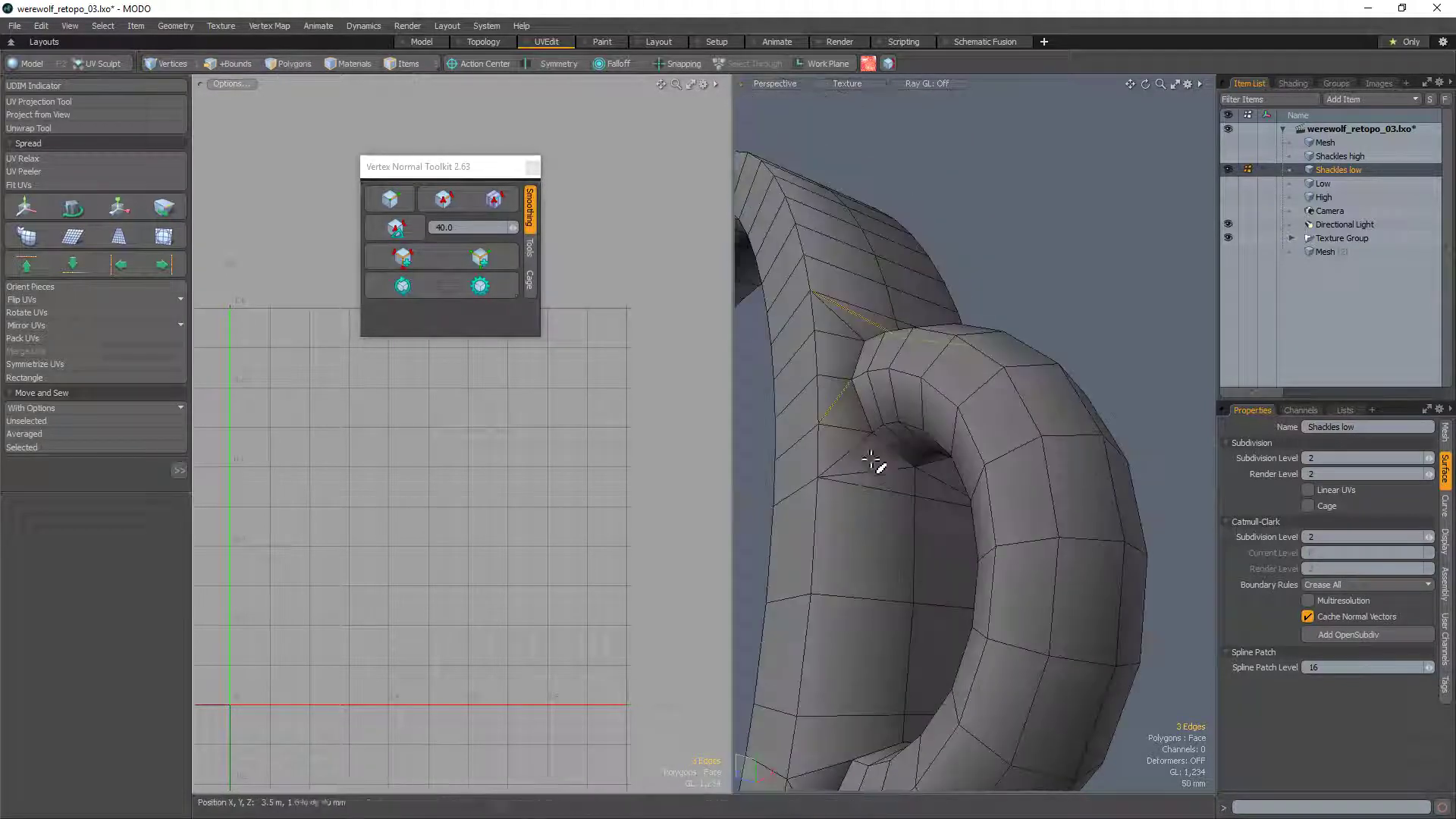
shift+click(948, 483)
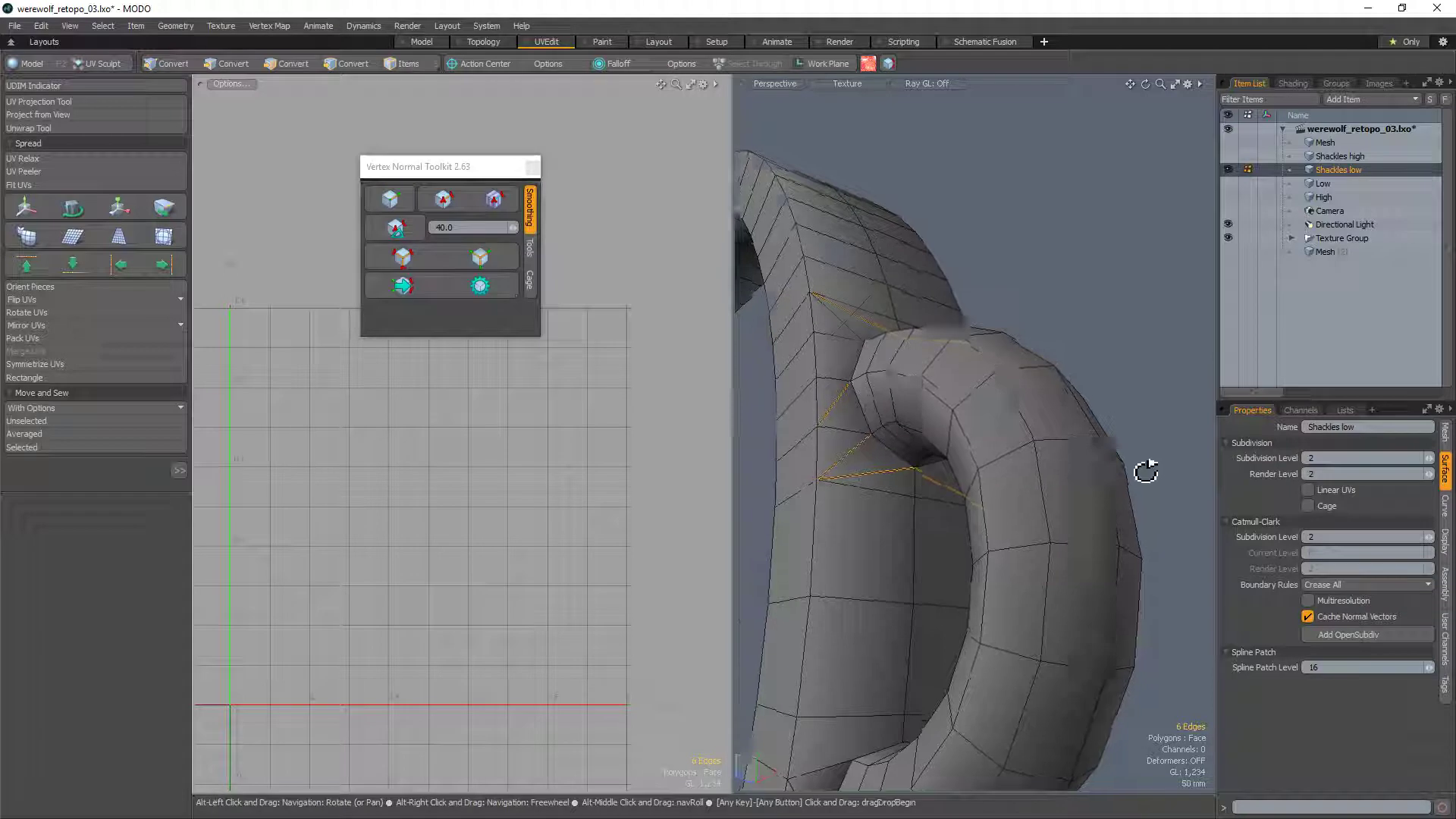
alt+drag(1144, 475, 1008, 486)
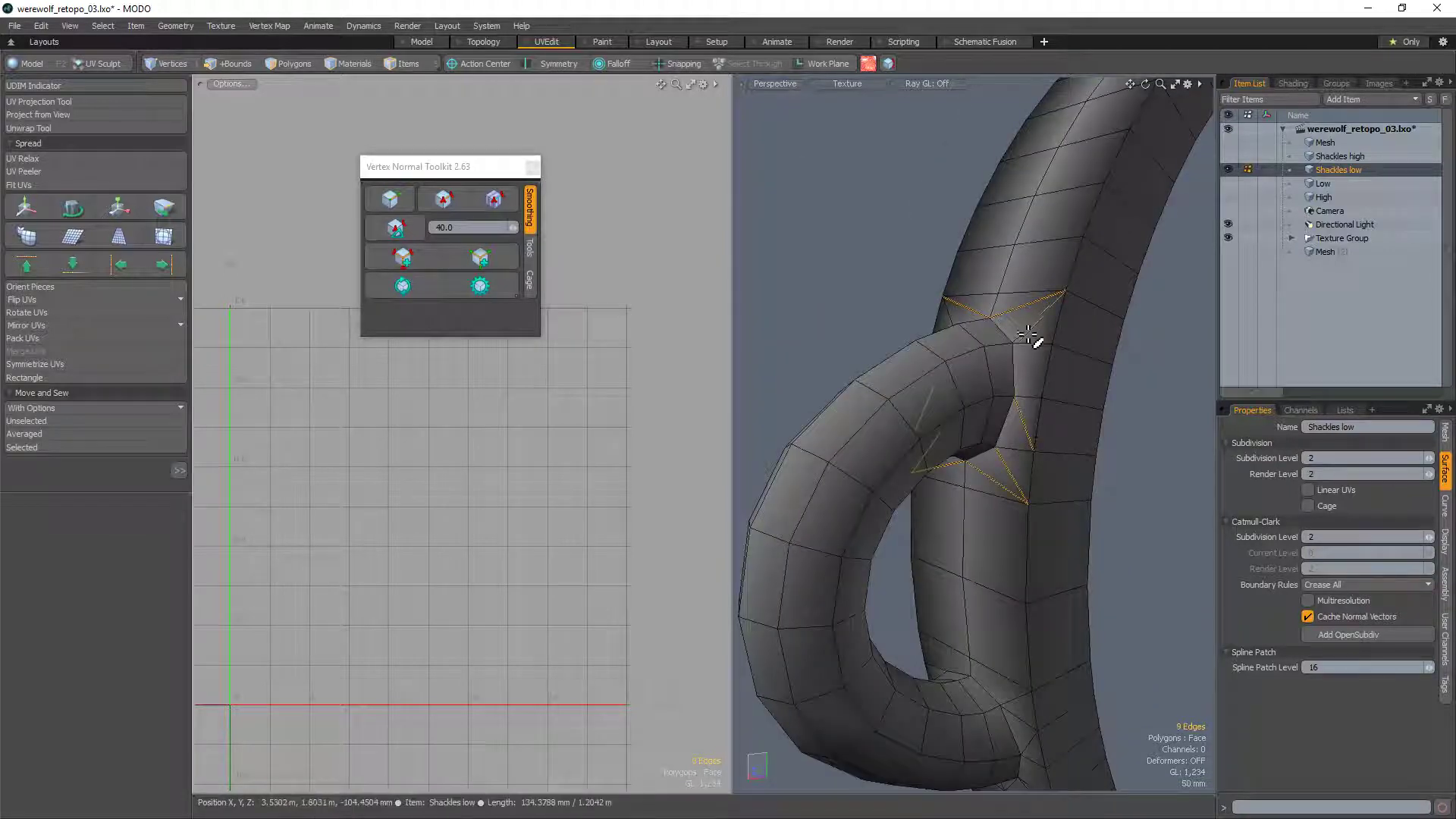
alt+drag(1029, 336, 1050, 341)
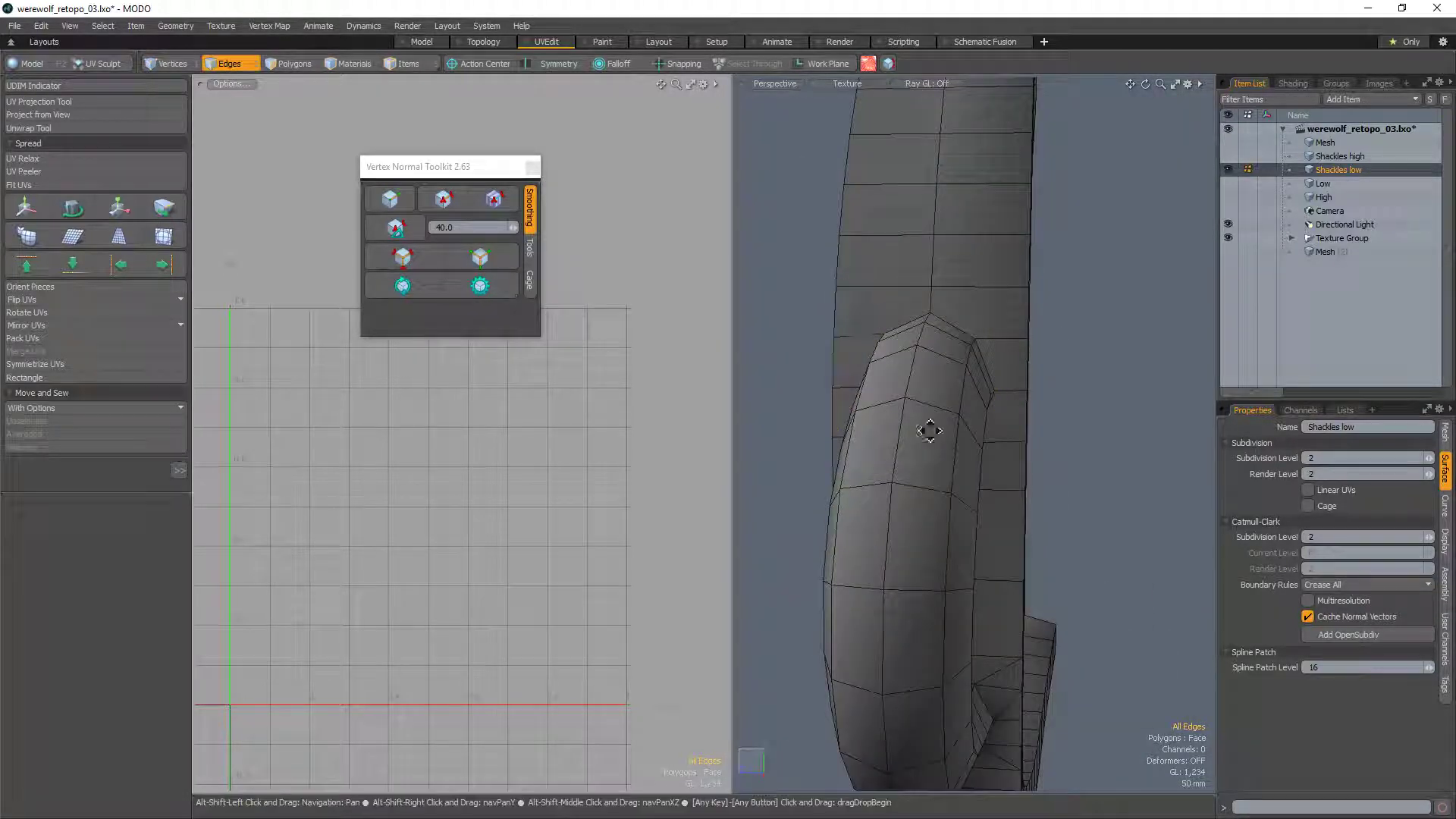
Step: Select and remove the diagonal edges on the bar around the ring's lower base and beside it
alt+drag(926, 426, 798, 530)
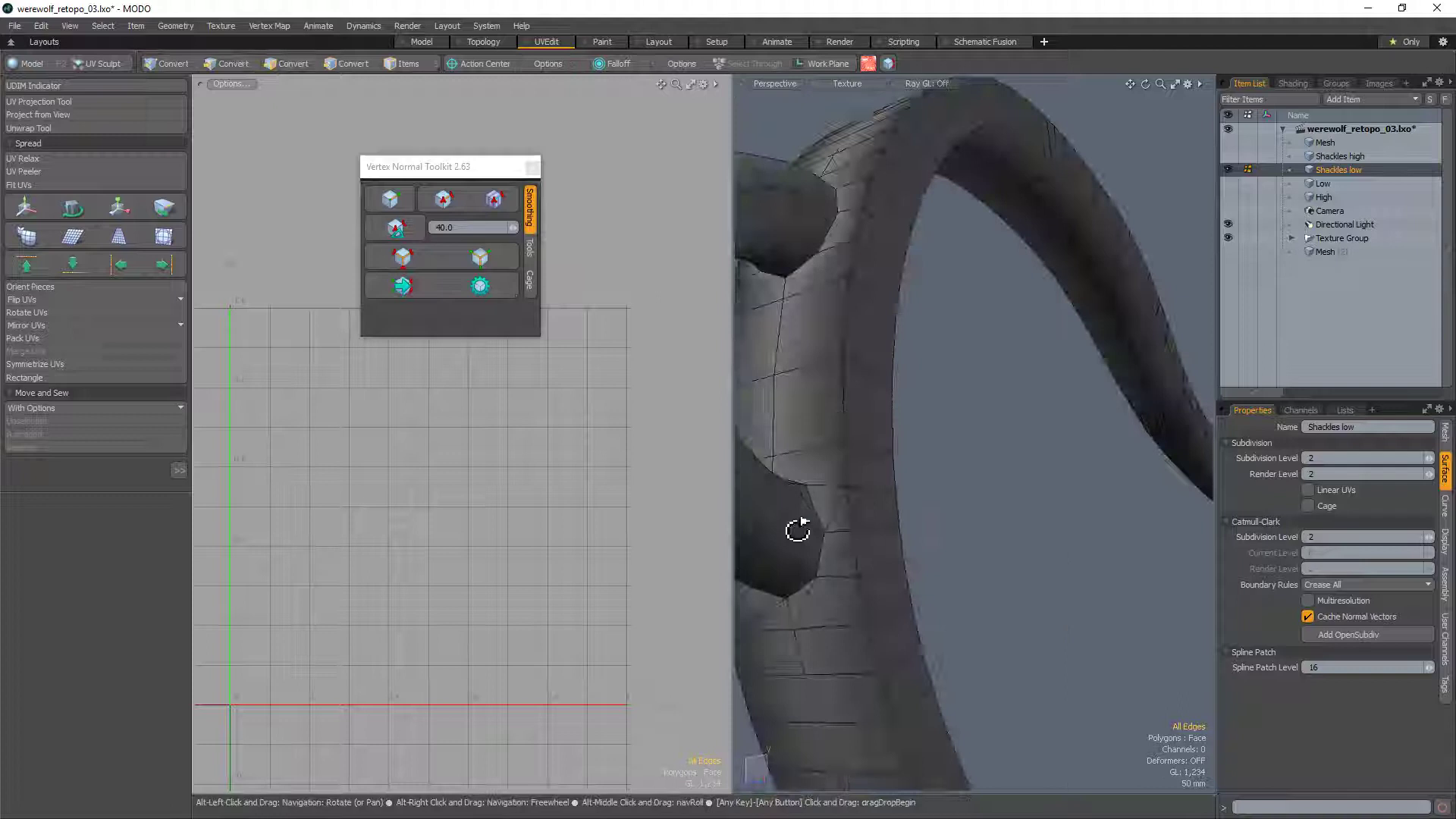
click(832, 480)
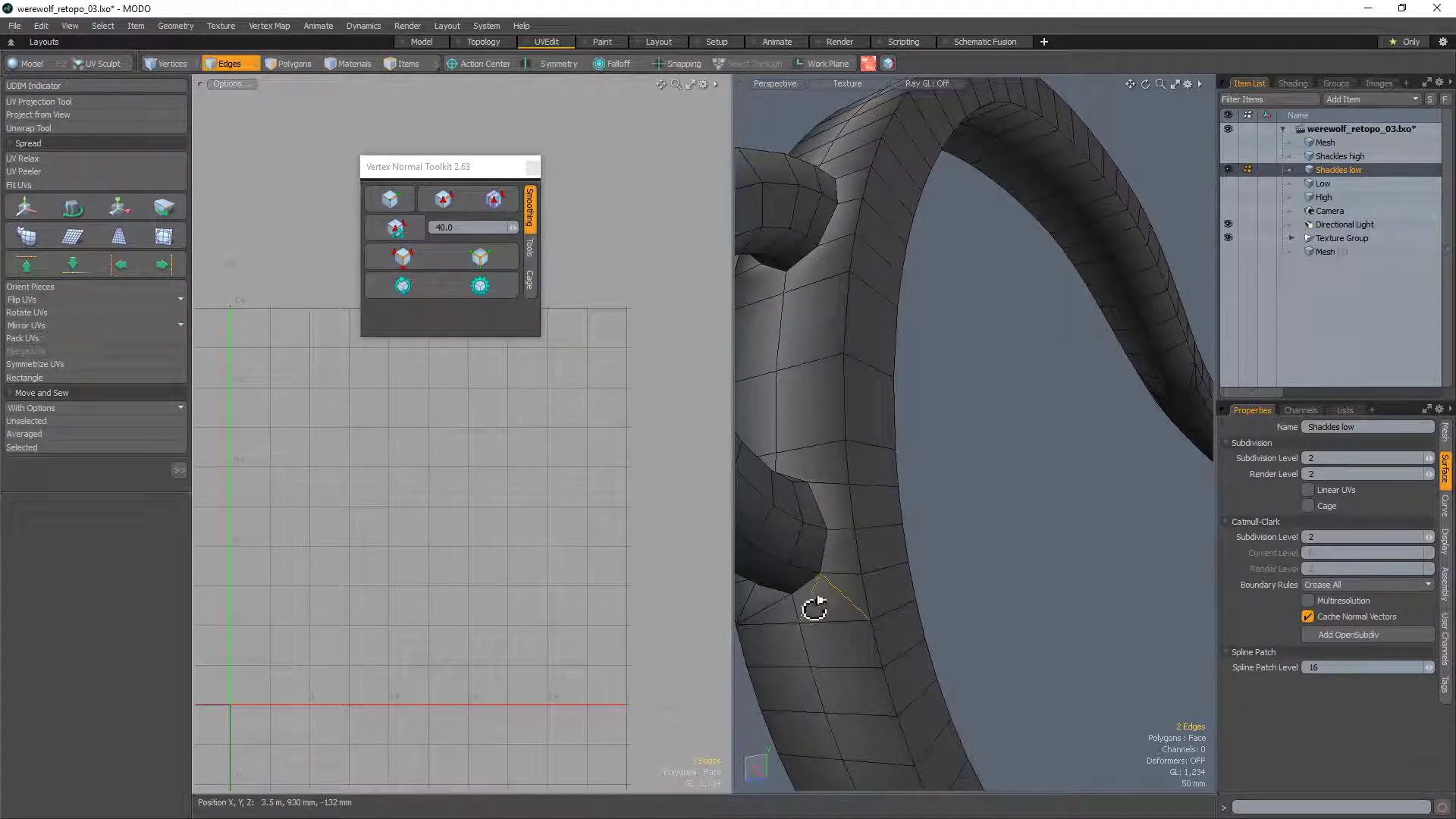
alt+drag(820, 605, 916, 472)
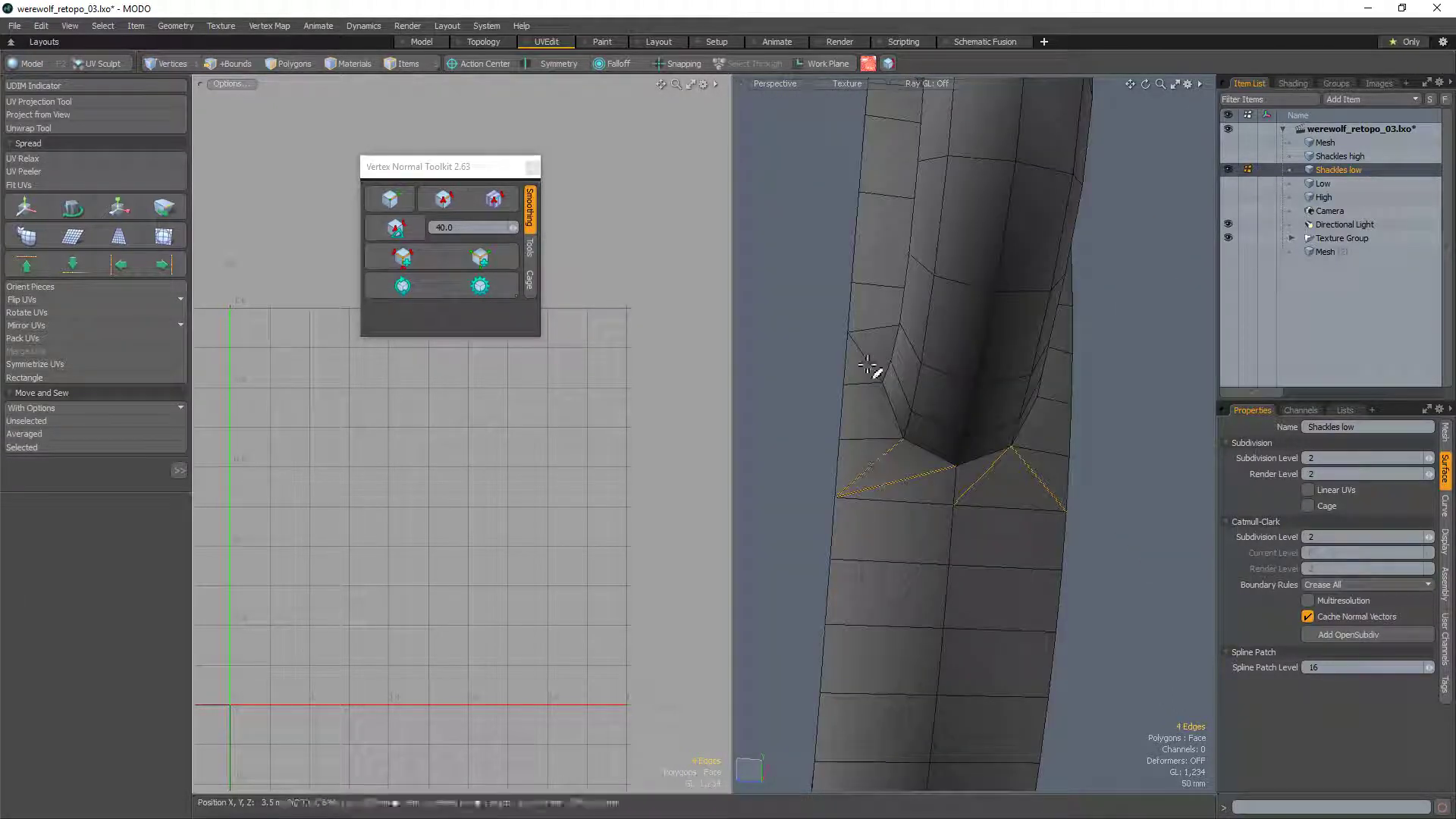
alt+drag(869, 367, 938, 393)
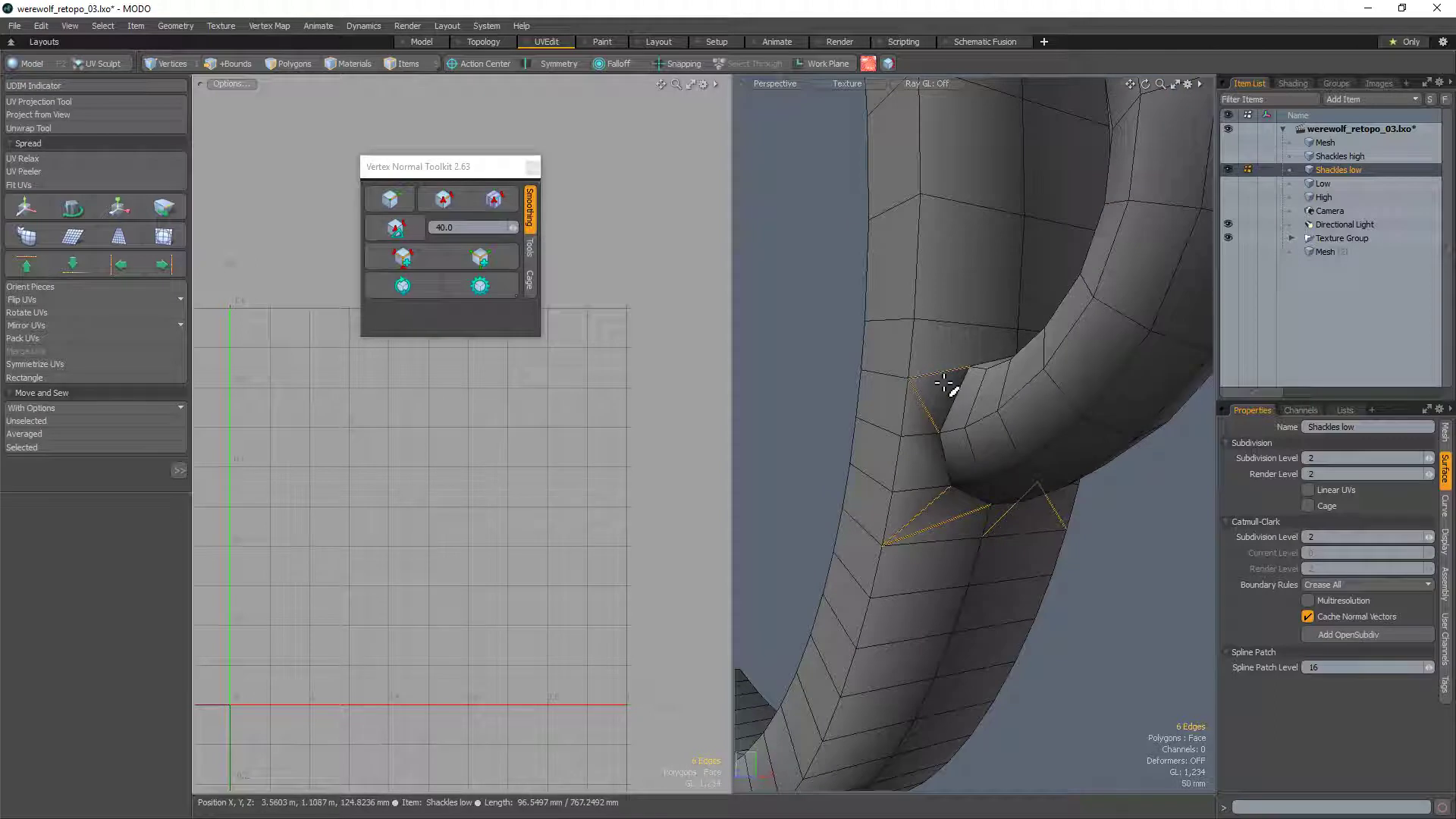
key(2)
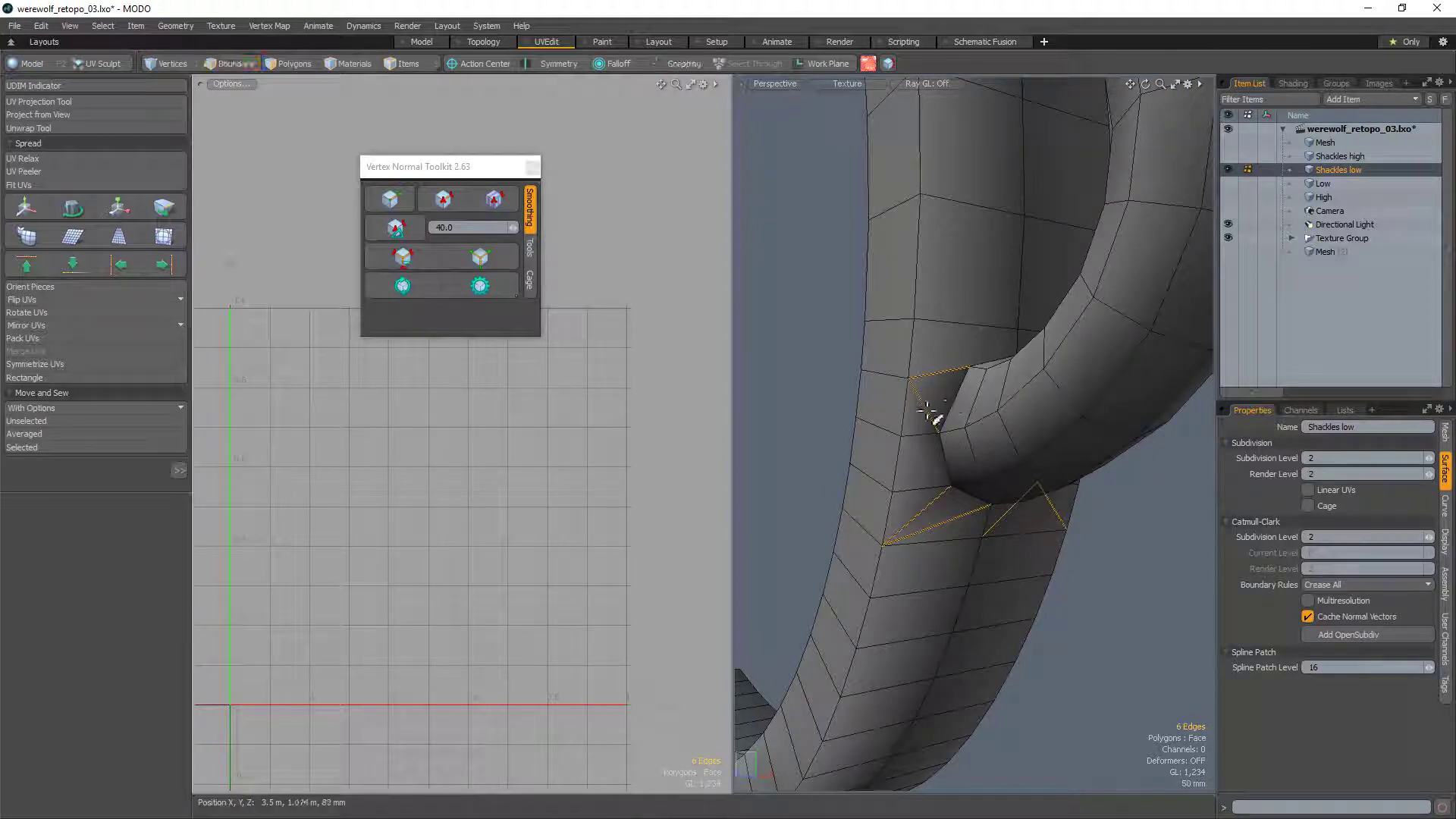
key(Delete)
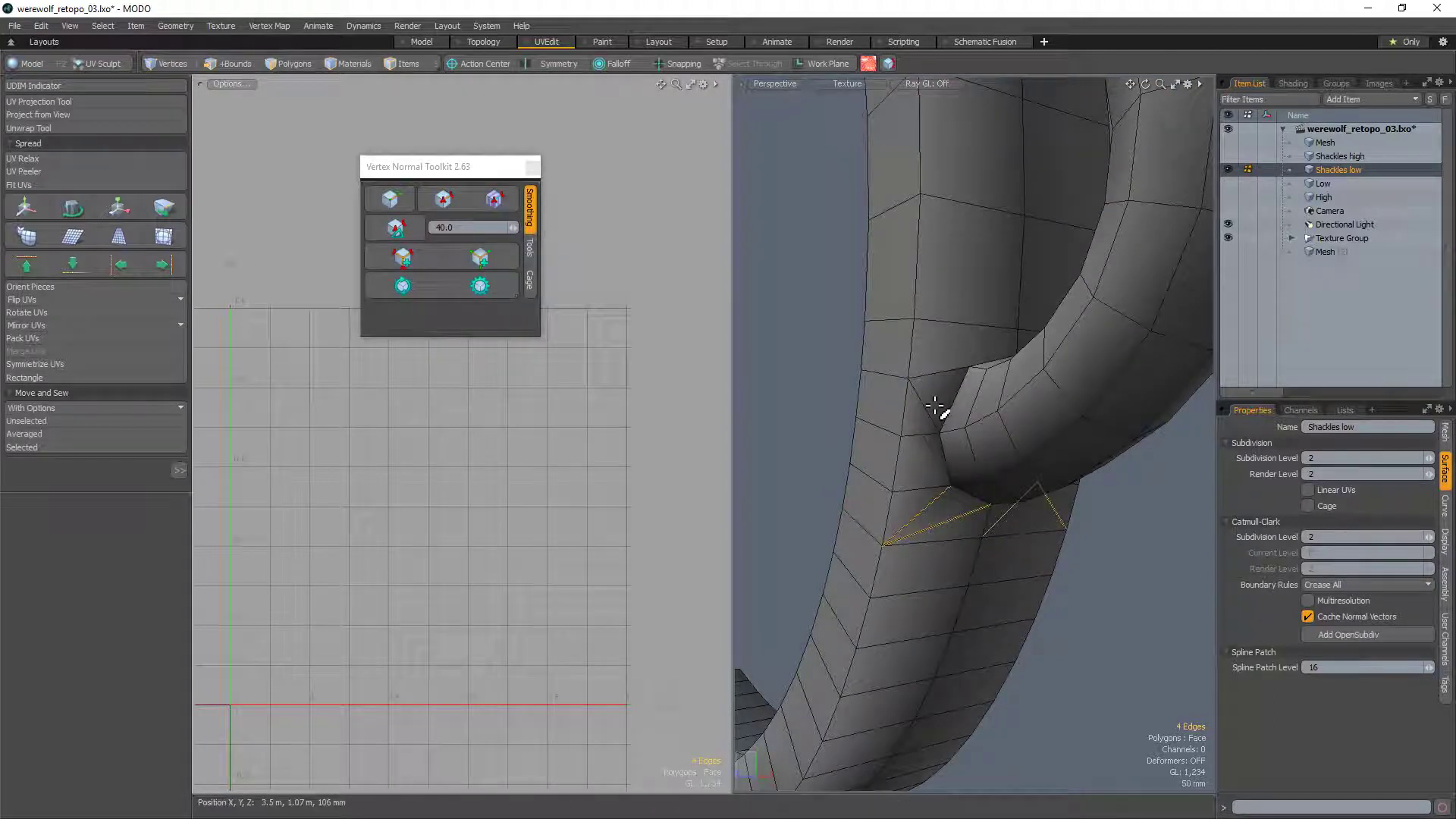
shift+click(931, 413)
key(Delete)
Step: Apply a 12.5 mm inset Edge Bevel to both edge loops where the ring meets the bar
mouse_move(939, 442)
alt+mouse_down()
mouse_move(943, 377)
mouse_move(933, 442)
alt+mouse_up()
ctrl+alt+drag(914, 351, 945, 342)
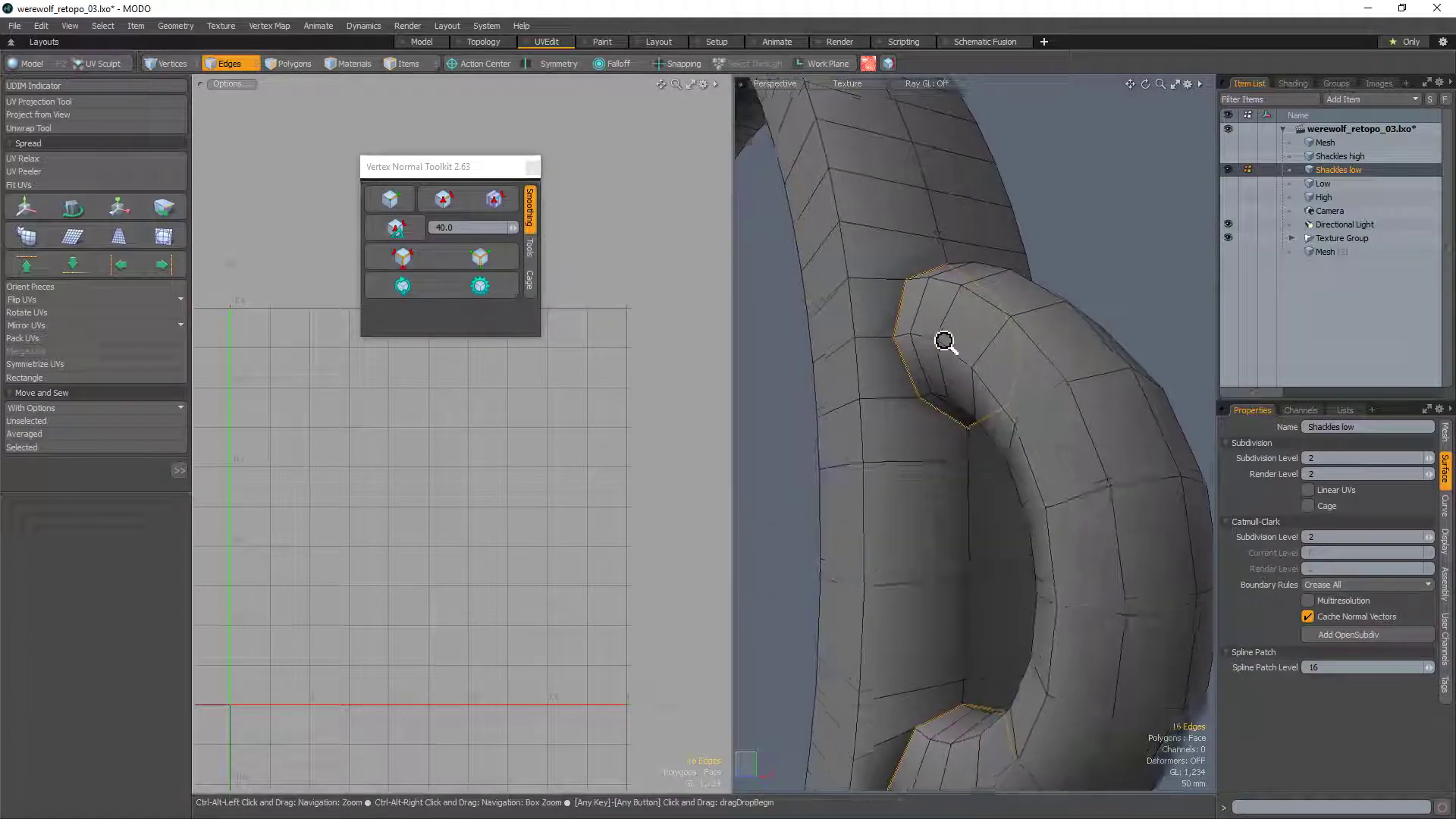
click(398, 208)
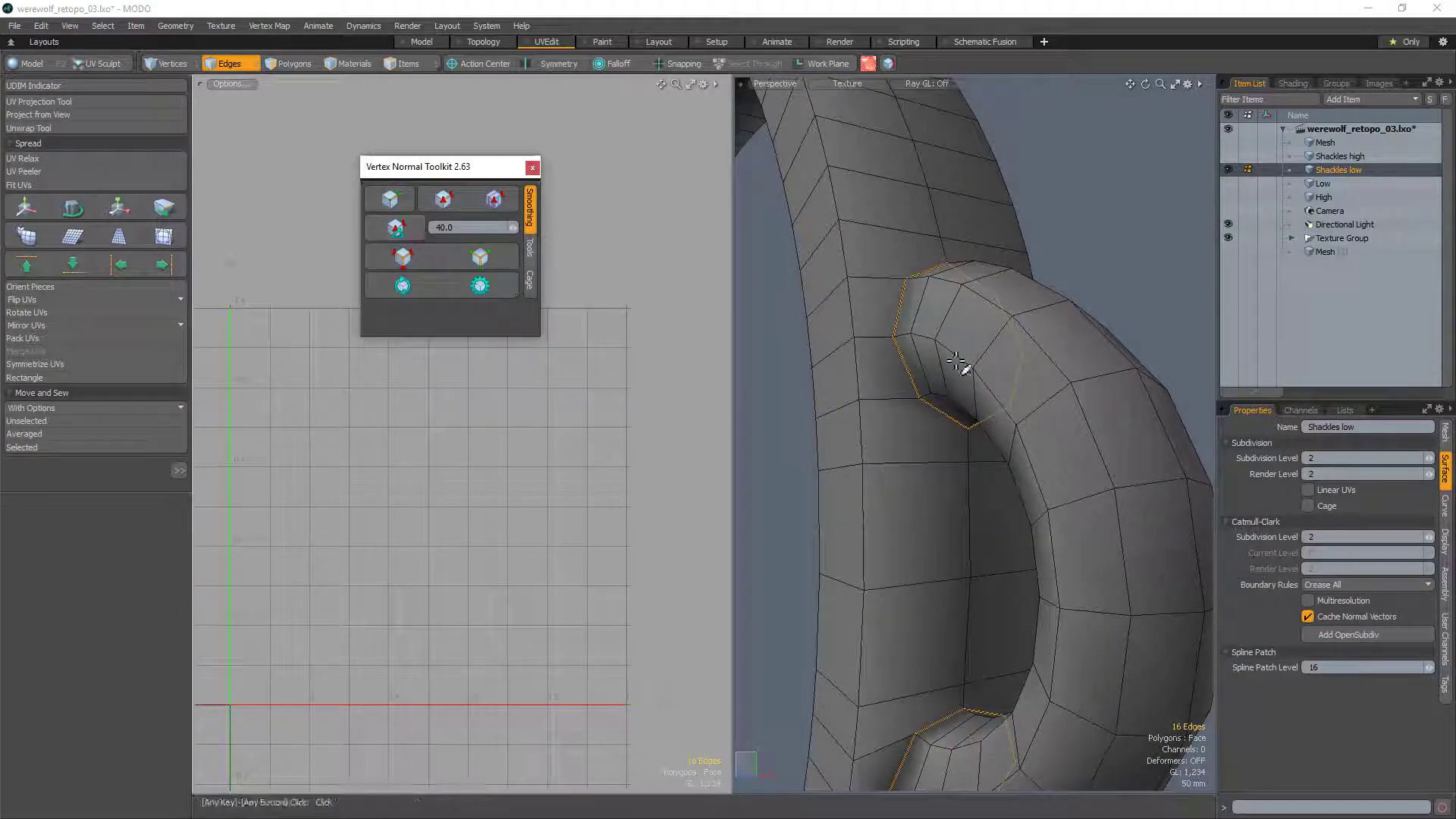
key(b)
drag(960, 364, 982, 364)
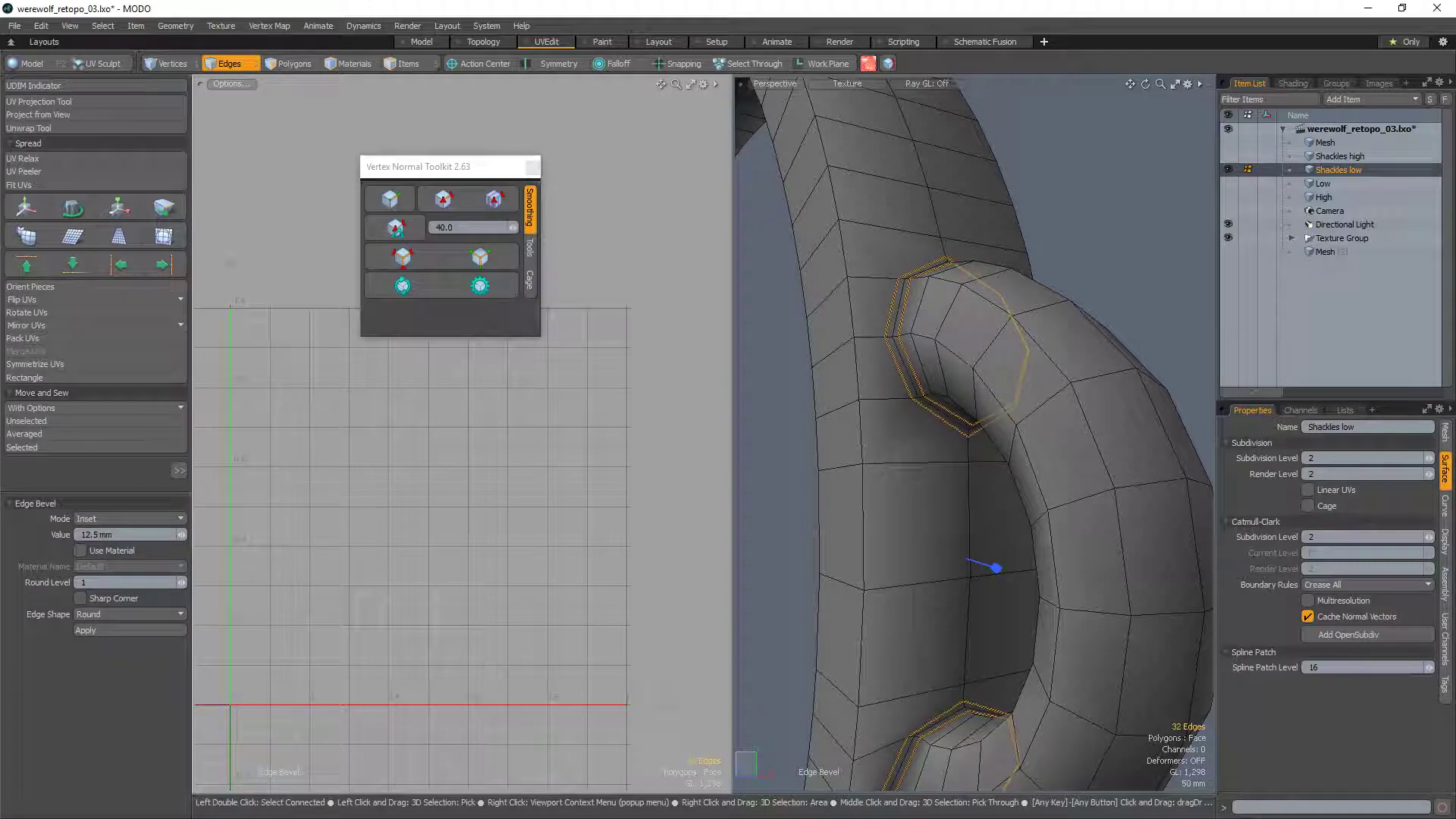
key(space)
click(1053, 188)
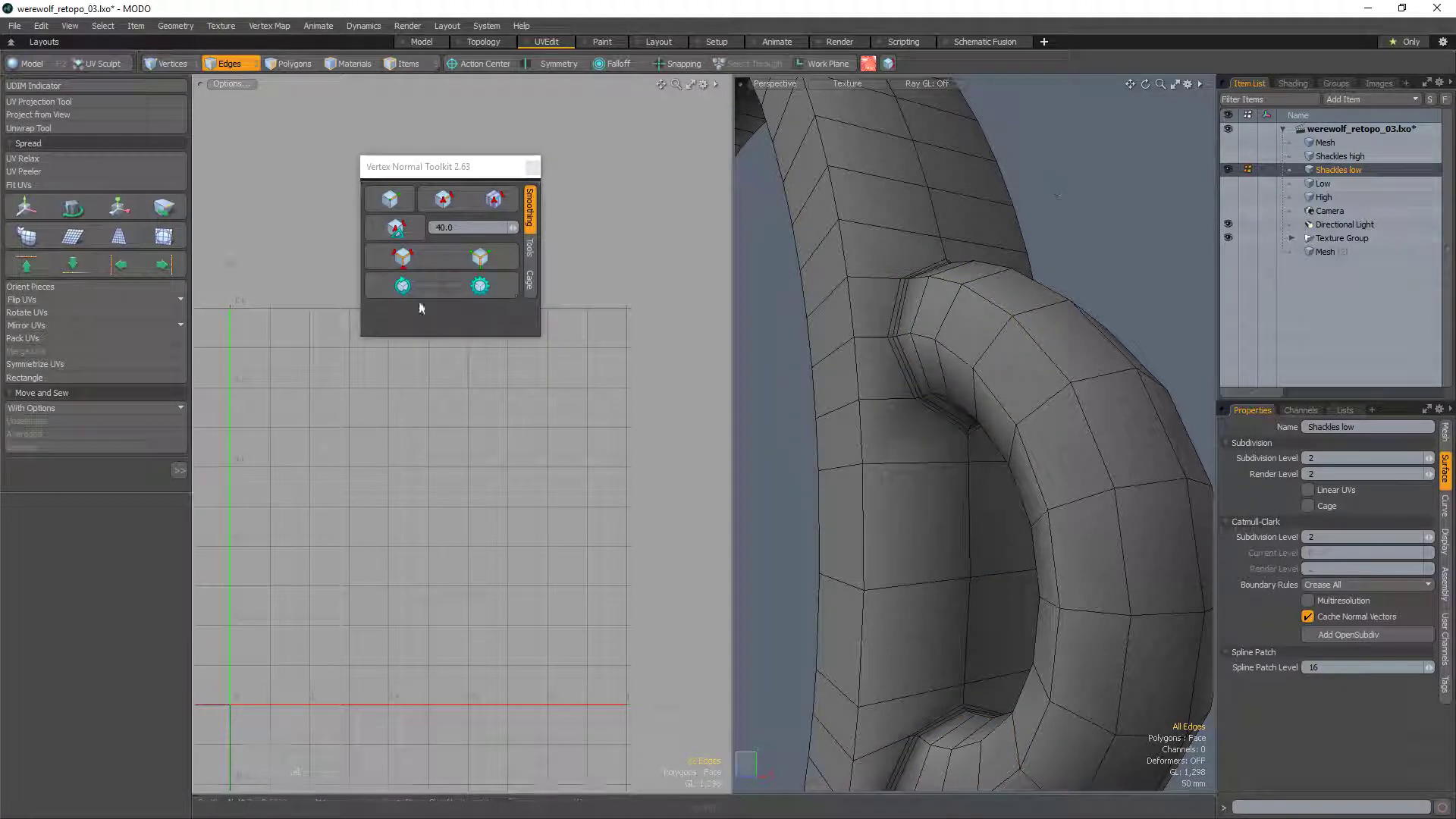
Step: Update the shackle's vertex normals and examine the shading around the ring with the wireframe hidden
click(414, 292)
key(alt+w)
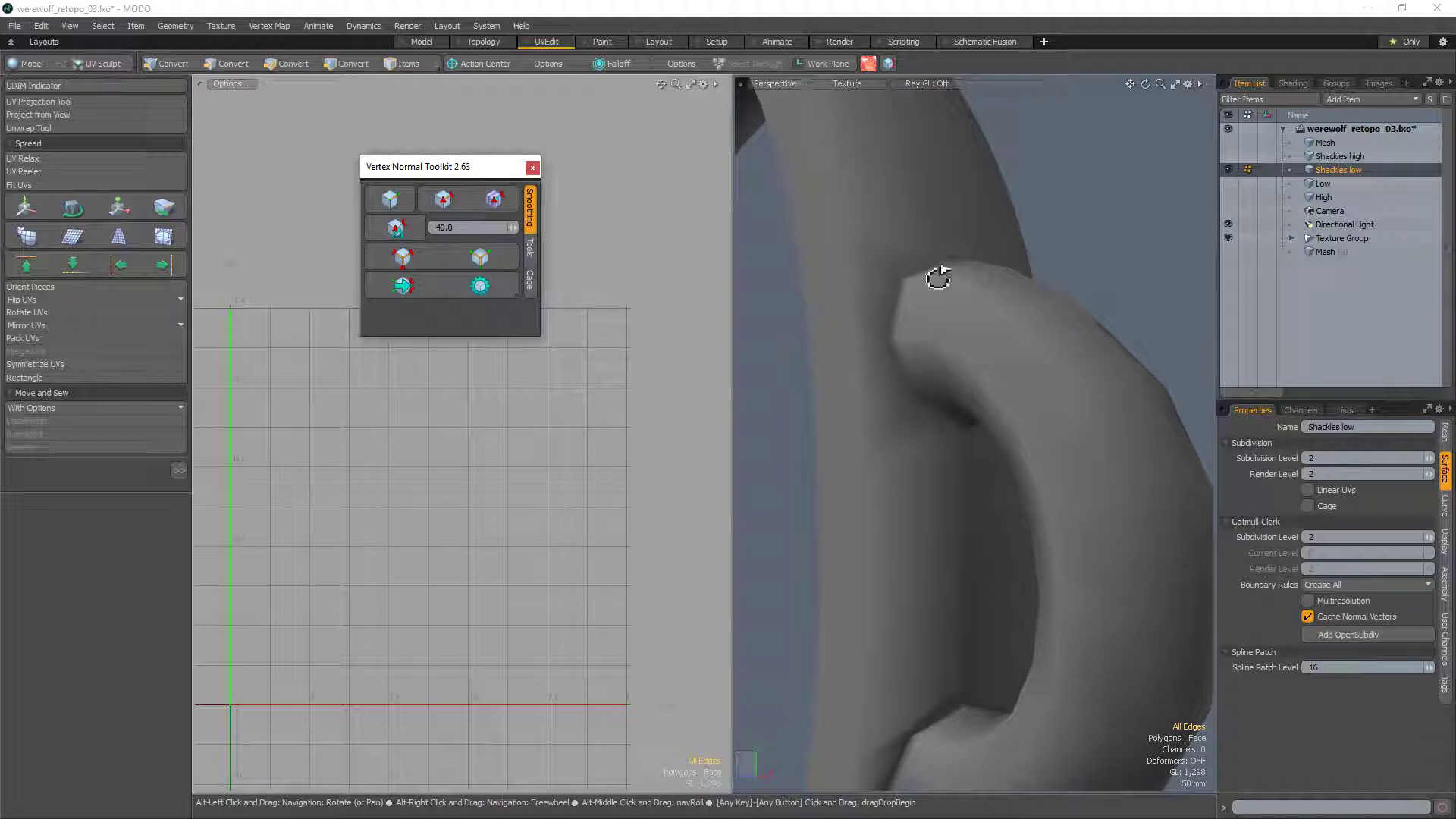
alt+drag(939, 273, 845, 339)
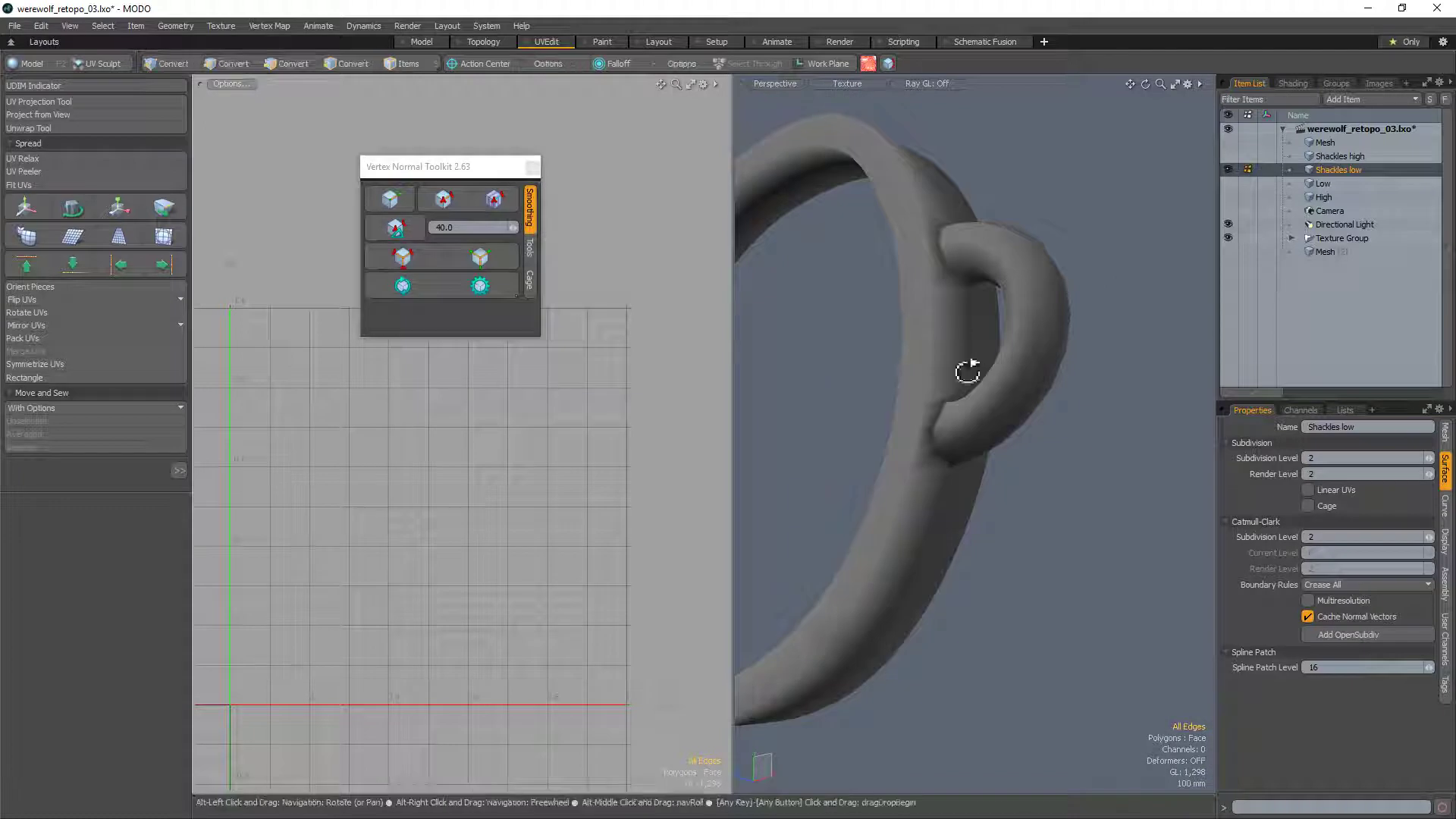
alt+drag(969, 367, 912, 406)
Step: Show the wireframe again and examine the edges and polygons where the ring's base meets the bar
key(3)
click(904, 446)
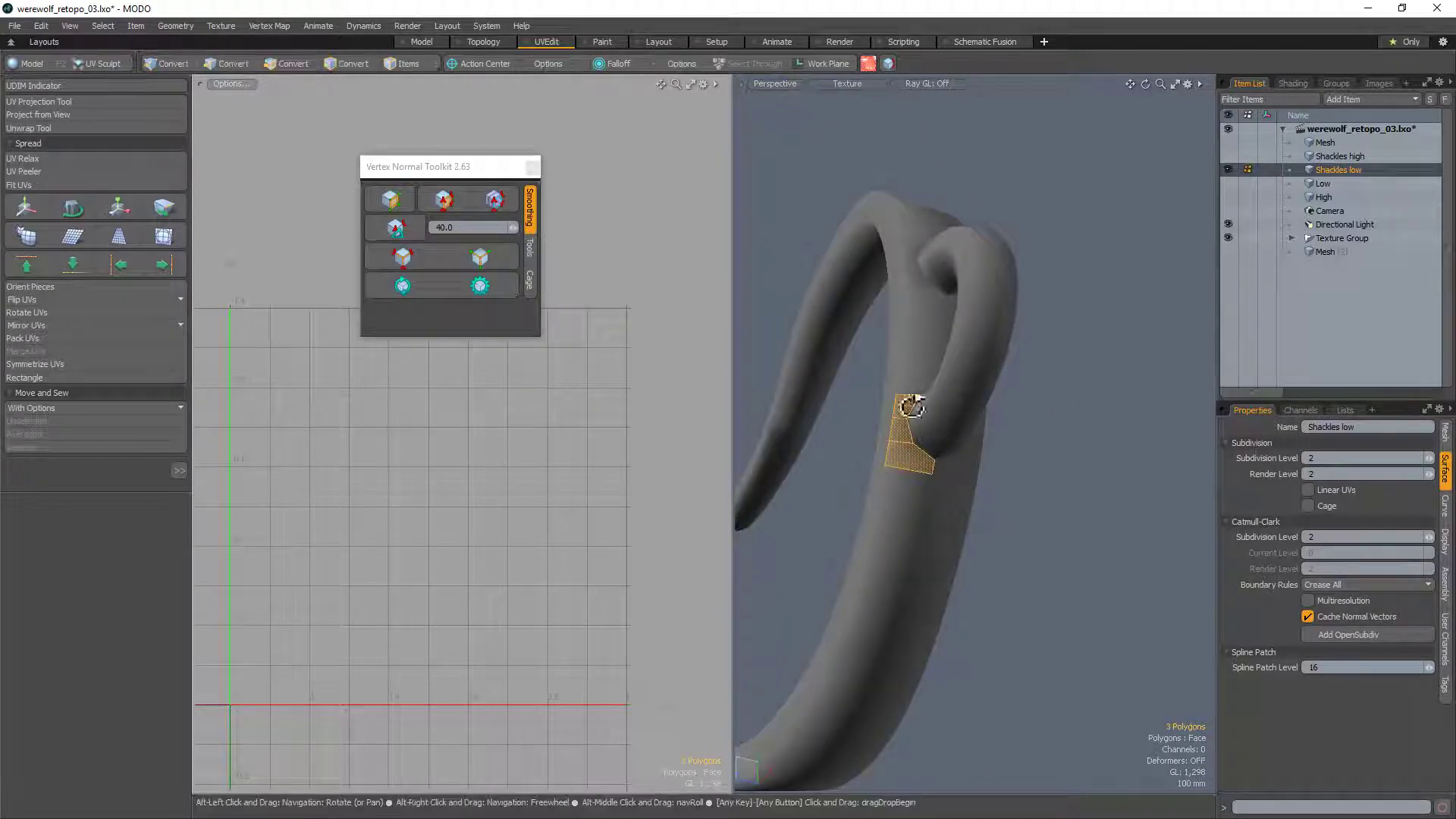
click(829, 474)
ctrl+alt+drag(829, 474, 1164, 437)
key(1)
key(3)
click(942, 370)
click(871, 465)
key(2)
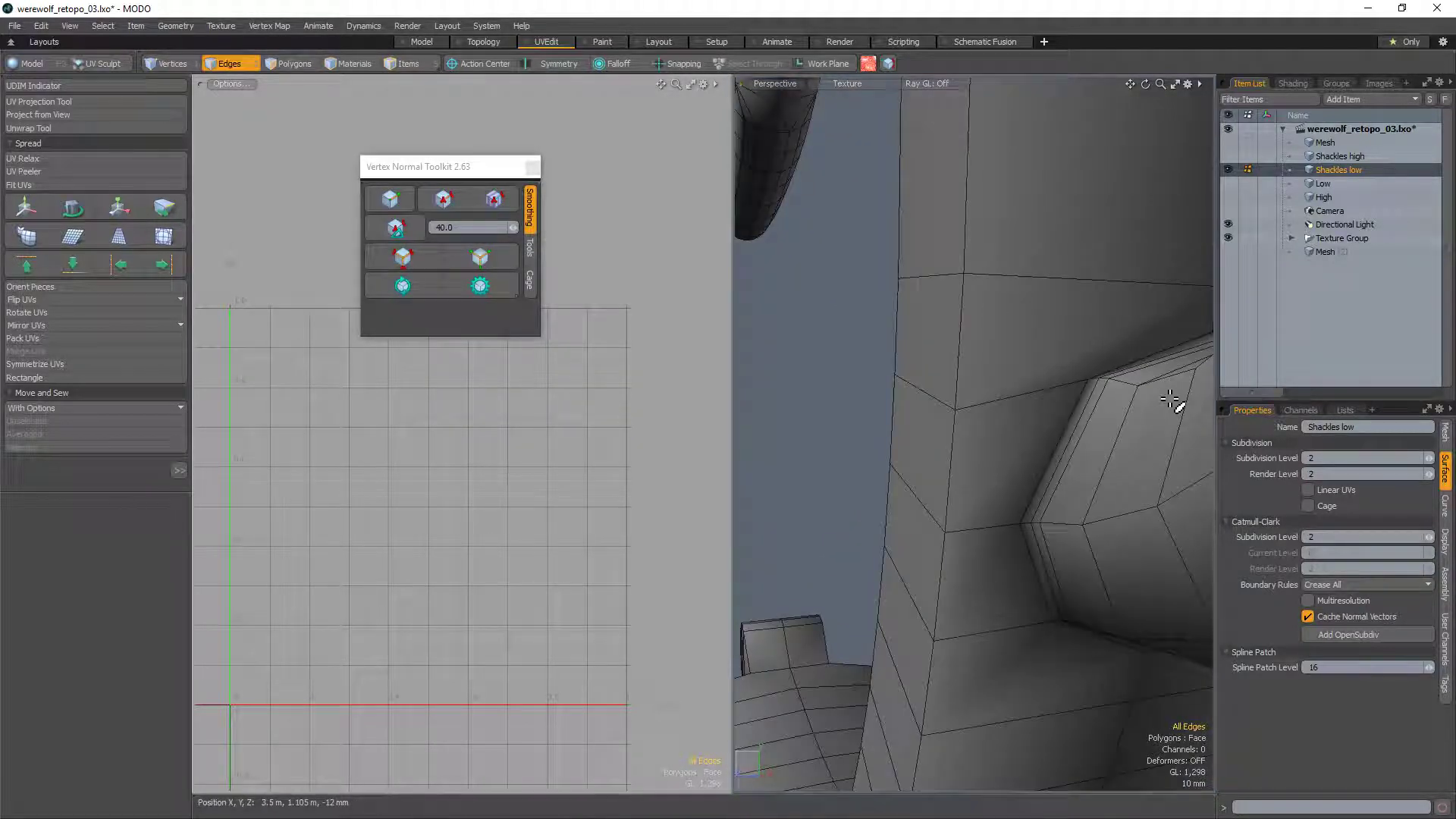
click(1096, 396)
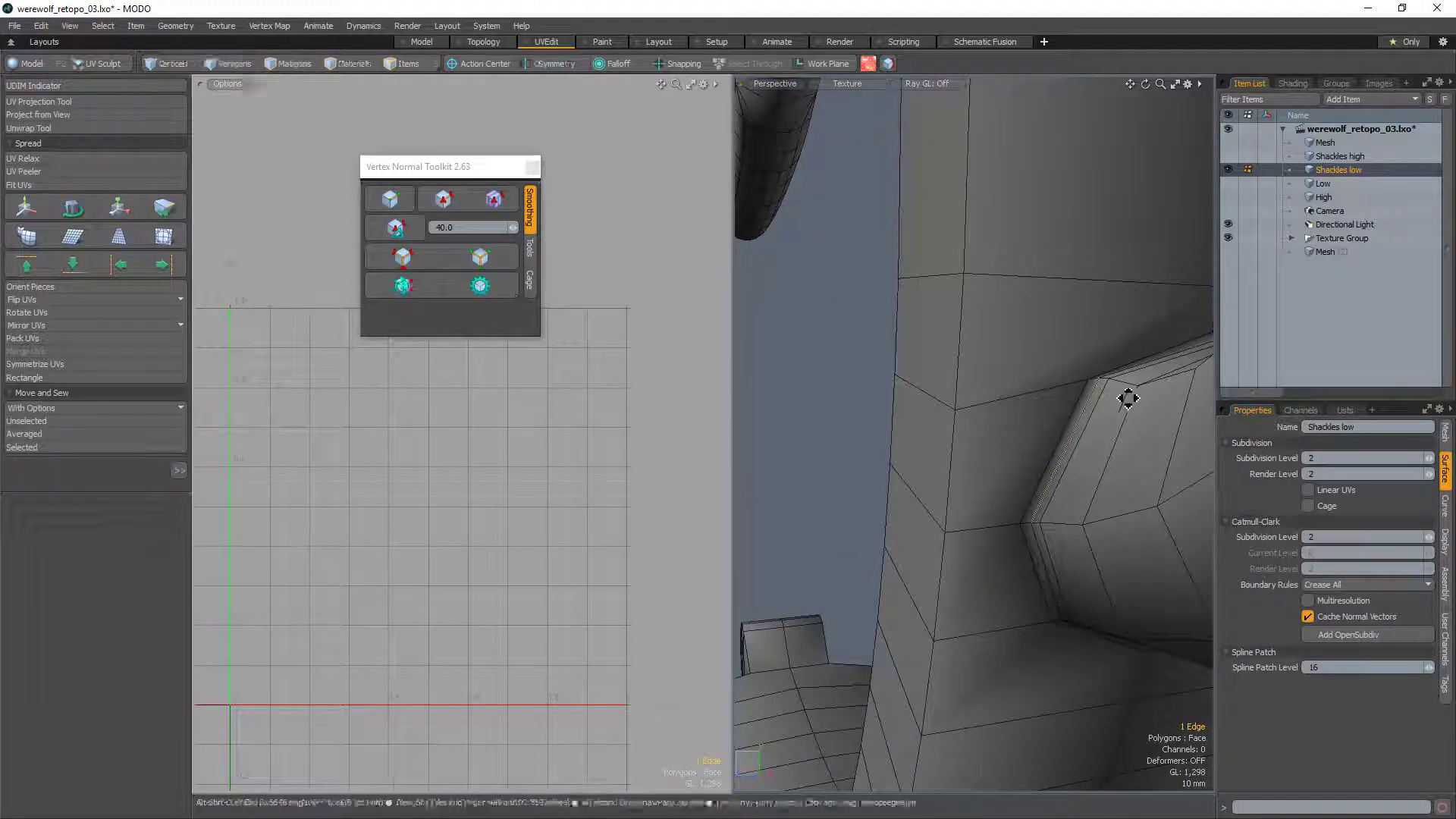
mouse_move(1128, 396)
alt+mouse_down()
mouse_move(950, 430)
mouse_move(1006, 444)
mouse_move(1144, 416)
mouse_move(1145, 394)
alt+mouse_up()
key(l)
click(1148, 334)
Step: Select the bar polygons above and below both ring bases and triangulate them
alt+drag(1050, 409, 988, 384)
click(972, 377)
alt+drag(946, 569, 1069, 480)
shift+click(1077, 475)
shift+click(1065, 320)
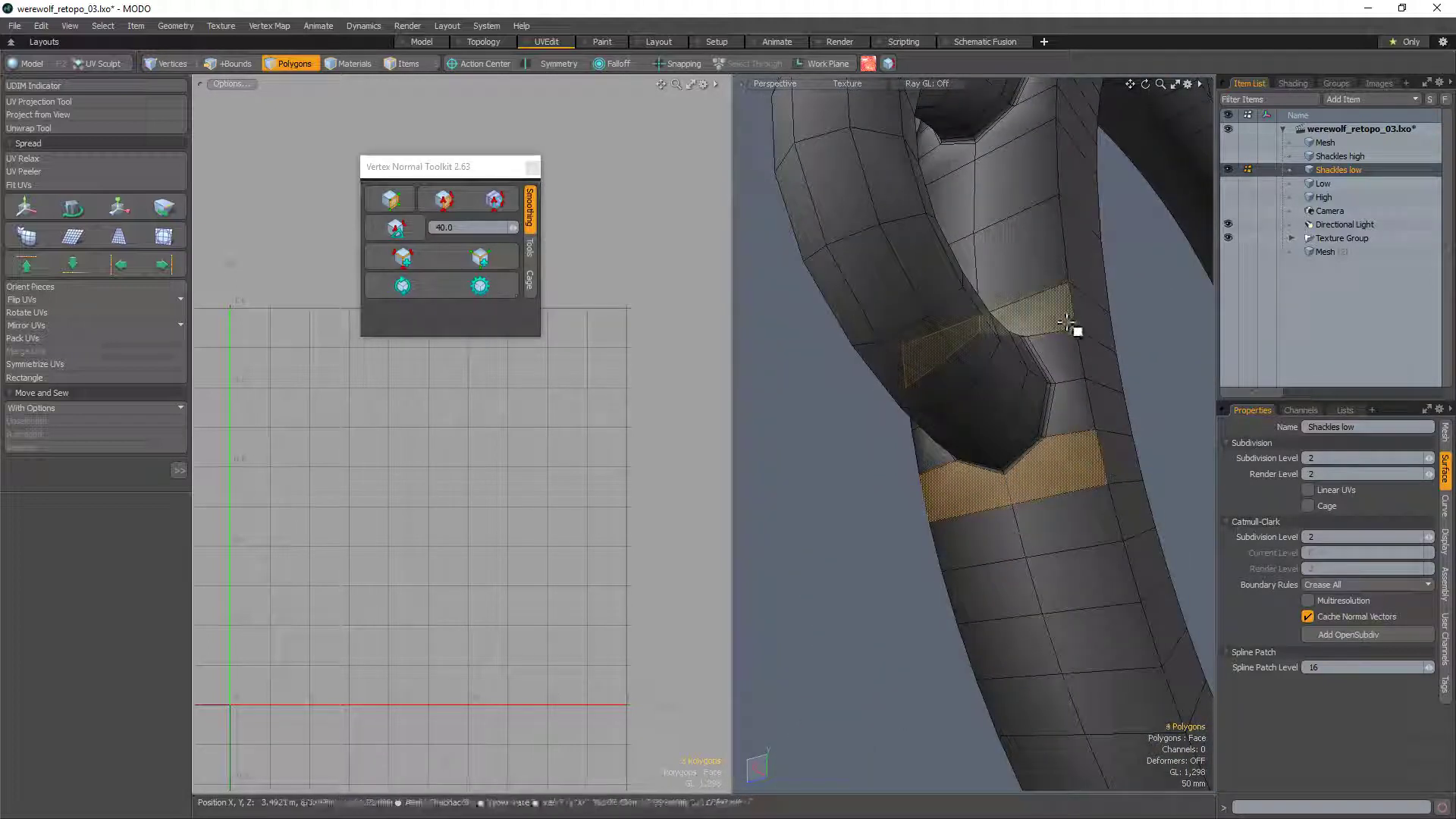
ctrl+alt+drag(1064, 319, 1008, 330)
alt+drag(1009, 330, 974, 352)
ctrl+alt+drag(974, 353, 1161, 429)
shift+click(980, 421)
shift+click(839, 403)
shift+click(824, 245)
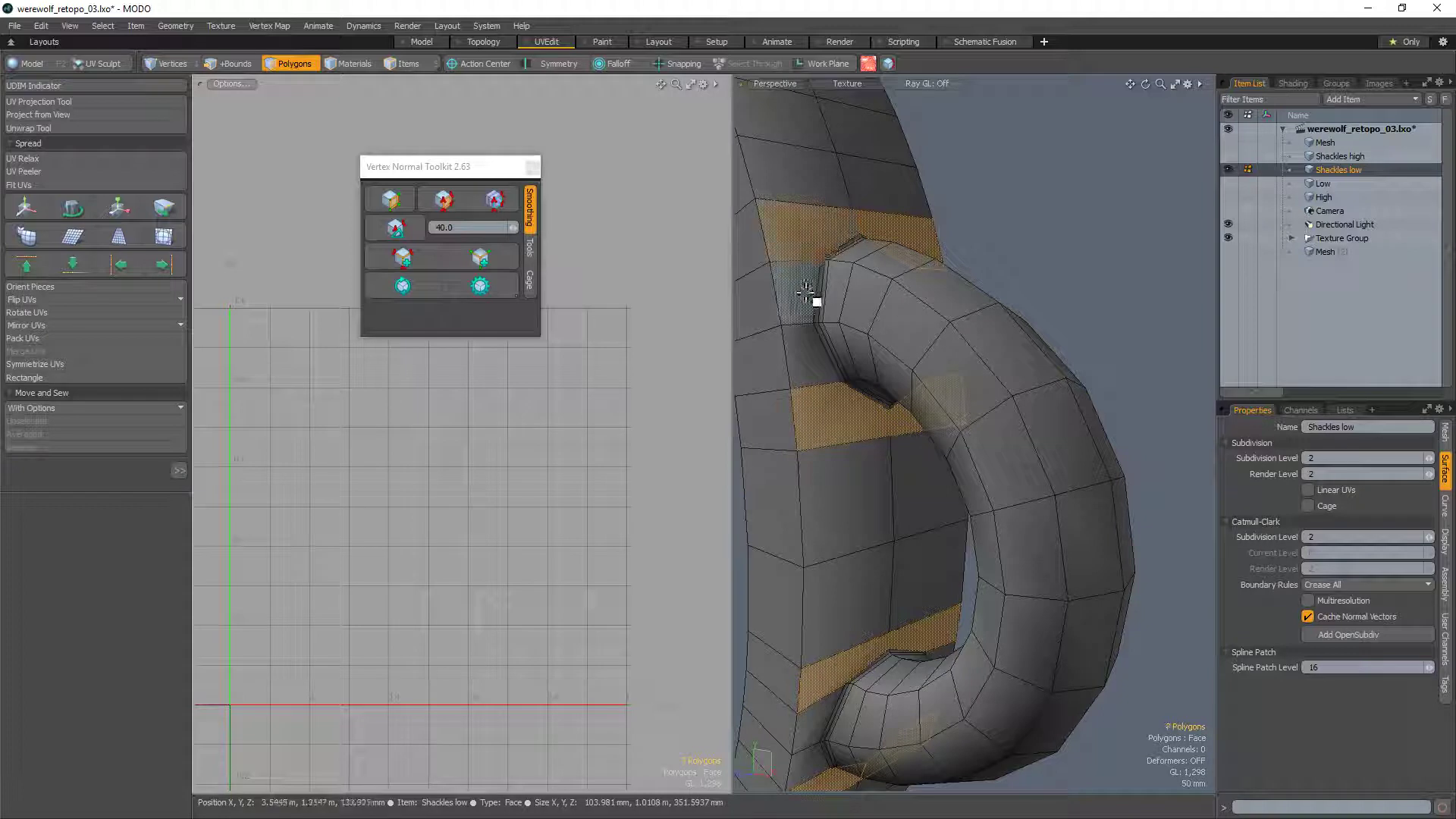
shift+click(812, 292)
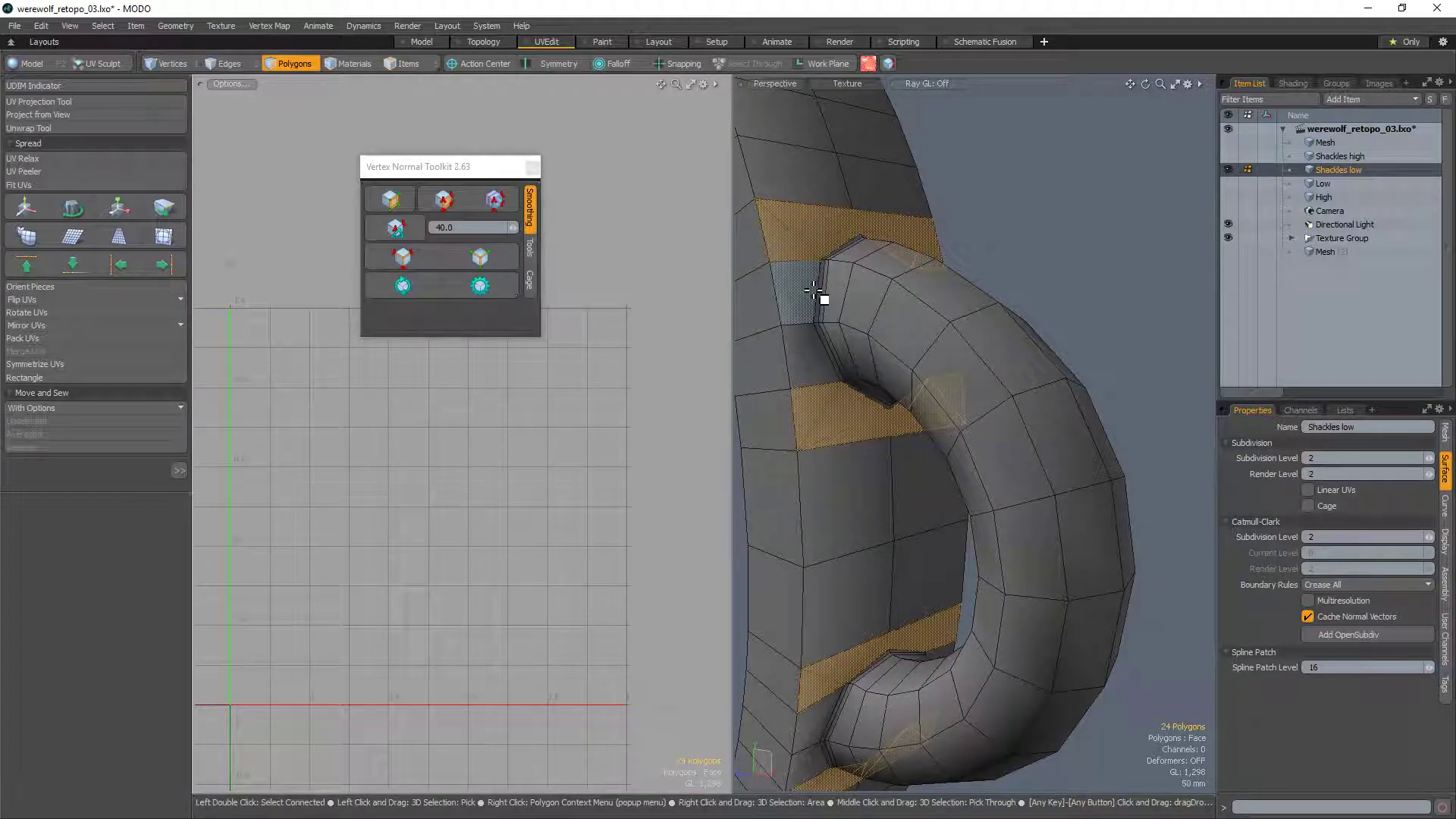
Step: Slide a corner vertex of the ring-base bevel by about 7.8 % with linear mode and vertex merging
alt+drag(1044, 330, 718, 471)
click(1117, 254)
click(906, 402)
alt+shift+drag(895, 595, 1022, 432)
mouse_move(848, 417)
alt+mouse_down()
mouse_move(861, 478)
mouse_move(910, 479)
mouse_move(933, 407)
mouse_move(869, 418)
alt+mouse_up()
click(1090, 618)
key(1)
key(q)
click(868, 428)
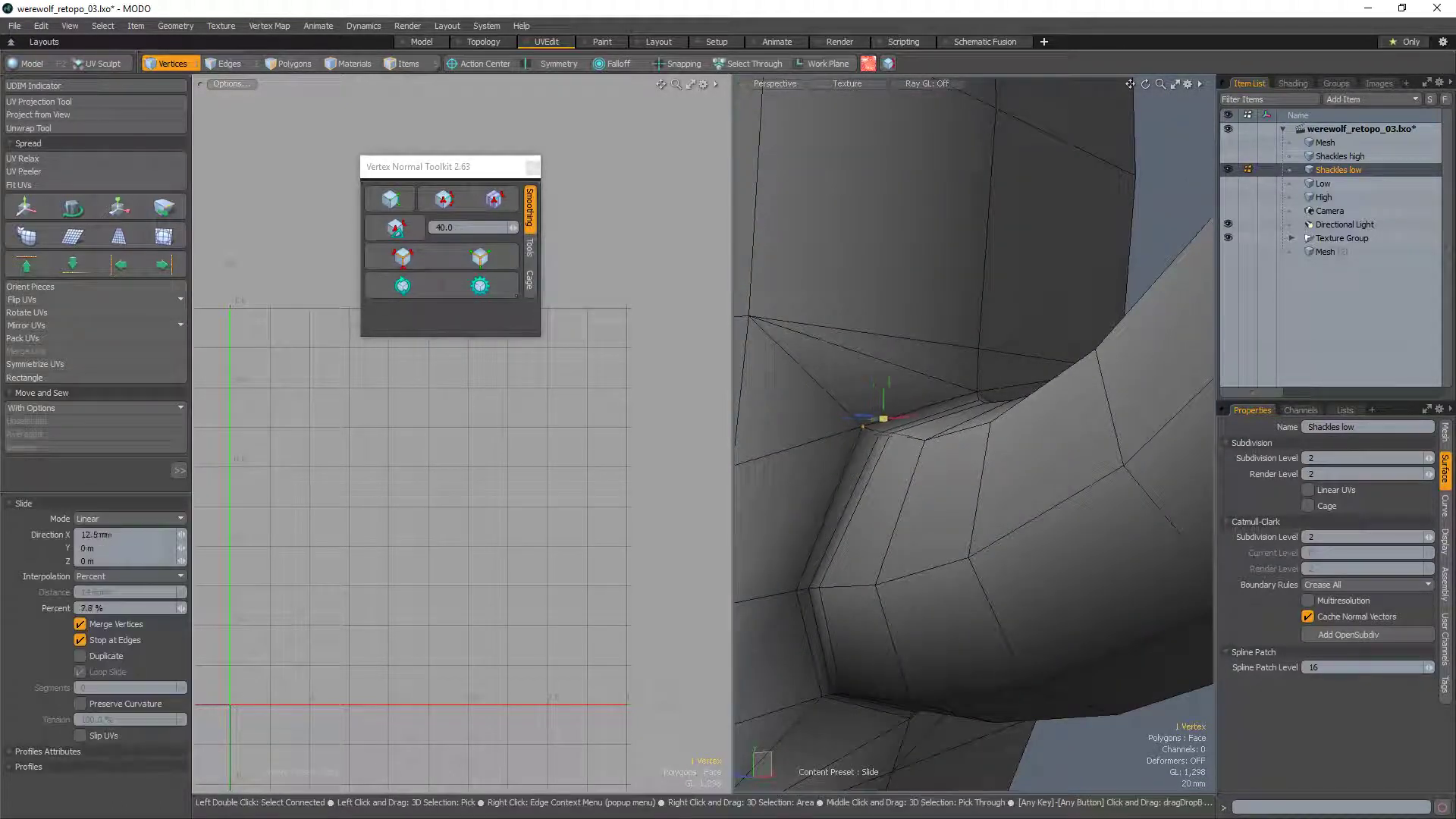
key(q)
Step: Add a single lengthwise Loop Slice at 50 % along the upper side of the thick open-ended arm
alt+drag(1108, 543, 862, 500)
ctrl+alt+drag(1005, 457, 1056, 420)
key(3)
key(2)
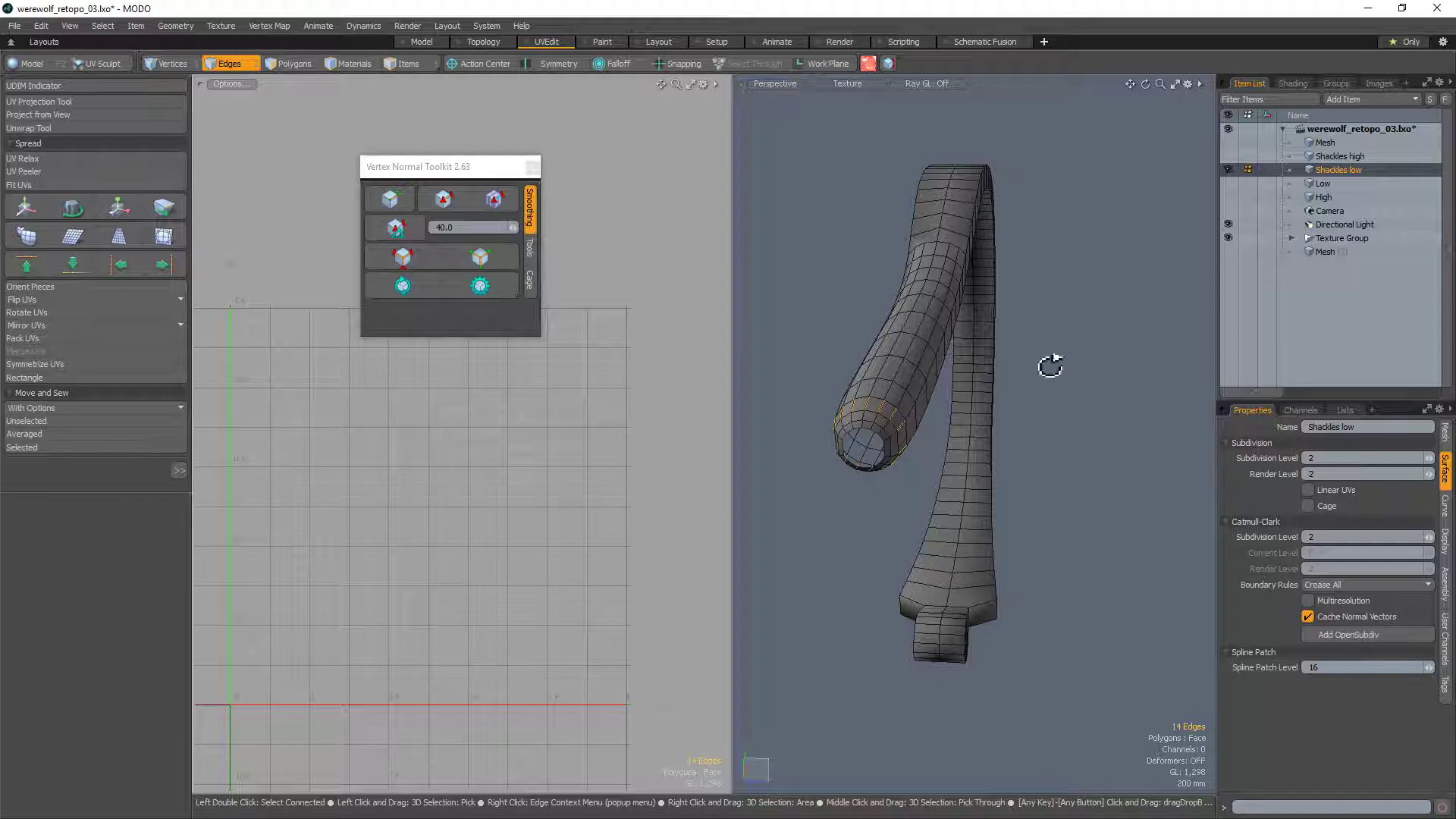
alt+drag(1051, 367, 1103, 350)
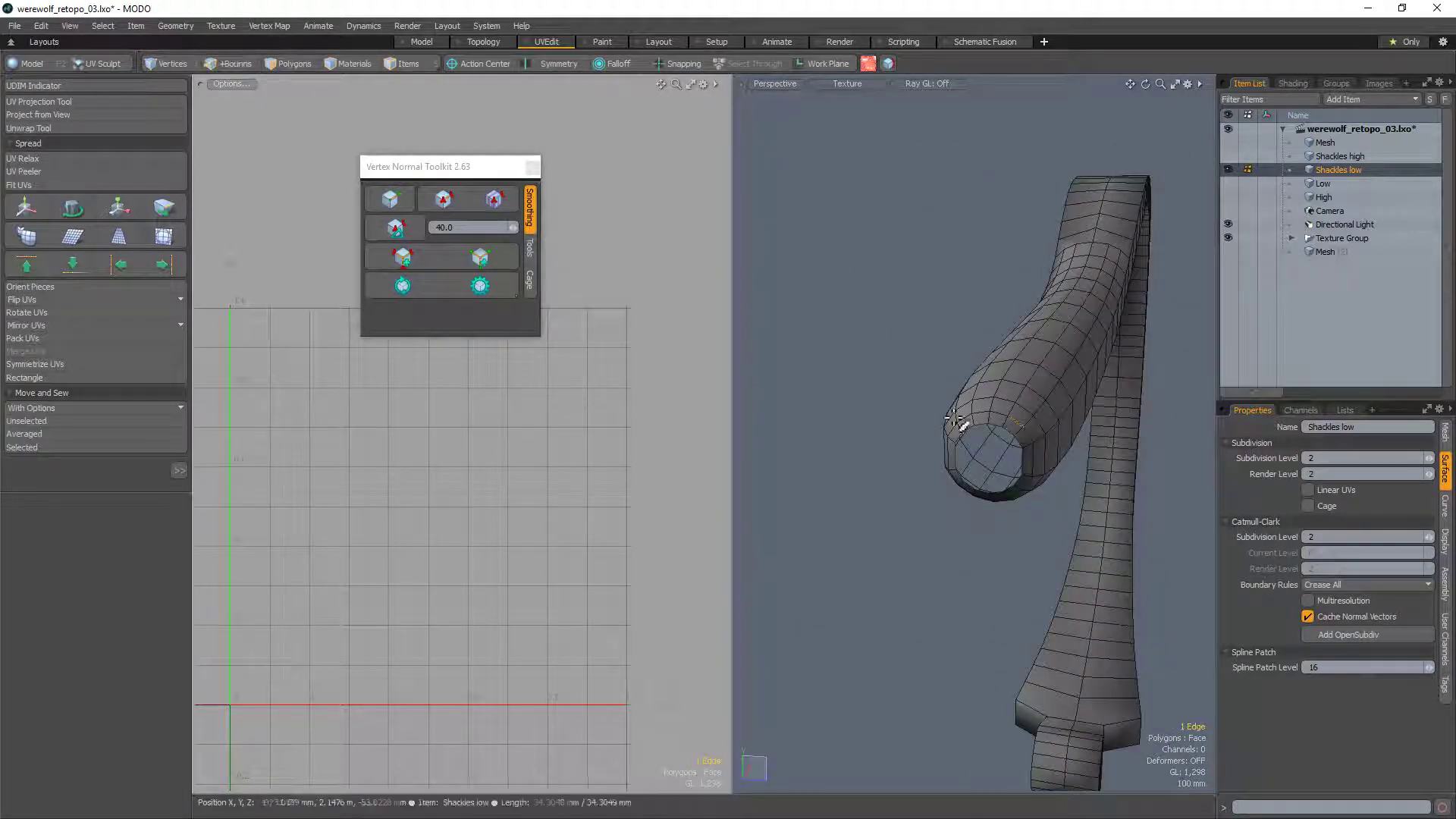
key(alt+c)
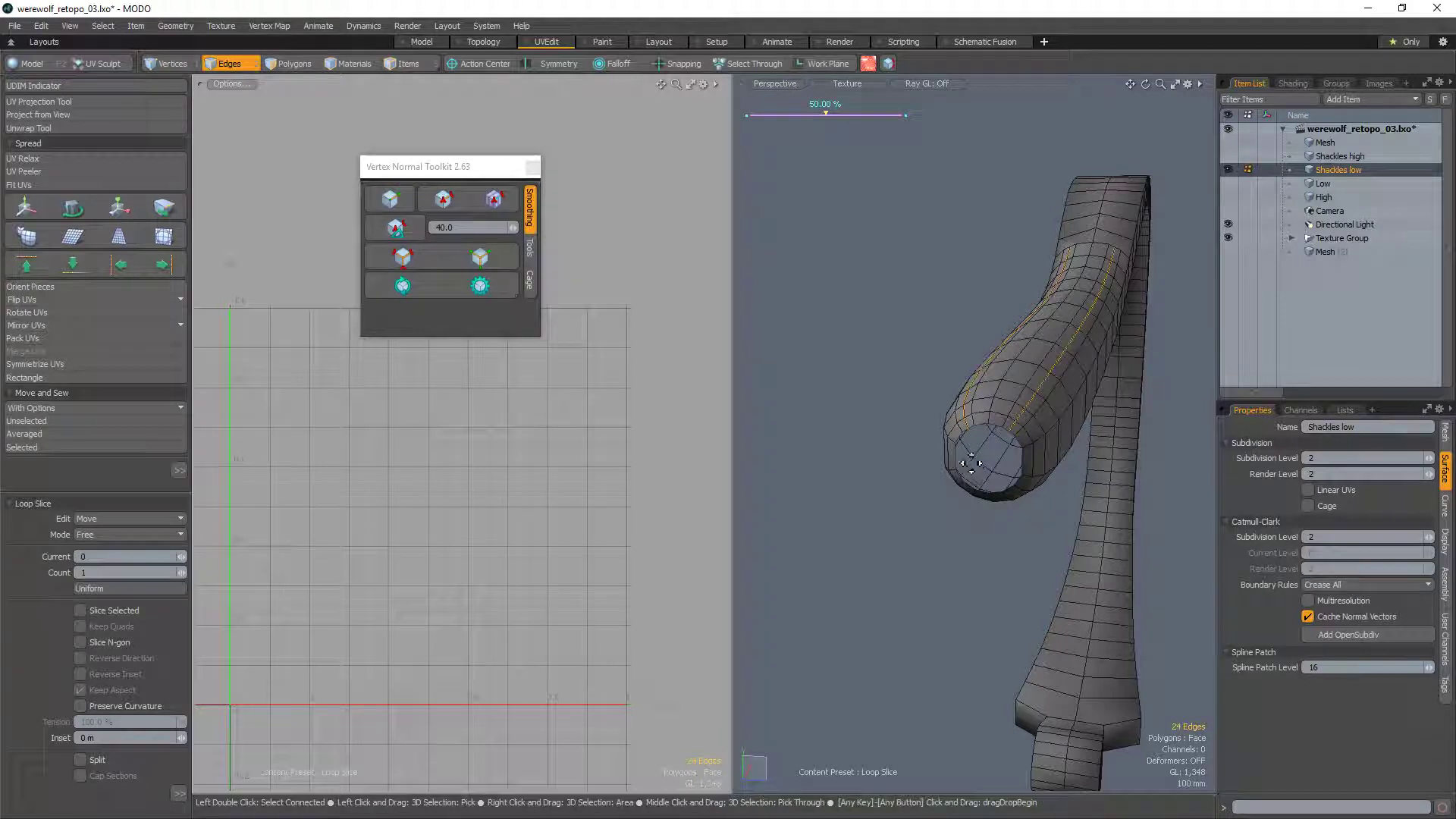
key(space)
Step: Add a matching lengthwise Loop Slice along the underside of the open-ended arm
alt+drag(1034, 553, 942, 520)
click(924, 523)
key(alt+c)
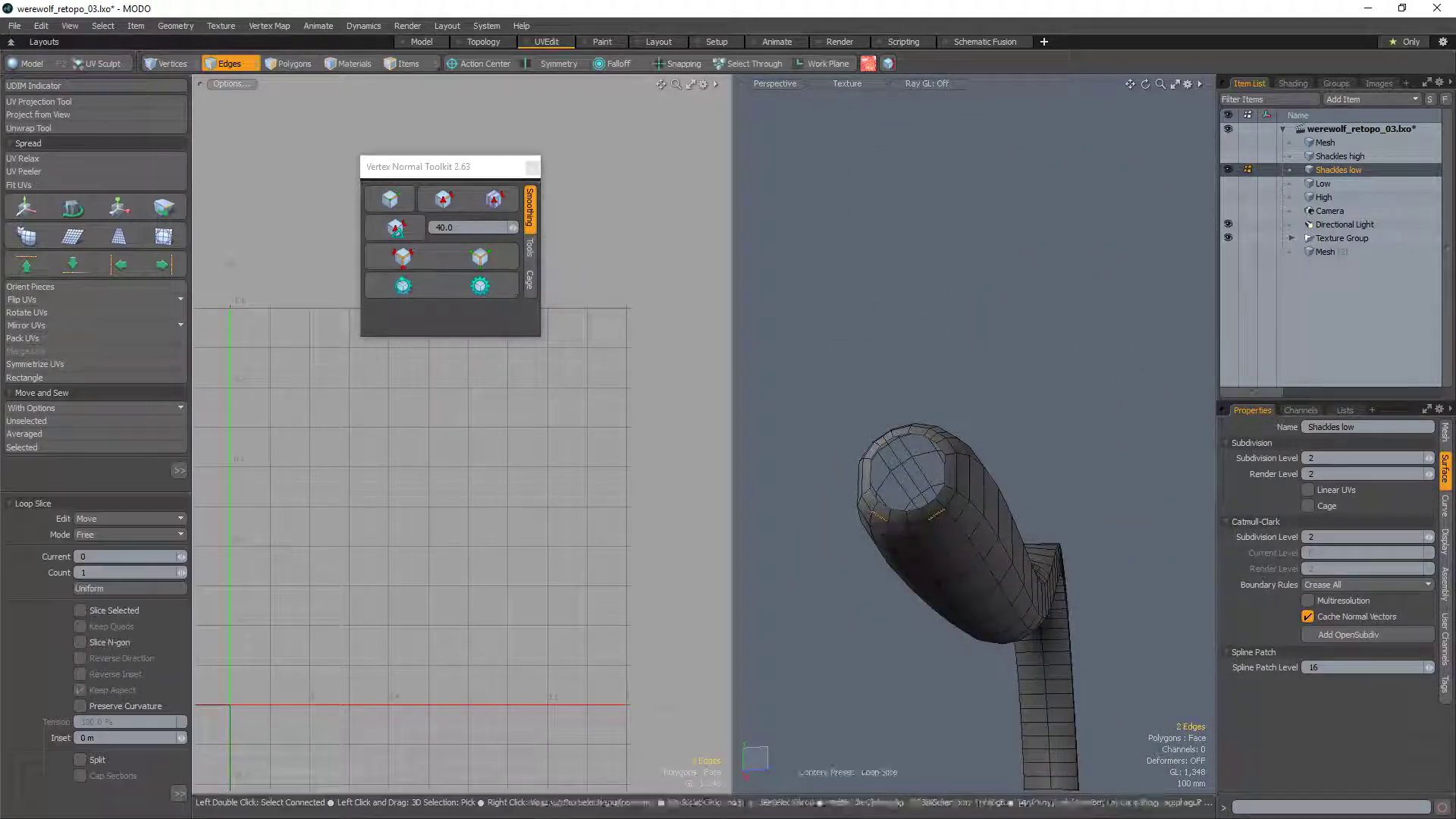
key(space)
Step: Select alternate lengthwise edge loops on the thick arm, exclude the edges on the flat band, and remove them
click(929, 538)
shift+click(939, 532)
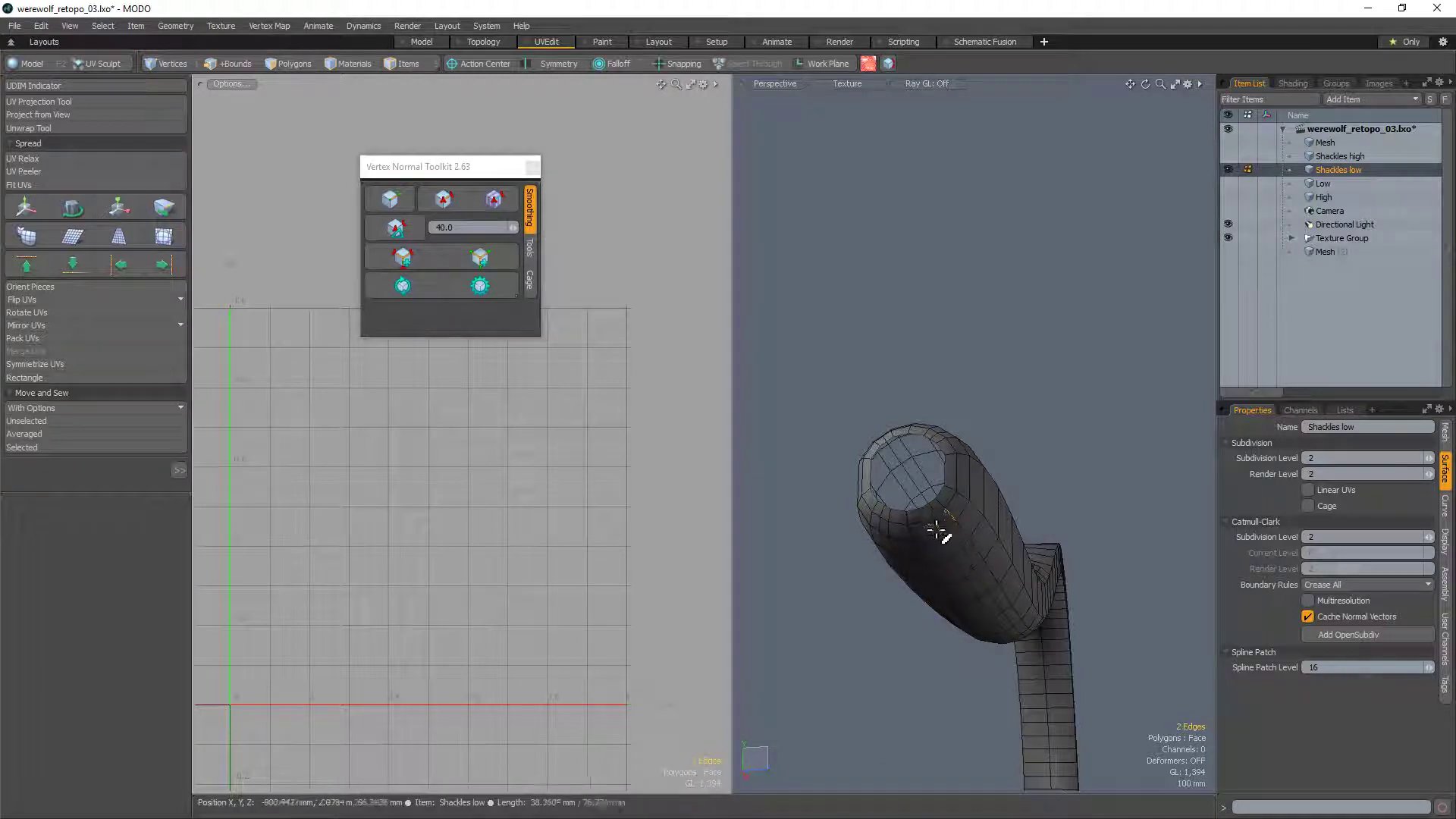
shift+click(876, 525)
alt+drag(884, 563, 972, 529)
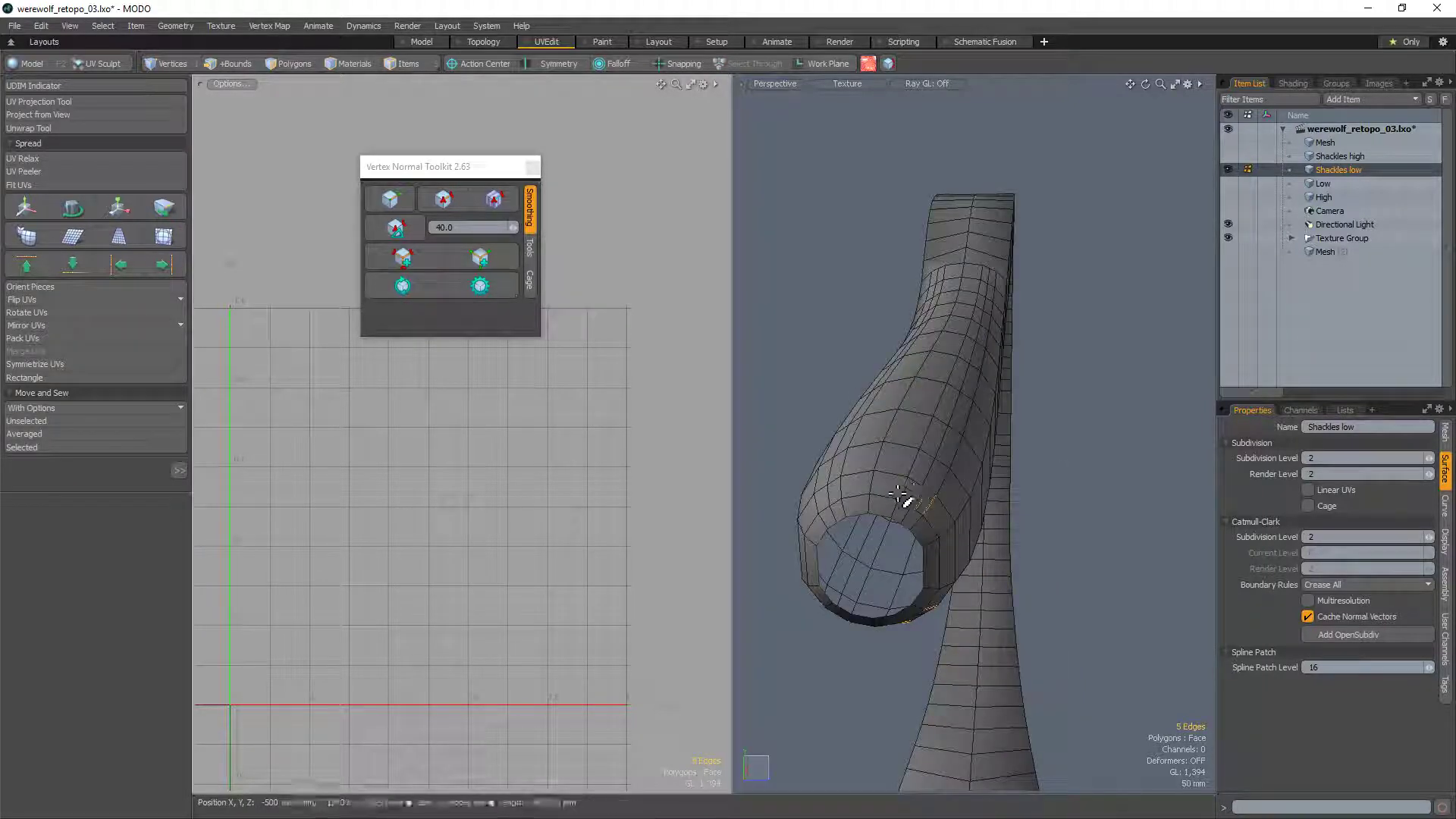
key(l)
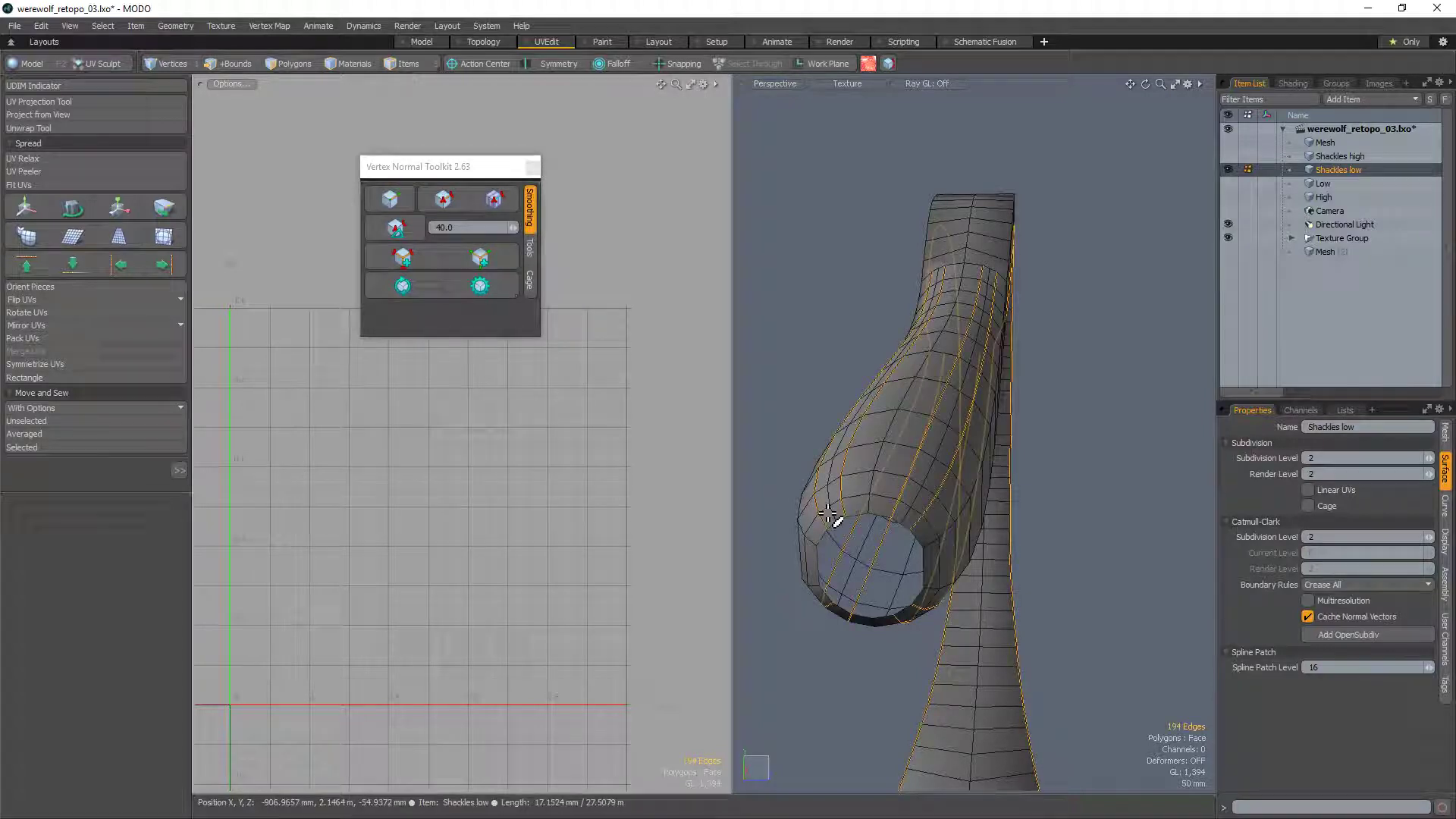
alt+drag(831, 507, 843, 502)
ctrl+alt+drag(1041, 498, 1058, 341)
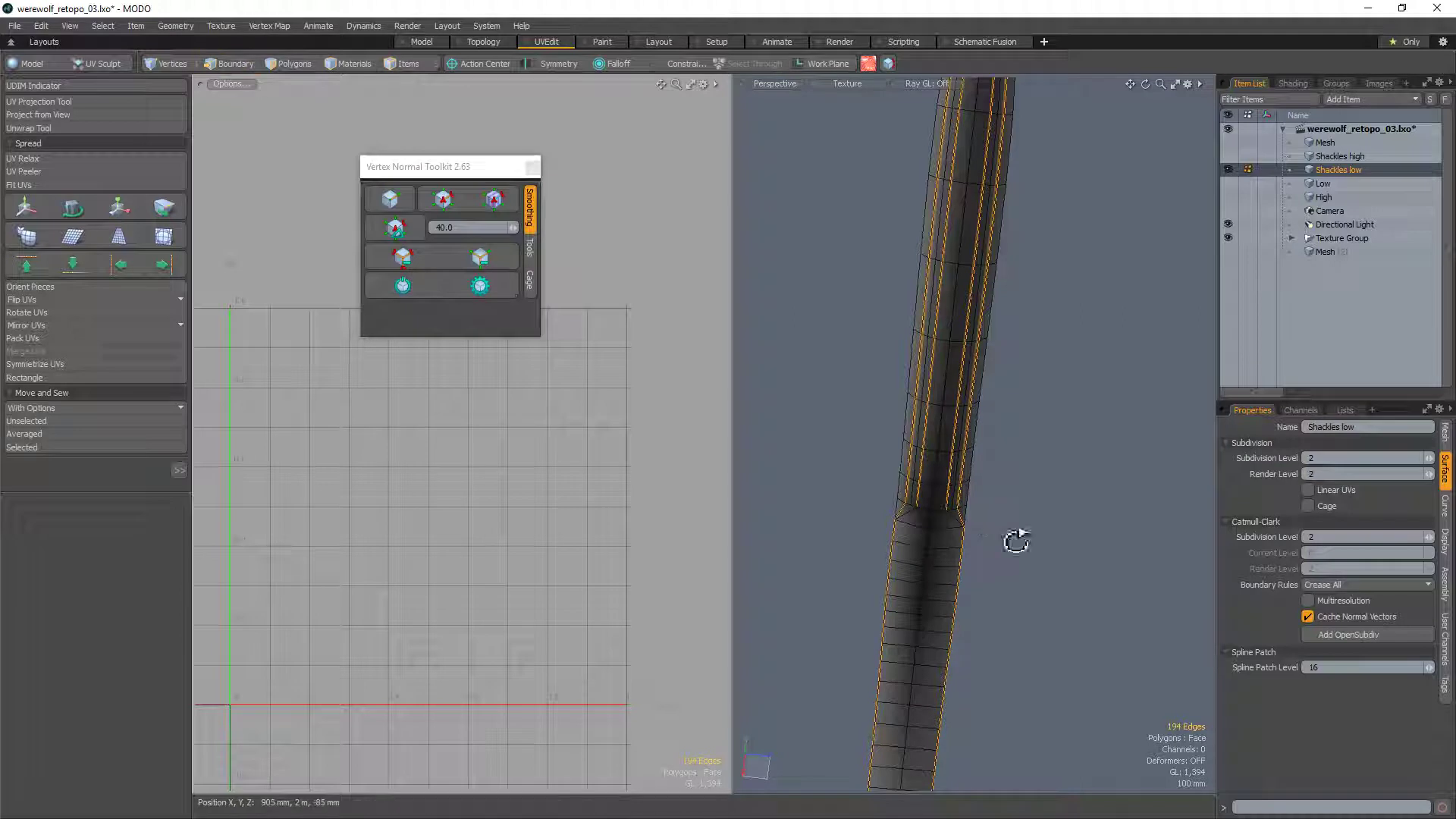
alt+drag(1017, 541, 979, 524)
ctrl+right_drag(778, 575, 1016, 737)
mouse_move(988, 601)
alt+mouse_down()
mouse_move(949, 361)
mouse_move(976, 470)
mouse_move(1042, 395)
mouse_move(1011, 455)
mouse_move(1089, 435)
mouse_move(1125, 368)
mouse_move(960, 407)
alt+mouse_up()
key(BackSpace)
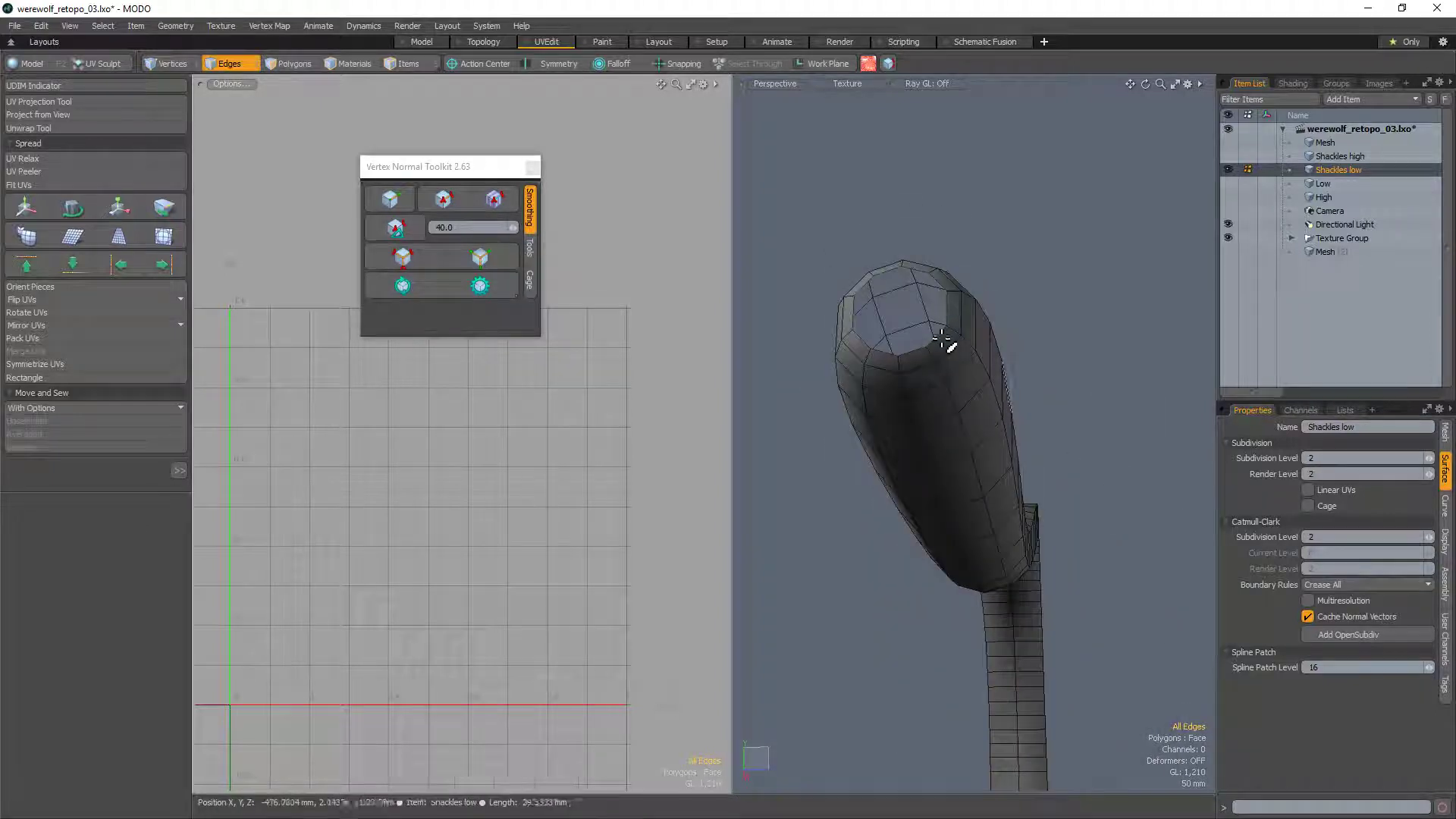
Step: Clean up and triangulate the polygons on the bar where the lengthwise loops end
double_click(944, 355)
alt+drag(944, 355, 962, 362)
alt+drag(904, 440, 1076, 561)
alt+drag(1096, 626, 932, 384)
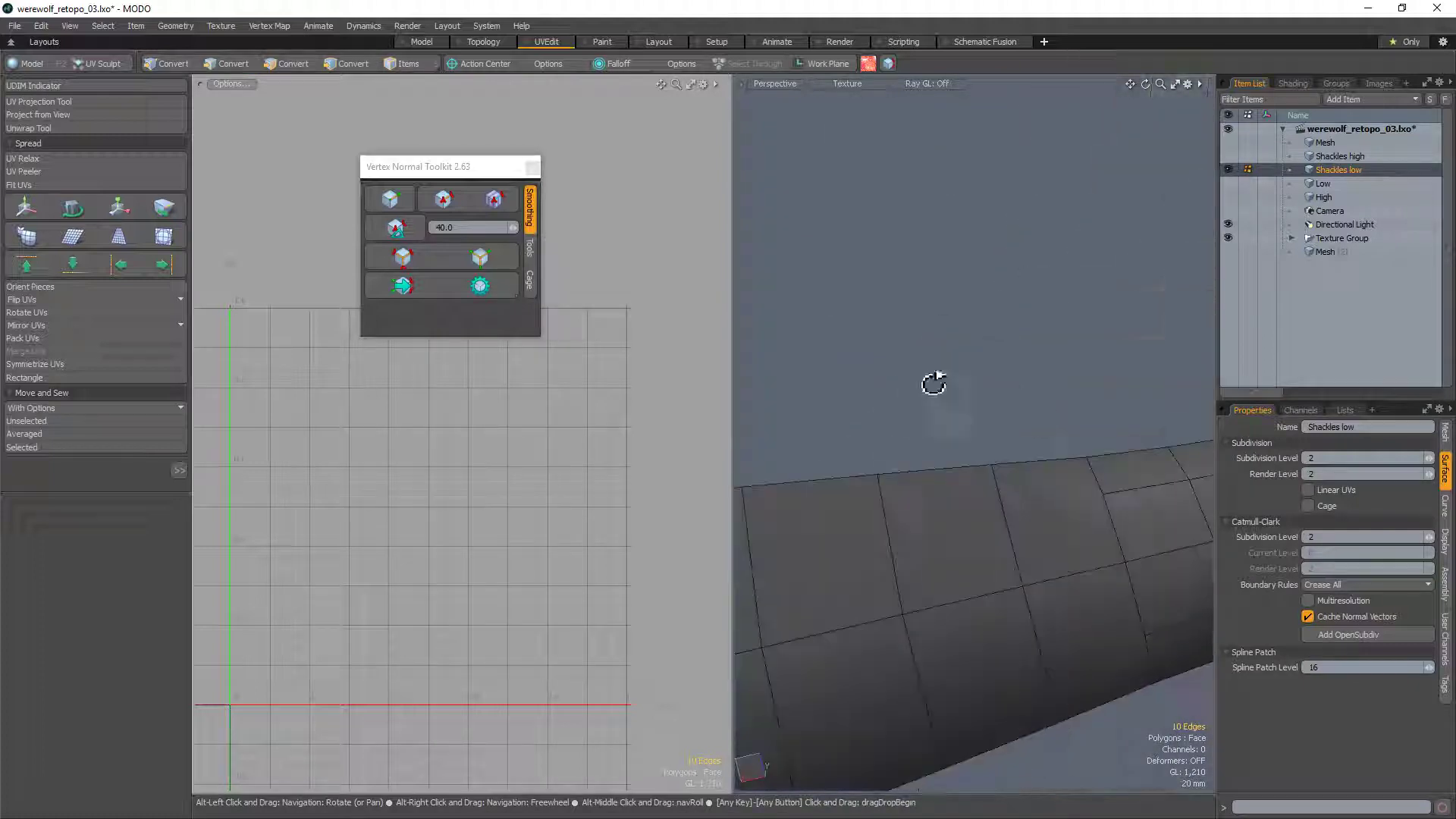
alt+drag(1090, 526, 911, 425)
key(3)
click(1115, 266)
alt+drag(1115, 267, 926, 484)
key(2)
click(881, 460)
key(3)
click(940, 432)
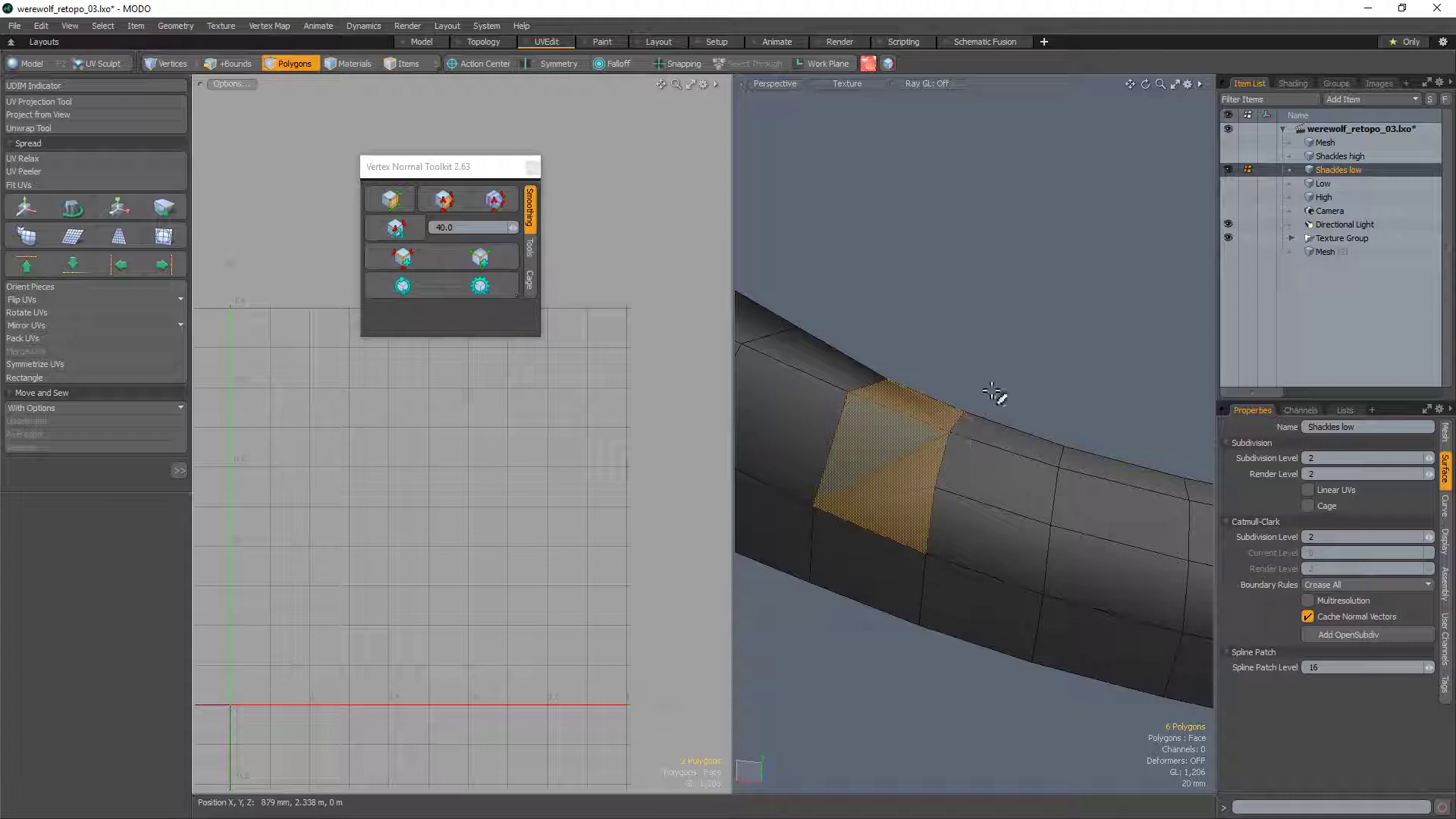
click(908, 460)
Step: Select and remove the zigzag diagonal edges across the arm's transition into the flat band
alt+drag(993, 425, 1030, 416)
alt+drag(927, 583, 1121, 303)
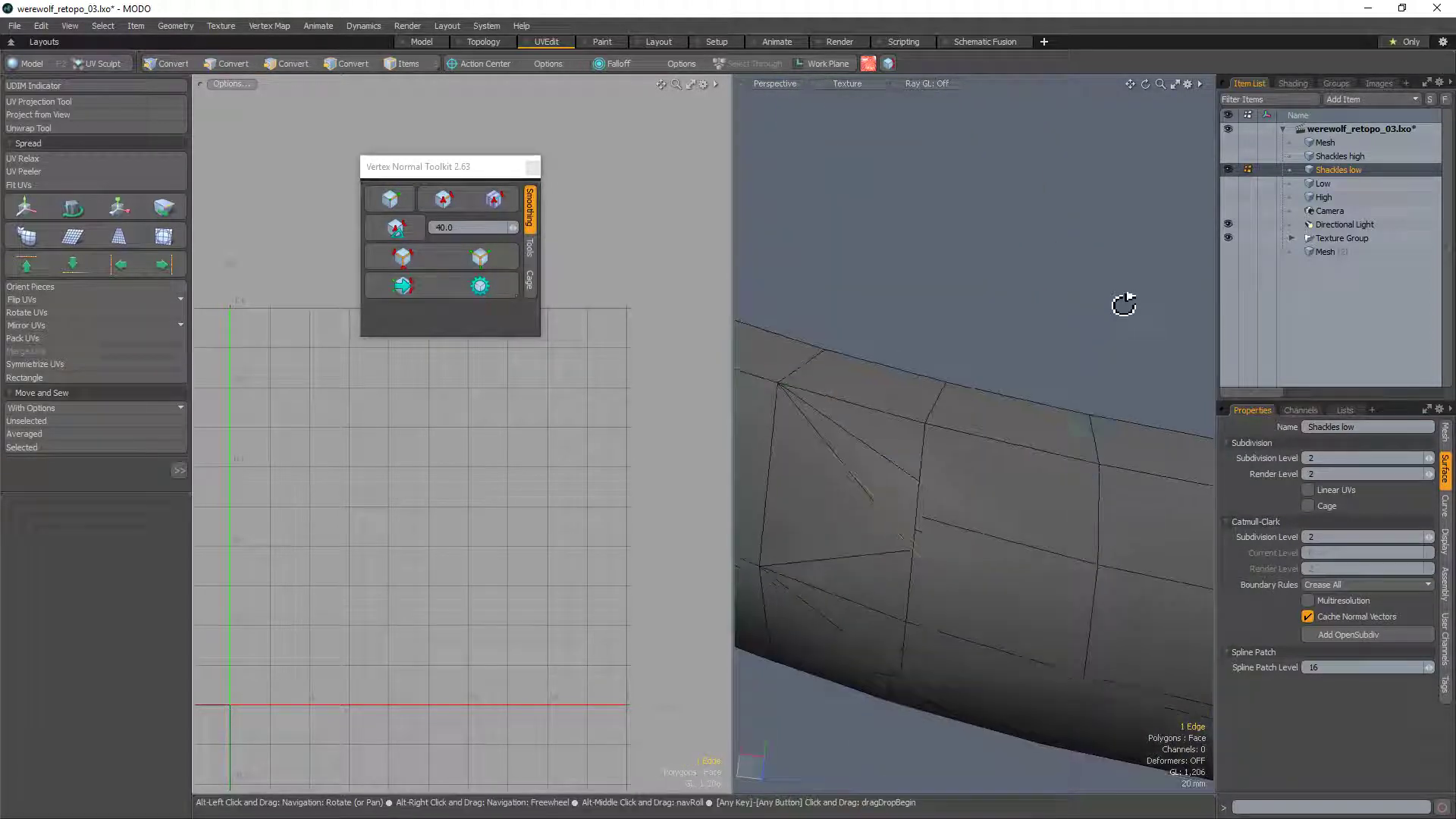
alt+drag(907, 523, 1017, 513)
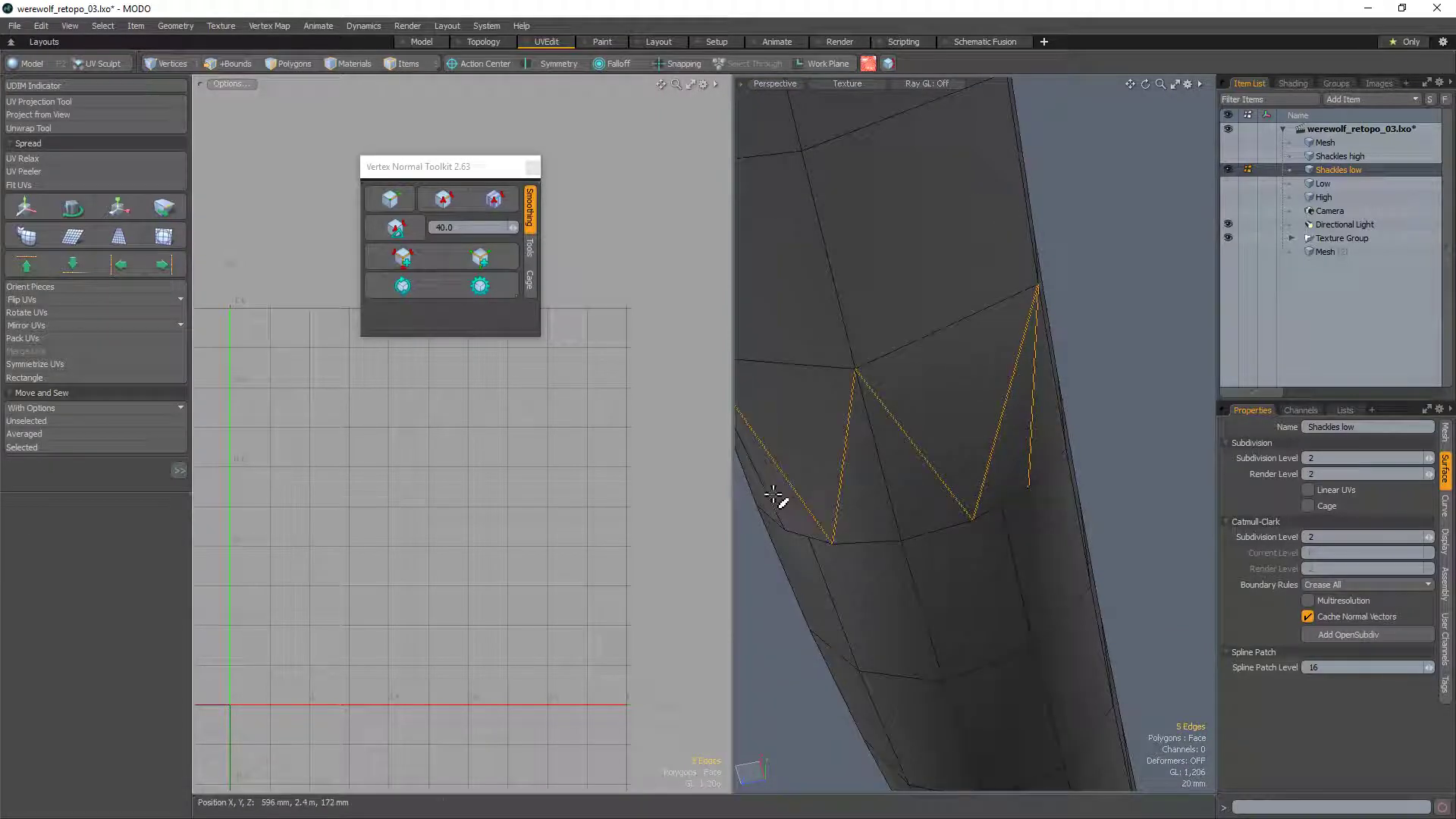
key(BackSpace)
Step: Triangulate the two large polygons across the transition band, clear the selection, and return the view to the arm's open end
key(3)
drag(960, 464, 864, 493)
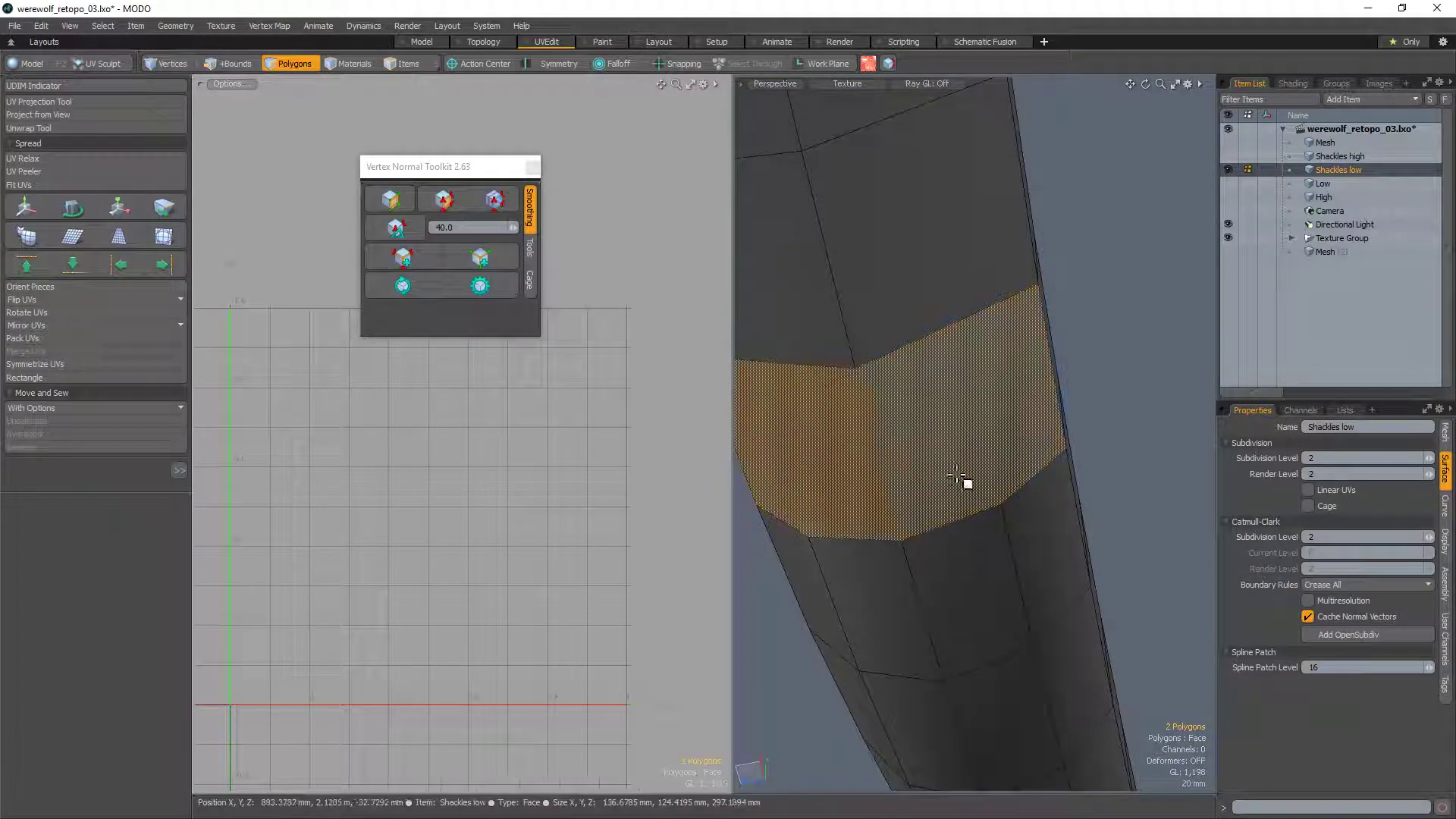
key(shift+t)
key(2)
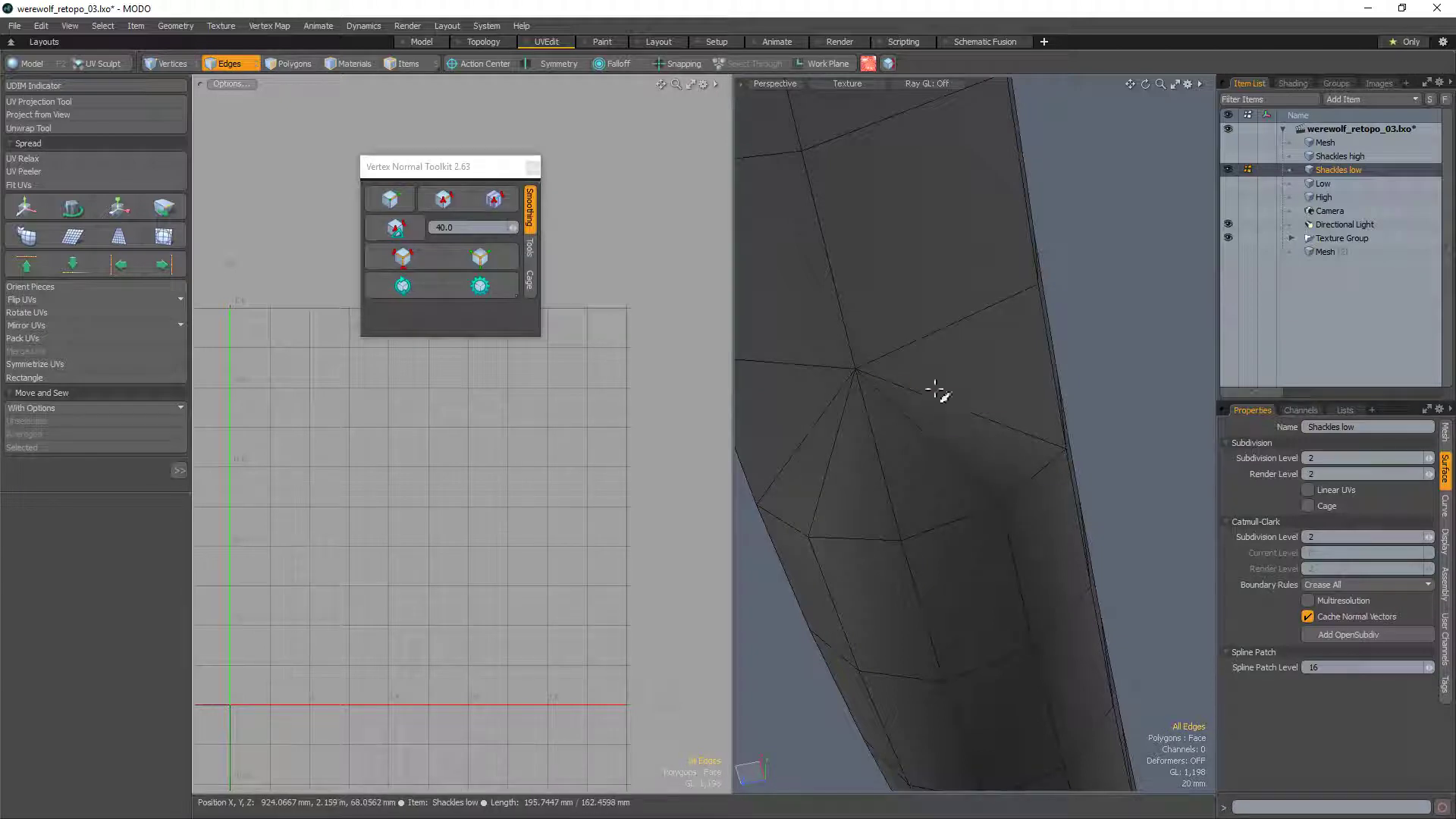
ctrl+alt+drag(962, 403, 973, 547)
click(1070, 519)
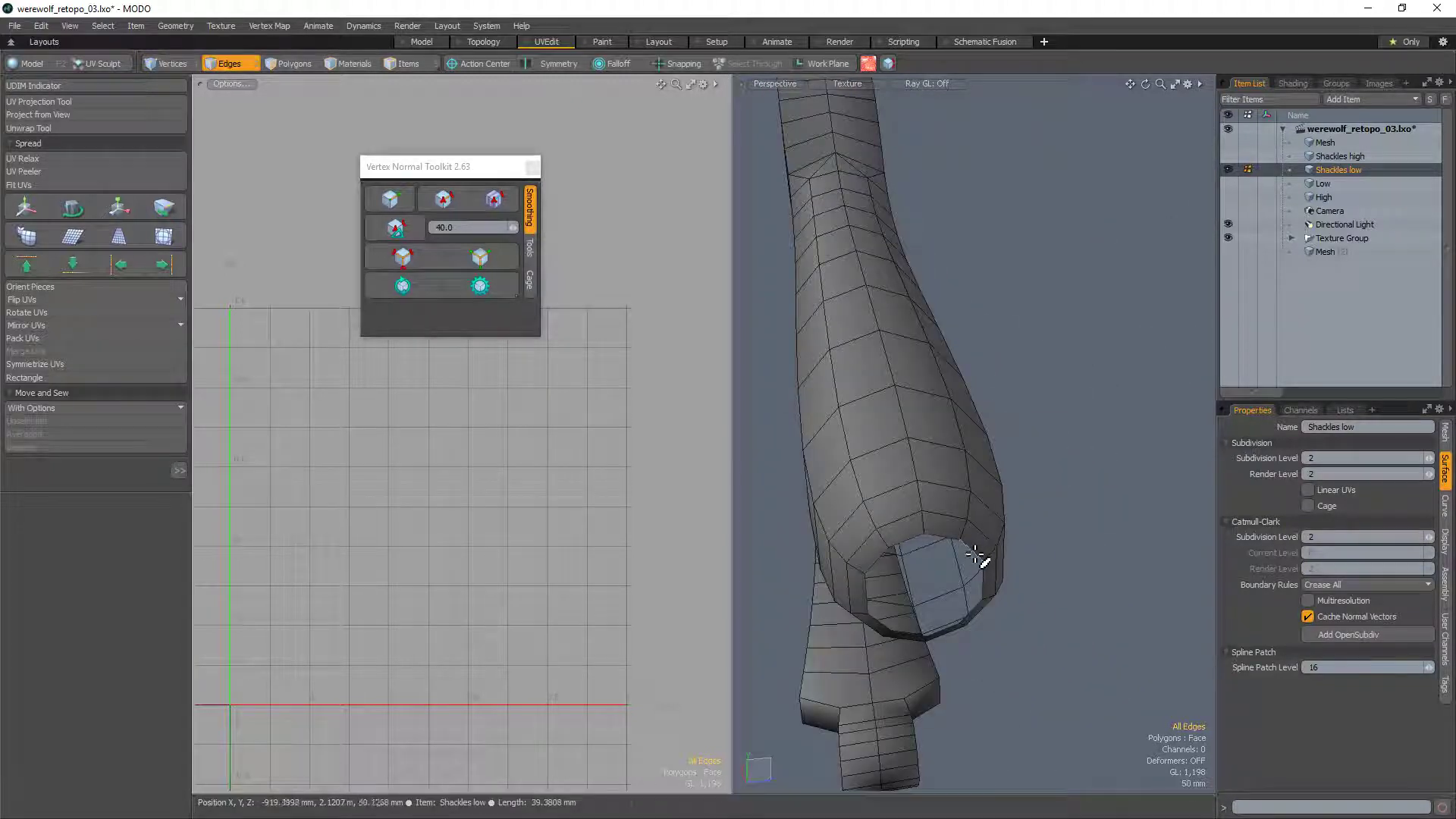
Step: Cap the arm's open end with a polygon, split it with the Spikey tool, and clear the selection
key(p)
key(3)
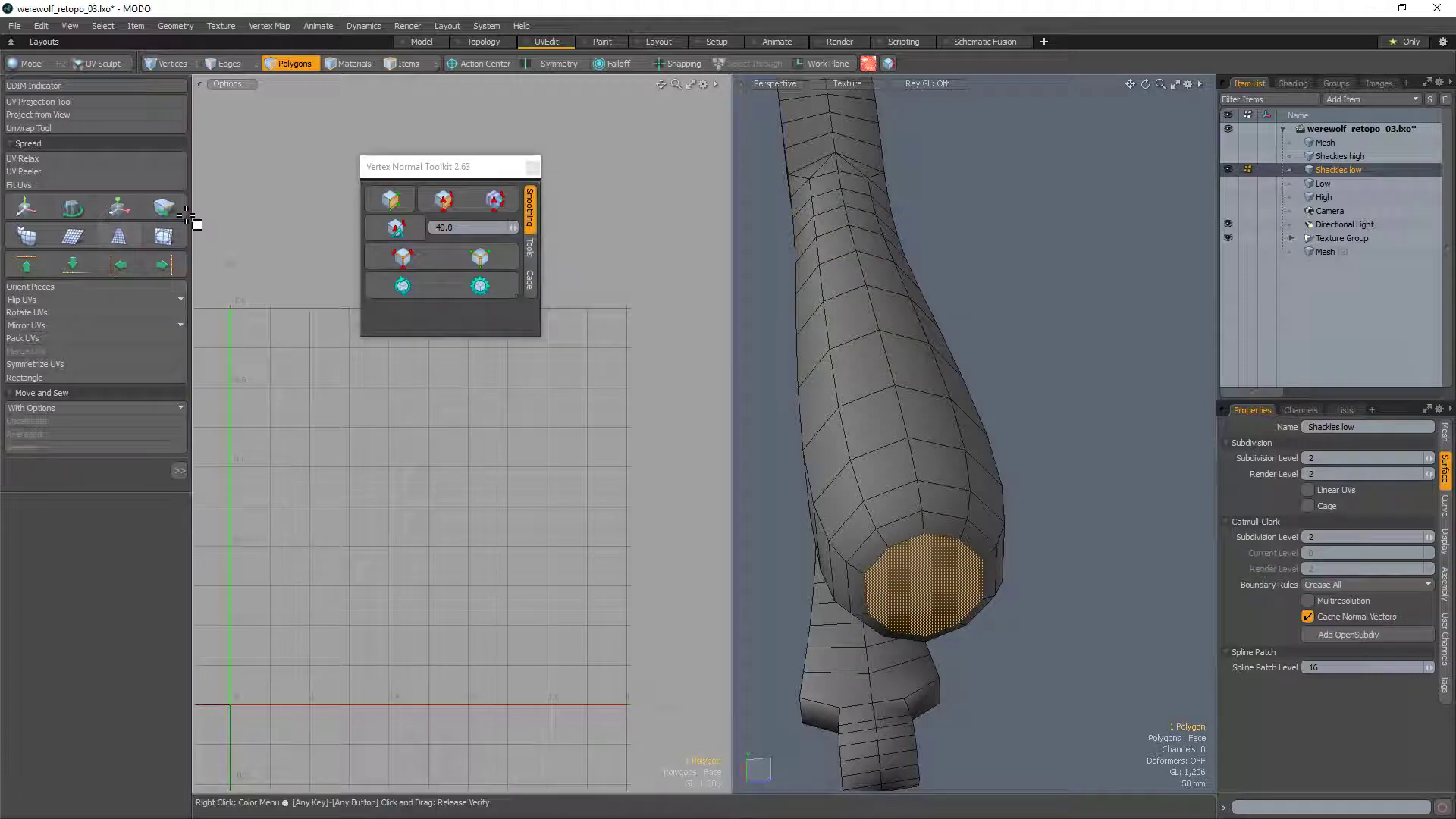
key(F2)
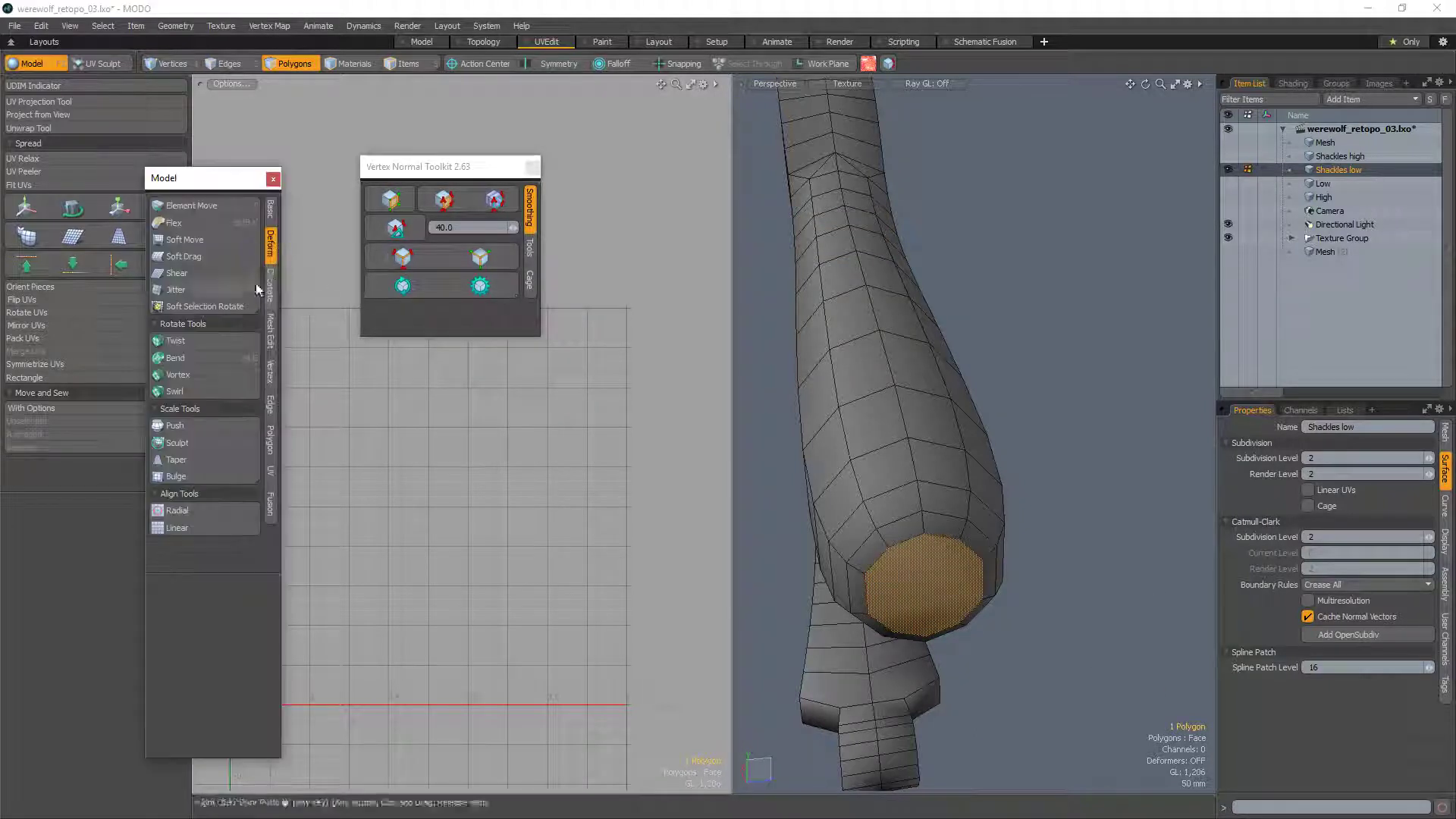
click(270, 451)
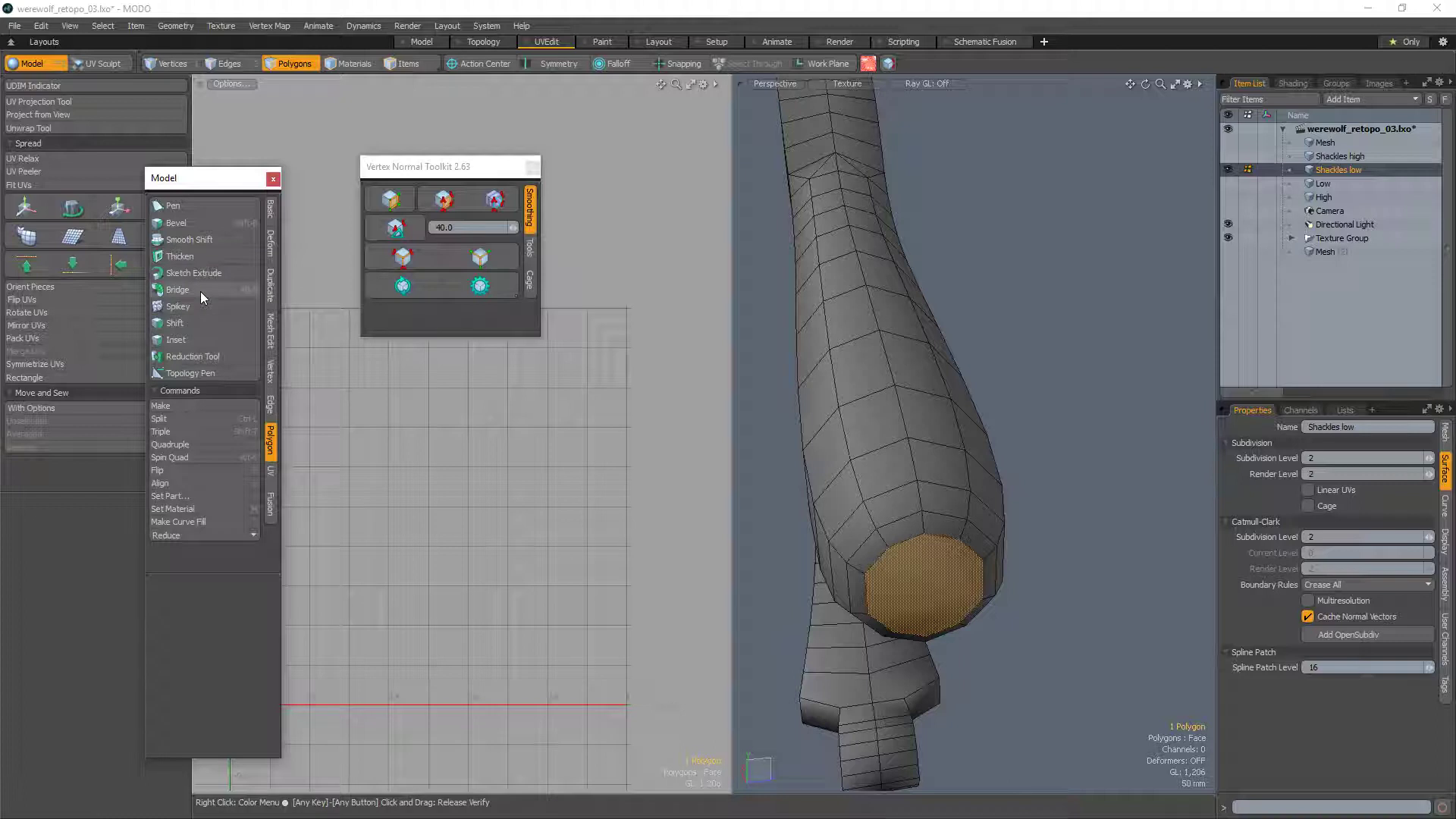
click(182, 306)
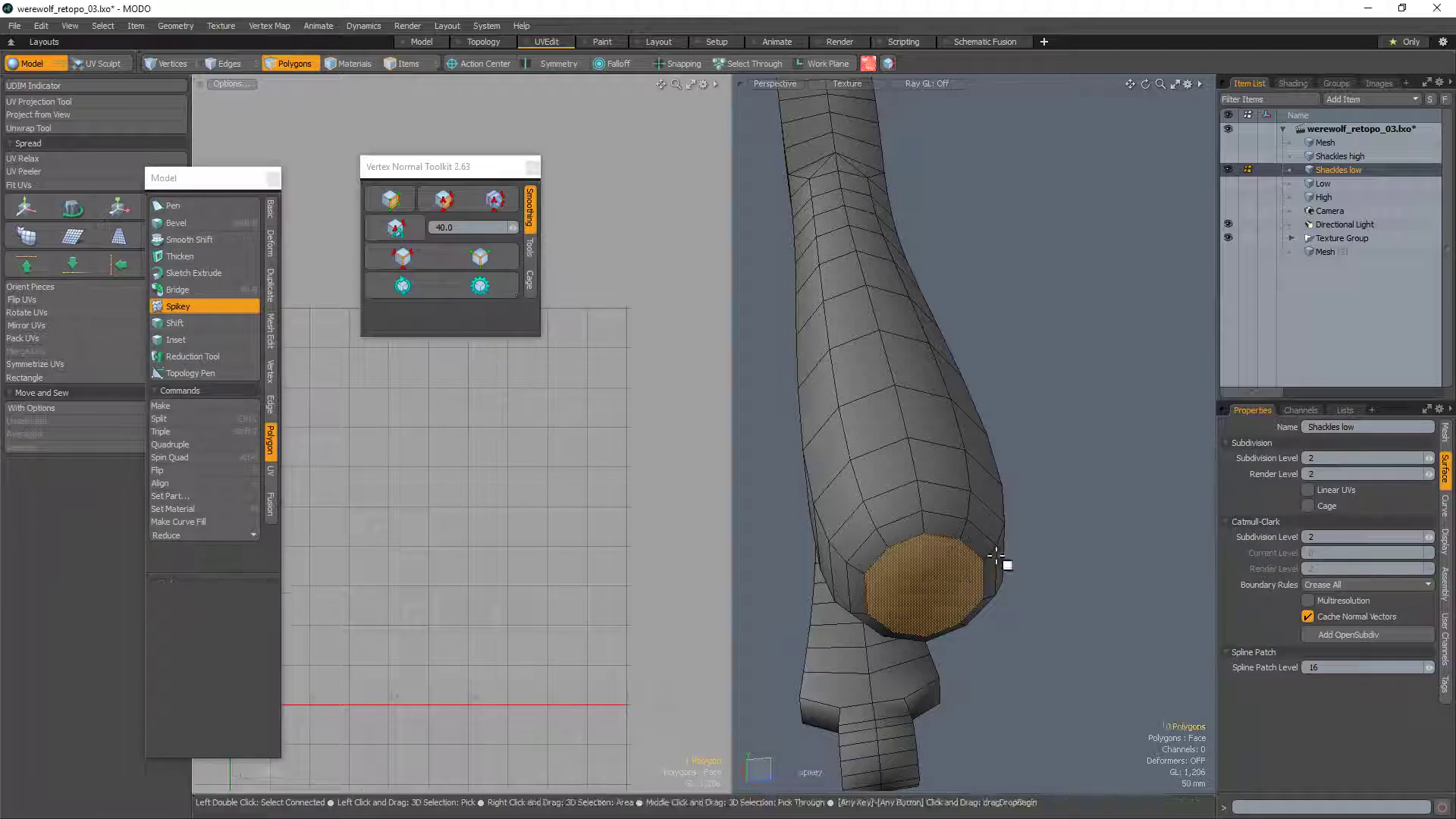
key(space)
click(1121, 582)
Step: Select the polygons on both flat sides of the arm's rounded end and merge them into one polygon per side
scroll(1121, 582, down, 4)
alt+drag(1121, 581, 1021, 529)
scroll(1036, 394, down, 3)
scroll(975, 575, up, 8)
mouse_move(975, 575)
alt+mouse_down()
mouse_move(995, 540)
mouse_move(1036, 523)
mouse_move(991, 503)
mouse_move(1066, 520)
mouse_move(897, 494)
mouse_move(905, 592)
mouse_move(910, 550)
mouse_move(962, 523)
mouse_move(915, 585)
alt+mouse_up()
key(3)
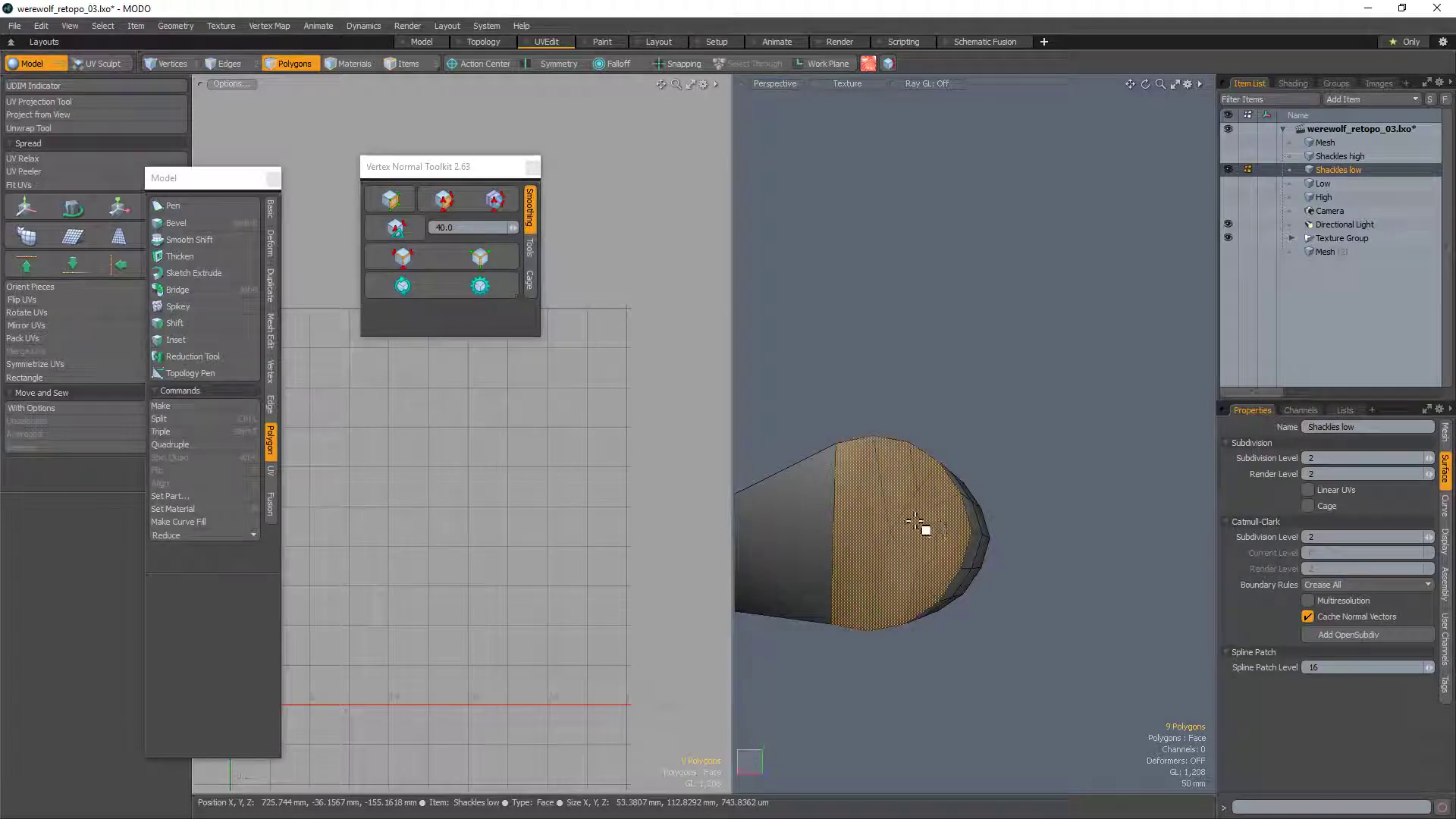
alt+drag(915, 523, 845, 546)
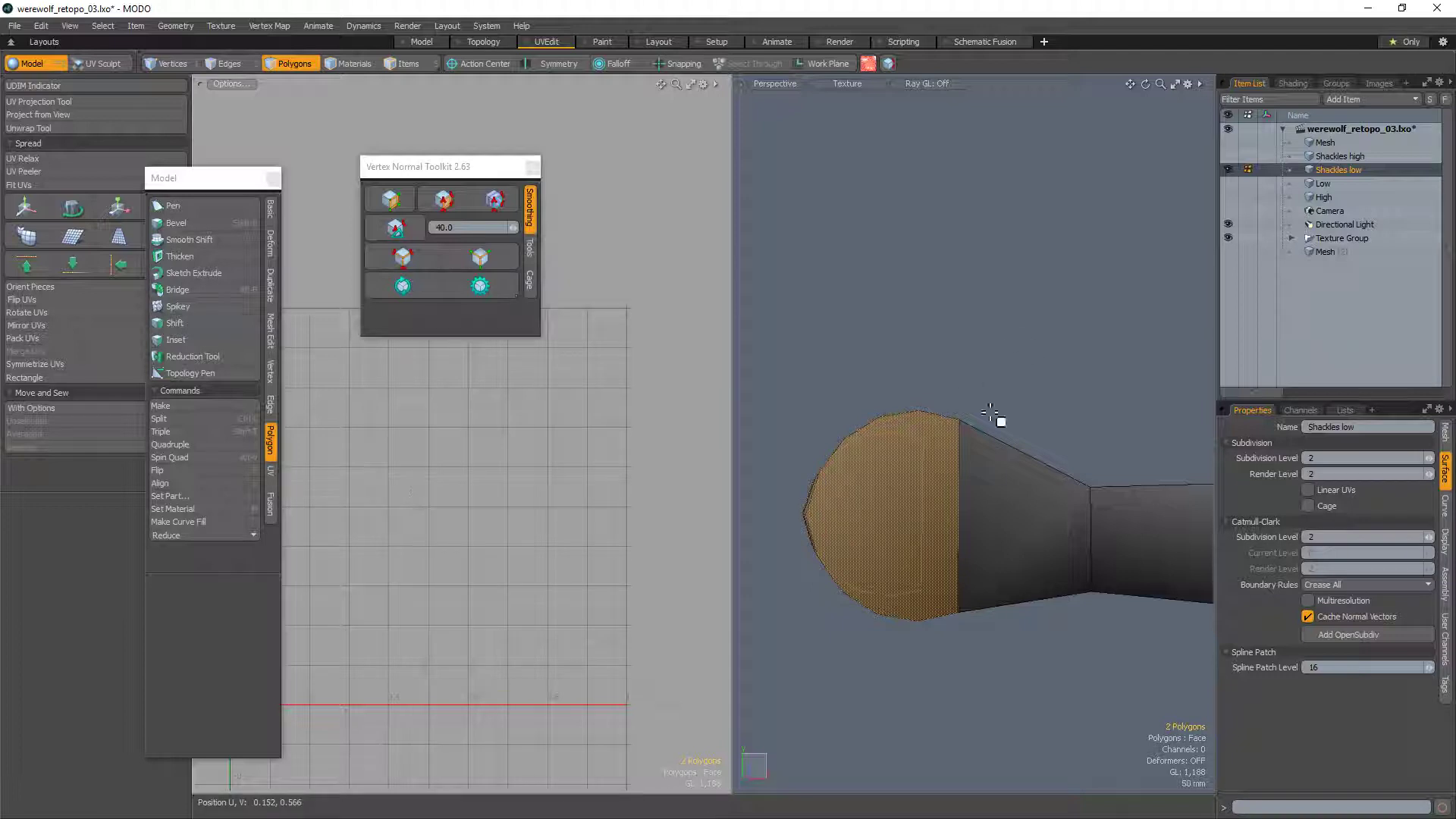
alt+drag(989, 413, 822, 490)
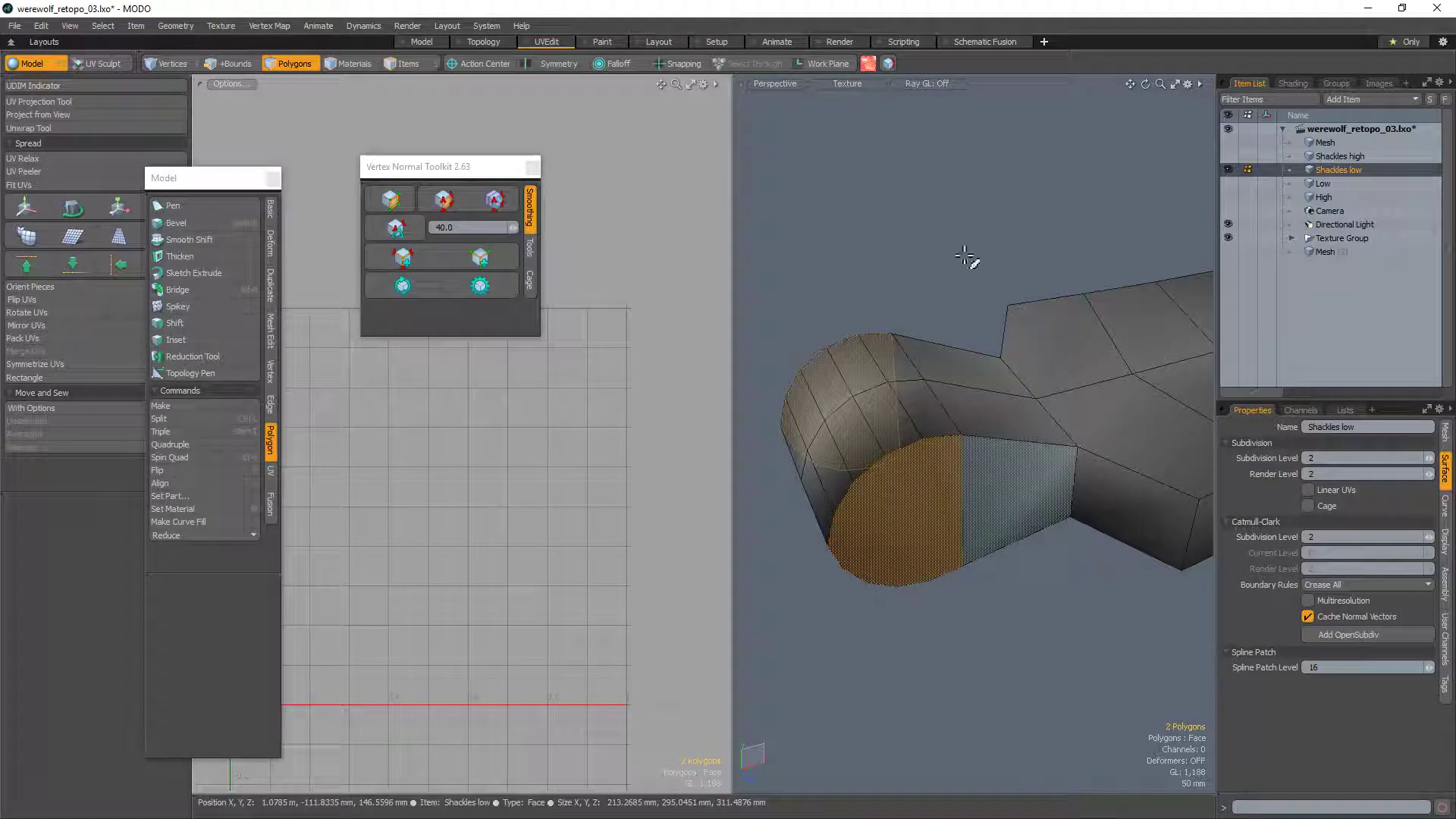
Step: Triangulate the merged side polygons and remove the diagonal edges across the rounded part of one side
alt+drag(966, 258, 942, 494)
key(2)
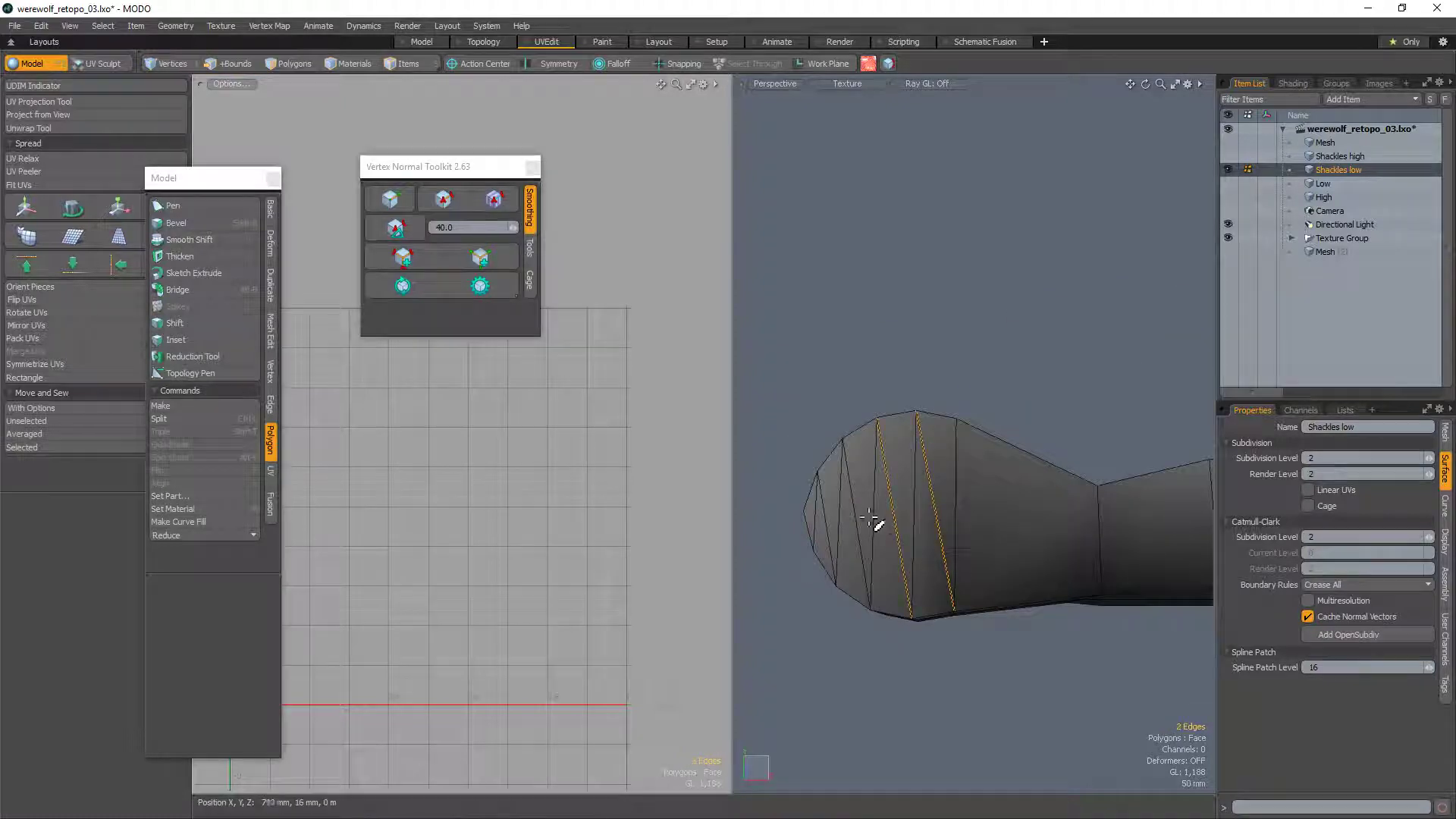
key(BackSpace)
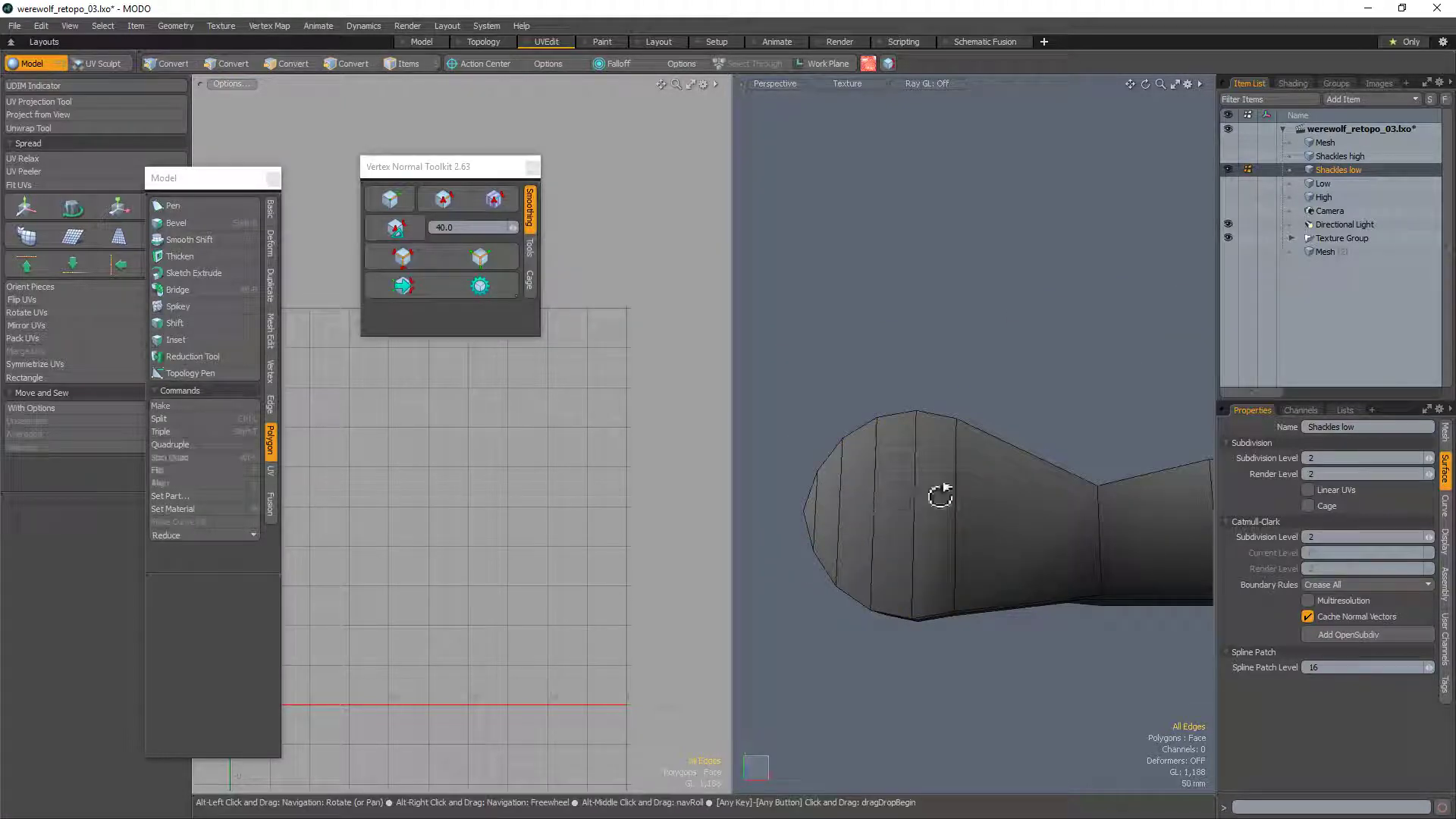
Step: Select all polygons on the cleaned flat side, including the tapered one, and set their vertex normals for flat shading
key(3)
click(985, 475)
click(1028, 475)
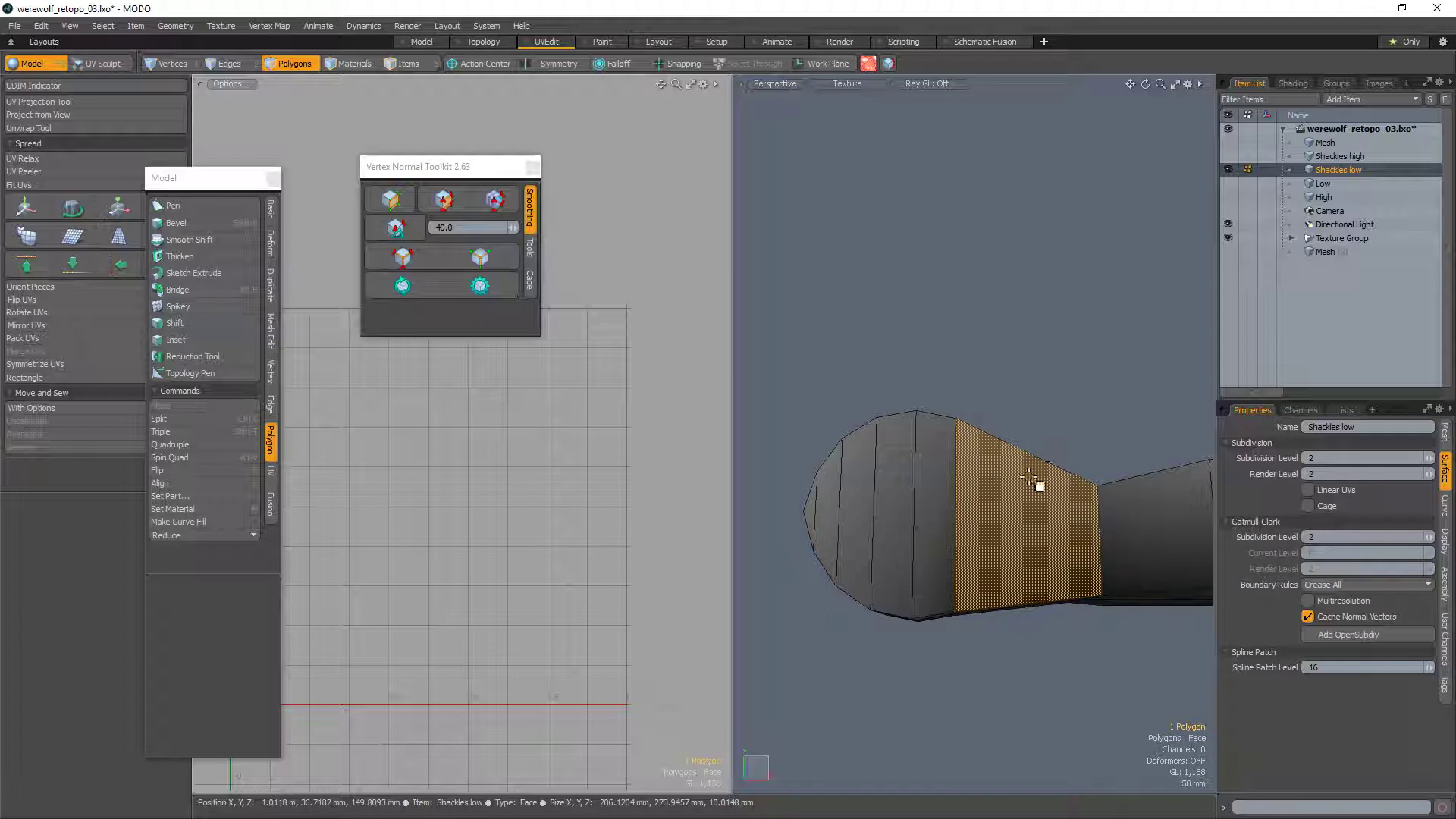
alt+drag(1034, 455, 1092, 478)
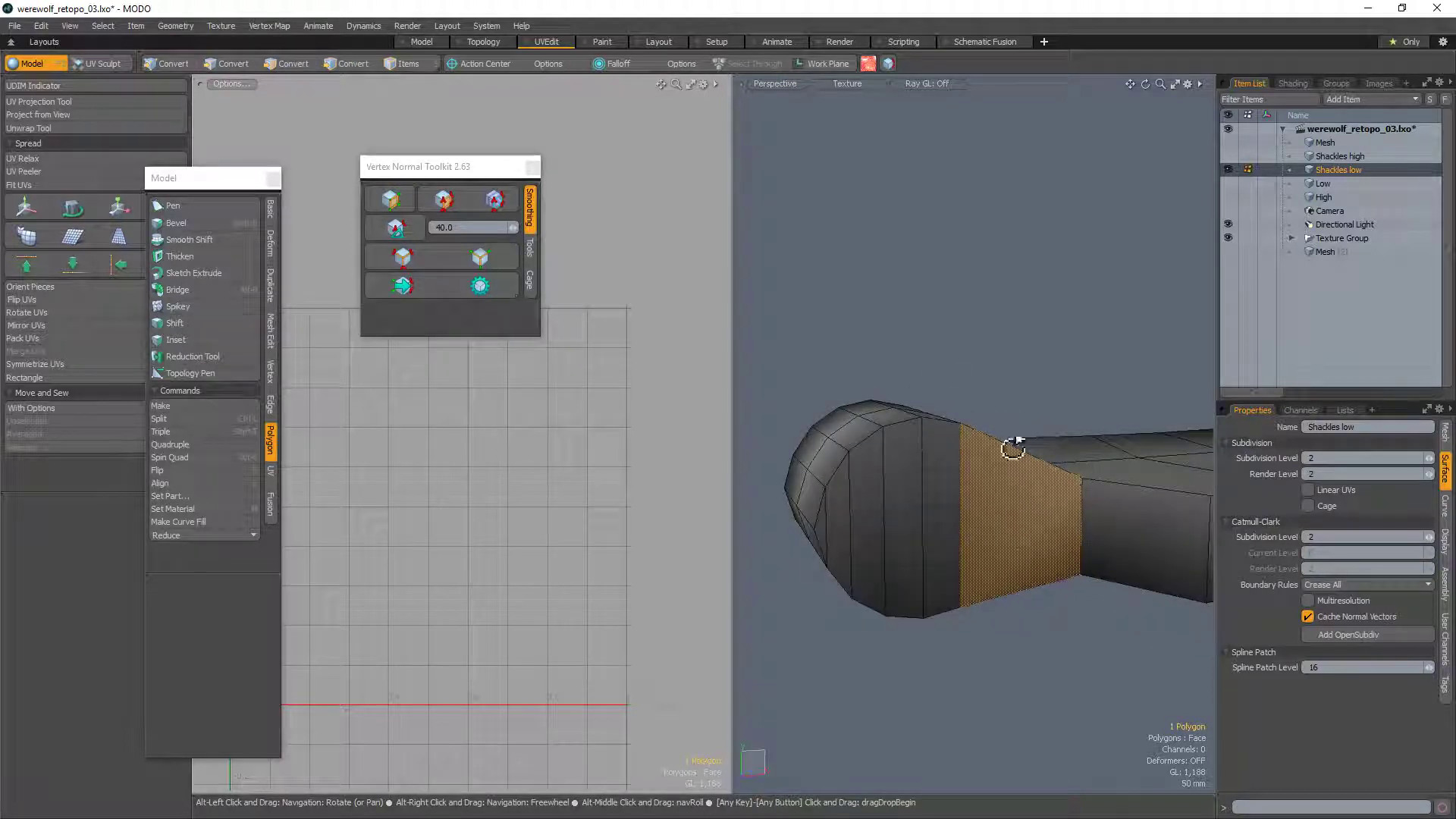
alt+drag(1013, 448, 841, 518)
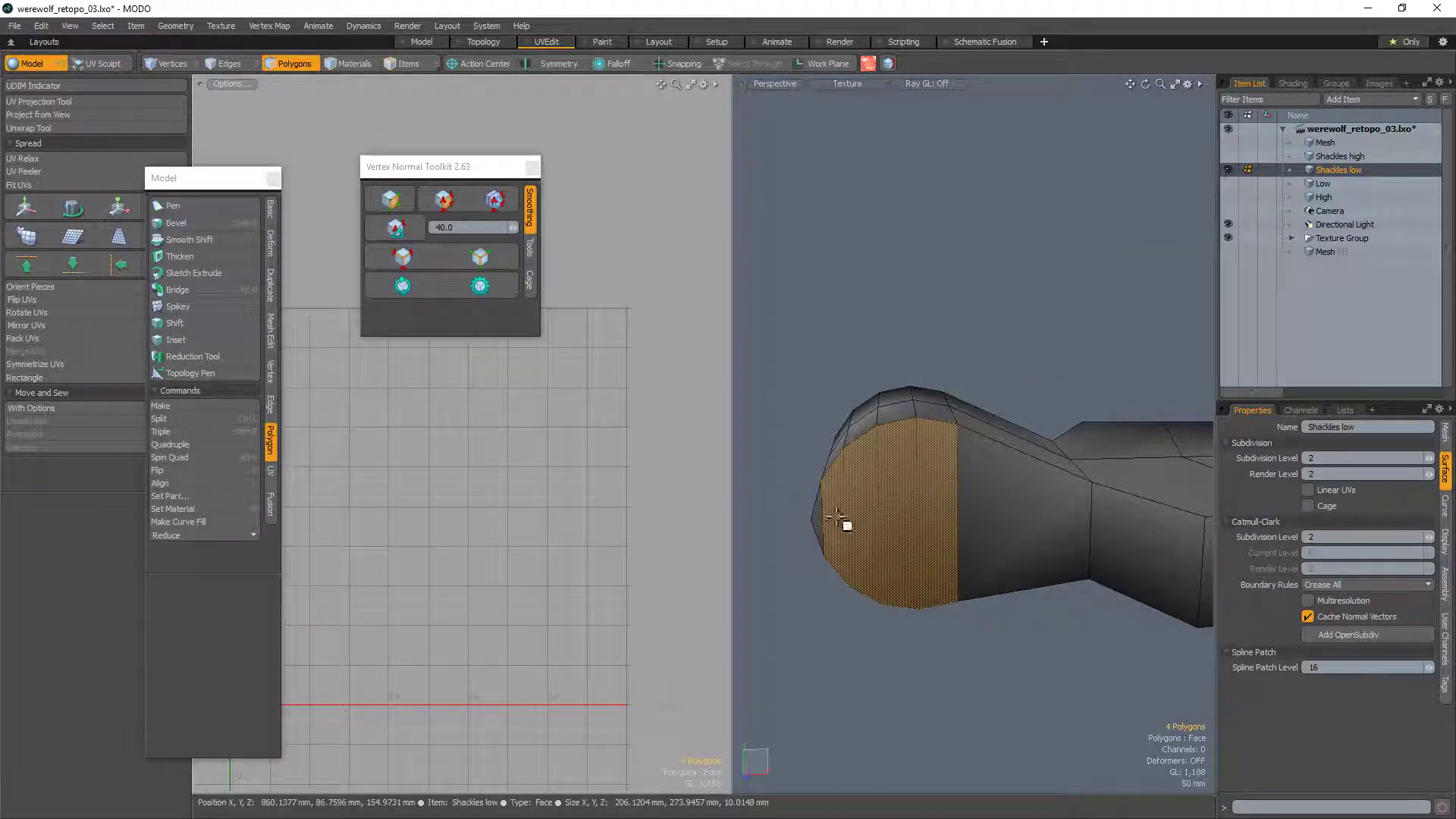
key(2)
key(3)
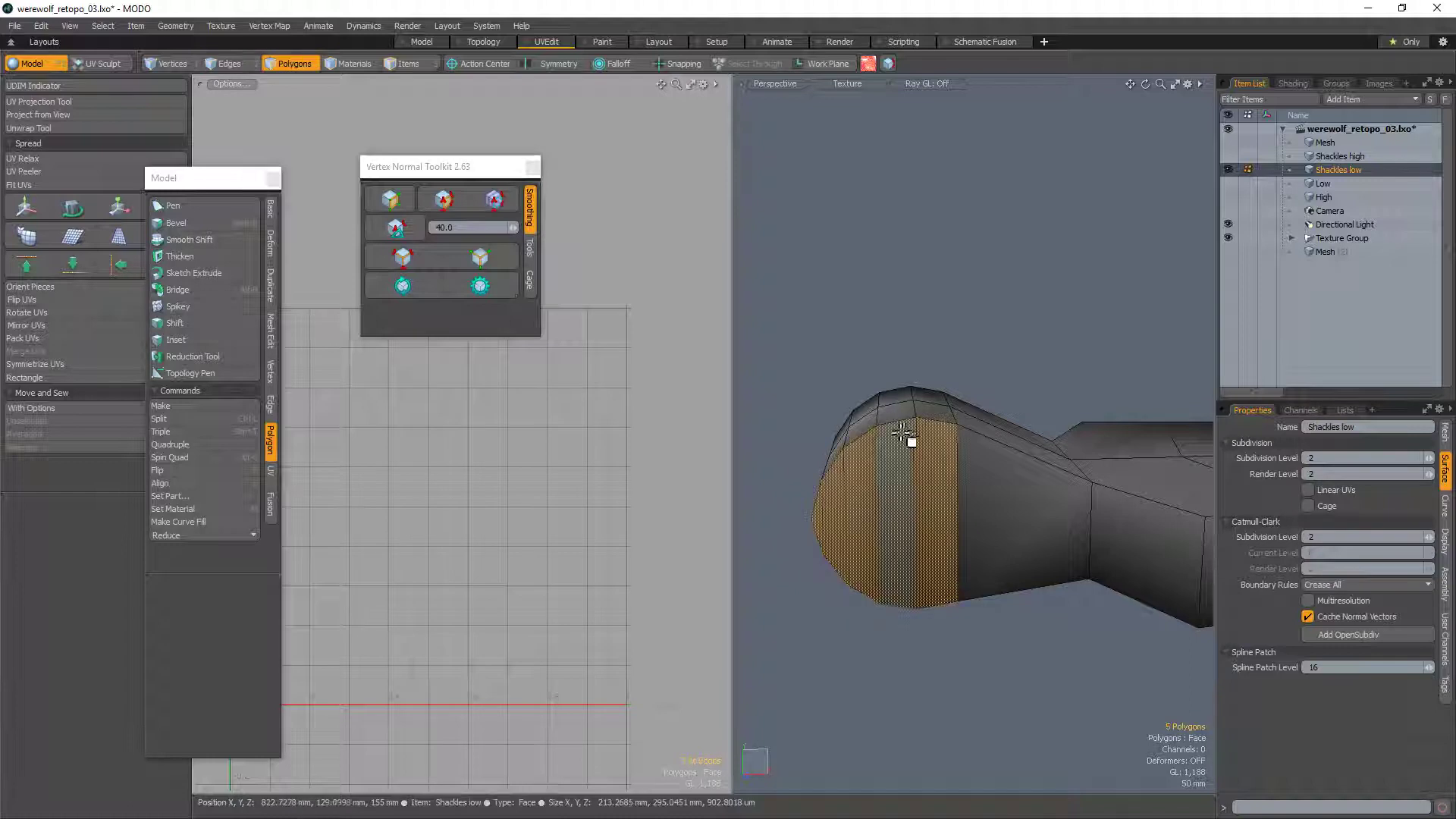
click(904, 437)
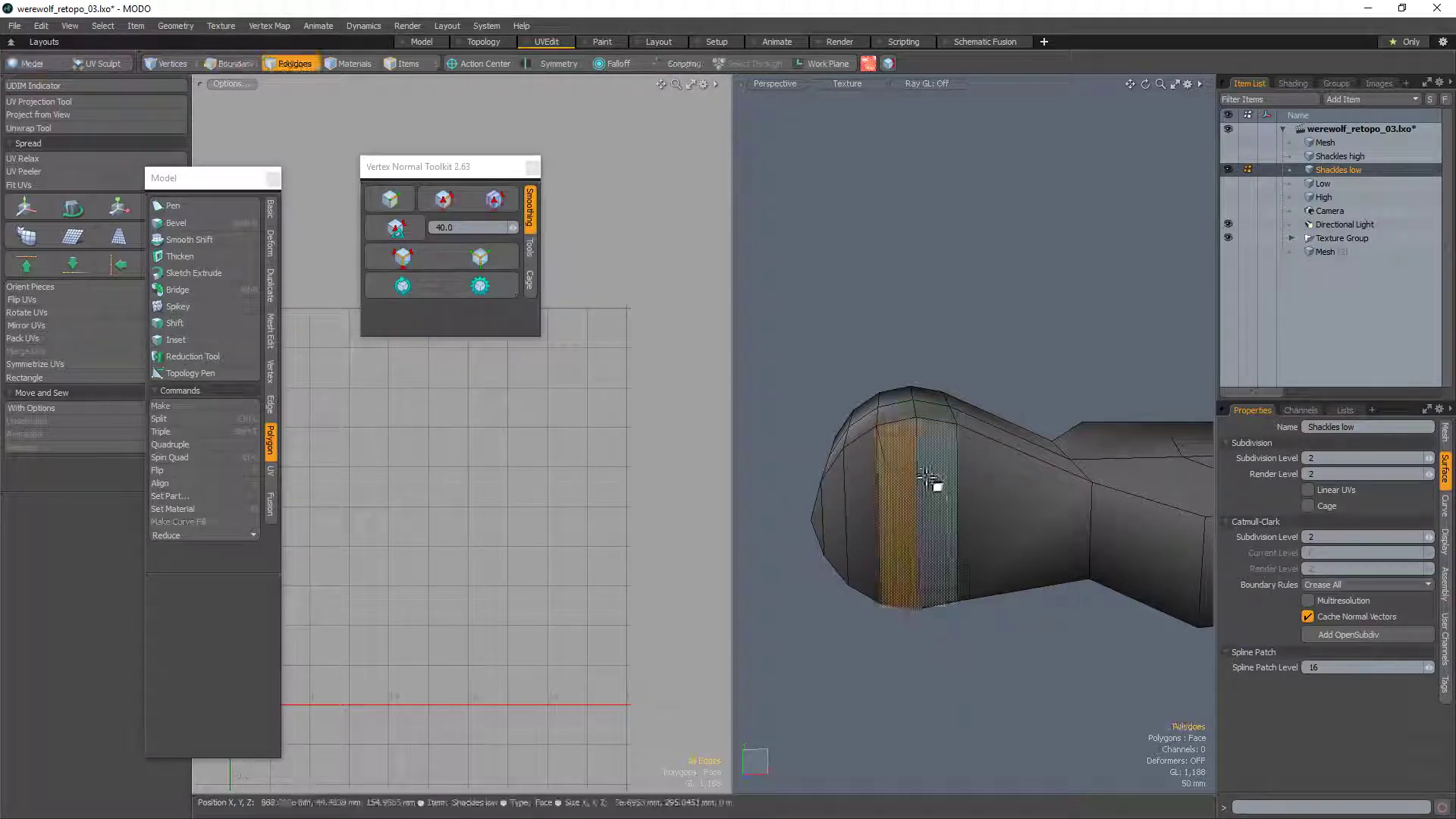
click(944, 537)
drag(893, 533, 832, 528)
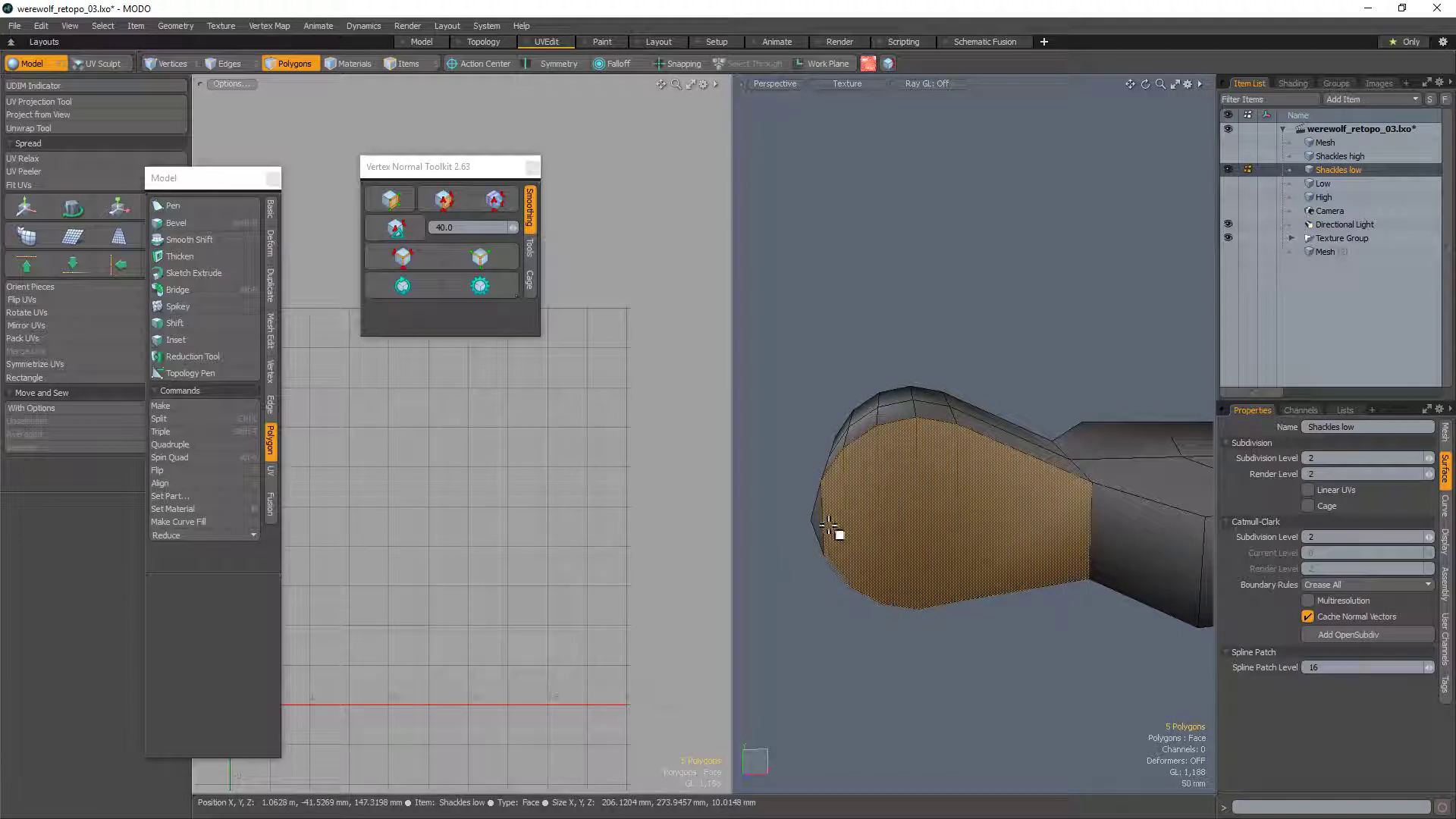
click(446, 199)
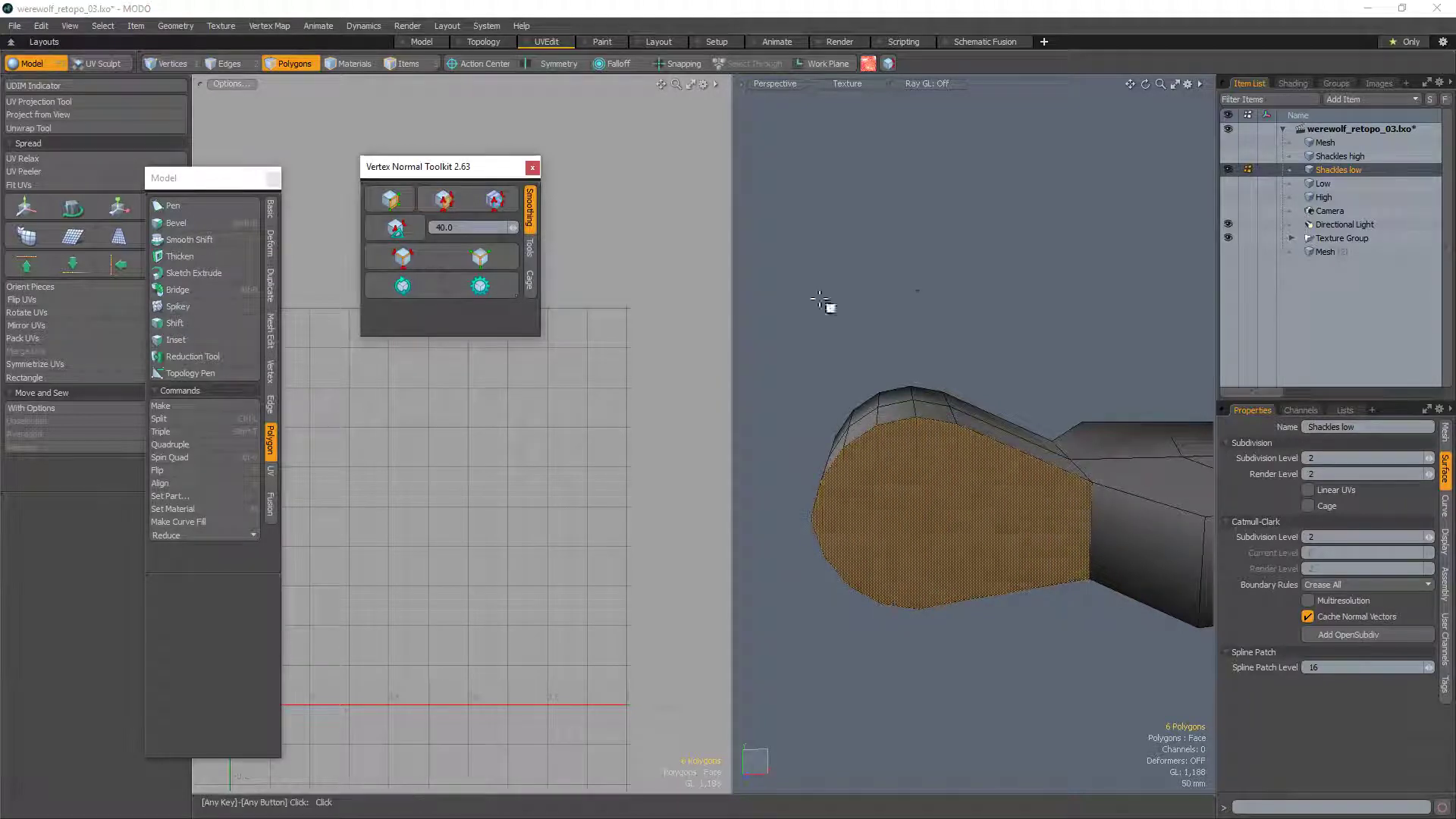
click(829, 308)
Step: Select the polygons on the opposite flat side, triangulate them, and set their vertex normals for flat shading
mouse_move(1017, 500)
alt+mouse_down()
mouse_move(1020, 520)
mouse_move(959, 539)
alt+mouse_up()
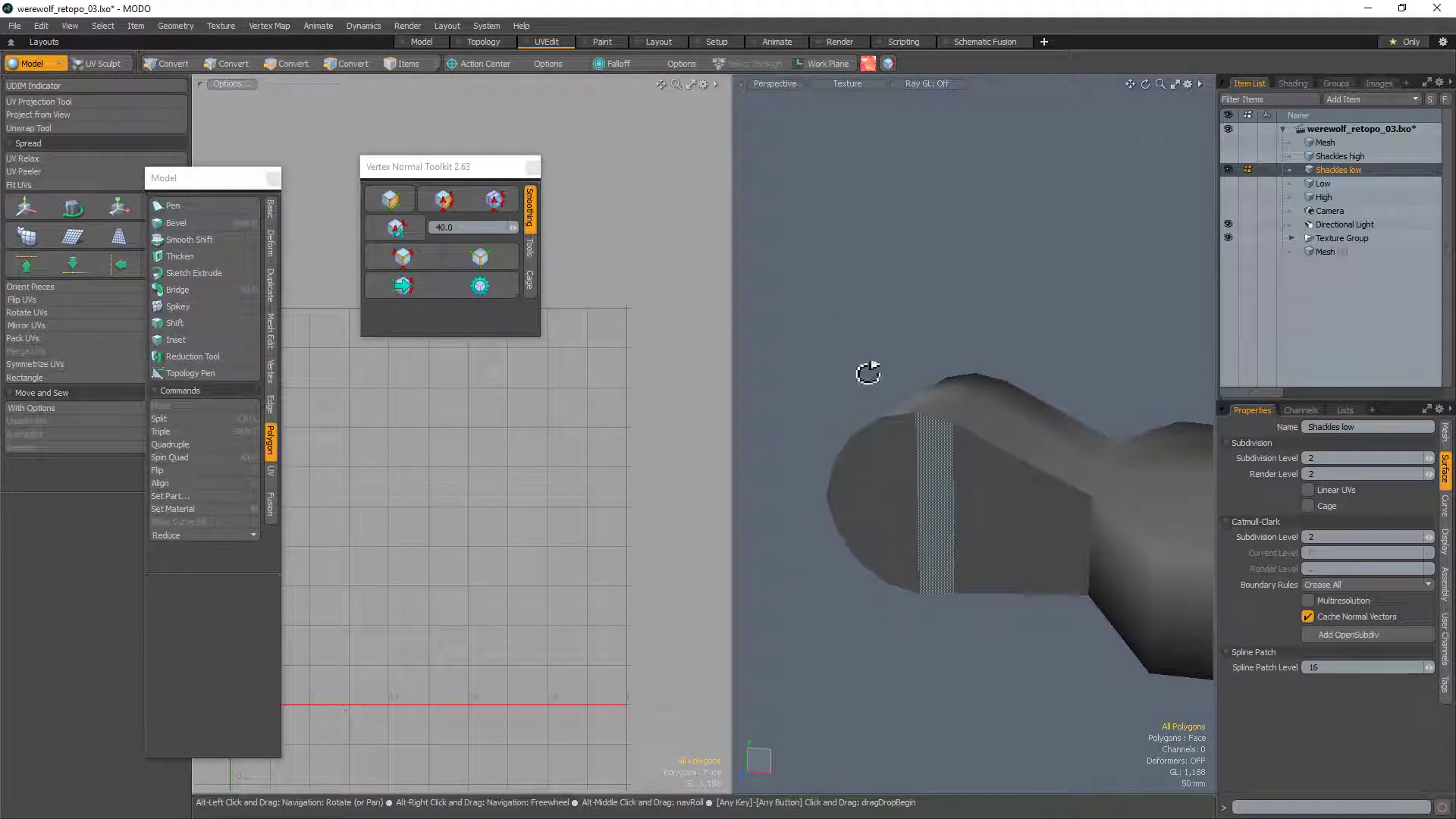
alt+drag(867, 371, 1280, 433)
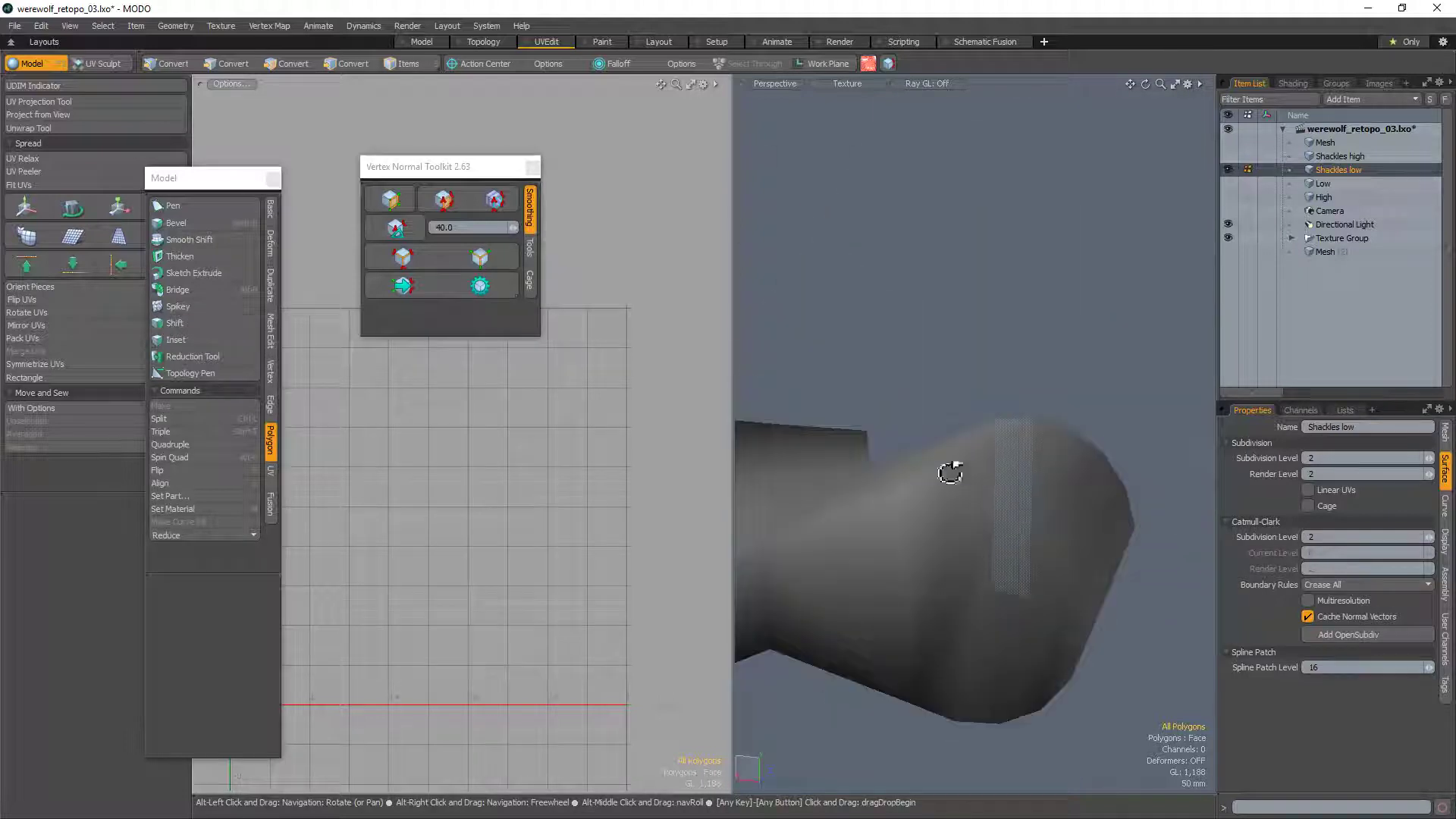
mouse_move(1024, 640)
mouse_down()
mouse_move(913, 617)
mouse_move(931, 599)
mouse_move(1069, 660)
mouse_up()
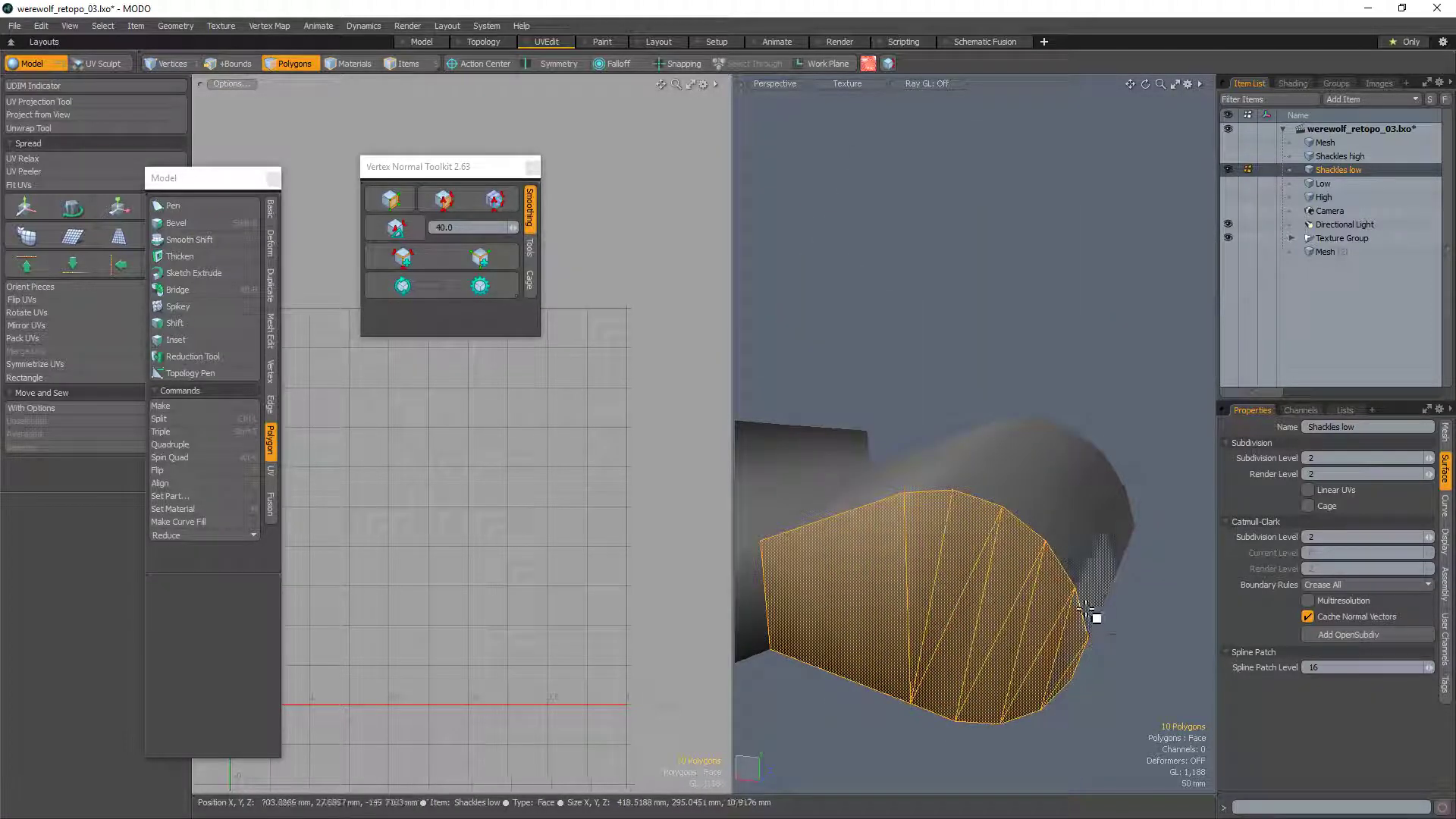
alt+drag(1086, 609, 1050, 642)
key(shift+t)
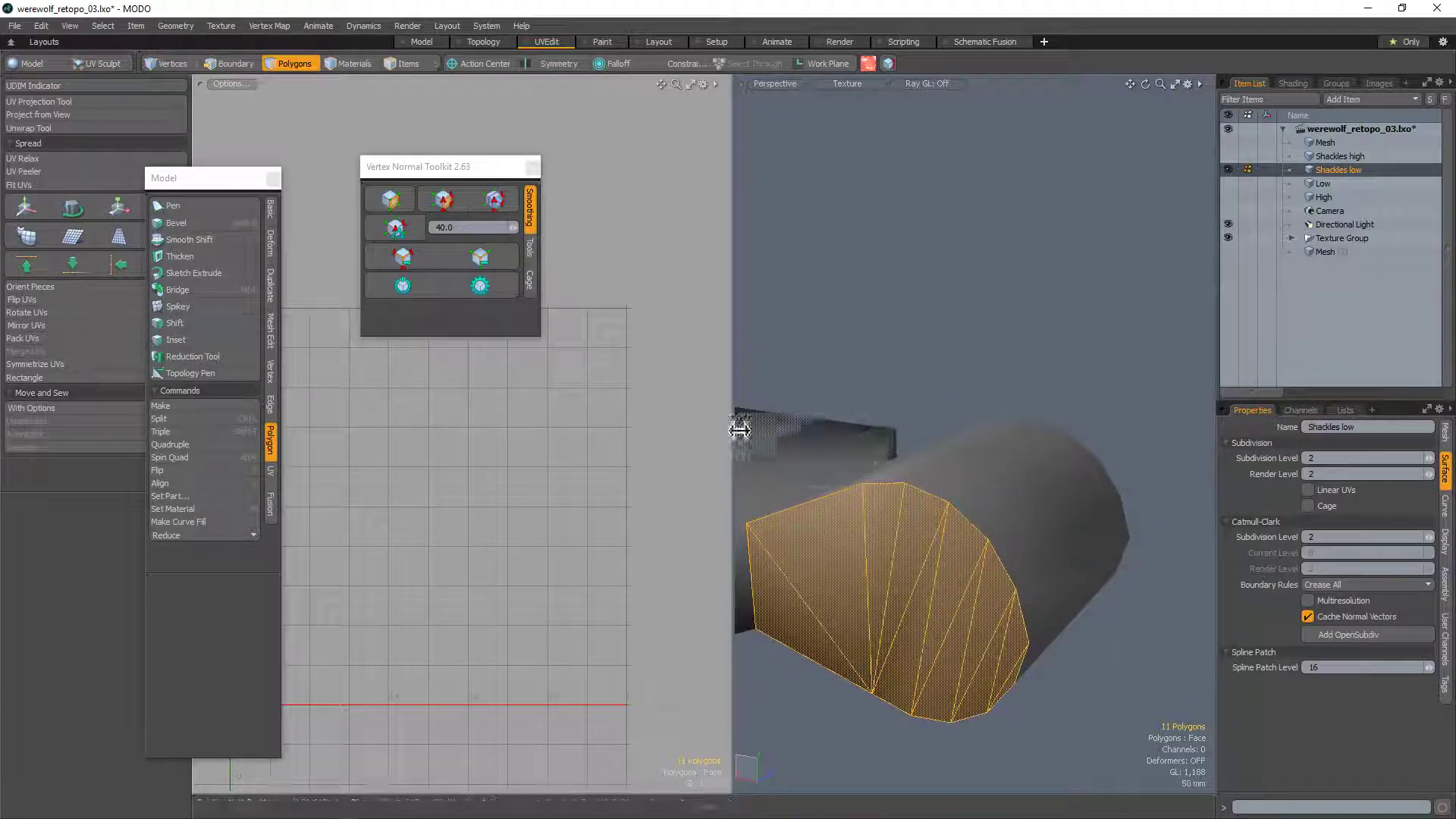
click(444, 198)
key(2)
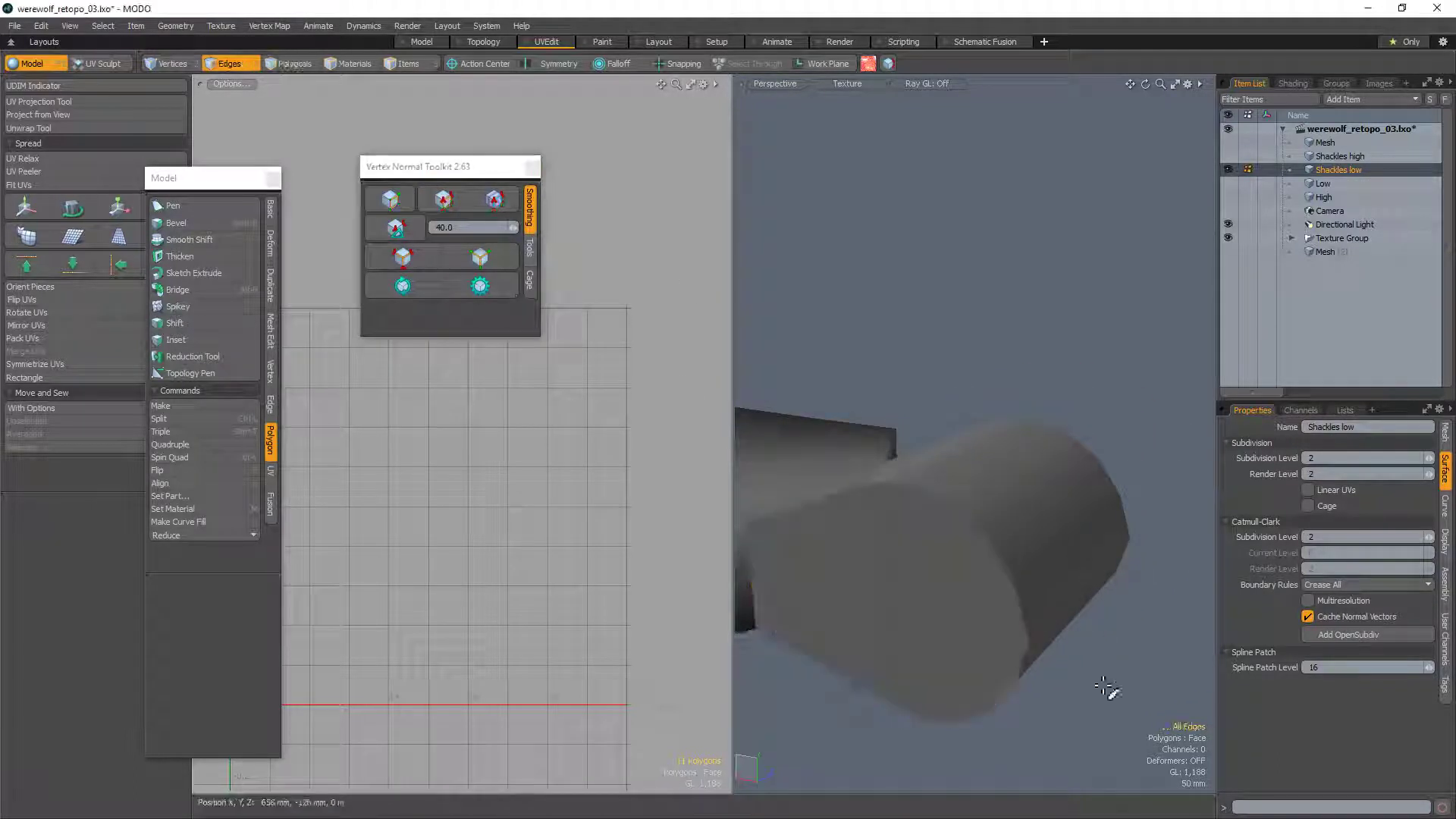
Step: Select and remove the zigzag diagonal edges across the rounded part of the opposite flat side
alt+drag(963, 489, 1025, 470)
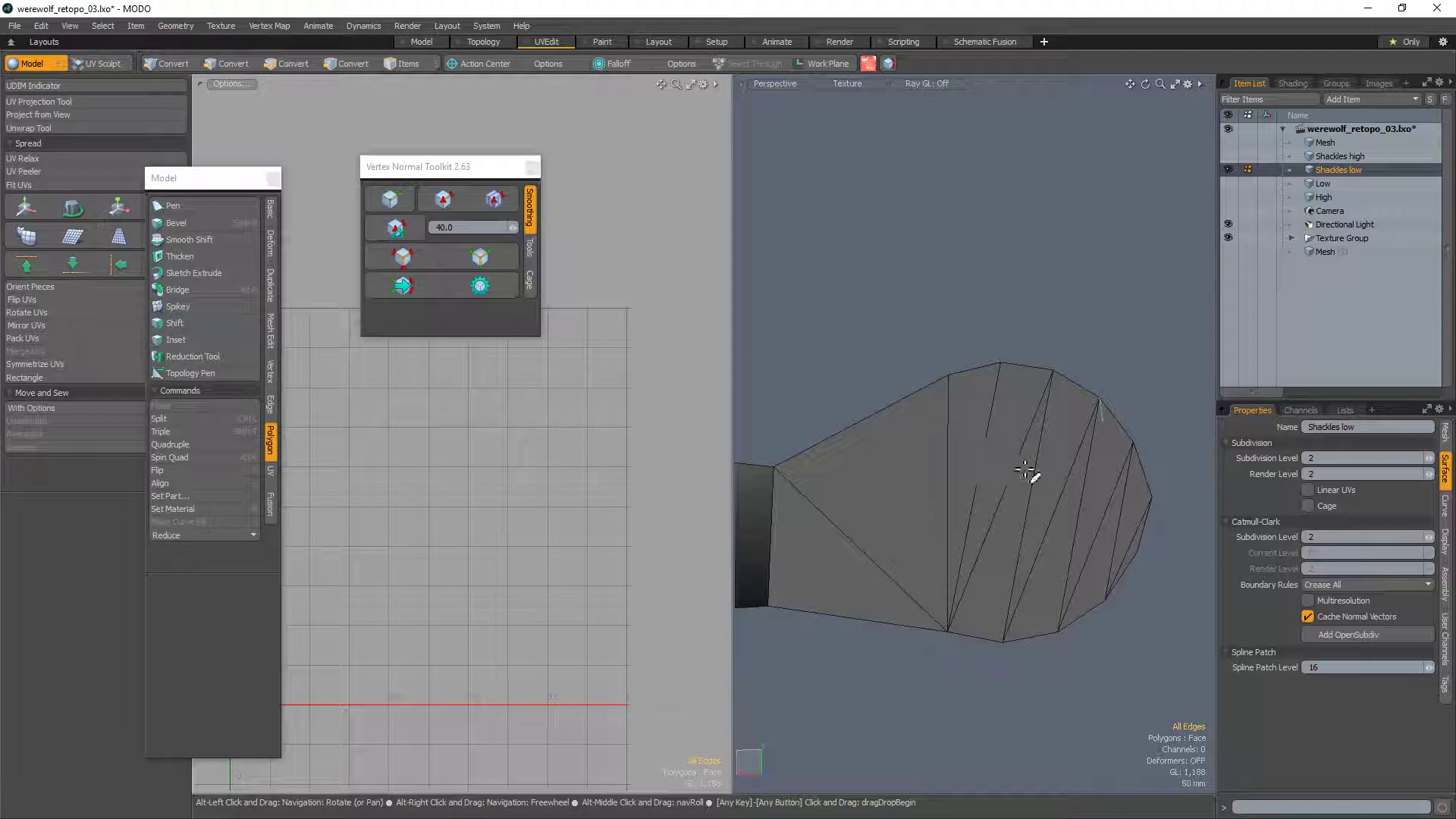
click(1009, 482)
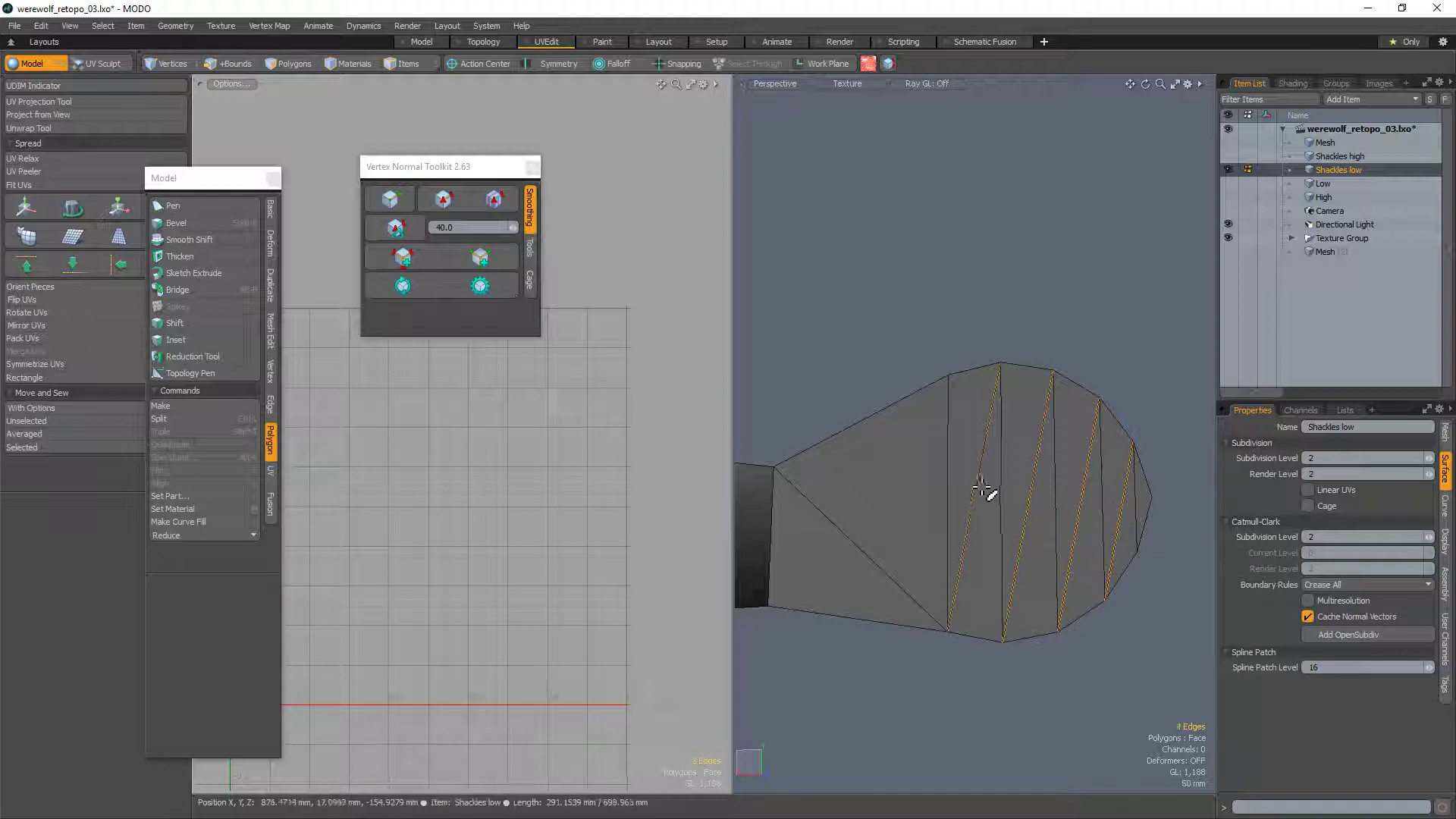
alt+drag(903, 481, 967, 507)
Step: Reselect the polygons on the opposite flat side and reapply the flat vertex normals to the cleaned strips
key(3)
click(904, 495)
mouse_move(1072, 501)
alt+mouse_down()
mouse_move(1108, 501)
mouse_move(1009, 505)
mouse_move(968, 488)
mouse_move(1032, 628)
mouse_move(1063, 455)
mouse_move(956, 543)
mouse_move(976, 539)
mouse_move(956, 433)
mouse_move(1111, 431)
mouse_move(994, 546)
mouse_move(1014, 470)
mouse_move(969, 413)
mouse_move(903, 465)
mouse_move(959, 559)
mouse_move(1113, 558)
mouse_move(1057, 465)
mouse_move(987, 541)
mouse_move(894, 543)
mouse_move(953, 569)
mouse_move(952, 617)
mouse_move(1127, 574)
mouse_move(998, 585)
mouse_move(1092, 579)
alt+mouse_up()
shift+click(955, 505)
click(448, 199)
key(KP_4)
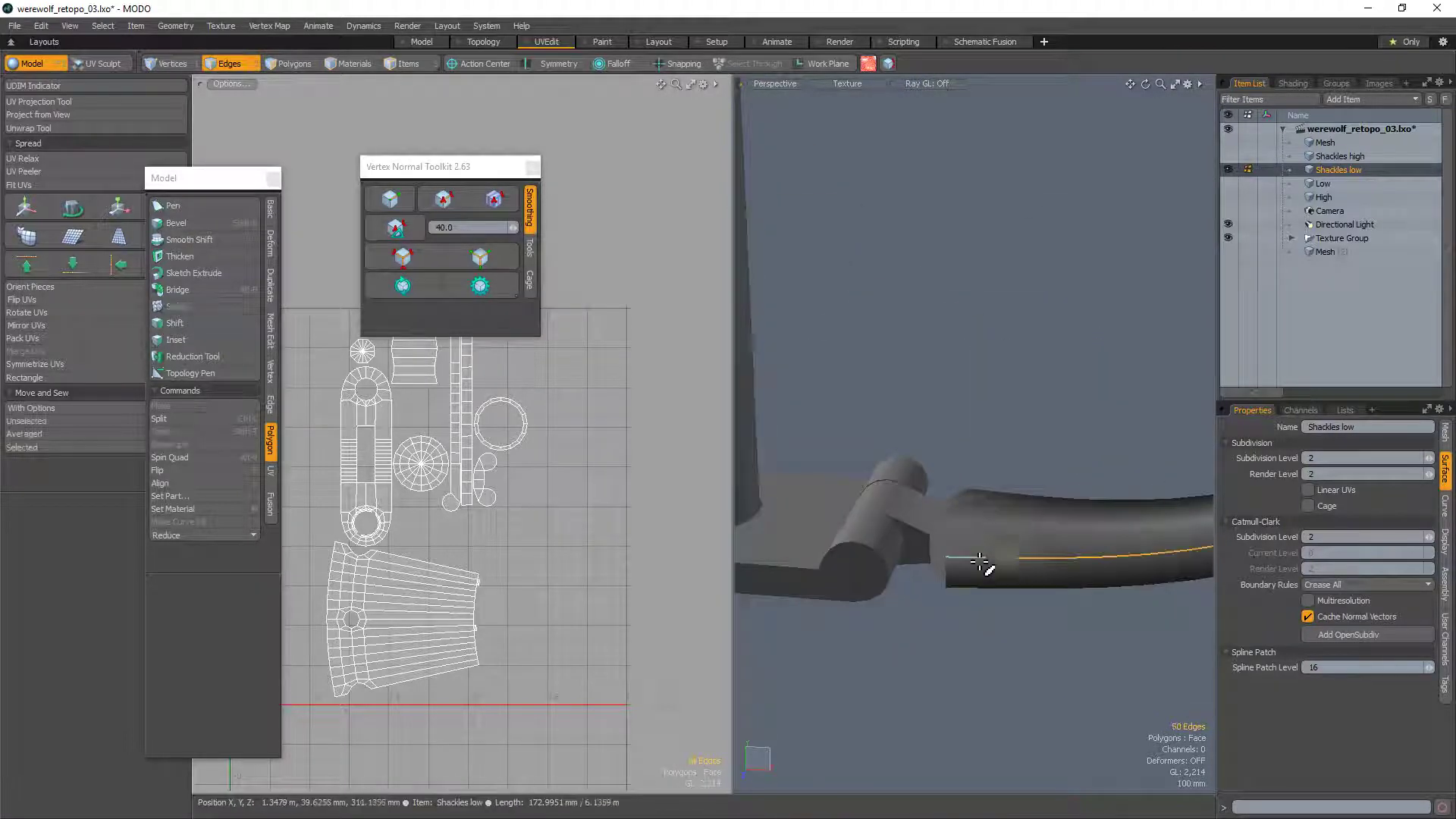
Step: Isolate the curved shackle arm by selecting its connected polygons and hiding the rest of the shackle geometry
ctrl+alt+drag(1130, 533, 1048, 558)
alt+drag(1048, 558, 1037, 467)
click(895, 523)
alt+drag(951, 332, 986, 375)
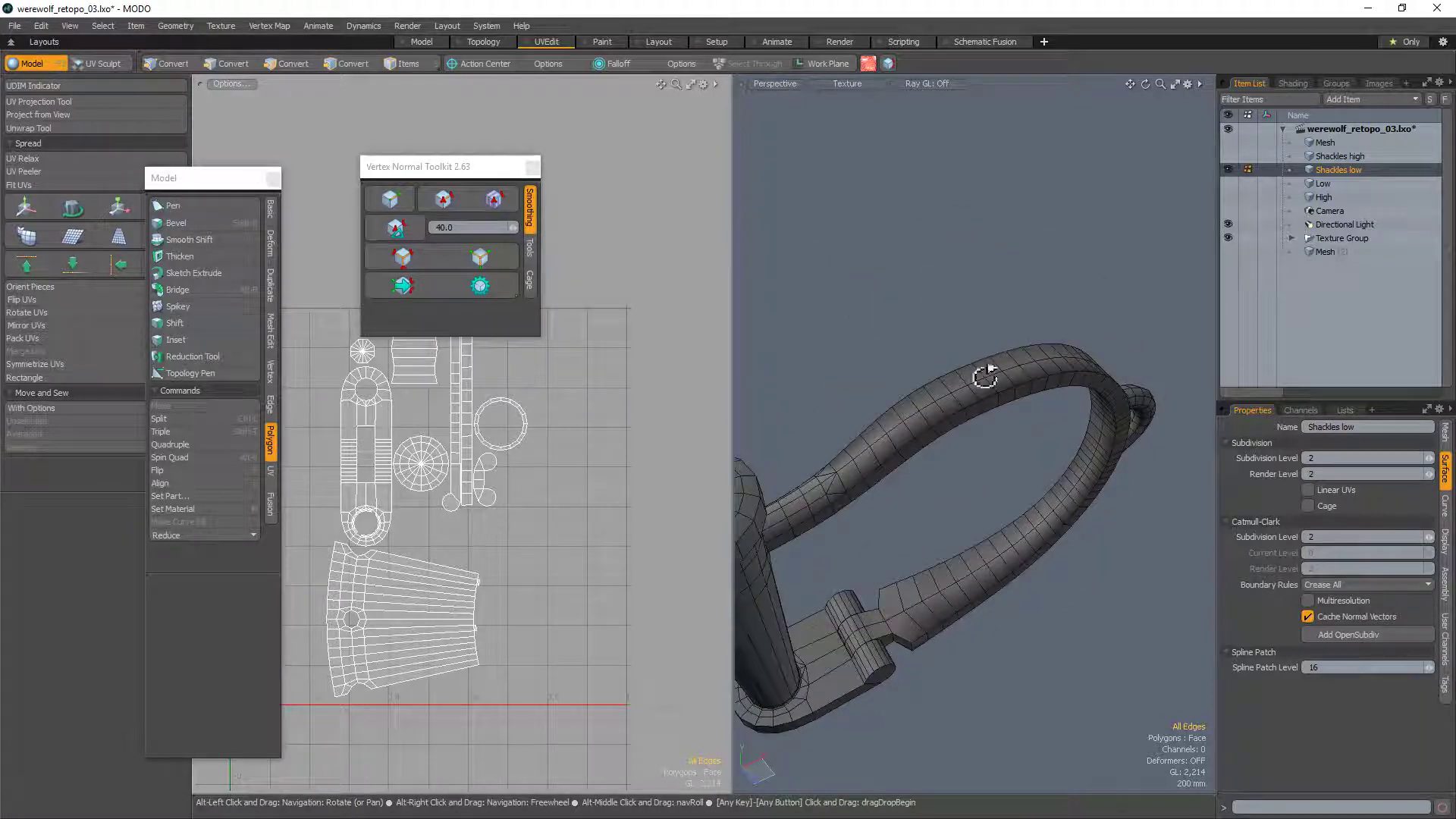
alt+drag(938, 650, 945, 404)
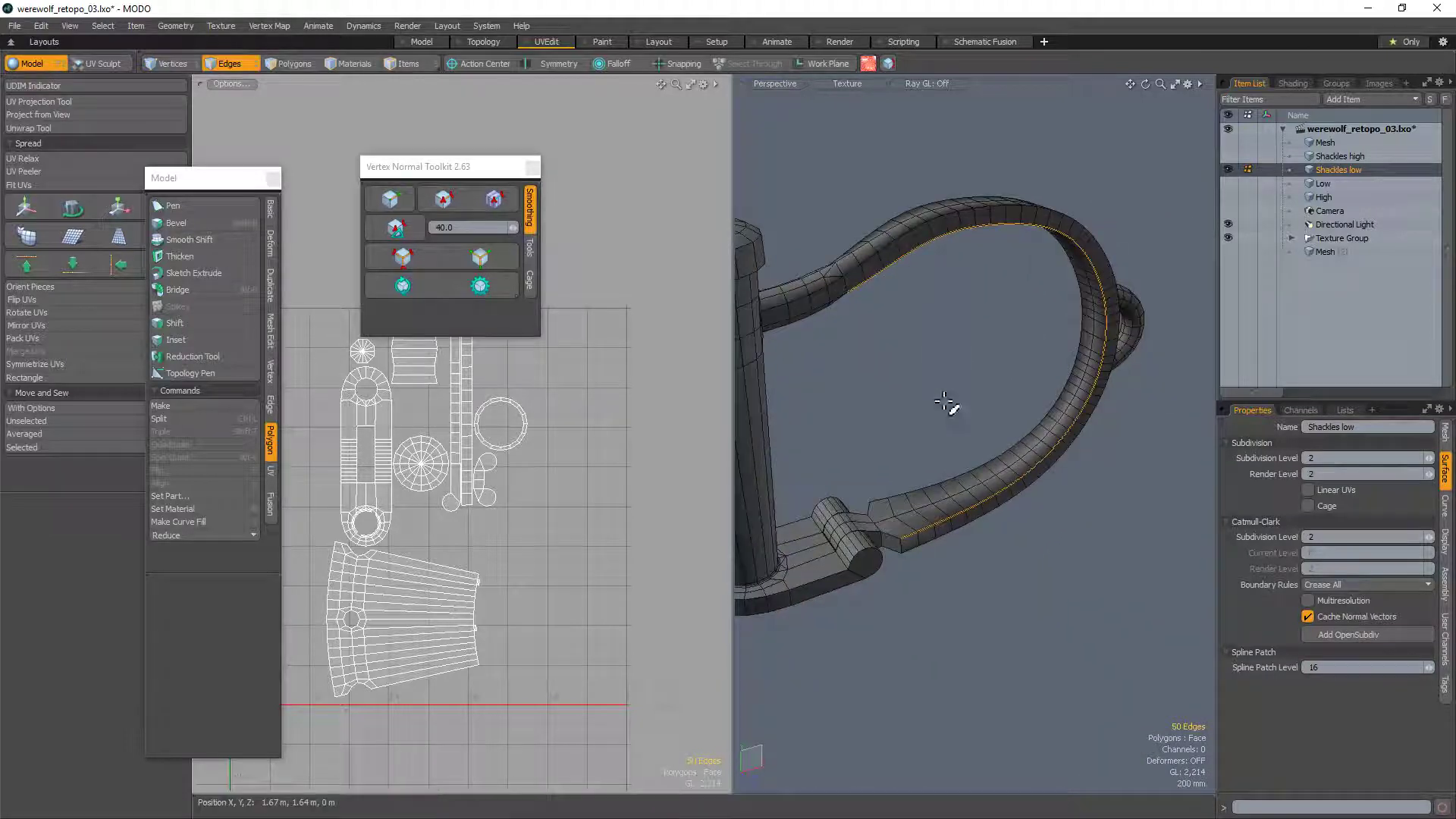
key(3)
double_click(919, 529)
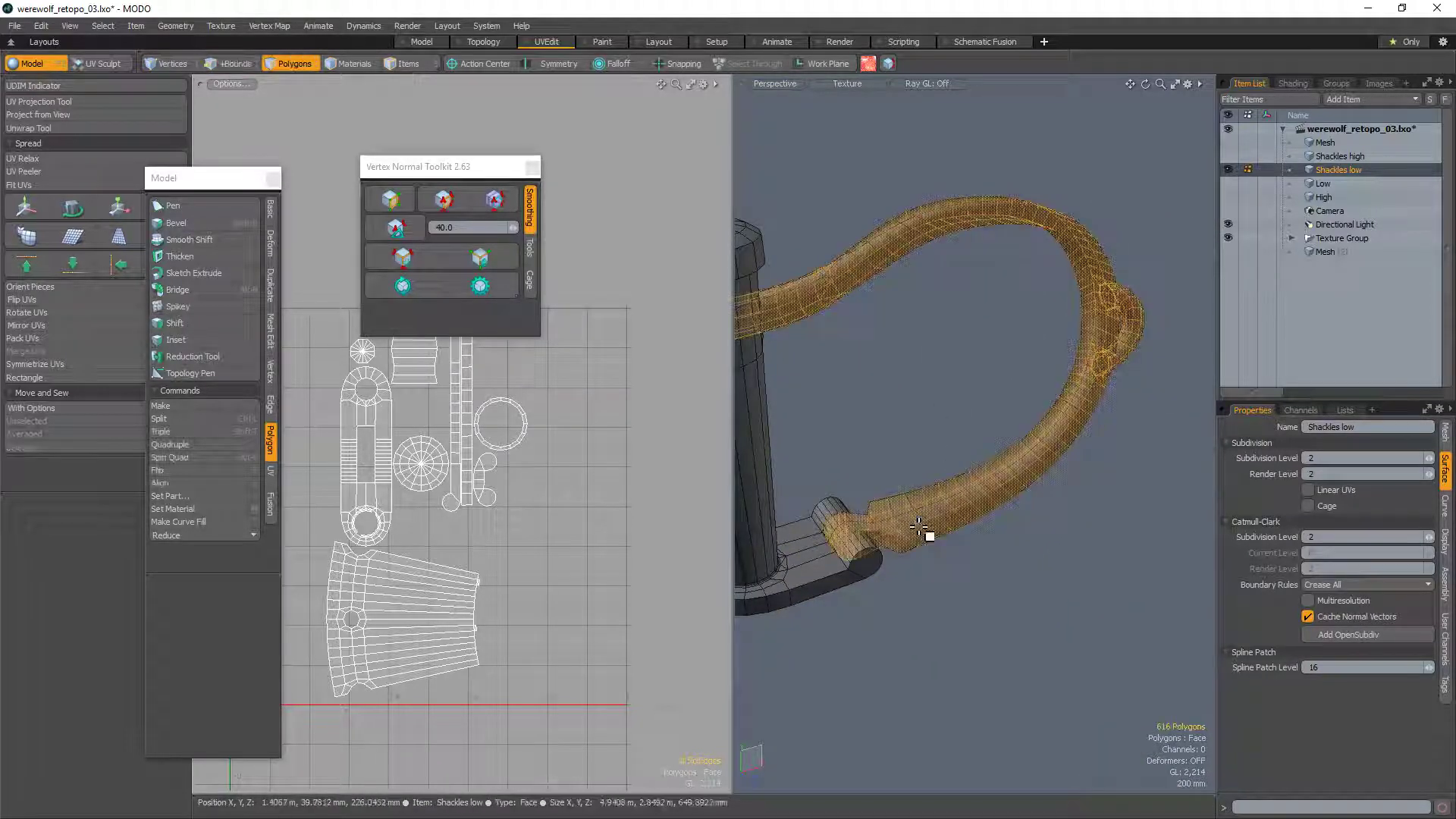
key(shift+h)
click(1025, 599)
Step: Select the edge loops running along the sharp inner and outer borders of the curved shackle arm
key(2)
alt+drag(904, 352, 842, 485)
double_click(978, 259)
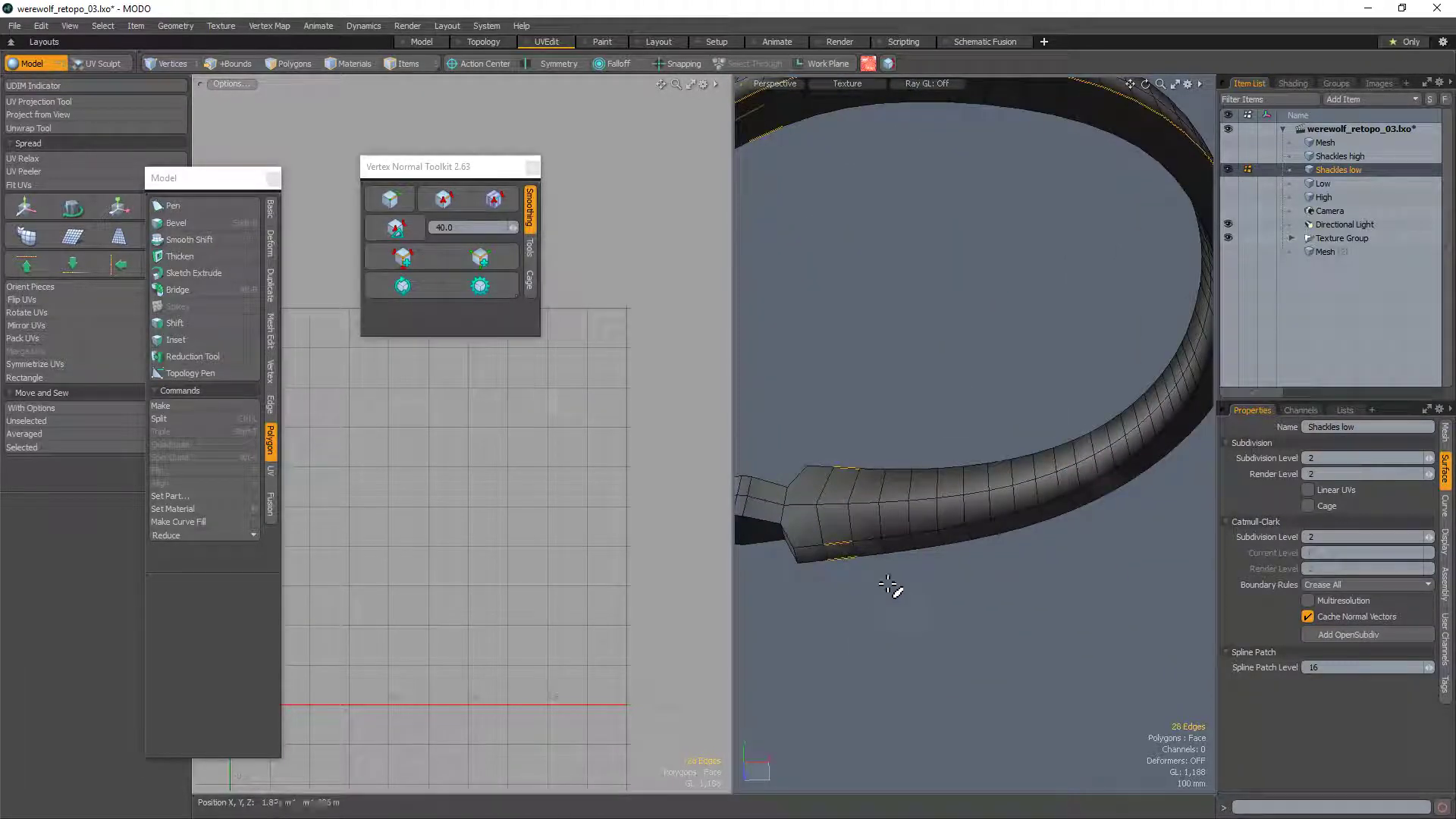
key(l)
alt+drag(913, 604, 1127, 545)
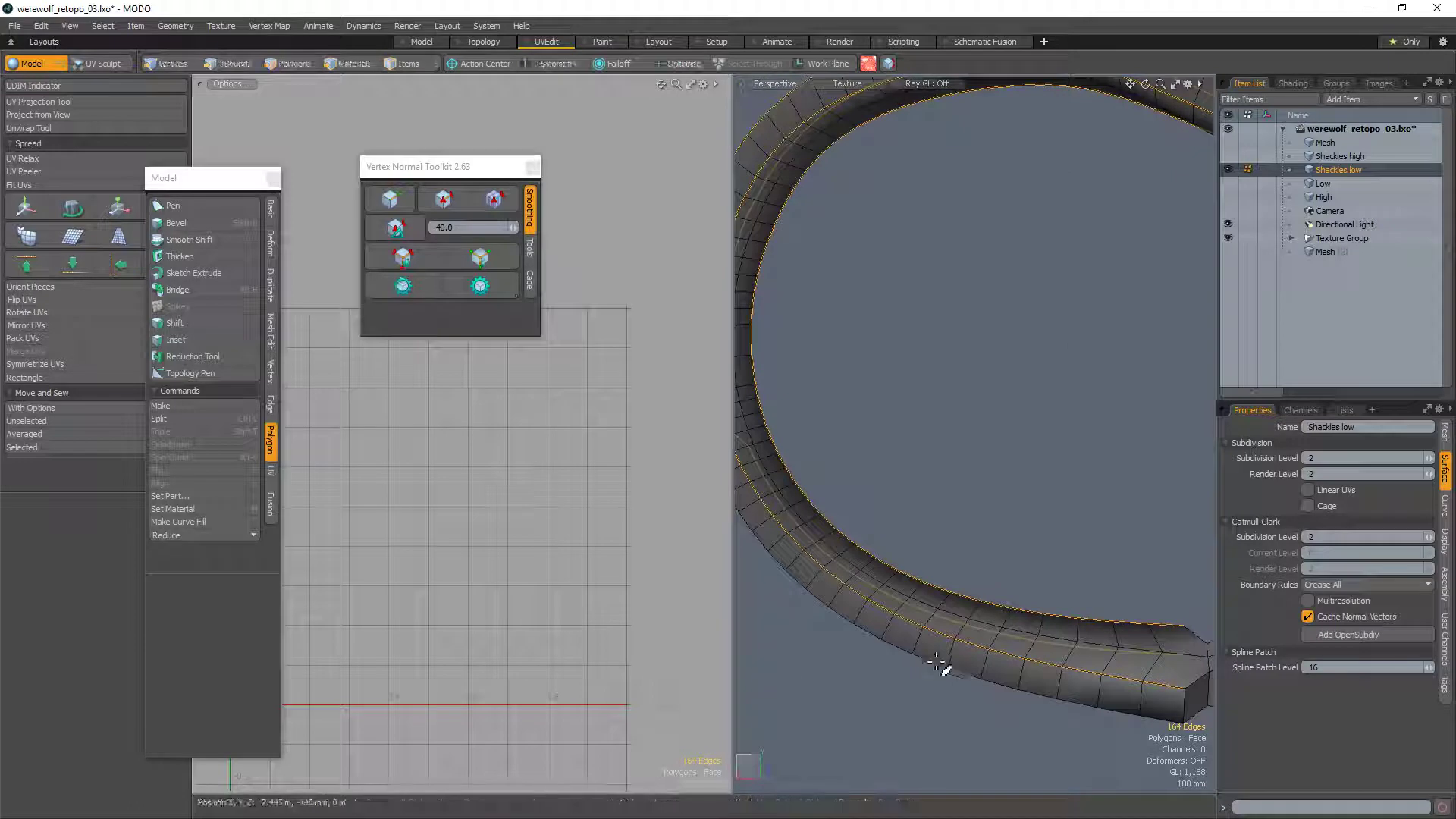
alt+drag(933, 666, 985, 406)
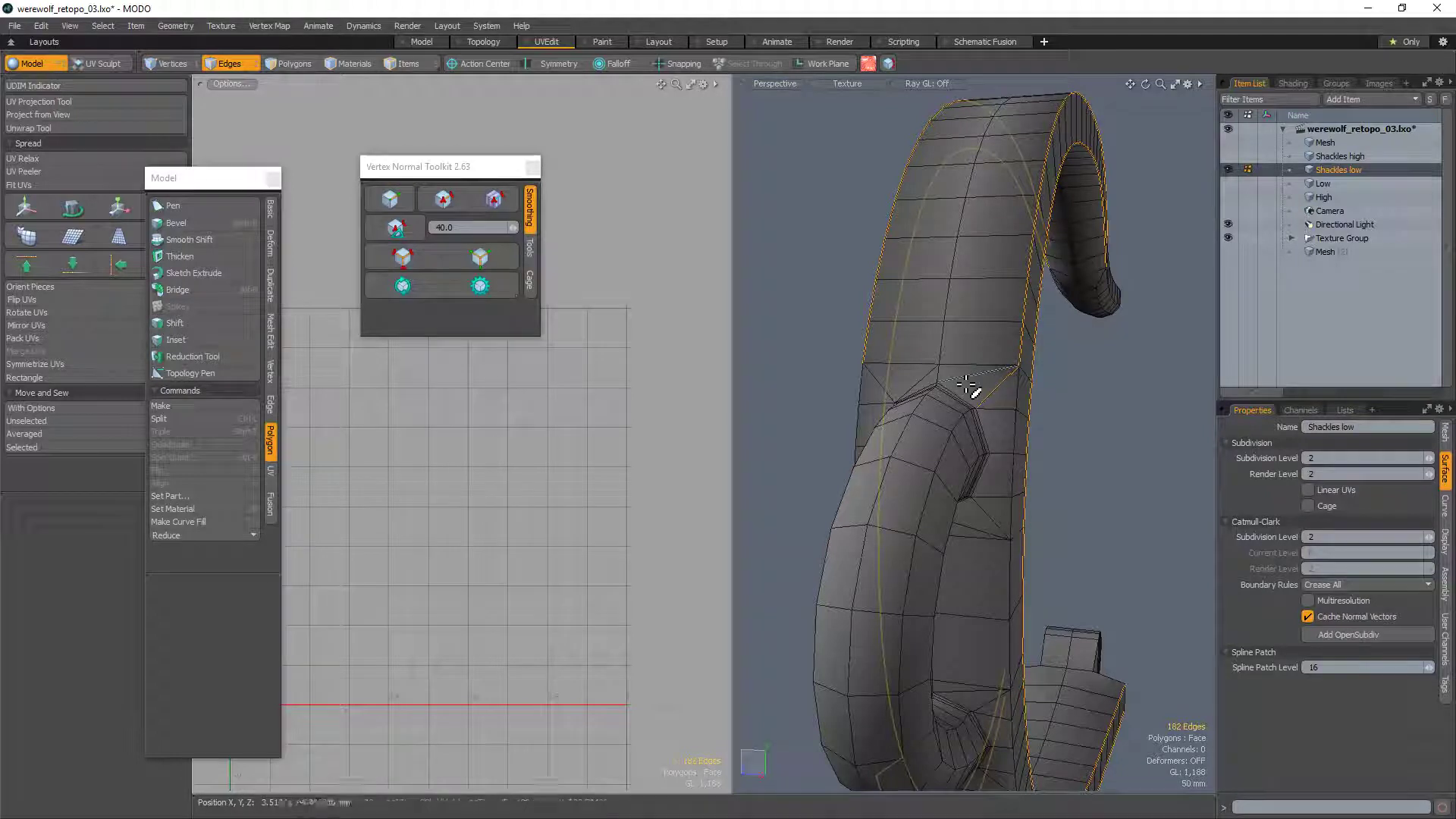
Step: Select the triangle pairs on both sides of the ring loop's upper joint with the arm
key(3)
drag(968, 385, 982, 398)
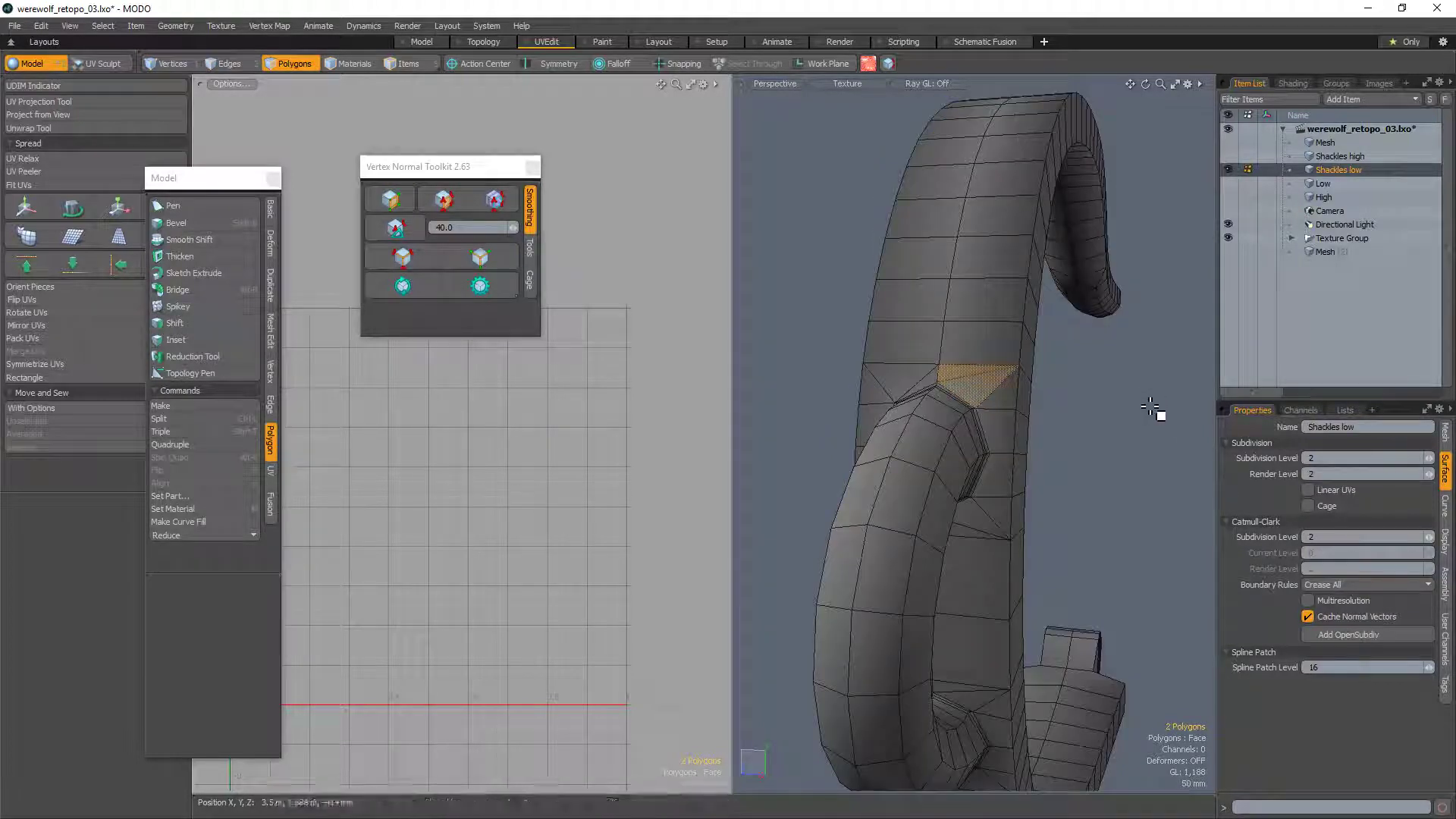
click(926, 380)
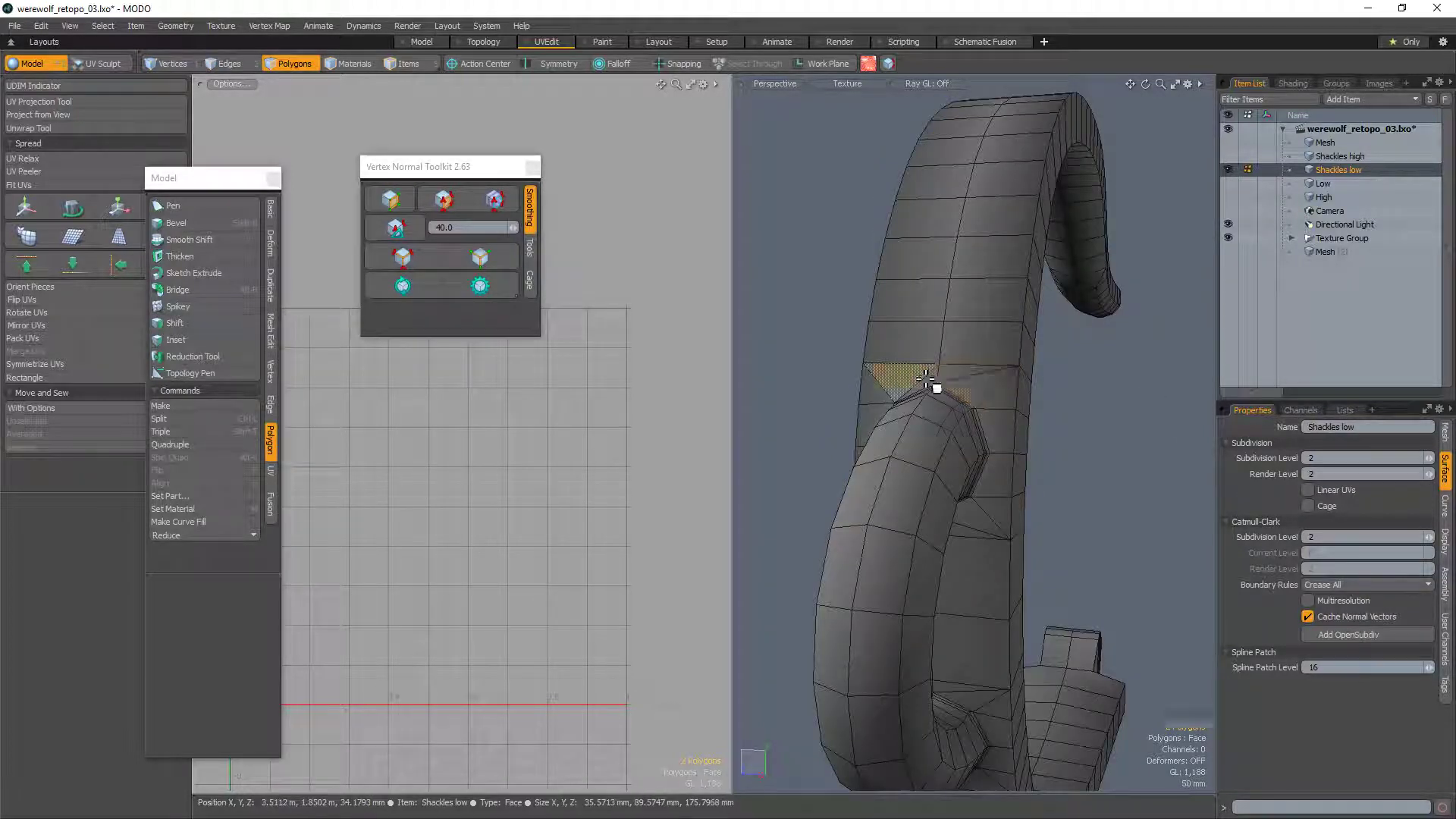
Step: Complete the border edge selection beside the ring loop on both sides of the arm and deselect the stray edge there
alt+drag(1023, 448, 846, 302)
key(2)
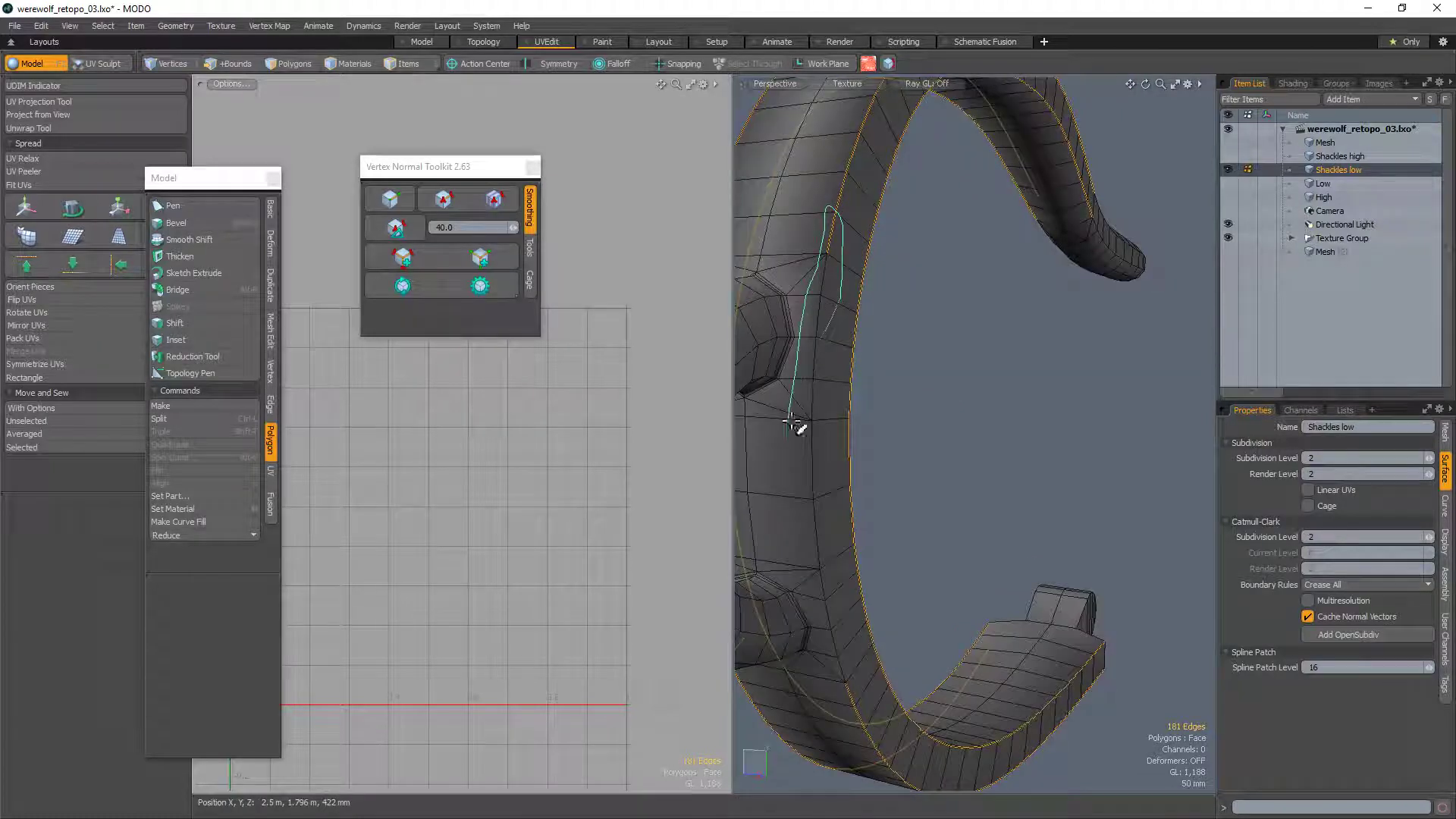
shift+right_drag(819, 577, 843, 599)
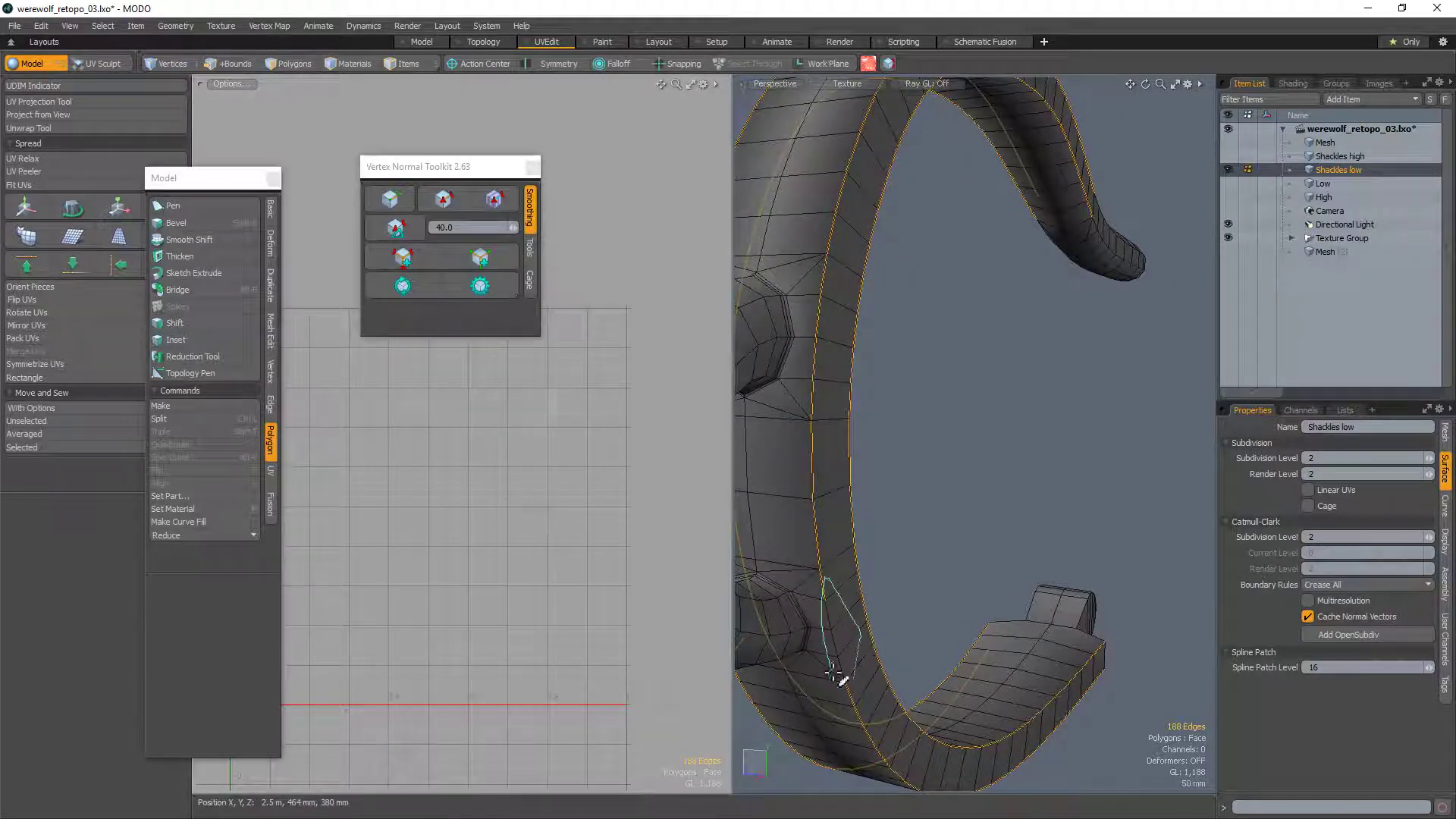
shift+right_drag(834, 675, 836, 678)
mouse_move(835, 677)
alt+mouse_down()
mouse_move(845, 599)
mouse_move(1021, 559)
mouse_move(975, 595)
mouse_move(1042, 592)
alt+mouse_up()
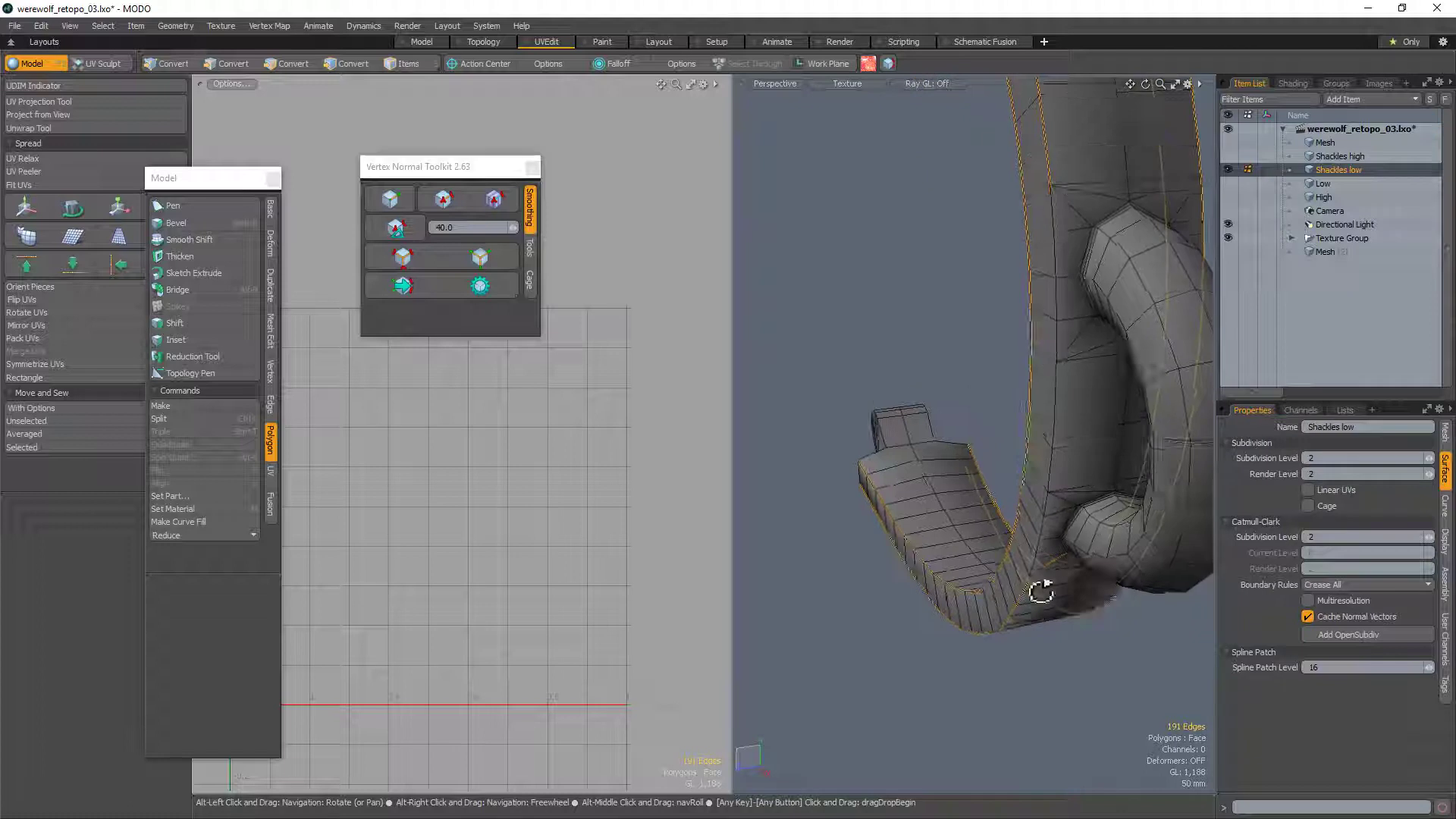
ctrl+click(1049, 565)
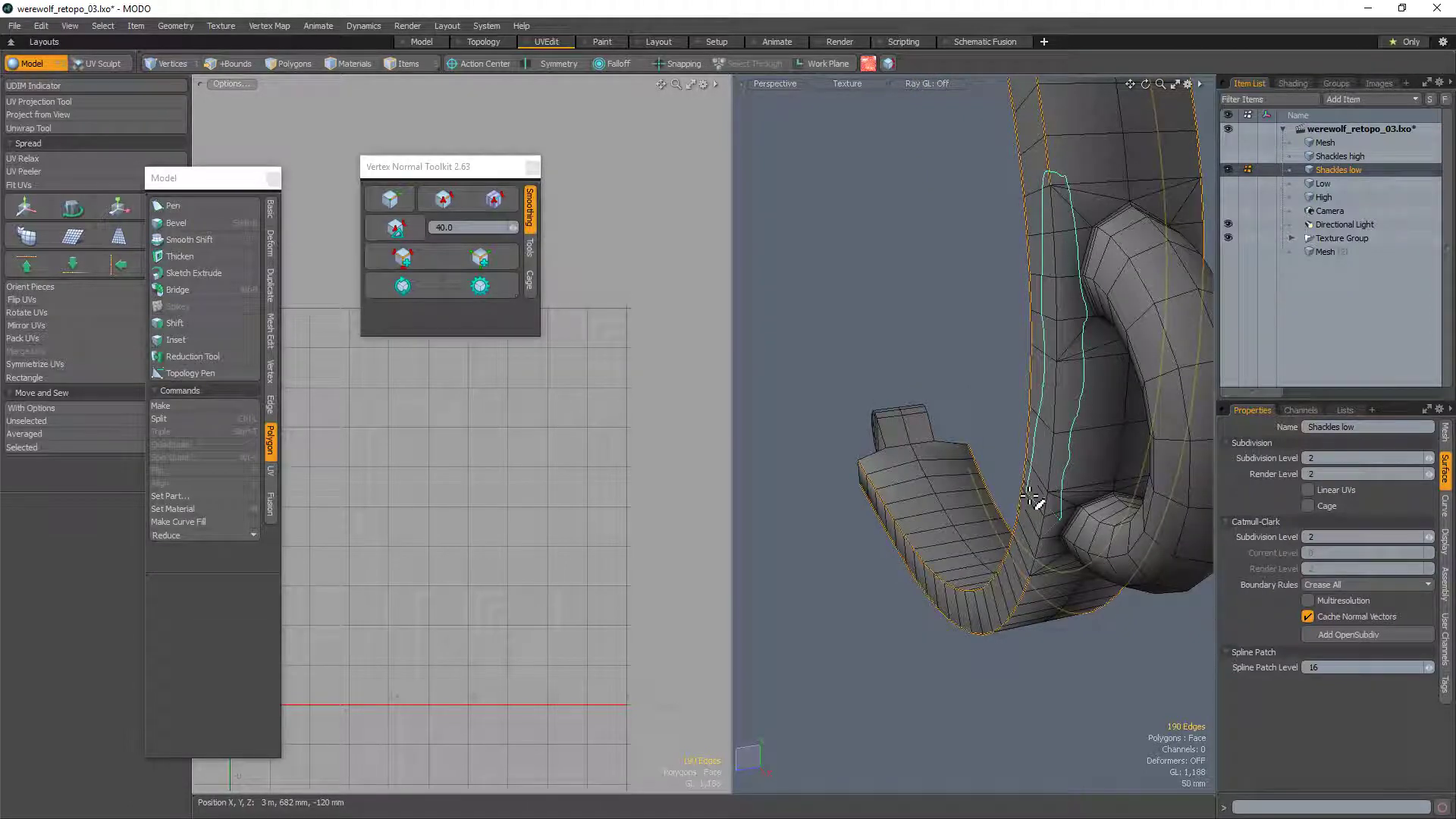
shift+right_drag(1013, 574, 1016, 578)
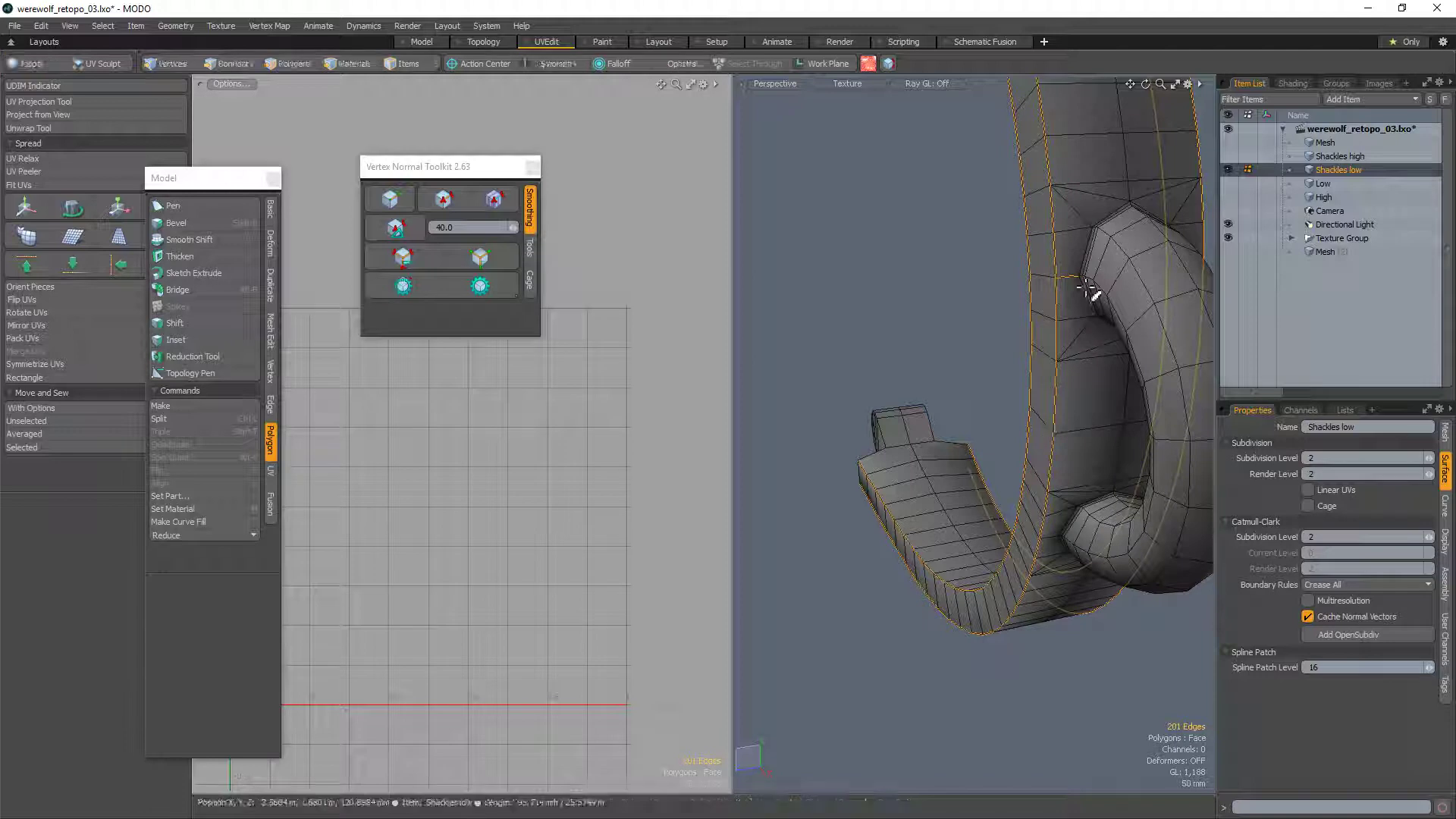
Step: Remove stray edges from the selection where the flat strap turns into the round bar
ctrl+alt+drag(1077, 311, 967, 341)
alt+drag(986, 425, 1092, 364)
alt+shift+drag(1001, 348, 1127, 338)
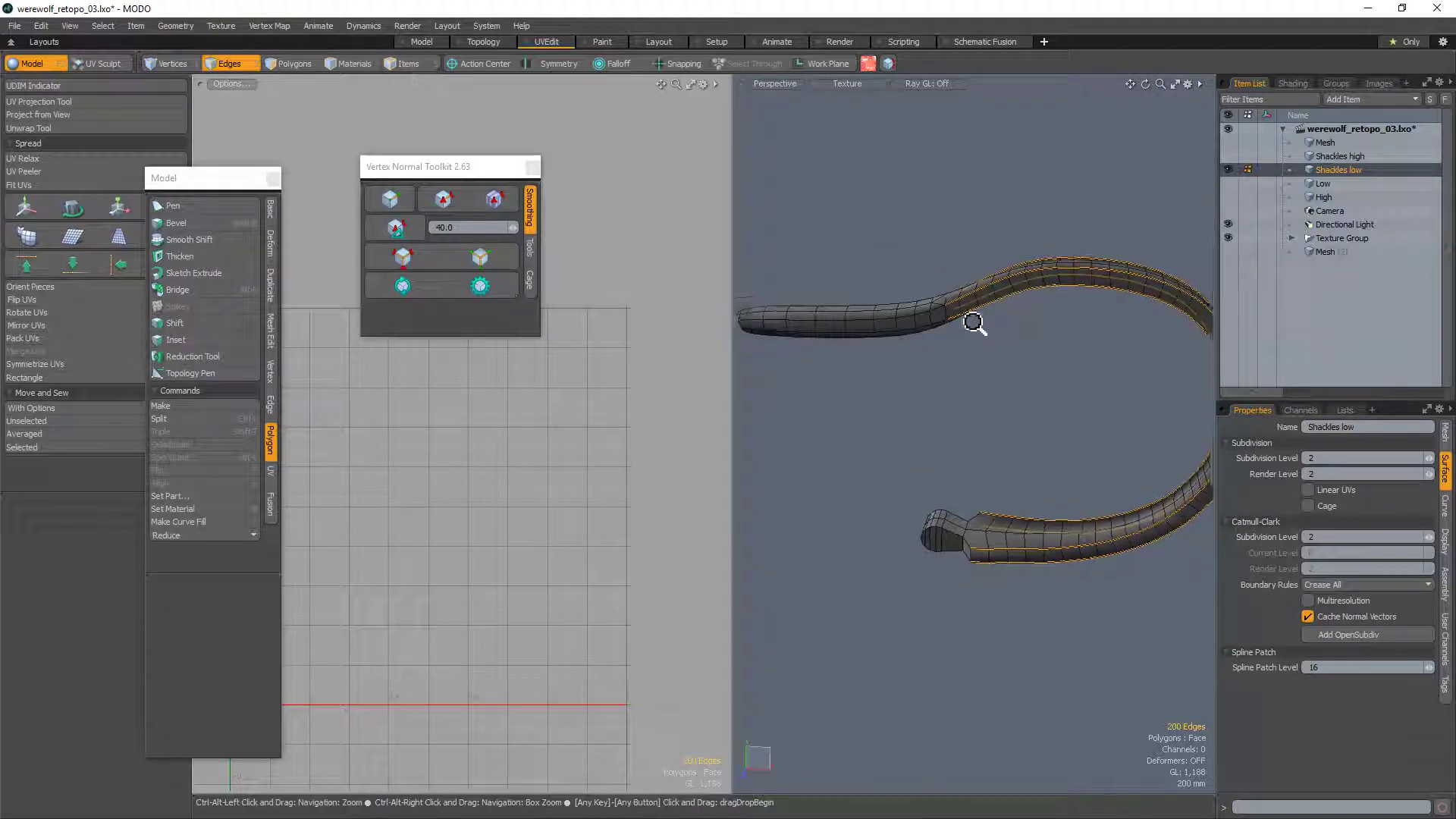
ctrl+alt+drag(975, 325, 1054, 333)
alt+drag(907, 386, 987, 343)
ctrl+right_drag(914, 176, 925, 404)
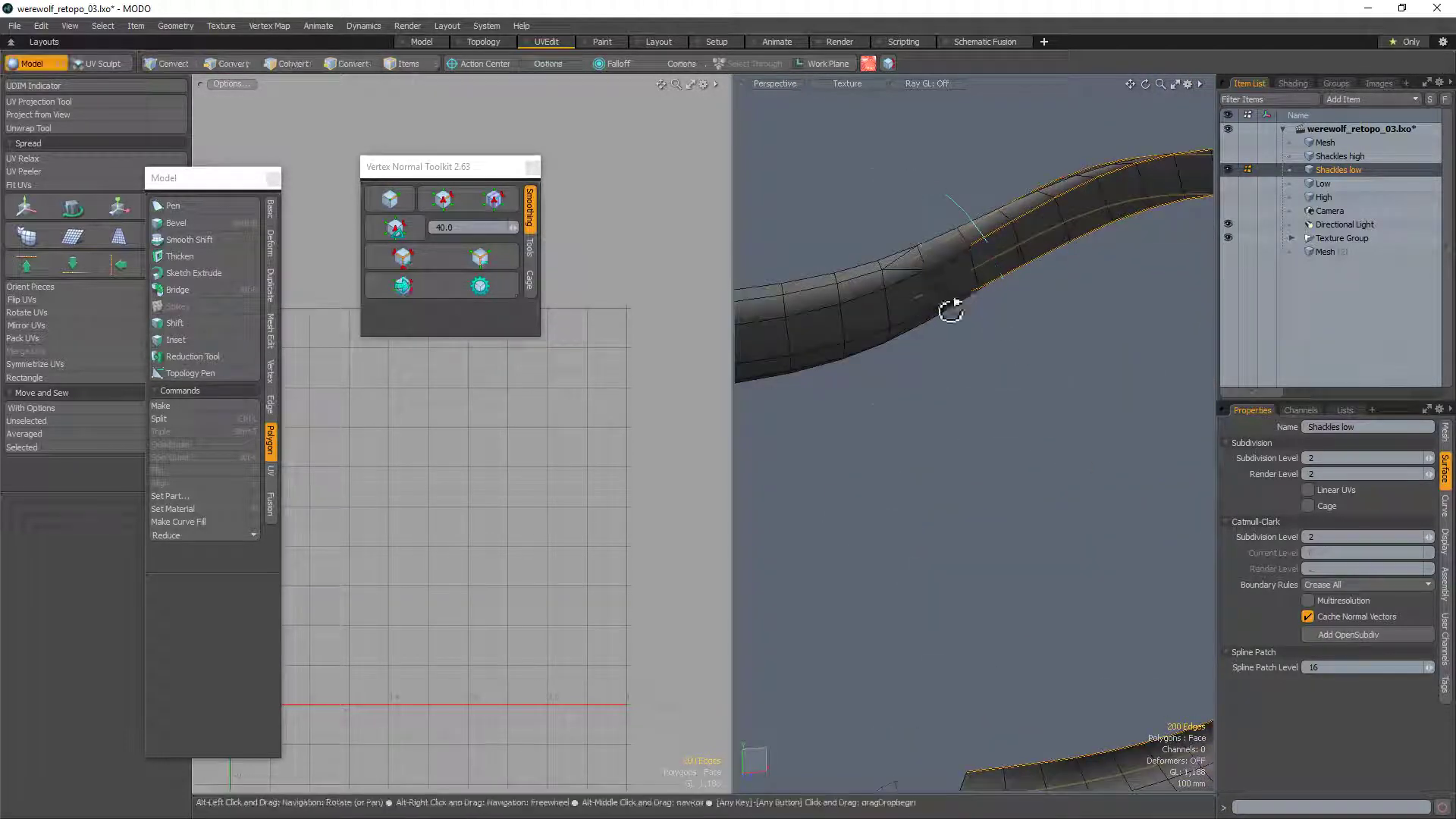
Step: Add the outline edges of the hinge barrel and the stepped corners at the arm's end to the selection on both sides
mouse_move(951, 312)
alt+mouse_down()
mouse_move(987, 273)
mouse_move(1014, 403)
mouse_move(918, 560)
alt+mouse_up()
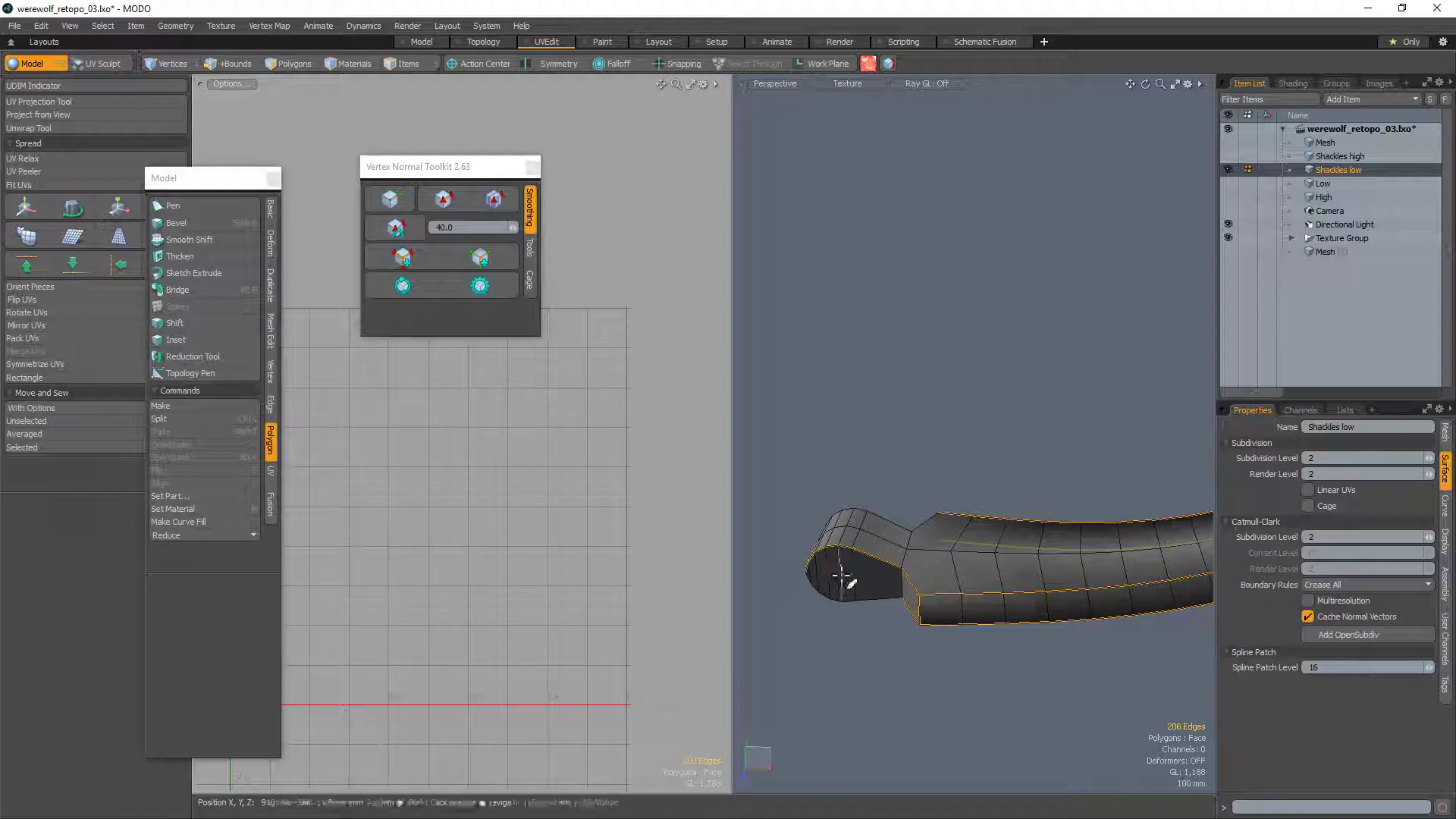
scroll(841, 577, up, 5)
alt+drag(842, 577, 781, 542)
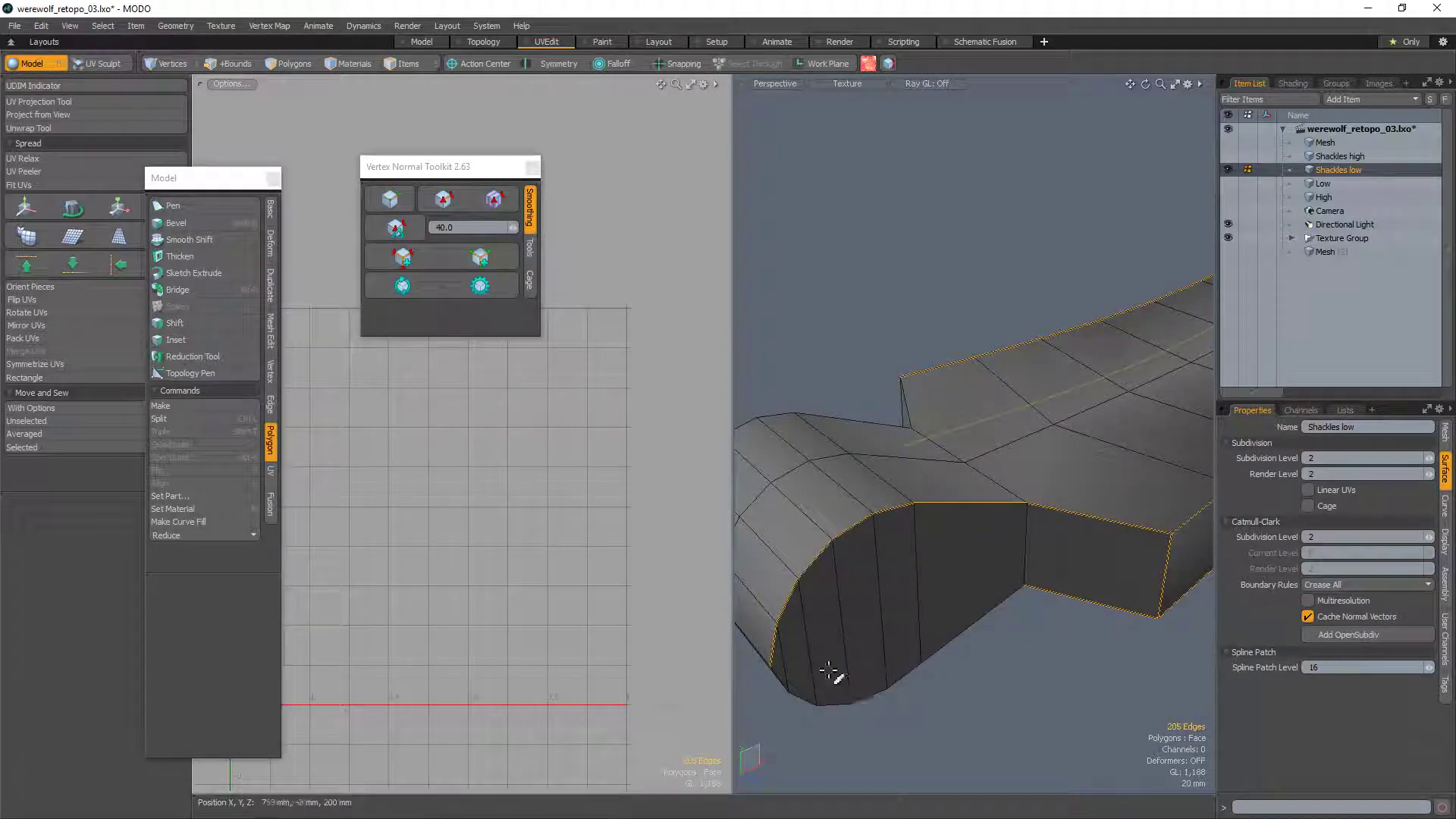
alt+drag(829, 671, 965, 574)
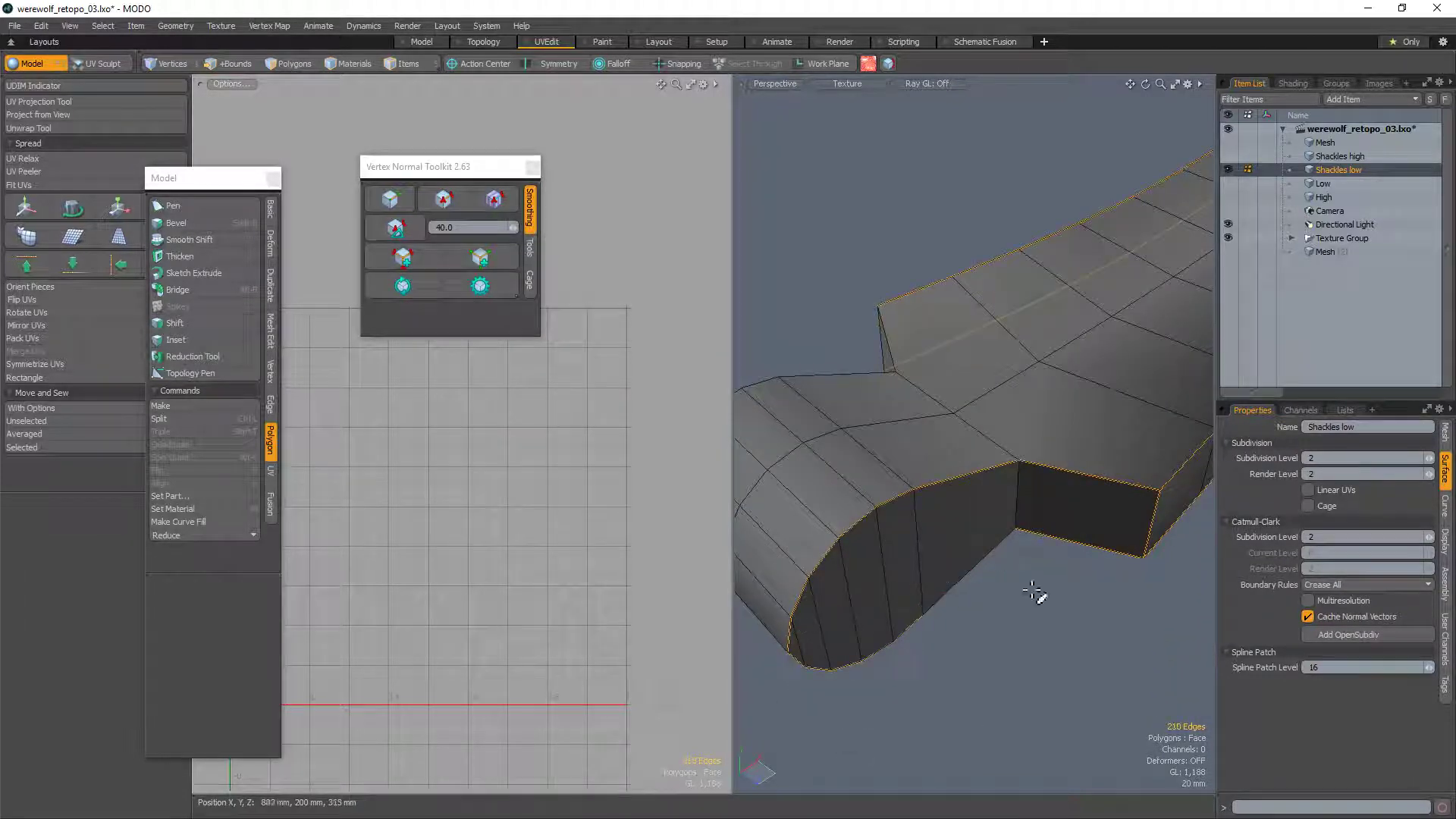
scroll(1049, 473, down, 3)
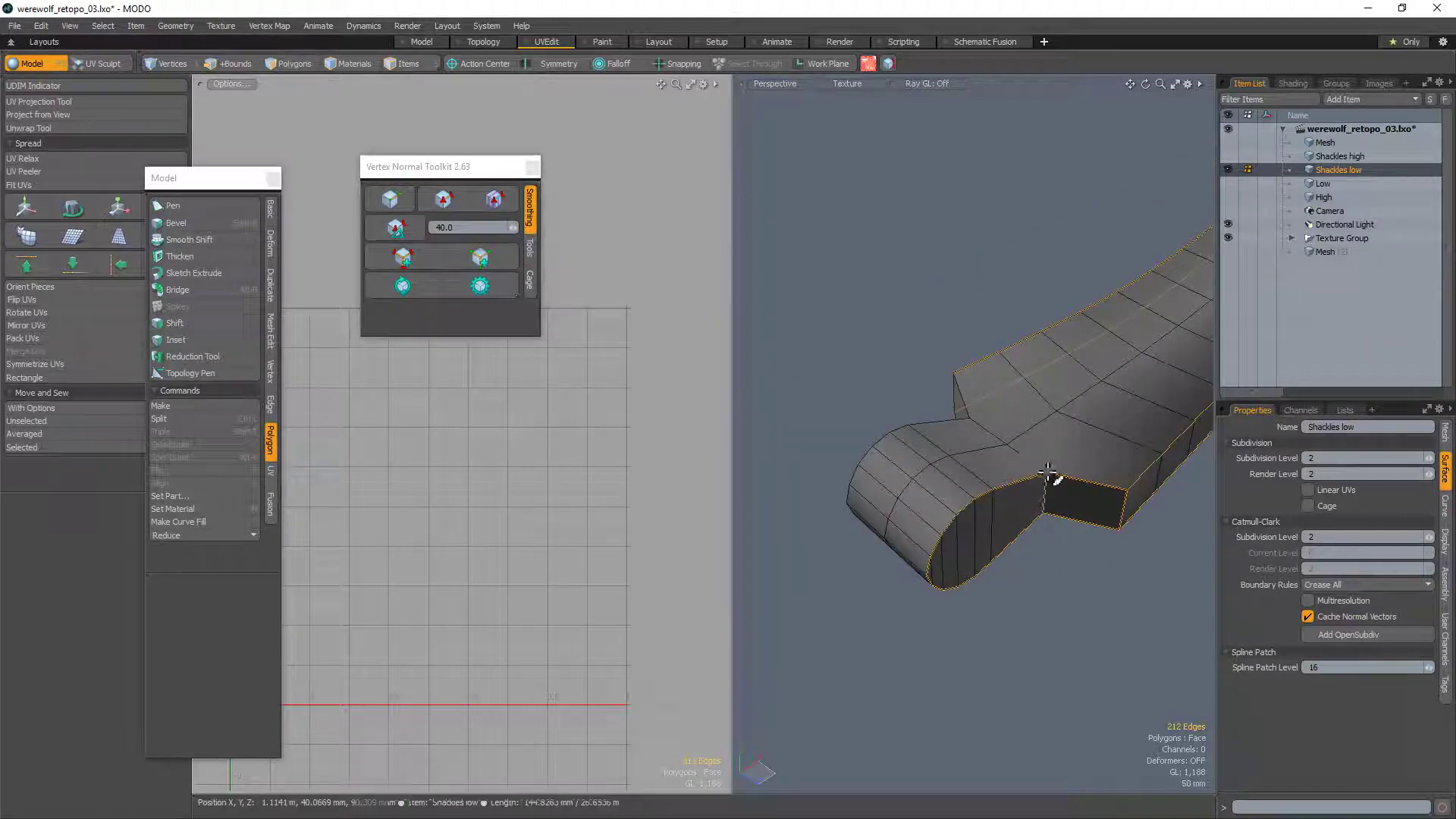
alt+drag(975, 433, 962, 546)
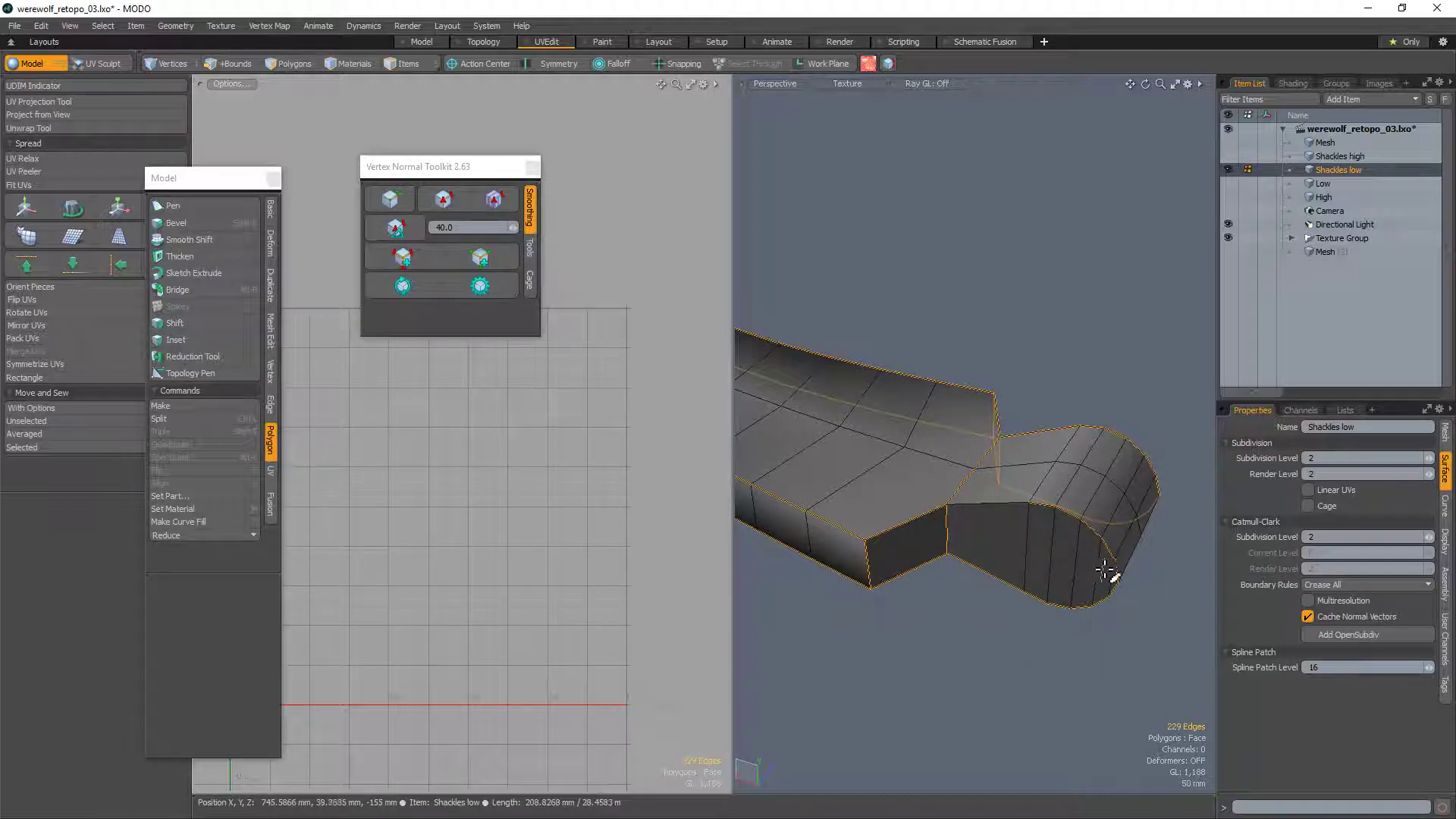
alt+drag(1180, 468, 1137, 501)
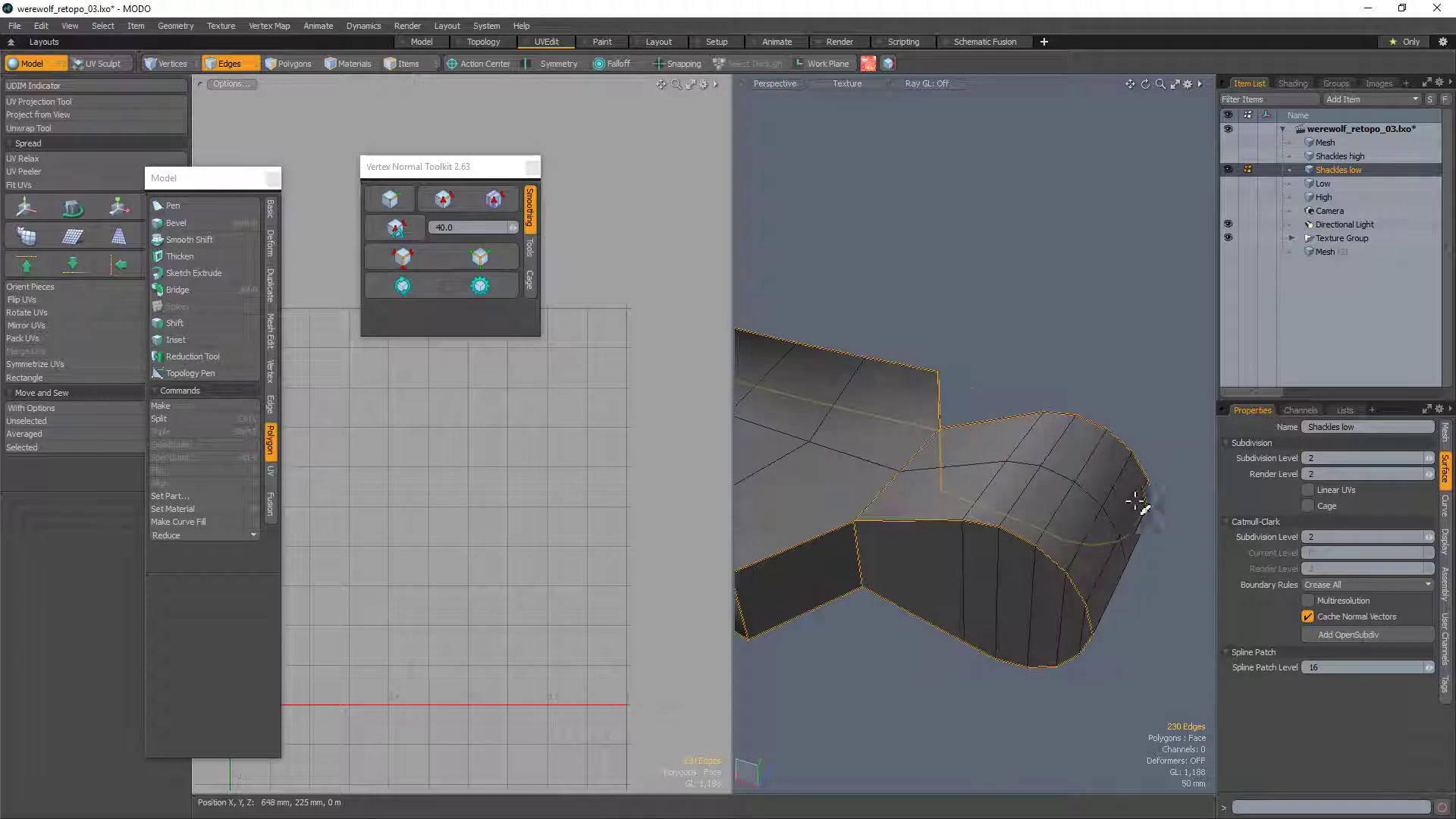
Step: Bevel the selected hard edges of the arm with a narrow width and update its normals with the Vertex Normal Toolkit
key(b)
drag(1034, 523, 1065, 442)
key(q)
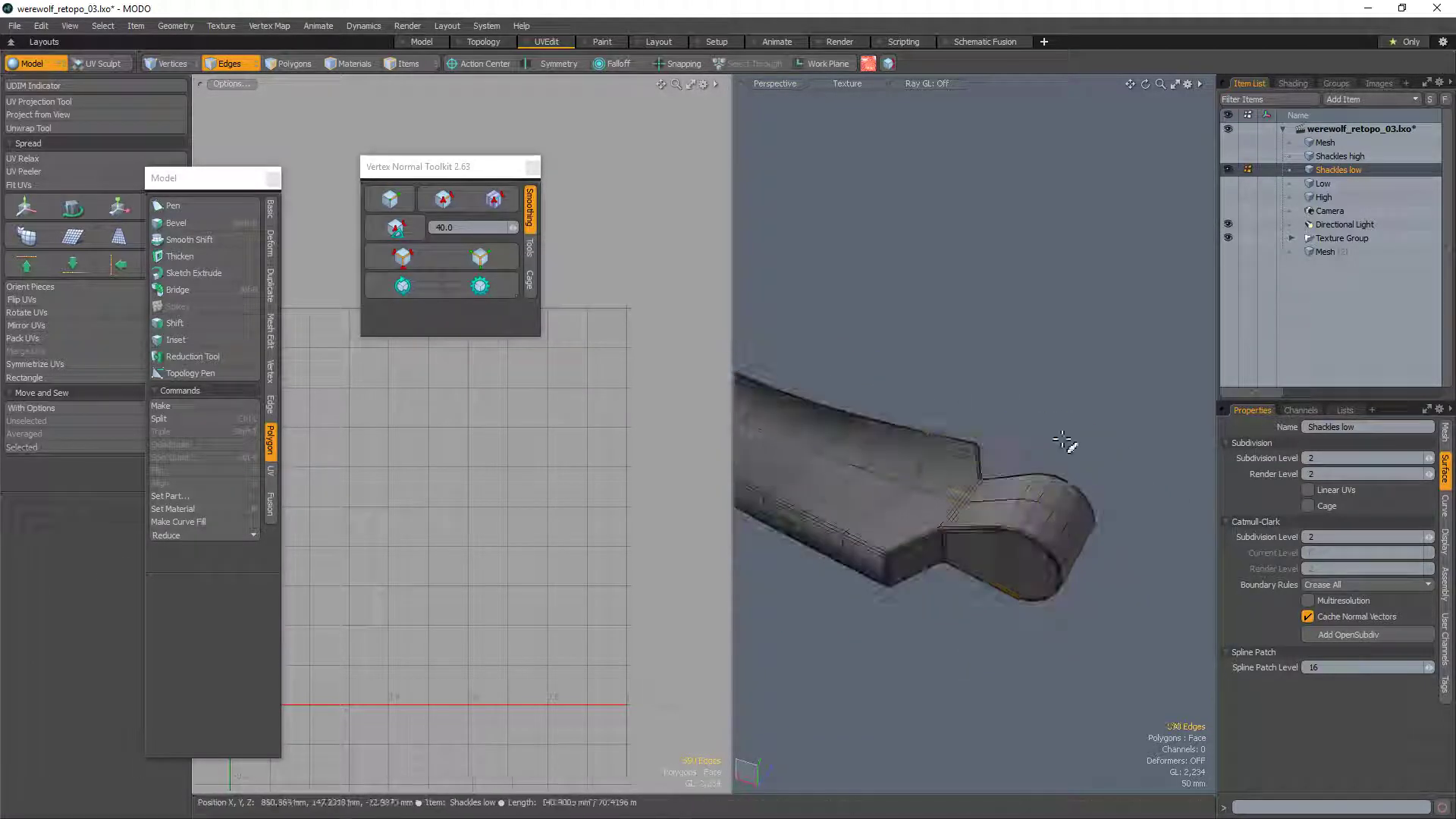
click(402, 285)
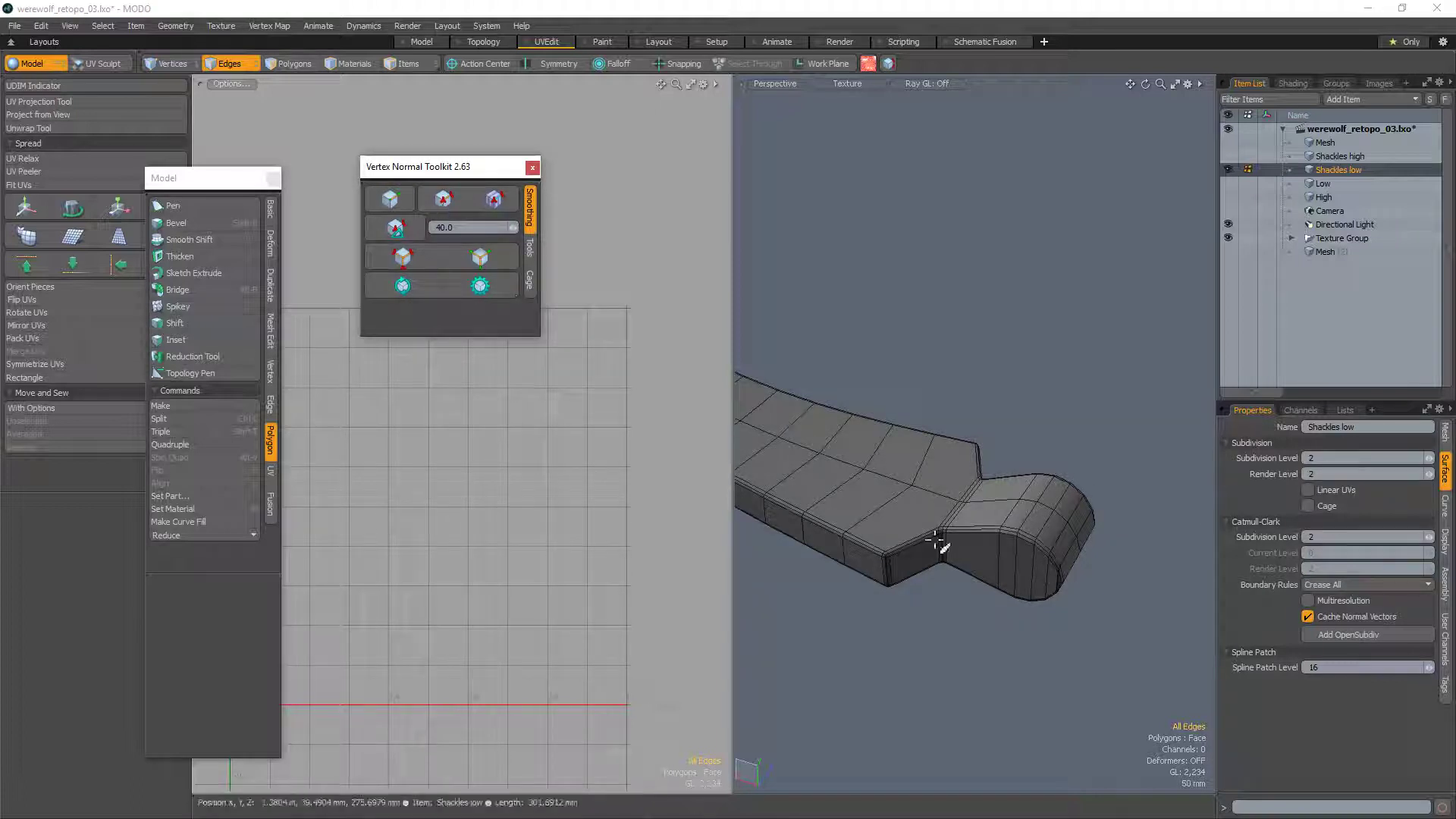
Step: Examine the beveled arm's shading and the small corner triangles where the flat strap meets the round bar
scroll(941, 576, down, 5)
click(984, 535)
key(KP_8)
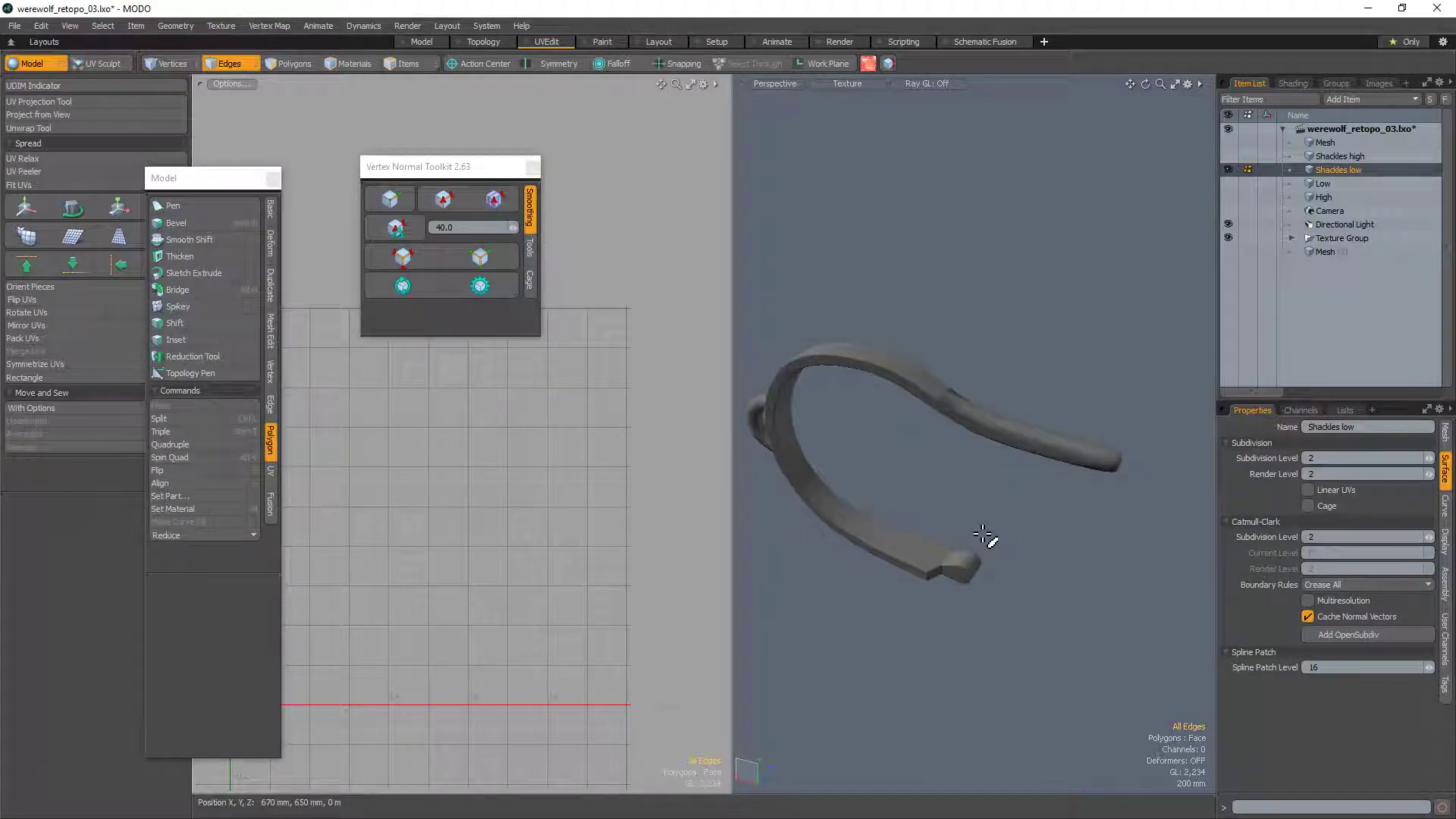
alt+drag(984, 534, 1075, 485)
scroll(959, 370, up, 5)
alt+drag(956, 368, 971, 405)
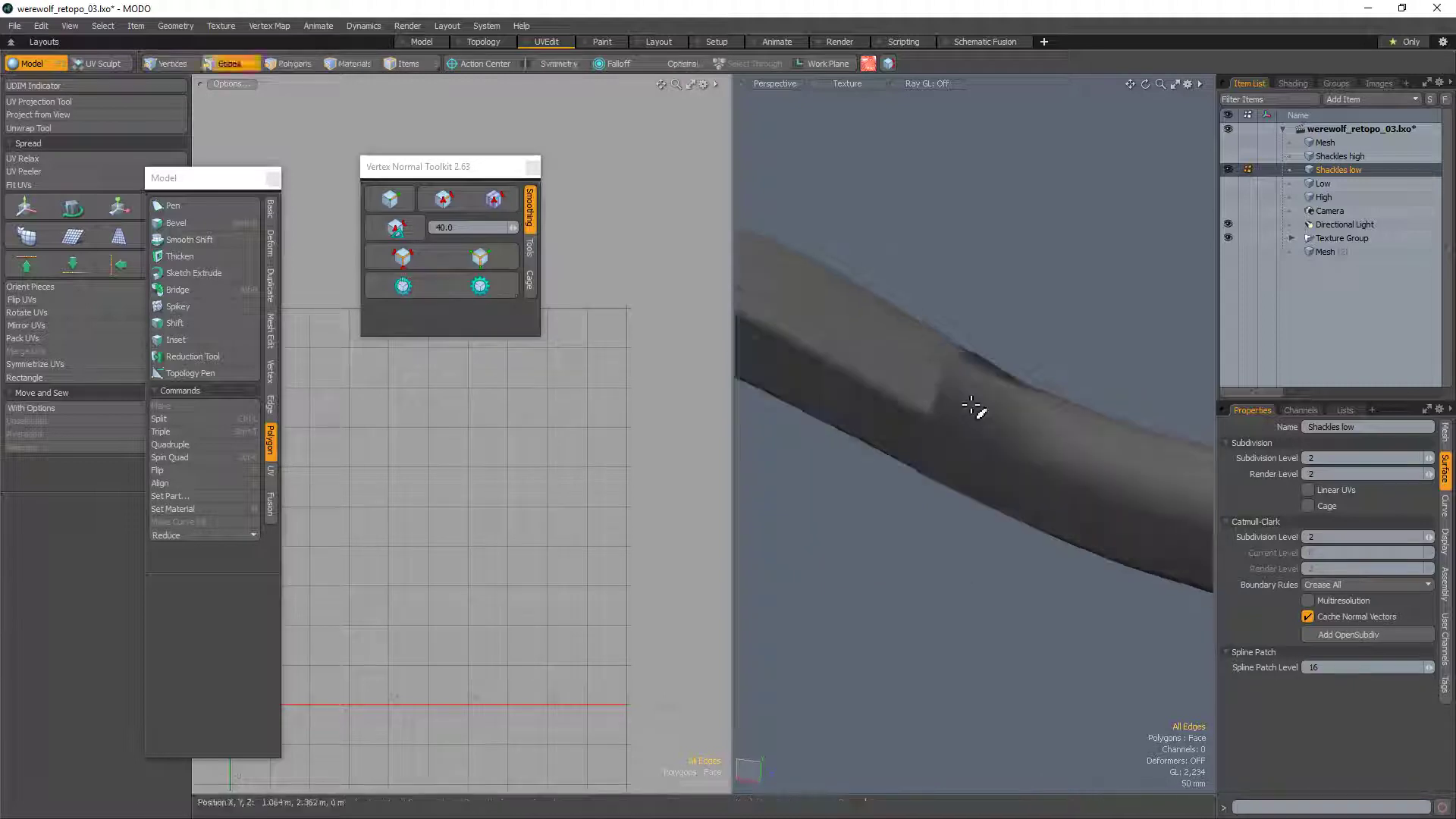
key(3)
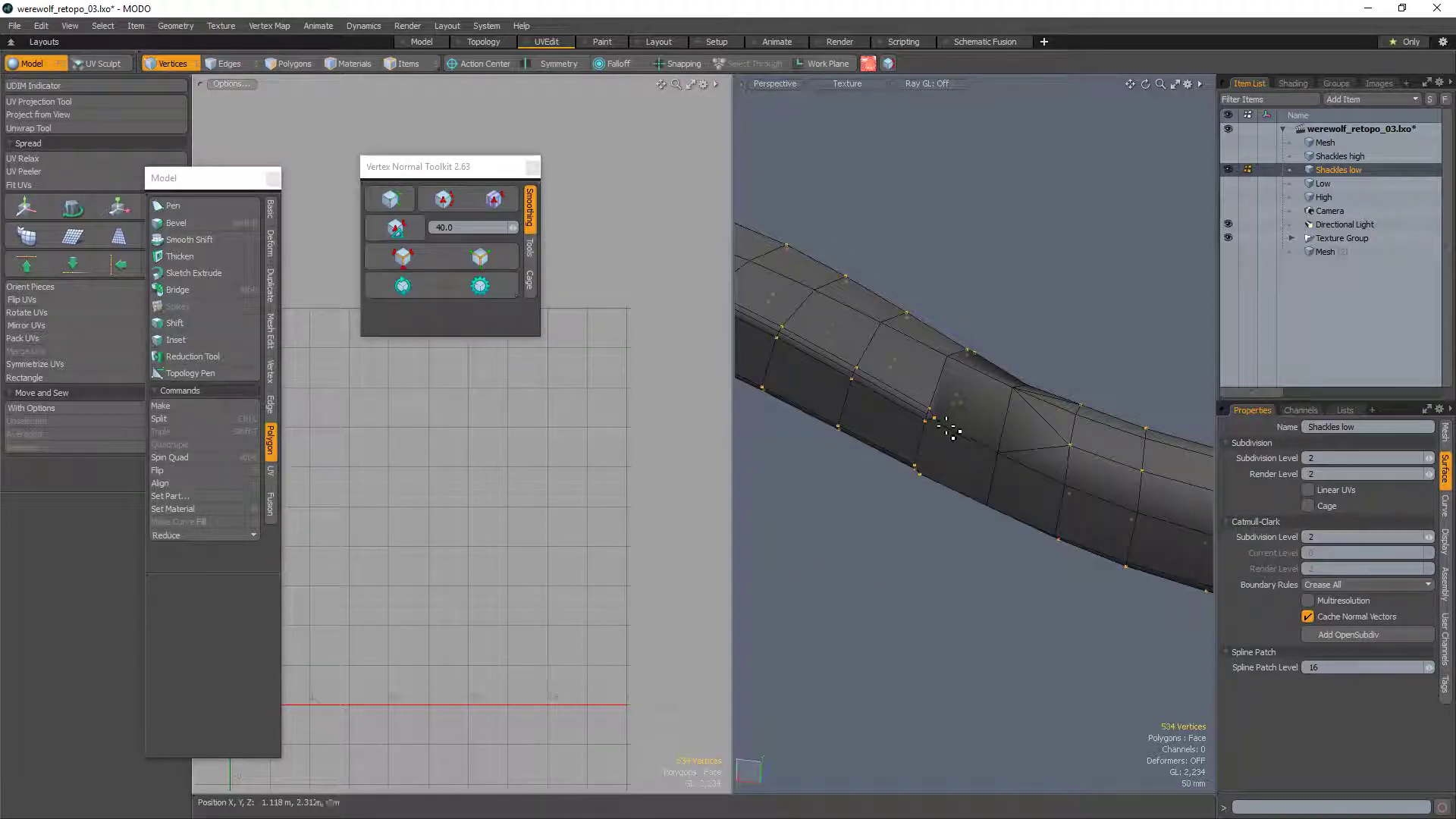
click(940, 420)
scroll(941, 412, up, 4)
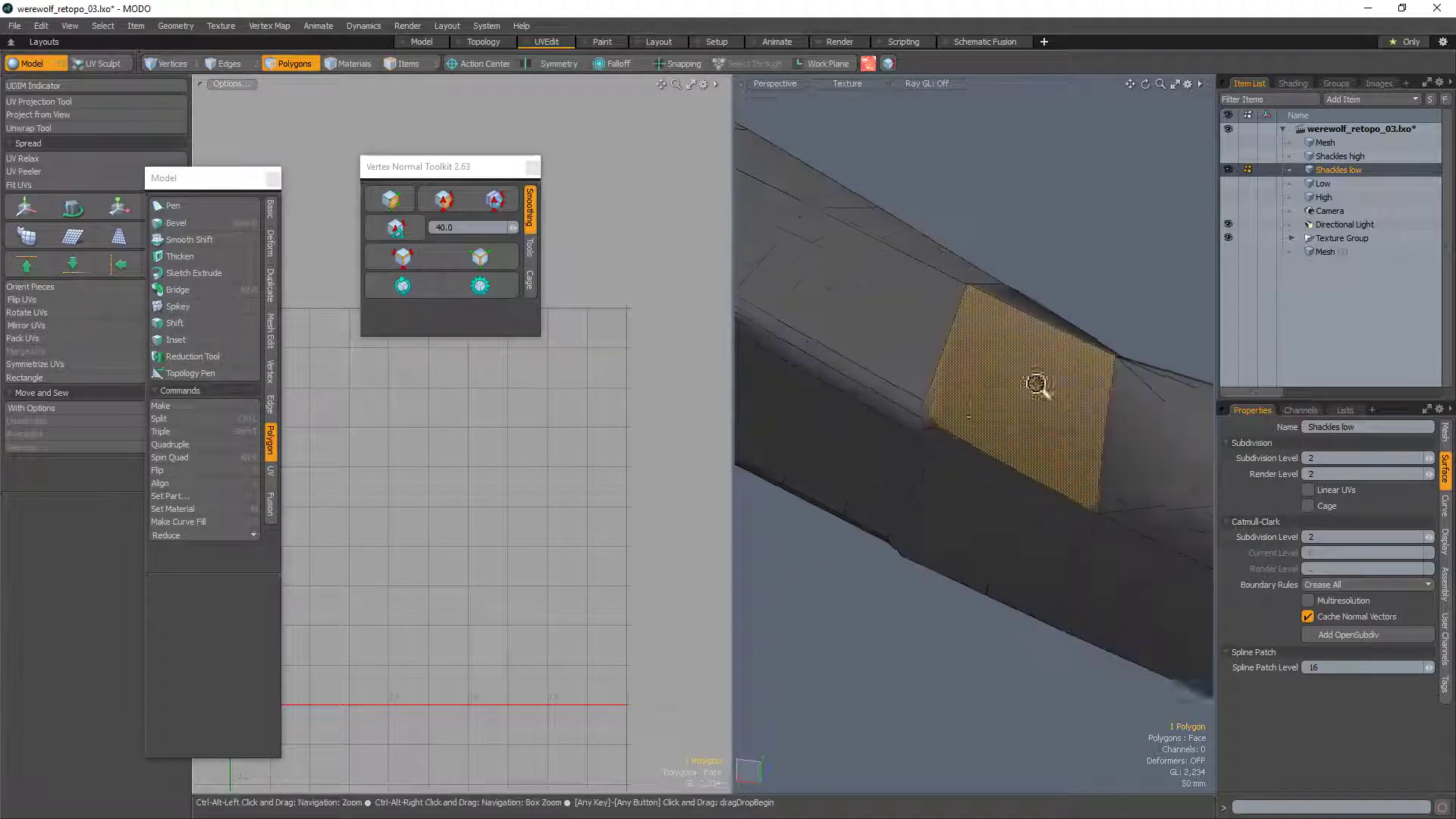
alt+drag(966, 419, 988, 452)
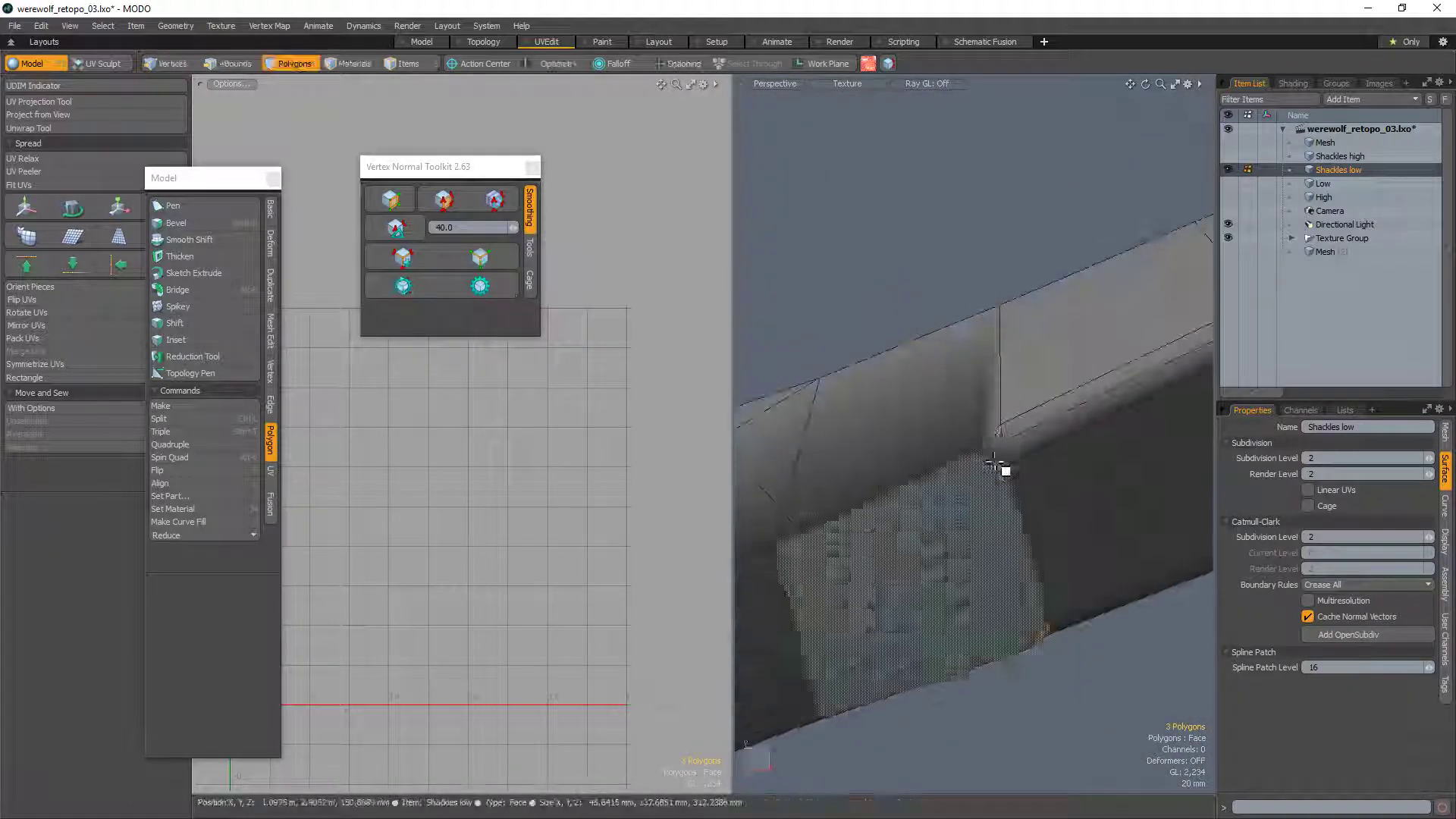
shift+click(992, 453)
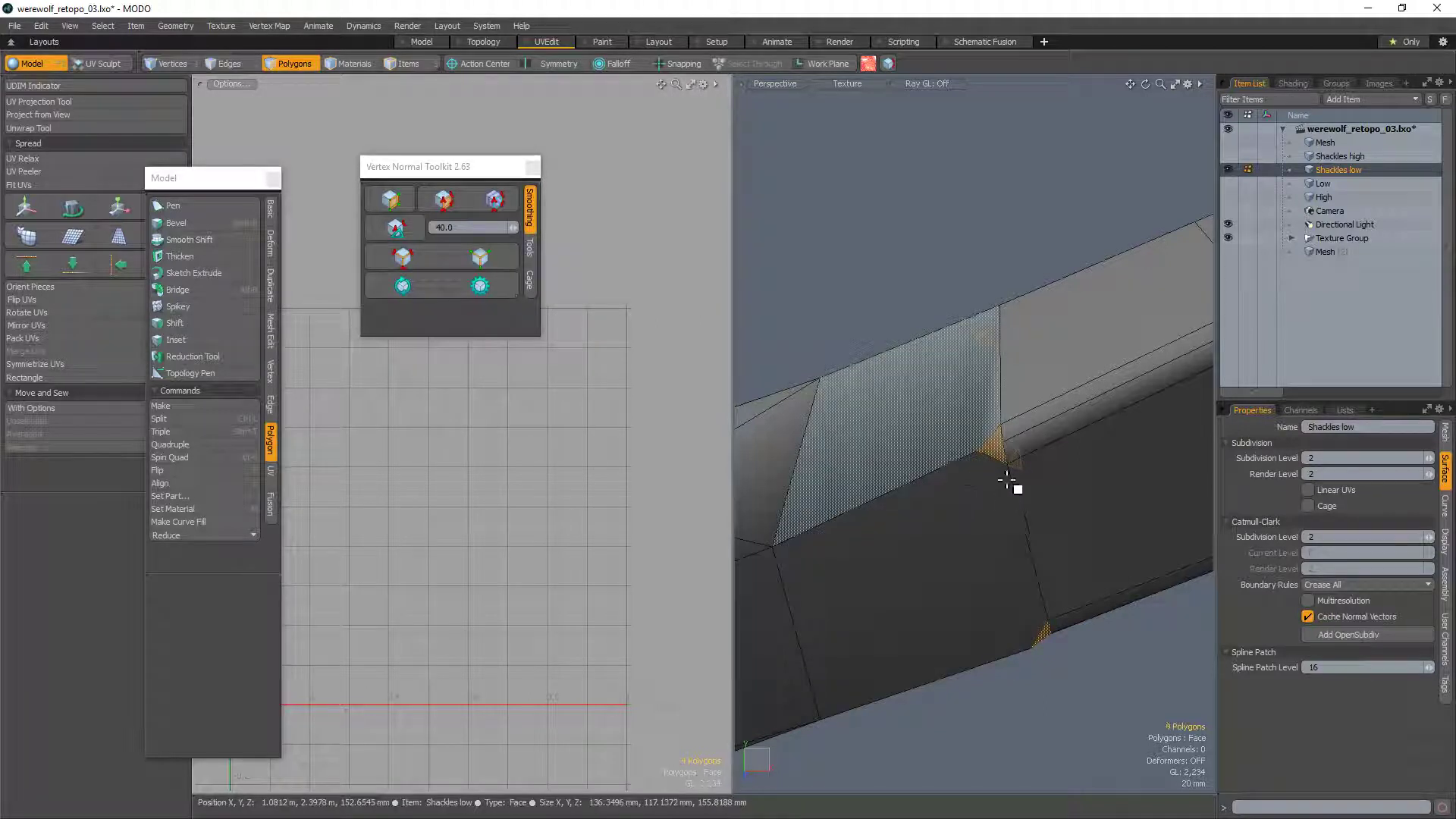
alt+drag(1008, 483, 980, 558)
Step: Collapse the stray bevel corner vertices into the adjacent edge vertices on the upper side of the strap-to-bar transition
key(1)
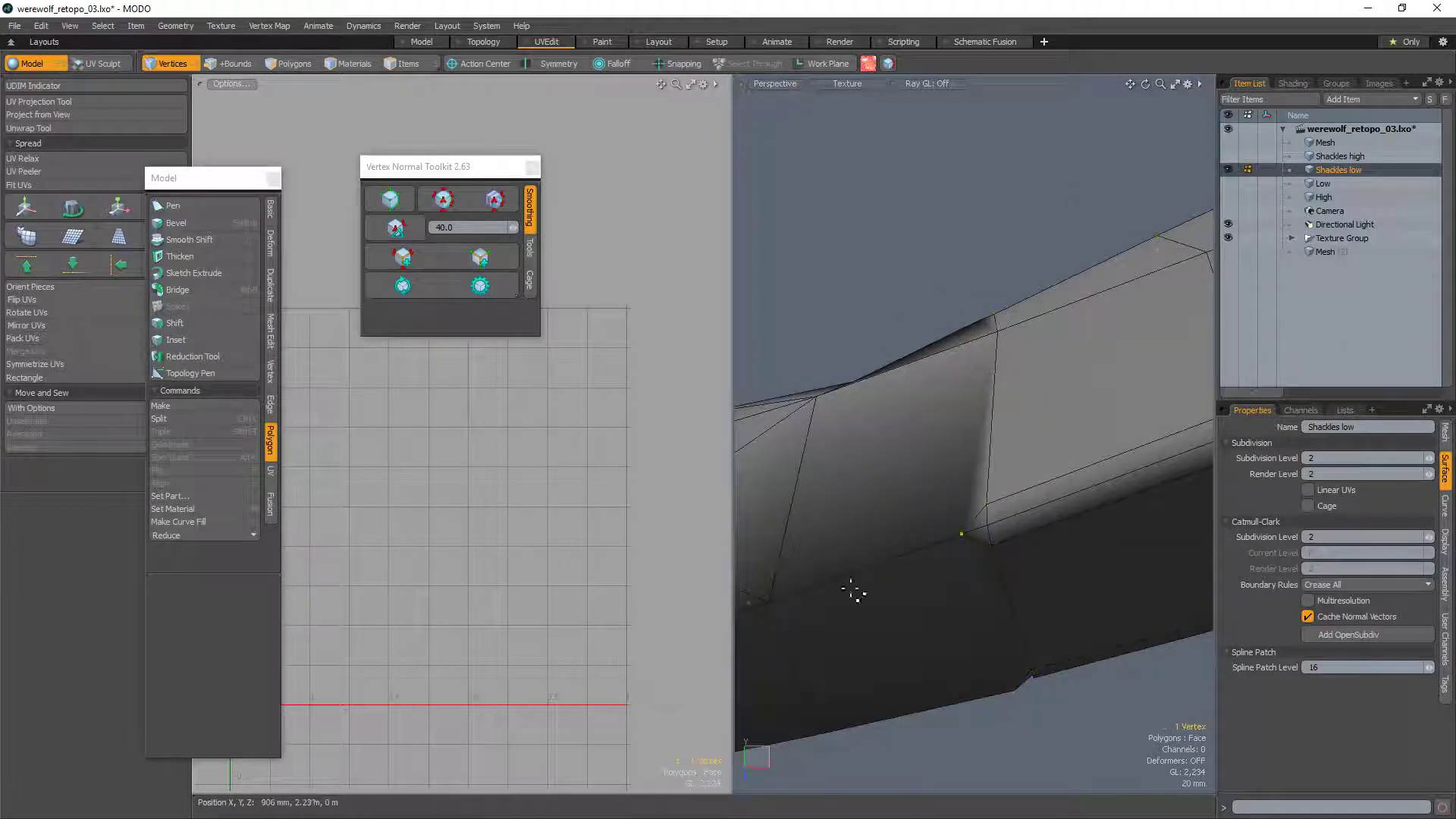
right_drag(766, 635, 774, 630)
mouse_move(823, 598)
alt+mouse_down()
mouse_move(845, 607)
mouse_move(907, 412)
mouse_move(946, 555)
mouse_move(1027, 452)
mouse_move(1043, 396)
alt+mouse_up()
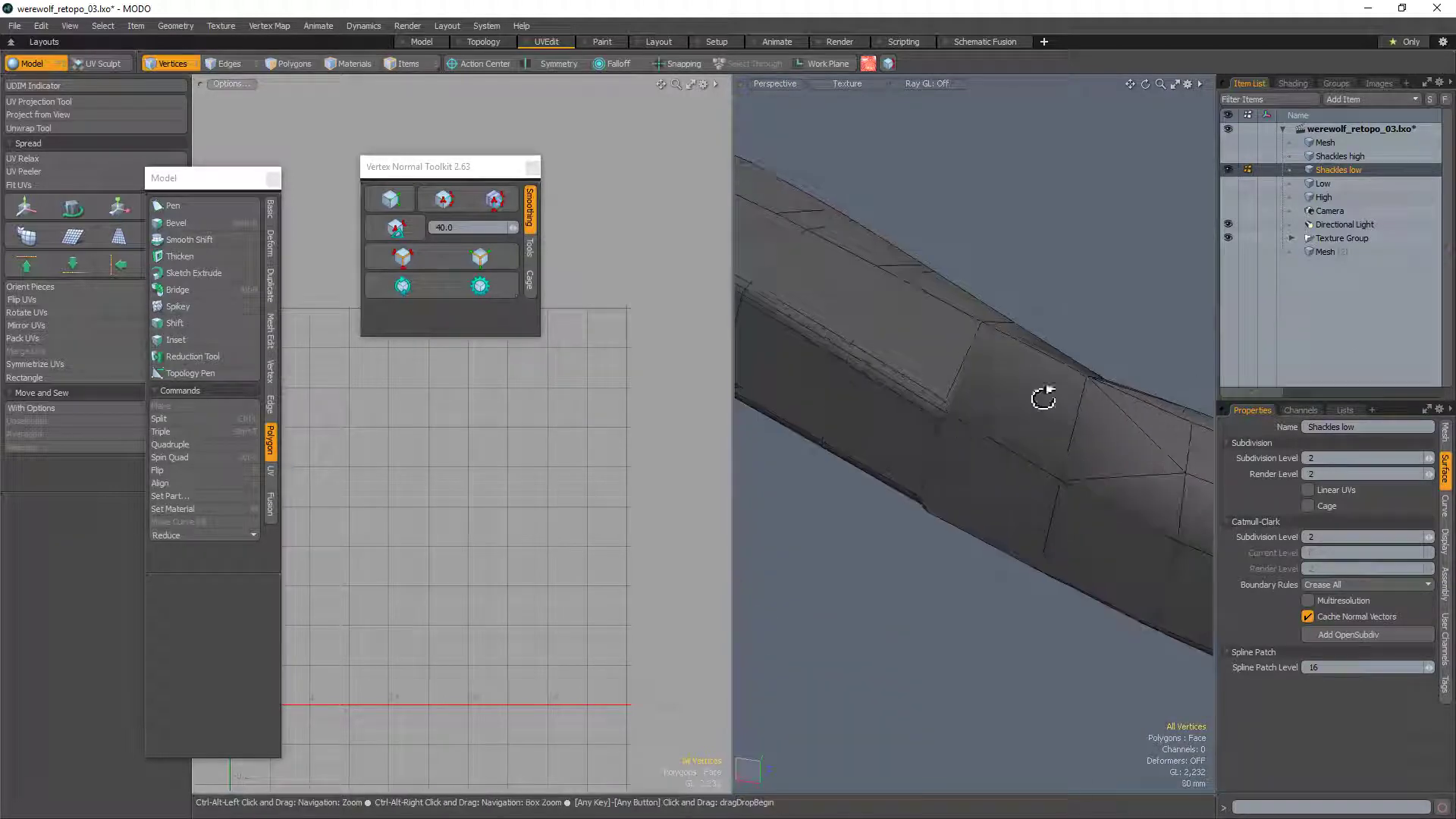
right_drag(1080, 474, 1066, 504)
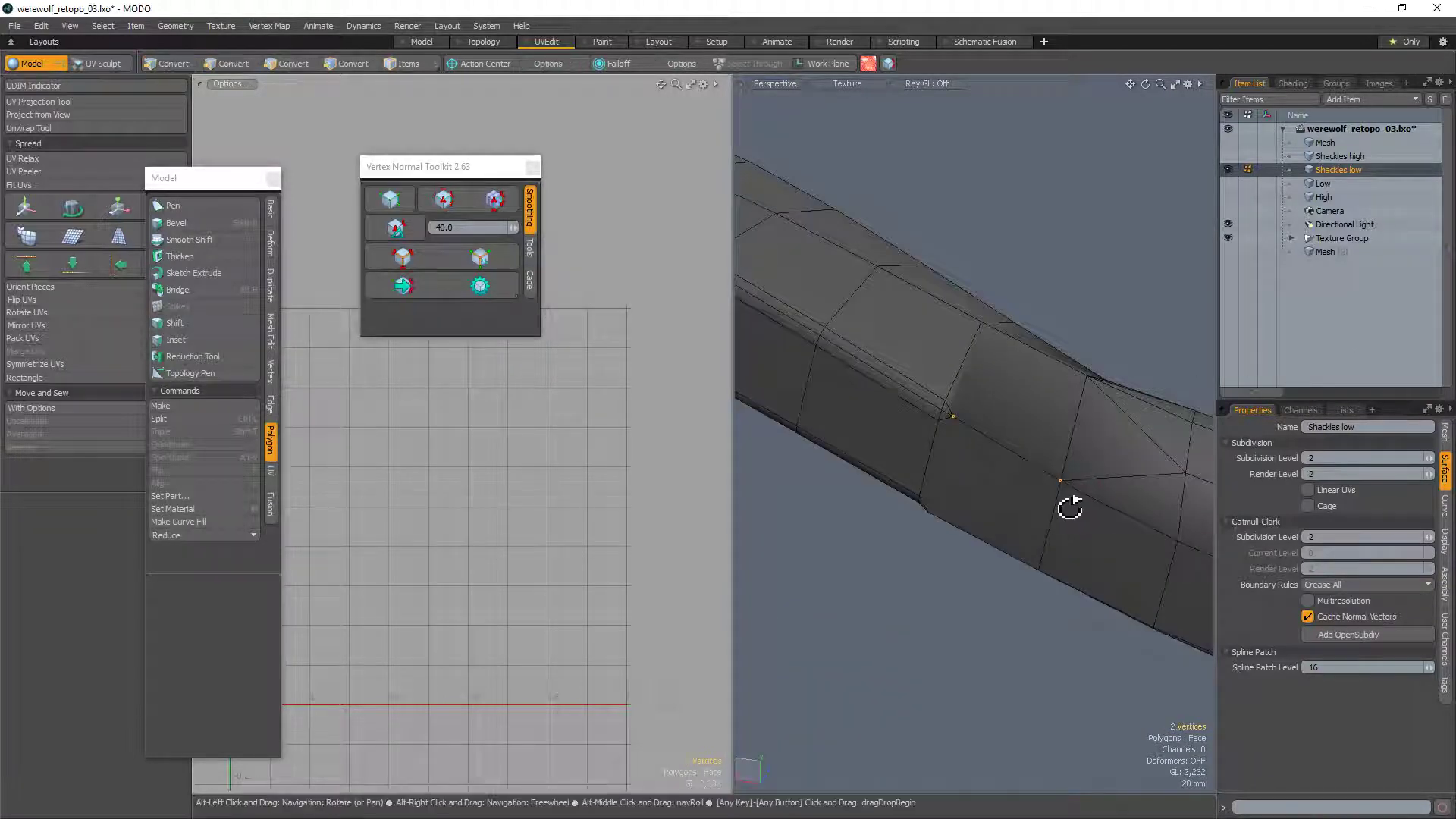
Step: Collapse the remaining stray bevel corner vertices on the opposite side of the strap-to-bar transition
mouse_move(1066, 504)
alt+mouse_down()
mouse_move(1066, 531)
mouse_move(991, 417)
mouse_move(1064, 294)
alt+mouse_up()
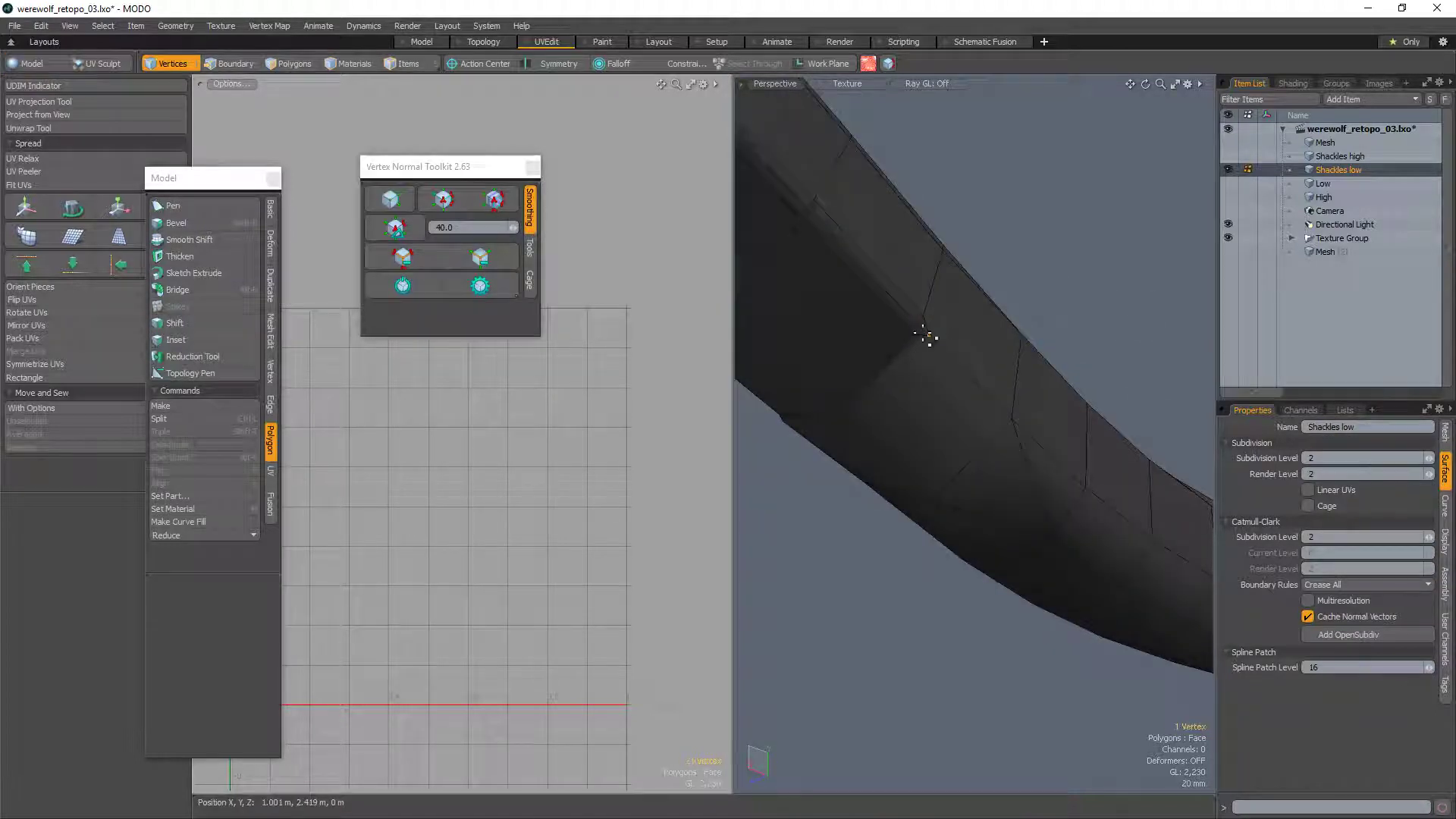
key(alt+BackSpace)
alt+drag(1033, 435, 957, 336)
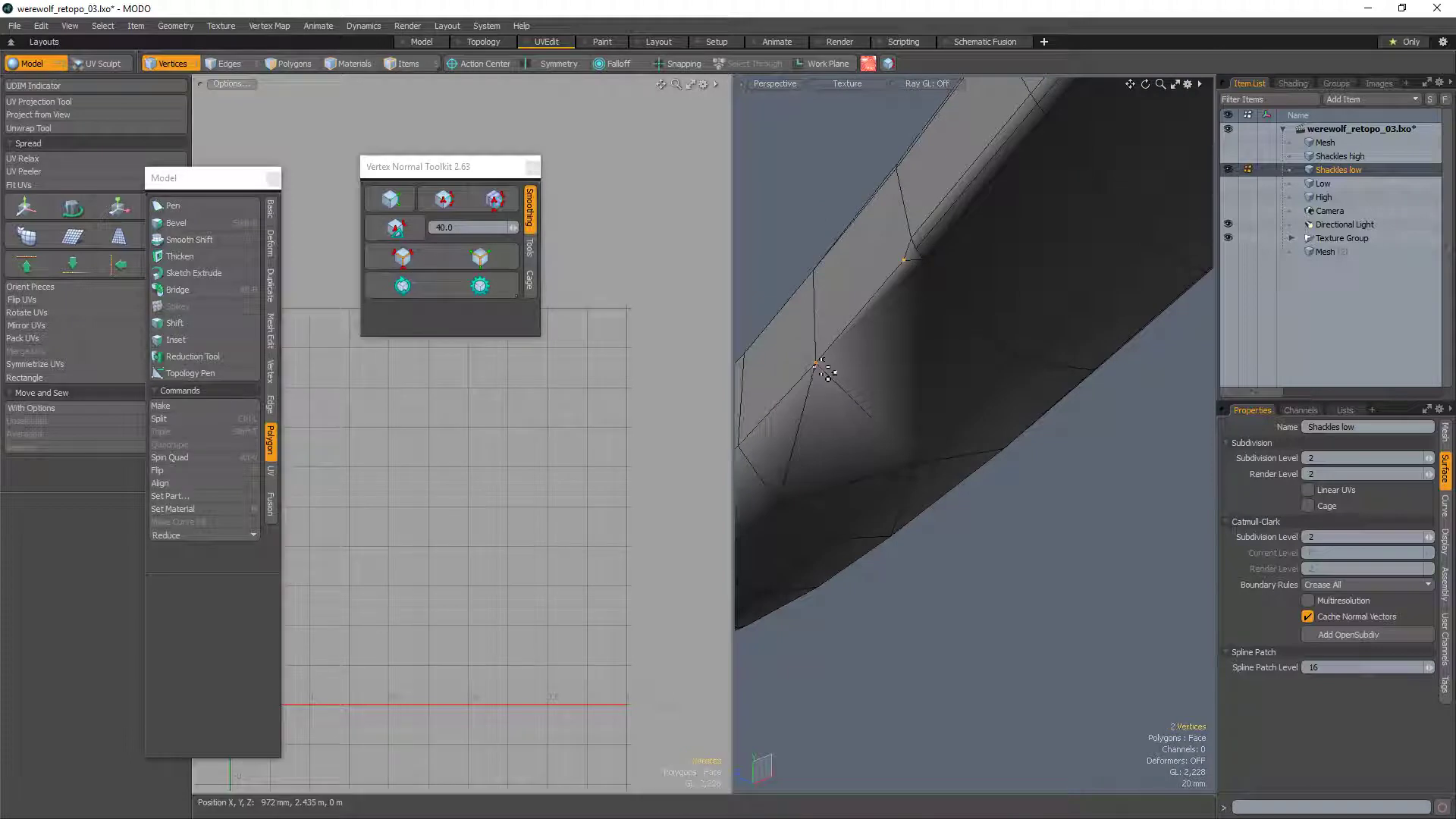
key(alt+BackSpace)
Step: Clear the selection and check the shading of the cleaned-up transition and the whole shackle arm
alt+drag(913, 329, 1017, 326)
ctrl+alt+drag(1016, 326, 979, 324)
key(2)
click(961, 306)
ctrl+alt+drag(1069, 289, 1005, 303)
alt+drag(1005, 304, 715, 359)
click(1059, 394)
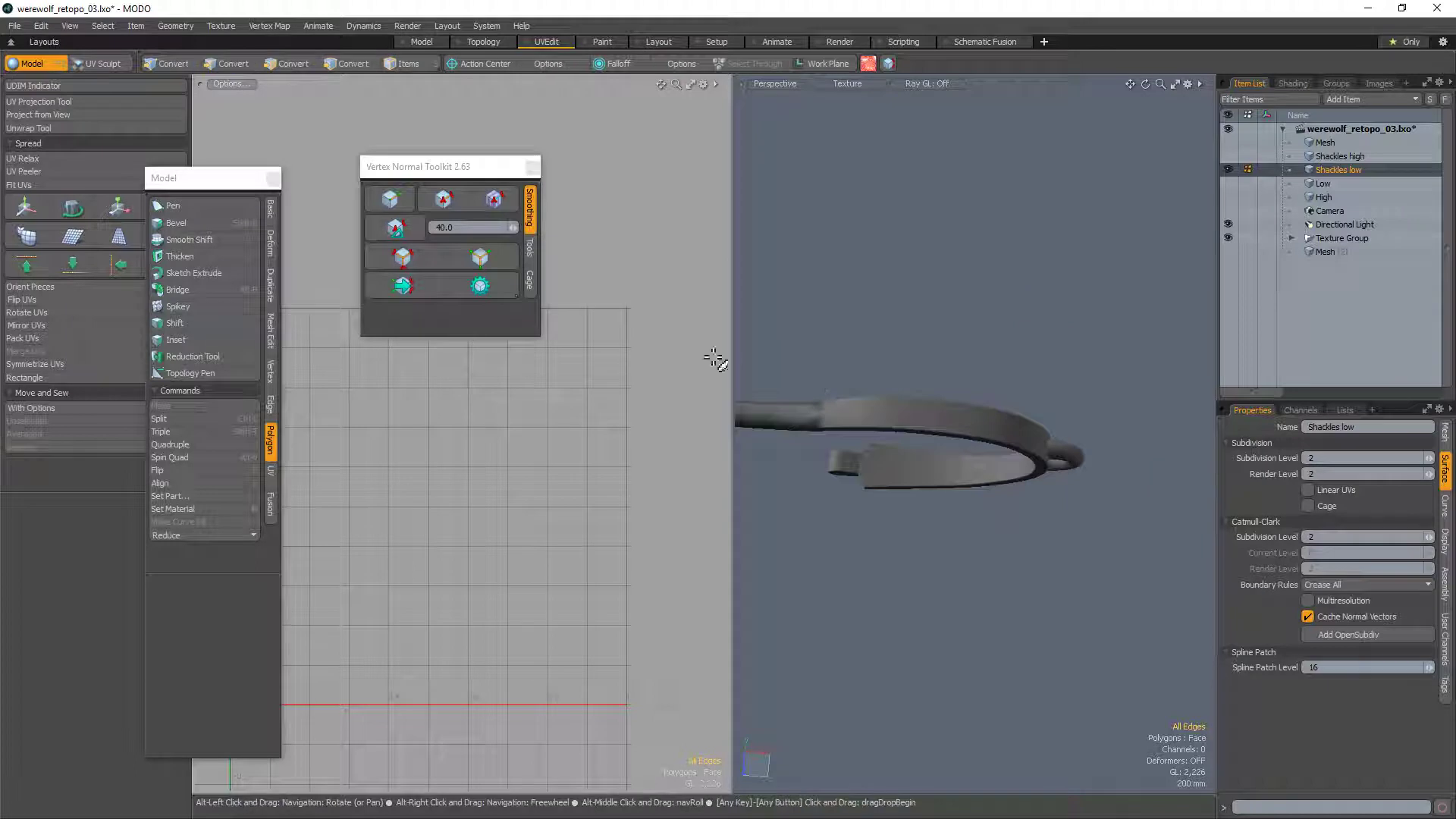
Step: Examine the shading and polygon layout around the strap-to-bar transition from several angles
alt+drag(952, 471, 933, 410)
scroll(873, 426, up, 4)
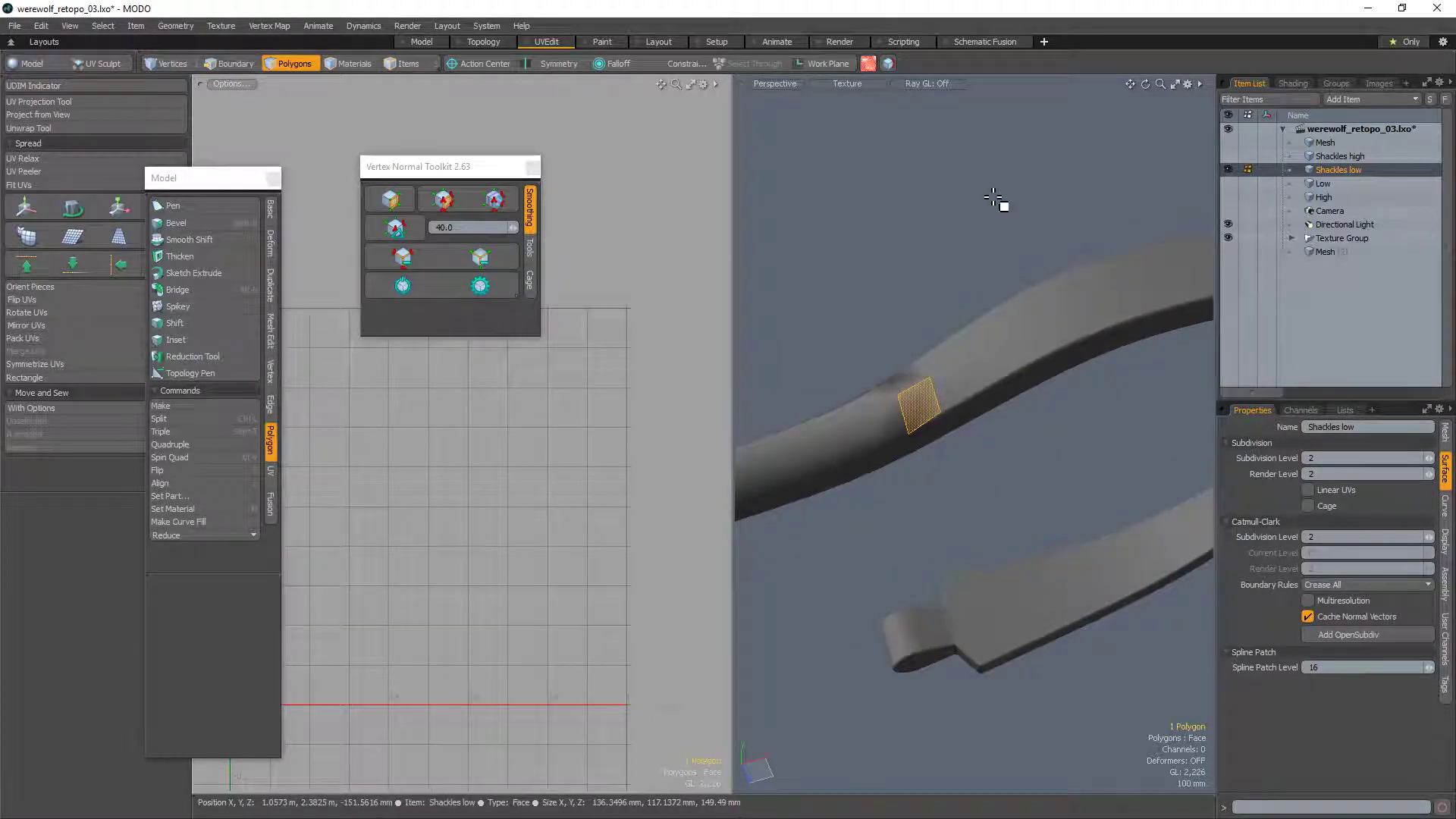
scroll(925, 393, up, 3)
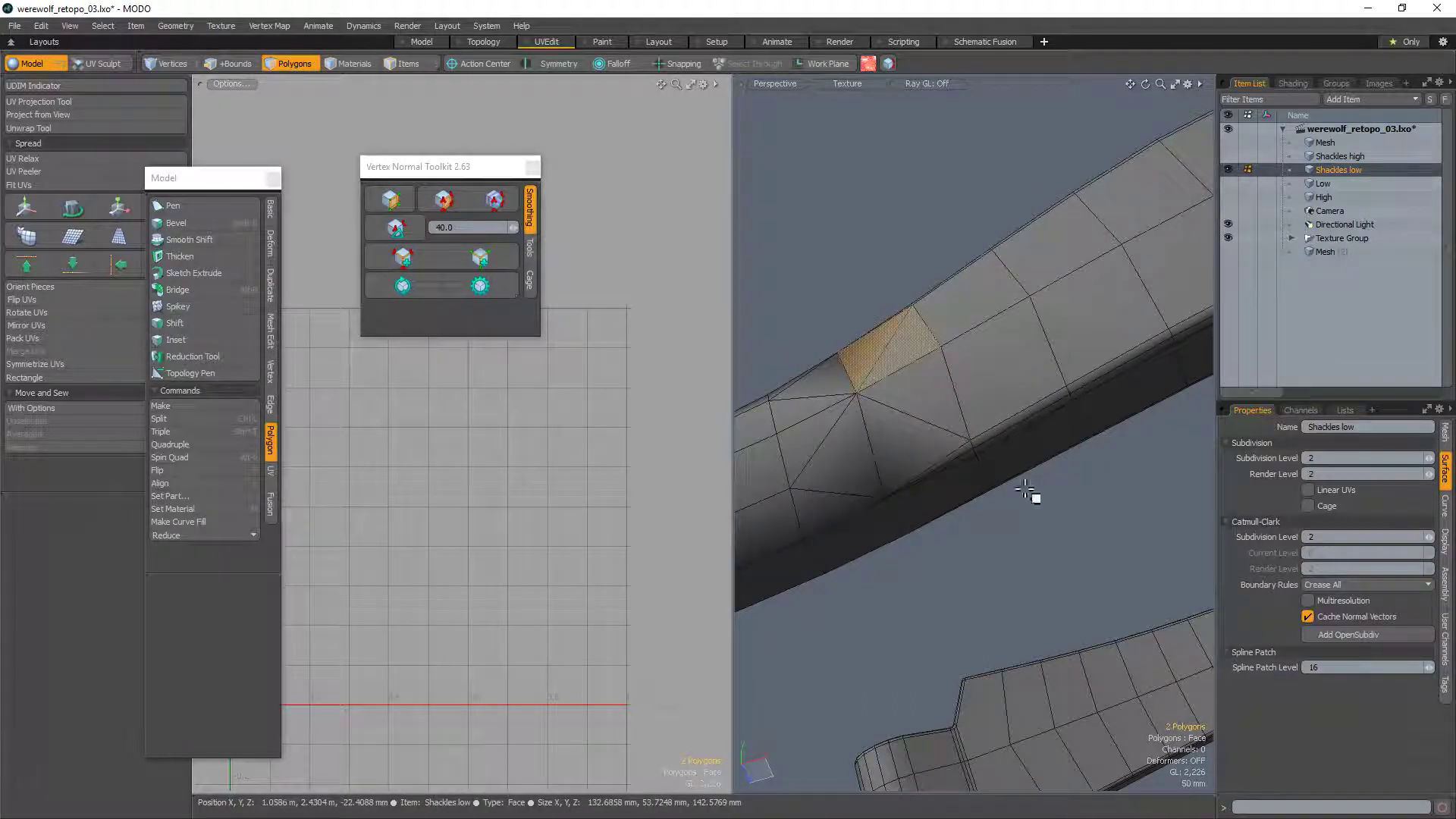
alt+drag(994, 472, 1028, 477)
key(3)
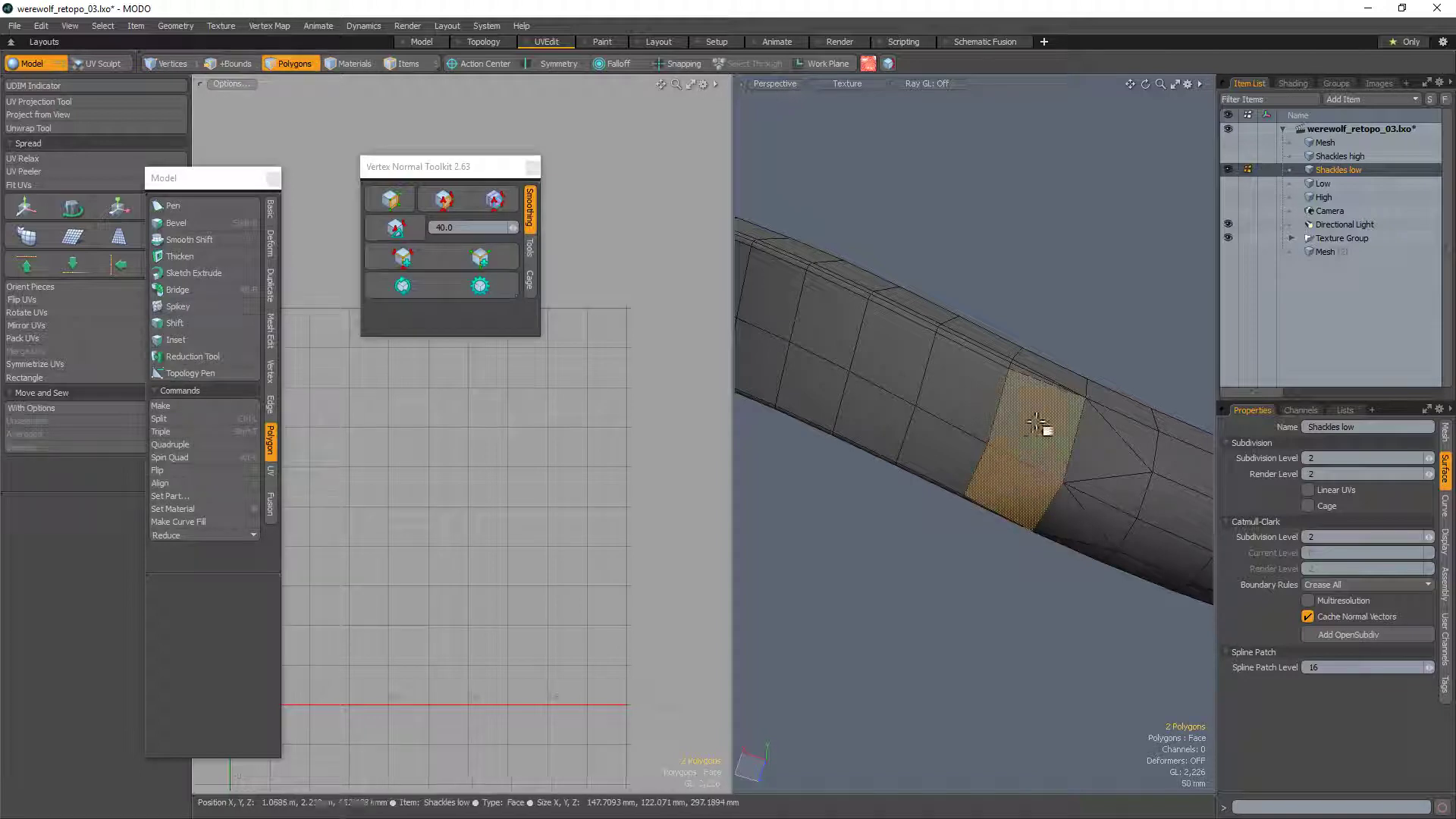
click(1115, 292)
alt+drag(1141, 403, 871, 455)
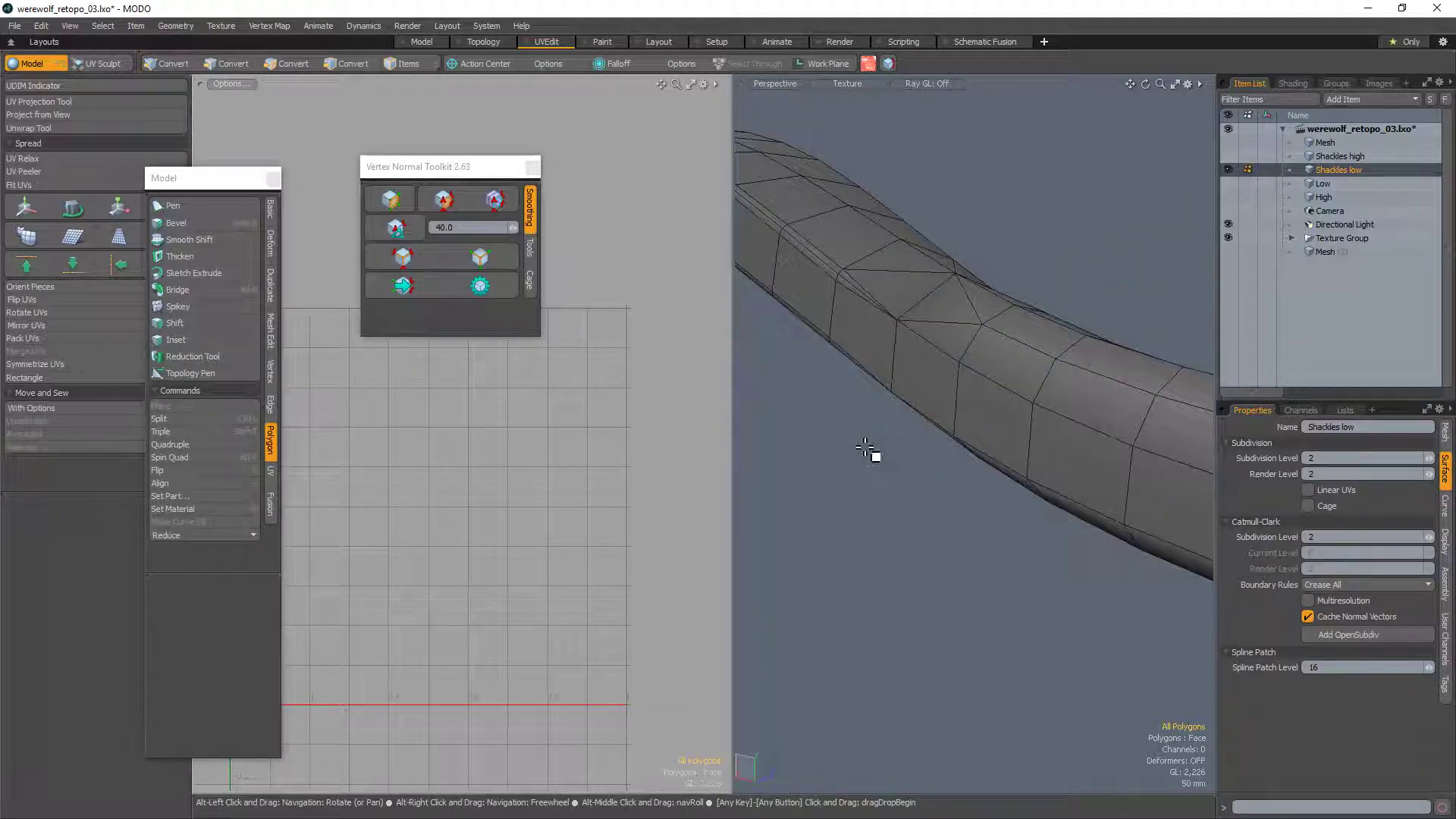
ctrl+alt+drag(1037, 302, 952, 409)
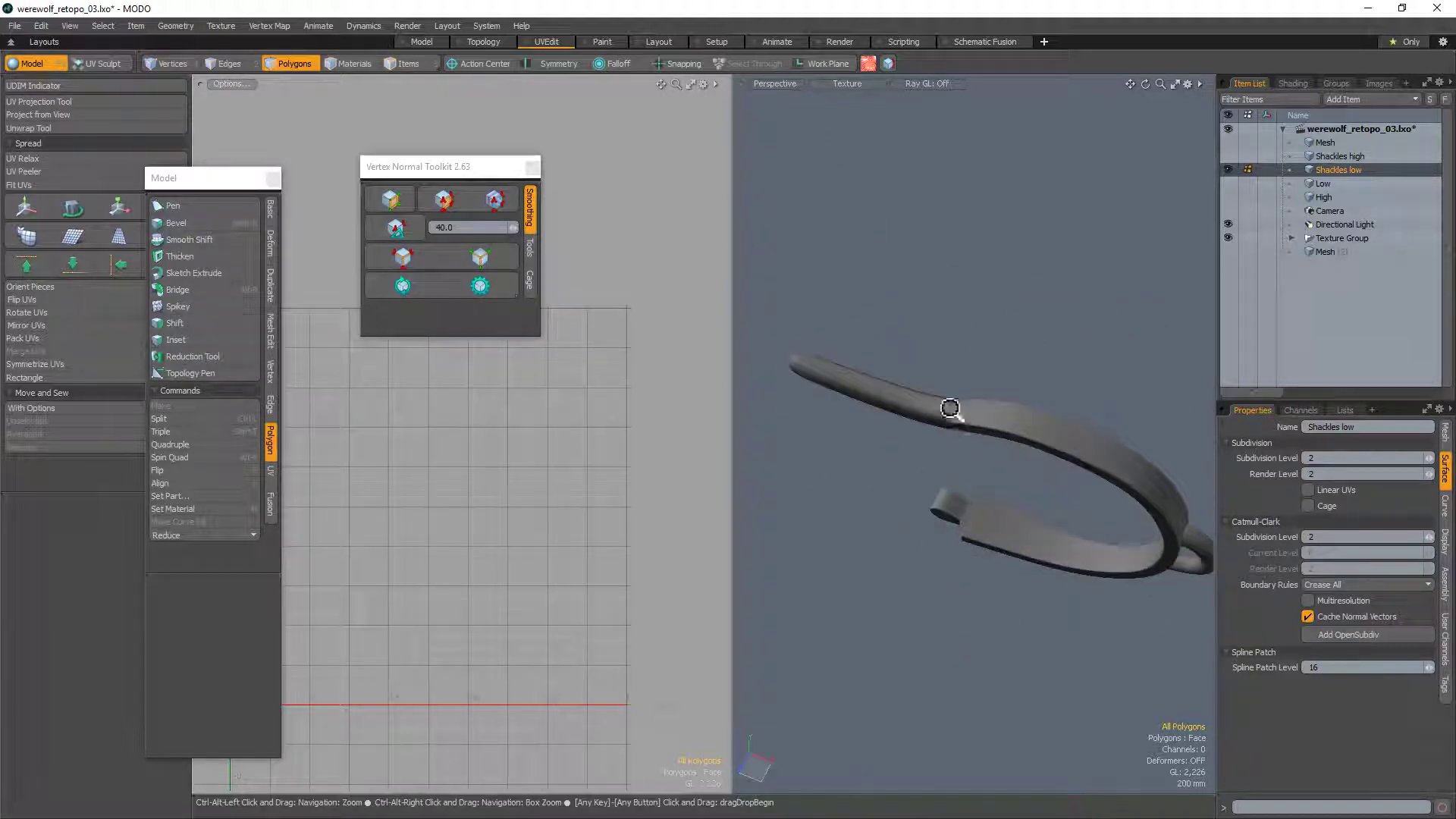
Step: Update the whole shackle mesh's vertex normals with the Vertex Normal Toolkit
scroll(998, 477, up, 5)
alt+drag(998, 477, 975, 436)
click(404, 286)
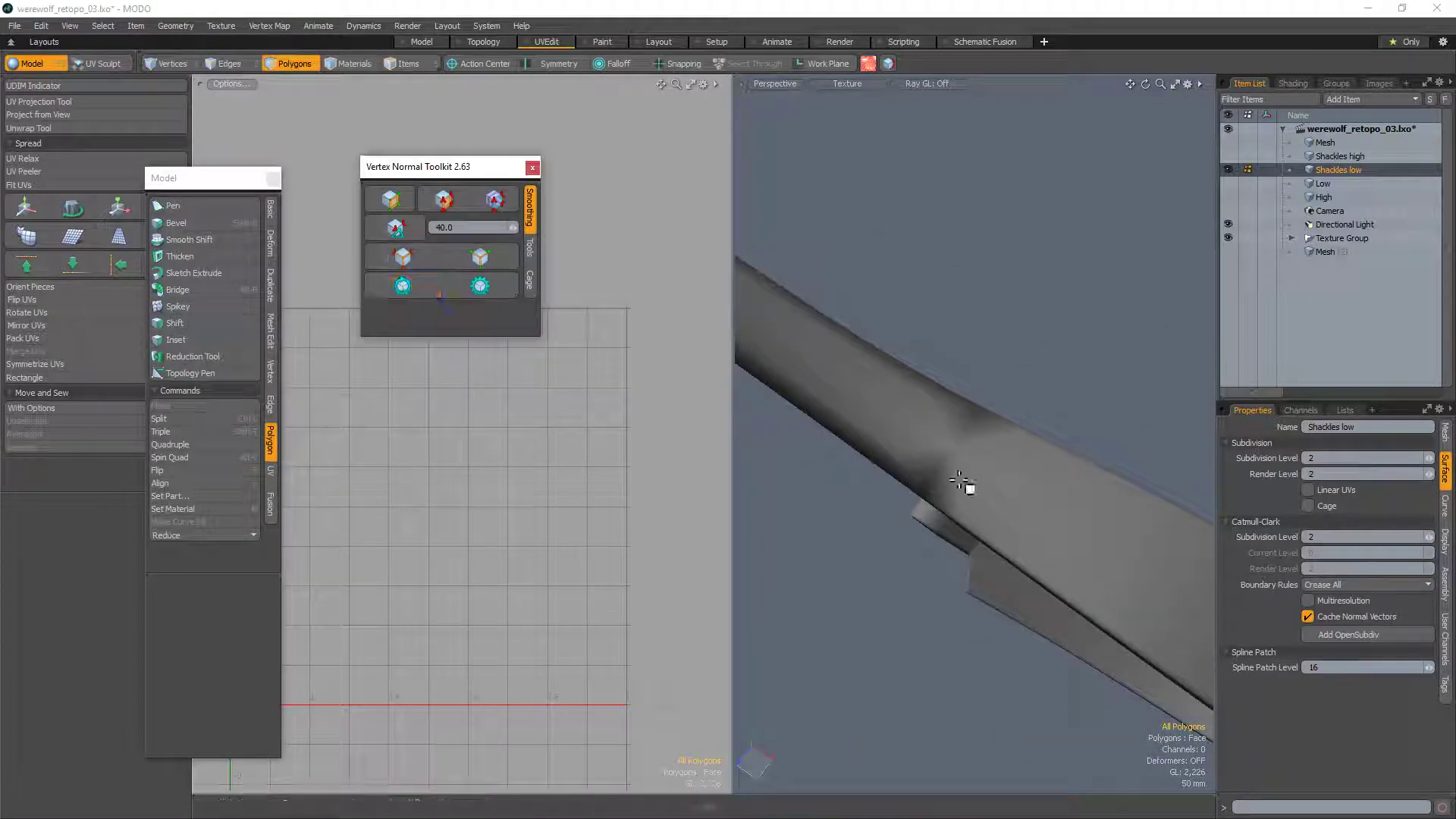
Step: Inspect the triangles, corner vertices and border edges where the flat strap meets the round bar
click(941, 484)
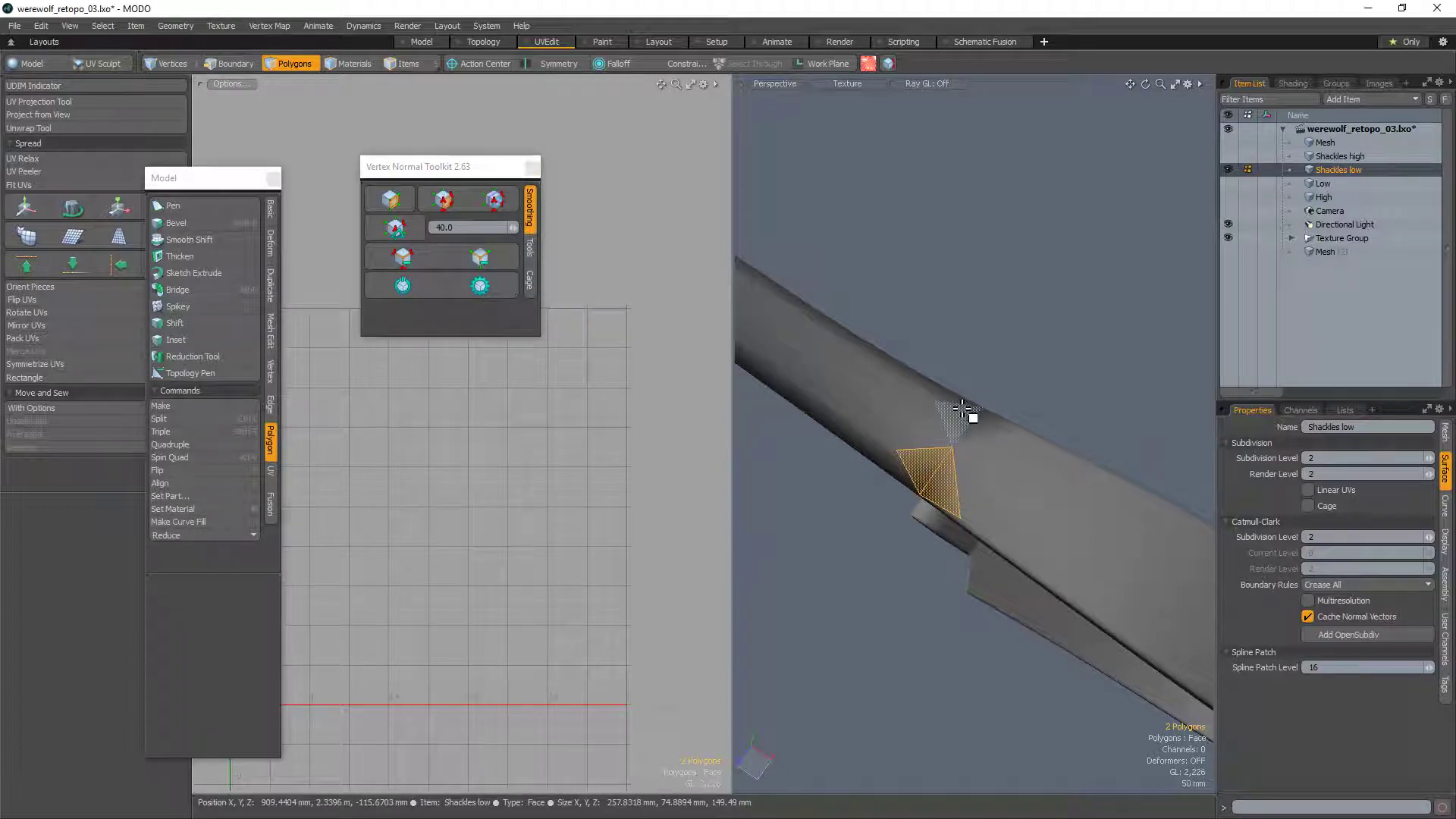
alt+drag(963, 409, 1012, 319)
key(2)
click(1002, 457)
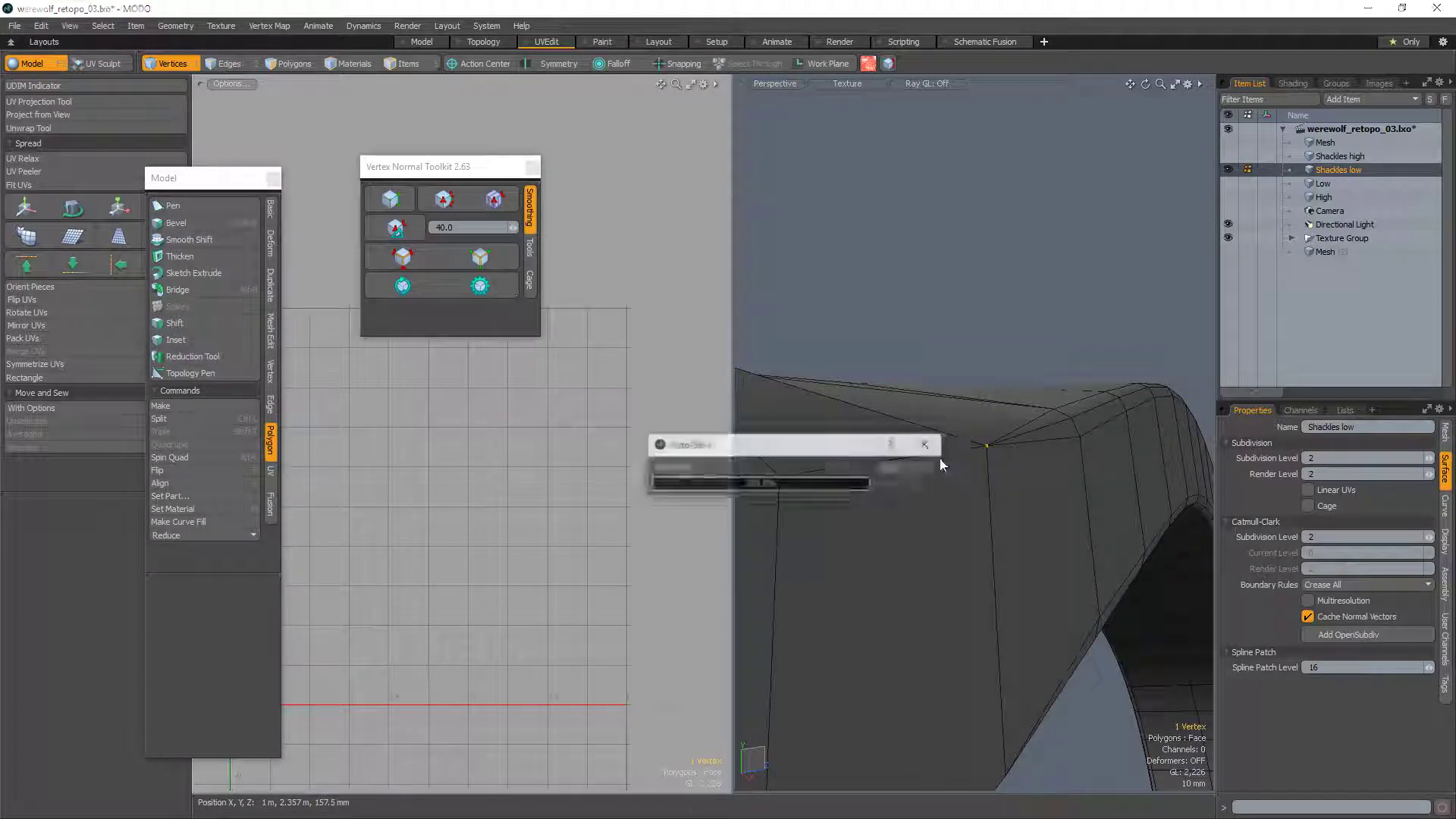
key(2)
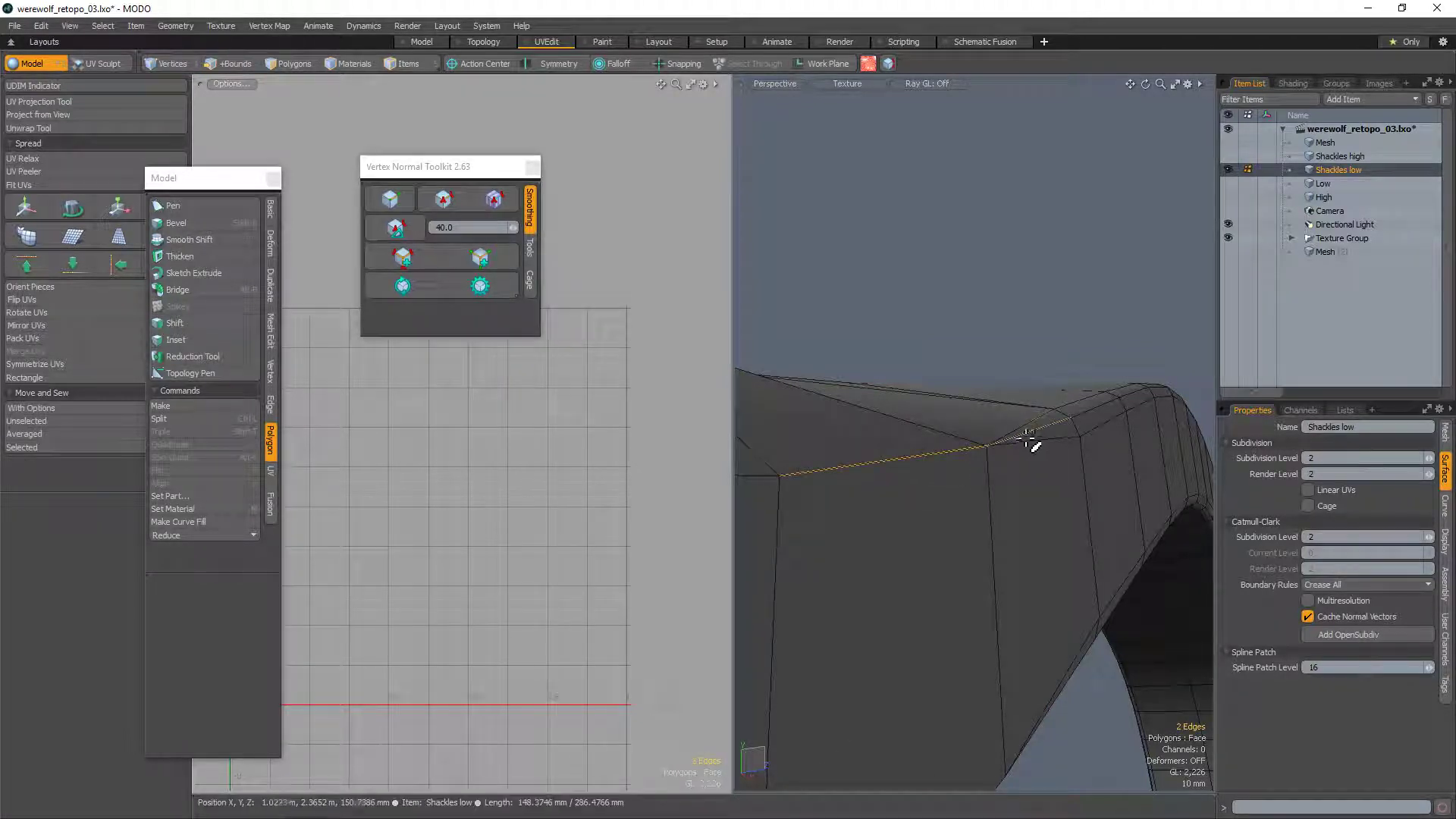
alt+drag(1037, 326, 947, 632)
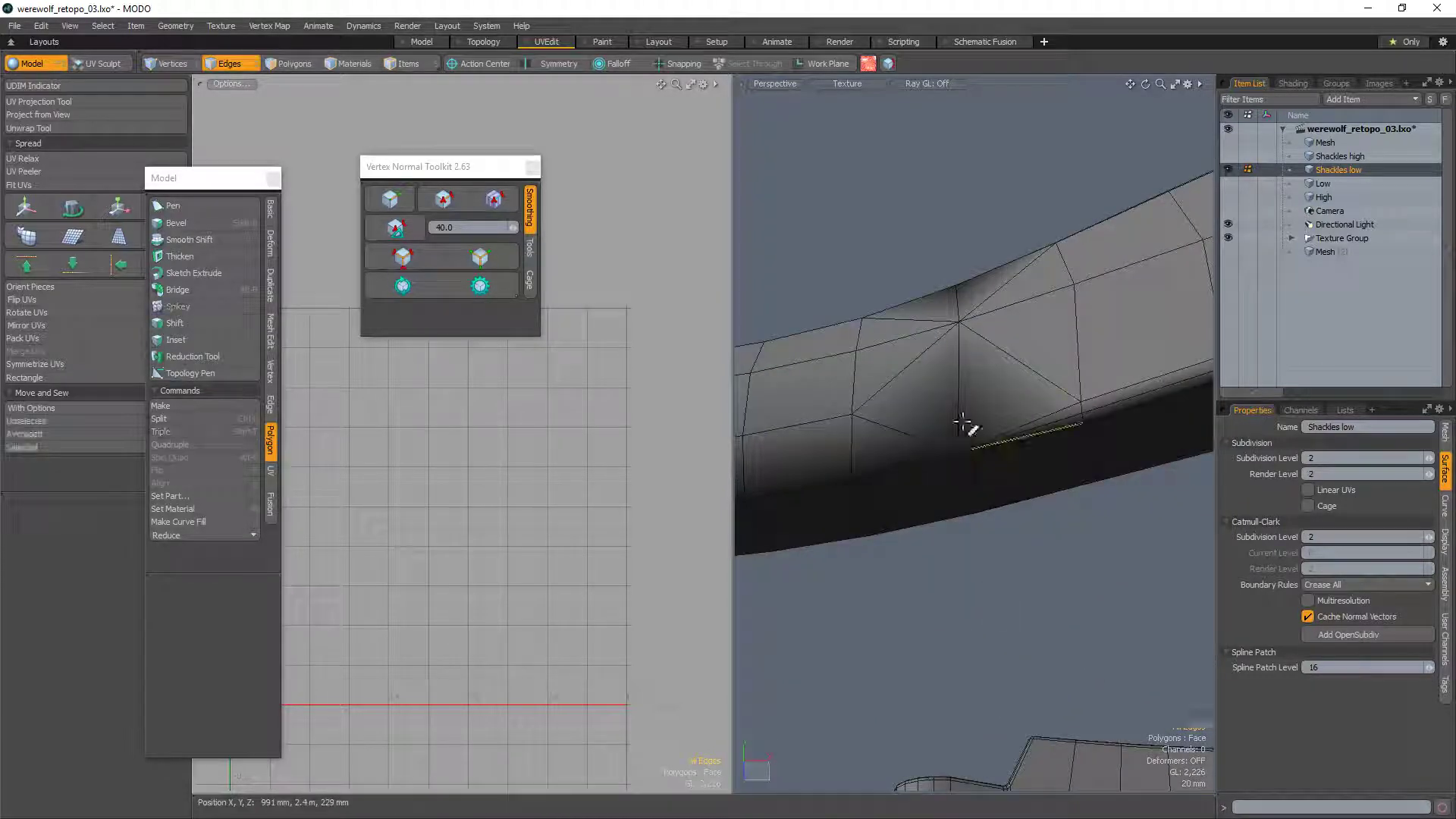
click(988, 618)
alt+drag(965, 625, 1068, 419)
Step: Trace the edge runs leading from the round bar into the strap on both faces of the arm
click(922, 362)
shift+click(825, 349)
alt+drag(900, 331, 1046, 274)
shift+click(1018, 311)
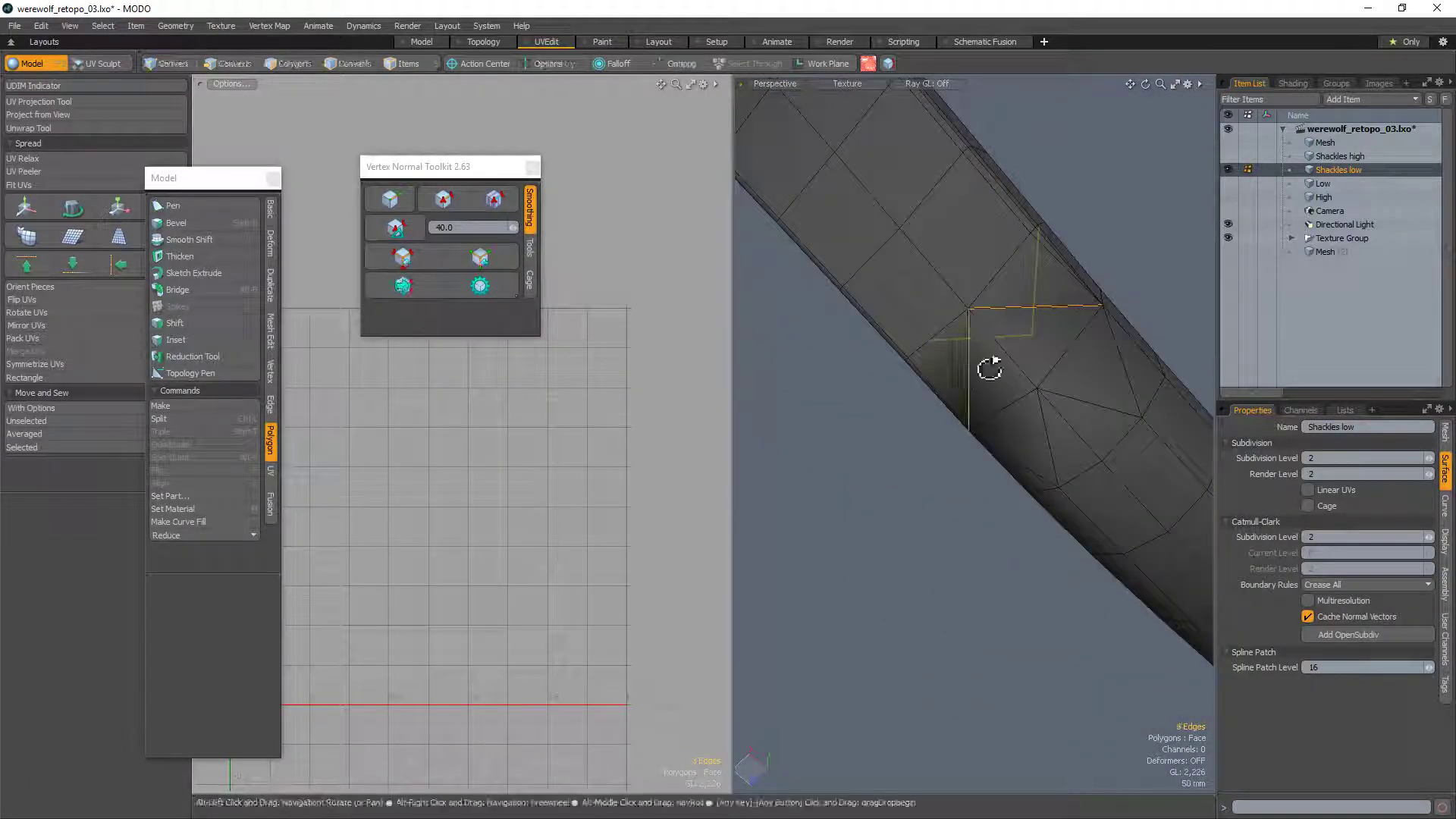
alt+drag(1163, 427, 1065, 455)
click(1062, 452)
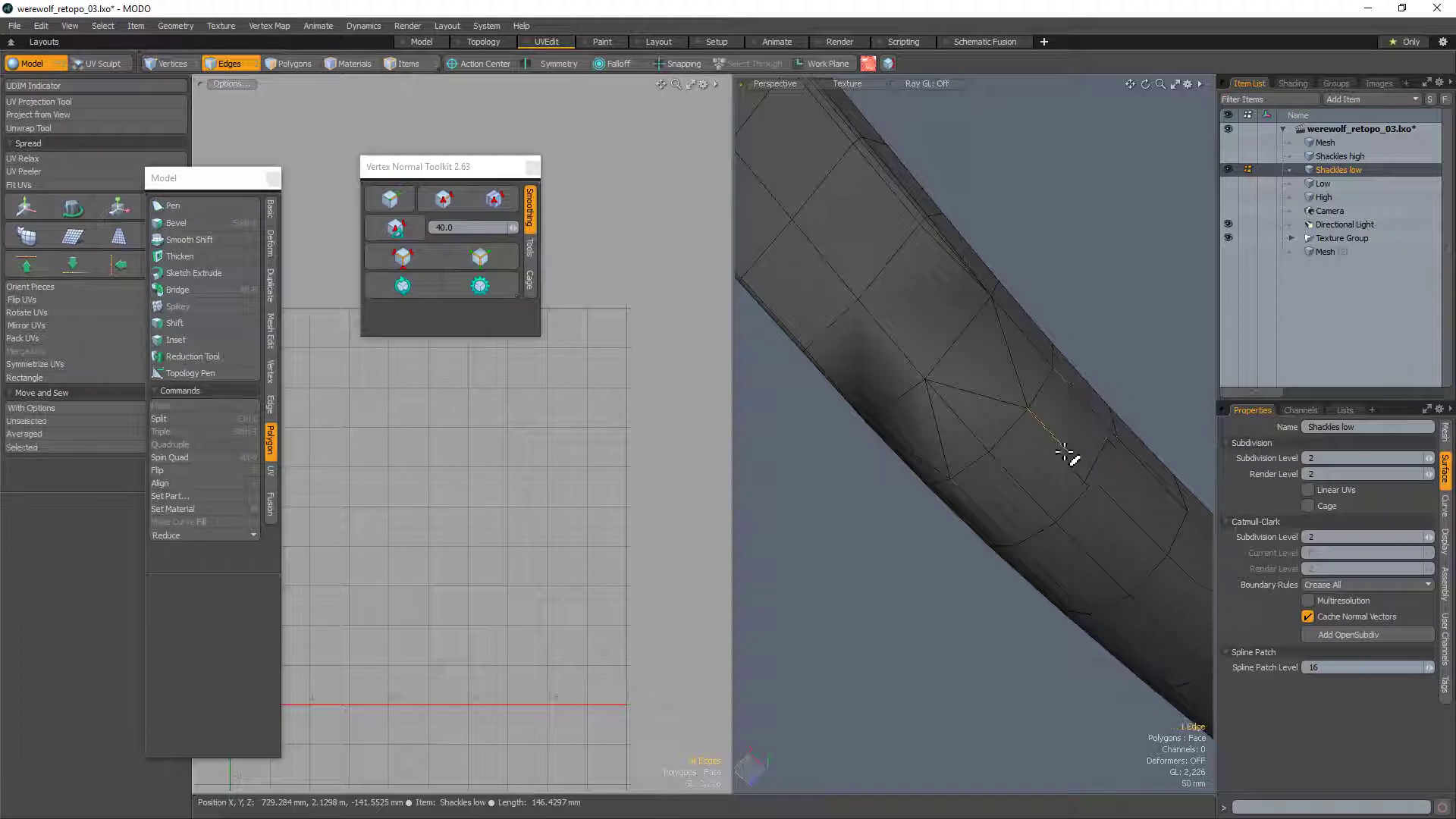
alt+drag(965, 449, 852, 507)
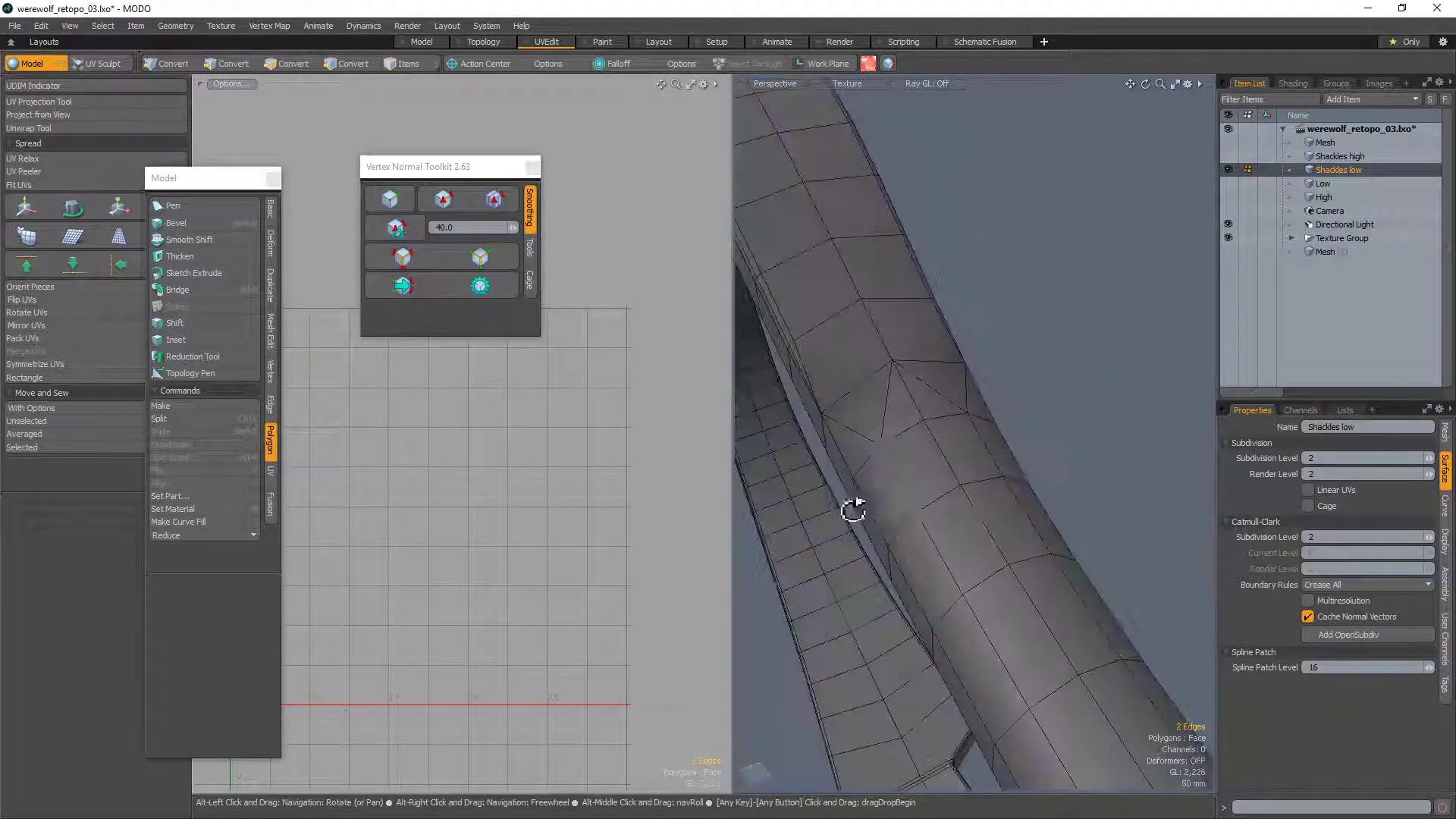
shift+click(901, 475)
alt+drag(994, 434, 1082, 487)
Step: Enable Z-axis symmetry and edge-slice from the triangle fan's corner vertex through the next two strap polygon rows
key(alt+c)
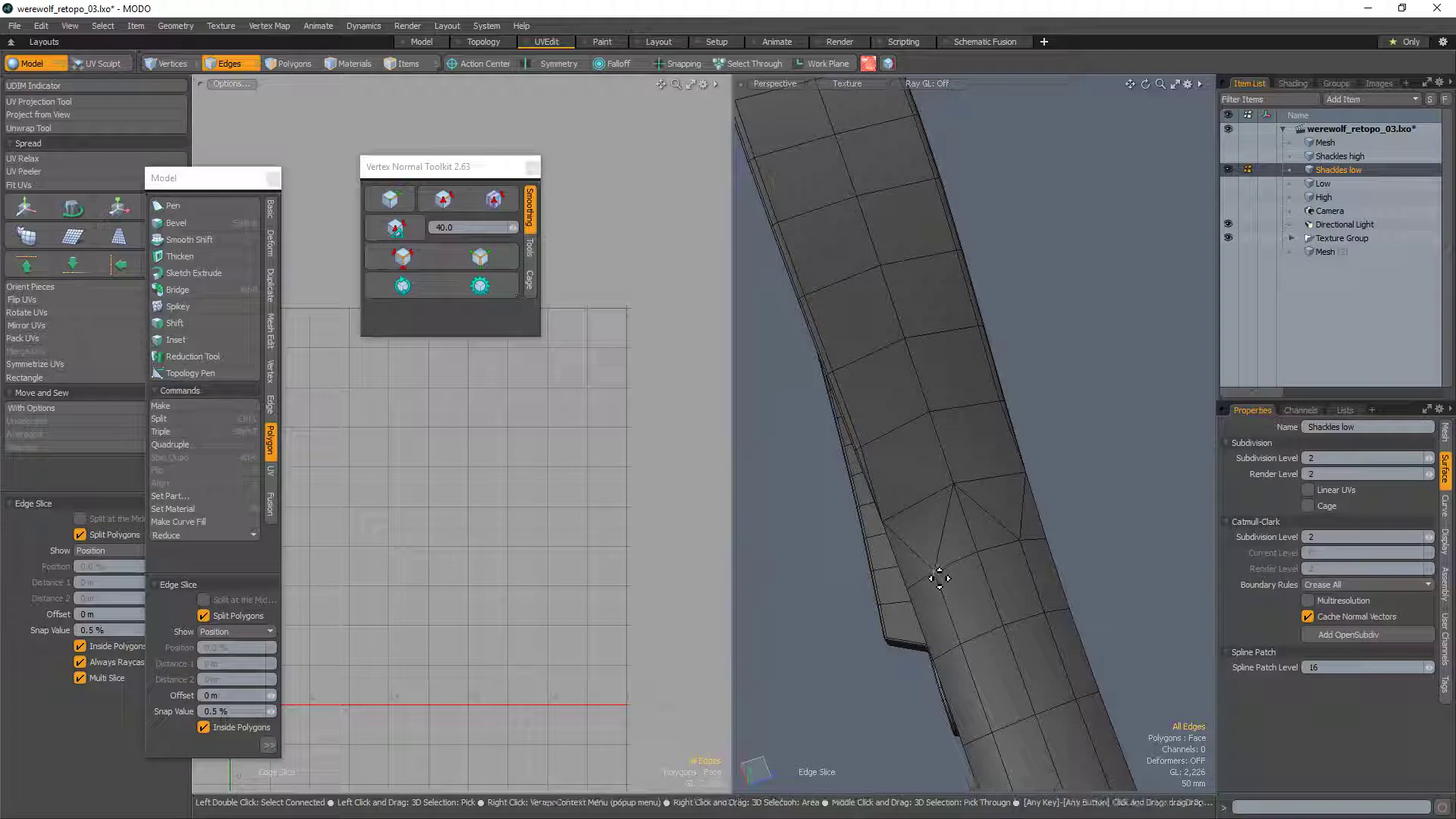
click(552, 63)
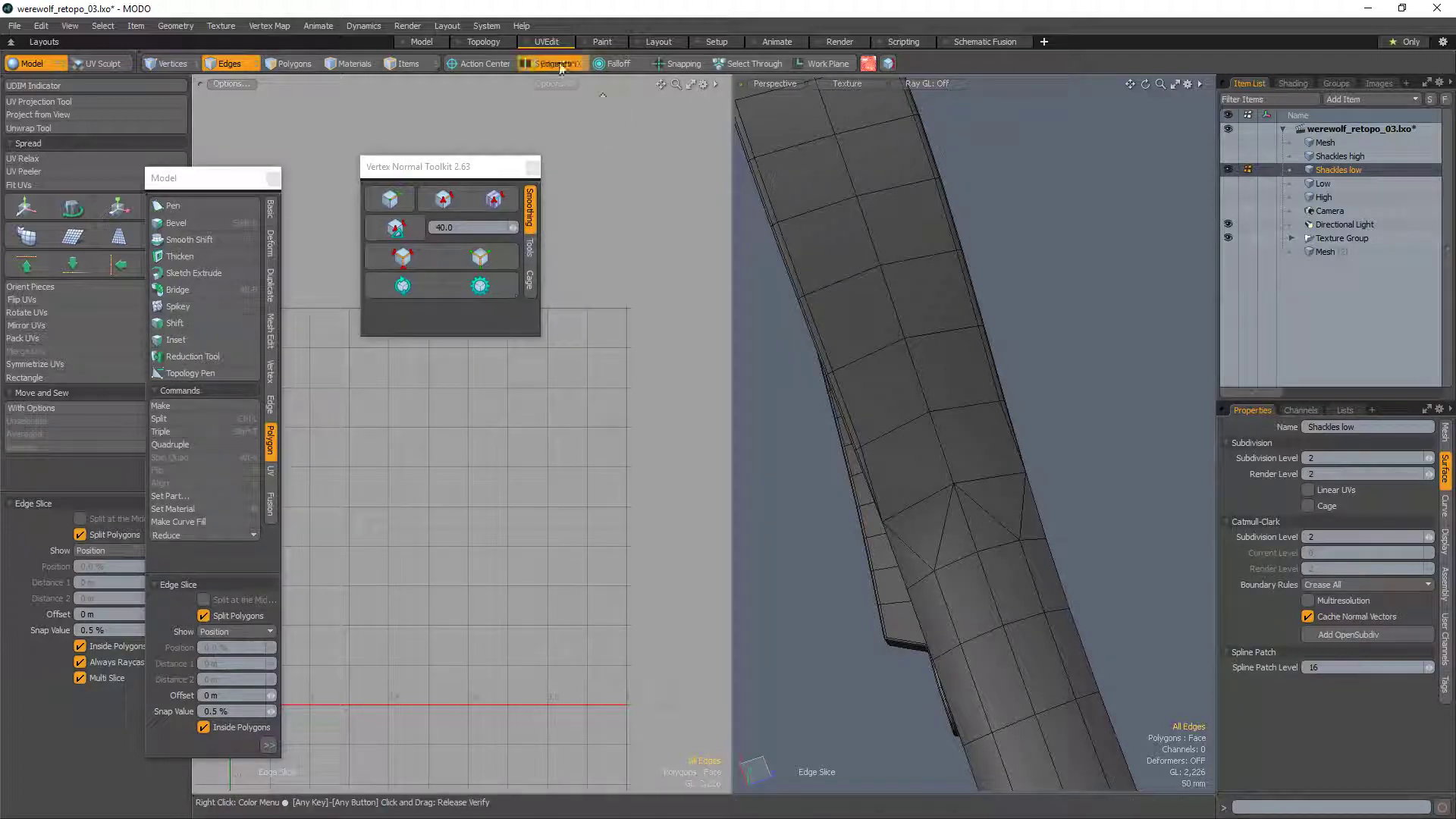
ctrl+click(565, 63)
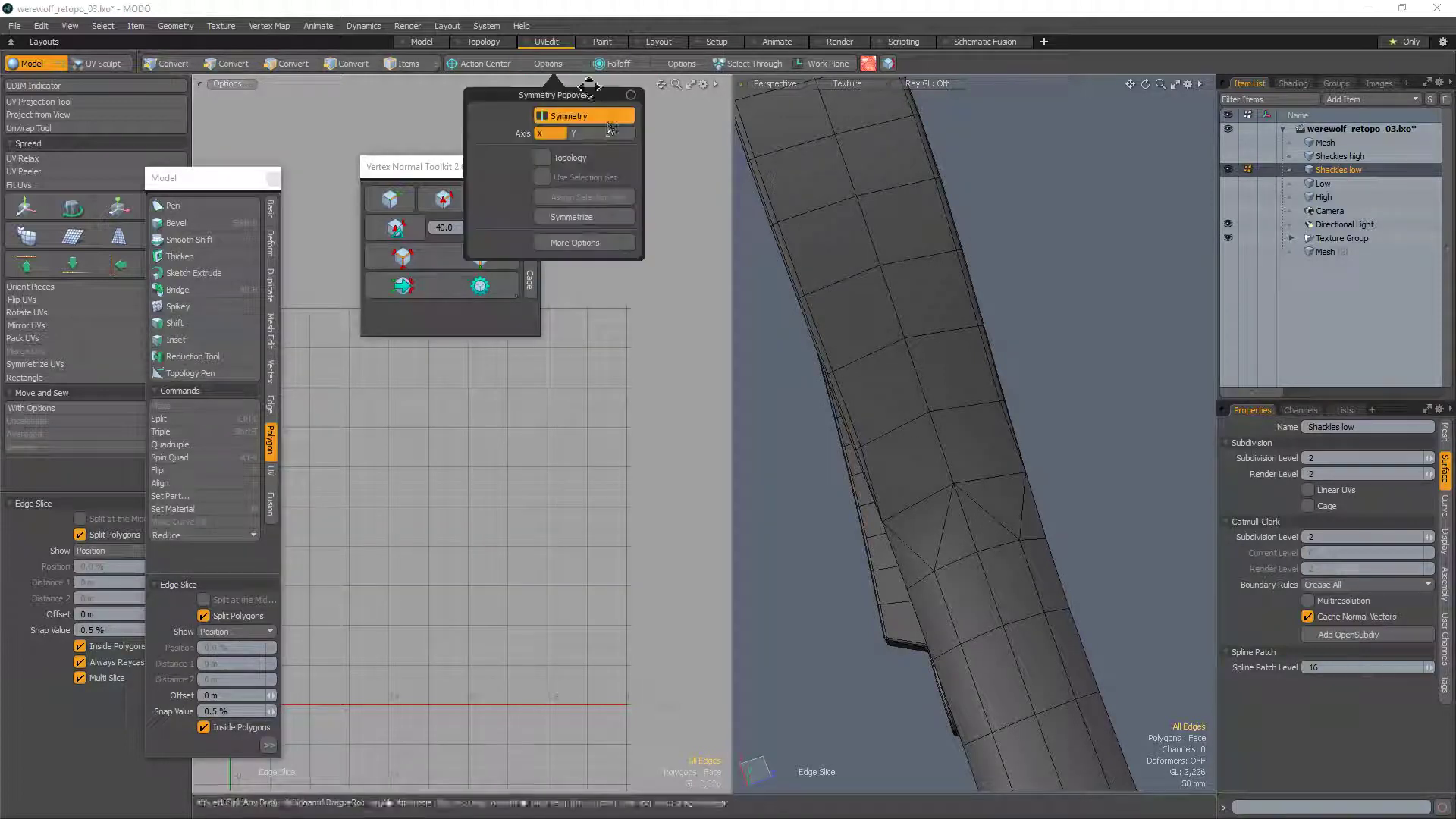
click(616, 134)
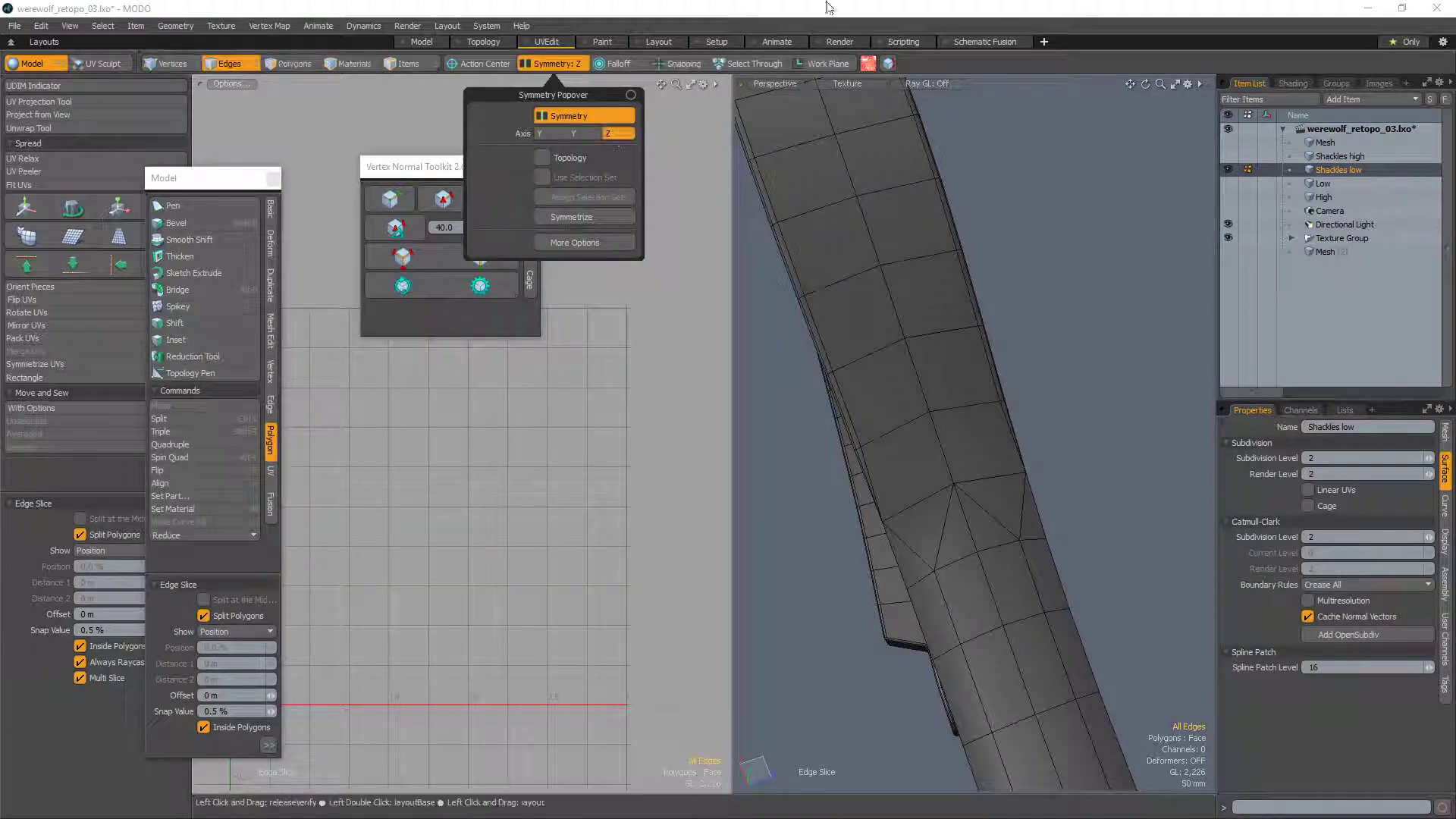
click(940, 578)
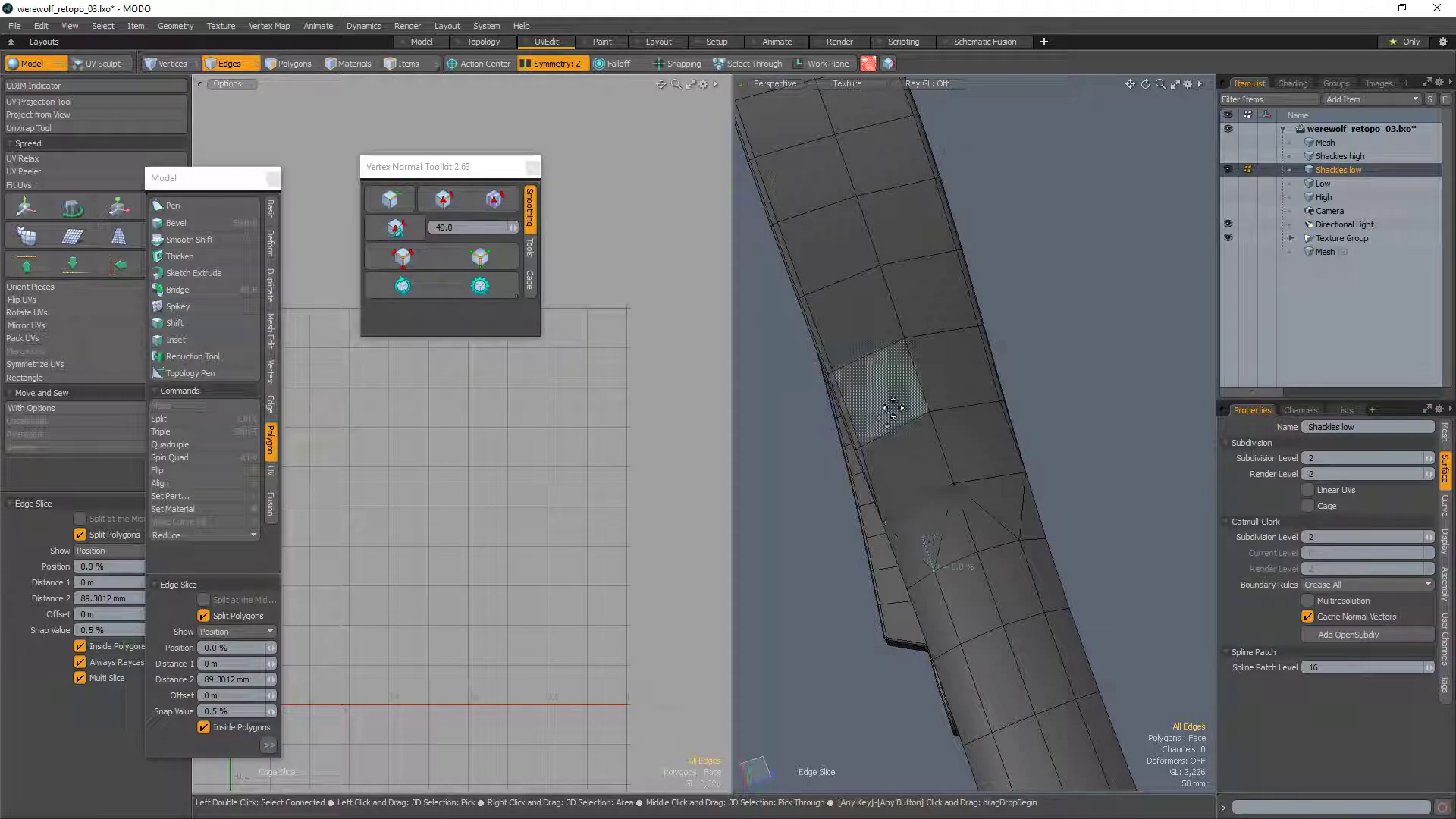
click(872, 361)
key(space)
Step: Edge-slice the opposite face of the arm from its triangle fan's corner vertex through two strap polygon rows
alt+drag(1154, 494, 903, 390)
key(alt+c)
click(911, 568)
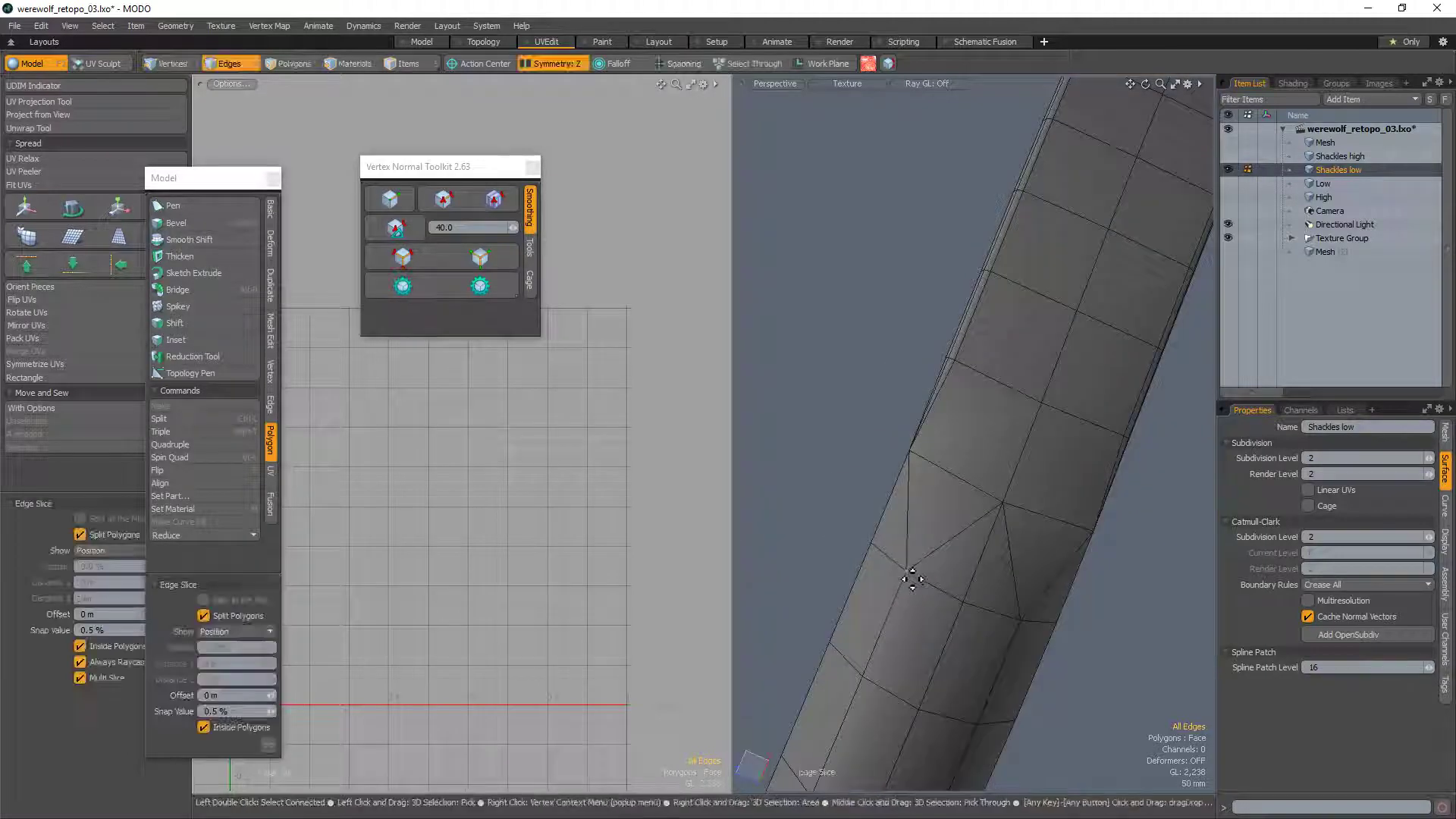
click(1034, 295)
key(space)
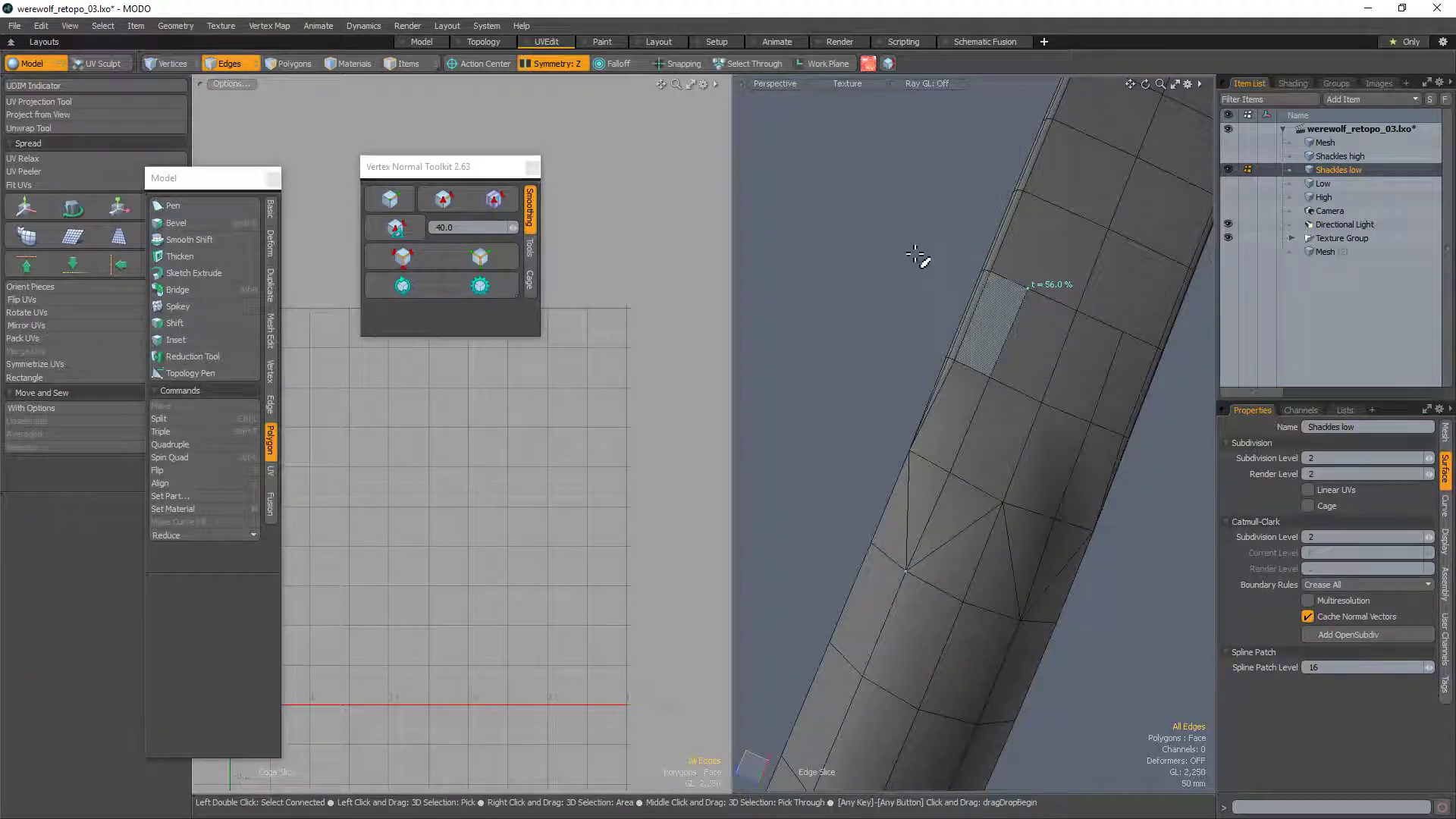
Step: Triangulate the two strap polygons just beyond the ends of the new slices
alt+drag(923, 262, 1079, 377)
double_click(1110, 292)
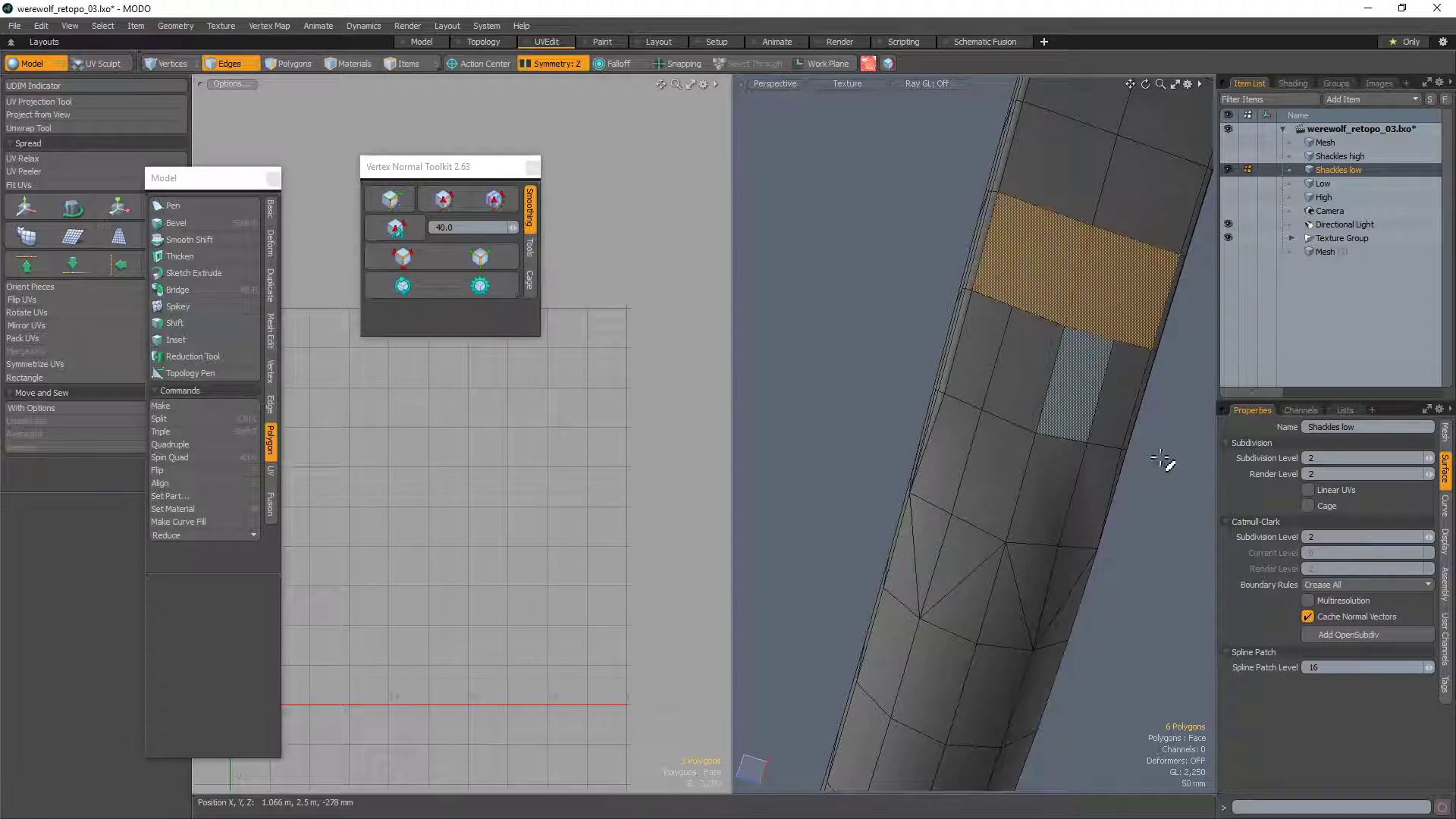
key(shift+t)
double_click(1054, 258)
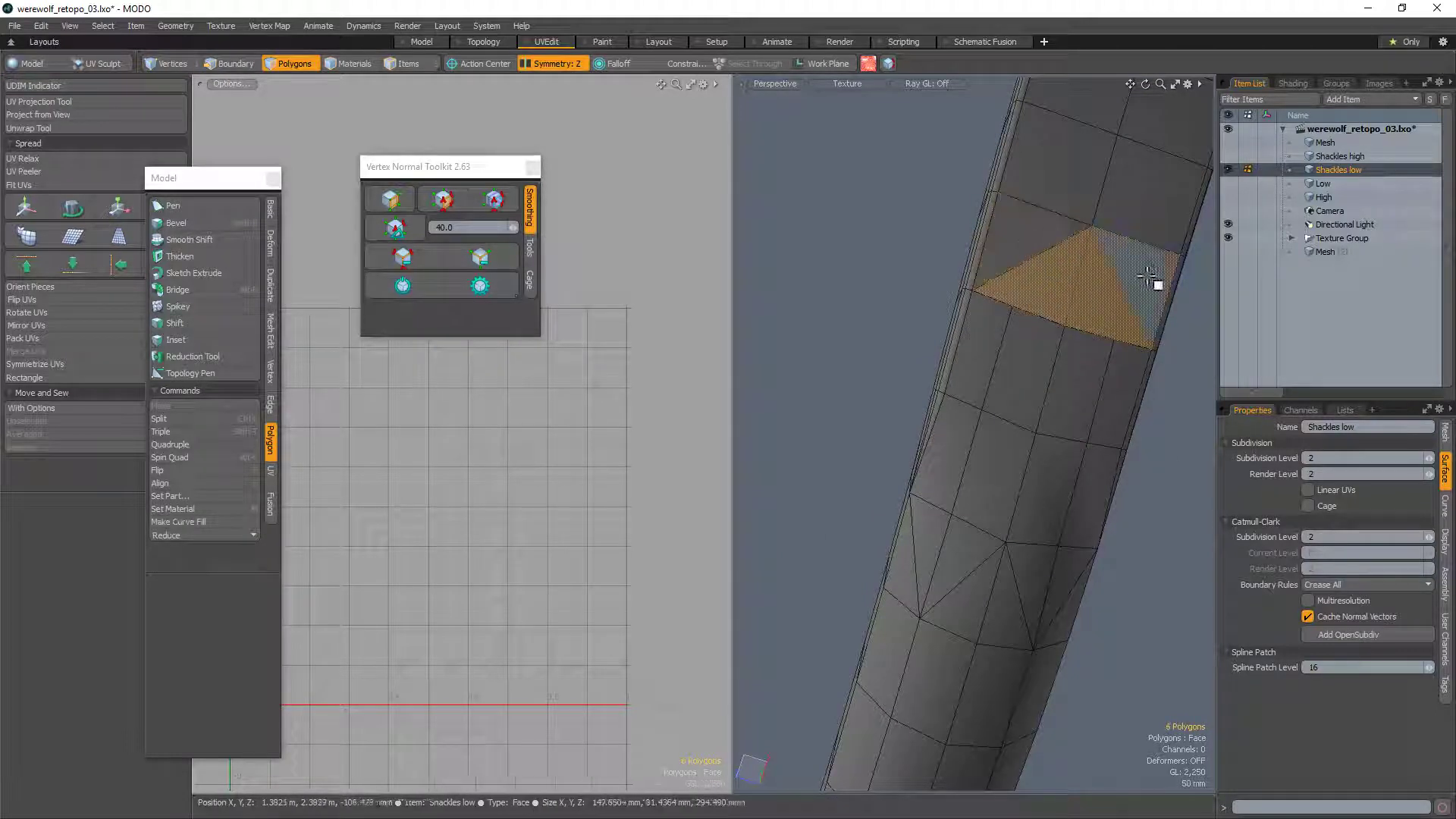
Step: Spin the badly placed diagonals in the triangulated strap row so they run to the slice ends
alt+drag(1180, 405, 1024, 319)
key(2)
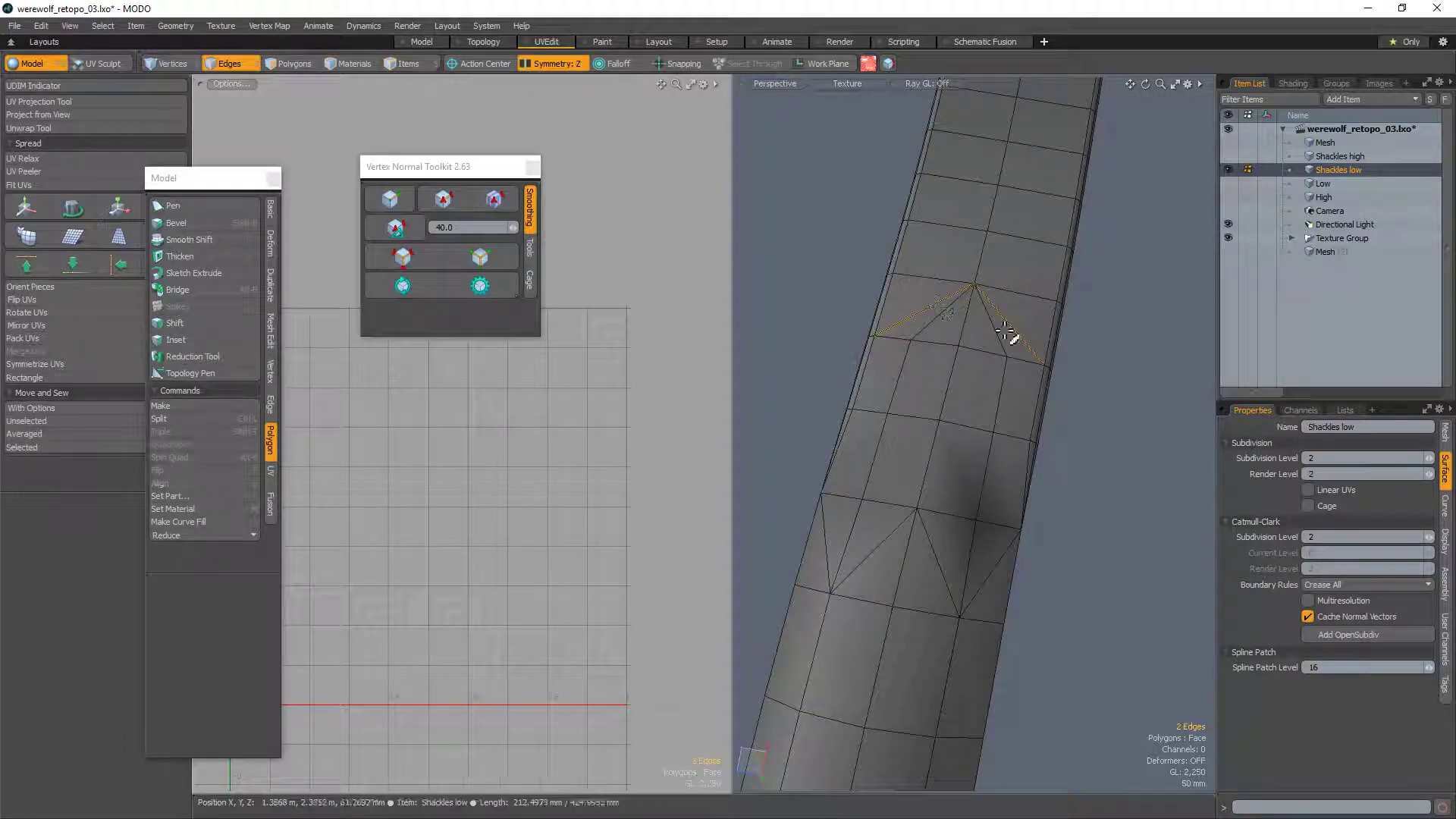
alt+drag(1107, 456, 982, 325)
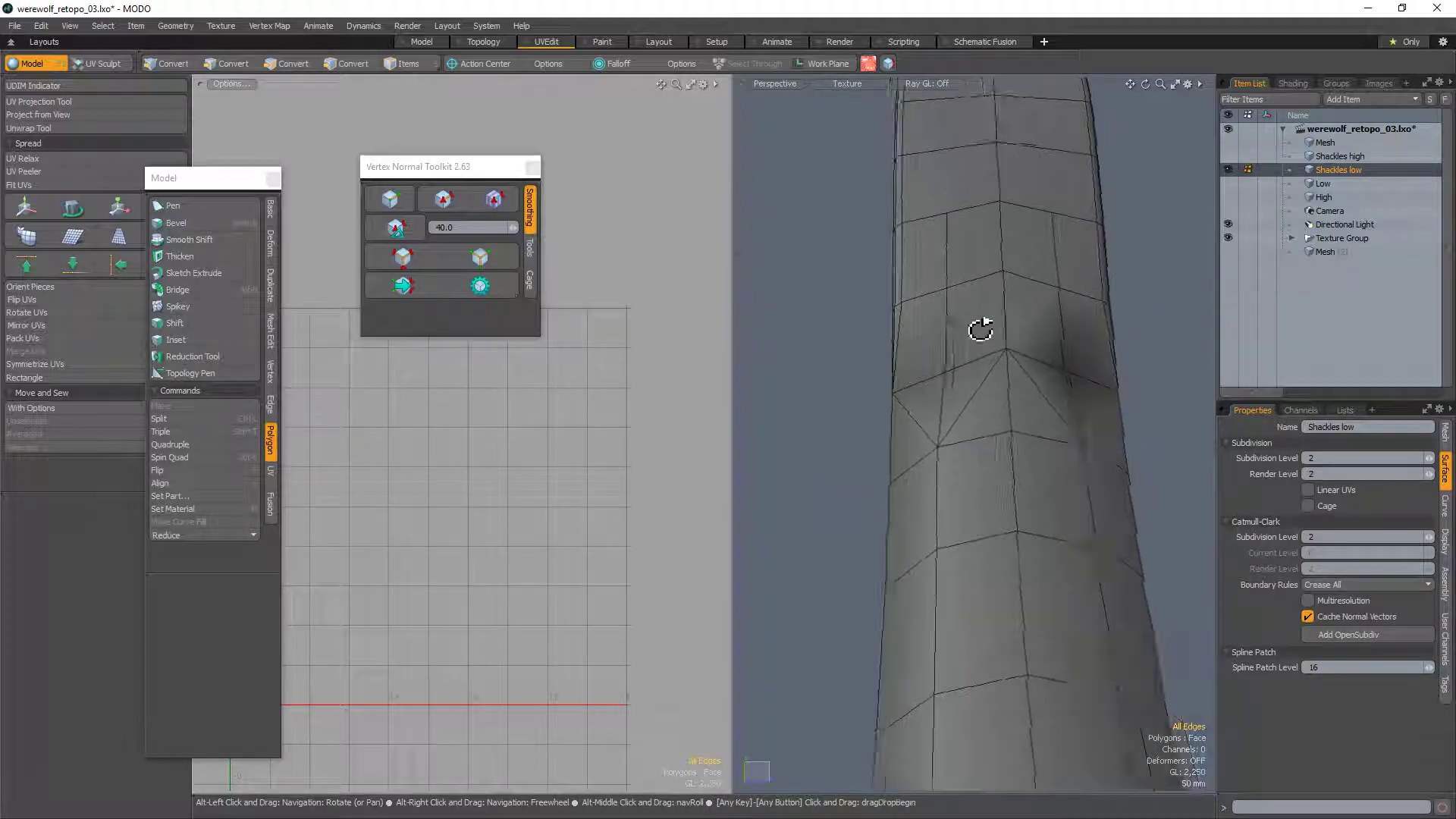
Step: Triangulate the matching strap row on the other face and spin its diagonals to meet the slice ends
key(3)
click(1025, 188)
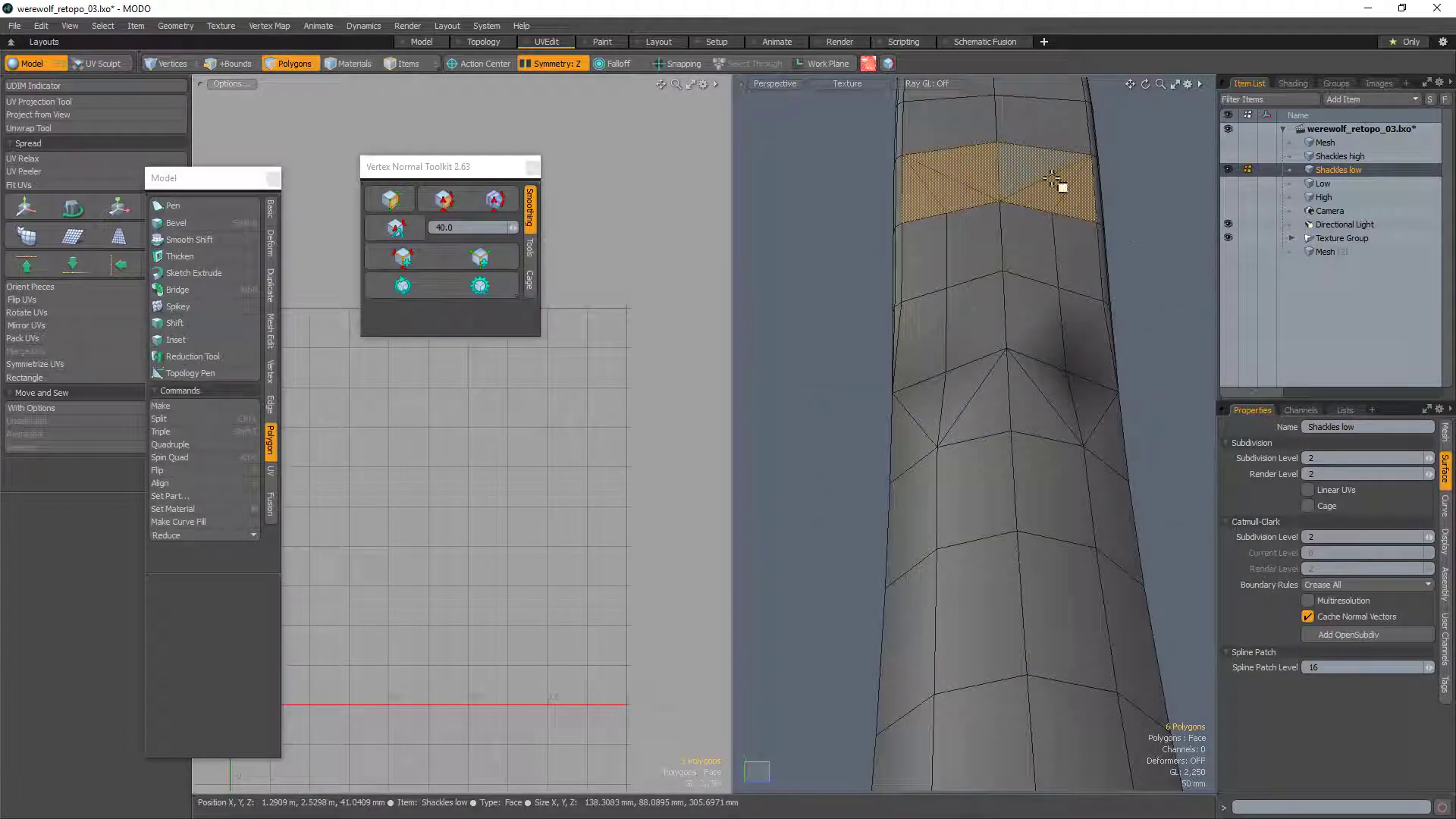
key(2)
click(1028, 188)
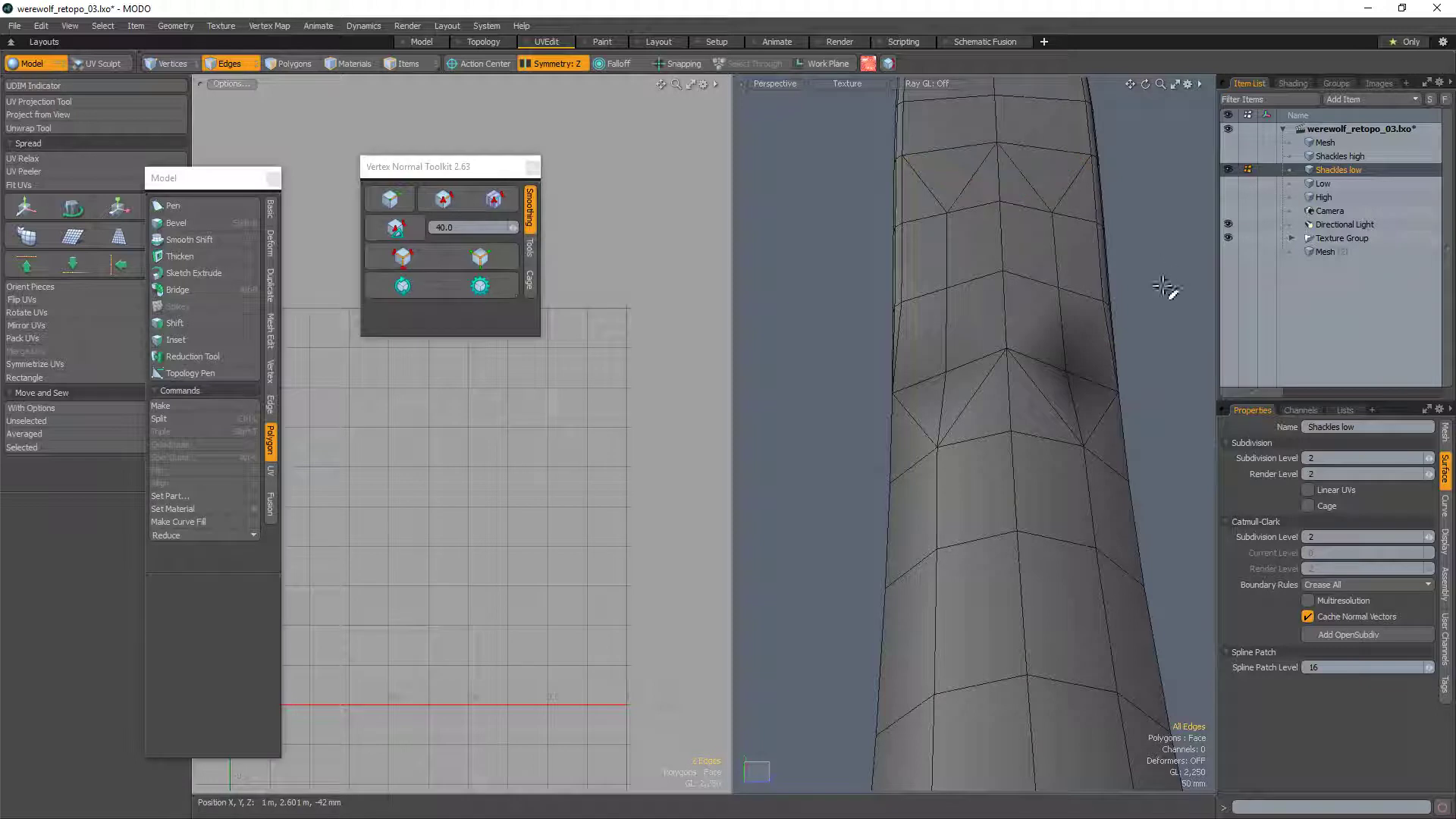
Step: Compare the new slice edges with the surface of the Shackles high mesh, returning to Shackles low
alt+drag(963, 351, 962, 422)
shift+click(965, 373)
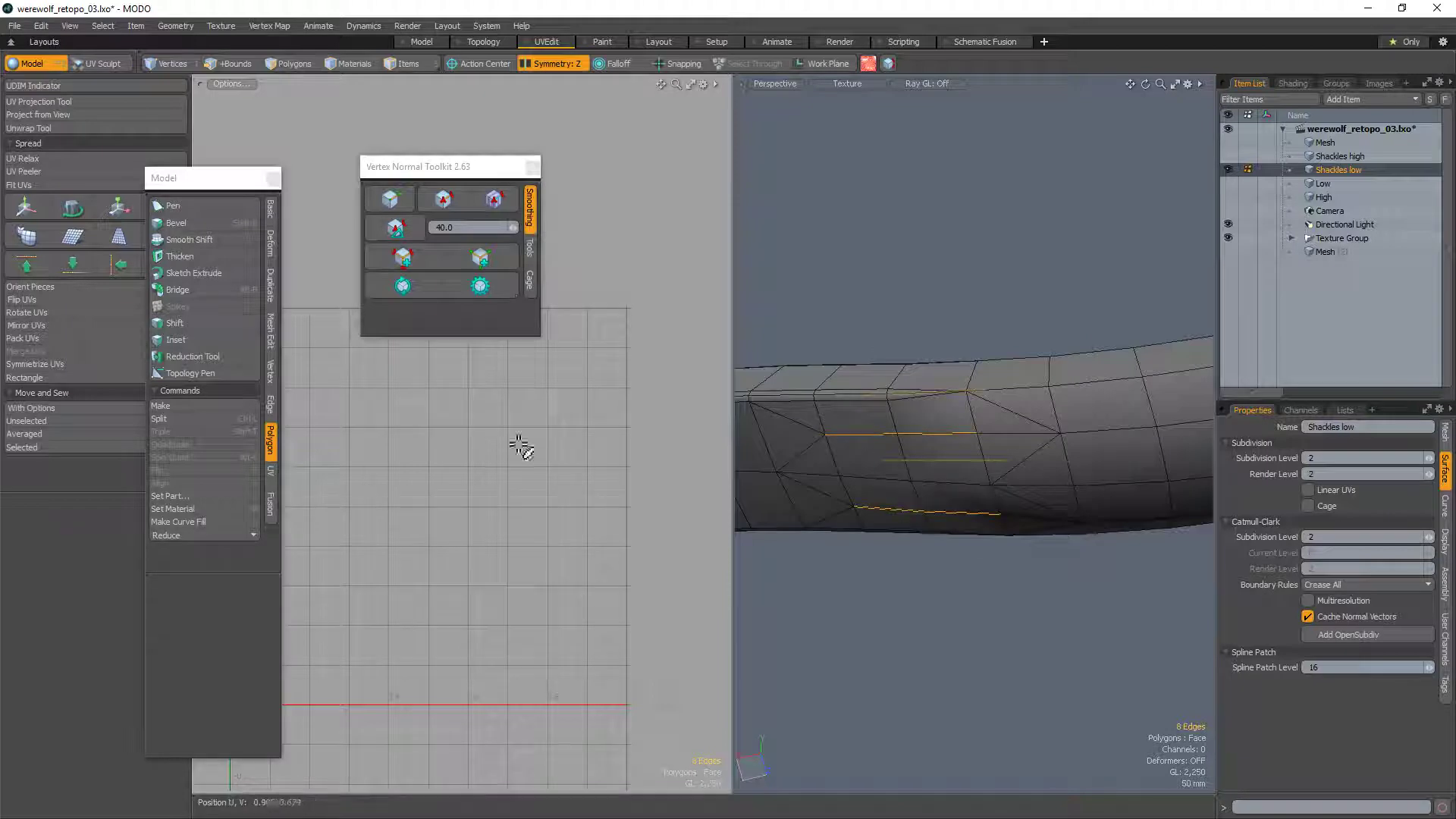
alt+drag(796, 461, 991, 390)
click(1336, 156)
key(3)
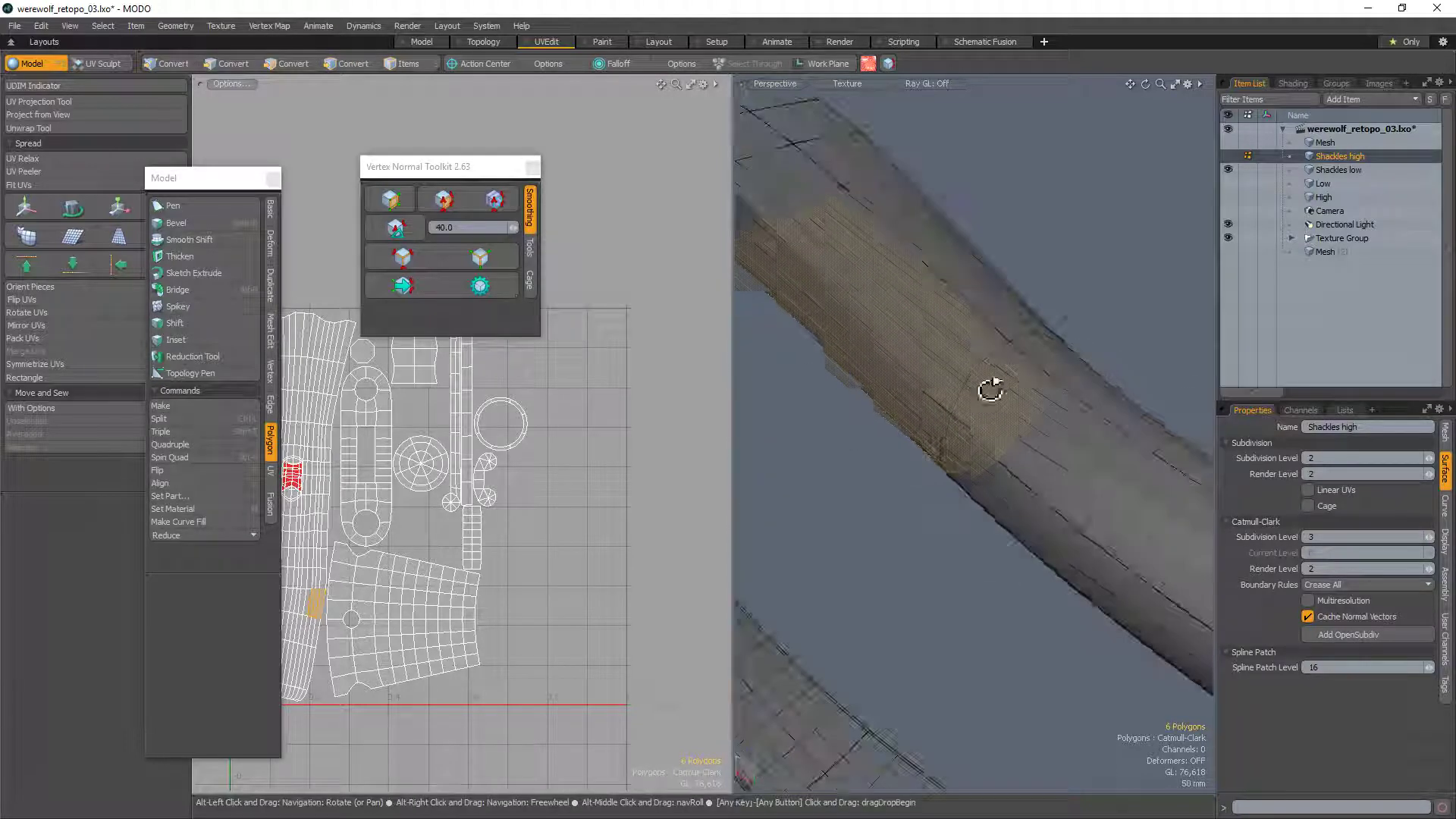
click(1338, 170)
alt+drag(1059, 293, 952, 322)
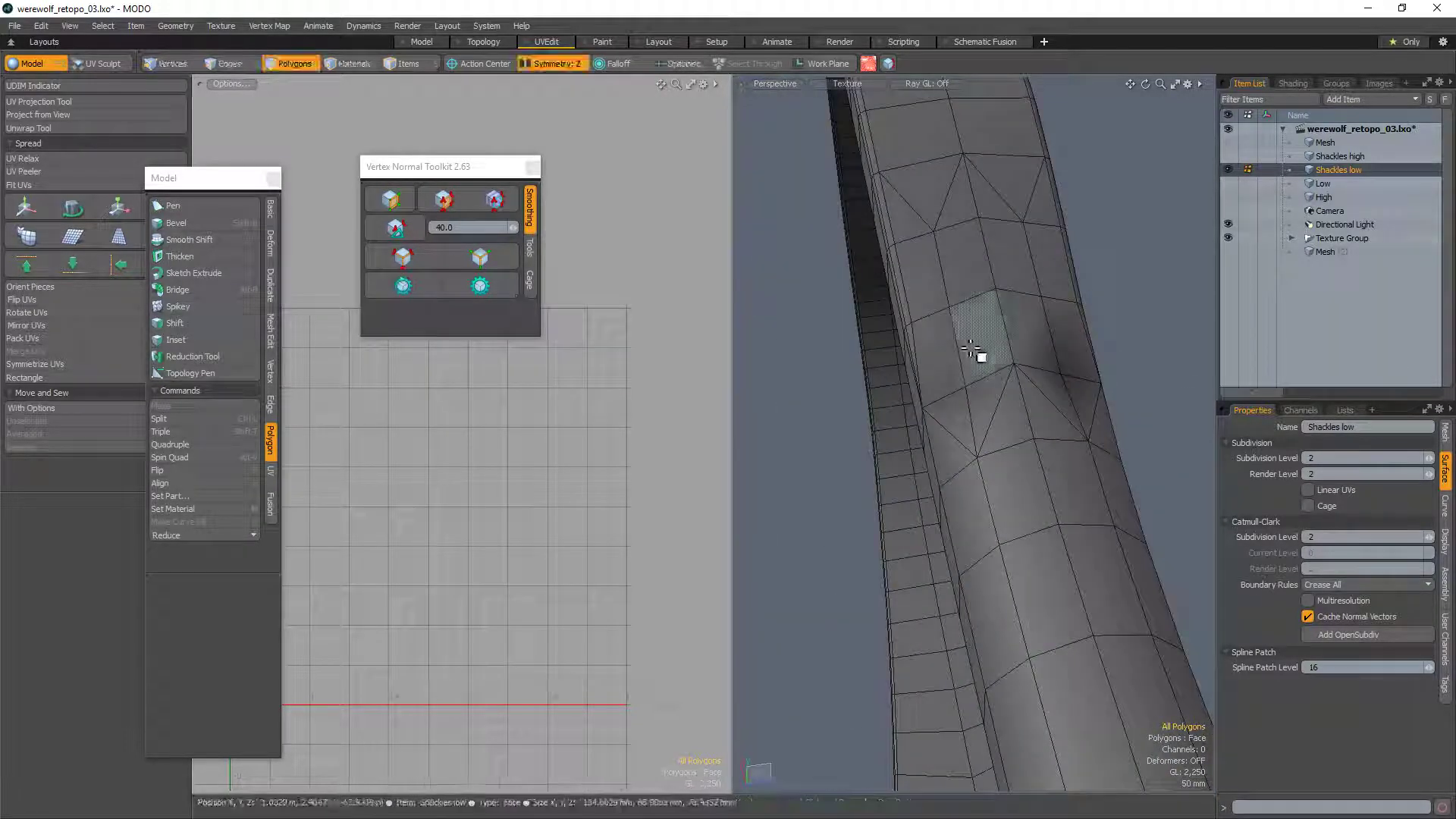
Step: Smooth the new lengthwise slice edges on one face of the transition with strength 1.0 and 85 iterations
key(2)
alt+drag(965, 442, 1089, 363)
click(977, 420)
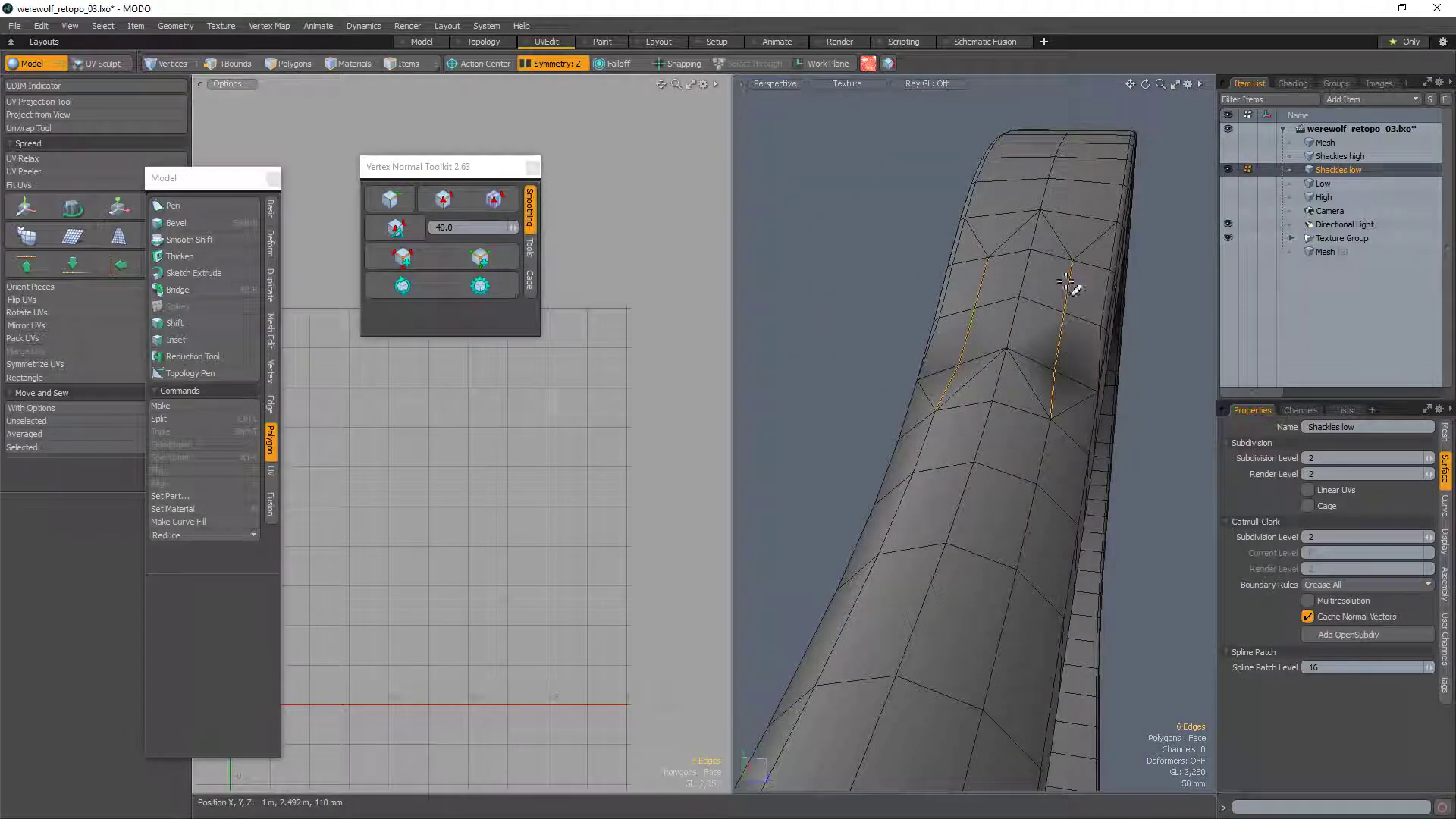
key(shift+s)
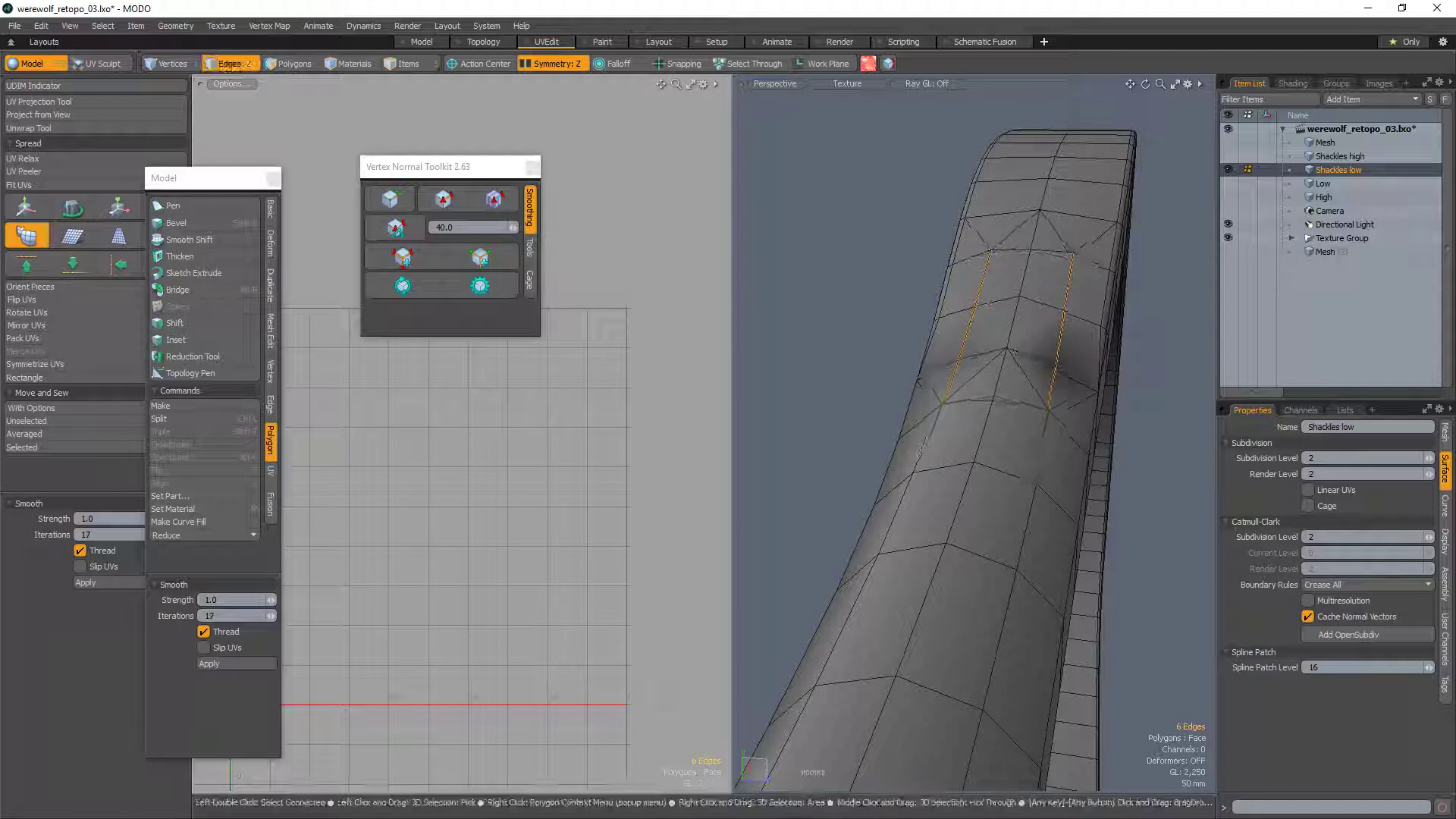
alt+drag(1024, 370, 835, 357)
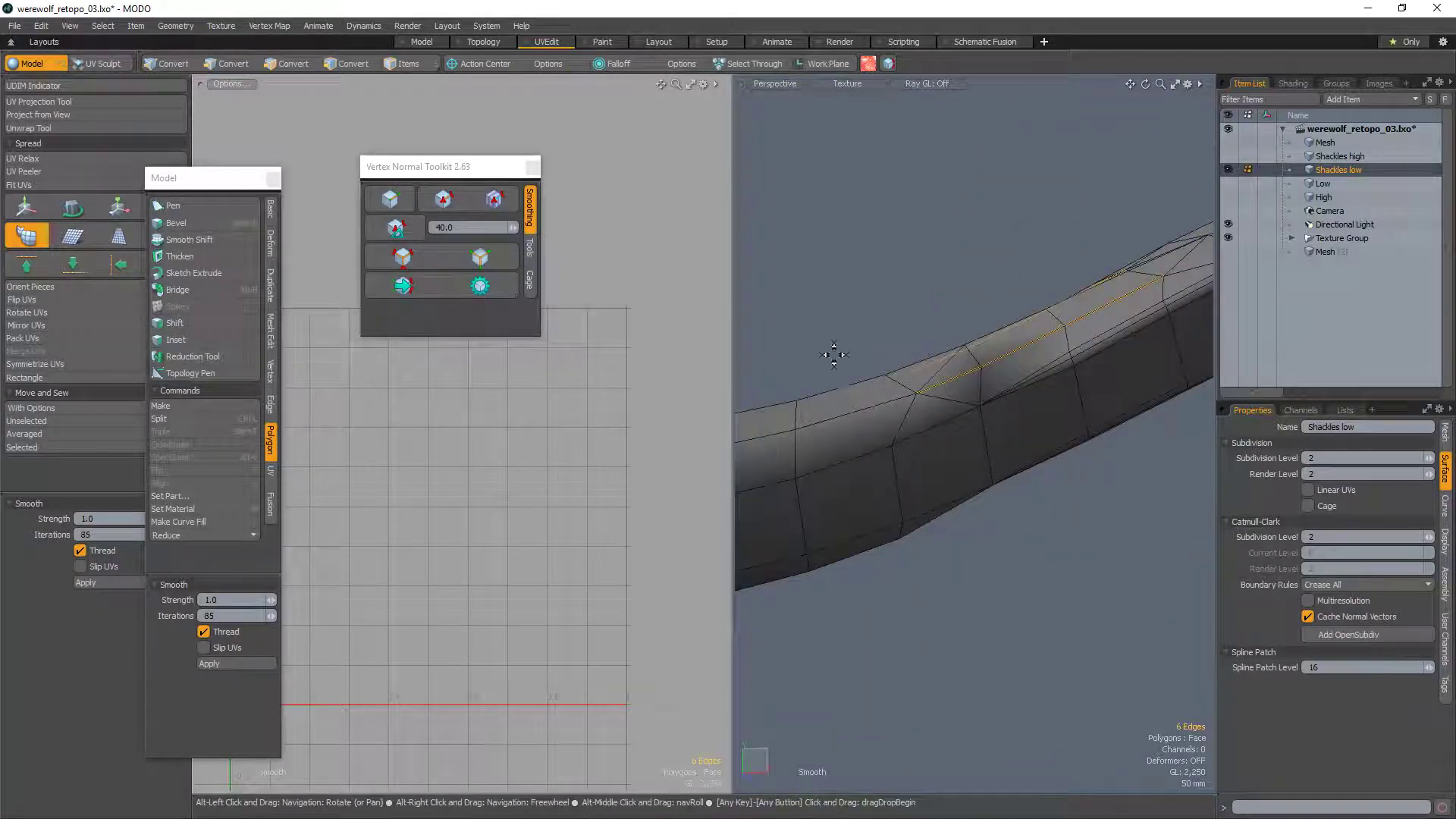
key(space)
click(713, 396)
Step: Smooth the corresponding lengthwise slice edges on the opposite face of the arm
alt+drag(917, 412, 1031, 357)
click(962, 387)
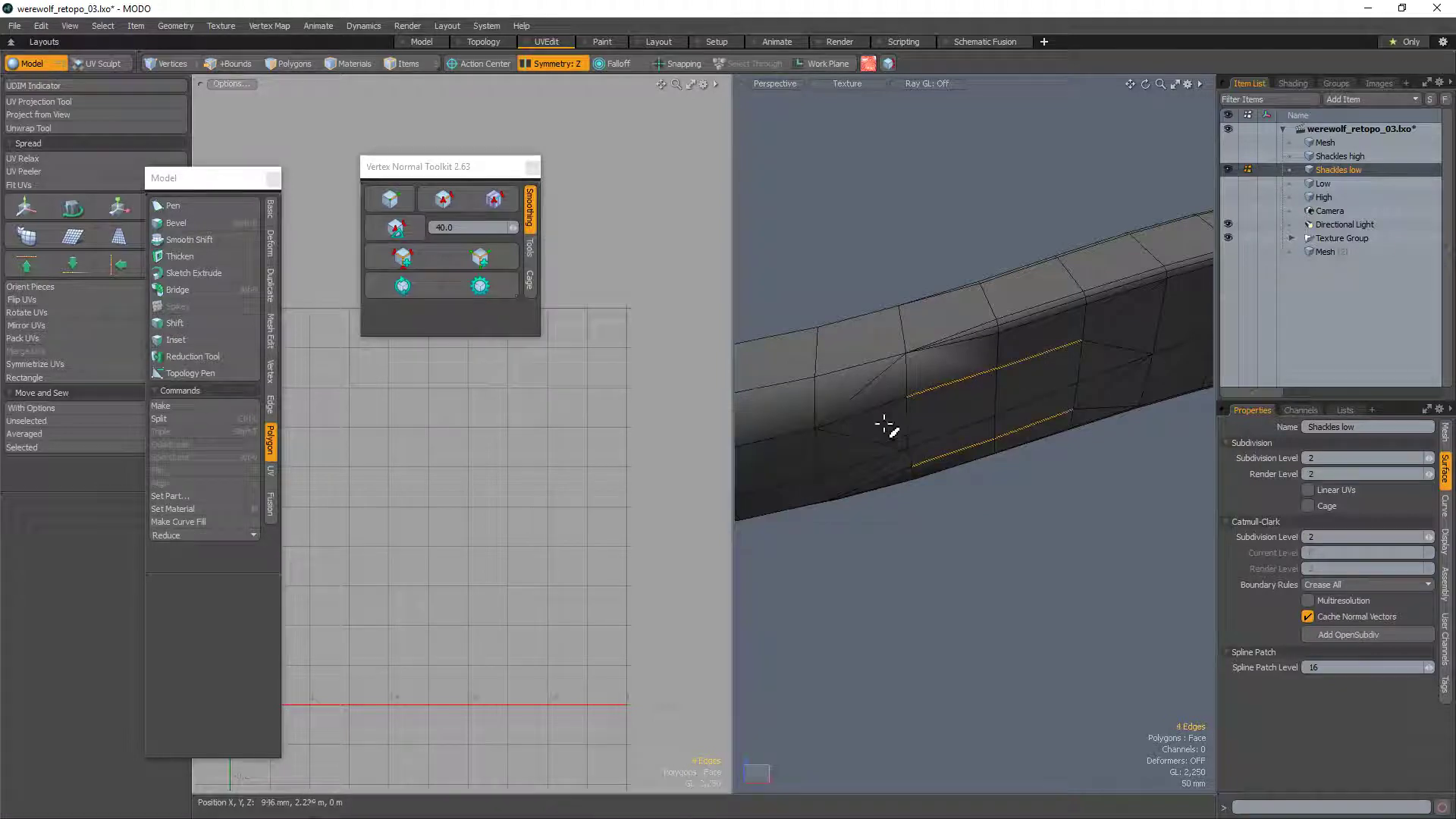
alt+drag(981, 449, 897, 391)
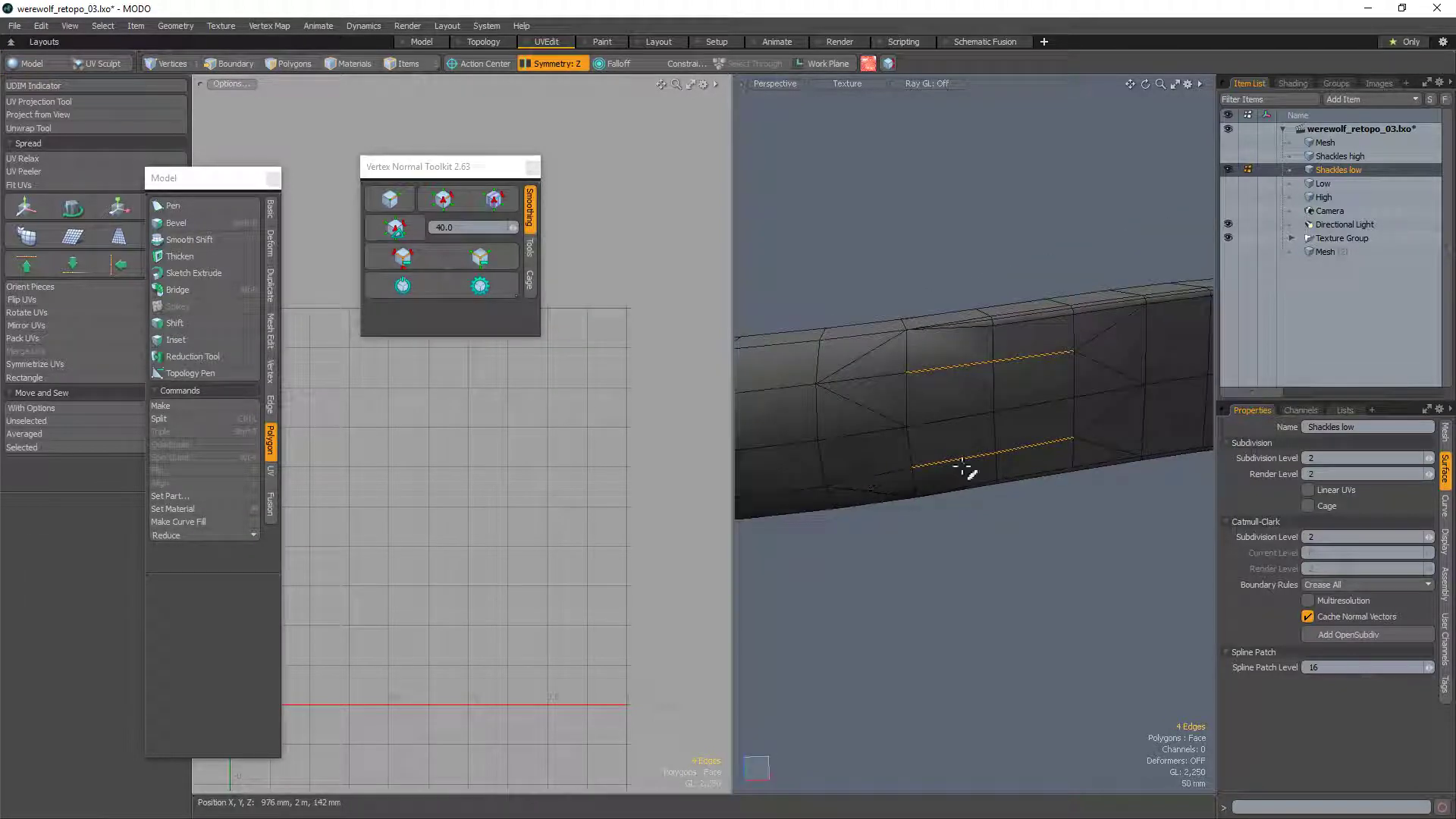
key(shift+s)
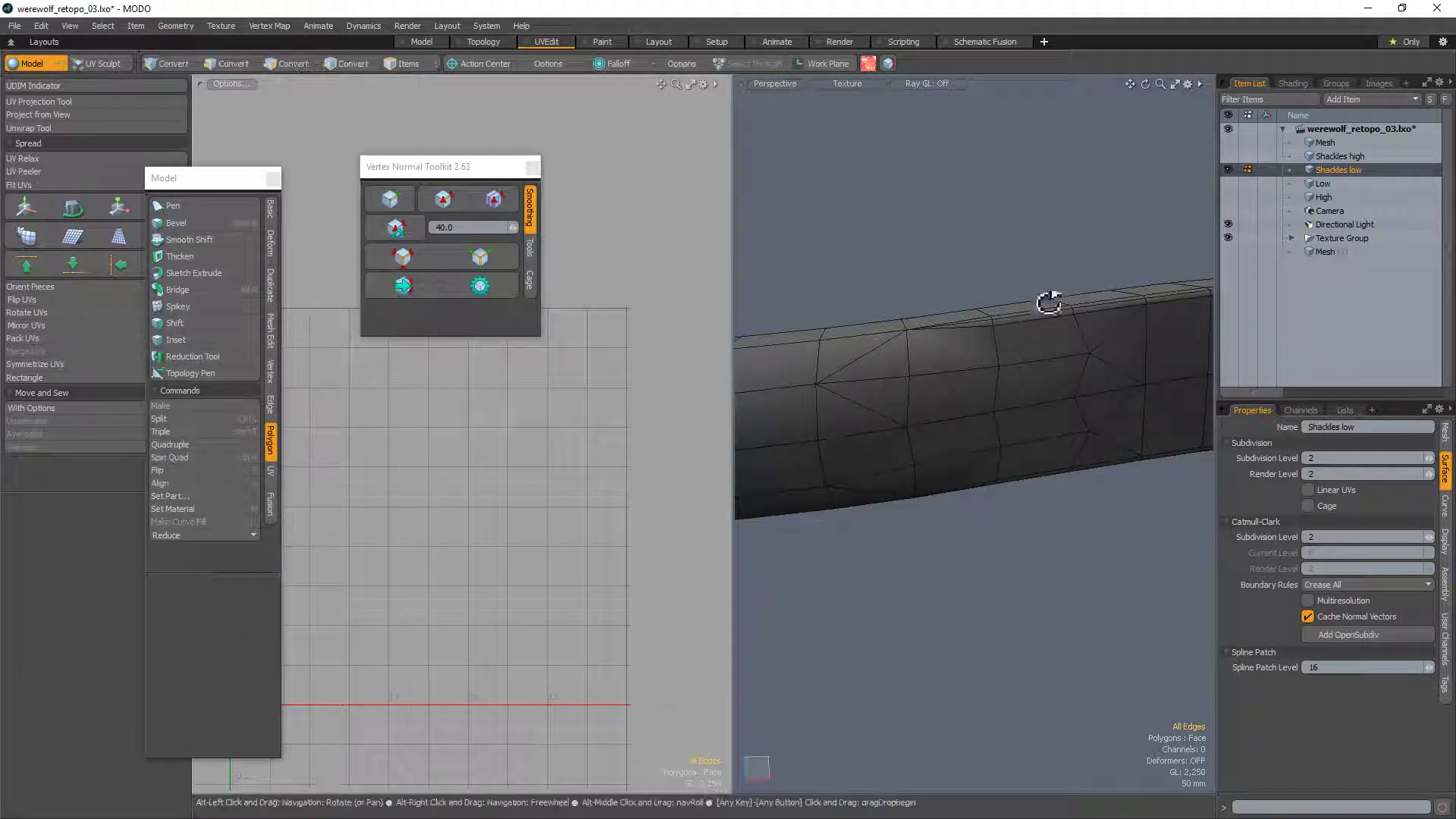
Step: Recalculate the shackle arm's vertex normals with the Vertex Normal Toolkit
alt+drag(1047, 302, 903, 522)
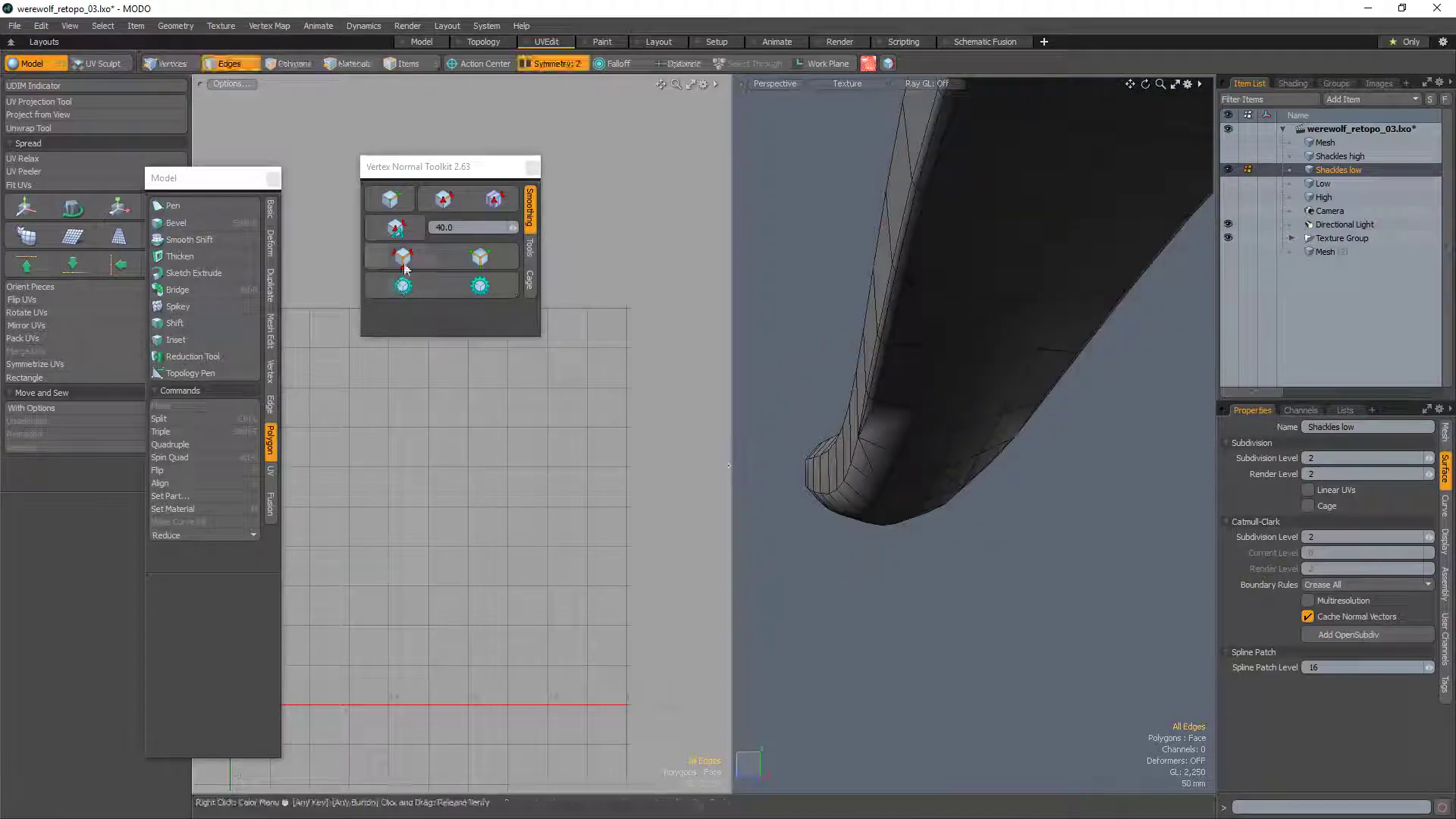
click(404, 294)
alt+drag(910, 513, 946, 422)
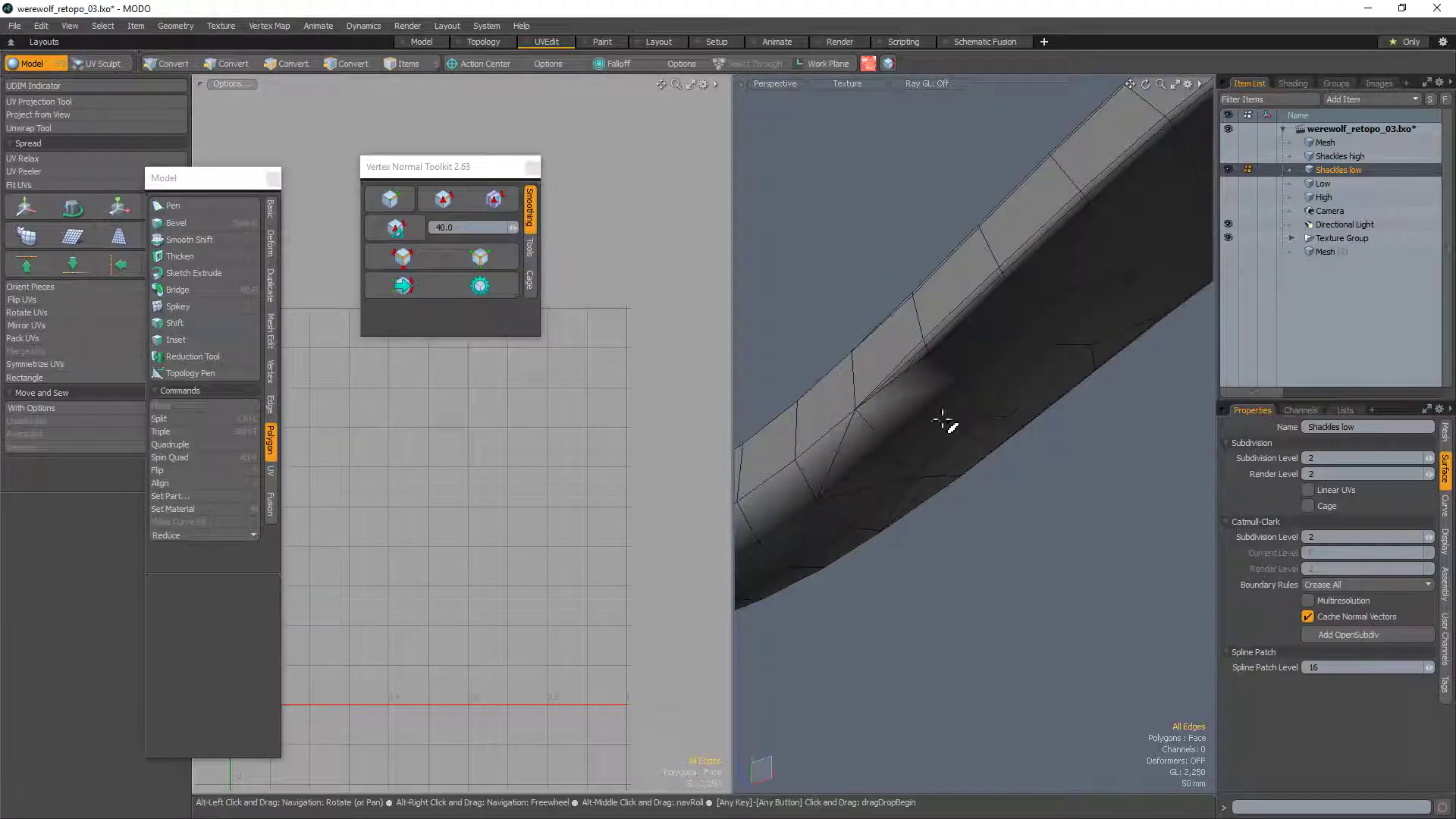
Step: Spin the diagonal edge of the unevenly shaded polygon pair at the arm's strap-to-bar transition
key(3)
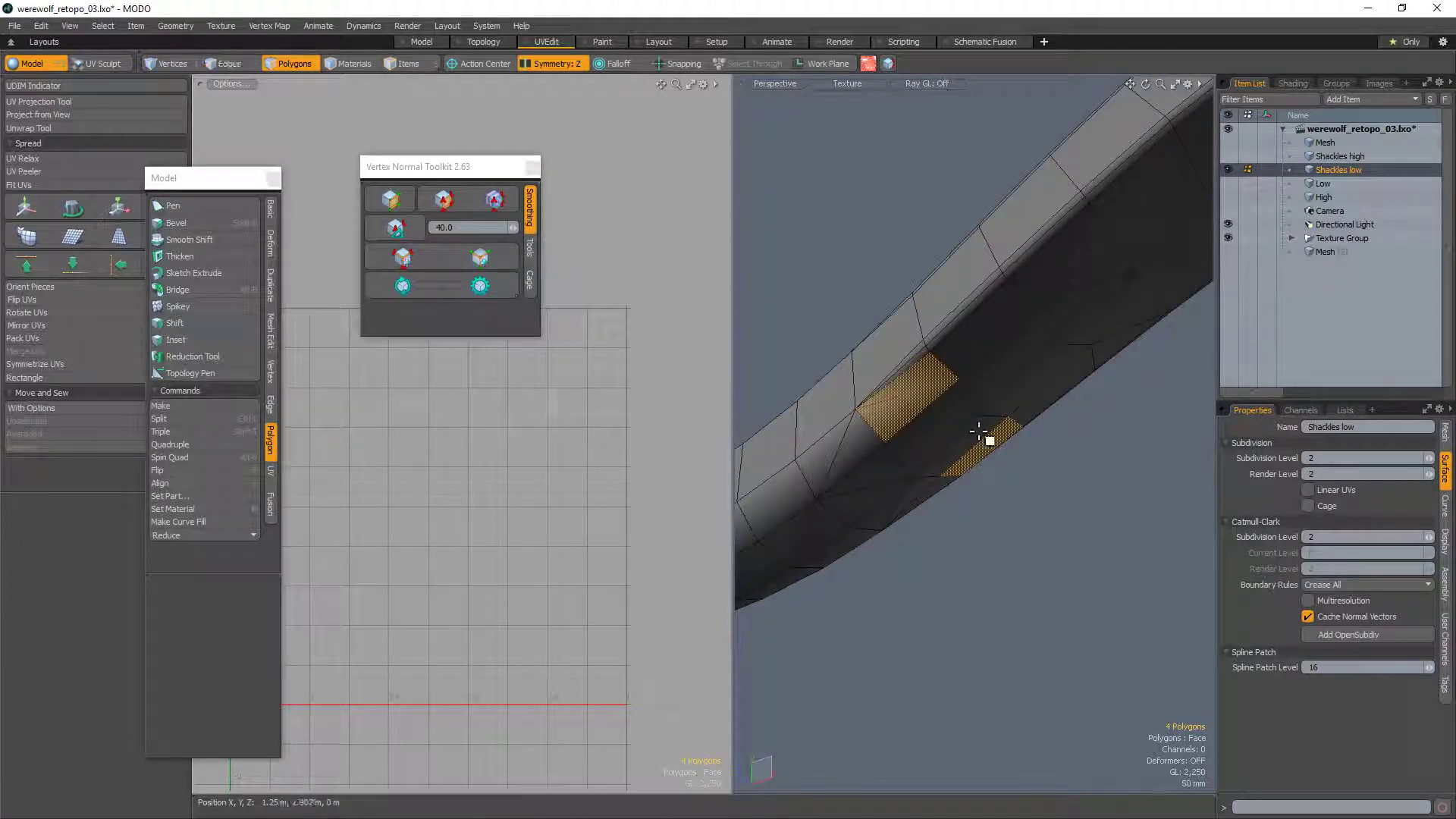
key(Escape)
scroll(896, 397, up, 4)
scroll(945, 393, up, 3)
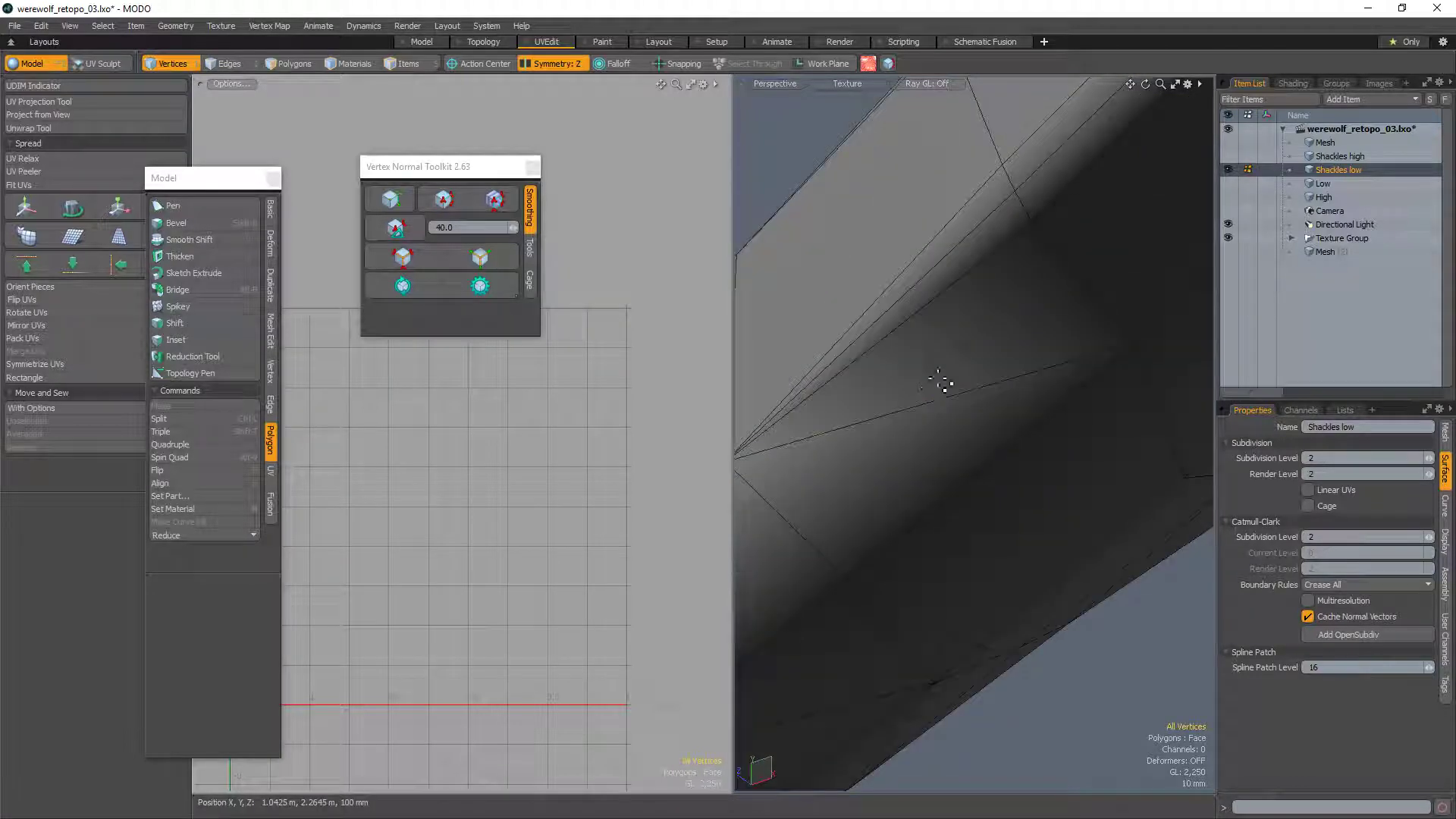
key(2)
click(941, 393)
key(v)
Step: Examine the shading of the arm's transition, the rounded bar and the curved strap from several sides without wireframe
scroll(971, 413, down, 3)
mouse_move(1048, 478)
alt+mouse_down()
mouse_move(1063, 487)
mouse_move(1079, 334)
mouse_move(861, 392)
mouse_move(1036, 423)
mouse_move(1060, 510)
mouse_move(945, 222)
alt+mouse_up()
click(1059, 511)
click(950, 250)
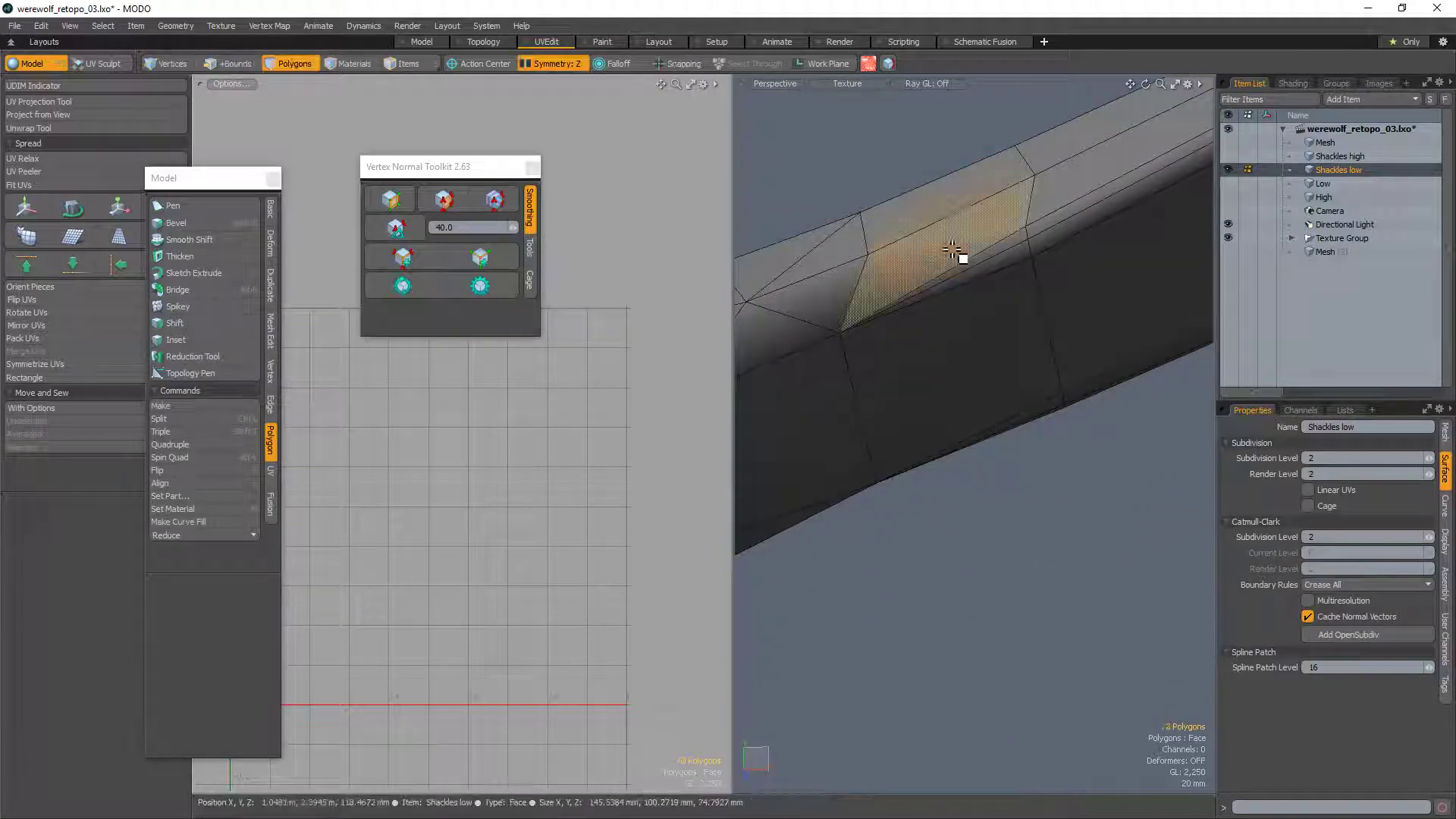
key(2)
alt+drag(1007, 273, 994, 367)
alt+drag(1165, 221, 954, 452)
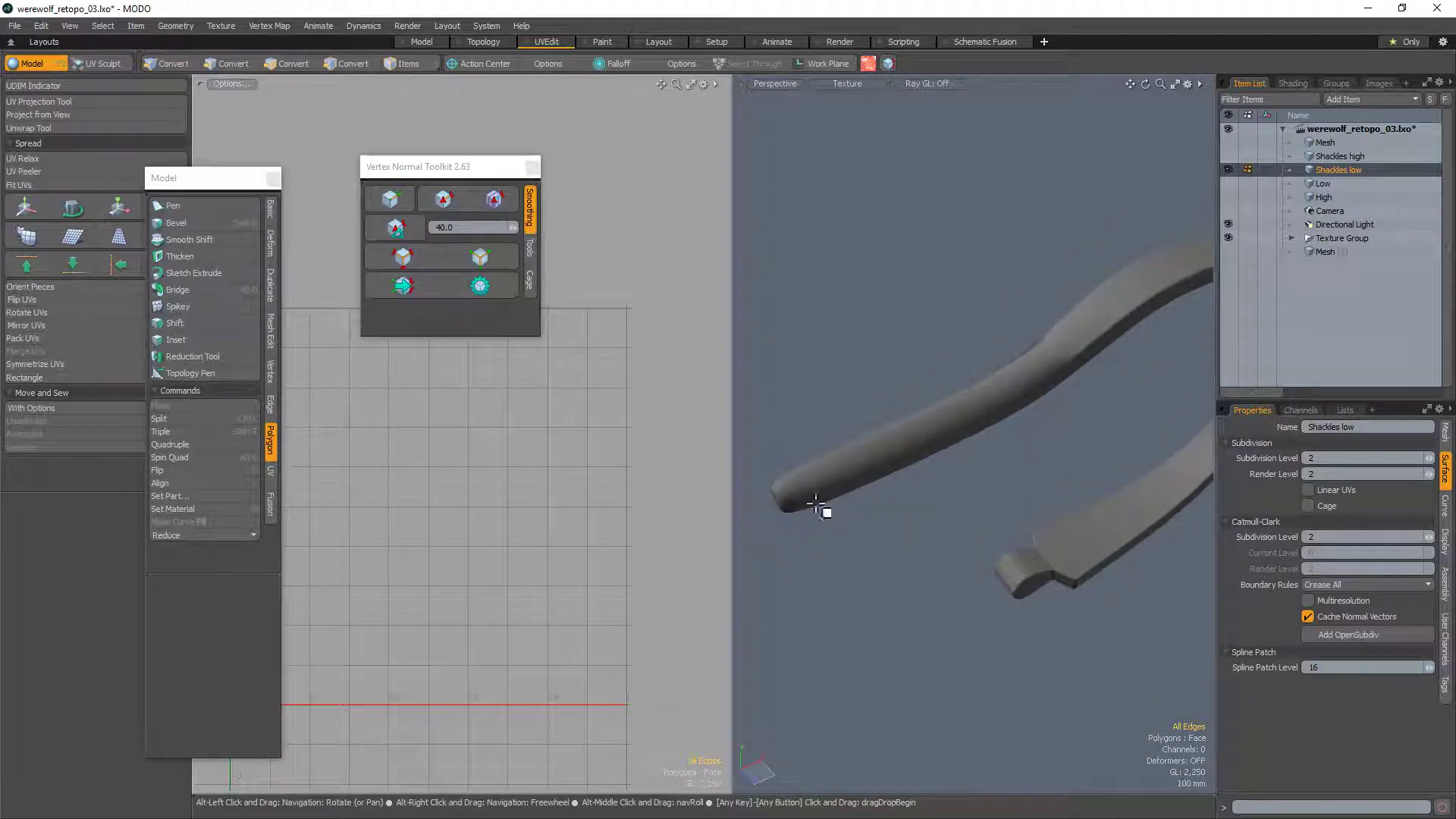
key(3)
drag(806, 478, 840, 508)
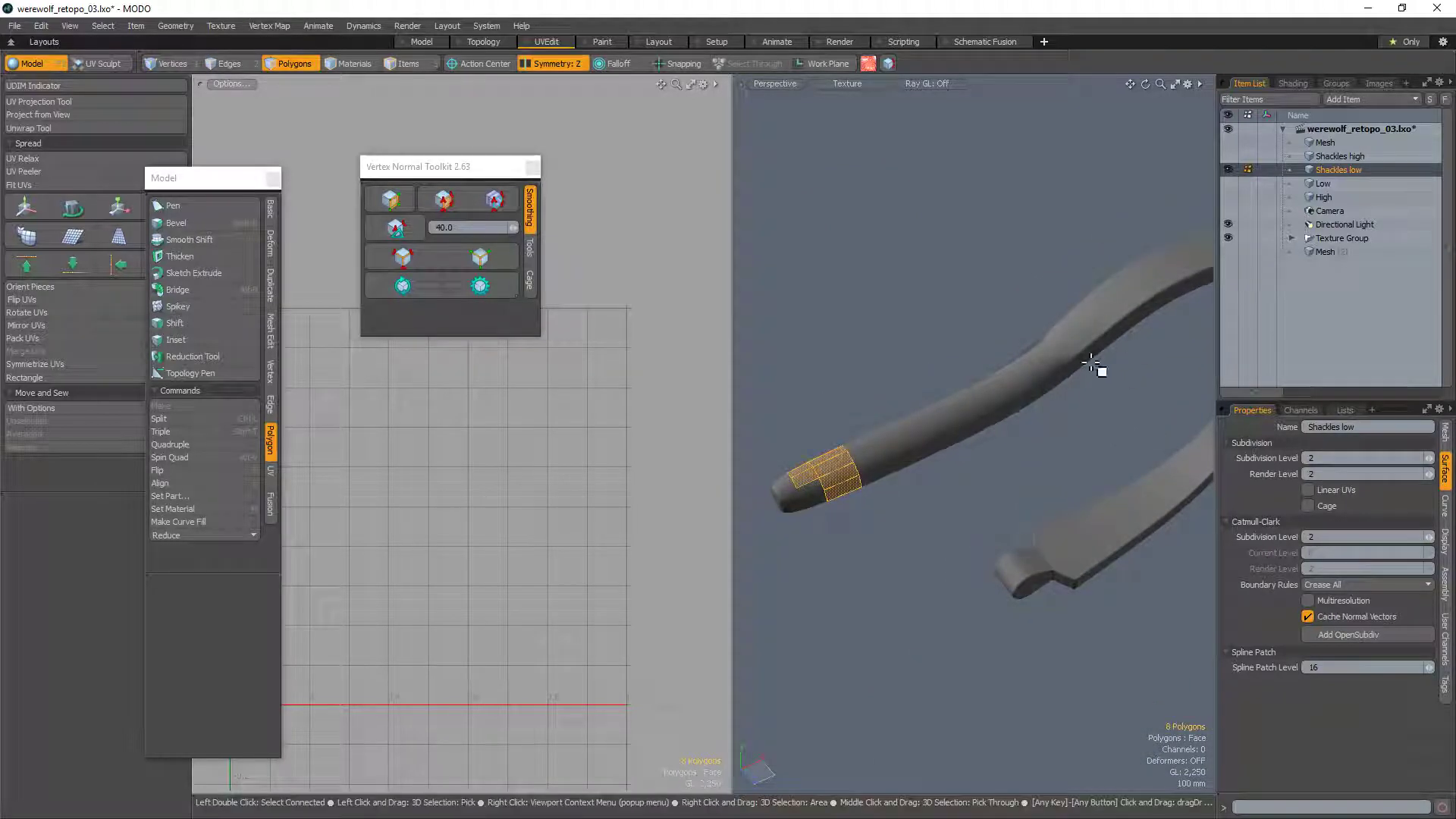
alt+drag(1098, 367, 1052, 363)
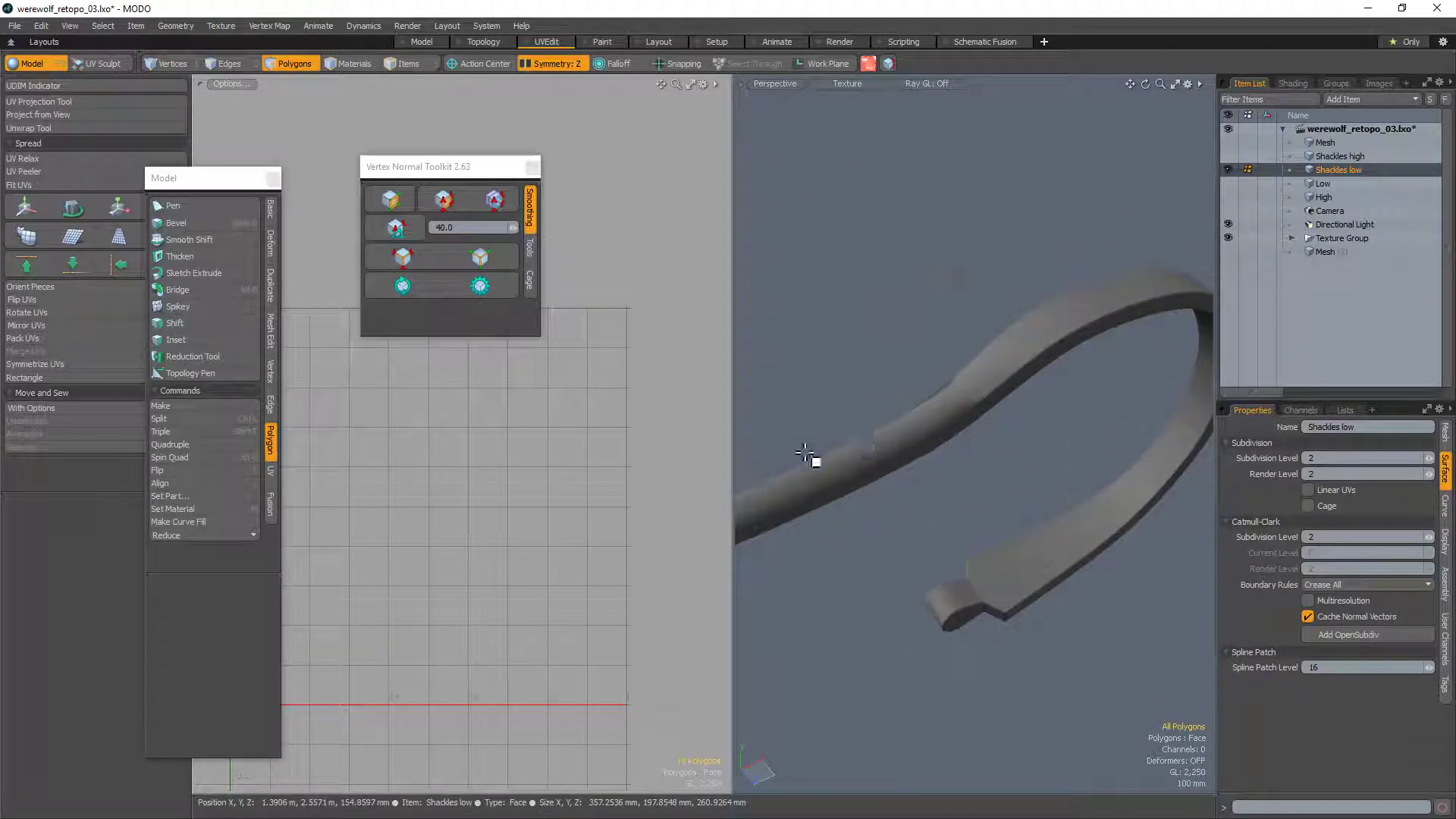
alt+drag(806, 455, 1001, 432)
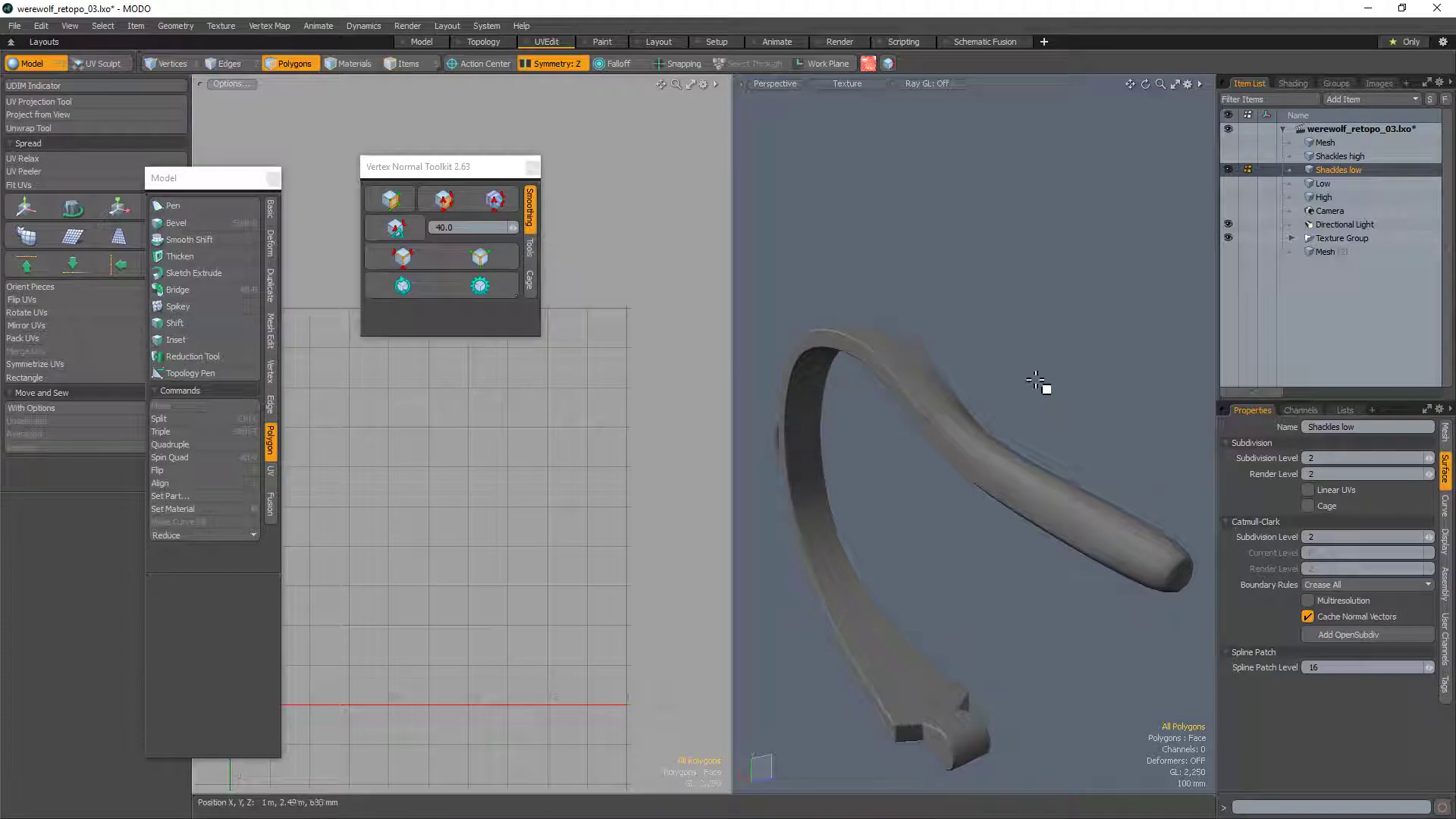
alt+drag(1015, 474, 1118, 416)
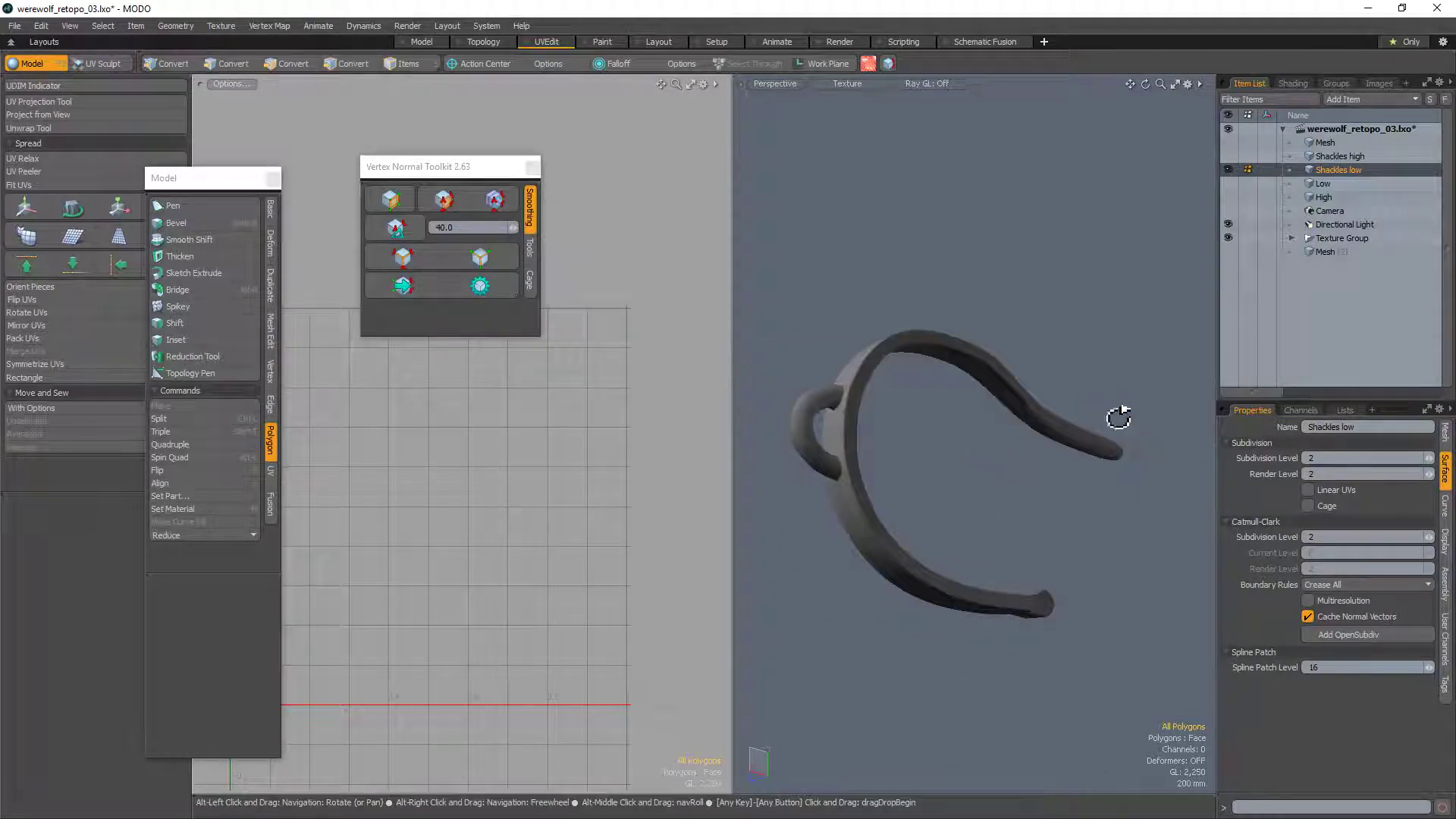
ctrl+alt+drag(851, 429, 931, 385)
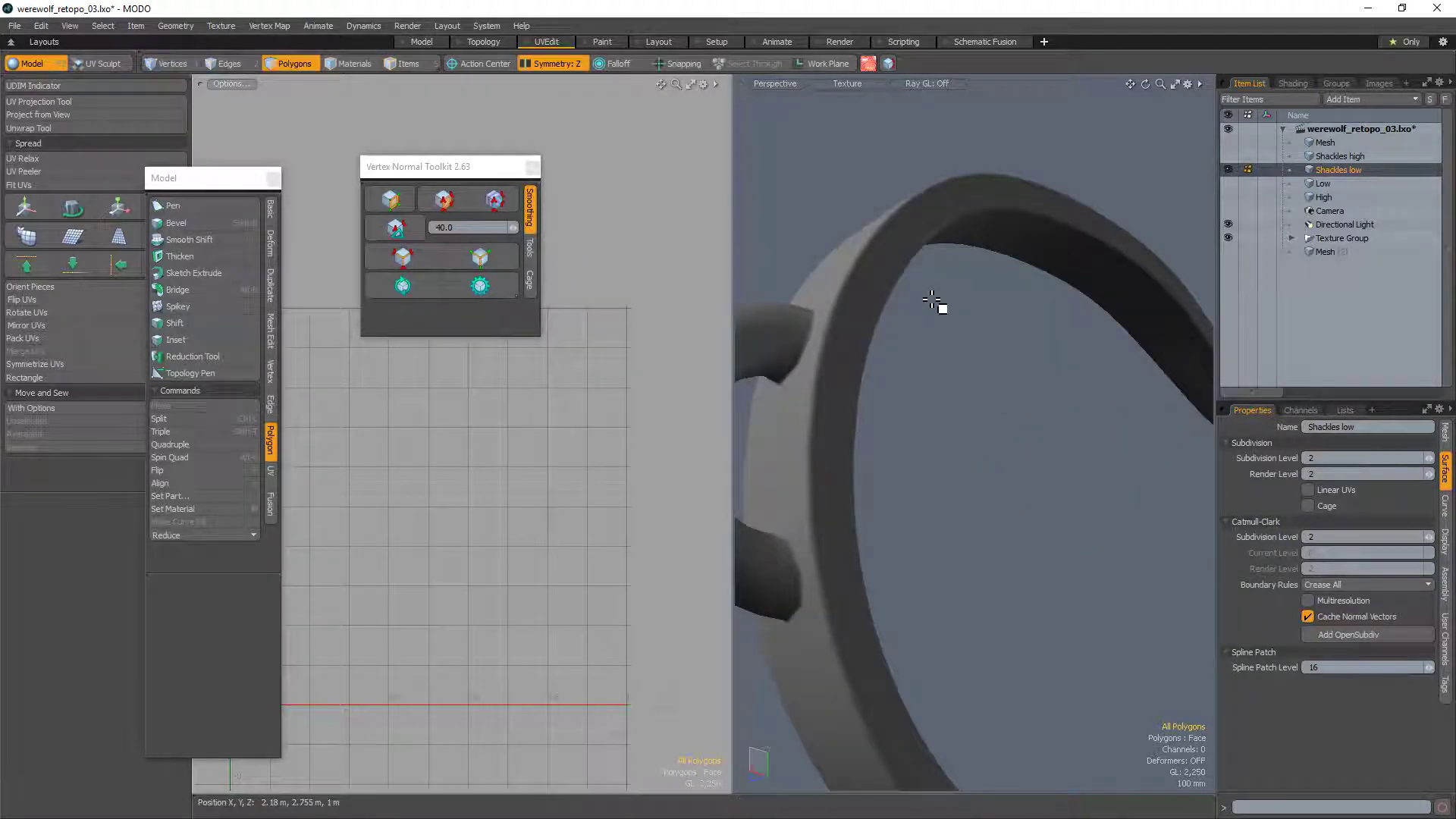
alt+drag(948, 259, 1046, 489)
alt+scroll(921, 396, down, 5)
alt+drag(1047, 489, 970, 349)
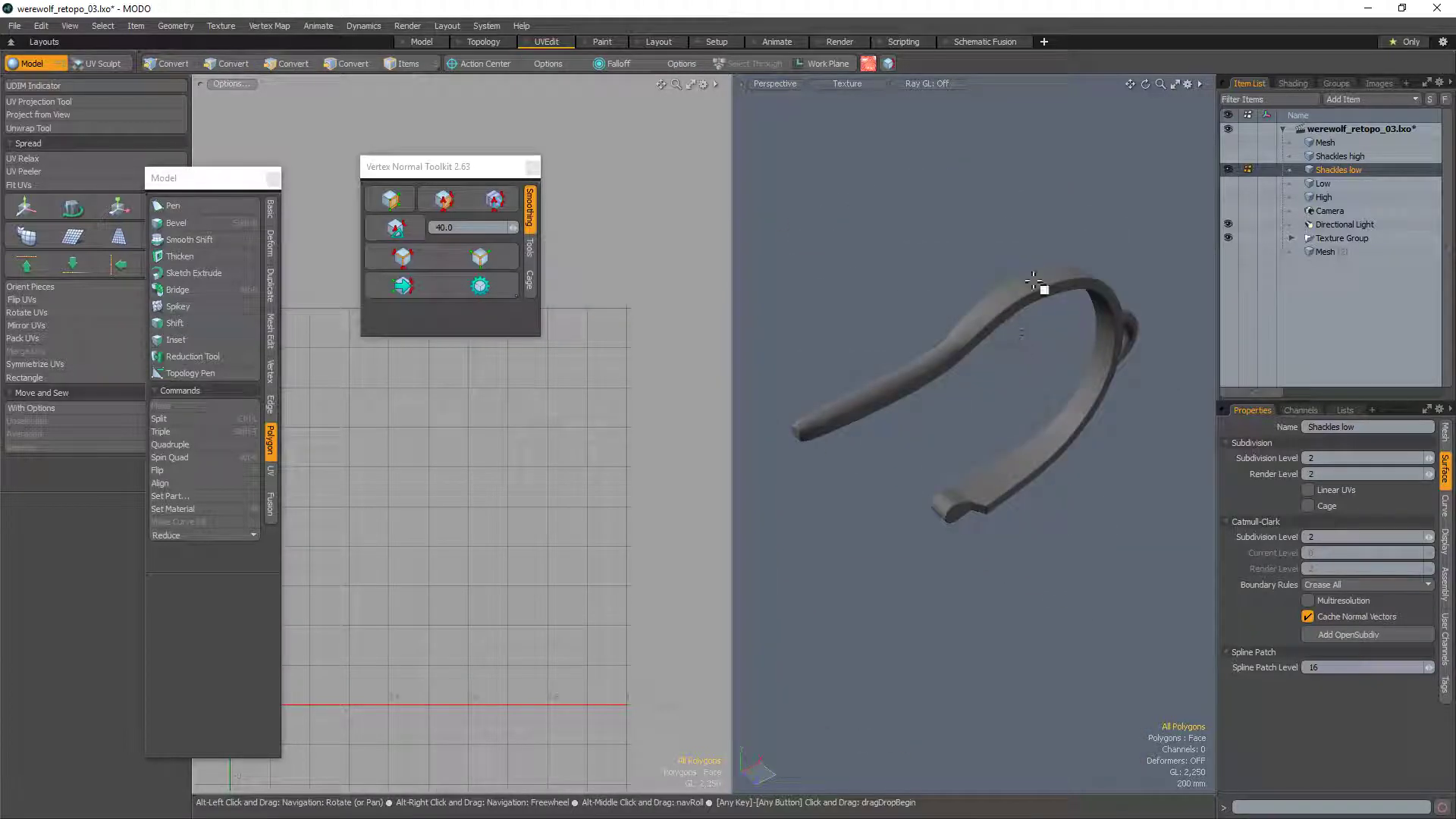
ctrl+alt+drag(999, 295, 1044, 458)
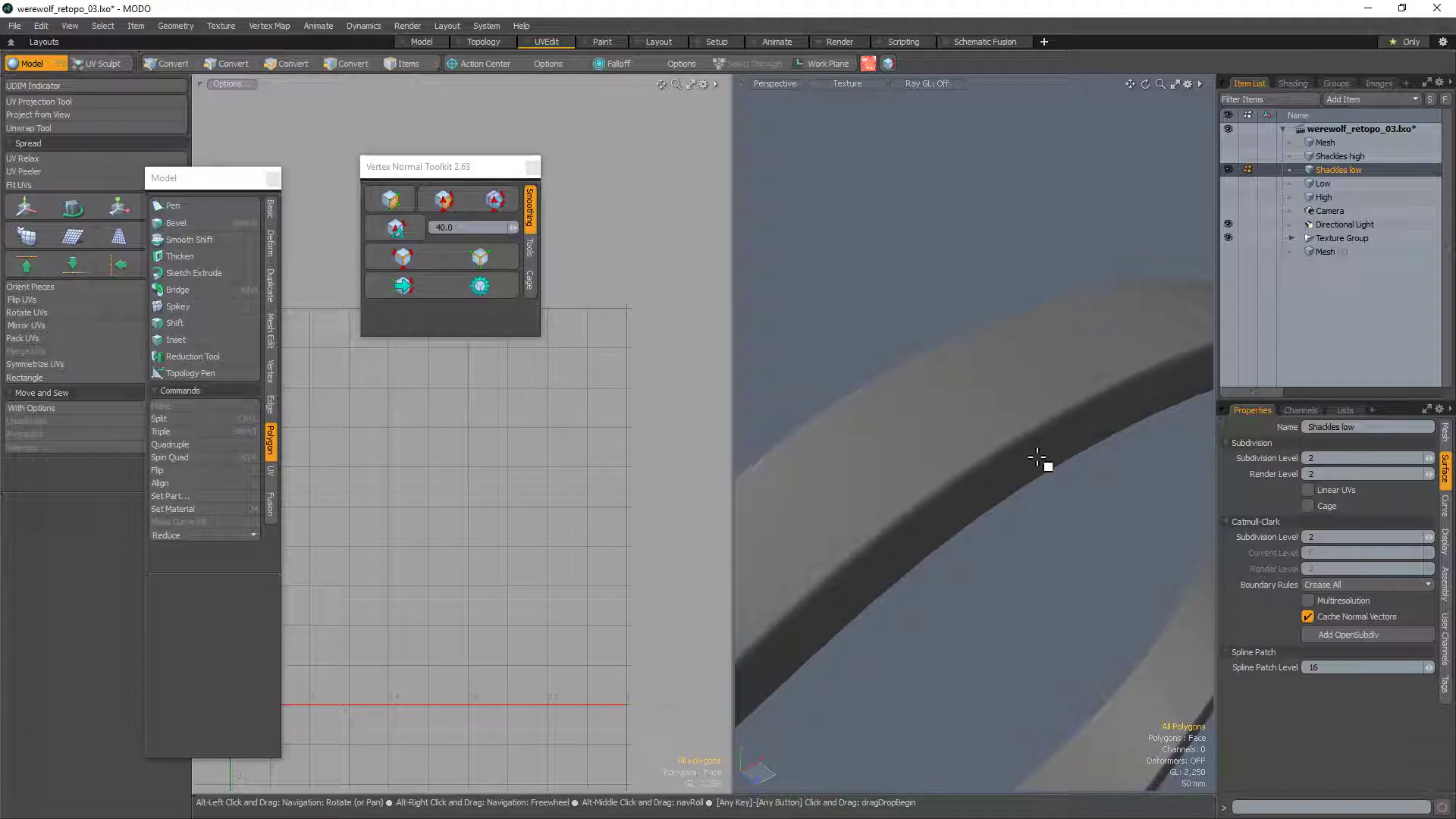
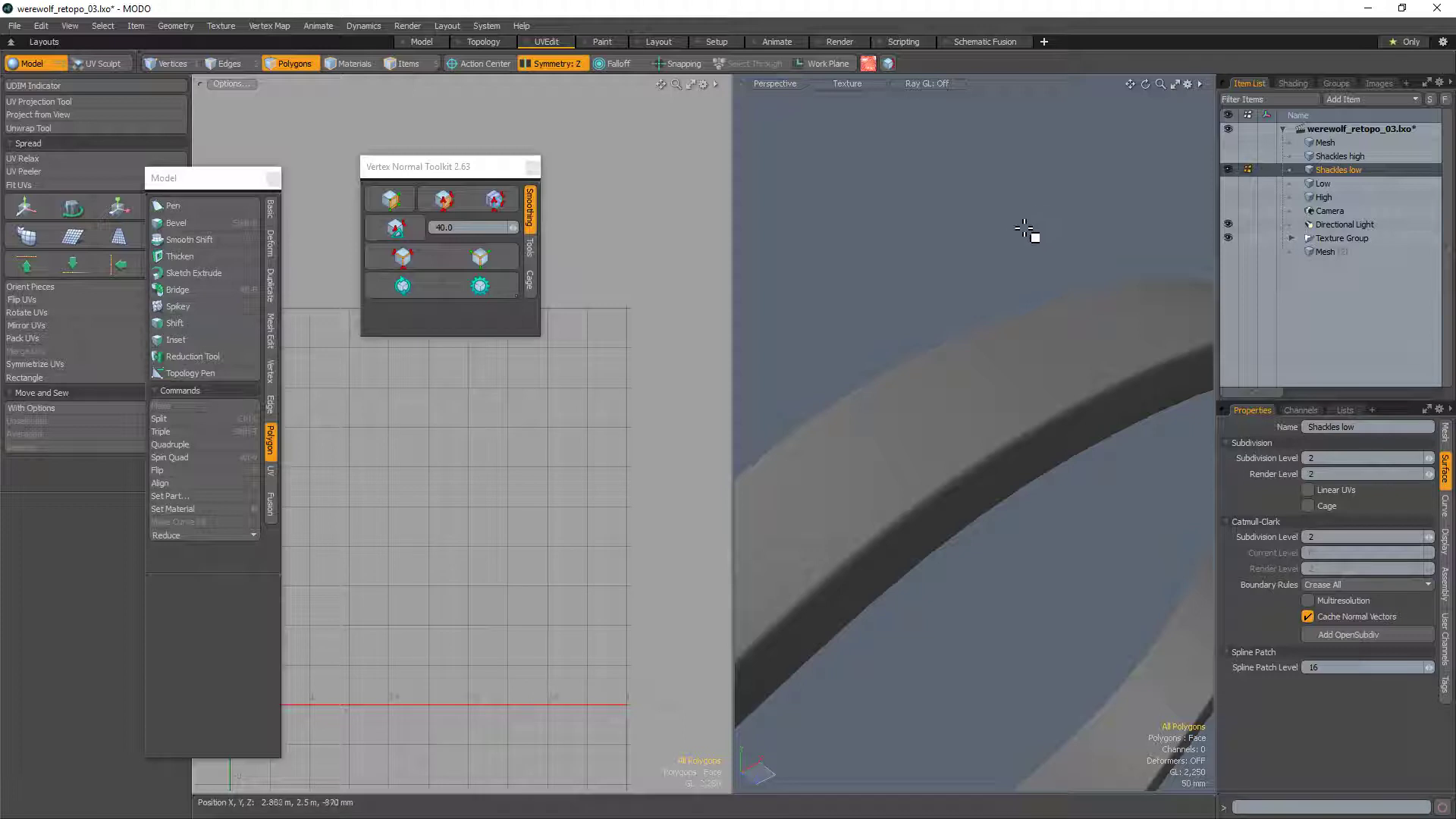
Step: Save the scene and unhide the remaining parts of the Shackles low mesh
key(a)
alt+drag(1095, 374, 1036, 542)
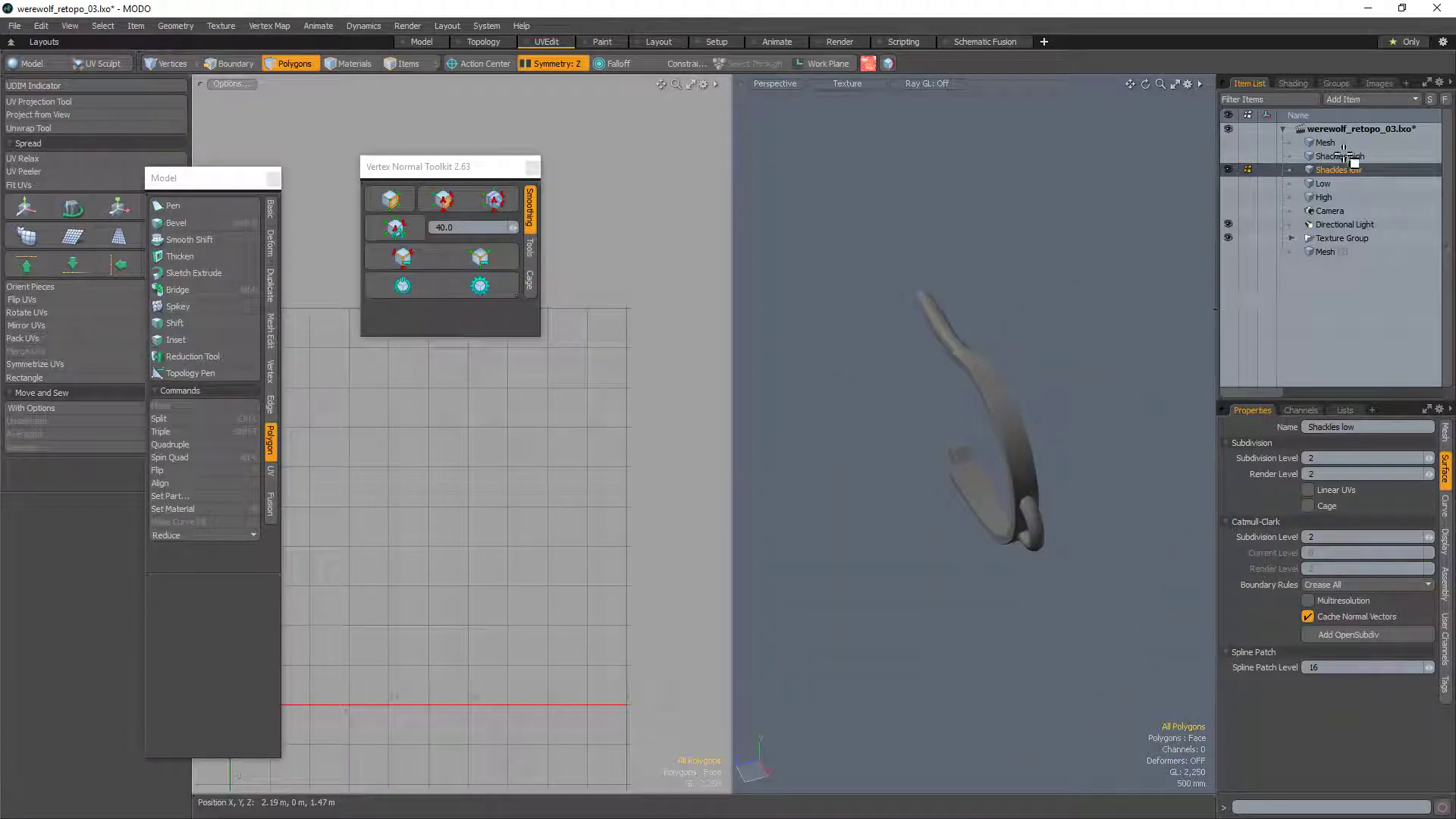
key(ctrl+s)
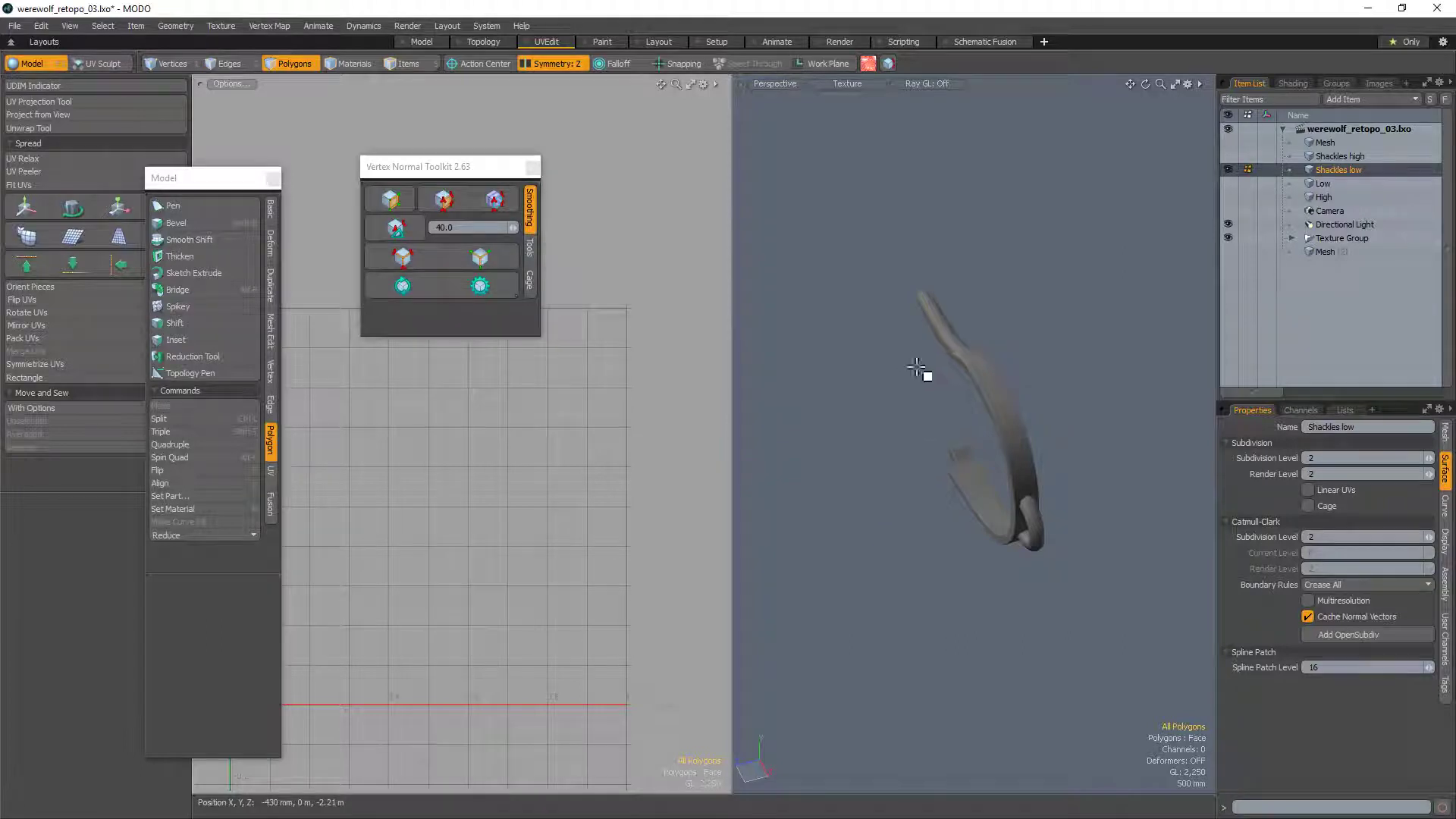
key(u)
alt+drag(942, 376, 1048, 386)
scroll(900, 371, up, 5)
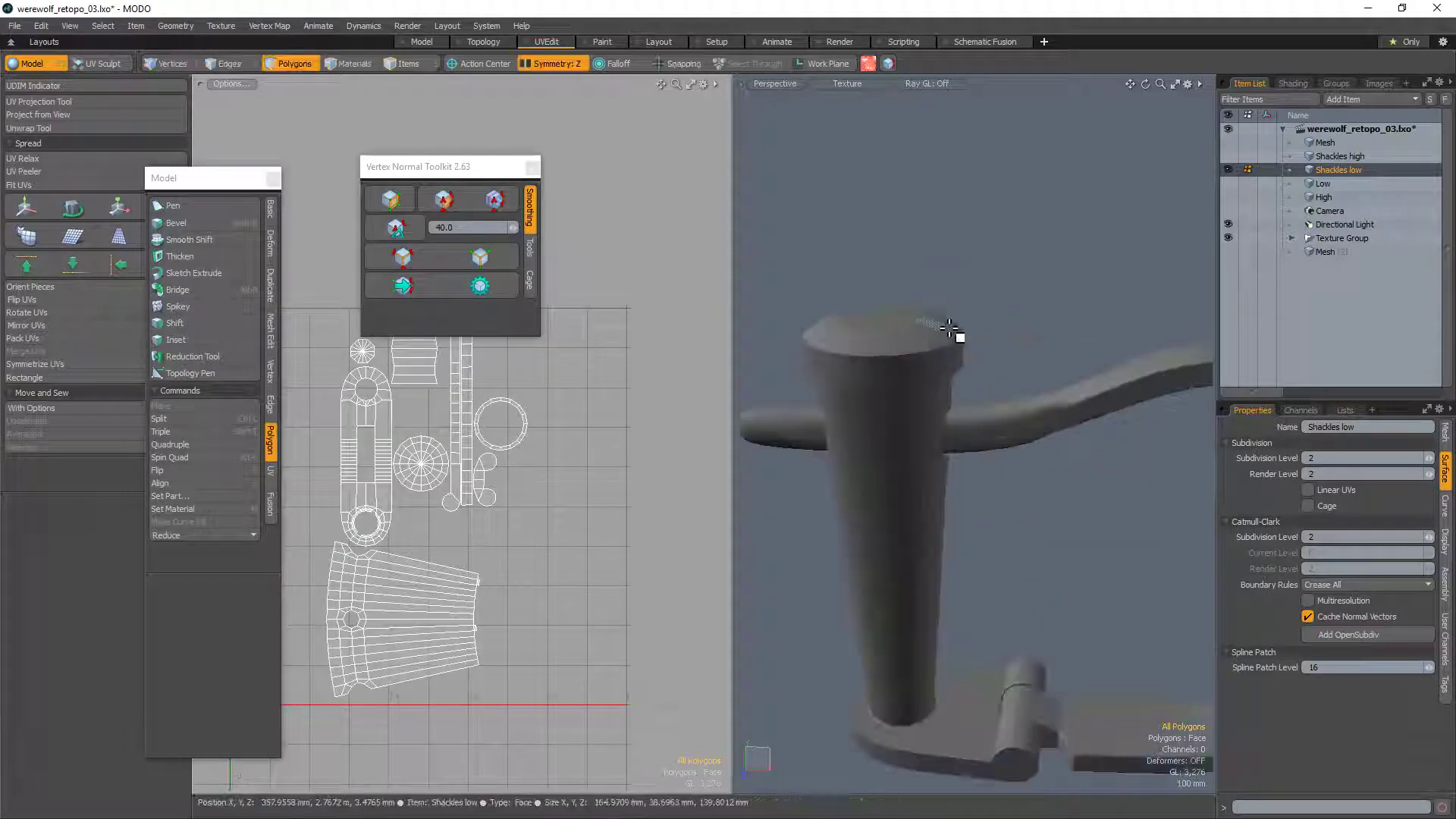
Step: Bevel the upper rim edge loop of the tapered post's head and recalculate the vertex normals
key(ctrl+8)
alt+drag(907, 402, 884, 364)
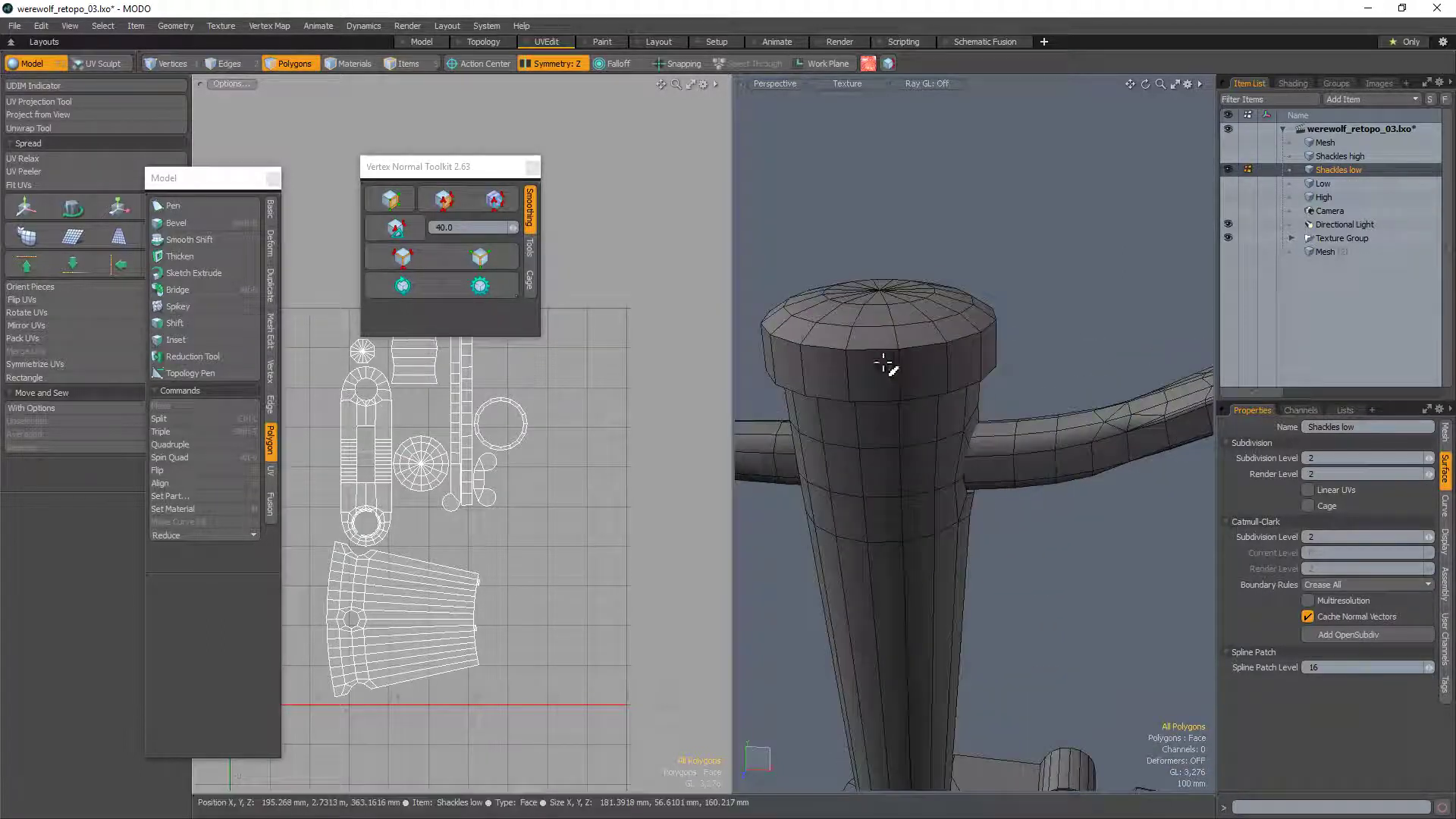
key(2)
double_click(957, 298)
key(b)
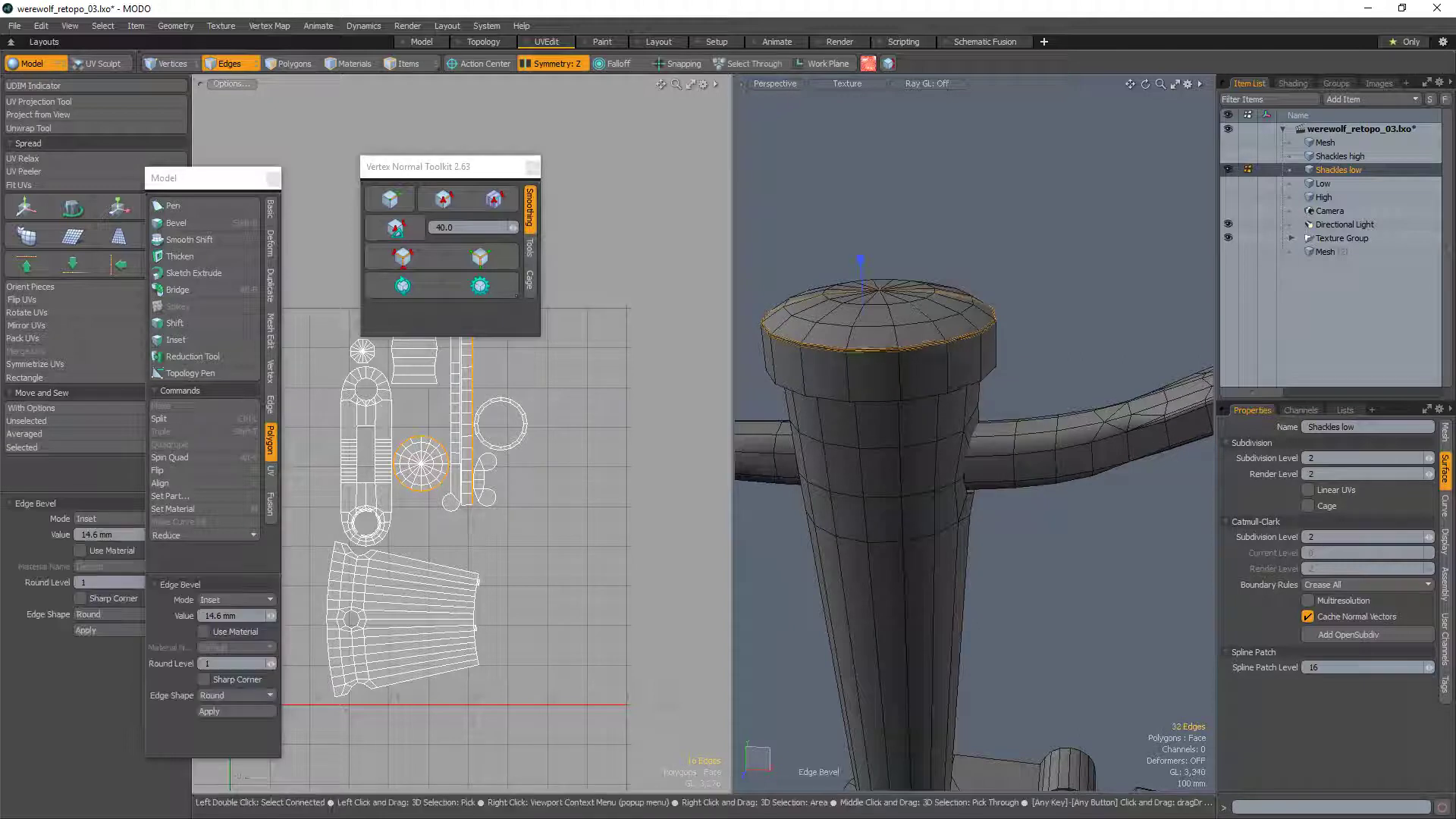
drag(1075, 290, 1085, 289)
key(q)
click(1085, 289)
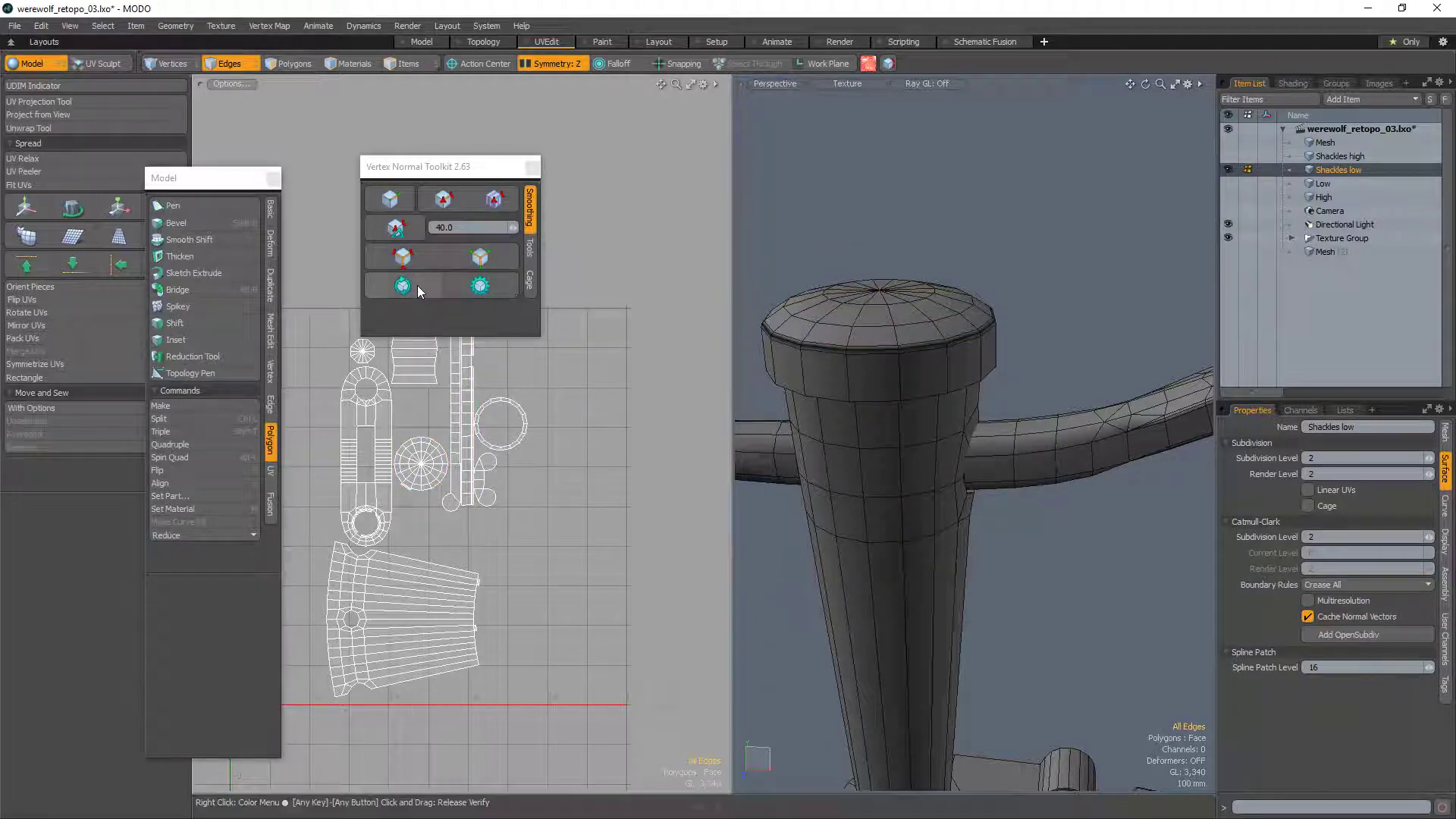
click(415, 289)
Step: Try to bevel the edge loop outlining the hinge plate at the post's base
scroll(979, 231, down, 5)
alt+drag(906, 356, 945, 459)
scroll(945, 461, up, 6)
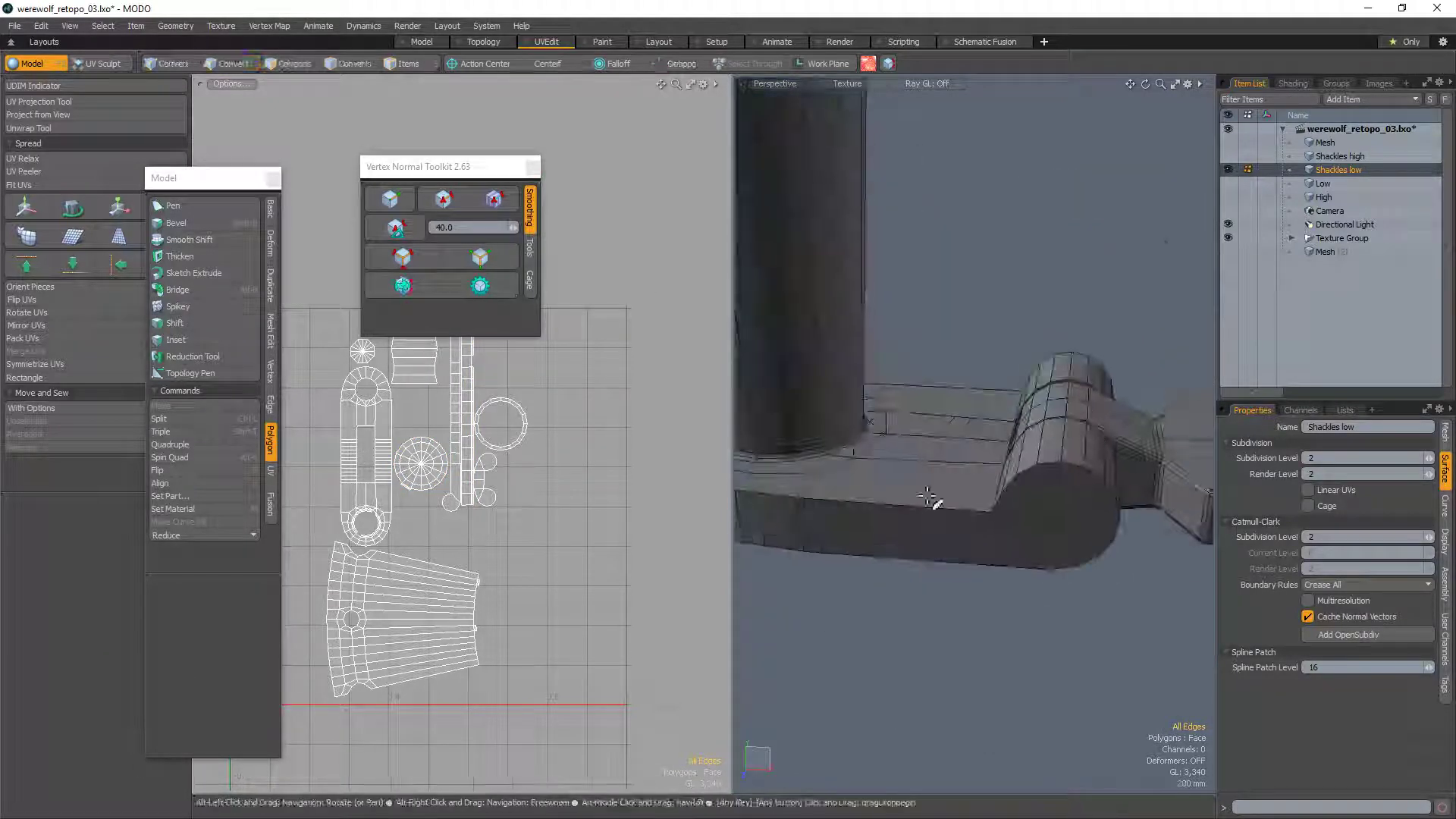
double_click(971, 516)
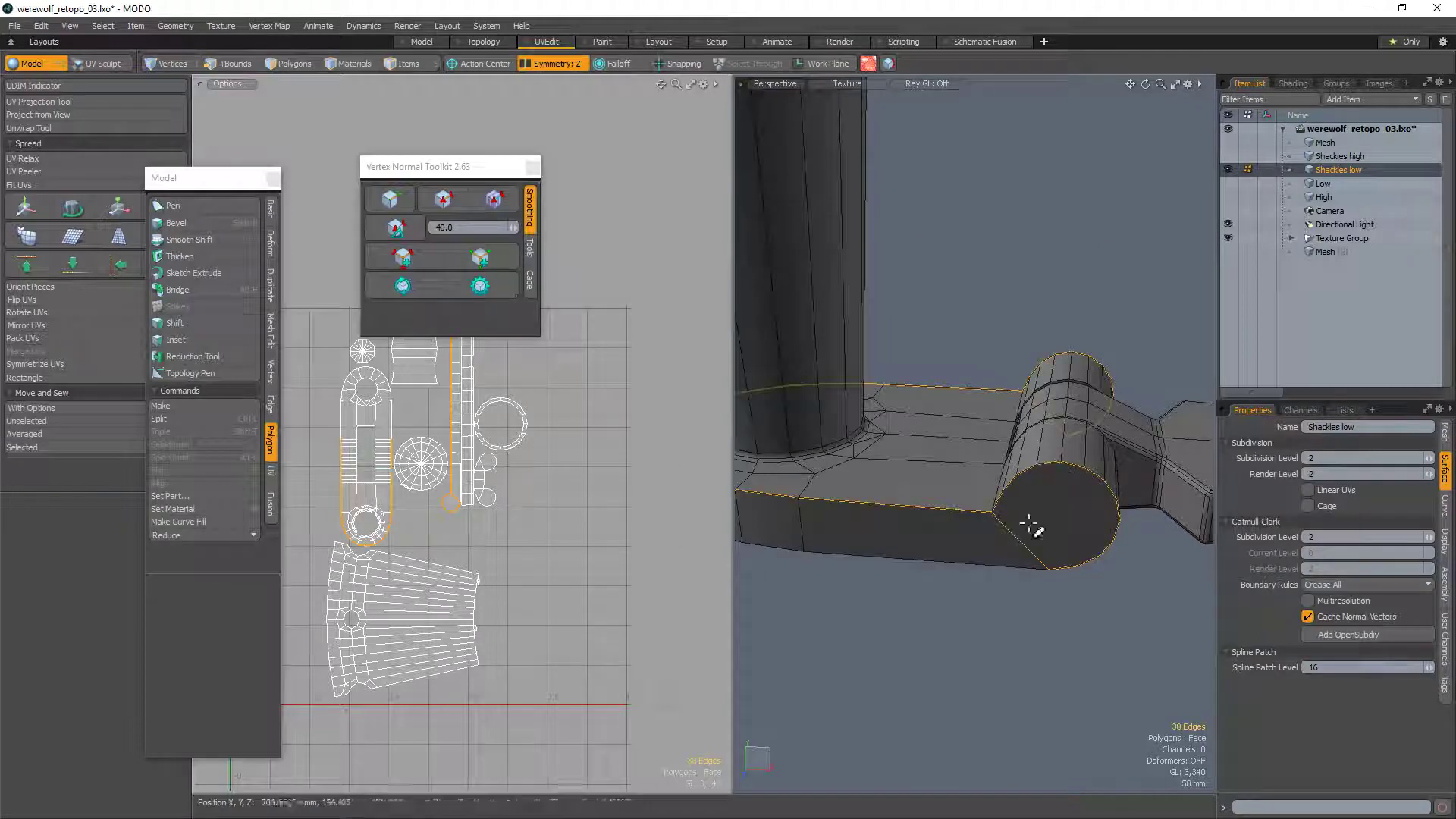
mouse_move(1015, 545)
alt+mouse_down()
mouse_move(1027, 465)
mouse_move(1073, 520)
mouse_move(963, 448)
mouse_move(974, 472)
mouse_move(920, 466)
mouse_move(1266, 380)
mouse_move(1025, 529)
alt+mouse_up()
key(b)
key(ctrl+z)
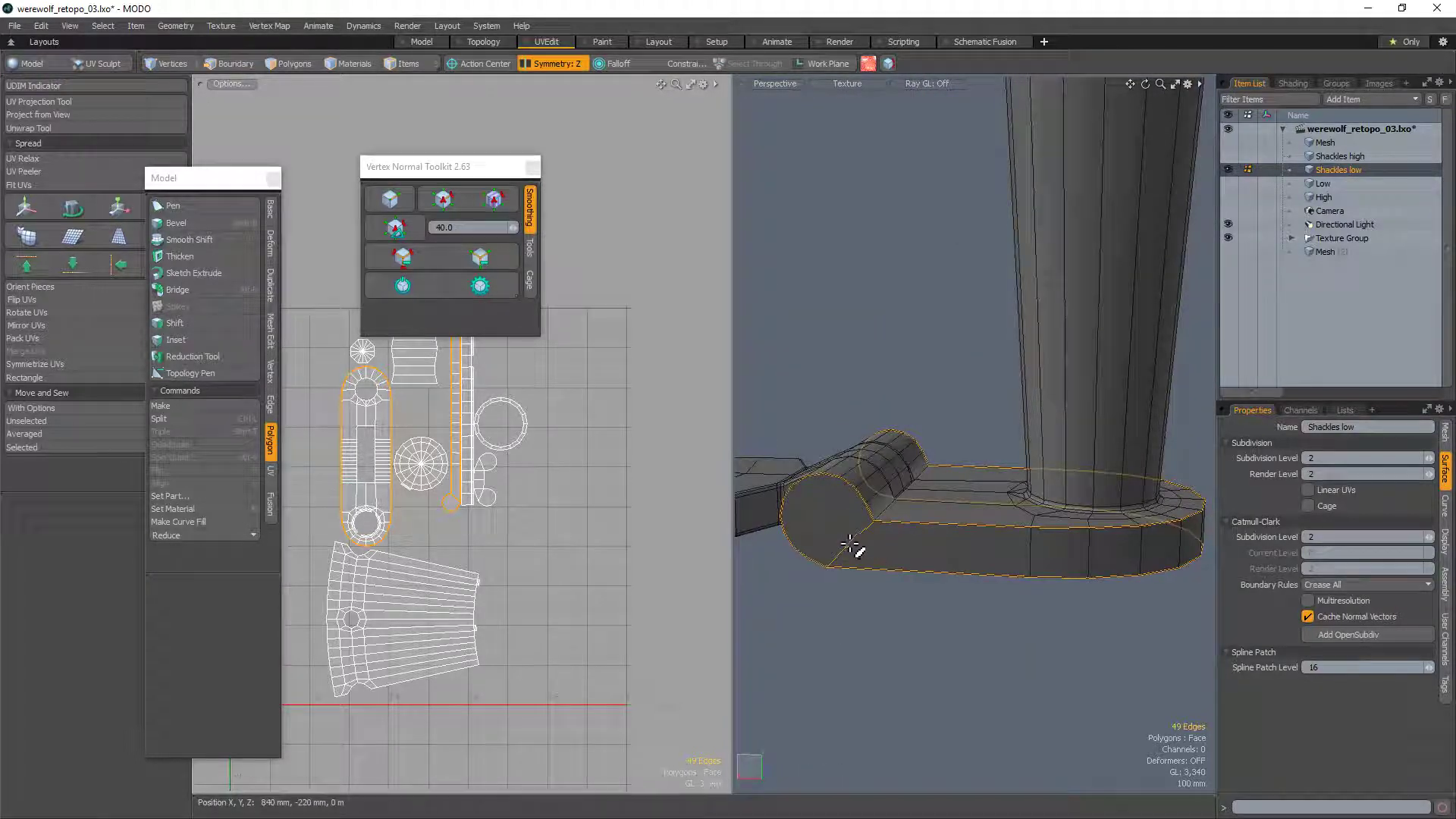
Step: Bevel the edges outlining the hinge plate's sides and knuckle ends, leaving out the diagonal across the side face
alt+drag(876, 538, 879, 563)
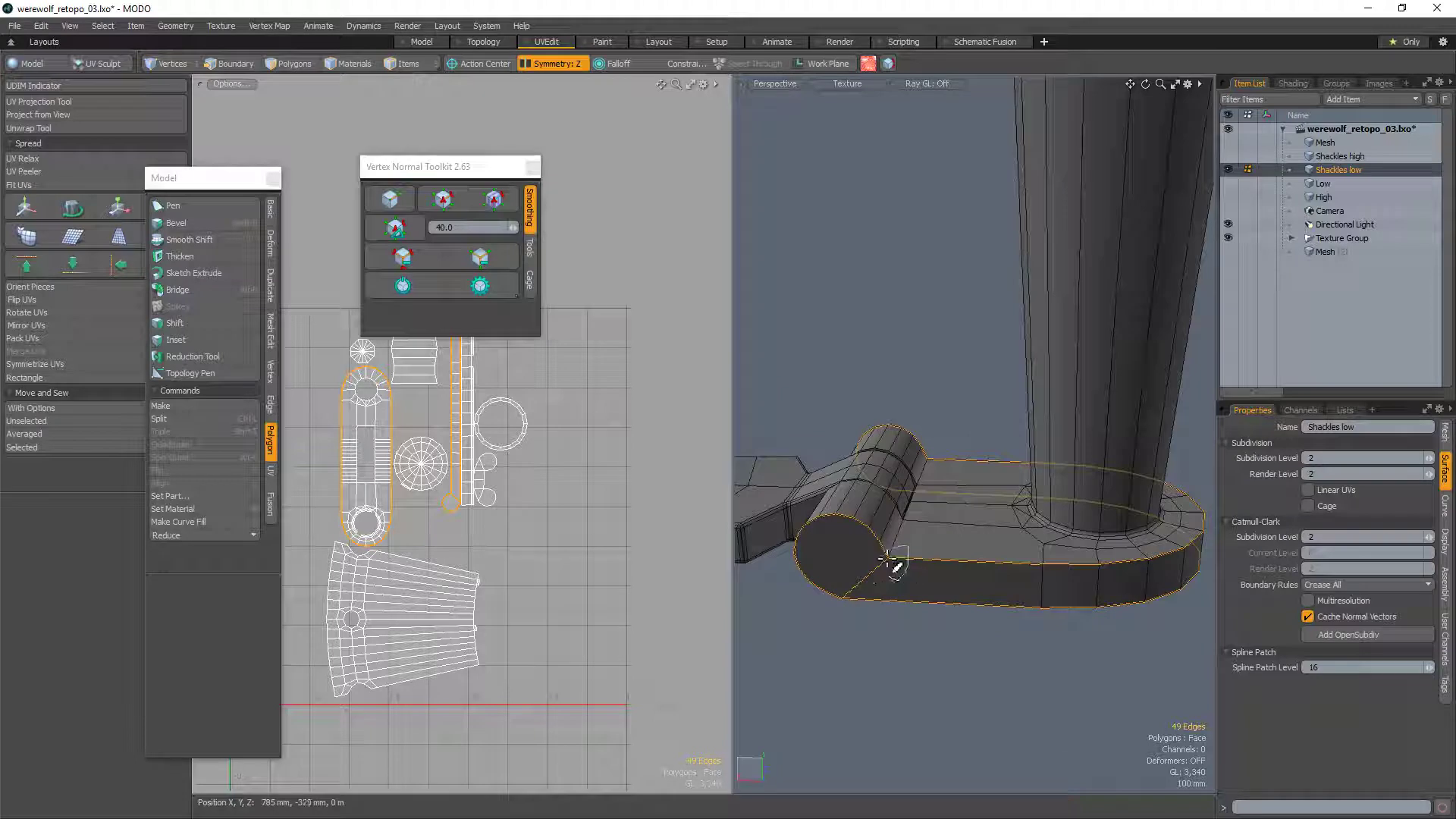
alt+drag(867, 617, 1001, 616)
double_click(992, 600)
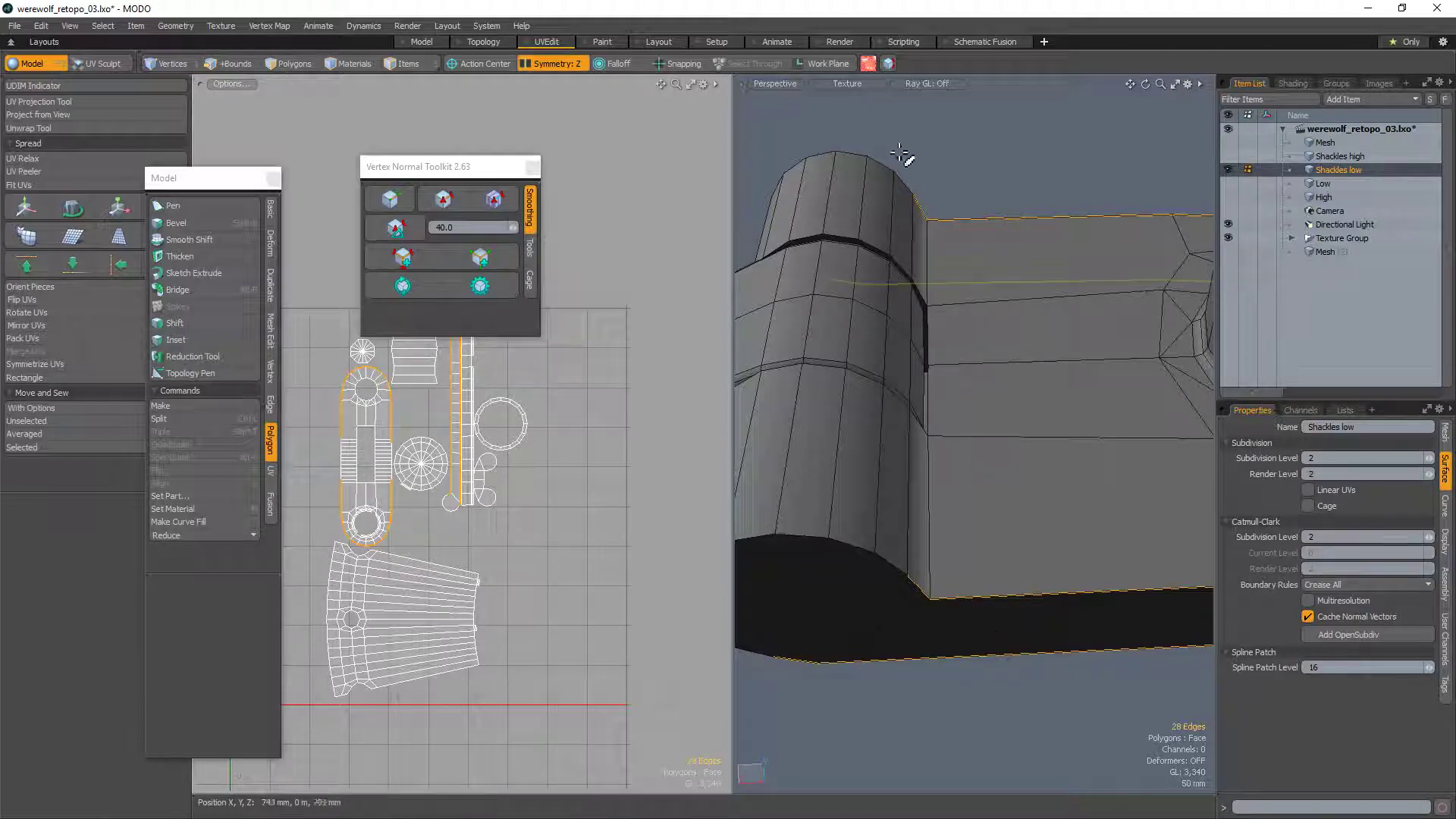
alt+drag(883, 302, 979, 417)
key(KP_8)
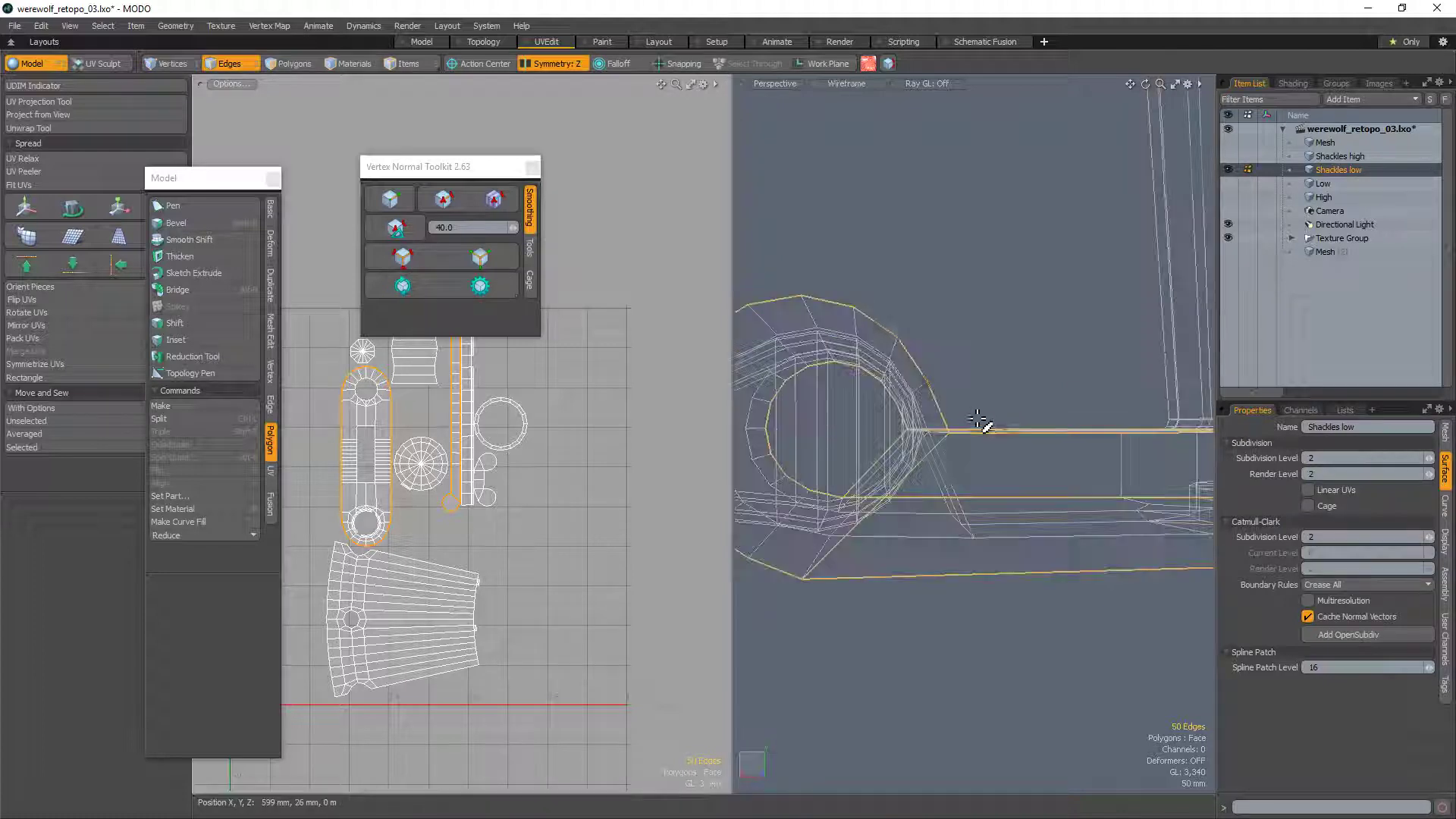
key(KP_8)
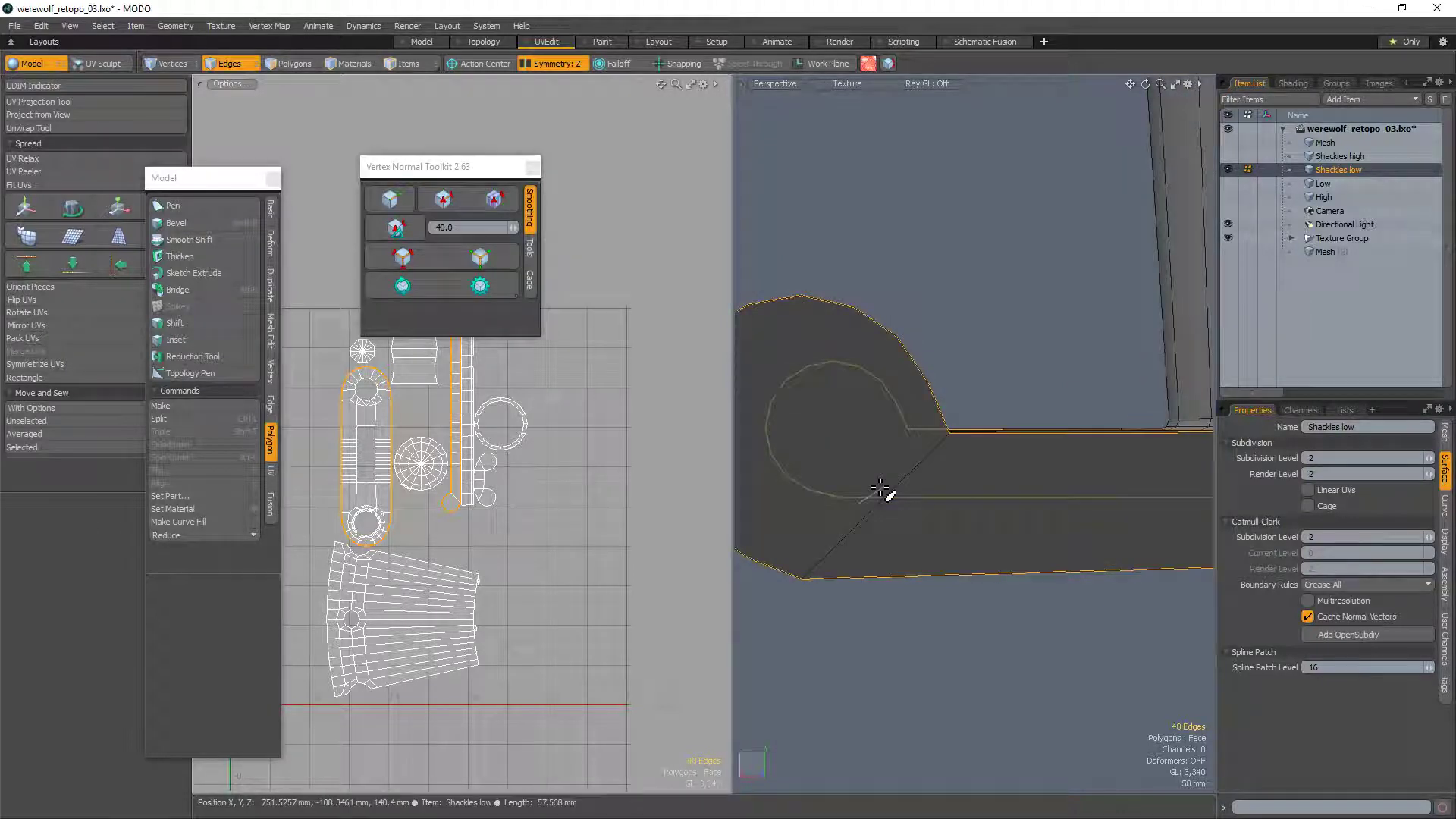
key(b)
alt+drag(943, 464, 998, 505)
drag(998, 505, 1039, 505)
key(q)
click(998, 203)
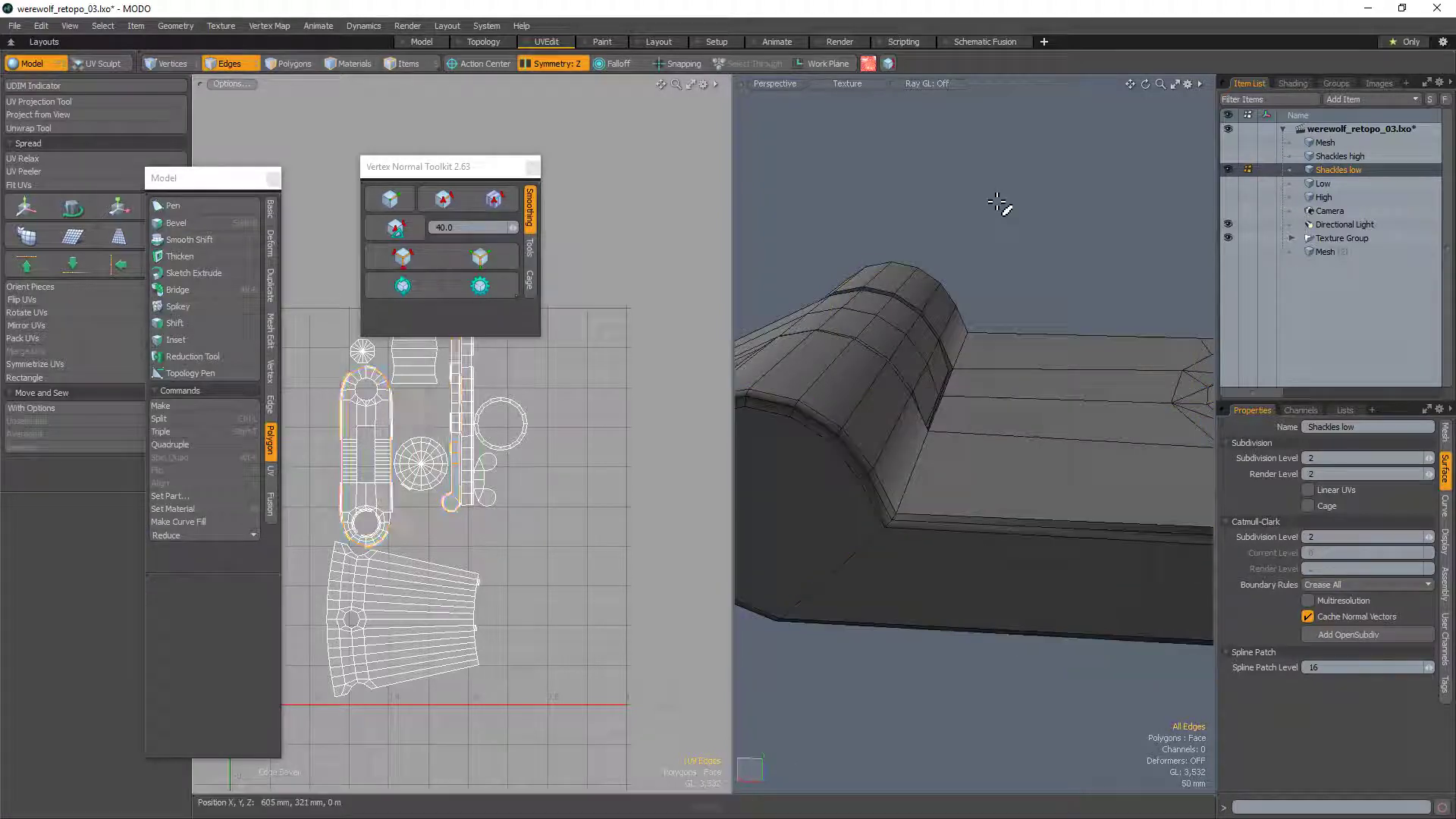
alt+drag(872, 455, 1033, 571)
alt+drag(1123, 522, 929, 402)
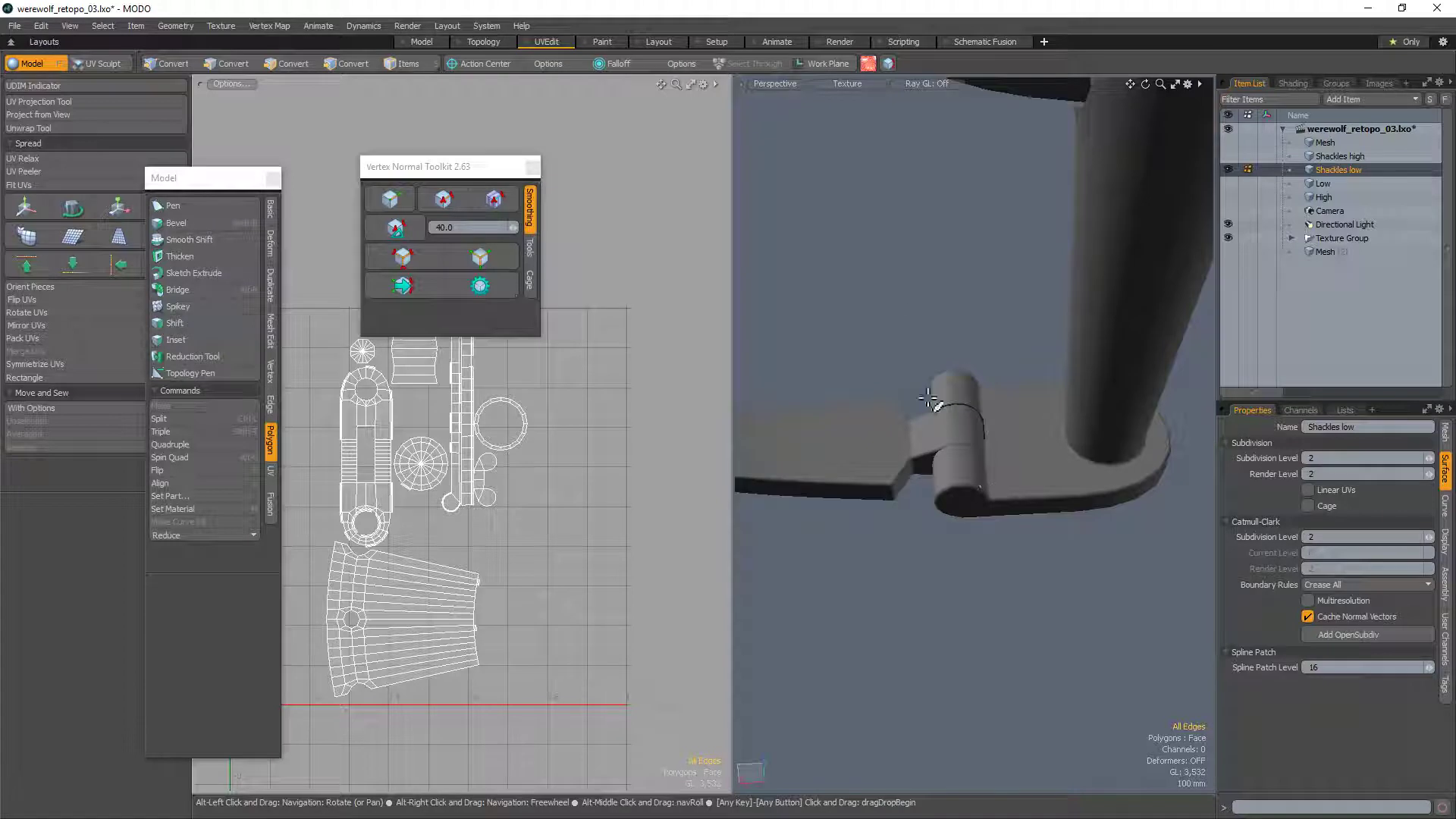
Step: Bevel the lower outer rim edge loop of the post's head
key(3)
double_click(1009, 413)
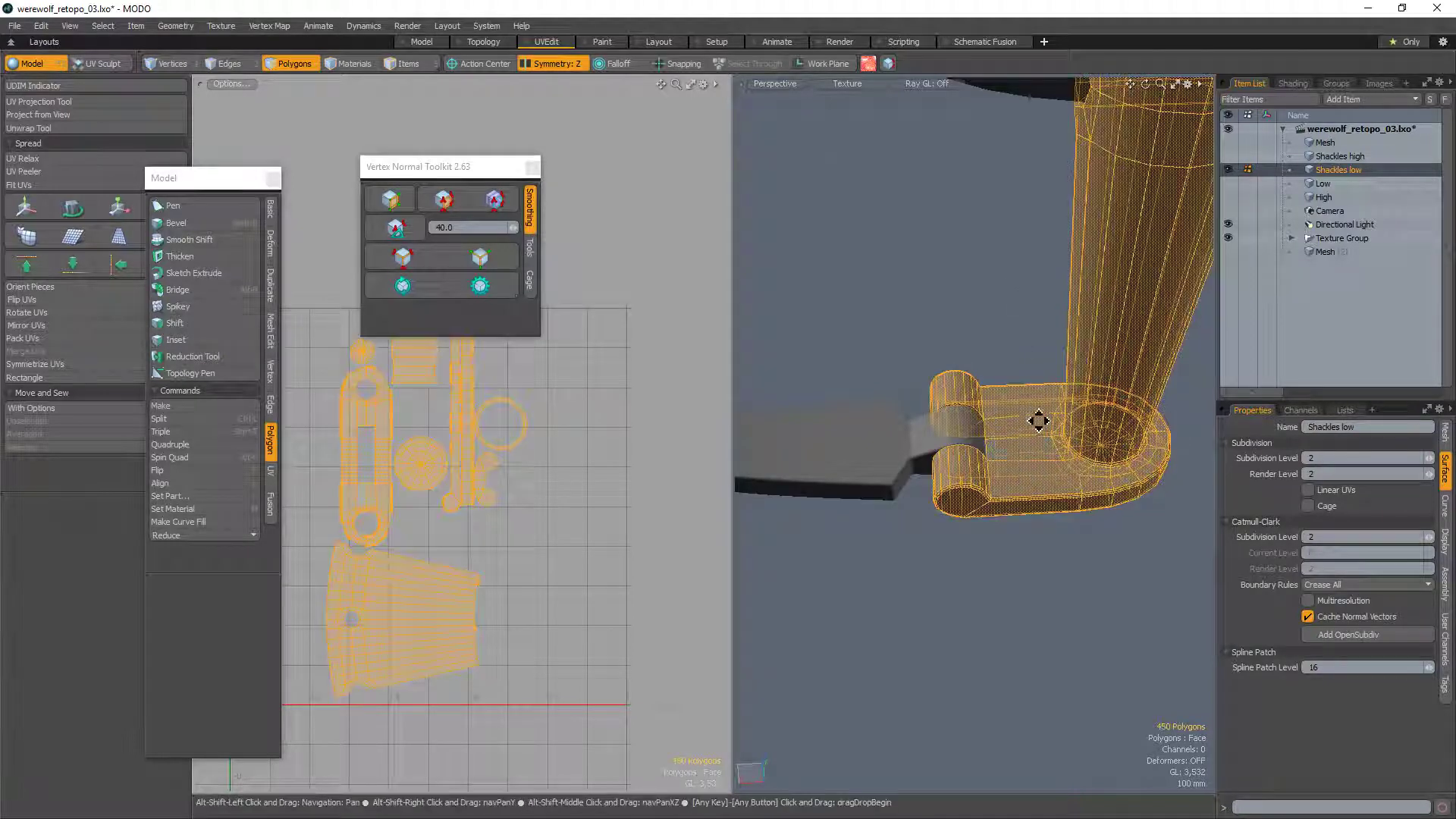
alt+drag(1040, 416, 1069, 468)
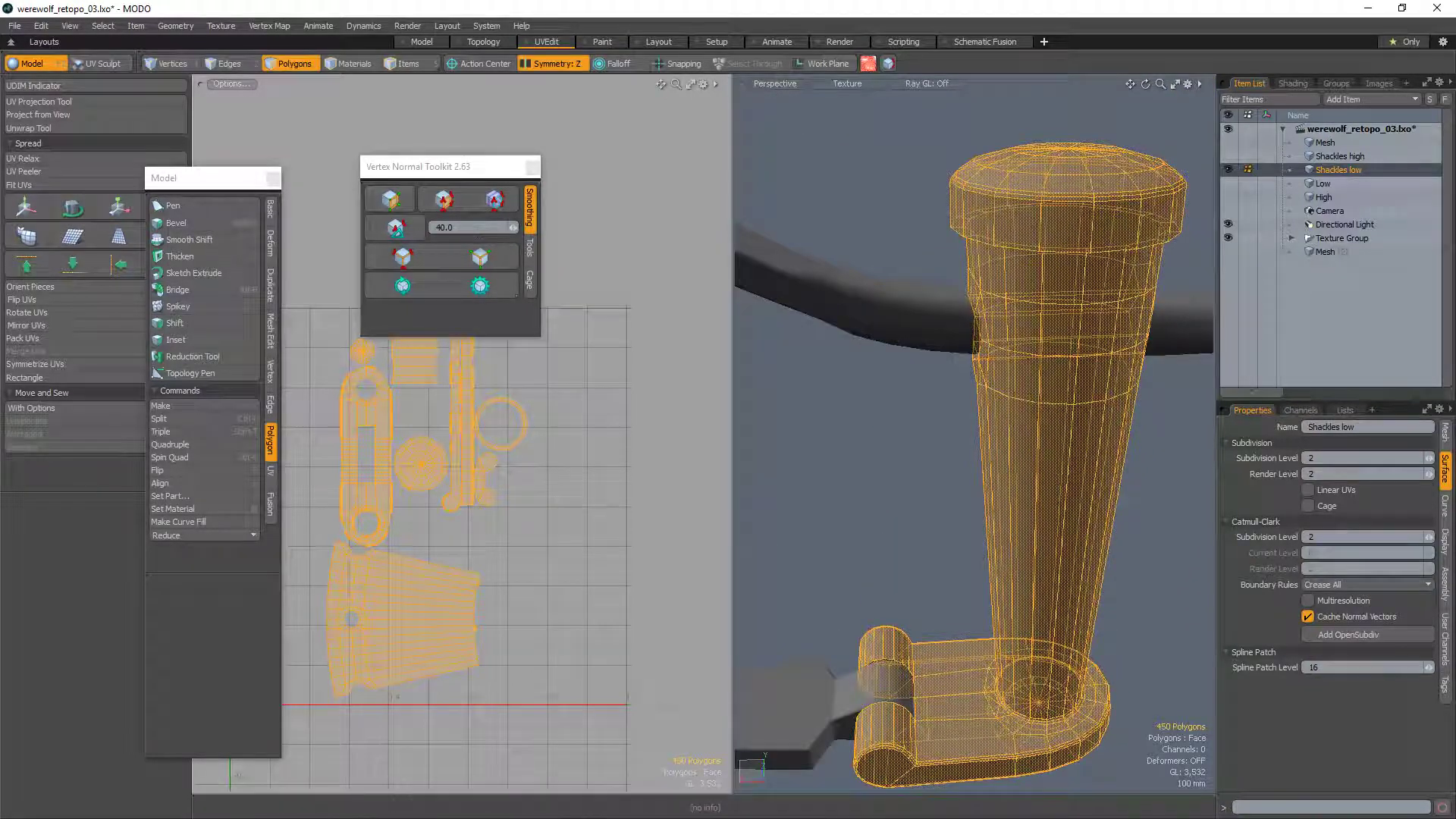
key(2)
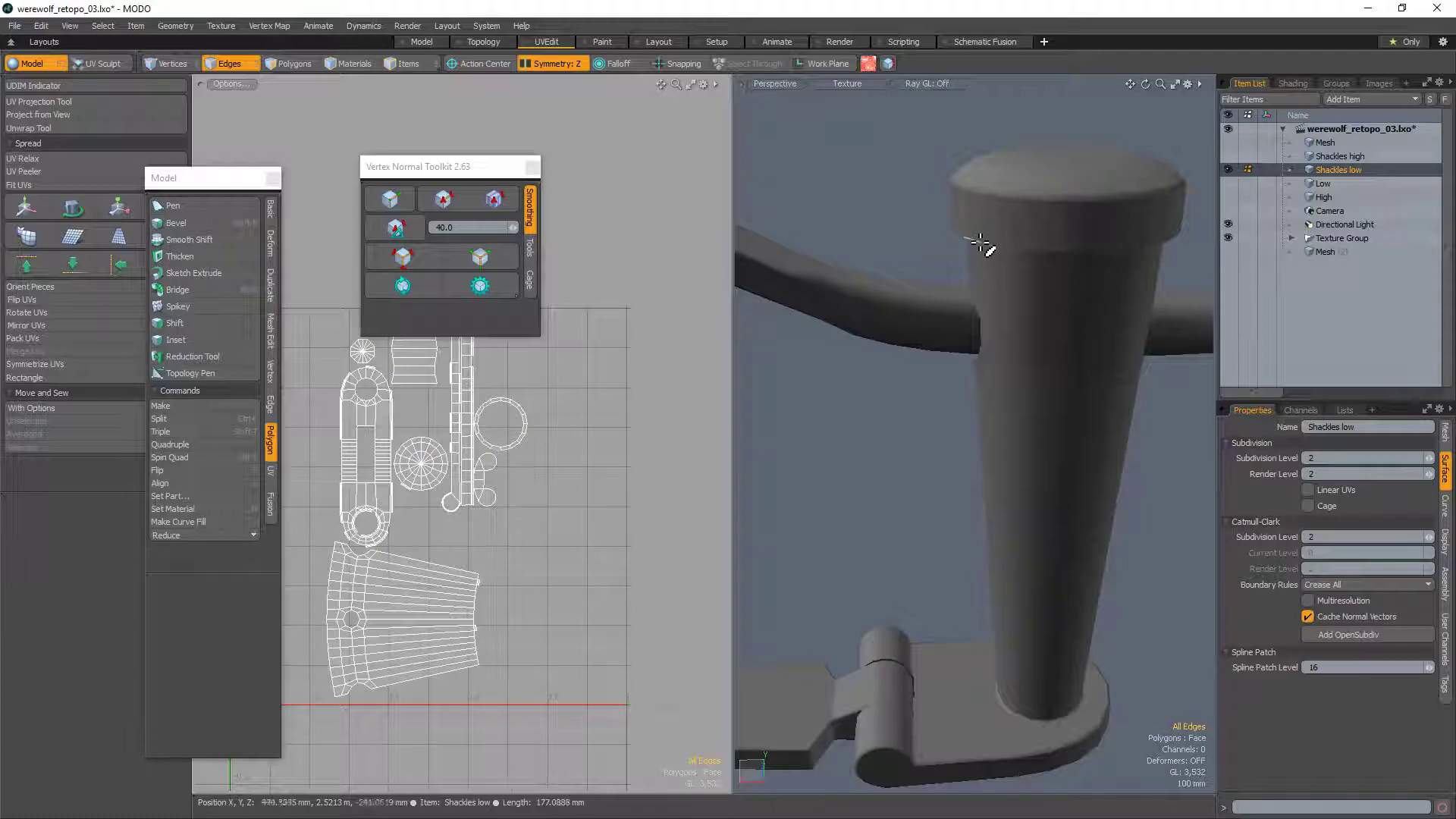
key(b)
drag(1115, 213, 1027, 212)
key(space)
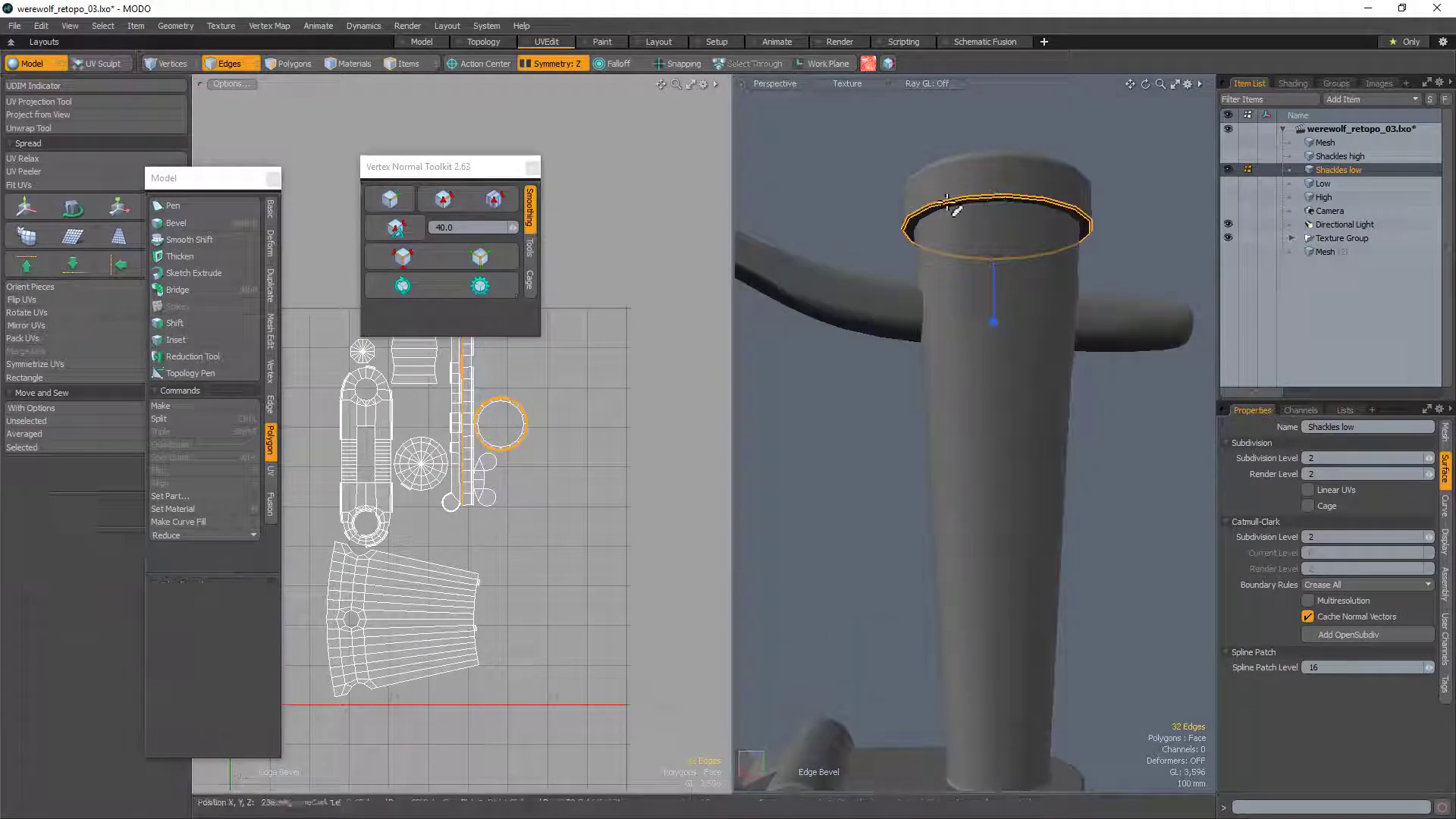
key(Escape)
Step: Inspect the post head by selecting the edge loop where its underside meets the shaft and growing a selection from its cap
scroll(929, 225, up, 5)
scroll(924, 224, up, 2)
double_click(920, 225)
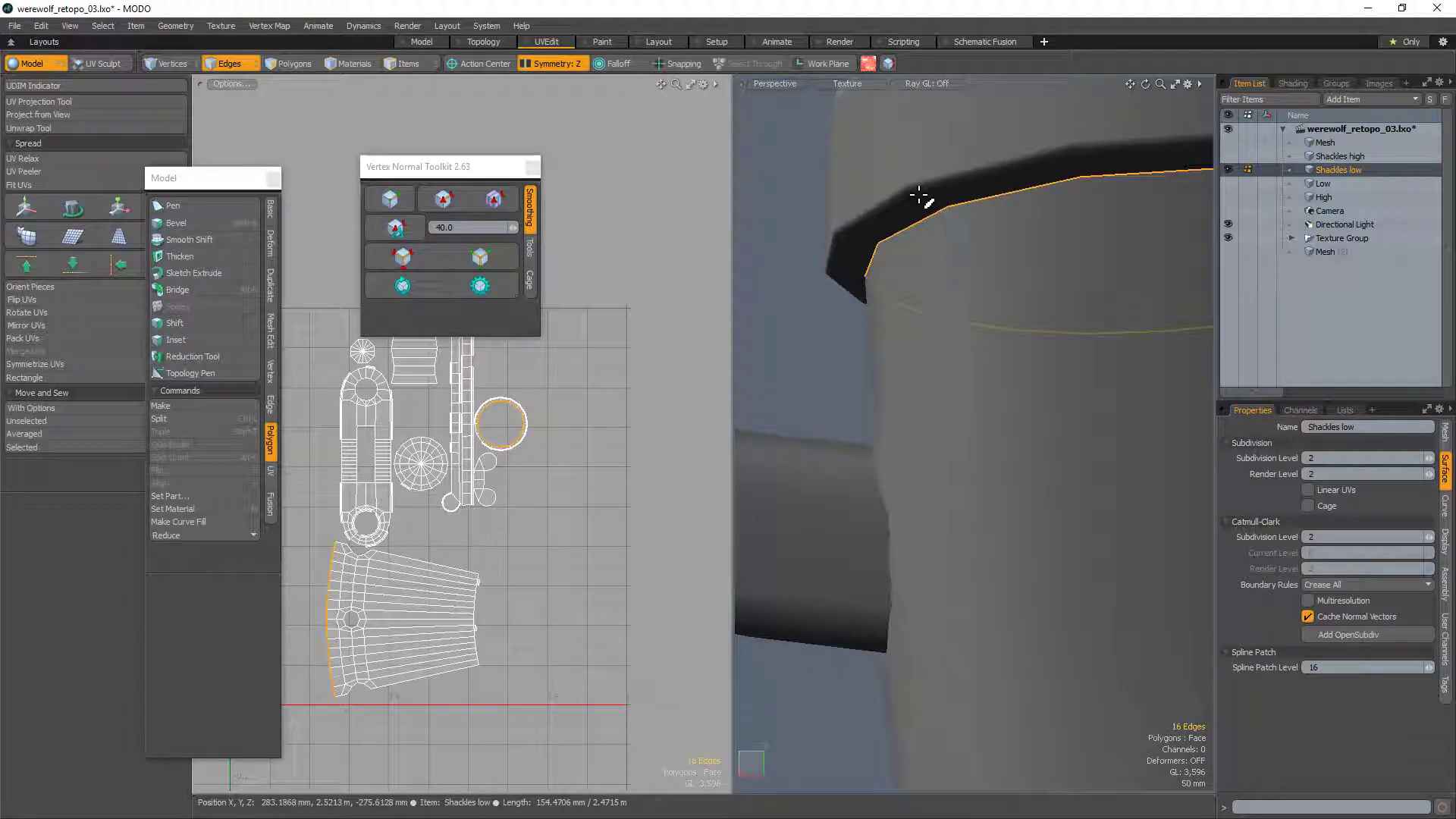
scroll(919, 196, down, 6)
alt+drag(1012, 201, 984, 270)
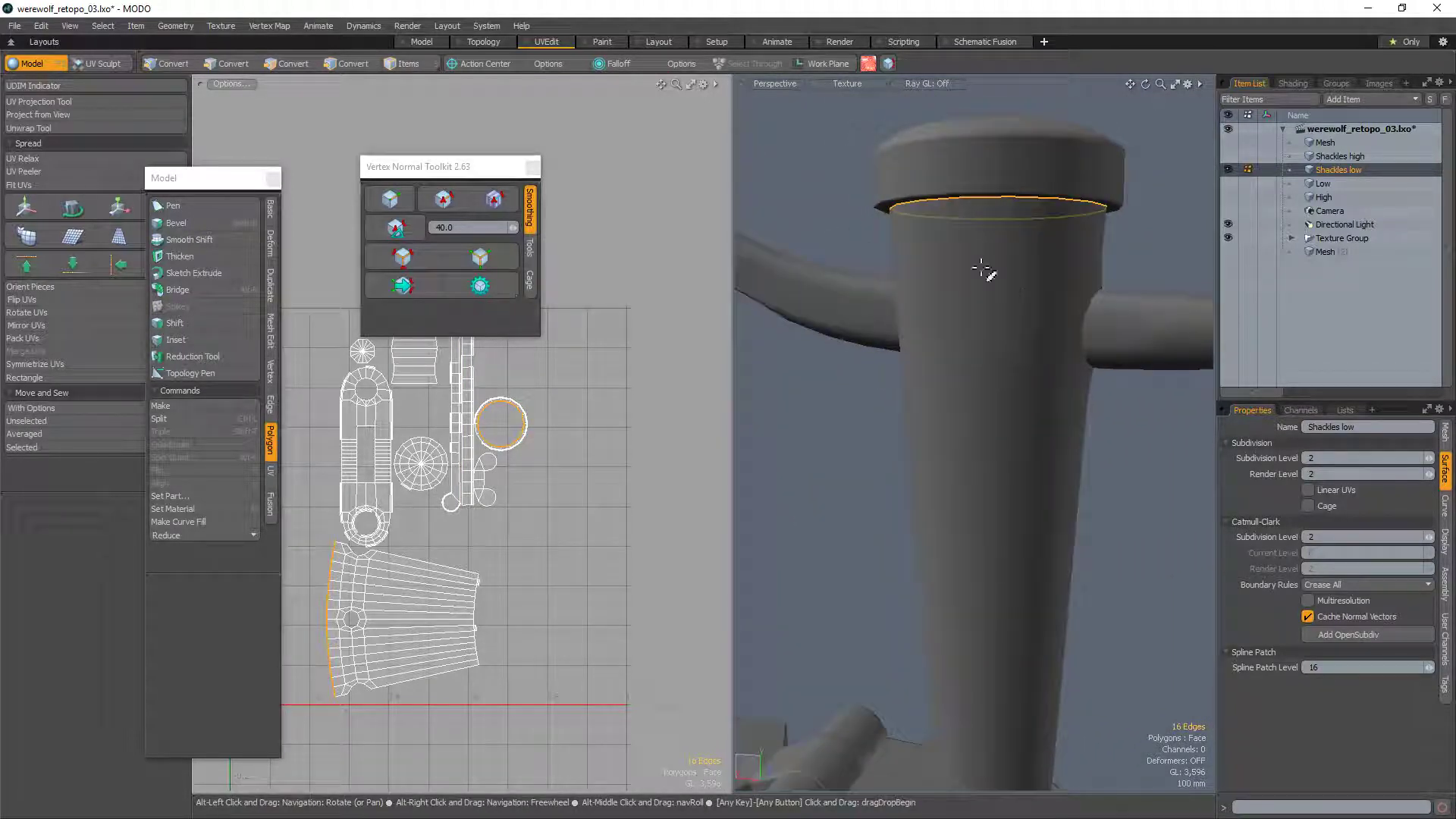
click(1133, 220)
scroll(1132, 219, down, 4)
mouse_move(1126, 215)
alt+mouse_down()
mouse_move(1099, 247)
mouse_move(1036, 199)
mouse_move(1001, 231)
mouse_move(971, 194)
alt+mouse_up()
scroll(1017, 220, up, 4)
key(3)
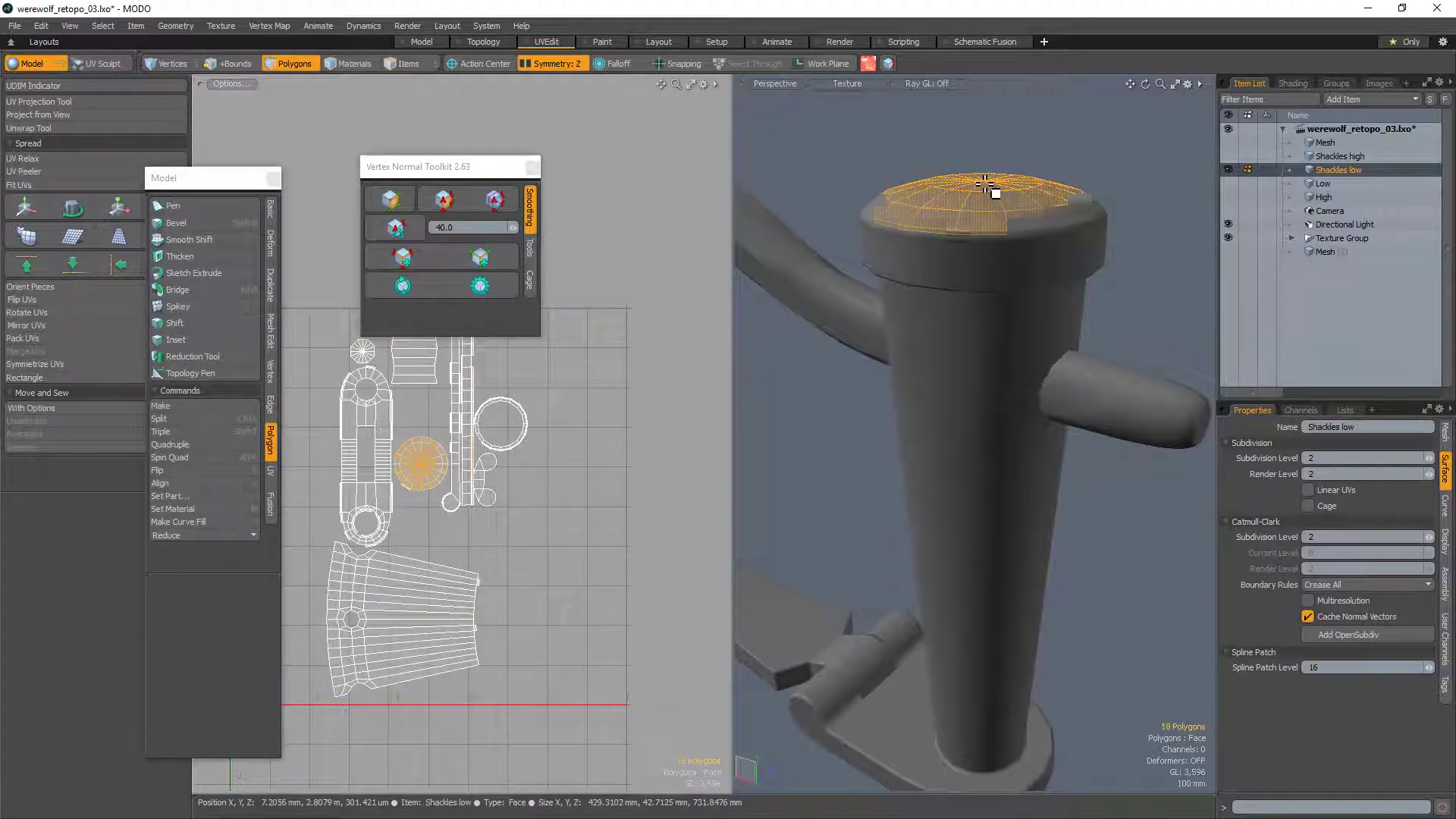
key(shift+Up)
key(shift+Up)
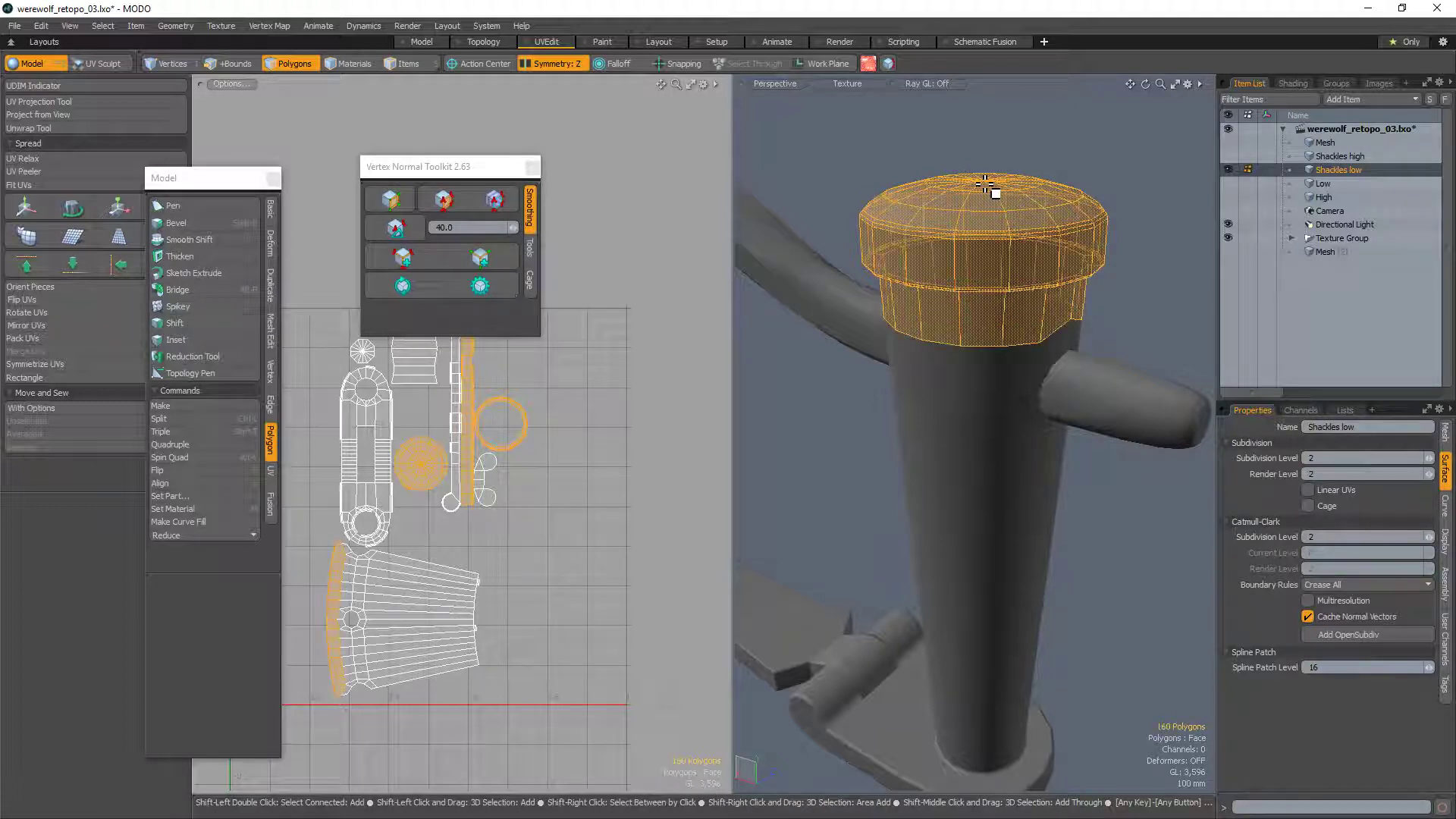
Step: Bevel the complete rim edge loop of the round post hole on the hinge plate's underside
alt+drag(1018, 475, 1017, 595)
key(2)
click(1014, 570)
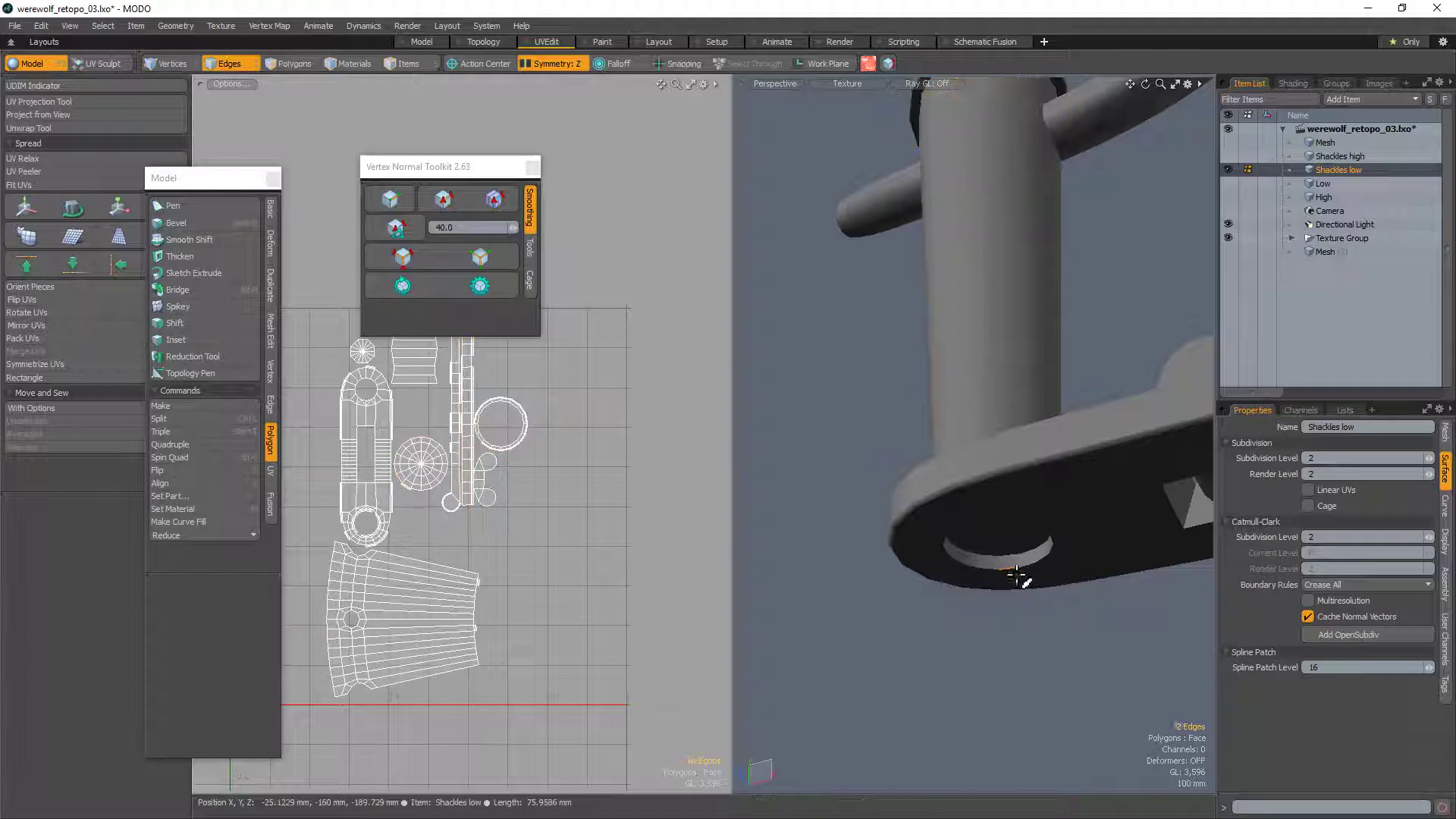
key(alt)
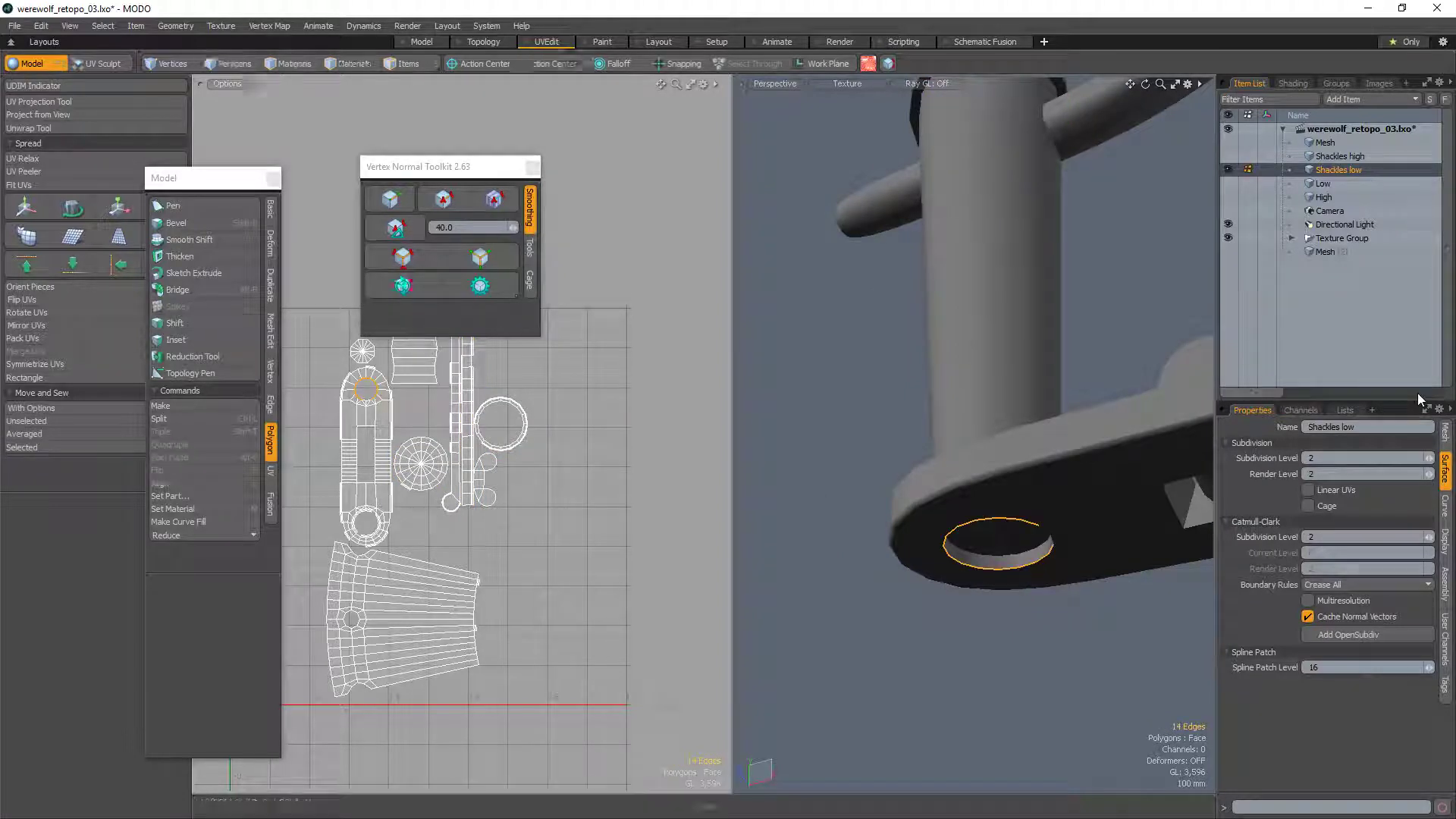
ctrl+alt+drag(1133, 281, 1153, 498)
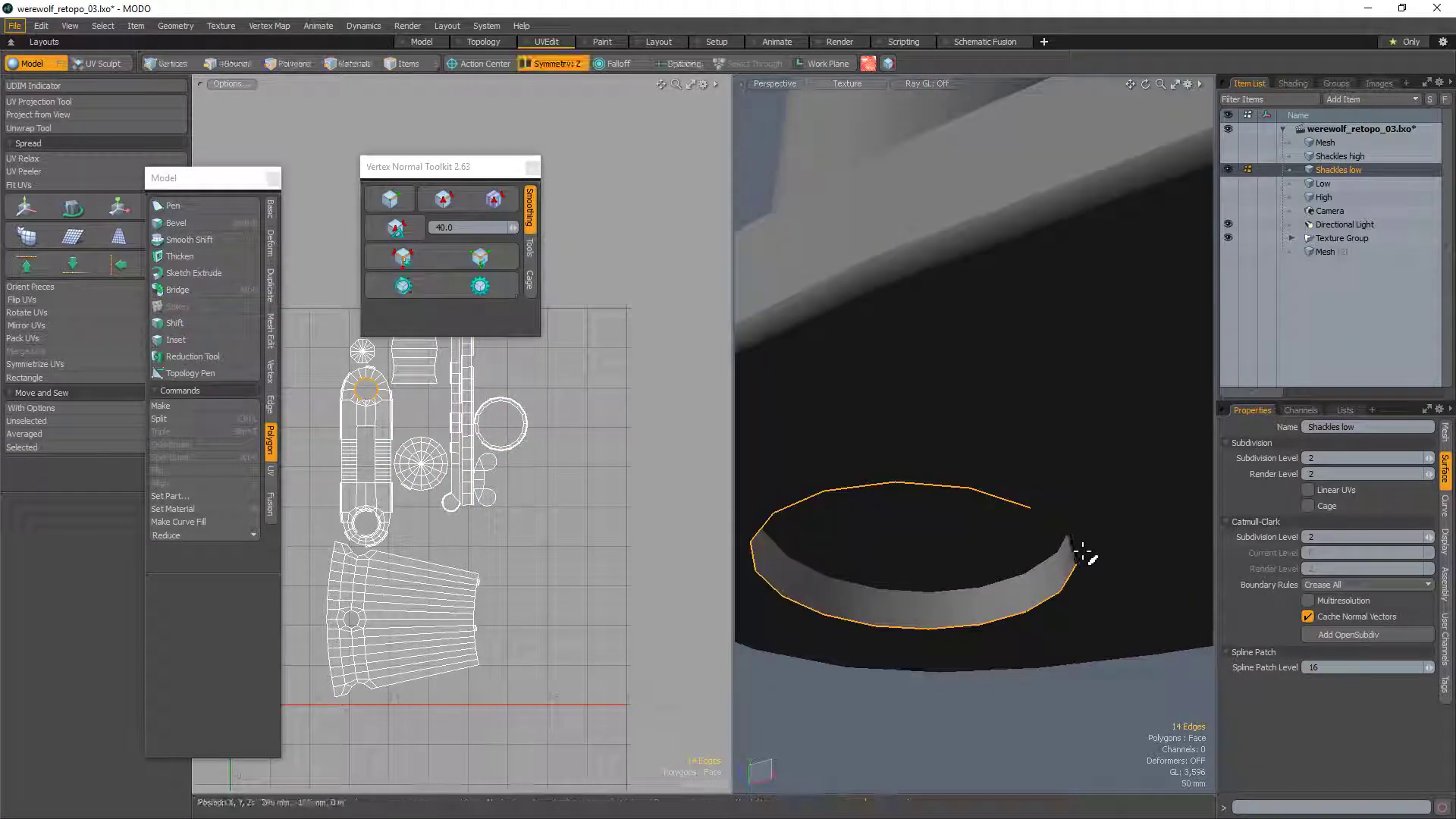
key(b)
mouse_move(1057, 515)
mouse_down()
mouse_move(1097, 486)
mouse_move(1017, 351)
mouse_move(1153, 383)
mouse_move(1128, 413)
mouse_move(1119, 216)
mouse_up()
key(space)
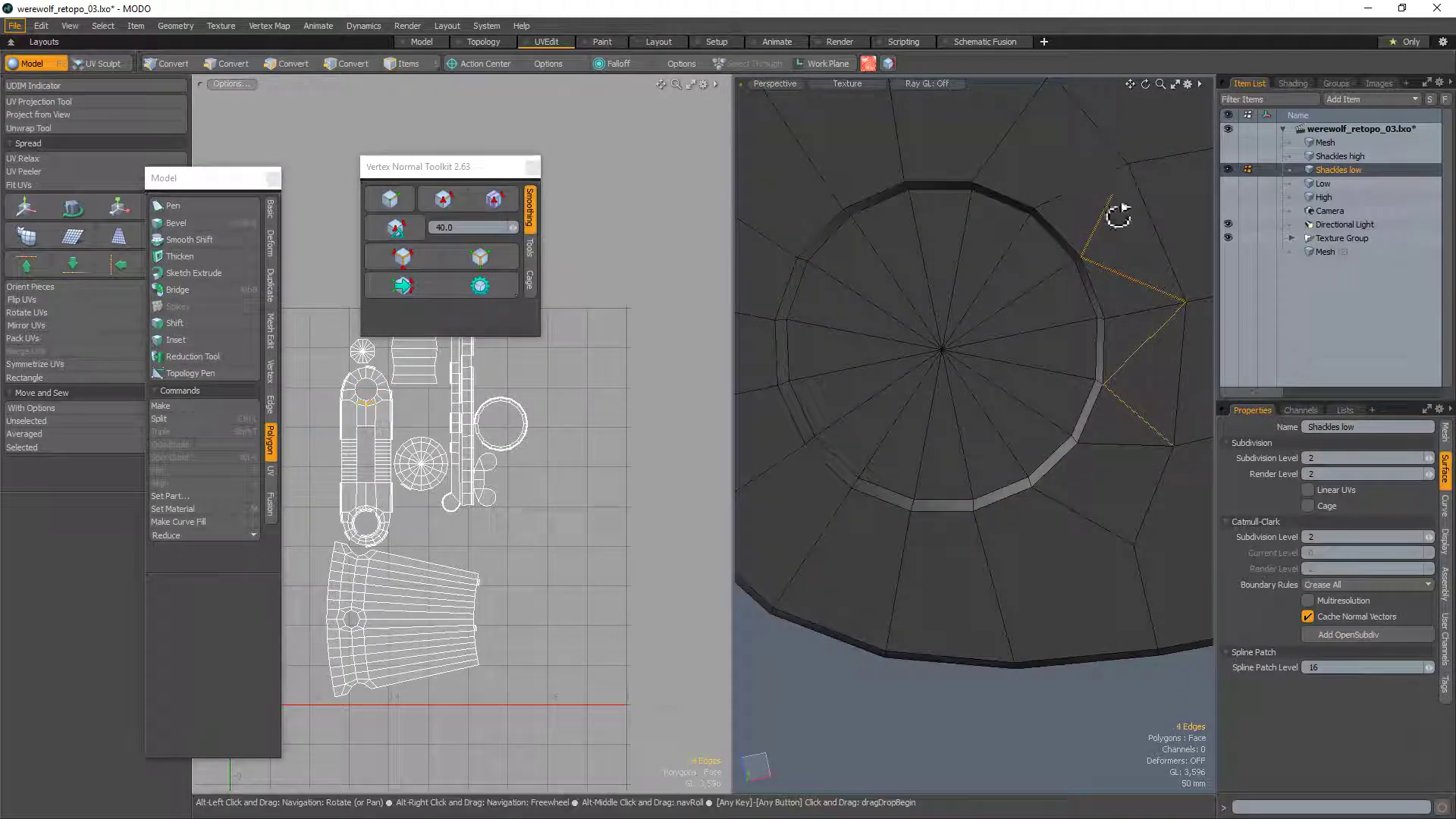
drag(1104, 323, 1098, 286)
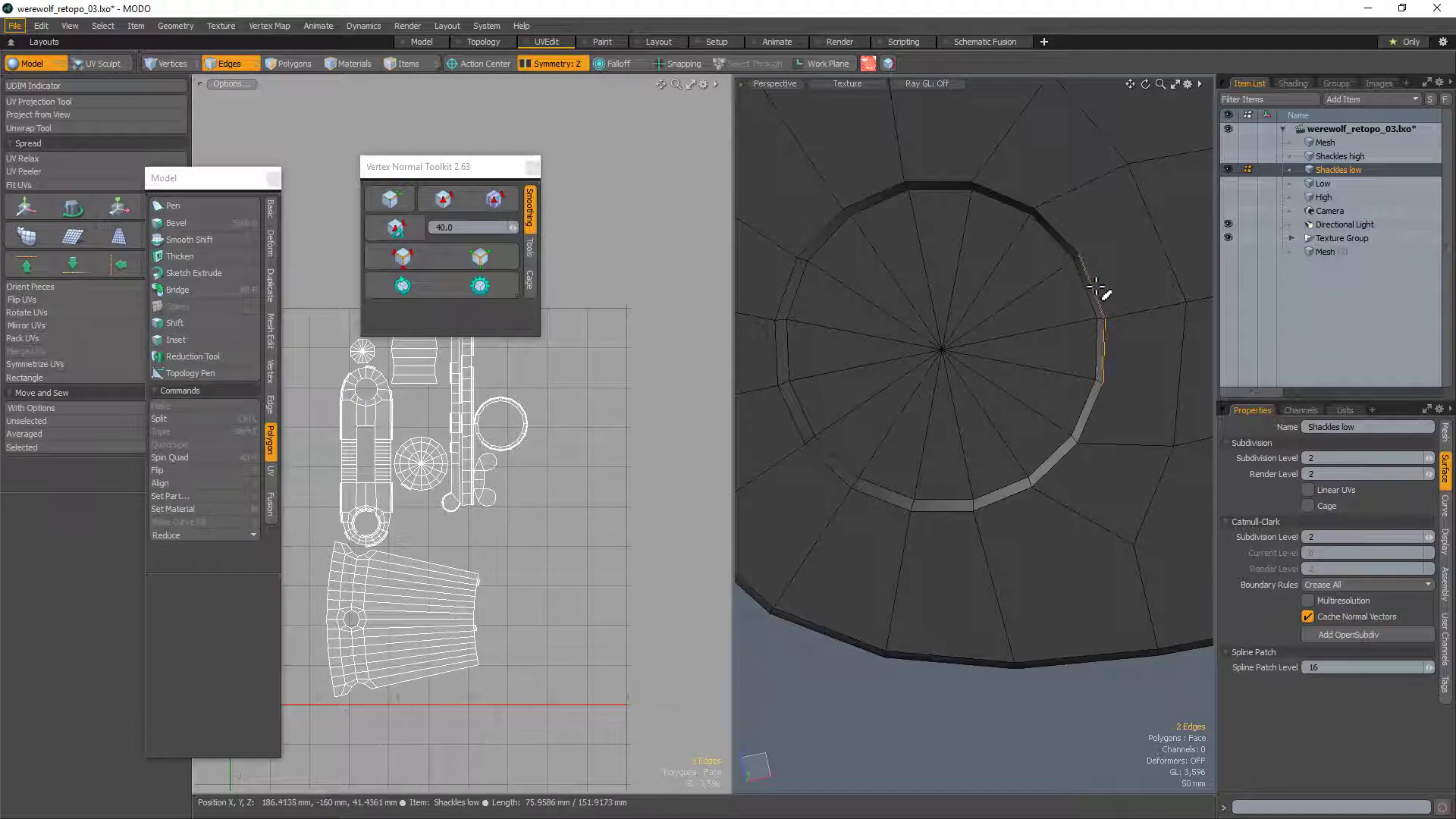
shift+double_click(1071, 246)
key(b)
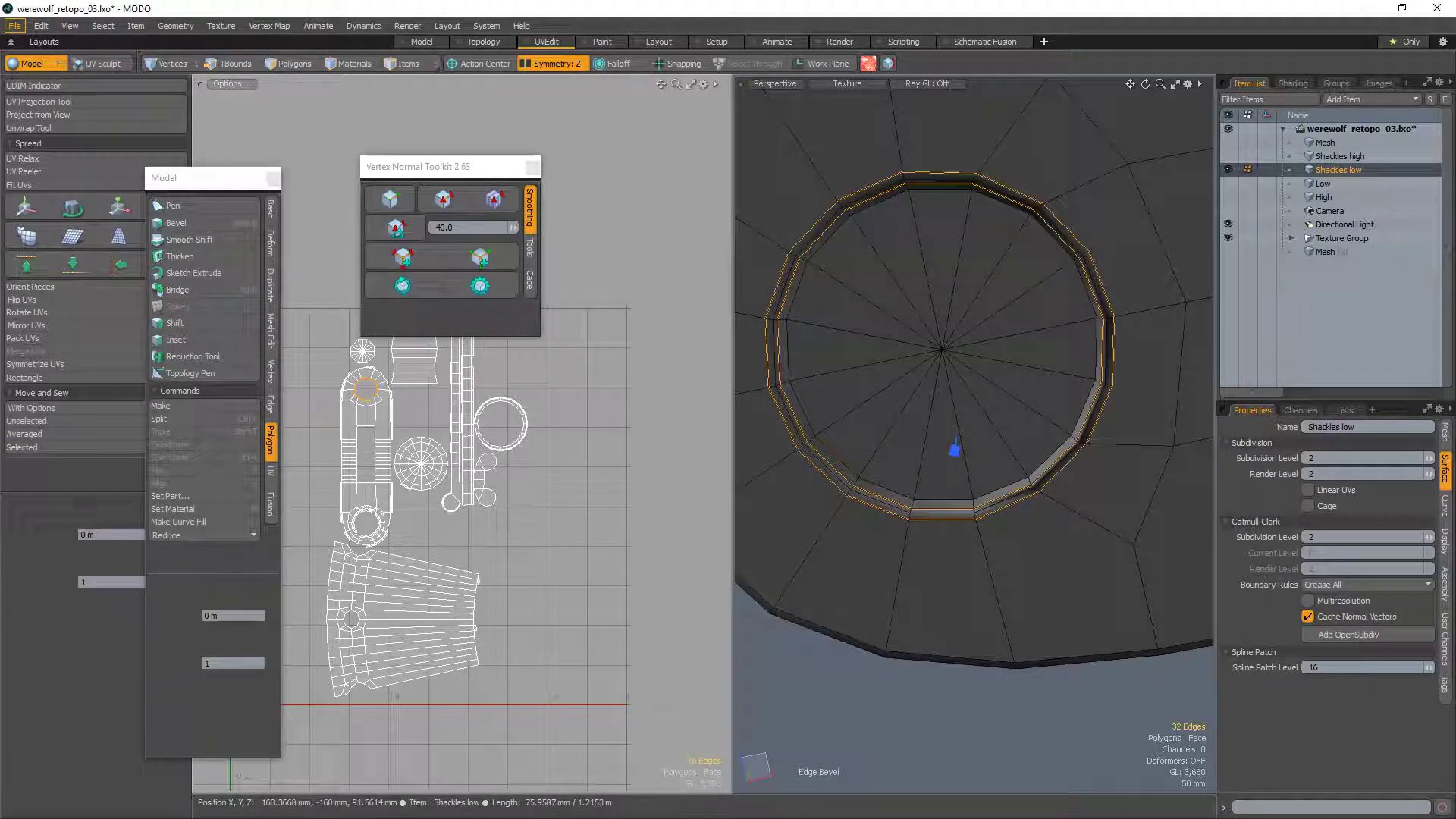
Step: Spin the diagonal edges beside the beveled hole on the plate's underside and recalculate the vertex normals
key(3)
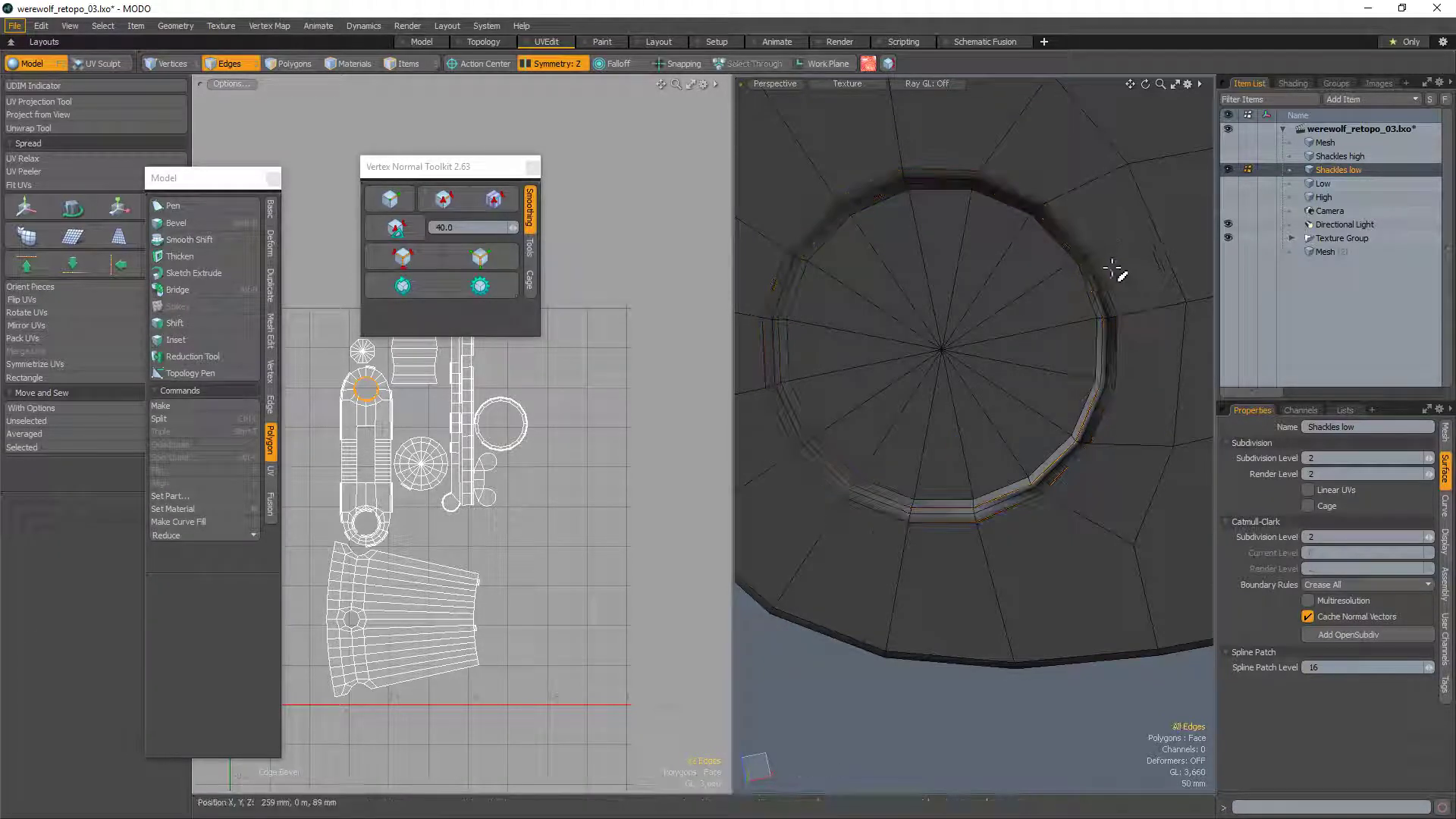
click(1145, 265)
click(1123, 247)
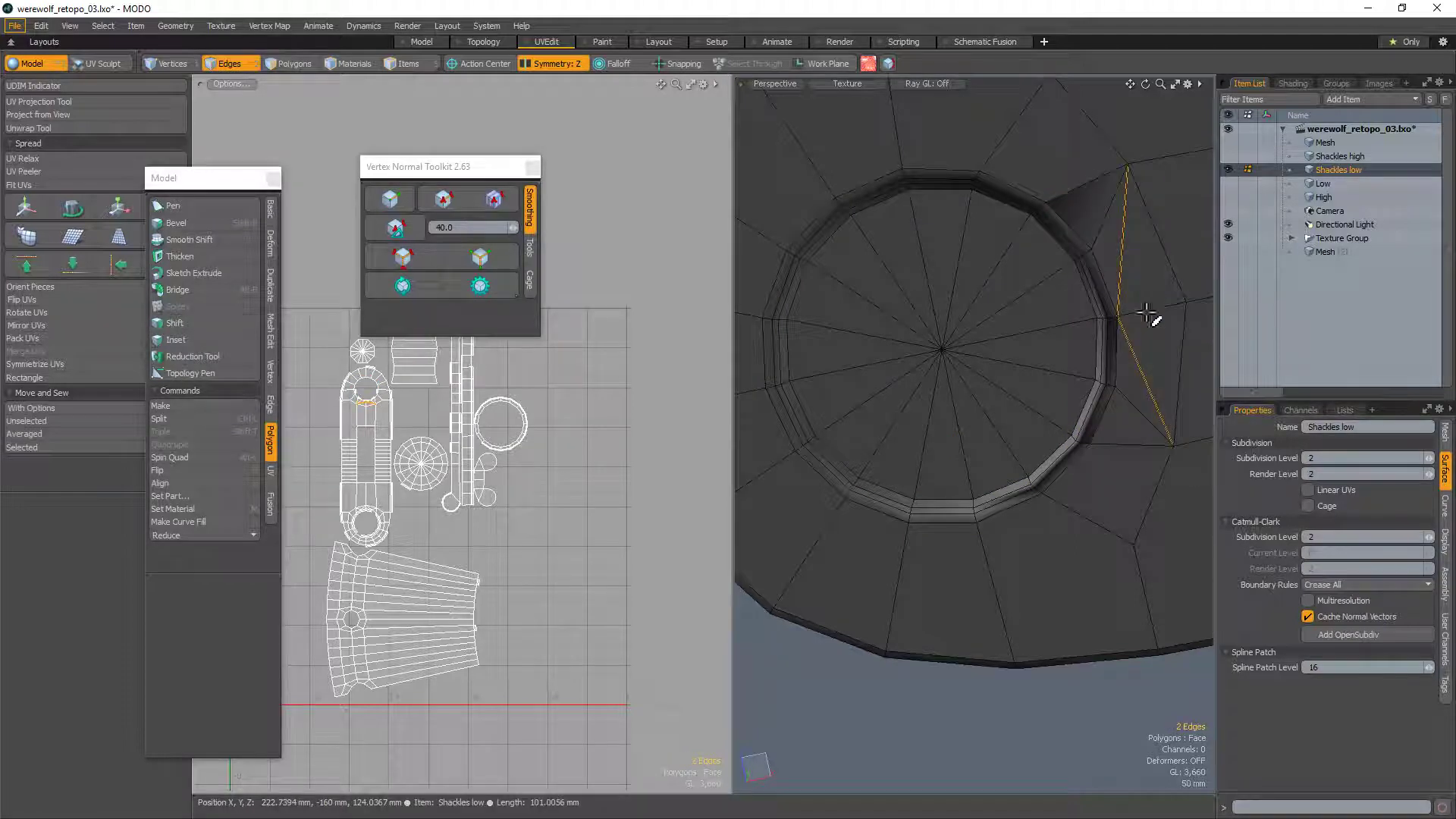
click(401, 203)
Step: Set the vertex normals along the edge loops around the post's bottom disc and directly under its head
middle_drag(1100, 345, 1052, 524)
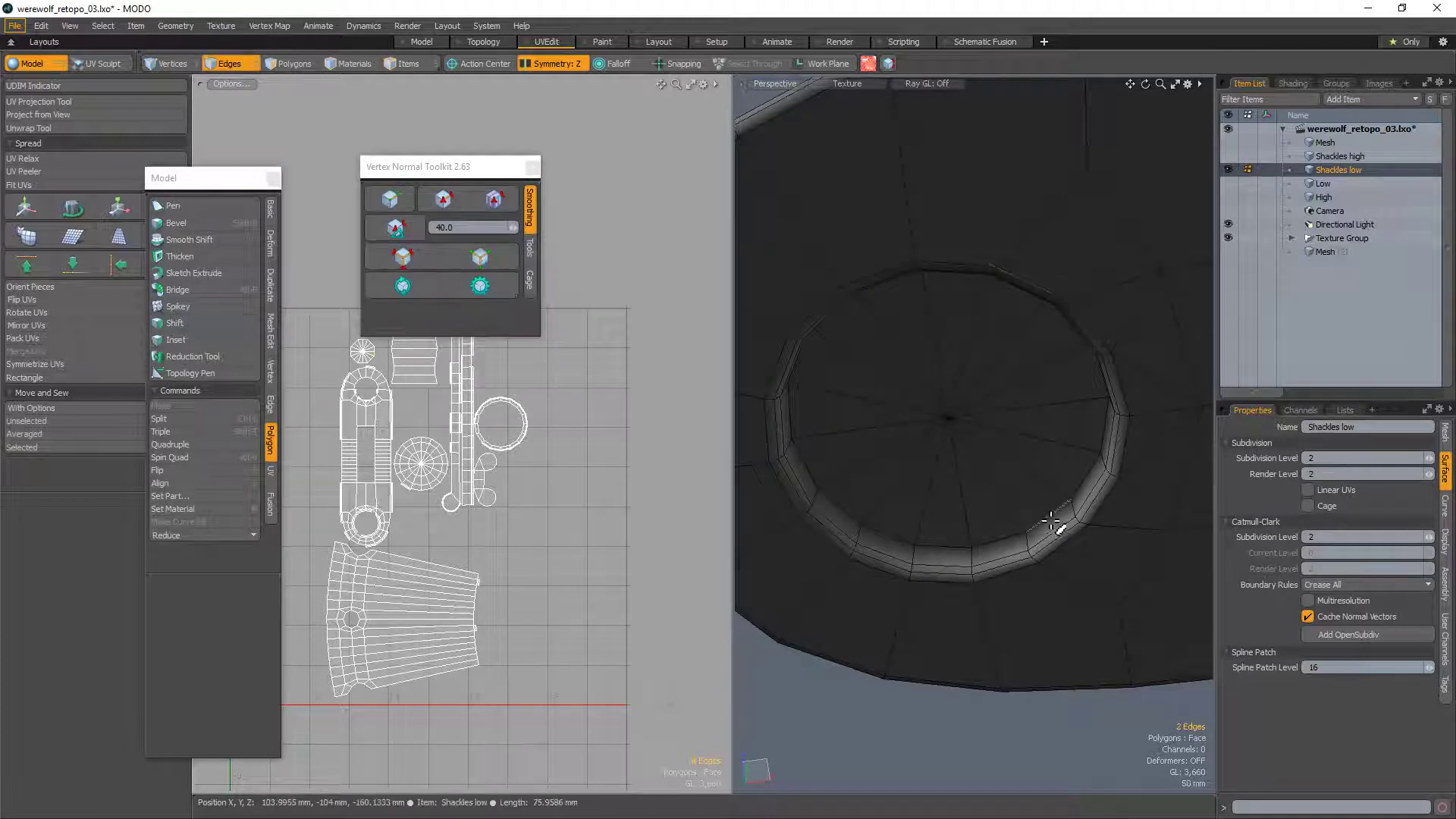
click(443, 202)
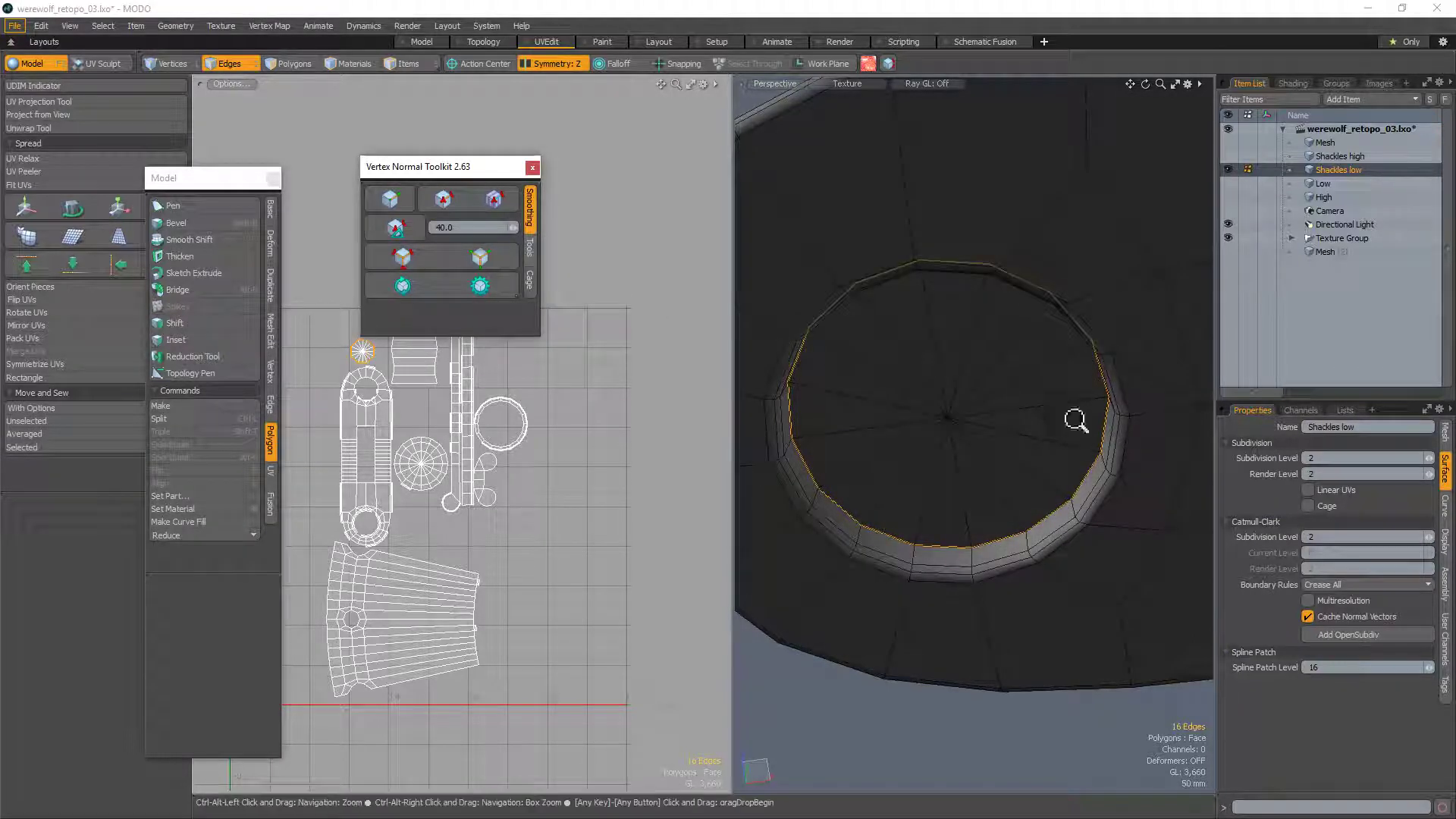
ctrl+alt+drag(1076, 419, 946, 478)
key(3)
alt+drag(1055, 597, 975, 485)
alt+drag(975, 486, 923, 523)
mouse_move(968, 182)
alt+shift+mouse_down()
mouse_move(973, 301)
mouse_move(963, 156)
alt+shift+mouse_up()
key(2)
click(951, 150)
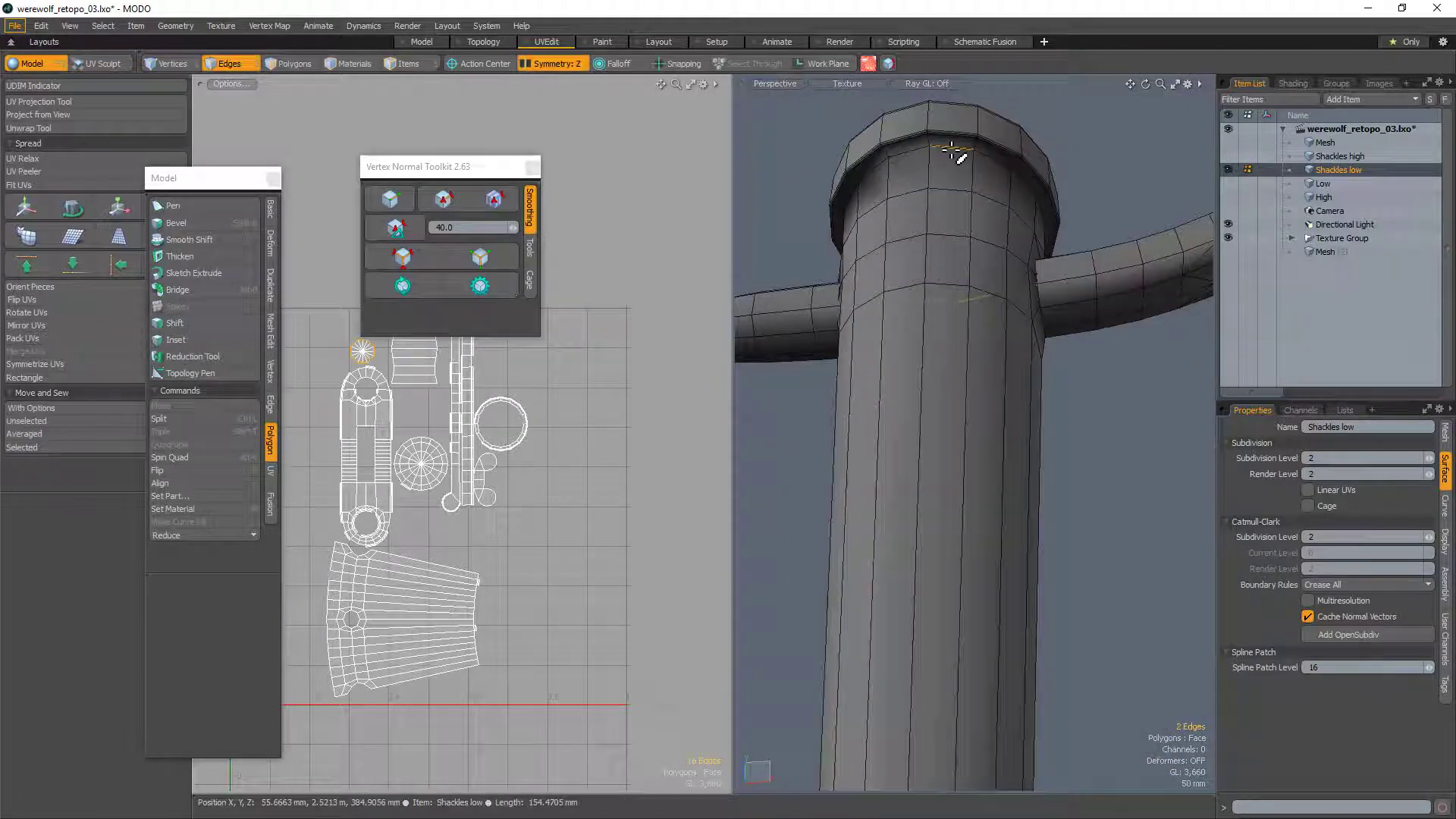
click(440, 200)
Step: Triangulate the two large polygons along the outer sides of the hinge plate's underside
ctrl+alt+drag(1057, 173, 1109, 371)
alt+drag(1109, 371, 1116, 406)
key(3)
drag(877, 381, 874, 363)
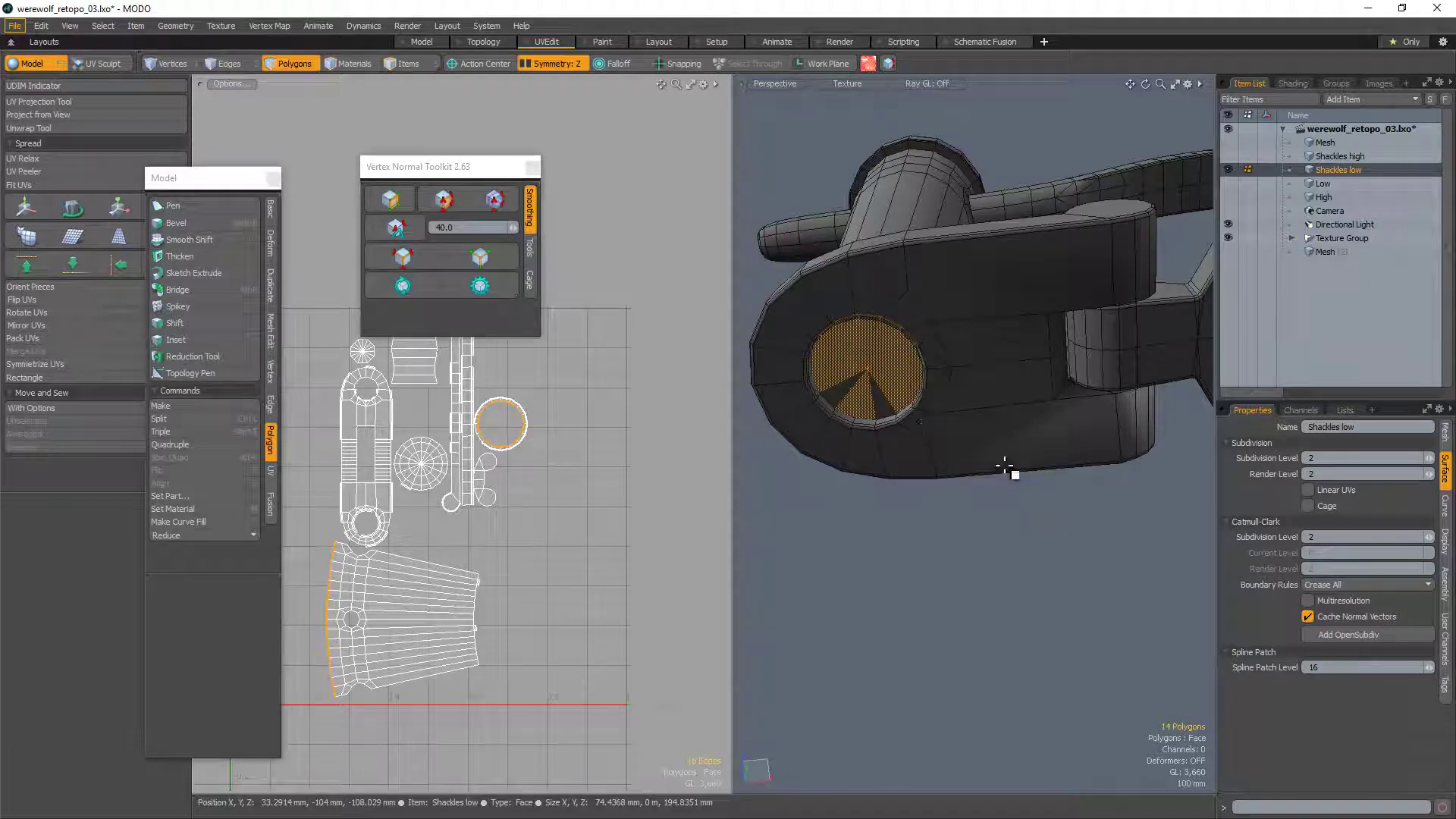
alt+drag(1004, 466, 1067, 472)
click(1045, 429)
shift+click(1000, 258)
key(y)
key(q)
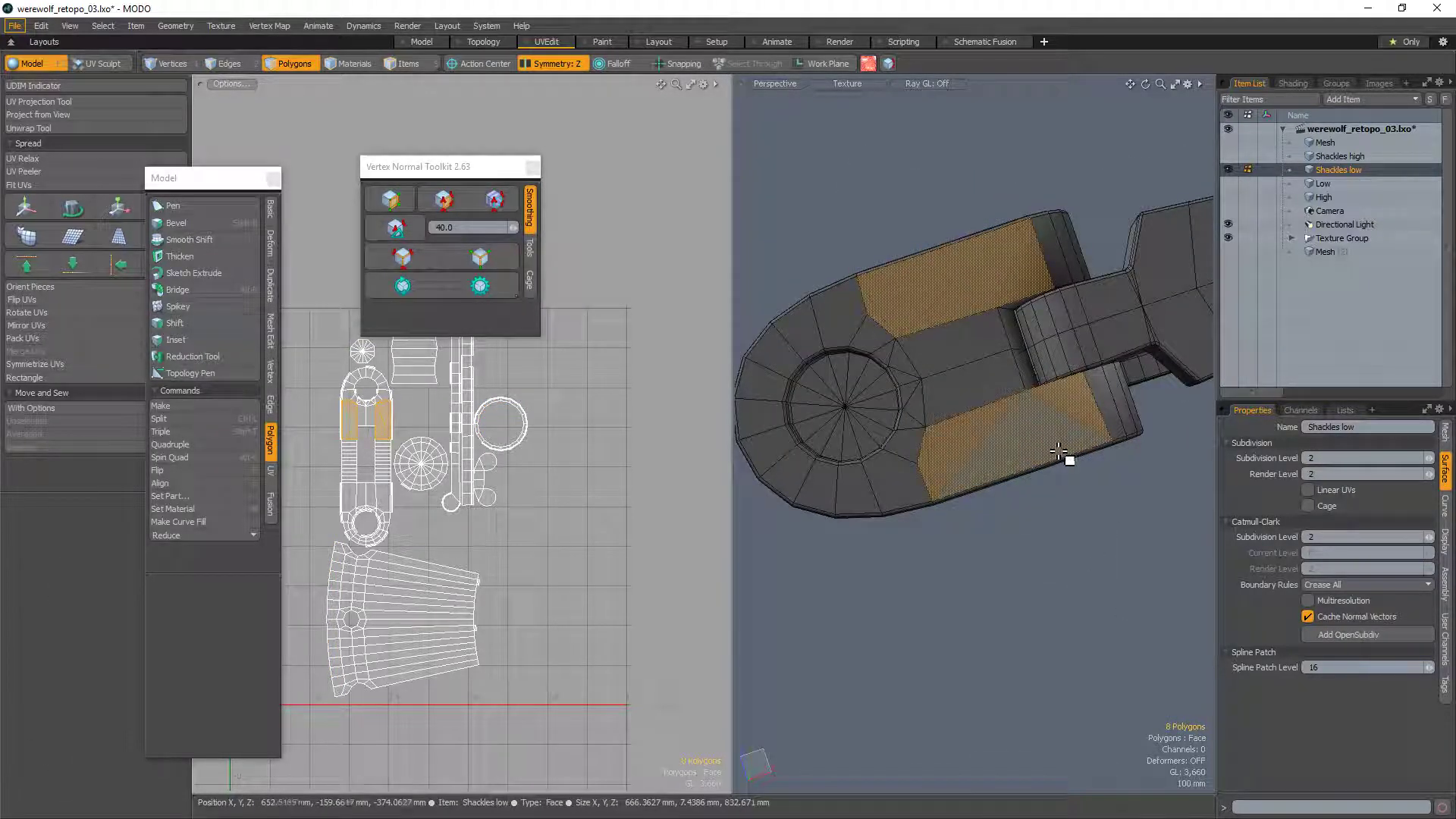
Step: Spin the badly running diagonal edges on both sides of the hinge plate's underside
key(2)
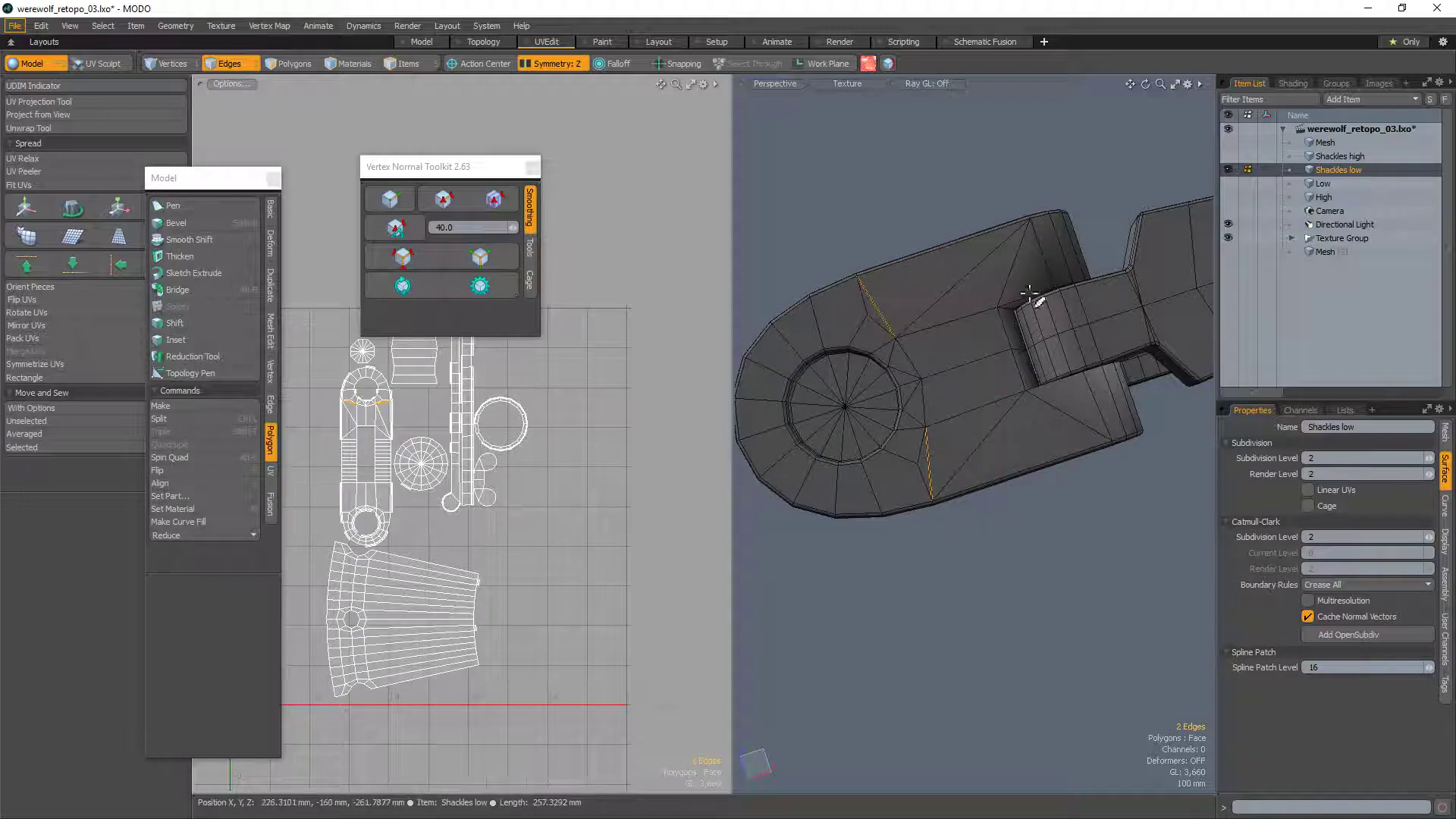
alt+drag(1000, 314, 975, 328)
click(914, 299)
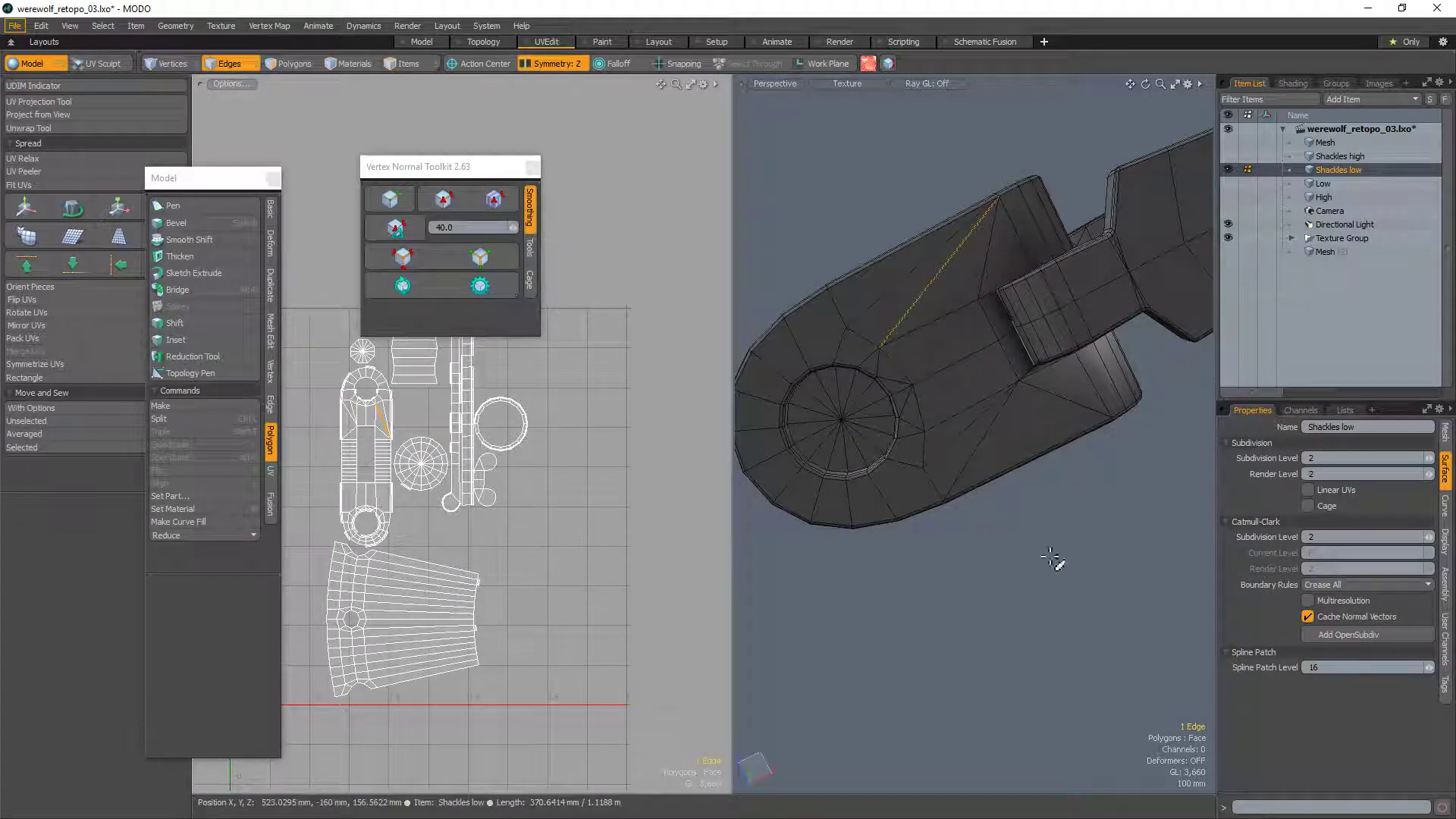
alt+drag(982, 452, 1017, 432)
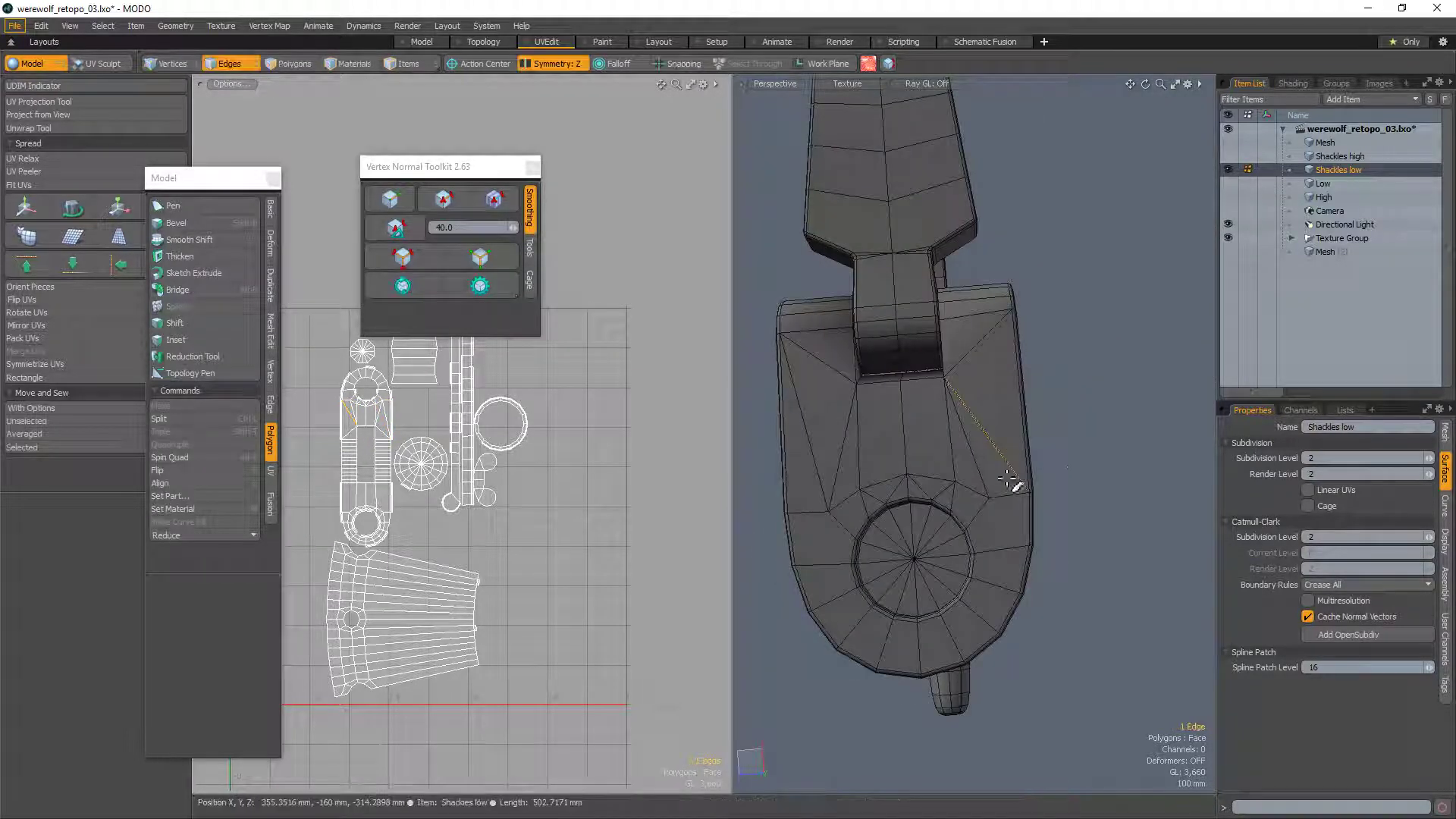
Step: Isolate the connected post and hinge plate by hiding all other polygons of the shackle
alt+drag(983, 518, 920, 422)
key(3)
scroll(991, 471, up, 5)
scroll(1101, 435, down, 3)
double_click(914, 419)
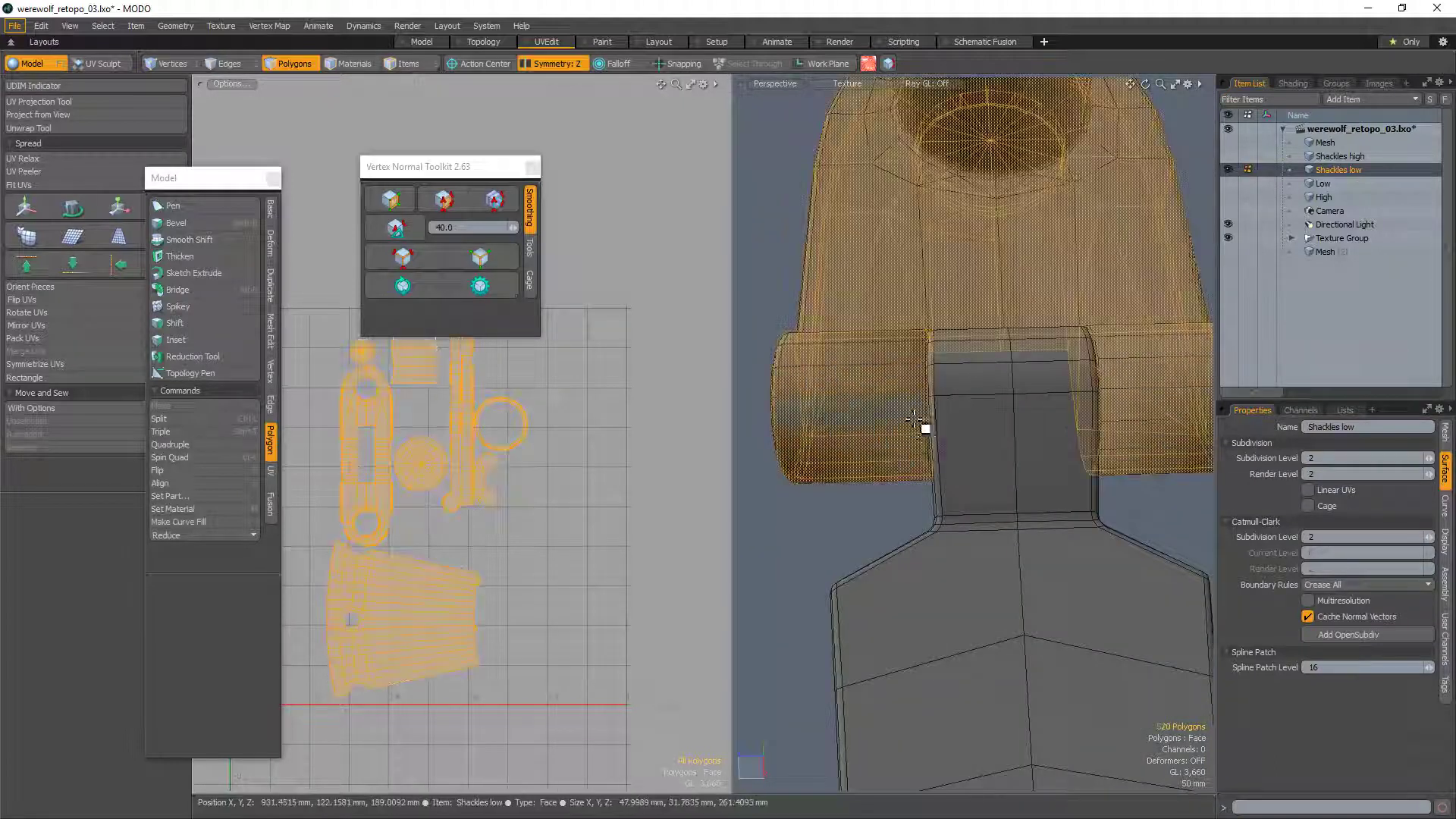
key(shift+h)
click(1053, 598)
Step: Set the vertex normals of the inner end faces of the two hinge knuckles
alt+drag(1053, 597, 1033, 408)
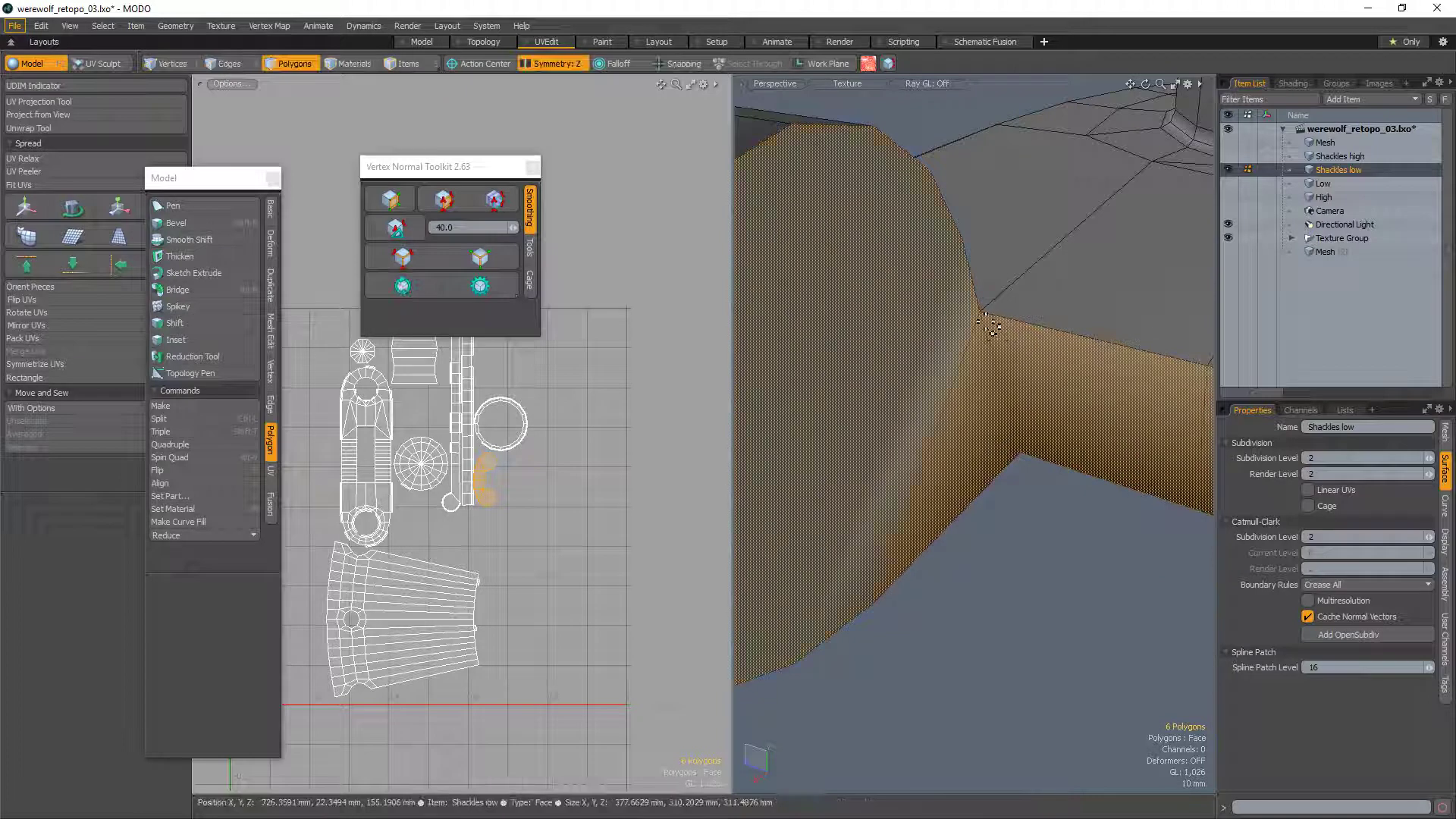
click(988, 311)
alt+drag(1027, 309, 1021, 325)
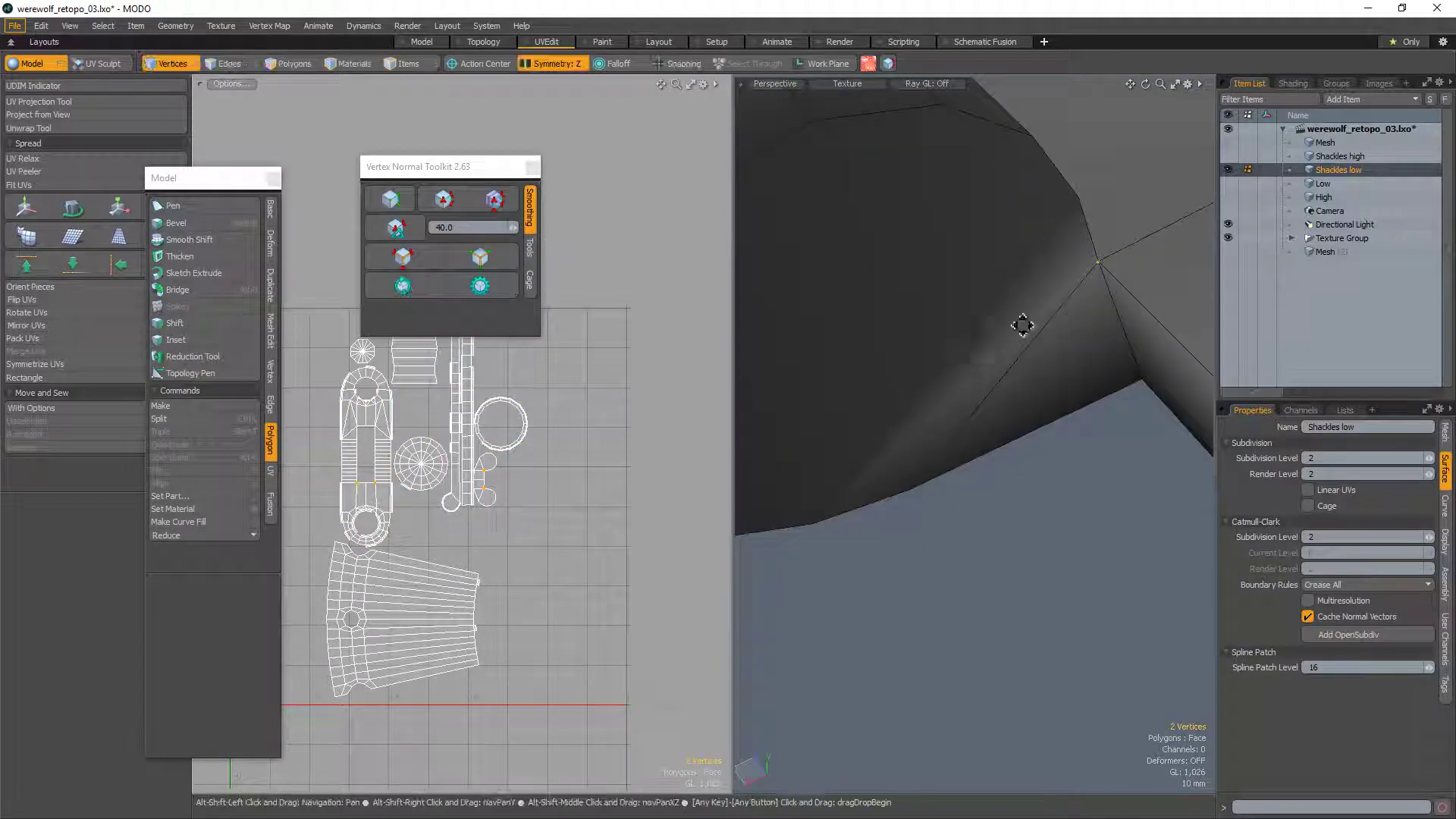
alt+shift+drag(1107, 269, 1017, 364)
mouse_move(942, 408)
alt+shift+mouse_down()
mouse_move(970, 431)
mouse_move(958, 403)
mouse_move(971, 486)
alt+shift+mouse_up()
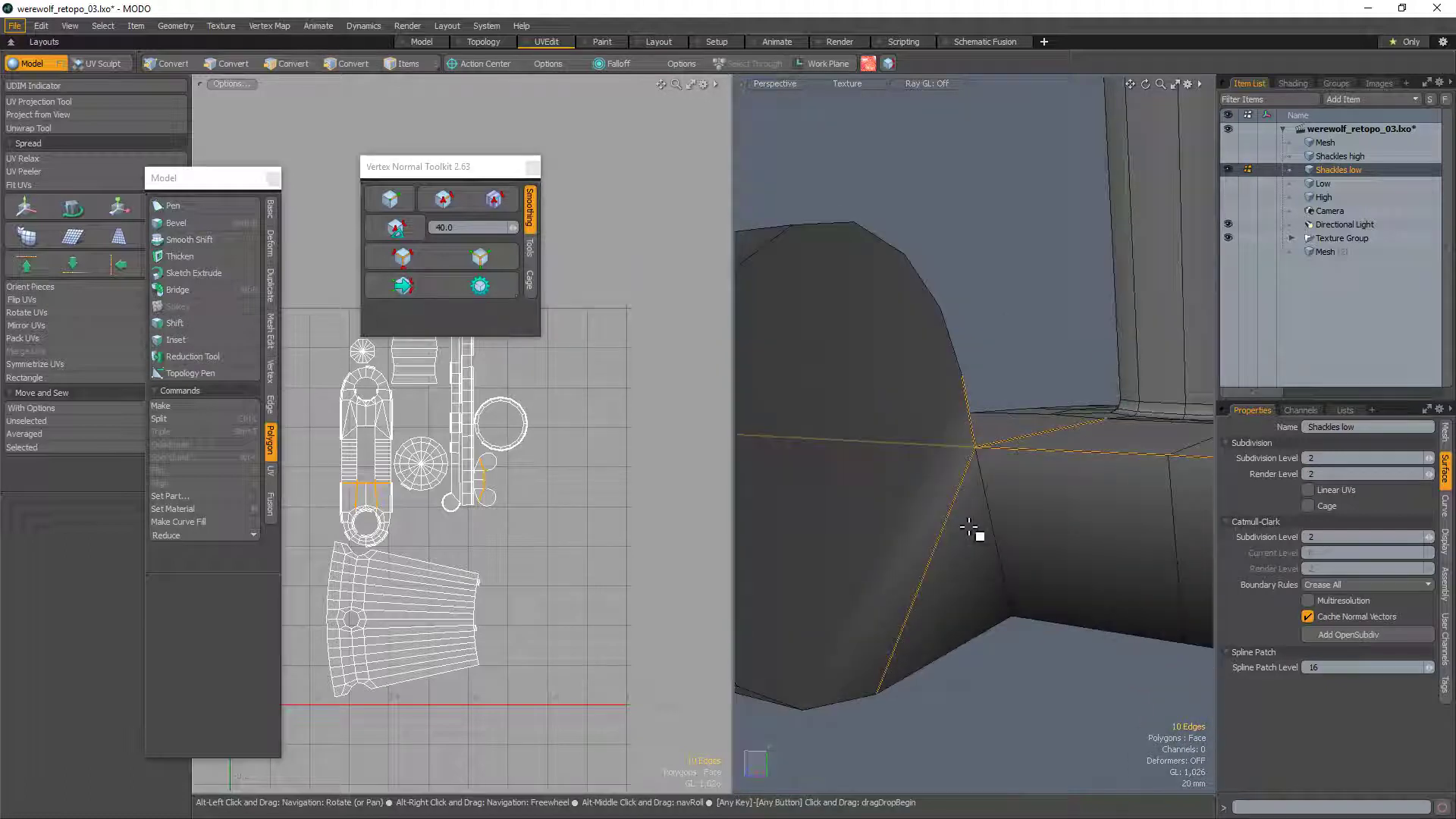
key(3)
drag(976, 539, 842, 448)
mouse_move(842, 447)
alt+mouse_down()
mouse_move(916, 416)
mouse_move(1121, 406)
mouse_move(1092, 394)
alt+mouse_up()
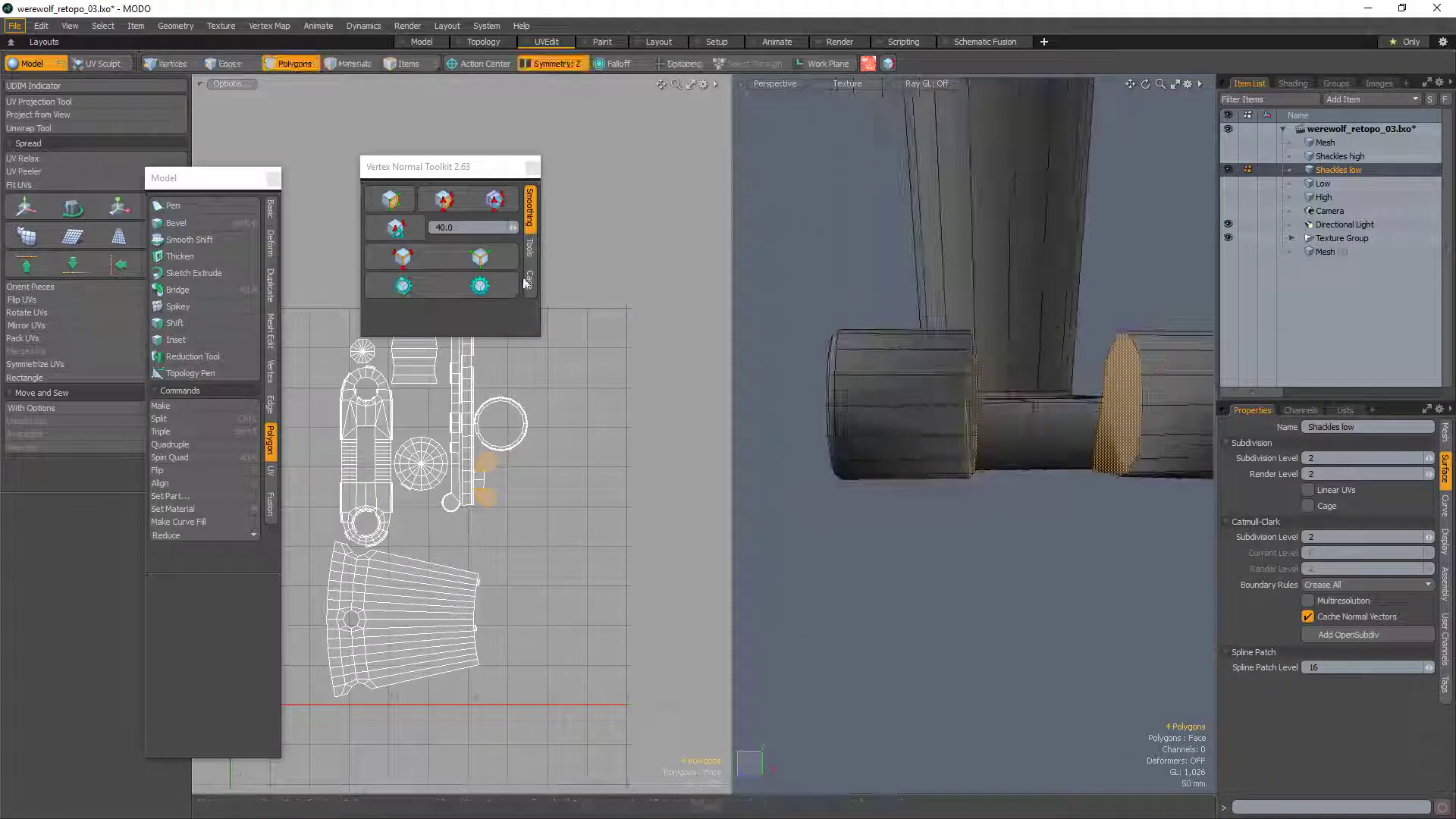
click(437, 211)
Step: Set the vertex normals of the polygons in the recess between the two hinge knuckles
alt+shift+drag(1097, 467, 1024, 446)
click(964, 433)
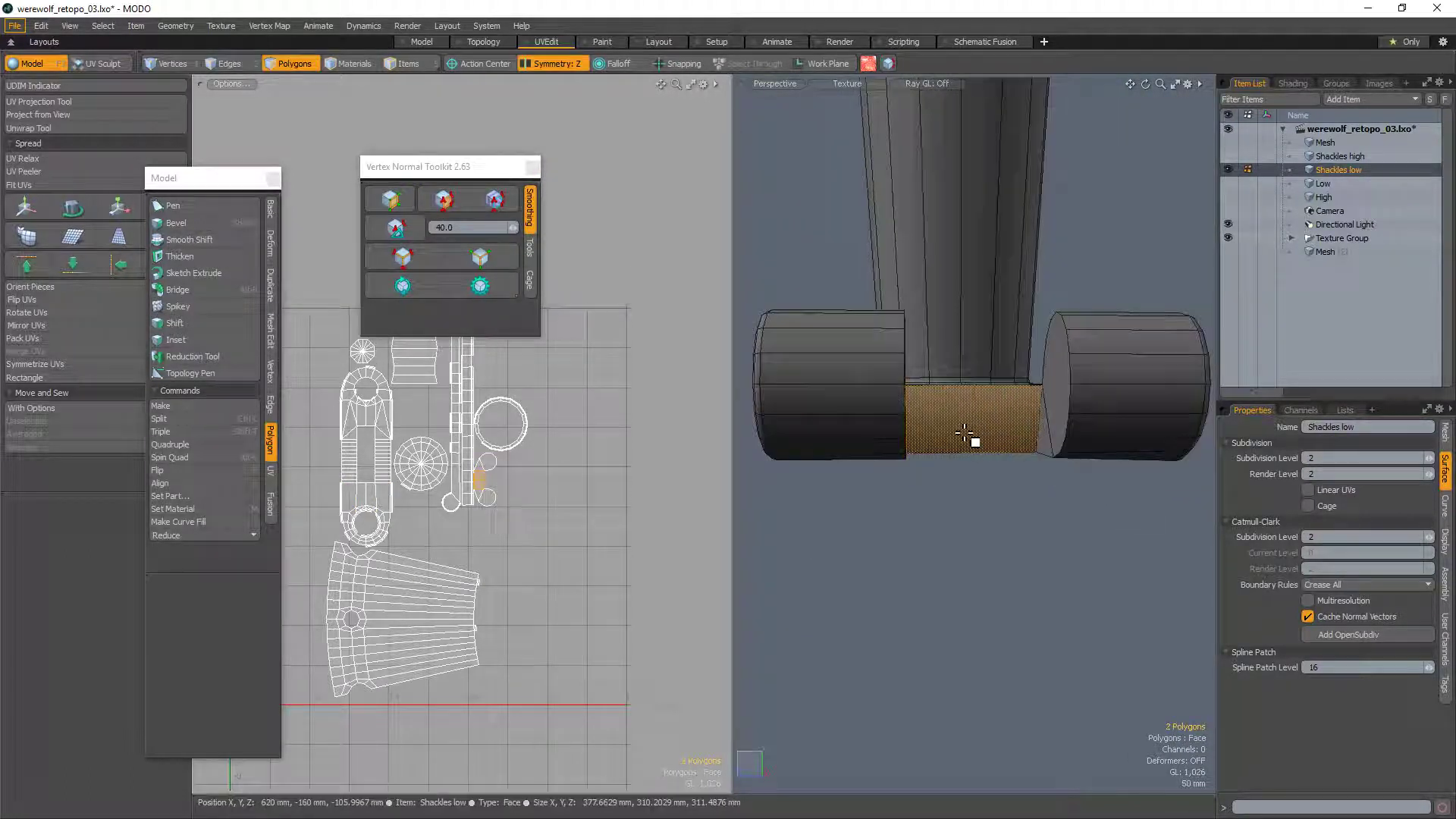
click(464, 210)
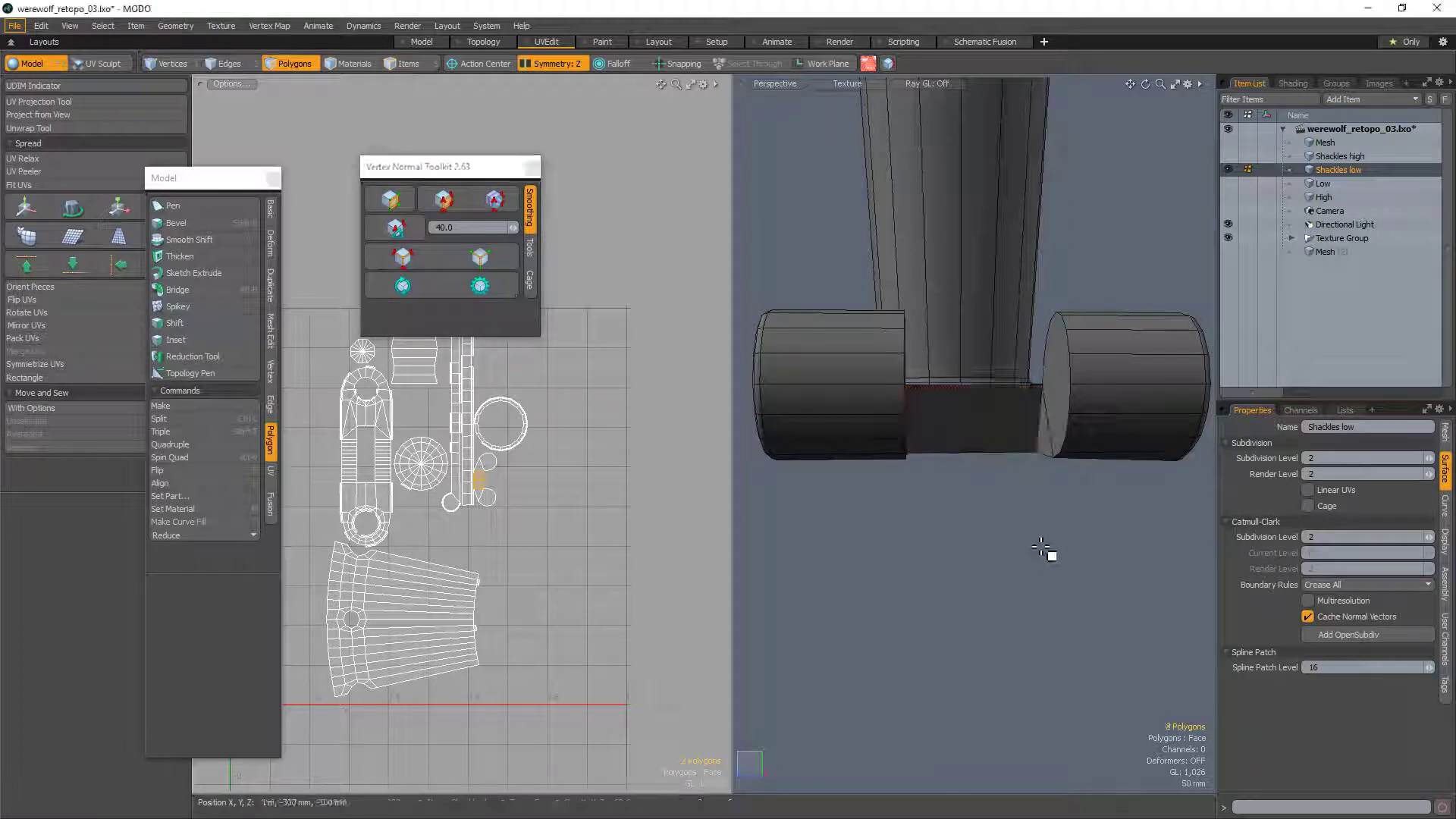
alt+drag(1040, 469, 974, 400)
Step: Unhide the rest of the shackle and check its overall shading from several angles without the wireframe
alt+drag(888, 353, 1105, 592)
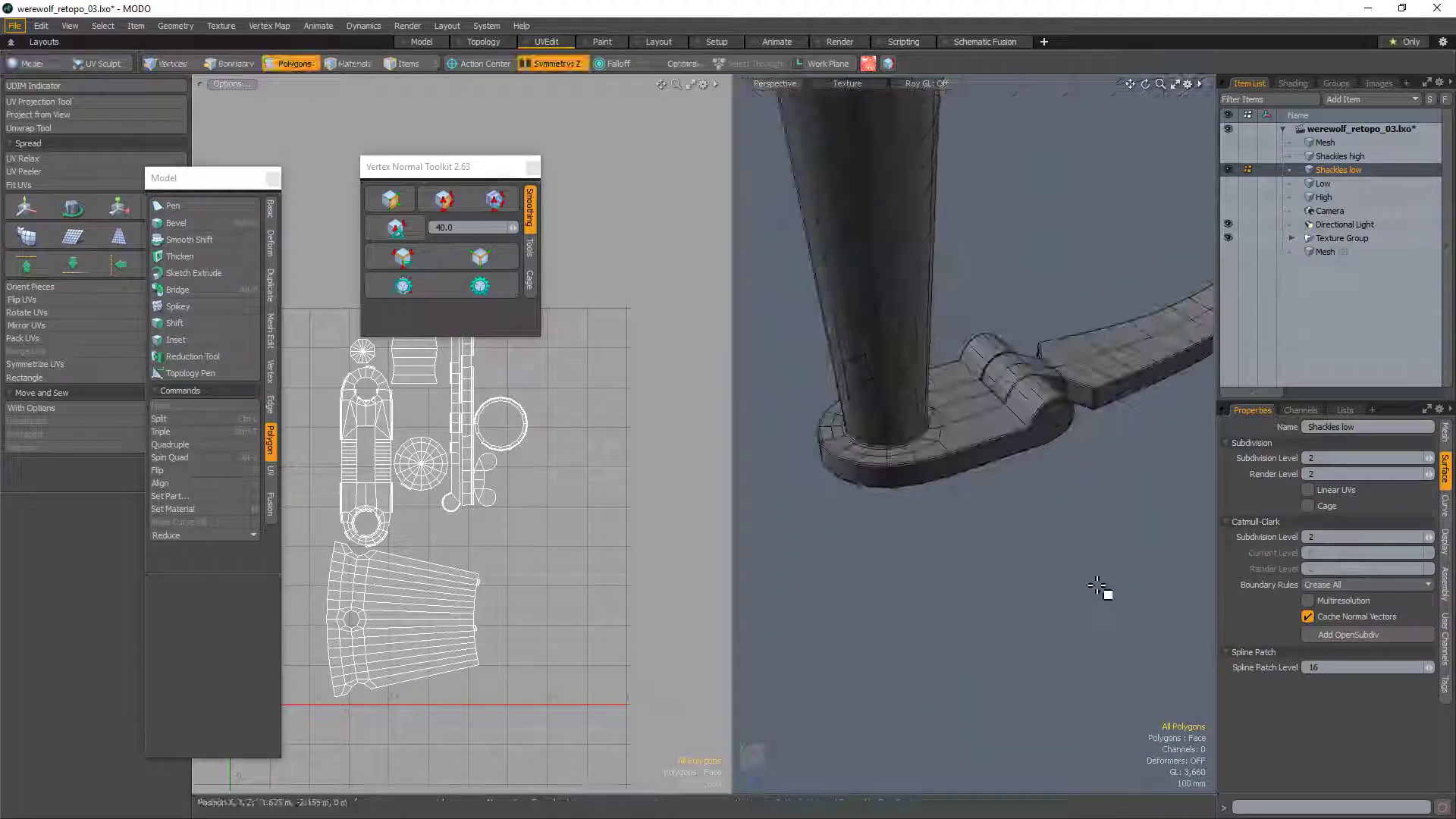
ctrl+alt+drag(1057, 335, 884, 436)
alt+drag(883, 436, 1055, 501)
alt+drag(1054, 501, 992, 562)
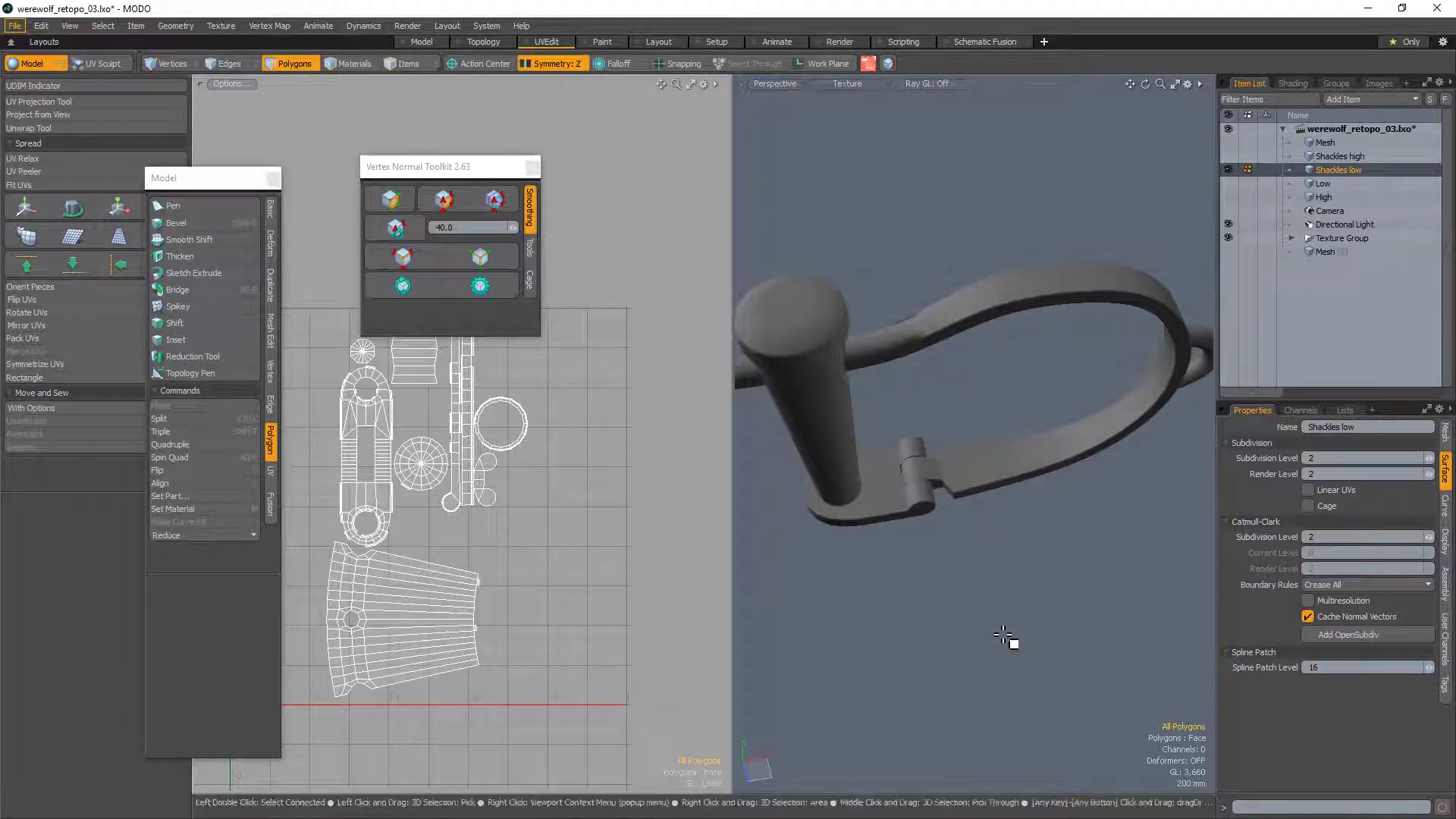
ctrl+alt+drag(984, 452, 1000, 385)
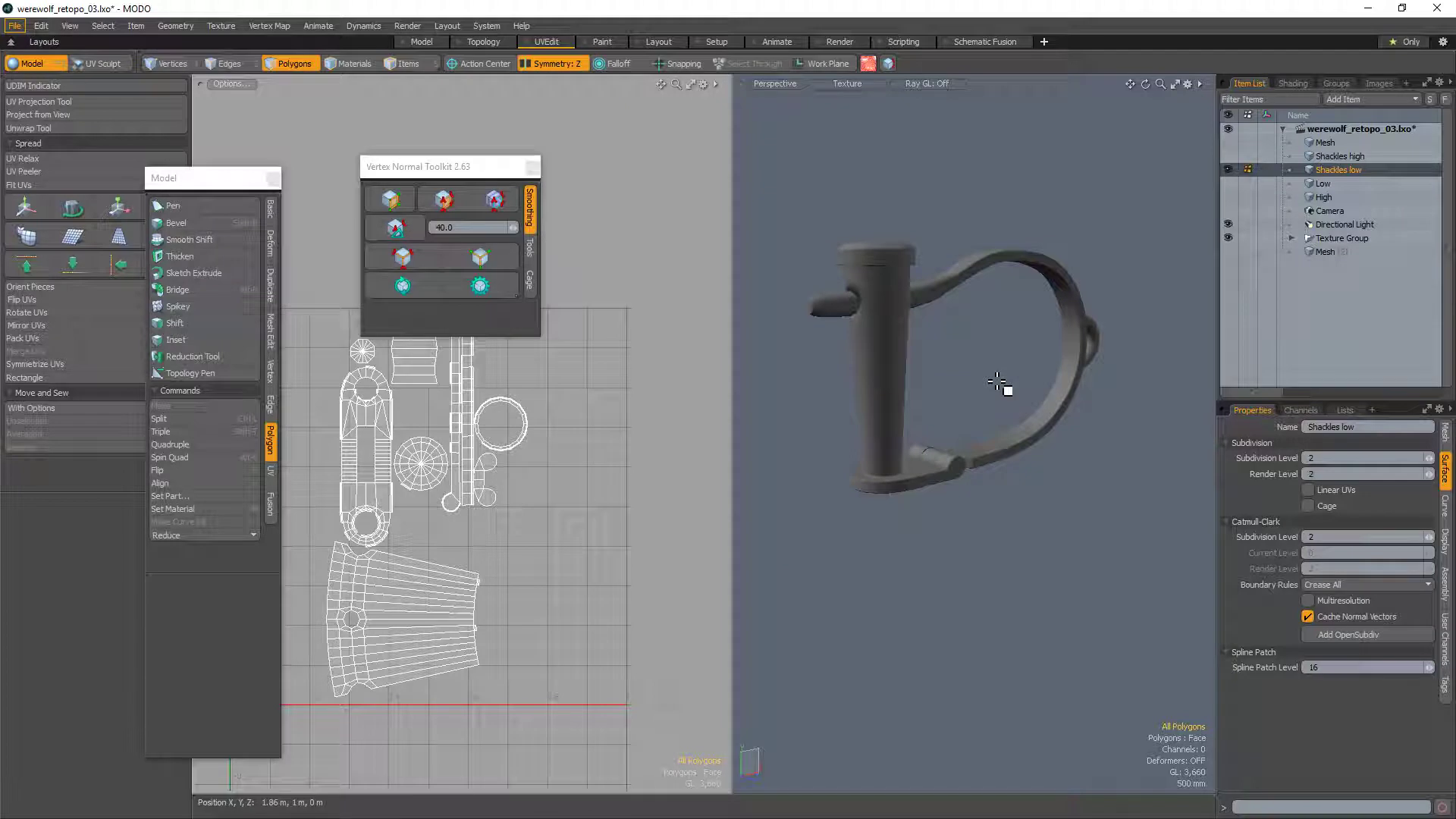
Step: Make the Low werewolf mesh active, hide the Shackles low mesh, and view the werewolf in Shaded mode
click(1323, 184)
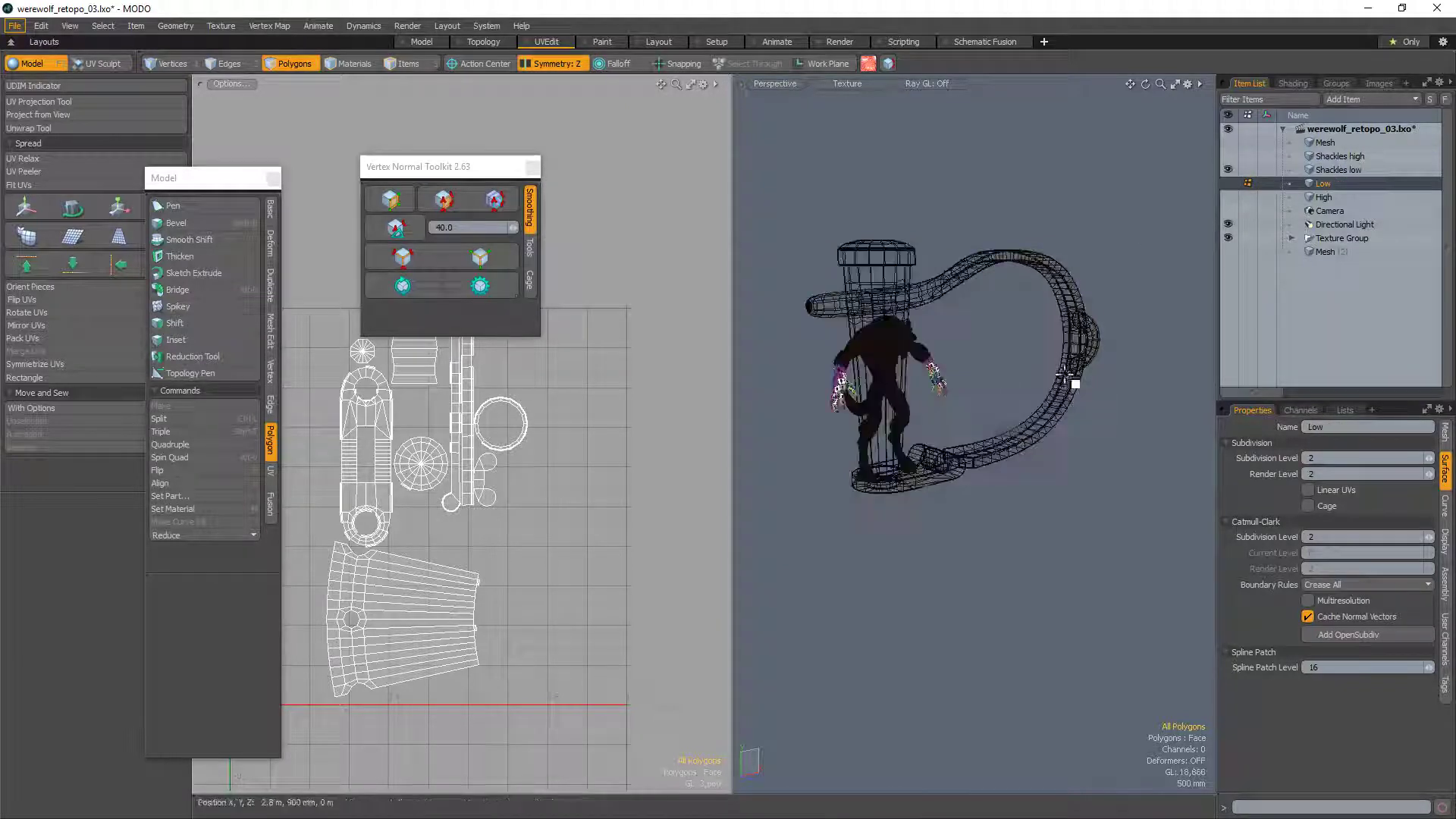
click(1228, 169)
scroll(897, 356, up, 5)
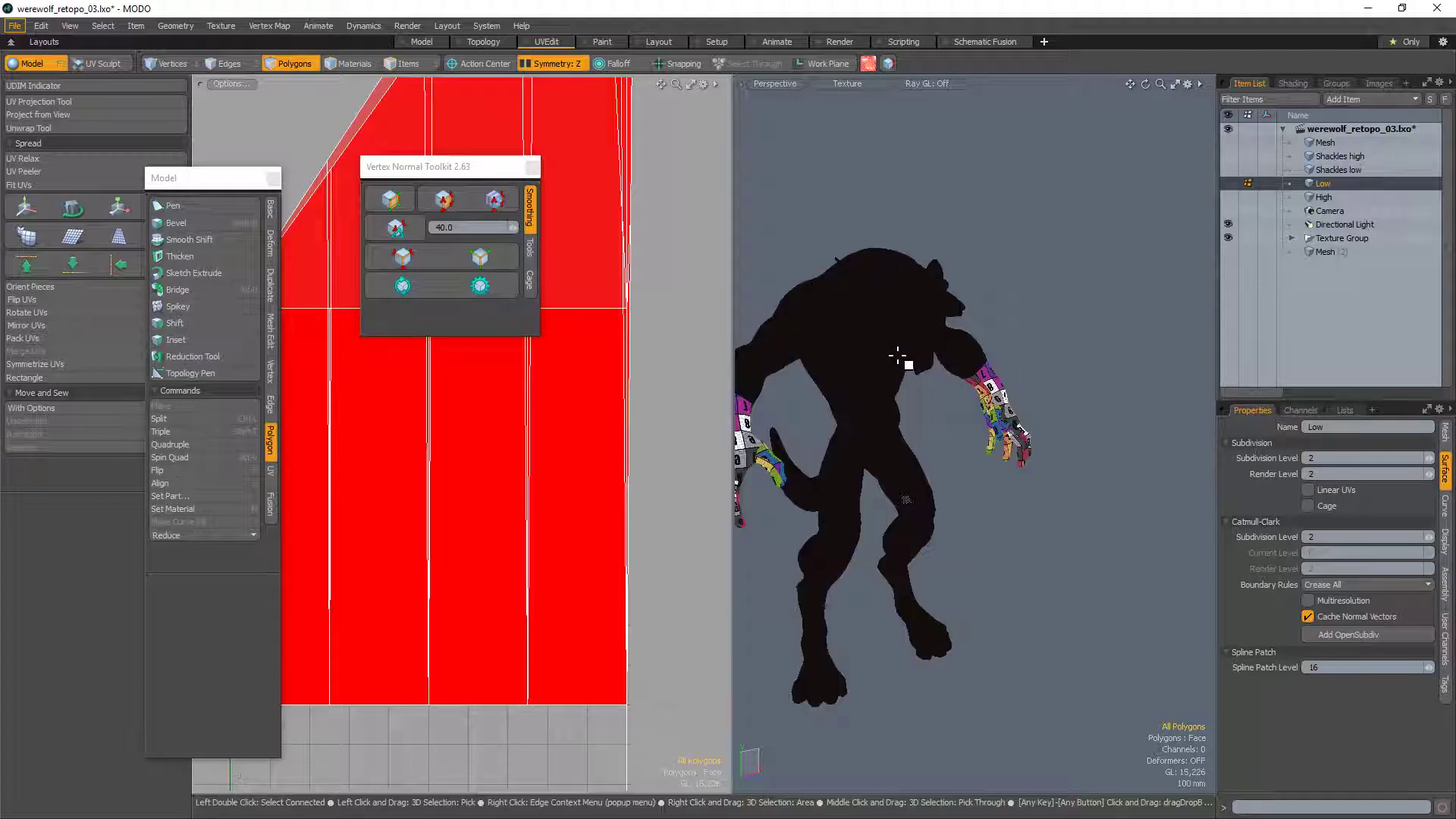
alt+drag(1027, 432, 943, 433)
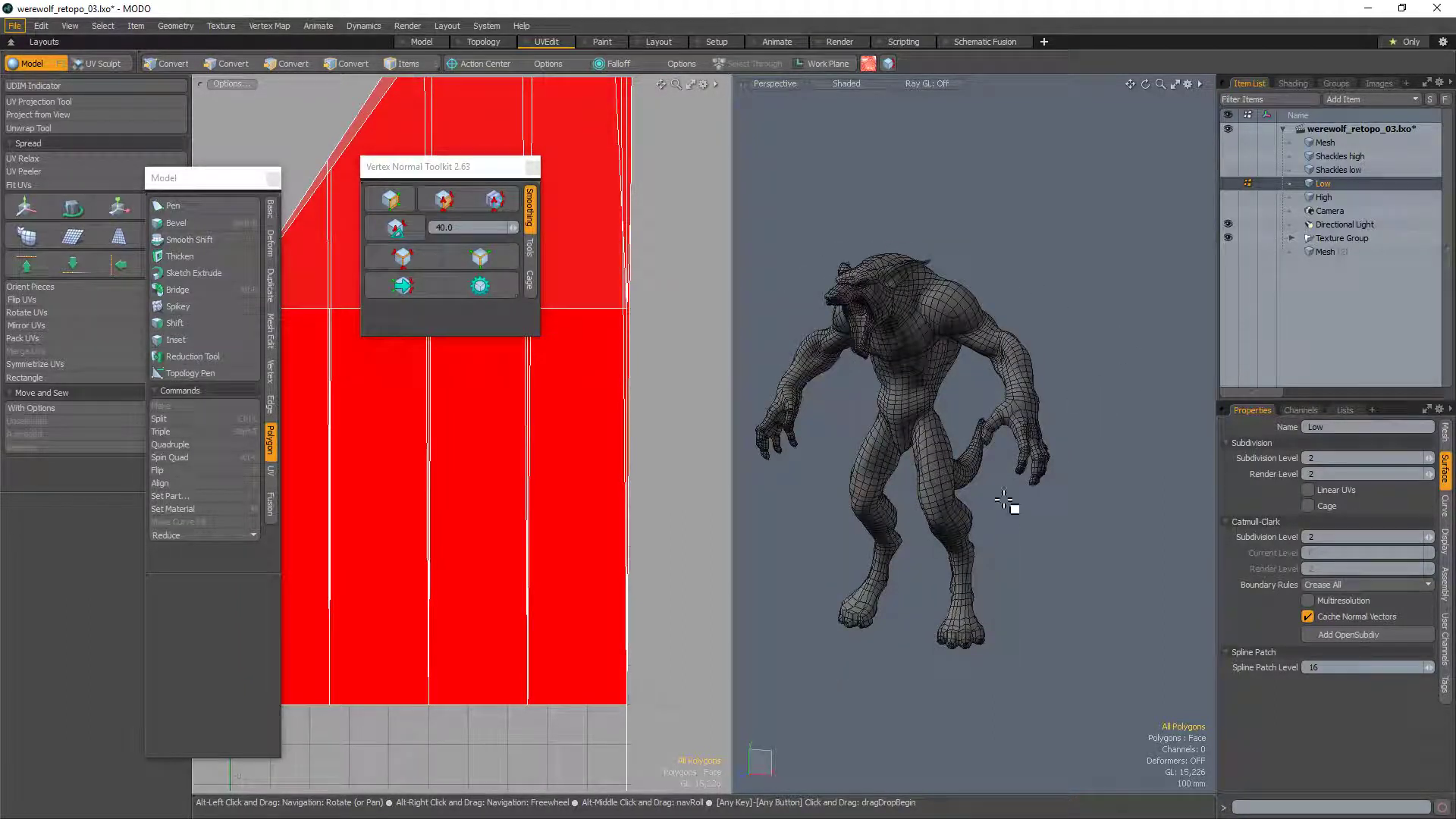
alt+drag(1006, 556, 1020, 651)
Step: Preview the werewolf mesh with subdivision switched on and off again, and reselect the Shackles low item
key(Tab)
alt+drag(999, 408, 946, 344)
scroll(1020, 361, up, 5)
scroll(1020, 361, down, 4)
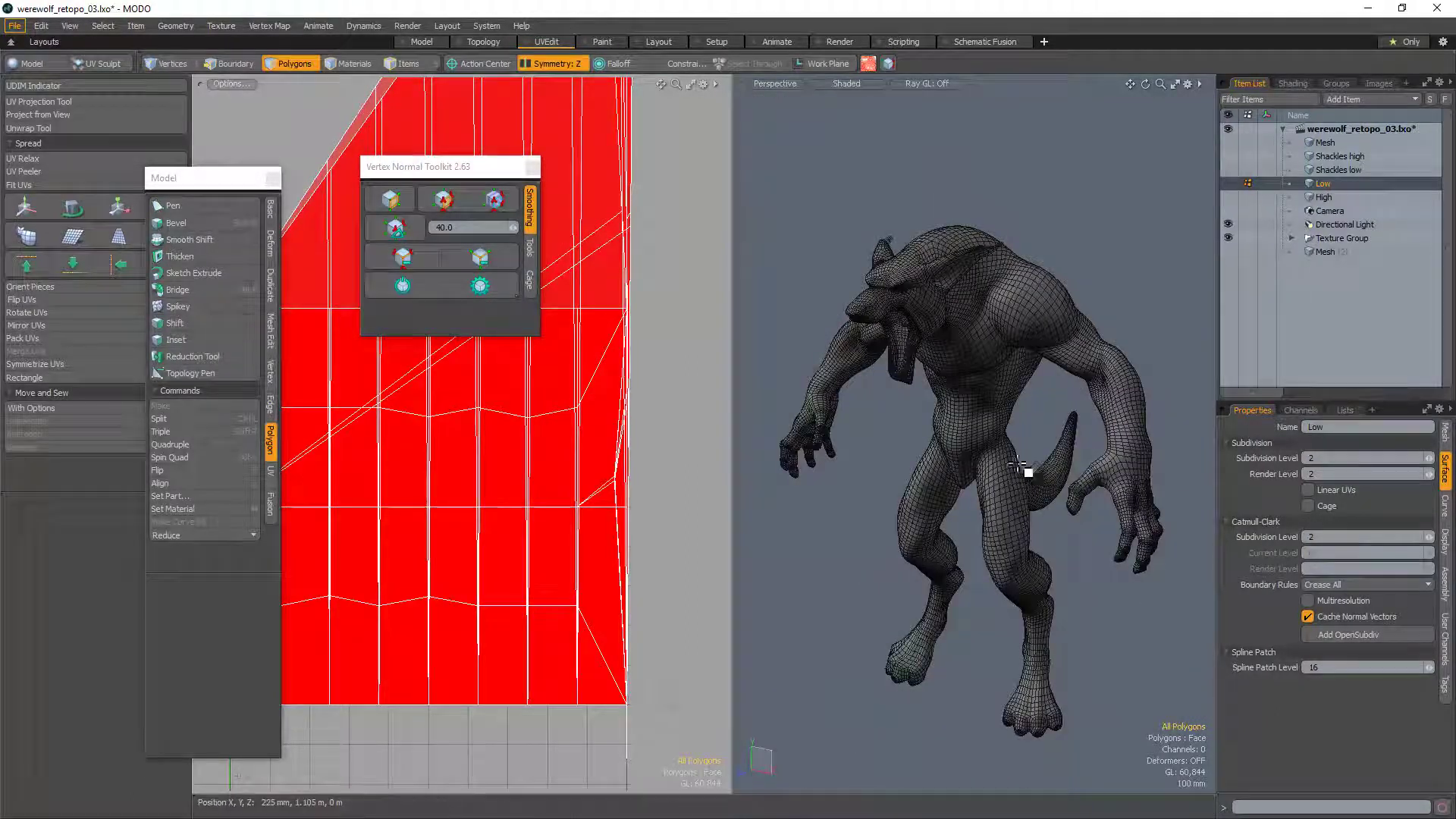
key(Tab)
click(1336, 169)
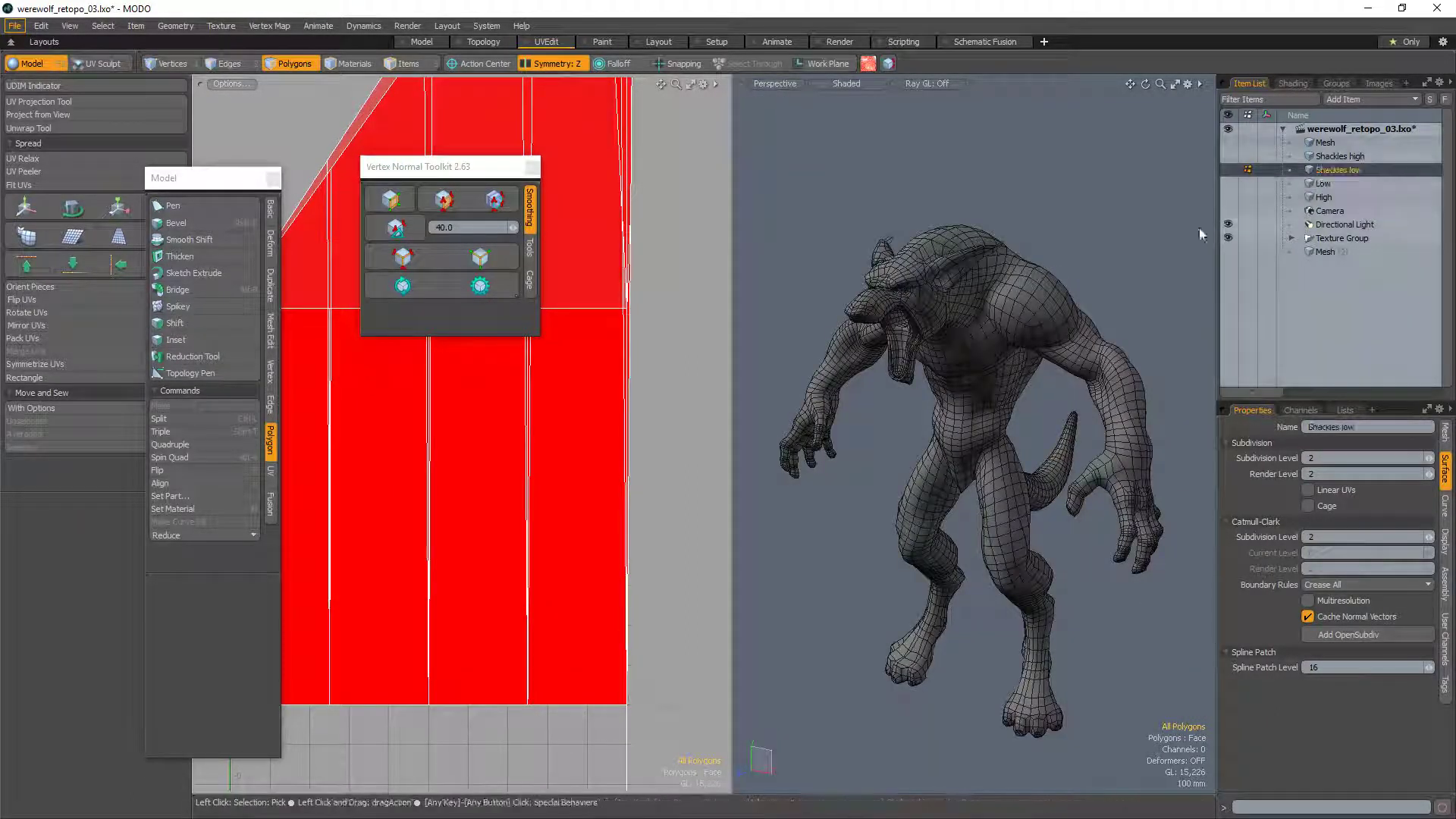
Step: Isolate the shackle's pin piece, including its attached base plate, by hiding the rest of the low-poly shackle
key(a)
alt+drag(986, 513, 1046, 471)
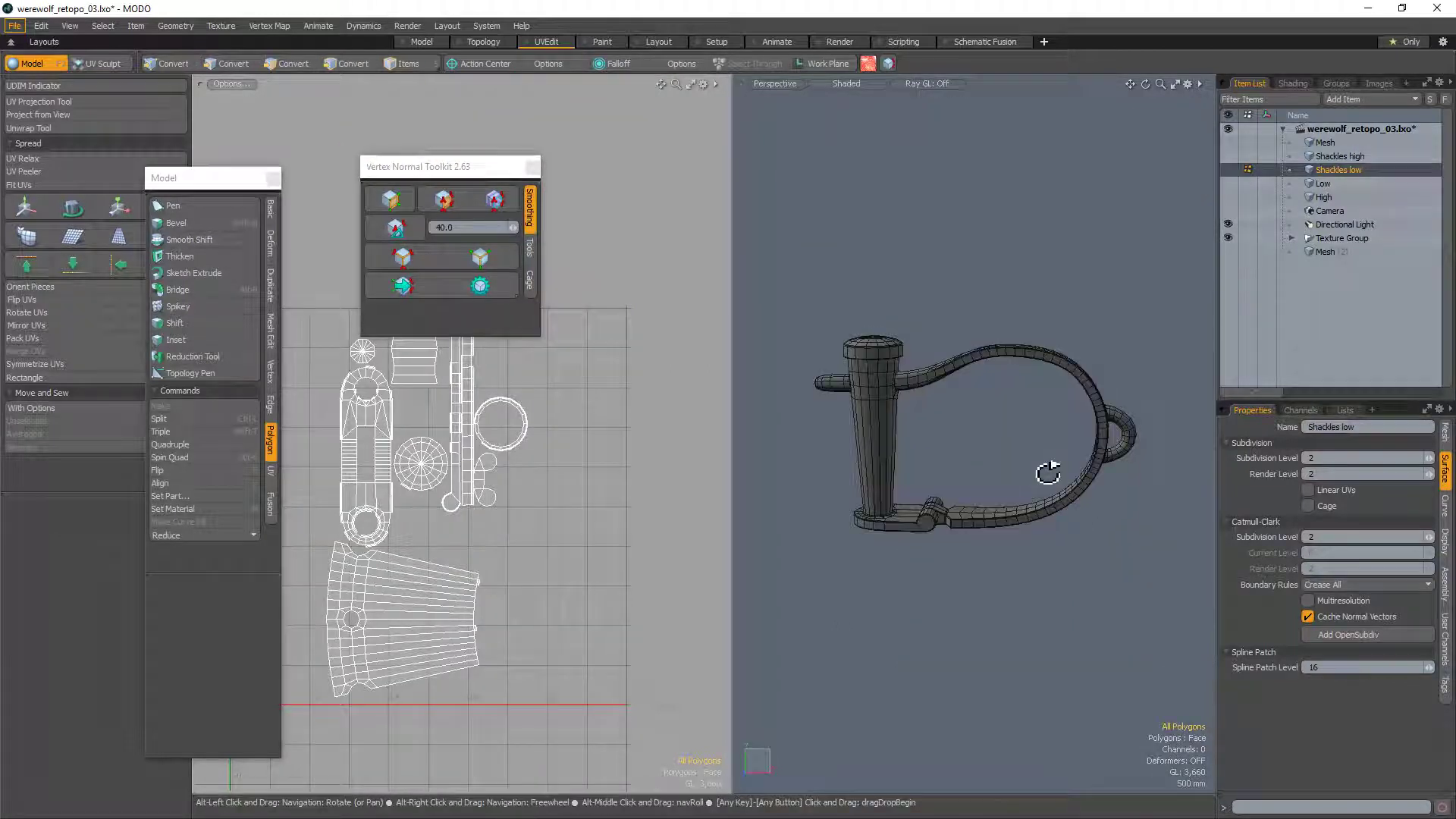
scroll(877, 417, up, 4)
alt+drag(877, 416, 971, 471)
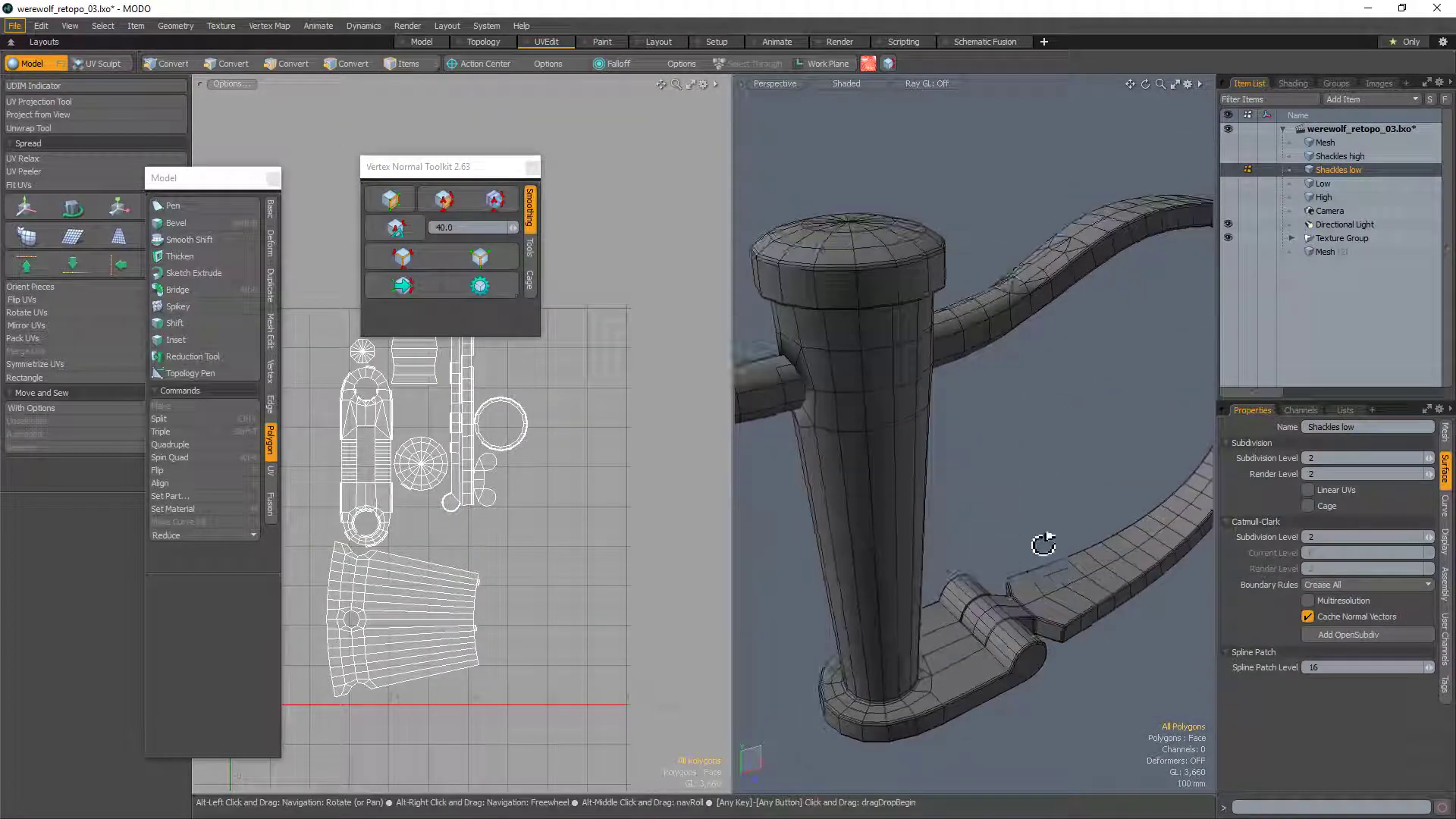
alt+drag(1044, 543, 879, 406)
alt+shift+drag(880, 406, 1003, 402)
double_click(981, 317)
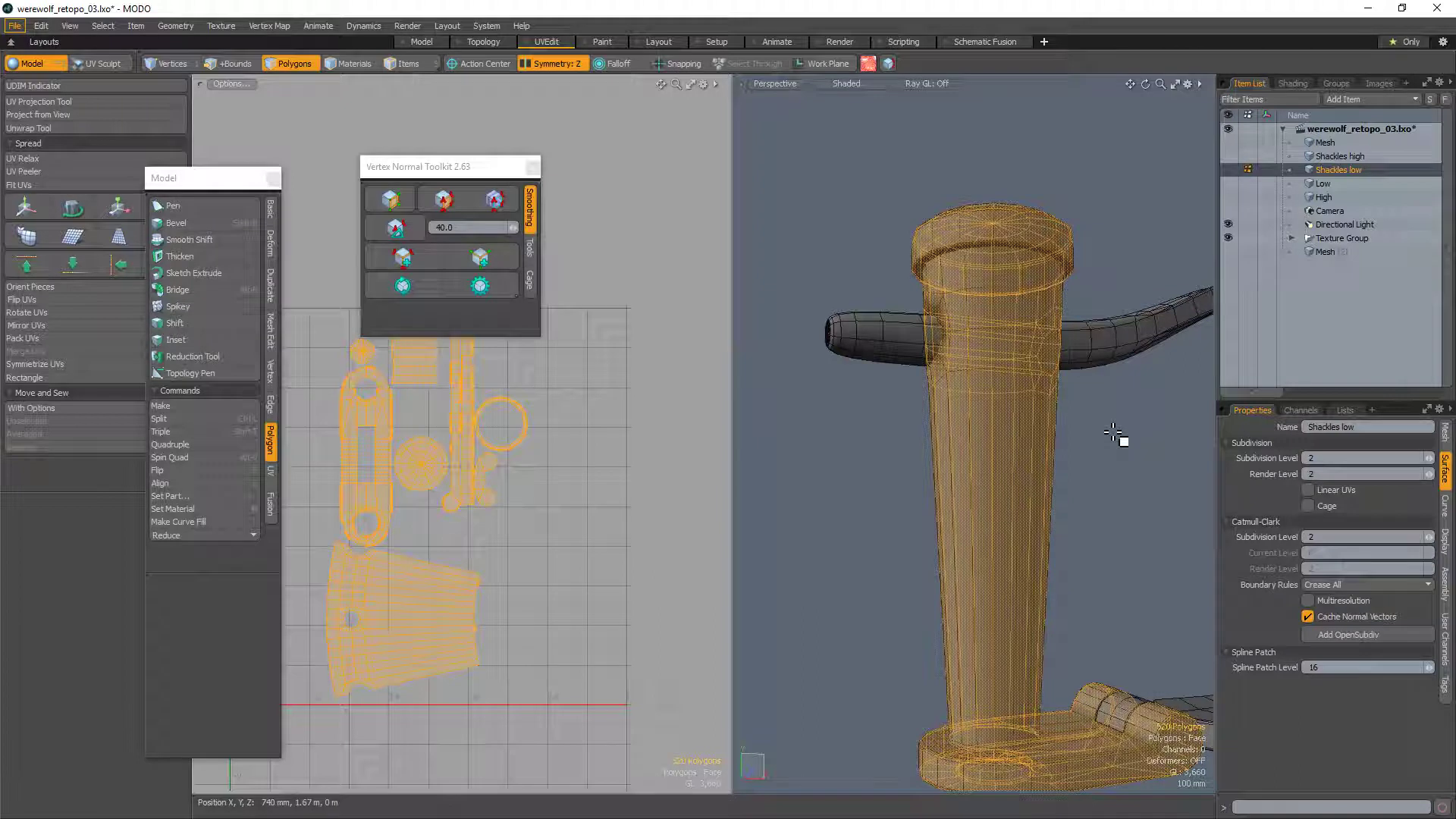
key(shift+h)
Step: Bevel both edge loops of the through-hole in the pin with a 14.8 mm inset and round level 1
key(2)
scroll(933, 348, up, 5)
double_click(922, 369)
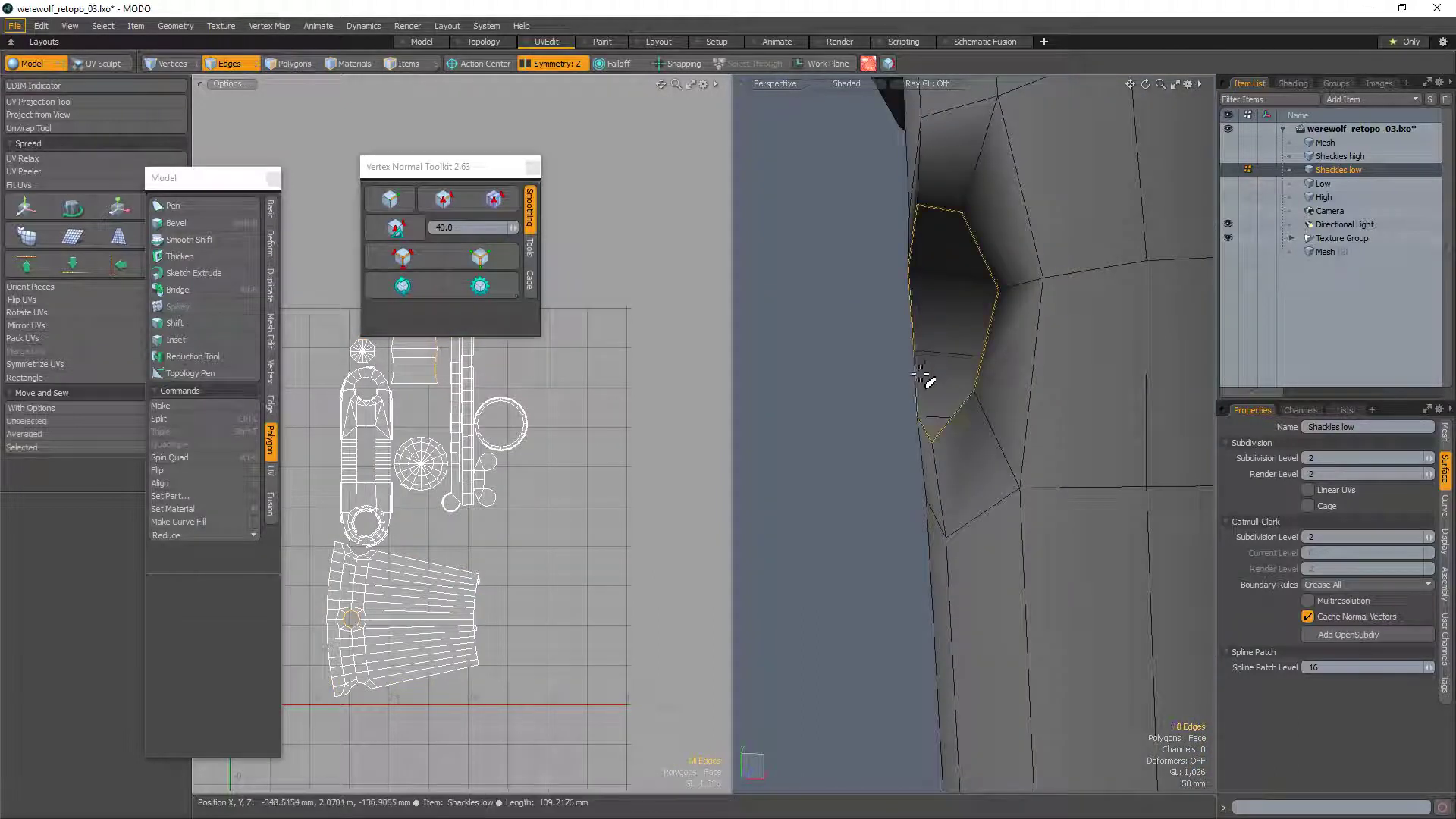
scroll(910, 377, down, 5)
alt+drag(842, 421, 1003, 371)
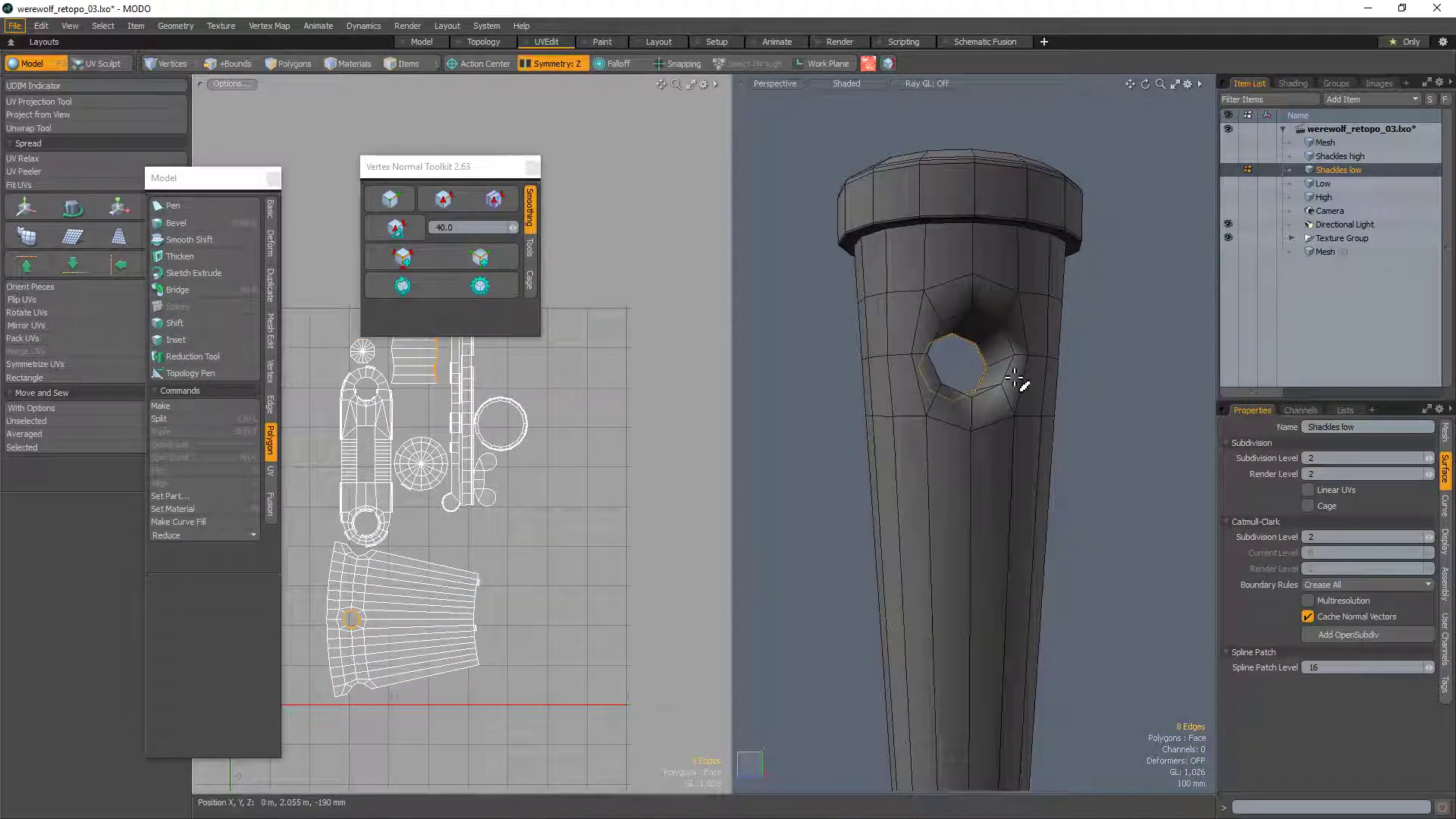
key(b)
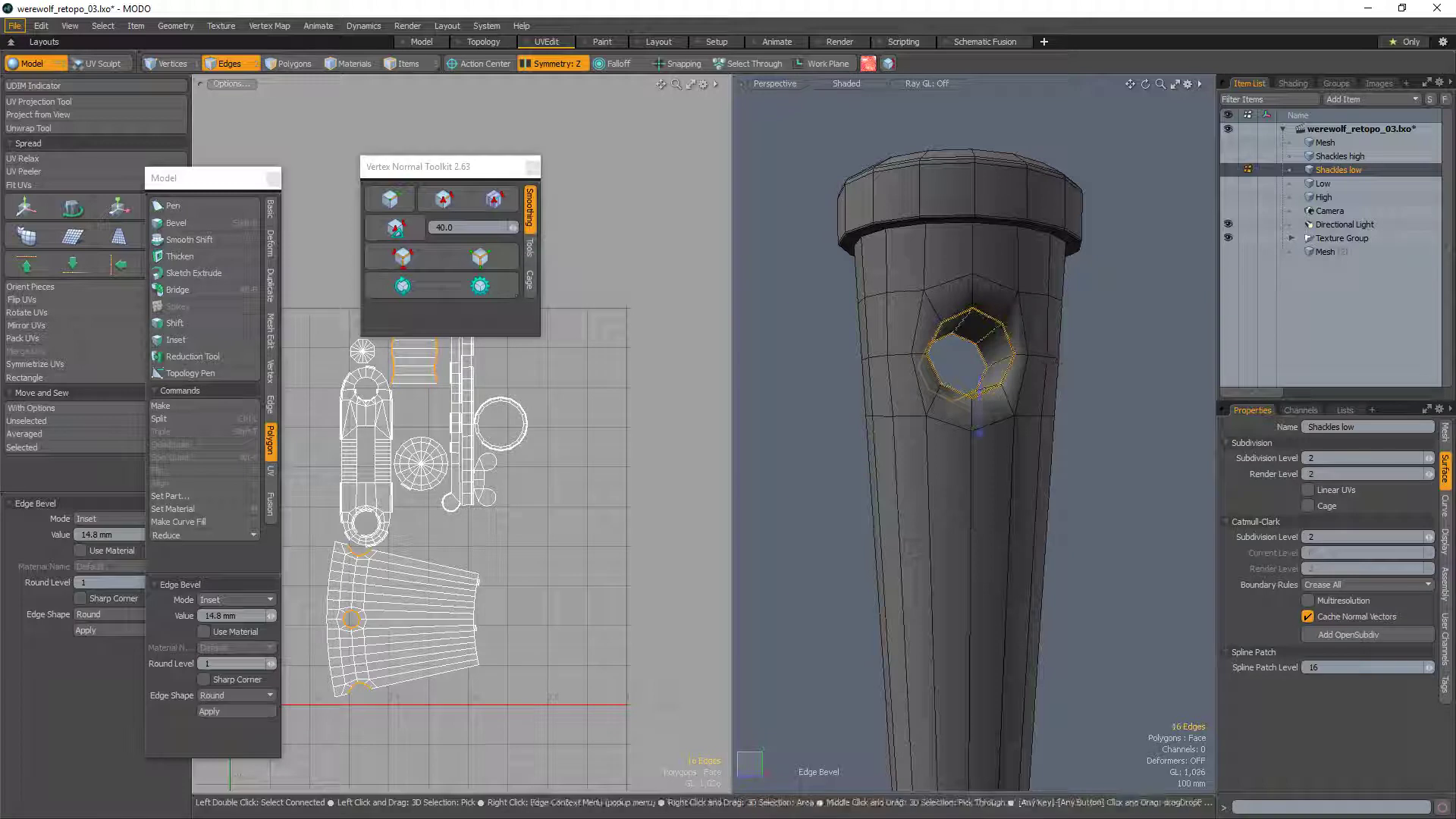
key(space)
click(1115, 340)
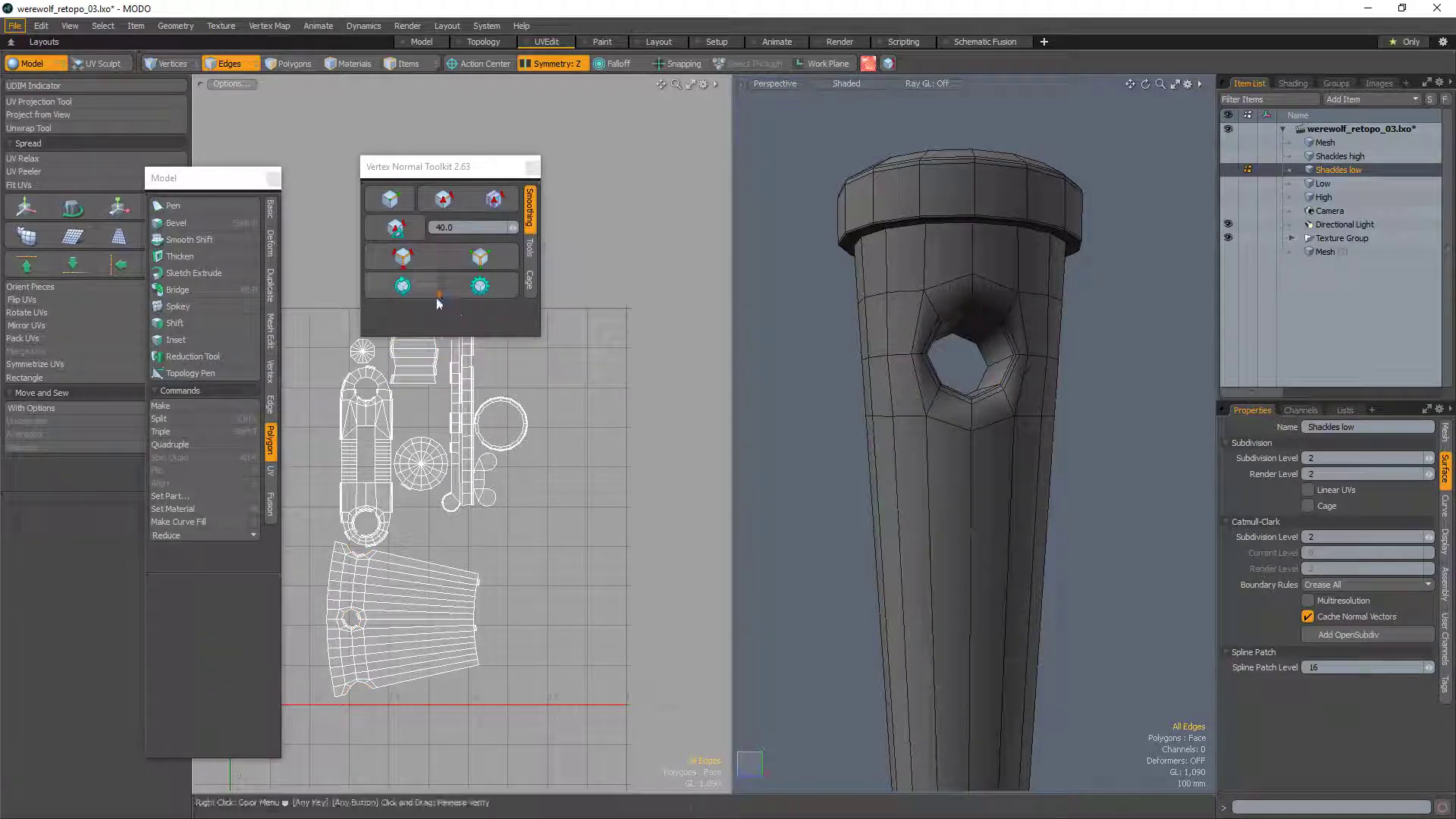
Step: Set the vertex normals of the pin piece with its beveled hole and unhide the rest of the shackle
click(412, 289)
mouse_move(1154, 374)
alt+mouse_down()
mouse_move(1028, 260)
mouse_move(920, 368)
mouse_move(923, 465)
mouse_move(1108, 384)
mouse_move(1099, 474)
alt+mouse_up()
key(3)
alt+drag(1101, 527, 905, 623)
key(u)
Step: Select the whole UV island of the pin shaft and close the Vertex Normal Toolkit and Model palettes
double_click(393, 608)
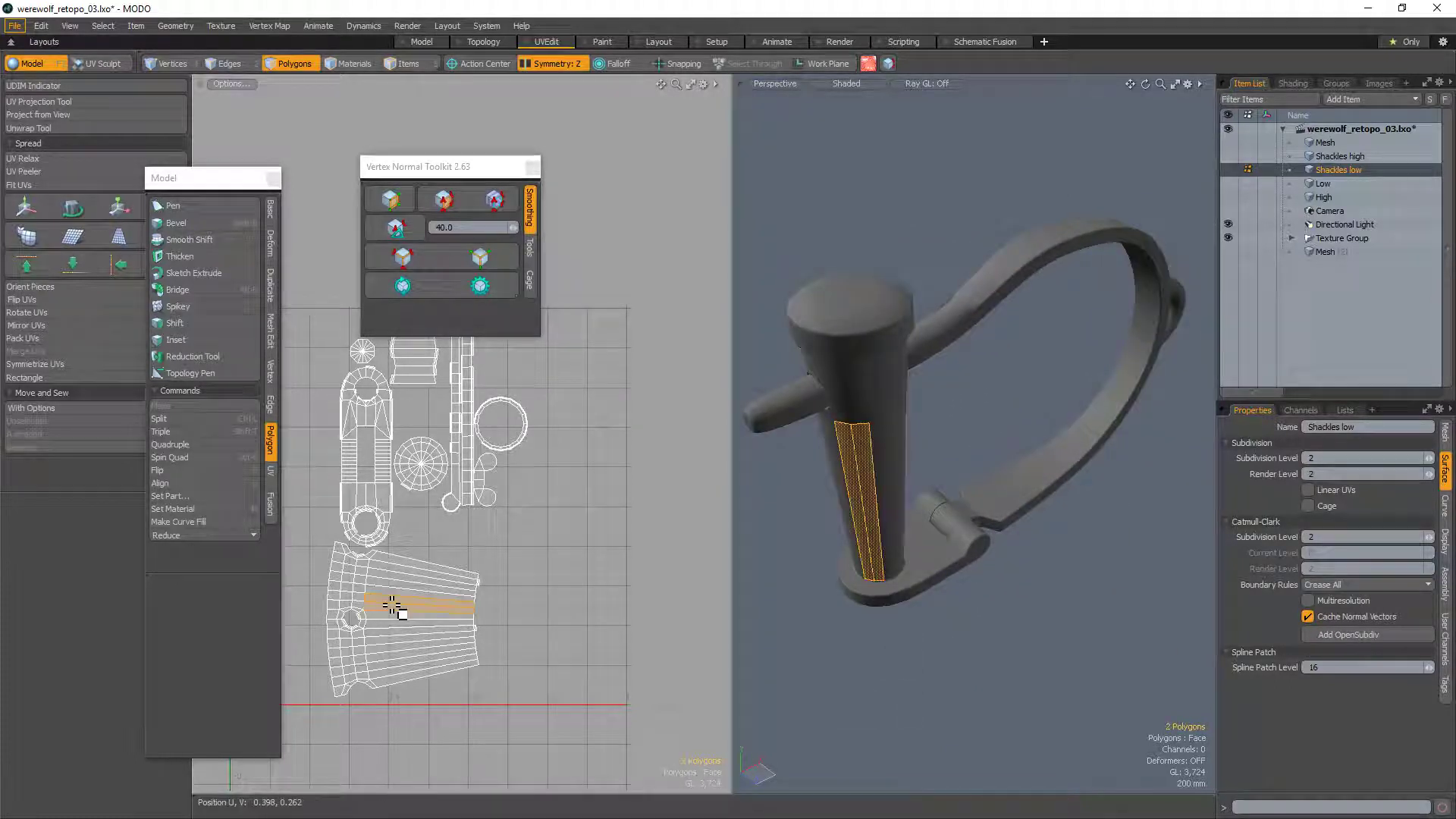
scroll(393, 575, up, 6)
alt+drag(383, 556, 465, 483)
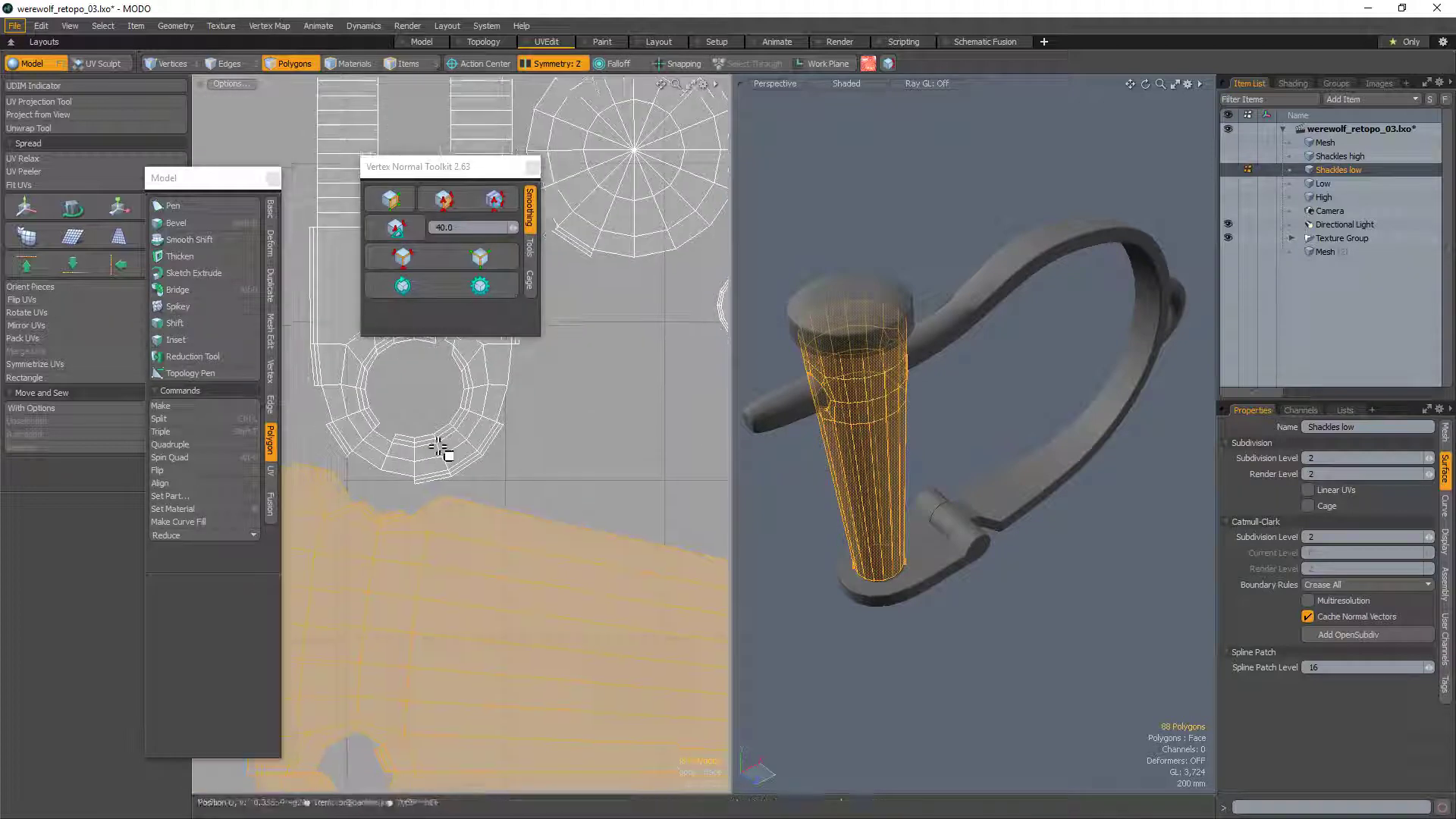
scroll(380, 448, up, 3)
click(532, 166)
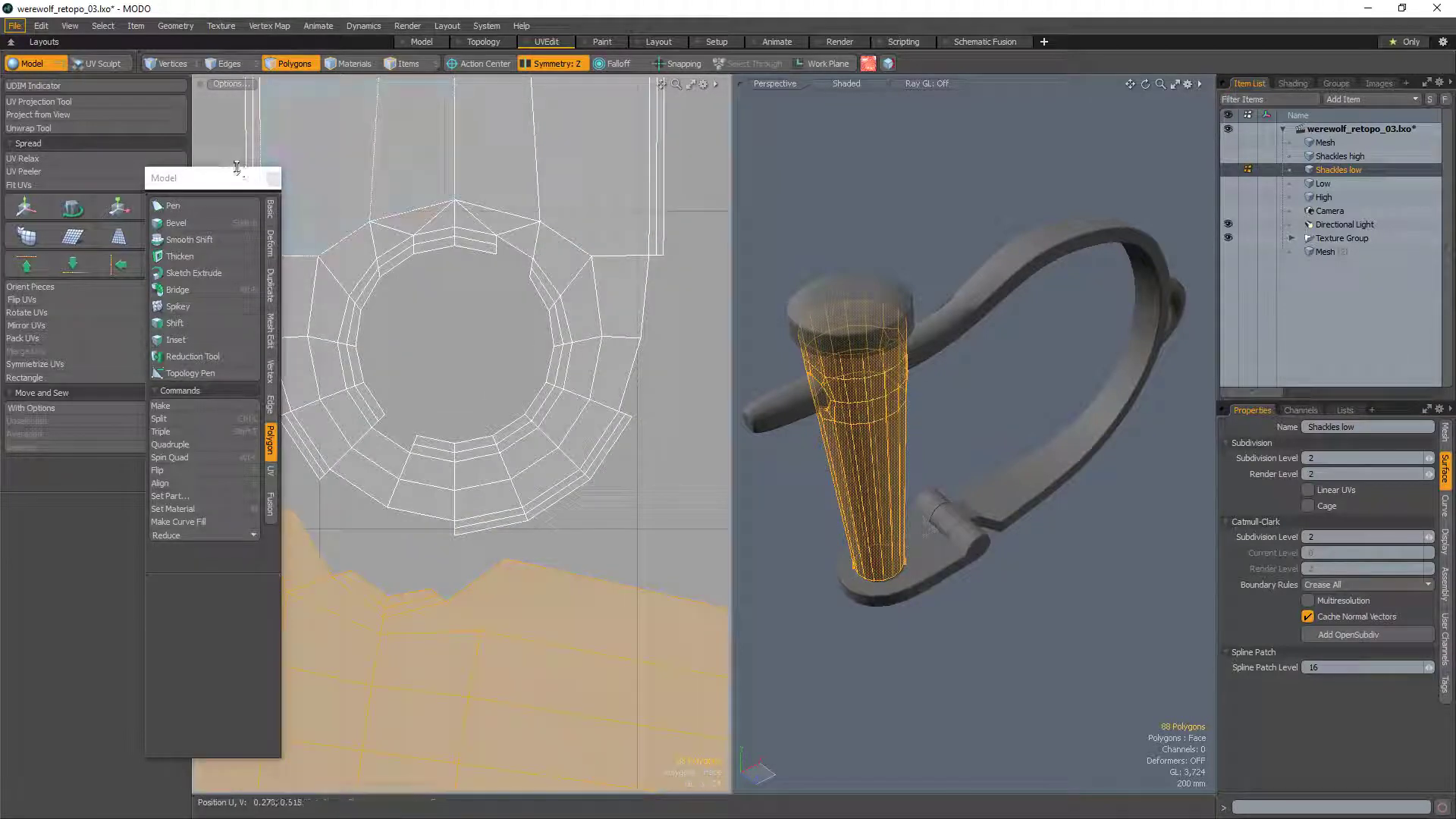
click(273, 181)
Step: Examine the narrow bevel polygons where the pin meets its base plate, both in the UVs and on the model
mouse_move(513, 253)
mouse_down()
mouse_move(554, 326)
mouse_move(557, 300)
mouse_up()
mouse_move(900, 638)
alt+mouse_down()
mouse_move(931, 613)
mouse_move(818, 624)
alt+mouse_up()
scroll(931, 612, up, 8)
scroll(1073, 452, down, 3)
mouse_move(1036, 457)
mouse_down()
mouse_move(1050, 449)
mouse_move(964, 464)
mouse_up()
scroll(559, 387, down, 5)
scroll(410, 478, down, 2)
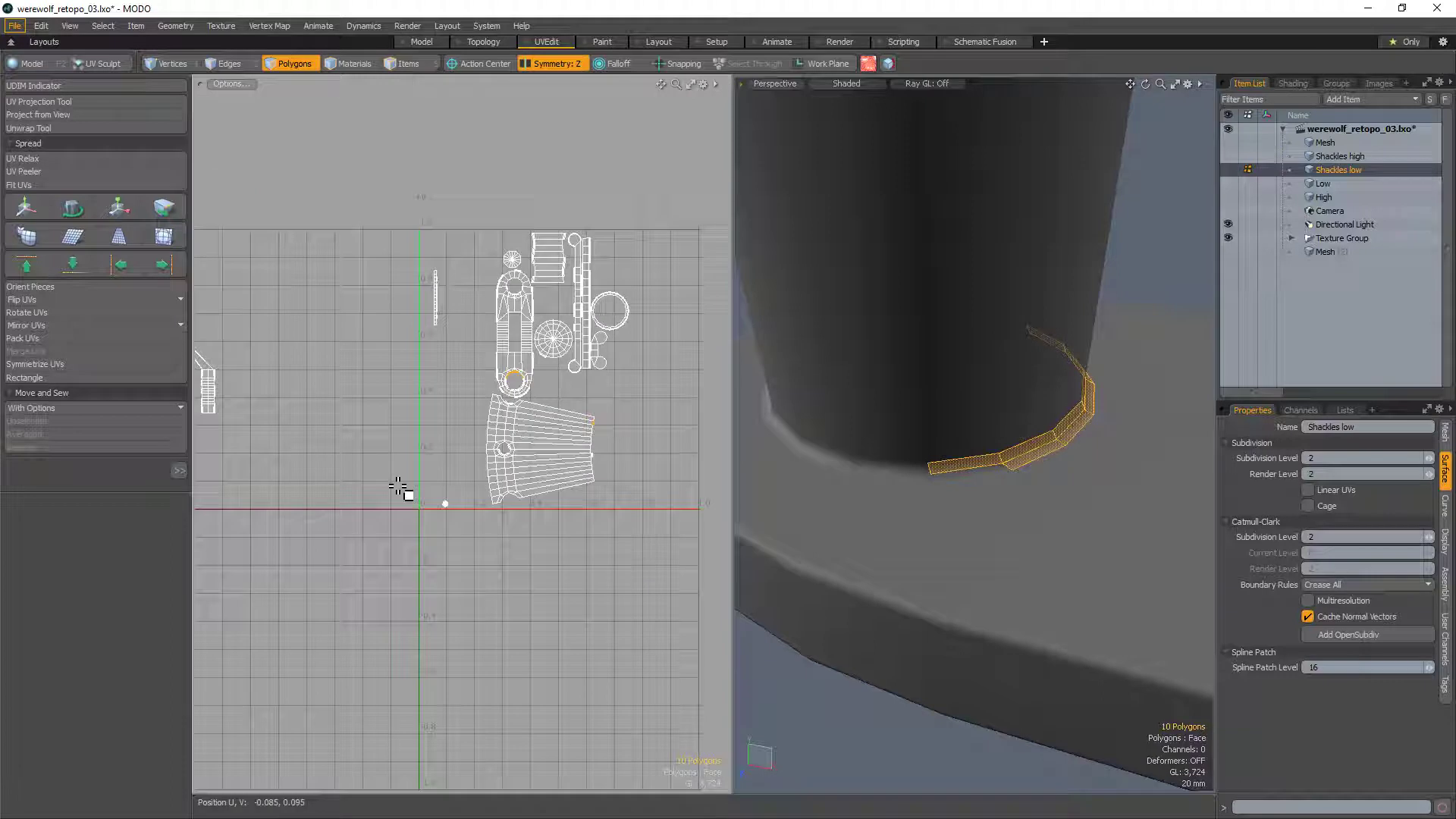
click(400, 495)
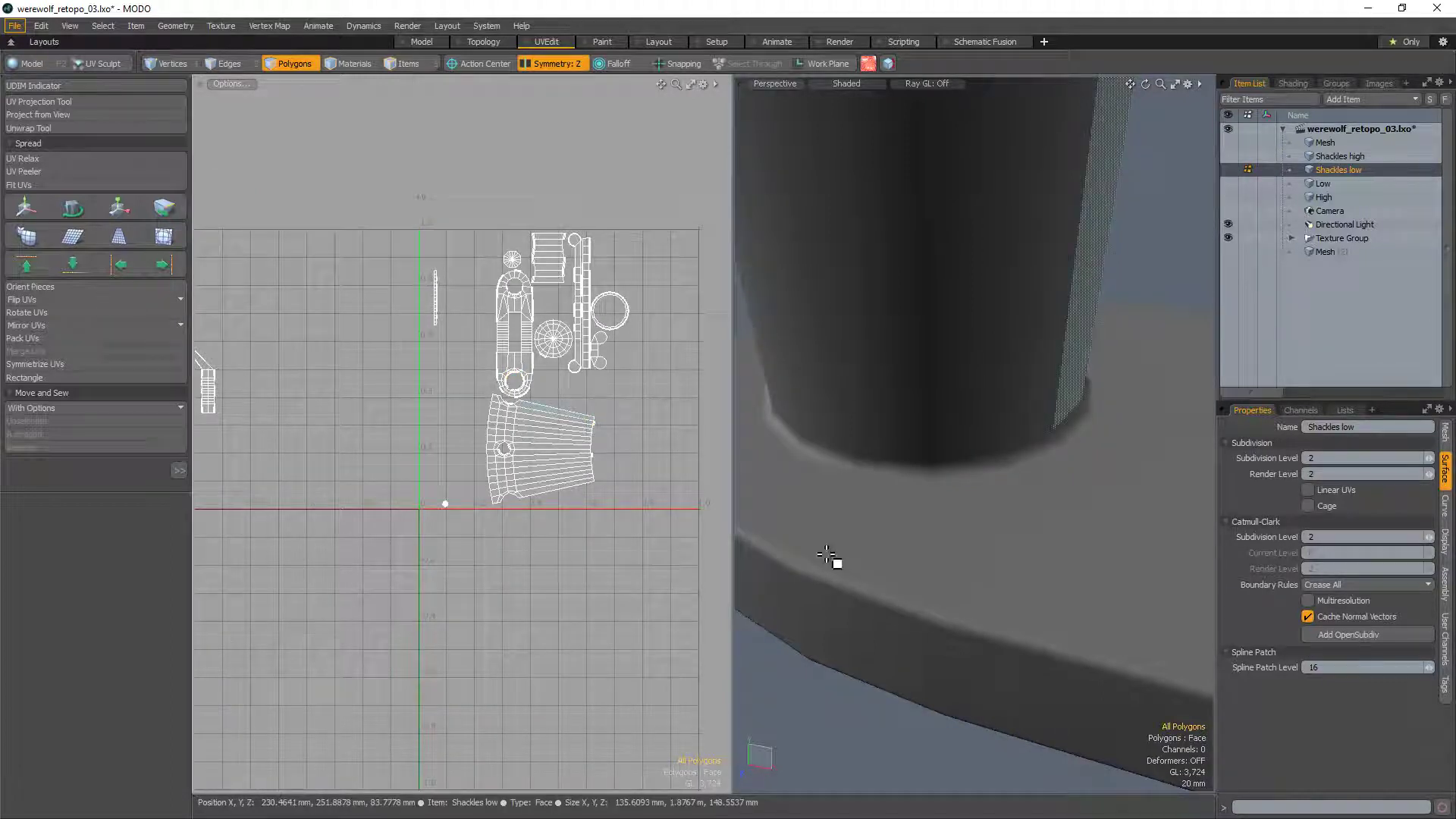
Step: Examine the shackle's overall UV layout and match the pin shaft's island to its polygons on the model
ctrl+alt+drag(819, 487, 842, 543)
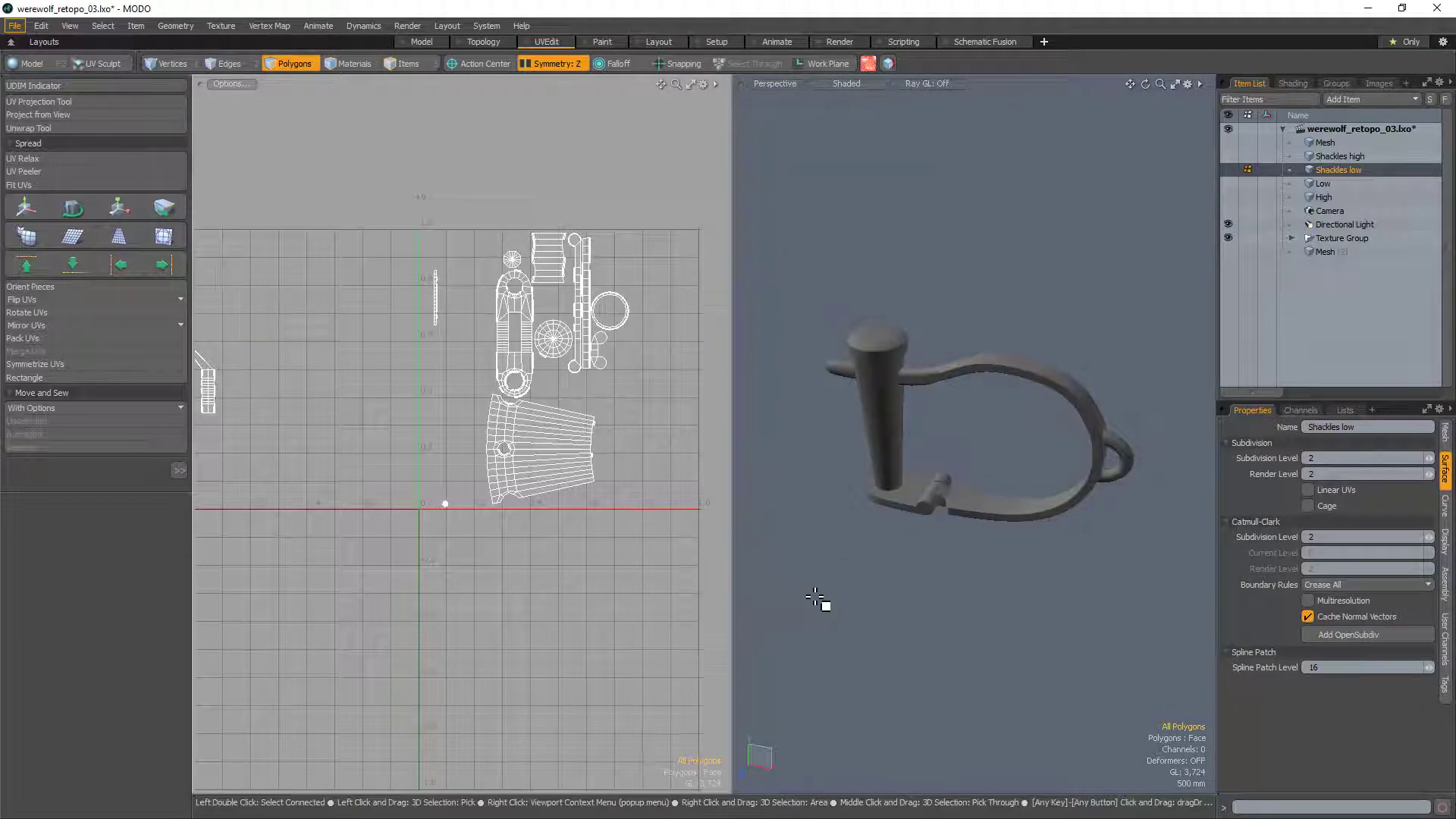
alt+drag(660, 451, 727, 514)
mouse_move(701, 434)
ctrl+alt+mouse_down()
mouse_move(677, 441)
mouse_move(653, 496)
mouse_move(605, 515)
ctrl+alt+mouse_up()
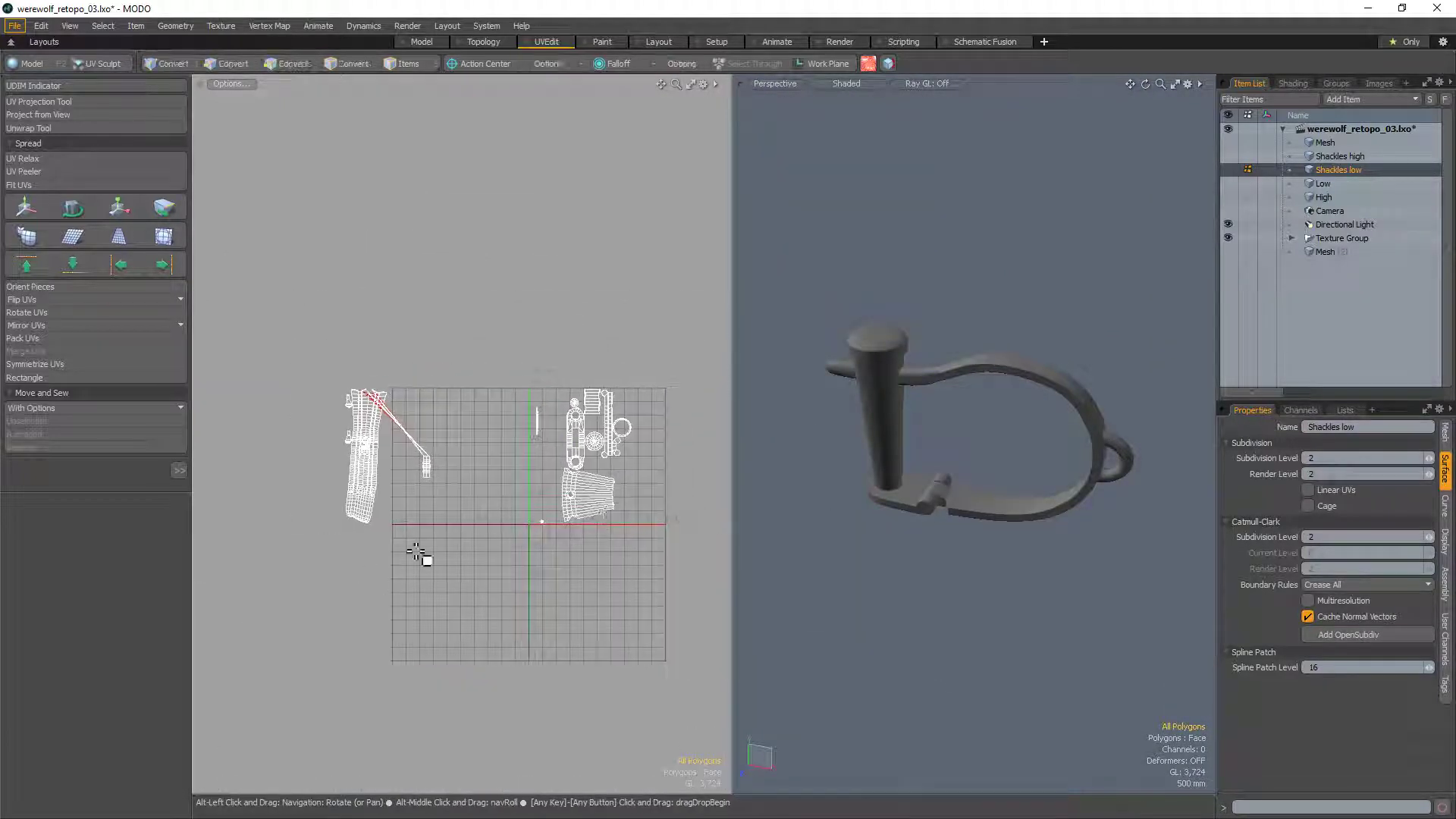
mouse_move(610, 558)
right_down()
mouse_move(635, 534)
mouse_move(625, 582)
right_up()
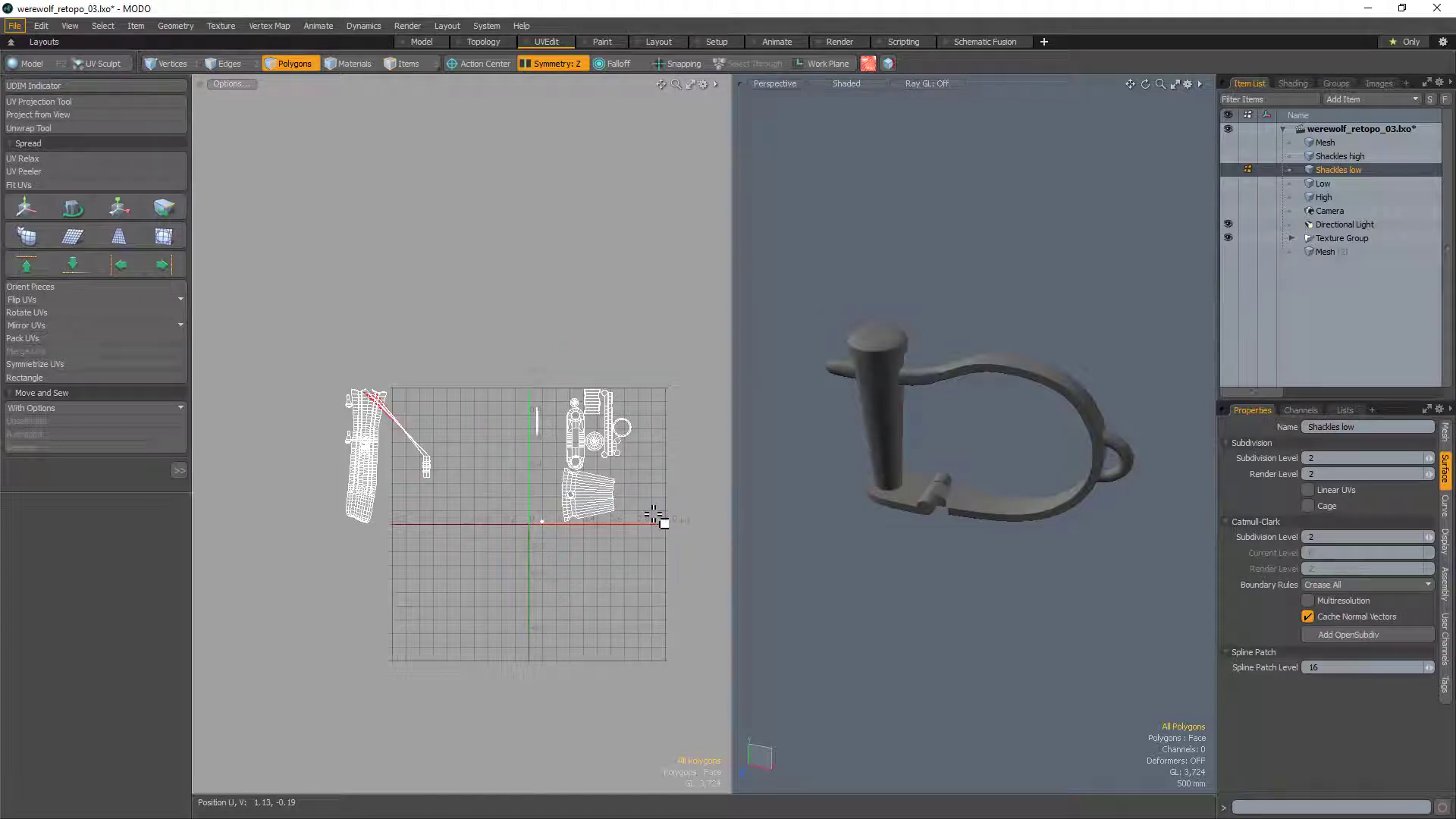
alt+drag(667, 524, 617, 527)
double_click(549, 511)
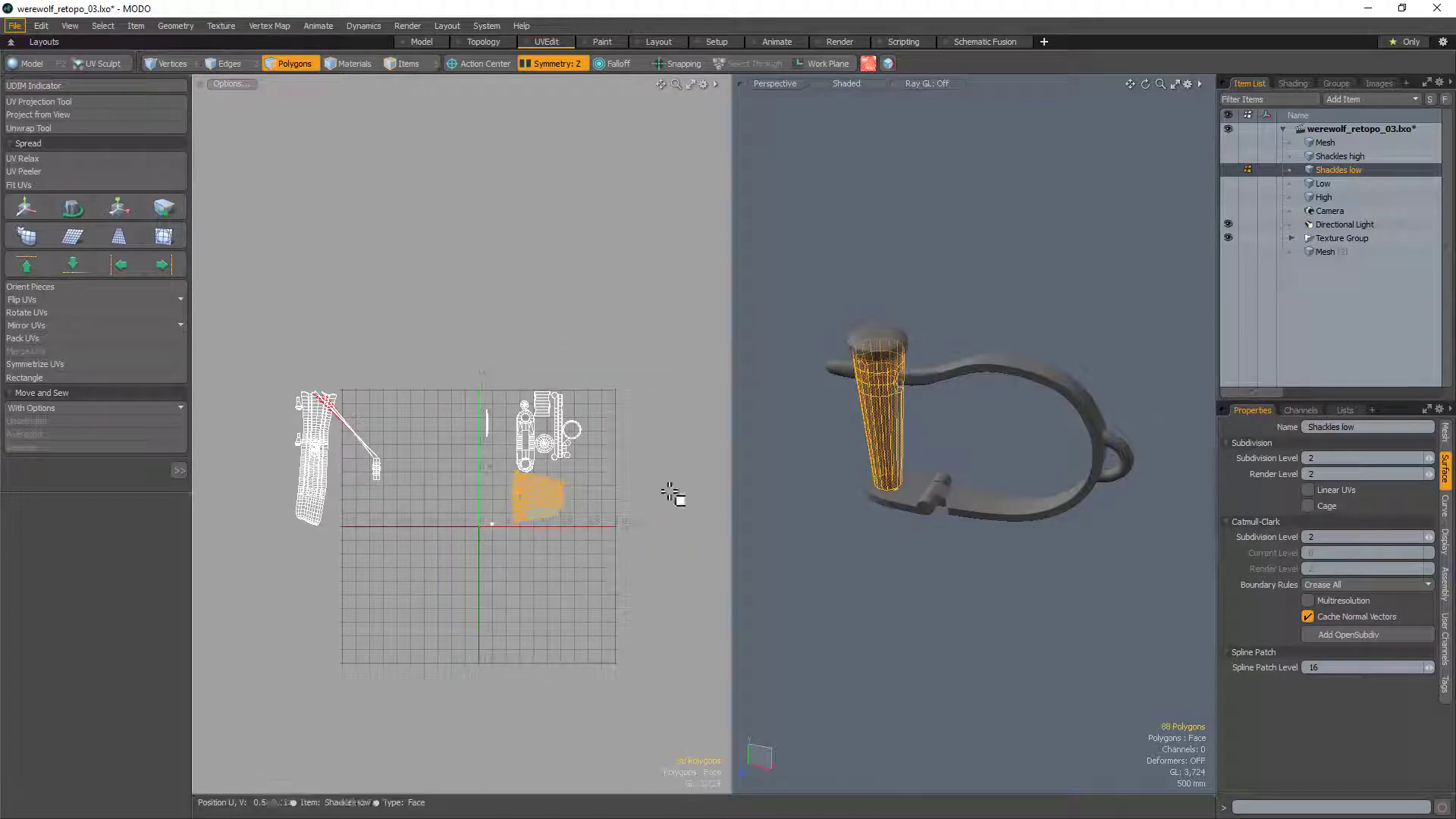
ctrl+alt+drag(870, 382, 953, 305)
alt+scroll(952, 319, down, 8)
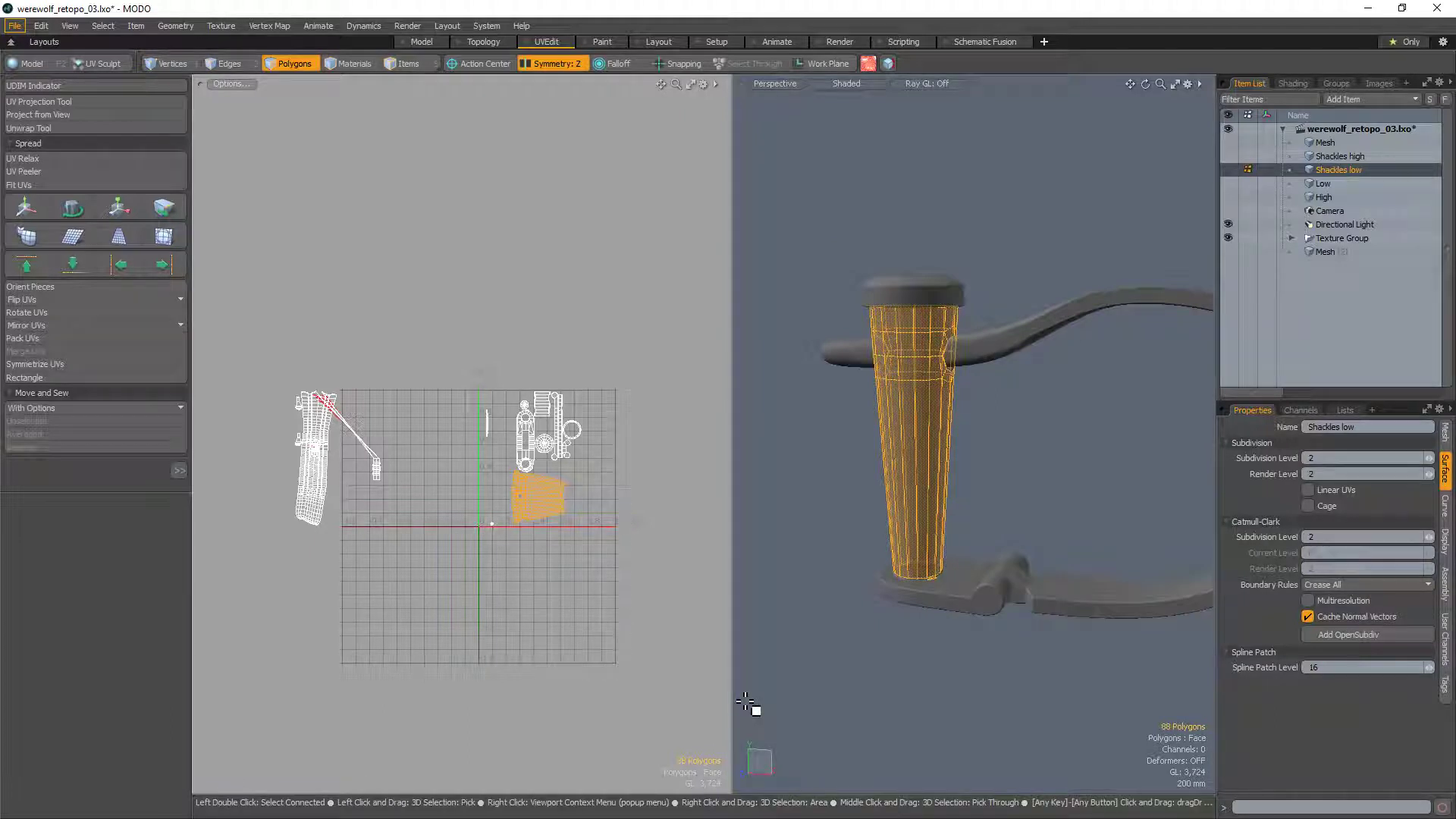
alt+drag(793, 464, 952, 679)
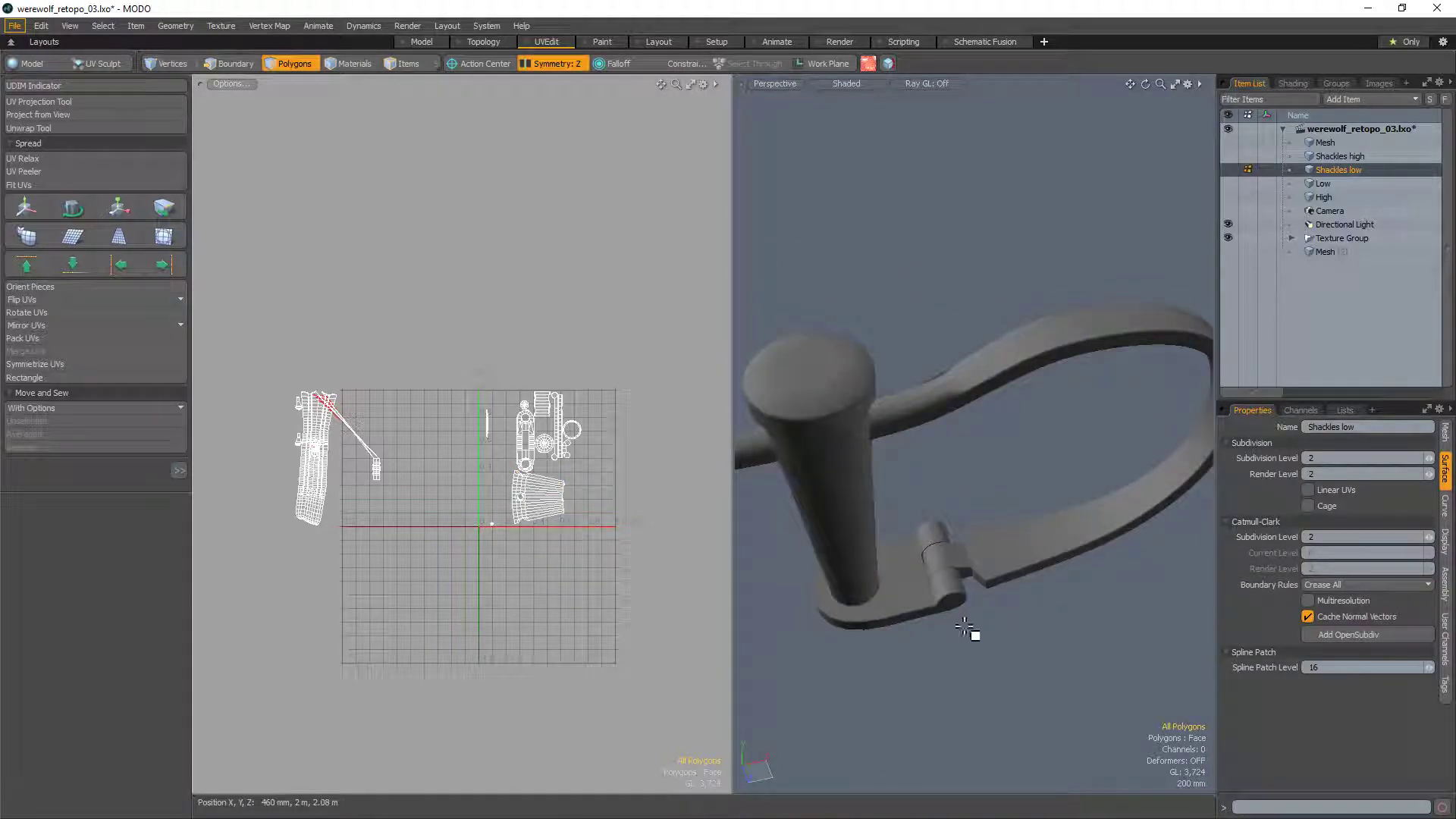
Step: Save the scene werewolf_retopo_03.lxo and switch to the Model layout
key(ctrl+s)
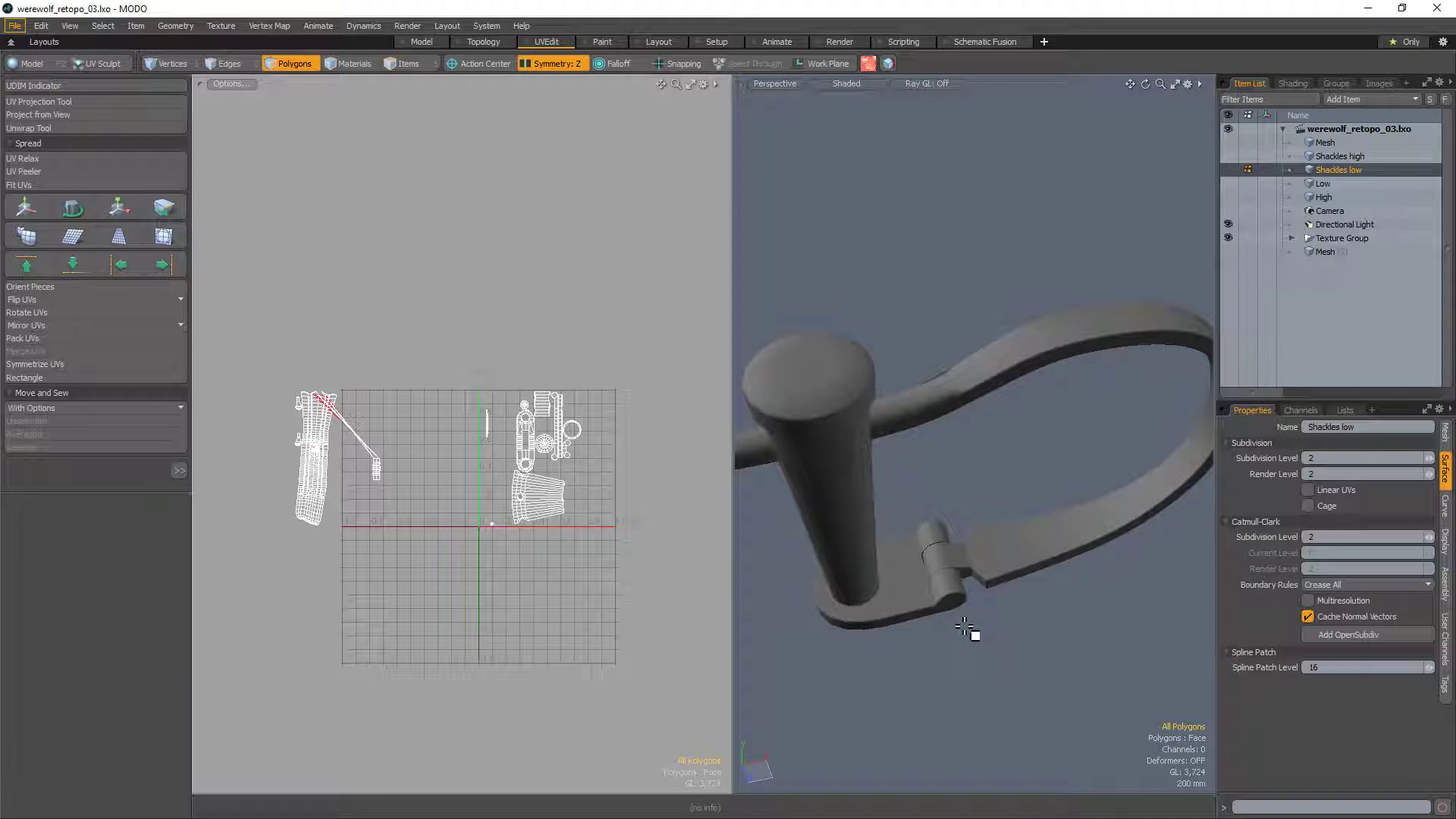
alt+drag(967, 629, 1047, 478)
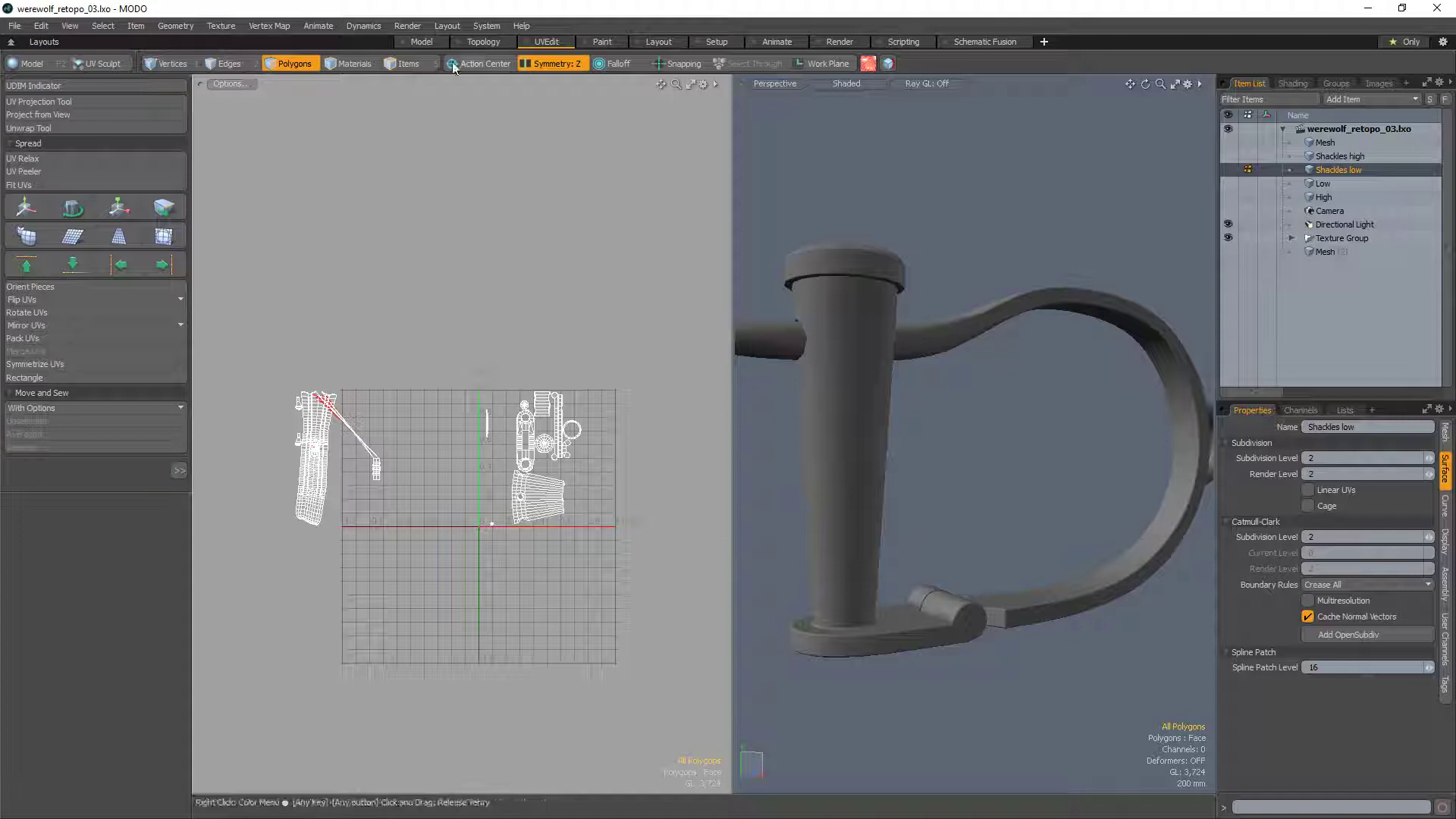
click(426, 47)
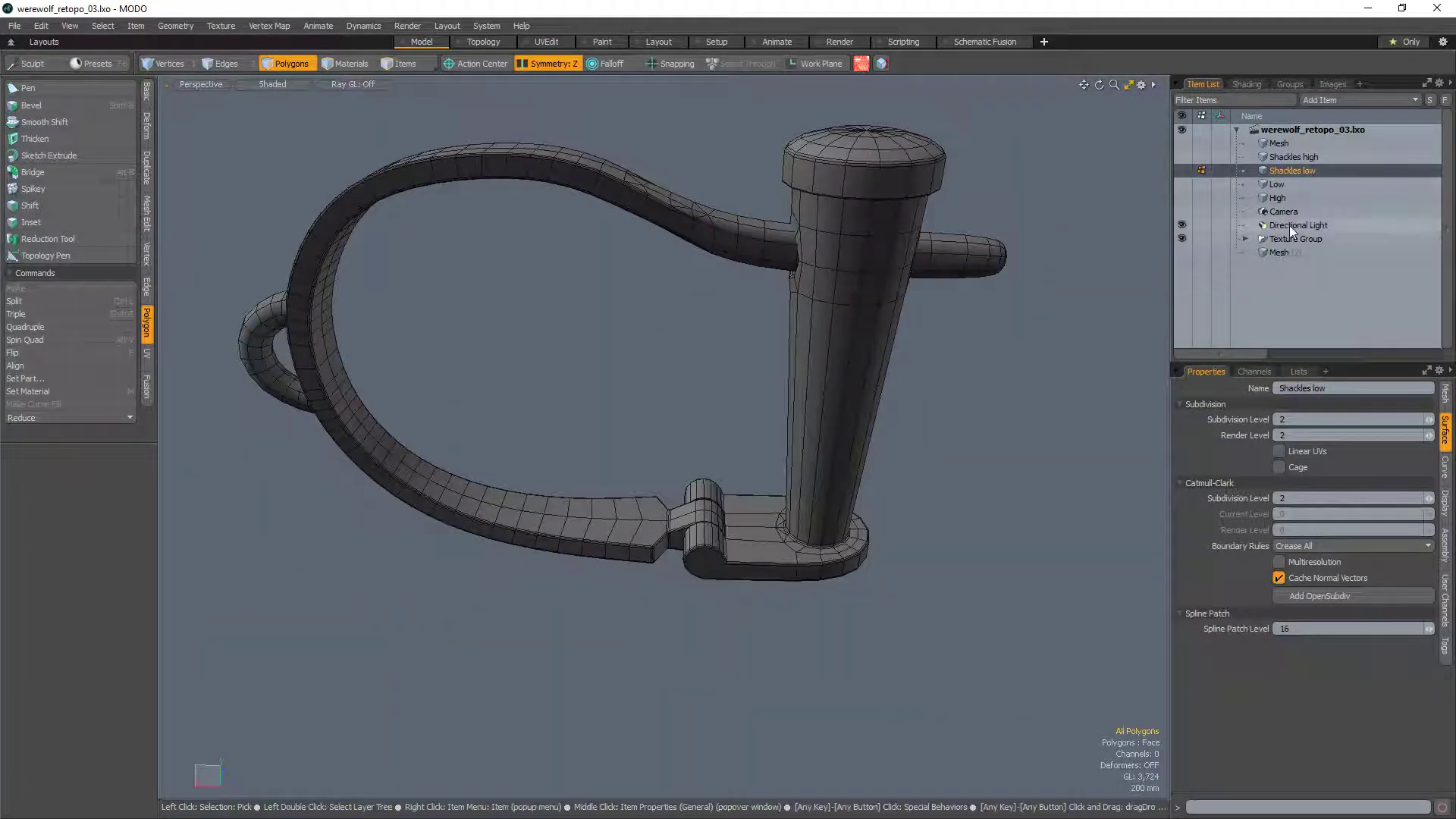
Step: Create a new empty mesh item and add a default torus primitive at the origin
key(n)
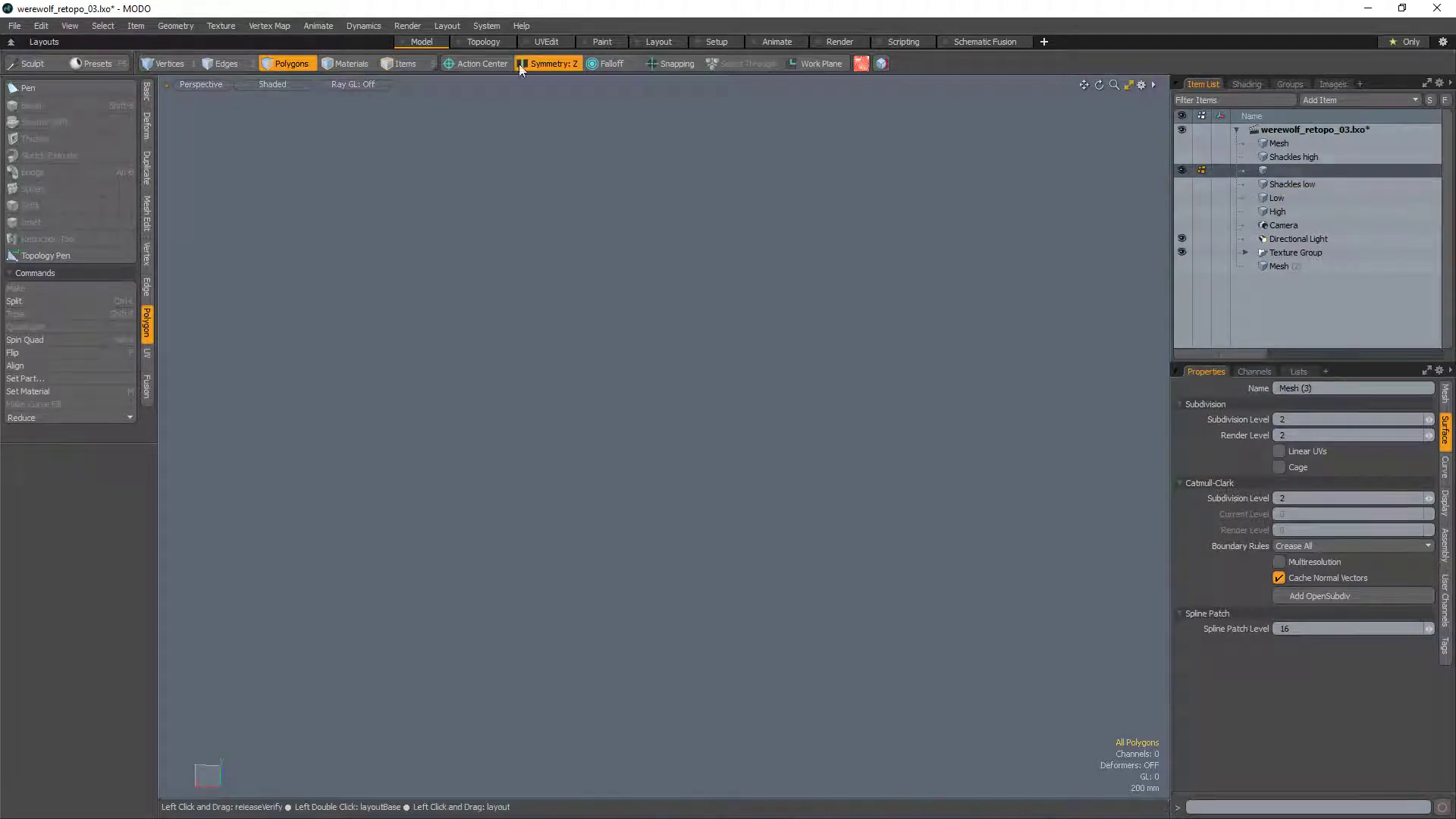
key(a)
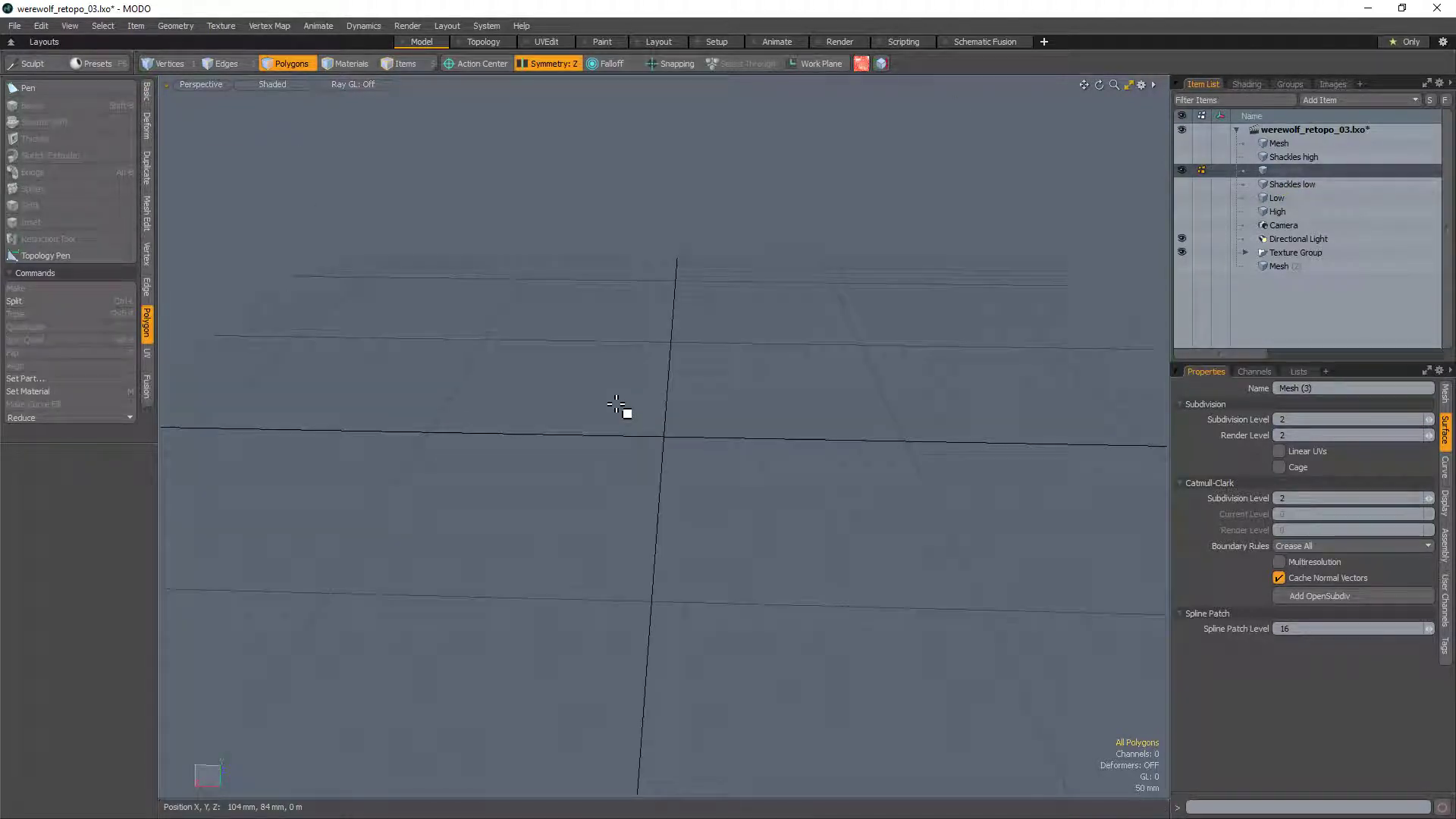
alt+drag(1001, 427, 842, 546)
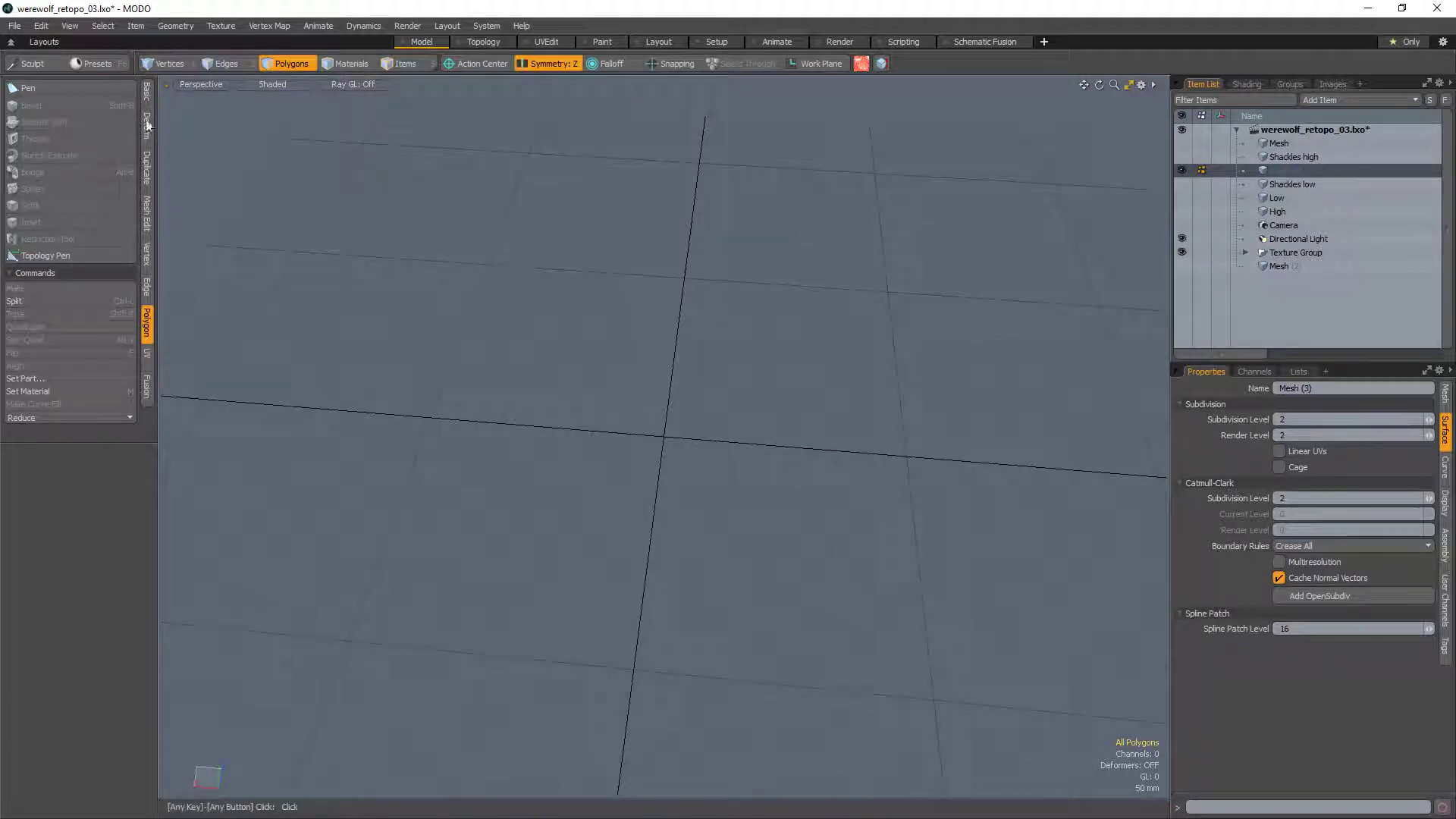
click(147, 92)
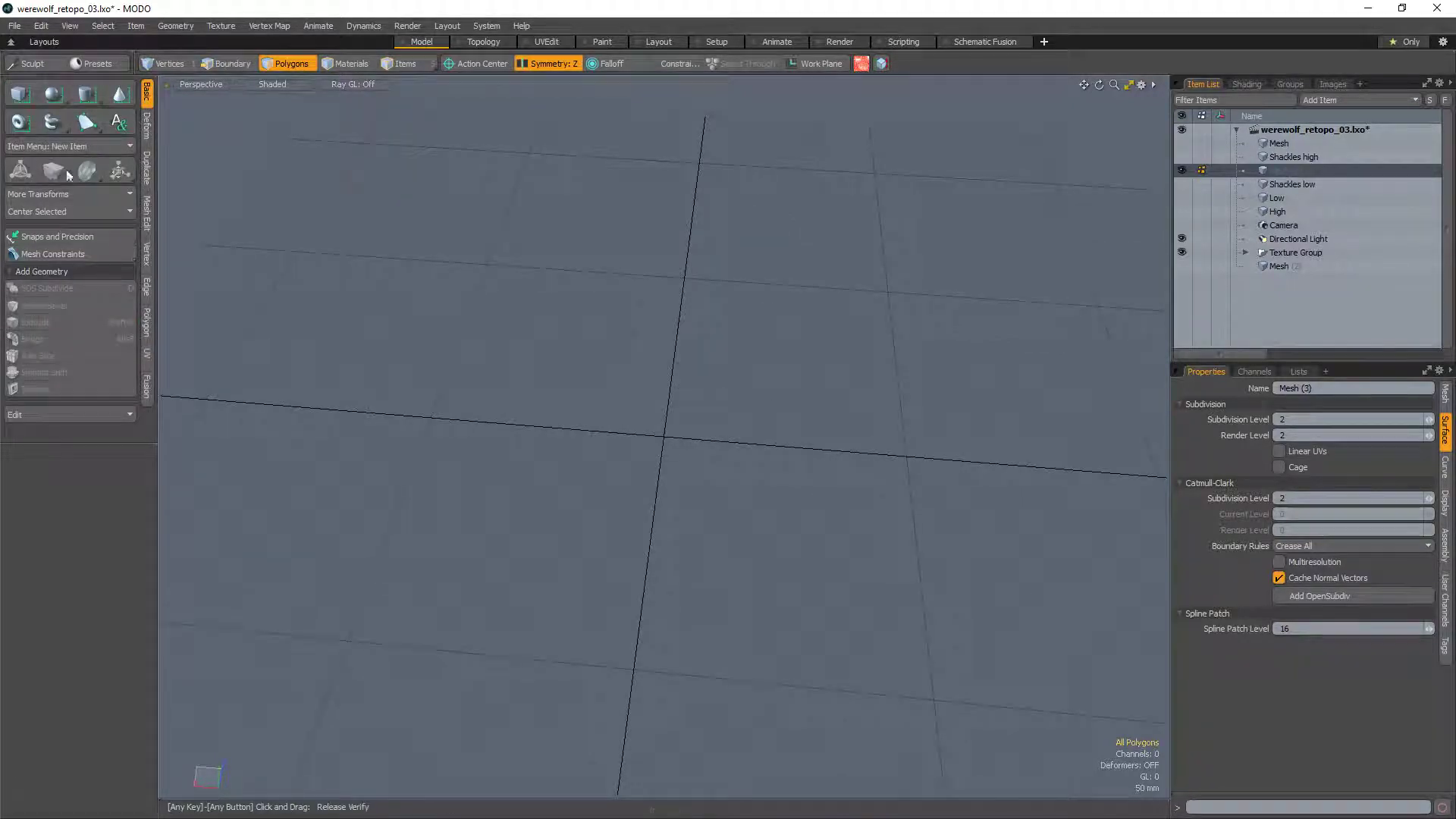
click(19, 121)
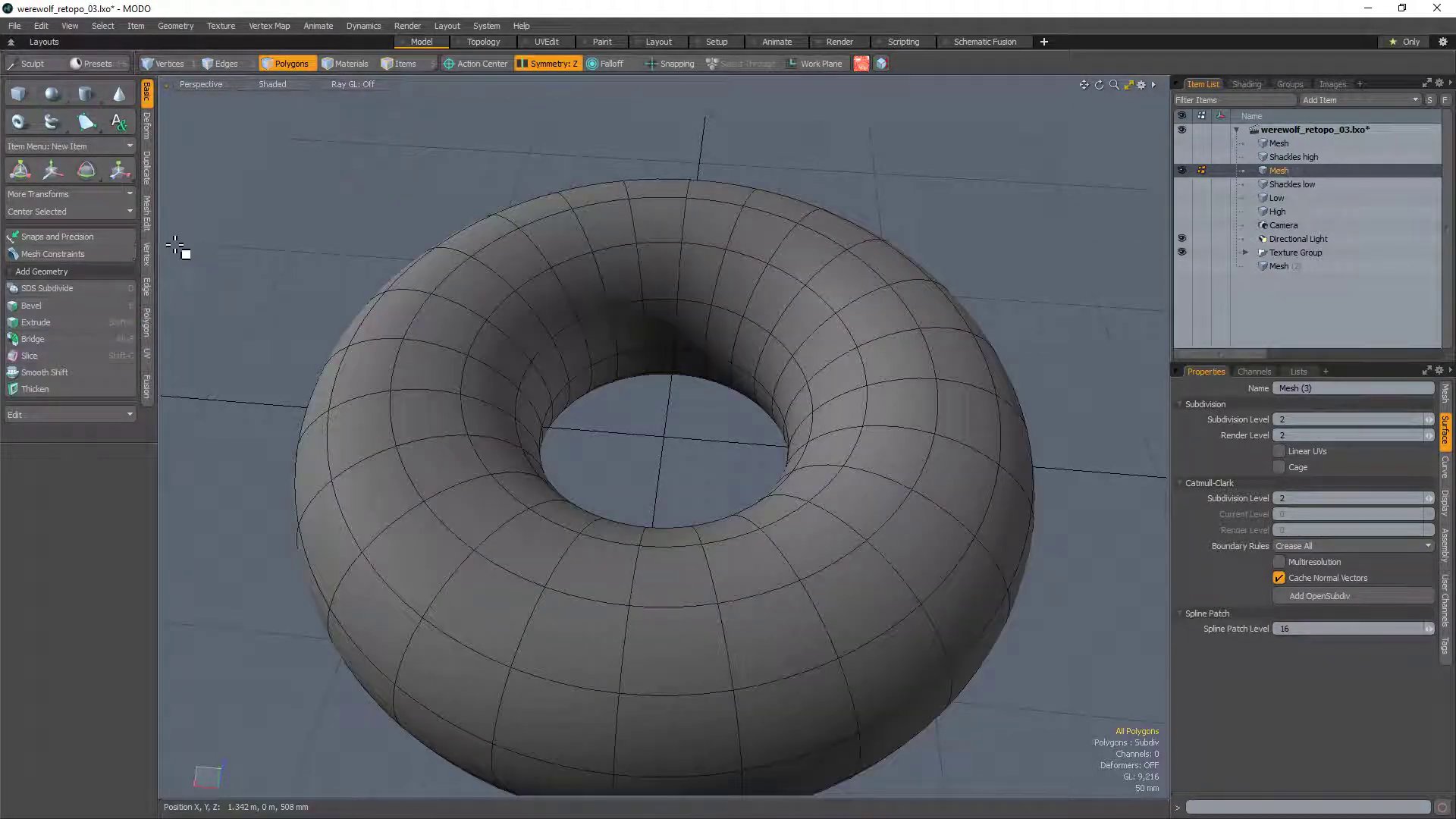
Step: Turn symmetry off and scale the torus uniformly to about 189.5 %
scroll(692, 430, down, 5)
key(r)
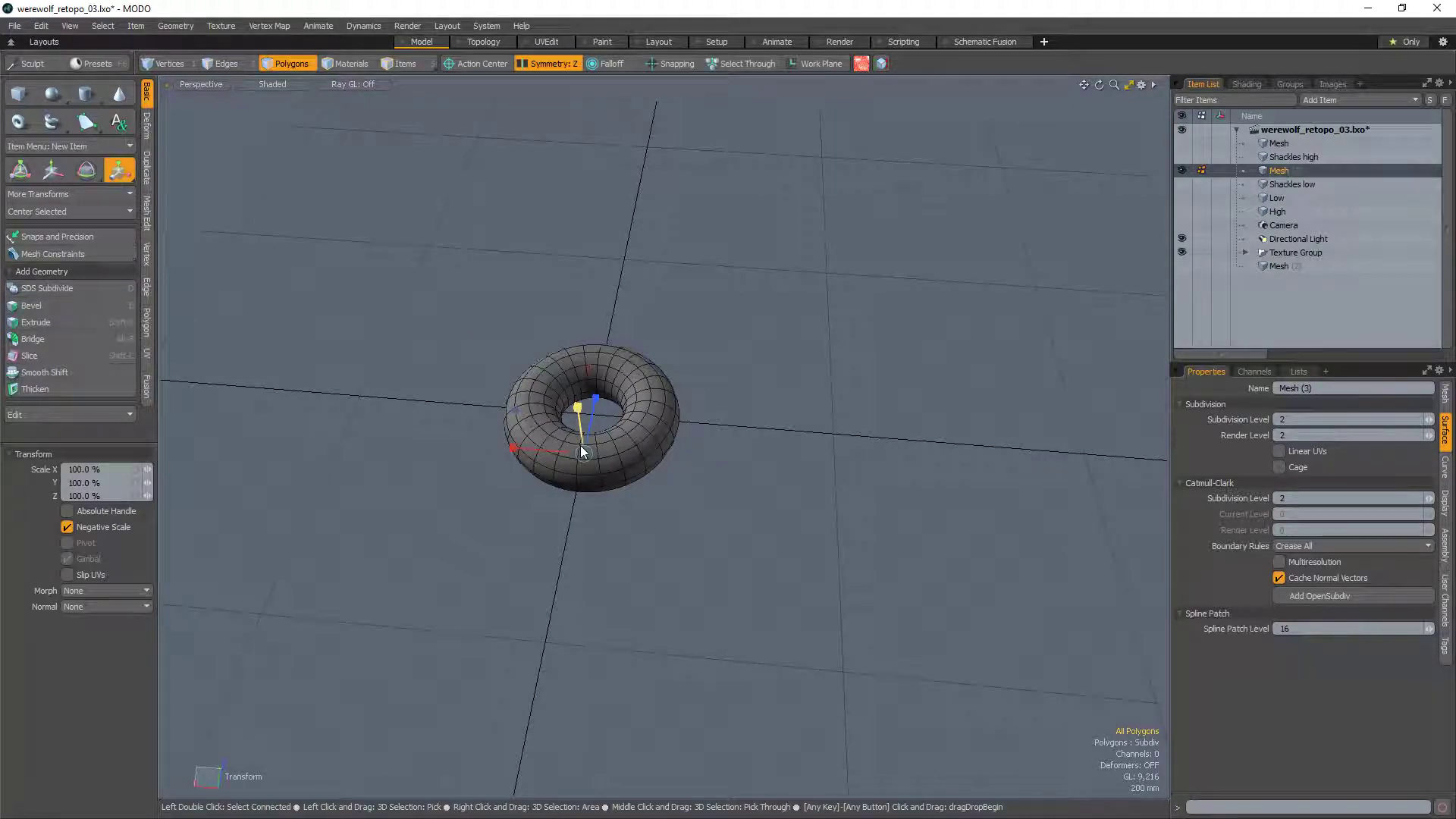
key(shift+s)
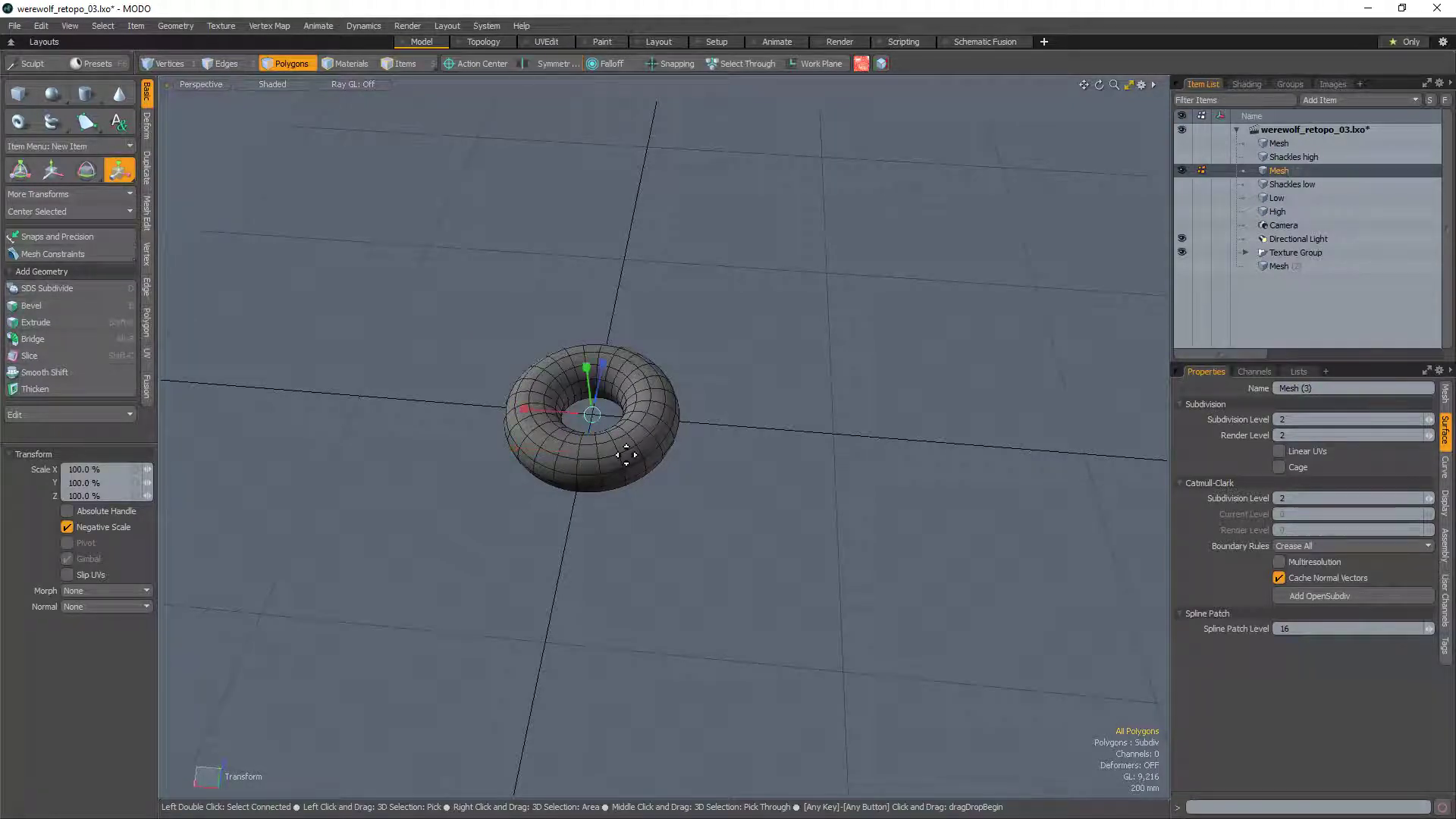
drag(595, 427, 668, 424)
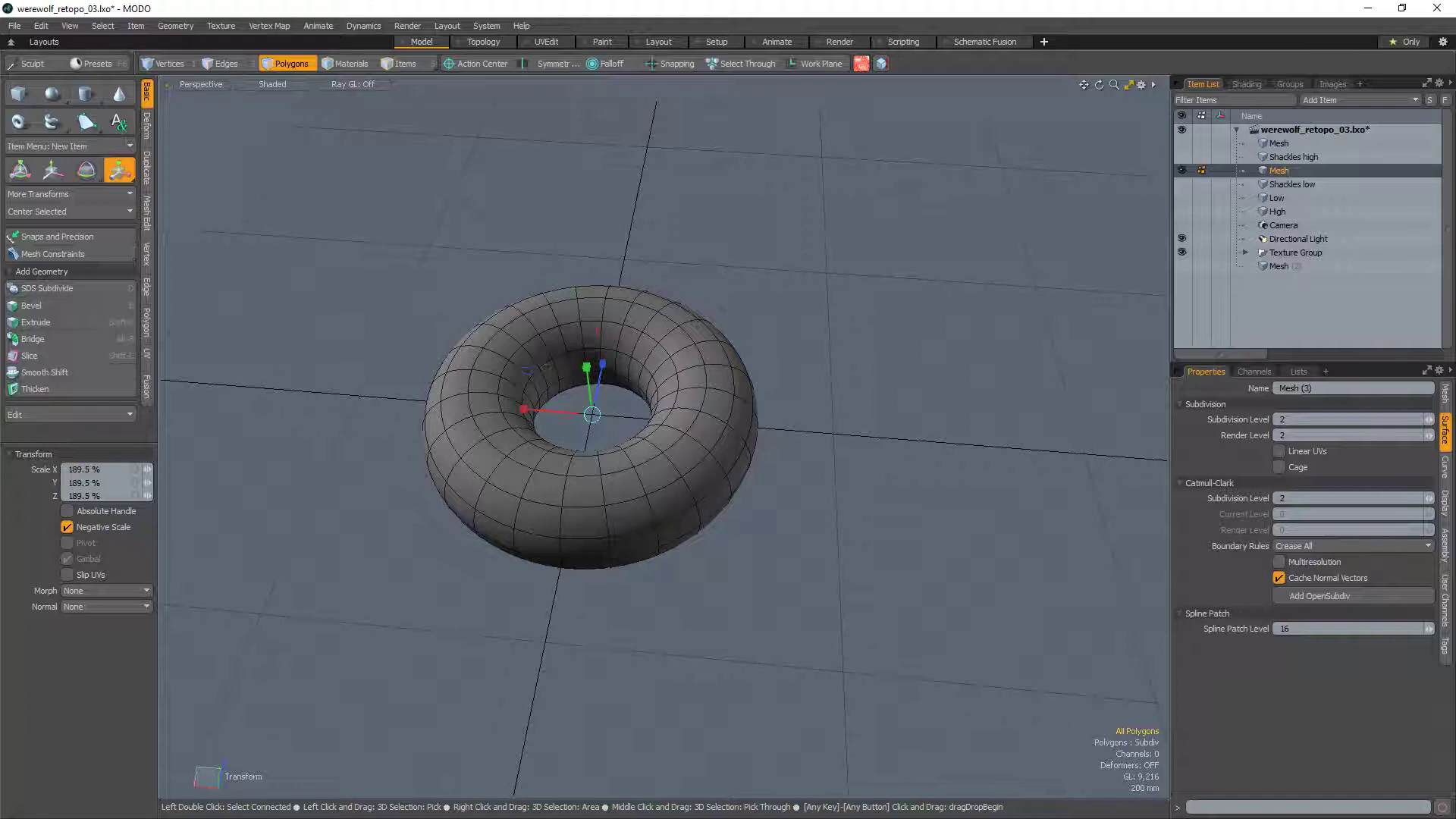
key(space)
Step: Thin the torus tube with the Push tool to form a slimmer chain ring
click(147, 126)
click(52, 311)
drag(668, 440, 597, 431)
key(space)
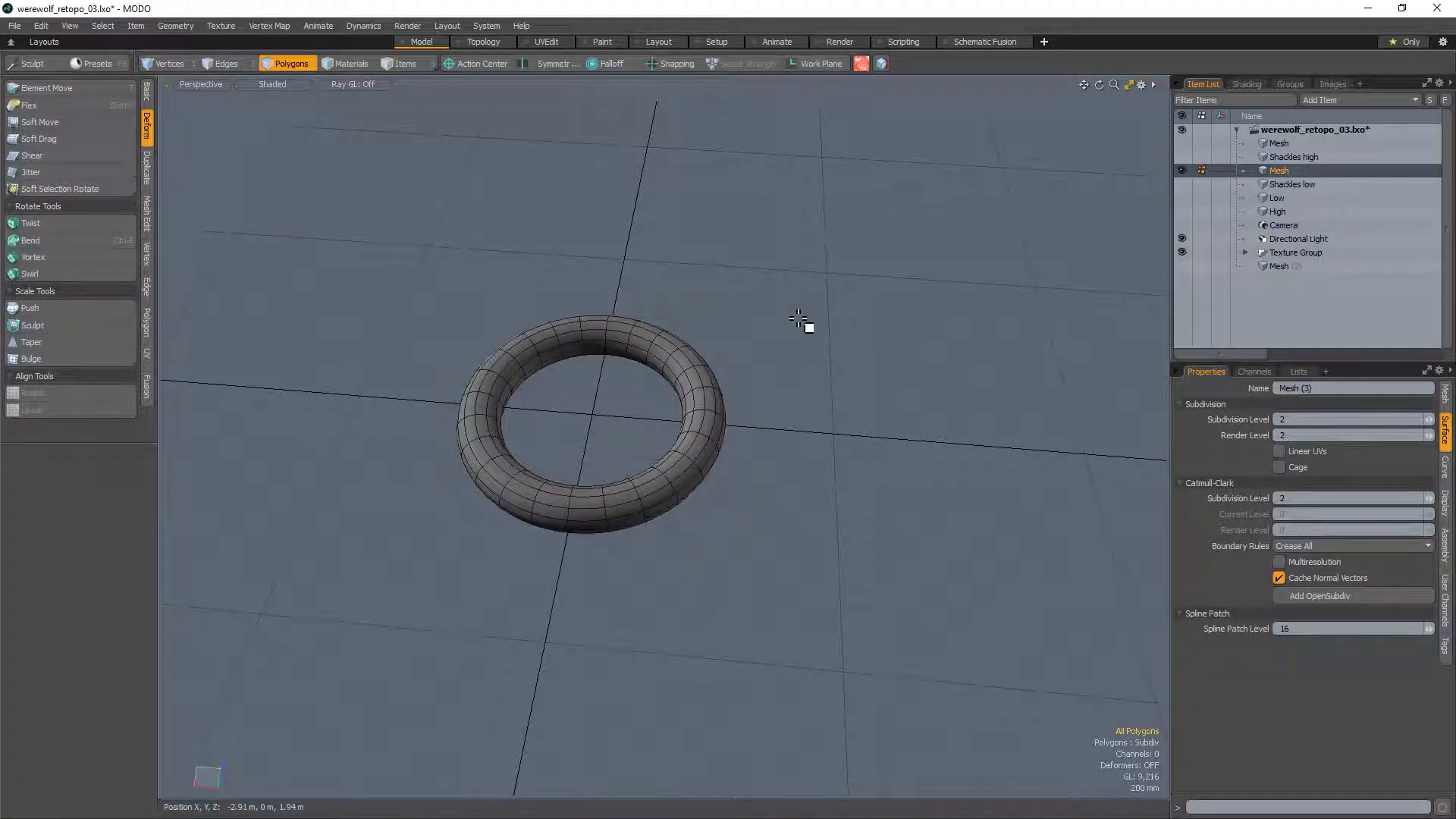
Step: Duplicate the ring, tilt the copy and move it back so it interlocks with the first ring
key(ctrl+c)
key(ctrl+v)
key(e)
drag(641, 375, 605, 364)
key(w)
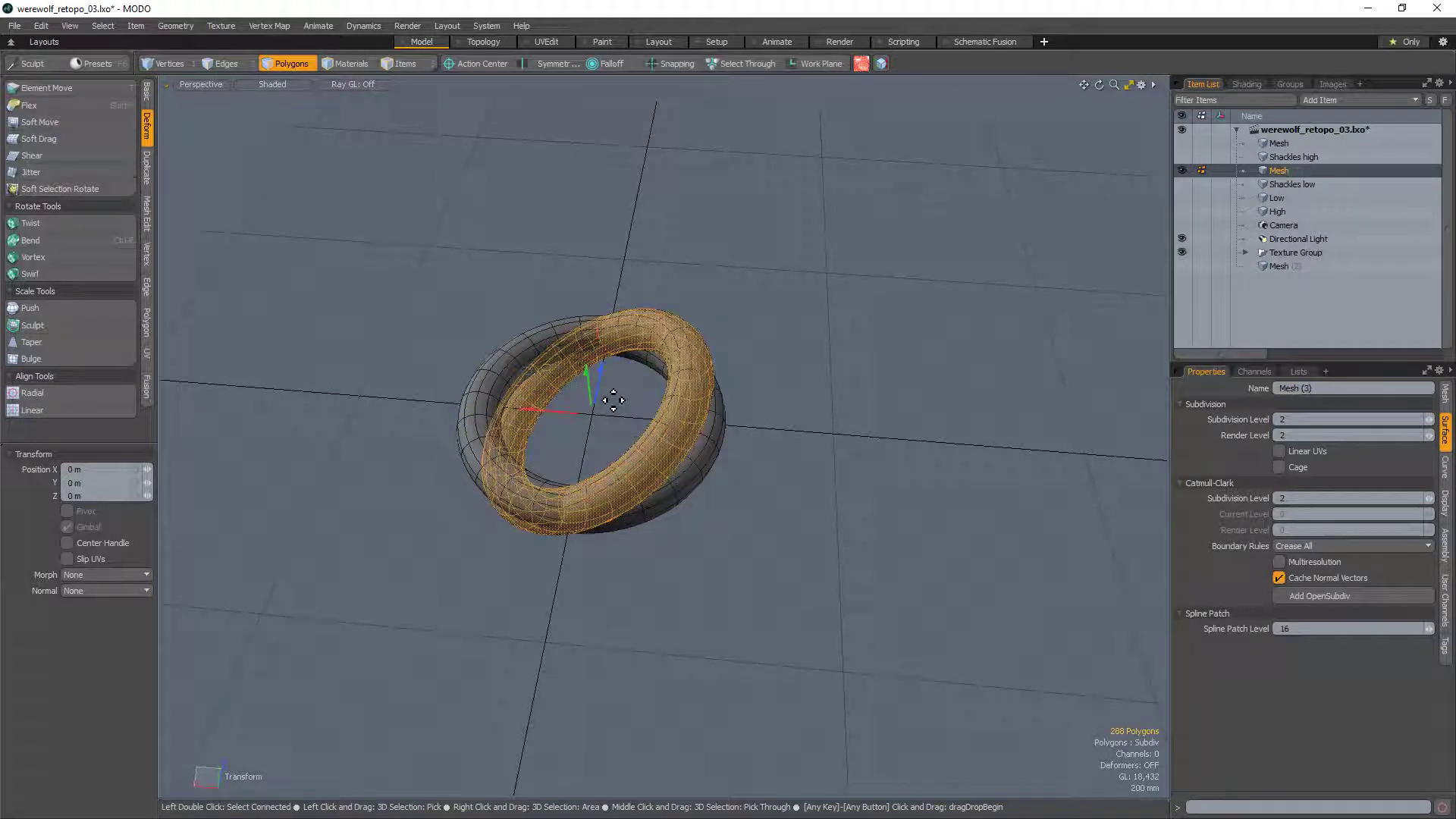
drag(613, 400, 671, 409)
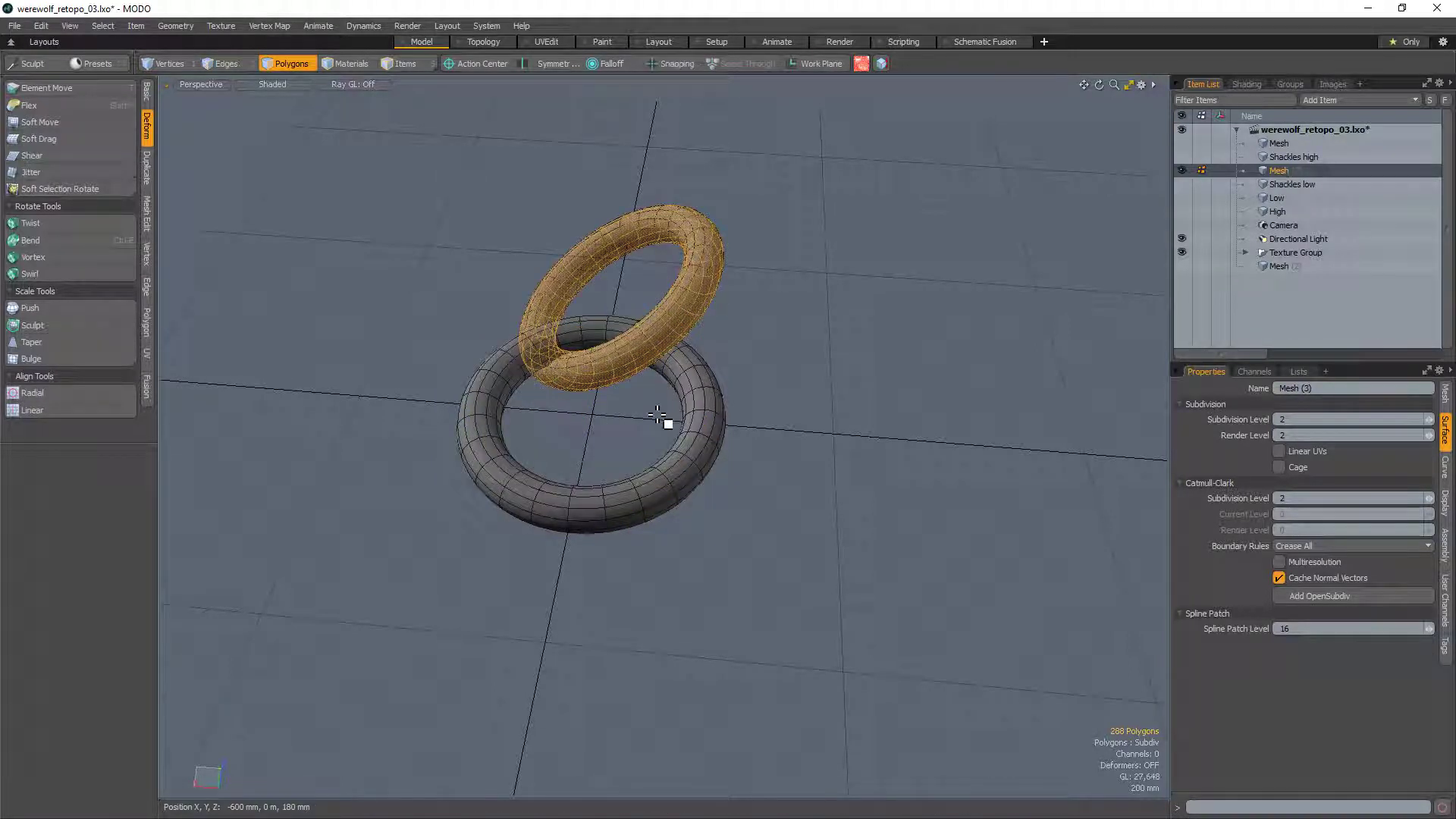
Step: Move another tilted ring copy to the opposite side of the original so three rings interlock
key(w)
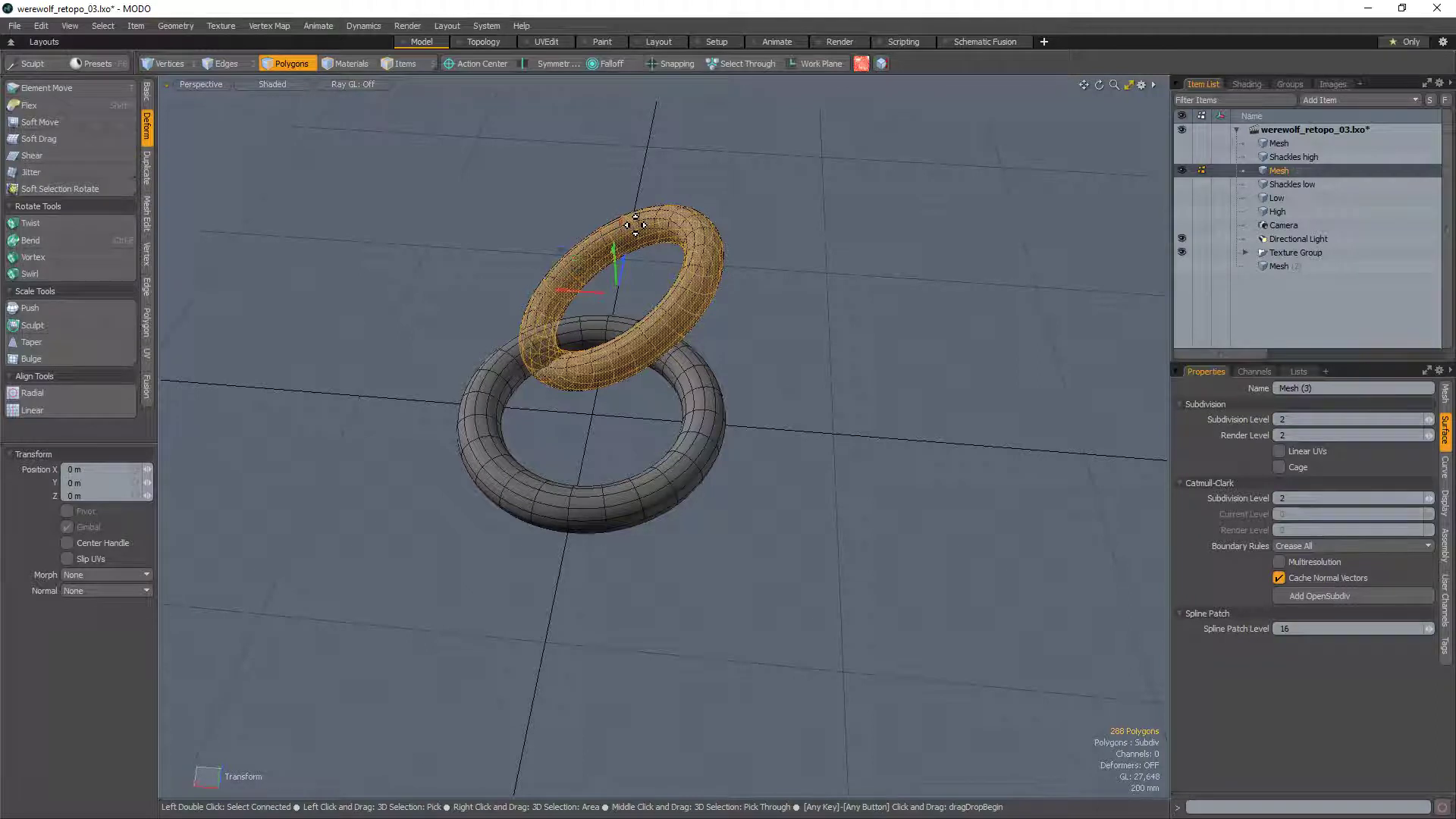
drag(636, 224, 587, 514)
key(space)
Step: Delete the three interlocking round rings from the chain mesh
scroll(671, 342, down, 6)
click(761, 166)
alt+drag(760, 166, 829, 576)
scroll(684, 503, up, 6)
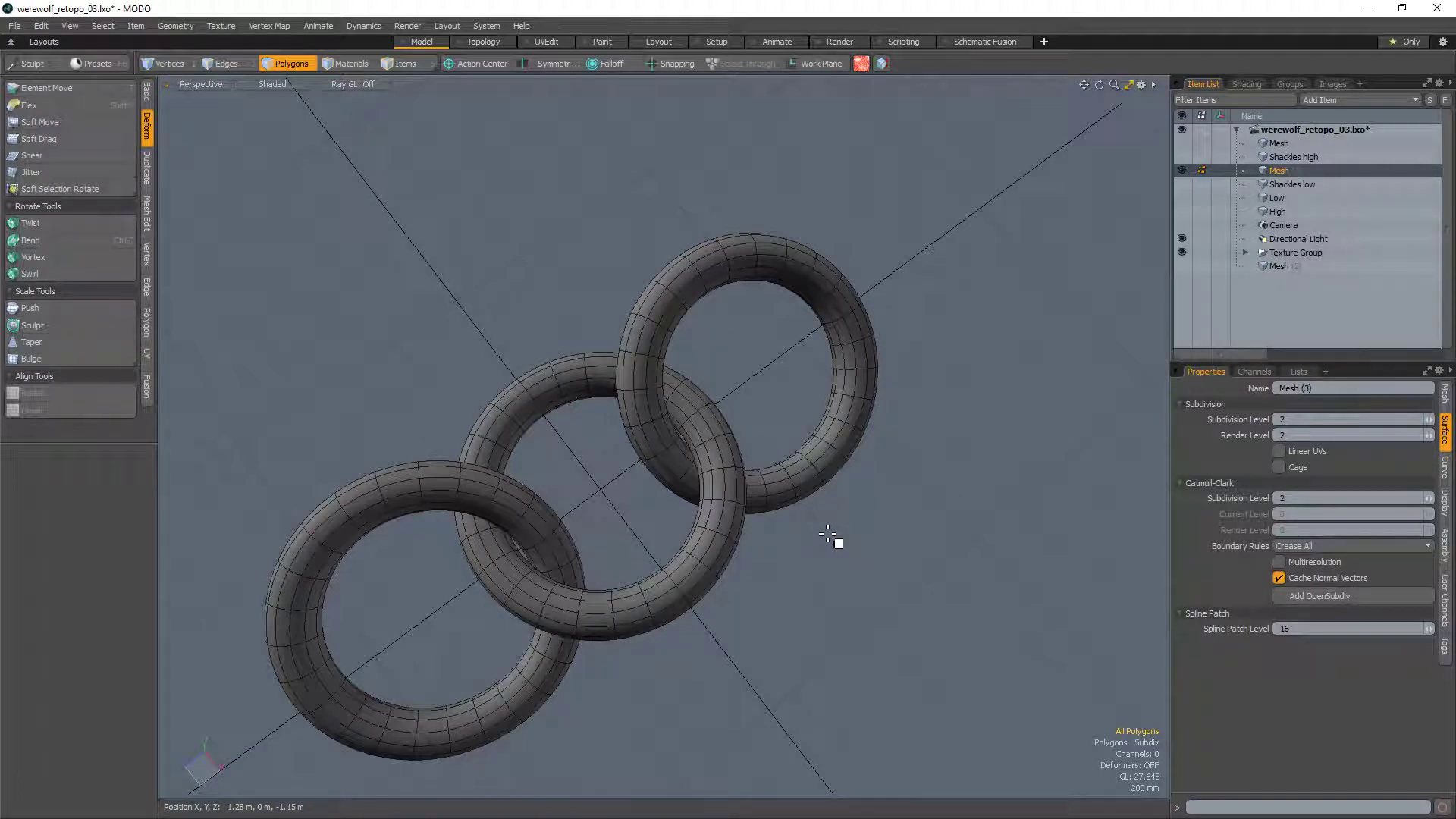
click(759, 510)
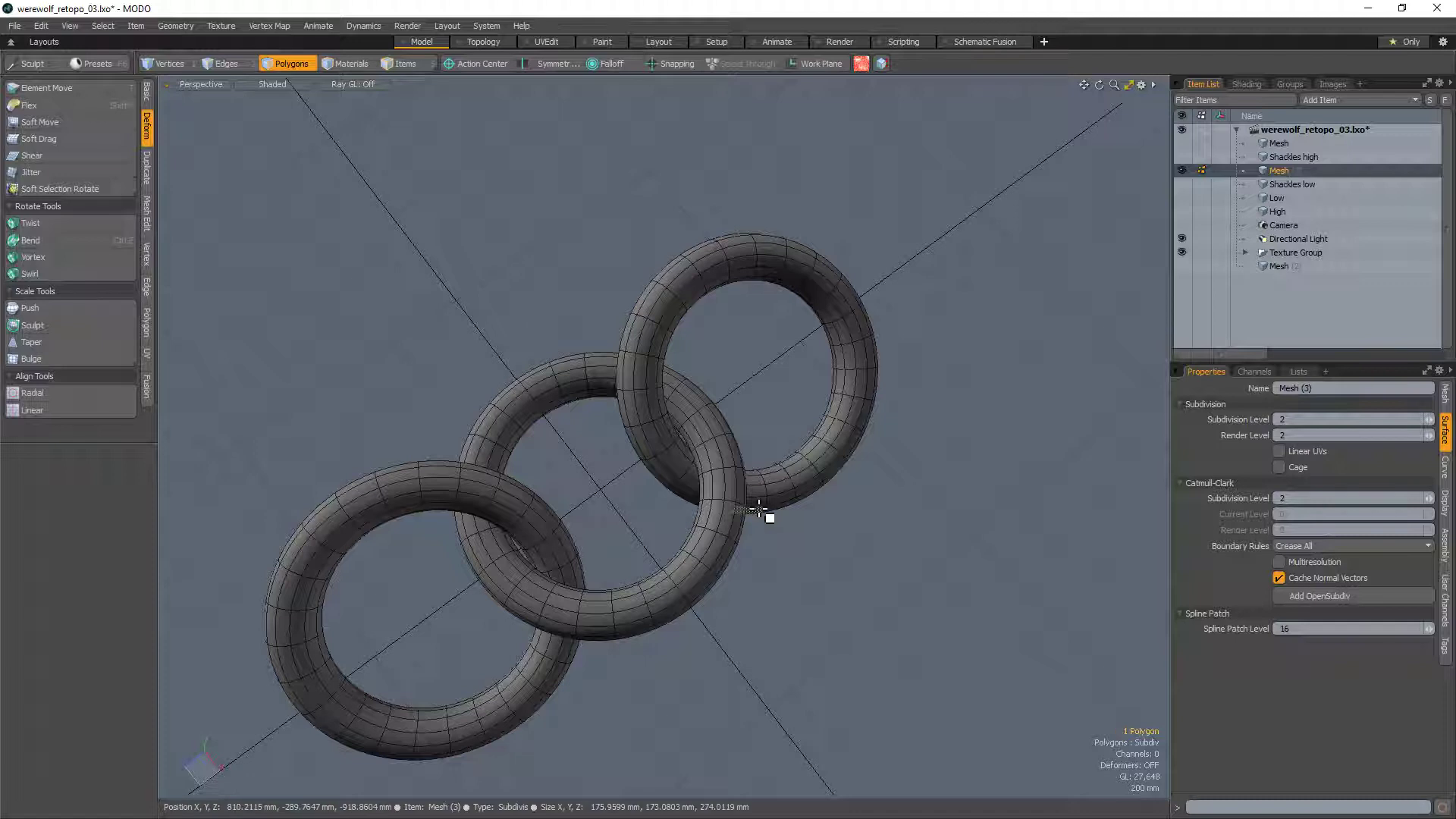
scroll(760, 510, down, 5)
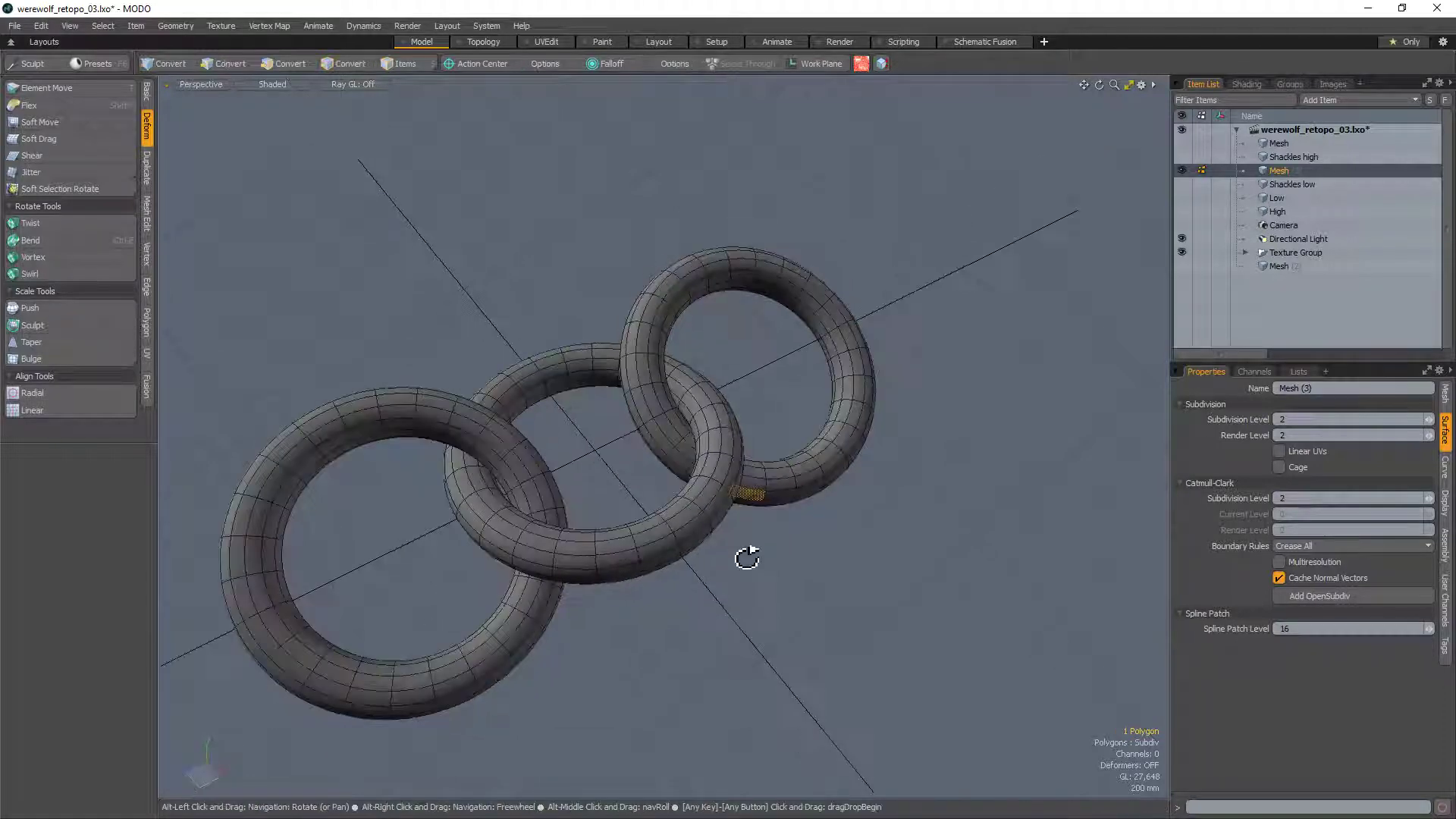
mouse_move(748, 553)
alt+mouse_down()
mouse_move(594, 522)
mouse_move(630, 523)
mouse_move(676, 557)
alt+mouse_up()
mouse_move(680, 560)
middle_down()
mouse_move(869, 291)
mouse_move(322, 563)
mouse_move(671, 634)
middle_up()
key(Delete)
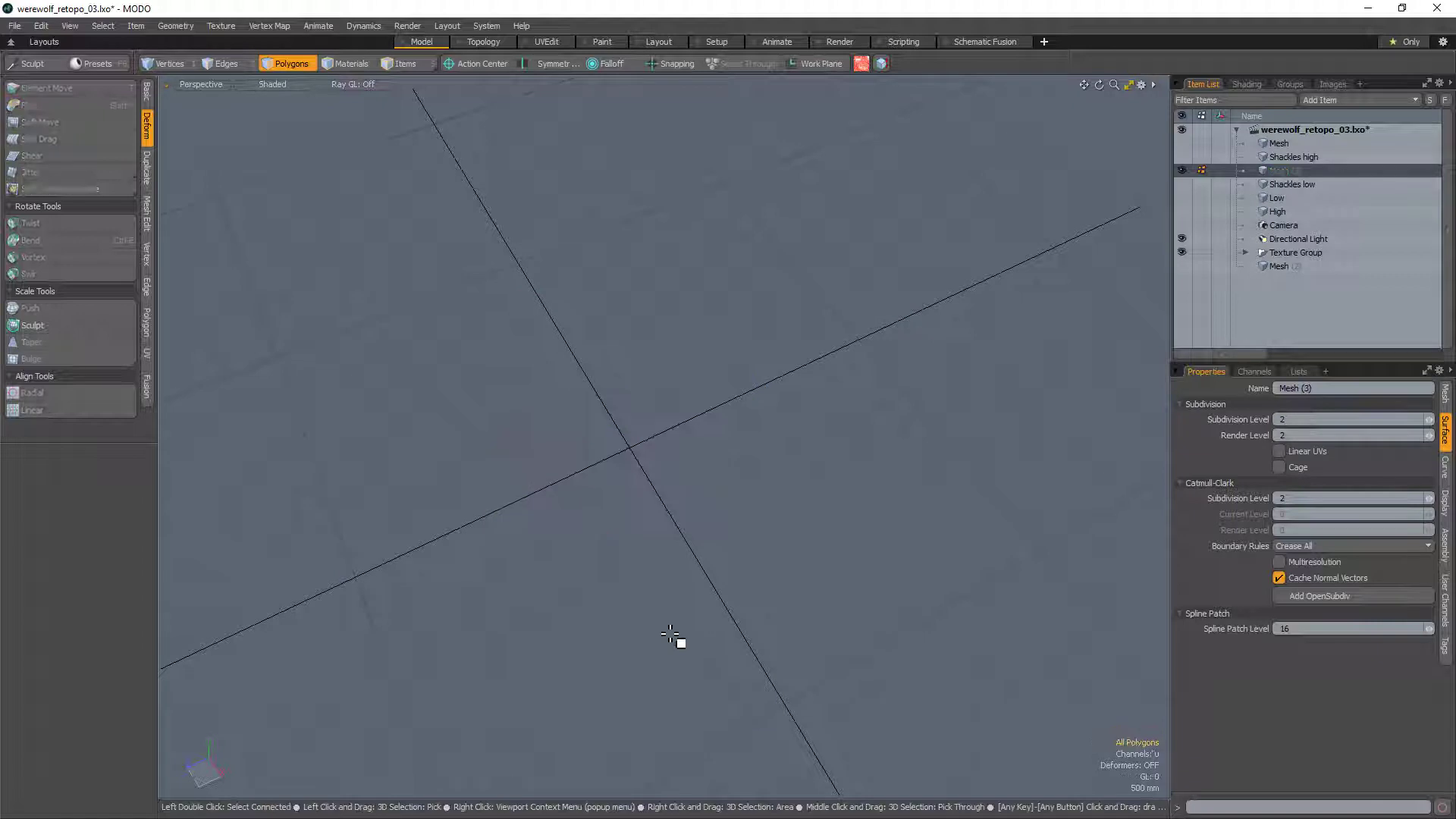
Step: Create a 1 m unit cube at the origin of the emptied mesh
click(147, 91)
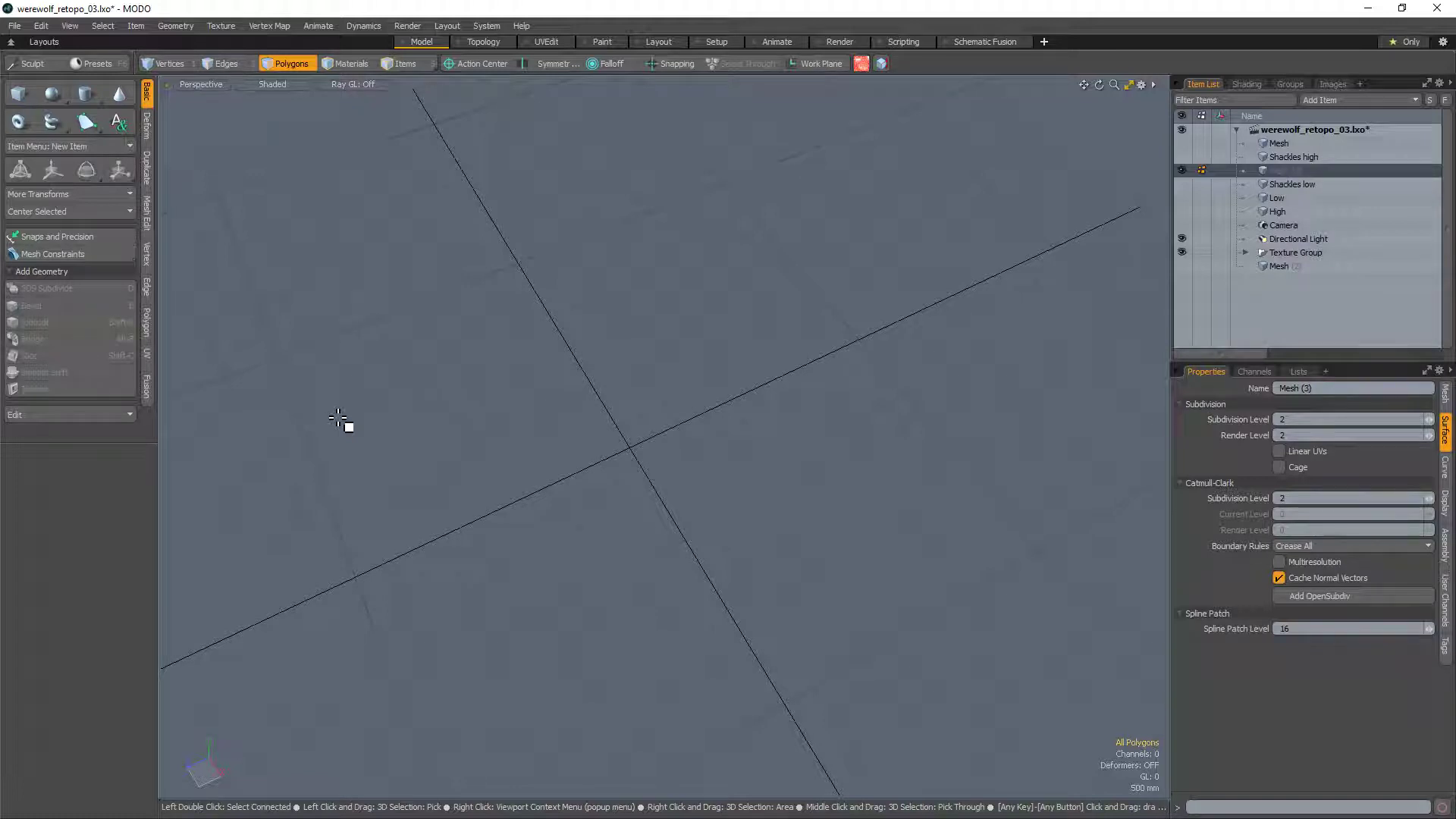
shift+click(19, 95)
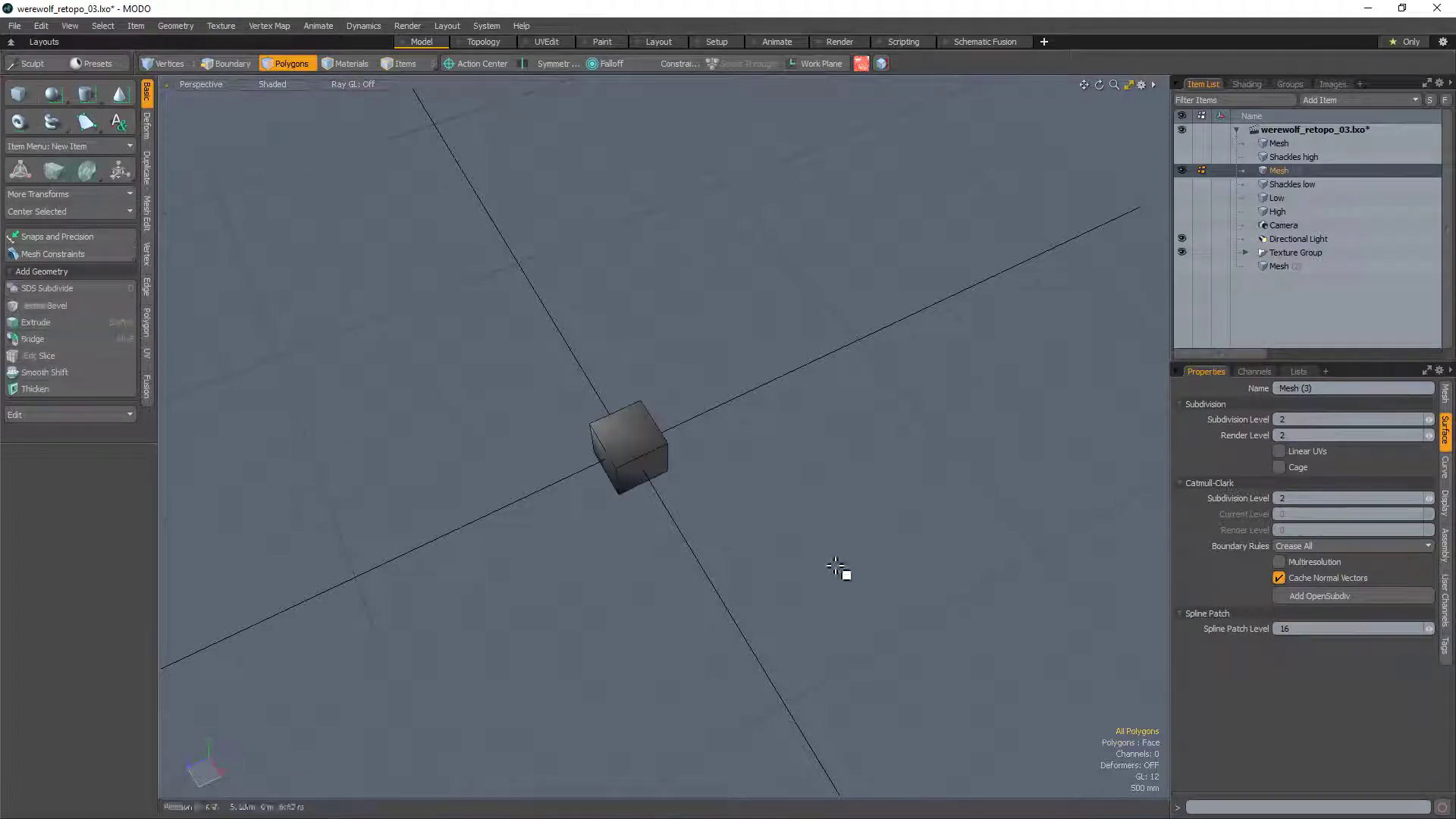
alt+drag(838, 566, 696, 470)
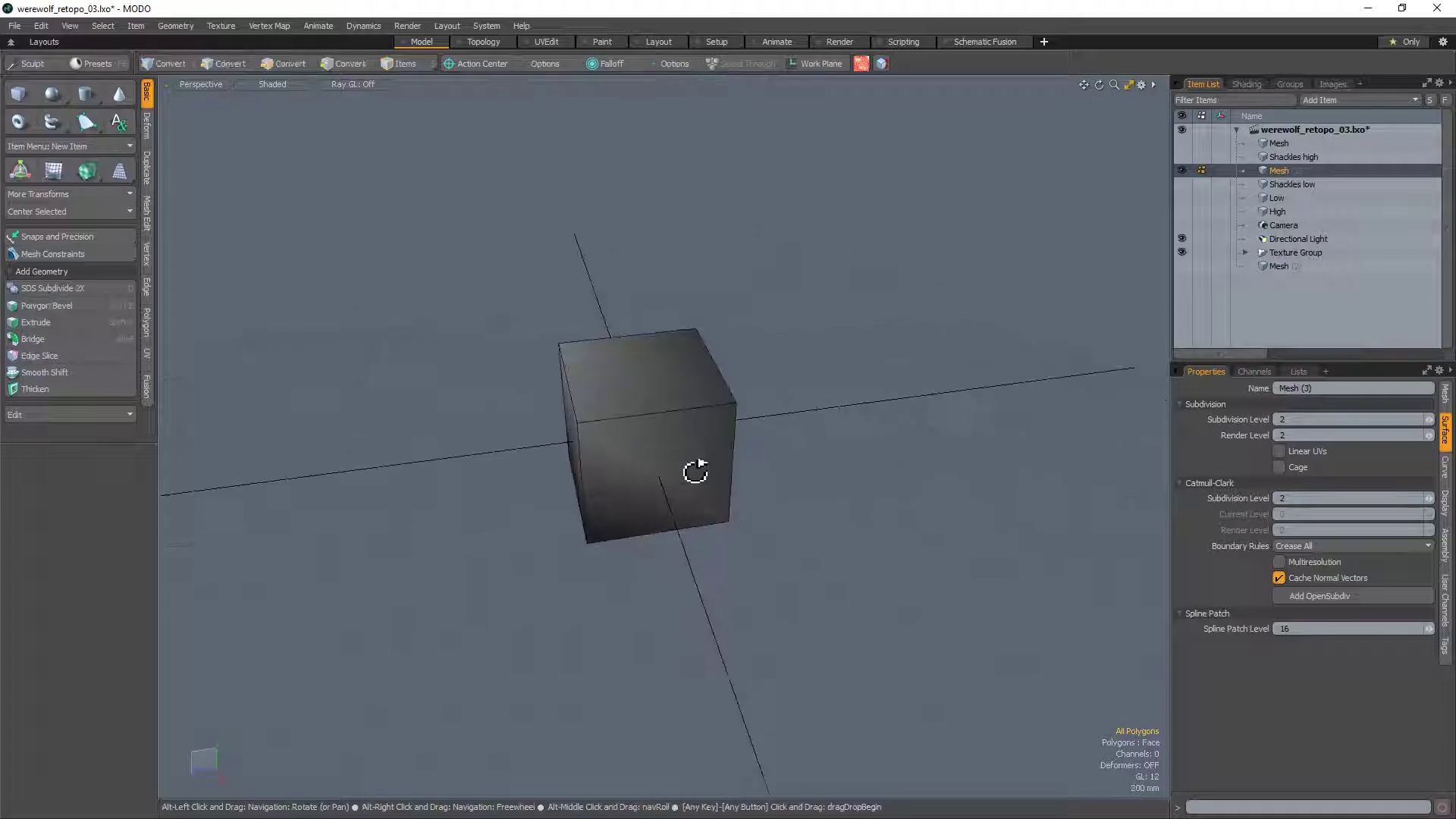
double_click(658, 407)
alt+drag(660, 403, 709, 471)
key(ctrl+z)
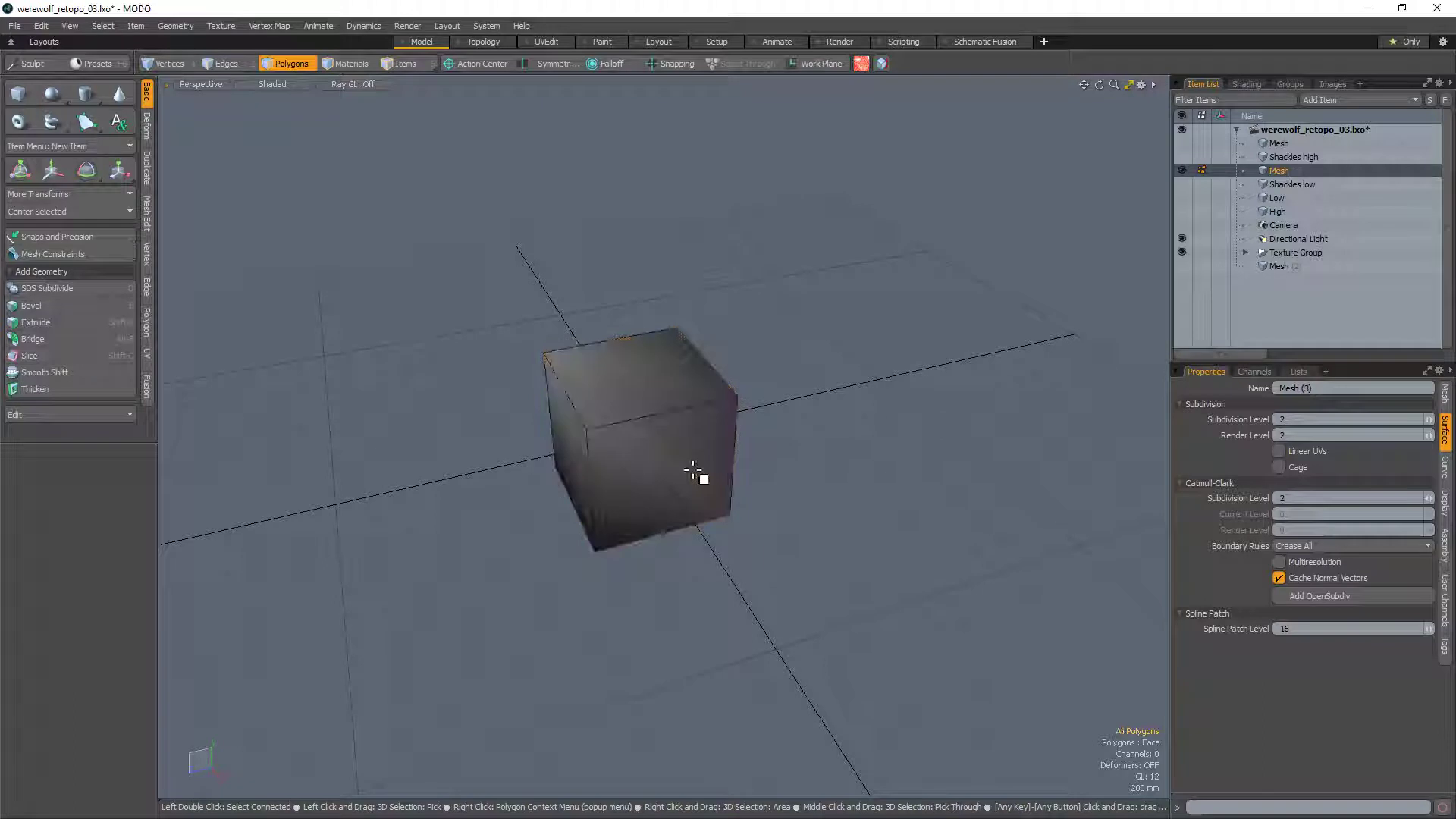
key(ctrl+z)
key(ctrl+shift+z)
Step: Keep only the cube's upper face by deleting all other faces, and centre it on the origin
click(647, 390)
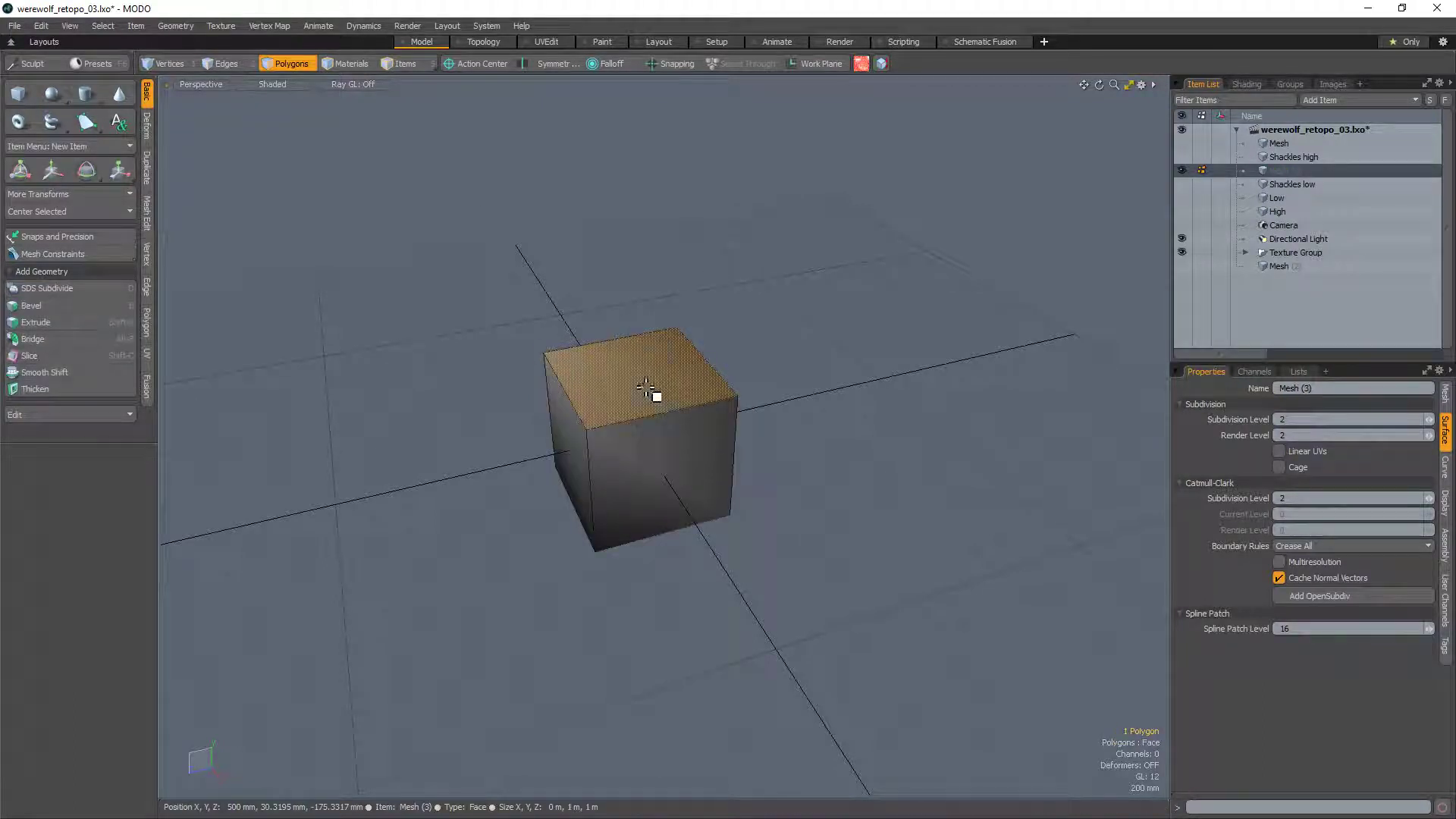
key([)
key(Delete)
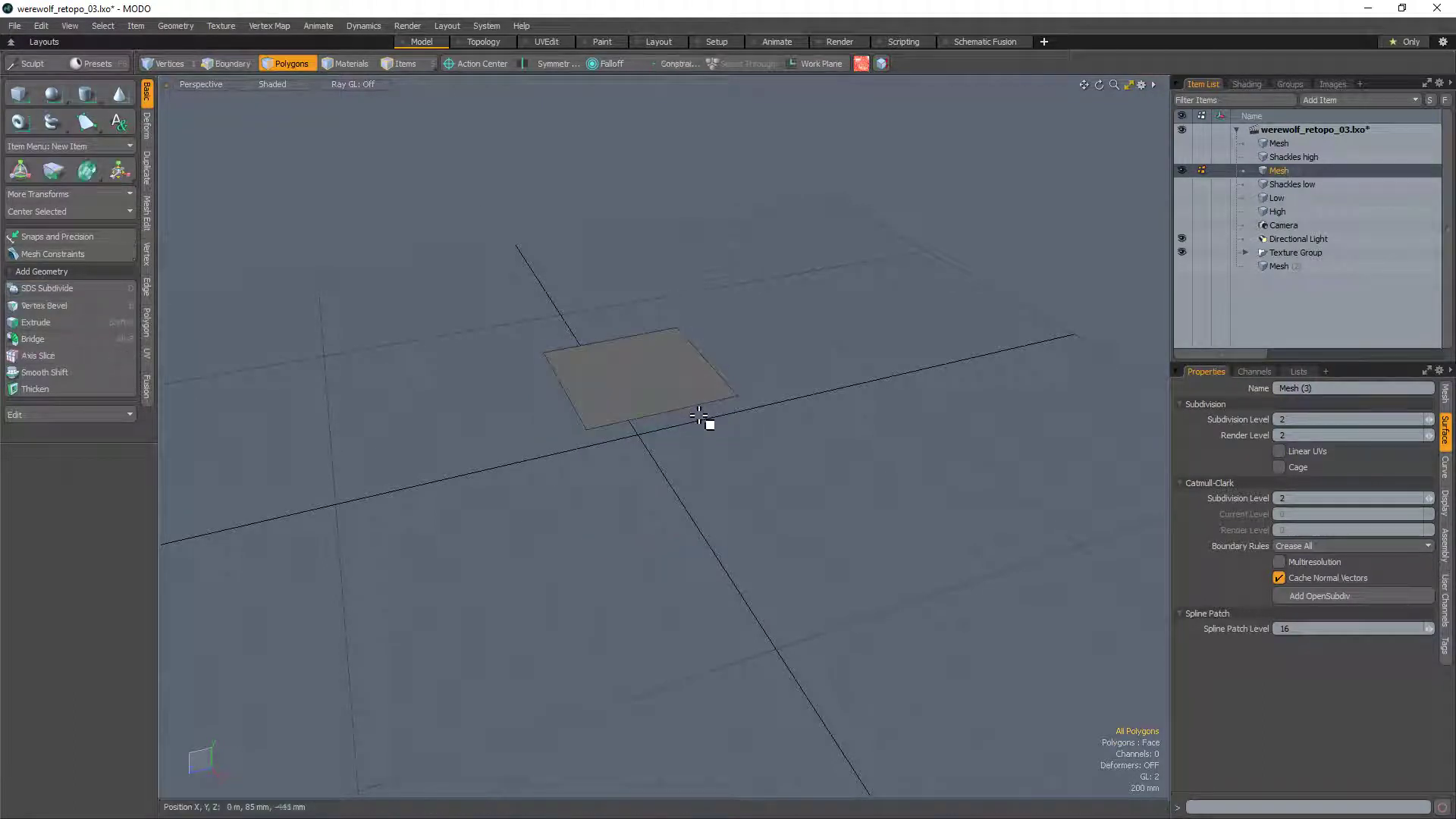
key(ctrl+shift+c)
alt+drag(651, 506, 660, 521)
Step: Scale the flat square along Z to form a rectangle about 1.58 m long
click(674, 448)
key(b)
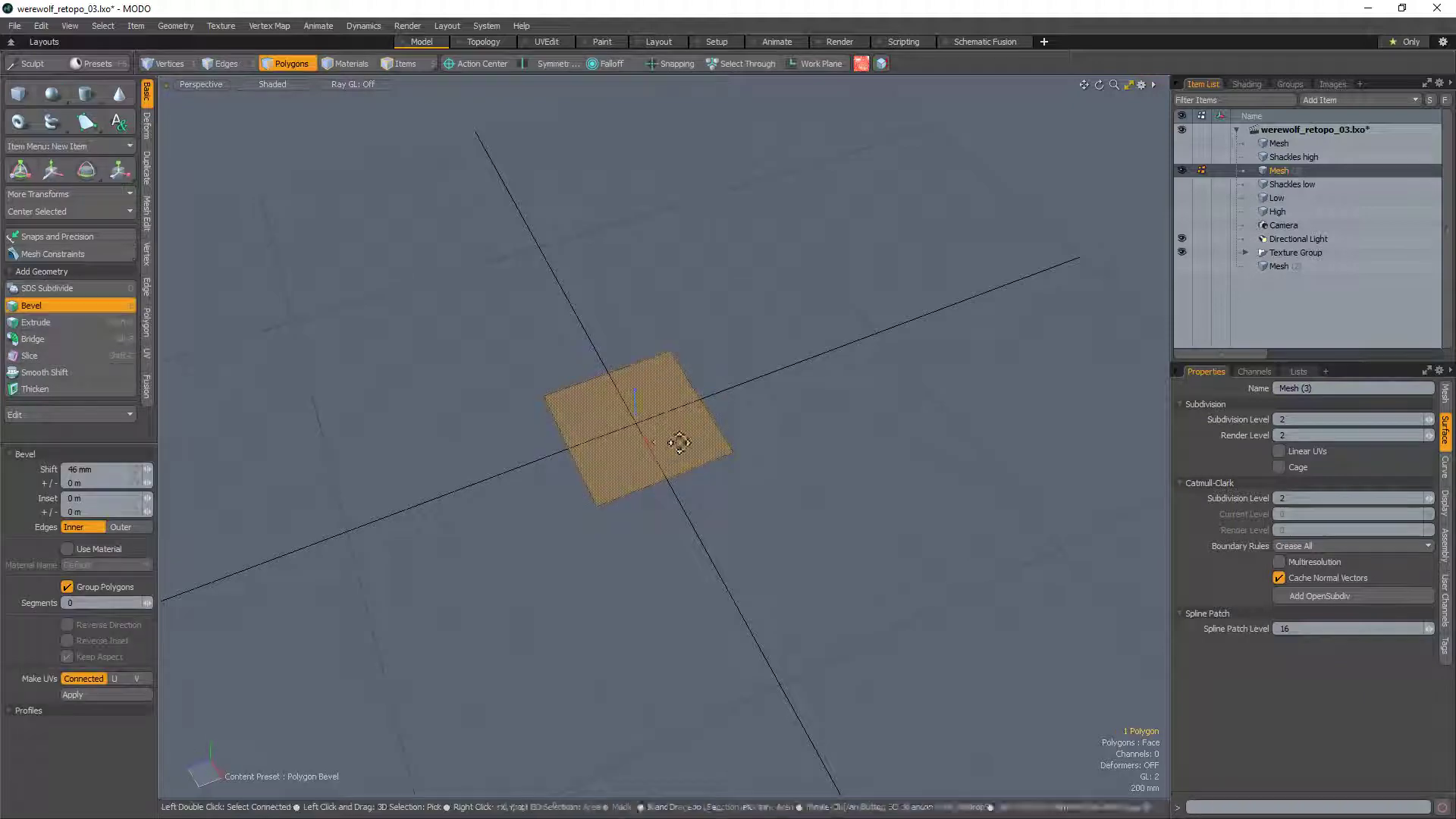
key(r)
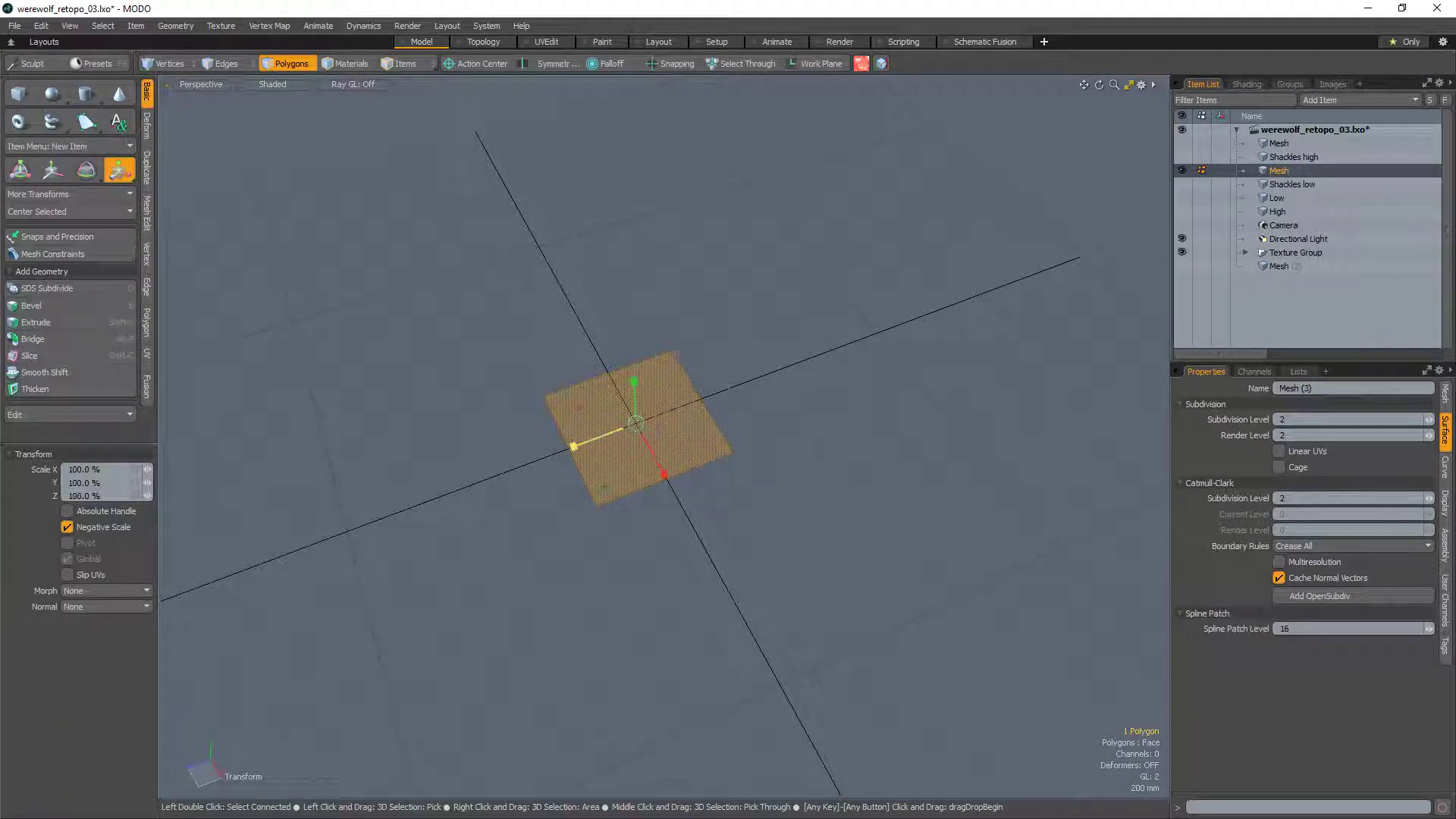
drag(575, 446, 536, 461)
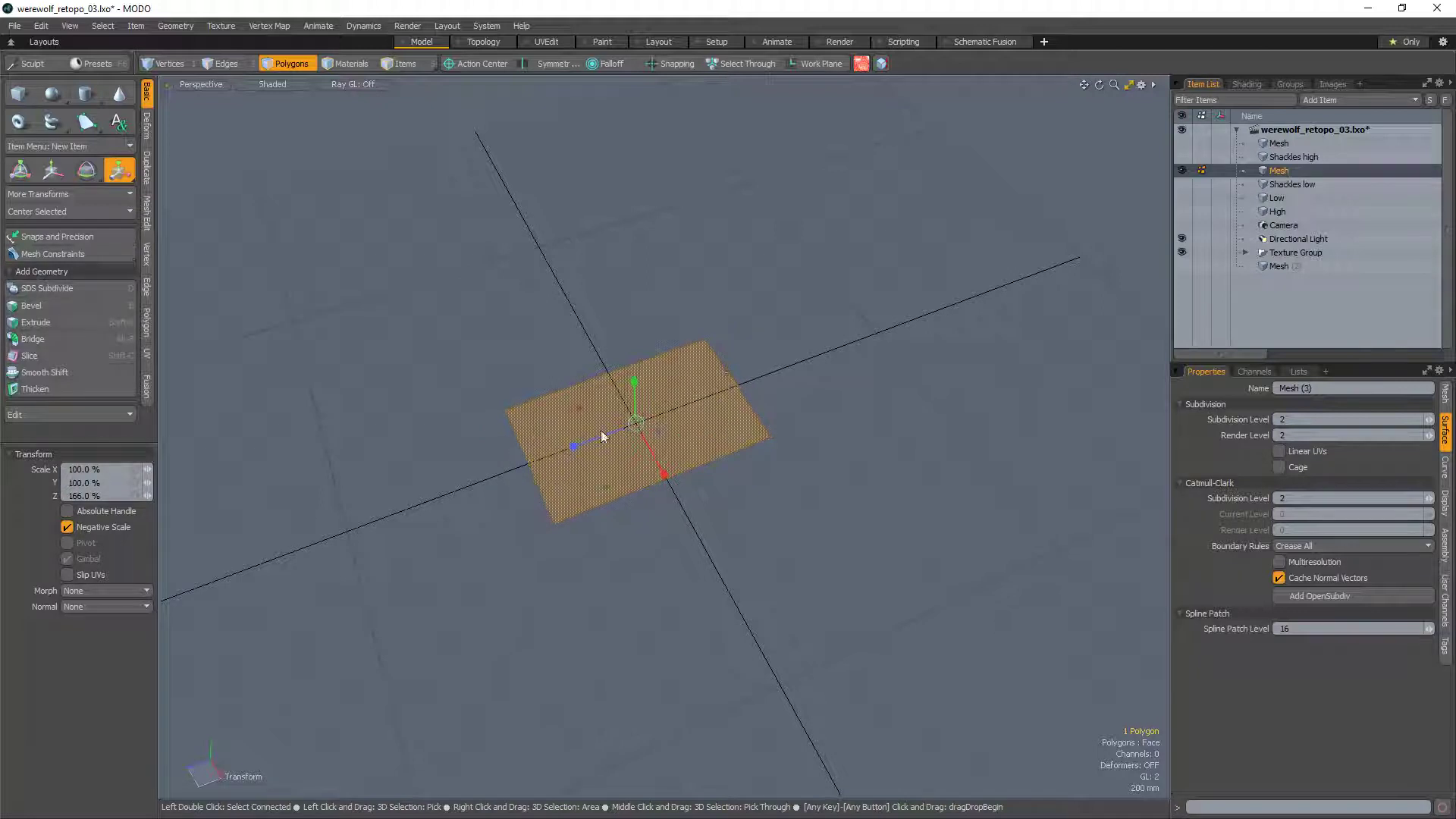
key(q)
click(915, 276)
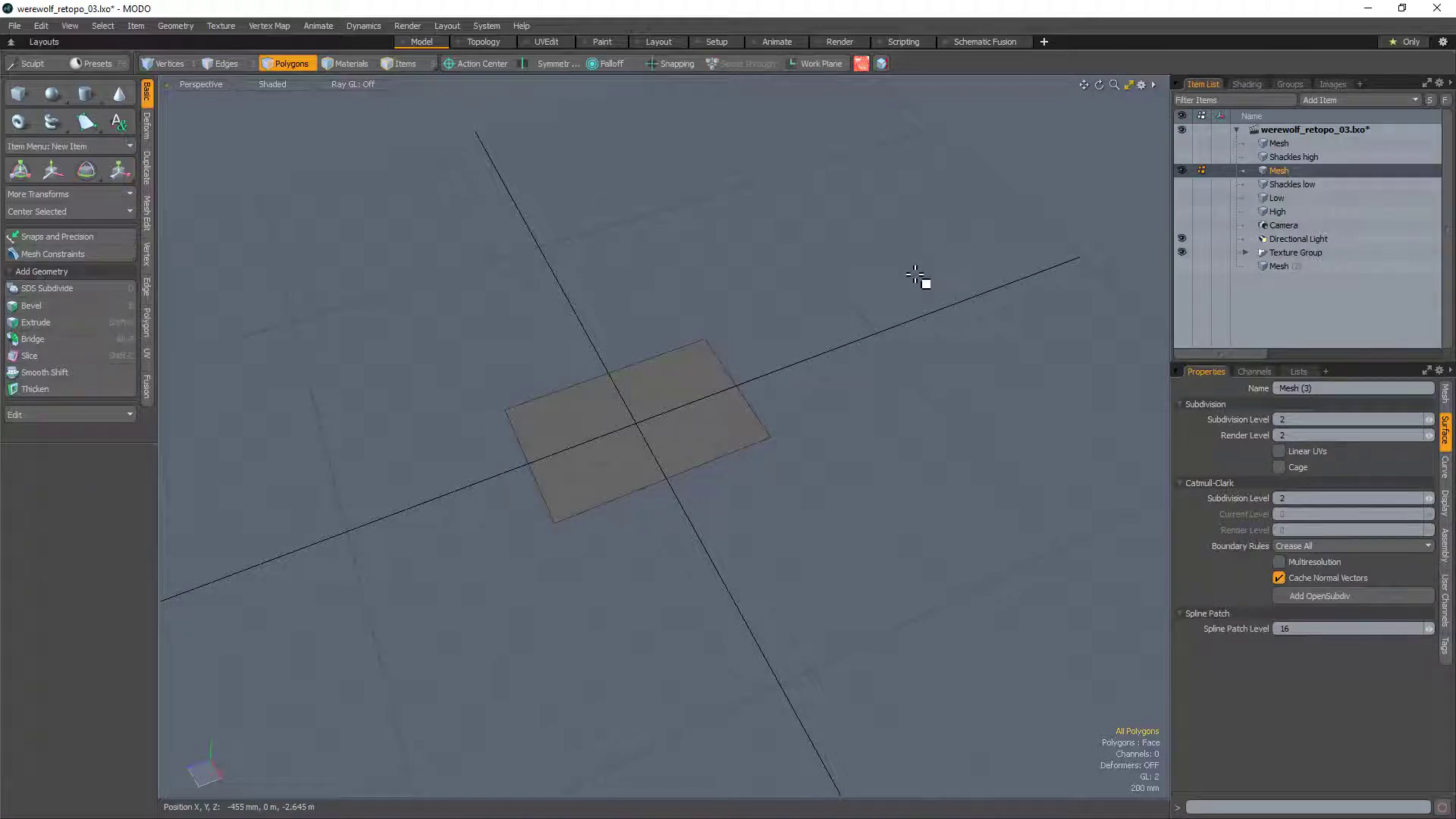
Step: Inset the rectangle with a polygon bevel and delete the inner polygon to leave a flat frame
click(630, 437)
alt+drag(624, 439, 627, 361)
click(682, 430)
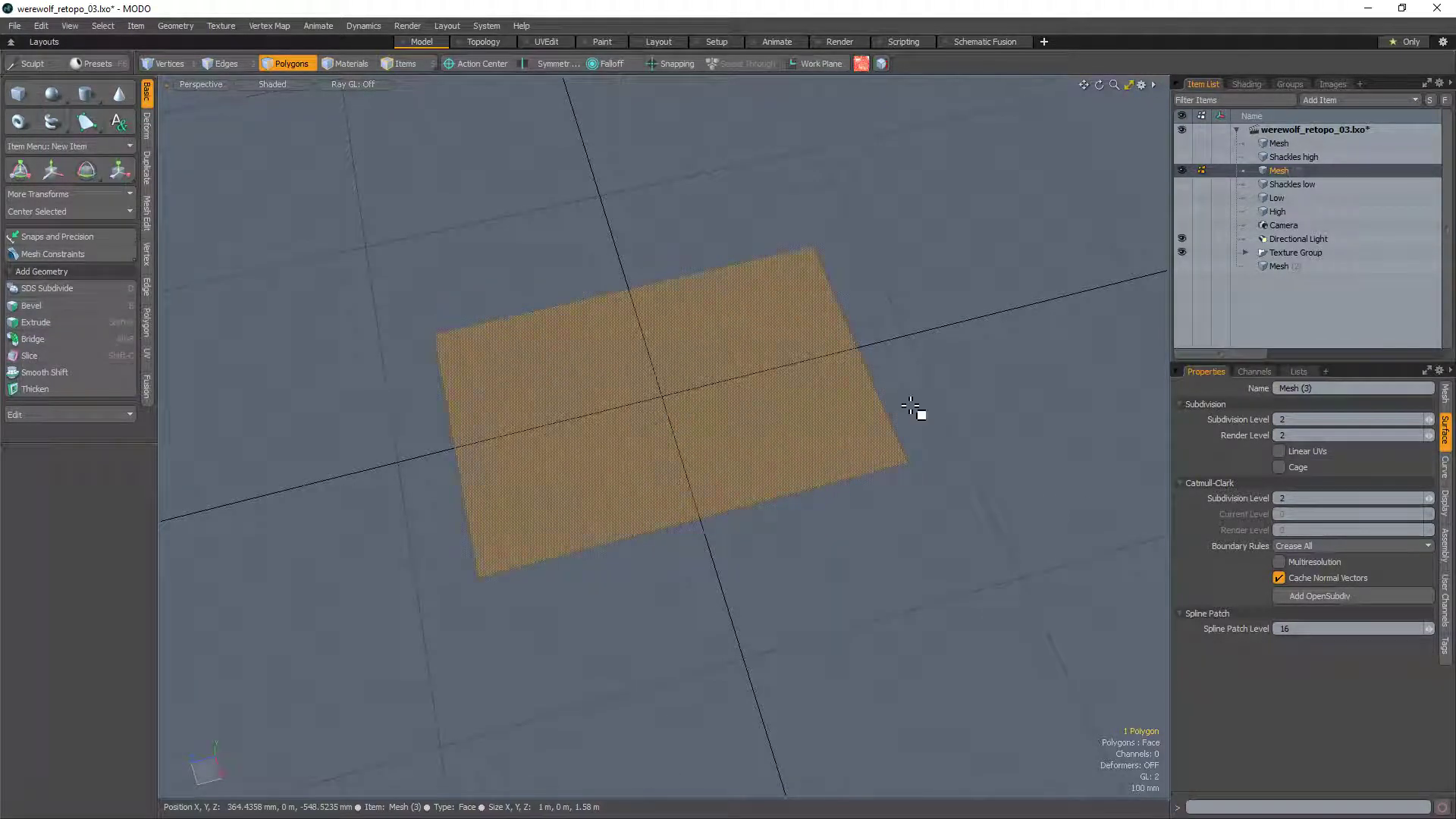
key(b)
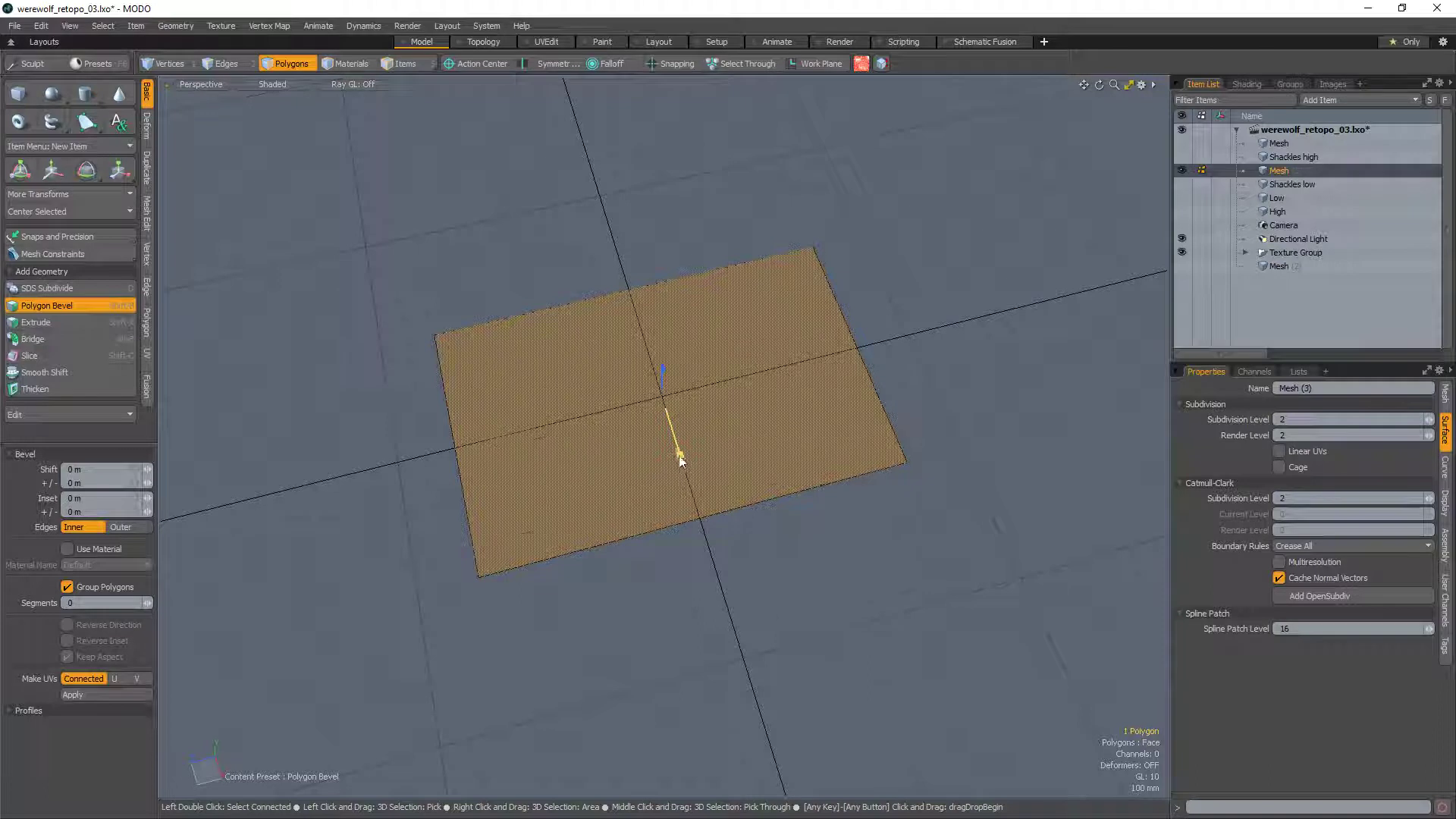
drag(680, 459, 671, 436)
key(space)
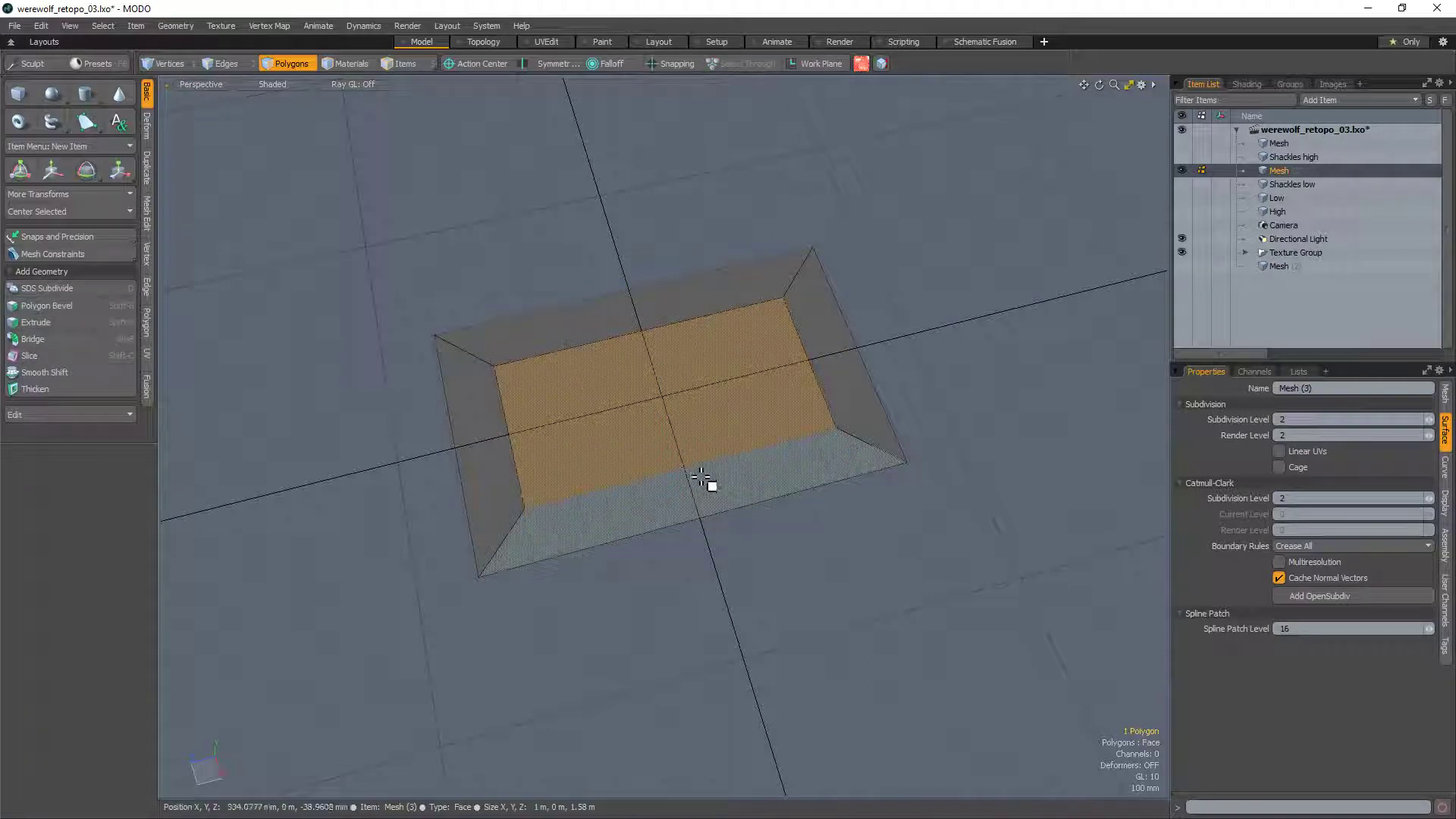
key(Delete)
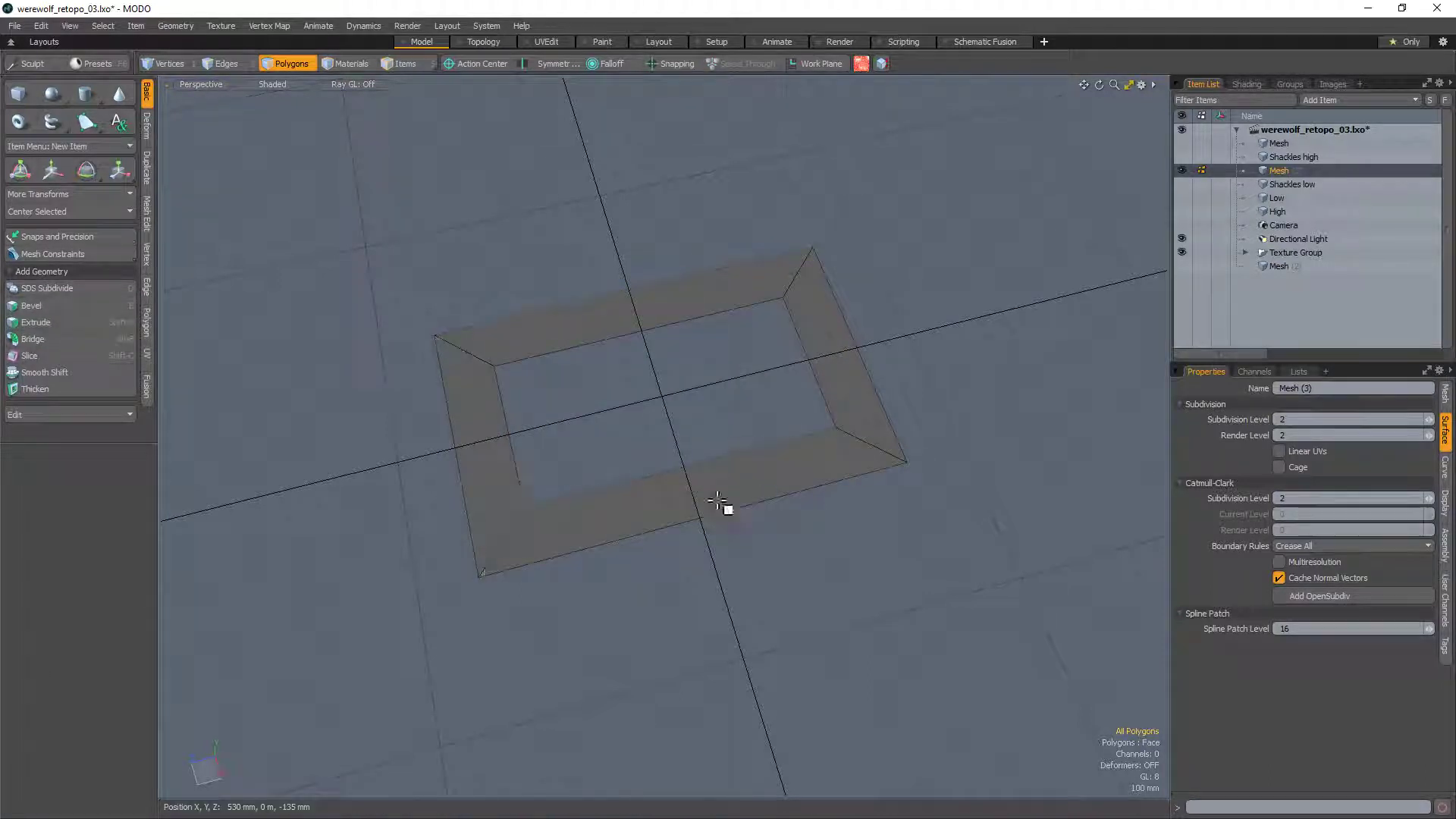
Step: Thicken the flat frame into a solid rectangular link about 215 mm thick
click(147, 322)
click(634, 311)
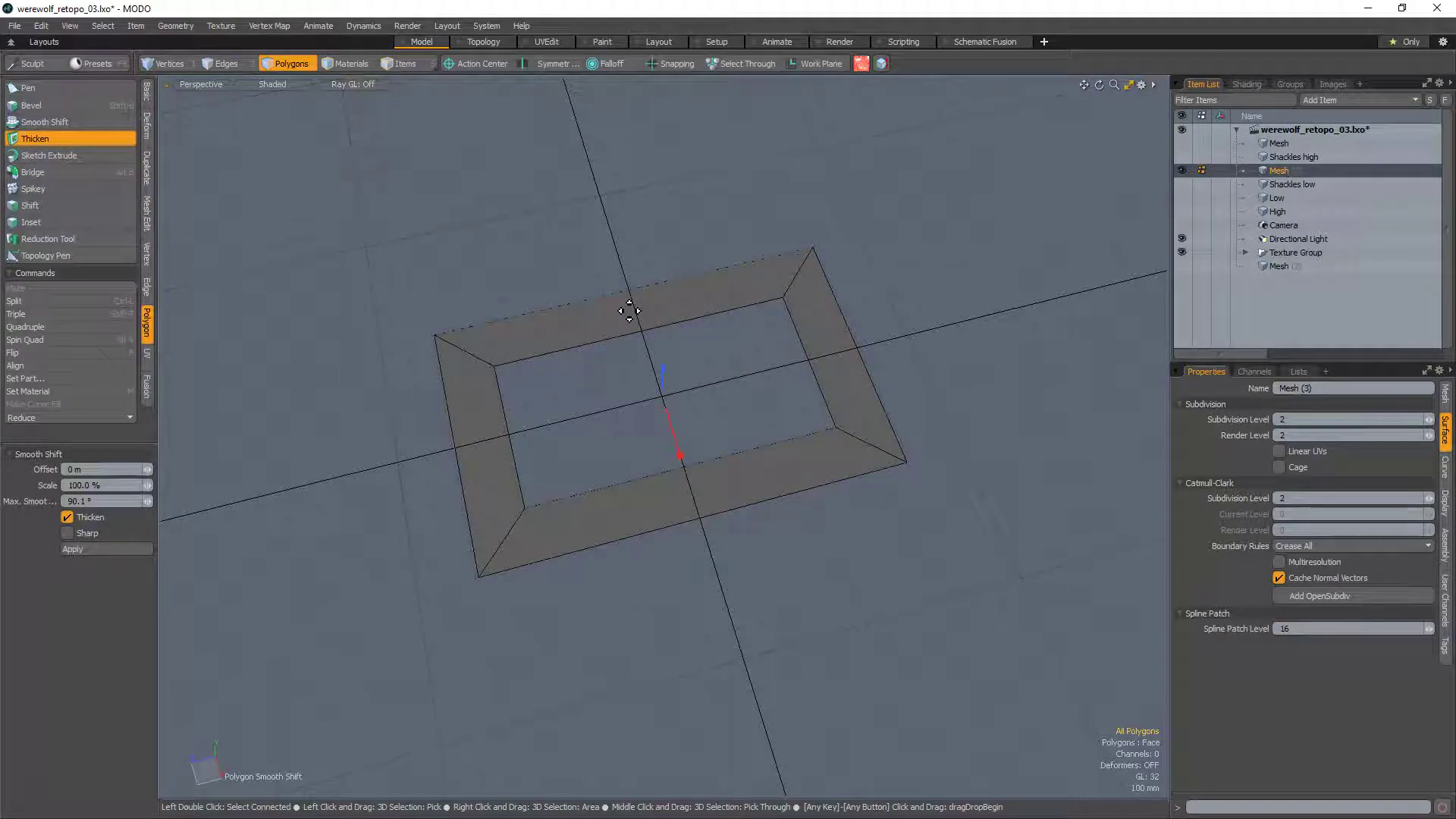
alt+drag(634, 310, 635, 261)
drag(663, 386, 663, 364)
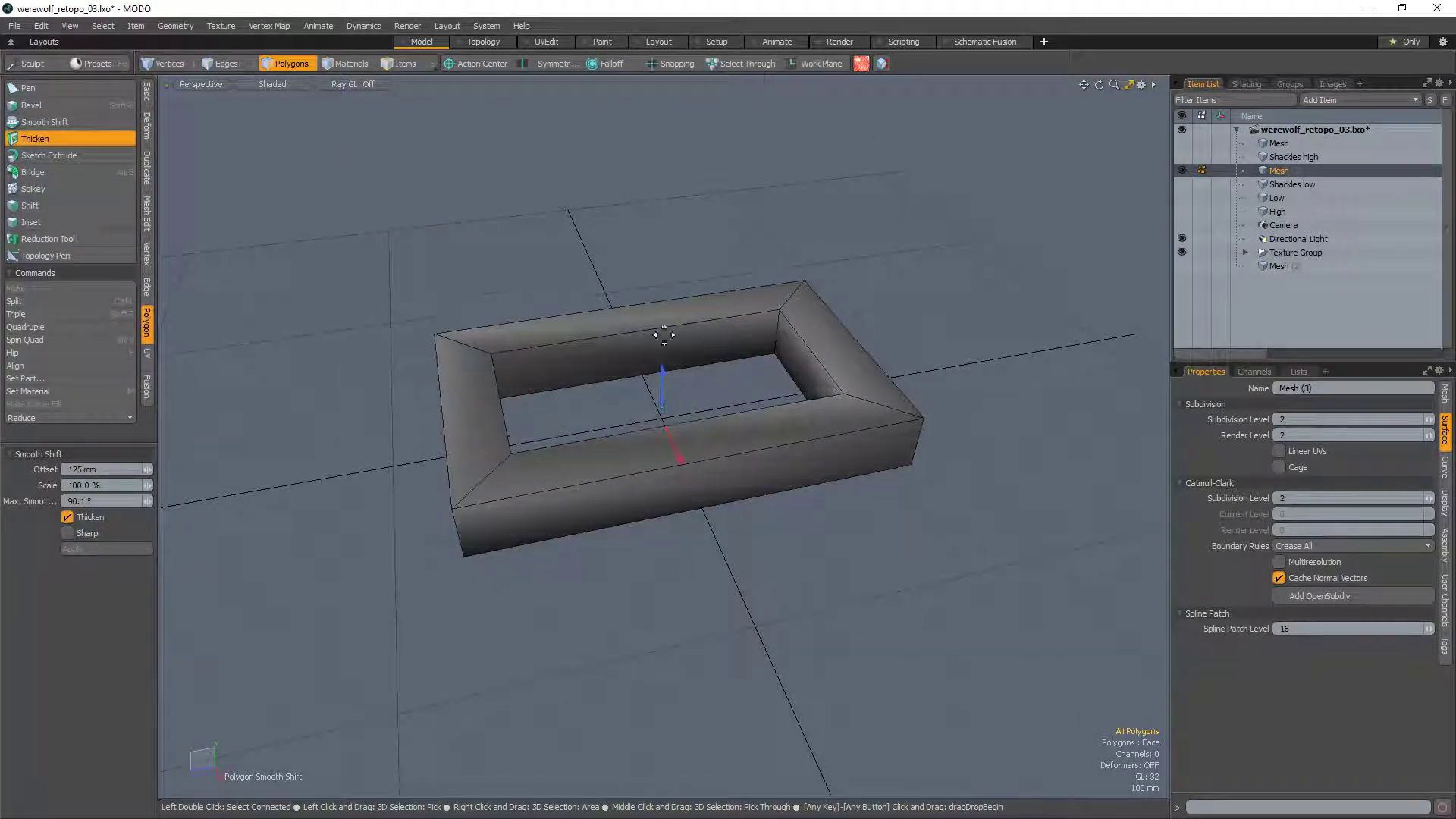
key(space)
Step: Try to bevel the diagonal corner edges of the rectangular link
alt+drag(699, 455, 689, 660)
key(2)
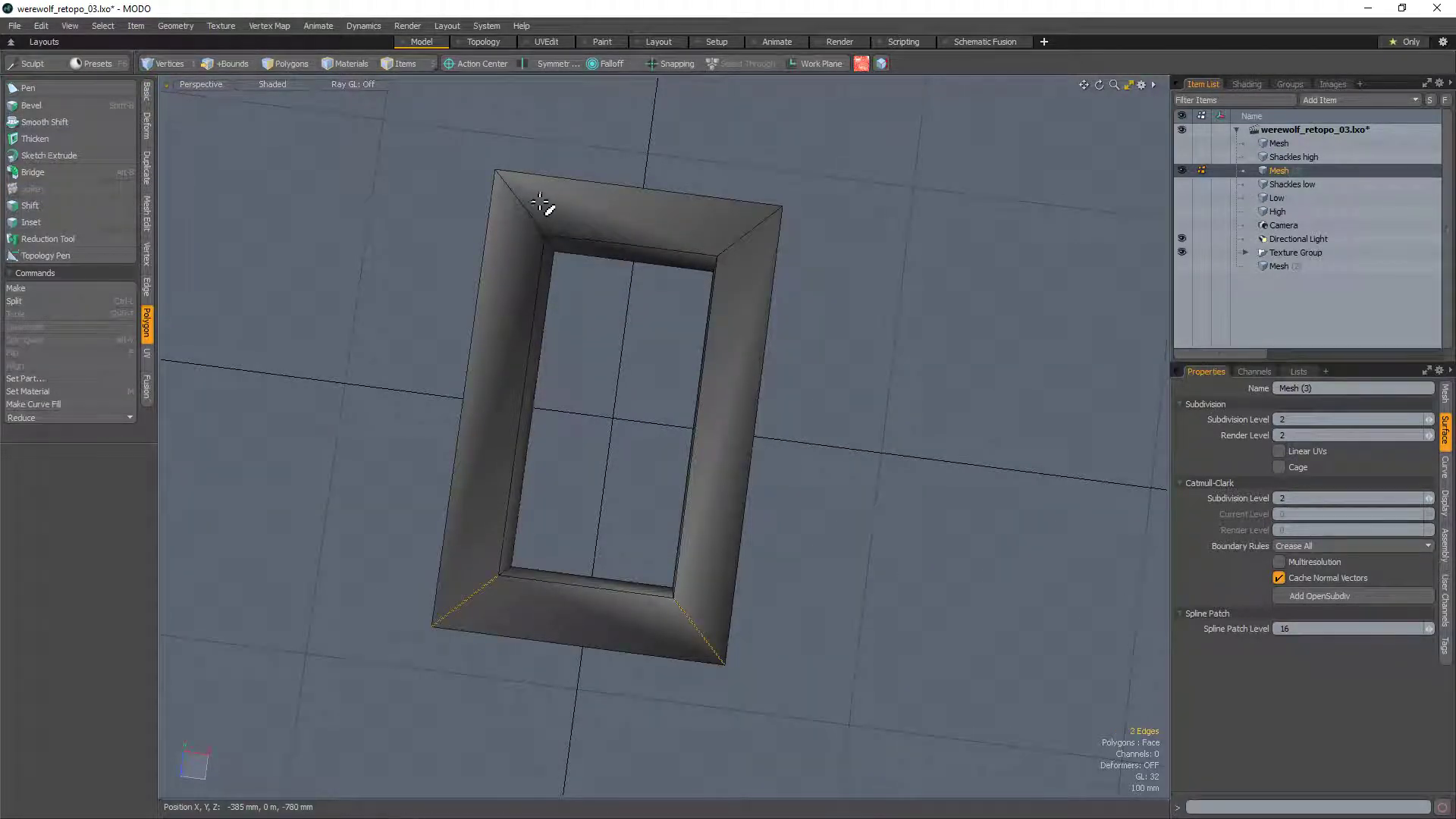
key(b)
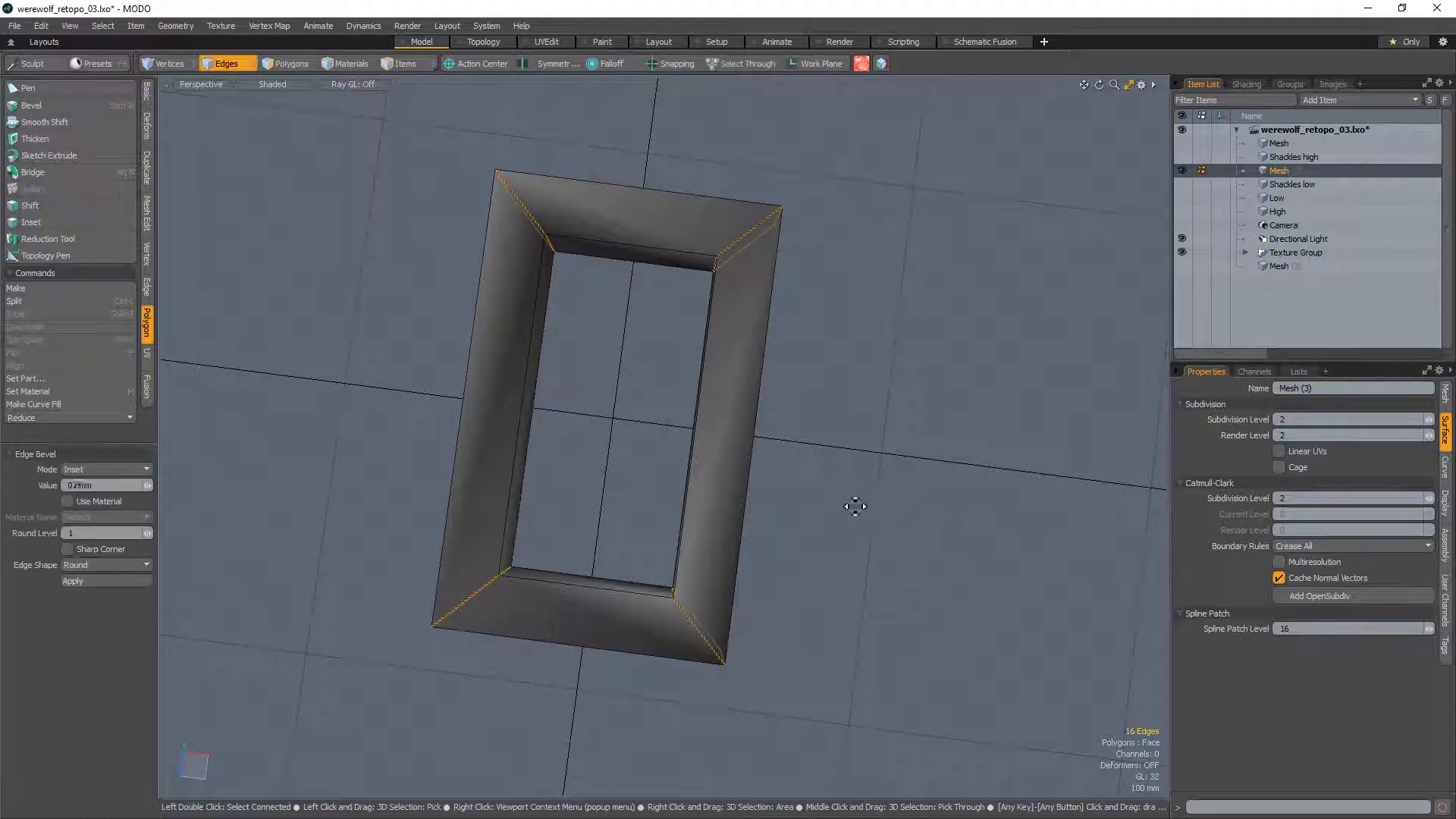
click(855, 502)
key(space)
key(ctrl+z)
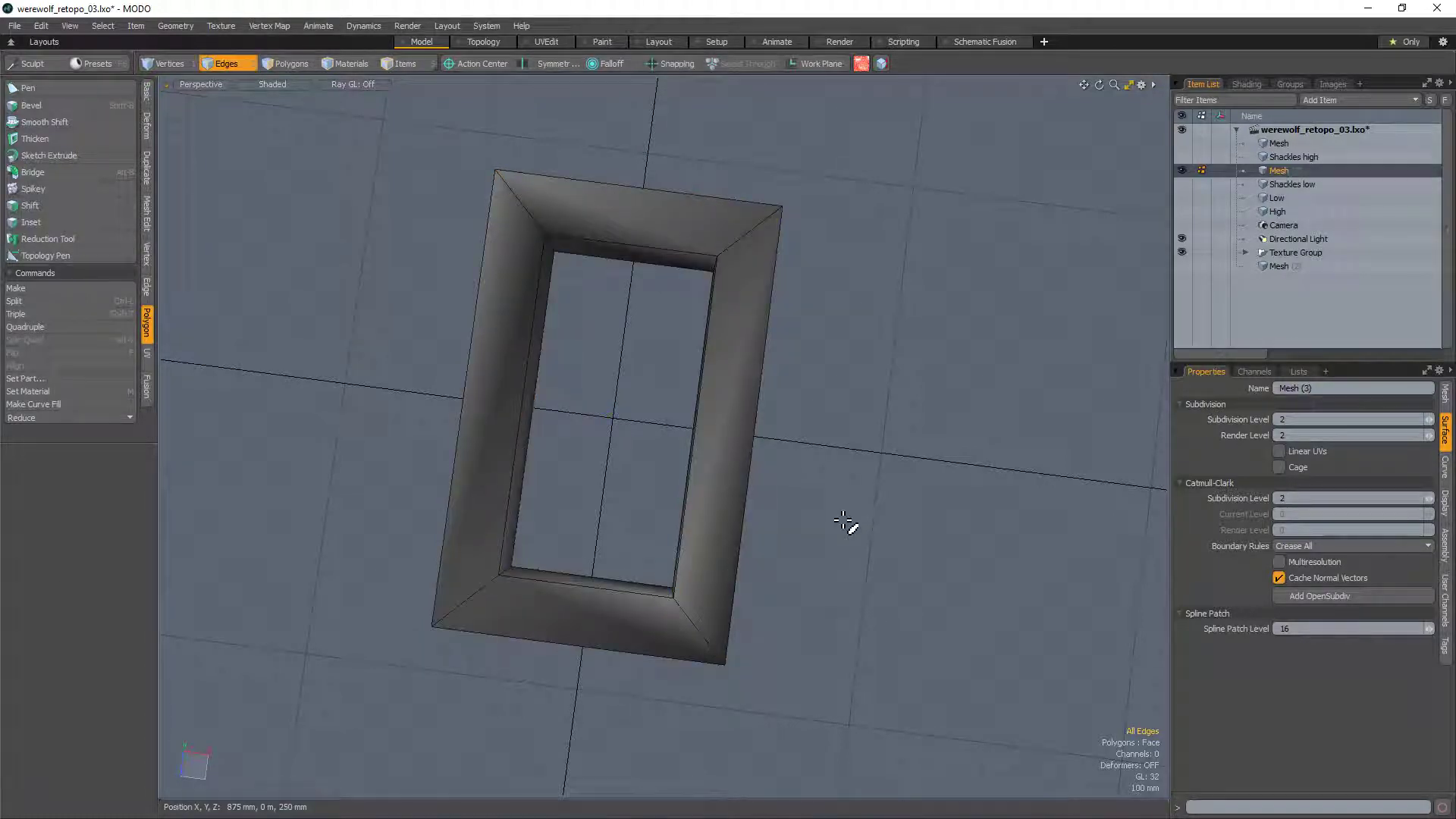
Step: Round all edges of the rectangular link with an edge bevel at round level 1
key(b)
drag(816, 422, 915, 409)
key(space)
key(Tab)
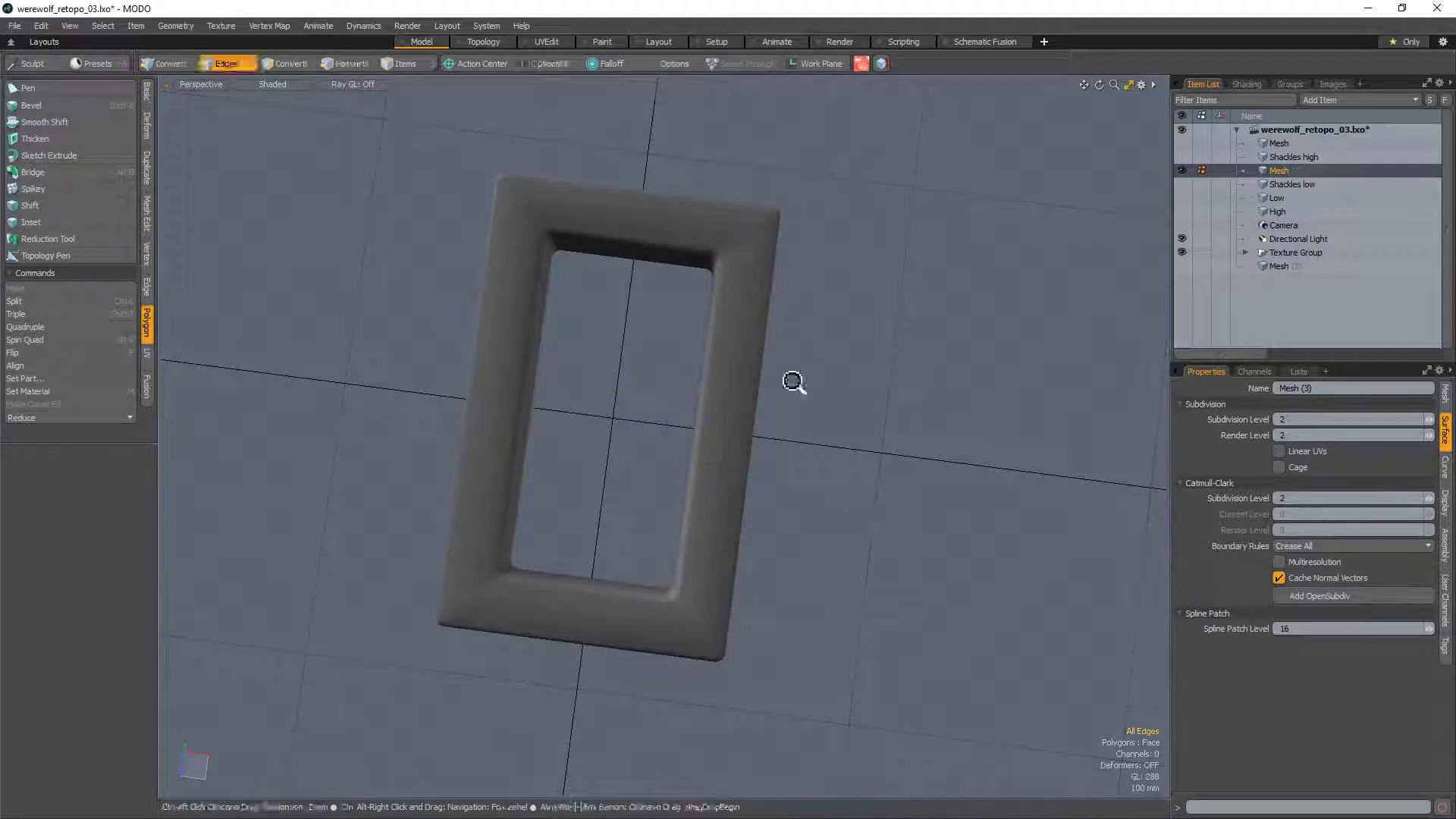
ctrl+alt+drag(793, 384, 739, 433)
alt+drag(811, 485, 667, 446)
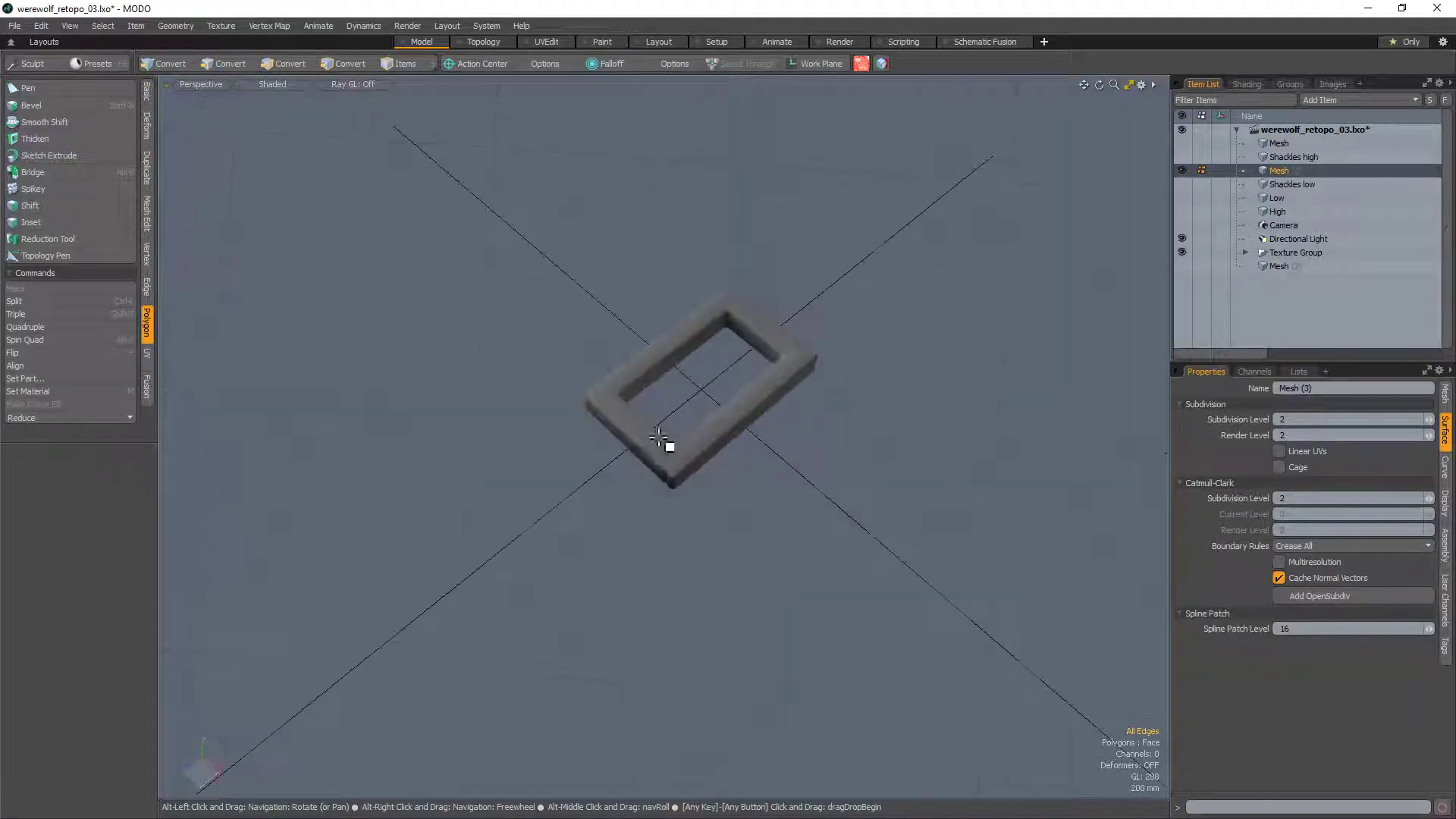
Step: Duplicate the rectangular link, move the copy along Z to overlap the first link's end, and tilt it
click(665, 468)
double_click(661, 477)
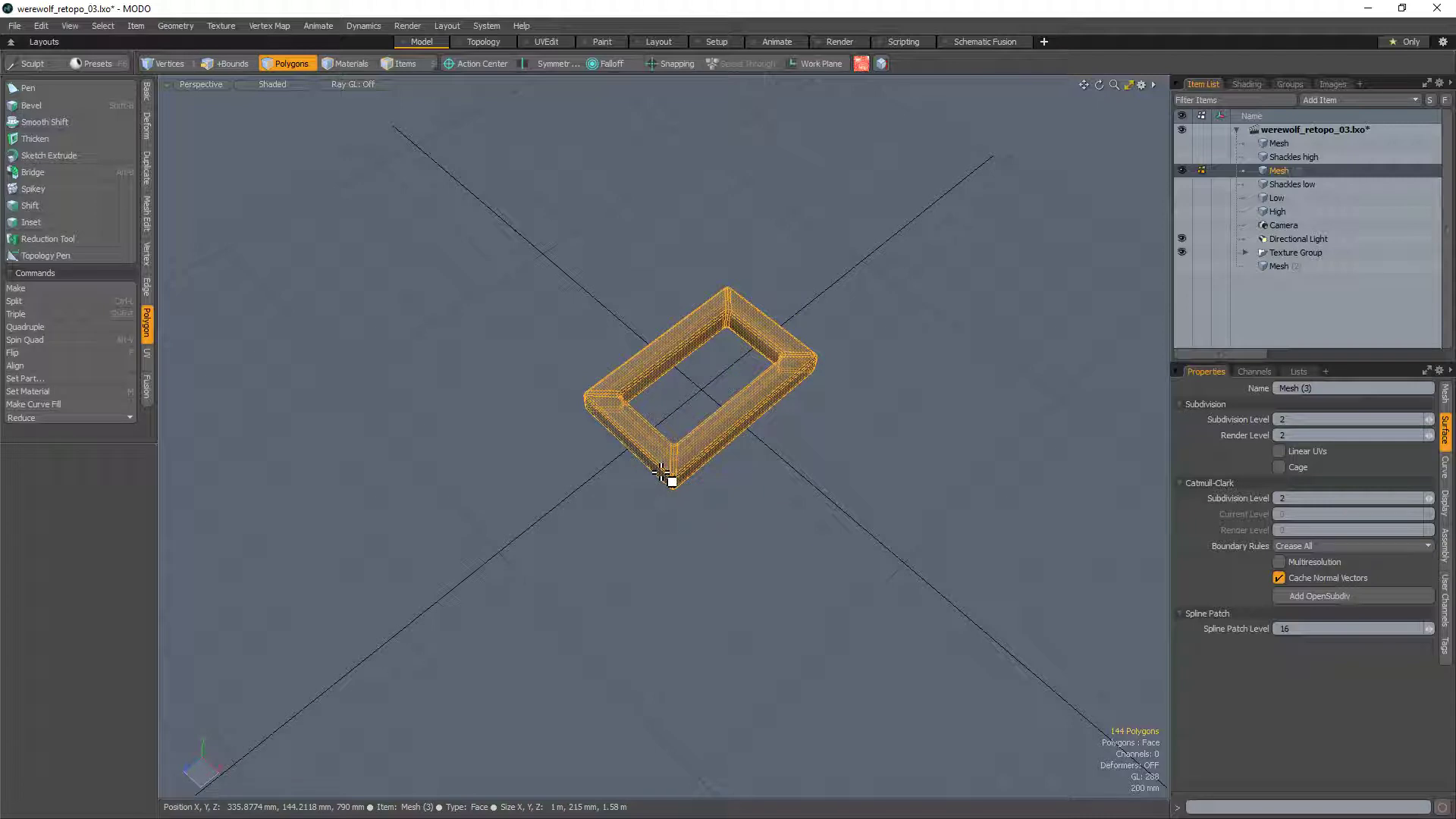
key(w)
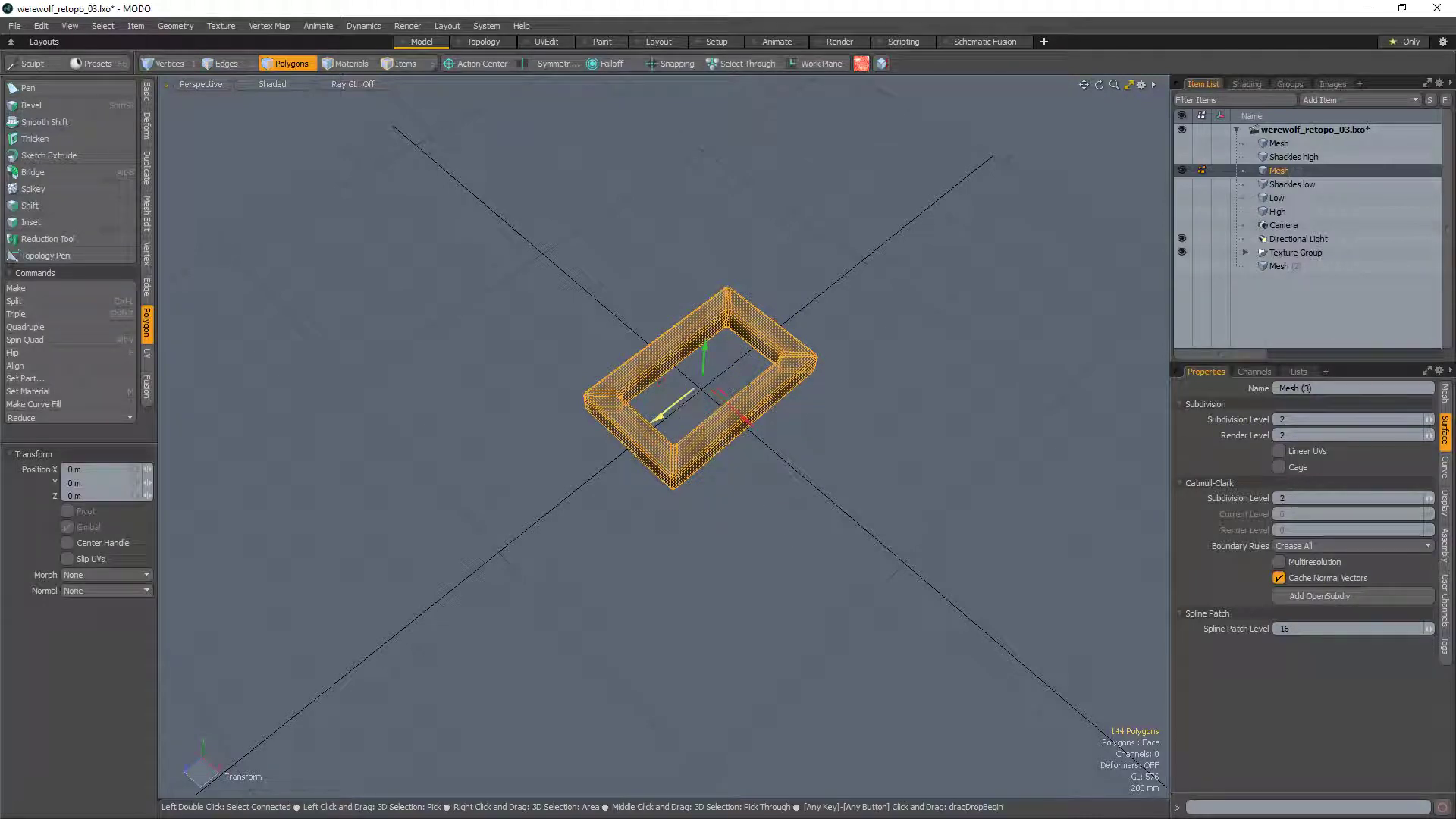
drag(771, 425, 631, 422)
key(e)
key(q)
click(886, 414)
alt+drag(884, 419, 692, 474)
scroll(662, 425, up, 5)
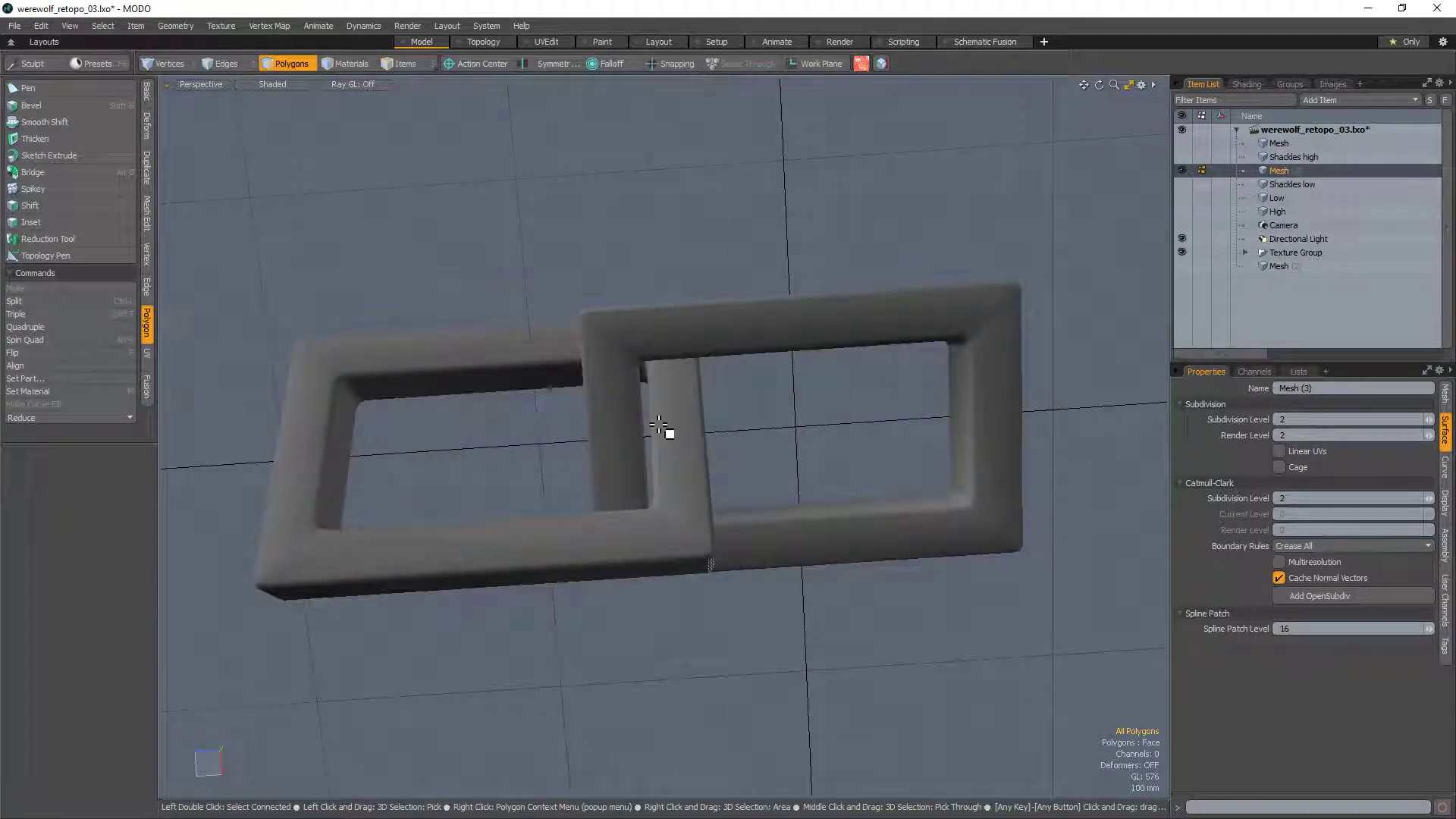
Step: Turn snapping on and snap the tilted link against the first link's inner end, moving it about 28 mm along Z
double_click(675, 439)
key(KP_1)
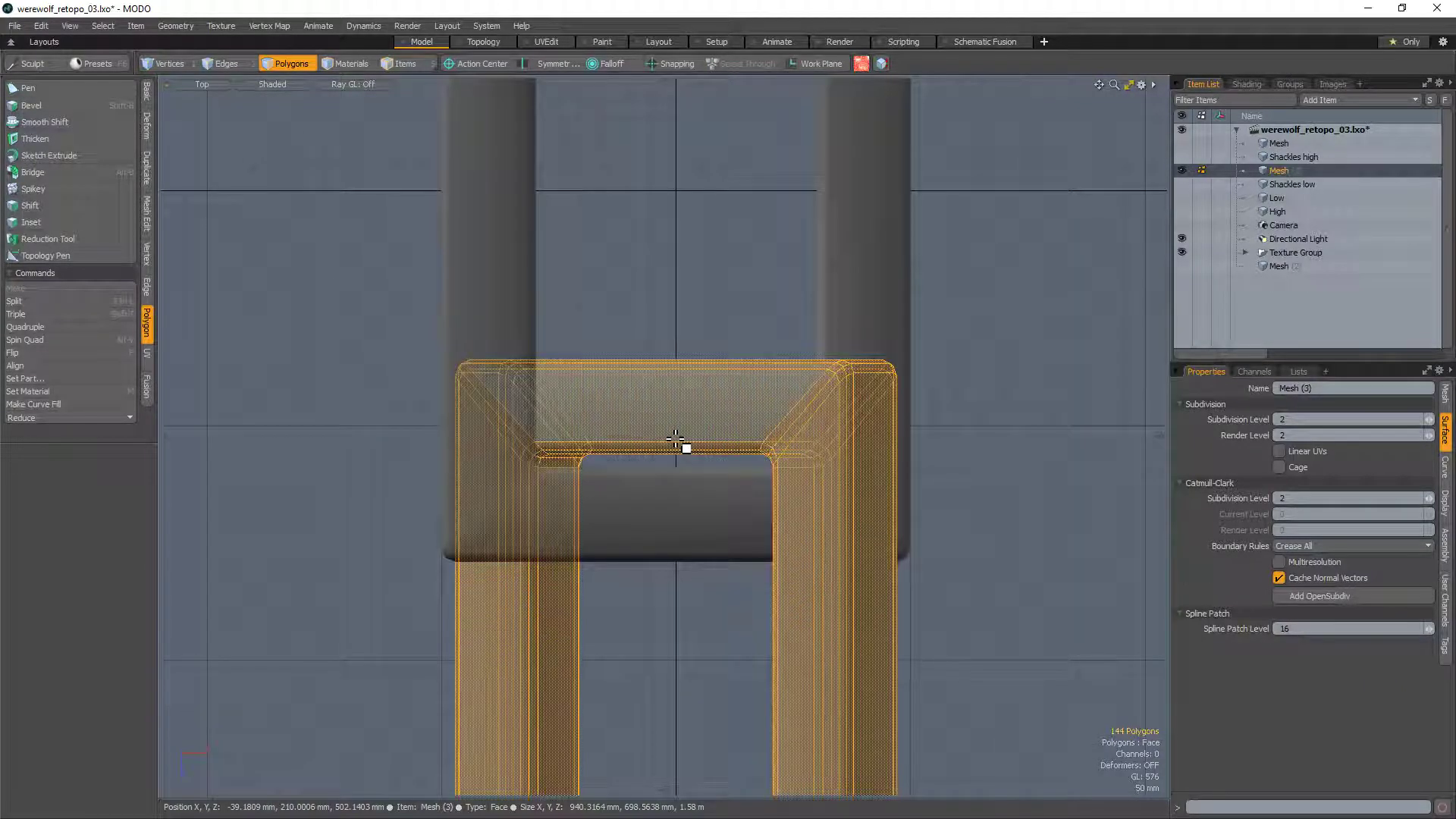
key(ctrl+x)
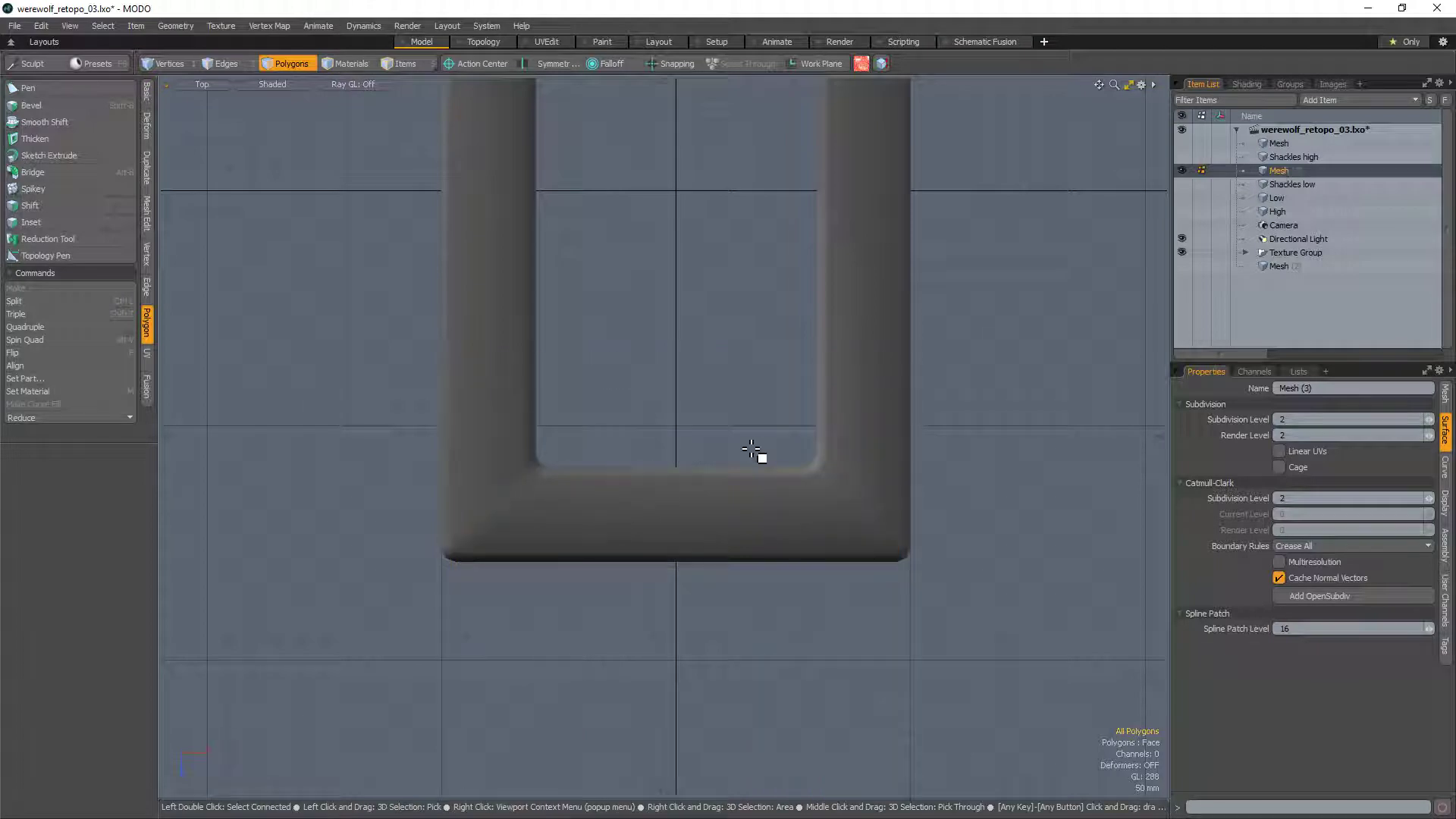
key(ctrl+v)
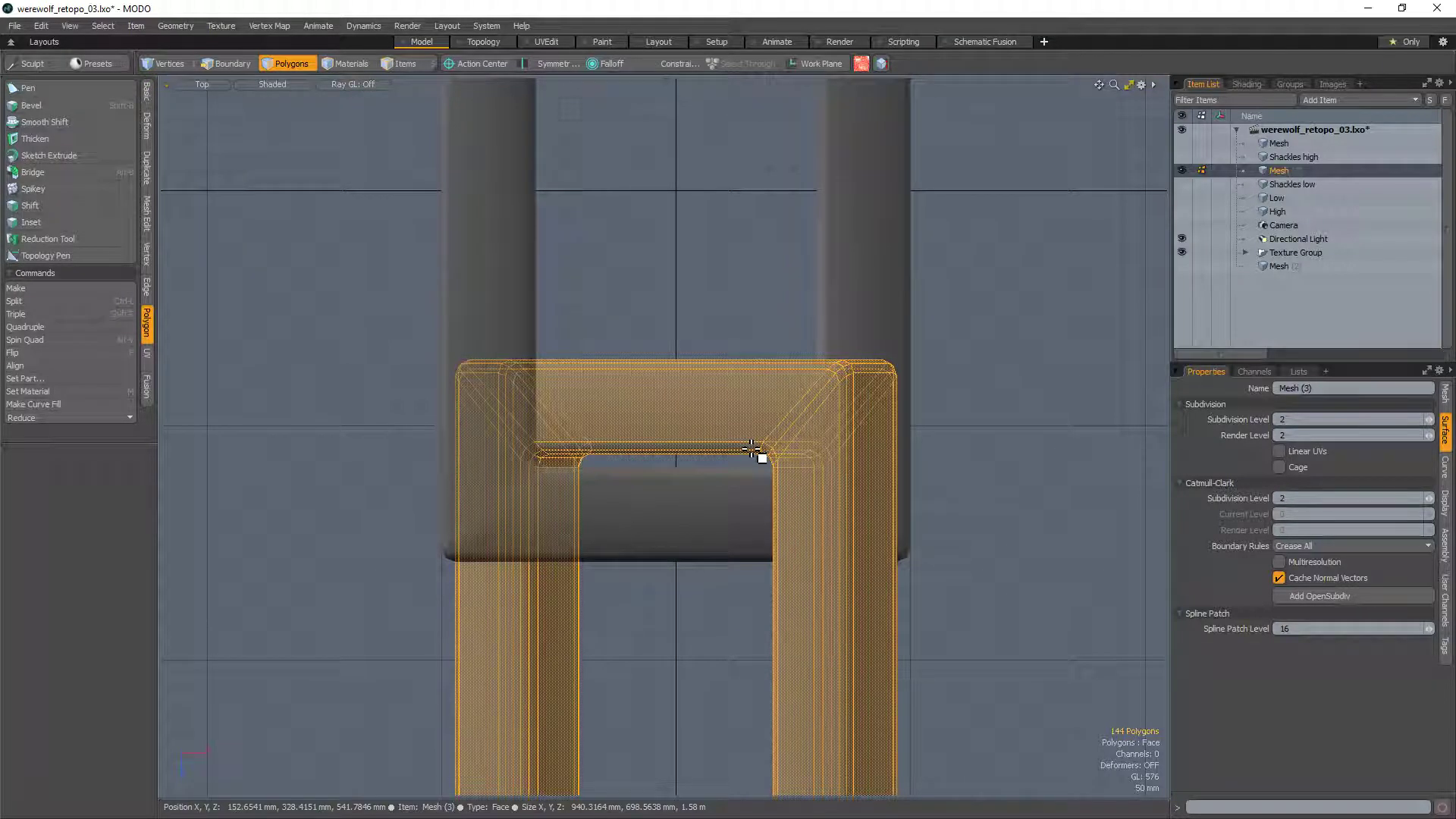
key(w)
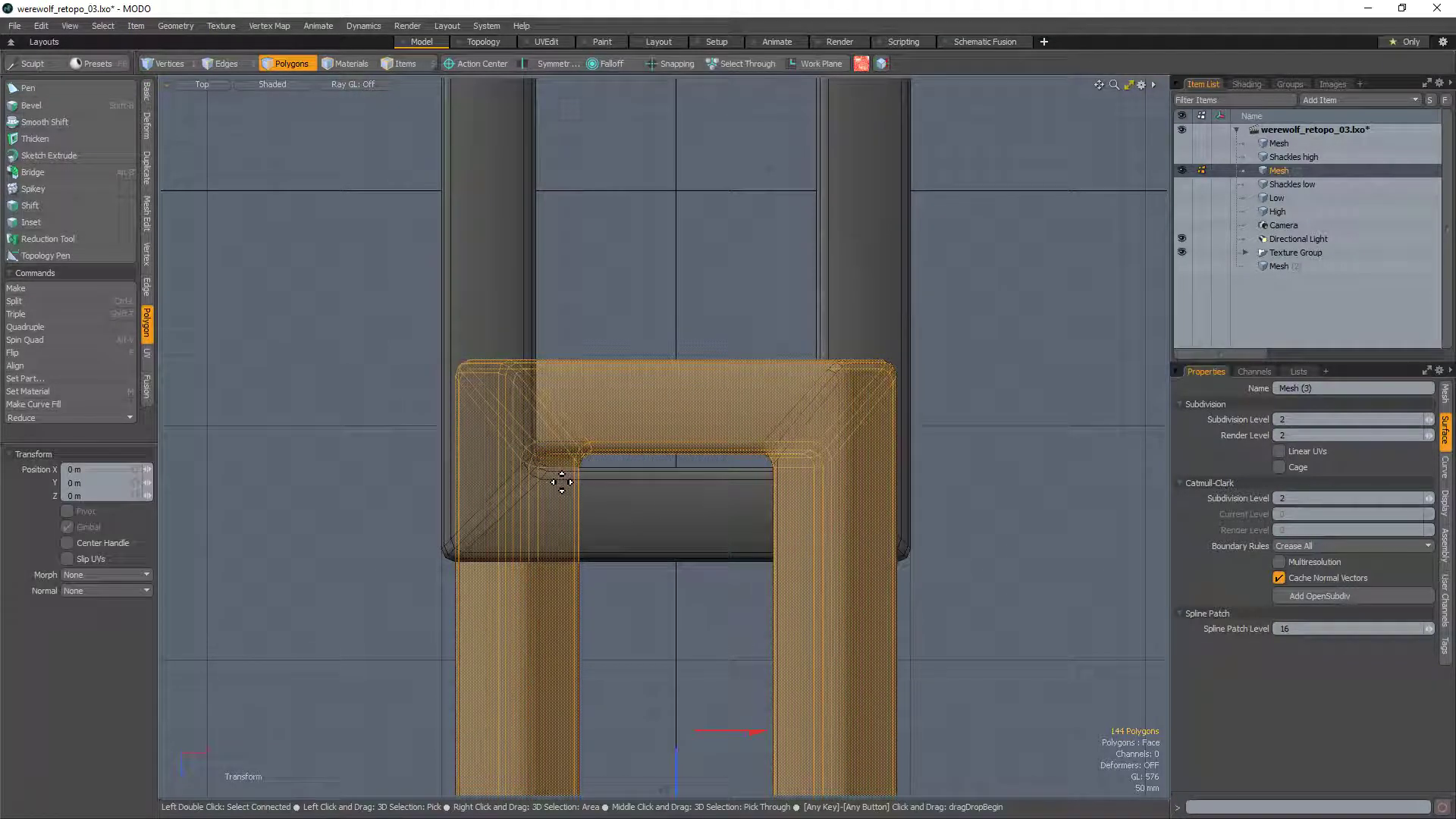
click(677, 67)
drag(548, 456, 549, 463)
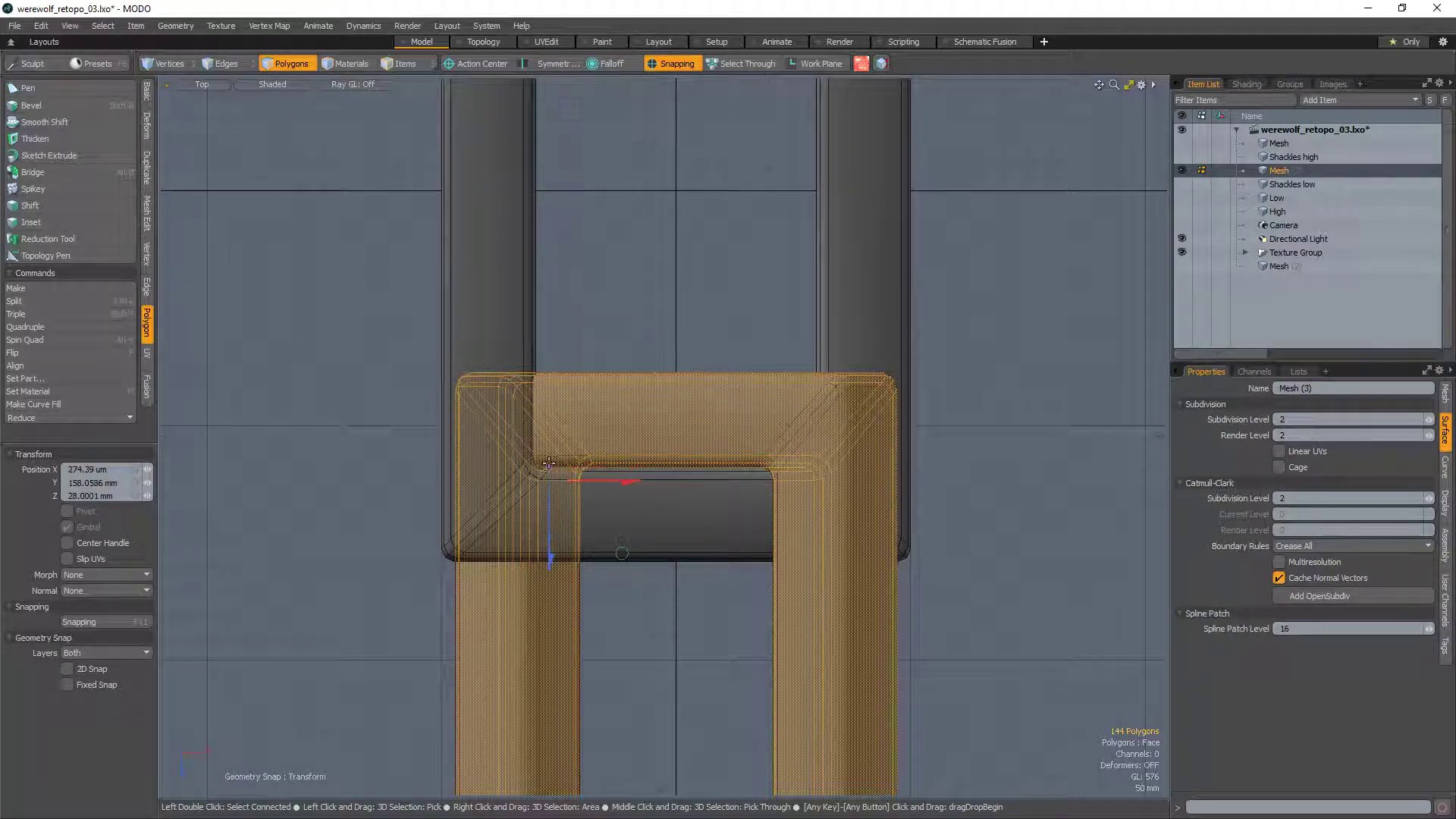
key(space)
click(668, 282)
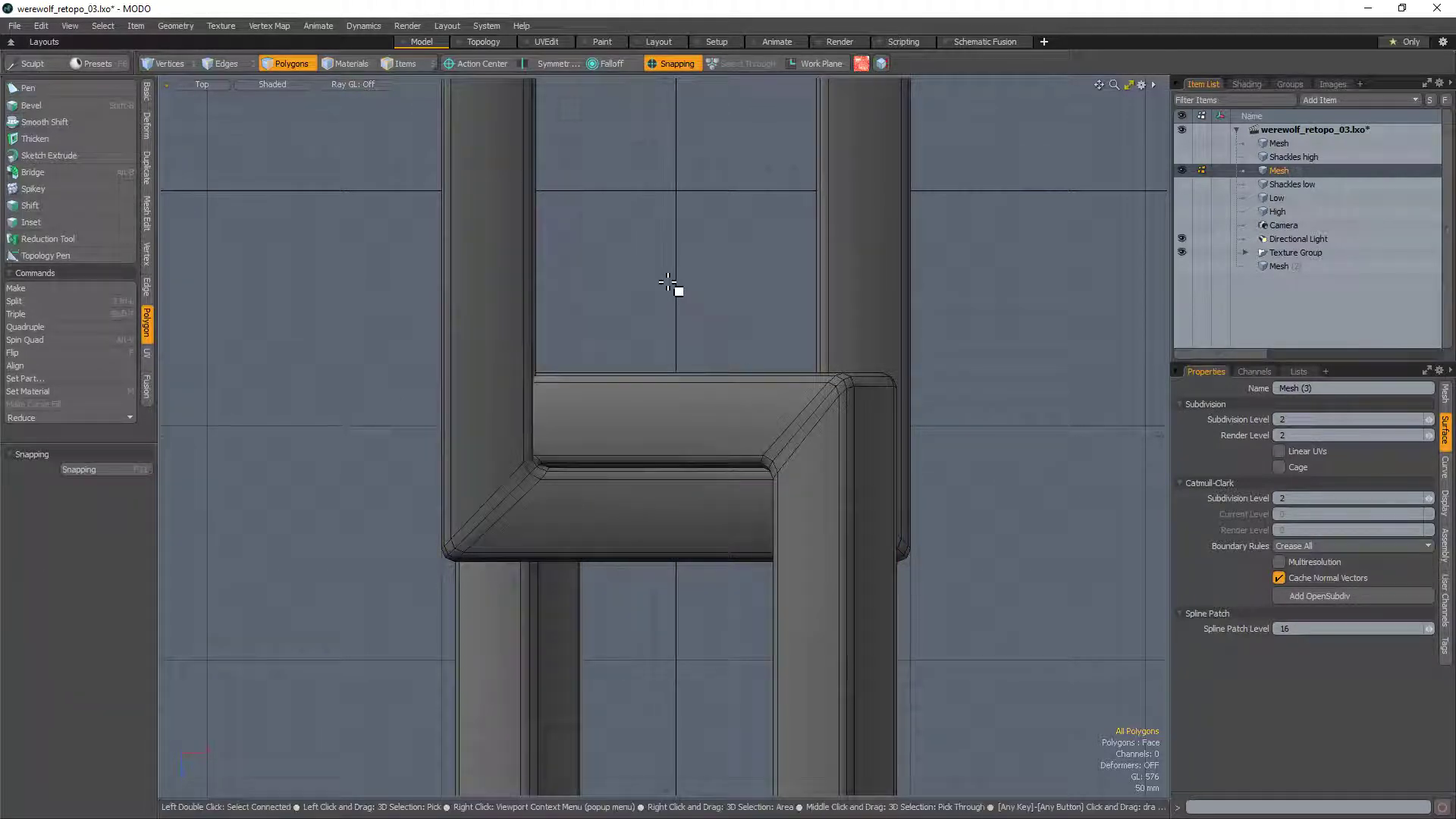
Step: Move the tilted link about 240 mm down along Y through the first rectangular link
alt+drag(679, 293, 740, 327)
double_click(676, 383)
key(w)
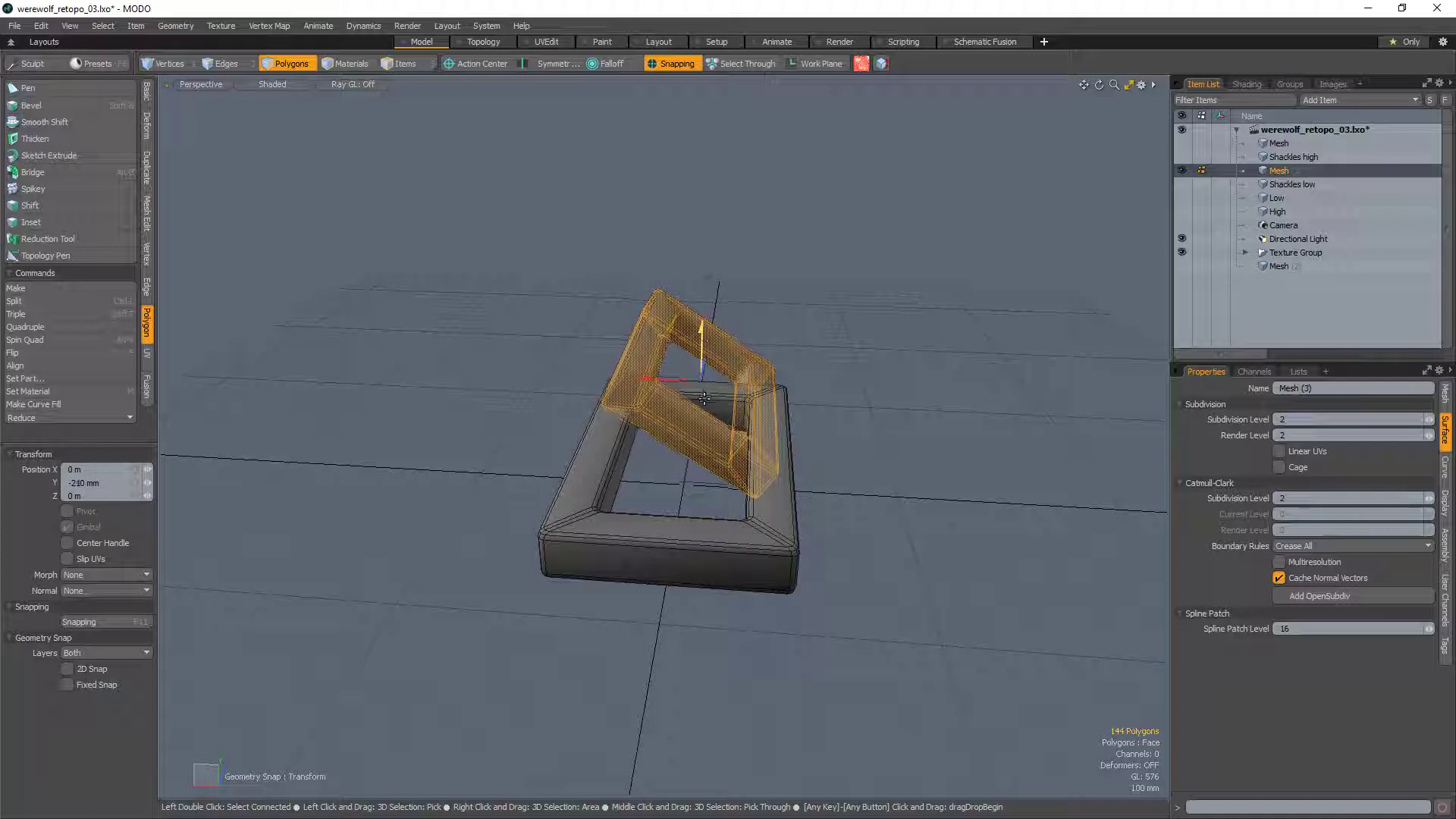
key(q)
click(929, 276)
alt+drag(930, 276, 971, 268)
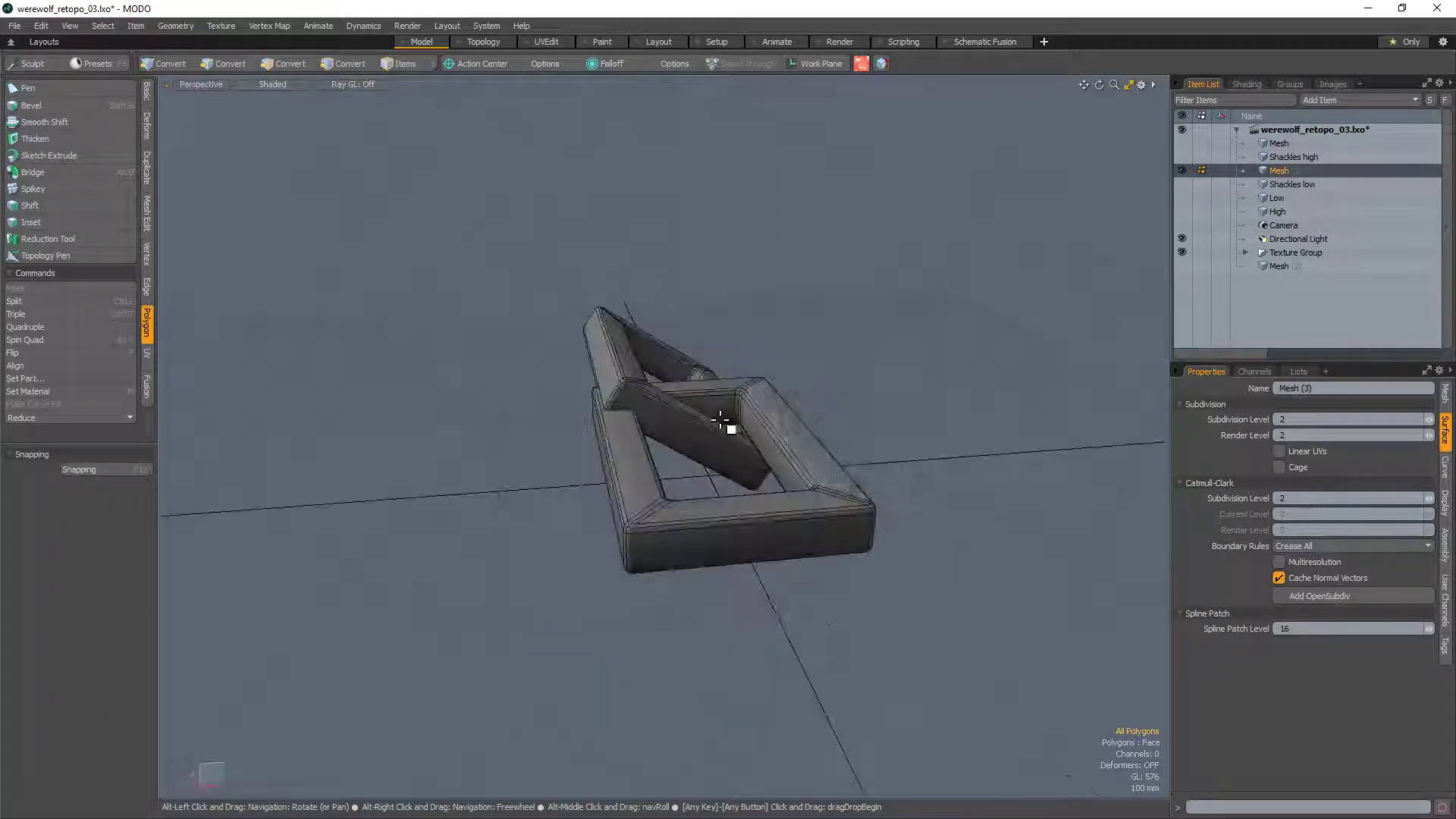
Step: Tilt the second link more steeply and raise it 70 mm along Y so it interlocks with the first link
double_click(704, 453)
key(e)
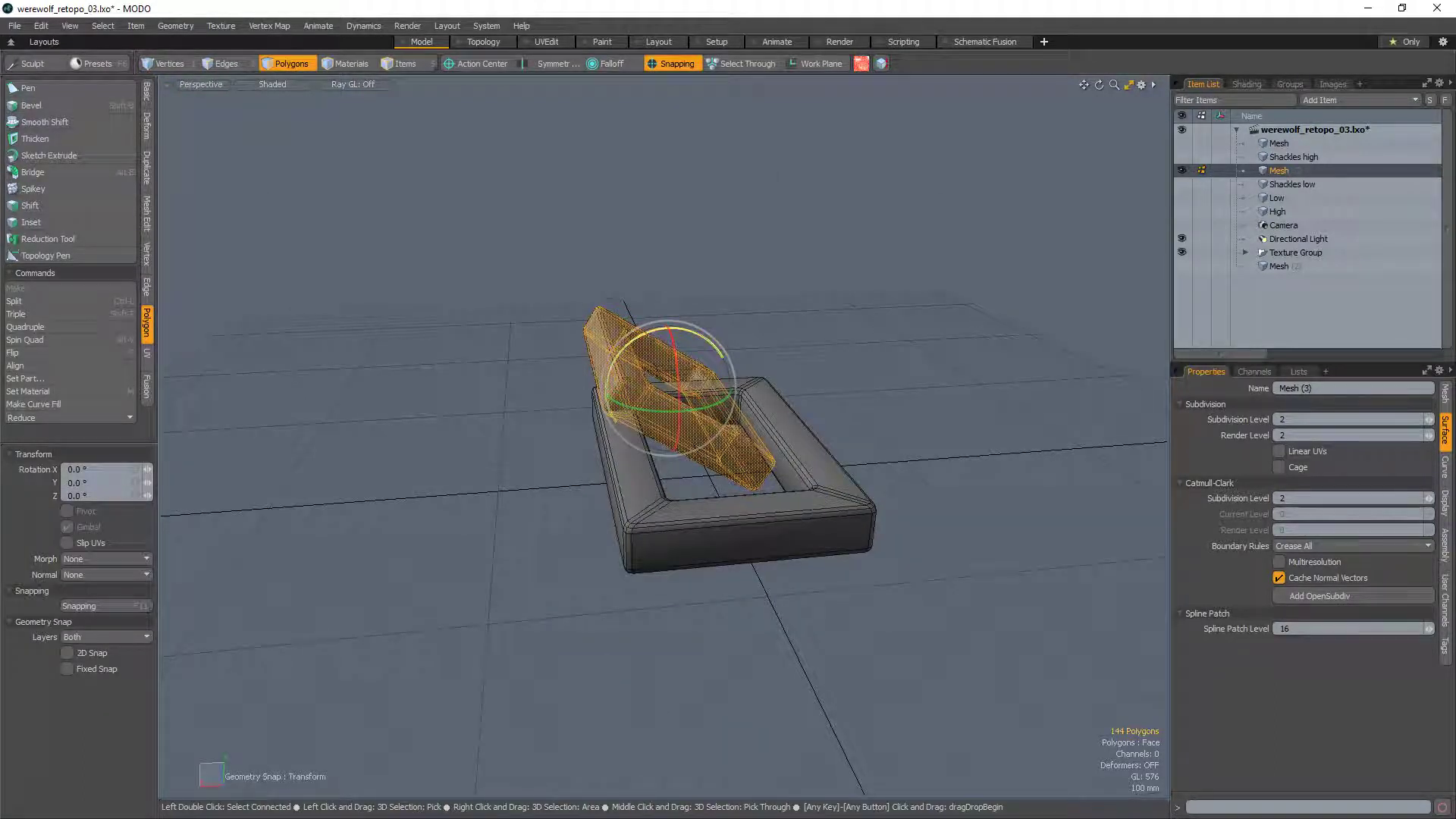
drag(676, 328, 687, 336)
key(w)
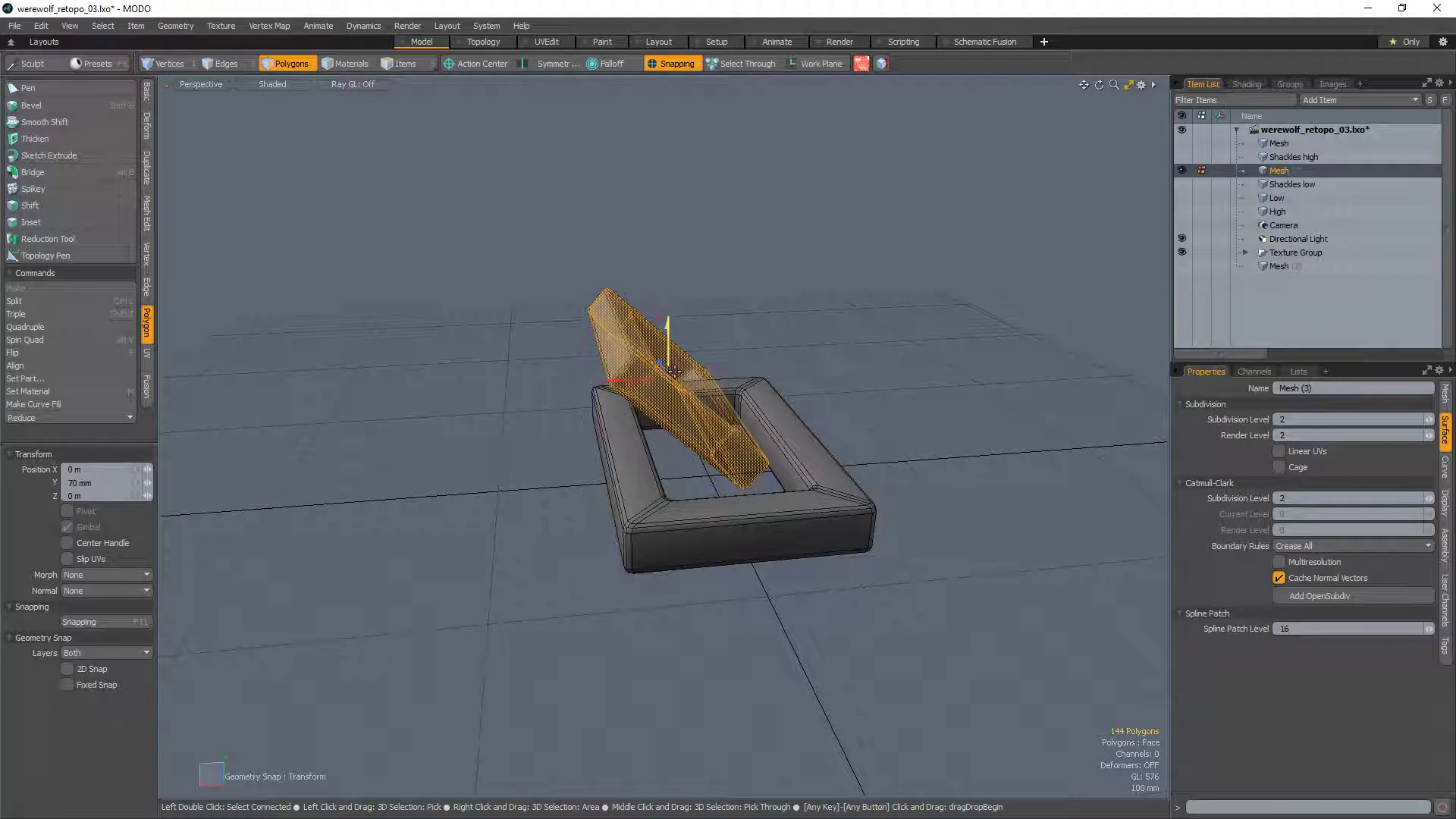
scroll(670, 448, up, 5)
alt+drag(804, 443, 599, 455)
mouse_move(884, 448)
alt+mouse_down()
mouse_move(770, 385)
mouse_move(695, 546)
mouse_move(797, 349)
alt+mouse_up()
key(q)
click(800, 437)
alt+drag(799, 436, 577, 395)
alt+drag(577, 394, 711, 430)
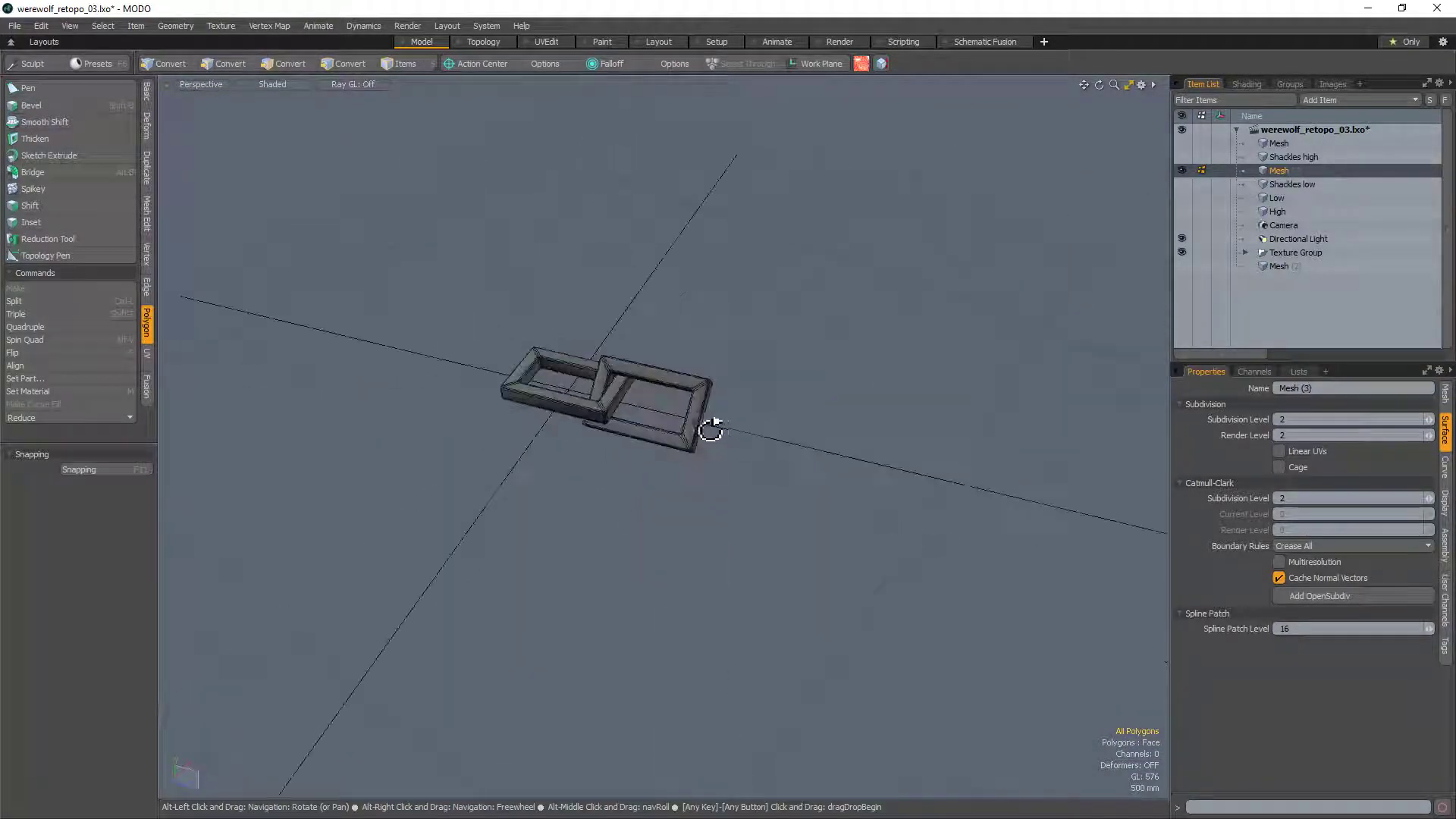
Step: Mirror the tilted link to the opposite end of the first link to form a three-link chain
key(shift+v)
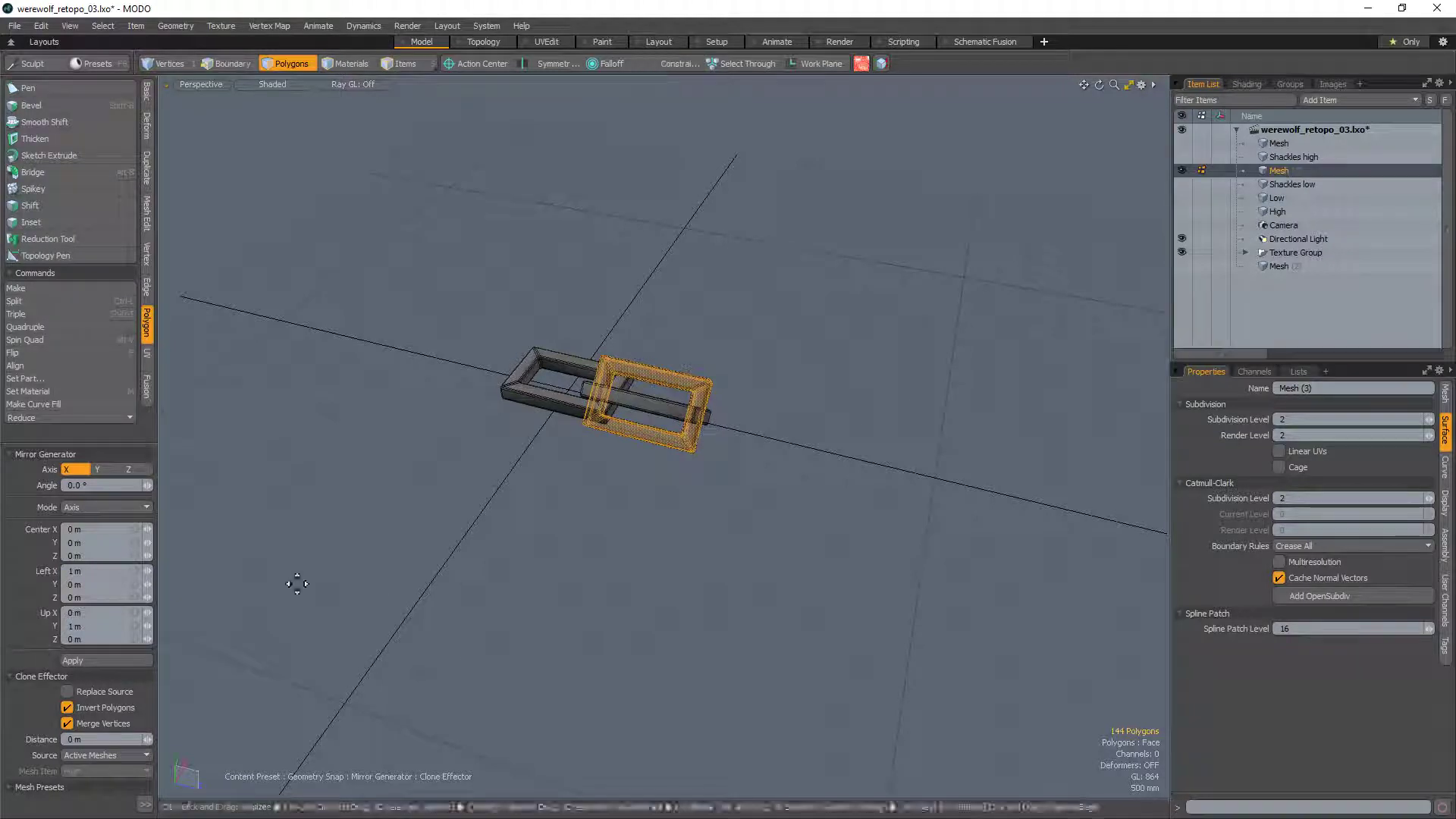
key(q)
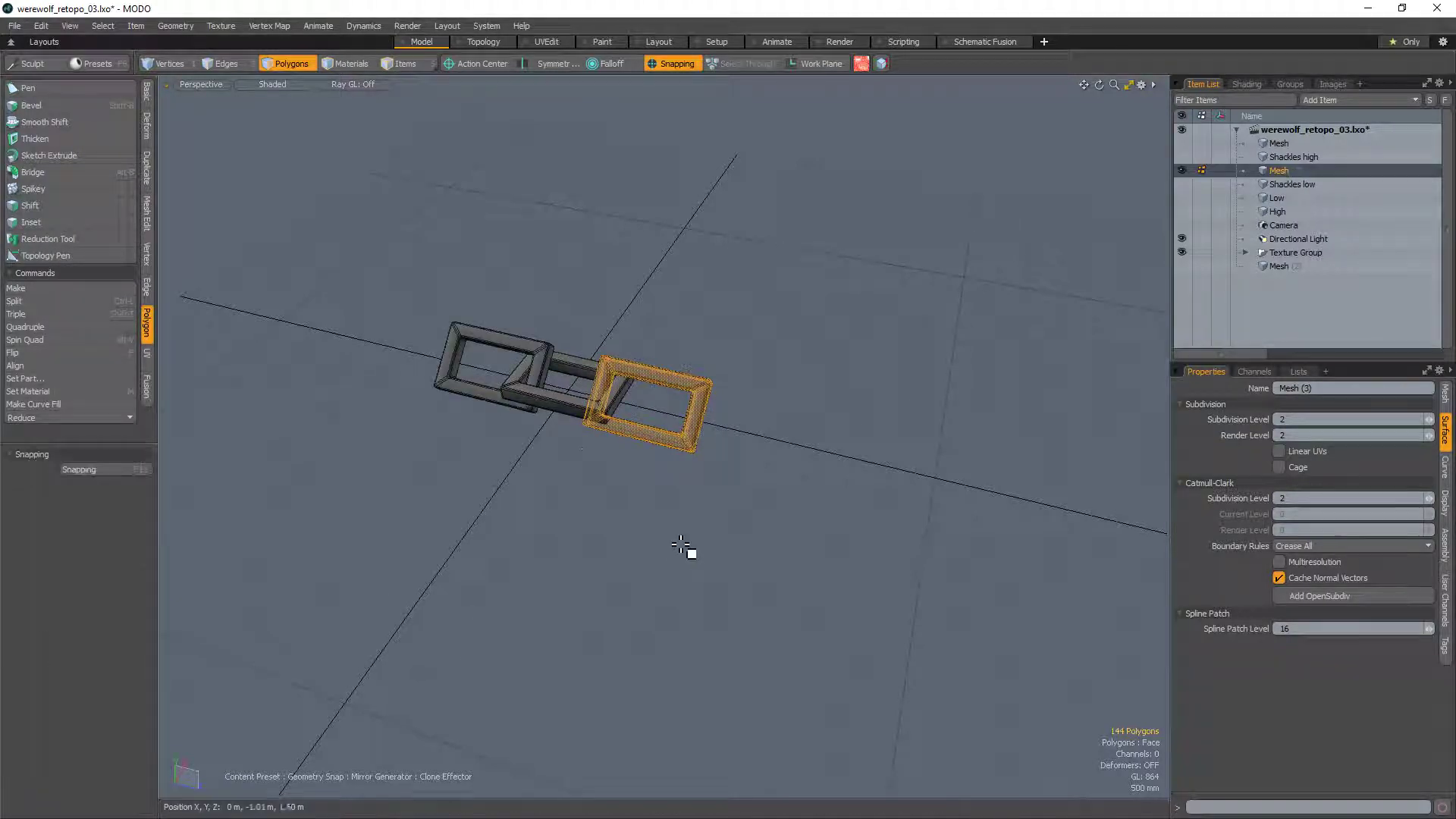
alt+drag(591, 450, 702, 487)
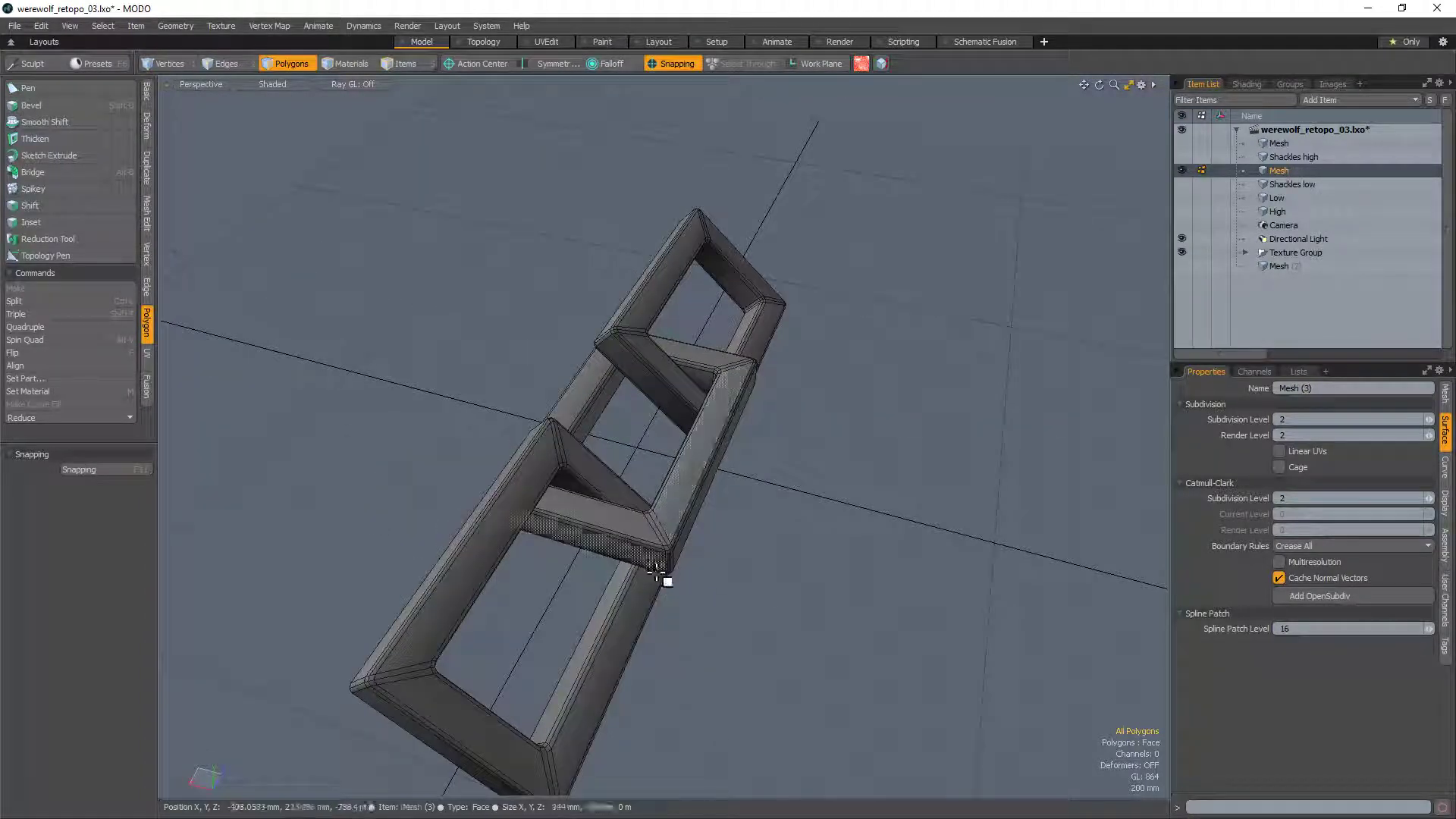
Step: Delete all the rectangular chain links from the mesh and create a flat square polygon at the origin
key(Delete)
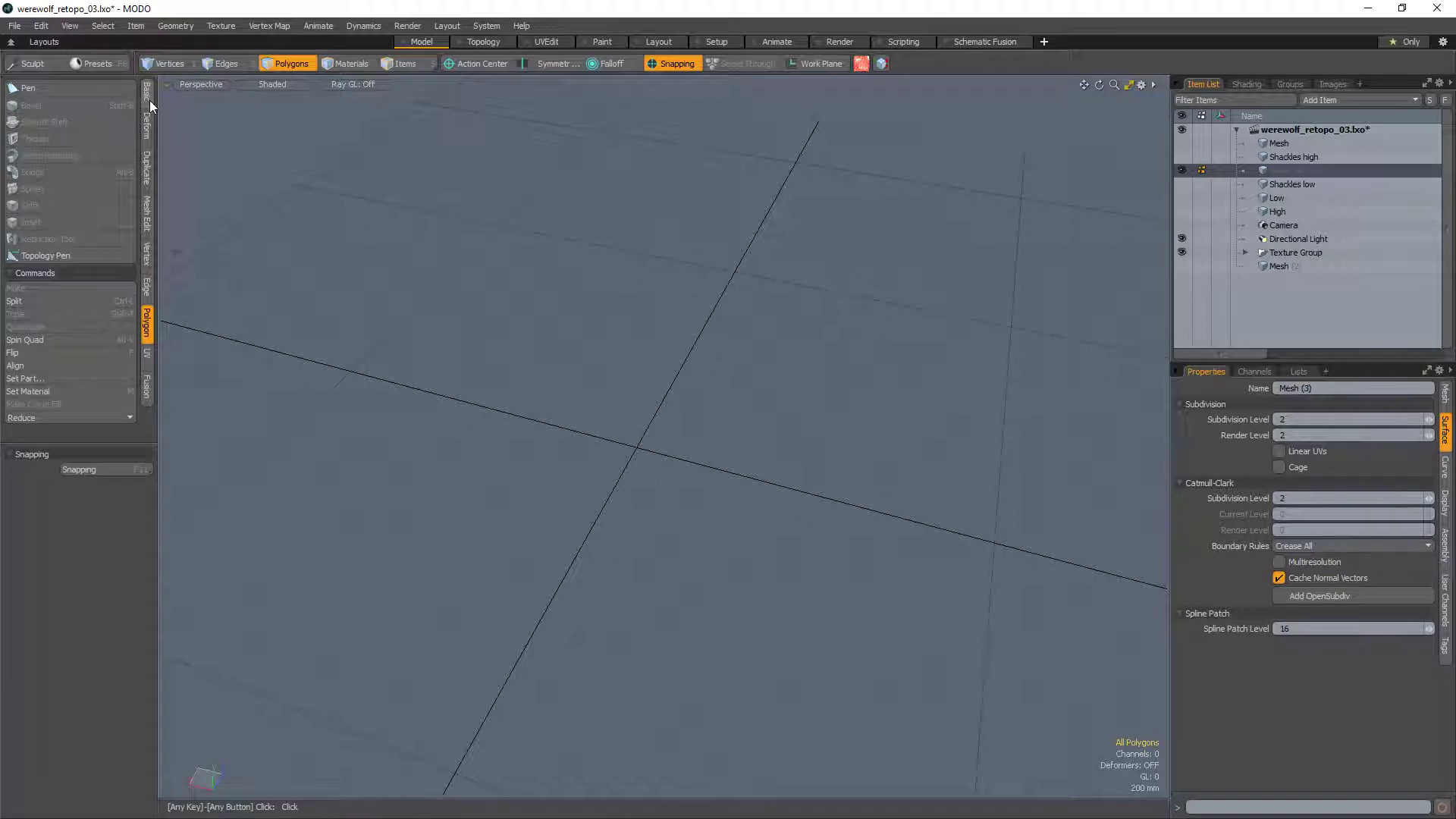
click(148, 95)
click(19, 93)
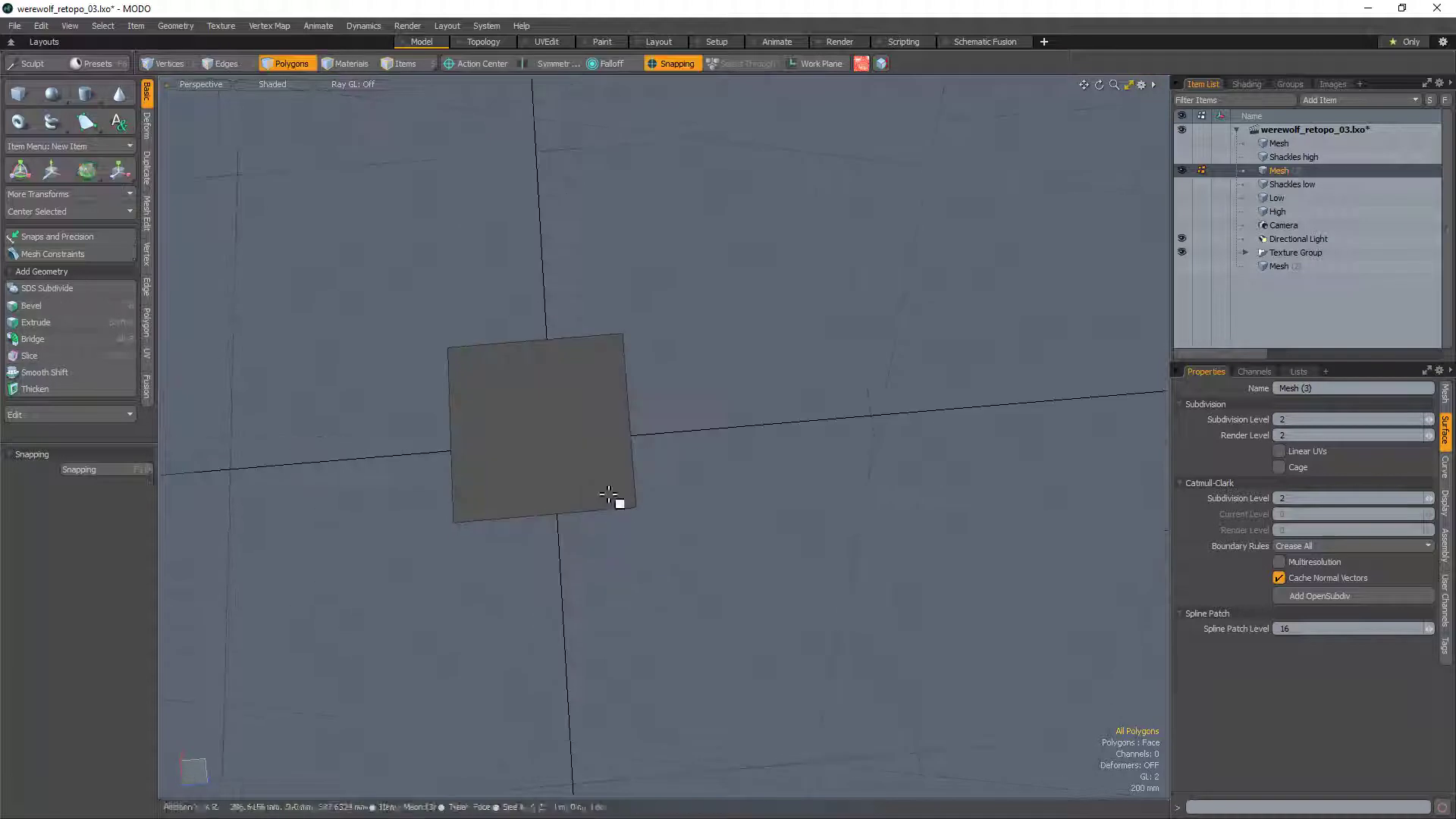
Step: Rotate the square 45° about Y and scale it to 162.5% along Z to form a diamond
key(e)
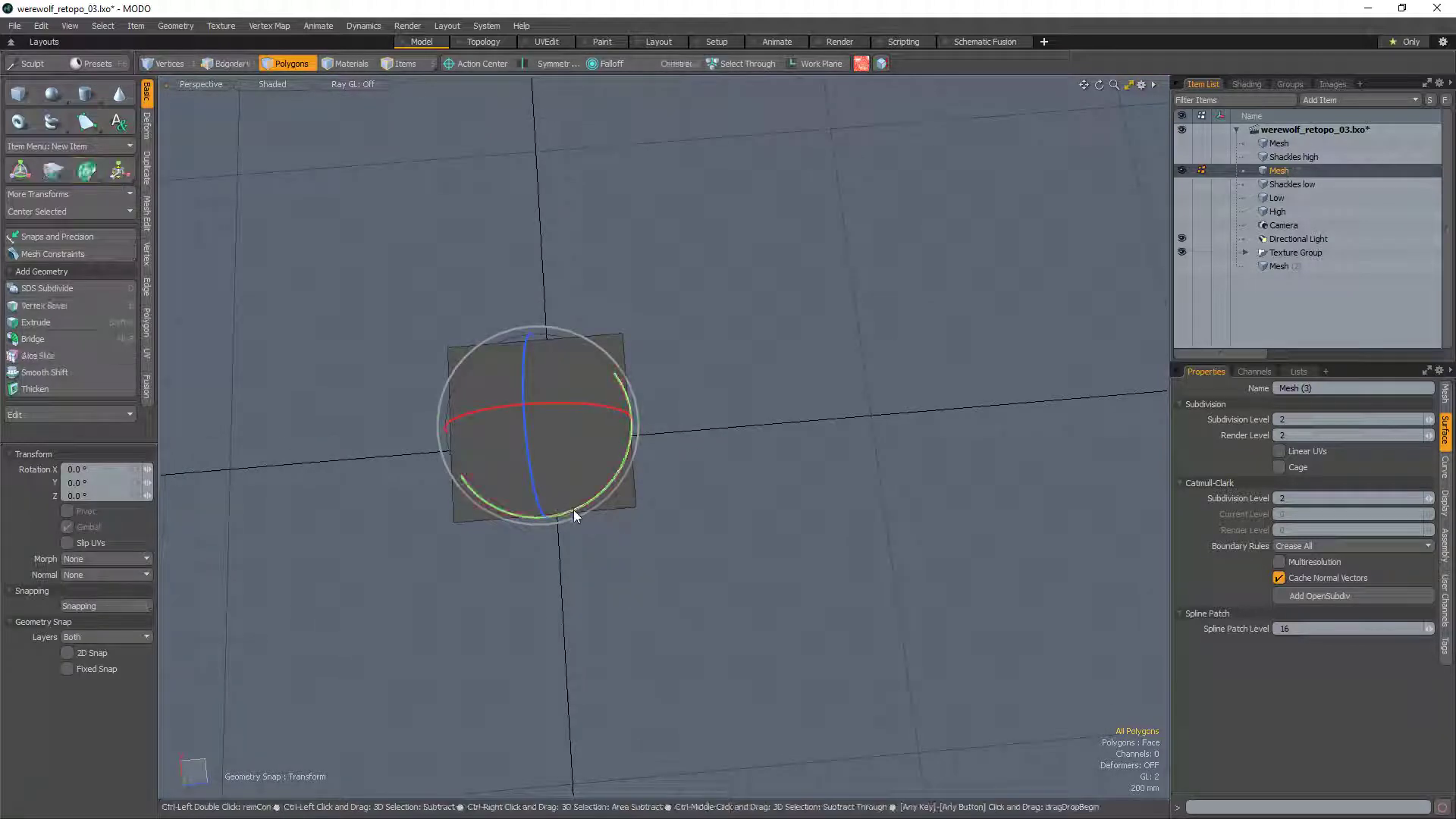
drag(574, 516, 608, 395)
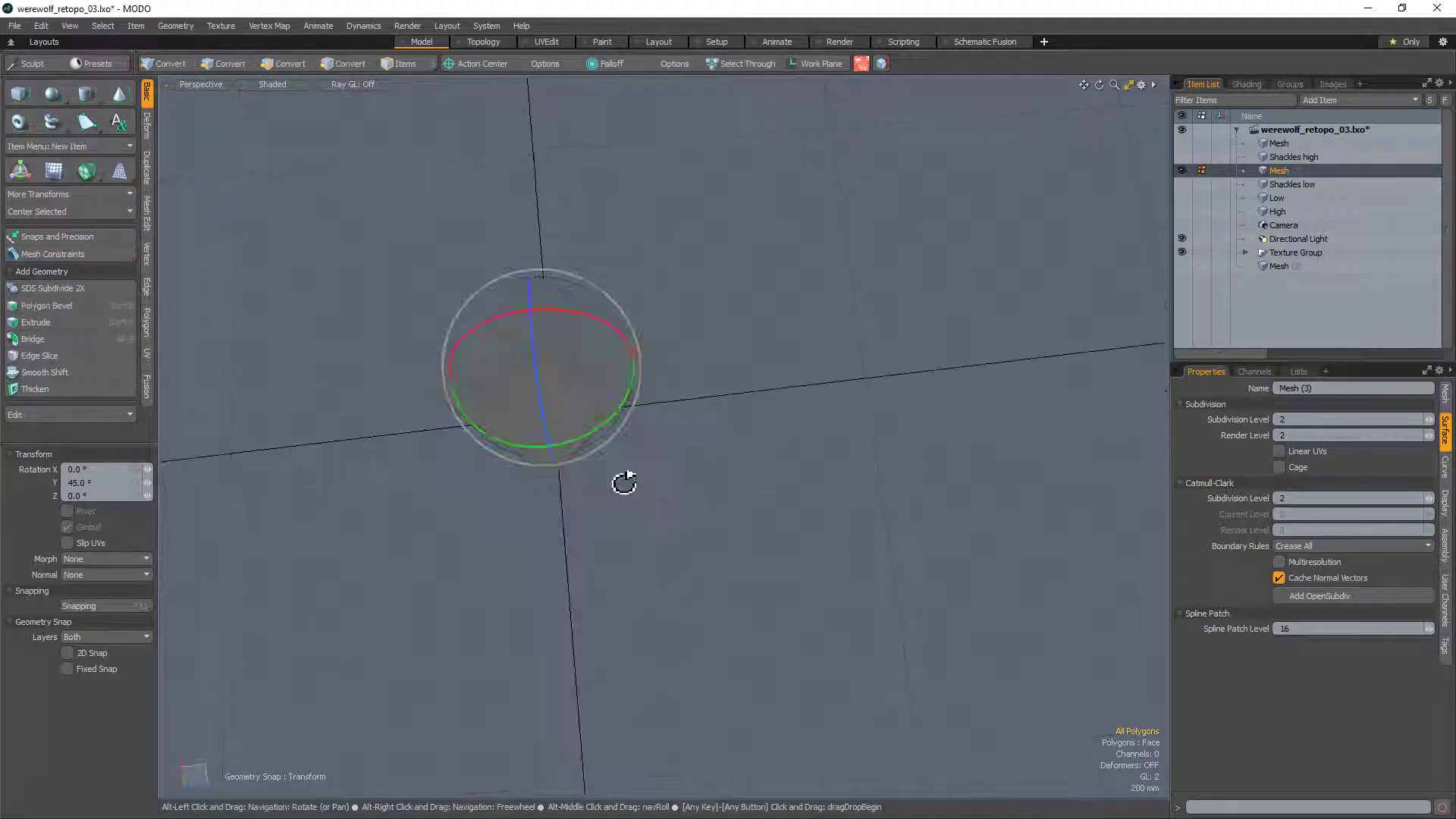
alt+drag(621, 481, 656, 423)
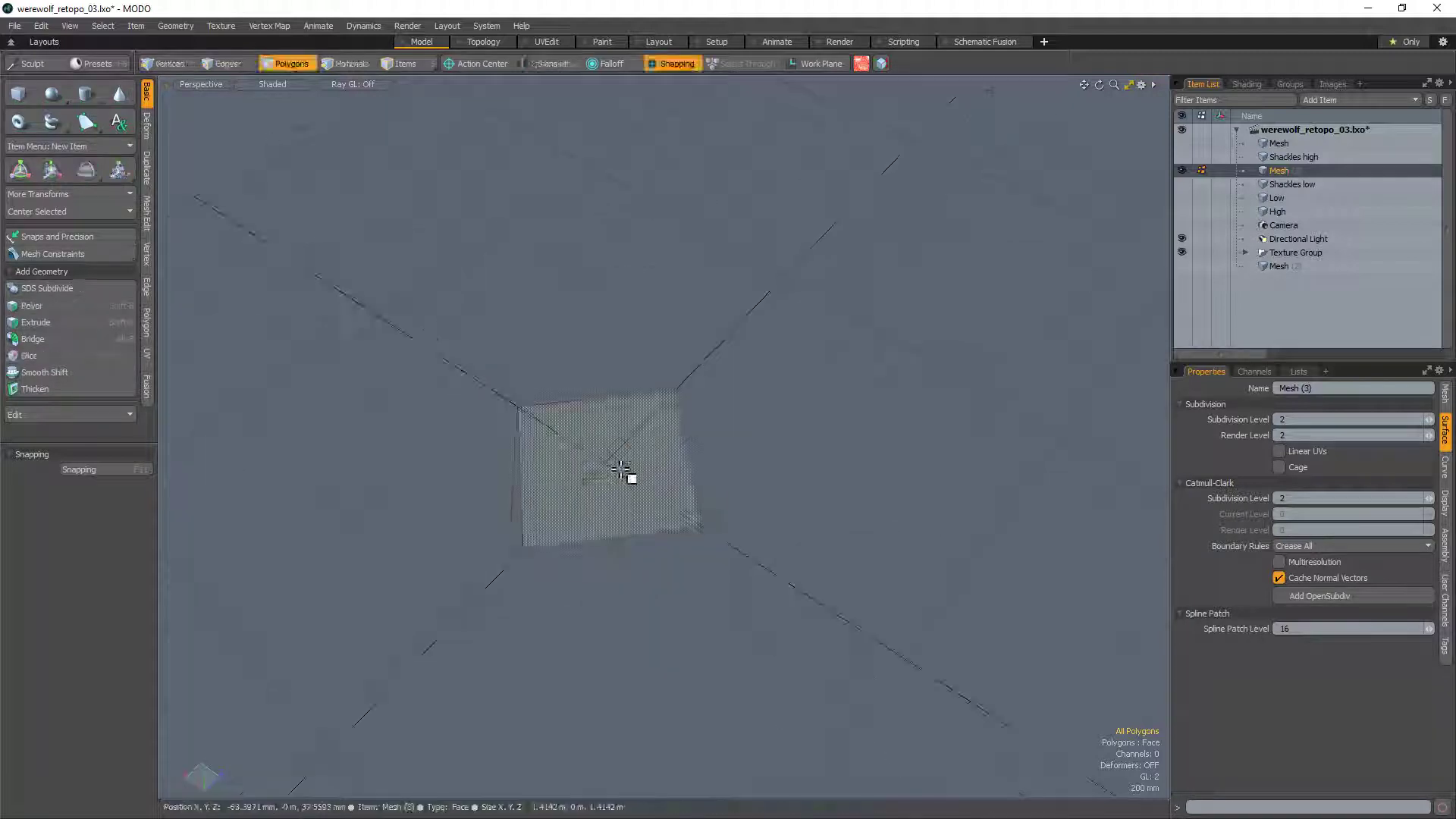
key(r)
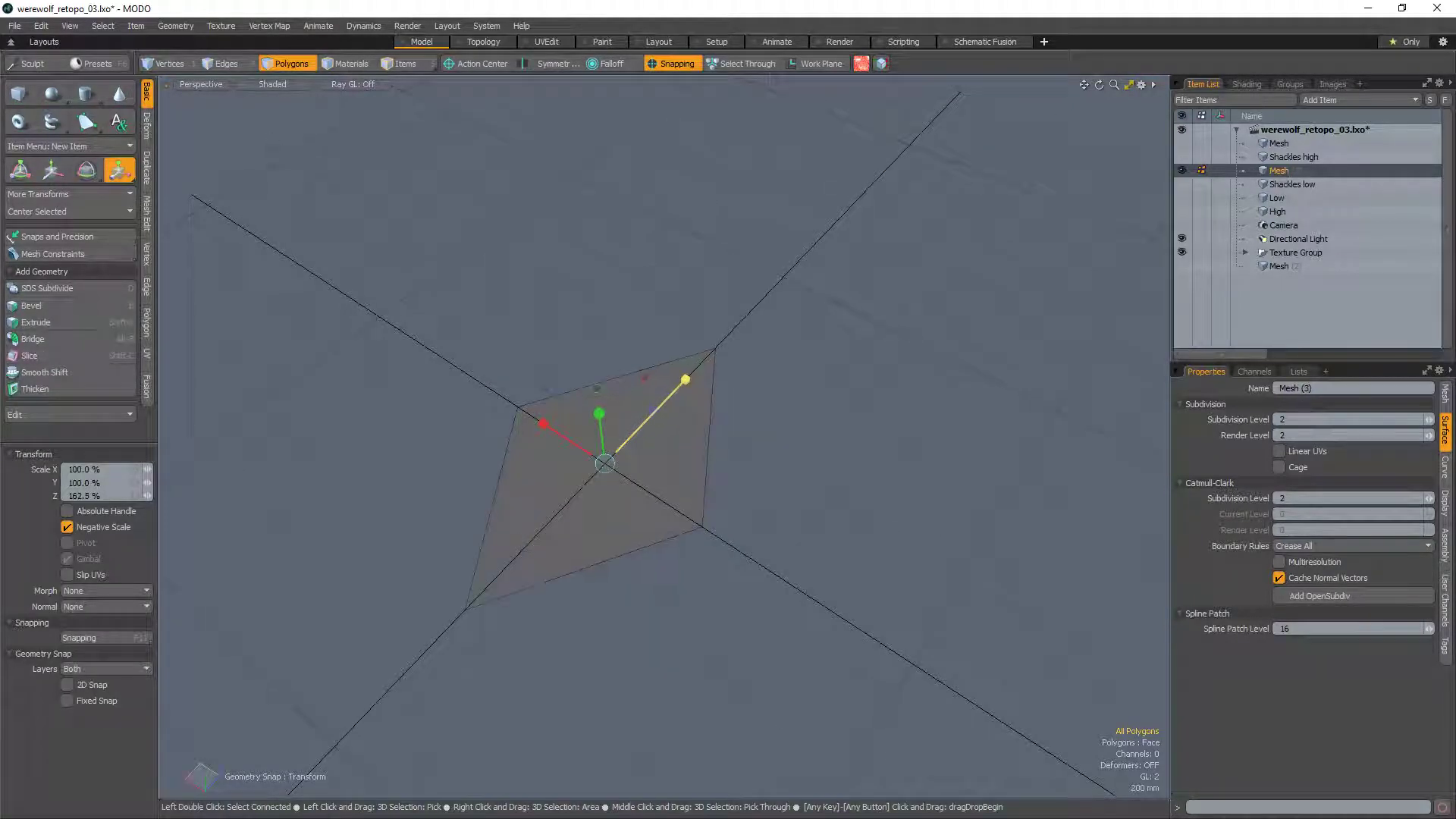
key(space)
Step: Inset the diamond polygon by 264 mm and delete its inner face to leave an open frame
click(654, 456)
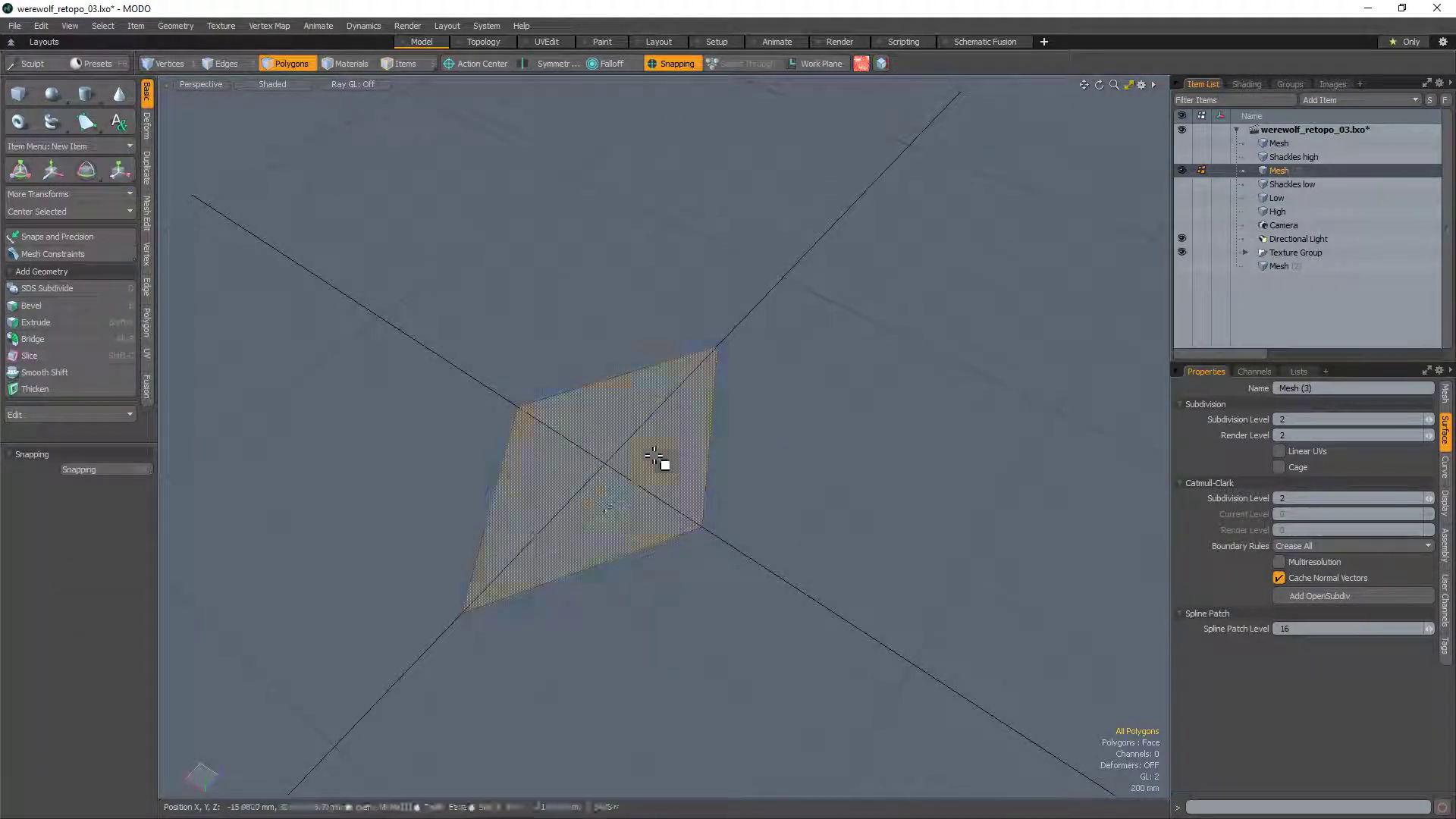
key(b)
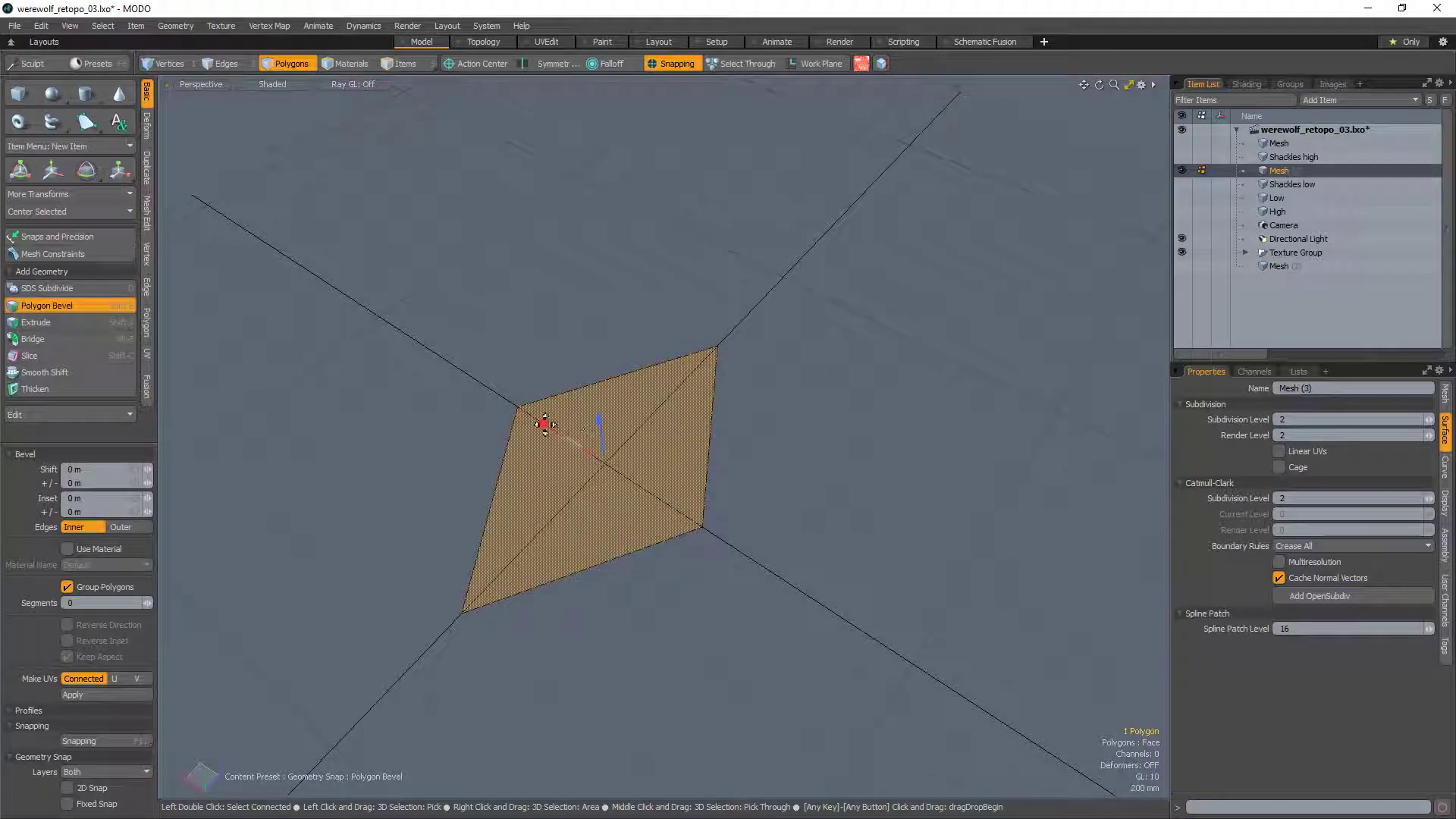
drag(545, 424, 555, 431)
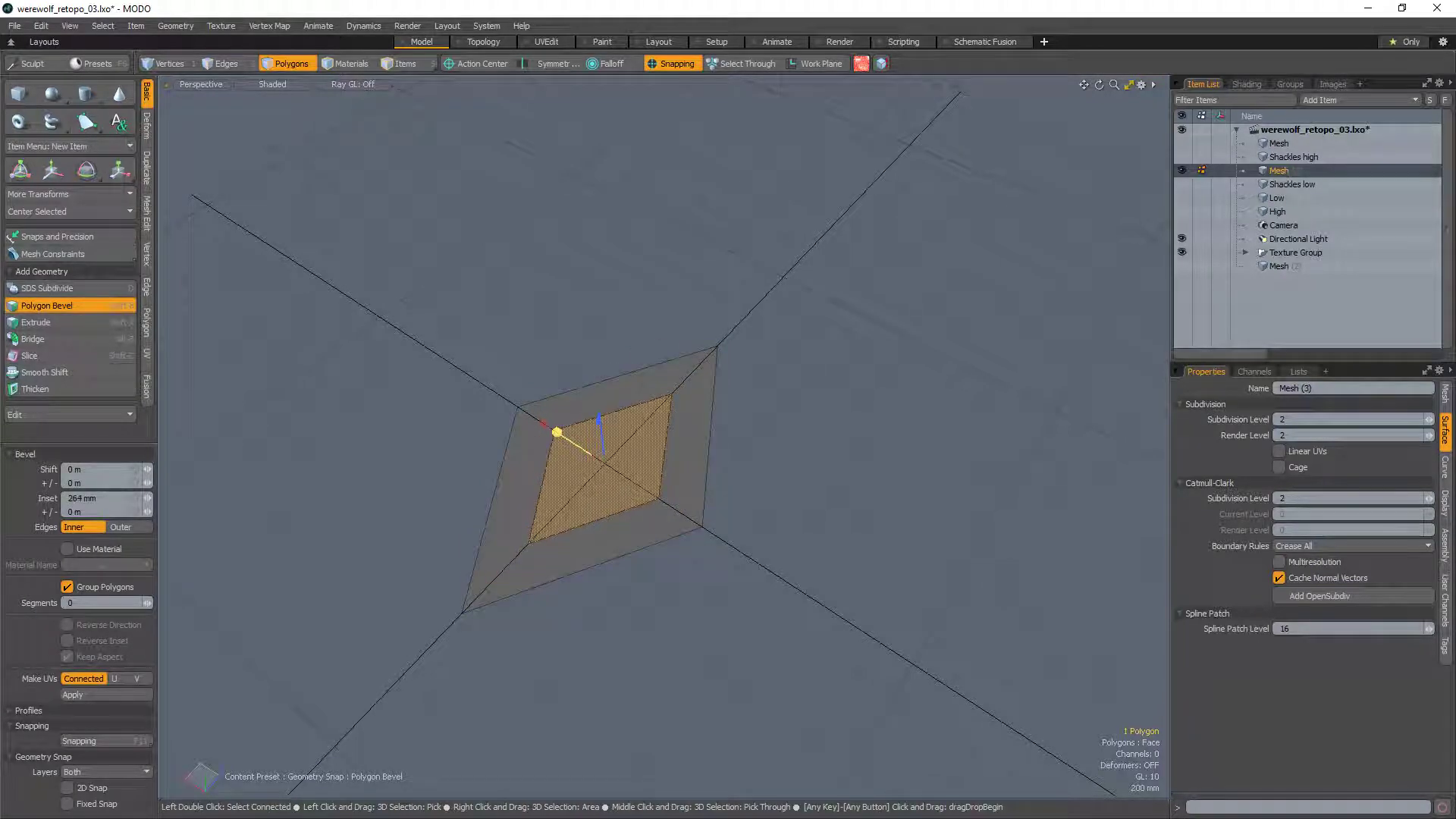
click(498, 414)
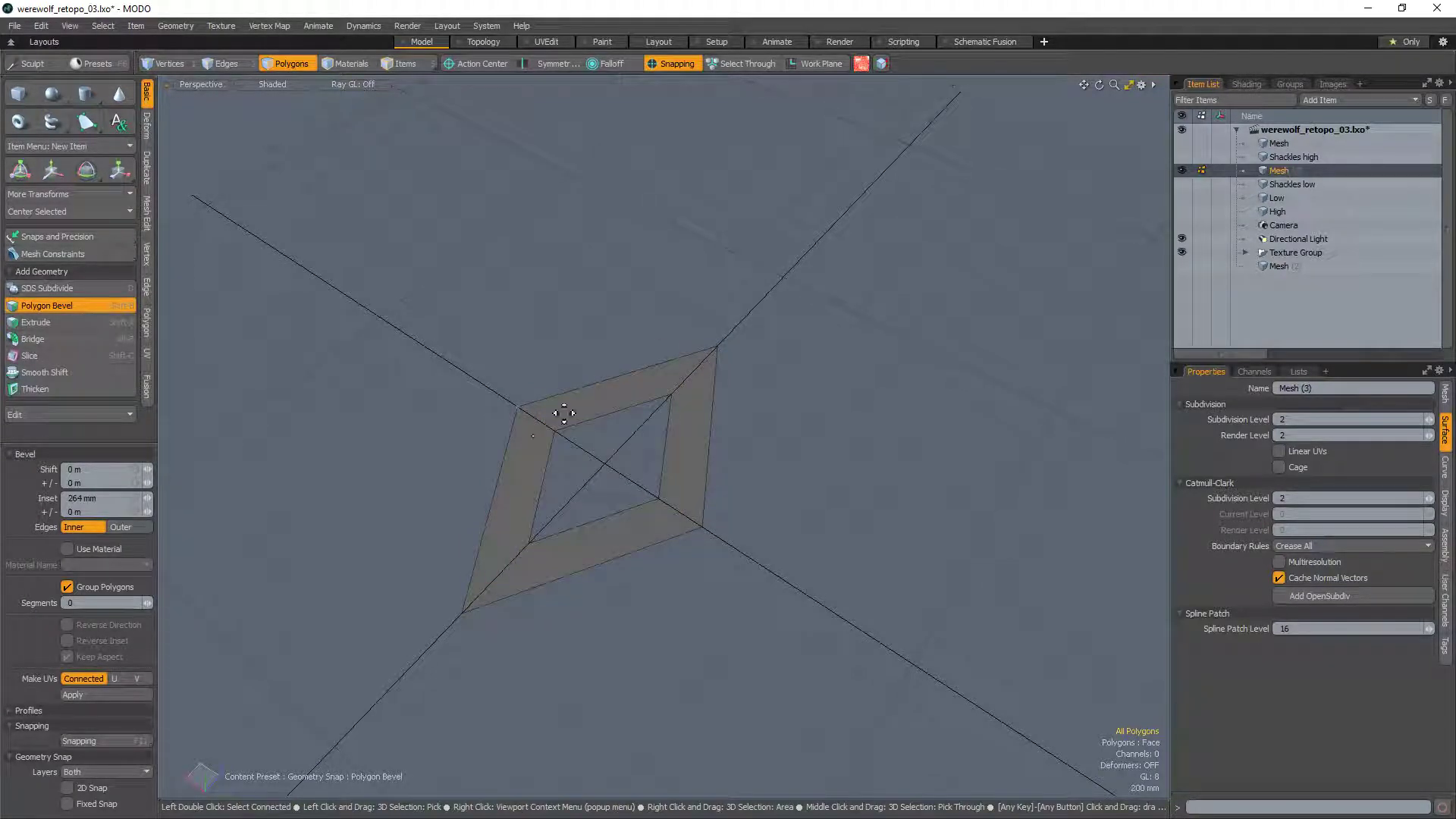
key(space)
Step: Duplicate the diamond frame, raise the copy 275 mm along Y, and flip the lower frame's polygons
double_click(543, 437)
alt+drag(621, 472, 607, 415)
key(w)
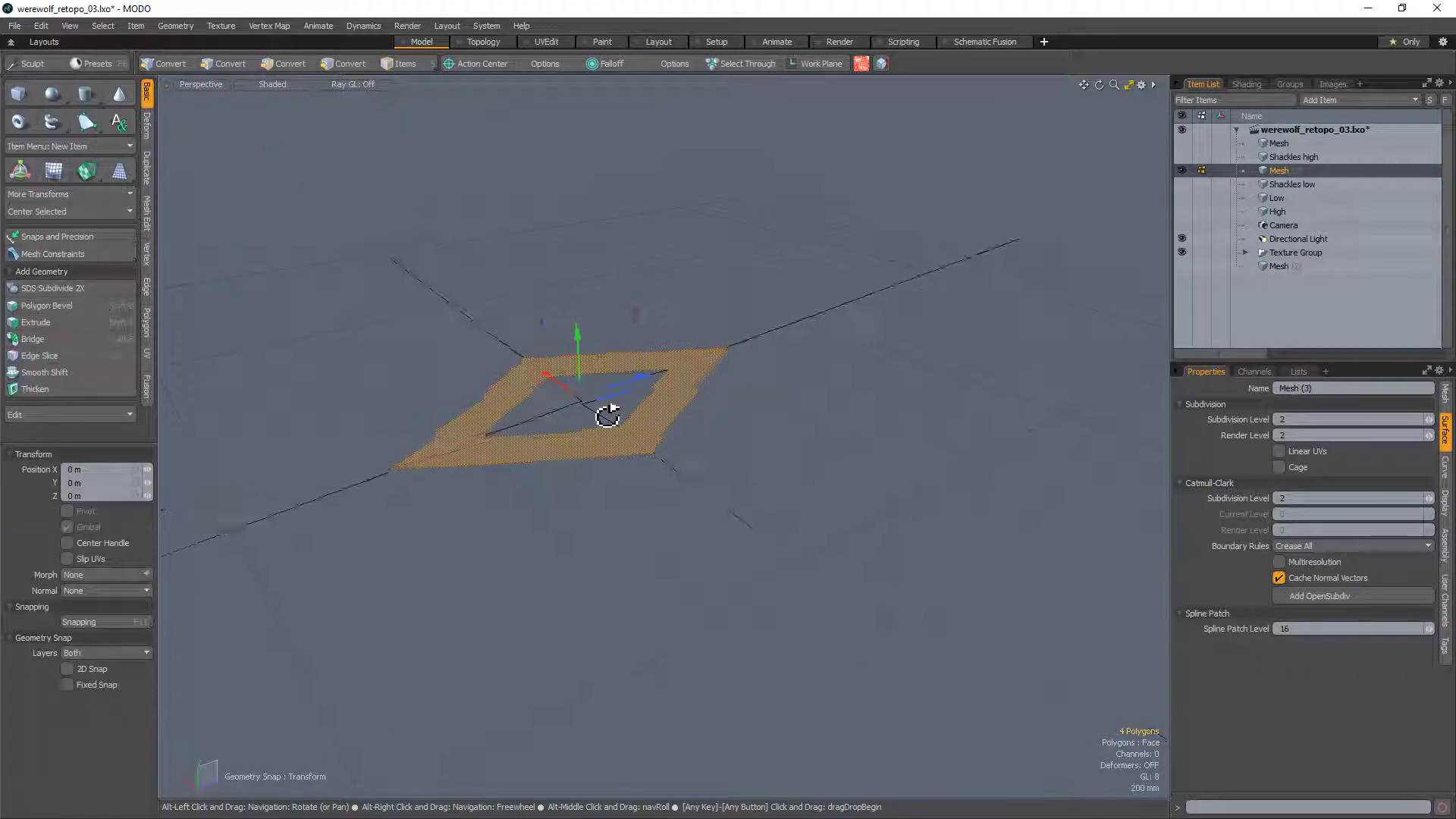
key(x)
key(x)
key(space)
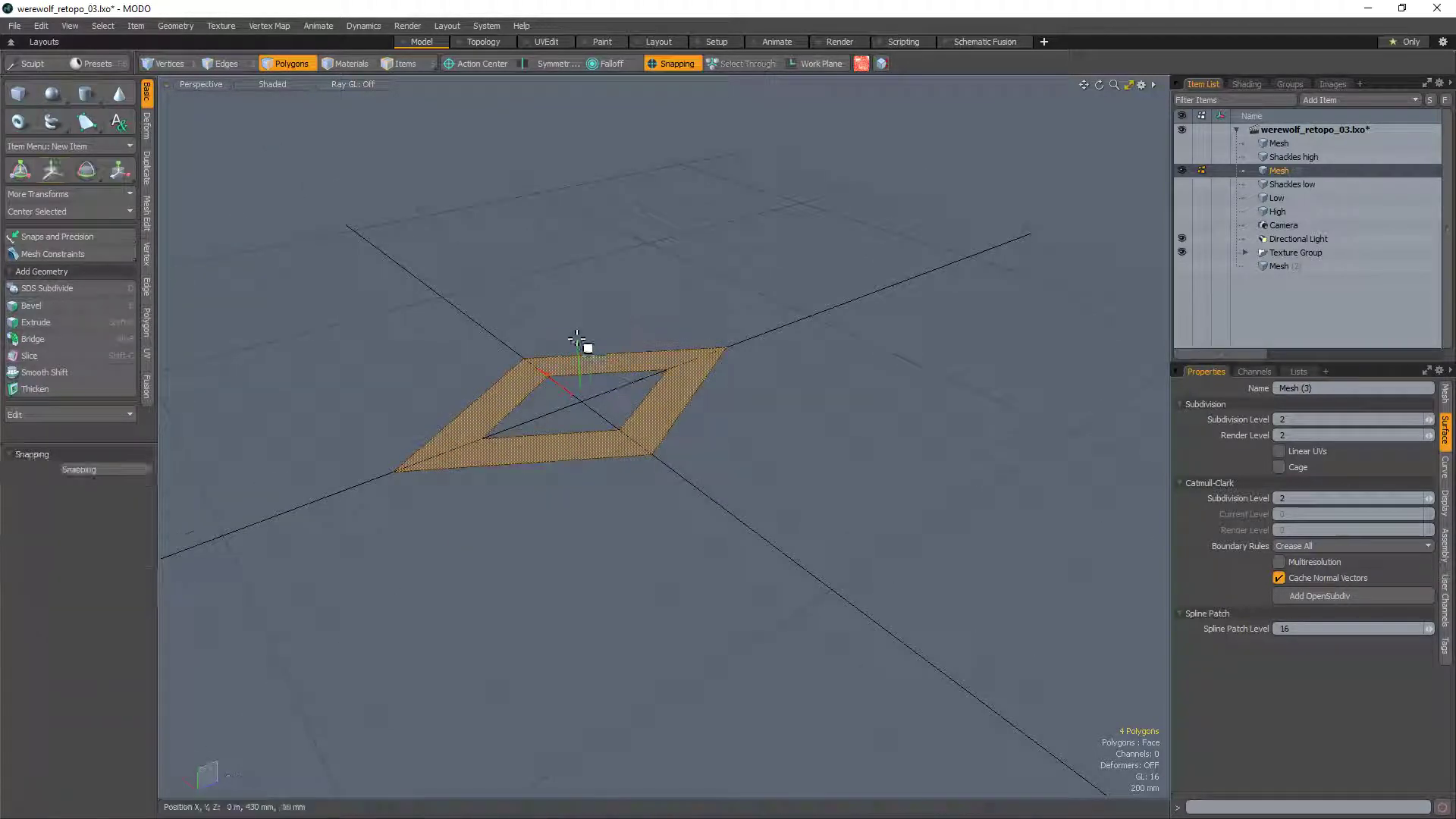
key(w)
drag(576, 335, 578, 296)
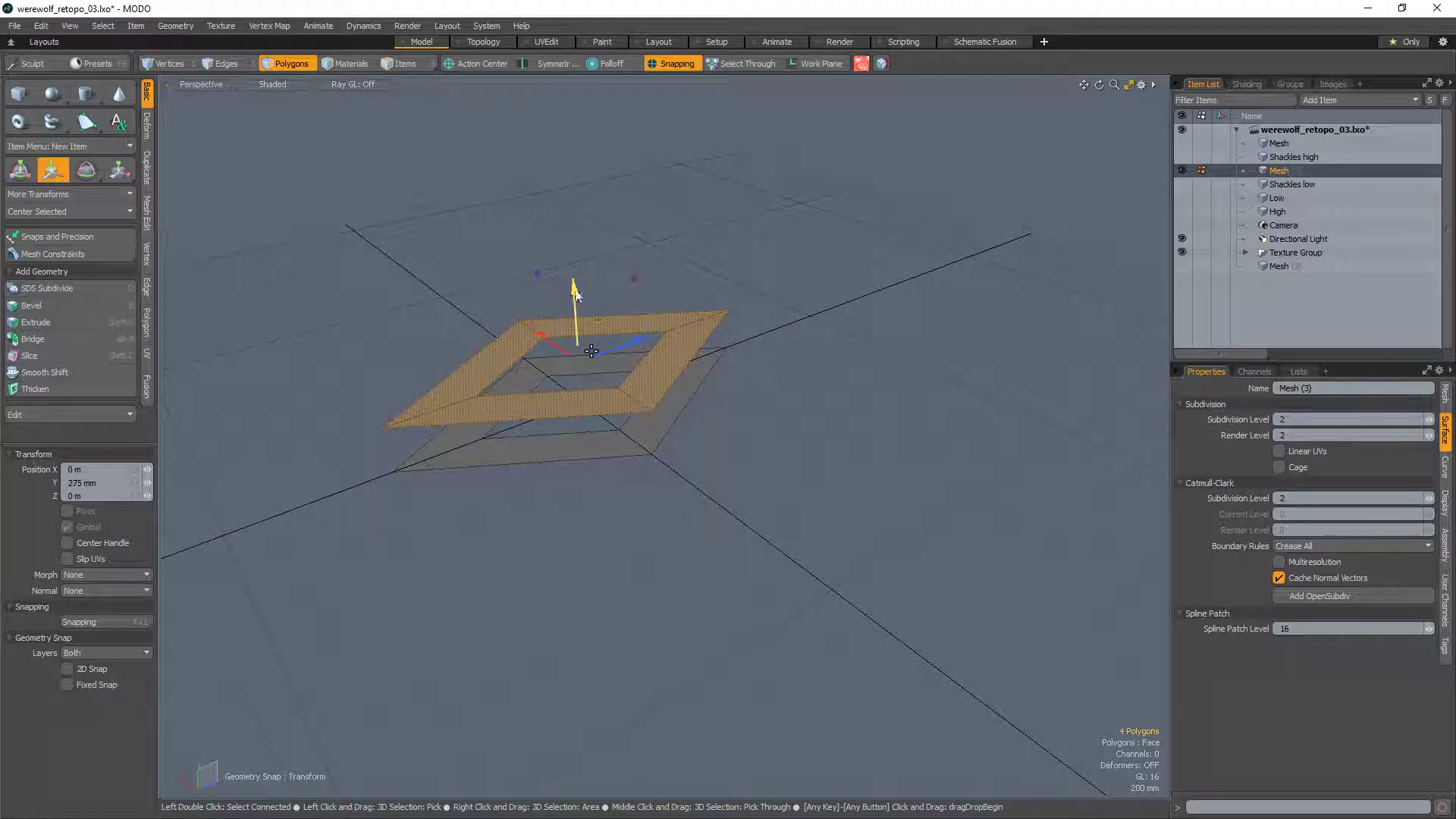
key(ctrl+z)
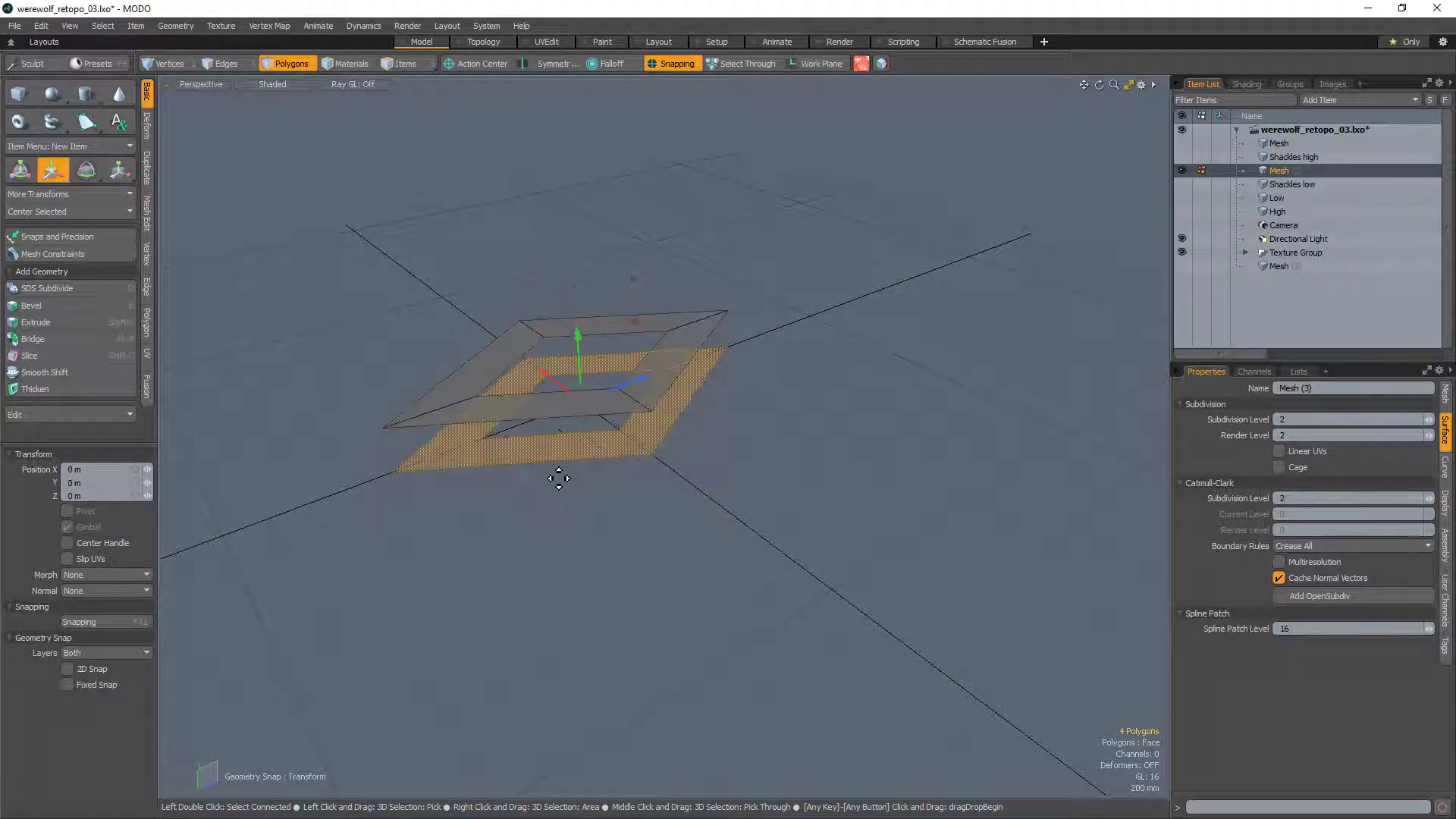
key(space)
Step: Bridge the outer edges of the upper and lower diamond frames
key(2)
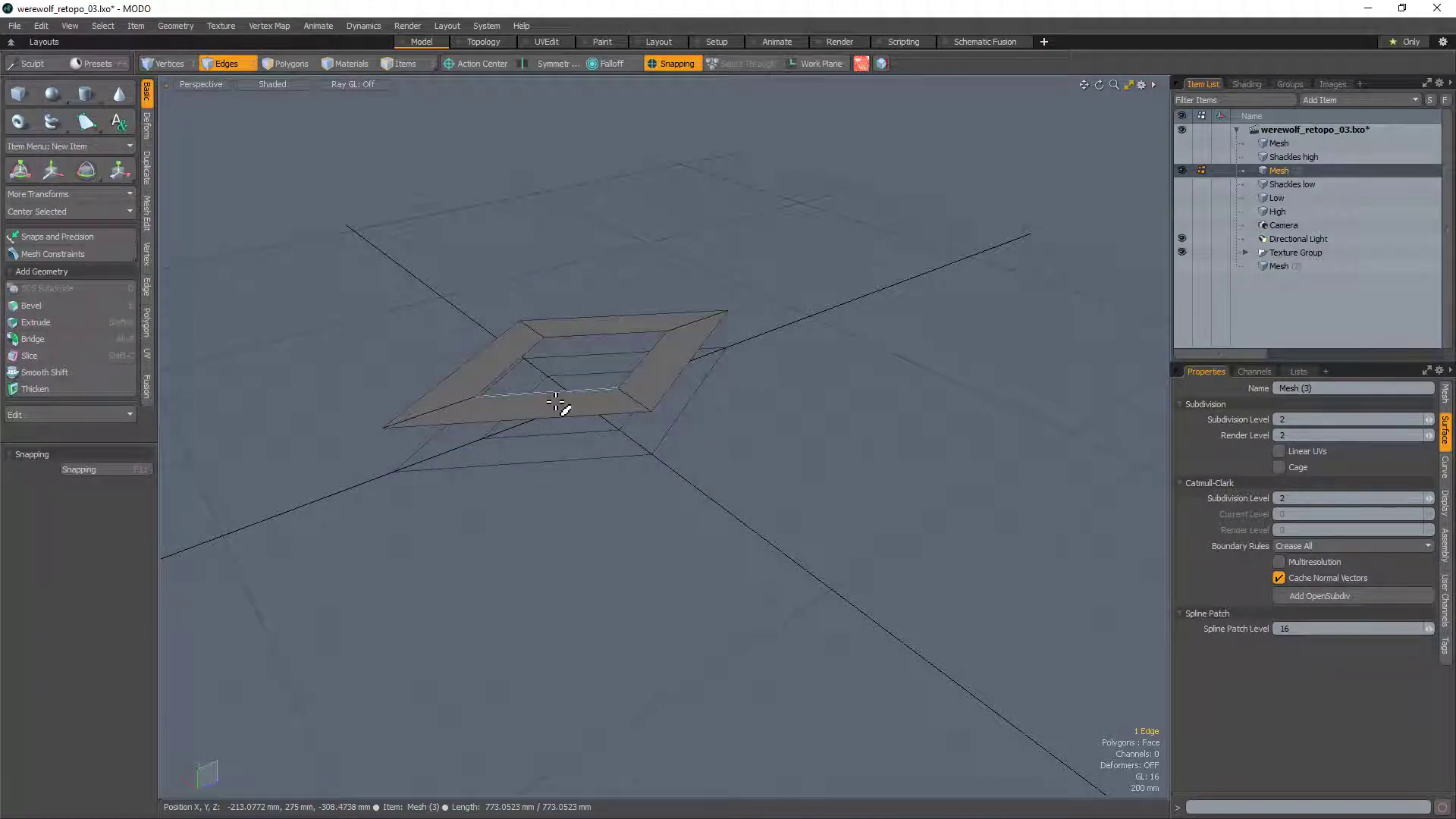
key(3)
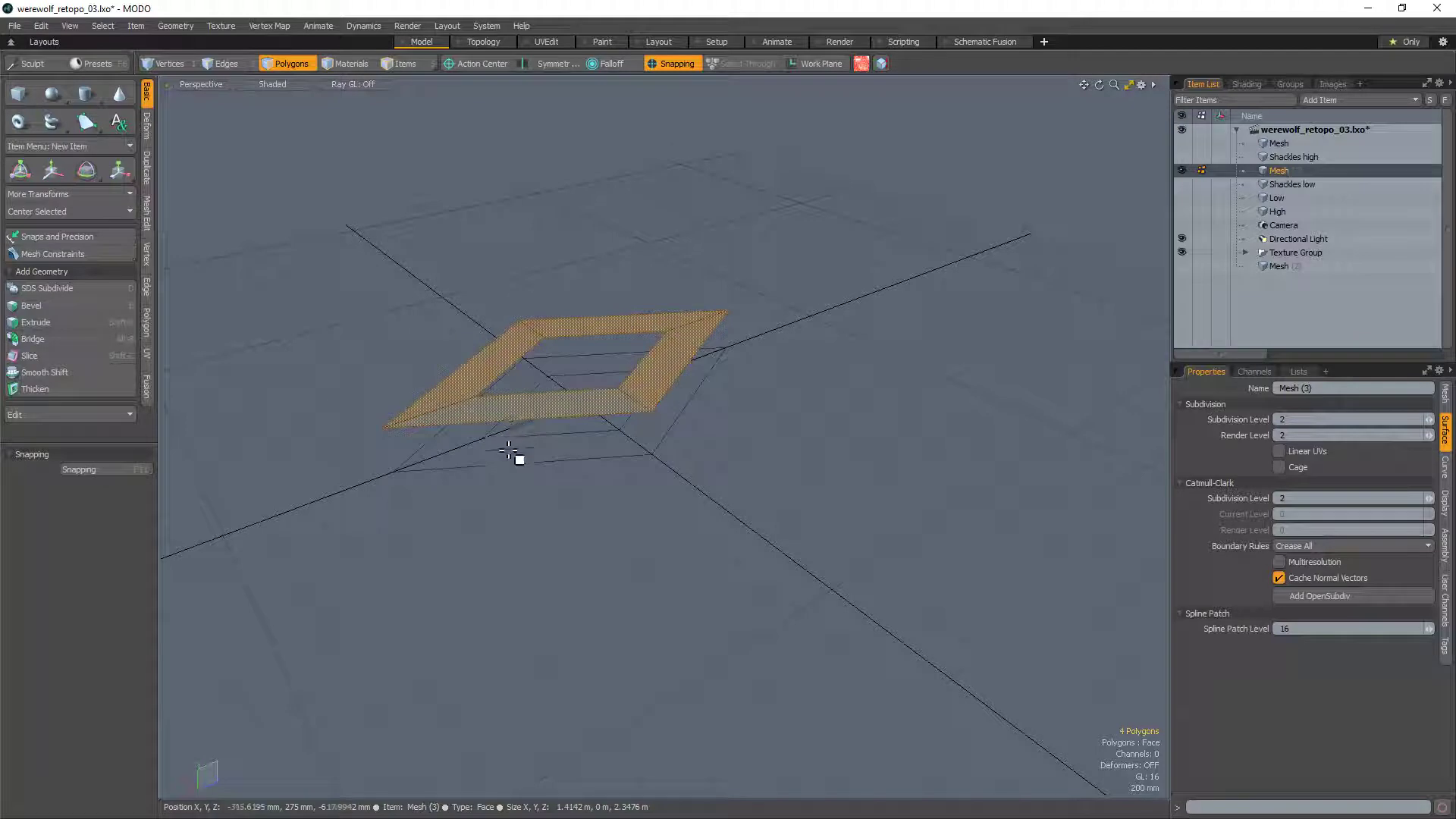
key(2)
click(524, 423)
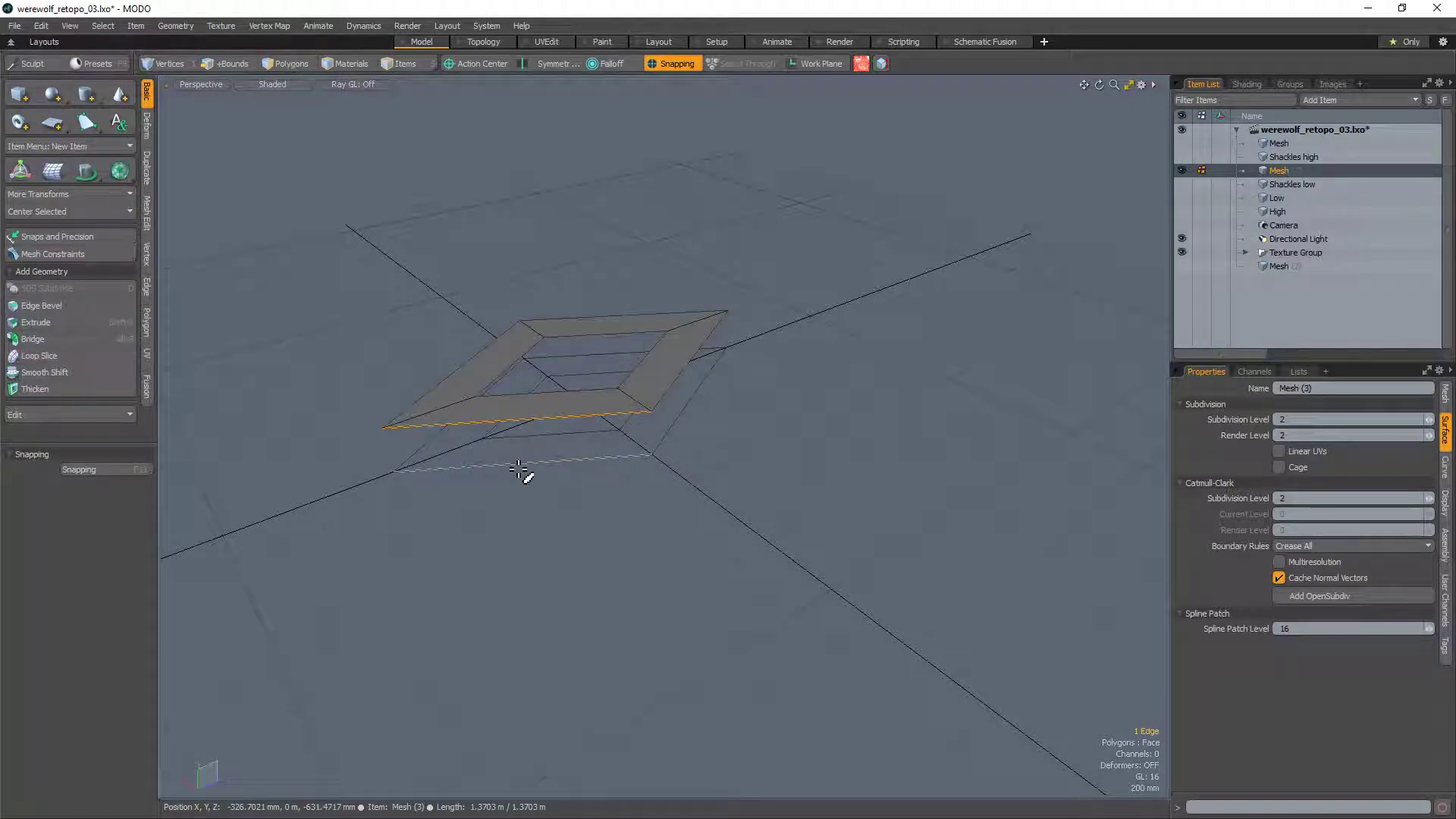
key(alt+p)
click(585, 370)
key(q)
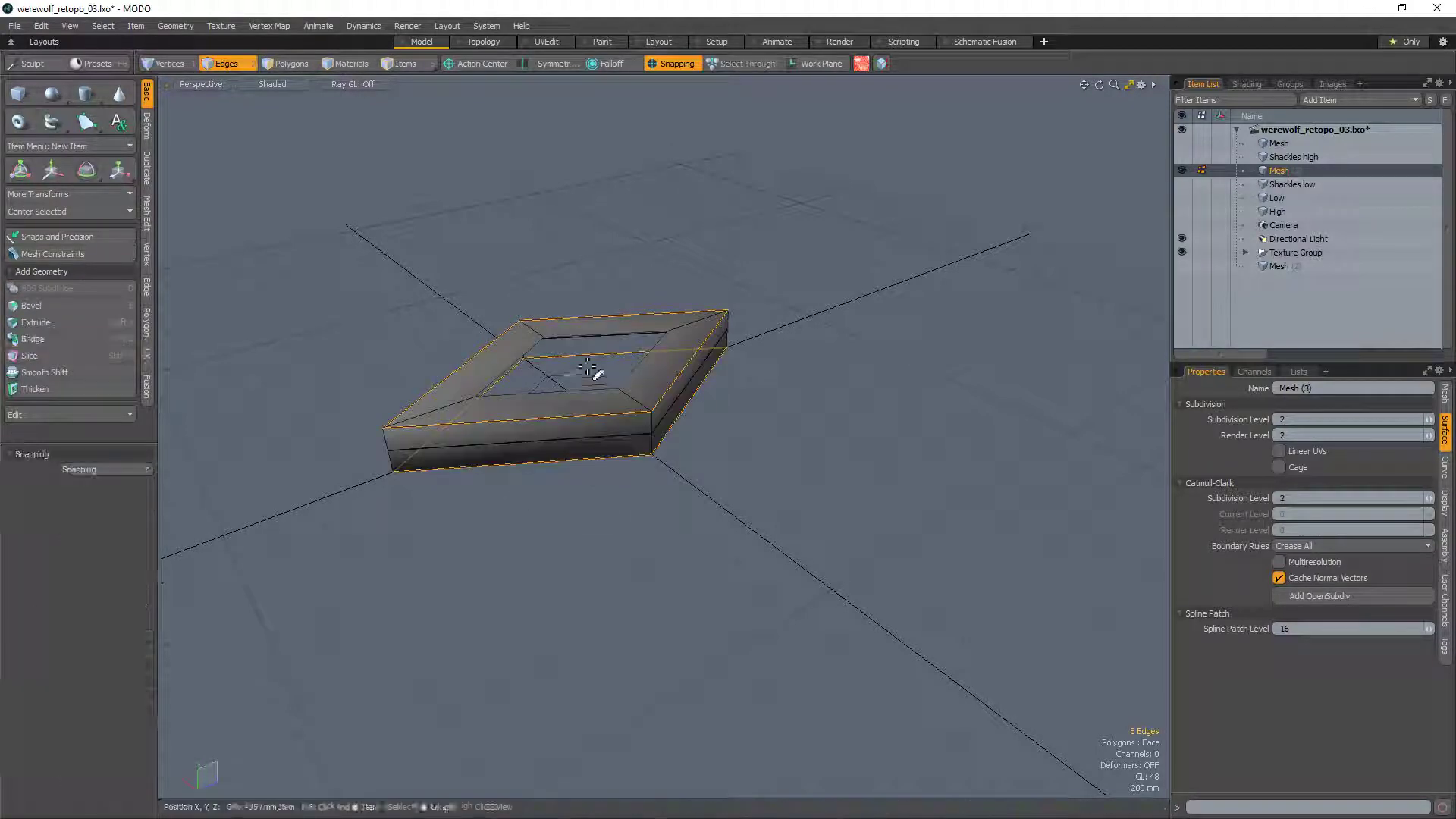
Step: Bridge the inner edge loops of the two diamond frames to close the inside of the link
click(580, 333)
shift+click(578, 392)
shift+click(576, 381)
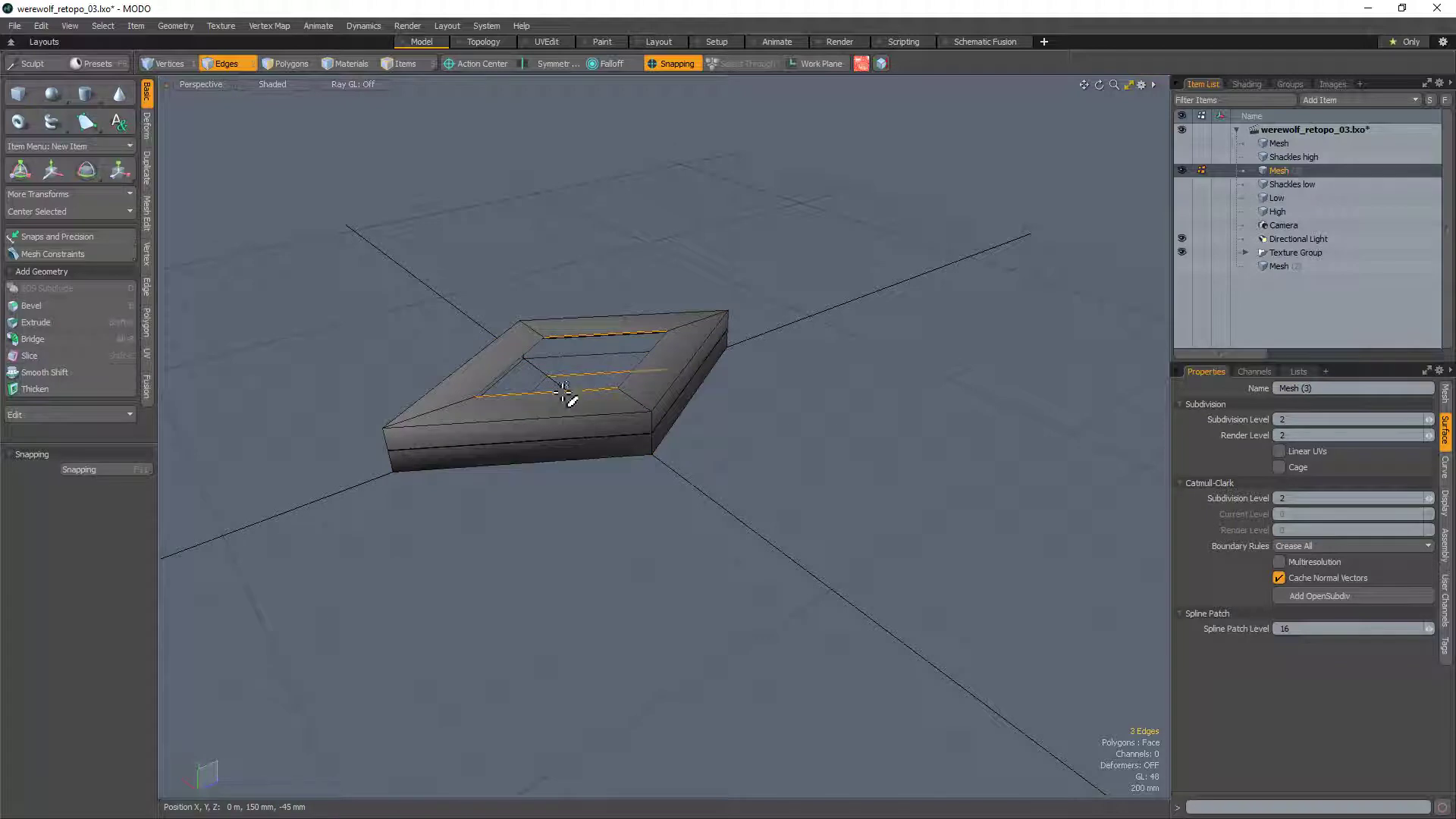
ctrl+click(565, 392)
key(alt+r)
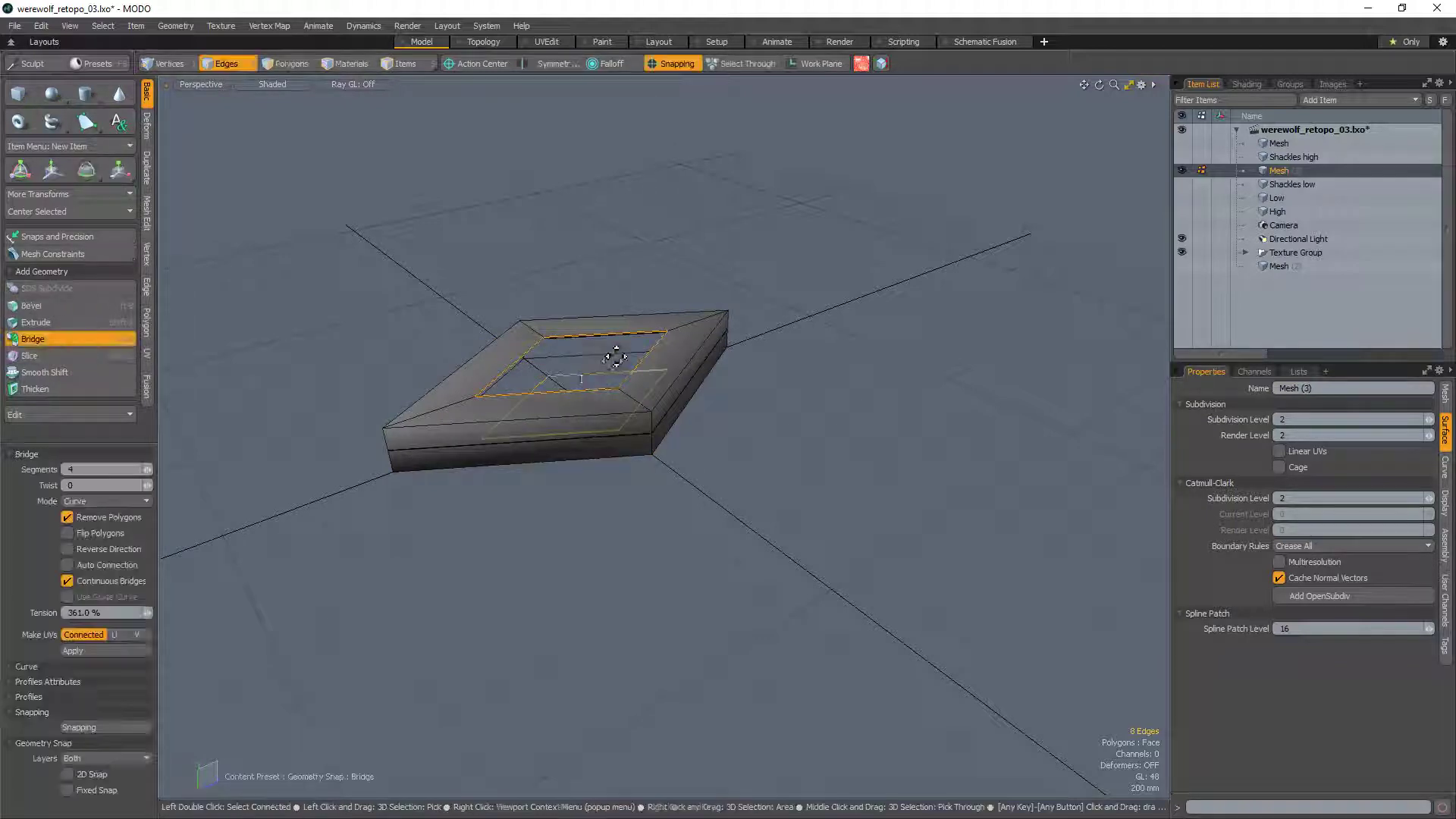
click(619, 361)
key(space)
click(743, 338)
Step: Bevel all edges of the diamond link by 38 mm at round level 1 and preview it subdivided
alt+drag(746, 340, 697, 422)
key(Tab)
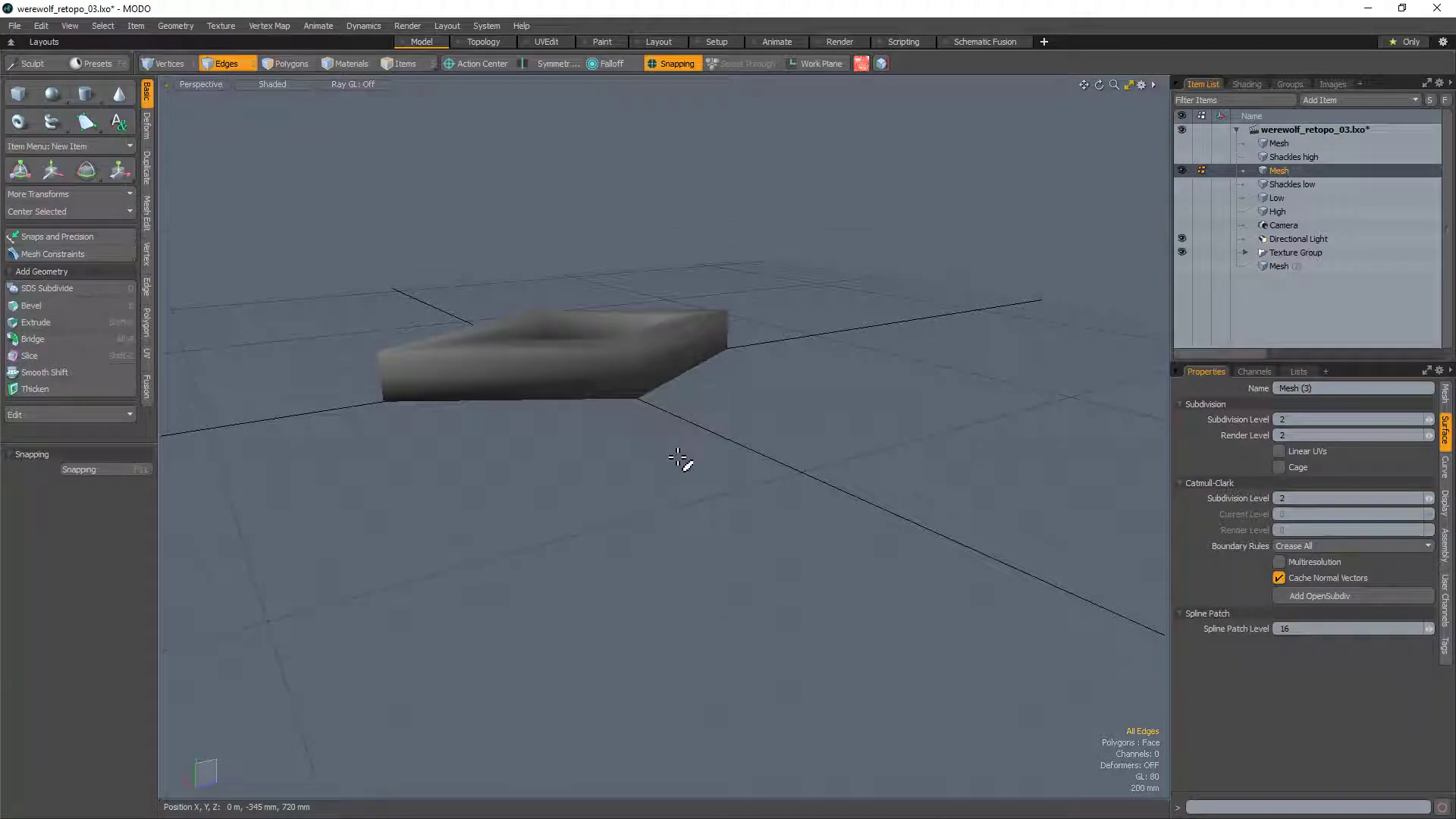
key(b)
key(Tab)
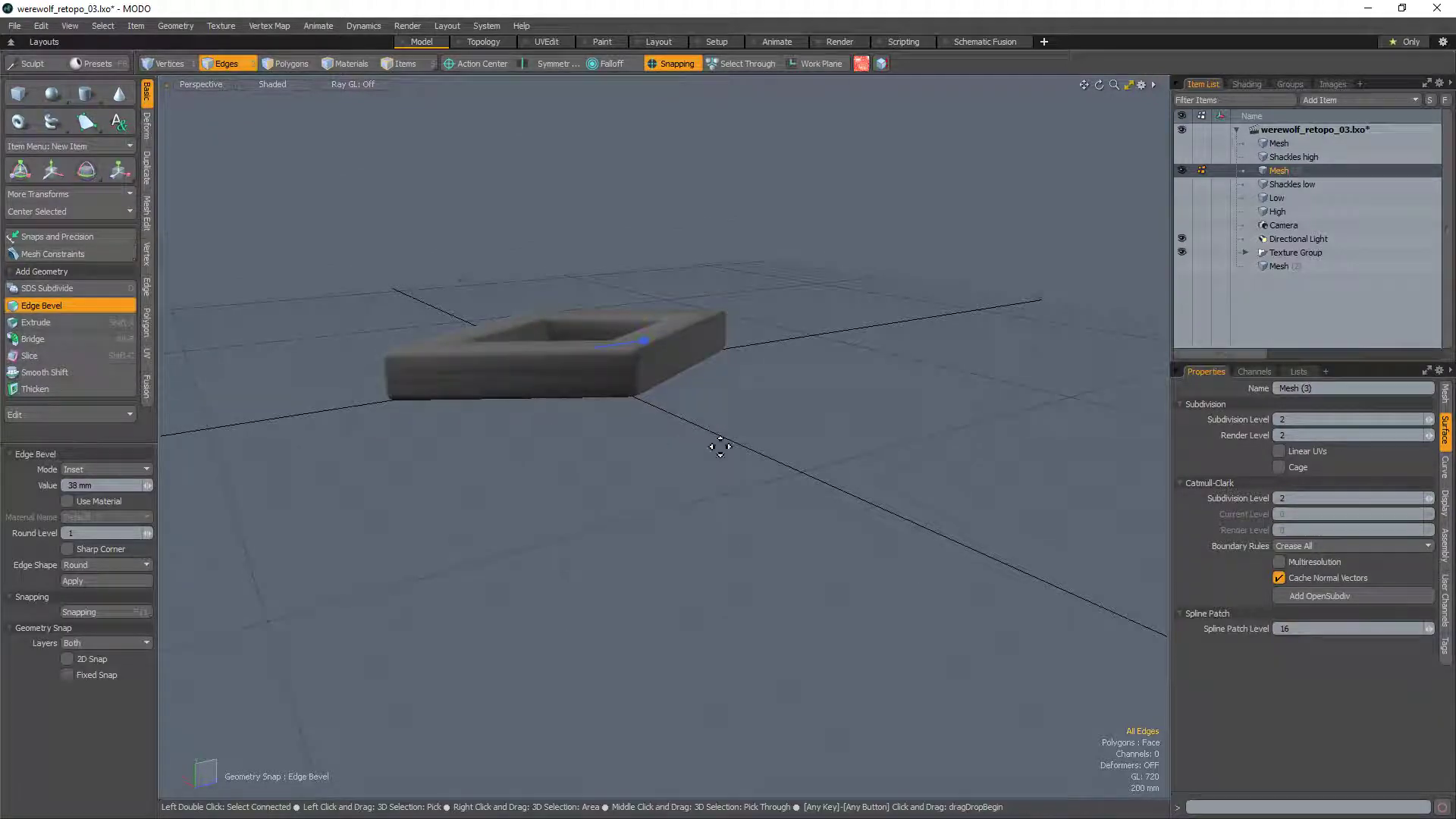
key(space)
key(Tab)
alt+drag(741, 348, 833, 417)
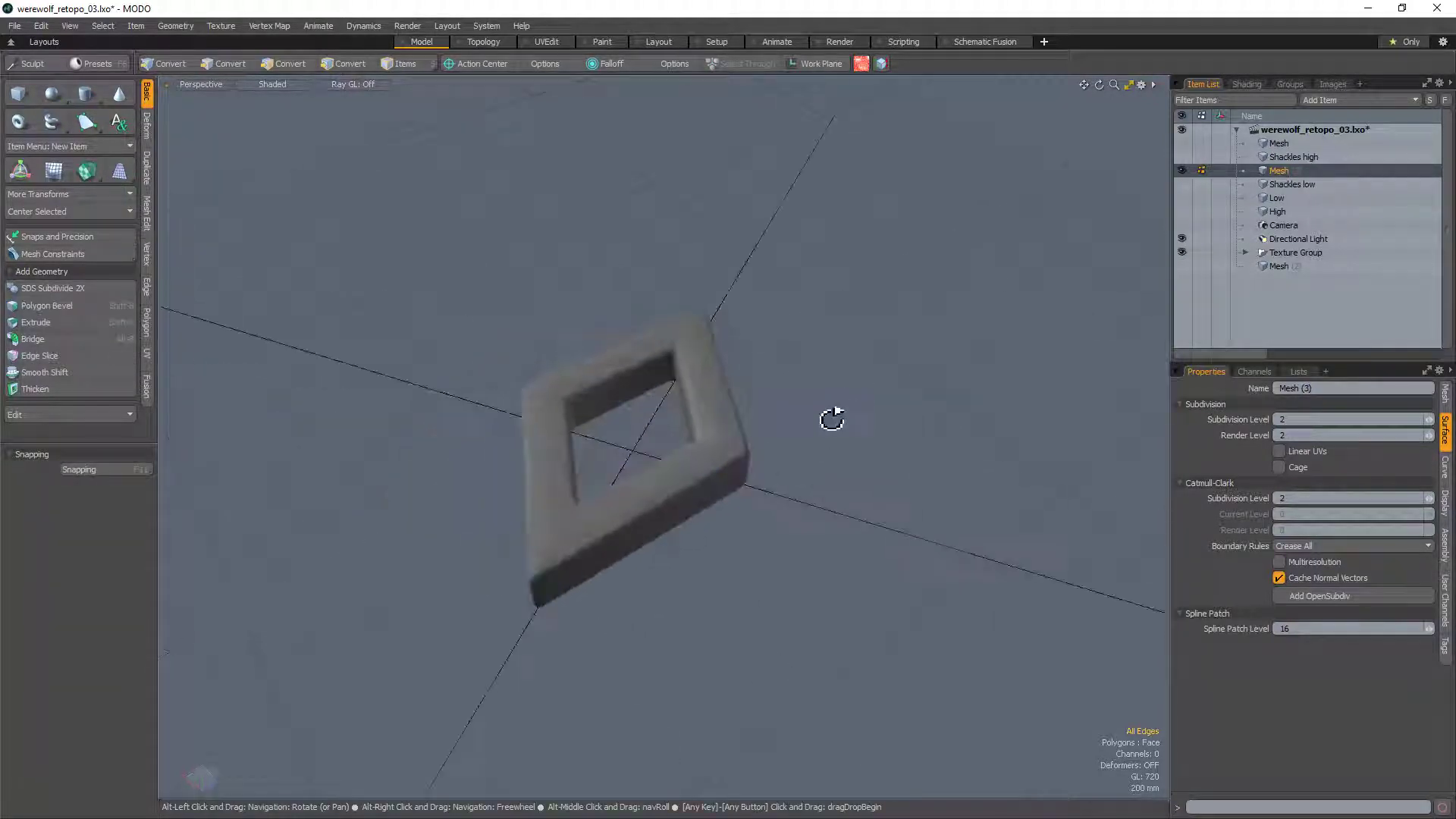
key(Tab)
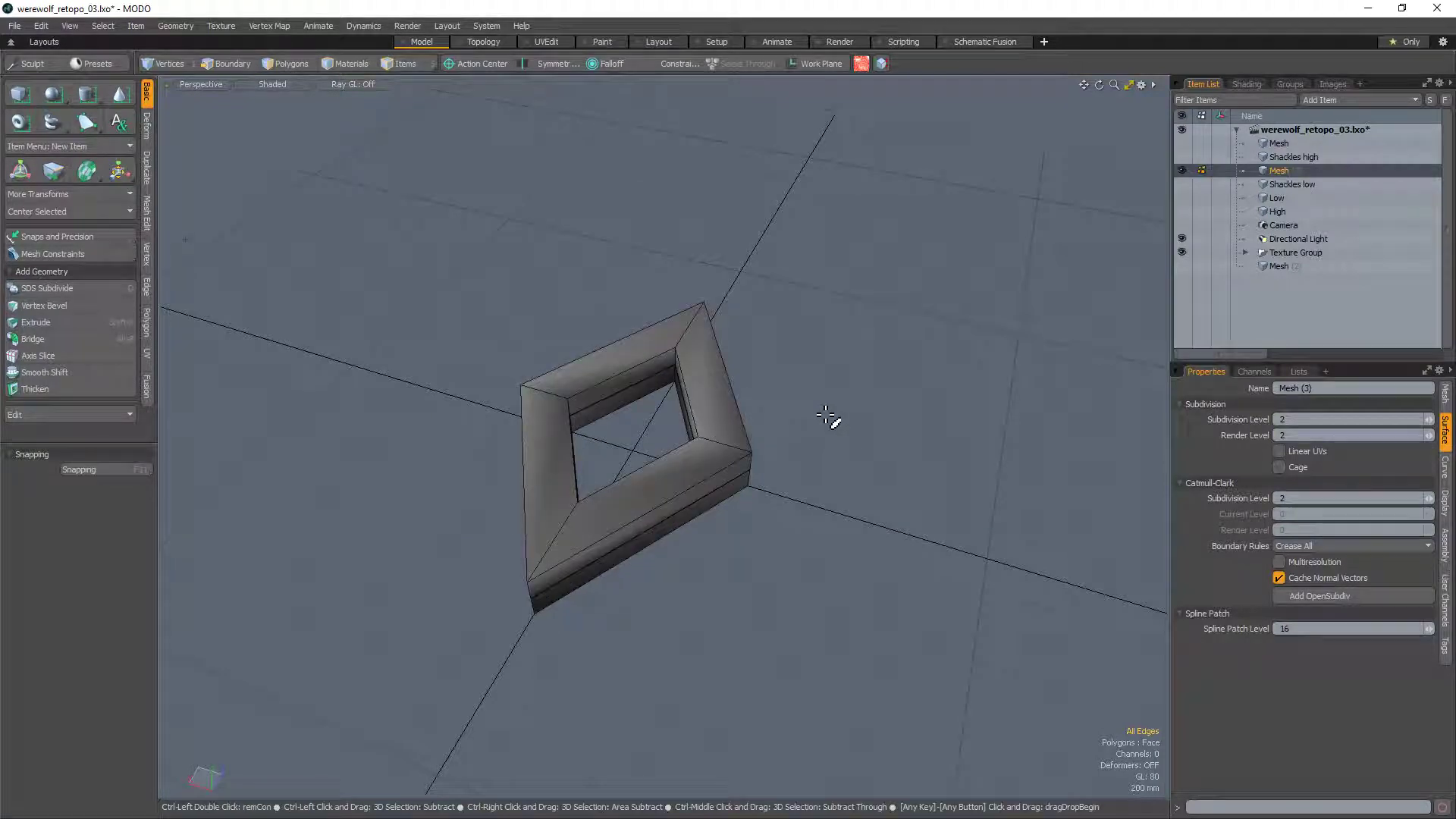
Step: Undo the bridges between the two diamond frames and delete the raised upper frame
key(ctrl+z)
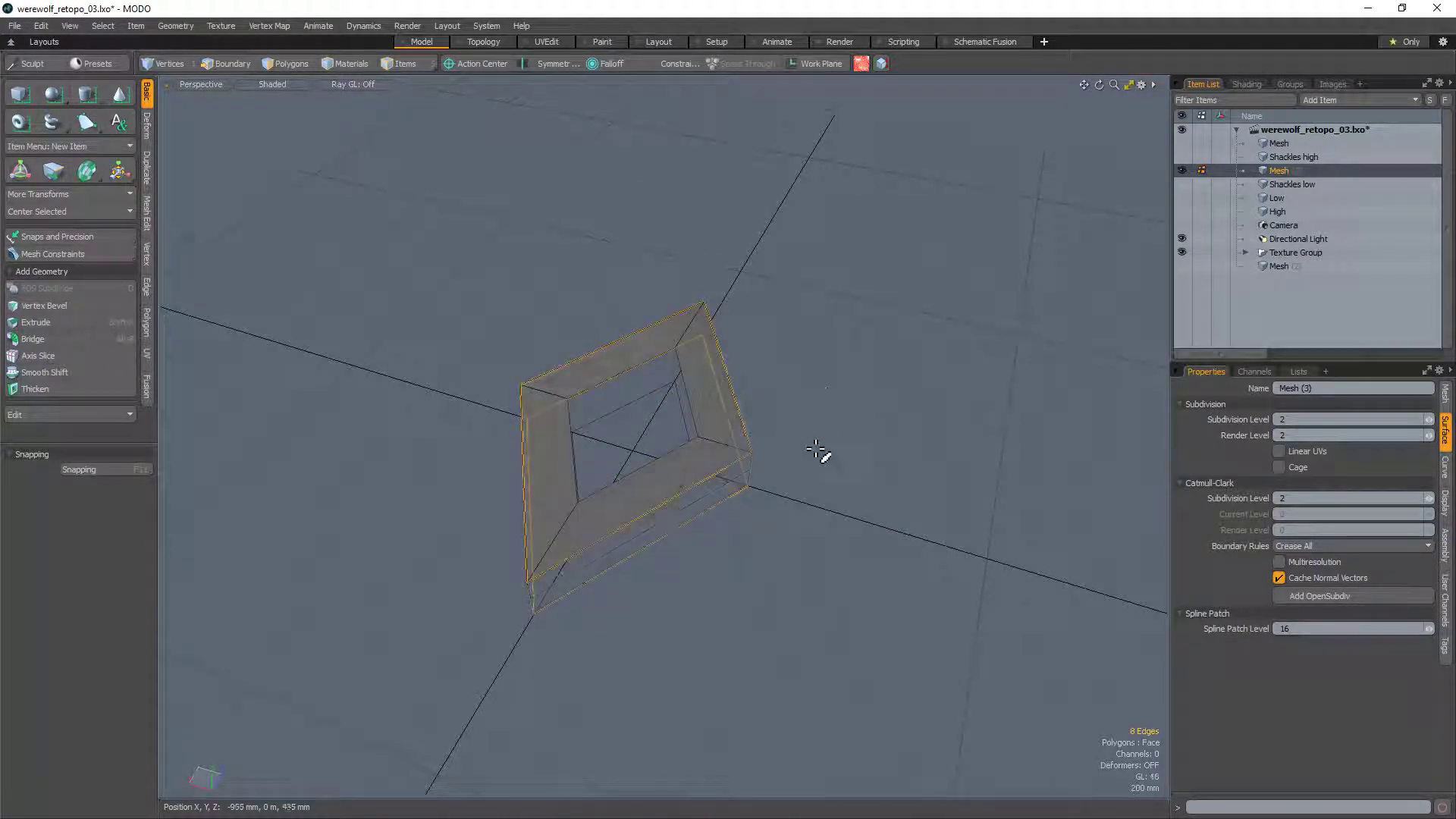
key(3)
alt+drag(861, 553, 604, 465)
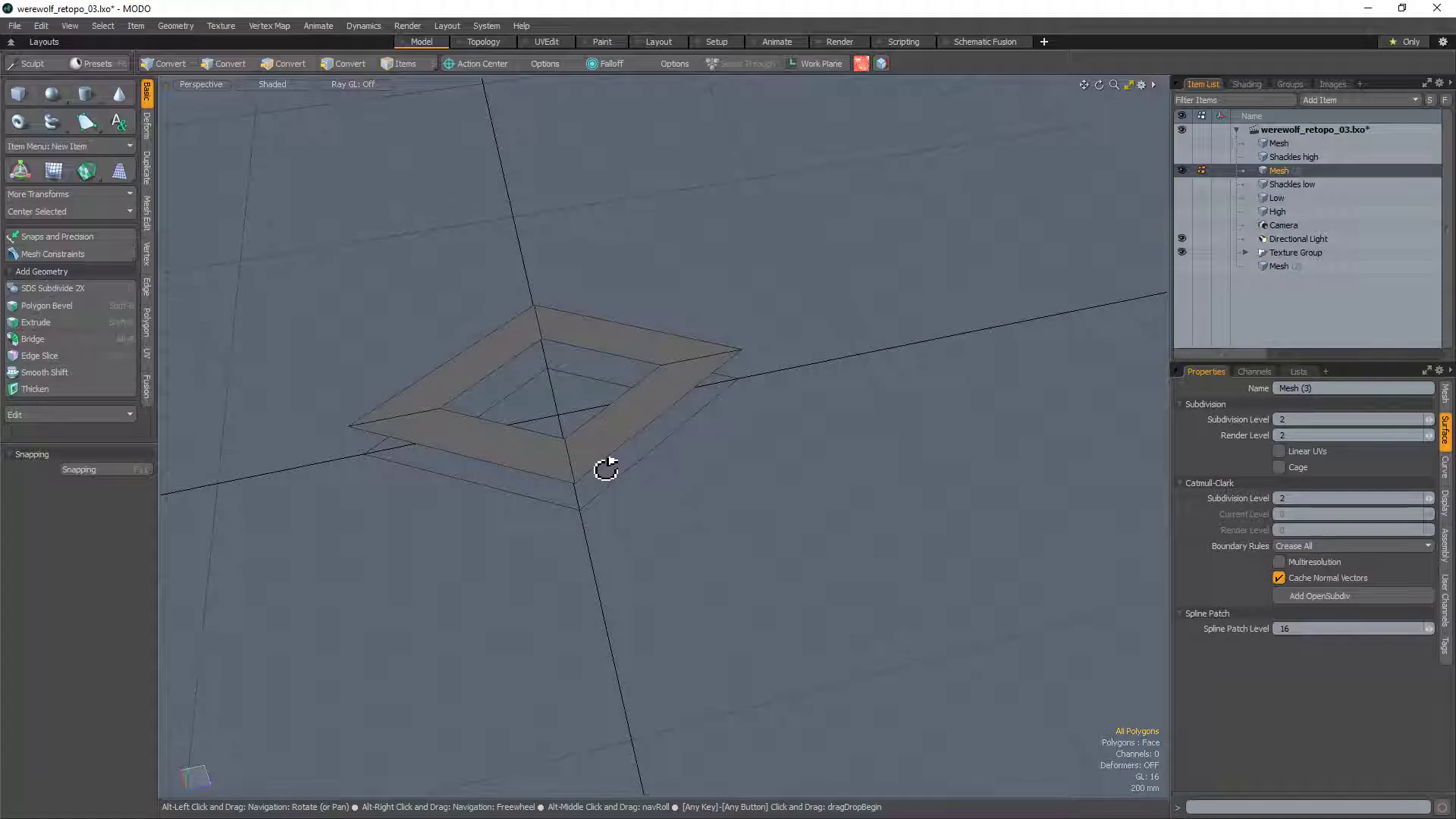
click(595, 465)
double_click(586, 453)
key(Delete)
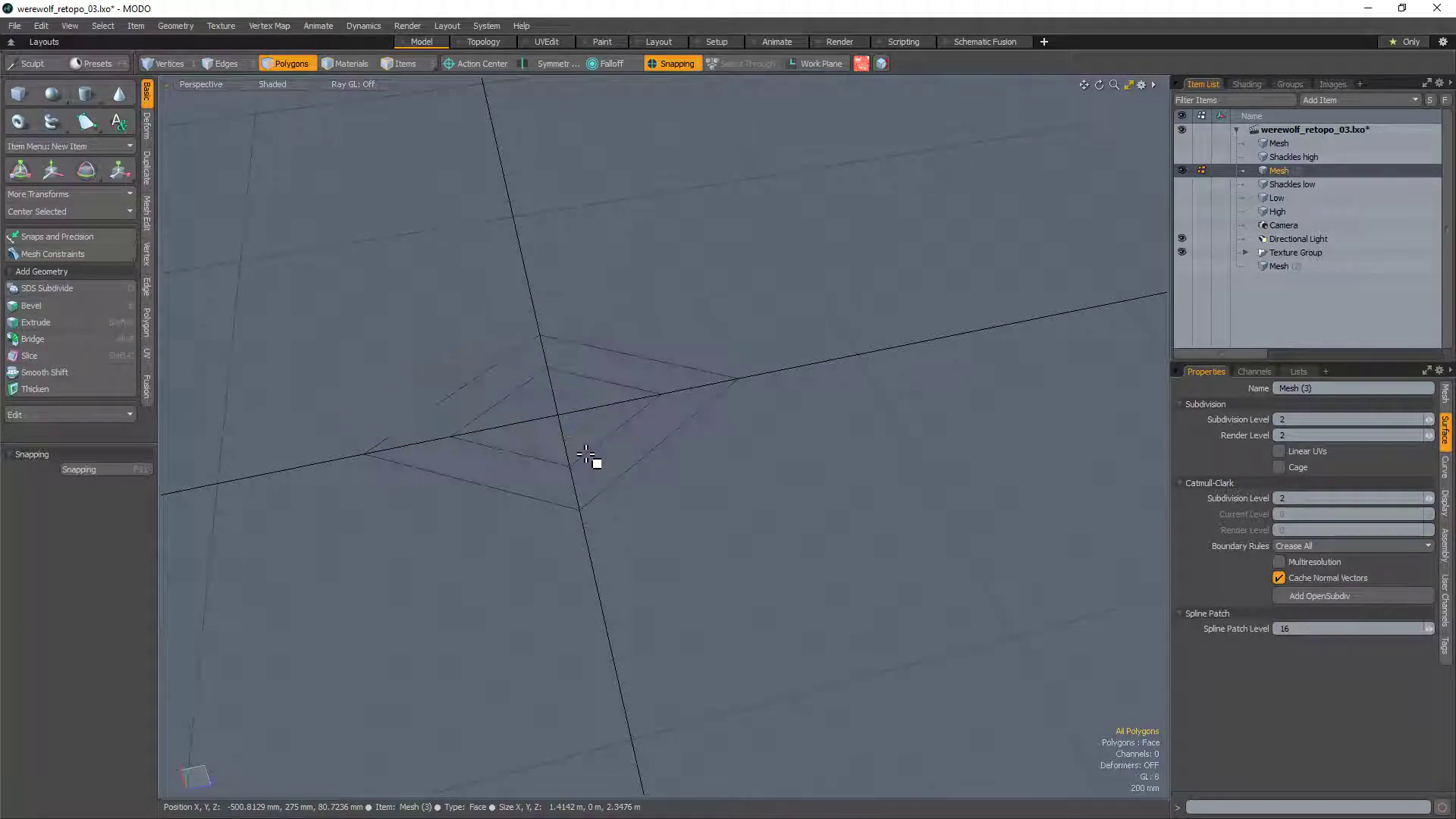
Step: Loop-slice the diamond frame once around the middle of its band
key(2)
click(577, 492)
key(alt+c)
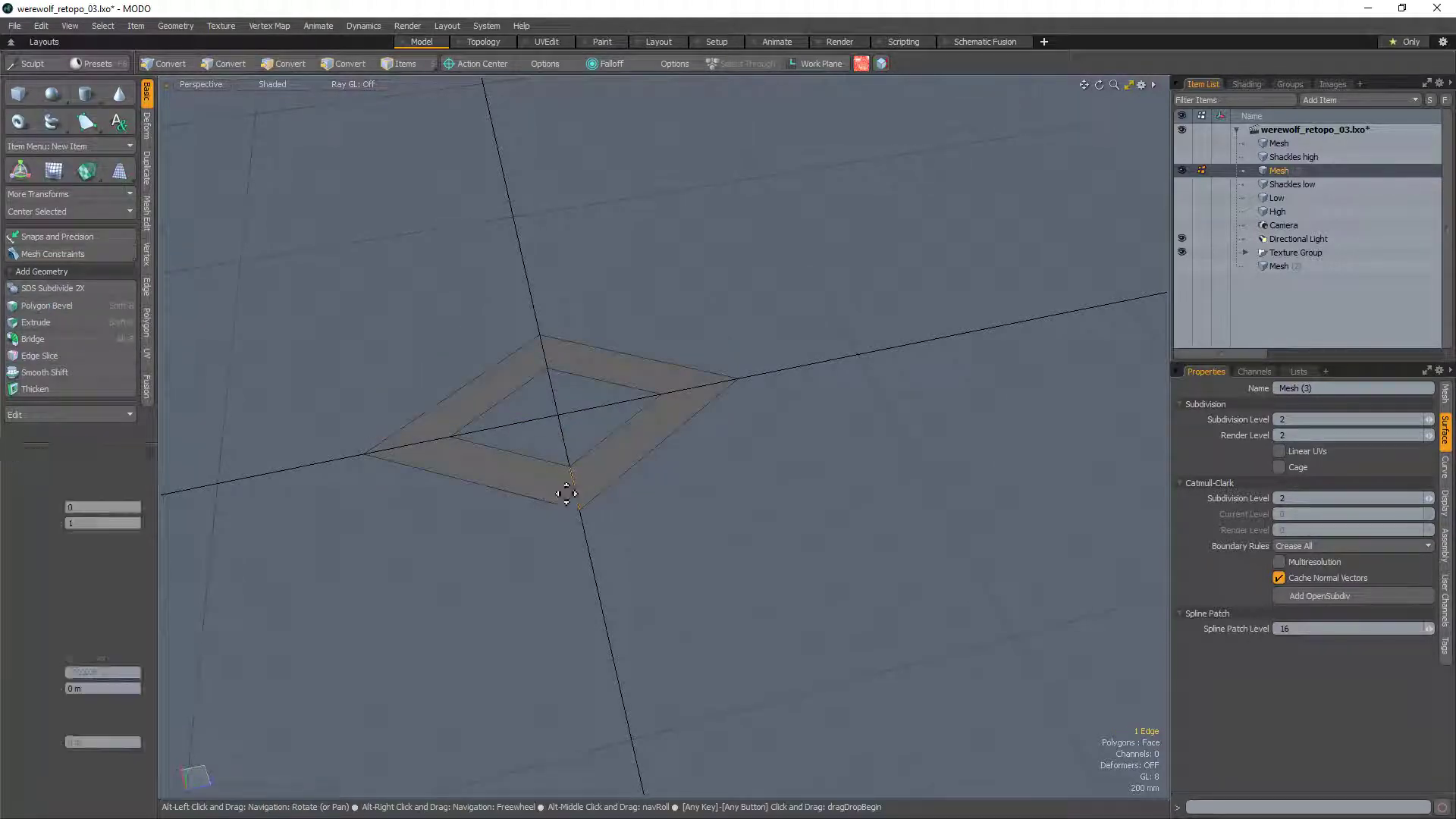
click(562, 494)
Step: Turn off snapping and raise the frame's middle edge loop straight up to form a ridge
alt+drag(581, 500, 595, 447)
key(w)
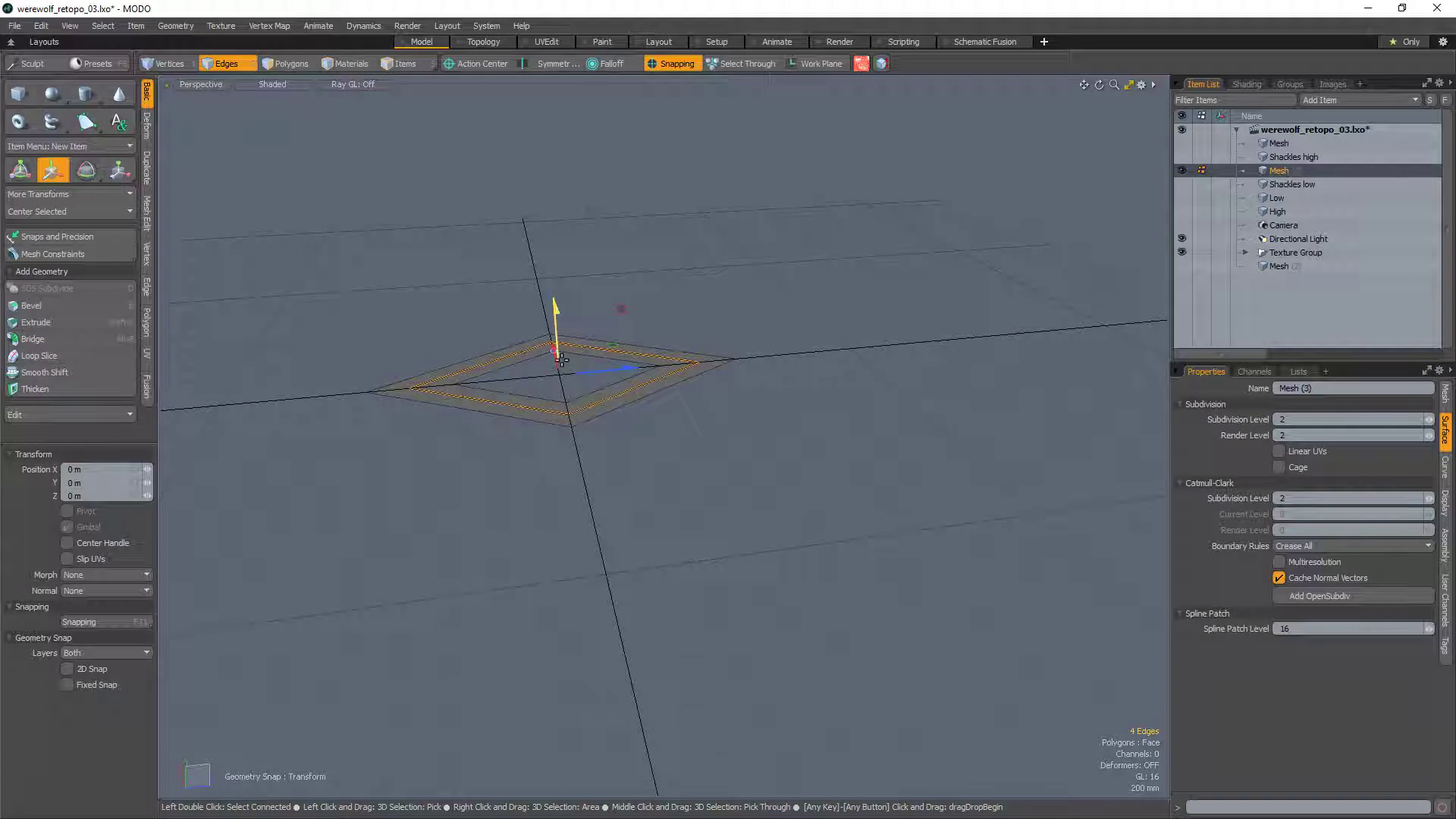
click(679, 65)
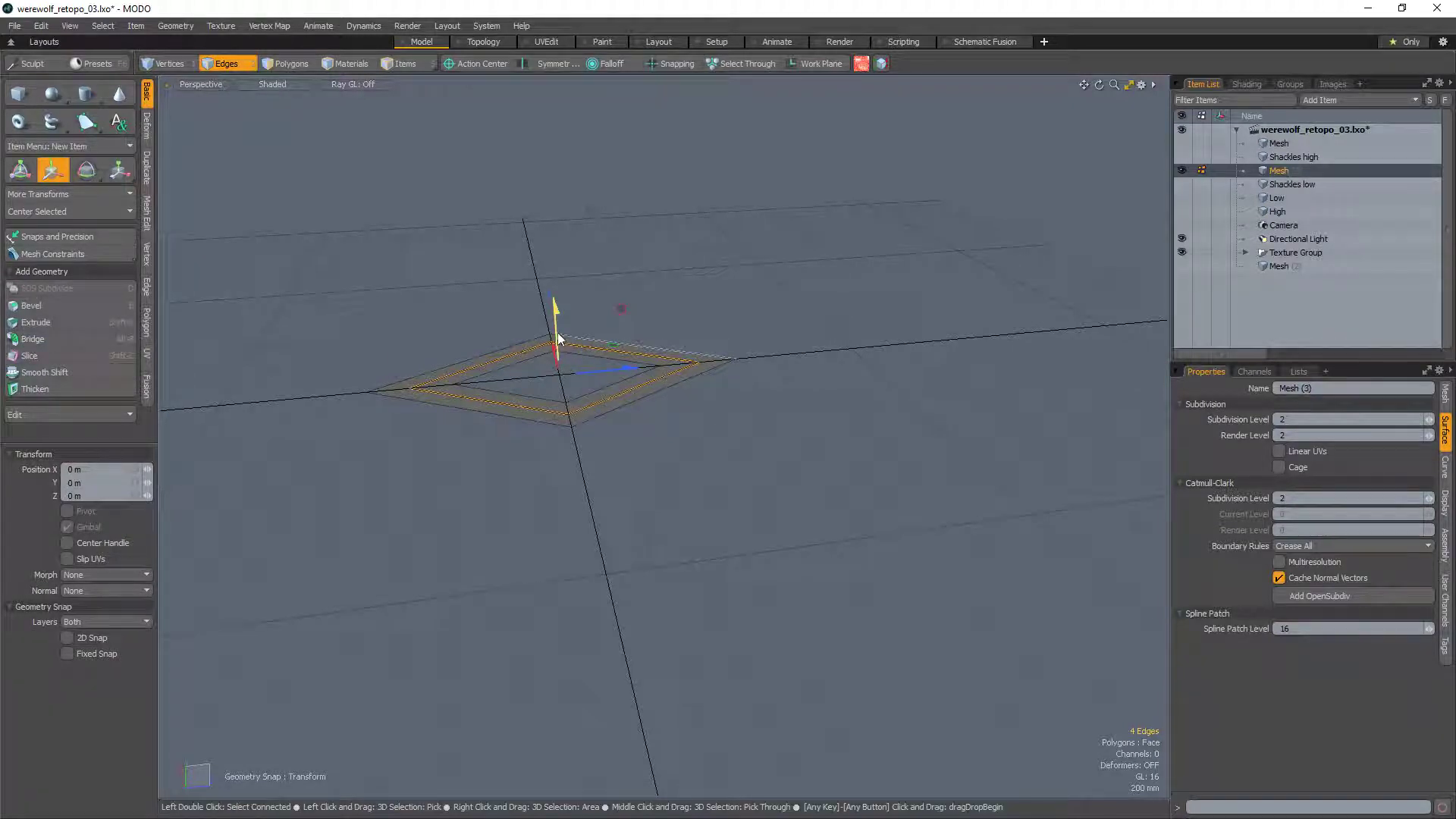
drag(556, 307, 555, 287)
key(space)
click(650, 285)
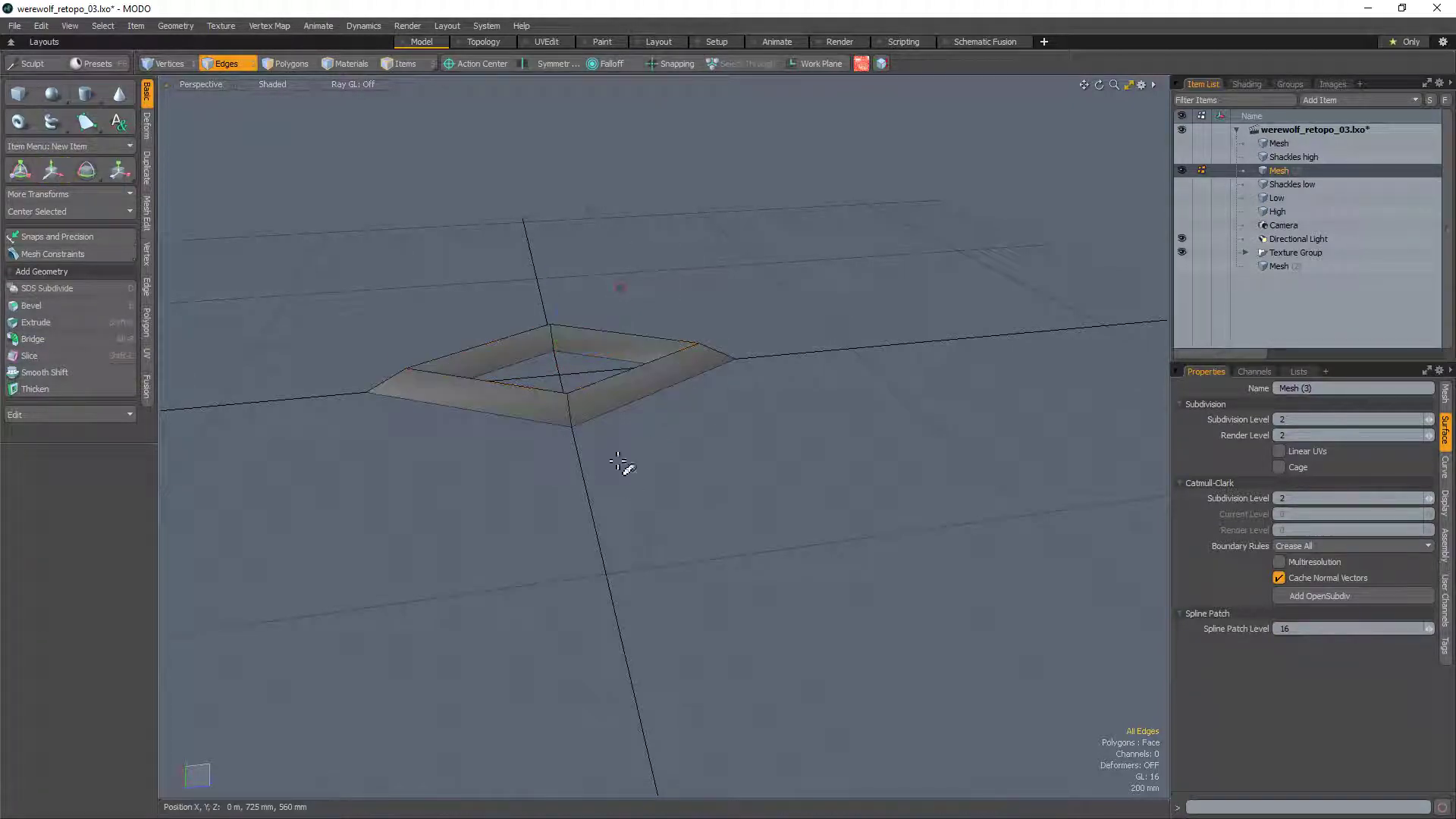
Step: Mirror the ridged diamond frame across the Y axis to close the link's underside and preview it subdivided
key(shift+v)
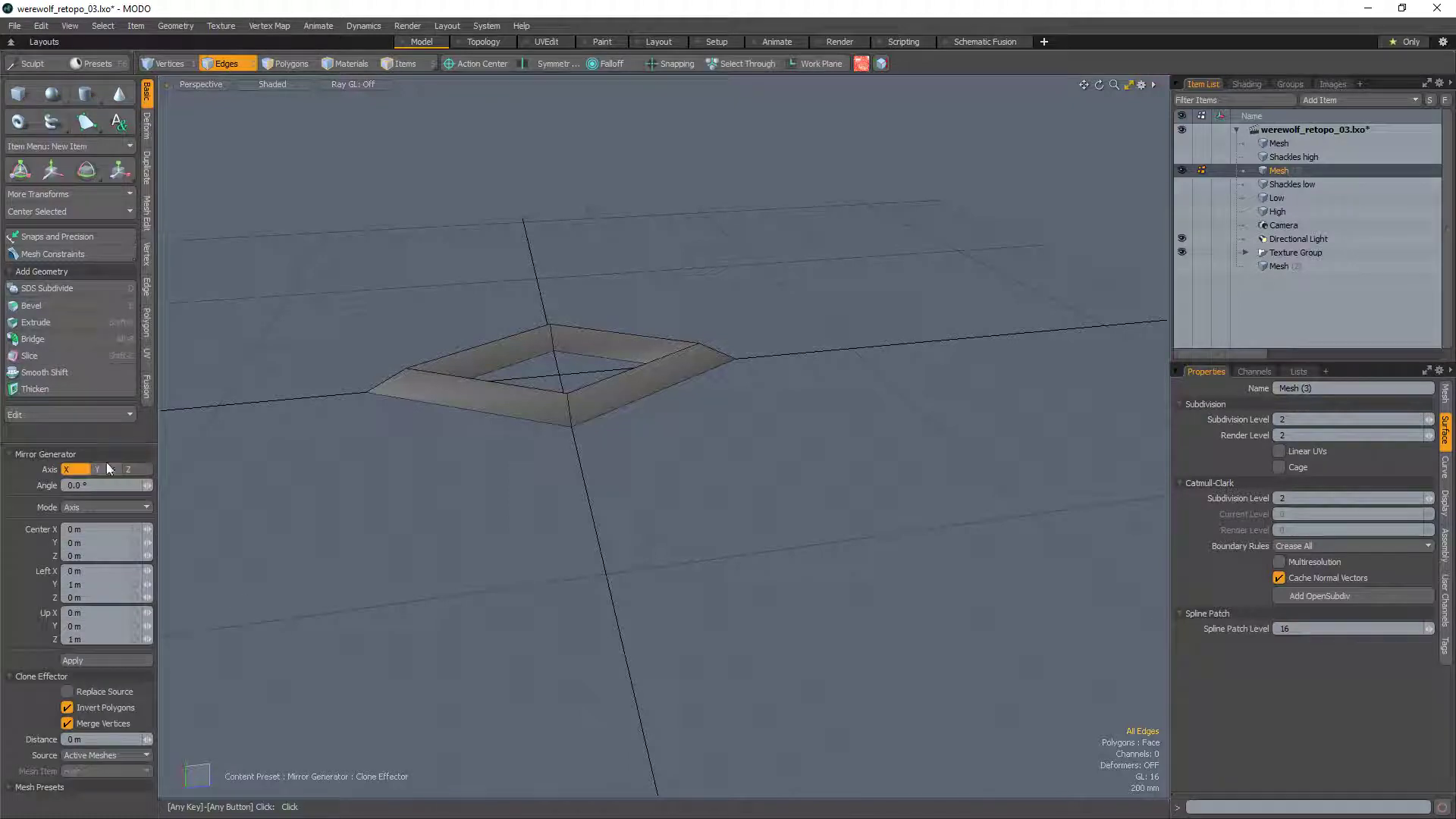
click(111, 661)
key(space)
key(3)
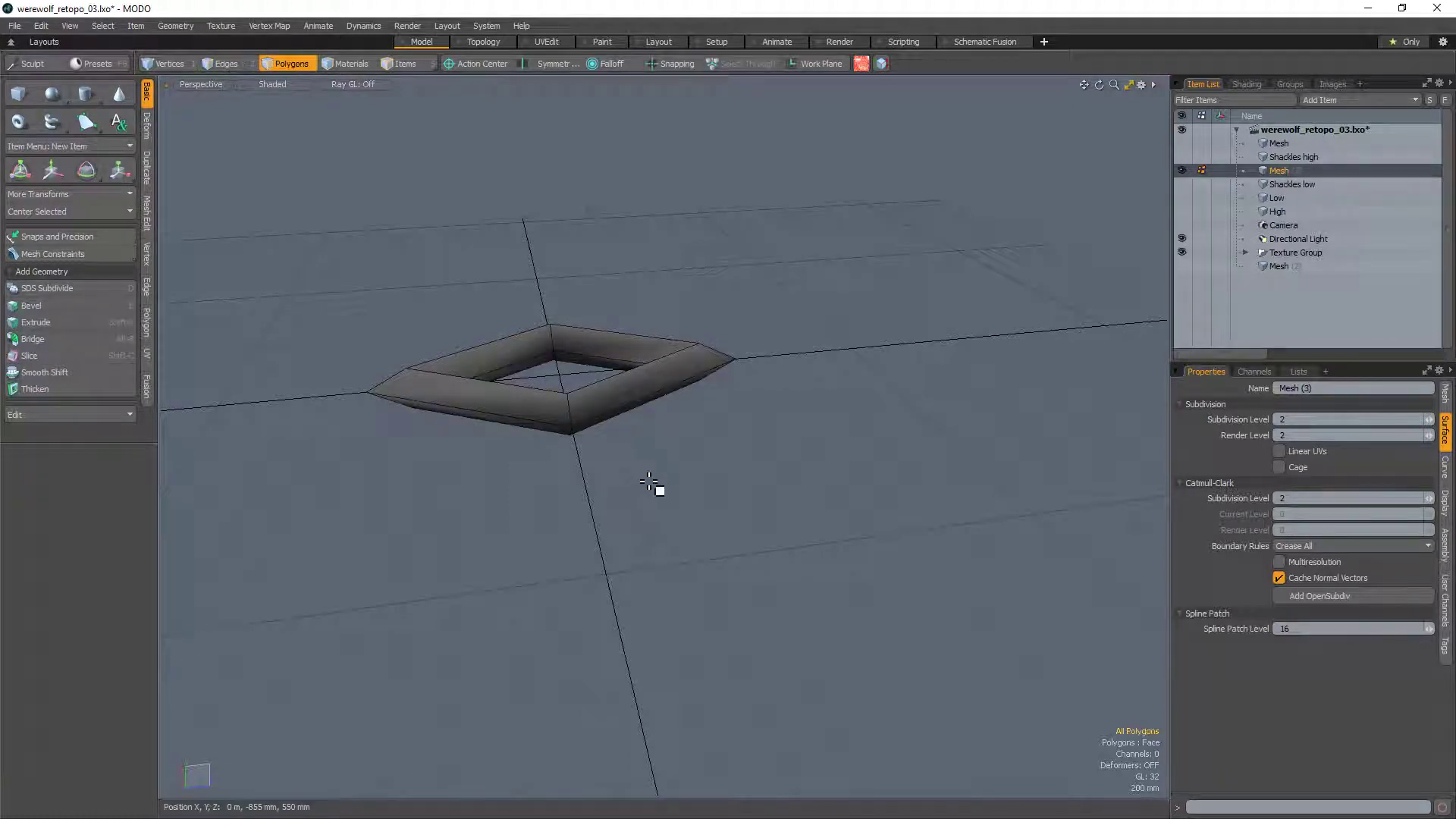
key(Tab)
key(Tab)
alt+drag(758, 447, 804, 475)
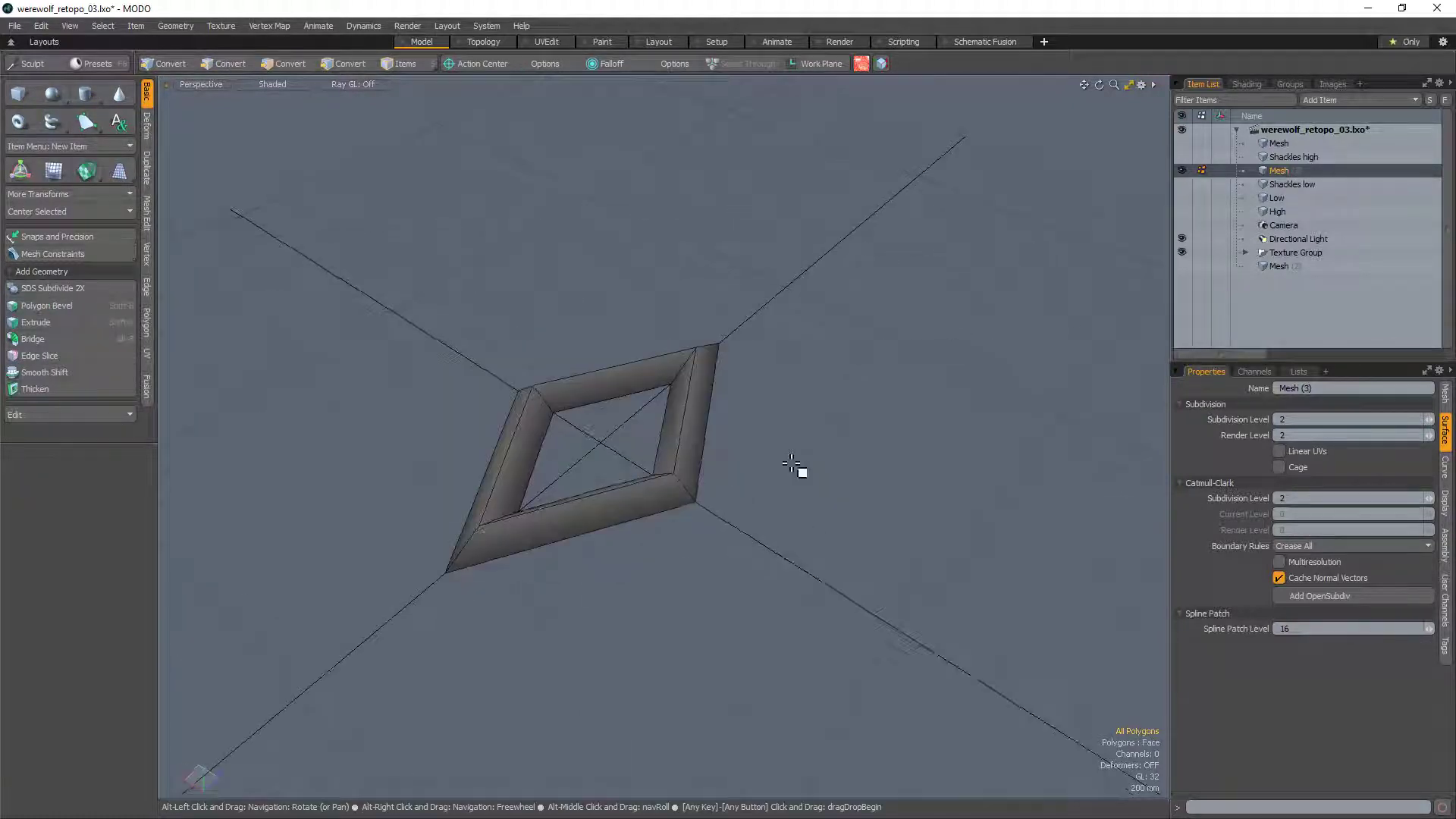
Step: Bevel all edges of the closed diamond link slightly to sharpen its subdivided shape
key(b)
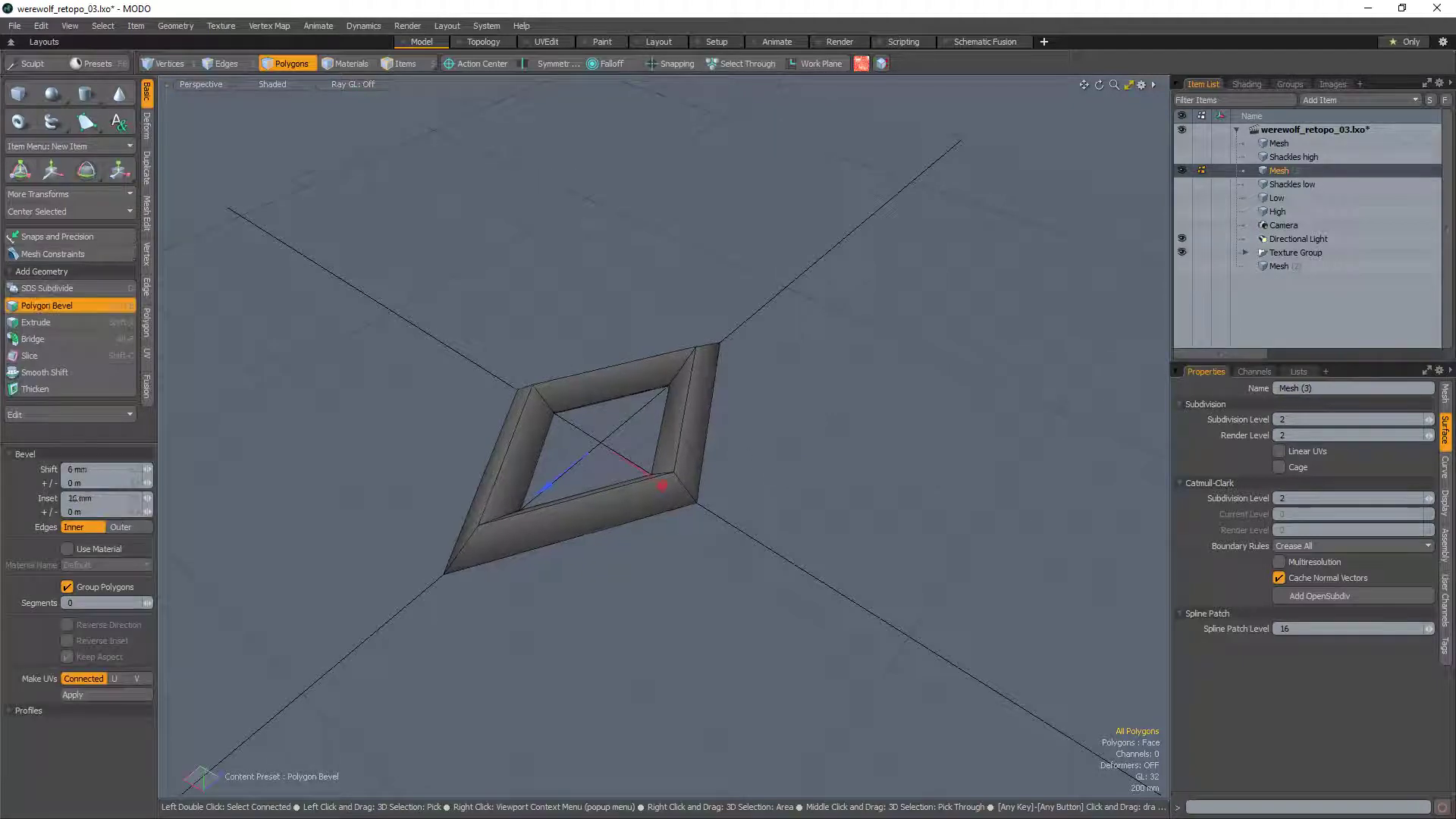
key(space)
key(2)
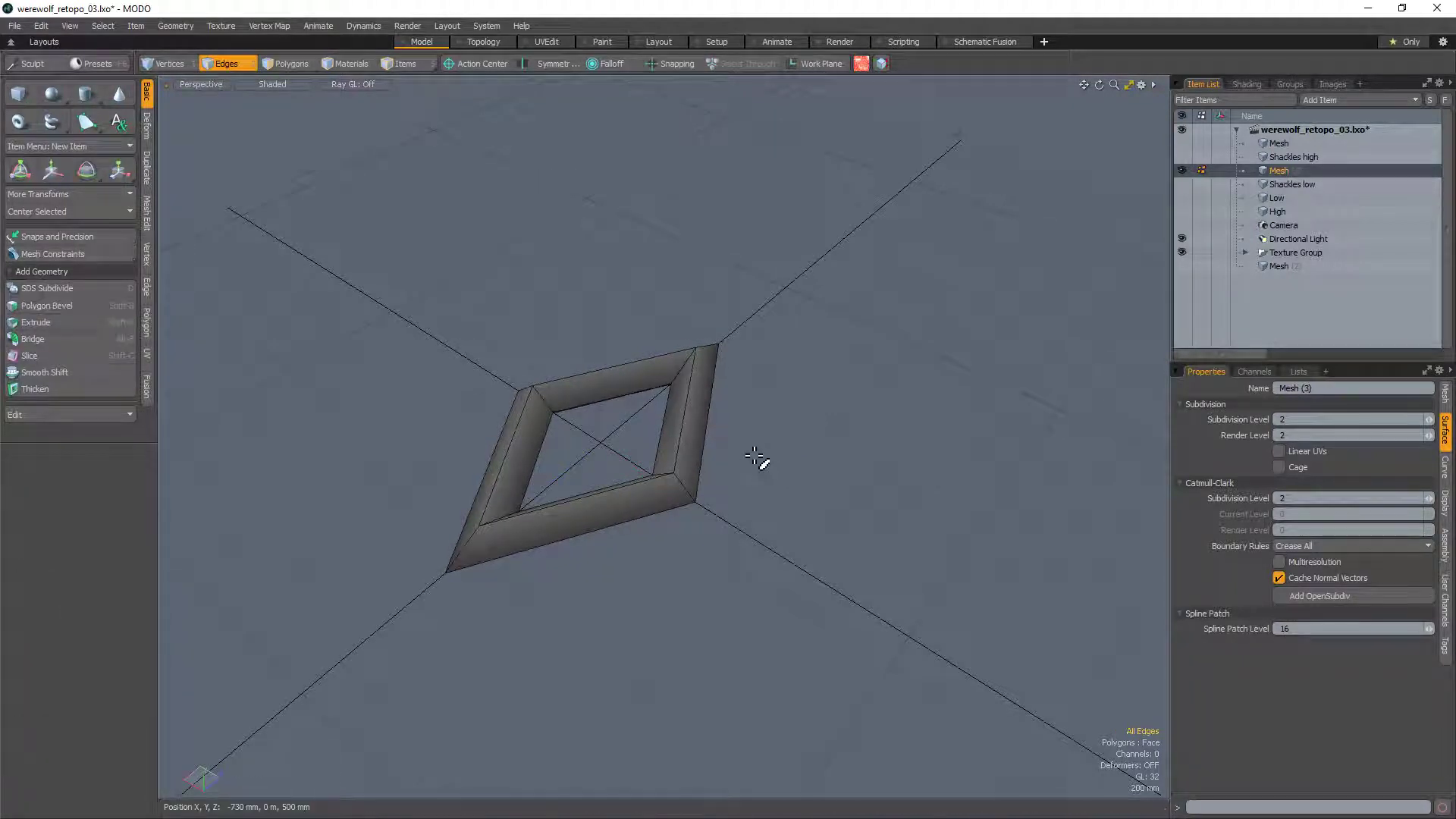
key(b)
drag(585, 455, 539, 491)
key(space)
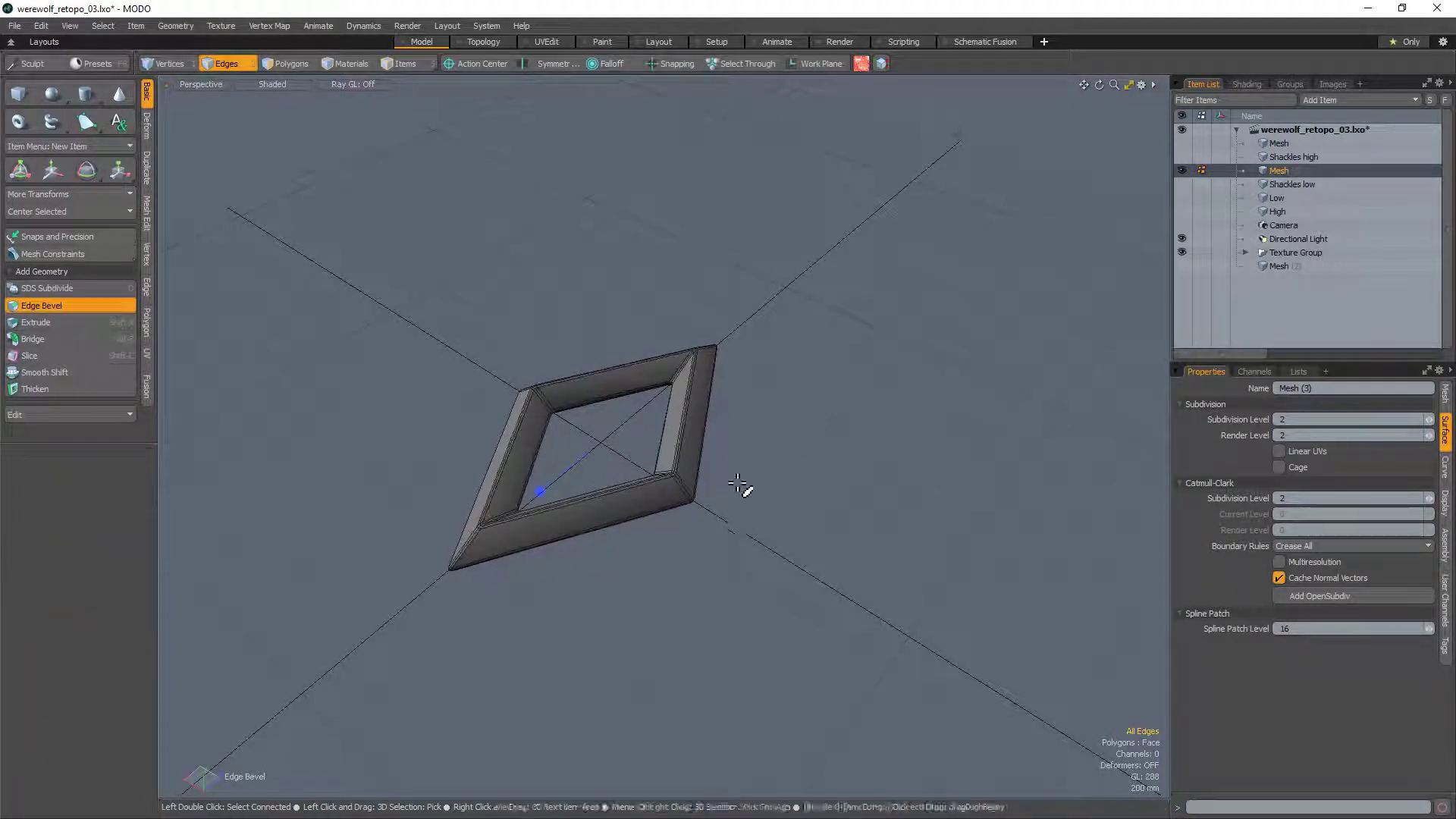
Step: Duplicate the diamond link in place and rotate the copy so it stands perpendicular to the original
key(3)
double_click(678, 499)
alt+drag(657, 529, 744, 488)
key(e)
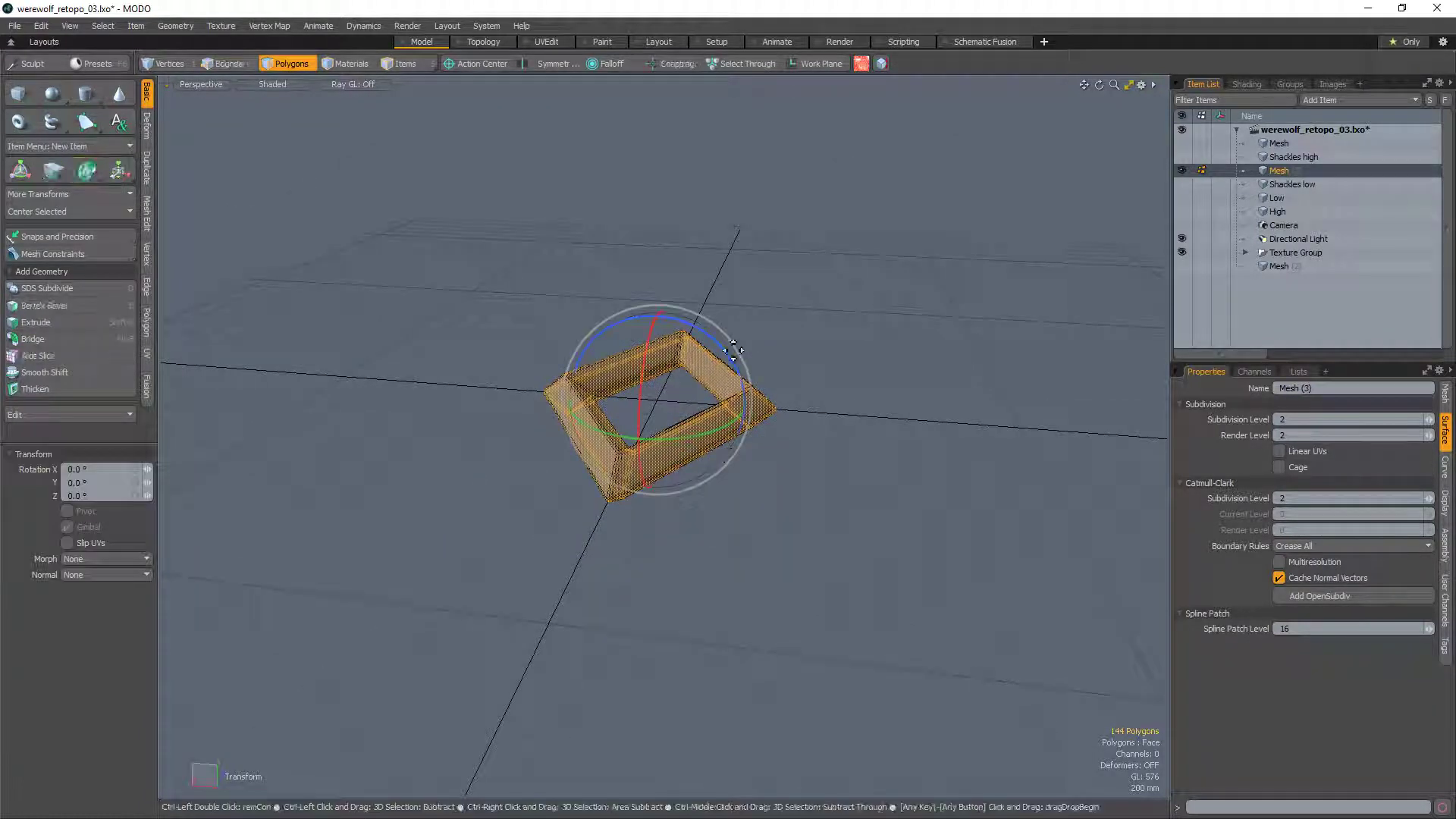
ctrl+drag(723, 346, 750, 502)
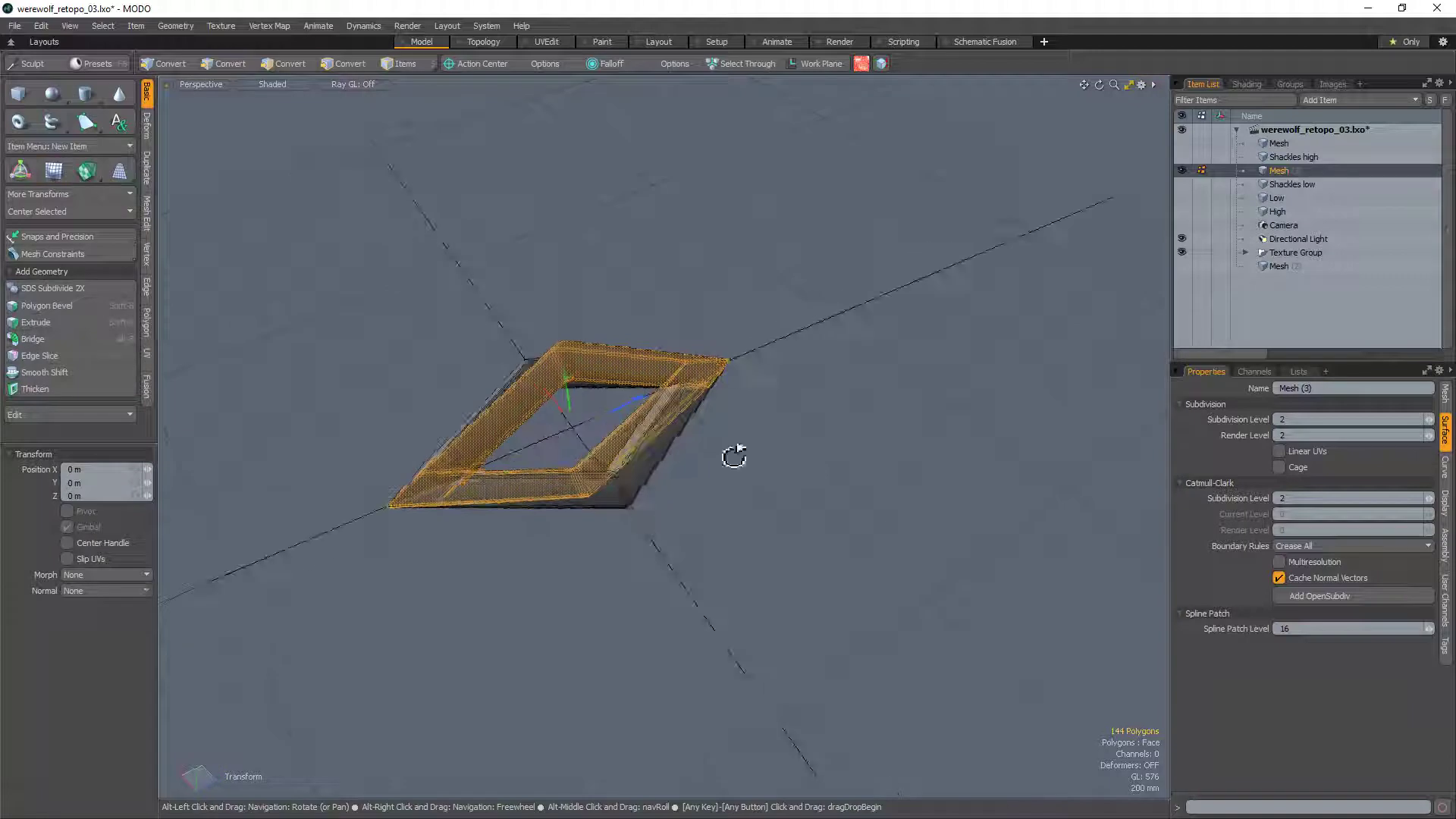
Step: Move the upright link along the Z axis until it interlocks with one end of the flat link
key(w)
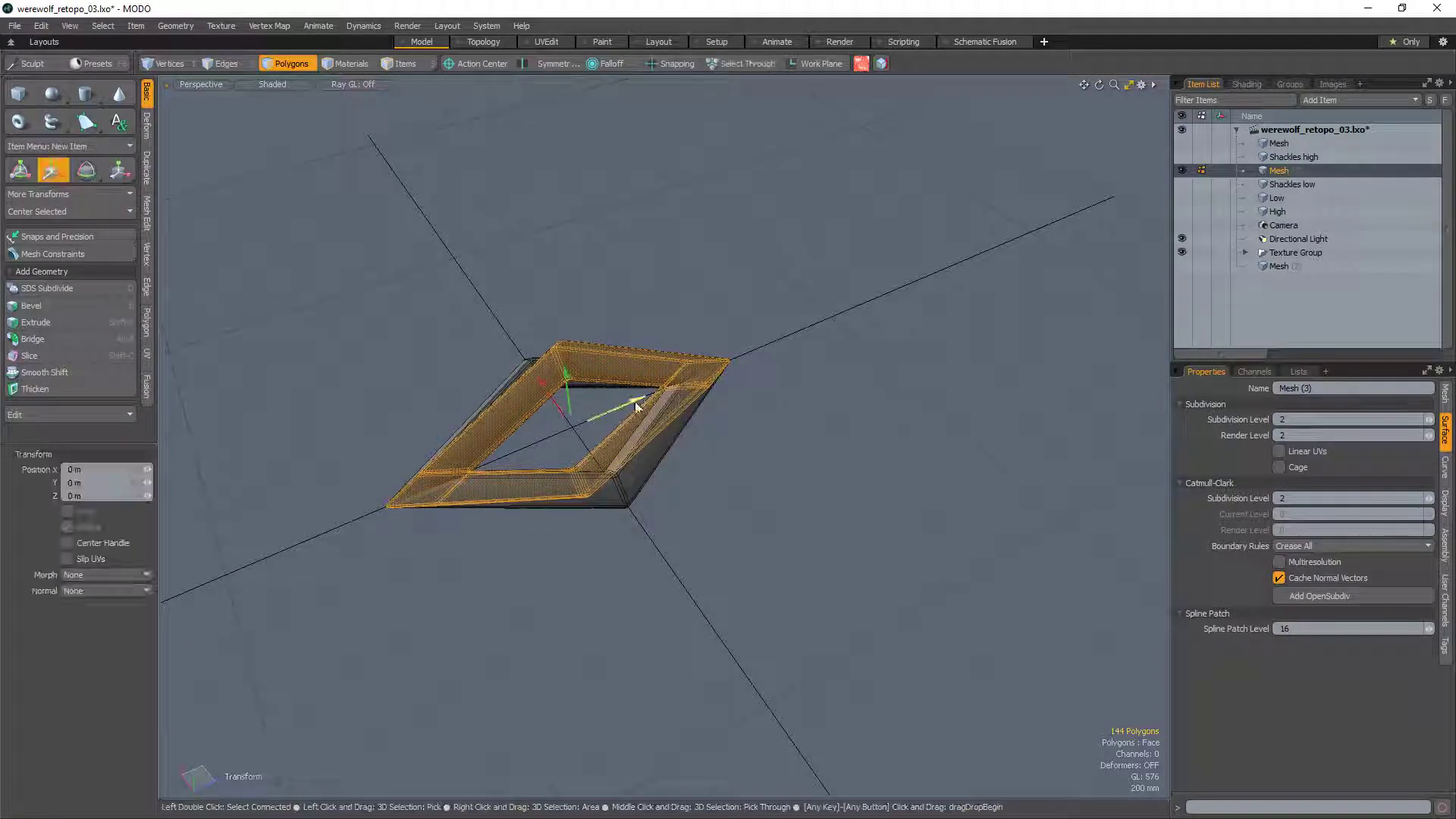
drag(618, 407, 415, 497)
key(q)
click(644, 280)
alt+drag(884, 360, 751, 431)
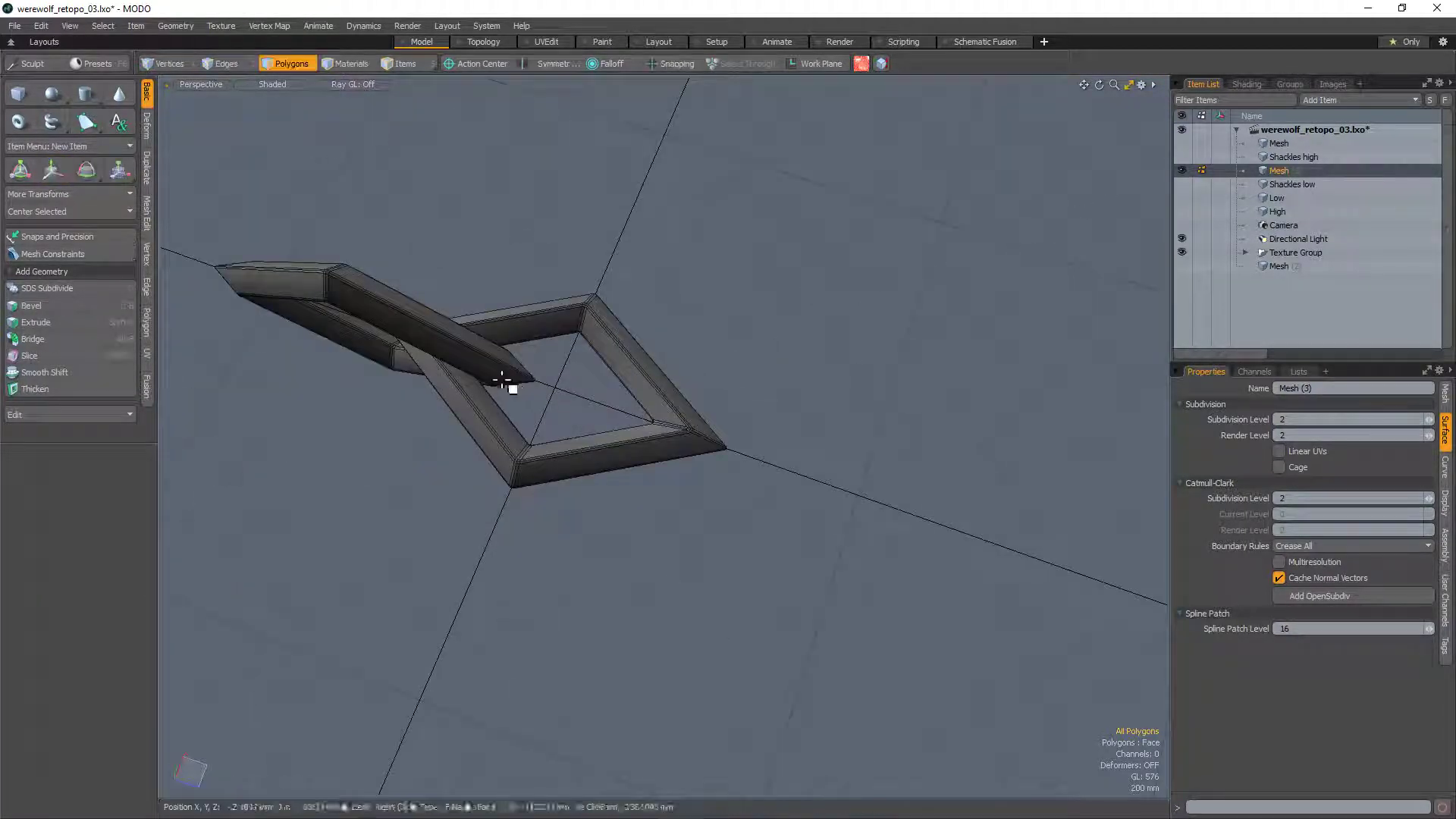
Step: Duplicate the upright link and move the copy to the opposite end of the flat link, forming a three-link chain
double_click(507, 377)
key(w)
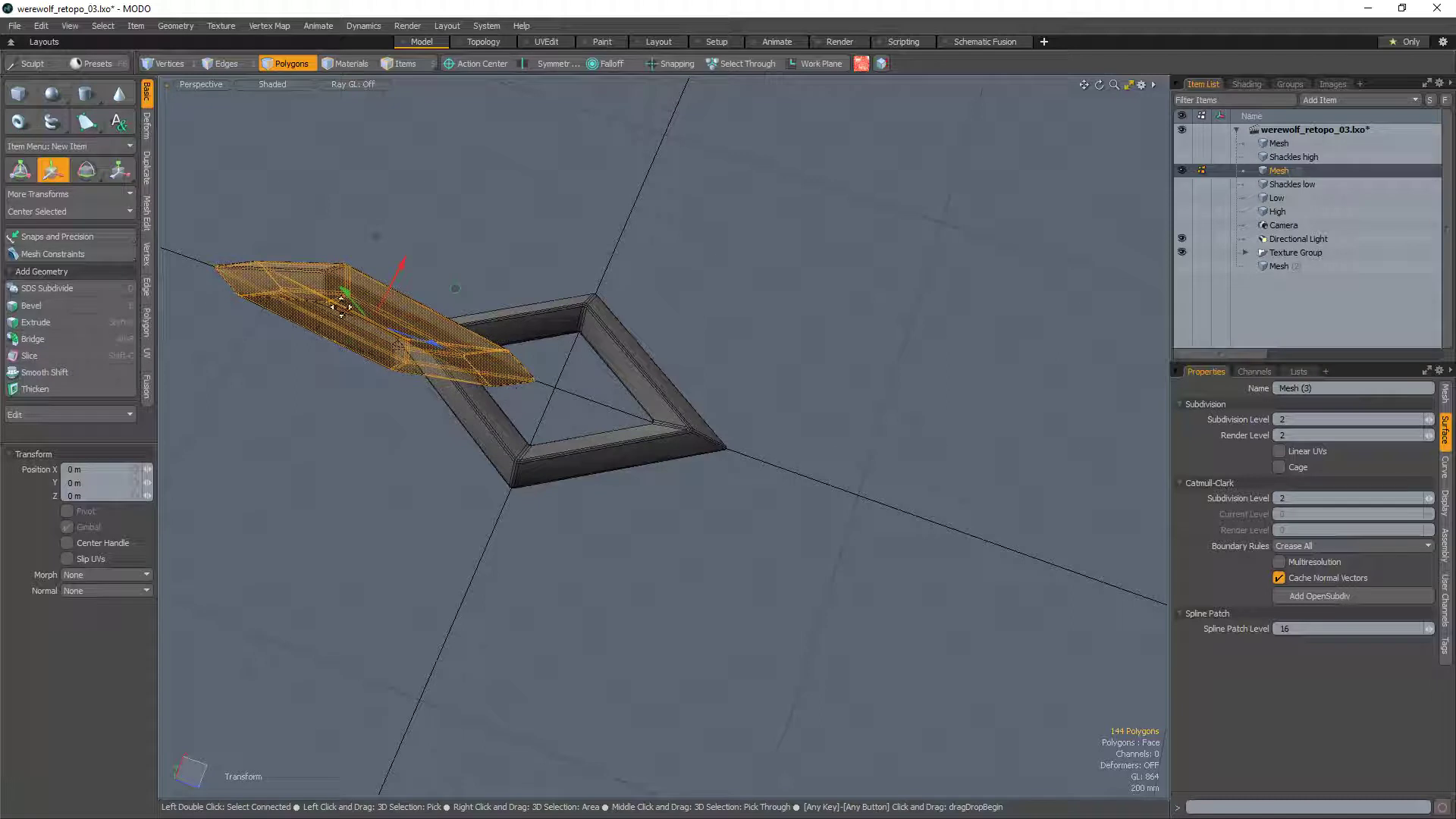
drag(404, 343, 679, 241)
key(space)
click(759, 426)
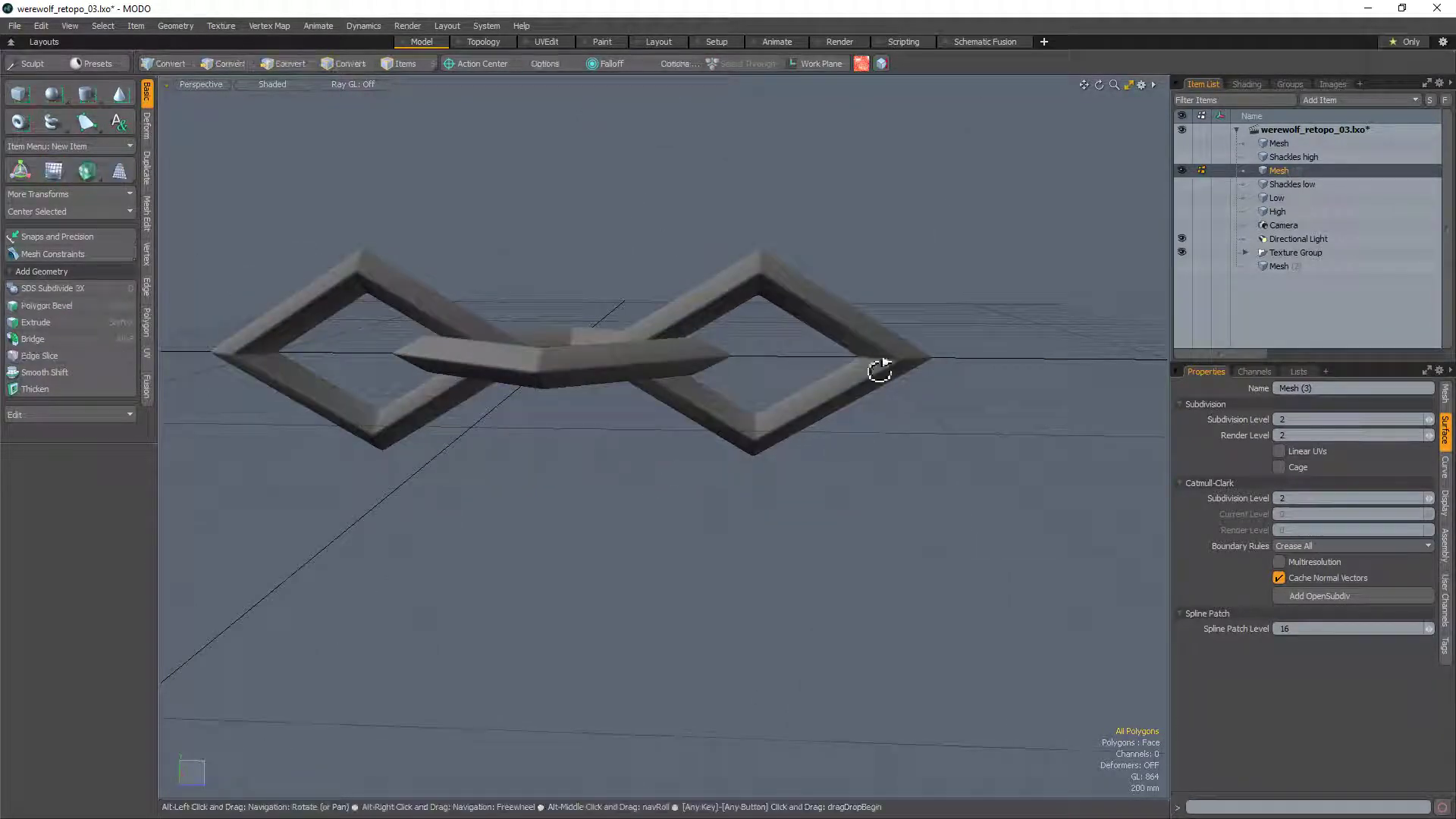
Step: Thicken the three-link chain with the Push tool at a distance of 42 mm
alt+drag(877, 367, 764, 290)
alt+drag(862, 276, 690, 461)
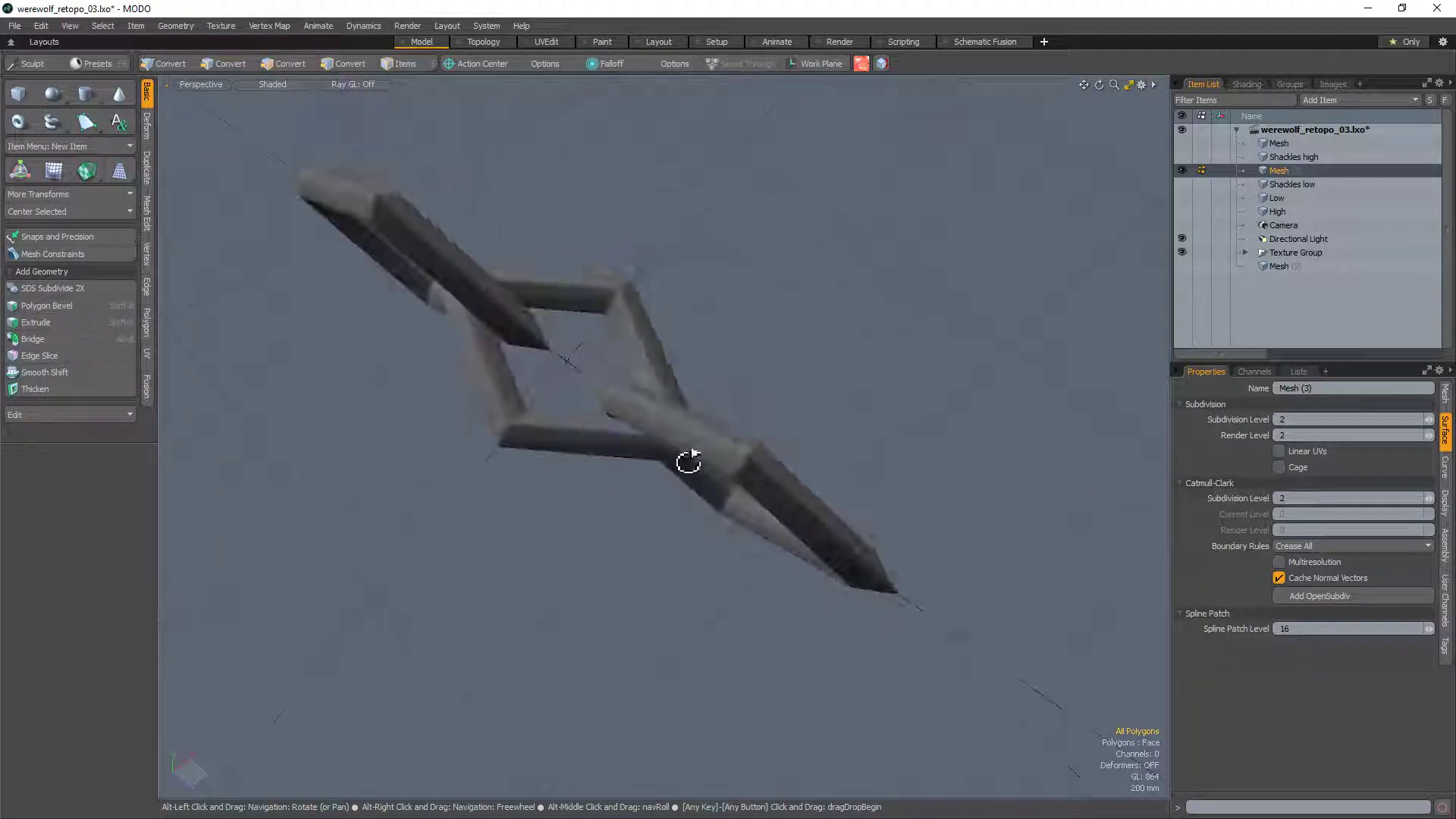
alt+drag(546, 429, 776, 491)
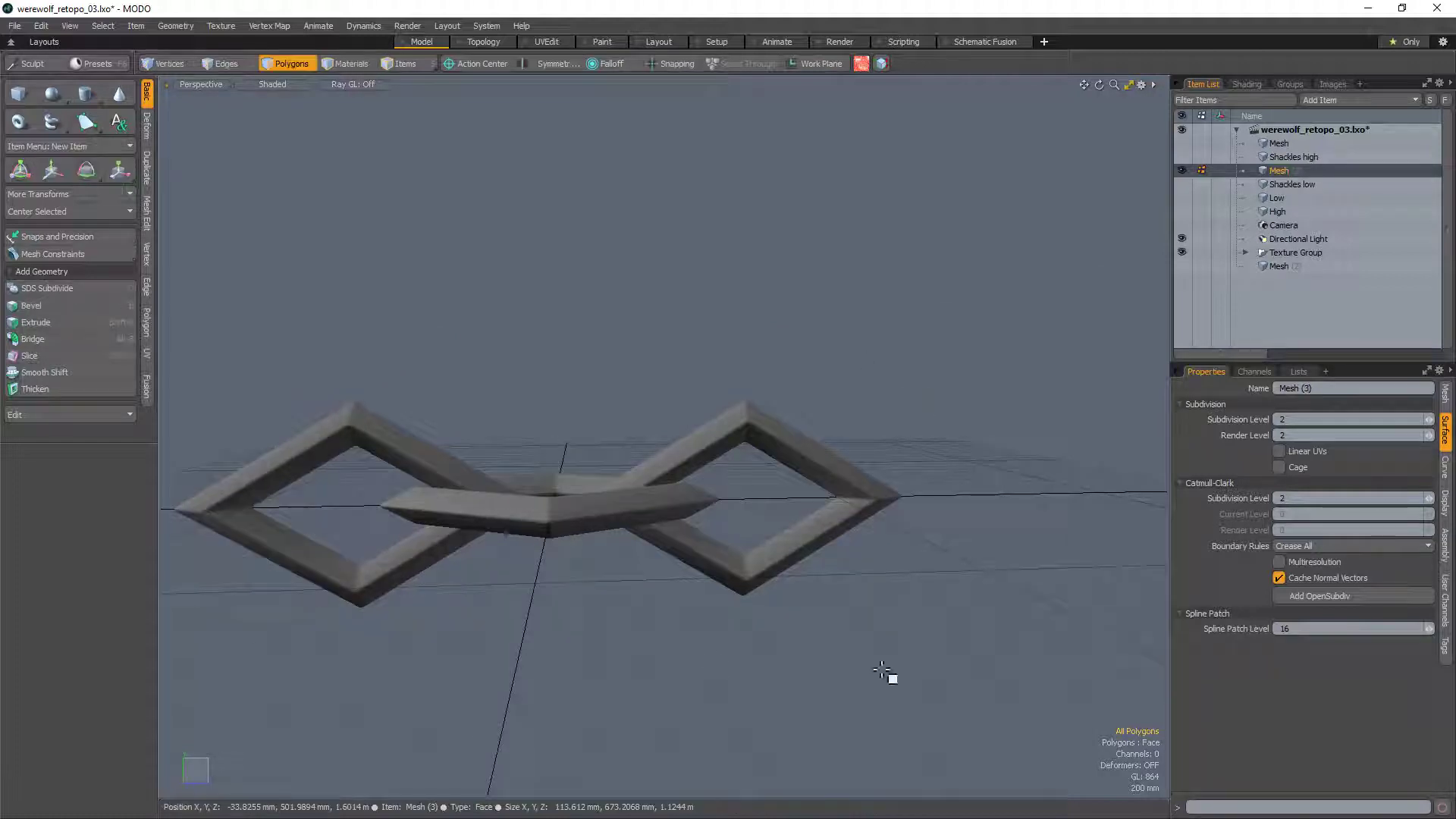
alt+drag(652, 425, 555, 470)
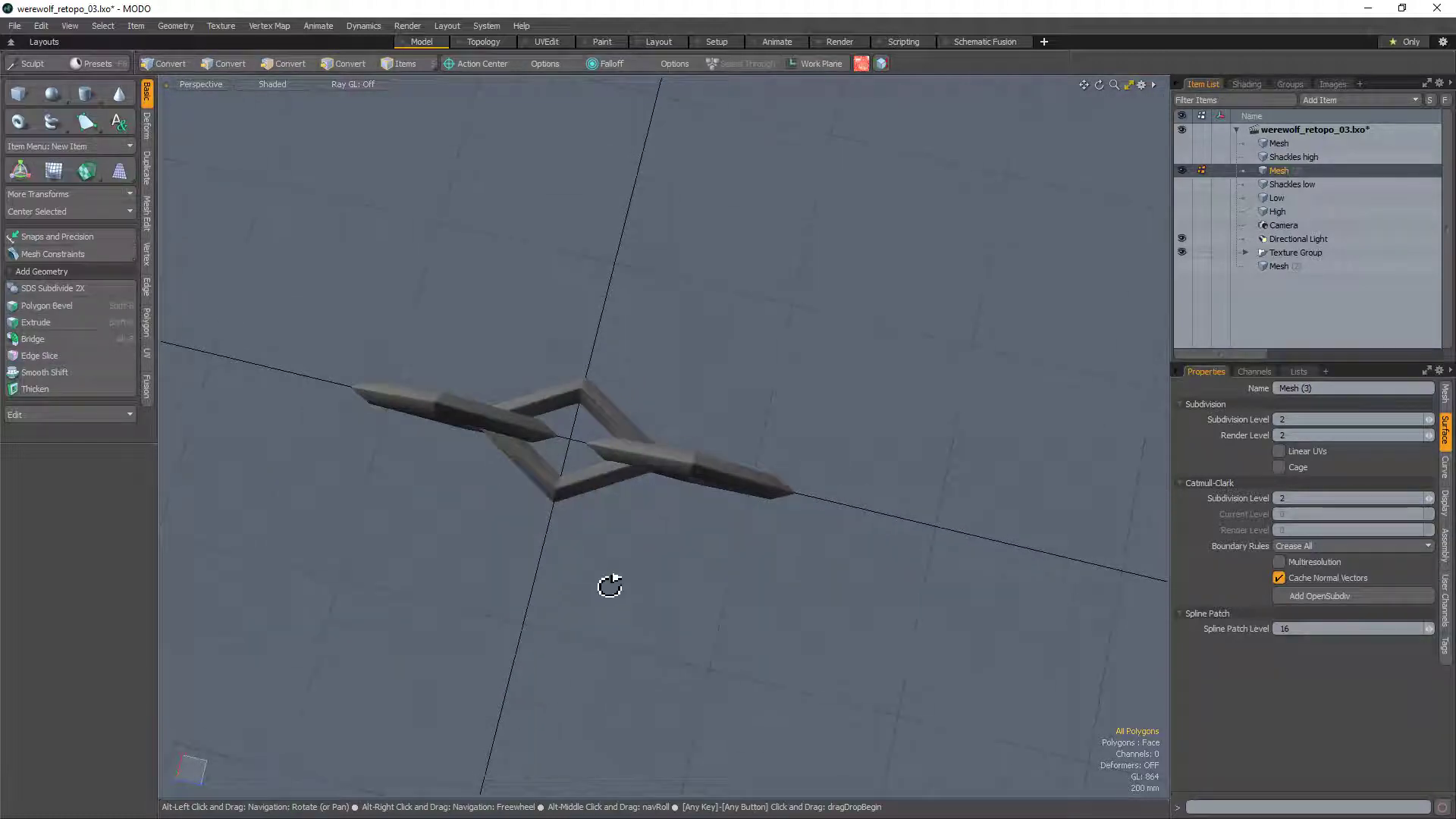
alt+drag(607, 589, 706, 347)
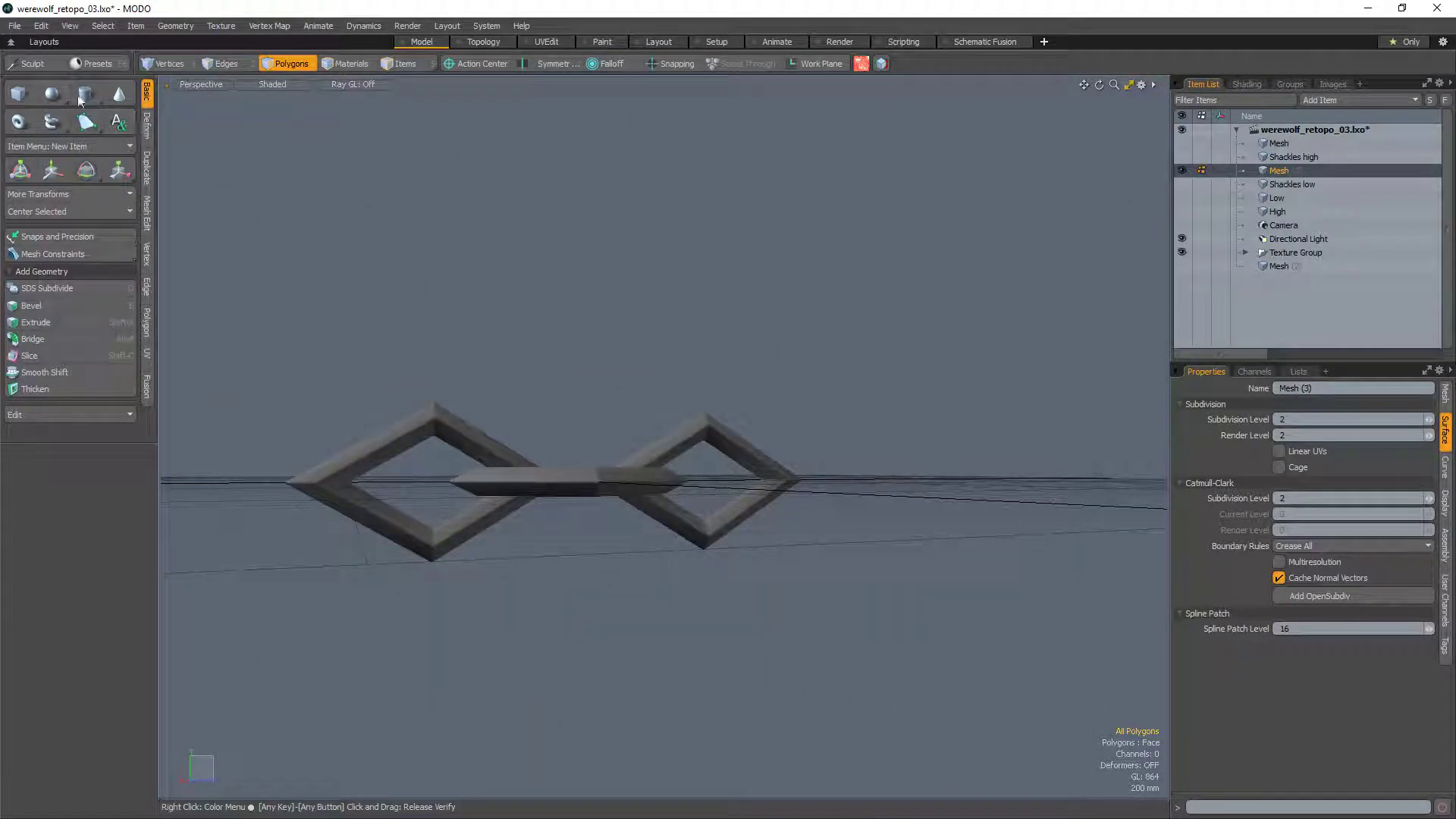
click(146, 124)
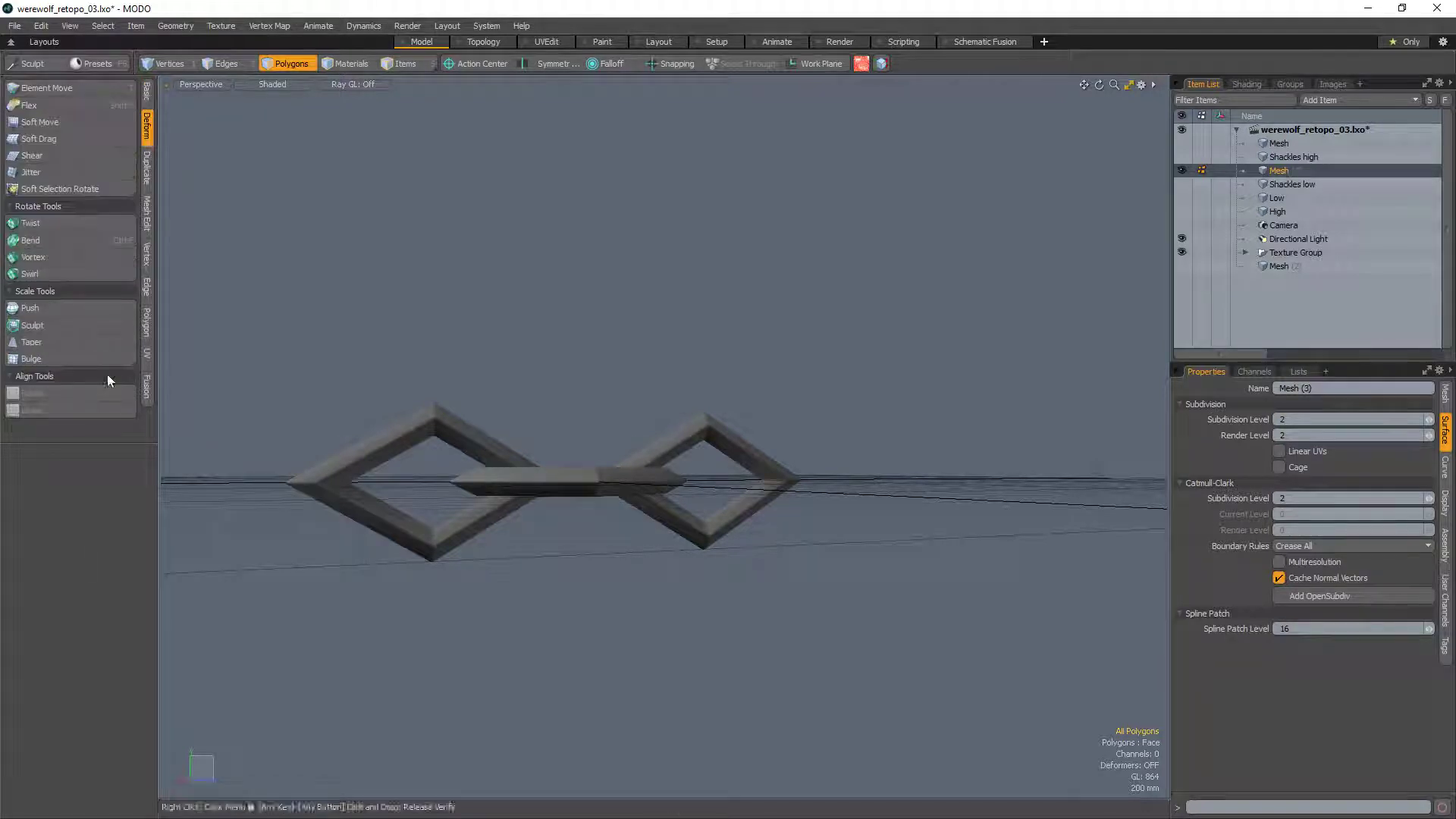
click(30, 309)
drag(513, 316, 545, 315)
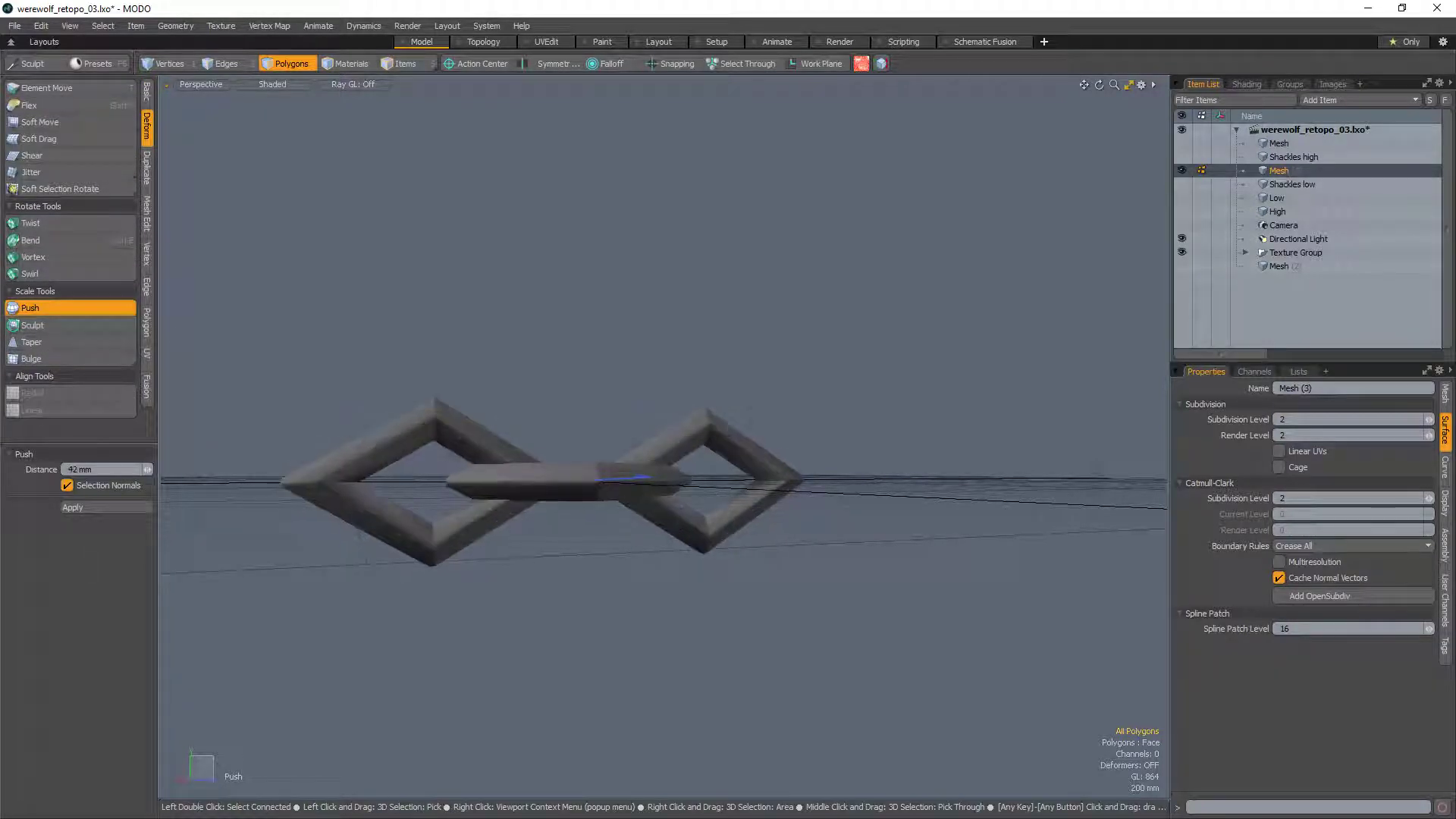
key(space)
alt+drag(650, 269, 785, 572)
Step: Delete the diamond chain and create a torus with 16 sides and 8 segments, switched from subdivision surface to plain faces
key(Delete)
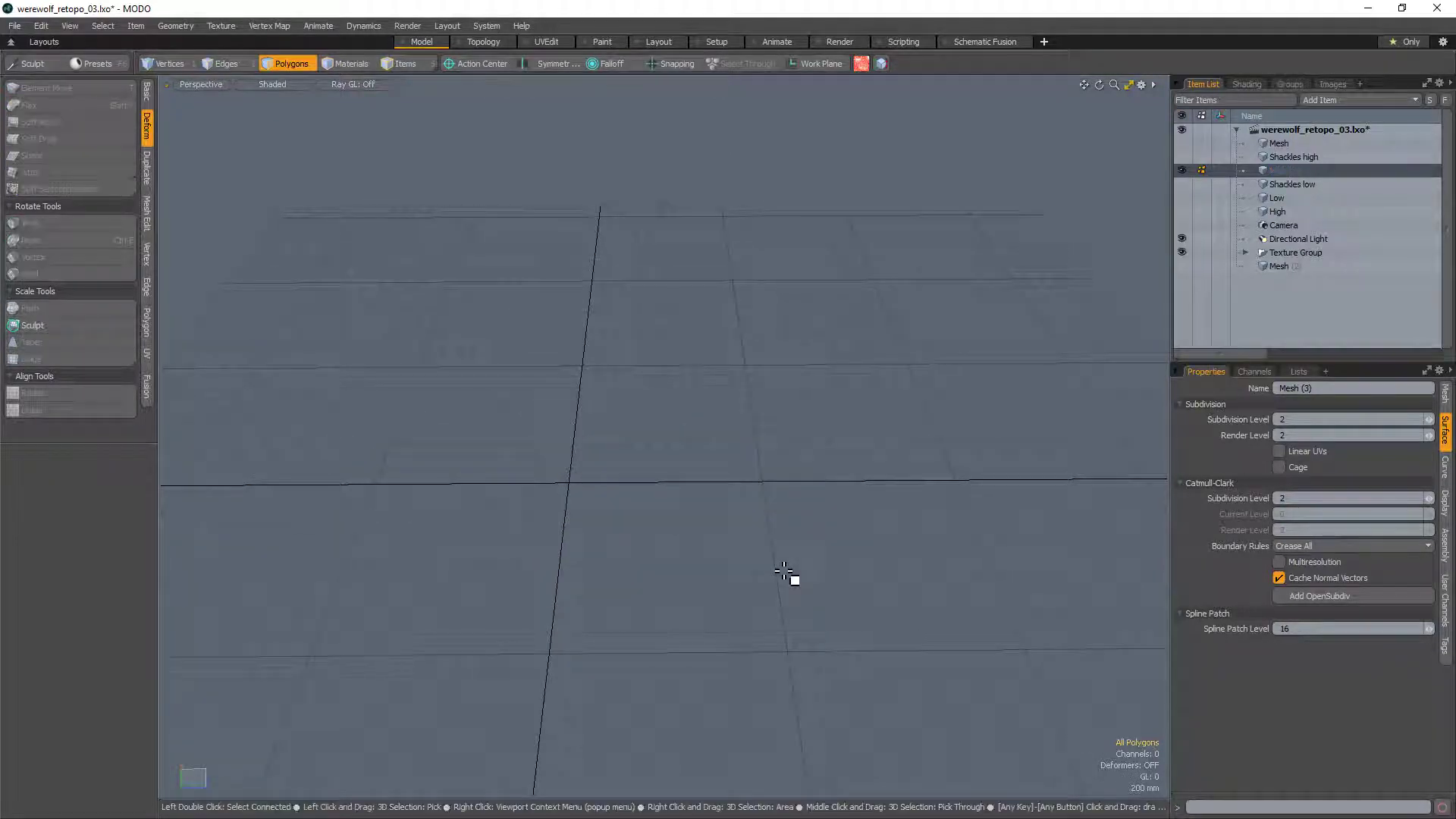
click(148, 91)
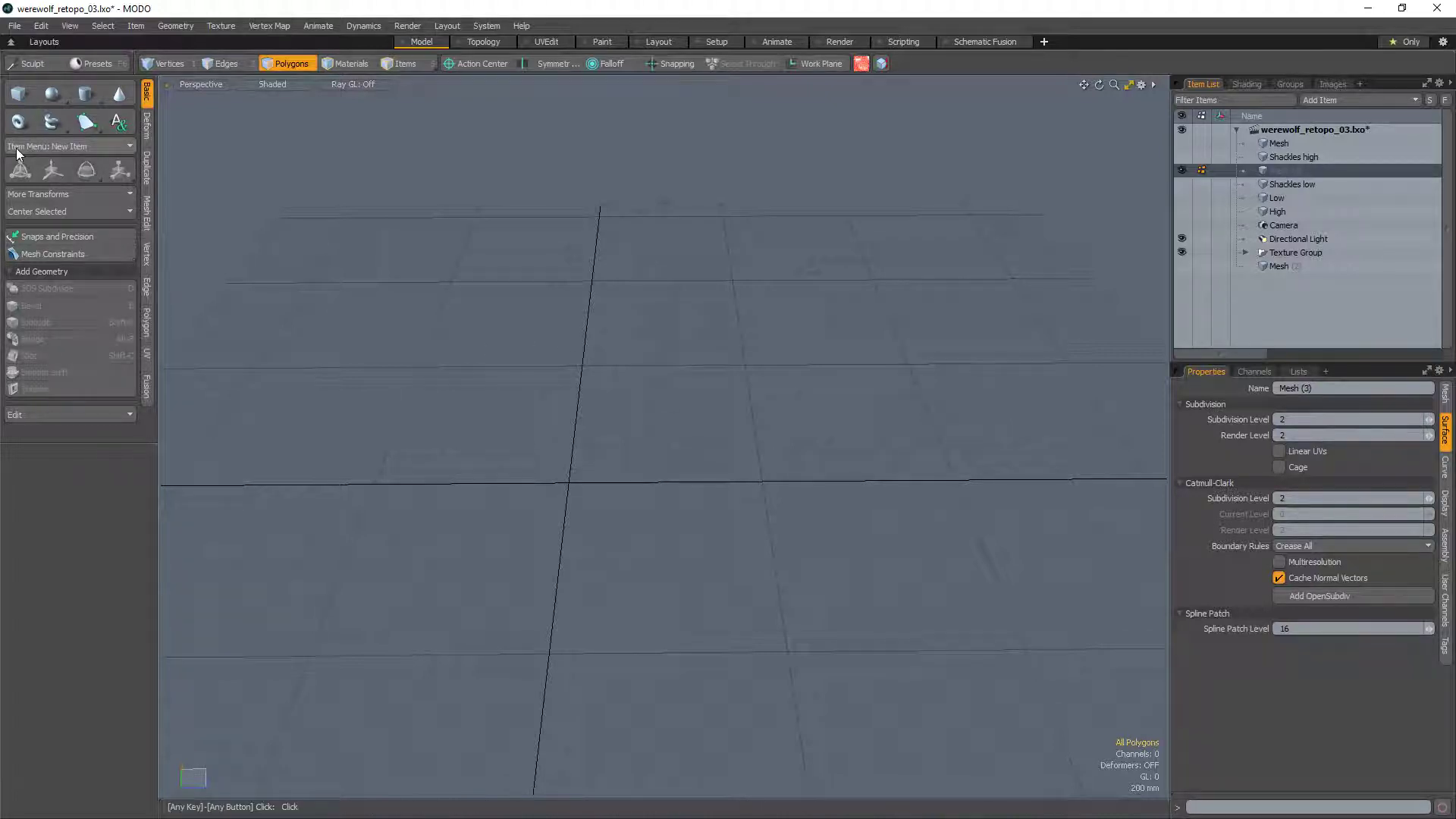
click(19, 121)
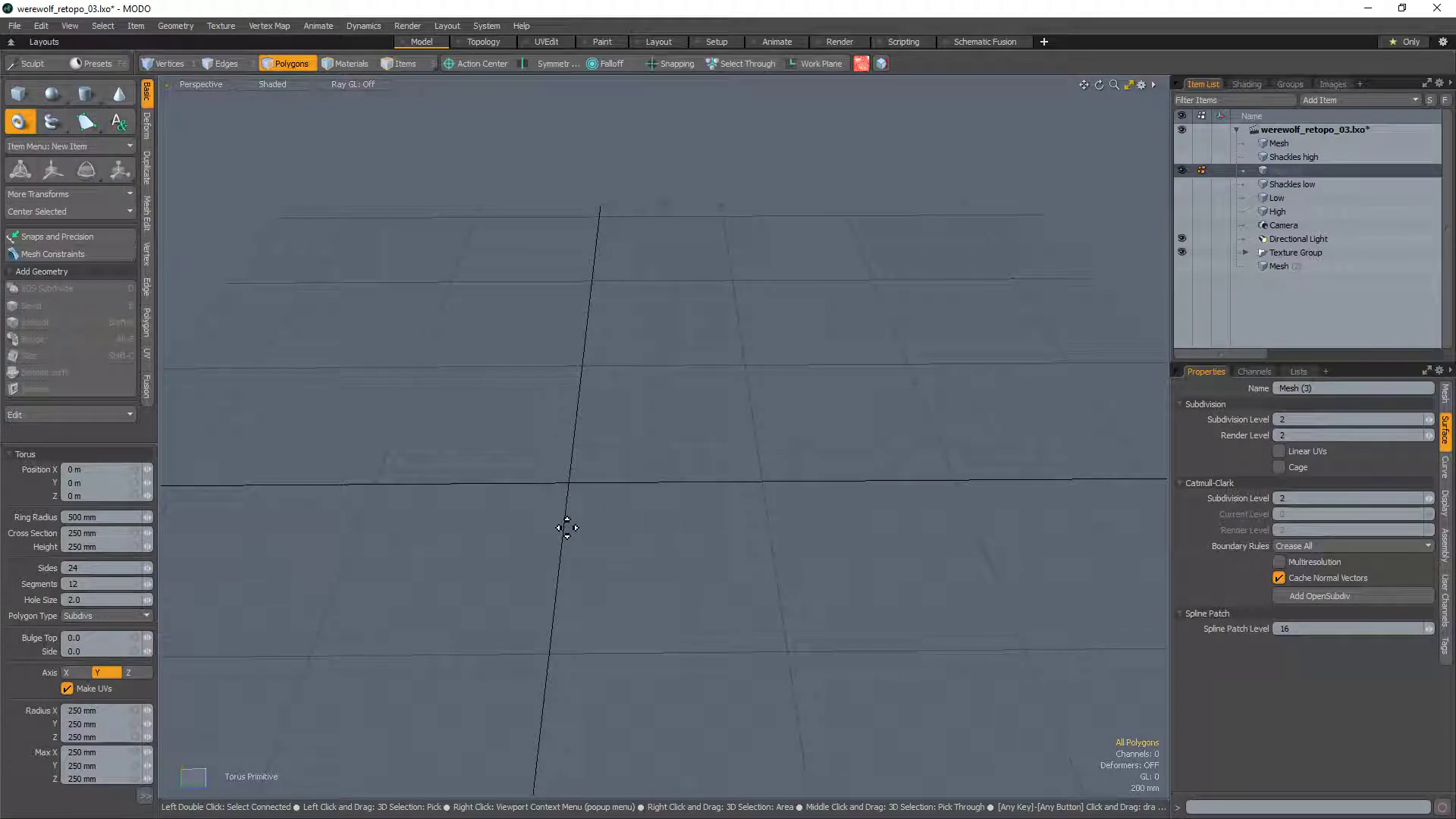
click(85, 568)
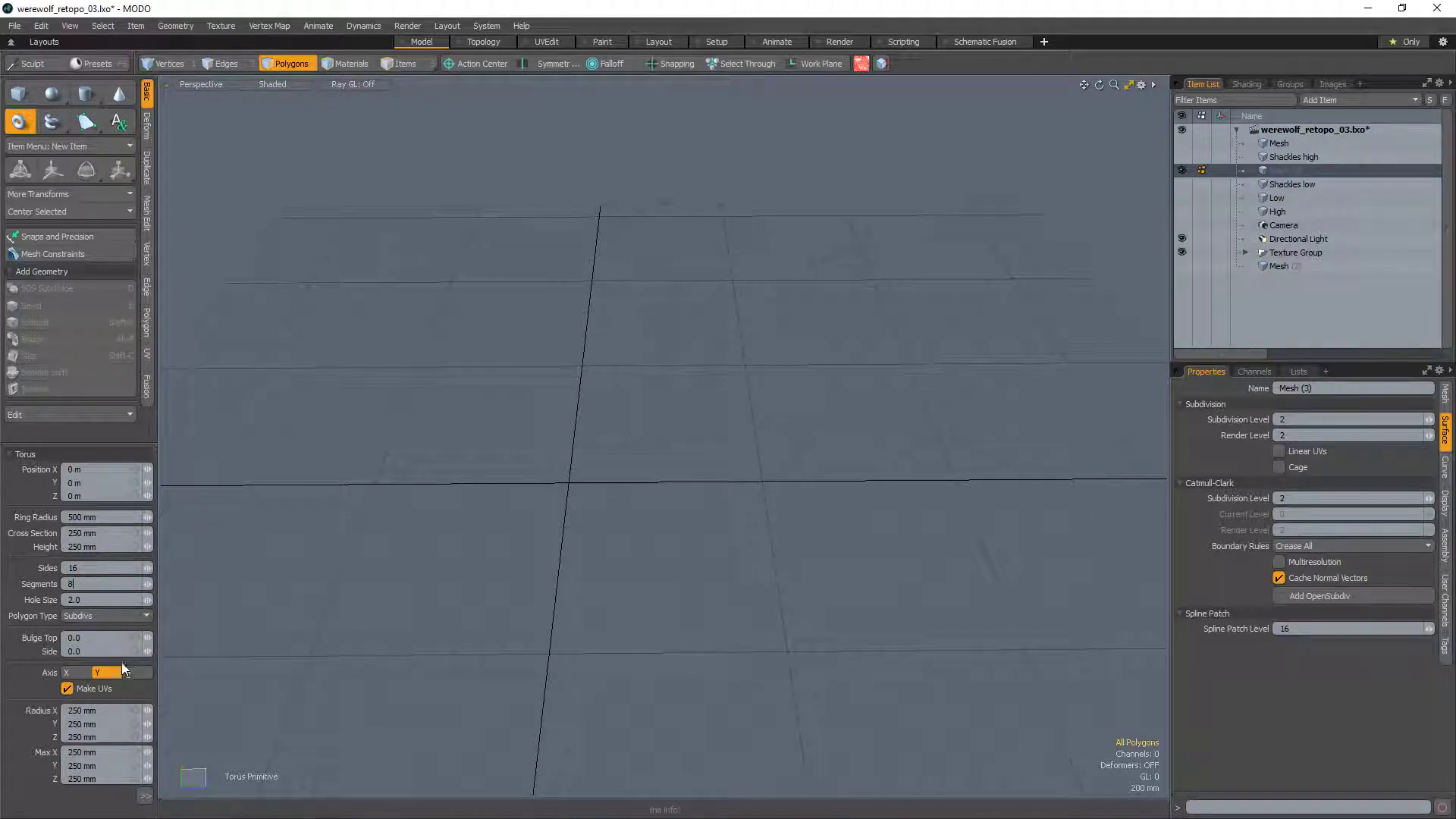
drag(125, 454, 117, 293)
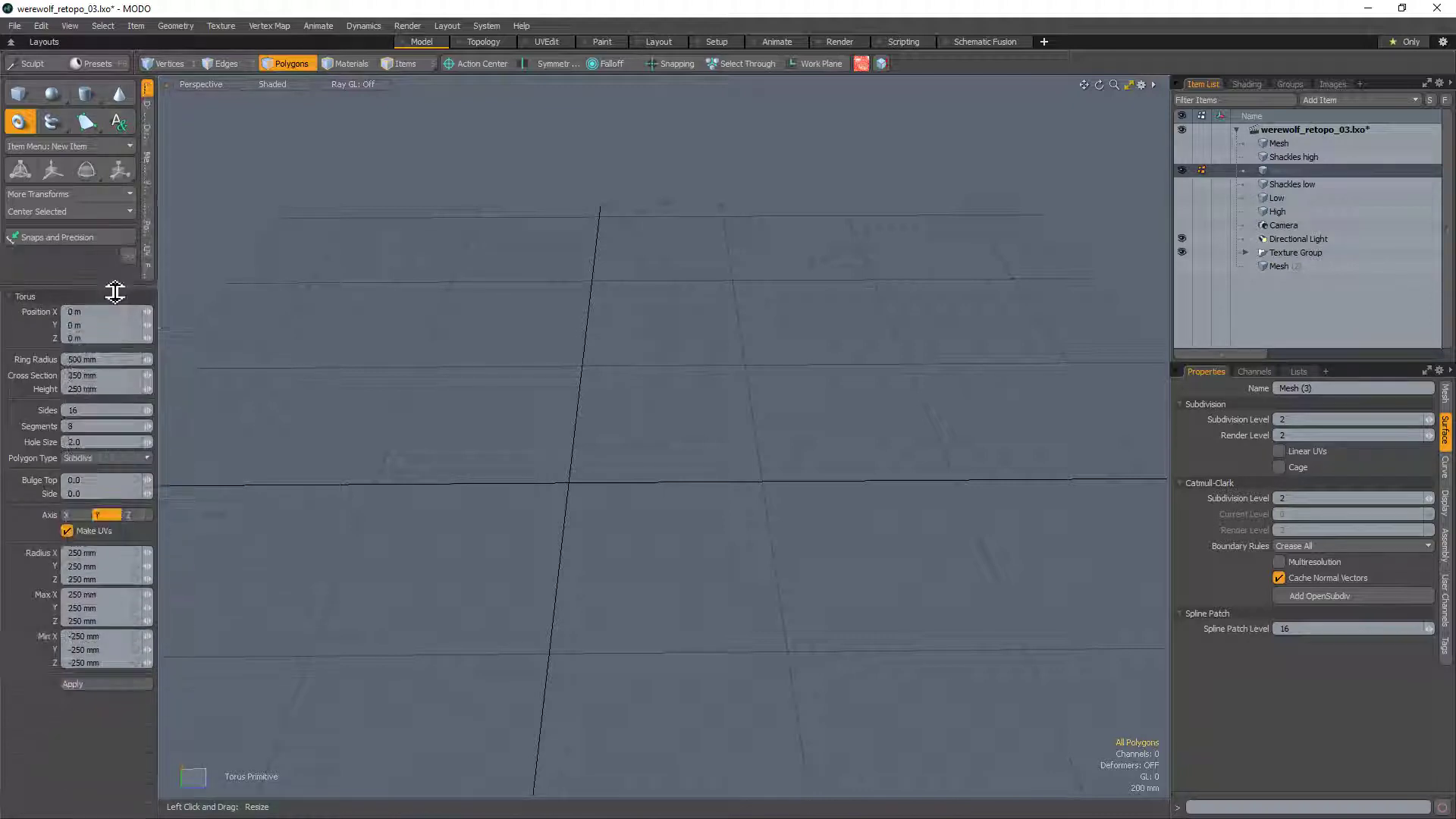
click(102, 685)
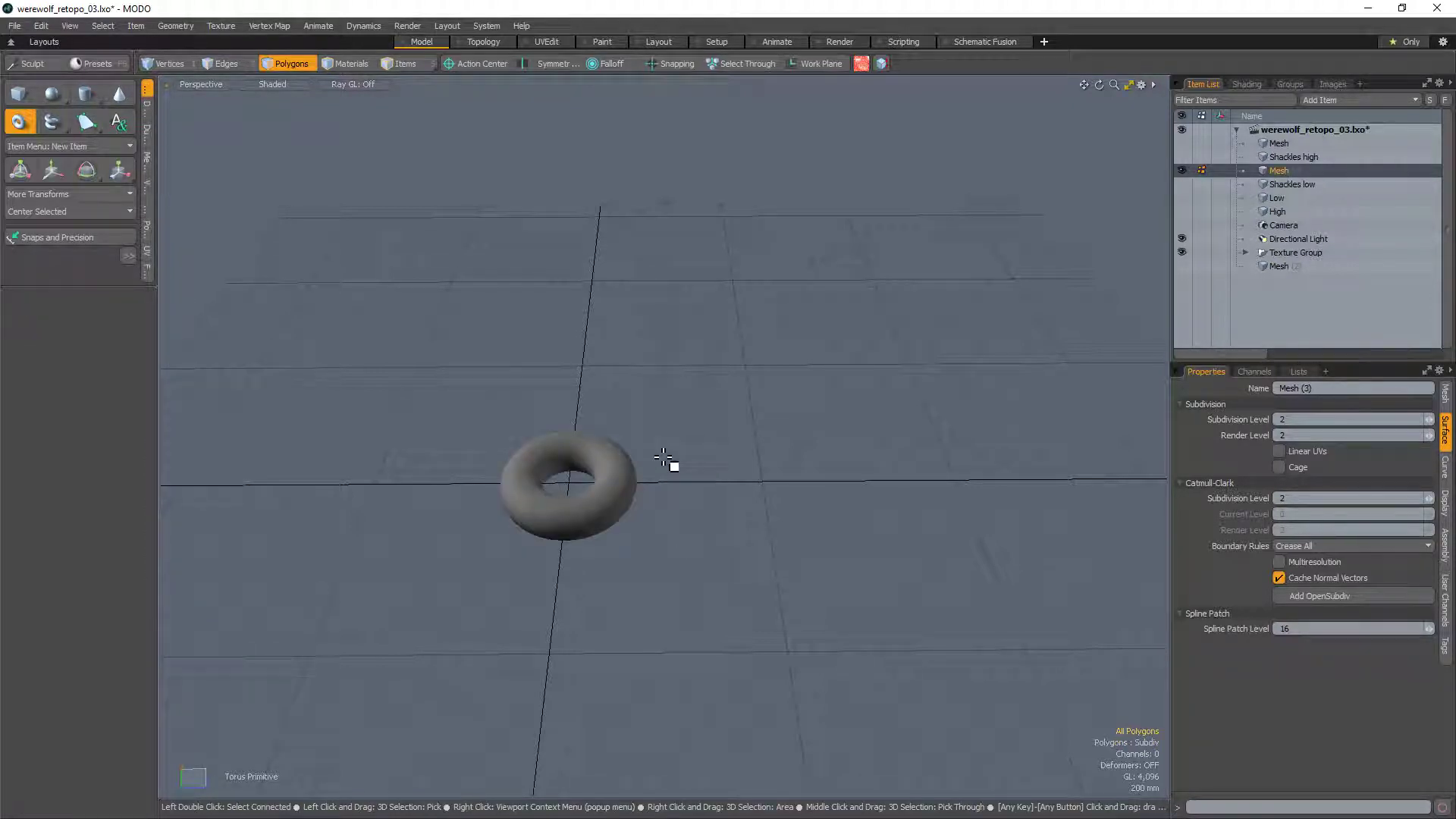
key(Tab)
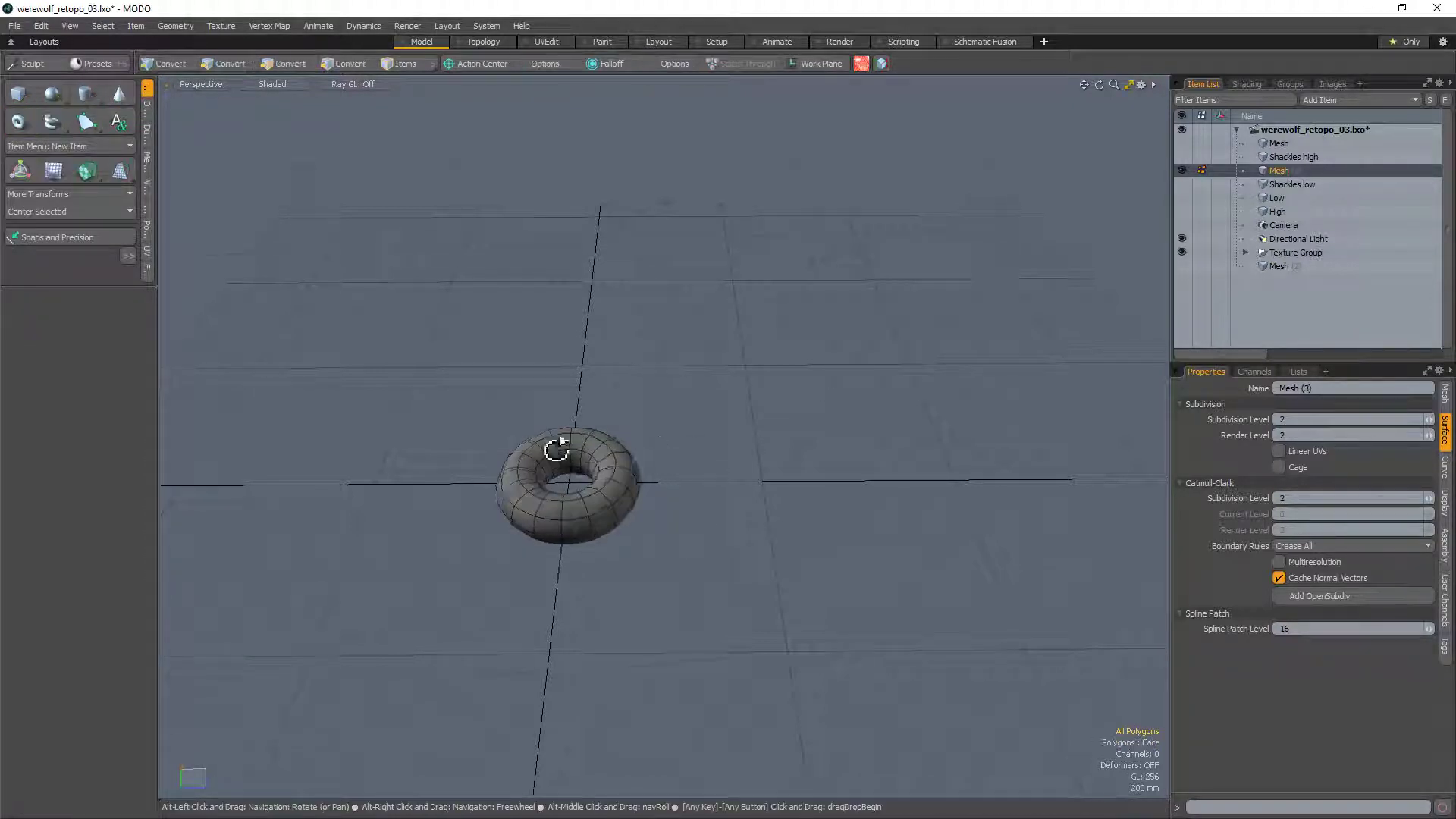
Step: Delete one half of the torus on one side of the central axis, including the leftover polygons
alt+drag(559, 440, 596, 426)
key(Delete)
key(Delete)
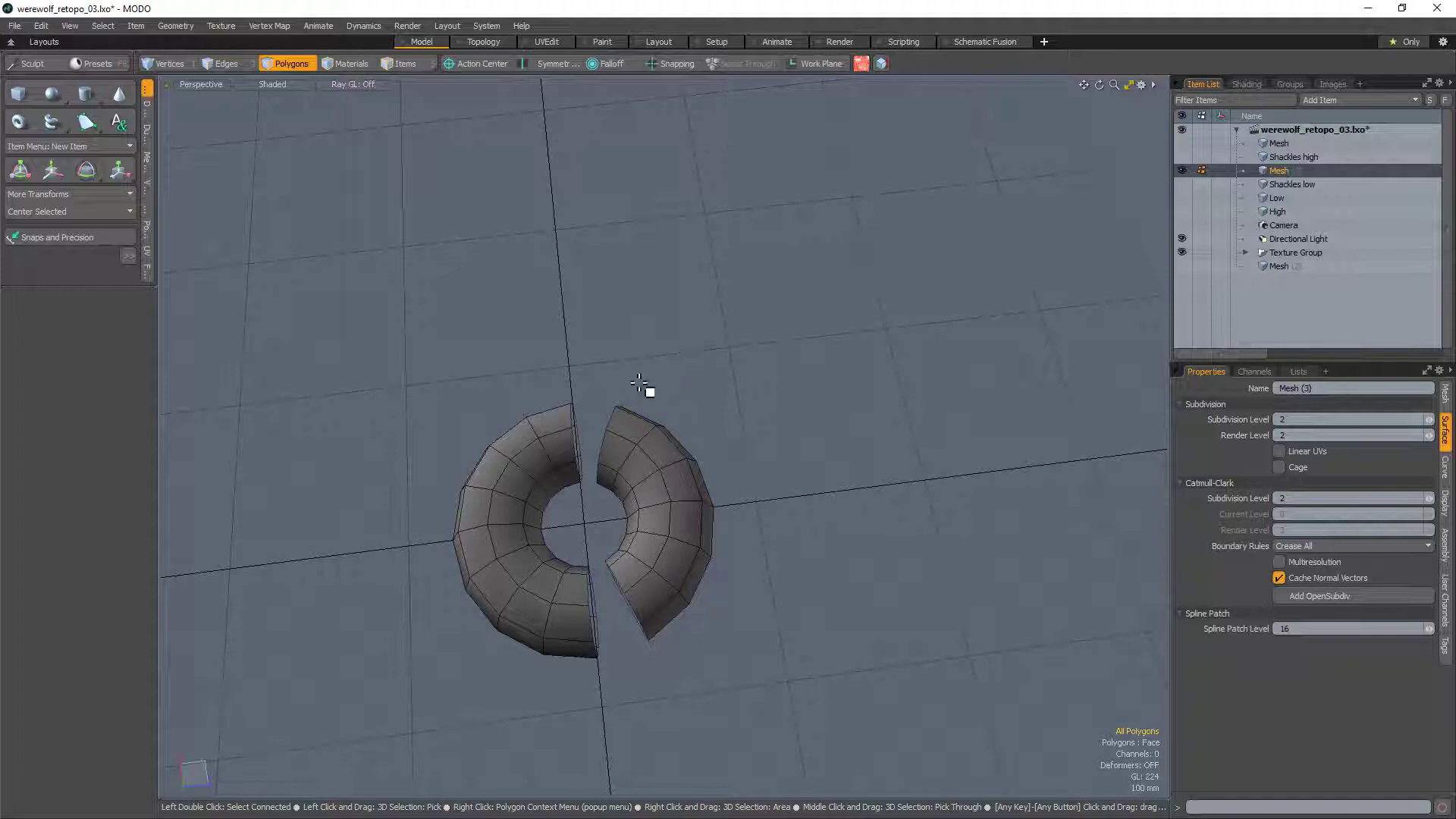
double_click(690, 500)
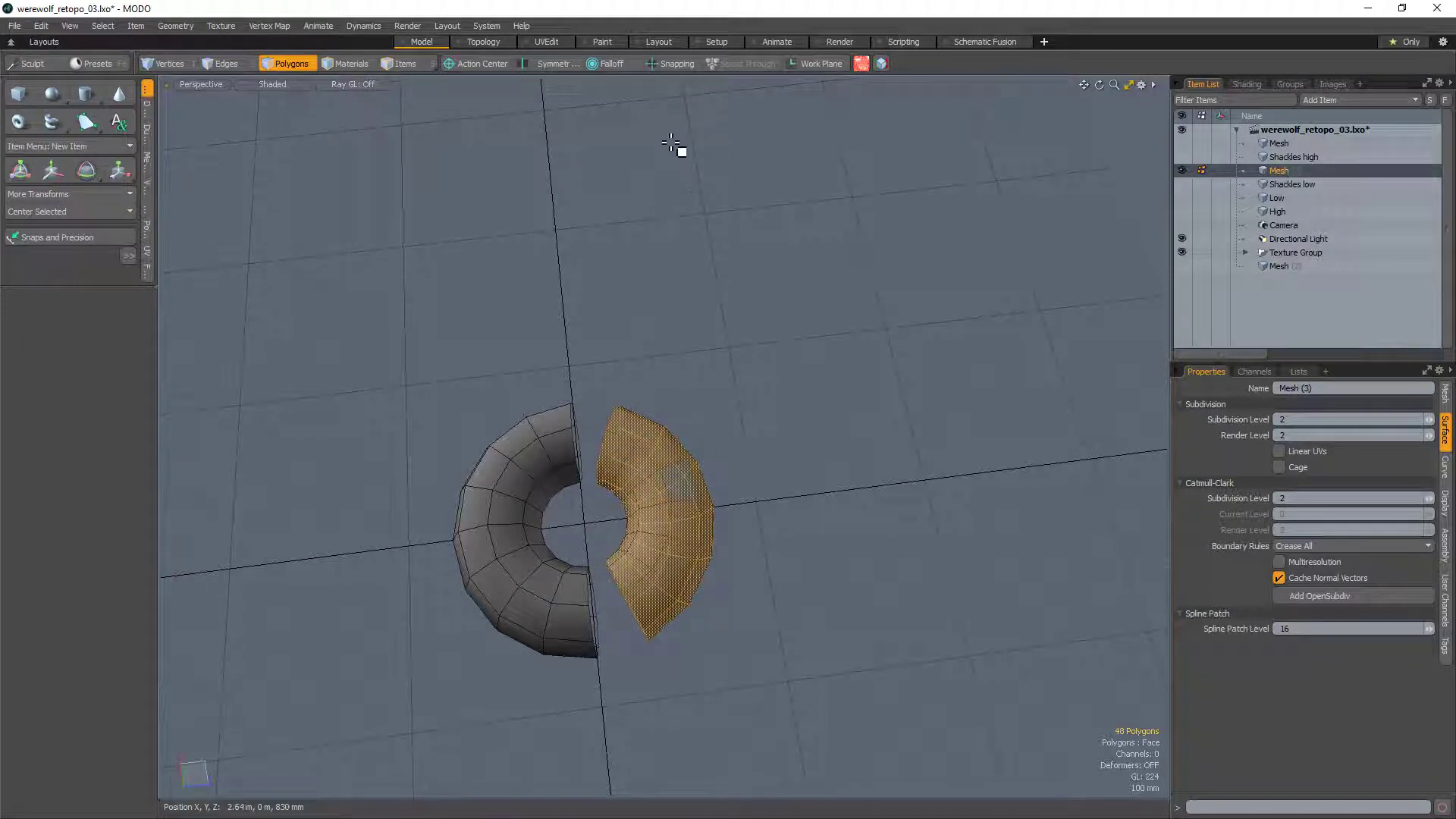
key(Delete)
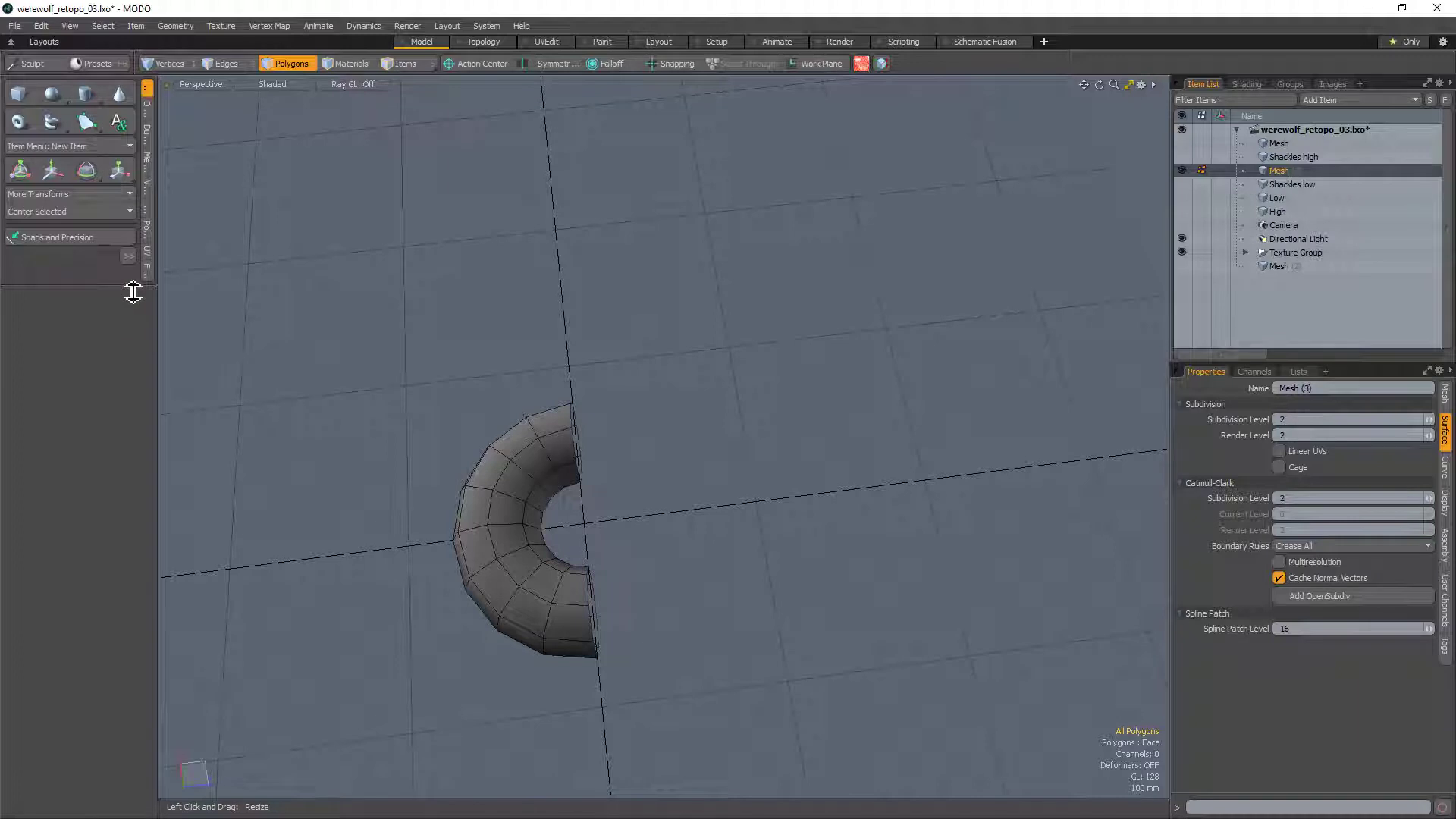
drag(134, 291, 129, 448)
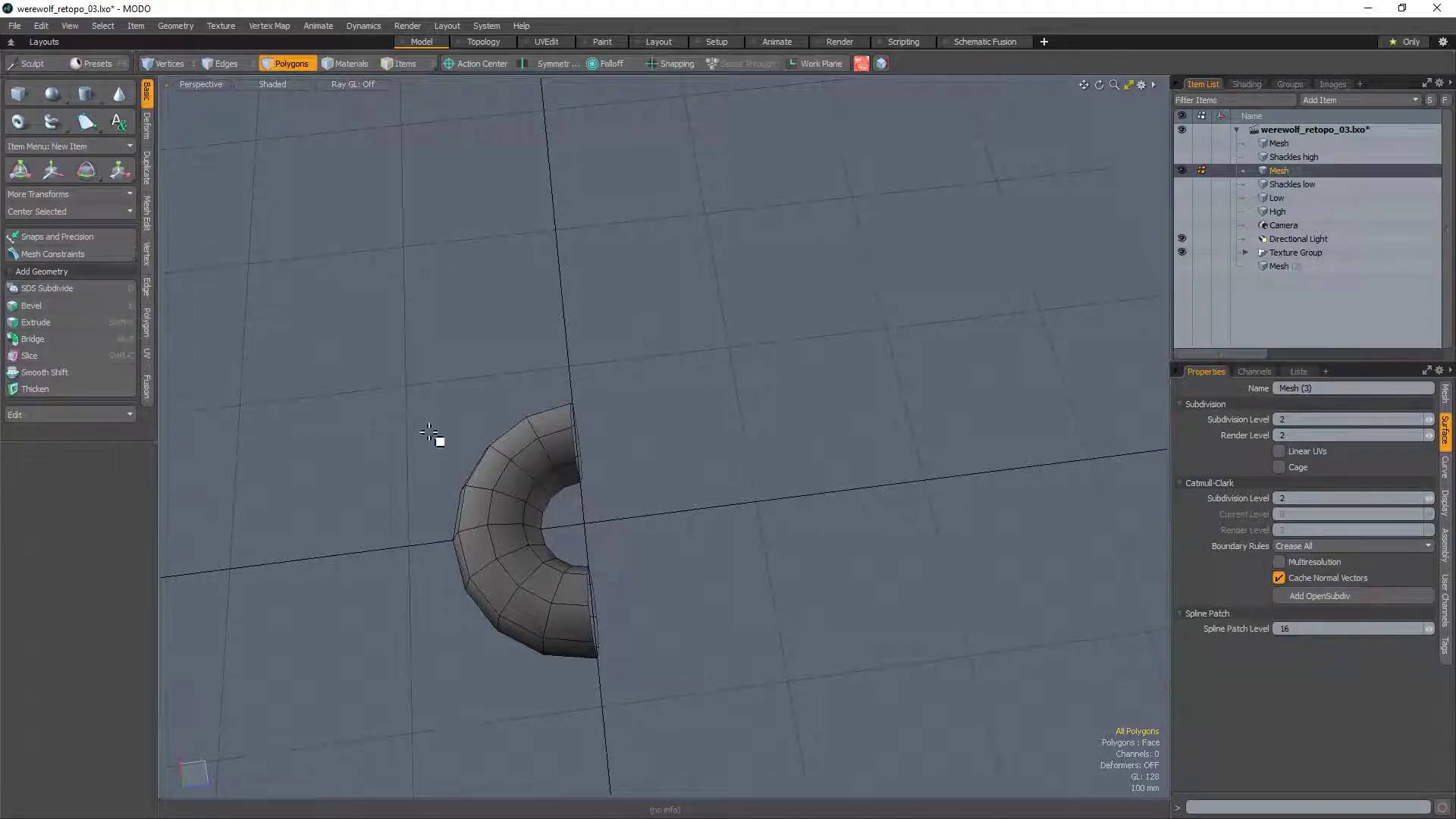
alt+drag(572, 403, 534, 413)
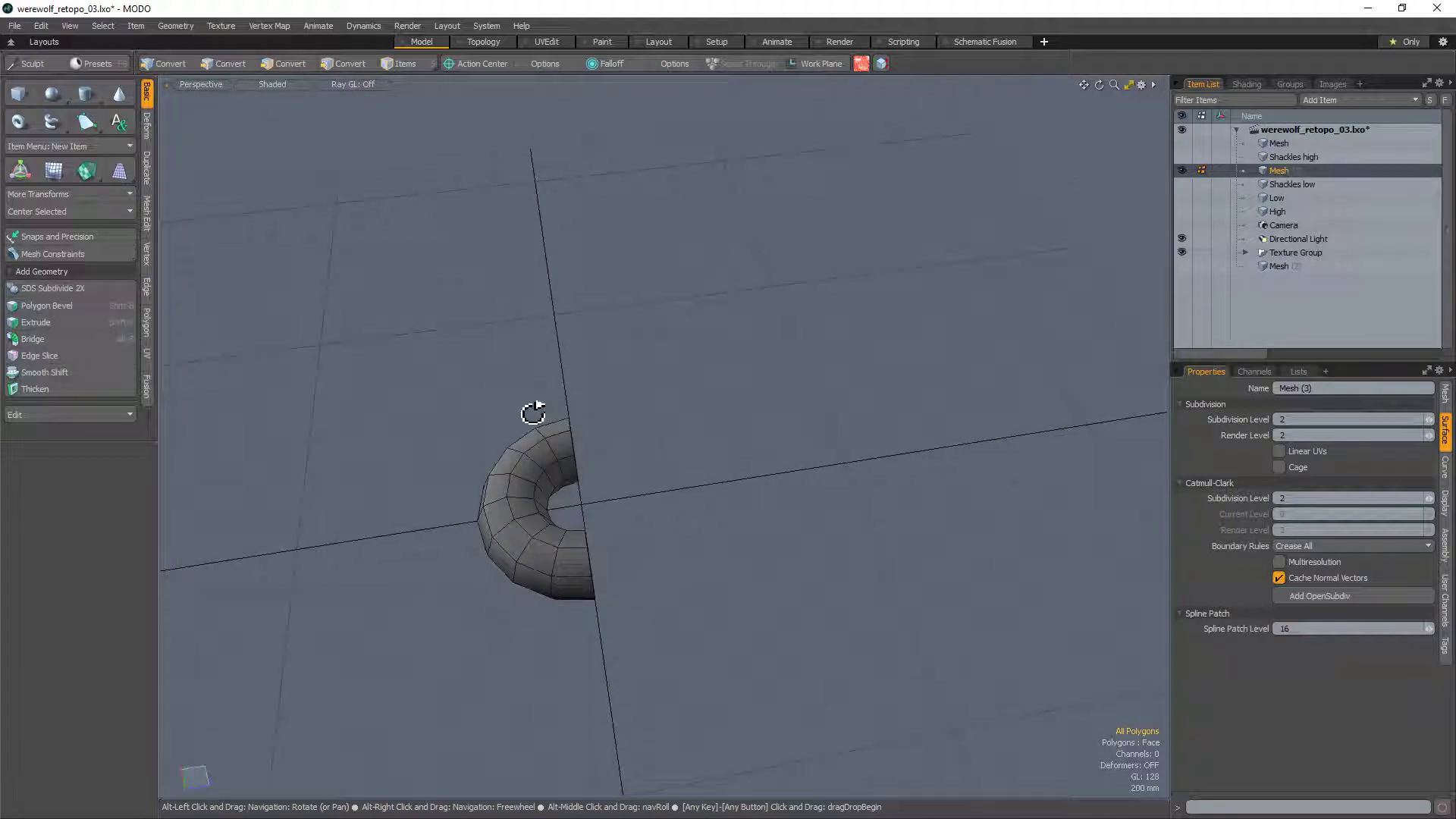
double_click(579, 461)
alt+drag(672, 361, 609, 420)
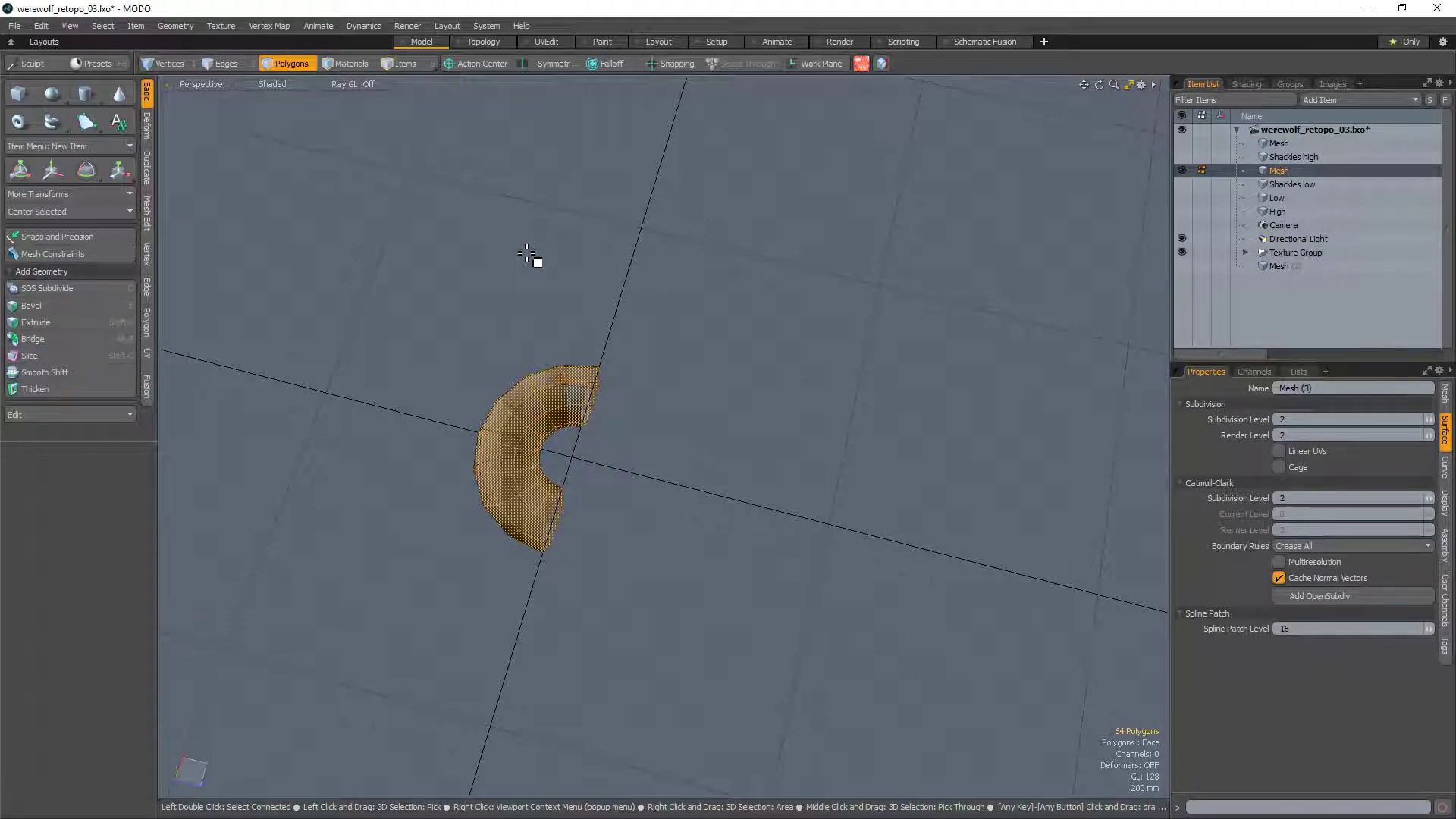
alt+drag(529, 256, 536, 480)
key(w)
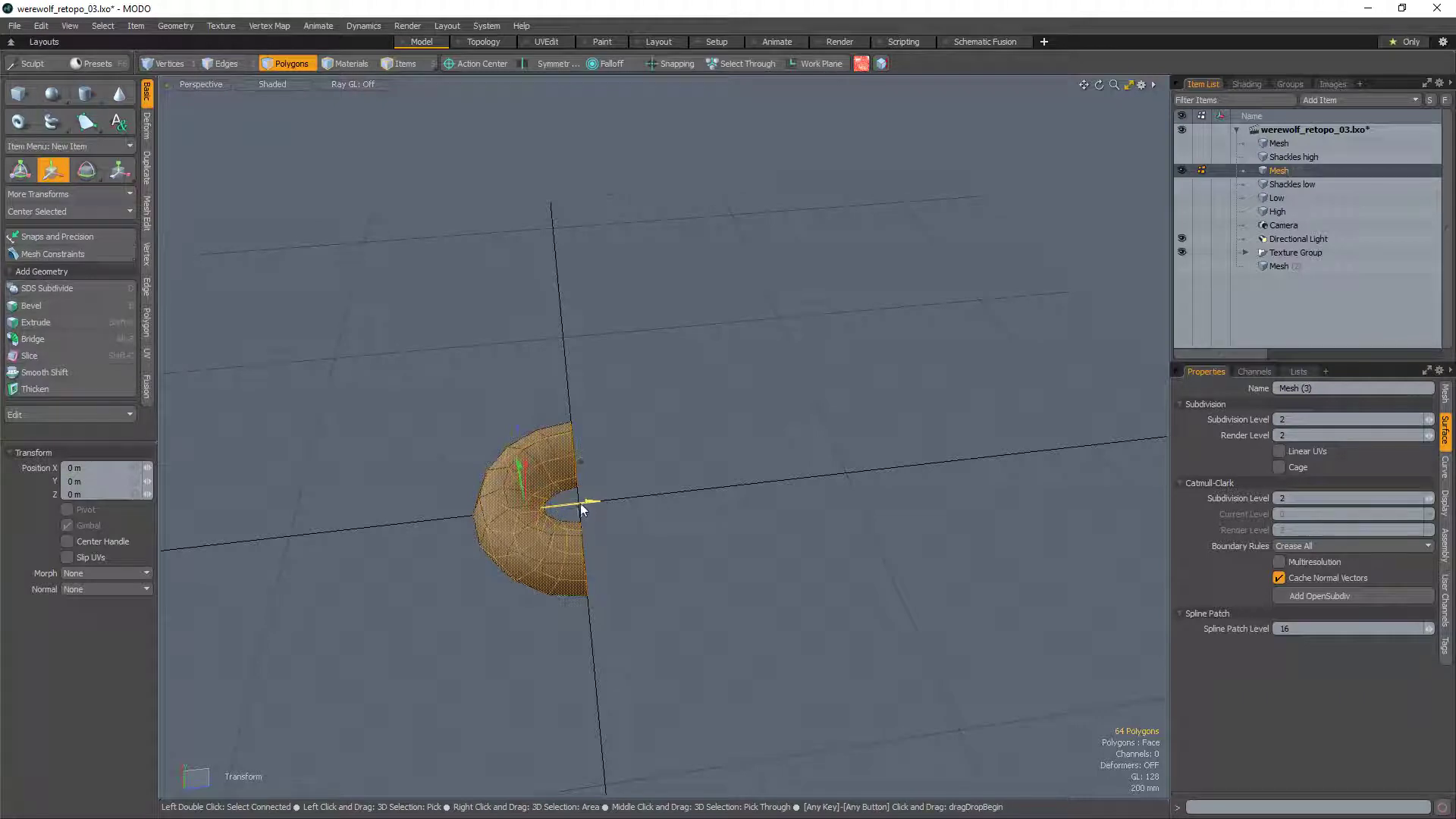
alt+drag(589, 506, 634, 394)
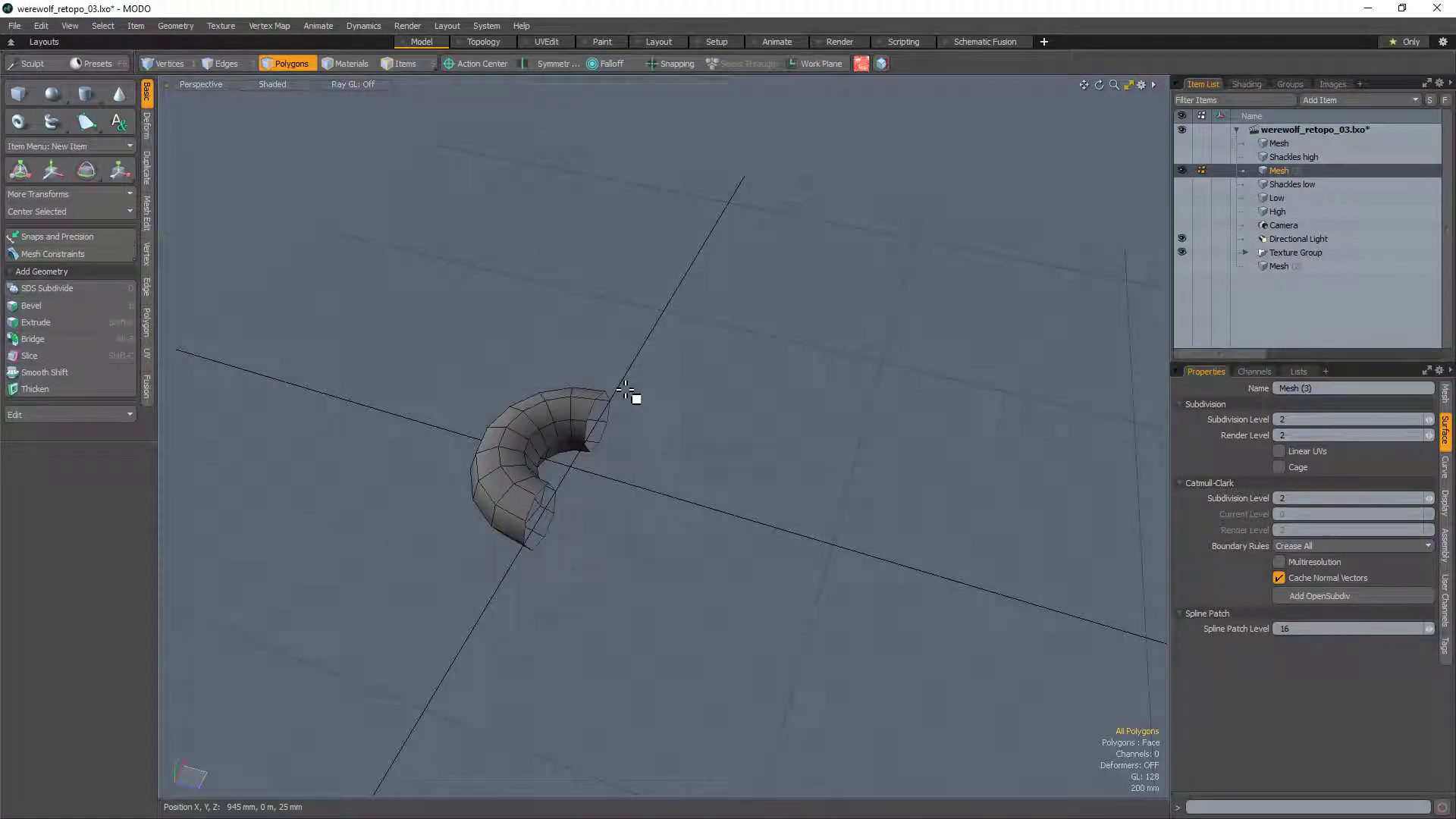
alt+drag(520, 493, 561, 499)
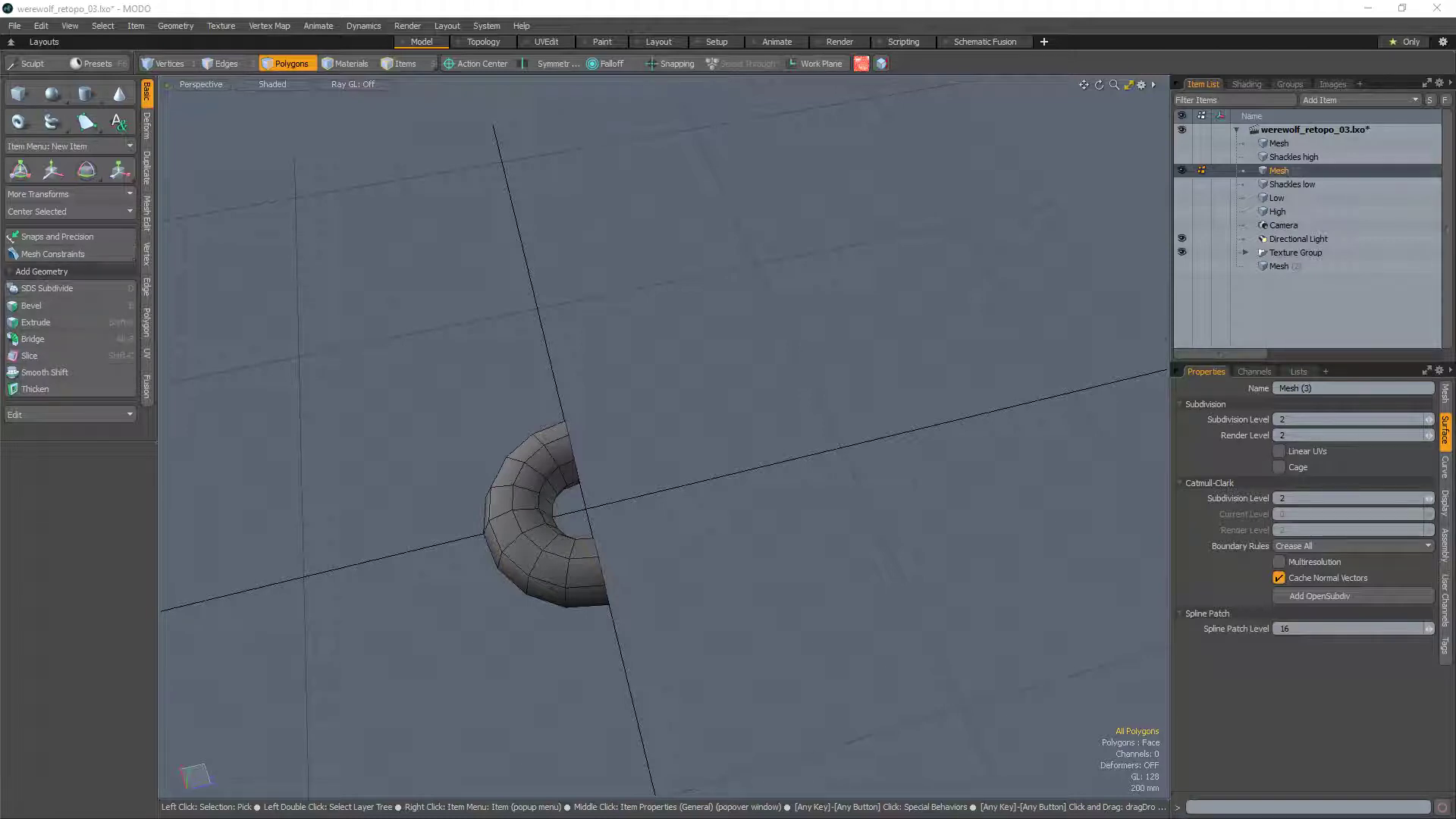
Step: Switch to Chrome and examine link shapes in the tow chain and Grade 304 stainless steel chain photos, returning to MODO when done
drag(1455, 349, 531, 0)
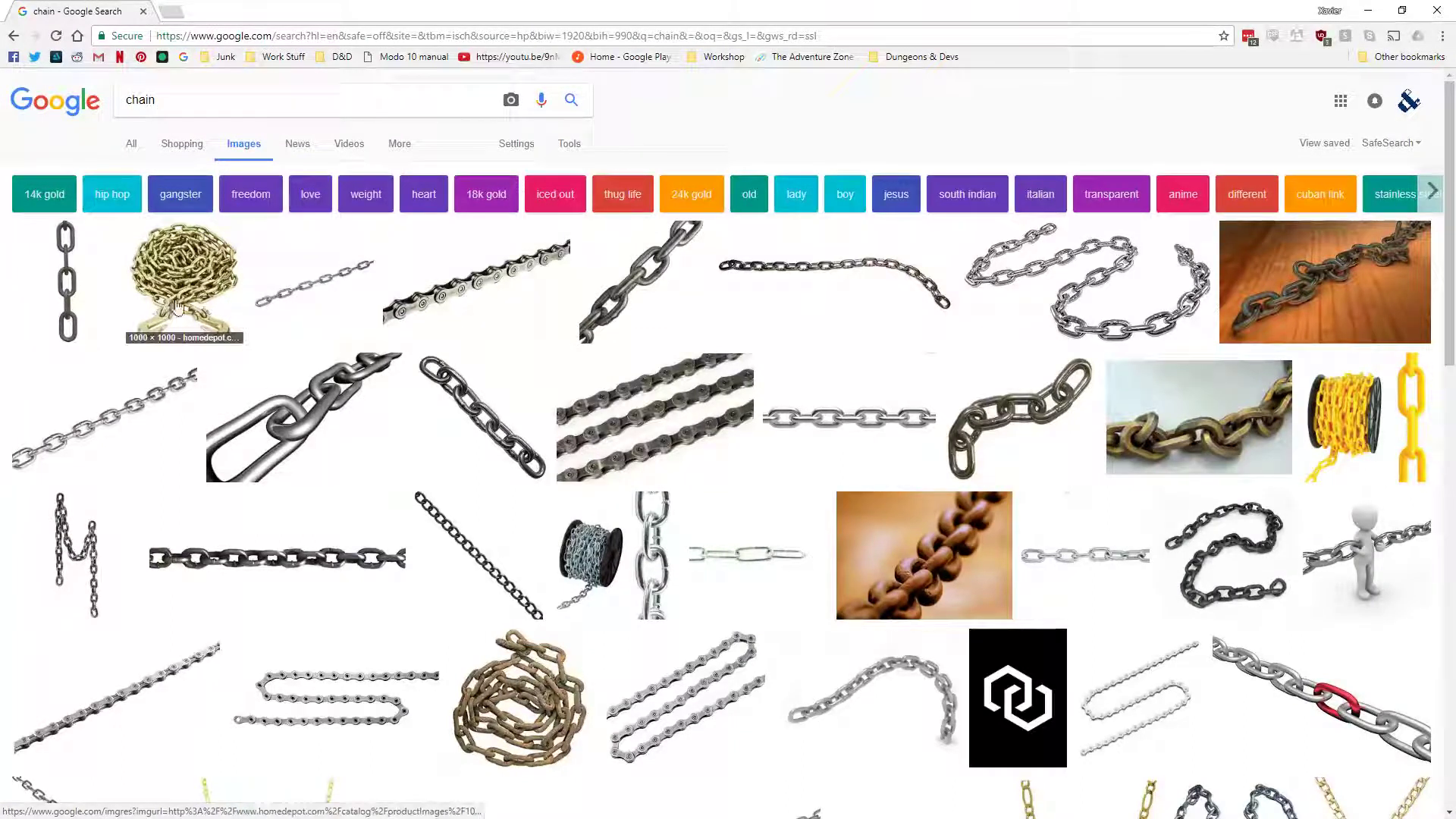
click(189, 274)
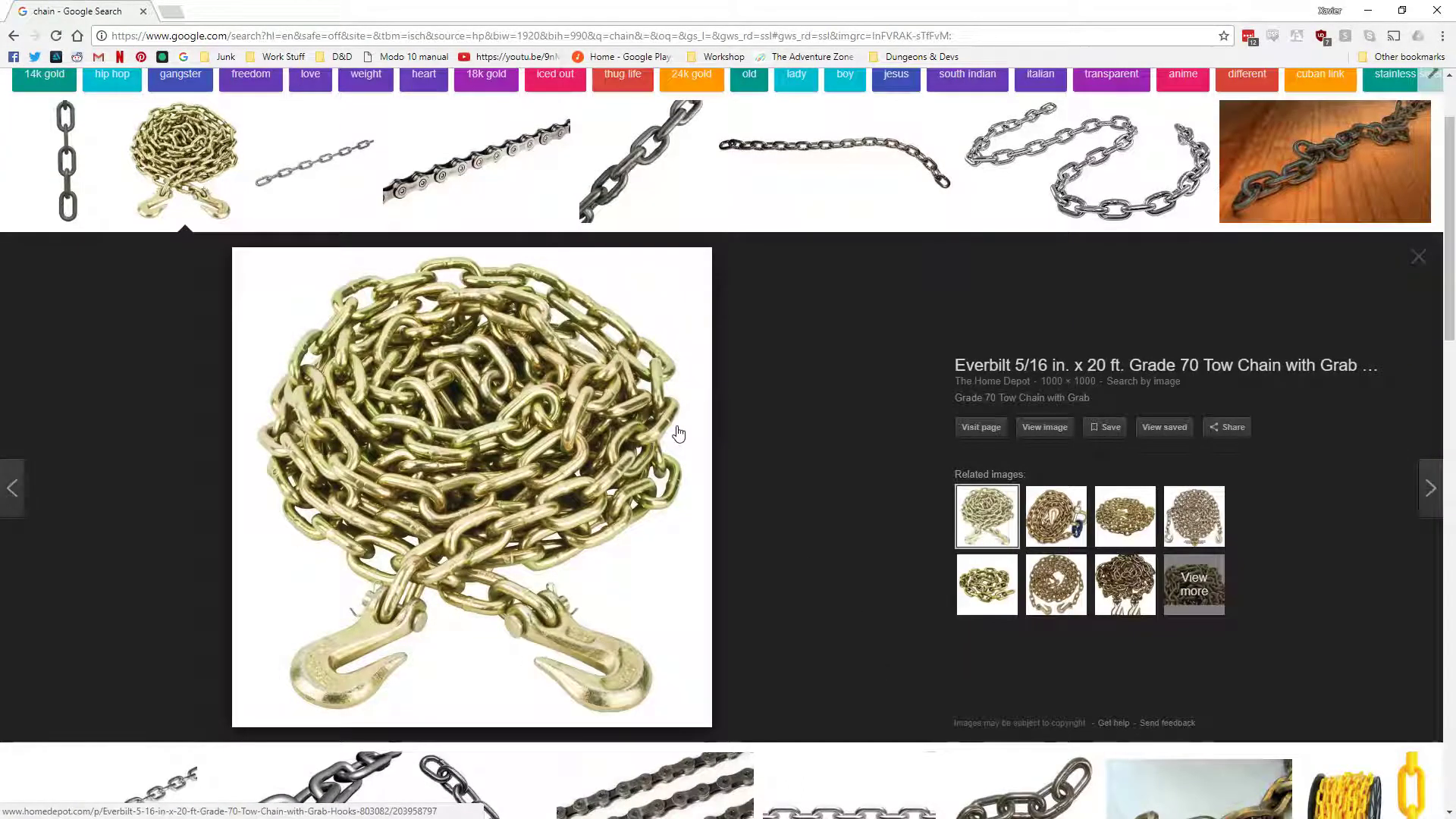
click(660, 182)
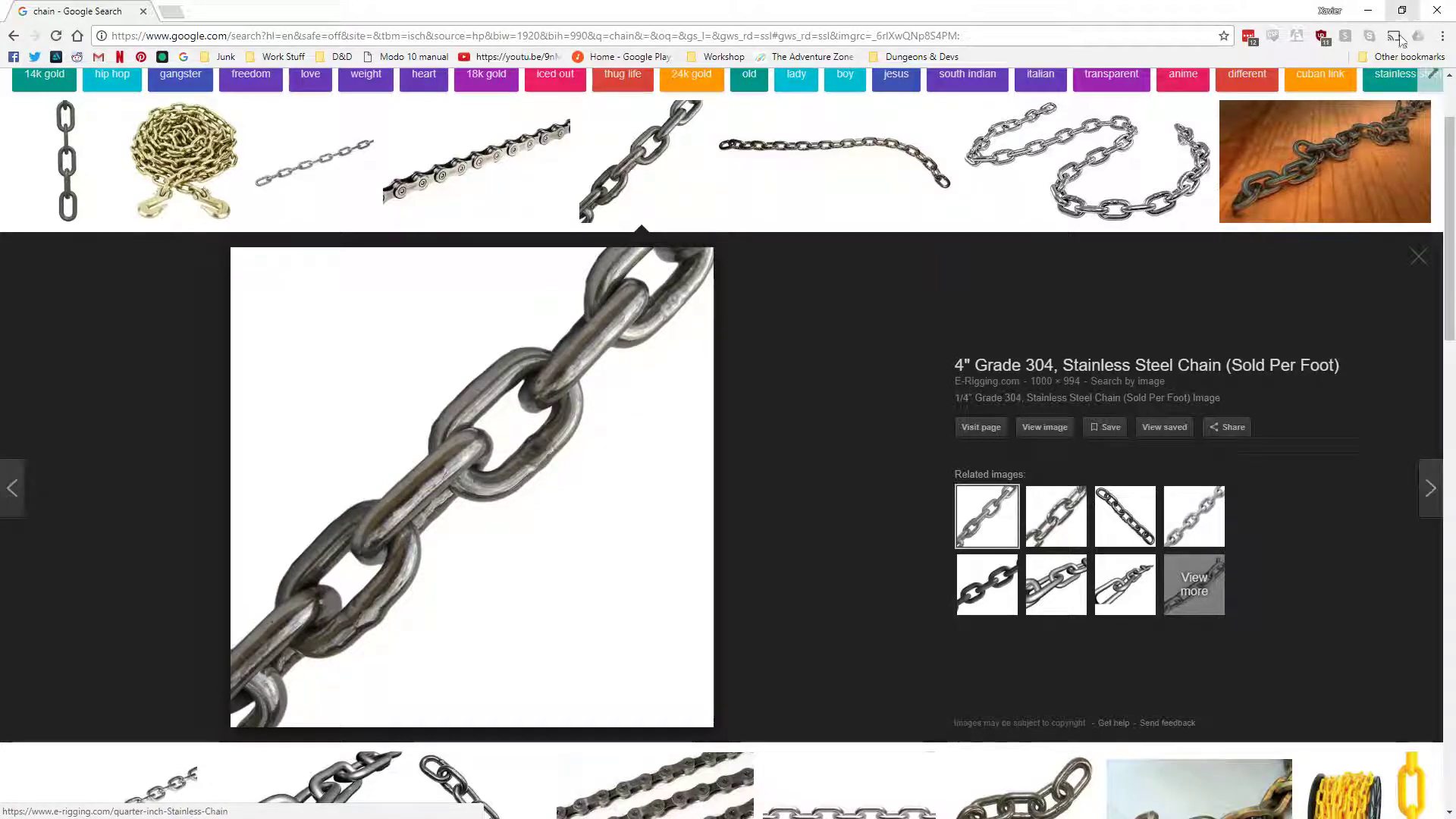
click(1368, 11)
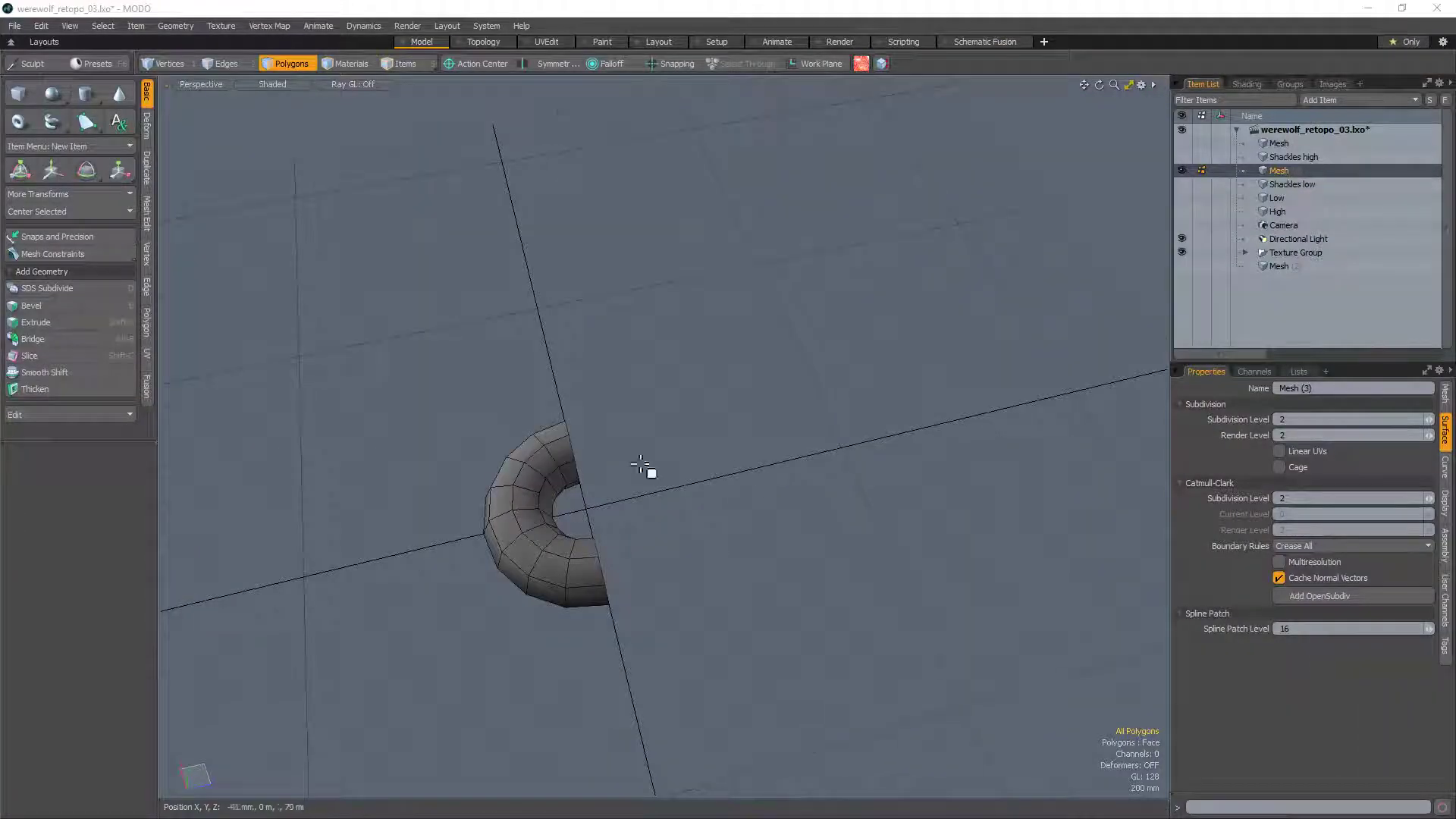
key(alt+Tab)
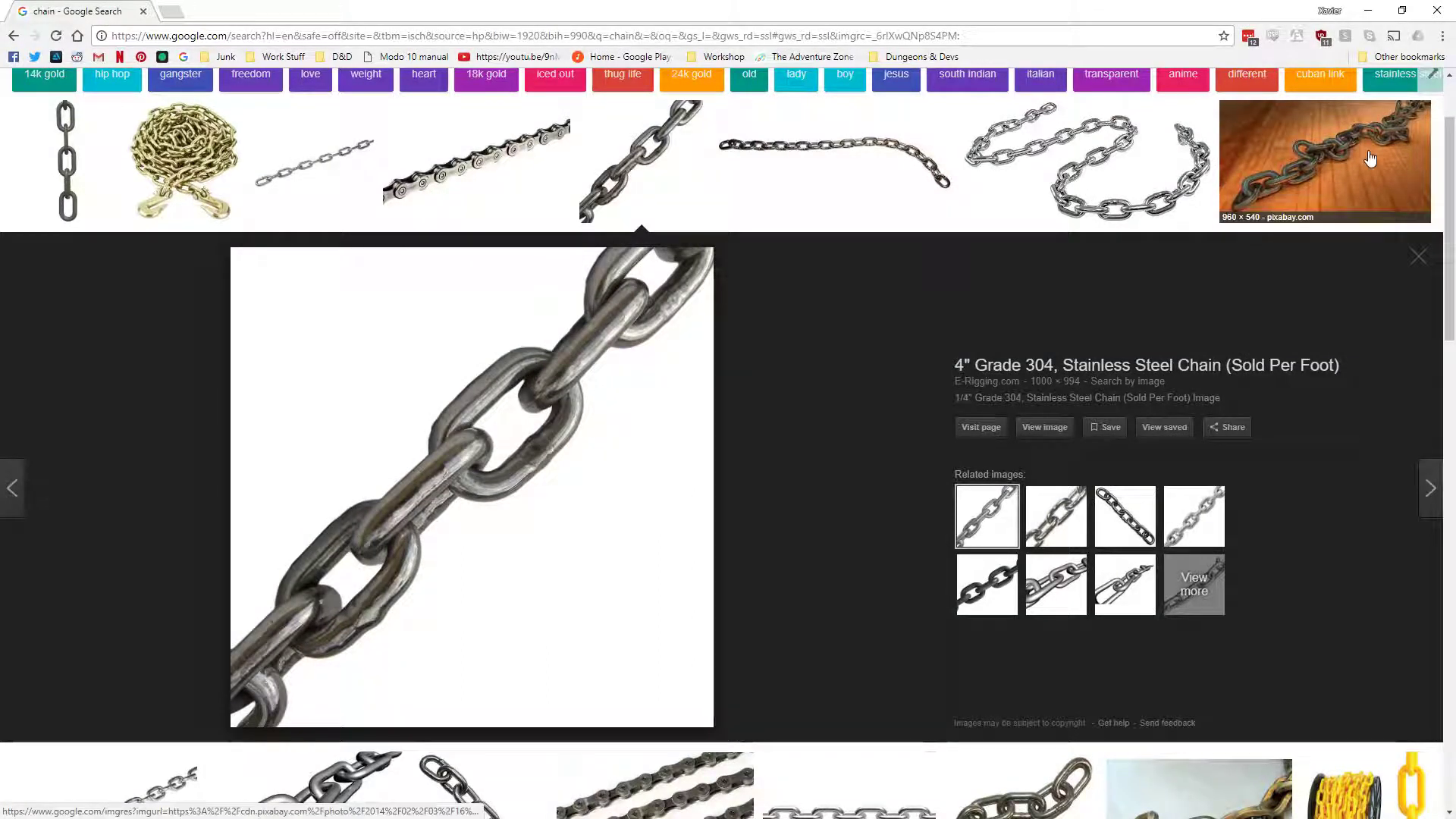
click(1371, 12)
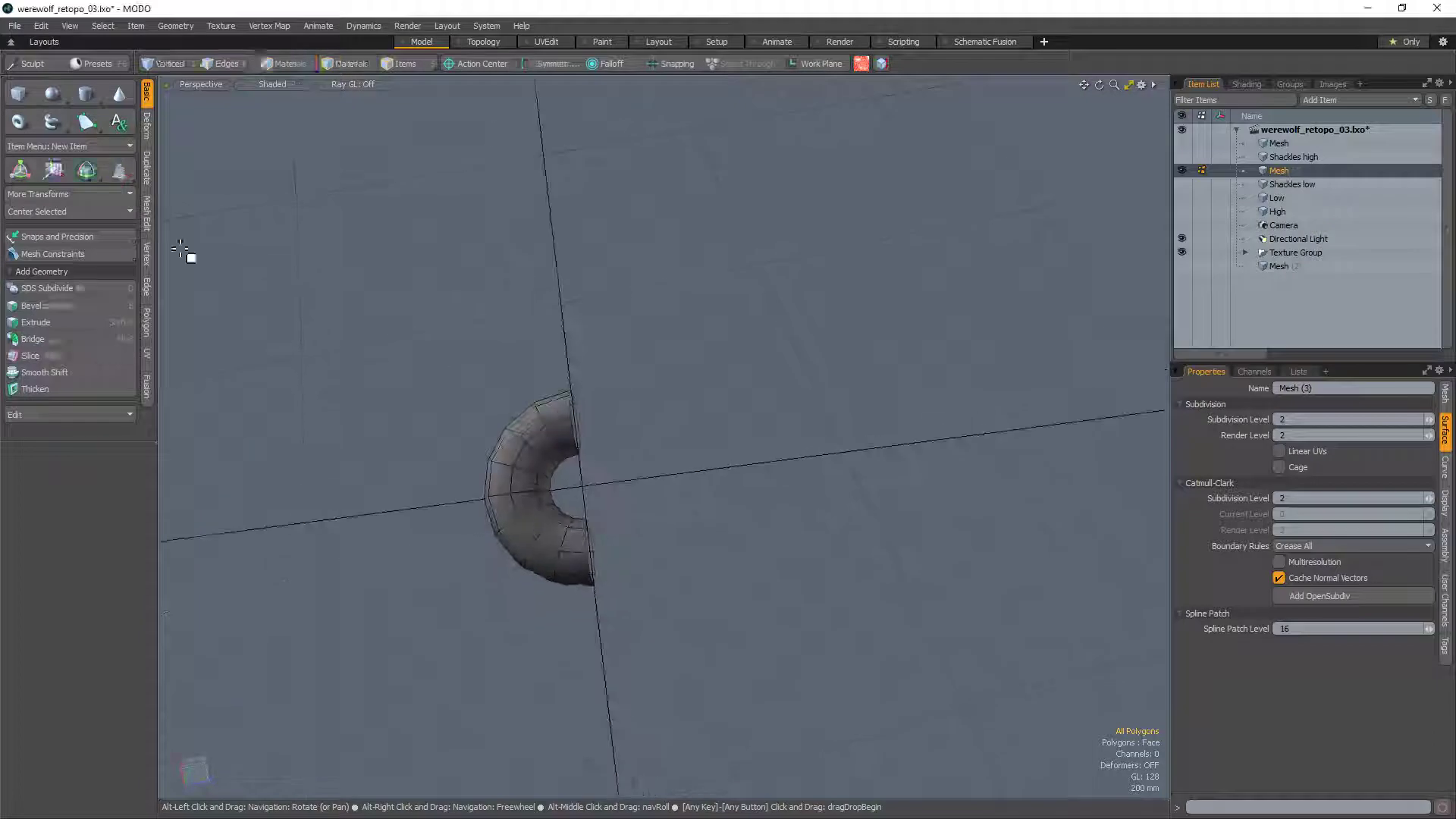
Step: Select the whole half torus and move it along its symmetry direction, leaving a gap between its open ends and the central axis
click(24, 126)
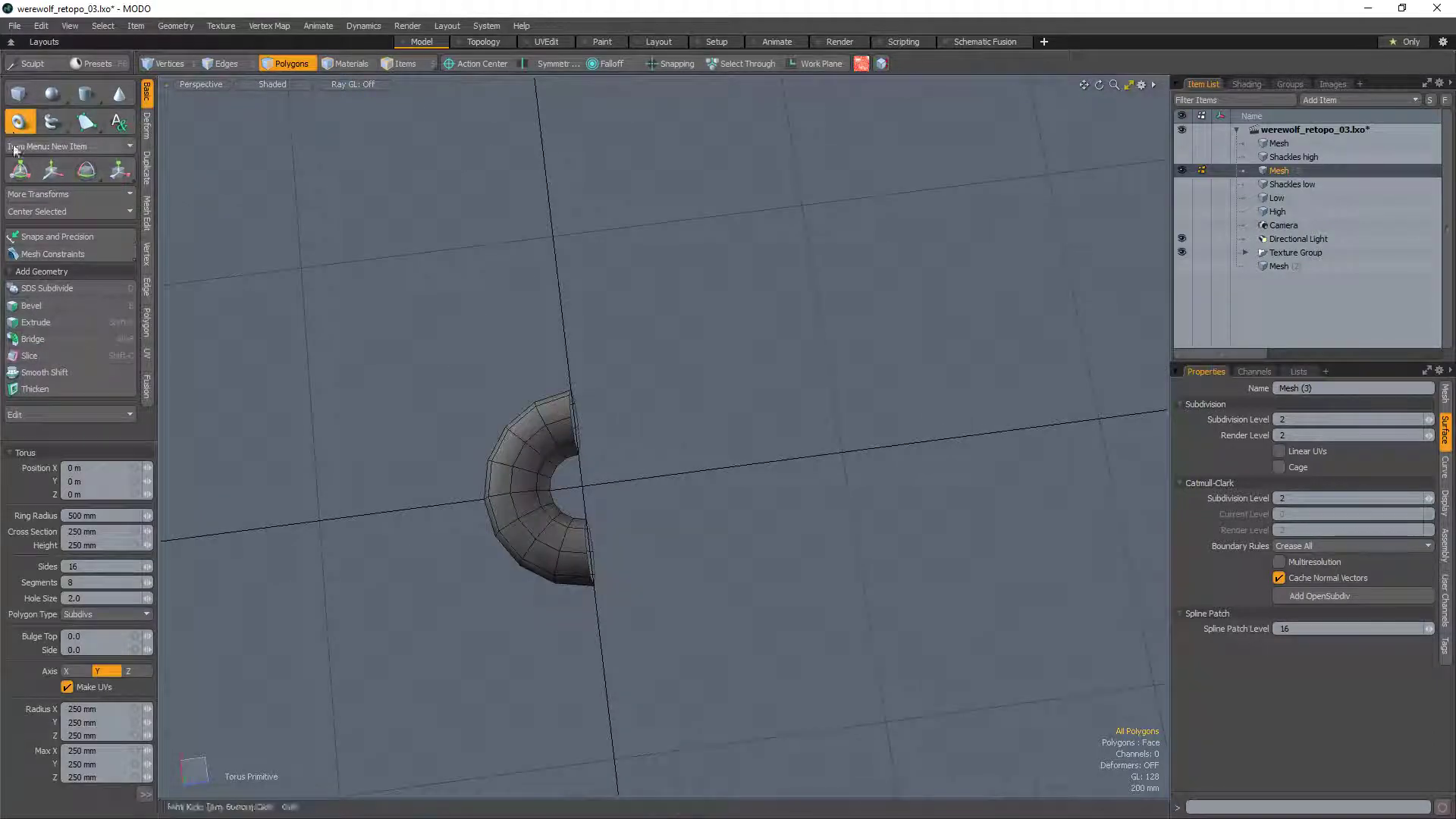
key(q)
double_click(572, 452)
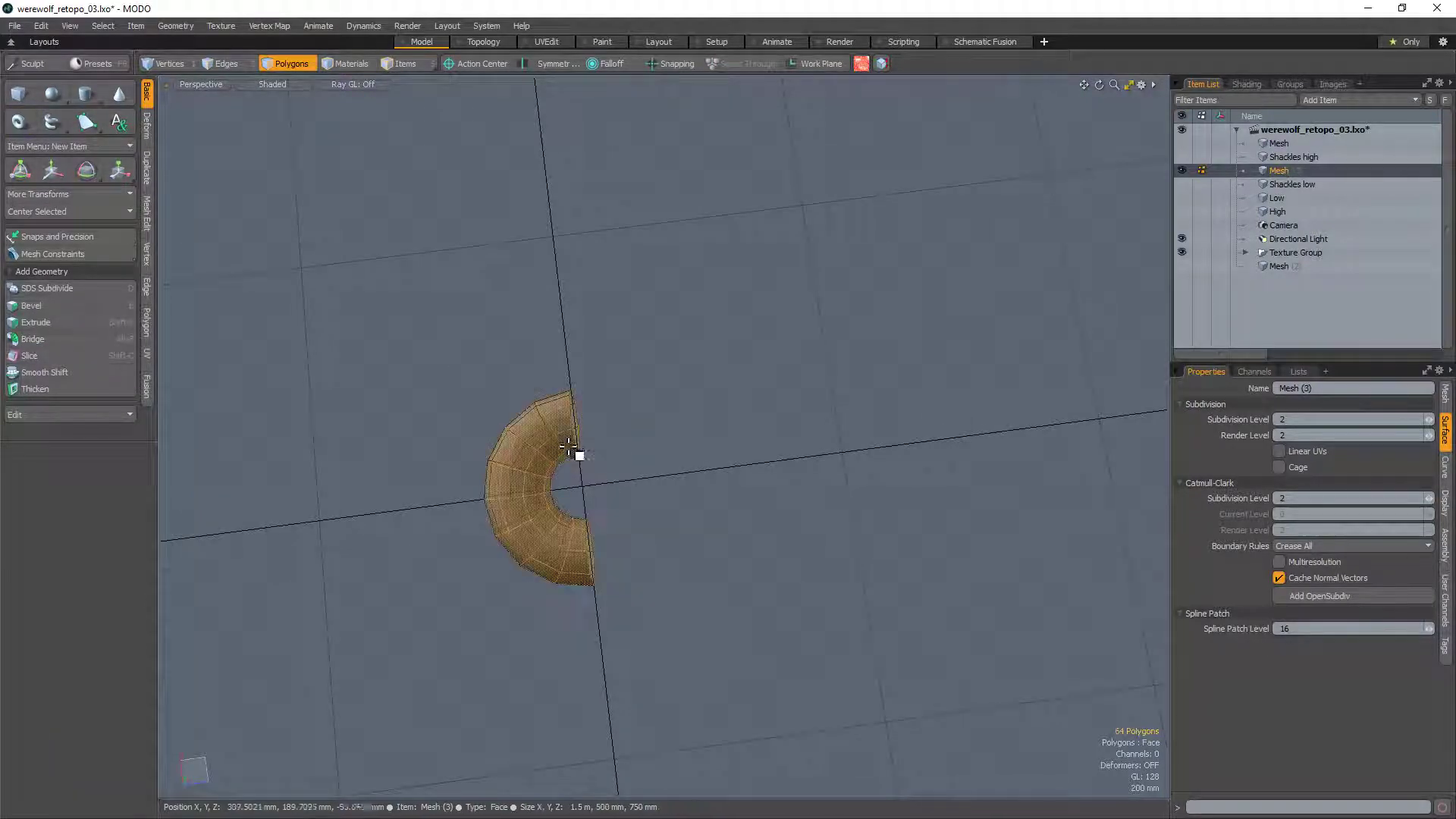
key(w)
drag(593, 486, 551, 493)
key(q)
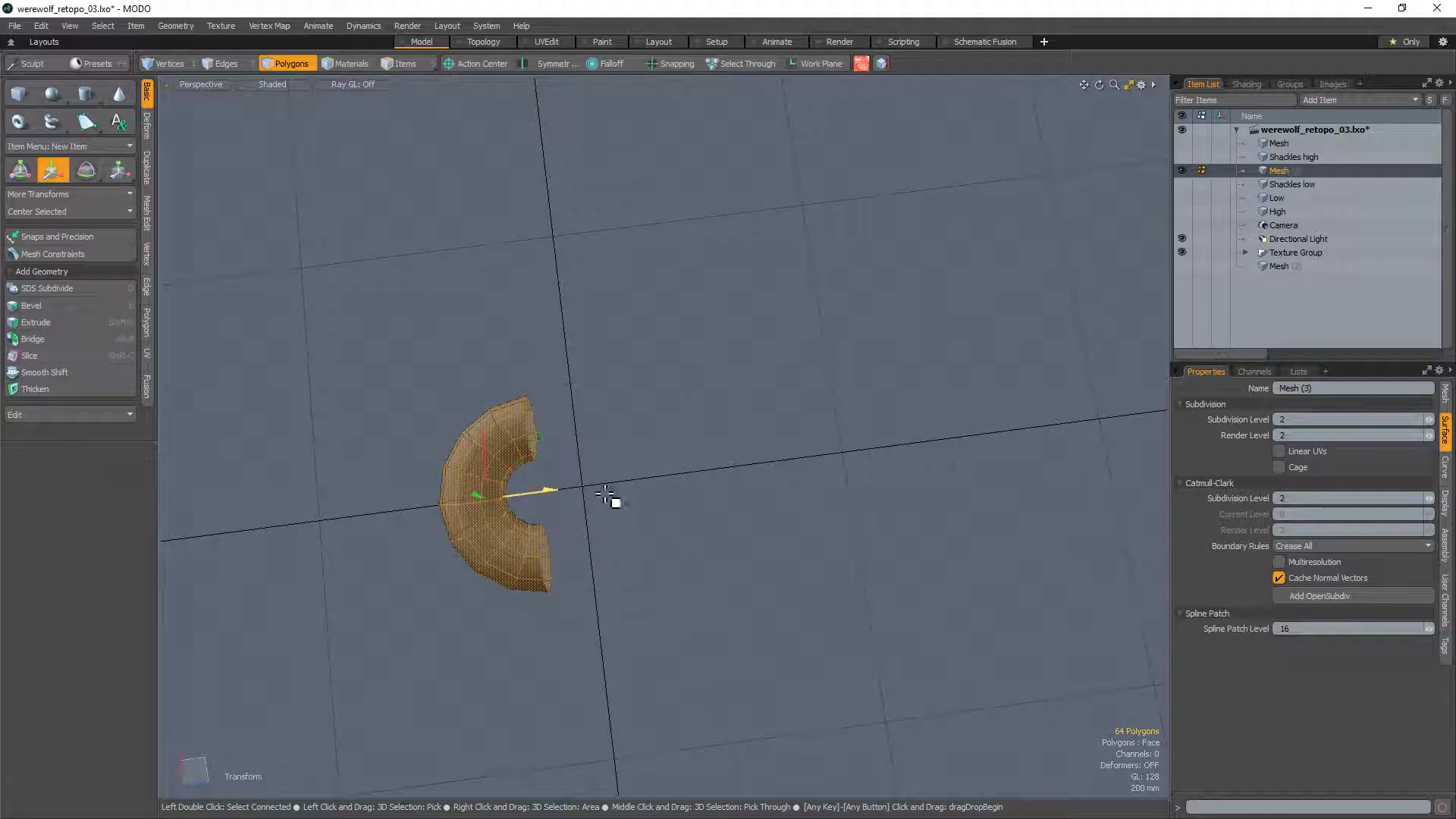
Step: Mirror the half torus across the Z axis to create the opposite end of the link
key(shift+v)
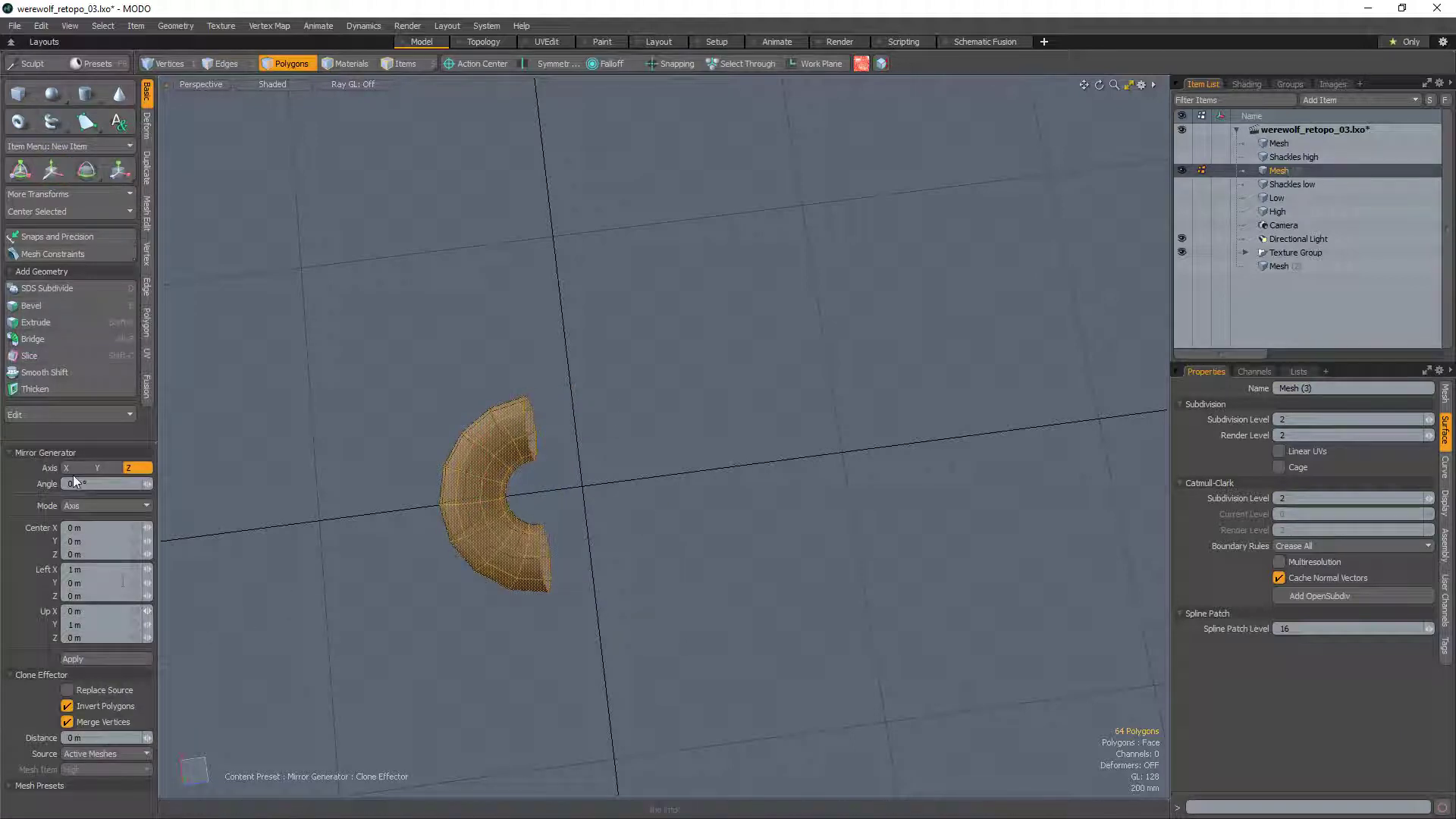
click(70, 468)
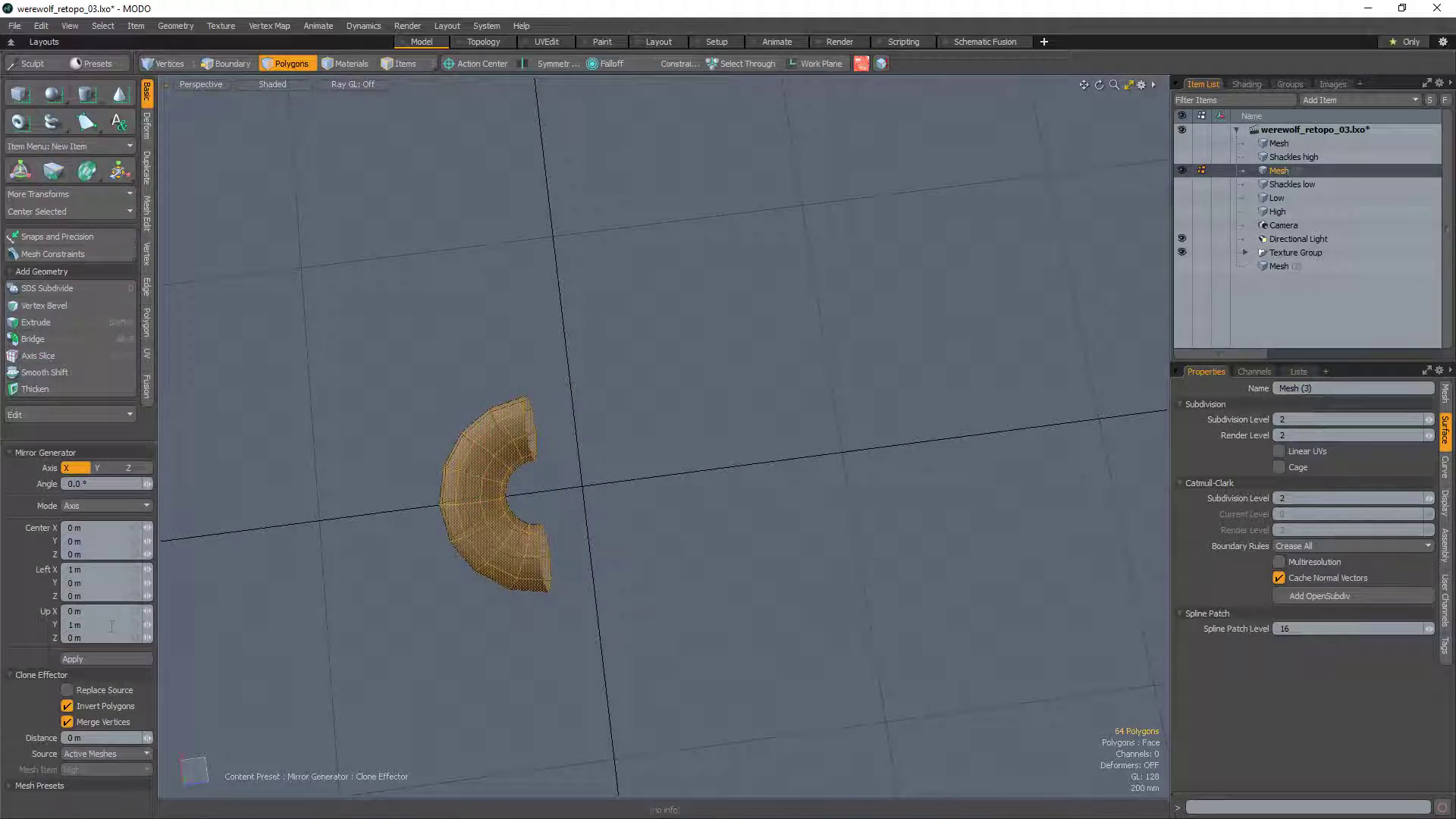
click(129, 468)
click(99, 659)
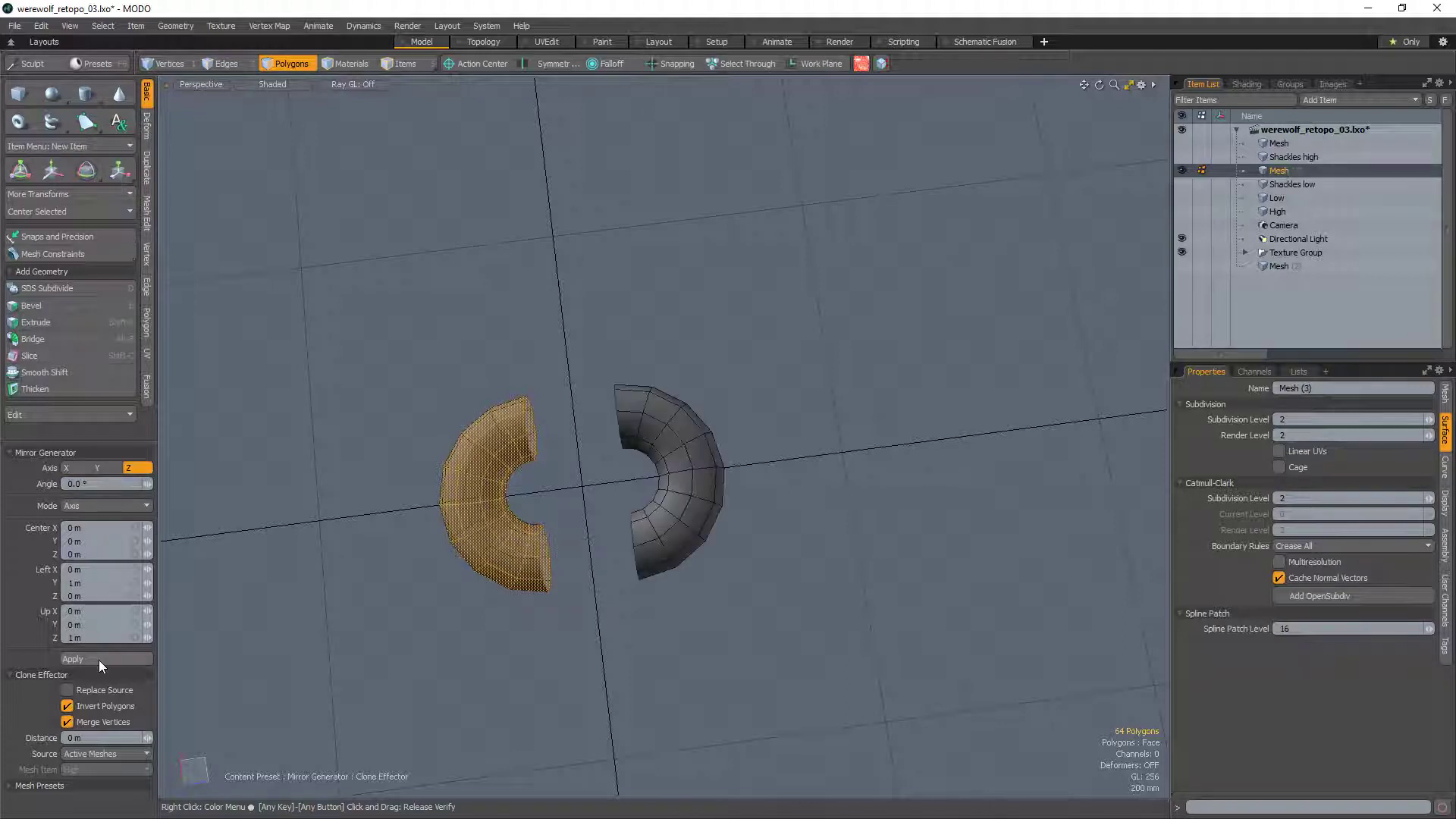
Step: Select the two facing open edge loops on one side of the link halves
click(812, 390)
alt+drag(812, 390, 780, 492)
key(2)
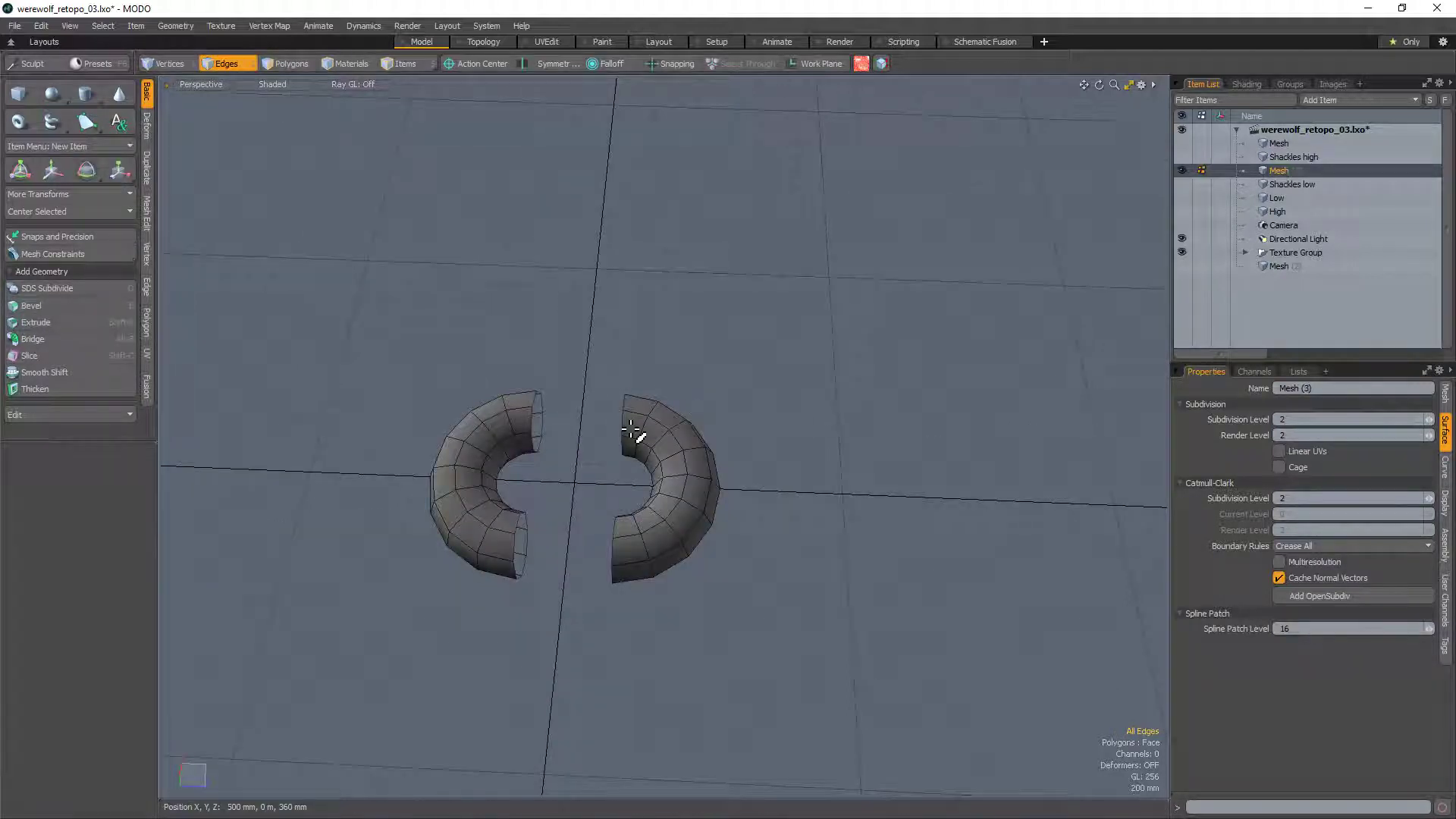
double_click(624, 425)
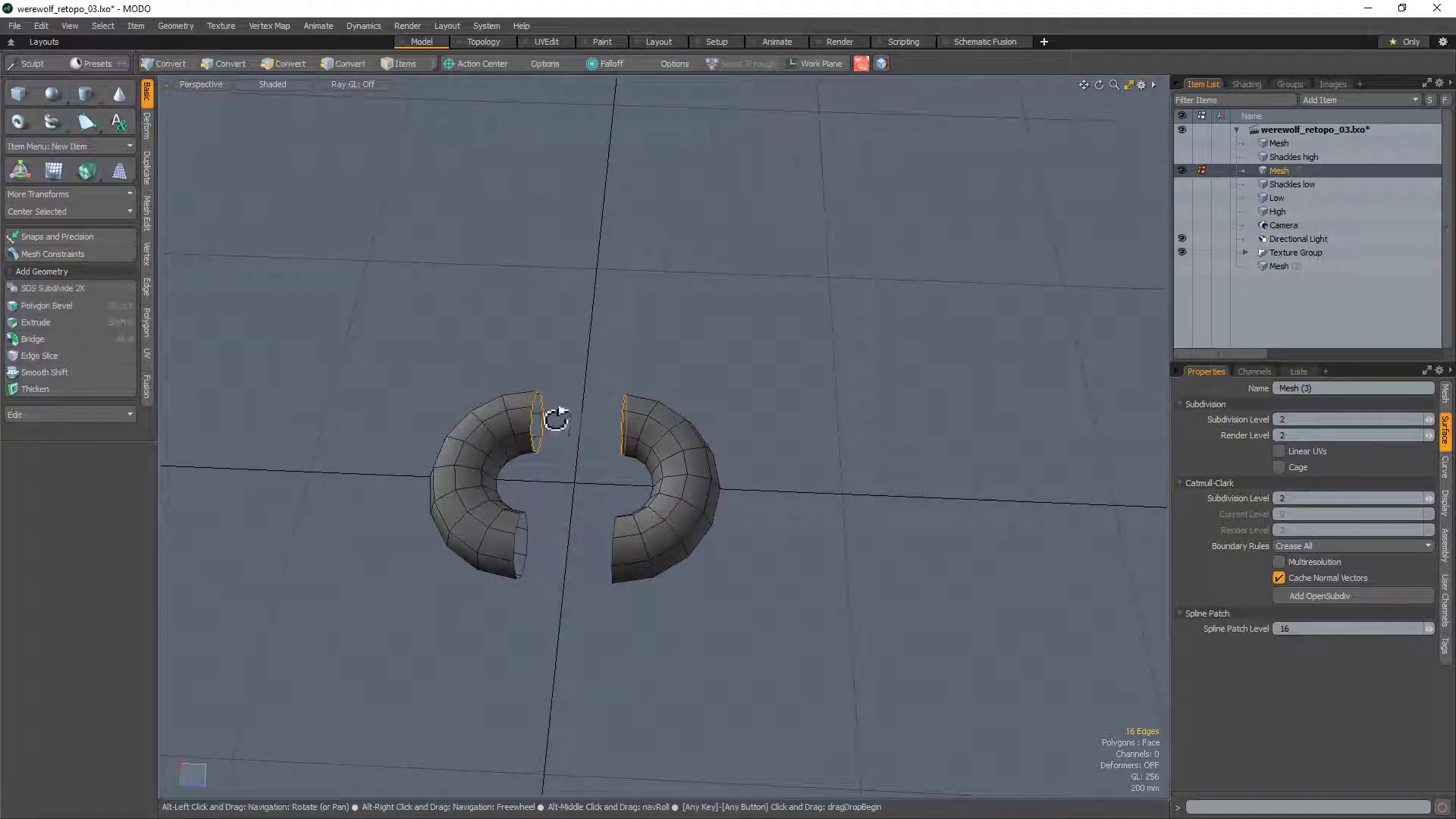
Step: Try bridging the two facing edge loops with a curved four-segment bridge, and undo it
key(alt+b)
click(625, 390)
key(space)
scroll(574, 406, up, 8)
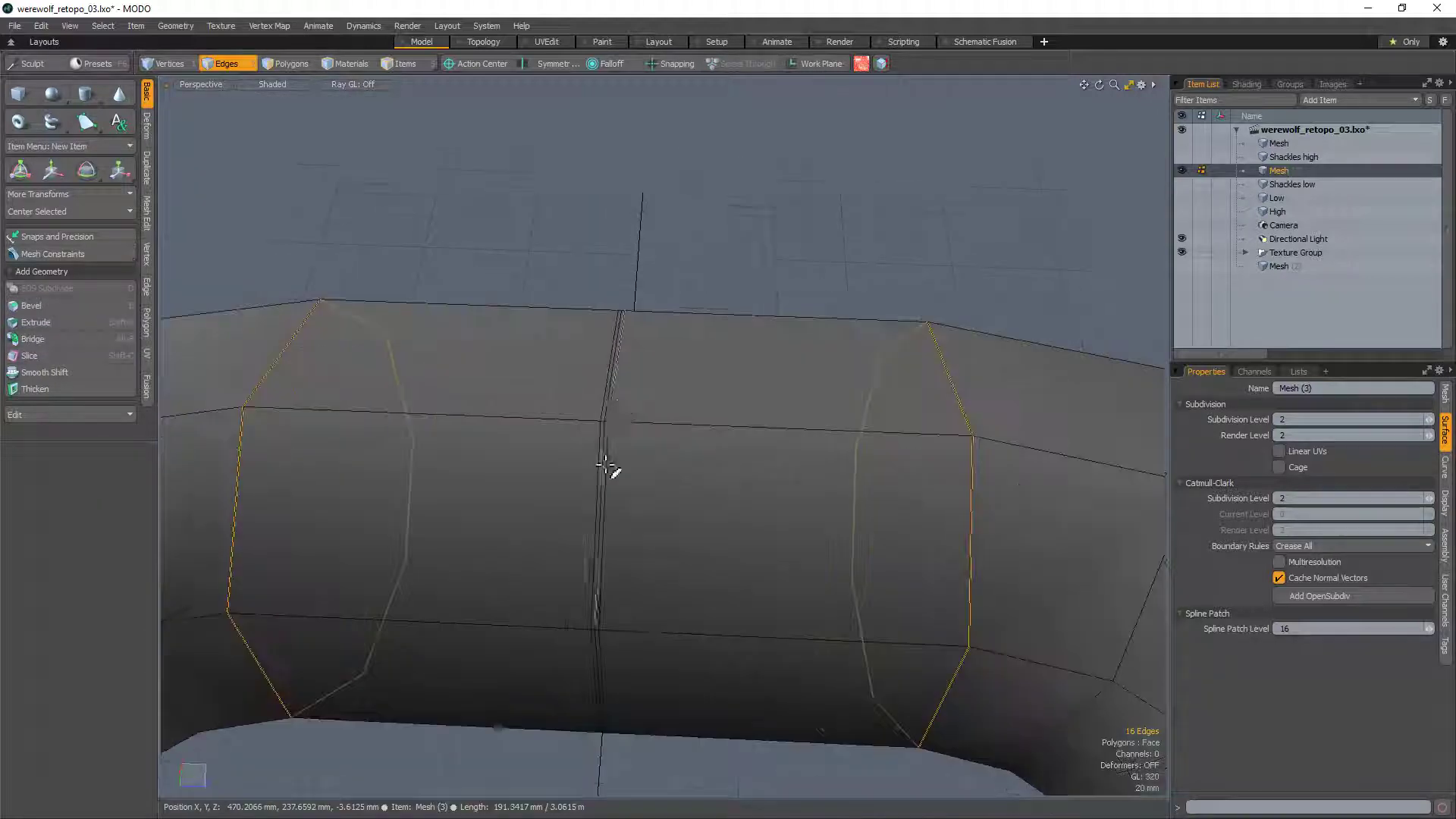
key(ctrl+z)
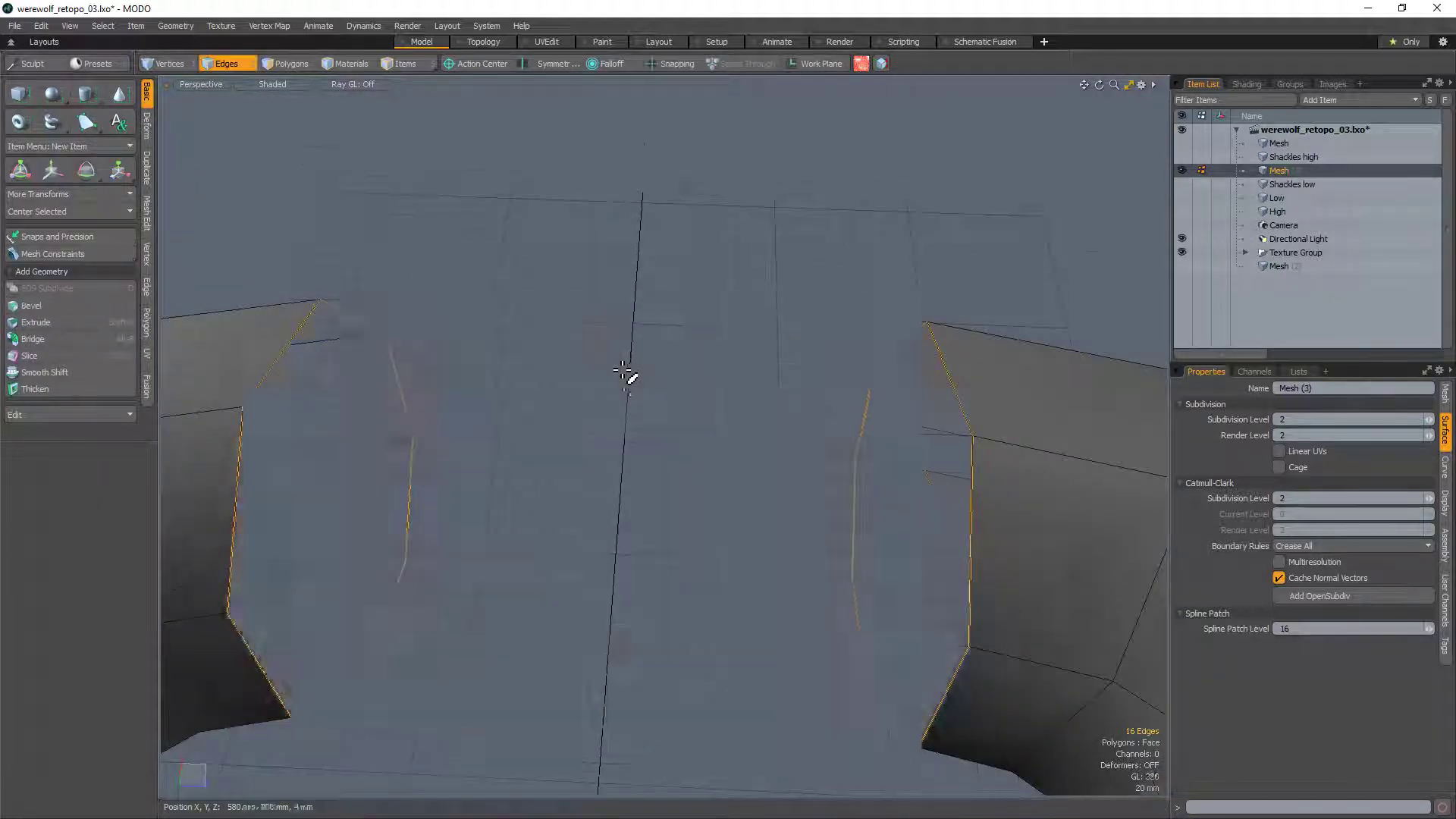
scroll(629, 380, down, 8)
Step: Bridge the two facing edge loops in Linear mode with 0 segments and 100% tension
key(alt+b)
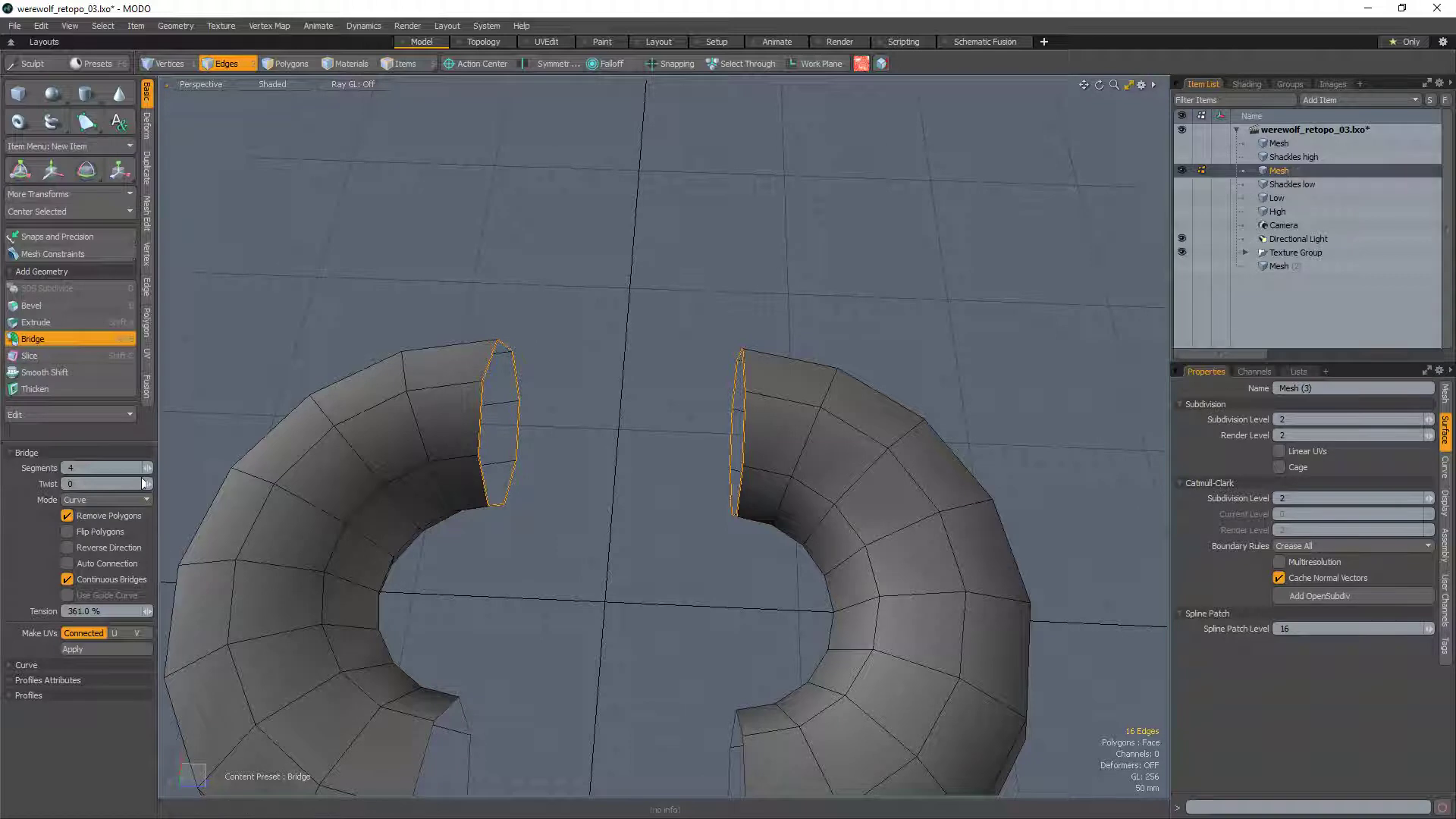
click(103, 499)
click(98, 485)
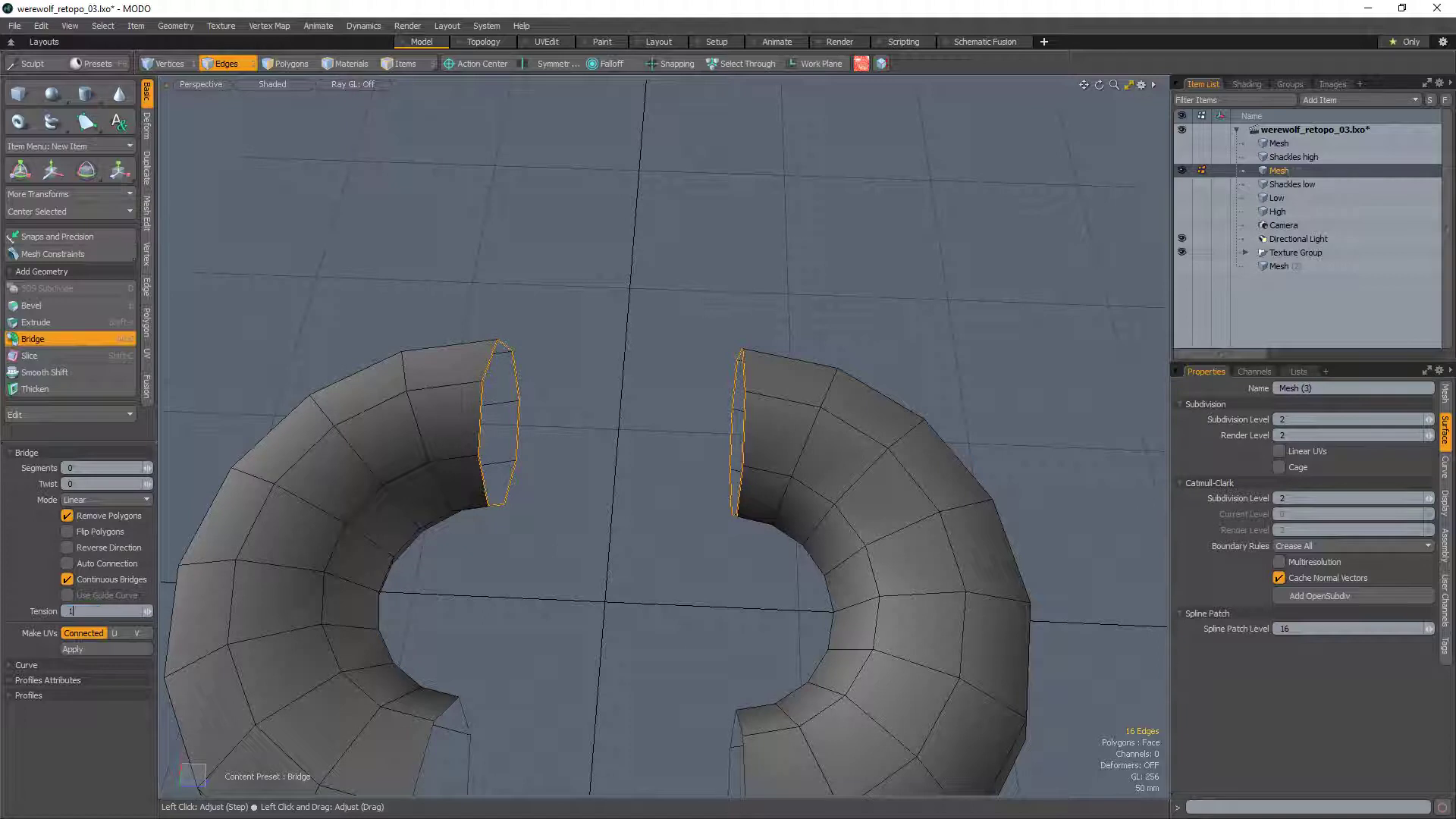
click(413, 400)
key(q)
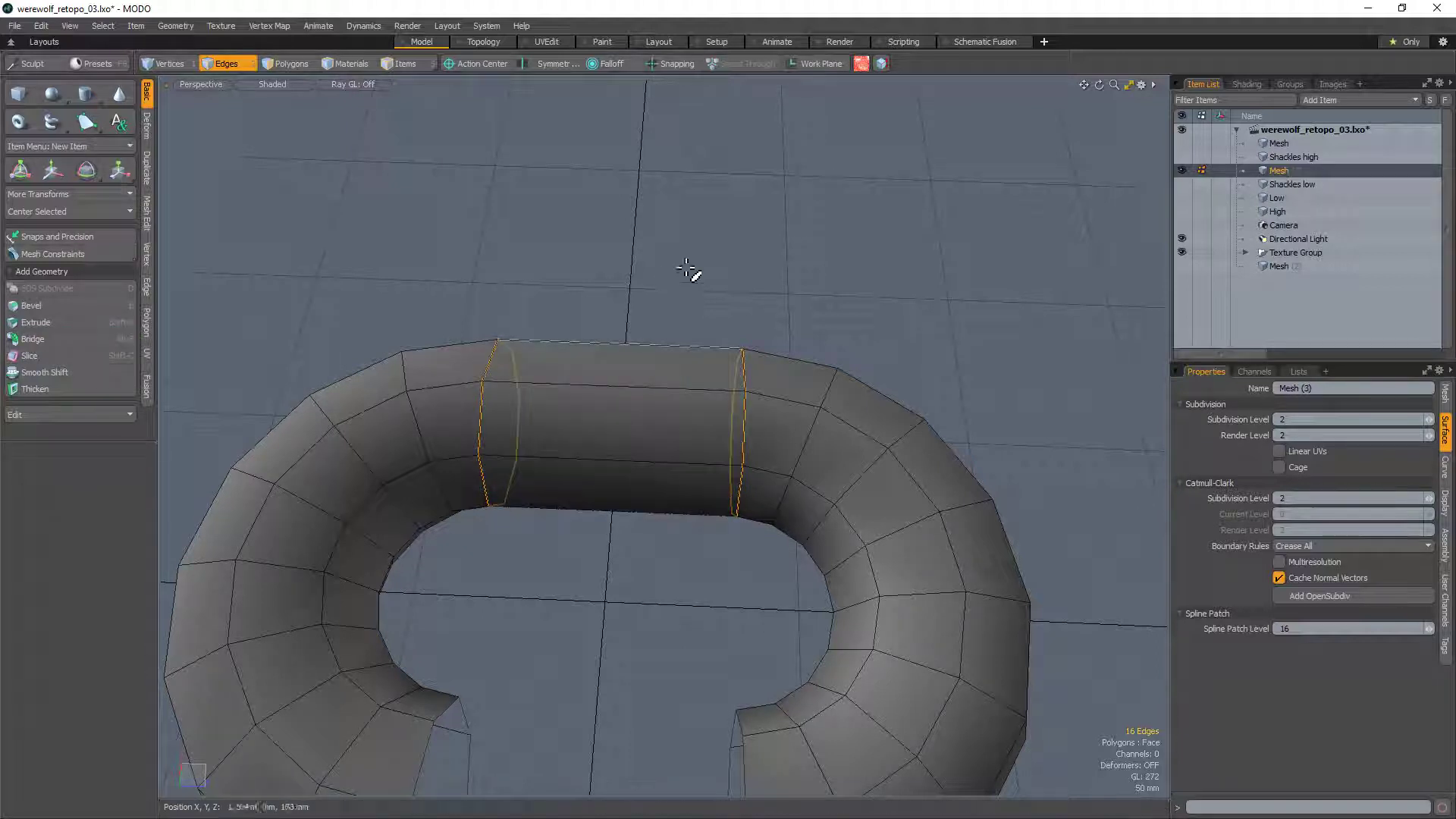
click(692, 276)
Step: Select the remaining pair of open edge loops and bridge them with the same linear settings to close the link
scroll(694, 508, down, 3)
drag(732, 649, 682, 652)
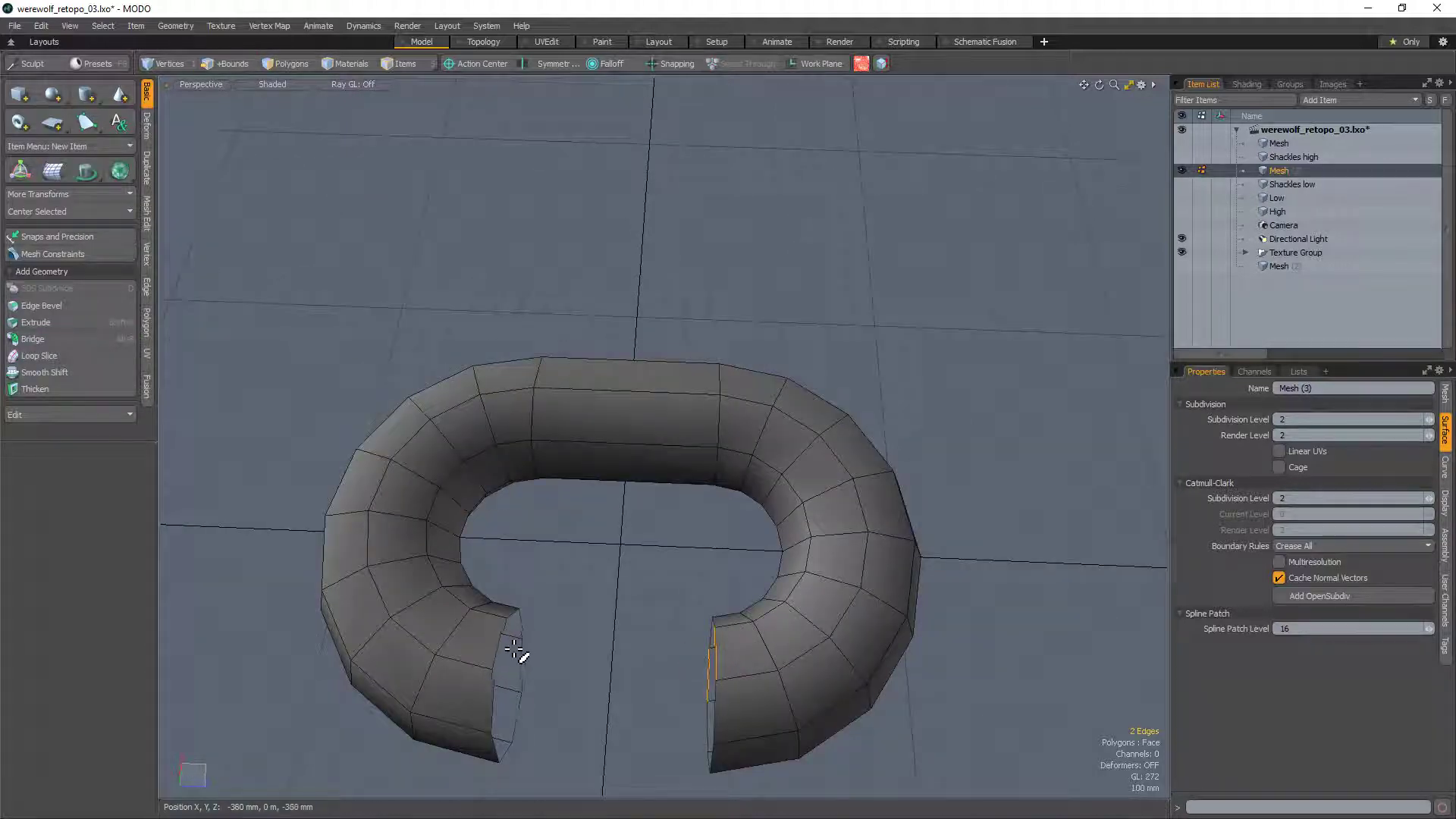
shift+click(508, 653)
key(l)
key(alt+b)
click(631, 569)
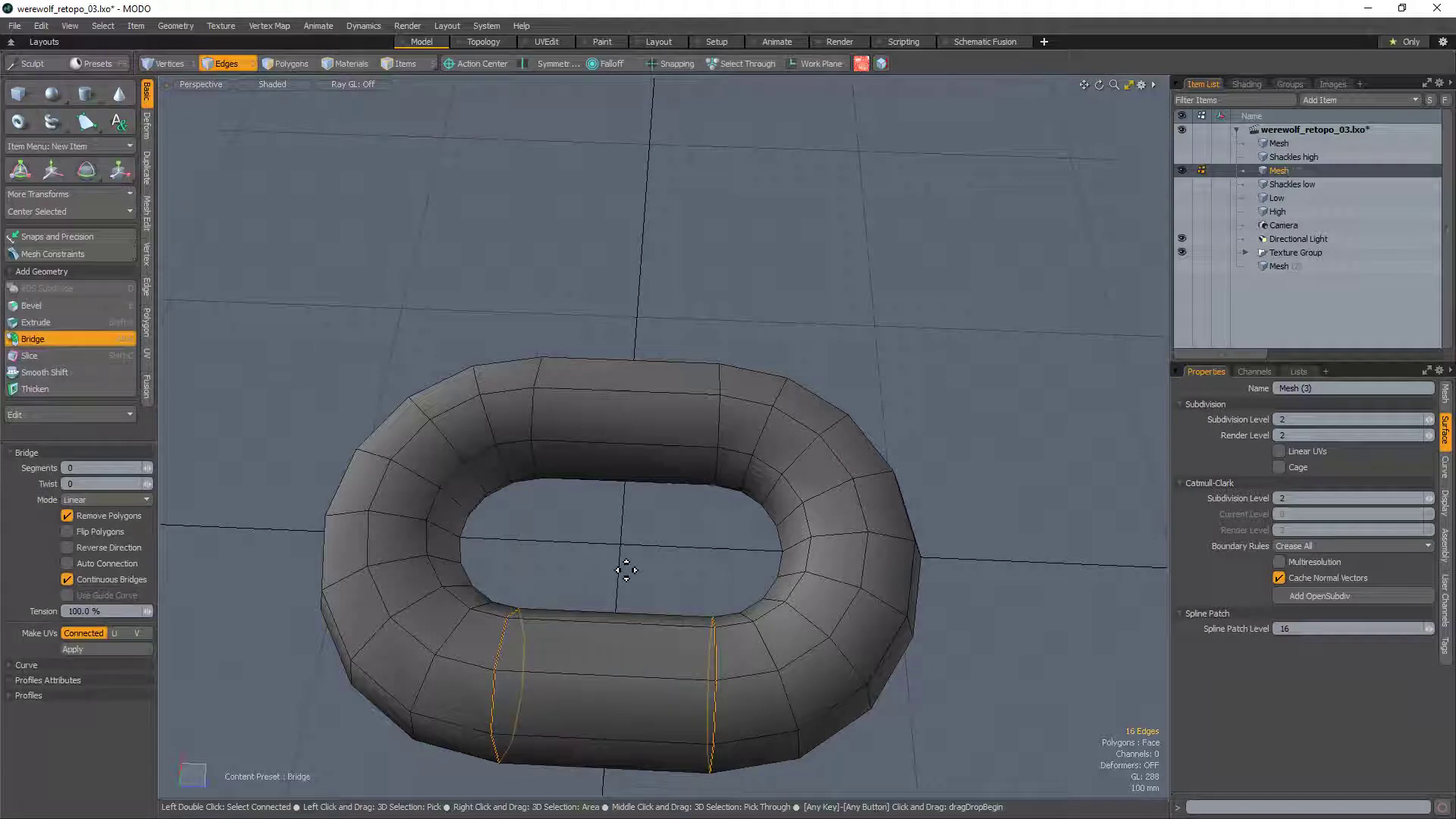
key(q)
click(776, 328)
Step: Add a single loop slice at 50% across both straight sides of the link
scroll(770, 333, down, 5)
alt+drag(747, 364, 653, 426)
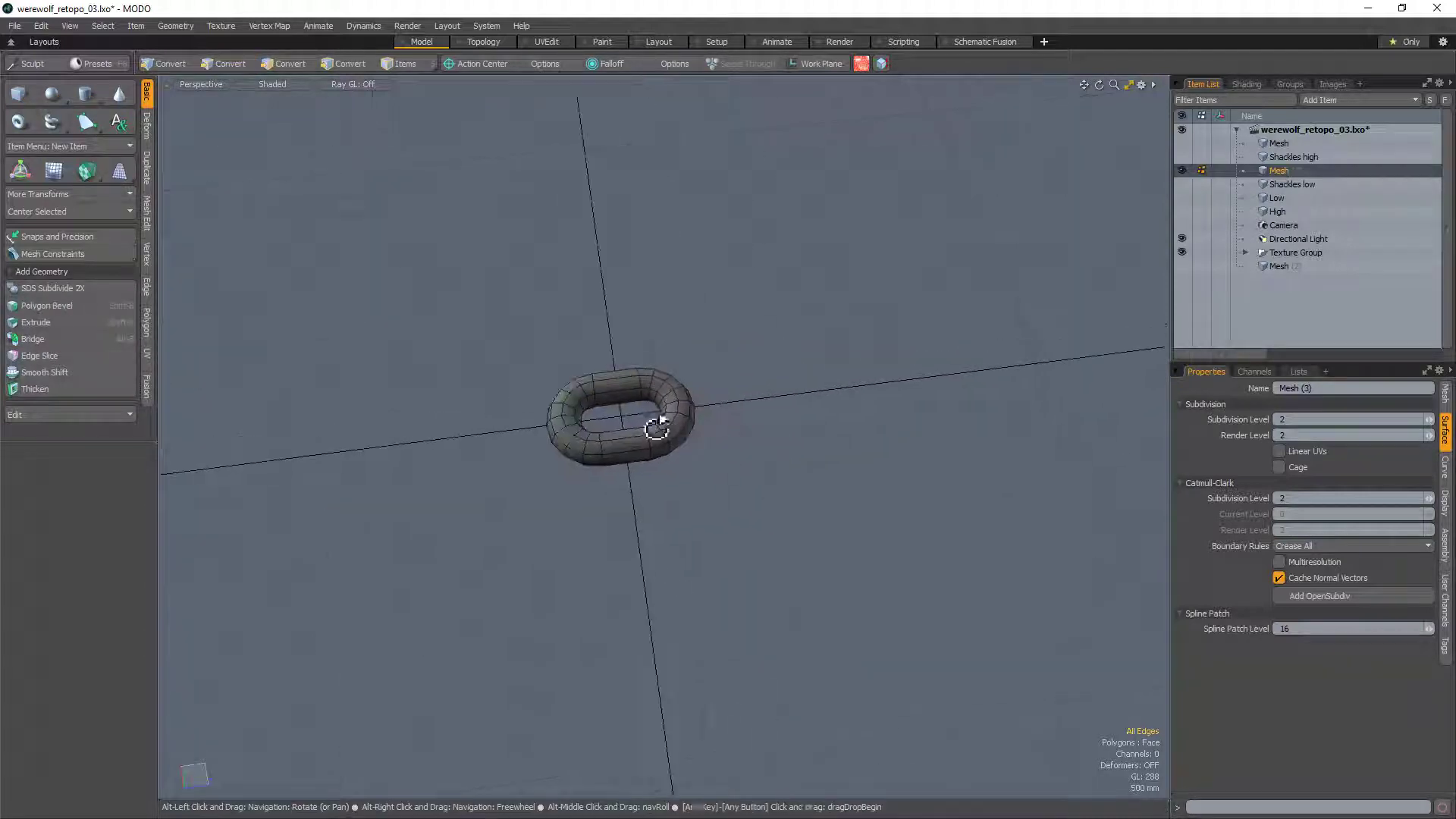
scroll(622, 402, up, 5)
drag(590, 347, 597, 651)
key(alt+c)
click(1073, 624)
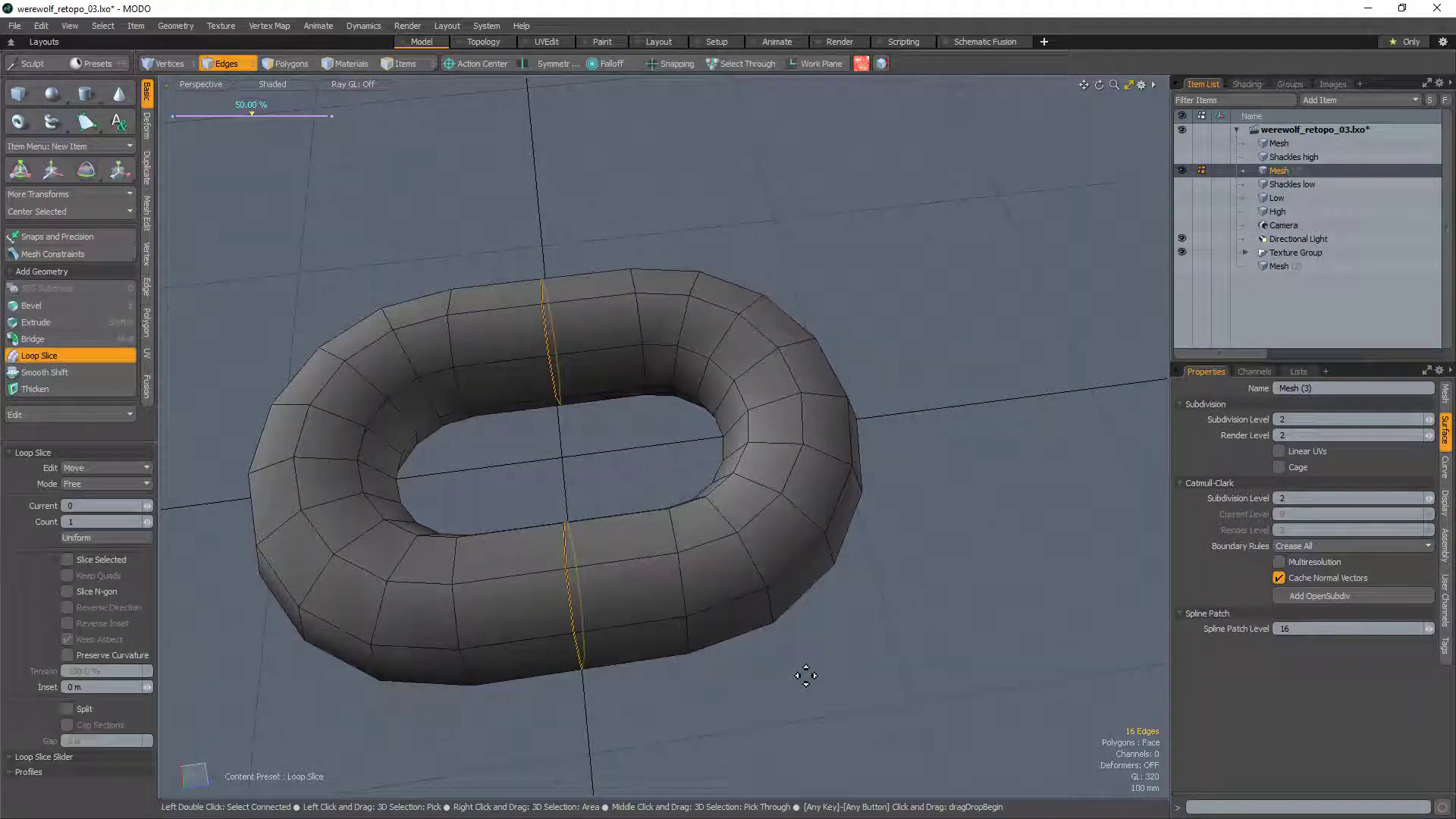
key(space)
click(1074, 623)
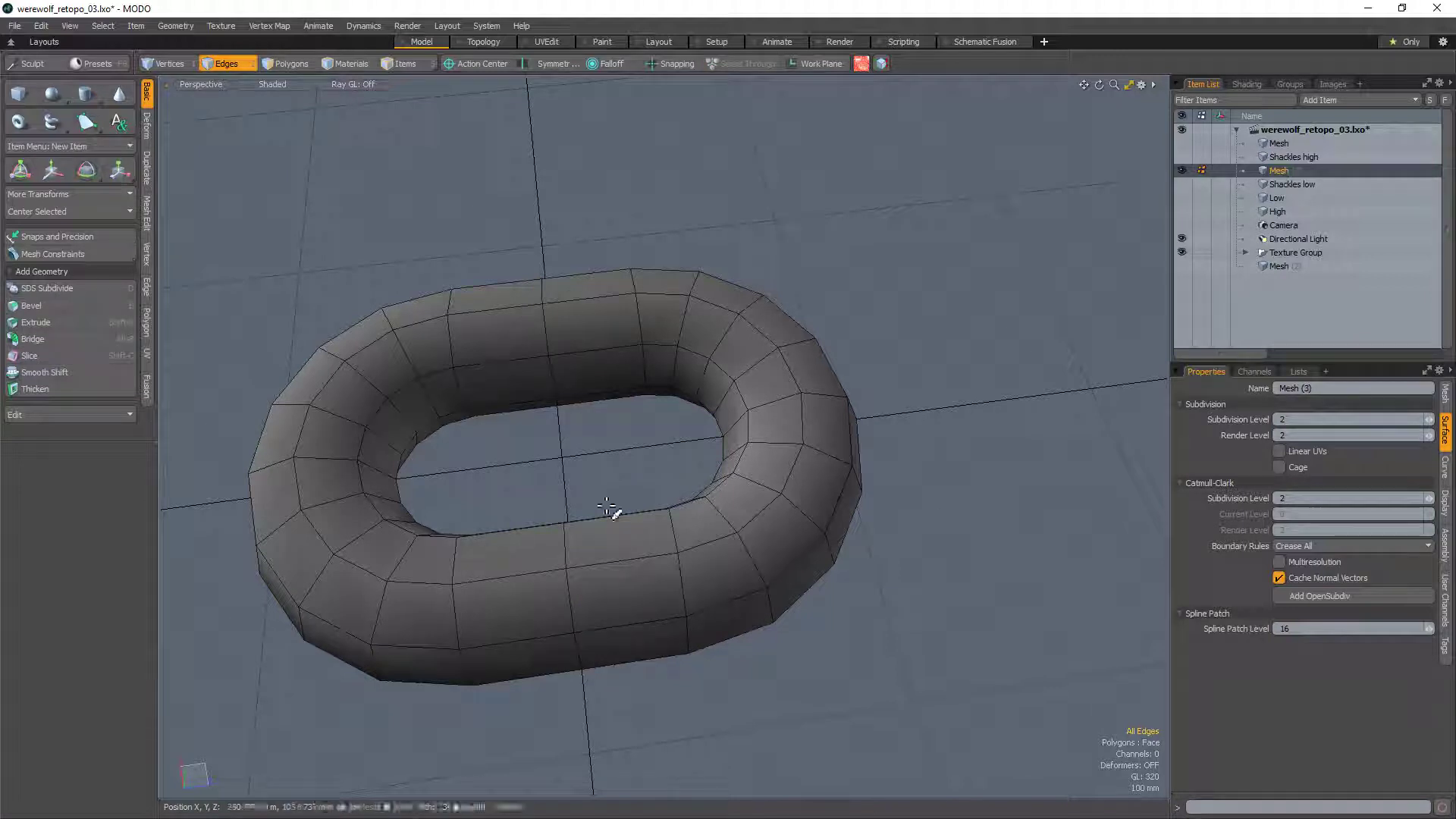
Step: Select the polygons of one curved end and move them outward along the link's length to elongate it
scroll(662, 377, down, 3)
key(3)
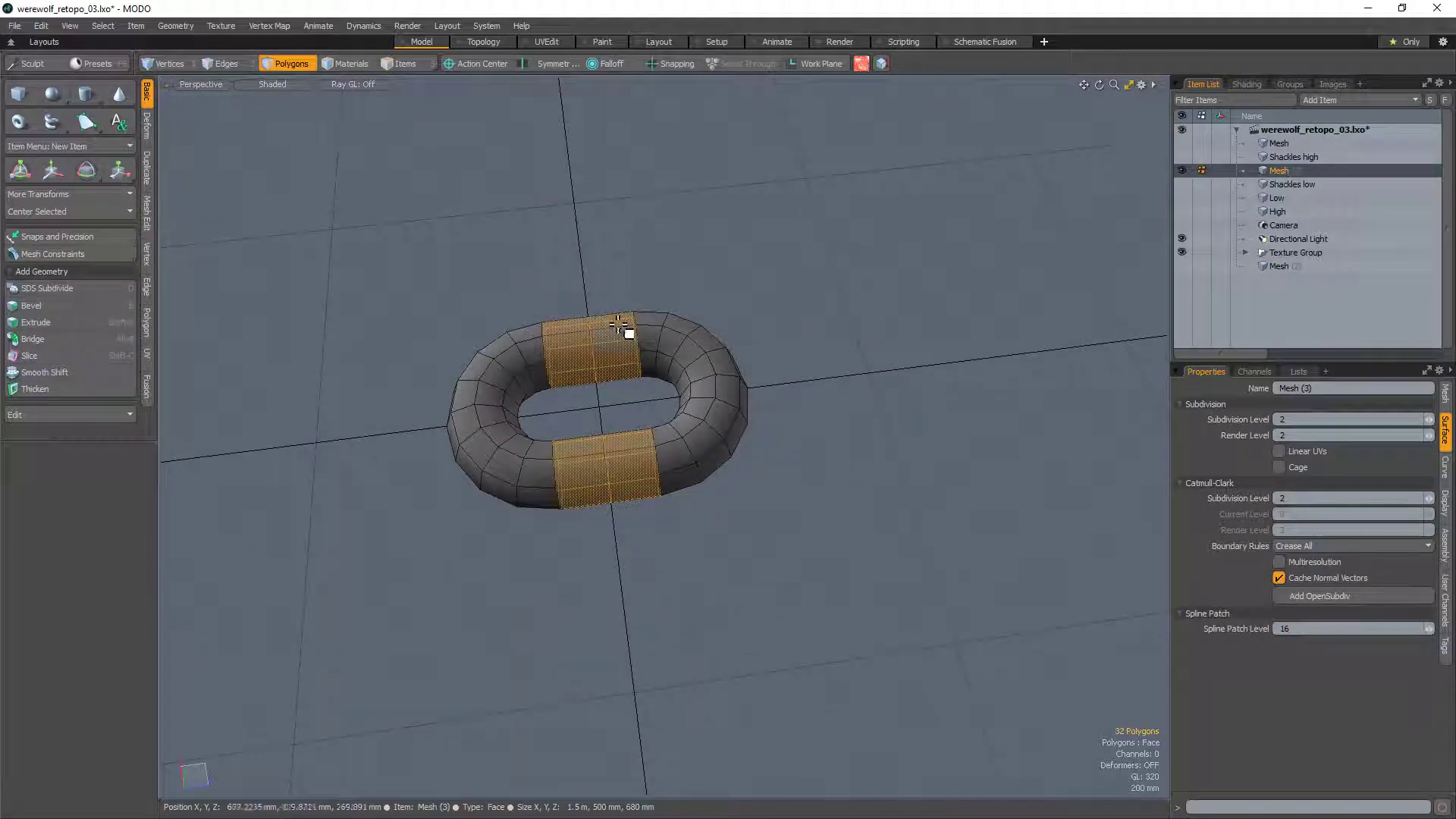
mouse_move(616, 305)
right_down()
mouse_move(936, 553)
mouse_move(693, 735)
mouse_move(675, 732)
right_up()
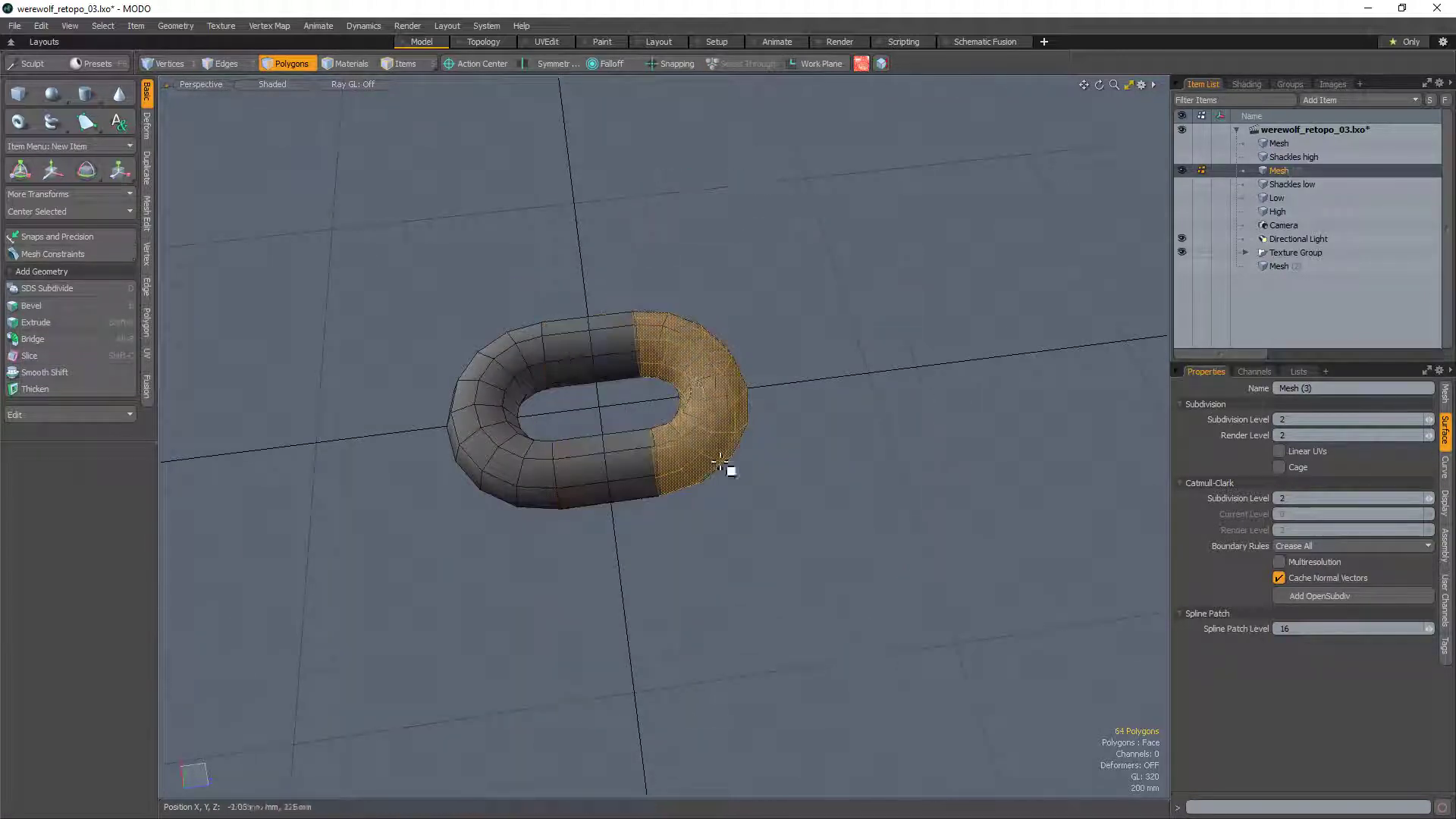
key(w)
drag(773, 399, 976, 390)
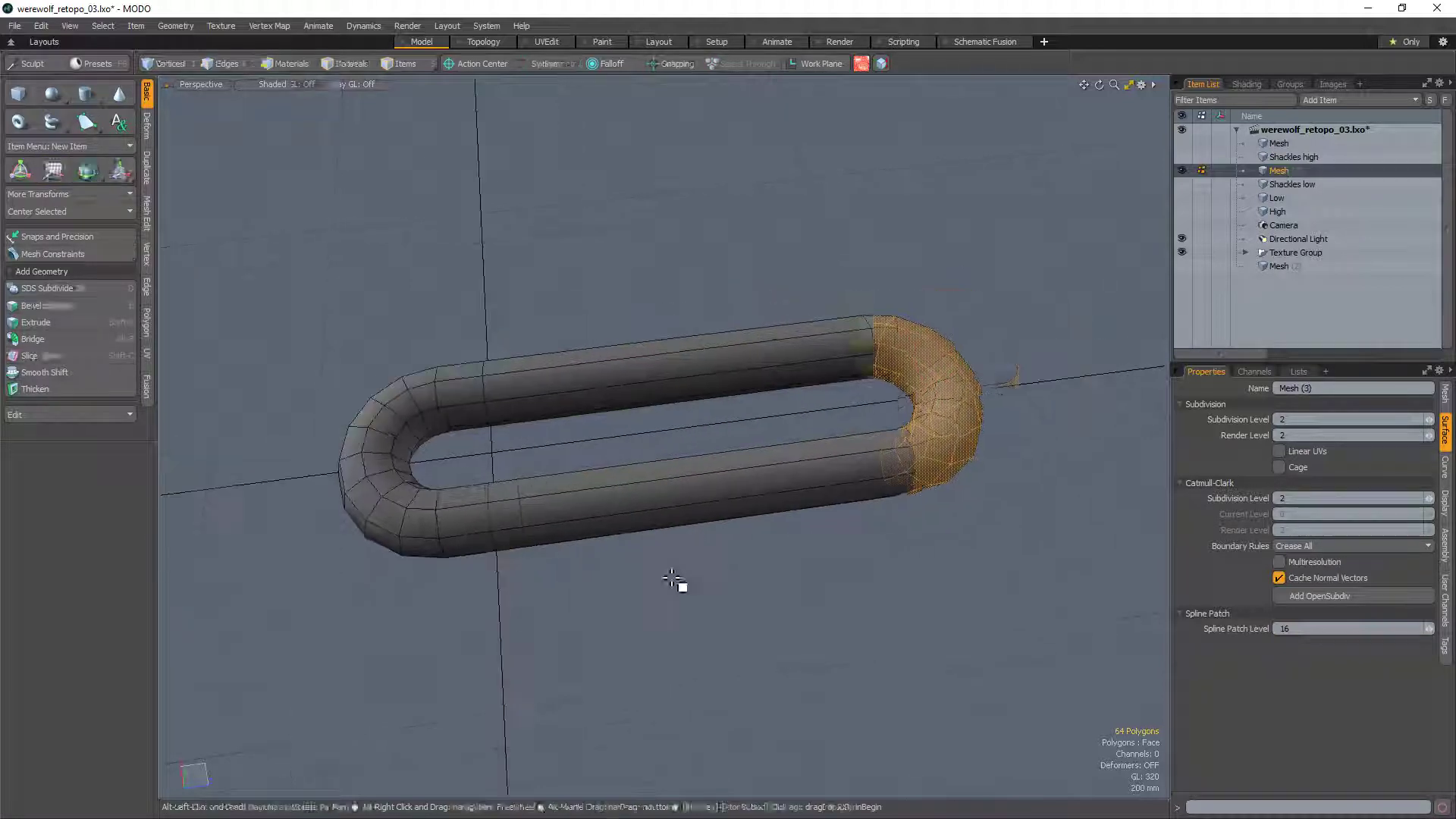
click(672, 577)
Step: Select the extra edge loops around both straight sides of the link and remove them
key(2)
double_click(494, 529)
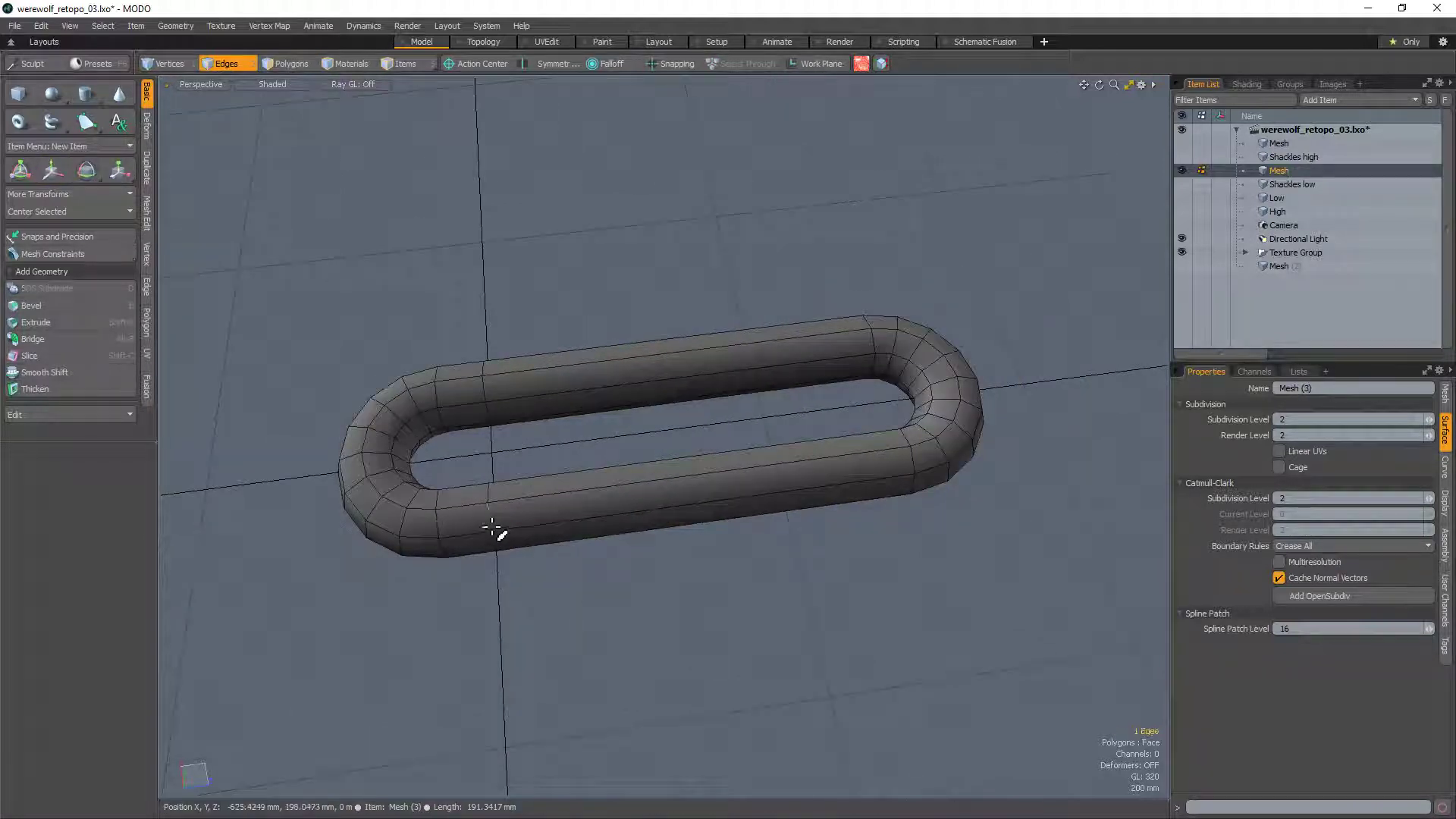
shift+double_click(490, 400)
key(BackSpace)
Step: Select the edges of the stretched curved end and move them back inward to shorten the link
scroll(715, 354, down, 4)
alt+drag(715, 354, 698, 516)
right_drag(637, 599, 741, 592)
key(w)
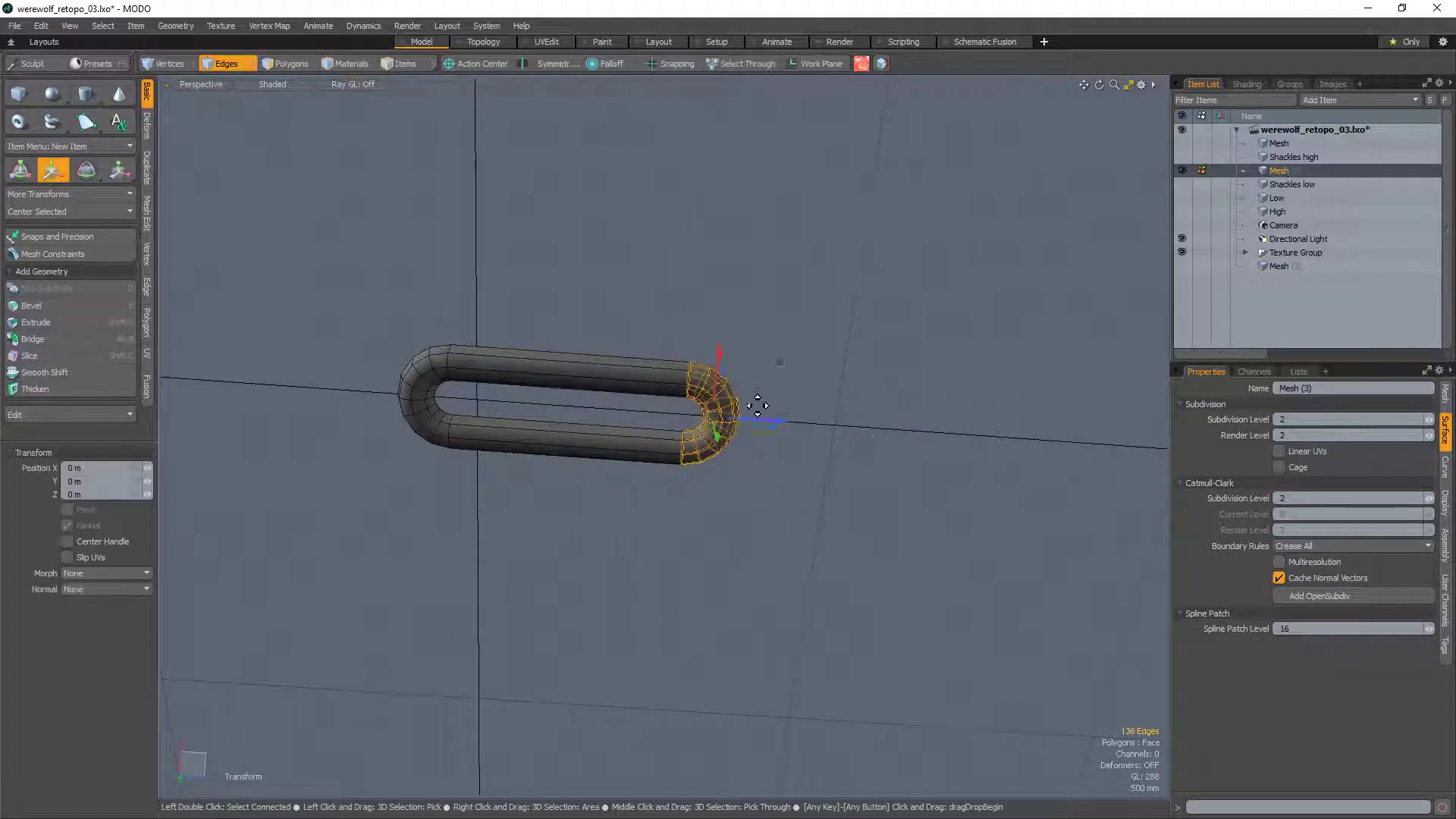
drag(771, 422, 622, 408)
mouse_move(585, 344)
mouse_down()
mouse_move(554, 345)
mouse_move(612, 346)
mouse_move(560, 346)
mouse_up()
drag(738, 417, 686, 411)
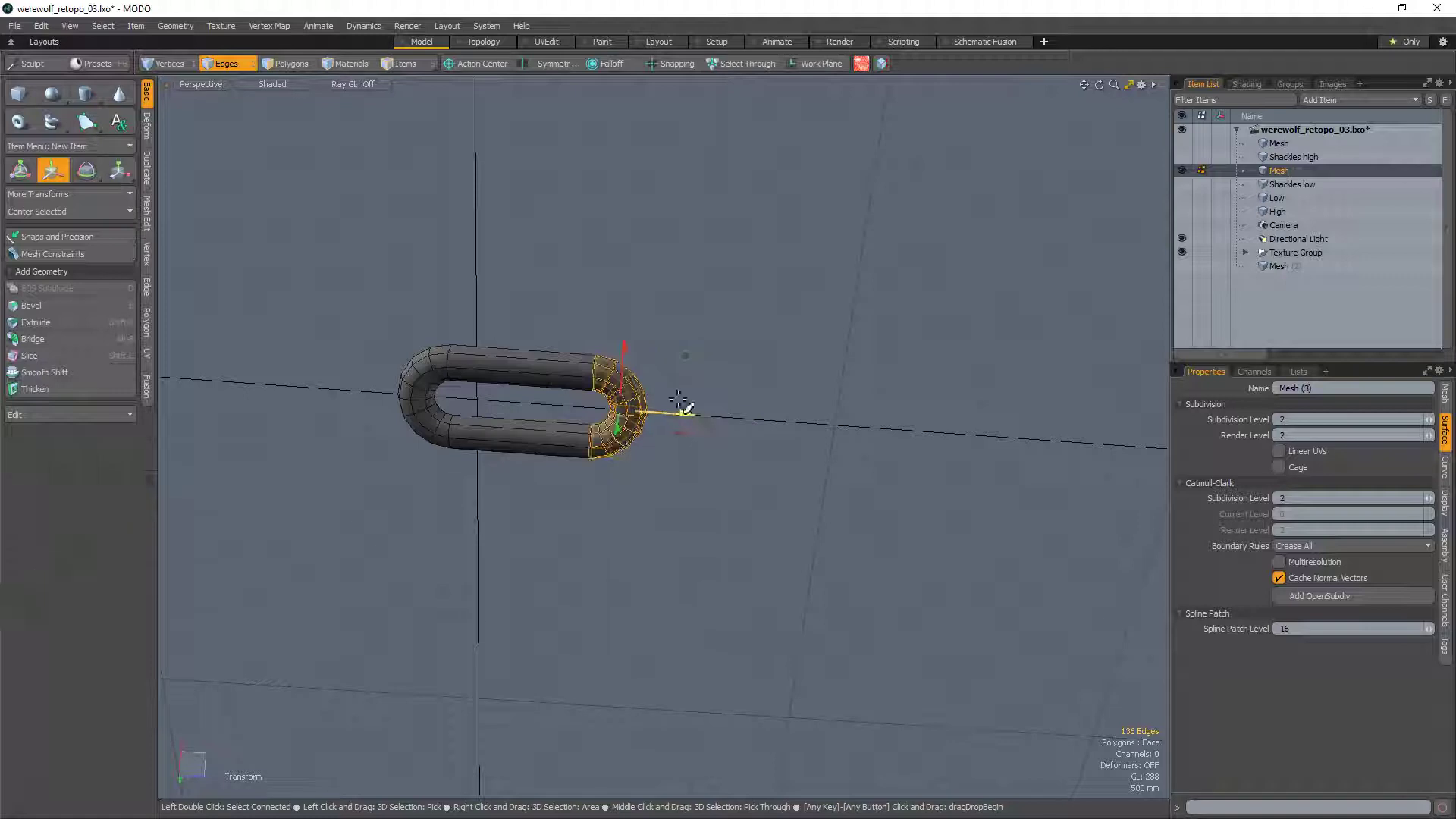
Step: Drop the edge selection and thin the whole link's cross-section inward with the Push tool
key(Escape)
key(Escape)
click(146, 127)
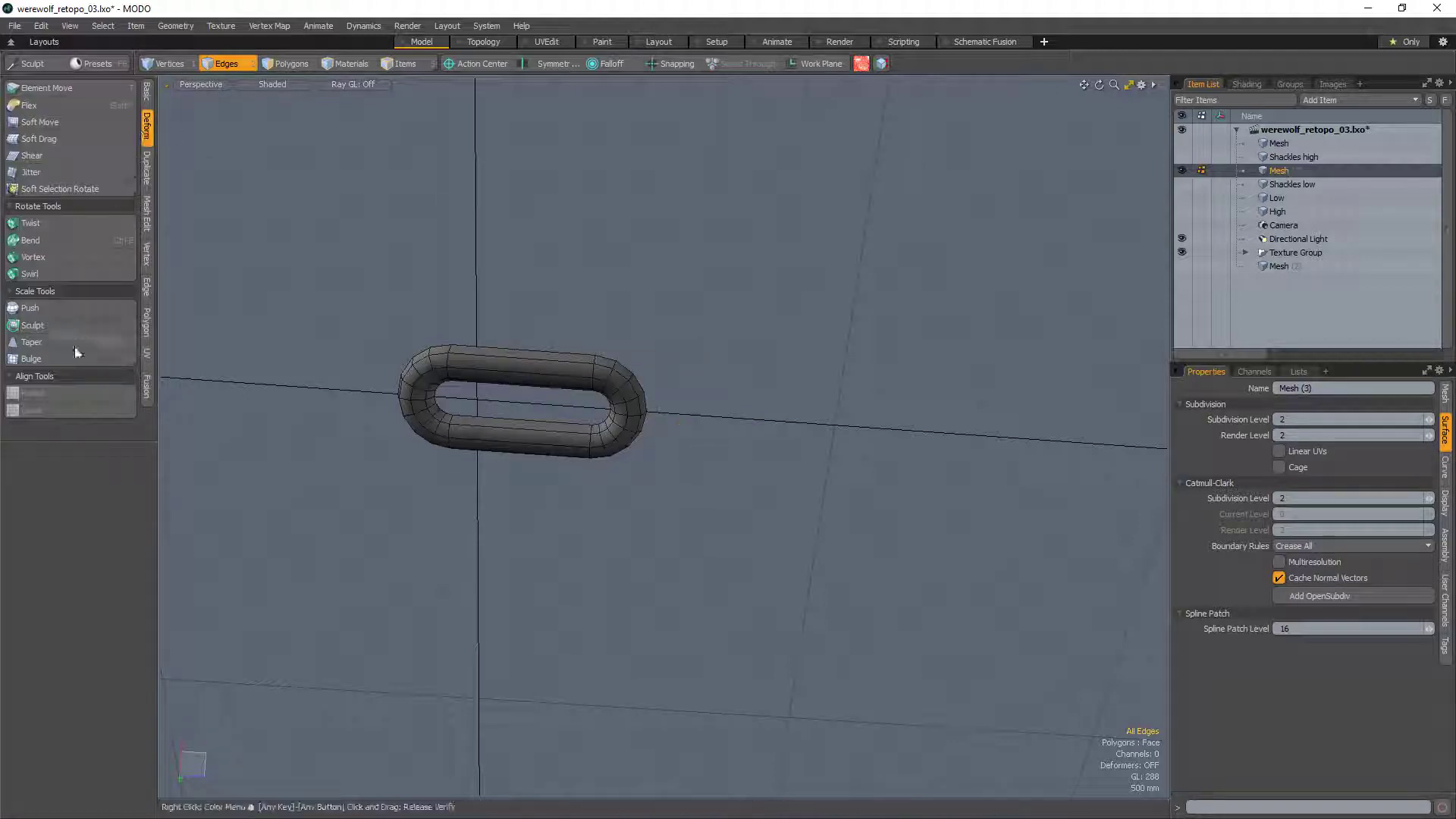
click(38, 312)
drag(643, 281, 580, 349)
alt+shift+drag(580, 349, 679, 337)
ctrl+alt+drag(678, 338, 766, 425)
key(space)
alt+drag(912, 602, 715, 543)
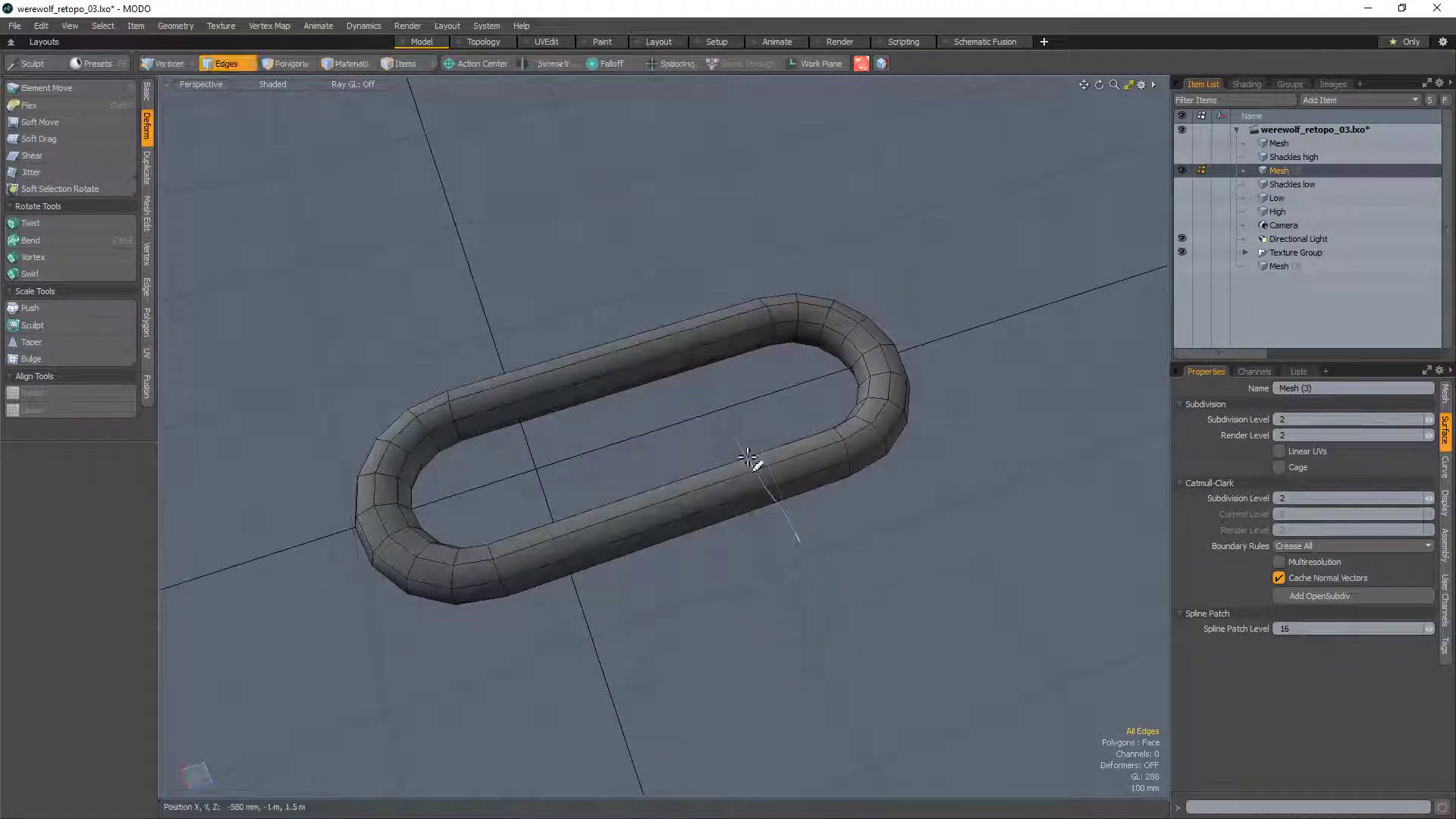
Step: Select the edges of one curved end and move them about -1.02 m along Z to shorten the link
right_drag(1055, 679, 880, 701)
scroll(879, 698, down, 2)
key(w)
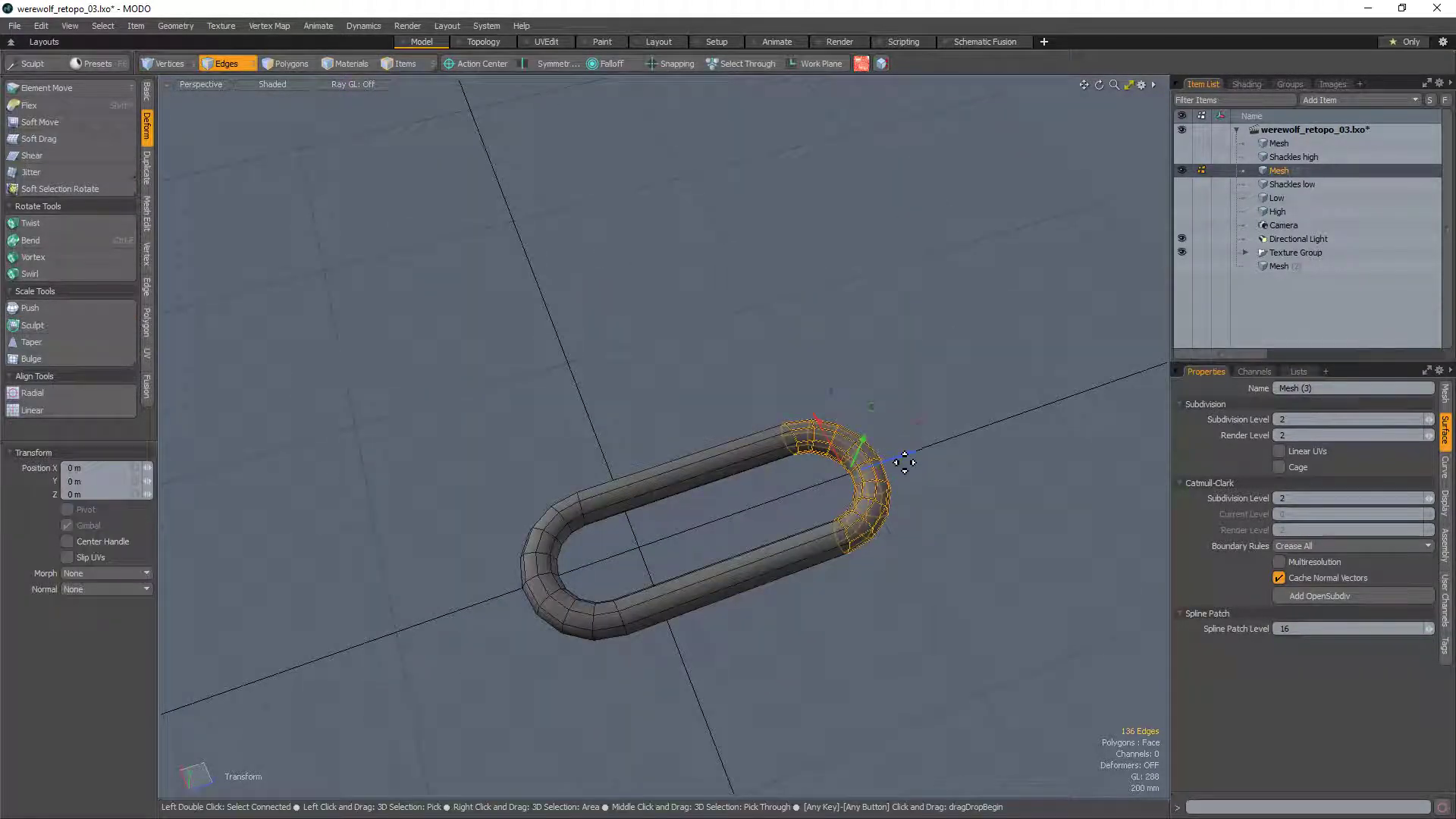
drag(905, 463, 807, 489)
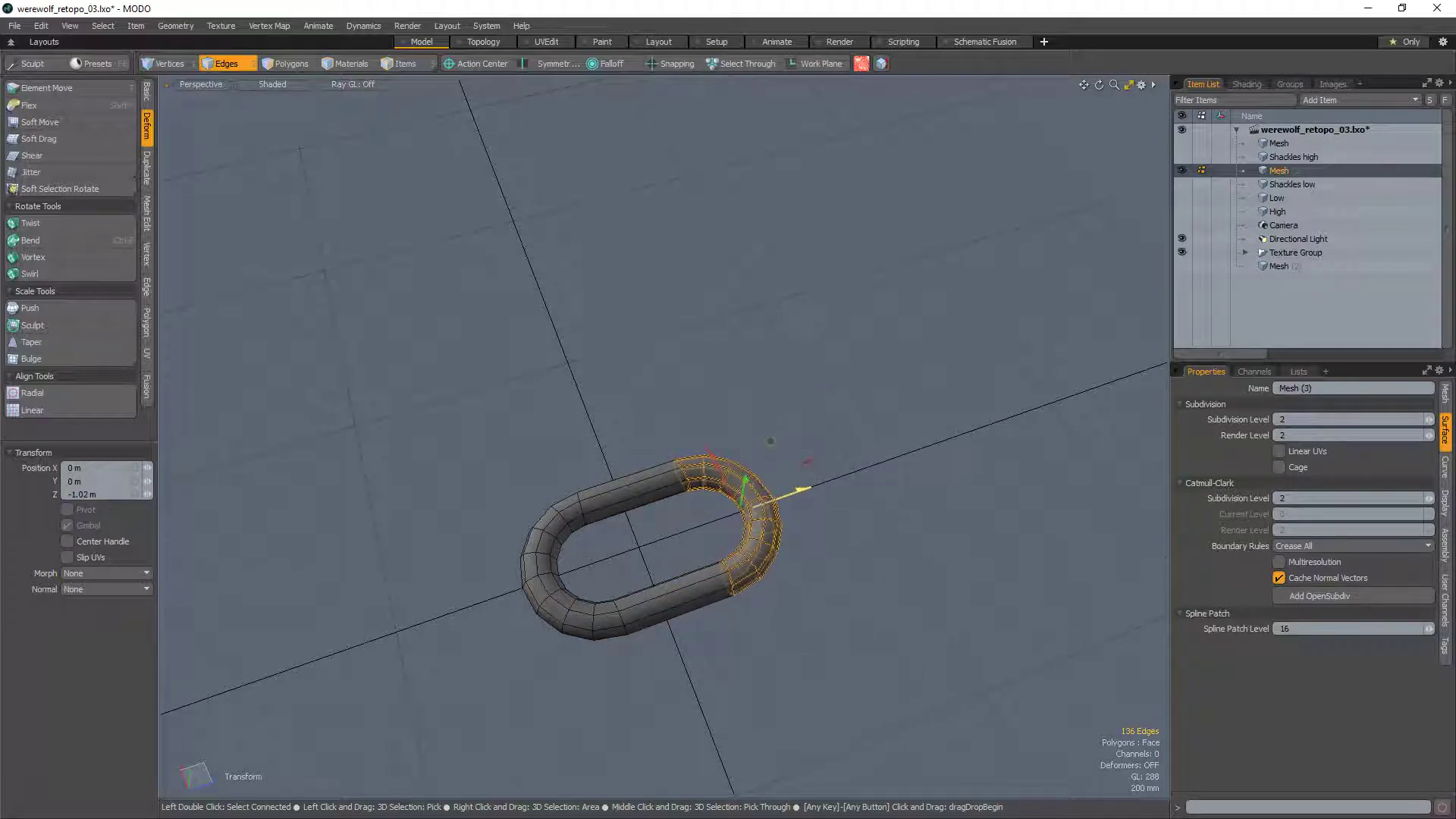
key(space)
alt+shift+drag(880, 645, 834, 510)
Step: Thicken the whole link in polygon mode by pushing its surface outward about 32 mm
key(3)
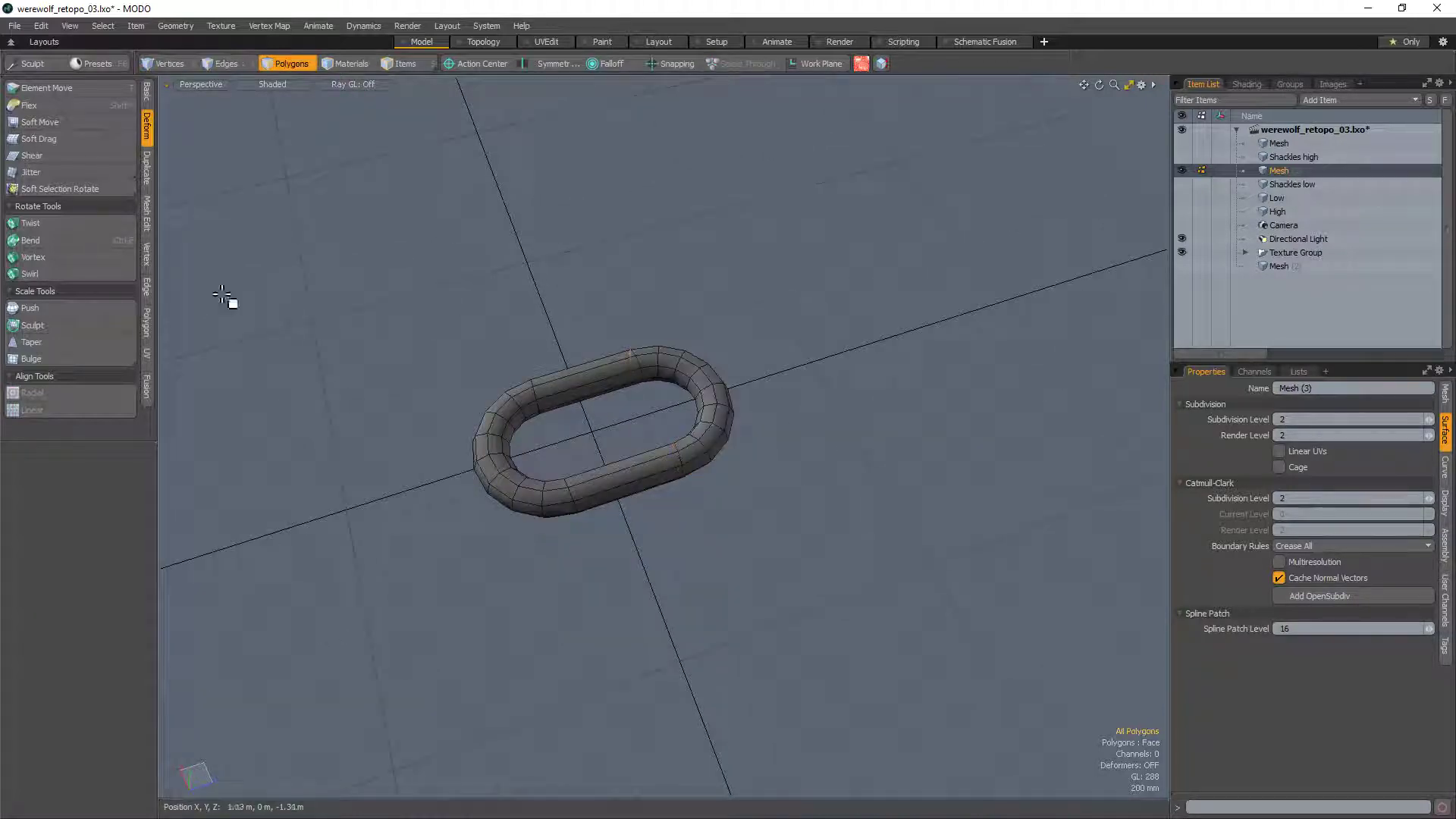
click(29, 308)
drag(619, 421, 626, 420)
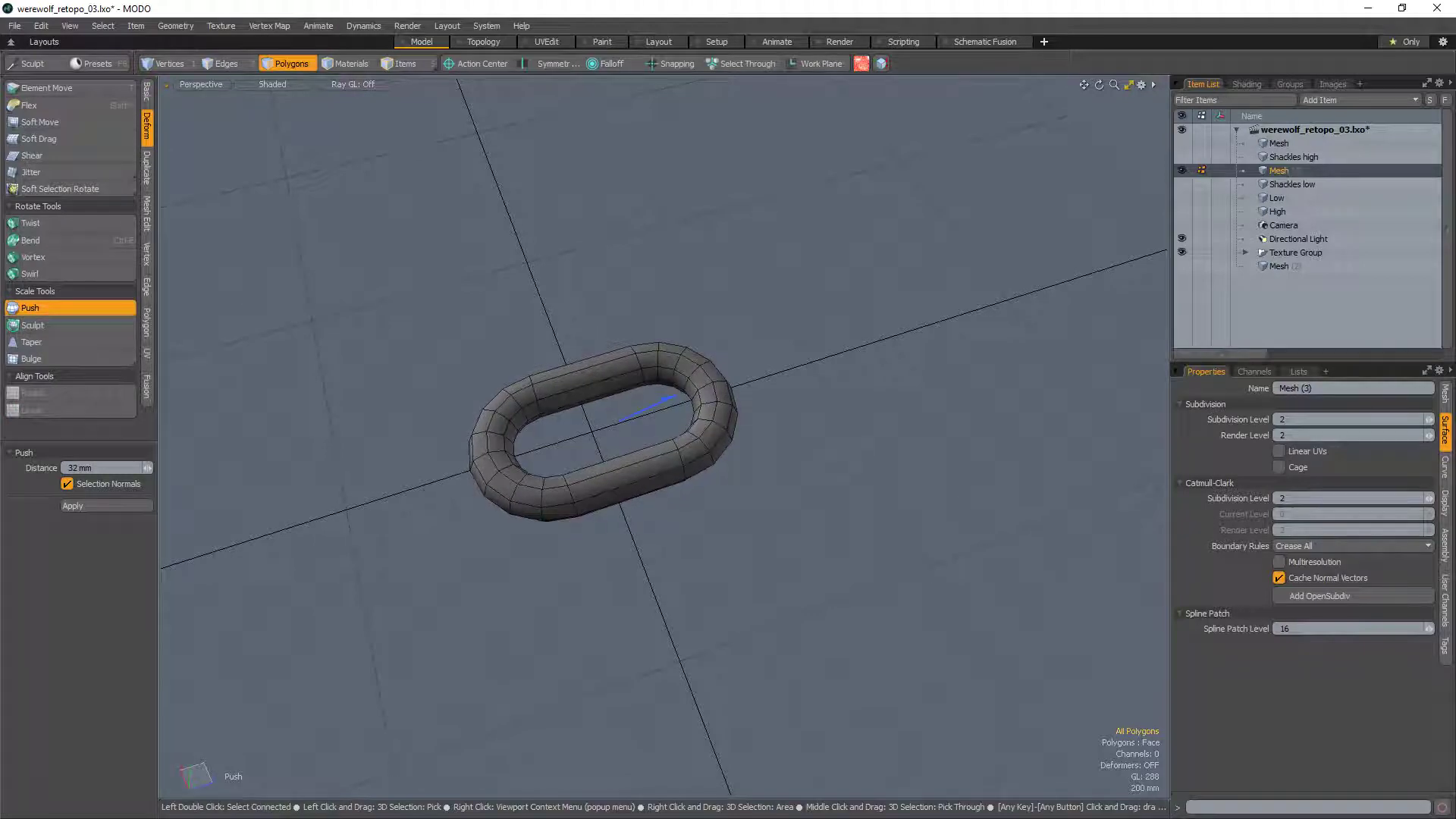
key(space)
alt+drag(637, 309, 592, 491)
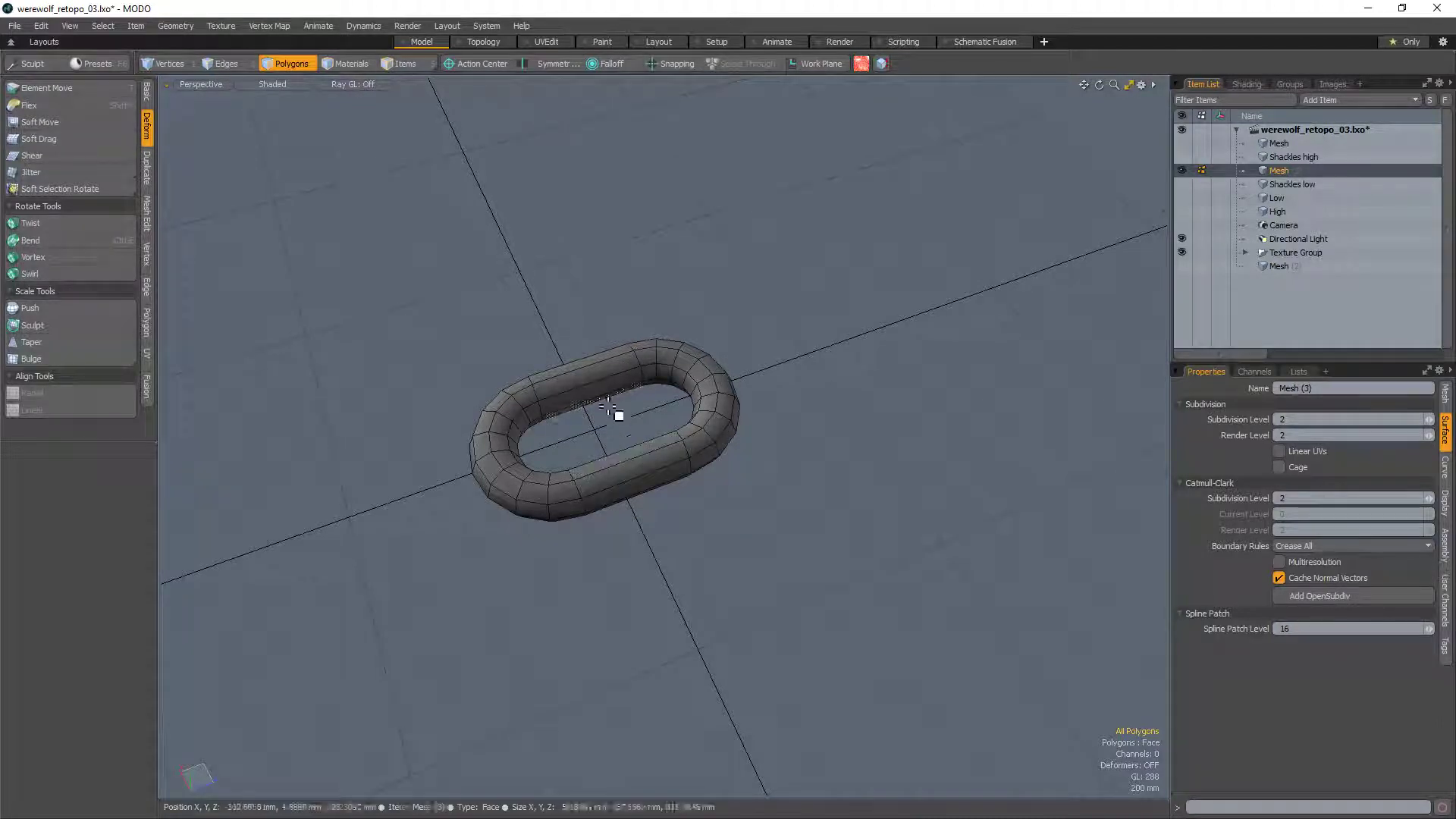
mouse_move(624, 409)
alt+mouse_down()
mouse_move(740, 416)
mouse_move(611, 527)
mouse_move(611, 367)
alt+mouse_up()
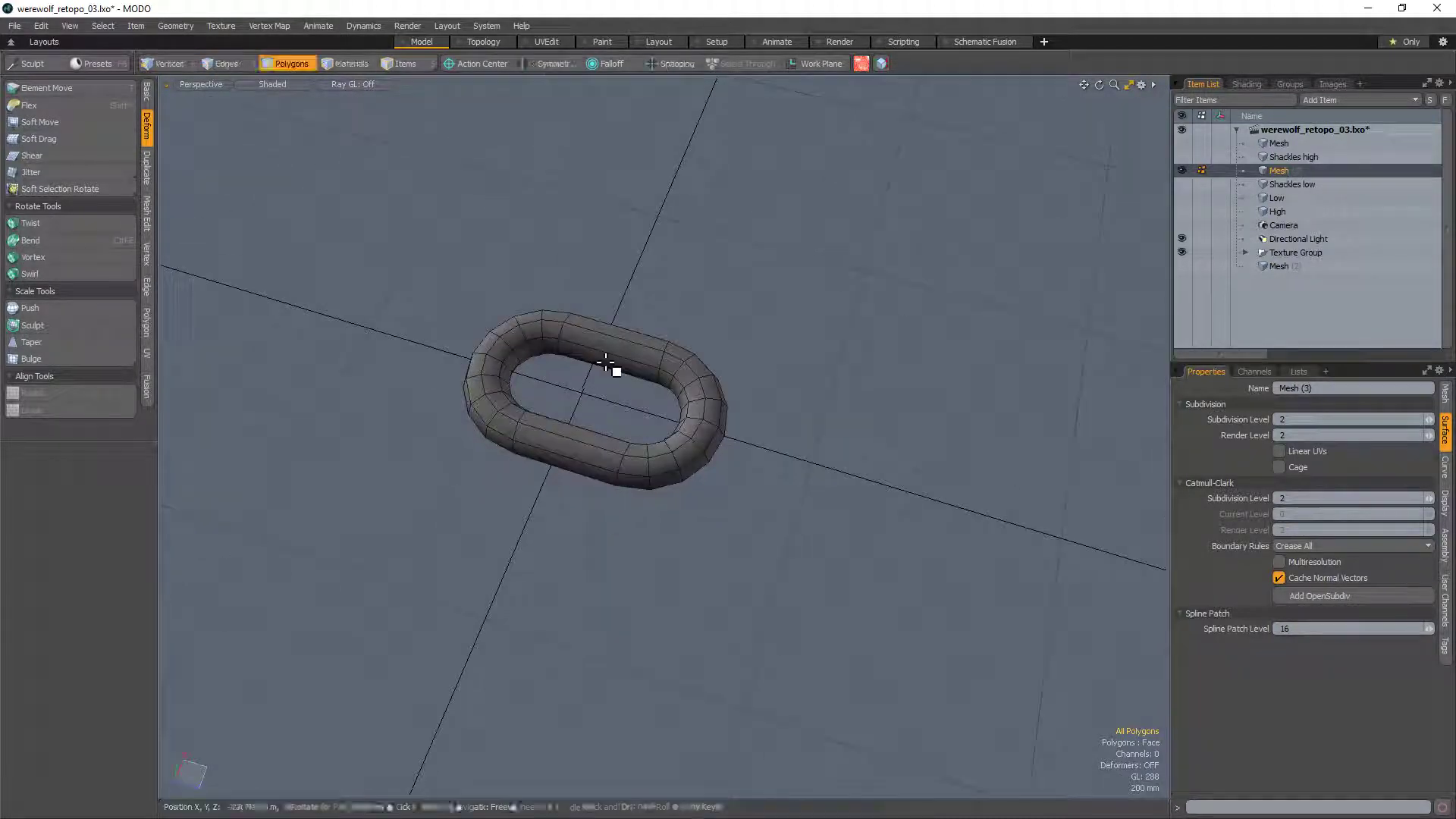
Step: Select all connected polygons of the link and delete them from the mesh
mouse_move(616, 423)
right_down()
mouse_move(627, 237)
mouse_move(671, 671)
right_up()
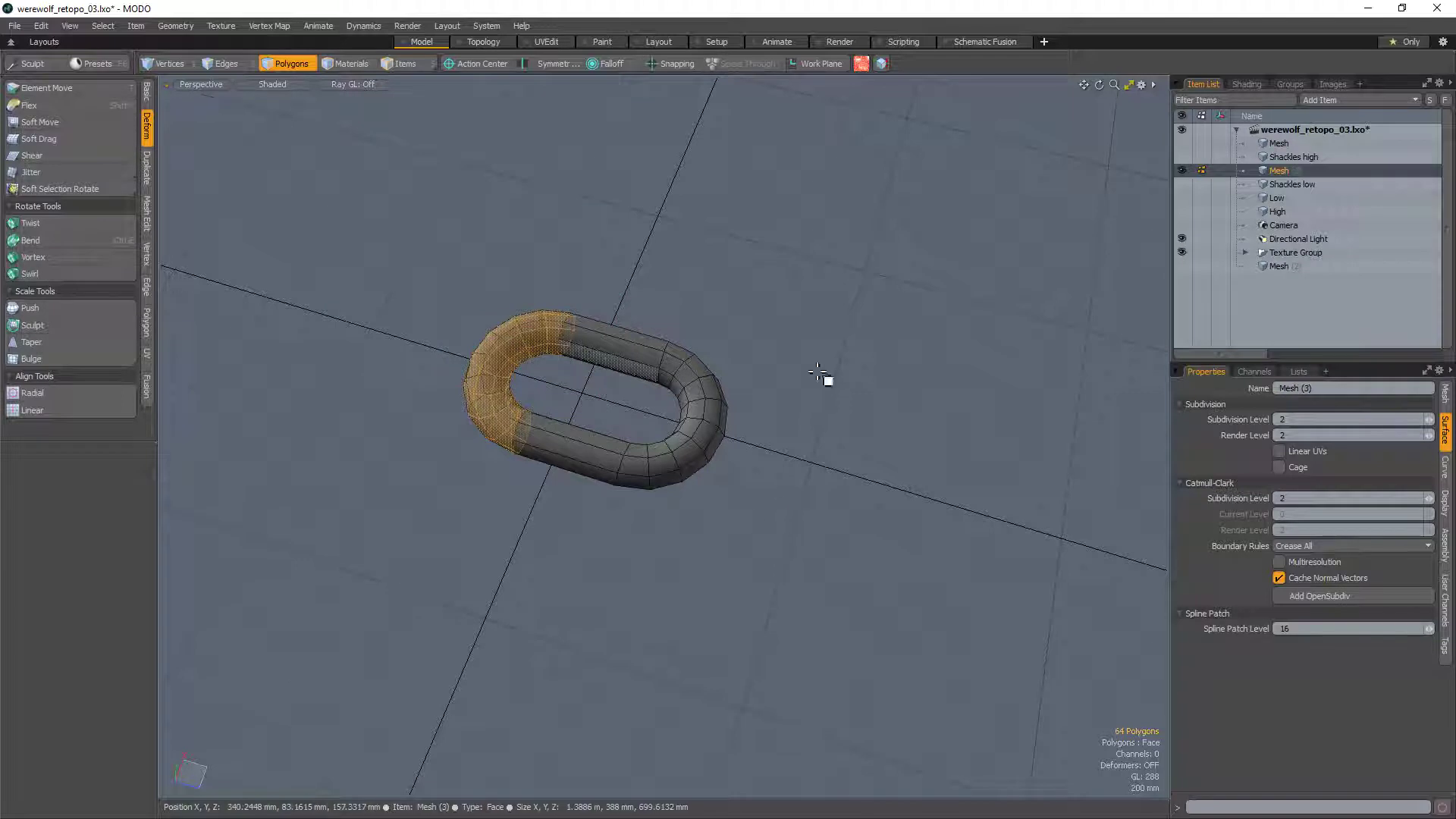
click(885, 376)
alt+drag(936, 471, 712, 648)
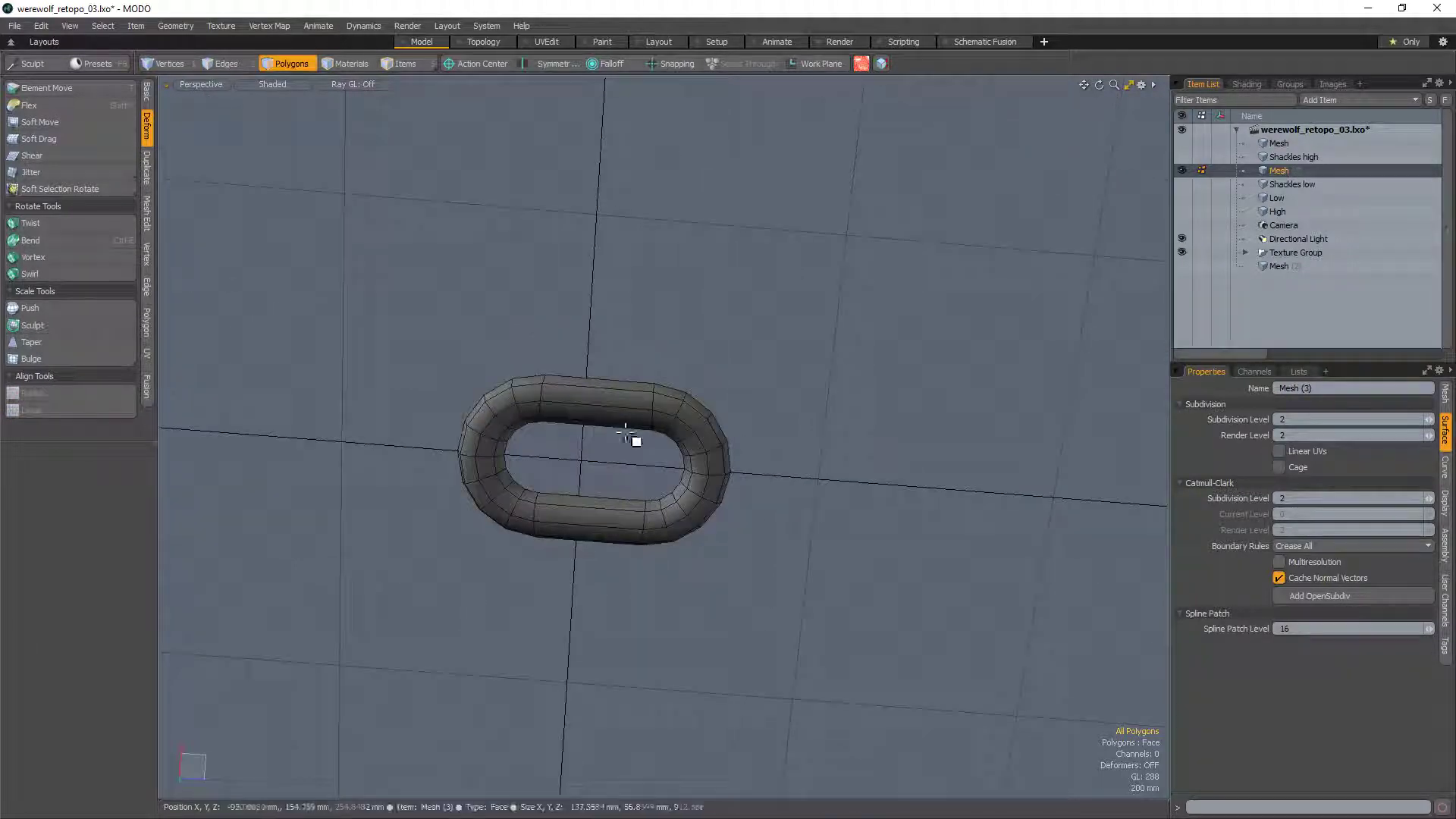
alt+drag(735, 380, 637, 266)
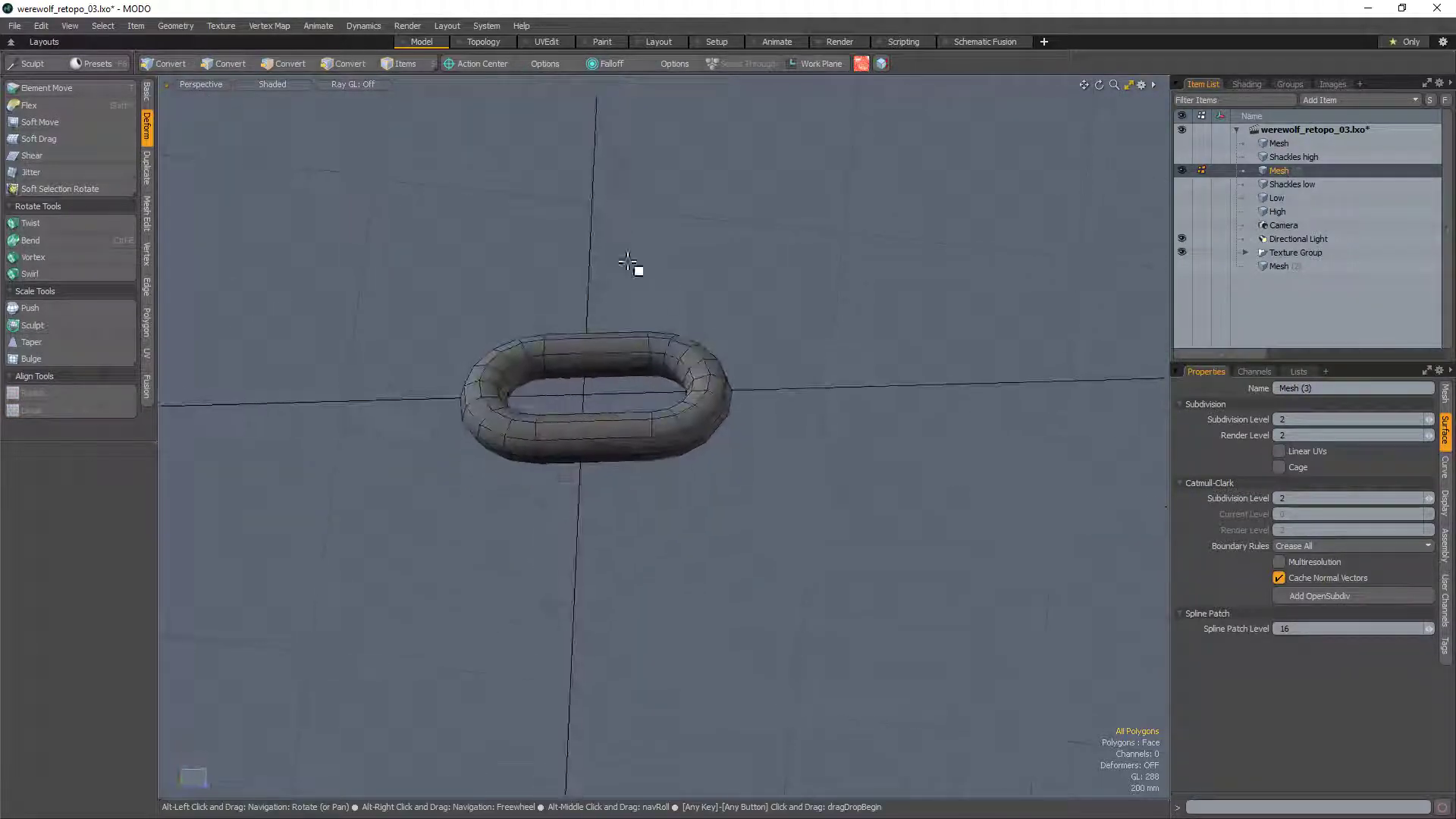
double_click(622, 366)
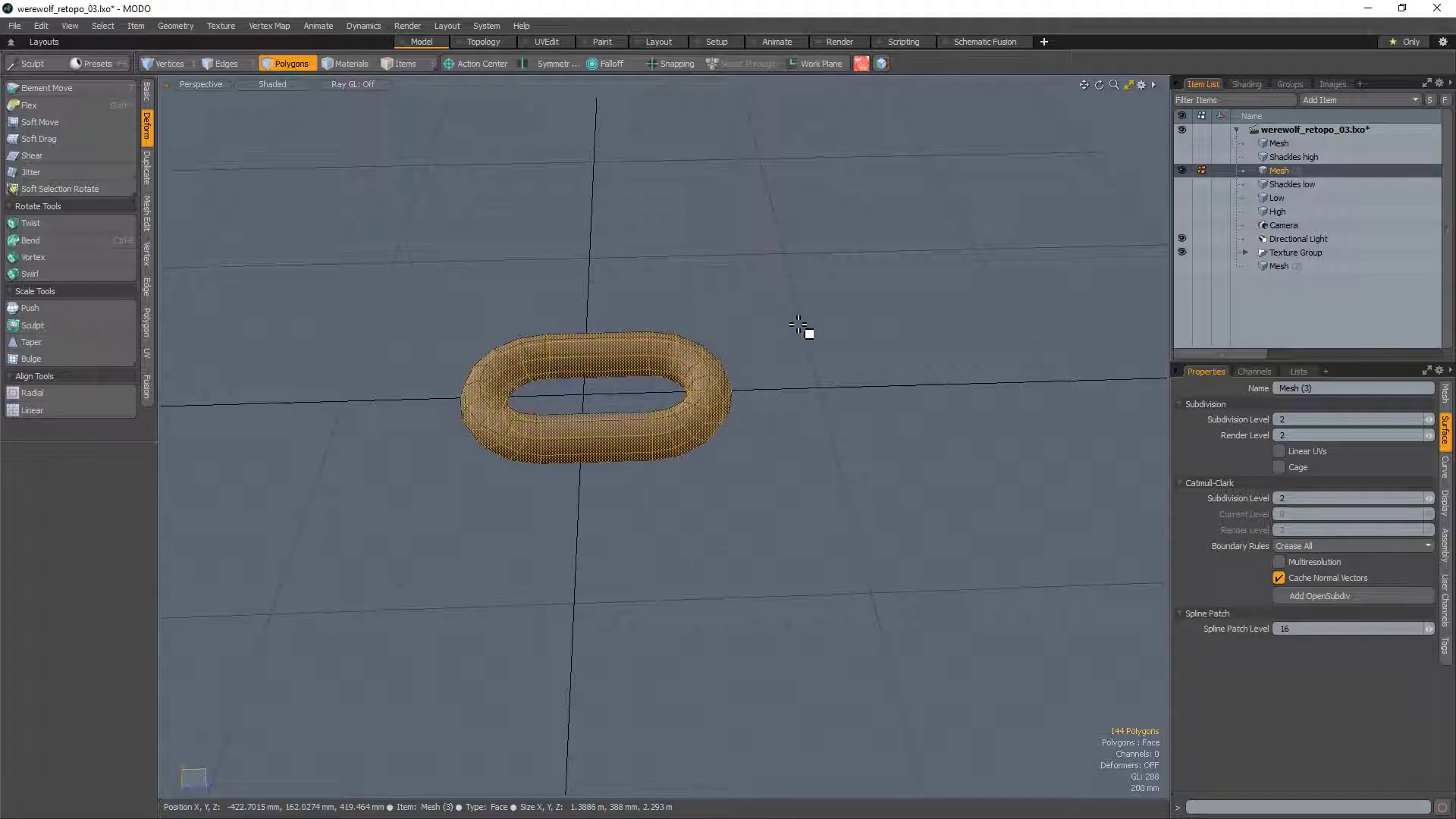
key(Delete)
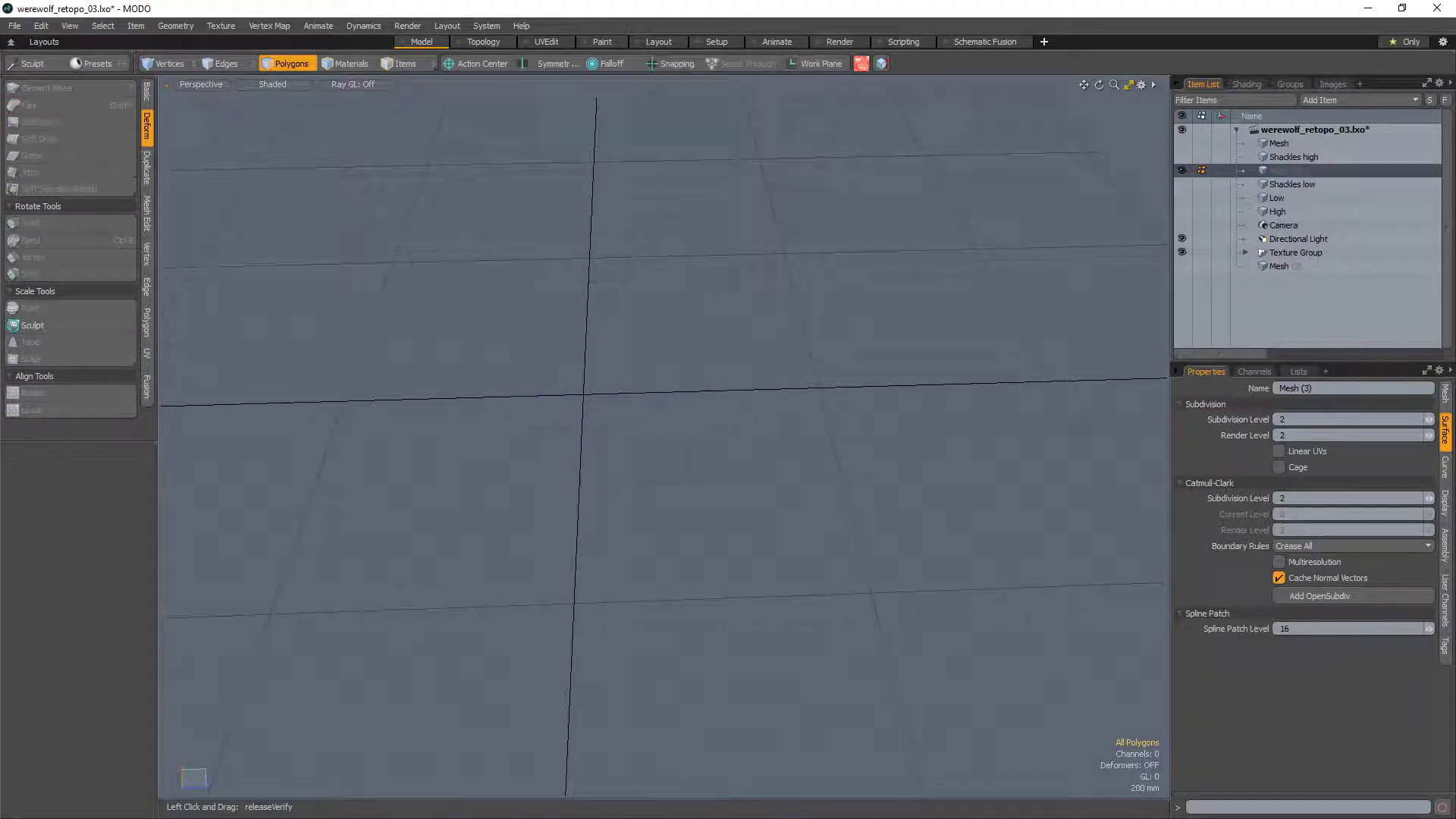
Step: Switch to the browser, look through the chain image search results for link shape references, and return to MODO
key(alt+Tab)
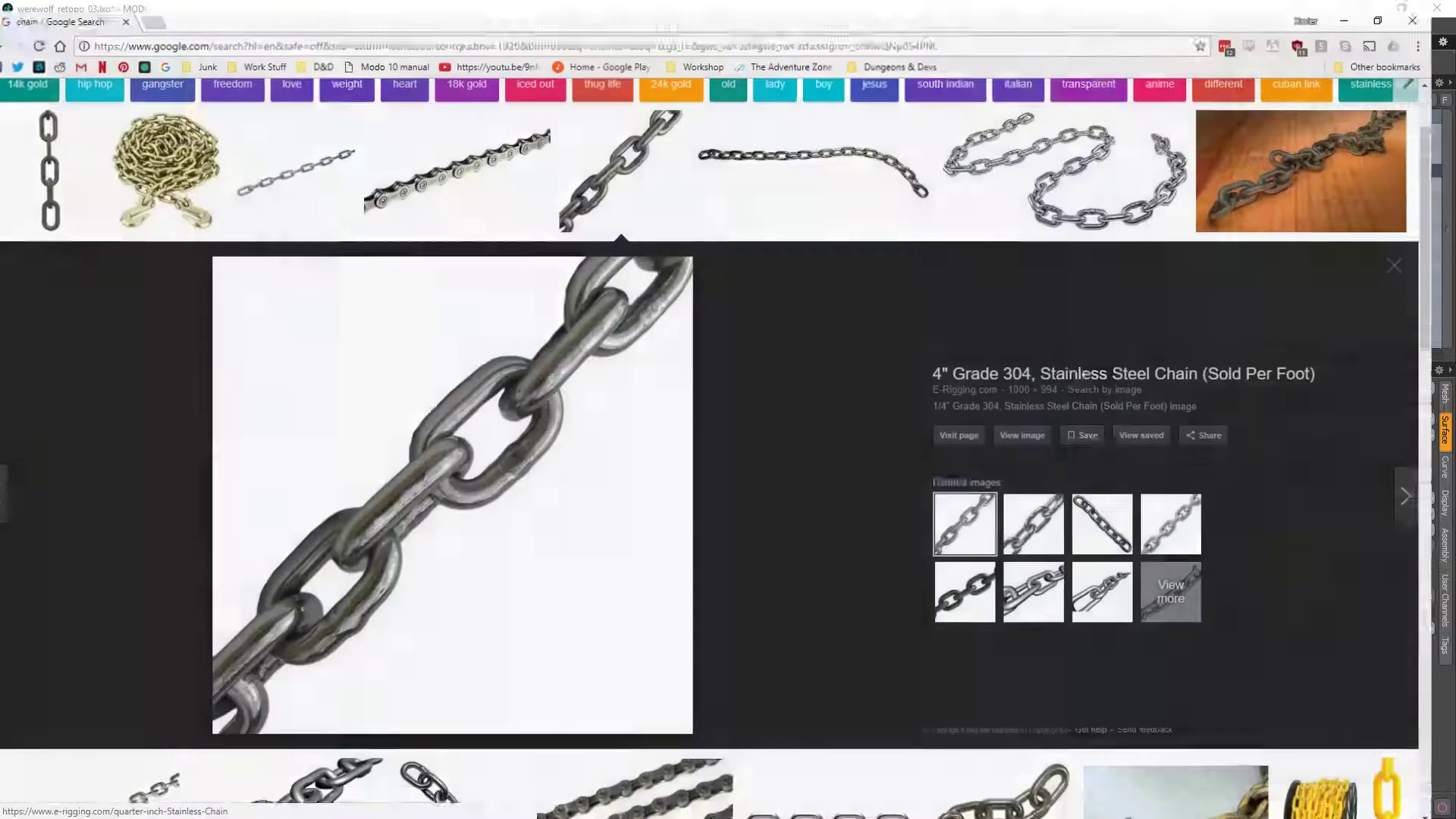
click(1414, 270)
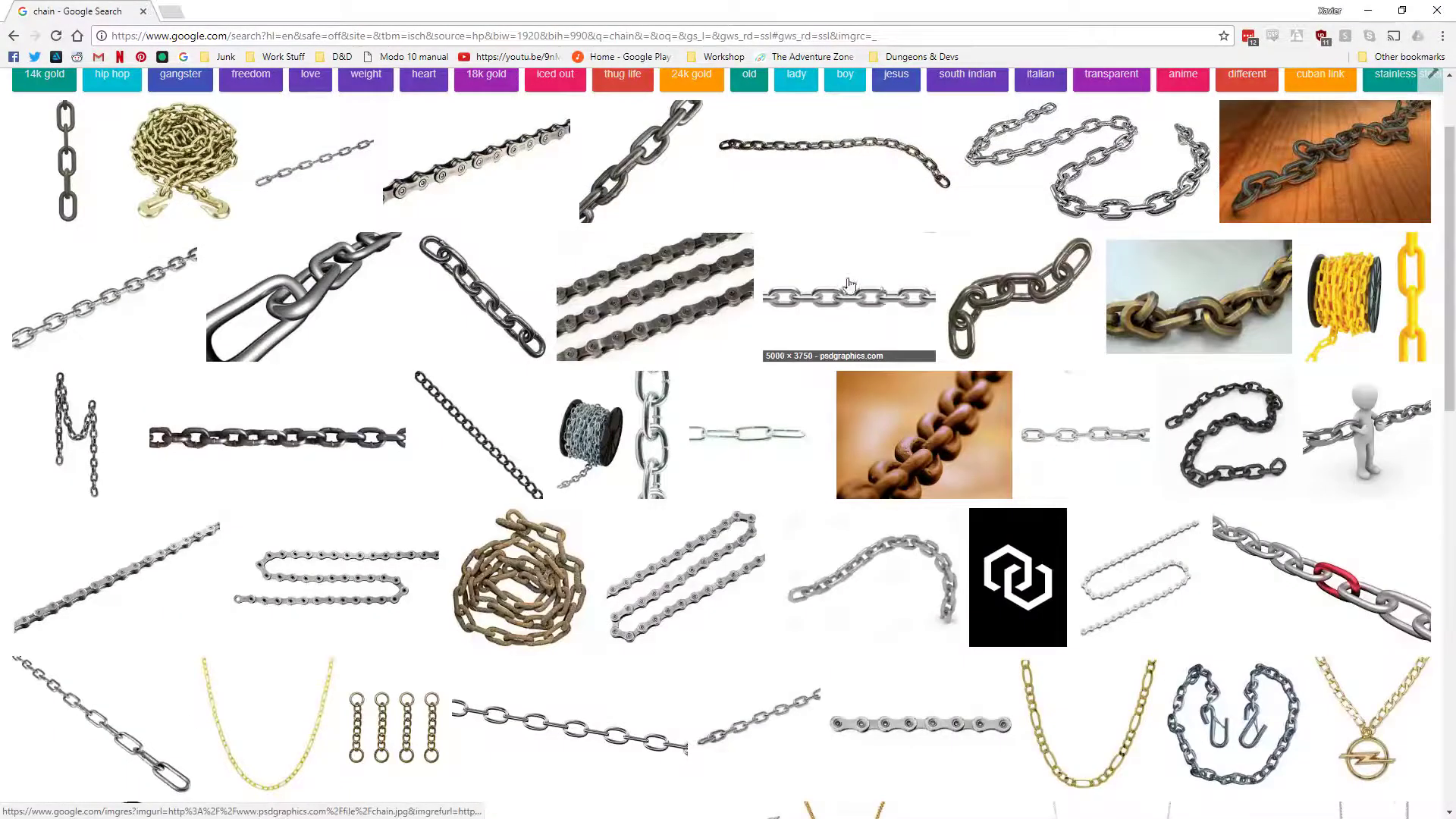
scroll(543, 480, down, 4)
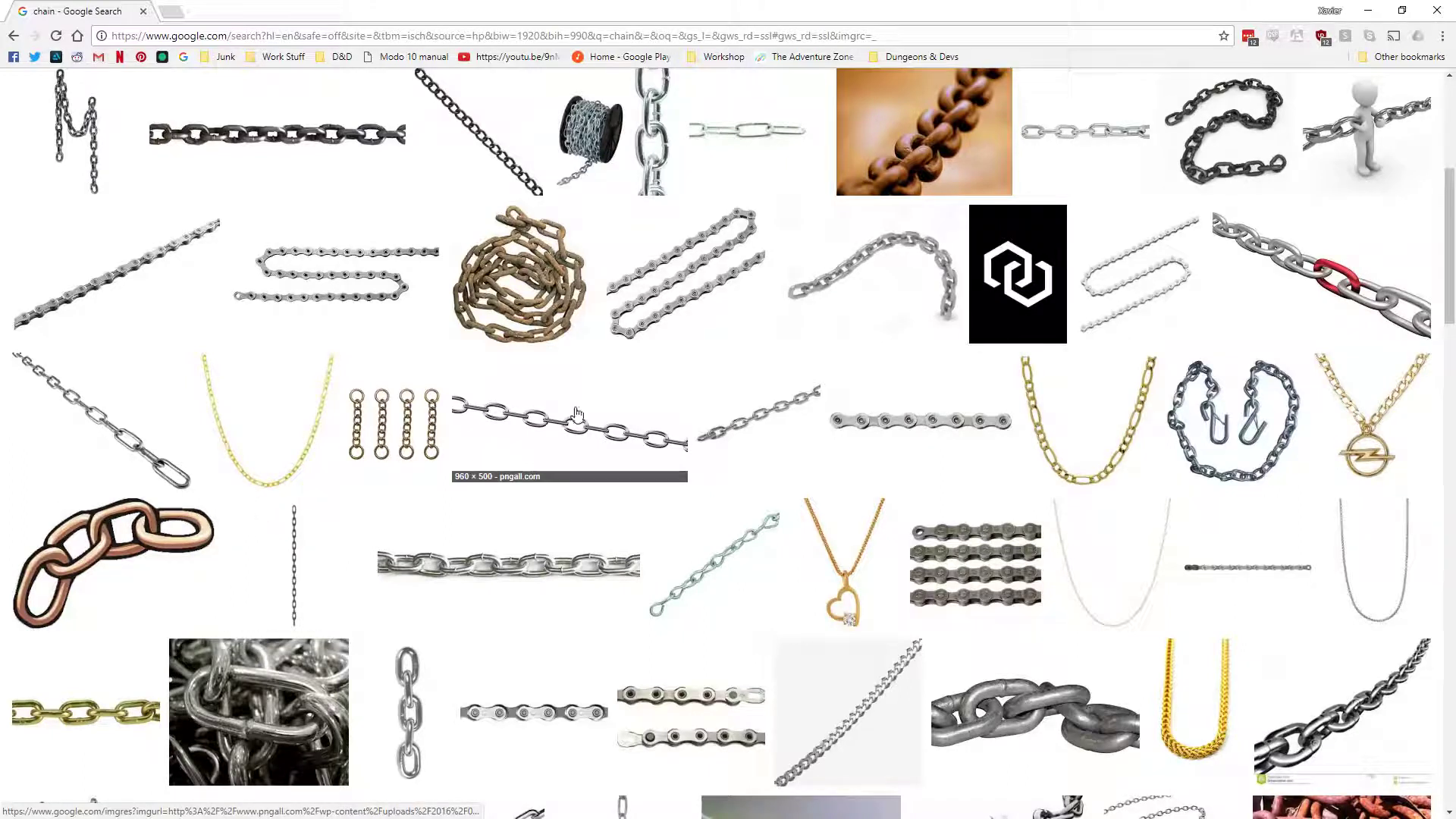
click(330, 279)
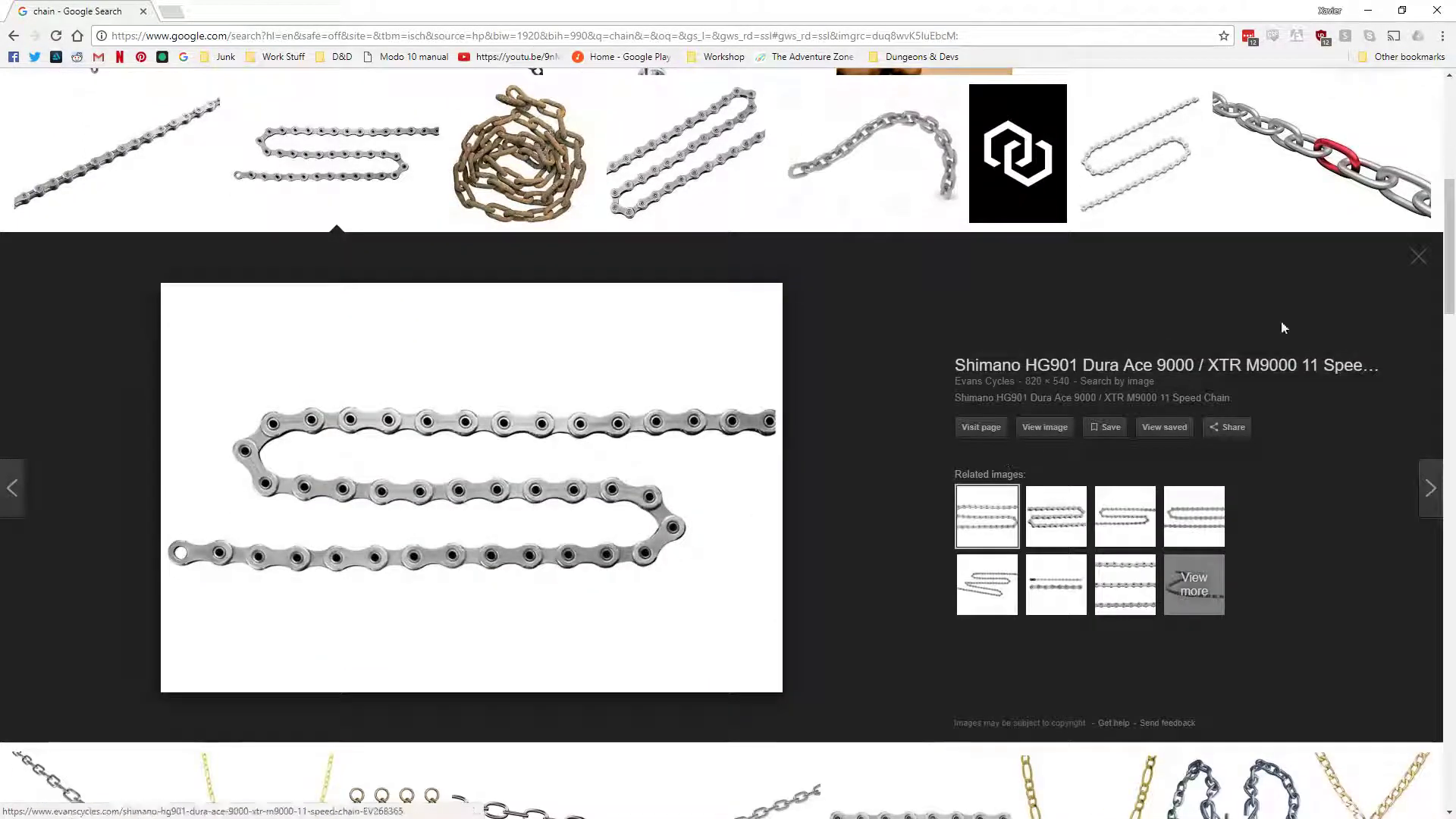
click(1416, 258)
scroll(1151, 570, down, 3)
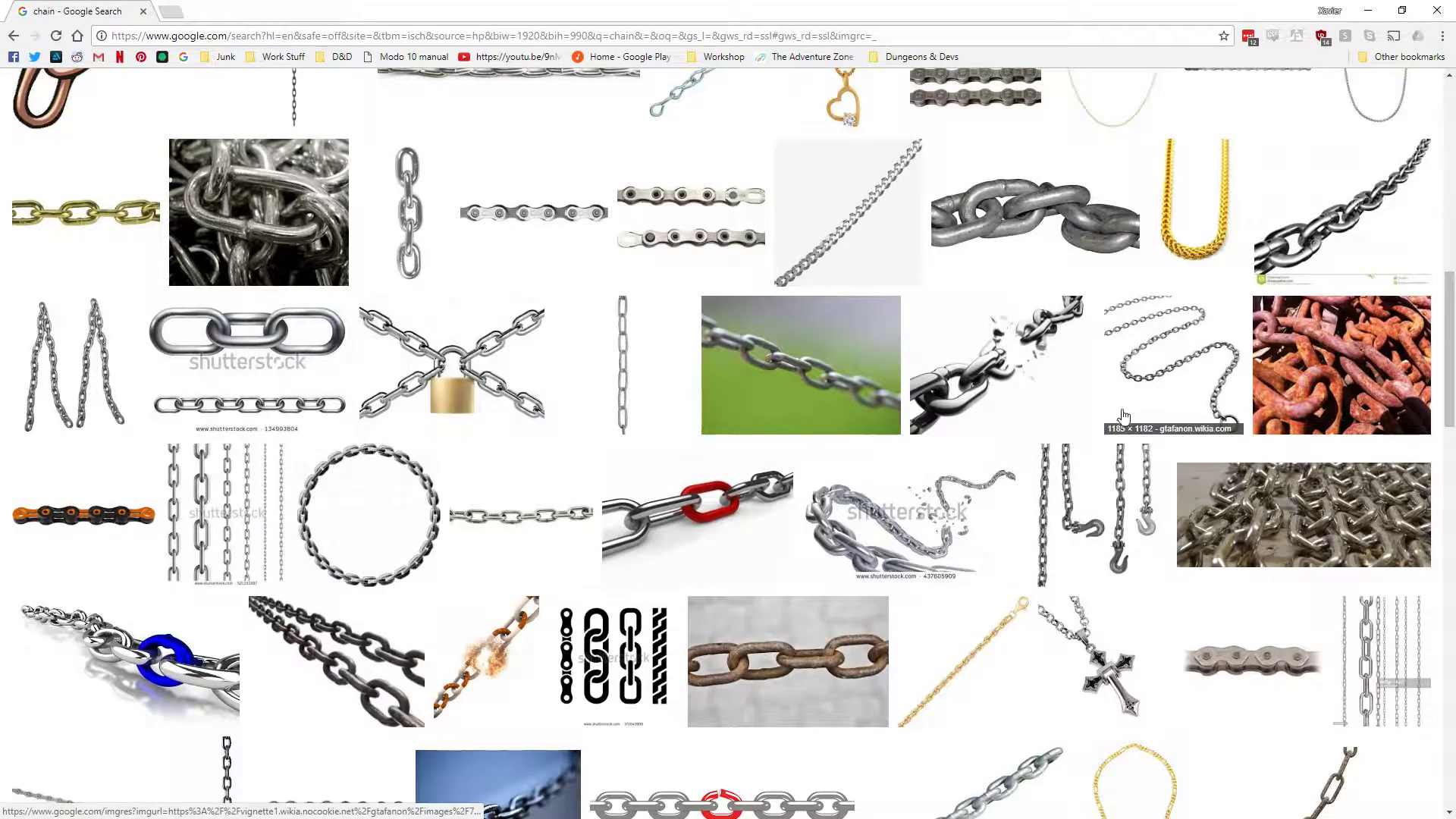
scroll(1123, 416, down, 4)
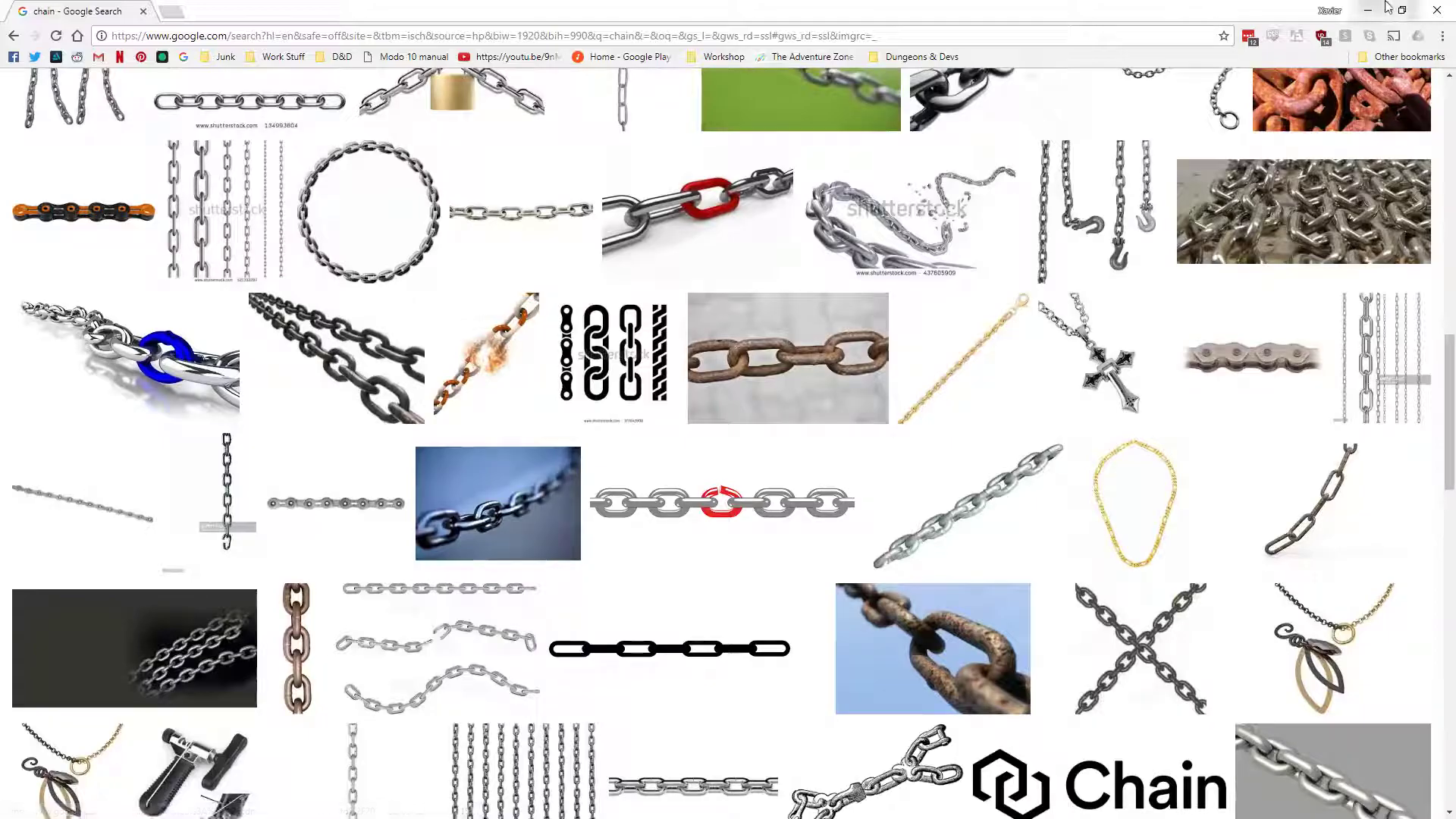
click(1376, 6)
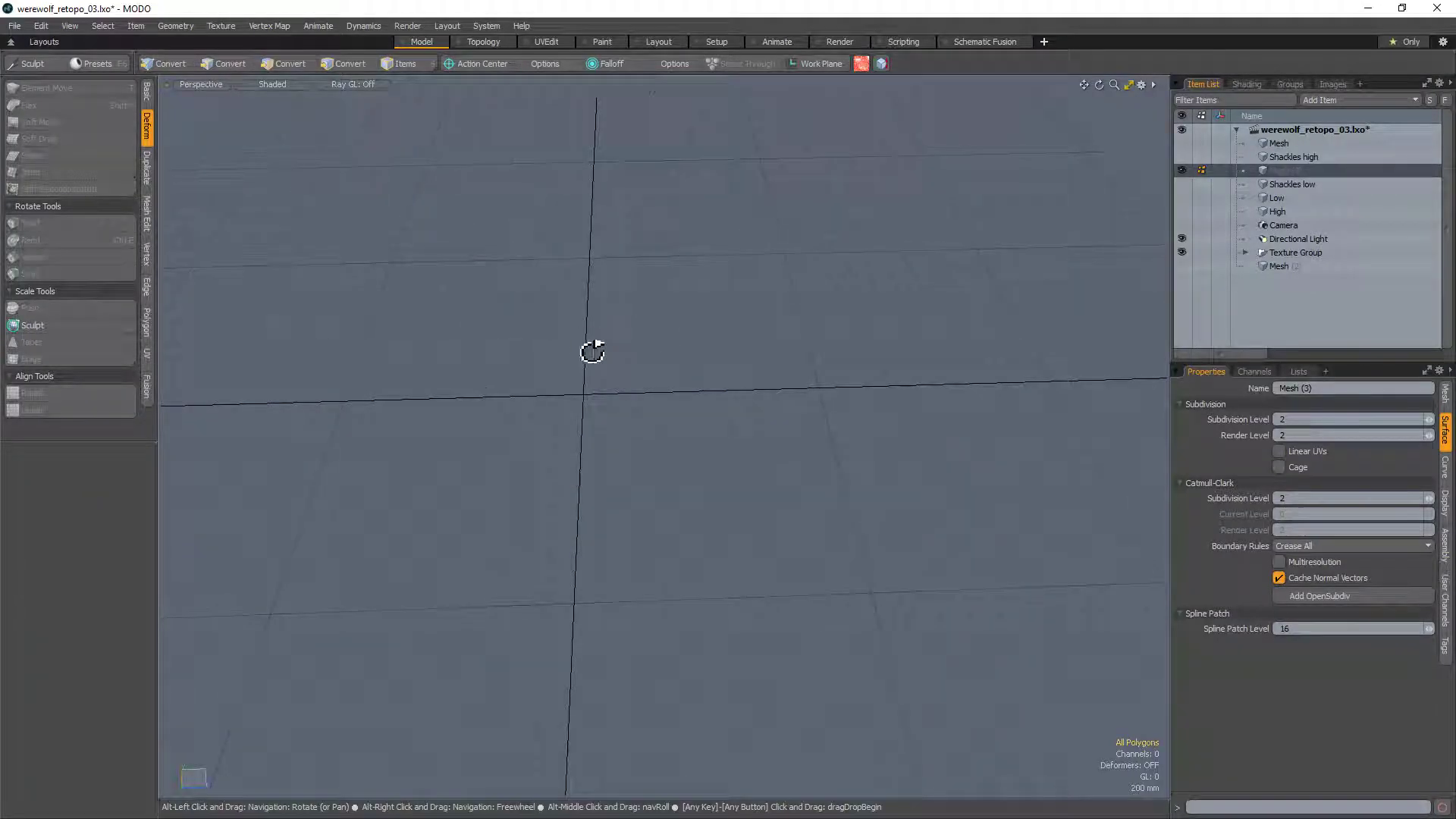
Step: Create a torus at the origin with 500 mm ring radius, 250 mm cross section, 16 sides and 8 segments on the Y axis
alt+drag(593, 351, 568, 409)
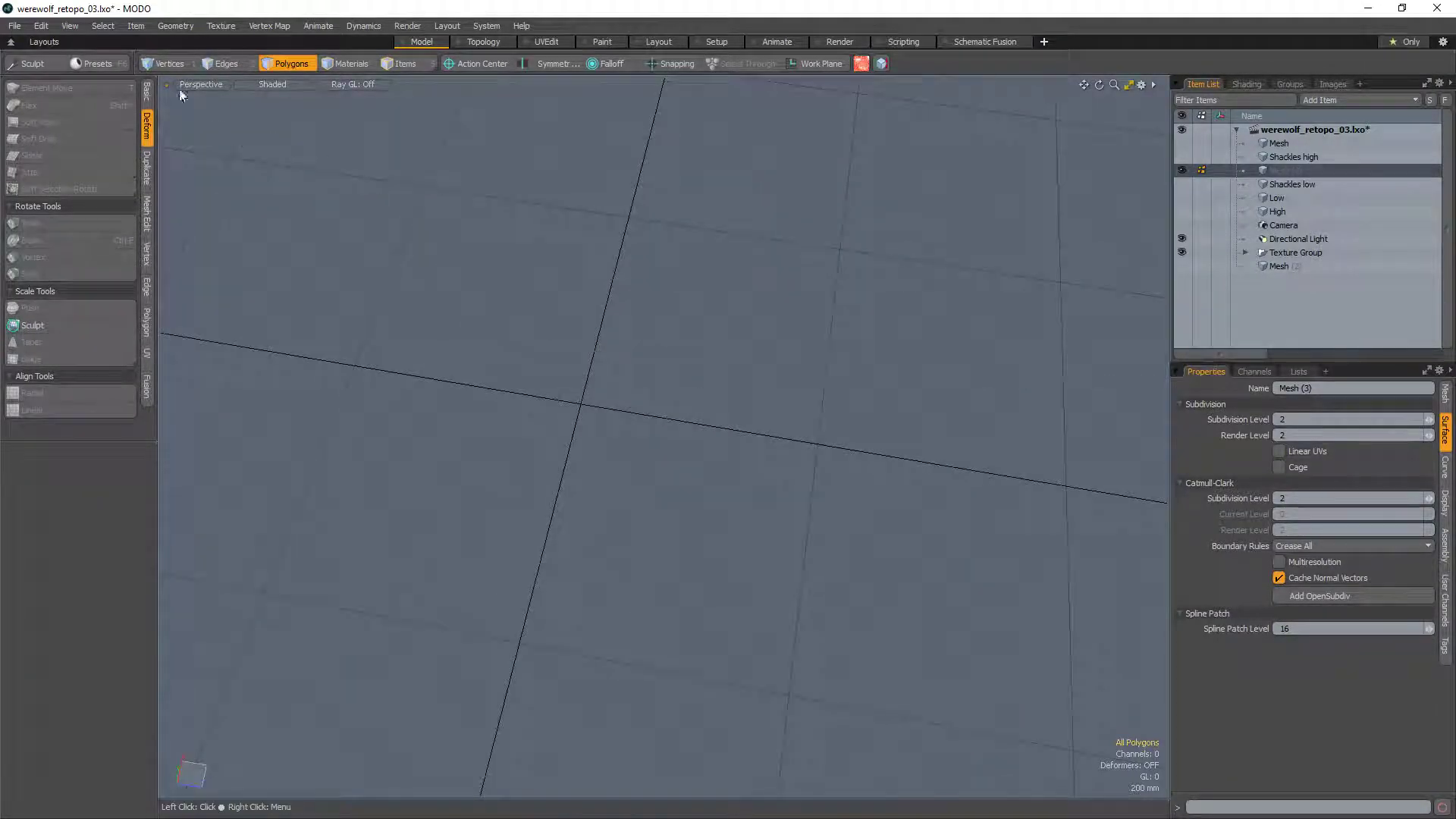
click(147, 95)
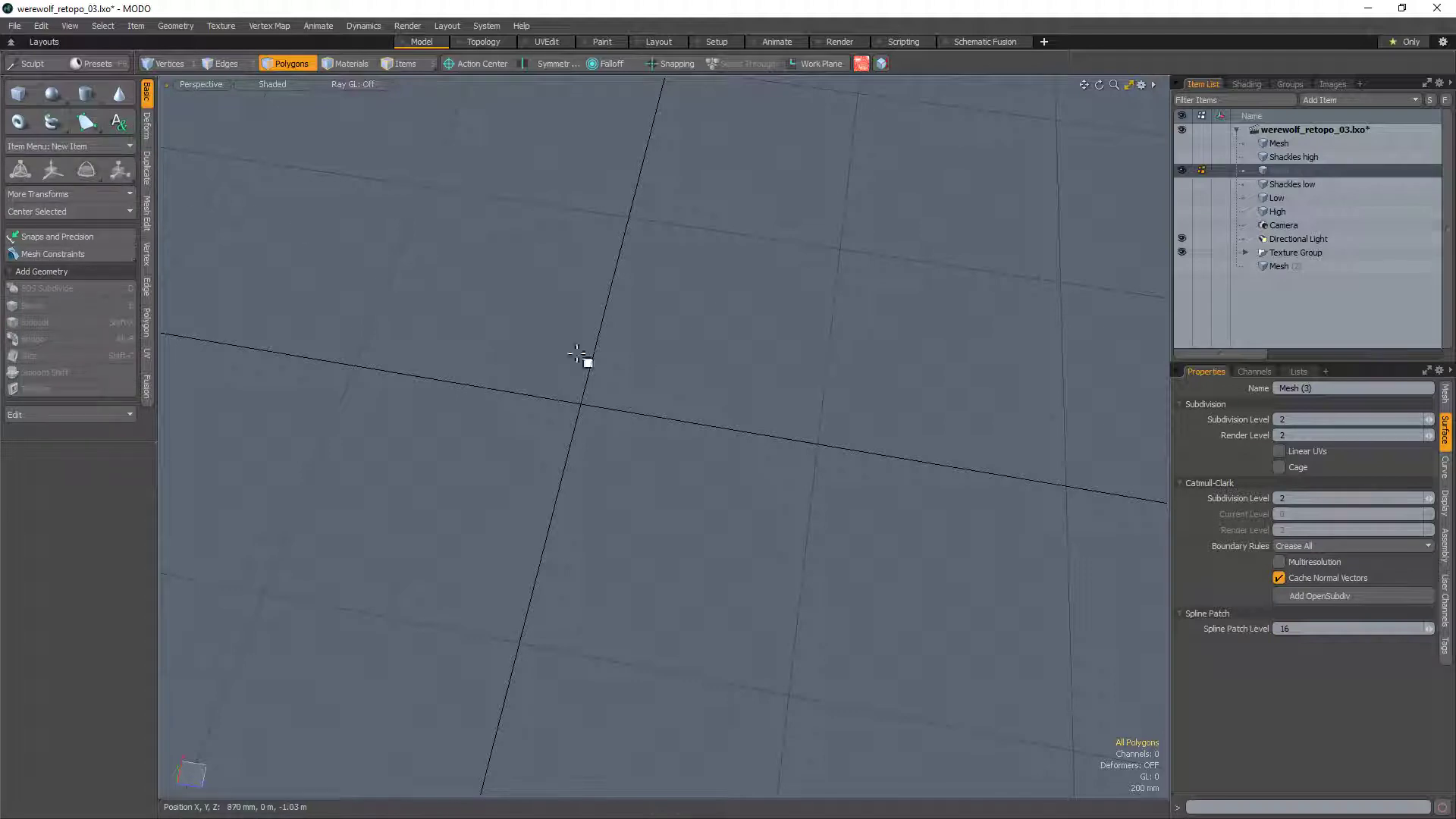
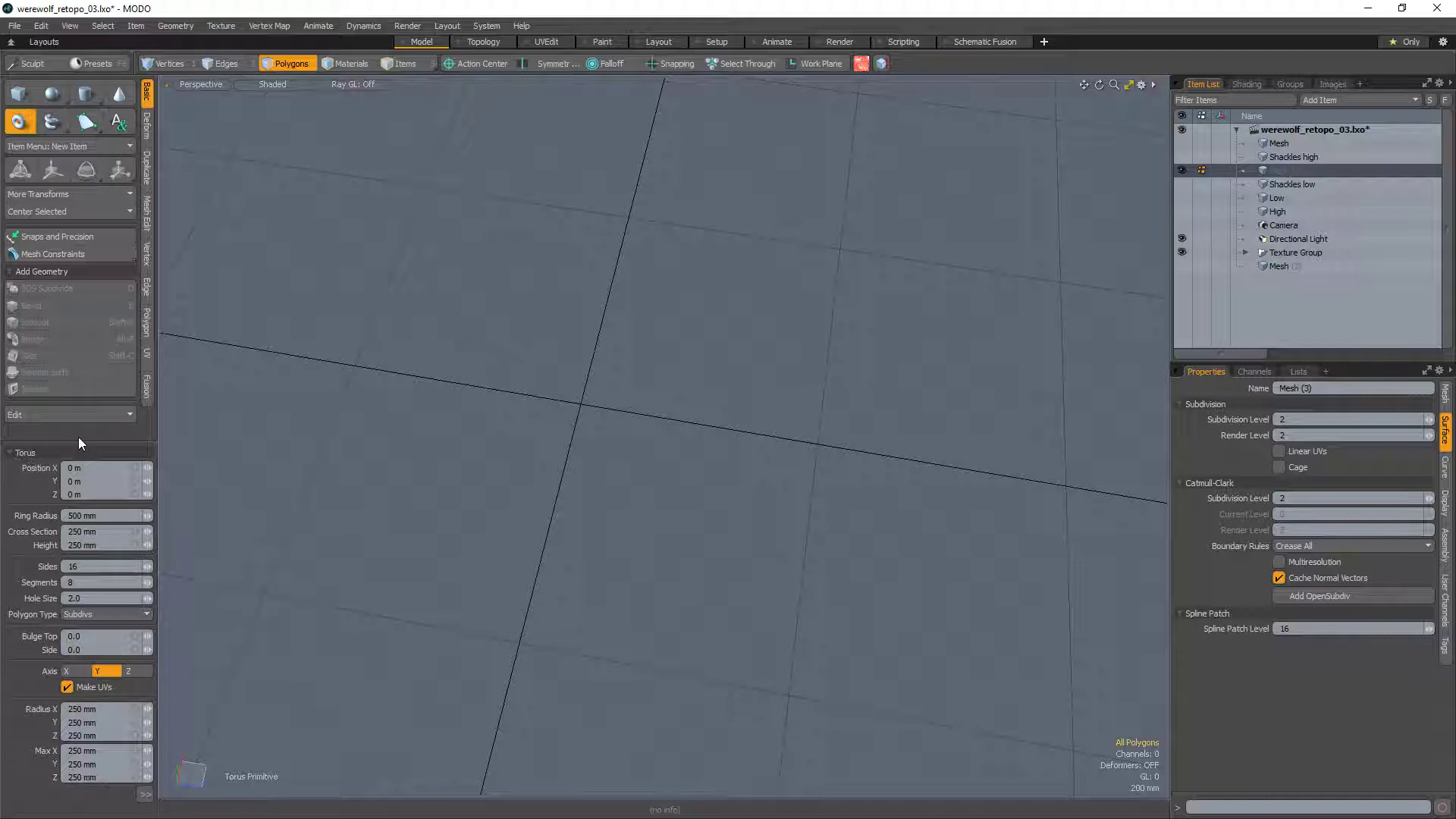
drag(85, 447, 87, 366)
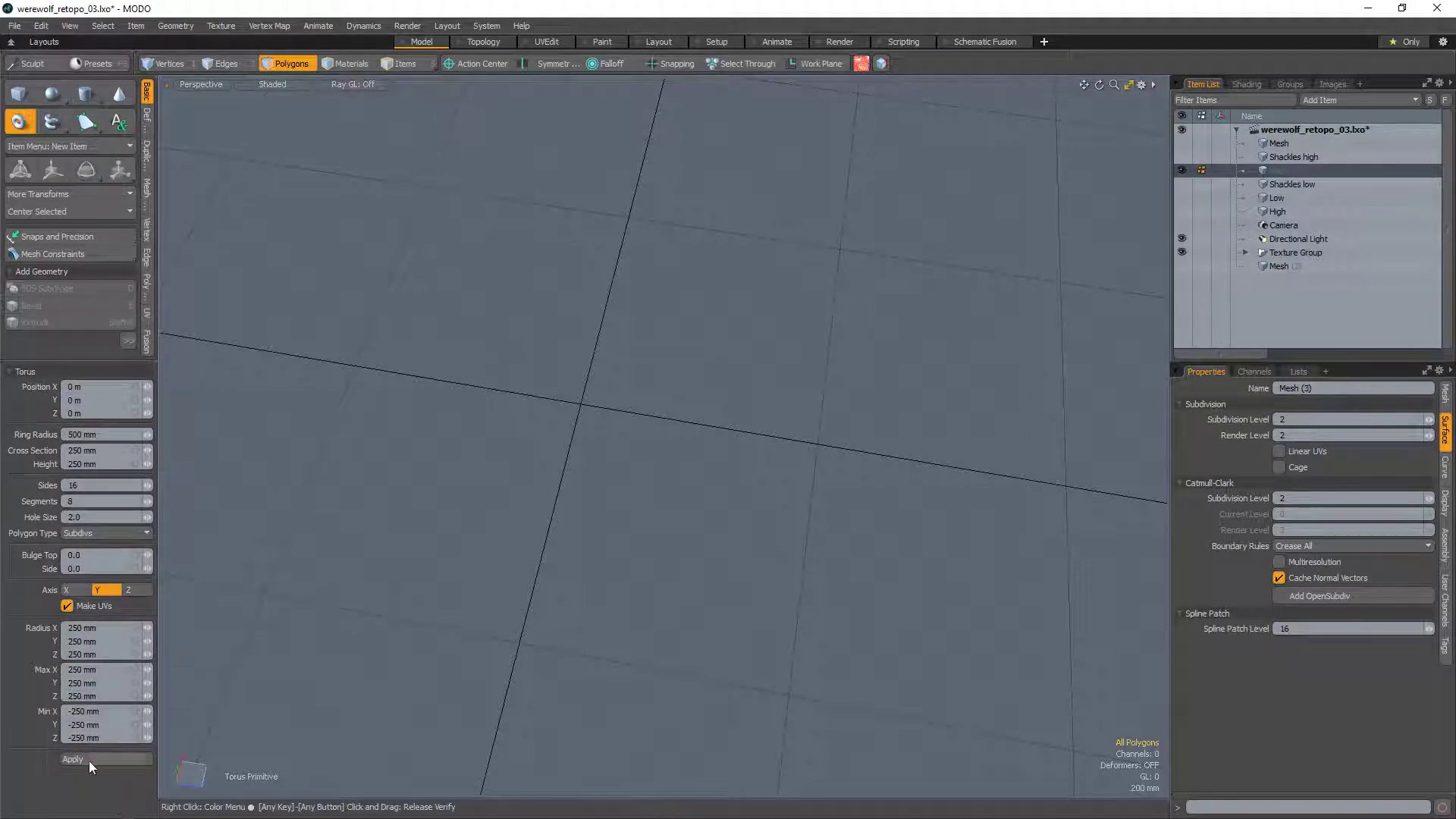
click(89, 761)
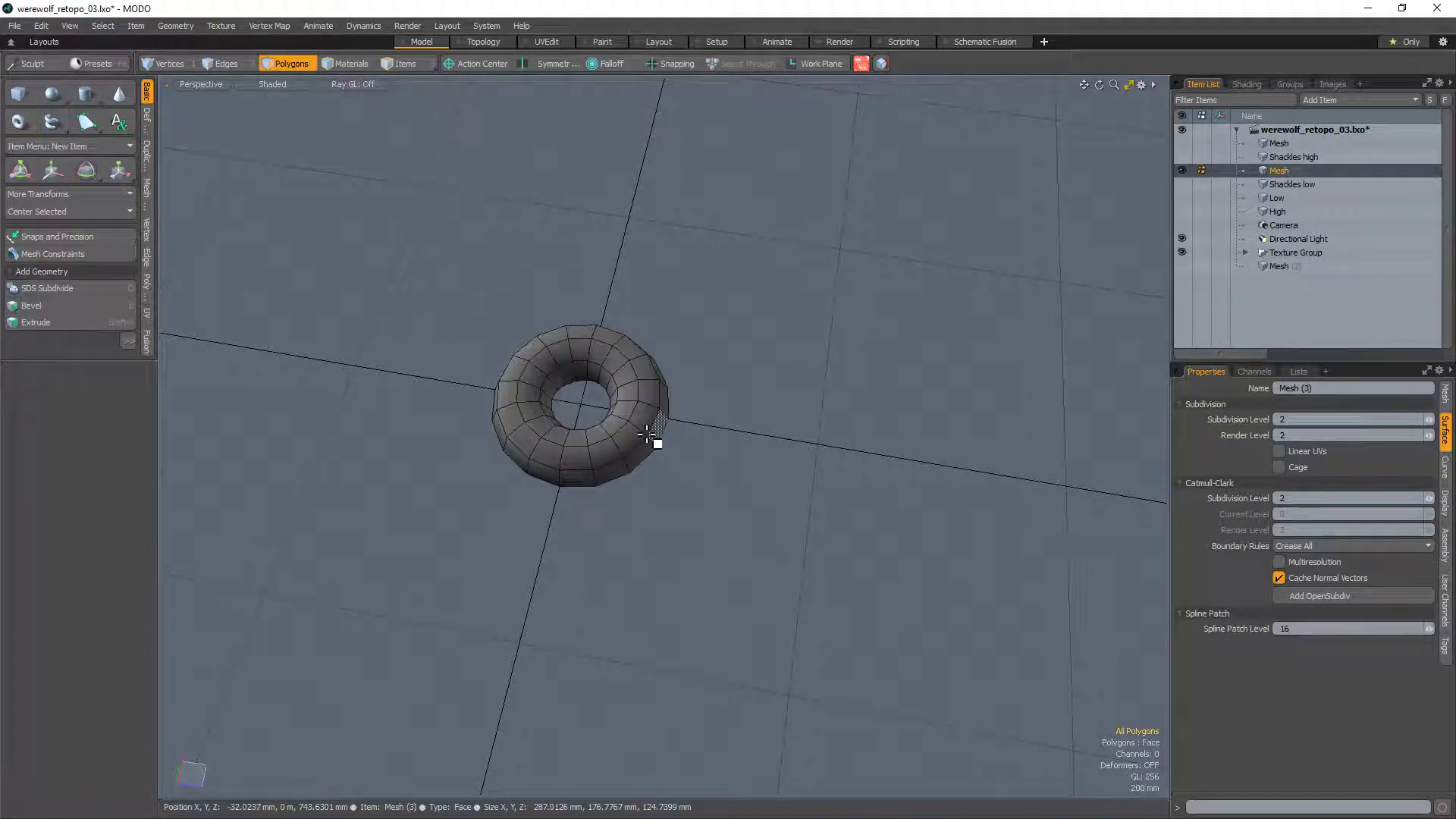
Step: Push the torus's surface inward to make its ring slightly thinner
click(147, 118)
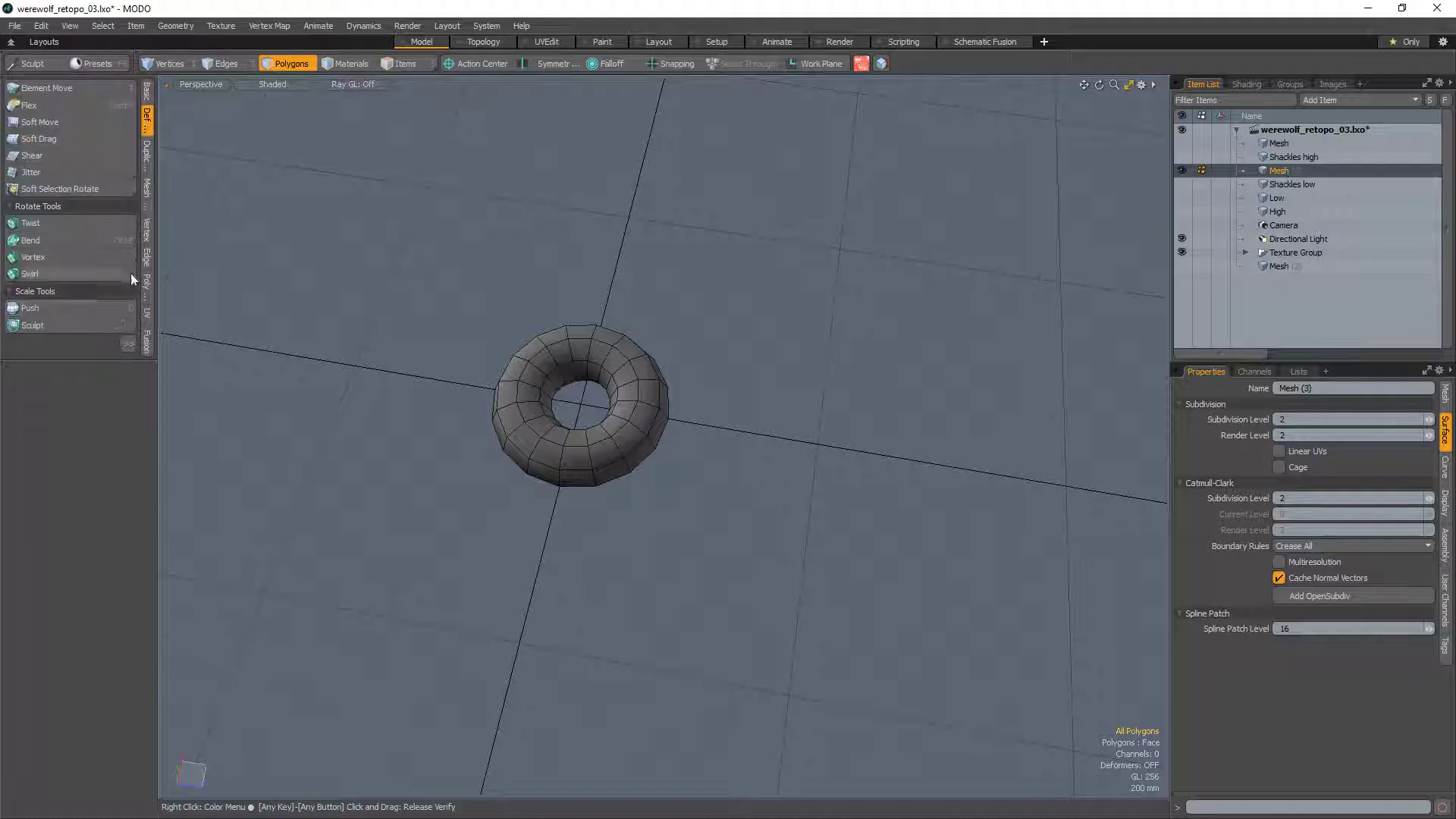
click(49, 312)
drag(804, 277, 742, 277)
key(space)
alt+drag(699, 453, 552, 511)
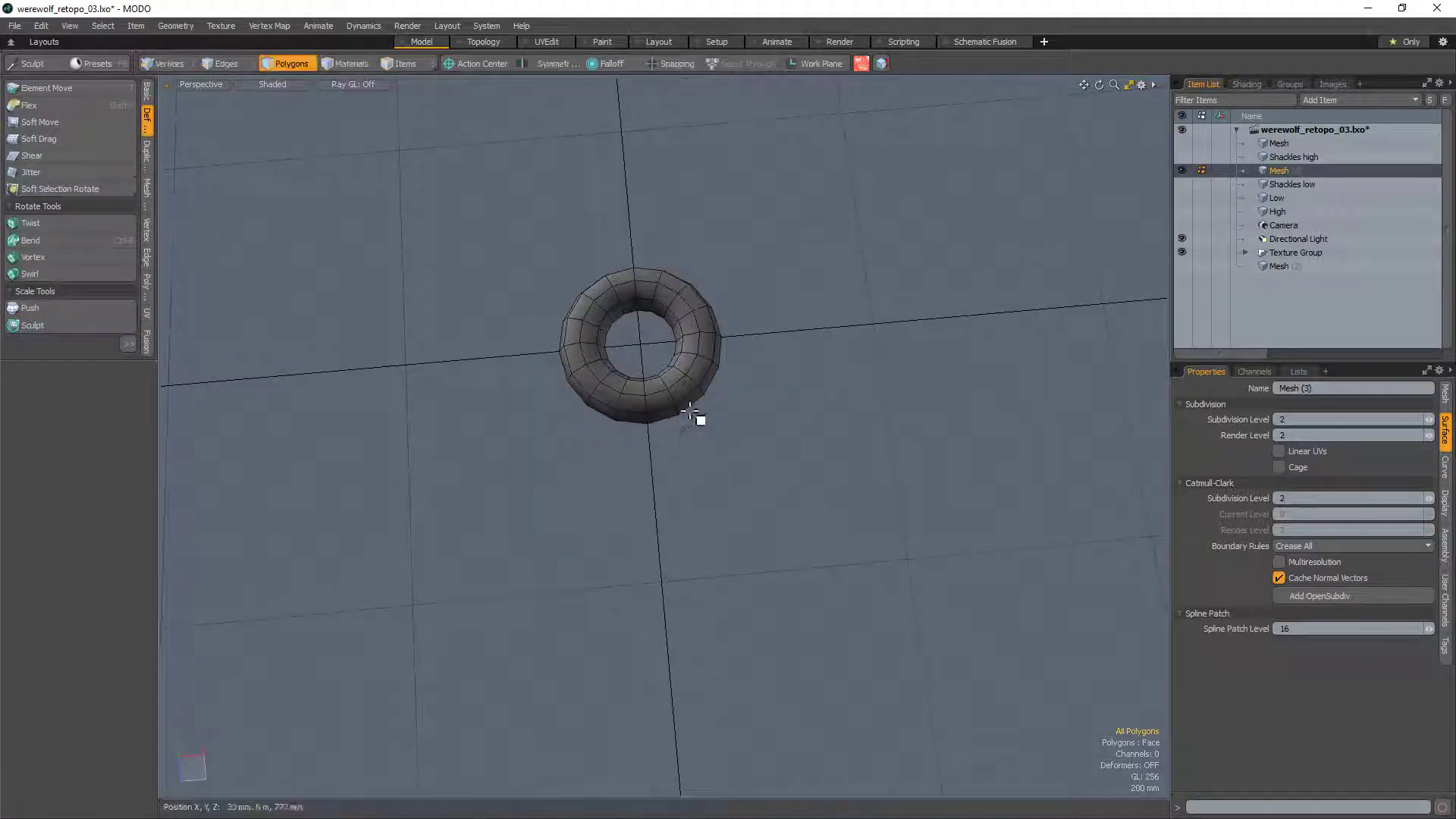
scroll(697, 414, up, 5)
alt+drag(677, 407, 629, 291)
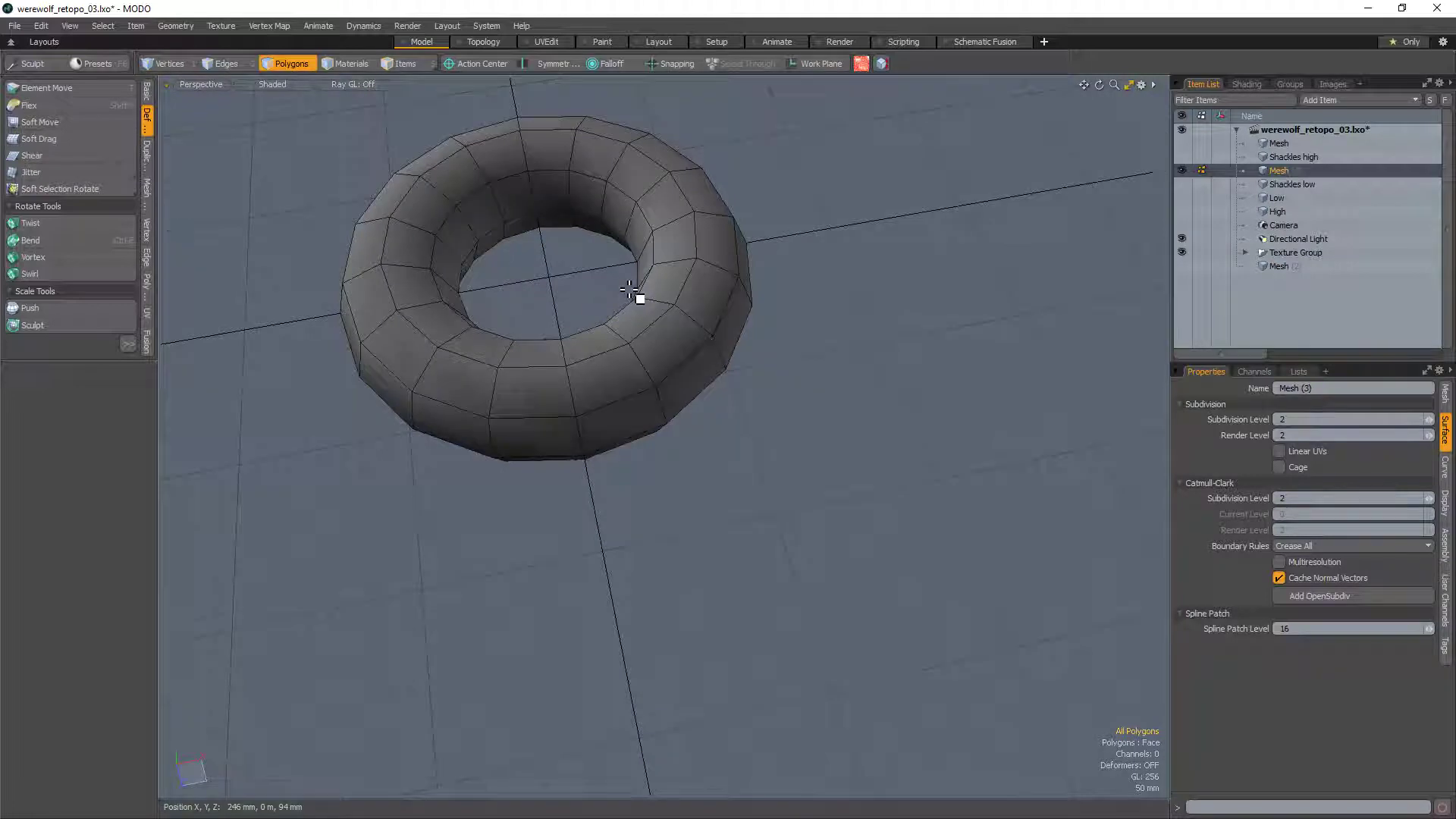
mouse_move(685, 432)
alt+mouse_down()
mouse_move(578, 377)
mouse_move(599, 376)
mouse_move(574, 406)
mouse_move(595, 364)
mouse_move(575, 338)
mouse_move(579, 435)
mouse_move(568, 380)
mouse_move(634, 608)
mouse_move(607, 417)
alt+mouse_up()
Step: Select the edge loop running around the torus's upper side and clear the selection
key(2)
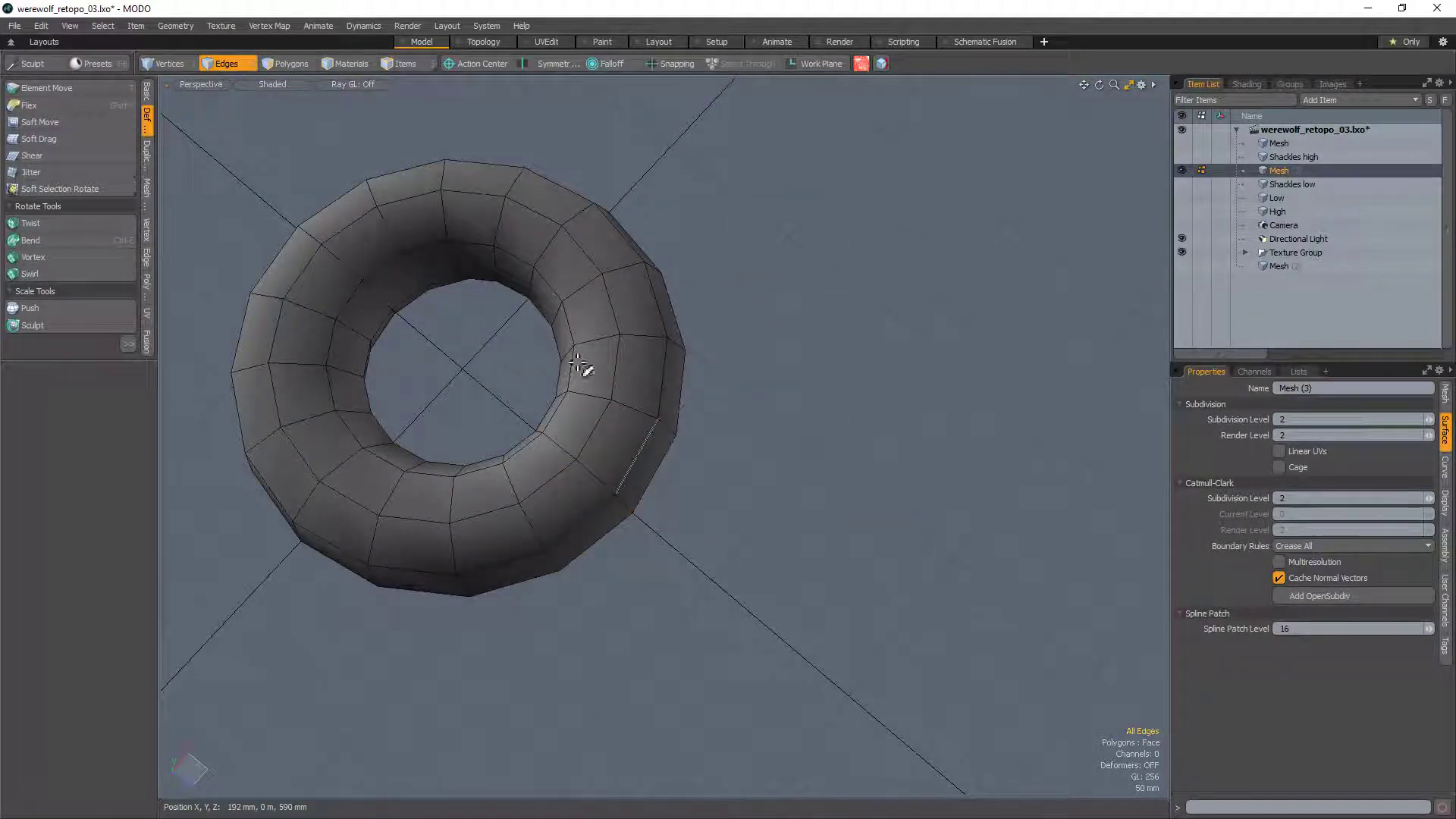
double_click(620, 361)
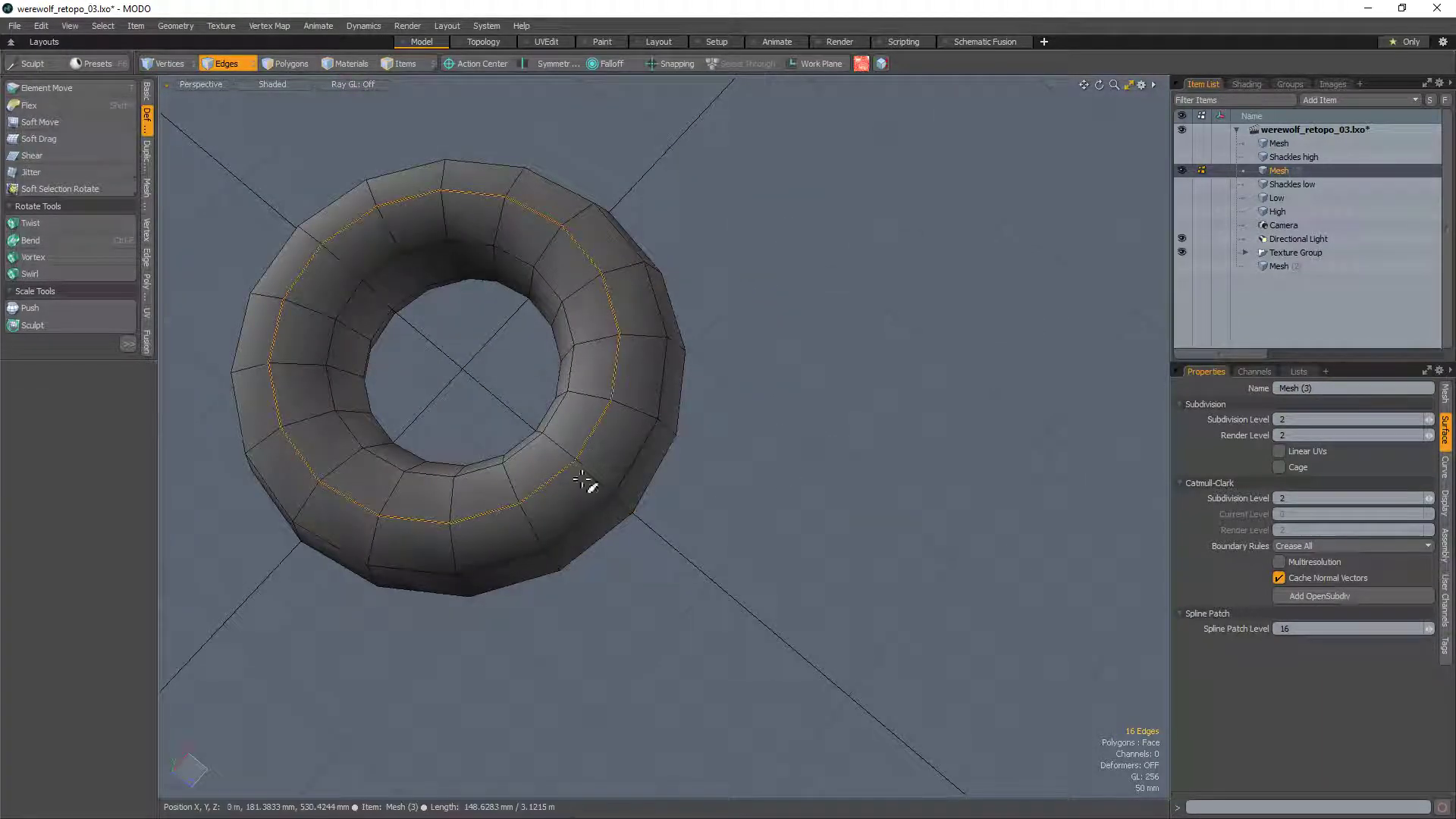
click(565, 451)
alt+drag(594, 553, 601, 351)
Step: Select a block of four adjoining polygons on the outer side of the torus
key(3)
double_click(585, 413)
mouse_move(599, 416)
mouse_down()
mouse_move(549, 383)
mouse_move(583, 414)
mouse_move(614, 336)
mouse_move(597, 419)
mouse_up()
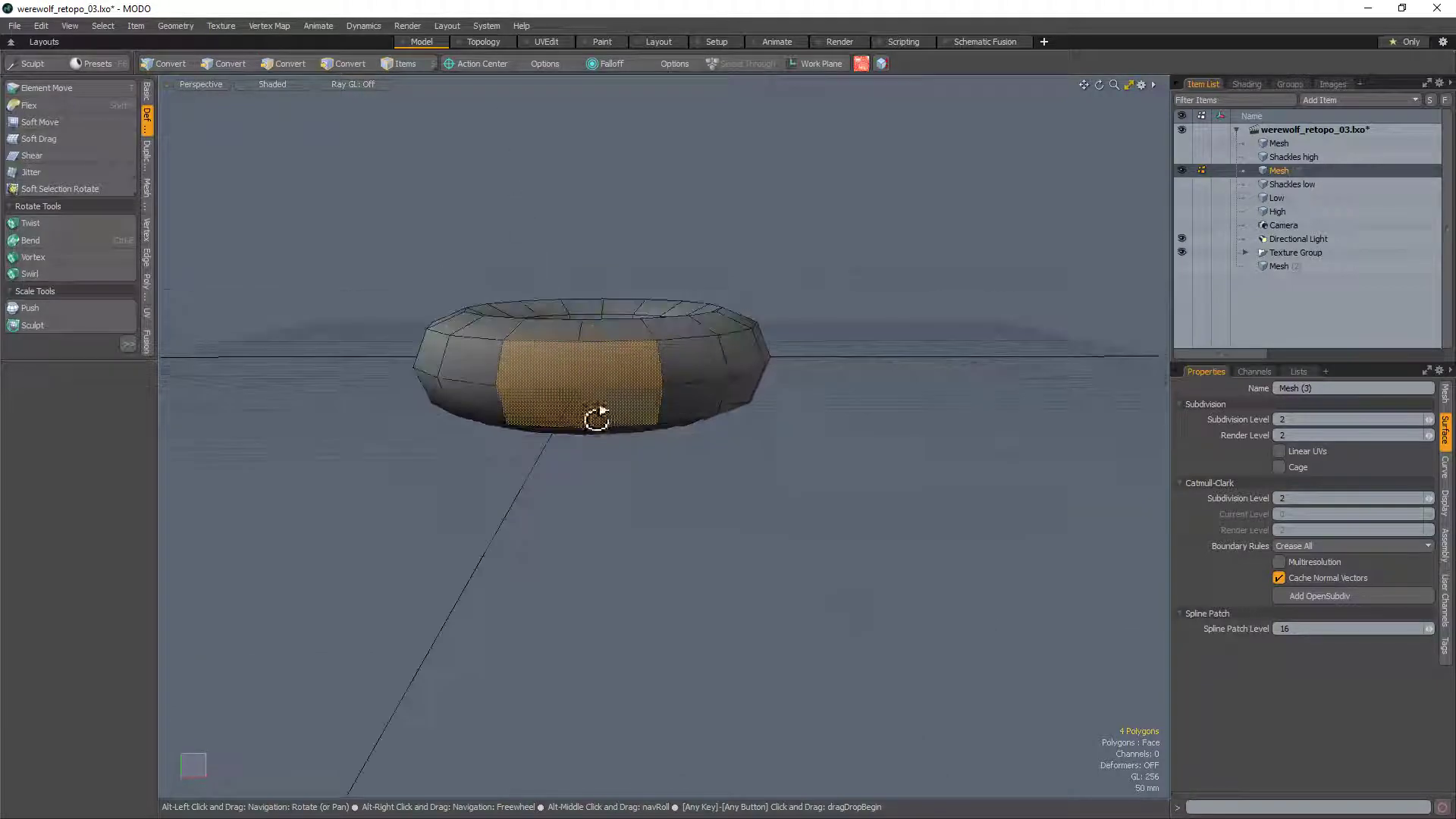
Step: Select the eight edges outlining the four-polygon patch in edge mode and return to the polygon selection
key(2)
double_click(581, 358)
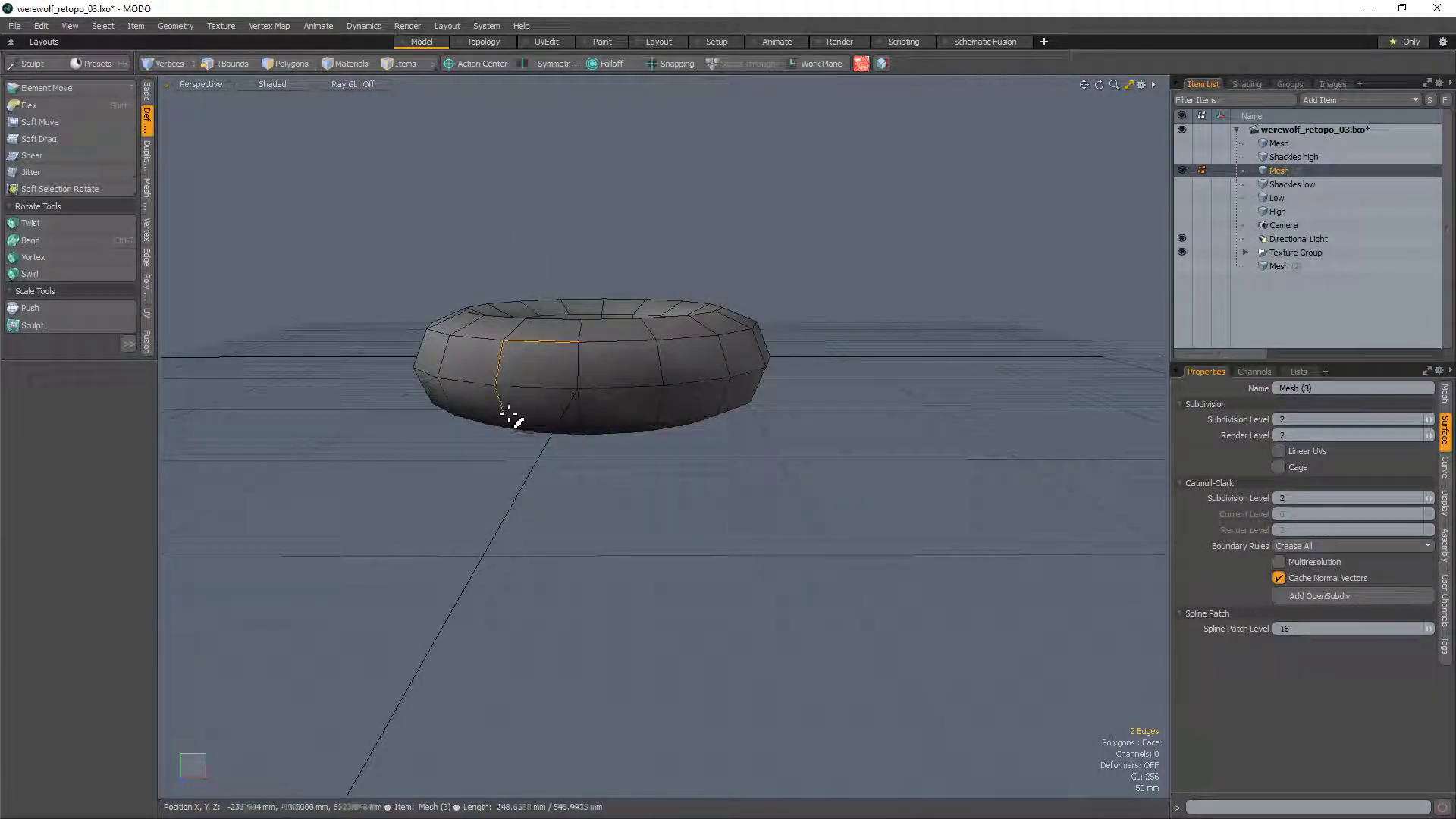
mouse_move(670, 419)
shift+mouse_down()
mouse_move(670, 371)
mouse_move(592, 536)
mouse_move(684, 533)
shift+mouse_up()
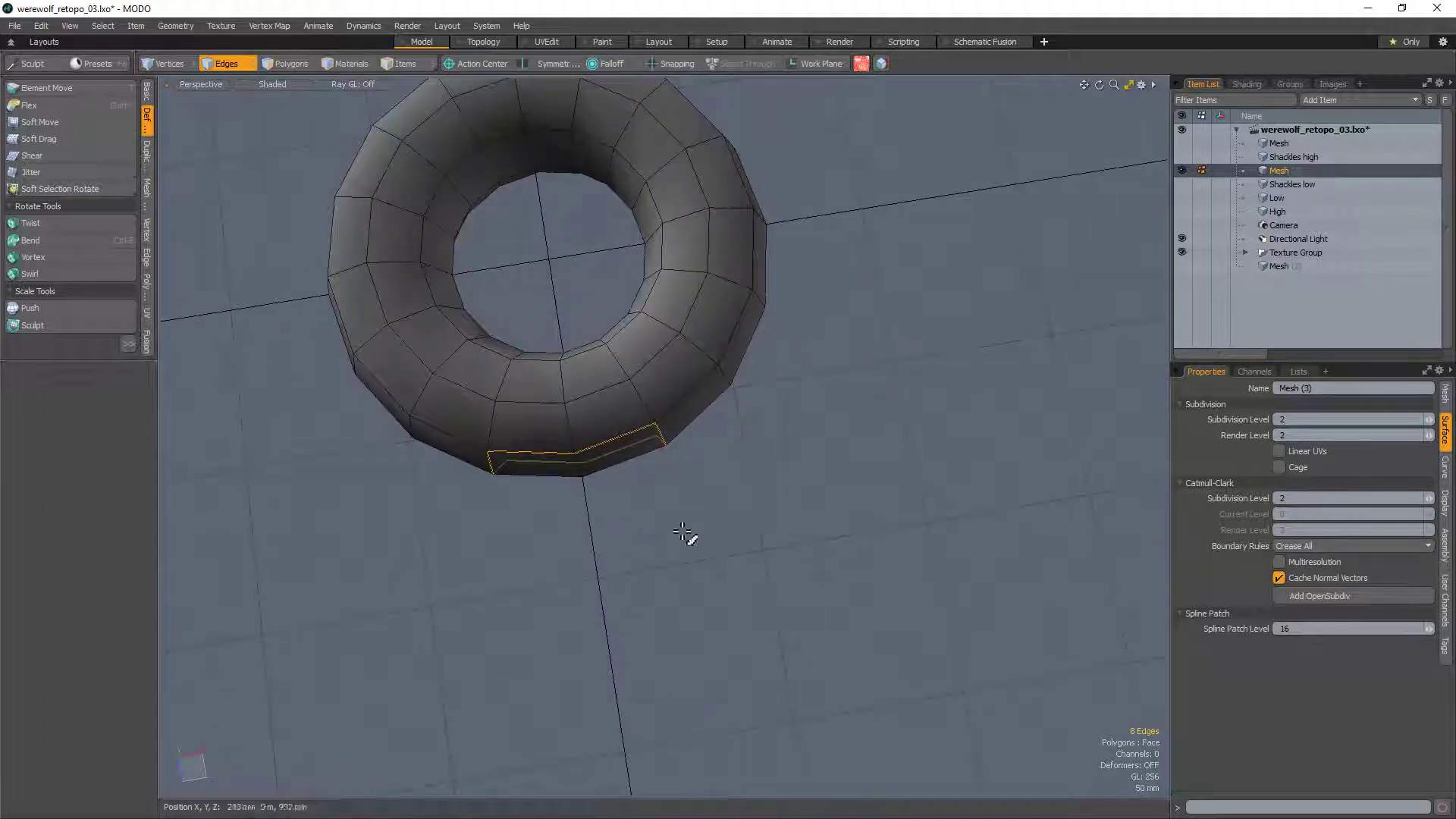
scroll(554, 379, down, 2)
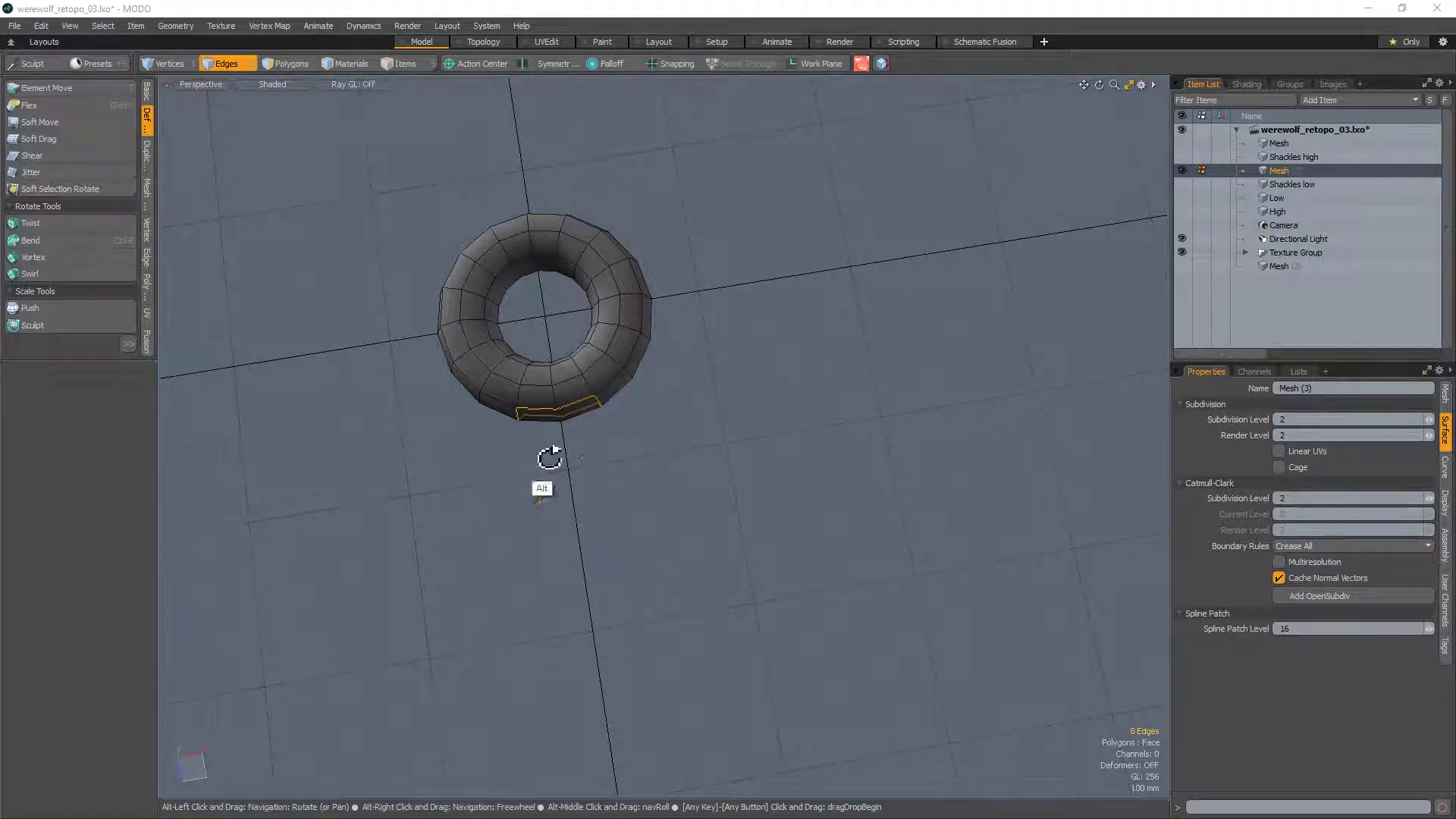
alt+drag(547, 455, 672, 455)
key(3)
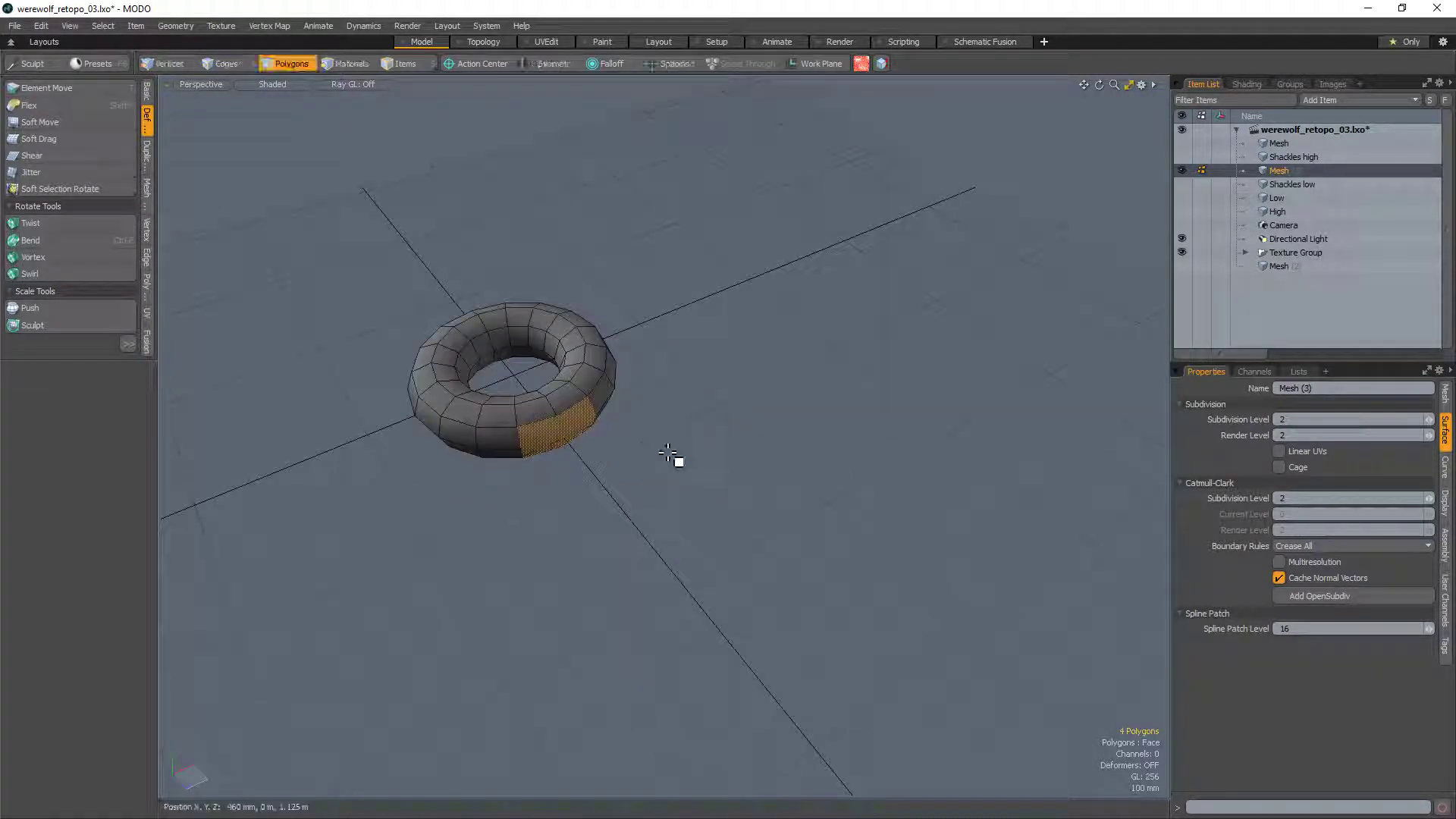
Step: Delete the selected four-polygon patch from the torus and place a copy of the opened ring 2.3 m away along Z
key(Delete)
scroll(657, 351, up, 3)
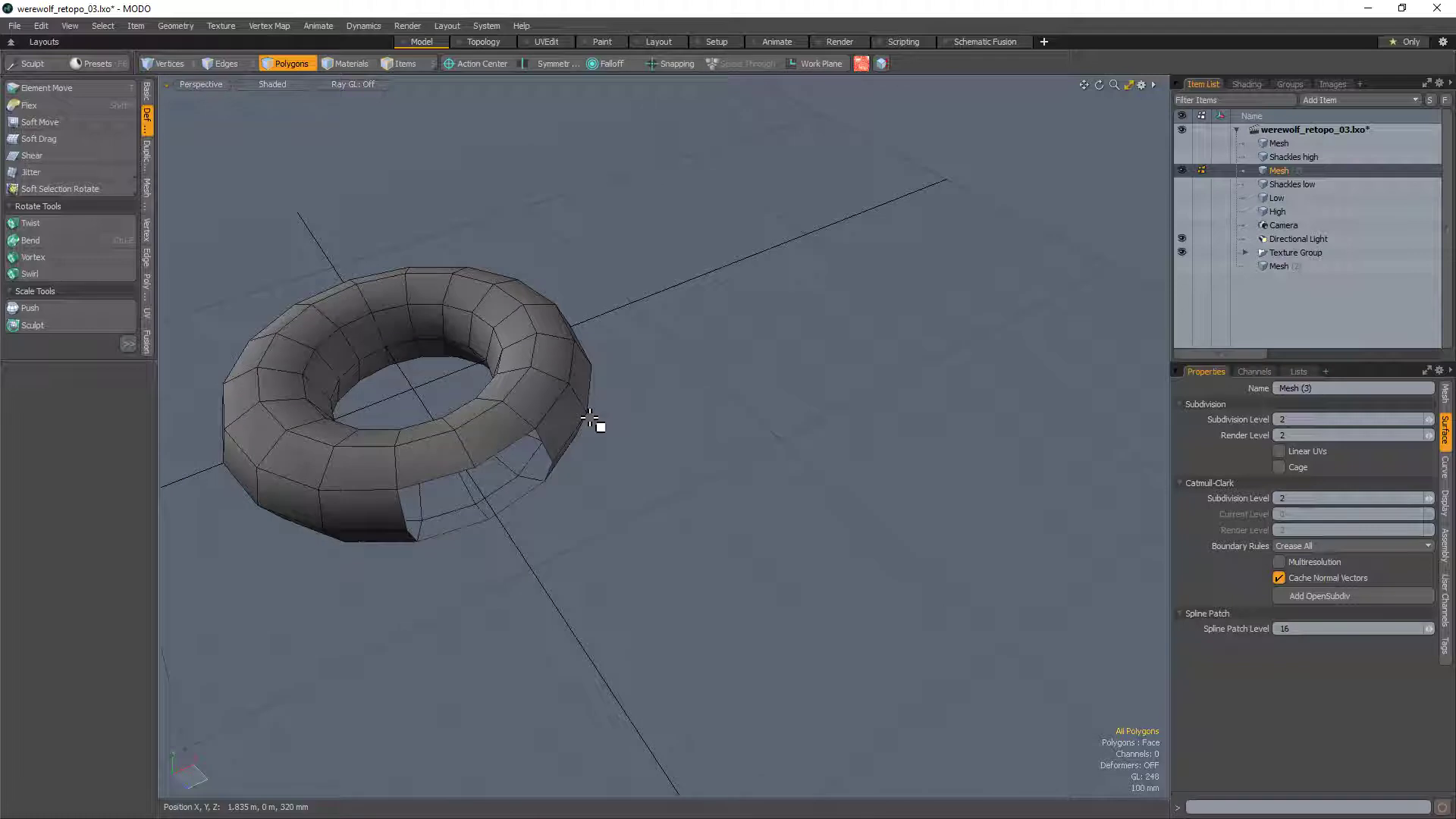
double_click(456, 434)
scroll(535, 382, down, 3)
alt+drag(539, 383, 661, 462)
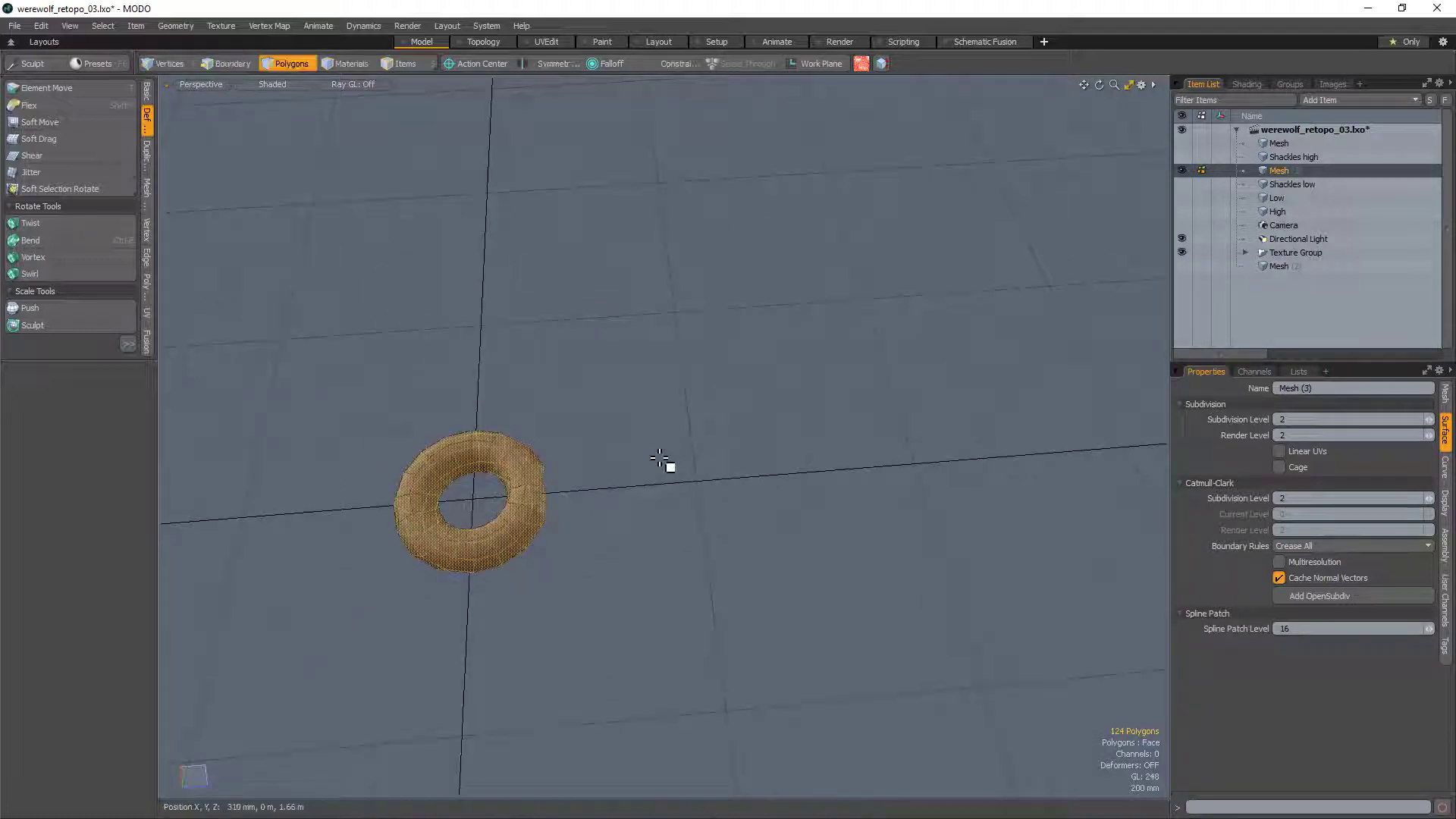
key(y)
drag(513, 499, 771, 479)
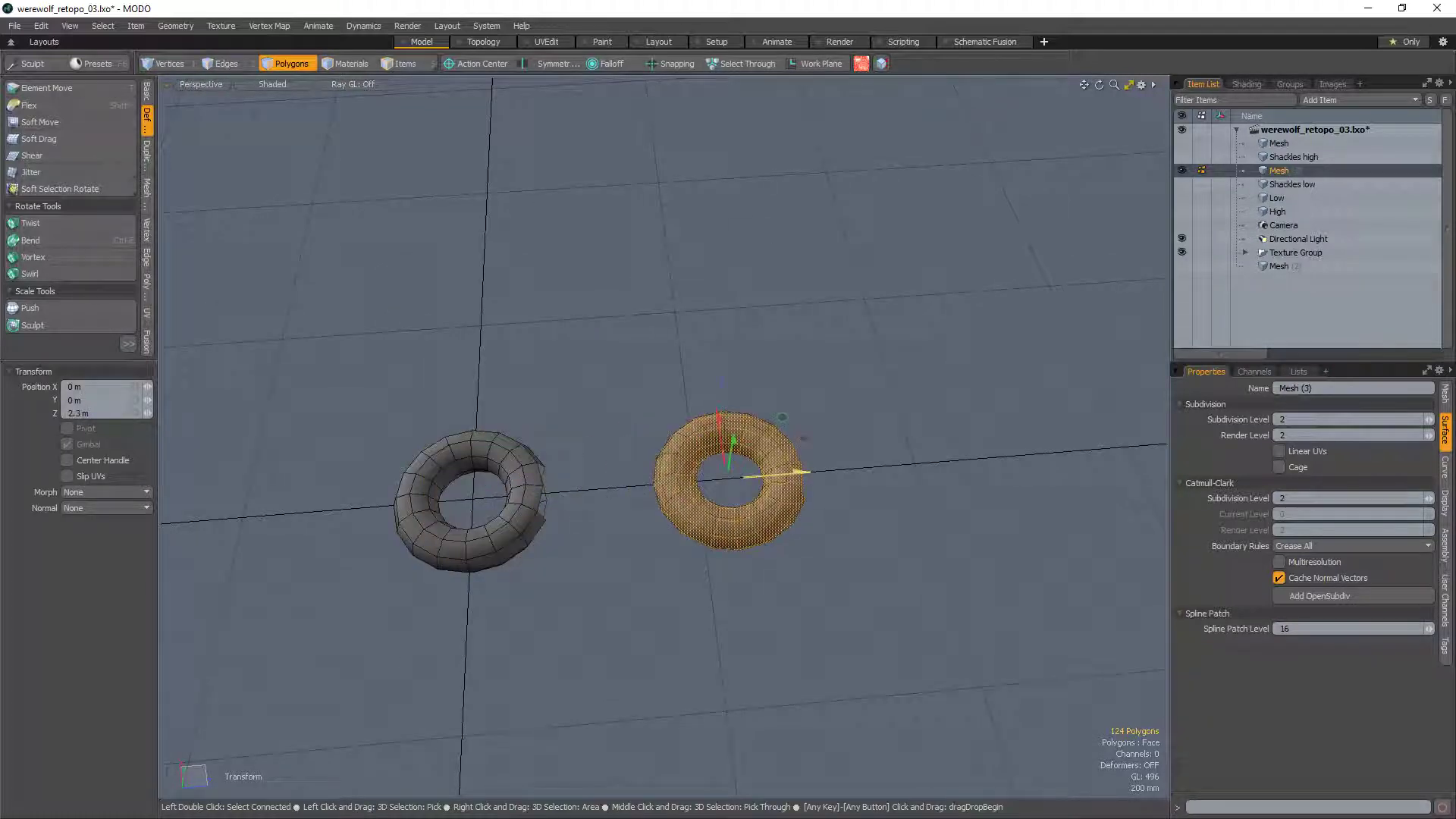
Step: Rotate the copied ring about the Y axis so its opening faces the original ring, and clear the selection
key(e)
ctrl+drag(764, 549, 631, 524)
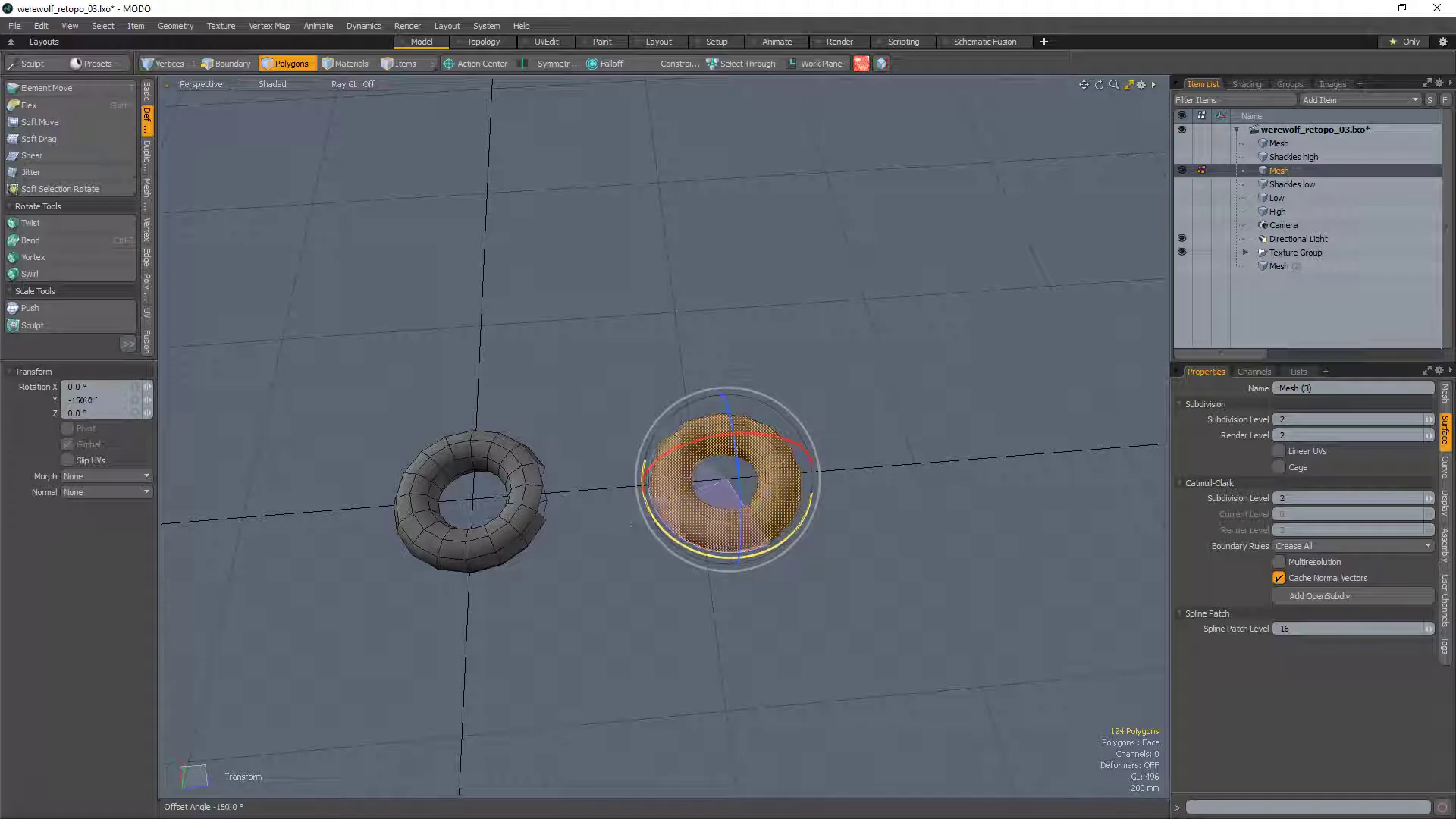
key(q)
click(626, 347)
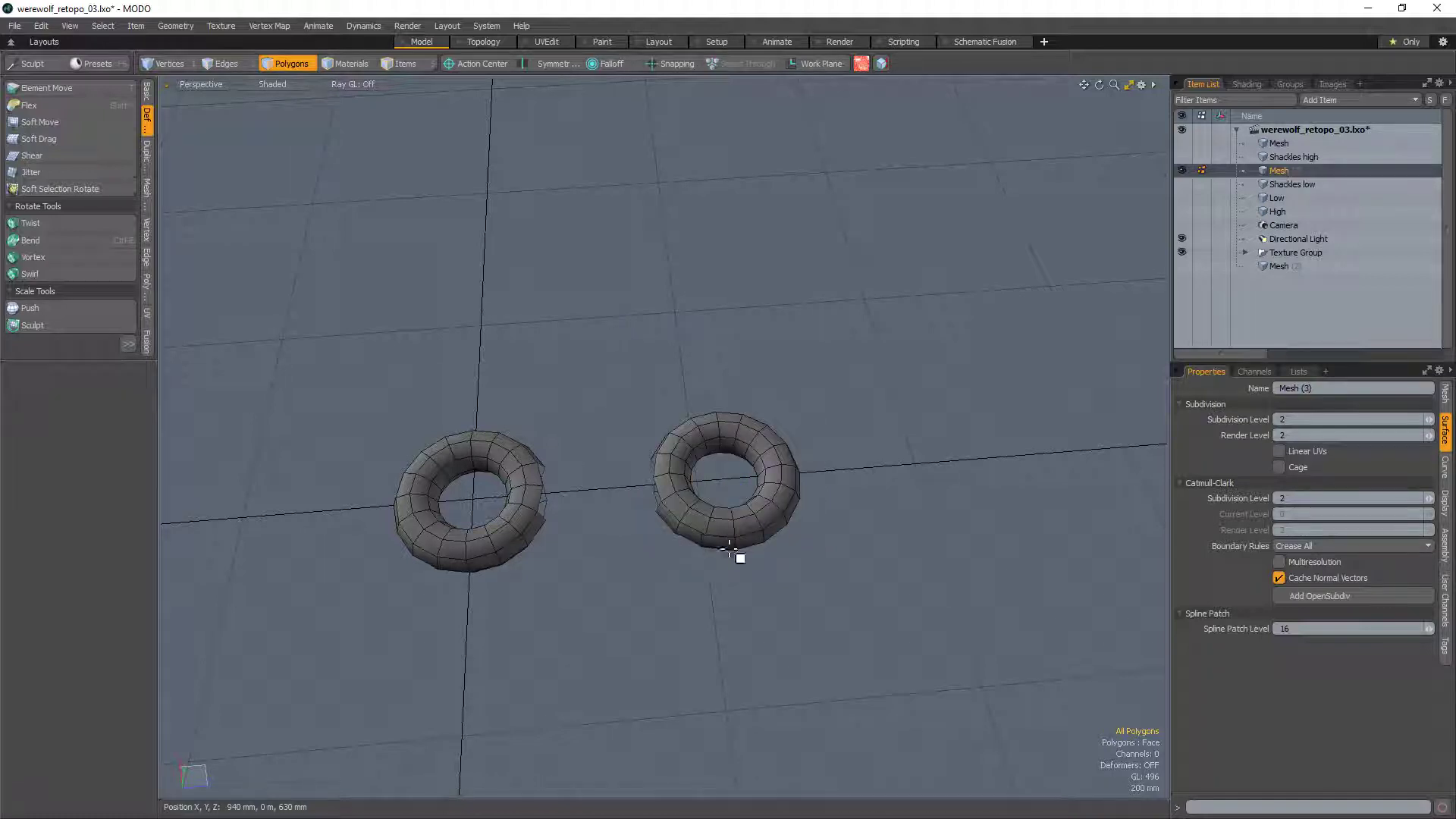
Step: Rotate the whole copied ring upright so it stands perpendicular to the original ring, and clear the selection
double_click(709, 537)
alt+drag(751, 534, 660, 480)
key(e)
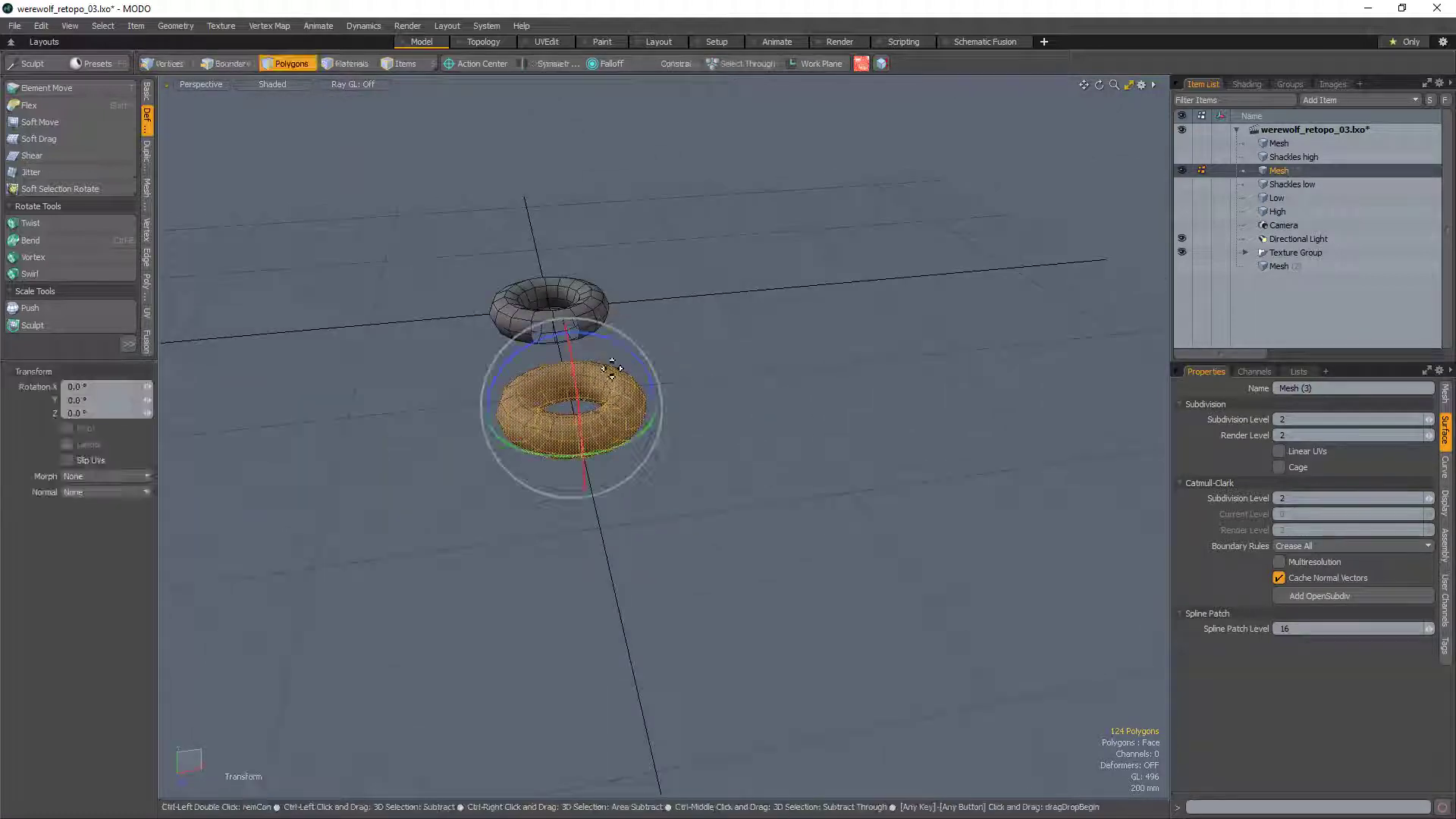
drag(601, 346, 443, 389)
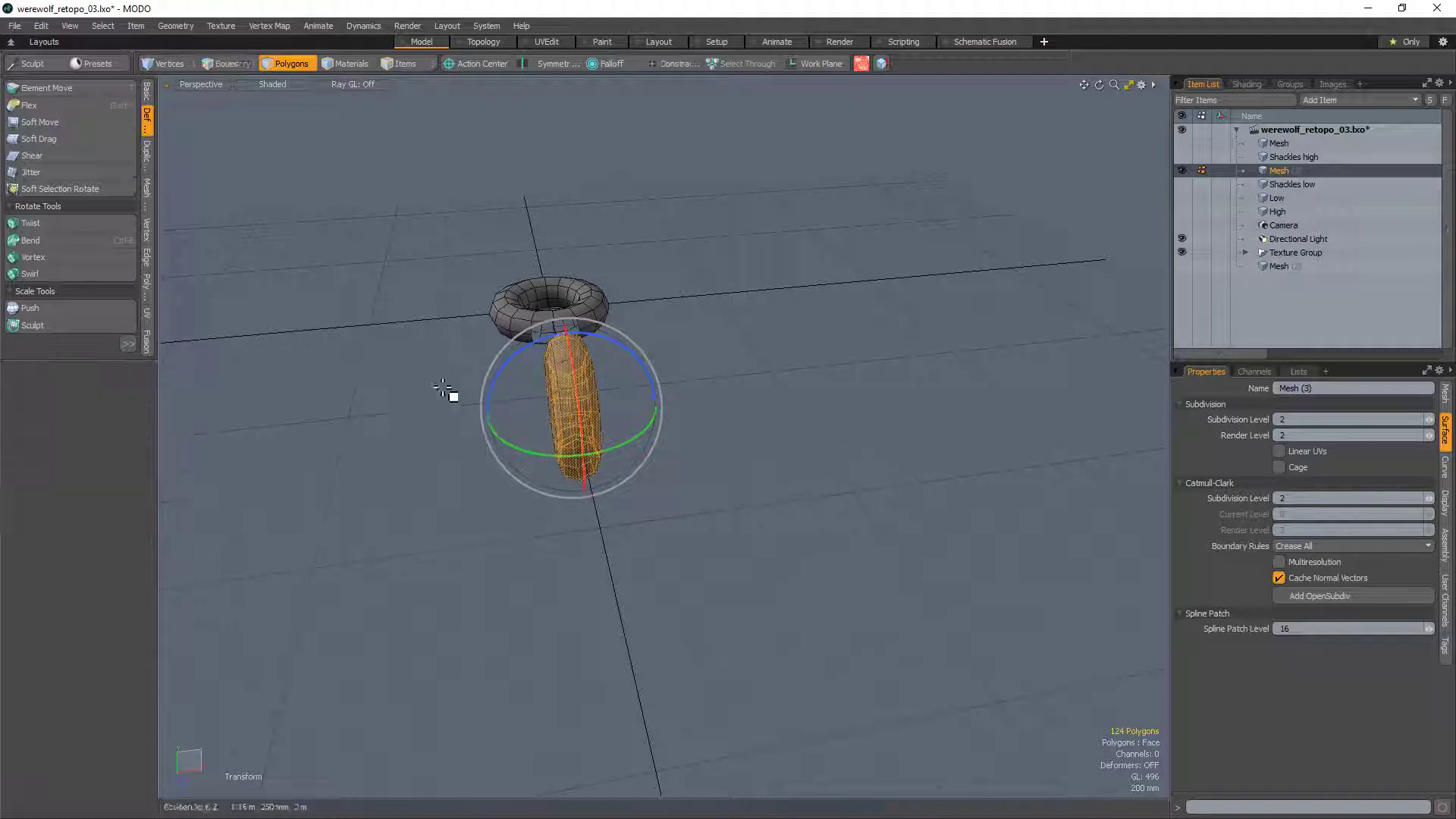
key(q)
click(607, 485)
Step: Move the upright ring along Z closer to the flat original ring, leaving a small gap, and clear the selection
alt+drag(606, 486, 858, 435)
double_click(692, 411)
key(w)
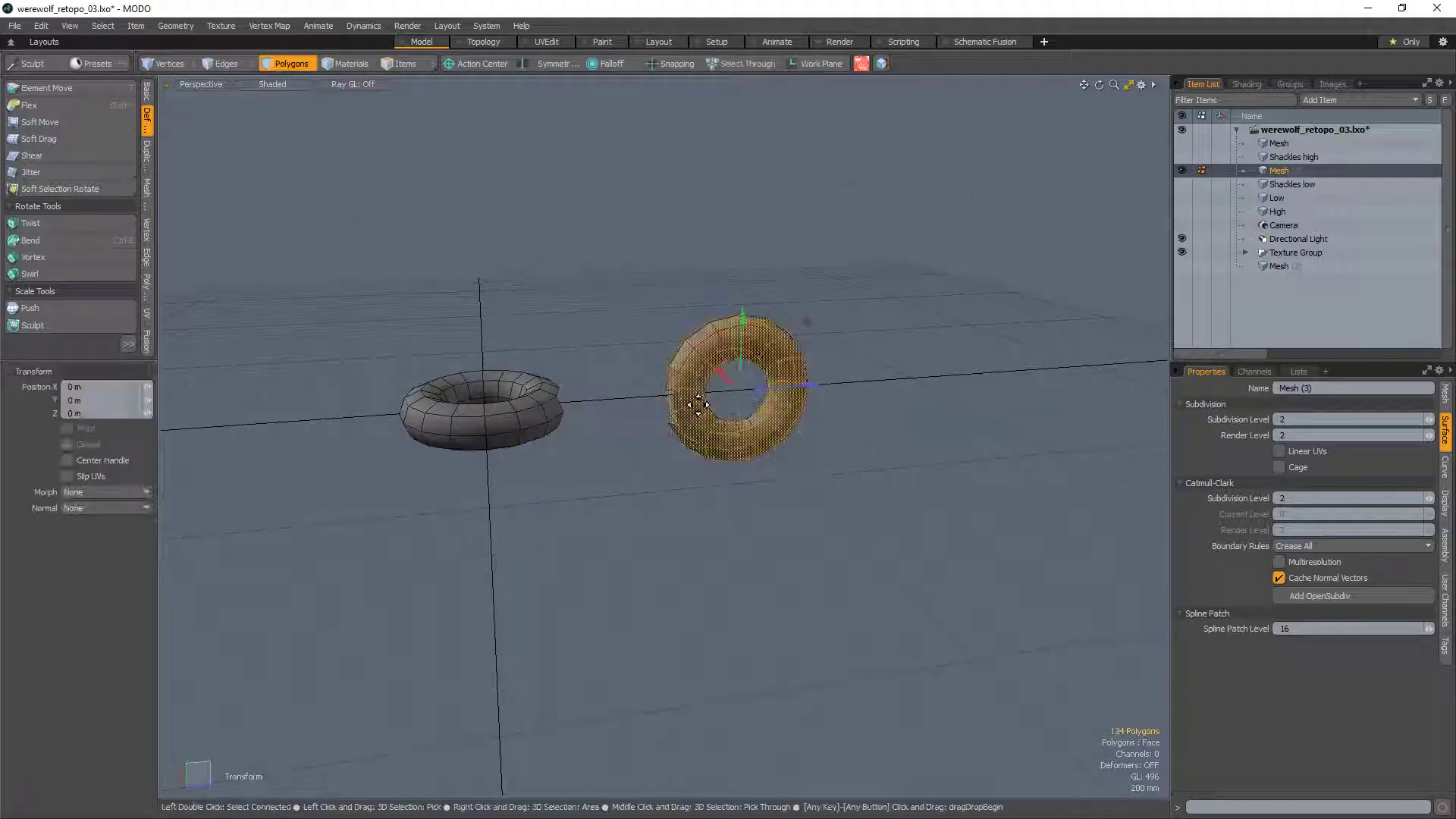
drag(792, 393, 737, 395)
key(space)
click(614, 284)
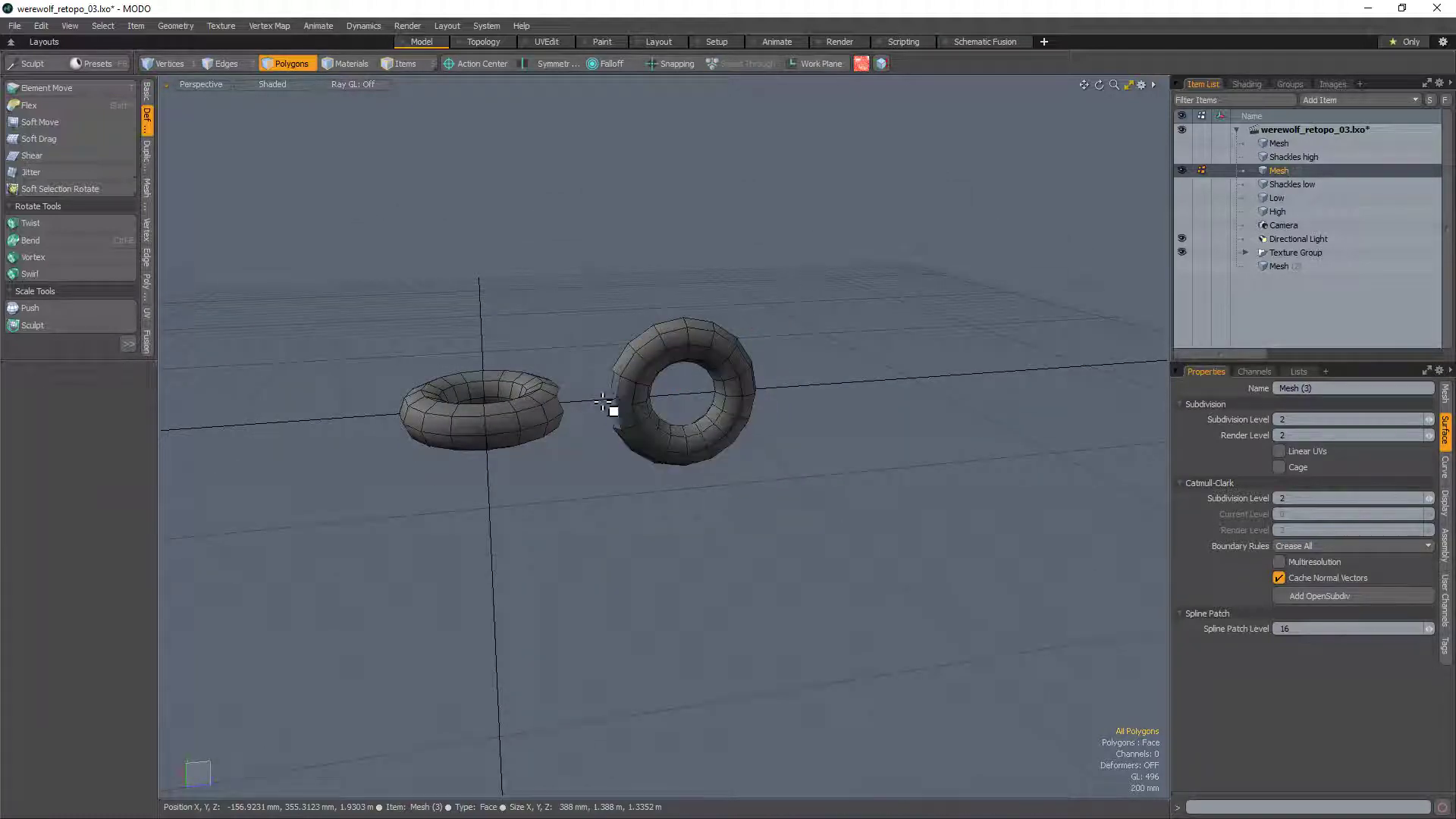
Step: Select the open border loops on the facing sides of the two rings and bridge them into one link
scroll(596, 398, up, 5)
alt+drag(562, 390, 627, 465)
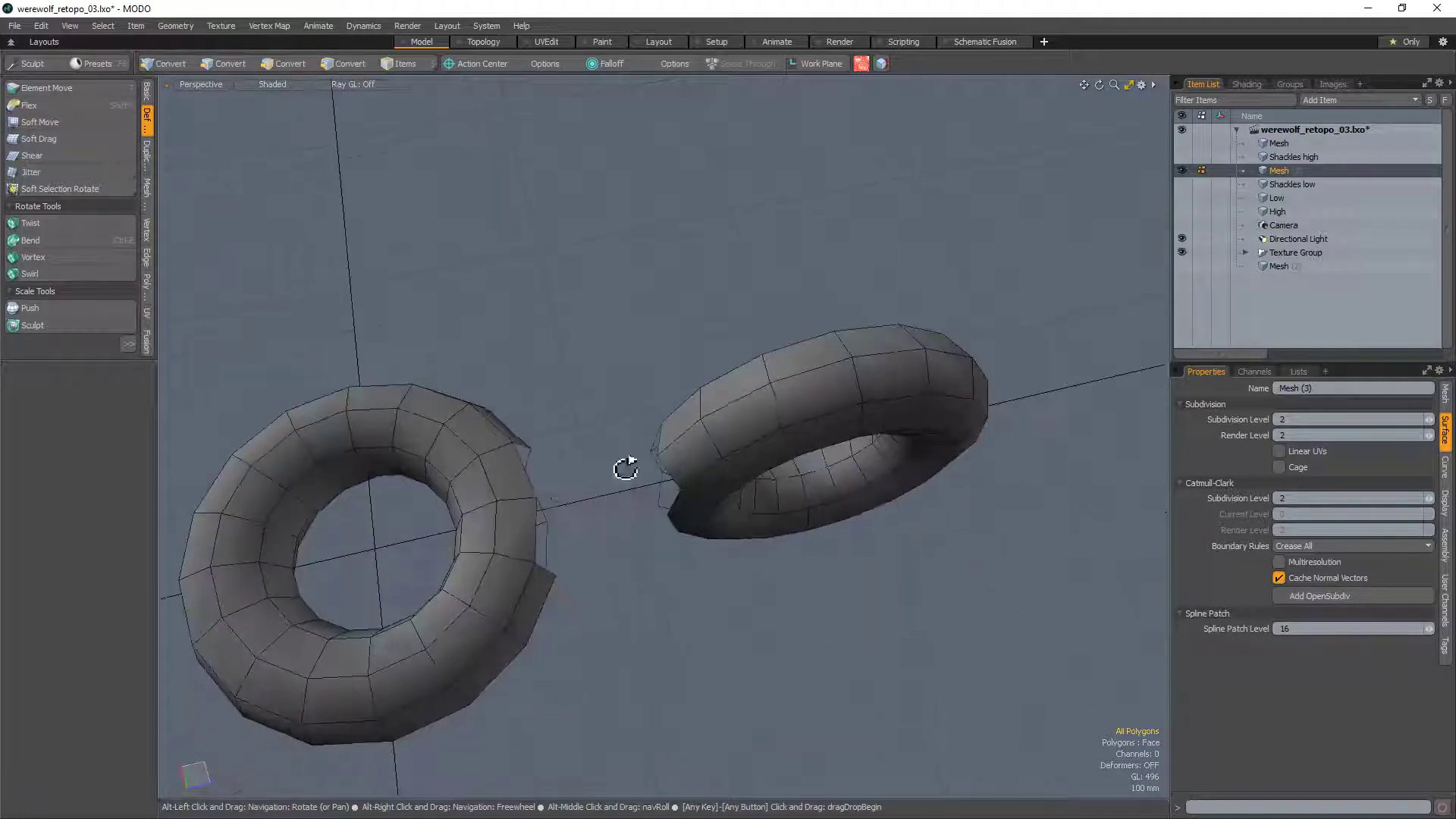
key(2)
click(528, 480)
shift+click(671, 472)
key(l)
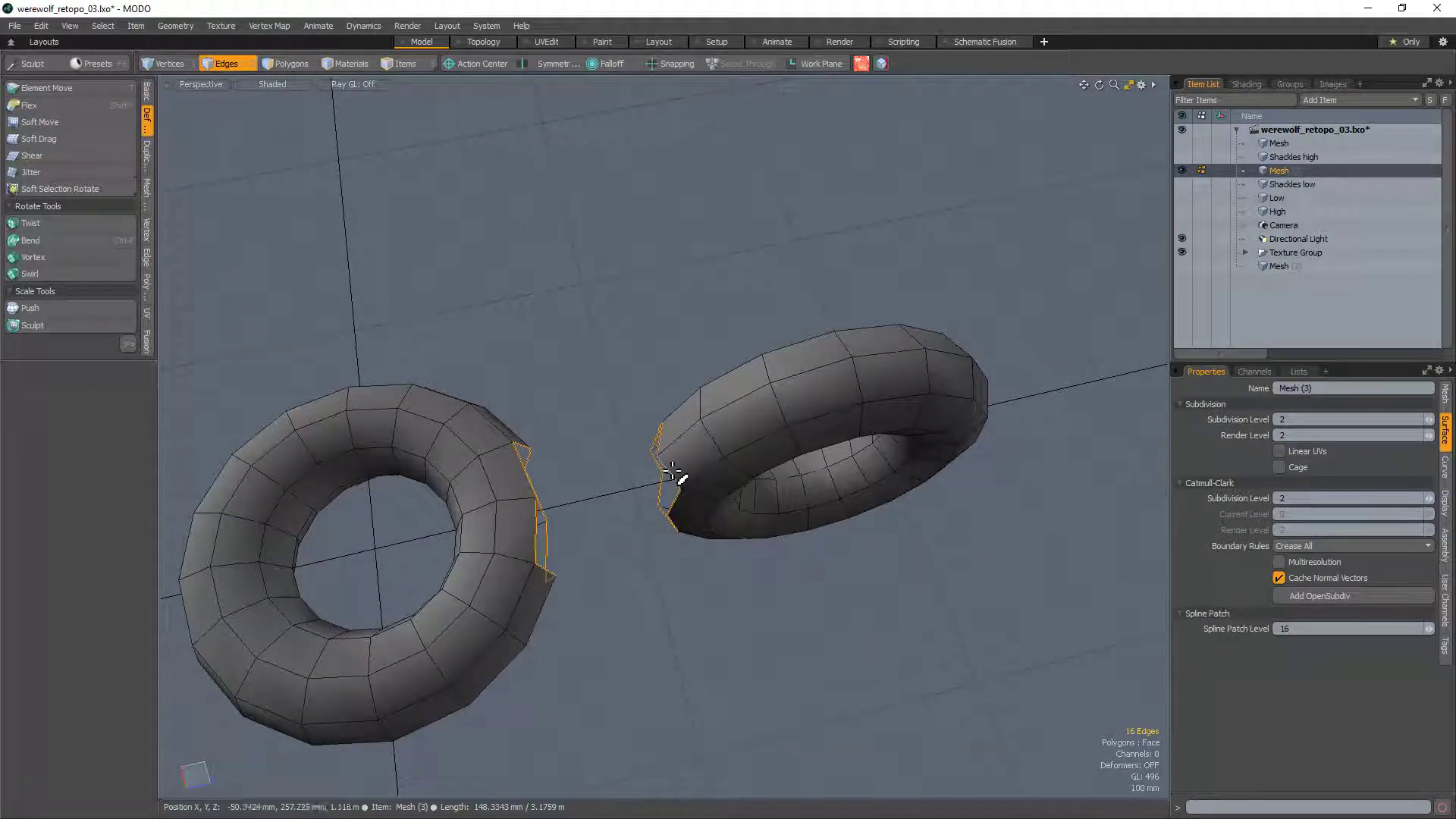
key(alt+b)
click(710, 582)
alt+drag(657, 643, 647, 559)
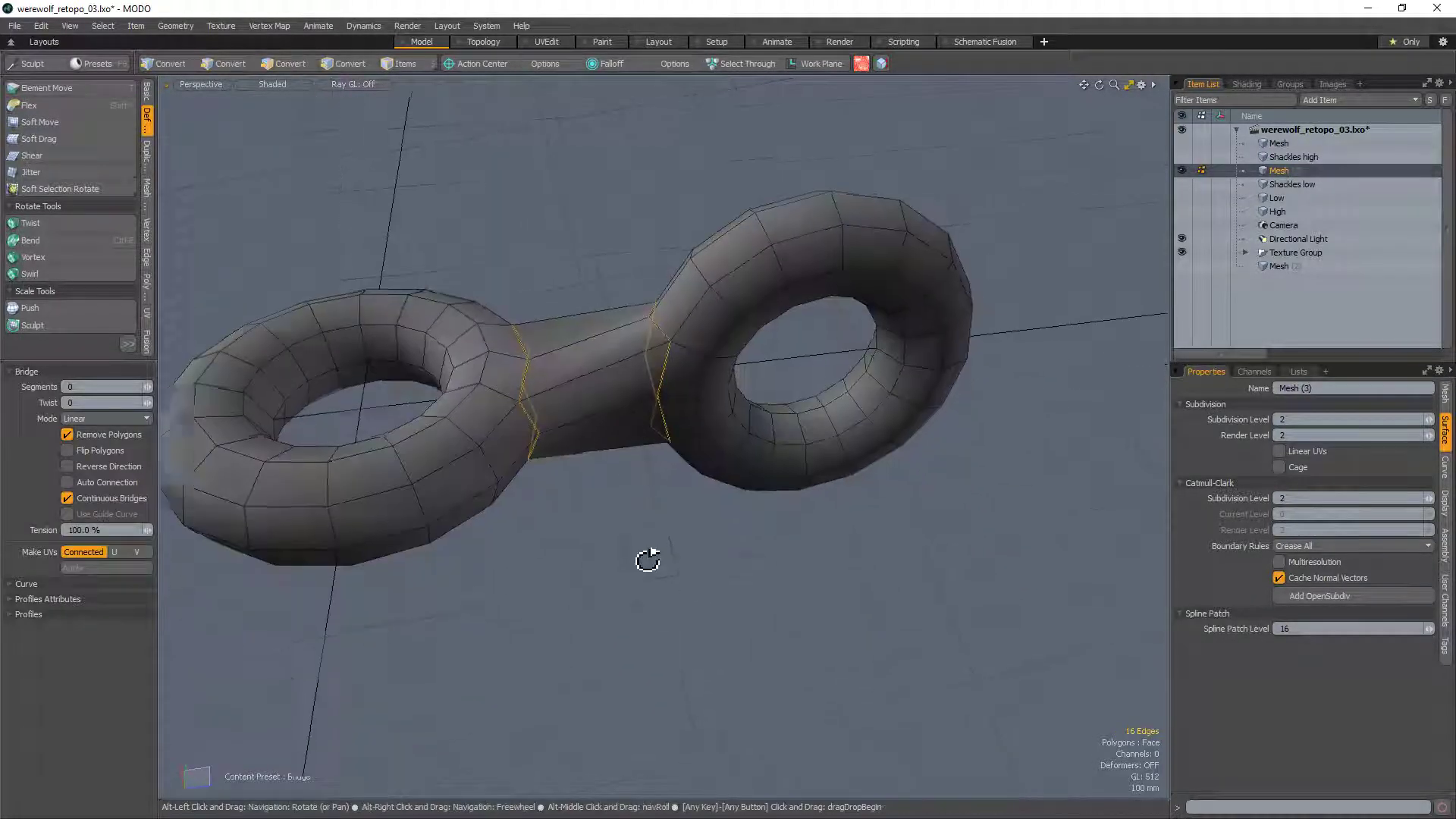
key(q)
click(612, 303)
Step: Add one loop slice at 50% across the bridged section and scale it down uniformly to narrow the neck
key(alt+c)
click(628, 485)
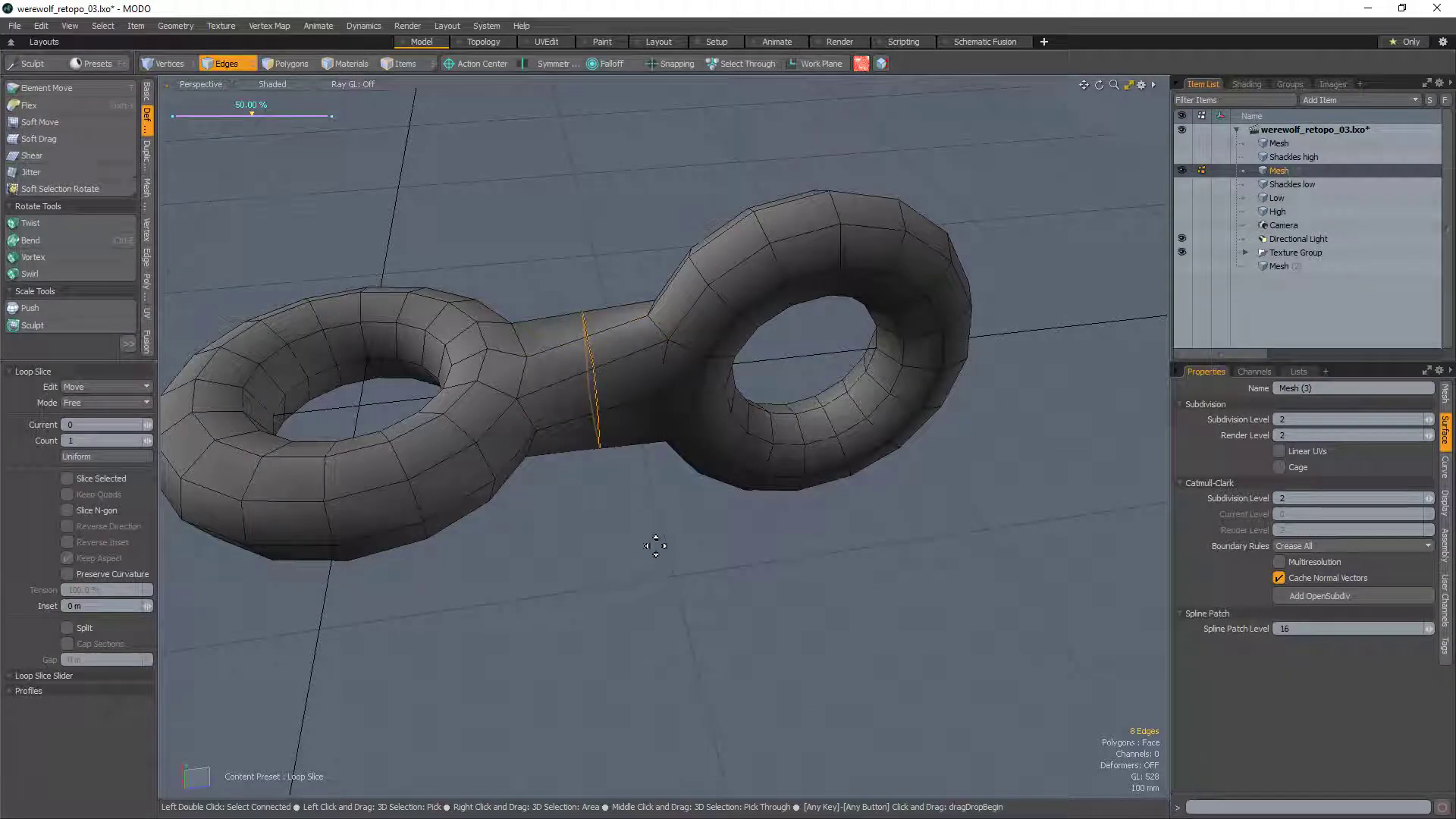
key(q)
key(r)
drag(590, 381, 570, 386)
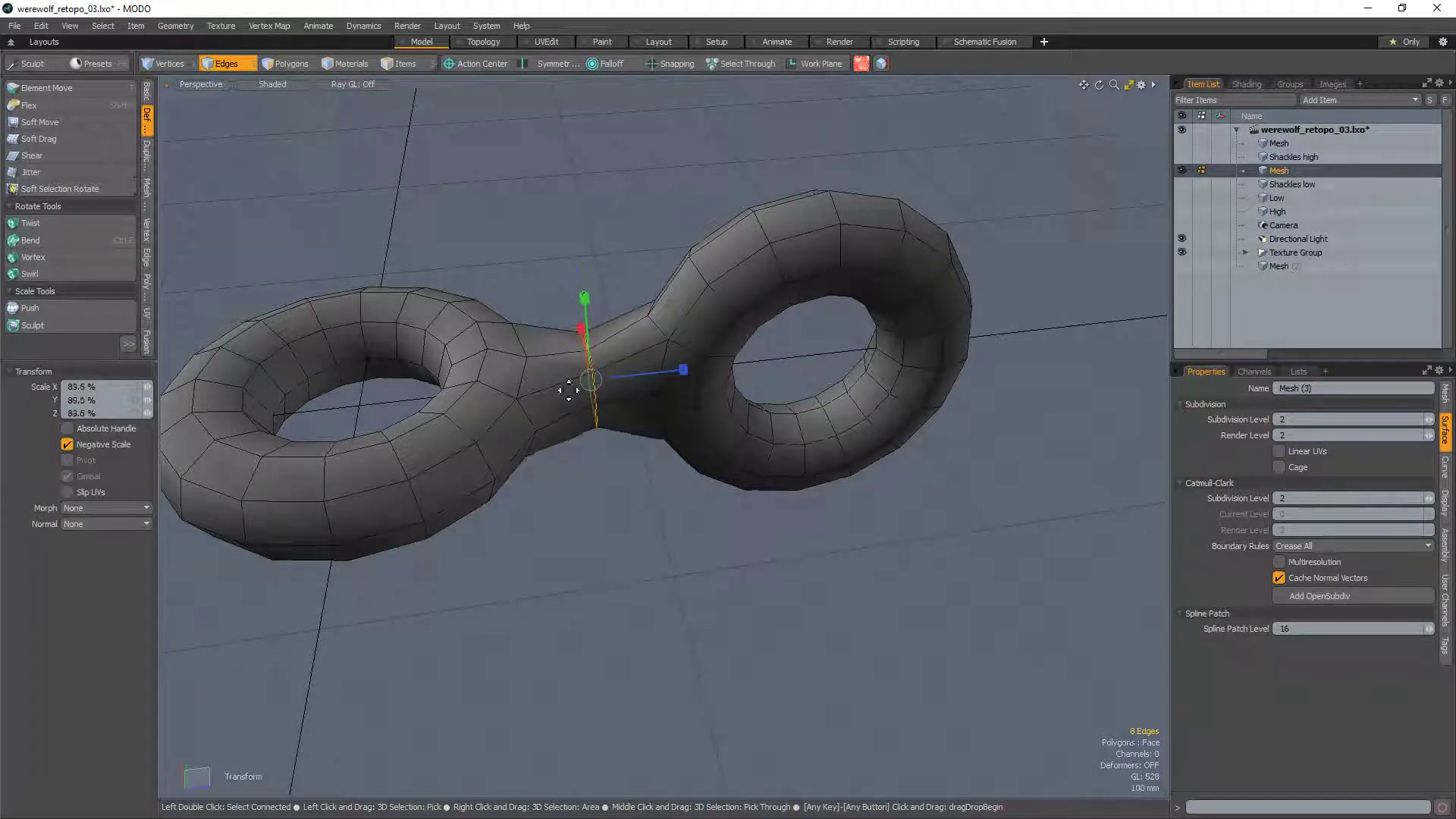
key(q)
click(572, 232)
Step: Enlarge the deform tool palette so the remaining scale tools and the align tools are accessible
click(147, 93)
click(149, 129)
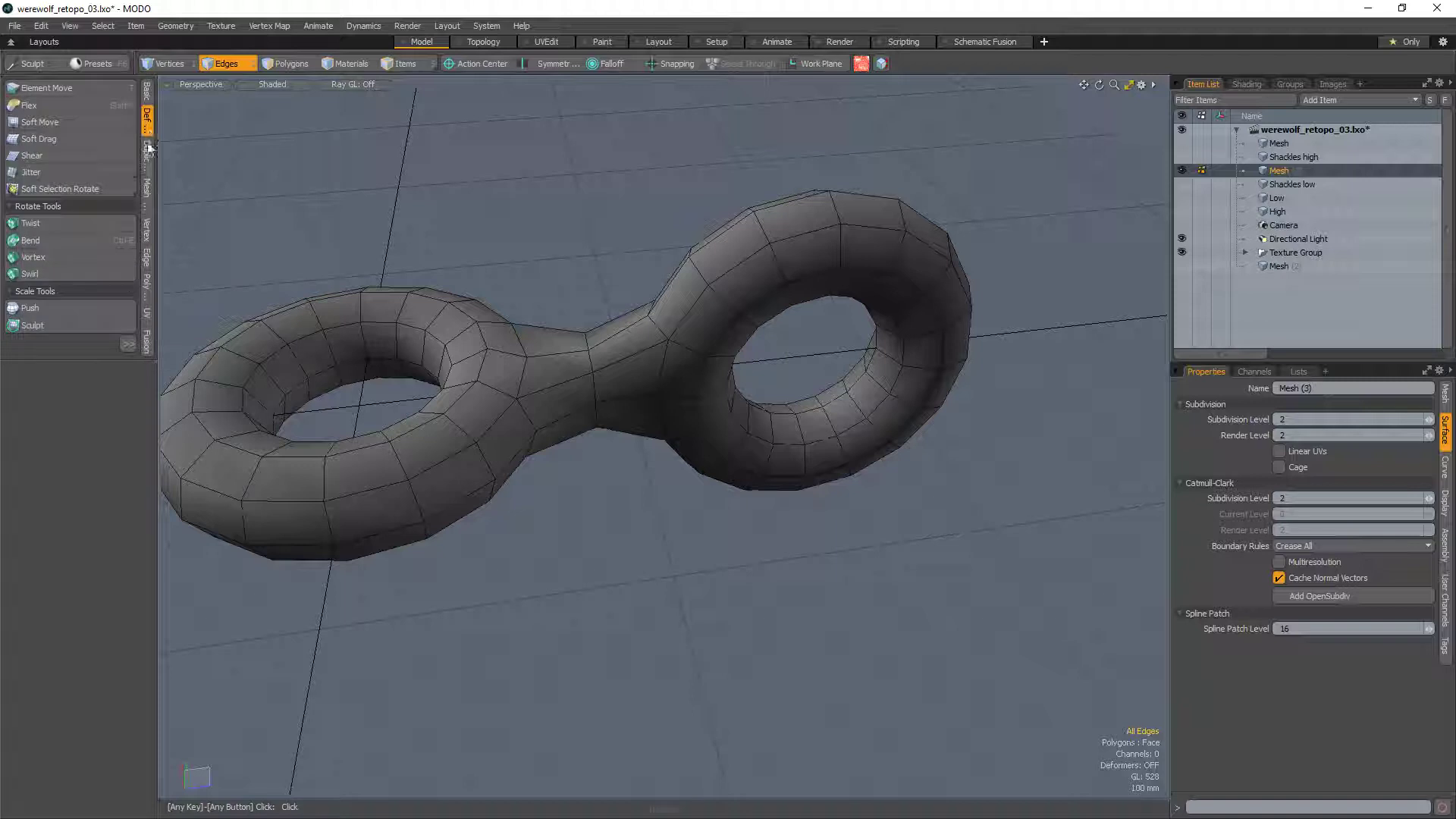
drag(82, 365, 81, 521)
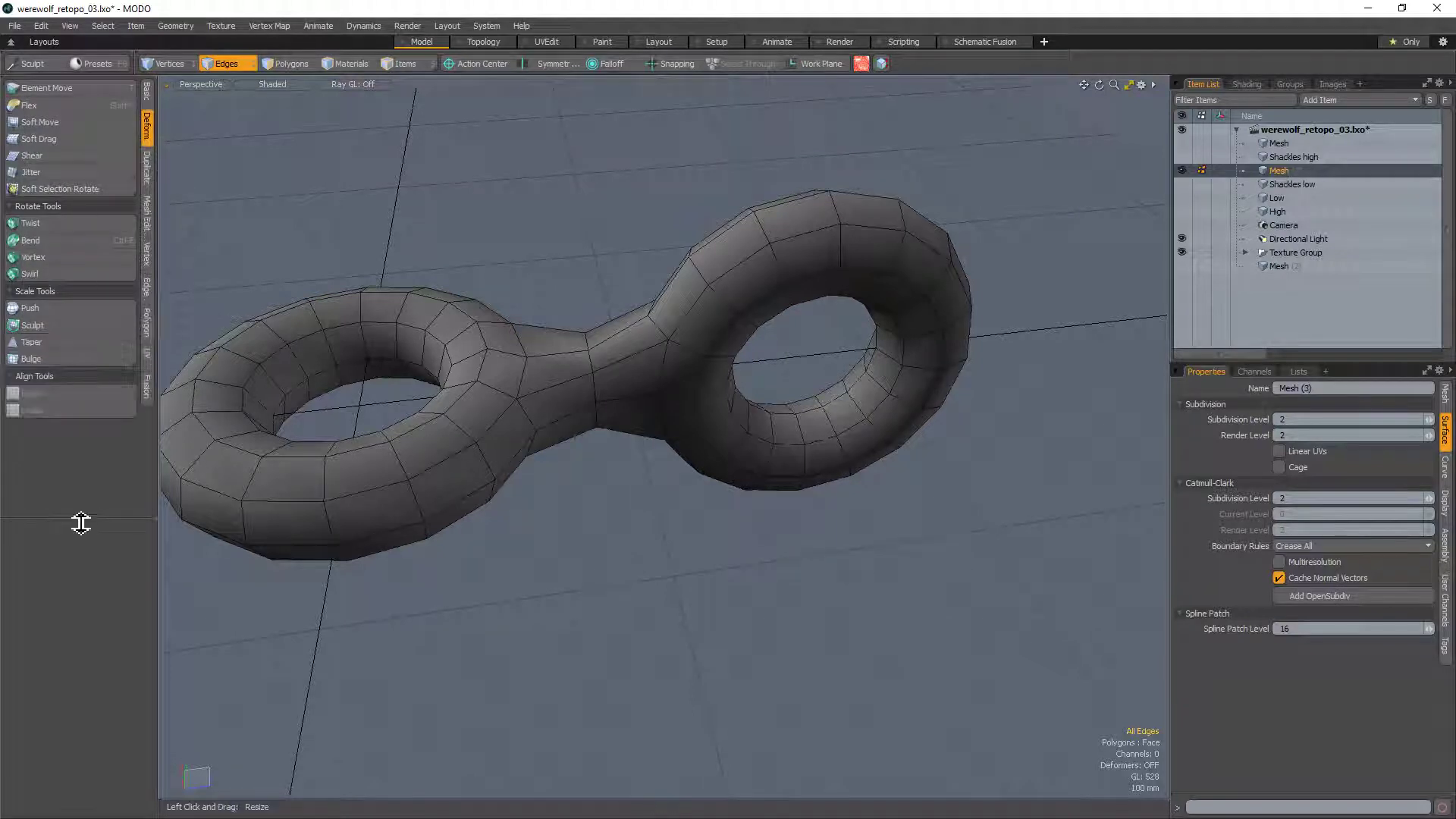
click(32, 393)
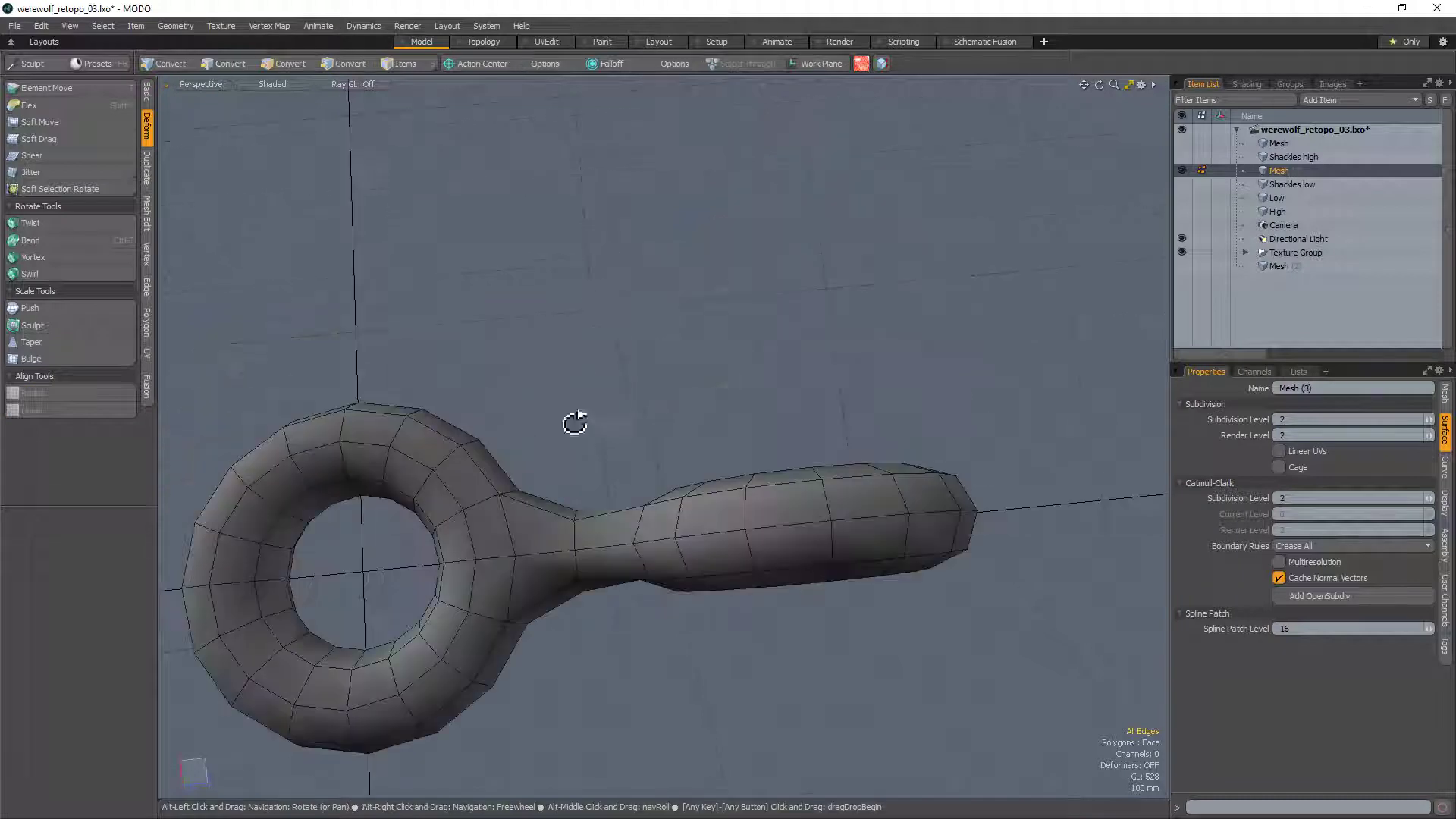
Step: Add an edge loop on each side of the neck's middle loop
key(alt+c)
click(628, 568)
Step: Try heavily smoothing the two side loops and the middle loop of the neck
key(shift+s)
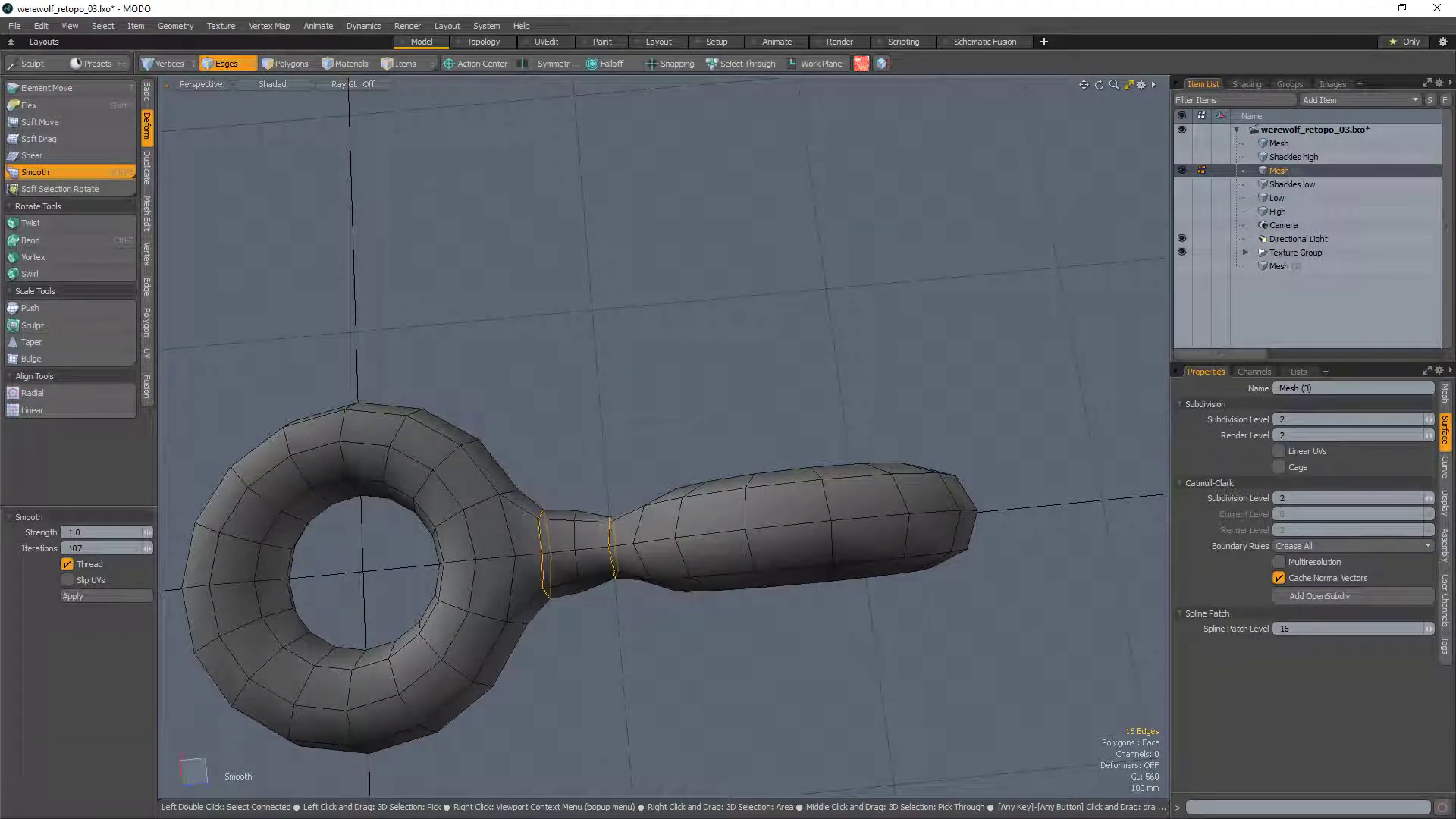
key(q)
alt+drag(637, 619, 646, 402)
click(639, 364)
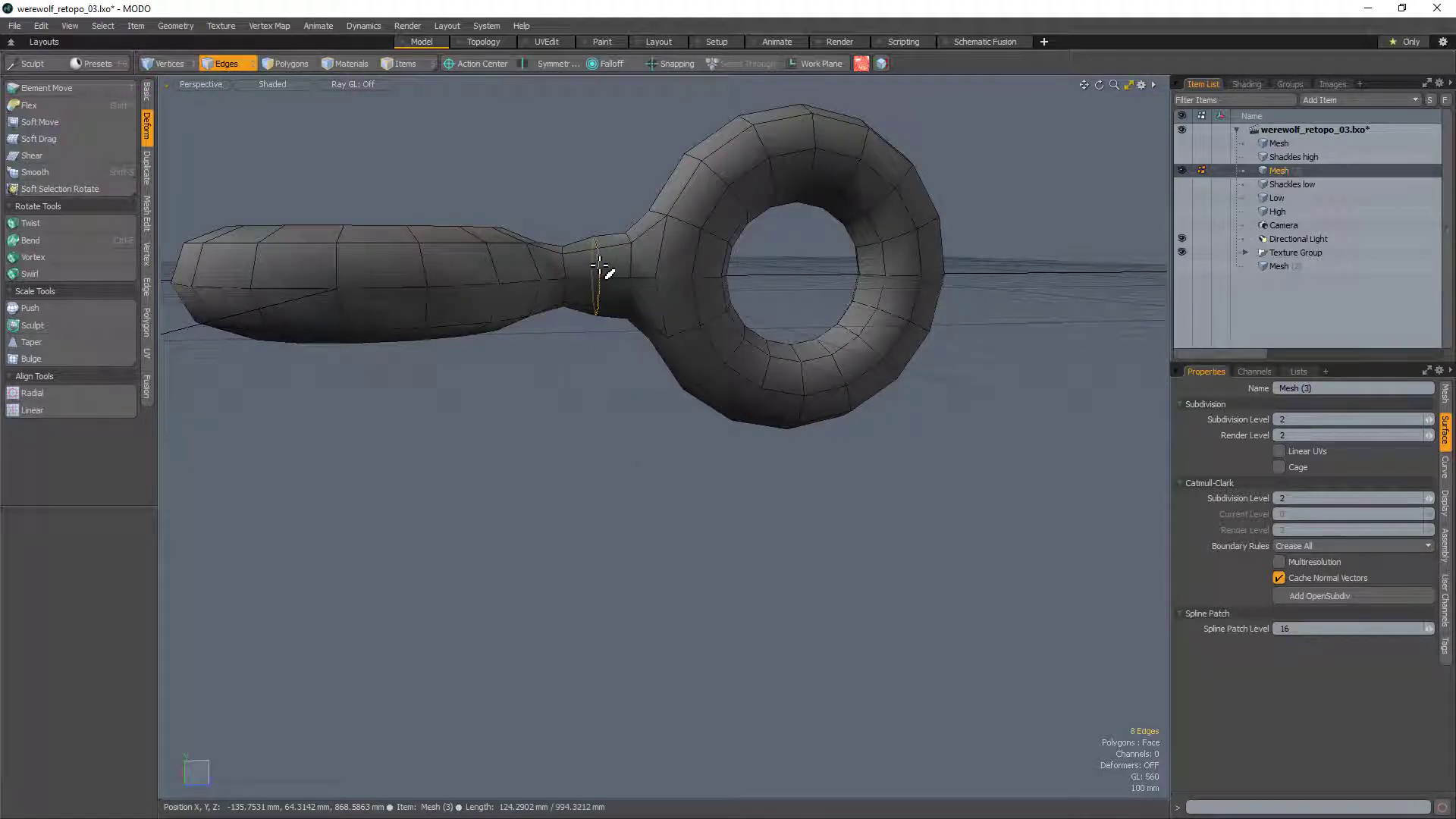
key(shift+s)
key(q)
alt+drag(650, 187, 685, 423)
key(ctrl+z)
key(ctrl+z)
key(q)
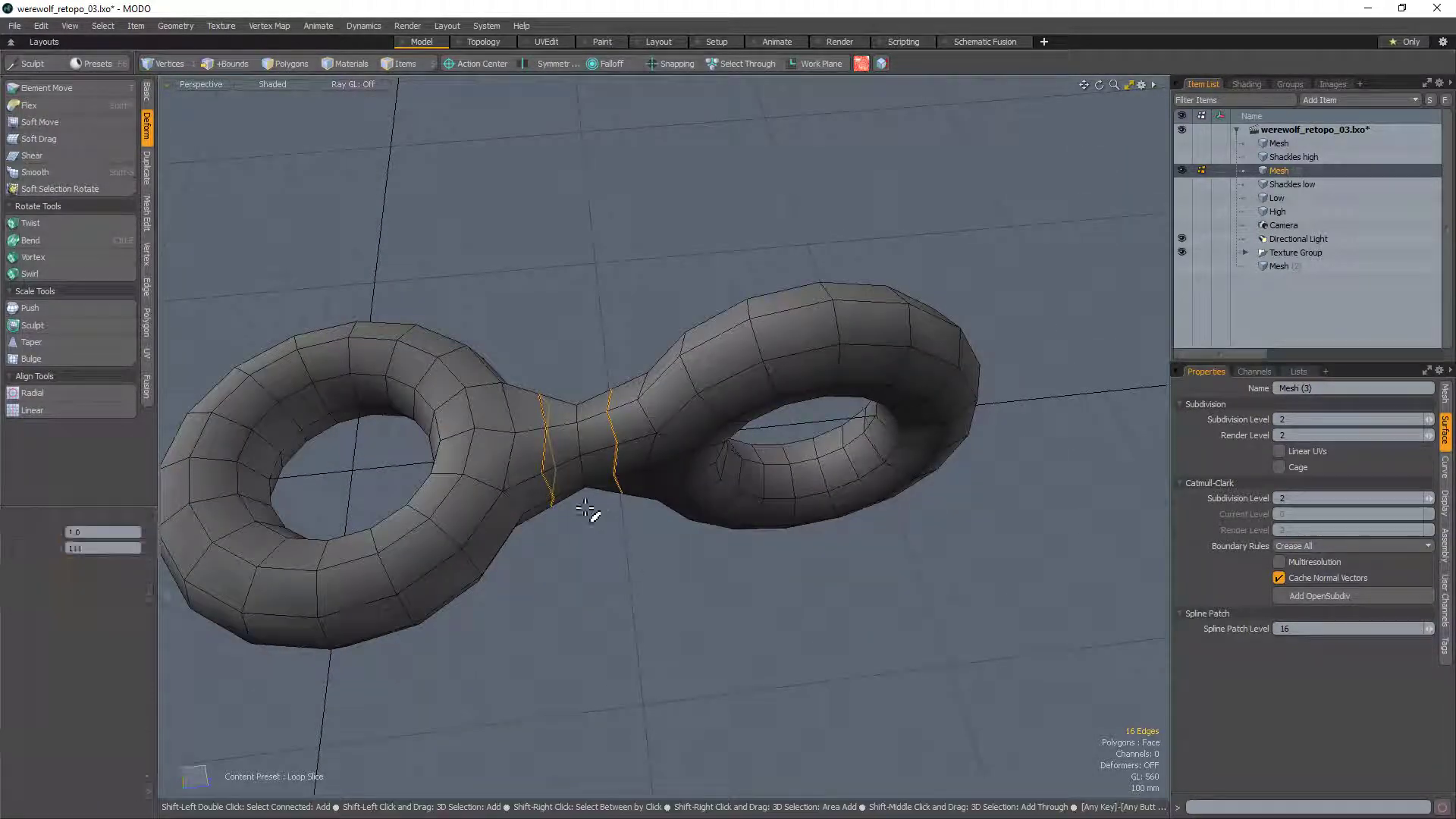
Step: Smooth the two side loops of the neck at strength 1.0 with a low iteration count, and clear the selection
key(shift+s)
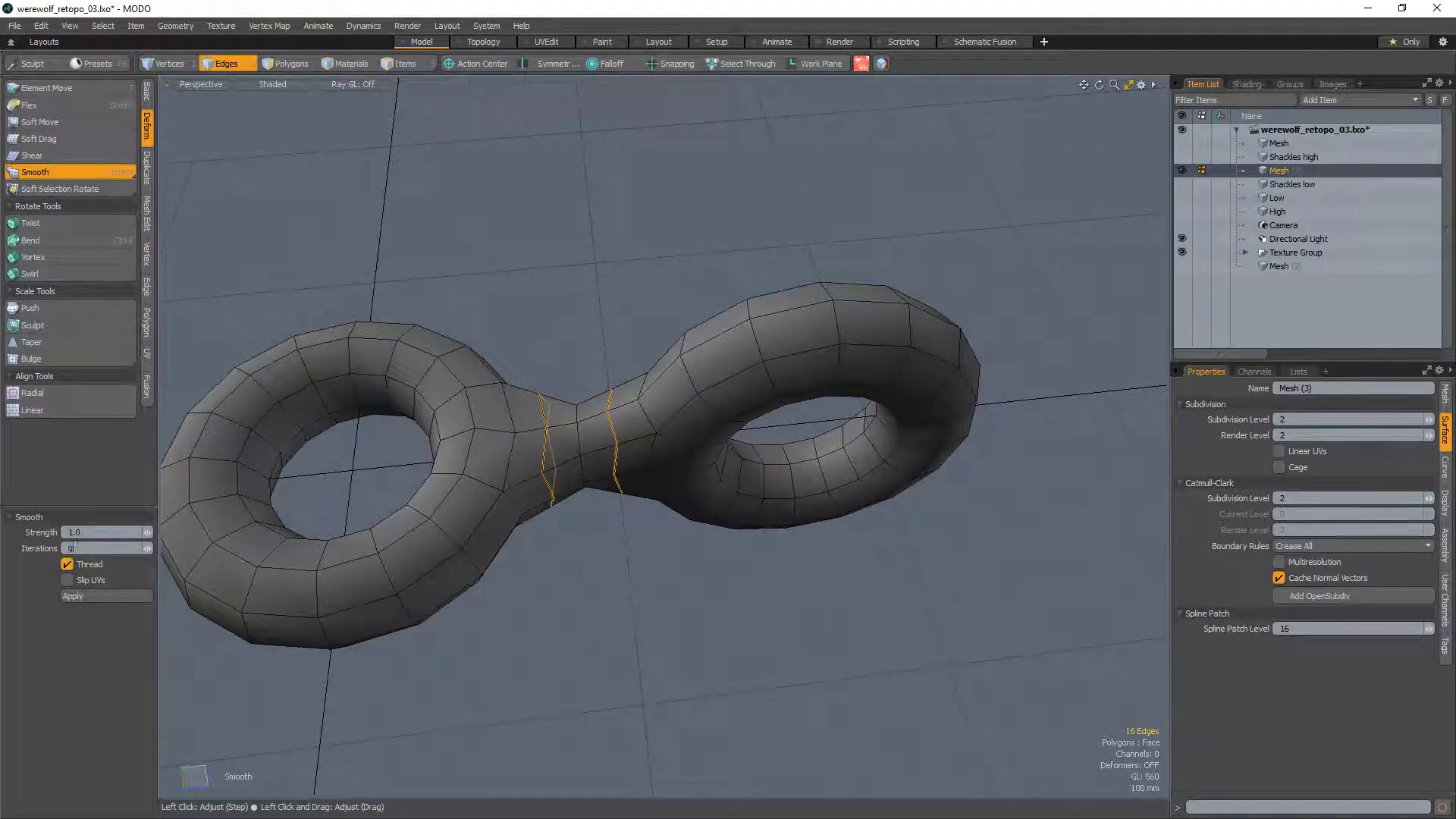
key(q)
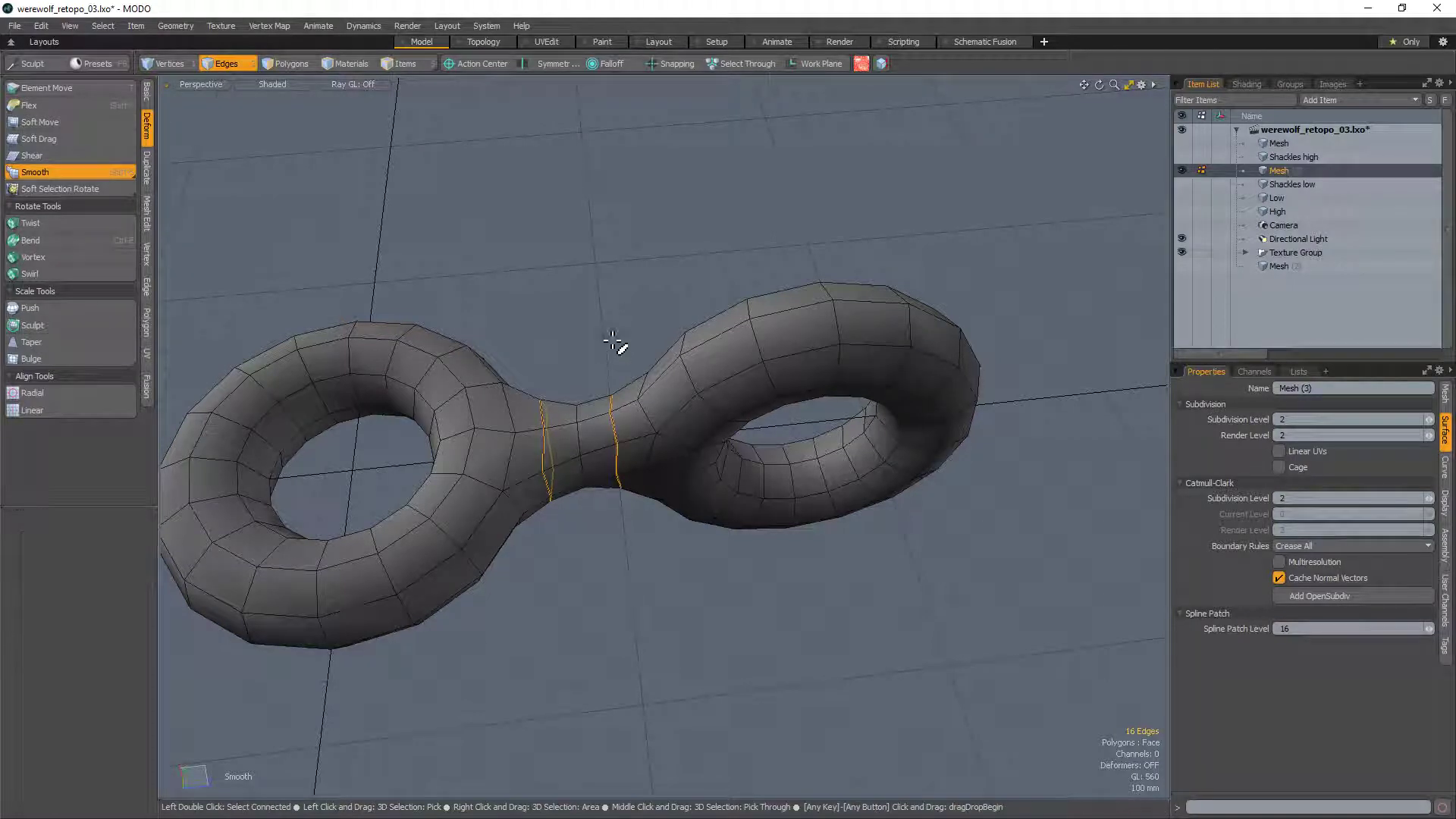
click(614, 347)
Step: Duplicate the whole link and move the copy about 2.3 m along Z so its ring interlocks with the original
alt+drag(713, 550, 727, 481)
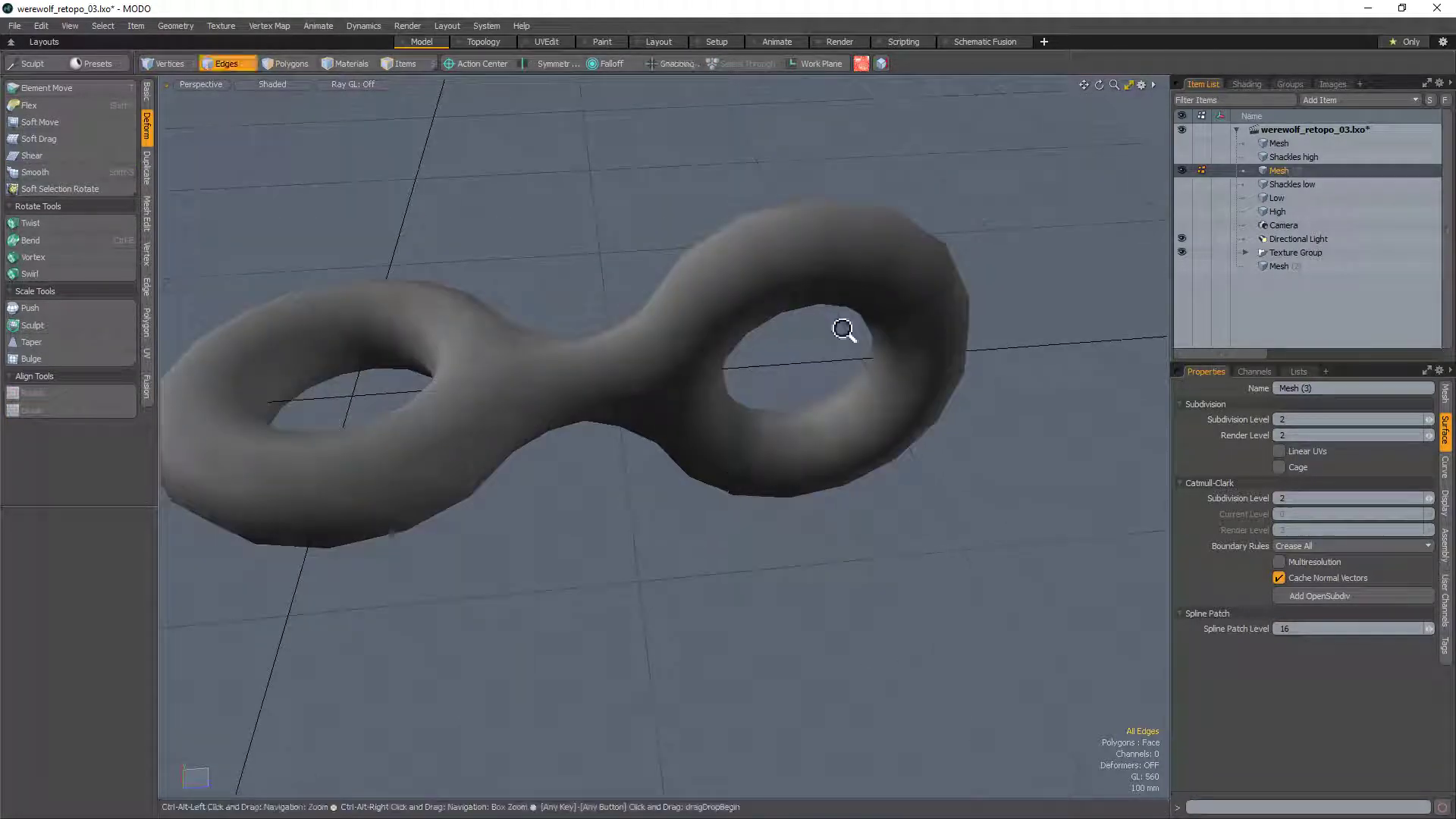
scroll(842, 328, down, 5)
alt+drag(842, 329, 710, 434)
scroll(781, 458, up, 3)
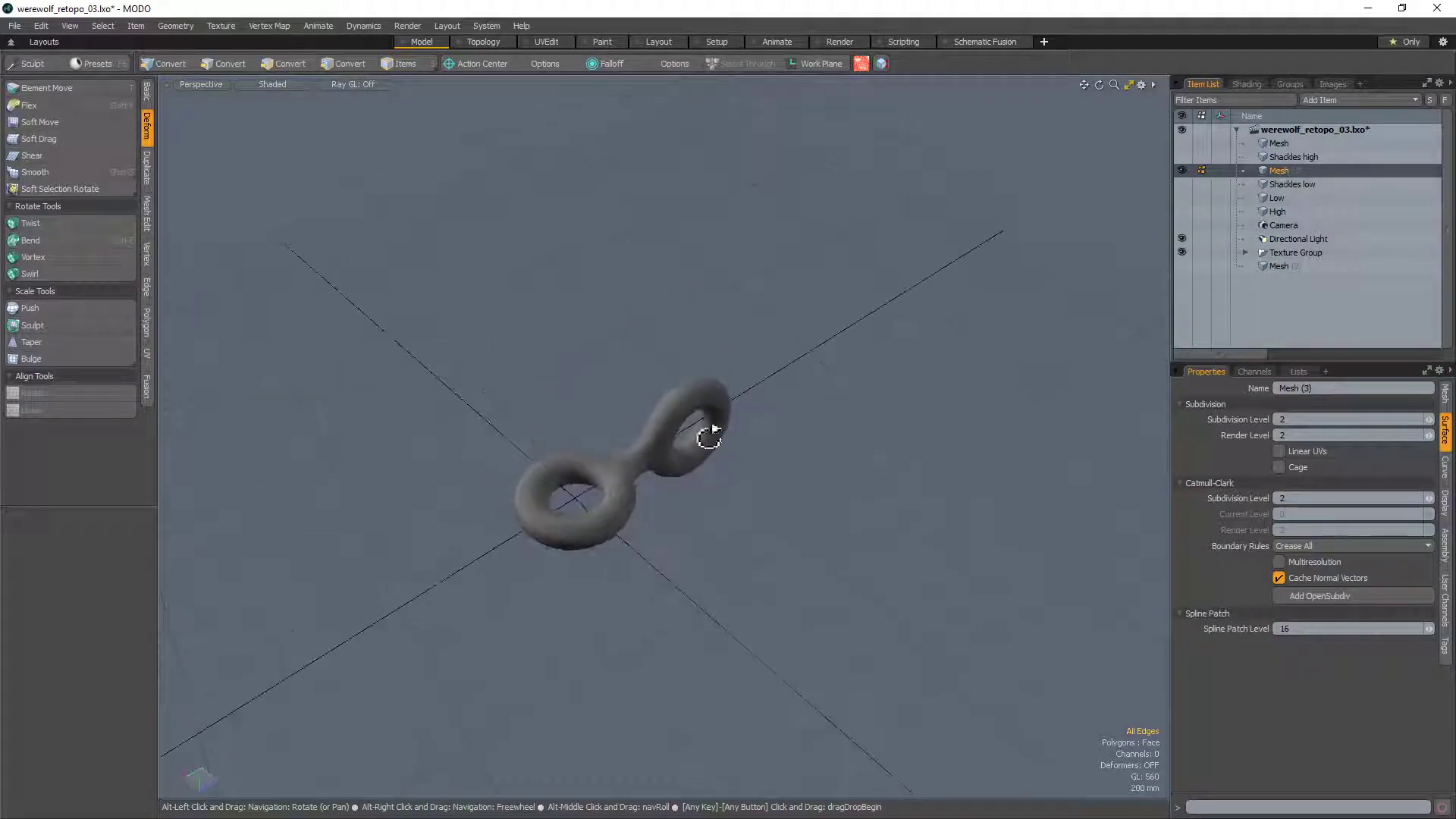
alt+drag(806, 361, 812, 455)
alt+drag(811, 455, 713, 444)
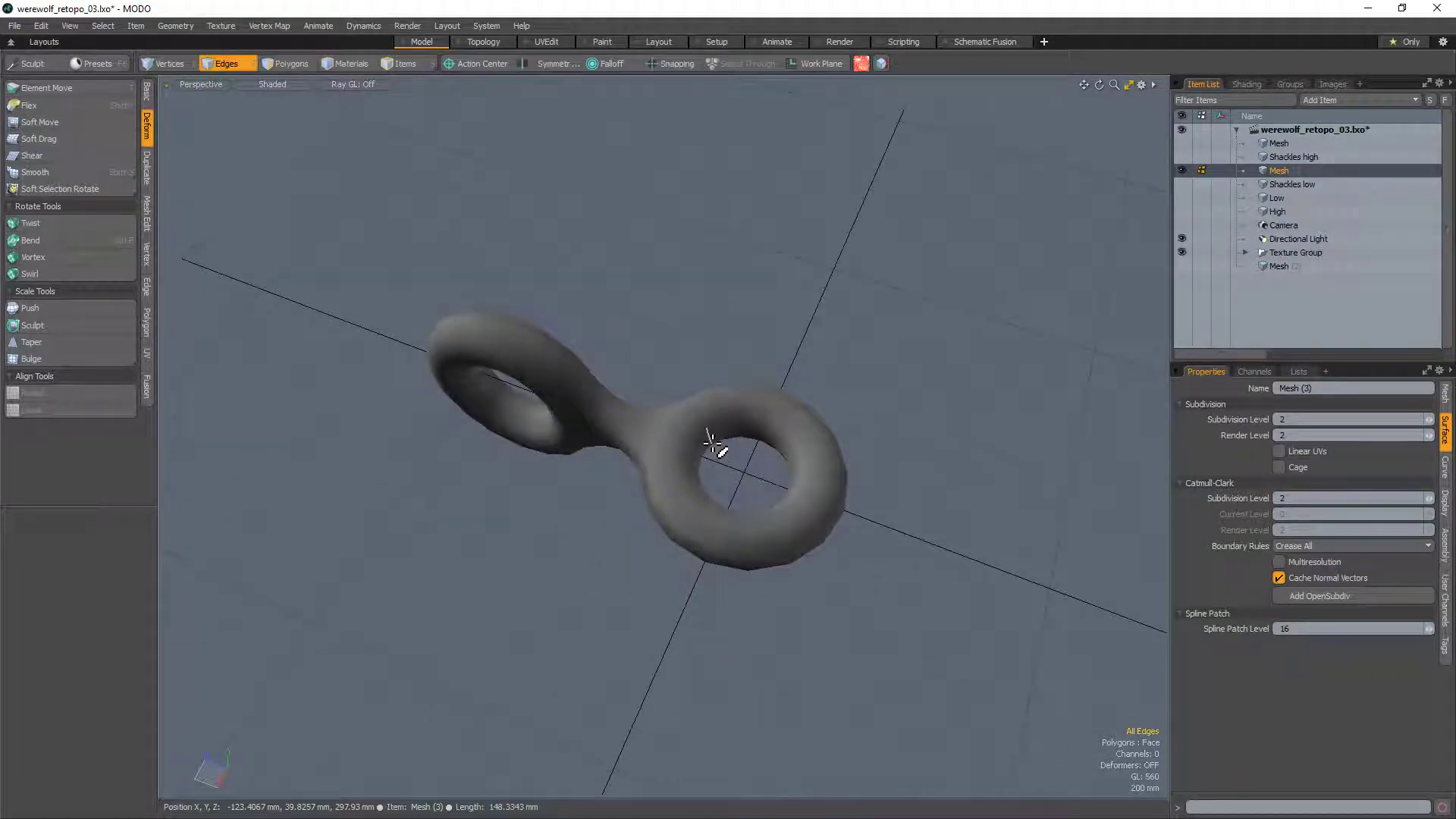
key(3)
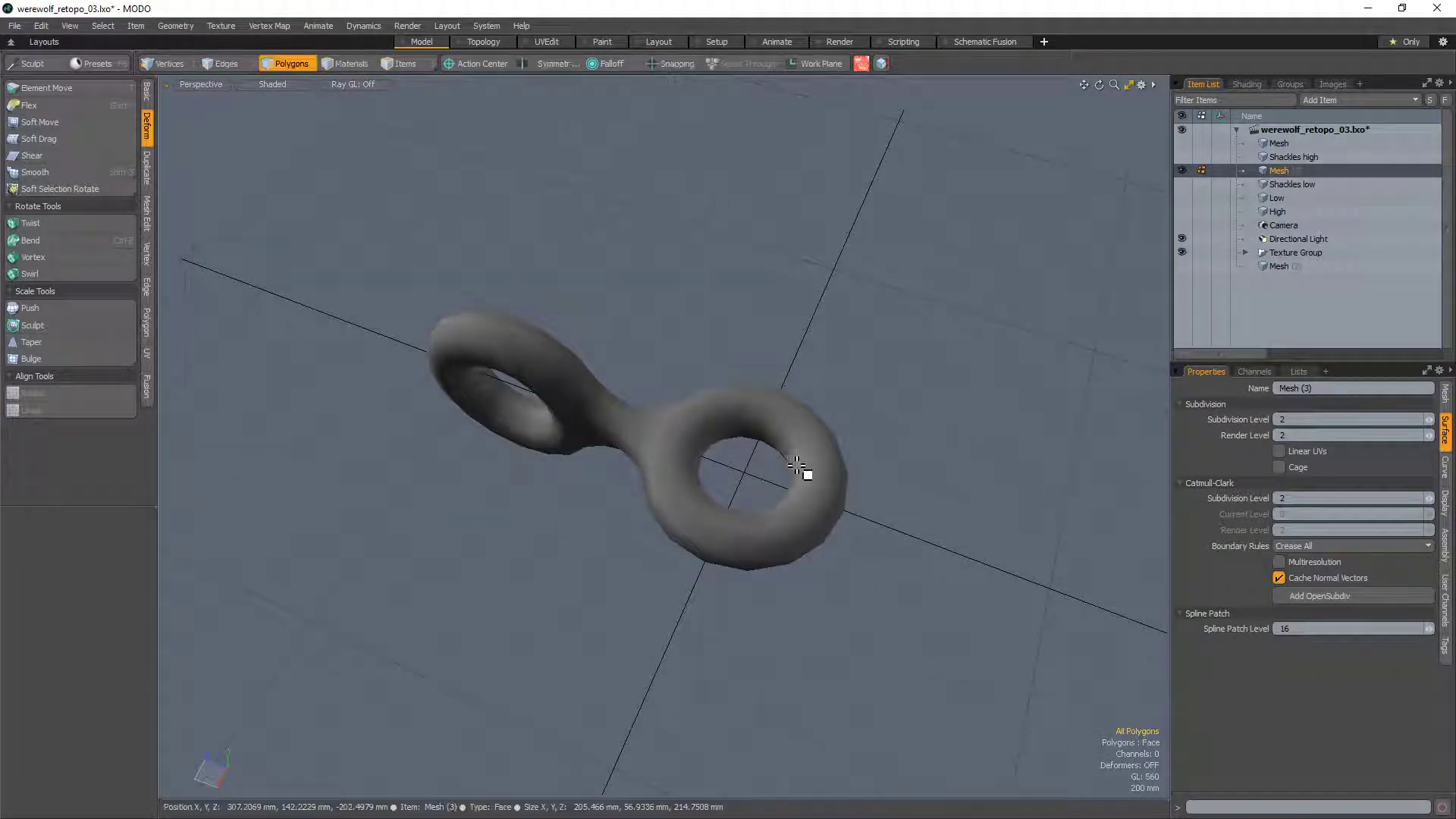
double_click(685, 416)
alt+drag(635, 478, 684, 403)
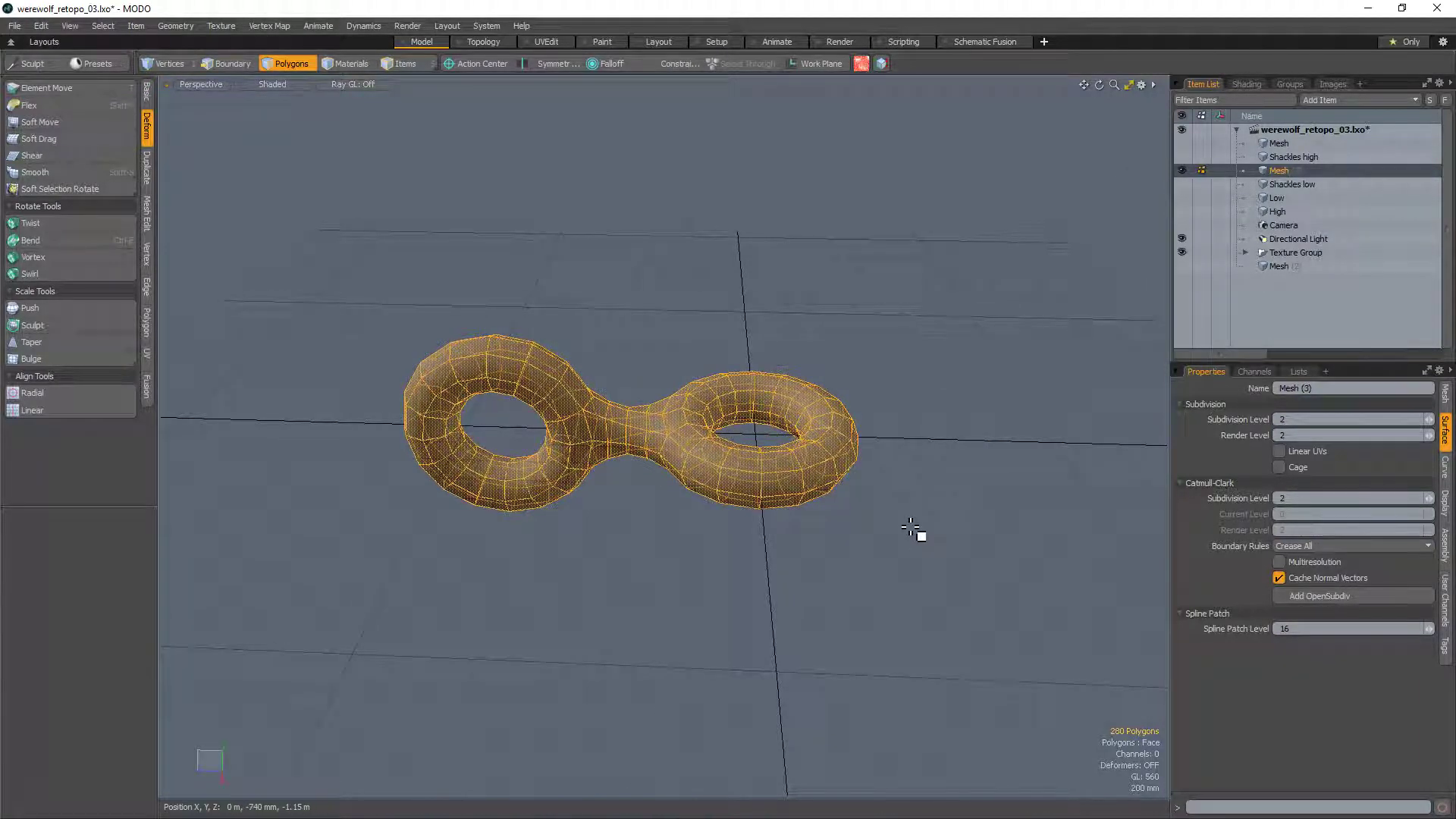
key(y)
drag(568, 429, 234, 421)
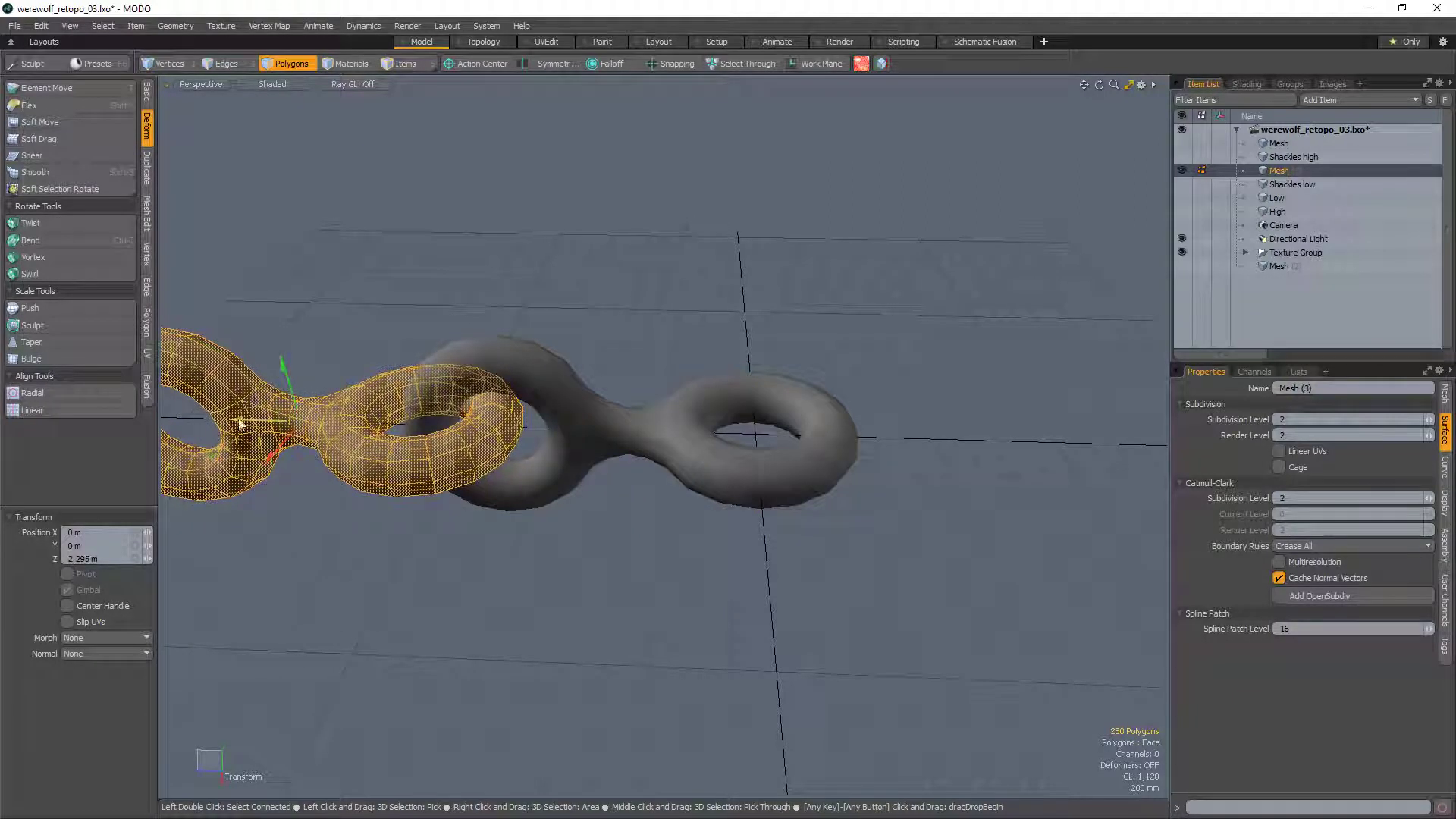
key(space)
click(690, 266)
Step: Nudge the copied link slightly farther along Z, away from the original link, and clear the selection
alt+drag(690, 265, 588, 520)
key(3)
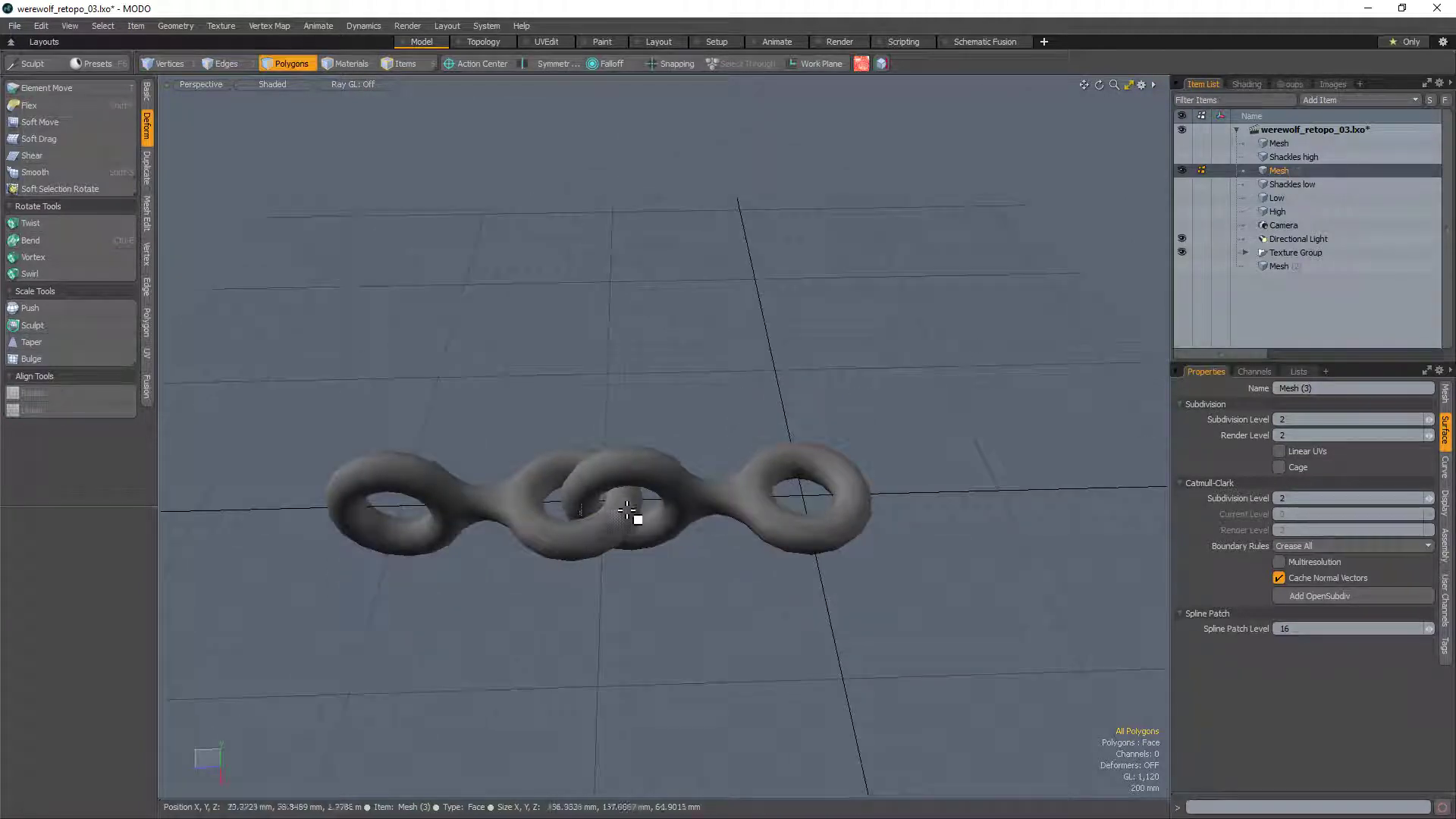
double_click(640, 513)
key(shift+a)
key(y)
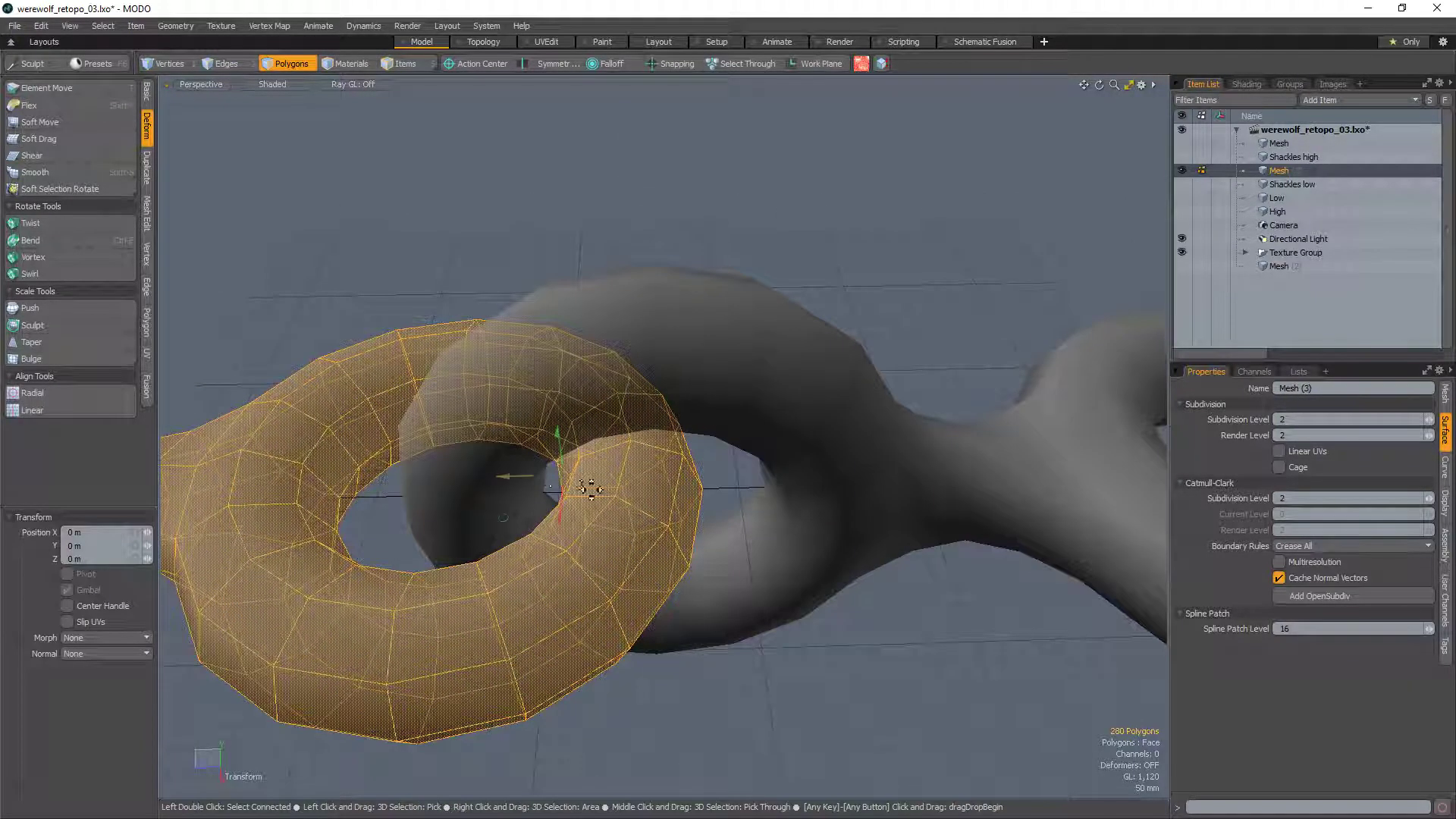
drag(497, 477, 479, 478)
key(q)
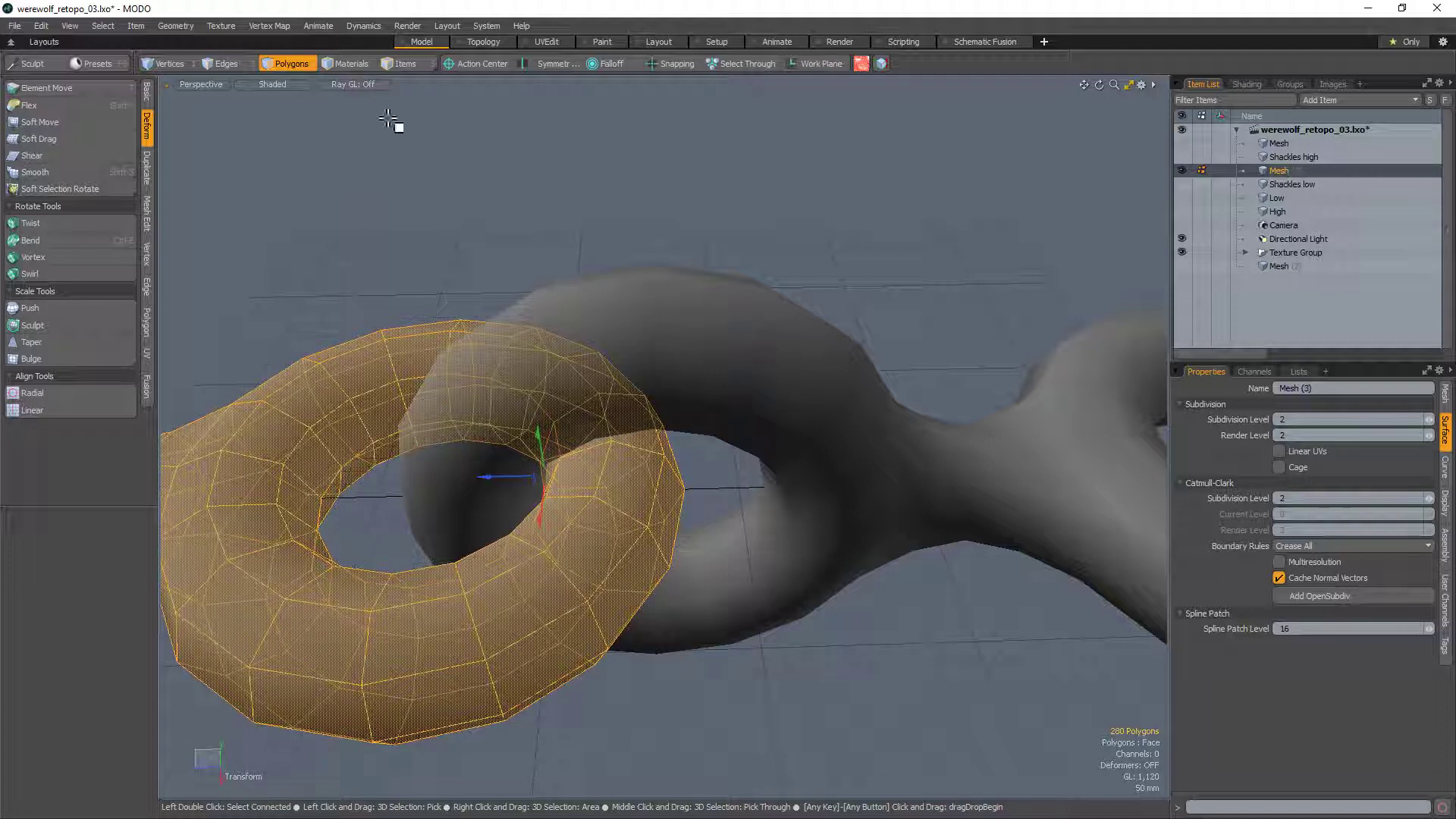
click(386, 116)
Step: Try rotating the copied link in the top view
scroll(602, 344, down, 4)
alt+drag(602, 345, 720, 451)
scroll(685, 395, down, 4)
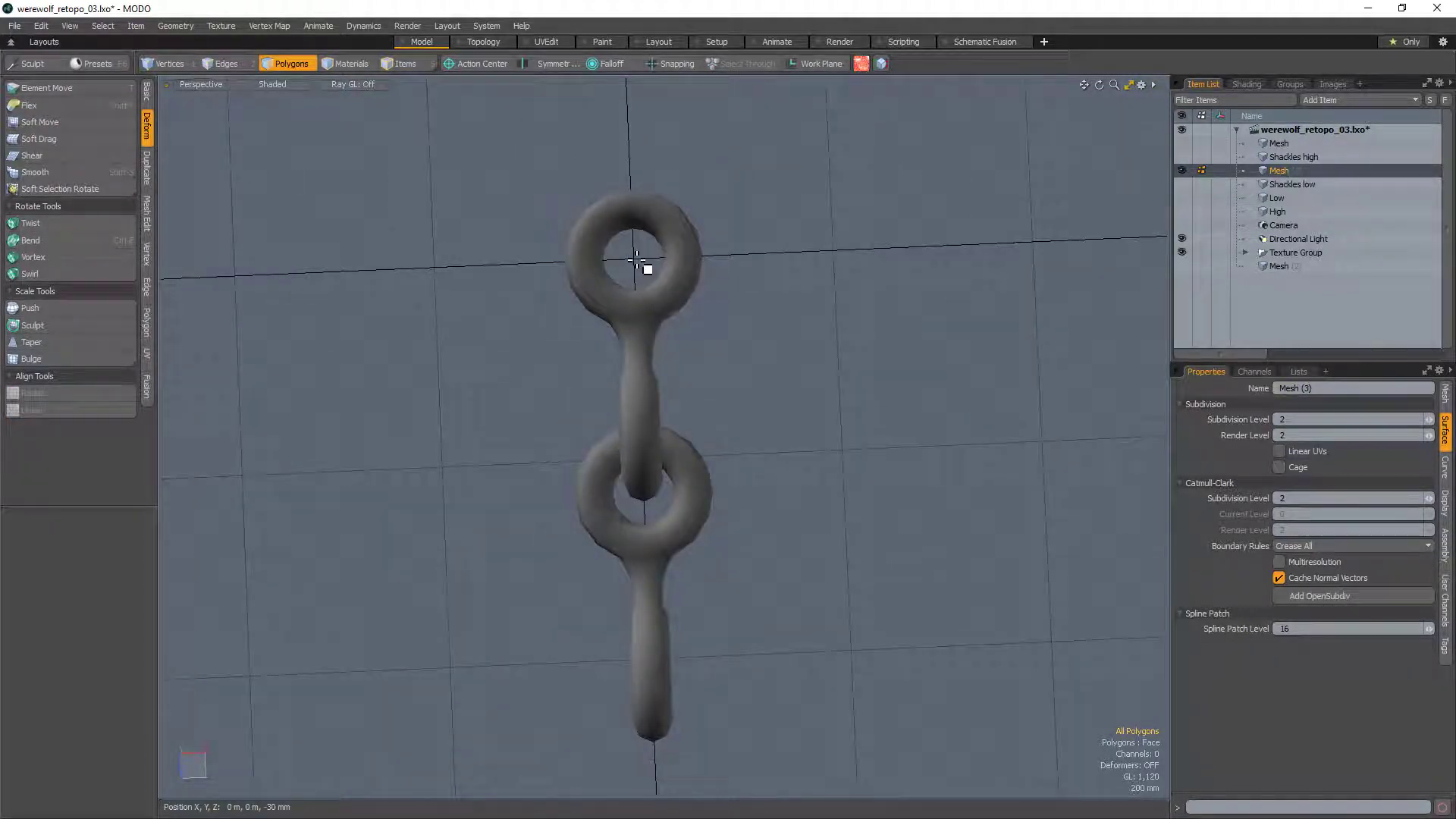
key(KP_1)
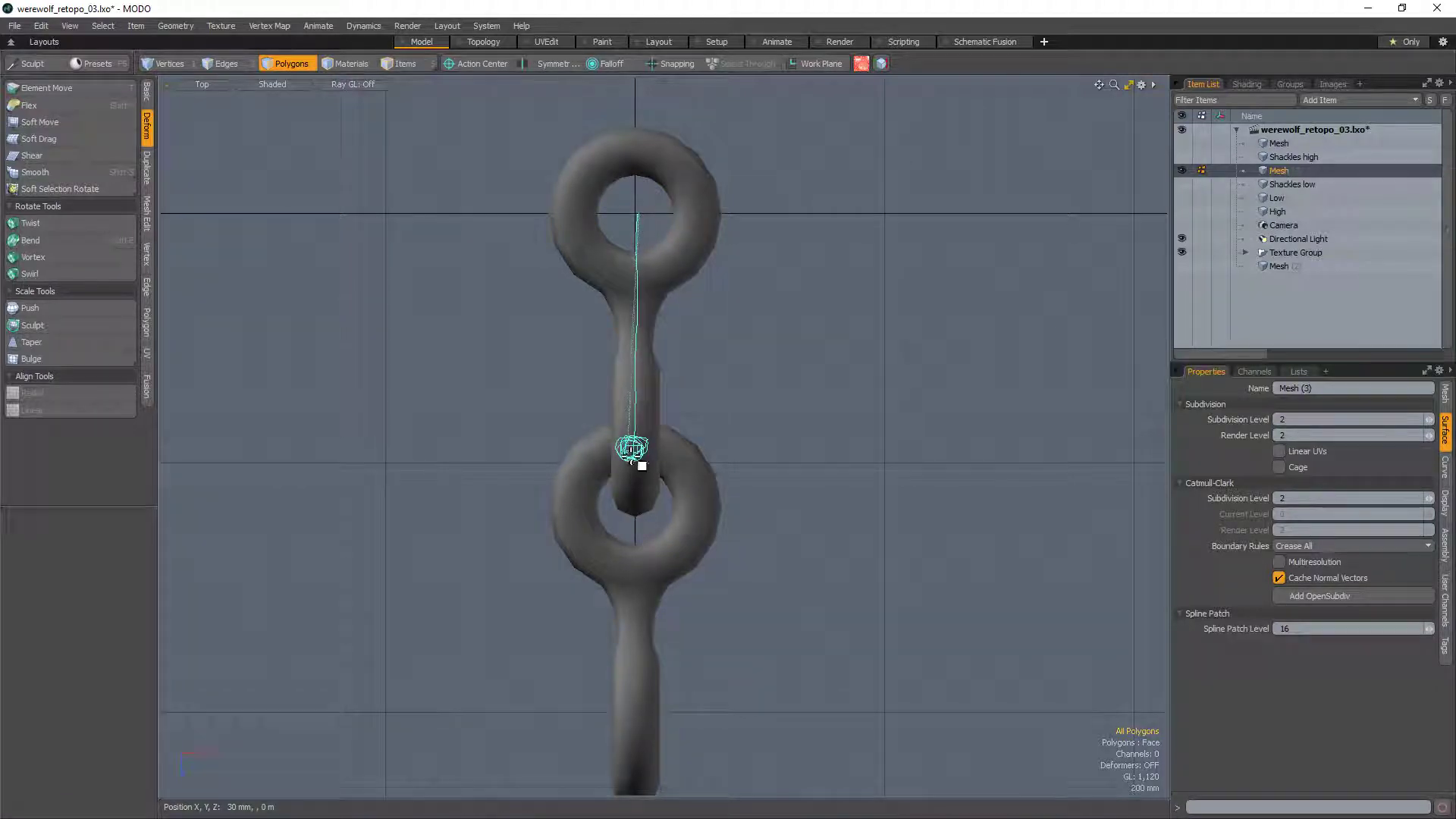
right_drag(639, 475, 642, 482)
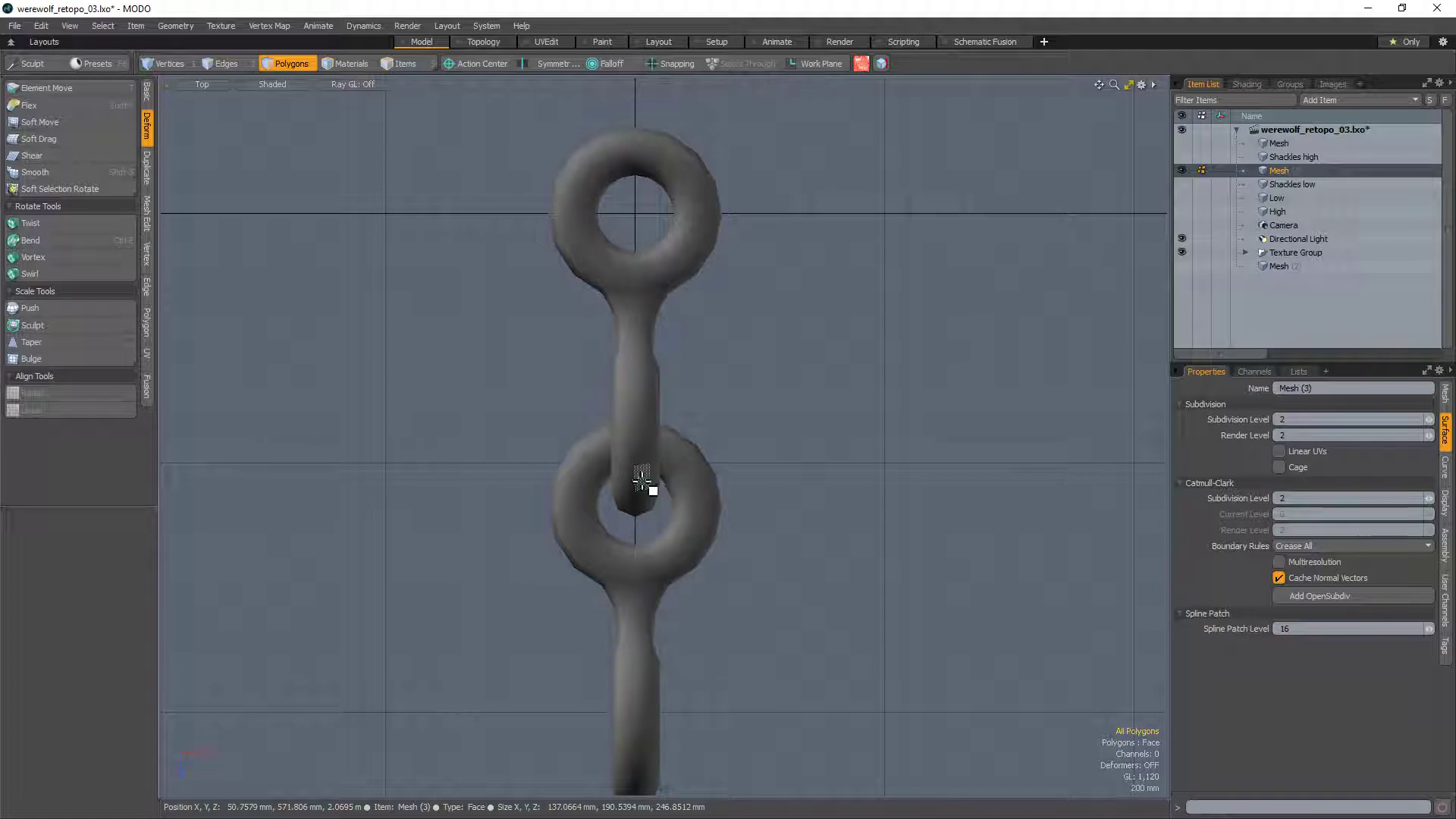
double_click(680, 478)
key(e)
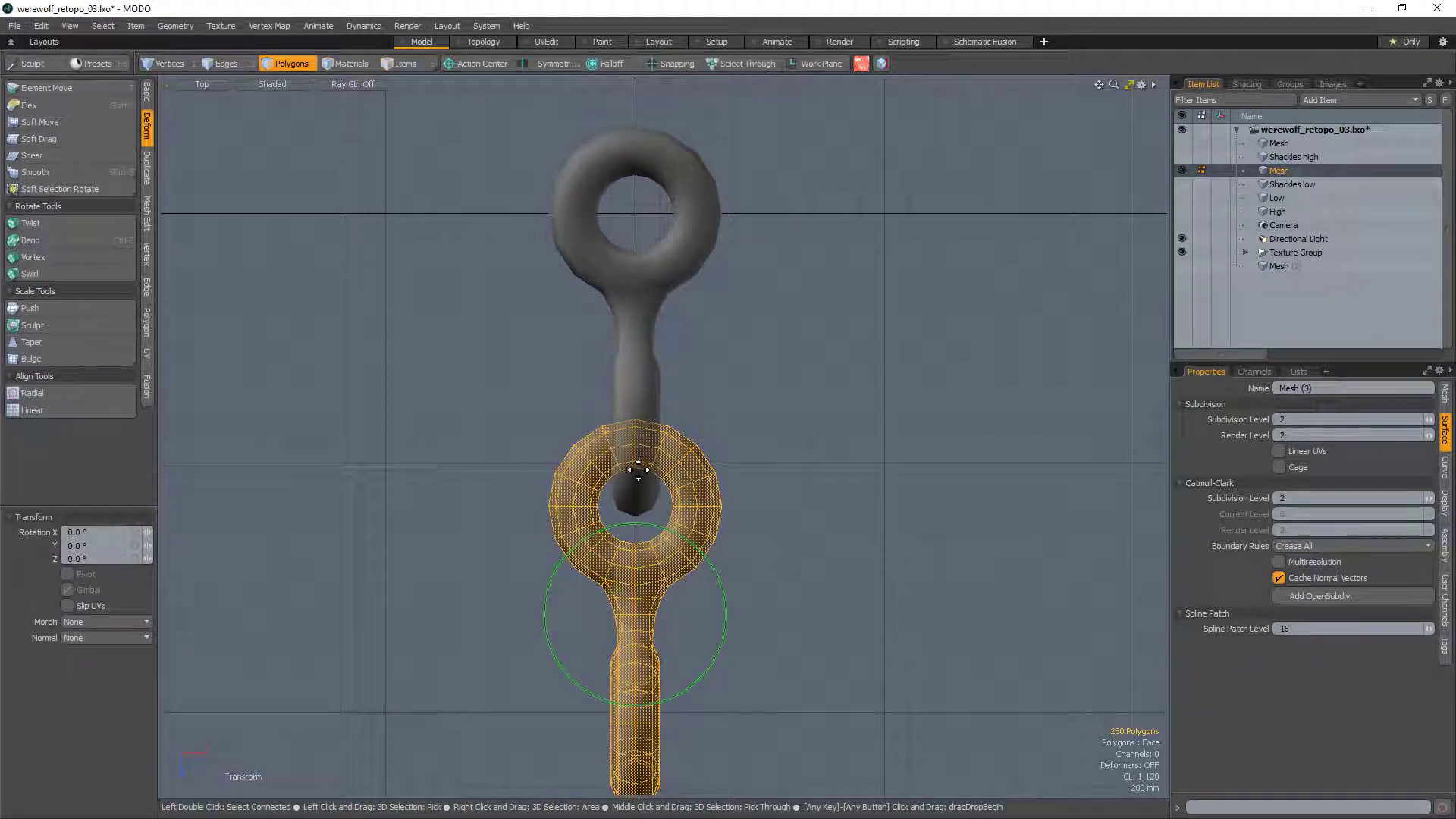
drag(725, 451, 701, 391)
key(ctrl+z)
key(space)
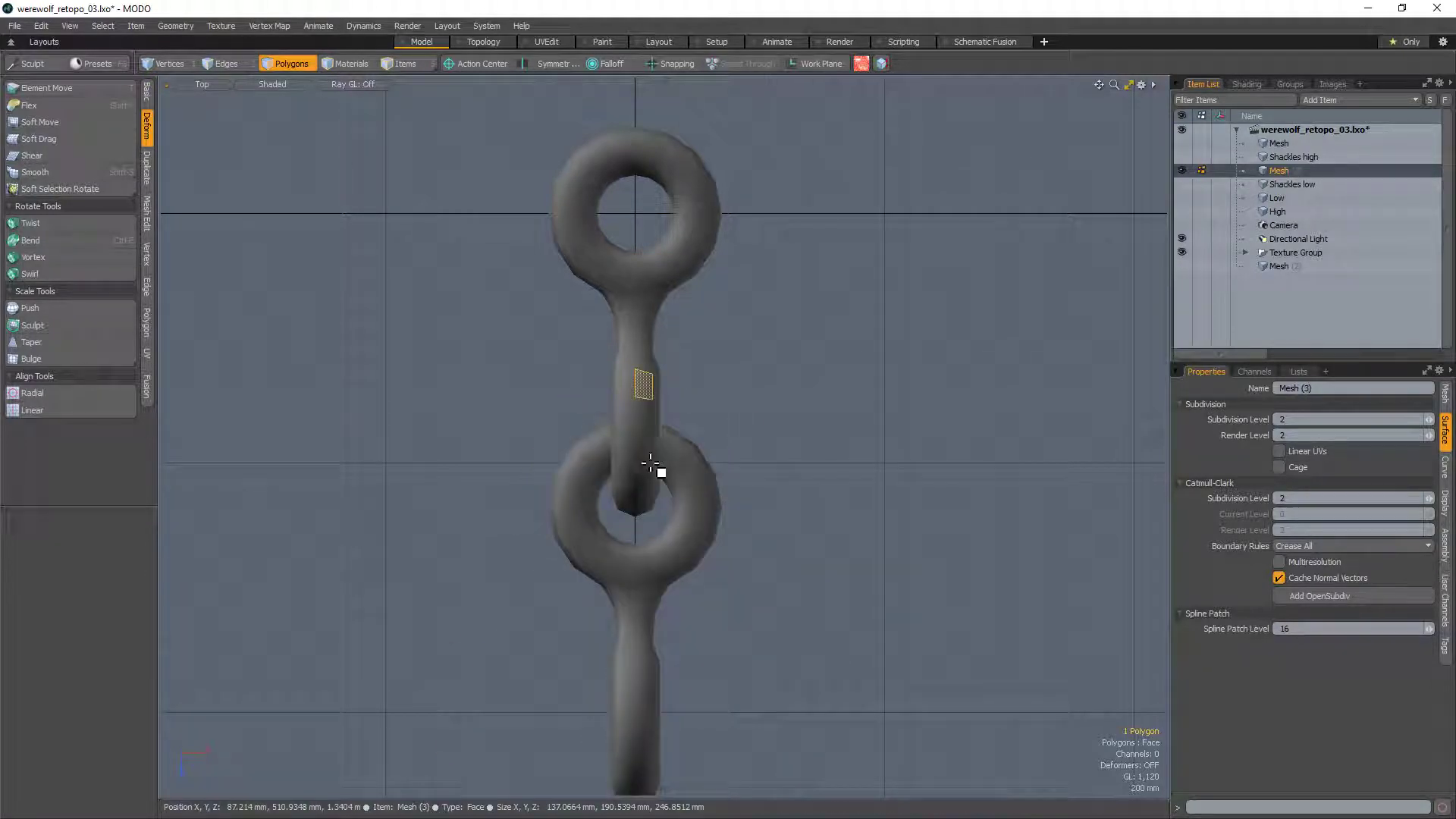
Step: Try rotating the original link around its own centre in the top view
double_click(657, 466)
key(e)
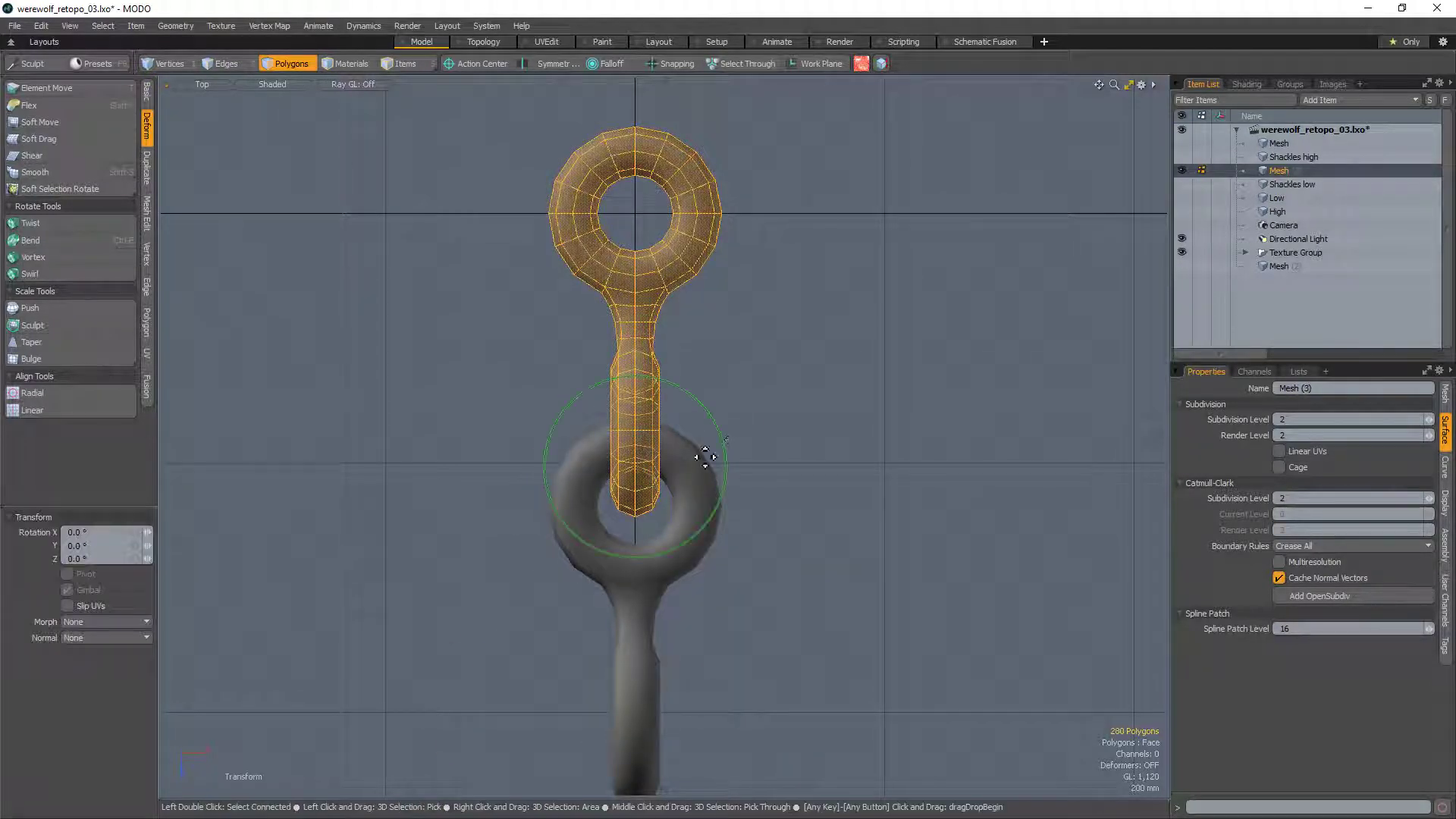
drag(718, 423, 769, 396)
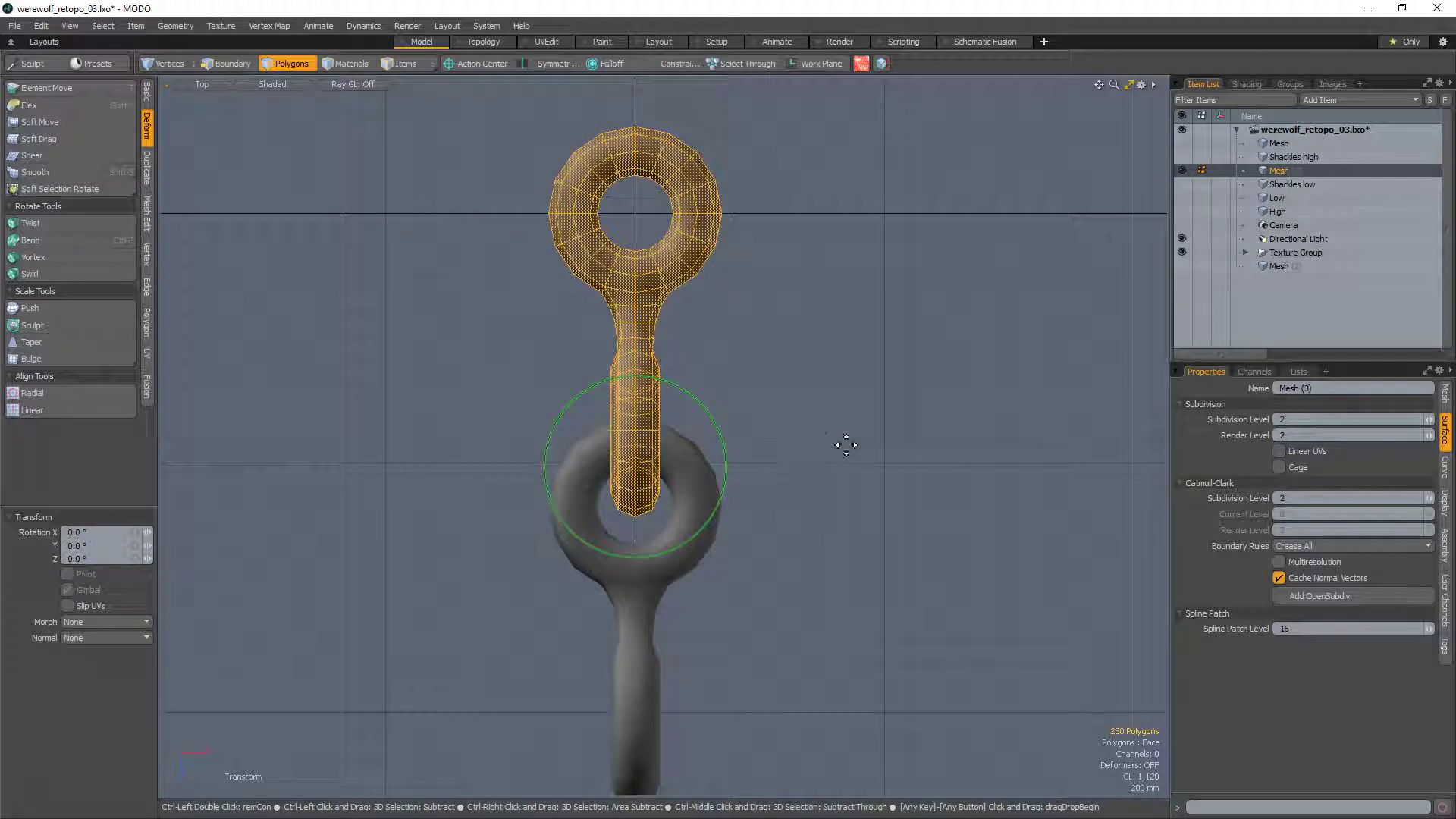
key(space)
scroll(679, 363, down, 5)
click(793, 440)
Step: Try rotating the copied link around the point where the two links interlock
scroll(675, 371, up, 5)
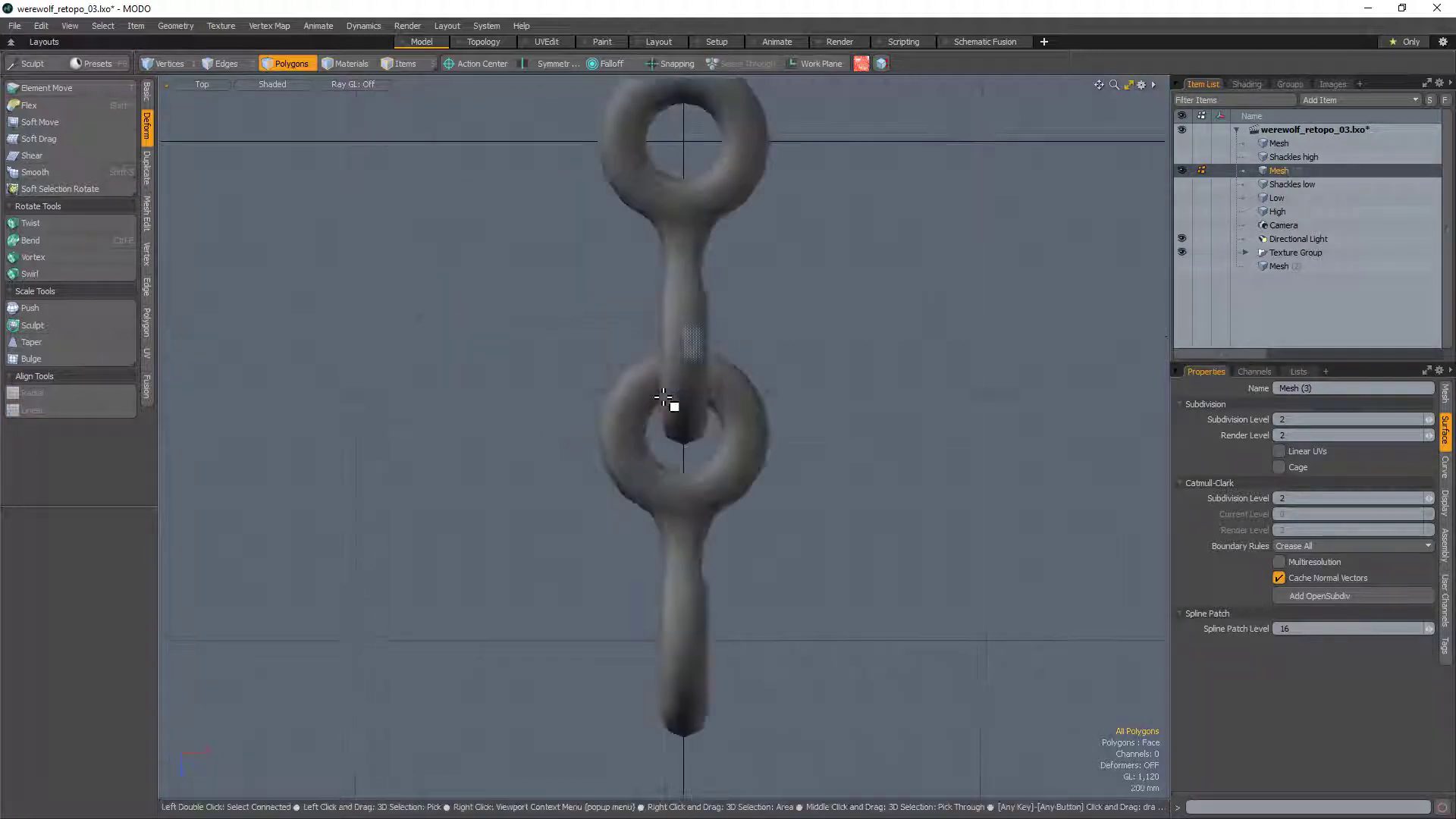
key(3)
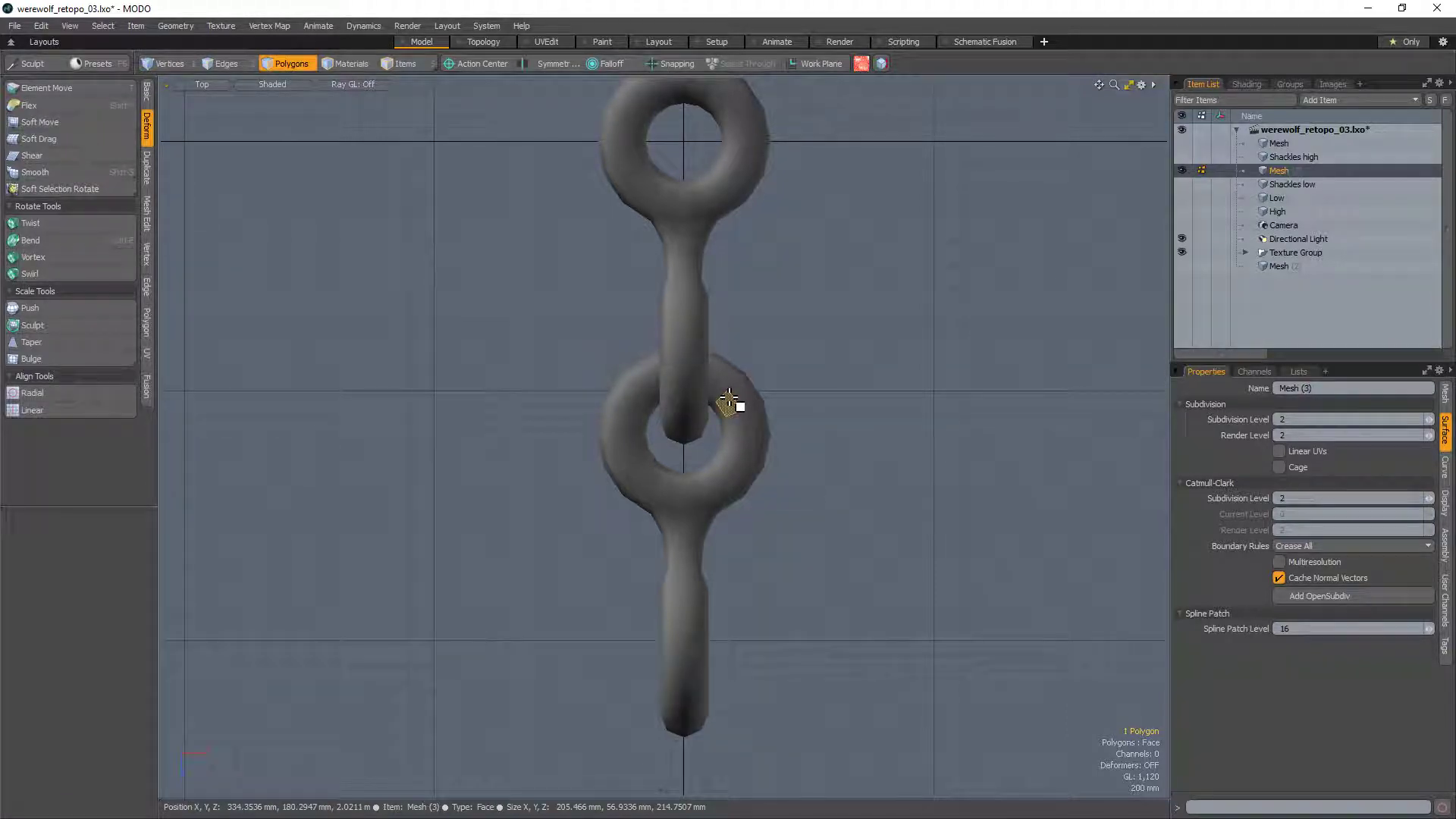
double_click(729, 398)
click(786, 209)
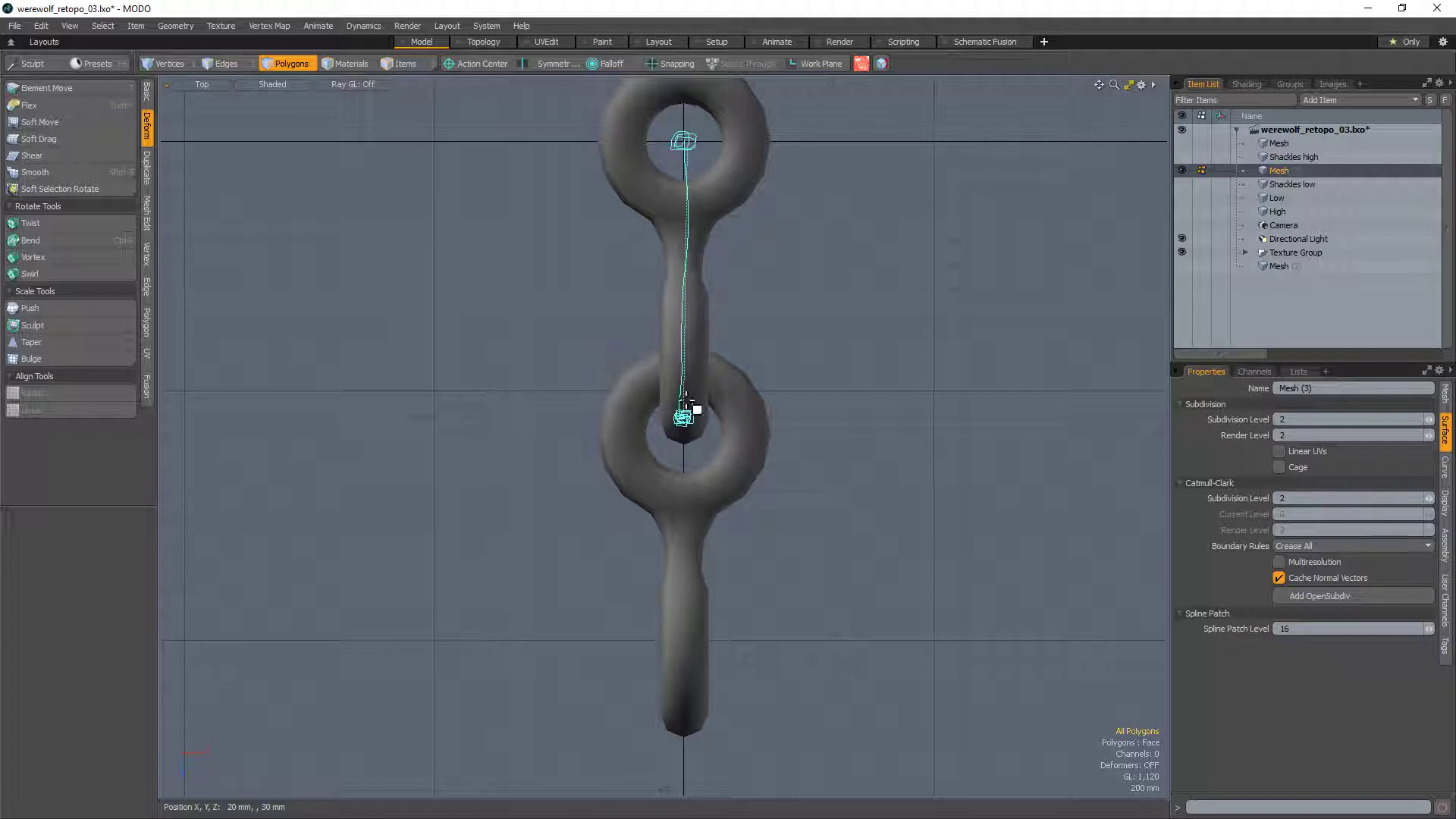
right_drag(686, 401, 687, 399)
double_click(742, 406)
drag(742, 405, 682, 420)
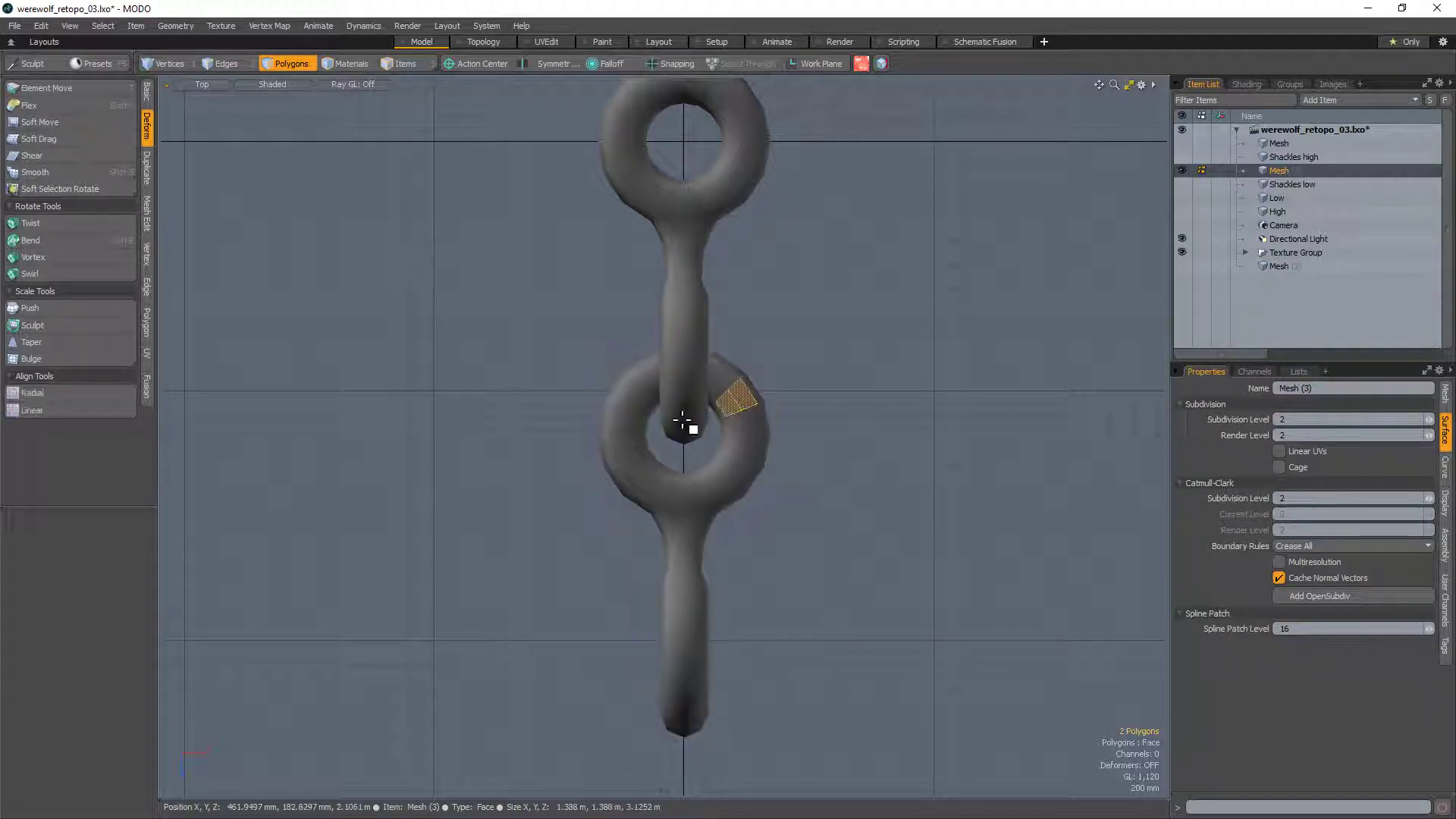
double_click(751, 402)
key(e)
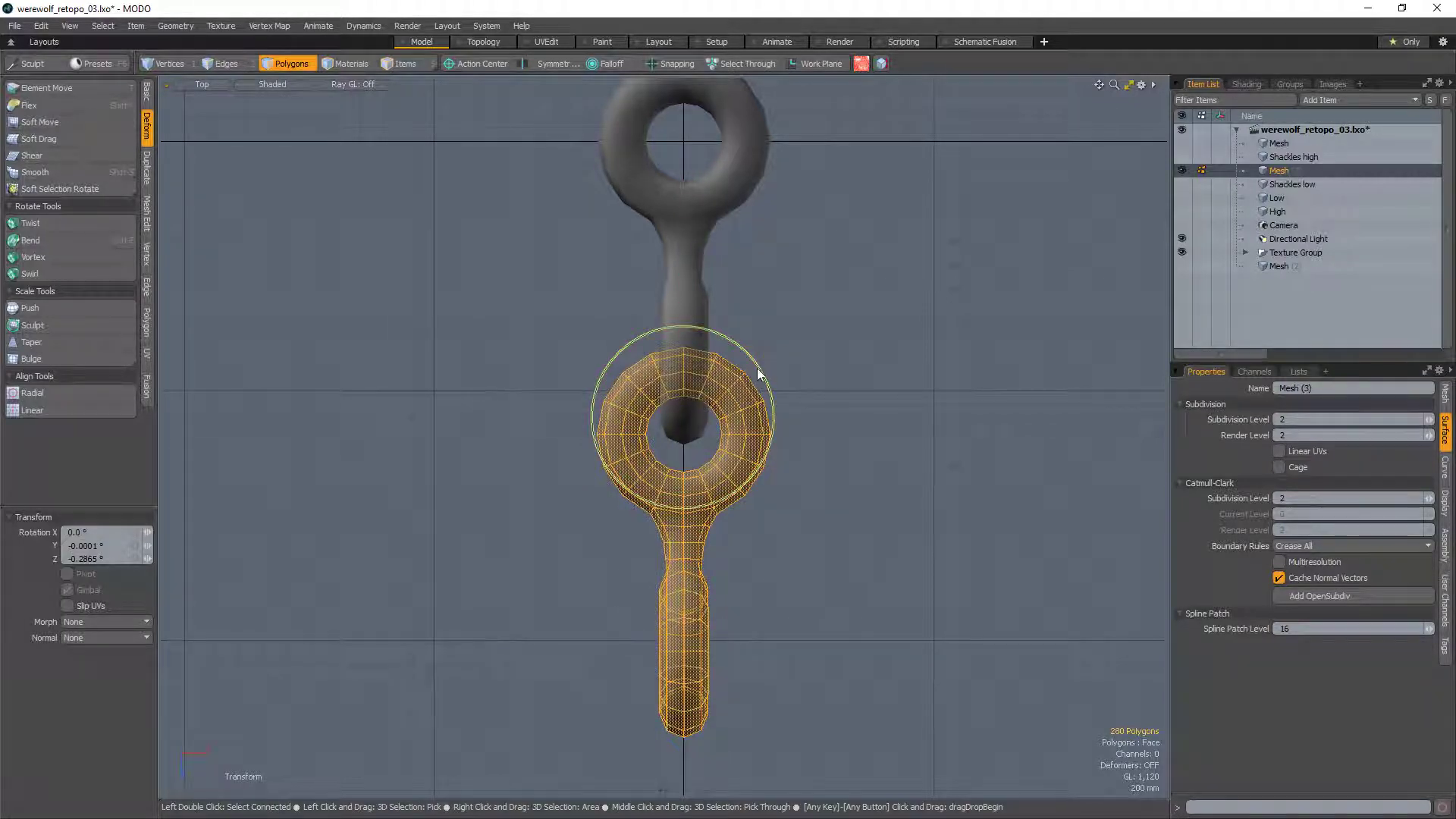
drag(758, 373, 720, 426)
key(space)
click(874, 317)
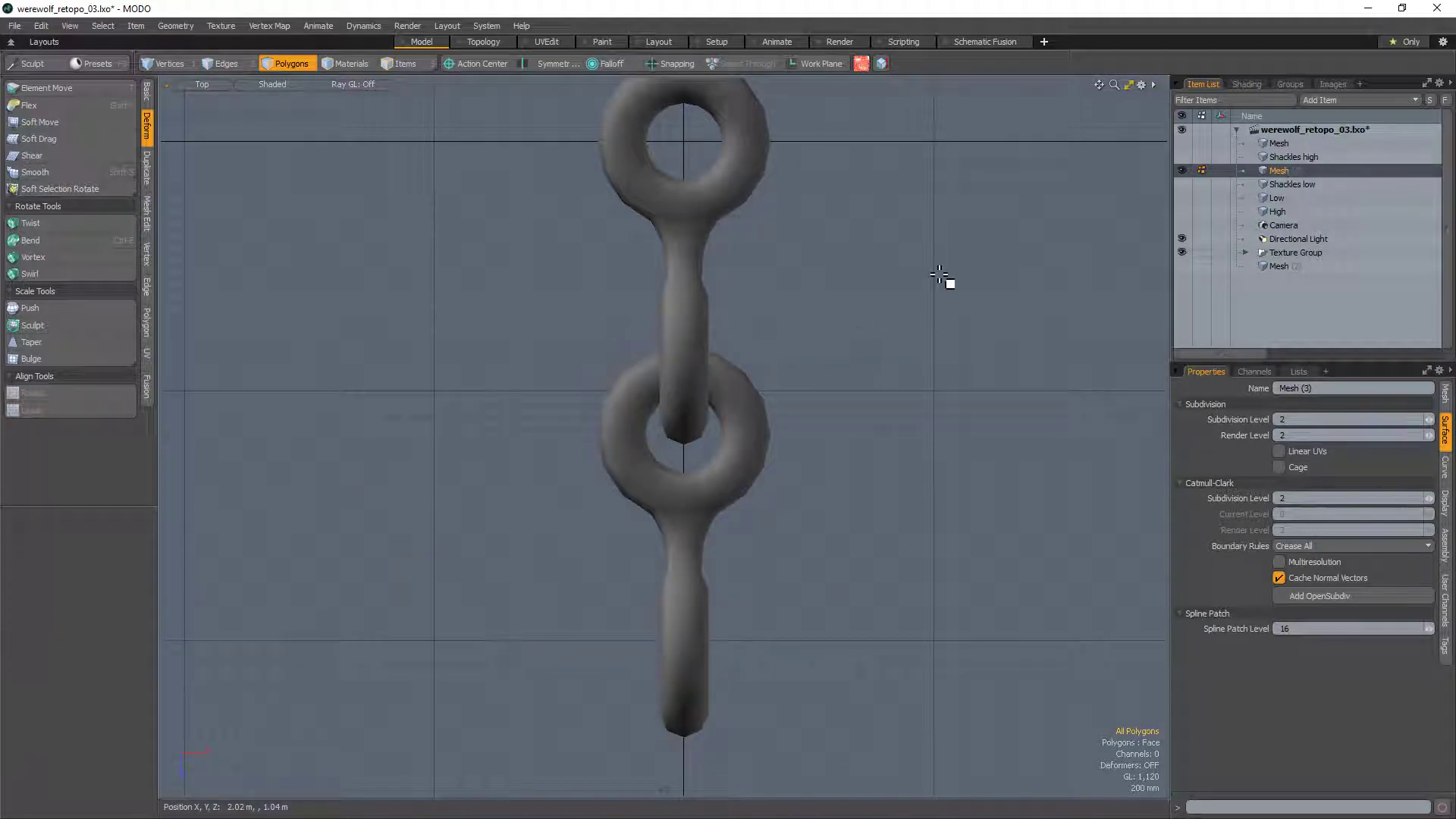
Step: Return to the perspective view and delete the copied link, leaving only the original link
alt+drag(848, 471, 829, 418)
key(KP_Decimal)
alt+drag(895, 506, 663, 432)
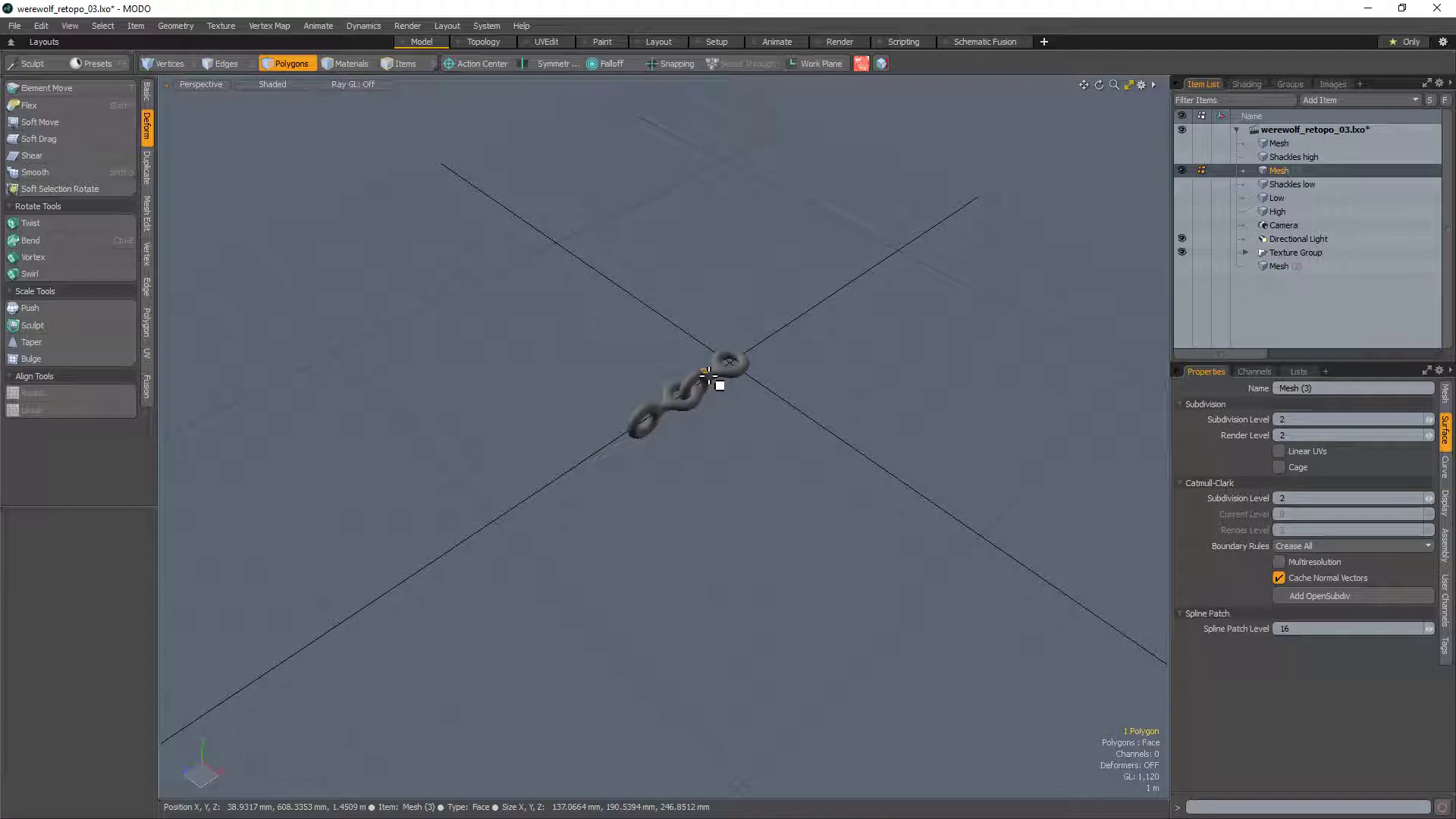
double_click(688, 413)
key(Delete)
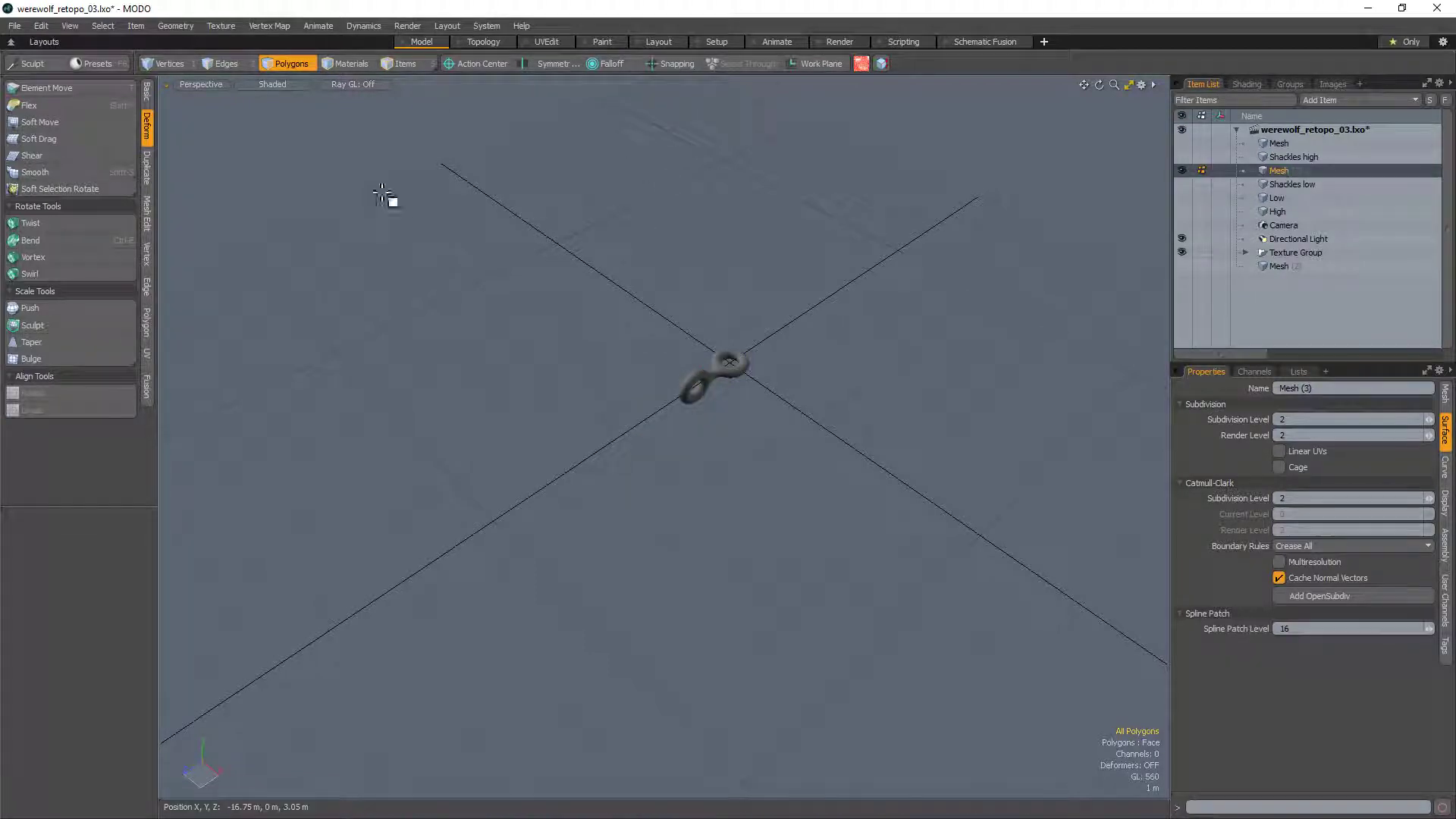
Step: Clone the link 12 times along Z, spacing the copies about 2.35 m apart so that they interlock into a chain
click(147, 182)
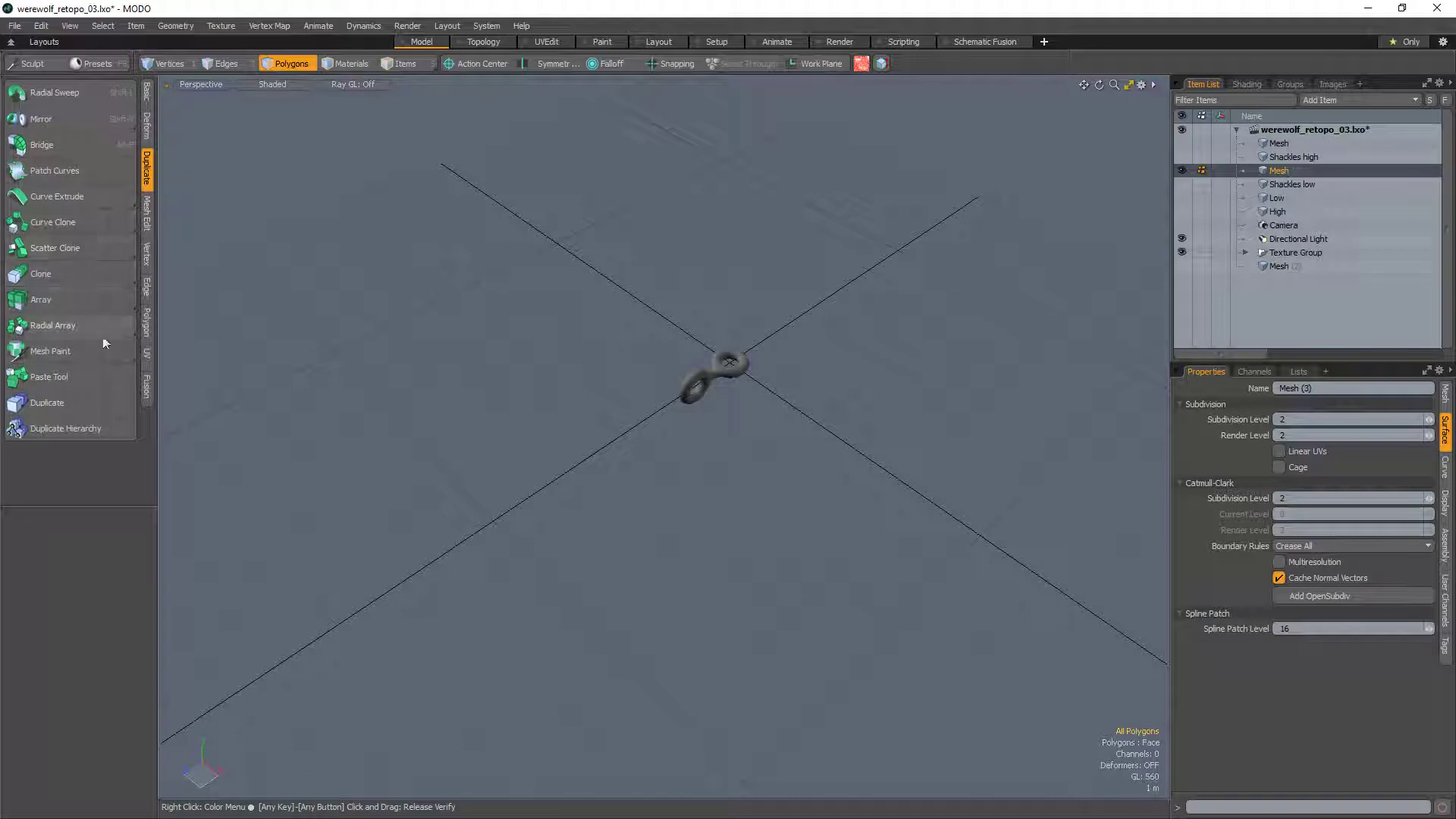
click(79, 271)
click(717, 417)
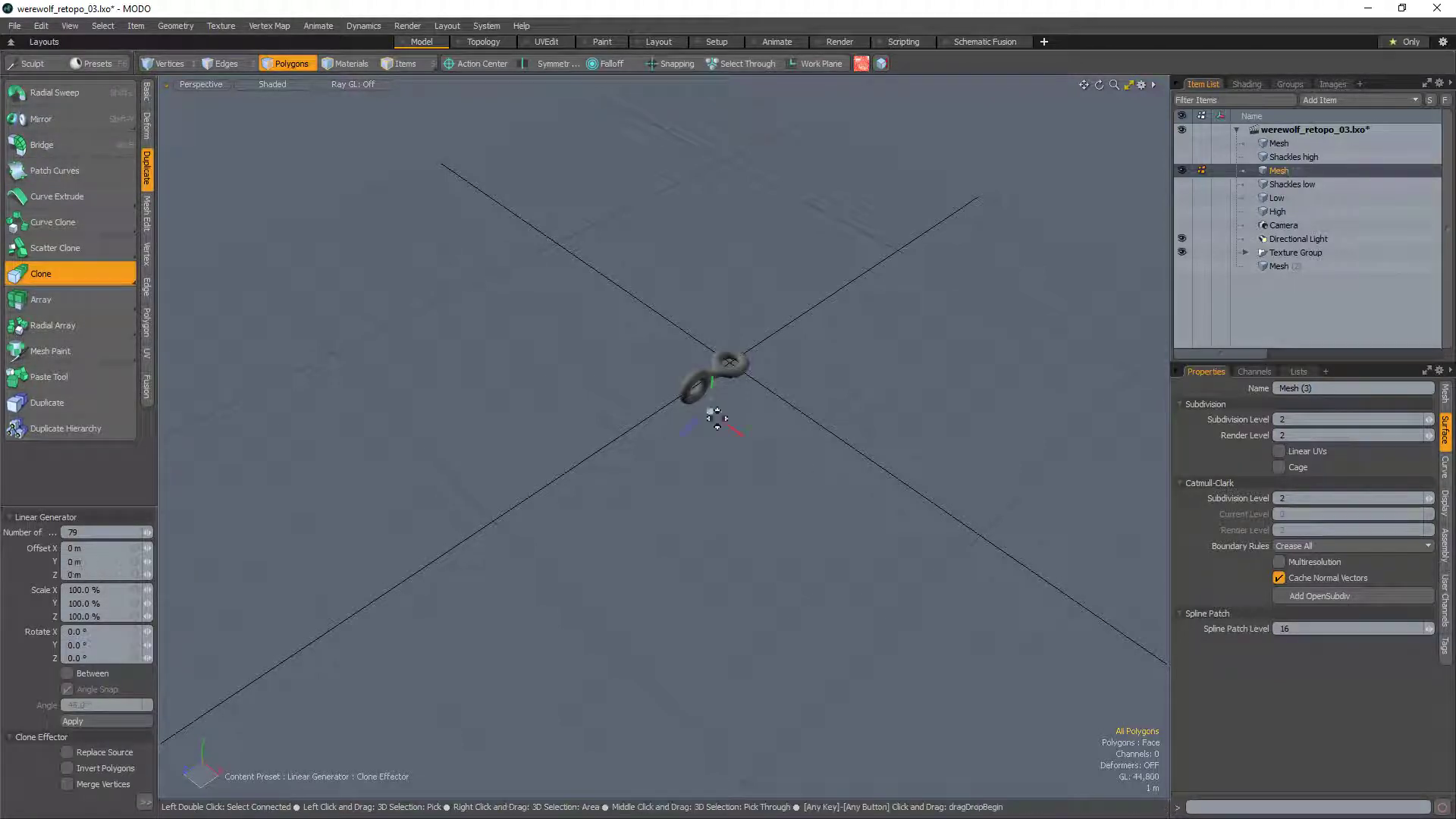
drag(681, 431, 649, 455)
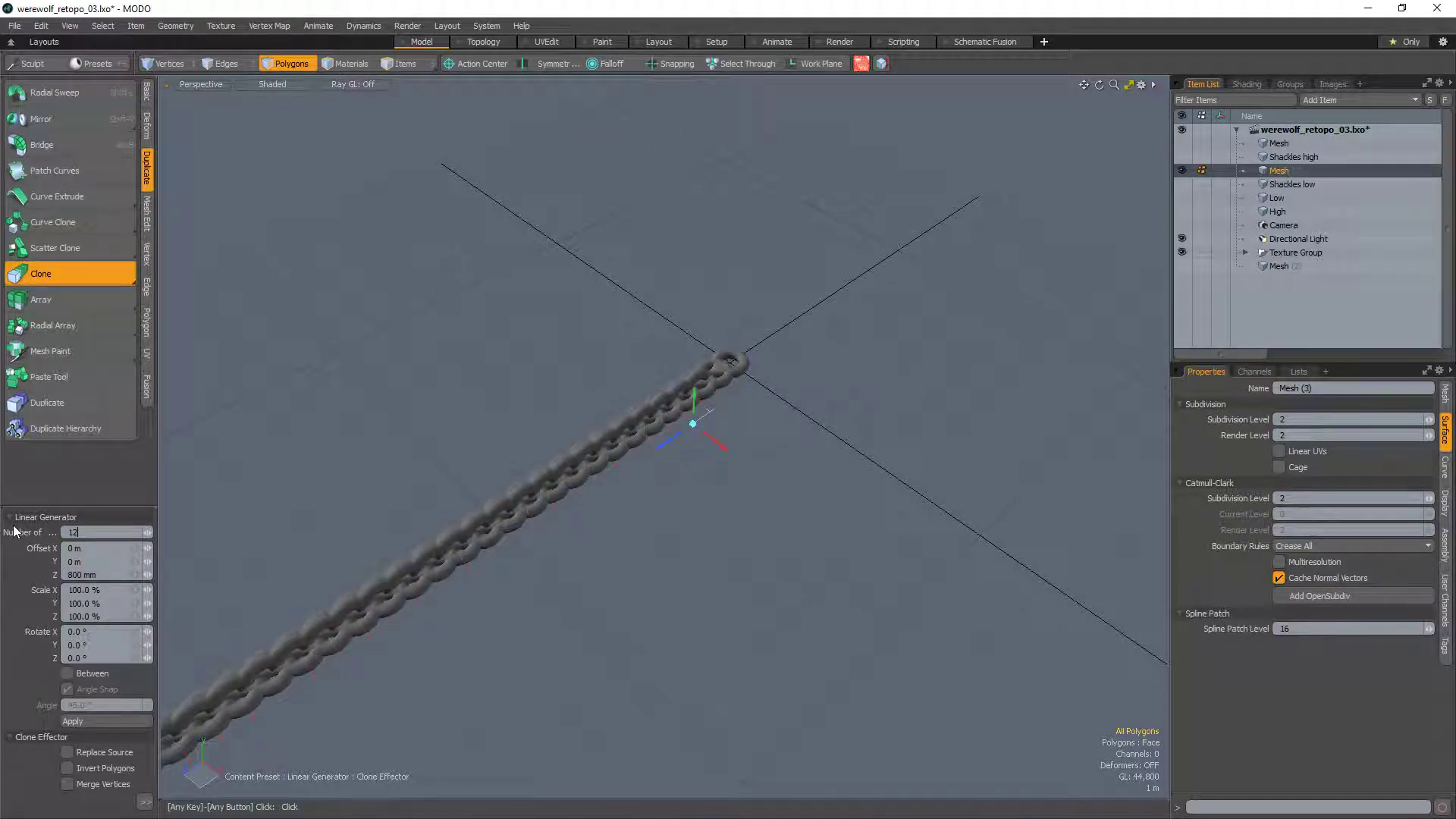
text(12)
key(Return)
drag(662, 451, 599, 489)
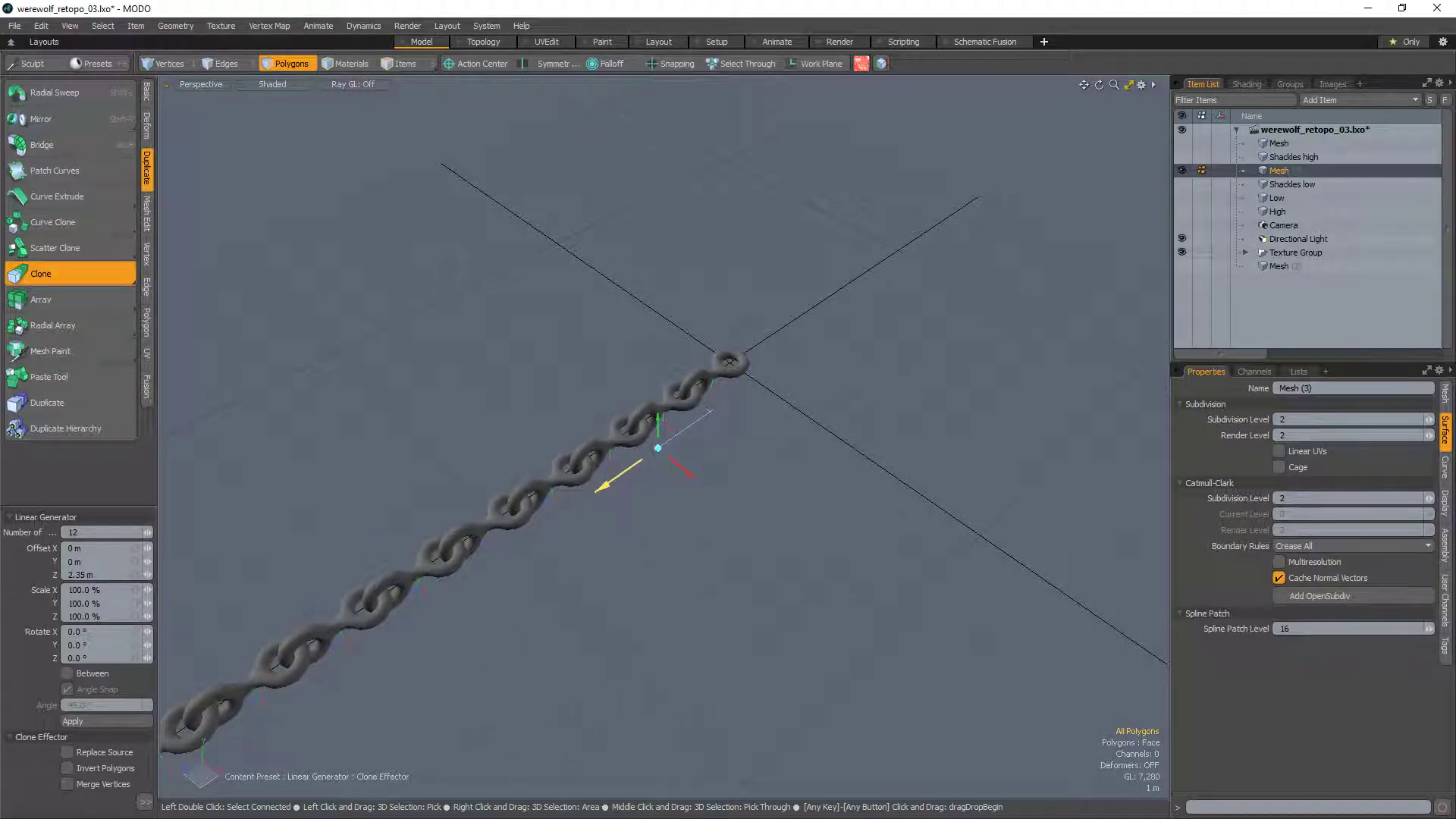
Step: Examine the whole chain's silhouette in solid shading from several angles
alt+drag(780, 455, 724, 619)
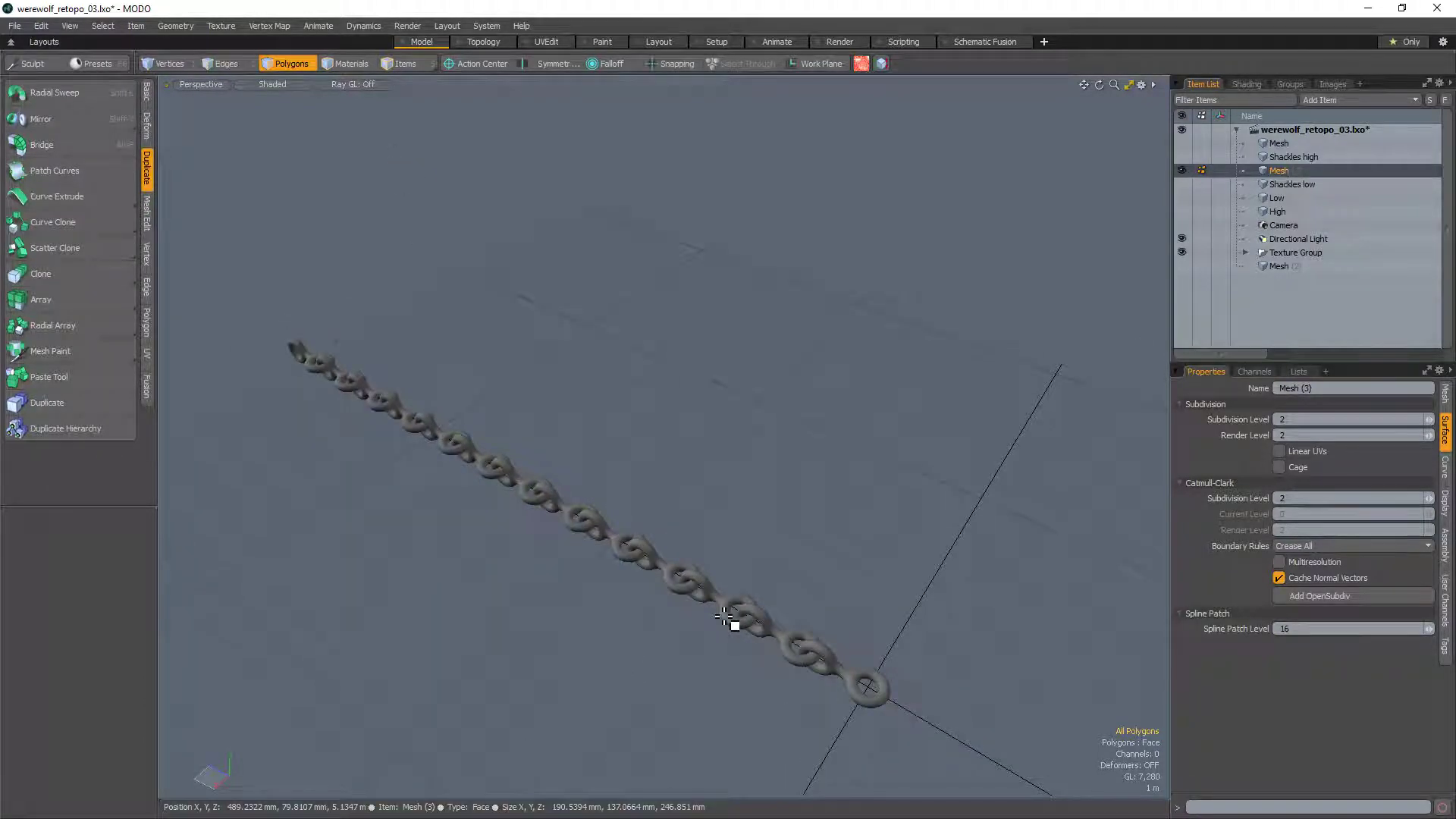
key(KP_5)
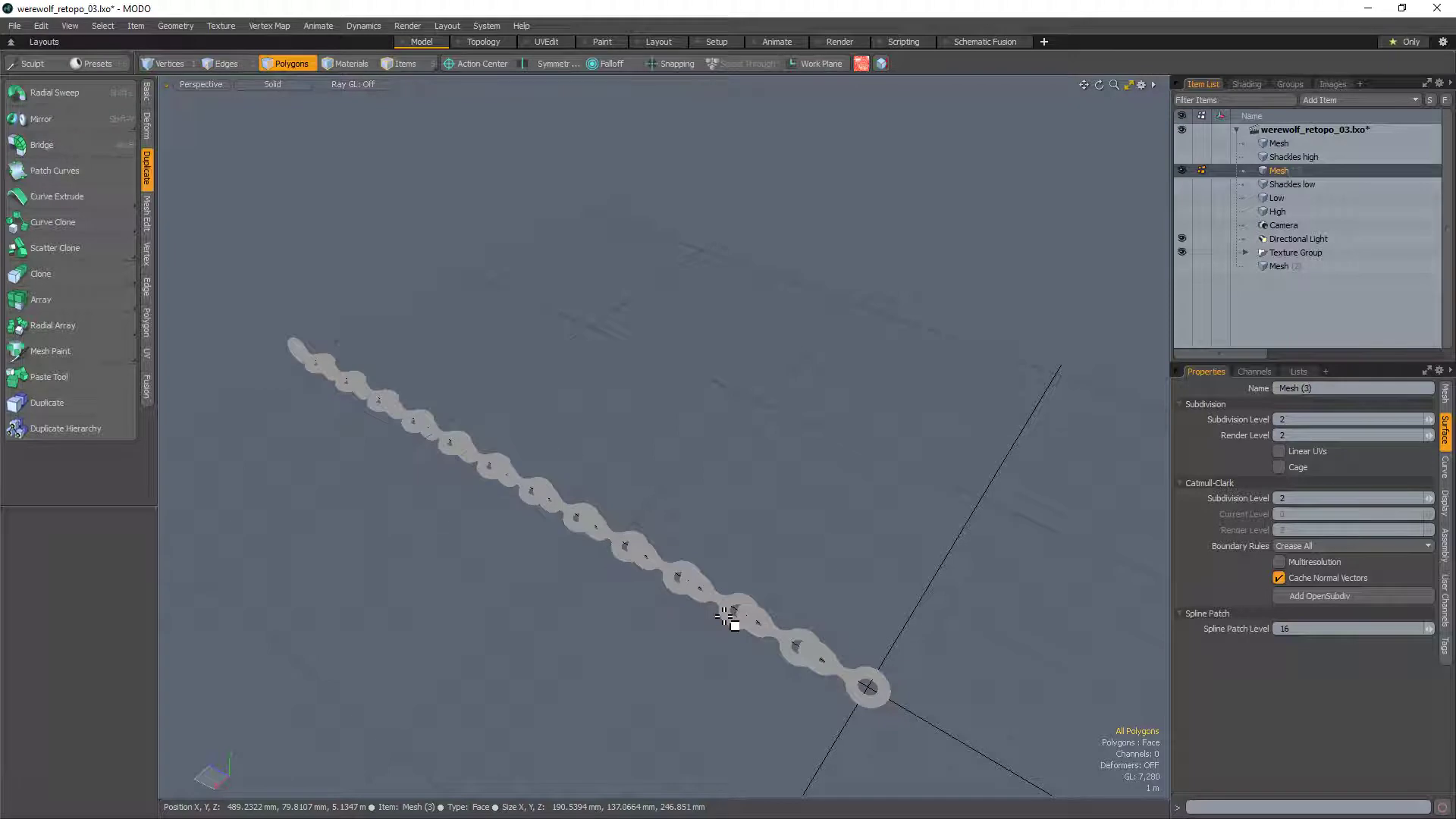
alt+drag(718, 303, 667, 426)
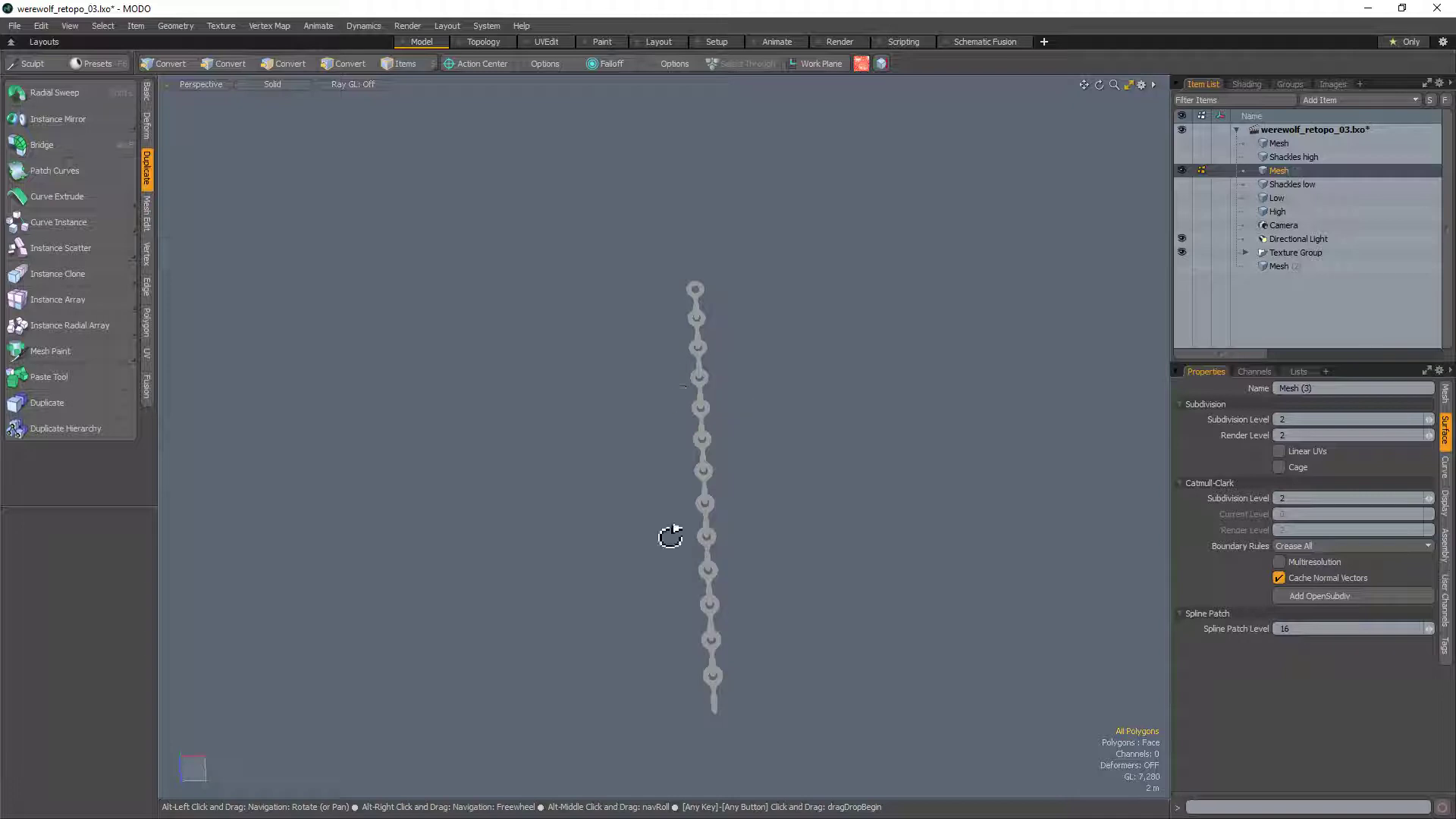
alt+drag(671, 537, 734, 497)
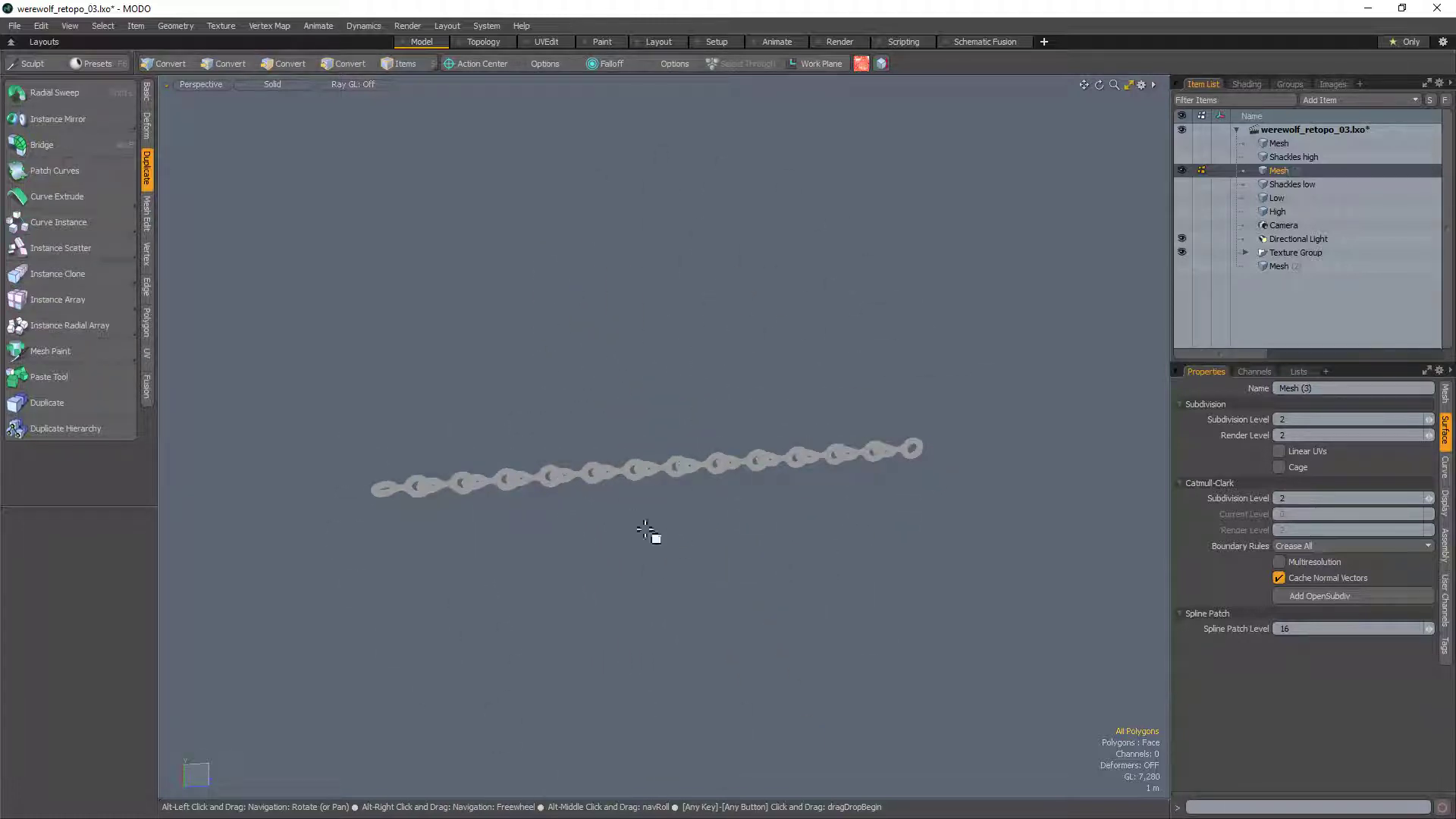
scroll(661, 464, up, 4)
alt+drag(663, 466, 698, 428)
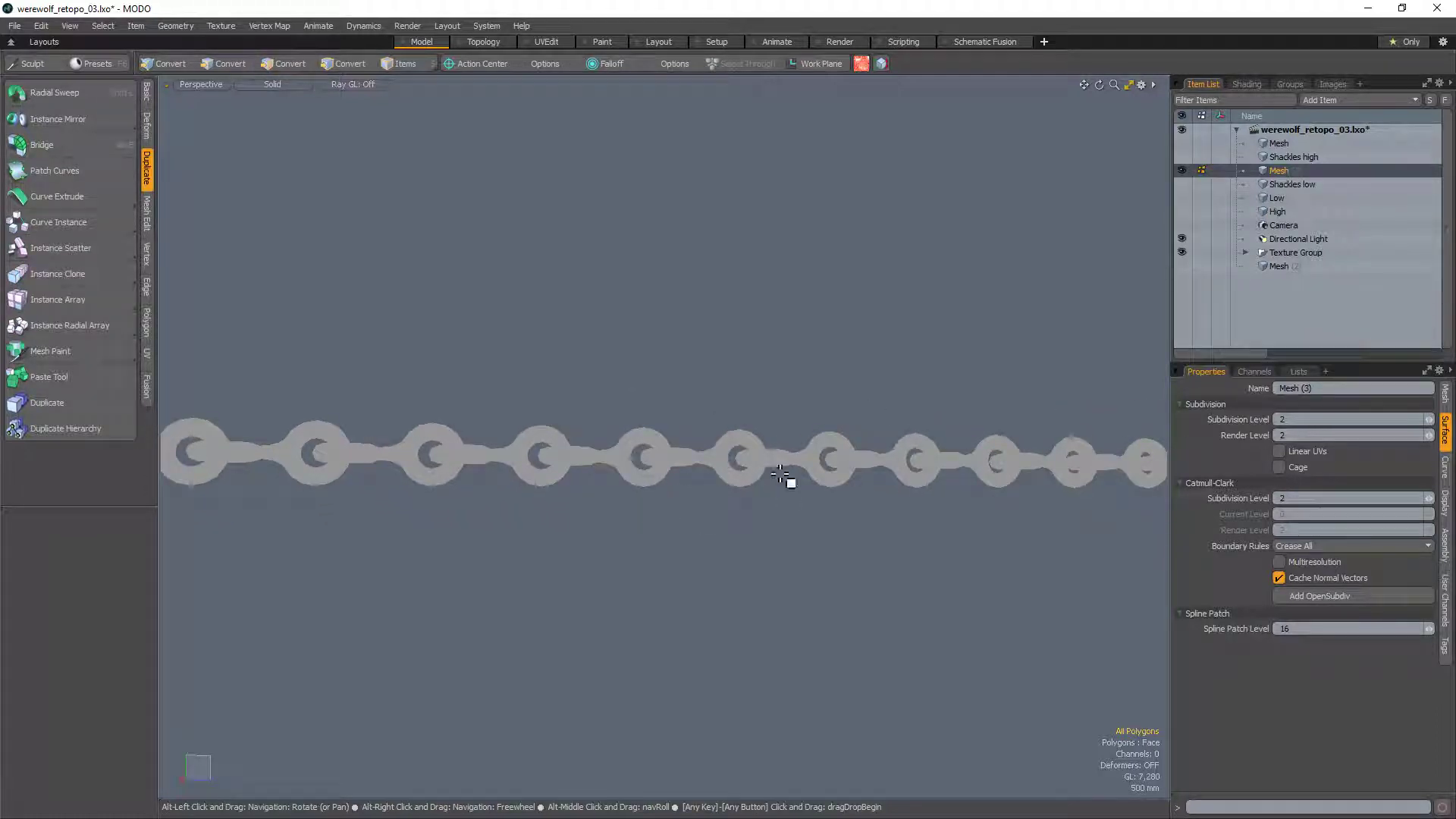
mouse_move(713, 412)
alt+mouse_down()
mouse_move(741, 598)
mouse_move(673, 520)
alt+mouse_up()
Step: Switch the viewport to textured shading and view the full chain in perspective
key(KP_7)
key(KP_Decimal)
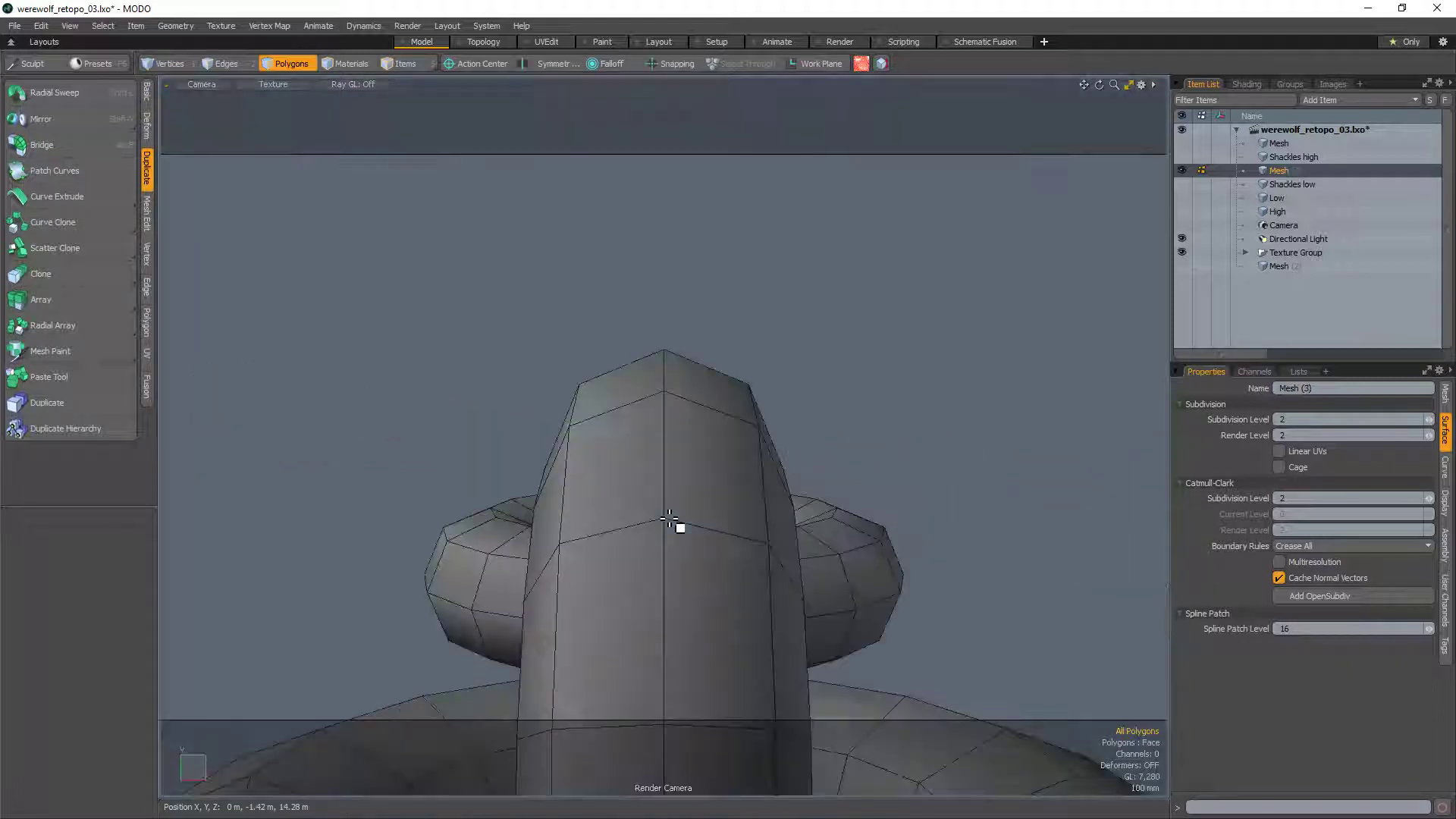
key(KP_Decimal)
alt+drag(691, 404, 628, 498)
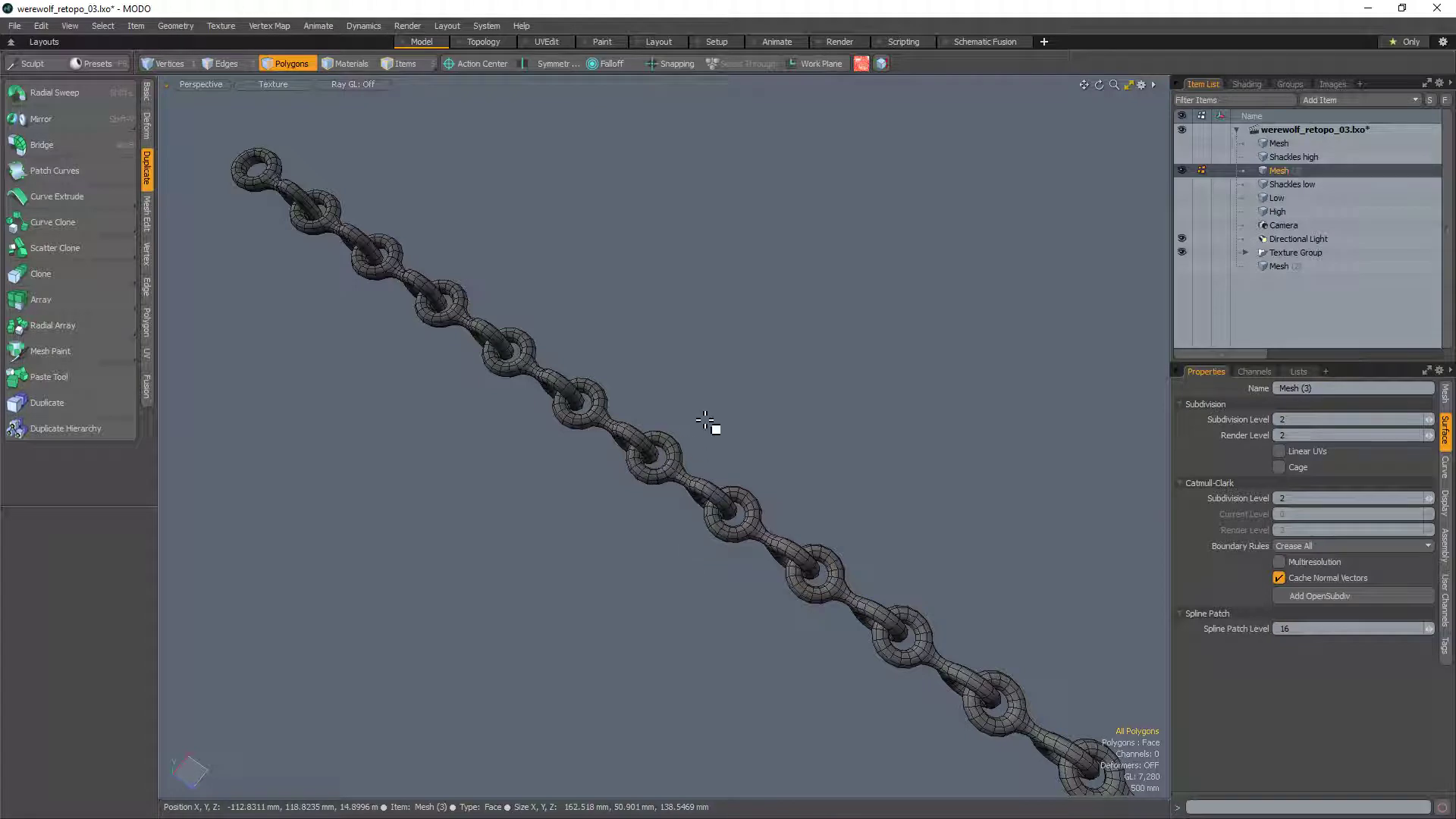
scroll(712, 426, down, 3)
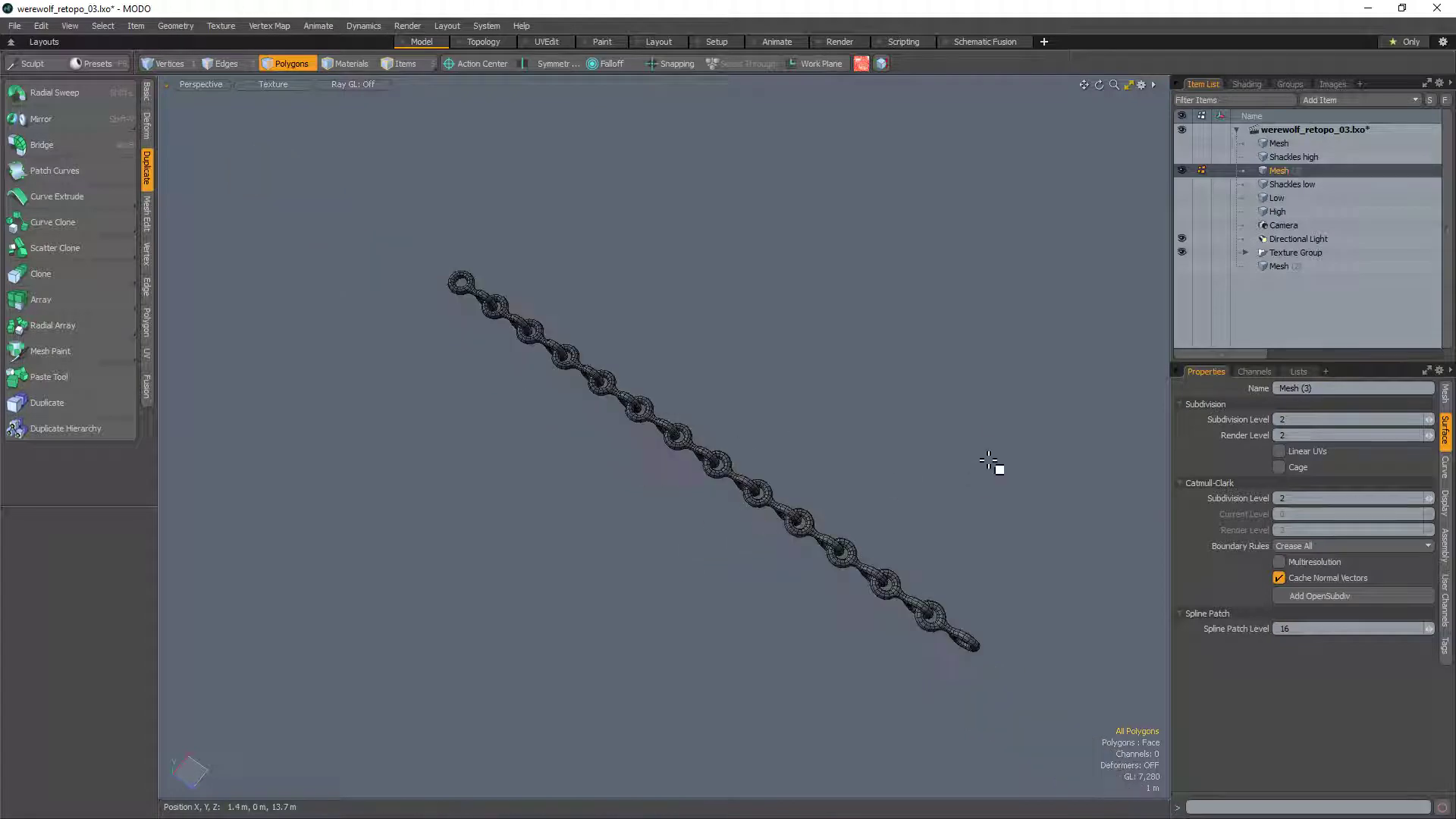
Step: Show the Shackles high mesh alongside the chain and rename the chain's mesh item to Chain
click(1181, 156)
alt+drag(514, 356, 566, 386)
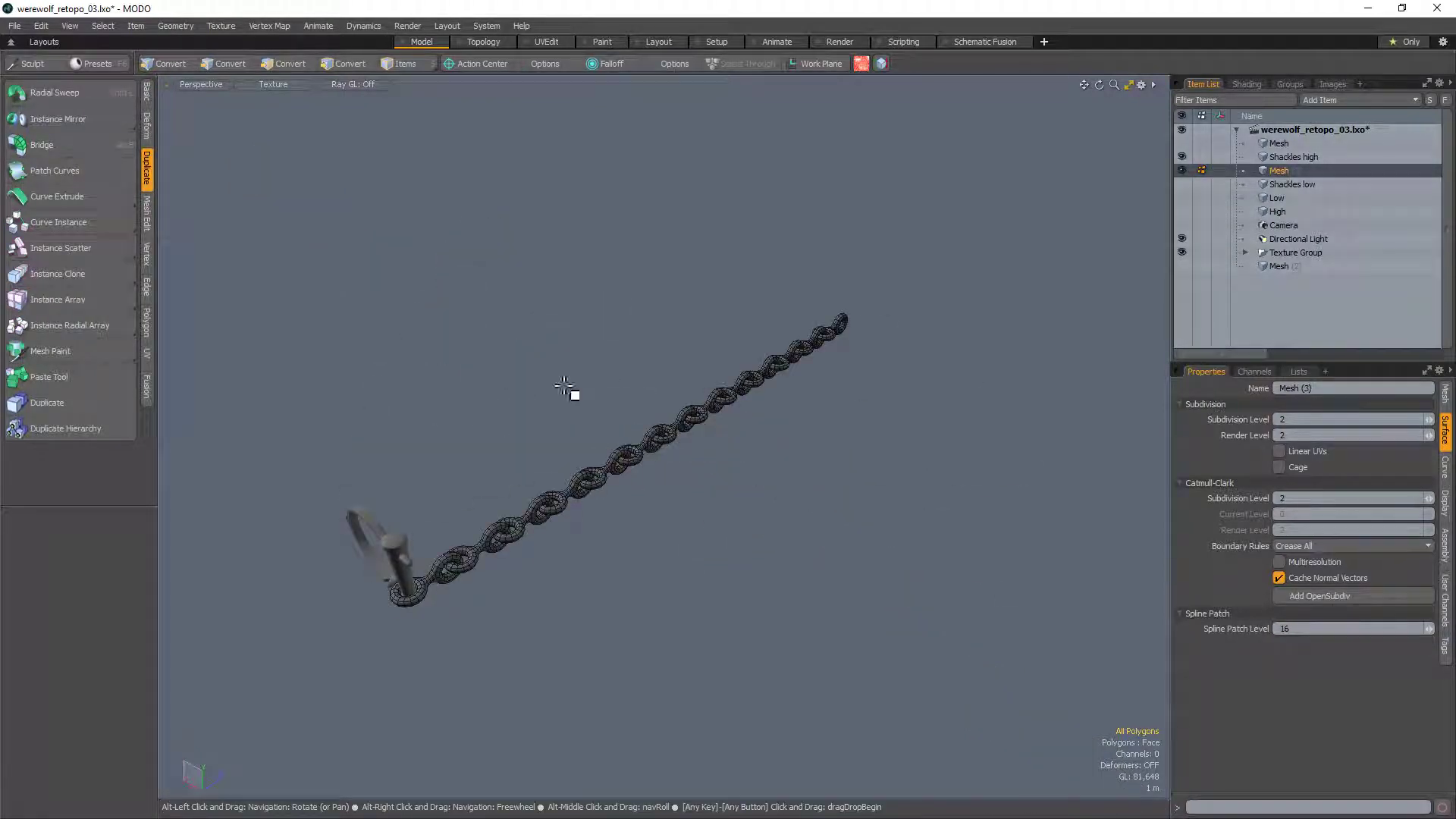
alt+shift+drag(439, 608, 466, 569)
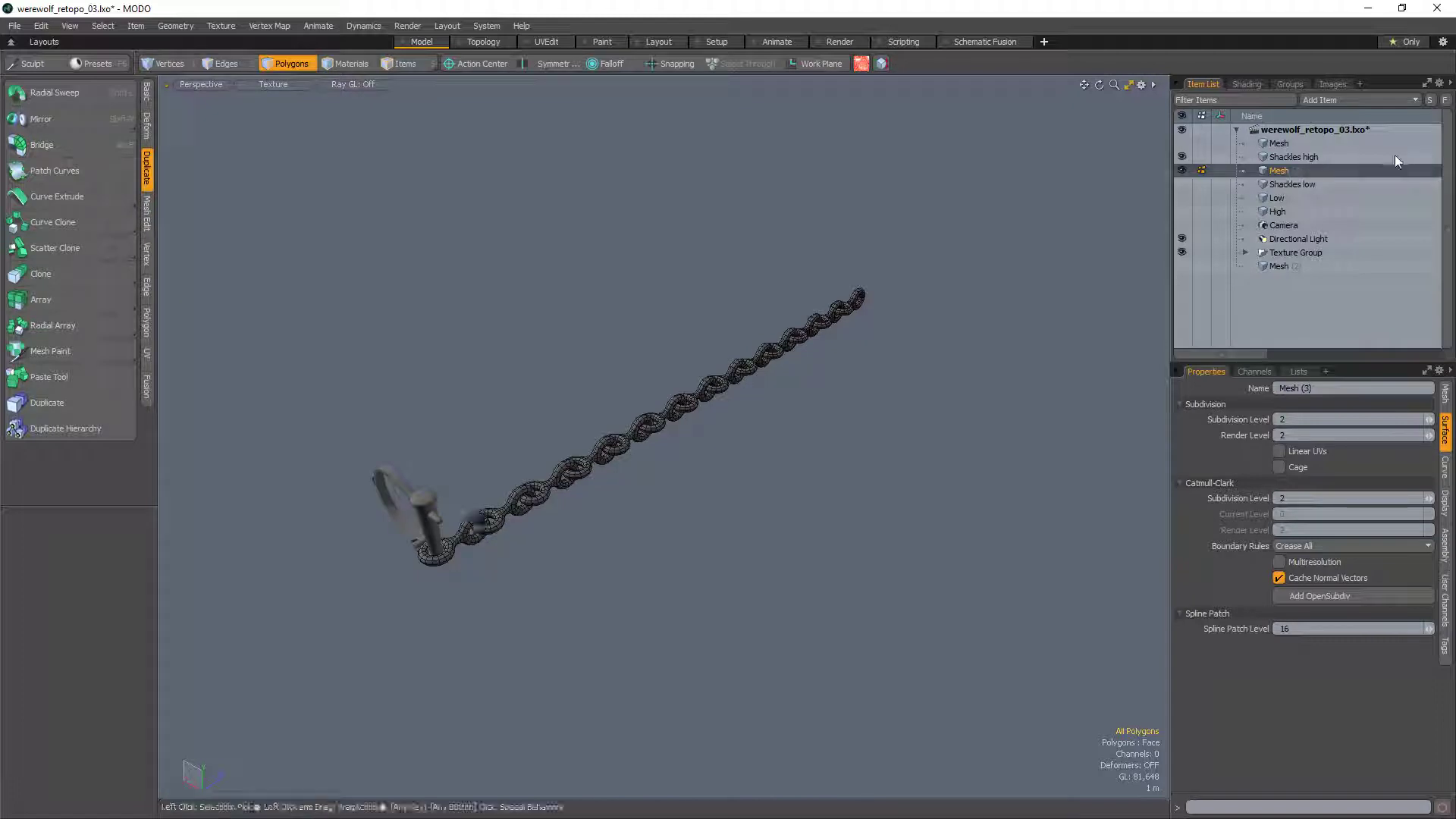
double_click(1281, 173)
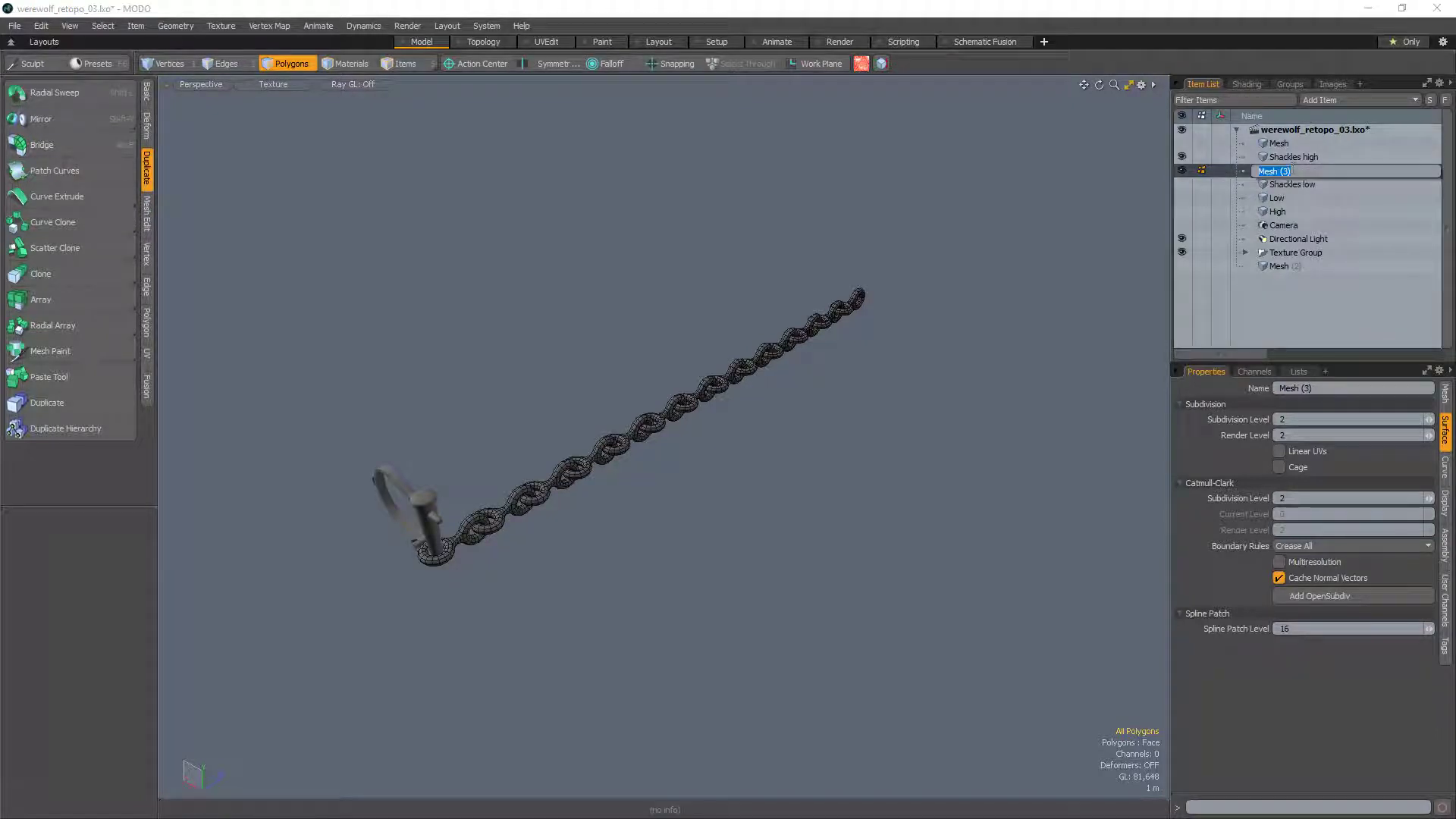
text(Chain)
key(Return)
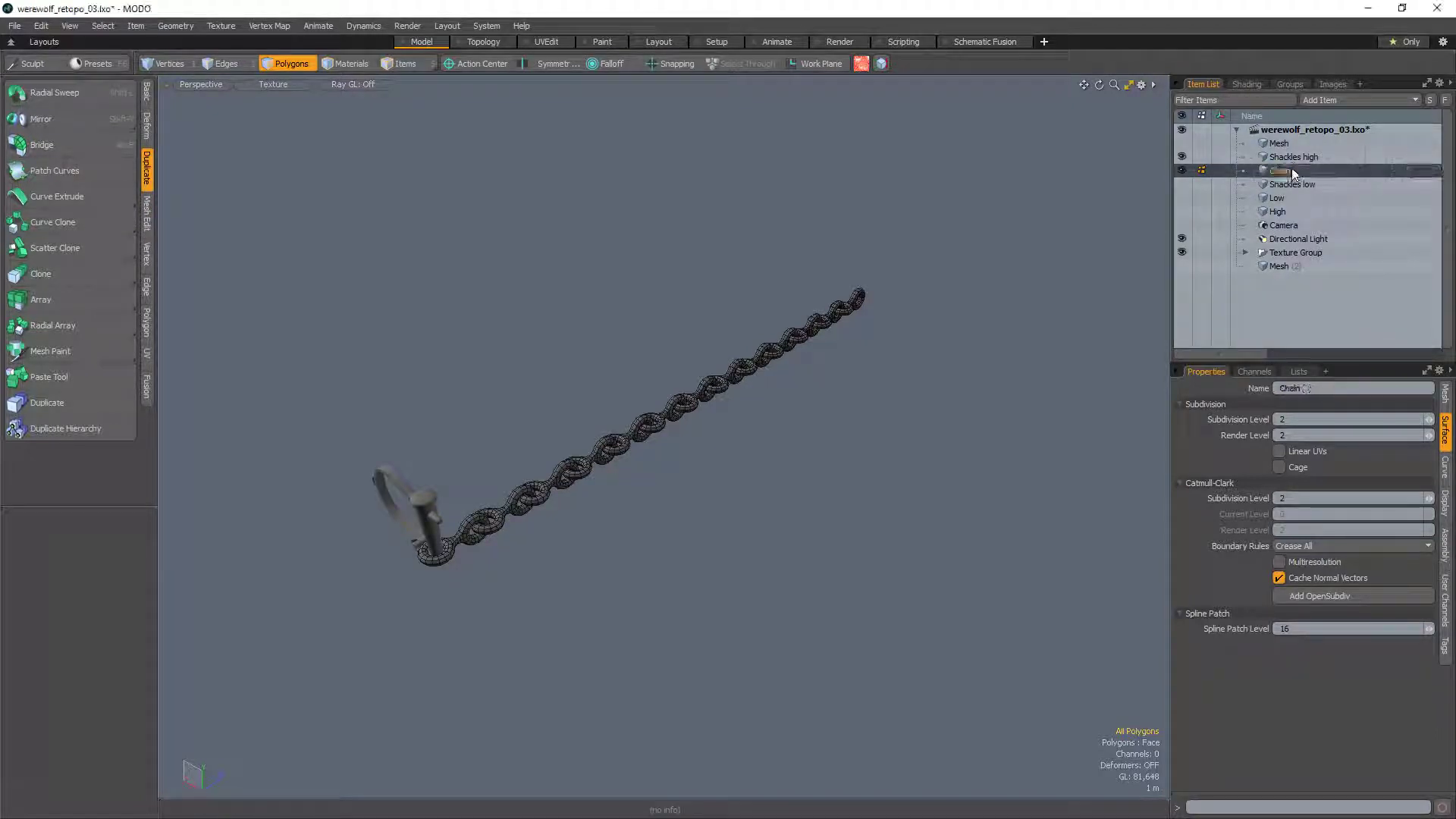
Step: Hide the Shackles high mesh and show the Shackles low mesh in its place
click(1182, 156)
click(1182, 184)
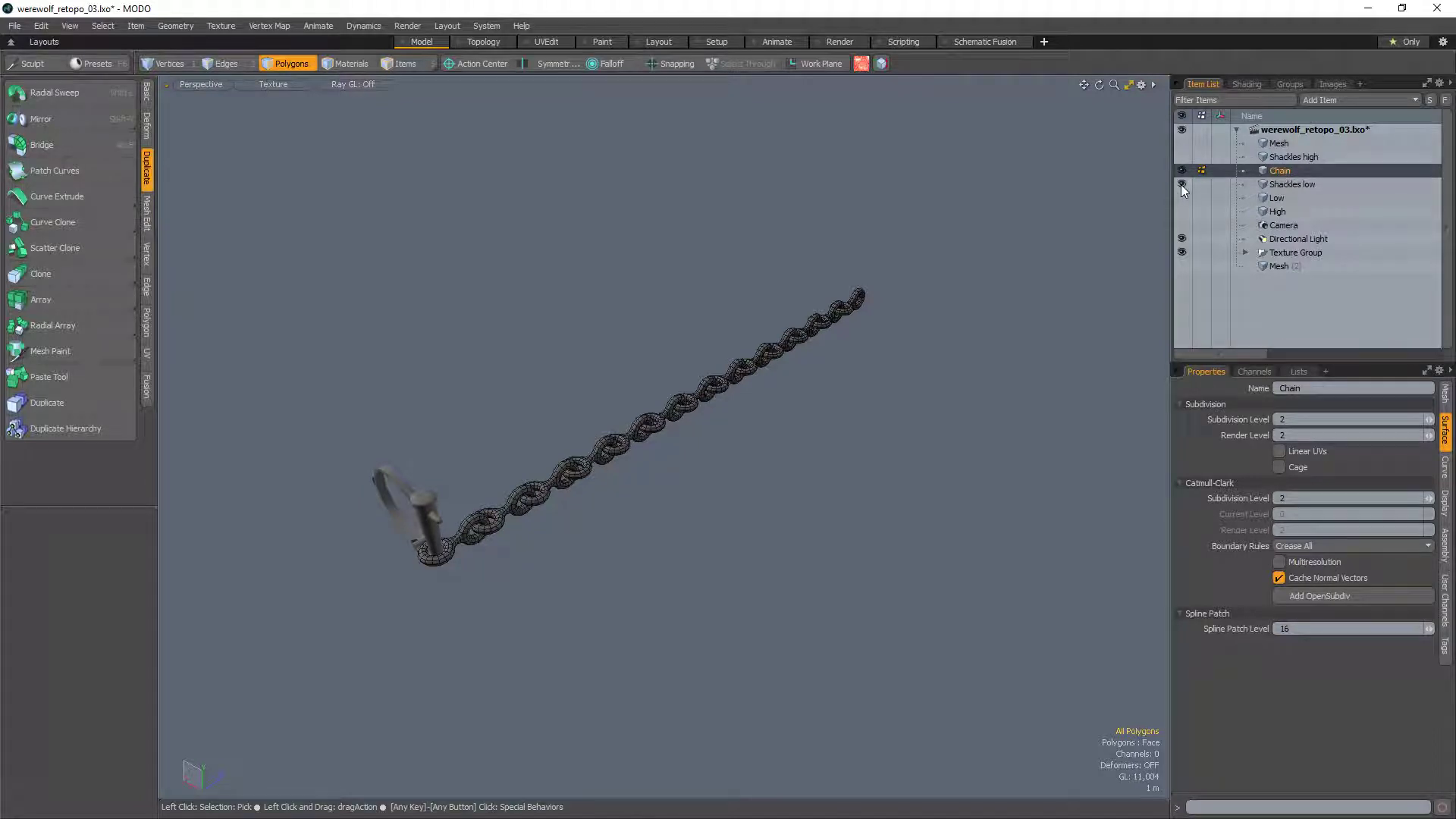
scroll(462, 542, up, 3)
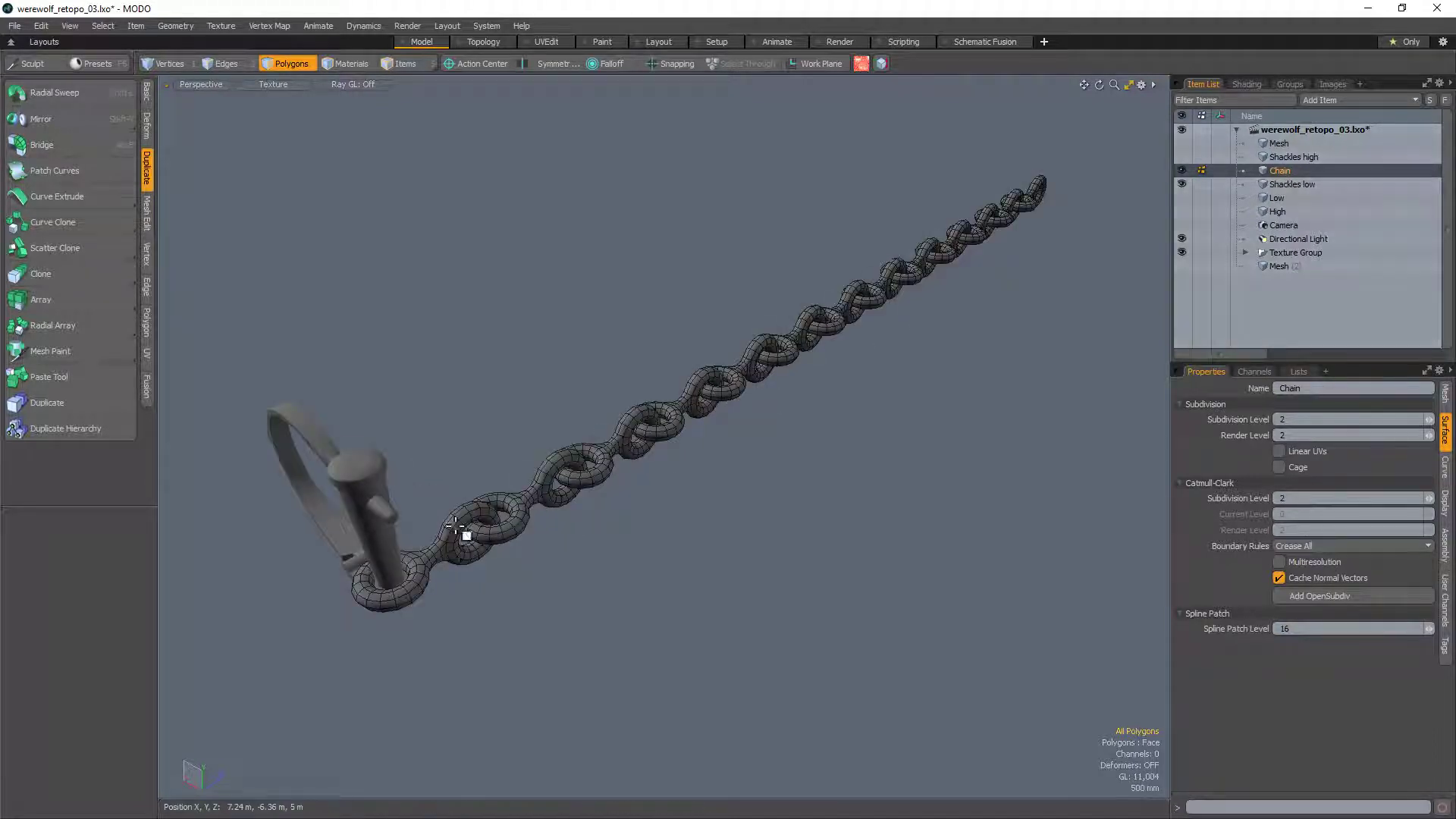
Step: Select all the connected chain polygons, clear the selection, and examine how the chain fits the low-poly shackle
right_drag(1176, 334, 553, 667)
key(])
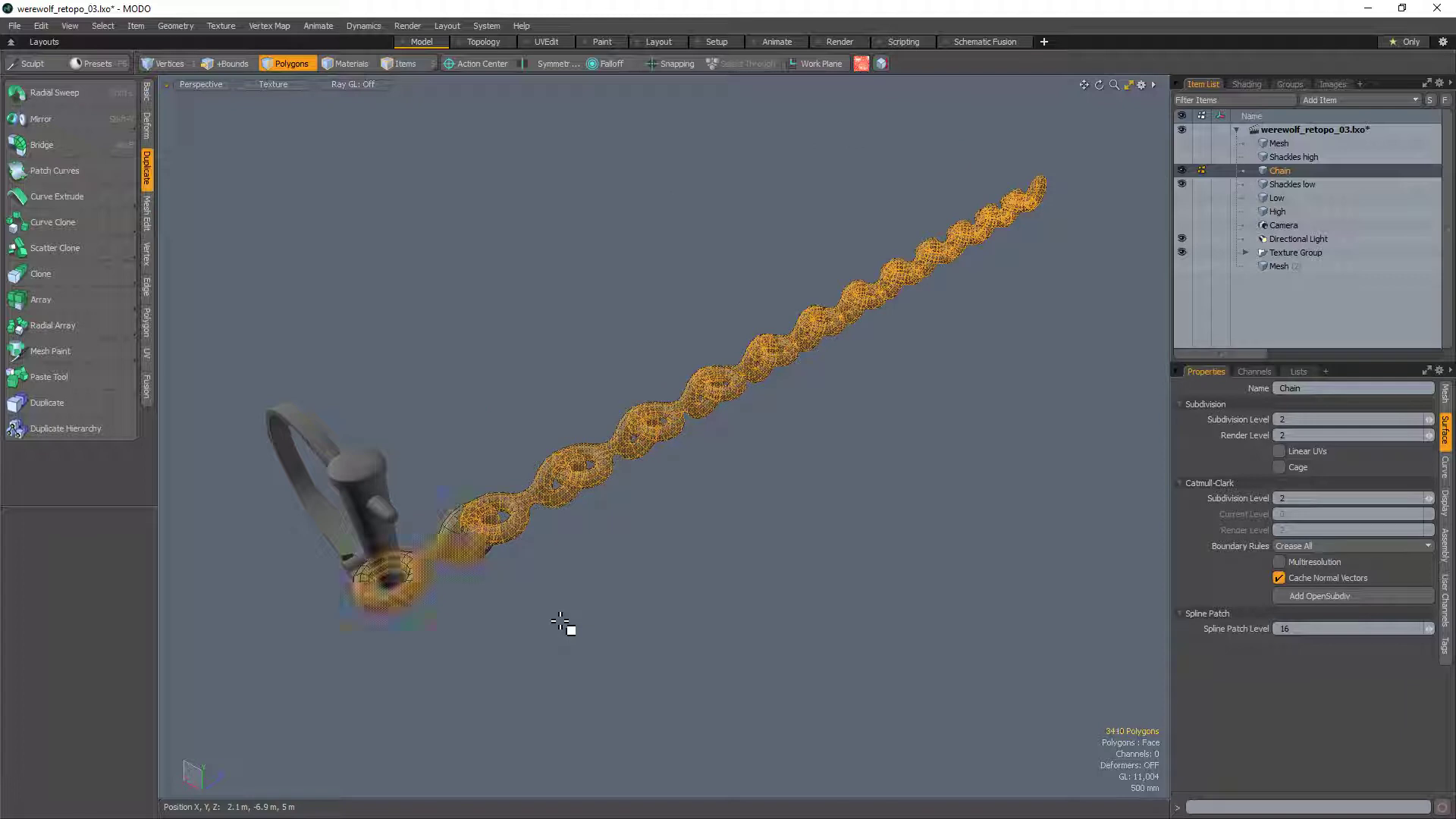
alt+drag(504, 511, 539, 504)
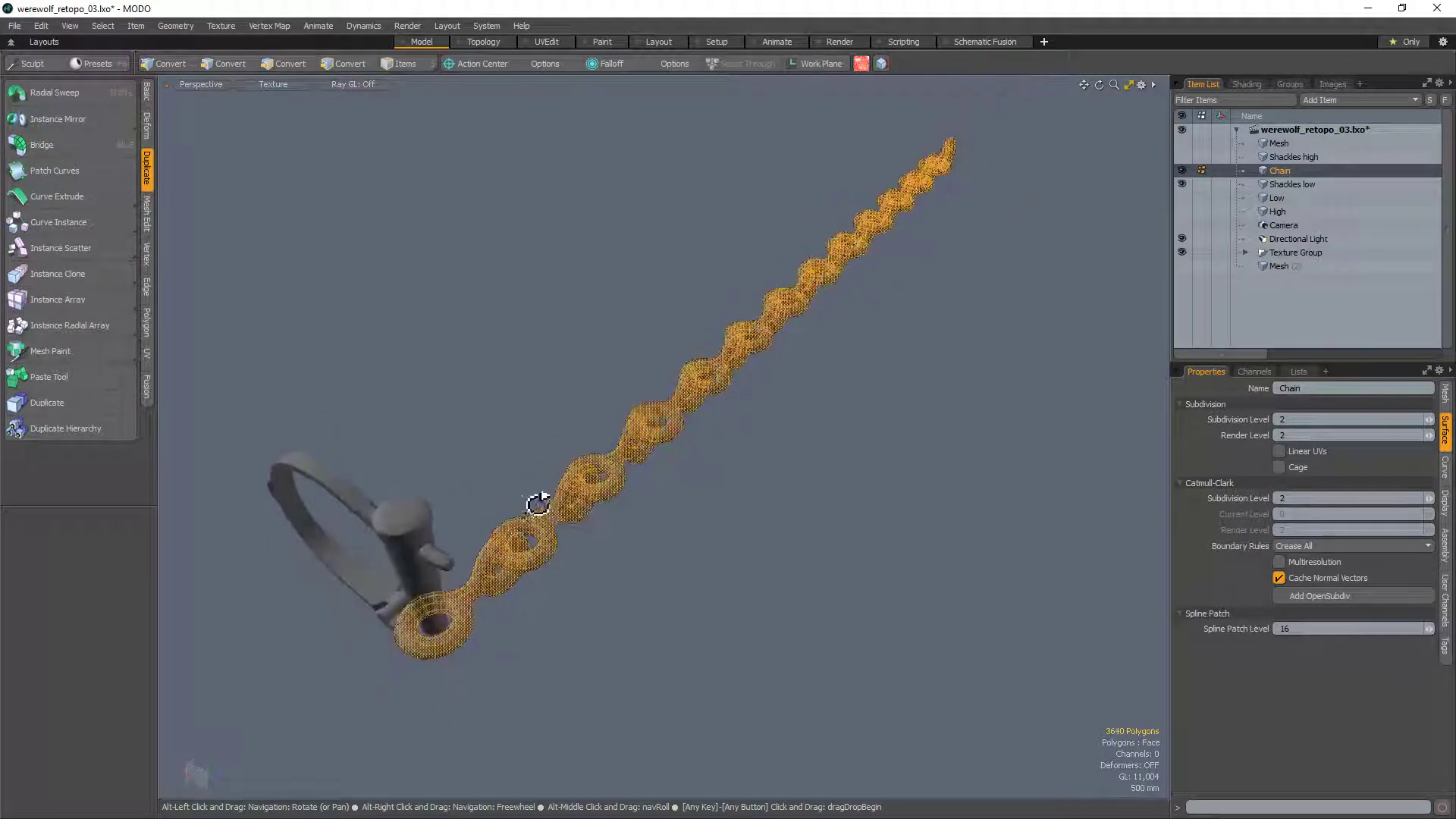
alt+drag(709, 429, 748, 400)
click(682, 383)
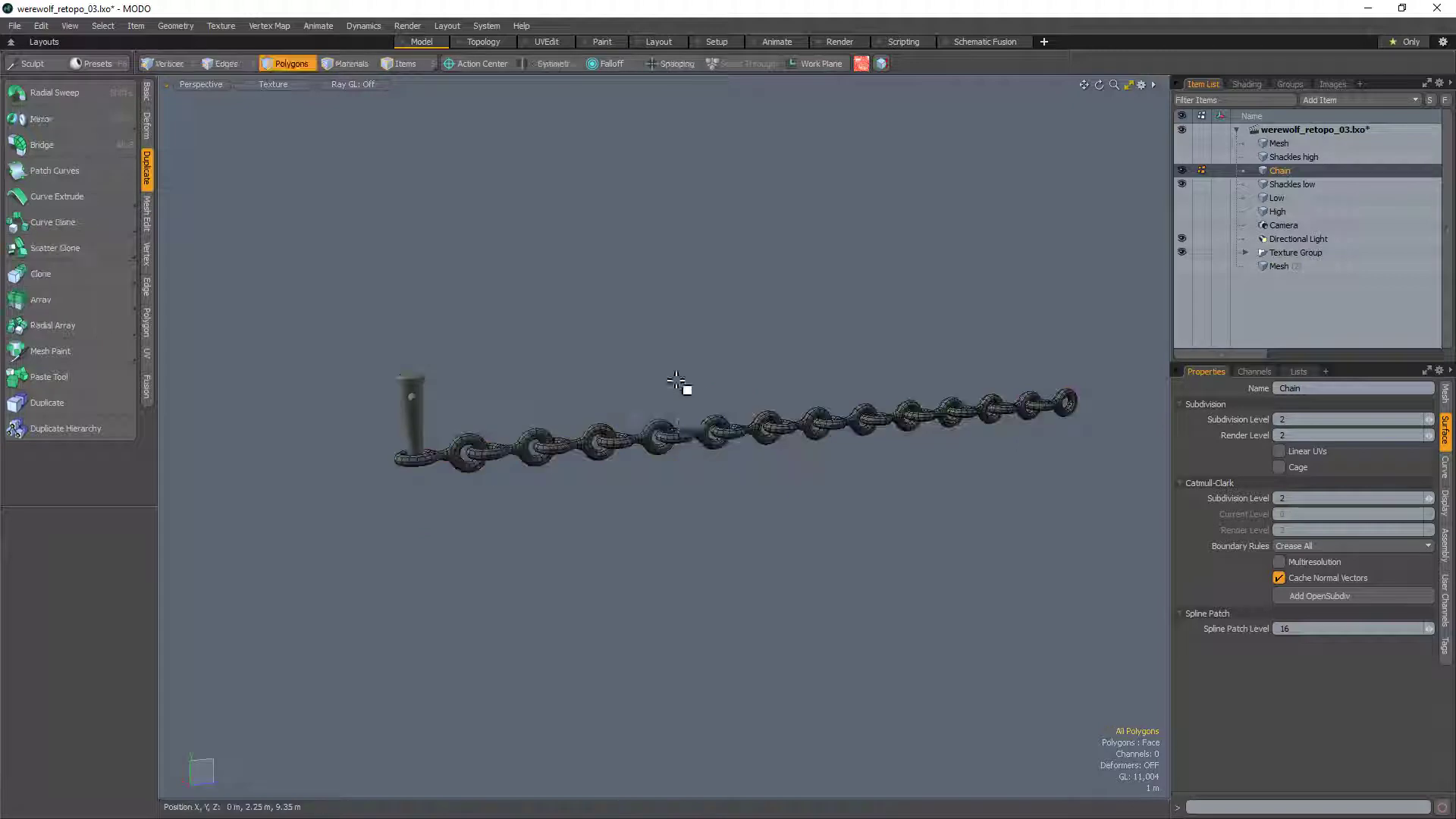
scroll(633, 447, up, 4)
alt+drag(646, 446, 735, 449)
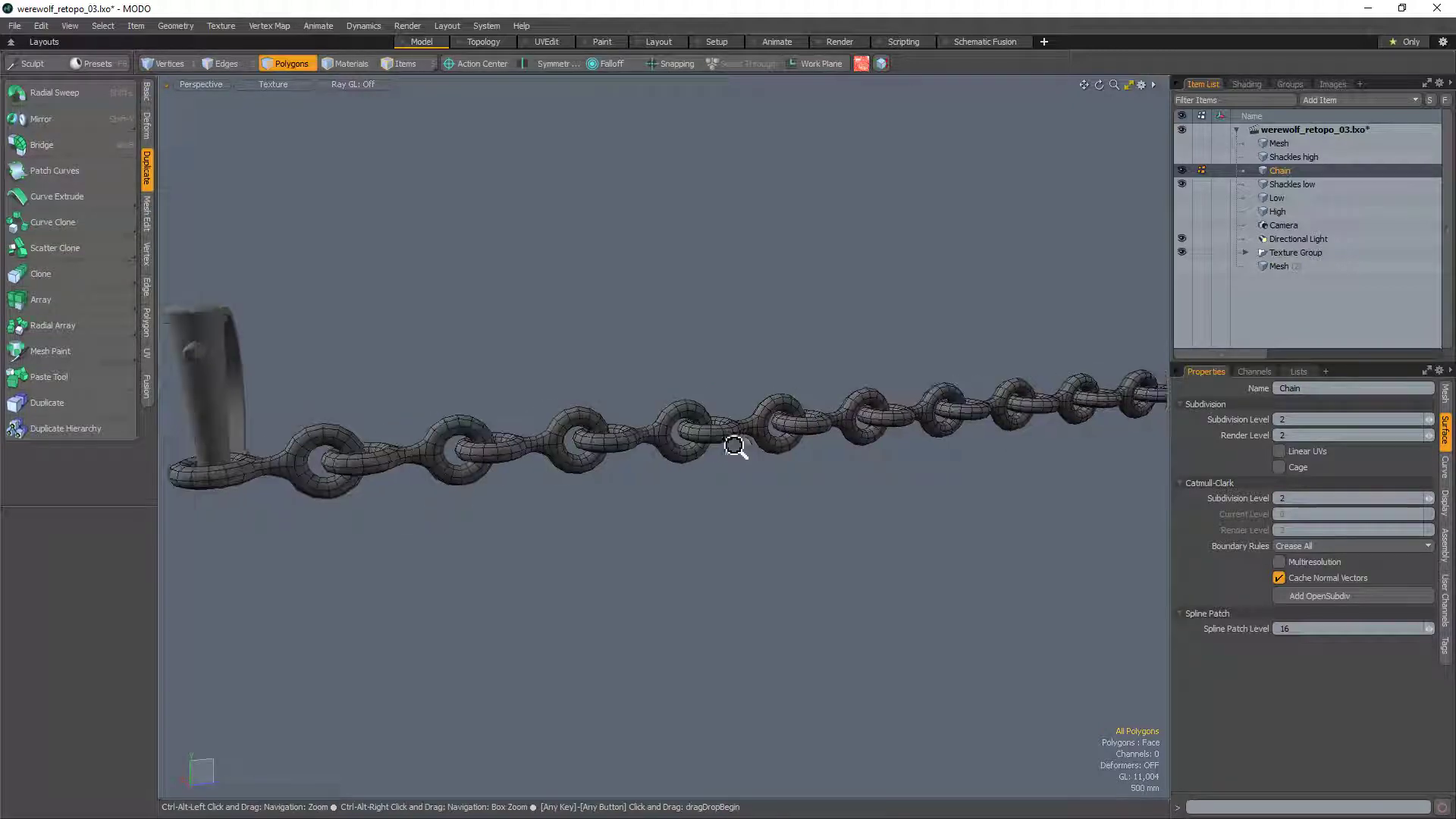
scroll(671, 537, down, 3)
alt+drag(493, 488, 549, 522)
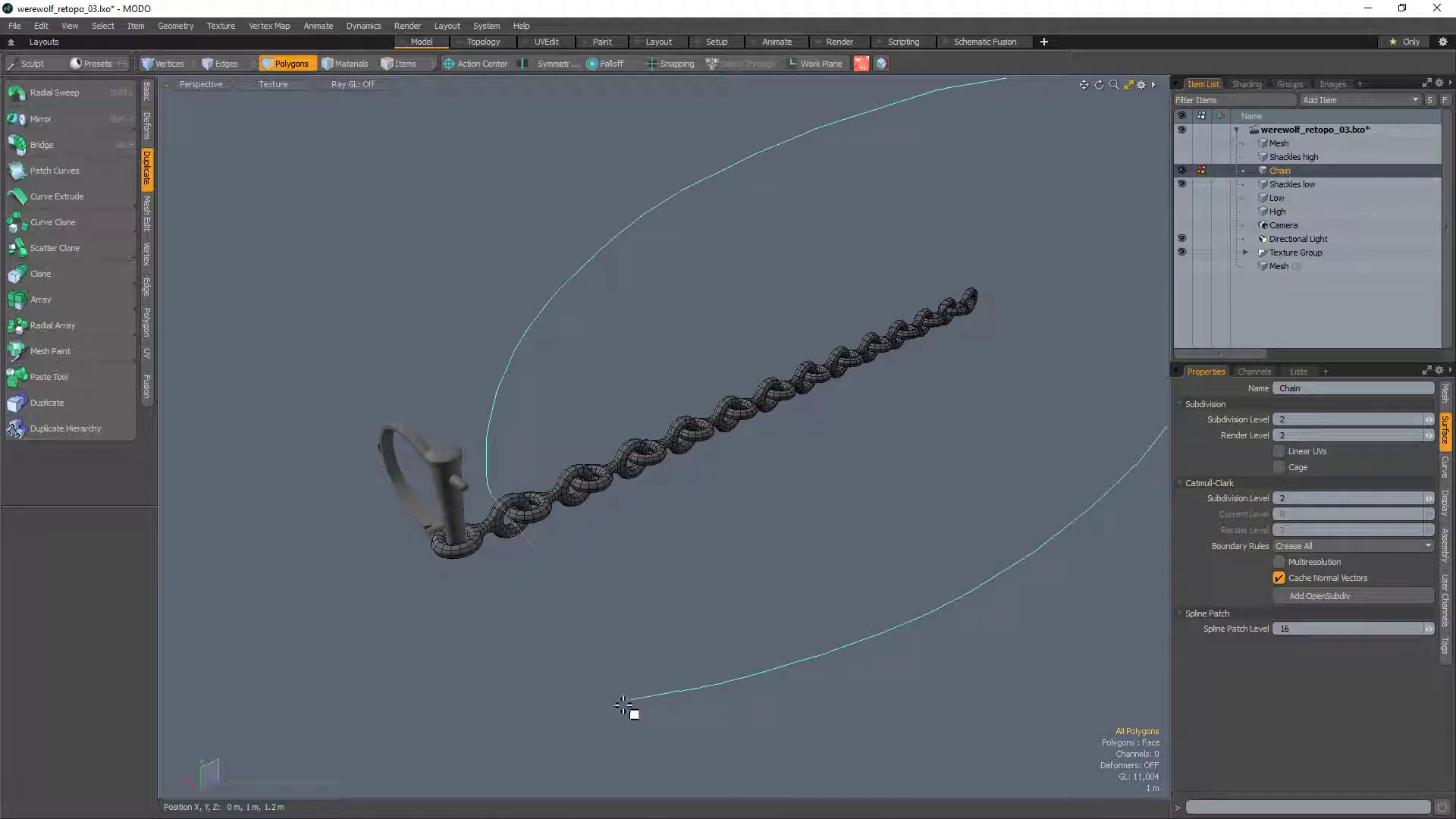
Step: Select all the chain polygons except those at the end of the first link attached to the shackle
key(ctrl+a)
alt+drag(659, 679, 760, 585)
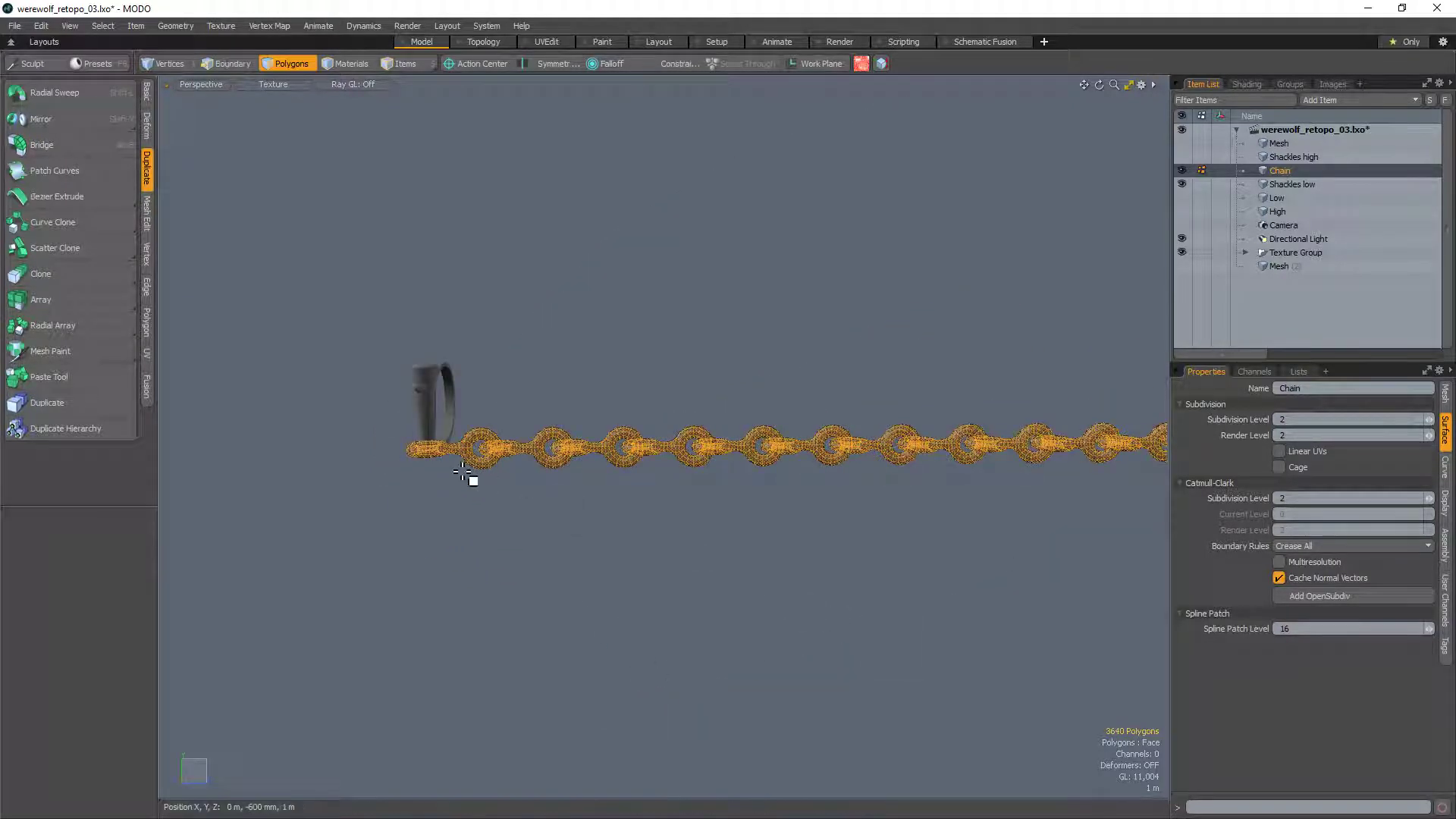
ctrl+right_drag(284, 531, 319, 486)
key(shift+b)
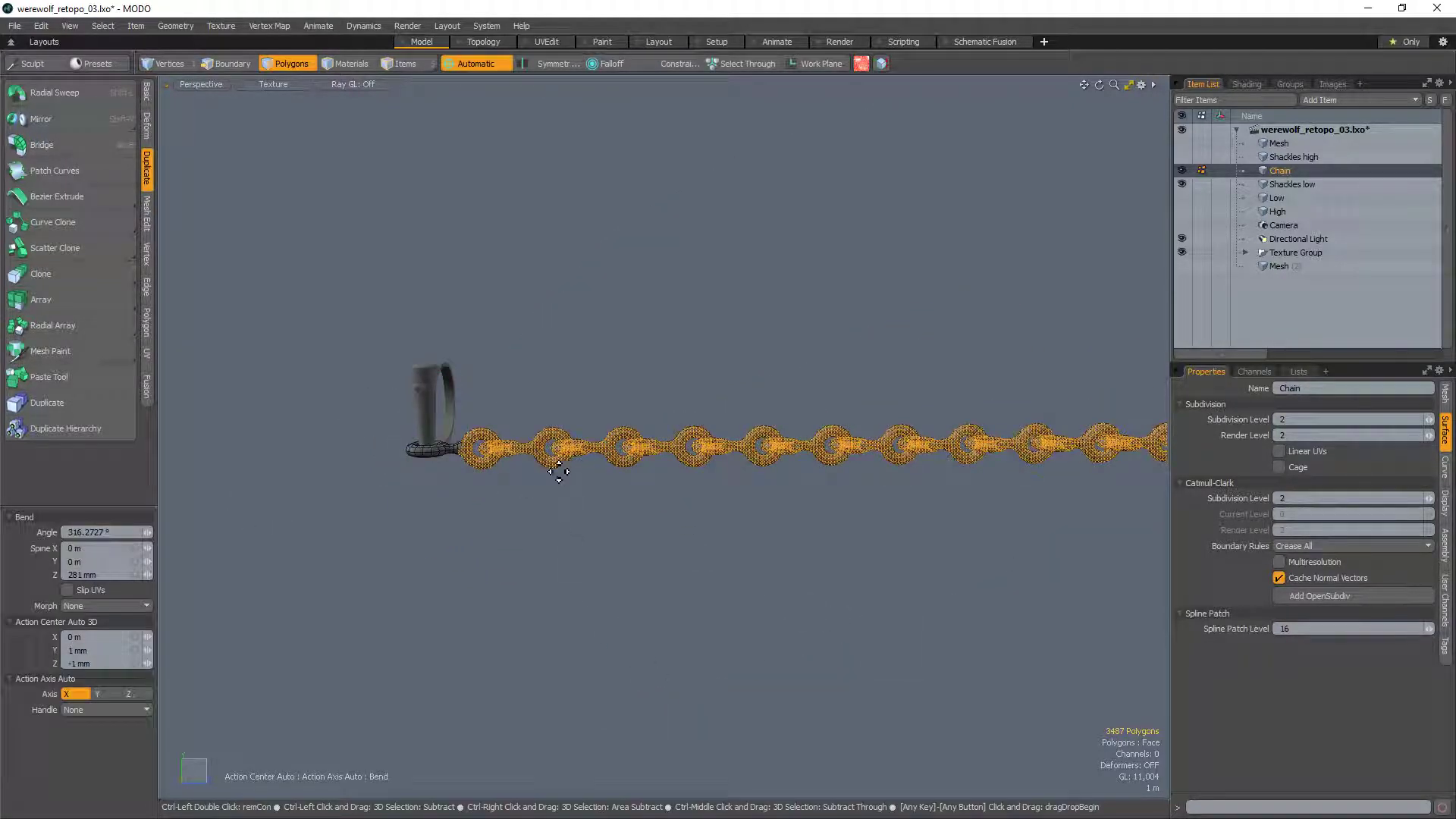
ctrl+alt+drag(532, 467, 507, 464)
alt+drag(507, 464, 530, 459)
click(472, 457)
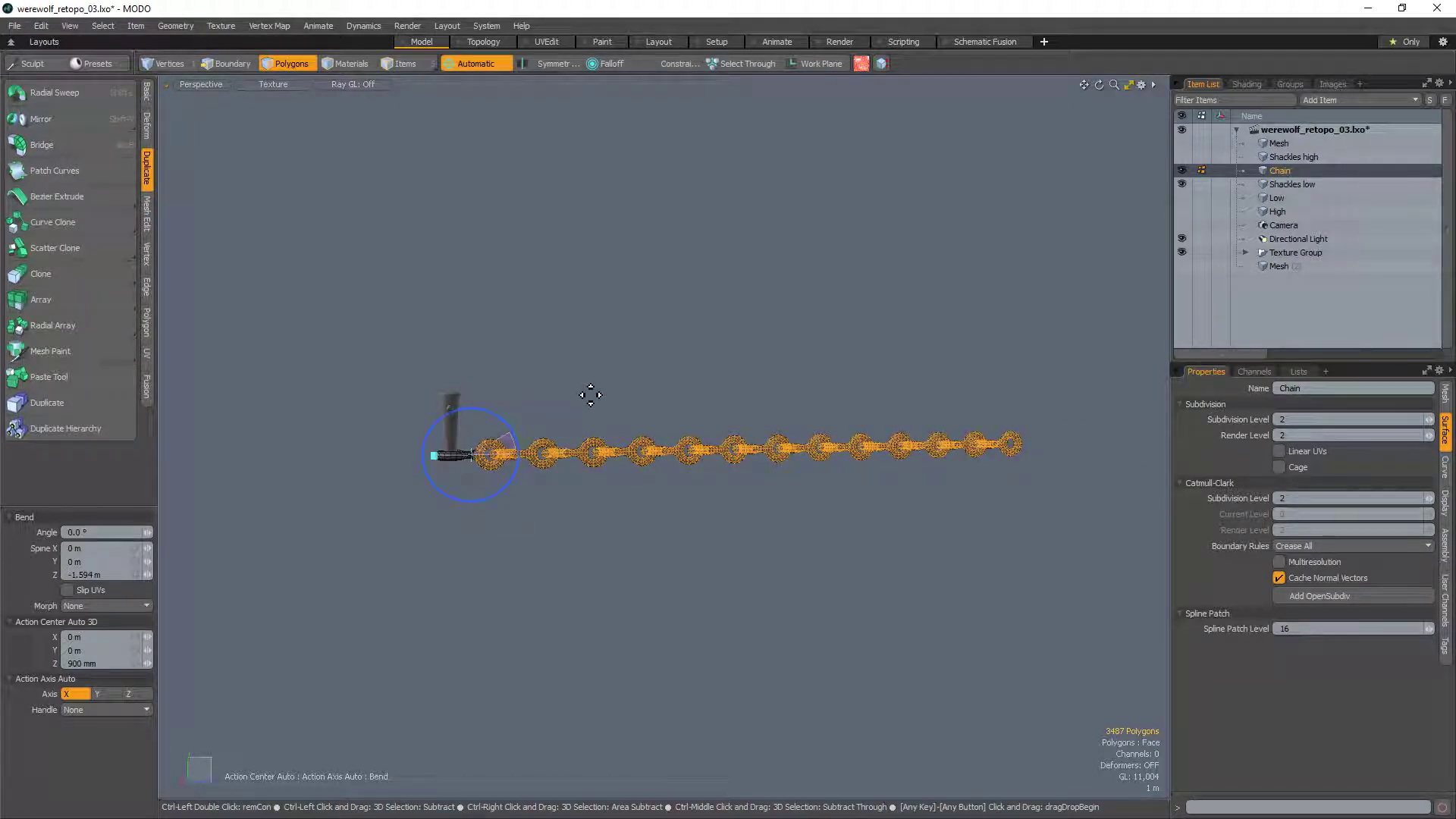
Step: Rotate the selected chain steeply upward from its selection border with the soft selection transform, and raise the falloff to 830 steps
key(shift+t)
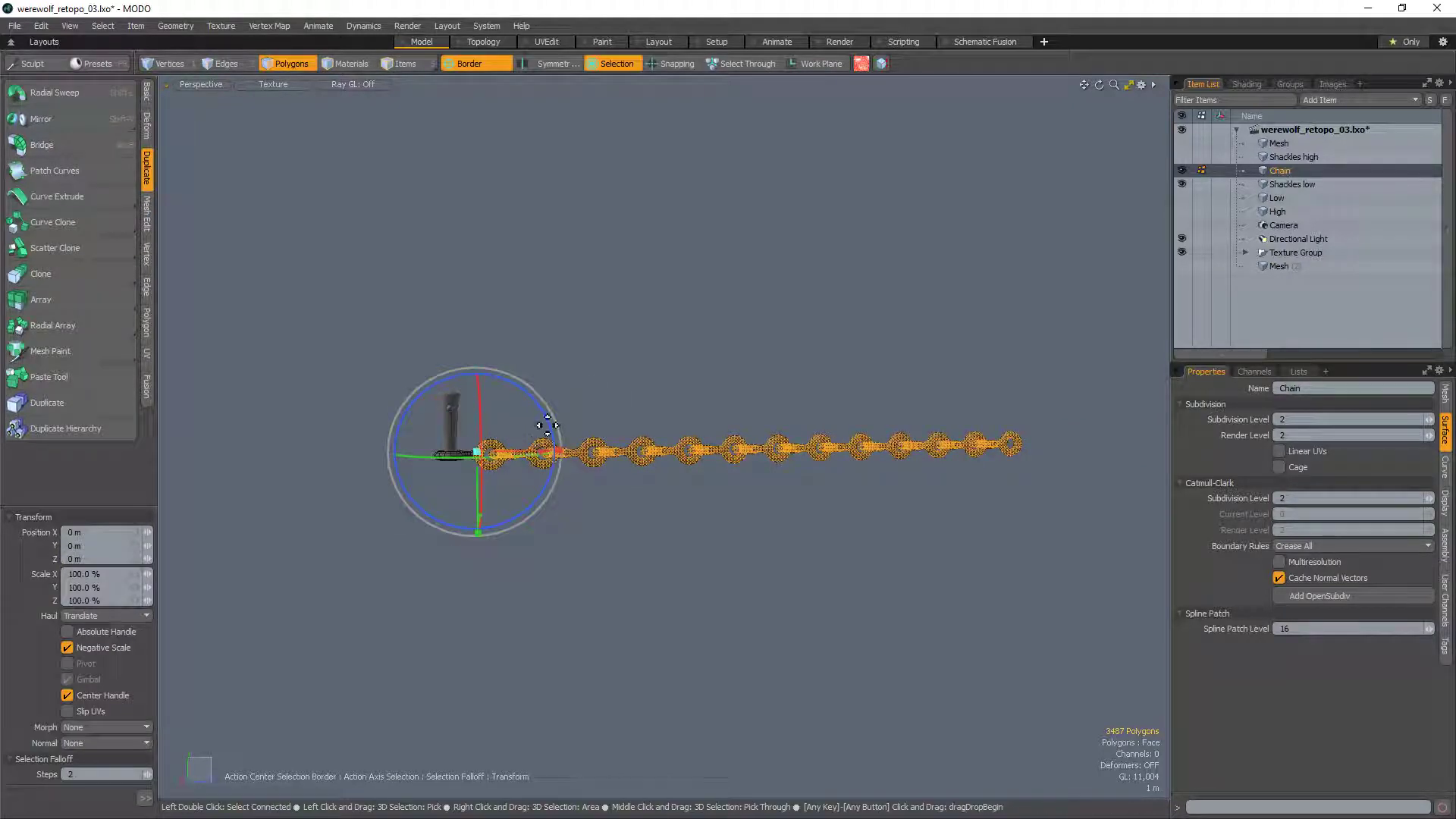
drag(547, 425, 476, 409)
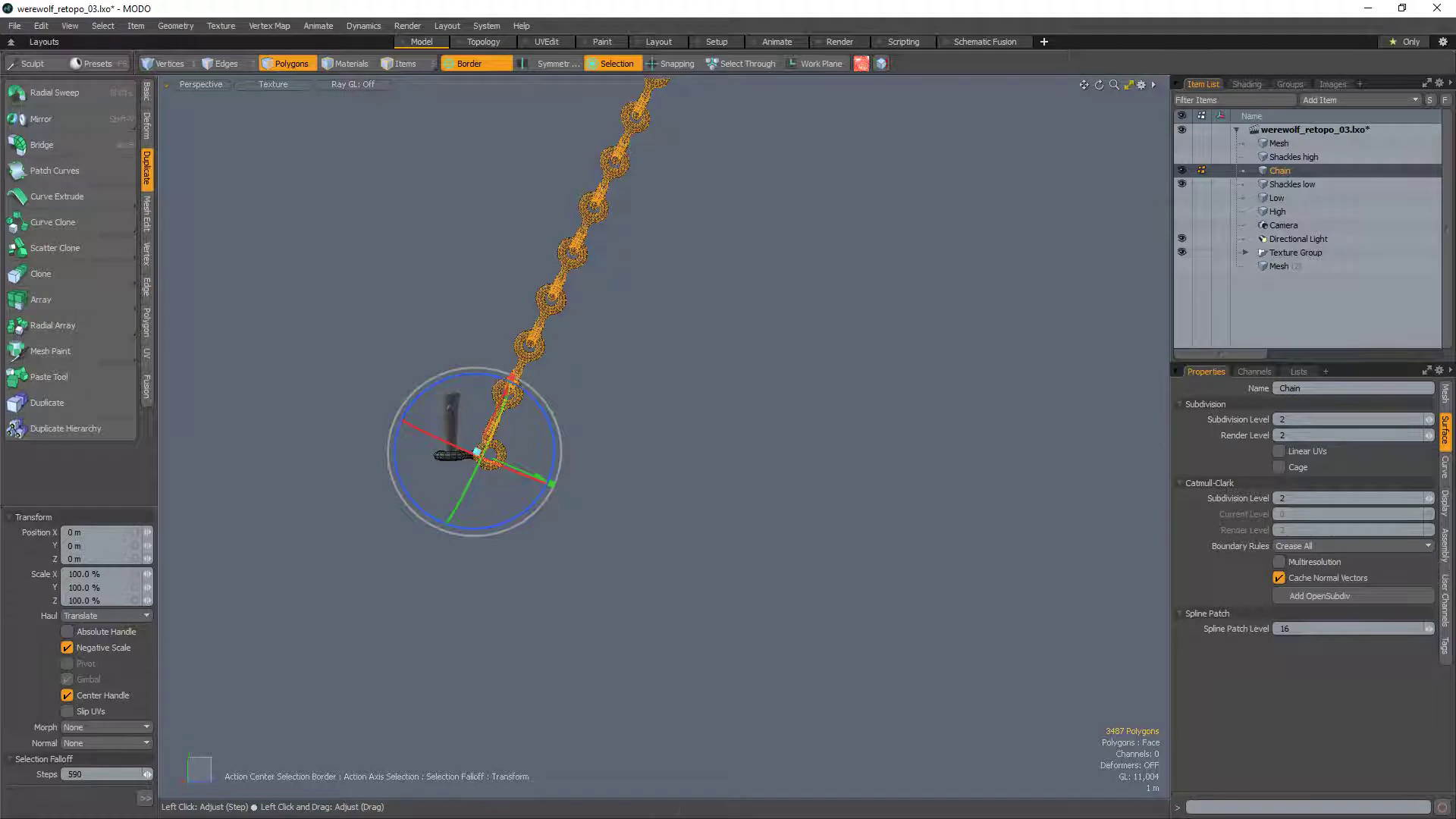
drag(148, 775, 166, 774)
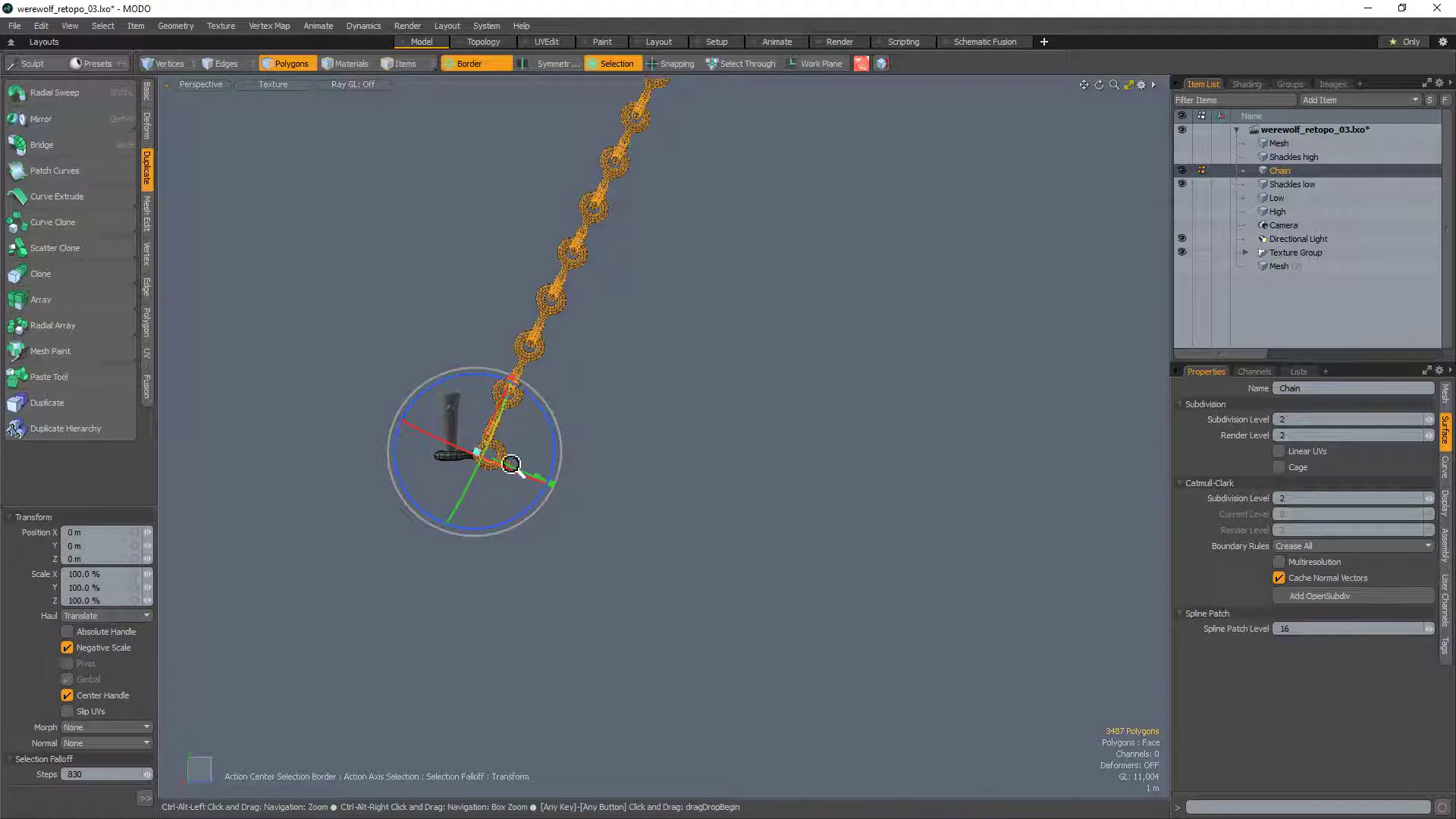
ctrl+alt+drag(511, 465, 726, 456)
alt+shift+drag(502, 437, 576, 397)
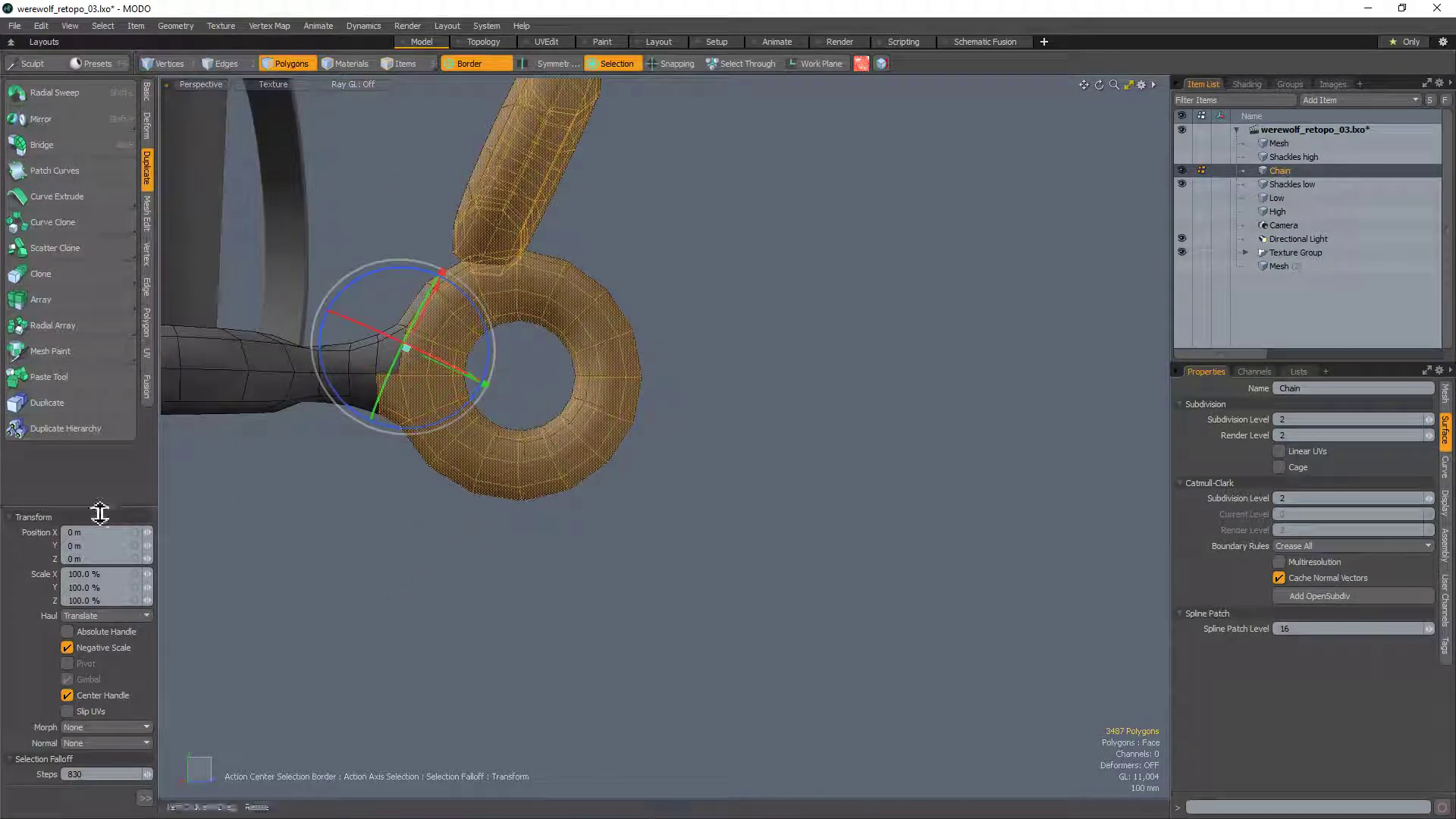
Step: Test selection falloff steps of 2 and 5 while rotating the chain back to roughly horizontal
drag(92, 509, 93, 344)
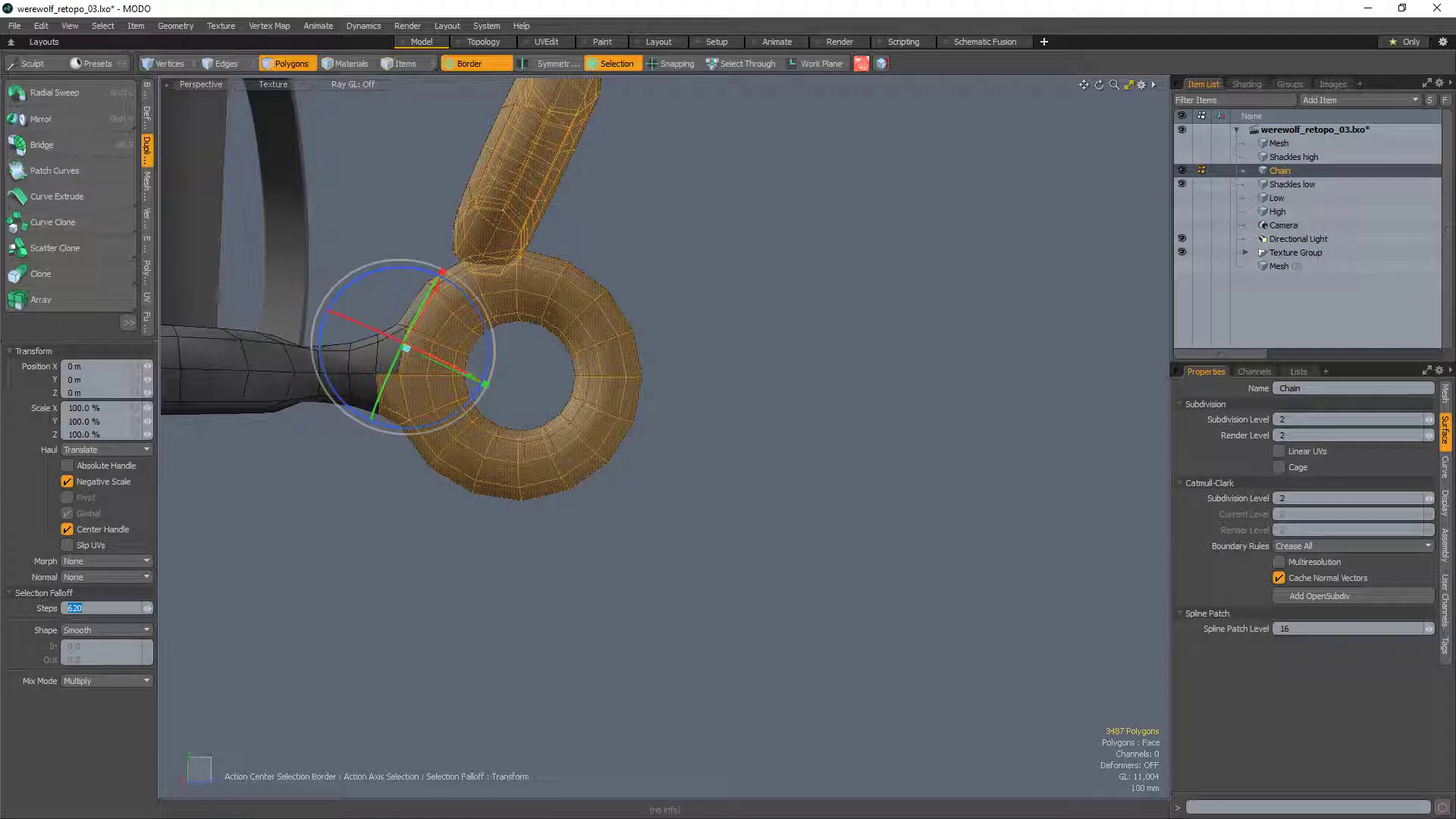
text(2)
key(Return)
alt+drag(604, 361, 611, 409)
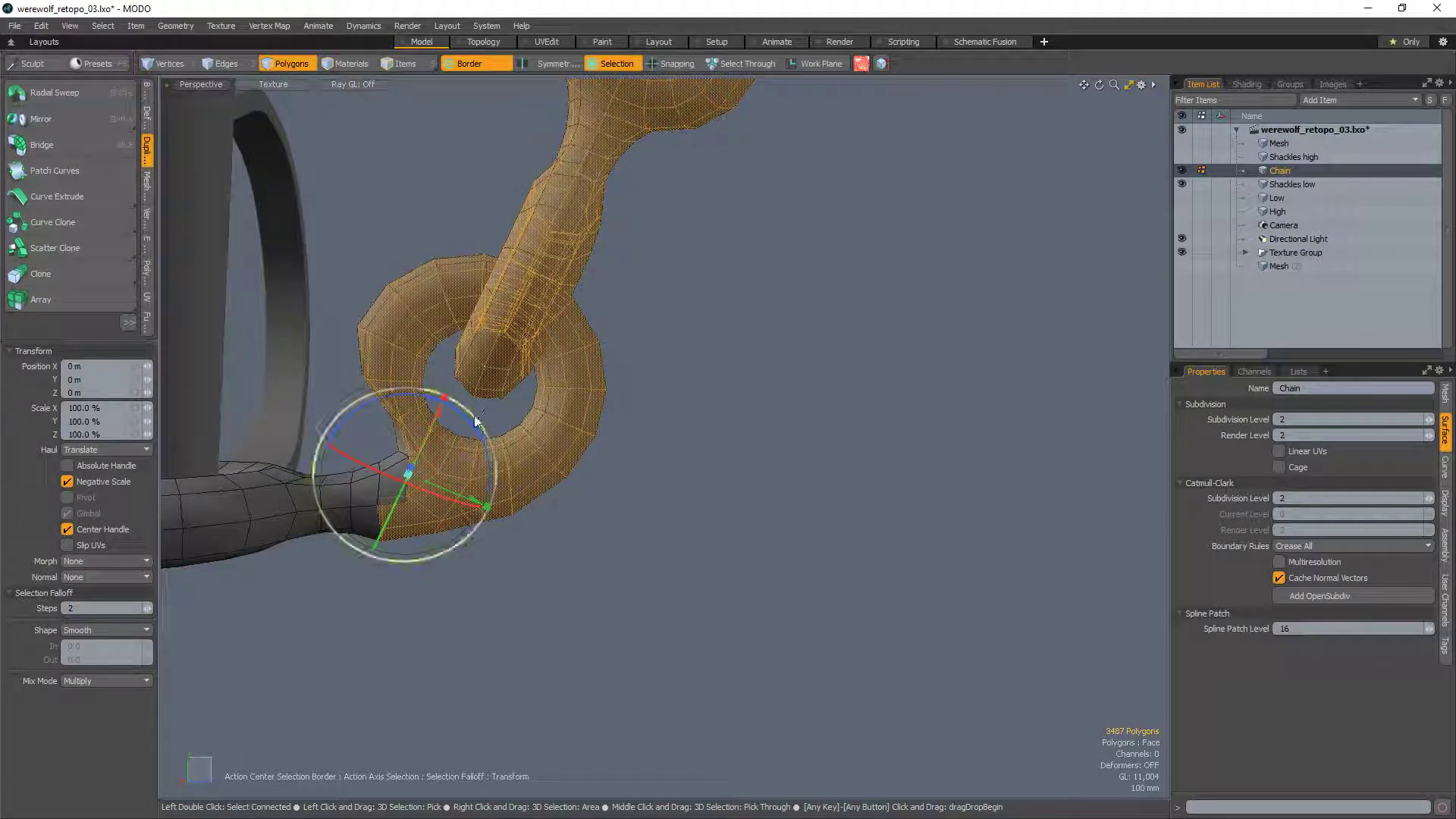
drag(464, 417, 466, 493)
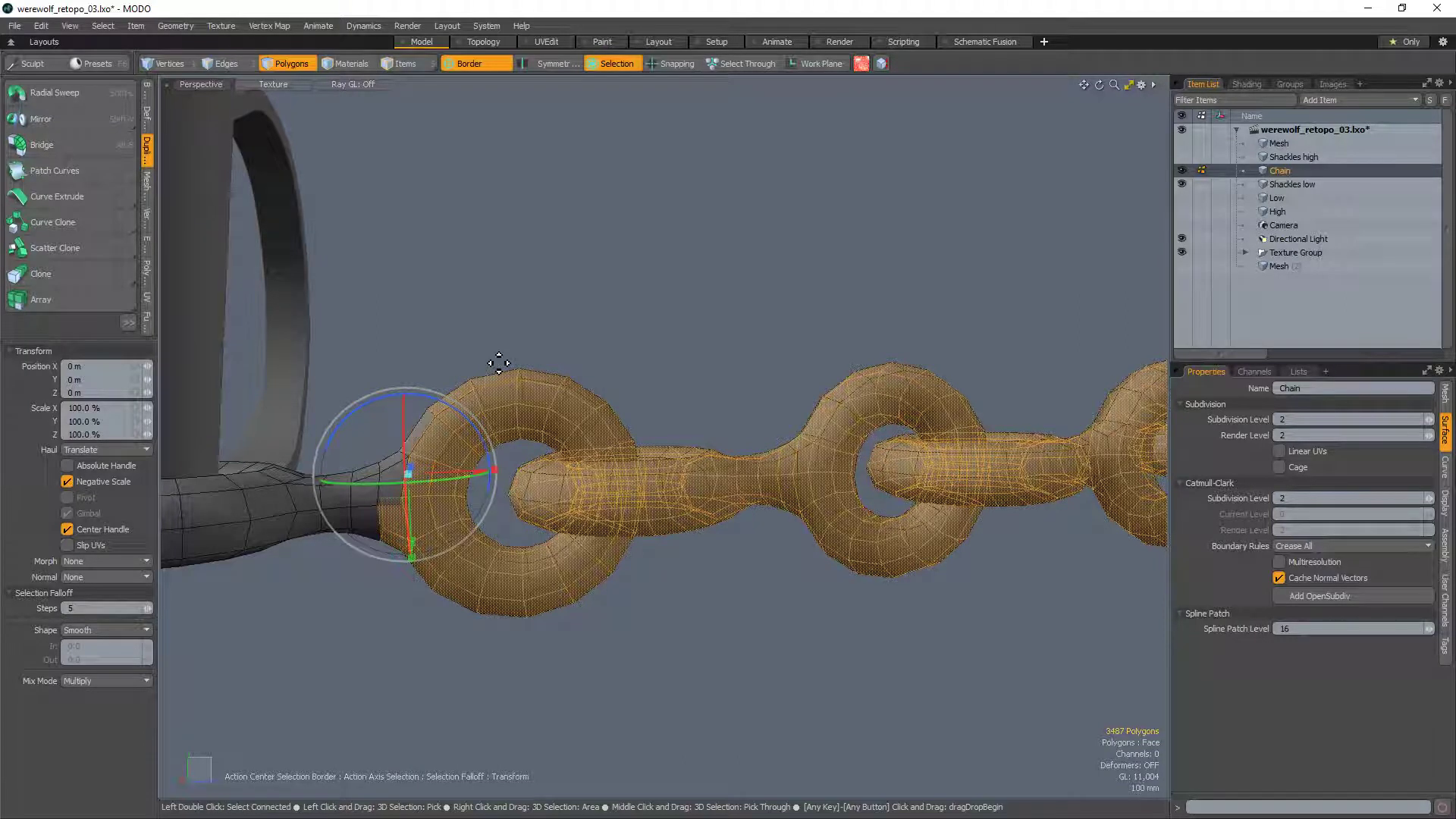
Step: Try another soft-selection rotation of the chain, drop the transform, and select the first link attached to the shackle
drag(465, 425, 536, 559)
key(q)
click(594, 236)
scroll(508, 497, down, 5)
double_click(474, 431)
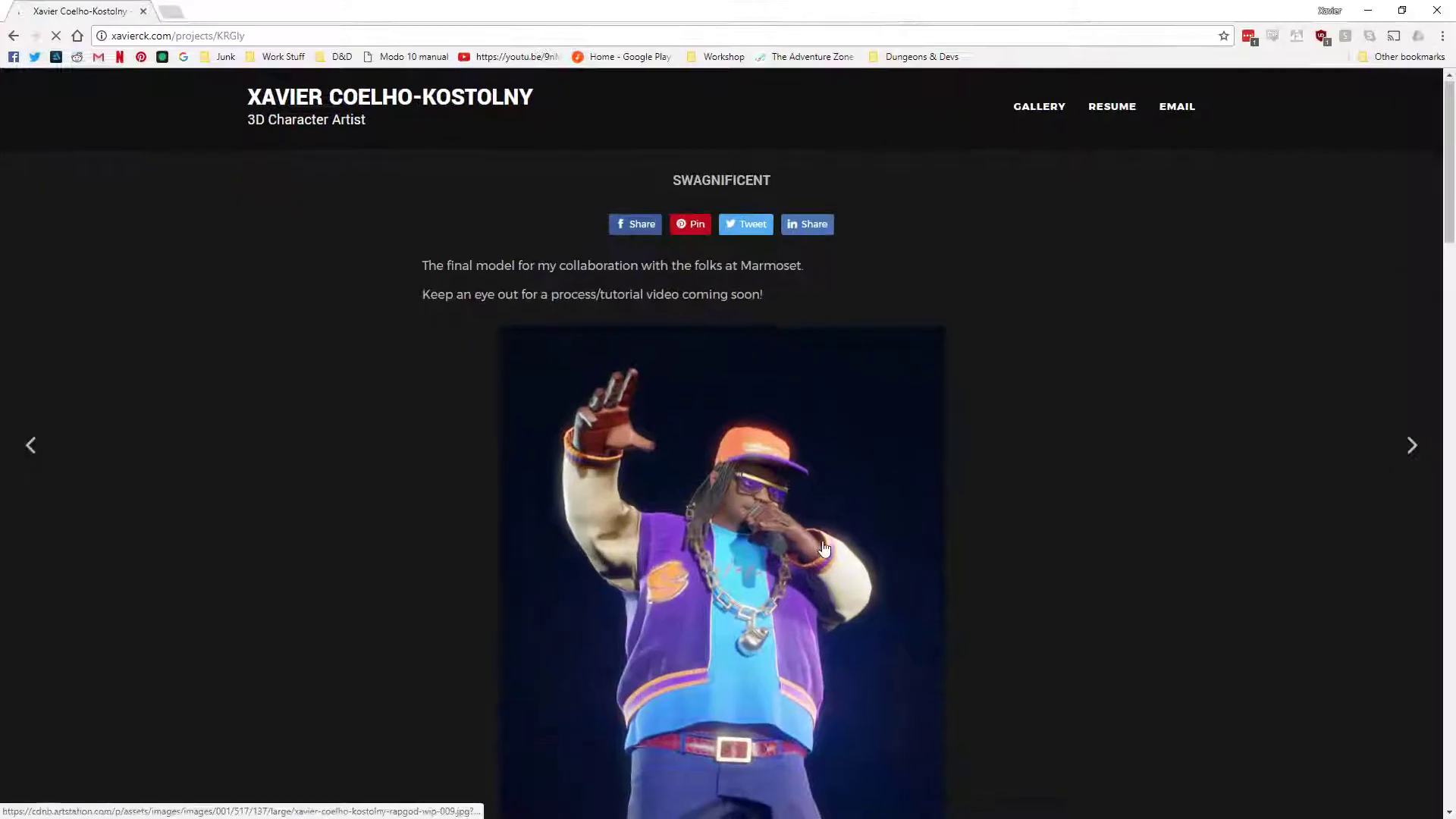
Step: Switch to the browser, review the Swagnificent character project images, and open the main render at full size
scroll(721, 498, down, 2)
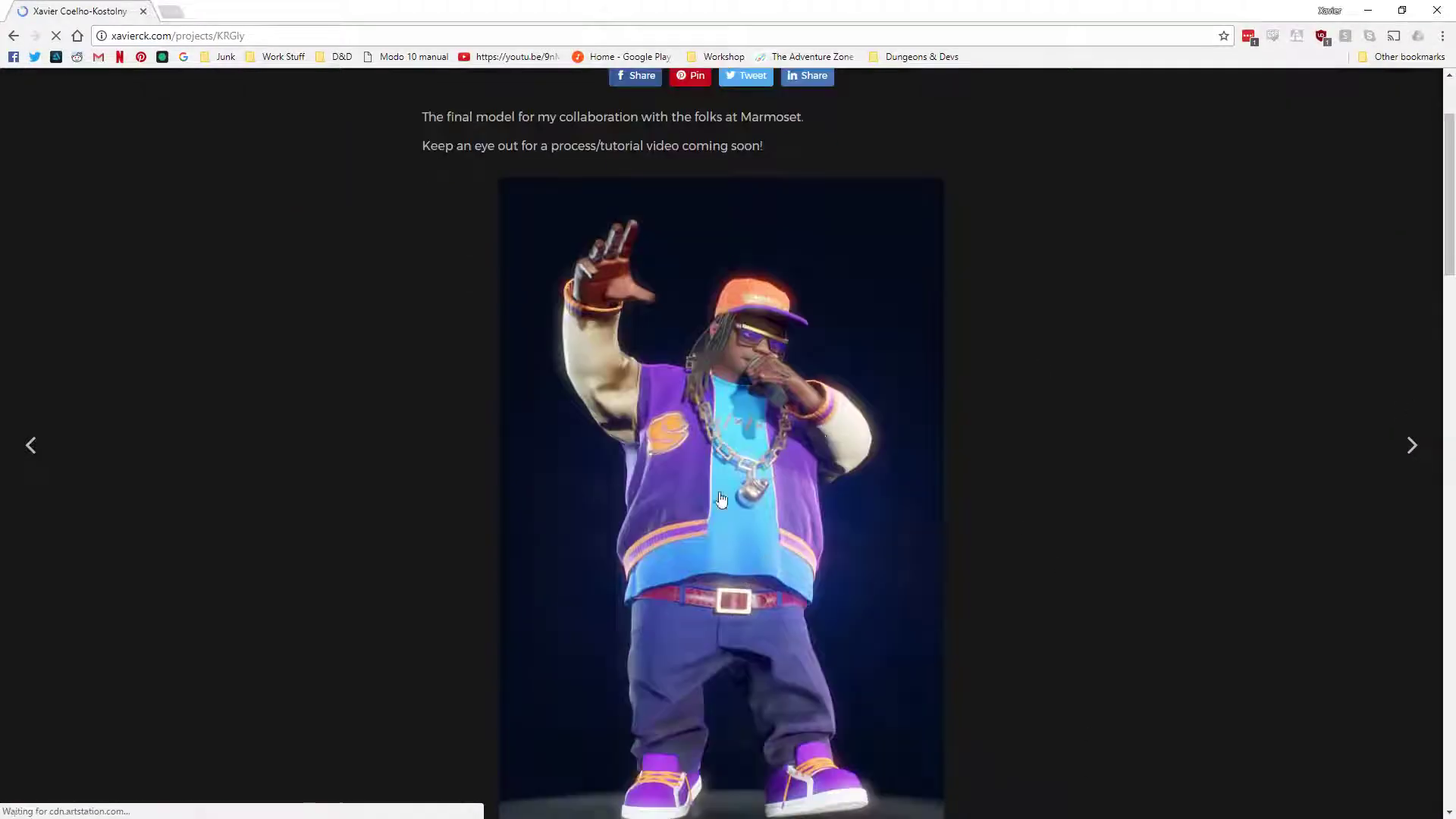
scroll(721, 499, down, 10)
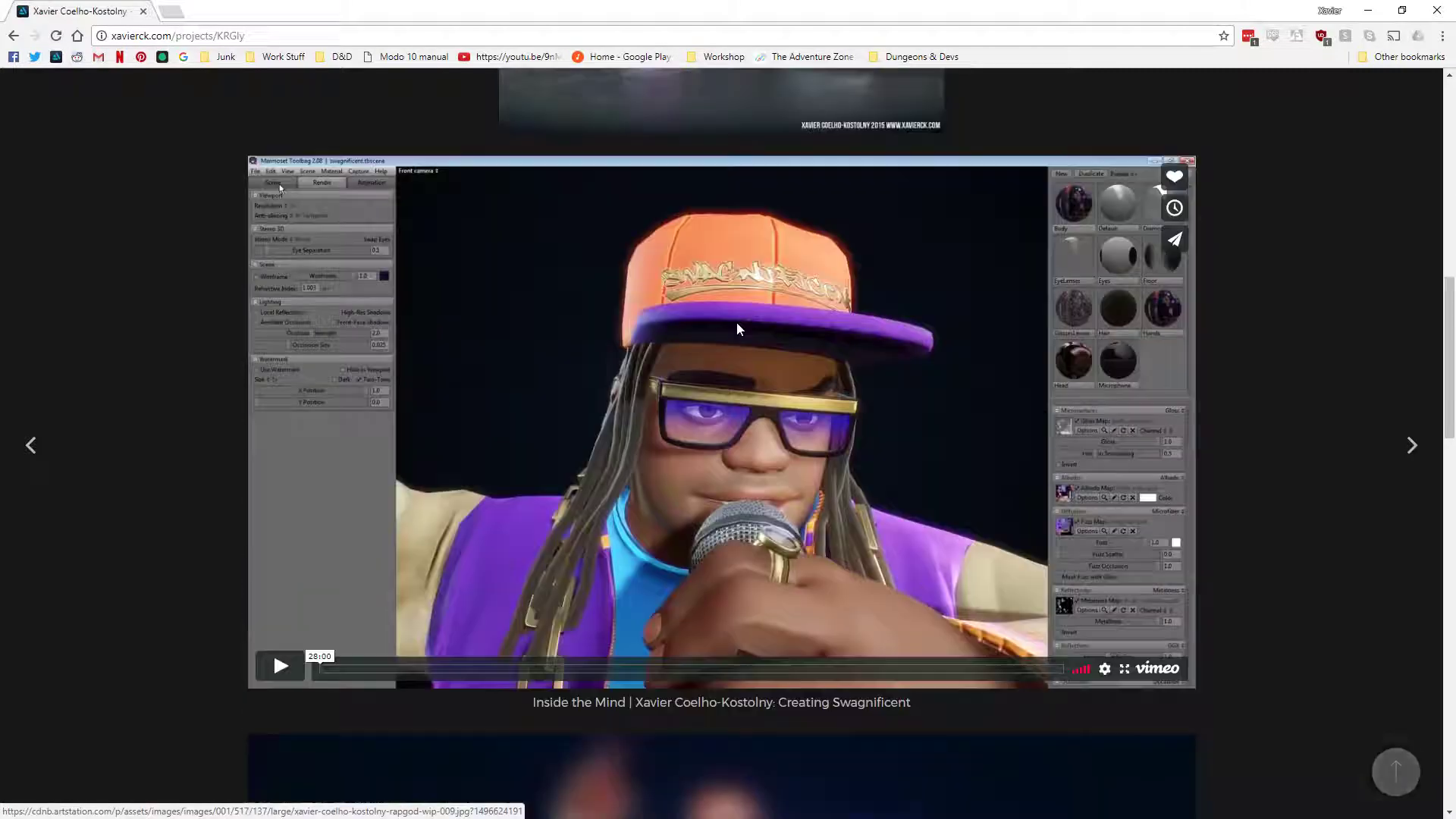
scroll(737, 328, down, 10)
scroll(766, 478, up, 4)
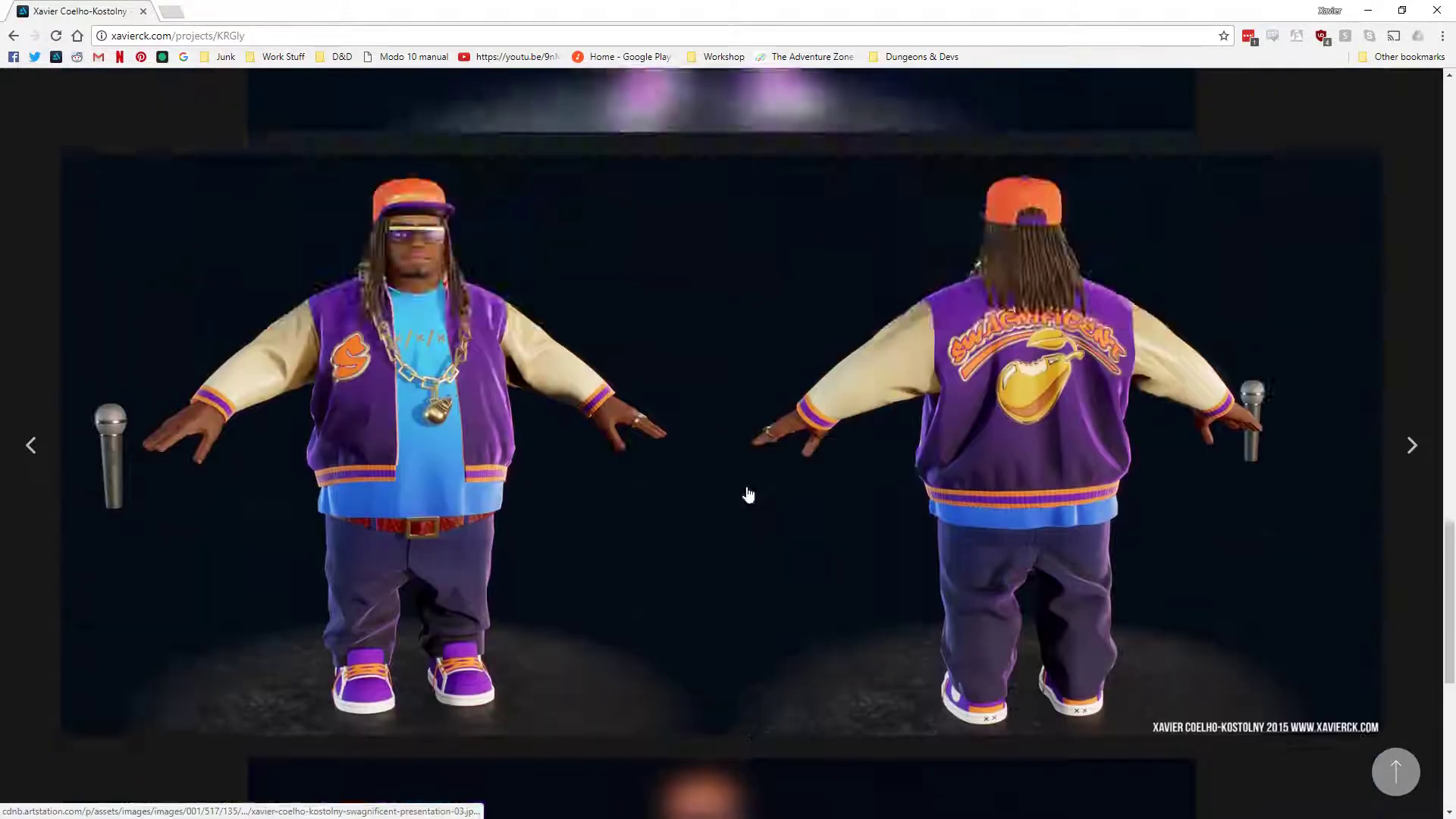
scroll(748, 494, up, 15)
click(730, 514)
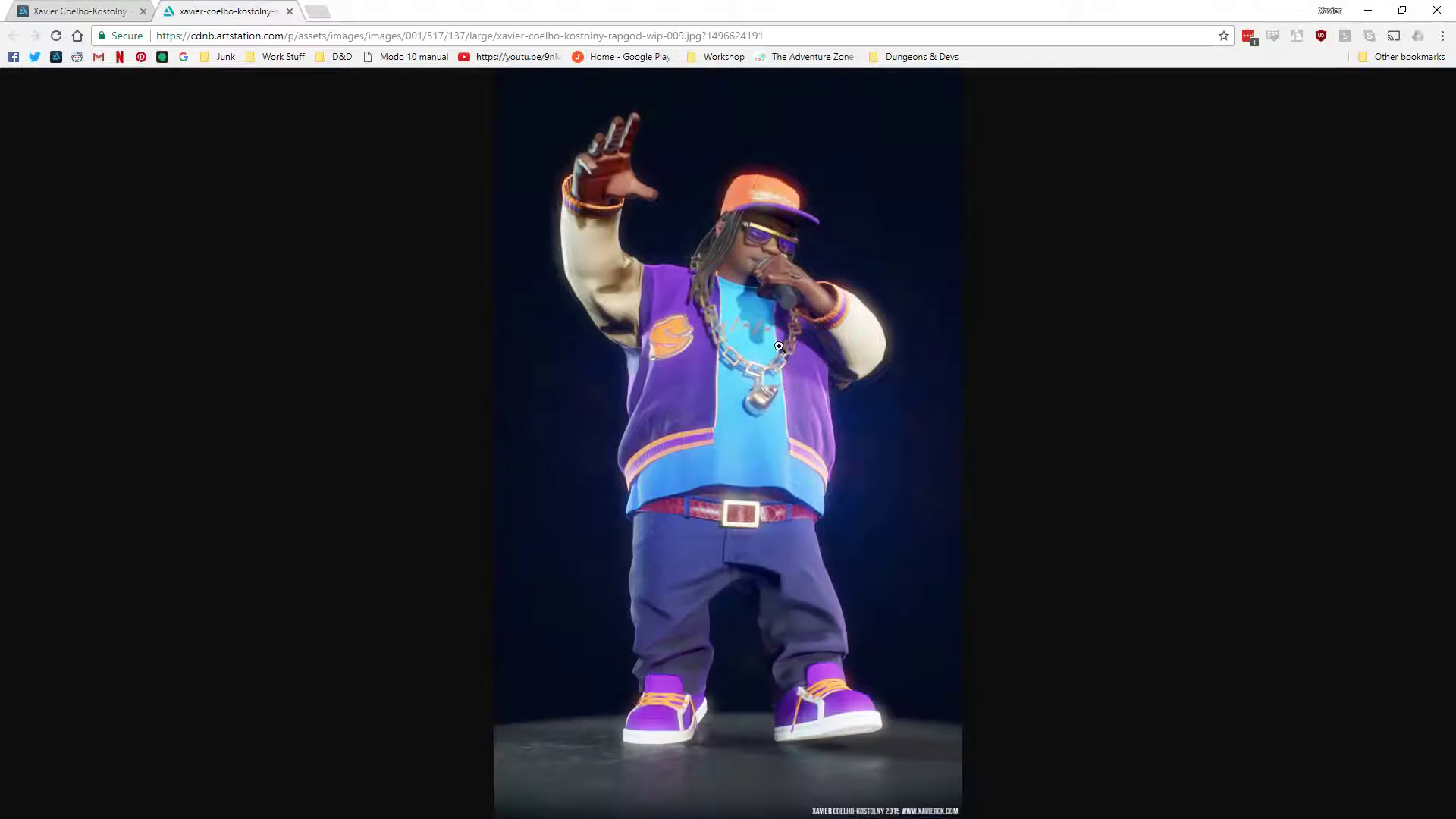
Step: Magnify the Swagnificent render to examine how the necklace's chain links are arranged, and return to MODO
click(779, 347)
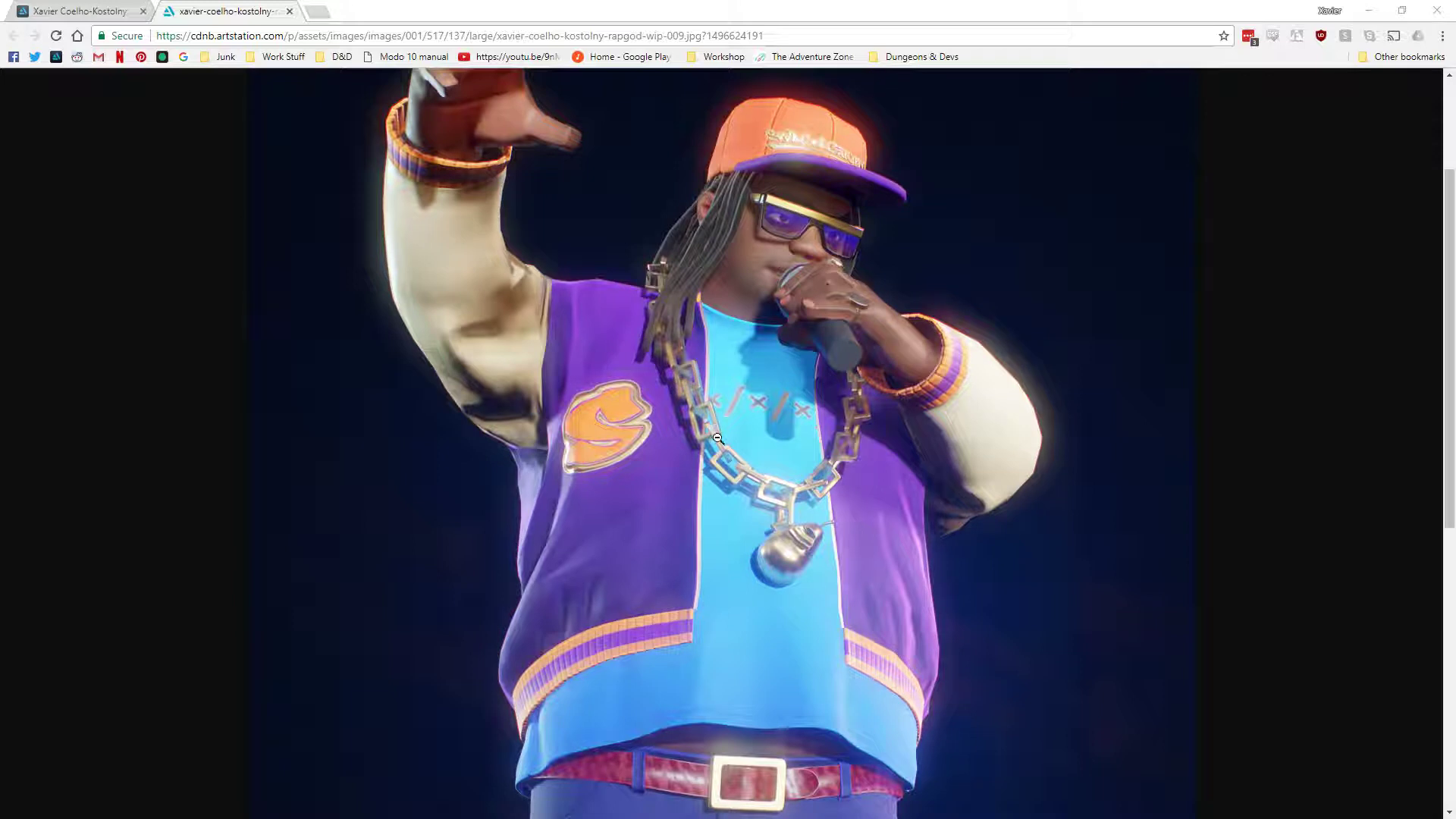
ctrl+scroll(757, 481, up, 6)
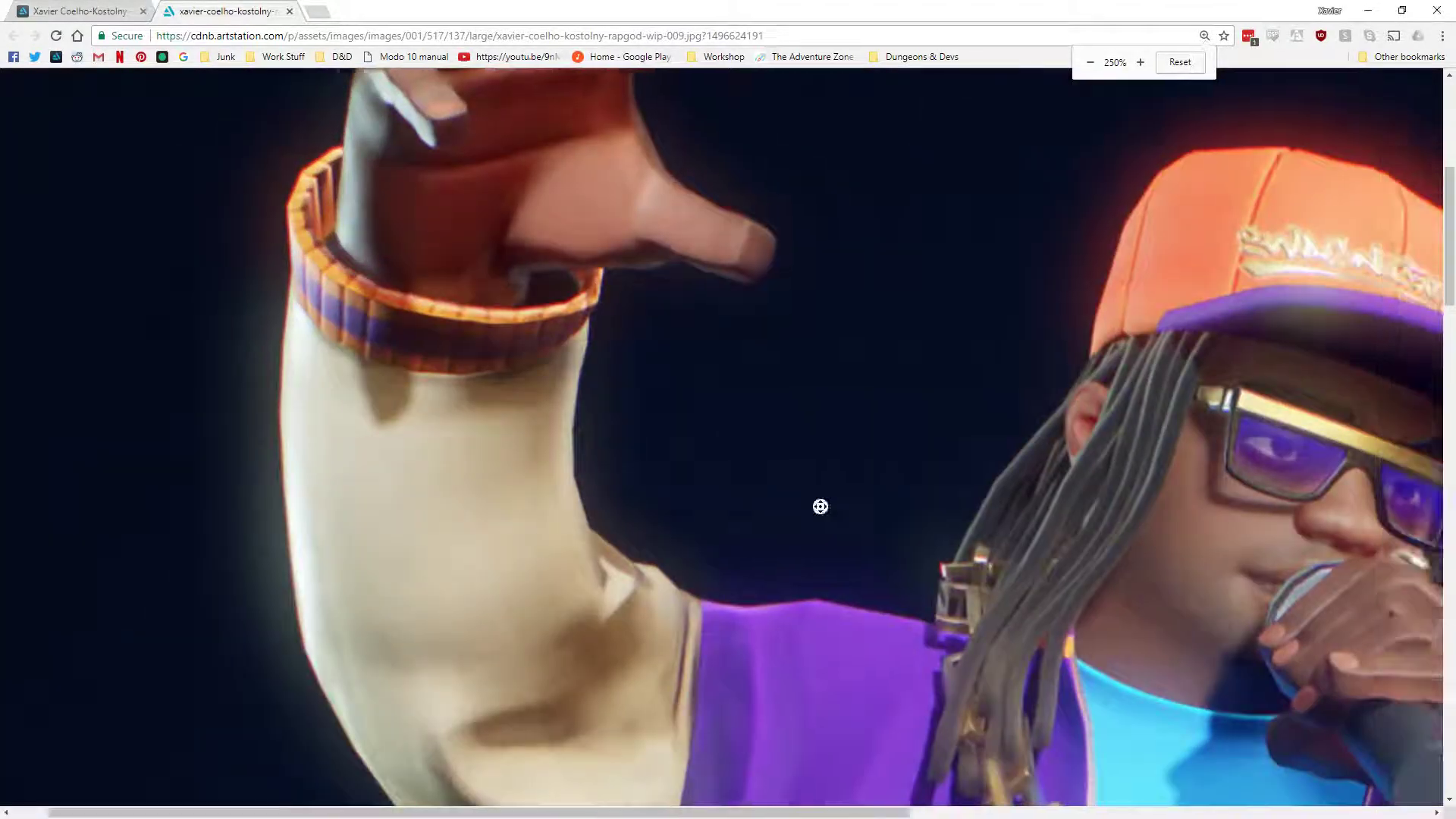
middle_drag(821, 507, 790, 538)
scroll(790, 538, up, 5)
scroll(789, 537, up, 5)
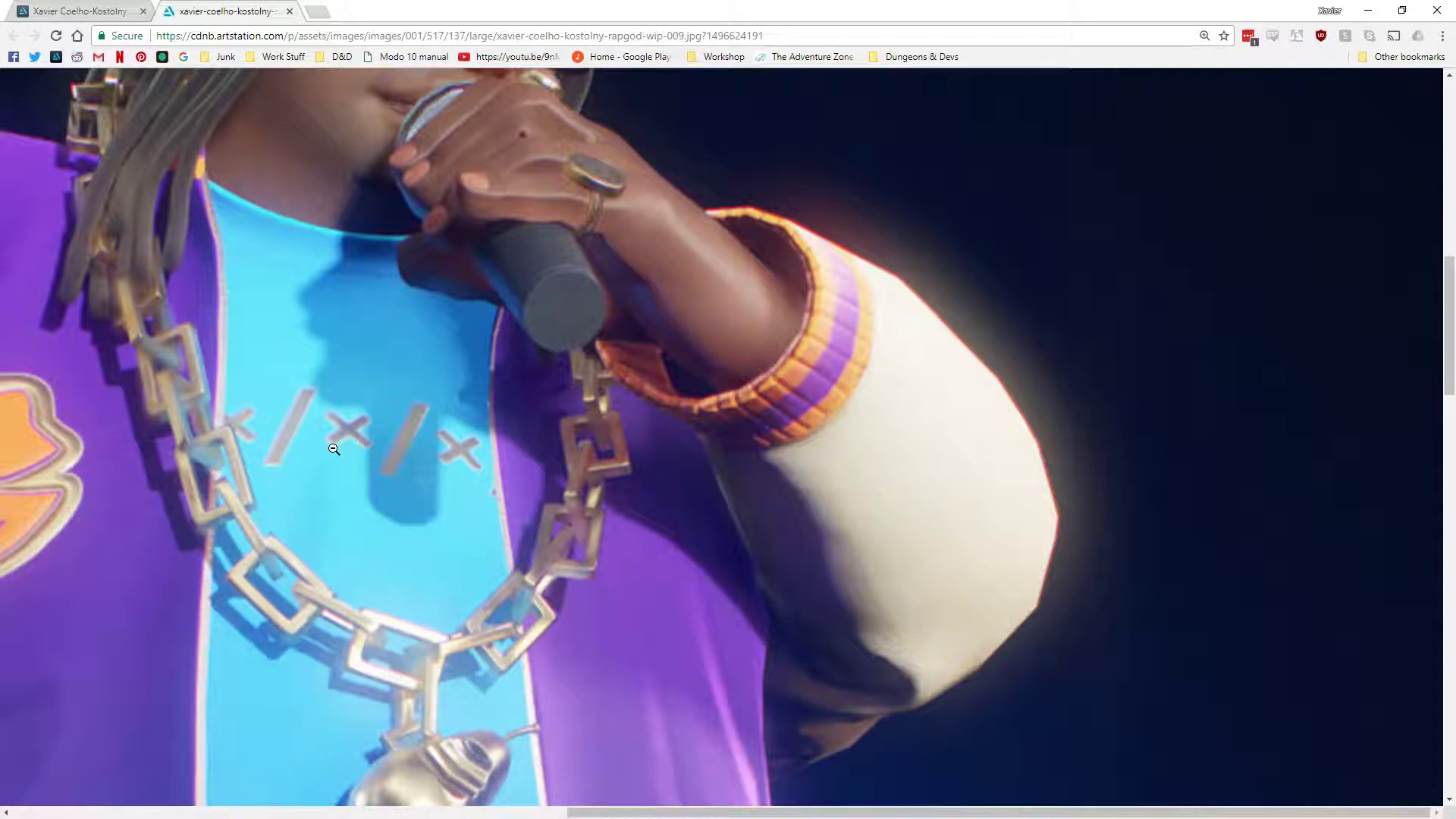
key(ctrl+0)
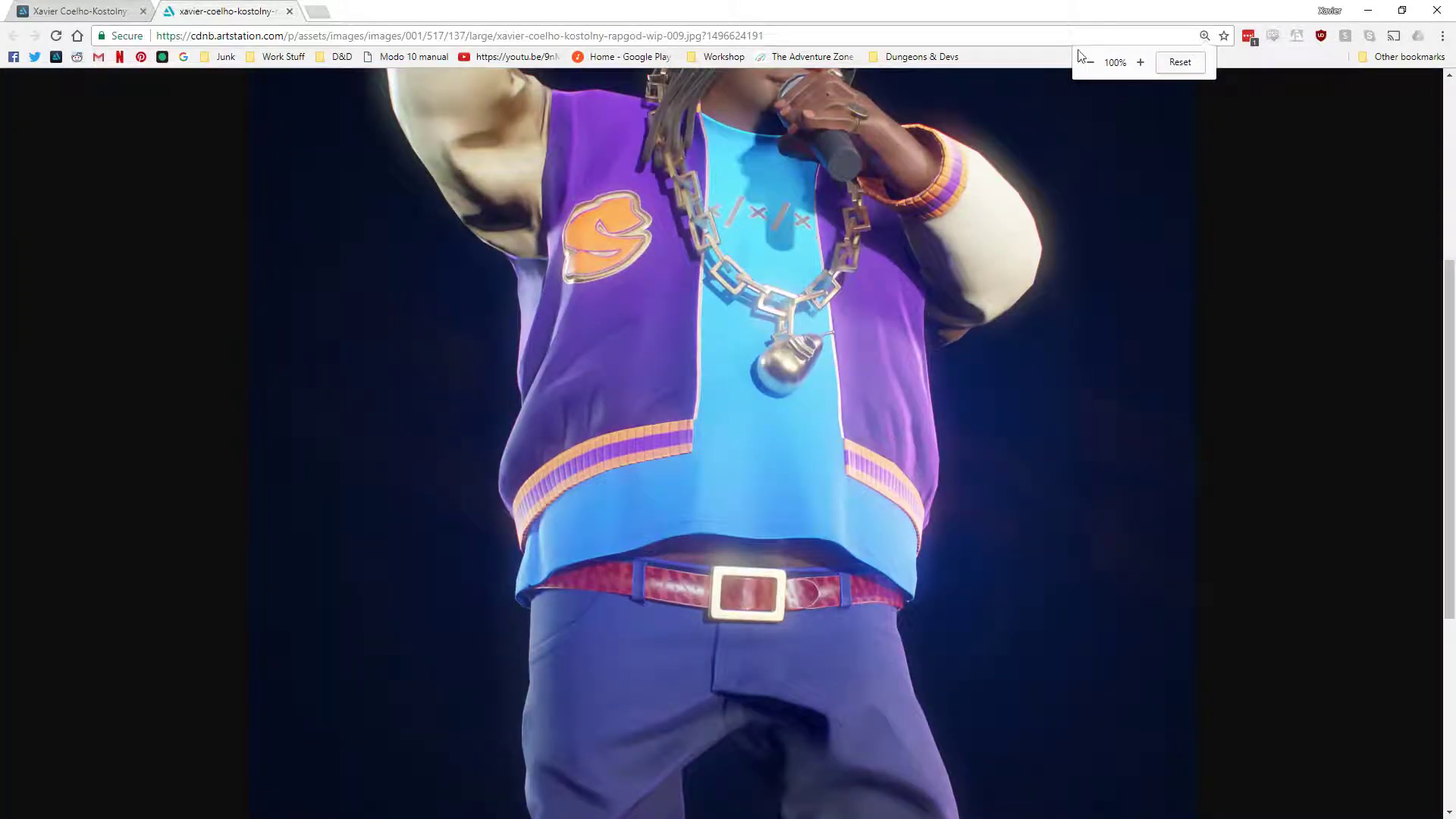
click(1362, 9)
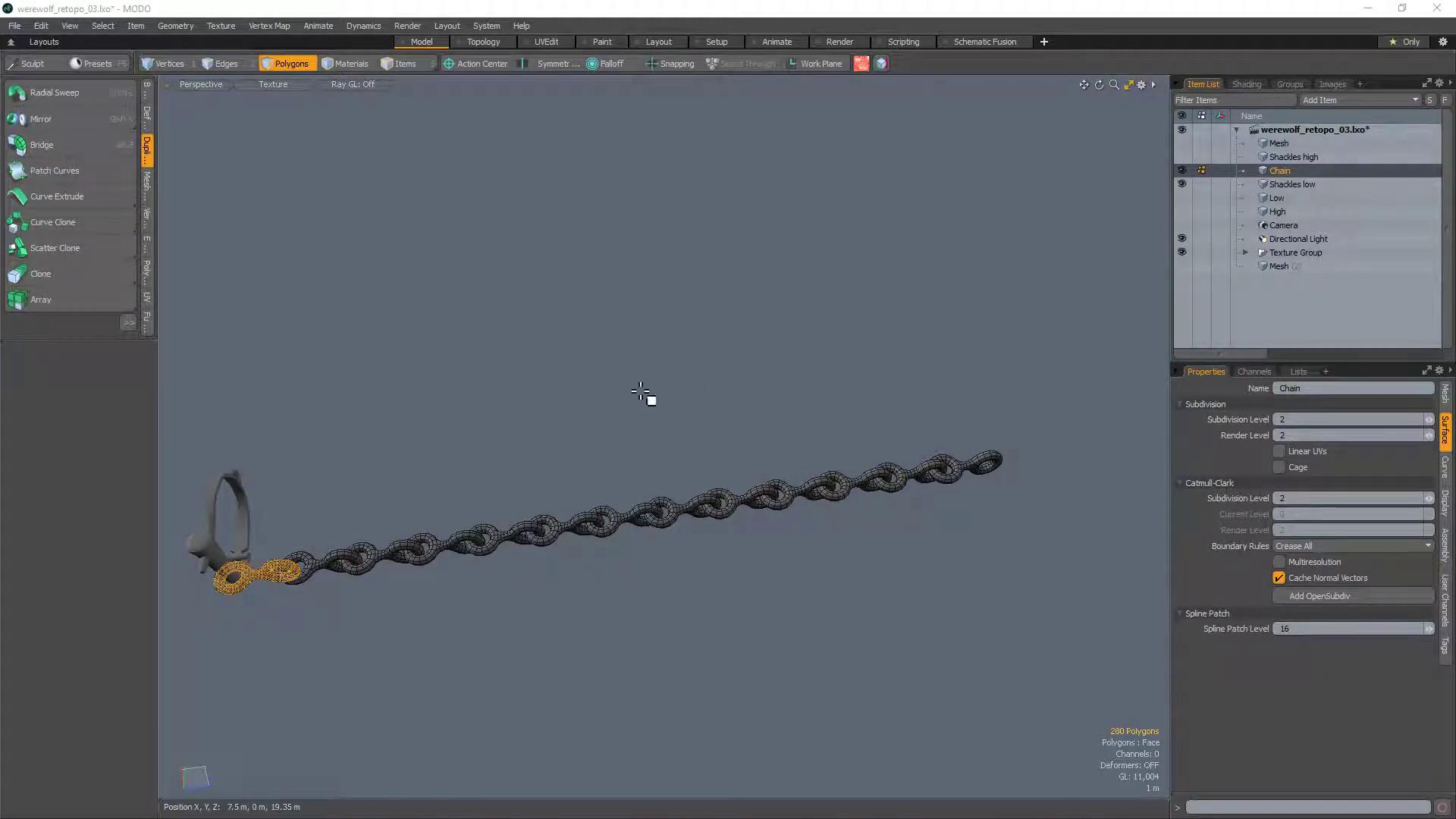
Step: Try selecting all the chain links and starting a rotation in the Right view
alt+drag(650, 396, 538, 485)
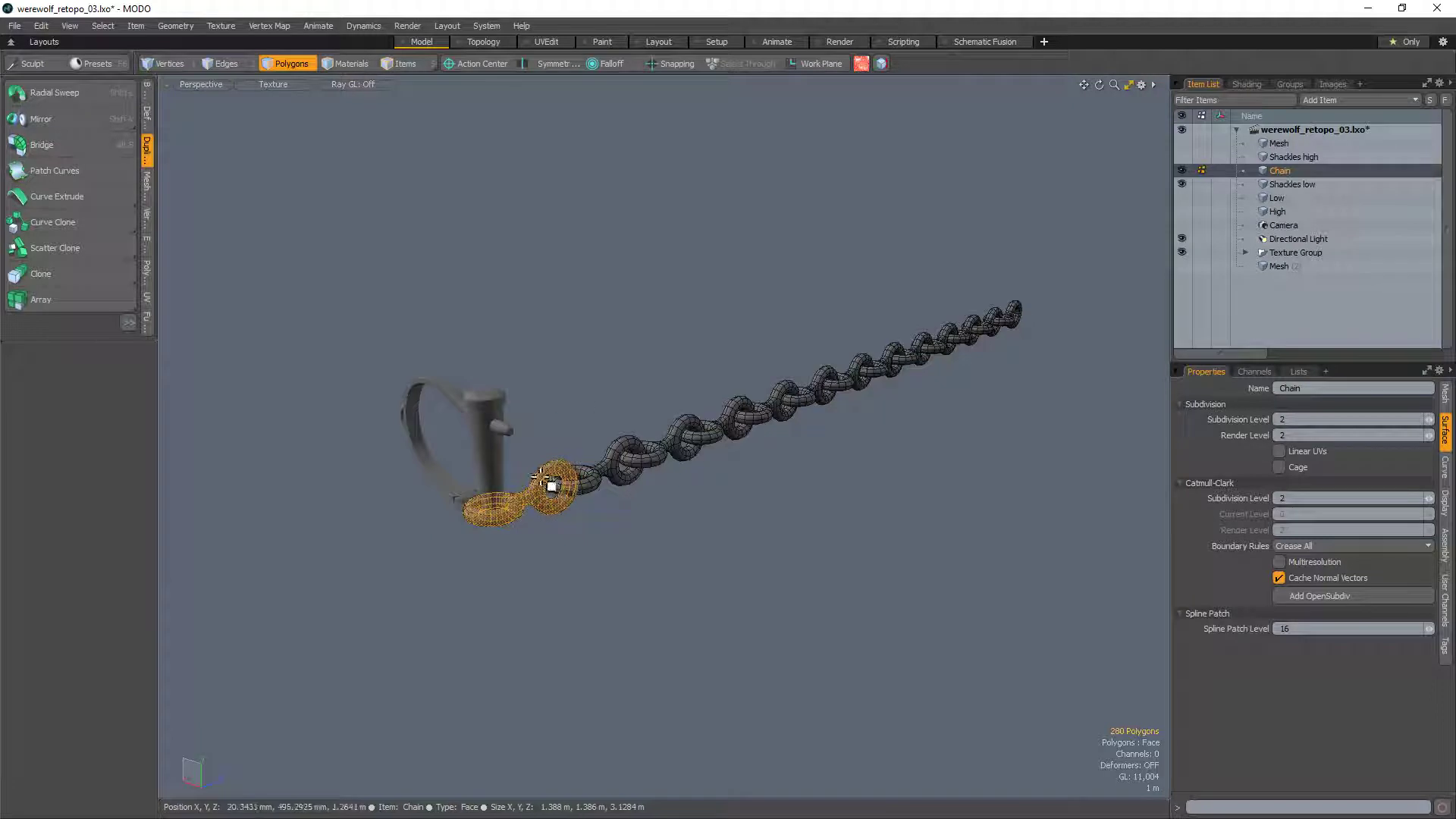
mouse_move(552, 483)
shift+right_down()
mouse_move(1163, 526)
mouse_move(657, 576)
shift+right_up()
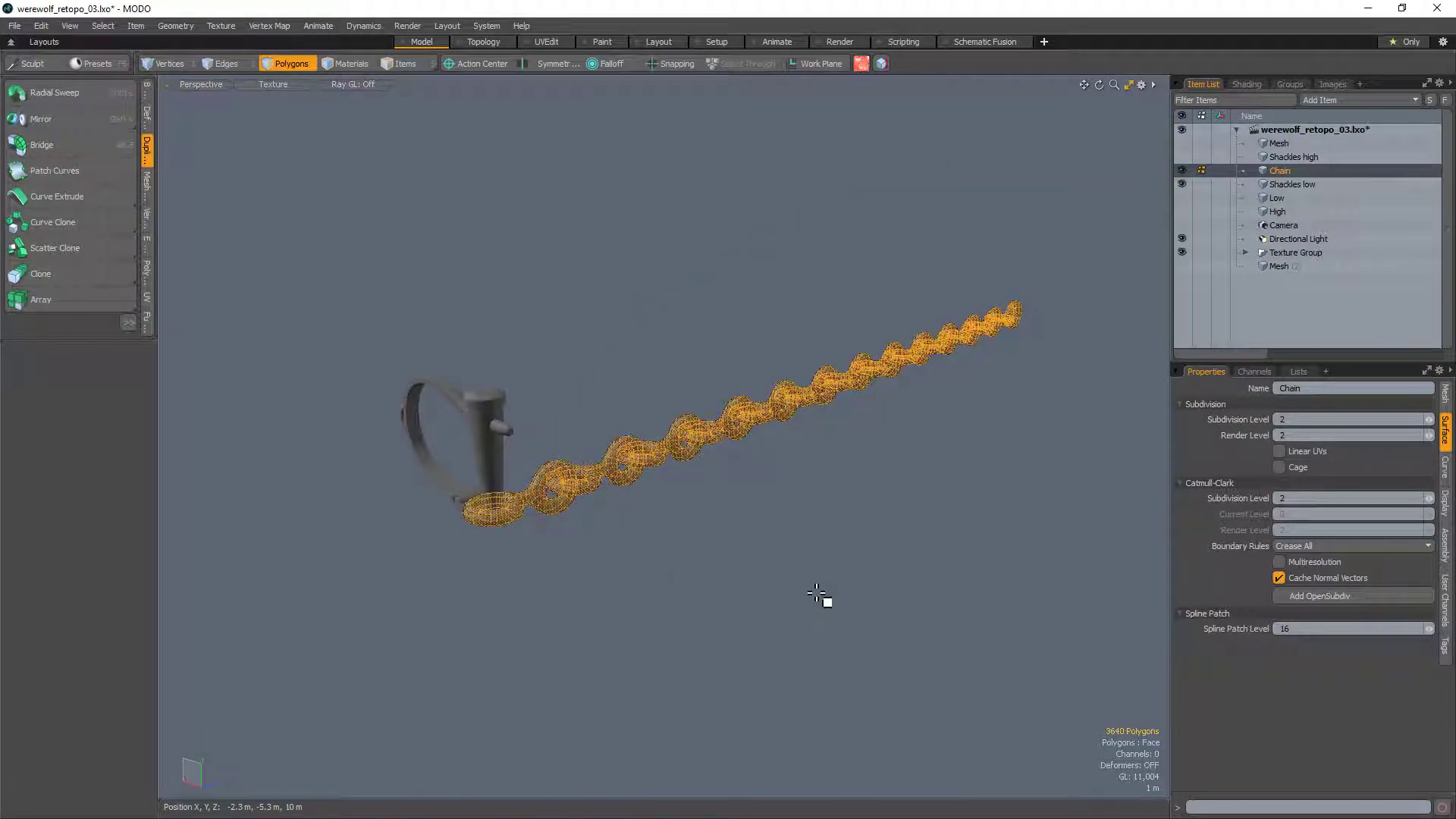
key(KP_1)
key(KP_3)
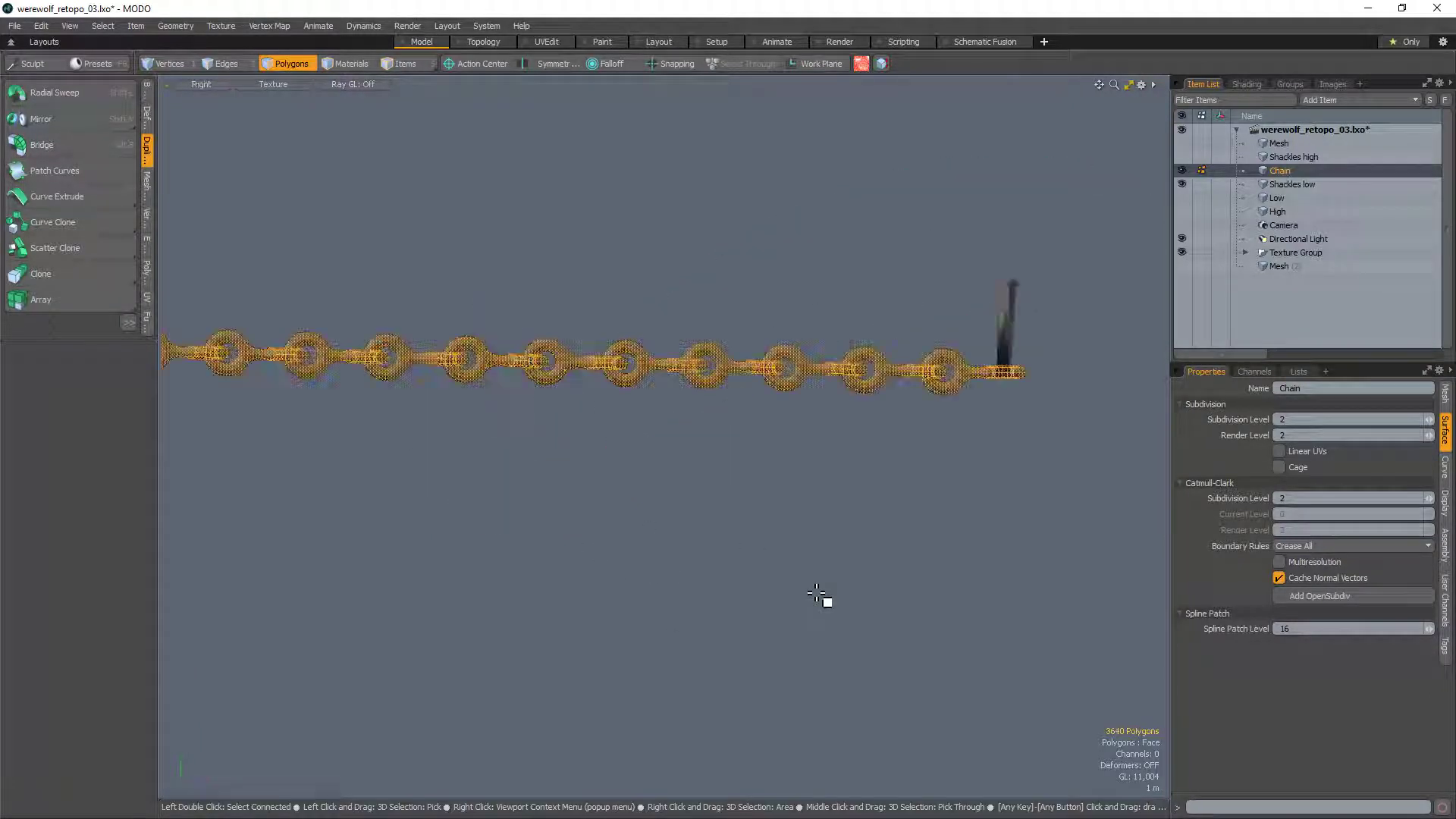
key(e)
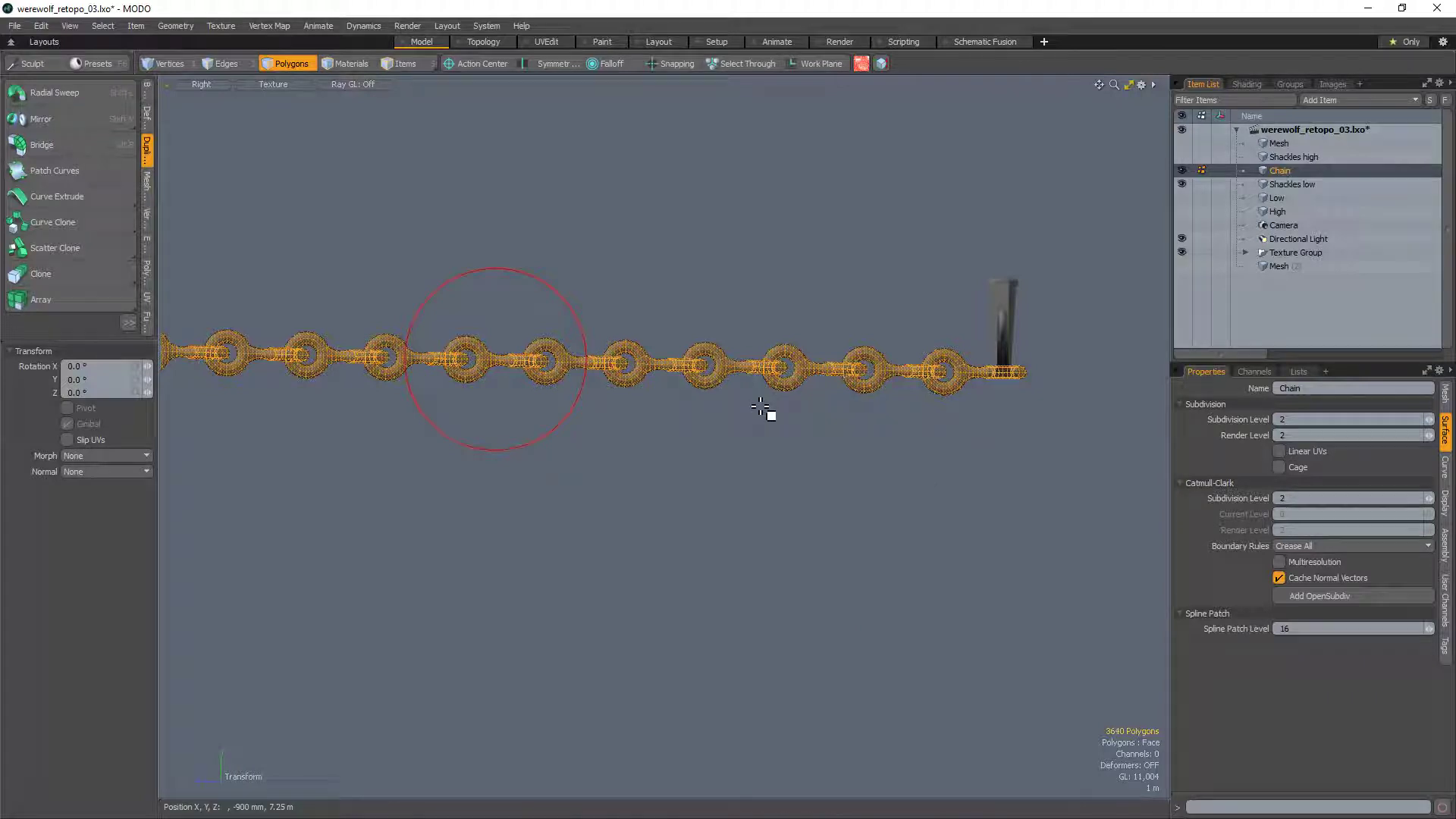
Step: Undo the latest selection changes and the soft-selection rotation of the chain
key(ctrl+z)
key(ctrl+z)
key(ctrl+z)
key(ctrl+z)
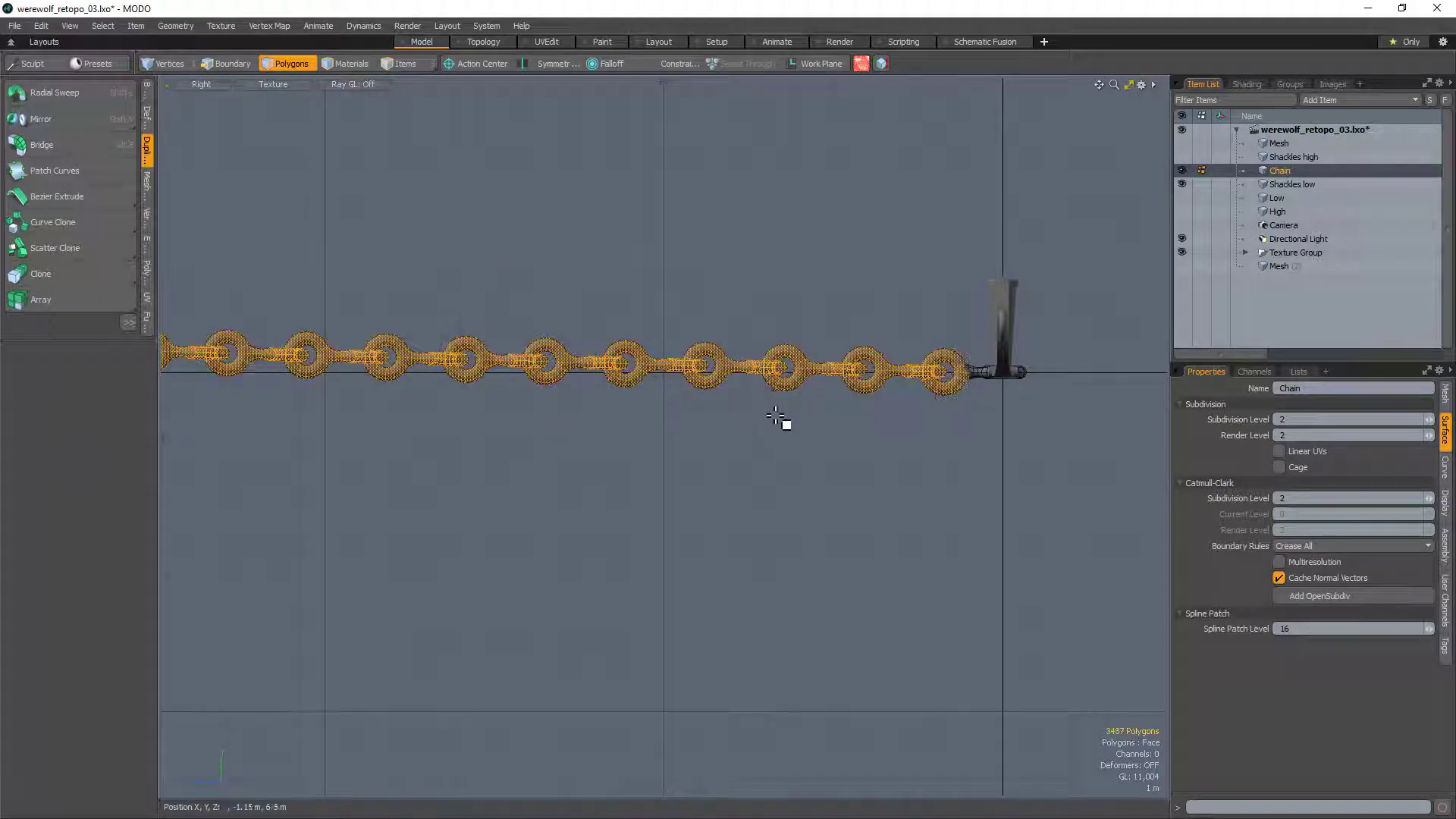
key(ctrl+z)
key(ctrl+z)
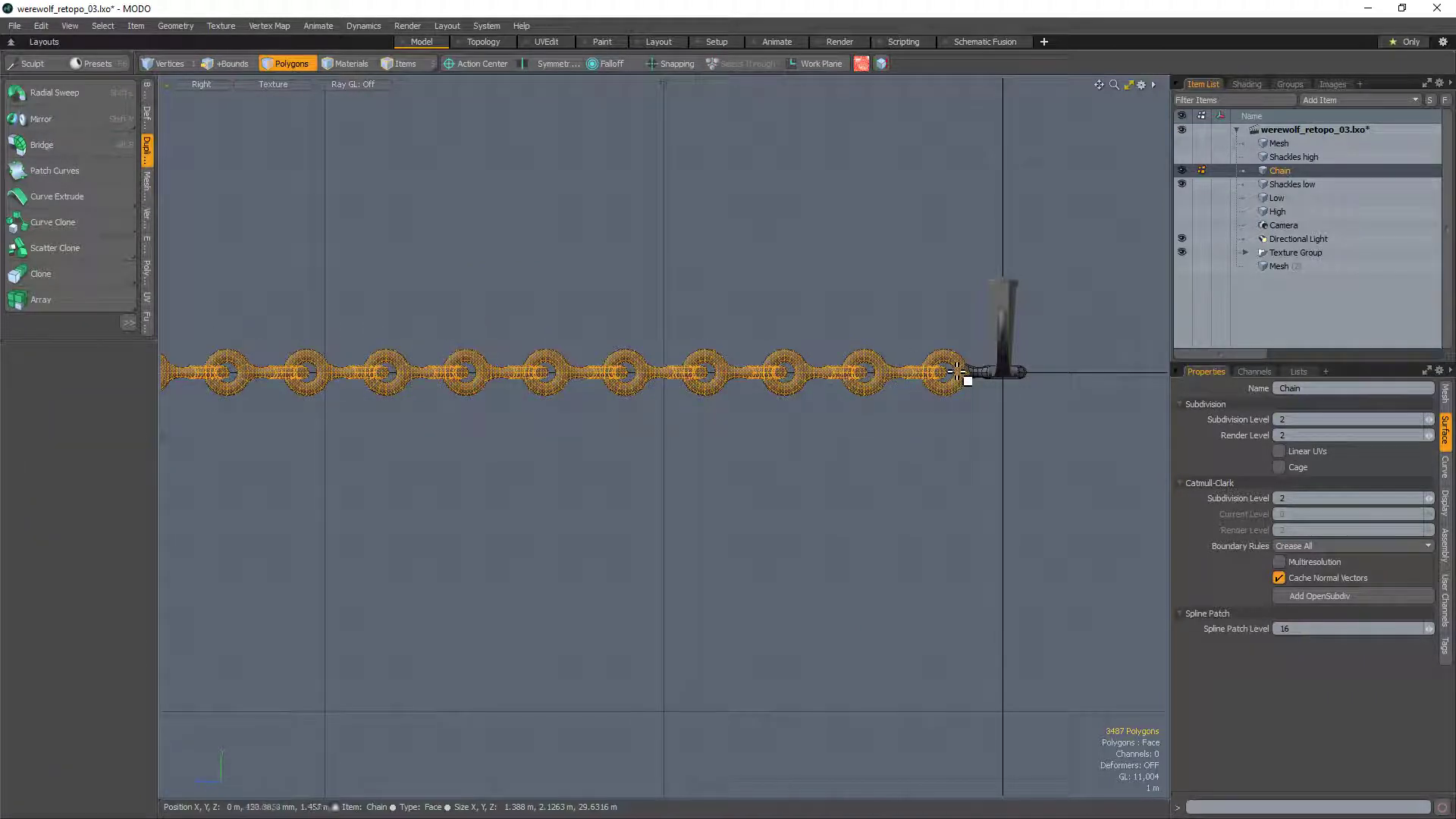
Step: Select the entire chain including the first link, rotate it to vertical, and center it on the origin
shift+click(969, 375)
key(e)
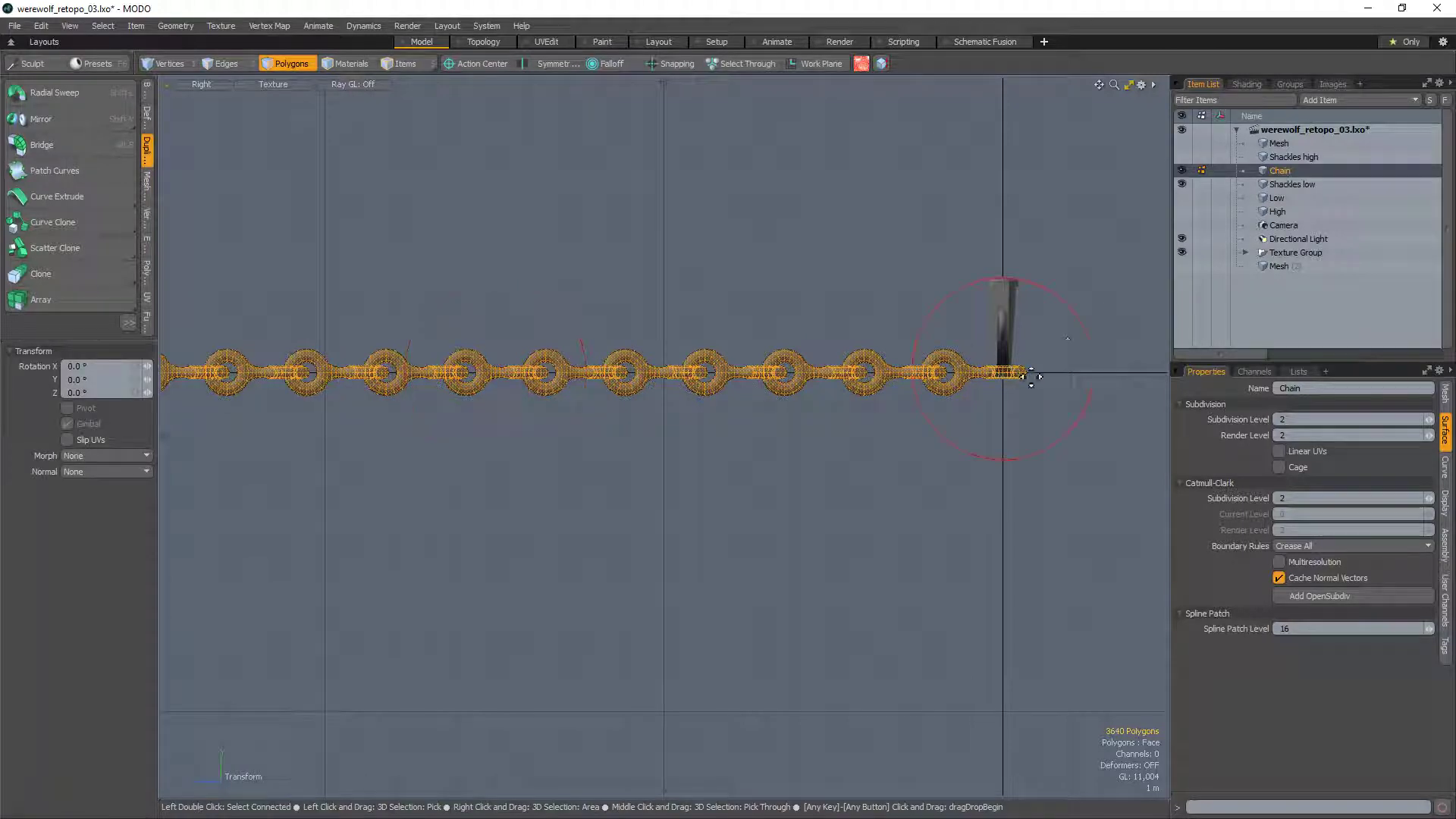
drag(1079, 320, 945, 279)
key(q)
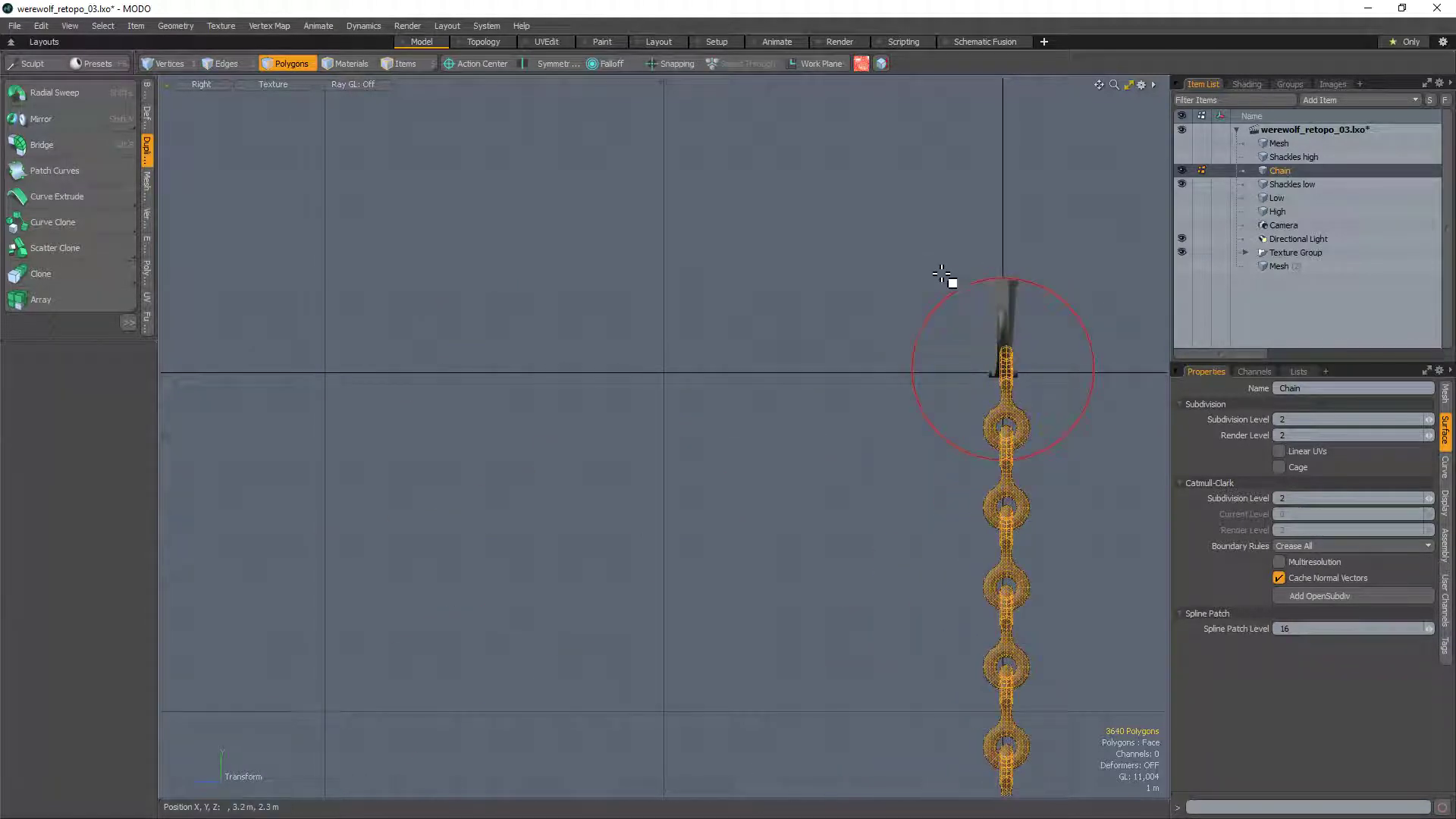
key(space)
key(F2)
ctrl+alt+drag(944, 500, 880, 493)
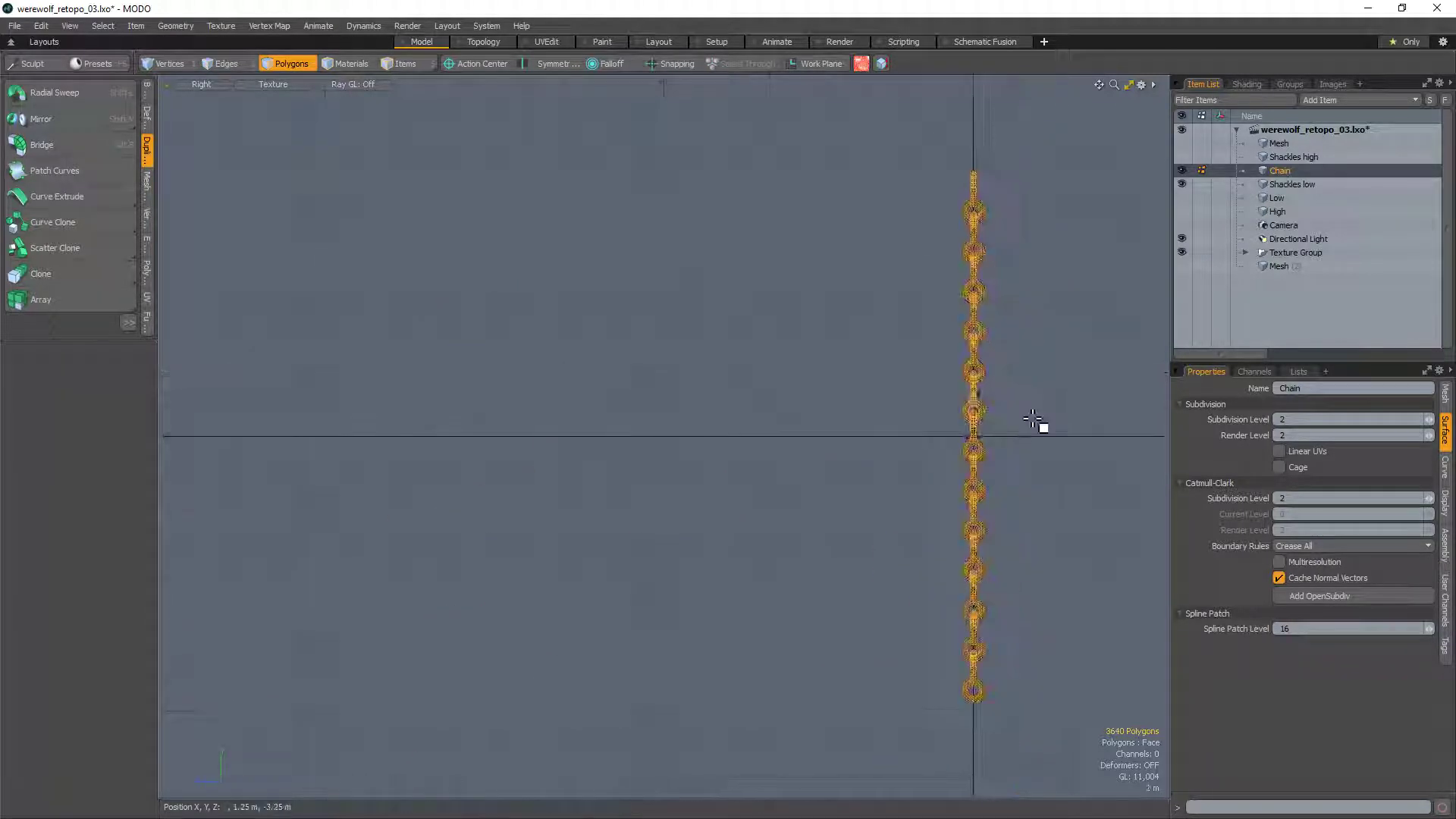
Step: Flip the chain end to end in the Front view and move it to X 3.6 m, Y -14.3 m beneath the shackle's ring
key(ctrl+KP_3)
key(KP_1)
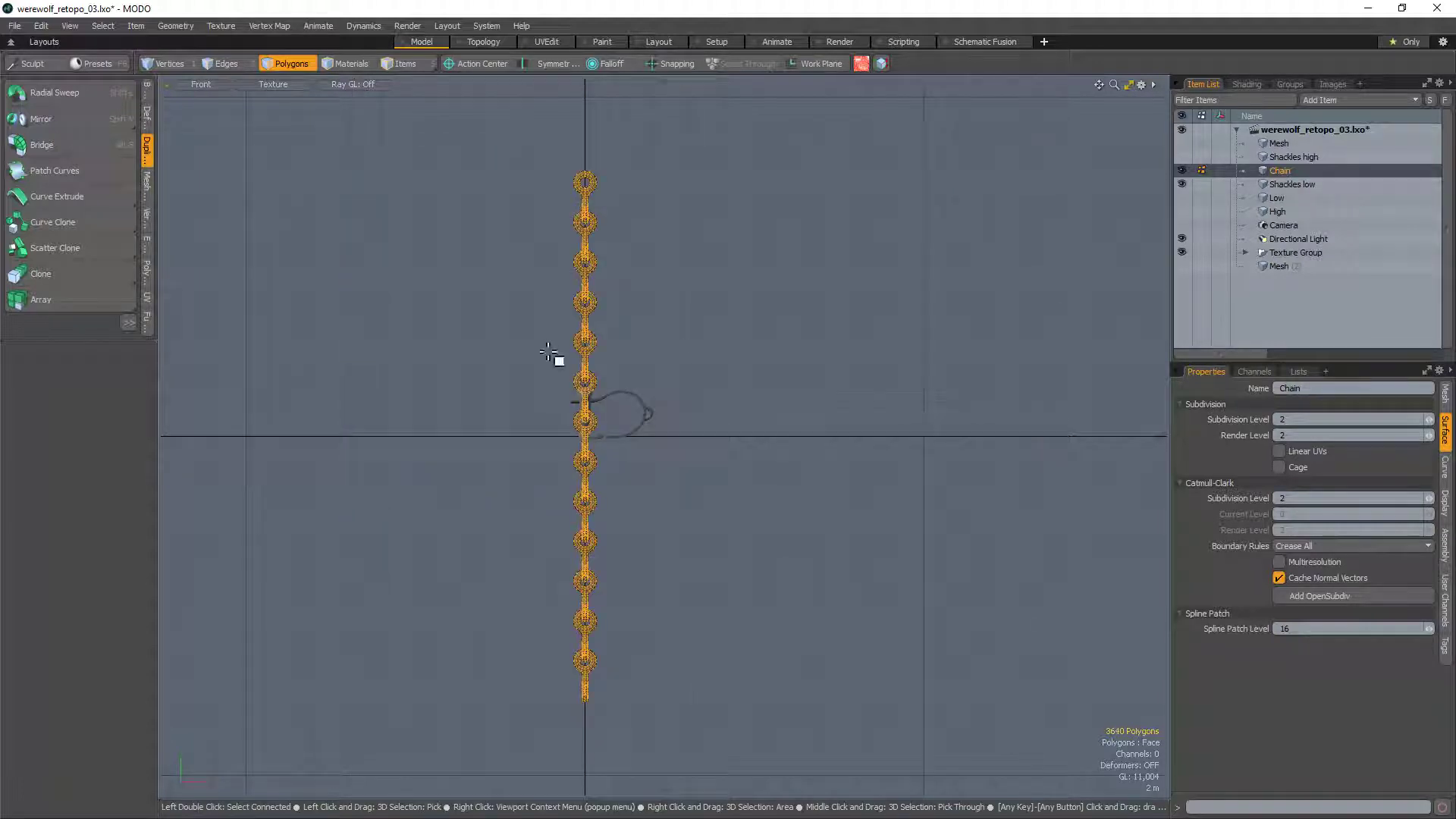
key(w)
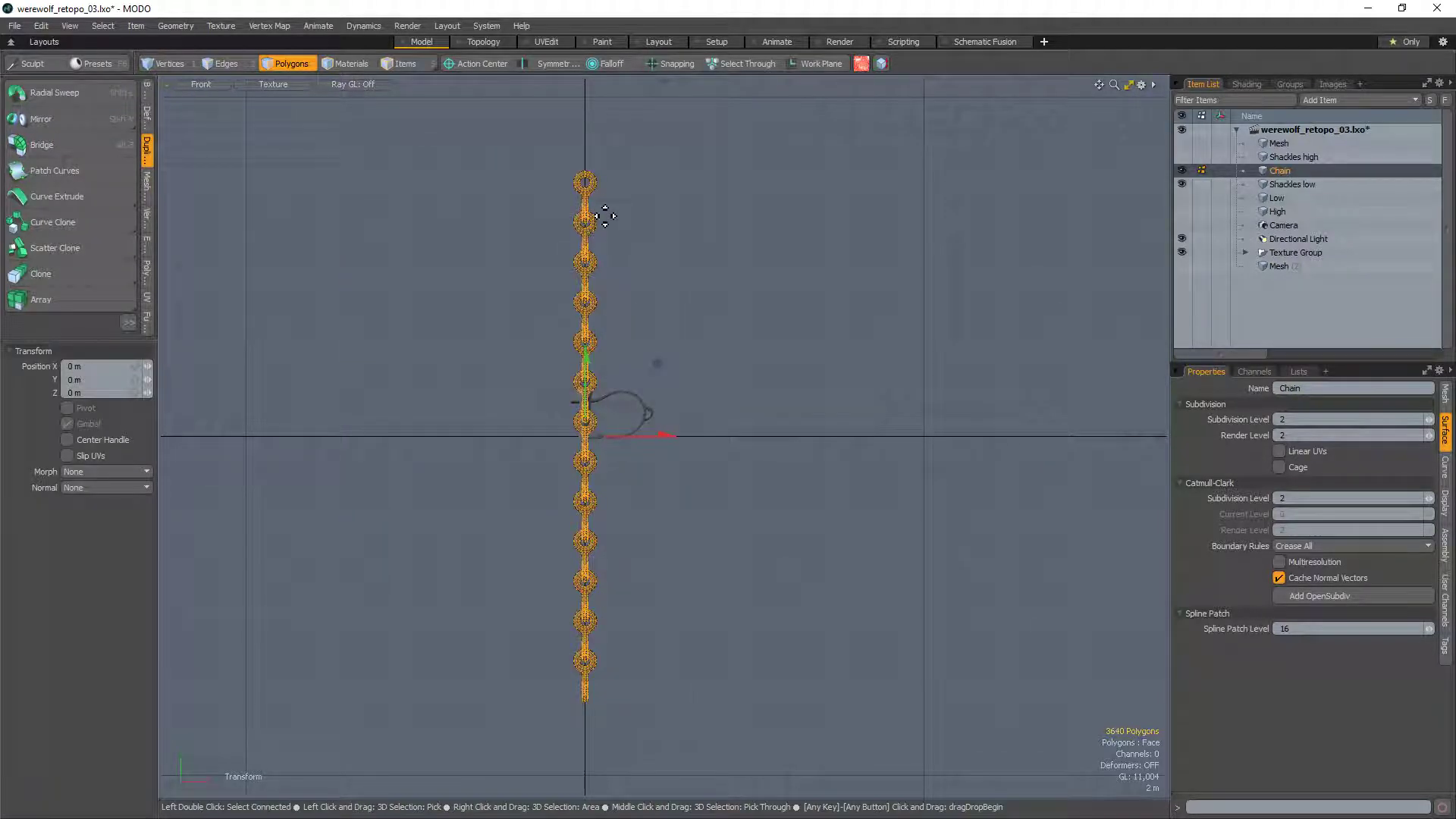
key(e)
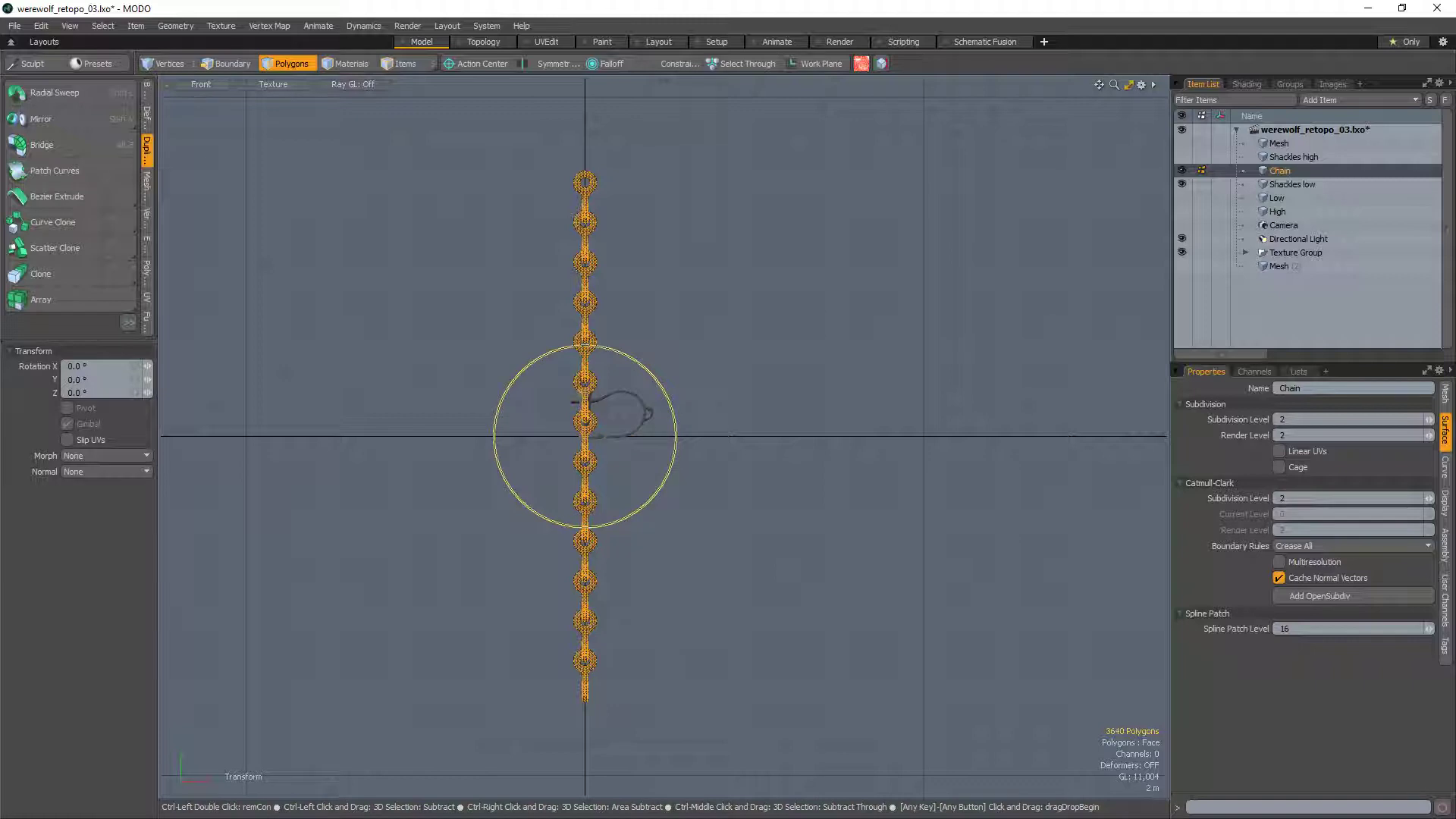
drag(637, 357, 541, 511)
key(w)
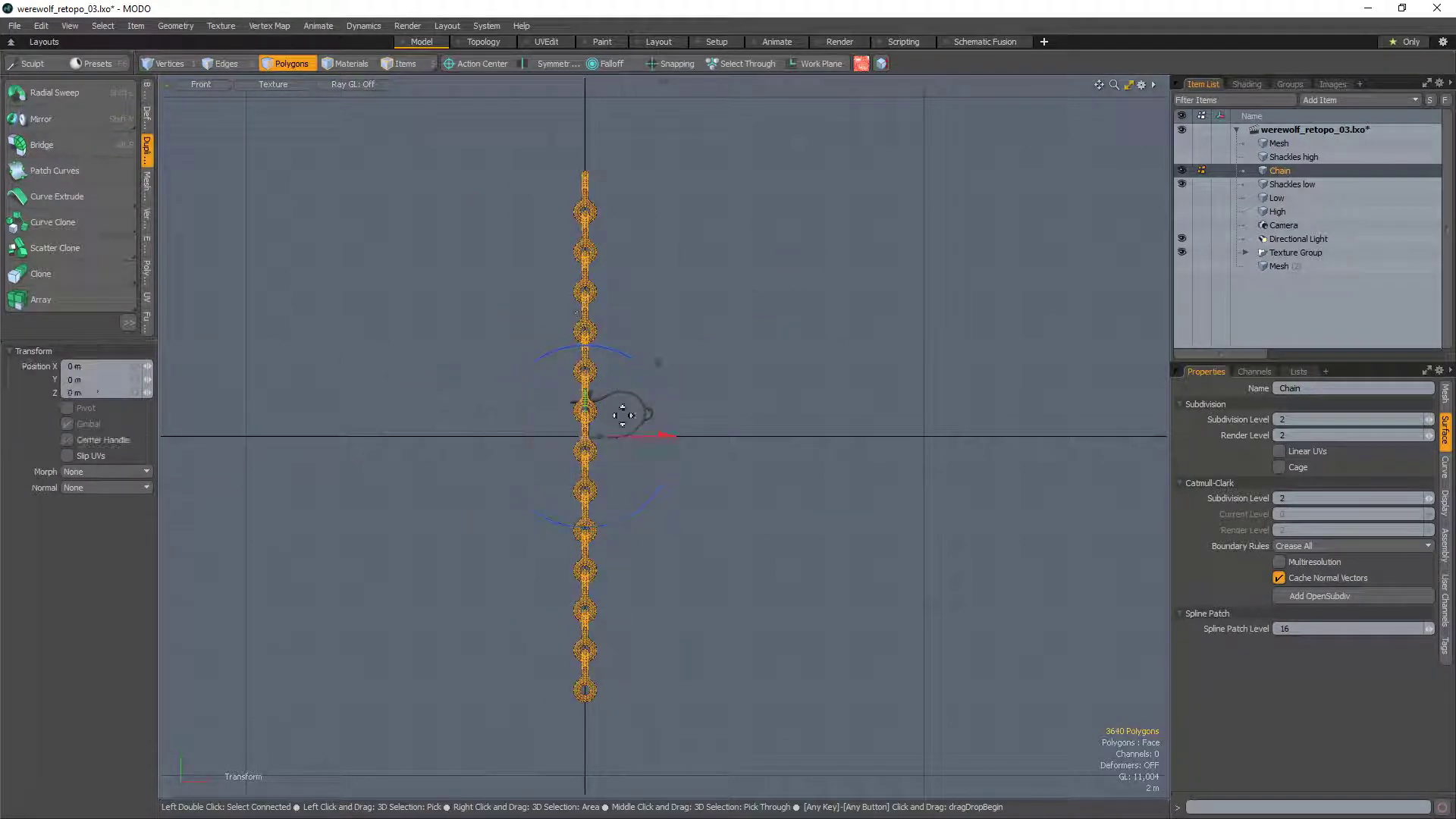
drag(592, 276, 652, 517)
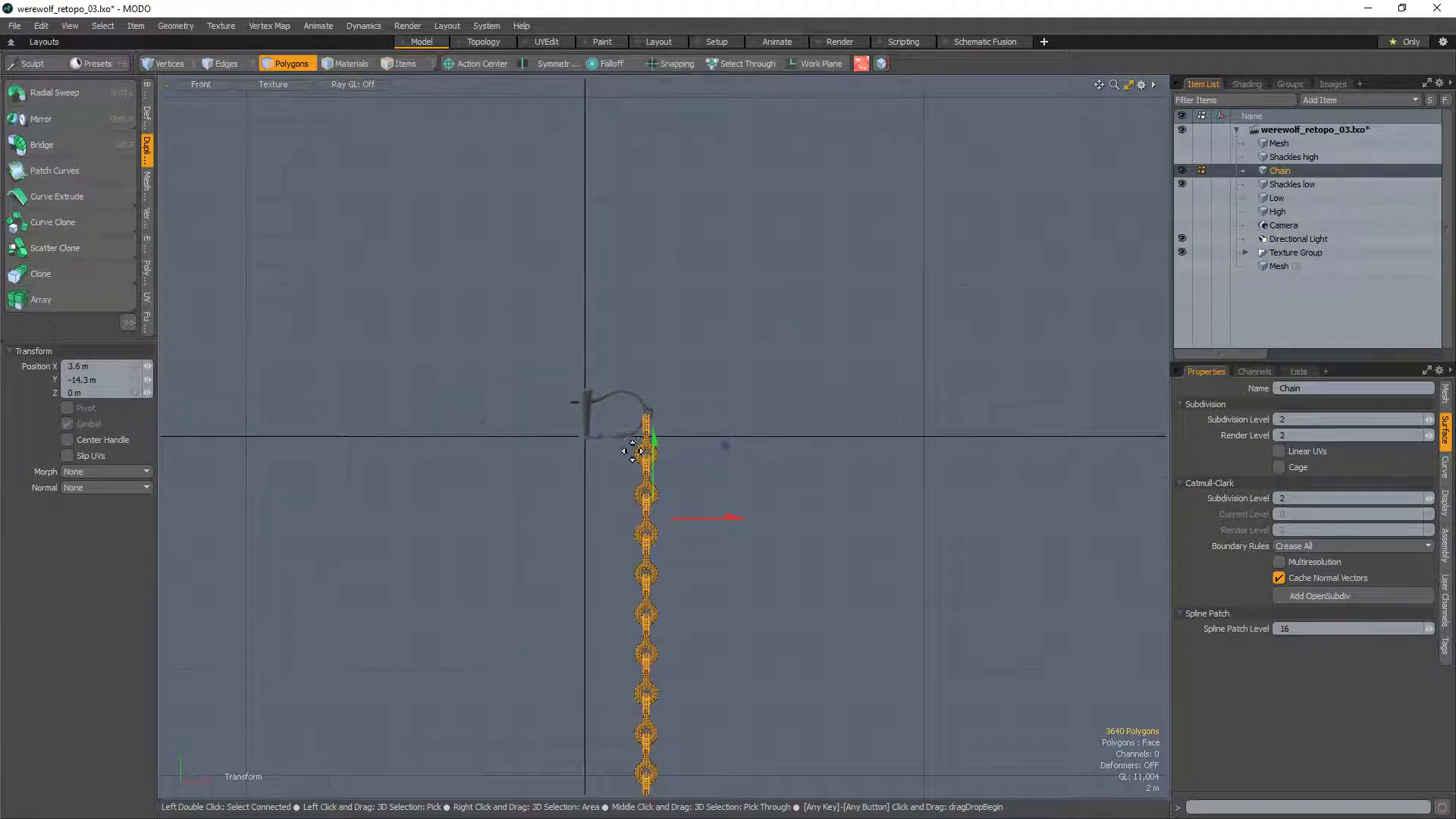
Step: Scale the entire chain down to suit the size of the shackle's attachment ring
scroll(637, 451, up, 10)
key(r)
drag(656, 271, 965, 394)
key(w)
key(q)
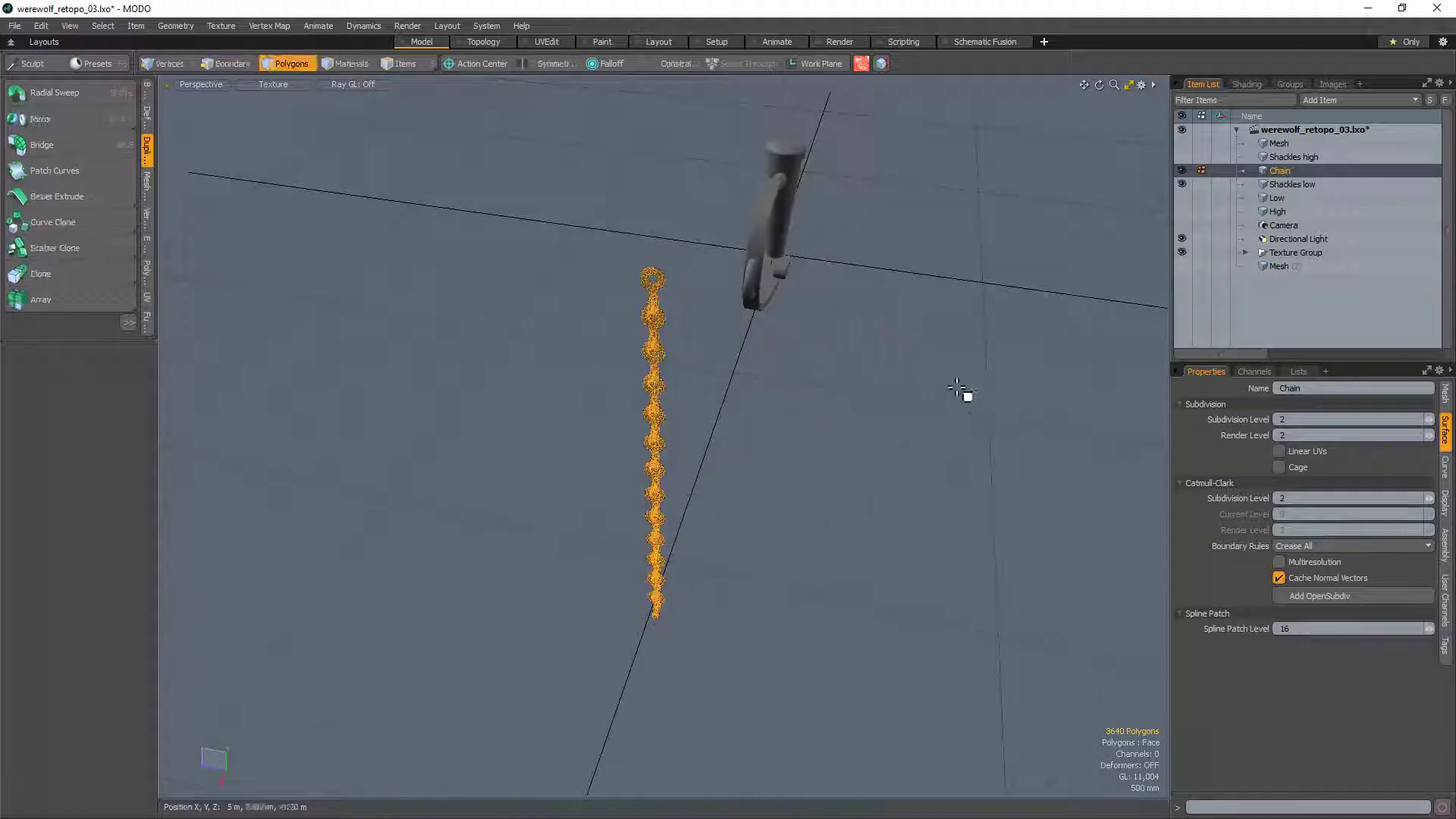
Step: Move the chain so its top link hooks through the shackle's attachment ring
alt+drag(799, 305, 697, 336)
scroll(705, 260, up, 5)
key(w)
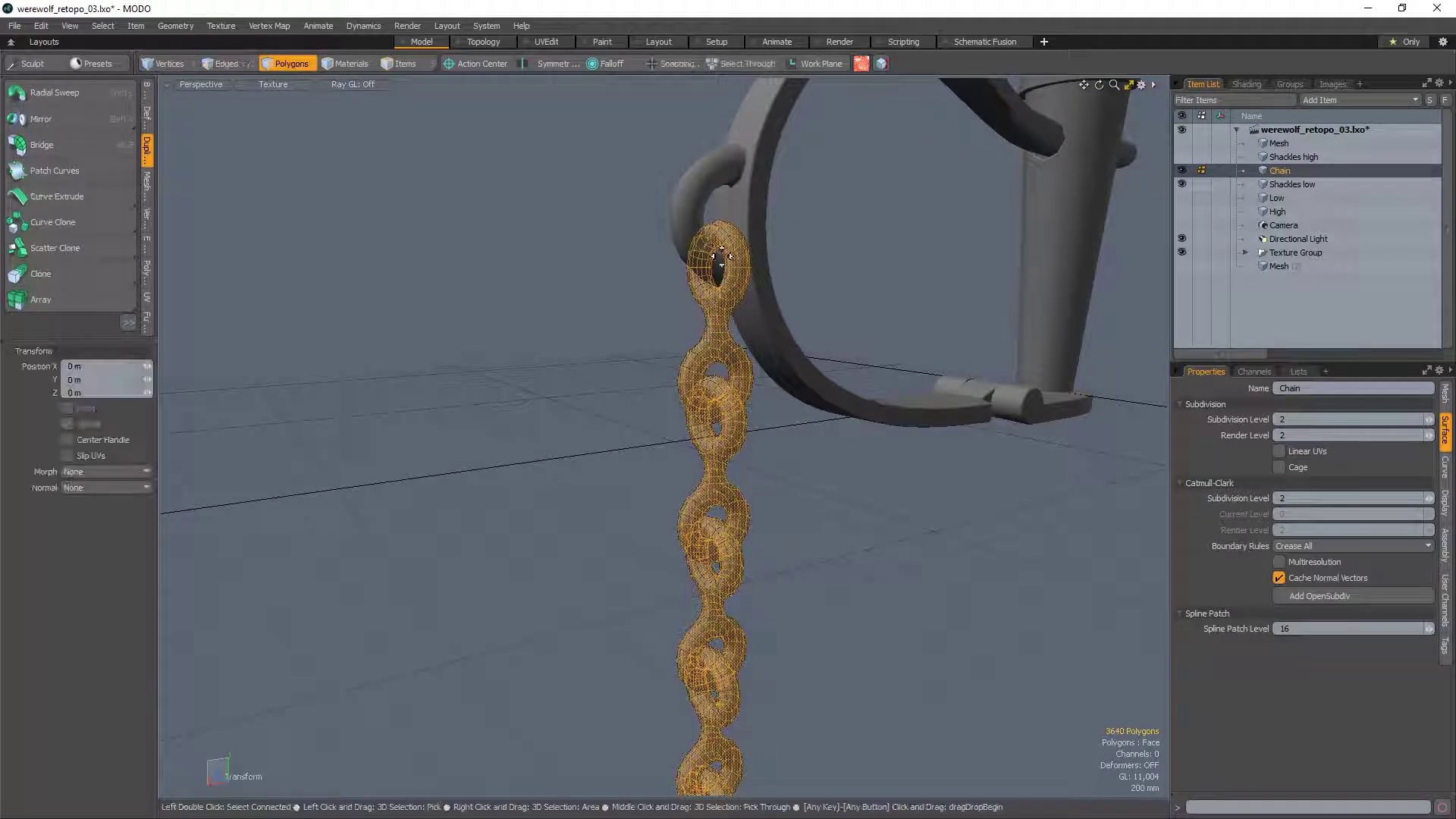
click(720, 237)
drag(719, 205, 772, 372)
key(space)
Step: Deselect the top link at the shackle ring, keeping the rest of the chain selected
ctrl+alt+drag(766, 311, 667, 303)
alt+drag(675, 326, 749, 394)
mouse_move(754, 341)
ctrl+right_down()
mouse_move(640, 650)
mouse_move(797, 429)
mouse_move(788, 331)
ctrl+right_up()
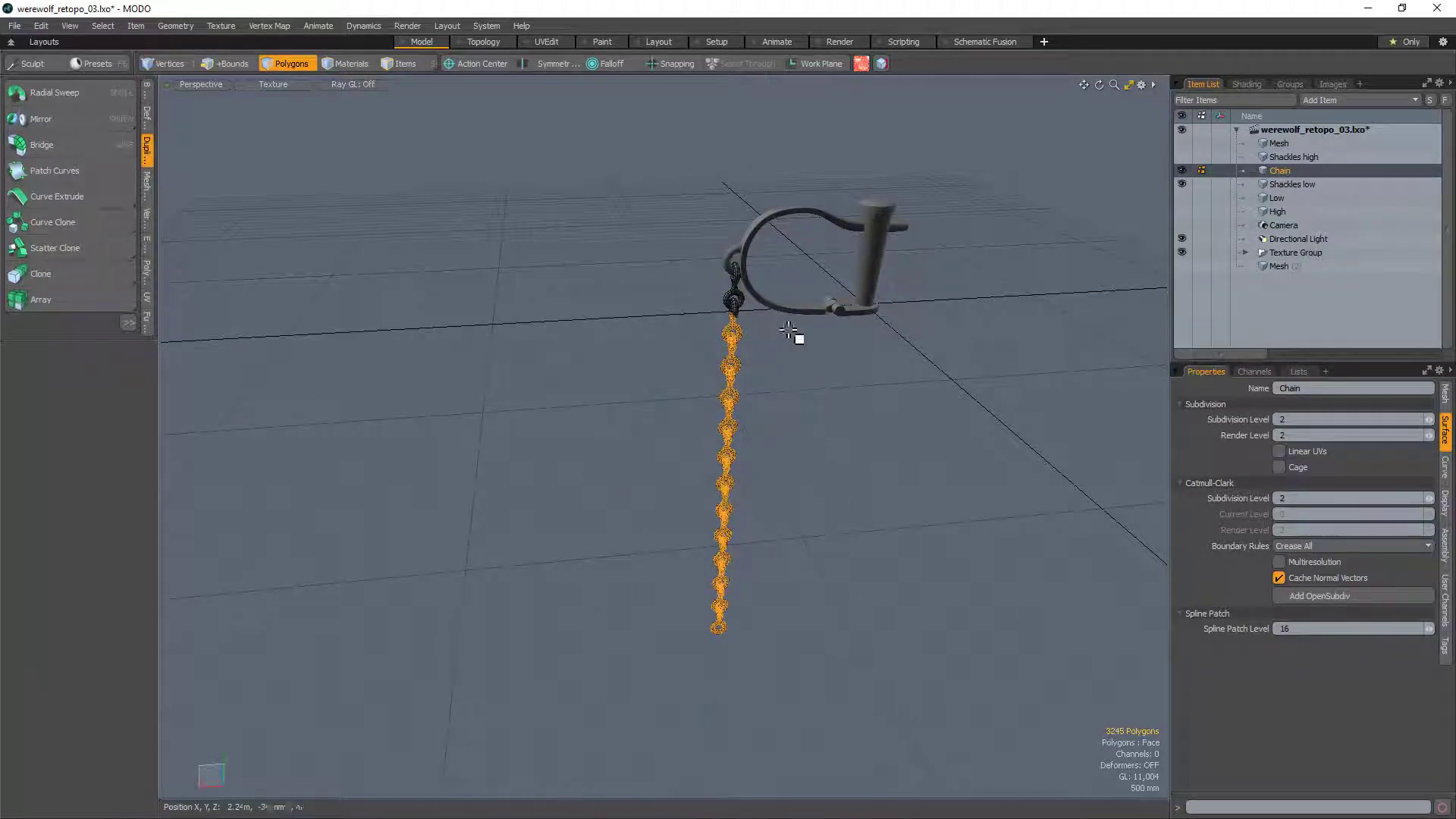
alt+drag(787, 339, 786, 289)
key(KP_3)
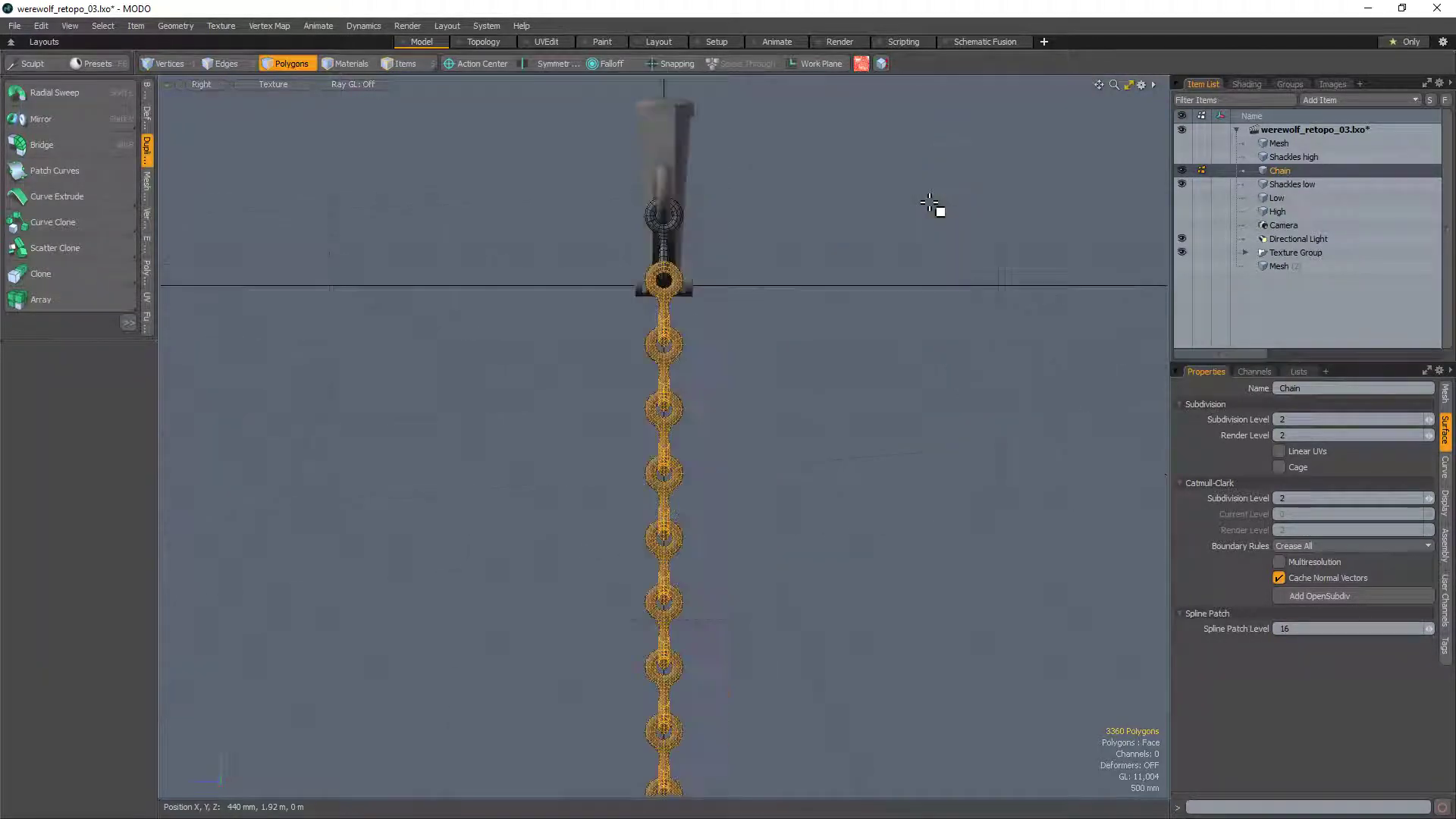
Step: Rotate the selected chain outward away from the shackle in the Front view, pivoting at the first link's lower ring
key(KP_1)
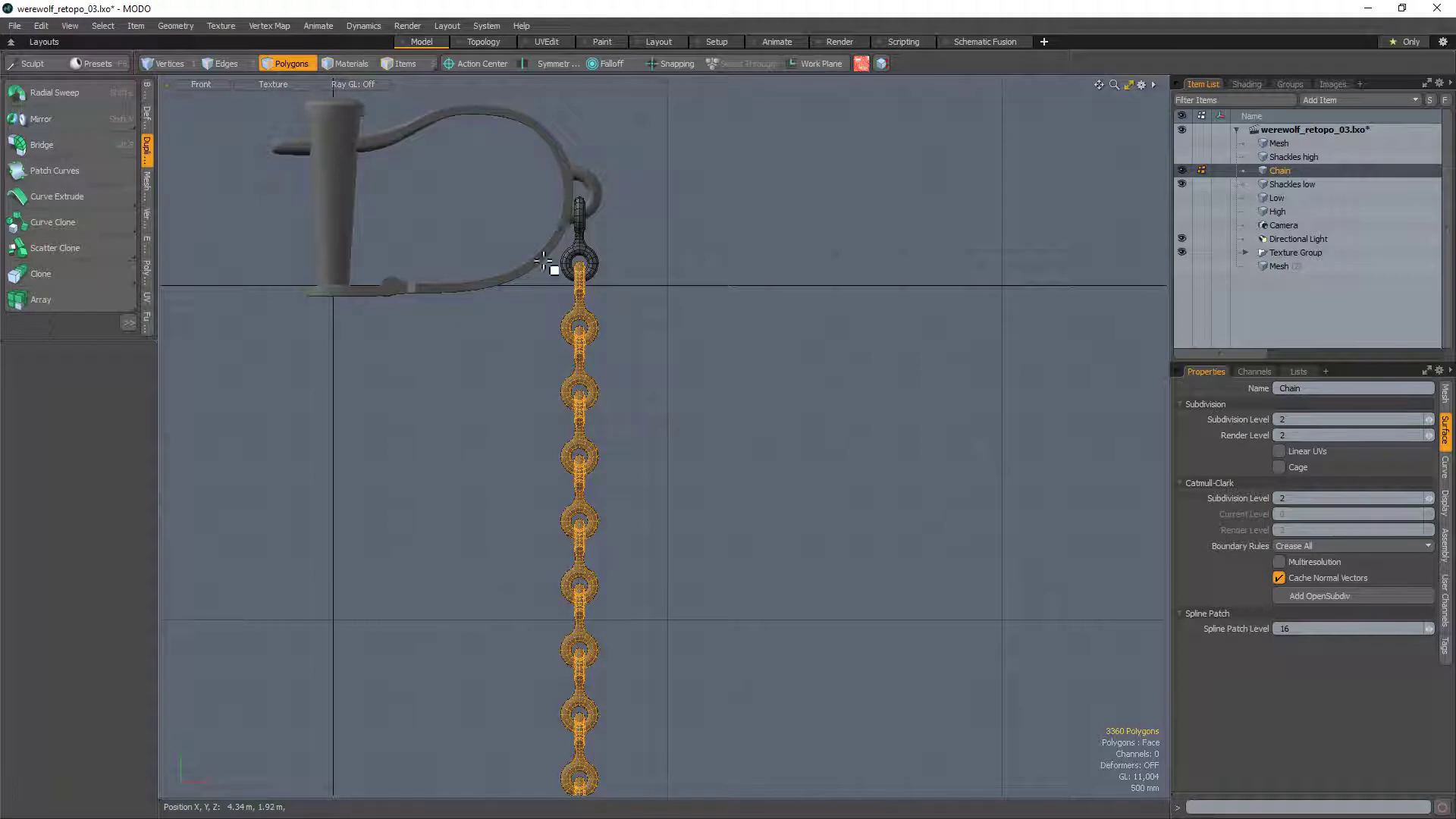
scroll(579, 283, up, 4)
key(e)
click(566, 282)
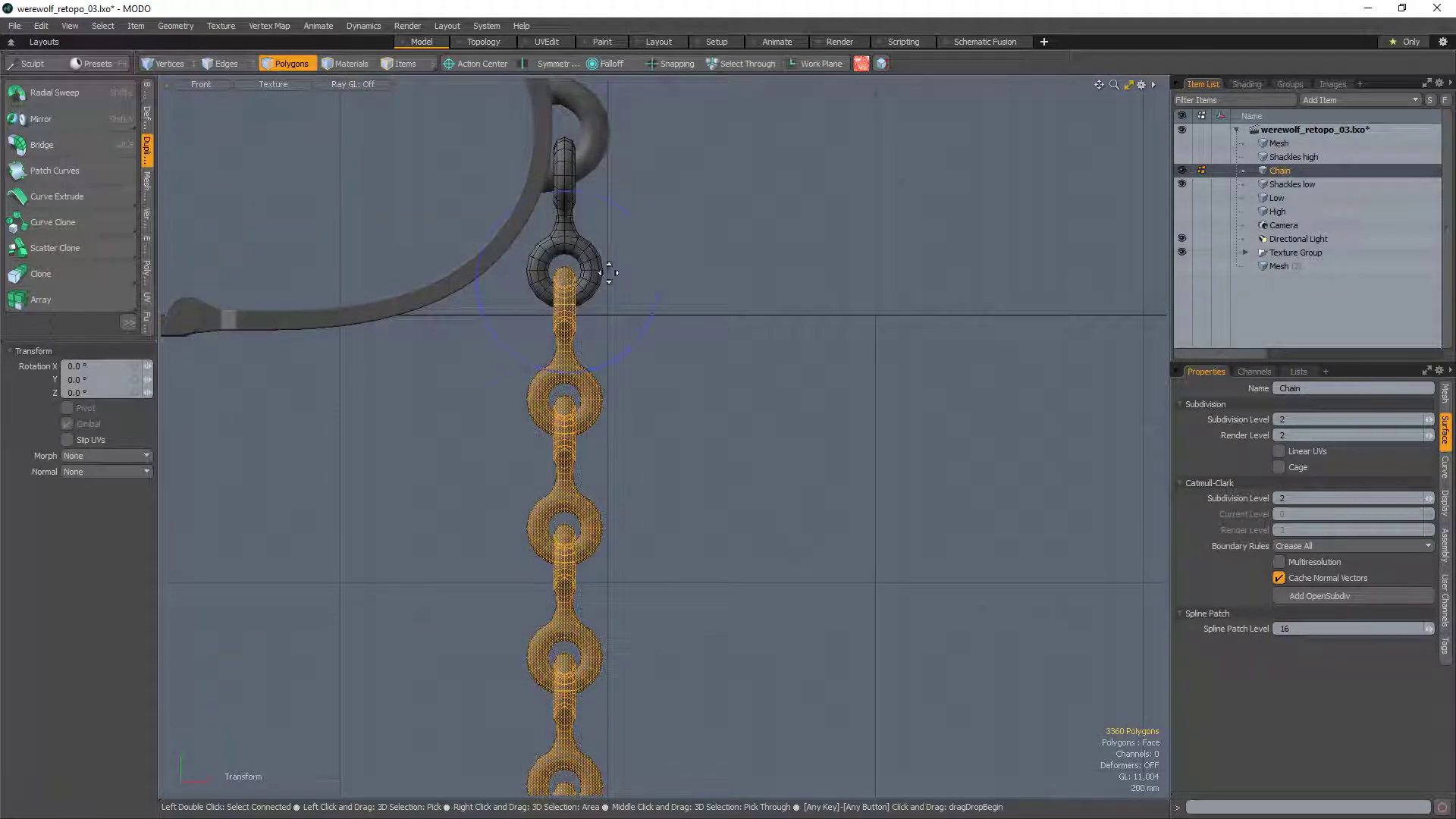
drag(652, 258, 639, 230)
key(space)
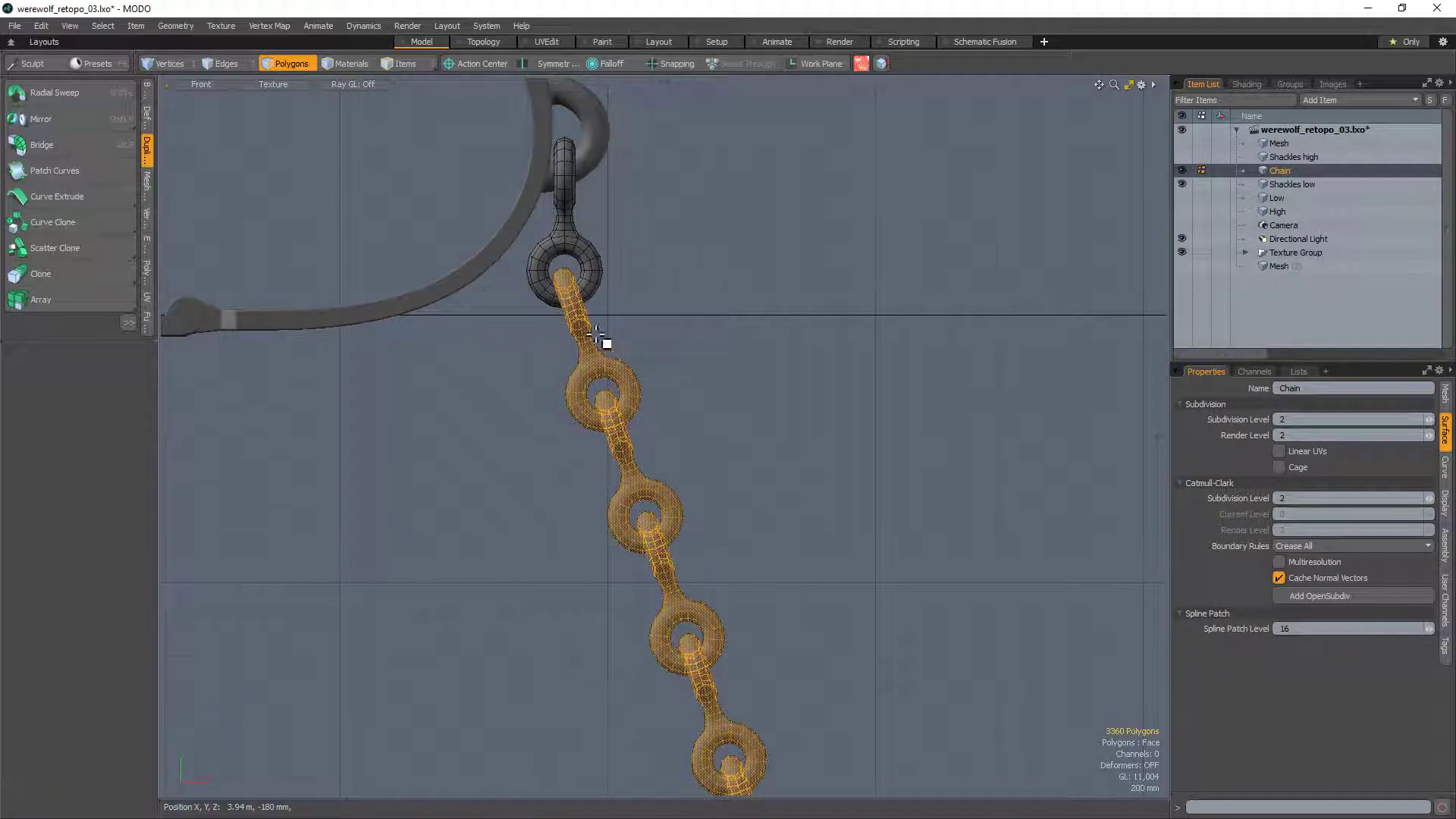
Step: Remove the second link from the selection and rotate the remaining links further outward, pivoting at the second link's lower ring in the Front view
scroll(606, 337, down, 4)
scroll(611, 393, down, 5)
scroll(604, 383, up, 6)
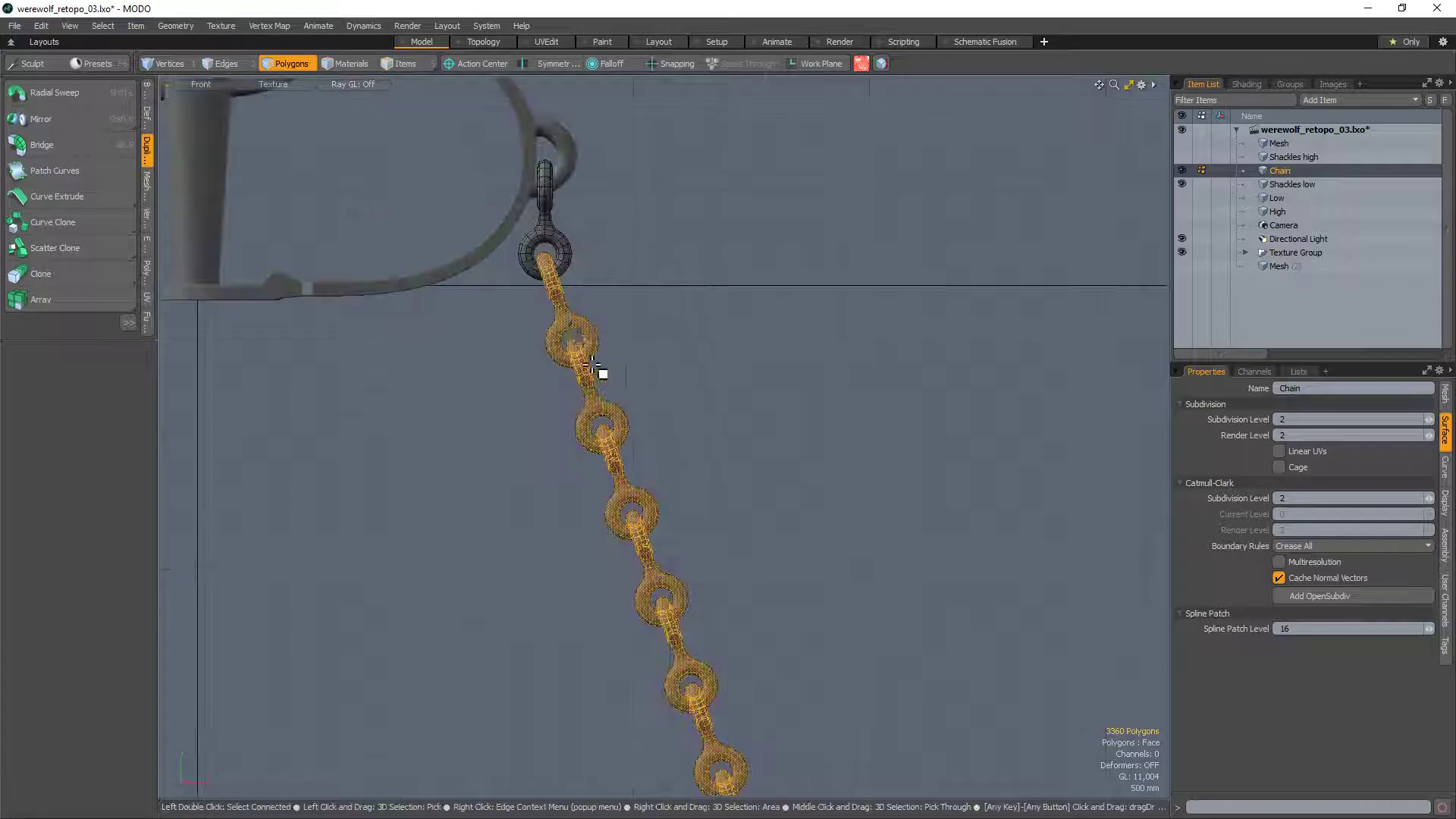
scroll(601, 374, down, 2)
scroll(1112, 290, down, 2)
alt+drag(868, 654, 844, 524)
scroll(639, 503, down, 2)
alt+drag(638, 504, 638, 522)
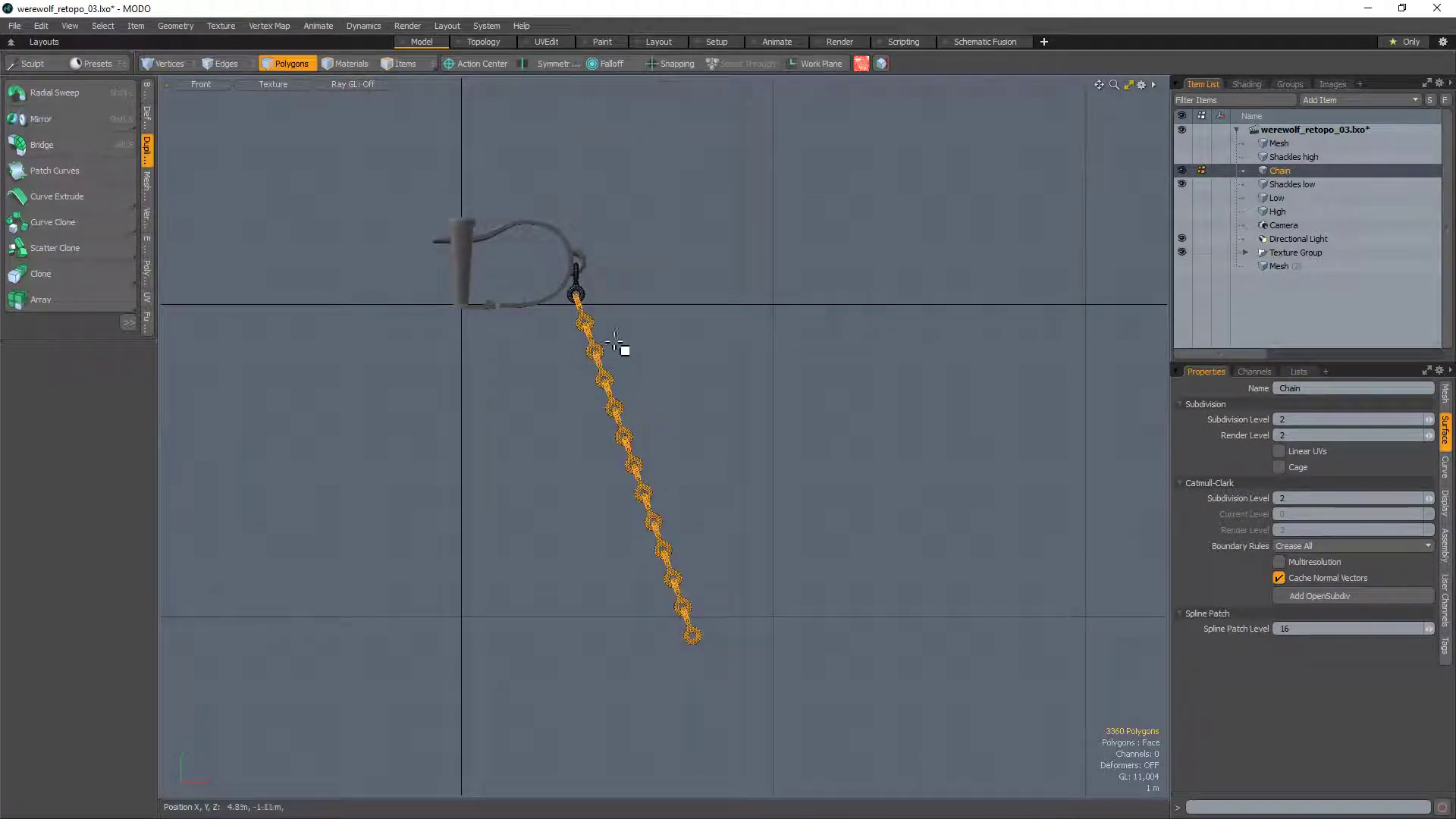
right_drag(630, 351, 925, 749)
right_drag(853, 552, 855, 556)
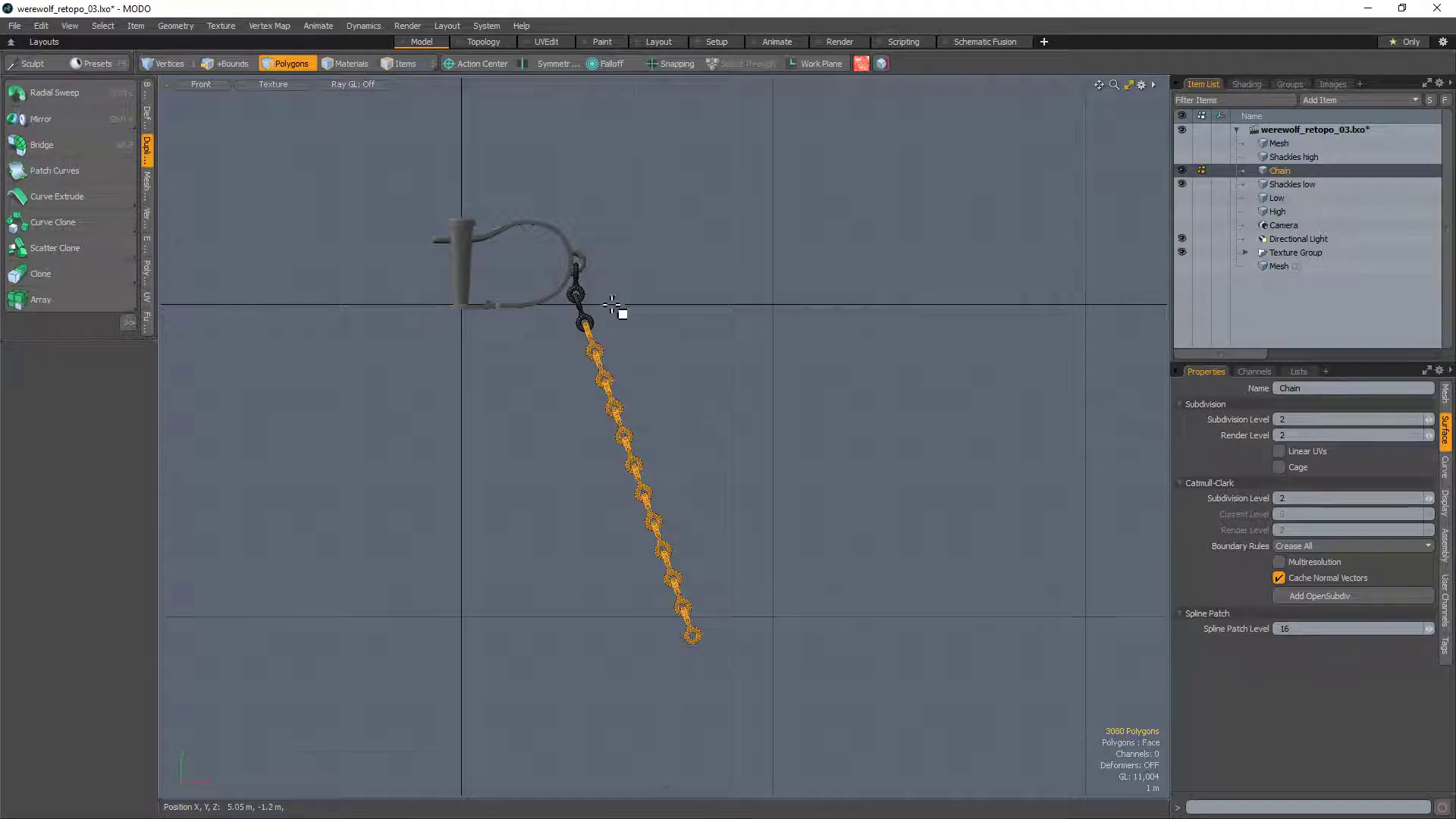
scroll(615, 312, up, 3)
key(e)
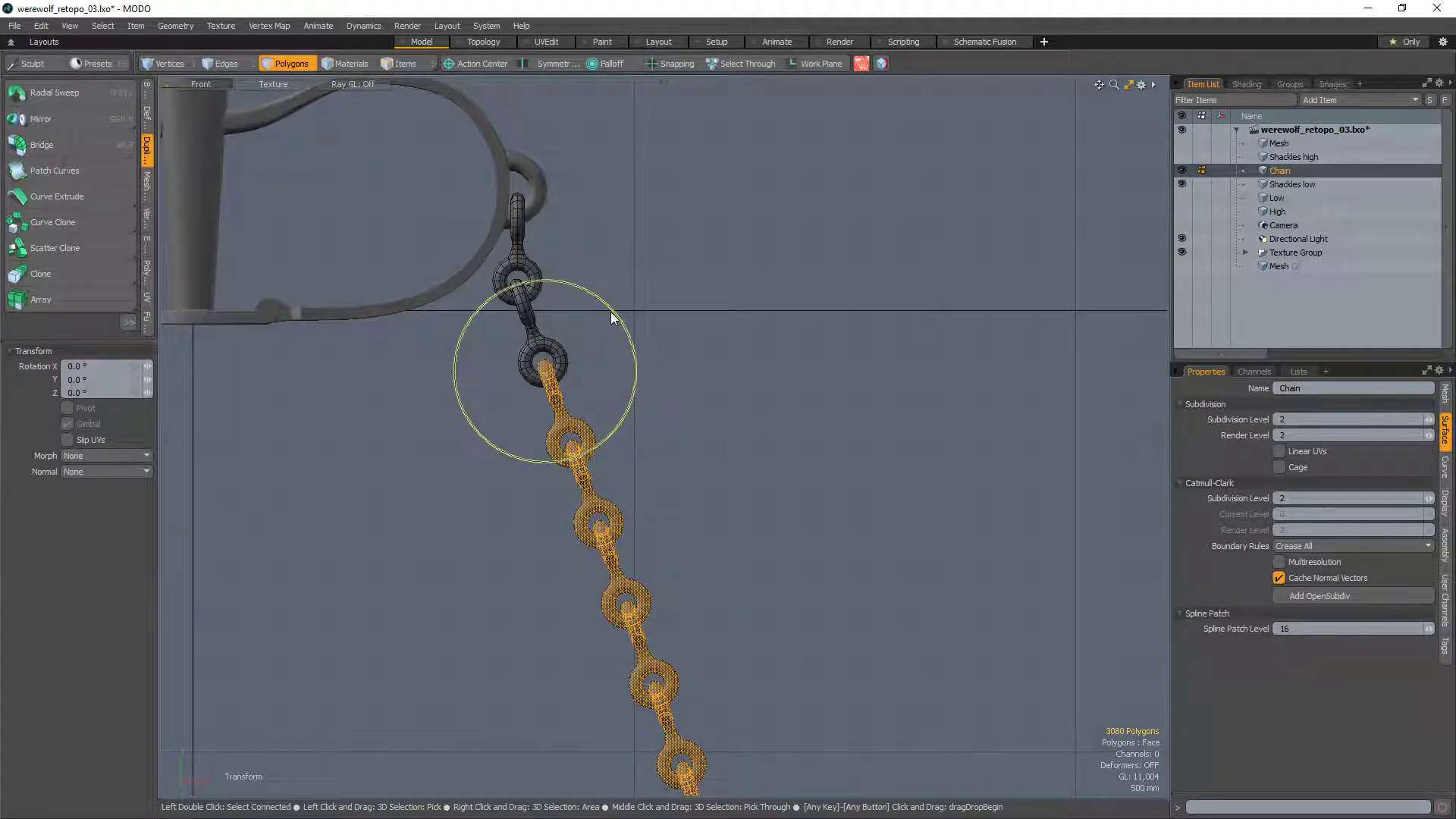
drag(611, 316, 617, 315)
key(space)
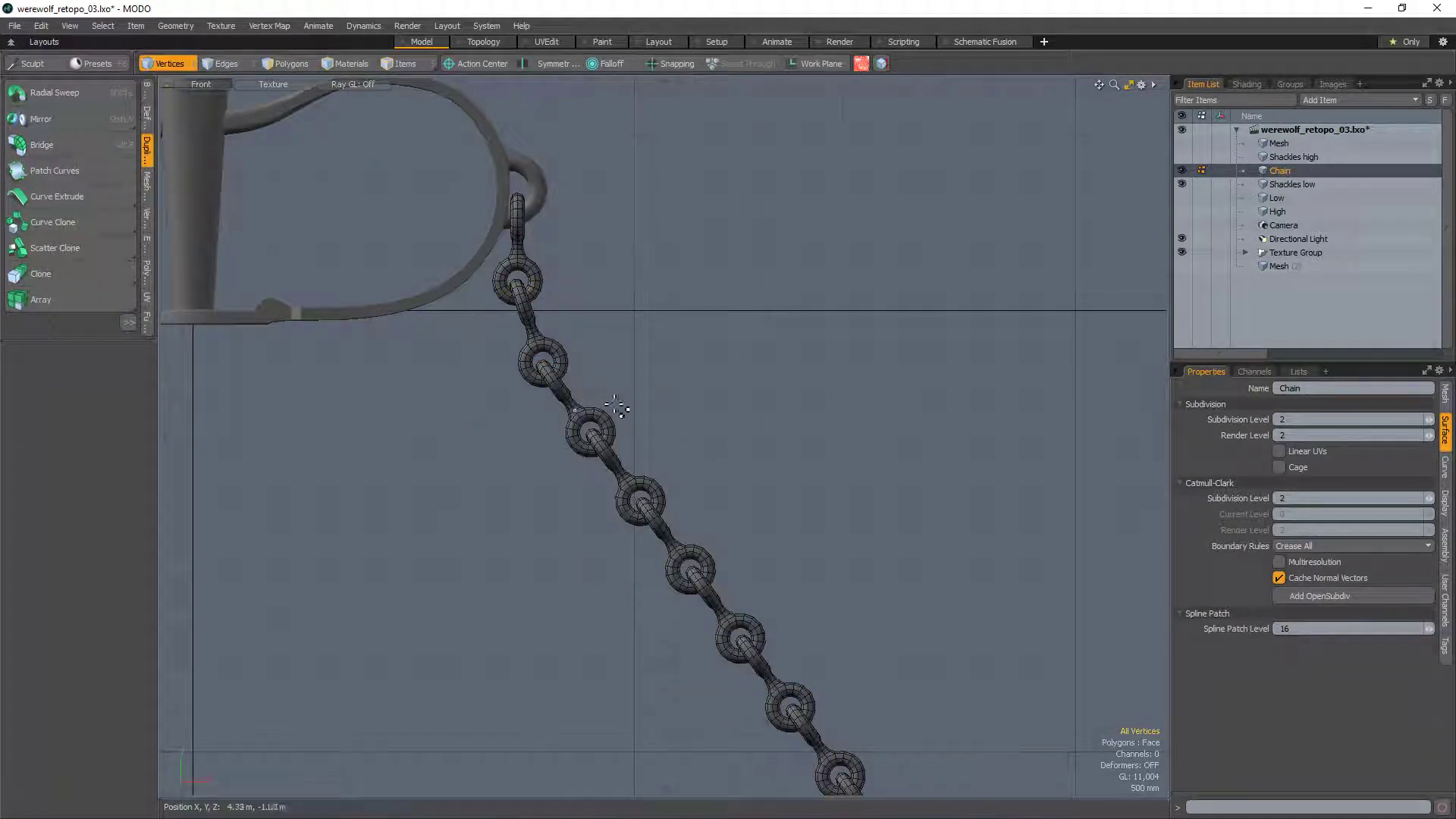
Step: Keep only the links below the third one selected, rotate them back inward beneath the shackle, and clear the selection
scroll(591, 424, down, 3)
right_drag(618, 427, 599, 810)
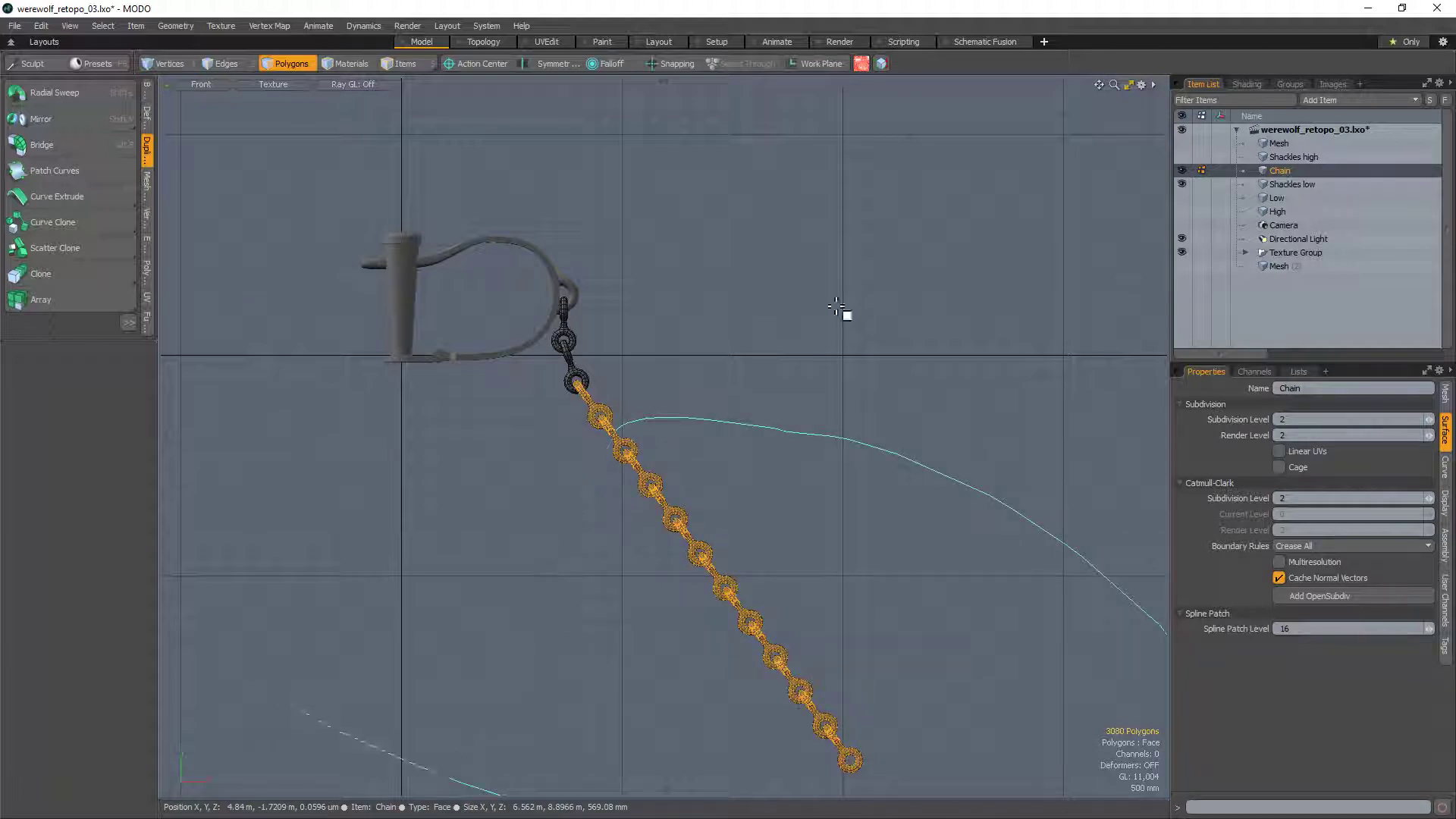
right_drag(840, 310, 767, 426)
key(e)
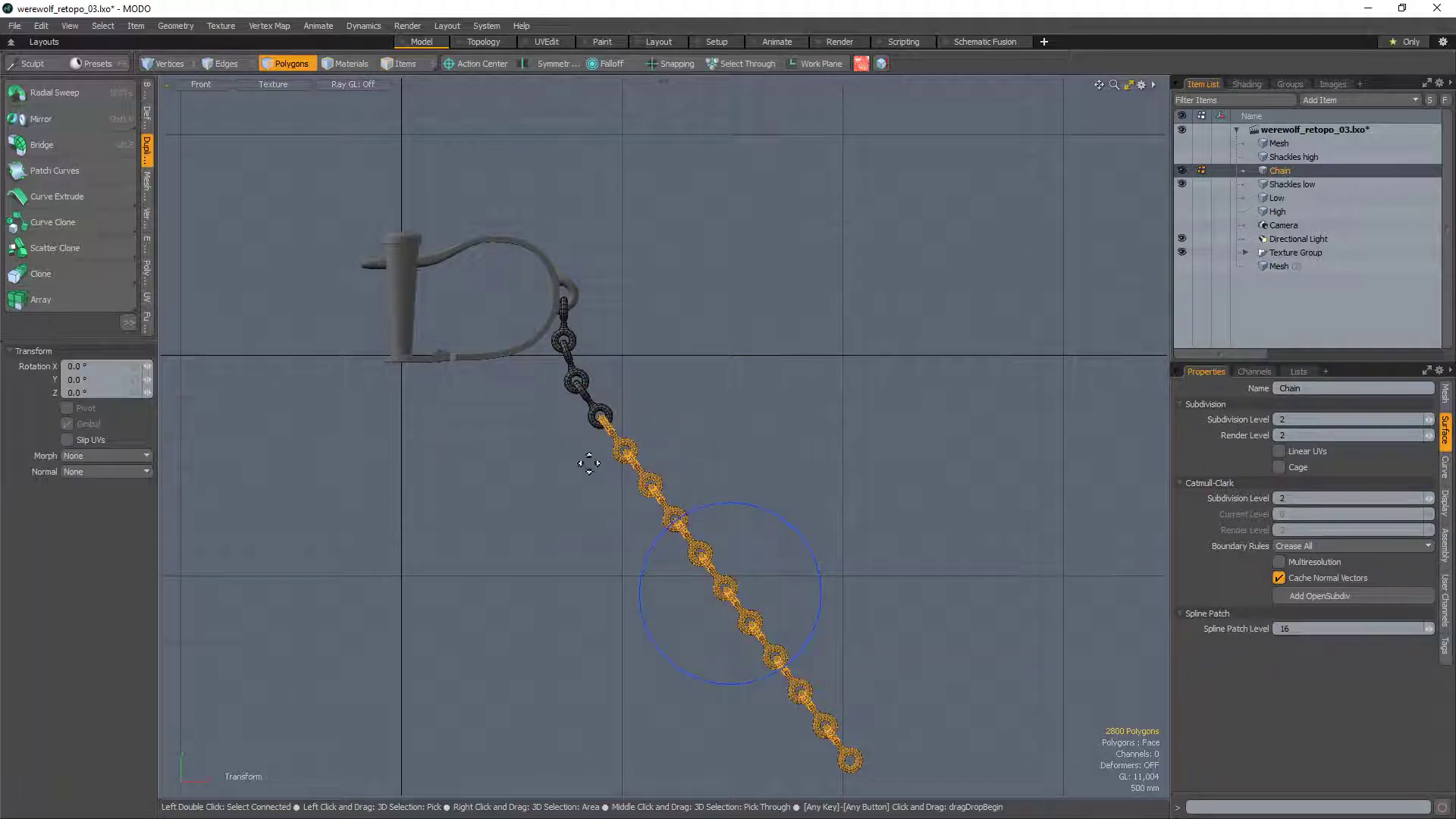
drag(716, 427, 628, 475)
key(space)
click(883, 397)
scroll(728, 328, down, 5)
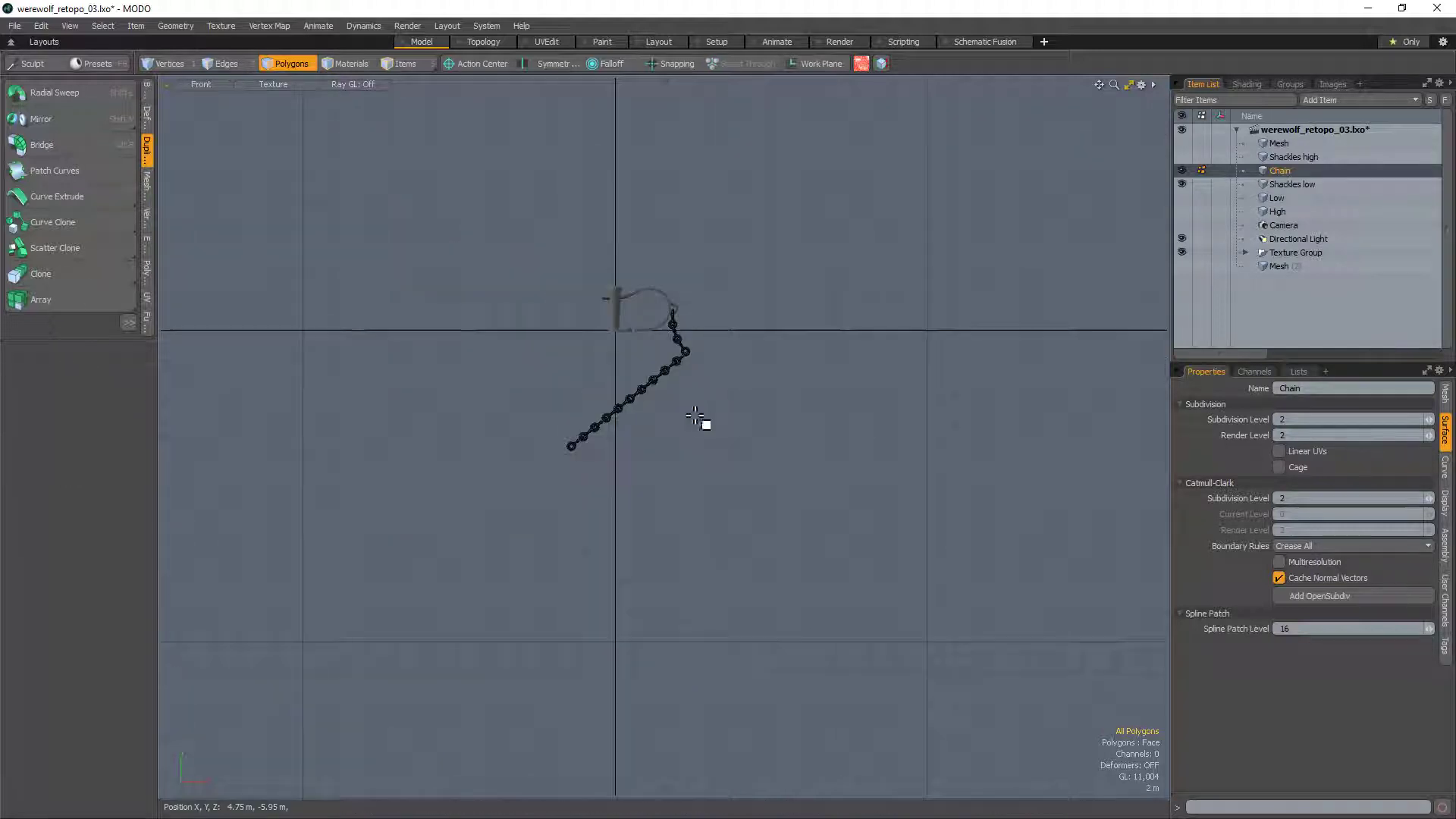
Step: Select the links below the second one and rotate them sideways about their joint in the Perspective view, then clear the selection
key(KP_Decimal)
alt+drag(692, 402, 761, 429)
scroll(852, 407, up, 5)
mouse_move(796, 465)
right_down()
mouse_move(894, 667)
mouse_move(754, 452)
right_up()
alt+drag(765, 444, 768, 397)
key(e)
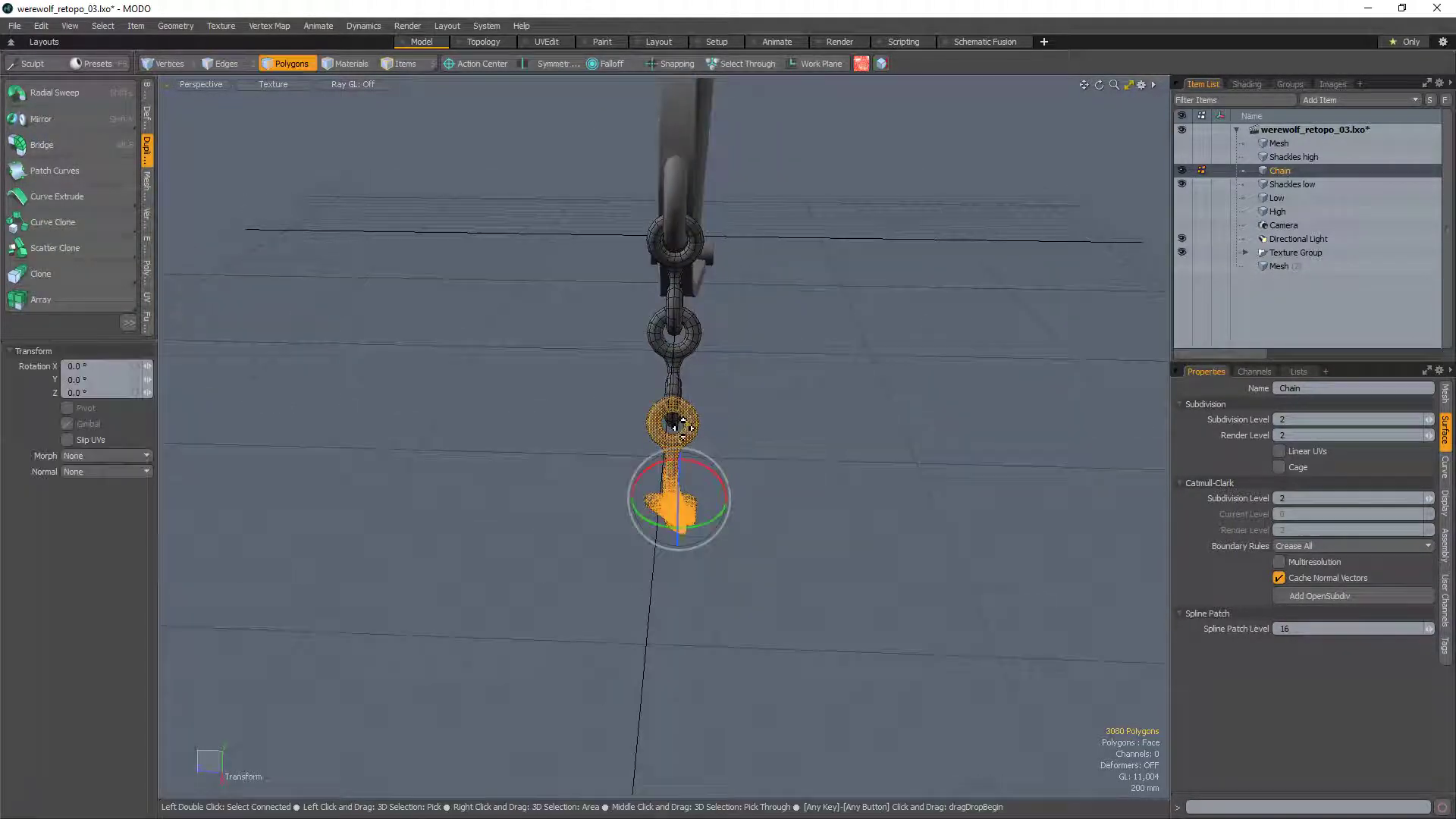
alt+drag(673, 417, 683, 423)
click(672, 420)
drag(742, 383, 809, 429)
key(q)
click(806, 426)
Step: Inspect the bent chain and its attachment to the shackle from several angles
ctrl+alt+drag(706, 386, 747, 497)
alt+drag(747, 496, 701, 531)
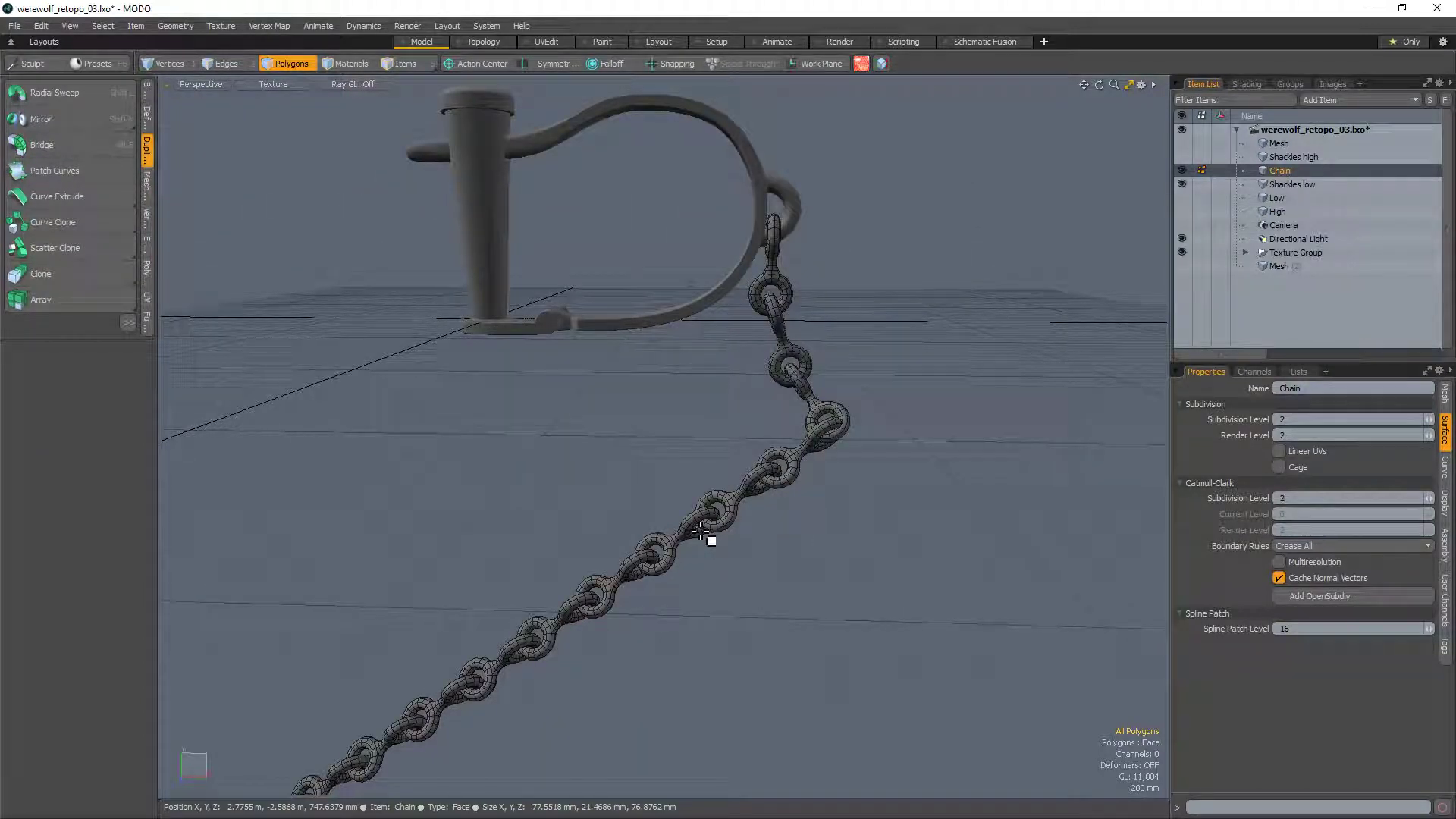
alt+drag(838, 507, 780, 422)
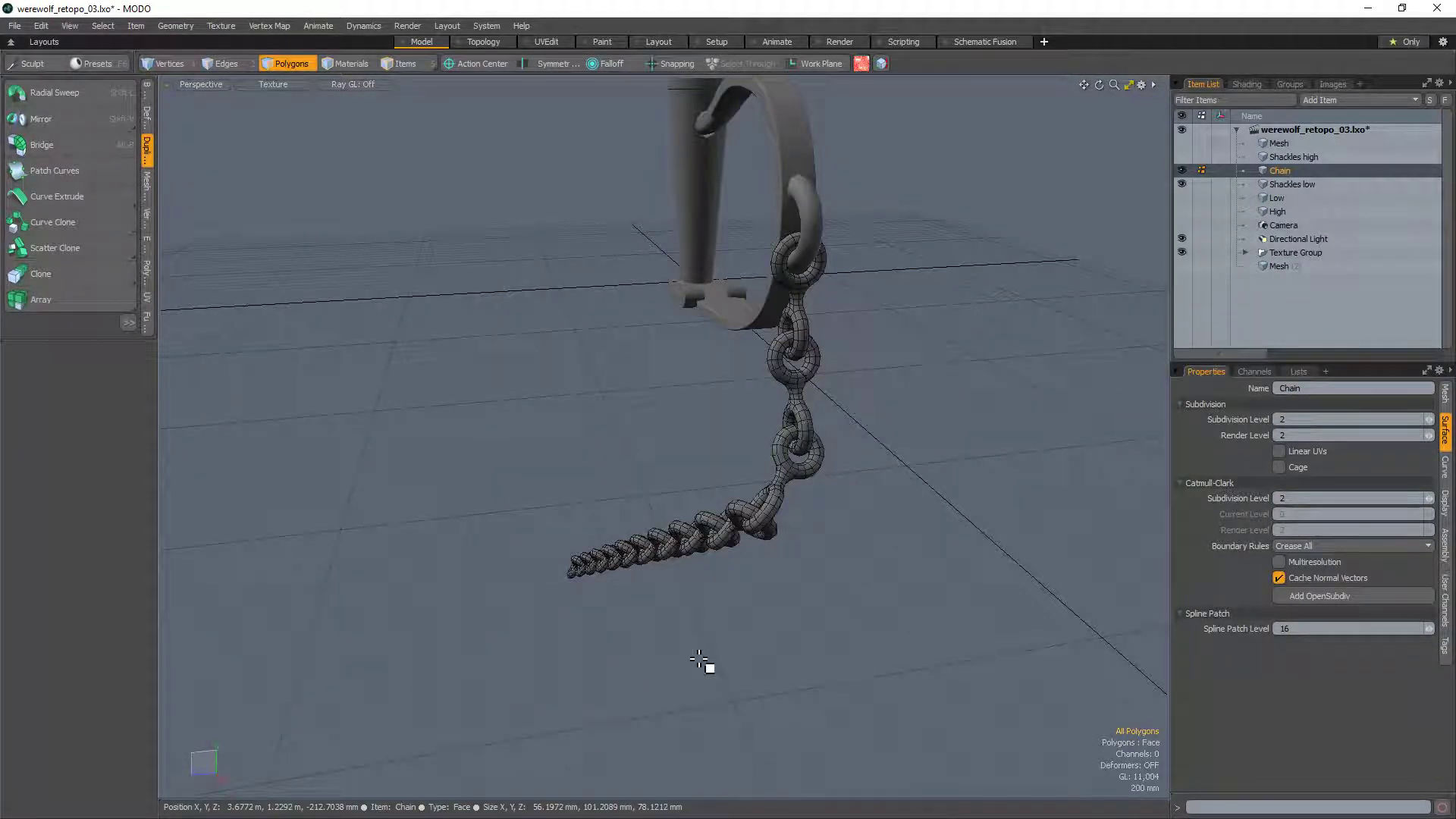
alt+drag(720, 607, 877, 399)
scroll(877, 379, down, 5)
scroll(872, 402, up, 4)
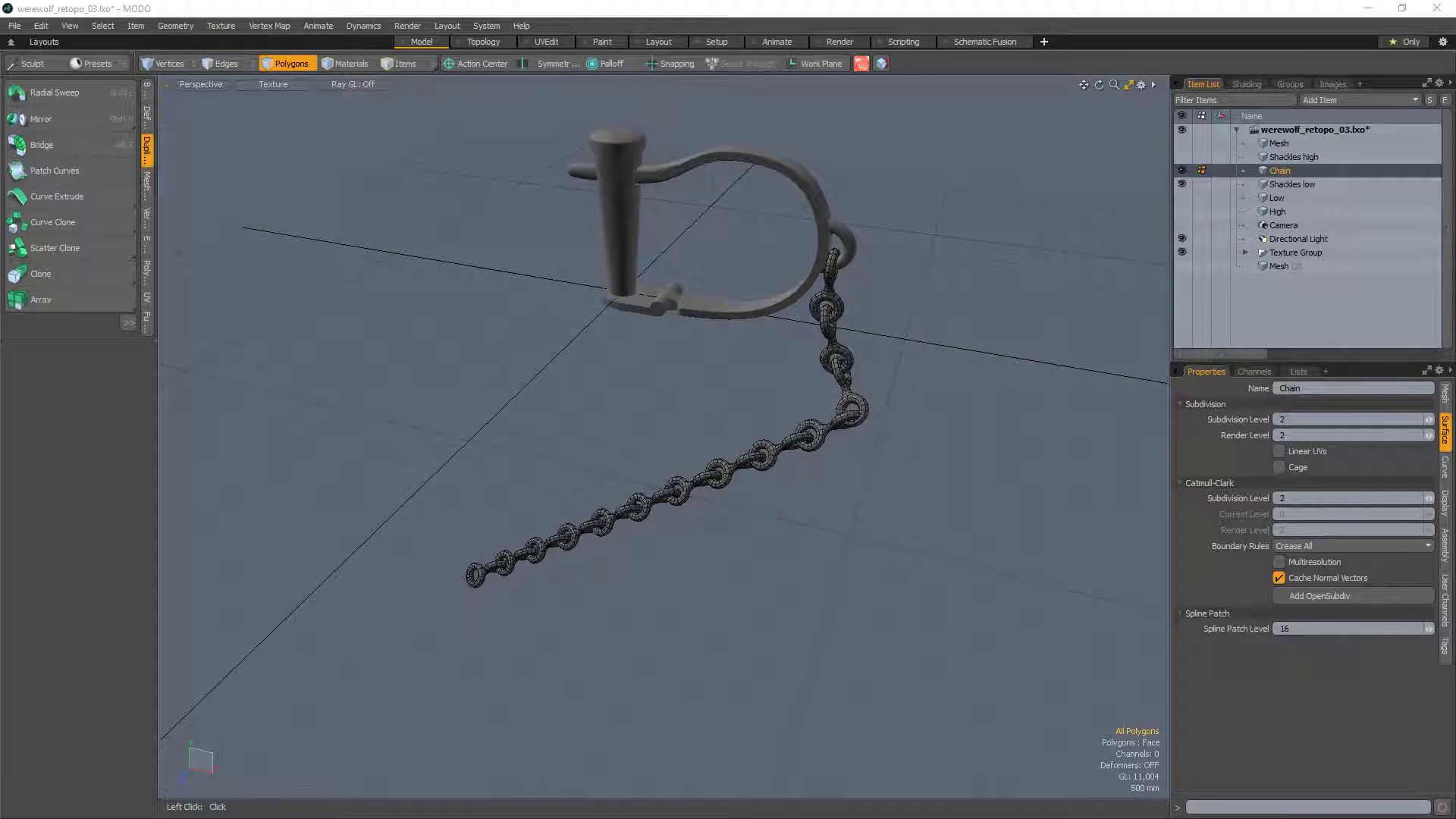
Step: Switch to a maximized ZBrush window, hide LightBox, and create a new document
drag(1455, 394, 618, 110)
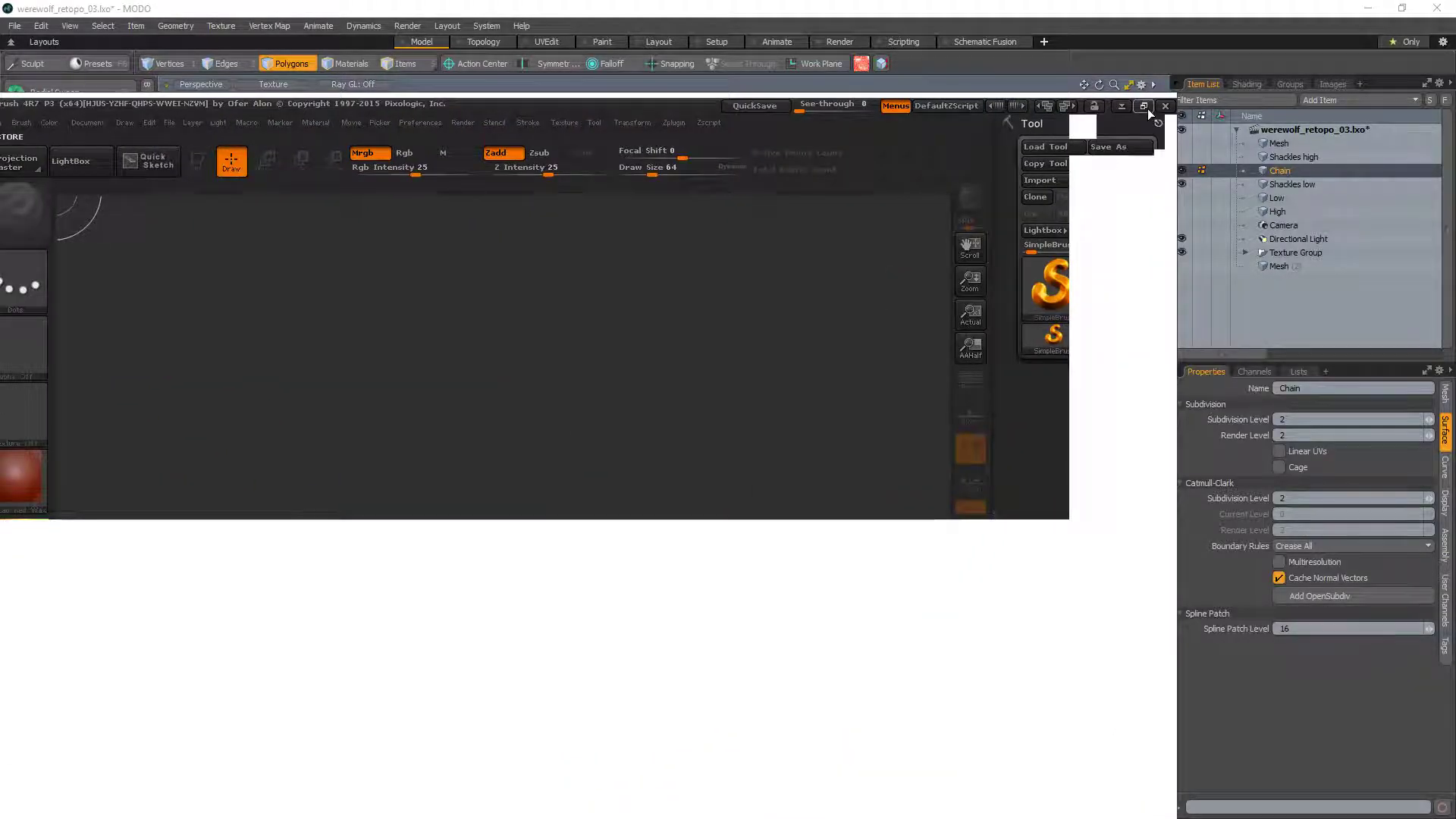
click(1147, 112)
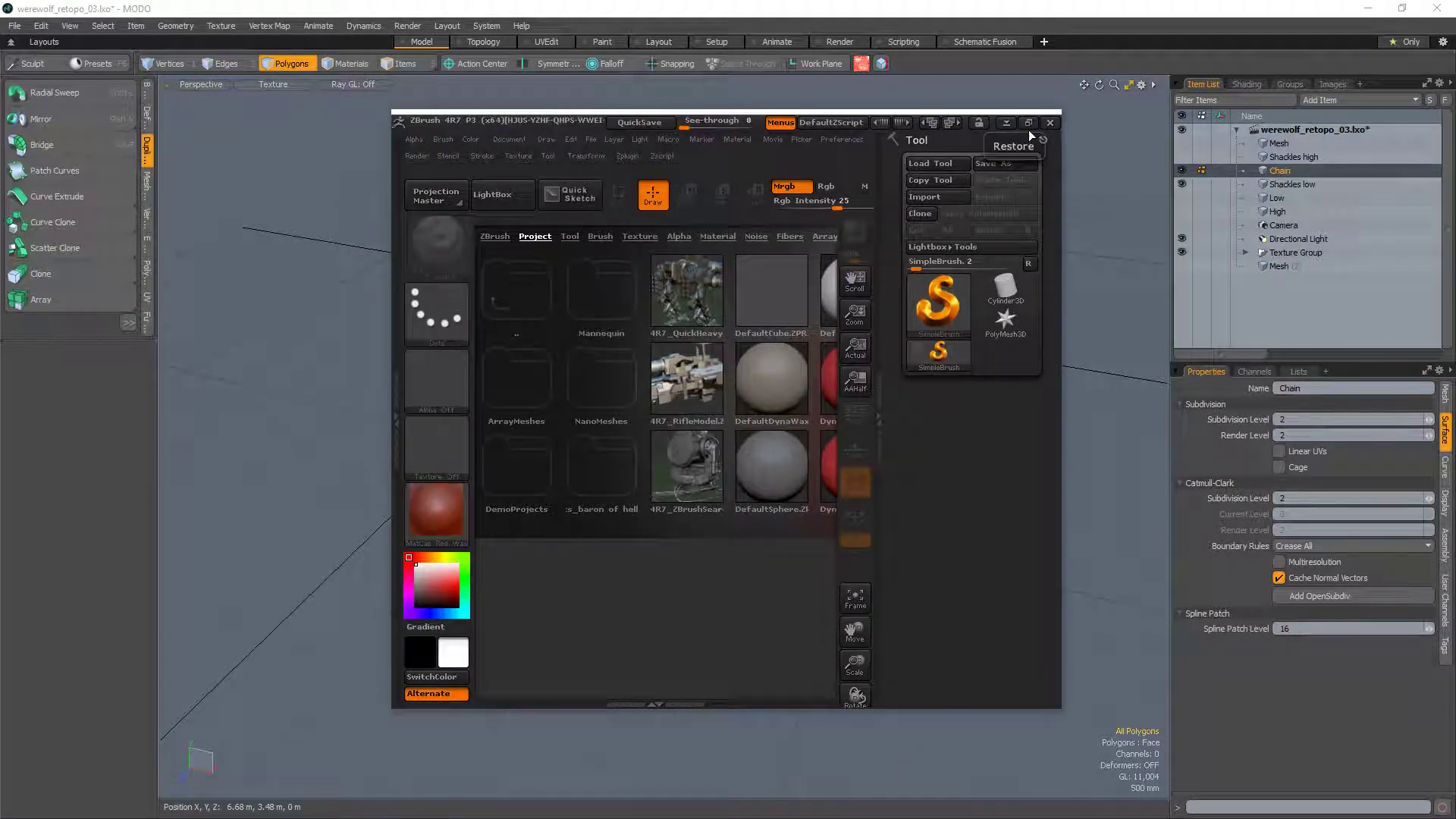
click(1026, 127)
key(comma)
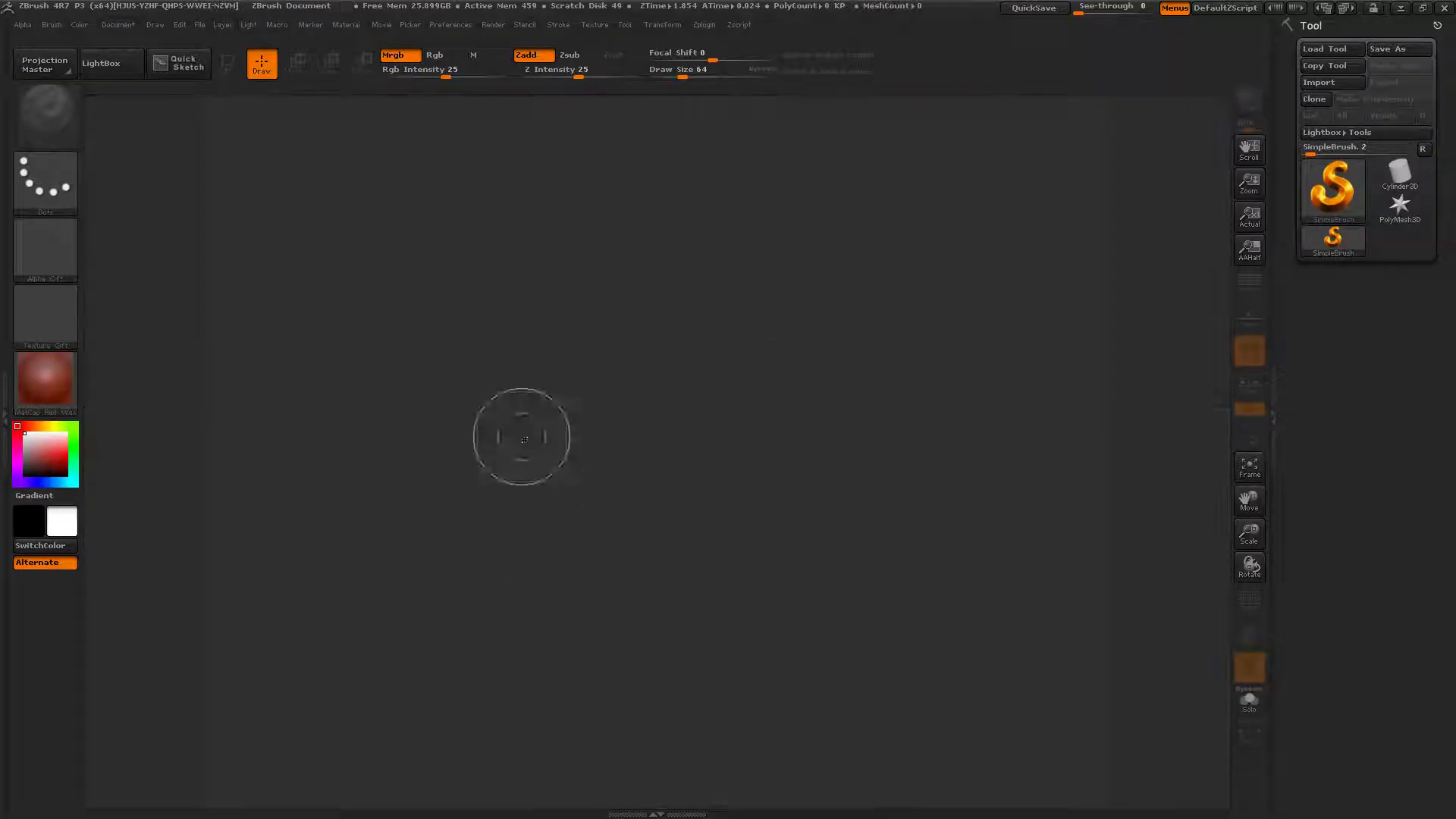
click(116, 25)
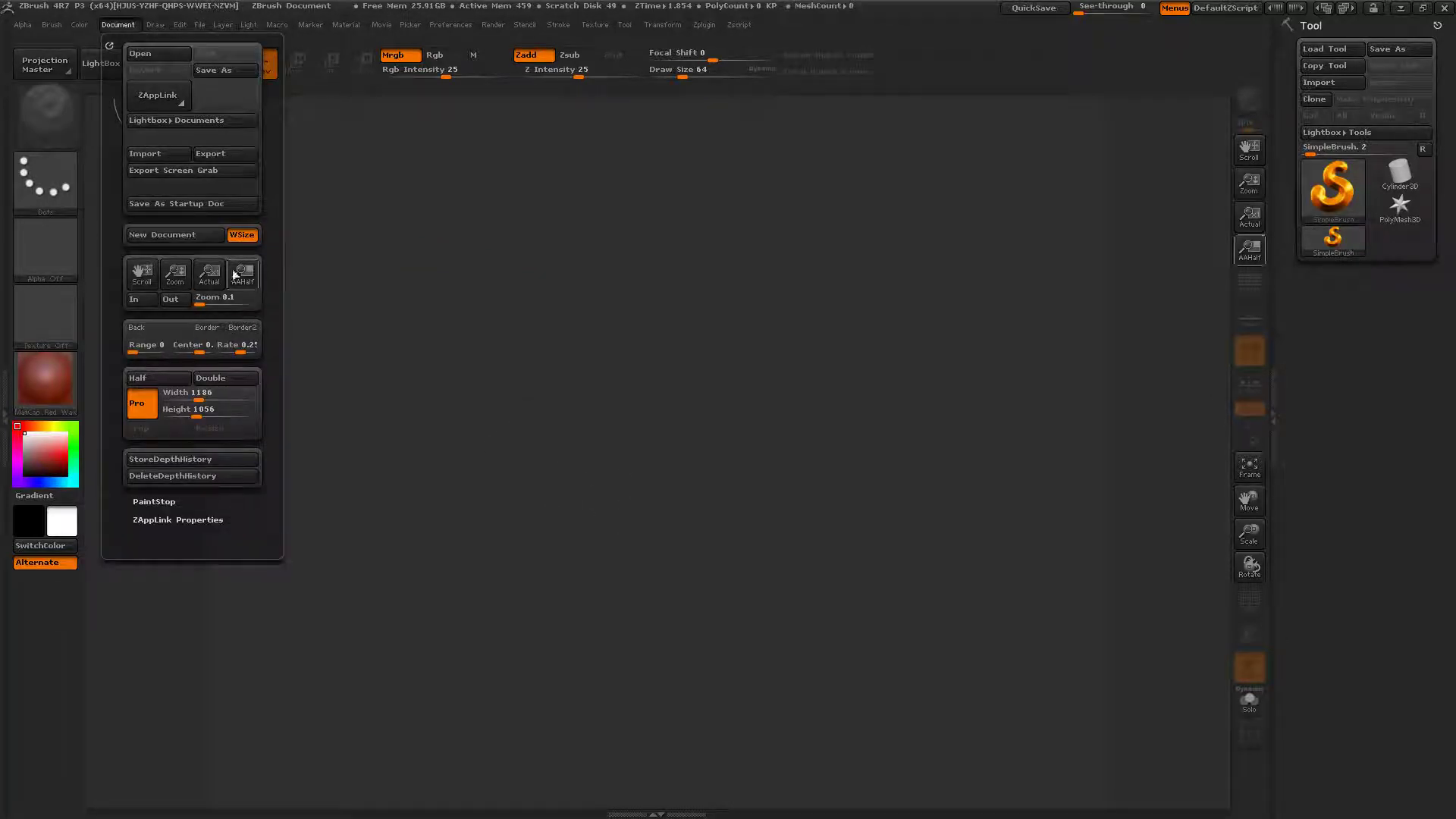
click(185, 238)
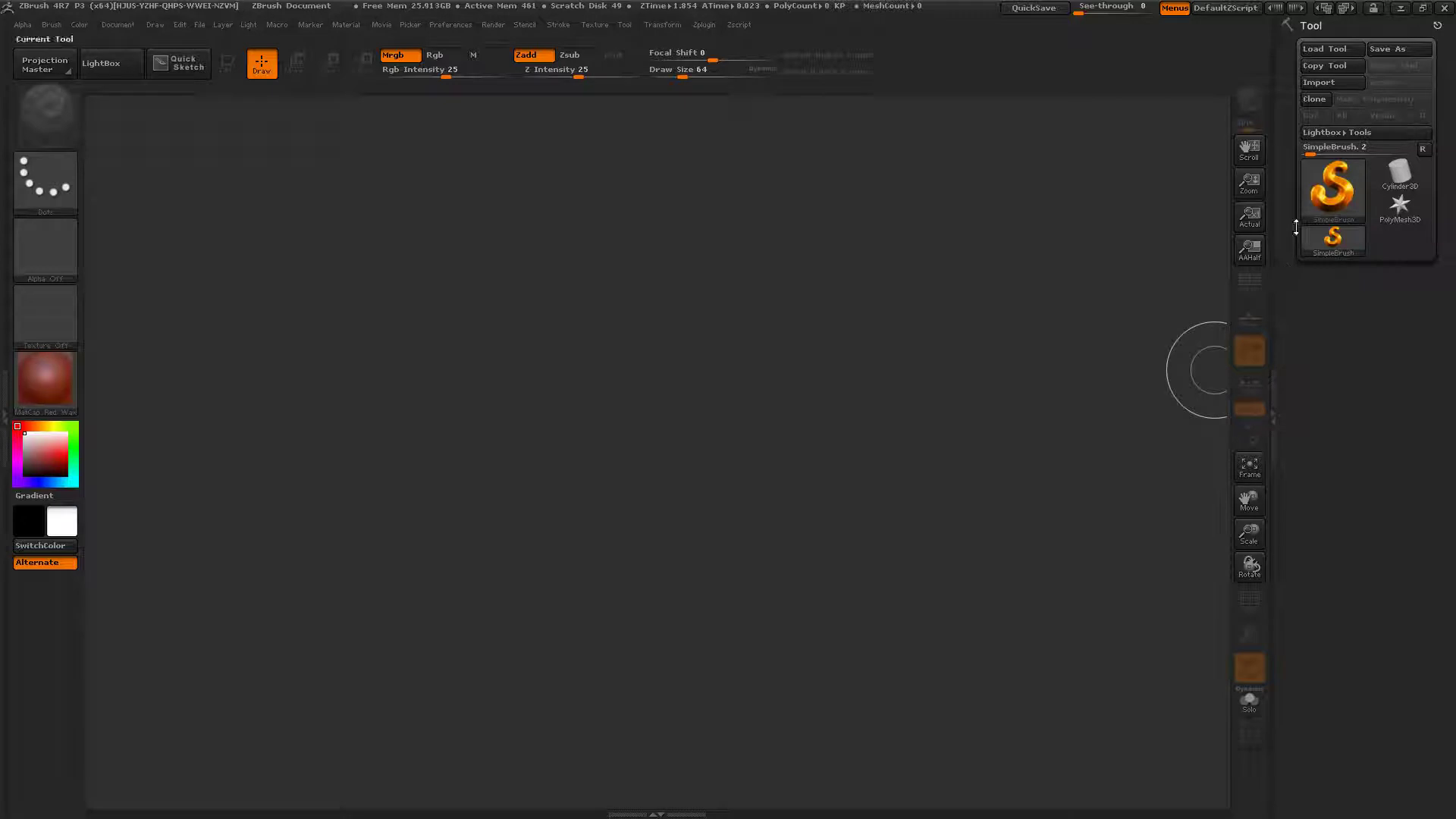
click(1324, 51)
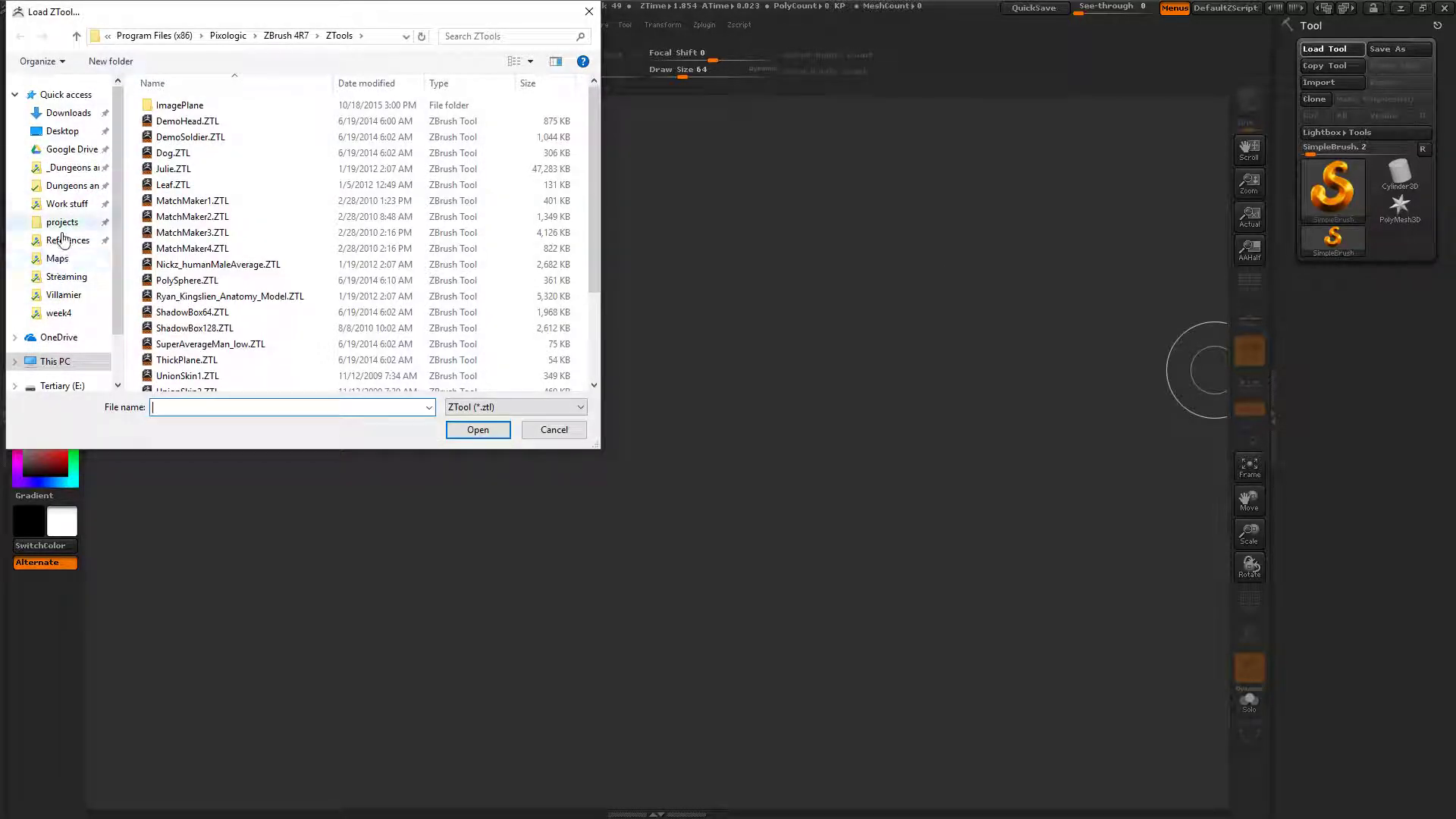
click(63, 150)
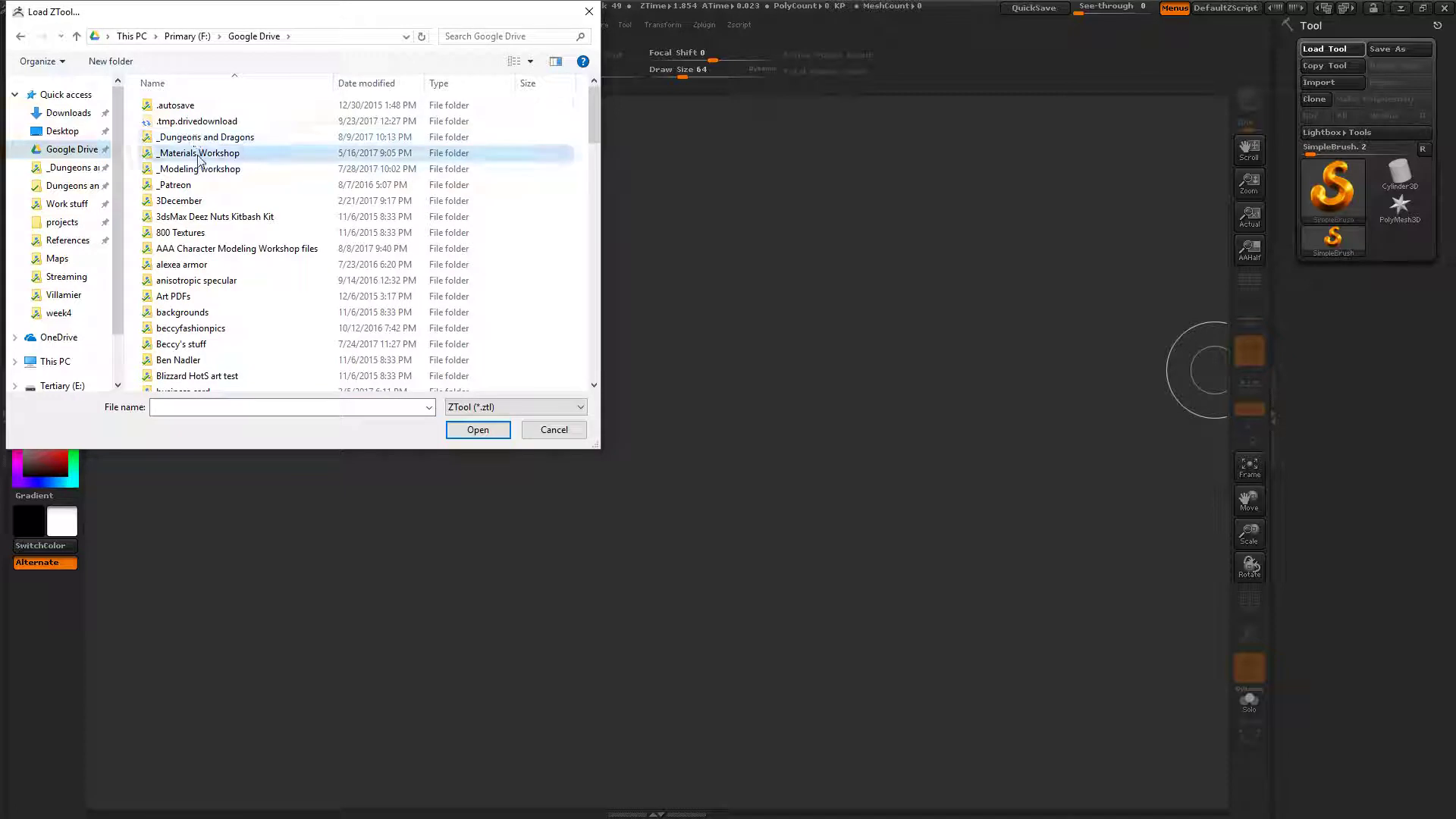
click(199, 155)
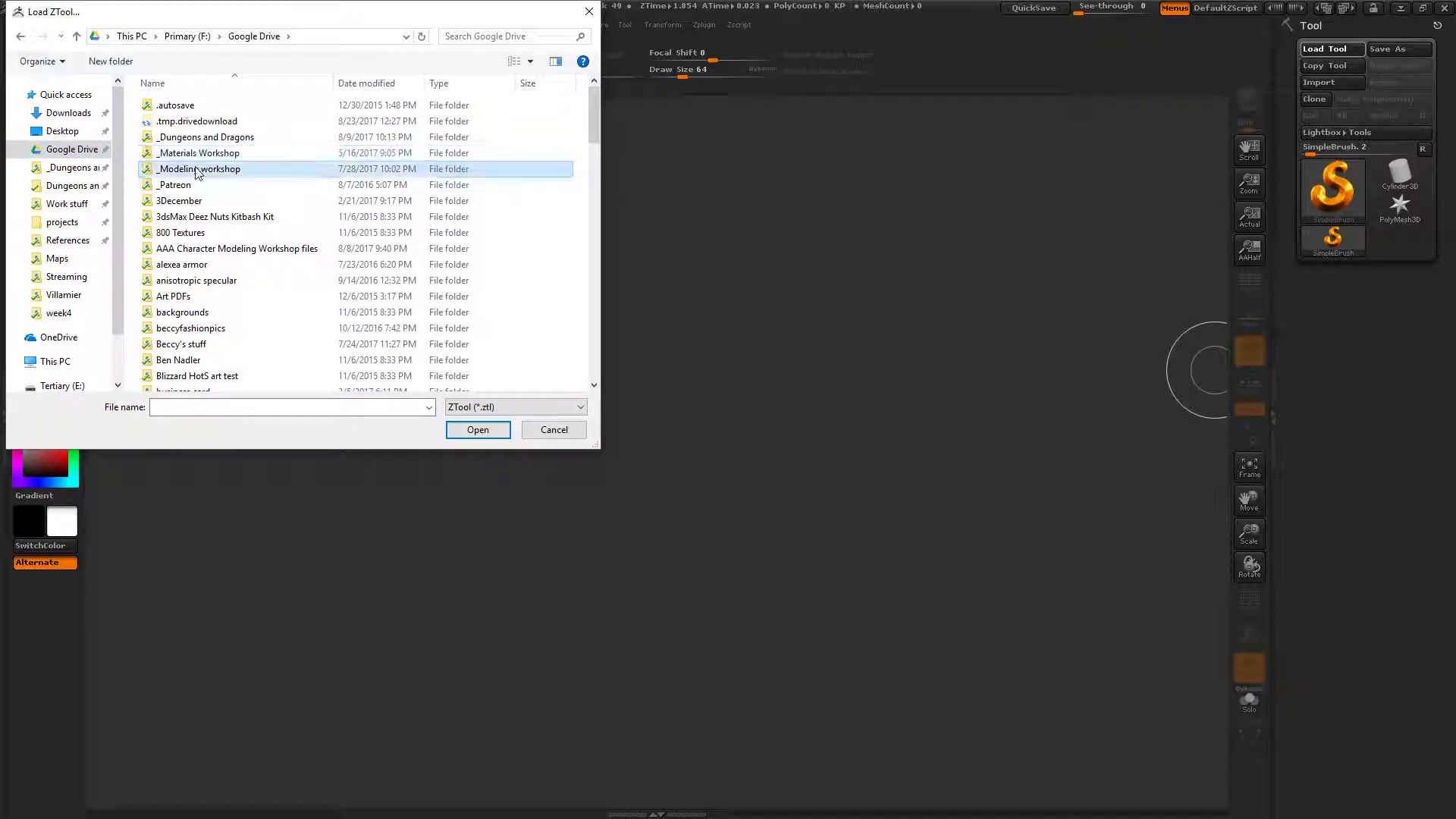
double_click(199, 168)
double_click(179, 121)
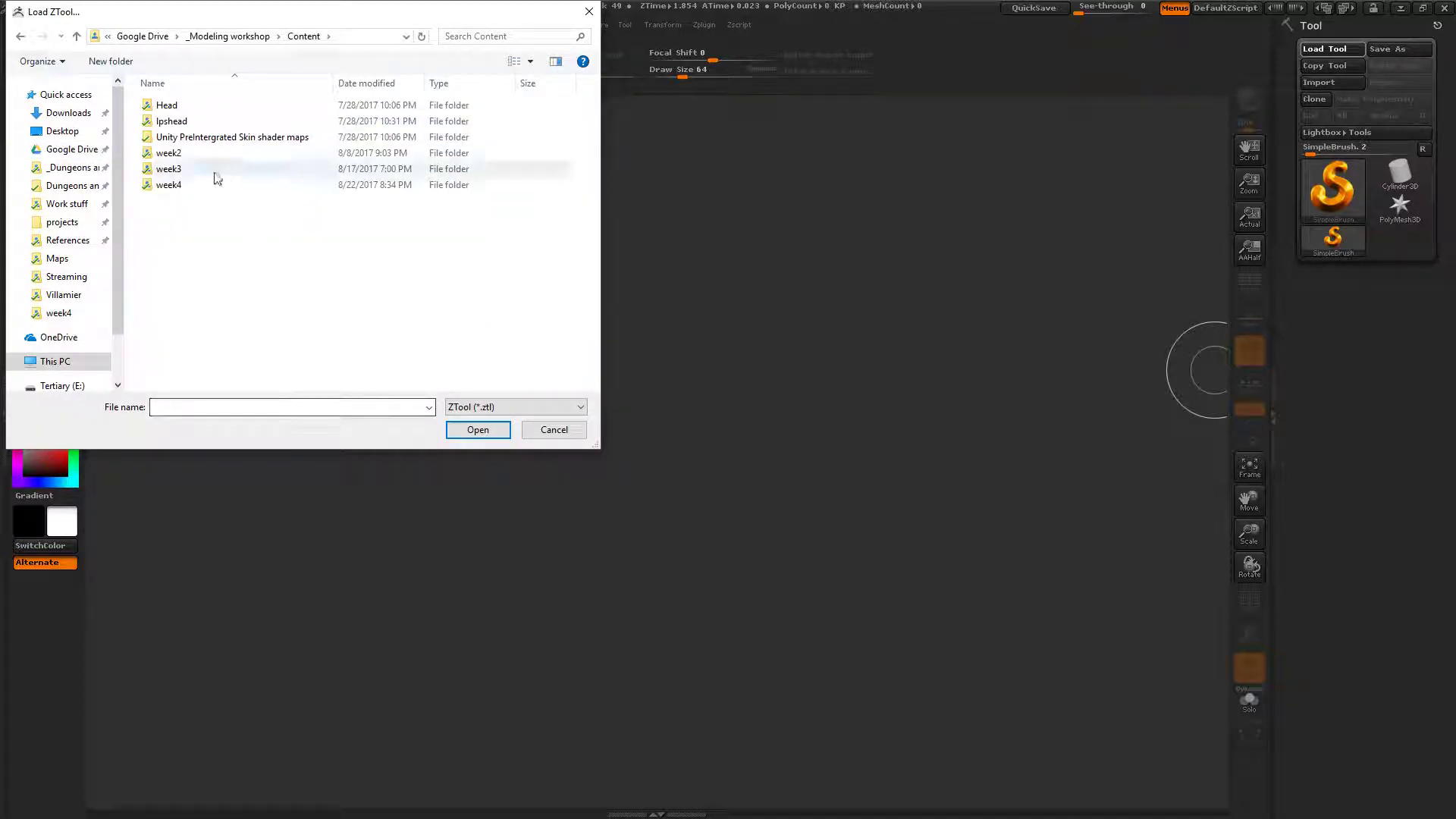
double_click(187, 122)
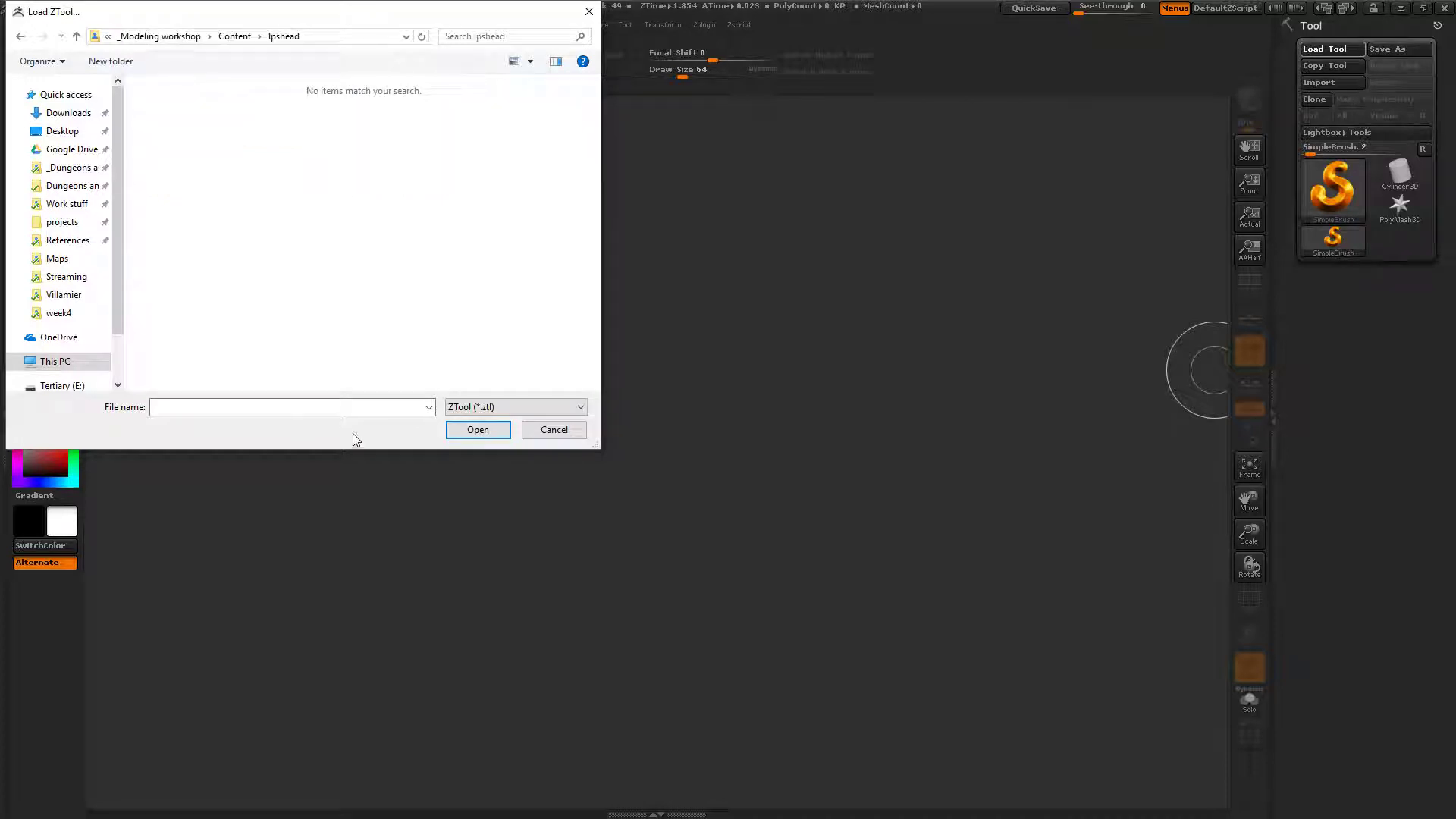
click(240, 37)
key(Escape)
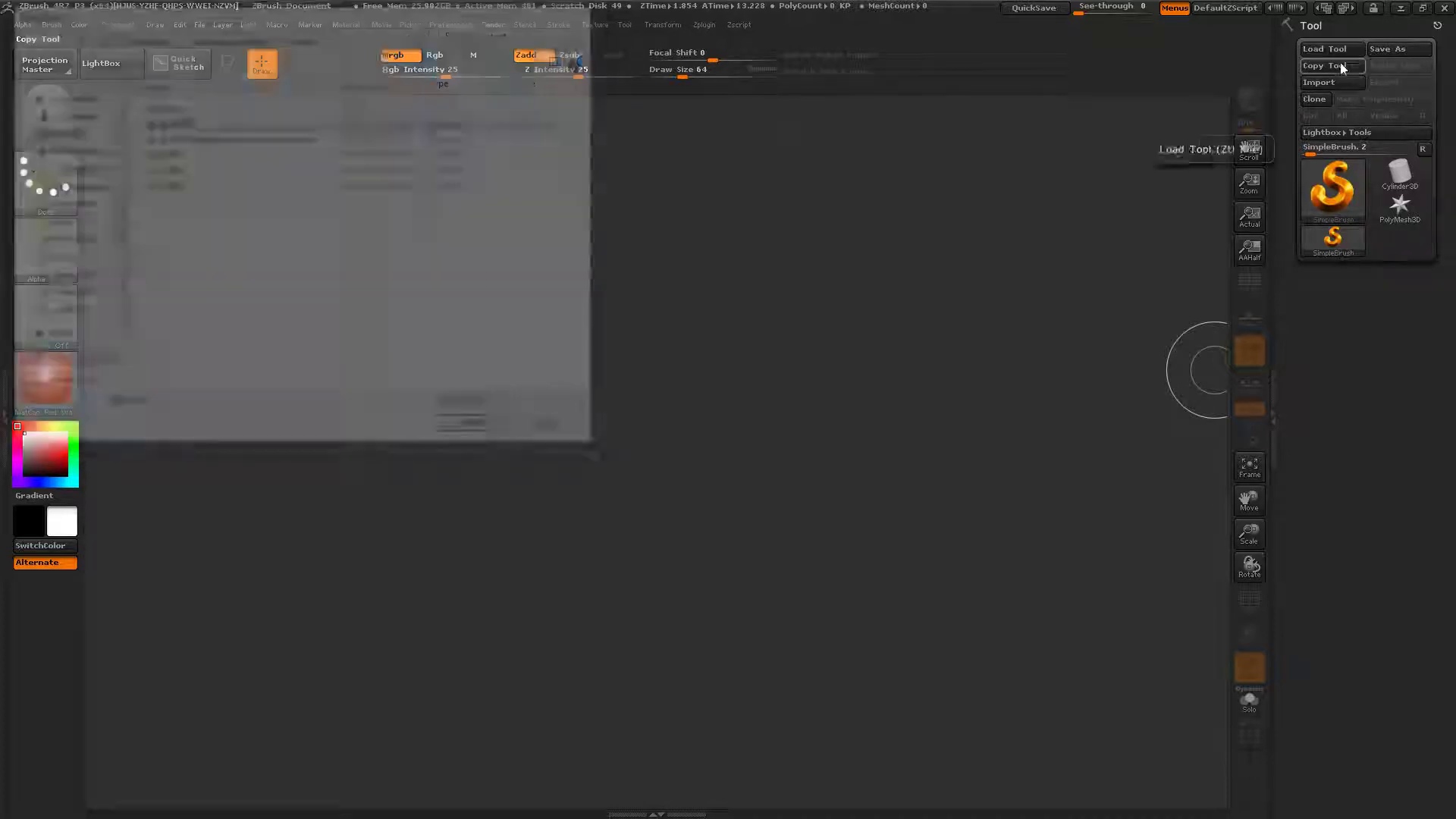
click(1319, 84)
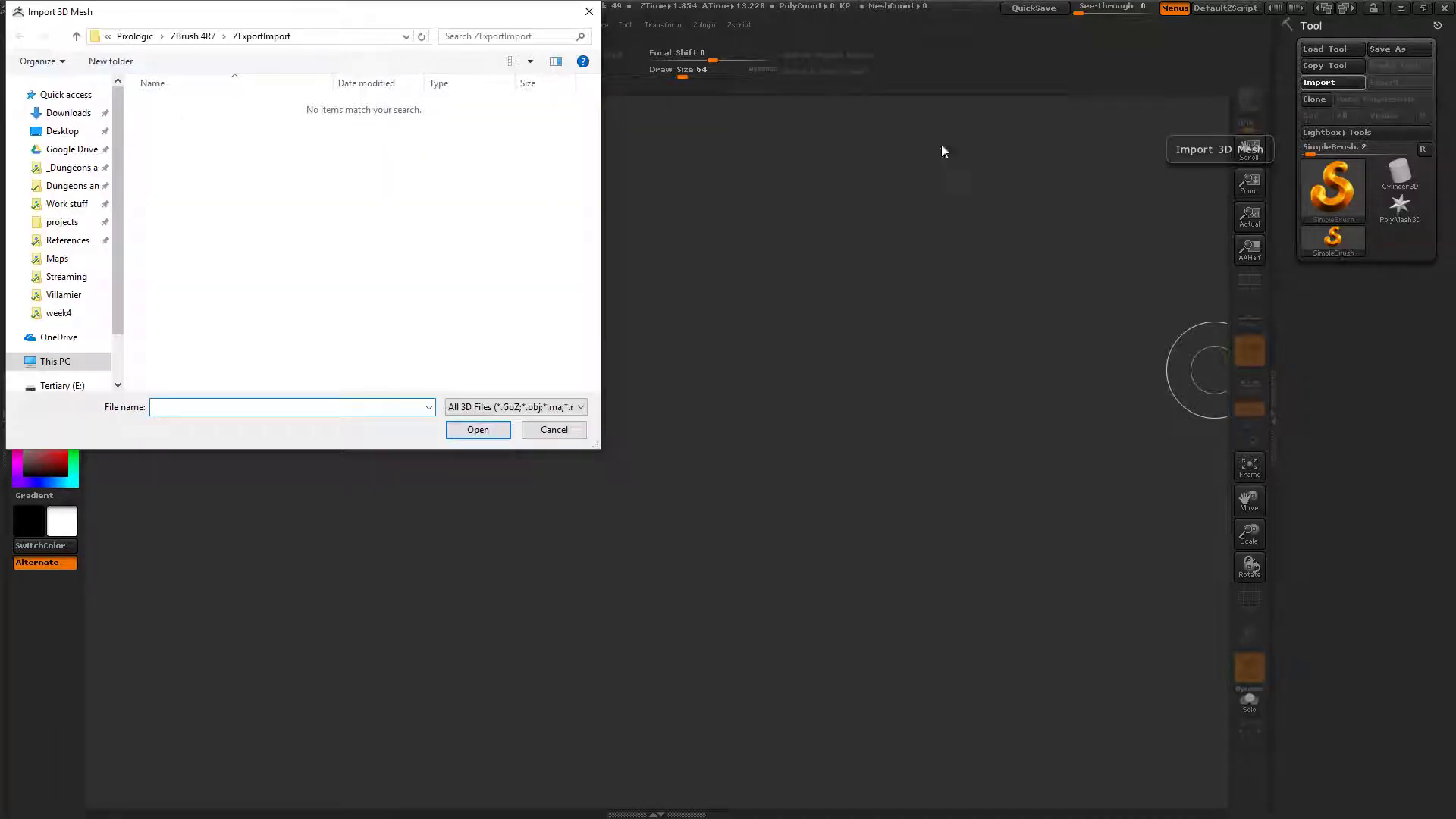
key(Escape)
Step: Place a PolyMesh3D star on the canvas, make it editable, and frame it in the view
click(1403, 204)
drag(667, 466, 664, 713)
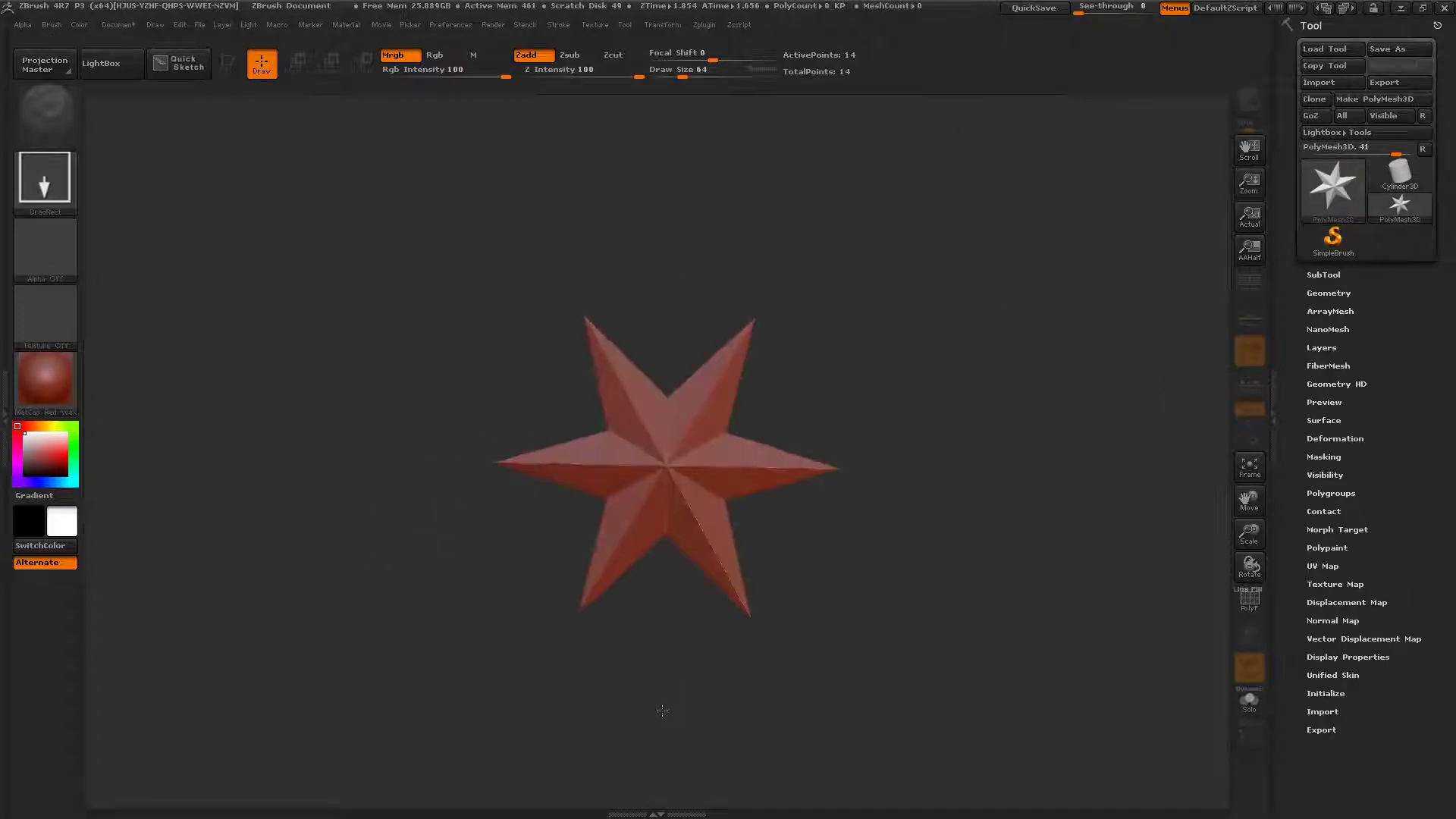
key(t)
key(f)
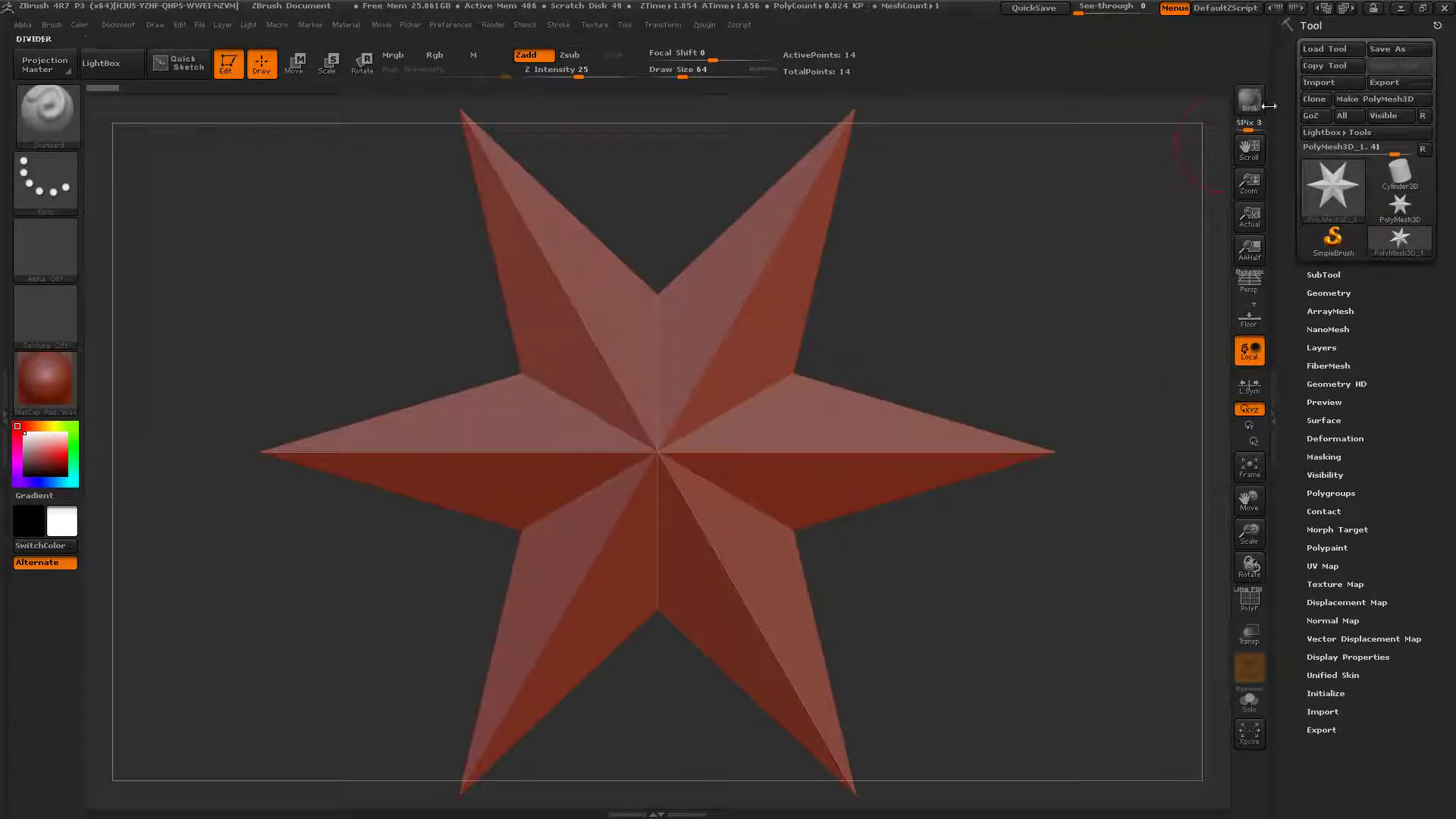
Step: Import head_med_01.OBJ from the lpshead folder inside _Modeling workshop's Content folder in place of the star
click(1303, 82)
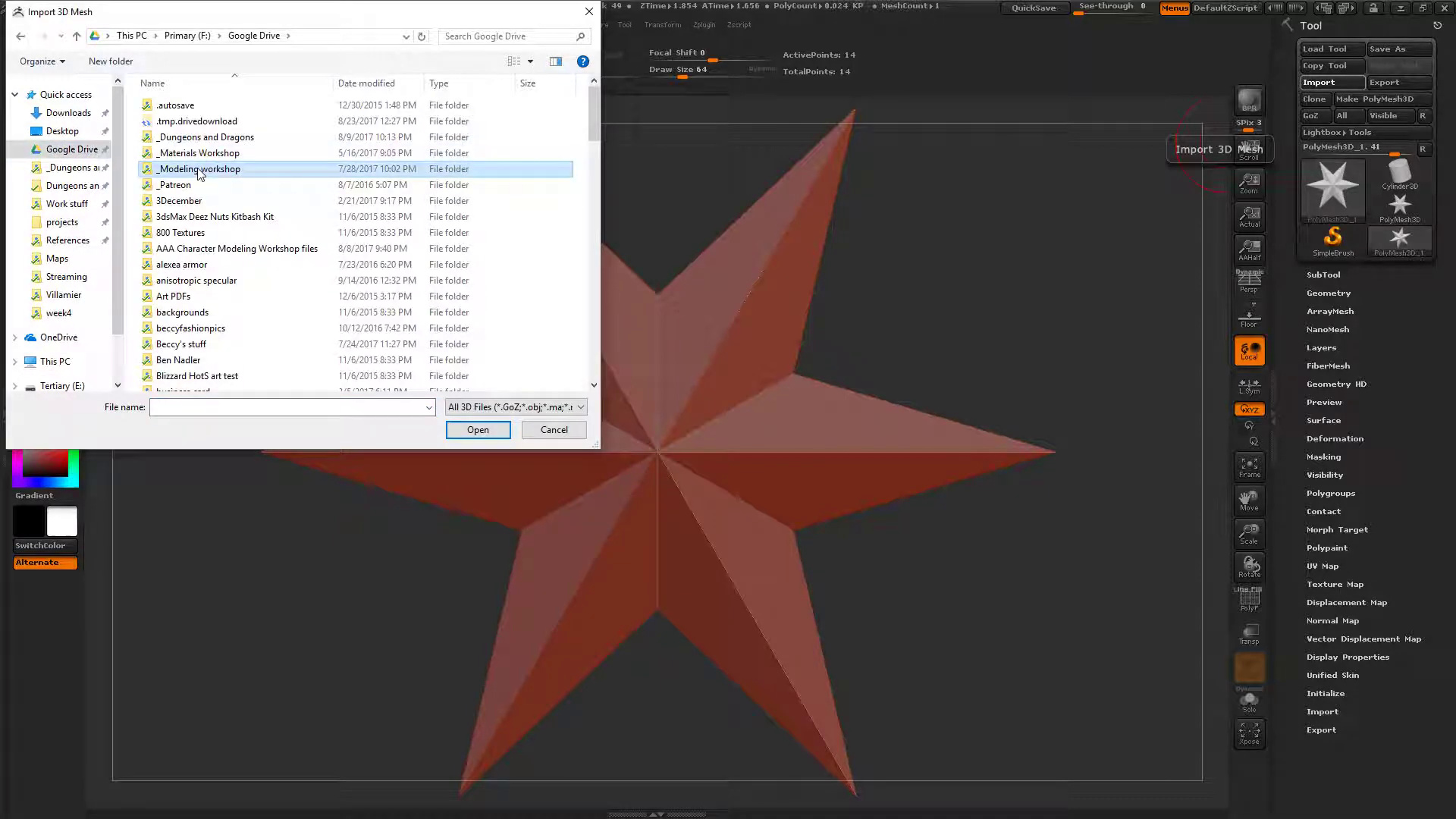
double_click(199, 169)
double_click(192, 159)
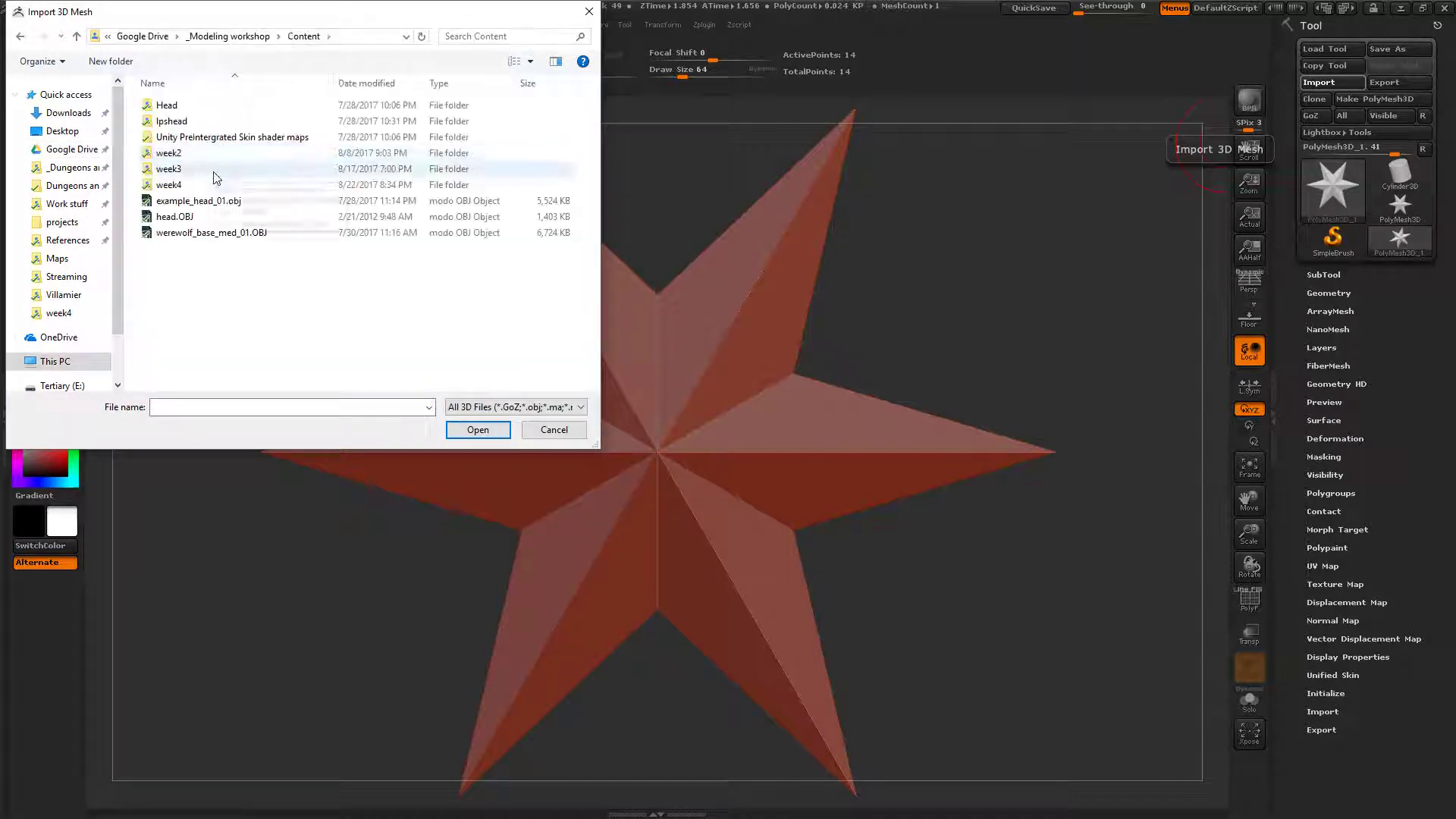
double_click(185, 117)
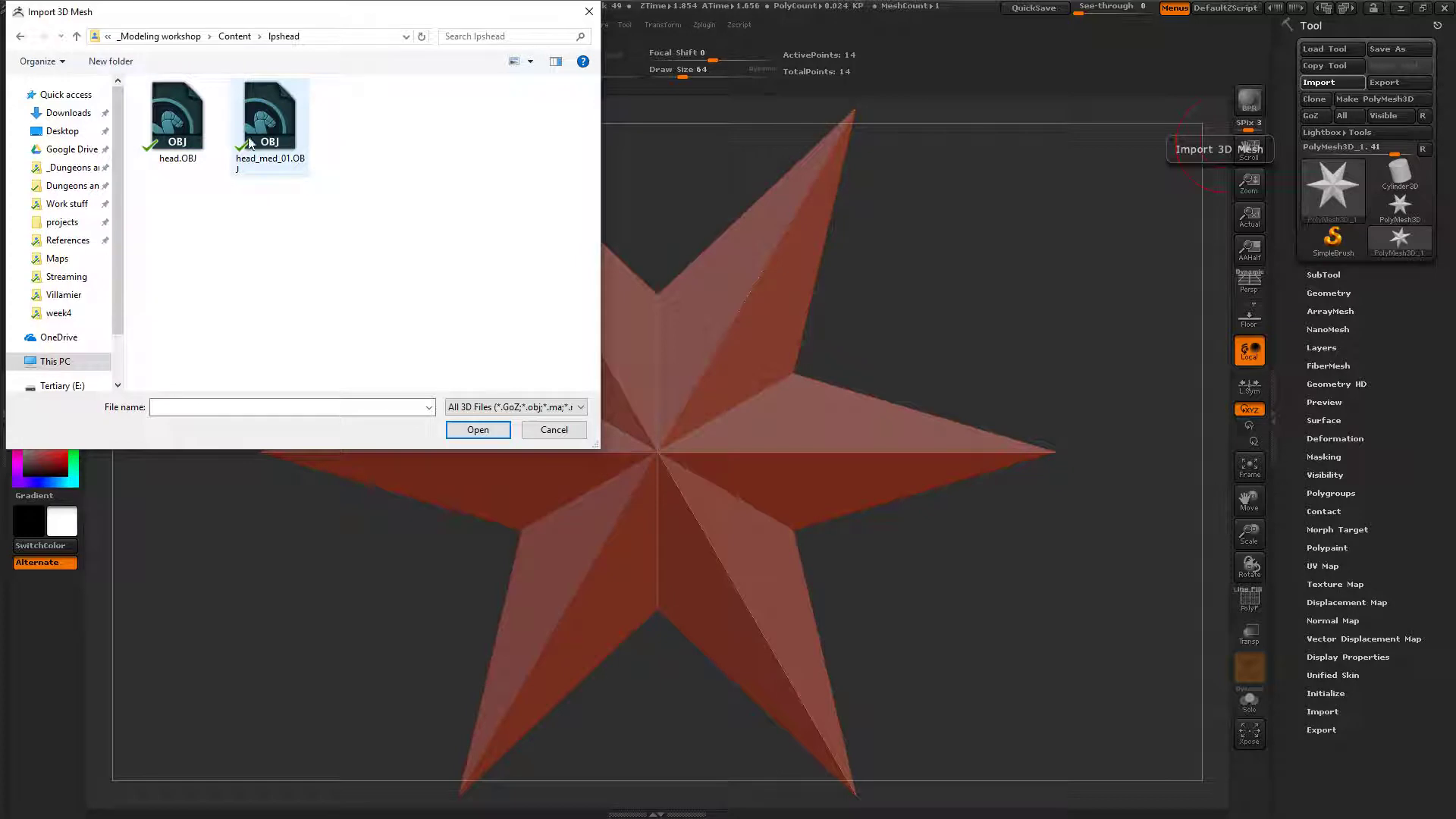
double_click(270, 117)
drag(979, 357, 982, 416)
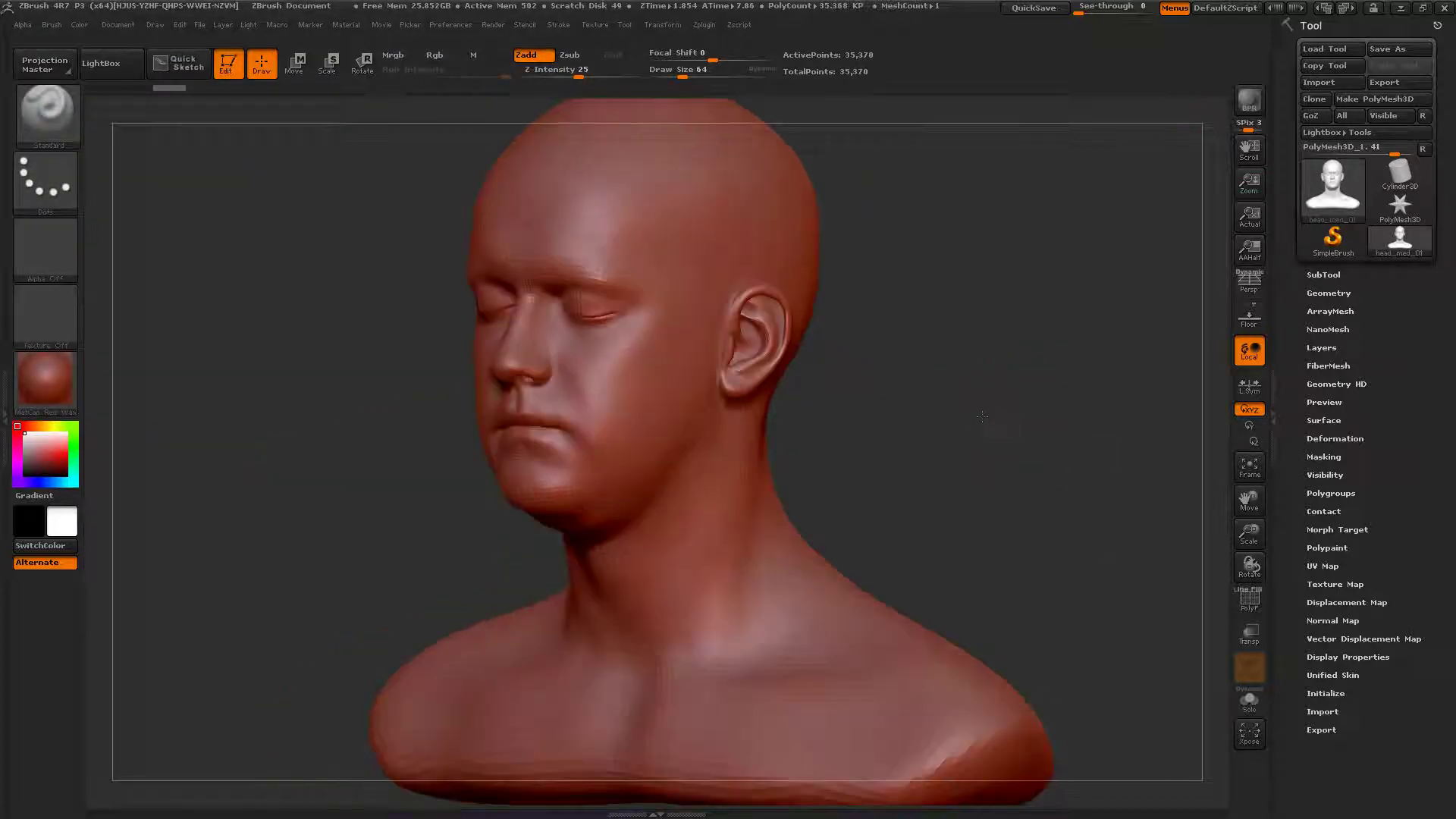
Step: Turn on perspective display and give the head a beige material
key(p)
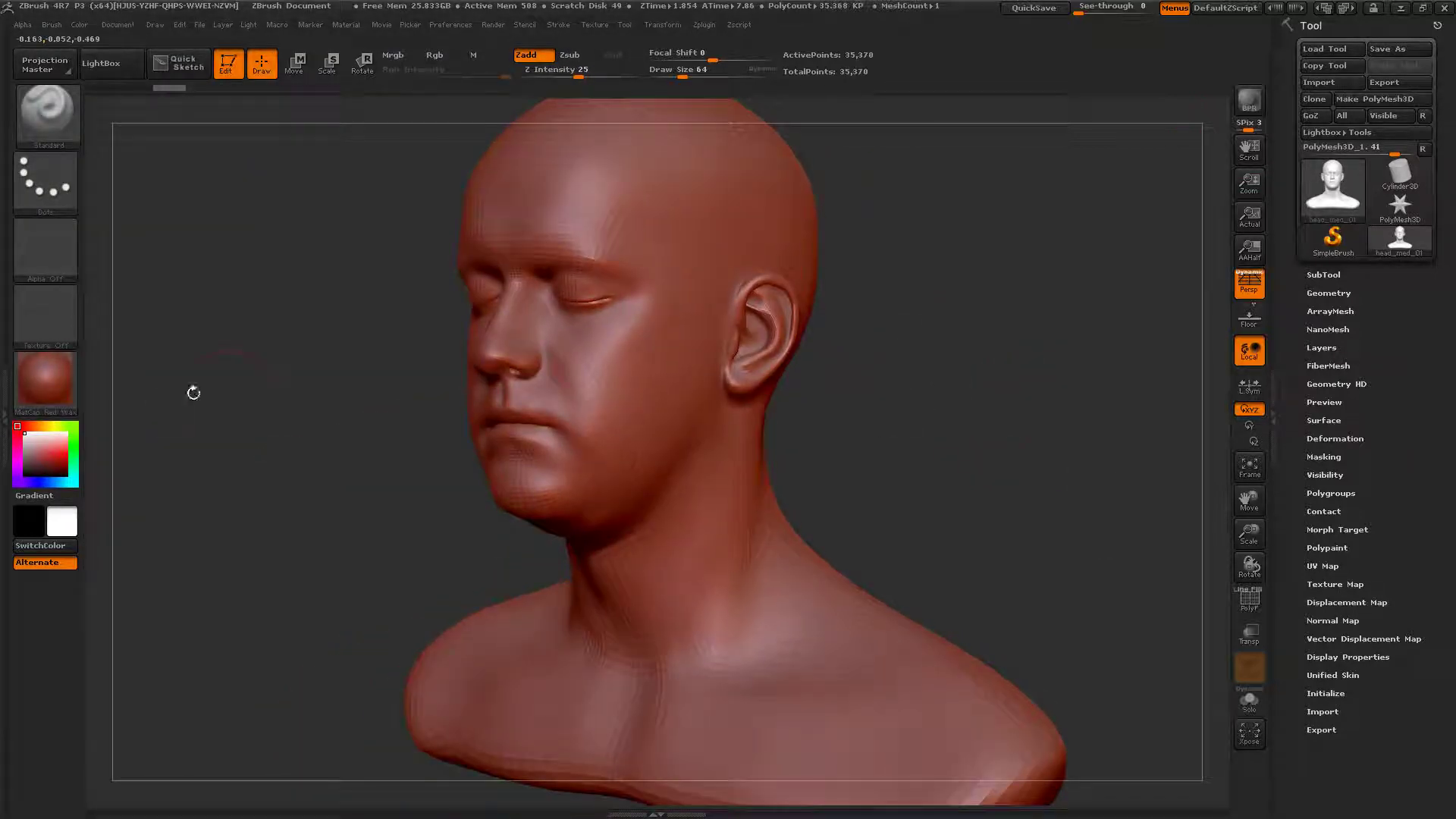
click(48, 383)
click(734, 552)
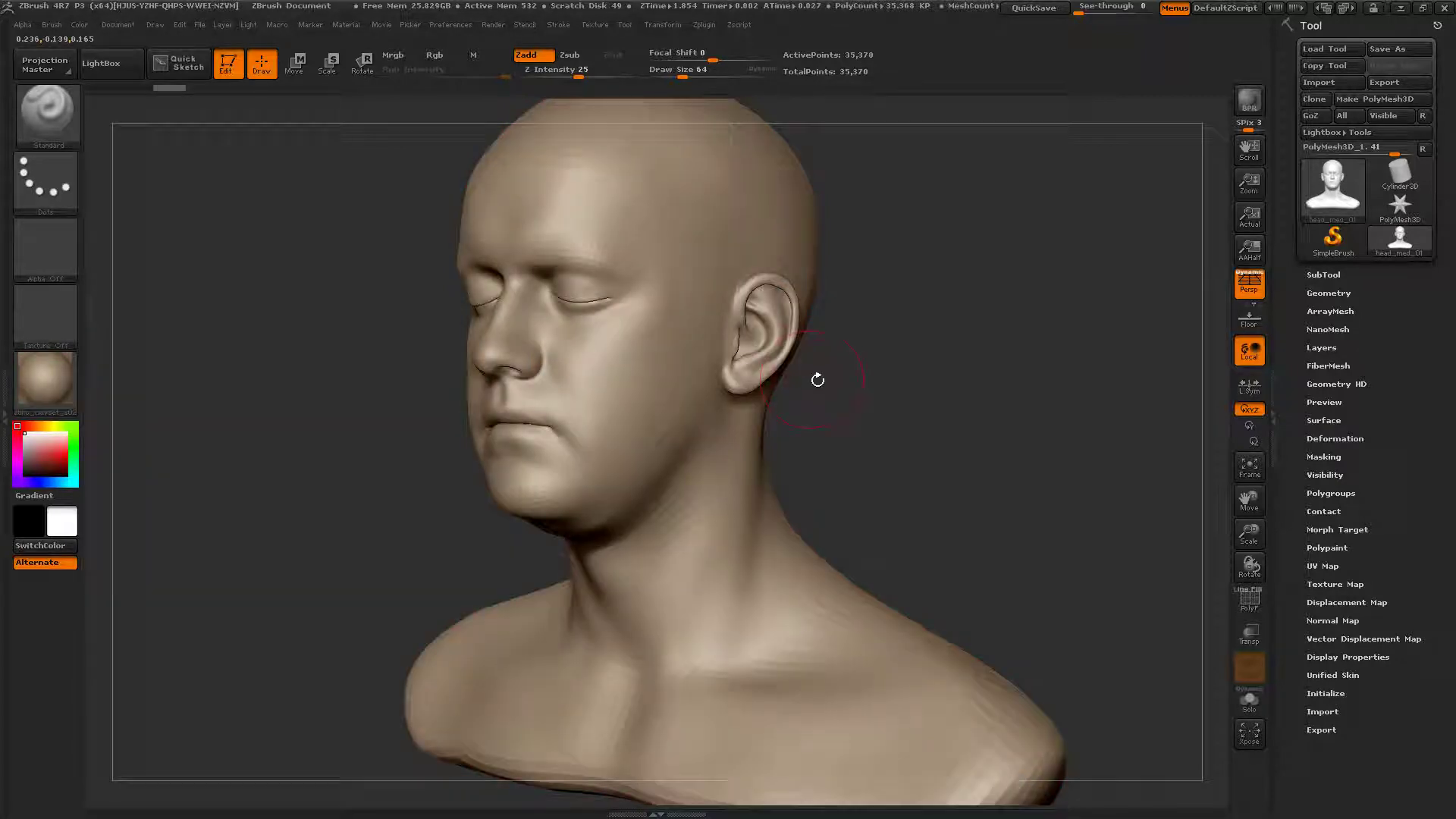
Step: Restrict view rotation to the Y axis and turn the head to a three-quarter view
mouse_move(822, 388)
mouse_down()
mouse_move(979, 402)
mouse_move(831, 406)
mouse_move(822, 363)
mouse_up()
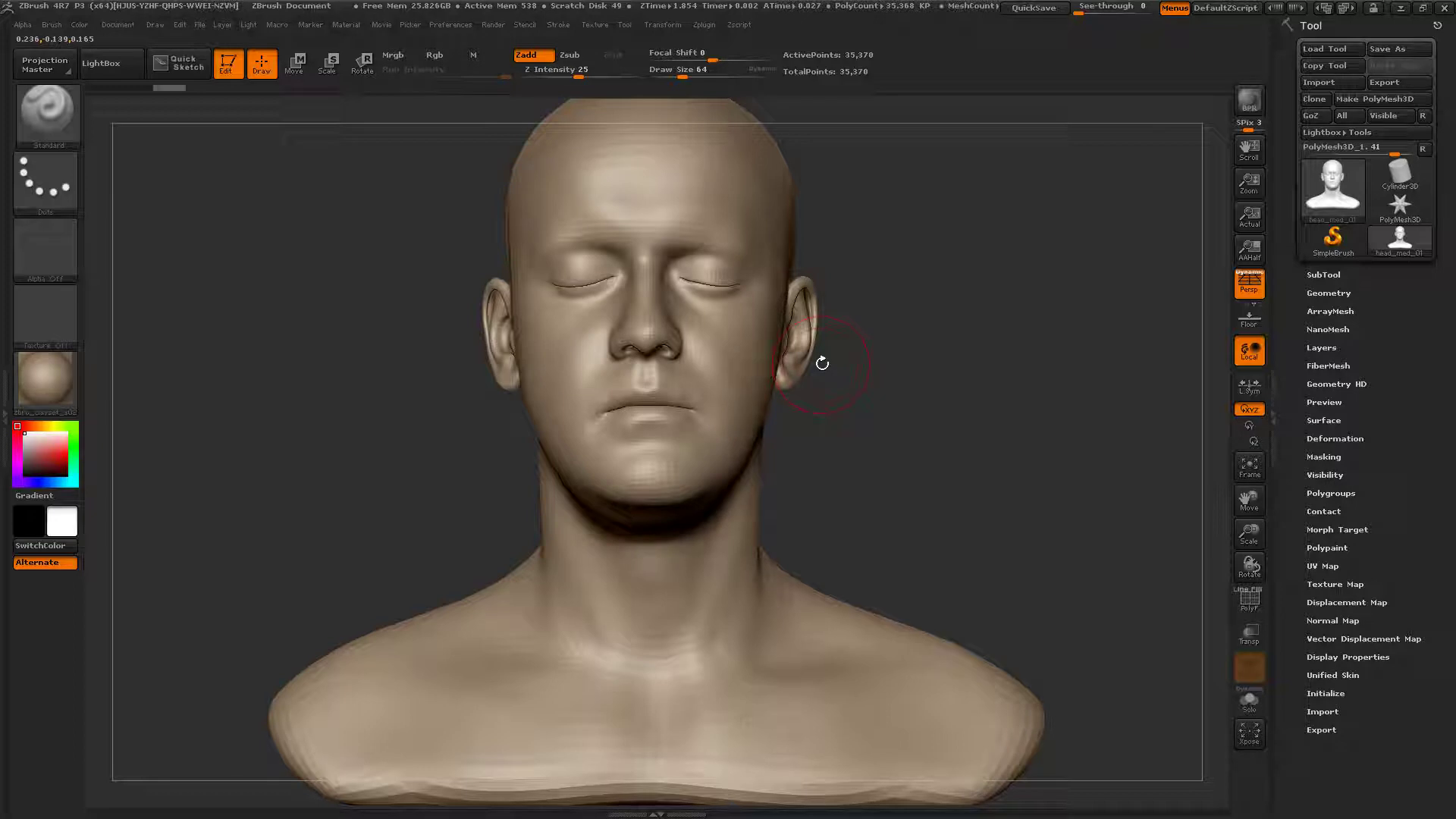
click(1249, 425)
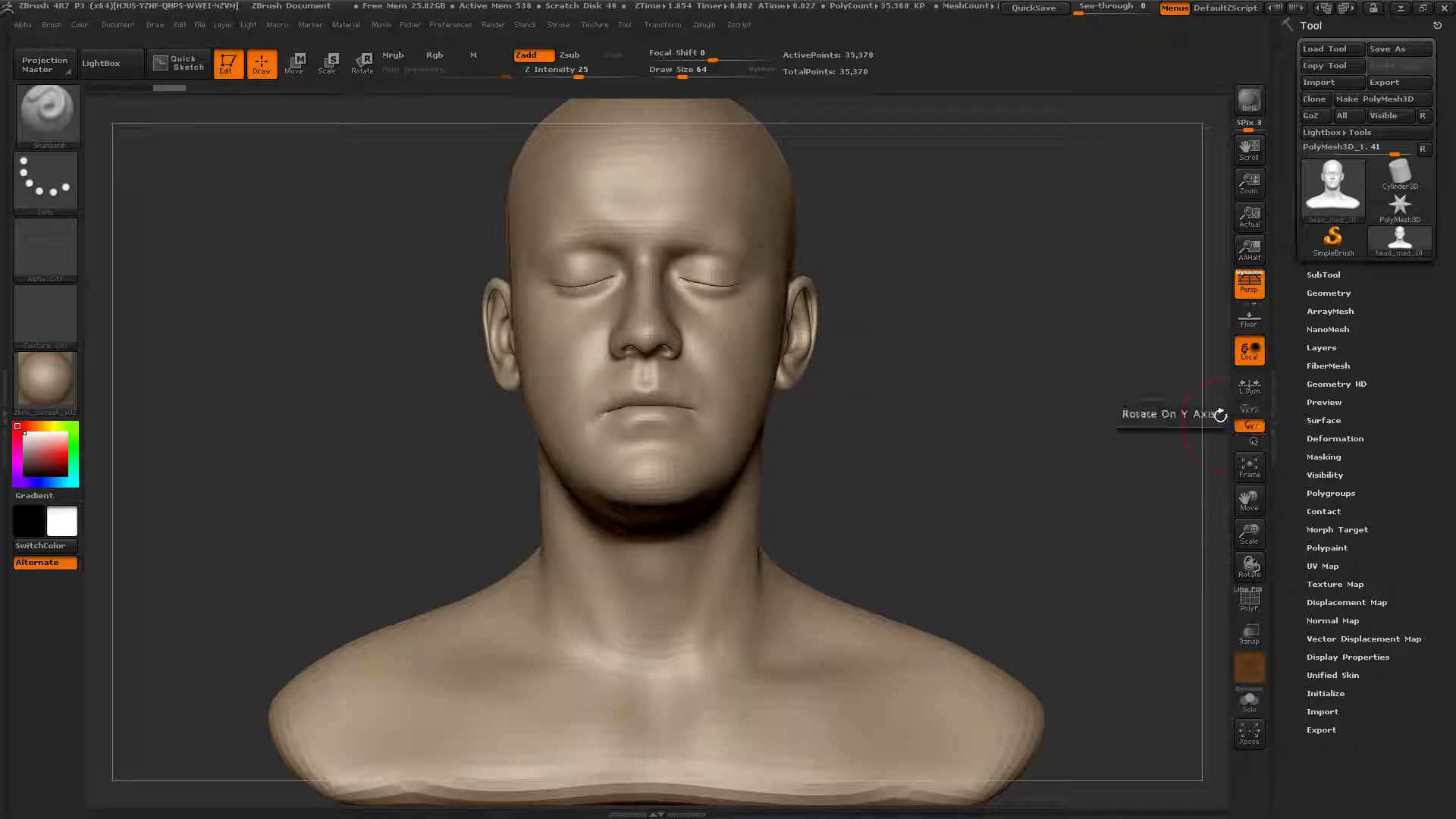
drag(995, 481, 923, 494)
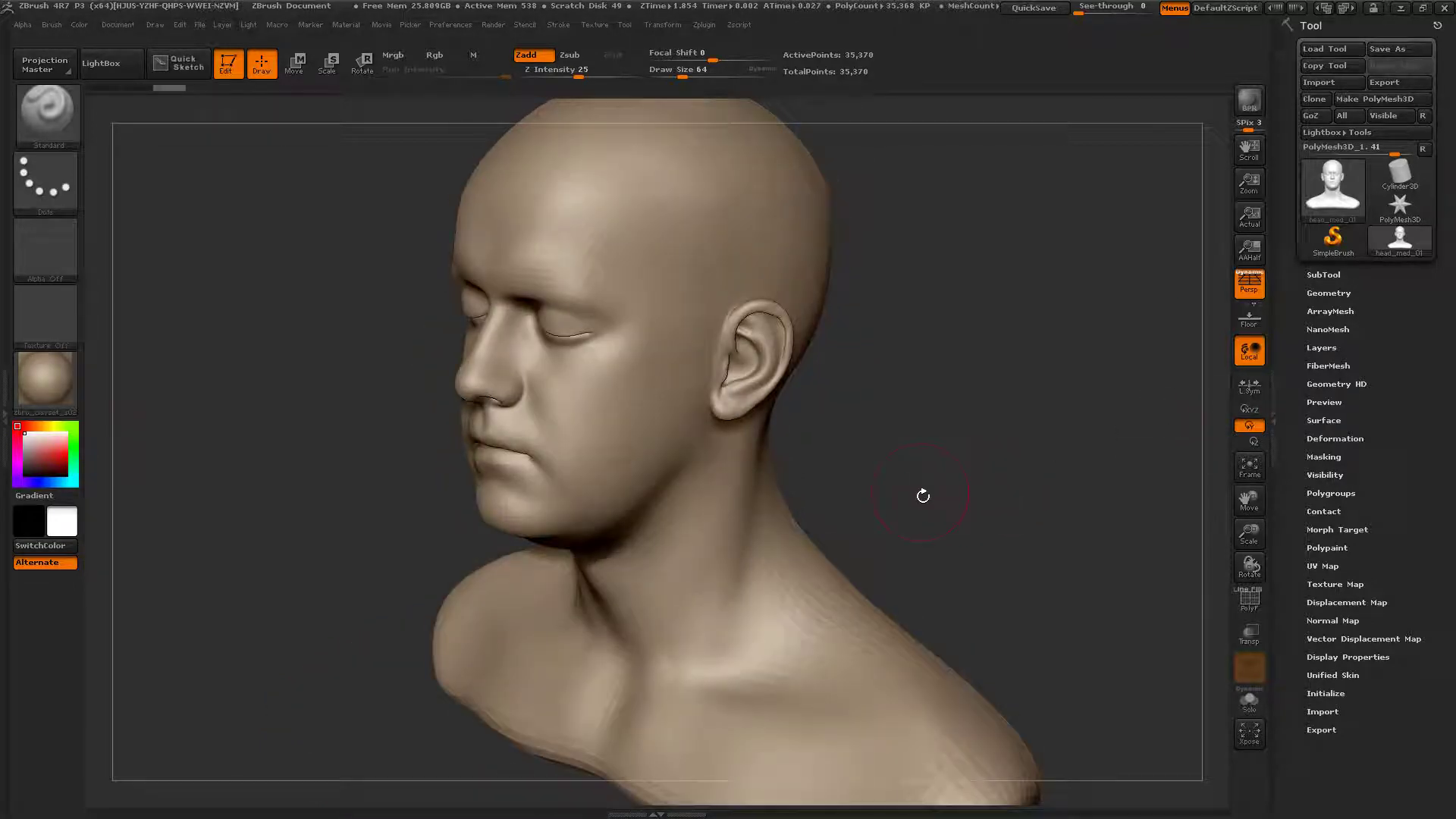
Step: Select the custom IMM hair brush, bring the head into side profile and expand the SubTool settings
drag(888, 392, 916, 496)
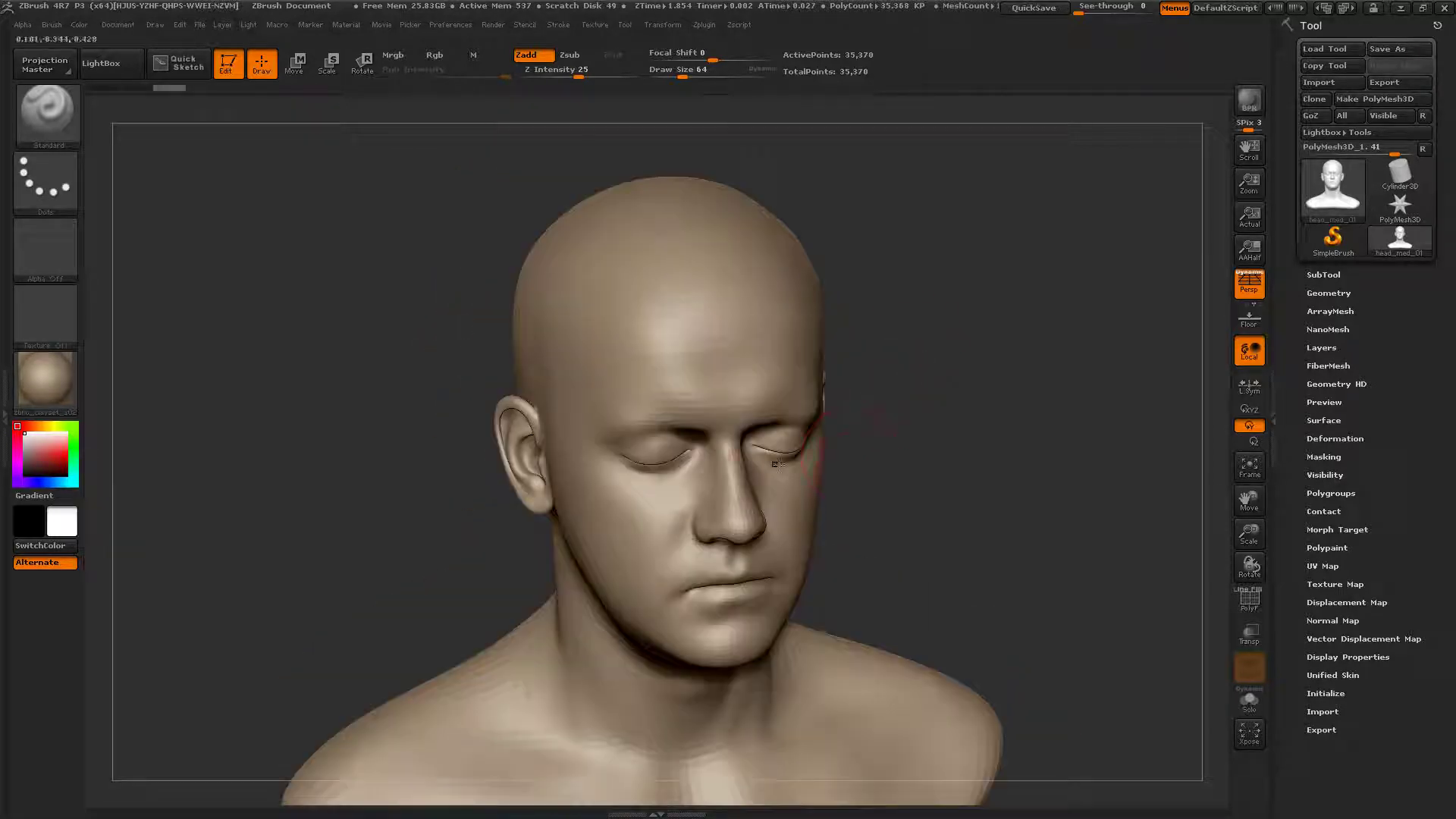
mouse_move(838, 455)
mouse_down()
mouse_move(864, 425)
mouse_move(812, 402)
mouse_move(811, 385)
mouse_move(854, 475)
mouse_up()
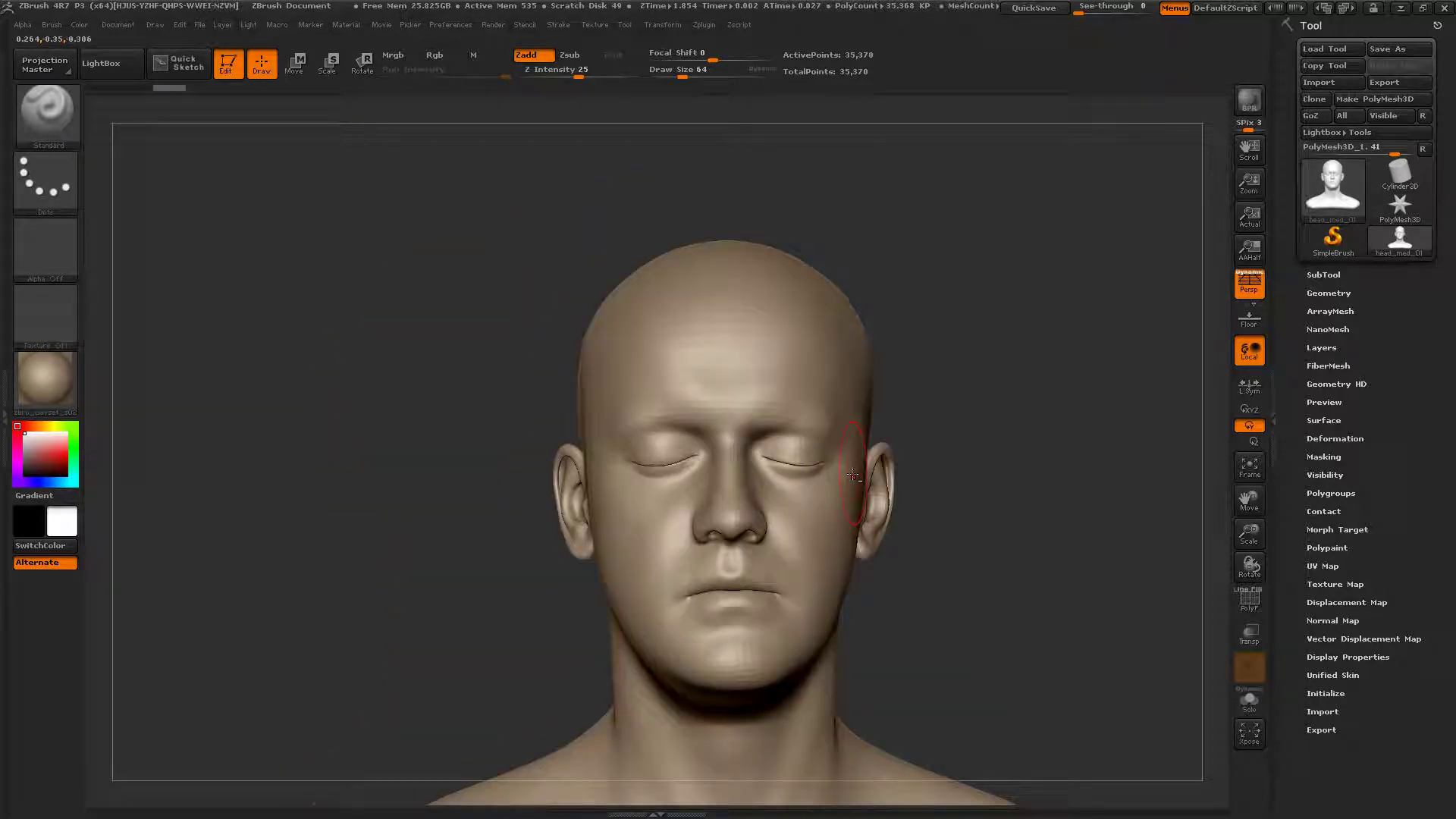
alt+drag(974, 390, 909, 358)
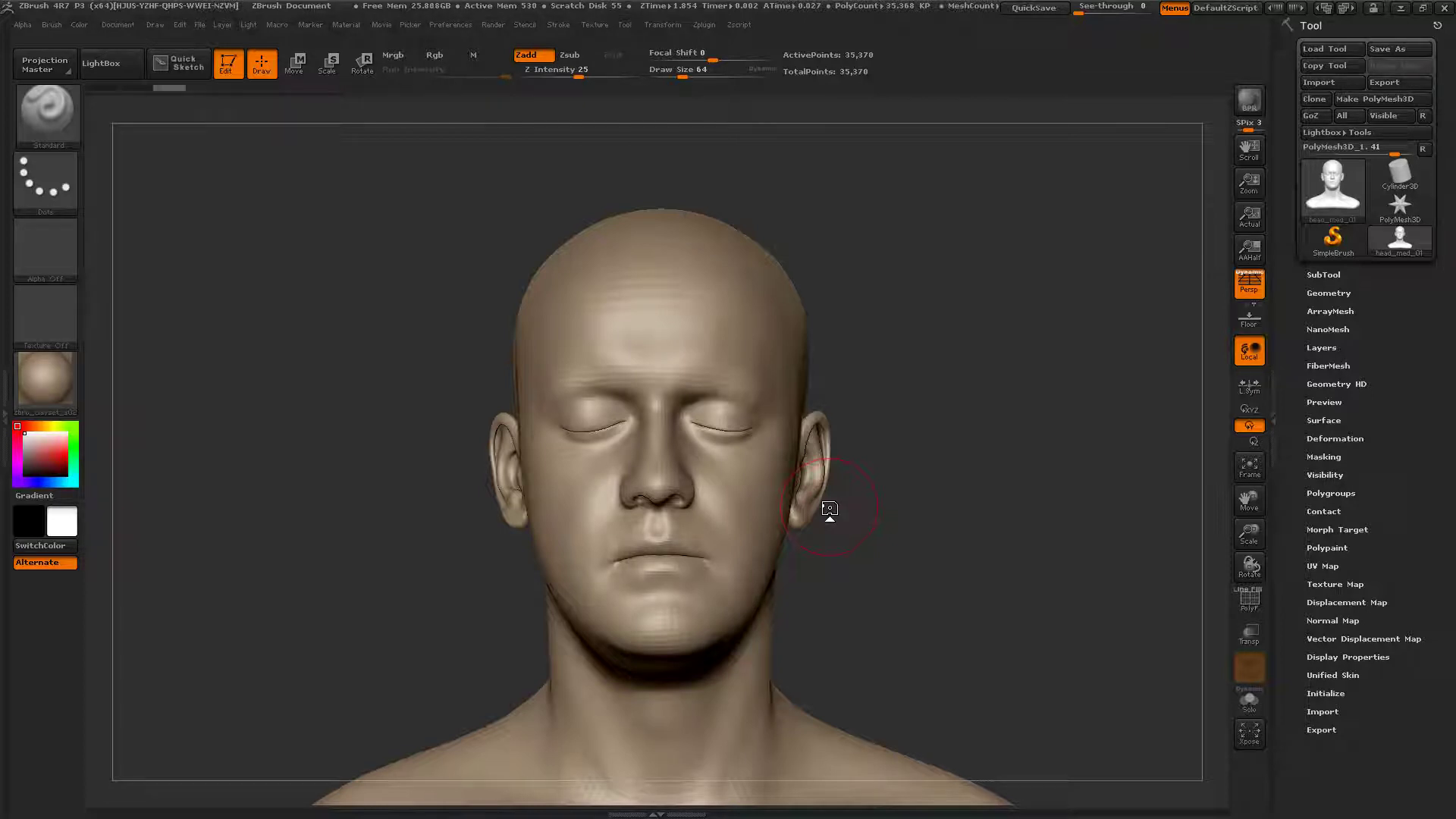
drag(953, 374, 973, 347)
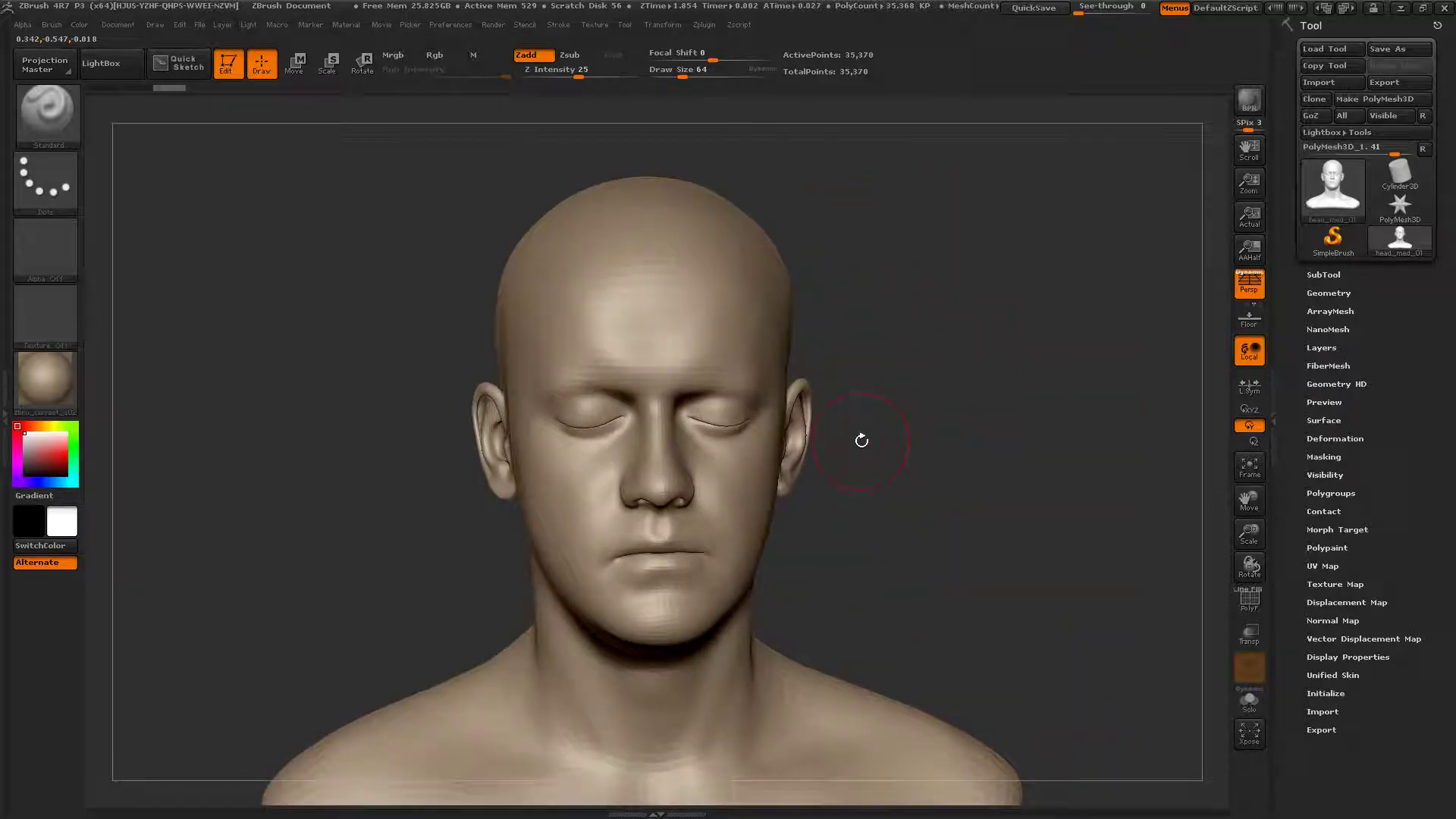
click(59, 129)
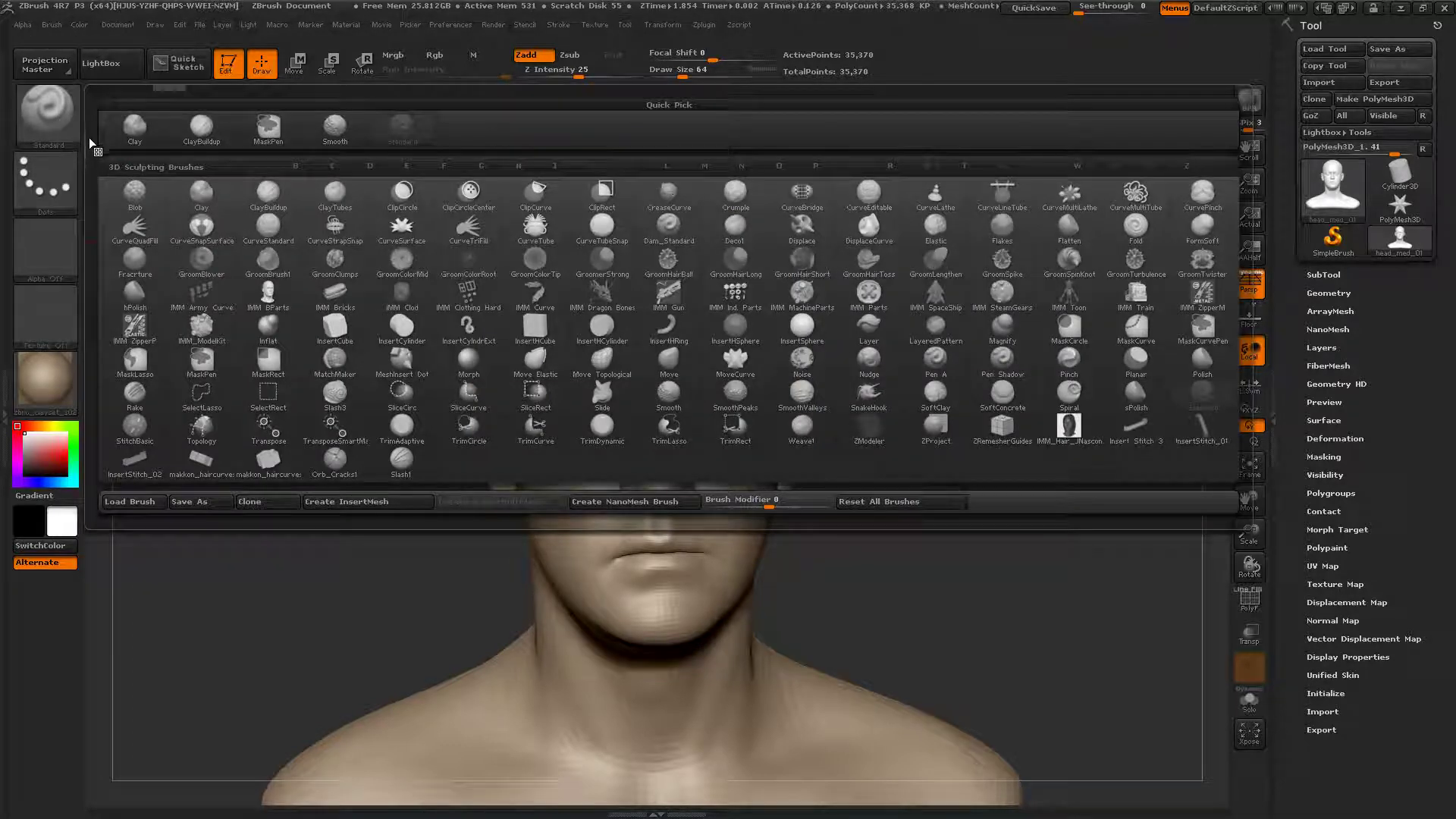
click(57, 102)
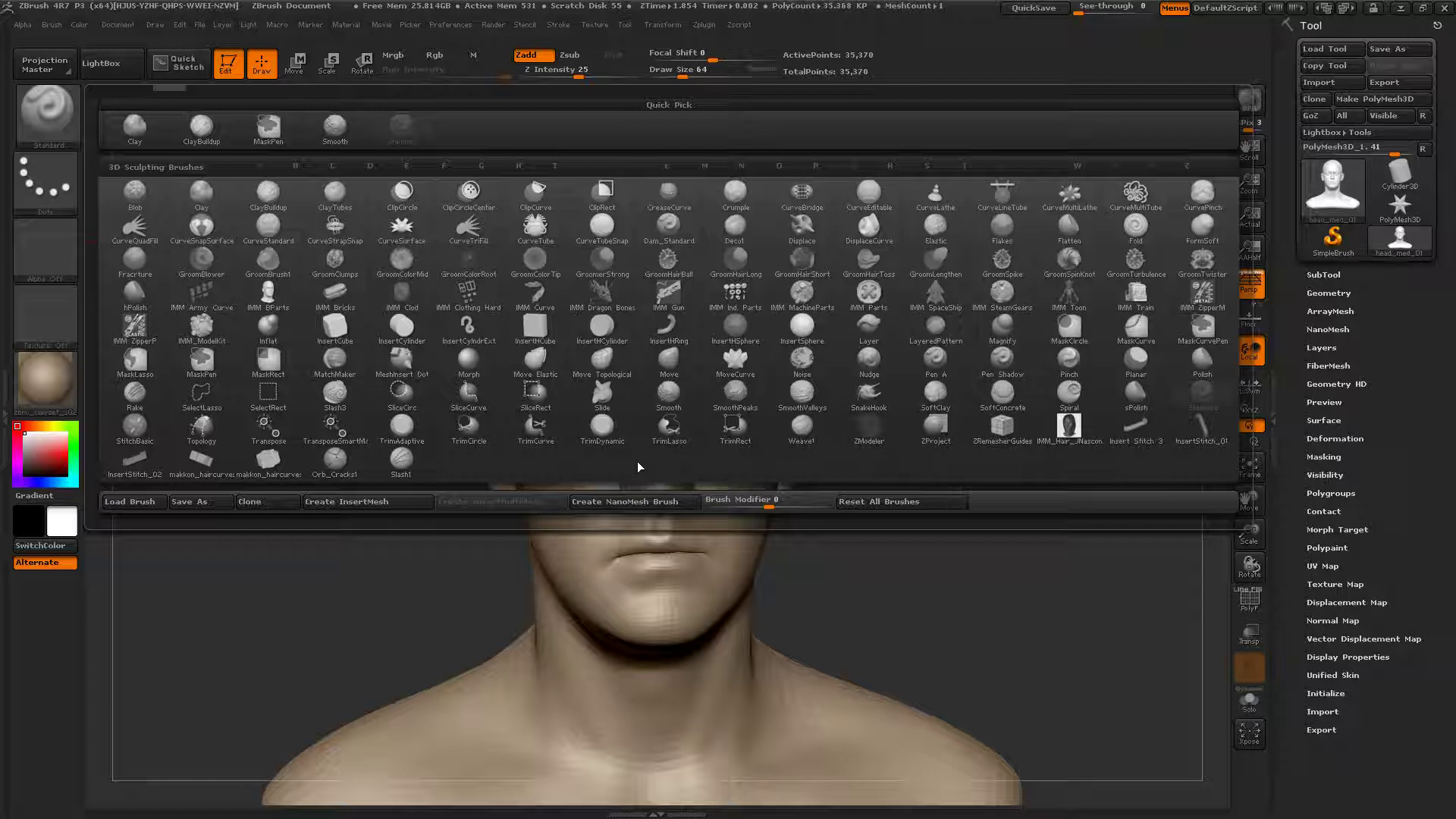
click(1069, 426)
drag(942, 481, 706, 463)
alt+drag(1161, 314, 944, 364)
click(1312, 276)
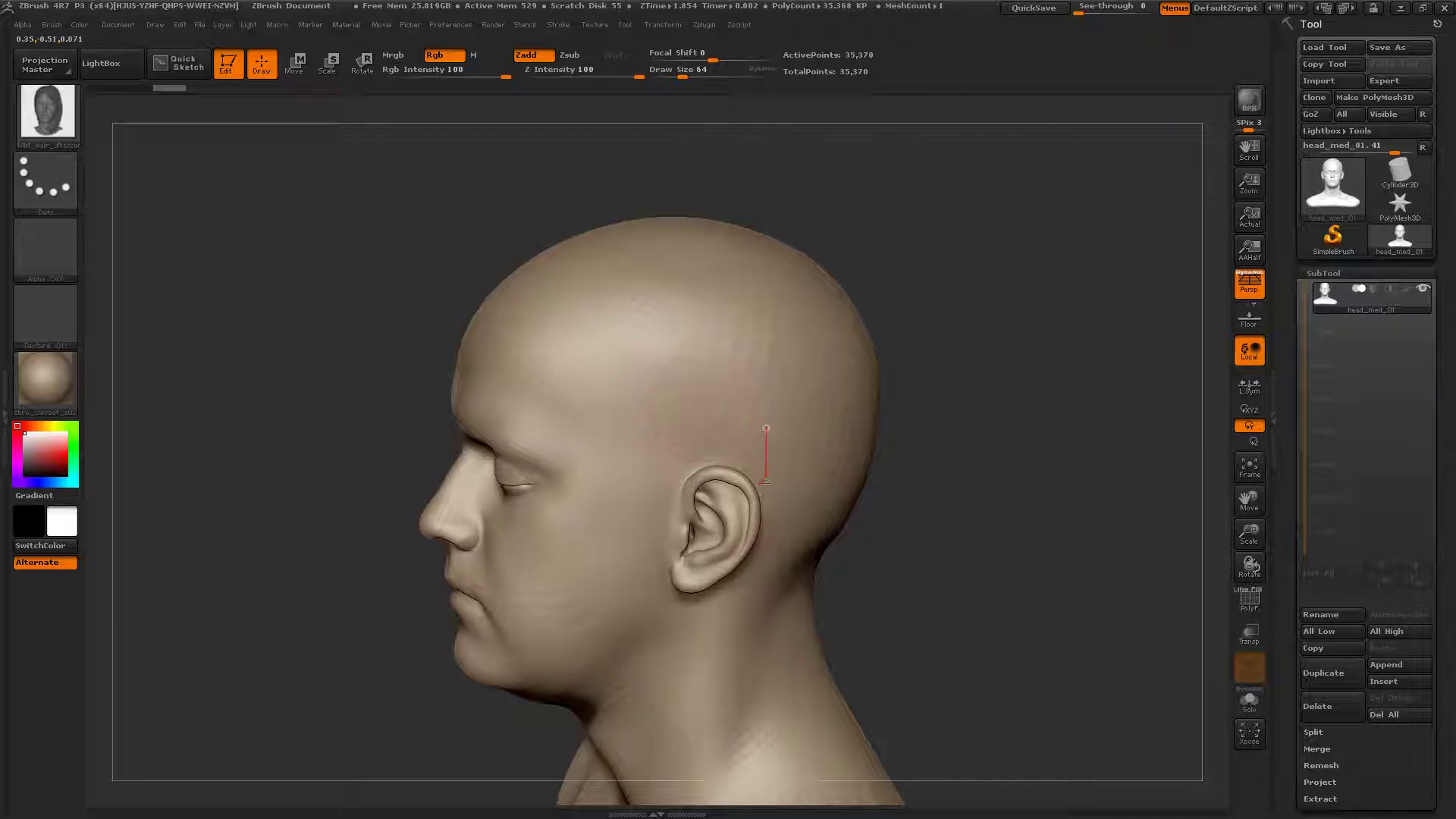
Step: Draw a long S-shaped hair strip from above the forehead across the scalp and down in front of the ear
click(756, 435)
key(ctrl+z)
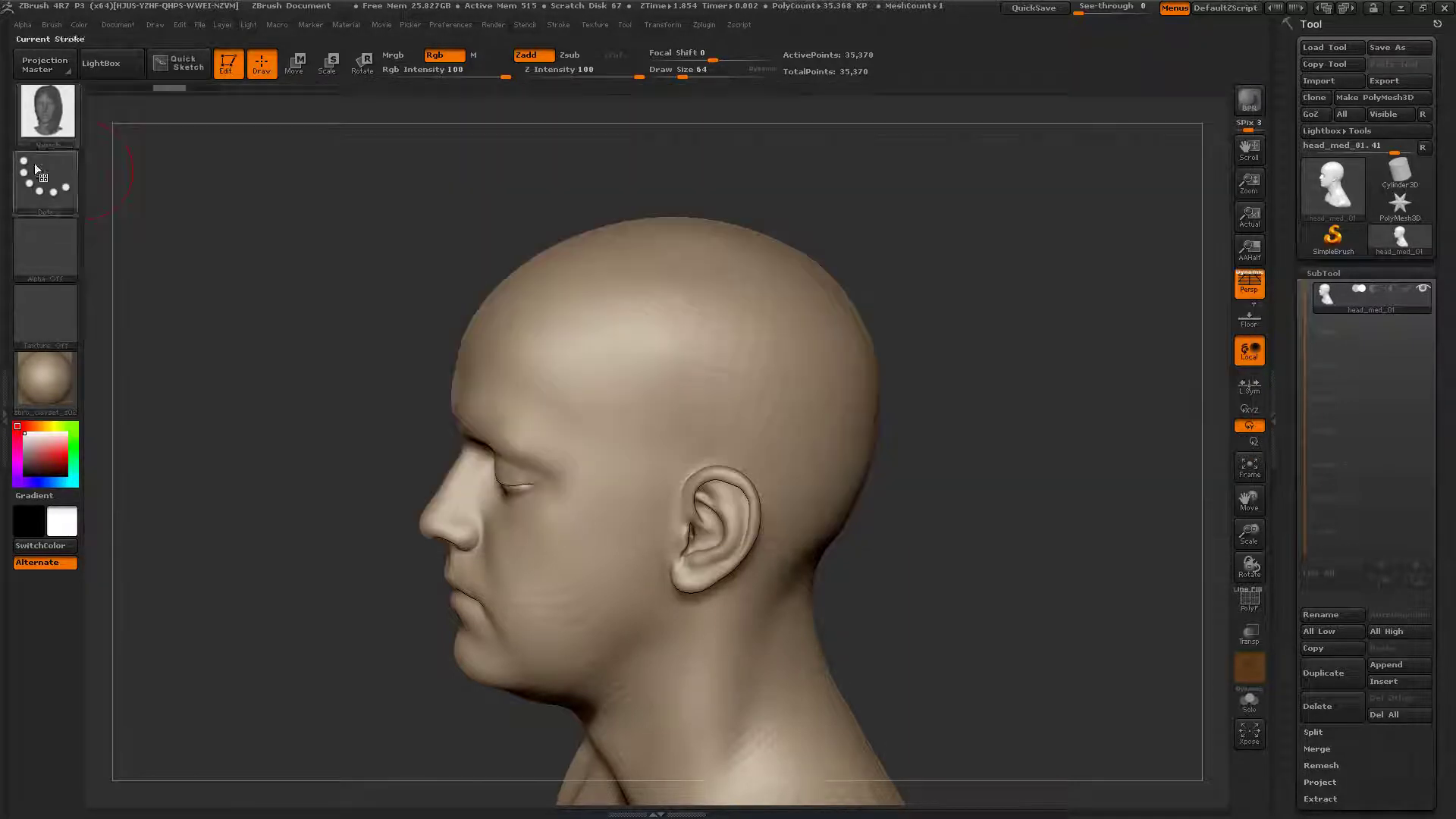
click(56, 116)
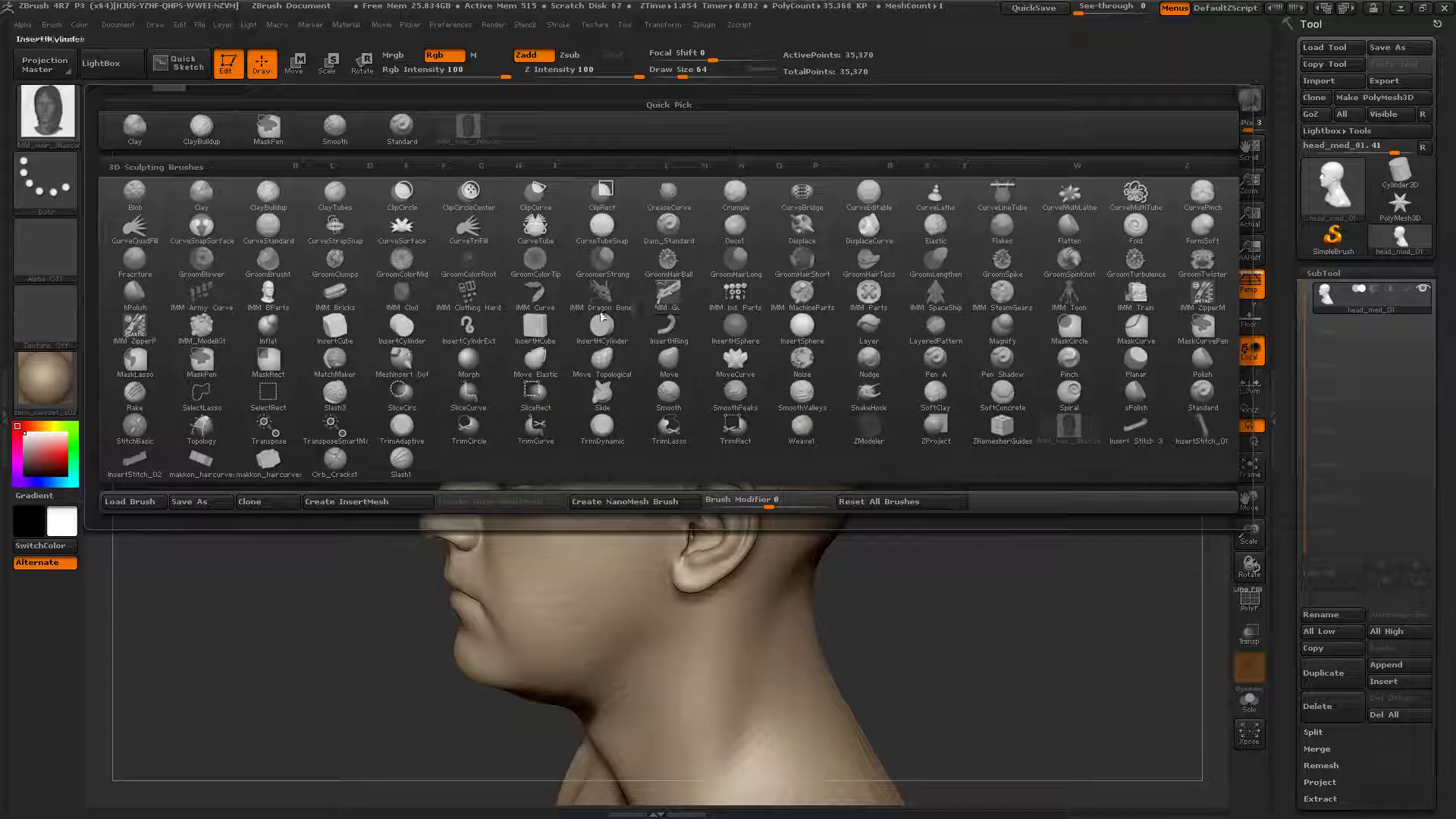
click(661, 298)
mouse_move(518, 339)
mouse_down()
mouse_move(610, 290)
mouse_move(719, 286)
mouse_move(685, 420)
mouse_up()
drag(628, 570, 674, 623)
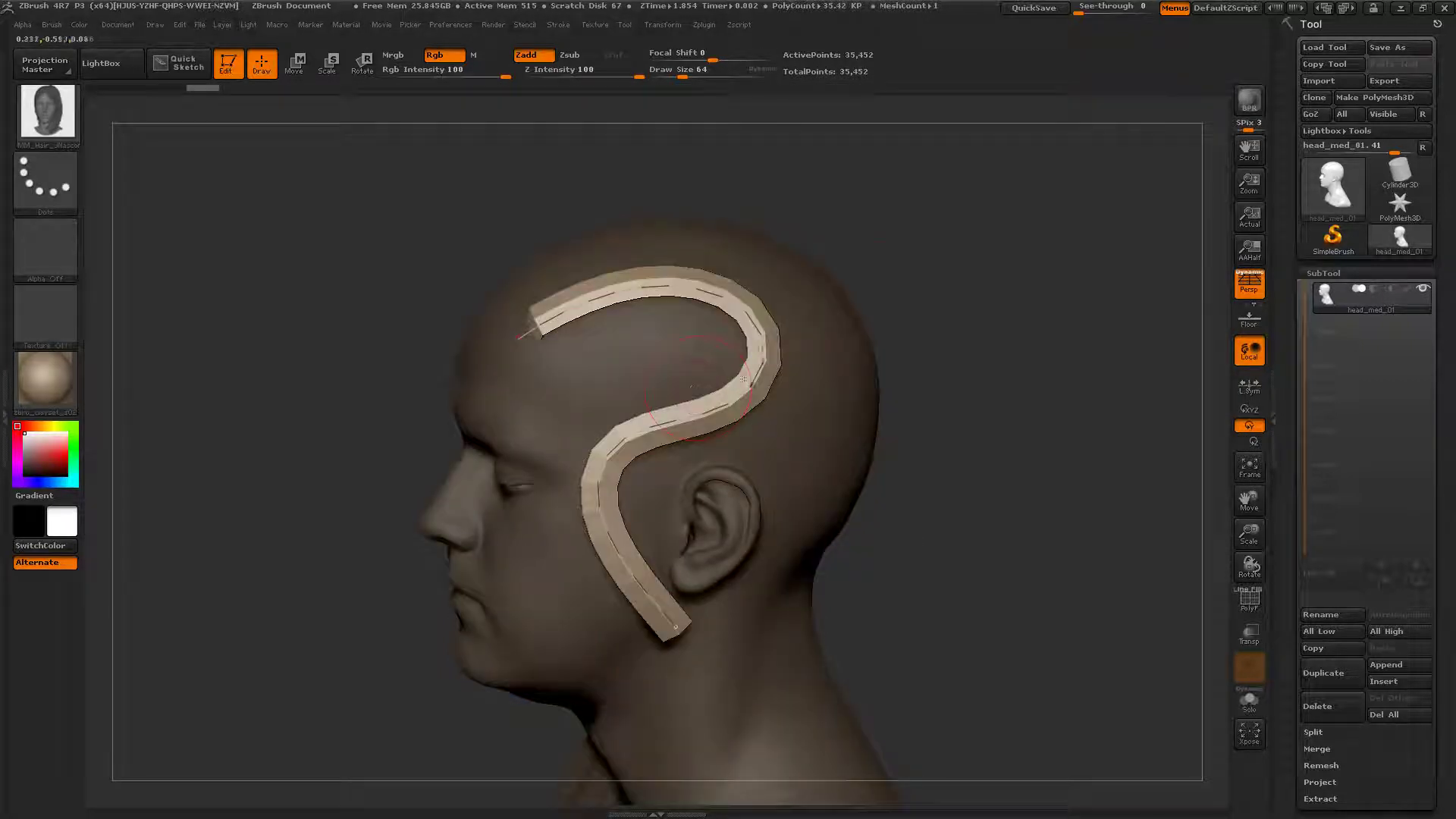
Step: Display the polygon wireframe and examine how the hair strip's segments and end pieces follow the side of the head
mouse_move(883, 290)
mouse_down()
mouse_move(978, 254)
mouse_move(1054, 266)
mouse_up()
alt+drag(713, 266, 666, 203)
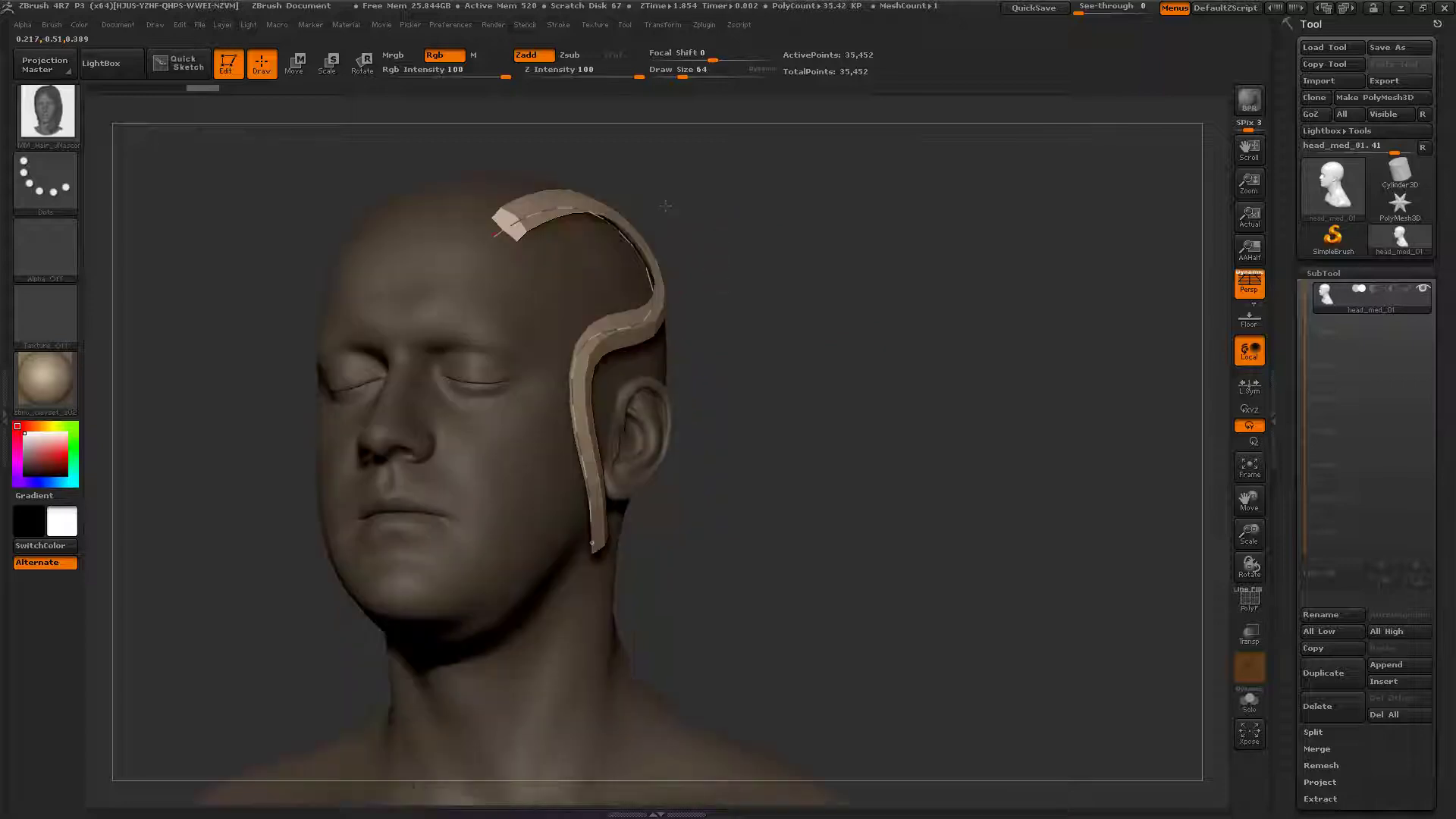
ctrl+right_drag(666, 203, 815, 227)
key(shift+f)
drag(950, 253, 811, 288)
mouse_move(796, 596)
alt+right_down()
mouse_move(717, 389)
mouse_move(683, 356)
alt+right_up()
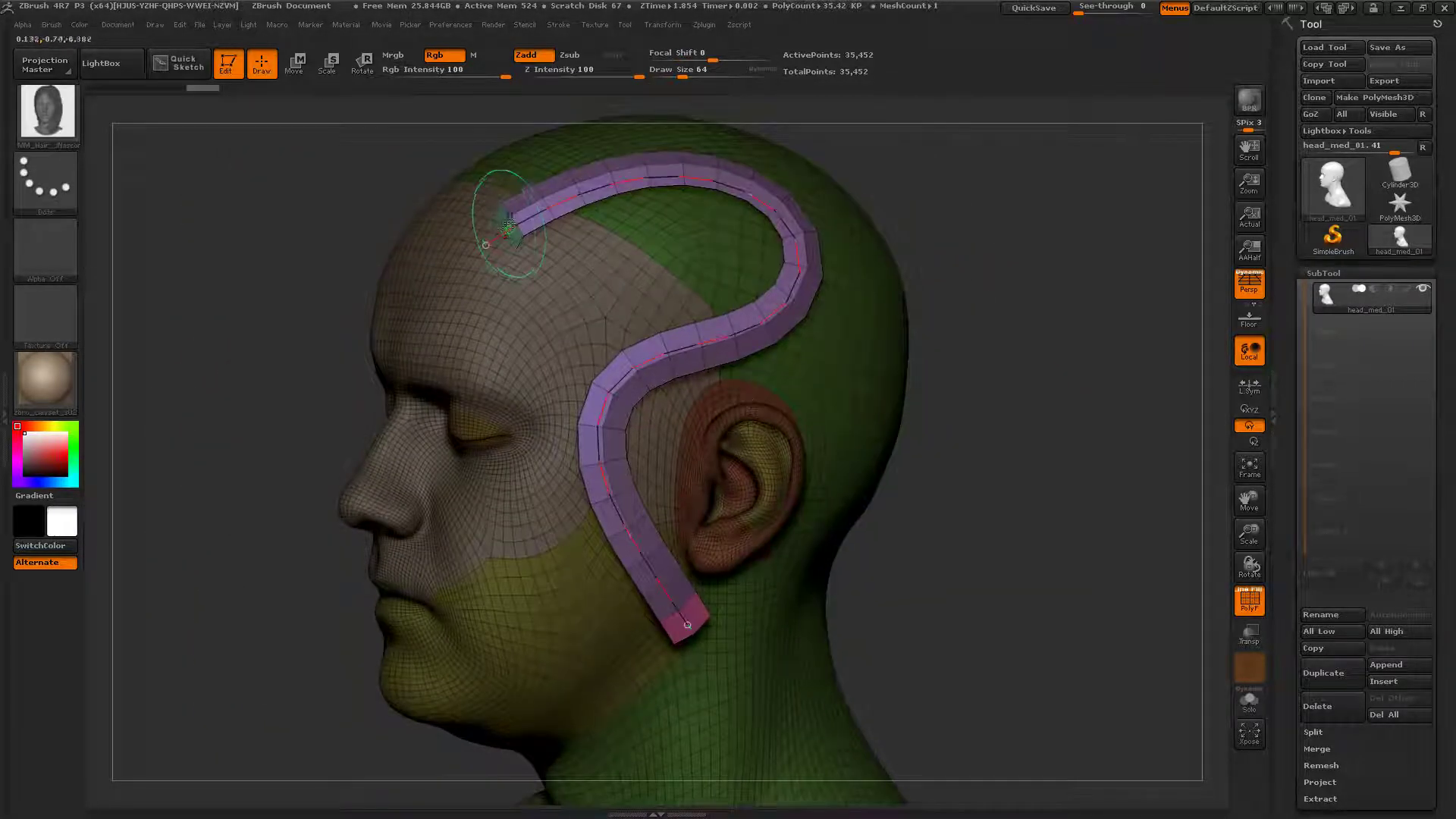
right_drag(510, 227, 744, 280)
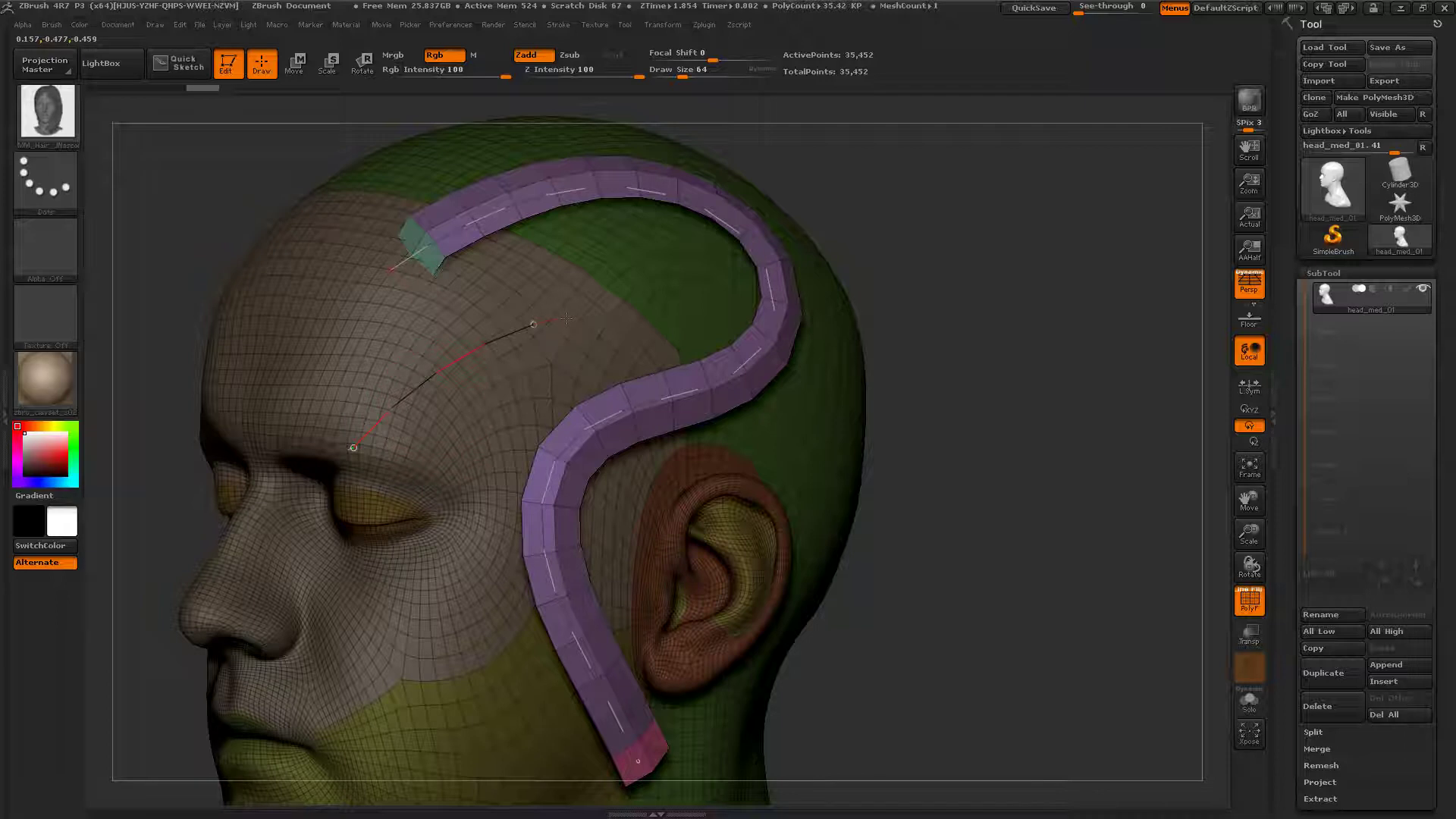
Step: Try a shorter hair strip from beside the eye up to the scalp, and undo the test strips on the head
drag(566, 319, 565, 319)
drag(470, 509, 727, 268)
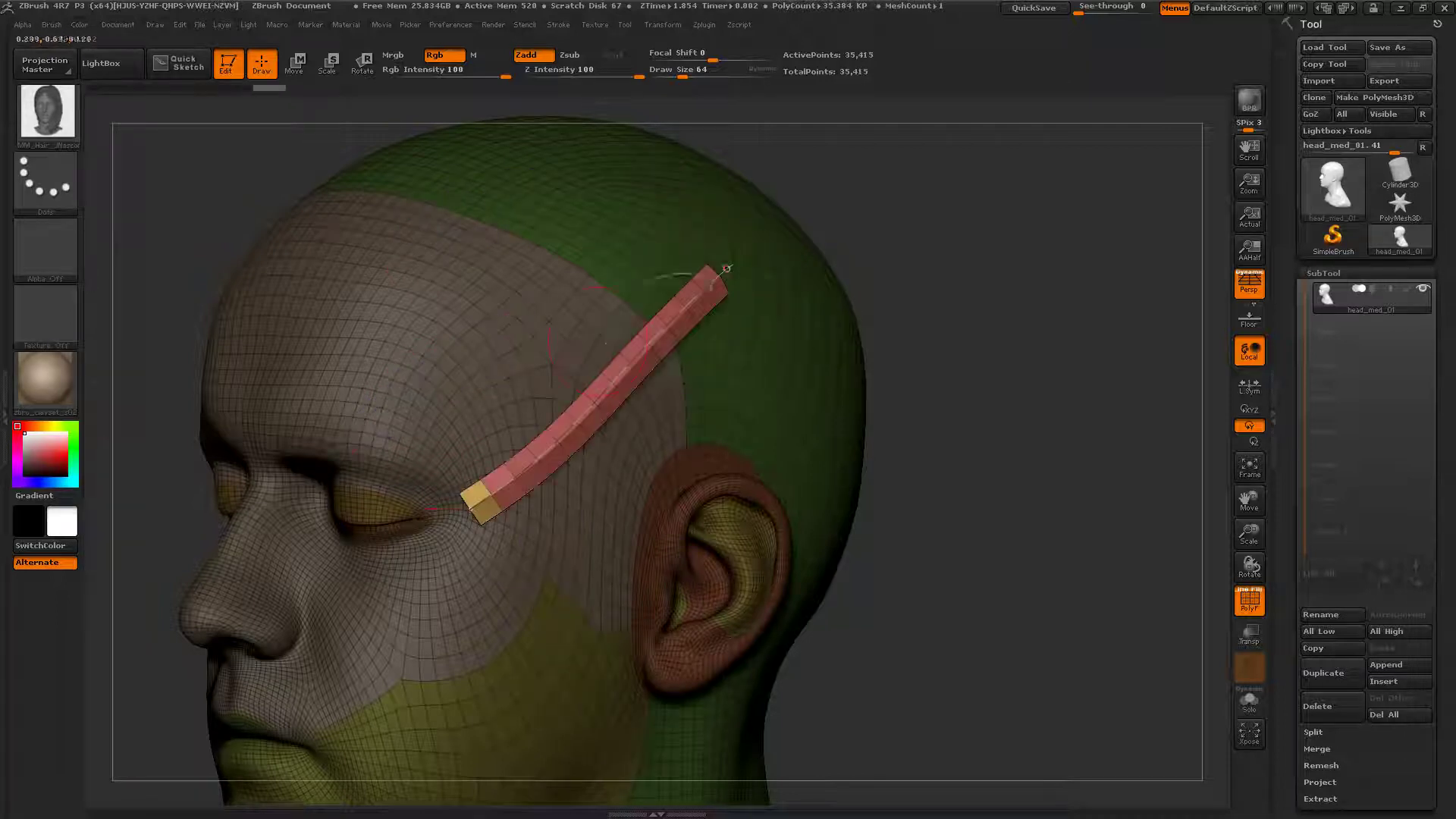
key(shift+space)
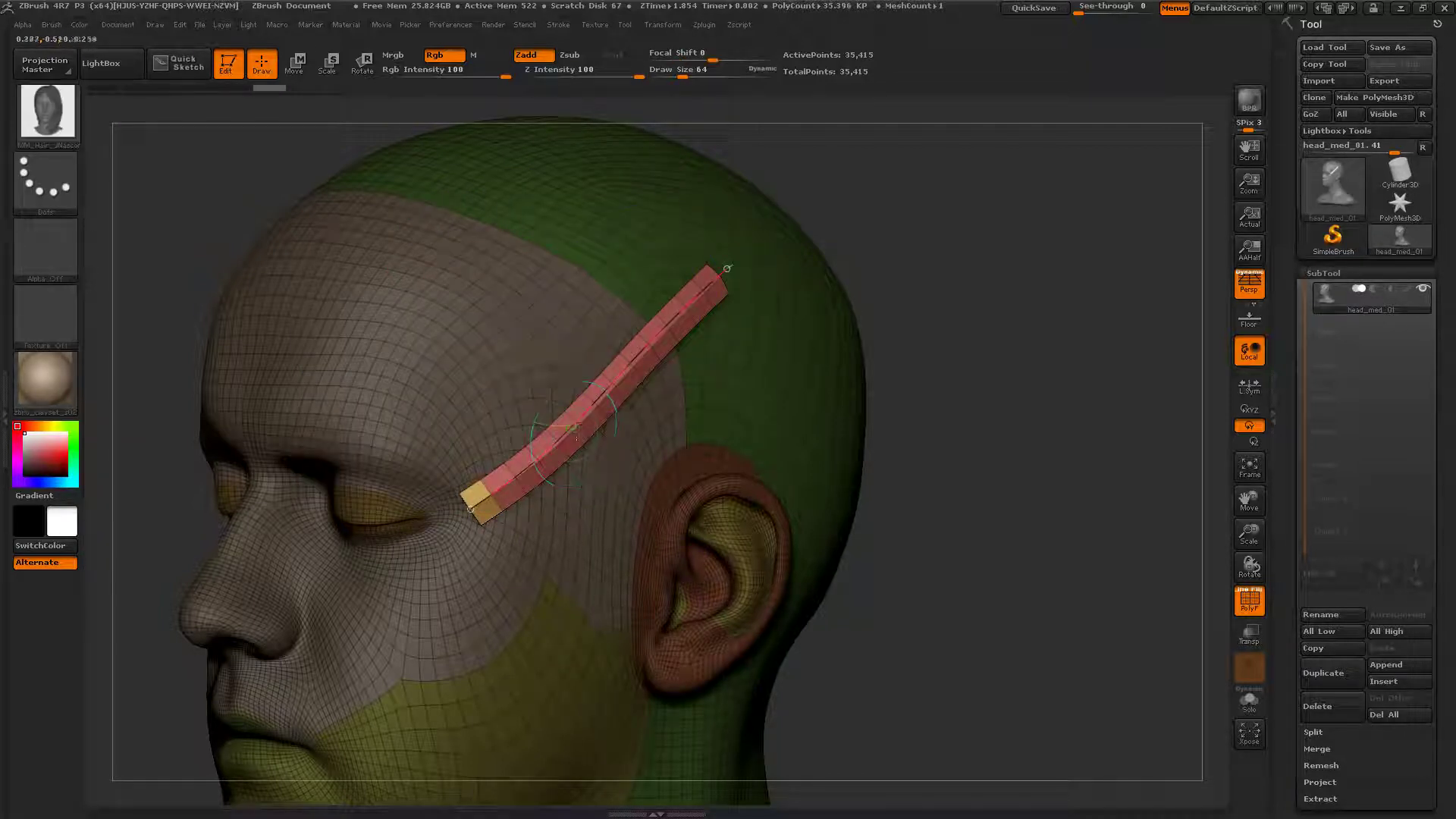
key(ctrl+z)
key(ctrl+z)
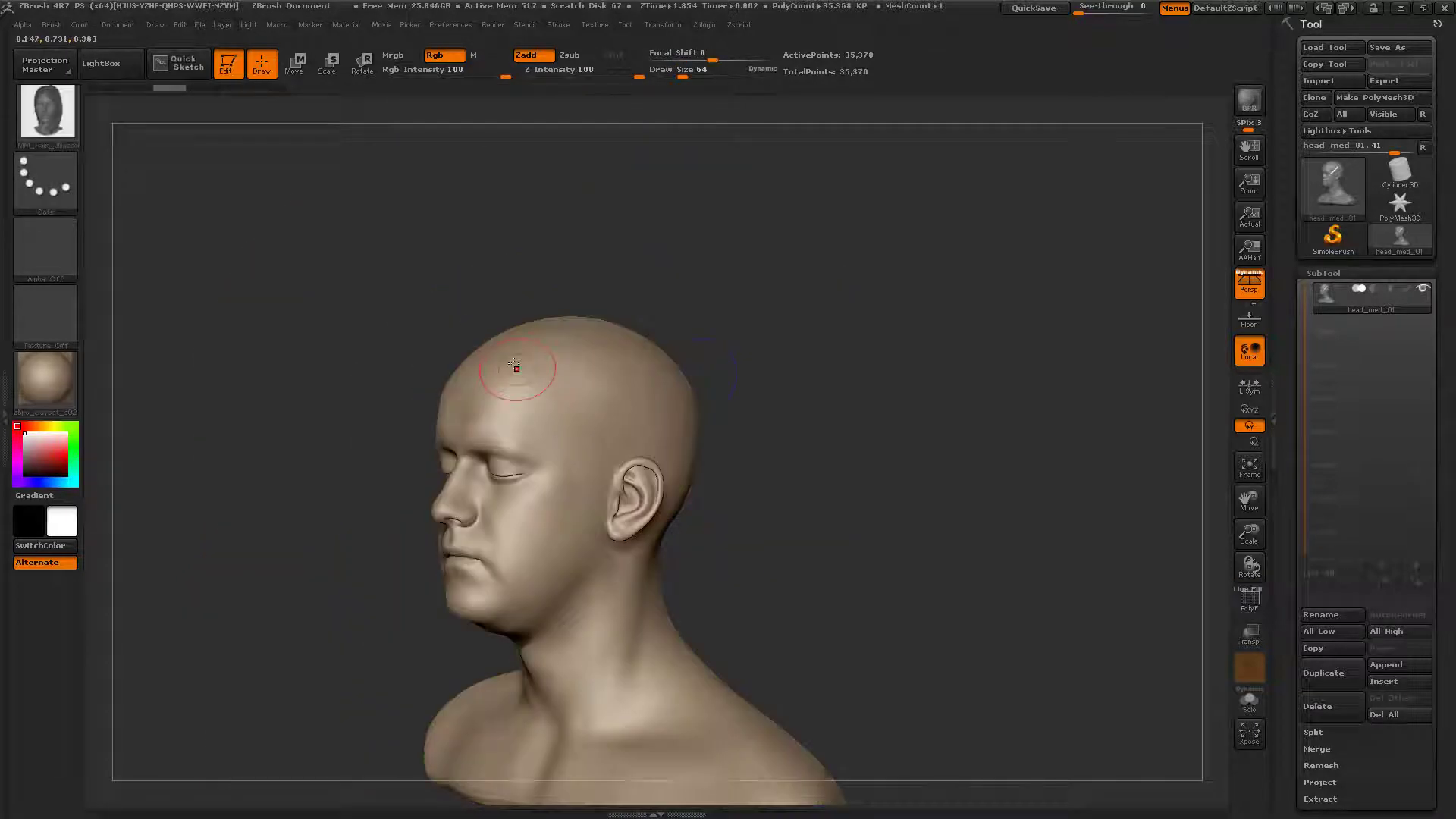
Step: Draw several overlapping curved test strips across the forehead and top of the head with the IMM hair brush
drag(834, 379, 978, 379)
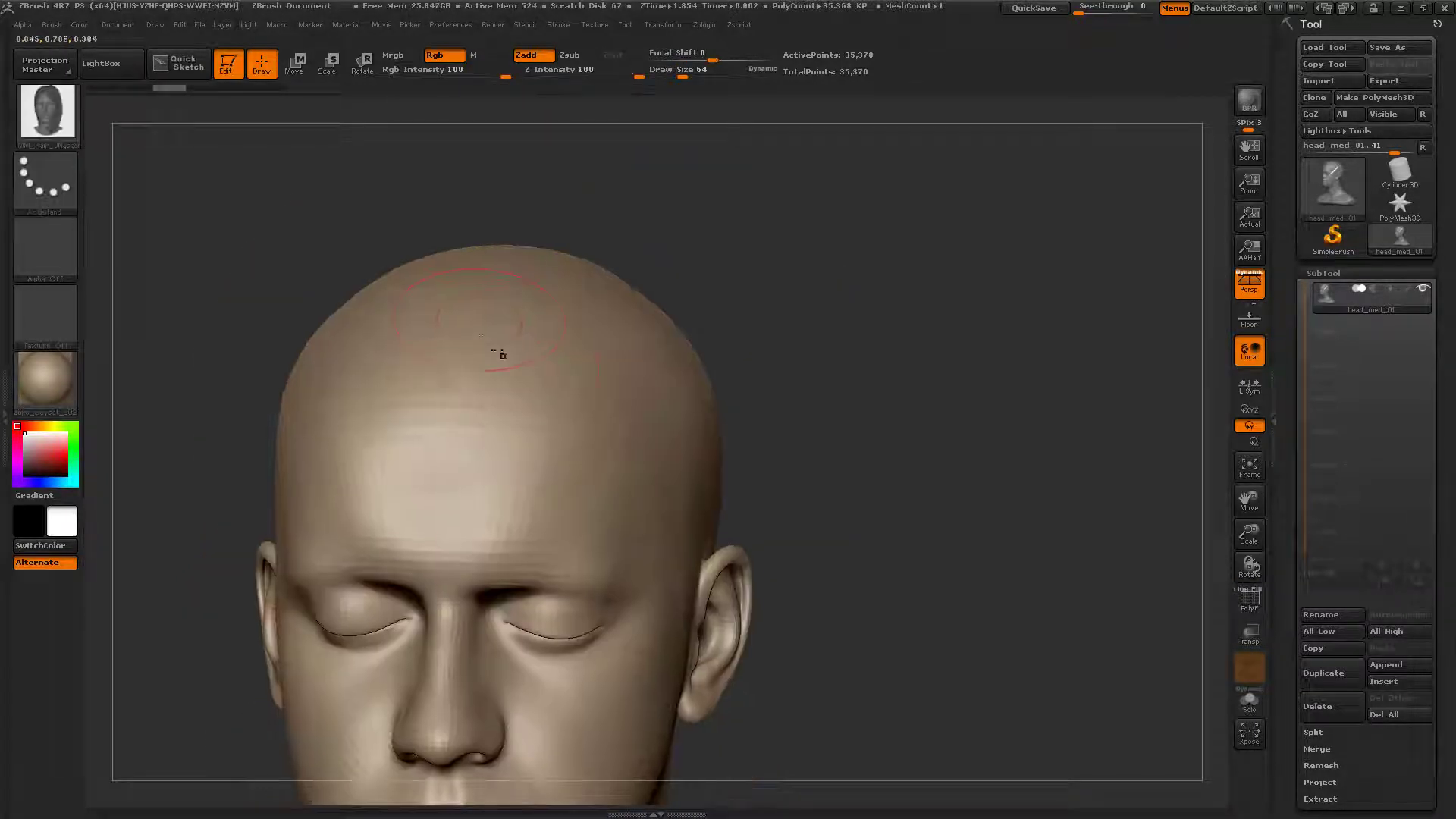
key(space)
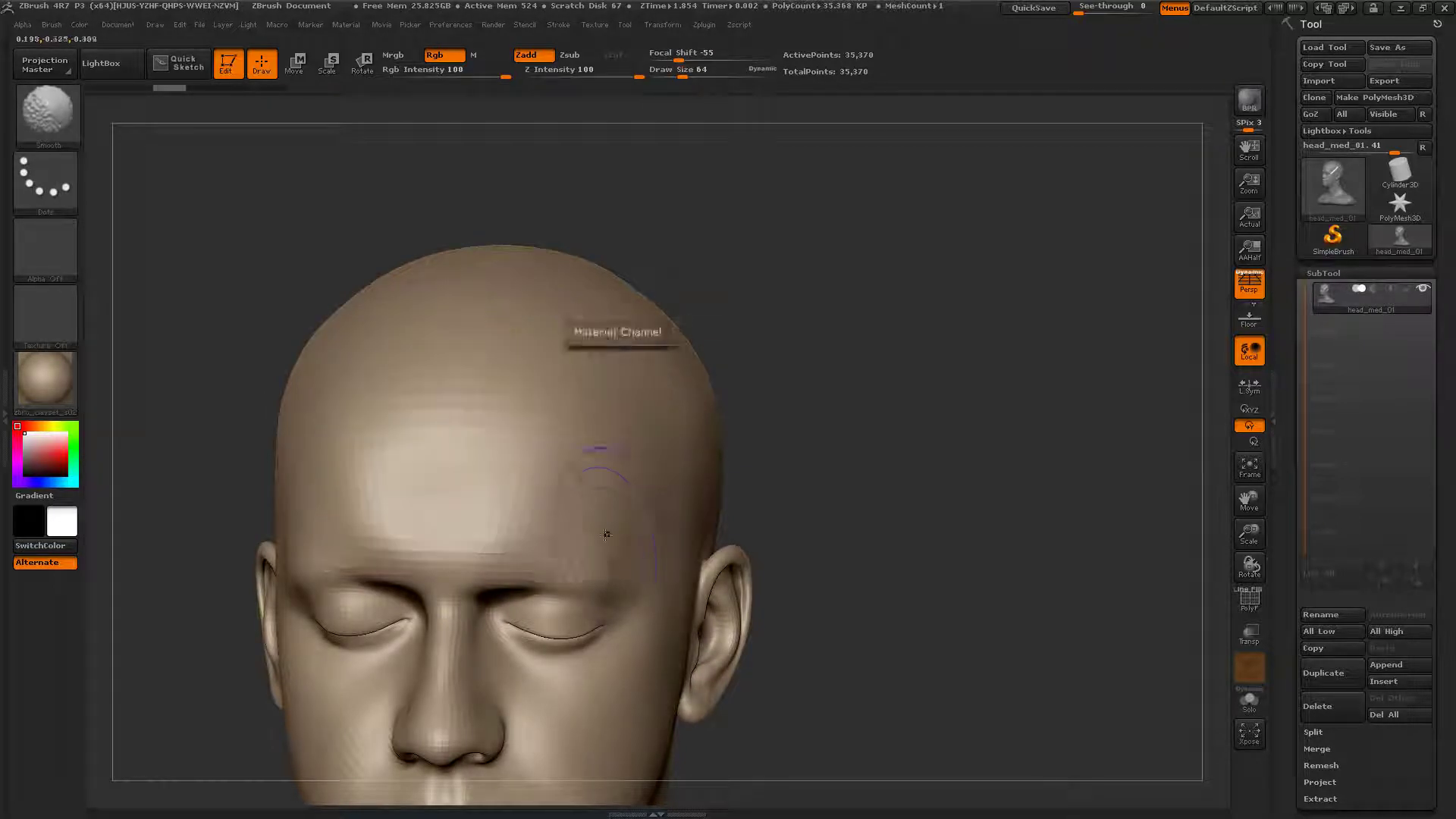
key(shift)
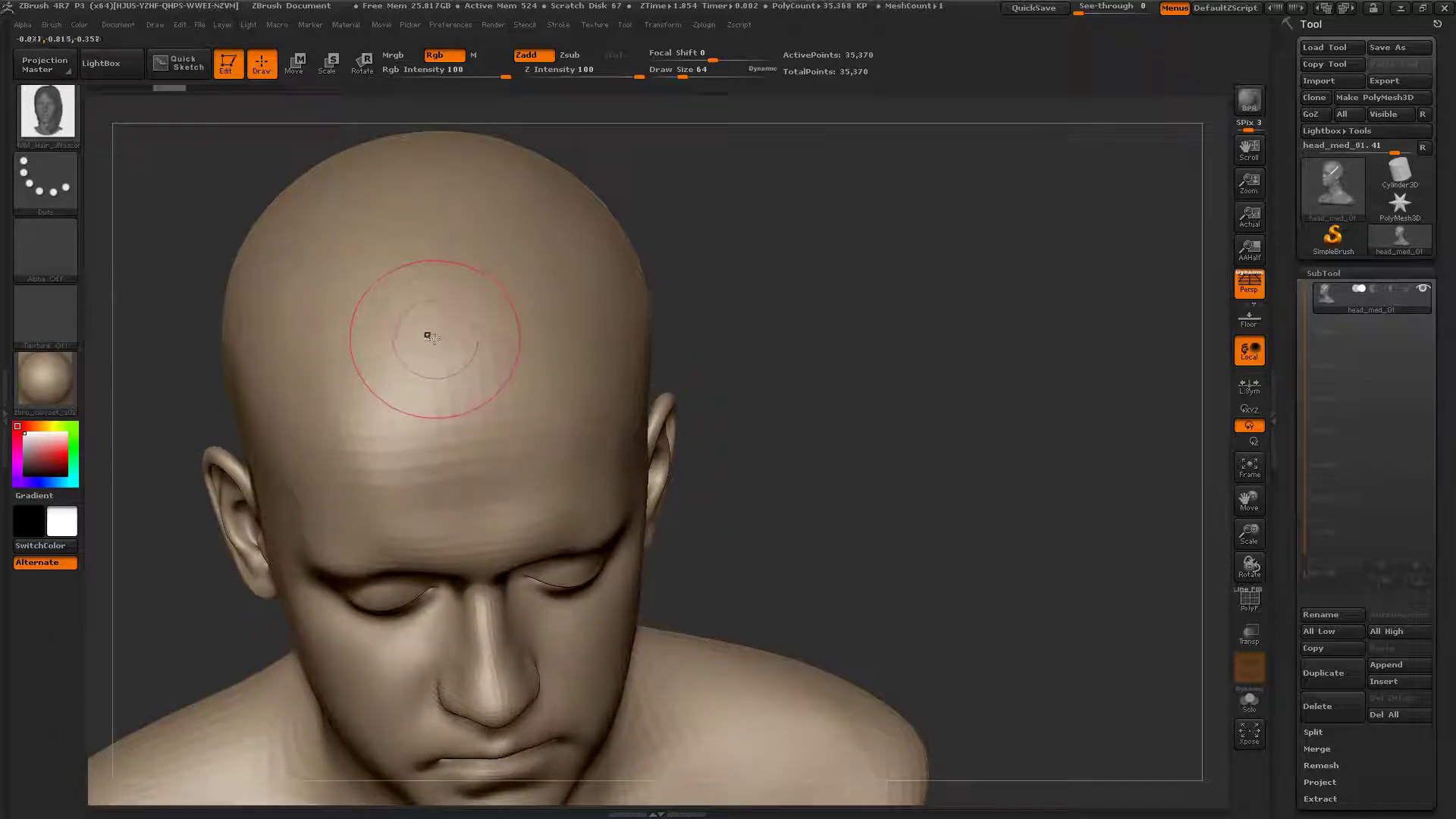
drag(423, 335, 415, 353)
drag(538, 286, 480, 430)
drag(552, 480, 558, 474)
drag(283, 378, 358, 289)
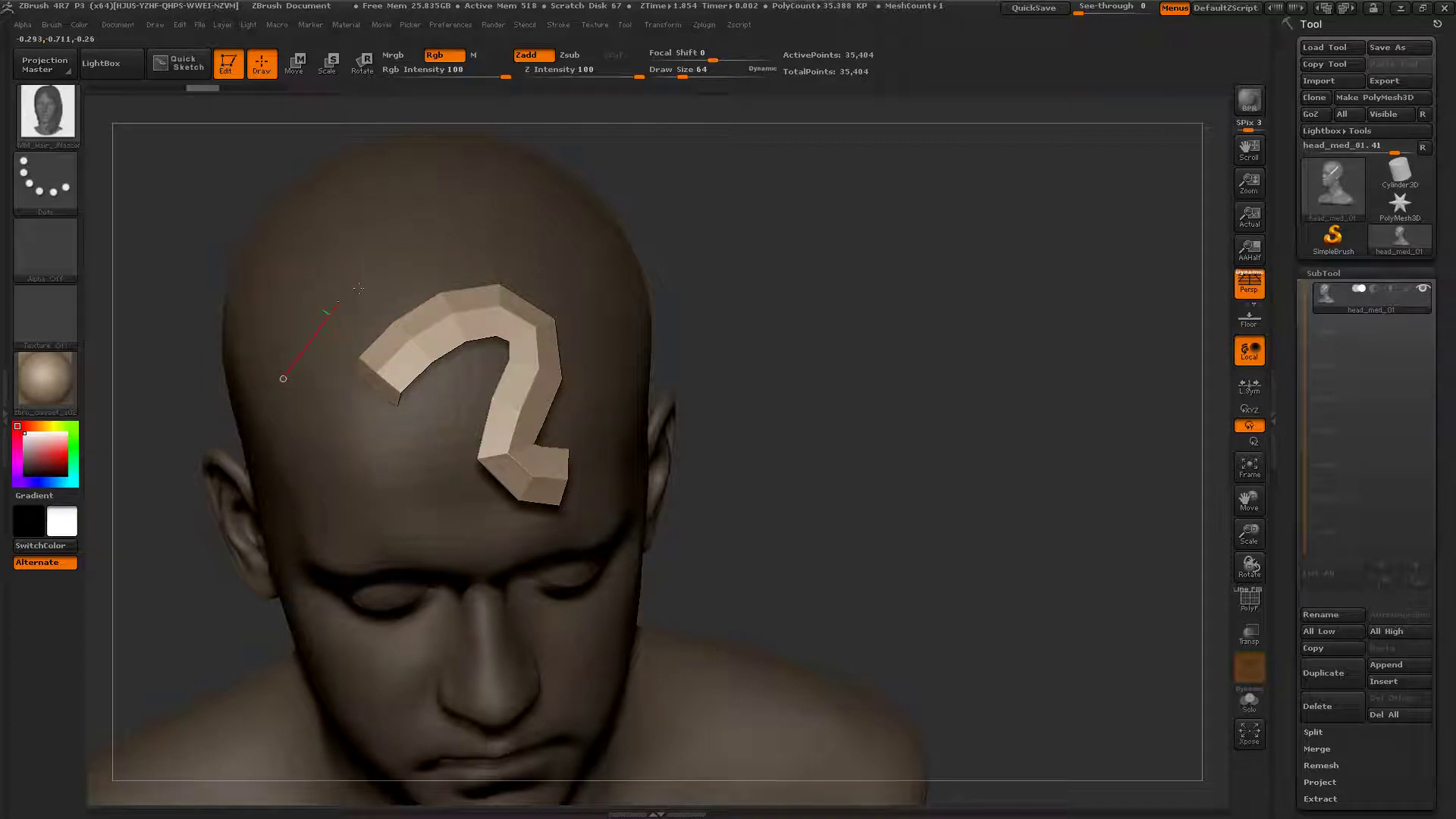
drag(581, 288, 591, 387)
ctrl+right_drag(493, 547, 464, 440)
mouse_move(460, 466)
mouse_down()
mouse_move(510, 383)
mouse_move(512, 327)
mouse_up()
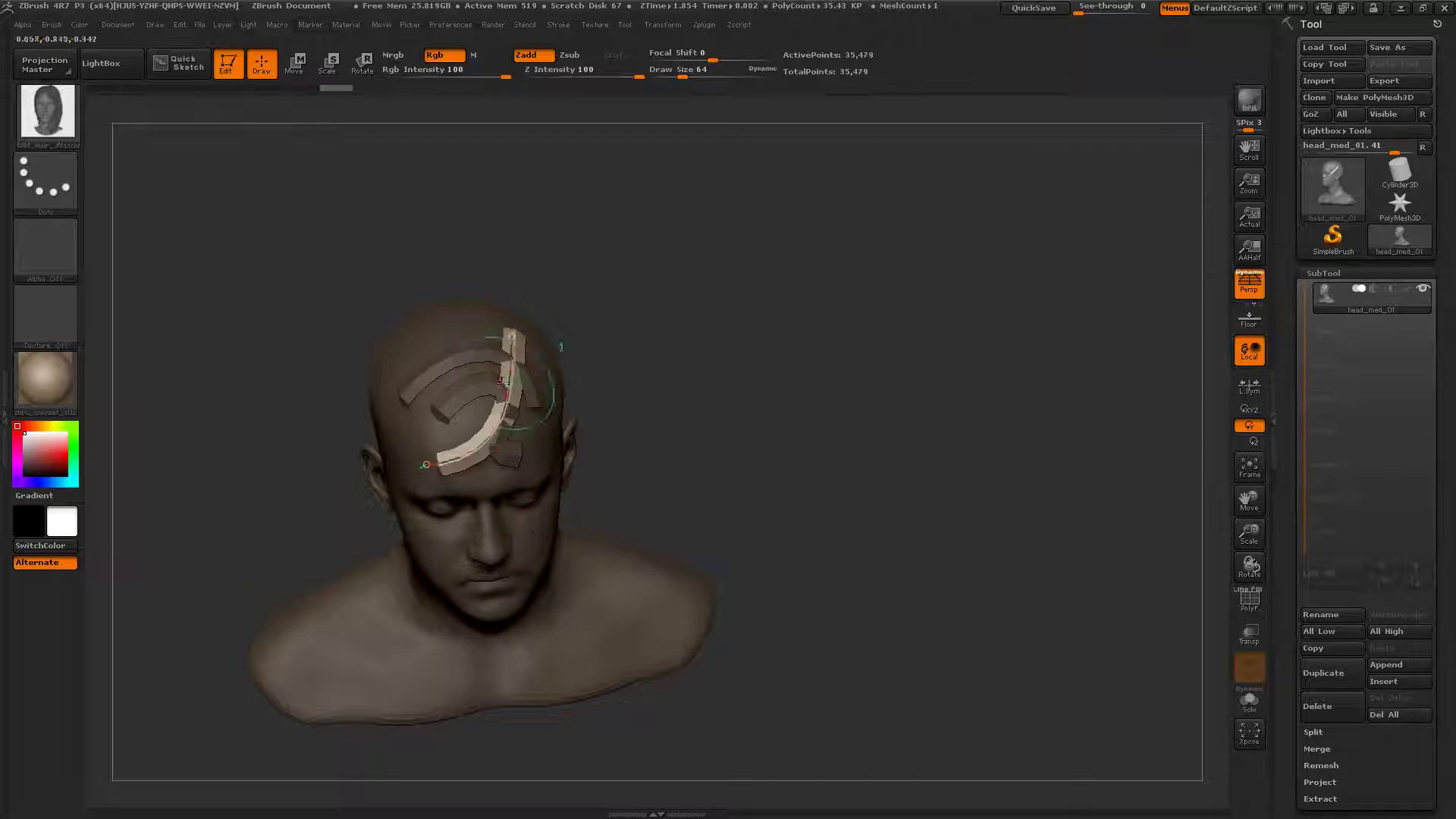
Step: Undo all the test hair strips on the forehead and top of the head
key(ctrl+z)
key(ctrl+z)
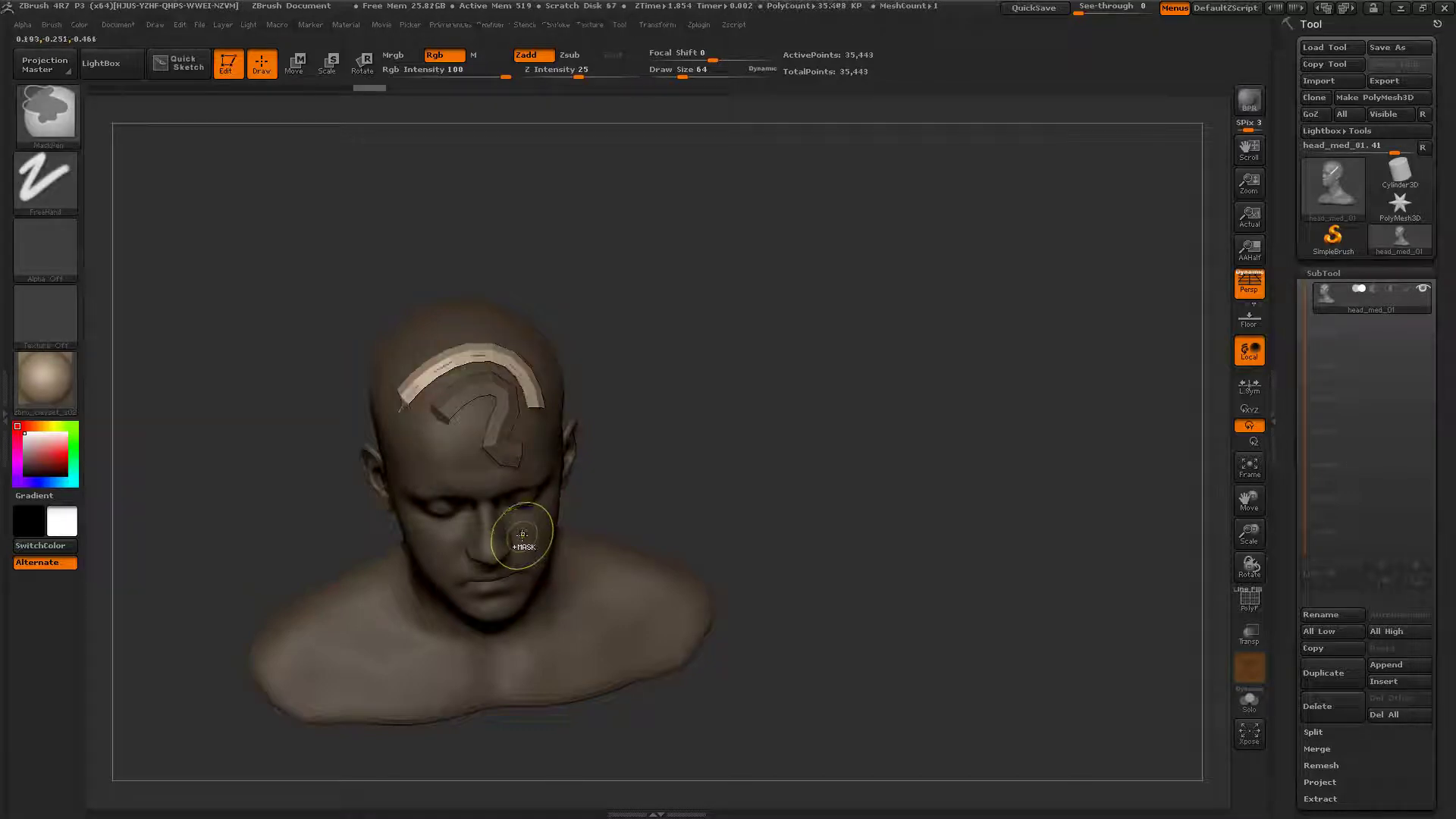
key(ctrl+z)
Step: Paint a mask over the scalp, following the hairline from the forehead around the temple to the back of the head
alt+right_drag(468, 407, 560, 500)
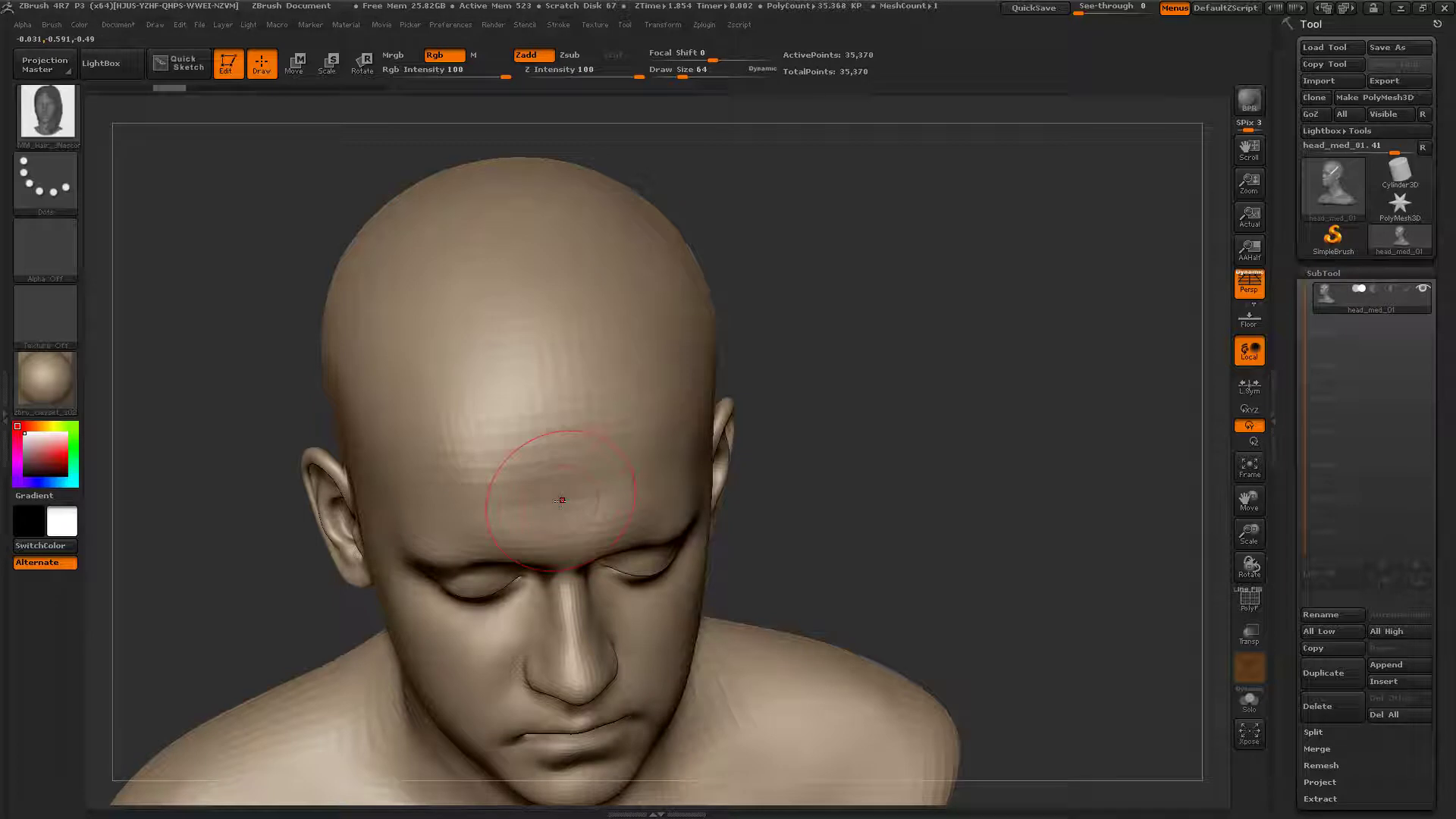
right_drag(634, 383, 500, 350)
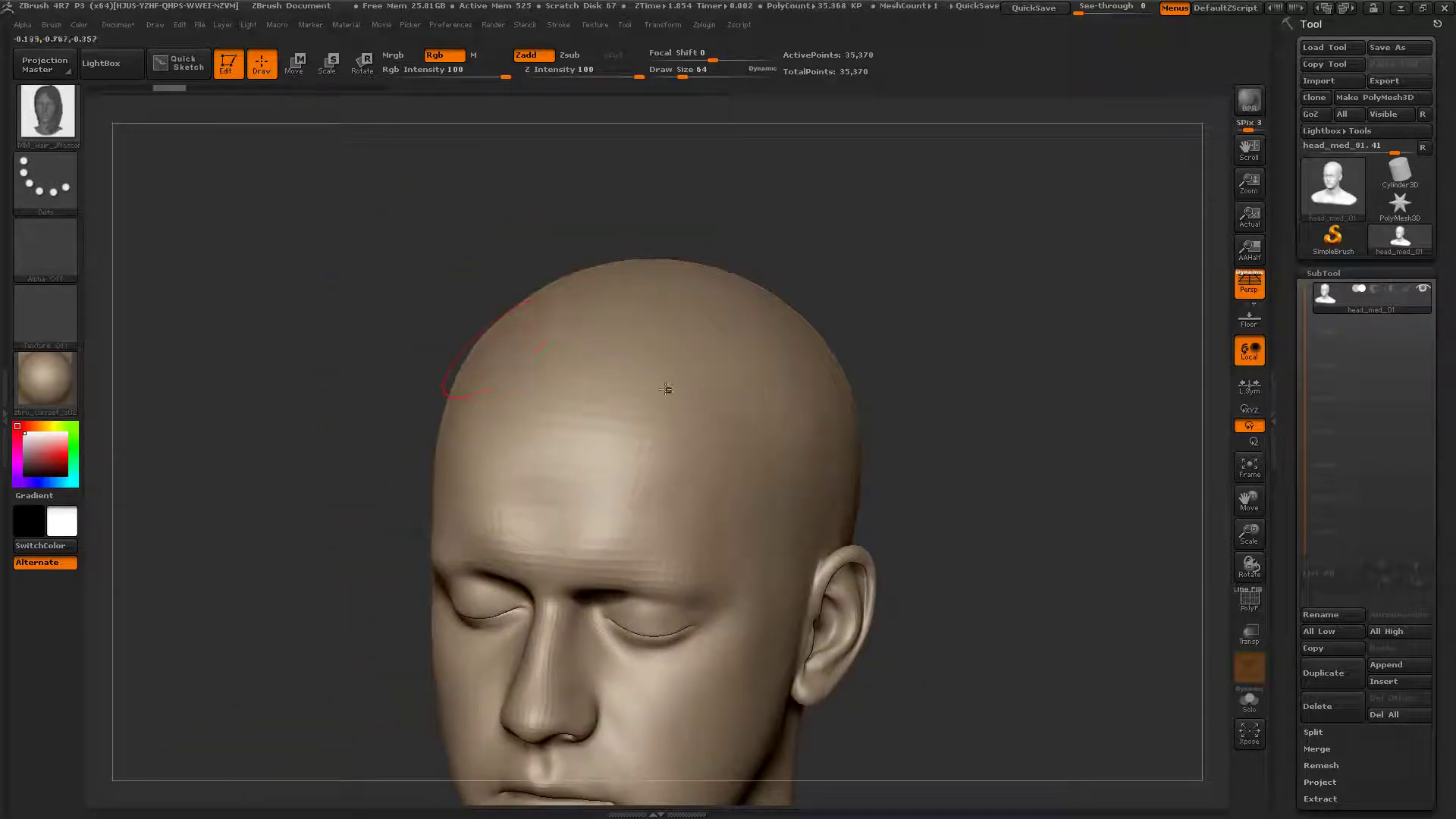
right_drag(666, 389, 607, 367)
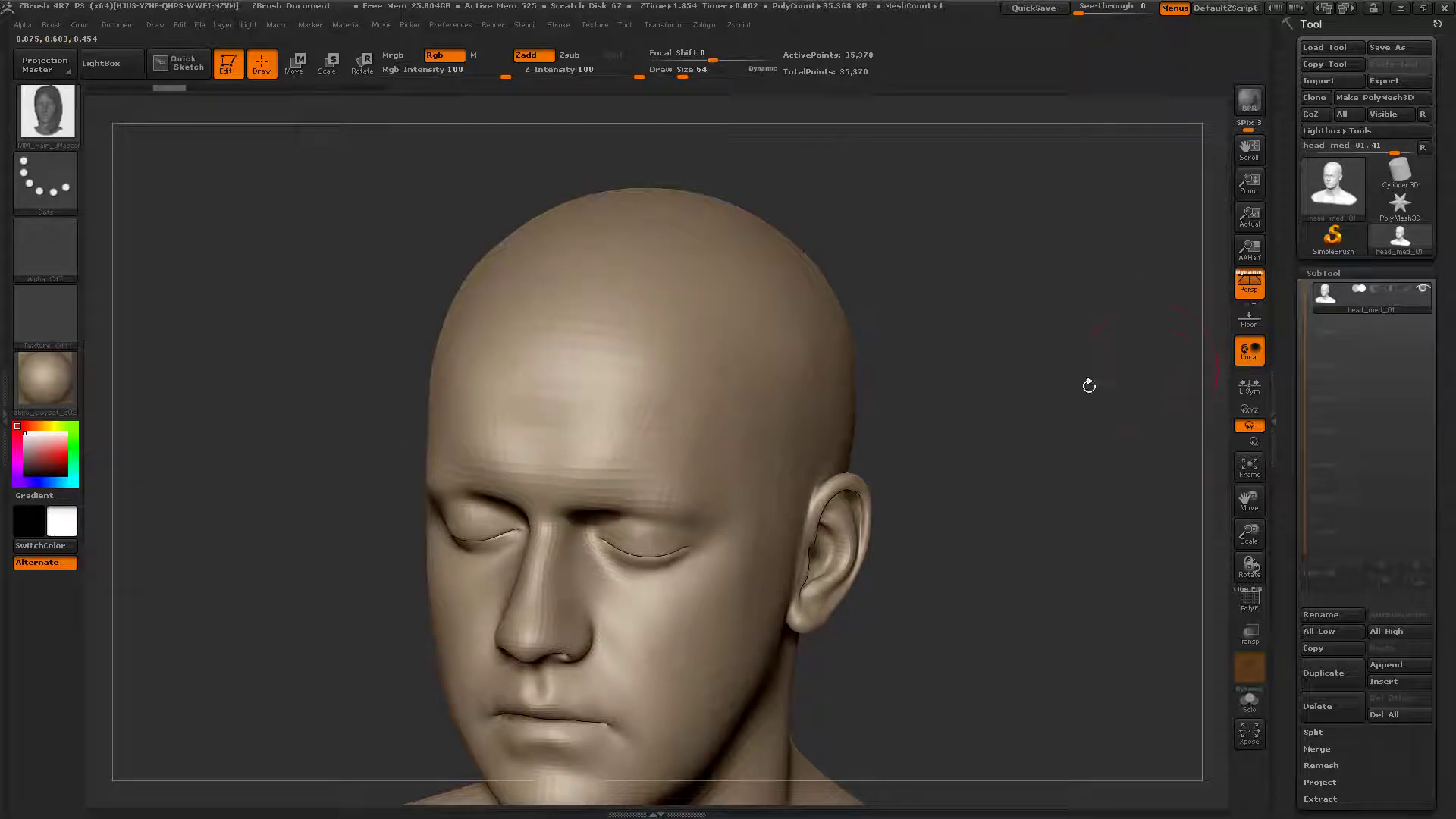
right_drag(733, 302, 713, 266)
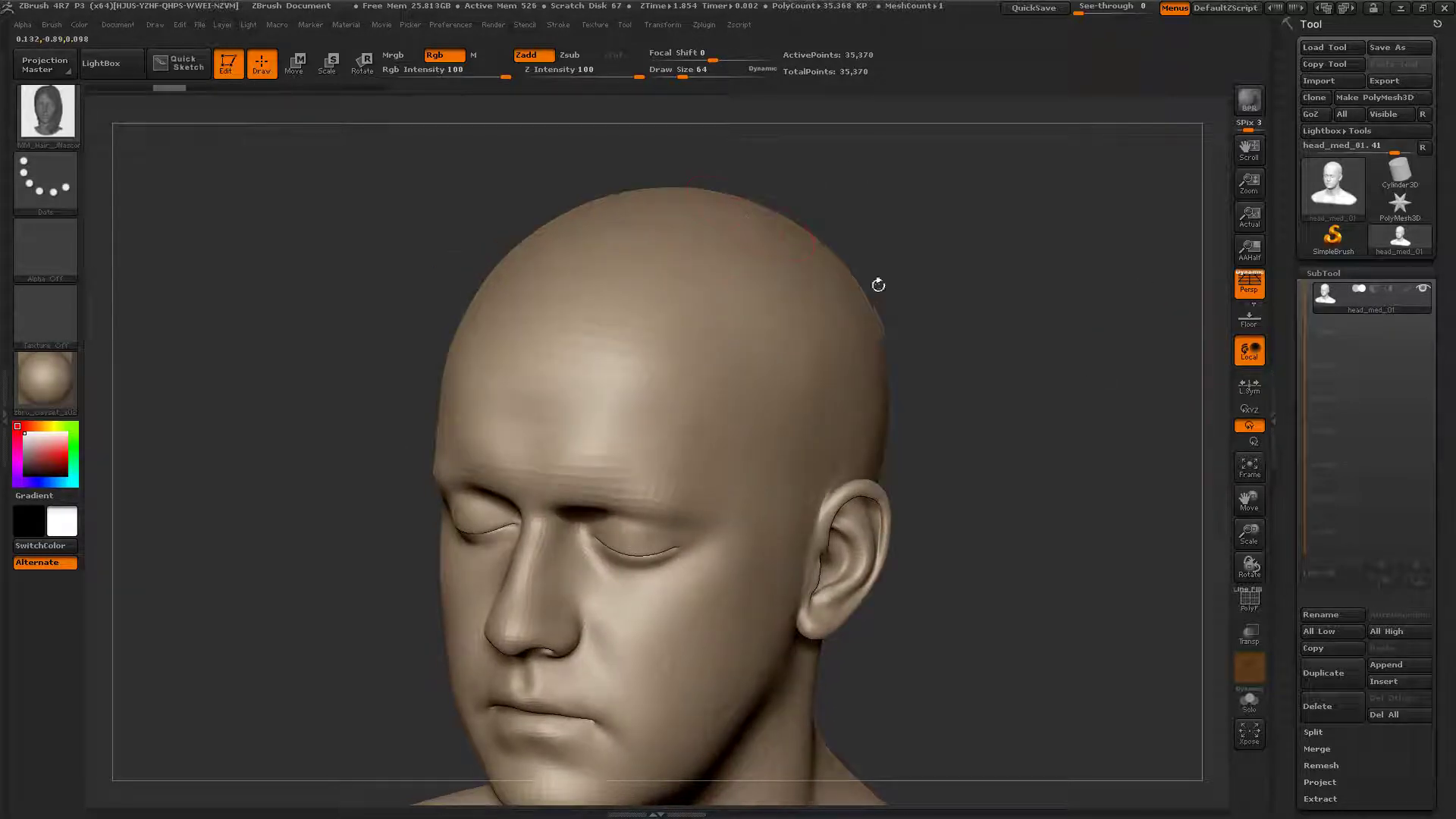
right_drag(877, 283, 809, 291)
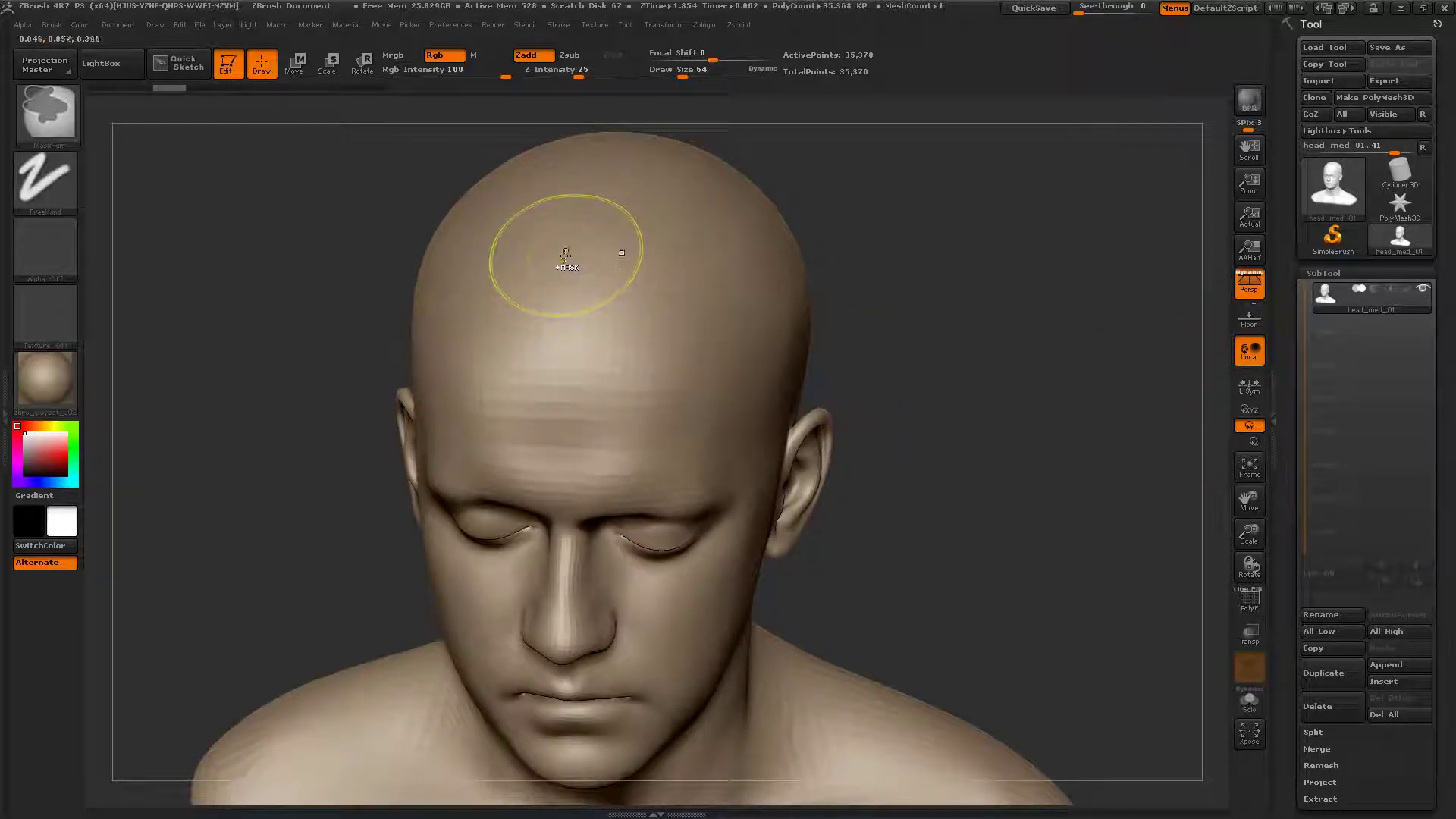
mouse_move(569, 244)
ctrl+mouse_down()
mouse_move(588, 337)
mouse_move(531, 243)
mouse_move(683, 197)
mouse_move(477, 228)
mouse_move(716, 302)
mouse_move(683, 322)
ctrl+mouse_up()
mouse_move(834, 319)
right_down()
mouse_move(683, 281)
mouse_move(671, 261)
right_up()
mouse_move(690, 212)
ctrl+mouse_down()
mouse_move(728, 265)
mouse_move(789, 242)
ctrl+mouse_up()
mouse_move(721, 204)
ctrl+mouse_down()
mouse_move(721, 455)
mouse_move(875, 280)
mouse_move(903, 186)
mouse_move(1023, 273)
mouse_move(985, 434)
ctrl+mouse_up()
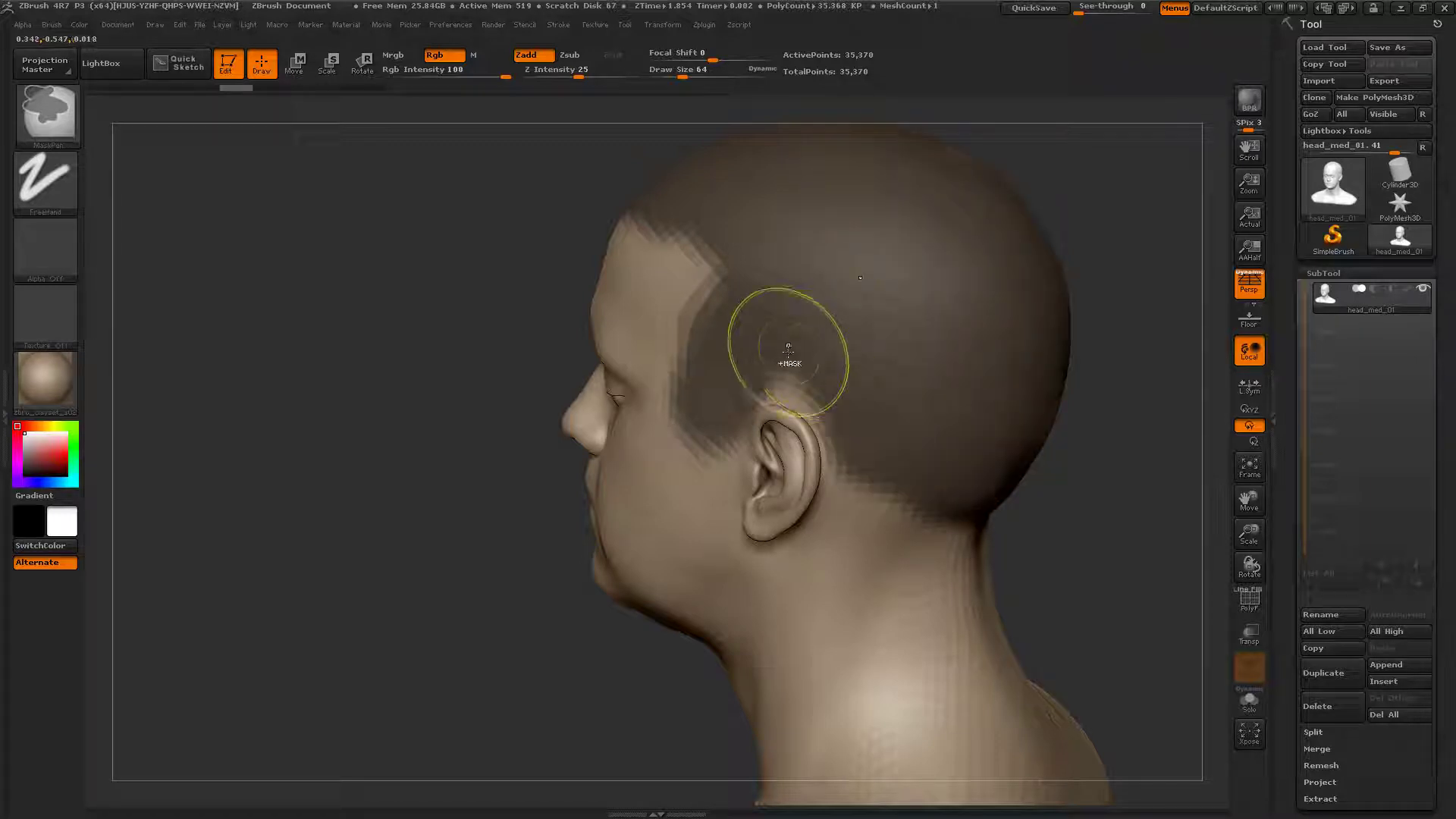
Step: Refine the scalp mask at the nape, around the ear and along the sideburn, reducing the brush's draw size to 45
mouse_move(879, 273)
alt+right_down()
mouse_move(836, 362)
mouse_move(966, 354)
mouse_move(831, 445)
alt+right_up()
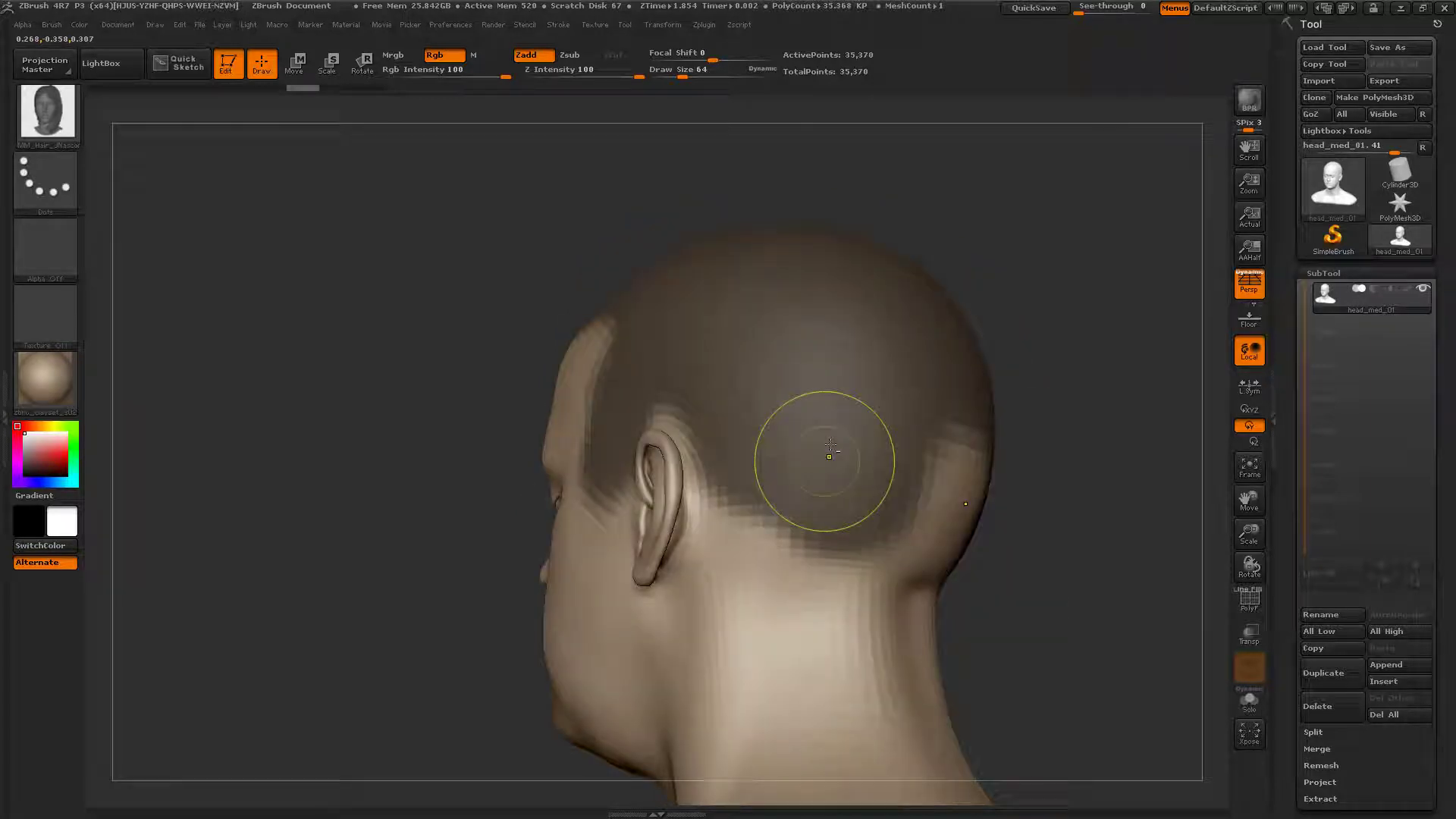
ctrl+drag(829, 447, 833, 535)
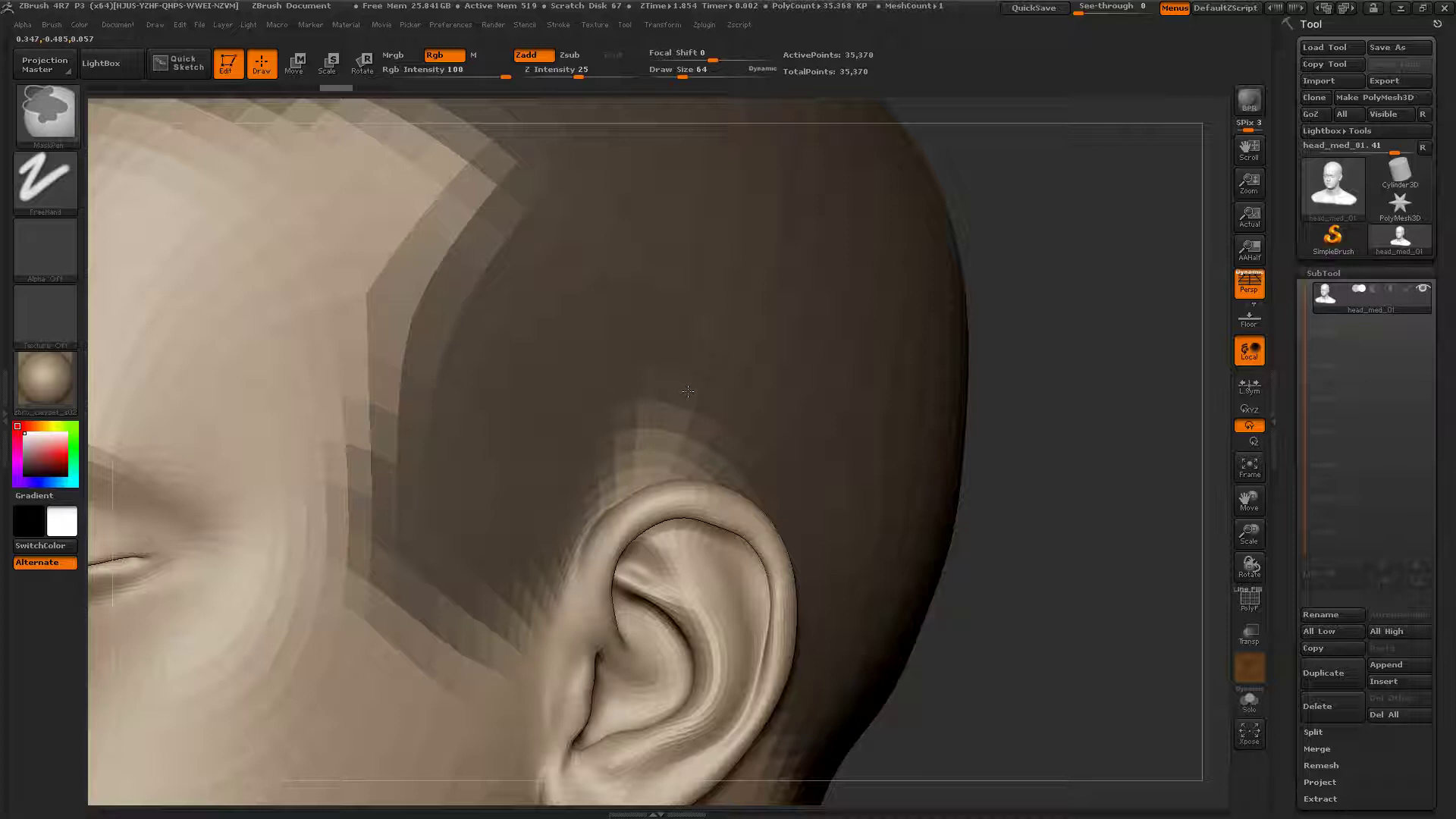
ctrl+drag(688, 392, 572, 504)
key(space)
drag(642, 414, 624, 414)
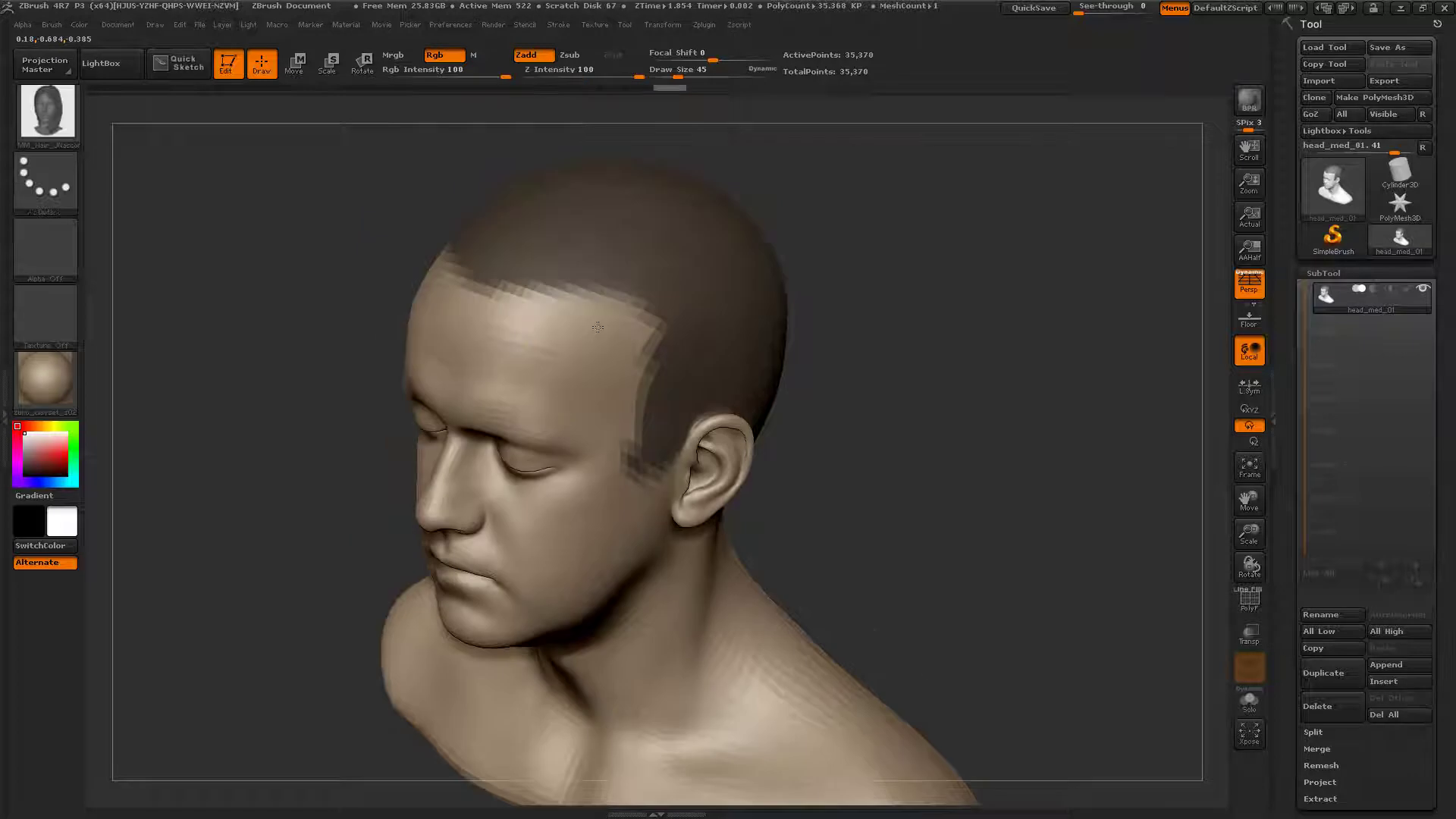
right_drag(597, 327, 624, 347)
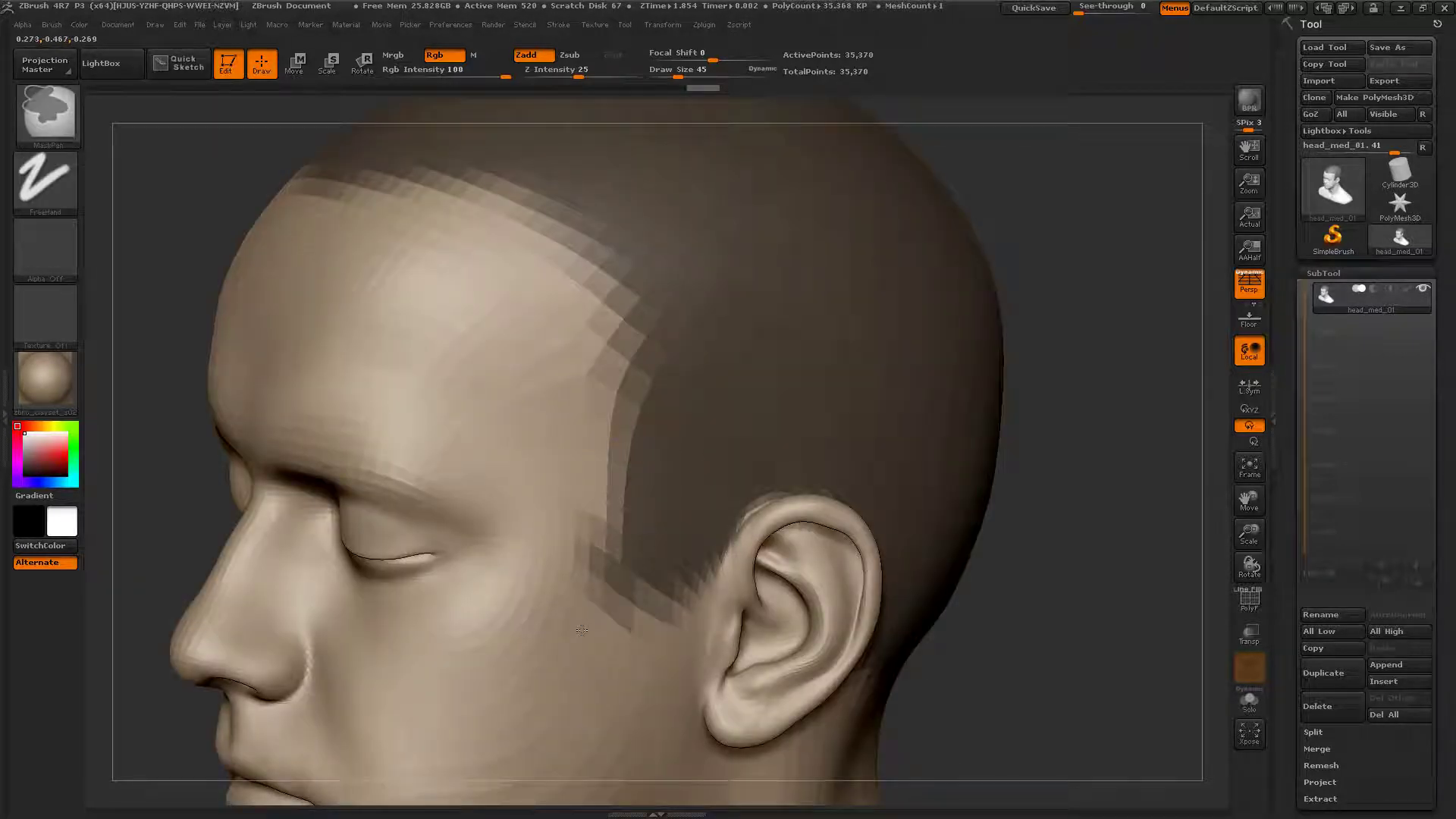
ctrl+drag(581, 630, 658, 556)
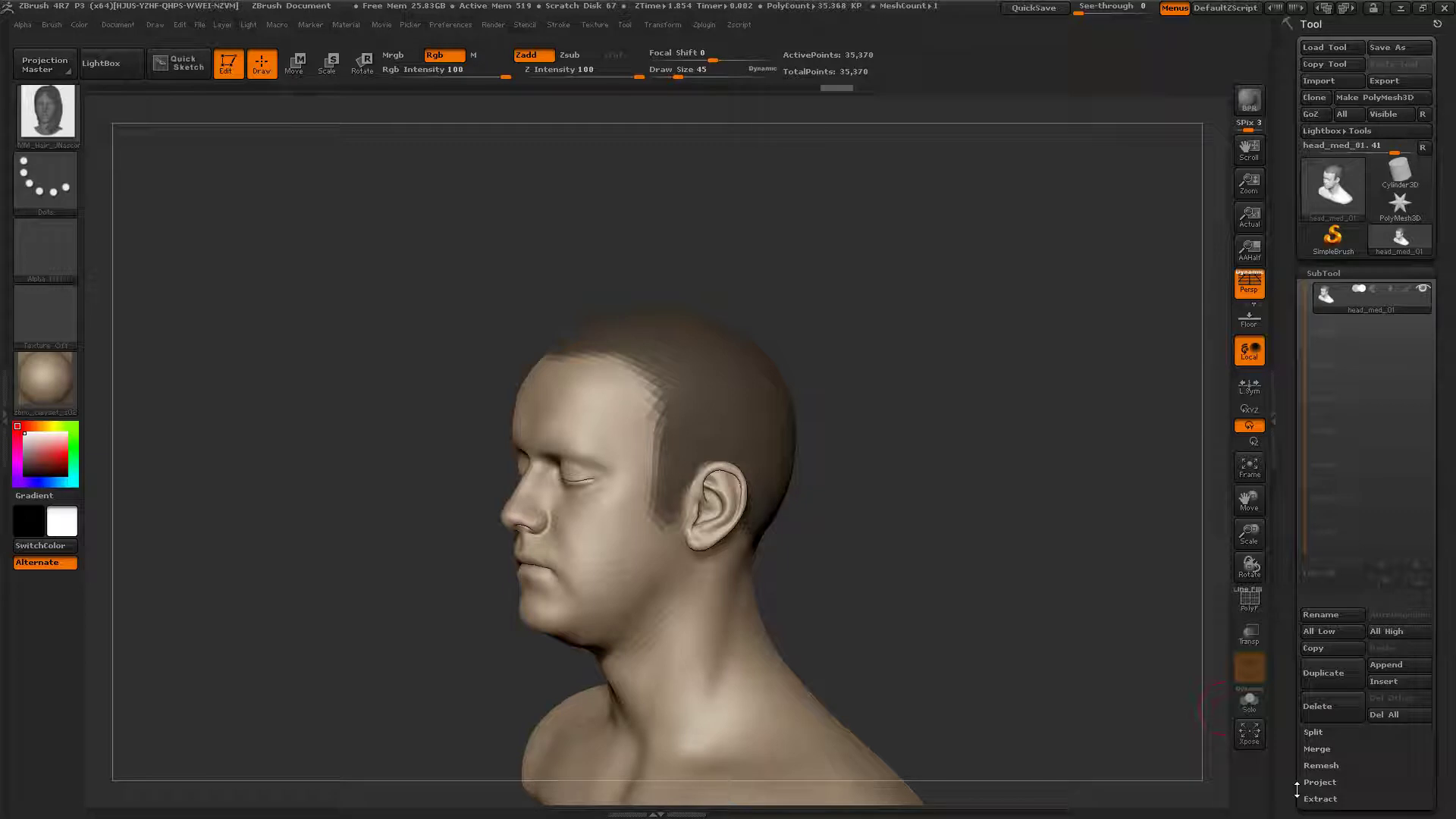
Step: Extract the masked scalp with a thickness of 0.02 and accept it as a new subtool
click(1298, 793)
click(1334, 715)
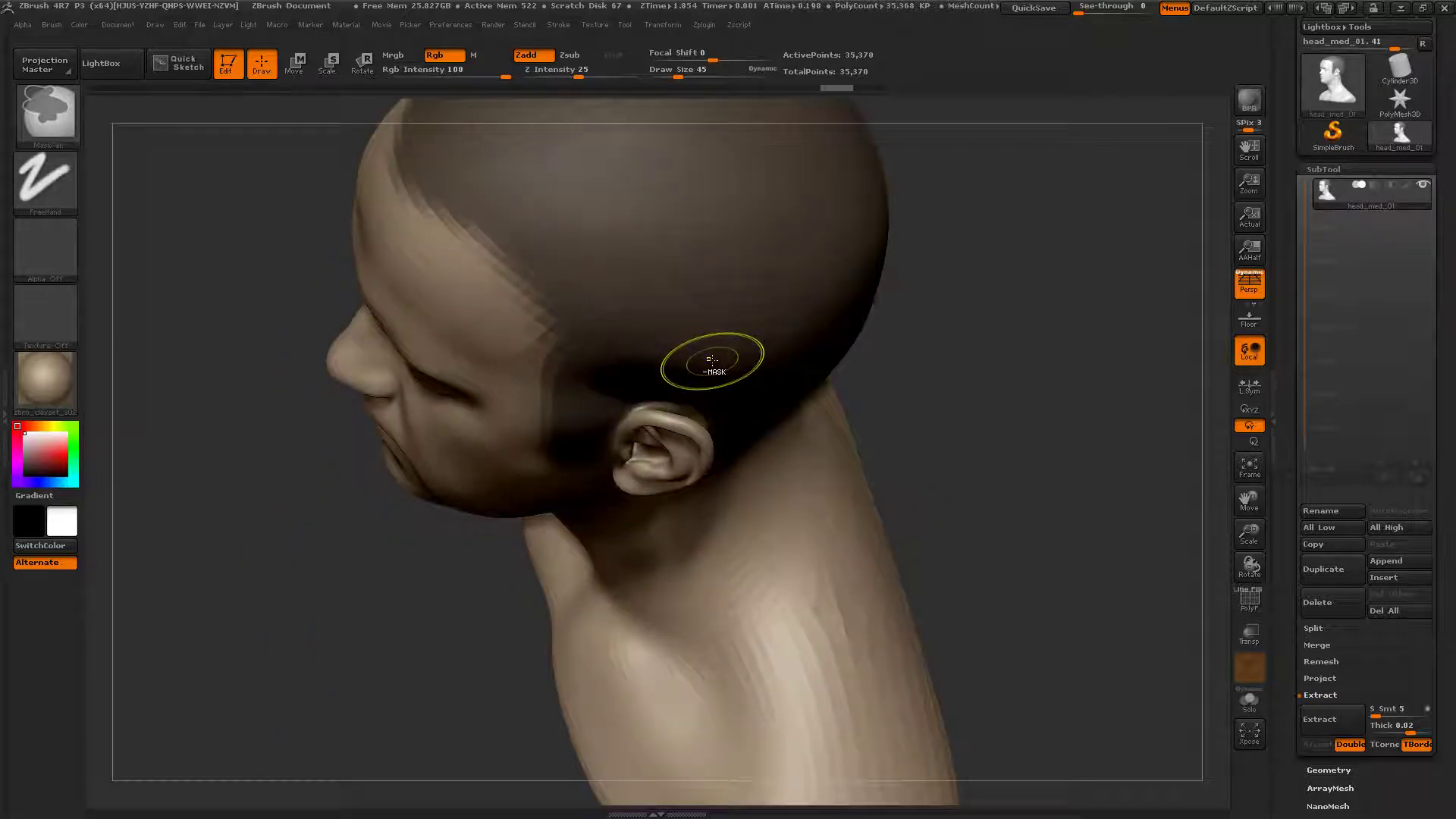
ctrl+alt+click(713, 361)
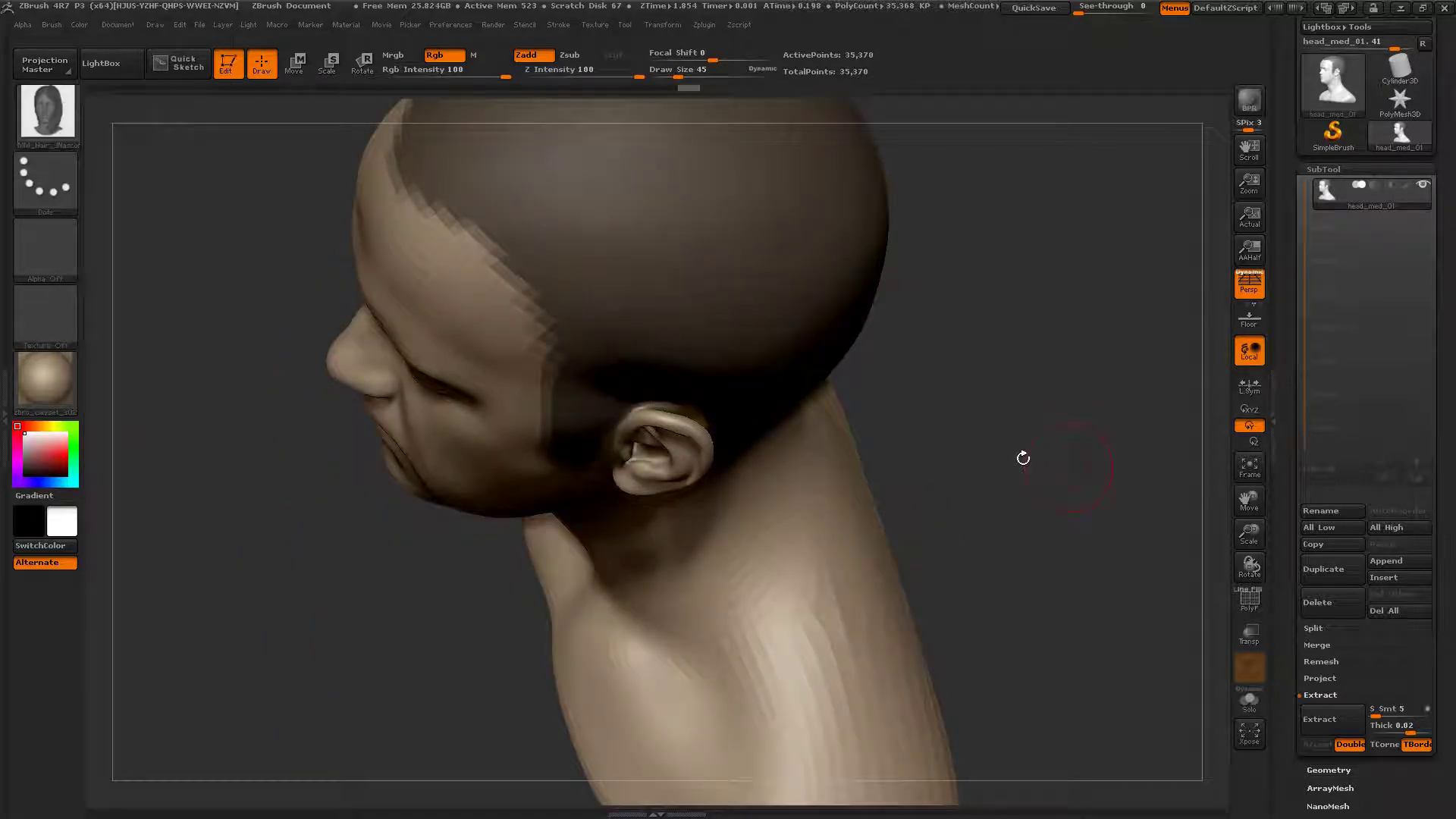
click(1322, 720)
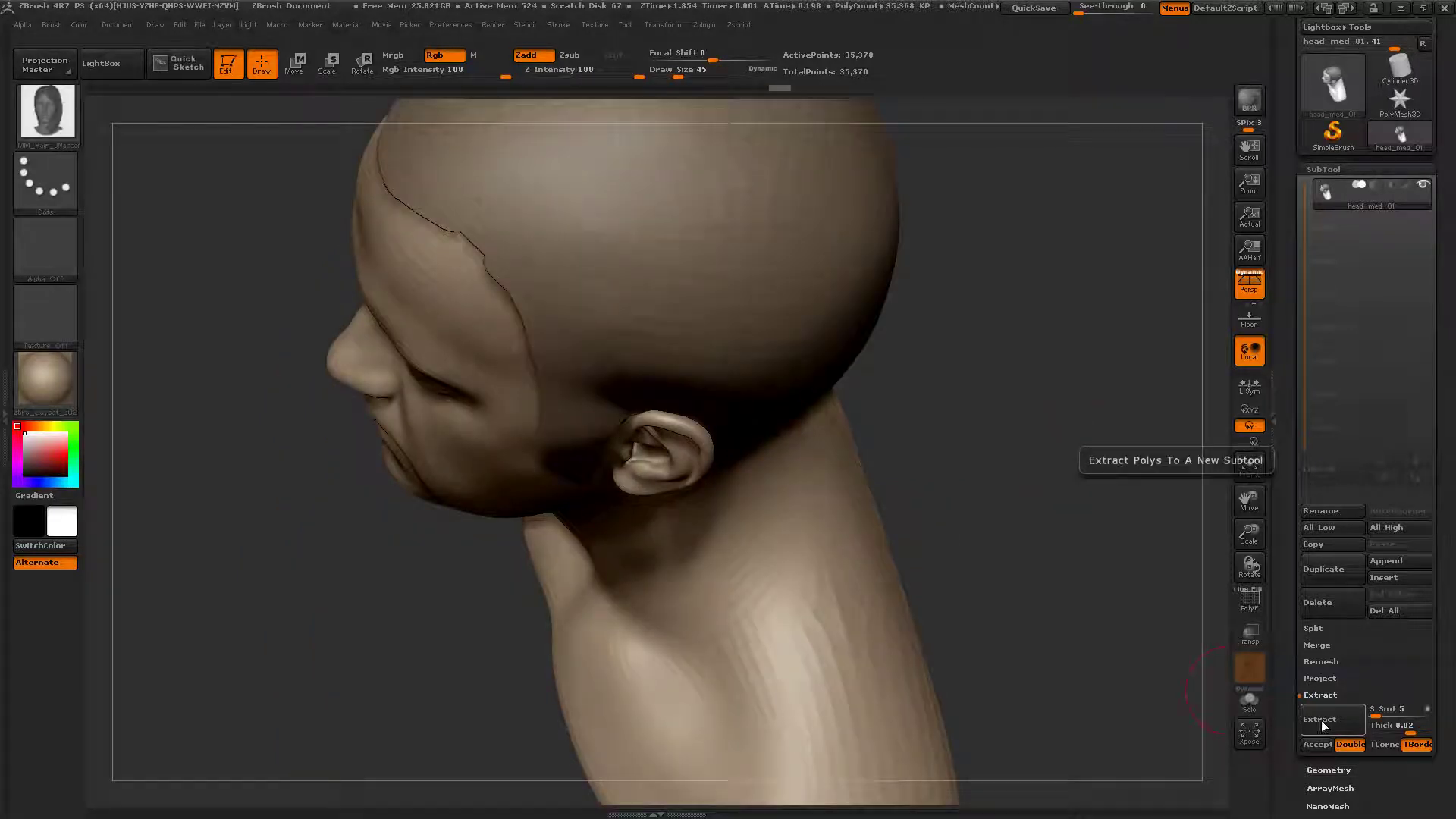
click(1317, 744)
drag(884, 455, 759, 316)
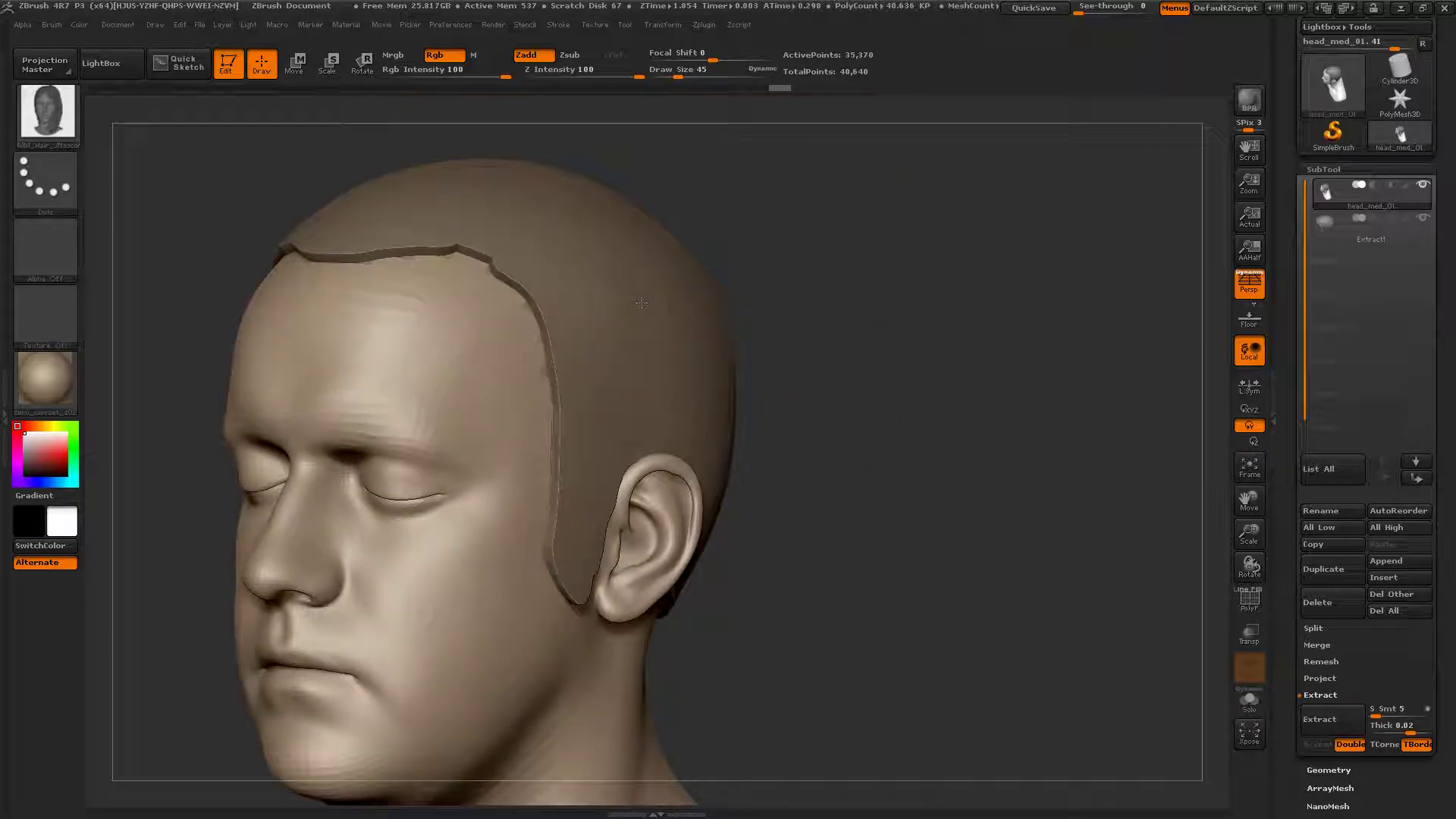
Step: Clear the scalp mask from the head and make the extracted hair mesh the active subtool
key(ctrl)
ctrl+drag(941, 267, 962, 292)
ctrl+right_drag(940, 292, 903, 197)
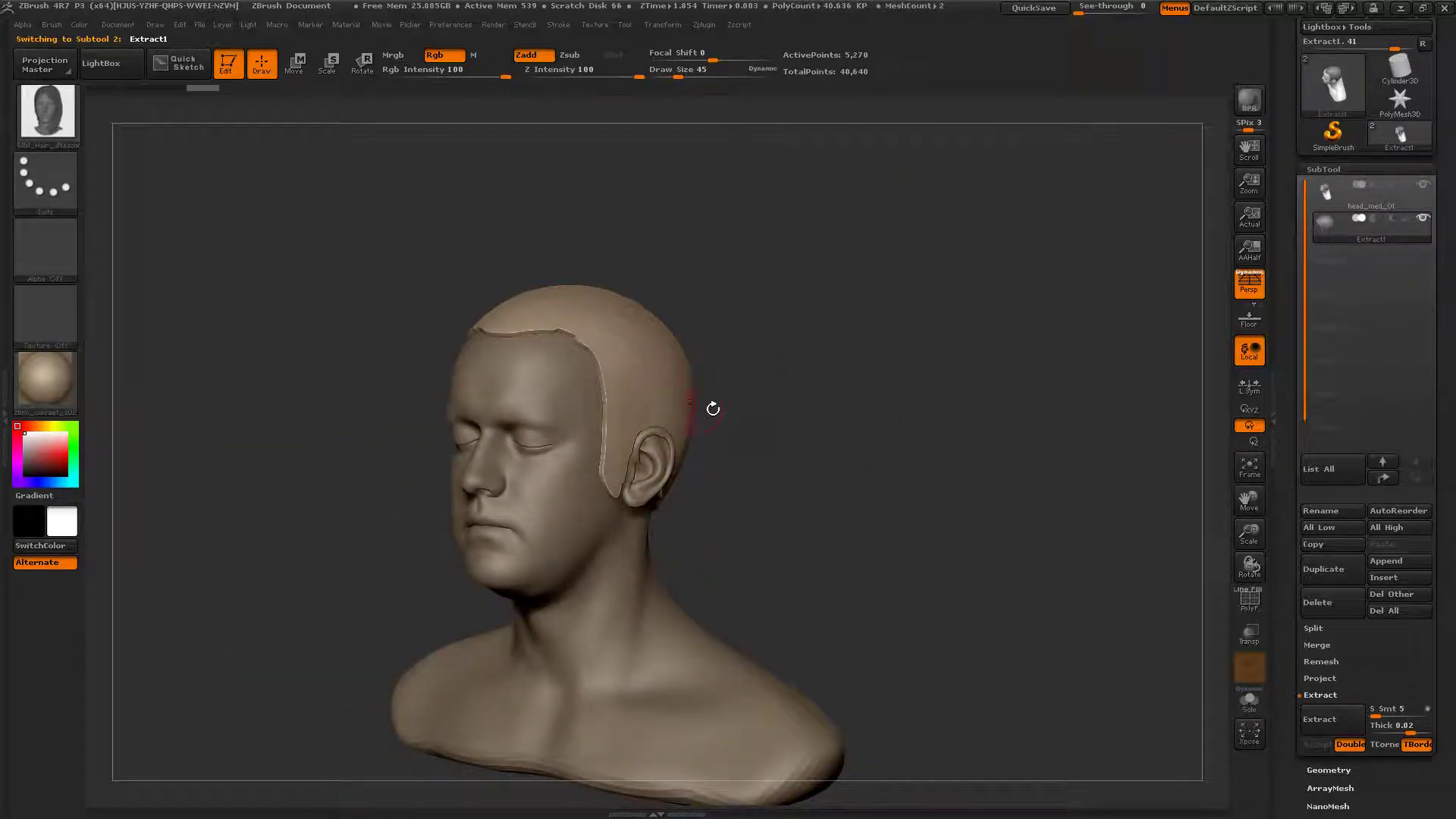
Step: Thicken the hair mesh along the forehead hairline and temples with the Inflat brush at draw size 175
key(b)
key(m)
key(v)
key(space)
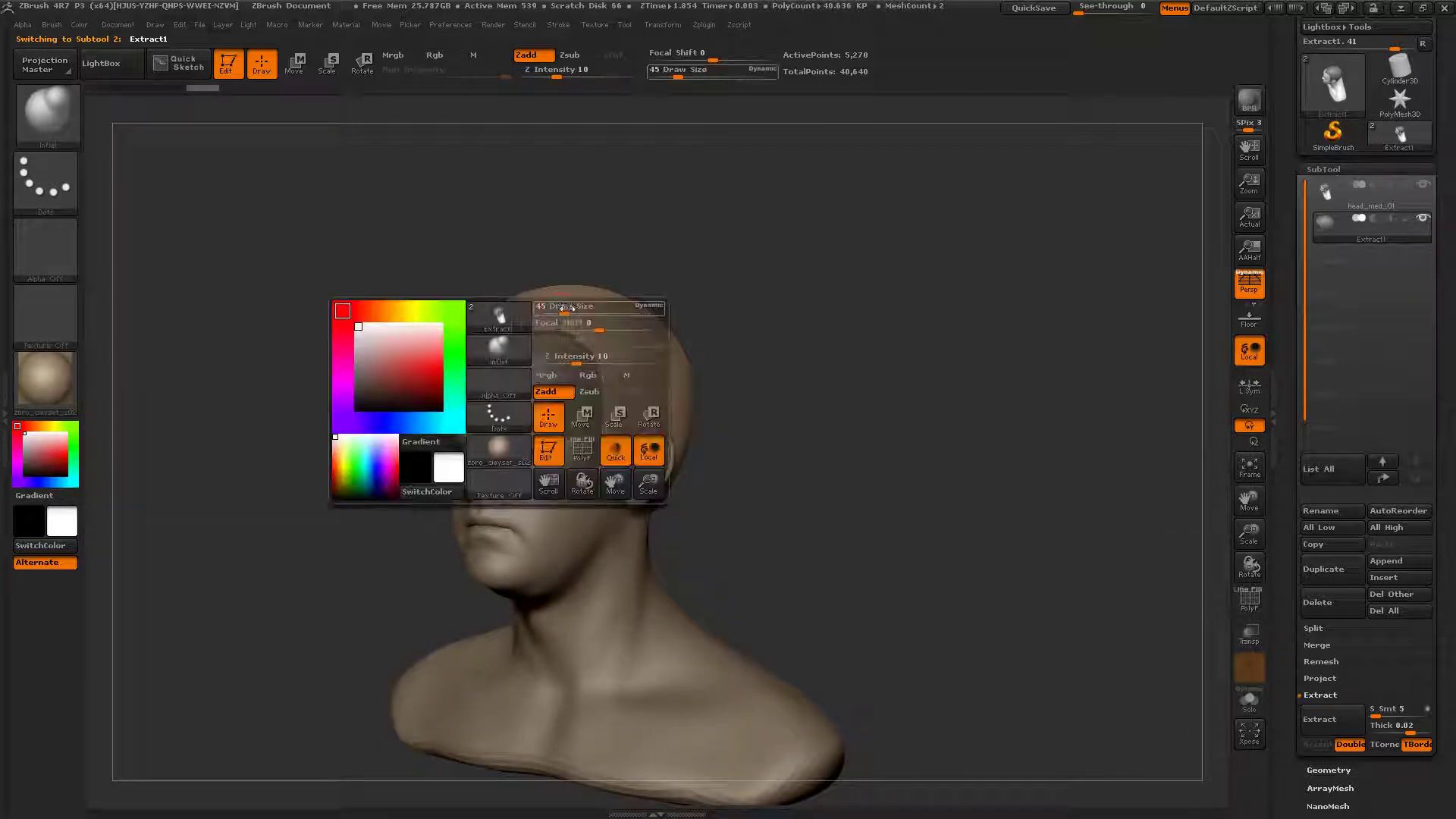
drag(567, 310, 593, 309)
mouse_move(509, 333)
mouse_down()
mouse_move(492, 318)
mouse_move(600, 355)
mouse_up()
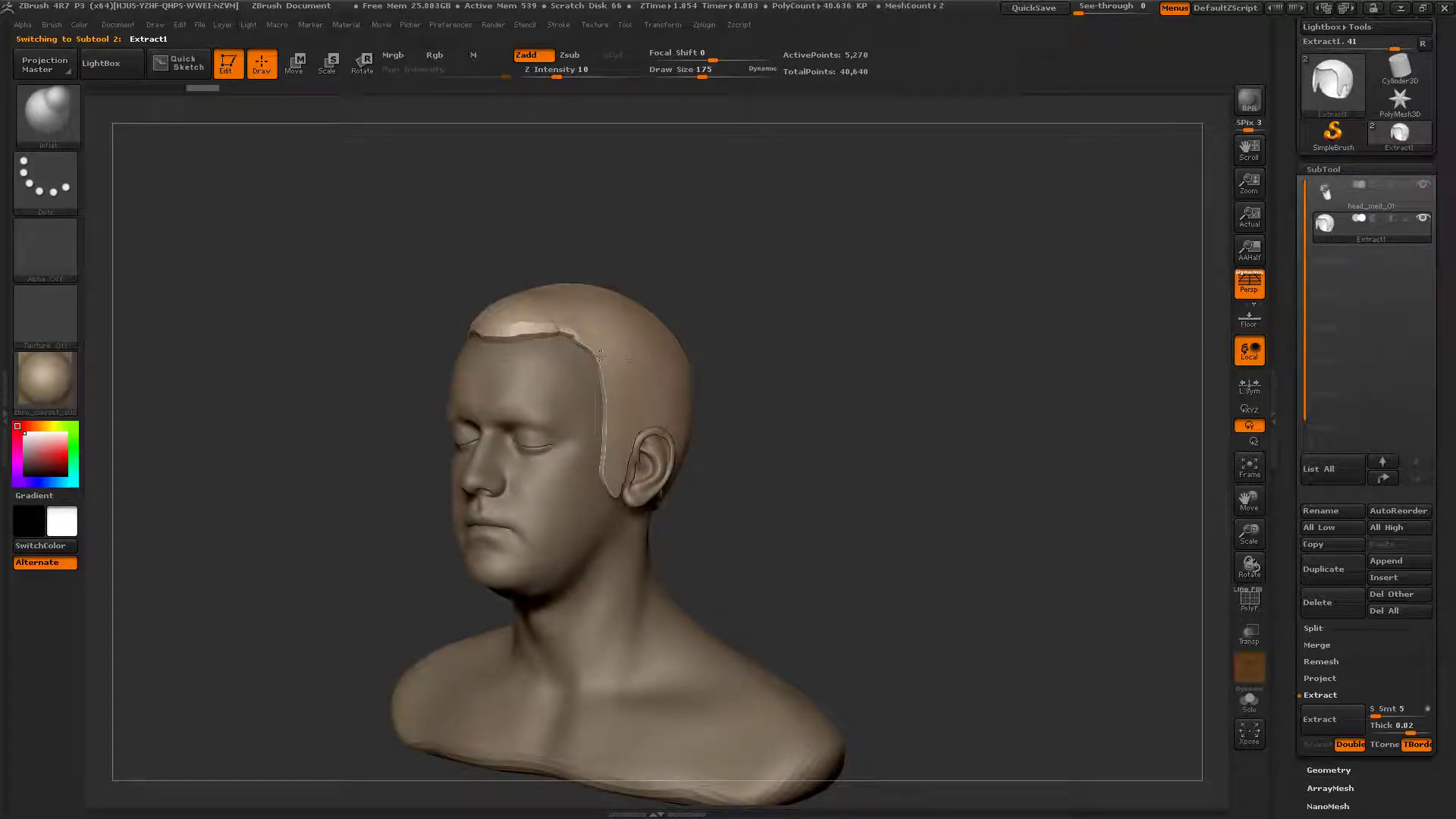
drag(510, 310, 518, 325)
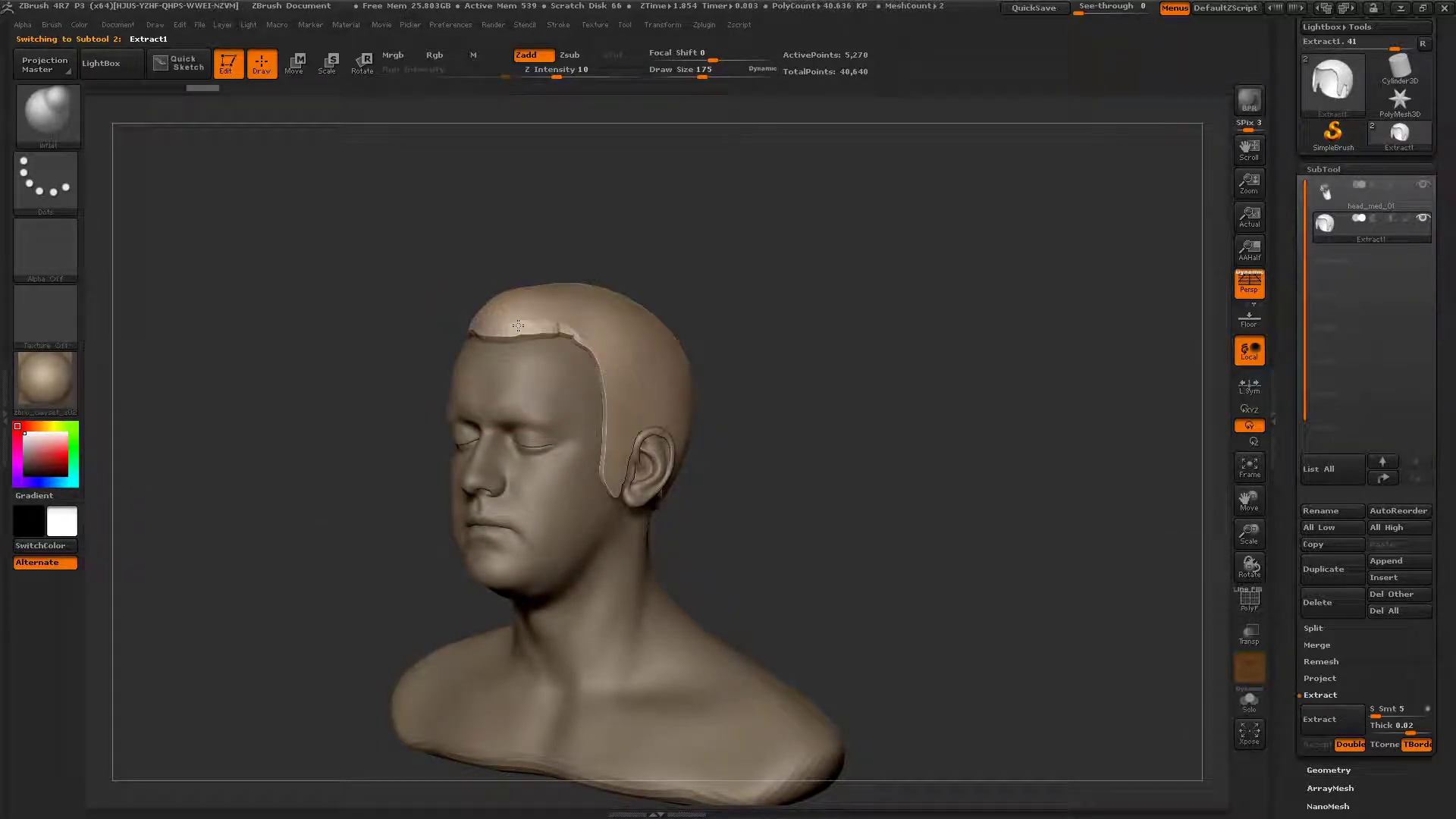
mouse_move(941, 425)
mouse_down()
mouse_move(746, 431)
mouse_move(636, 287)
mouse_move(634, 299)
mouse_up()
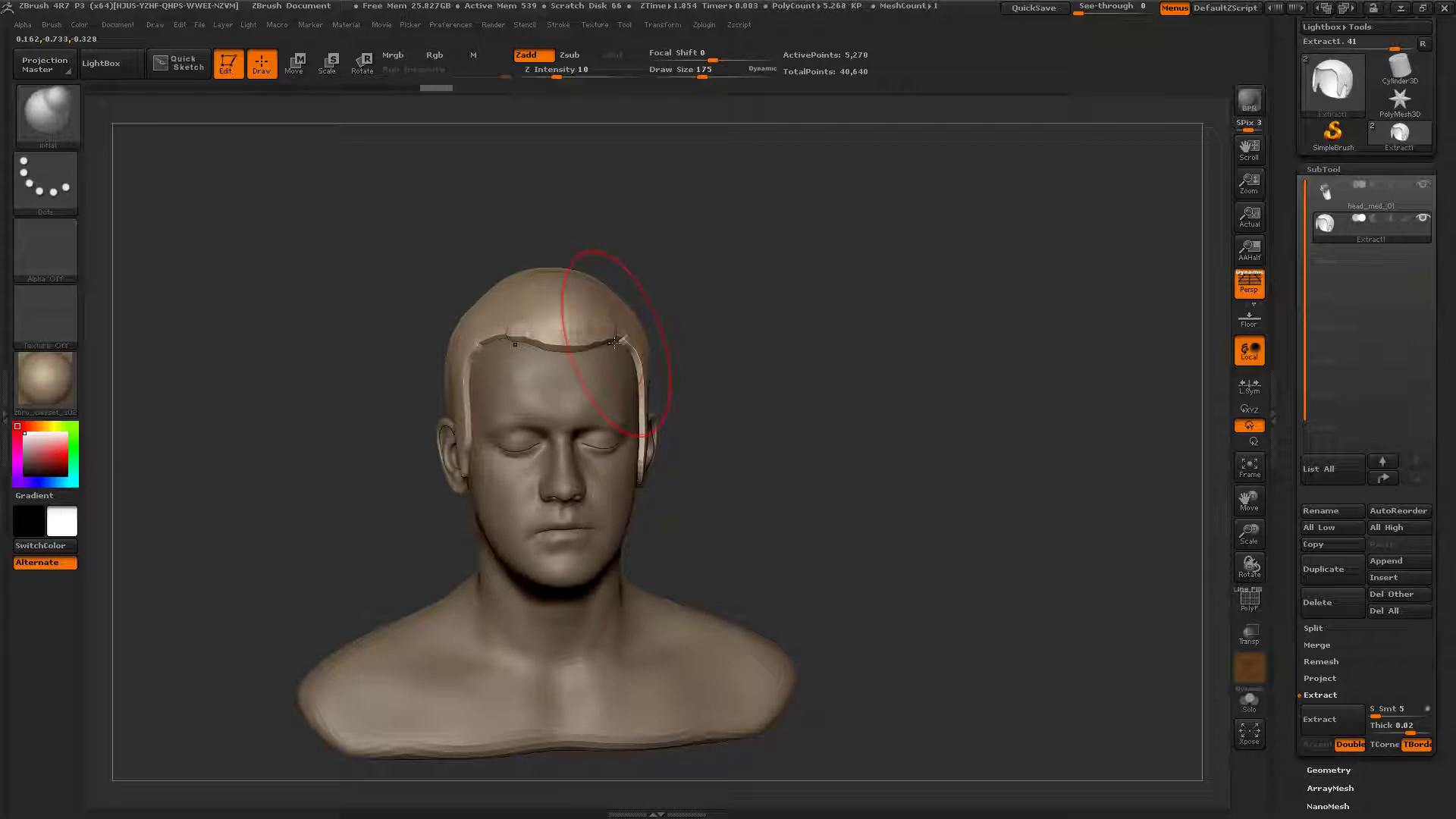
drag(638, 357, 546, 364)
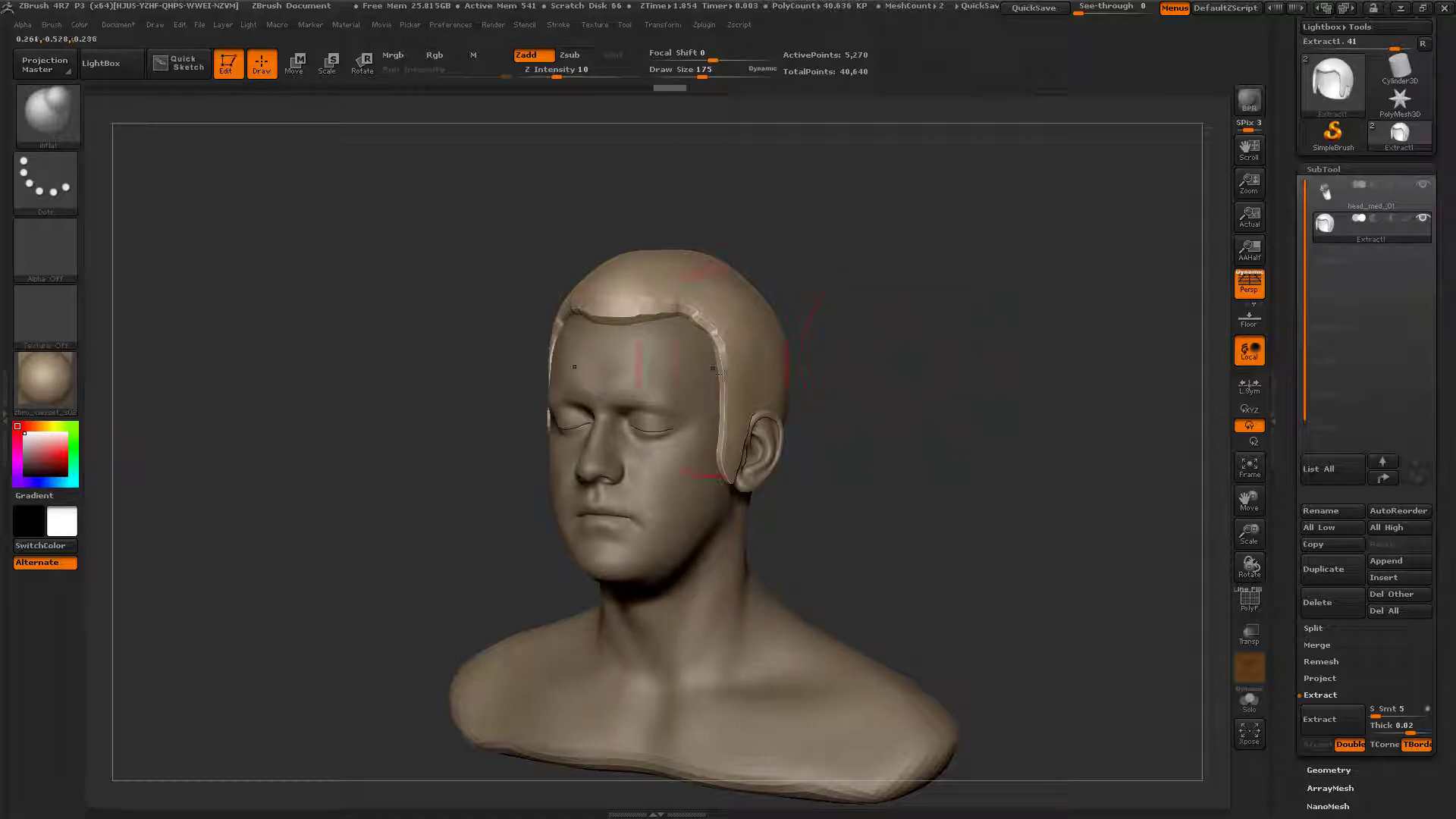
Step: Smooth the hair mesh's edge along the sideburn, temple and forehead hairline at draw size 47
key(space)
drag(634, 325, 591, 324)
shift+drag(720, 372, 724, 464)
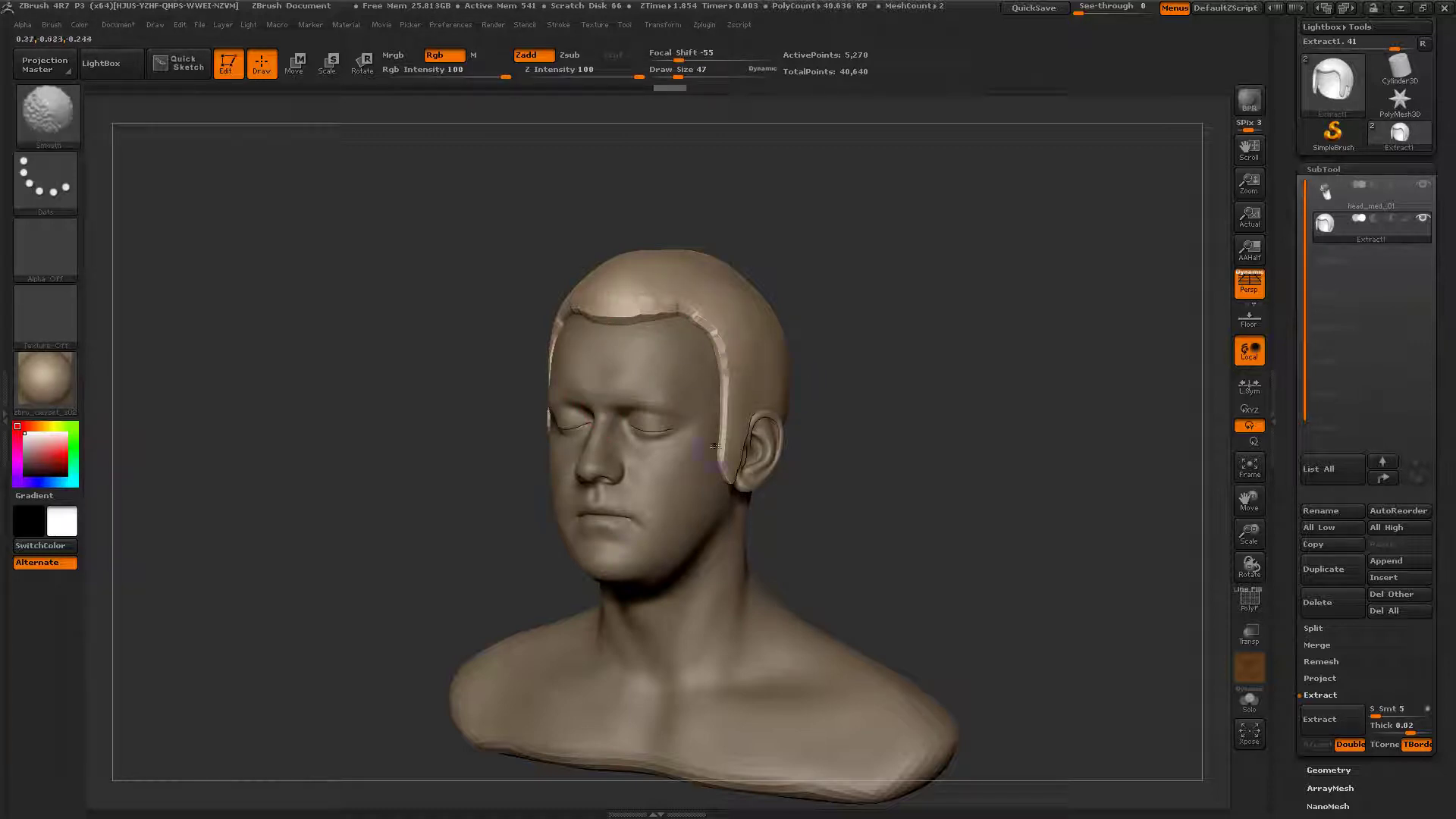
mouse_move(725, 406)
shift+mouse_down()
mouse_move(722, 422)
mouse_move(722, 370)
shift+mouse_up()
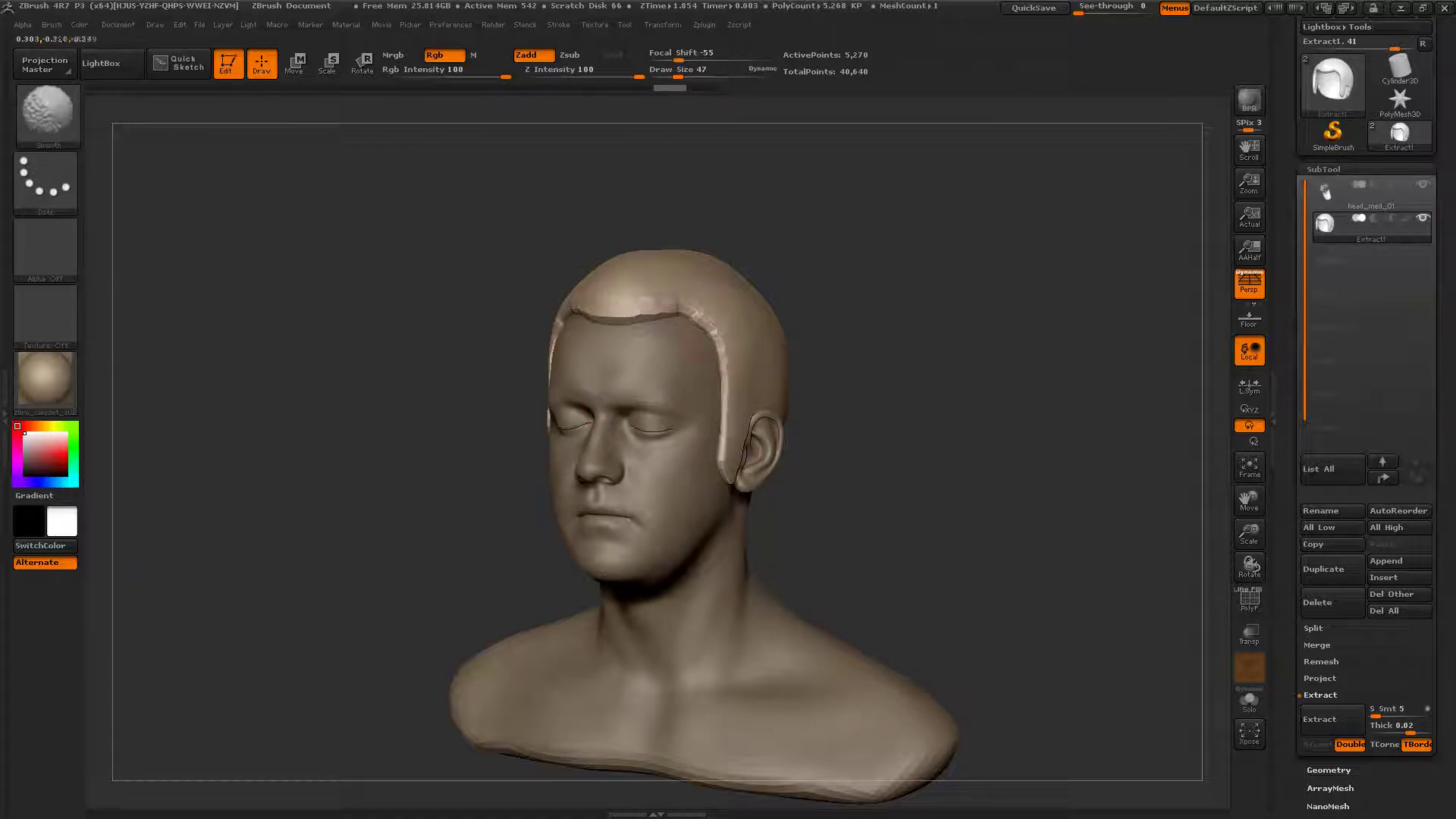
key(ctrl+z)
mouse_move(728, 420)
shift+mouse_down()
mouse_move(592, 311)
mouse_move(644, 278)
mouse_move(694, 303)
shift+mouse_up()
mouse_move(516, 534)
mouse_down()
mouse_move(433, 602)
mouse_move(531, 607)
mouse_up()
drag(716, 305, 598, 299)
Step: Subdivide the extracted hair mesh twice
key(ctrl+d)
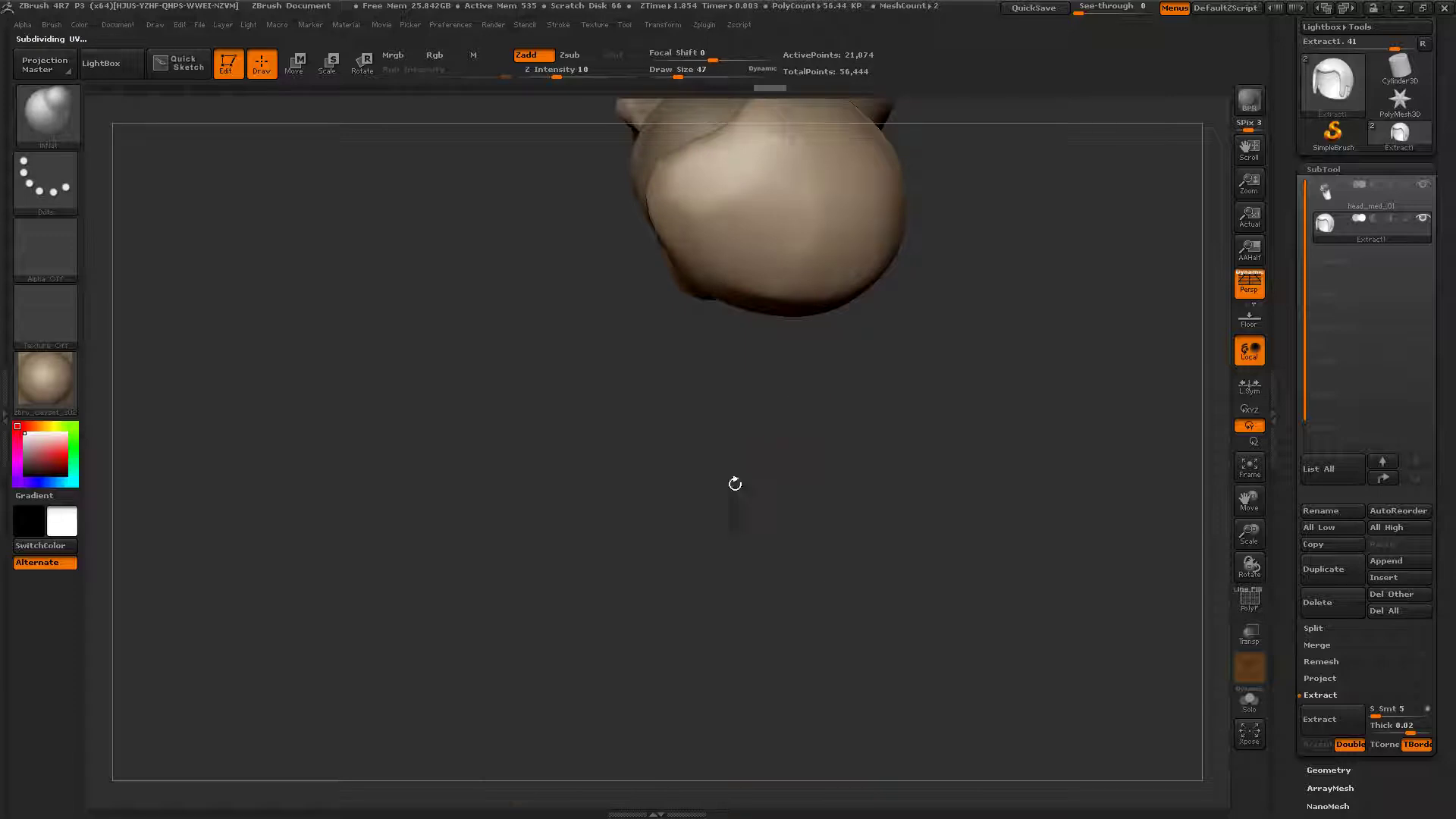
drag(735, 484, 679, 371)
mouse_move(680, 372)
right_down()
mouse_move(785, 372)
mouse_move(797, 338)
right_up()
key(ctrl+d)
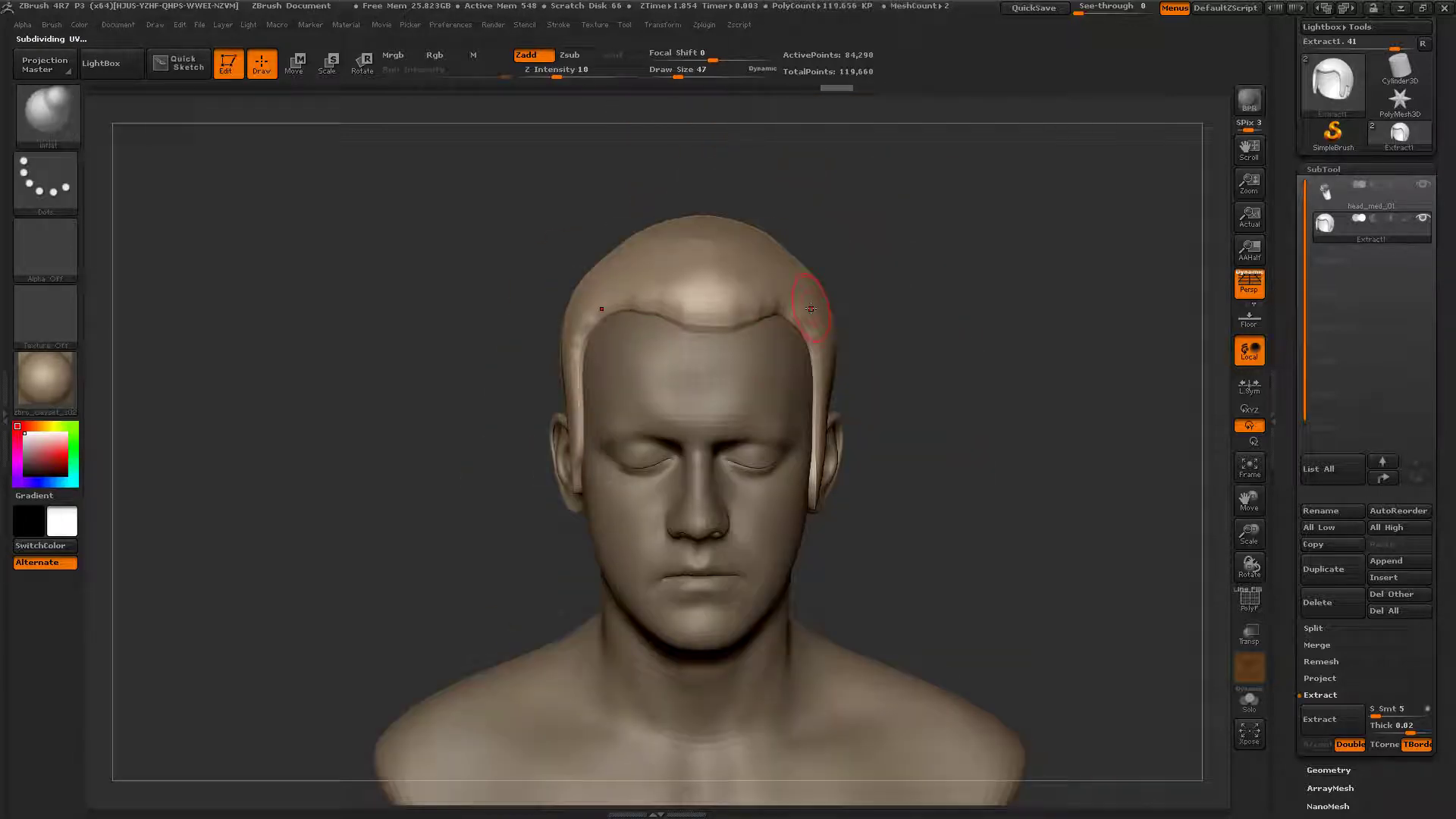
Step: Convert the hair mesh to a DynaMesh at resolution 128 with Project turned off
drag(1298, 788, 1322, 465)
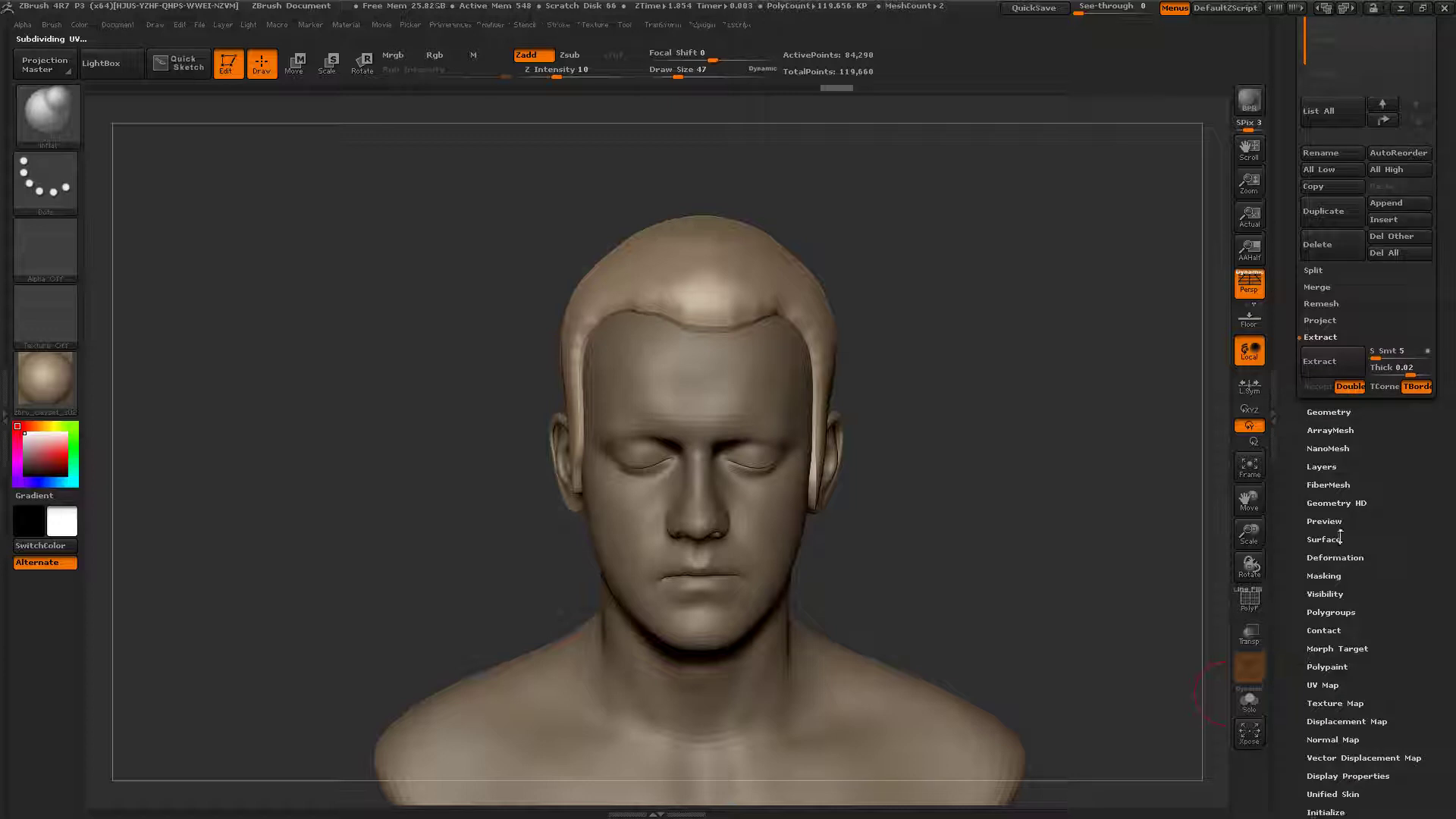
click(1327, 412)
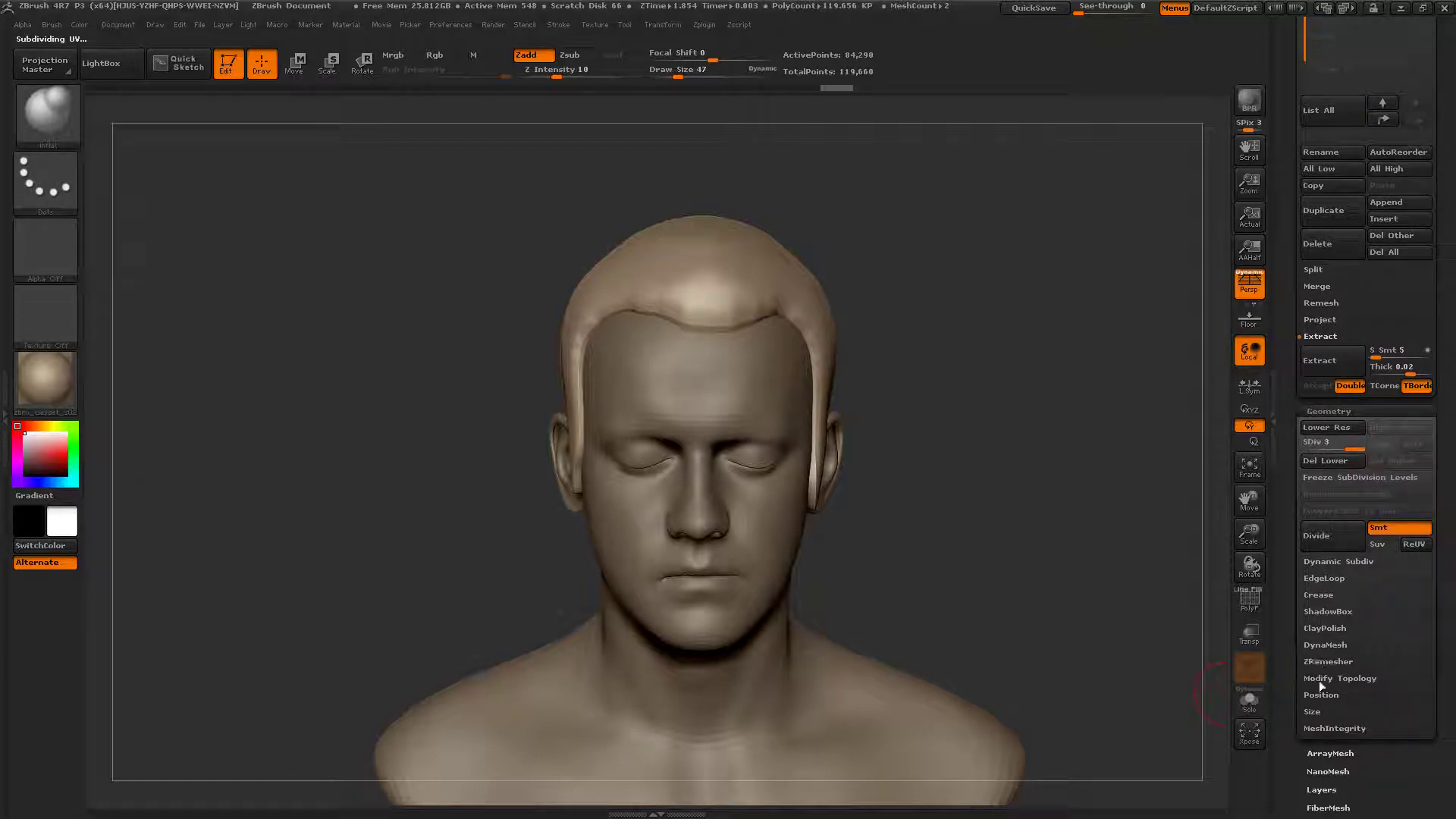
click(1325, 646)
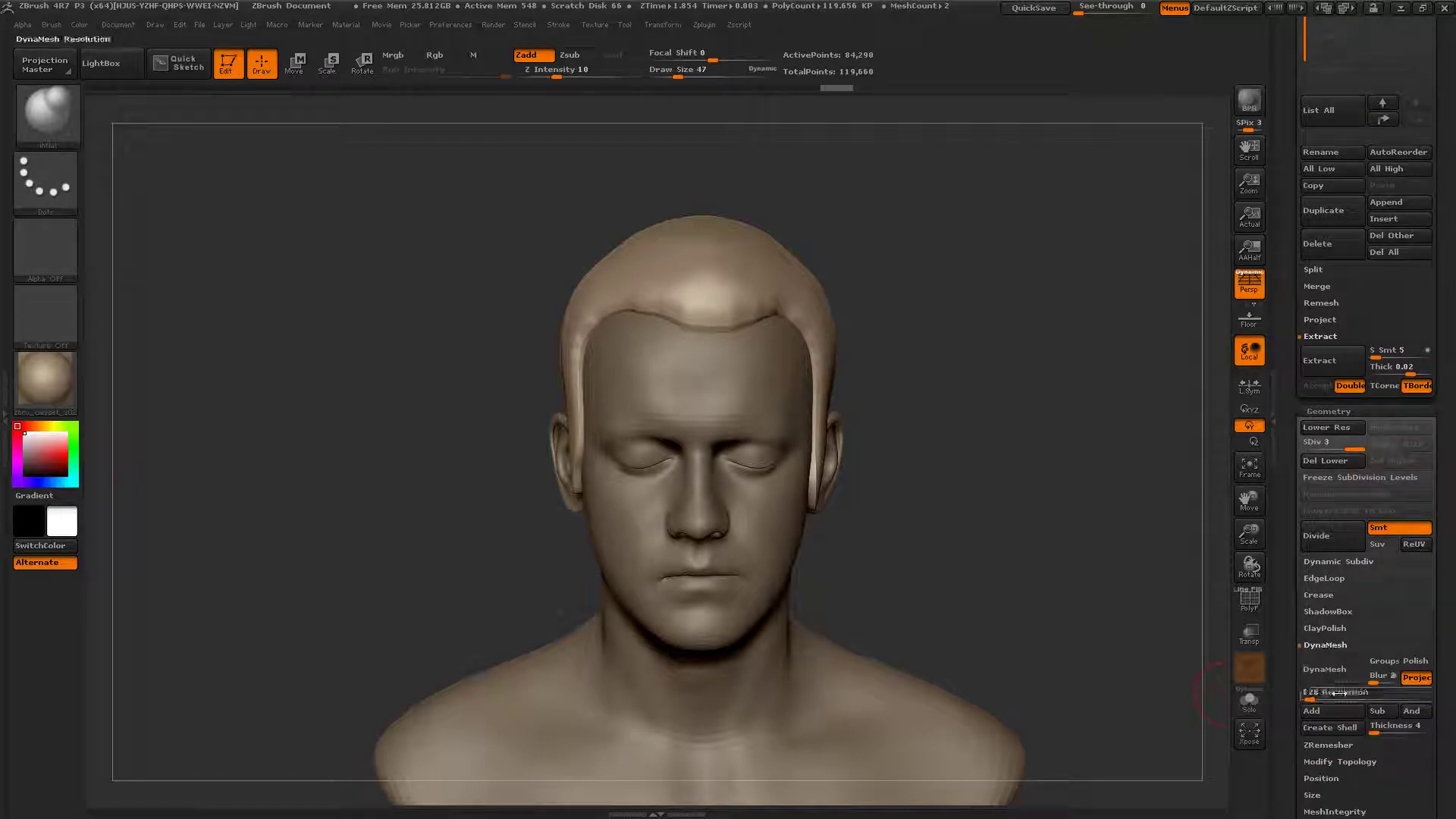
click(1409, 680)
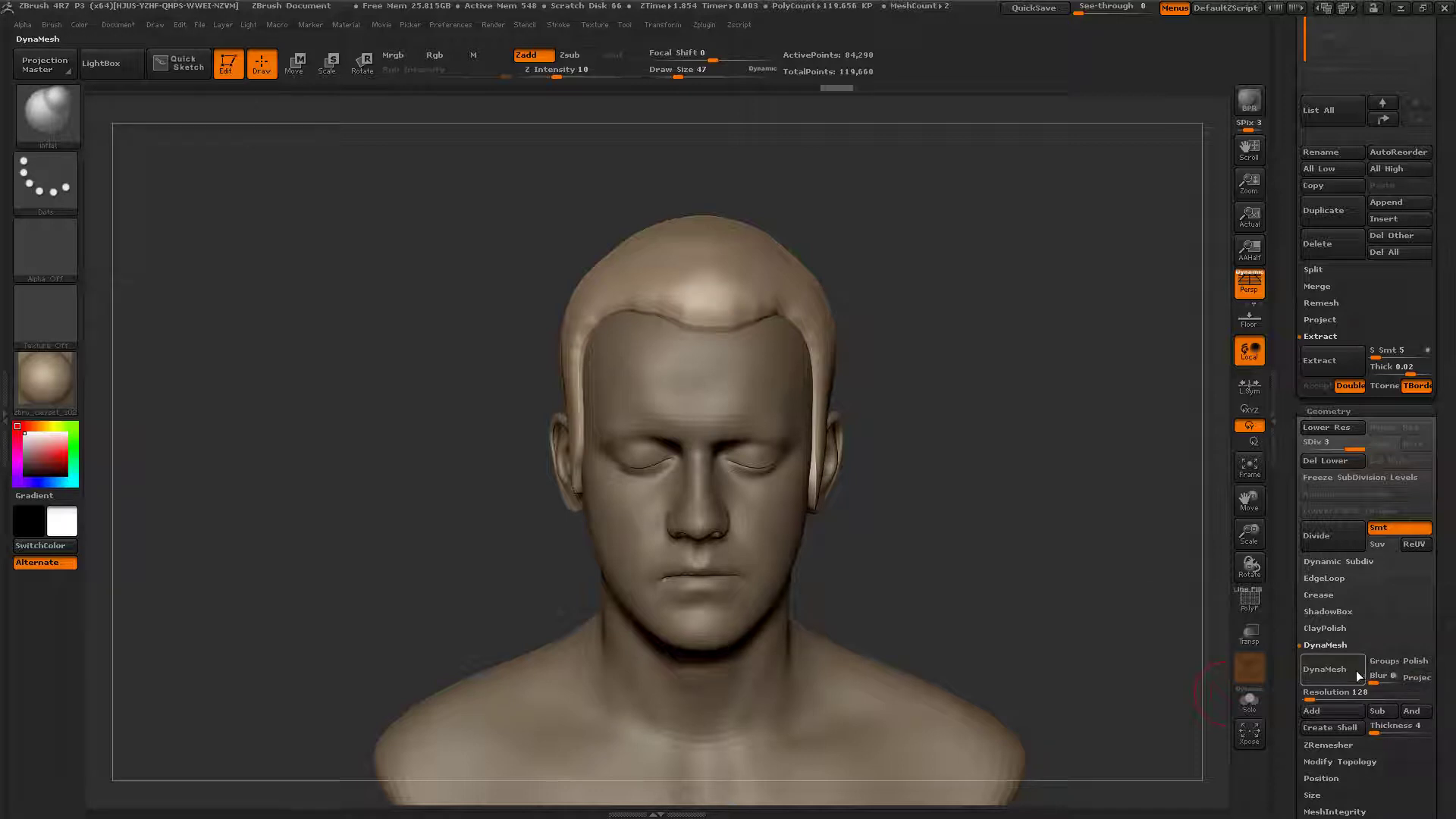
click(1324, 669)
click(1164, 703)
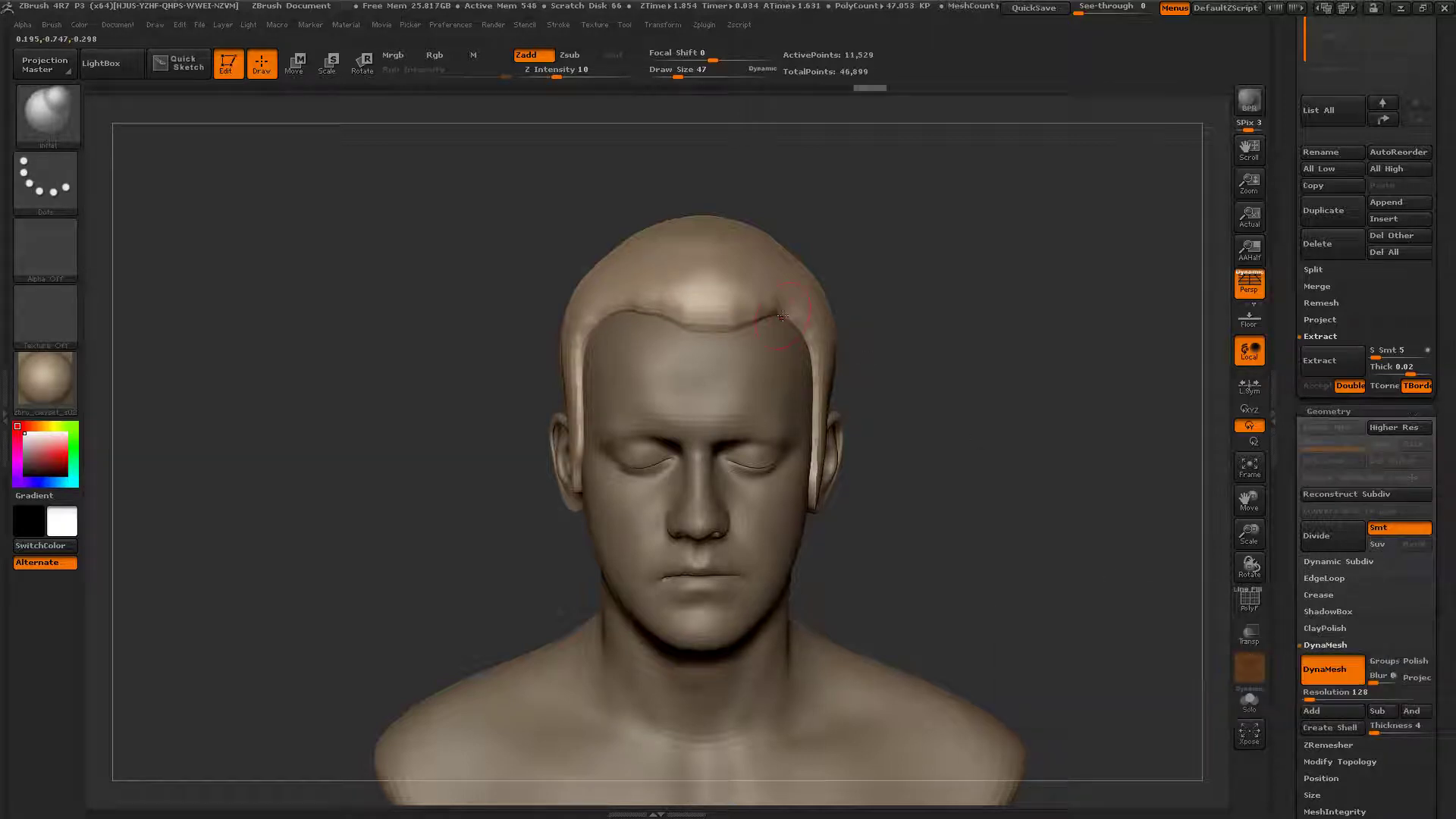
Step: Form a raised front lock with a groove at the forehead hairline, using the Dam_Standard brush at draw size 160
key(b)
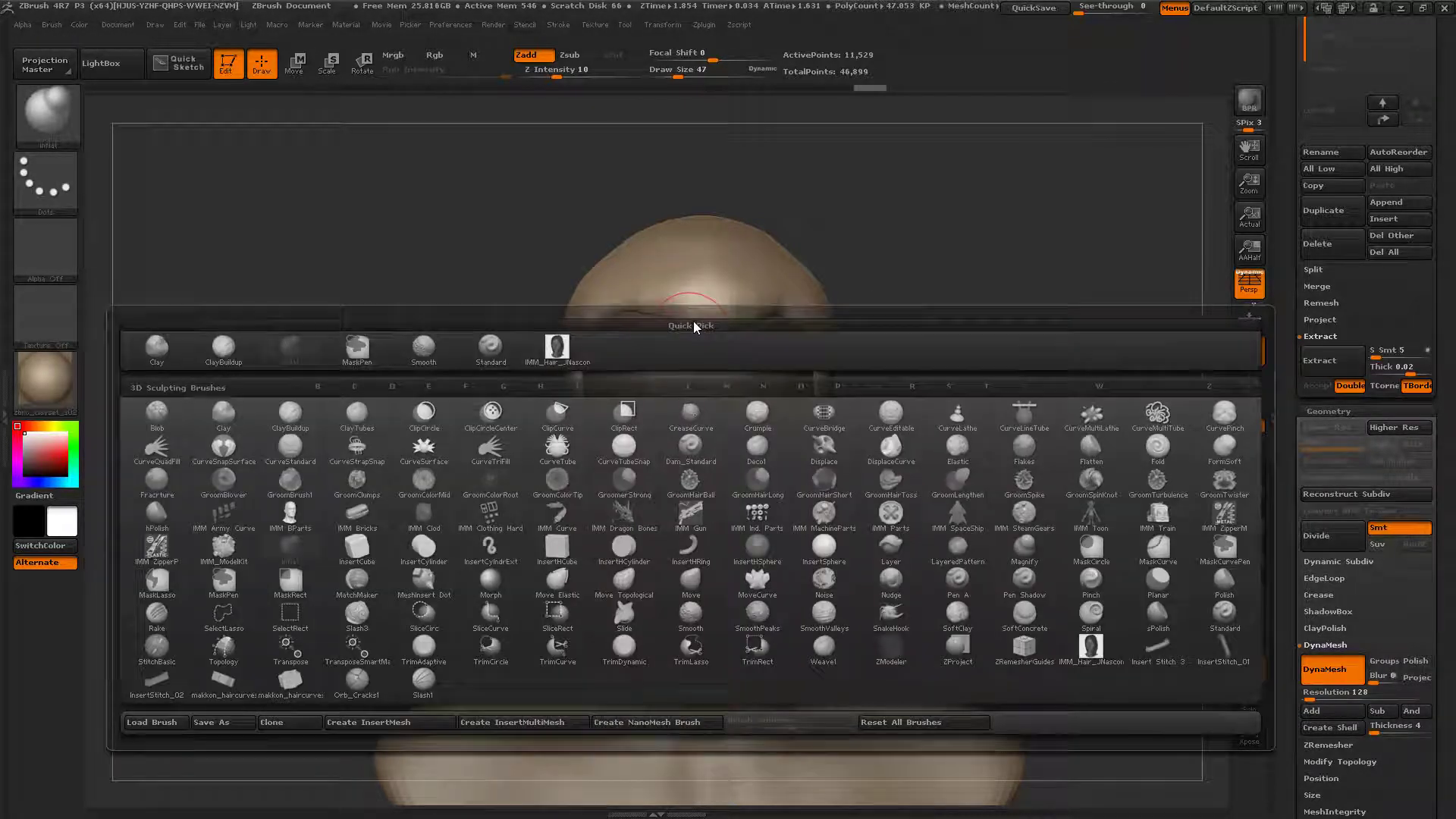
key(d)
key(s)
key(space)
mouse_move(701, 323)
mouse_down()
mouse_move(722, 325)
mouse_move(710, 311)
mouse_up()
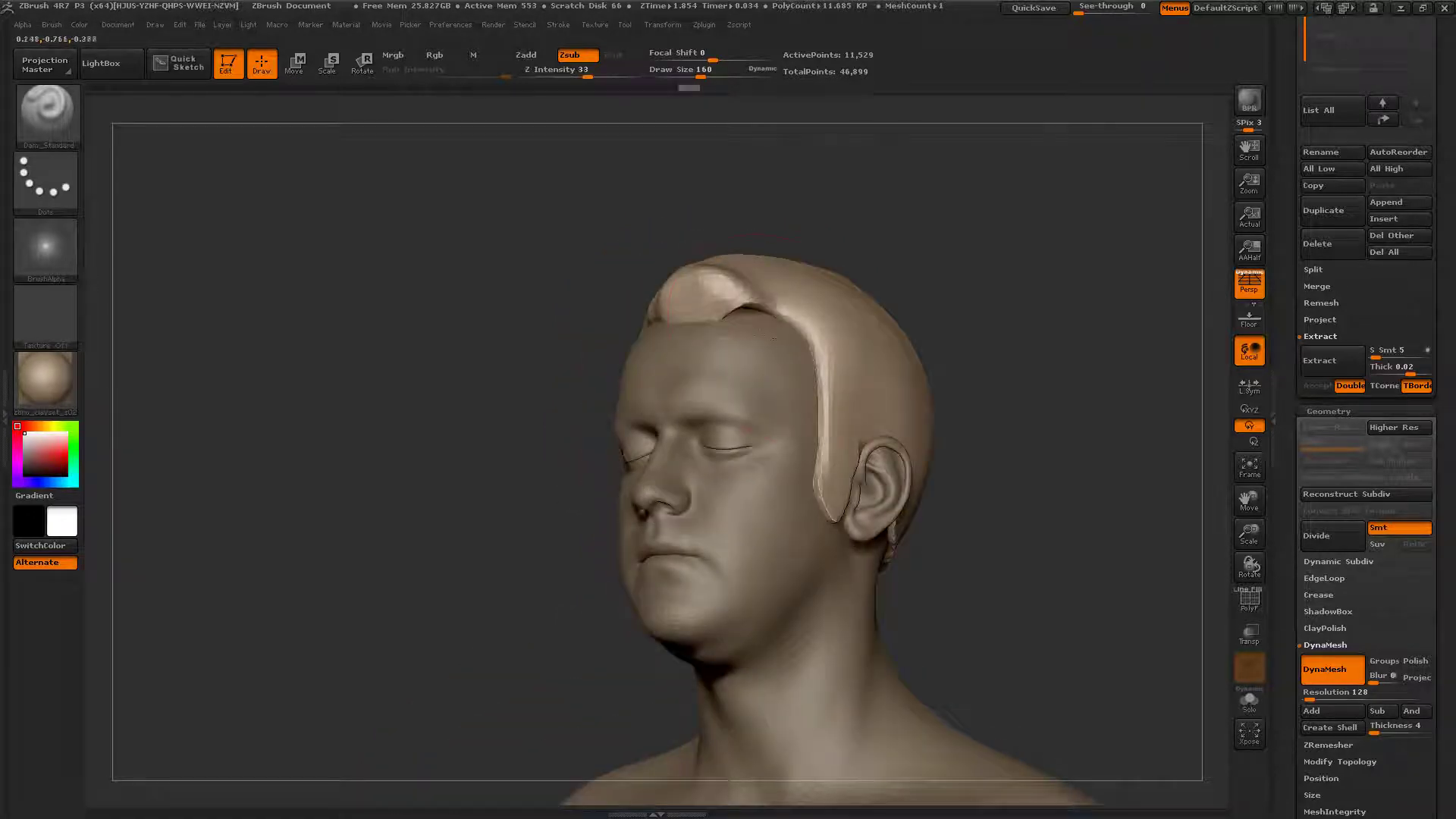
key(ctrl)
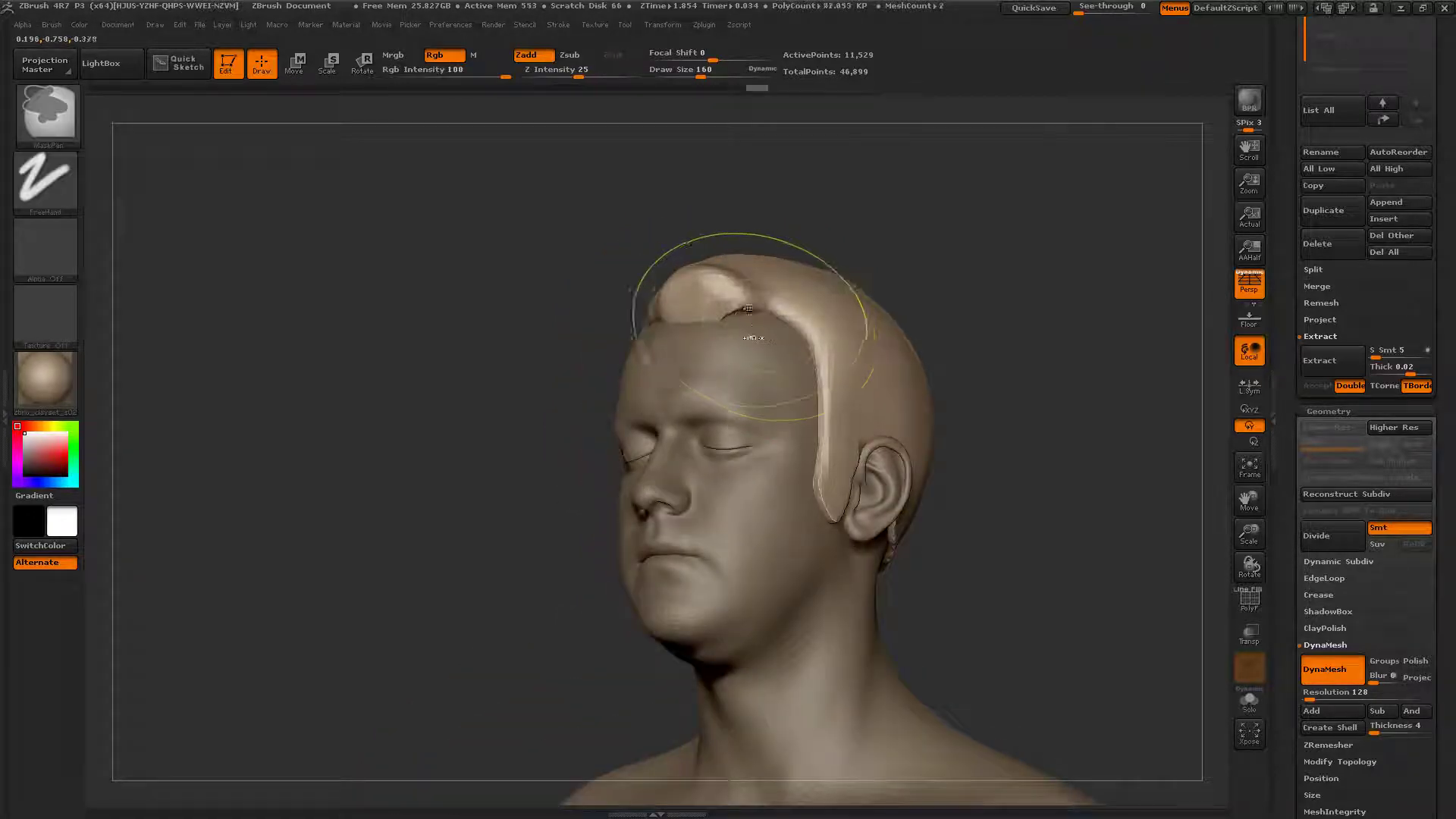
Step: Pull the front hairline into an asymmetric forelock with the Move brush at draw size 50, and update the DynaMesh
key(b)
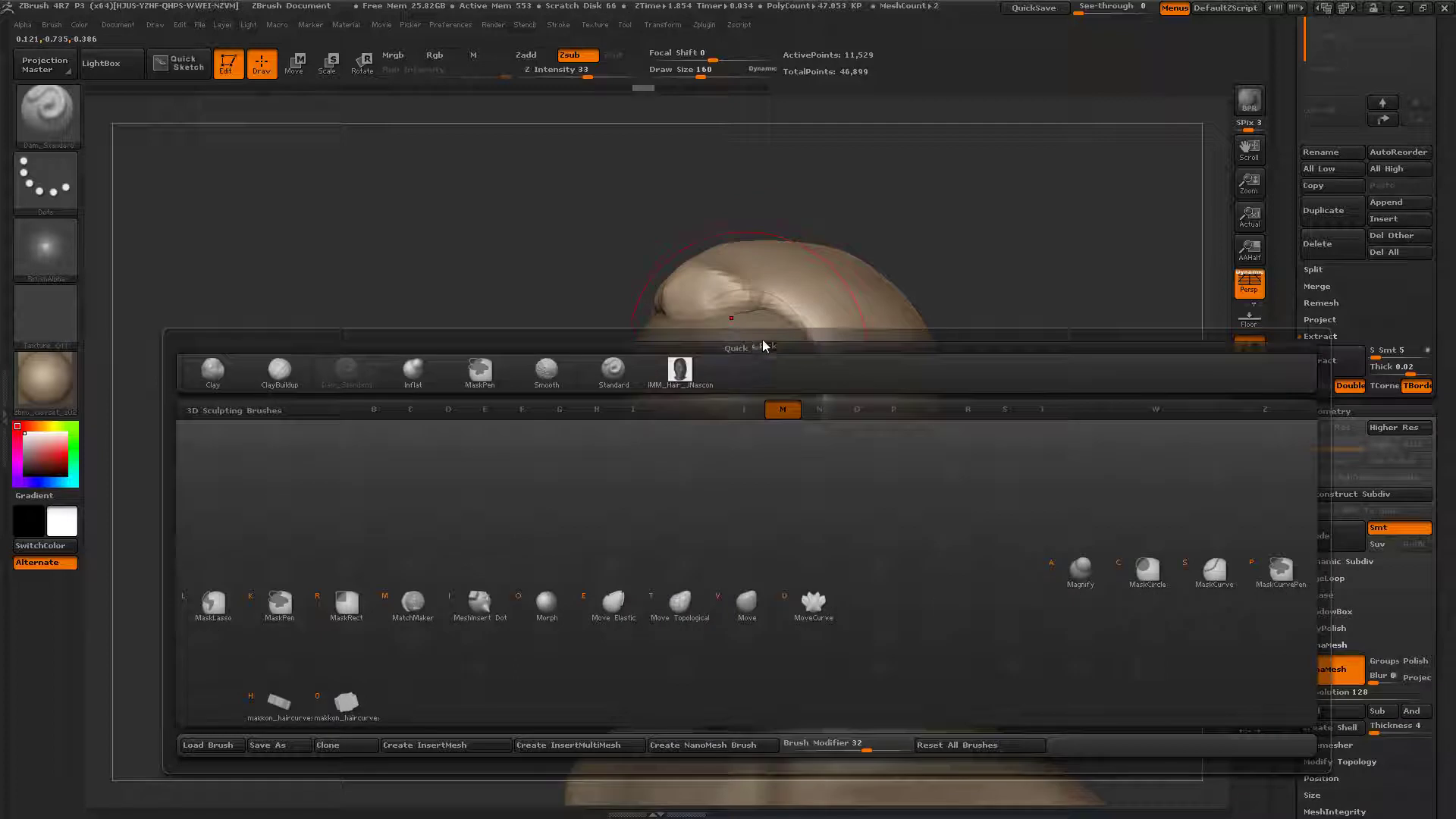
key(v)
key(space)
drag(751, 319, 728, 319)
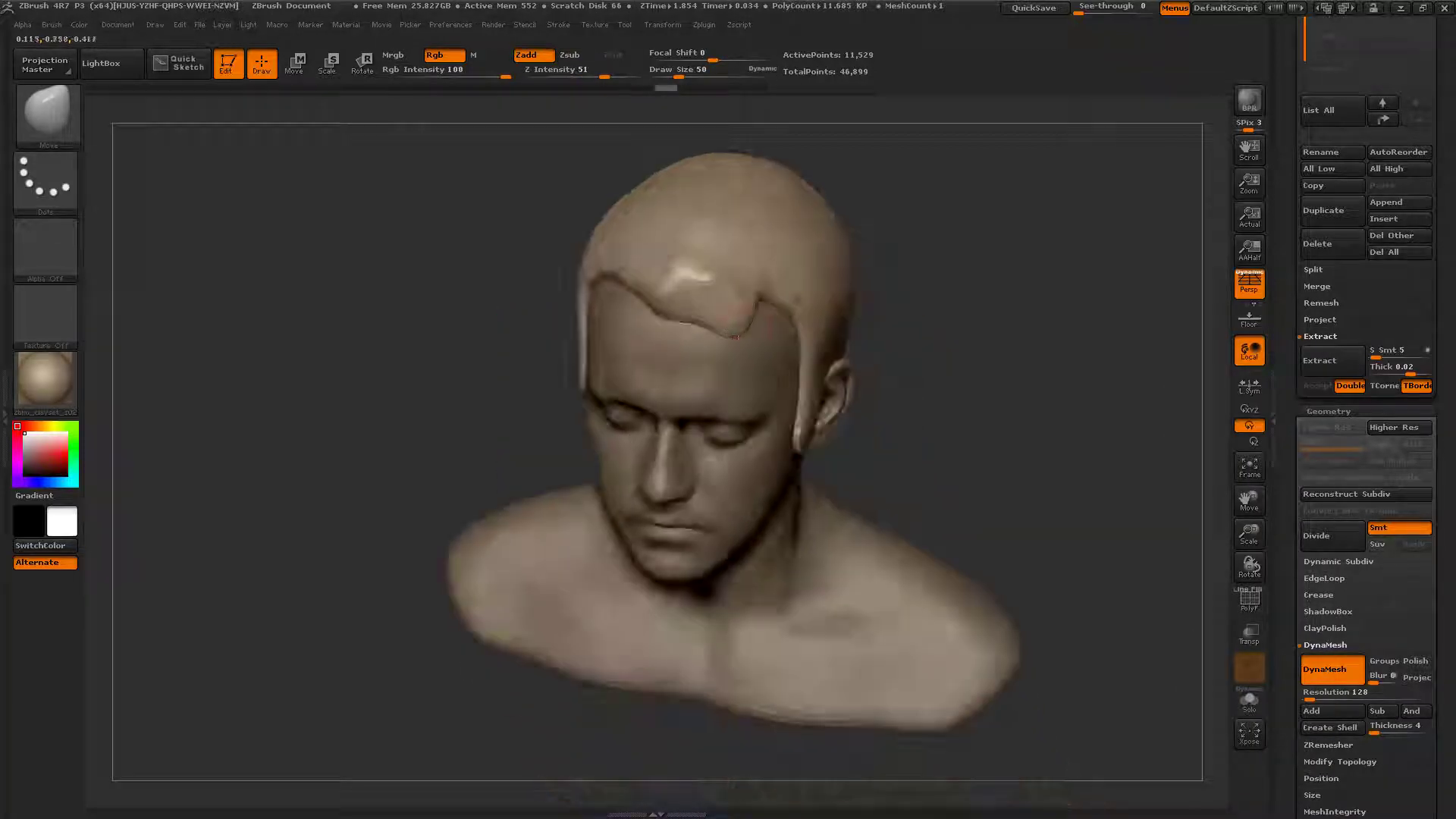
drag(694, 290, 668, 306)
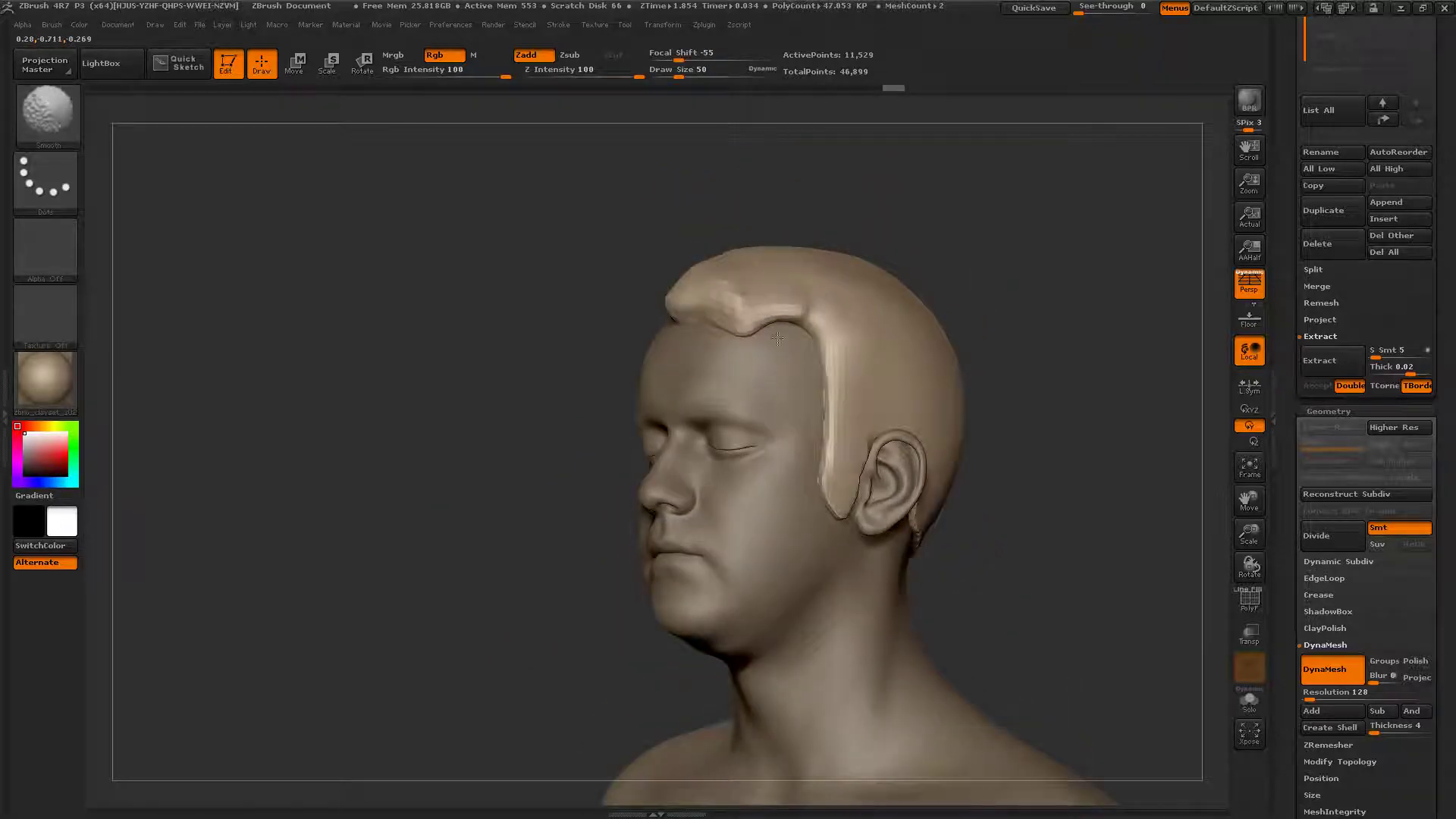
key(ctrl)
key(b)
key(space)
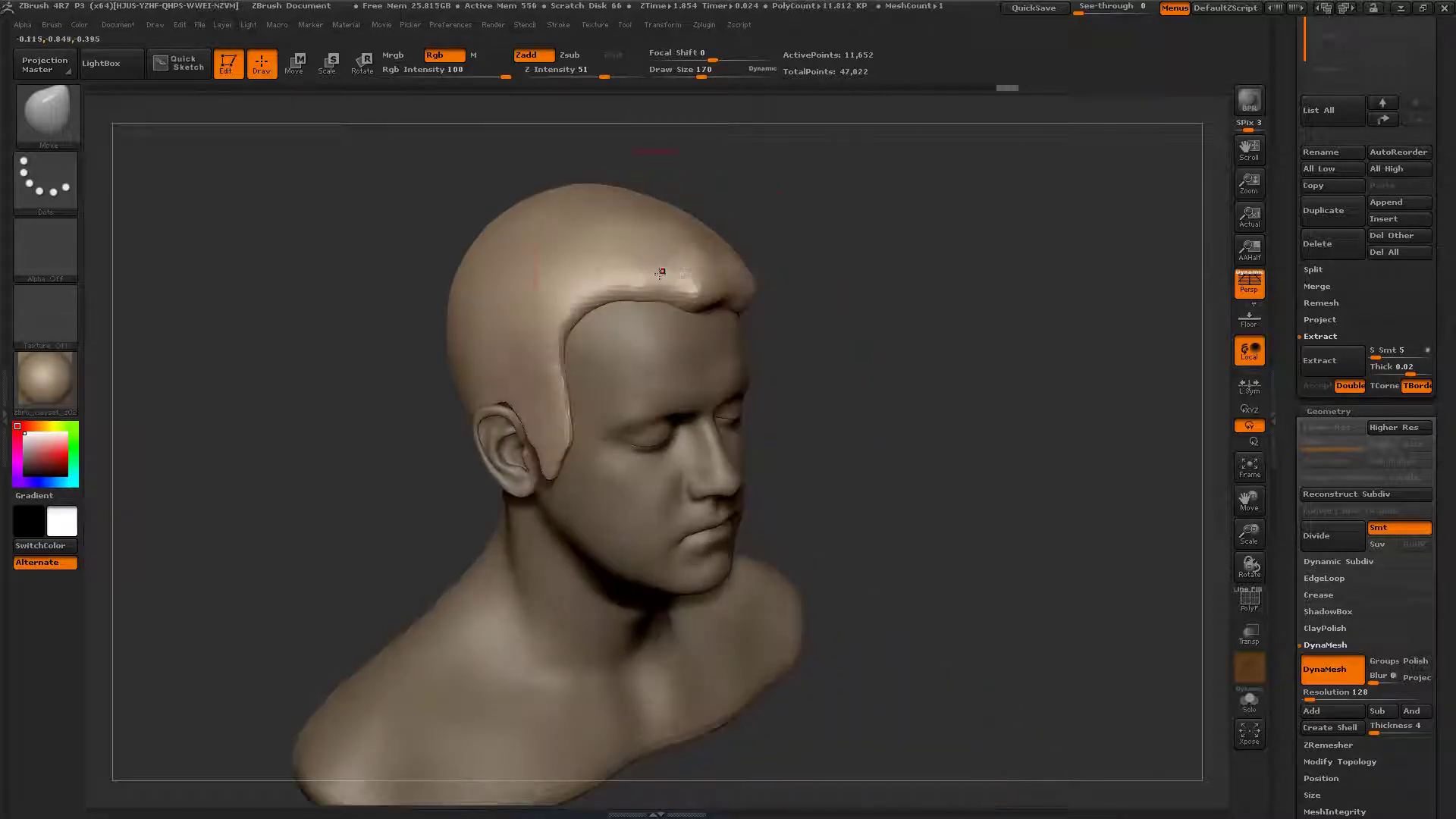
Step: Carve a side parting back from the temple with the Dam_Standard brush at draw size 37, then remesh and smooth it
key(b)
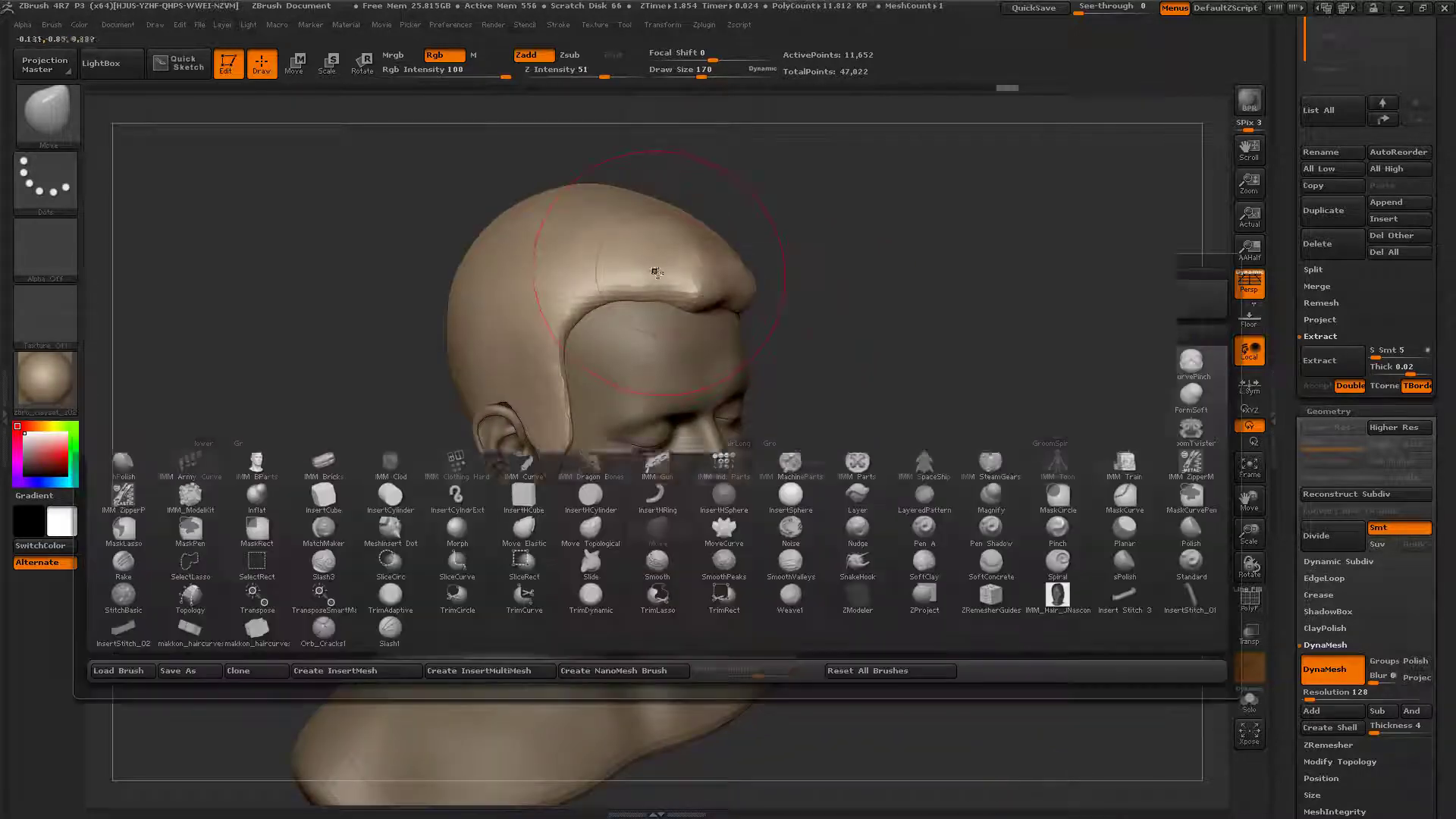
key(d)
key(s)
key(space)
mouse_move(631, 258)
mouse_down()
mouse_move(572, 290)
mouse_move(529, 261)
mouse_move(603, 277)
mouse_up()
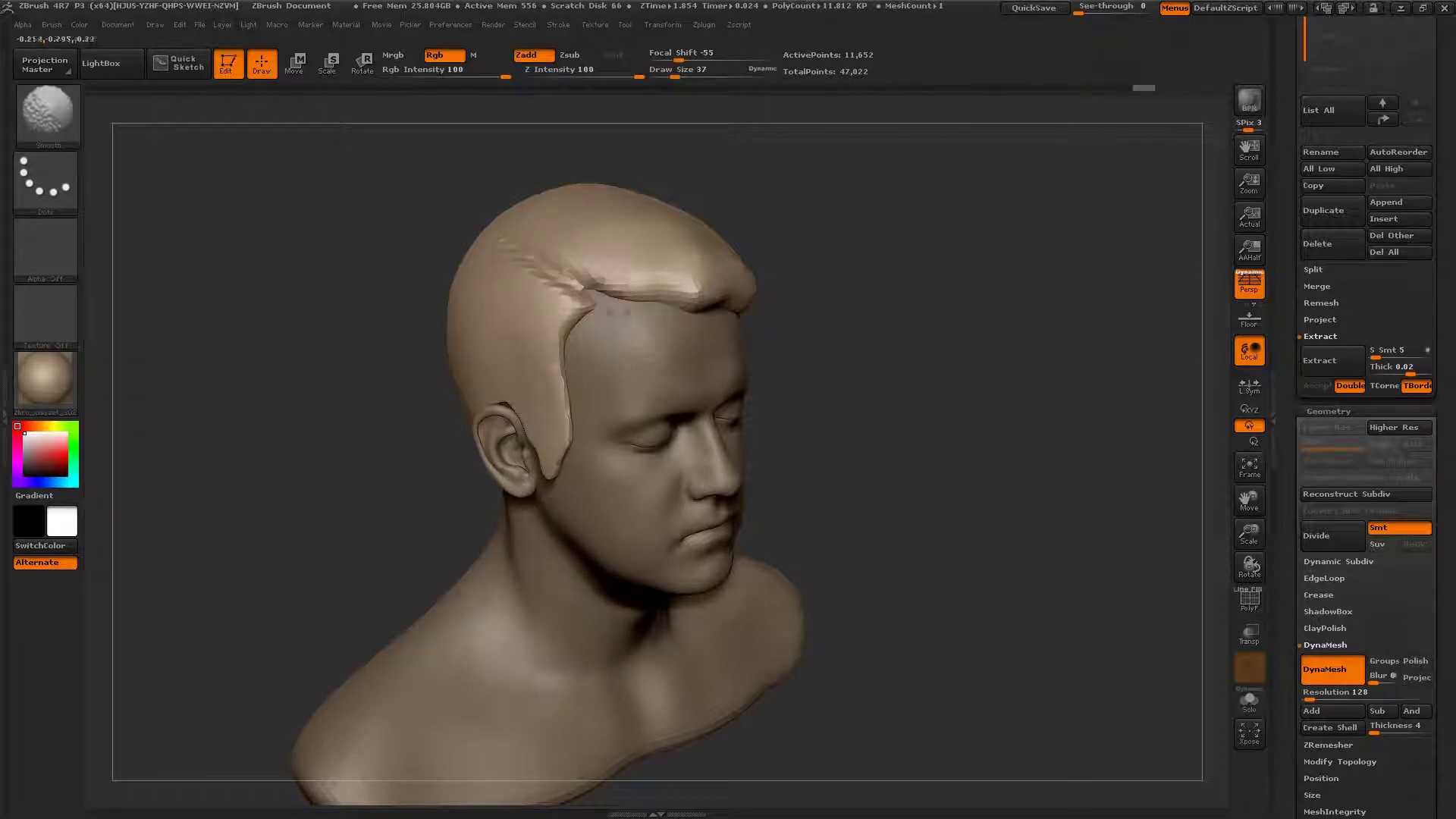
ctrl+drag(444, 160, 327, 292)
mouse_move(521, 254)
shift+mouse_down()
mouse_move(580, 317)
mouse_move(562, 303)
shift+mouse_up()
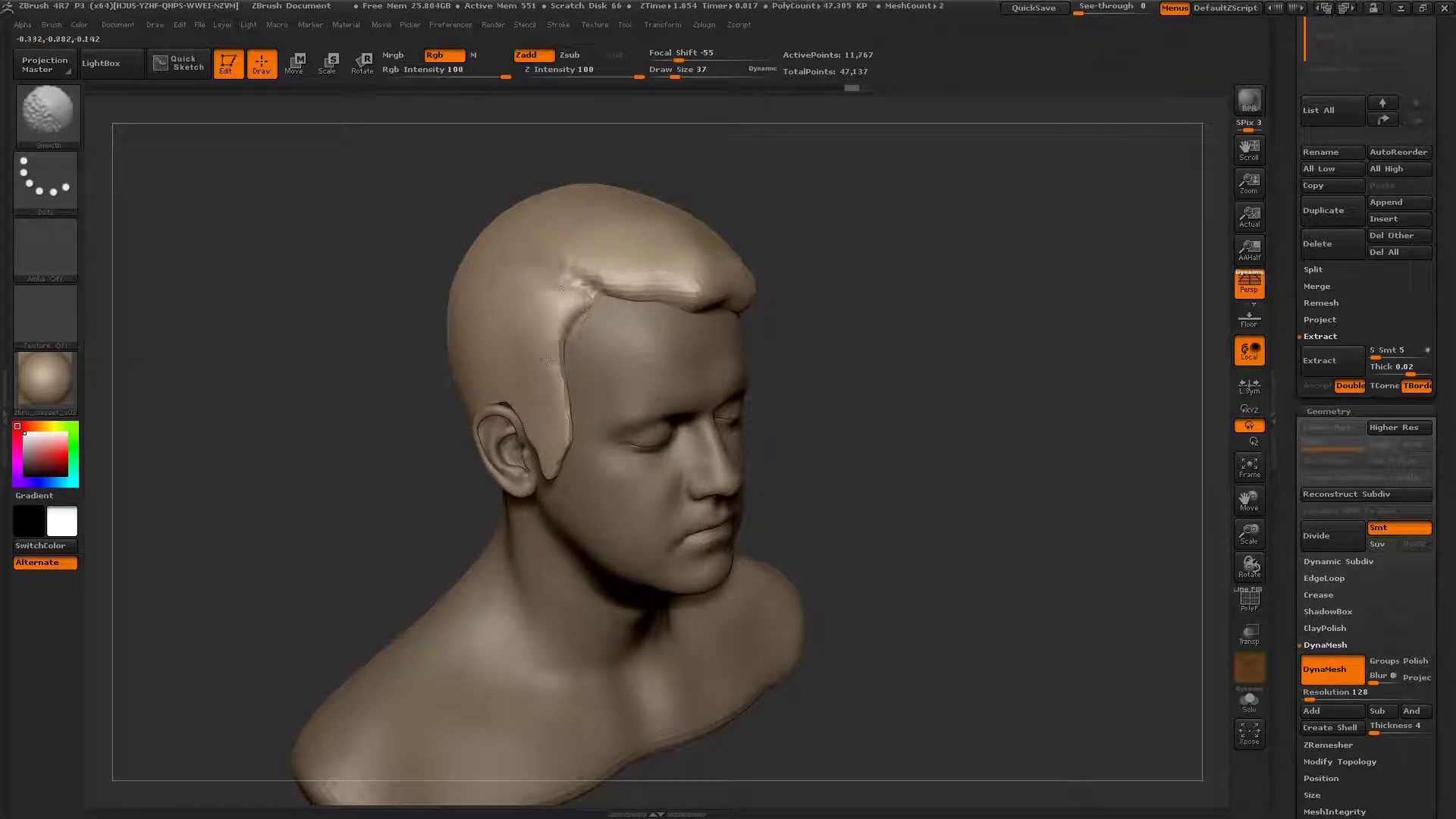
Step: Build up diagonal hair strands from the temple back above the ear with the ClayTubes brush at draw size 37
right_drag(556, 477, 568, 331)
key(b)
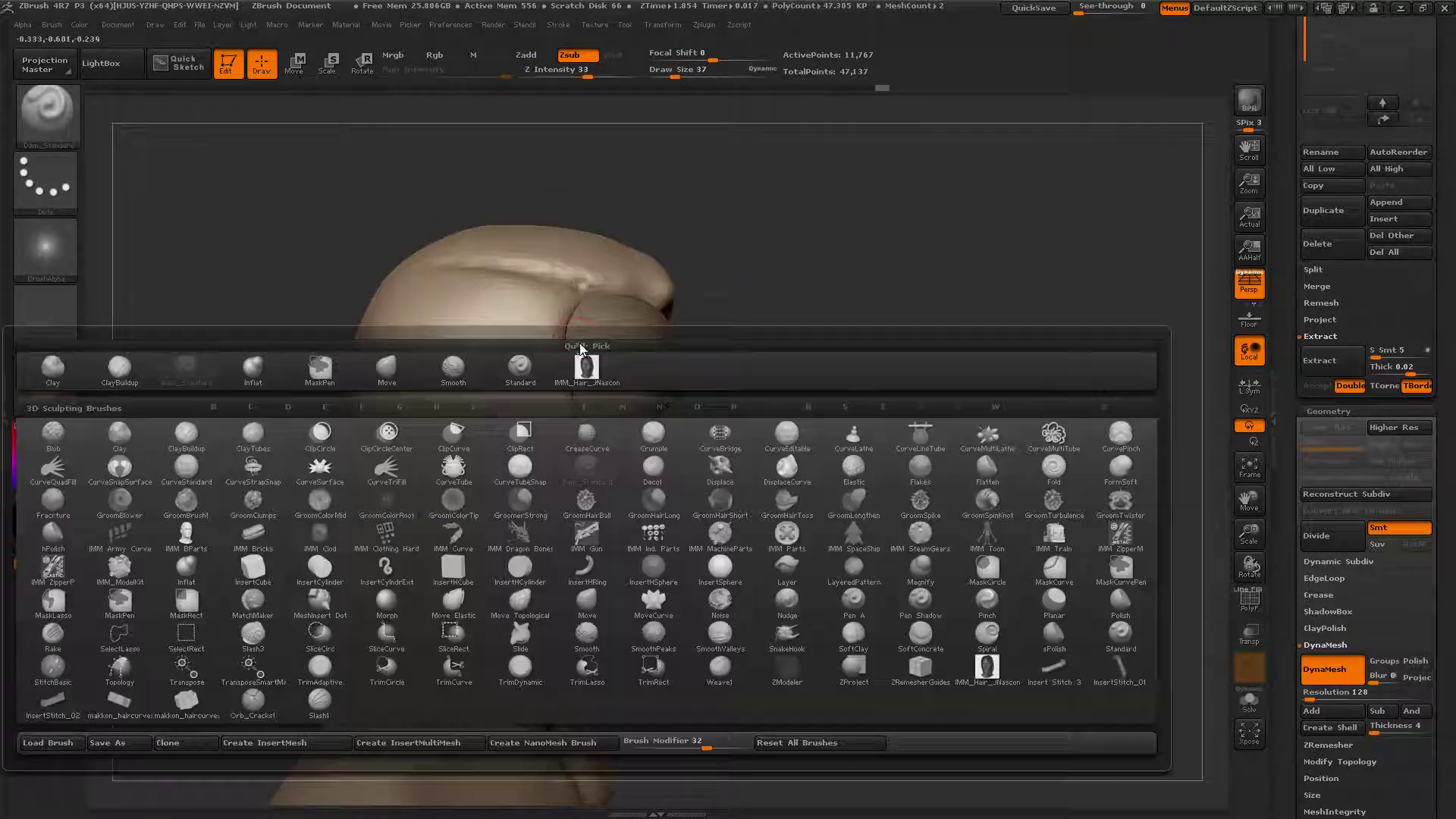
key(c)
key(t)
mouse_move(574, 303)
mouse_down()
mouse_move(563, 363)
mouse_move(498, 402)
mouse_move(462, 379)
mouse_up()
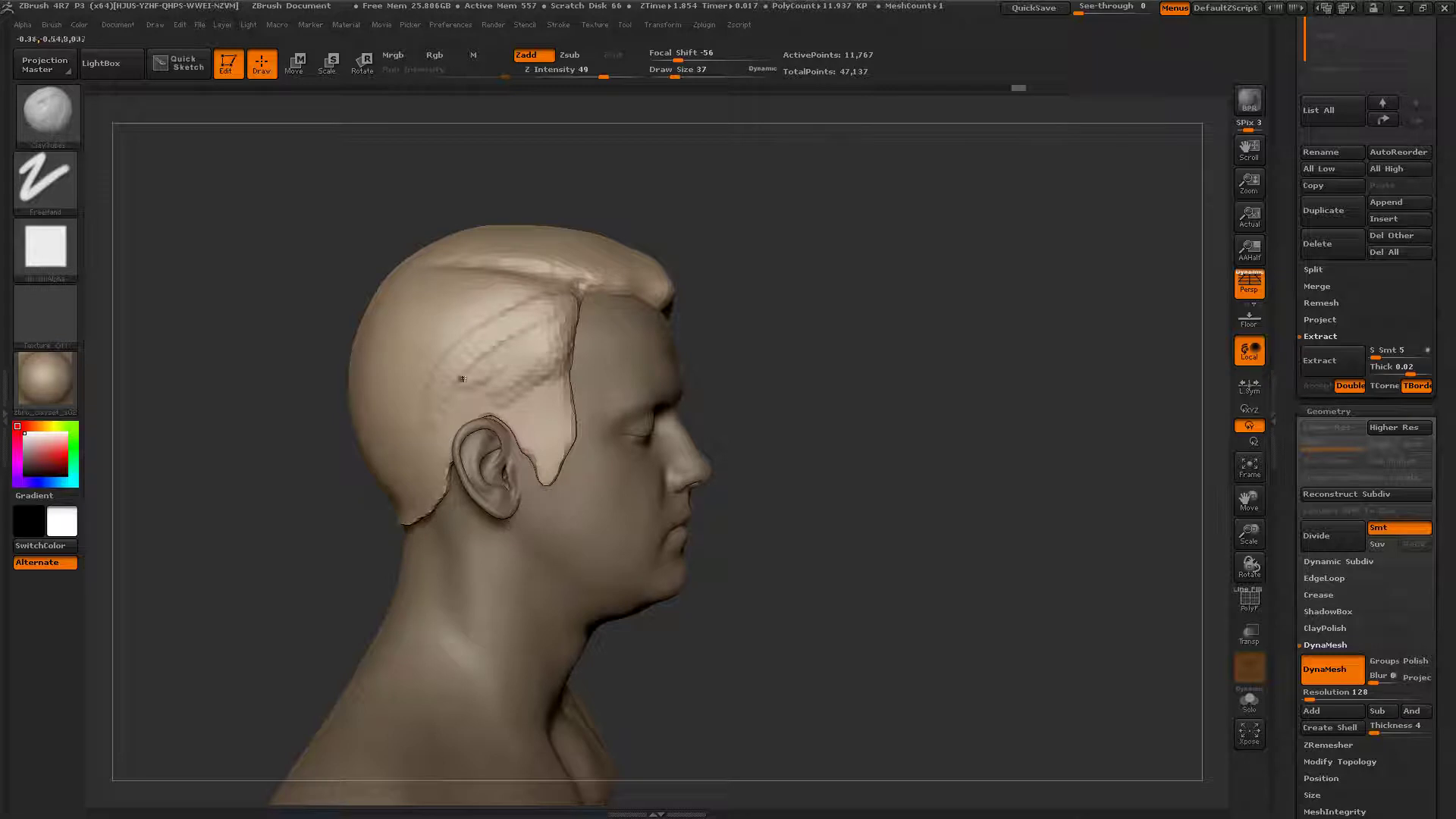
drag(522, 294, 432, 371)
drag(472, 300, 426, 364)
Step: Raise the hair mesh's DynaMesh resolution to 256 and remesh it
mouse_move(415, 392)
alt+right_down()
mouse_move(524, 393)
mouse_move(584, 324)
alt+right_up()
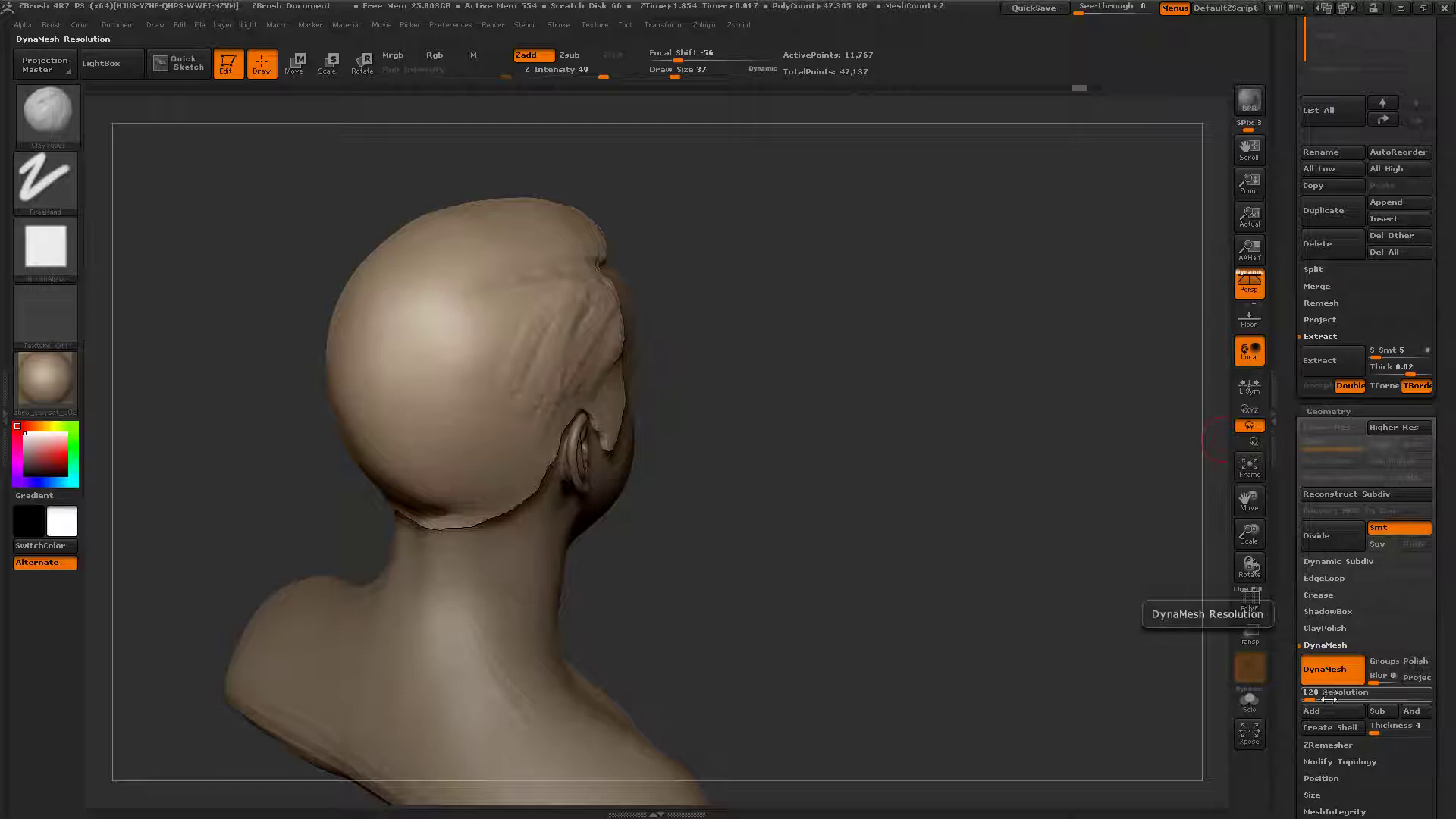
drag(1327, 692, 1340, 691)
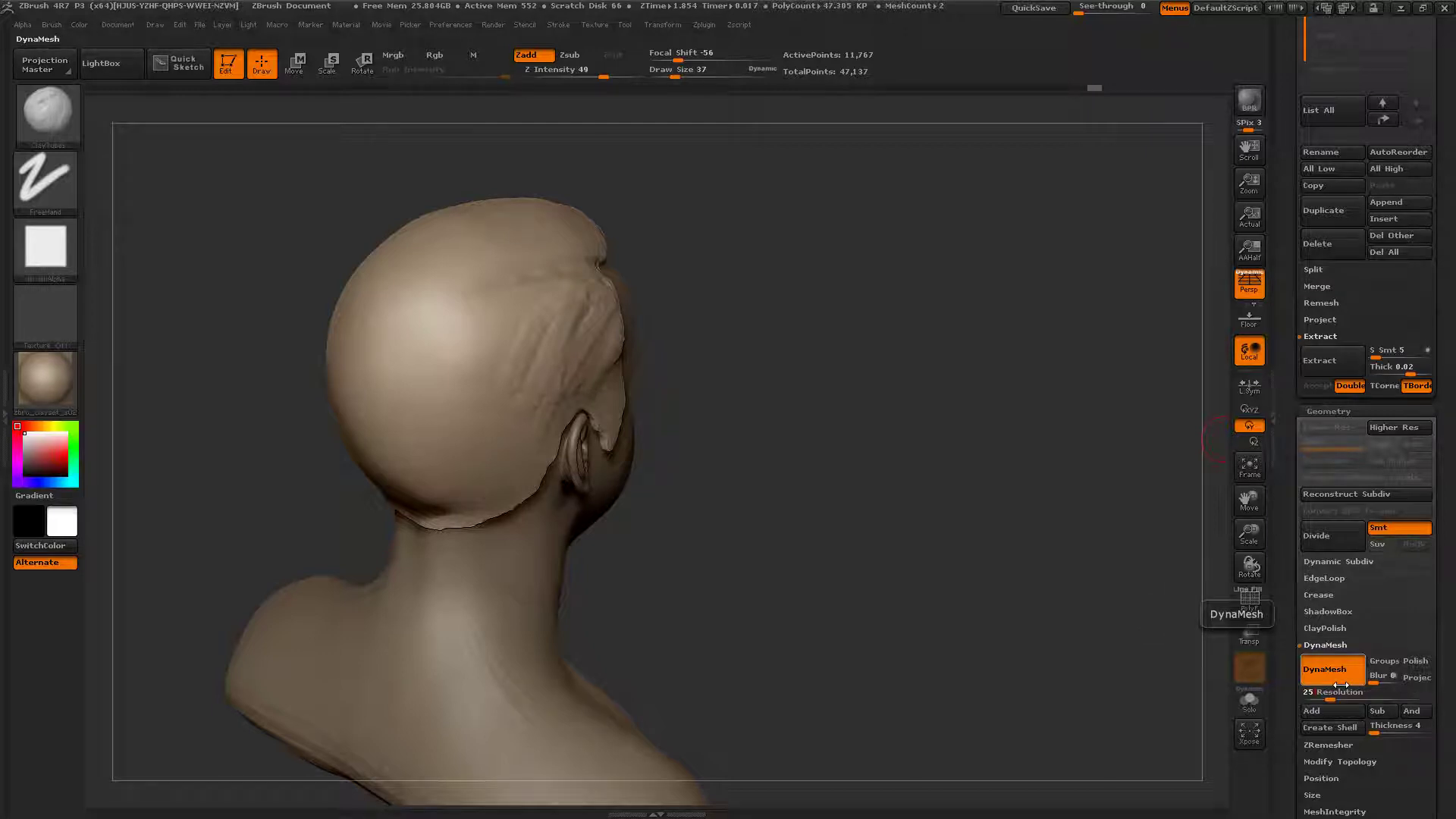
key(Return)
ctrl+drag(819, 244, 752, 336)
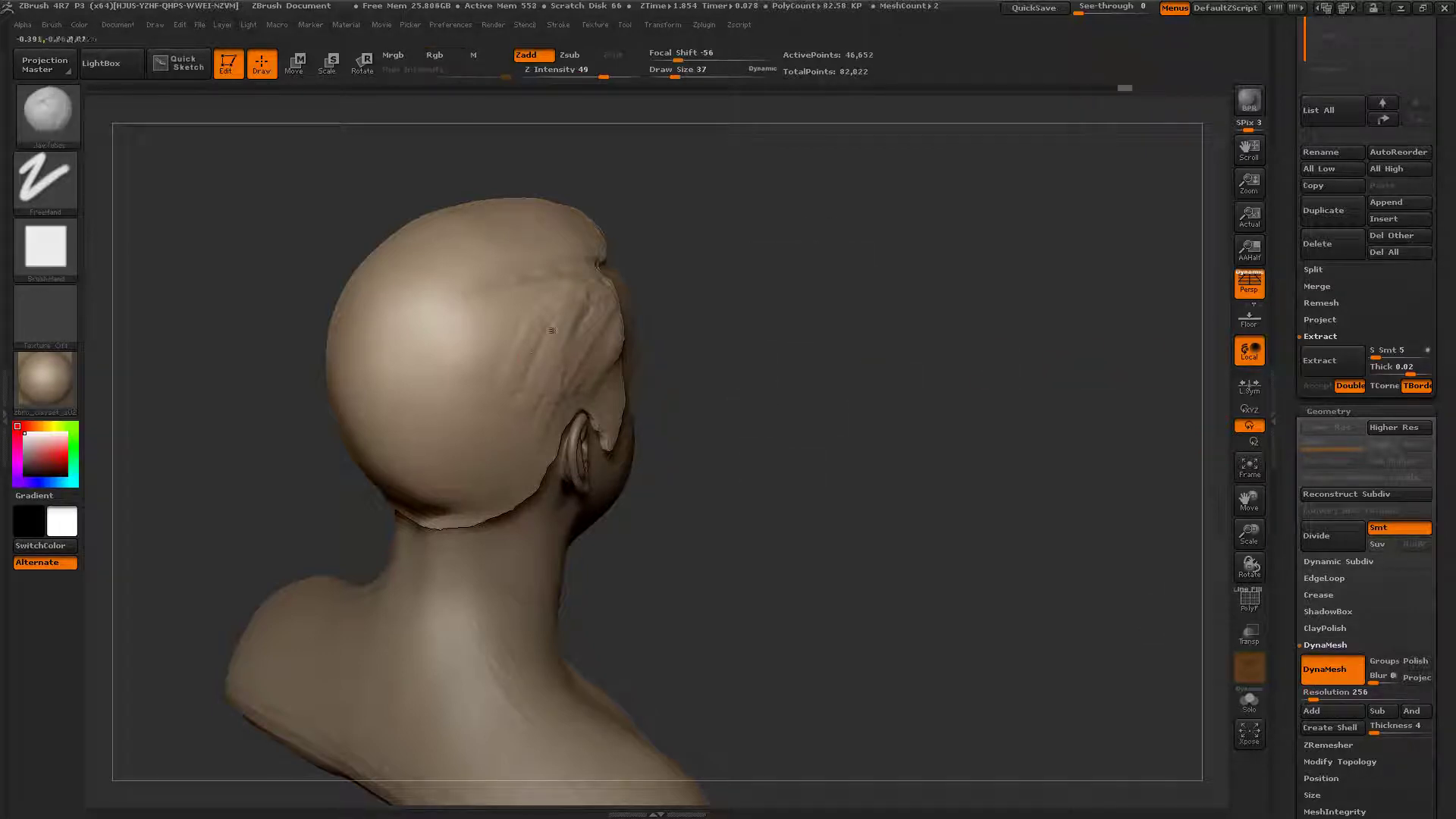
Step: Build up diagonal hair strands from above the ear across the side toward the back of the head with the ClayTubes brush
drag(570, 280, 572, 366)
drag(556, 289, 531, 400)
drag(530, 292, 497, 402)
mouse_move(493, 380)
shift+mouse_down()
mouse_move(455, 338)
mouse_move(458, 387)
shift+mouse_up()
mouse_move(497, 309)
mouse_down()
mouse_move(449, 413)
mouse_move(402, 378)
mouse_up()
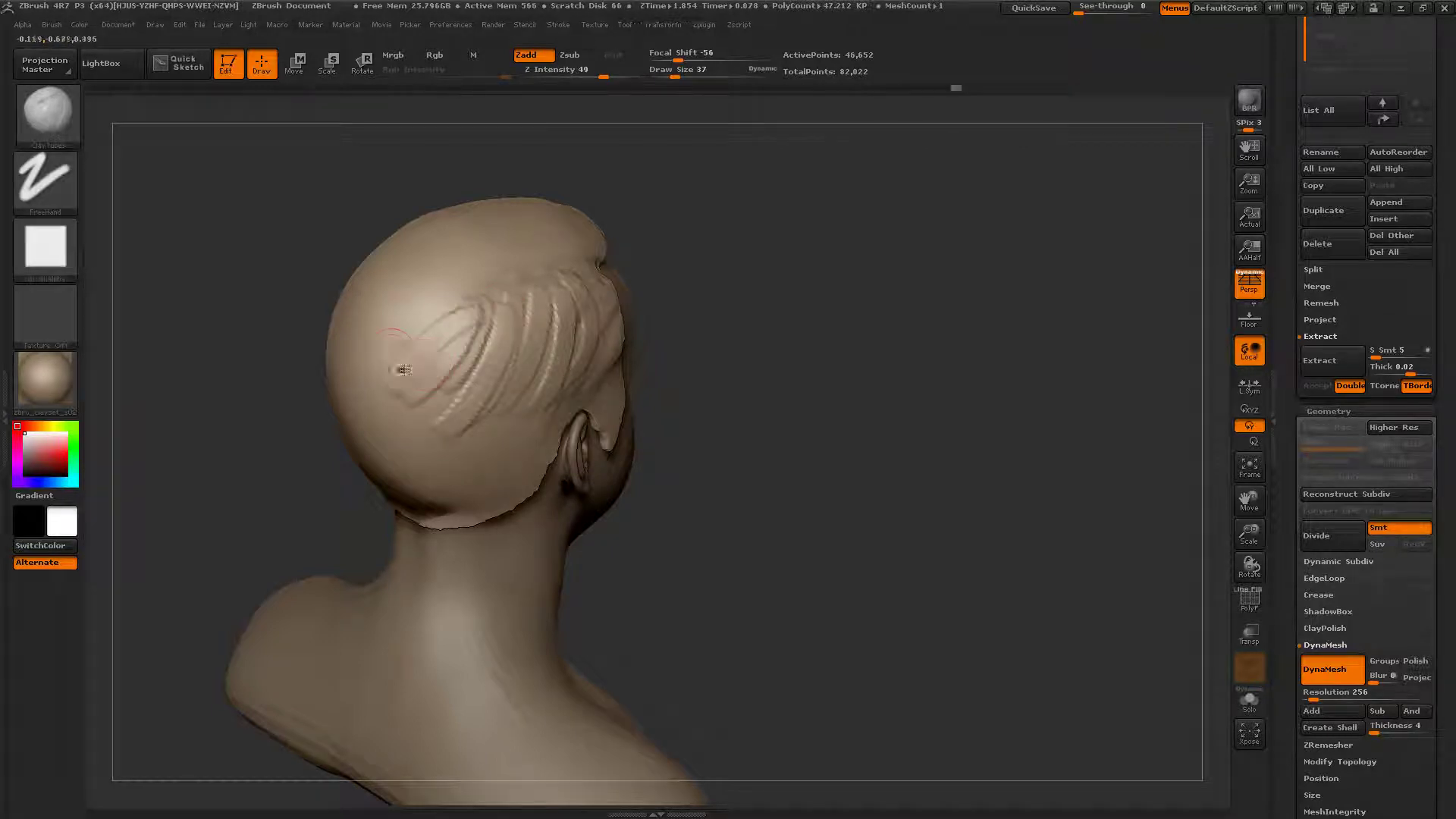
mouse_move(443, 308)
mouse_down()
mouse_move(390, 375)
mouse_move(389, 355)
mouse_up()
drag(441, 303, 388, 359)
Step: Add swept hair strands across the forelock and over the top of the head with the ClayTubes brush at draw size 37
mouse_move(228, 364)
mouse_down()
mouse_move(344, 357)
mouse_move(560, 407)
mouse_up()
drag(327, 337, 518, 324)
mouse_move(303, 402)
mouse_down()
mouse_move(366, 415)
mouse_move(441, 399)
mouse_up()
mouse_move(312, 371)
mouse_down()
mouse_move(446, 396)
mouse_move(431, 399)
mouse_up()
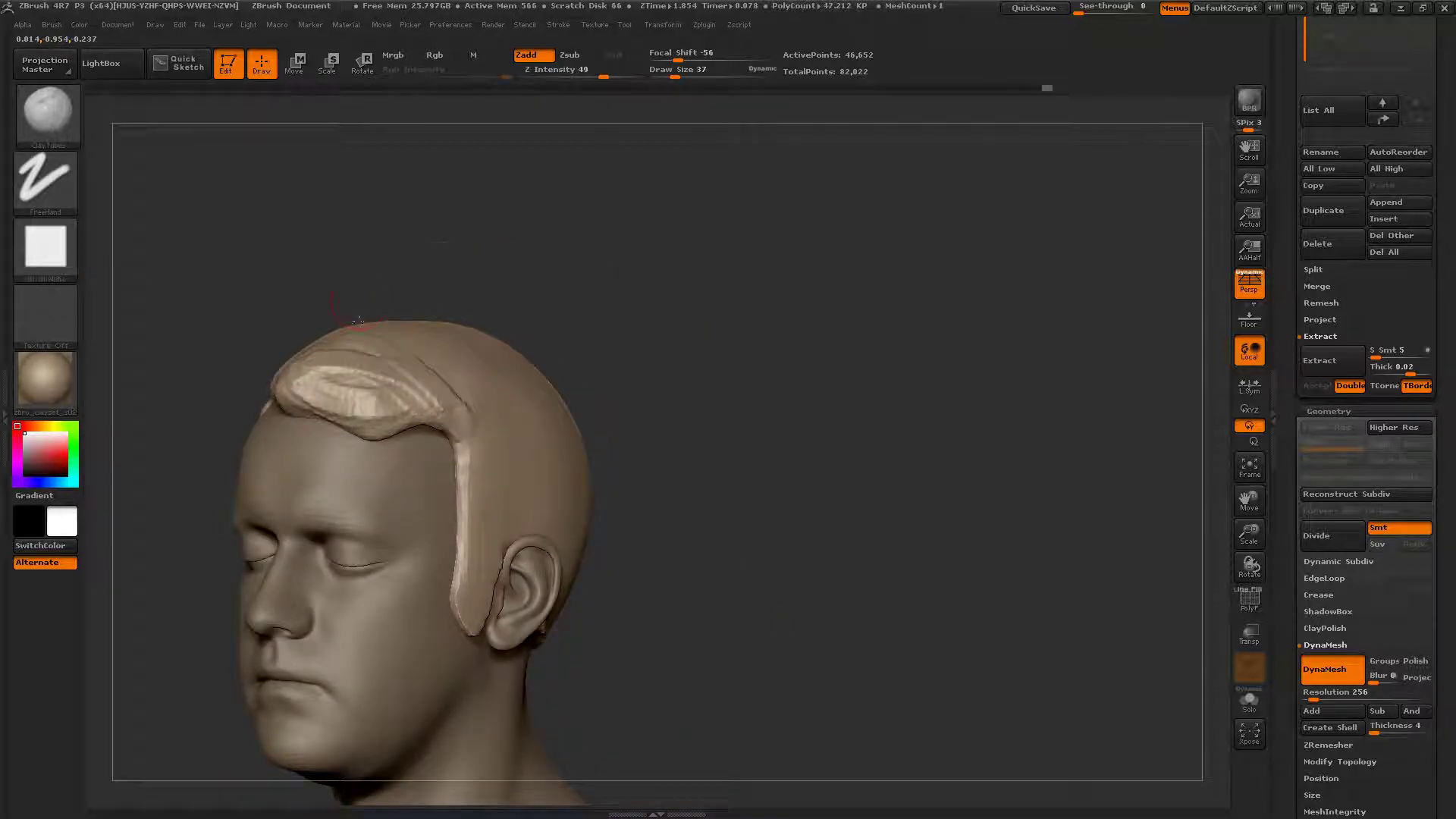
drag(227, 342, 243, 425)
drag(334, 380, 391, 394)
drag(337, 345, 485, 396)
drag(406, 296, 500, 352)
drag(404, 323, 476, 373)
Step: Build up the front of the forelock and the strands behind it with the ClayTubes brush at draw size 45
mouse_move(652, 364)
mouse_down()
mouse_move(743, 333)
mouse_move(841, 356)
mouse_up()
drag(261, 353, 220, 398)
alt+drag(622, 364, 781, 379)
drag(682, 364, 698, 402)
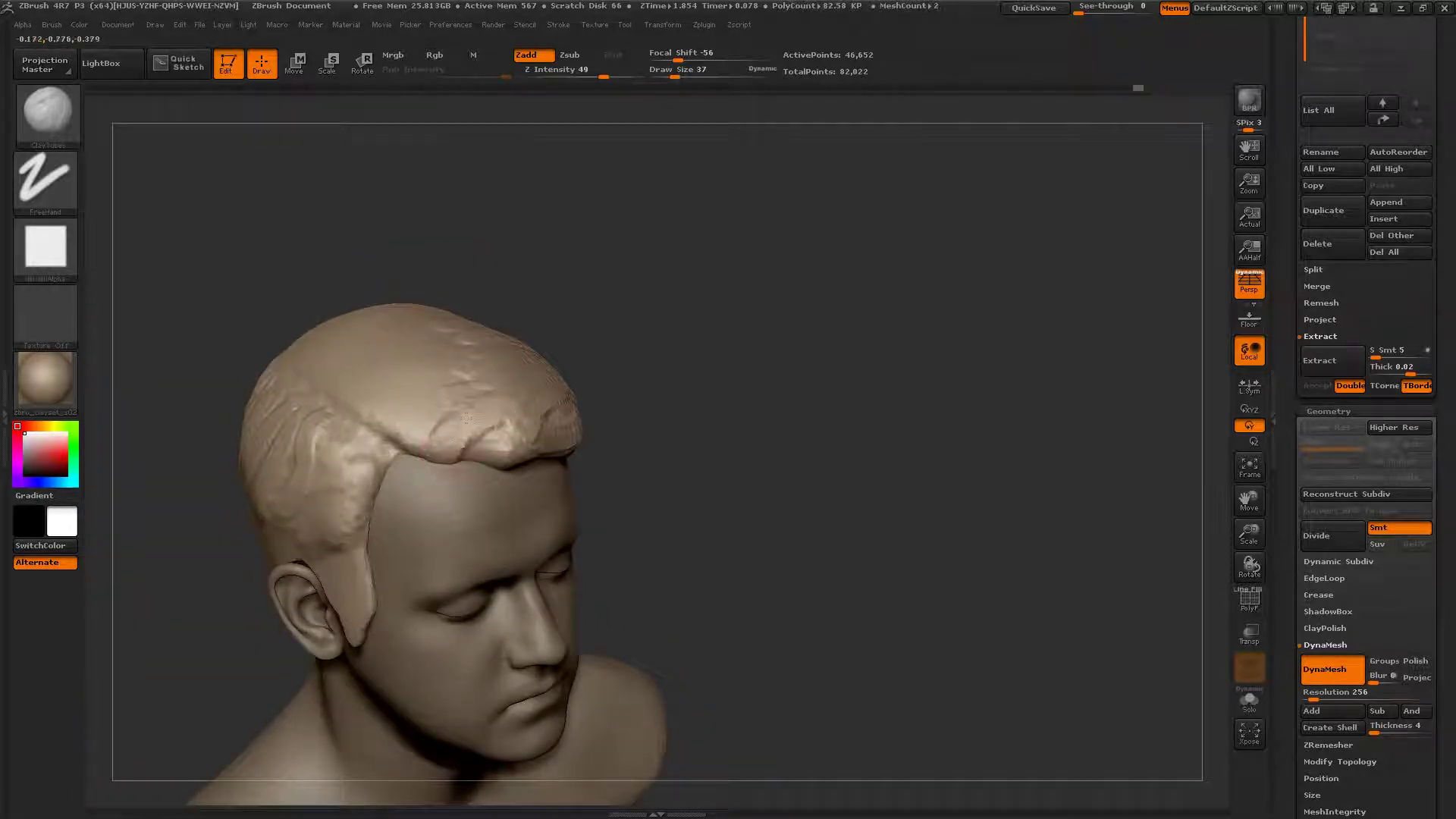
key(space)
mouse_move(443, 414)
mouse_down()
mouse_move(467, 416)
mouse_move(447, 447)
mouse_up()
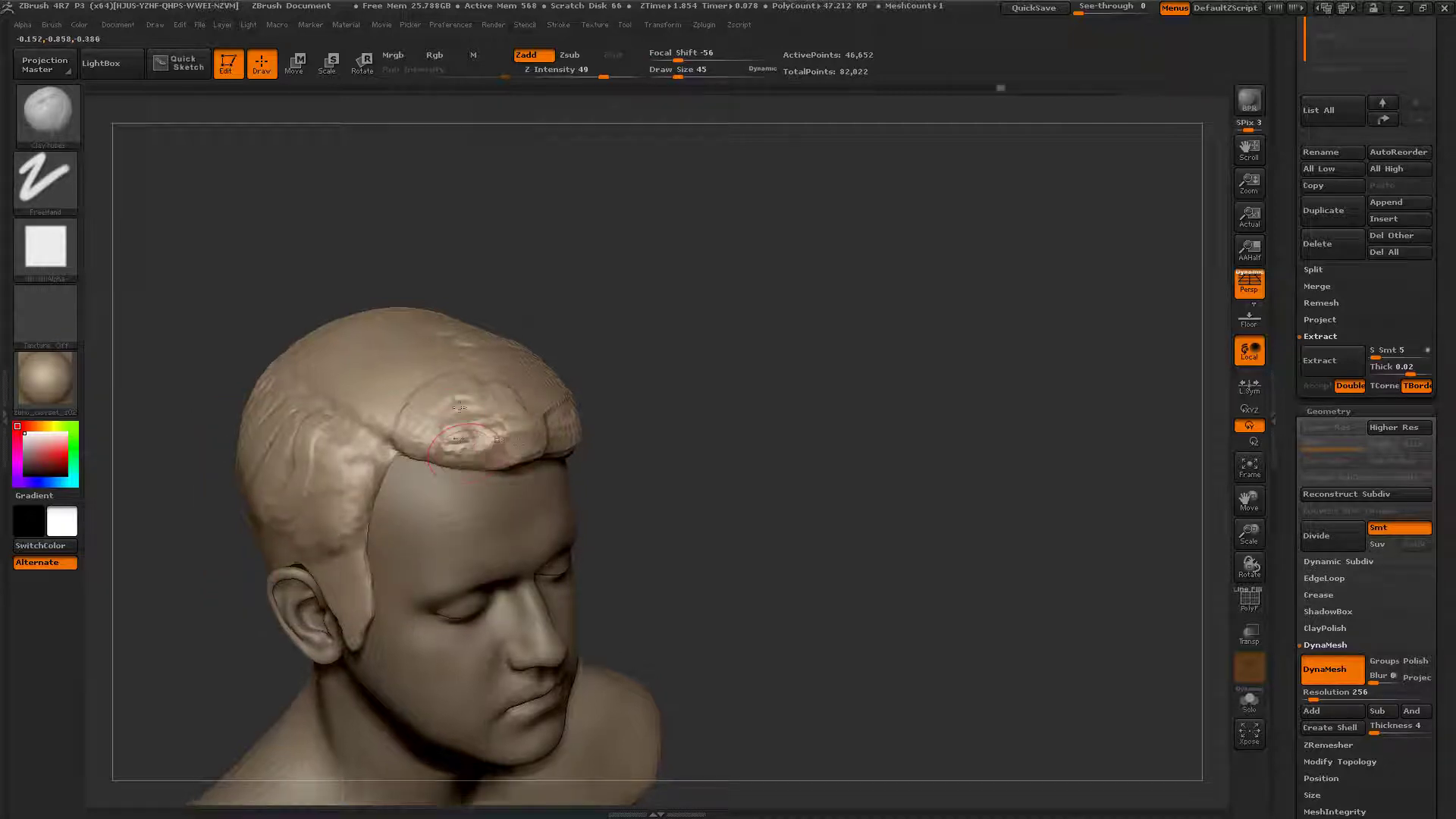
drag(645, 380, 622, 303)
mouse_move(452, 341)
mouse_down()
mouse_move(447, 387)
mouse_move(576, 394)
mouse_up()
mouse_move(453, 418)
mouse_down()
mouse_move(381, 440)
mouse_move(322, 423)
mouse_move(325, 443)
mouse_up()
mouse_move(284, 378)
mouse_down()
mouse_move(274, 425)
mouse_move(259, 408)
mouse_up()
mouse_move(420, 584)
alt+mouse_down()
mouse_move(447, 371)
mouse_move(434, 322)
mouse_move(387, 383)
mouse_move(390, 433)
mouse_move(415, 412)
alt+mouse_up()
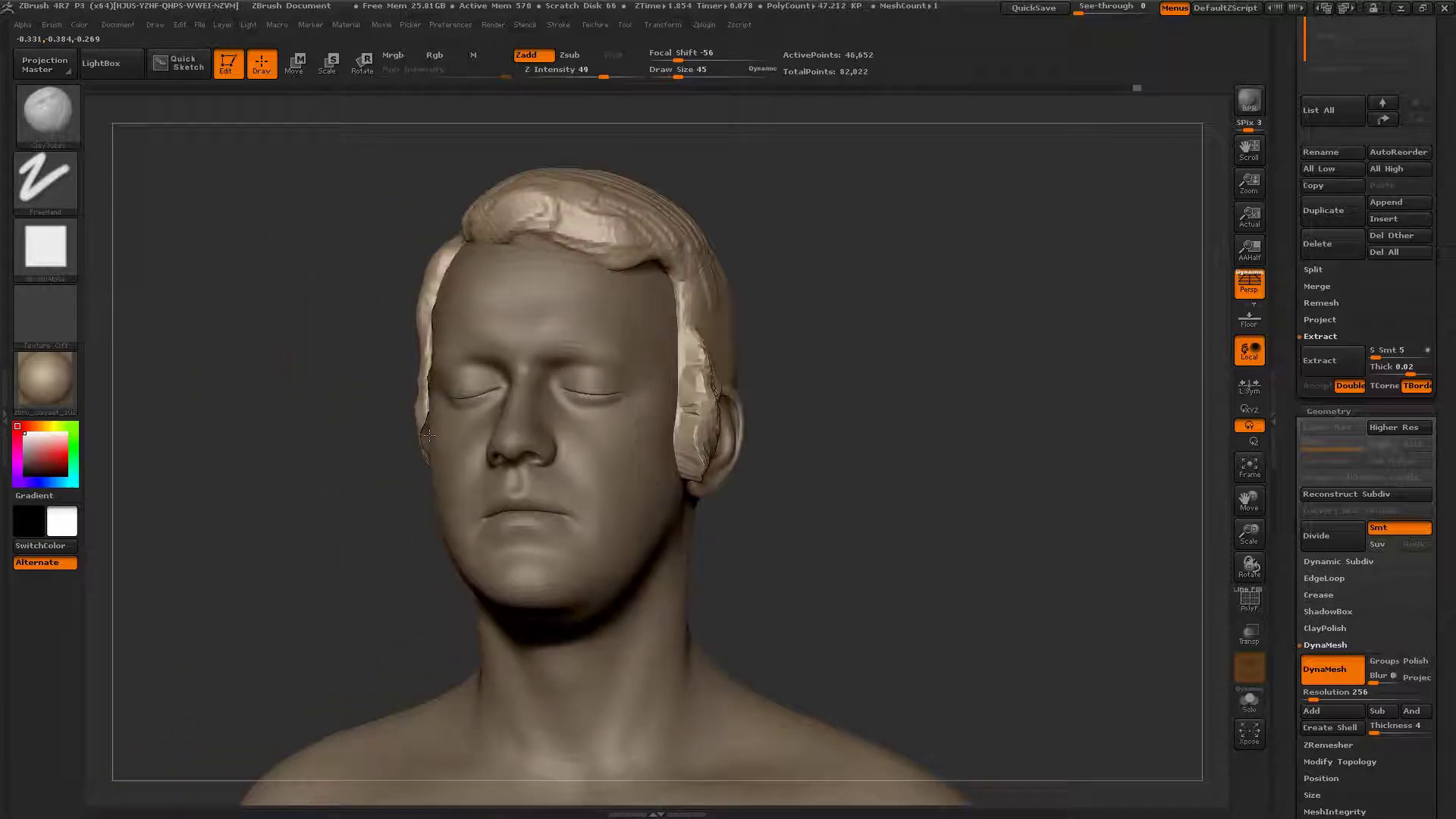
Step: Undo the last ClayTubes strokes on the sideburn in front of the ear
key(ctrl+z)
key(ctrl+z)
key(ctrl+z)
key(ctrl+z)
key(ctrl+z)
key(ctrl+z)
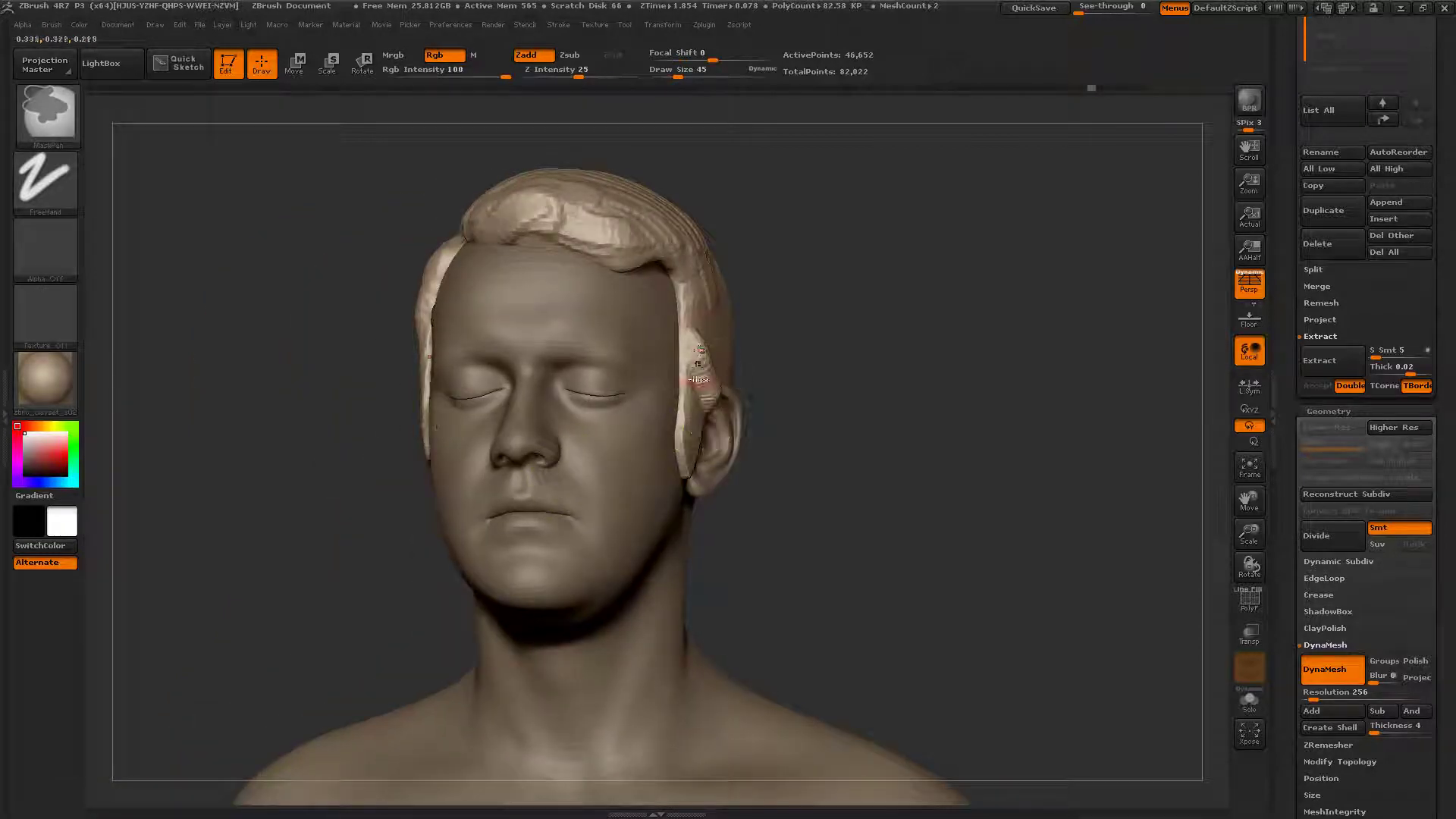
right_drag(717, 350, 730, 397)
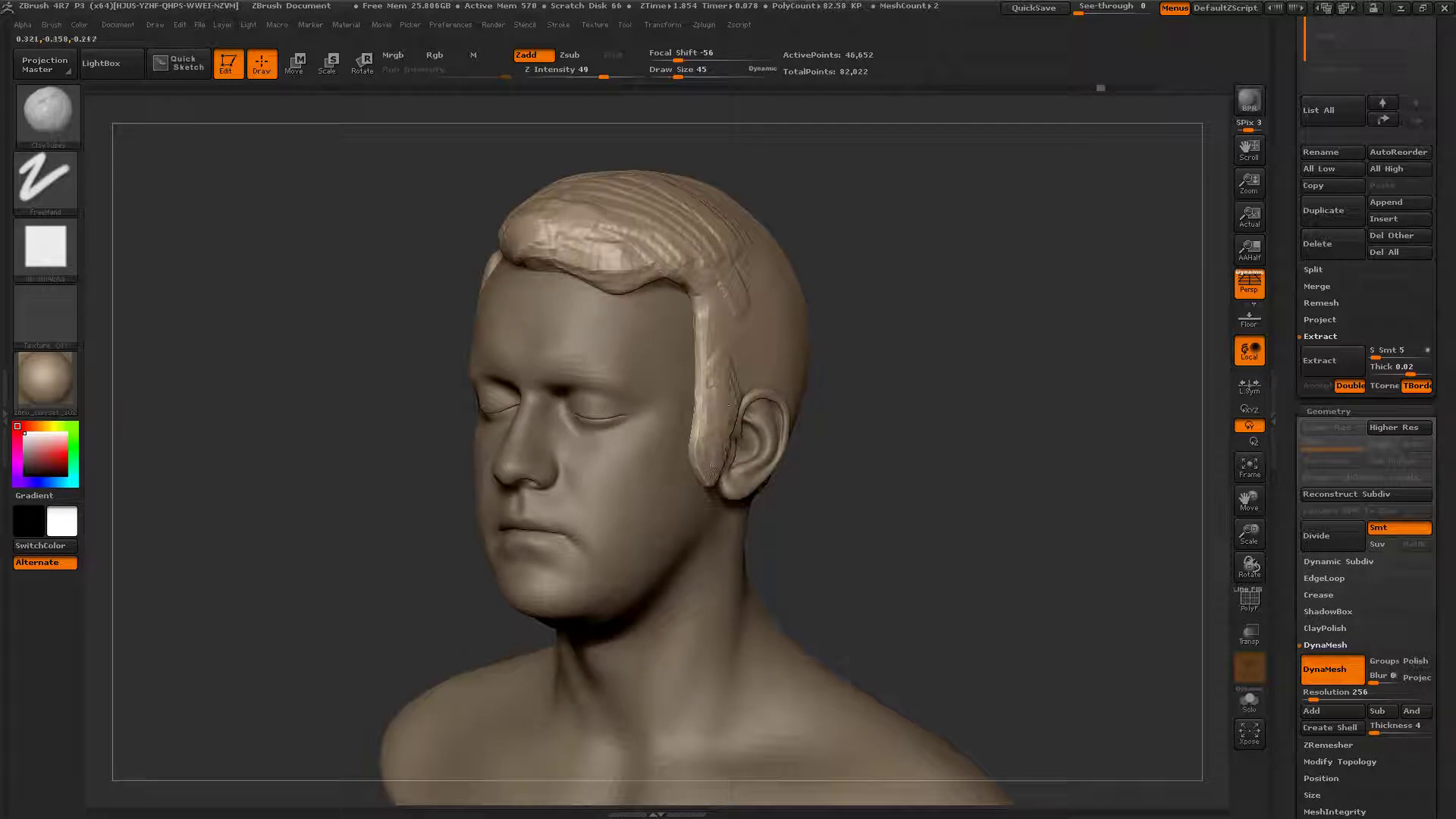
Step: Thicken the sideburn in front of the ear with the Inflat brush at draw size 126, and update the DynaMesh
key(b)
key(i)
key(n)
key(space)
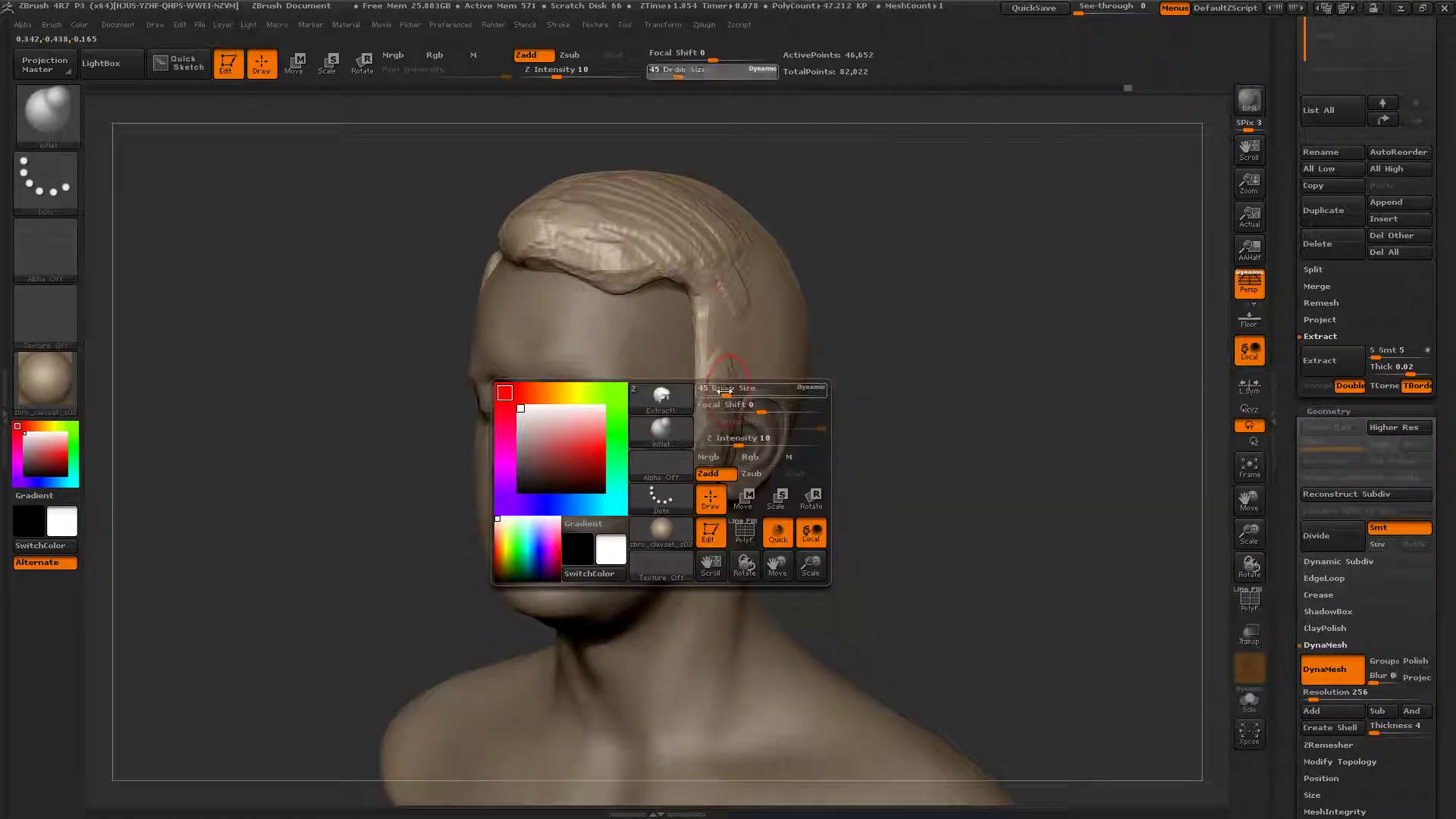
drag(727, 393, 739, 390)
mouse_move(696, 442)
mouse_down()
mouse_move(710, 481)
mouse_move(705, 469)
mouse_up()
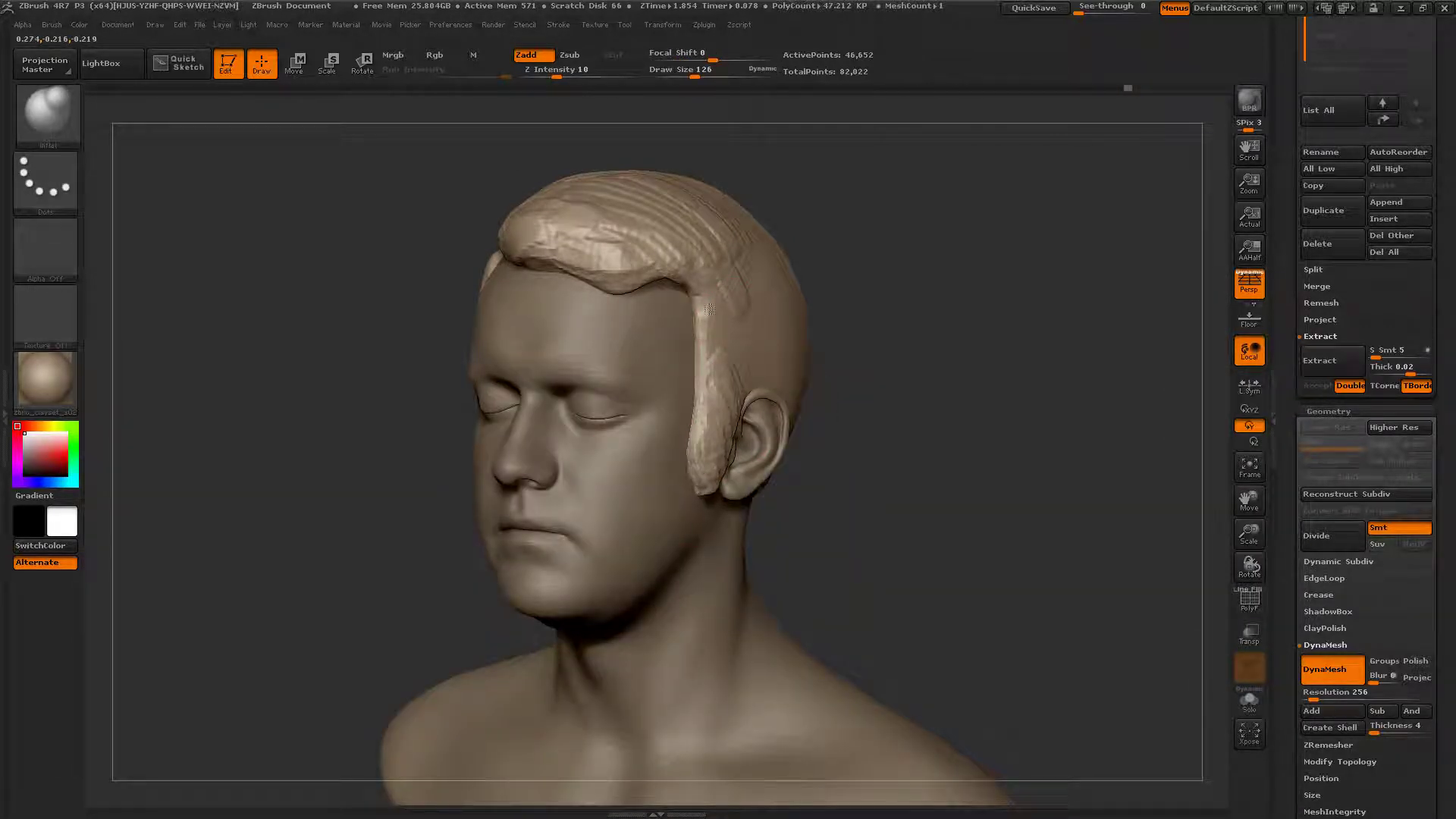
mouse_move(862, 342)
ctrl+mouse_down()
mouse_move(805, 363)
mouse_move(598, 313)
ctrl+mouse_up()
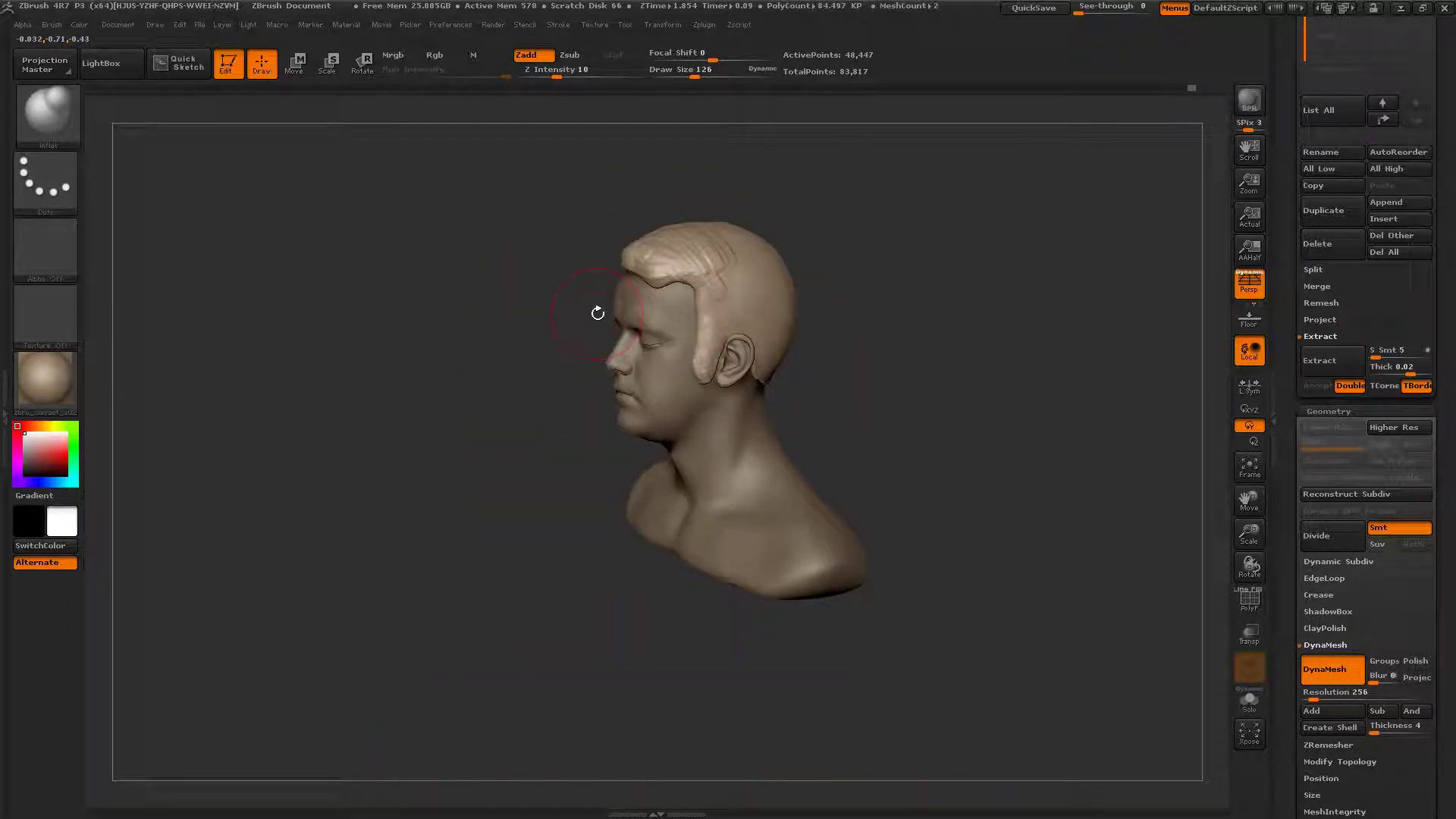
Step: Switch to the custom IMM_Hair insert brush and set its draw size to 50
drag(598, 312, 716, 361)
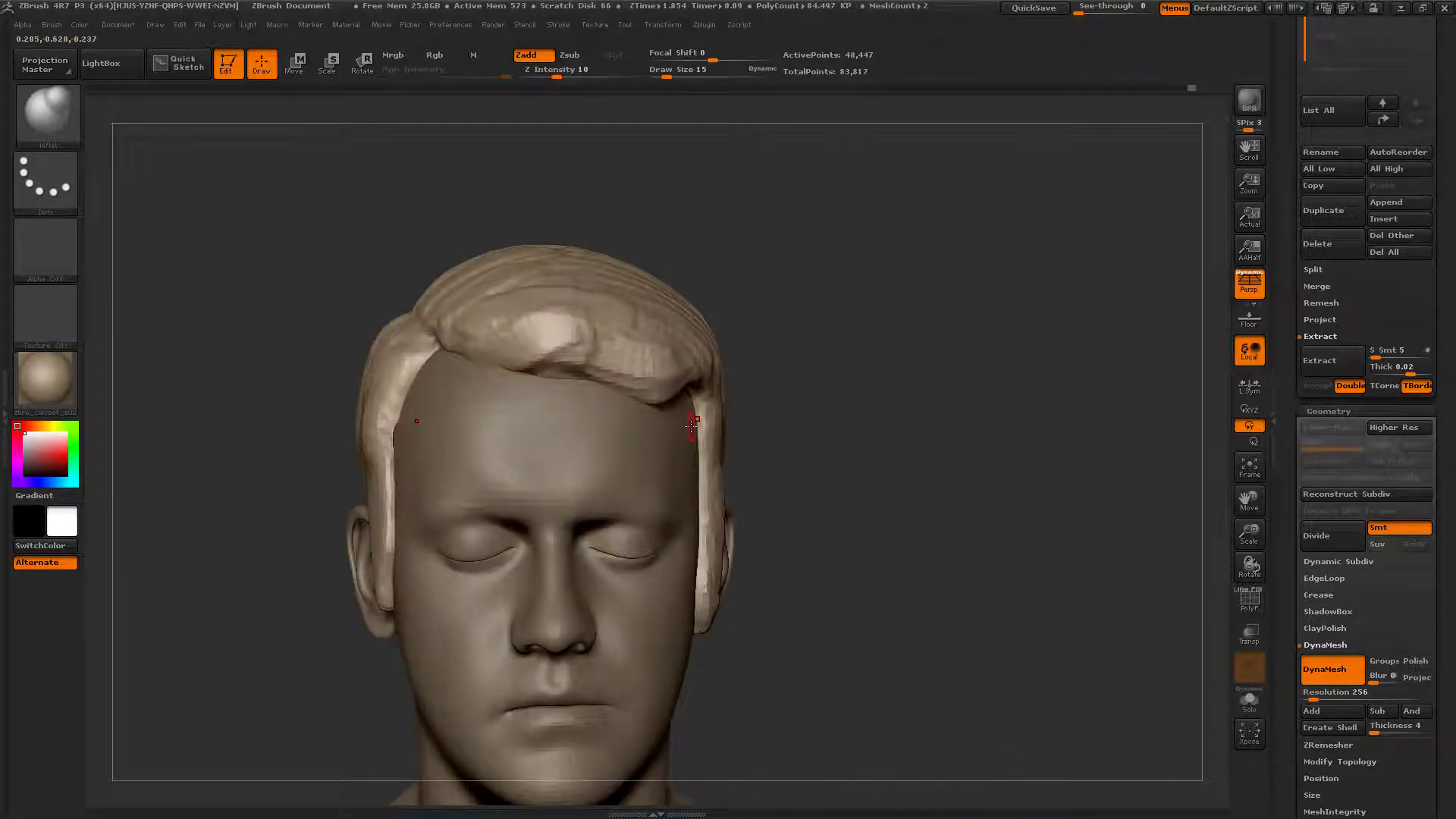
key(b)
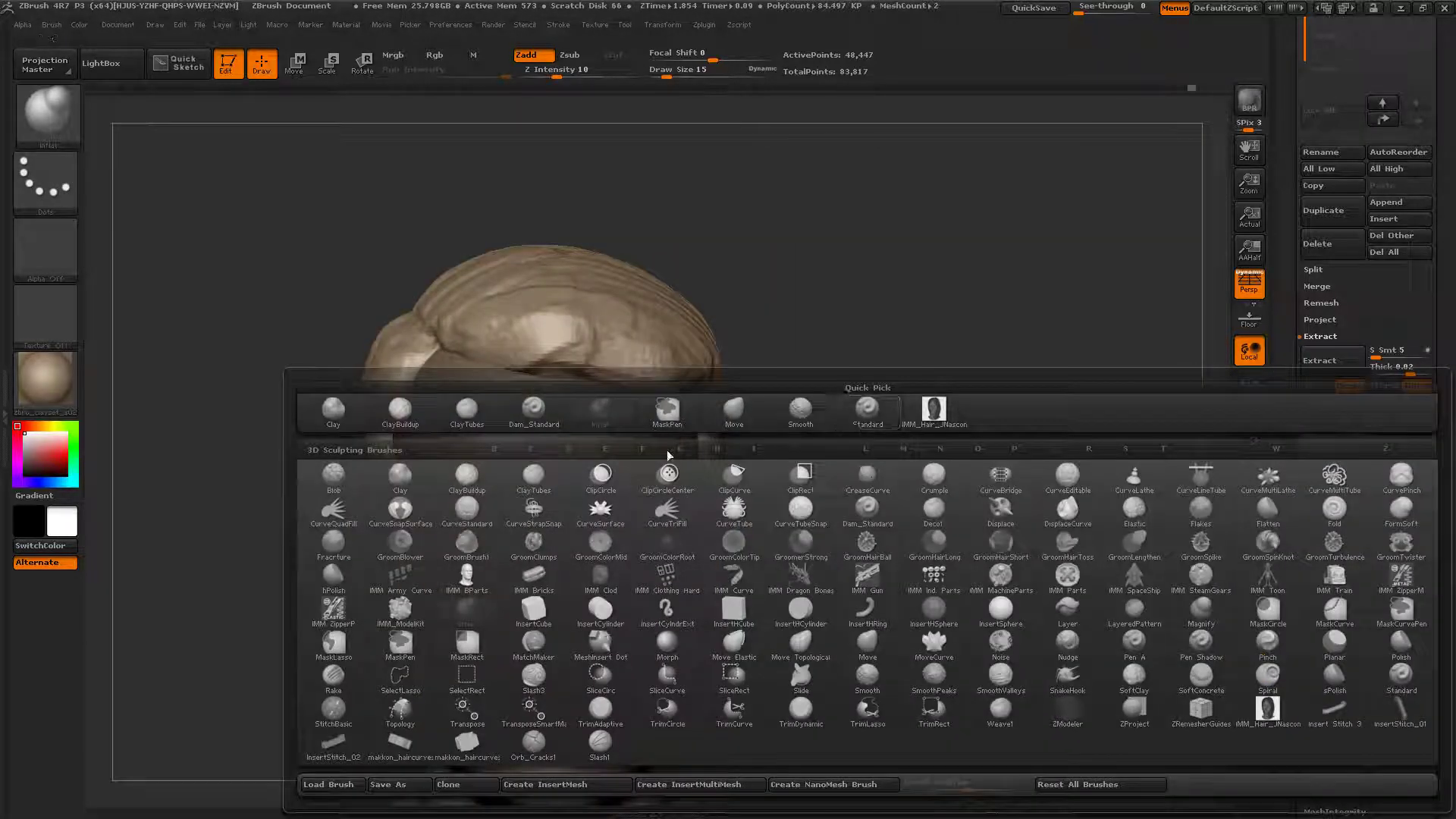
click(667, 449)
key(b)
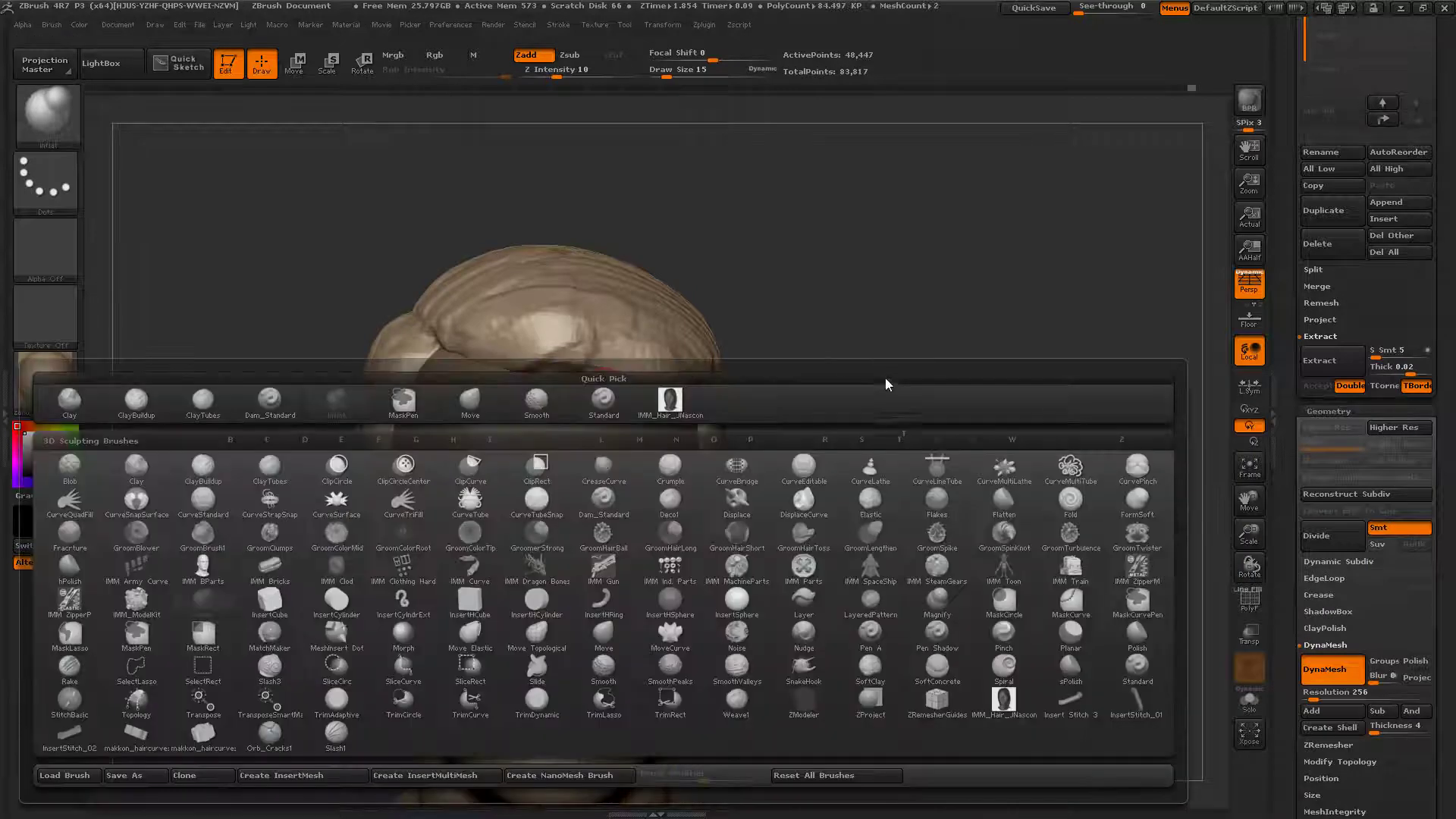
click(671, 403)
key(space)
drag(531, 356, 540, 356)
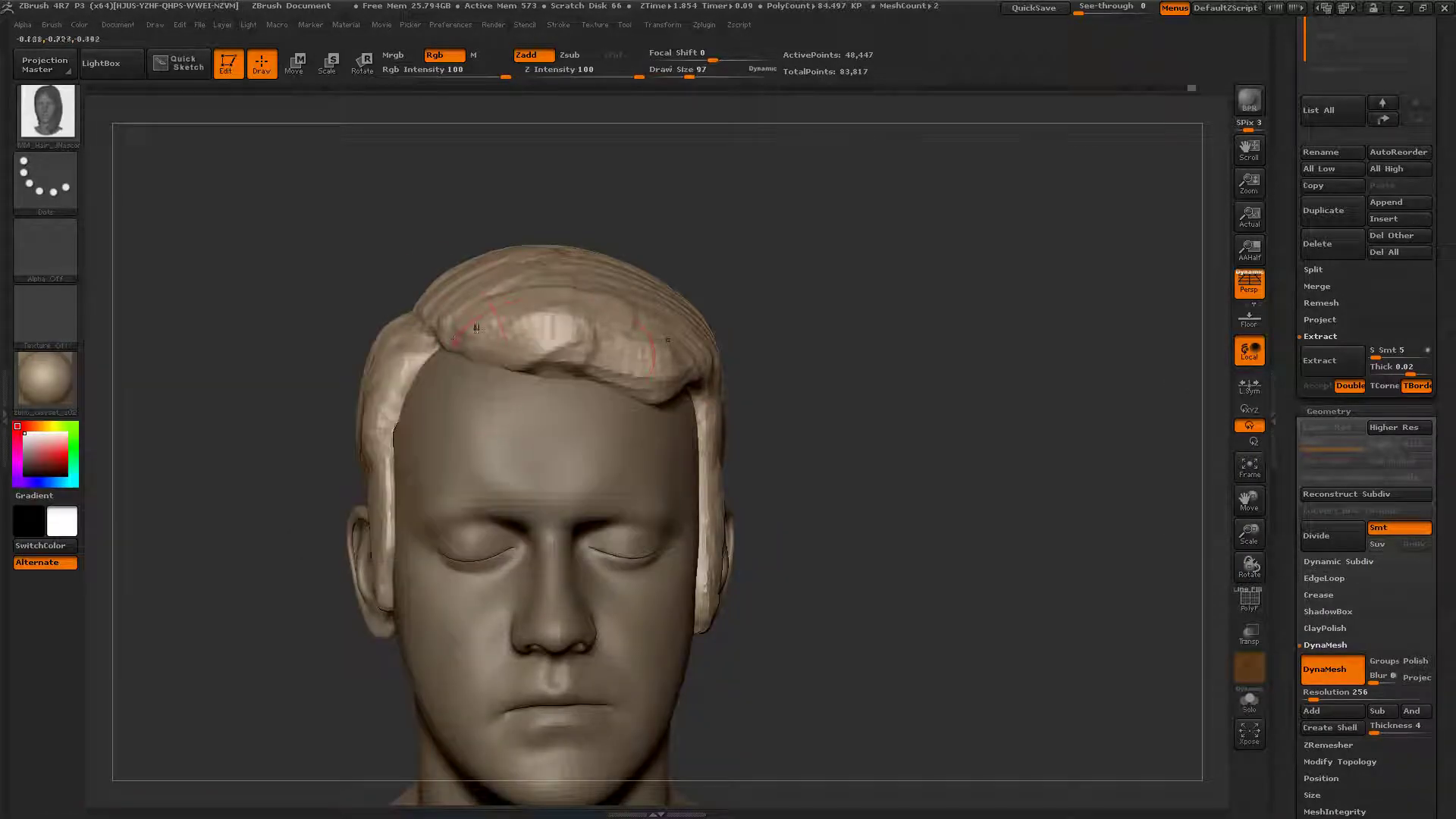
right_drag(458, 323, 482, 333)
key(space)
mouse_move(482, 332)
mouse_down()
mouse_move(511, 334)
mouse_move(478, 334)
mouse_up()
key(shift)
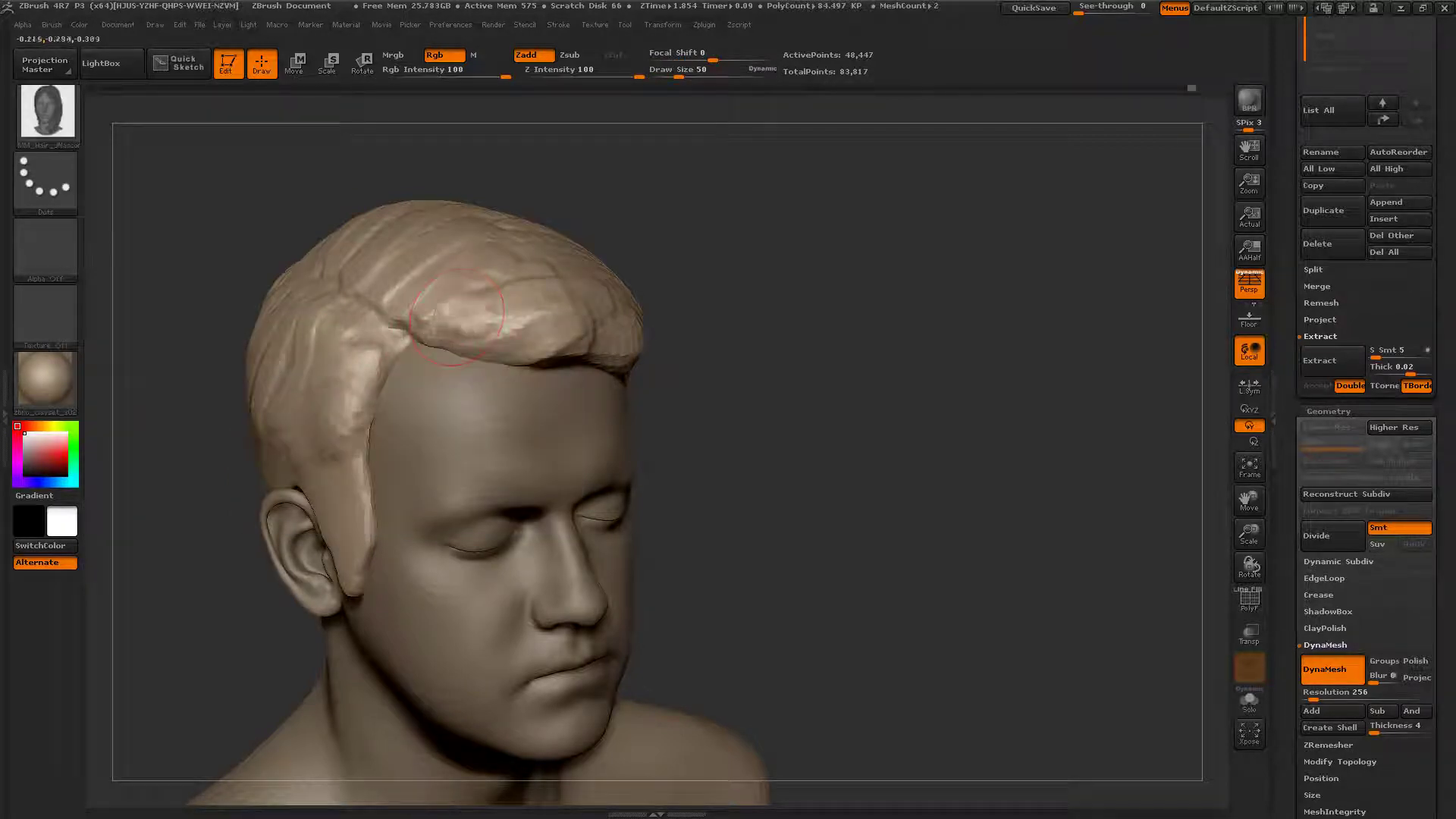
Step: Place curved hair strips over the forelock and across the top of the head from the parting with the IMM_Hair brush
drag(441, 318, 478, 296)
drag(618, 294, 625, 298)
mouse_move(766, 318)
mouse_down()
mouse_move(592, 310)
mouse_move(721, 334)
mouse_up()
mouse_move(812, 266)
mouse_down()
mouse_move(713, 250)
mouse_move(645, 283)
mouse_move(576, 366)
mouse_move(613, 388)
mouse_up()
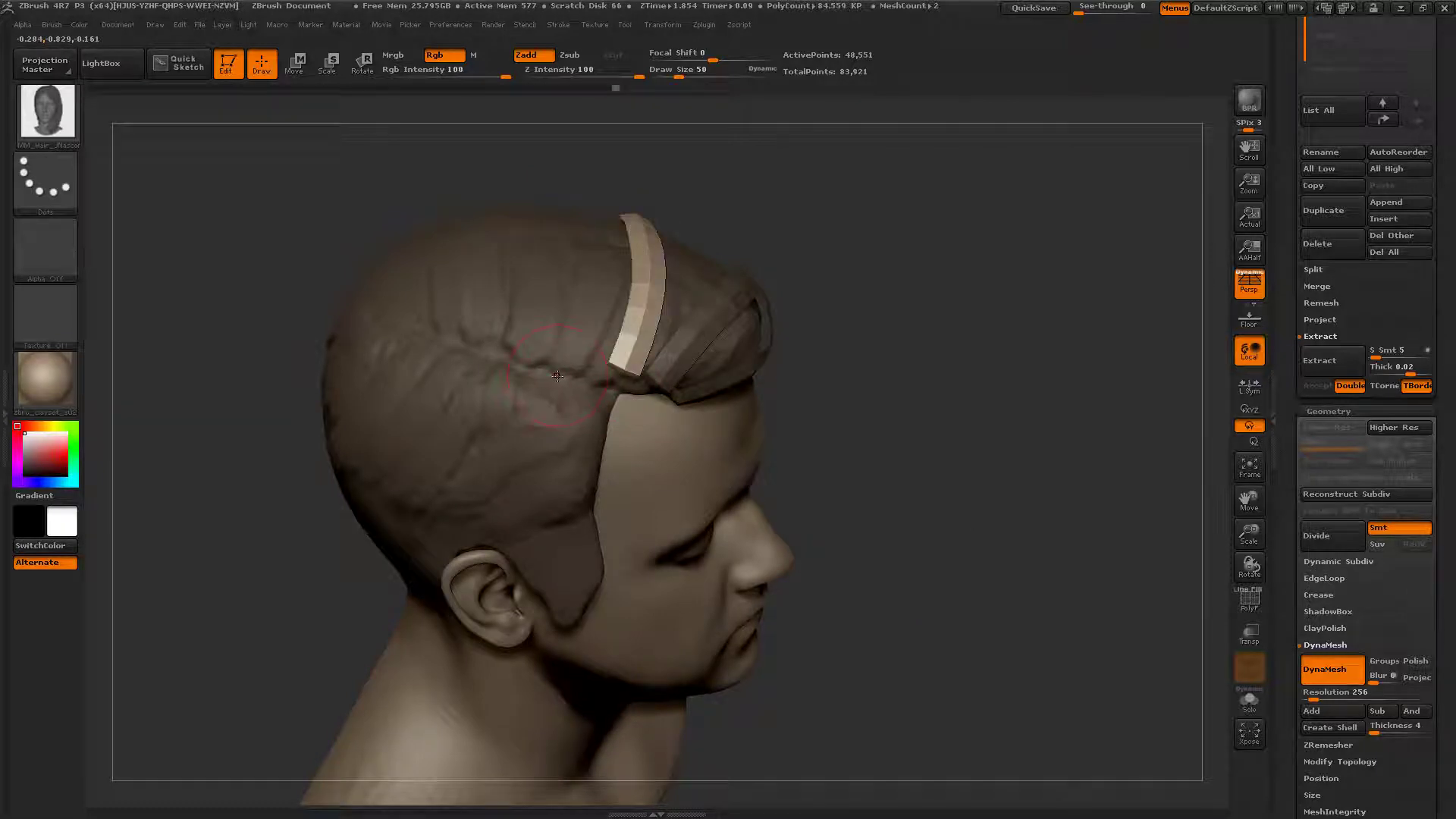
mouse_move(599, 220)
mouse_down()
mouse_move(538, 203)
mouse_move(554, 204)
mouse_up()
mouse_move(846, 228)
mouse_down()
mouse_move(648, 286)
mouse_move(794, 280)
mouse_up()
drag(868, 307, 866, 310)
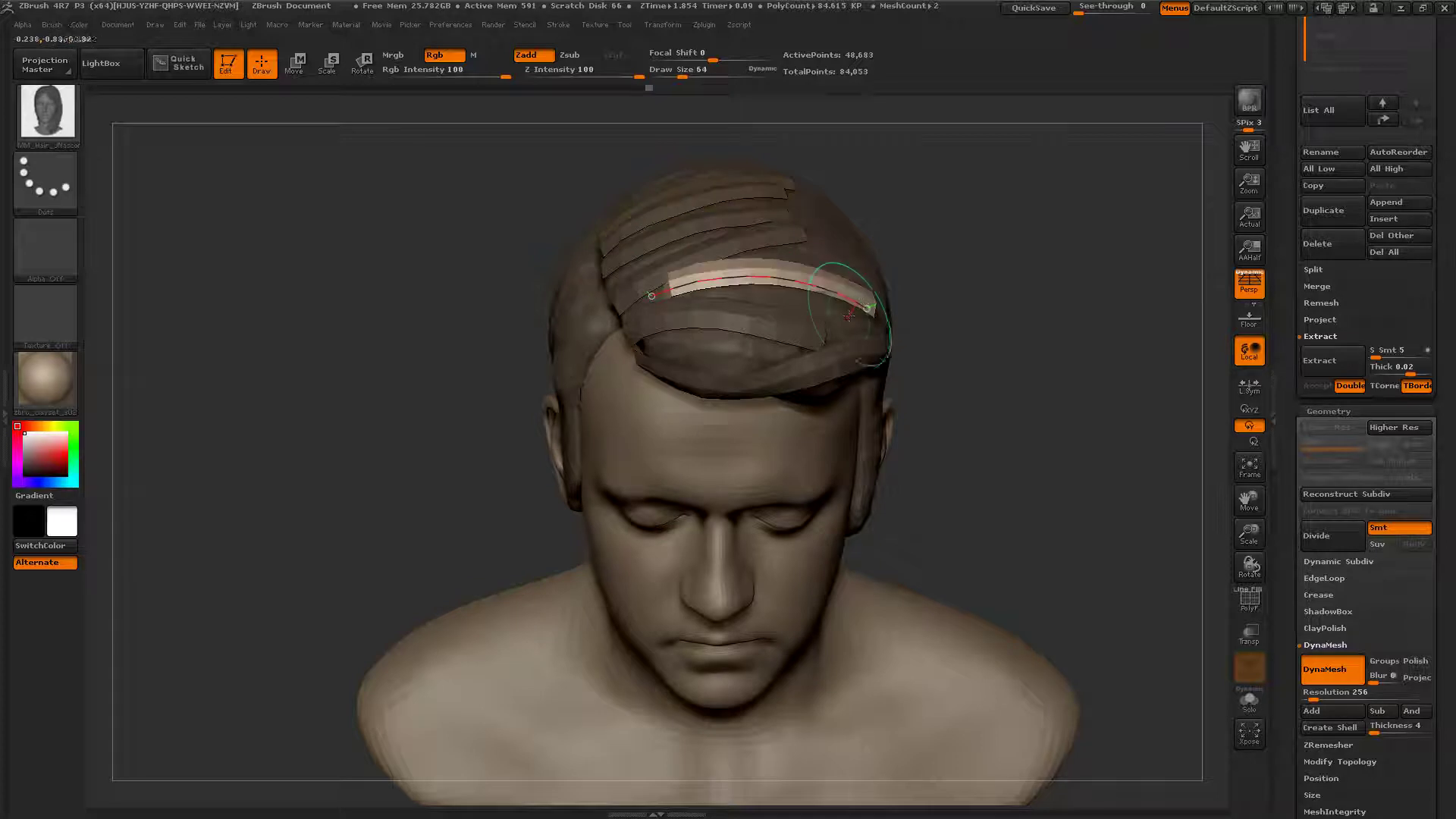
Step: Lay diagonal hair strips from the parting down over the temple and above the ear with the IMM_Hair brush
drag(504, 418, 713, 371)
drag(659, 421, 626, 346)
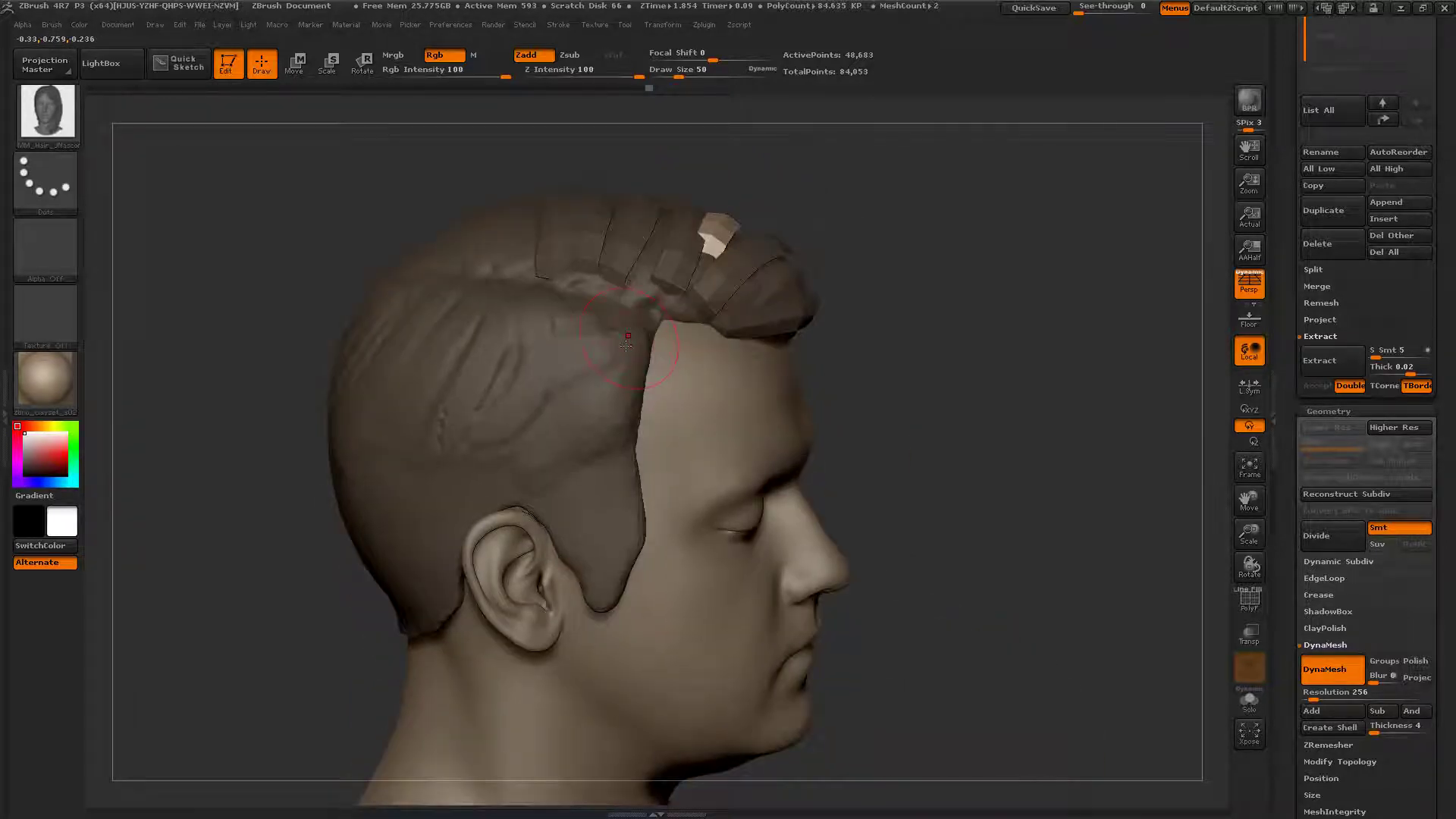
drag(556, 458, 558, 458)
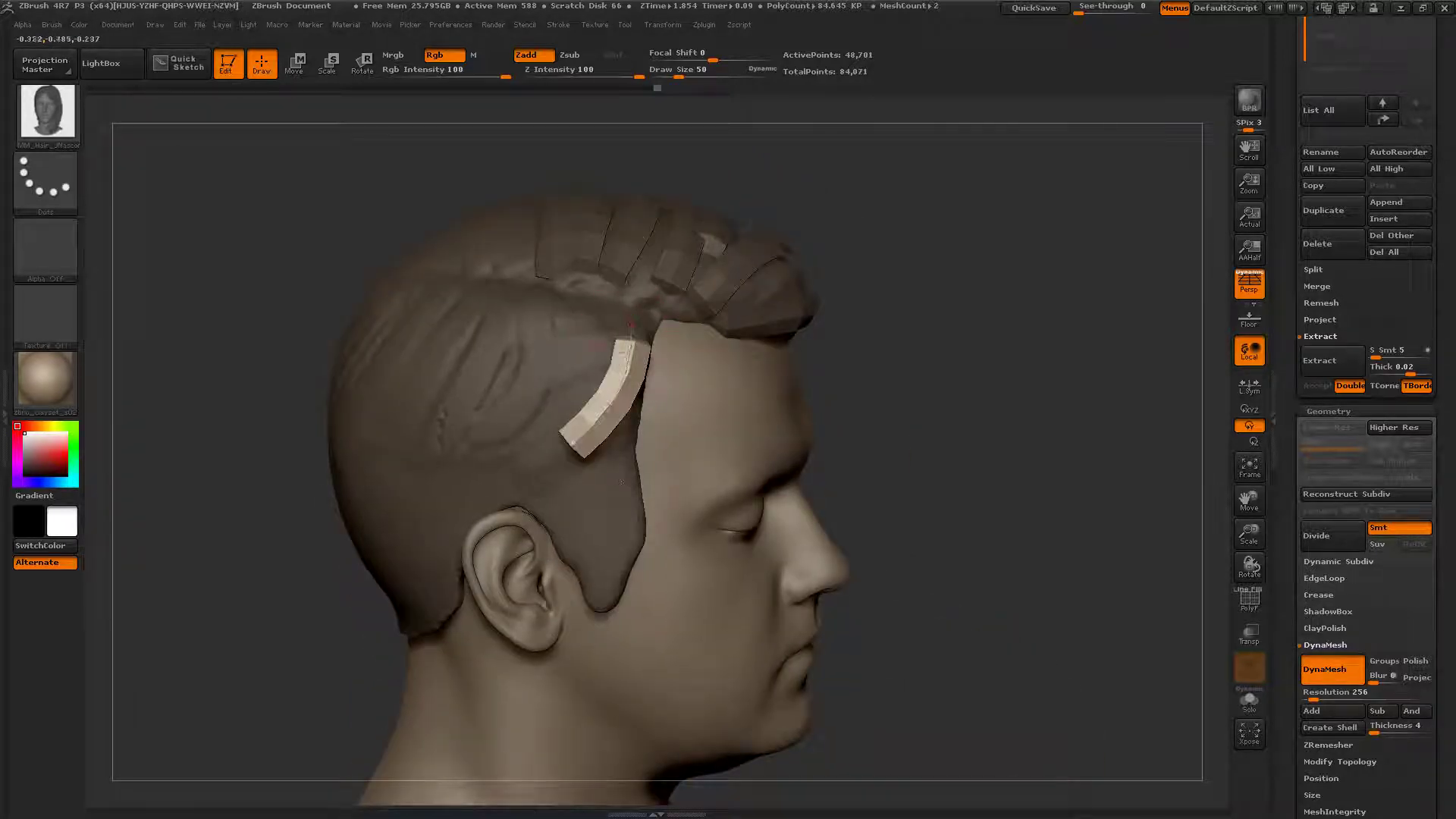
click(497, 449)
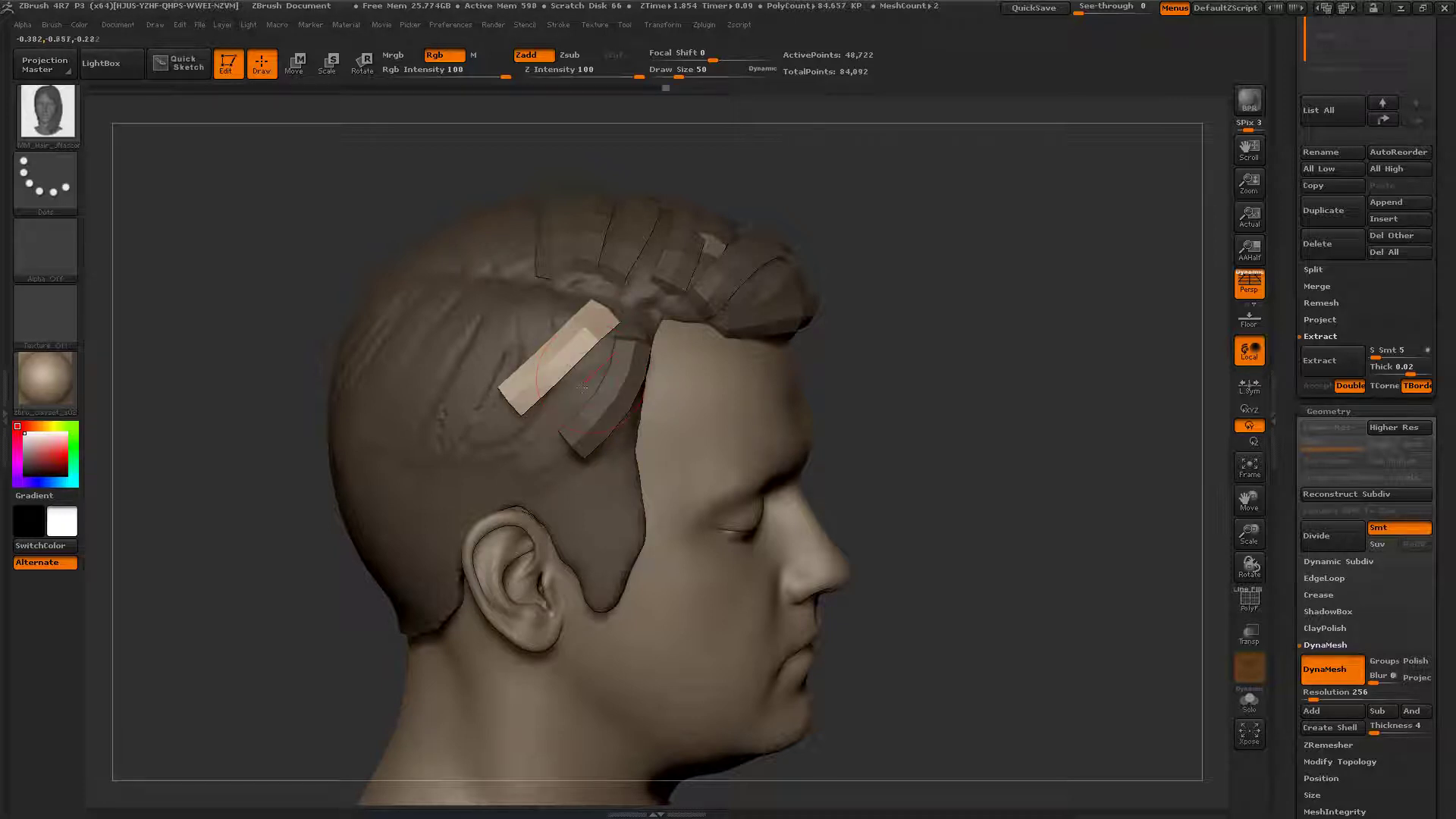
click(513, 456)
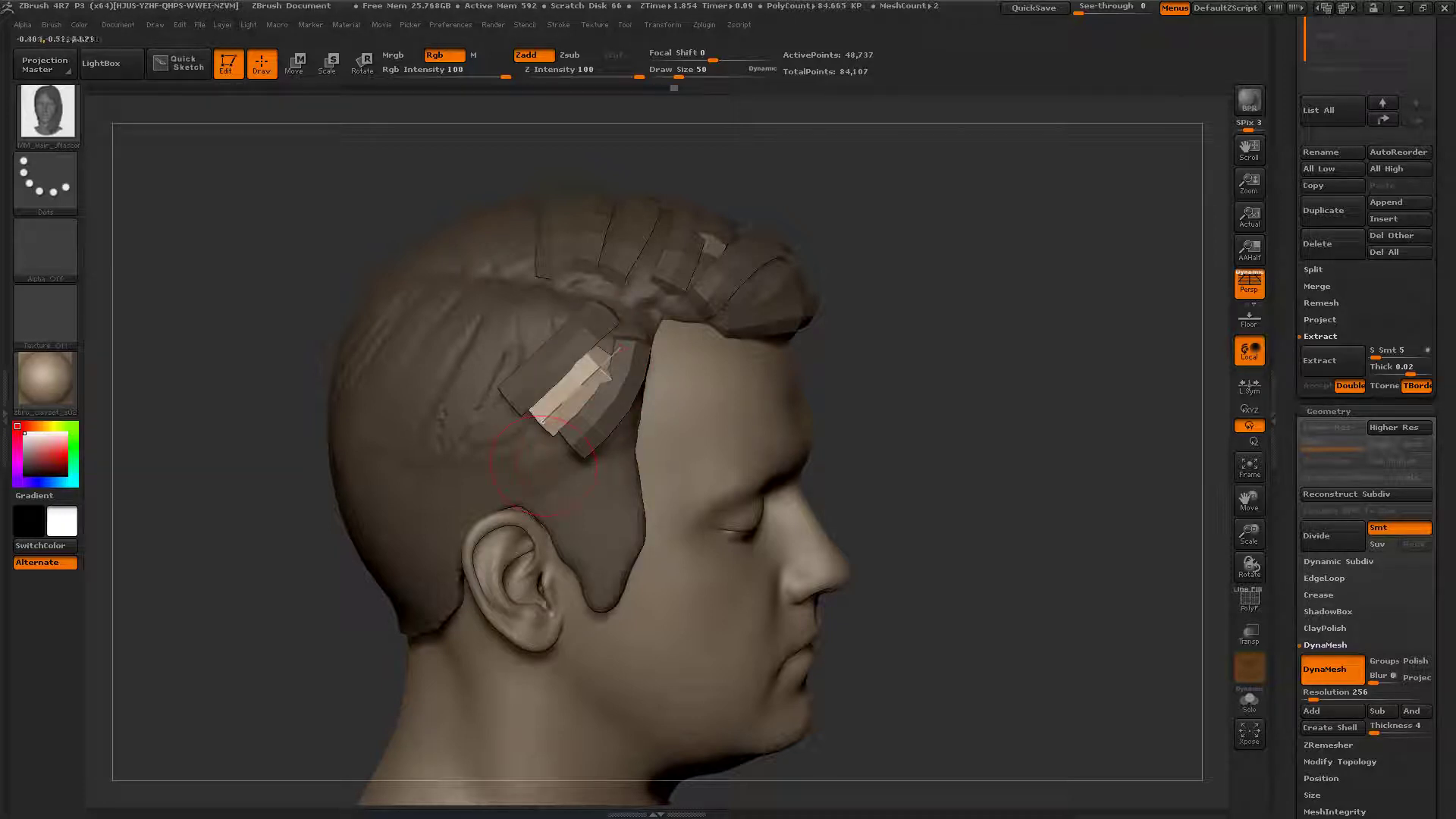
click(504, 476)
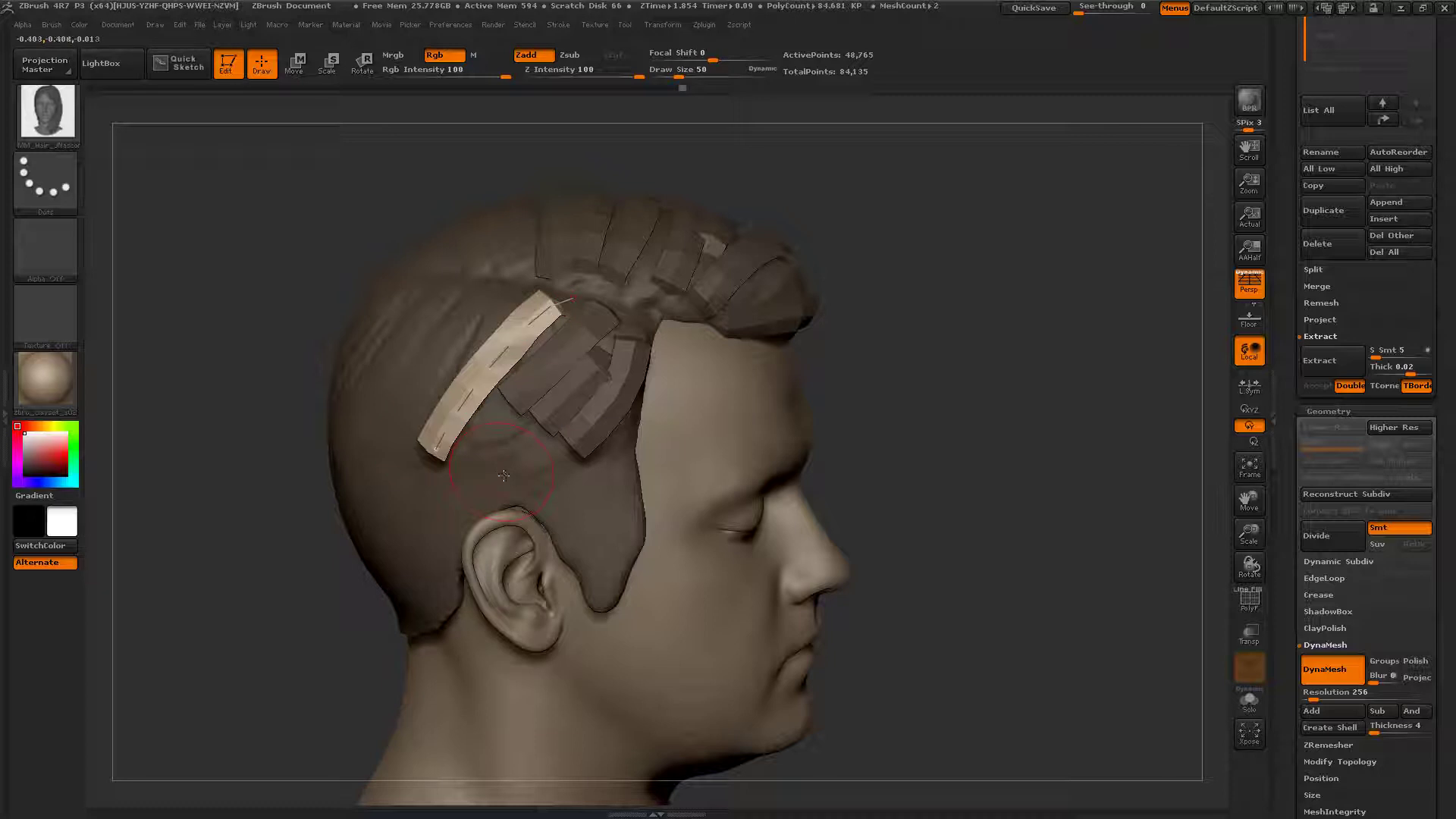
Step: Add hair strips along the crown and down the side of the head behind the temple strips
drag(175, 333, 556, 243)
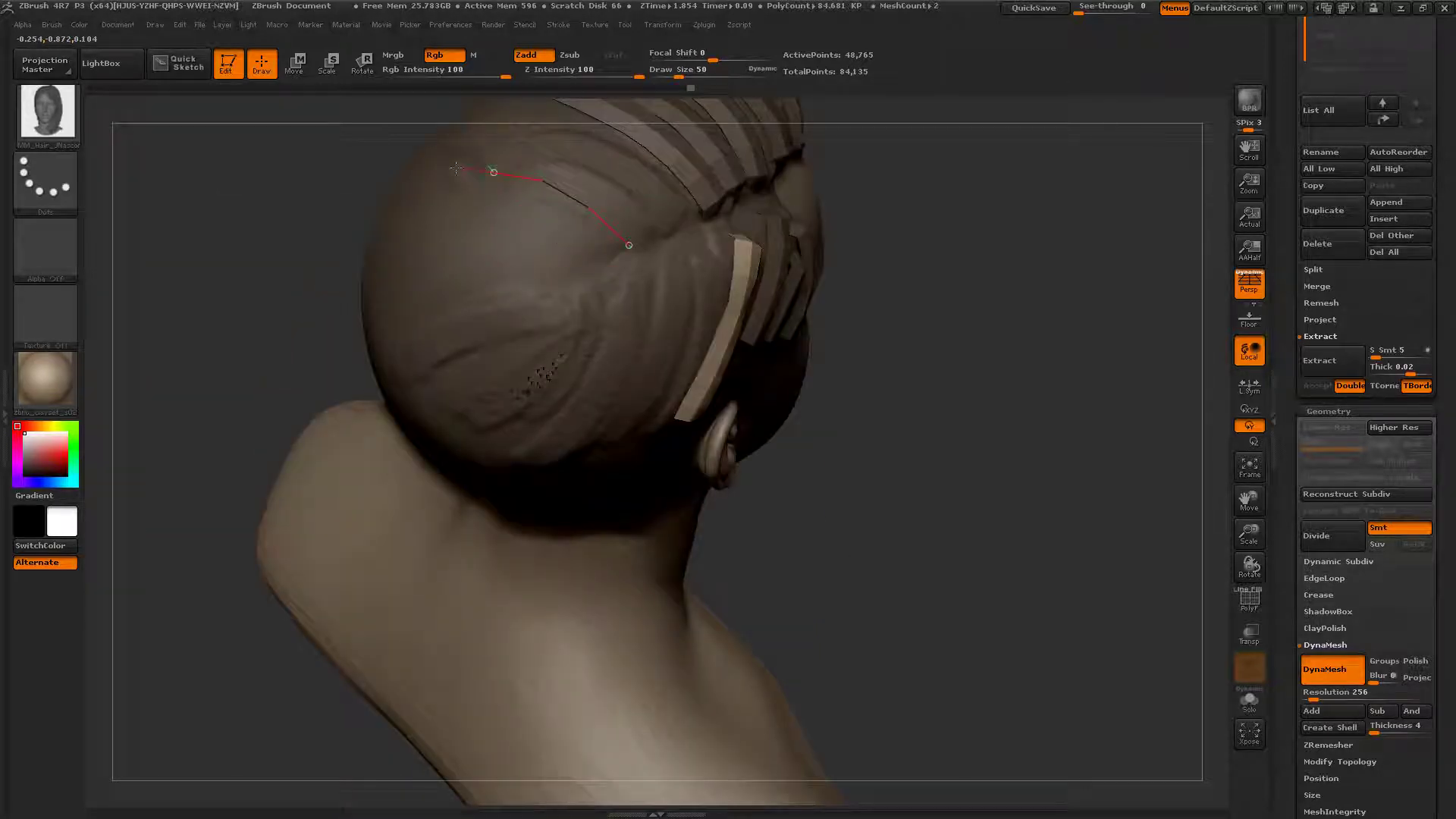
drag(433, 175, 431, 176)
alt+drag(918, 214, 688, 373)
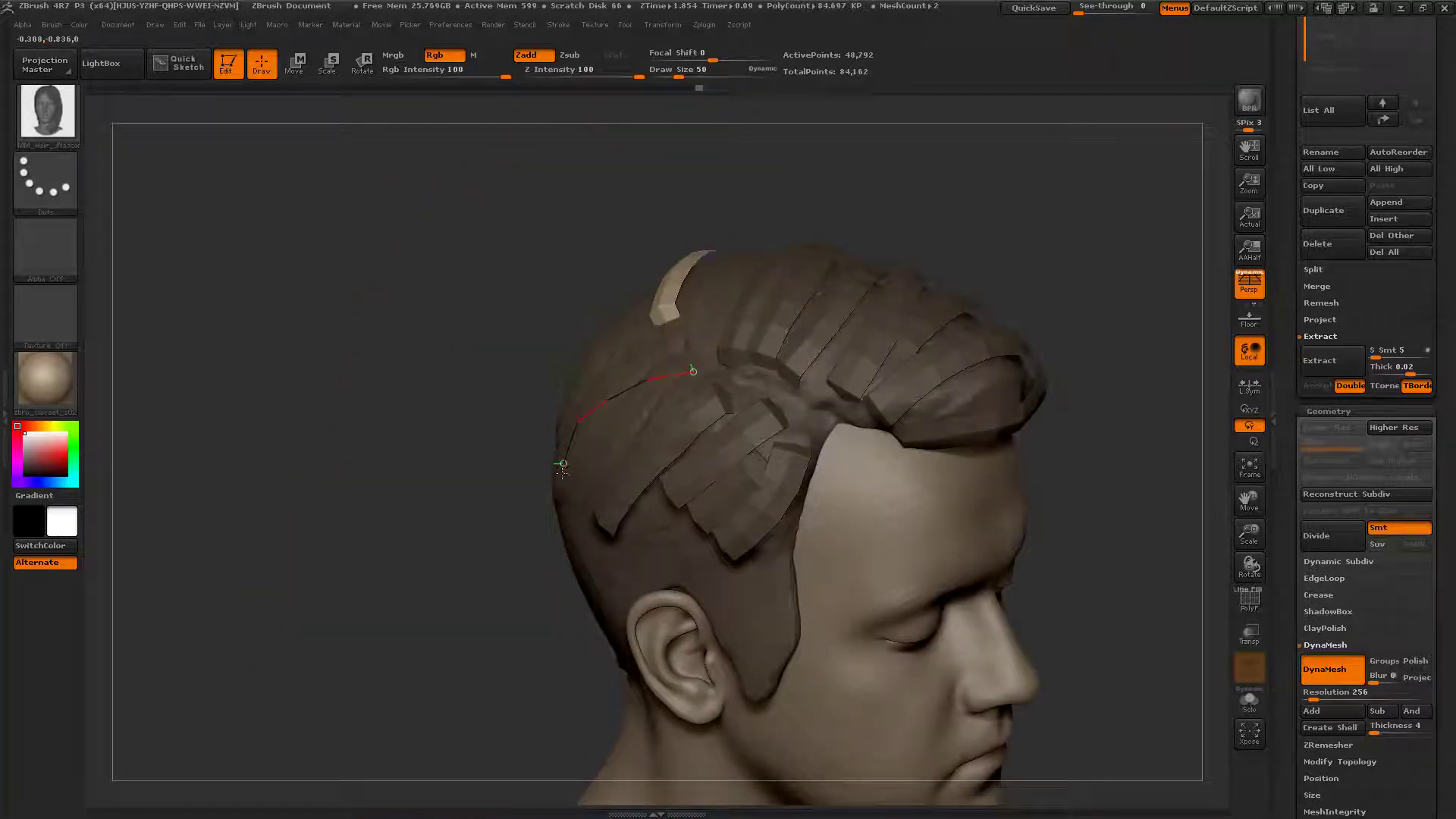
drag(563, 466, 561, 482)
drag(472, 462, 616, 404)
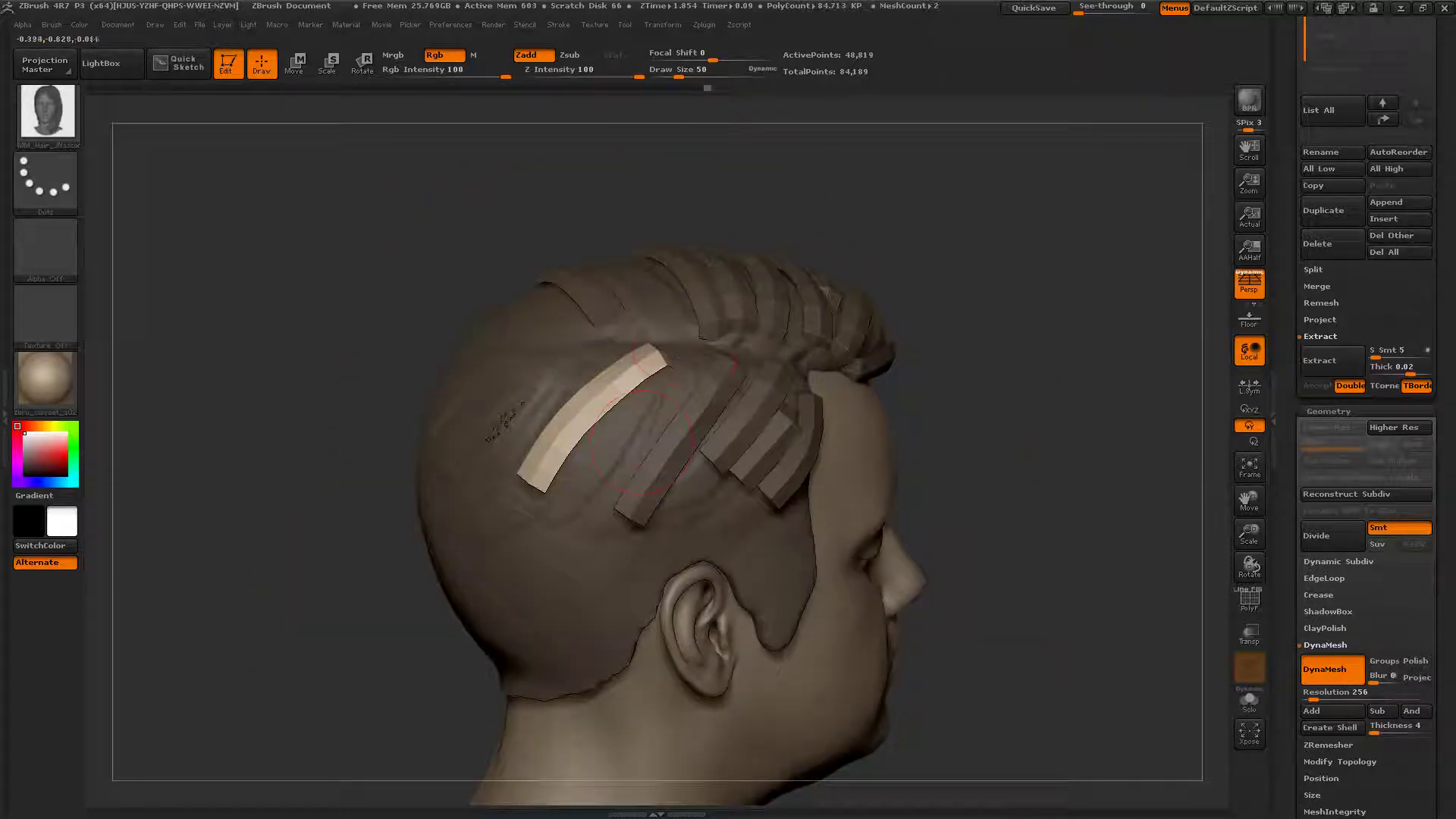
drag(535, 563, 535, 564)
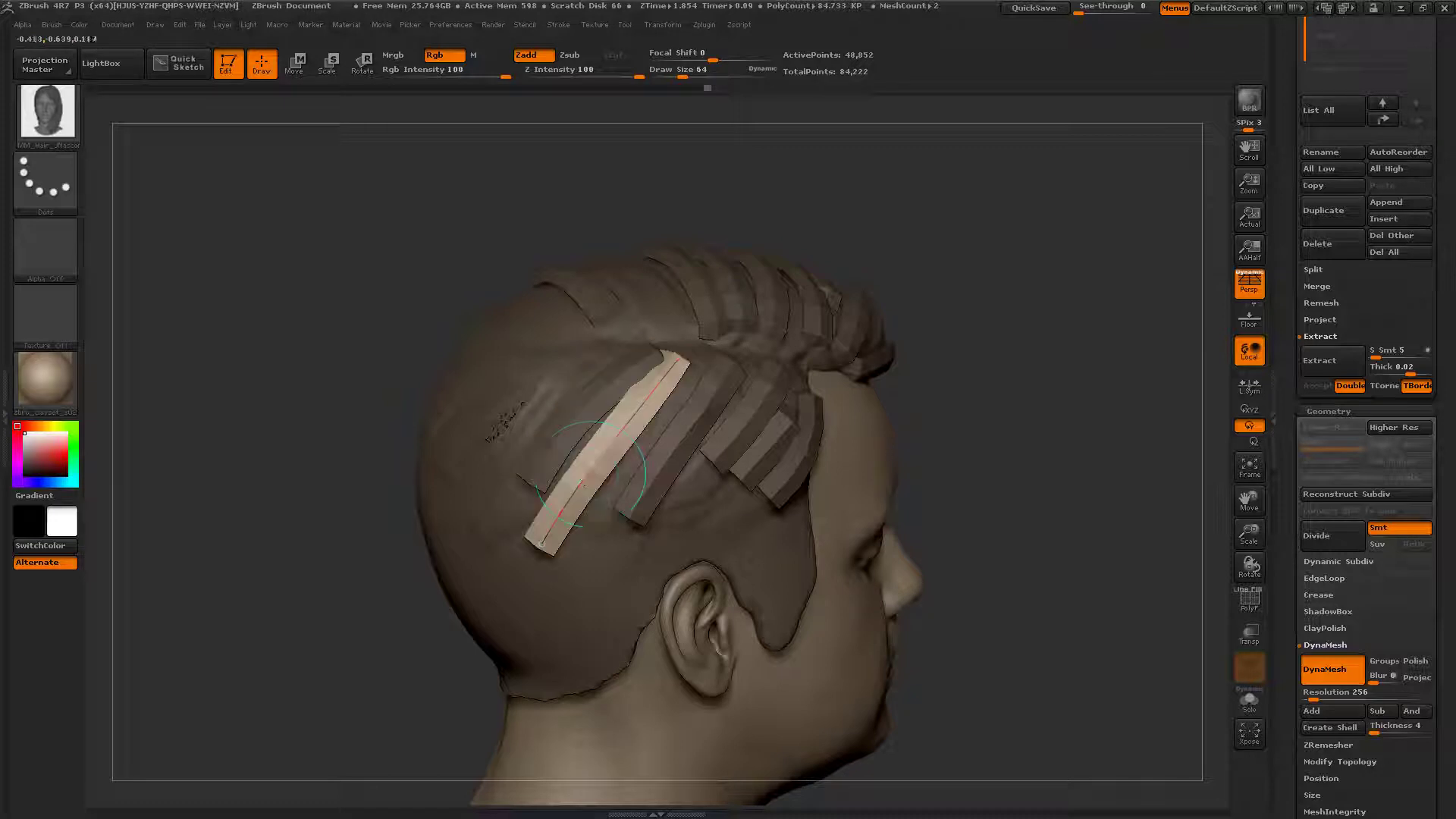
Step: Try a CurveStep of about 0.52 on the opposite side with curved test strips above the ear, and undo the strips
drag(1047, 485, 789, 486)
alt+drag(607, 470, 417, 444)
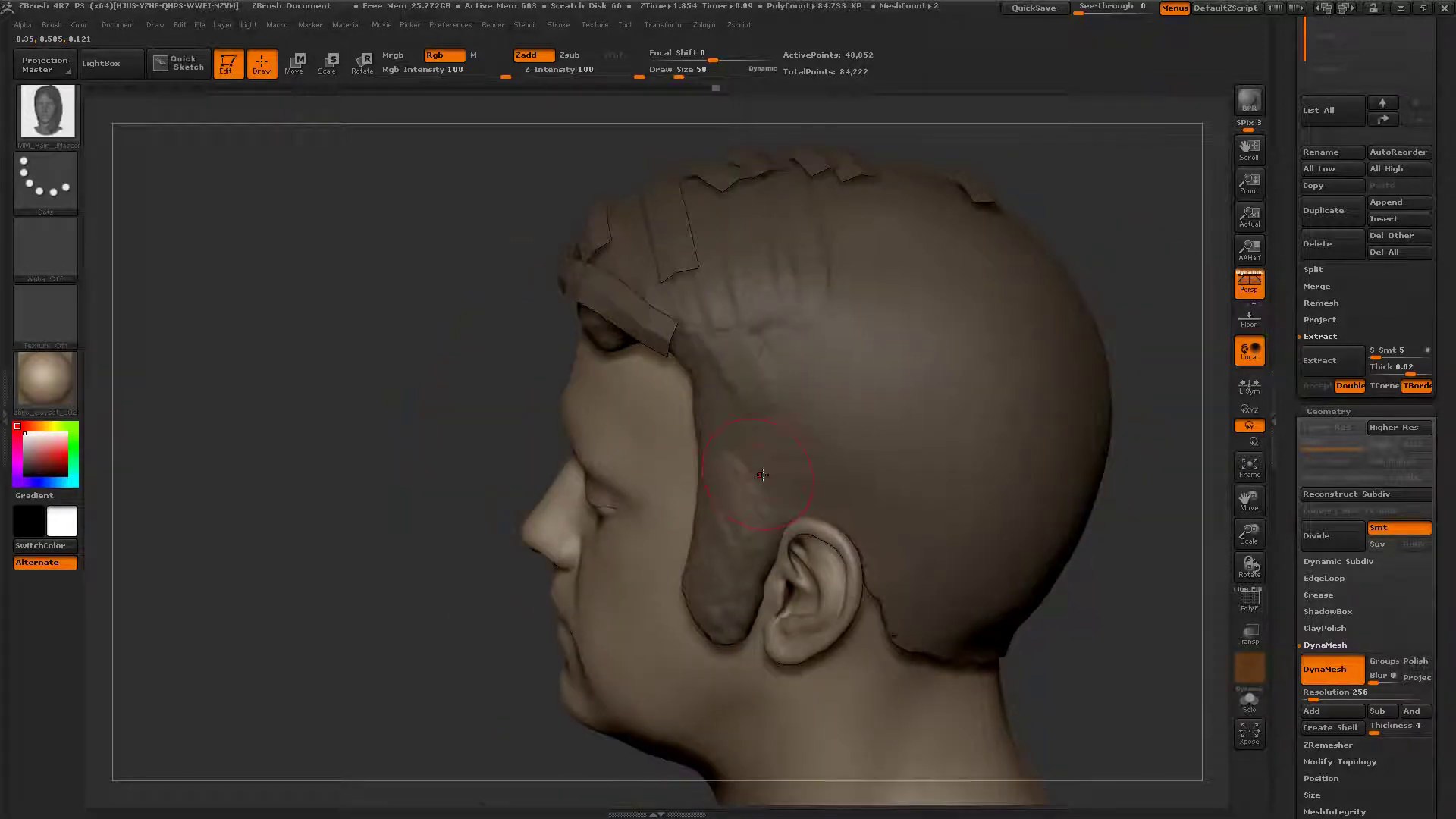
drag(319, 455, 410, 455)
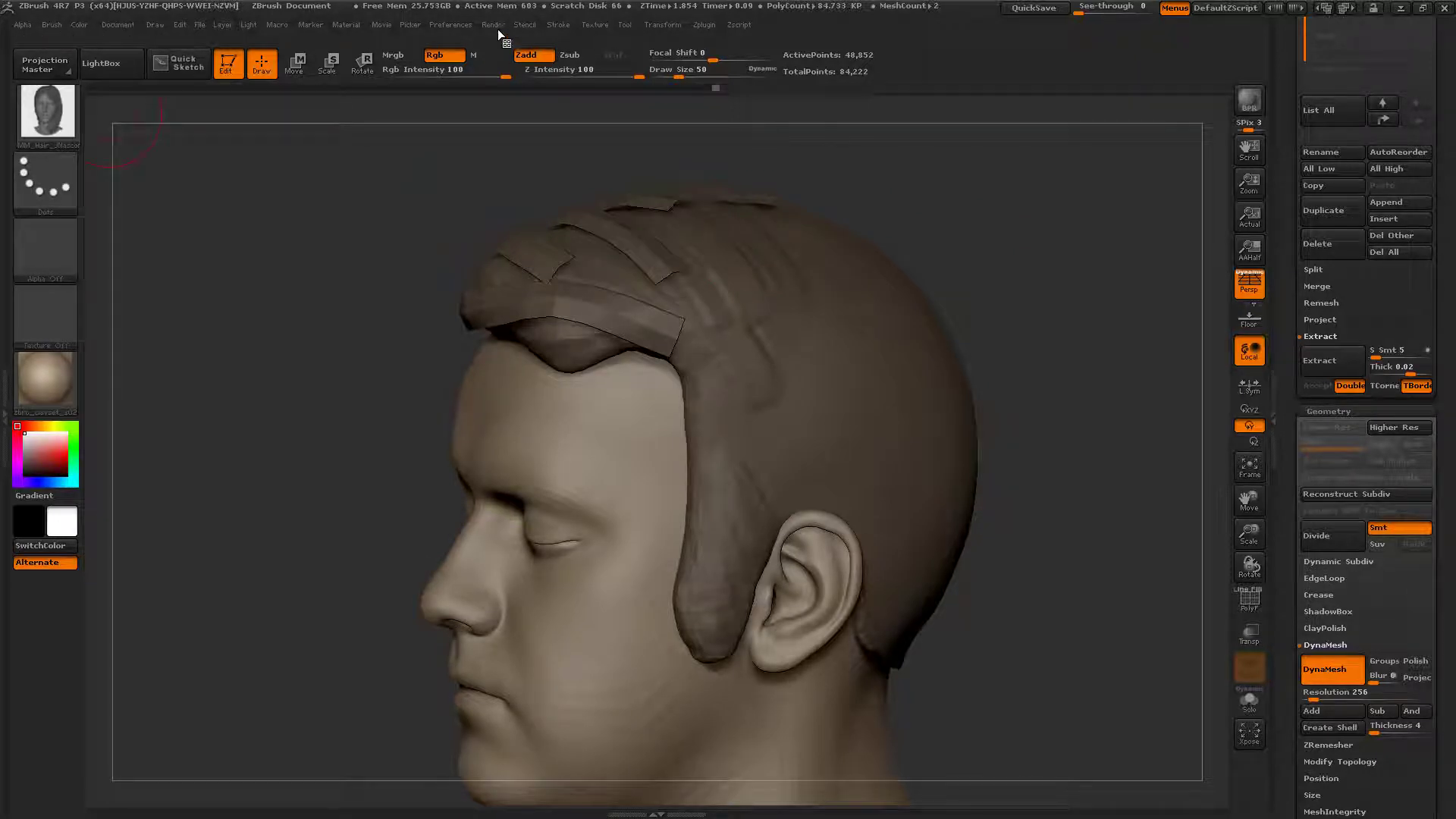
click(563, 26)
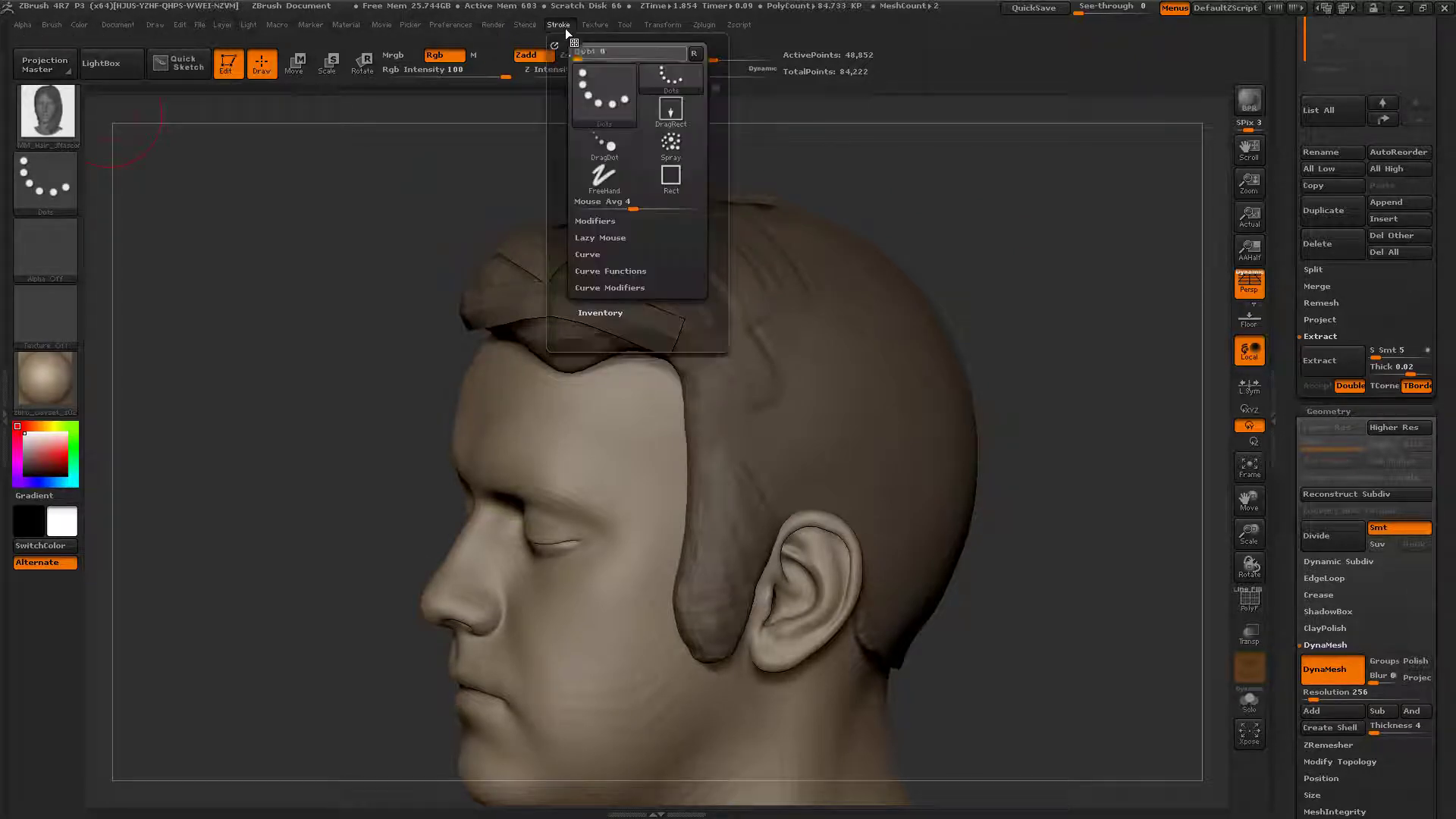
click(592, 255)
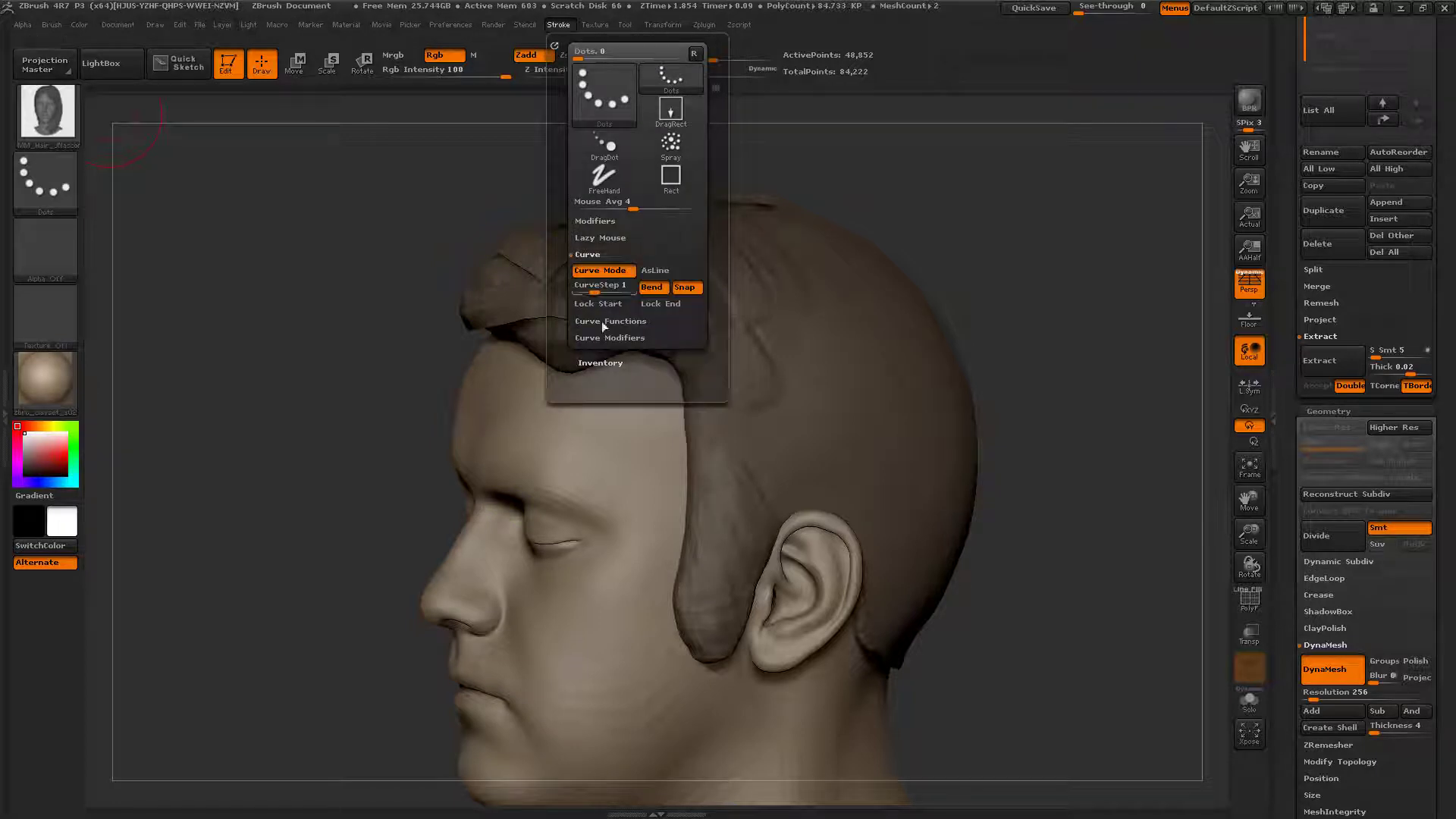
drag(596, 291, 591, 290)
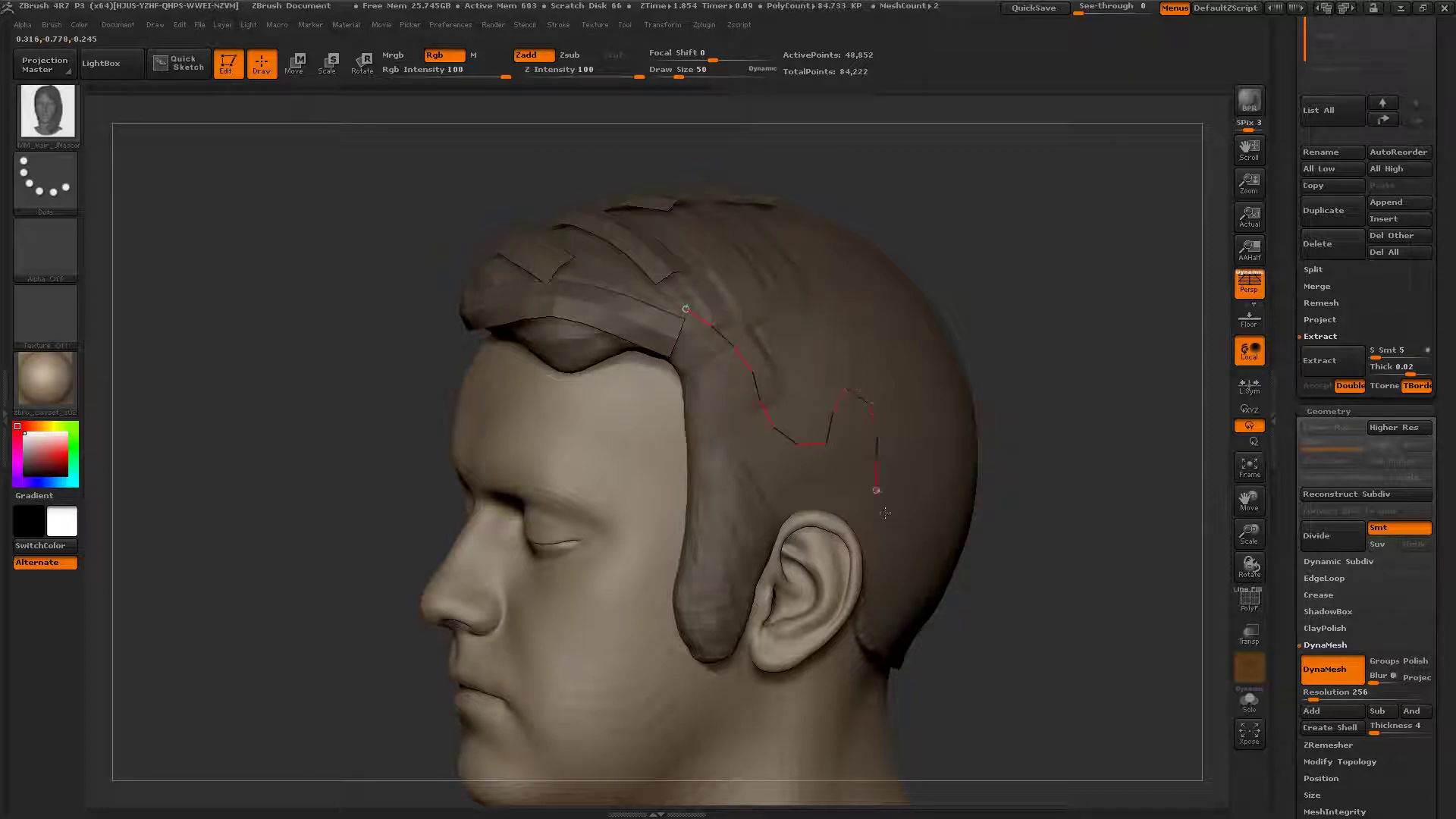
drag(885, 513, 888, 514)
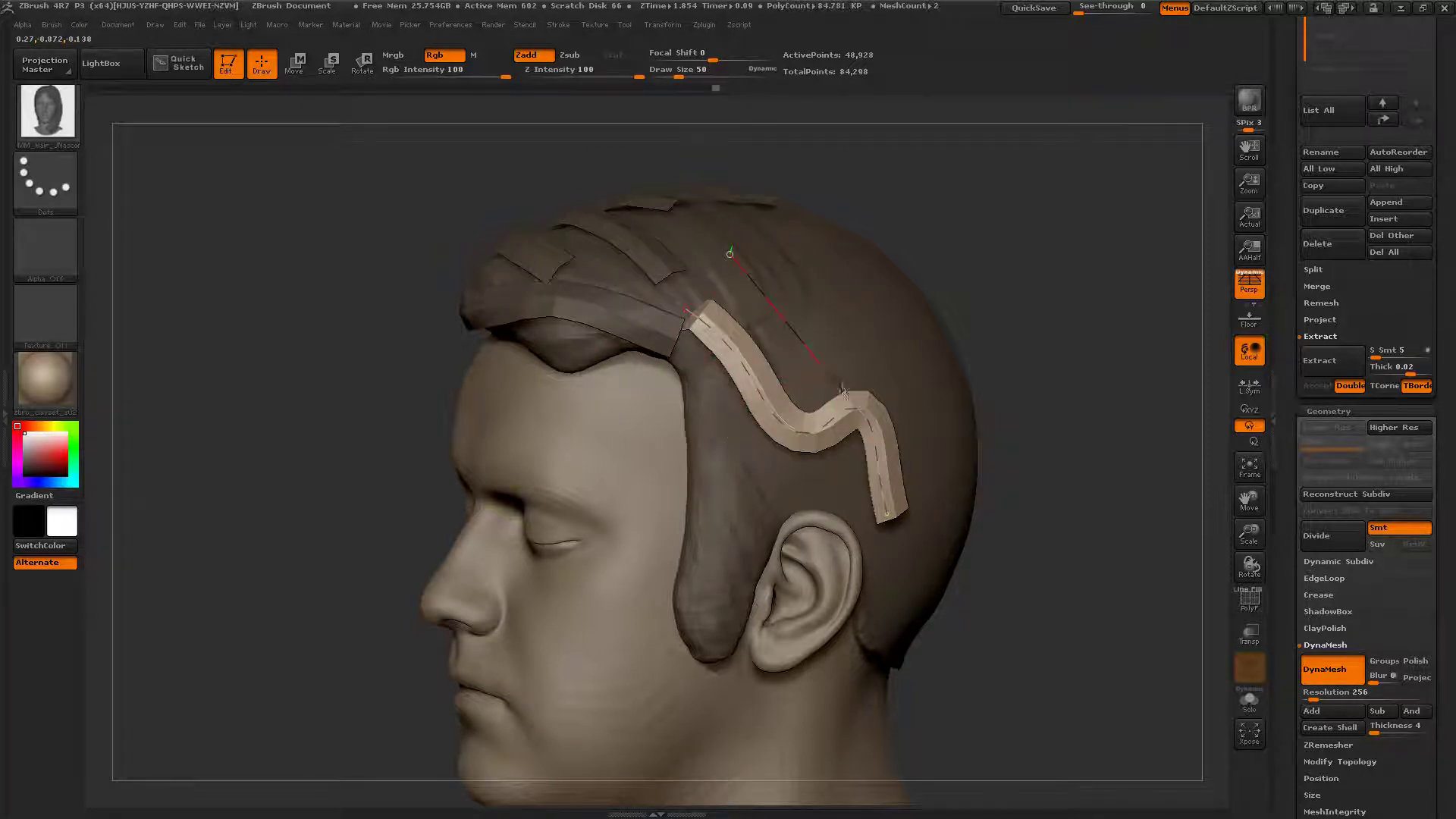
drag(844, 392, 846, 394)
key(ctrl+z)
key(ctrl+z)
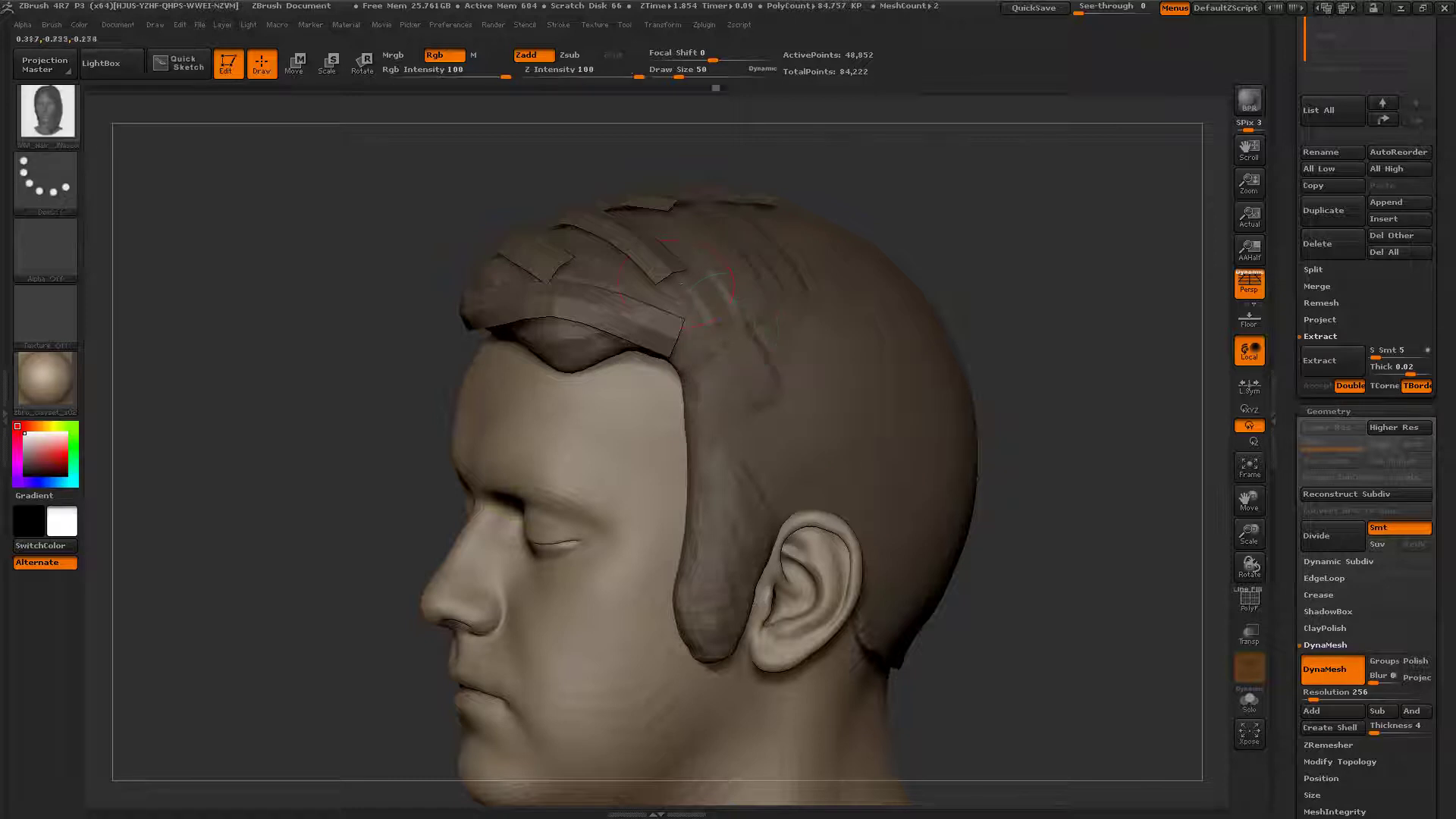
Step: Try a changed CurveStep with a hair strip from the parting down behind the ear, and undo the strip
click(558, 25)
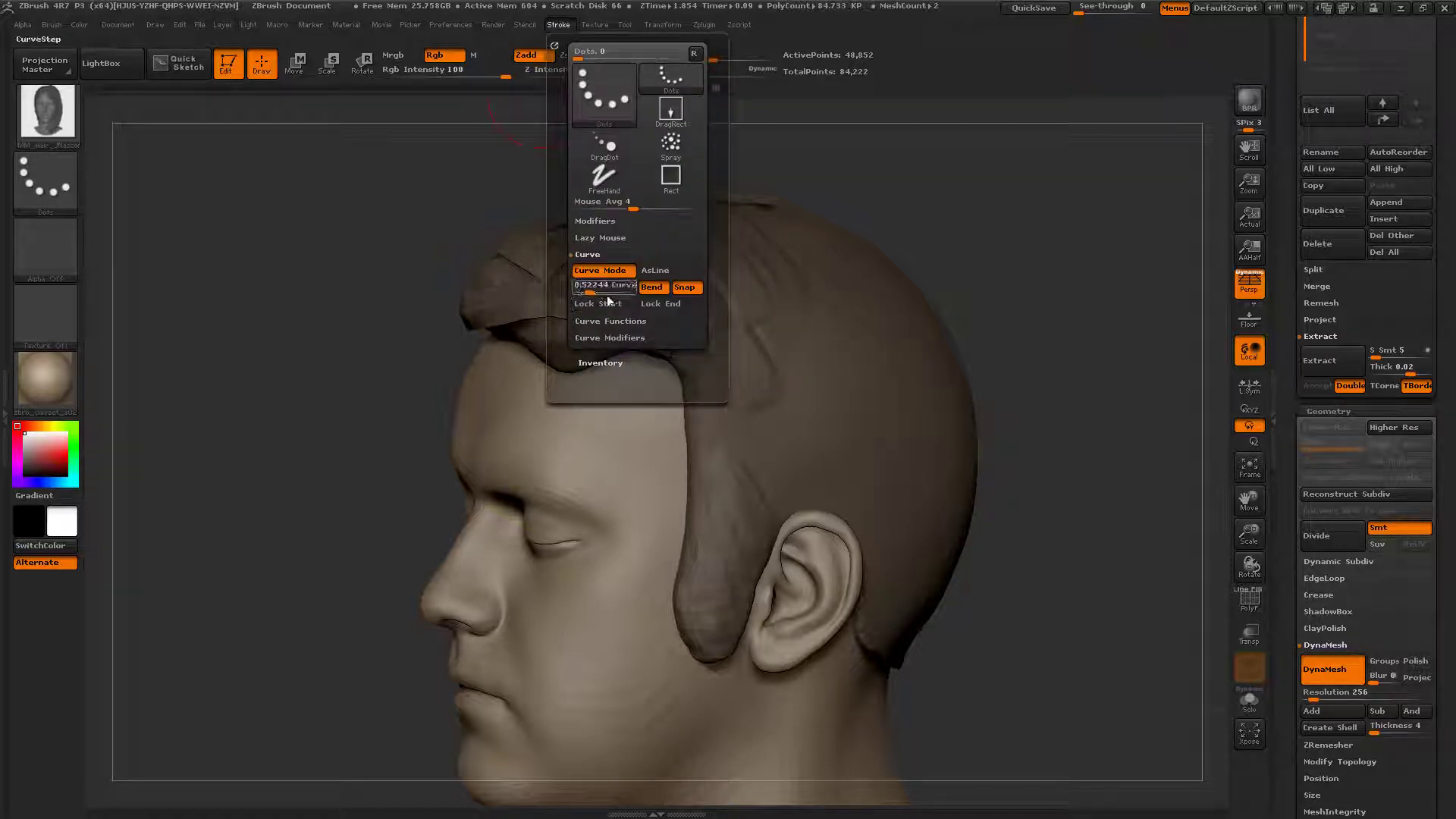
drag(589, 294, 581, 294)
drag(781, 163, 701, 199)
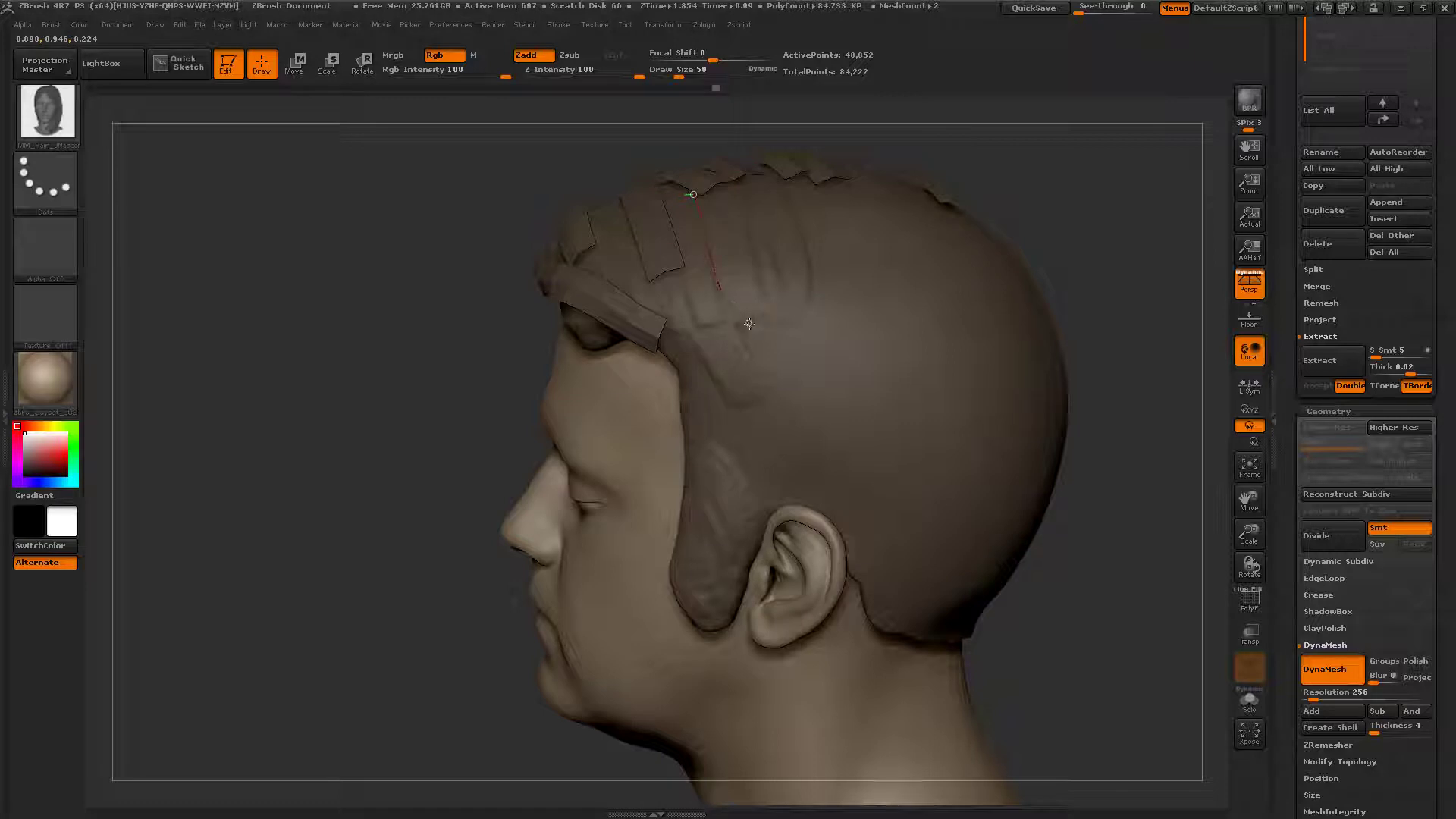
drag(859, 480, 891, 555)
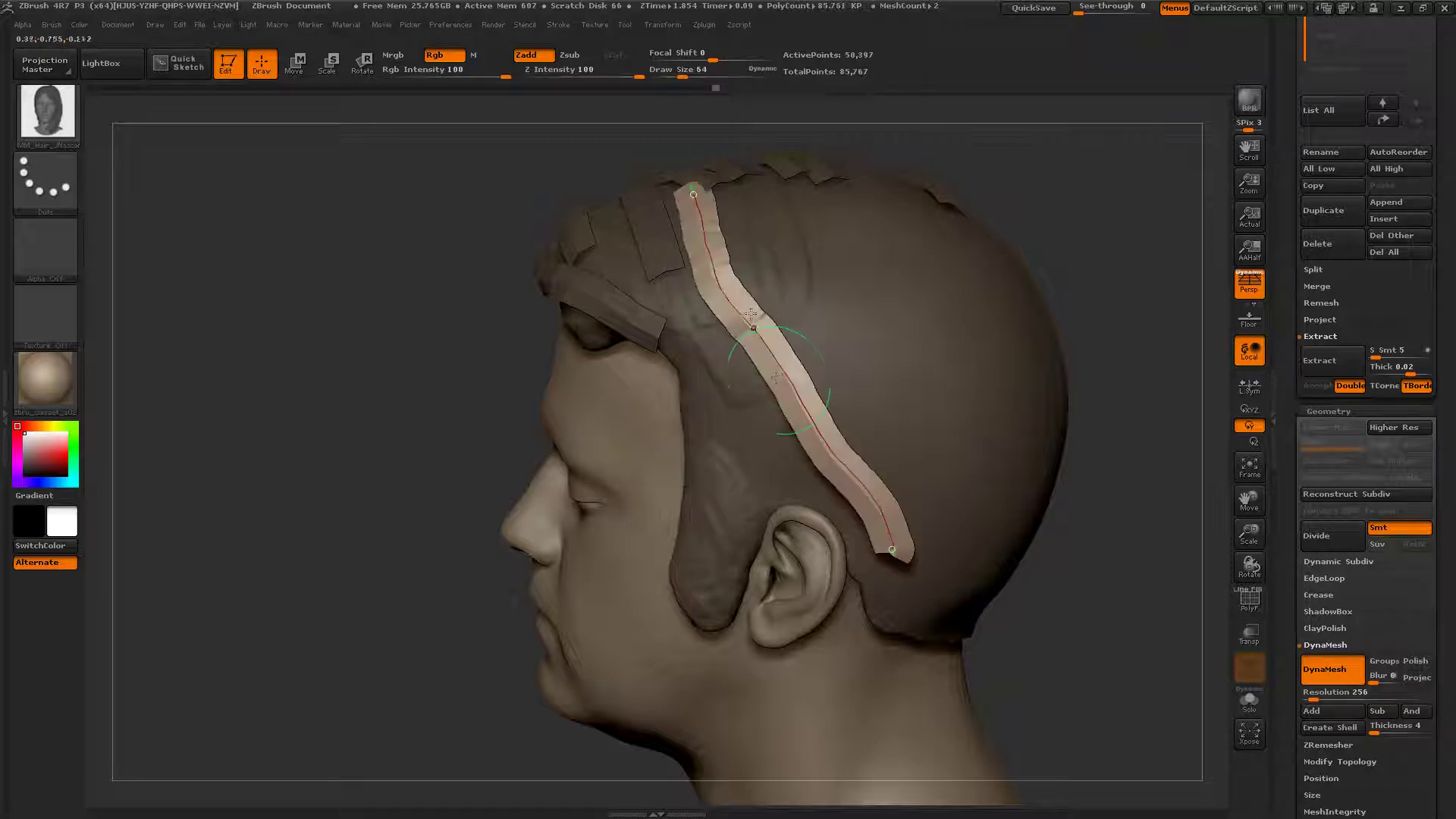
right_drag(730, 266, 705, 230)
mouse_move(702, 173)
shift+mouse_down()
mouse_move(749, 328)
mouse_move(822, 452)
shift+mouse_up()
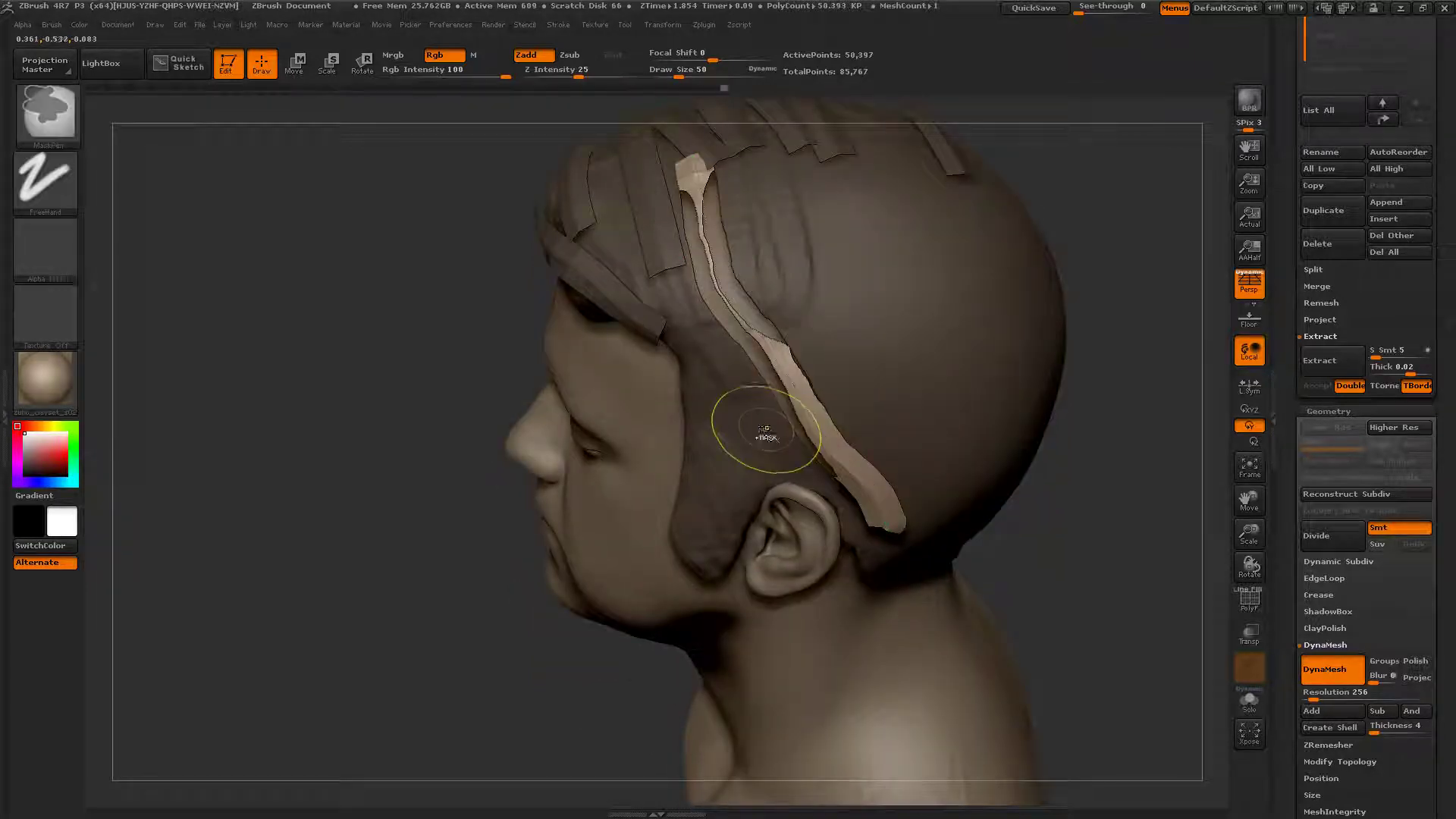
key(ctrl+z)
key(ctrl+z)
Step: Try a CurveStep of about 2.9 with a long hair strip from the parting to the nape, and undo the strip
click(560, 24)
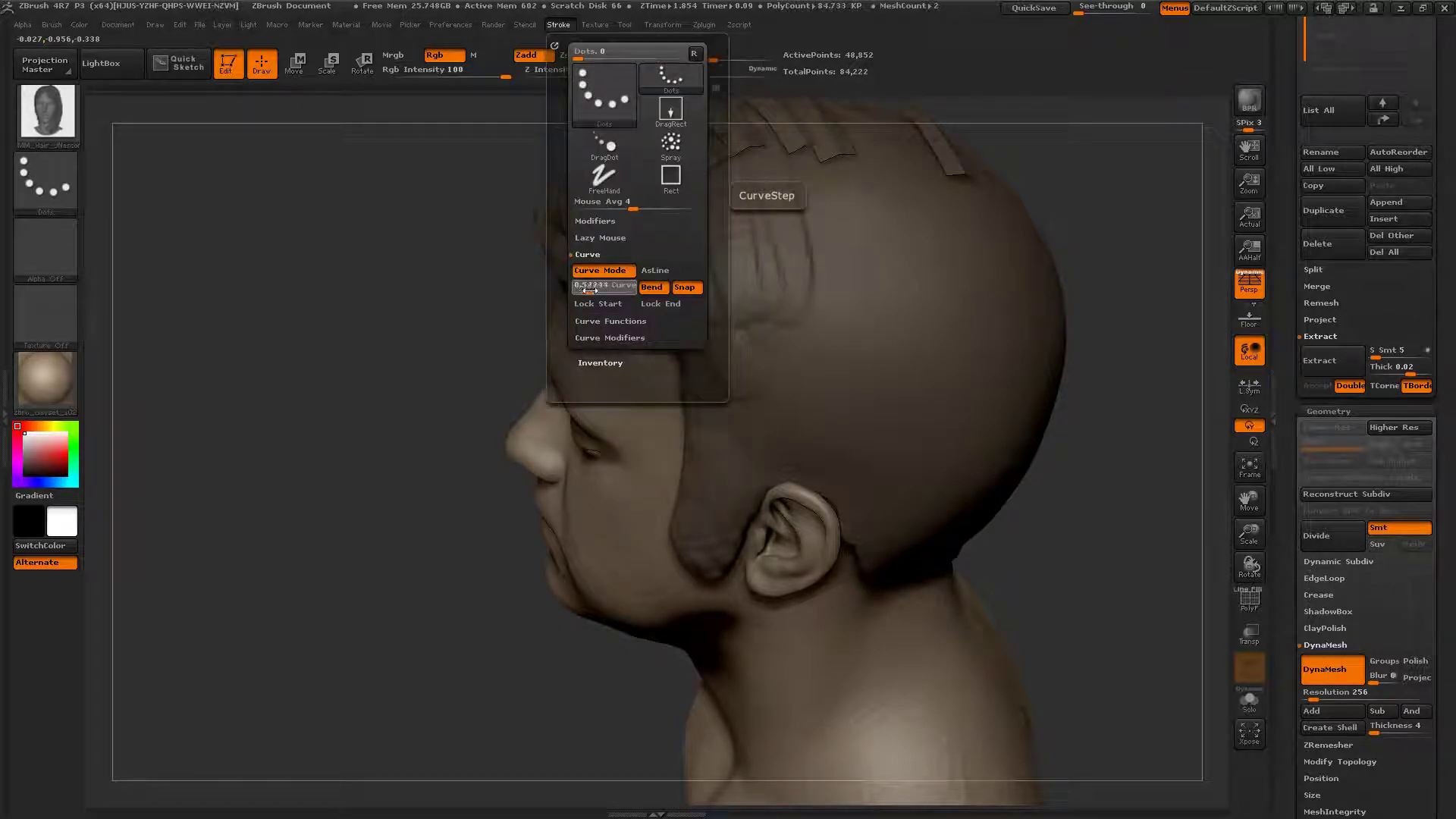
click(609, 292)
drag(609, 291, 616, 291)
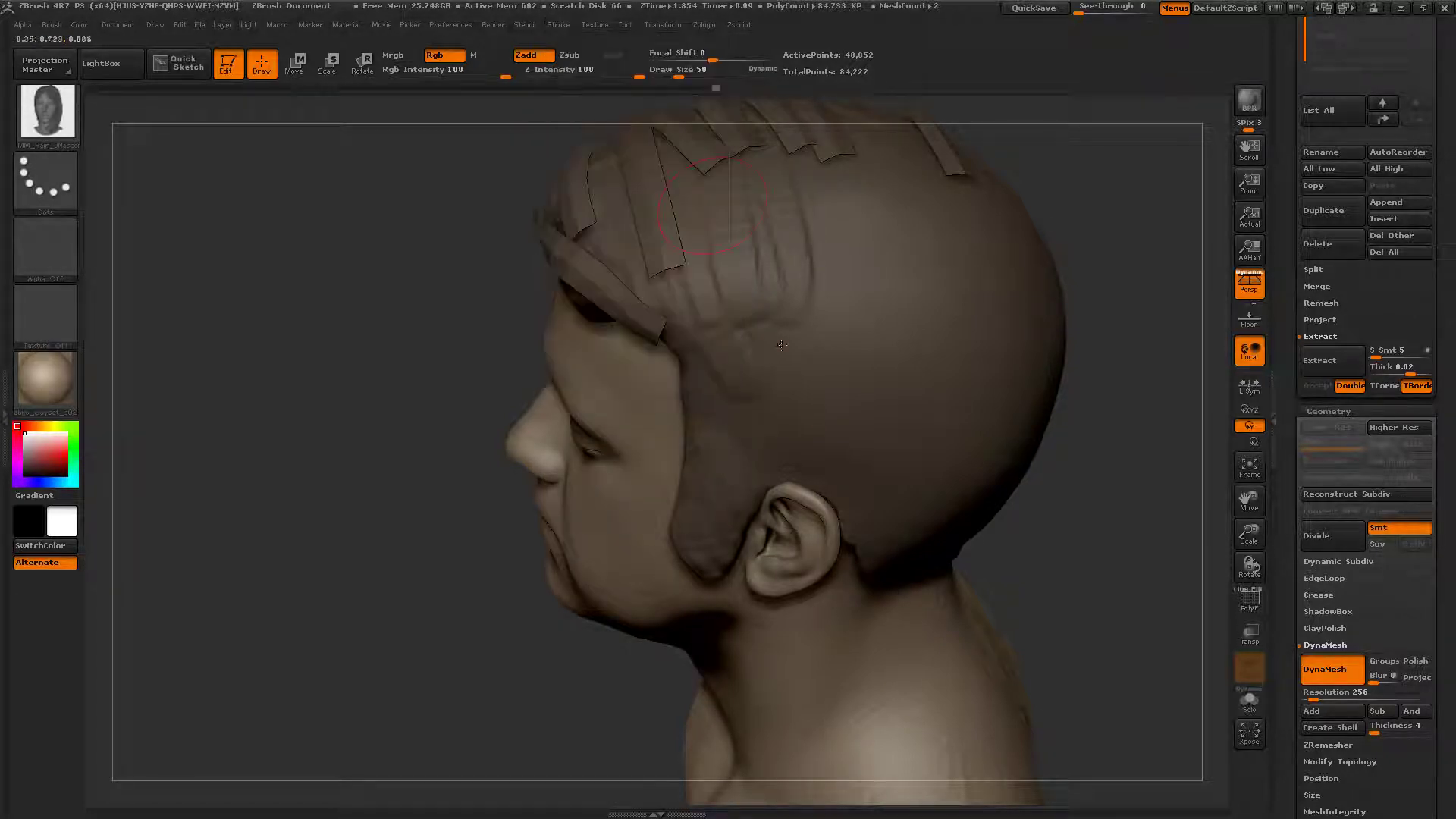
drag(817, 355, 913, 411)
drag(937, 505, 922, 580)
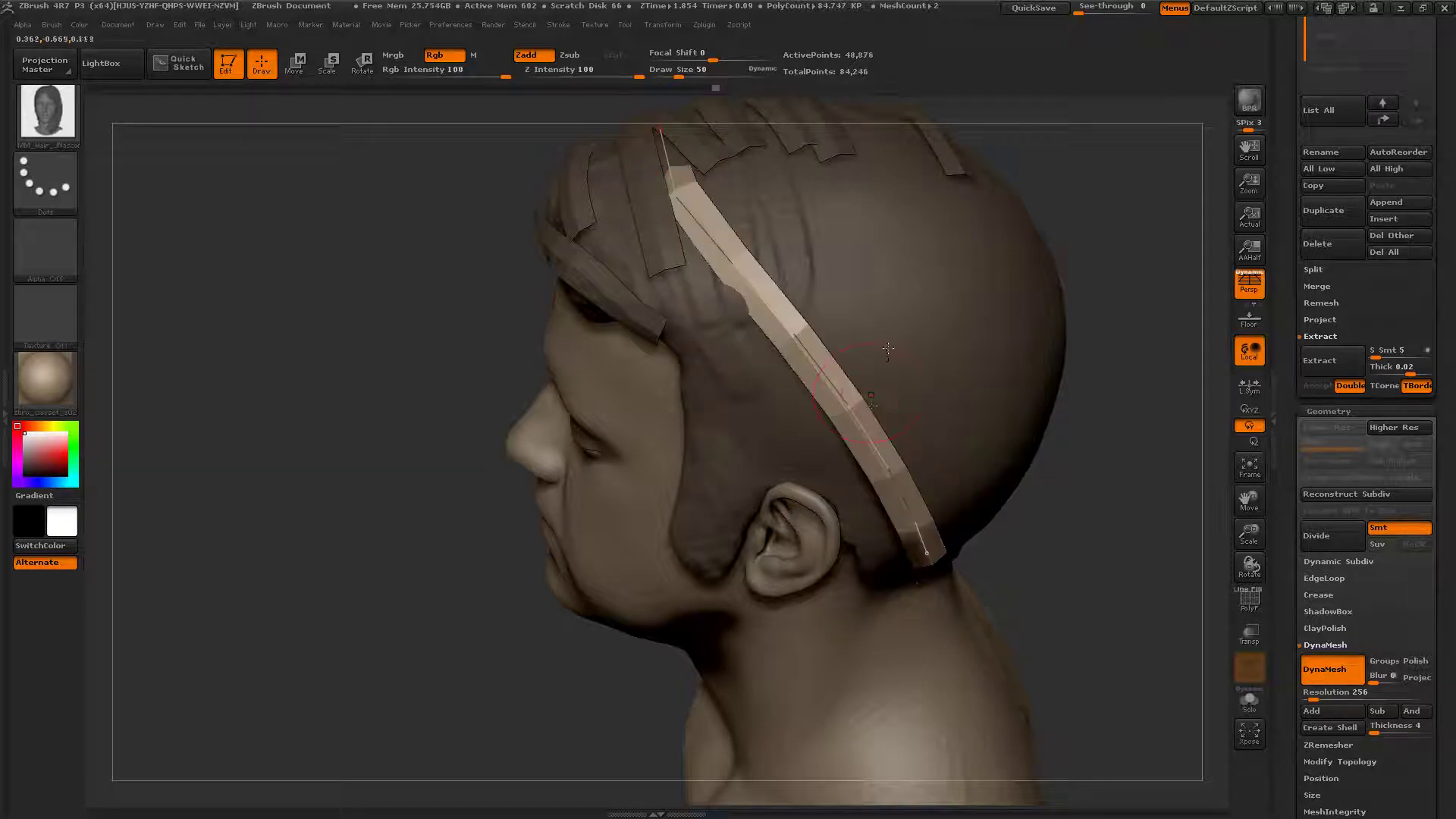
right_drag(842, 206, 779, 232)
key(ctrl+z)
Step: Enable Lock Start for the curve, undo a test strip, and lower the CurveStep to about 1.18
click(557, 25)
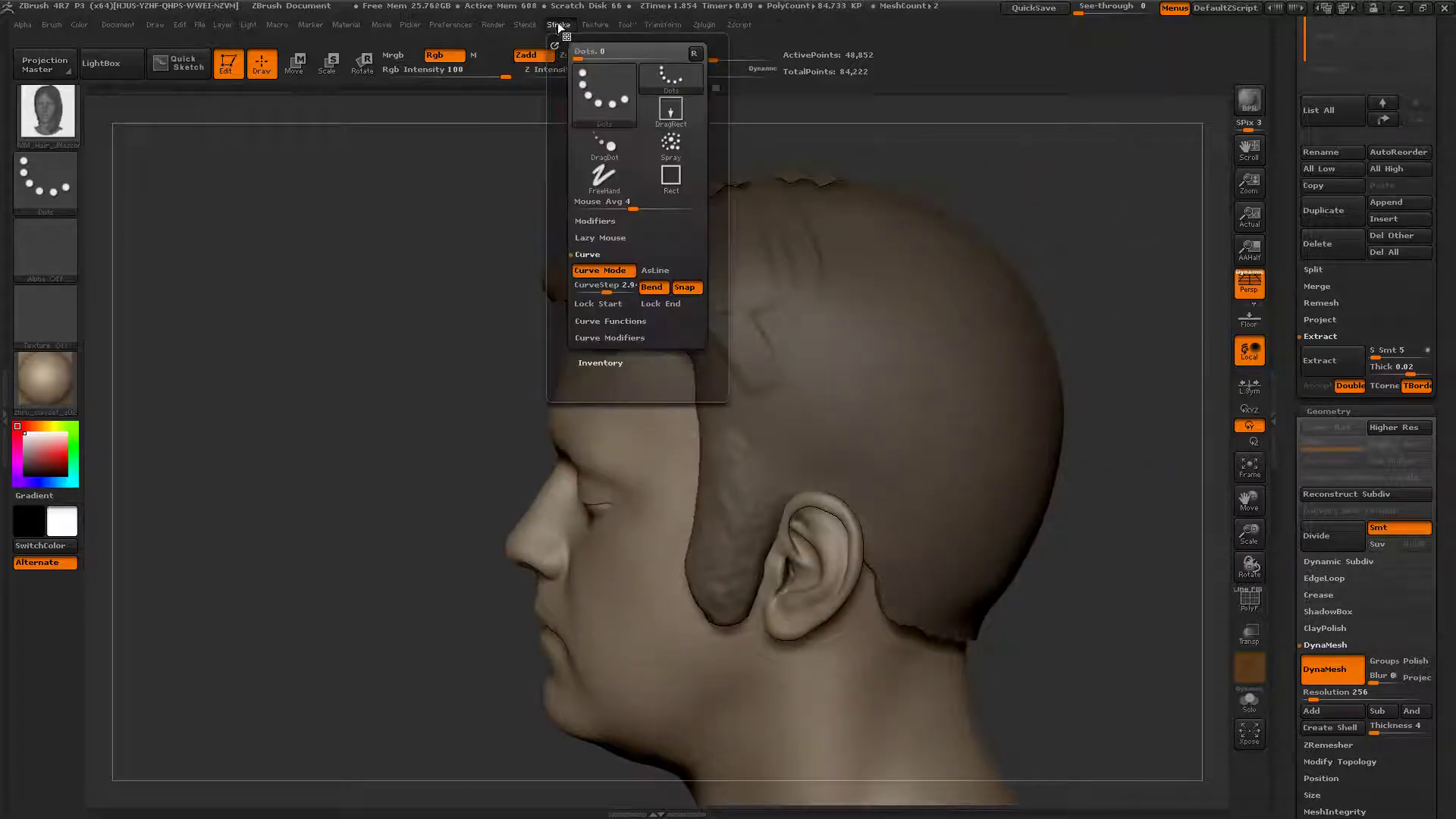
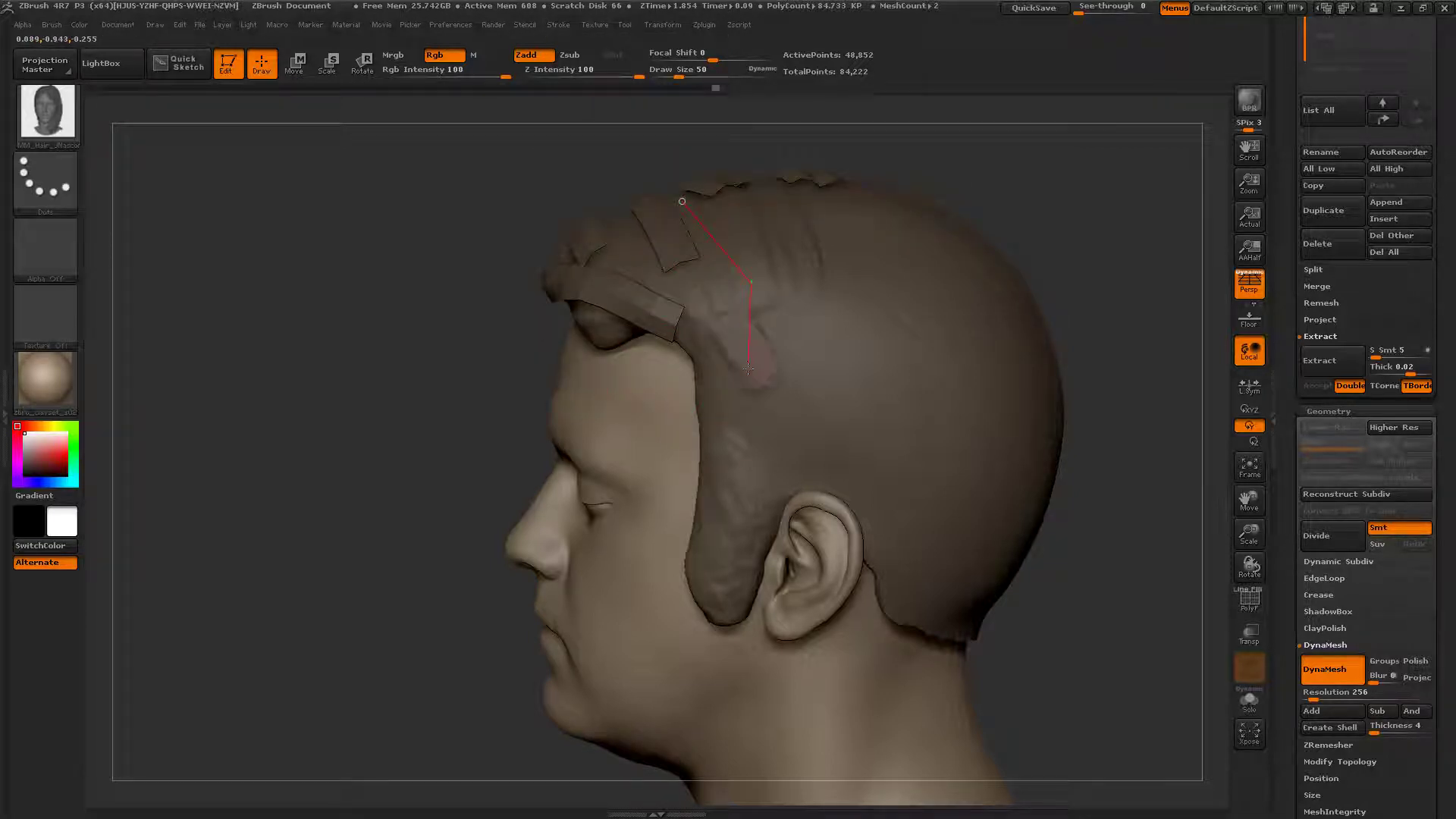
drag(856, 379, 886, 384)
key(ctrl+z)
click(566, 24)
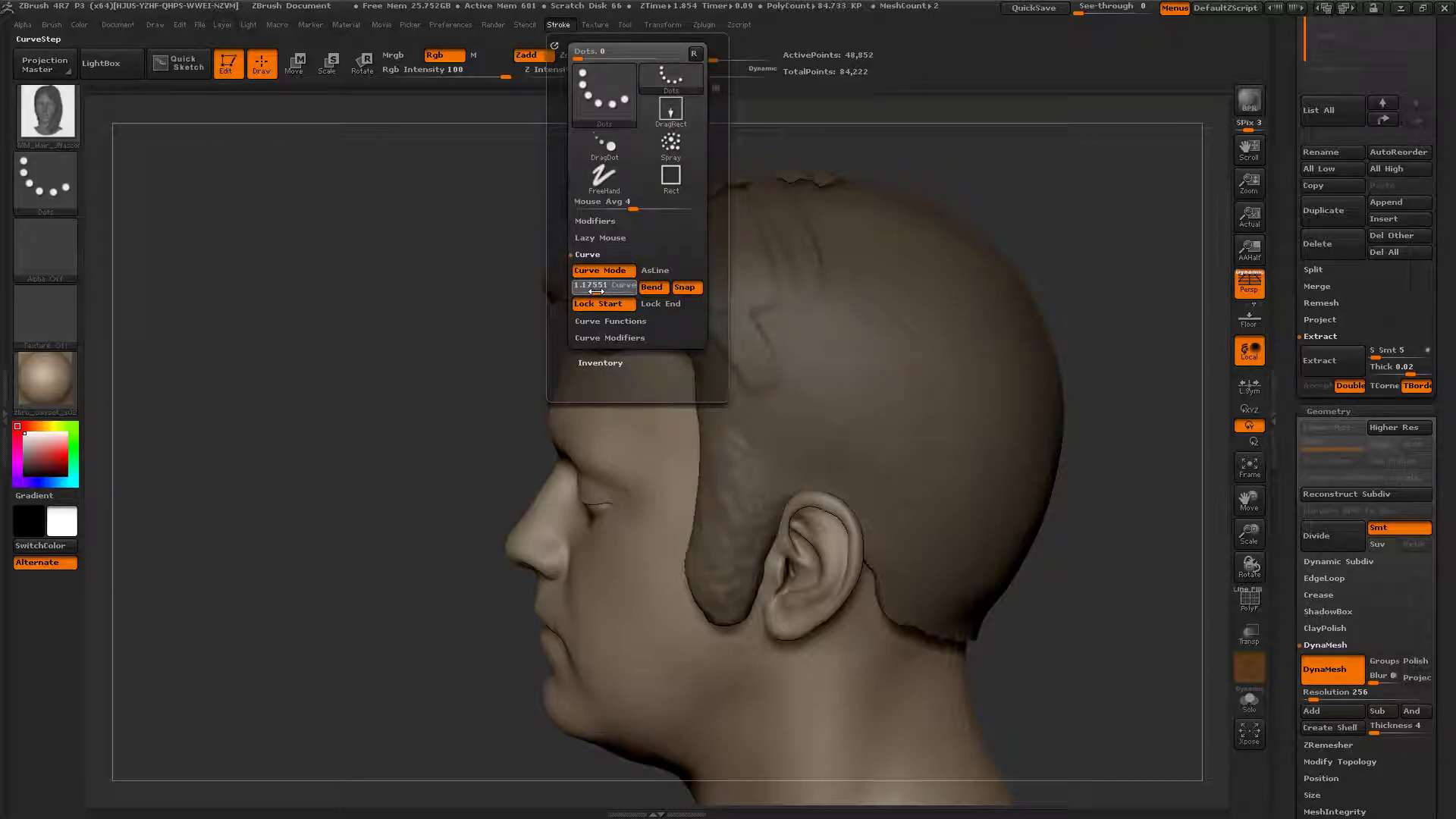
click(593, 292)
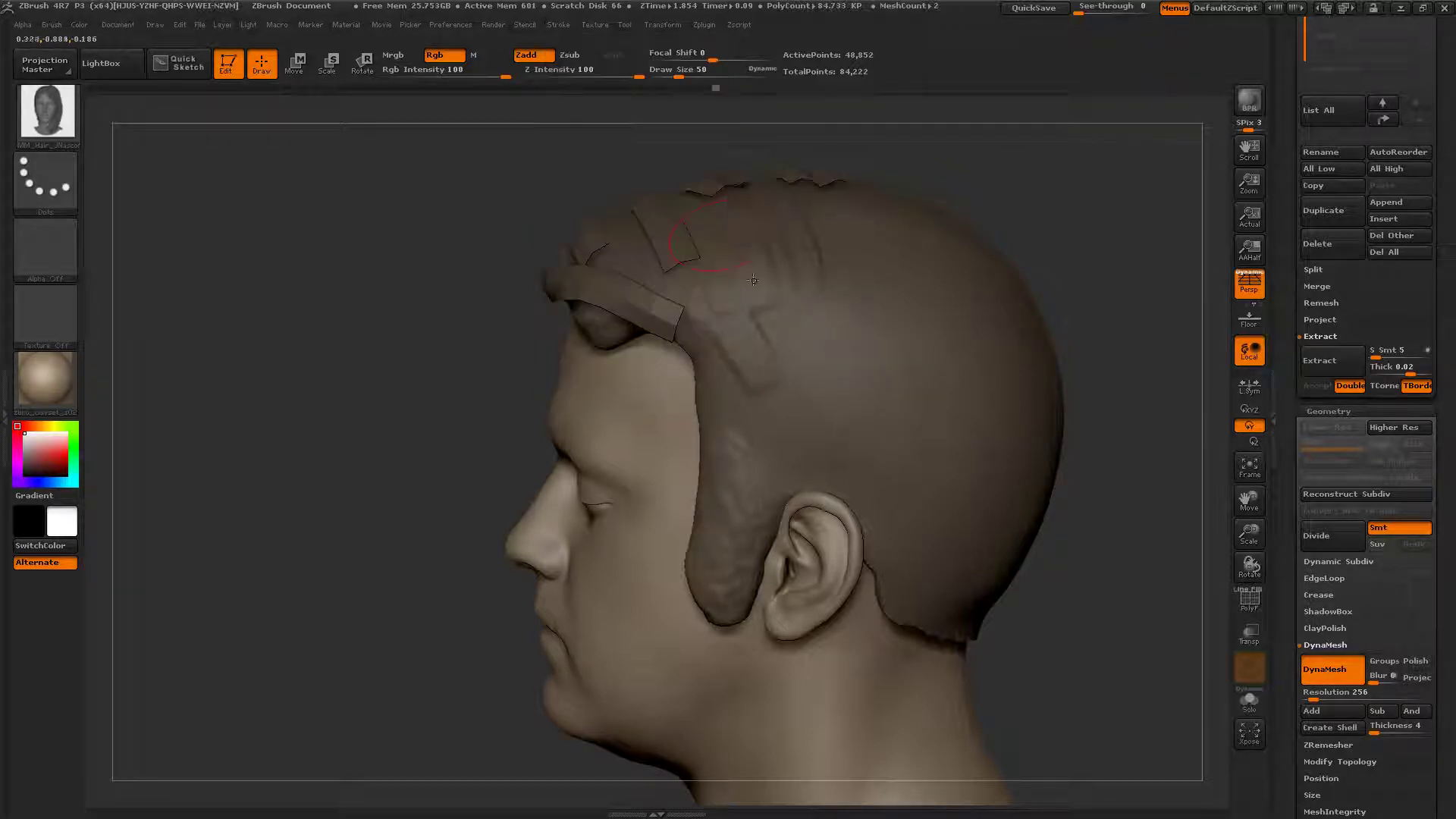
Step: Lay curved hair strips from the top of the head back over the side above the ear with the IMM_Hair brush
drag(686, 197, 764, 346)
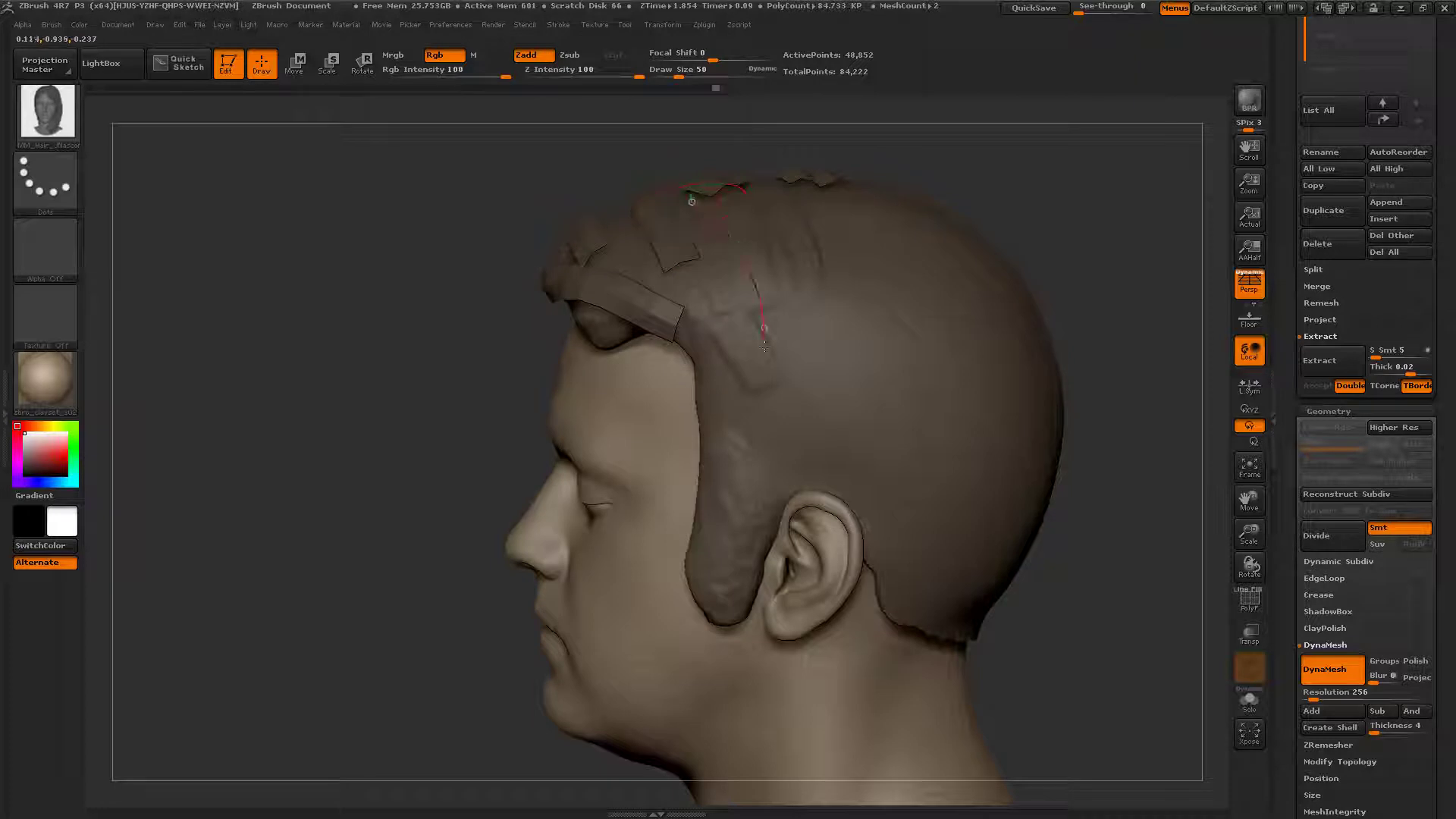
click(850, 440)
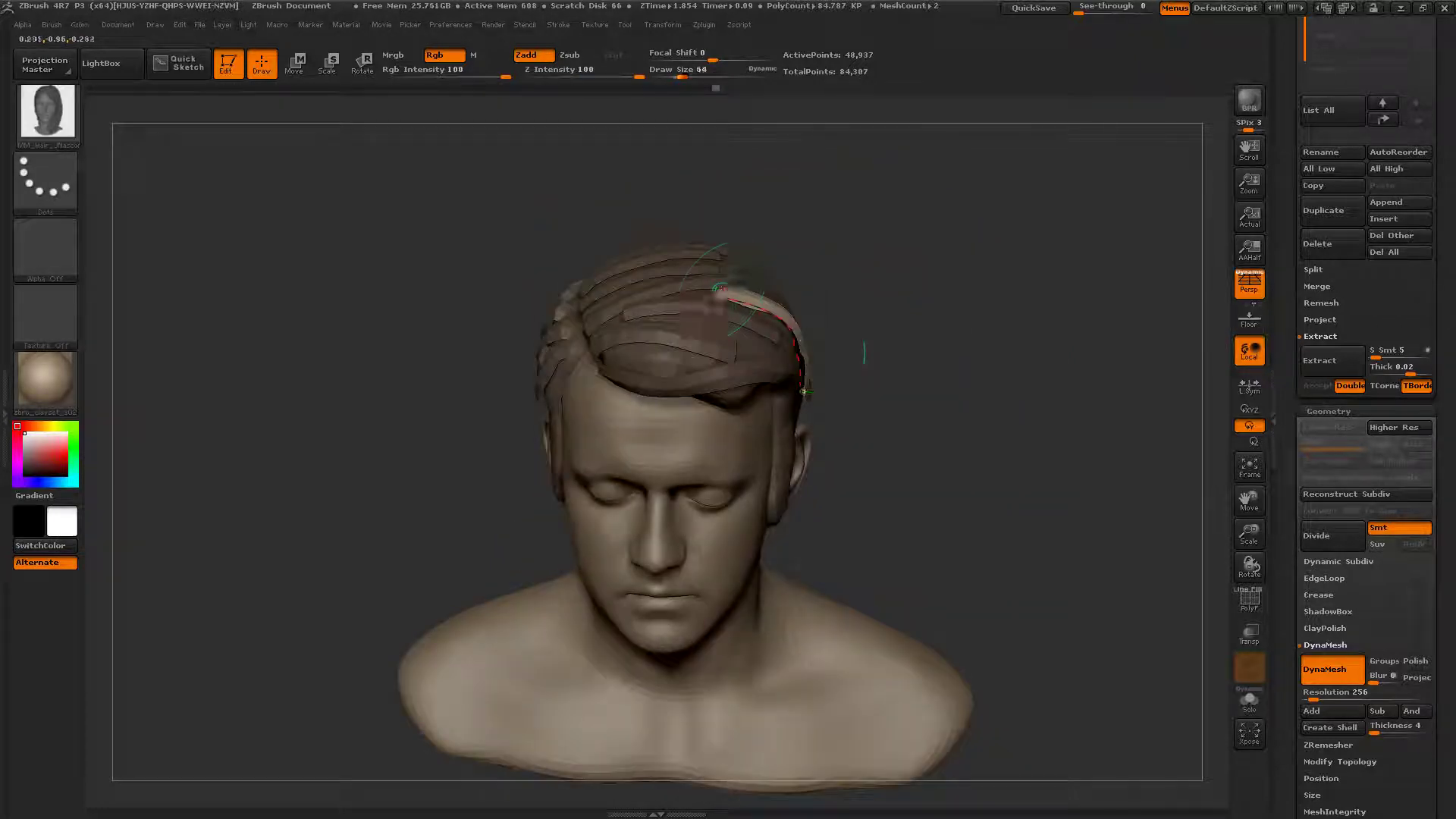
mouse_move(806, 392)
mouse_down()
mouse_move(711, 293)
mouse_move(706, 310)
mouse_up()
key(bracketleft)
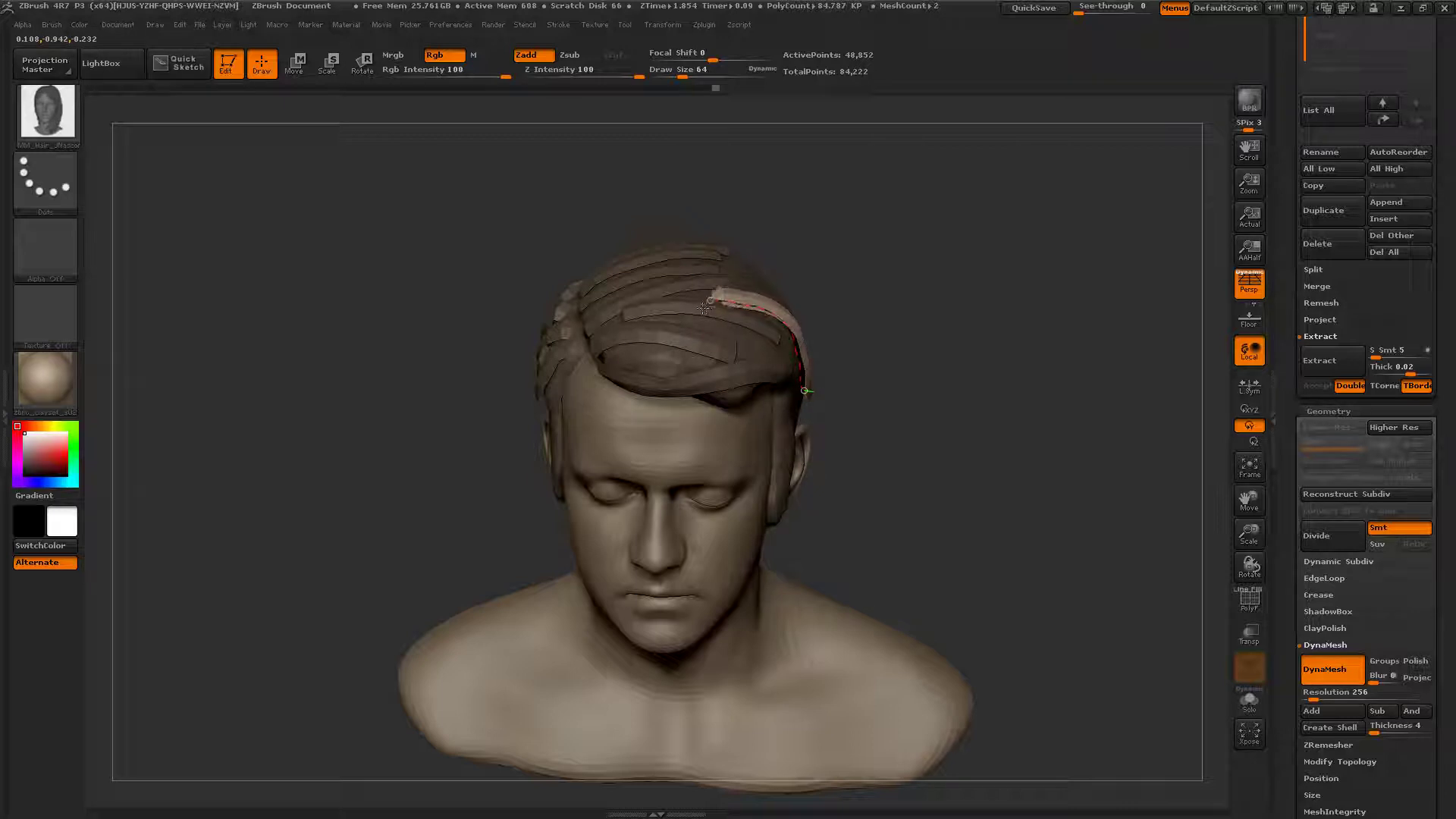
click(745, 306)
mouse_move(1092, 523)
mouse_down()
mouse_move(902, 469)
mouse_move(928, 437)
mouse_move(882, 549)
mouse_move(637, 598)
mouse_move(909, 460)
mouse_move(923, 426)
mouse_move(968, 392)
mouse_up()
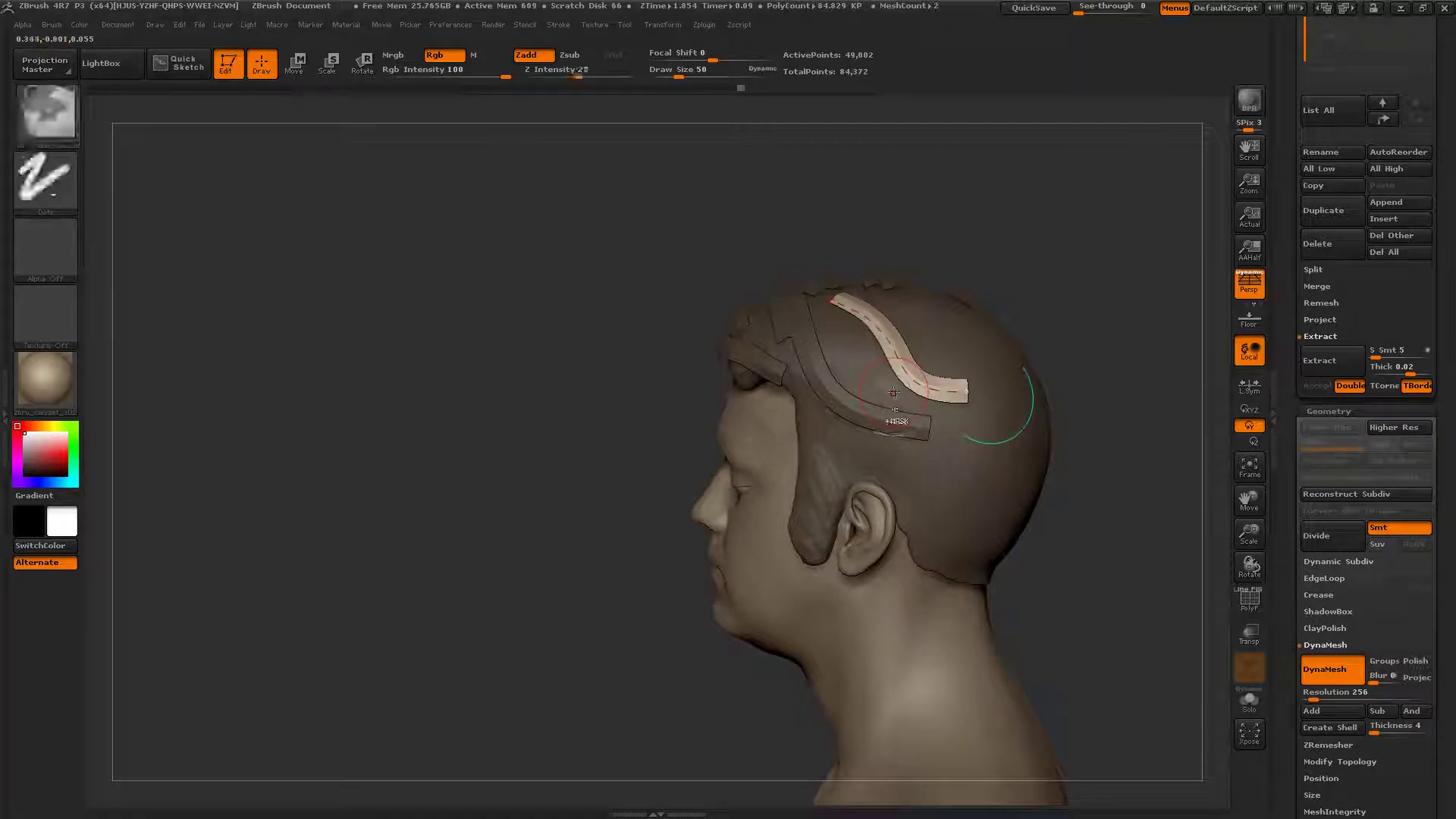
ctrl+right_drag(893, 393, 842, 375)
mouse_move(893, 373)
mouse_down()
mouse_move(872, 382)
mouse_move(927, 423)
mouse_move(928, 441)
mouse_move(897, 396)
mouse_up()
ctrl+right_drag(896, 395, 804, 426)
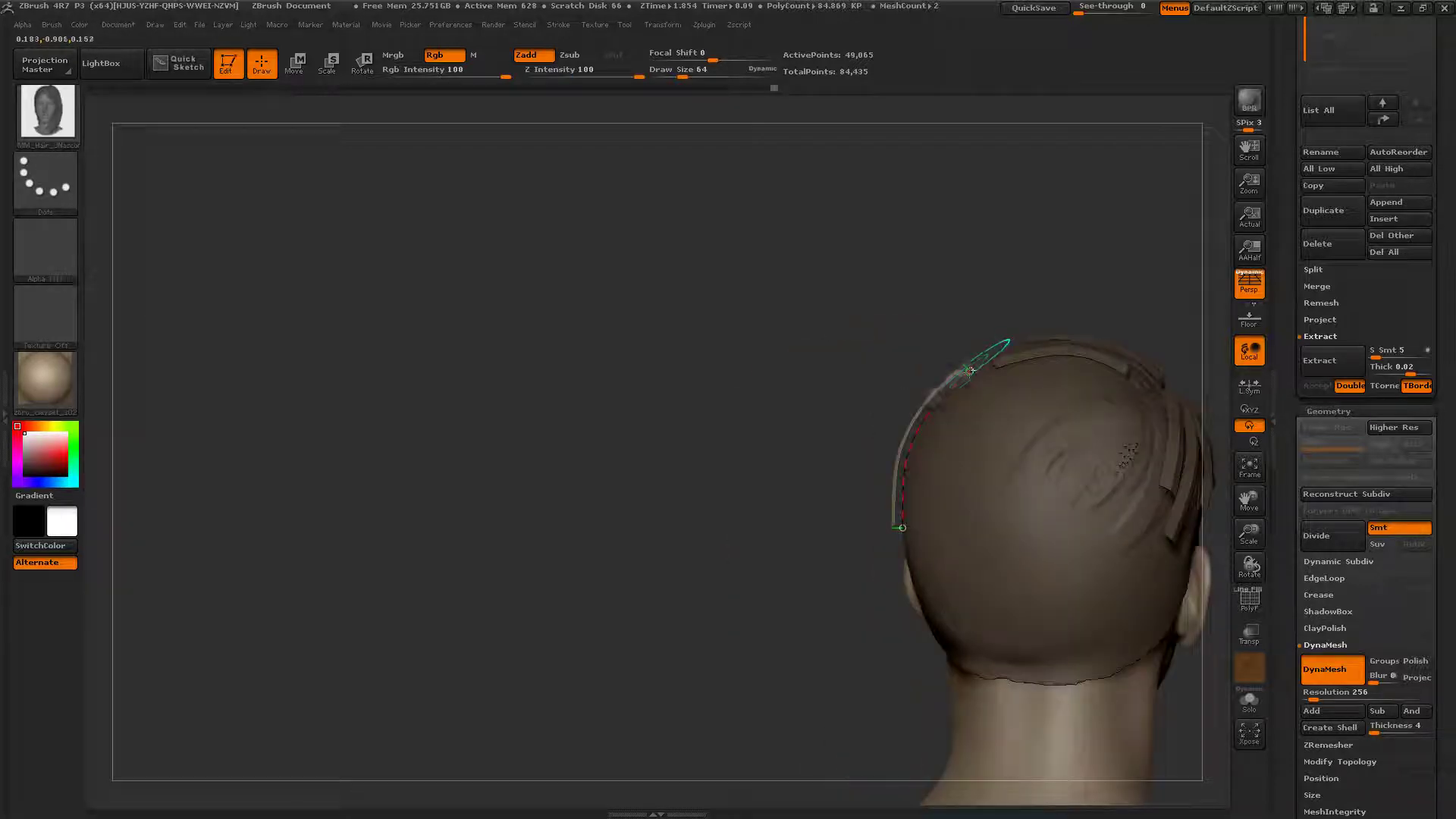
Step: Try to extend the last side strip toward the crown, and undo the stray short strip
drag(976, 364, 1013, 366)
drag(936, 403, 980, 426)
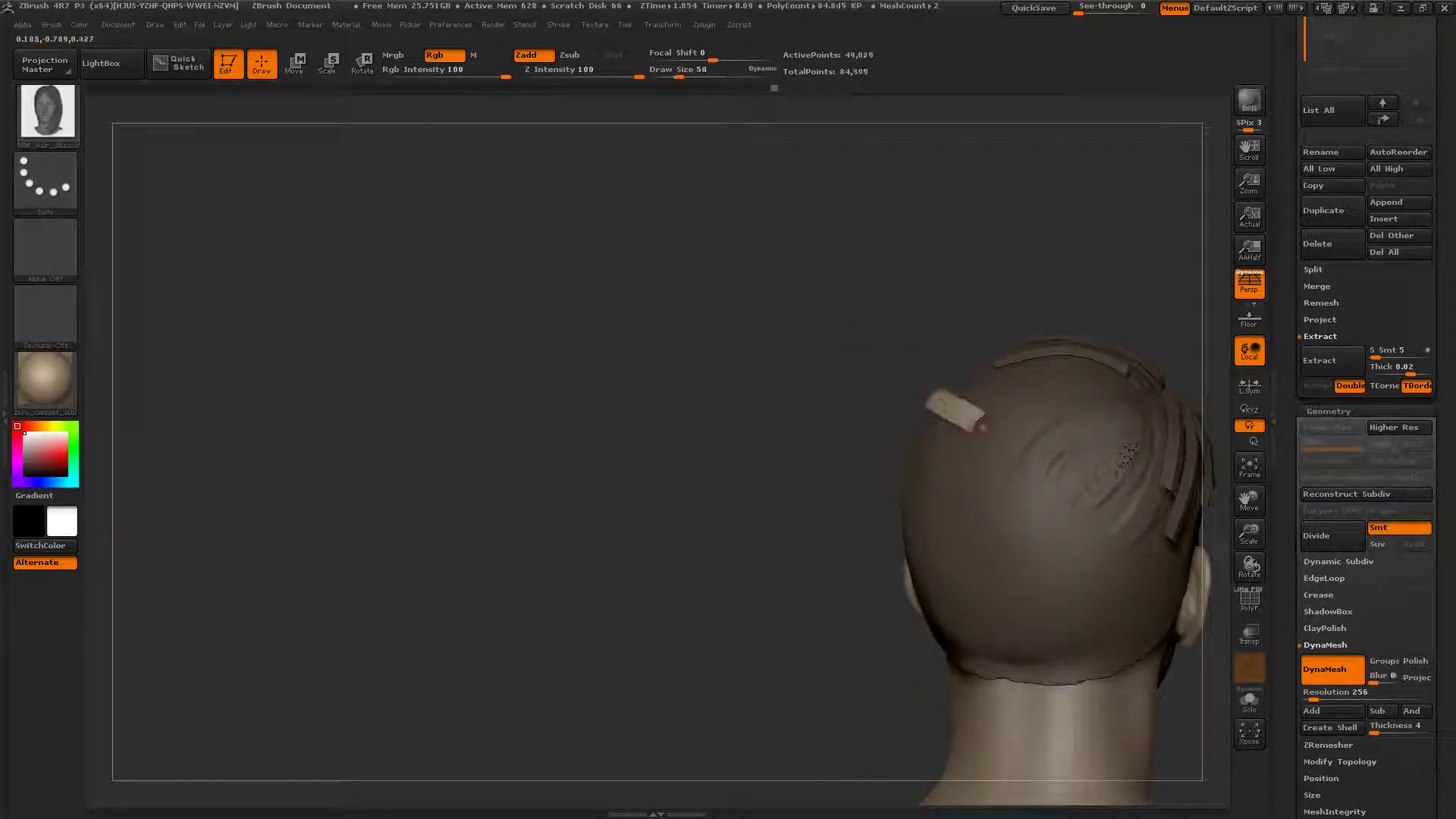
right_drag(819, 443, 898, 440)
key(ctrl+z)
key(ctrl+z)
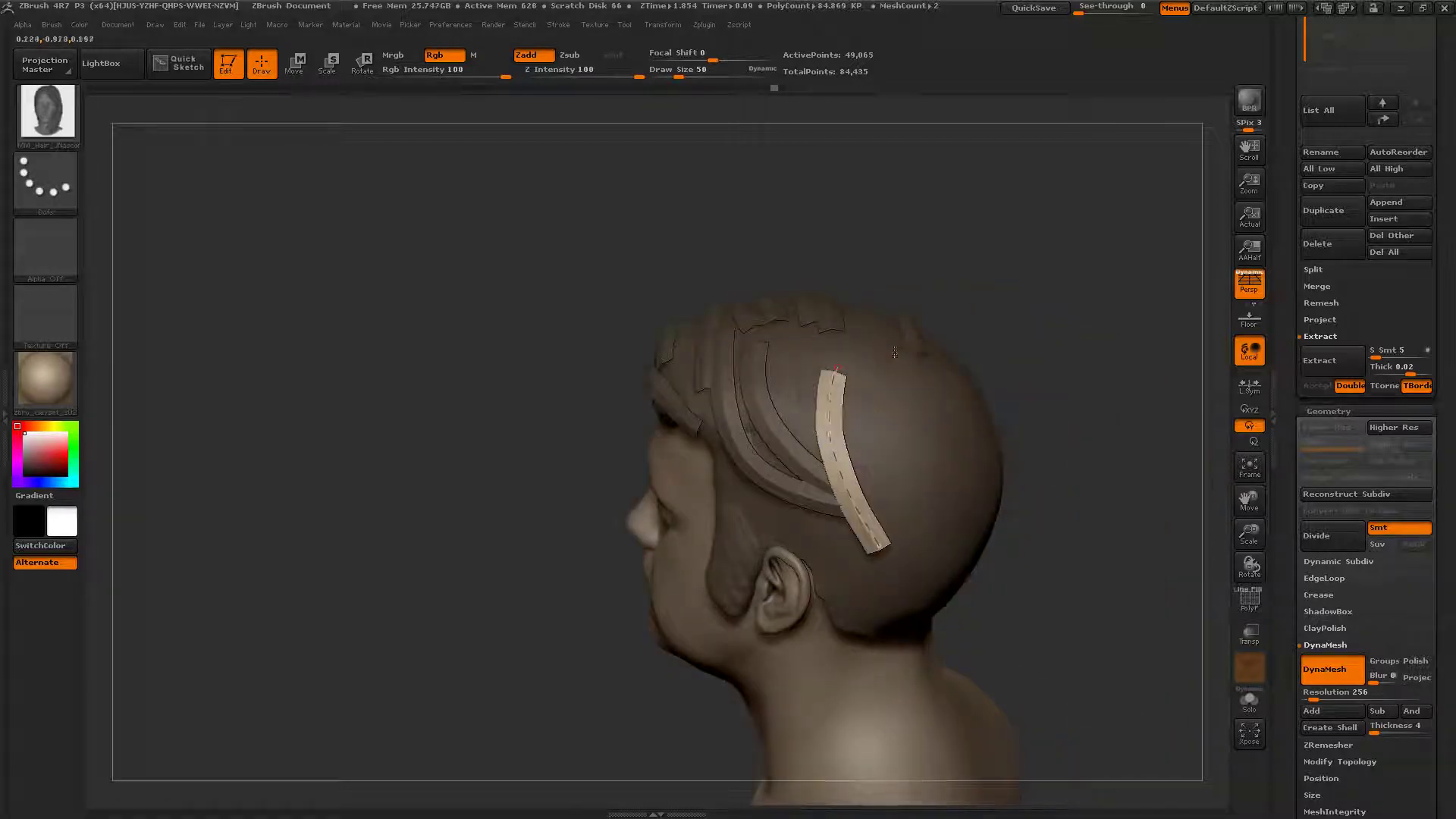
Step: Dock the Brush palette in the tray beside the Material palette
mouse_move(839, 383)
right_down()
mouse_move(885, 402)
mouse_move(889, 599)
right_up()
key(ctrl)
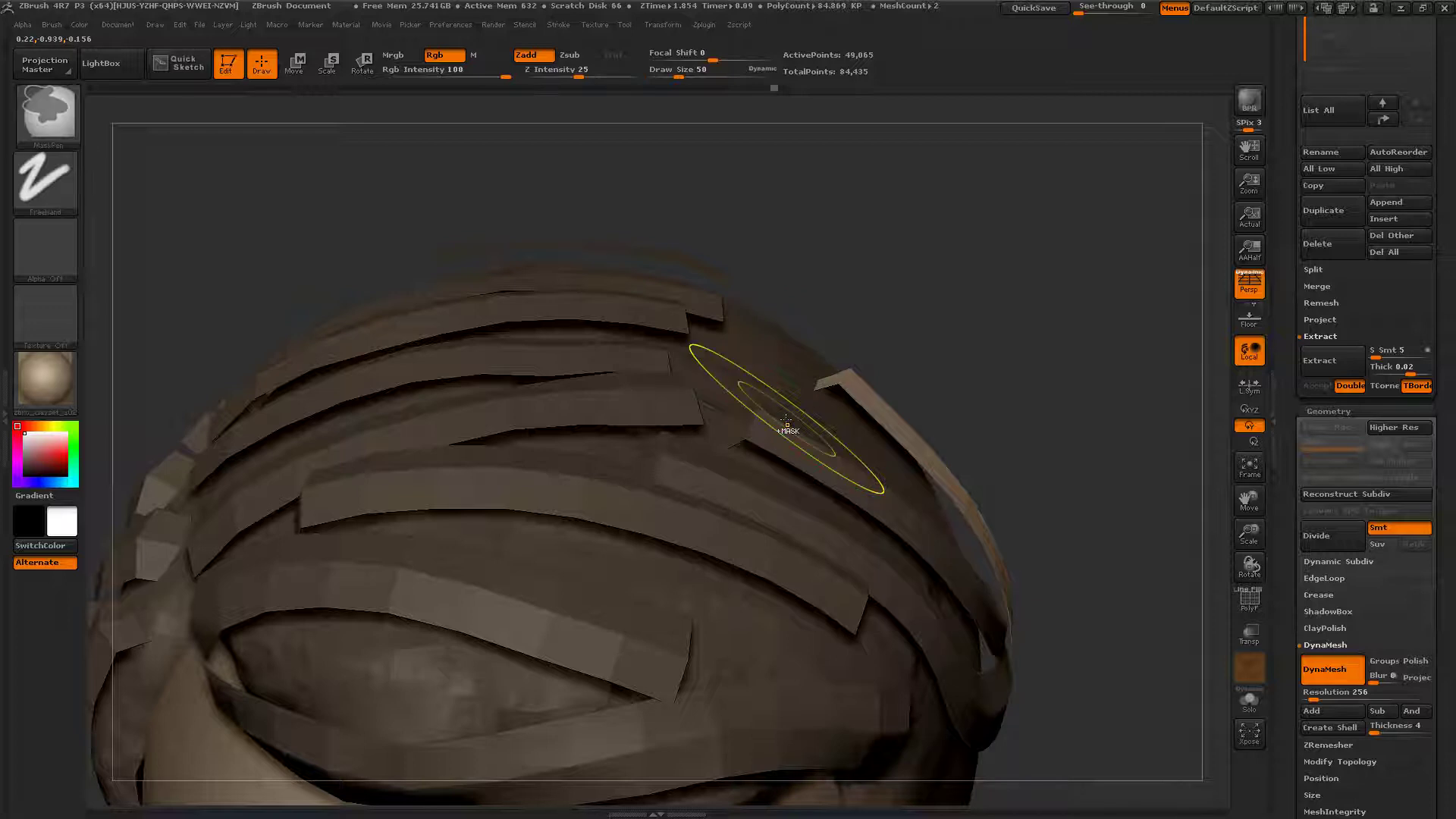
ctrl+right_drag(786, 422, 770, 414)
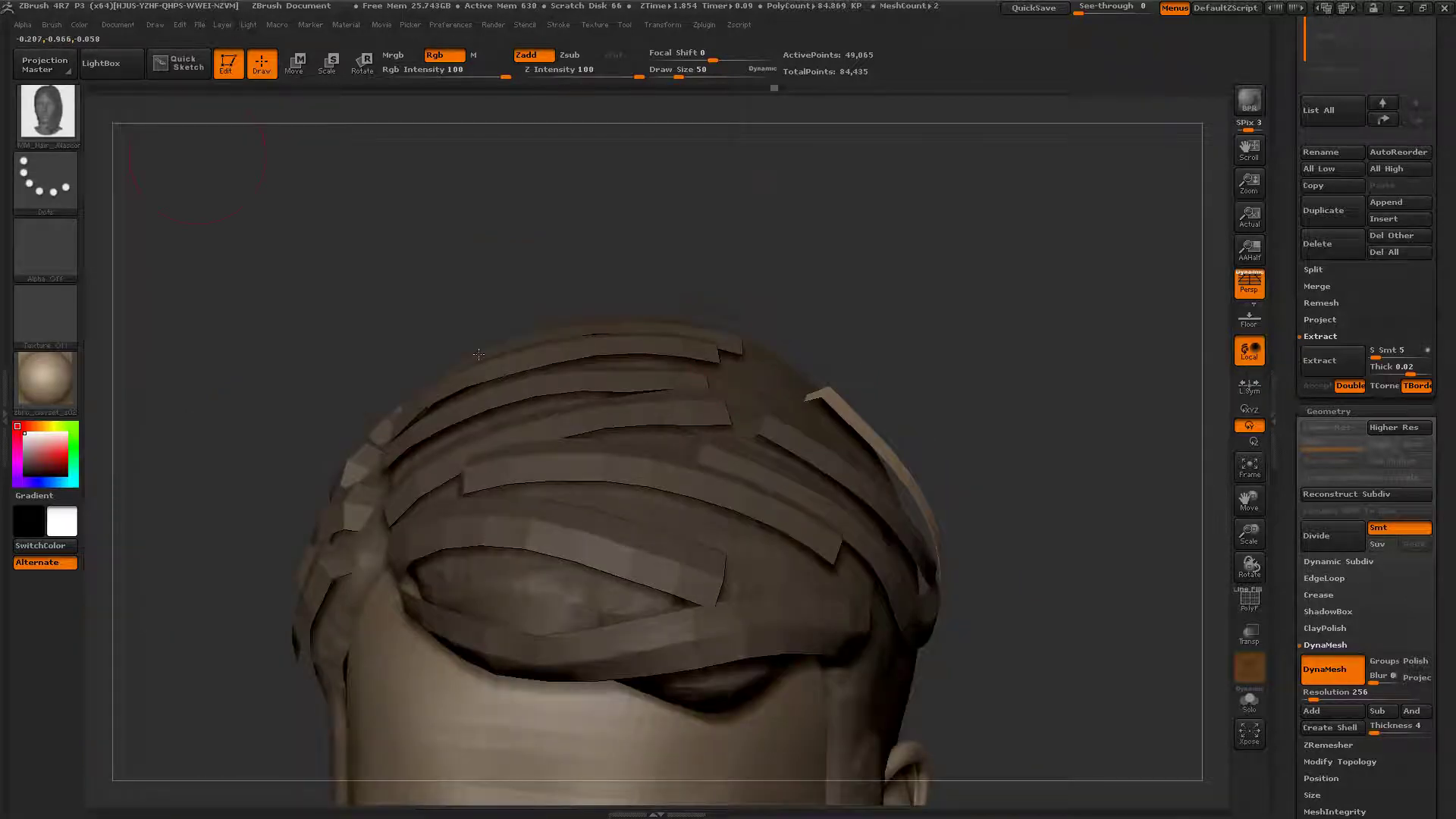
click(53, 24)
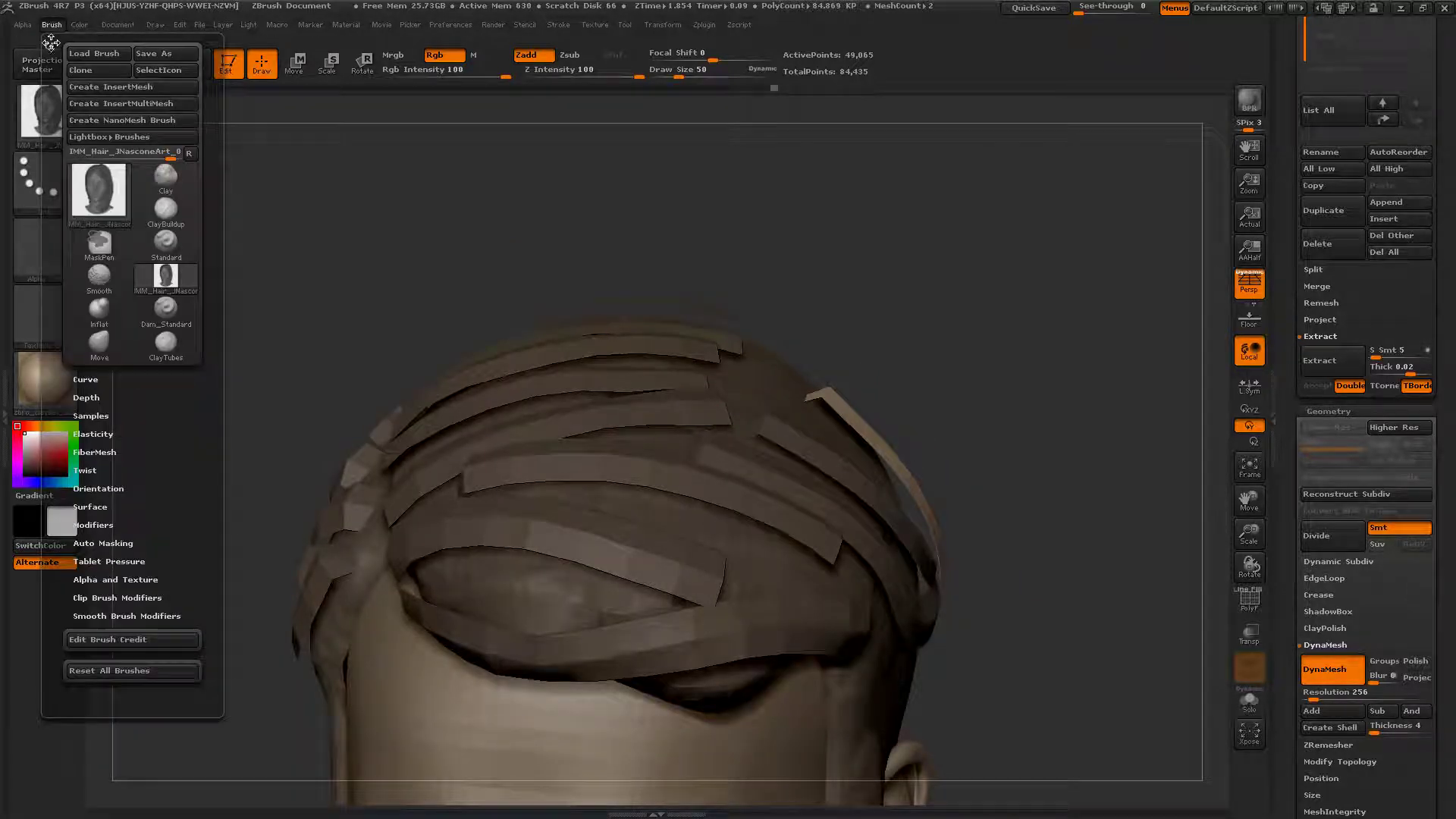
click(50, 45)
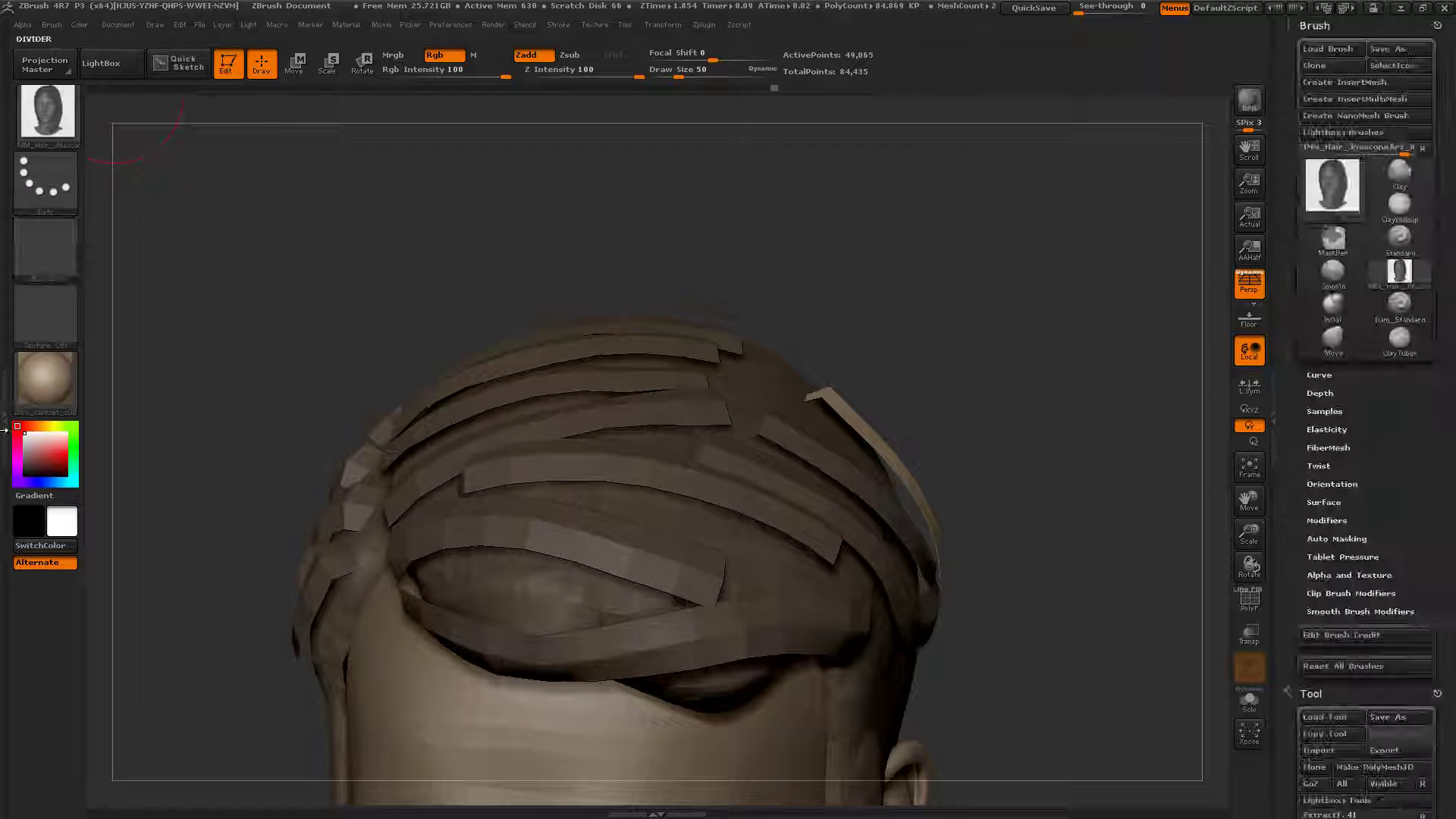
click(2, 425)
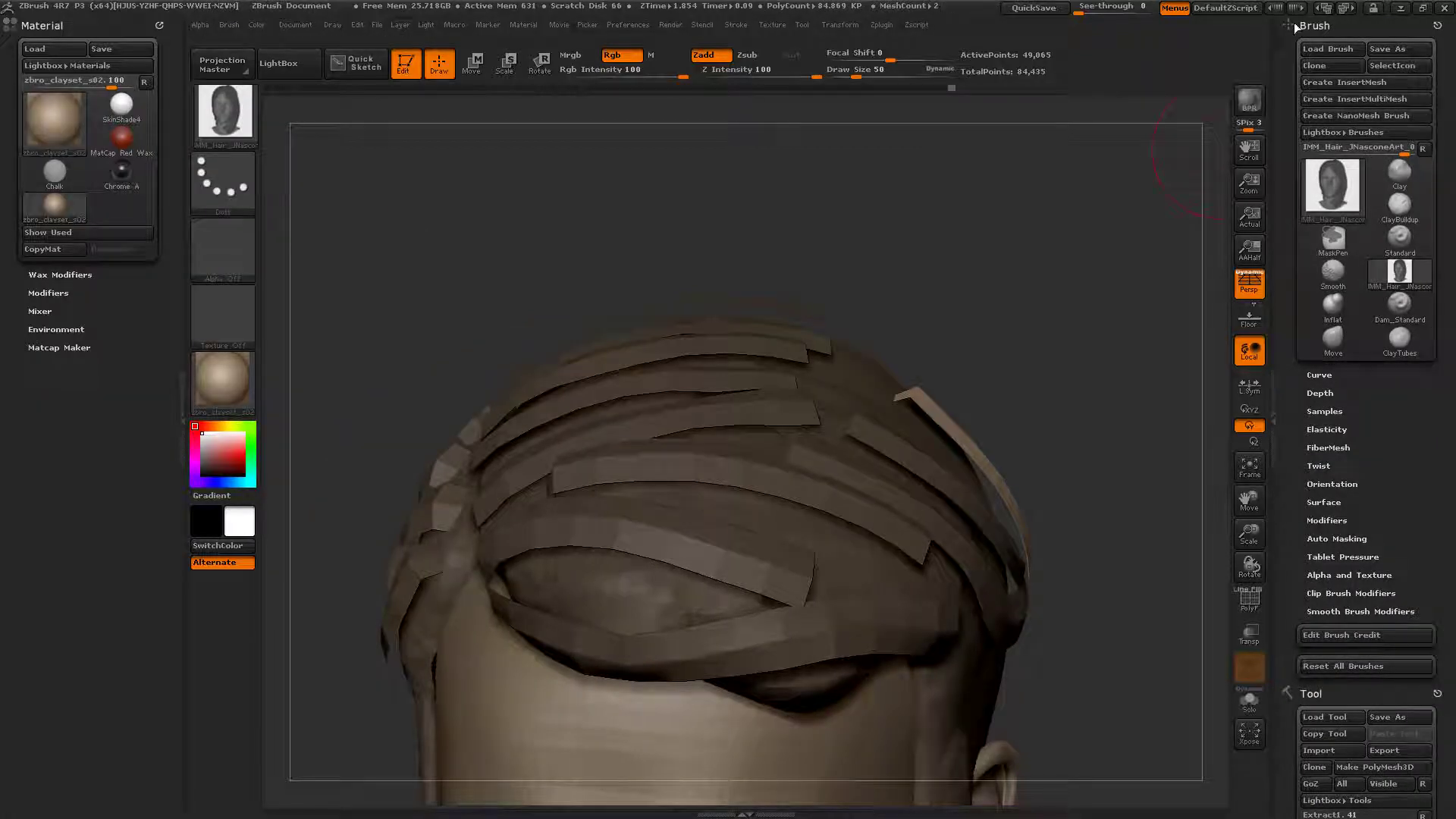
mouse_move(1412, 24)
mouse_down()
mouse_move(705, 140)
mouse_move(133, 55)
mouse_up()
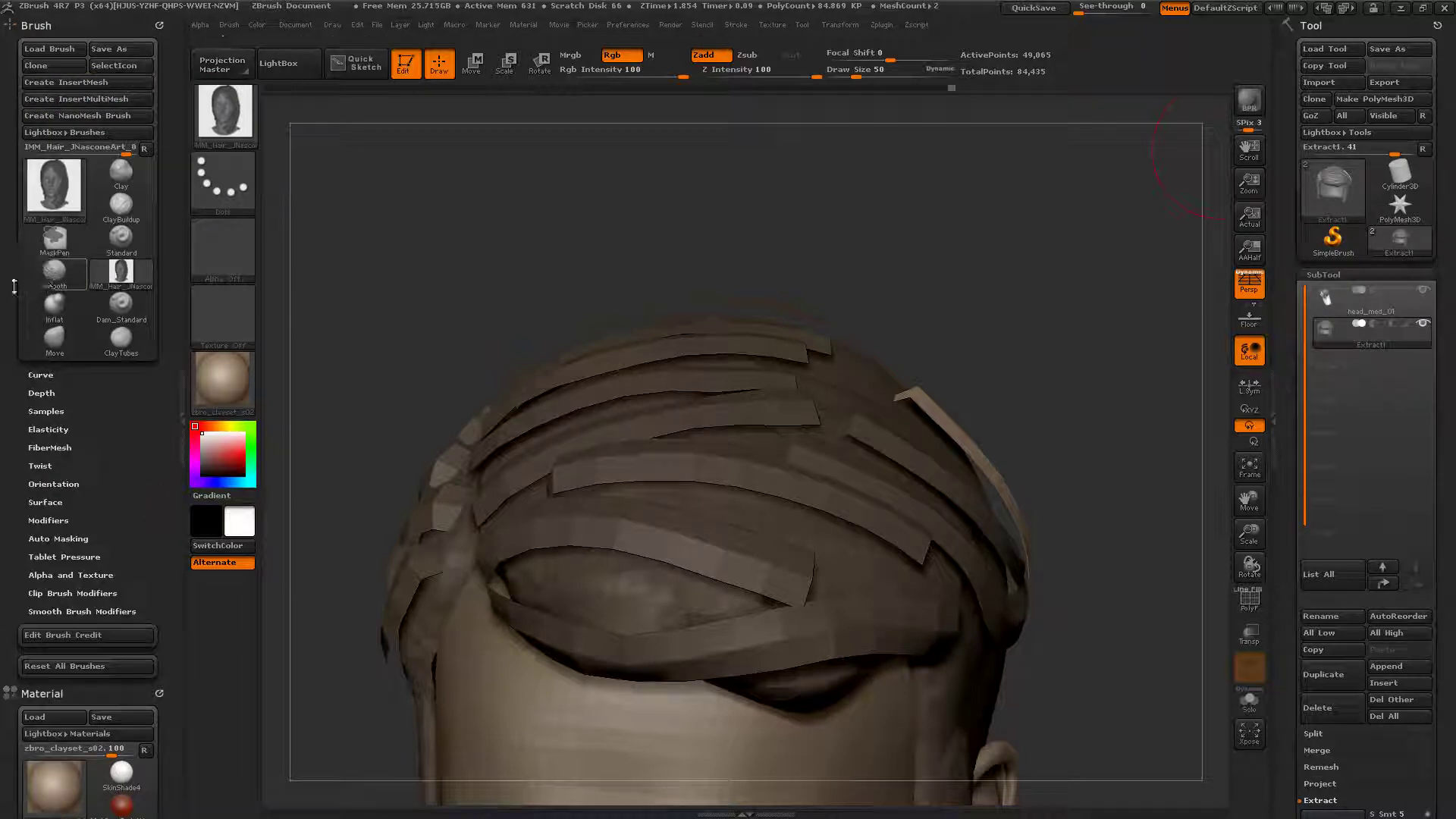
Step: Lower the hair brush's Imbed depth to about -3
click(41, 393)
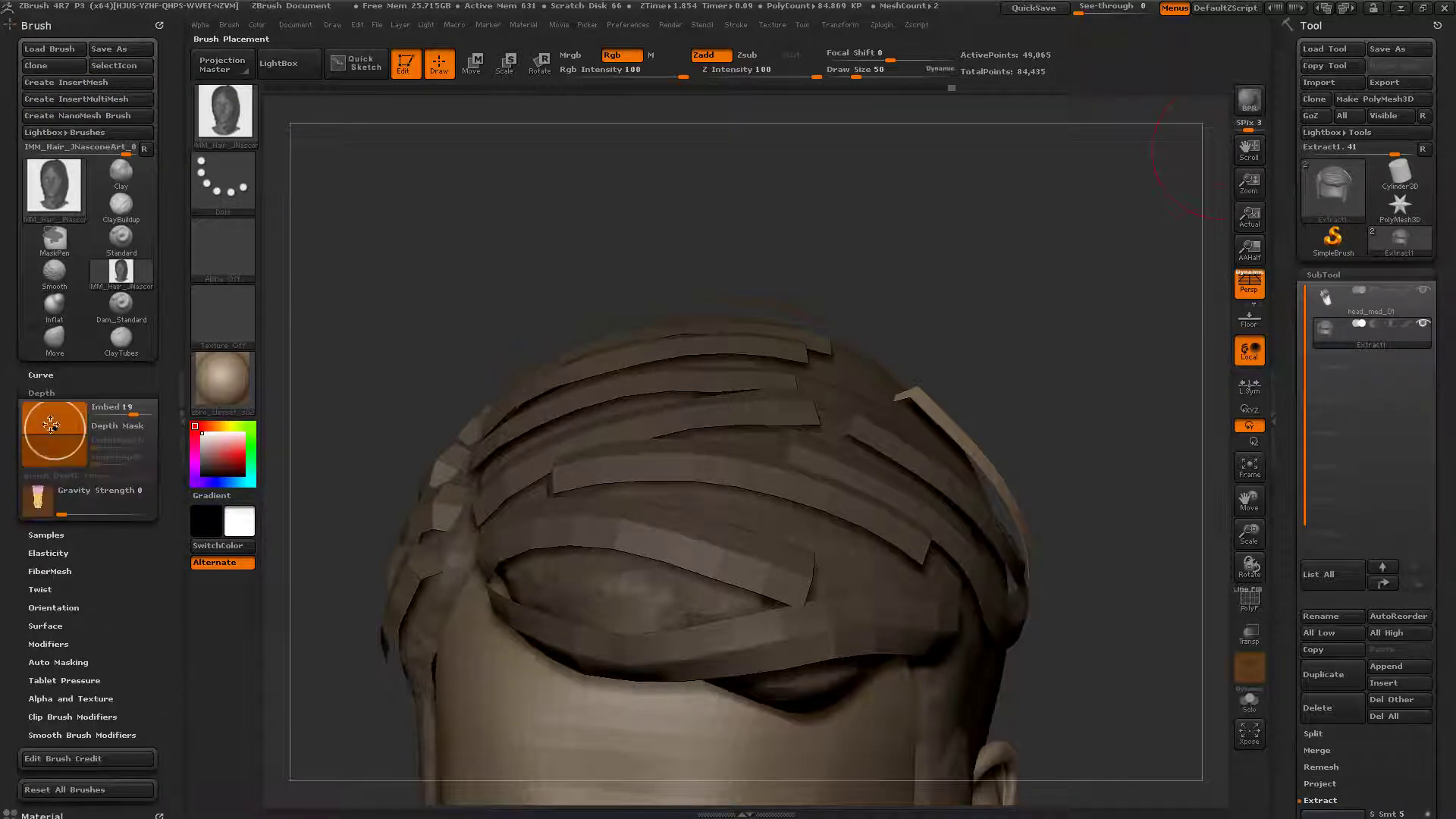
mouse_move(59, 427)
mouse_down()
mouse_move(63, 442)
mouse_move(31, 449)
mouse_move(81, 440)
mouse_move(53, 436)
mouse_up()
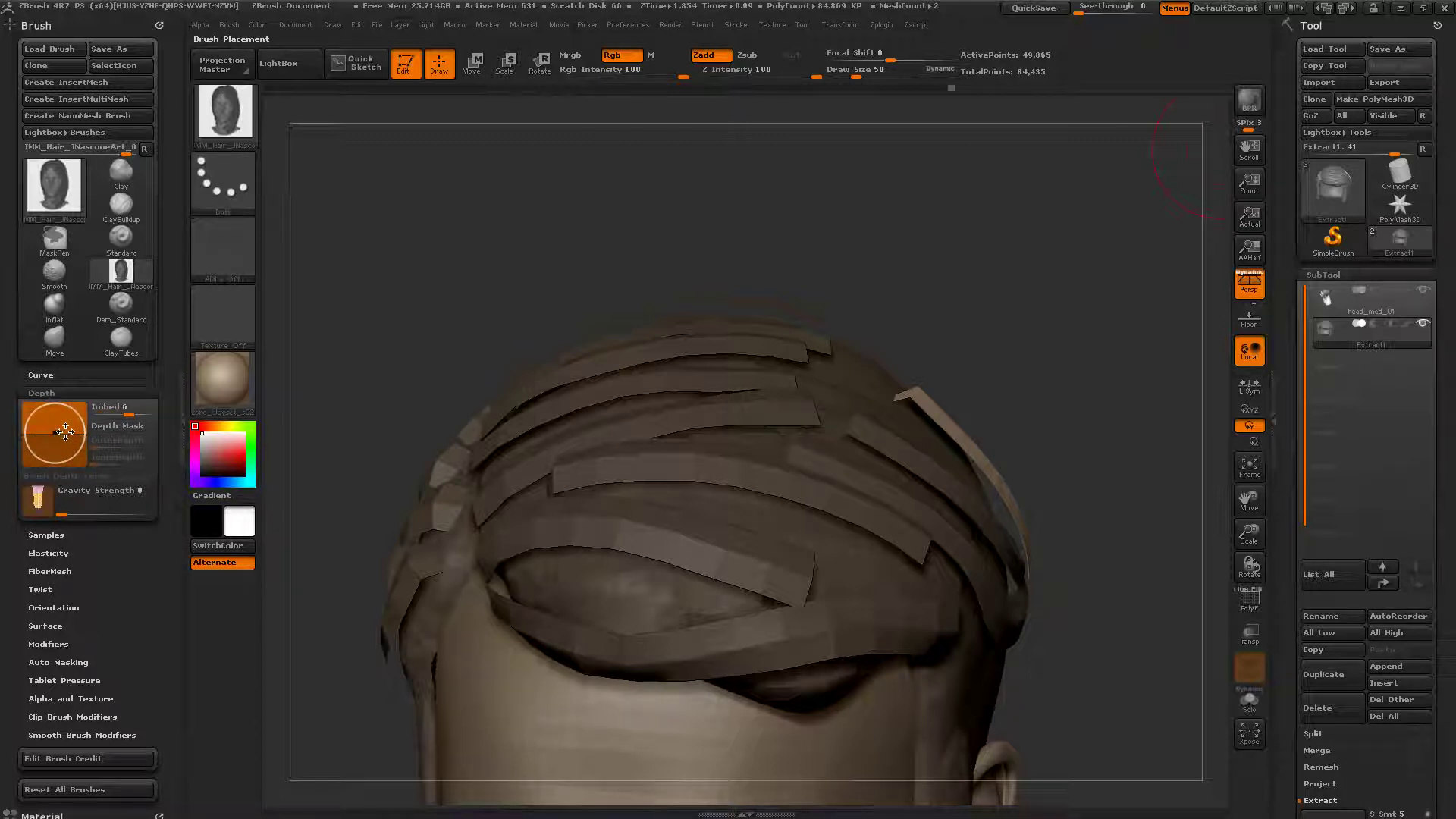
mouse_move(65, 432)
mouse_down()
mouse_move(65, 451)
mouse_move(65, 436)
mouse_up()
Step: Draw a curved hair strip from the rear end of the parting across the crown
right_drag(599, 472, 636, 470)
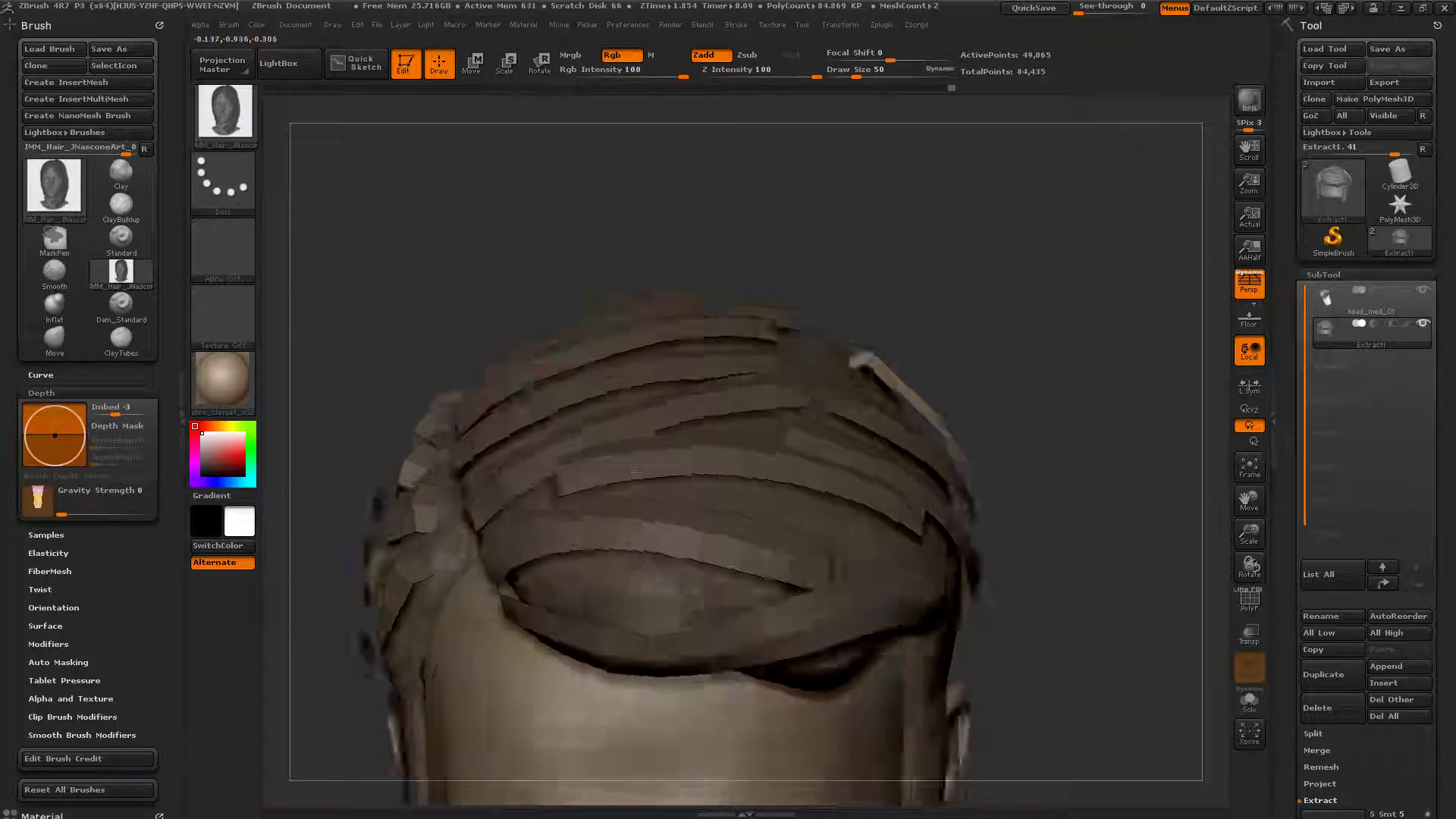
mouse_move(636, 470)
mouse_down()
mouse_move(541, 490)
mouse_move(646, 435)
mouse_move(298, 565)
mouse_up()
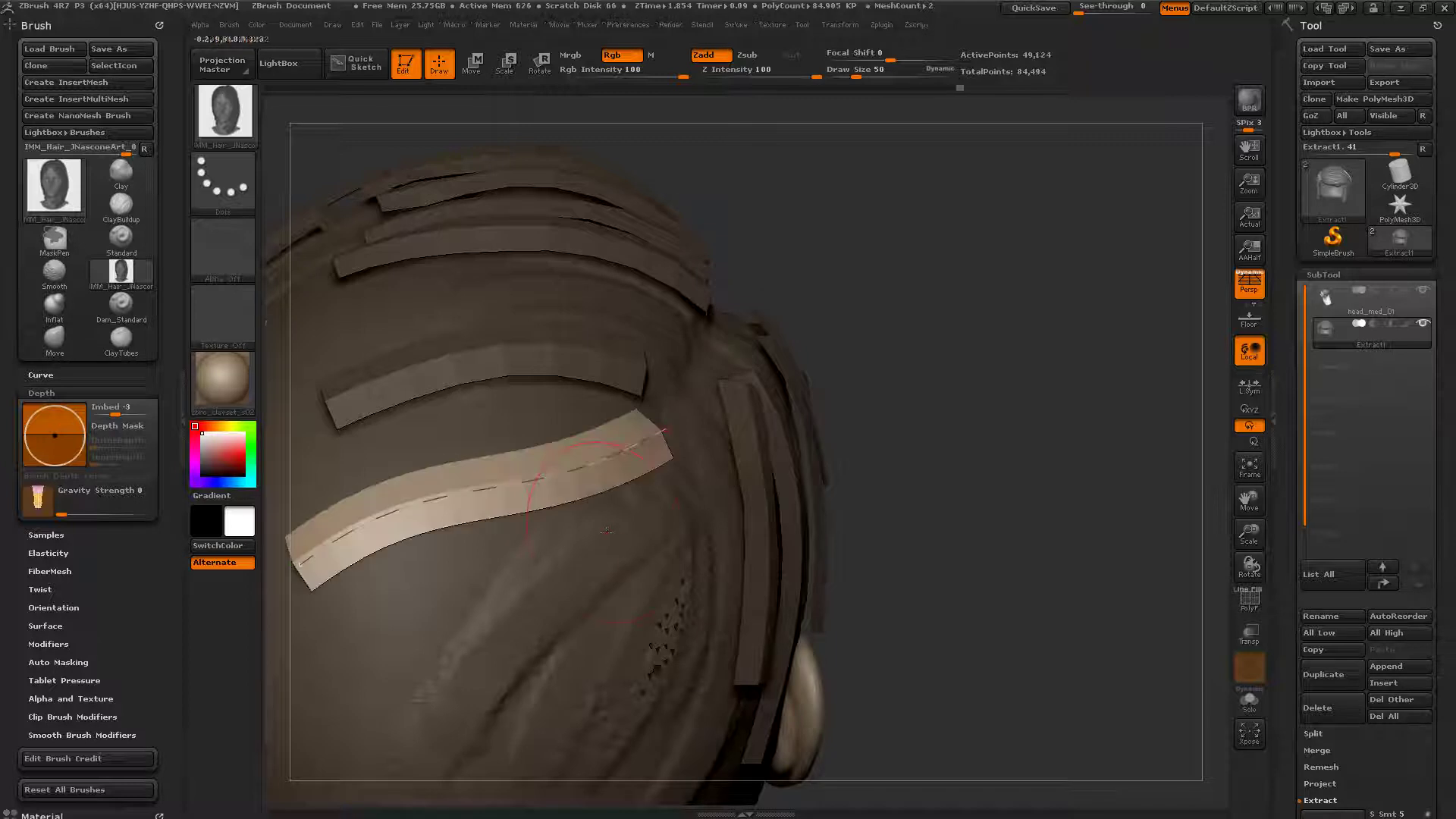
drag(606, 532, 759, 510)
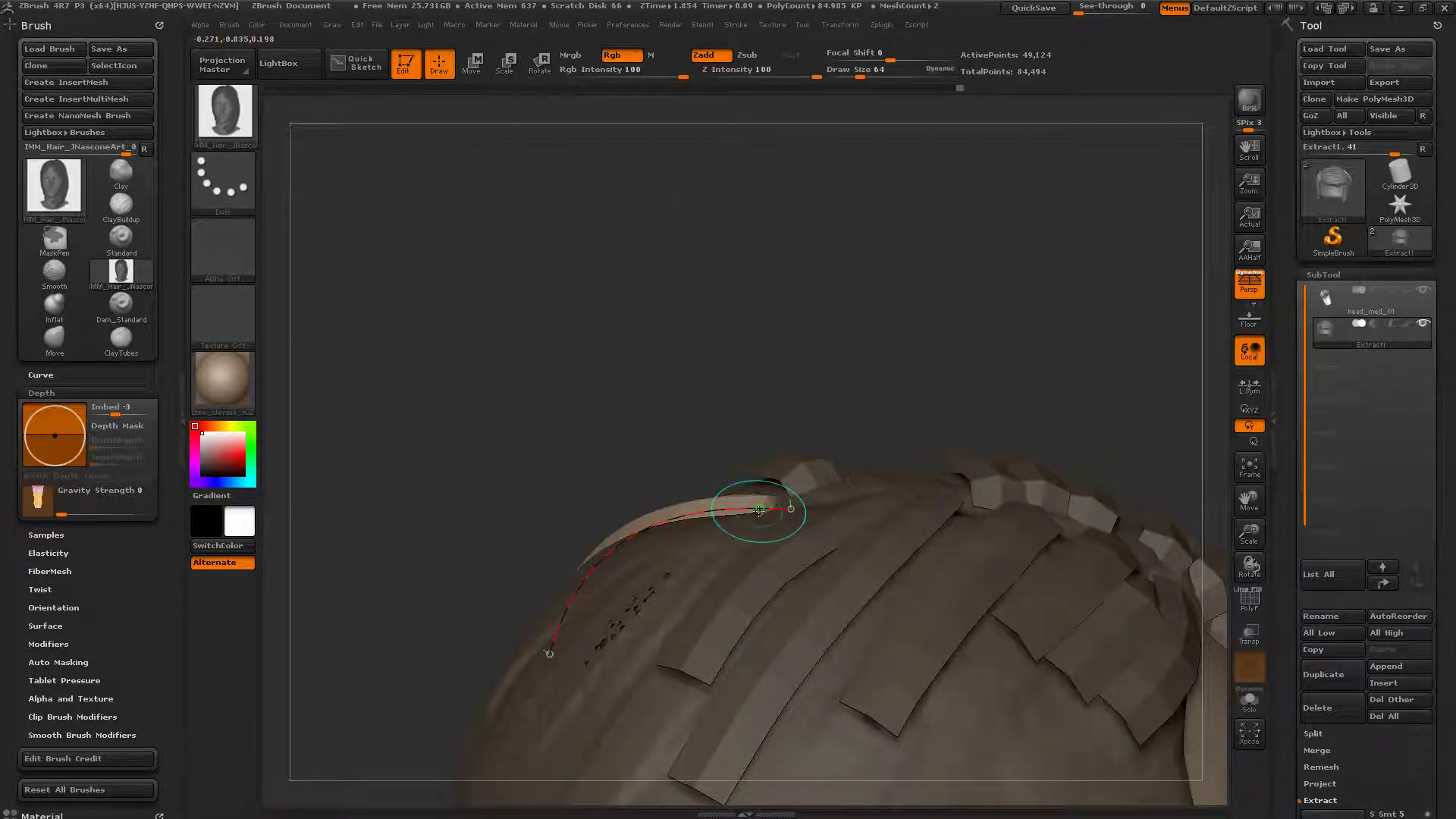
drag(759, 509, 617, 506)
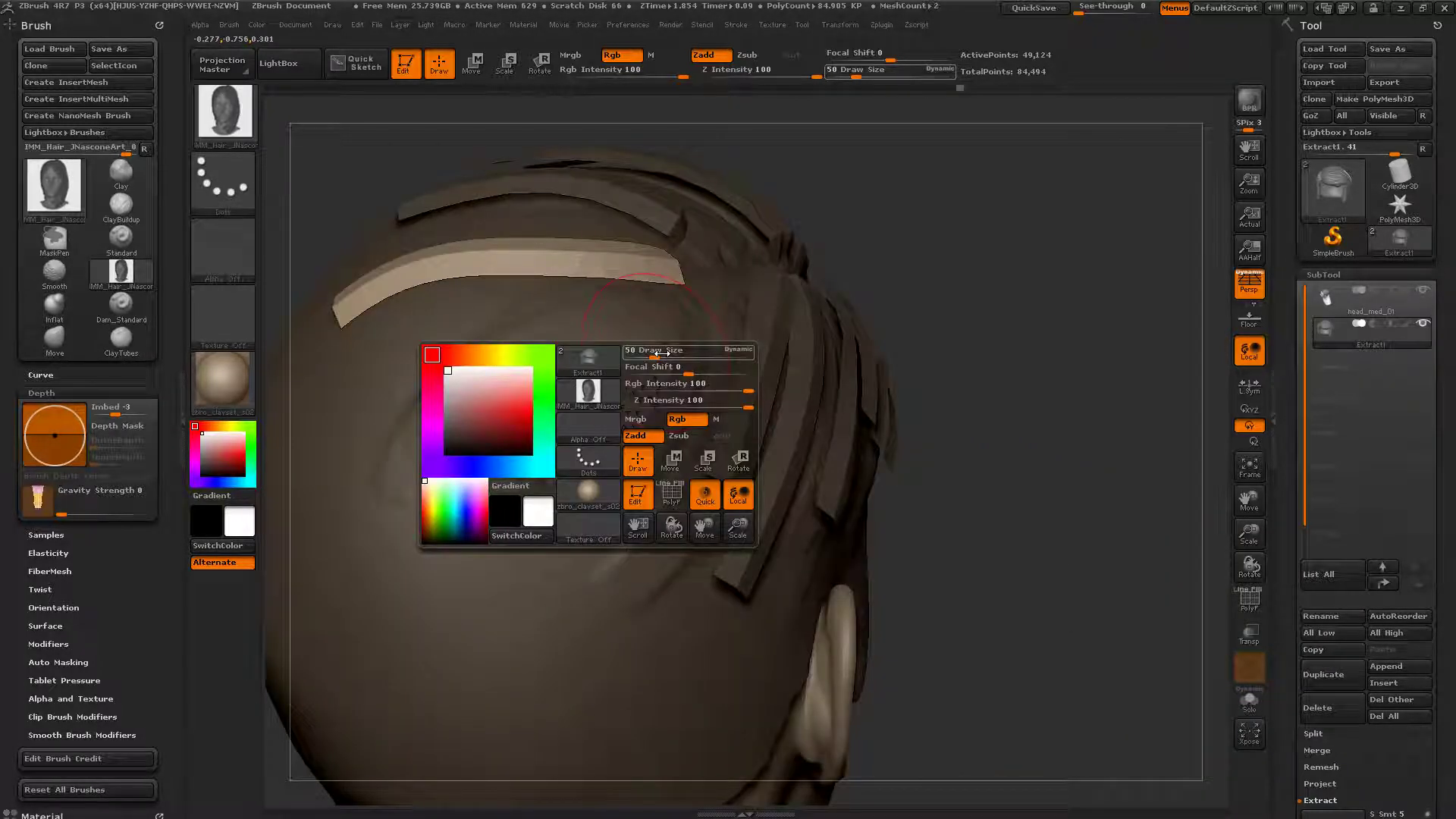
Step: Set the Draw Size to 93 and lay two wider hair strips from behind the parting down the back of the head
drag(660, 352, 670, 353)
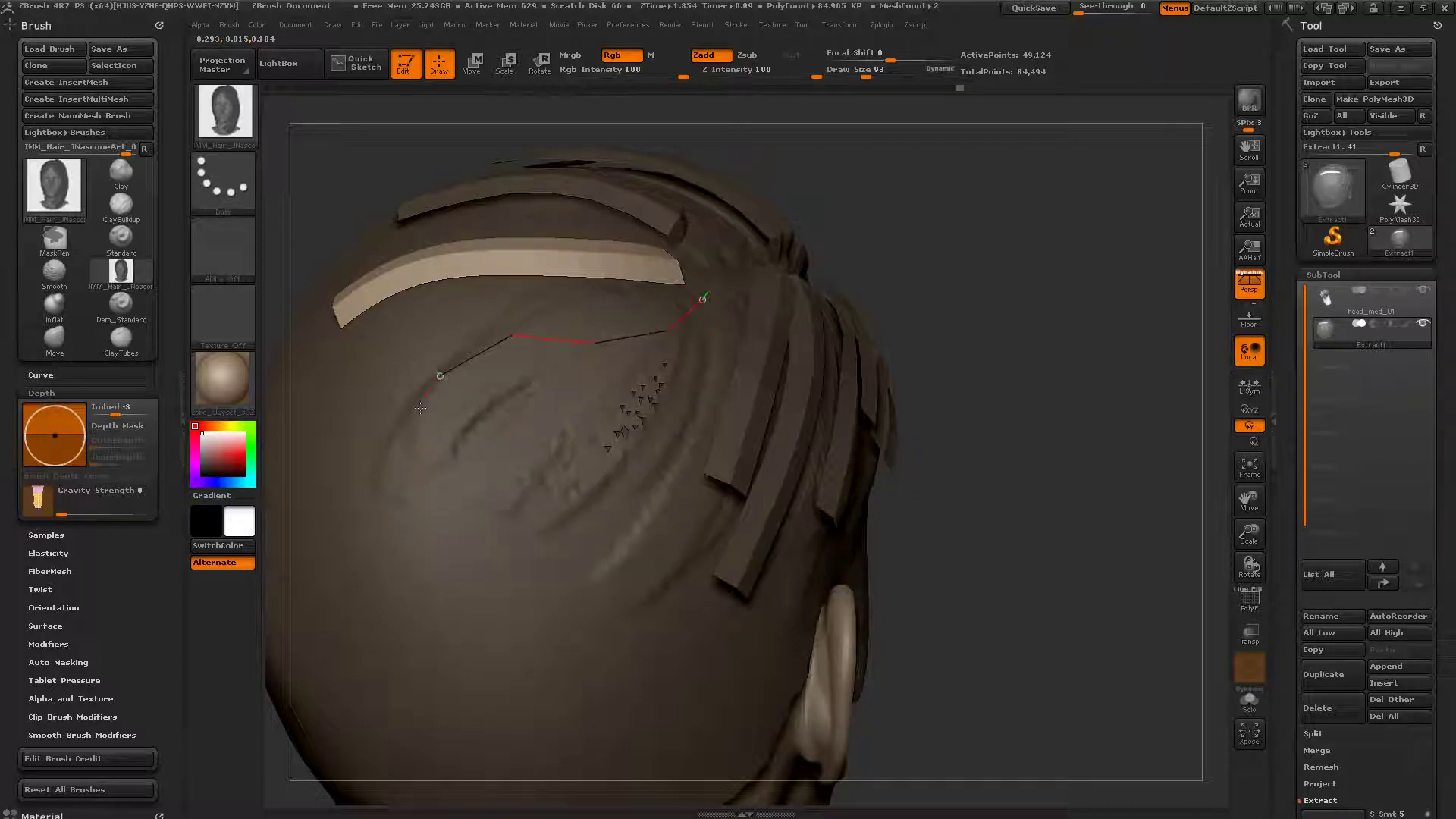
drag(420, 408, 371, 580)
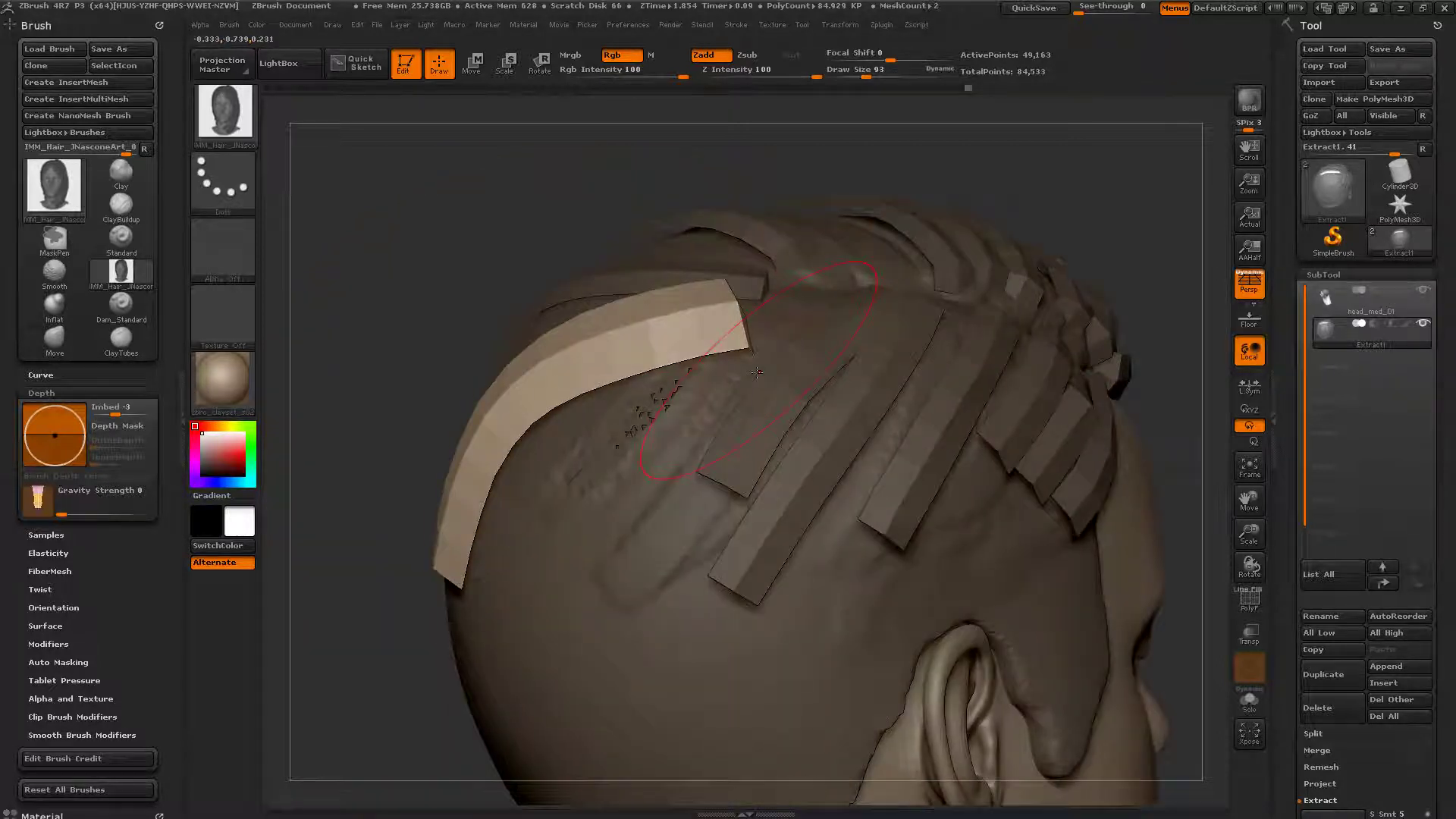
mouse_move(789, 328)
mouse_down()
mouse_move(542, 523)
mouse_move(509, 576)
mouse_up()
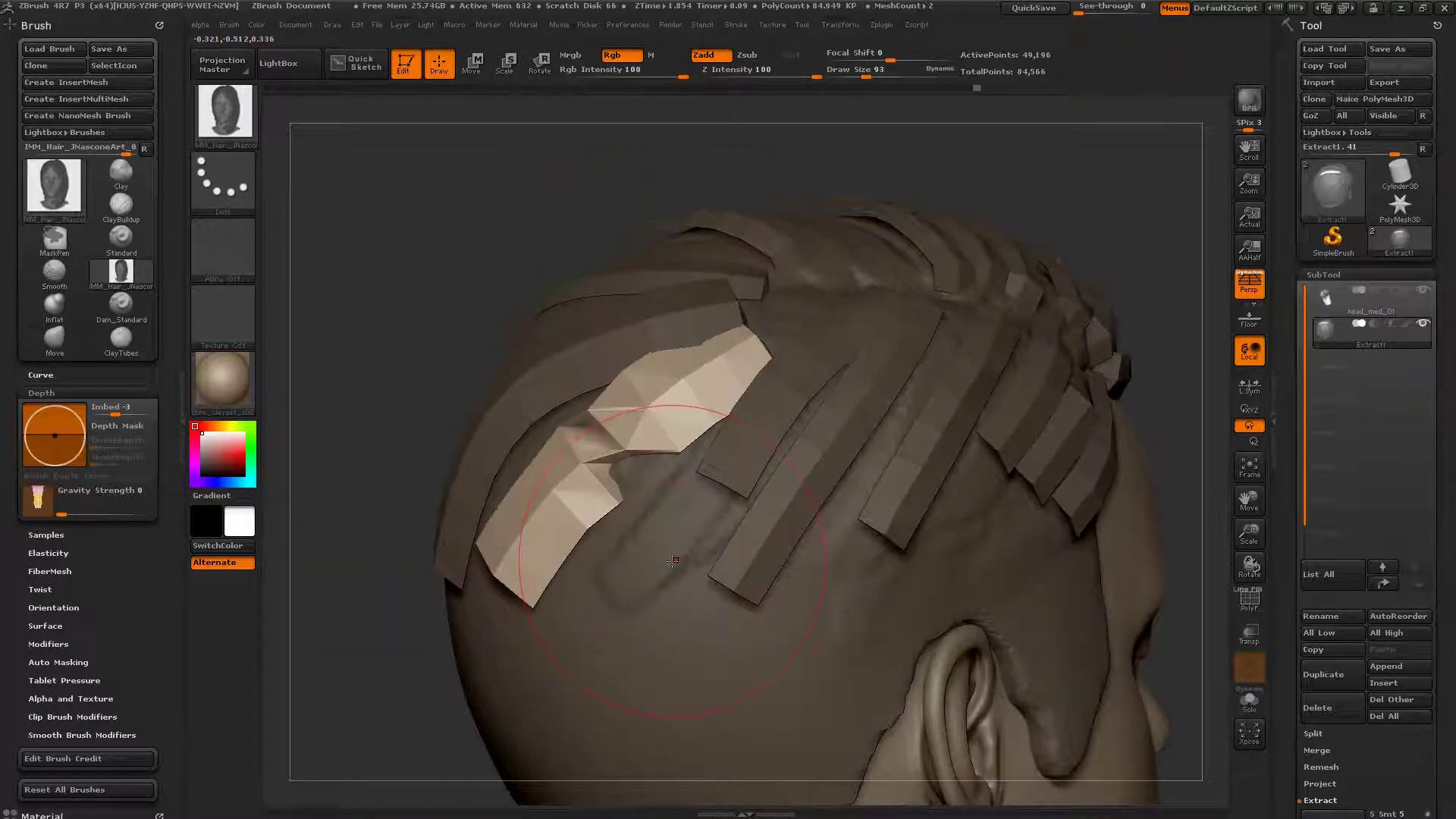
key(ctrl)
key(ctrl)
key(ctrl+z)
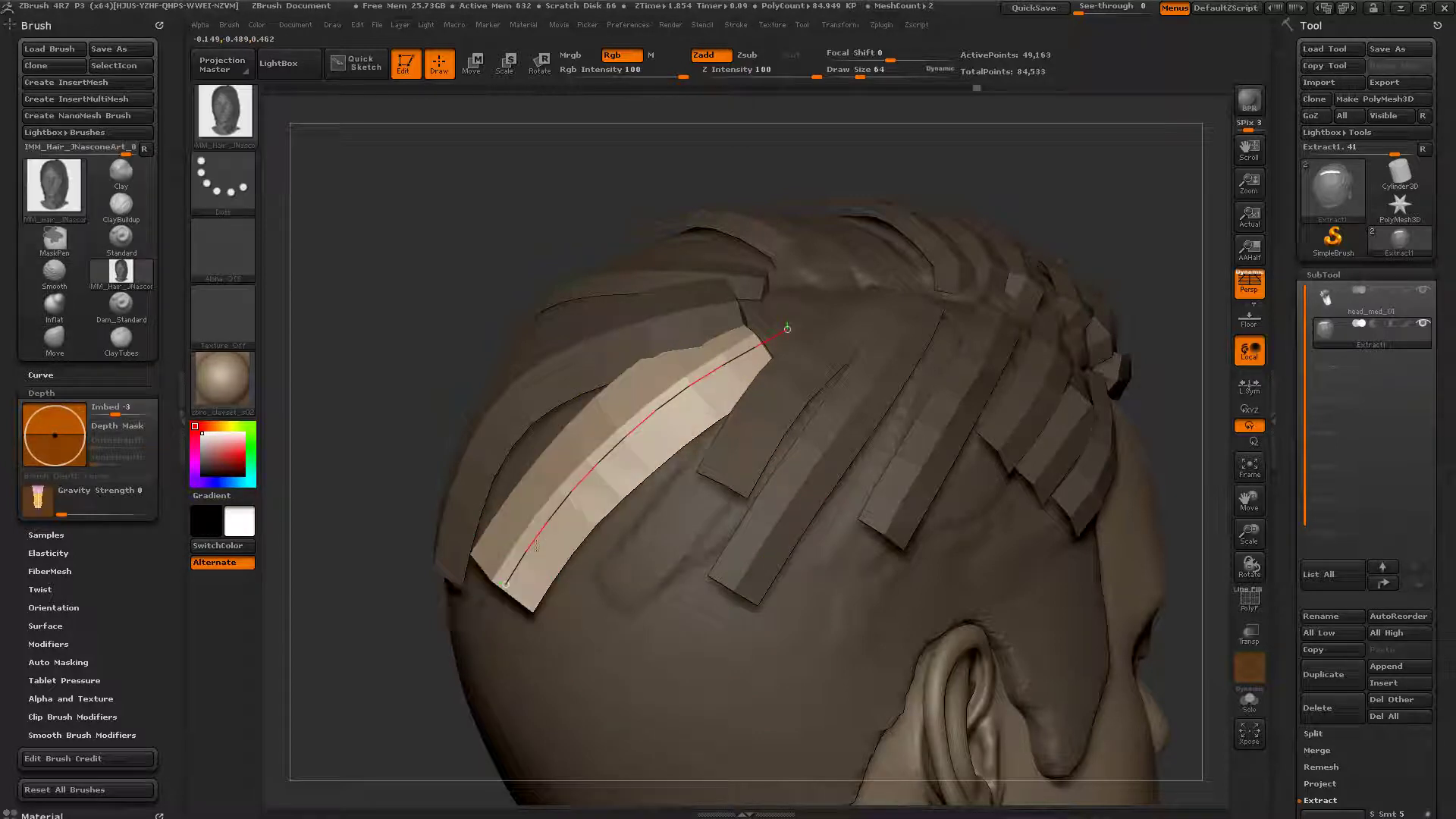
right_drag(750, 476, 755, 287)
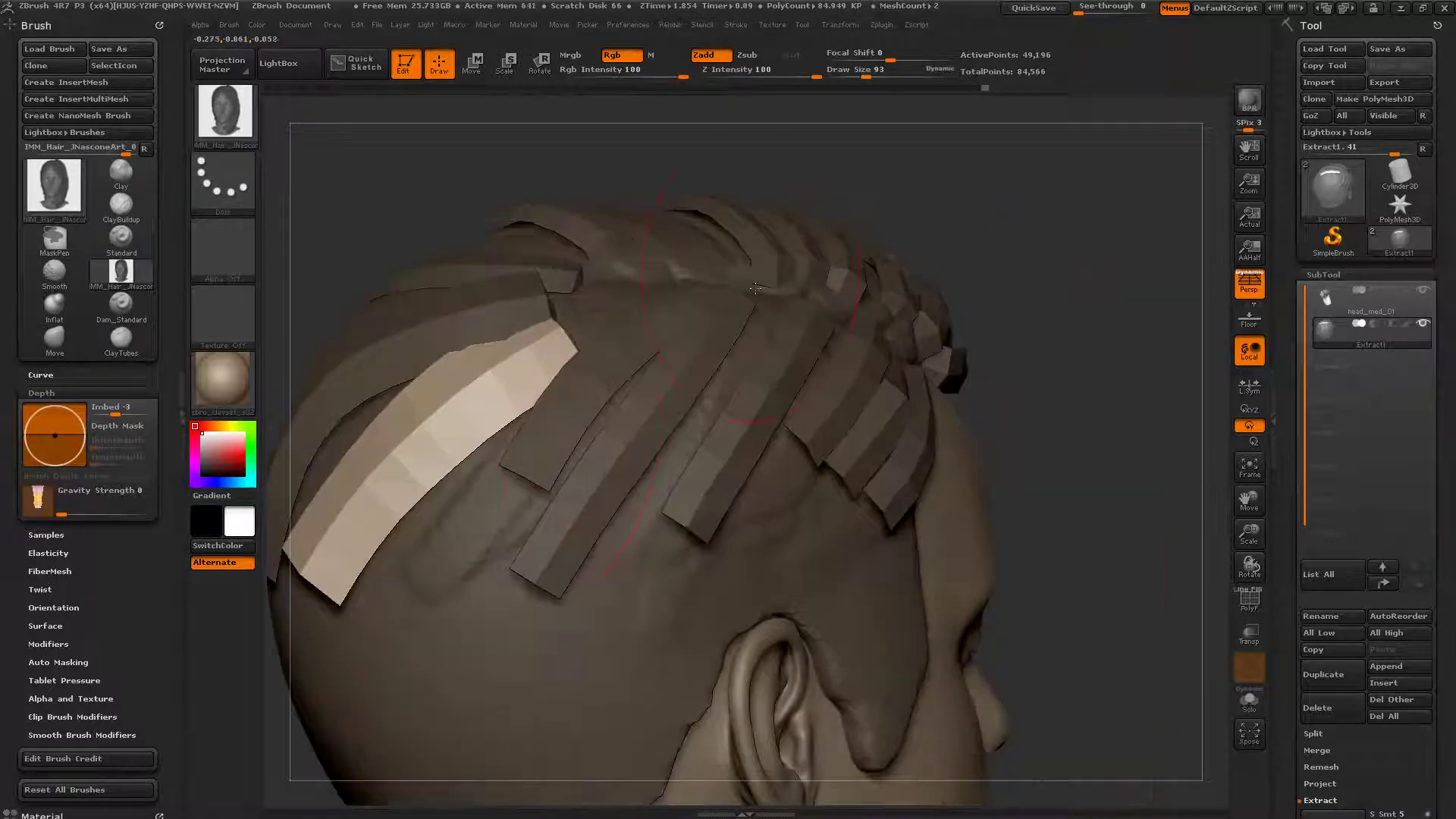
Step: Try to lay a wide hair strip from the parting down the side of the head toward the ear
drag(694, 483, 658, 669)
right_drag(671, 467, 722, 420)
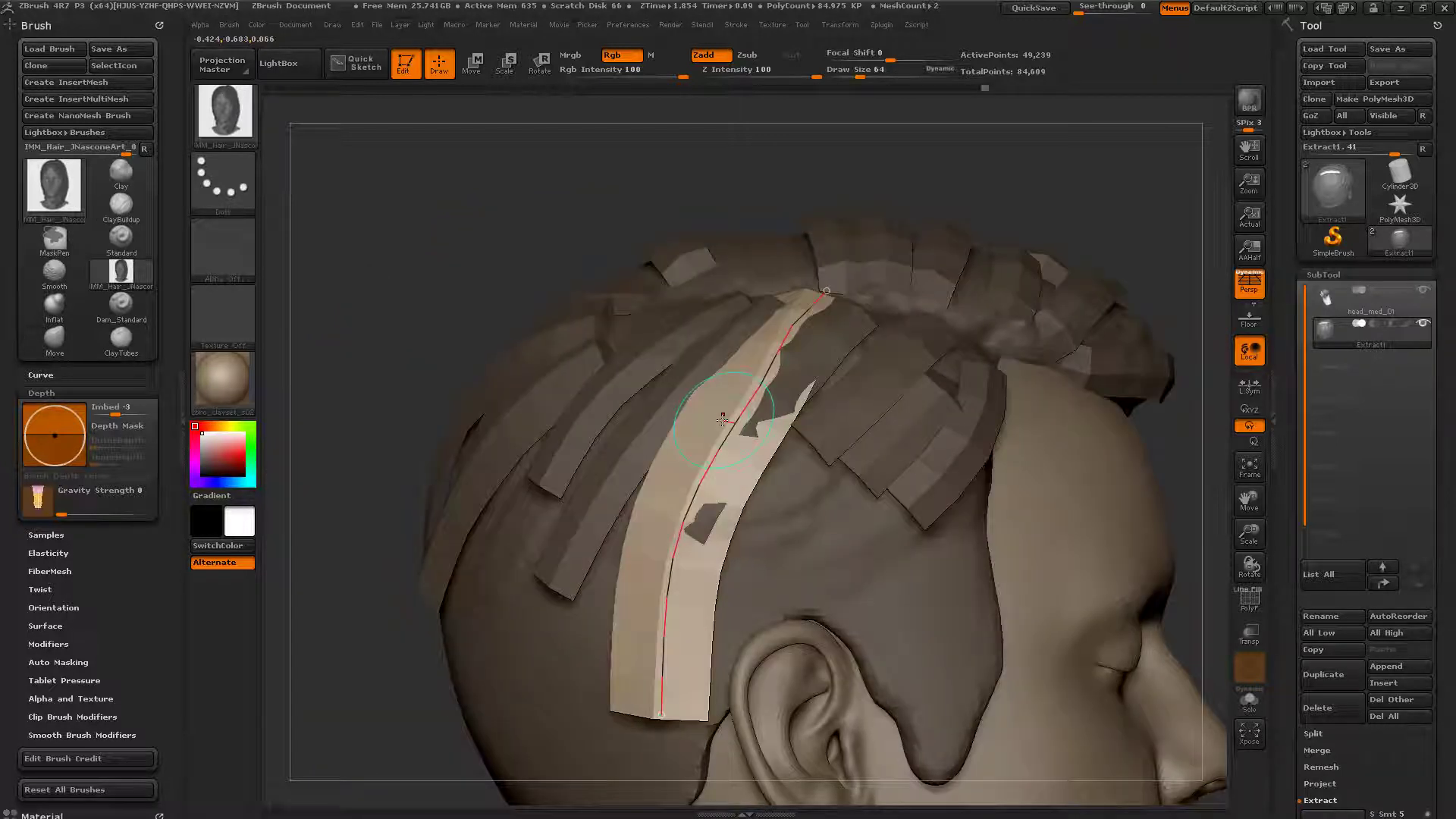
drag(723, 419, 713, 426)
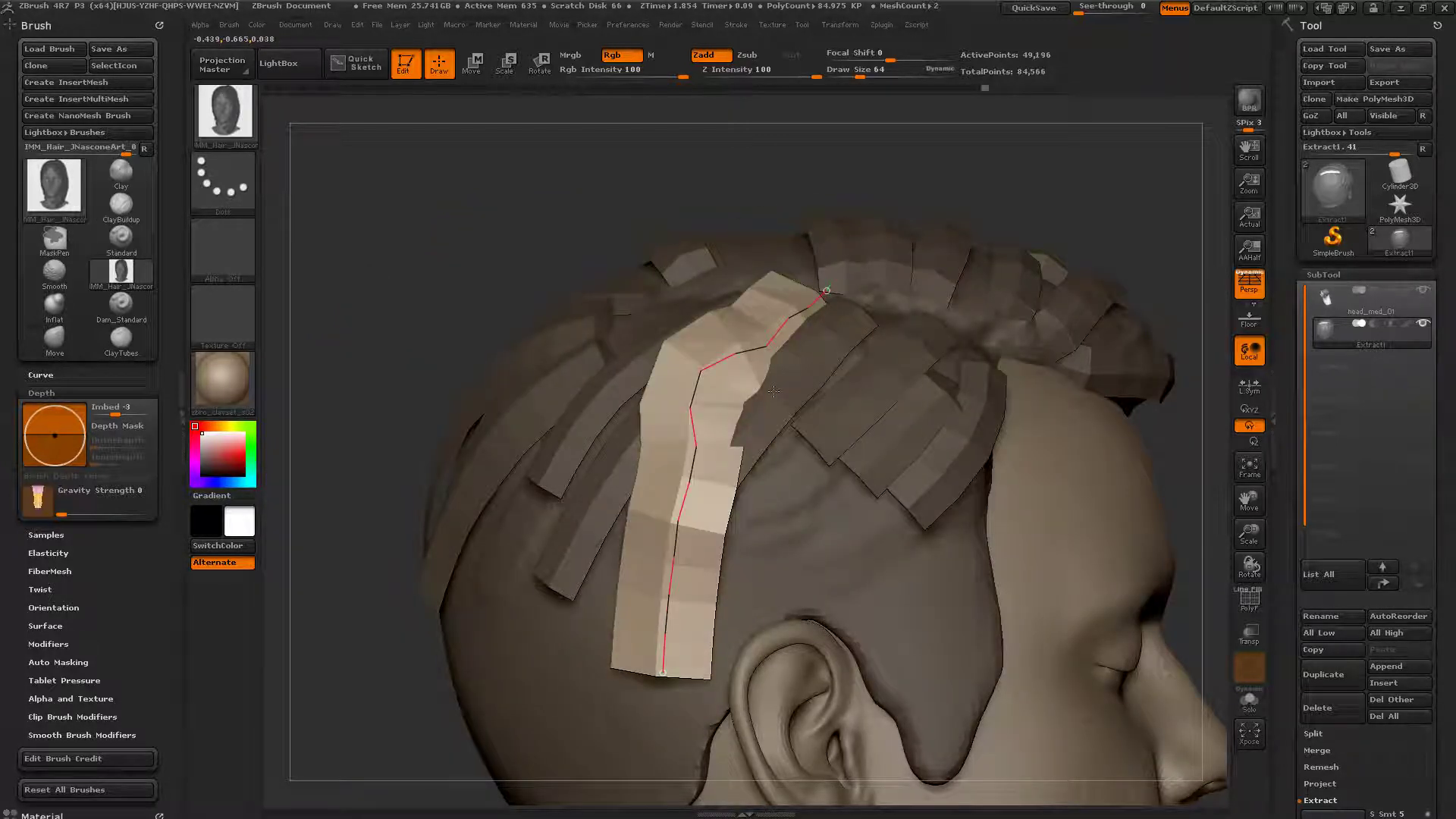
key(ctrl)
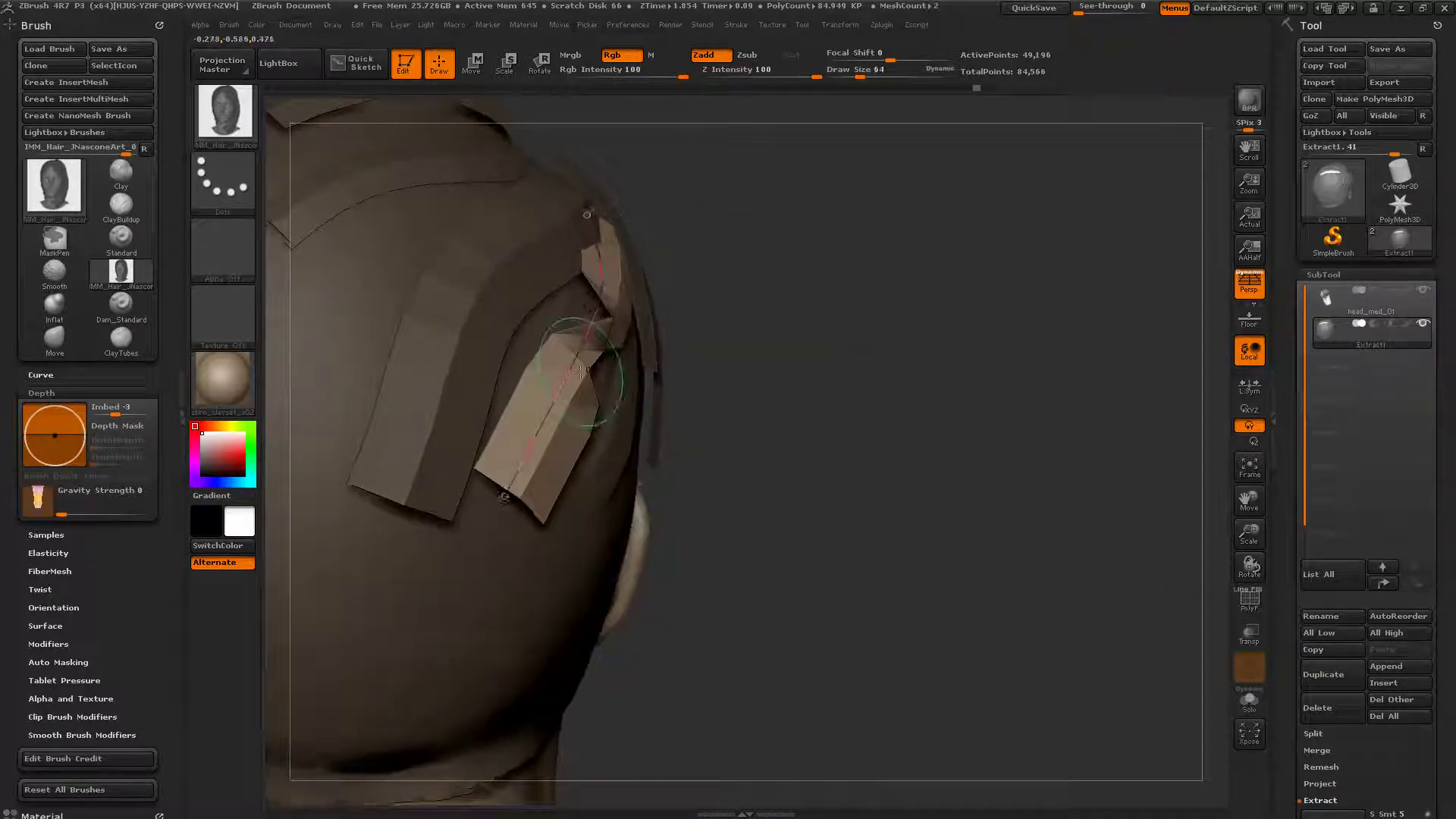
Step: Try to reshape the curve of the twisted hair strip running down the back of the head
key(ctrl)
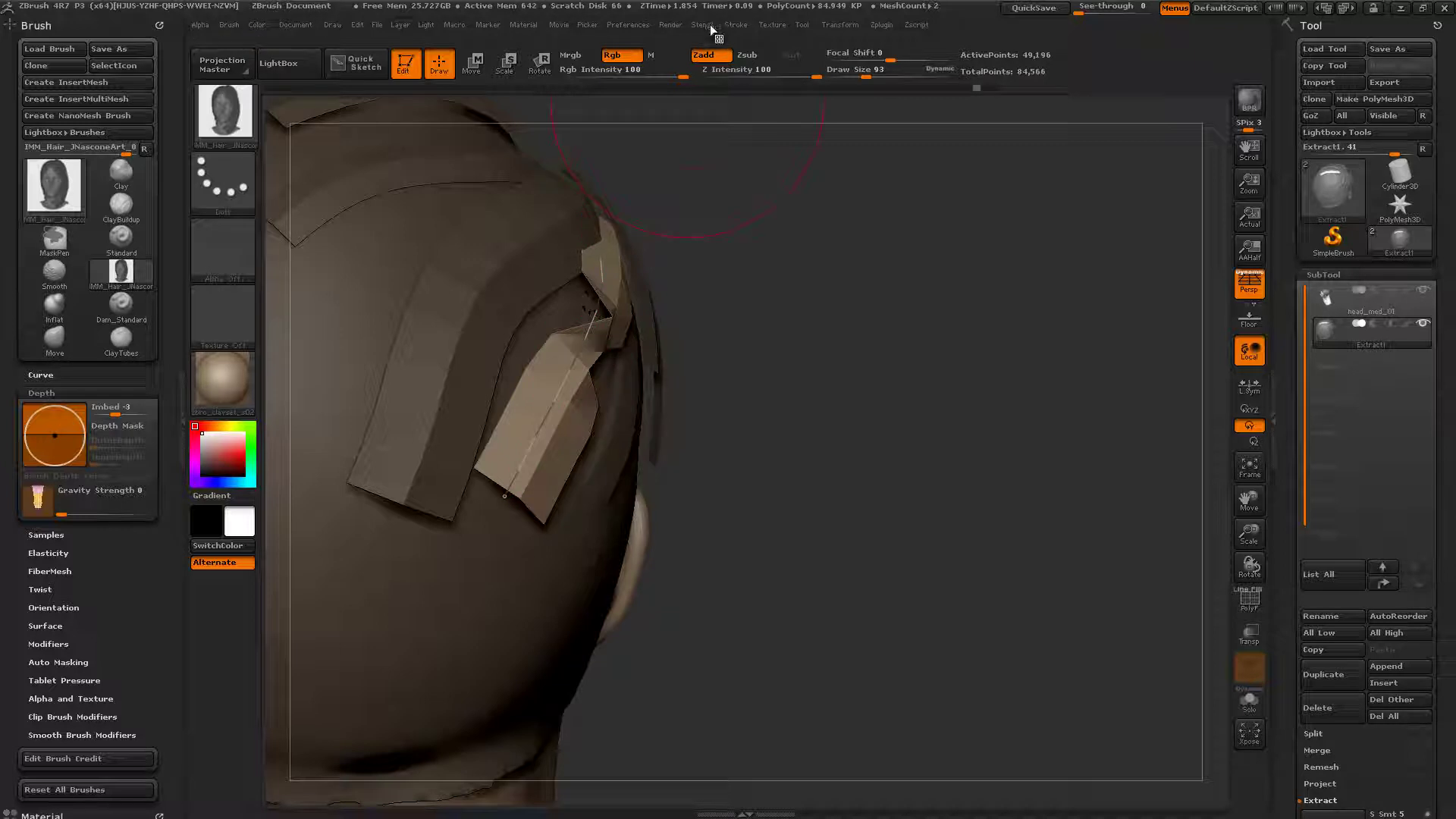
click(736, 24)
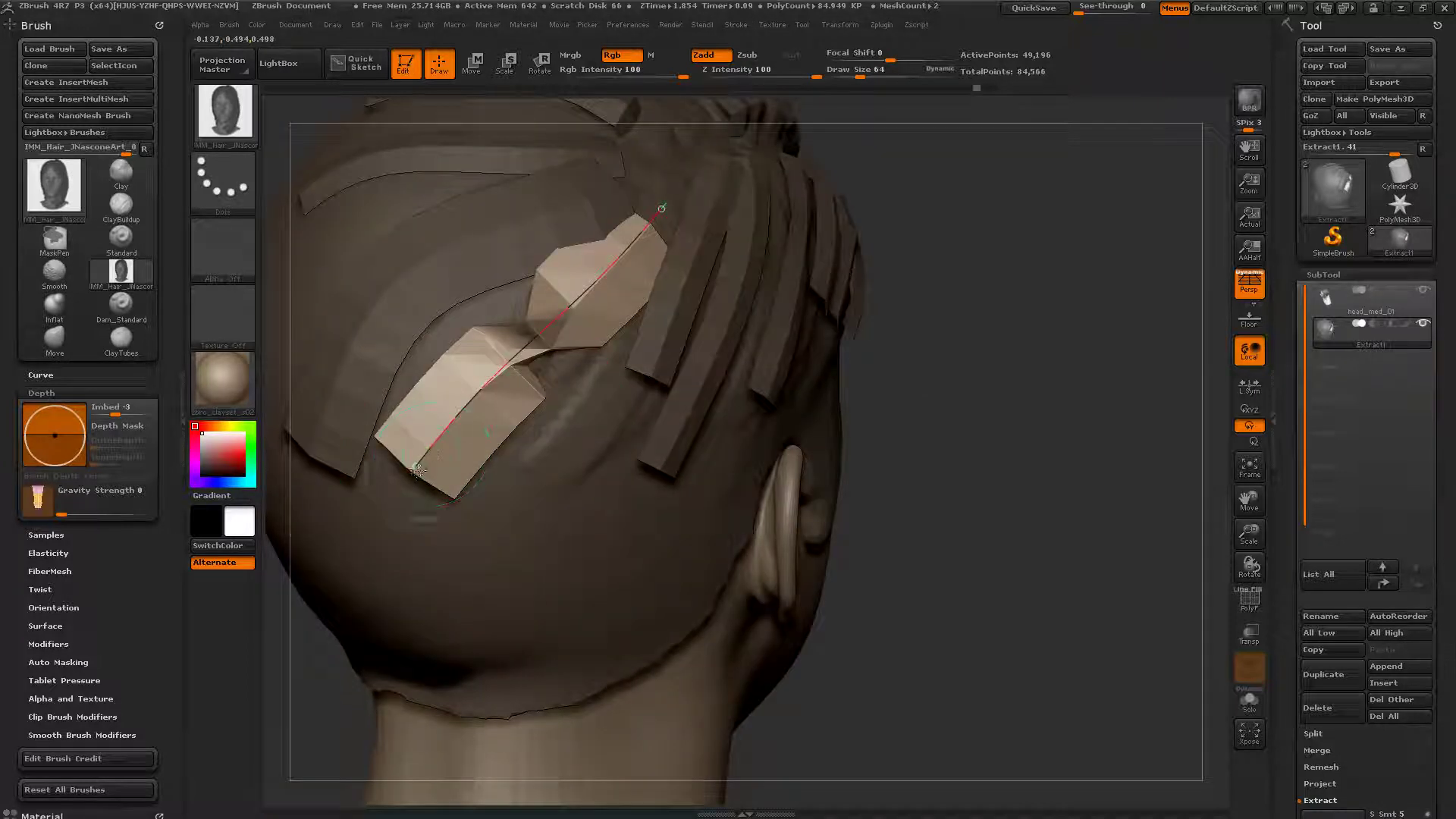
drag(500, 364, 471, 398)
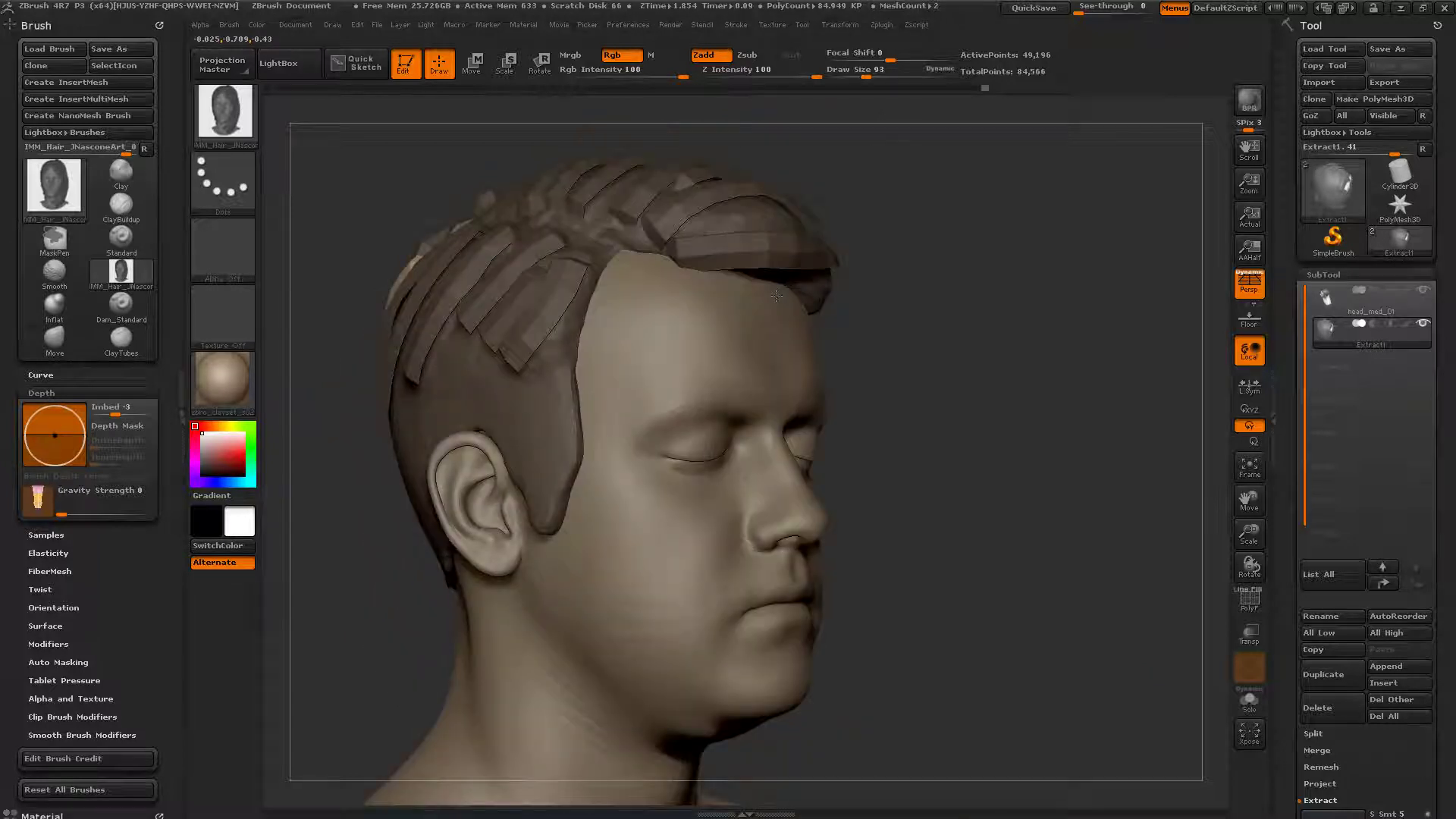
Step: Reduce the Draw Size to 17 and clear the mask from the hair mesh
right_drag(777, 296, 826, 295)
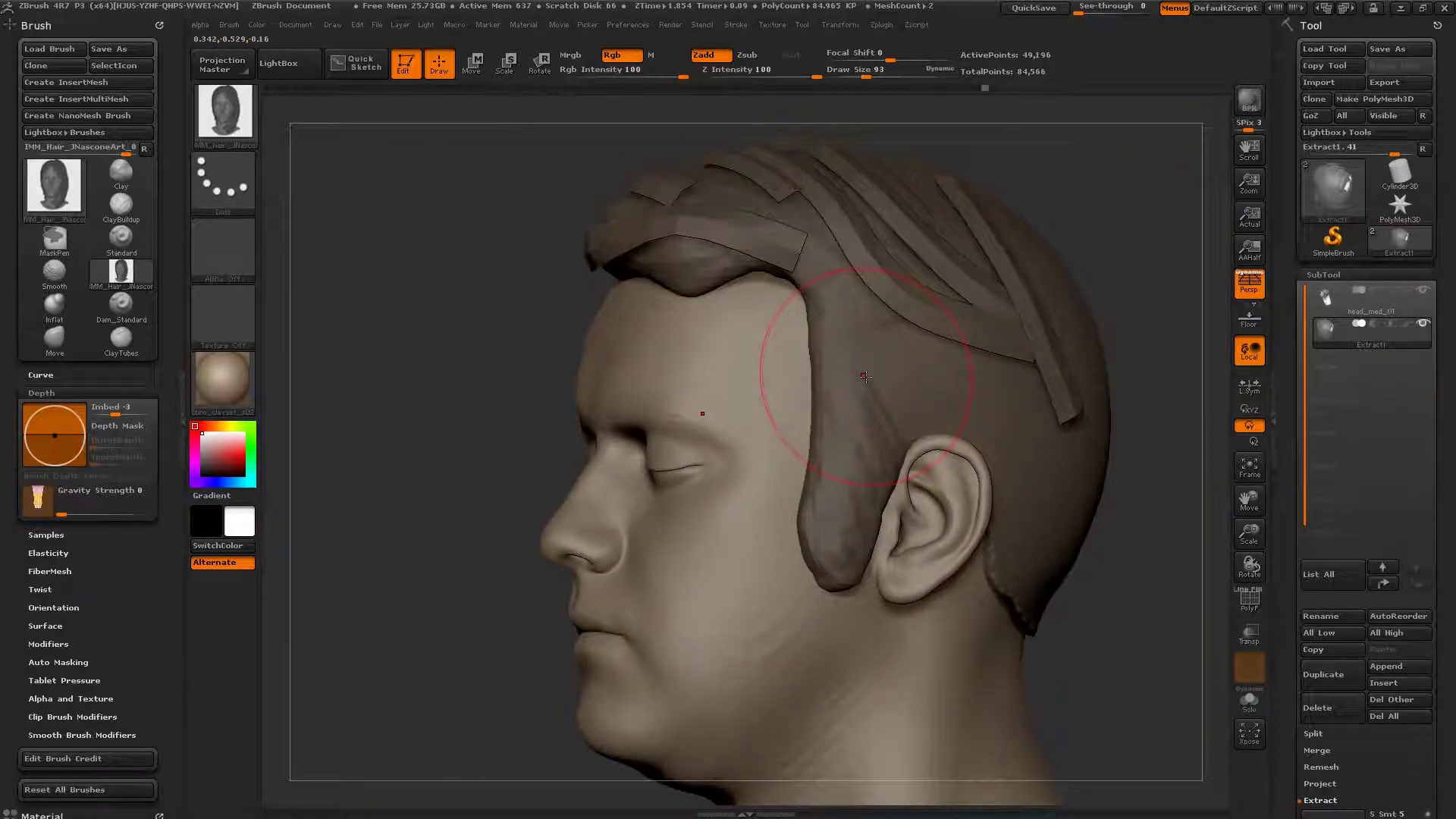
key(s)
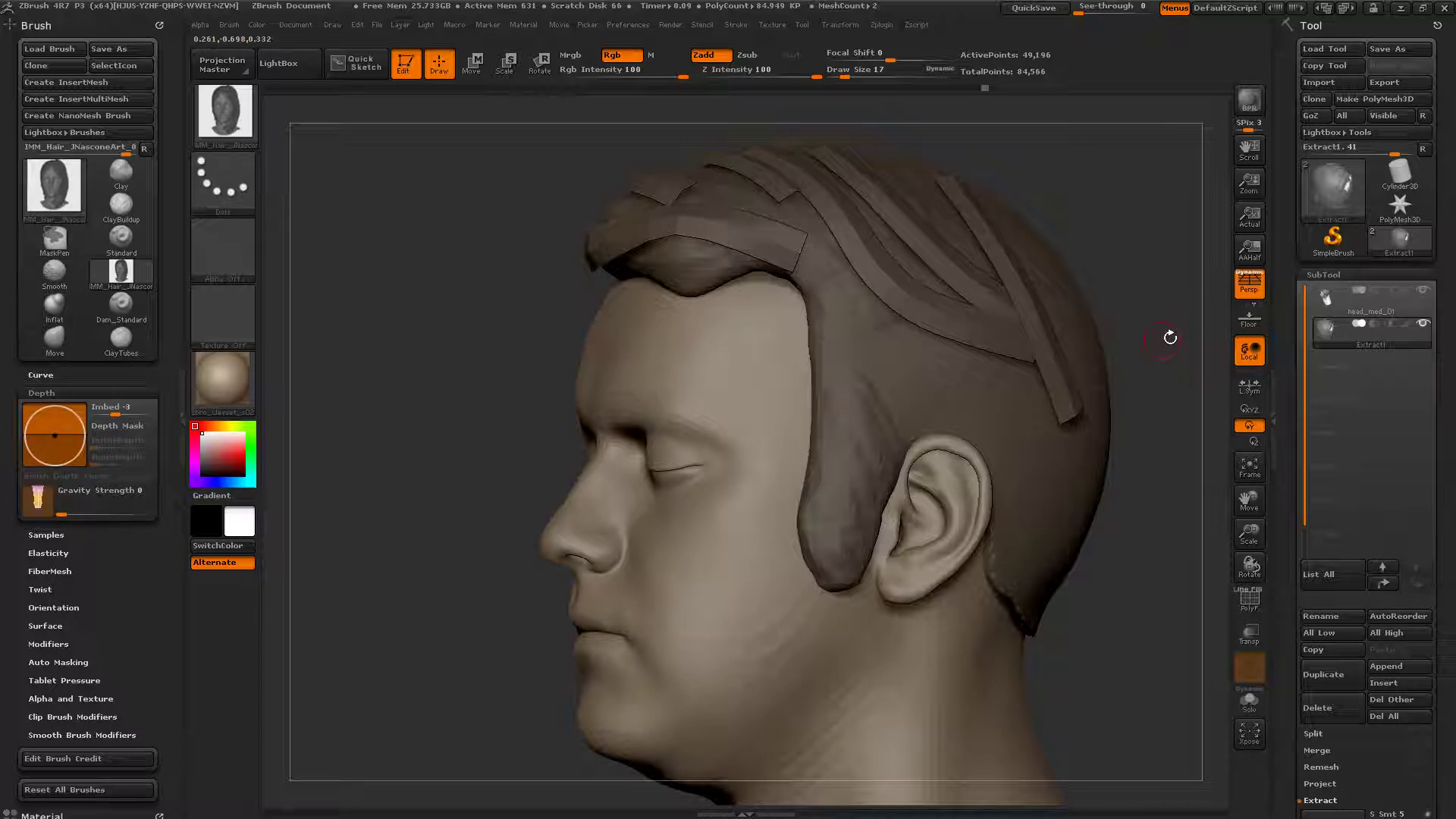
key(shift+f)
key(shift+f)
mouse_move(527, 447)
ctrl+mouse_down()
mouse_move(550, 523)
mouse_move(458, 518)
ctrl+mouse_up()
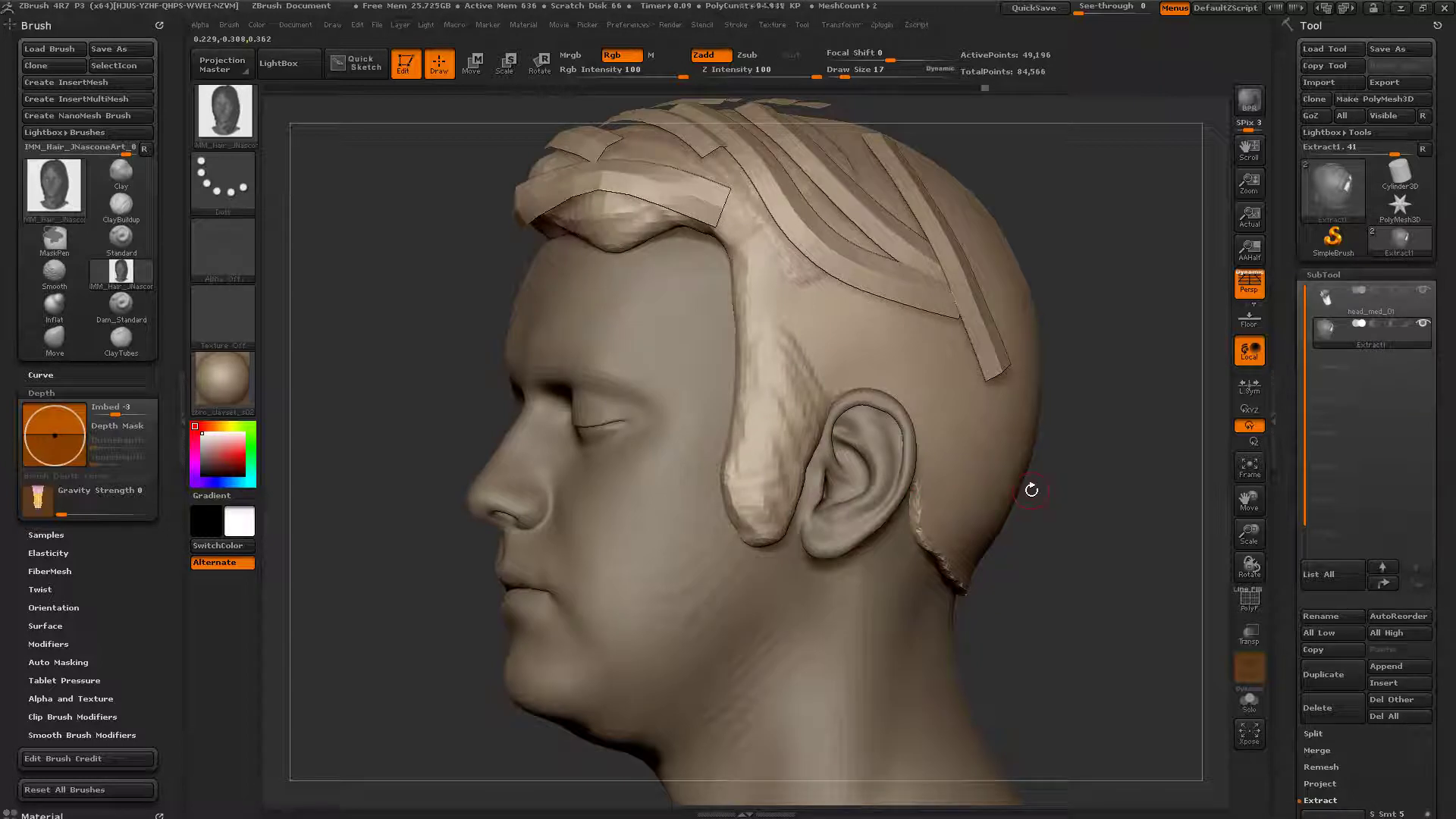
Step: Display the polyframe and split the hair base and its strips into separate polygroups with Auto Groups
ctrl+right_drag(949, 279, 692, 262)
drag(478, 292, 758, 390)
drag(425, 311, 640, 309)
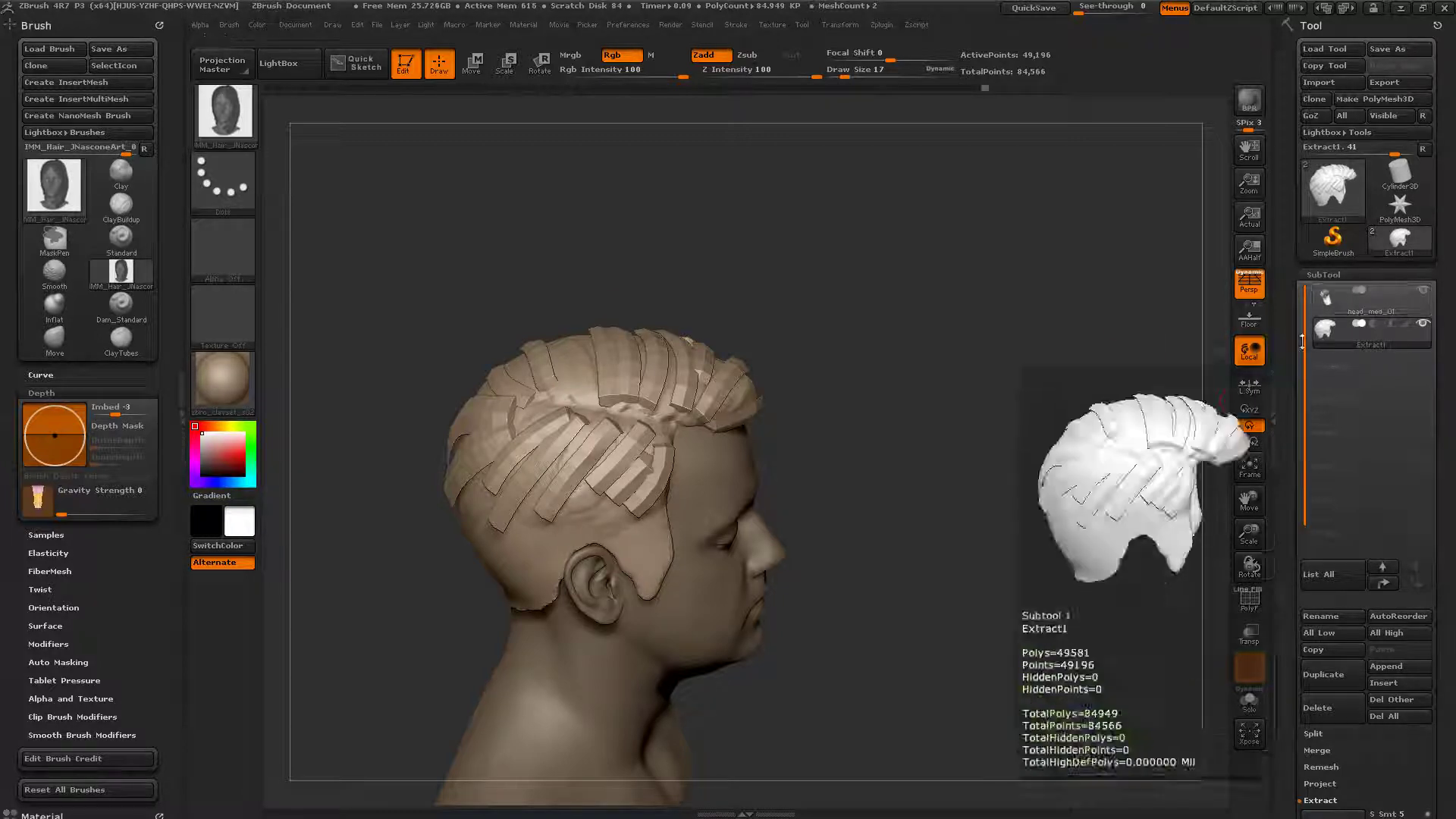
key(shift)
key(shift+f)
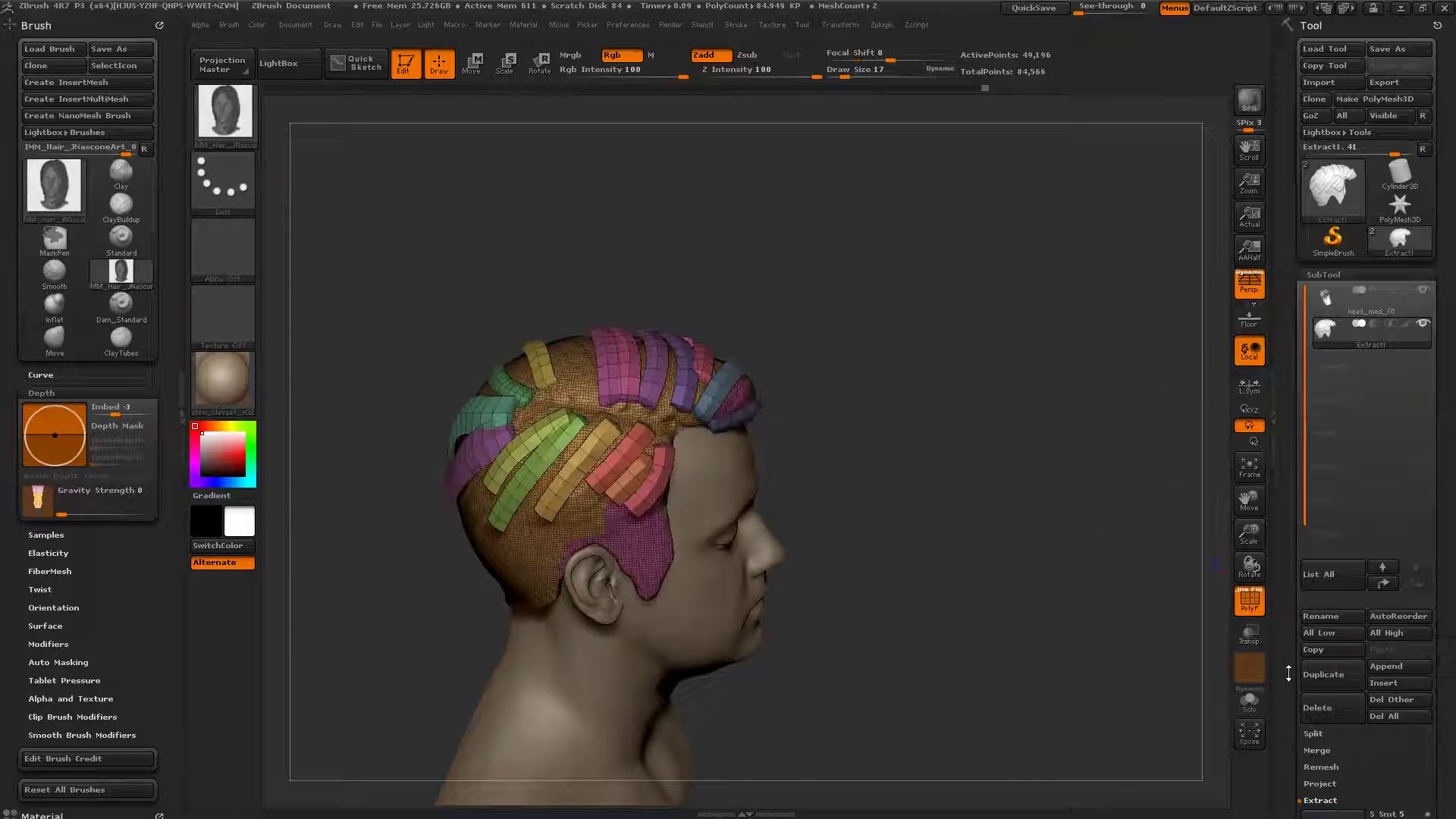
mouse_move(1287, 673)
mouse_down()
mouse_move(1313, 425)
mouse_move(1336, 470)
mouse_up()
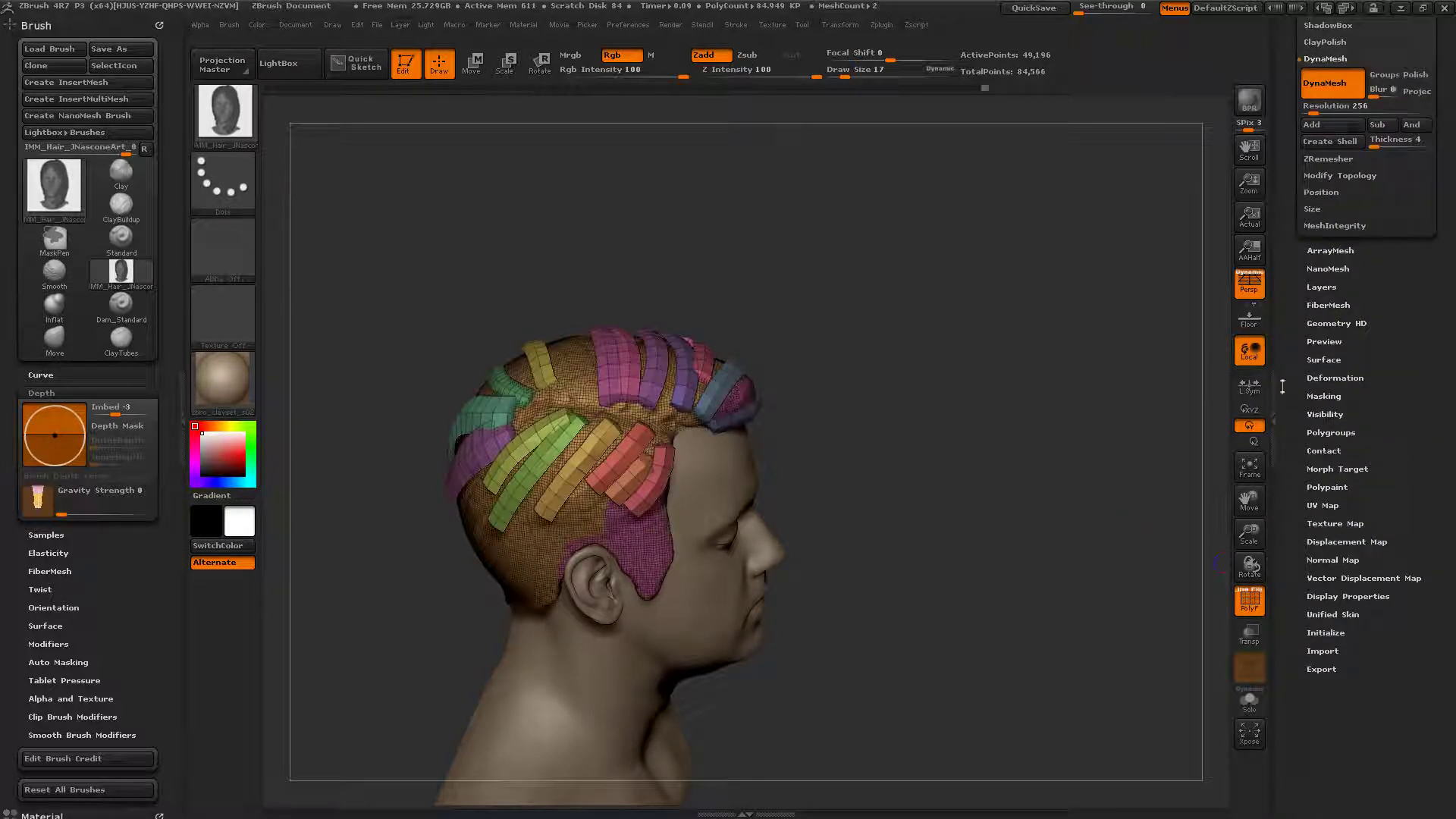
click(1330, 432)
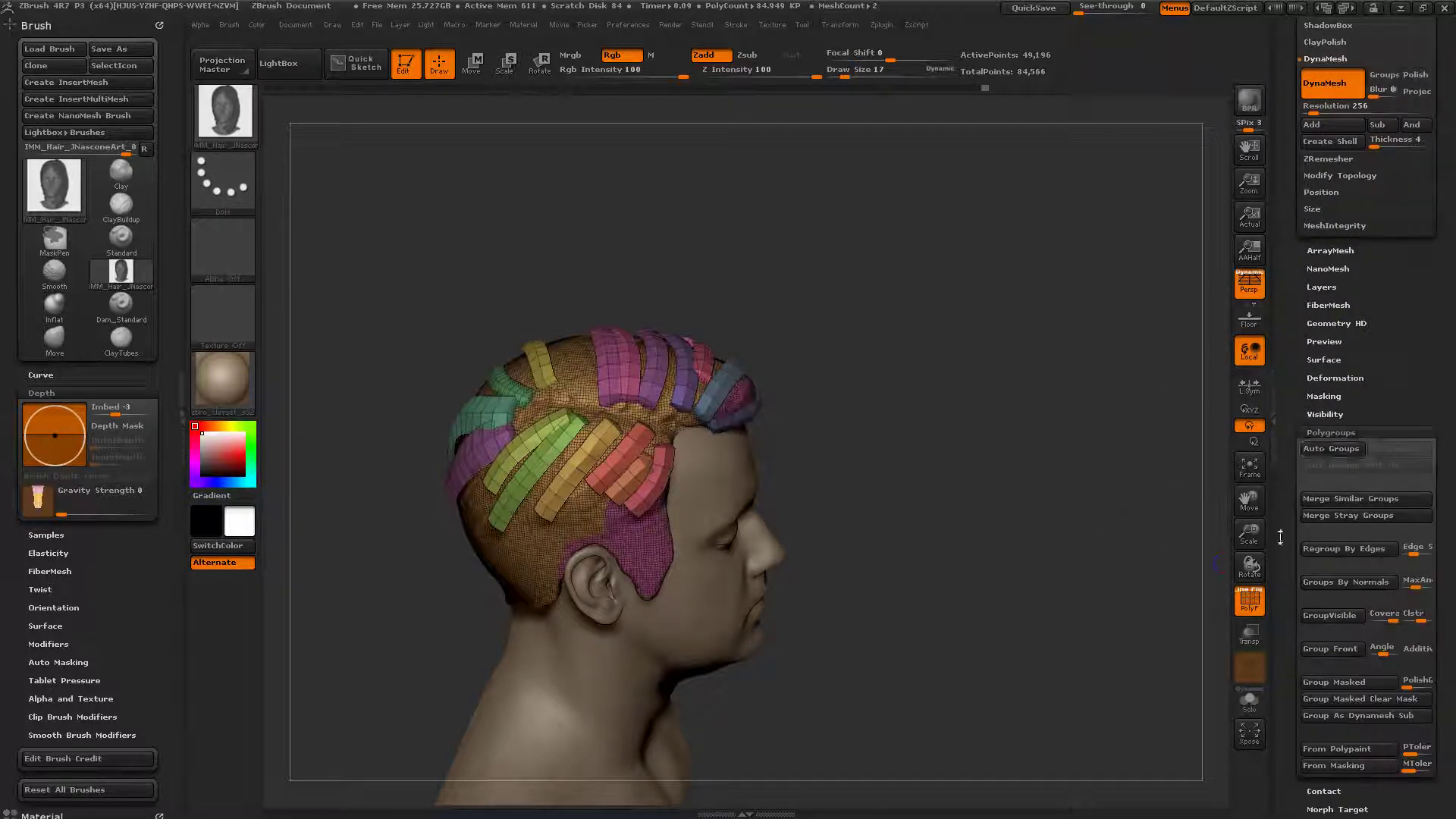
click(1331, 448)
Step: Isolate the hair base polygroup, invert the visibility to show only the strips, and examine their layout around the head
key(shift)
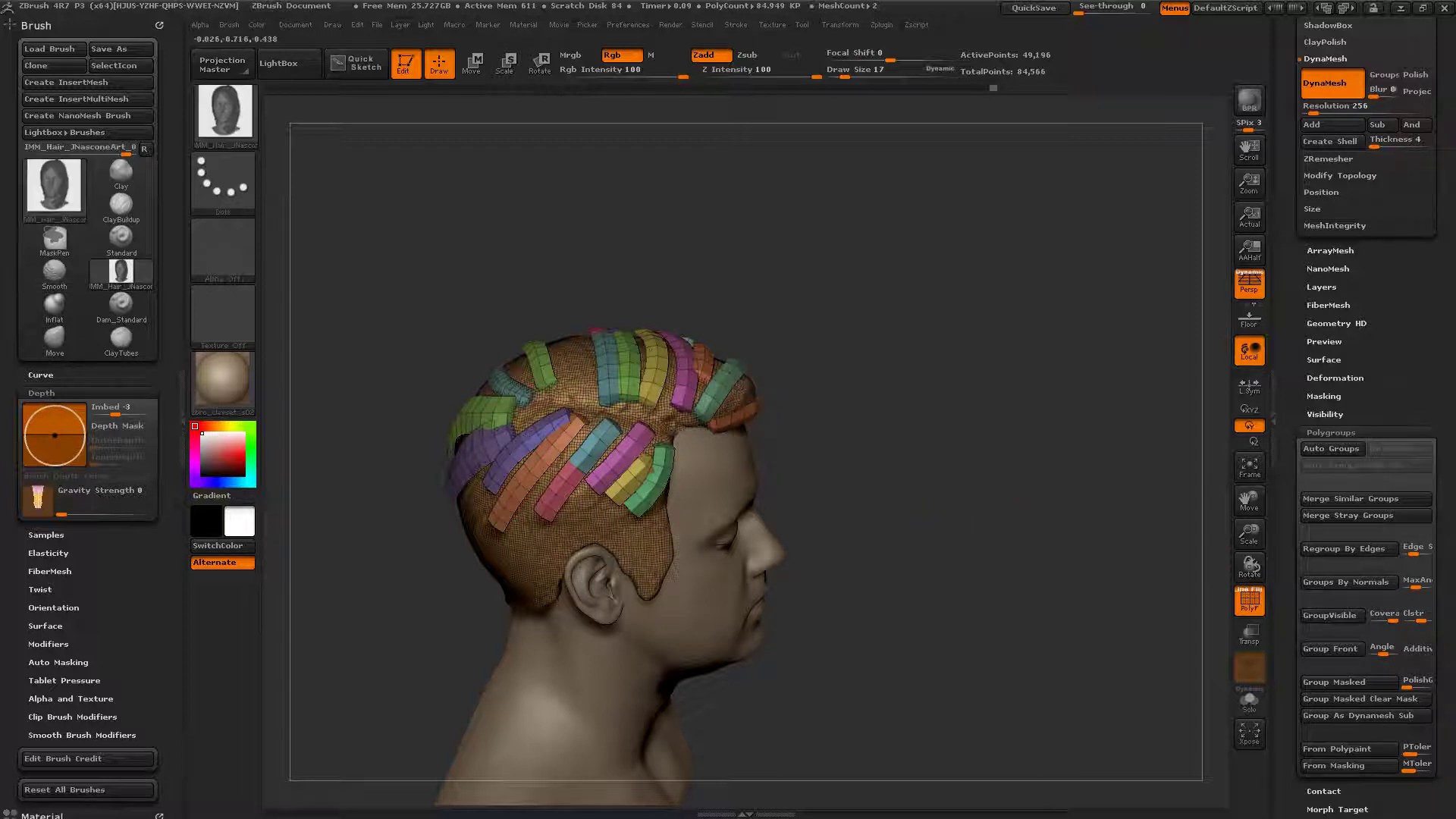
ctrl+shift+click(658, 560)
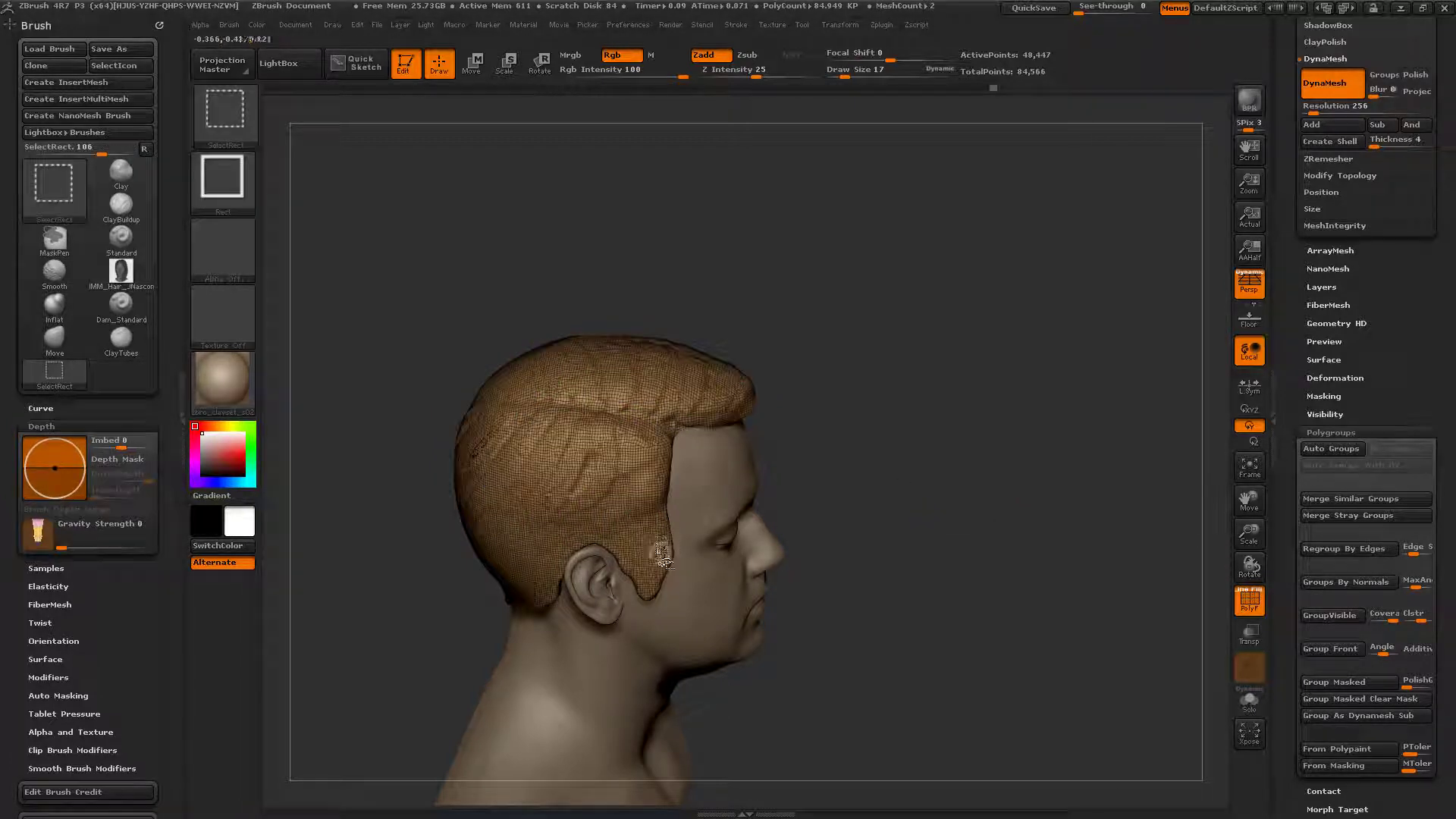
ctrl+shift+click(658, 559)
mouse_move(946, 477)
mouse_down()
mouse_move(728, 561)
mouse_move(523, 489)
mouse_up()
alt+drag(971, 443, 788, 477)
right_drag(788, 477, 637, 447)
ctrl+right_drag(842, 493, 892, 540)
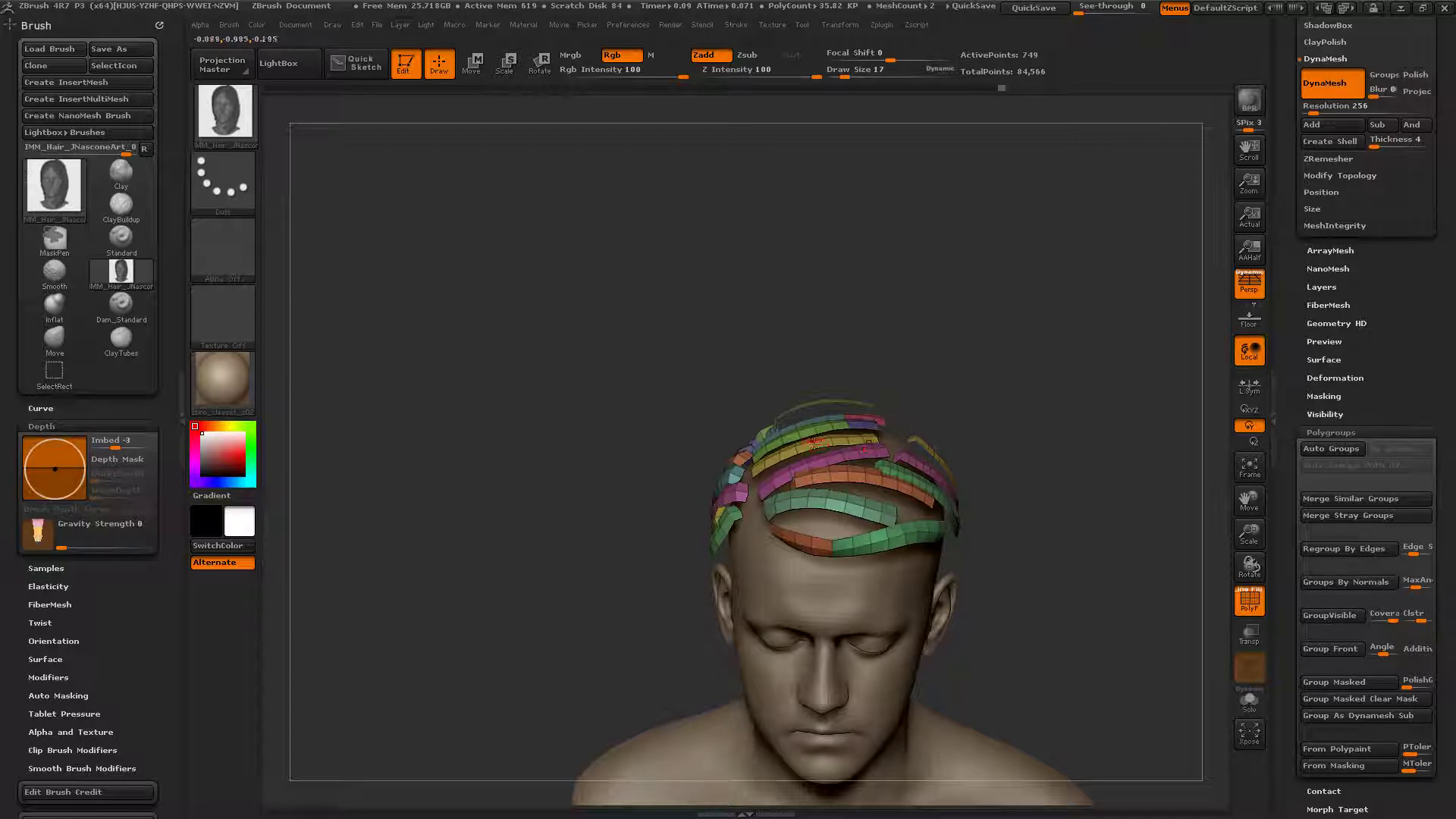
drag(1016, 394, 960, 351)
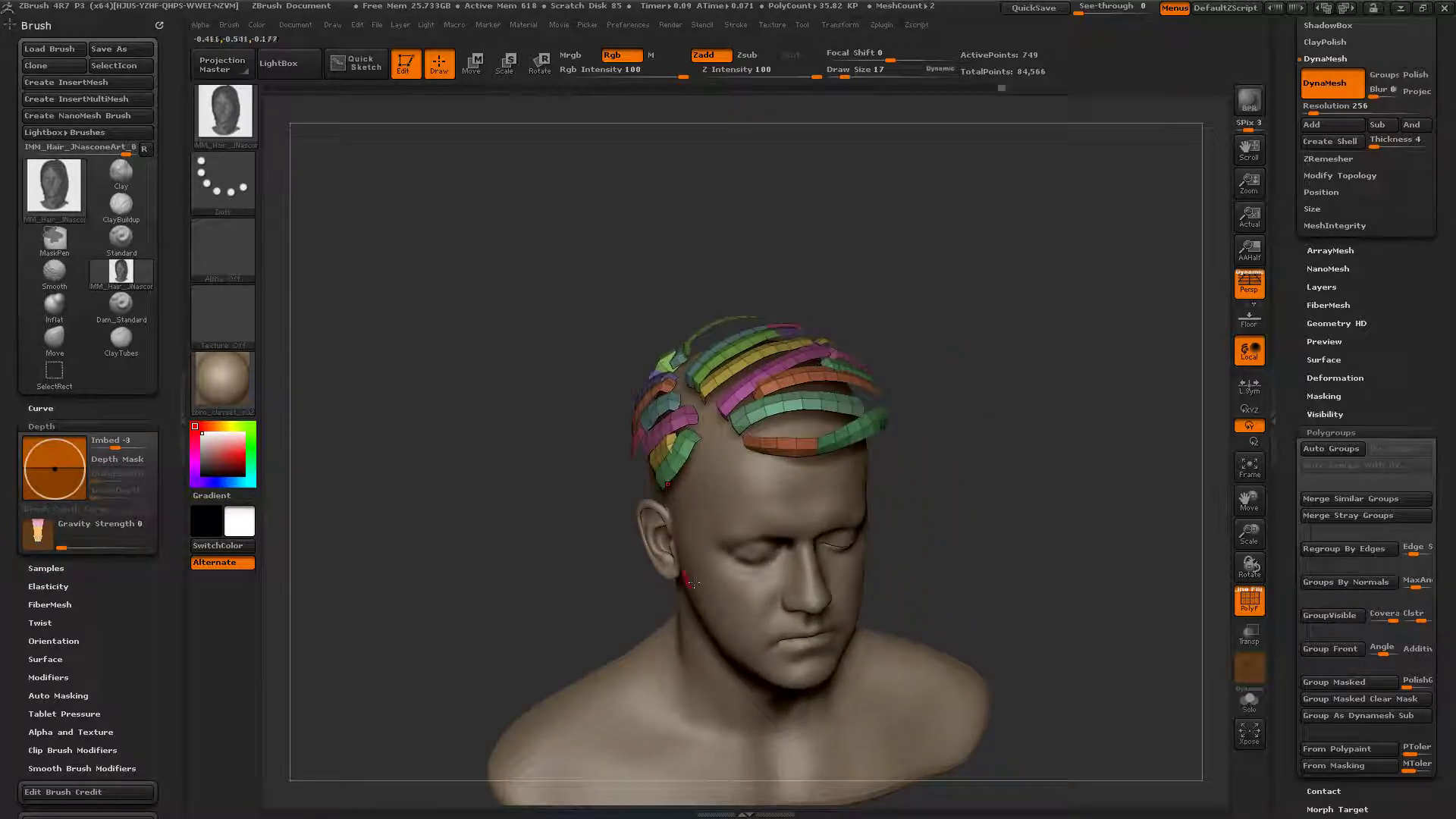
drag(599, 484, 1092, 342)
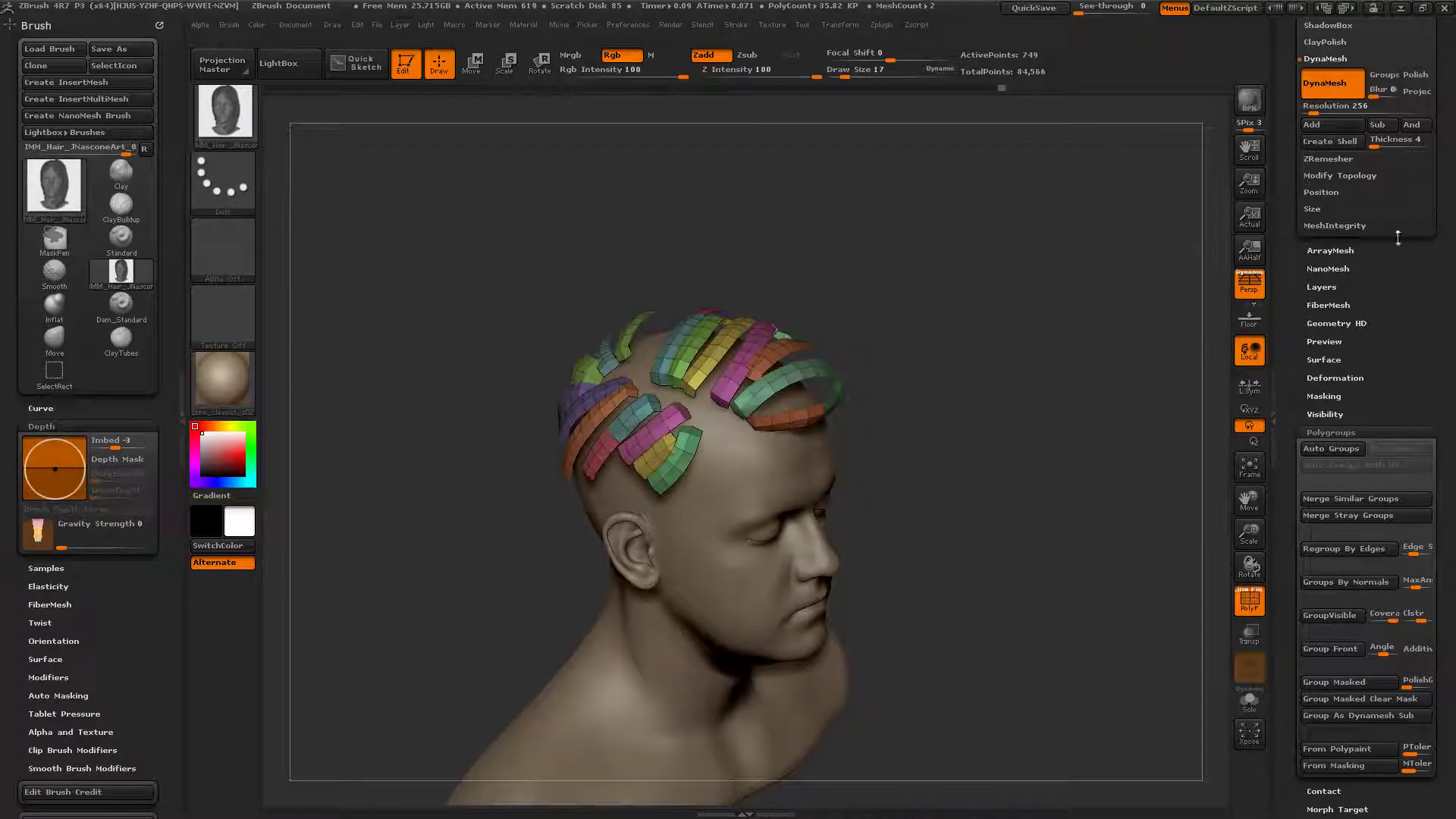
Step: Invert the visibility back to the hair base and delete the hidden hair strips
ctrl+drag(989, 408, 975, 416)
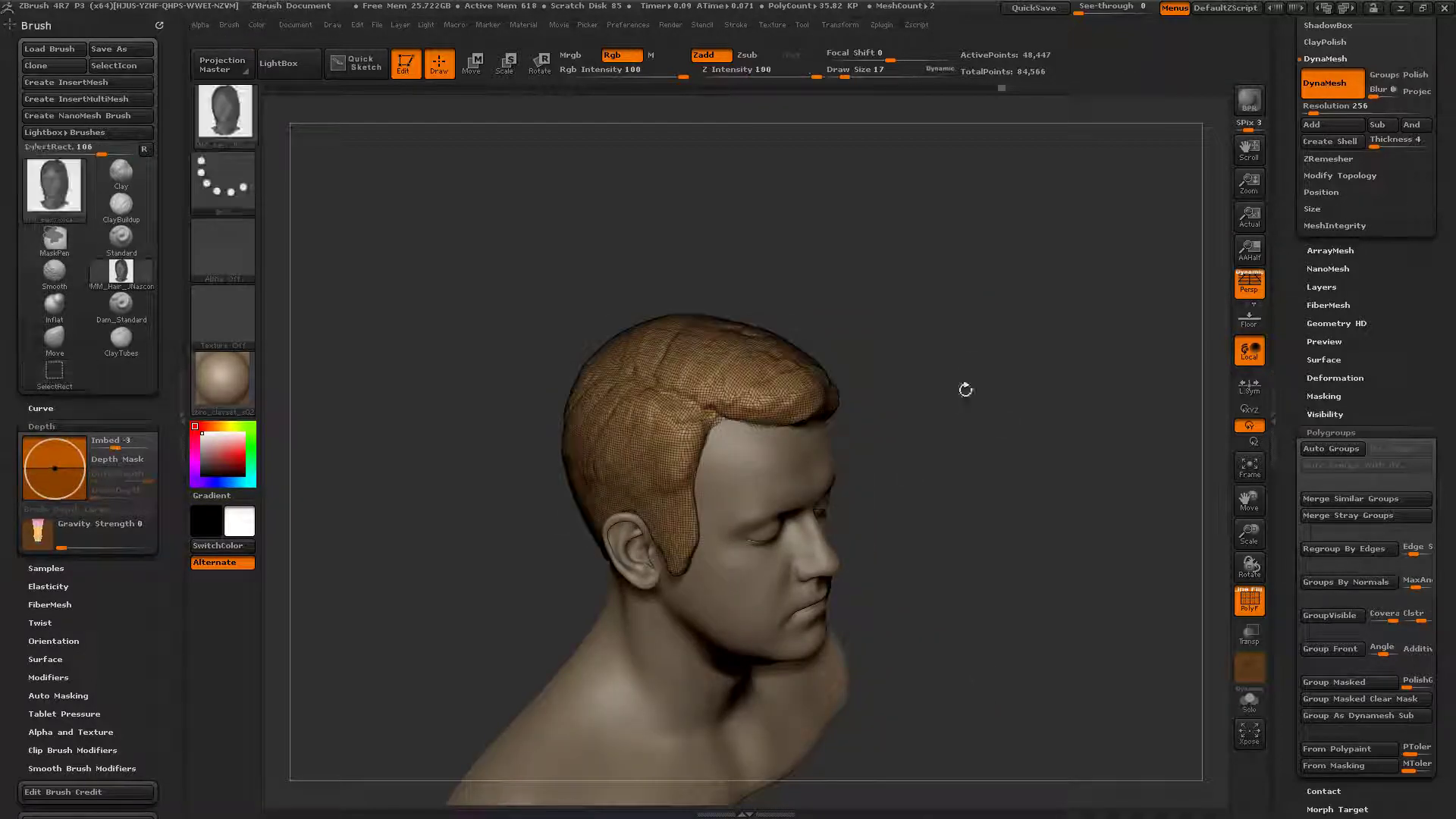
scroll(1413, 294, up, 5)
scroll(1413, 294, up, 3)
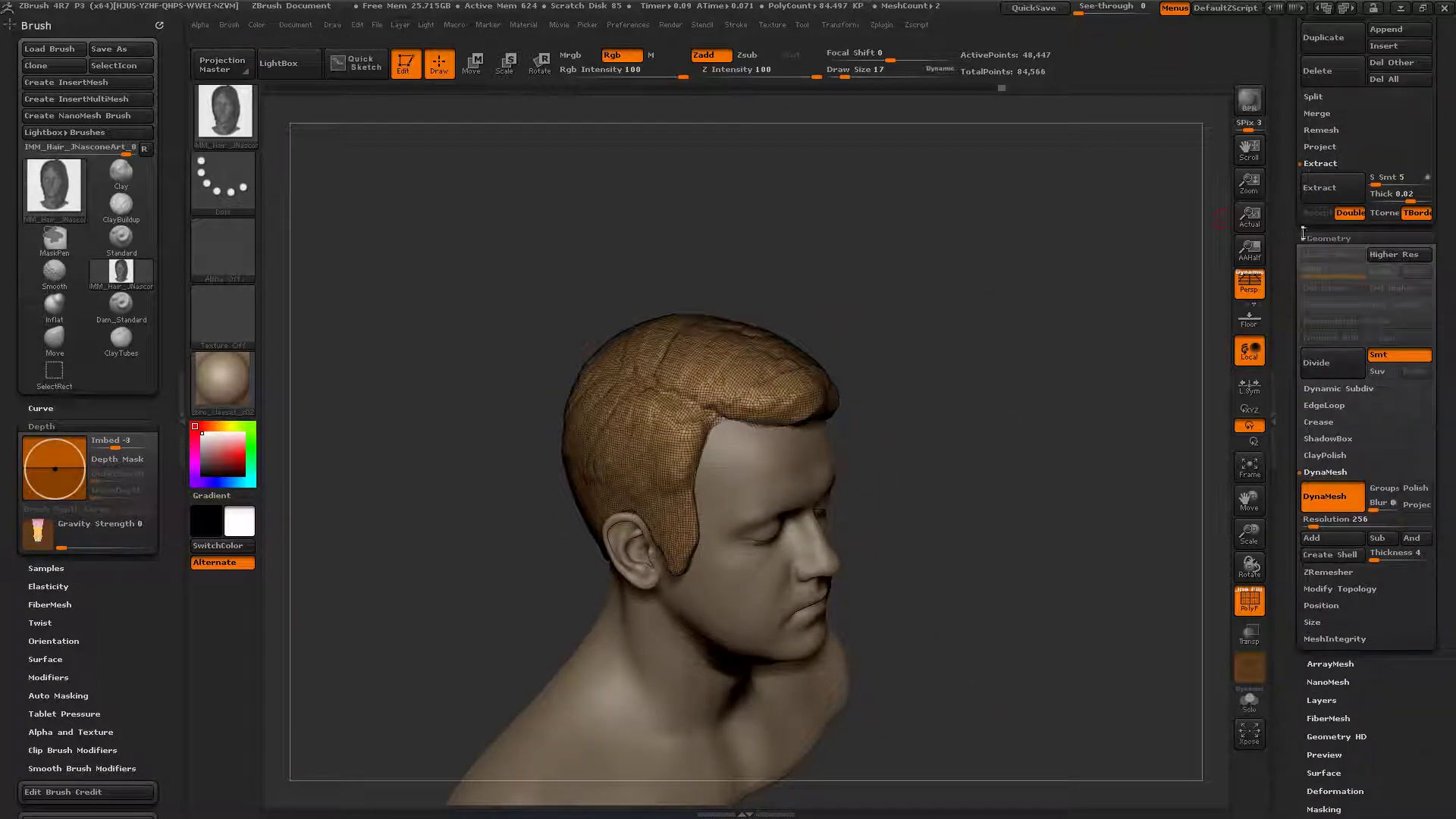
click(1329, 589)
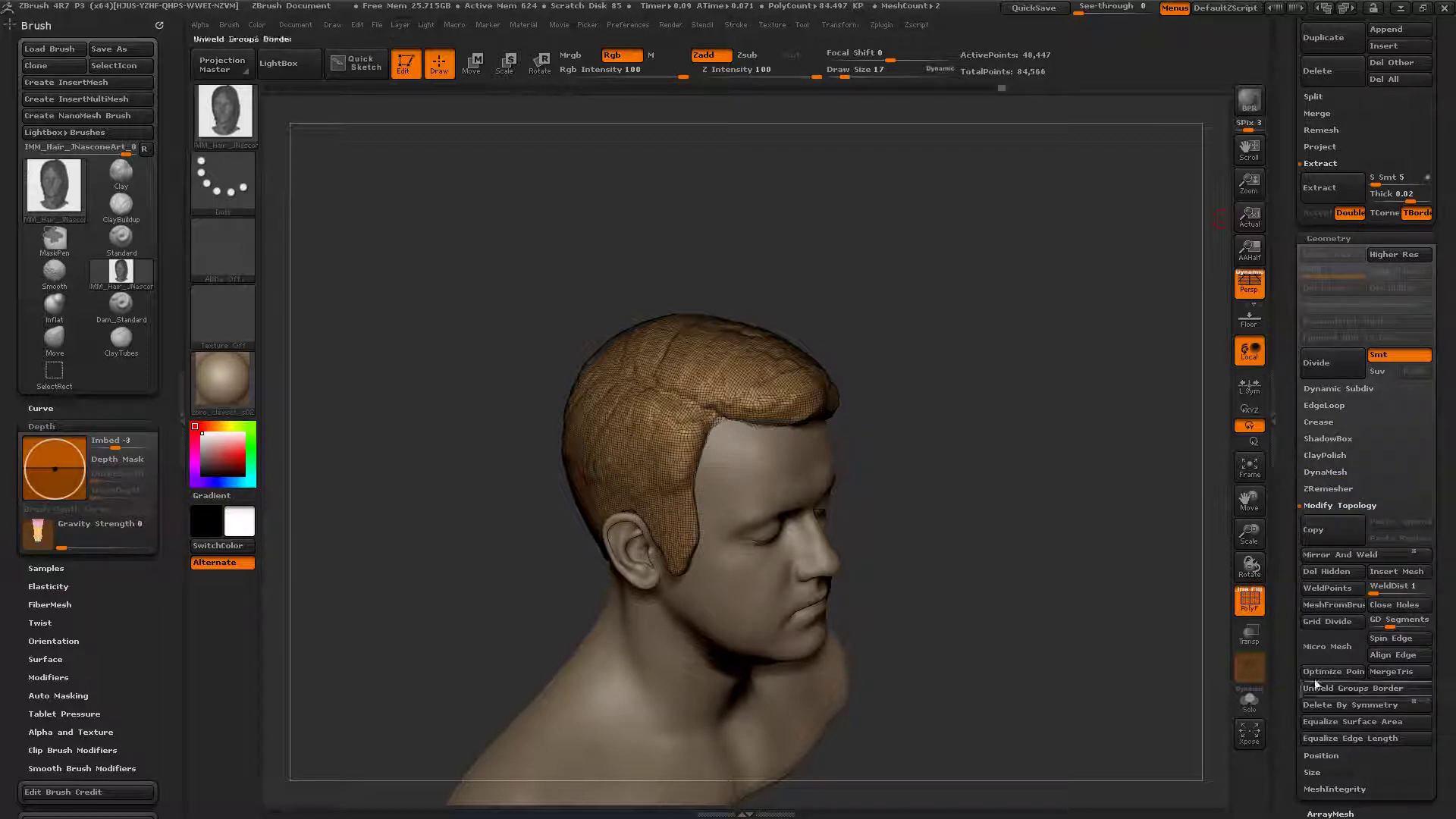
click(1315, 574)
Step: Turn off the polyframe display and enlarge the hair brush's Draw Size to 66
drag(981, 462, 743, 474)
key(space)
mouse_move(894, 541)
mouse_down()
mouse_move(885, 570)
mouse_move(887, 537)
mouse_move(904, 544)
mouse_up()
key(shift+f)
mouse_move(682, 464)
mouse_down()
mouse_move(913, 481)
mouse_move(853, 490)
mouse_move(917, 502)
mouse_up()
drag(846, 429, 851, 432)
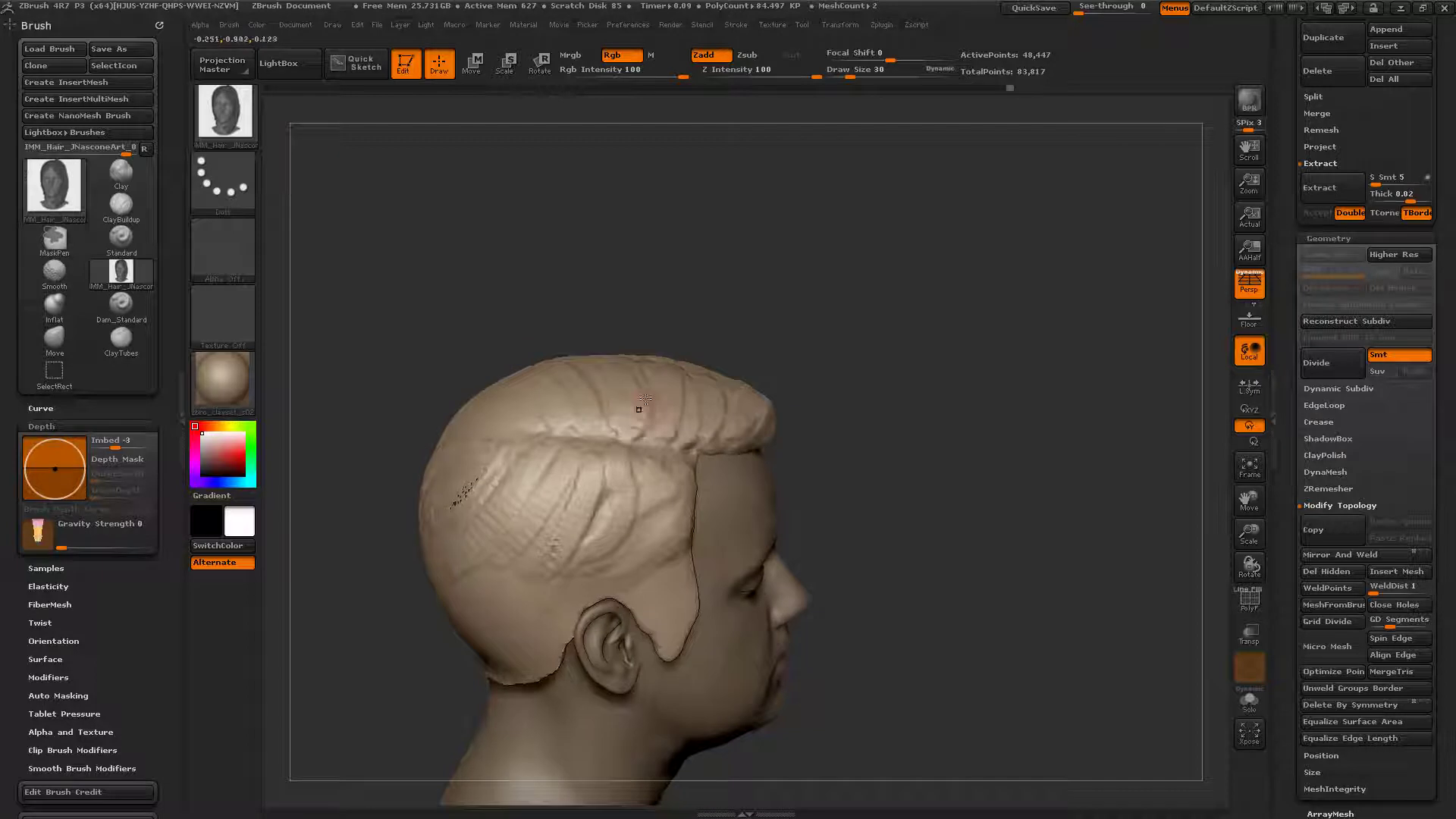
key(bracketright)
key(bracketright)
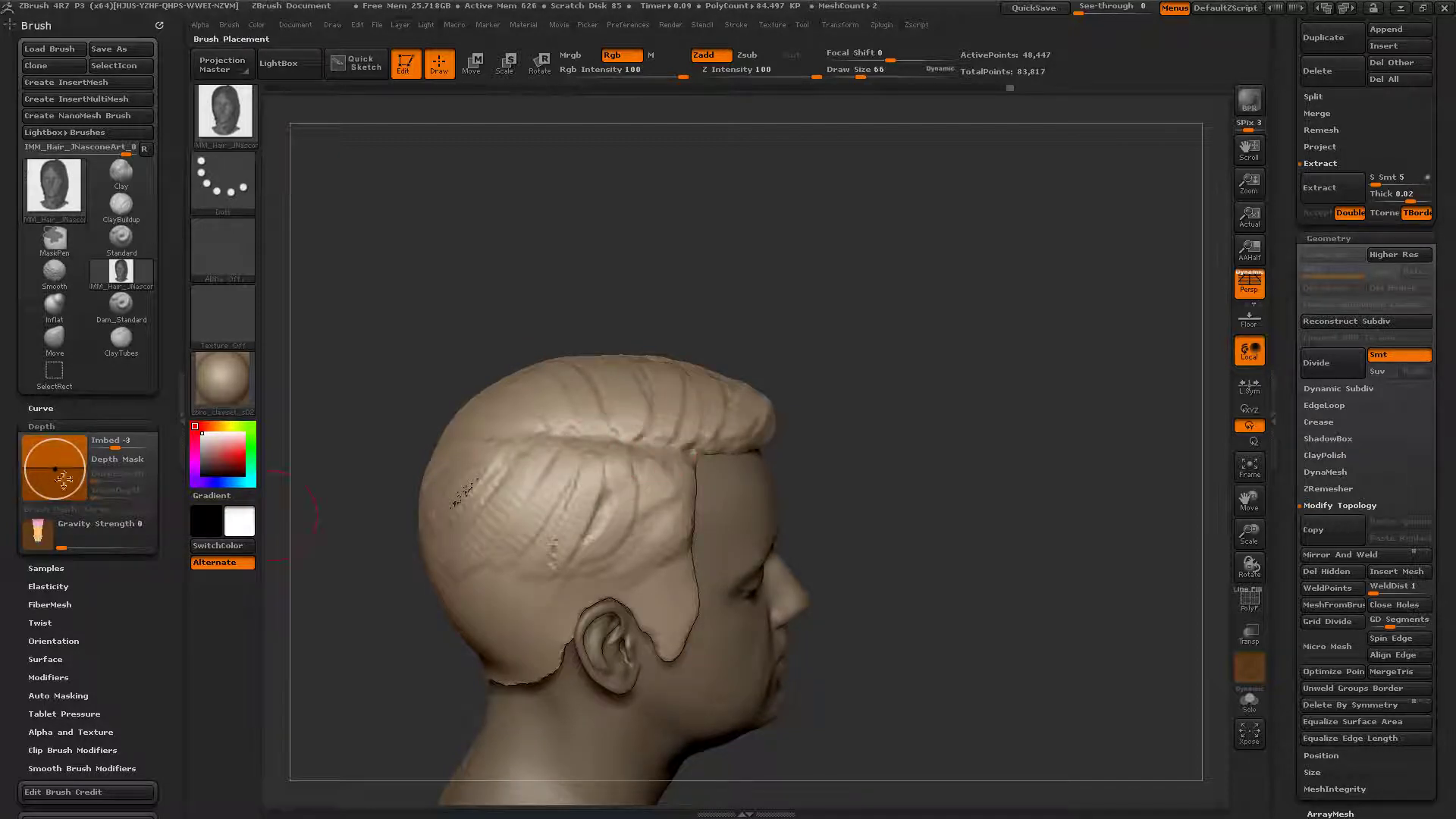
Step: Lower the hair brush's Imbed depth to -46 and enlarge its Draw Size further
drag(57, 470, 60, 477)
drag(872, 455, 800, 485)
drag(58, 463, 61, 468)
key(bracketright)
key(bracketright)
key(bracketright)
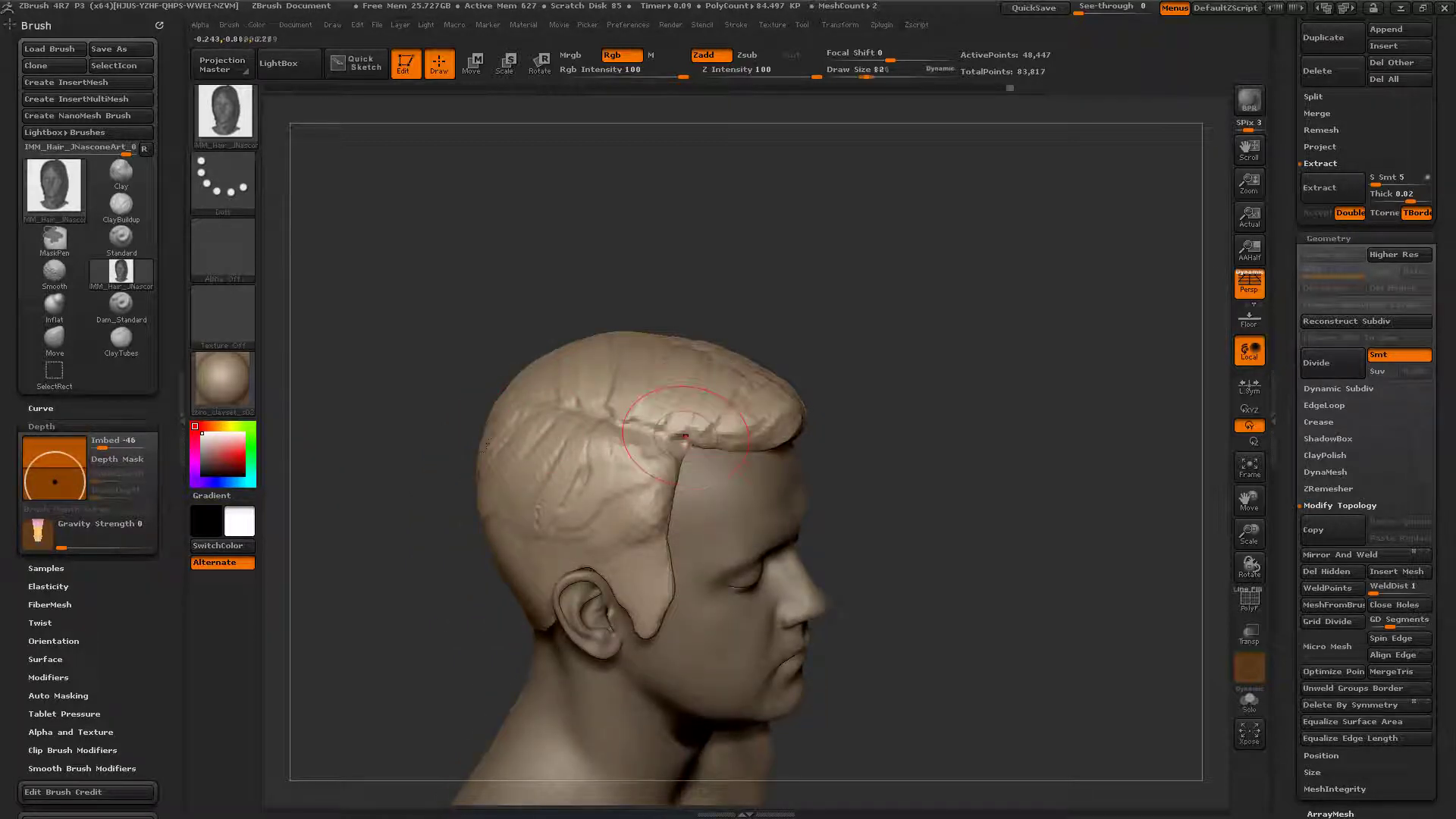
Step: Raise the hair brush's Imbed depth to -18
drag(941, 424, 804, 493)
alt+right_drag(717, 400, 607, 438)
mouse_move(563, 456)
mouse_down()
mouse_move(687, 487)
mouse_move(781, 456)
mouse_up()
drag(941, 501, 811, 448)
ctrl+drag(967, 387, 1115, 422)
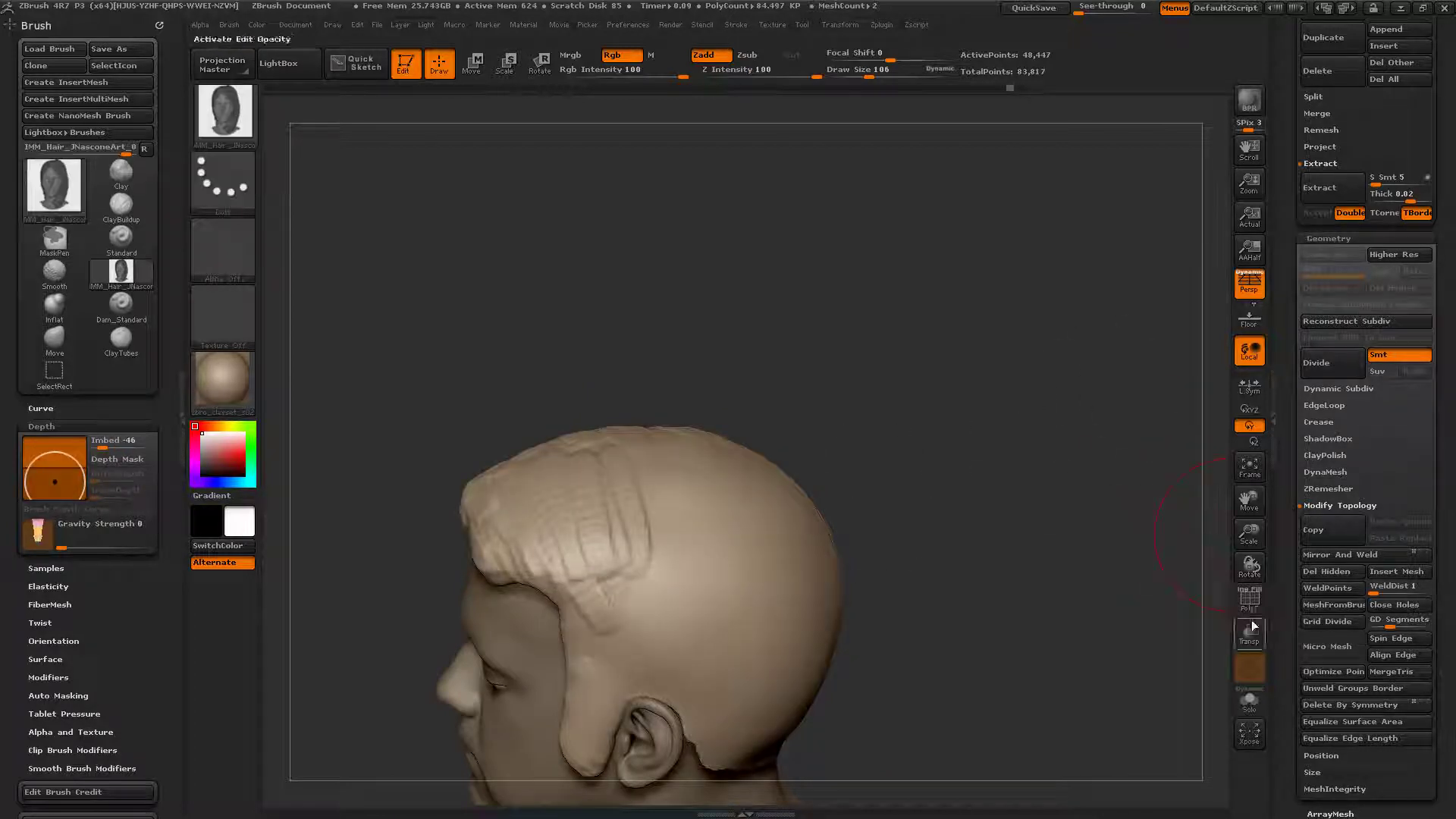
alt+drag(1083, 539, 1107, 391)
drag(940, 425, 1054, 470)
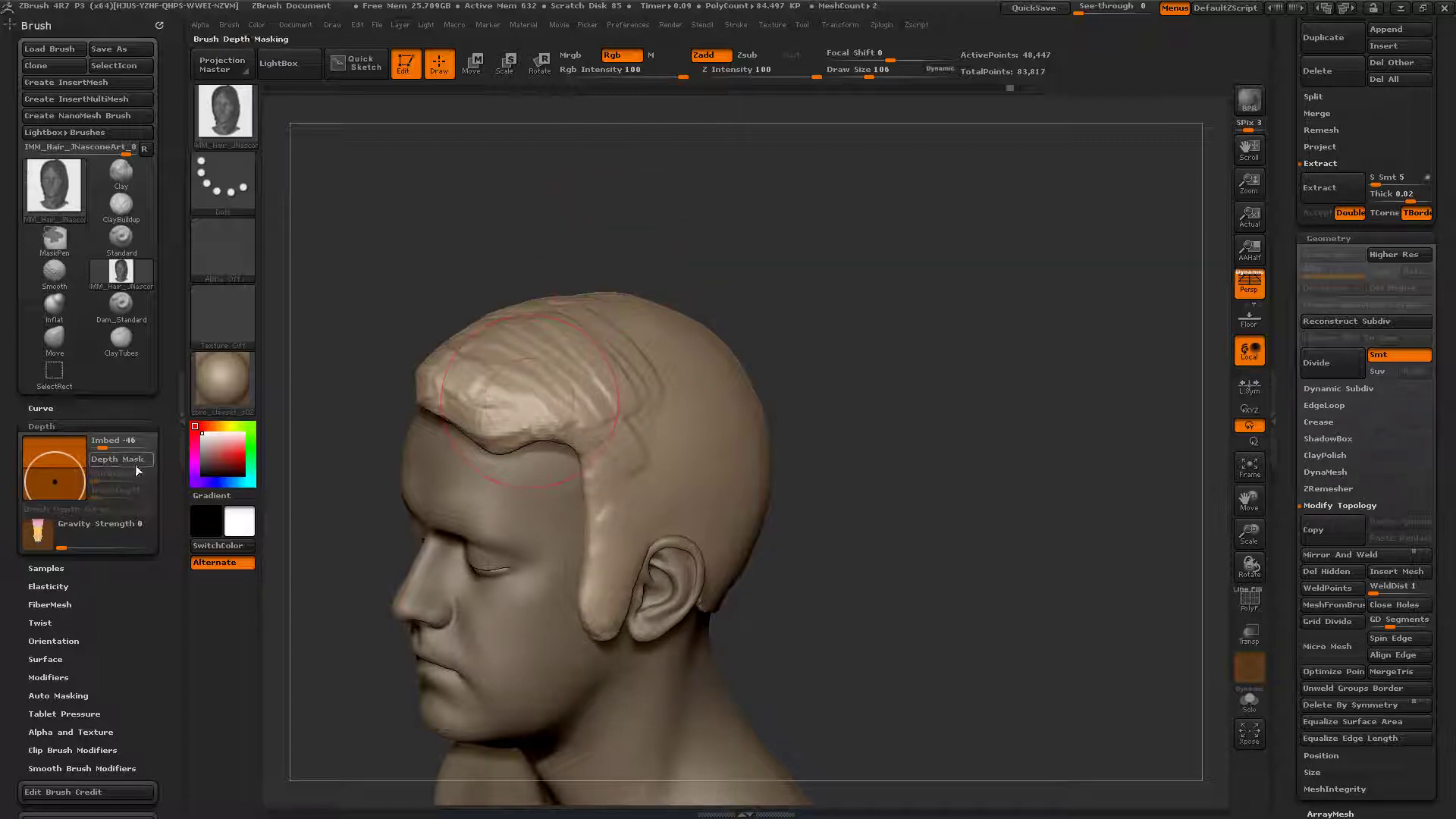
drag(54, 474, 71, 482)
Step: Try to draw a curved hair strip from the parting over the front of the head
drag(819, 341, 986, 402)
mouse_move(361, 387)
mouse_down()
mouse_move(604, 373)
mouse_move(792, 422)
mouse_move(652, 418)
mouse_up()
key(bracketleft)
key(bracketleft)
click(692, 511)
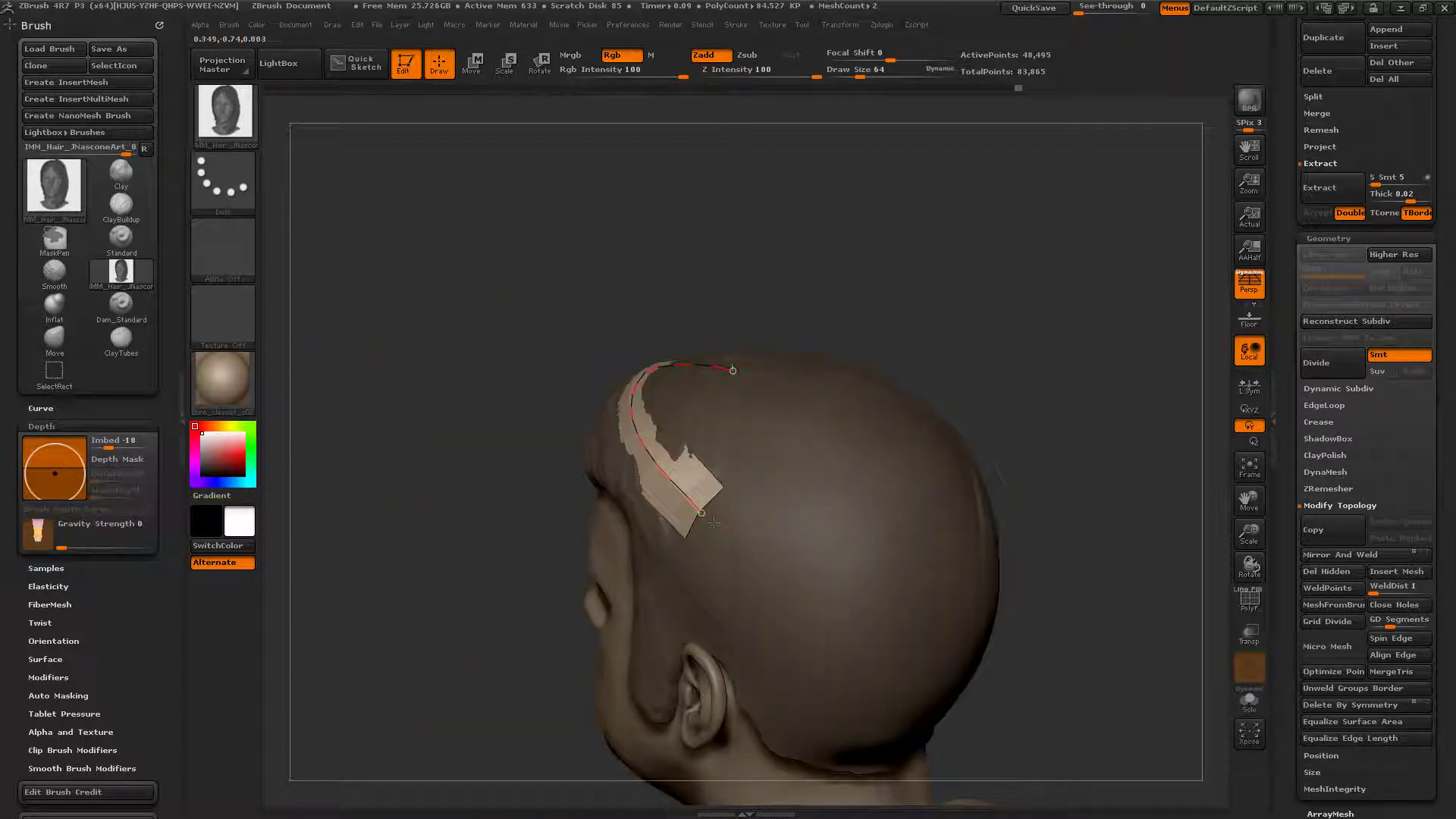
click(697, 518)
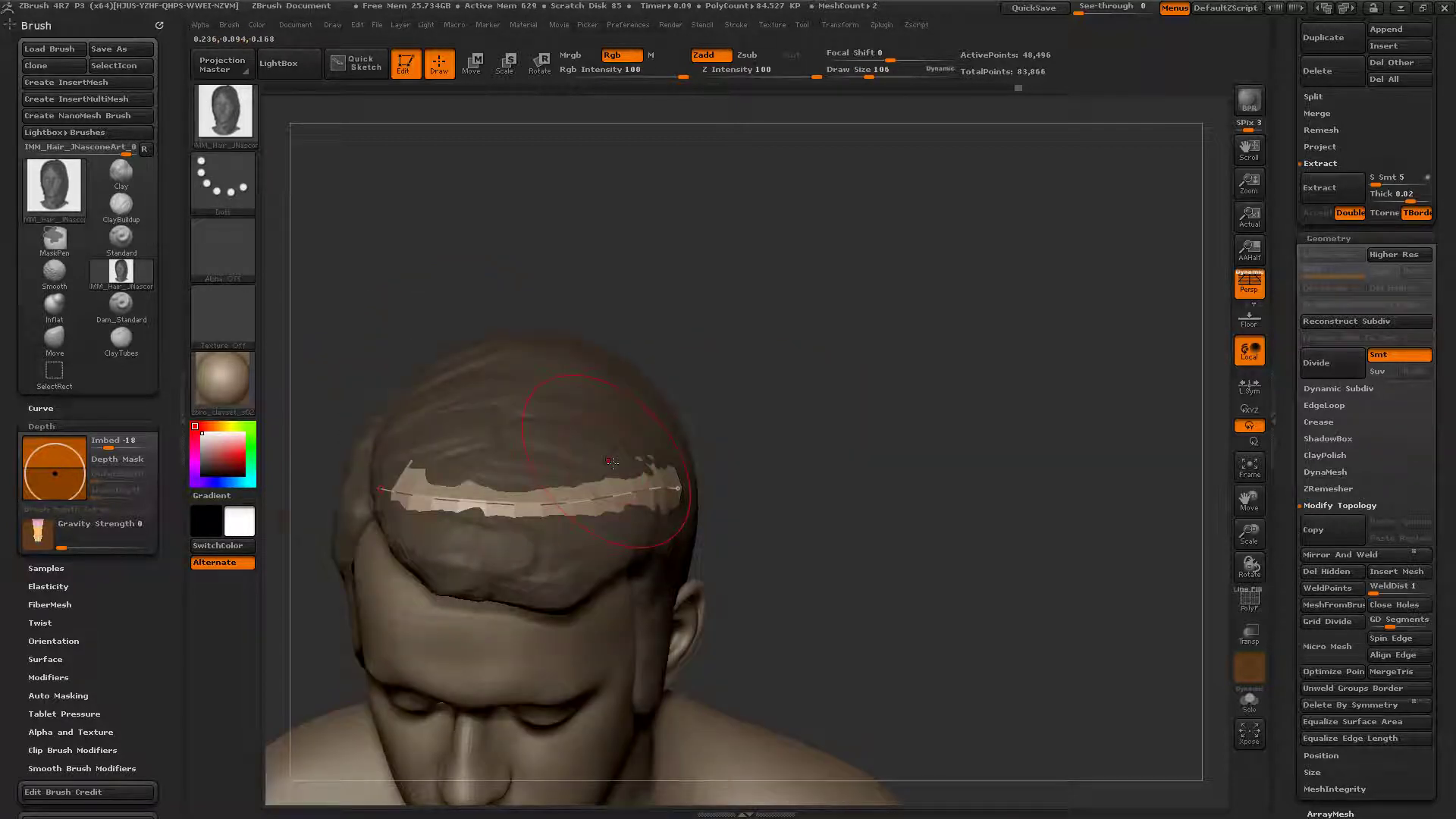
right_drag(612, 463, 715, 379)
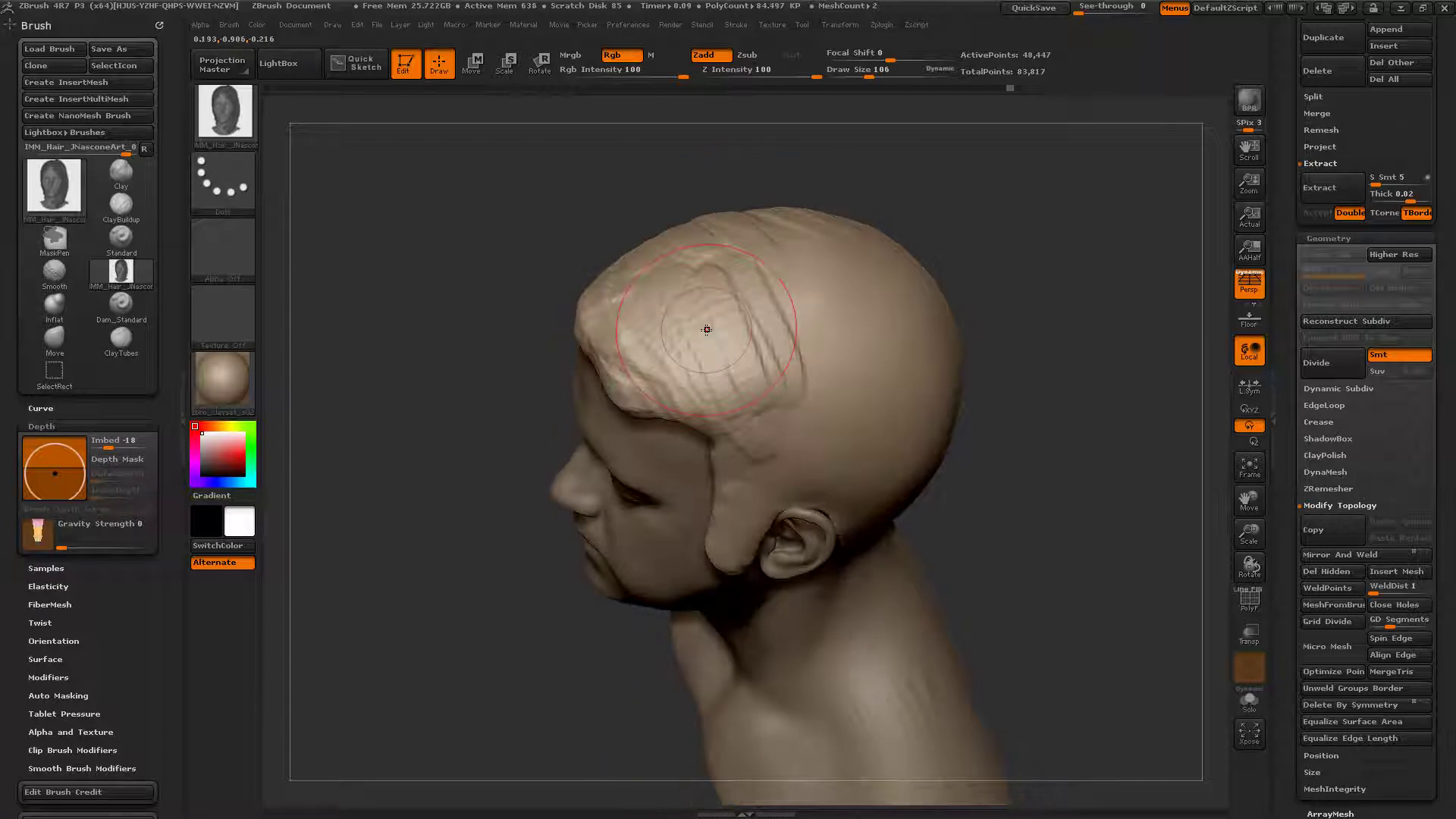
Step: Paint a mask over the top, back and sides of the hair mesh, leaving the front hairline and sideburns unmasked
ctrl+drag(706, 330, 855, 281)
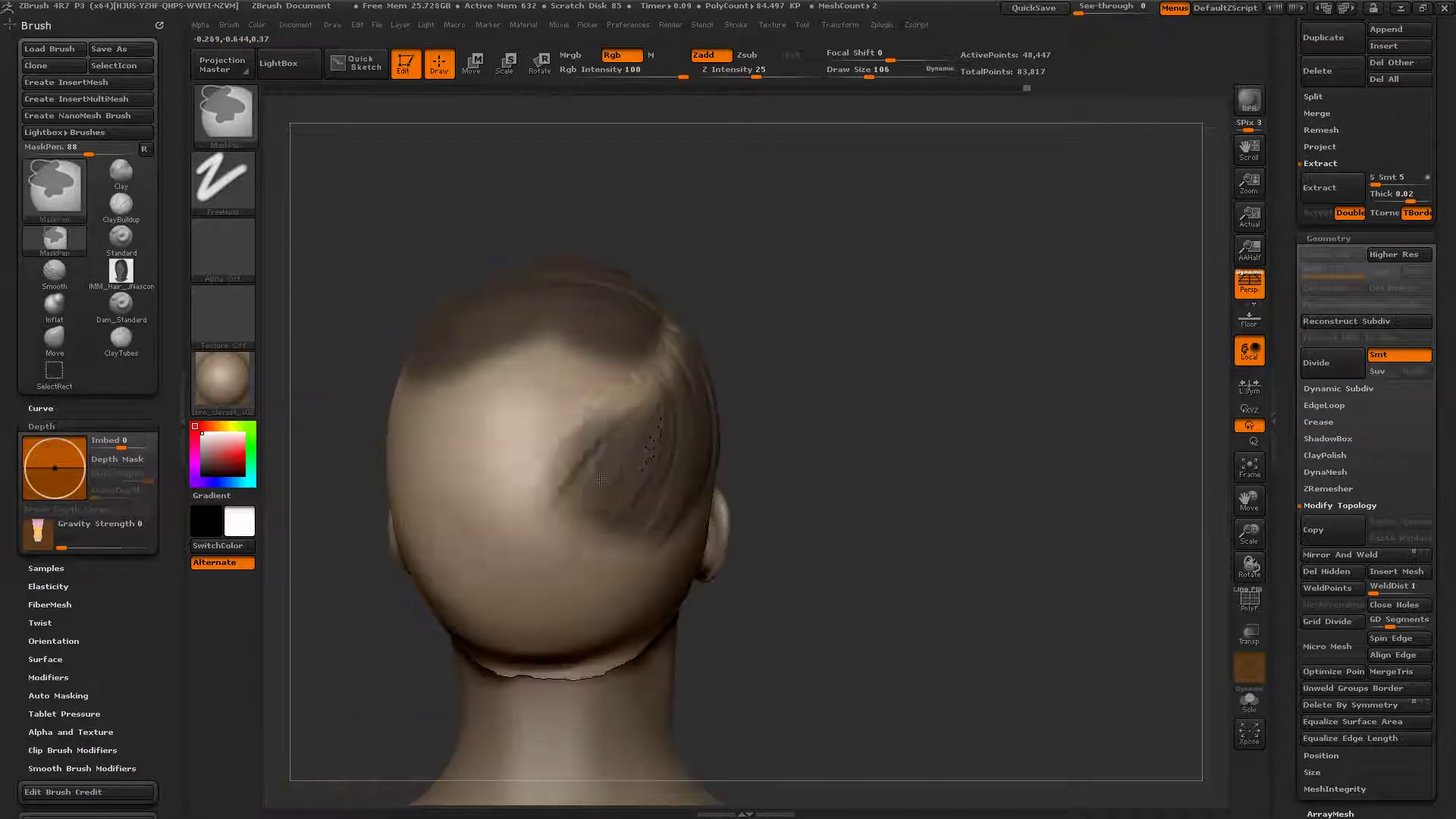
ctrl+drag(606, 395, 477, 506)
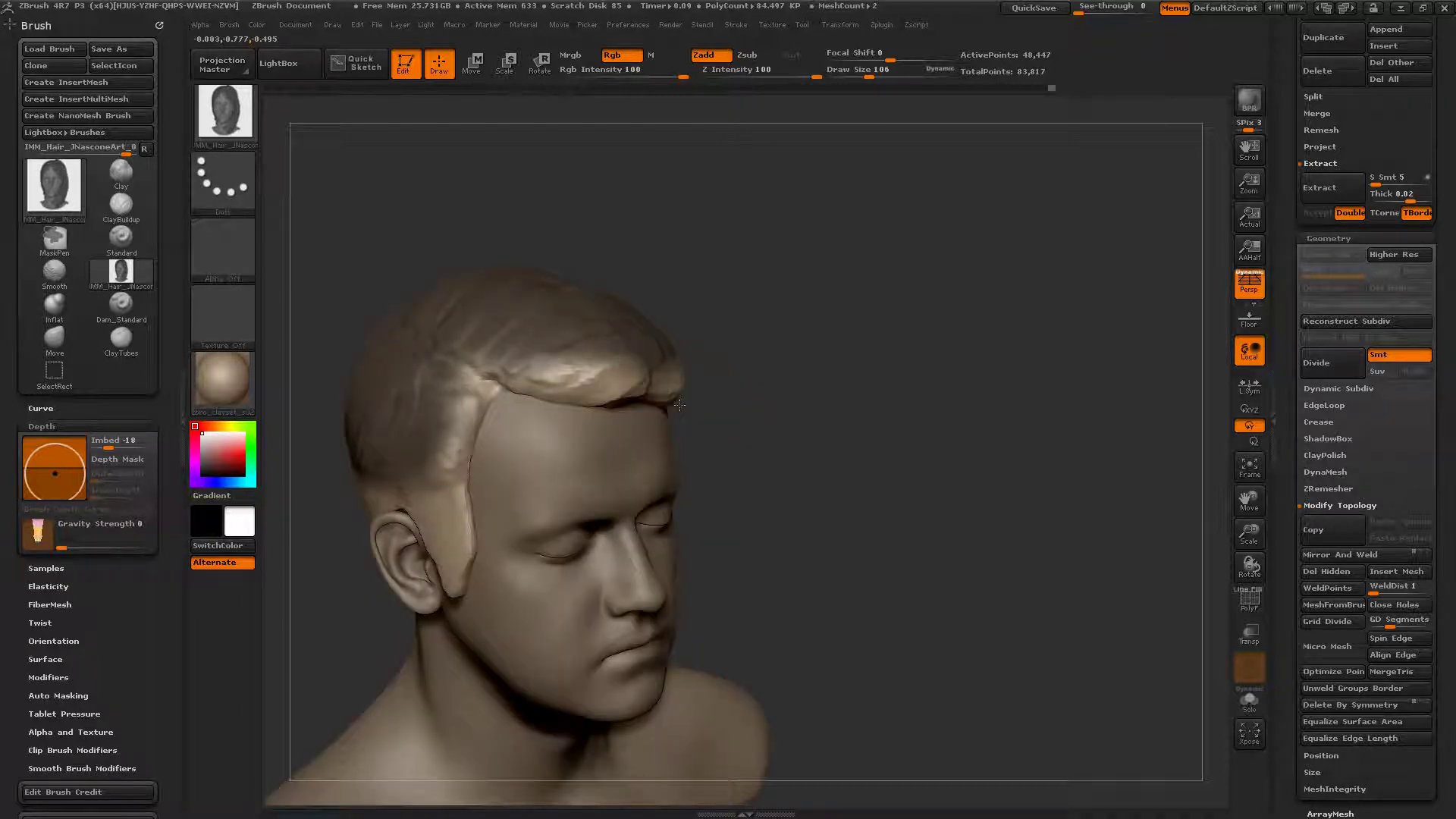
Step: Draw a curved hair strip from the parting across the top of the head
alt+drag(680, 405, 768, 437)
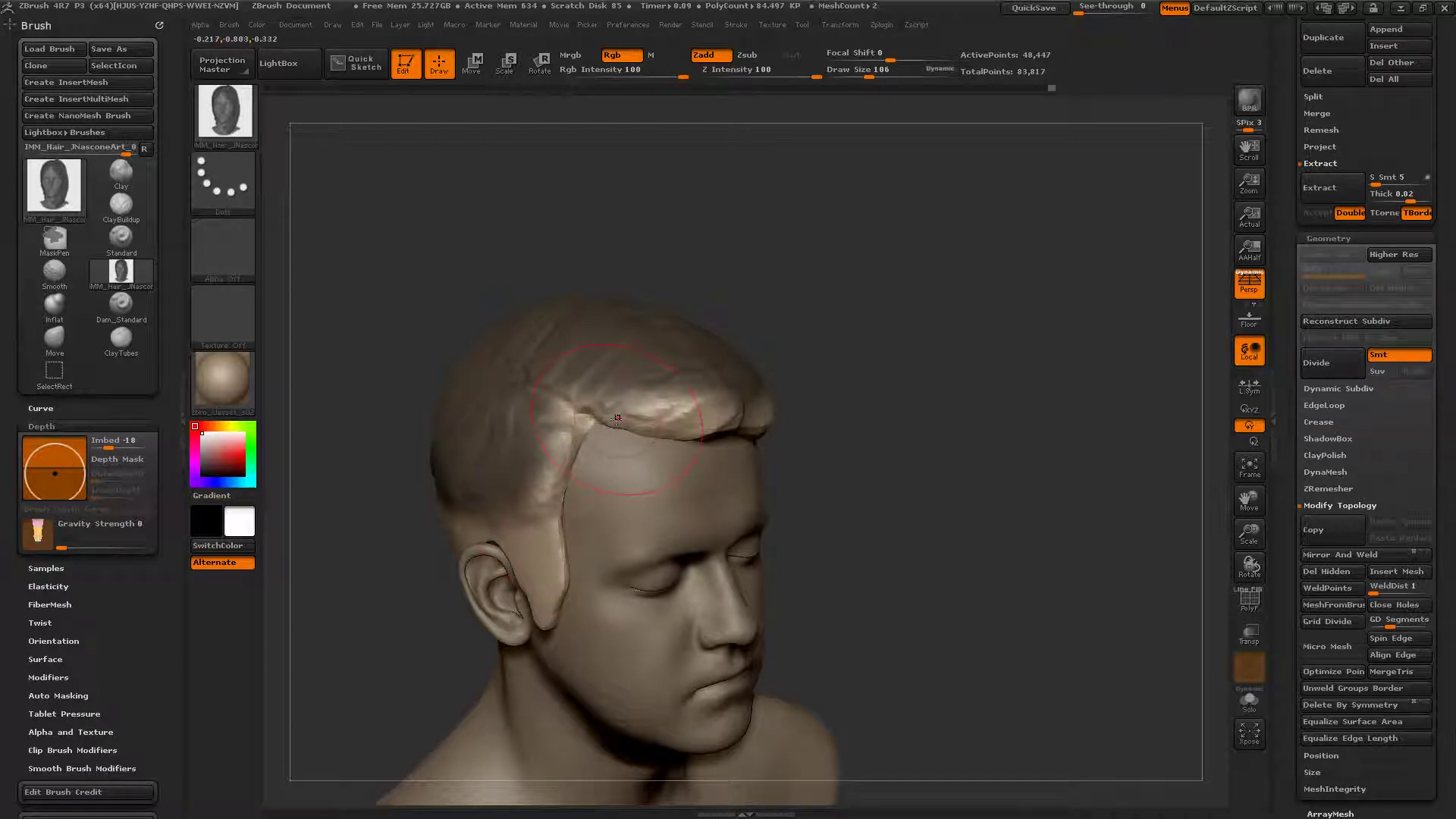
ctrl+right_drag(616, 418, 621, 408)
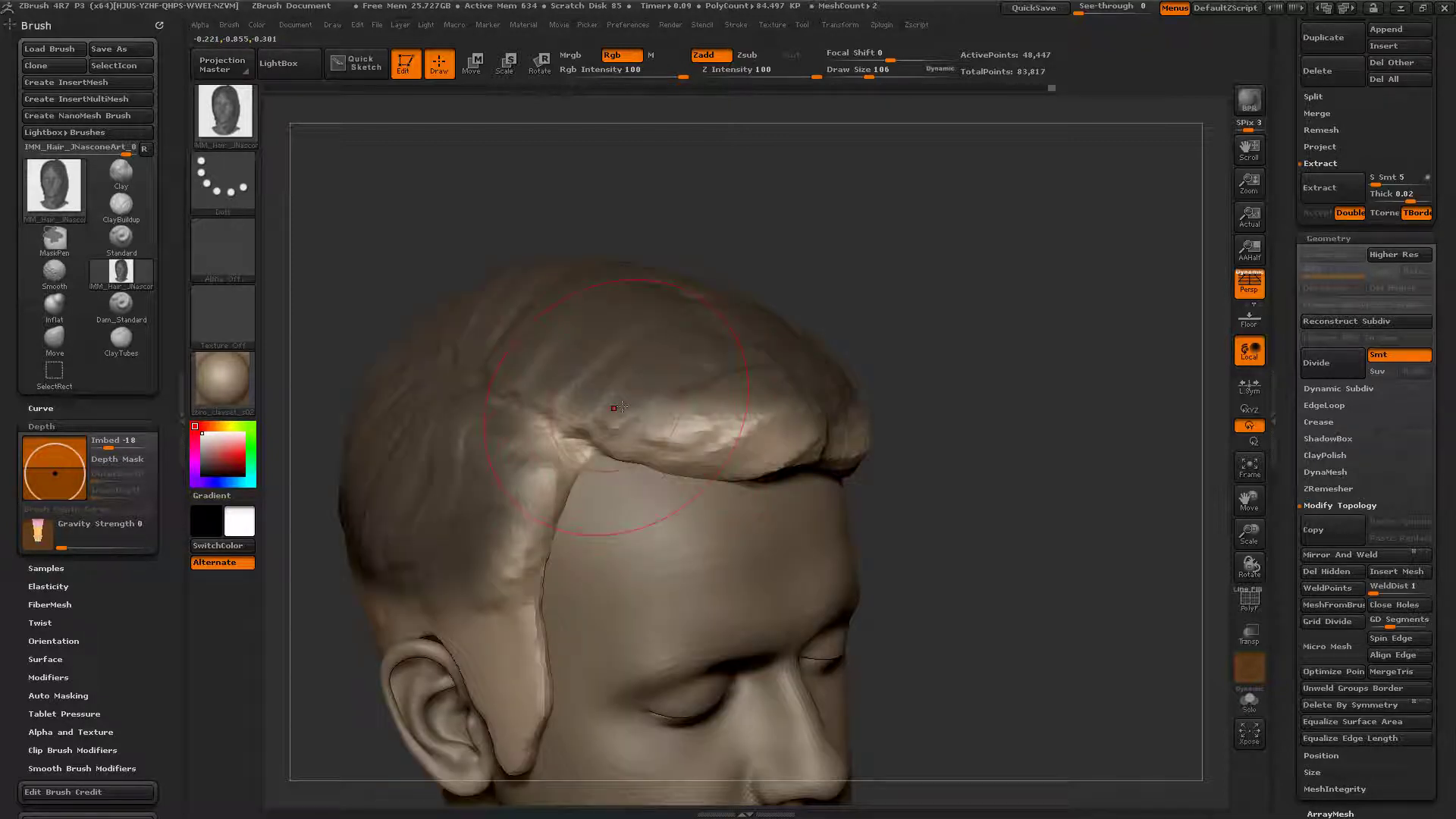
key(ctrl)
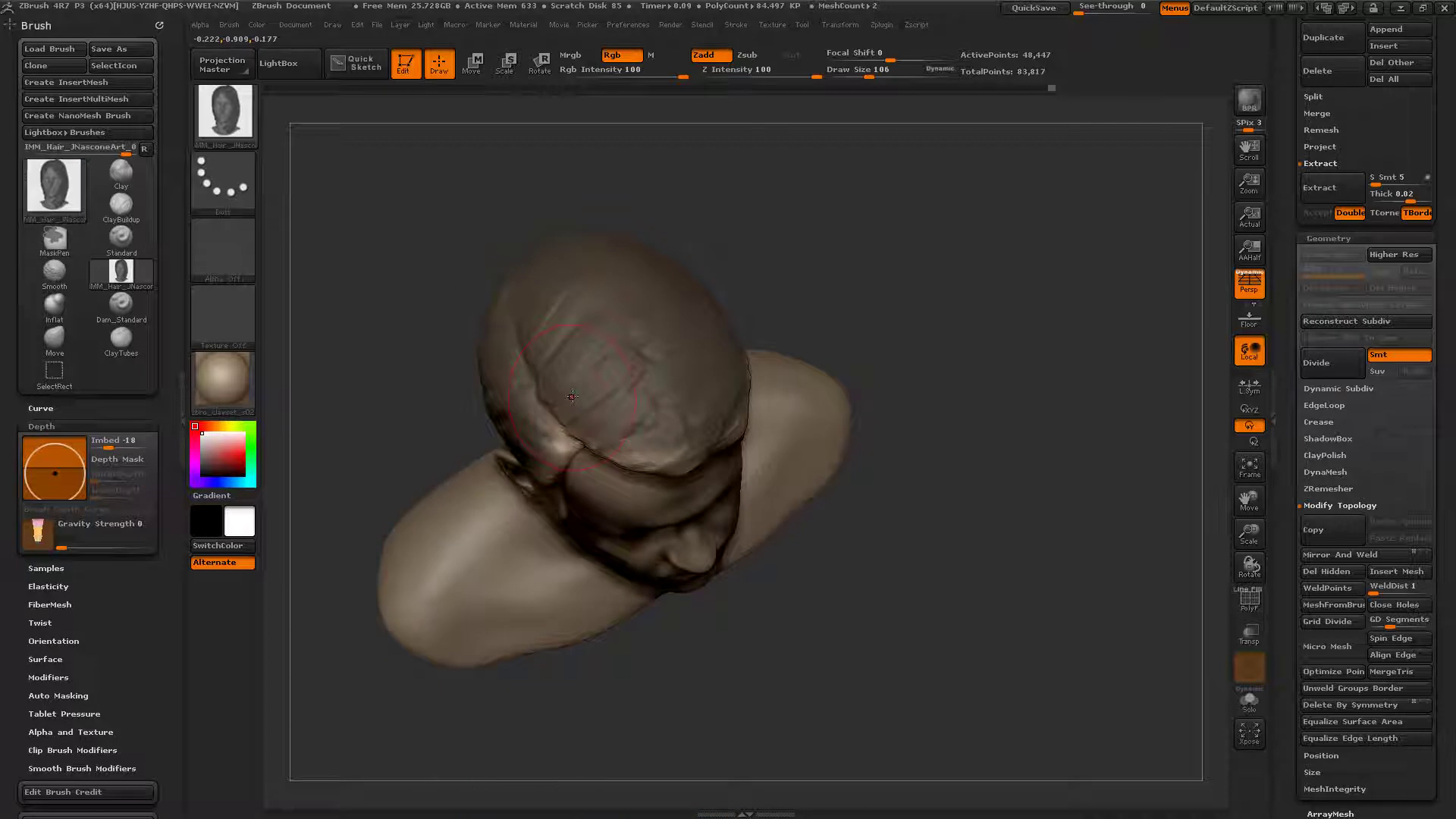
mouse_move(554, 403)
mouse_down()
mouse_move(675, 364)
mouse_move(683, 303)
mouse_up()
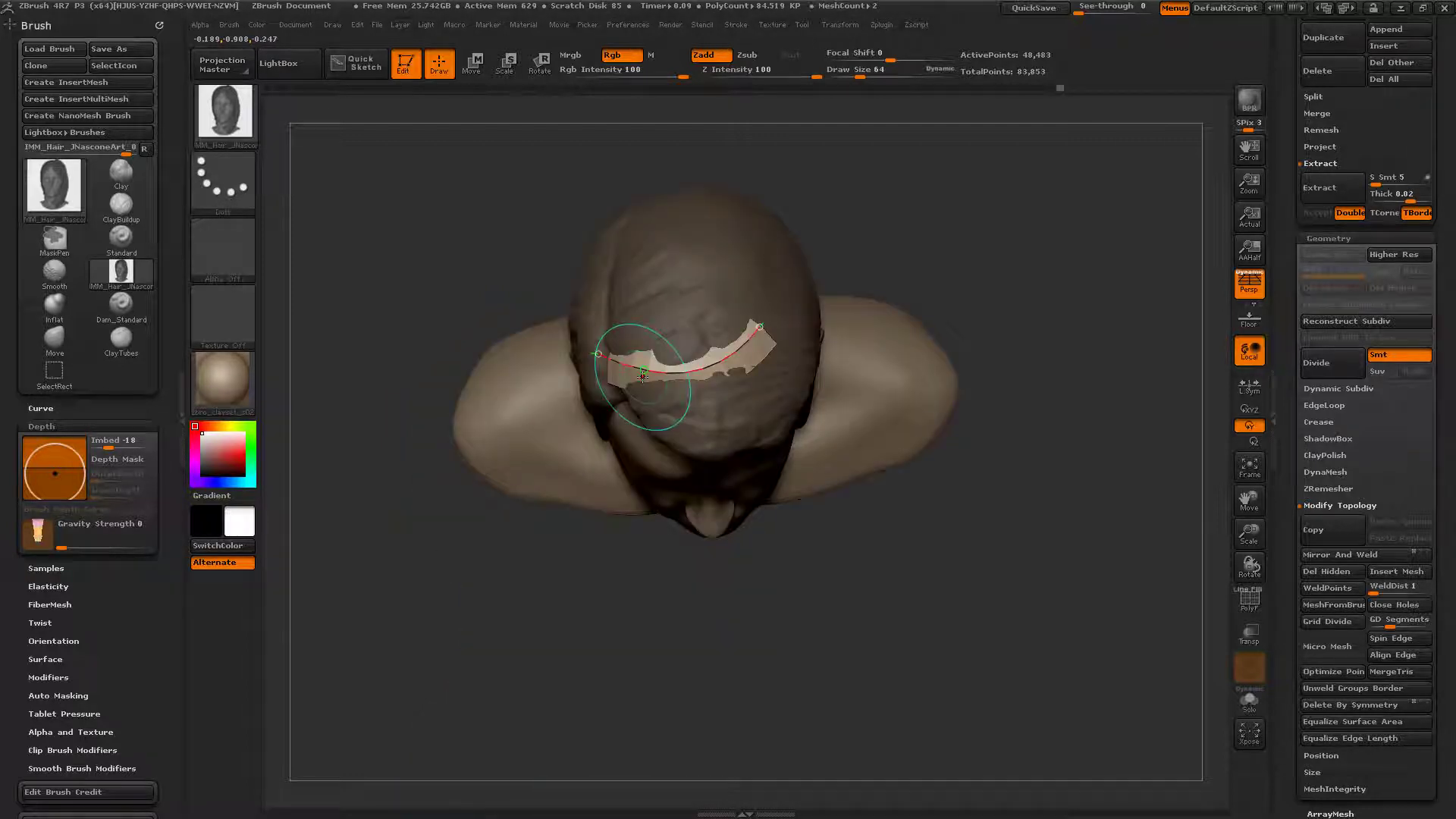
Step: Try to add a second curved hair strip across the top of the head and reshape its curve
click(636, 356)
click(636, 356)
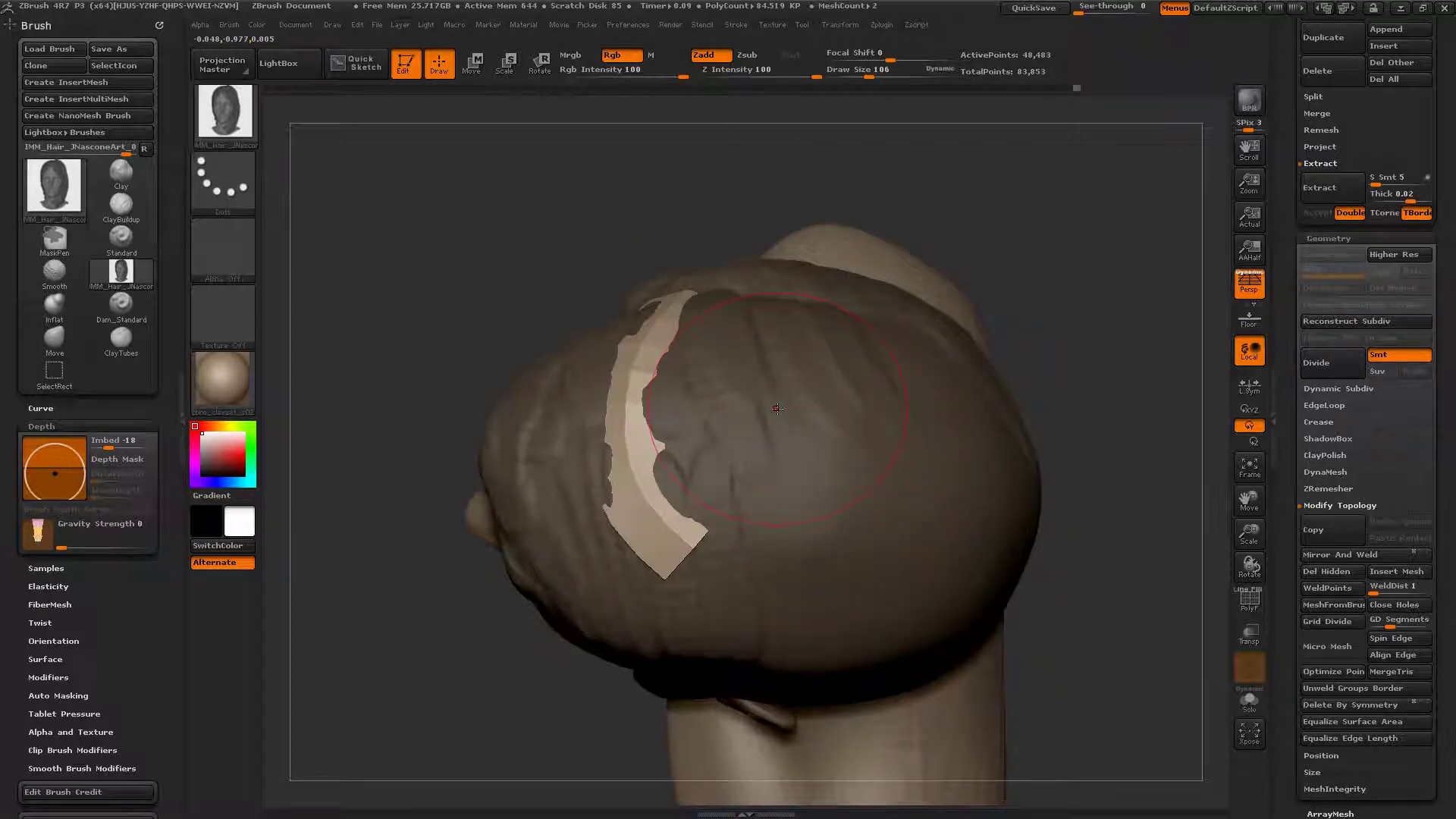
drag(735, 294, 749, 618)
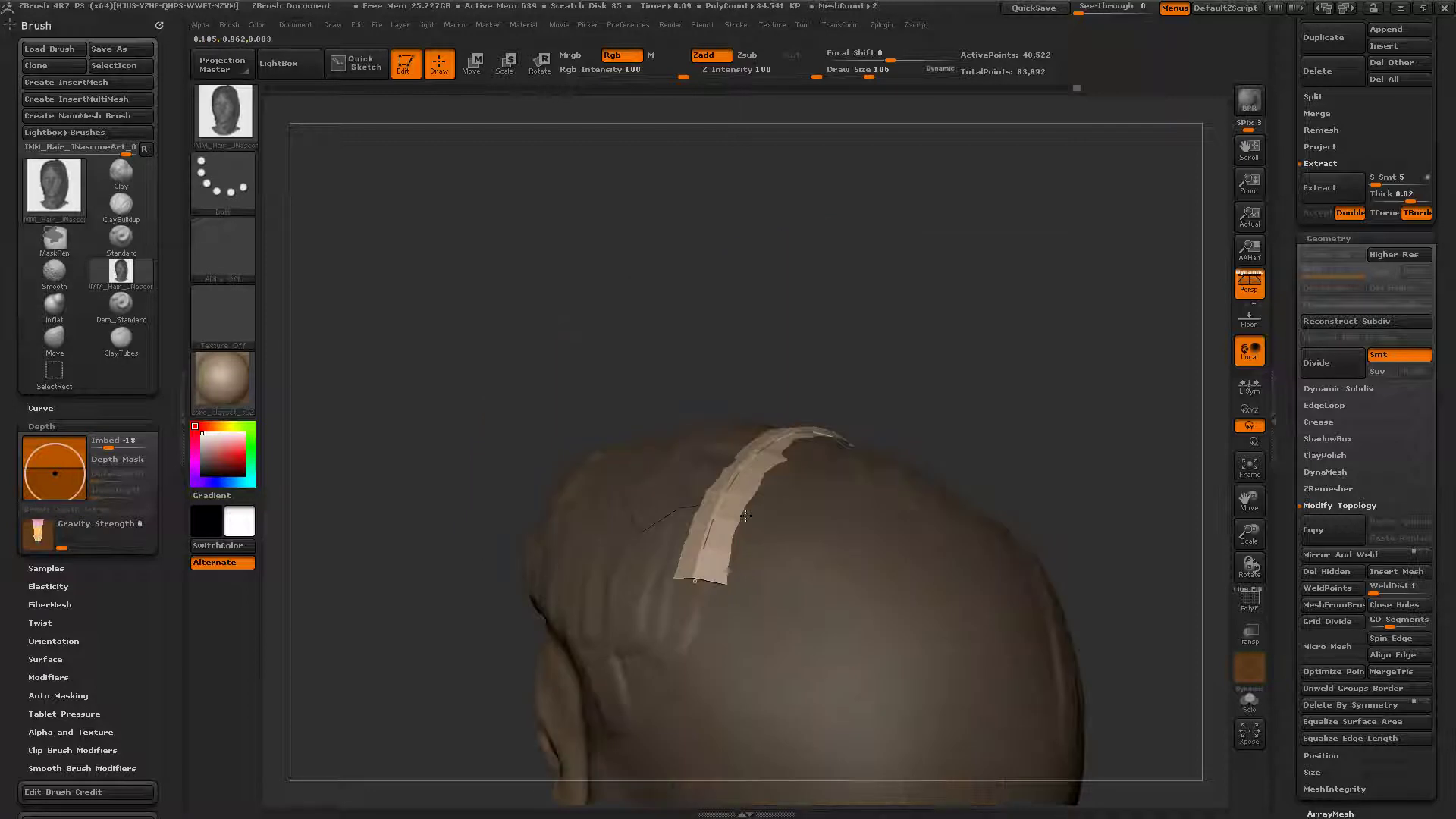
drag(746, 516, 755, 510)
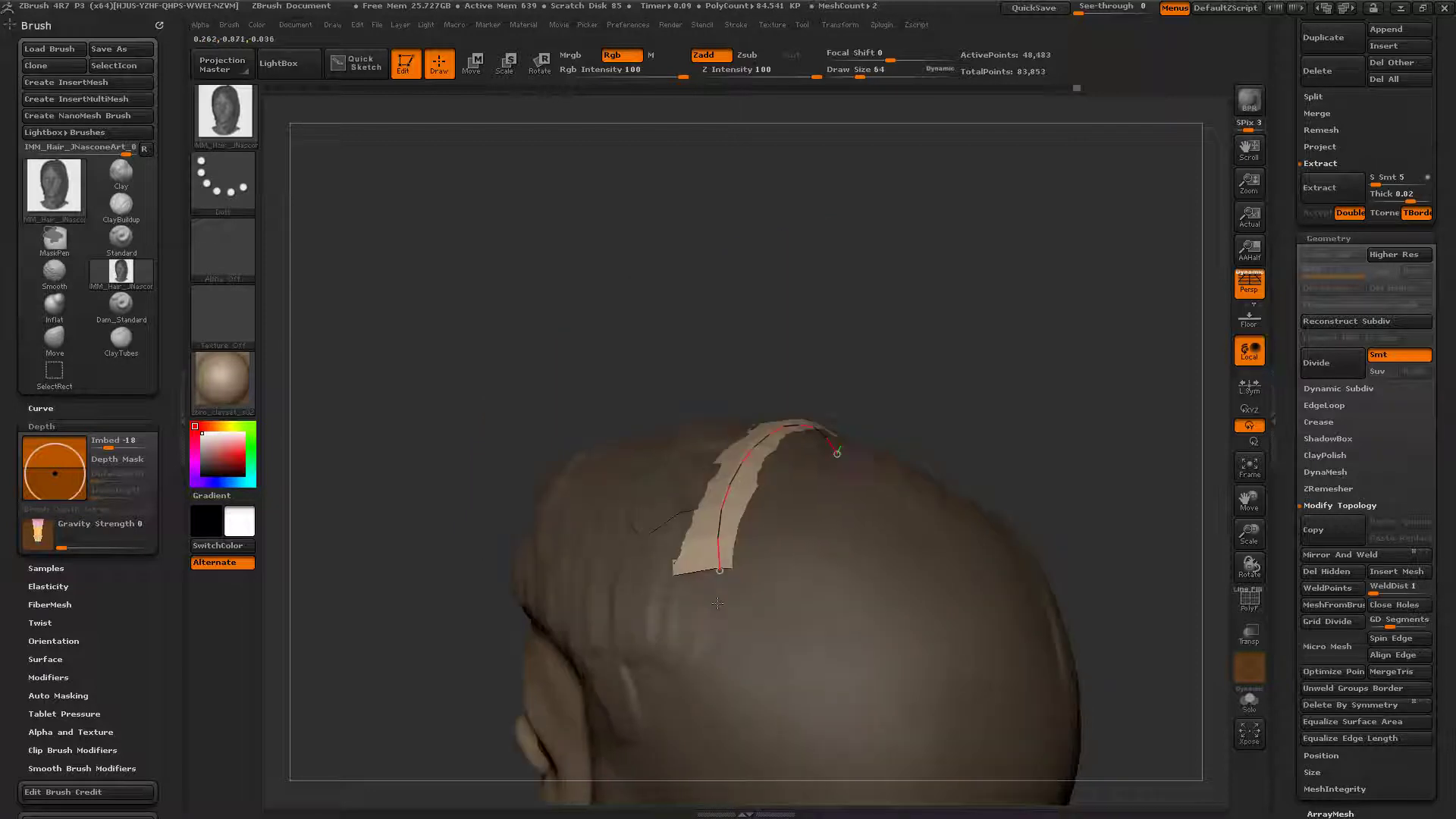
drag(869, 76, 860, 77)
drag(695, 574, 736, 616)
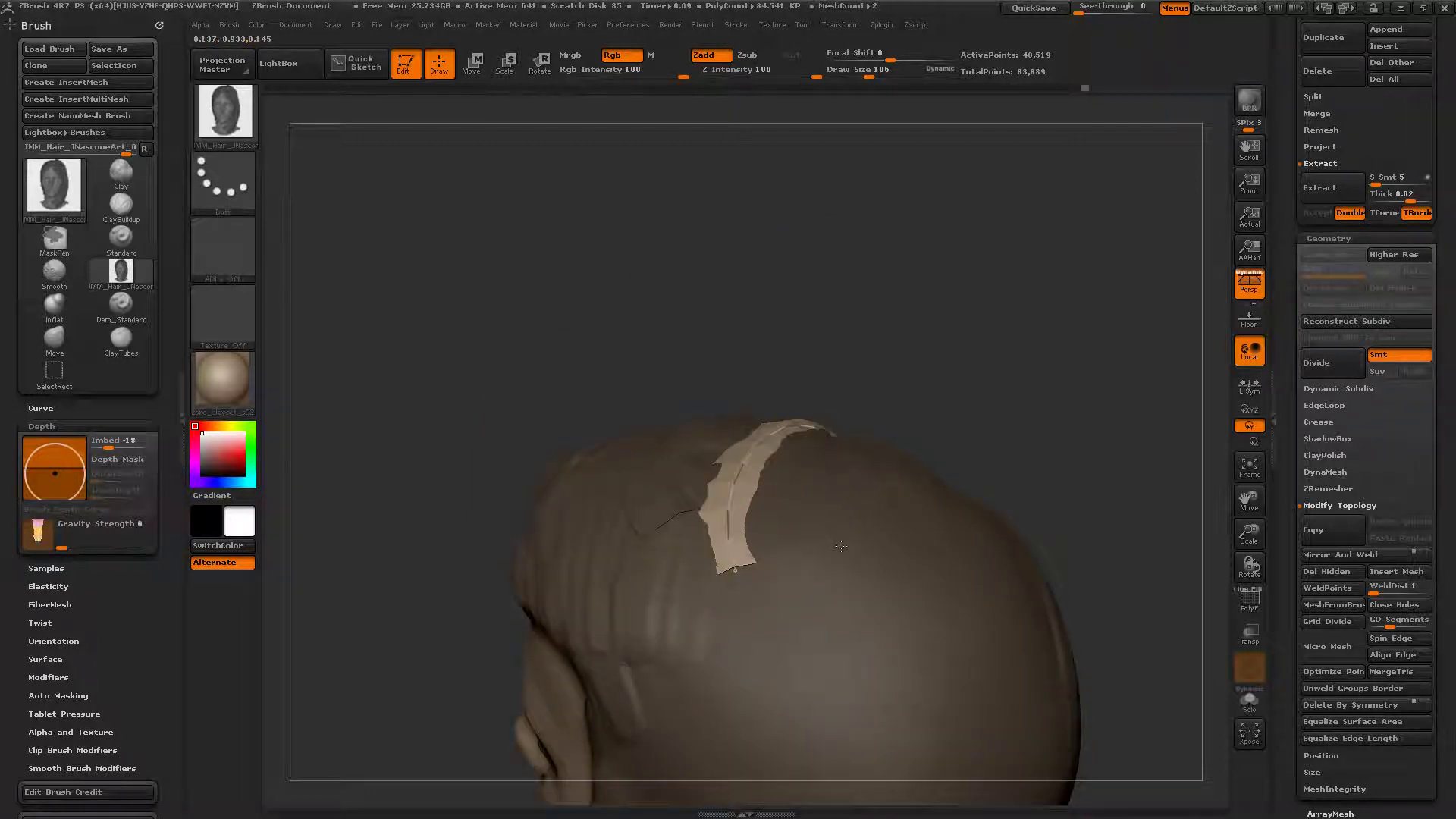
drag(841, 546, 780, 436)
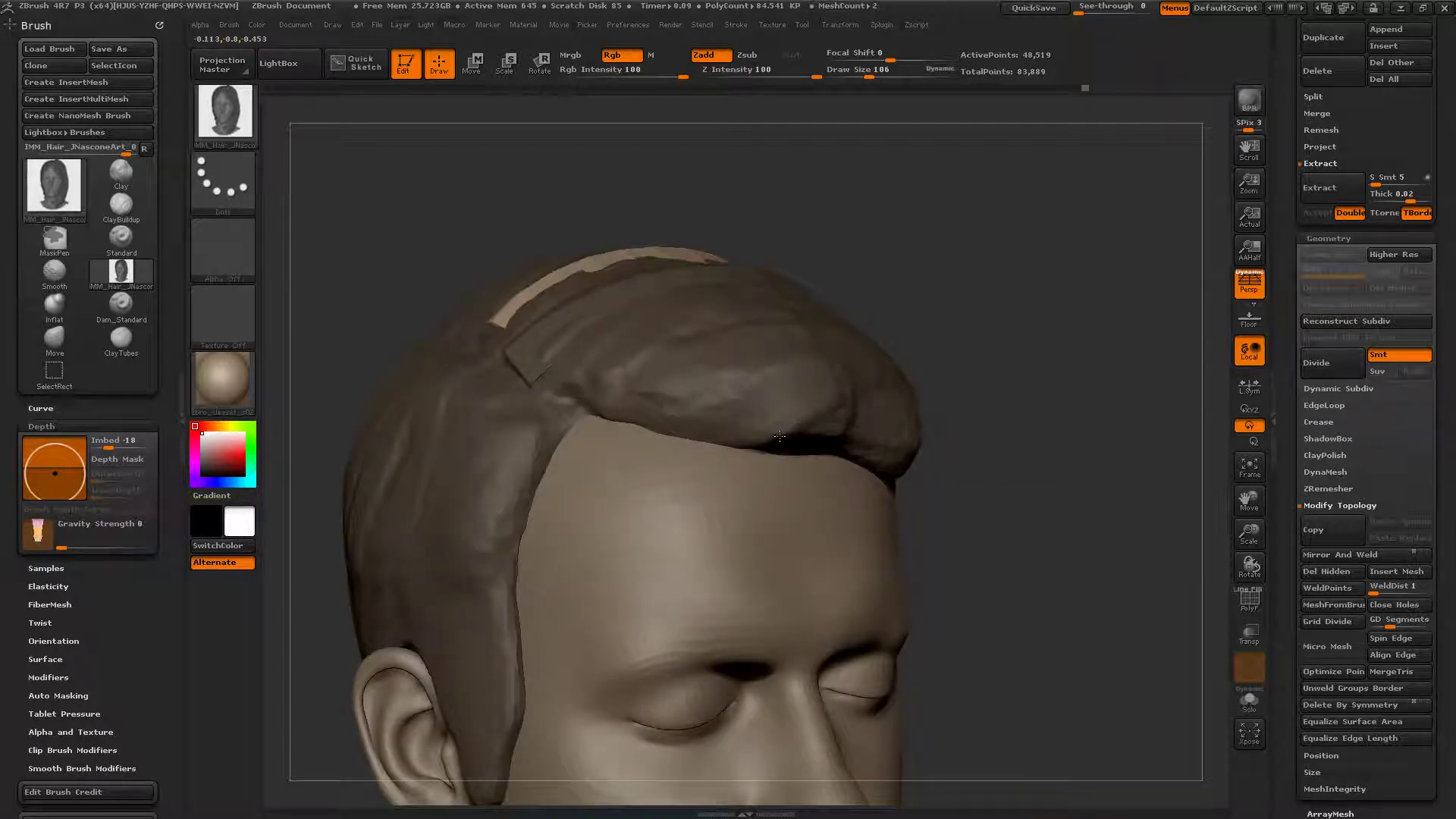
Step: Undo the hair strips drawn across the top of the head
key(ctrl+z)
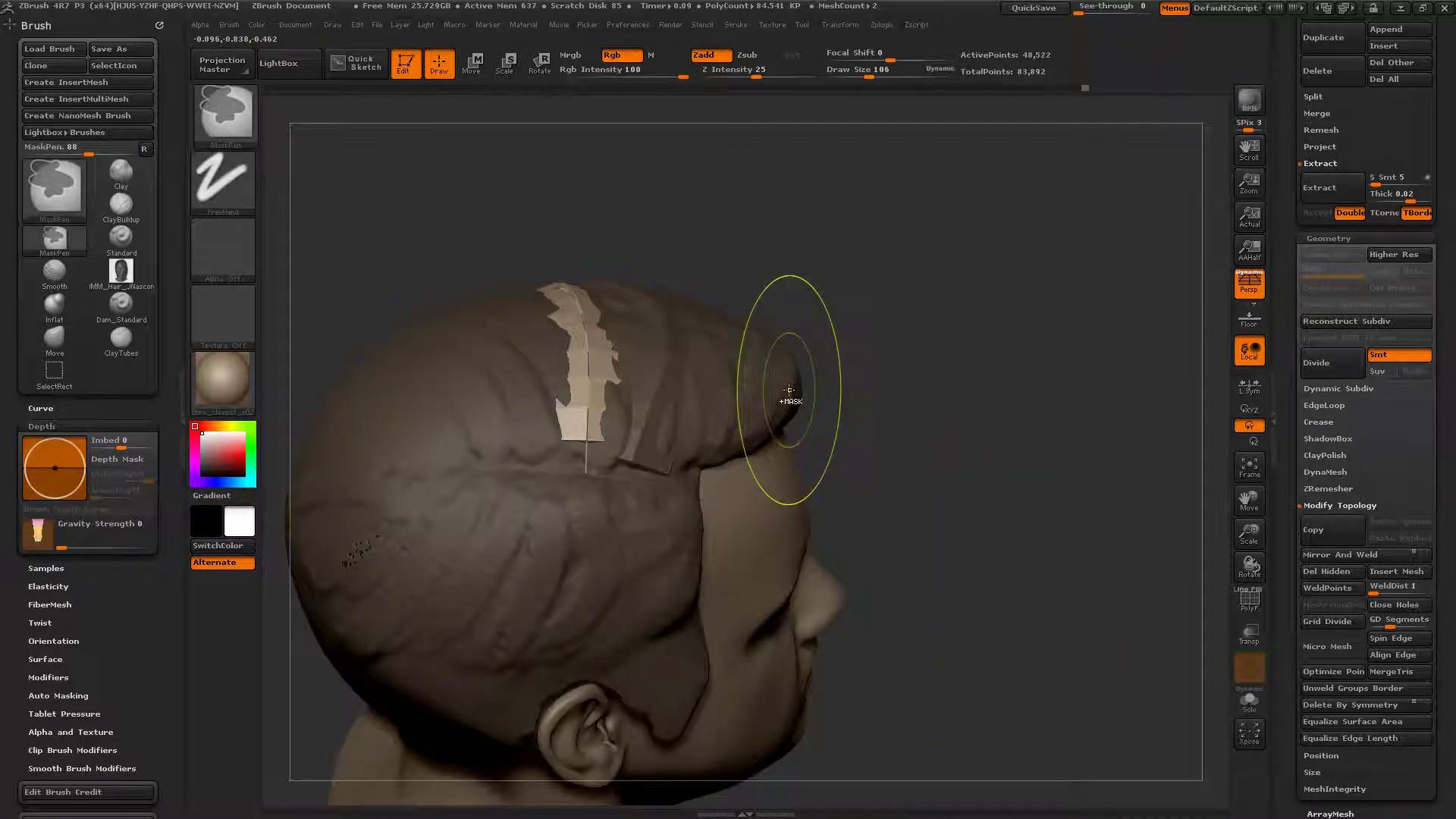
key(ctrl+z)
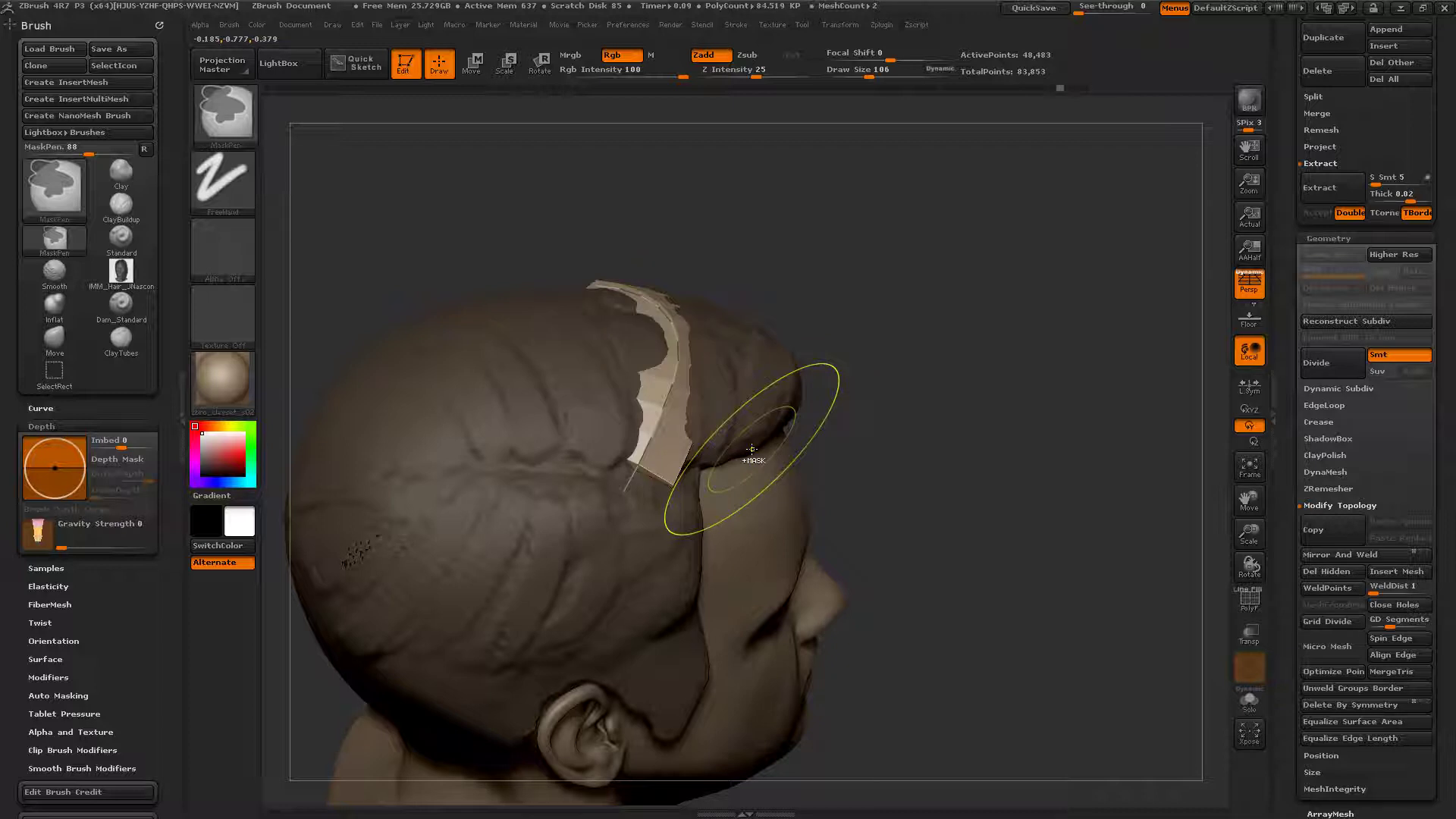
key(ctrl+z)
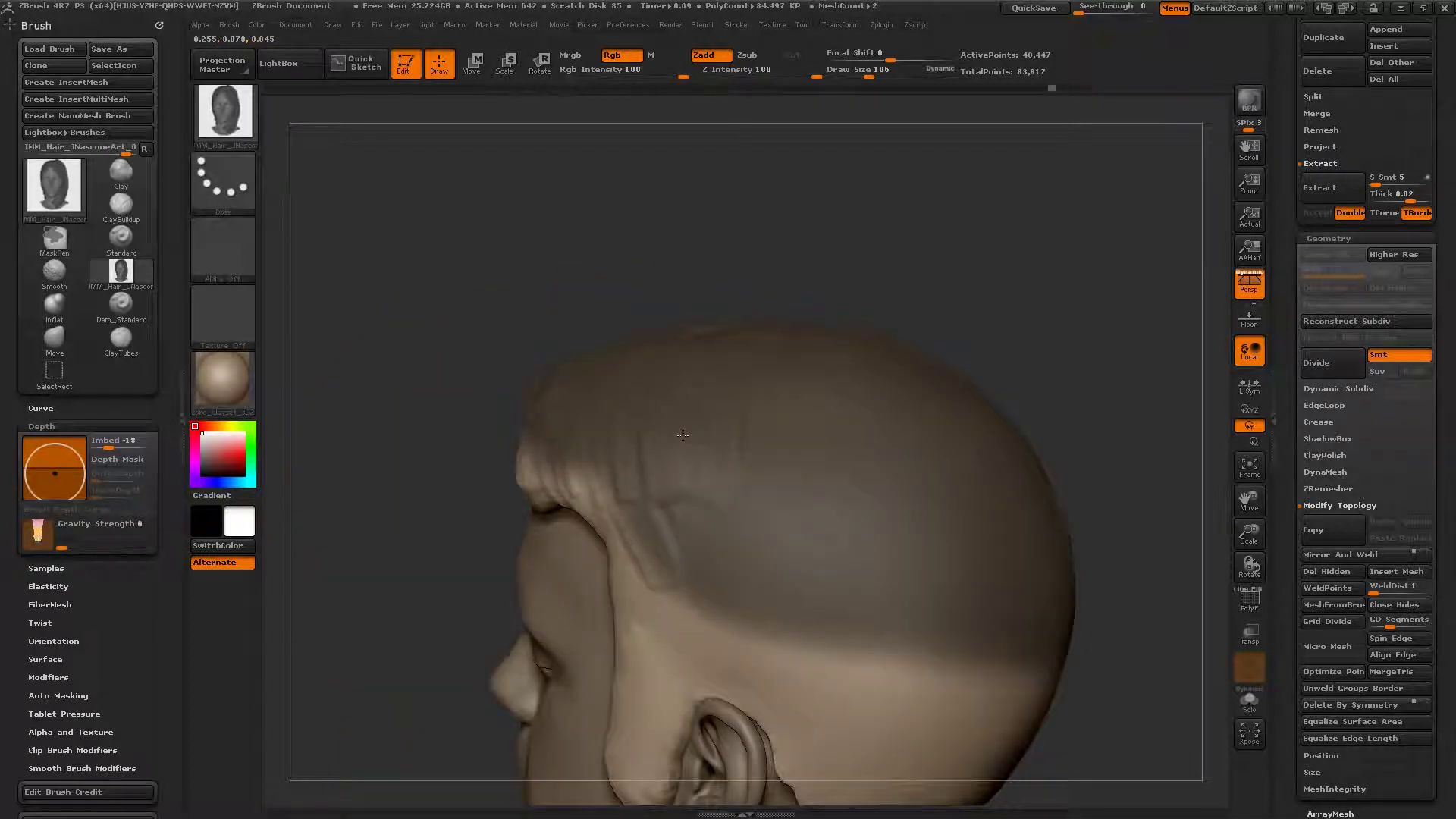
Step: Try to draw a hair strip over the top of the head, clear the mask and mask the area above the left ear
mouse_move(634, 432)
mouse_down()
mouse_move(788, 641)
mouse_move(815, 703)
mouse_move(804, 709)
mouse_up()
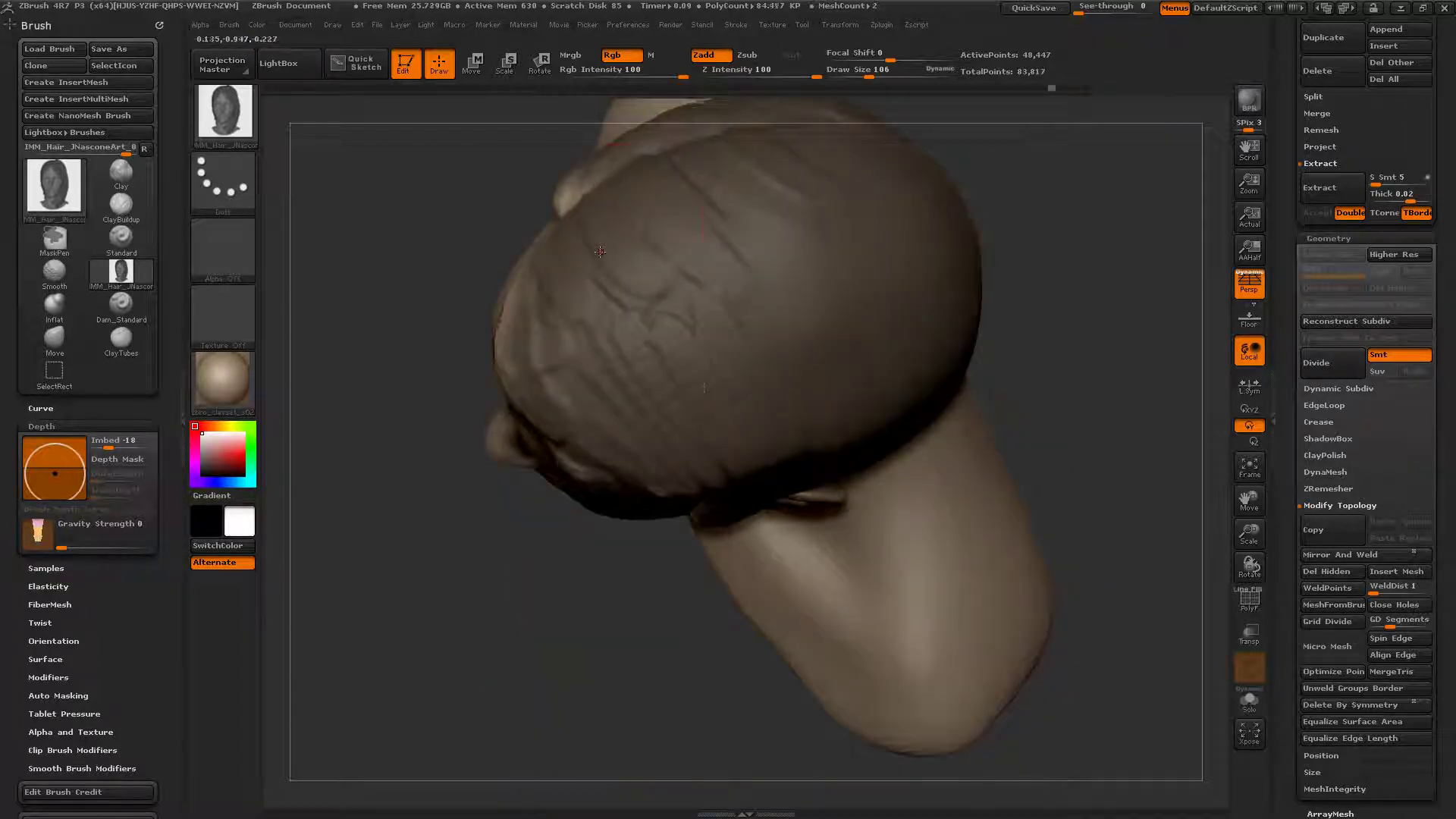
drag(622, 188, 735, 394)
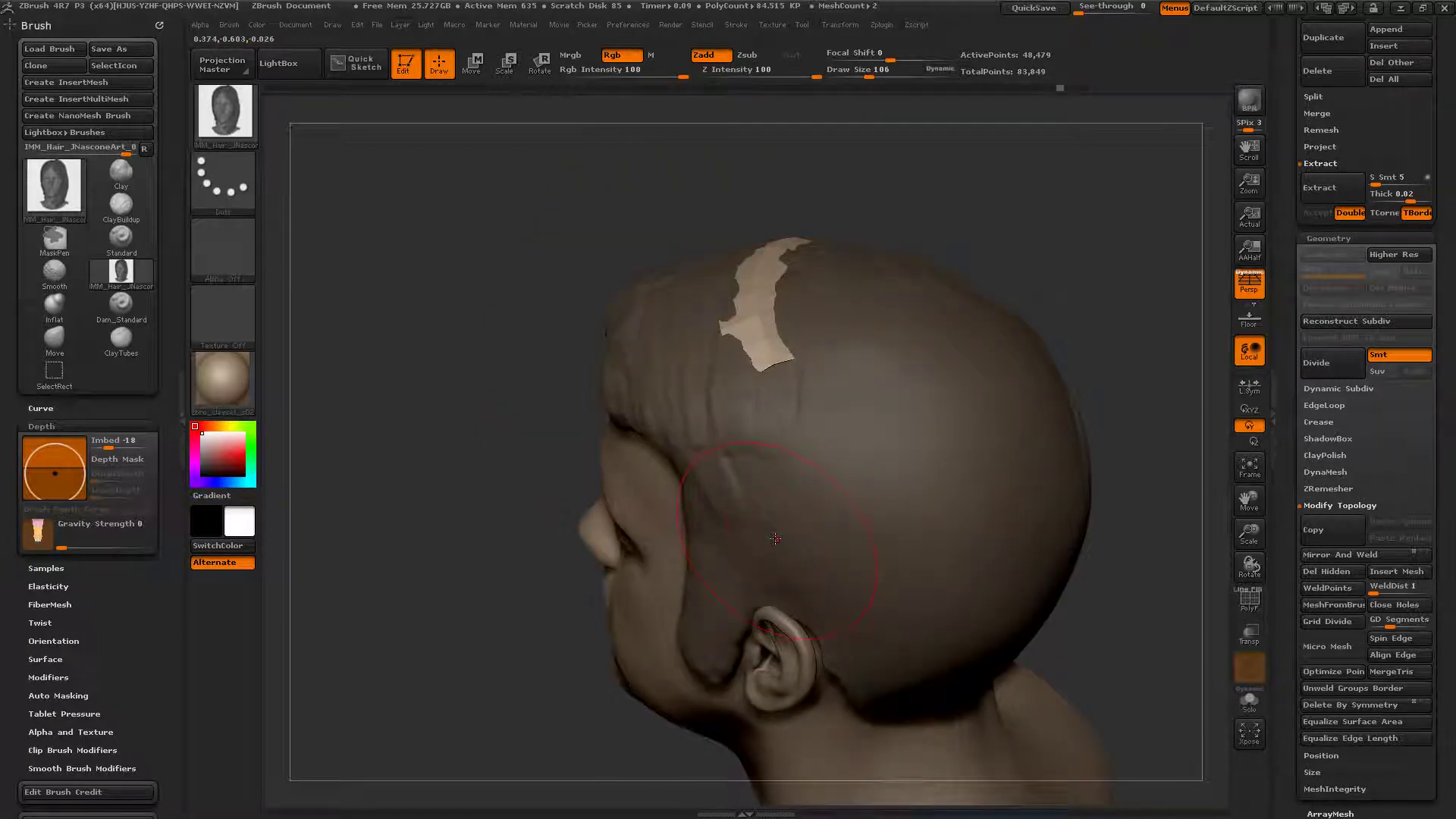
ctrl+drag(606, 216, 538, 300)
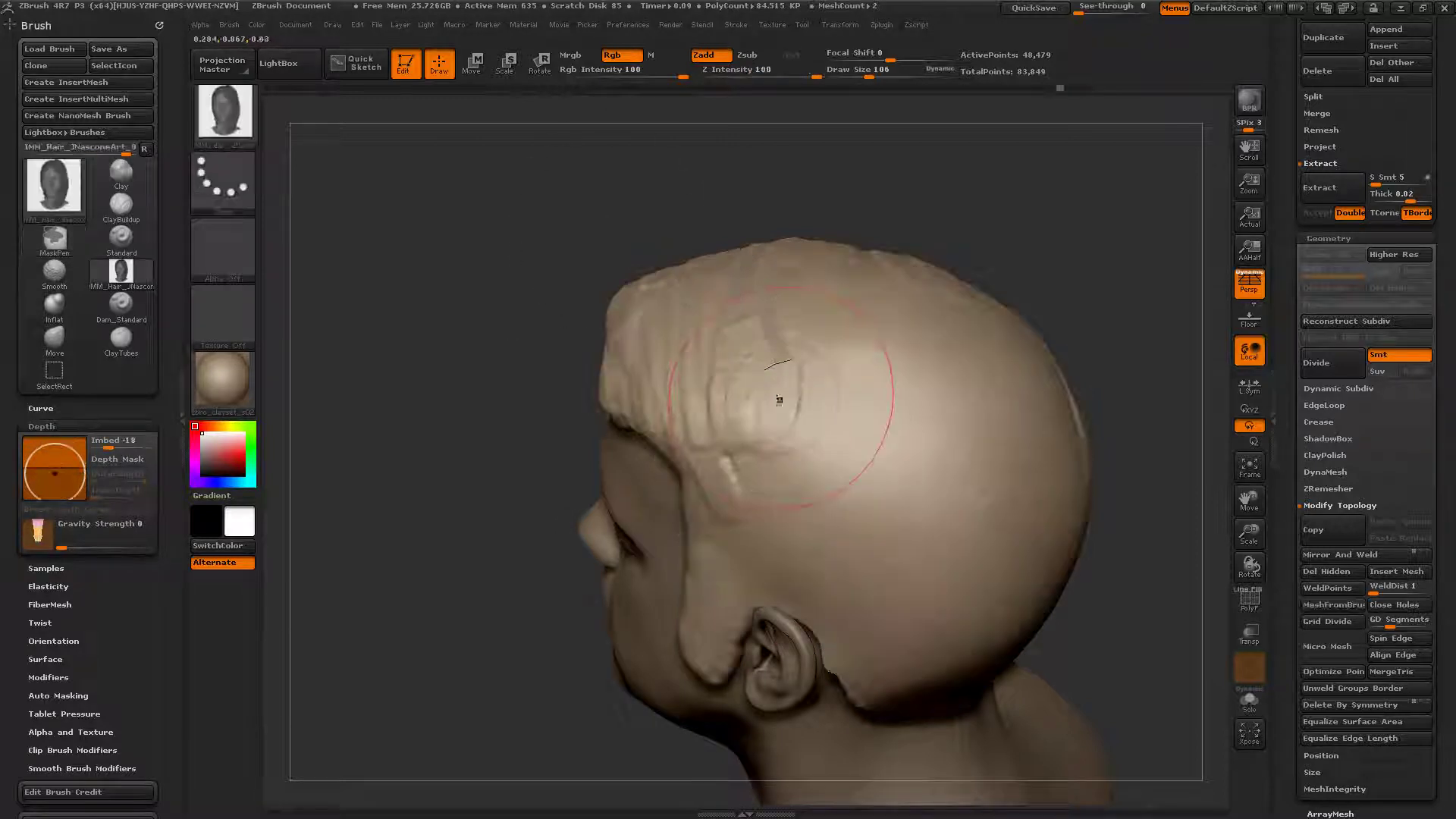
mouse_move(770, 383)
ctrl+mouse_down()
mouse_move(819, 582)
mouse_move(762, 364)
ctrl+mouse_up()
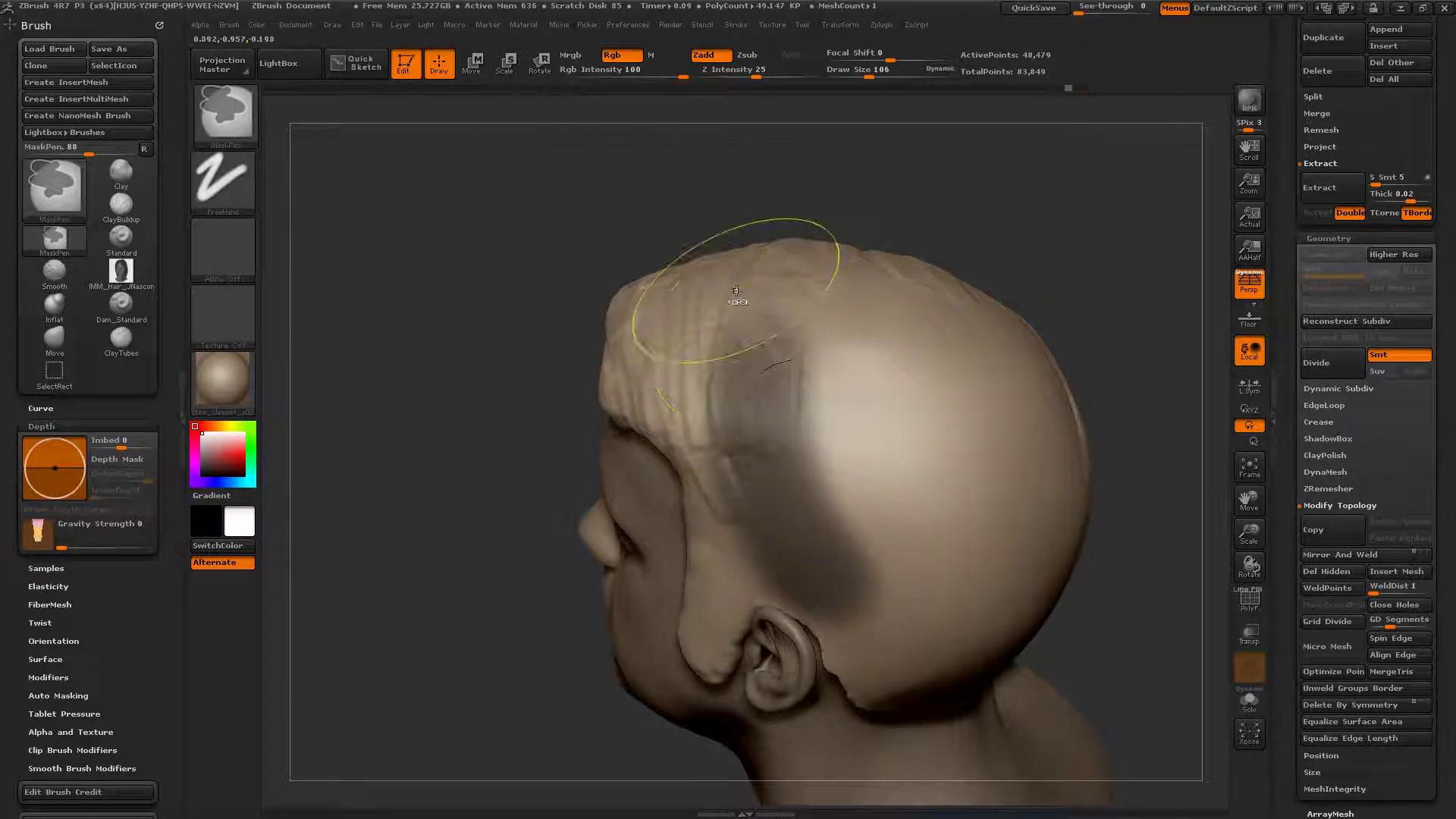
Step: Undo the mask above the left ear, the mask clearing and the last hair strip
ctrl+right_drag(737, 290, 775, 391)
key(ctrl+z)
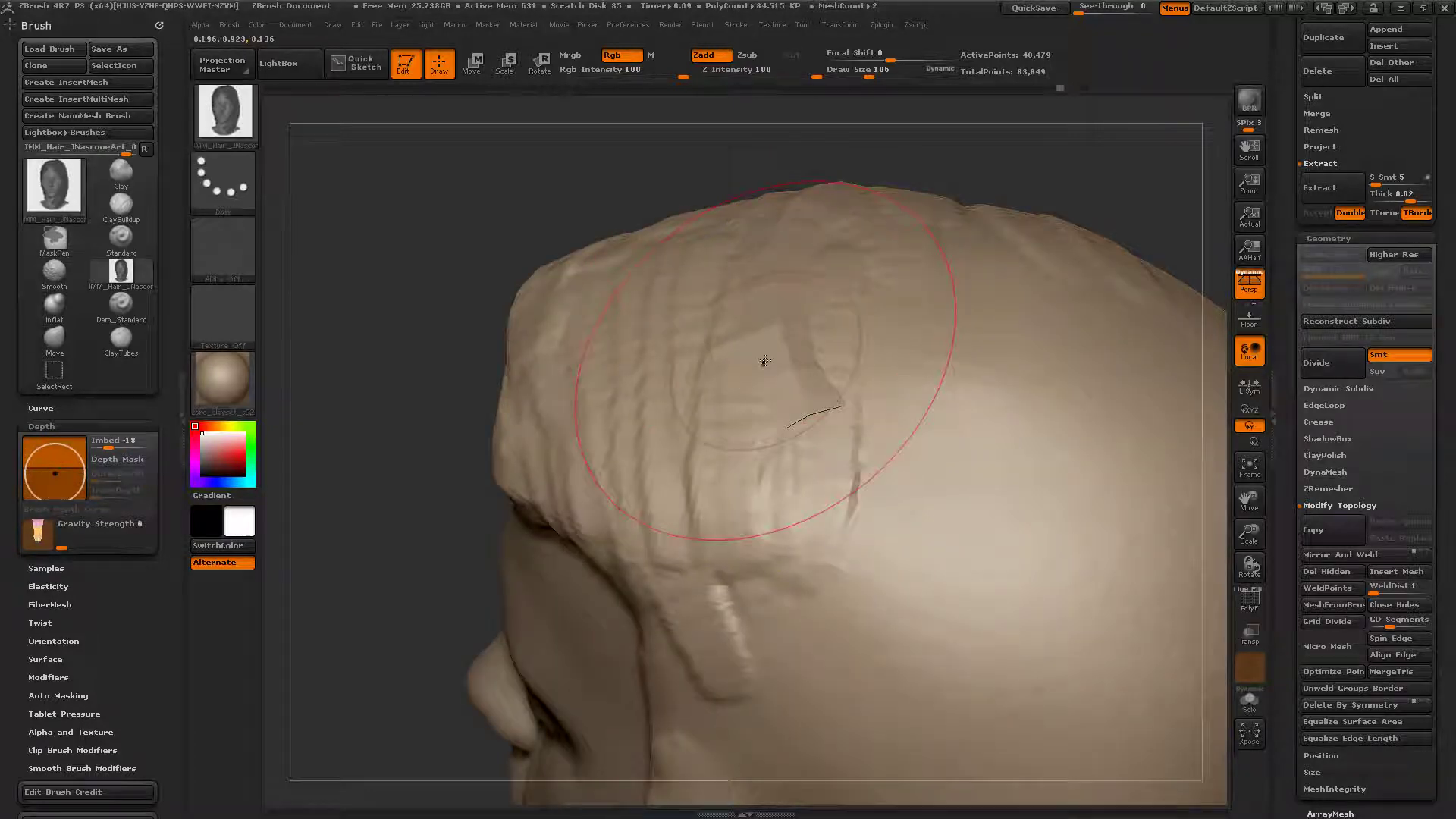
key(ctrl+z)
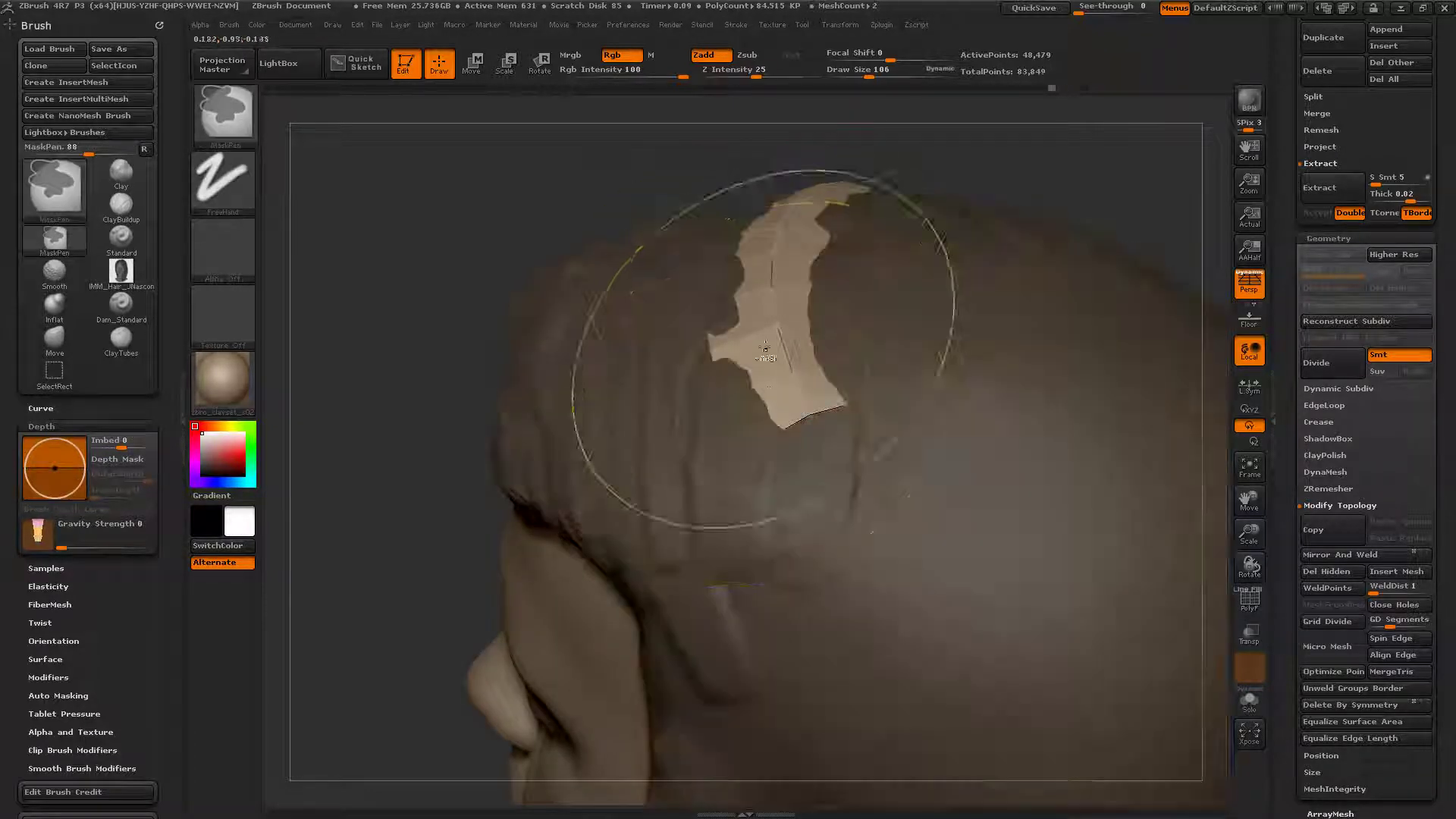
ctrl+right_drag(779, 411, 773, 326)
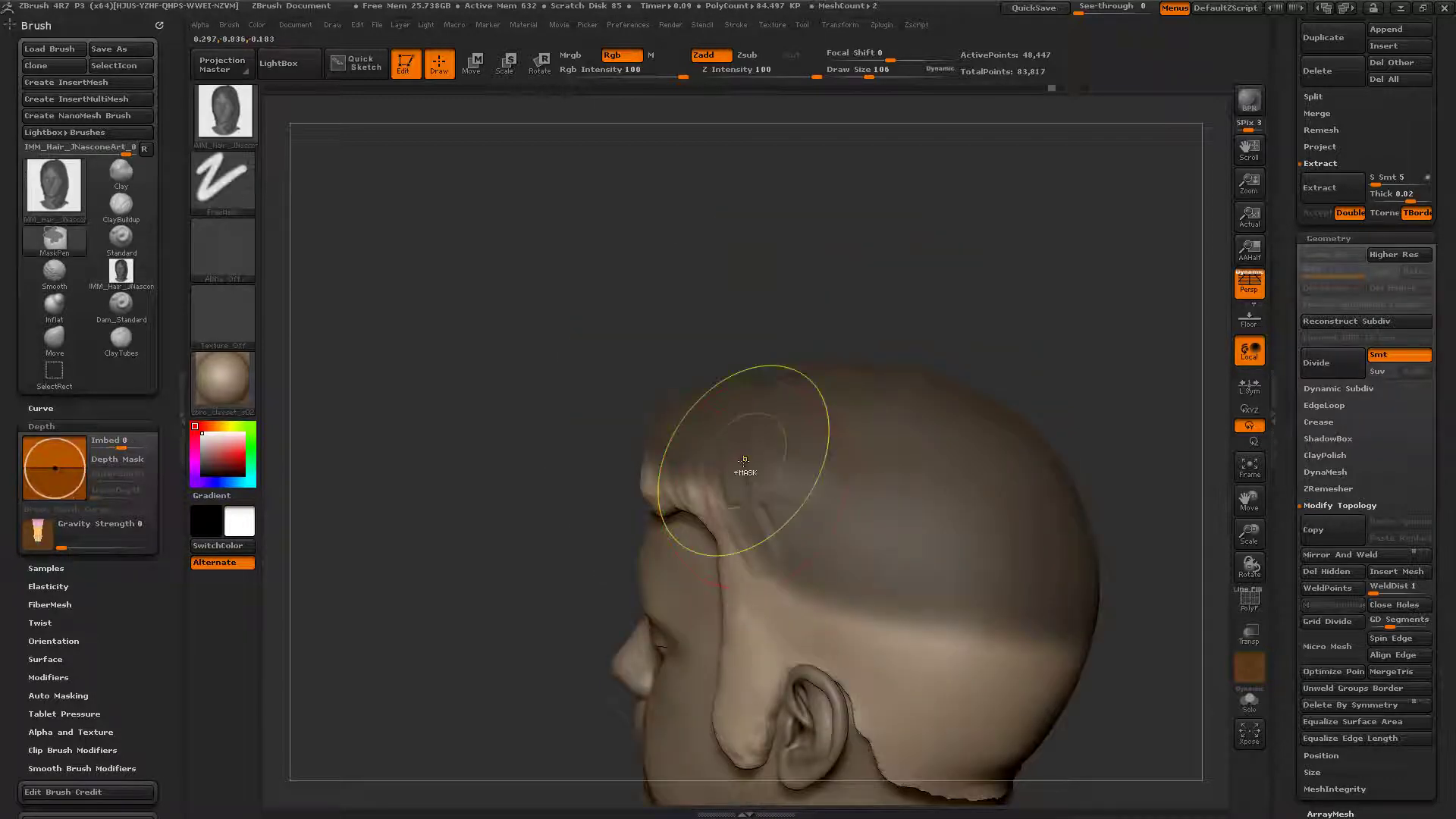
Step: Draw three curved hair strips side by side from the left temple area toward the back of the head
mouse_move(775, 464)
mouse_down()
mouse_move(807, 531)
mouse_move(926, 641)
mouse_up()
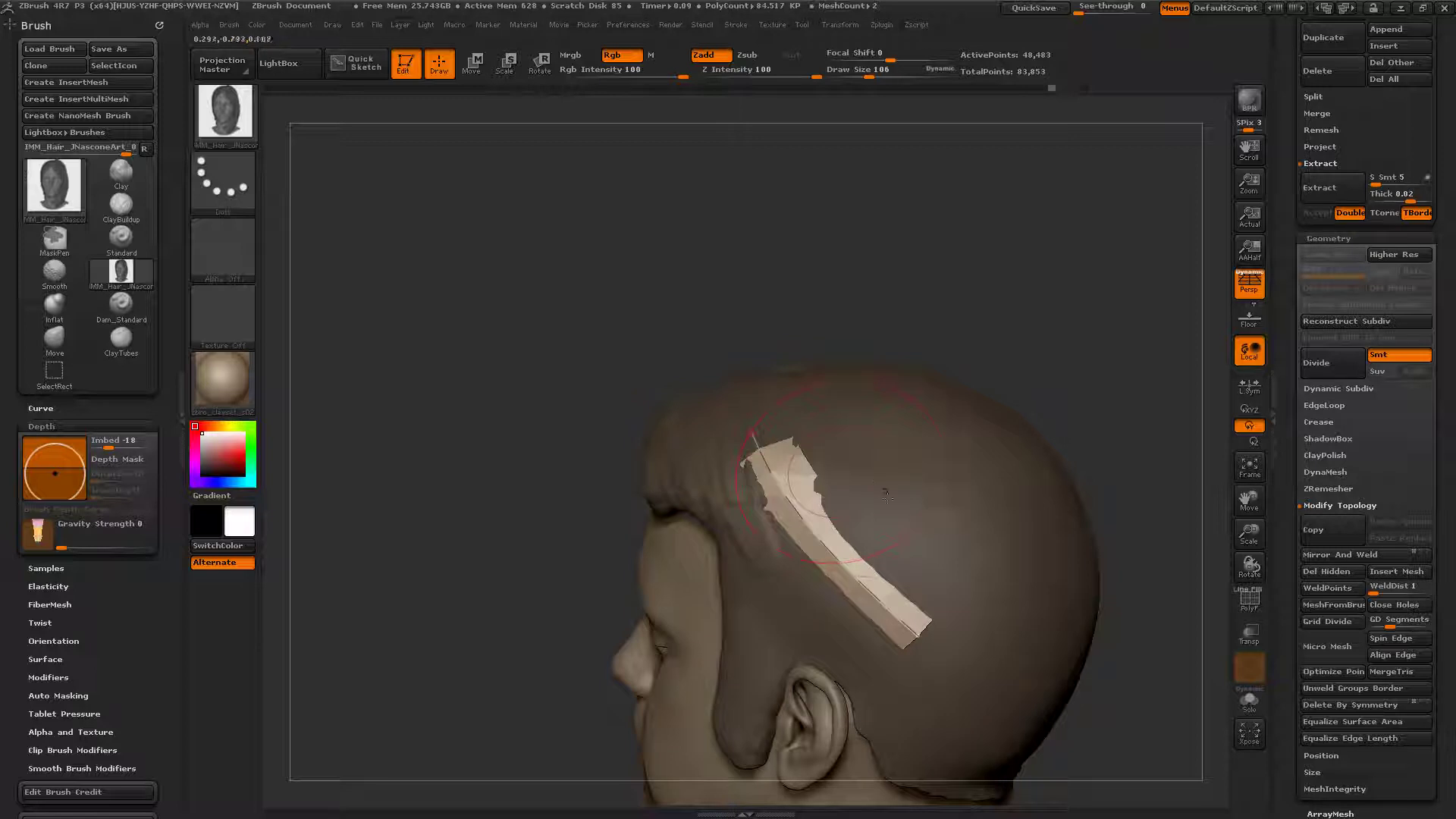
drag(838, 457, 975, 619)
right_drag(999, 555, 888, 530)
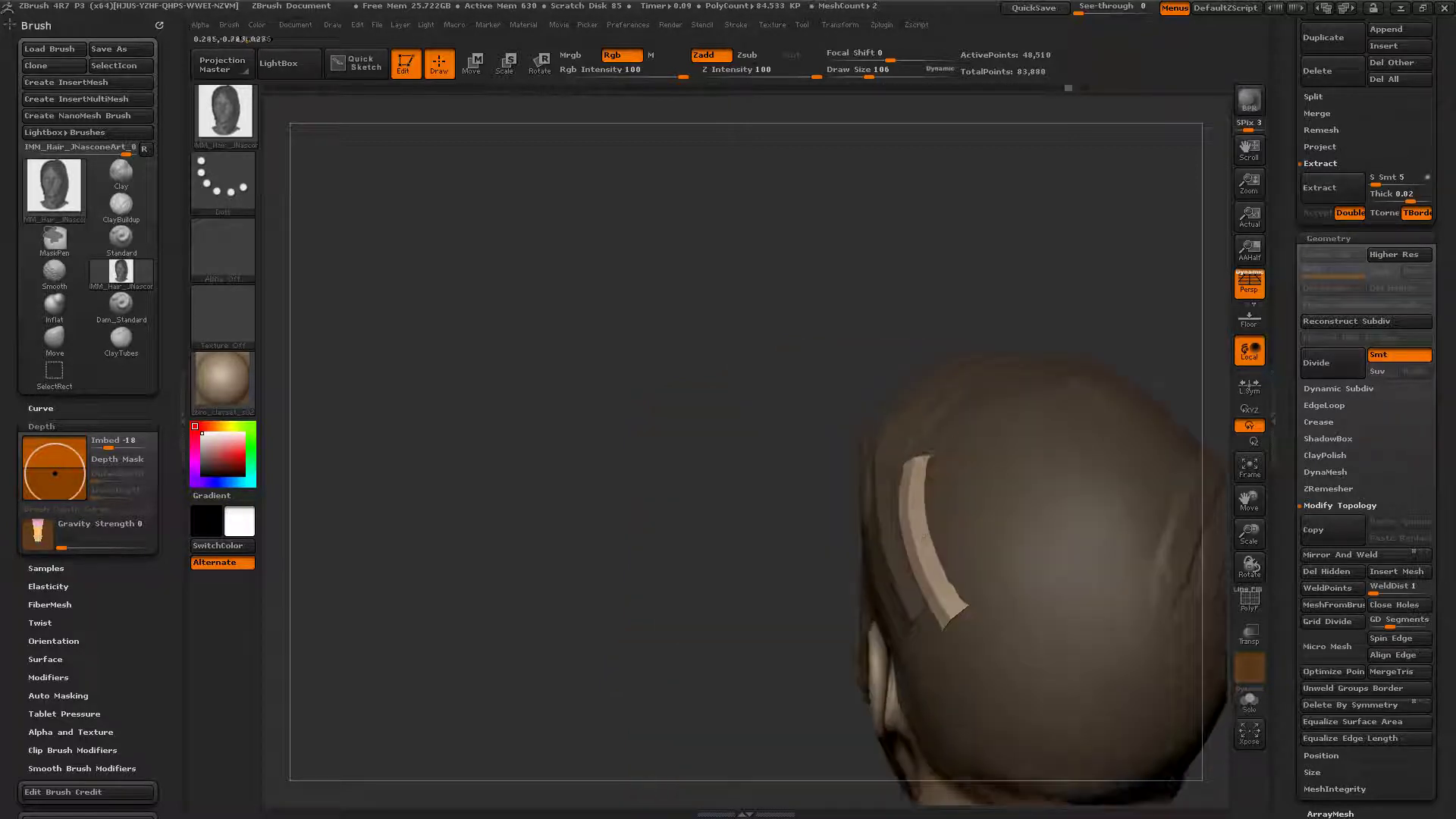
drag(952, 429, 989, 703)
alt+right_drag(1018, 668, 815, 580)
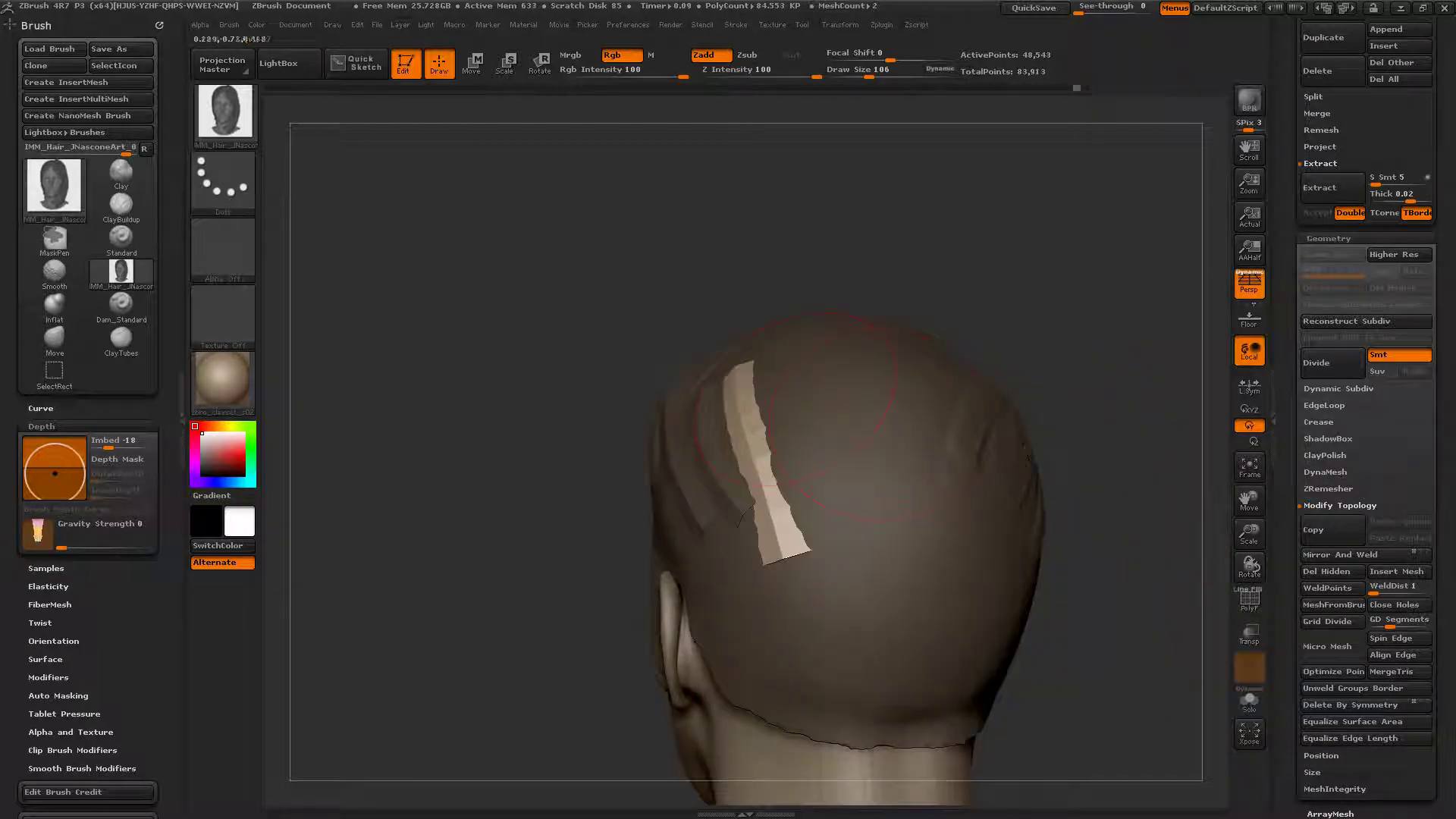
Step: Draw three vertical hair strips side by side down the back of the head and extend the last strip's upper end
drag(796, 415, 834, 622)
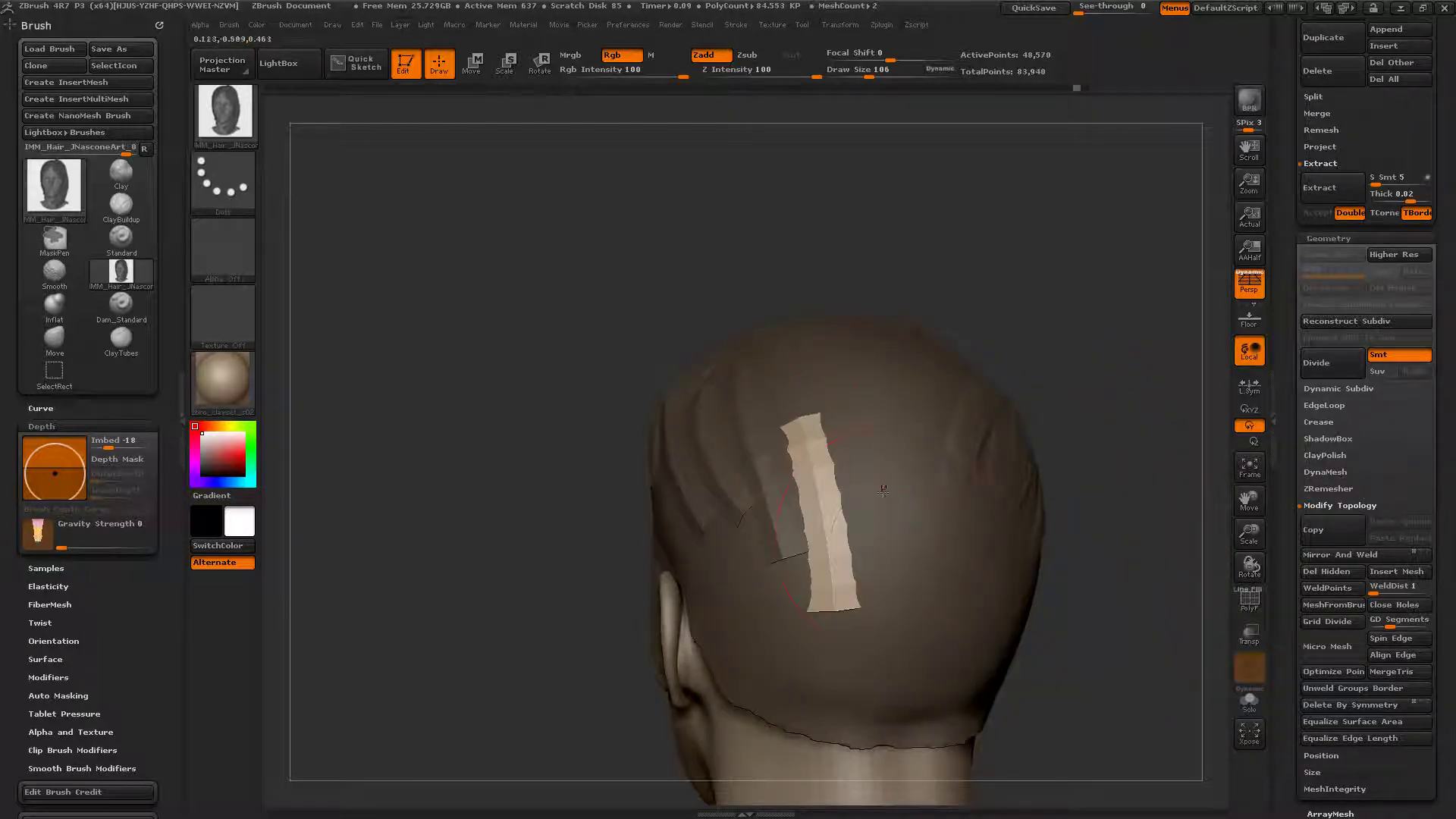
mouse_move(855, 383)
mouse_down()
mouse_move(881, 600)
mouse_move(872, 644)
mouse_up()
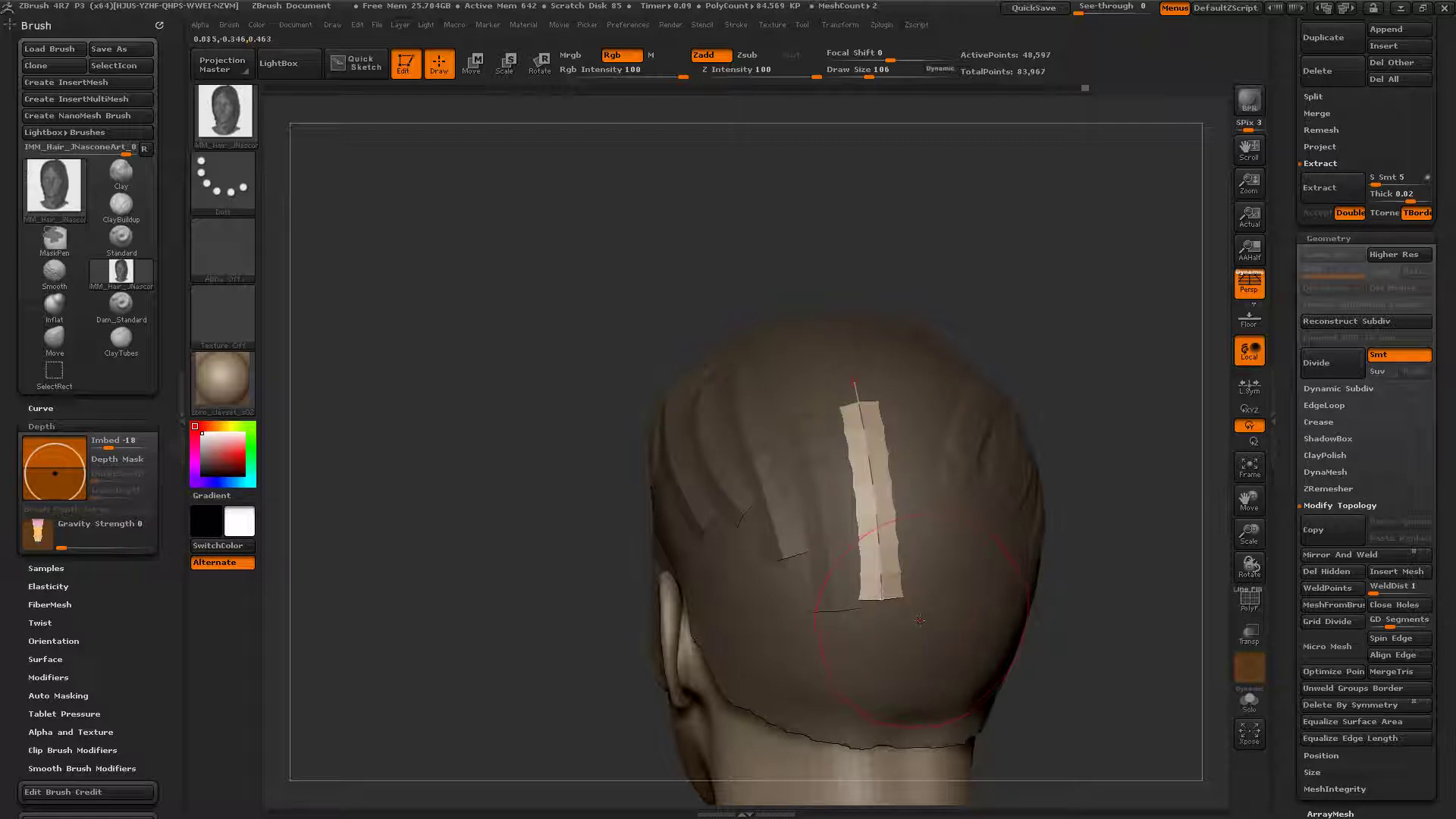
click(920, 621)
drag(918, 422, 908, 683)
right_drag(974, 557, 940, 580)
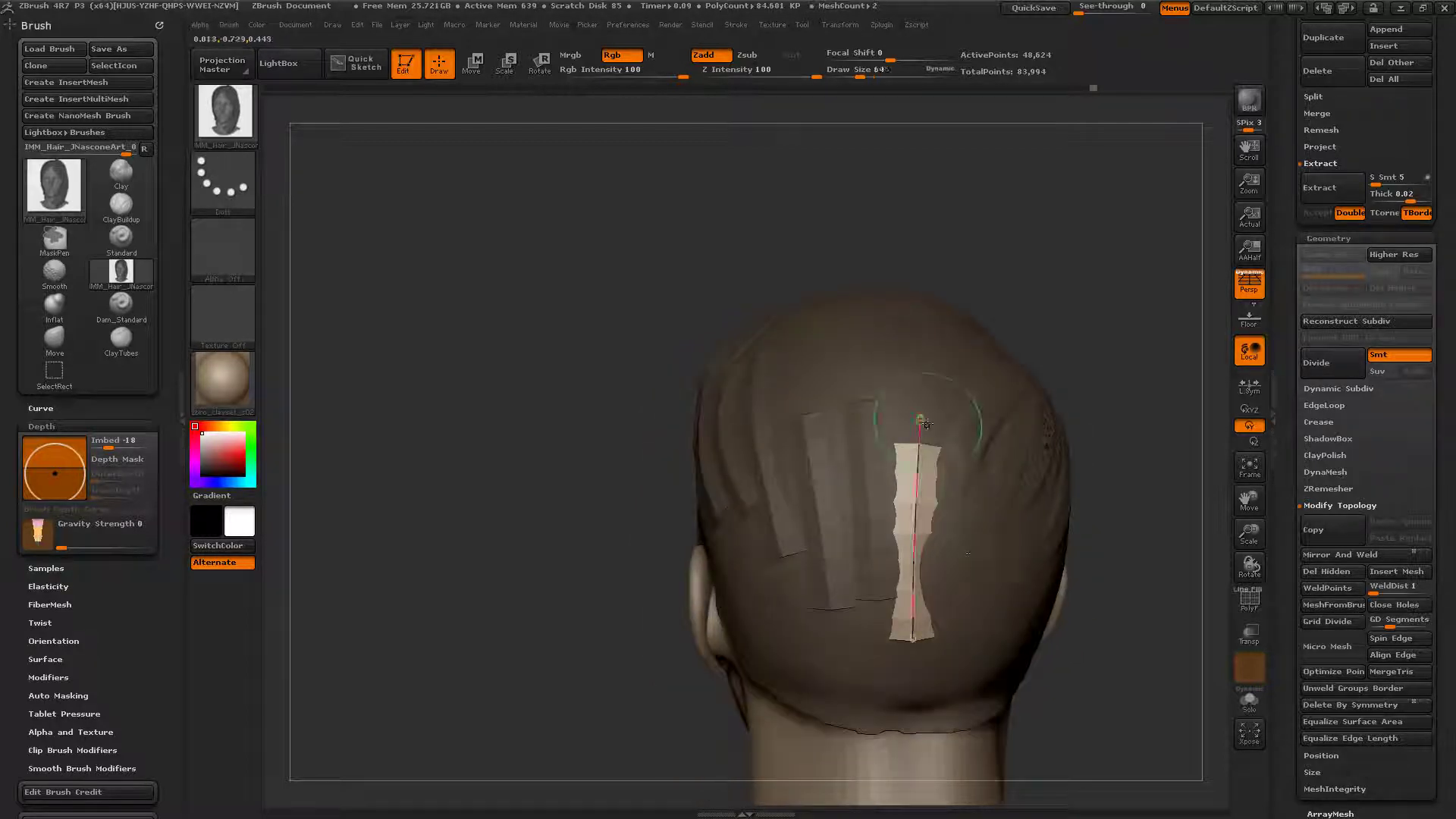
drag(921, 421, 906, 407)
click(911, 462)
mouse_move(1003, 433)
right_down()
mouse_move(1043, 448)
mouse_move(1012, 482)
mouse_move(902, 458)
right_up()
Step: Draw a vertical hair strip just right of the middle of the back of the head and reshape its curve
drag(825, 378, 812, 612)
click(823, 378)
key(bracketleft)
right_drag(903, 425, 979, 458)
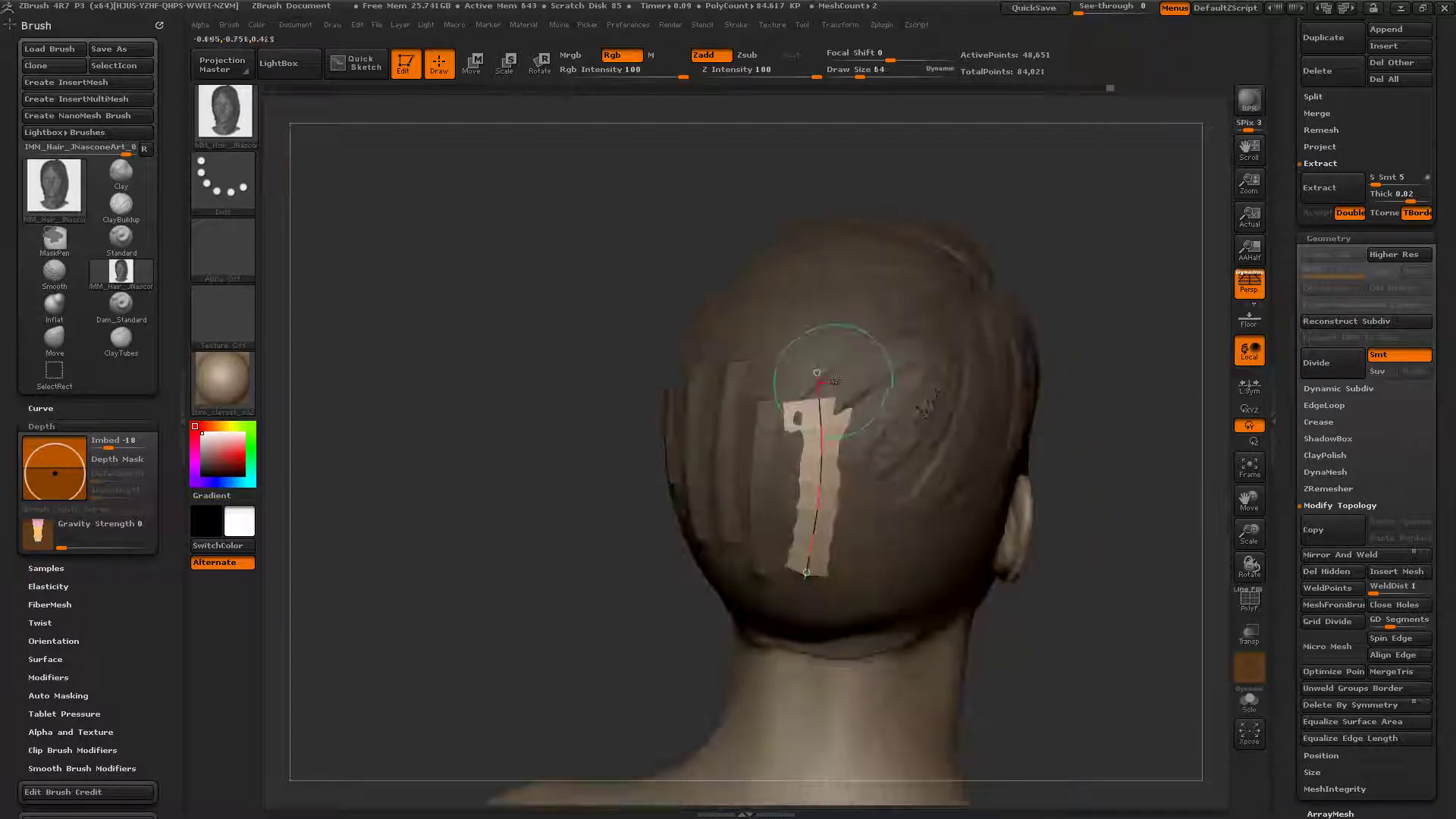
click(814, 367)
drag(814, 367, 805, 352)
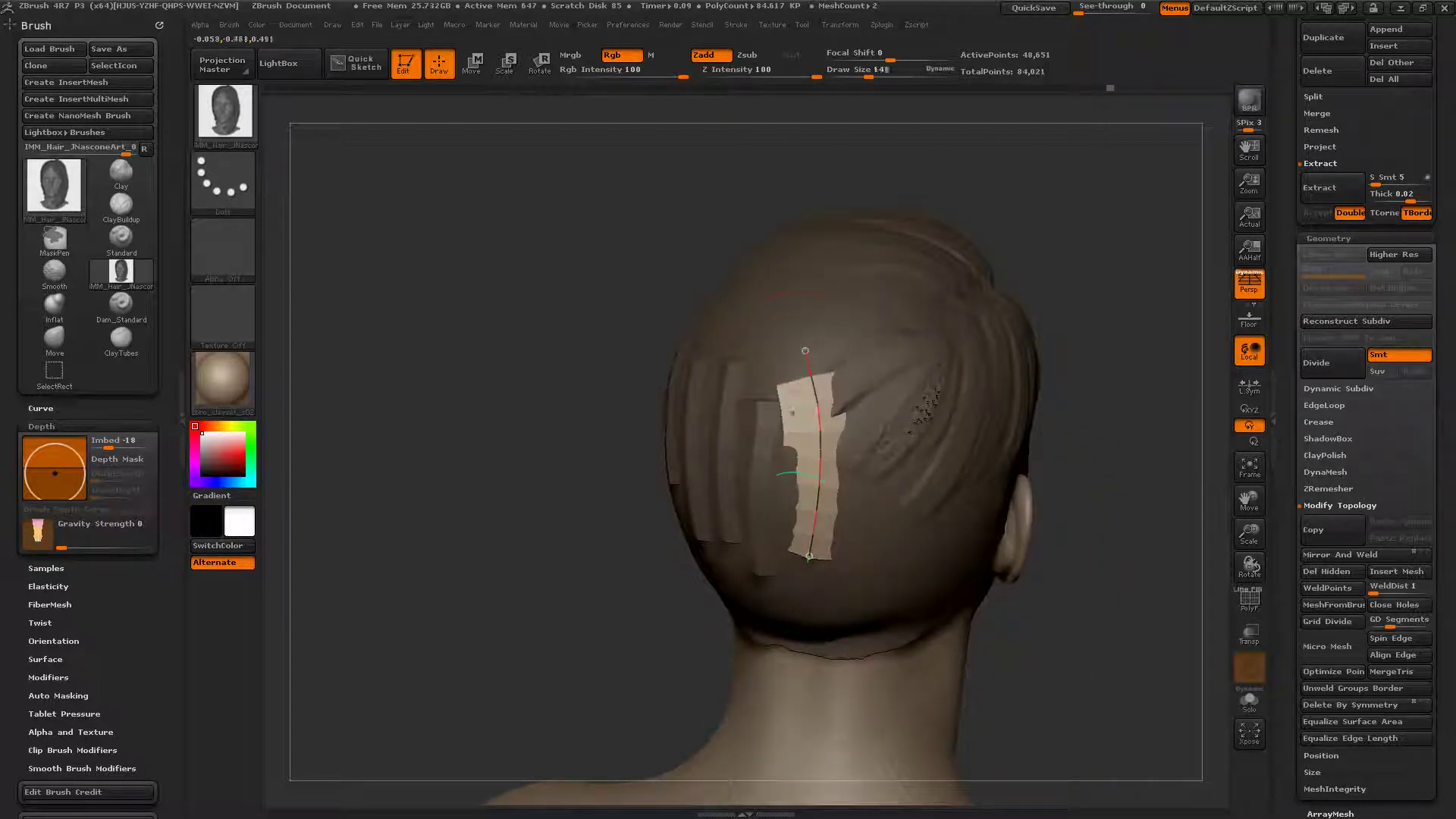
click(810, 491)
drag(810, 492, 806, 520)
right_drag(806, 522, 873, 497)
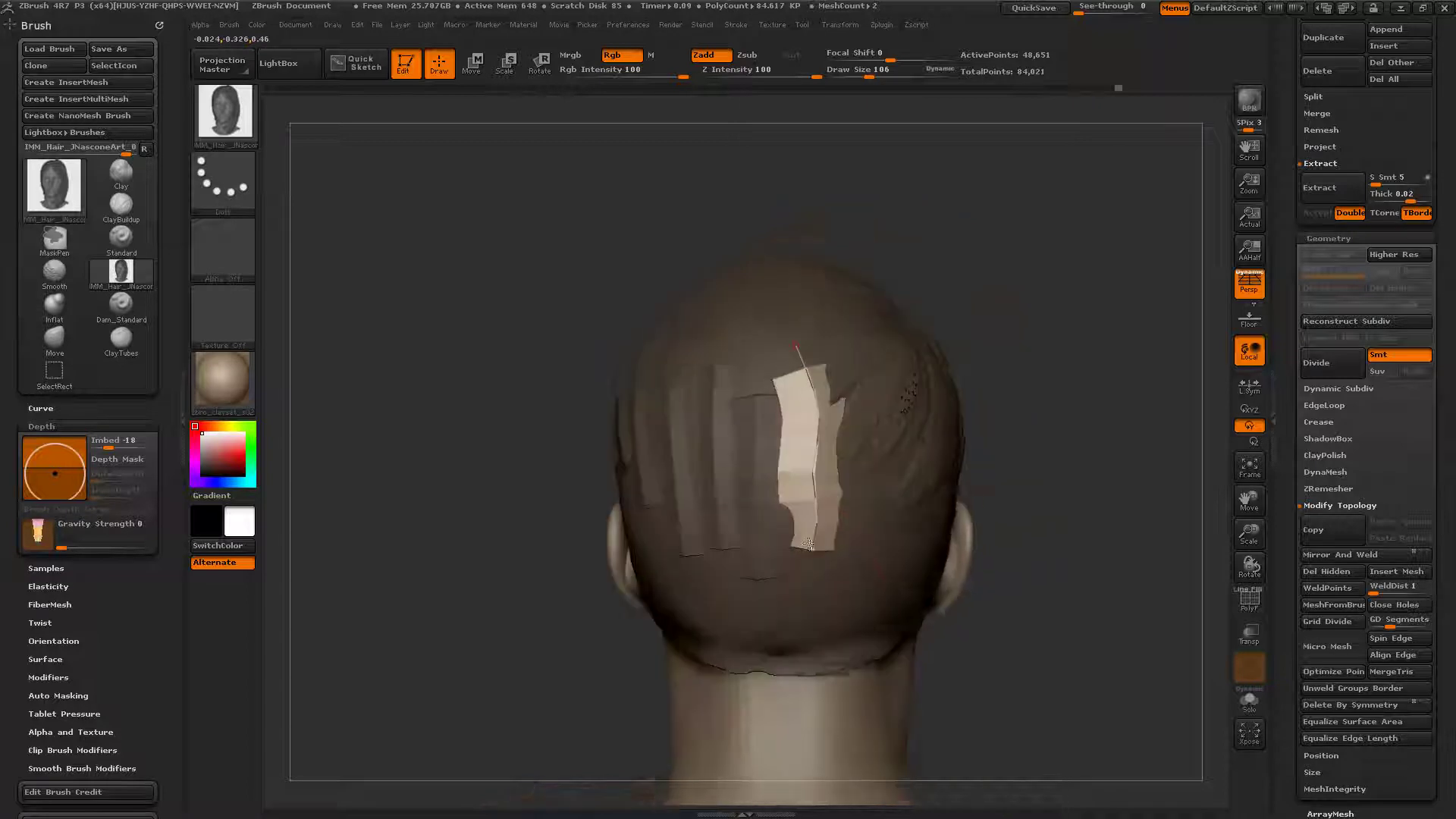
drag(817, 517, 811, 520)
key(bracketright)
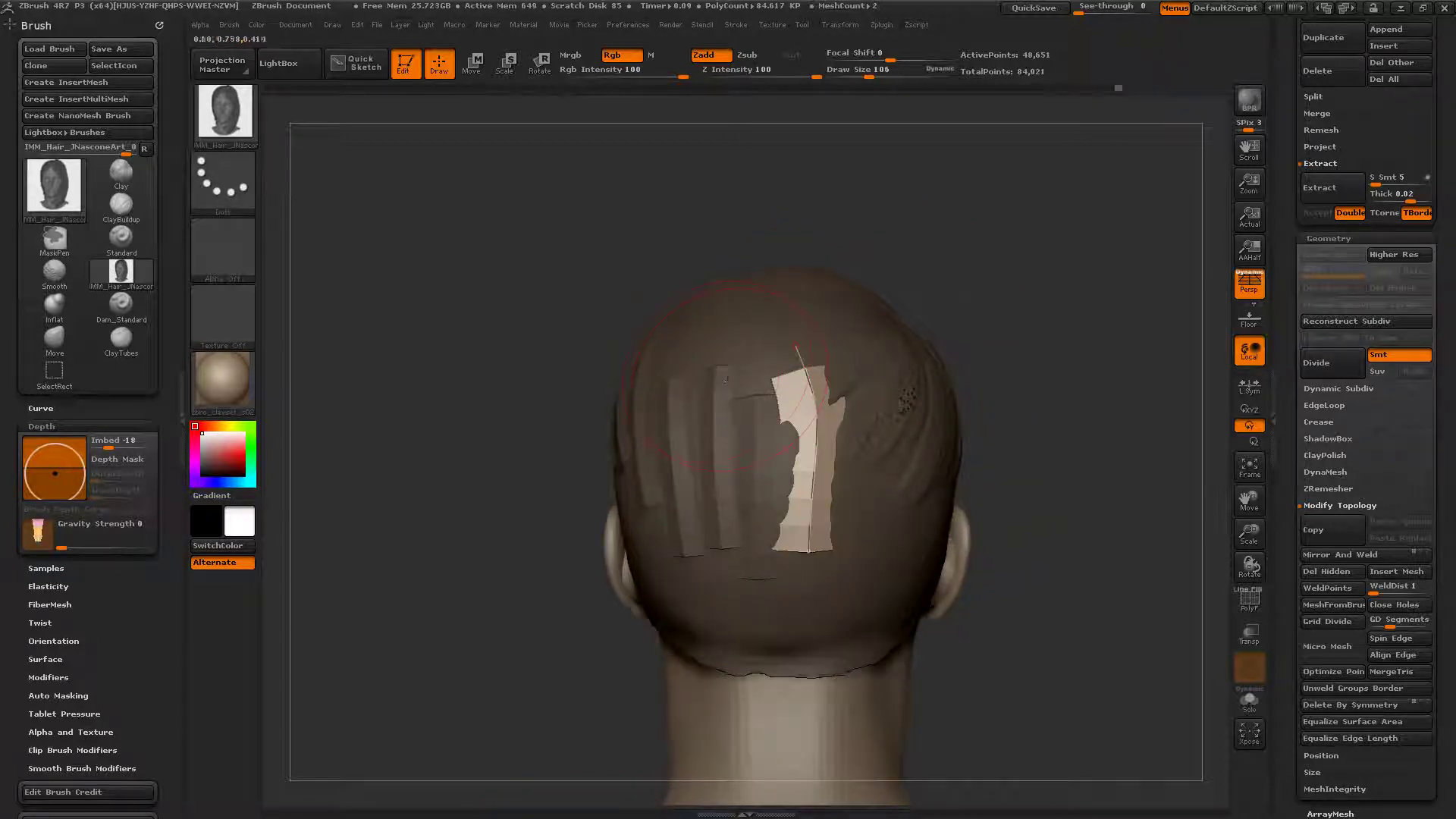
Step: Draw another hair strip down the right rear of the head, beside the previous one
right_drag(918, 402, 834, 410)
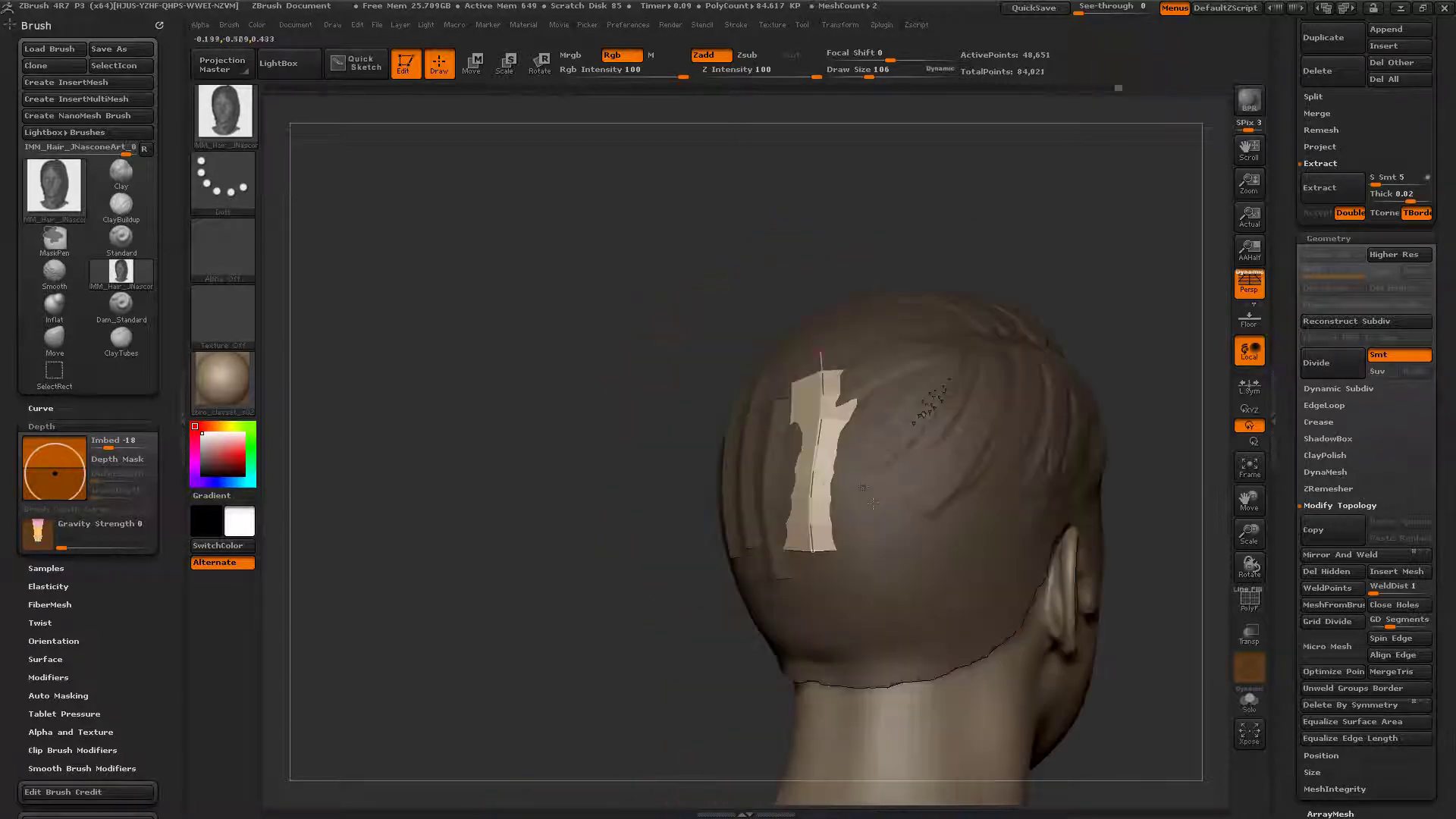
drag(882, 430, 850, 628)
key(bracketleft)
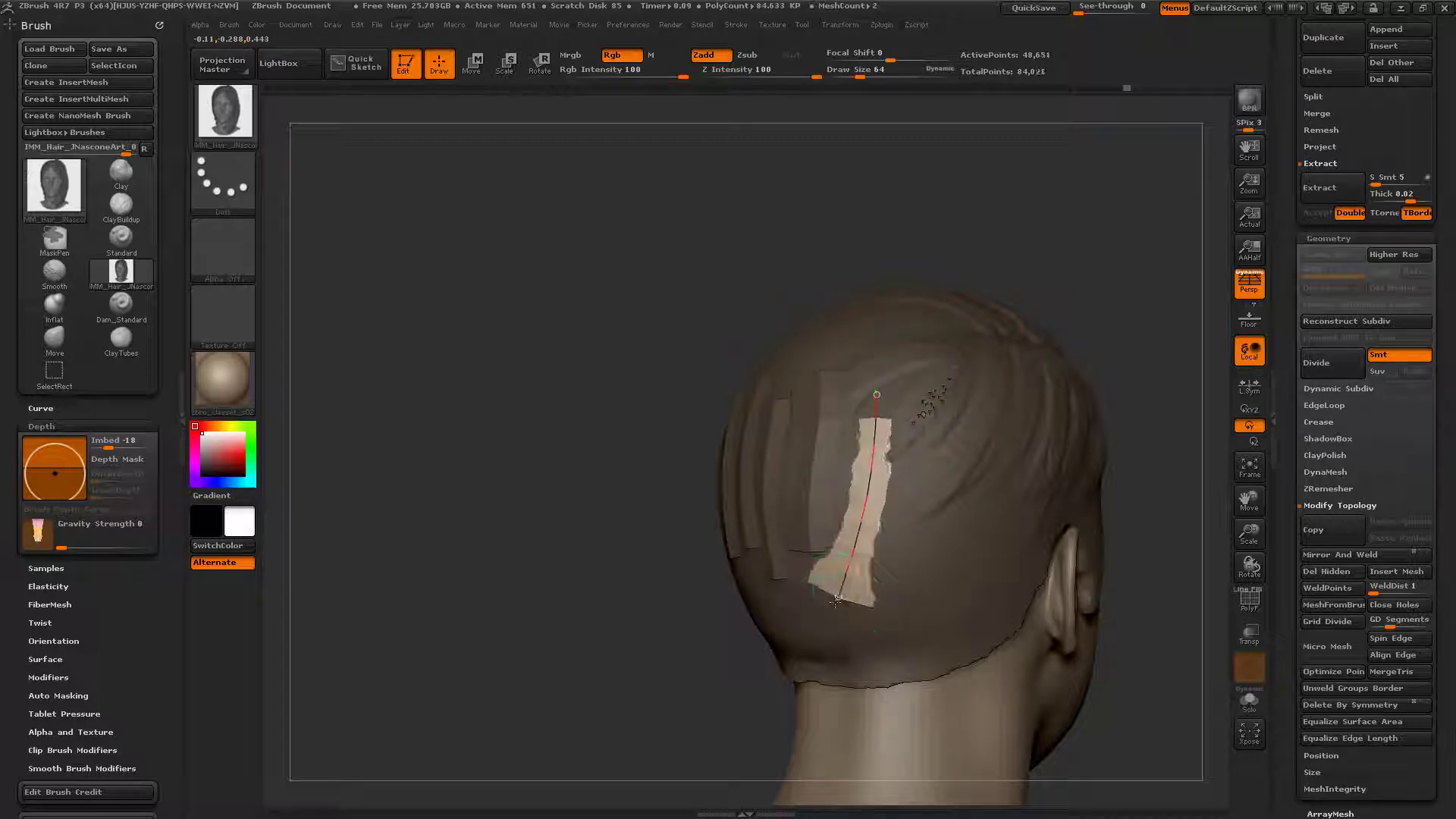
right_drag(883, 584, 797, 580)
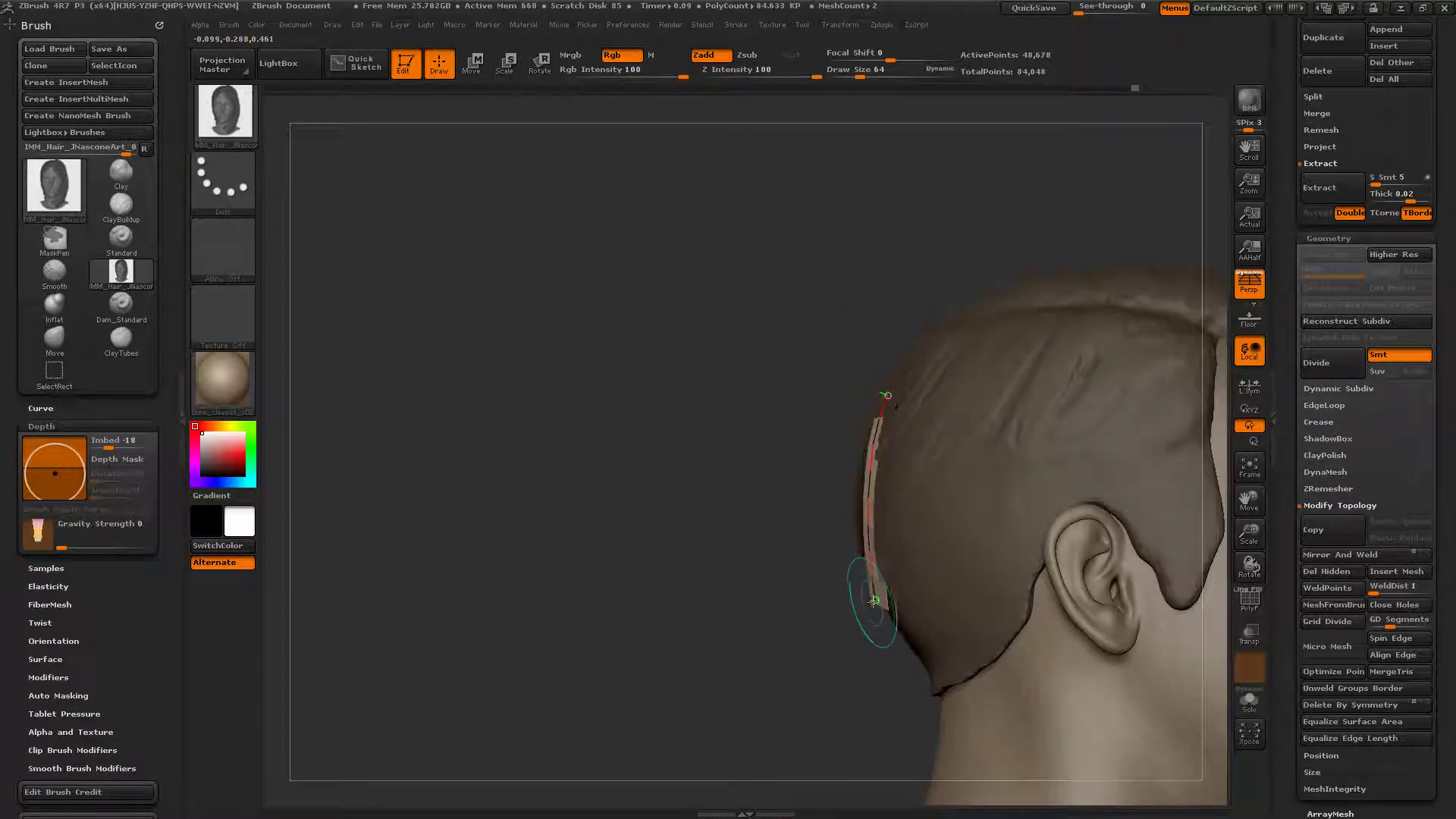
right_drag(891, 425, 975, 428)
Step: Draw three more curved hair strips from the right rear of the head forward to behind the right ear
key(bracketright)
mouse_move(847, 369)
mouse_down()
mouse_move(878, 470)
mouse_move(822, 602)
mouse_up()
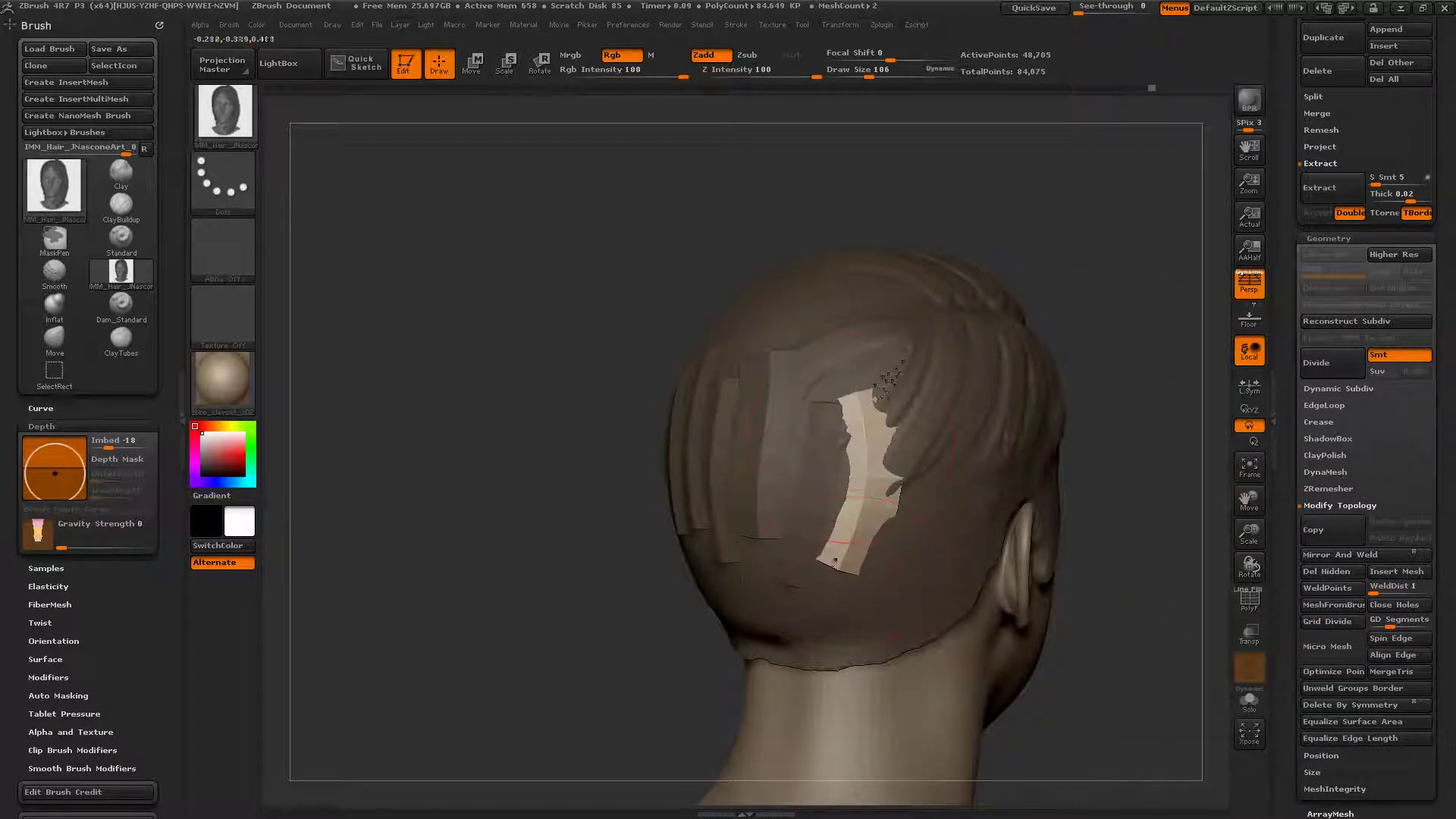
mouse_move(954, 417)
mouse_down()
mouse_move(878, 582)
mouse_move(951, 394)
mouse_up()
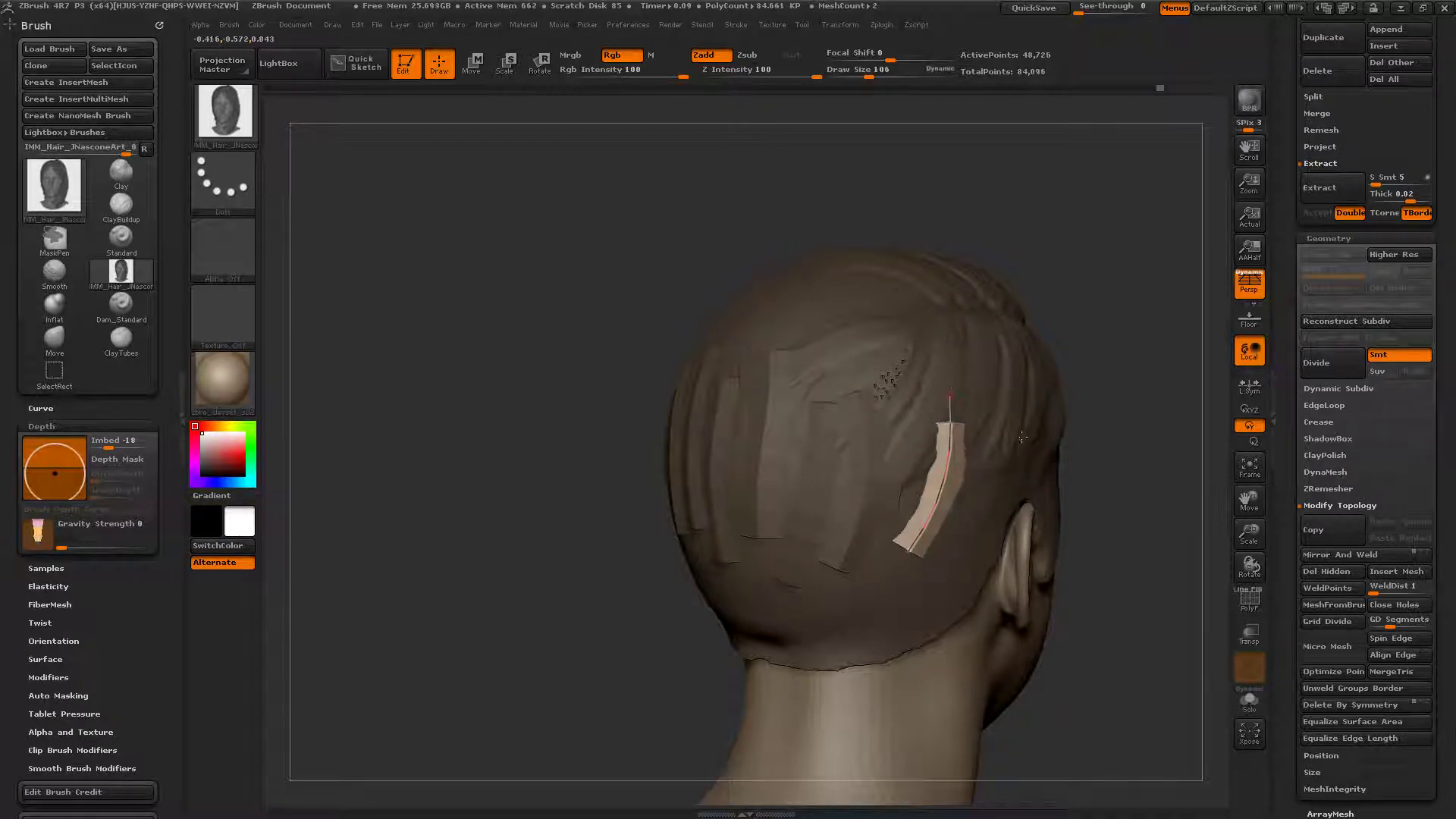
drag(1115, 463, 1001, 459)
drag(1027, 390, 922, 542)
drag(1186, 387, 1107, 410)
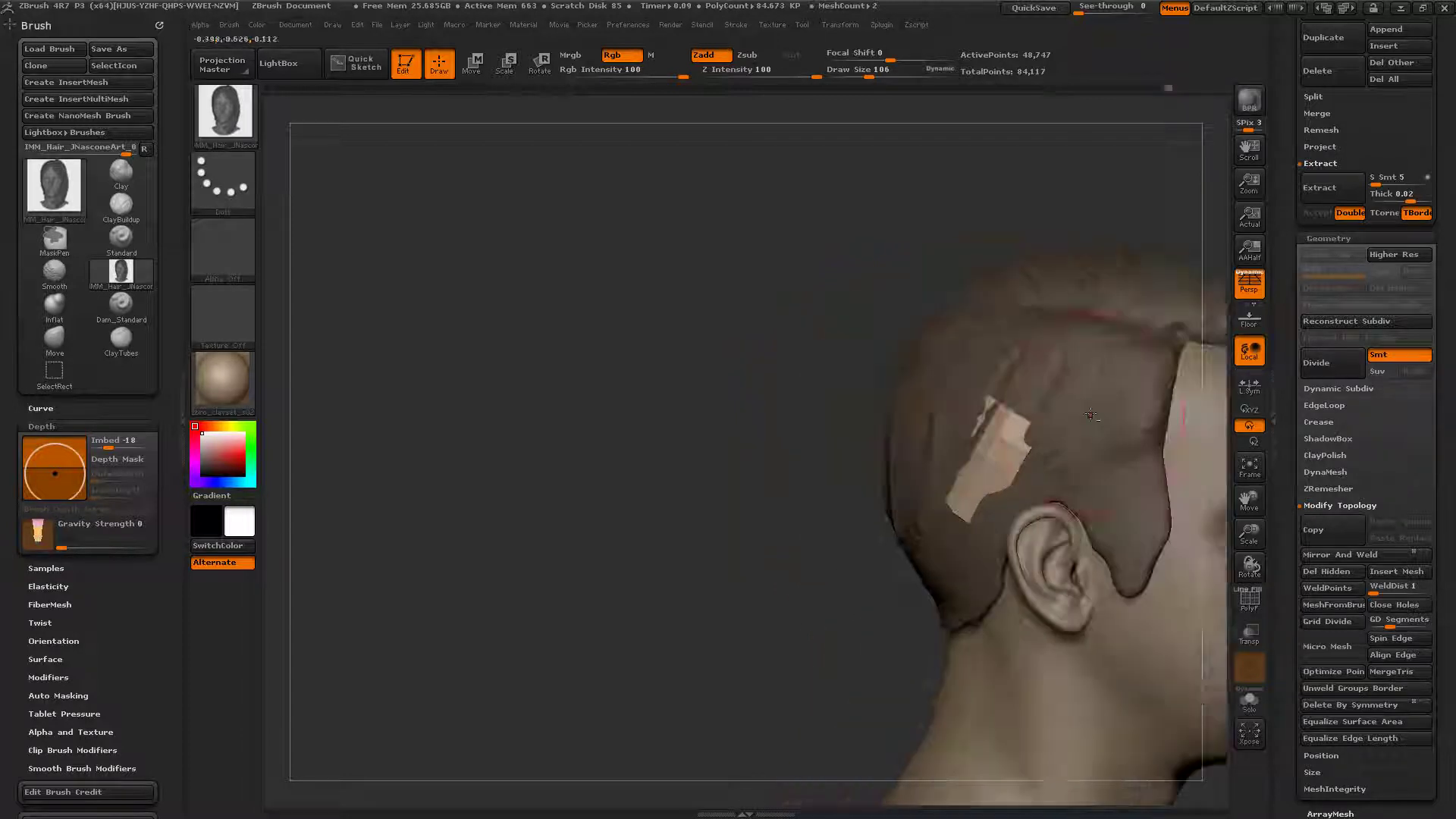
mouse_move(1090, 415)
alt+right_down()
mouse_move(934, 401)
mouse_move(872, 425)
mouse_move(997, 360)
alt+right_up()
Step: Clear the mask and draw curved hair strips from above the right temple down behind the right ear, adjusting their curves
ctrl+drag(481, 528, 443, 658)
ctrl+right_drag(696, 520, 749, 428)
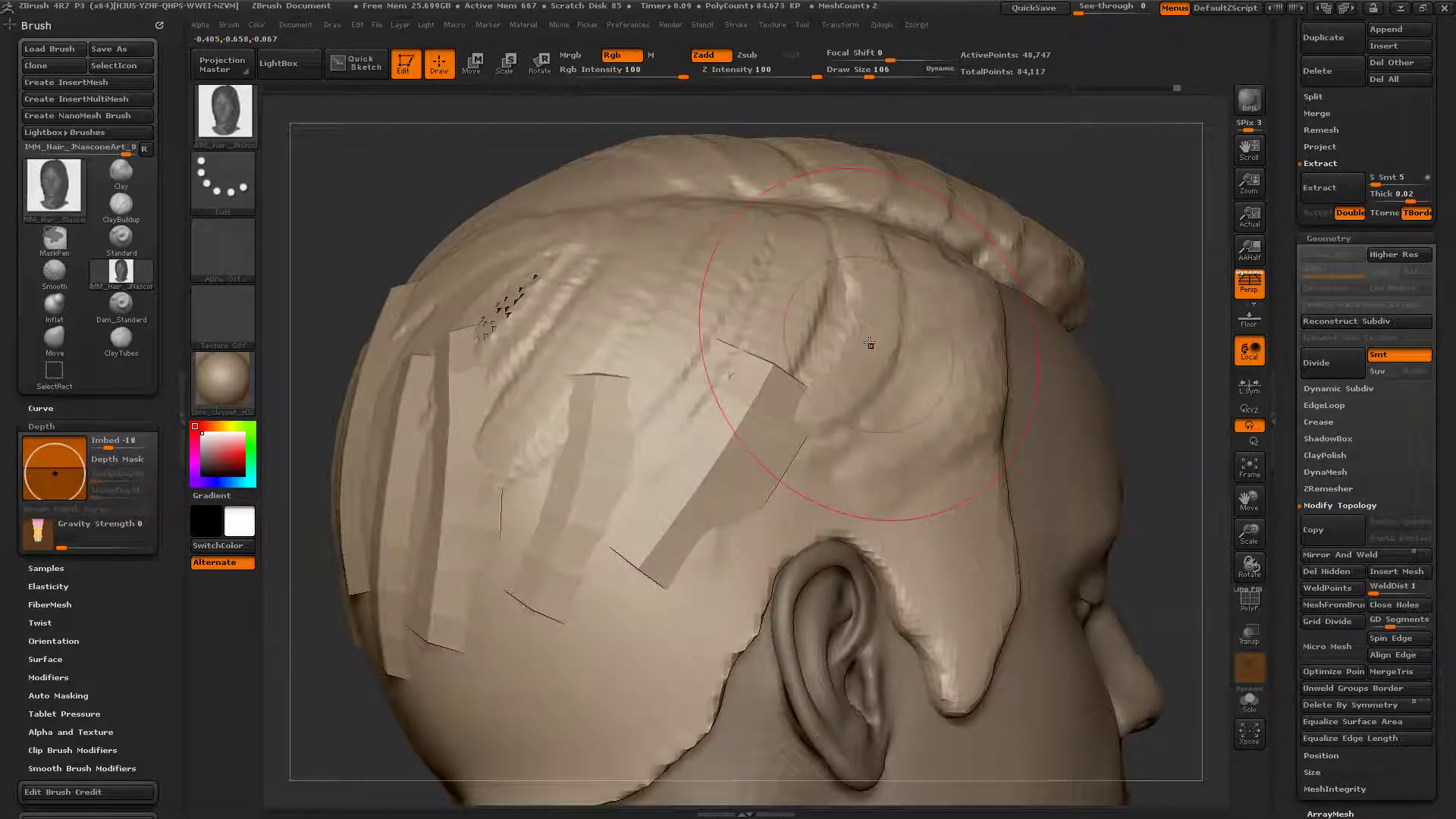
mouse_move(900, 292)
mouse_down()
mouse_move(724, 579)
mouse_move(675, 627)
mouse_up()
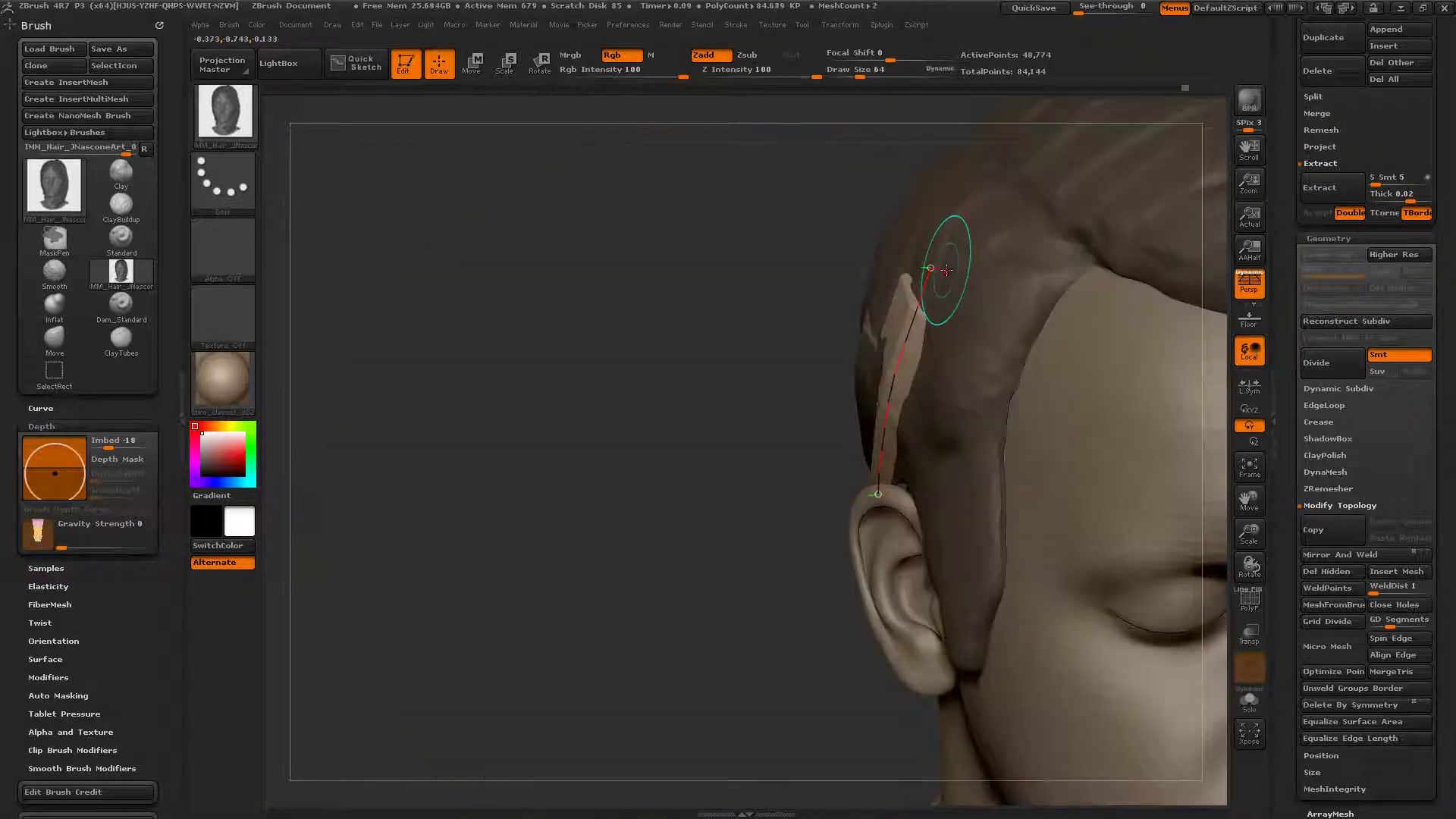
drag(942, 243, 941, 262)
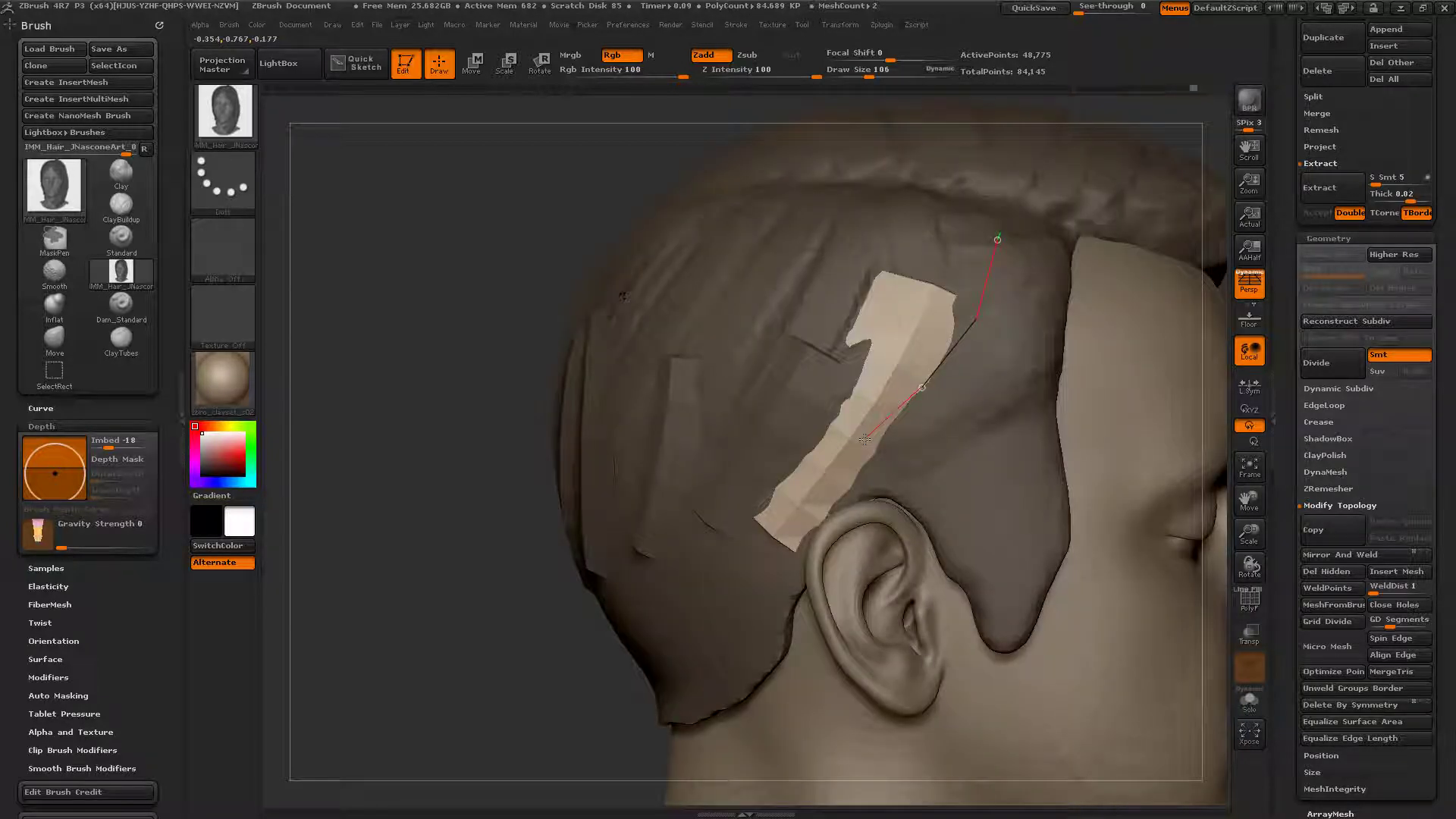
drag(865, 439, 838, 458)
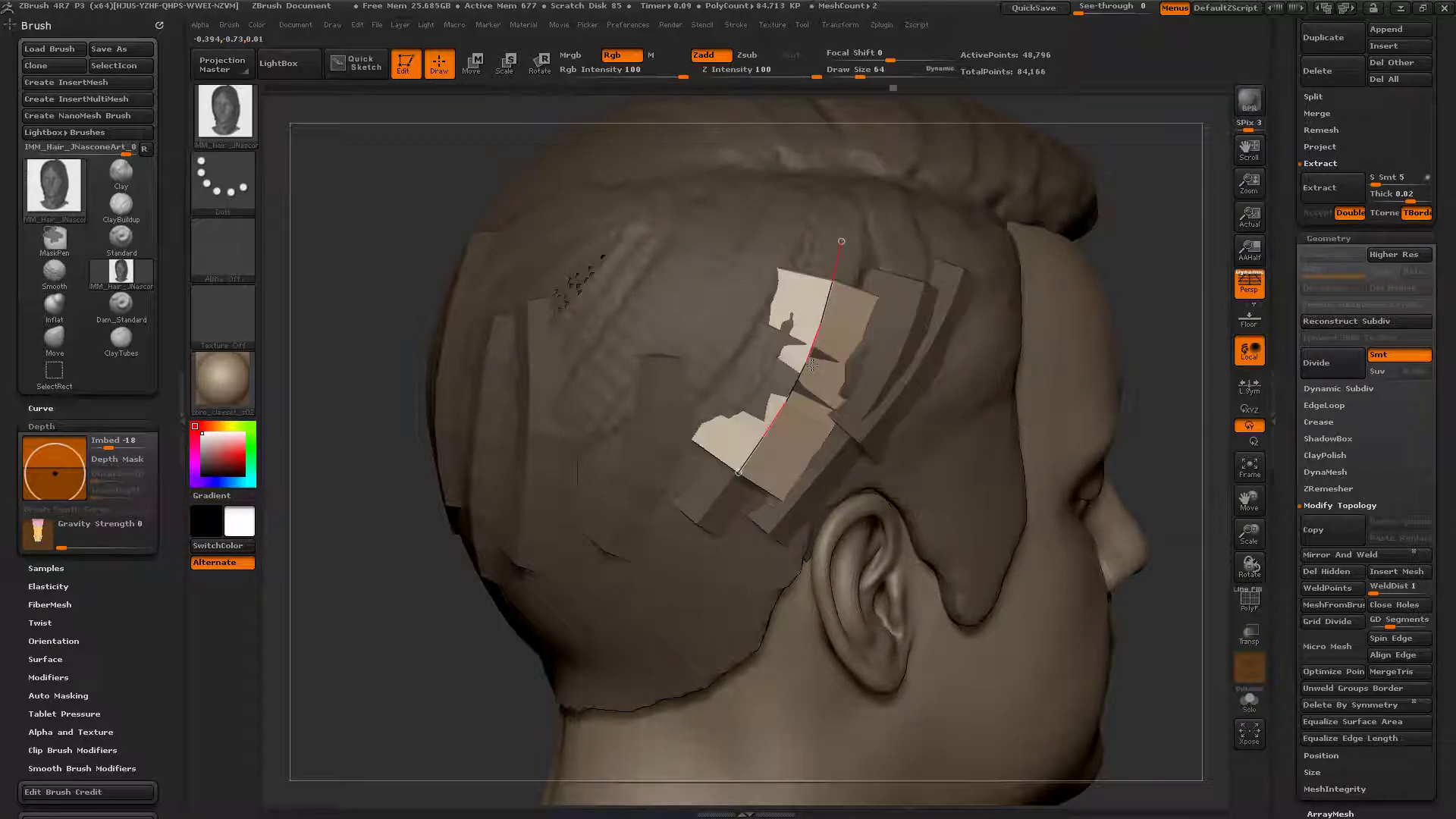
Step: Bend the hair strip above the right ear, and draw another strip just behind it with its middle and upper end curved
drag(812, 357, 825, 360)
click(766, 323)
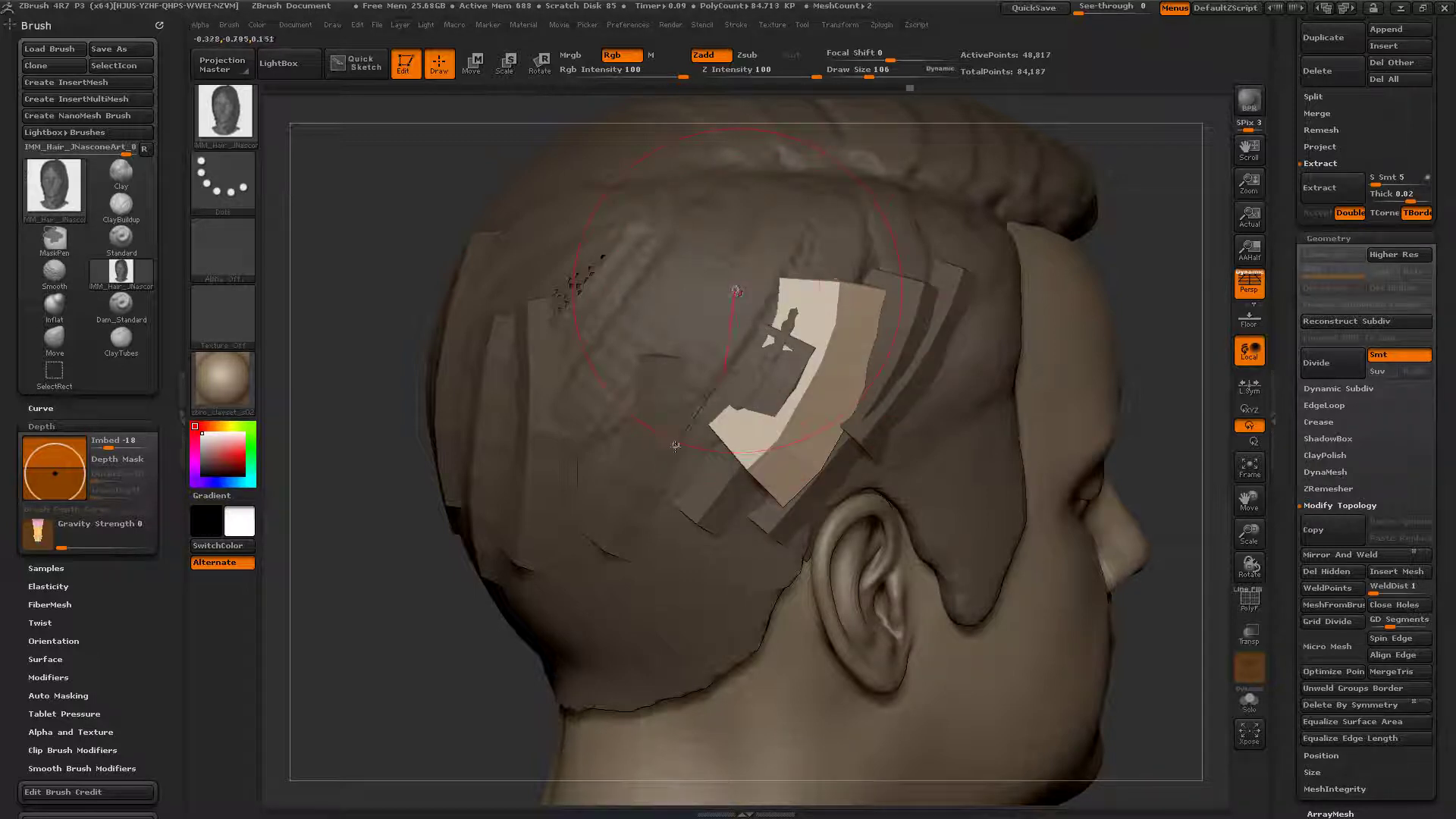
drag(675, 446, 628, 512)
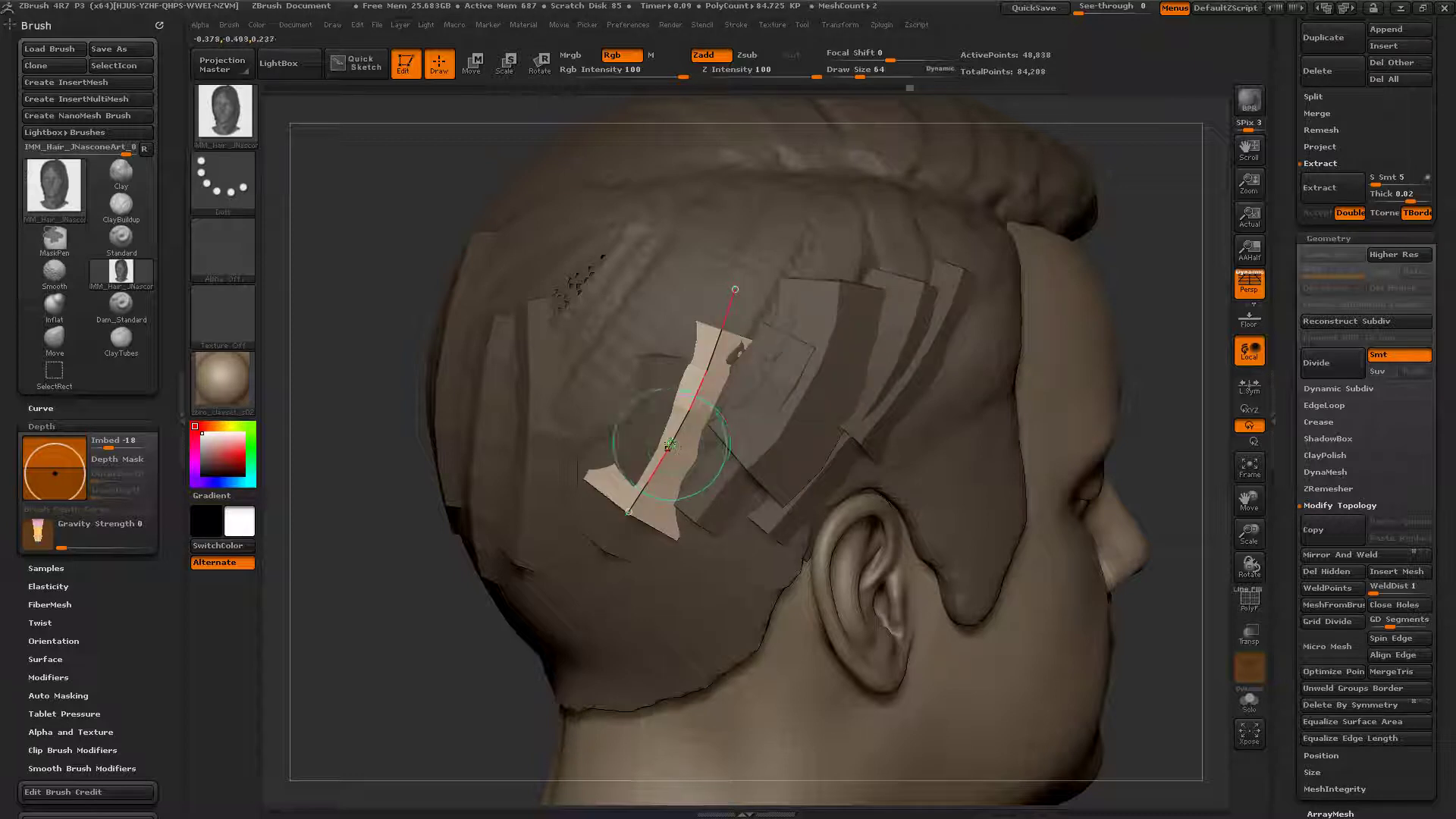
drag(676, 453, 706, 408)
drag(735, 288, 706, 274)
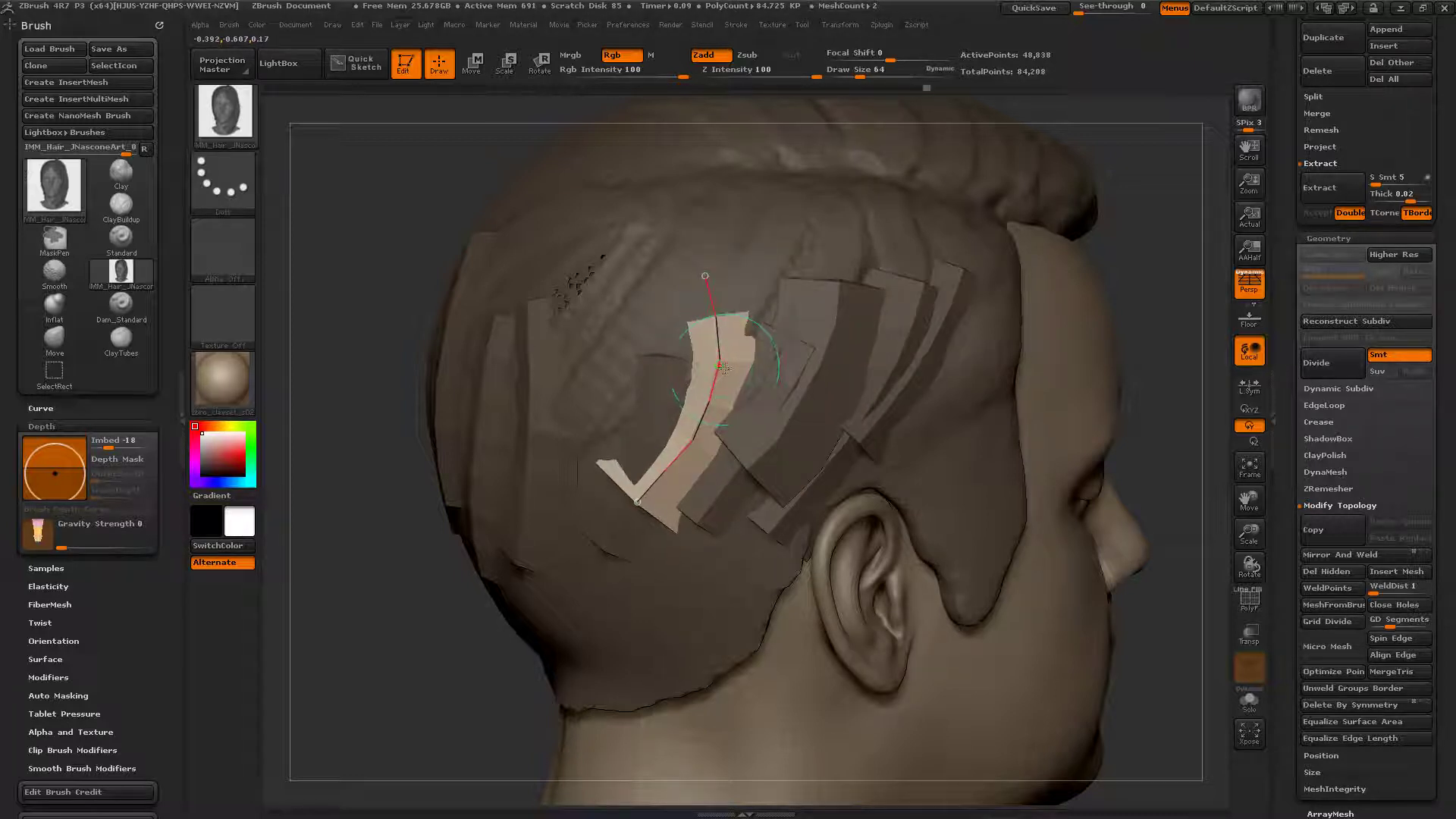
click(722, 317)
Step: Draw a further hair strip down the right rear of the head behind the previous one and bend its middle
alt+right_drag(722, 317, 874, 293)
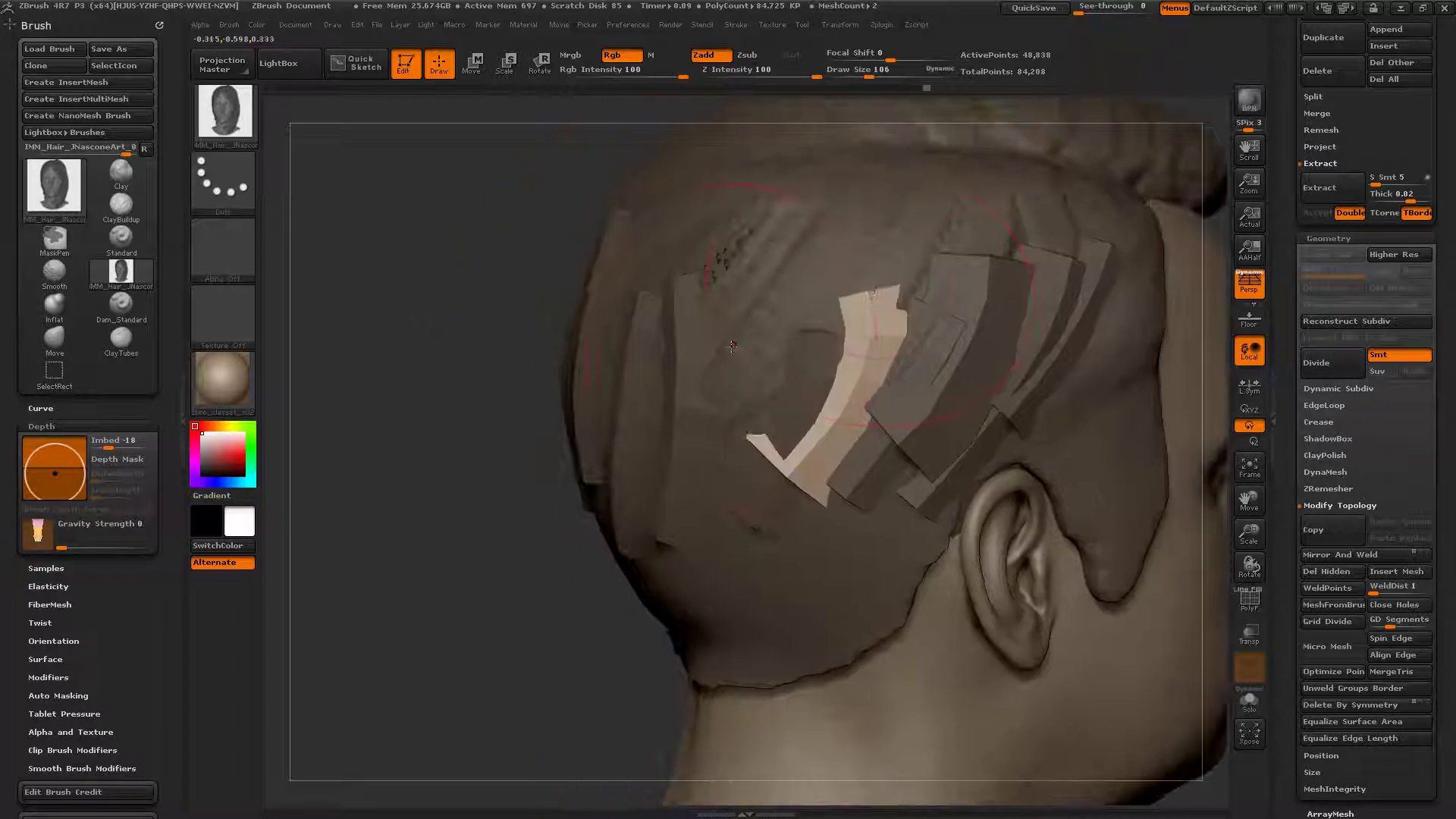
drag(711, 443, 672, 502)
drag(721, 445, 750, 371)
Step: Undo the last change to the right rear hair strip and readjust the middle and upper end of its curve
ctrl+right_drag(767, 379, 747, 319)
right_drag(671, 443, 753, 448)
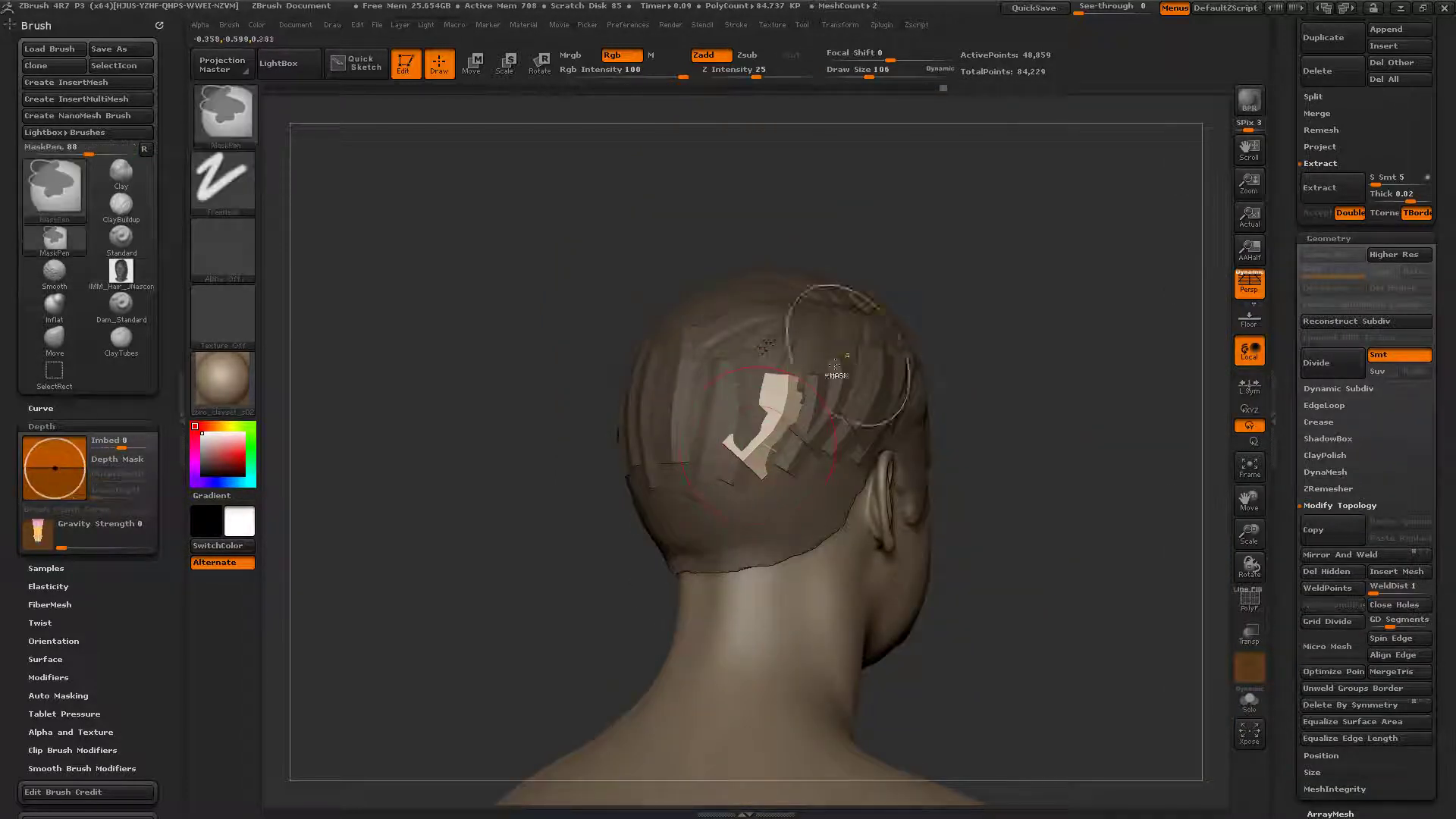
key(ctrl+z)
drag(757, 444, 765, 443)
drag(792, 381, 788, 396)
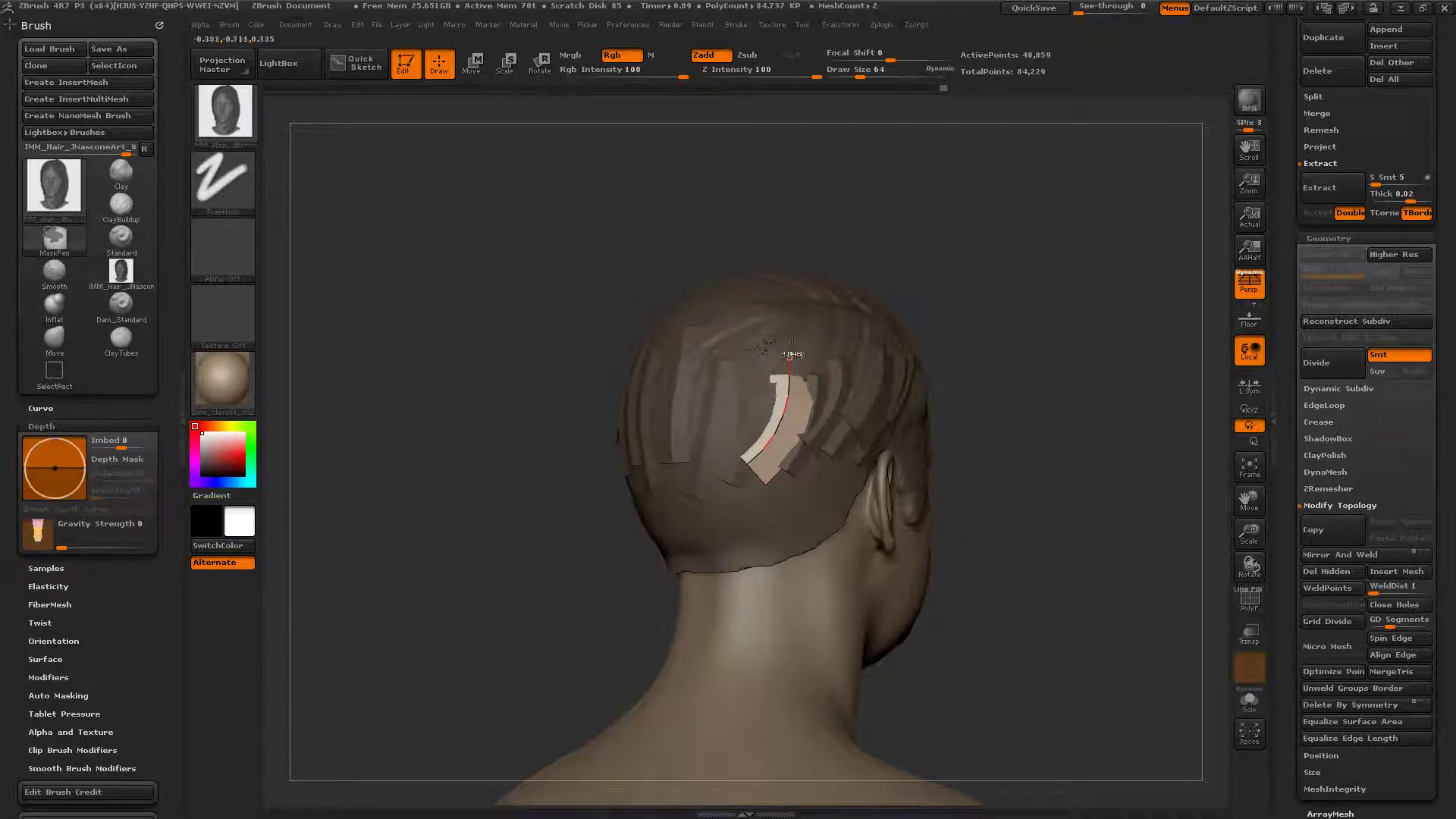
mouse_move(788, 396)
ctrl+right_down()
mouse_move(803, 432)
mouse_move(841, 402)
mouse_move(791, 379)
ctrl+right_up()
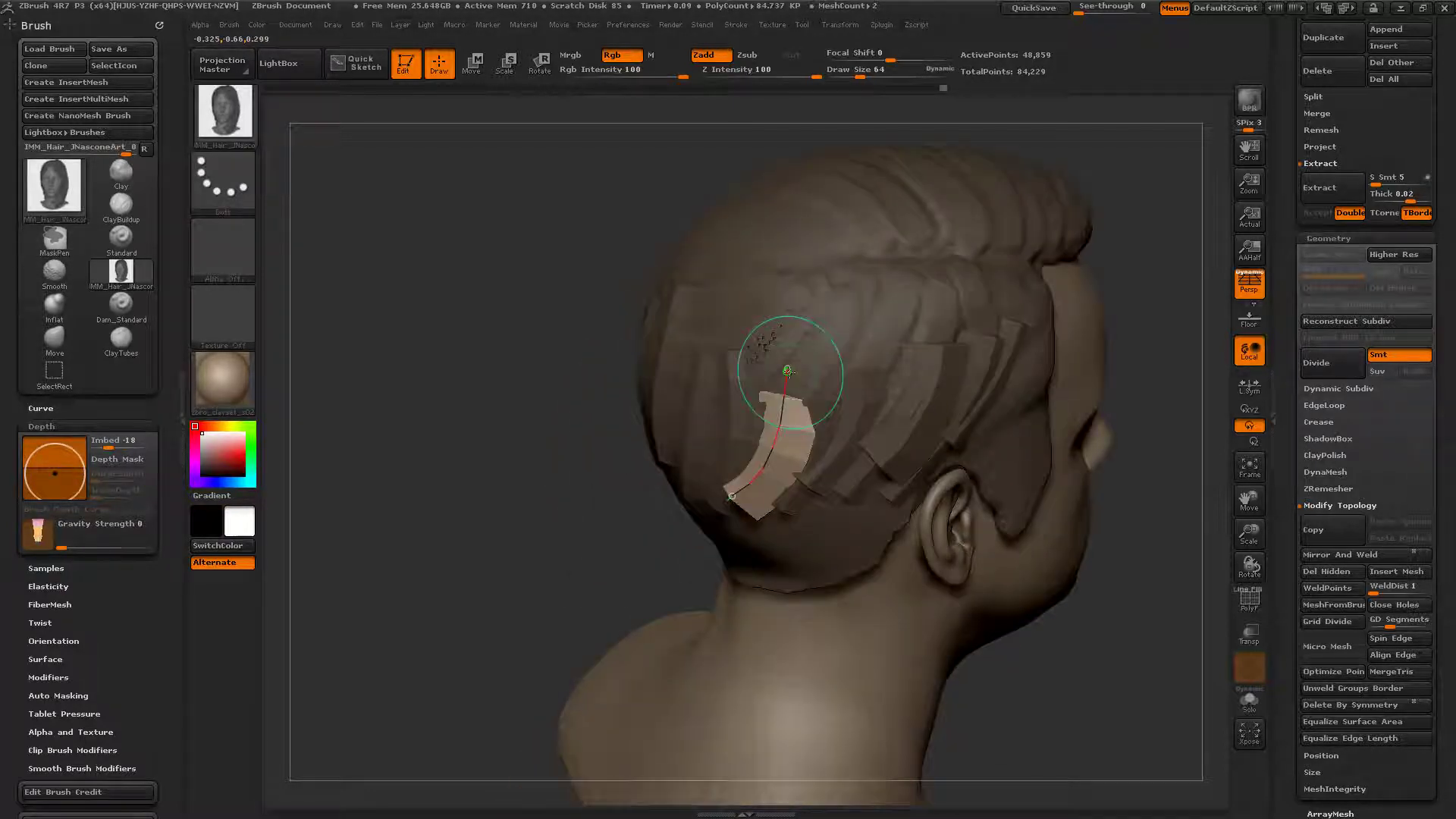
drag(787, 392, 786, 368)
Step: Draw a diagonal hair strip from above the left temple back over the left ear and adjust its upper end
right_drag(758, 341, 948, 333)
right_drag(681, 413, 523, 296)
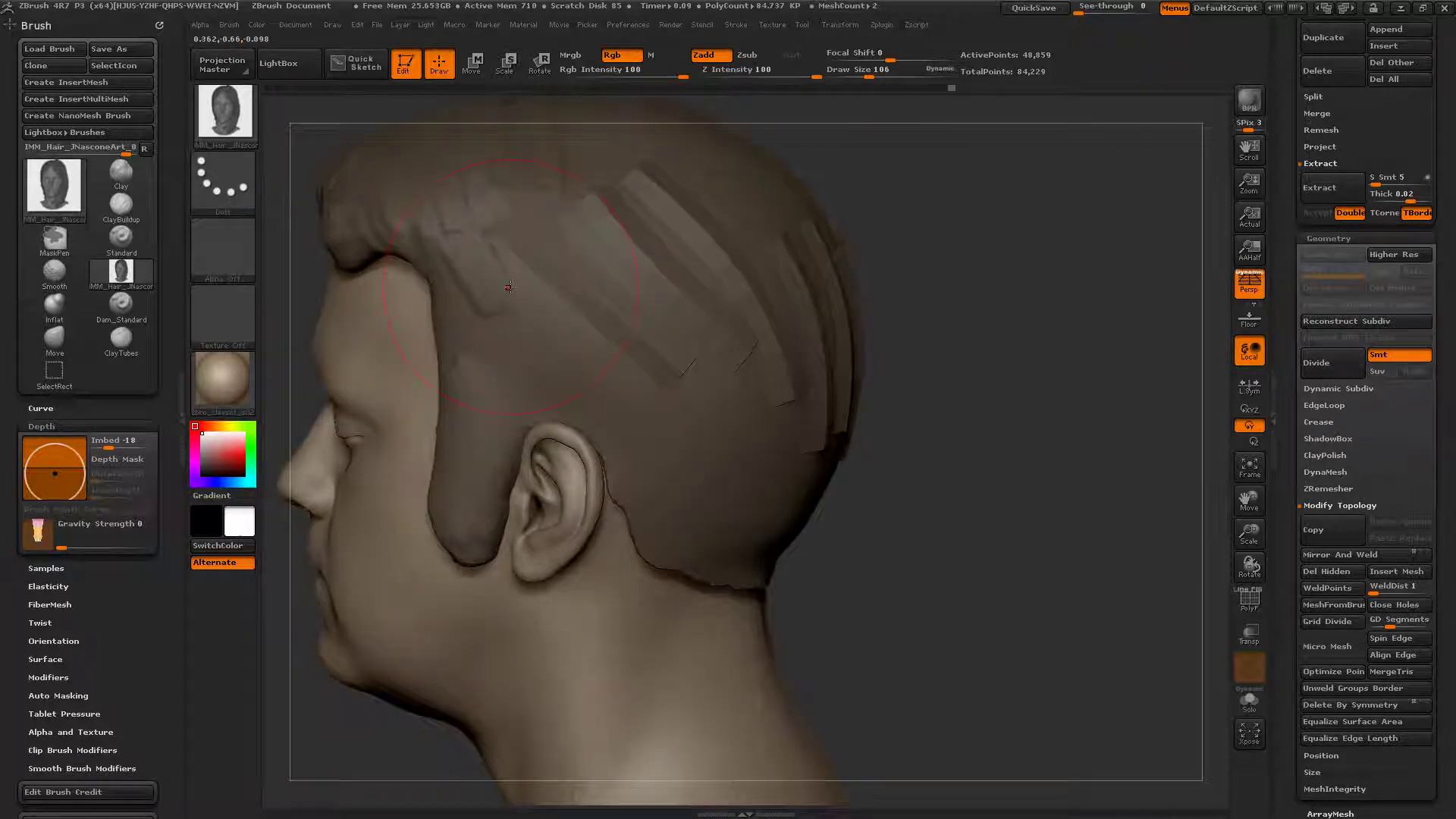
drag(490, 251, 658, 403)
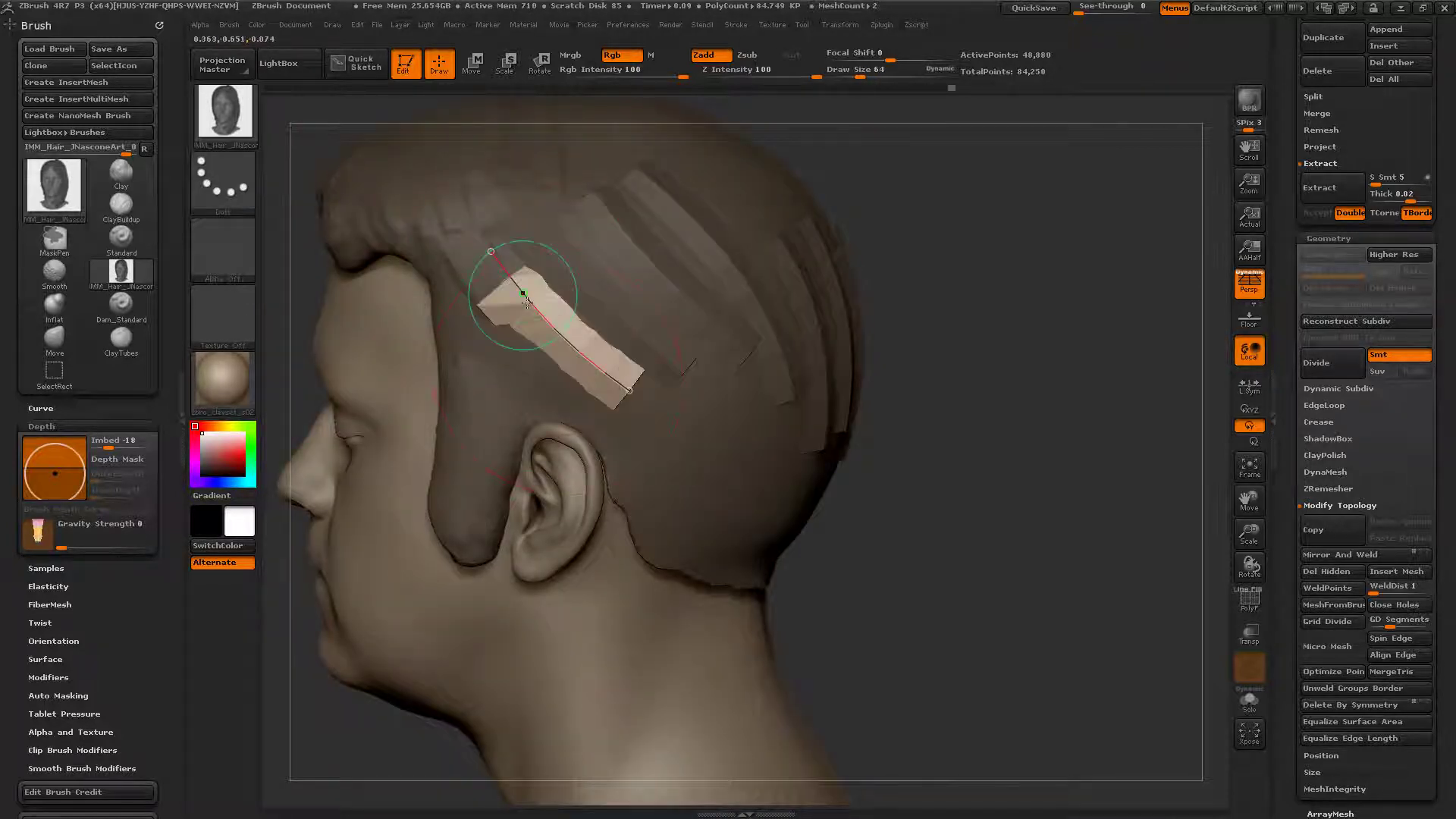
right_drag(872, 341, 1016, 345)
key(])
key(])
key(])
key(])
click(495, 253)
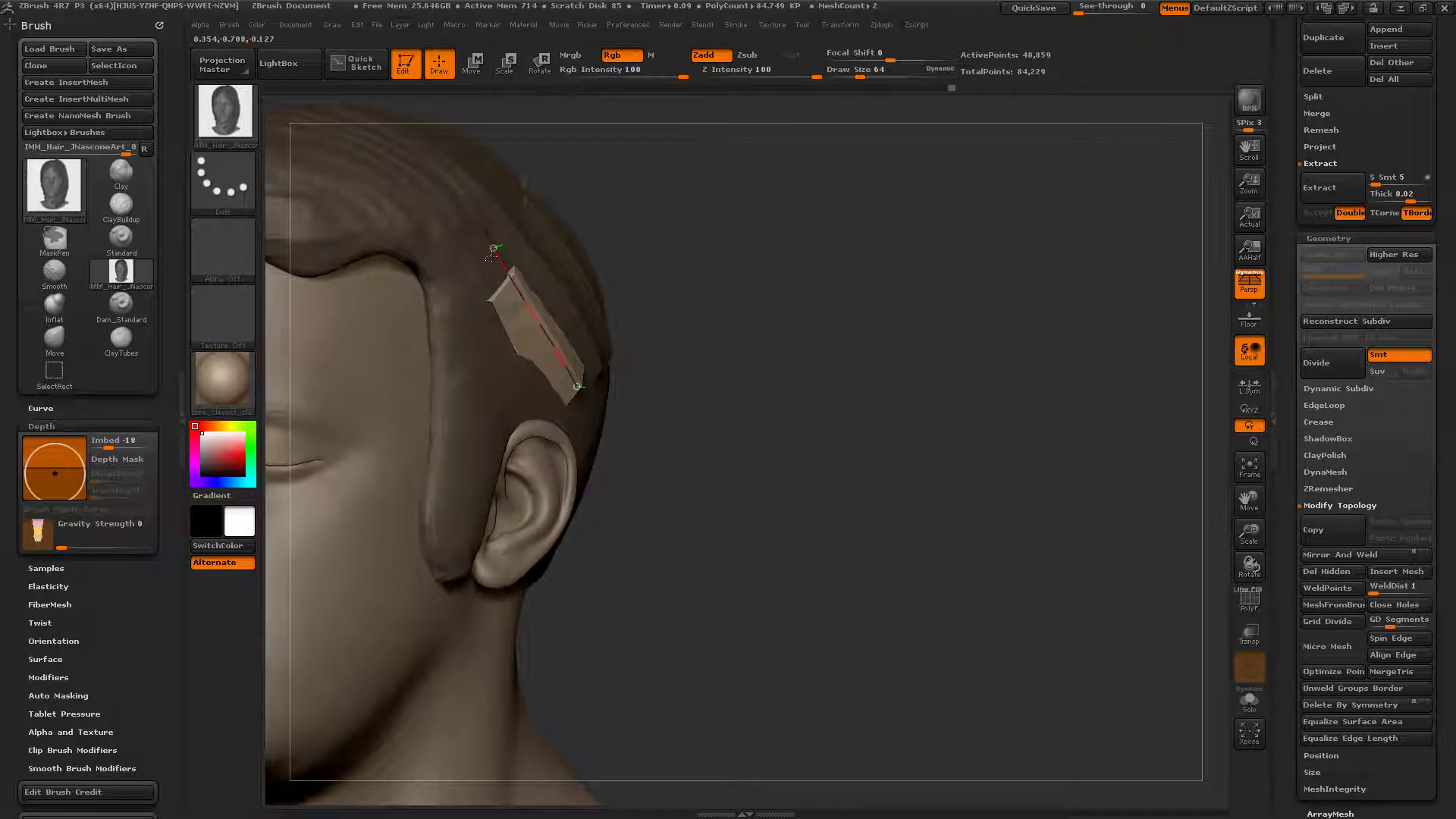
Step: Adjust the hair strip above the ear and add more strips along the left side of the head
drag(531, 354, 539, 362)
right_drag(531, 224, 387, 205)
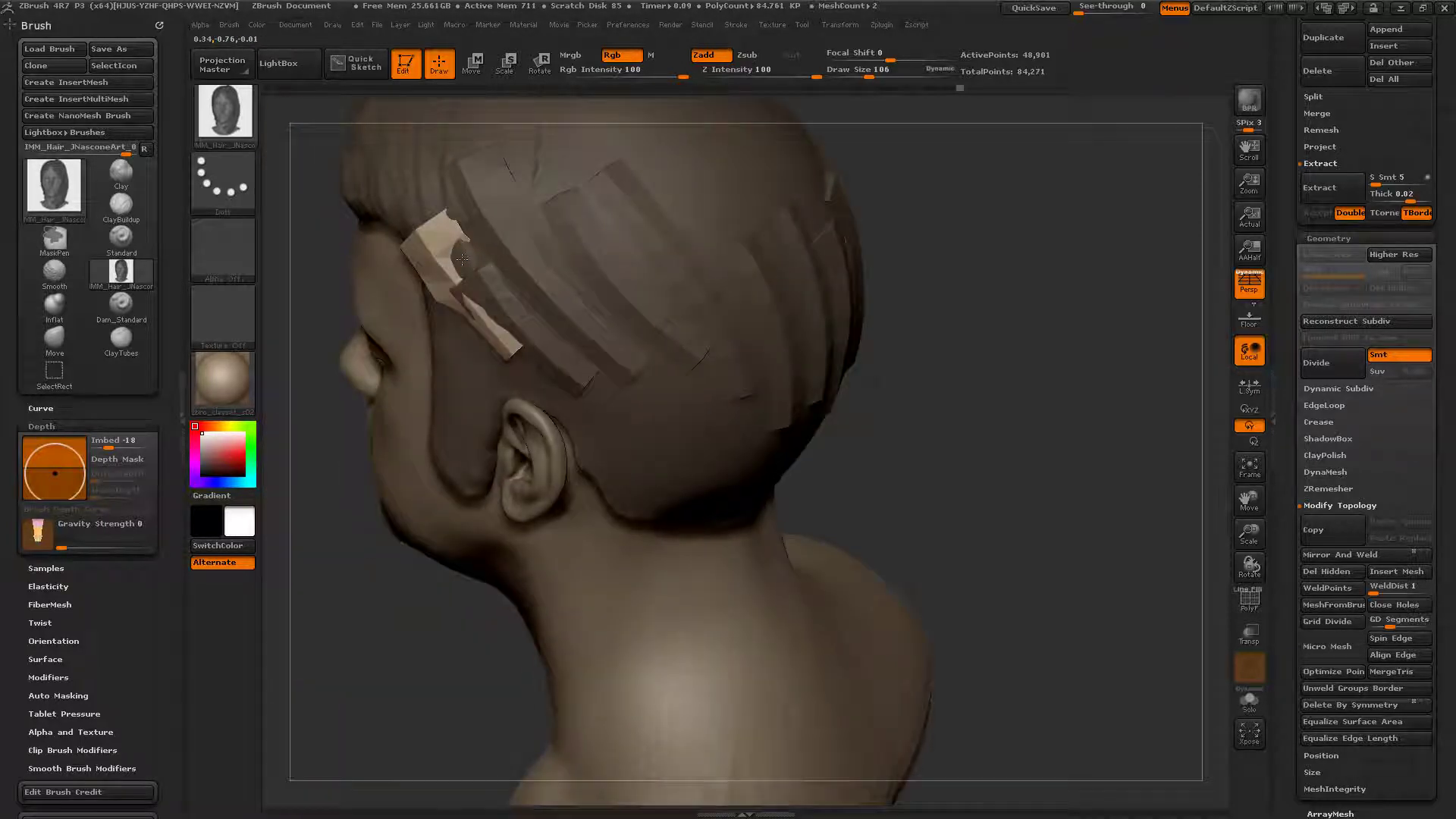
alt+right_drag(524, 141, 530, 286)
drag(538, 249, 599, 410)
drag(667, 478, 691, 493)
Step: Reshape the newest strip with a resized brush and lay a long strip down the left rear of the head
key([)
key([)
key([)
key([)
drag(546, 248, 547, 222)
right_drag(671, 275, 654, 240)
drag(722, 518, 722, 519)
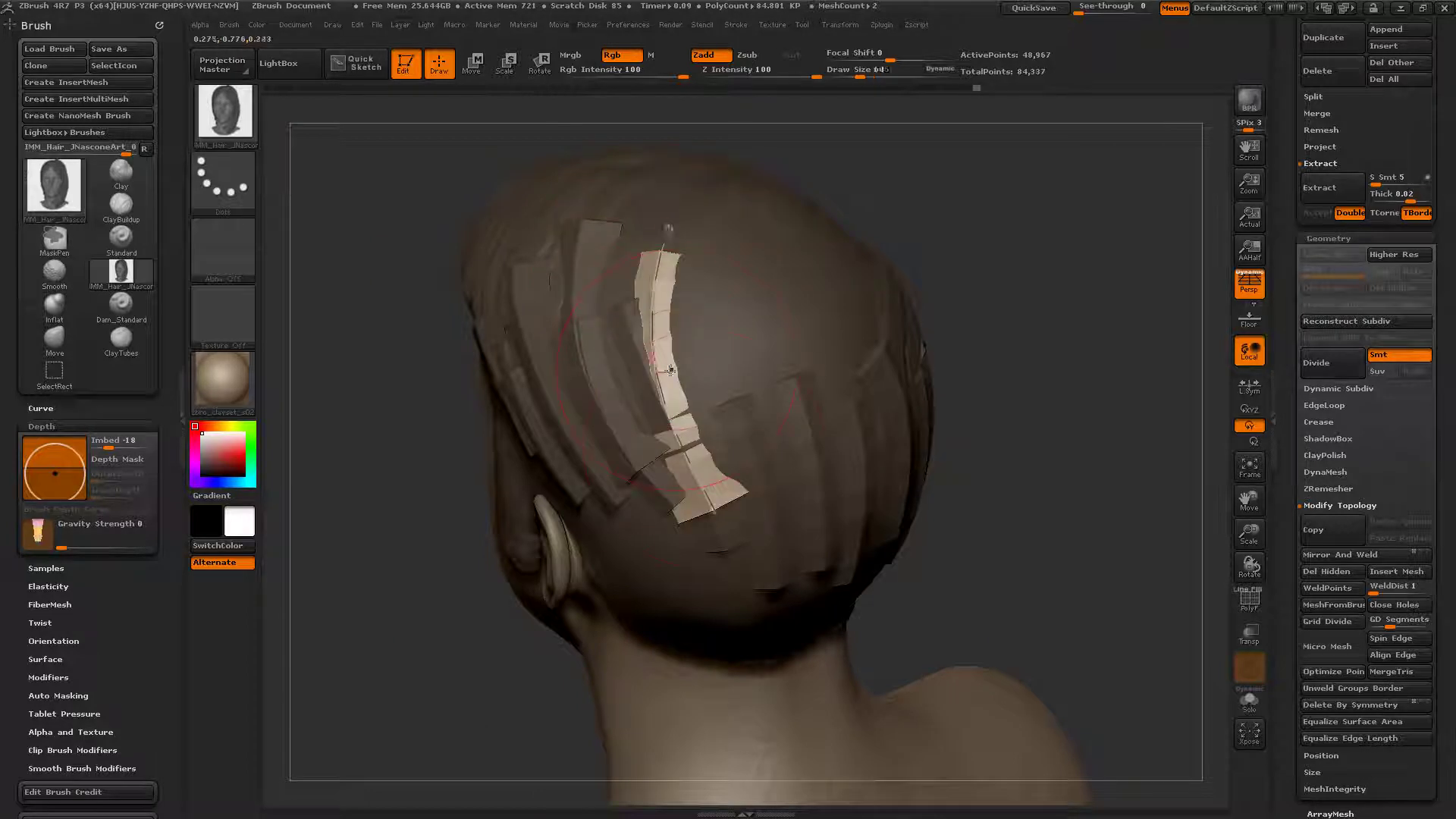
Step: Widen the left rear strip and draw another hair strip beside it, closer to the middle of the back
ctrl+right_drag(732, 523, 752, 443)
drag(747, 443, 738, 413)
ctrl+right_drag(739, 416, 762, 397)
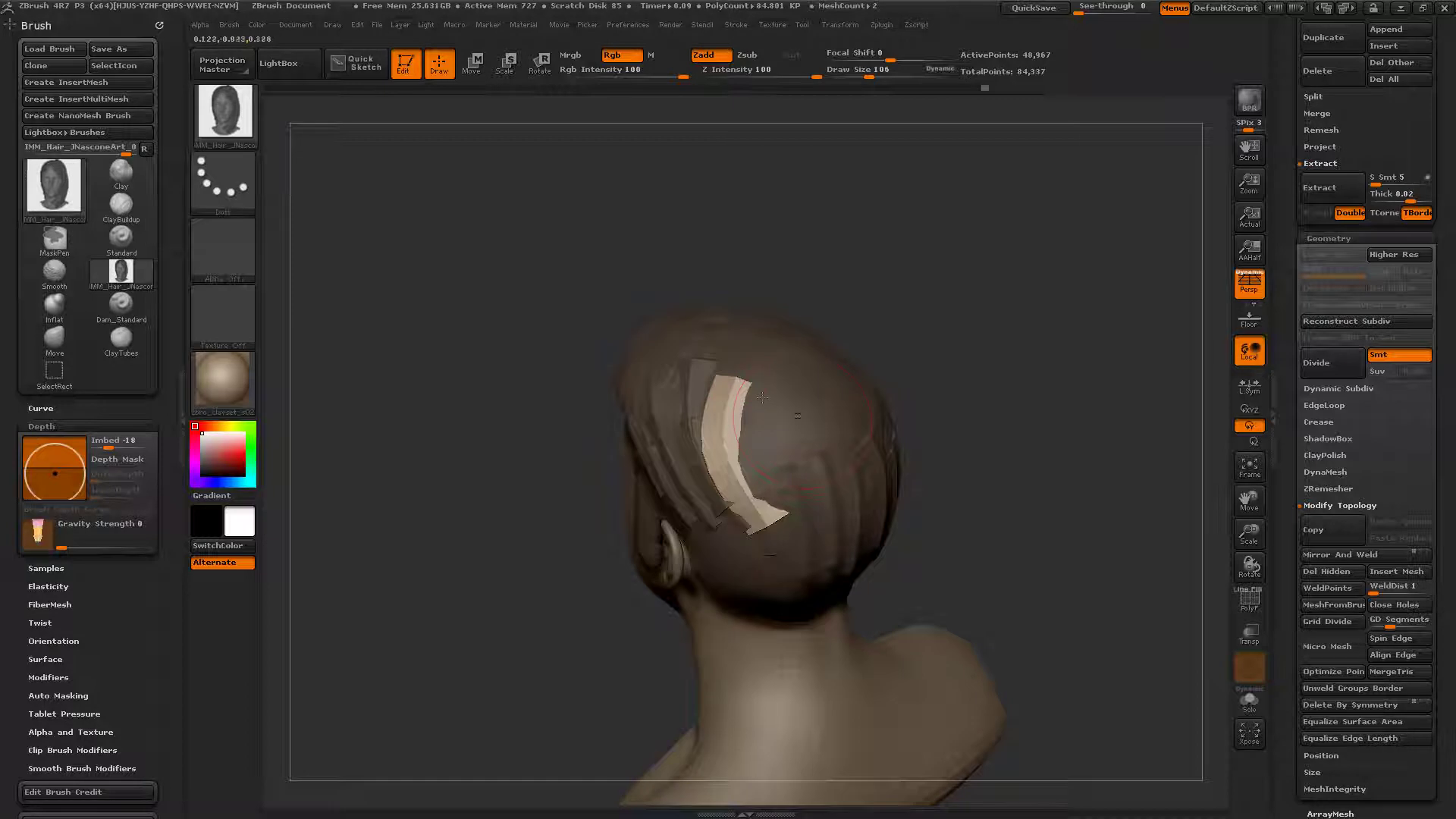
mouse_move(770, 385)
mouse_down()
mouse_move(787, 552)
mouse_move(817, 555)
mouse_up()
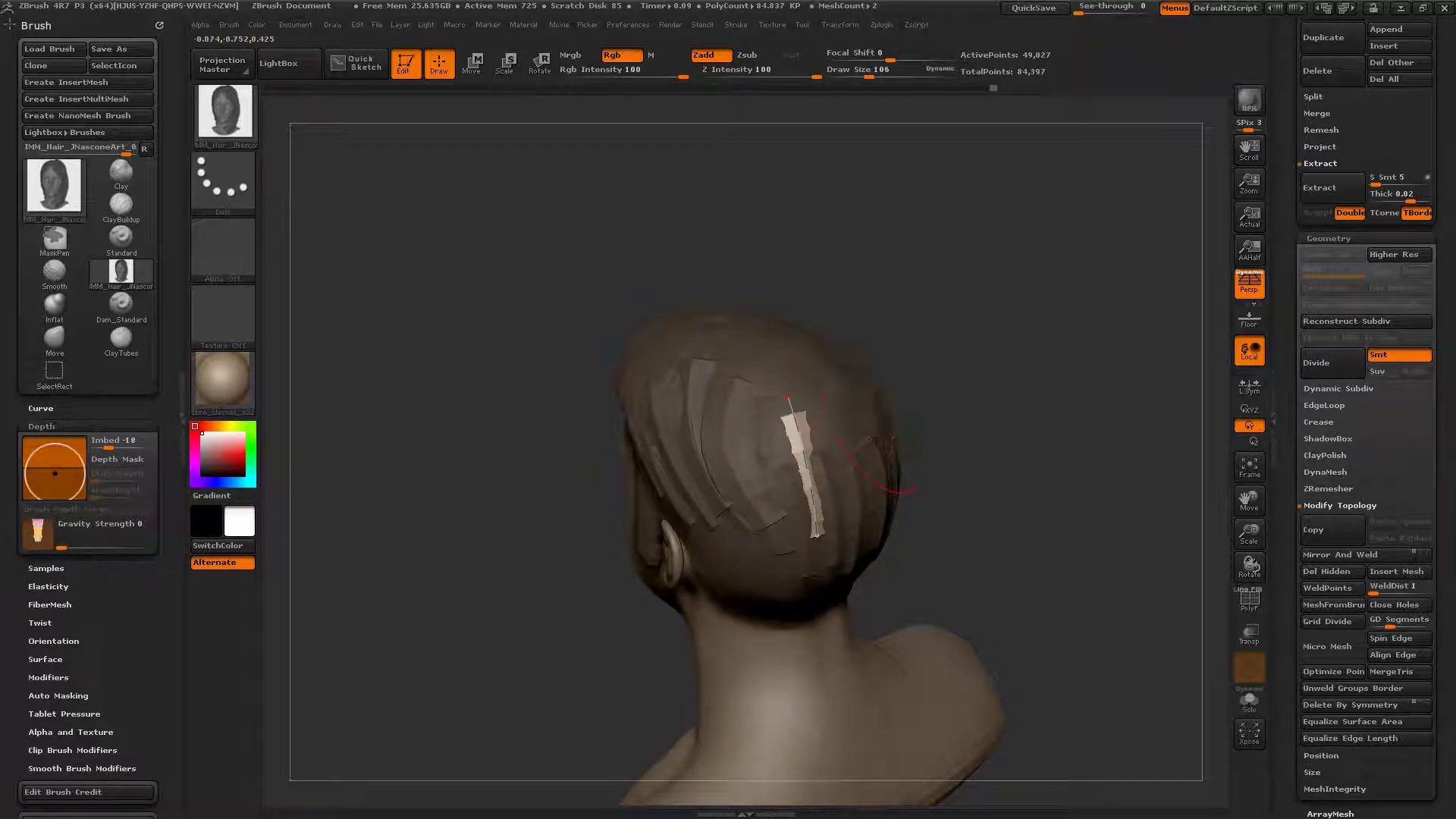
Step: Undo the last change to the newest back strip and bend its upper end into place
shift+right_drag(817, 552, 762, 542)
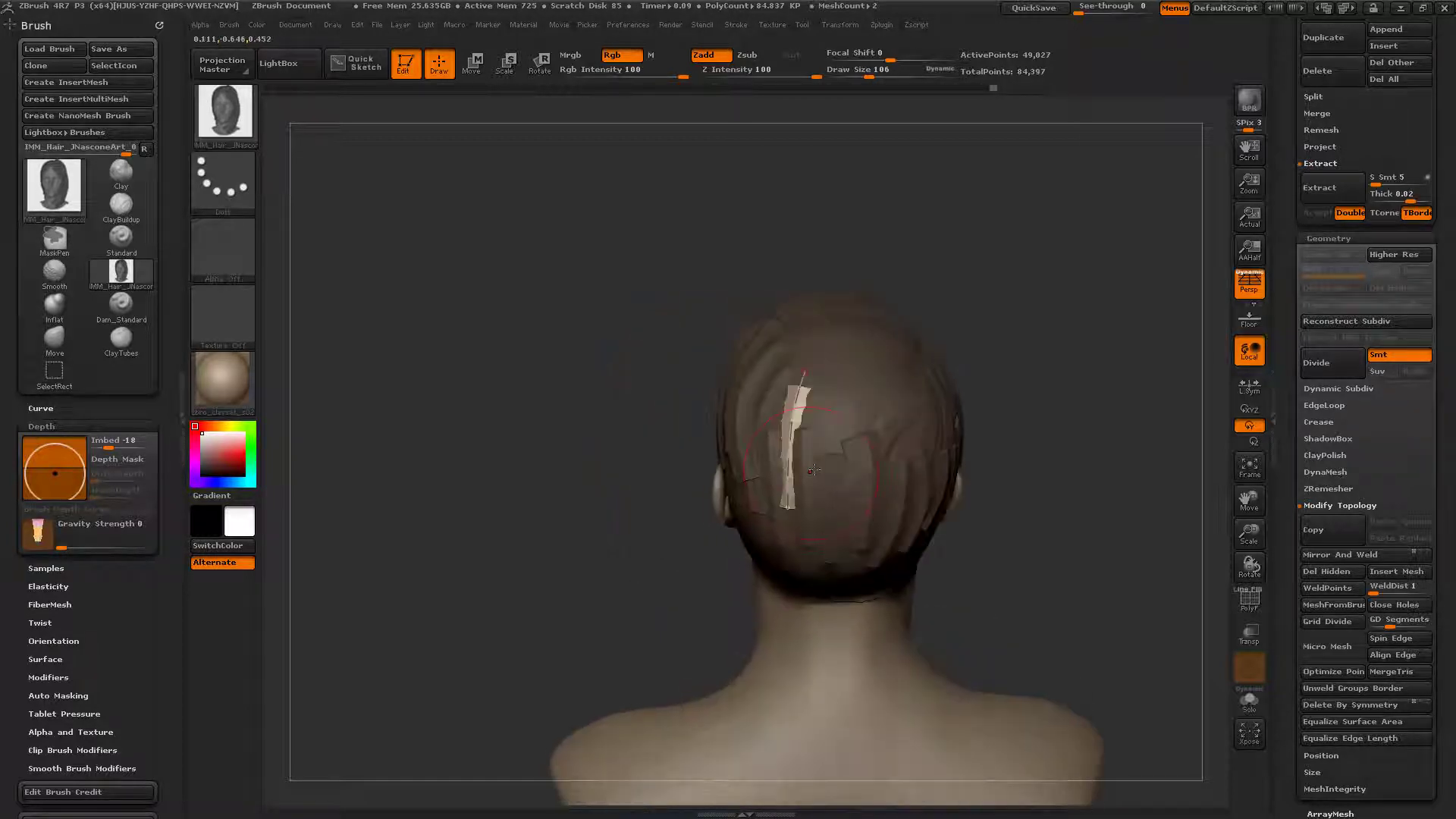
click(788, 533)
key(ctrl+z)
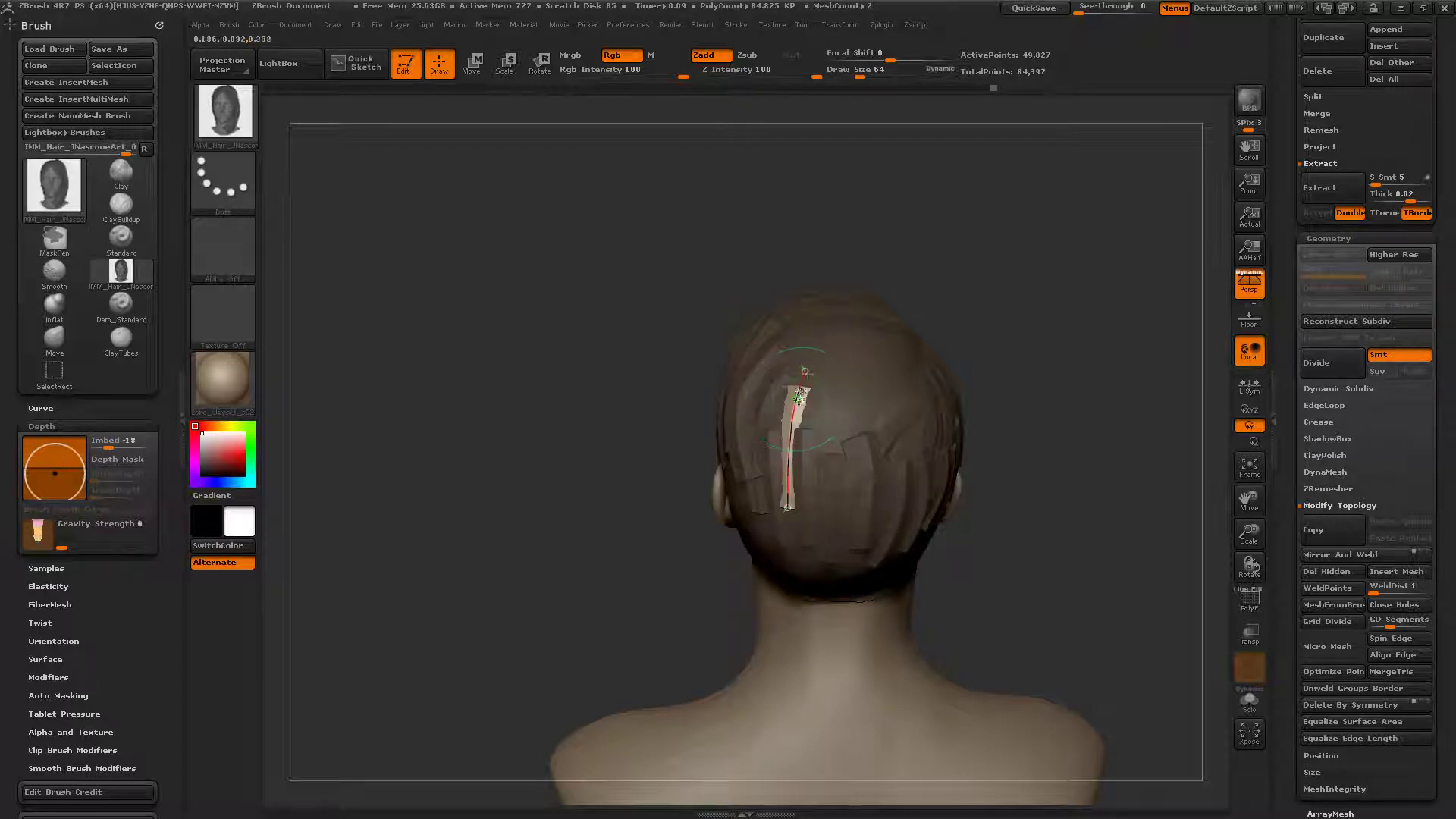
drag(805, 372, 811, 463)
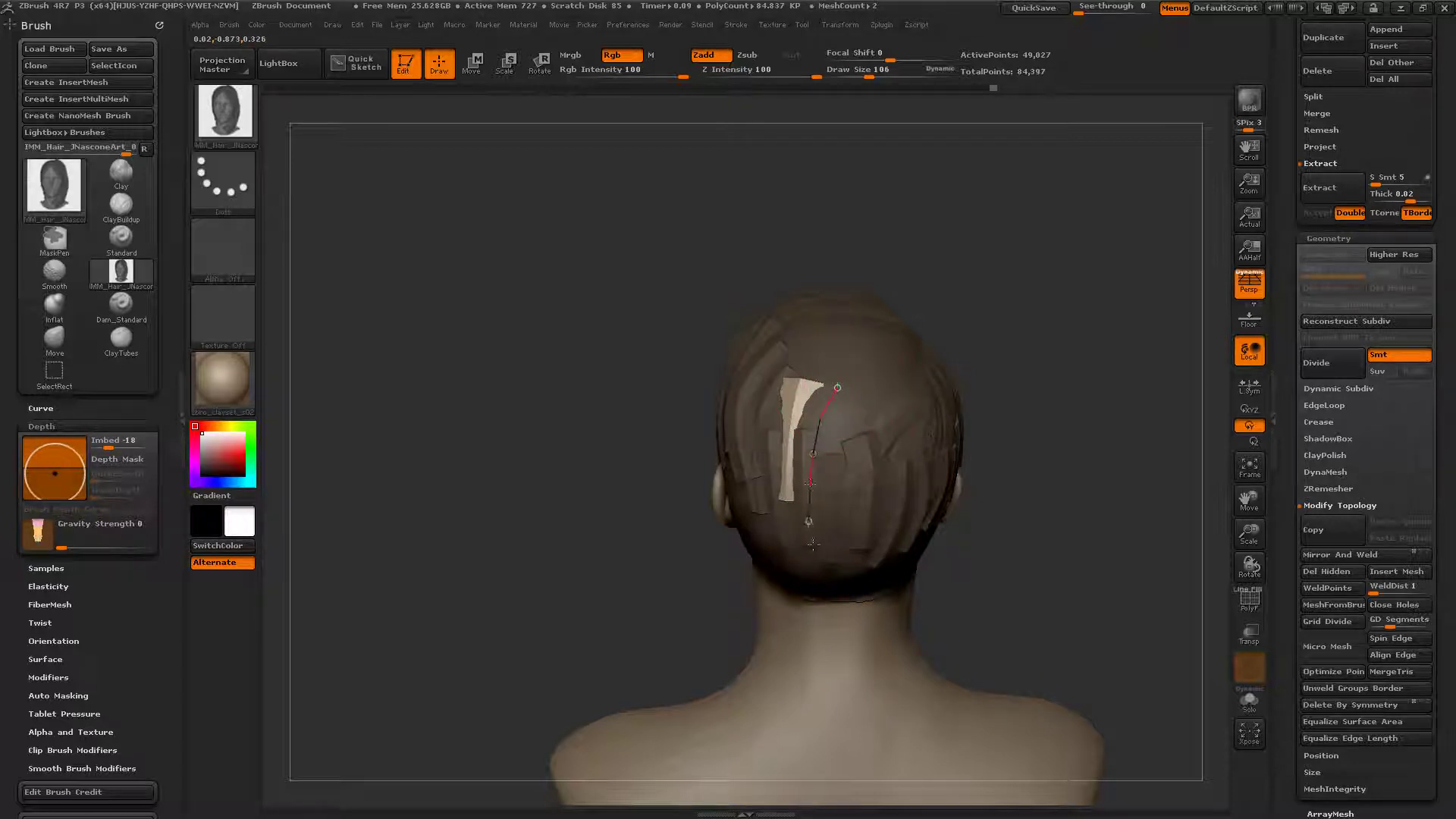
Step: Draw two neighbouring hair strips down the middle of the back of the head
drag(813, 545, 814, 548)
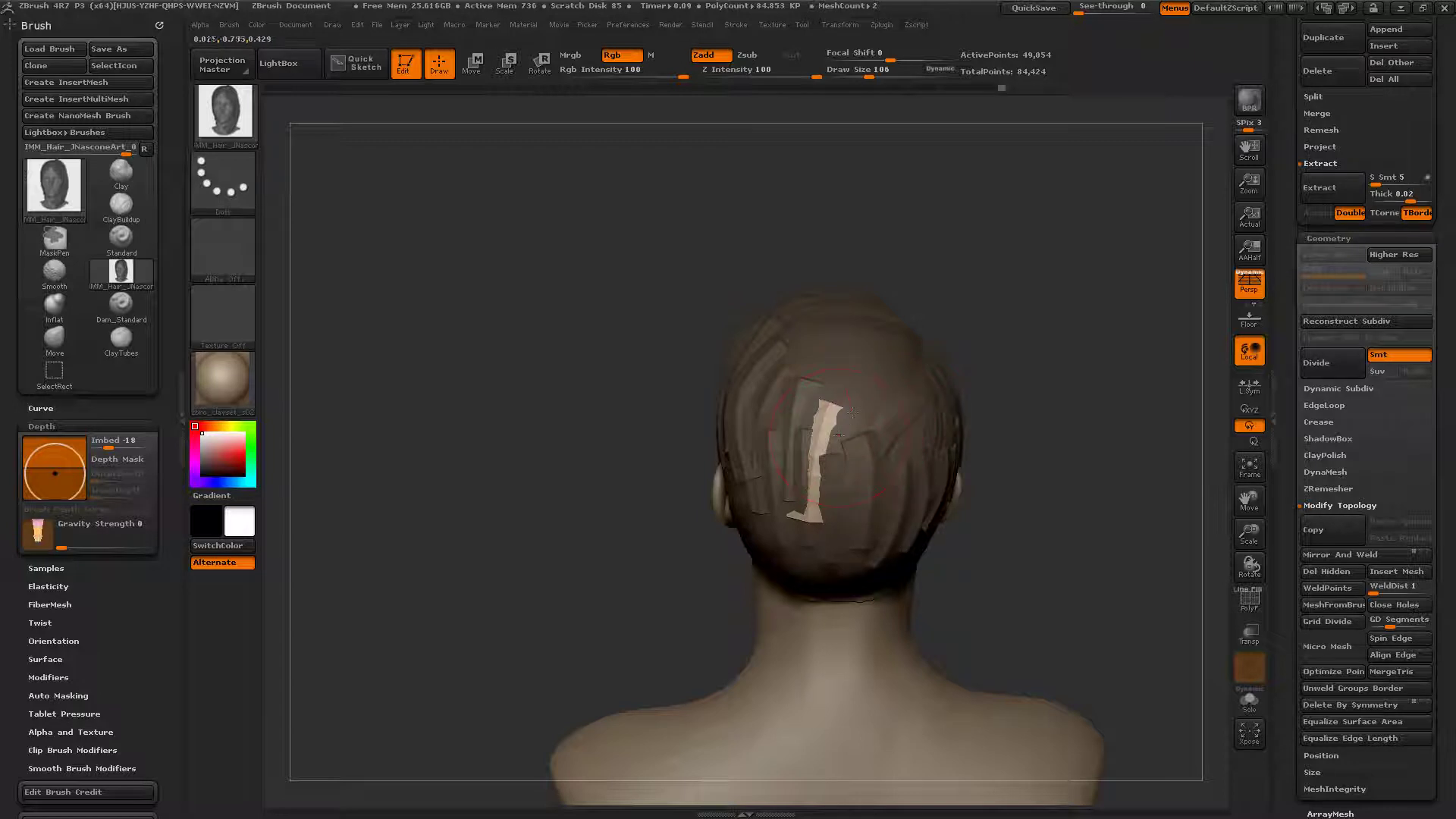
drag(853, 412, 841, 530)
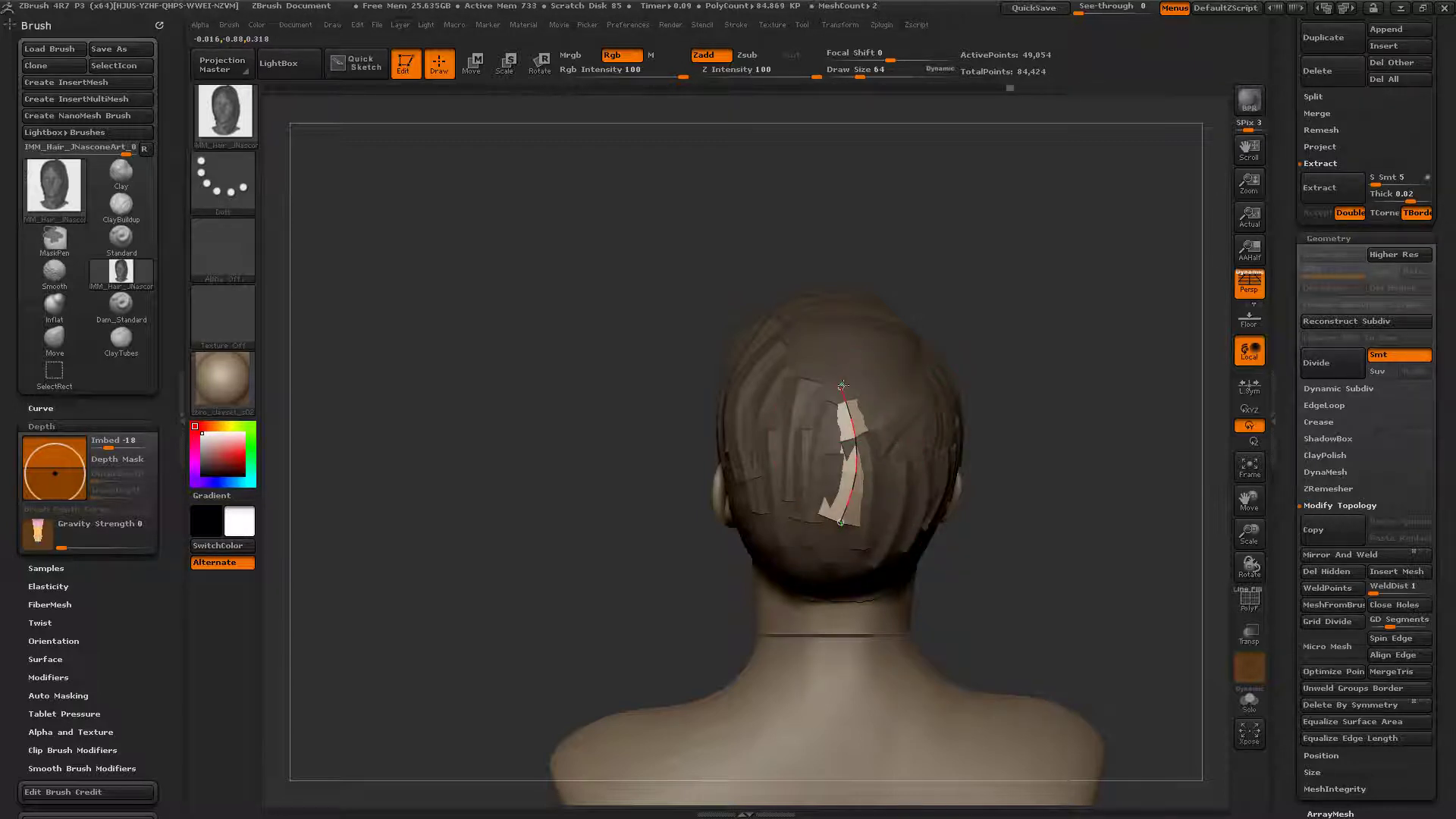
drag(1092, 417, 959, 409)
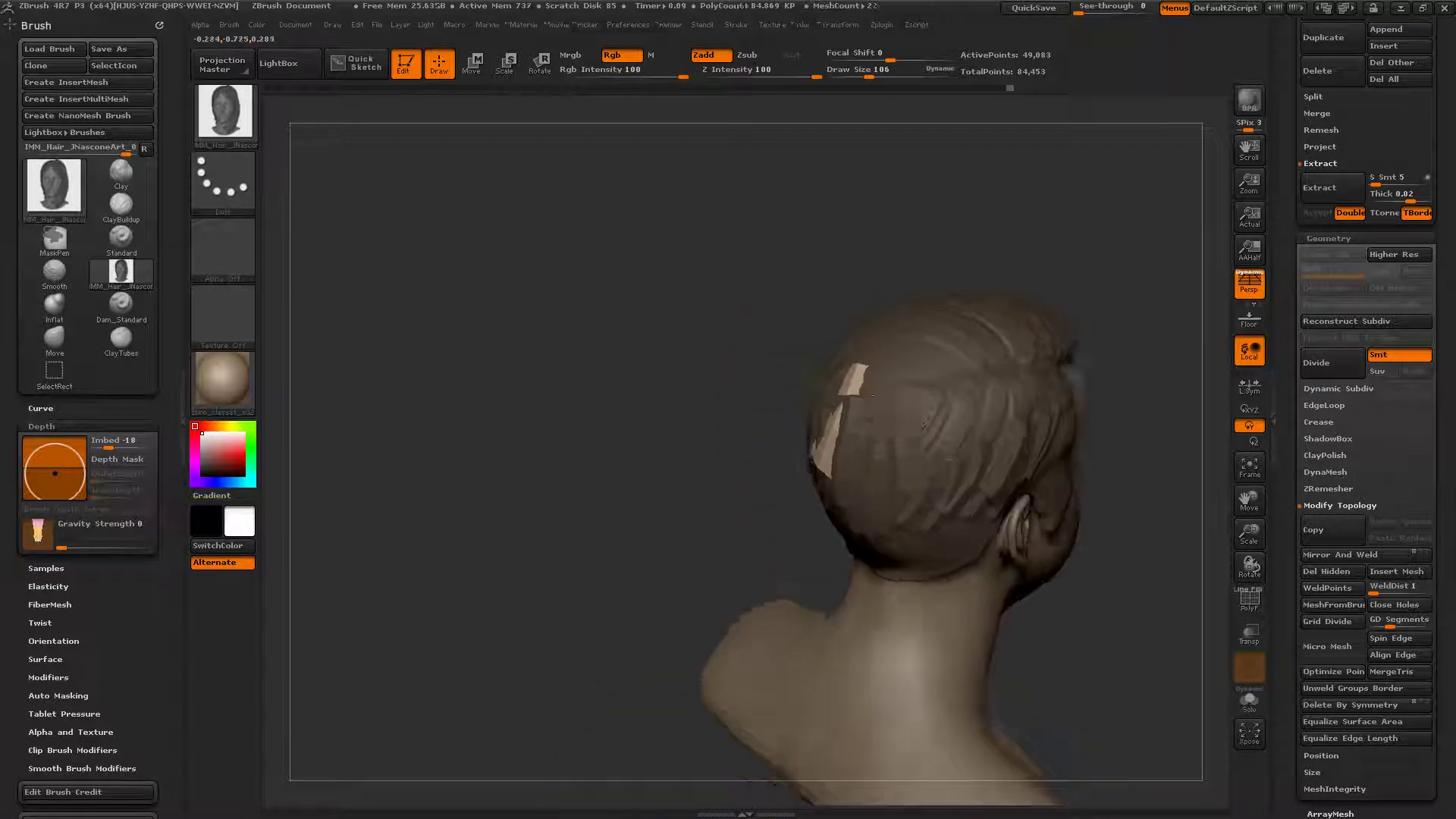
Step: Lay two strips over the right rear of the head and reposition the upper end of the second one
drag(855, 498, 854, 504)
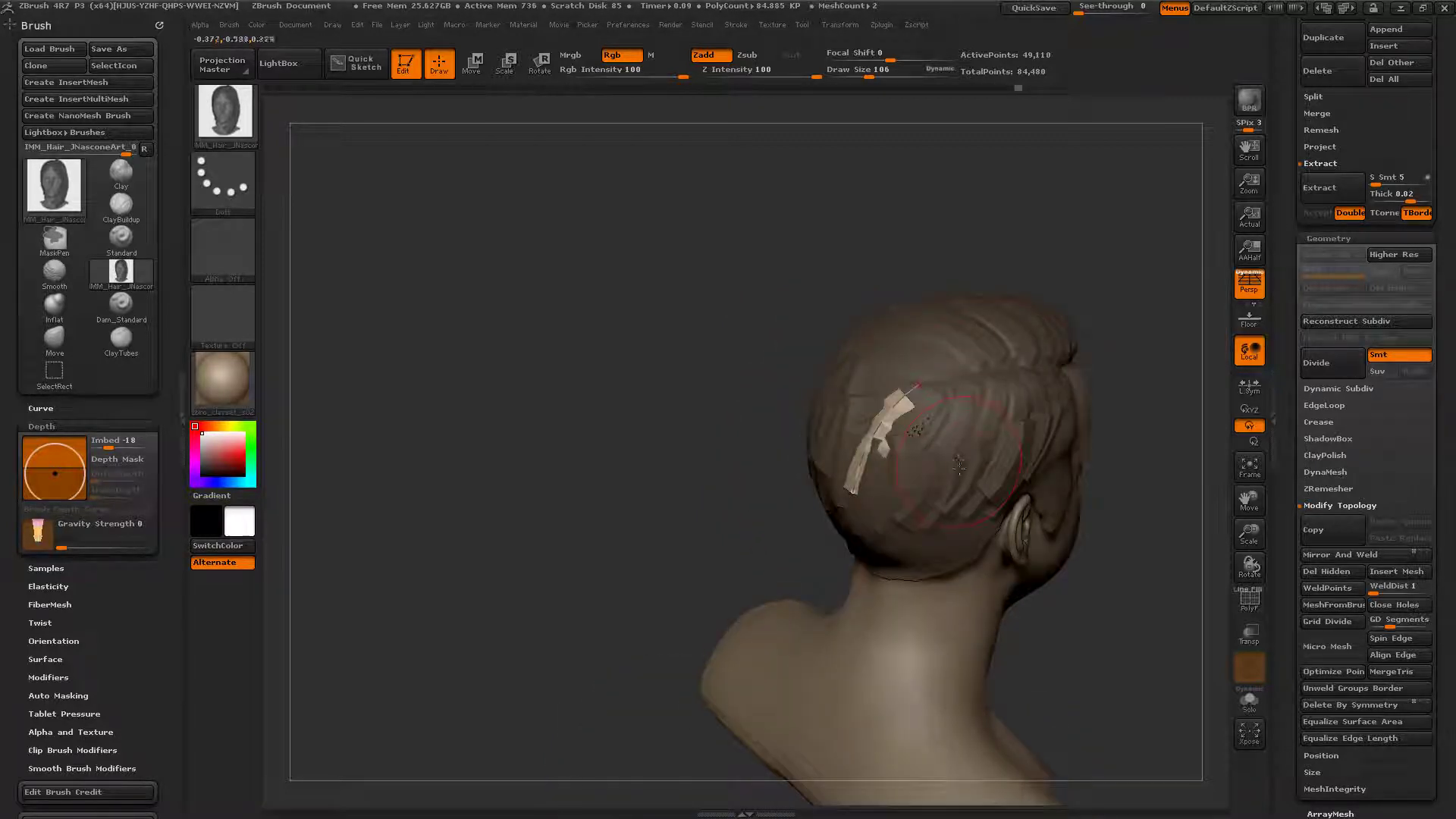
drag(1062, 433, 1160, 434)
click(857, 504)
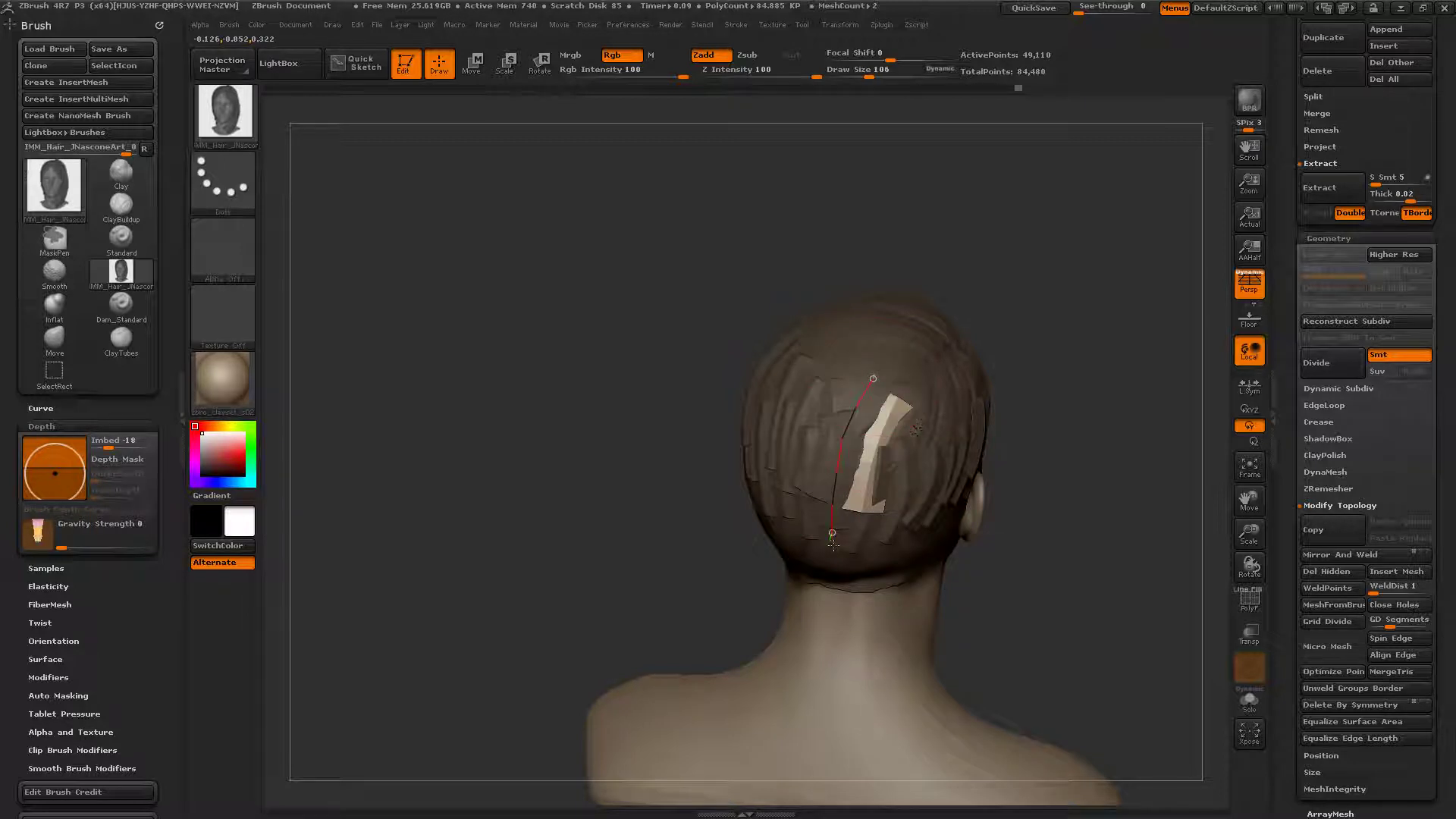
drag(833, 545, 833, 548)
drag(873, 378, 886, 373)
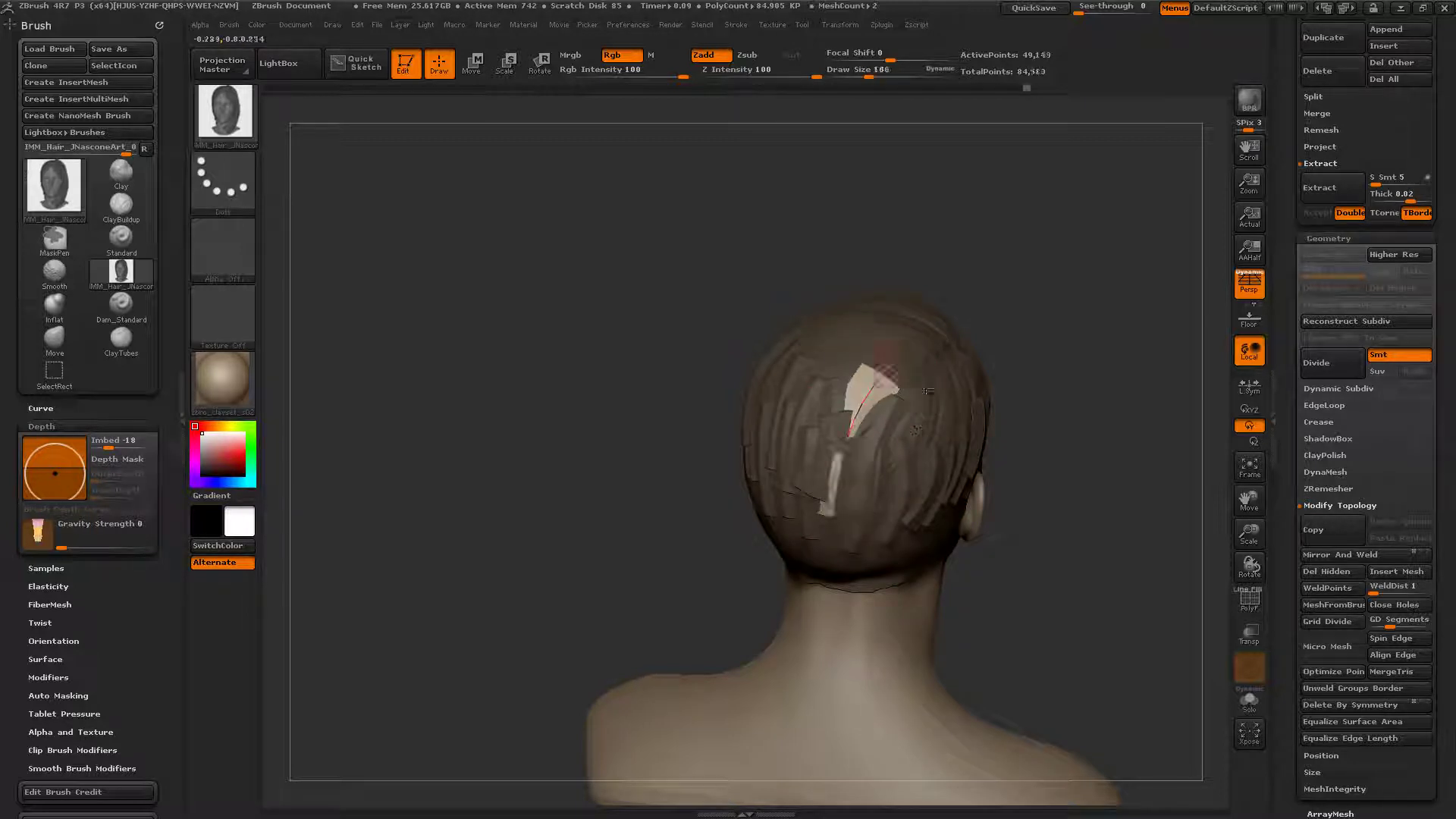
Step: Draw a hair strip down the right side behind the ear and adjust its lower end
drag(1084, 425, 1039, 424)
drag(923, 377, 924, 446)
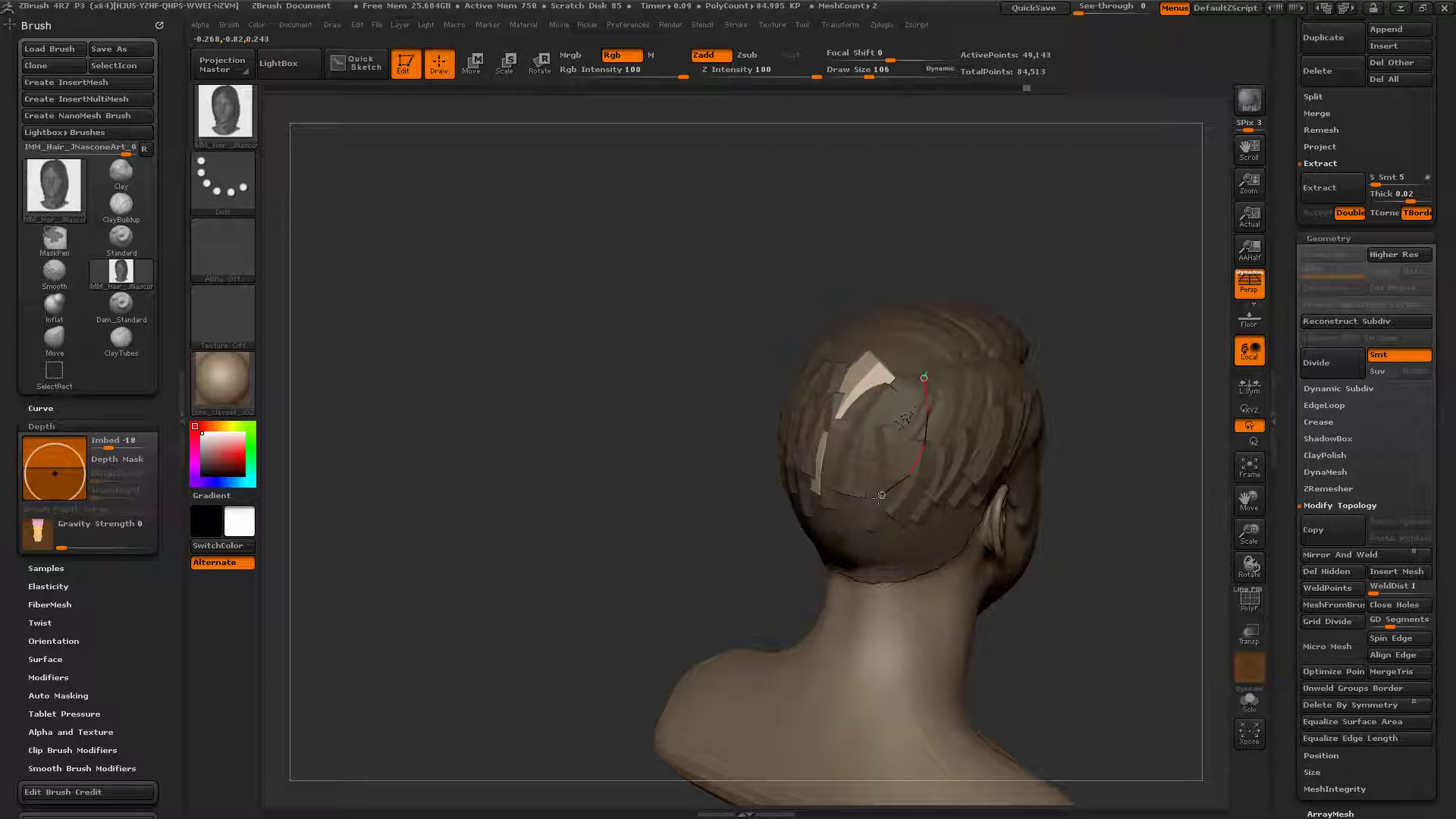
drag(880, 496, 922, 490)
right_drag(1054, 394, 1025, 476)
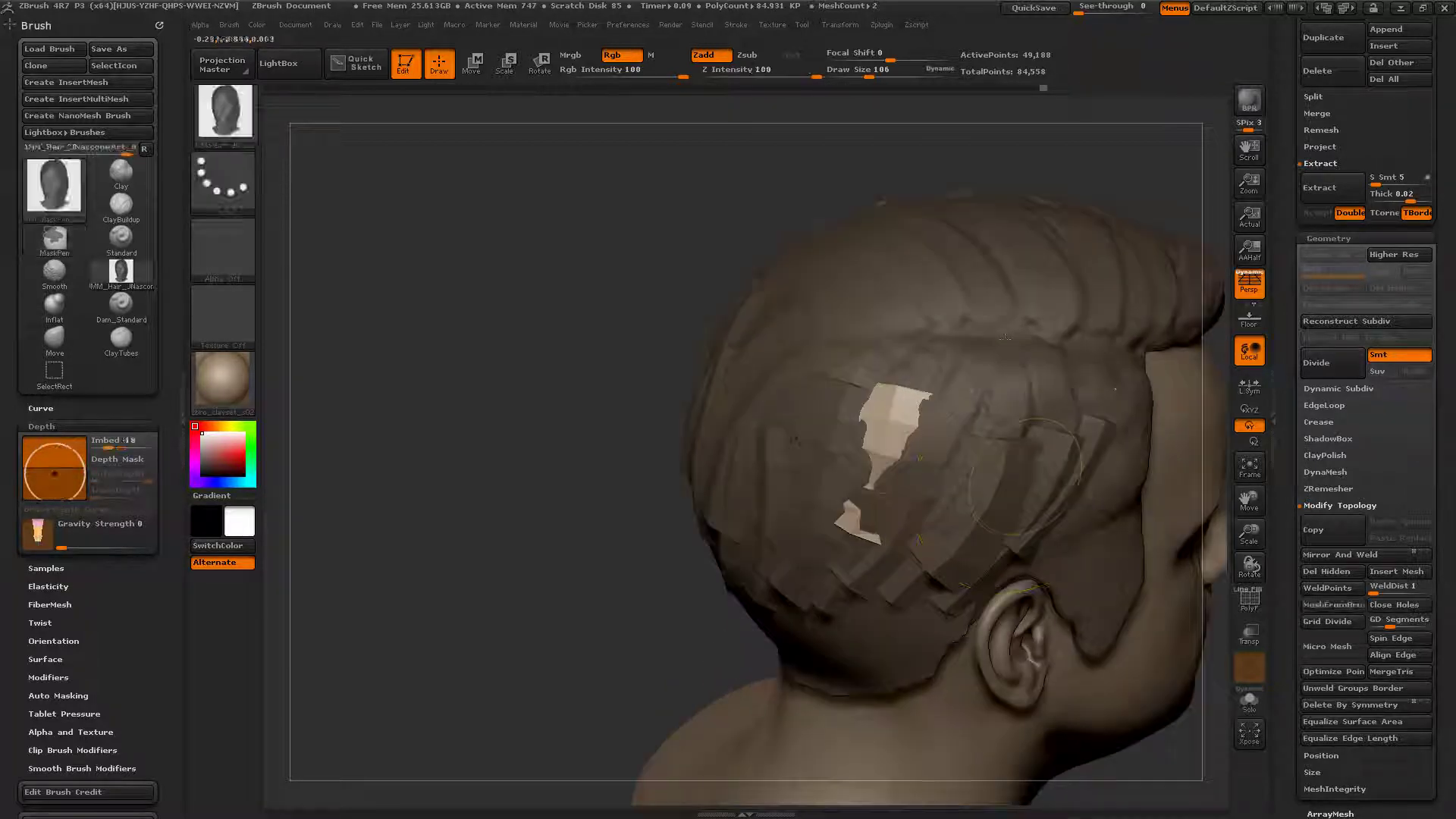
Step: Draw two long strips from the side parting down the right side of the head toward the ear
drag(981, 362, 911, 501)
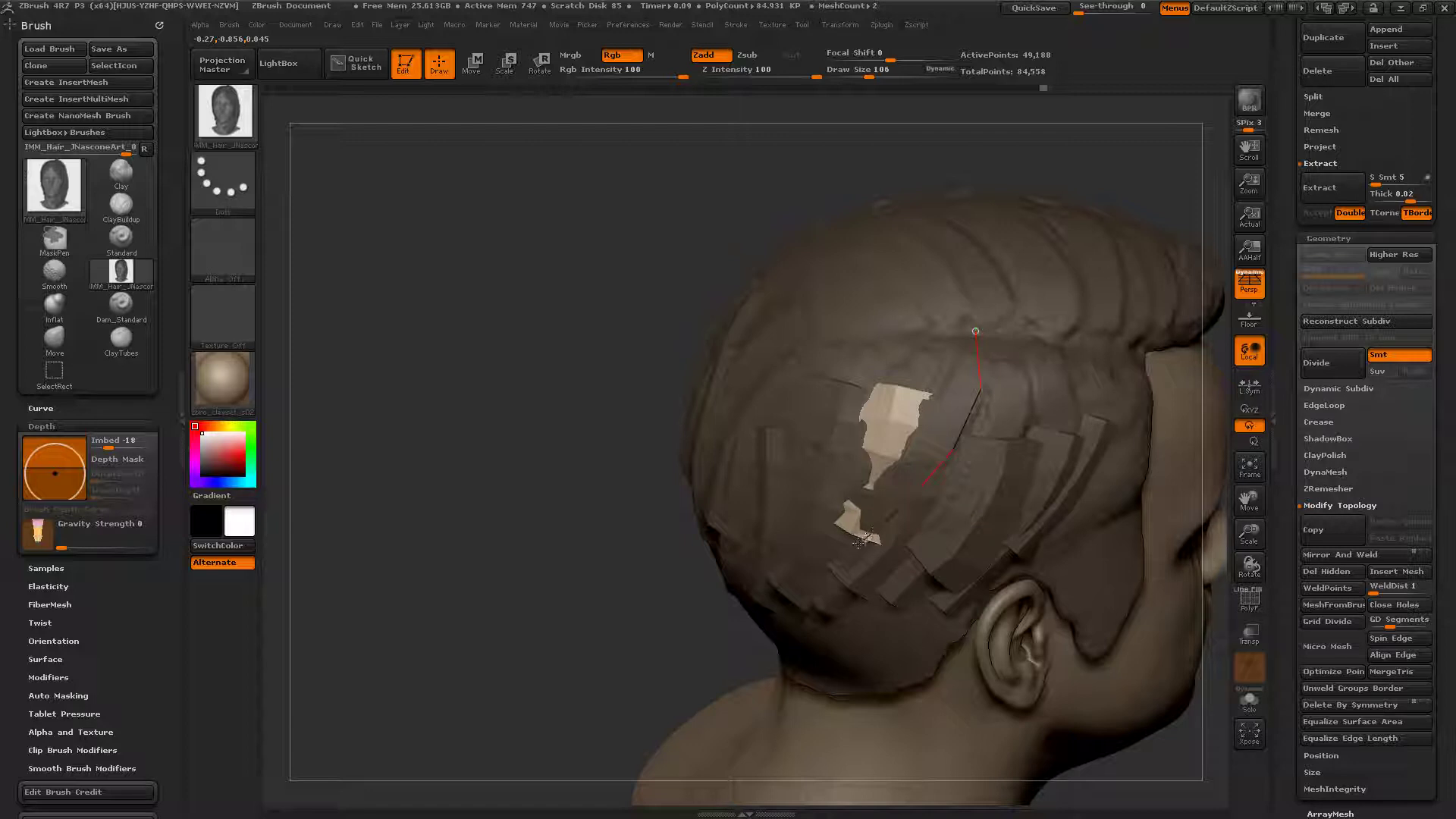
drag(860, 543, 861, 544)
drag(1009, 343, 938, 585)
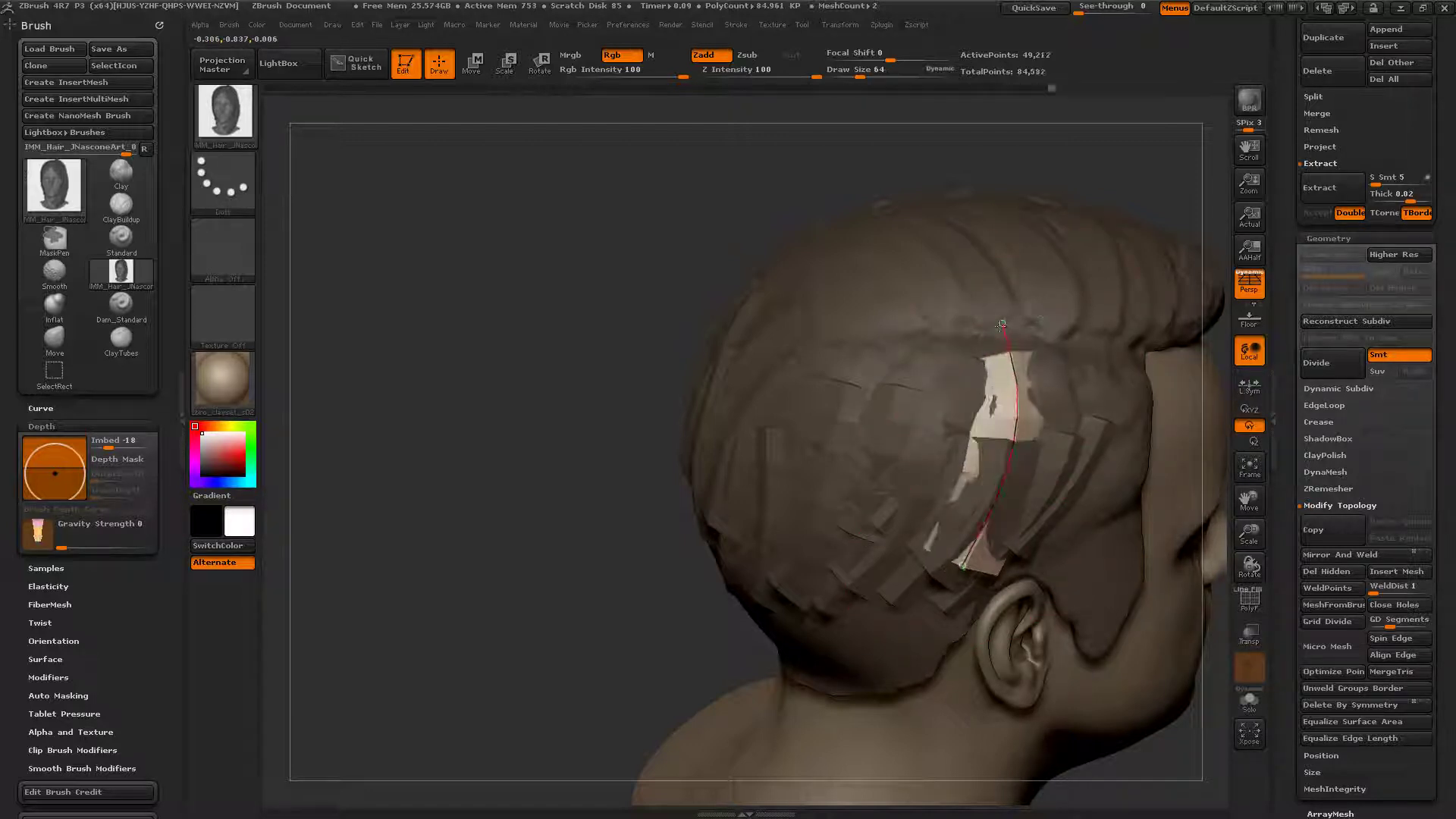
mouse_move(1086, 432)
alt+right_down()
mouse_move(924, 426)
mouse_move(843, 324)
alt+right_up()
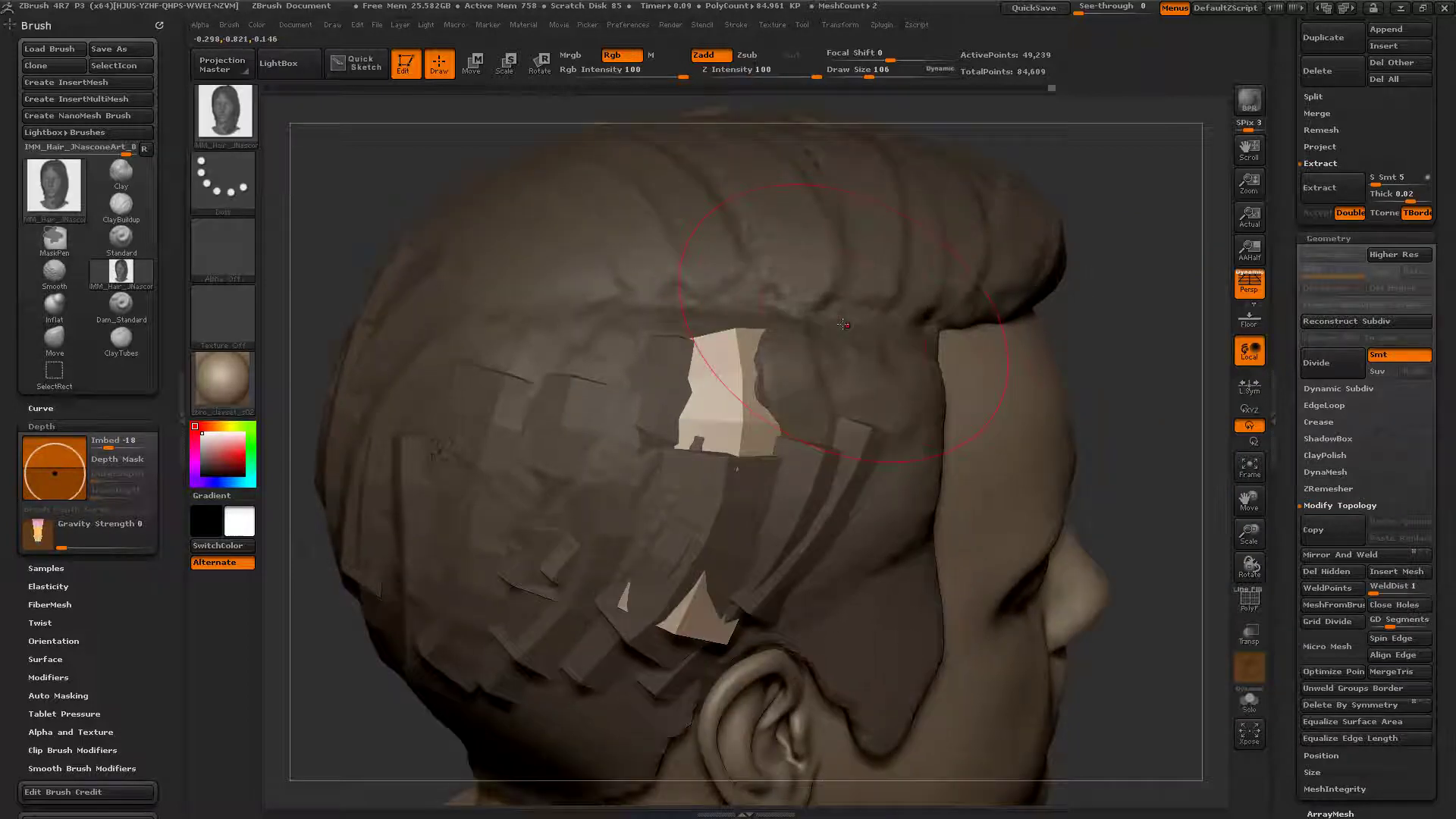
Step: Draw a diagonal strip from the parting toward the right ear and adjust its curve with a resized brush
drag(846, 322, 720, 555)
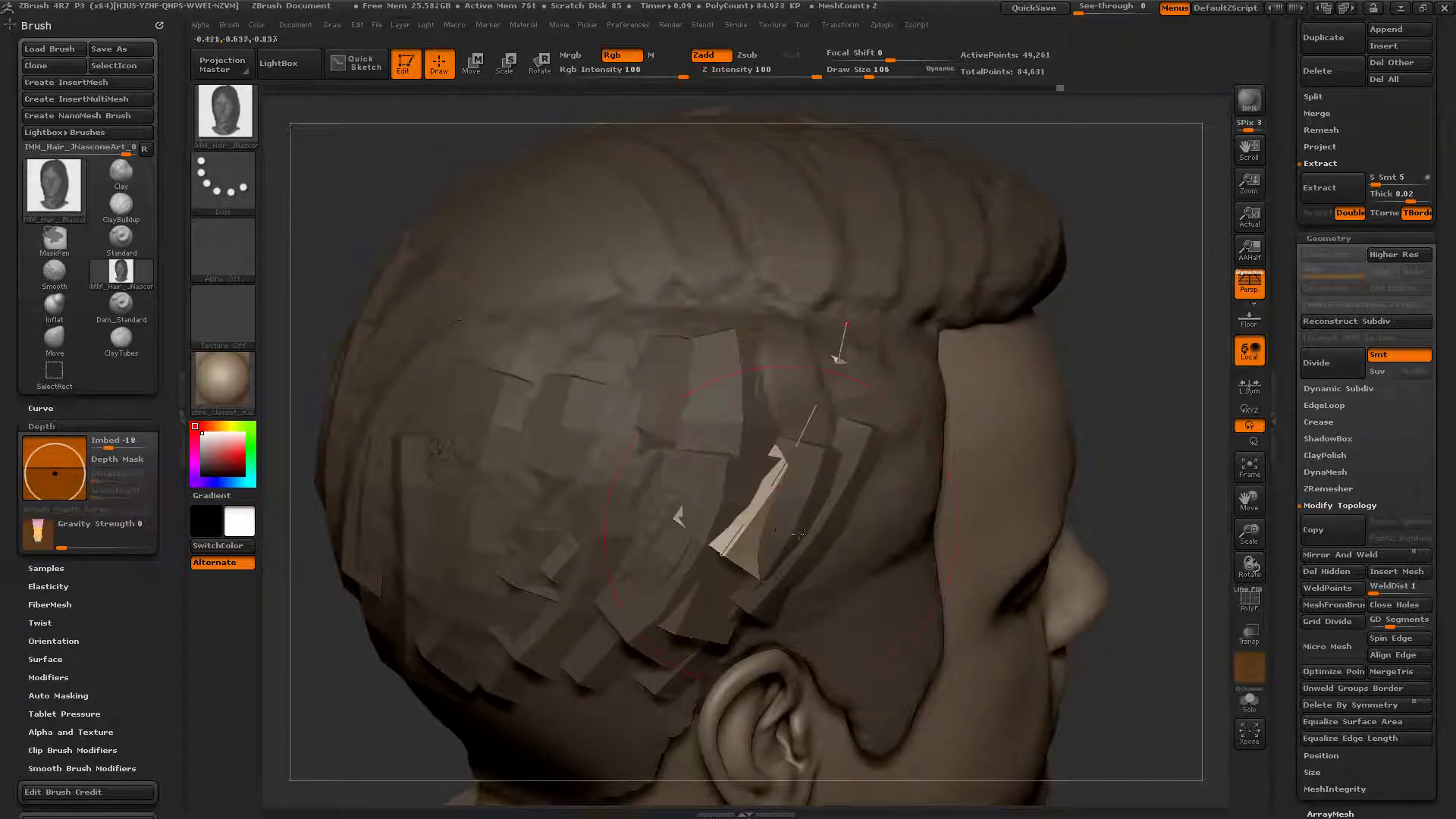
key(bracketleft)
key(bracketleft)
key(bracketleft)
key(bracketleft)
click(735, 521)
key(bracketright)
key(bracketright)
key(bracketright)
key(bracketright)
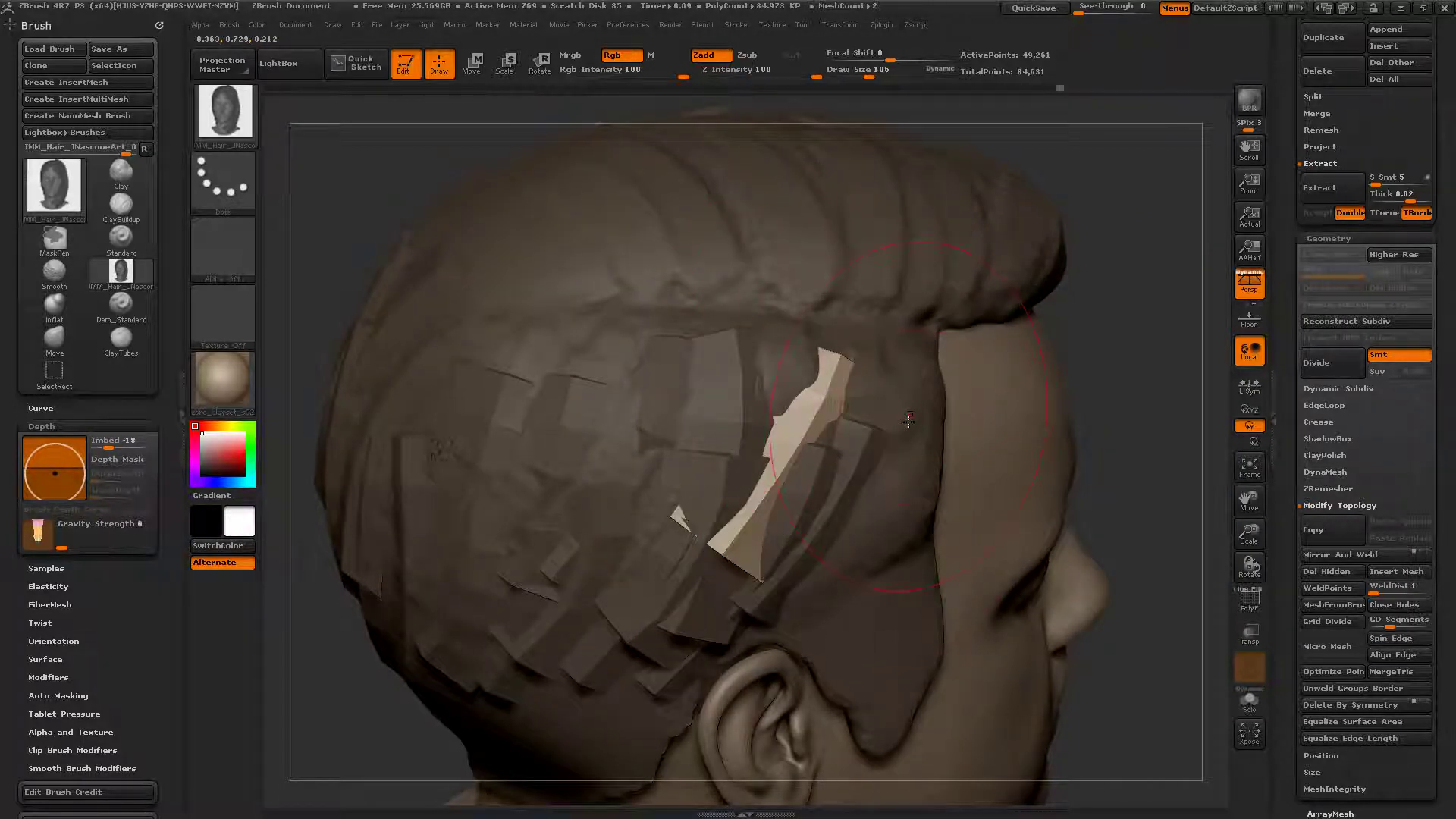
Step: Draw a strip curving back from the right temple and adjust its lower end above the ear
drag(916, 435, 737, 565)
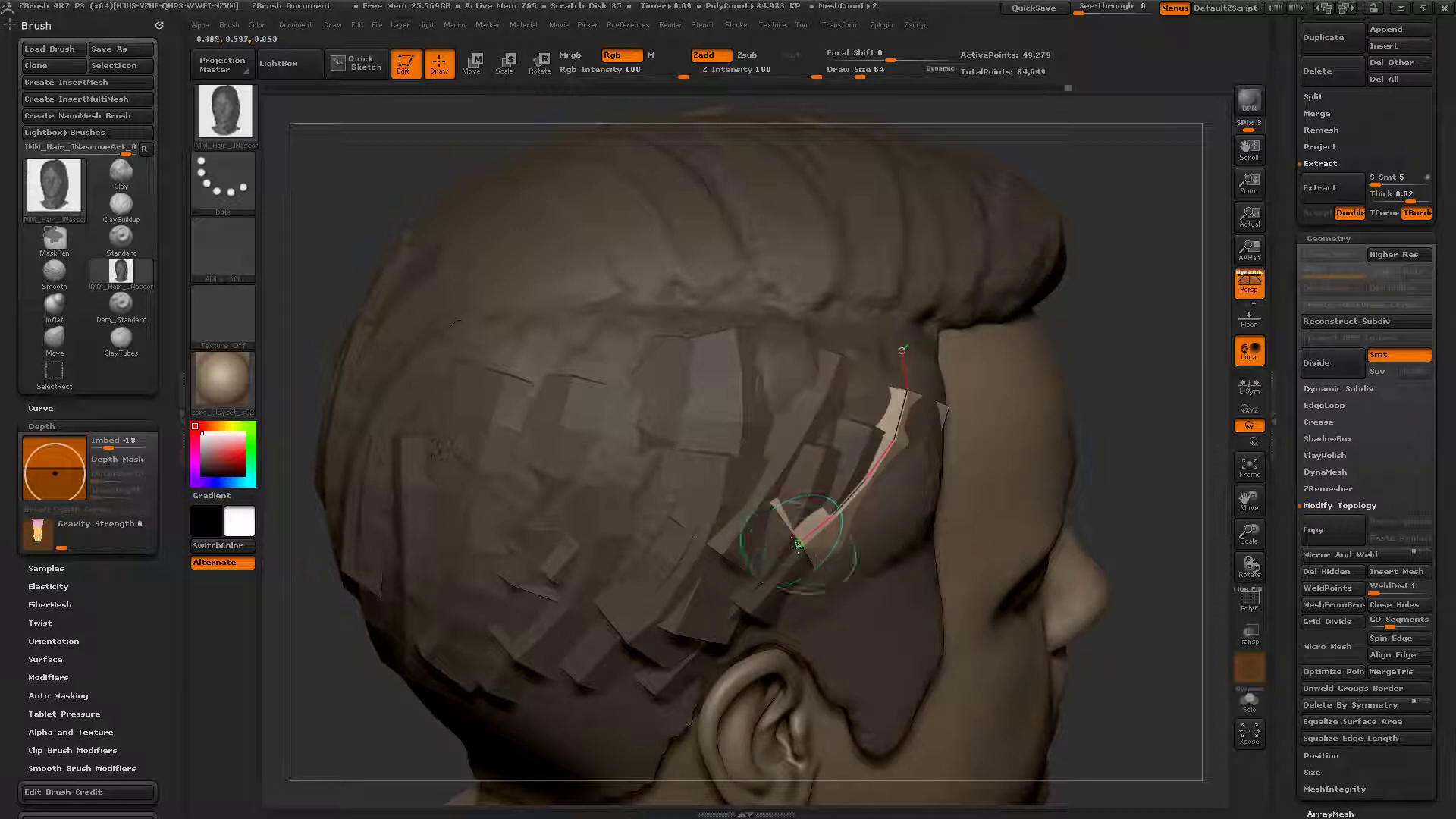
key(bracketleft)
key(bracketleft)
key(bracketleft)
key(bracketleft)
click(791, 537)
click(791, 568)
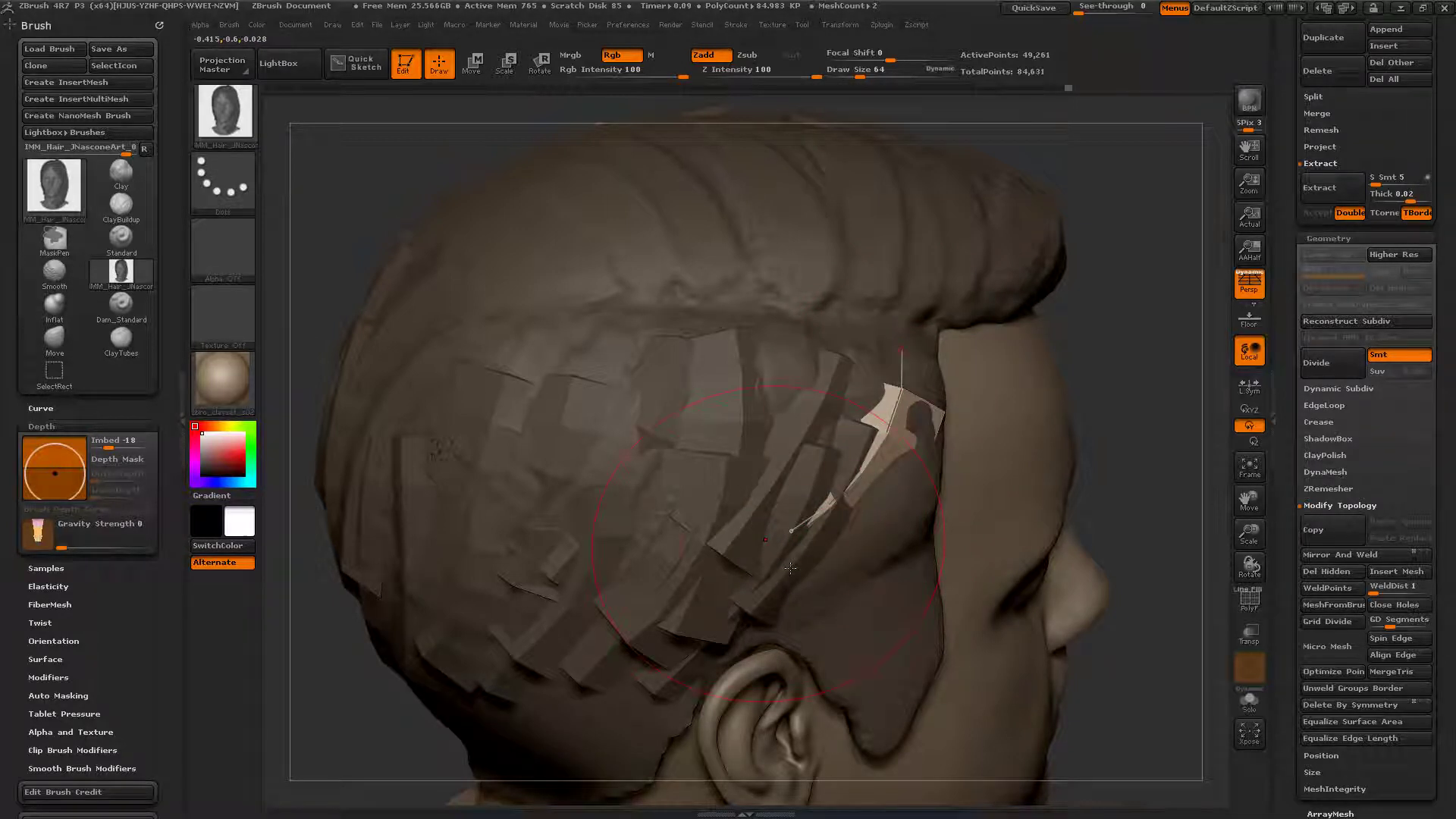
Step: Add two hair strips from the crown down the left rear of the head
mouse_move(518, 439)
alt+right_down()
mouse_move(716, 416)
mouse_move(715, 520)
mouse_move(676, 391)
alt+right_up()
drag(744, 668, 708, 451)
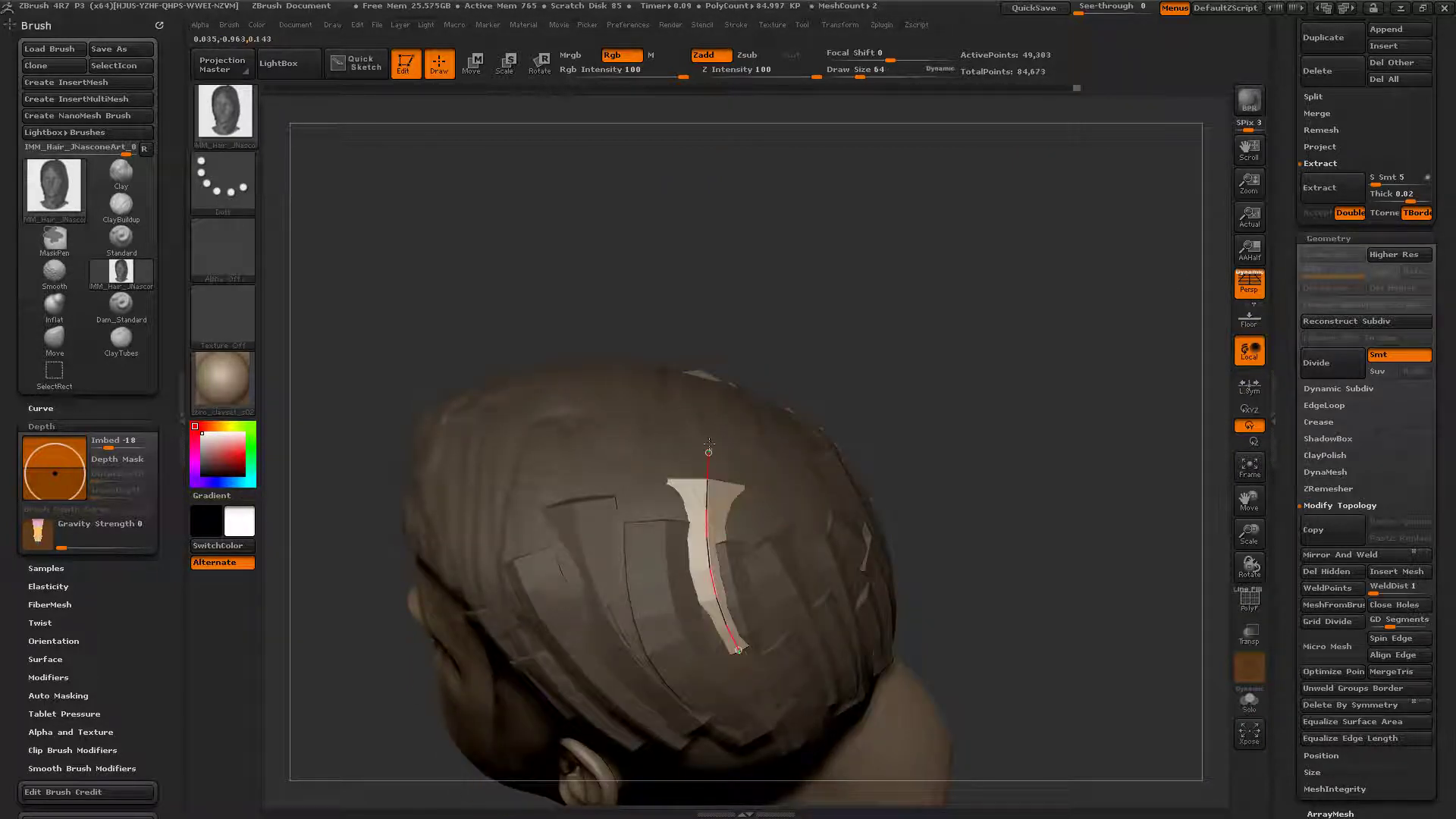
right_drag(850, 557, 767, 477)
drag(766, 408, 676, 526)
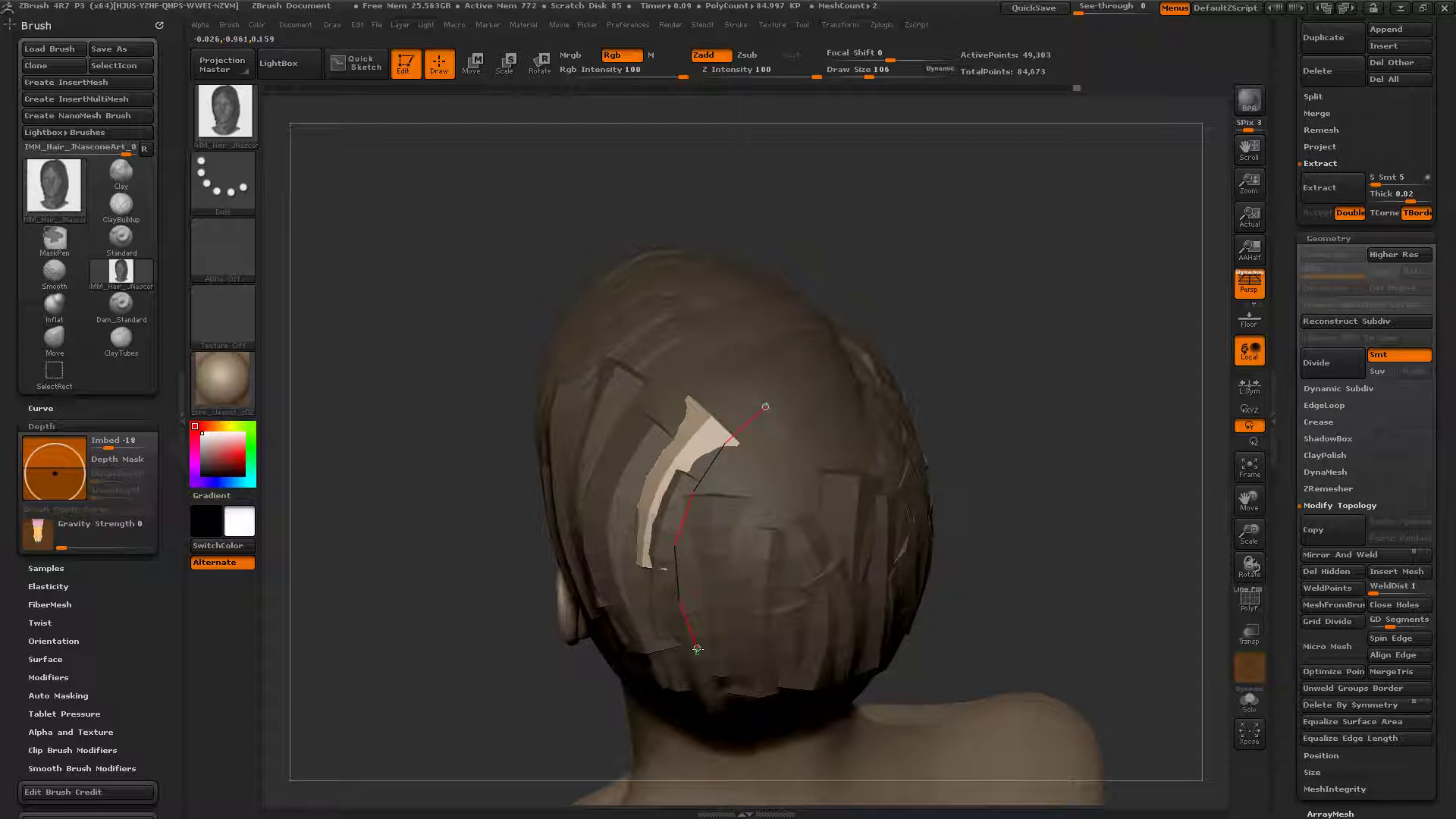
drag(697, 650, 692, 631)
Step: Adjust the upper curve of the newest strip and draw another strip beside it down the back
key([)
key([)
click(718, 465)
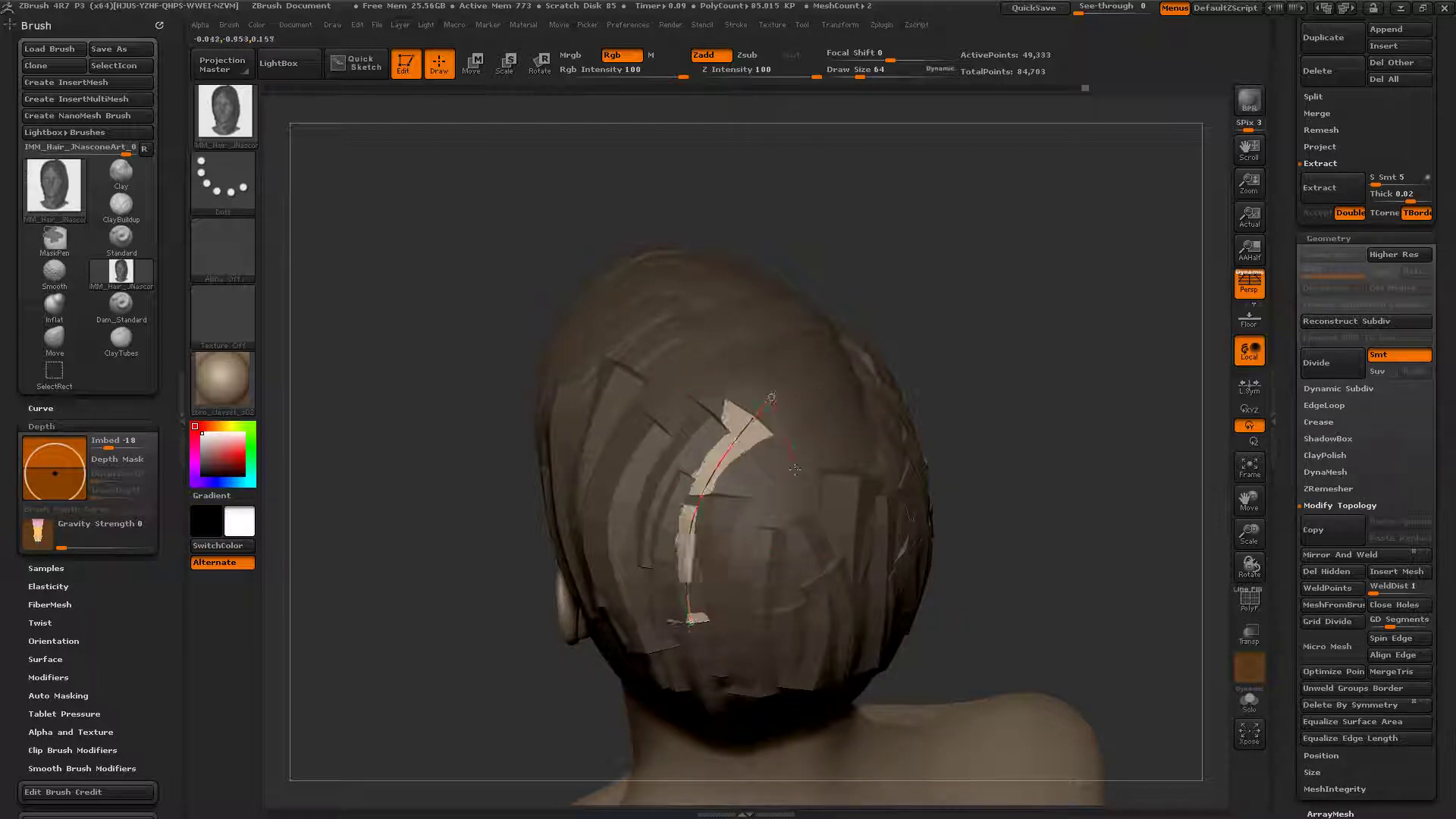
key(])
key(])
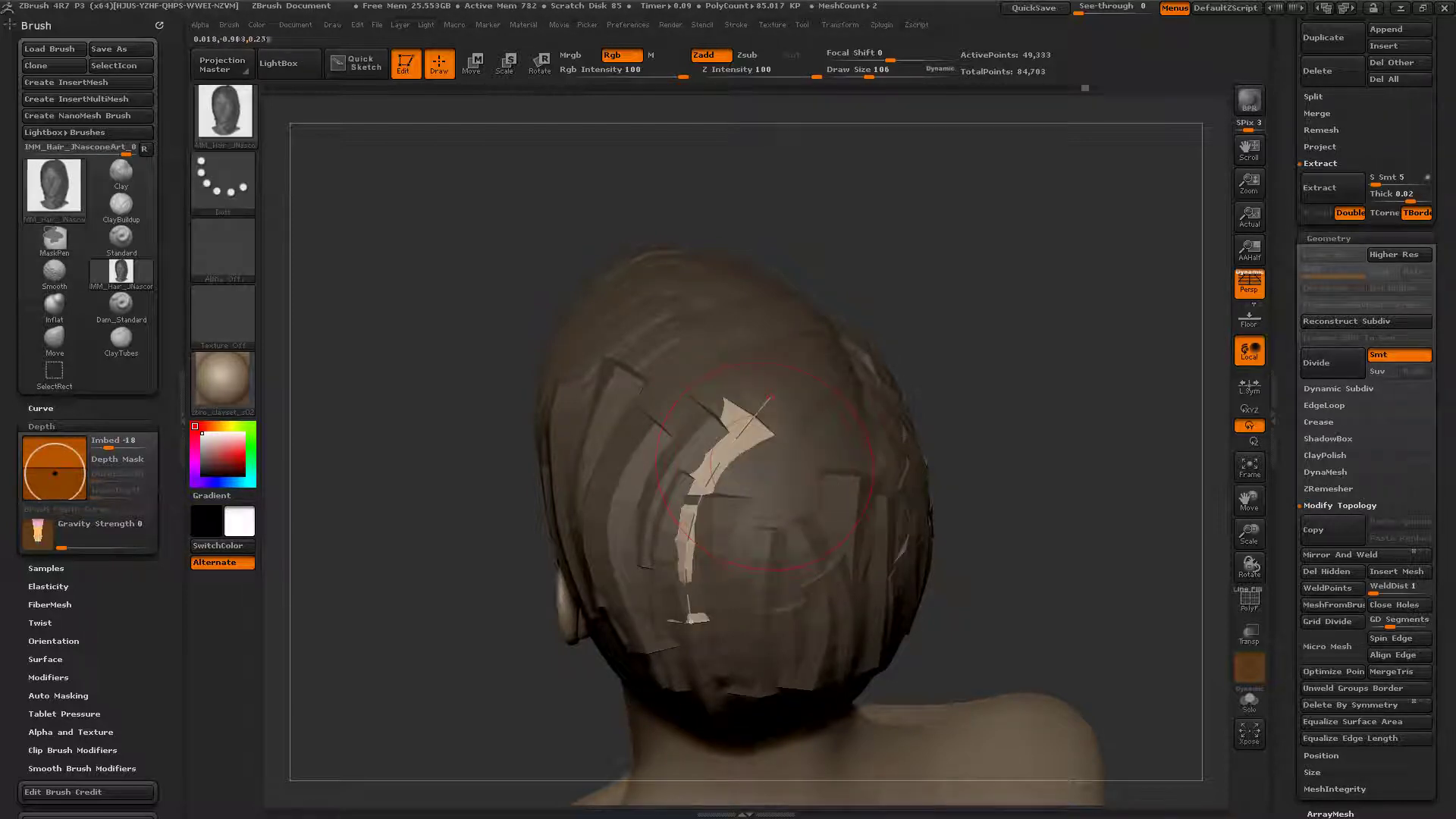
click(782, 474)
drag(749, 479, 733, 668)
ctrl+right_drag(760, 496, 797, 440)
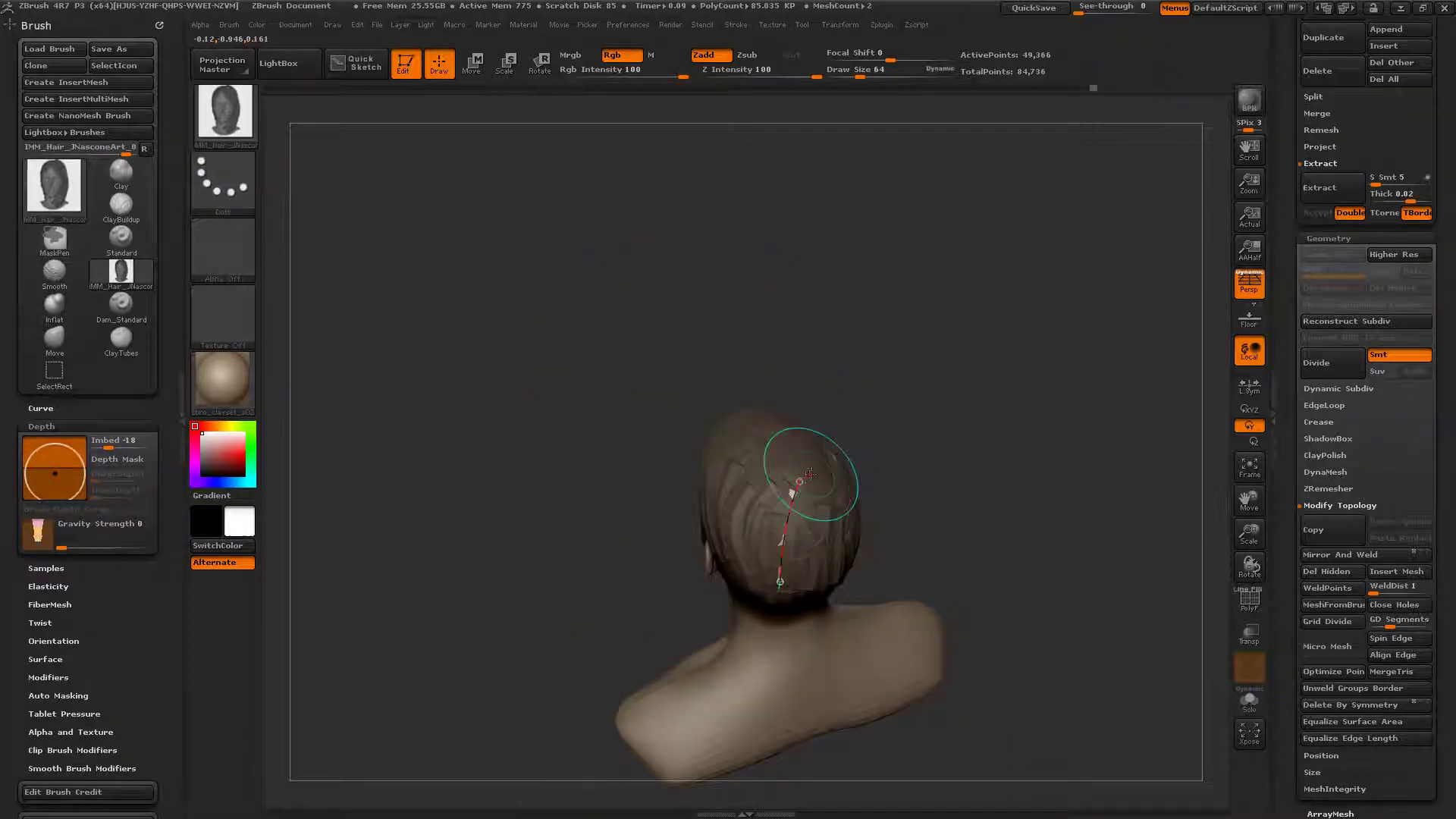
Step: Undo the last strip and redraw a hair strip from the crown down the left rear of the head
key(])
key(])
click(786, 507)
drag(833, 510, 835, 546)
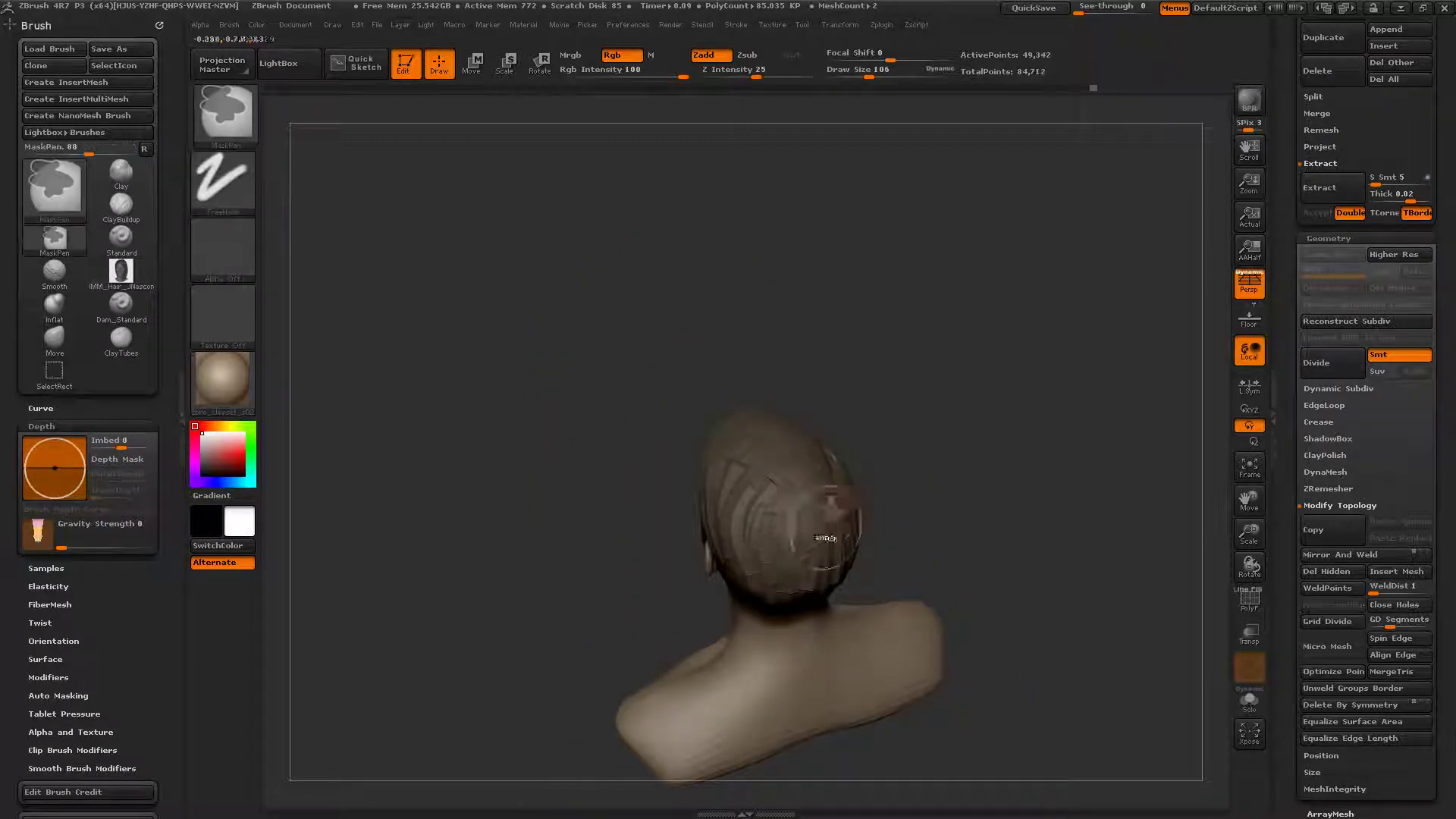
key(ctrl+z)
mouse_move(879, 516)
right_down()
mouse_move(839, 497)
mouse_move(878, 537)
right_up()
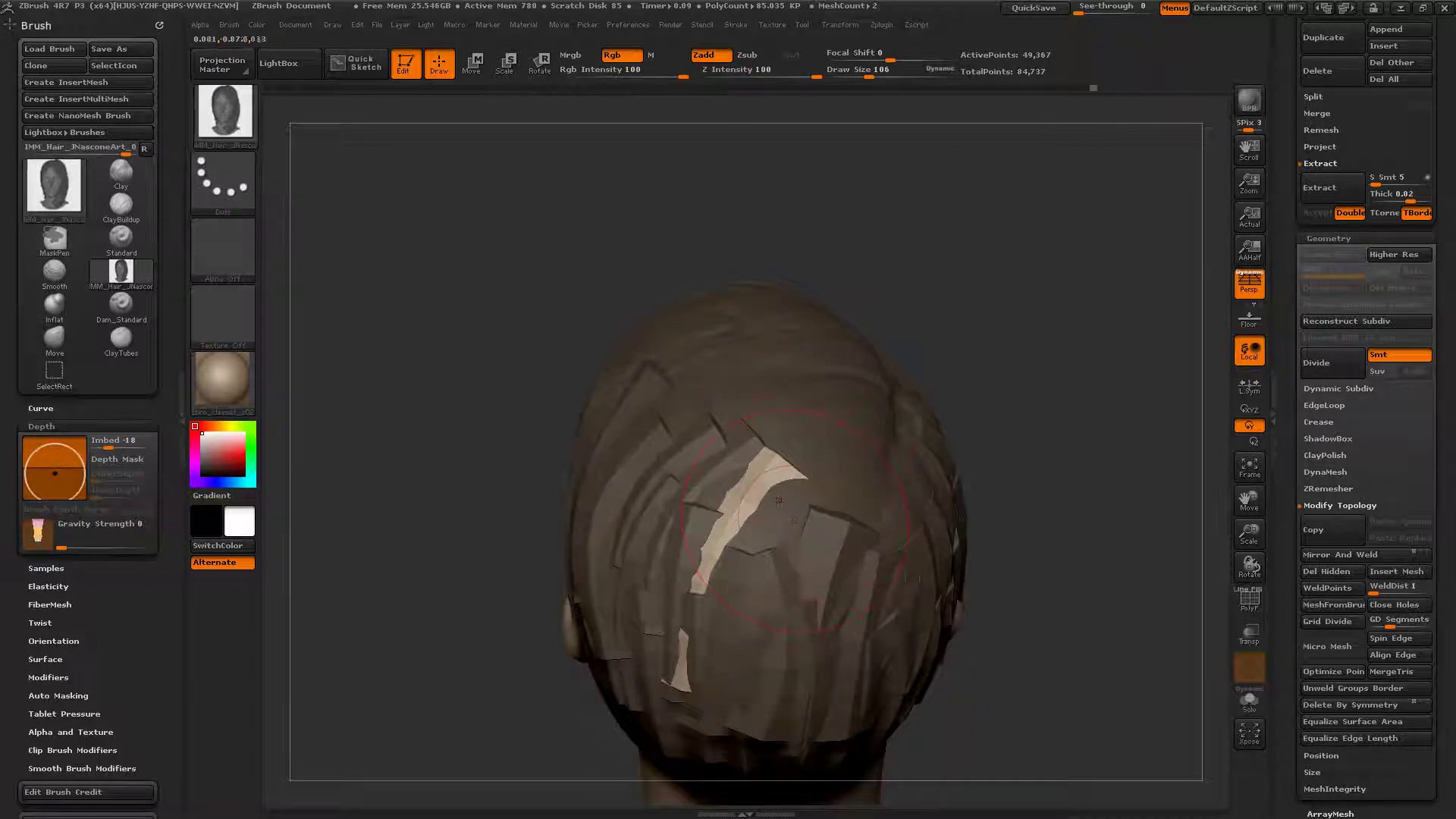
Step: Draw a strip down the middle of the back of the head and adjust its lower end
drag(750, 713, 748, 706)
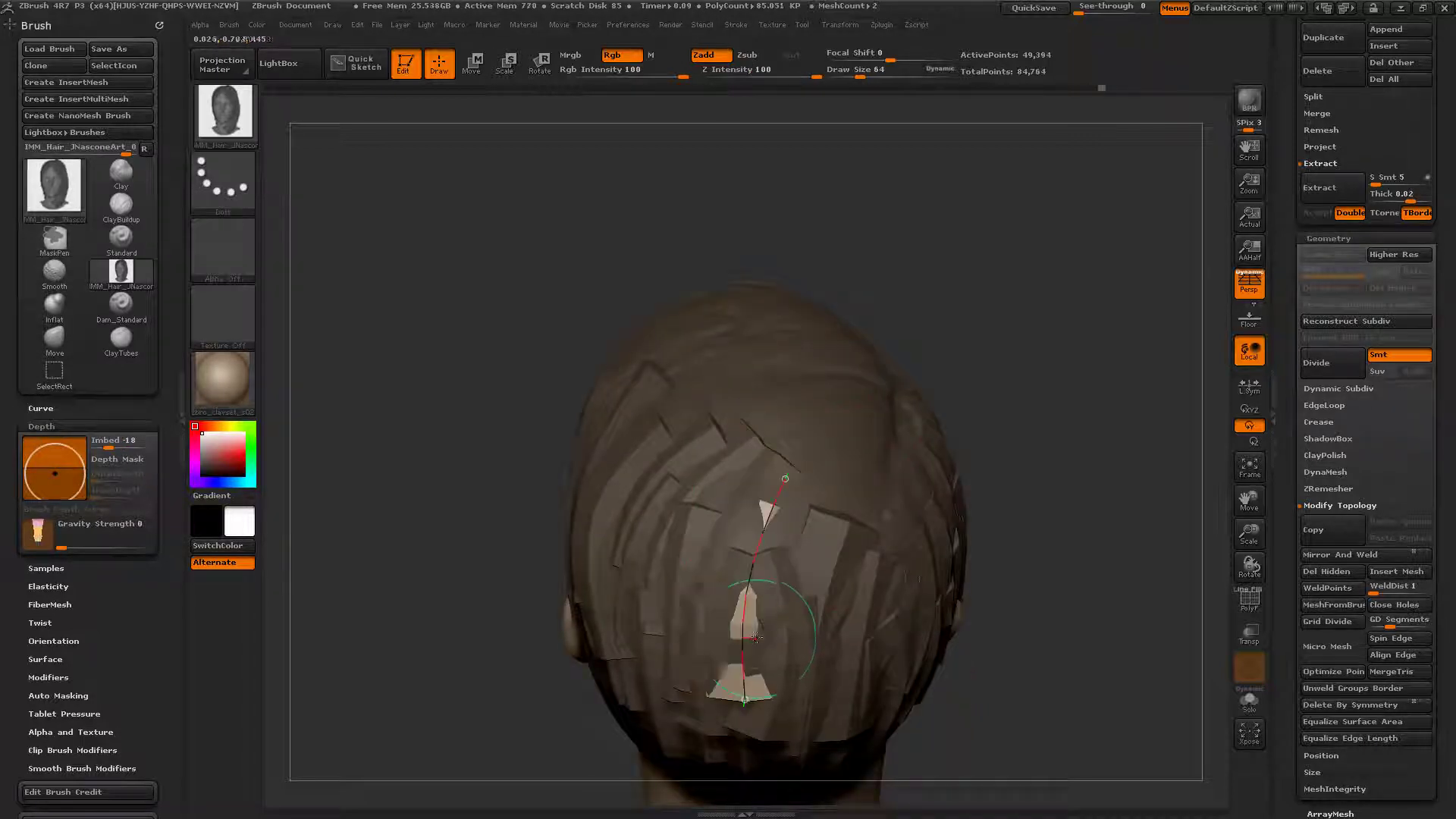
key([)
key([)
click(749, 706)
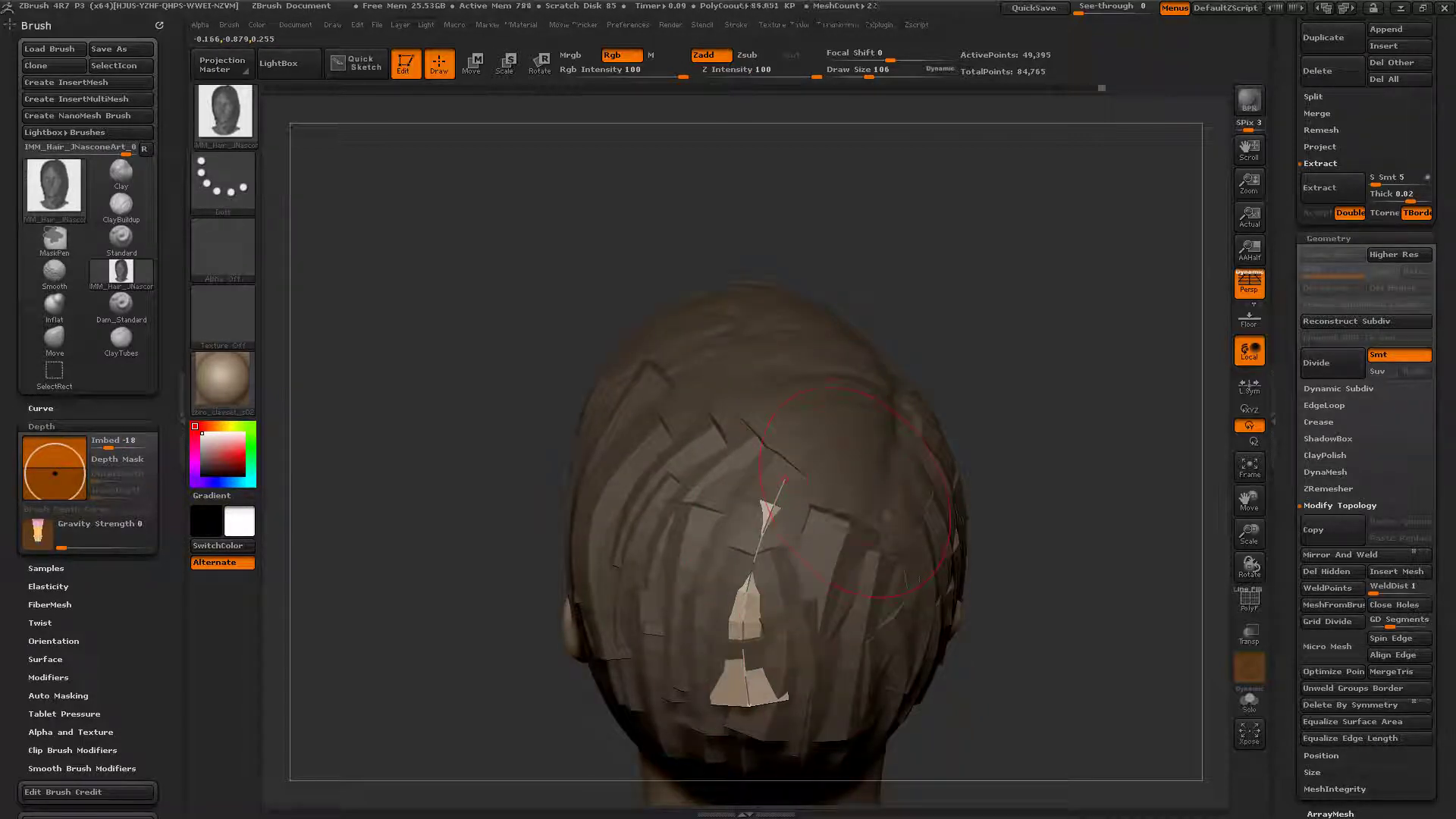
click(786, 607)
Step: Draw a strip from the crown down the back, just to the right of the middle strip
key(])
key(])
mouse_move(818, 448)
mouse_down()
mouse_move(811, 686)
mouse_move(827, 691)
mouse_up()
drag(813, 485, 825, 478)
Step: Draw a hair strip from the right side of the crown down the right rear and refine its middle section
mouse_move(1046, 638)
mouse_down()
mouse_move(1020, 637)
mouse_move(900, 438)
mouse_move(841, 673)
mouse_up()
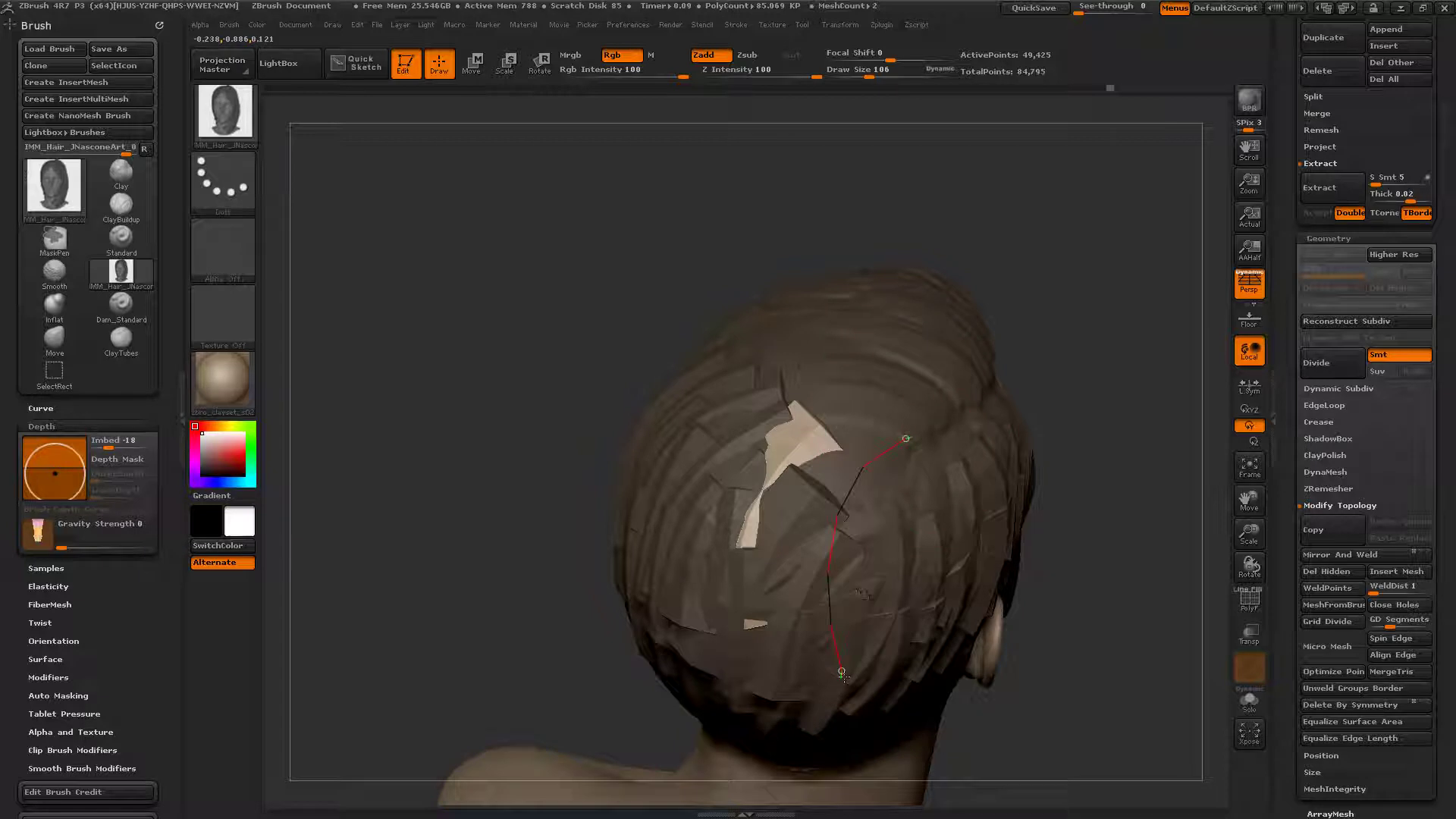
ctrl+right_drag(872, 575, 864, 537)
drag(863, 537, 846, 544)
key(bracketright)
key(bracketright)
key(bracketright)
key(bracketright)
click(850, 542)
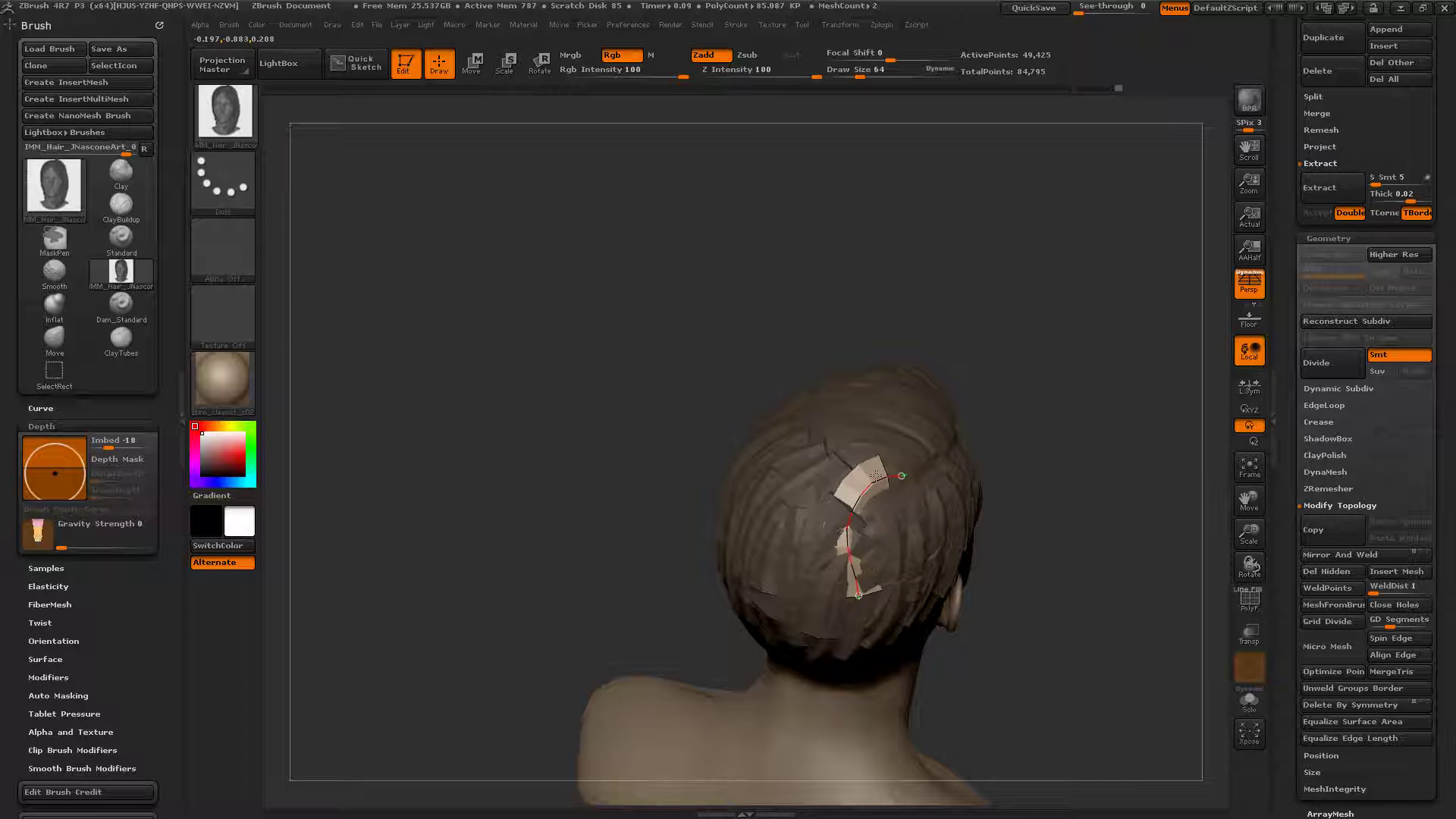
Step: Push the upper end of the newest strip against the crown surface and inspect it from above
mouse_move(969, 455)
right_down()
mouse_move(865, 426)
mouse_move(902, 415)
mouse_move(893, 461)
right_up()
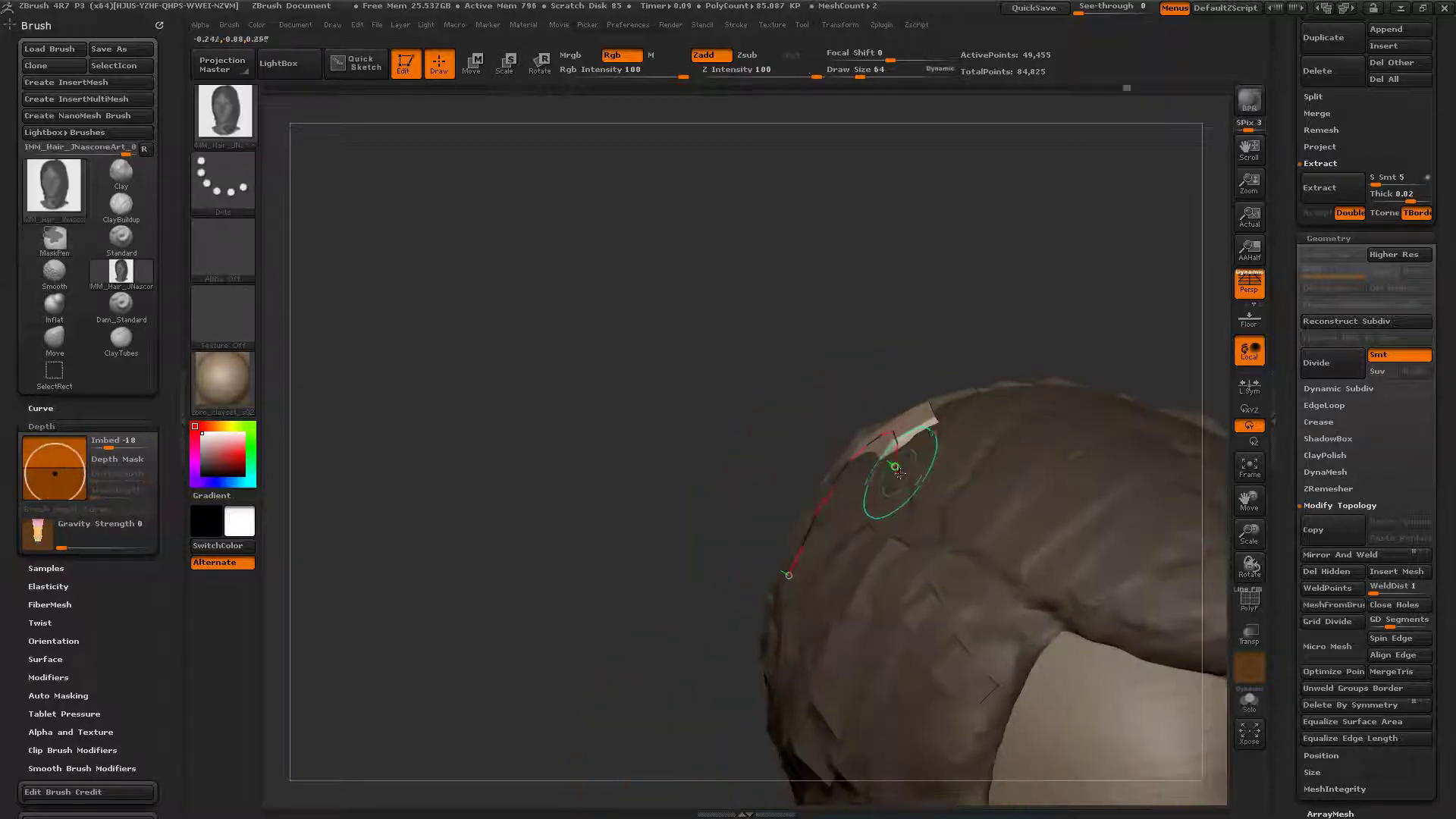
drag(893, 462, 891, 481)
mouse_move(891, 480)
right_down()
mouse_move(1053, 551)
mouse_move(859, 433)
mouse_move(732, 482)
right_up()
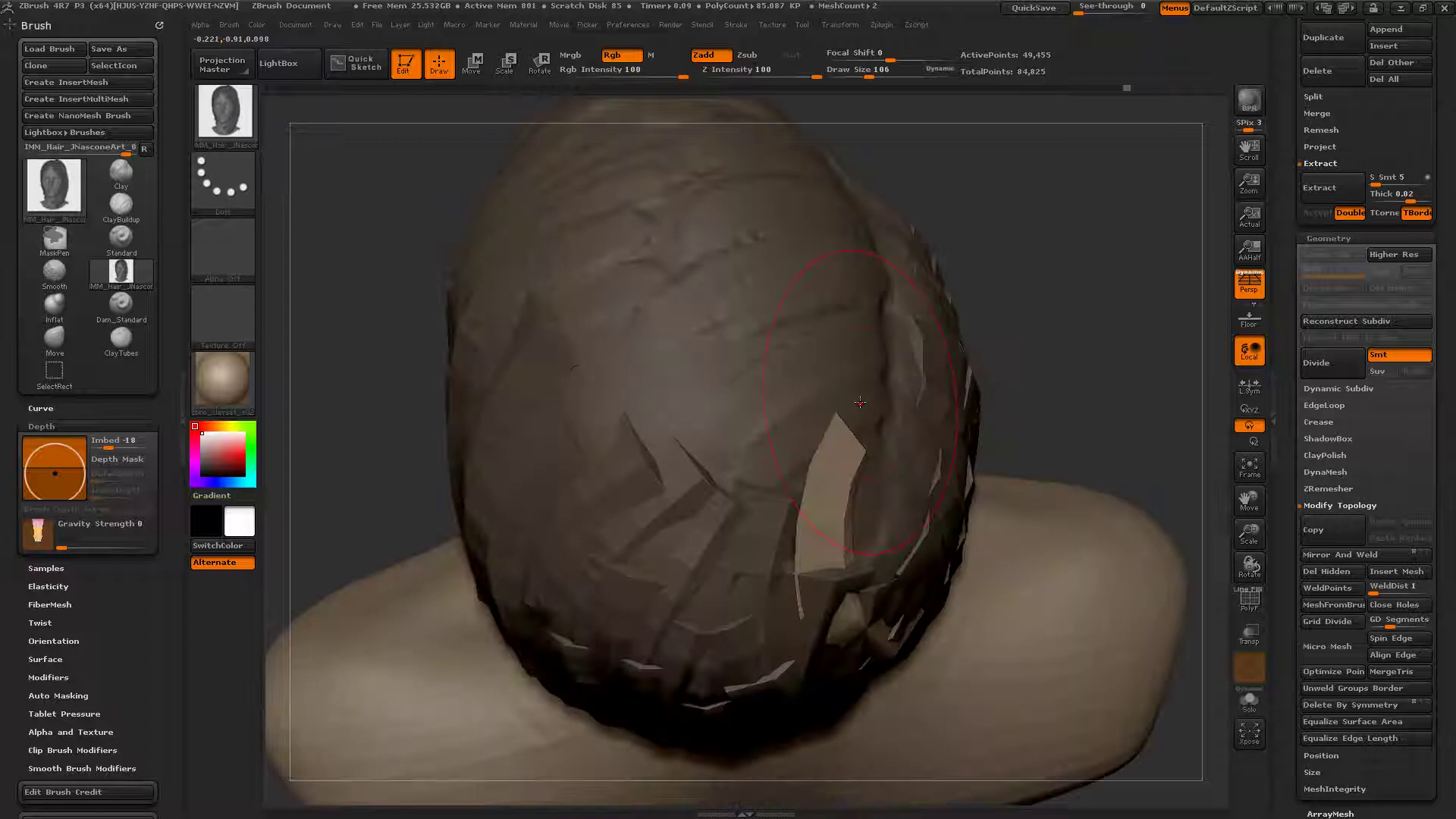
Step: Draw a hair strip diagonally down the back of the crown and undo the last adjustment to its shape
drag(741, 528, 716, 604)
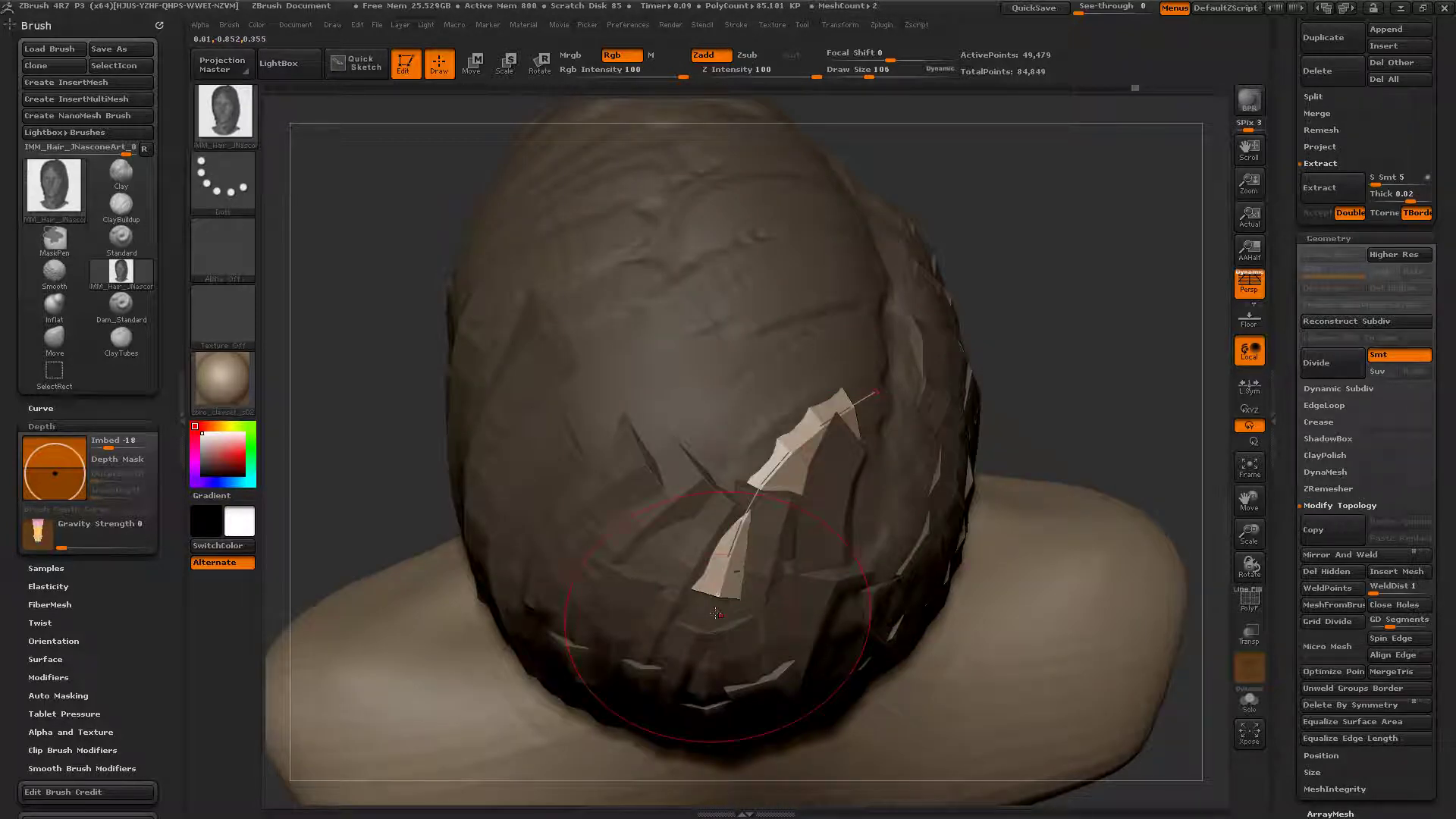
click(717, 595)
drag(756, 507, 778, 404)
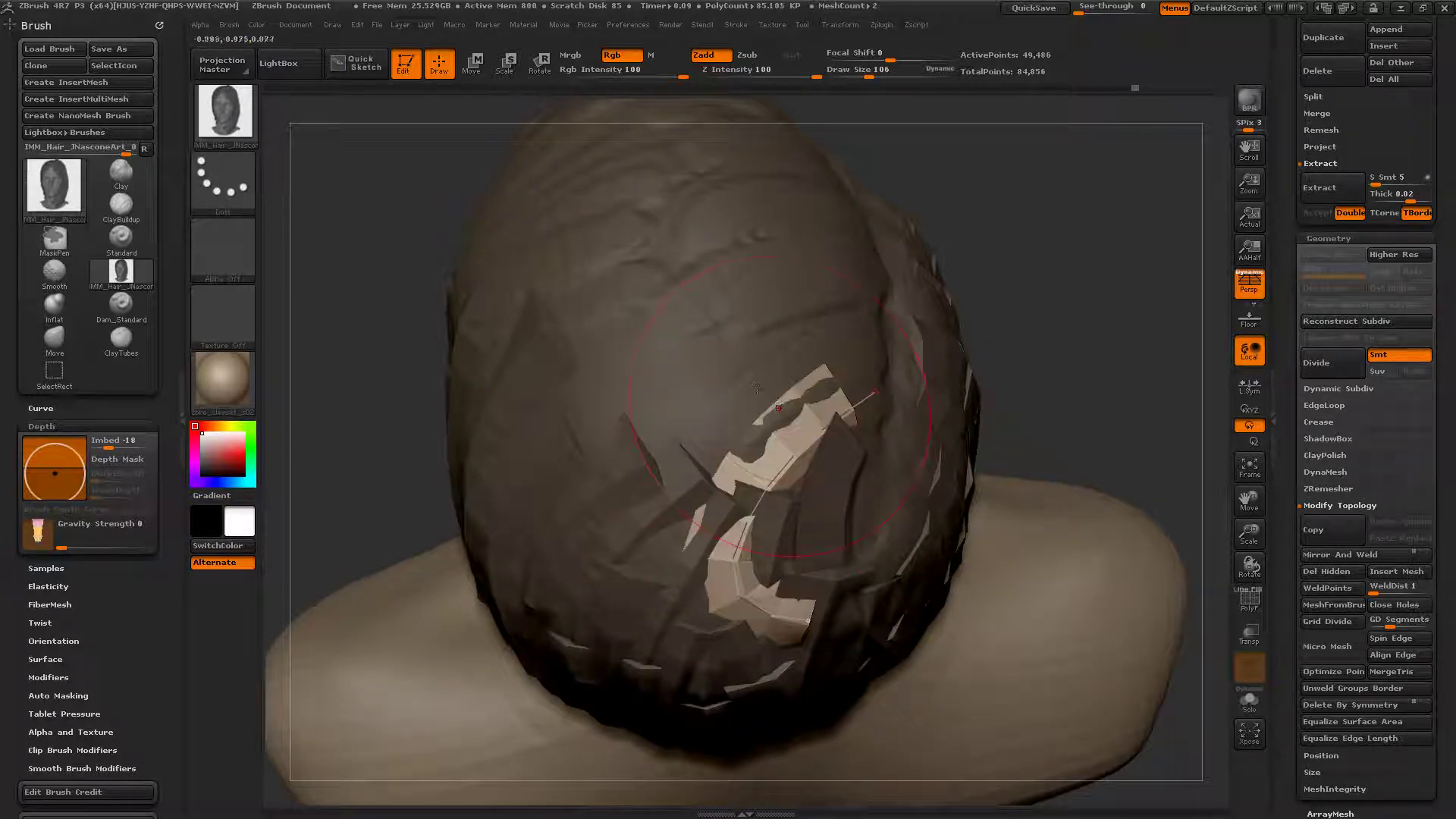
key(ctrl+z)
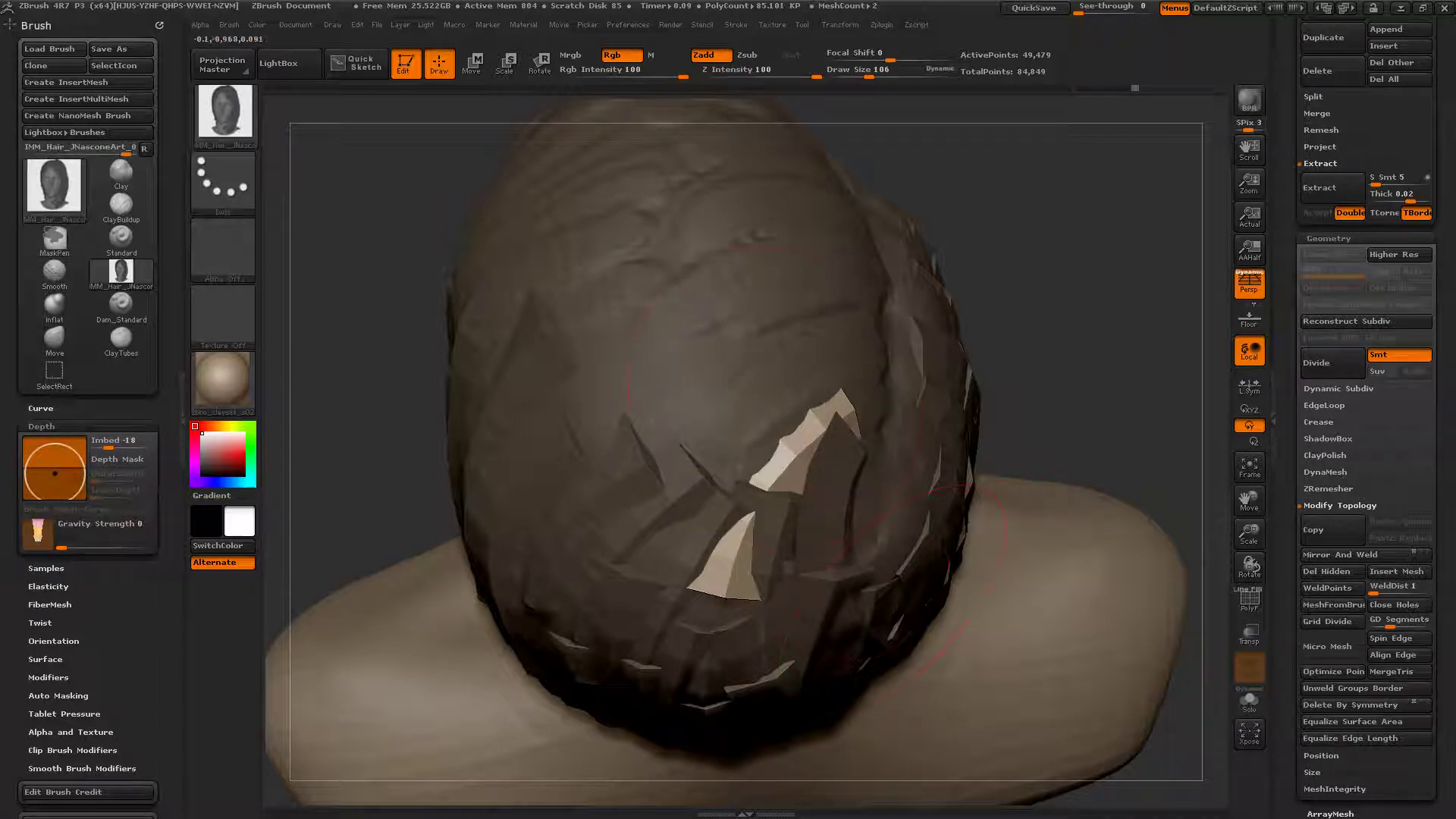
Step: Draw two more diagonal strips toward the left rear of the crown, adjusting the upper end of the first
drag(618, 629, 619, 633)
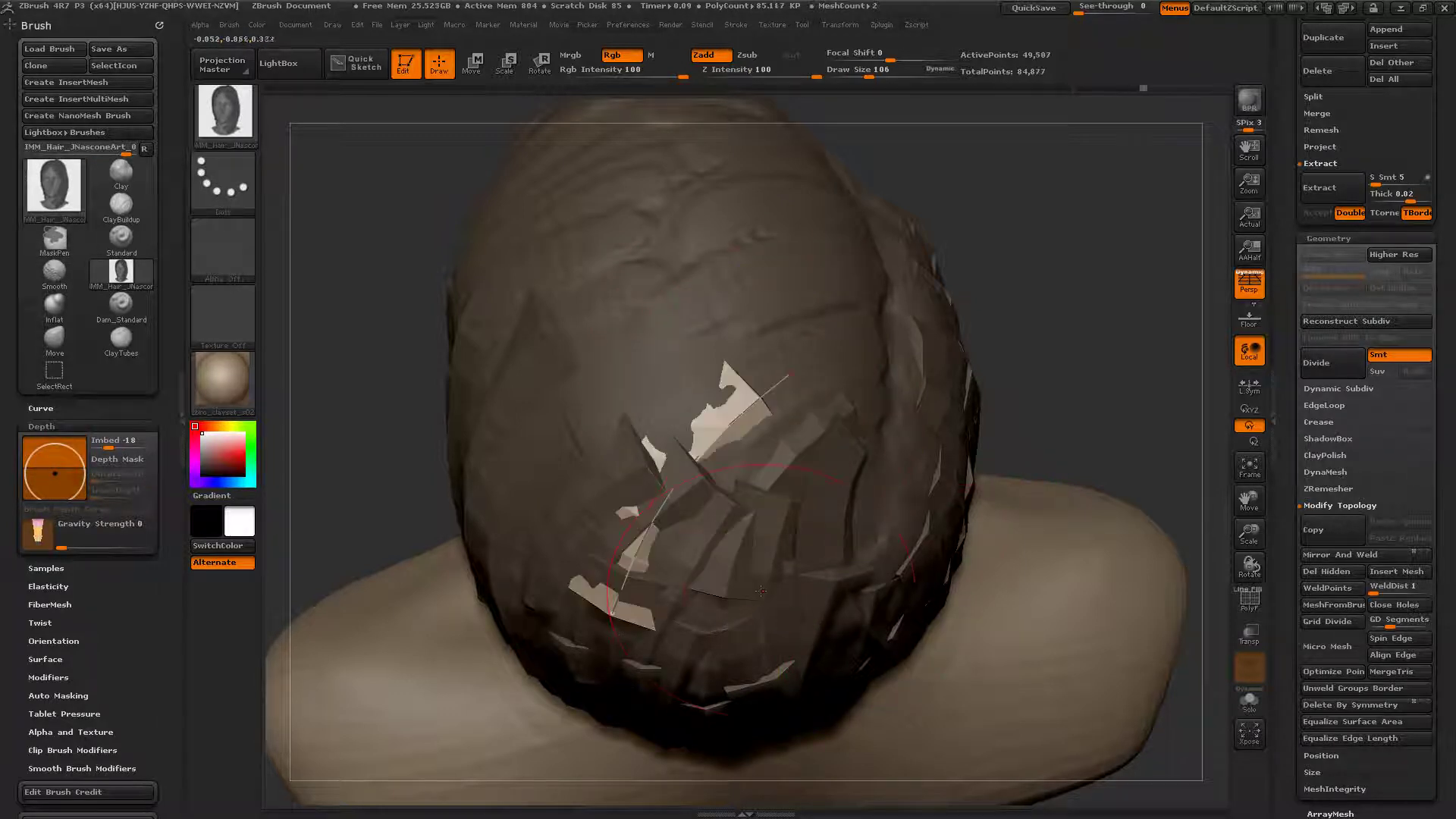
key(ctrl+z)
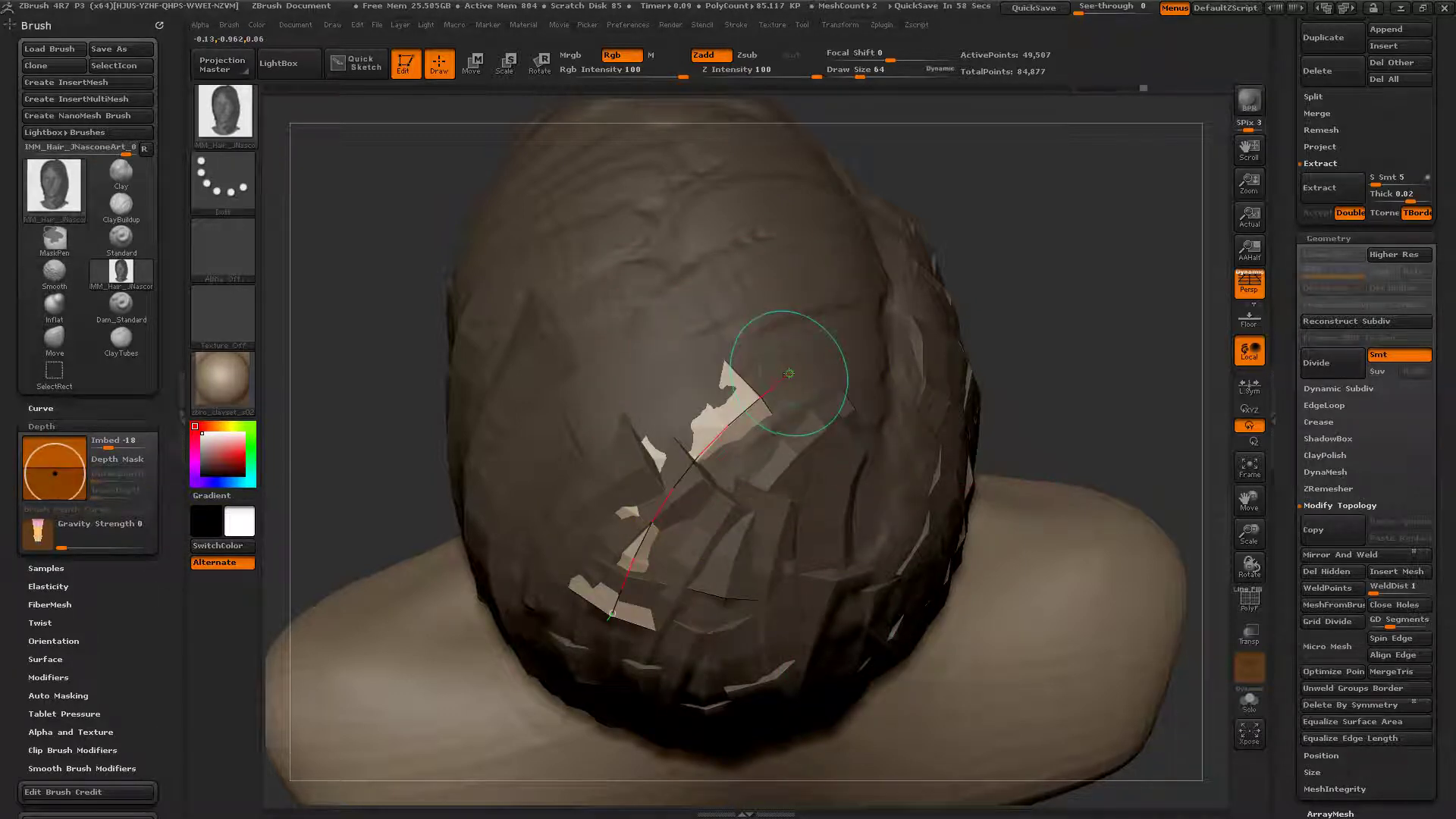
drag(787, 368, 823, 394)
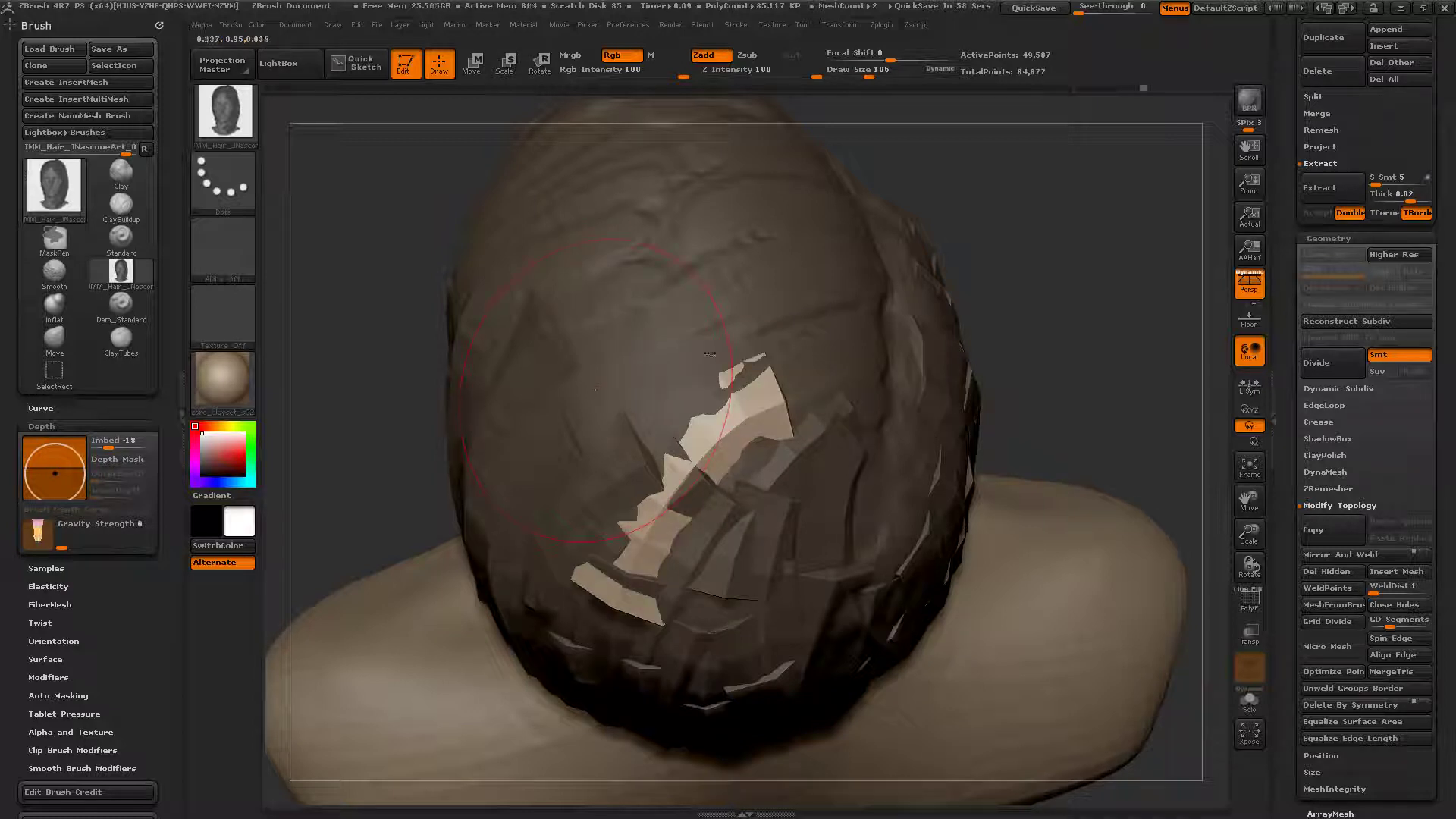
click(521, 586)
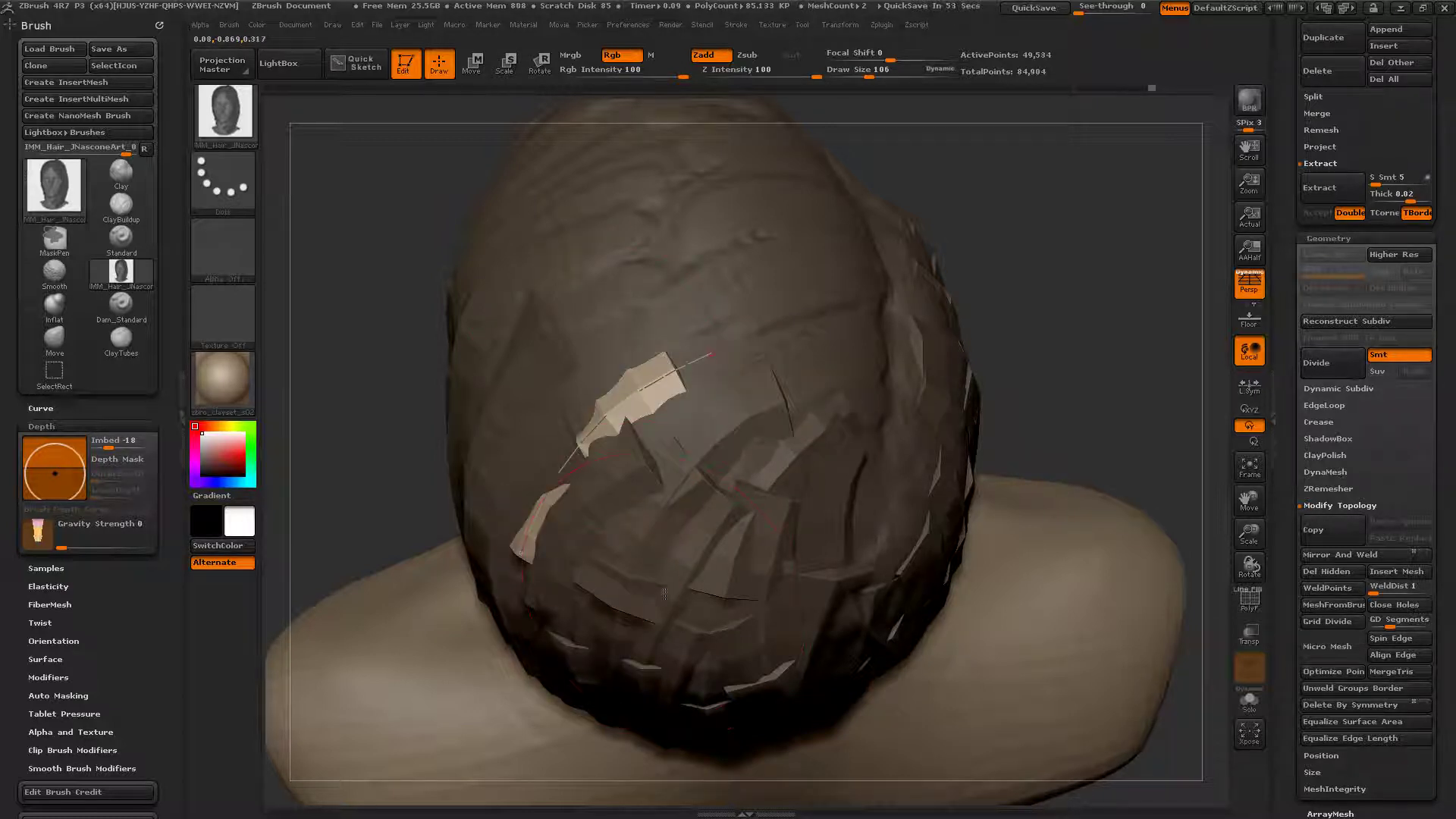
Step: Draw a strip from the crown down the left rear of the head and adjust its lower end
right_drag(686, 545, 741, 410)
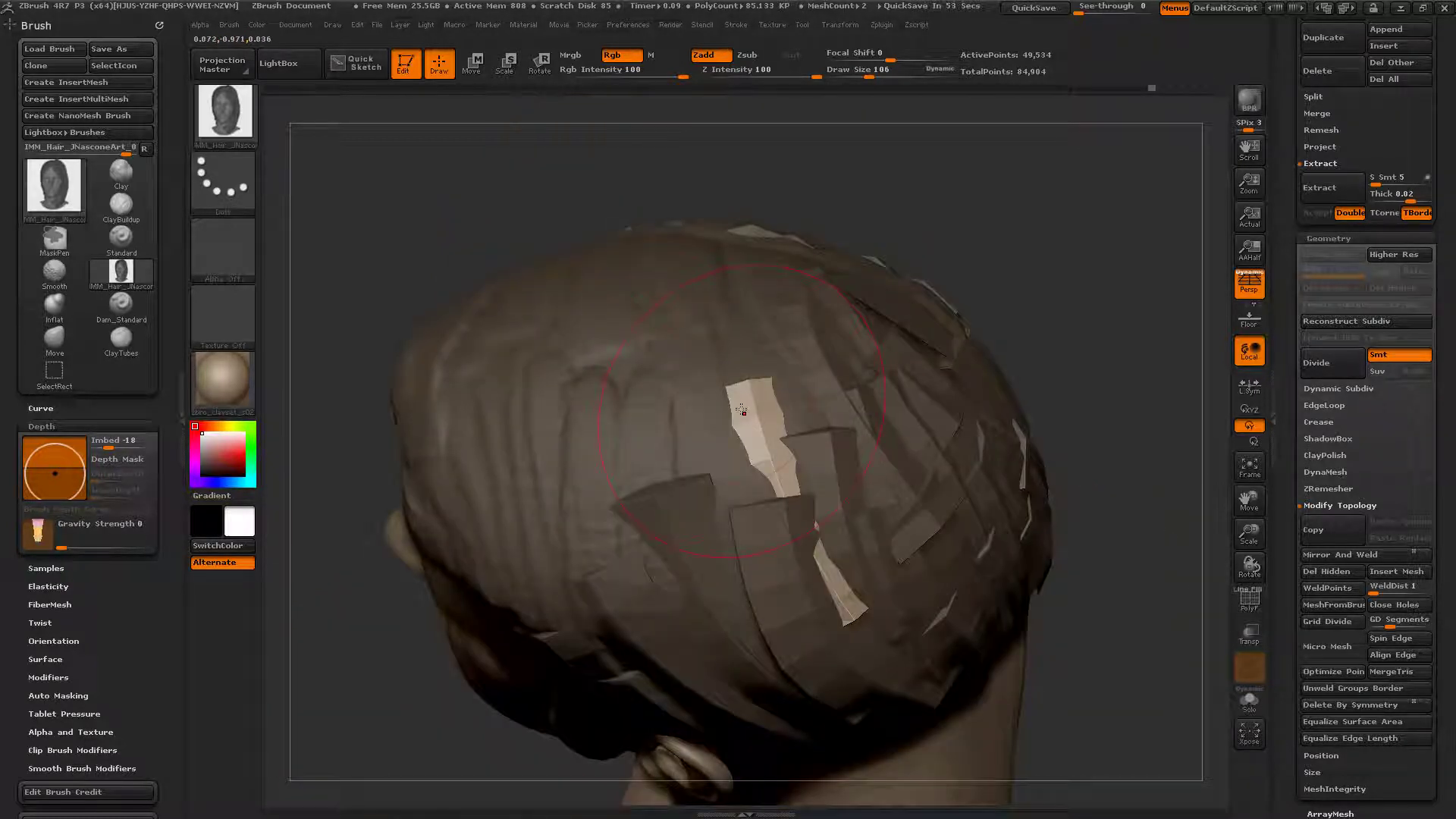
drag(706, 339, 799, 653)
click(788, 651)
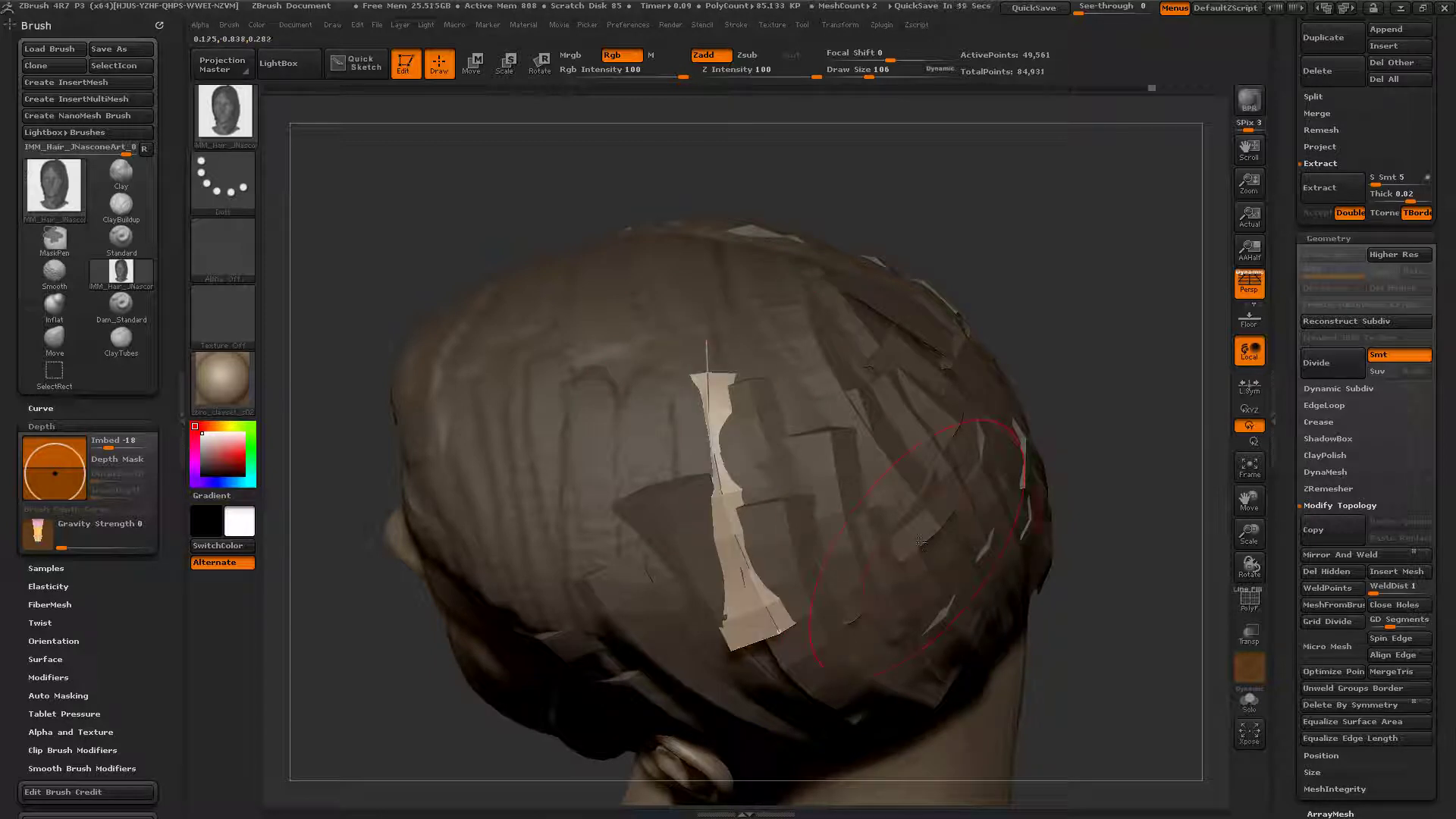
drag(781, 632, 790, 633)
drag(608, 405, 711, 672)
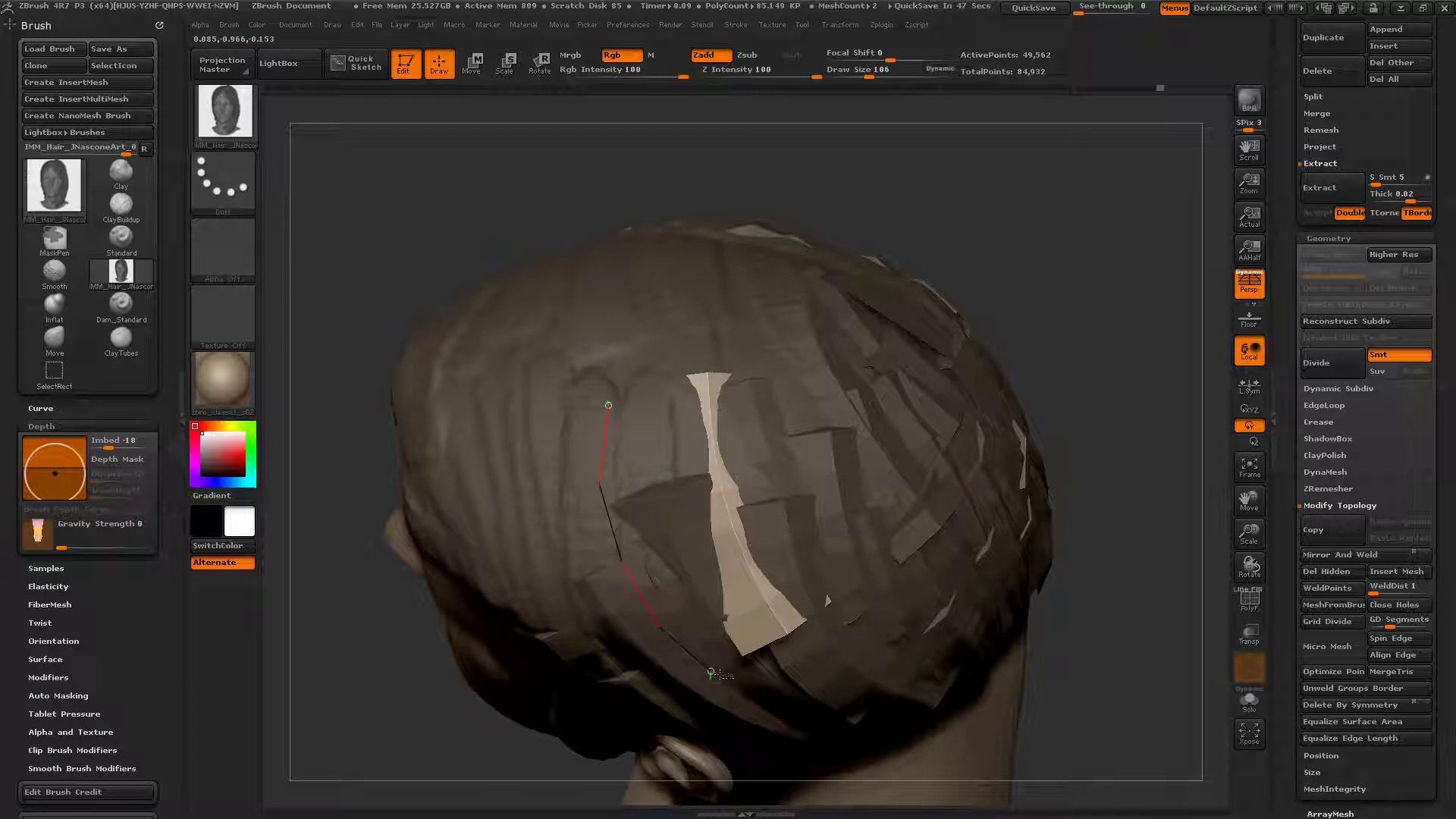
click(753, 670)
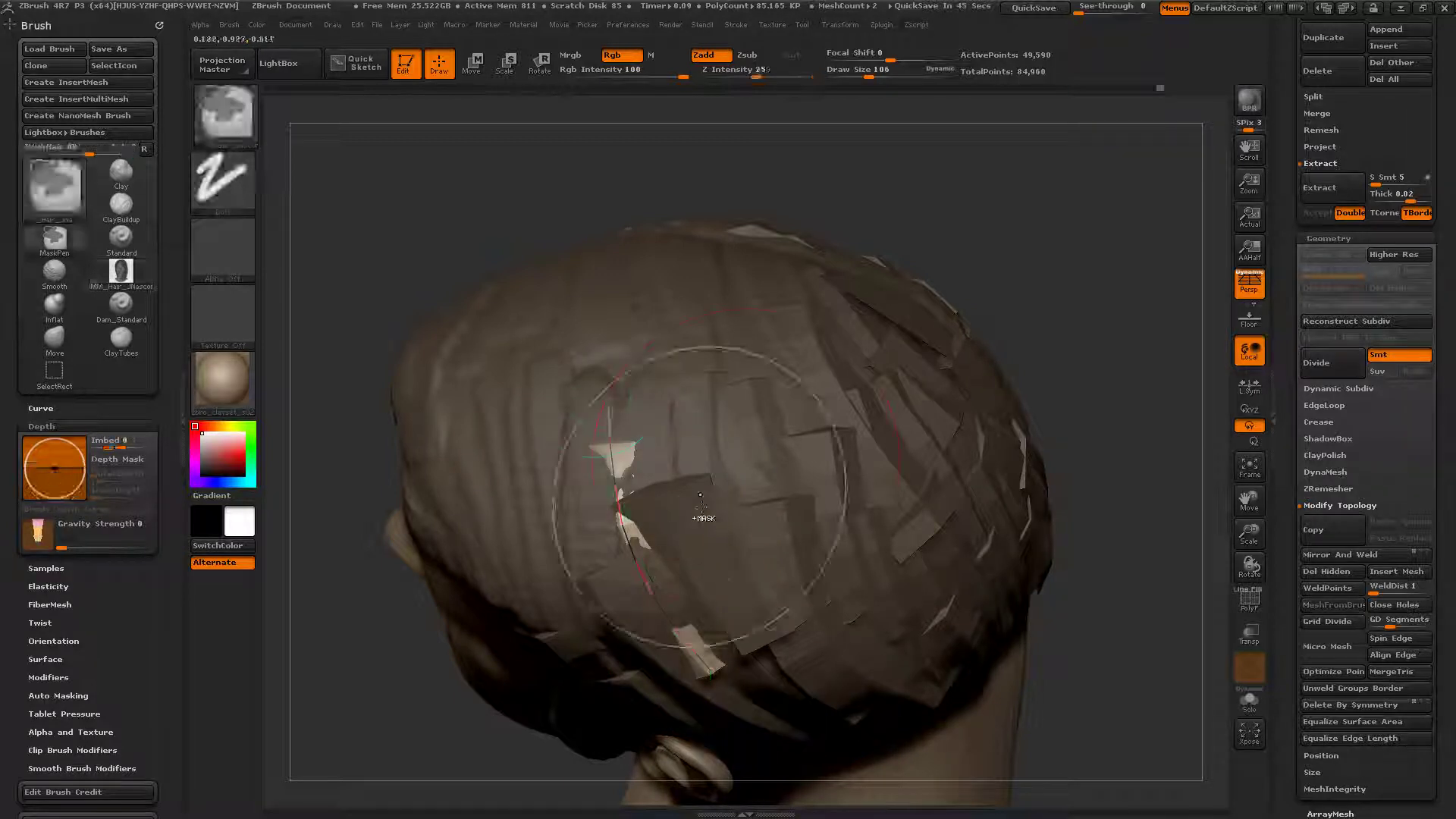
key(ctrl+z)
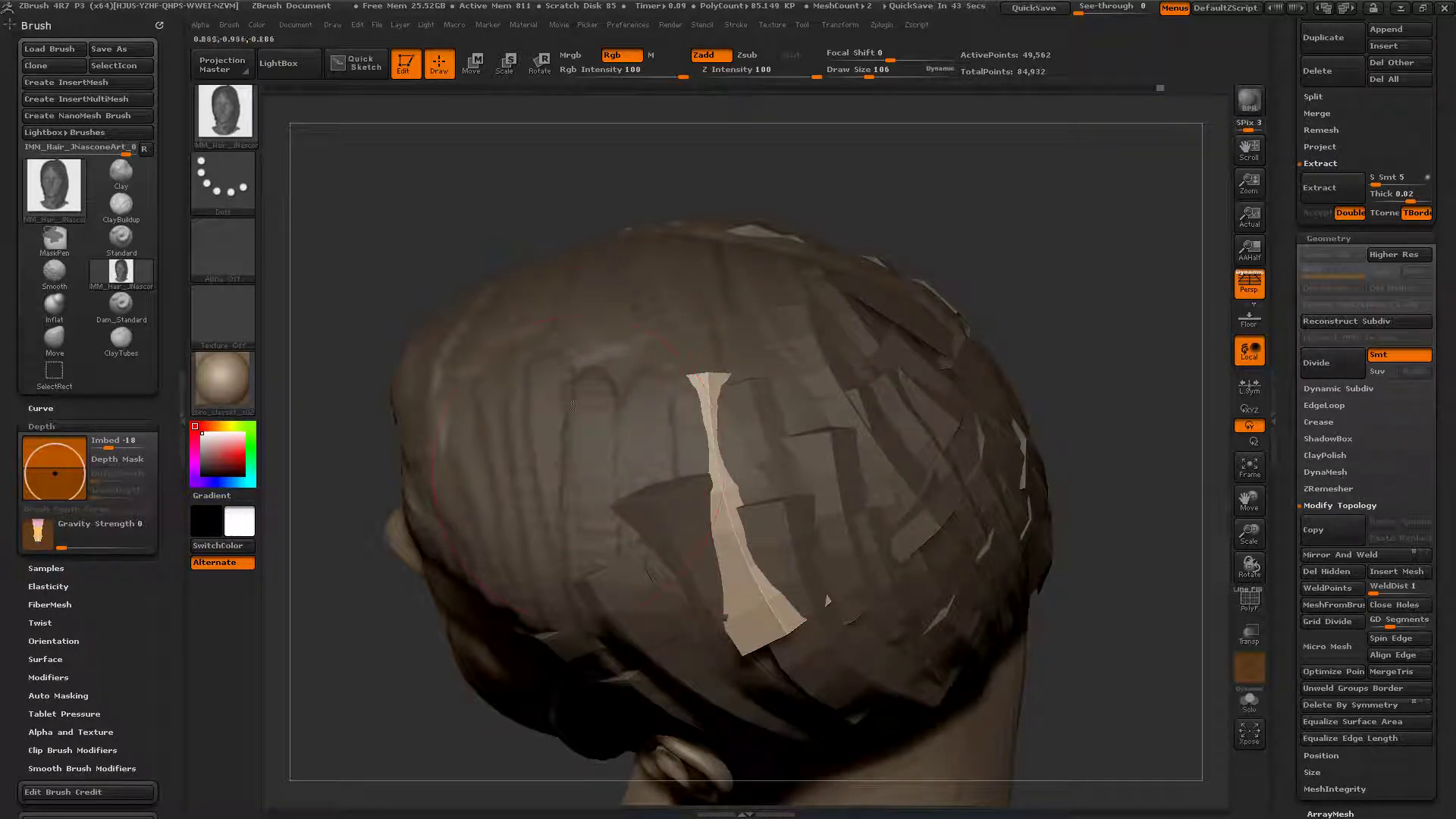
Step: Draw a strip down the left side of the crown, in front of the previous one, and adjust its upper end
drag(586, 377, 720, 664)
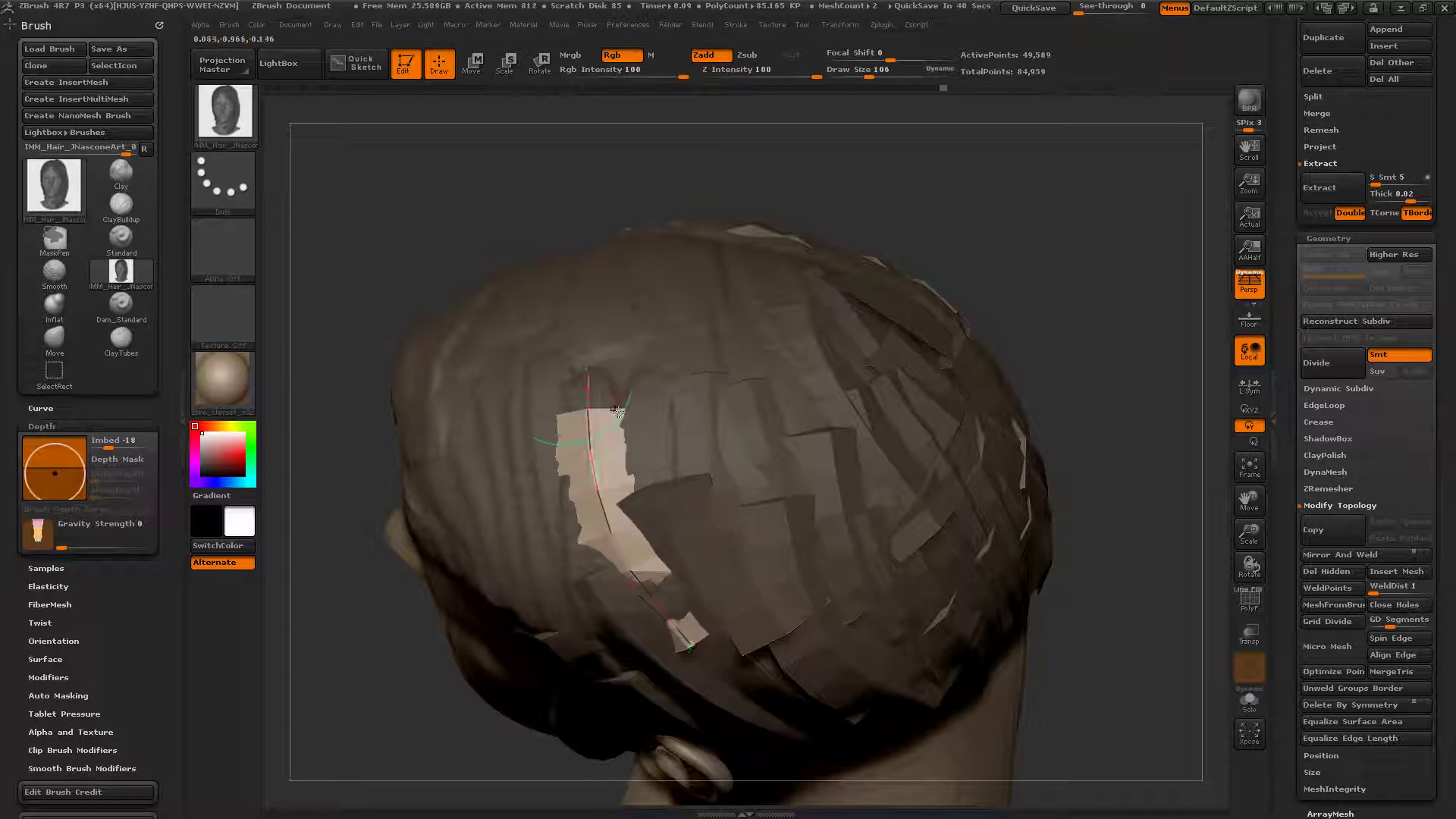
drag(595, 371, 607, 366)
mouse_move(682, 464)
alt+right_down()
mouse_move(705, 365)
mouse_move(825, 357)
alt+right_up()
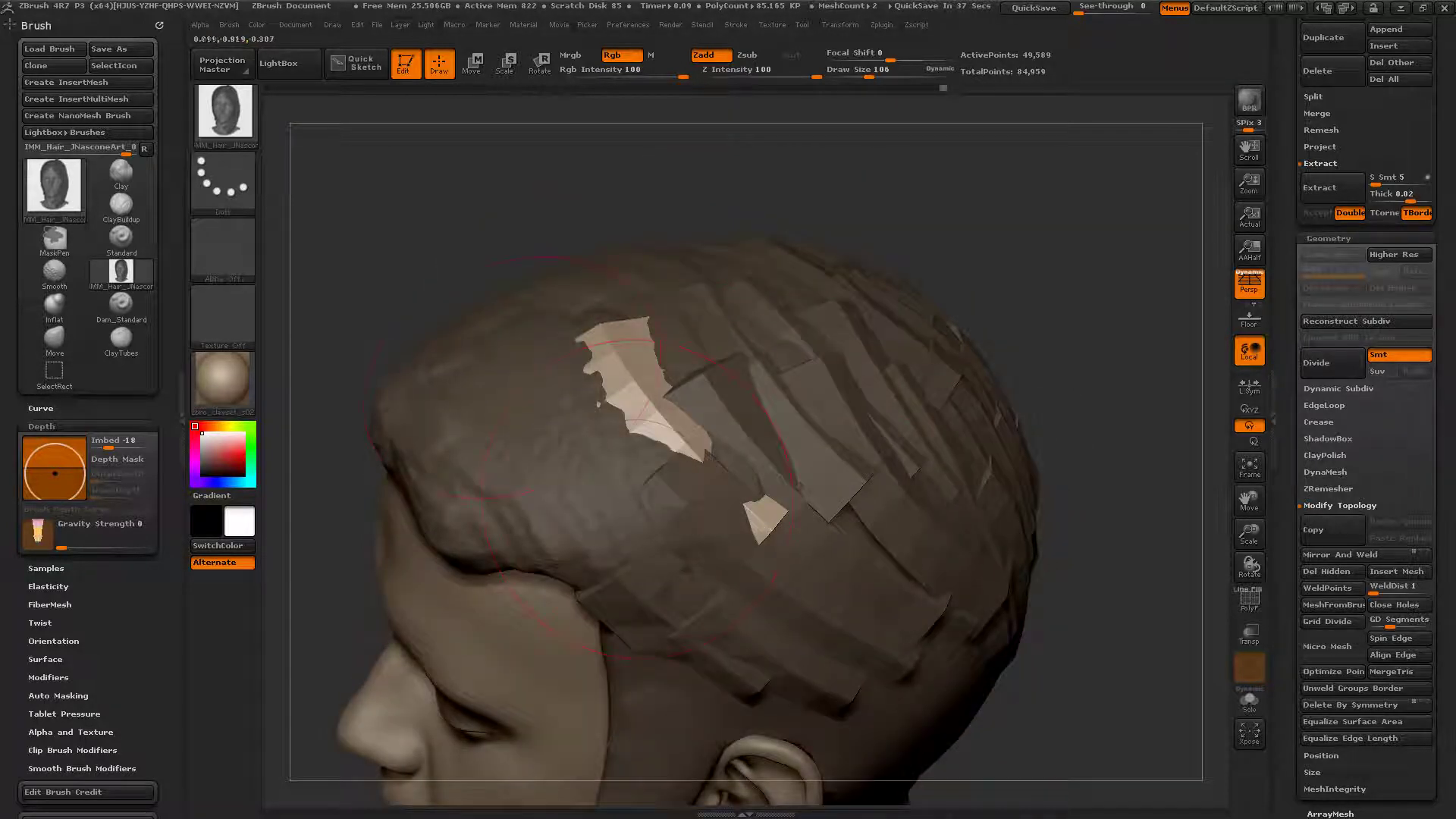
Step: Draw a strip backward along the upper left side, closer to the forehead, and extend its upper end forward
drag(516, 376, 669, 517)
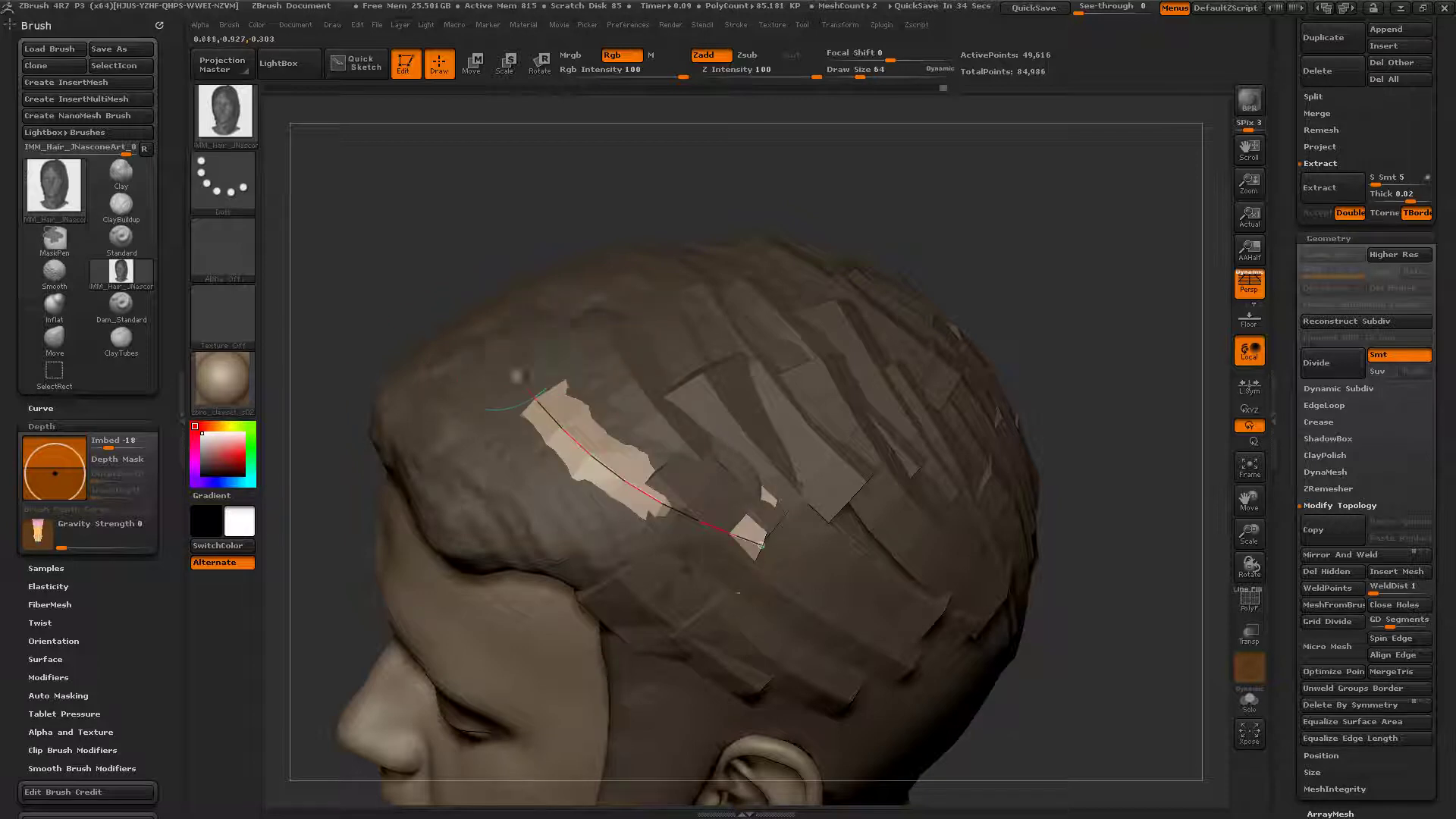
drag(516, 377, 493, 353)
right_drag(493, 353, 557, 410)
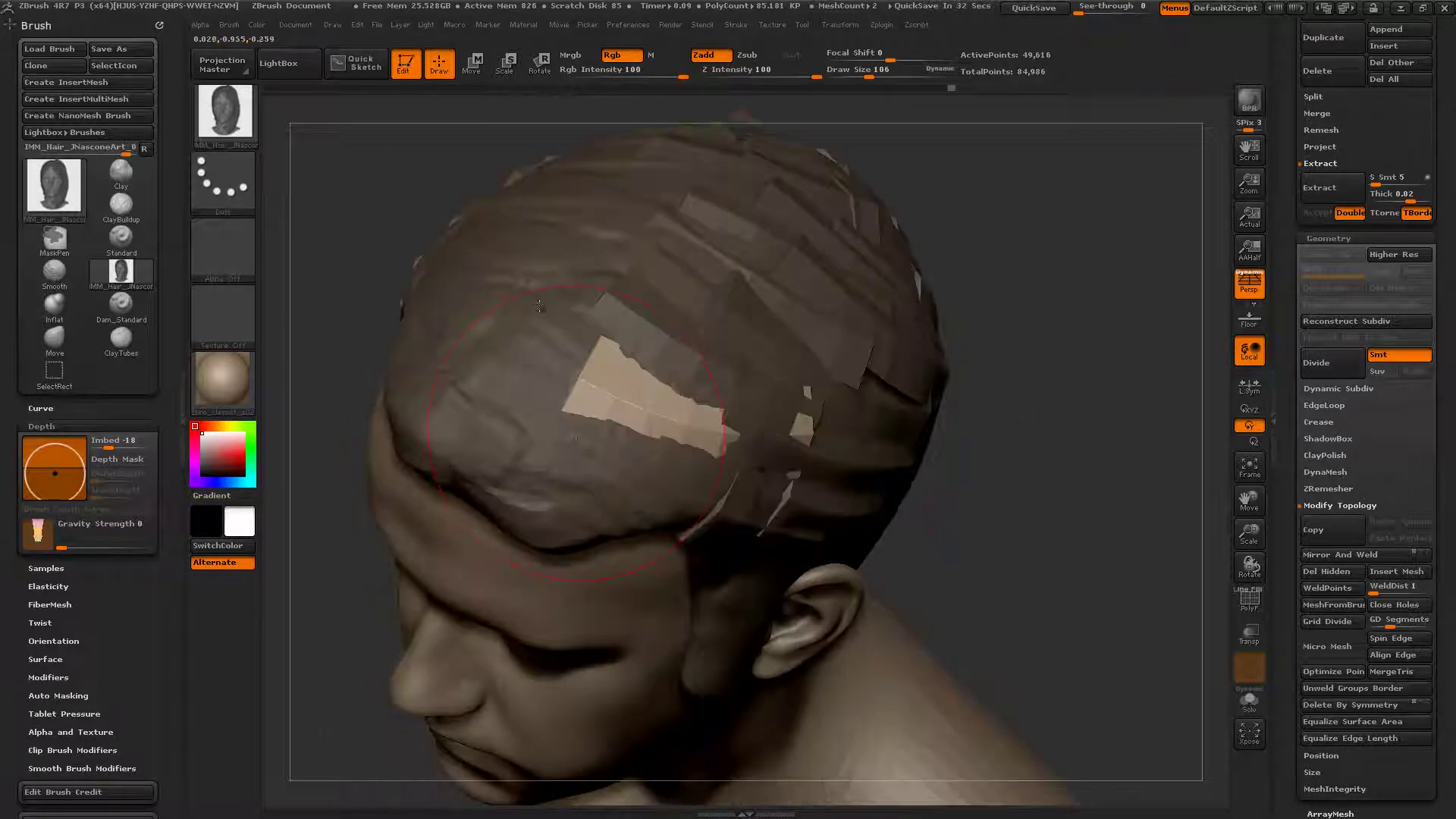
Step: Draw a long strip from the front of the hair back above the left temple and refine its front end
mouse_move(482, 338)
mouse_down()
mouse_move(580, 444)
mouse_move(817, 477)
mouse_up()
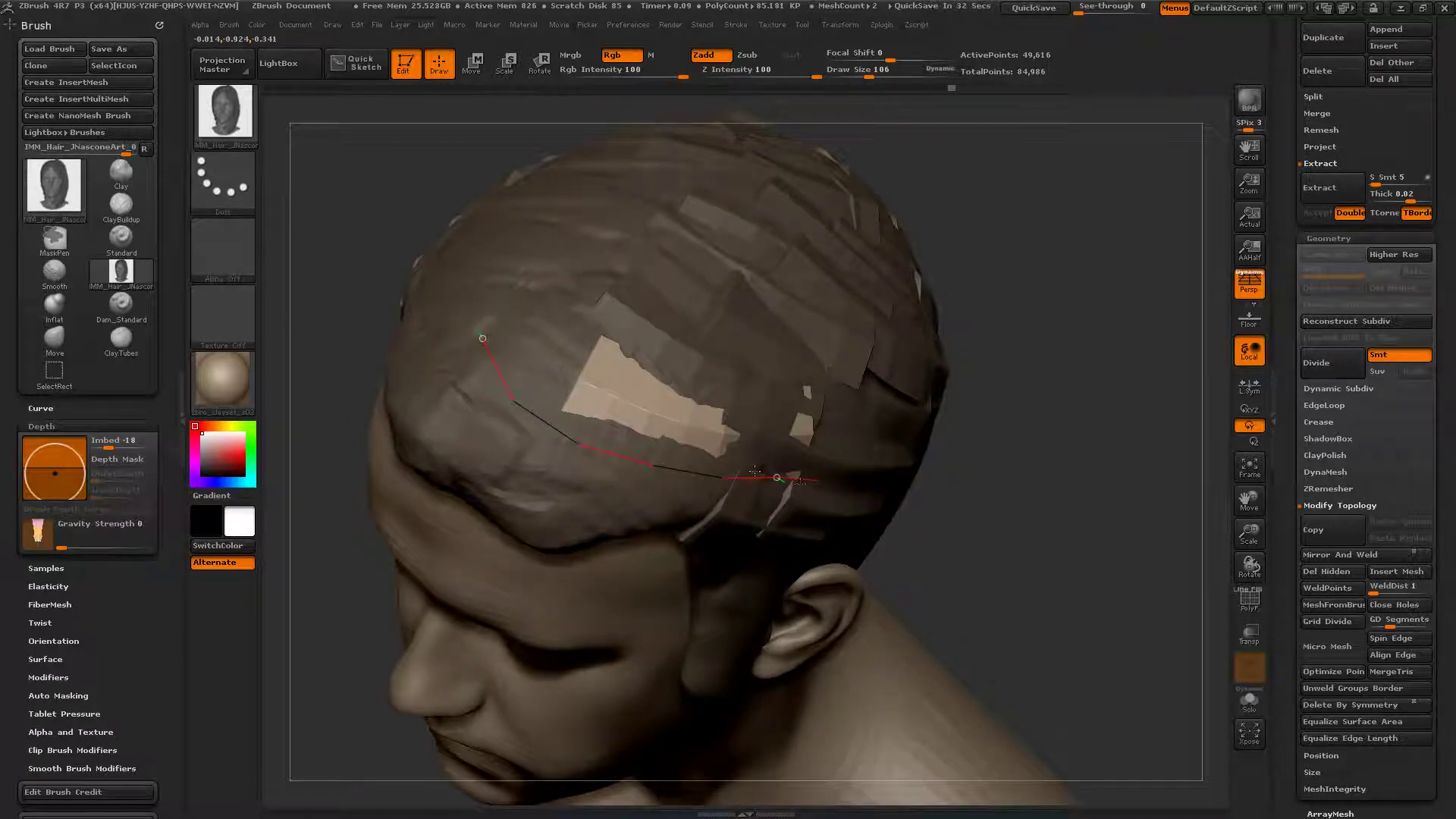
key(bracketleft)
key(bracketleft)
click(482, 338)
click(539, 248)
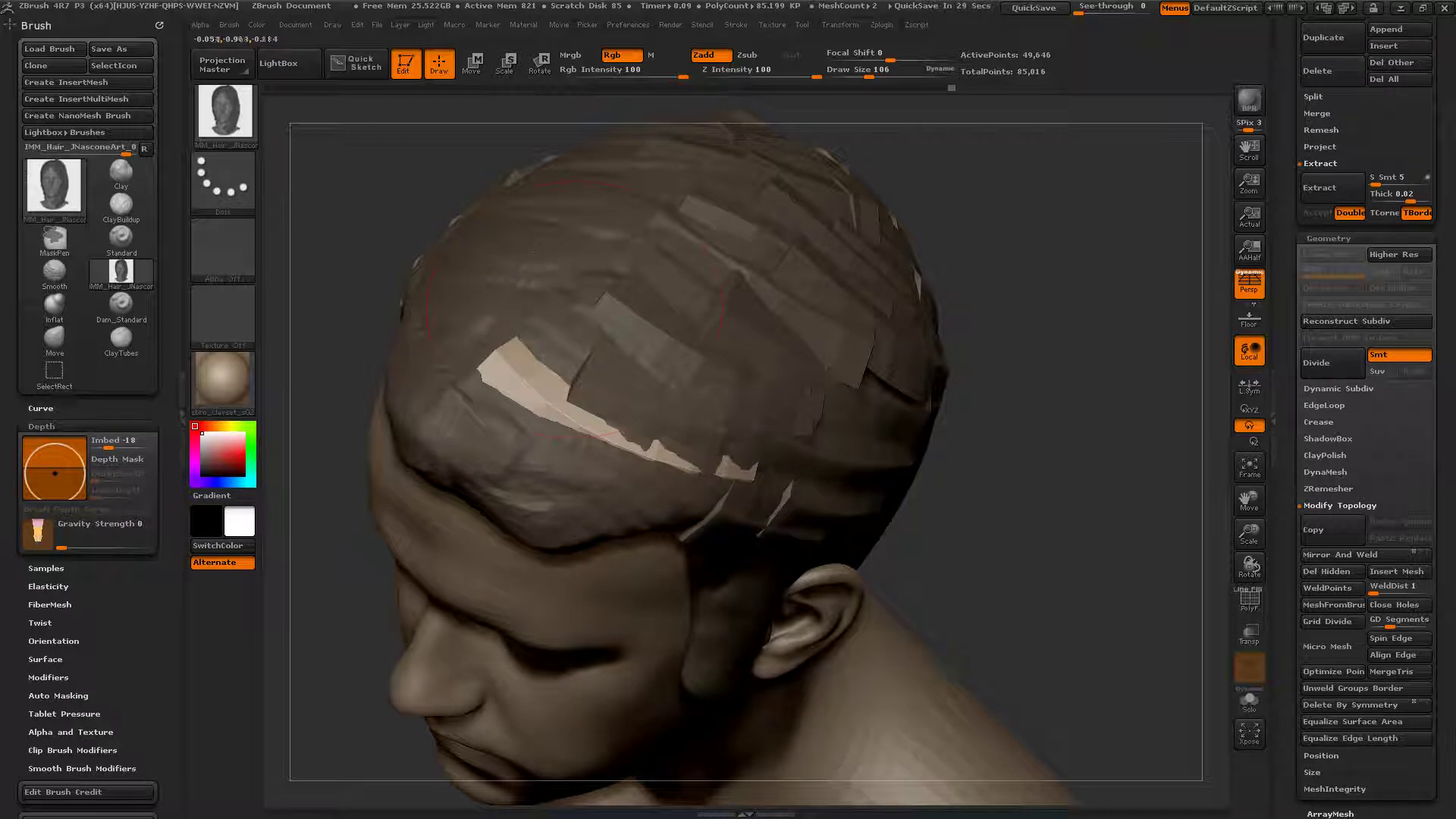
Step: Draw an overlapping strip higher on the left front of the crown and adjust its front end with a smaller brush
key(bracketright)
key(bracketright)
drag(496, 275, 810, 419)
key(bracketleft)
key(bracketleft)
click(500, 276)
key(bracketright)
key(bracketright)
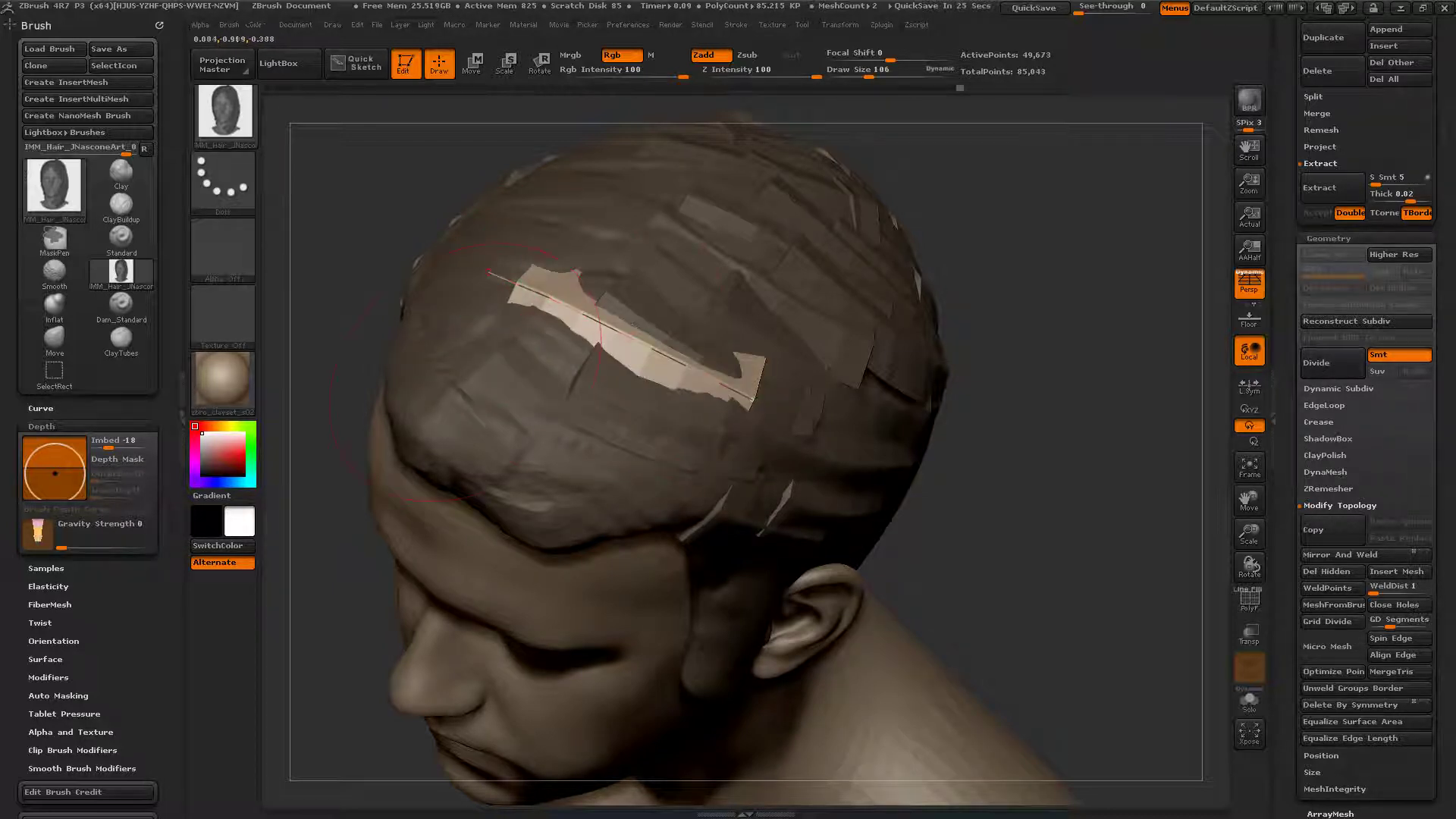
Step: Step back through the latest strip edits, redo one of them, and check the front of the crown
drag(994, 394, 1062, 288)
click(699, 357)
key(ctrl+z)
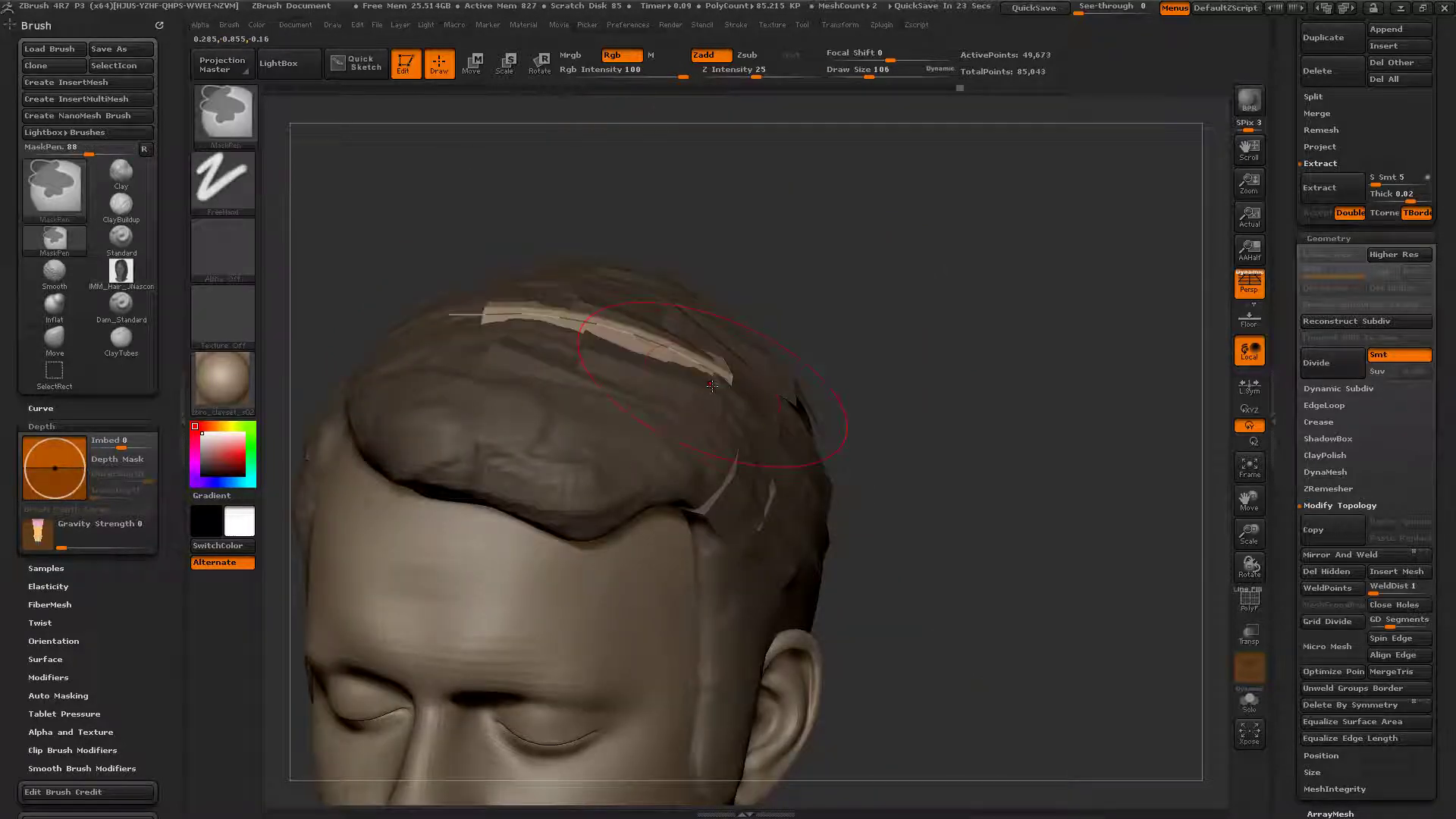
key(ctrl+z)
key(ctrl+z)
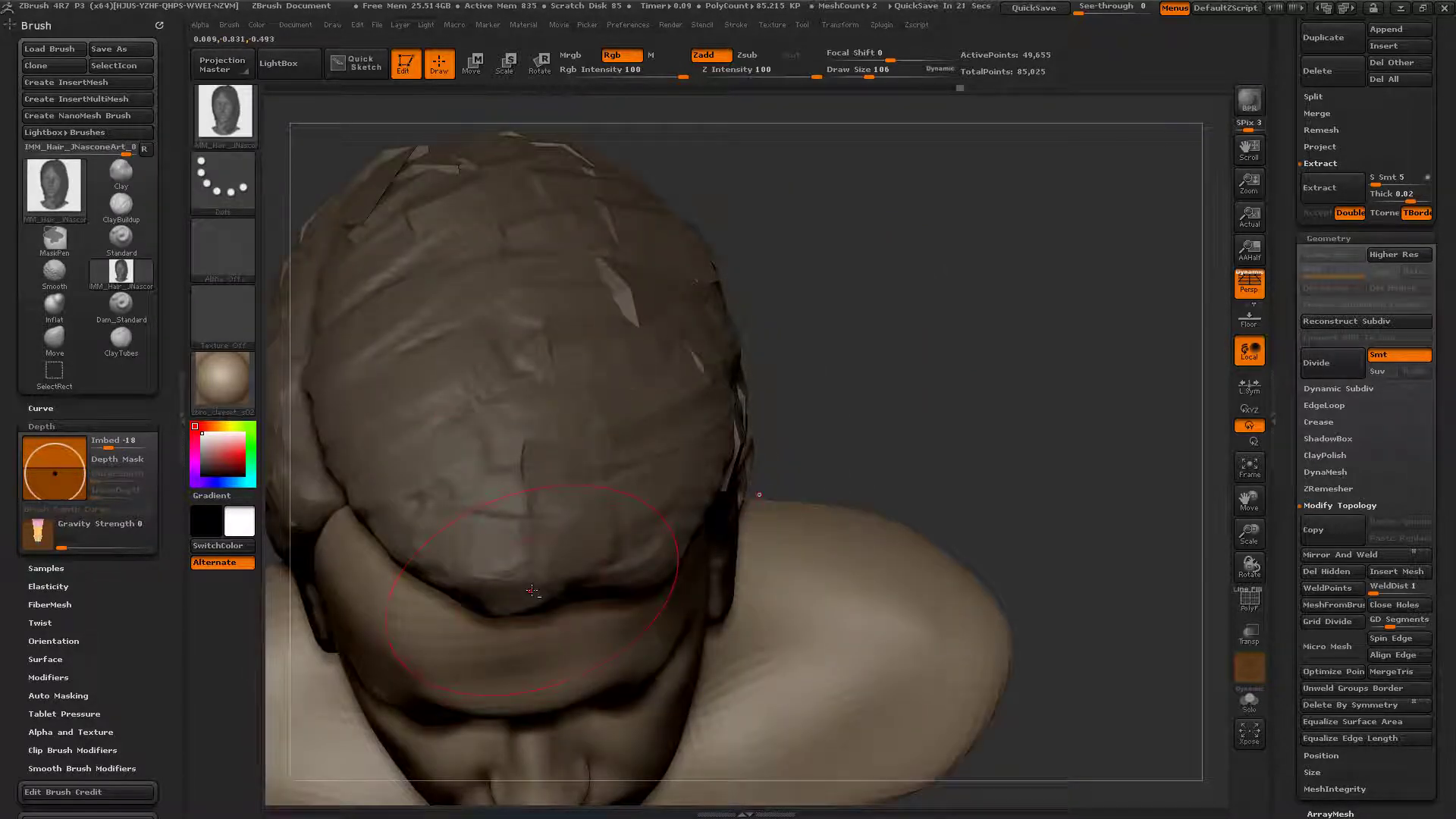
key(ctrl+shift+z)
click(610, 526)
Step: Draw a hair strip on the upper right side of the head, running up toward the crown
drag(902, 380, 1084, 333)
mouse_move(506, 394)
mouse_down()
mouse_move(548, 317)
mouse_move(550, 139)
mouse_up()
click(453, 367)
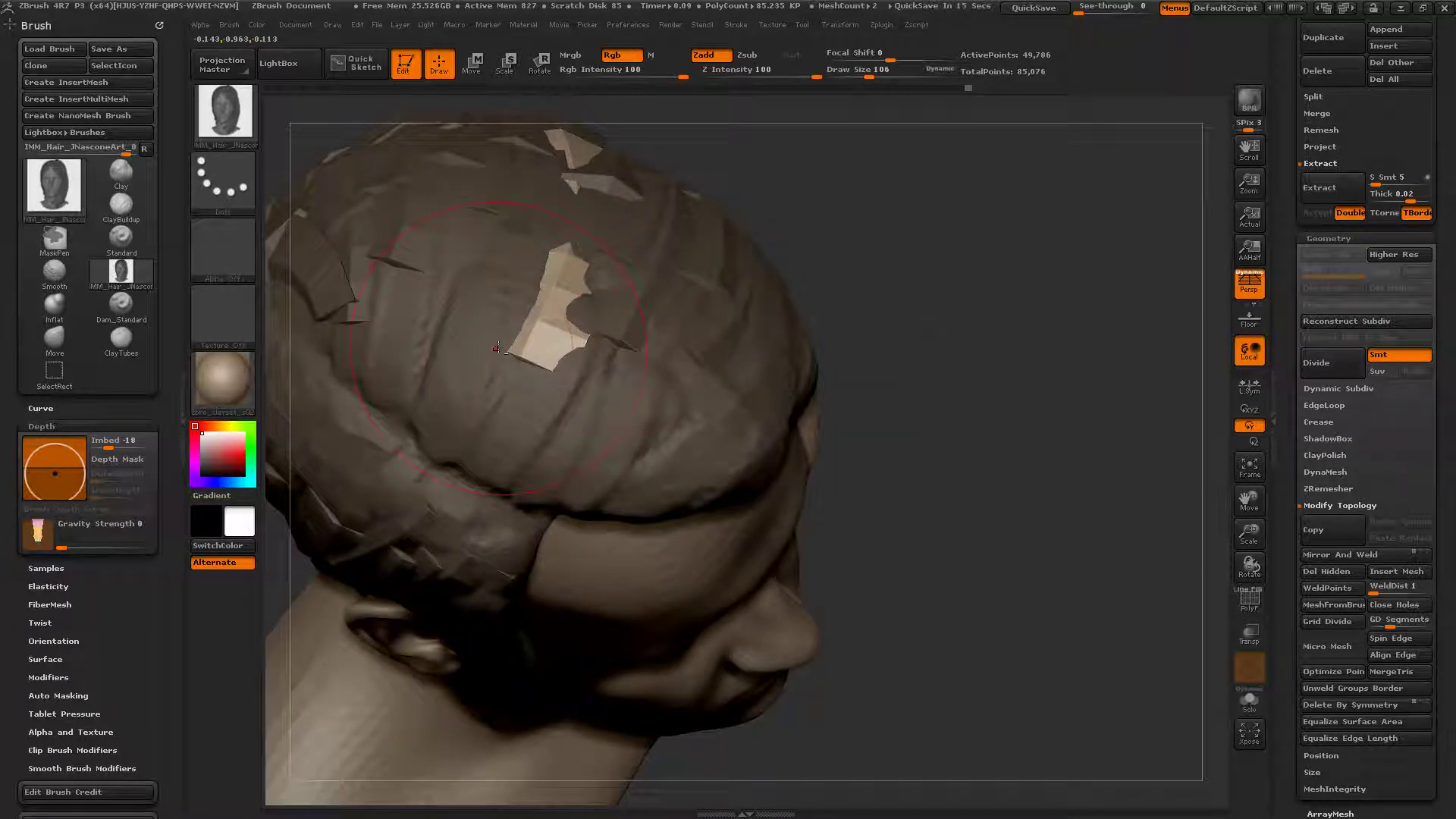
drag(497, 348, 623, 456)
mouse_move(688, 404)
mouse_down()
mouse_move(712, 243)
mouse_move(678, 199)
mouse_up()
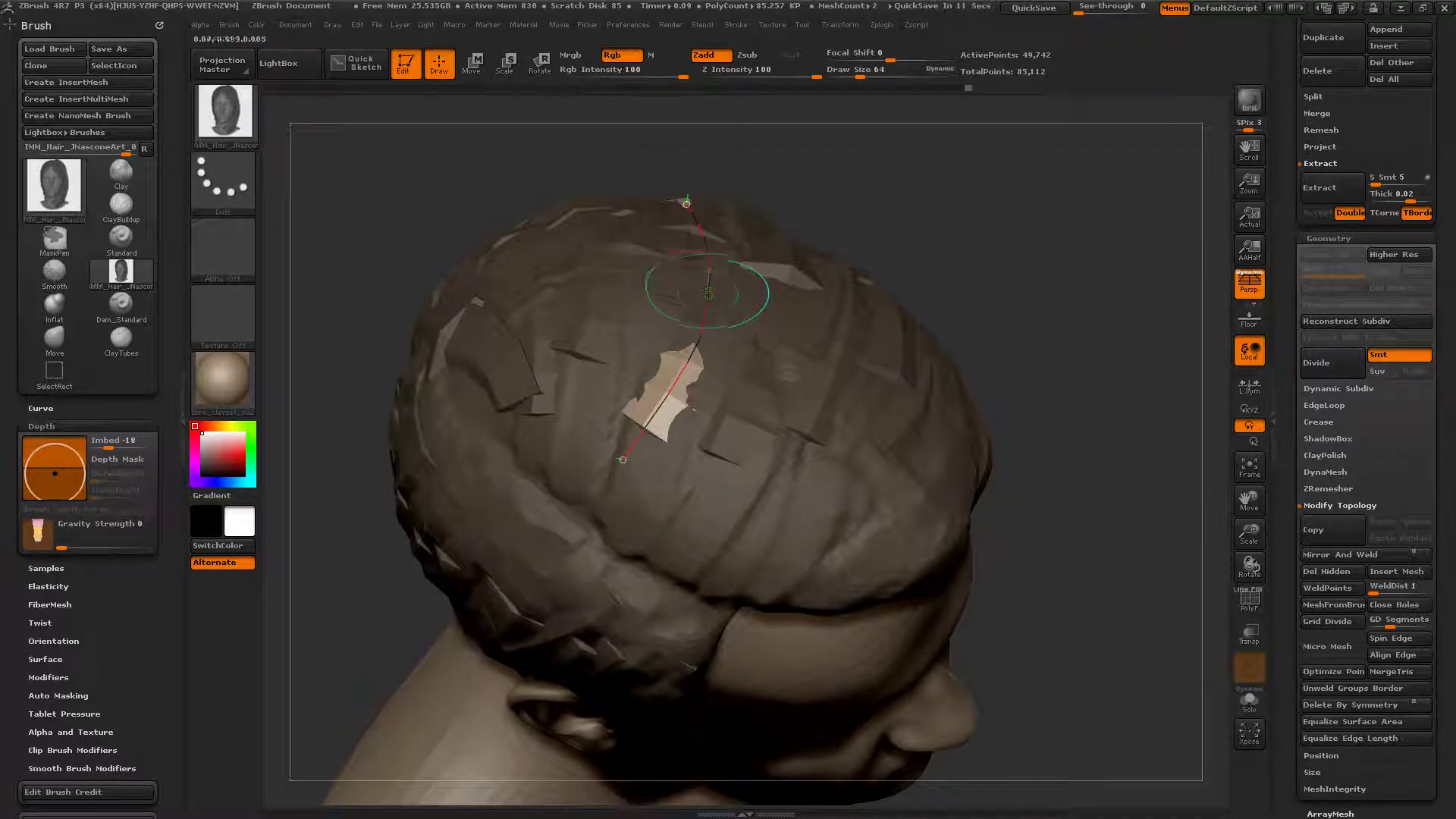
key(ctrl+z)
Step: Draw two neighbouring strips between the right side and the crown, adjusting the lower end of the rear one
right_drag(682, 379, 642, 448)
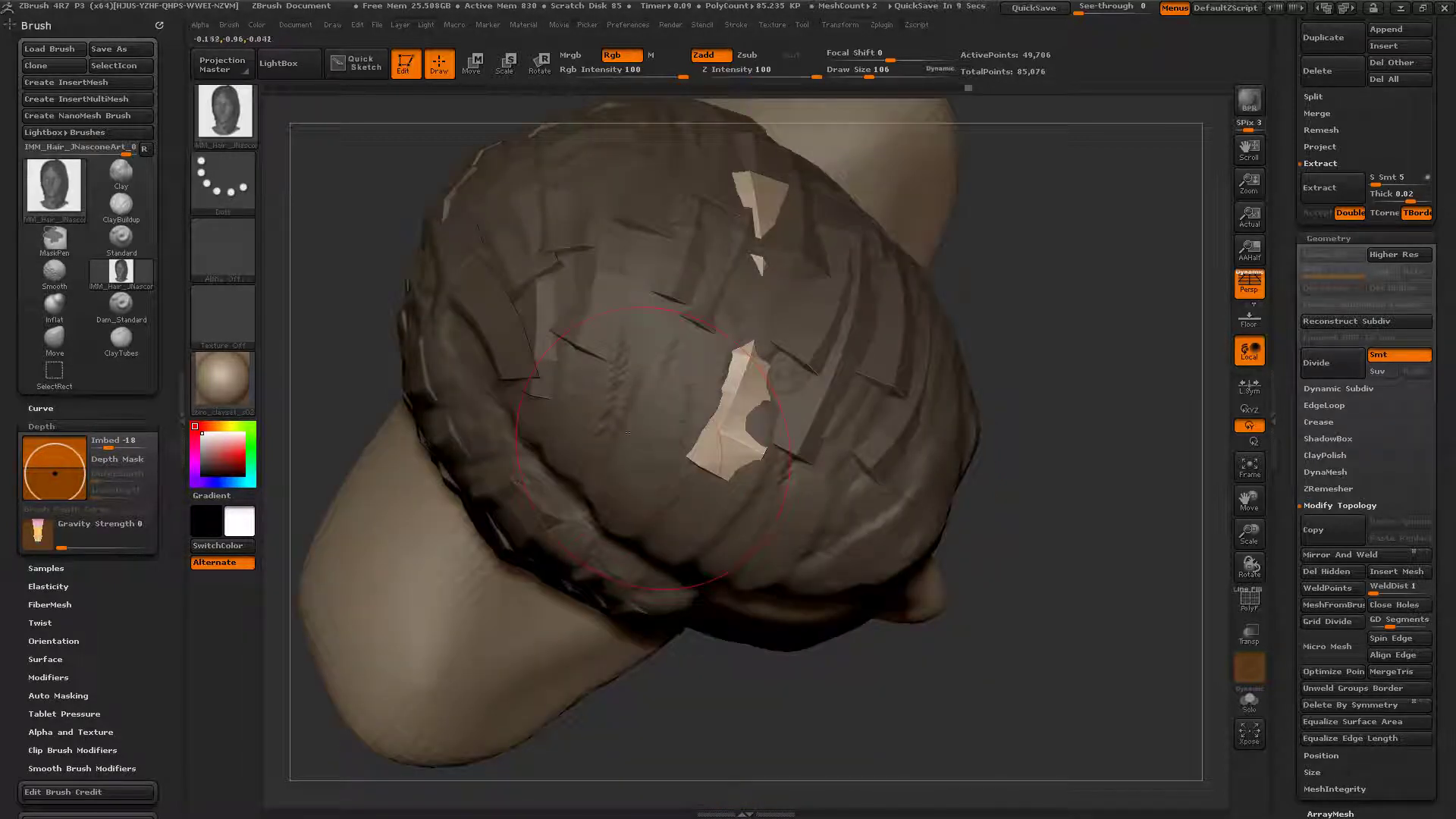
mouse_move(633, 426)
mouse_down()
mouse_move(742, 324)
mouse_move(710, 142)
mouse_up()
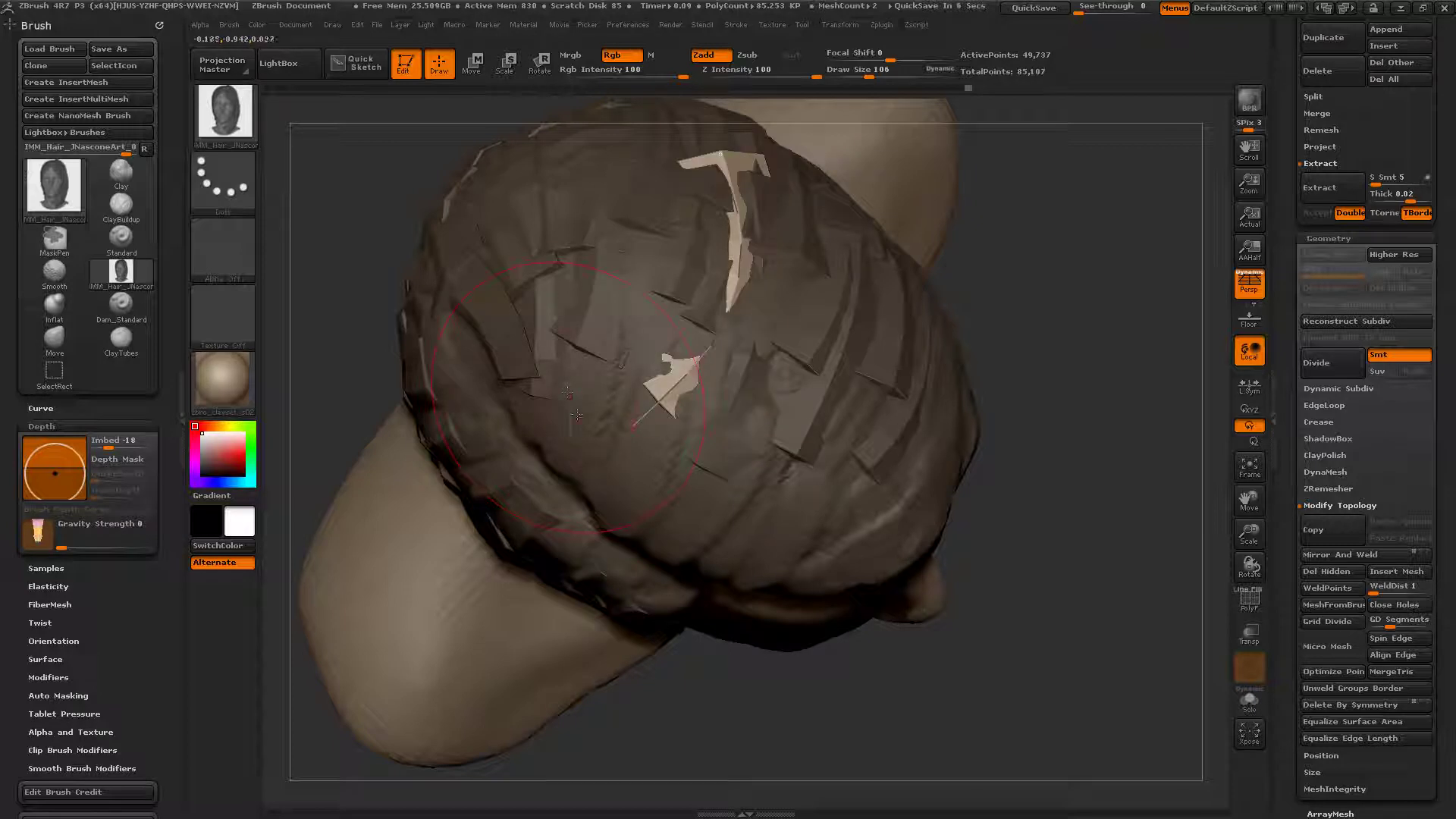
mouse_move(634, 425)
mouse_down()
mouse_move(622, 435)
mouse_move(675, 186)
mouse_move(663, 130)
mouse_up()
drag(584, 451, 575, 459)
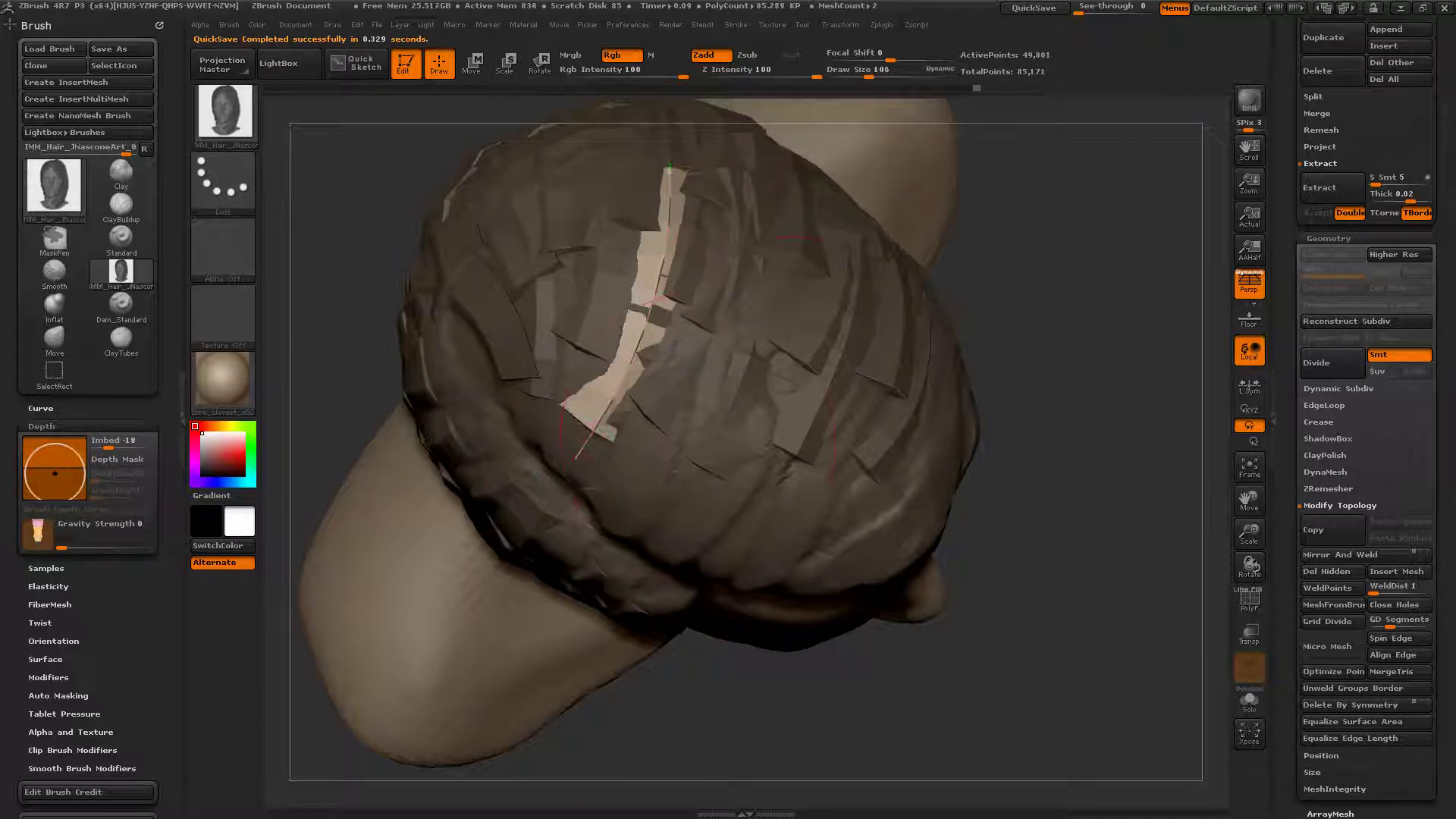
Step: Draw a strip up the right rear of the head to the crown and adjust its lower end
drag(1126, 239, 1172, 167)
click(668, 398)
drag(590, 505, 494, 227)
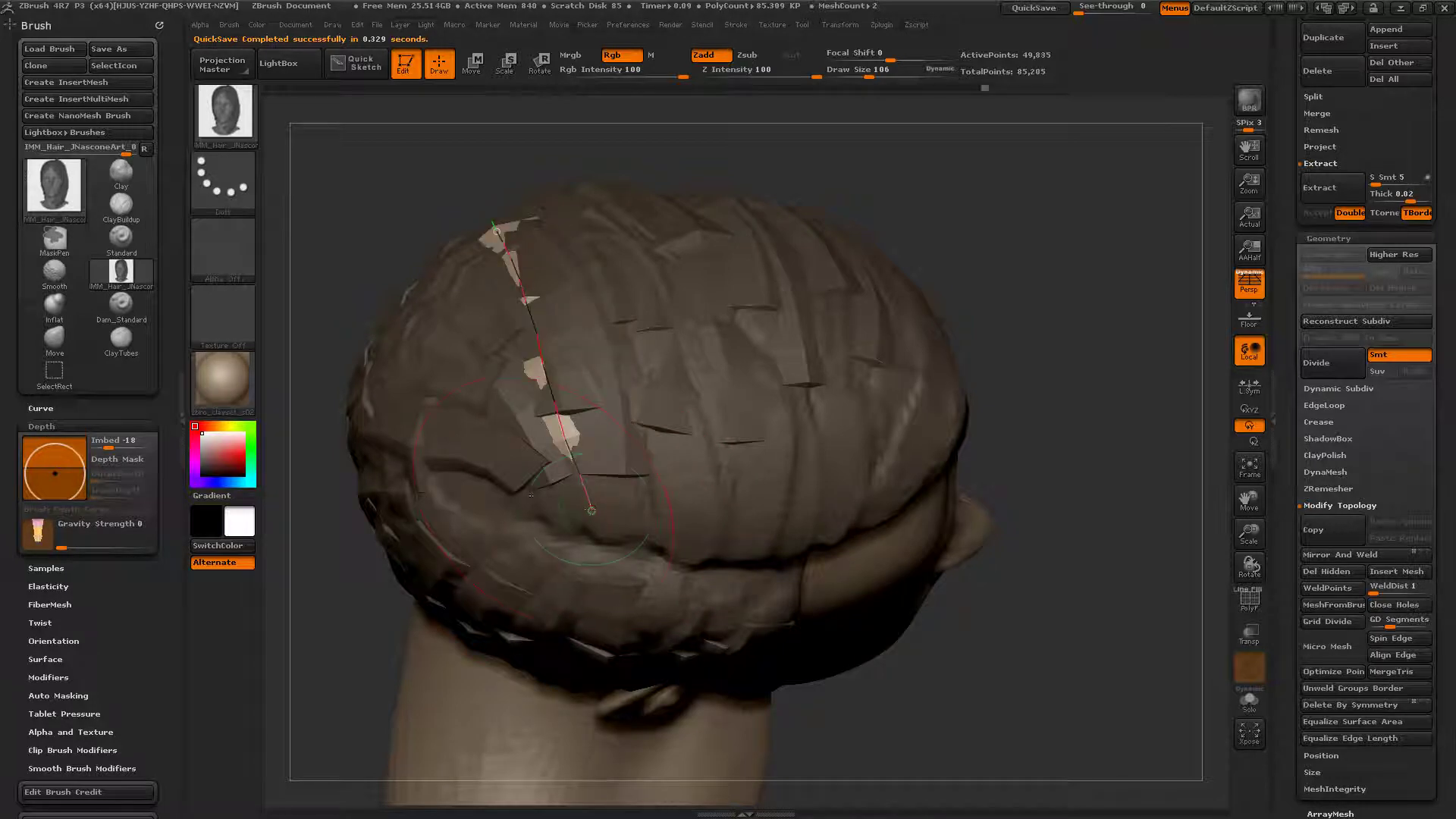
click(584, 504)
click(650, 371)
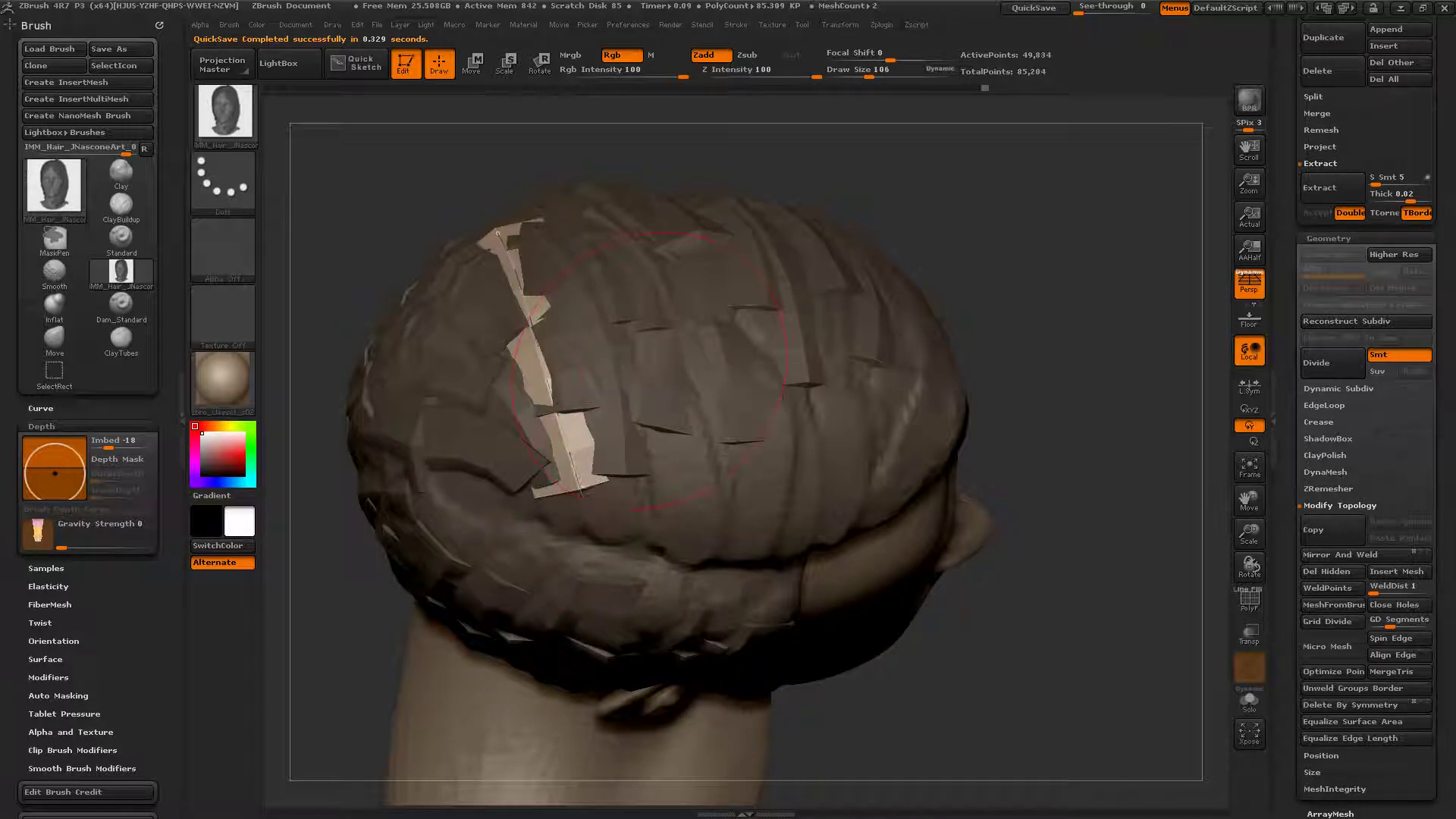
Step: Draw a curved strip up the middle of the right side to the crown and adjust its lower end with a smaller brush
mouse_move(685, 517)
mouse_down()
mouse_move(695, 303)
mouse_move(649, 255)
mouse_move(593, 227)
mouse_up()
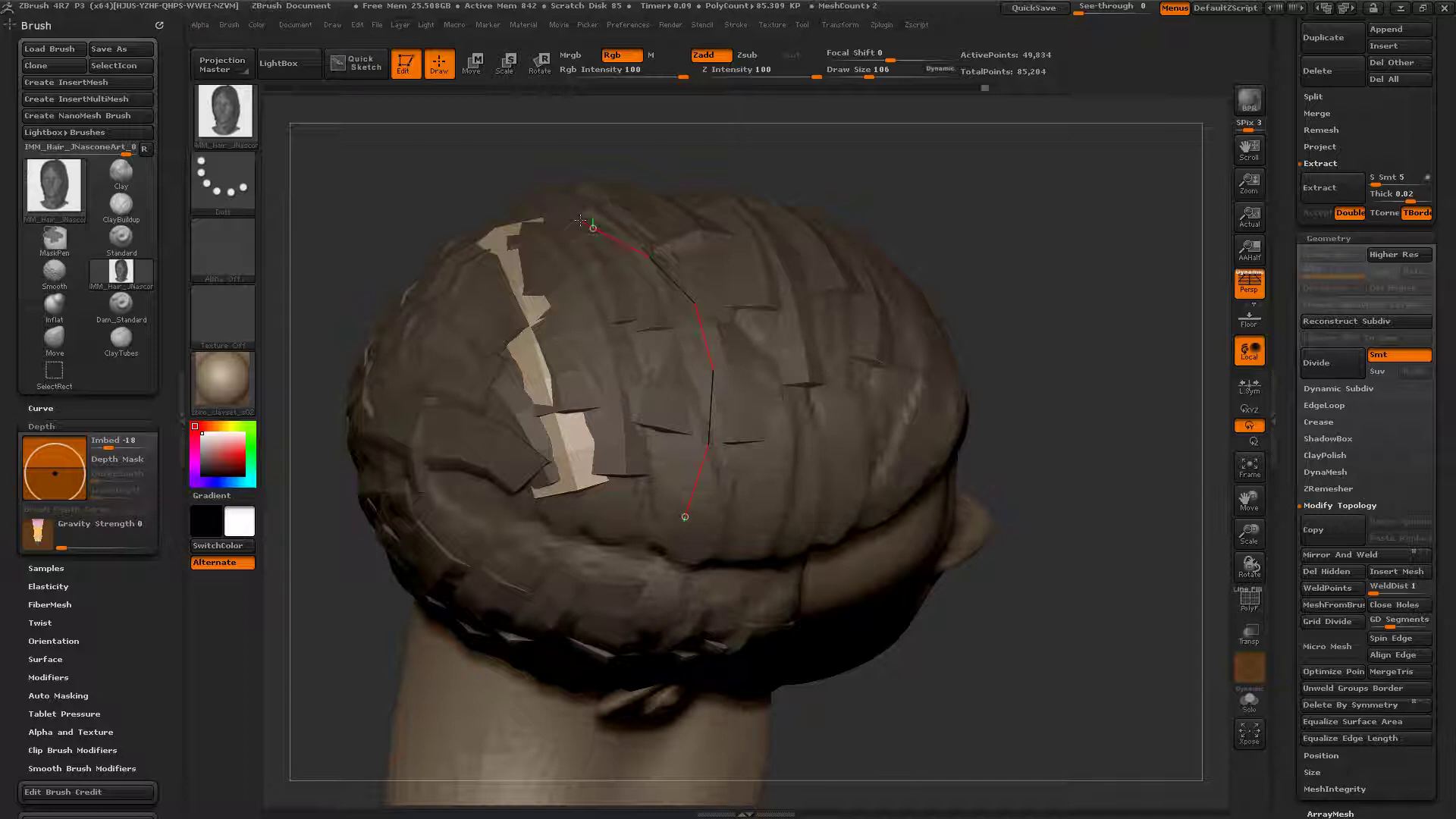
key(bracketleft)
key(bracketleft)
key(bracketleft)
key(bracketleft)
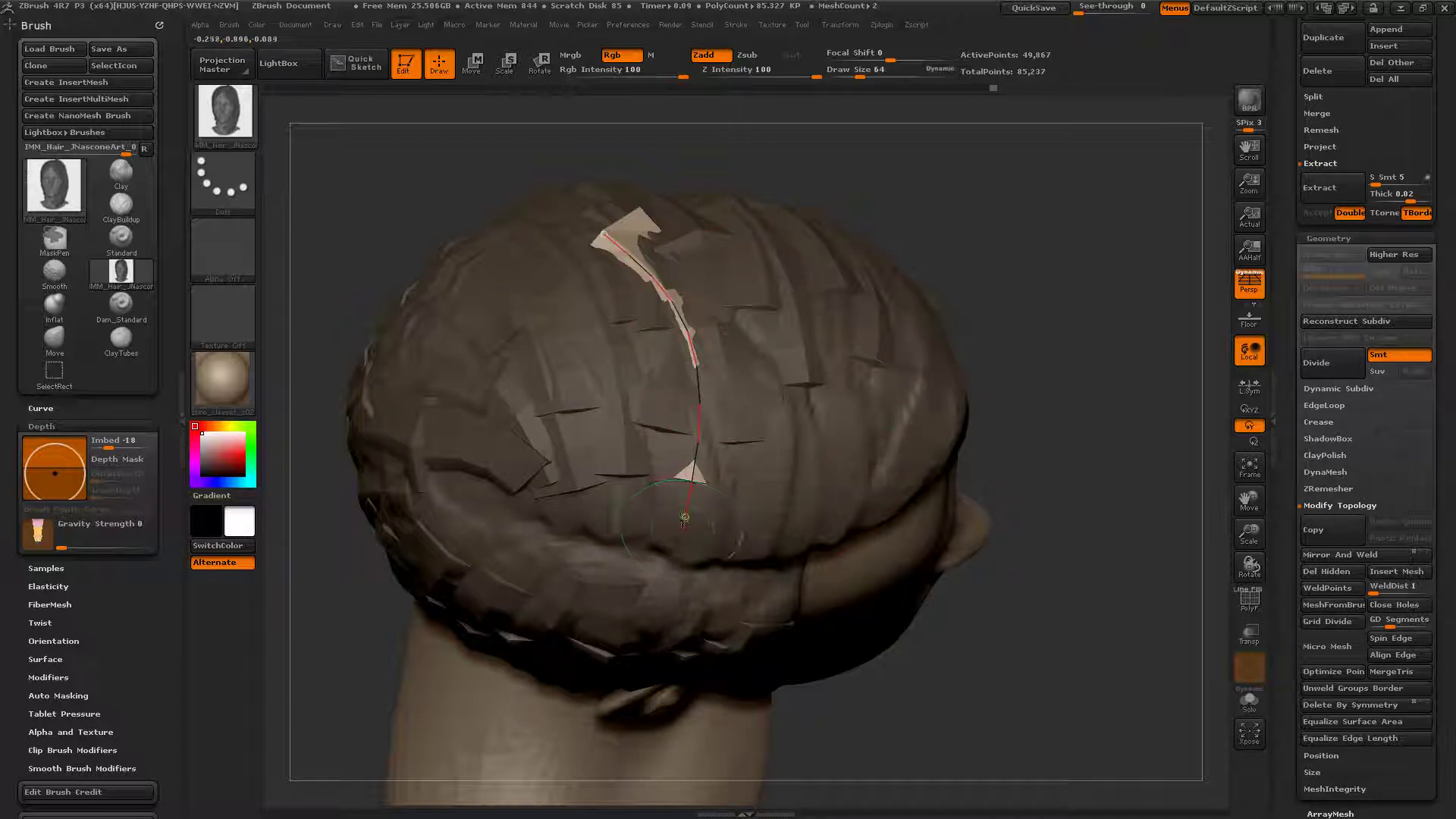
click(681, 530)
click(720, 470)
Step: Draw a curved strip from above the right temple across the front of the crown
mouse_move(859, 387)
alt+right_down()
mouse_move(746, 418)
mouse_move(470, 429)
alt+right_up()
mouse_move(596, 416)
mouse_down()
mouse_move(749, 257)
mouse_move(739, 240)
mouse_up()
key(bracketleft)
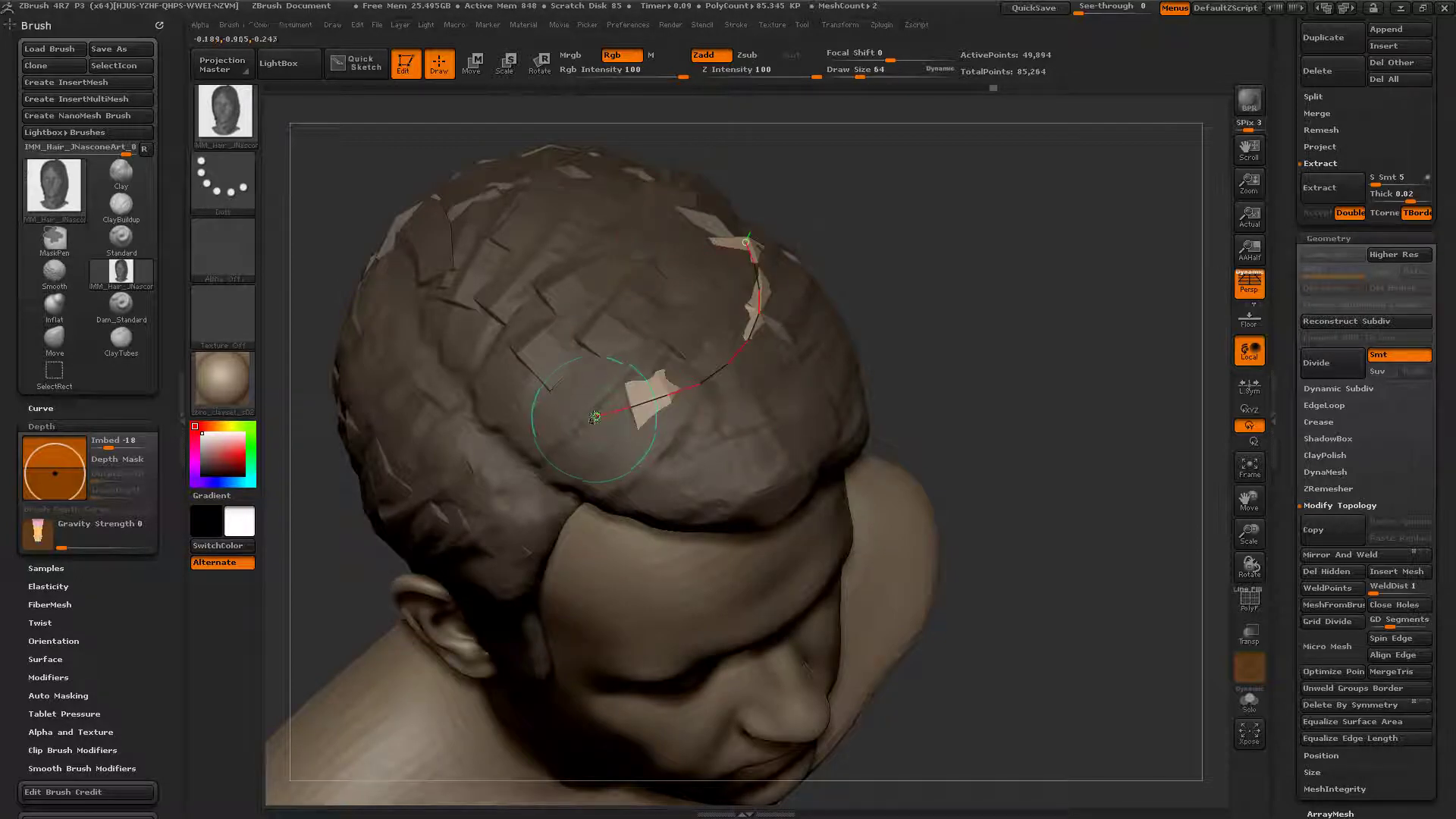
Step: Draw an overlapping strip behind it from the right side up to the crown and refine its ends
mouse_move(597, 416)
mouse_down()
mouse_move(577, 419)
mouse_move(721, 215)
mouse_up()
click(527, 402)
key(bracketleft)
key(bracketleft)
key(bracketleft)
key(bracketleft)
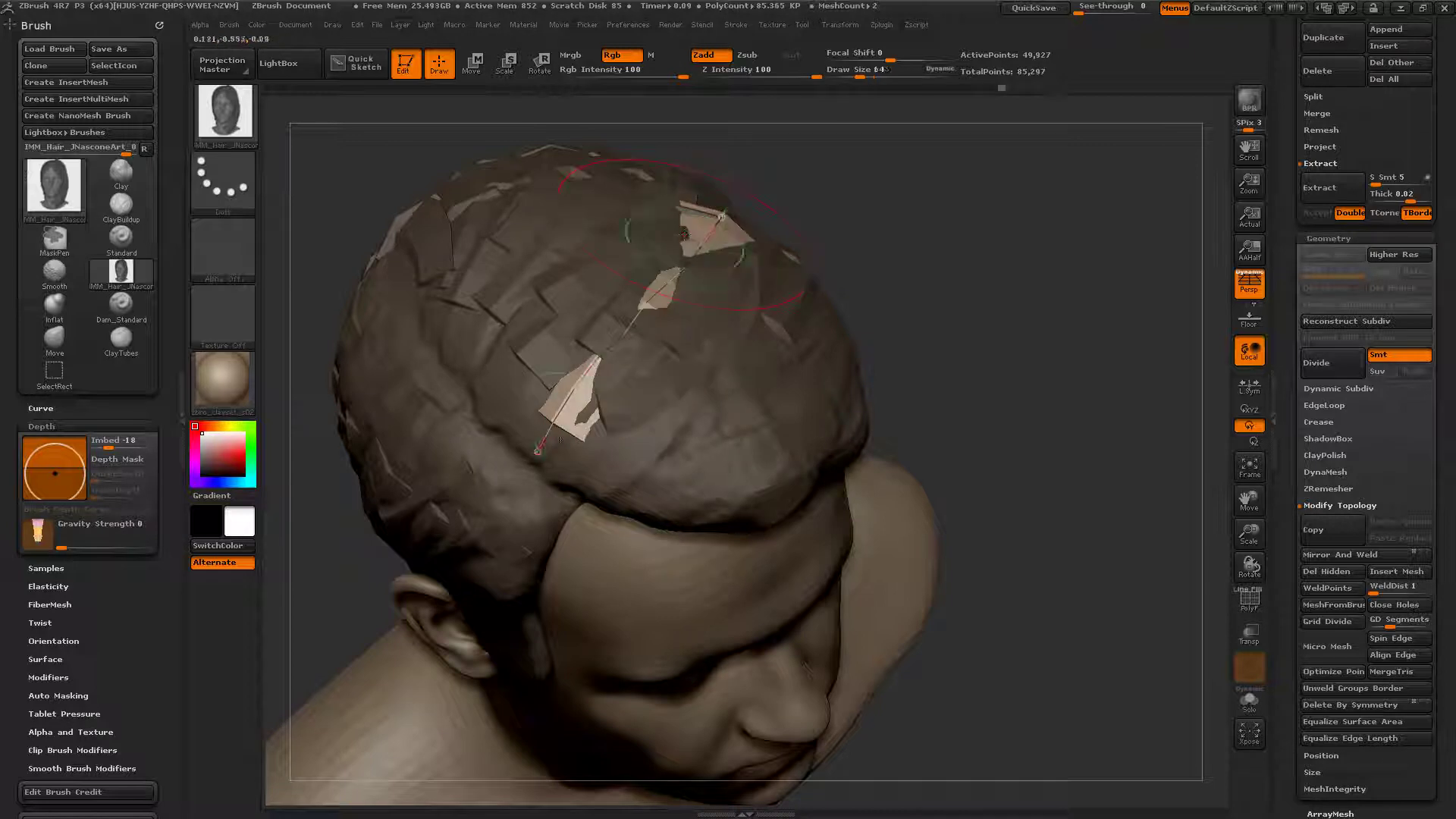
key(bracketright)
key(bracketright)
key(bracketright)
key(bracketright)
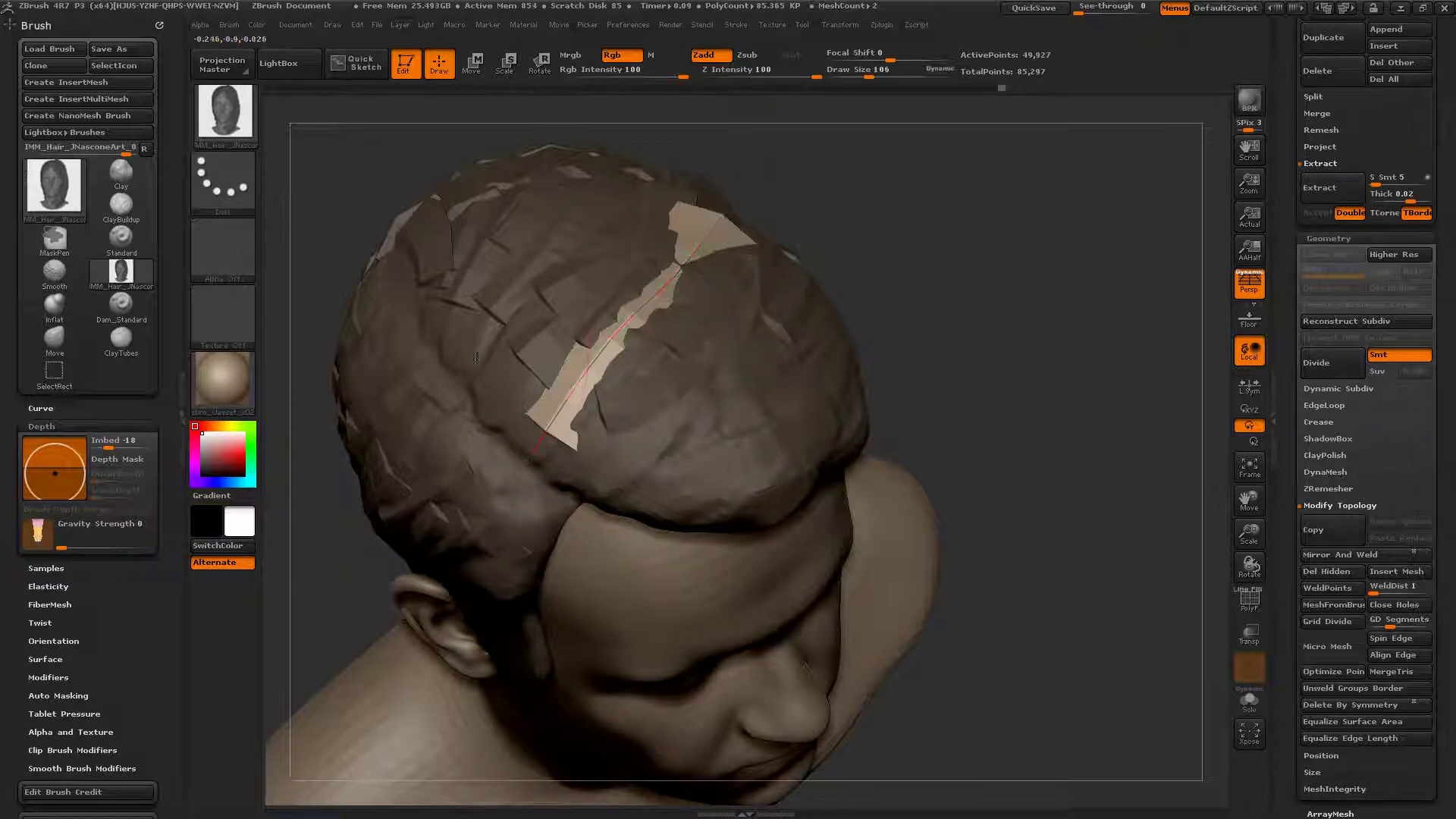
Step: Draw a strip up the right side above the ear to the crown and adjust its lower end
click(477, 358)
right_drag(477, 358, 576, 326)
alt+right_drag(524, 372, 665, 507)
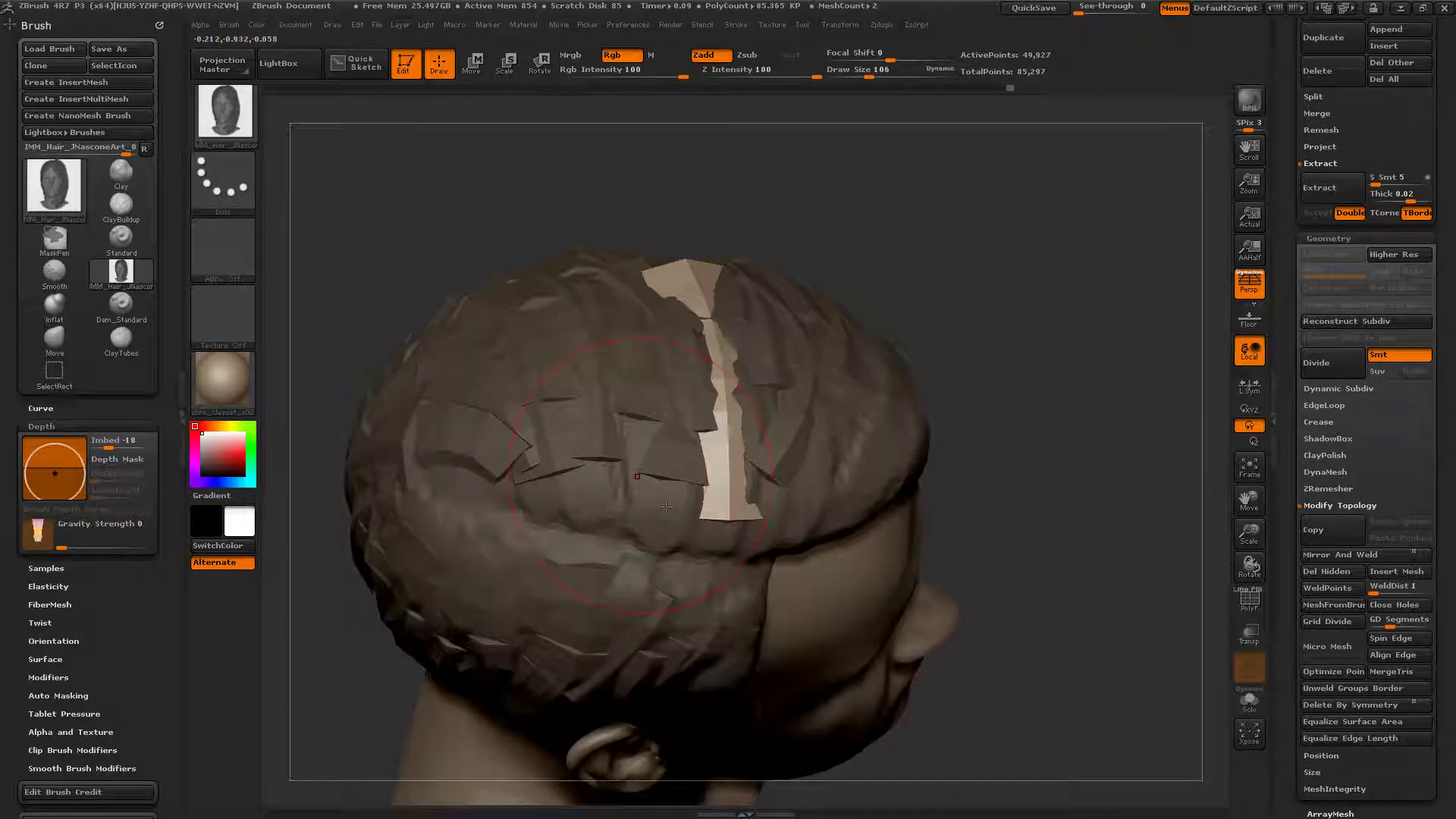
mouse_move(625, 533)
mouse_down()
mouse_move(606, 335)
mouse_move(539, 275)
mouse_up()
key(bracketright)
key(bracketright)
key(bracketright)
key(bracketright)
click(623, 537)
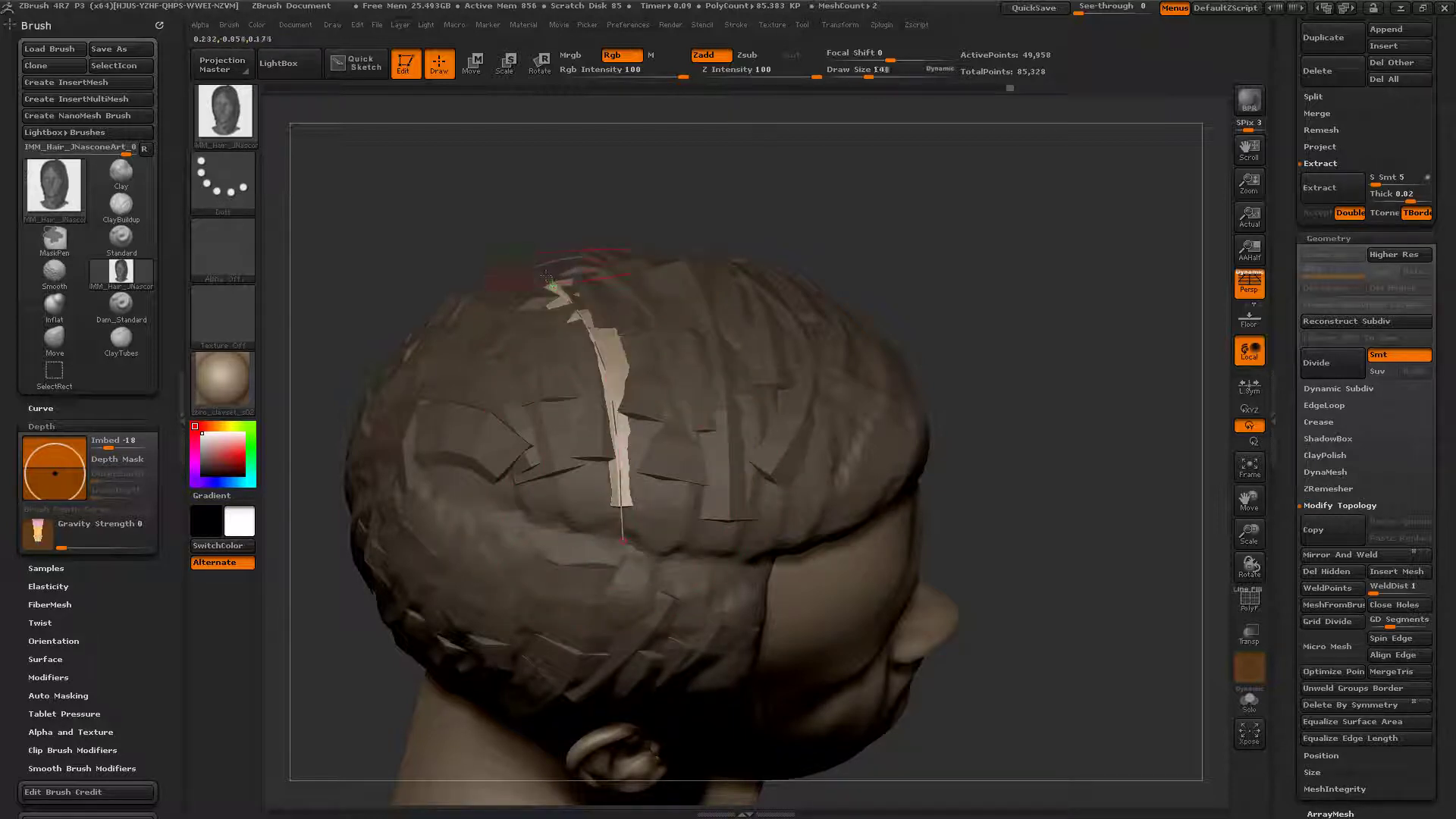
Step: Refine the crown end of the right-side strip and draw an overlapping strip across the front hair from right to left
click(537, 276)
click(777, 422)
mouse_move(777, 422)
alt+right_down()
mouse_move(697, 384)
mouse_move(781, 379)
alt+right_up()
mouse_move(598, 360)
mouse_down()
mouse_move(832, 402)
mouse_move(896, 384)
mouse_up()
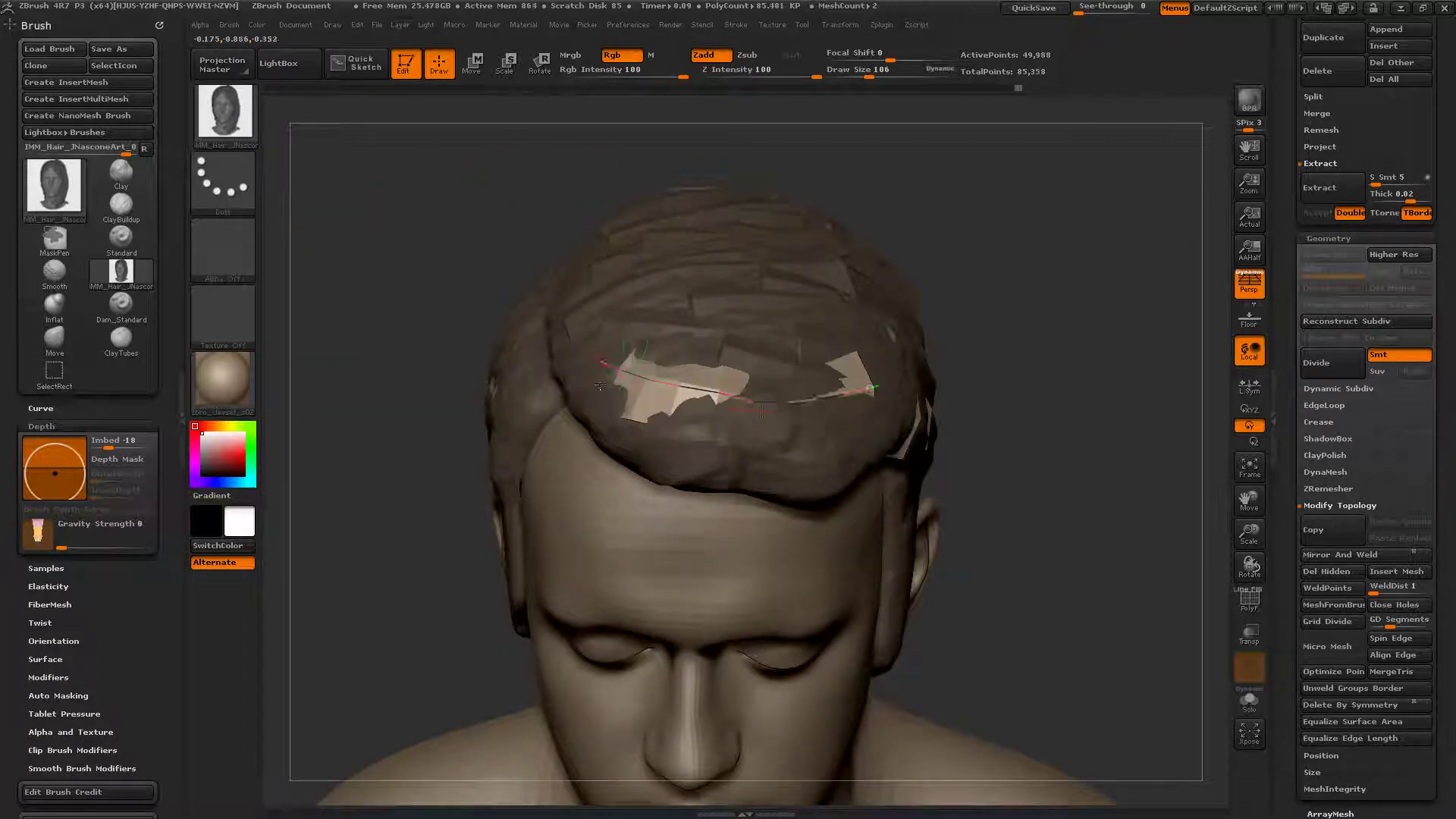
key(bracketleft)
click(600, 360)
click(602, 329)
key(bracketright)
Step: Draw a strip from the hairline at the right temple up over the front of the crown and adjust its lower end
right_drag(668, 356, 772, 389)
right_drag(527, 419, 764, 439)
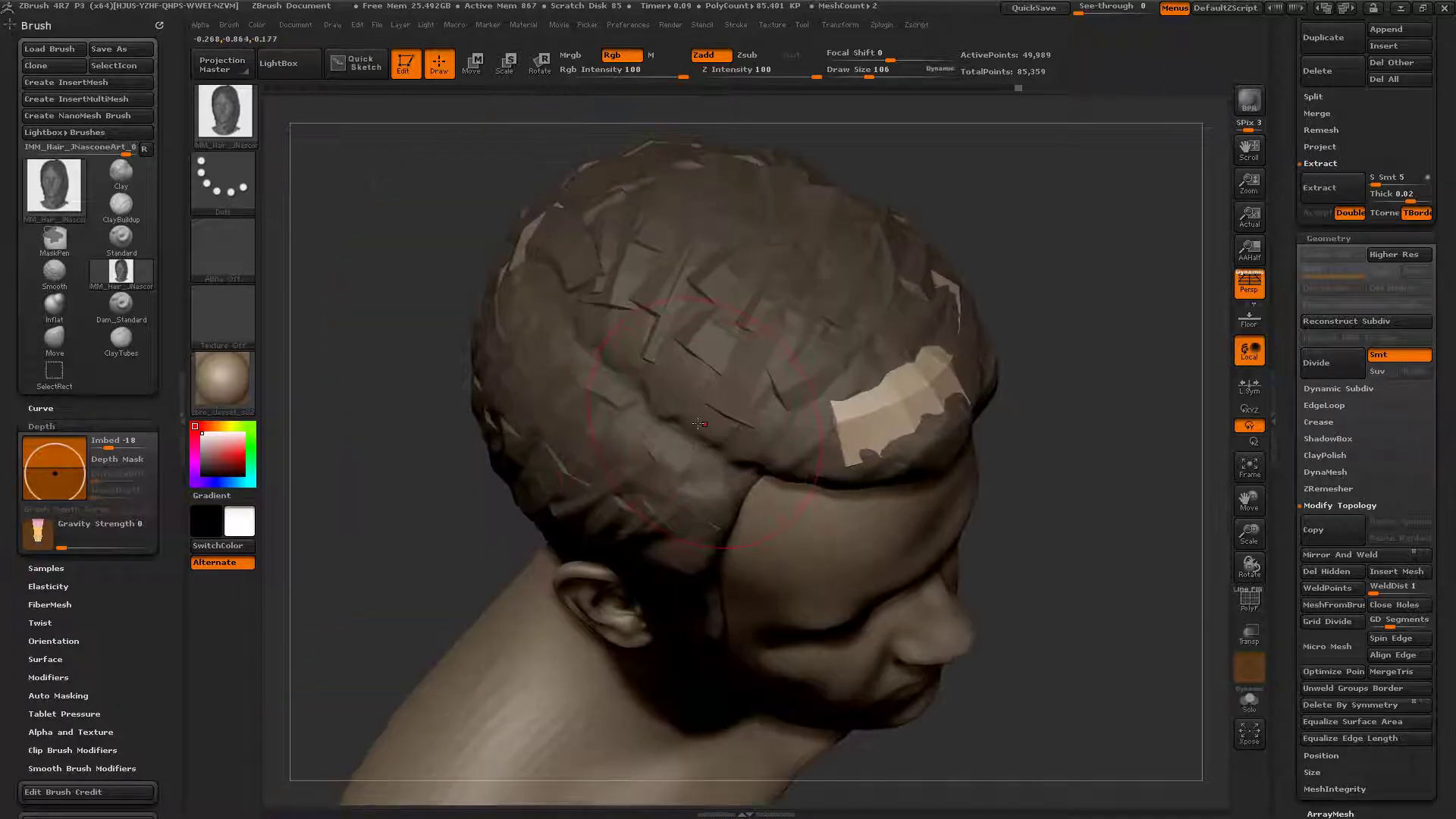
drag(838, 373, 866, 215)
key(bracketleft)
key(bracketleft)
drag(746, 458, 750, 470)
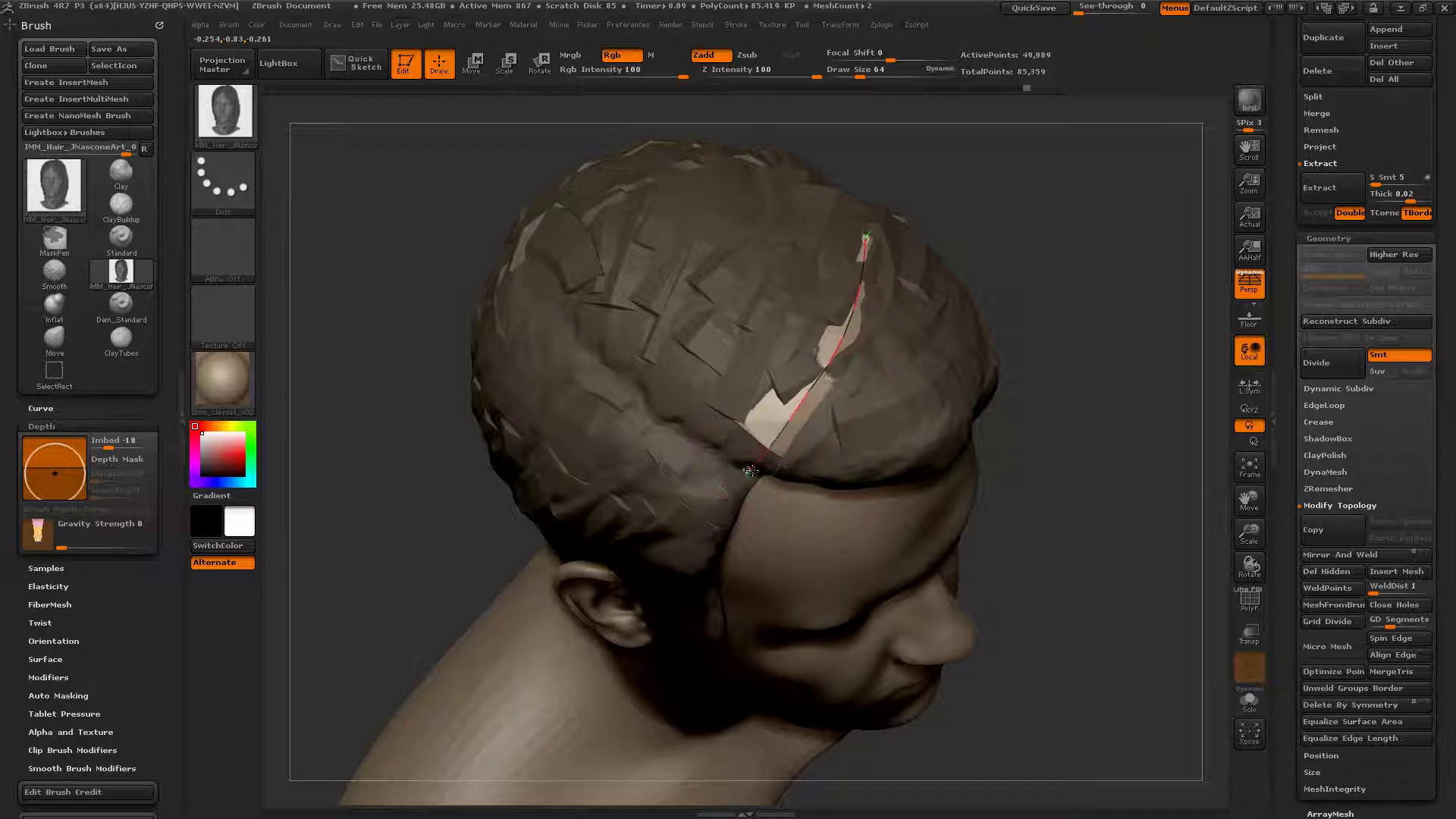
key(bracketright)
key(bracketright)
click(750, 471)
Step: Draw two neighbouring strips down the right rear of the head behind the ear and adjust their ends
mouse_move(576, 455)
right_down()
mouse_move(750, 321)
mouse_move(687, 361)
right_up()
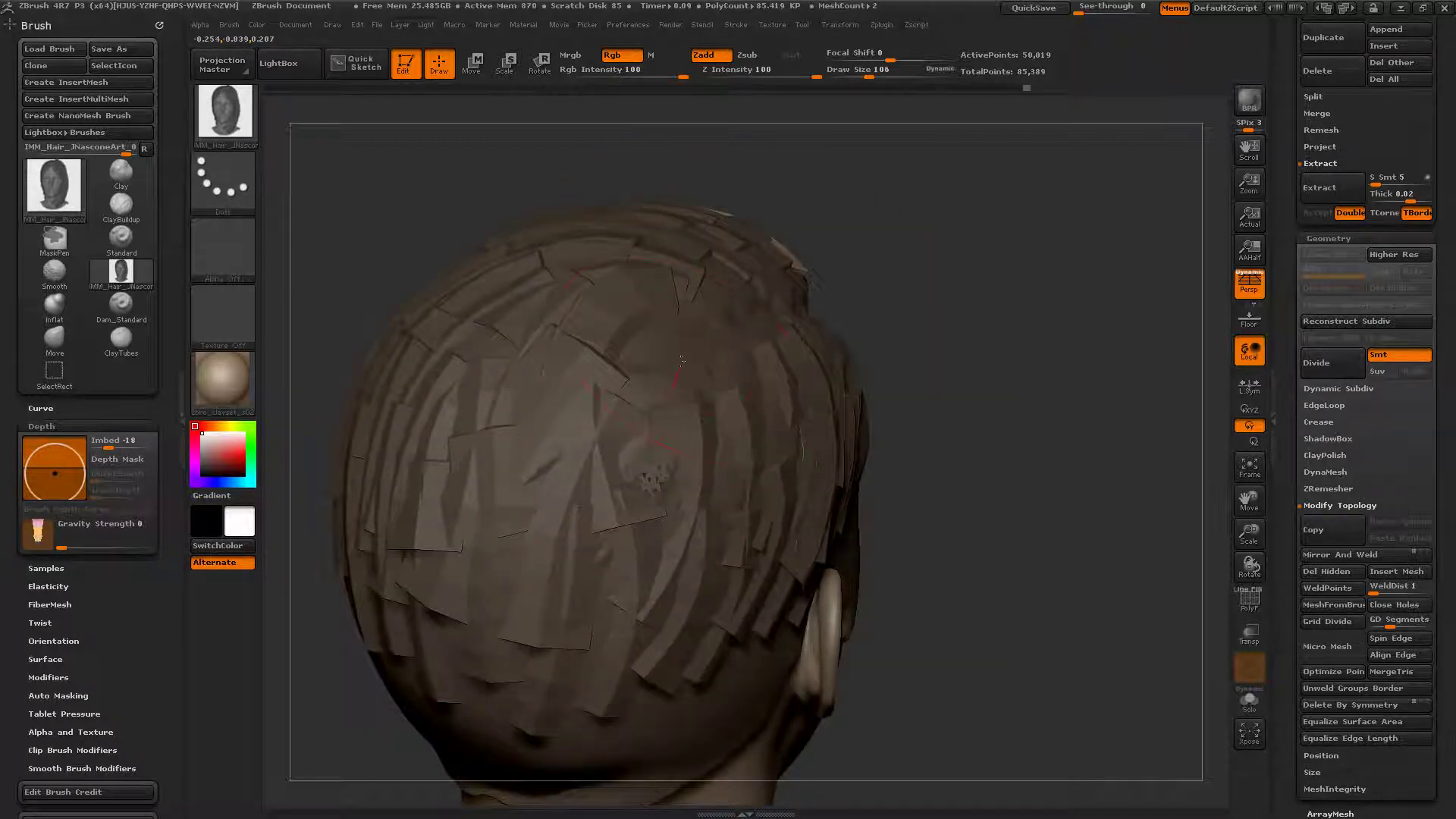
mouse_move(683, 355)
mouse_down()
mouse_move(682, 575)
mouse_move(666, 631)
mouse_up()
right_drag(766, 419, 675, 427)
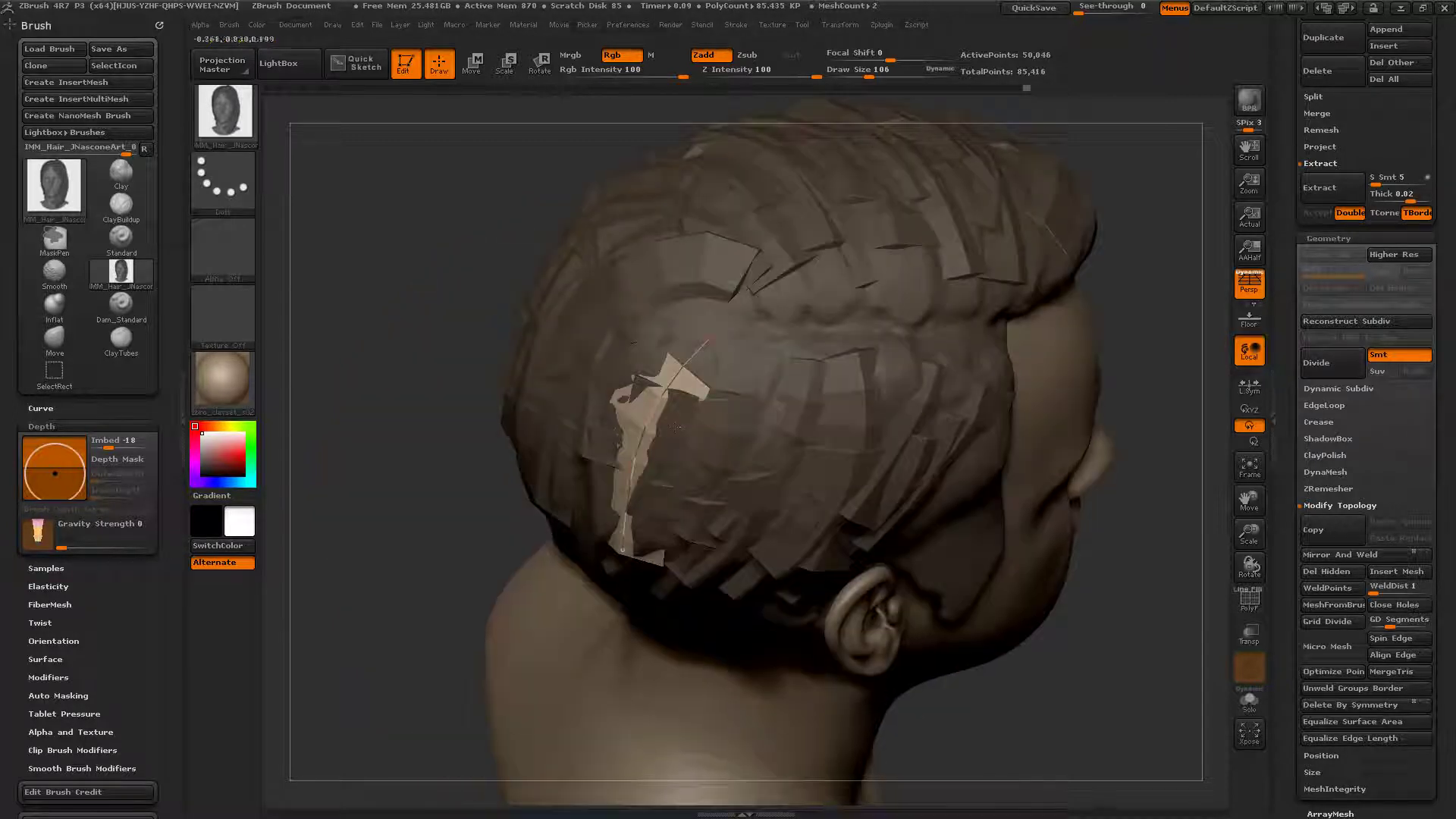
drag(708, 339, 693, 336)
click(747, 353)
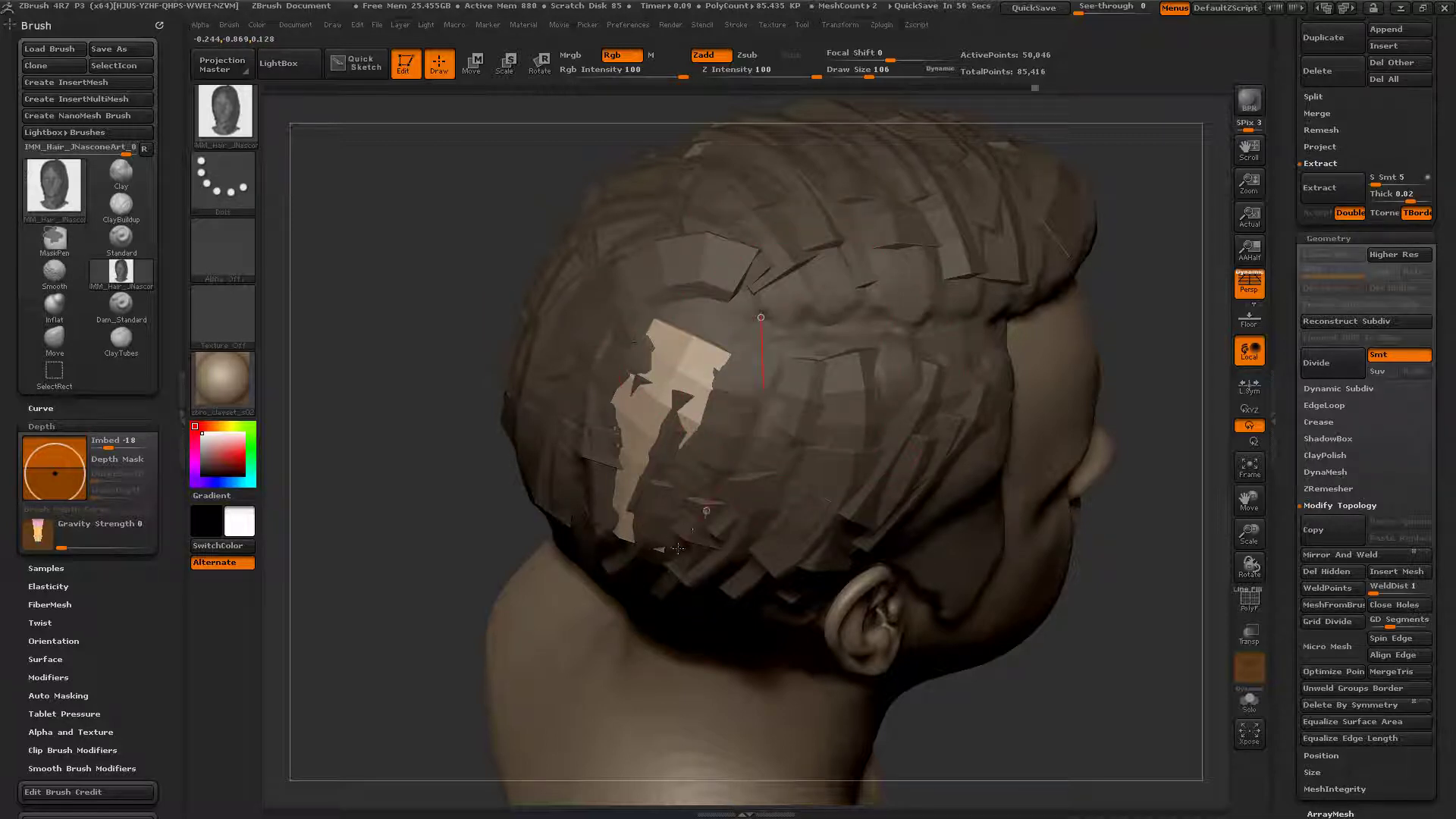
drag(677, 549, 668, 563)
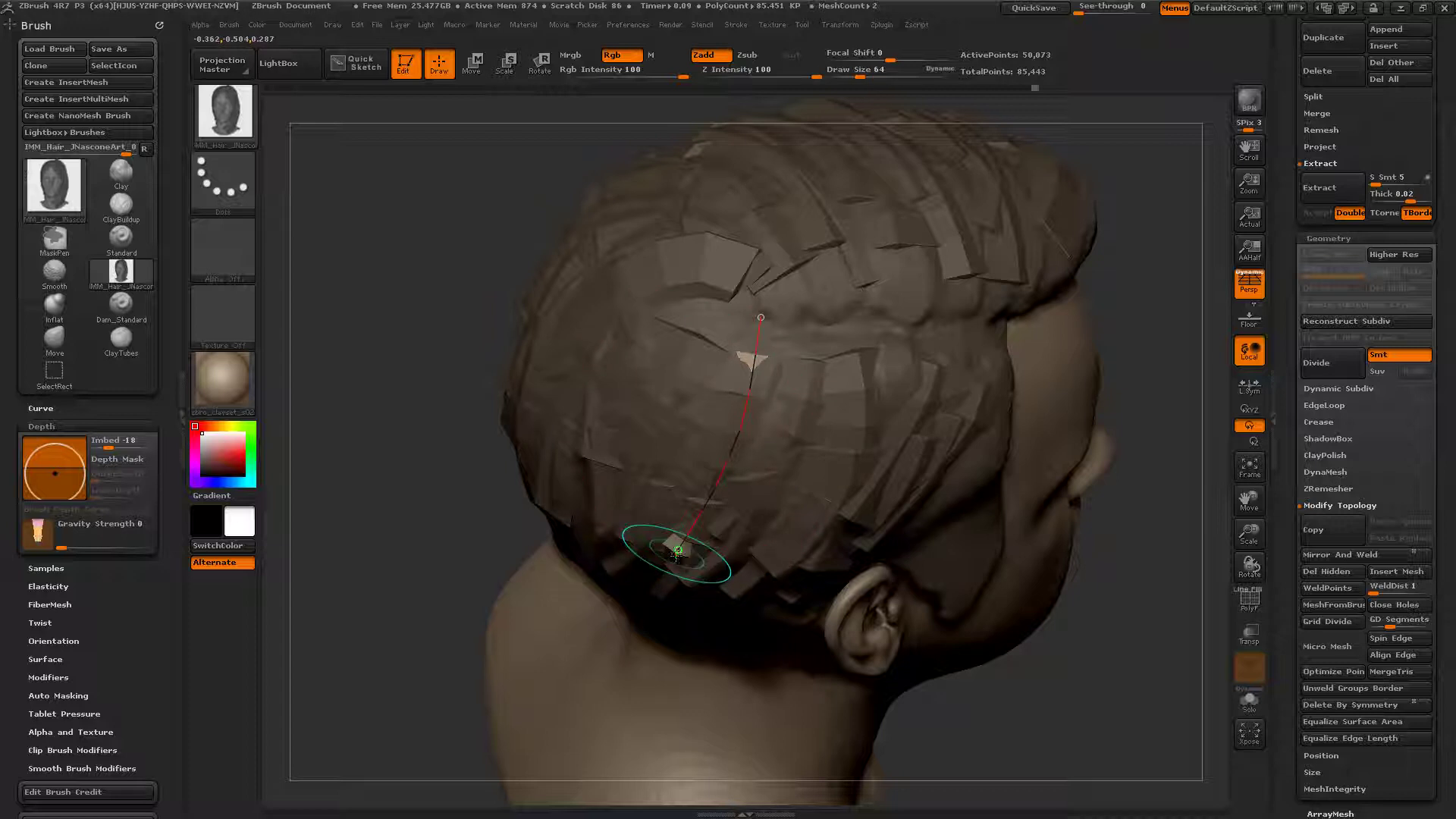
click(756, 389)
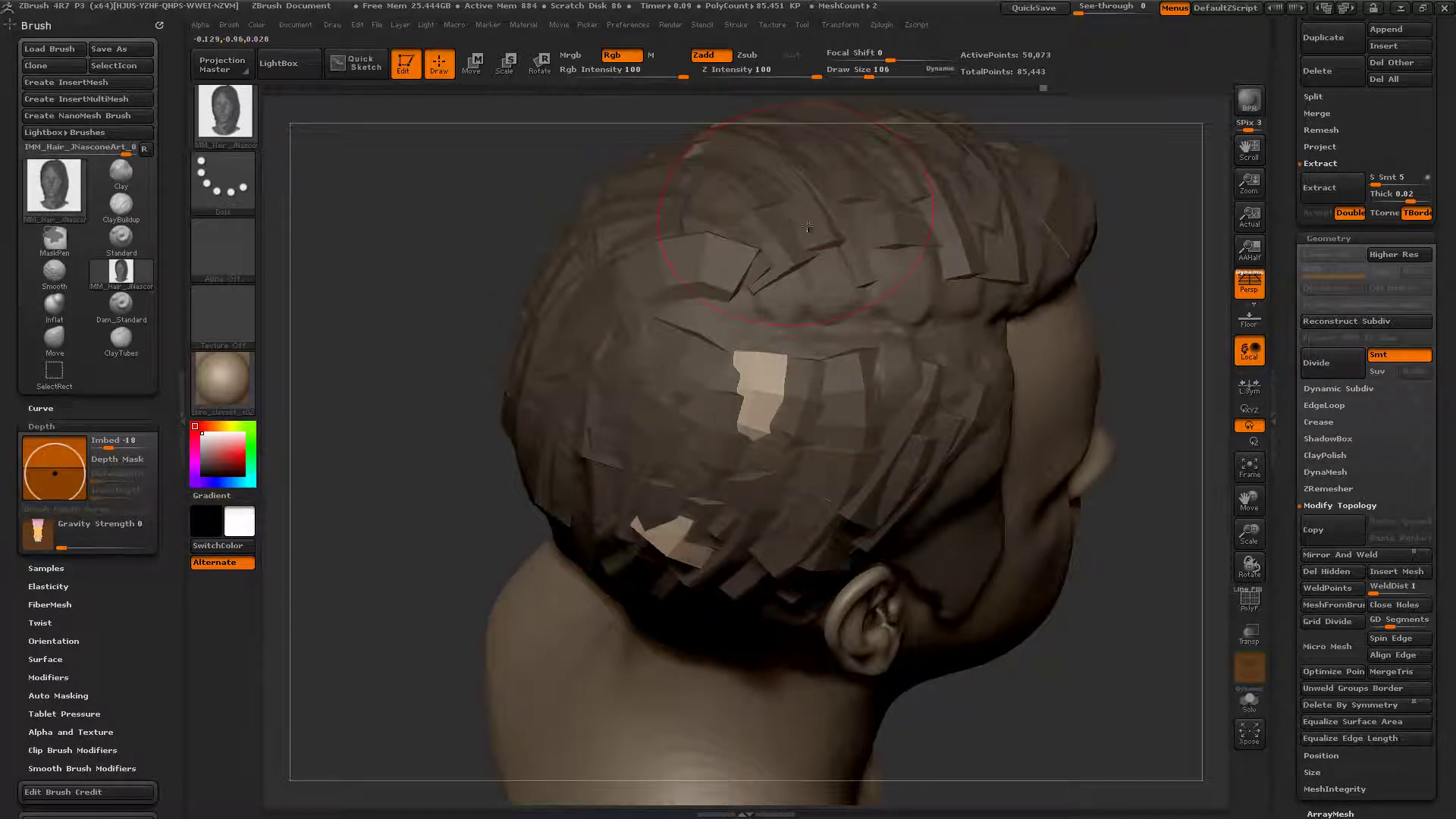
Step: Draw a strip from above the right ear up to the crown and refine both ends with a smaller brush
alt+right_drag(830, 307, 735, 509)
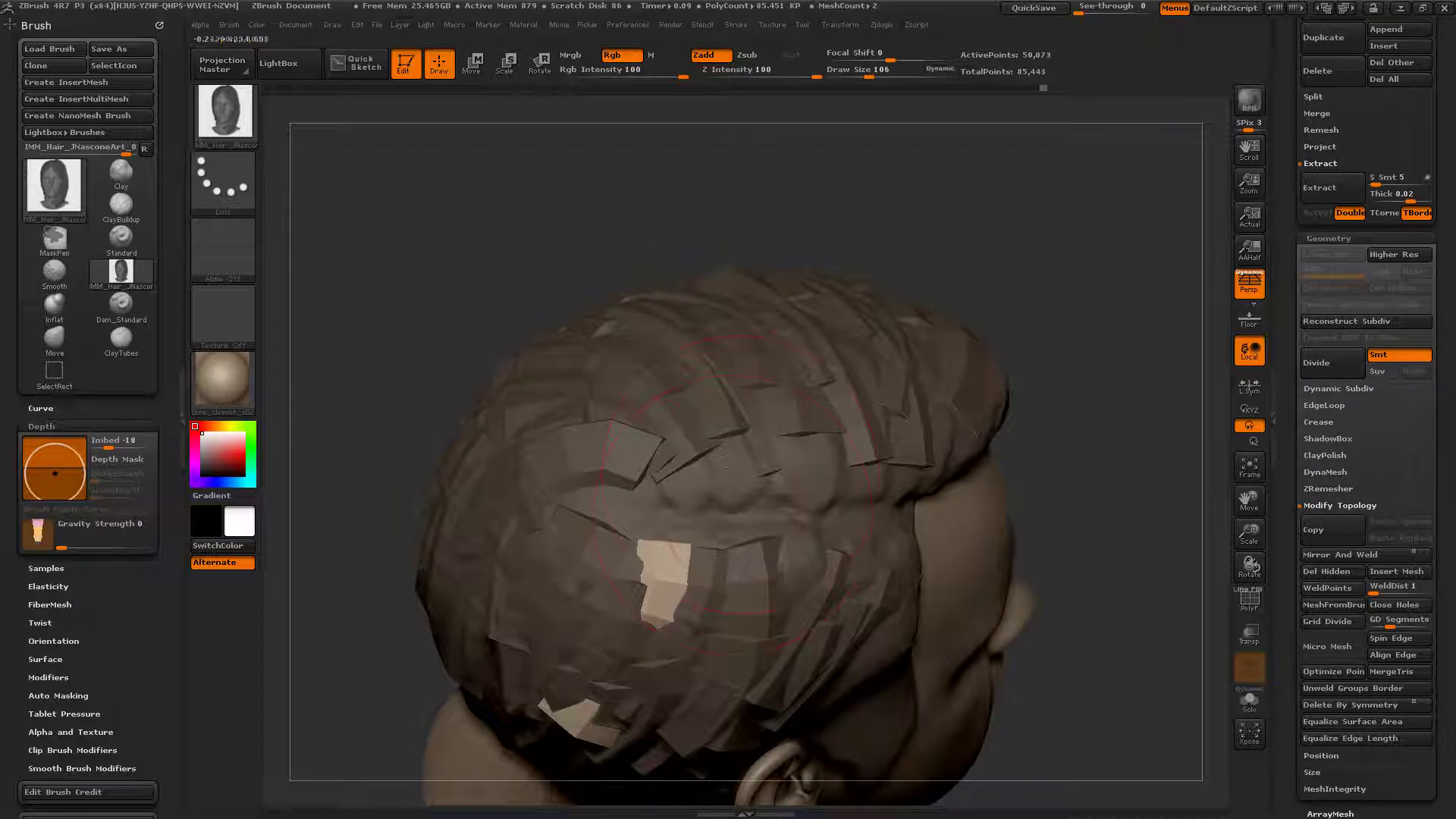
mouse_move(748, 531)
mouse_down()
mouse_move(703, 345)
mouse_move(629, 324)
mouse_up()
key([)
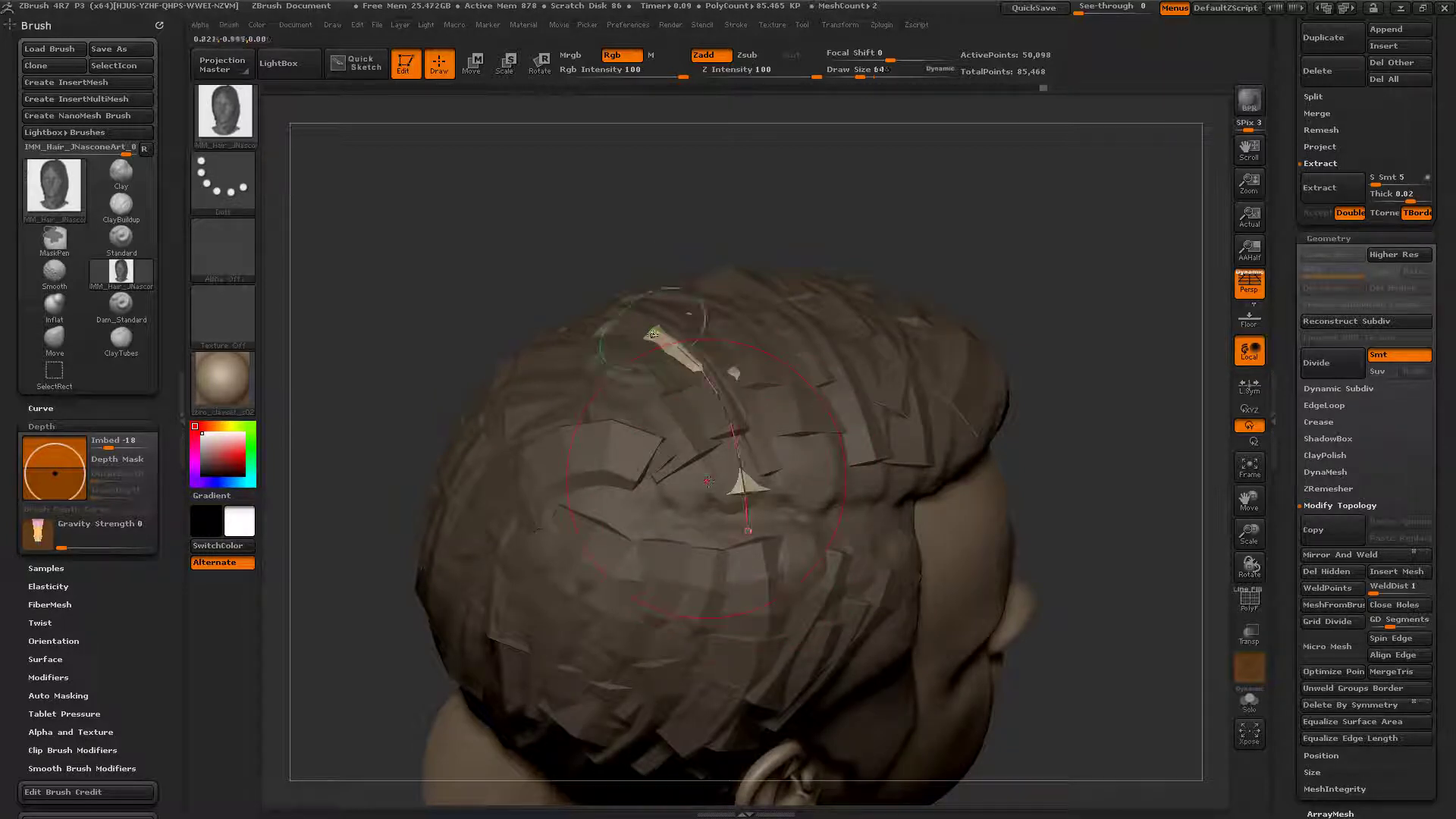
click(649, 320)
drag(748, 531, 743, 541)
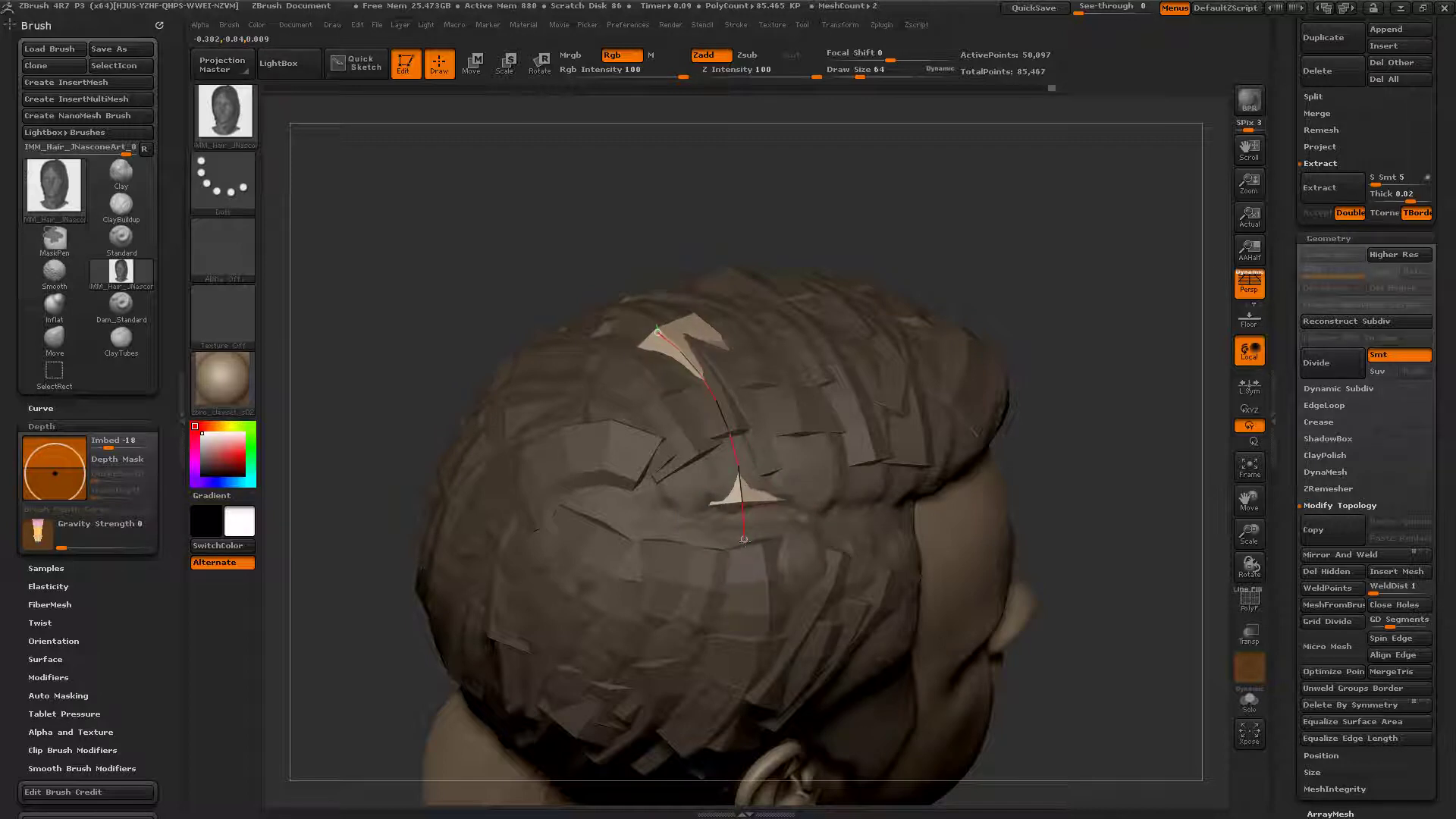
Step: Draw a parallel strip farther forward on the right side up to the crown and widen its lower end
click(836, 521)
drag(857, 421, 757, 316)
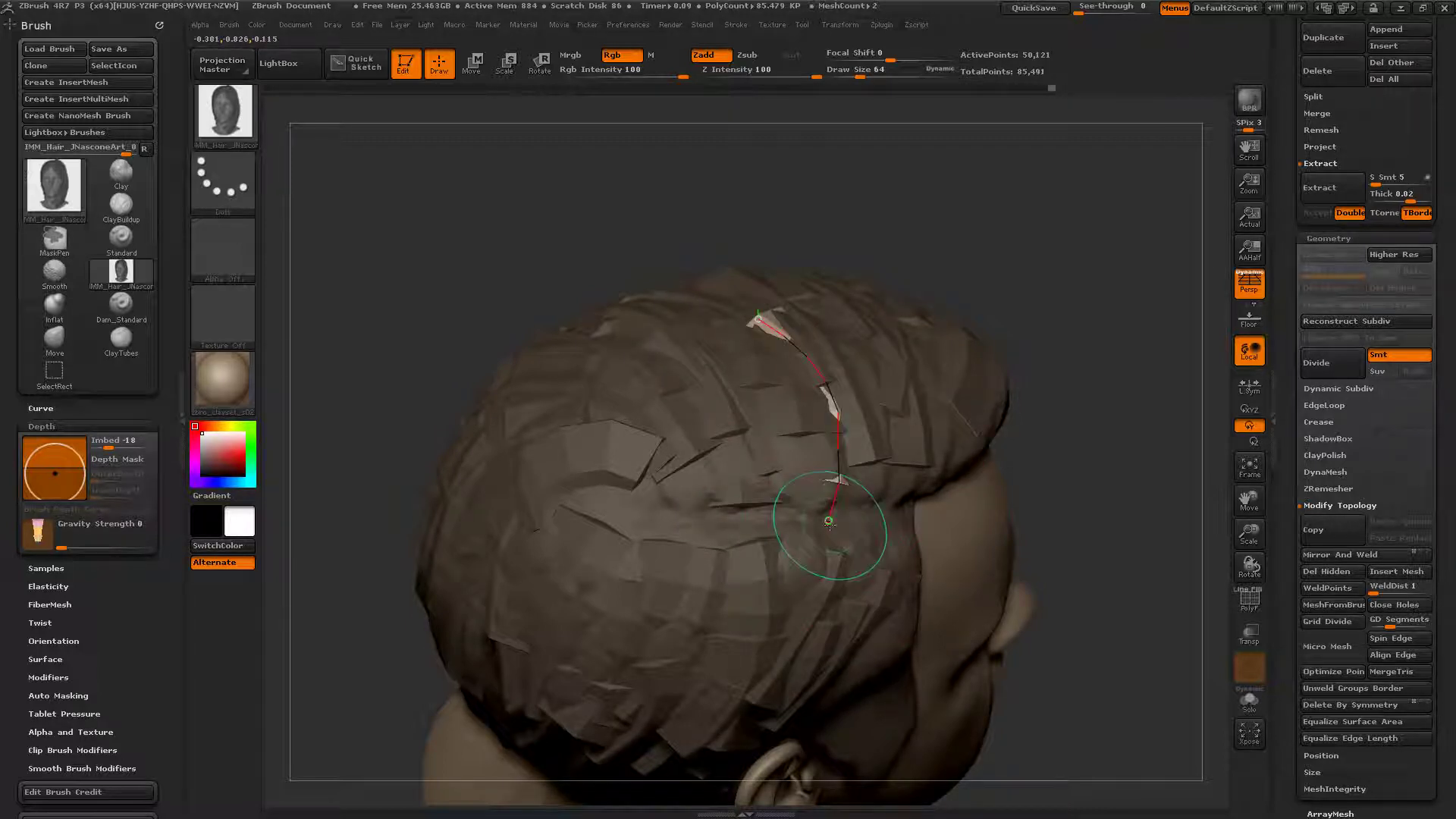
click(829, 525)
click(796, 512)
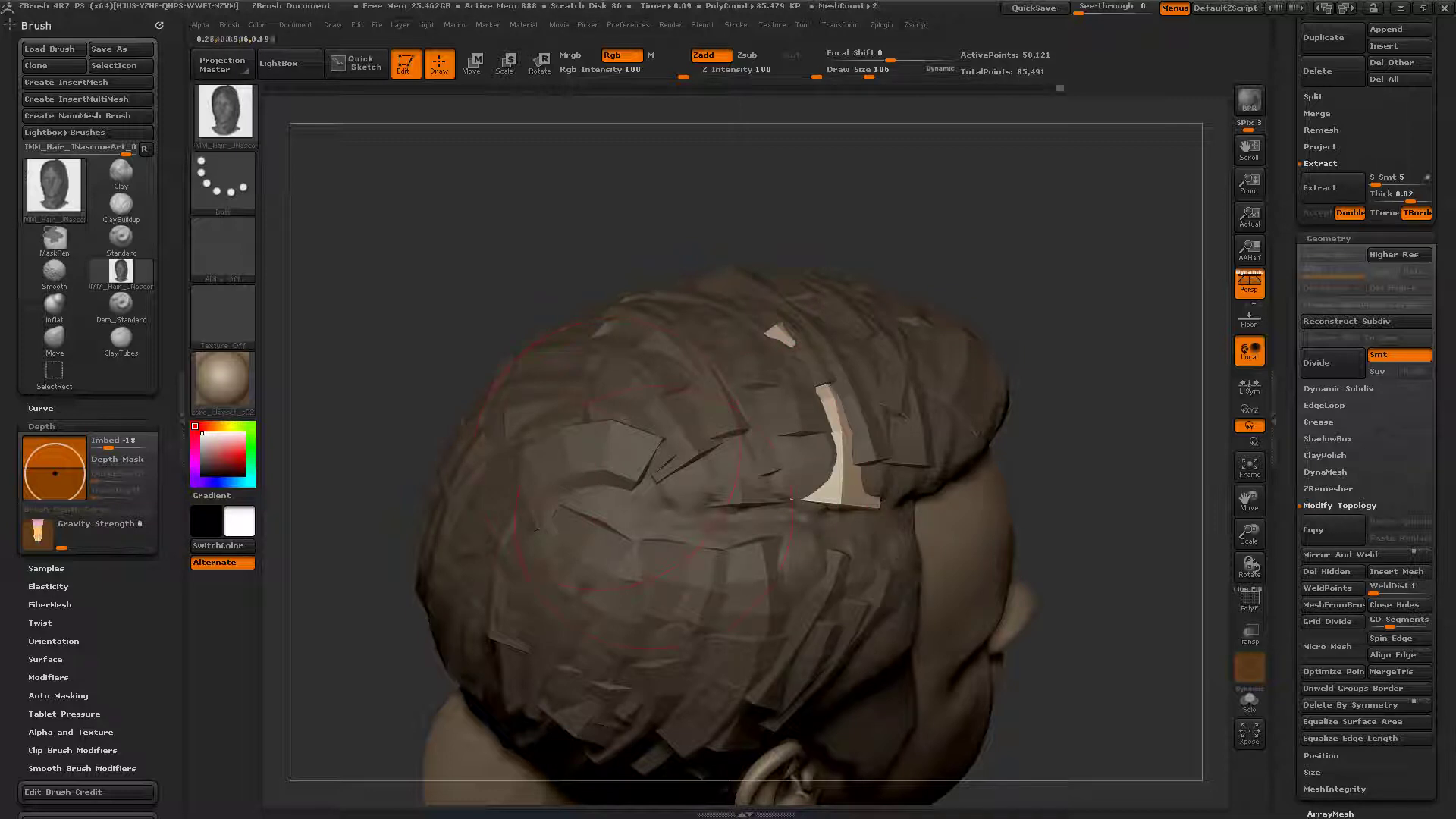
Step: Draw a curved strip from the upper right side around the back of the crown and adjust its rear end
mouse_move(613, 501)
mouse_down()
mouse_move(484, 545)
mouse_move(469, 605)
mouse_up()
click(667, 516)
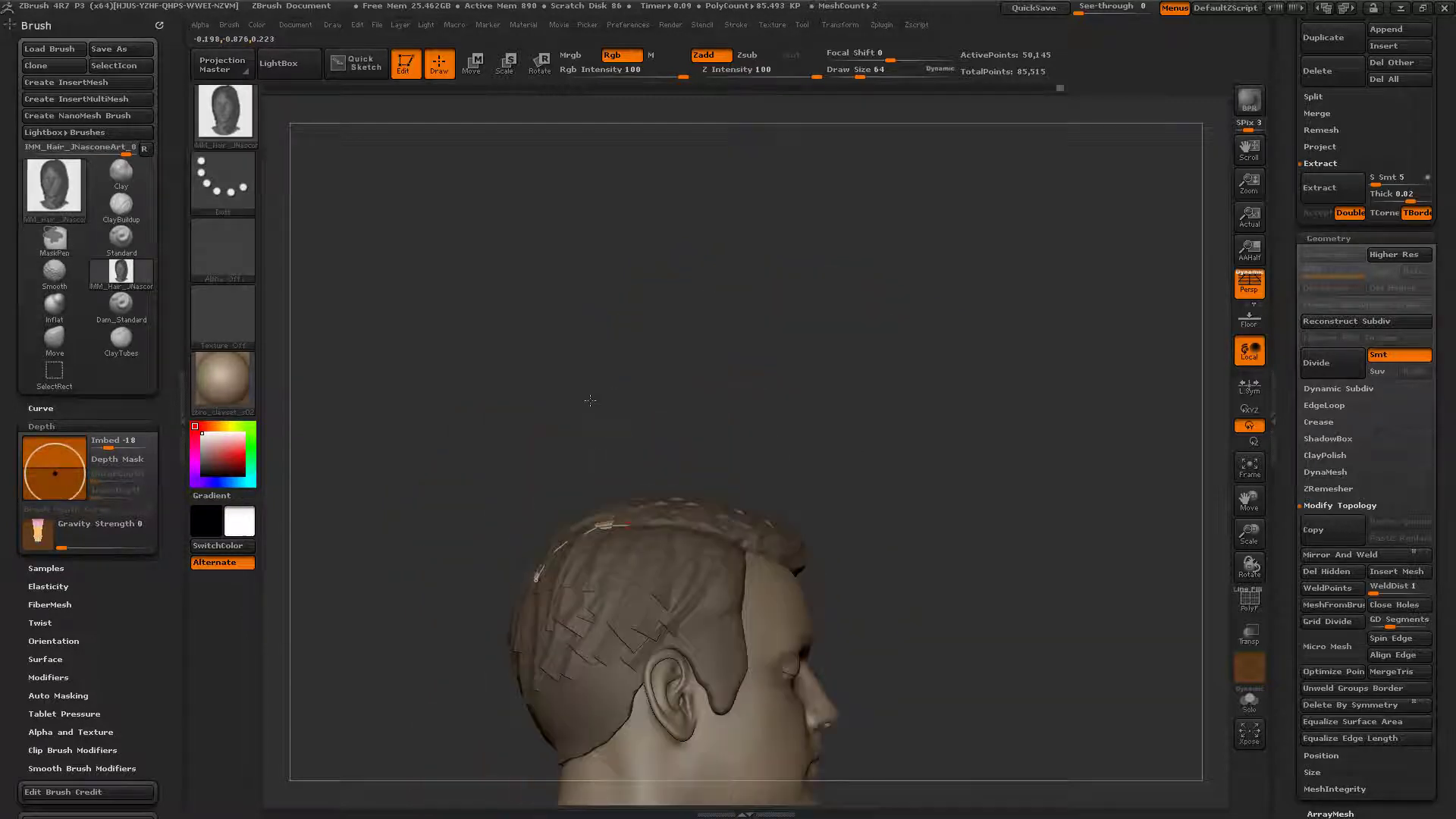
mouse_move(537, 578)
mouse_down()
mouse_move(584, 529)
mouse_move(524, 584)
mouse_up()
click(584, 529)
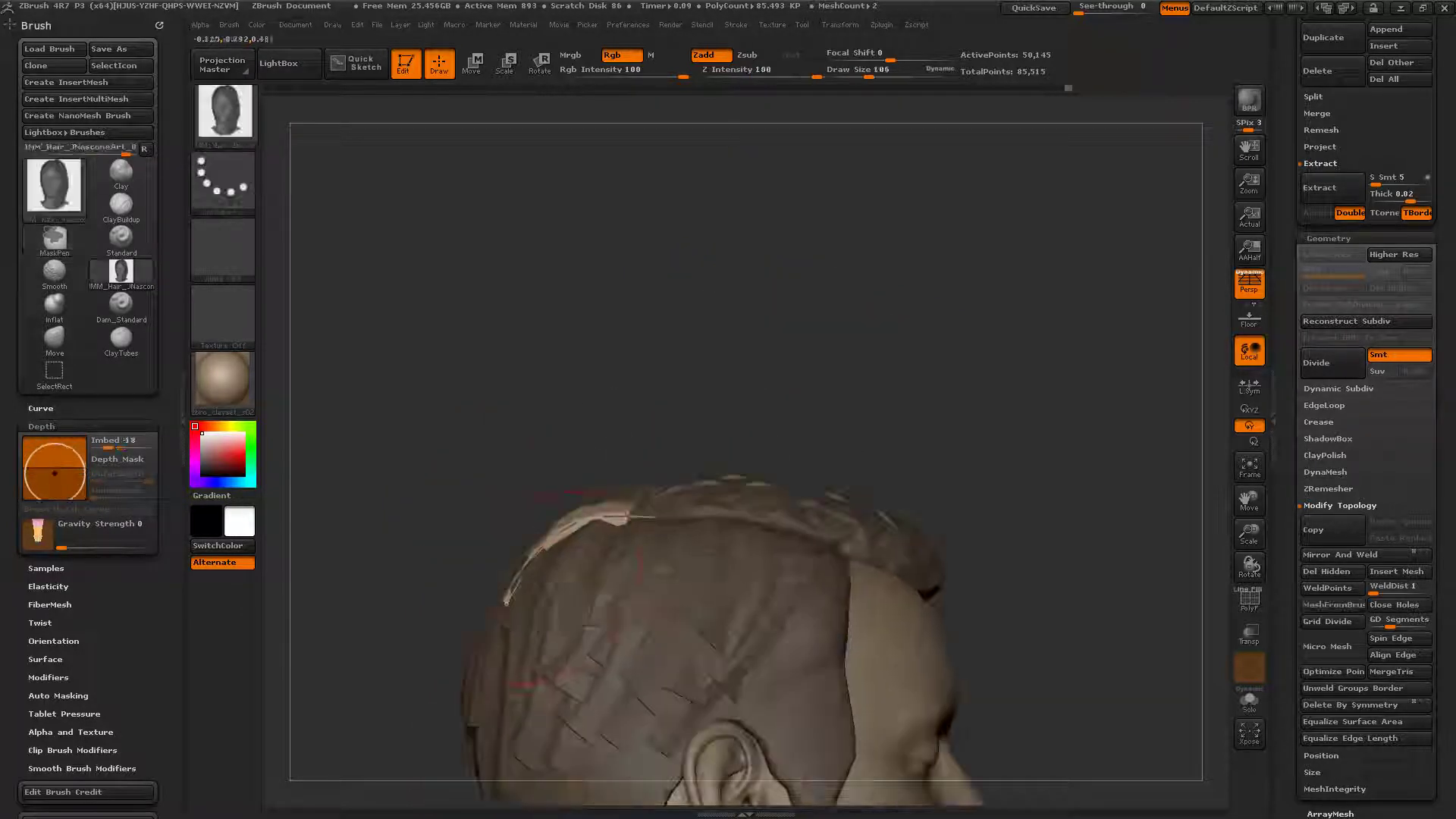
drag(425, 485, 577, 523)
drag(472, 599, 490, 594)
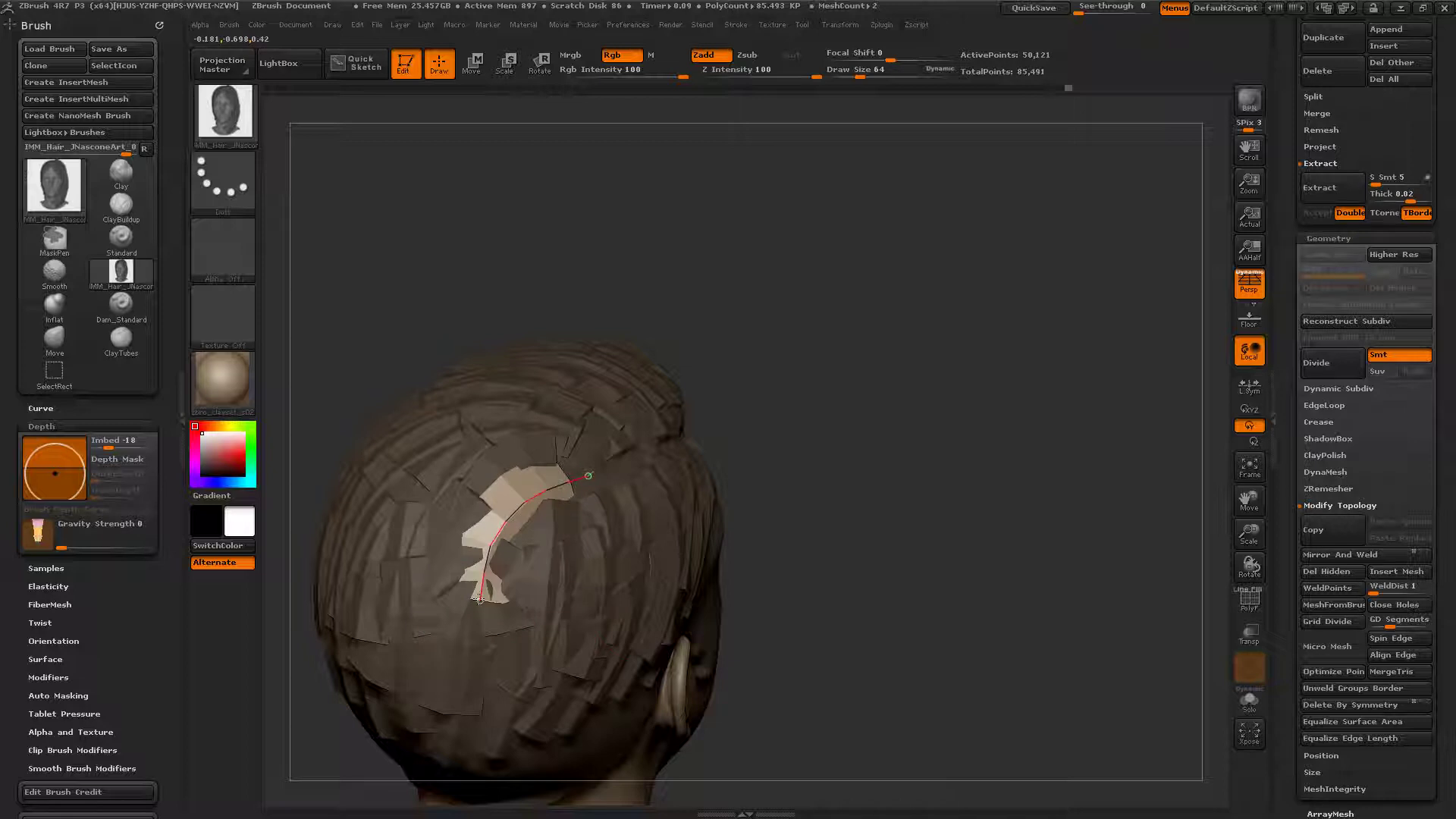
click(531, 561)
Step: Examine the hair-strip coverage on the right side, back, front and left side of the head for gaps
drag(796, 424, 637, 402)
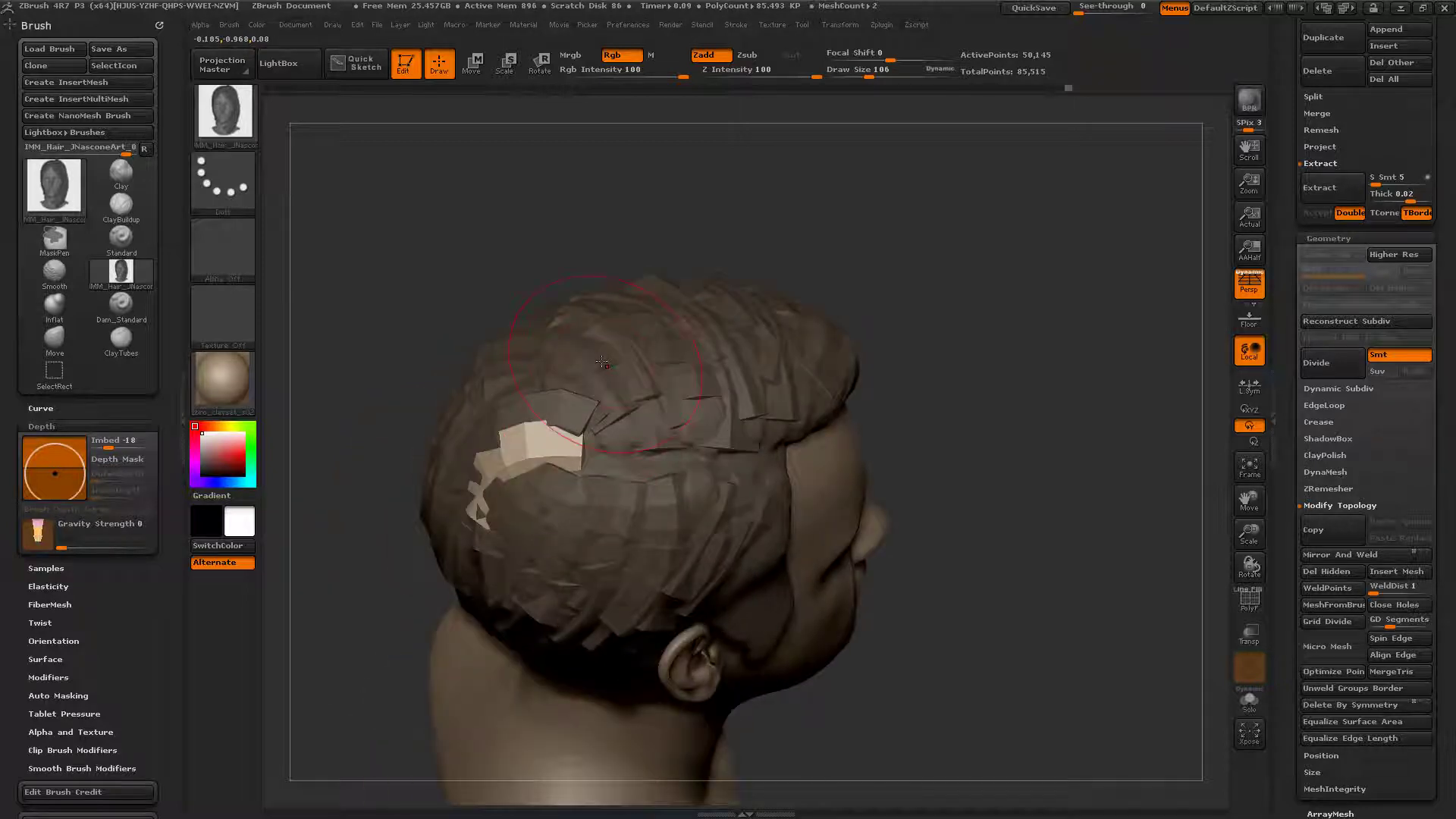
right_drag(668, 379, 660, 485)
mouse_move(561, 486)
right_down()
mouse_move(670, 513)
mouse_move(659, 478)
mouse_move(710, 556)
right_up()
mouse_move(710, 555)
mouse_down()
mouse_move(705, 499)
mouse_move(637, 463)
mouse_up()
key(ctrl)
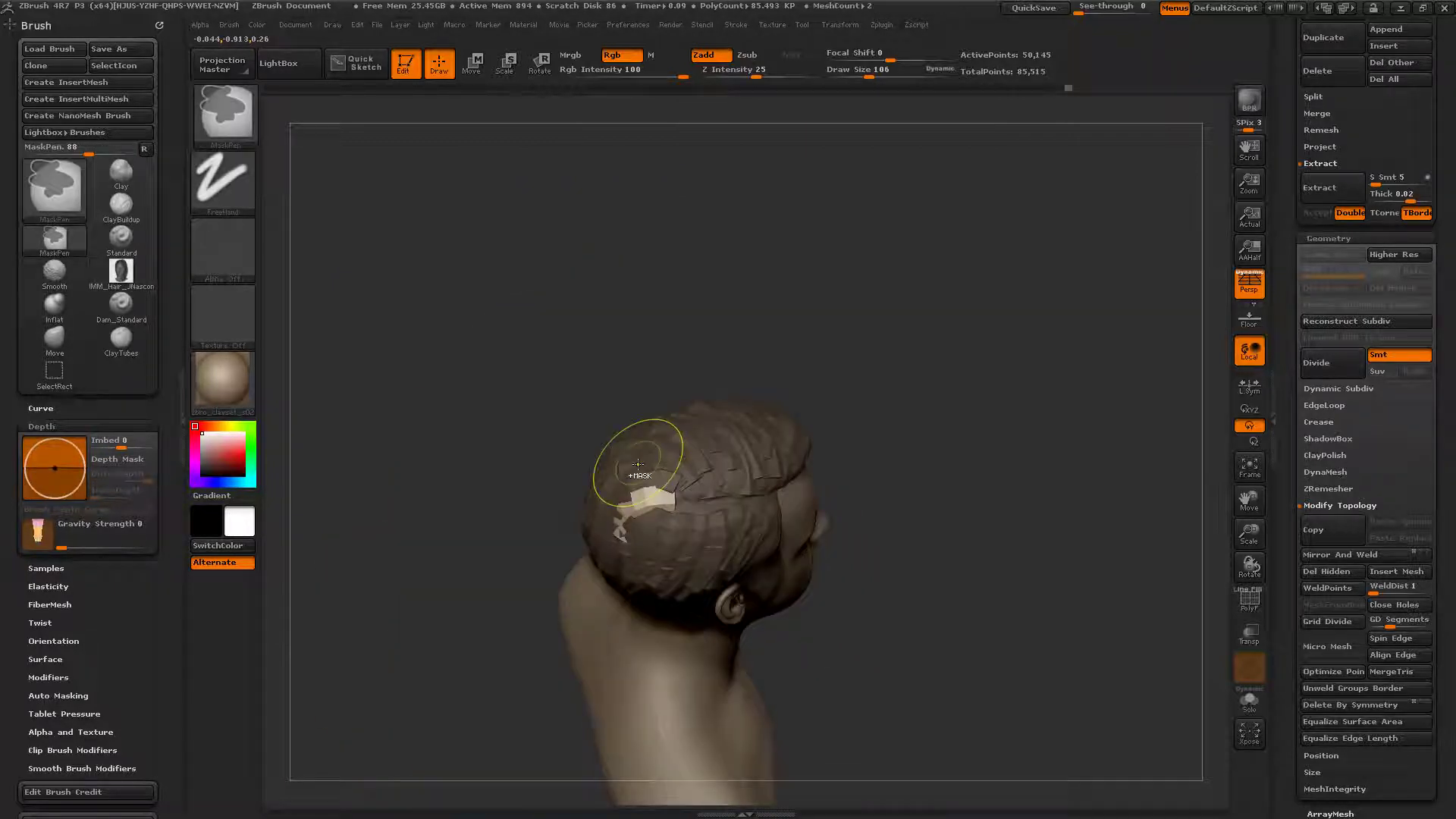
ctrl+right_drag(641, 458, 651, 391)
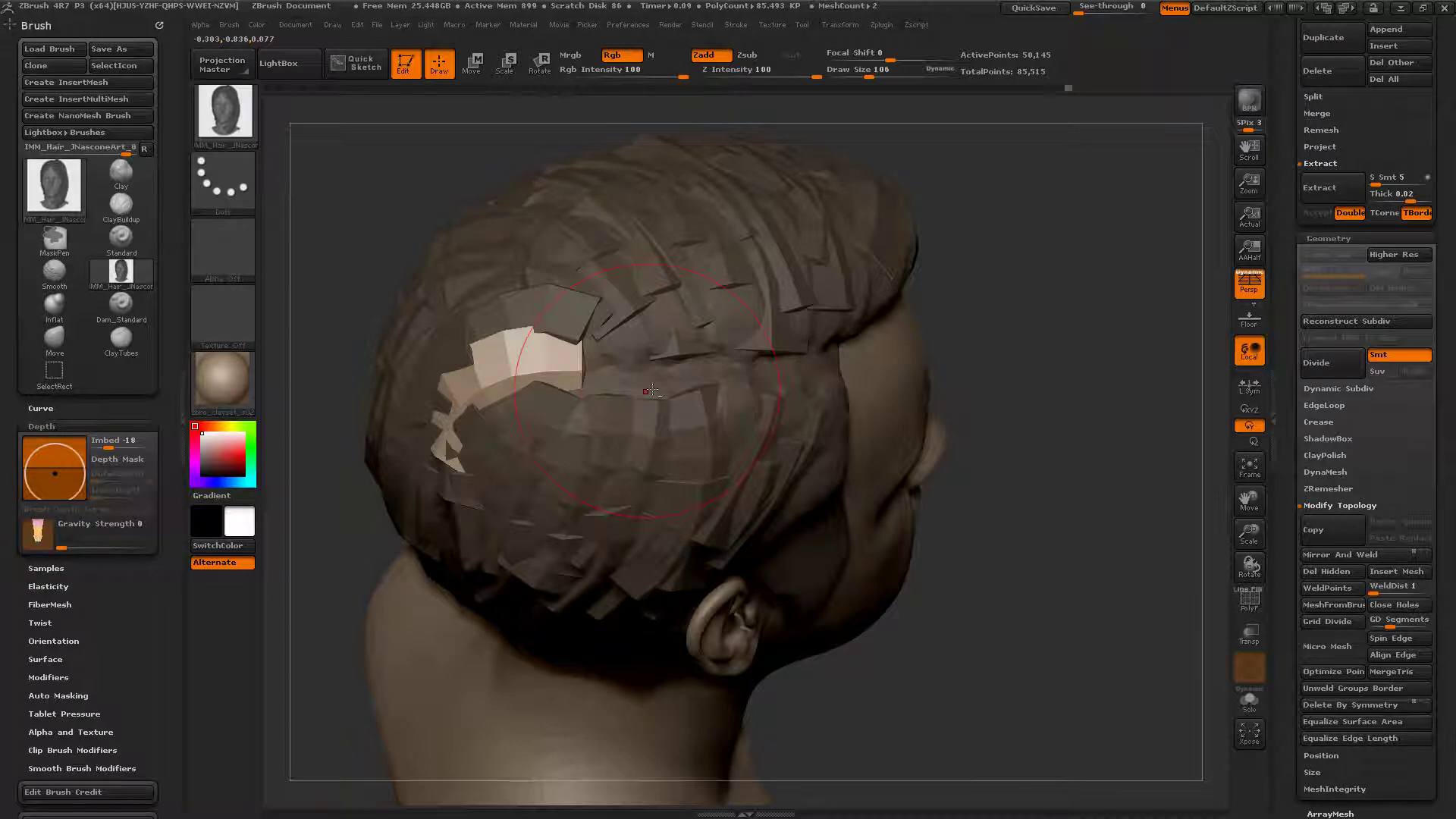
ctrl+right_drag(652, 391, 592, 349)
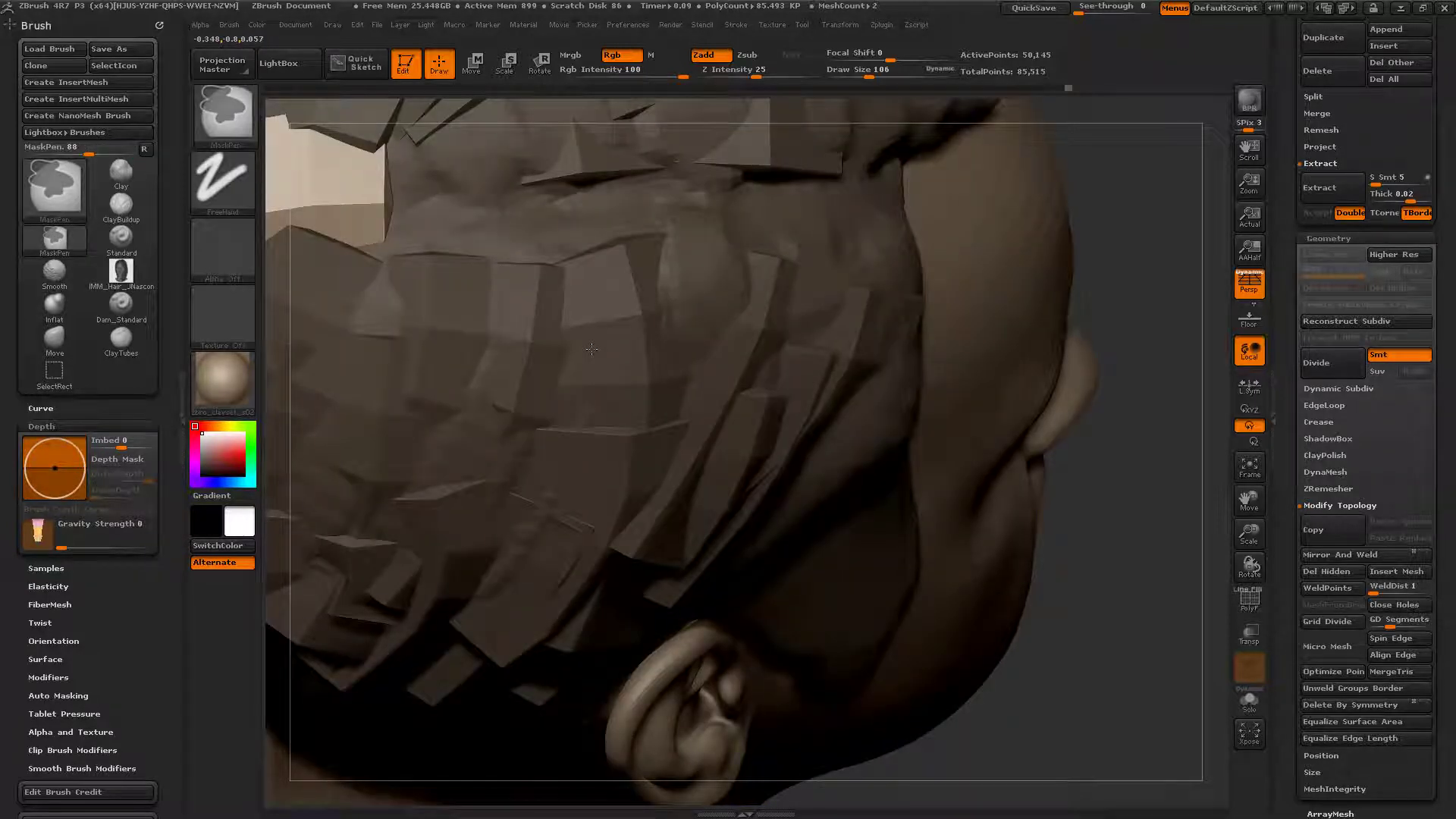
ctrl+right_drag(592, 349, 742, 363)
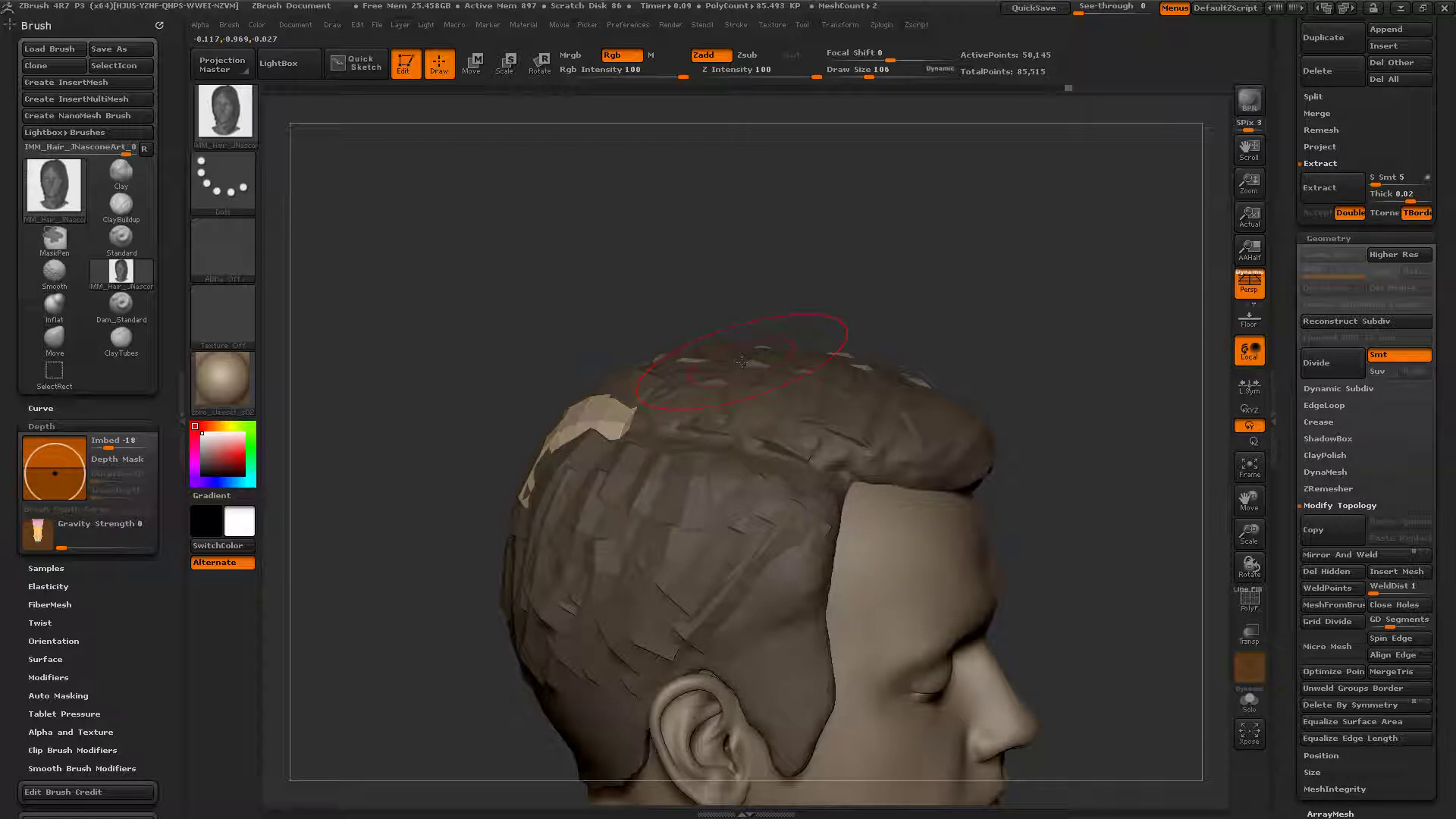
right_drag(742, 363, 707, 480)
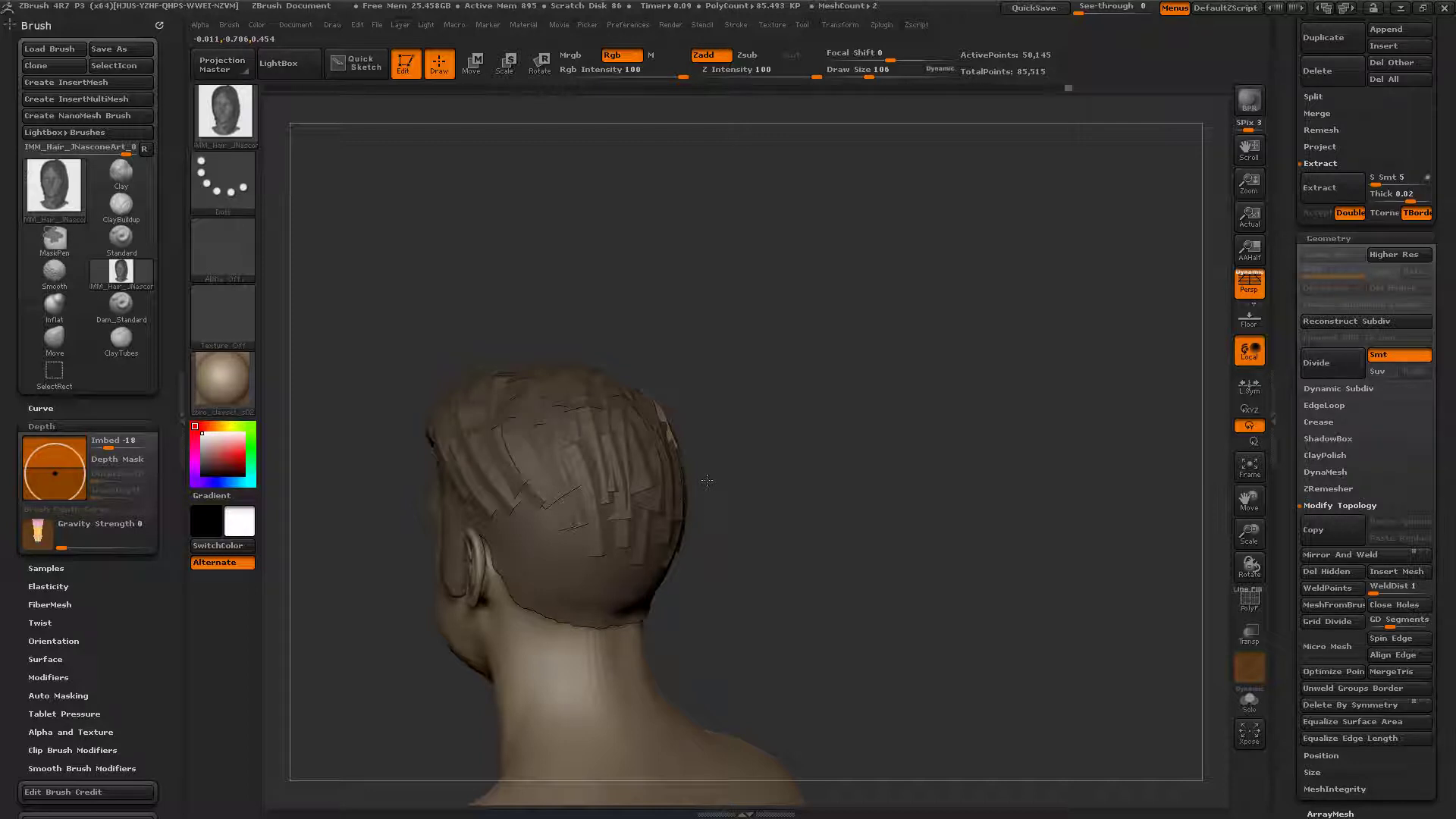
right_drag(707, 480, 776, 440)
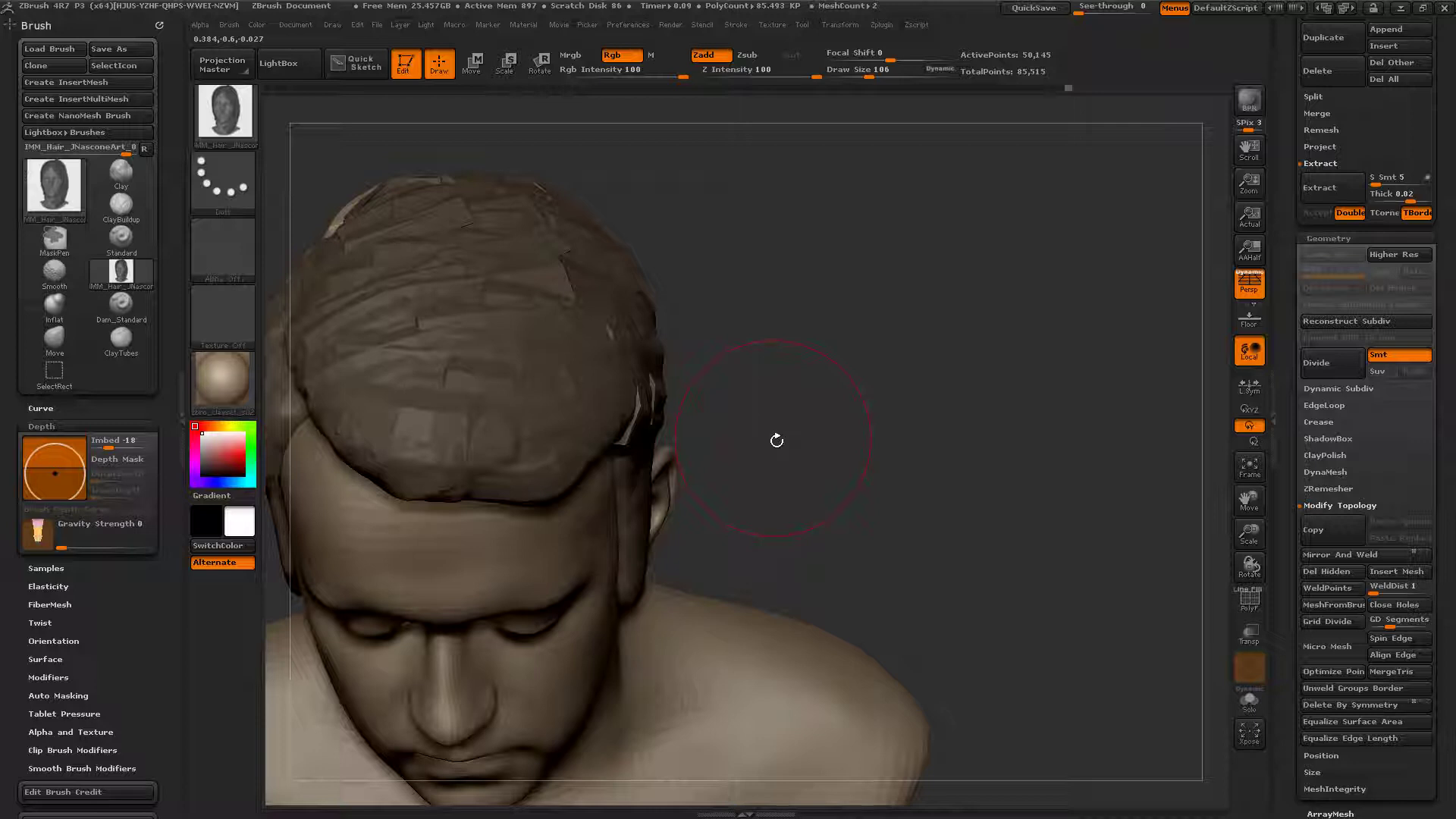
right_drag(774, 438, 739, 458)
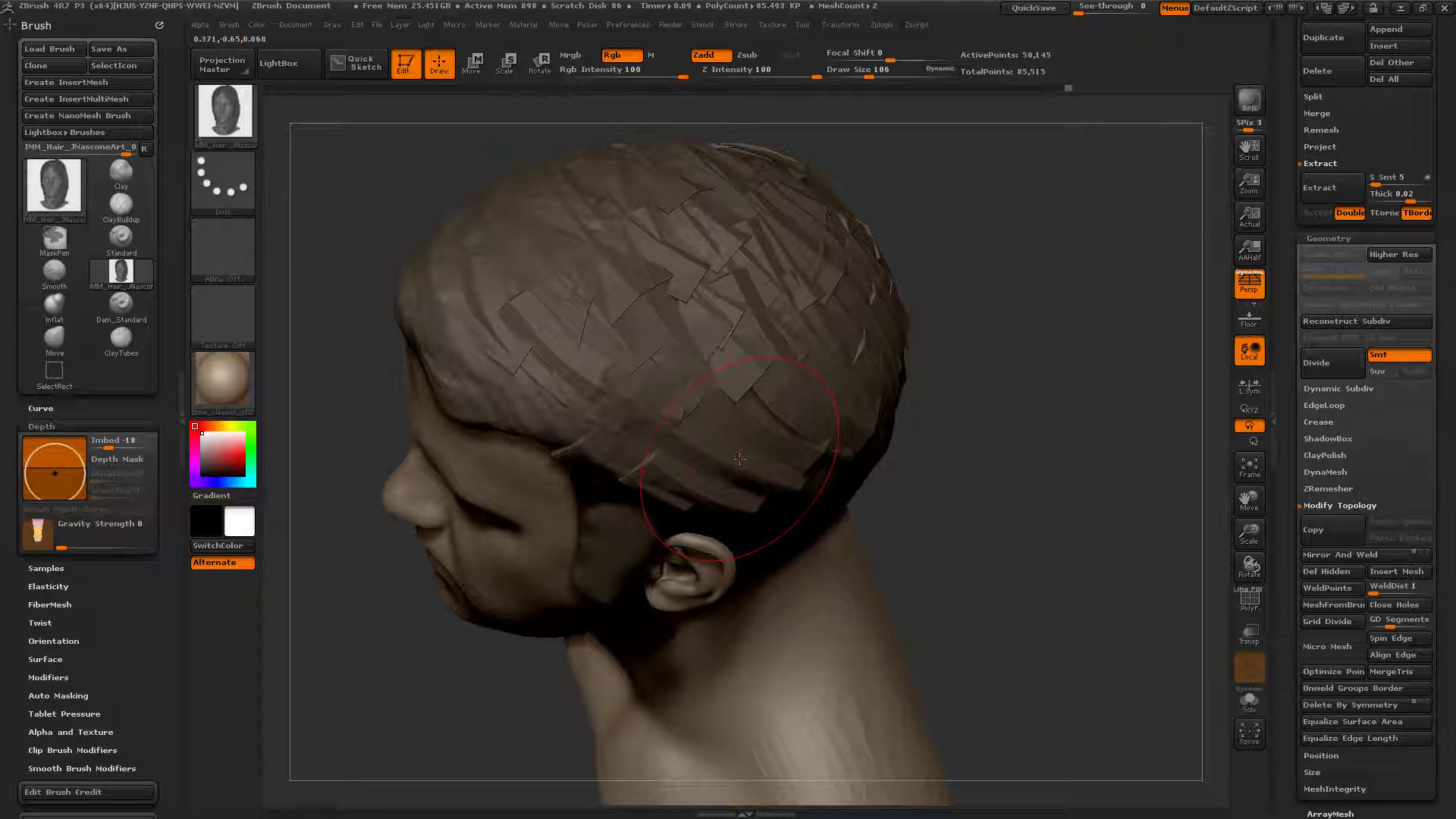
Step: Hide the base hair and inspect the isolated strips around the back, left side and nape
right_drag(739, 458, 579, 409)
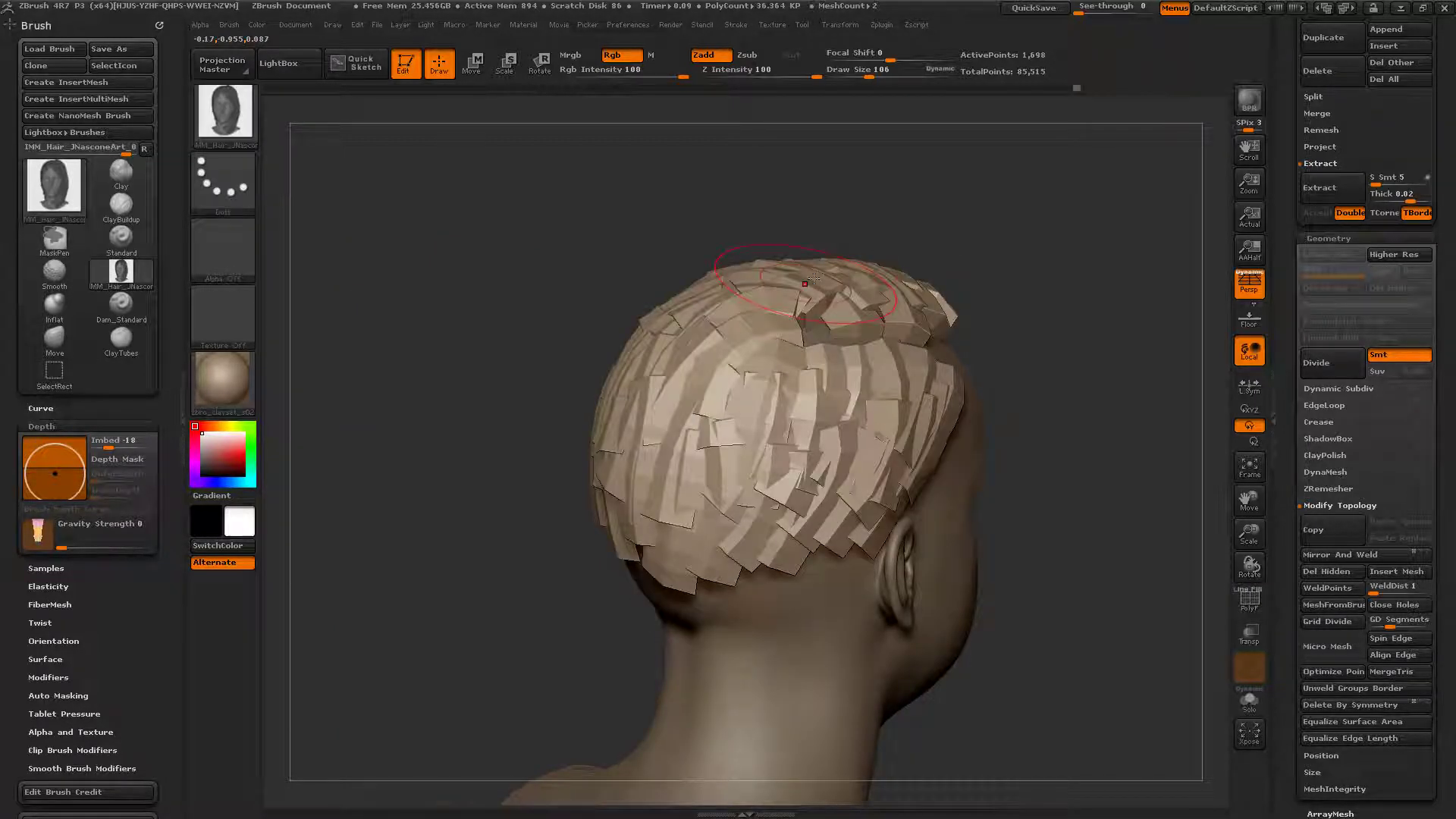
right_drag(789, 371, 672, 370)
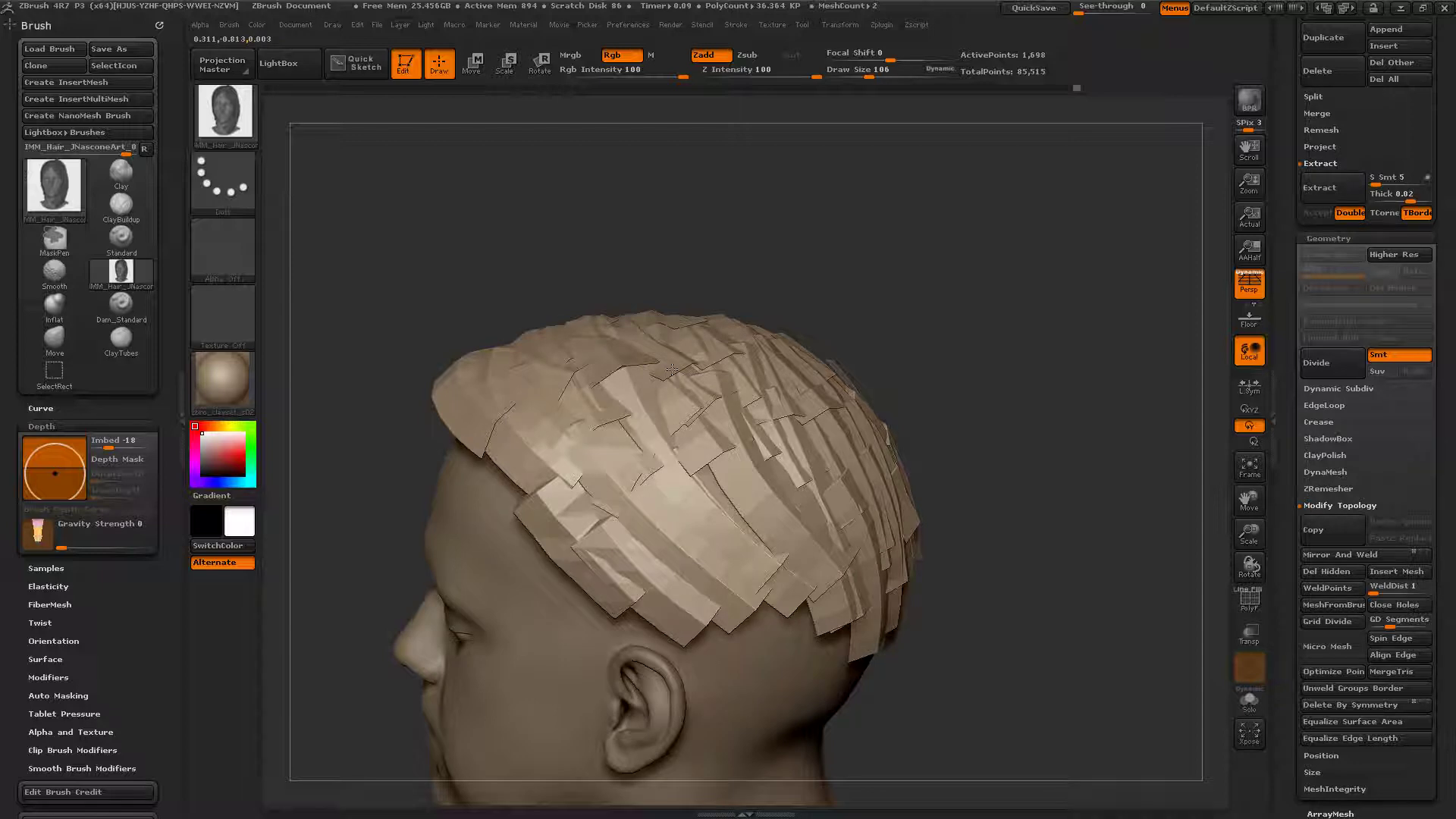
right_drag(672, 369, 683, 471)
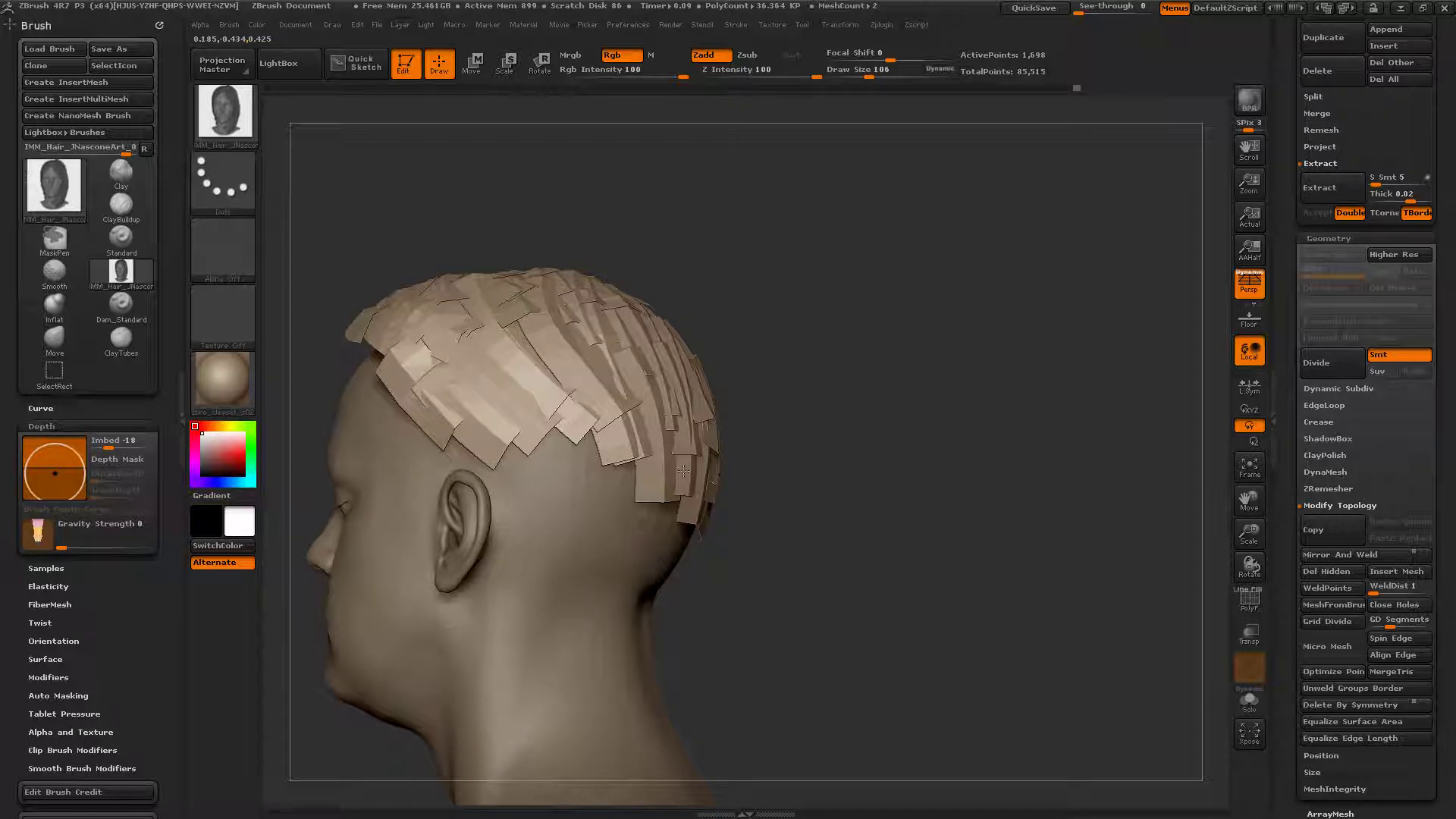
alt+right_drag(683, 471, 605, 443)
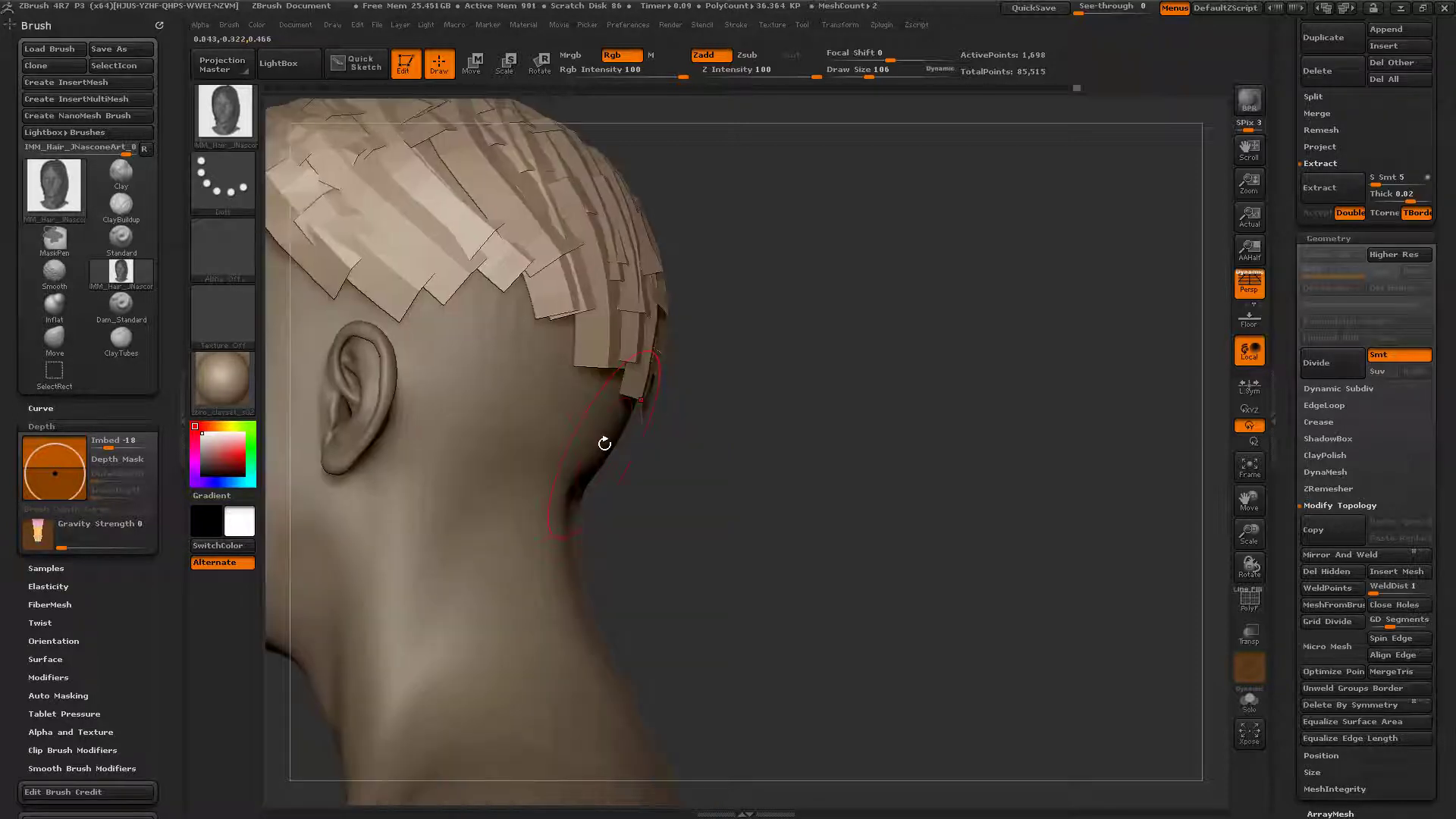
Step: Try to draw a short hair strip on the base hair behind the left ear toward the nape
alt+click(464, 343)
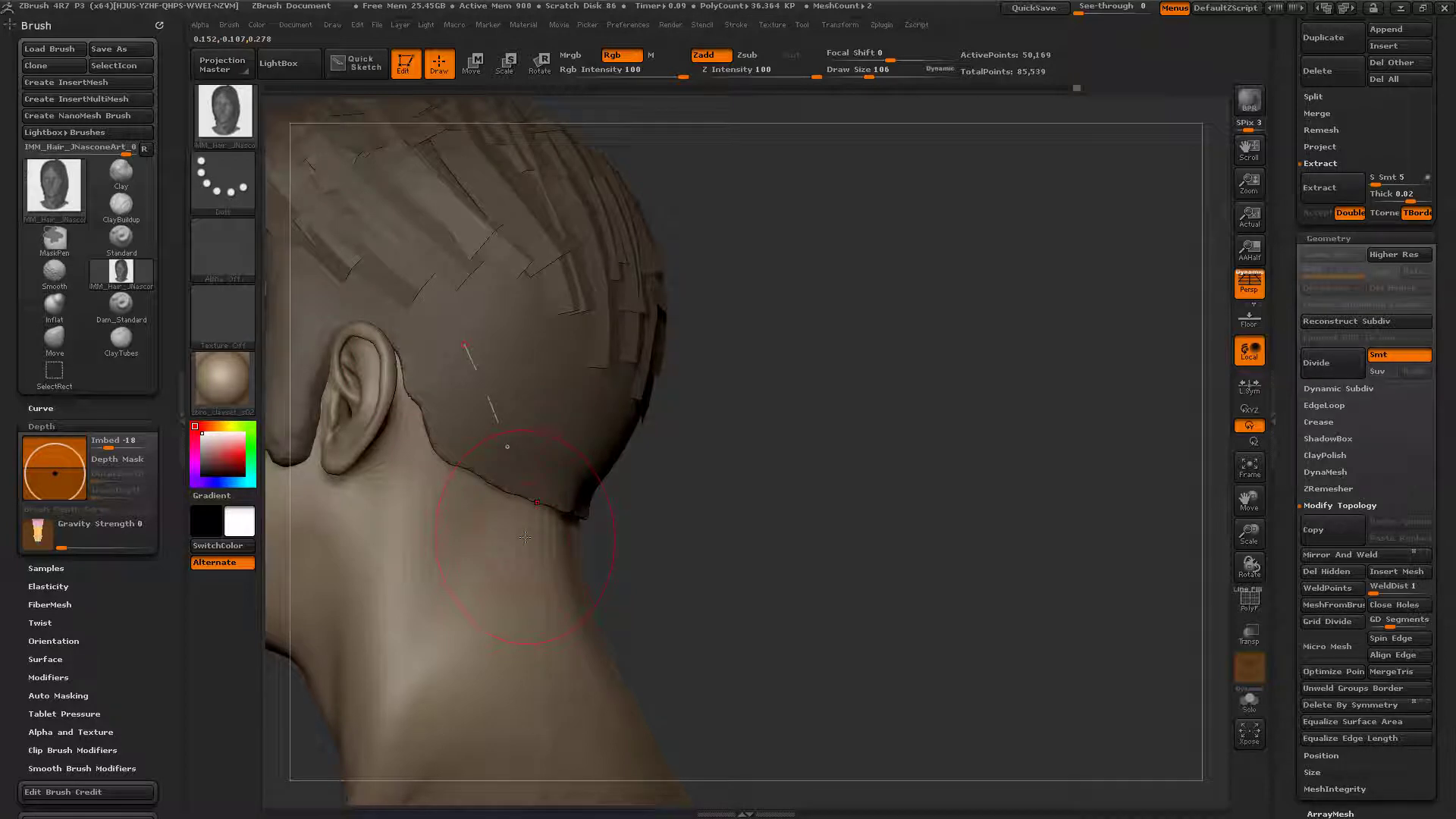
ctrl+right_drag(525, 537, 508, 445)
alt+click(599, 356)
Step: Examine the isolated hair strips from the left, front, right and back, including the hairline above the temple and ear
right_drag(618, 374, 679, 348)
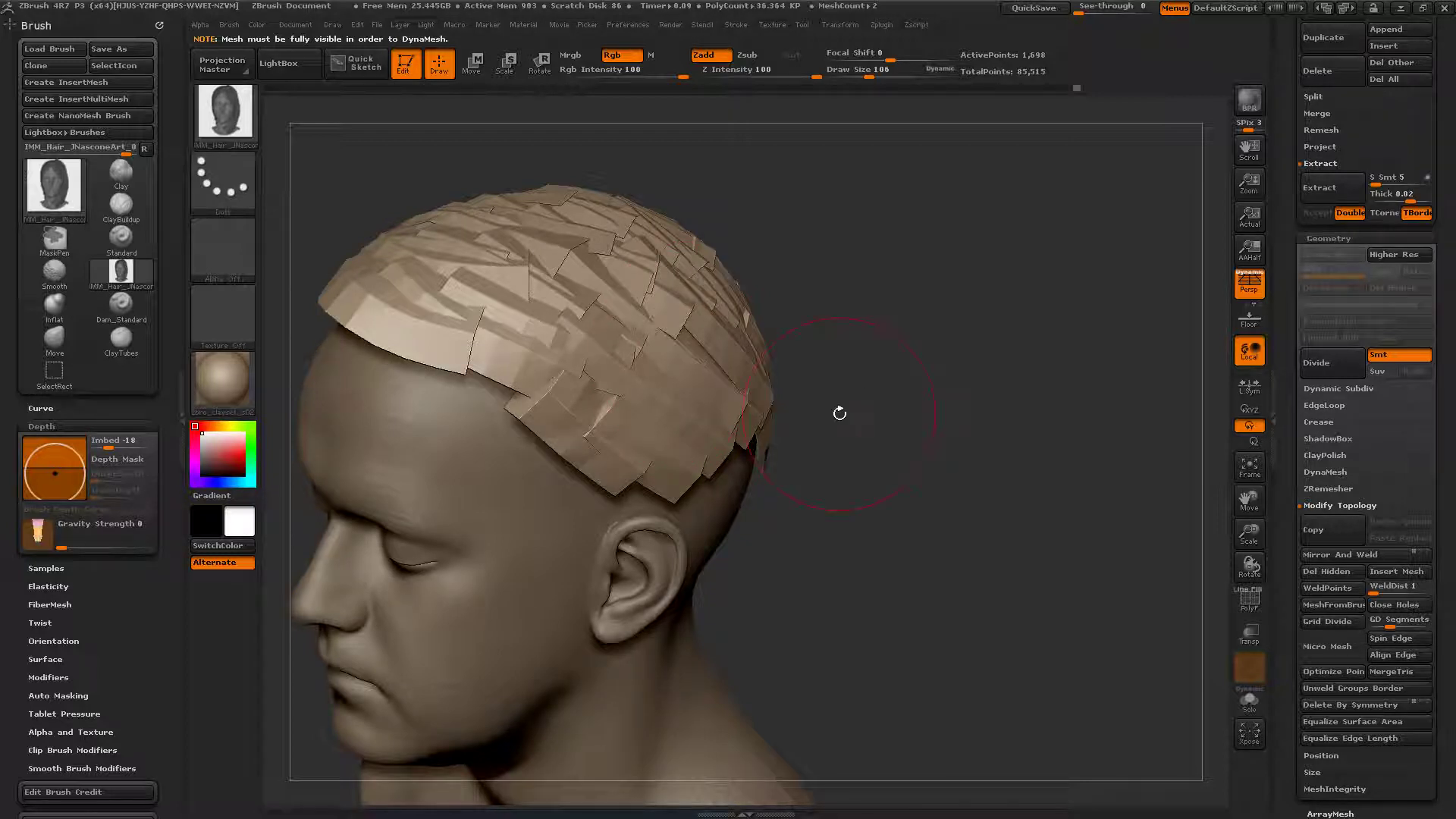
mouse_move(839, 413)
right_down()
mouse_move(754, 416)
mouse_move(742, 456)
mouse_move(673, 358)
right_up()
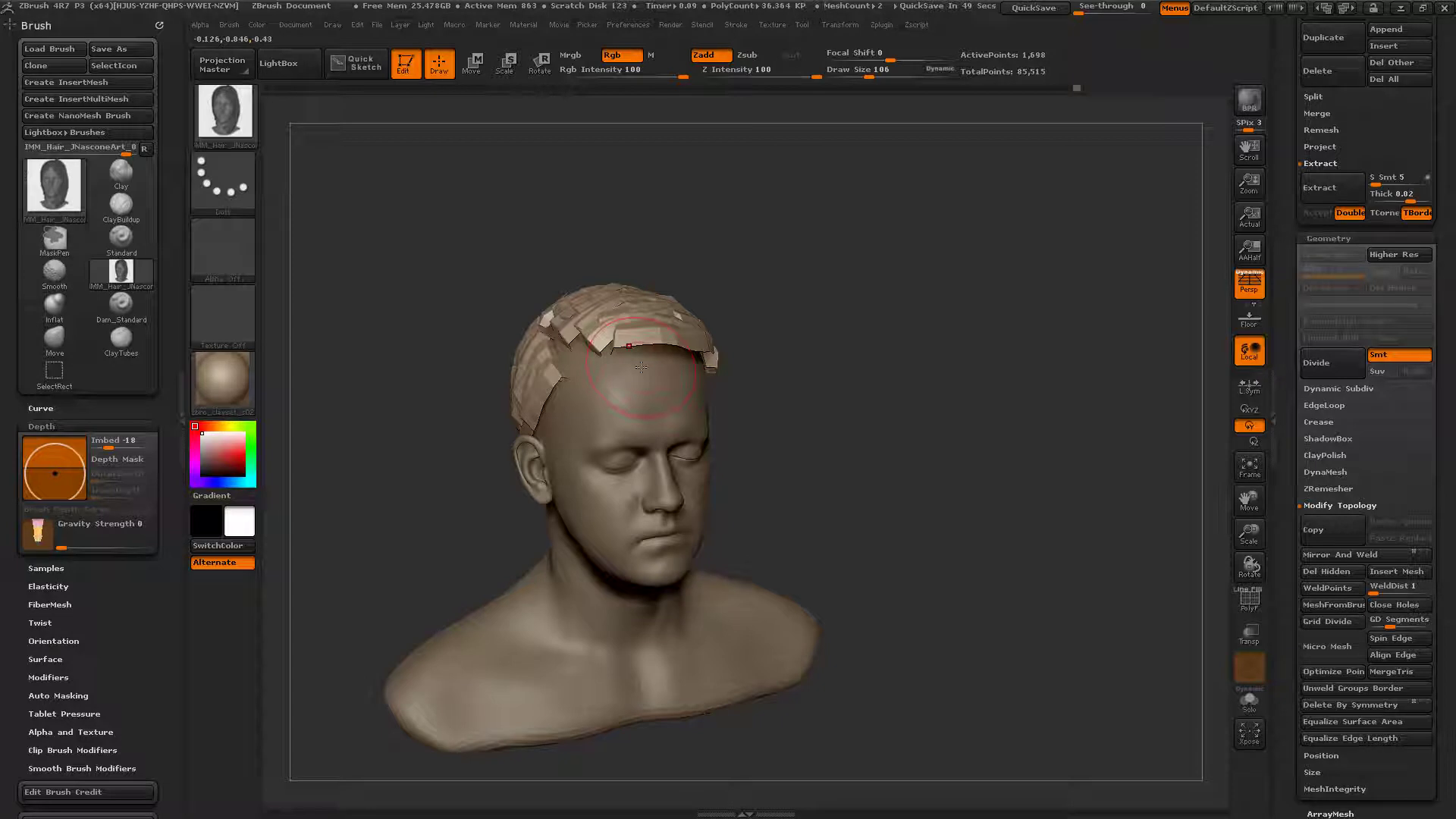
mouse_move(641, 367)
right_down()
mouse_move(668, 377)
mouse_move(643, 456)
mouse_move(649, 390)
right_up()
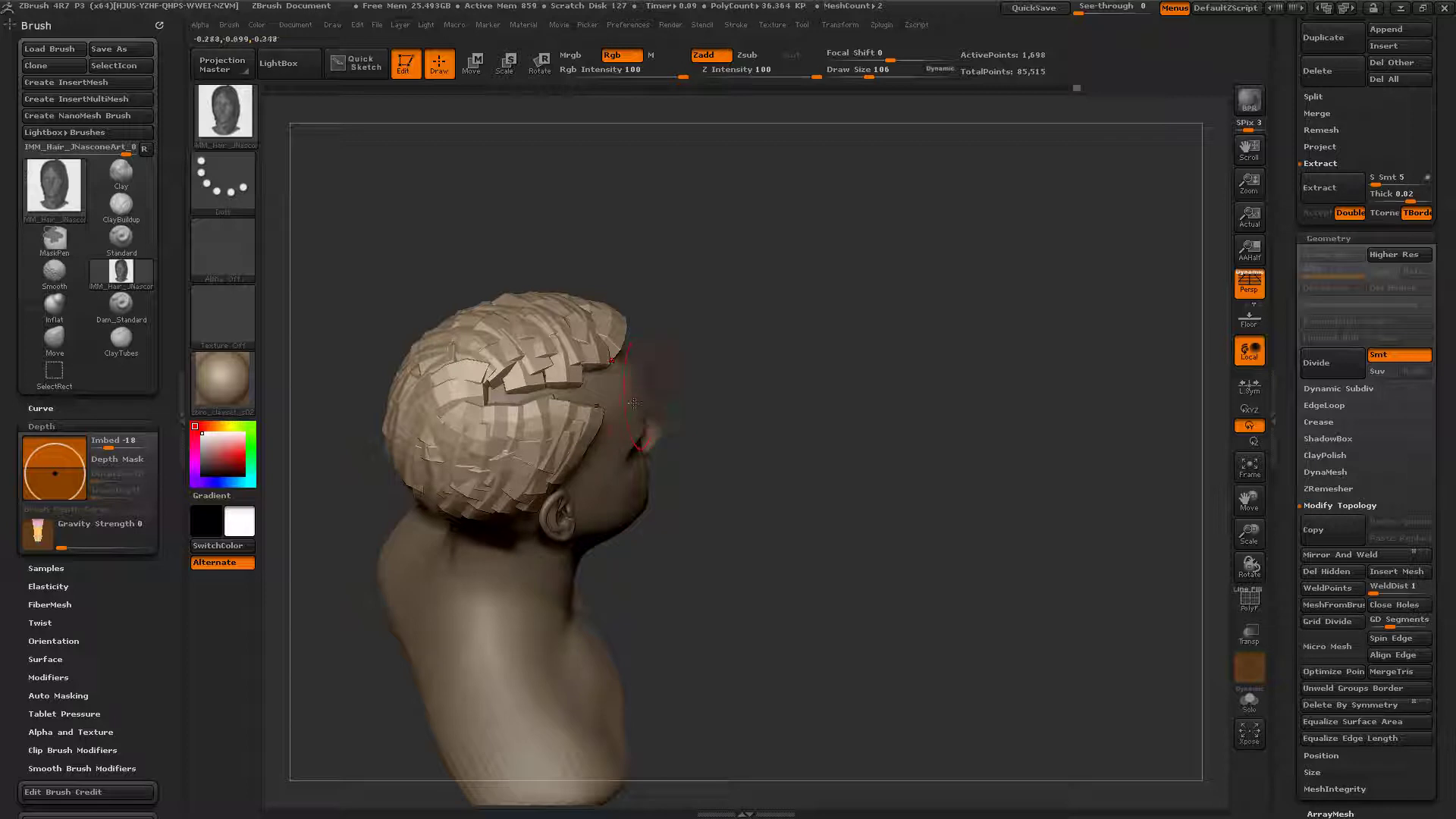
right_drag(568, 367, 523, 388)
mouse_move(658, 364)
ctrl+right_down()
mouse_move(669, 432)
mouse_move(667, 329)
ctrl+right_up()
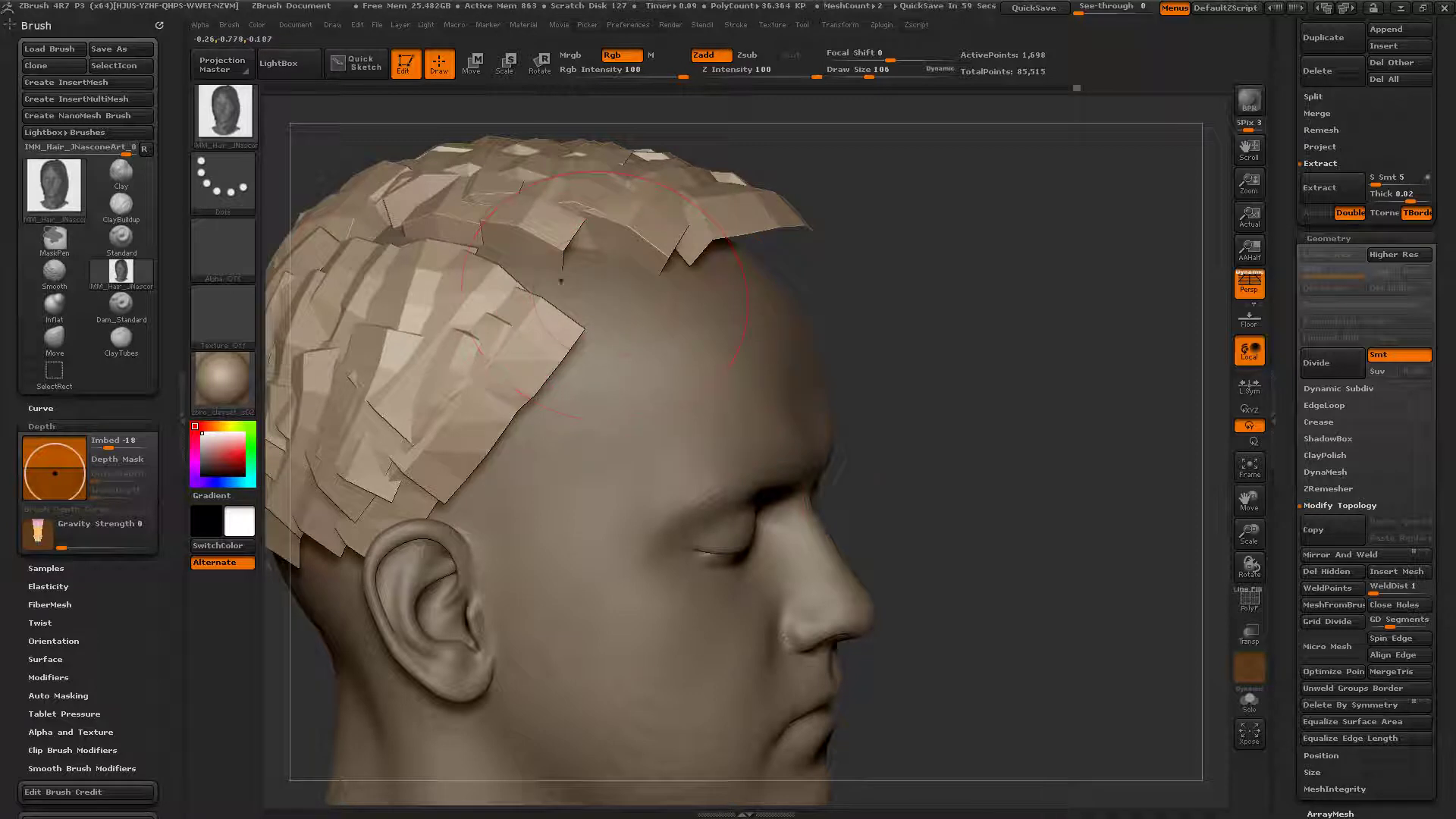
alt+right_drag(872, 384, 924, 461)
mouse_move(956, 356)
right_down()
mouse_move(849, 337)
mouse_move(951, 346)
right_up()
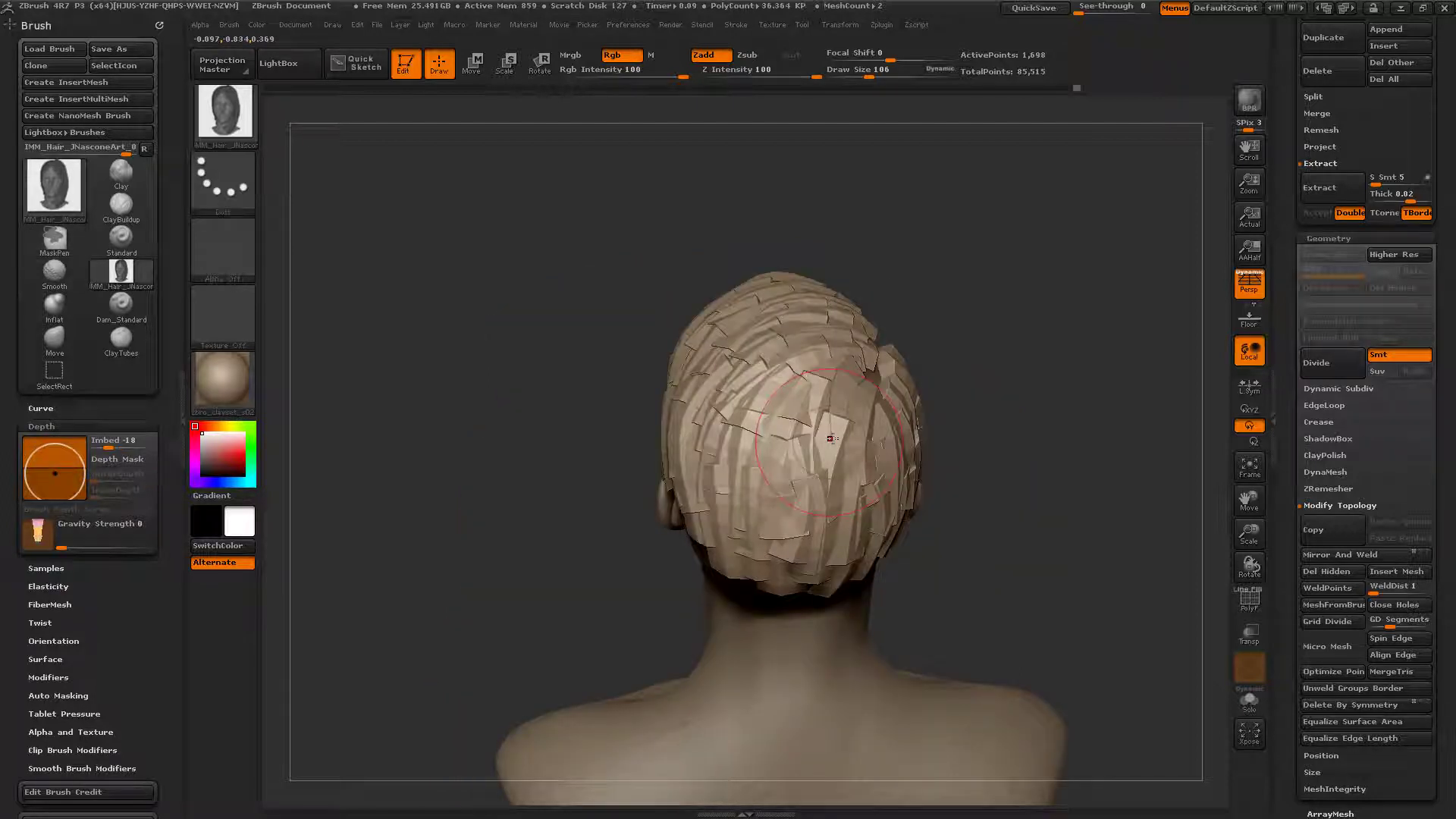
right_drag(832, 438, 739, 385)
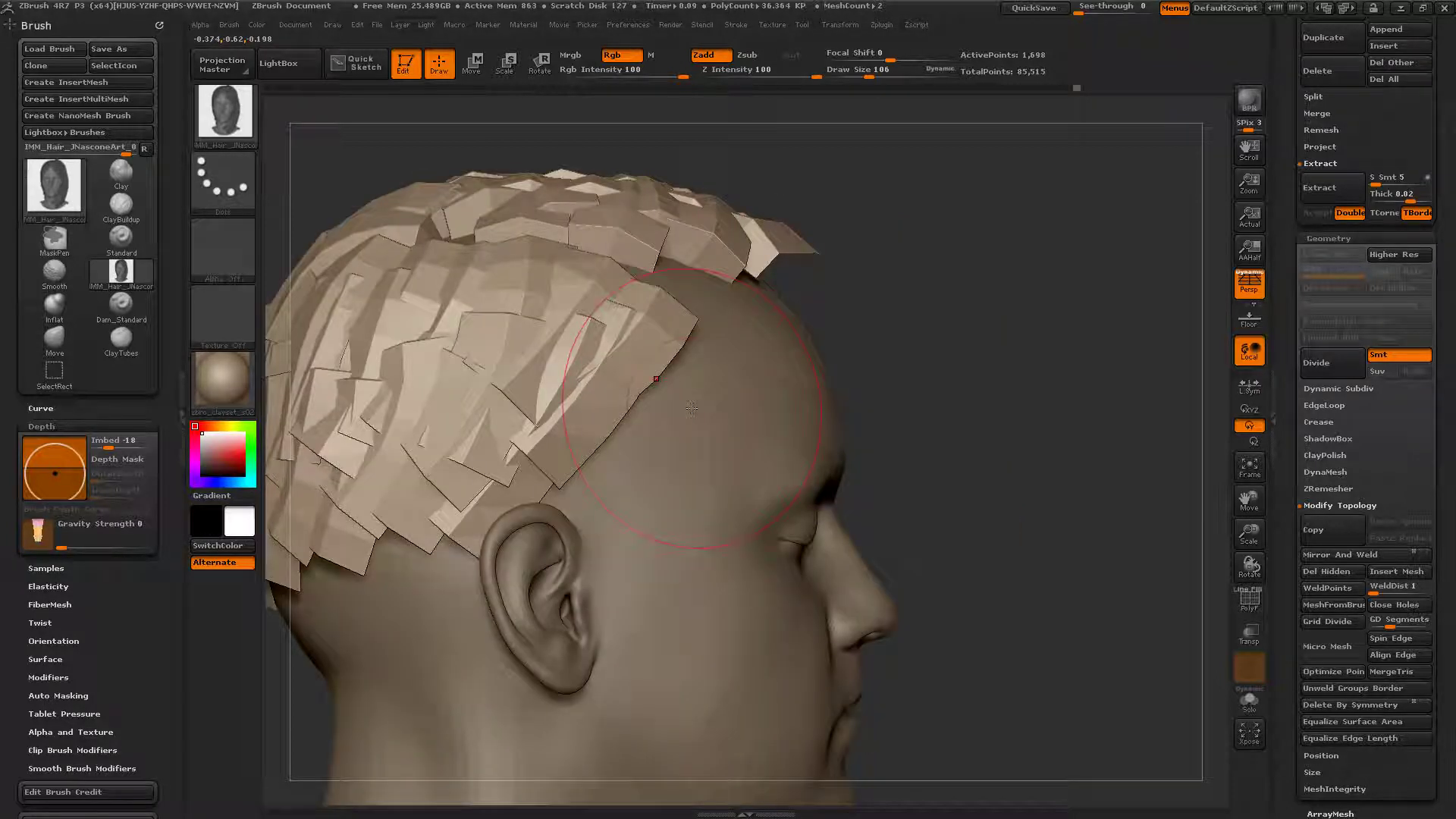
Step: Set the draw size to 7 and make the head mesh the active subtool
key(space)
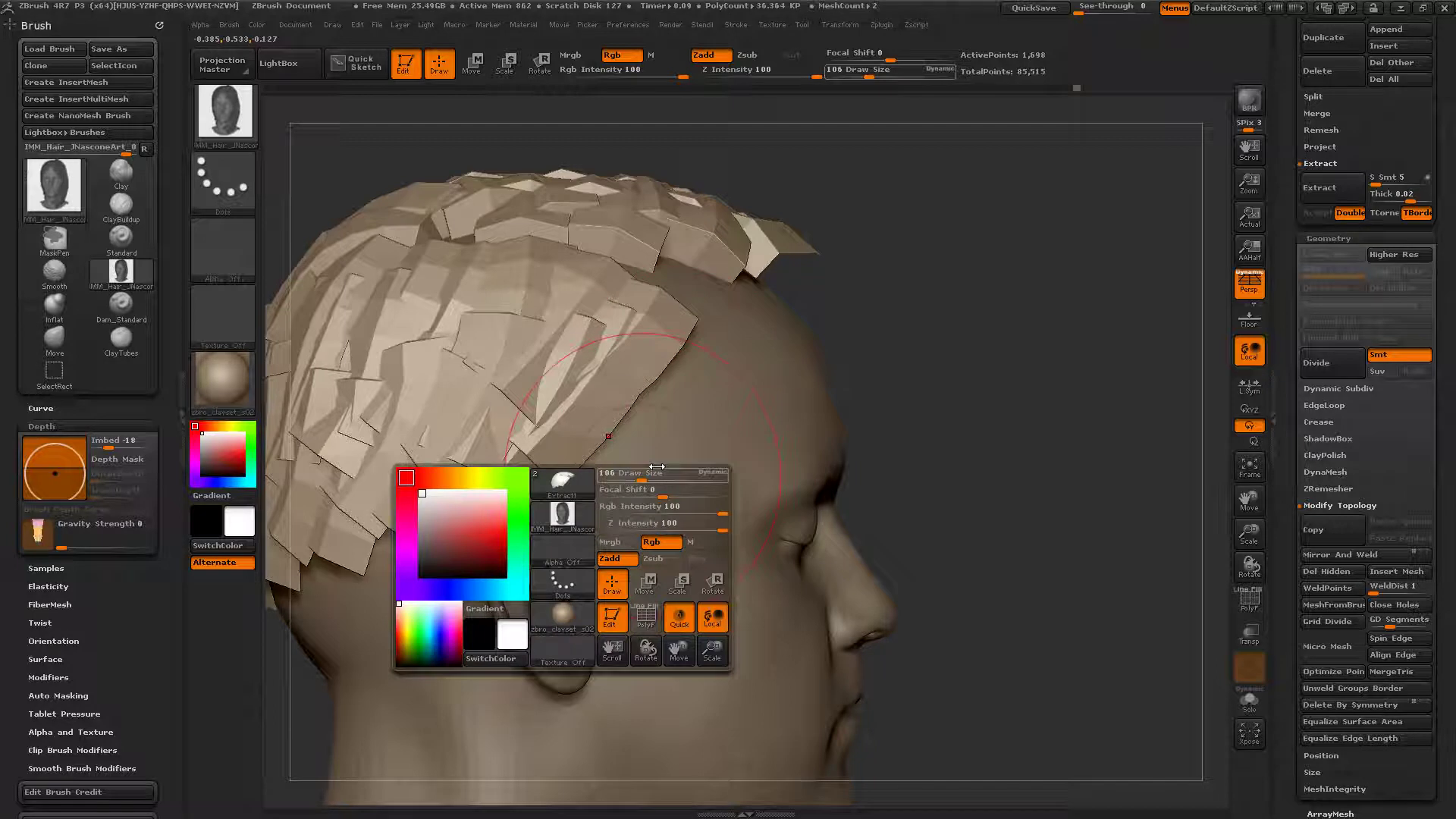
drag(656, 468, 612, 474)
alt+click(664, 503)
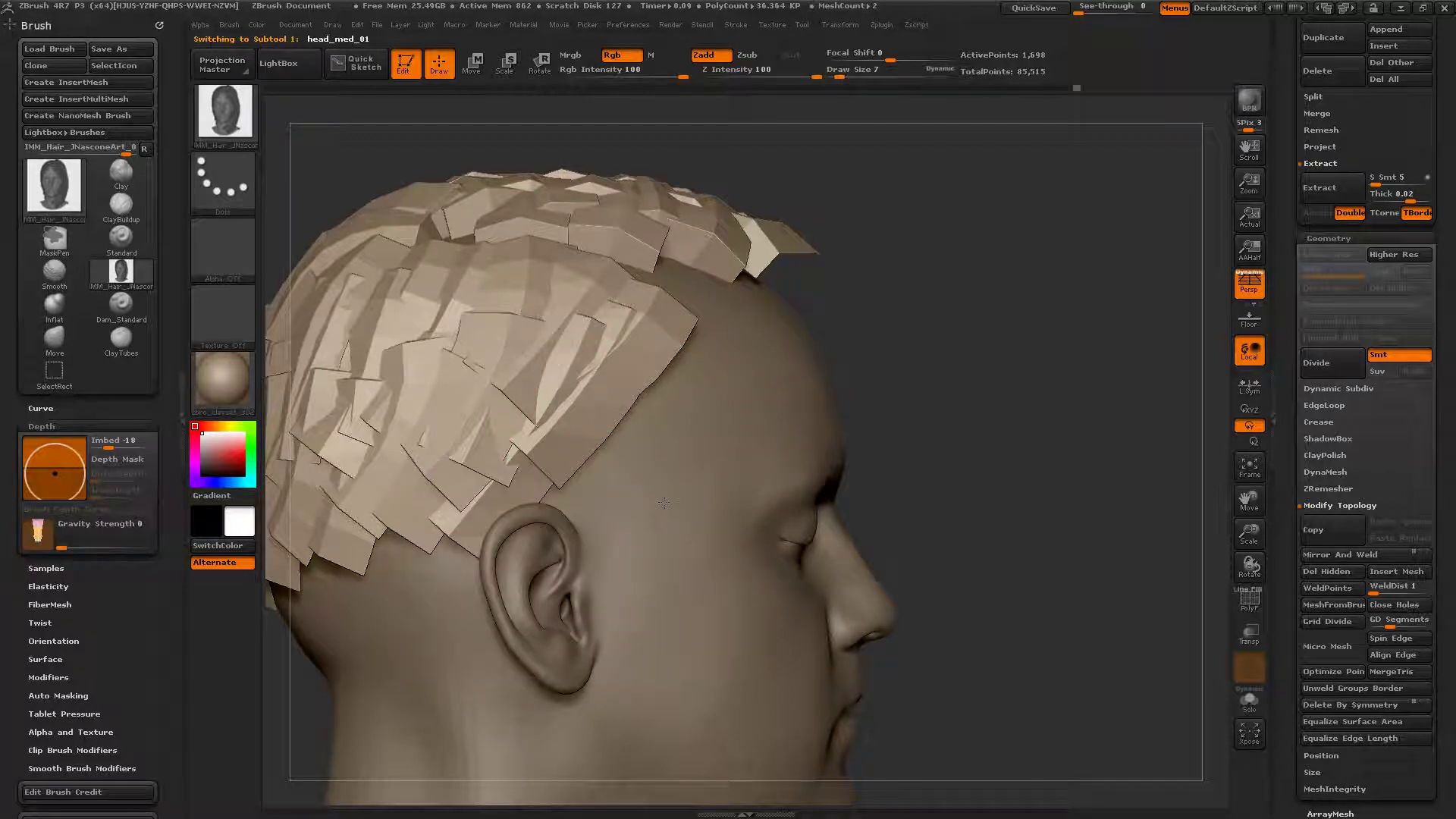
Step: Examine the hair strips against the head's painted hairline from the sides, back, temple and front
right_drag(707, 500, 627, 374)
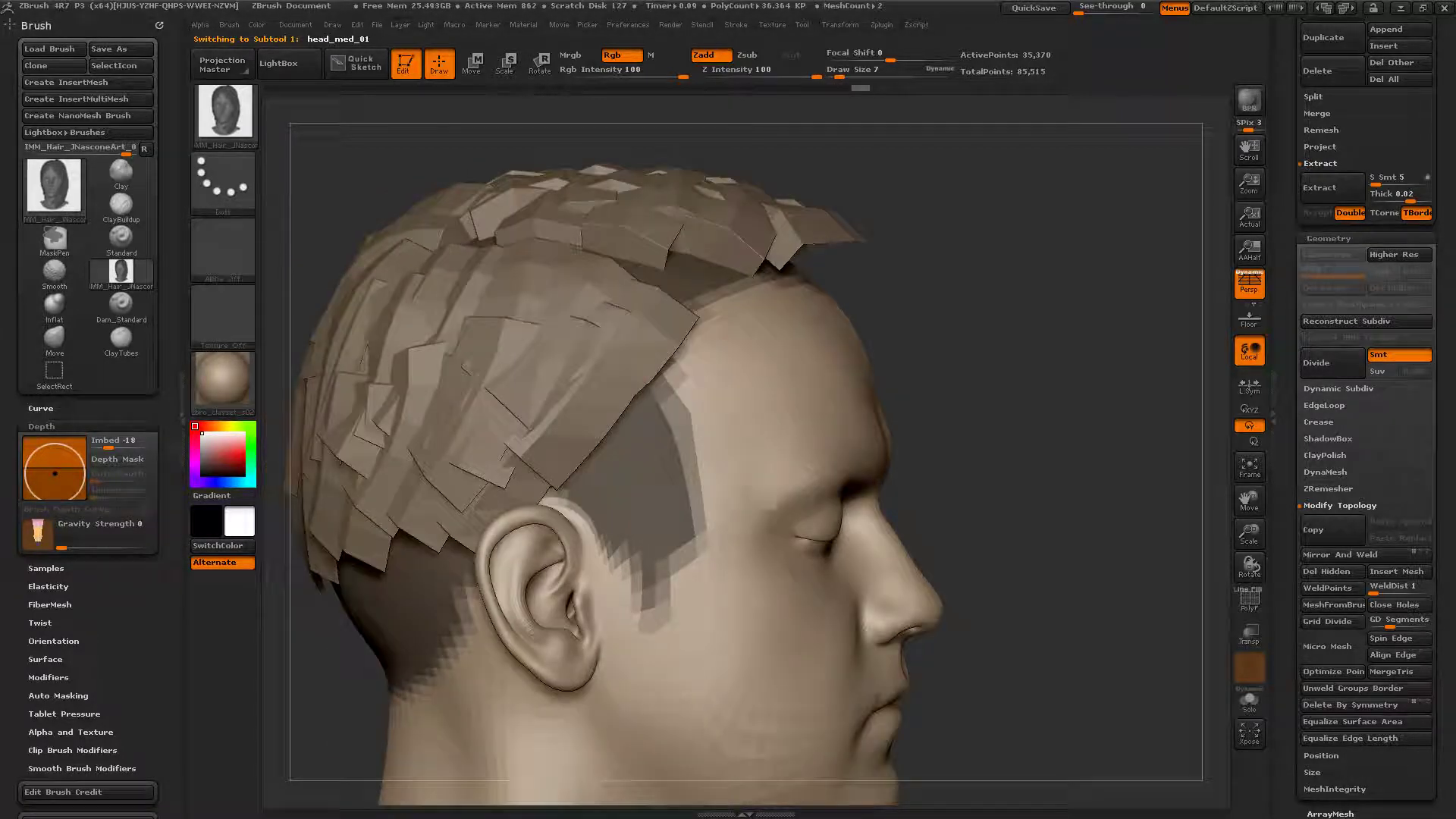
right_drag(639, 500, 819, 503)
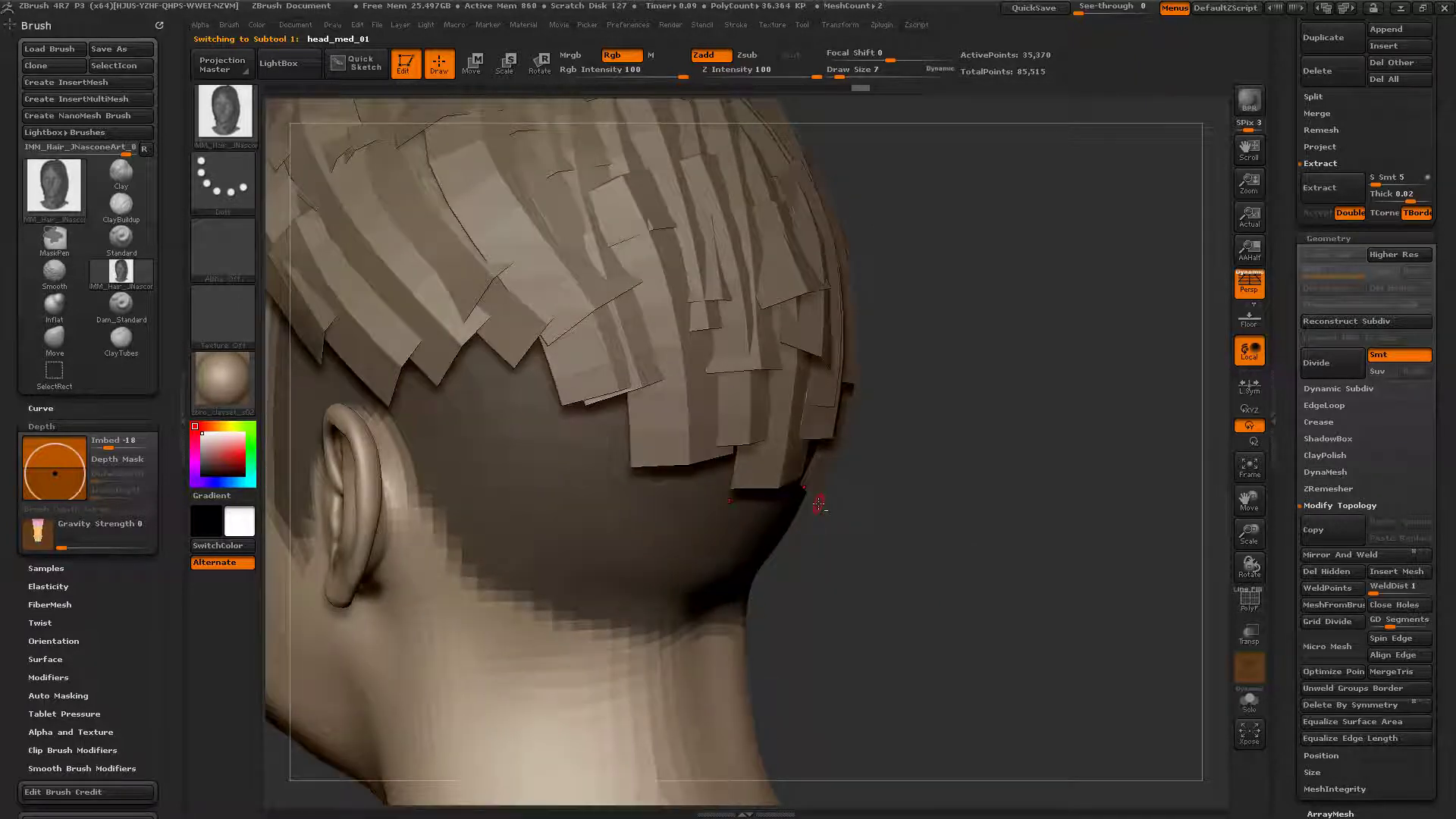
right_drag(569, 497, 705, 517)
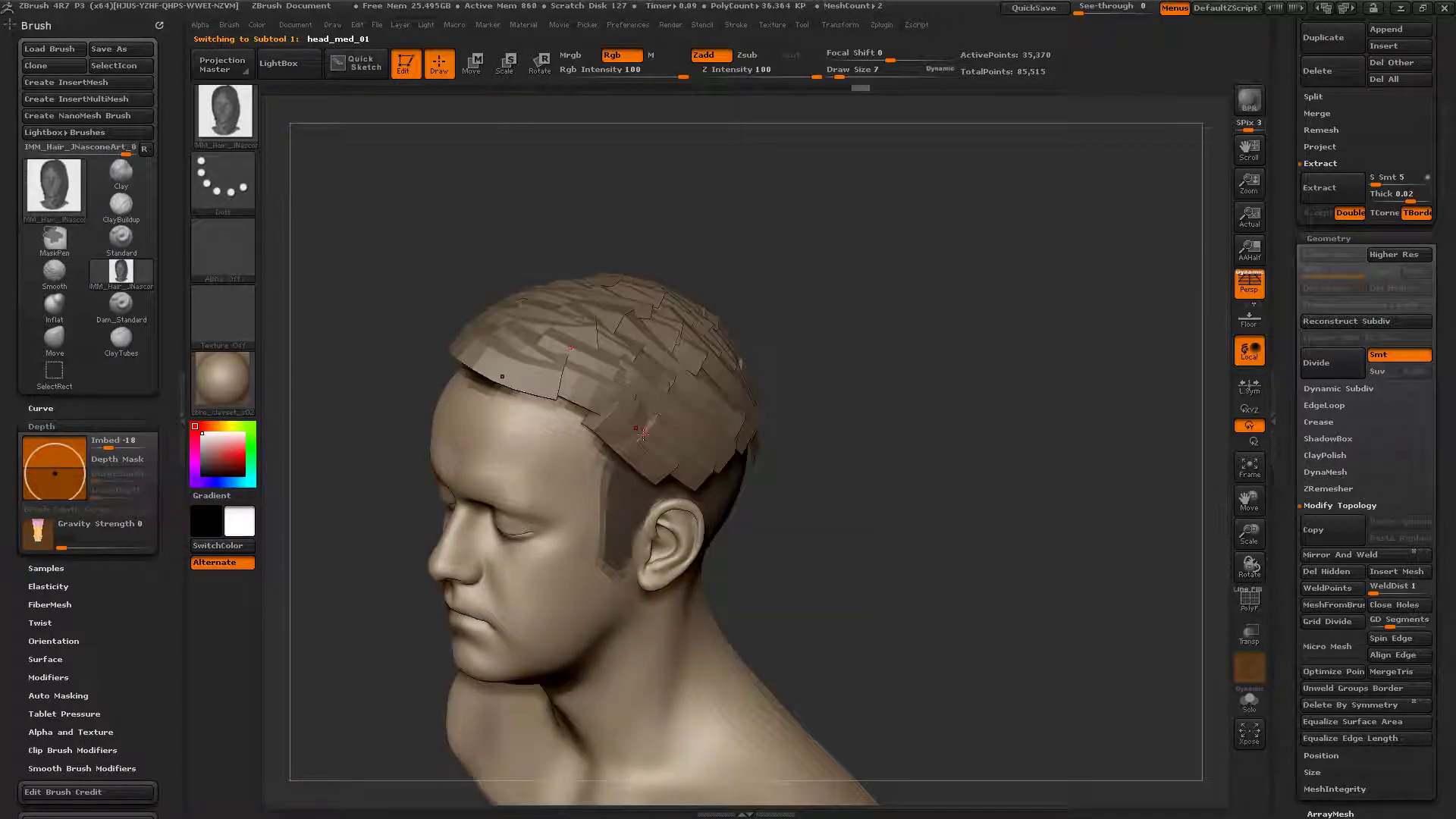
mouse_move(379, 413)
right_down()
mouse_move(618, 397)
mouse_move(806, 349)
right_up()
ctrl+right_drag(580, 373, 657, 531)
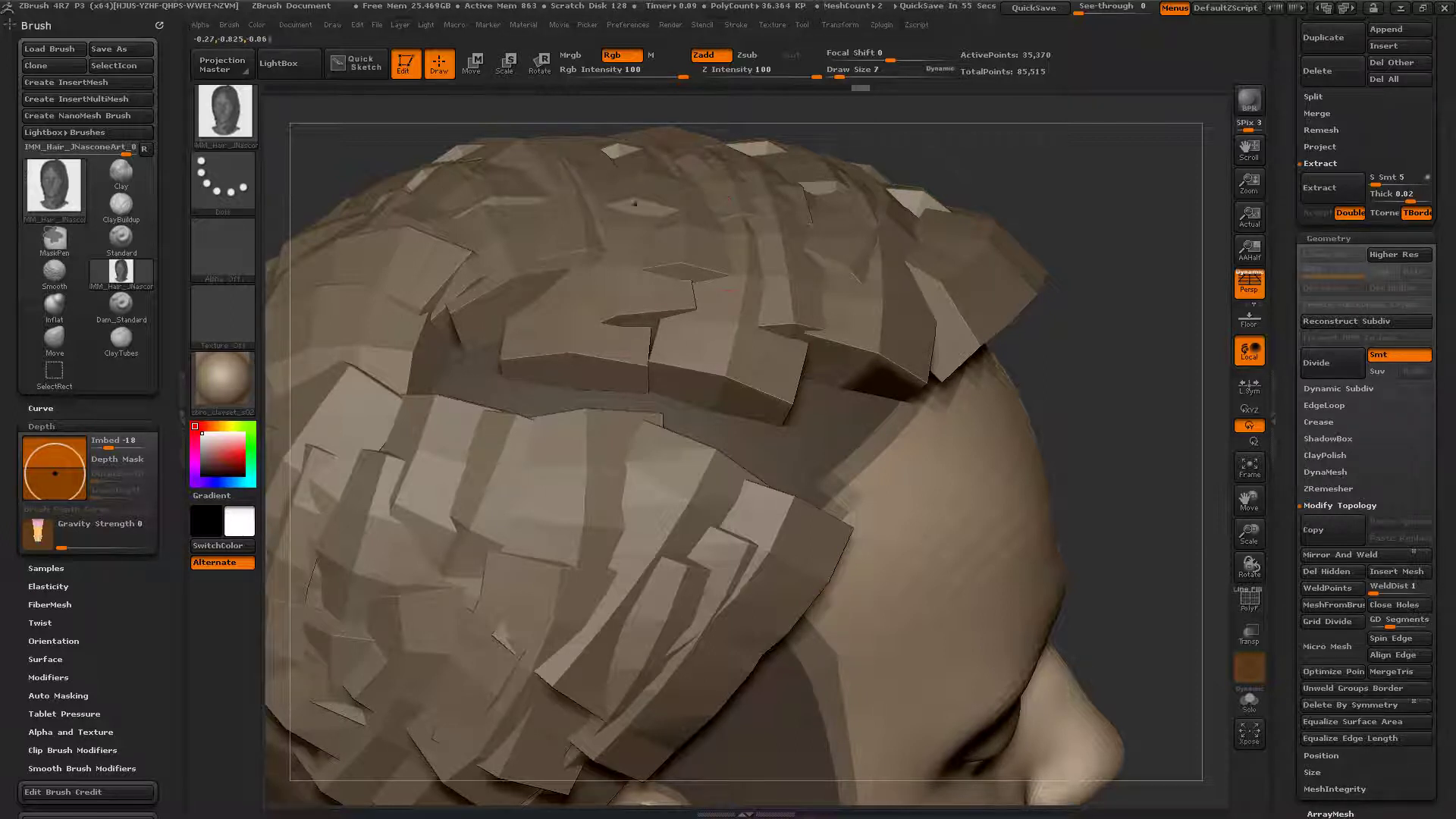
mouse_move(820, 603)
right_down()
mouse_move(698, 516)
mouse_move(665, 483)
mouse_move(668, 459)
right_up()
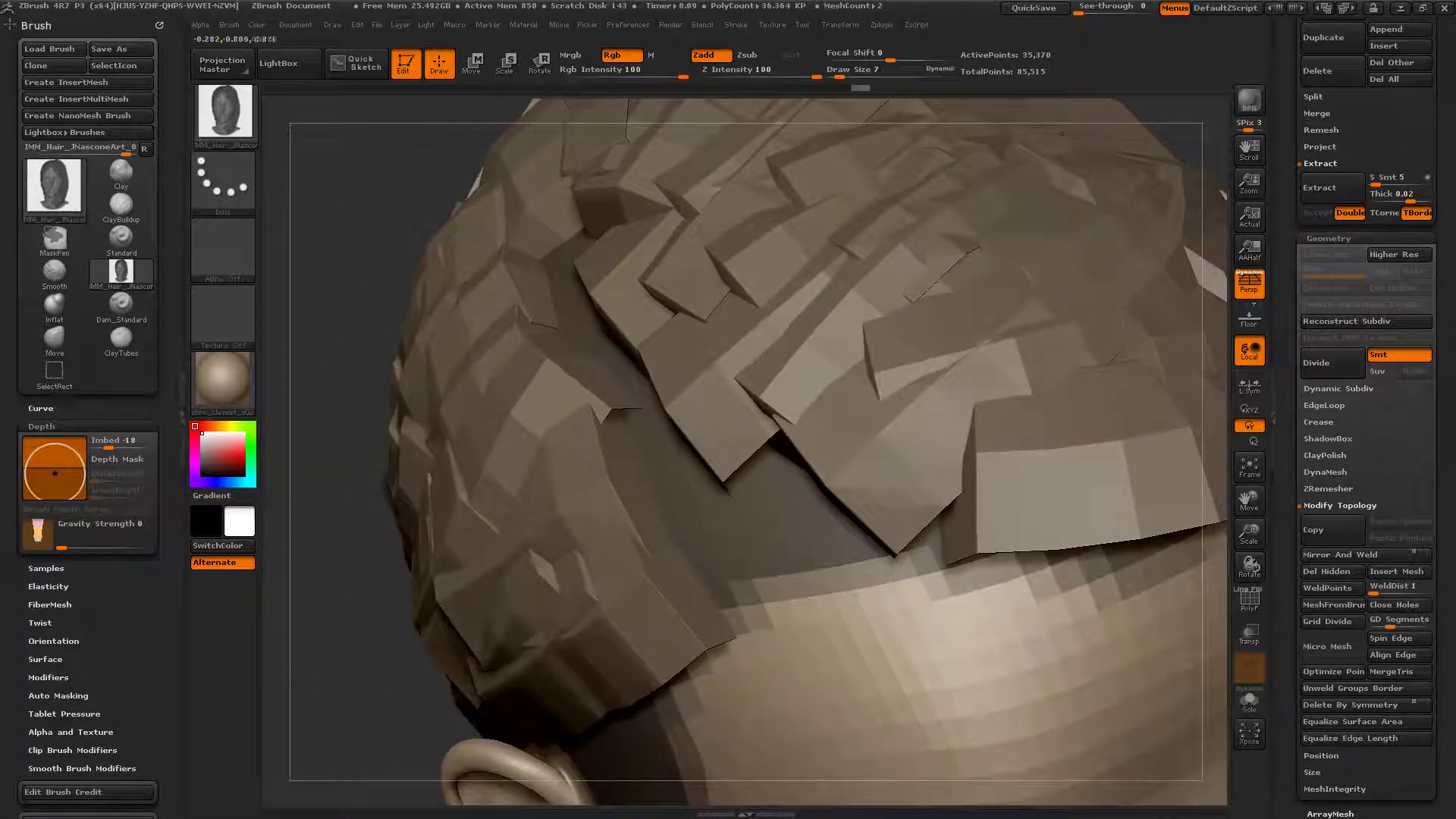
right_drag(654, 432, 605, 342)
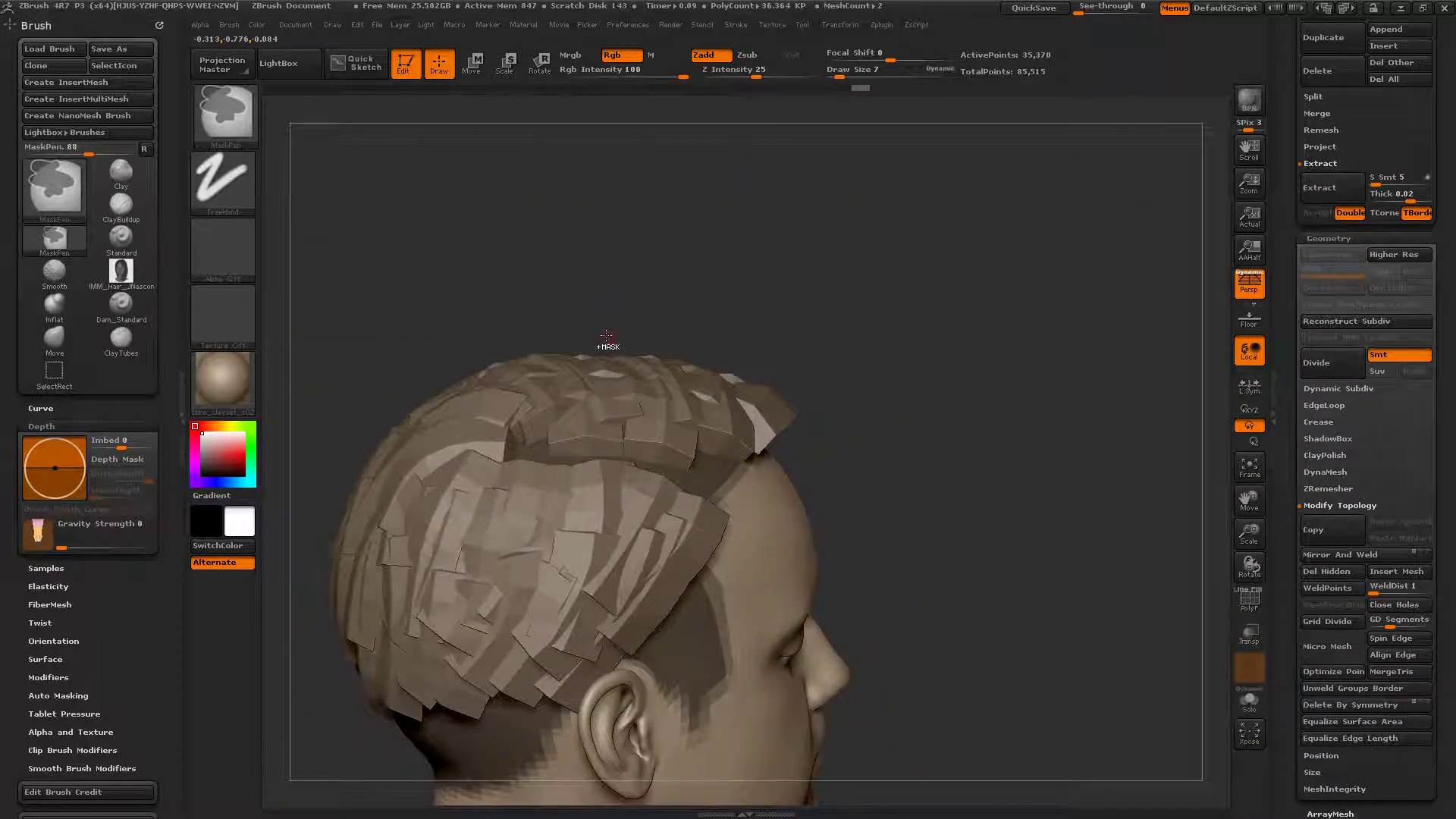
mouse_move(455, 486)
right_down()
mouse_move(585, 513)
mouse_move(685, 314)
mouse_move(629, 511)
mouse_move(616, 493)
mouse_move(516, 488)
right_up()
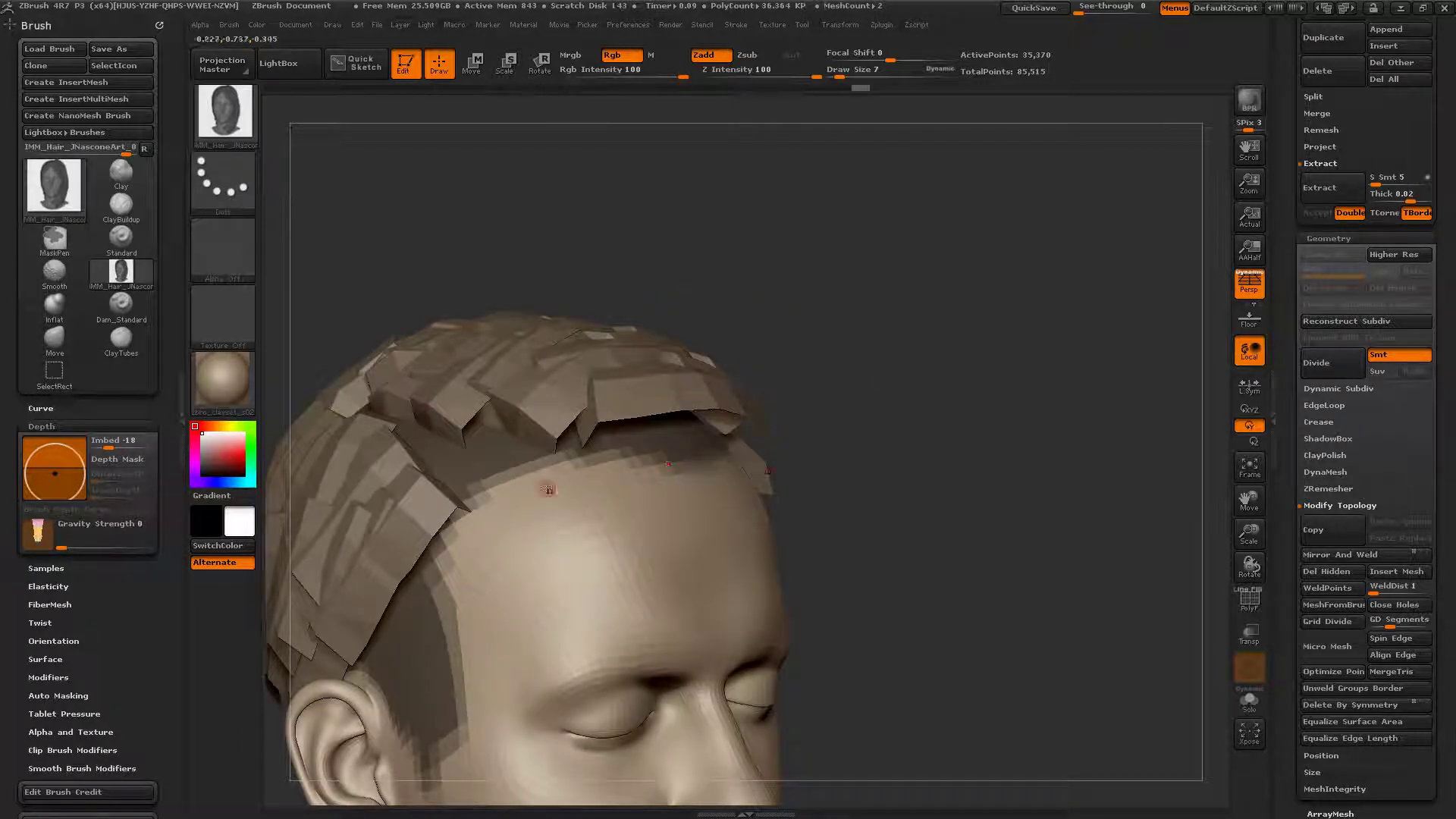
alt+right_drag(635, 514, 645, 400)
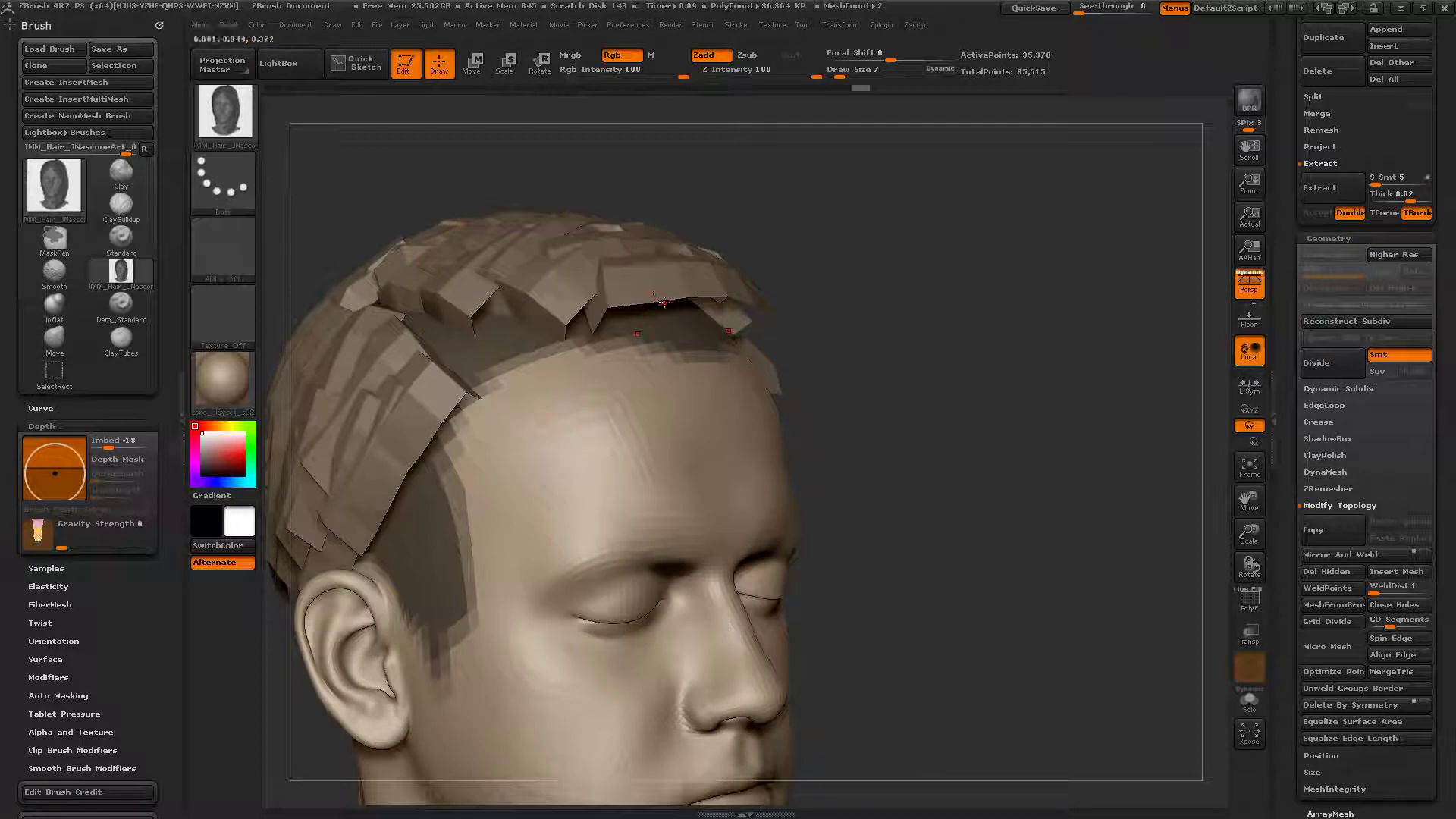
right_drag(785, 363, 726, 375)
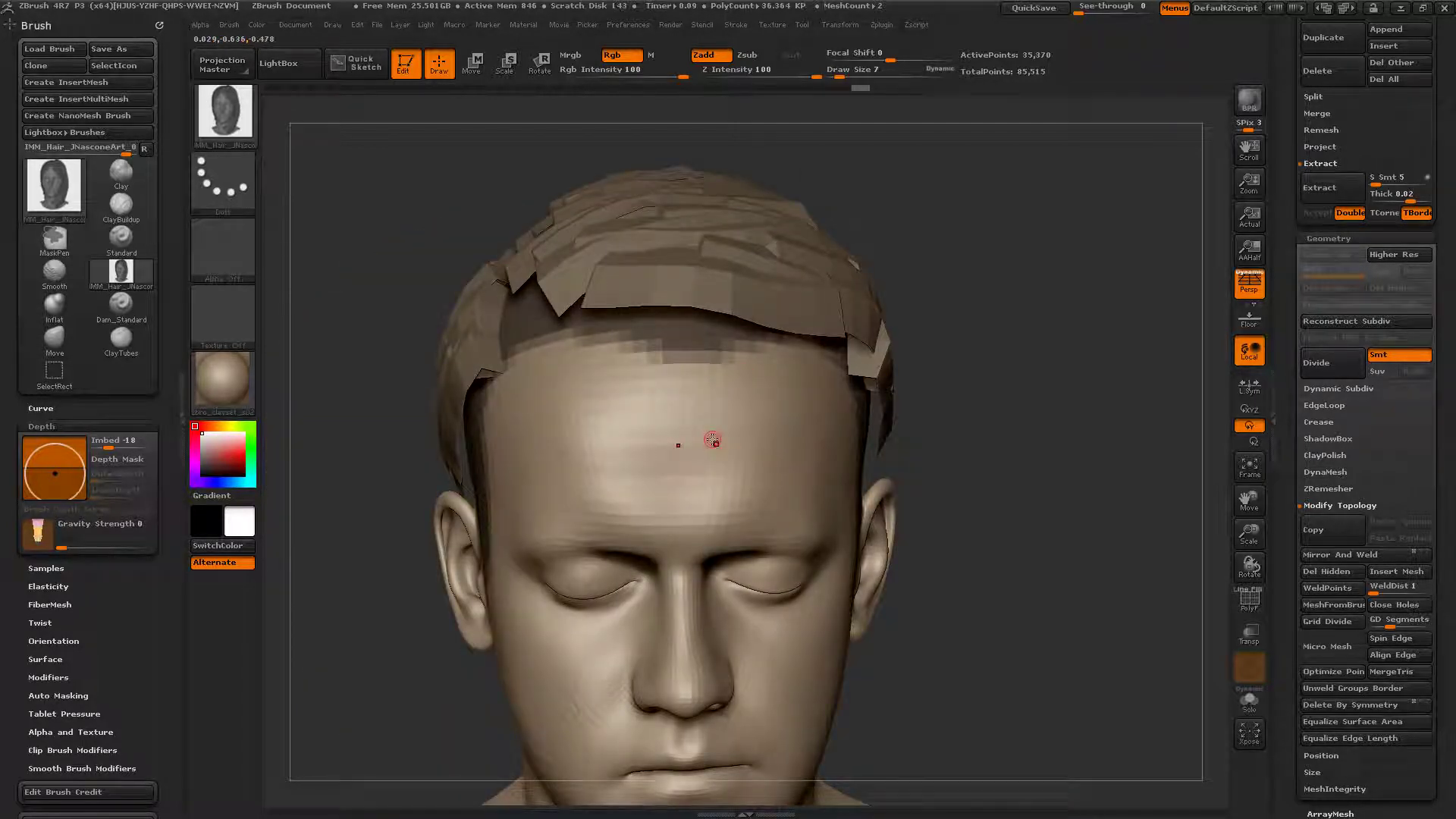
right_drag(713, 440, 759, 431)
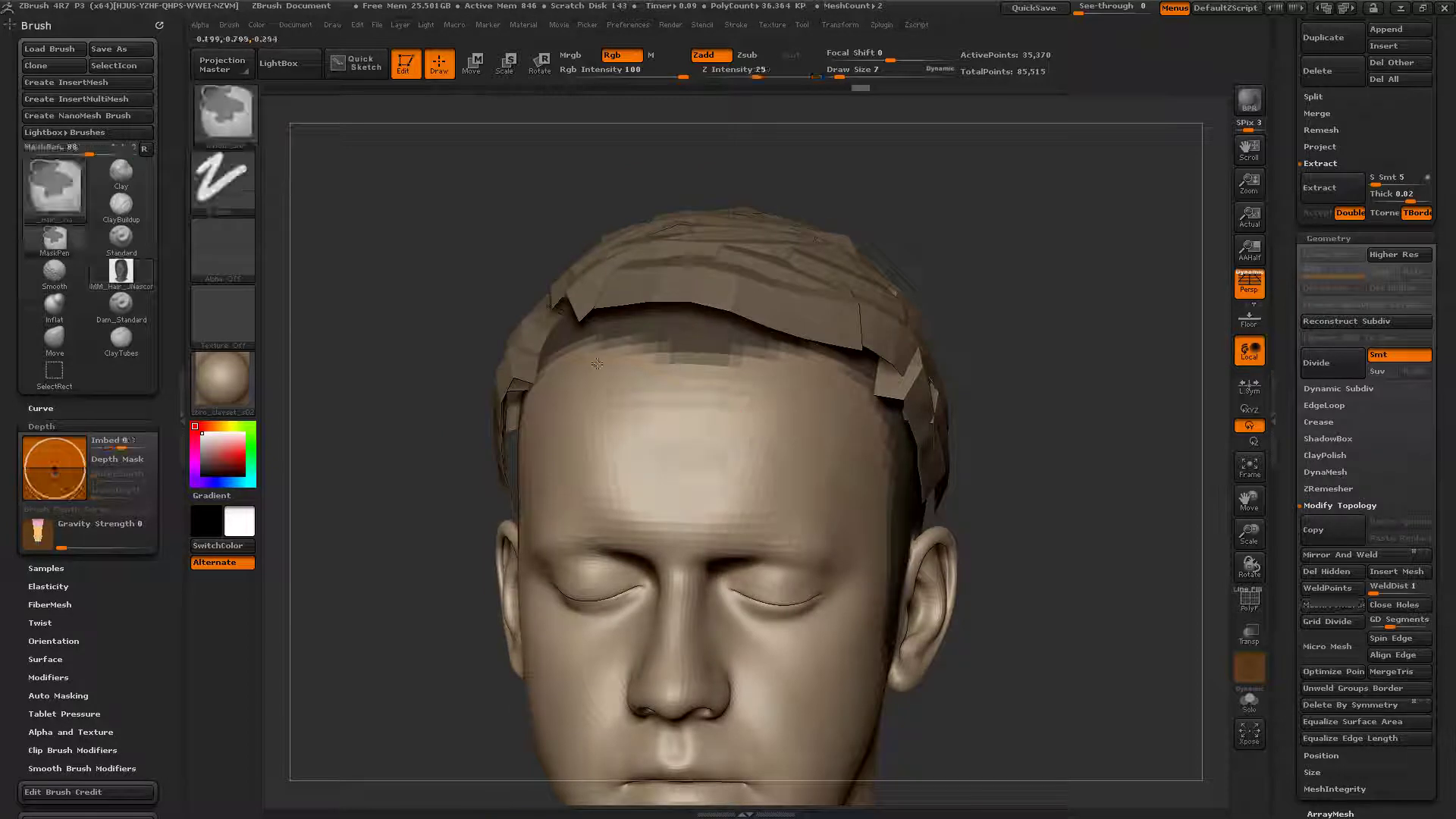
Step: Try to draw a short hair strip on the forehead above the brow
mouse_move(732, 414)
ctrl+mouse_down()
mouse_move(607, 395)
mouse_move(721, 462)
mouse_move(762, 327)
mouse_move(804, 402)
mouse_move(743, 402)
mouse_move(732, 364)
ctrl+mouse_up()
key(ctrl+z)
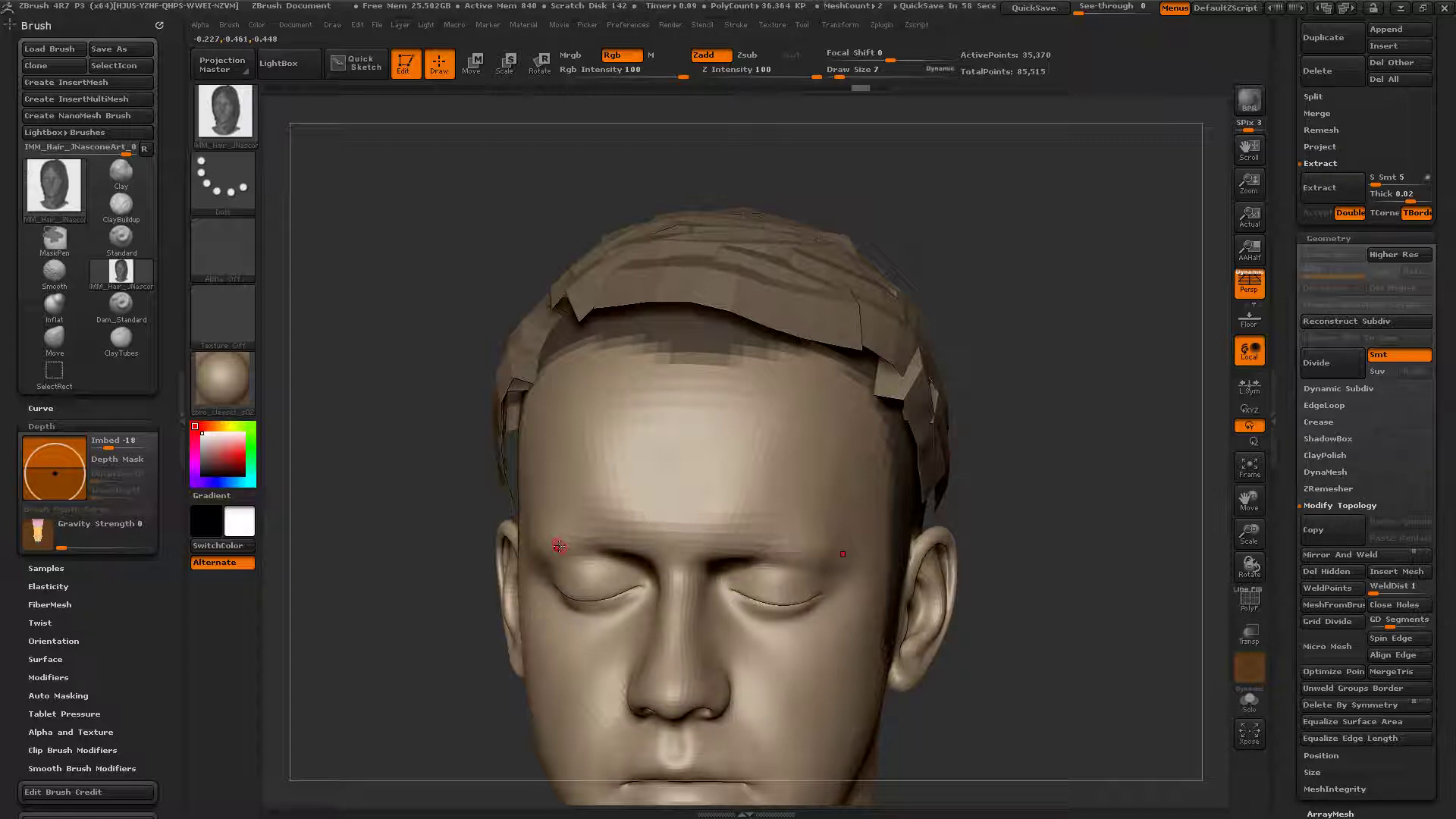
drag(559, 550, 608, 543)
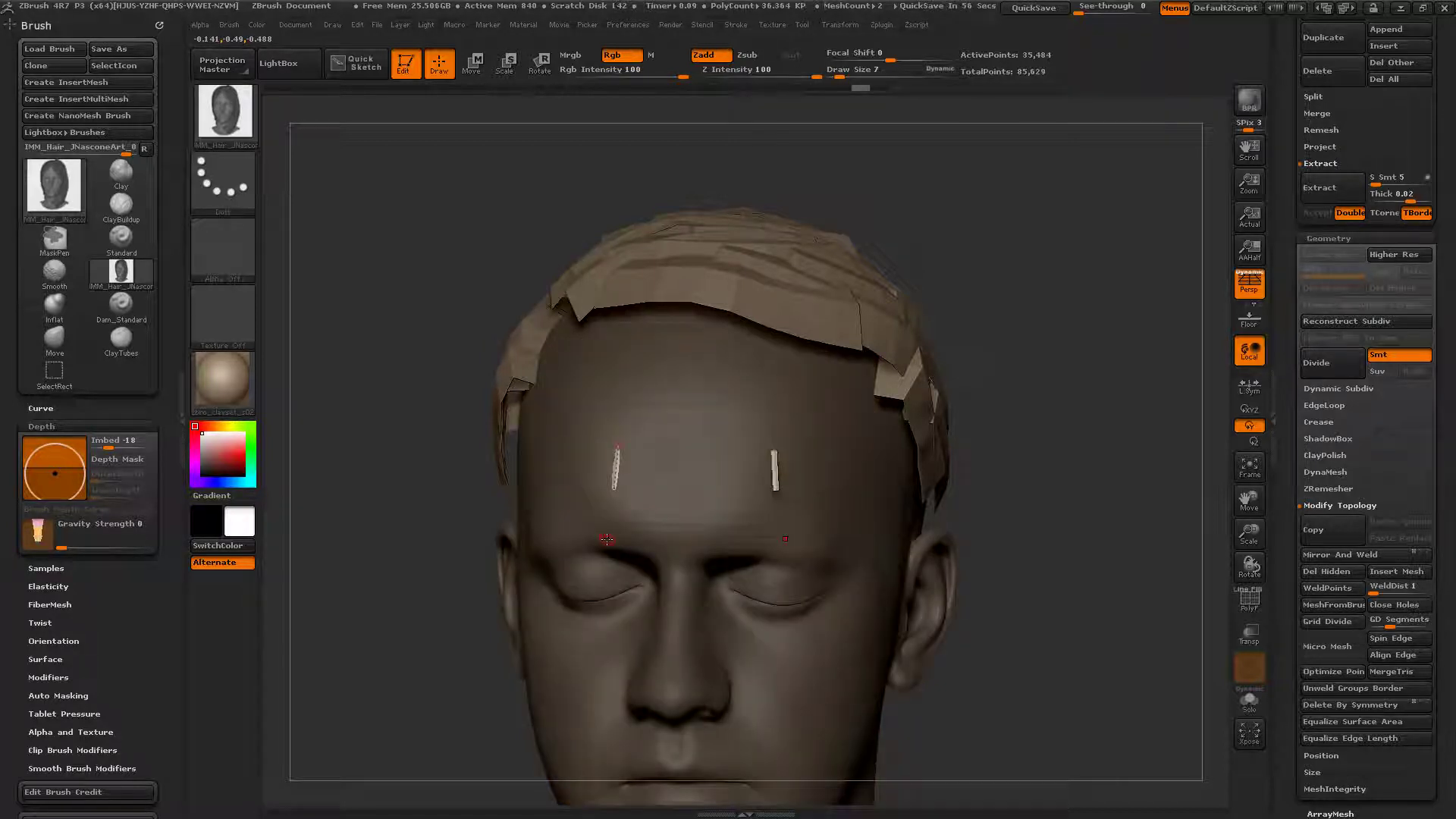
key(ctrl+z)
Step: Examine the hairline from above and the front, and expand the subtool's Split options
drag(895, 267, 675, 273)
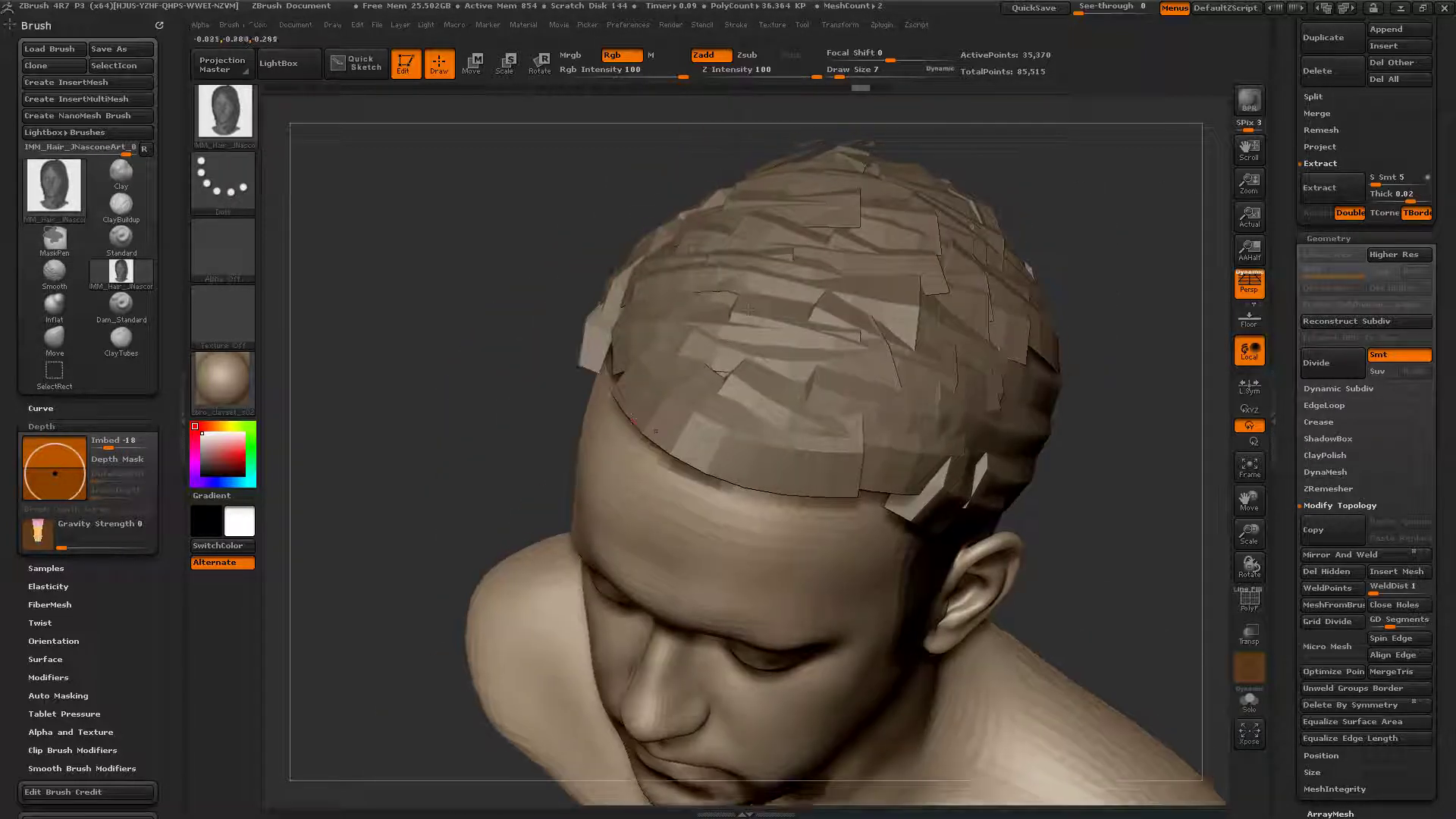
drag(485, 395, 687, 295)
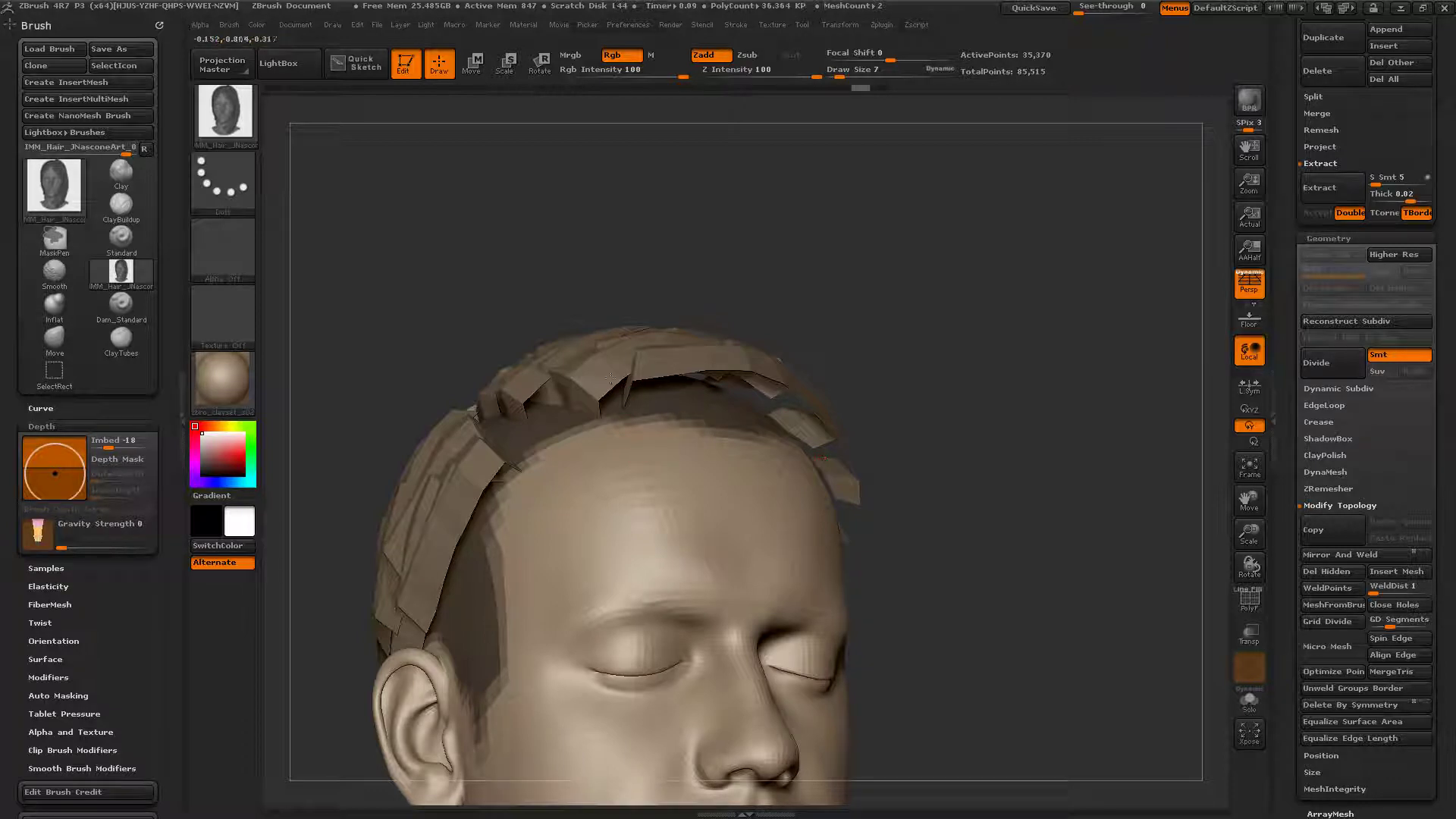
right_drag(623, 383, 651, 491)
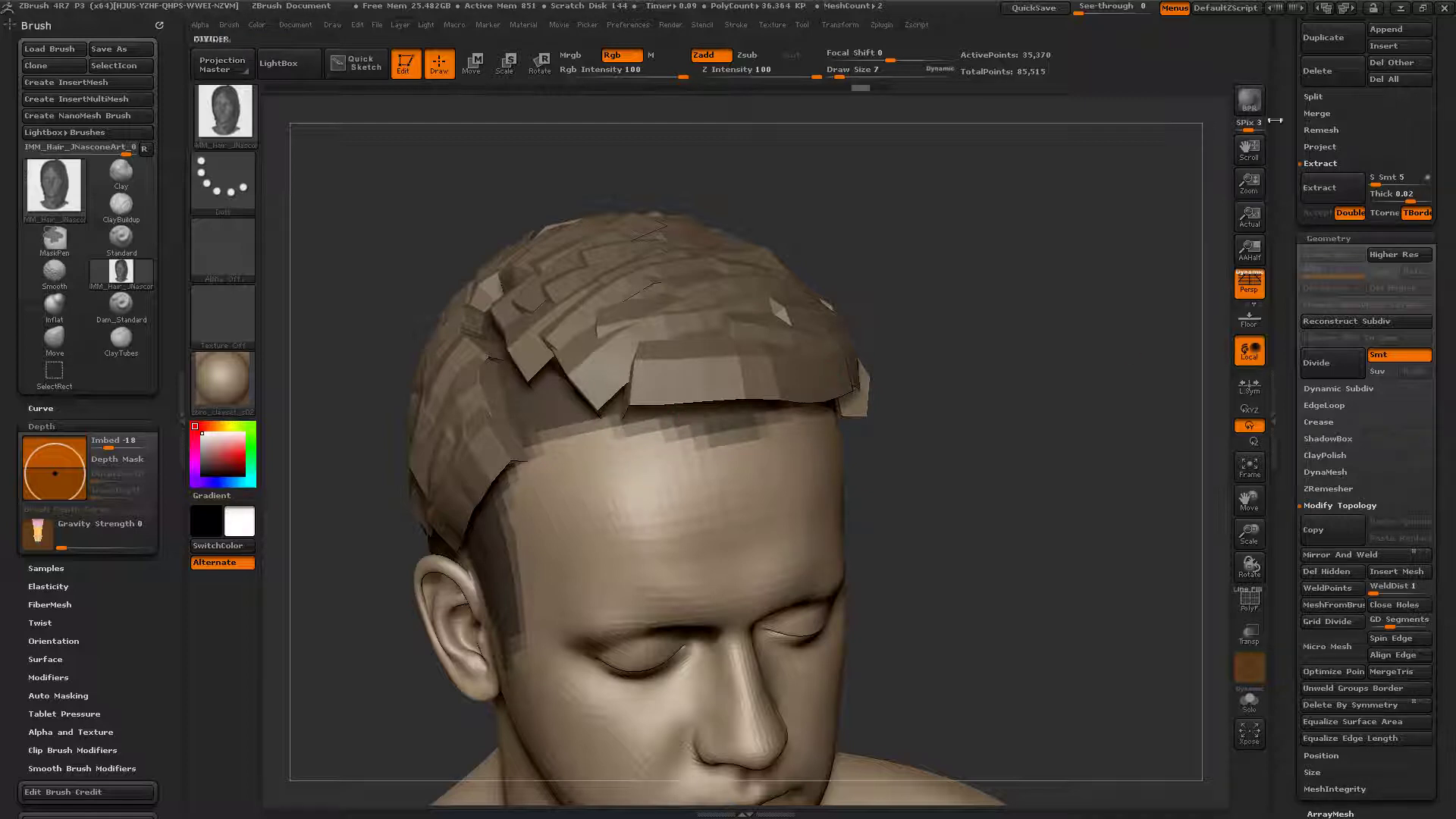
drag(1275, 124, 1273, 305)
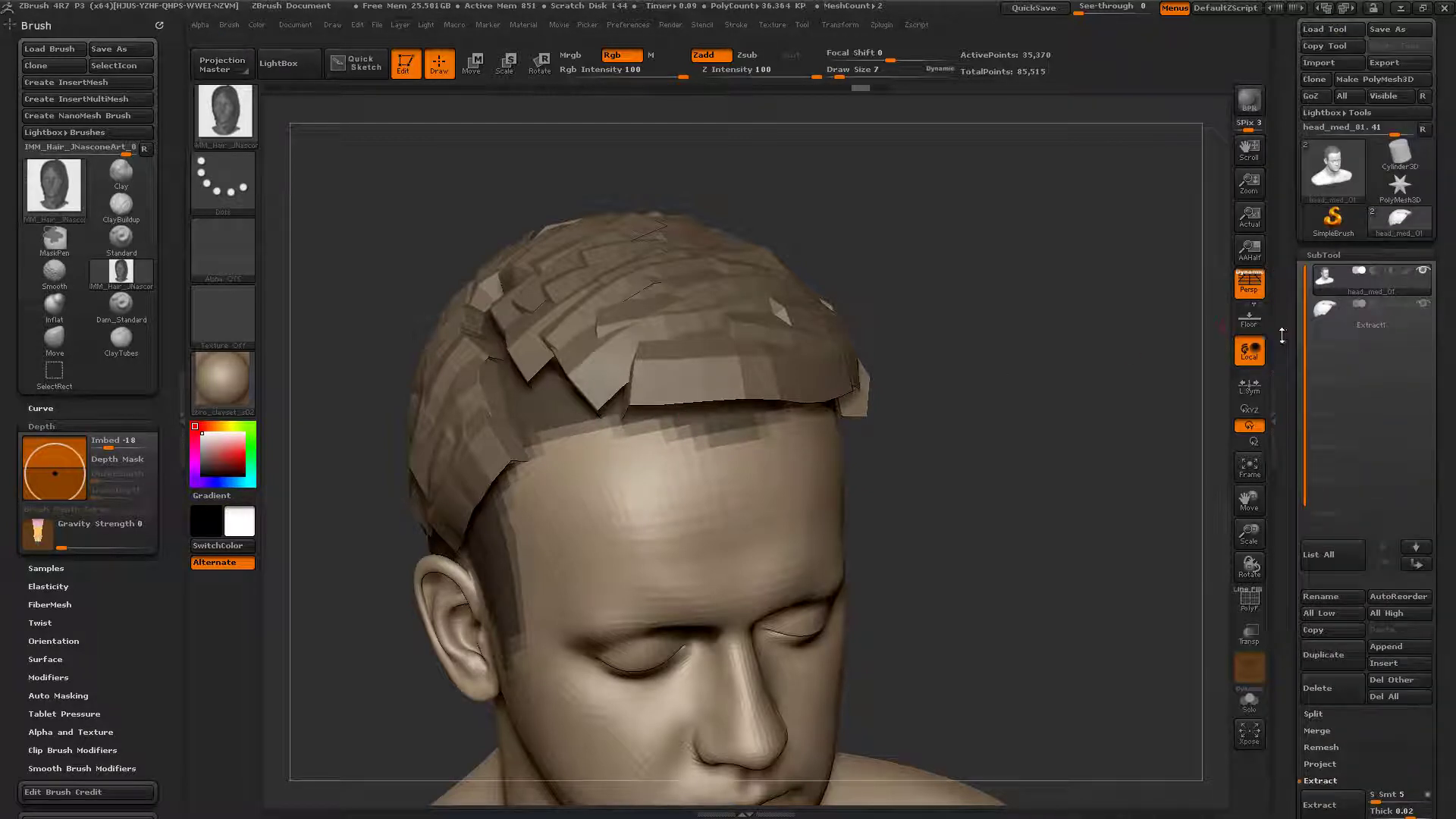
scroll(1330, 320, down, 5)
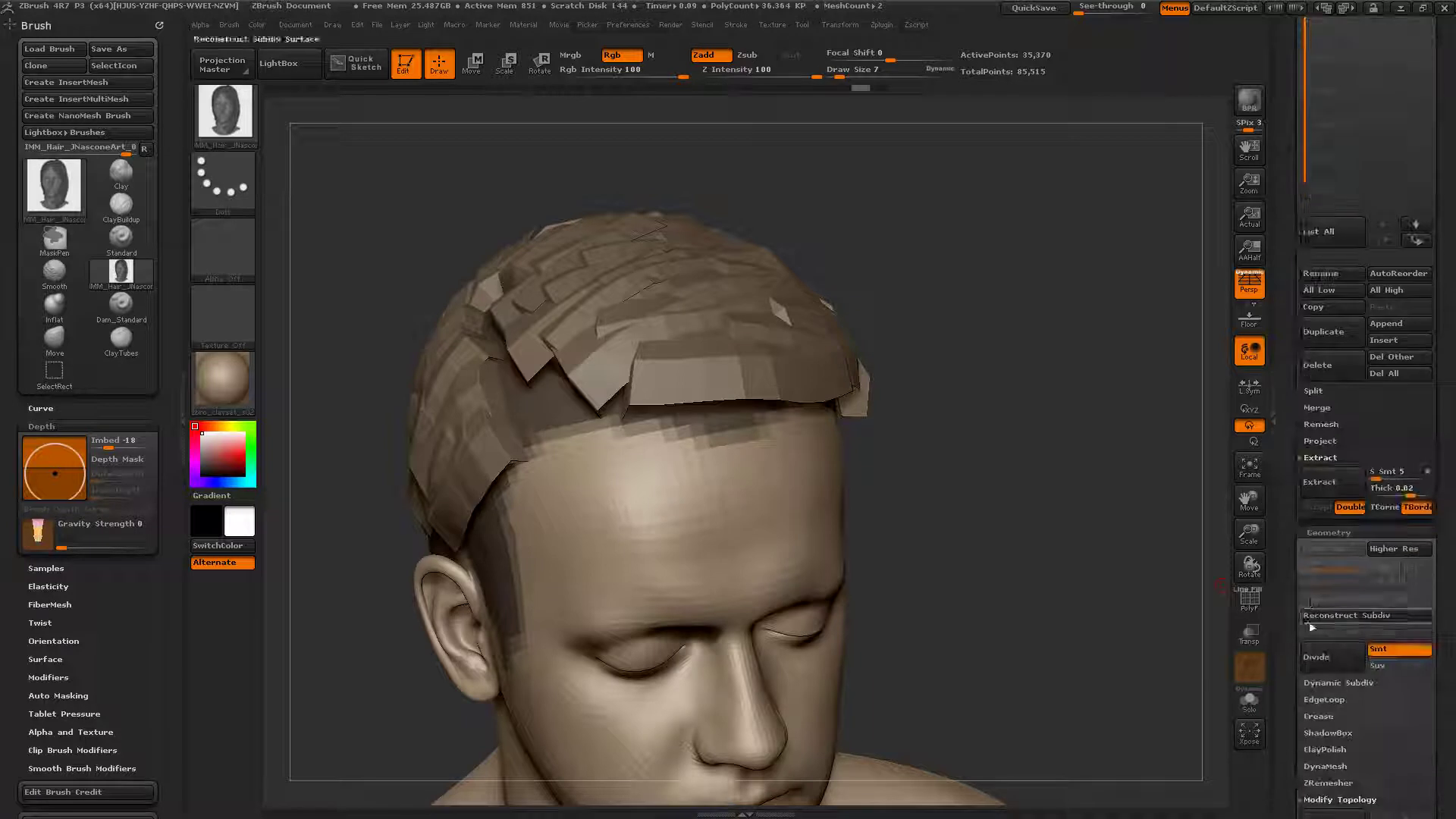
click(1320, 458)
click(1313, 391)
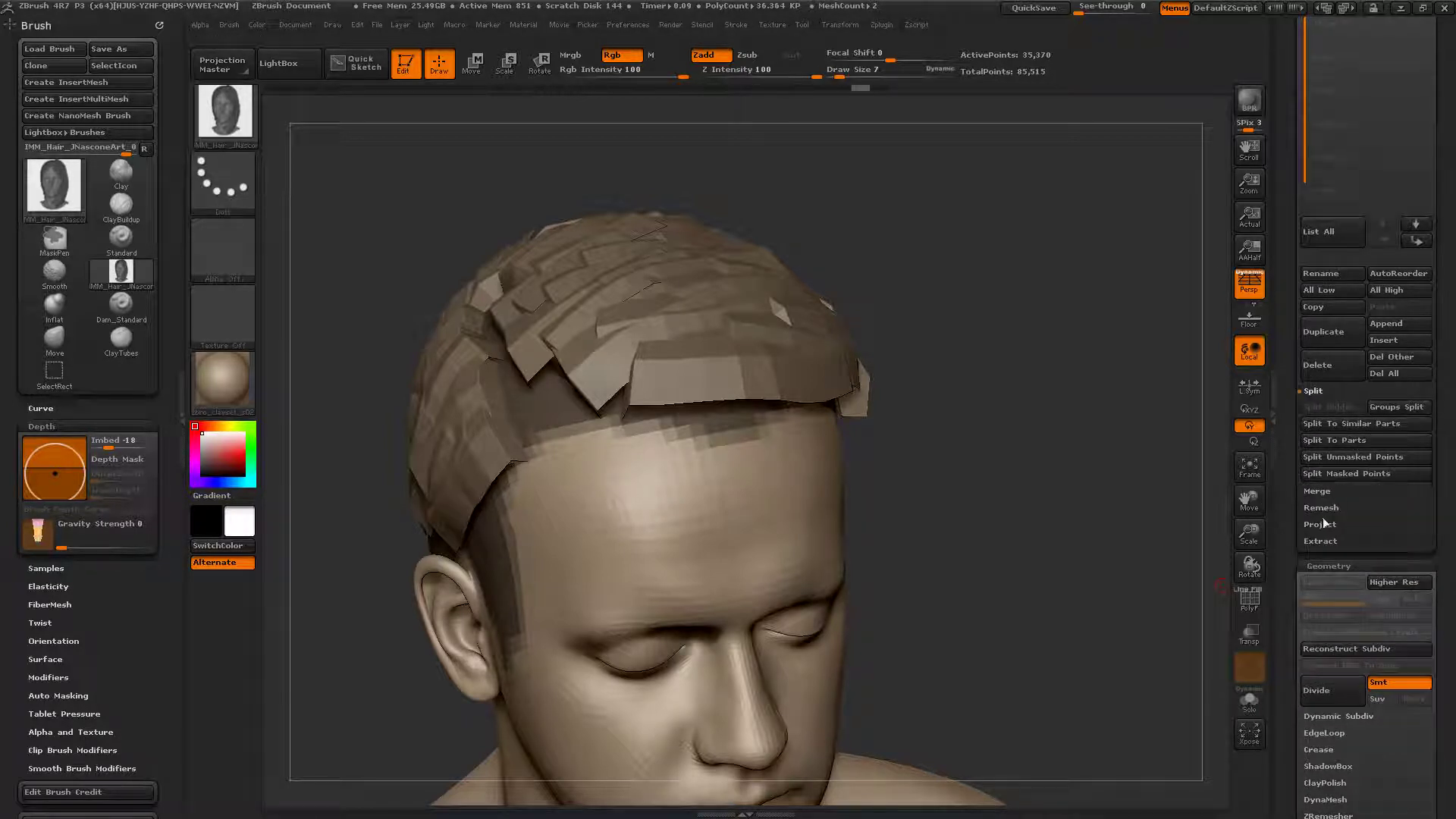
ctrl+drag(998, 339, 1054, 416)
key(ctrl+z)
Step: Show the base hair with the strips, make it the active subtool and enlarge the draw size to 34
alt+click(816, 377)
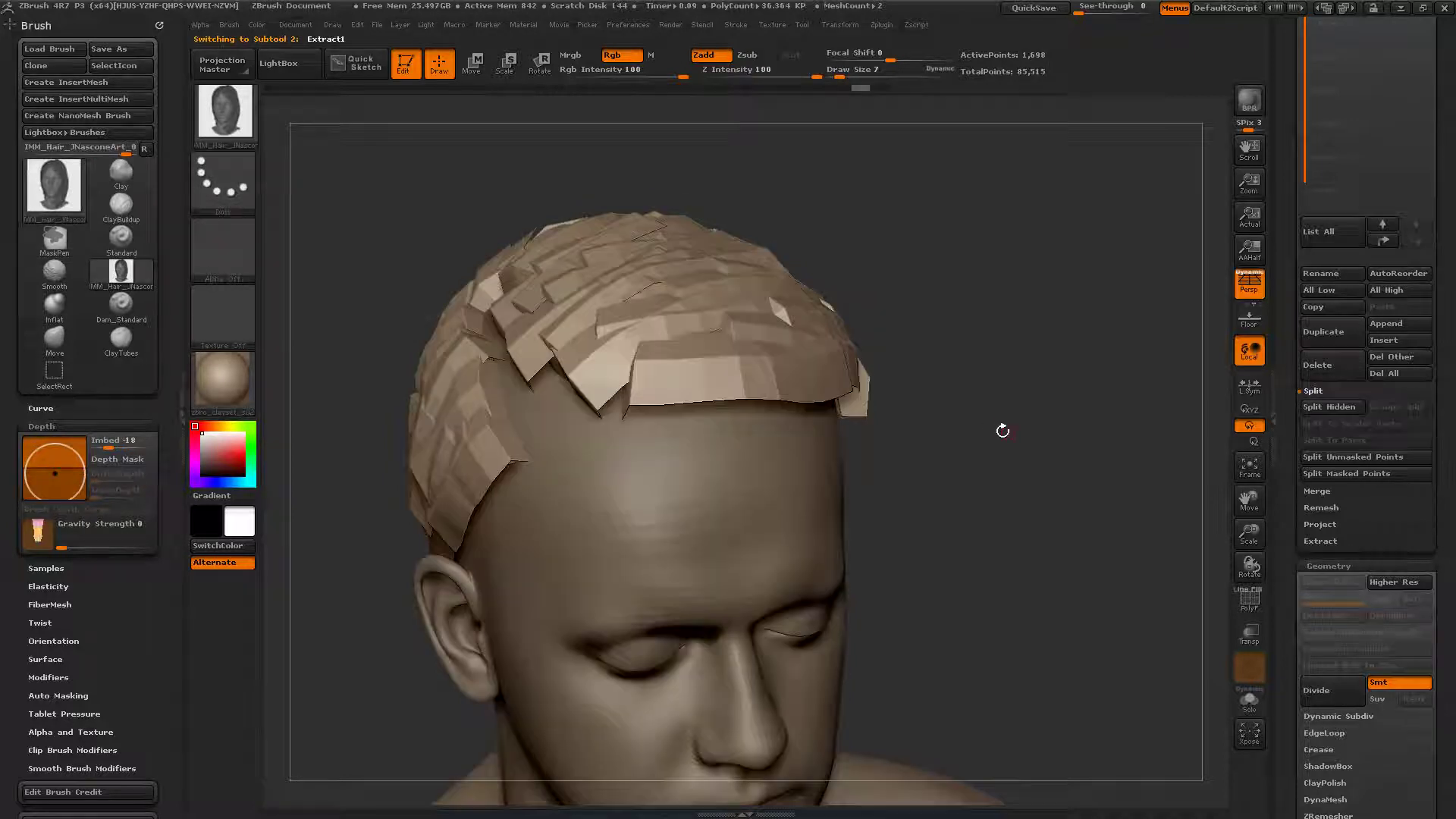
ctrl+shift+click(1189, 436)
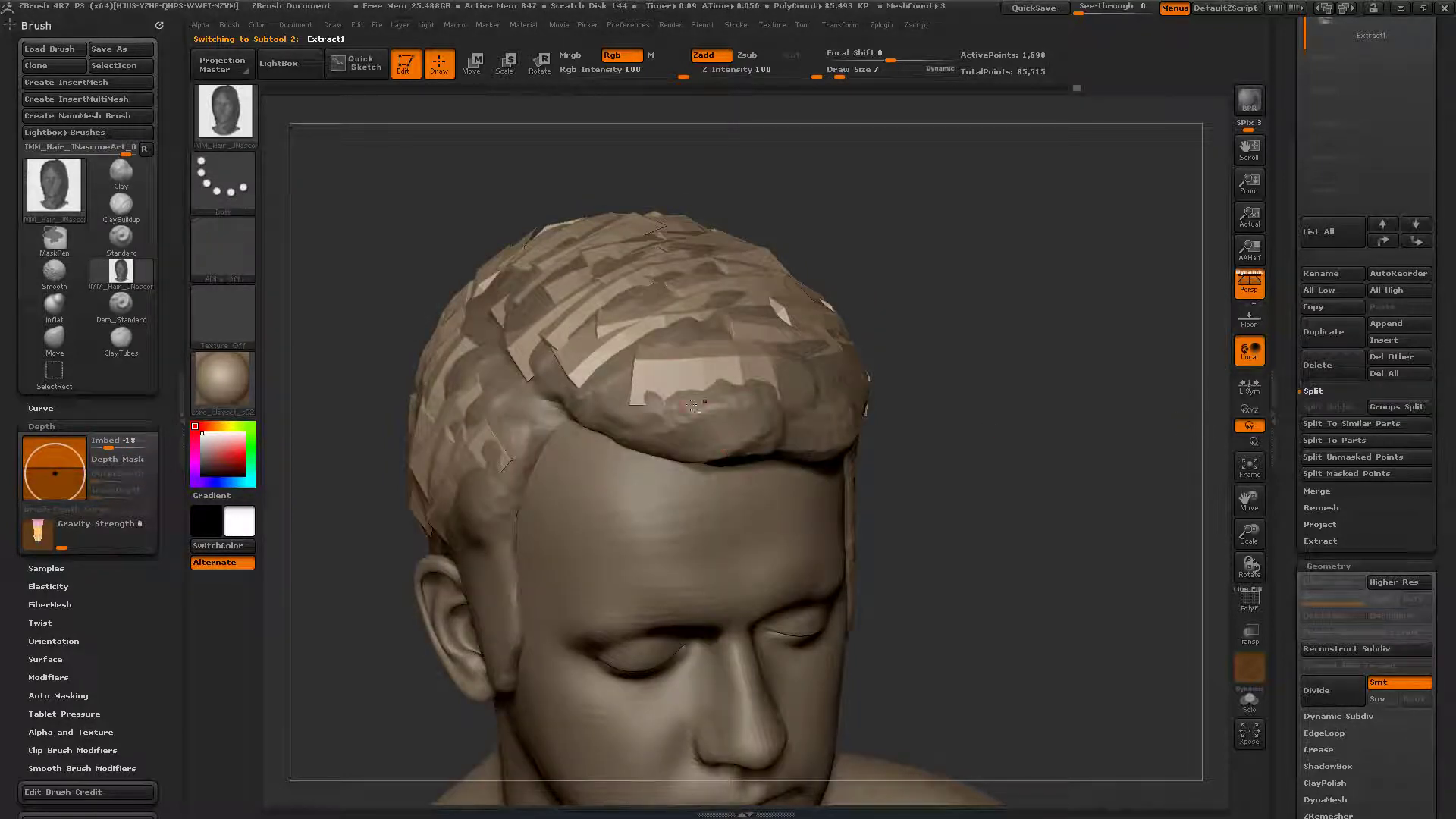
alt+click(712, 444)
key(bracketright)
key(bracketright)
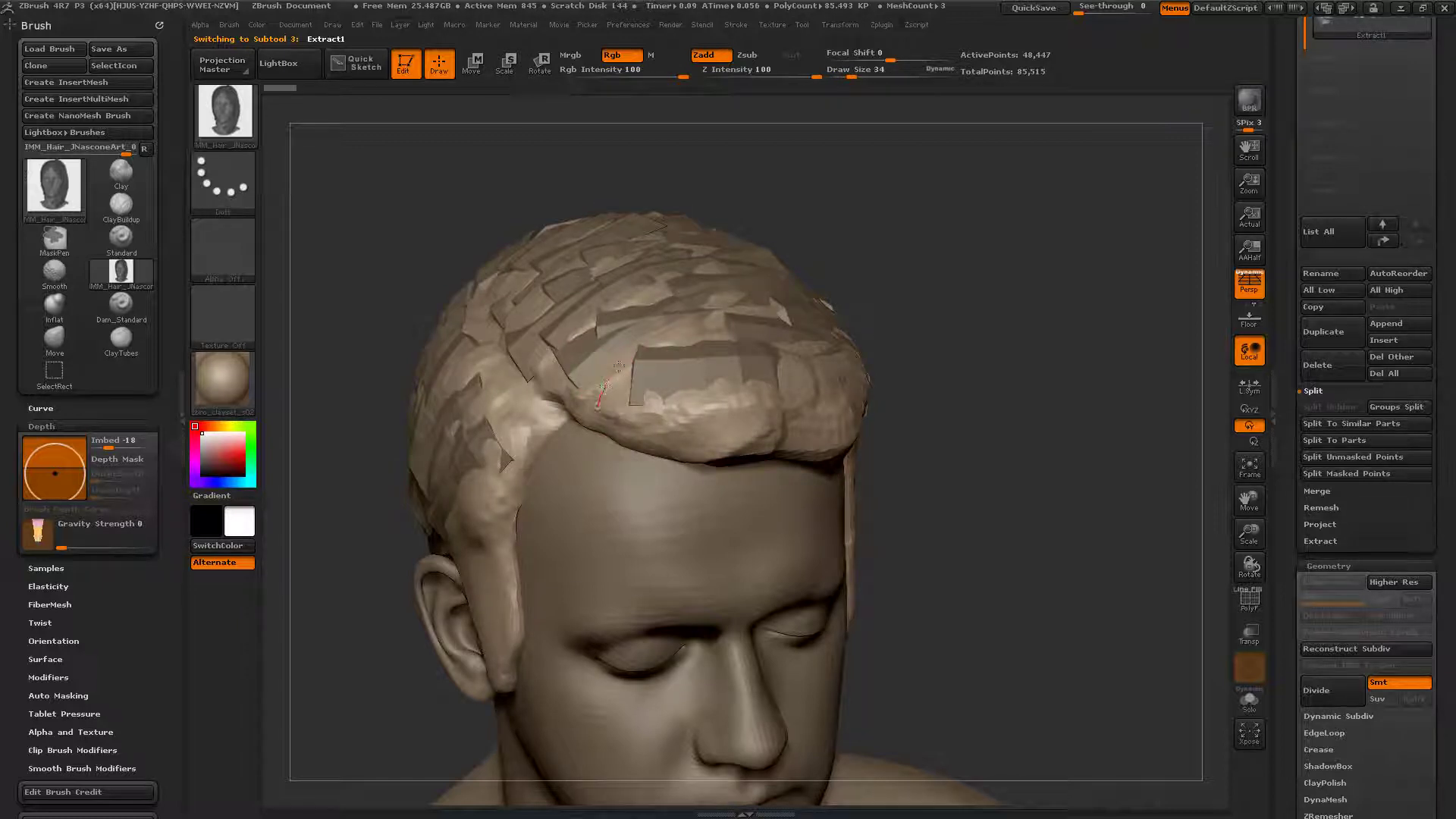
Step: Try to draw a hair strip across the front fringe of the base hair at draw size 34
mouse_move(619, 366)
mouse_down()
mouse_move(794, 372)
mouse_move(809, 422)
mouse_up()
drag(922, 425, 966, 531)
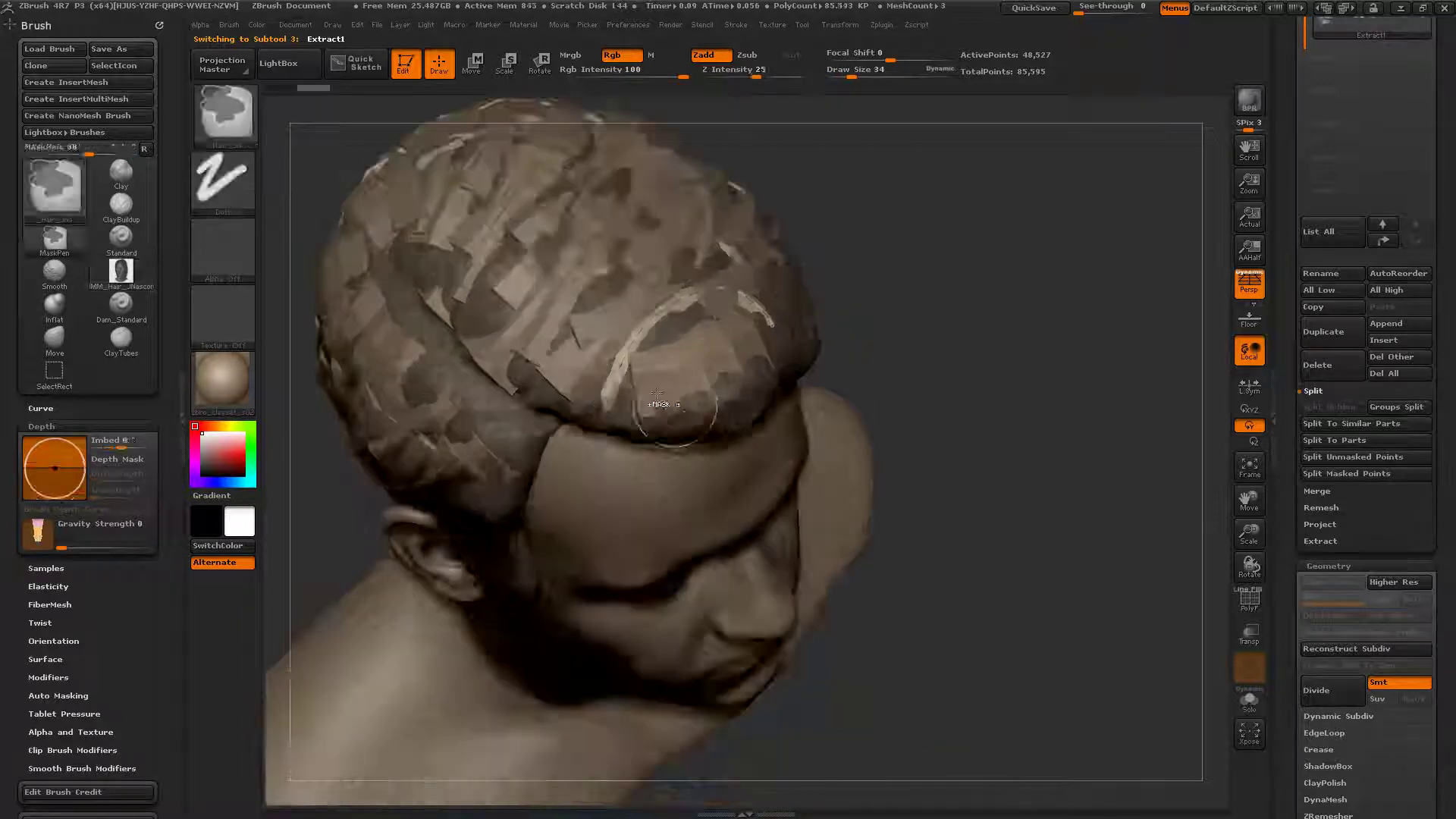
key(ctrl+z)
Step: Set the focal shift to -100 and the draw size to 47, testing hair strips curved up over the fringe
key(space)
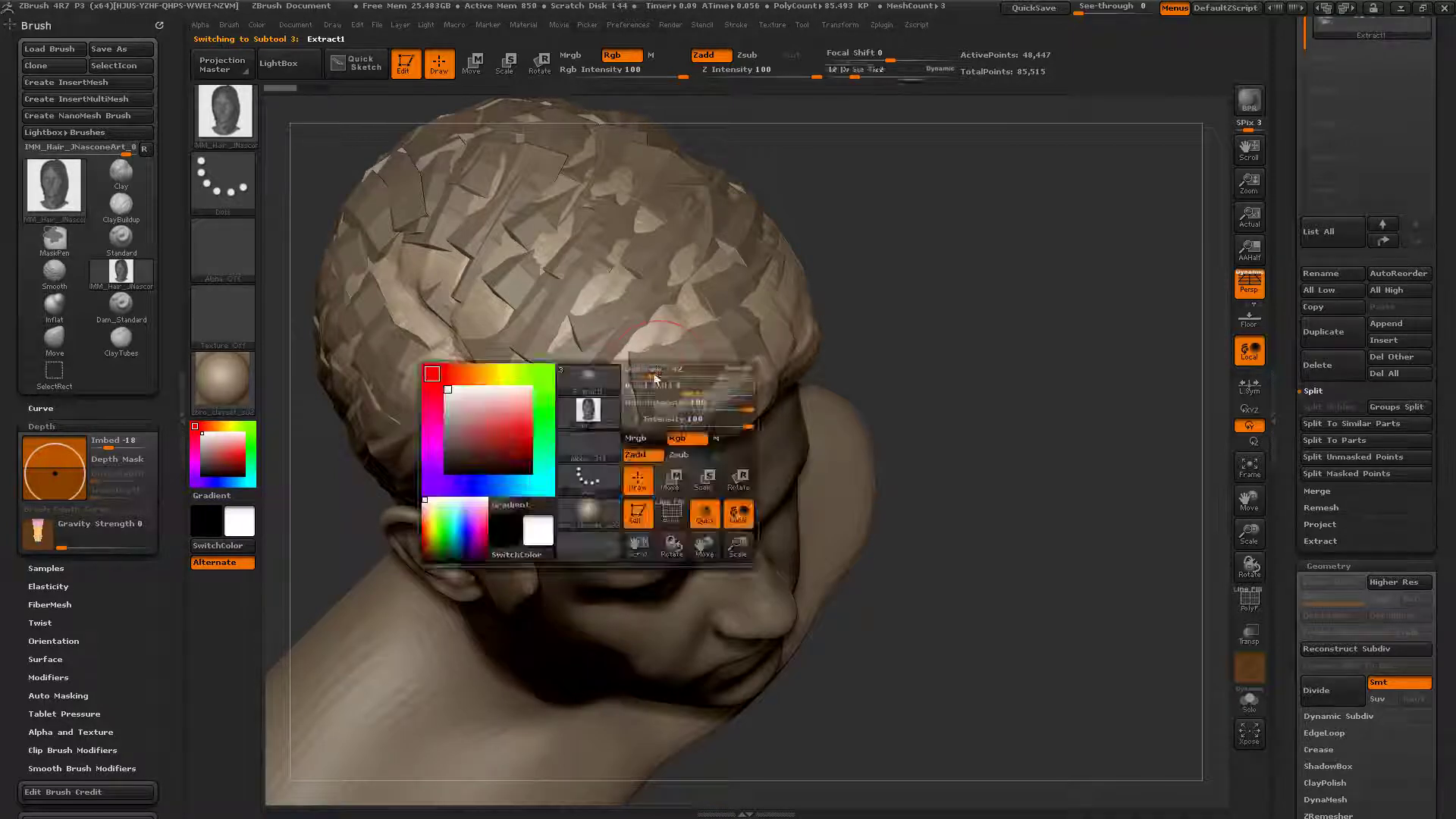
mouse_move(688, 390)
mouse_down()
mouse_move(634, 389)
mouse_move(662, 371)
mouse_move(641, 371)
mouse_up()
mouse_move(612, 430)
mouse_down()
mouse_move(618, 362)
mouse_move(693, 294)
mouse_up()
key(ctrl+z)
key(])
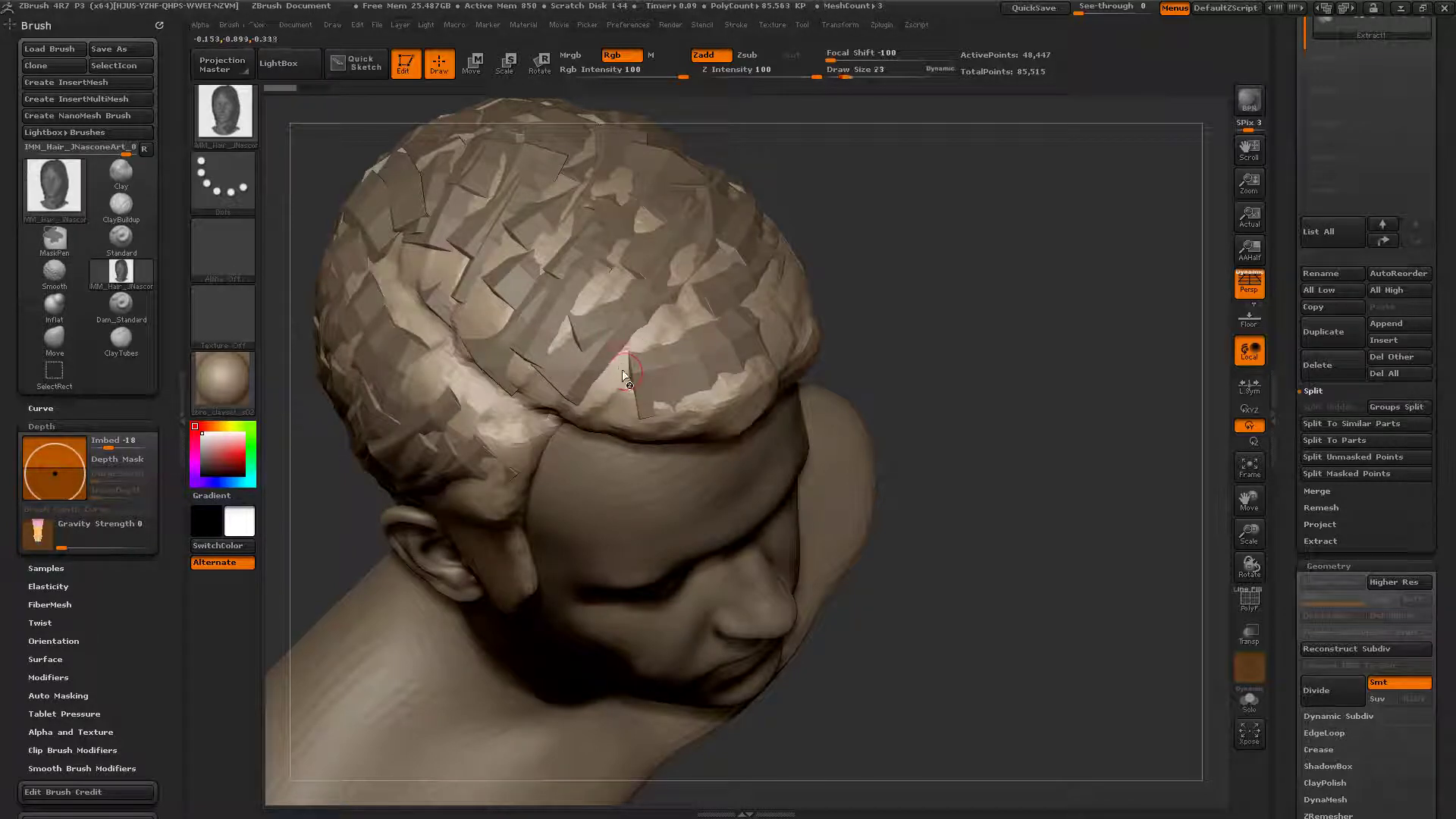
mouse_move(600, 422)
mouse_down()
mouse_move(632, 346)
mouse_move(710, 288)
mouse_up()
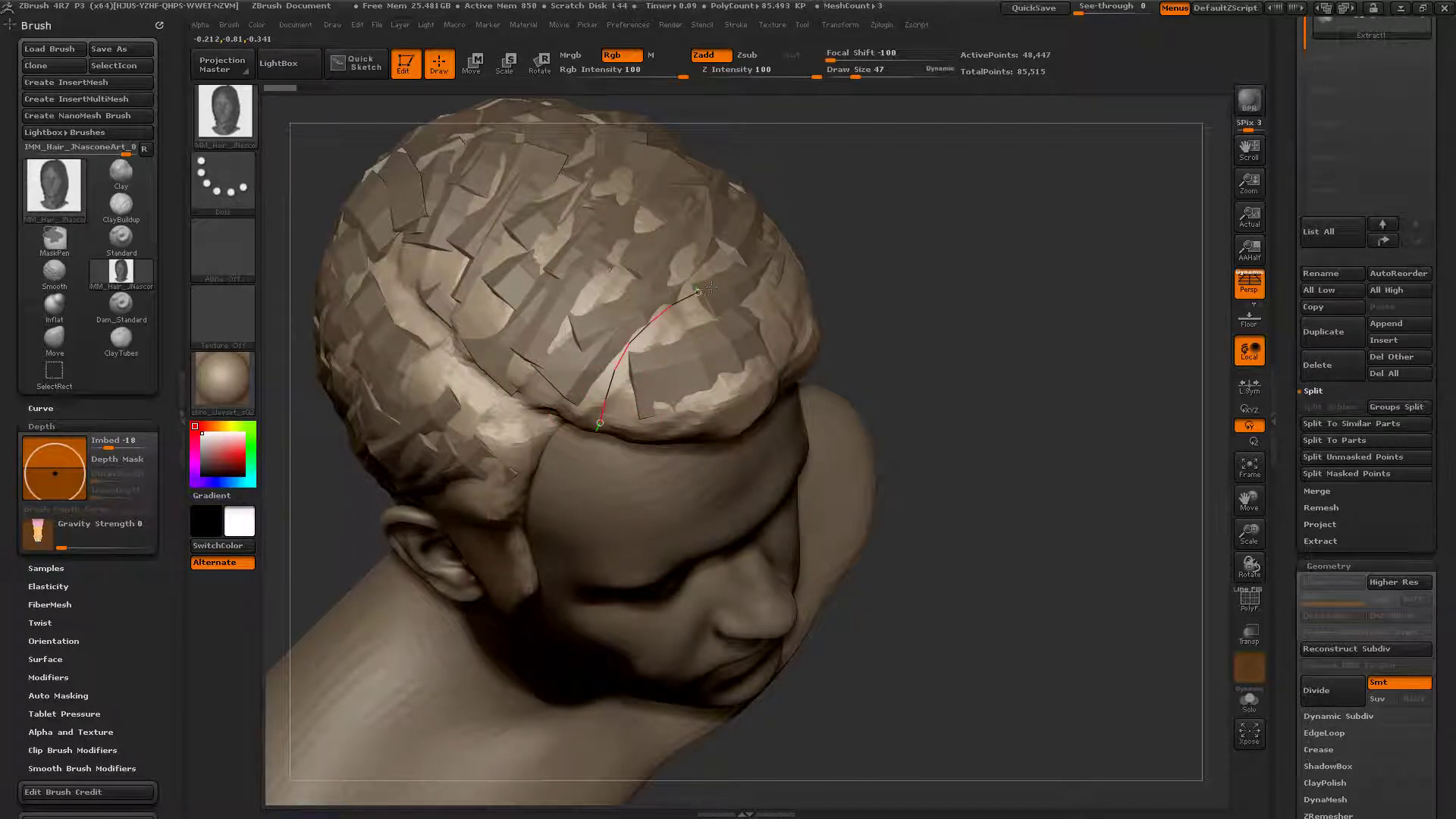
right_drag(713, 523, 607, 466)
key(ctrl+z)
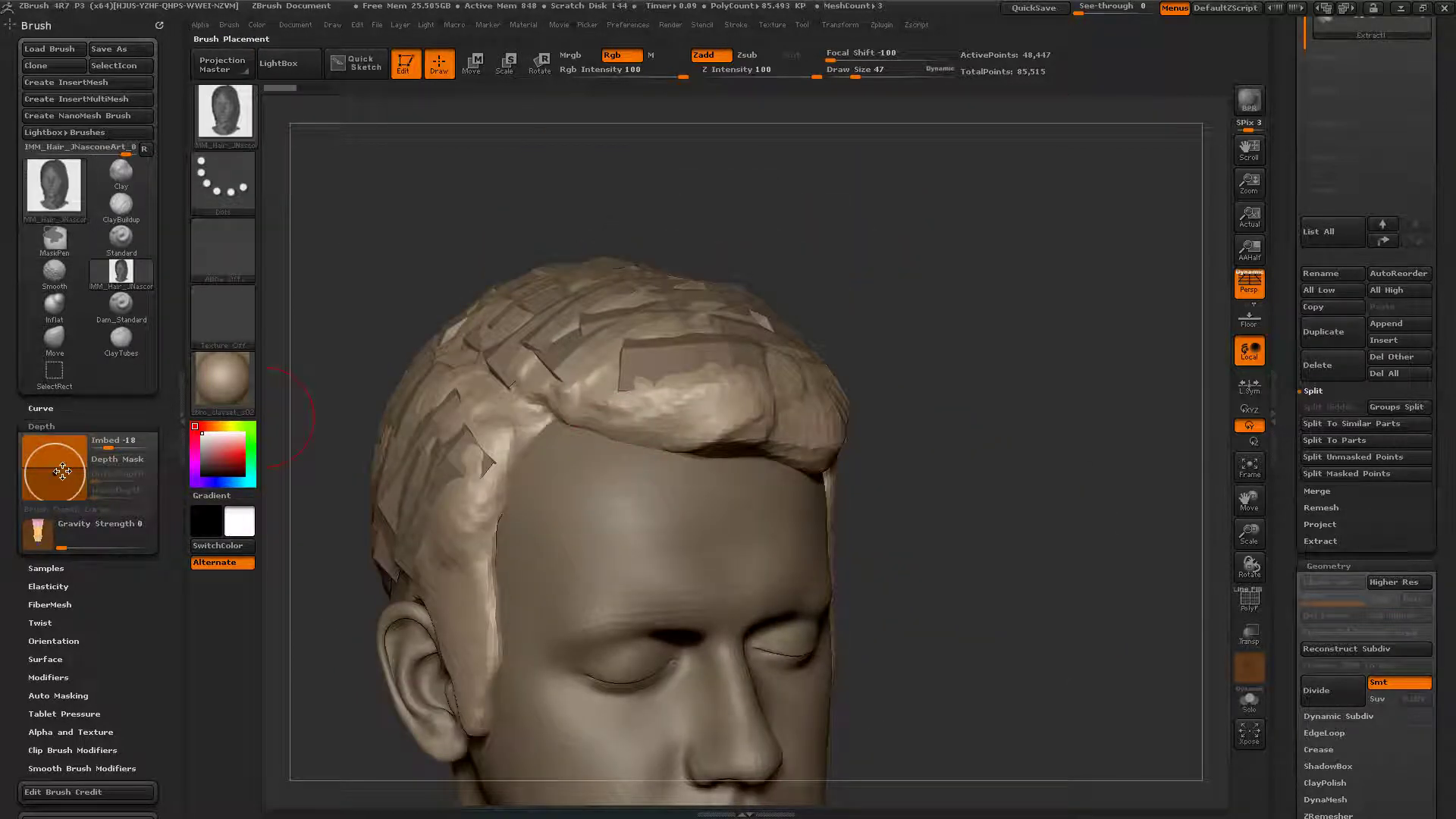
Step: Set the brush imbed to -3 and draw a hair strip arching across the front of the fringe
drag(65, 472, 66, 465)
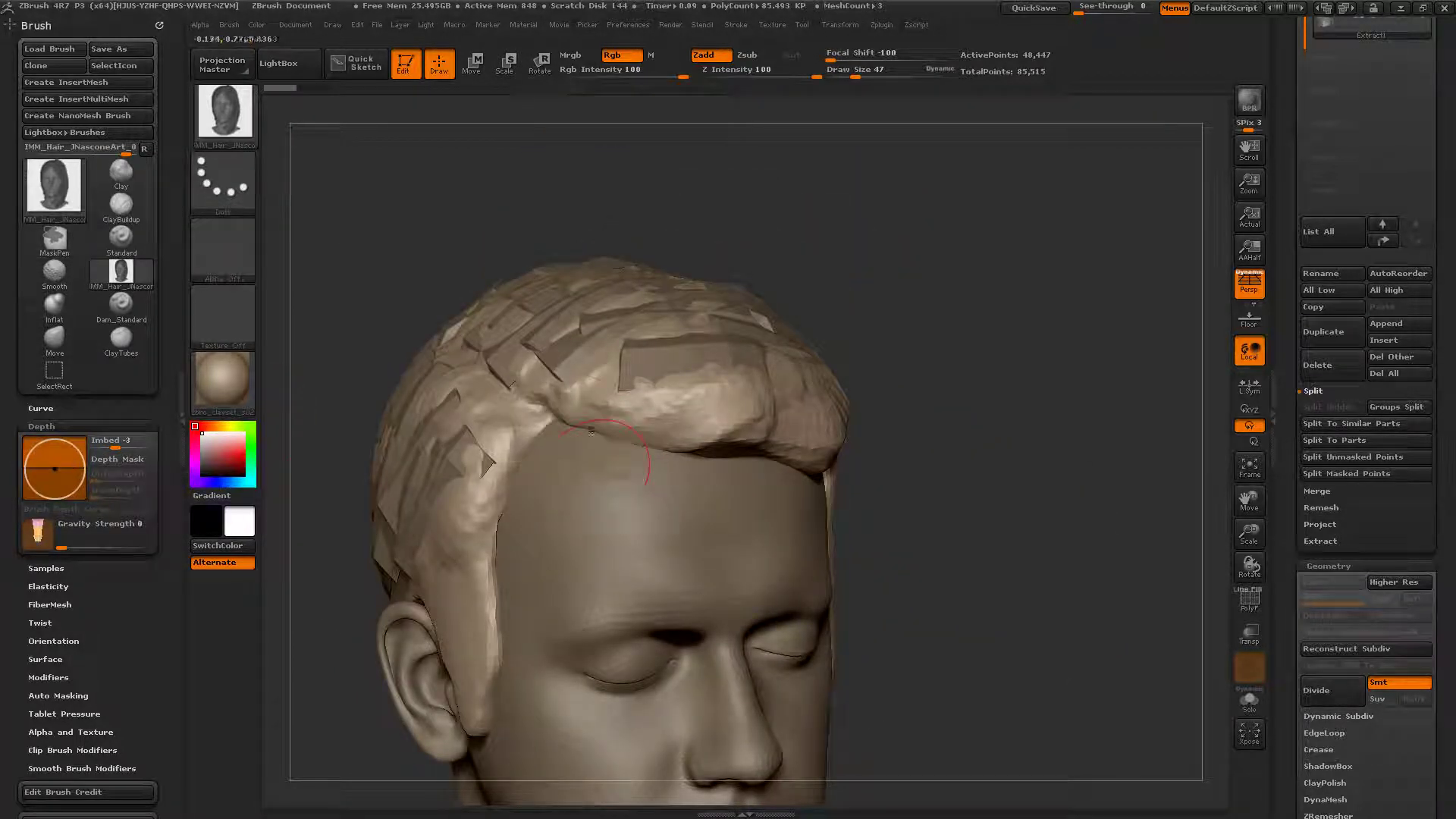
mouse_move(641, 391)
mouse_down()
mouse_move(734, 379)
mouse_move(810, 417)
mouse_up()
right_drag(744, 406, 612, 442)
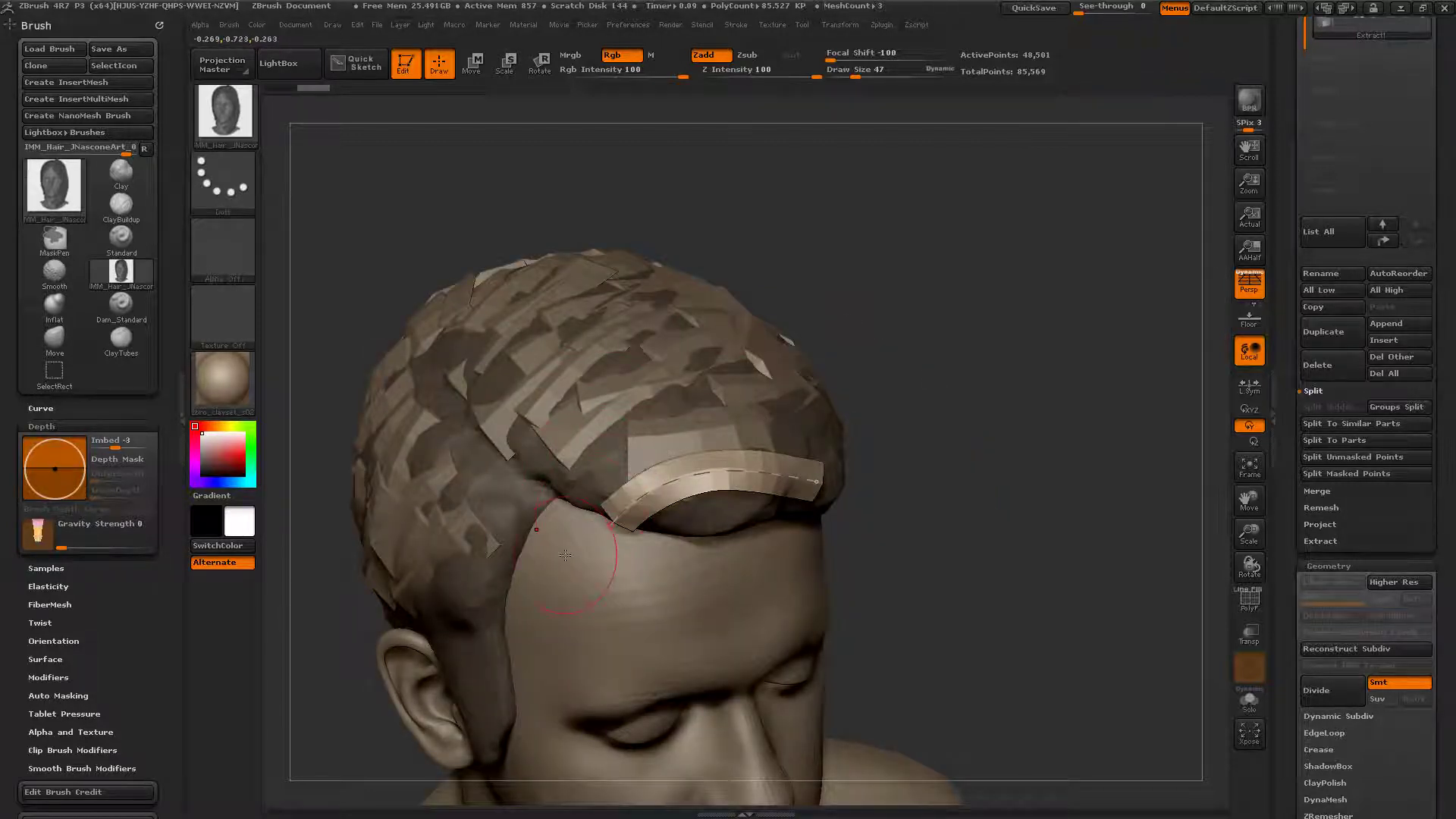
right_drag(565, 523, 629, 453)
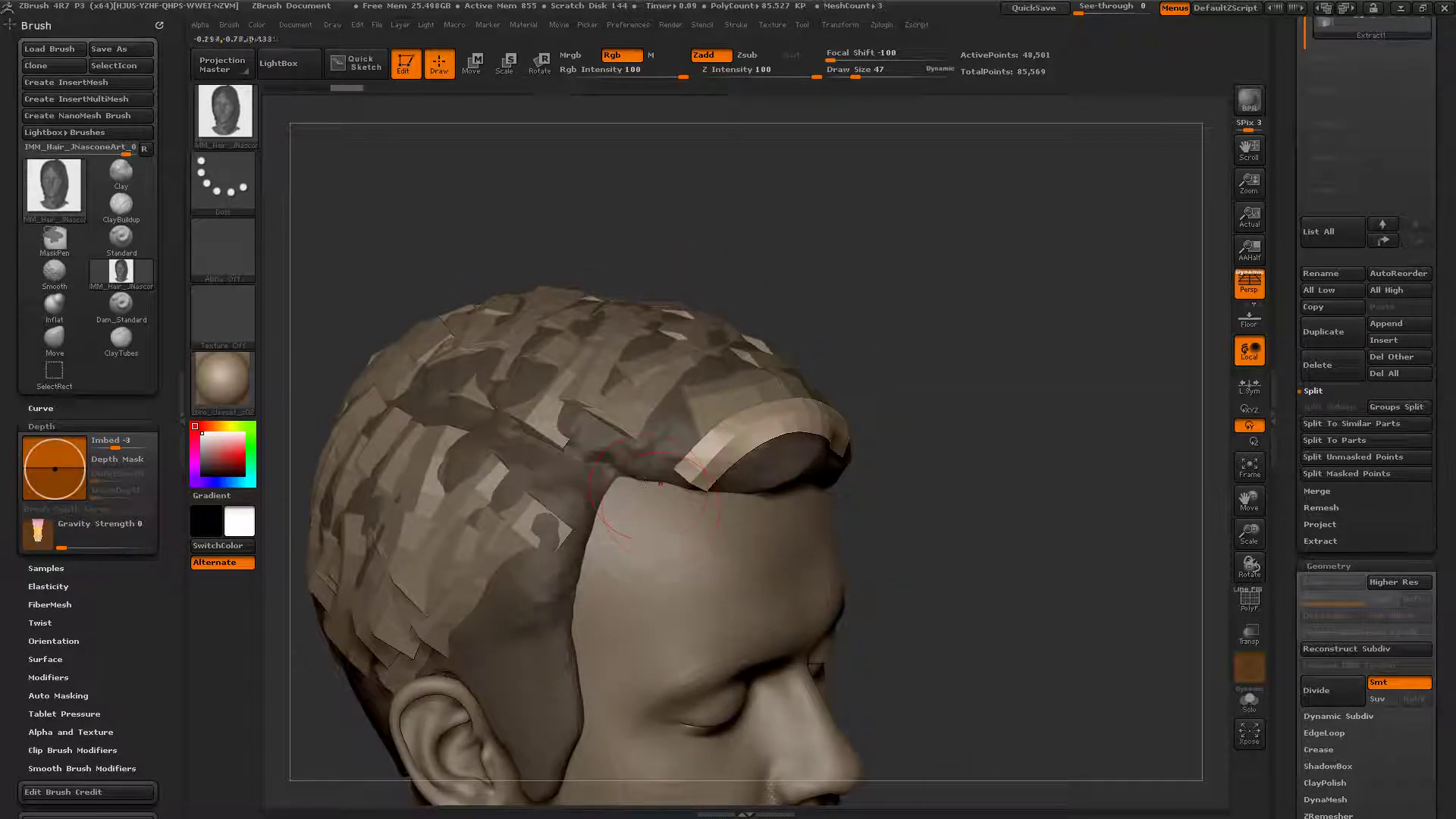
Step: Try a second hair strip sweeping up from the right hairline over the fringe, and undo both fringe strips
mouse_move(659, 506)
mouse_down()
mouse_move(692, 403)
mouse_move(751, 372)
mouse_move(803, 403)
mouse_up()
right_drag(895, 436, 774, 408)
drag(804, 397, 815, 396)
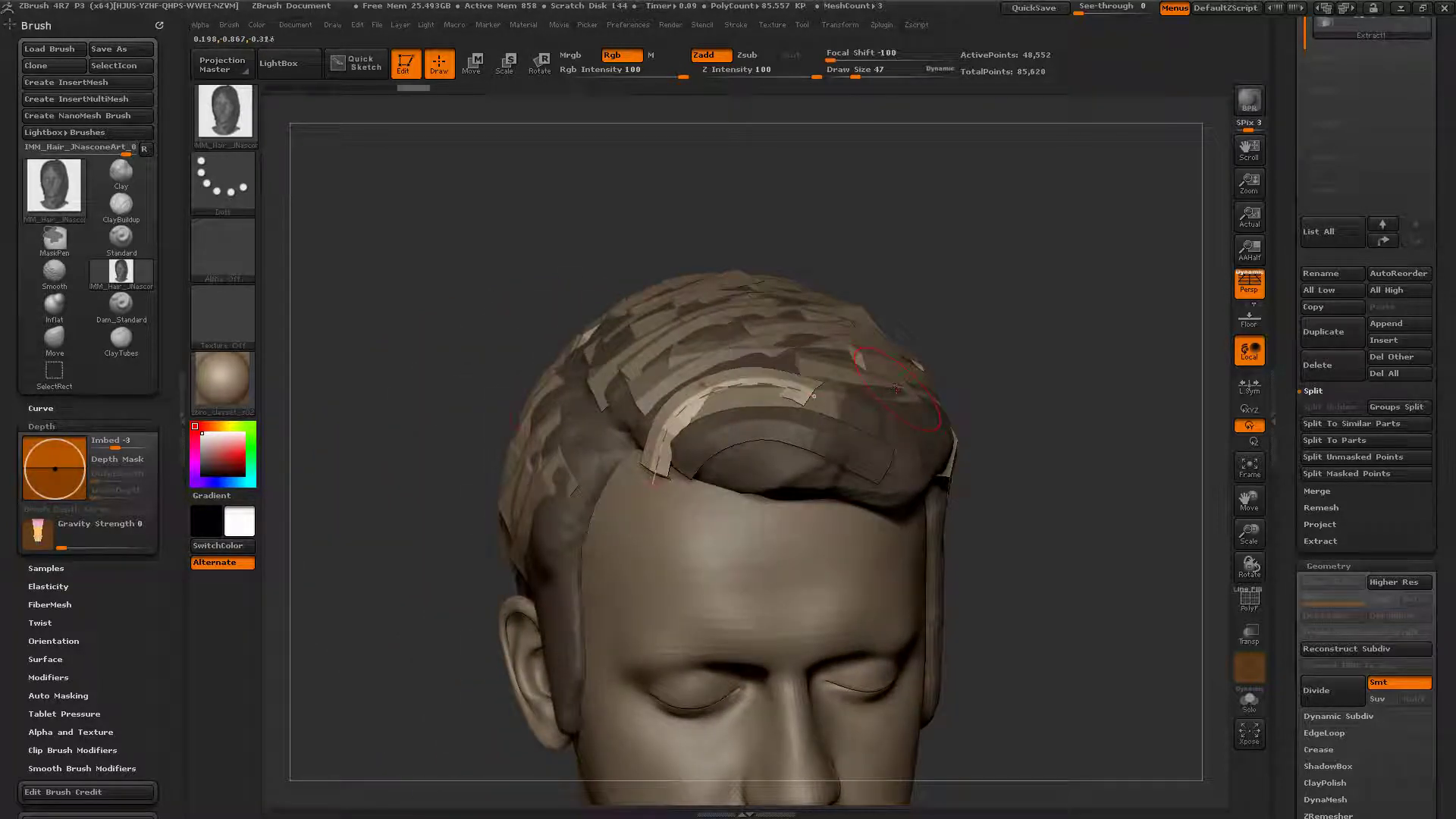
right_drag(548, 389, 687, 421)
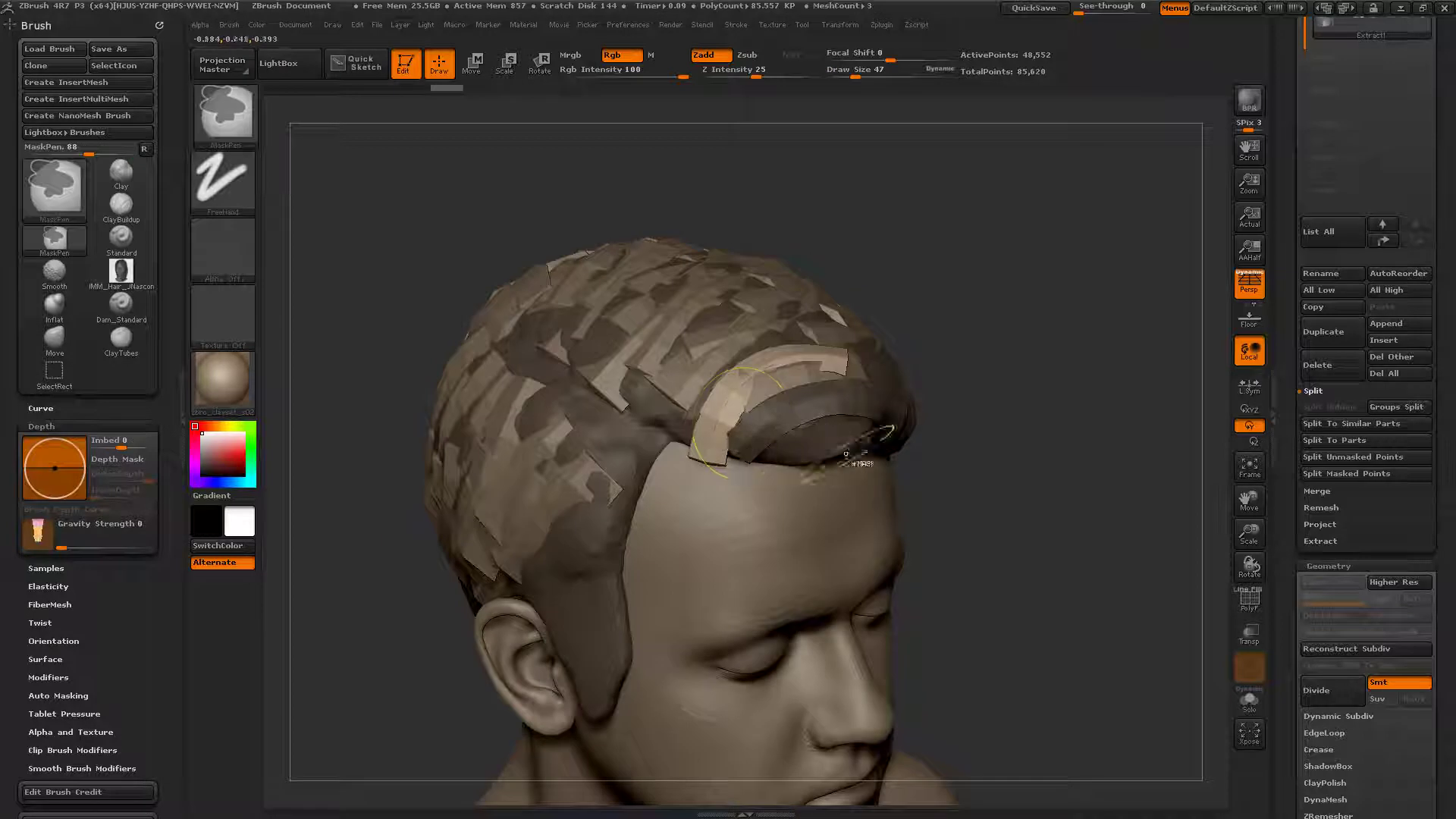
key(ctrl+z)
mouse_move(923, 456)
right_down()
mouse_move(773, 489)
mouse_move(660, 364)
mouse_move(503, 243)
right_up()
key(ctrl+z)
key(ctrl+z)
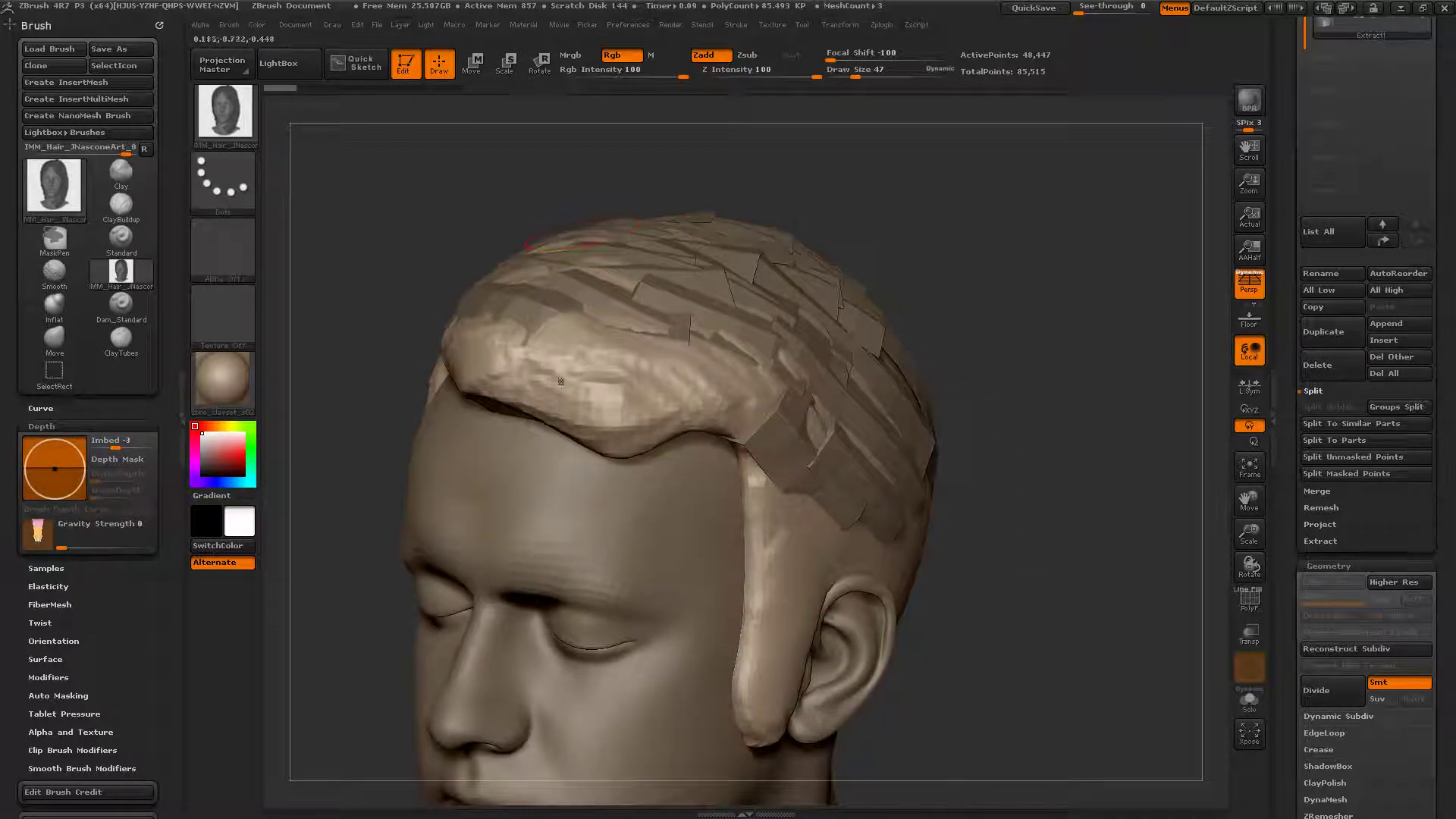
mouse_move(468, 377)
mouse_down()
mouse_move(523, 380)
mouse_move(588, 485)
mouse_move(528, 513)
mouse_up()
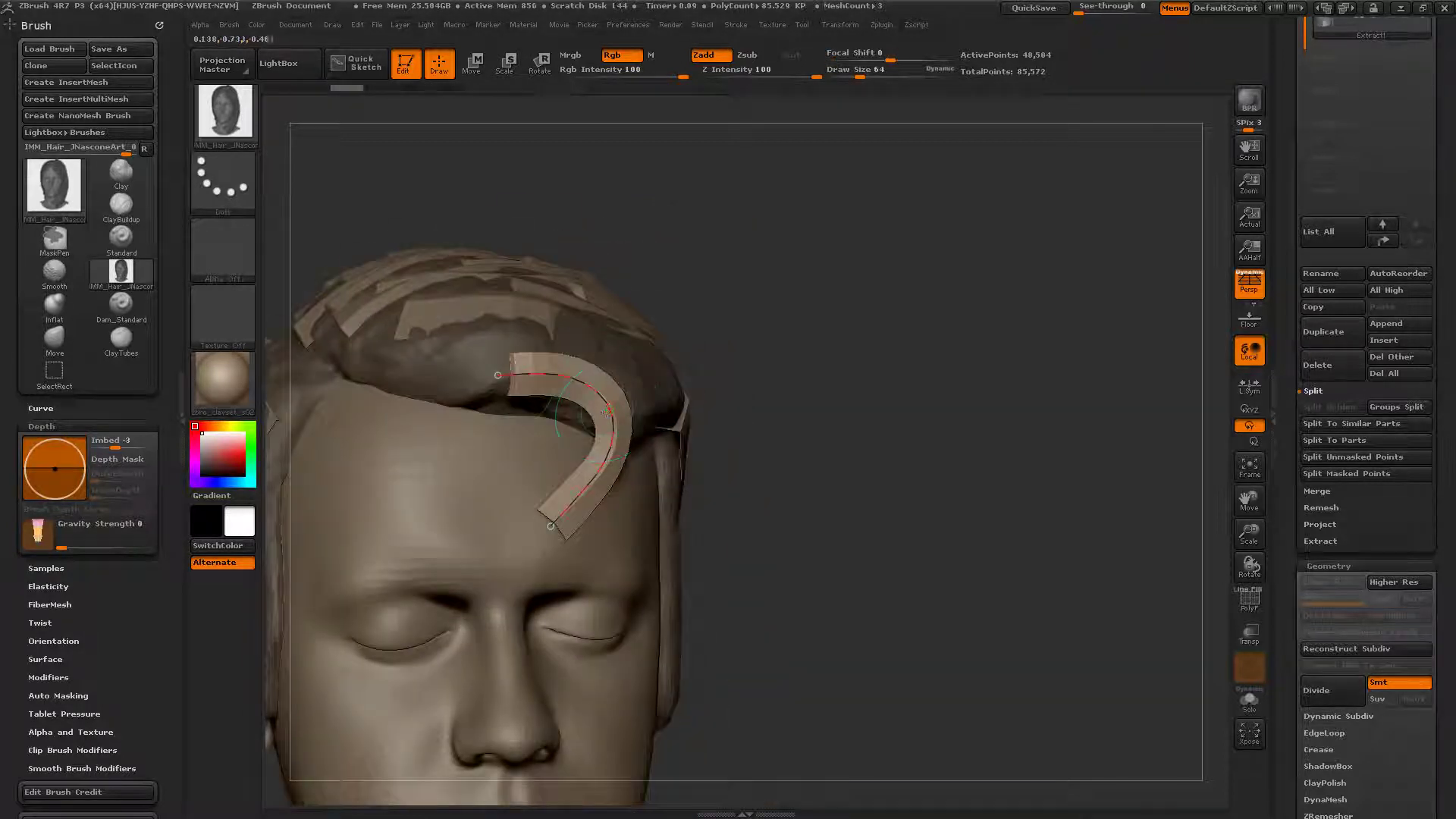
key(ctrl)
key(ctrl+z)
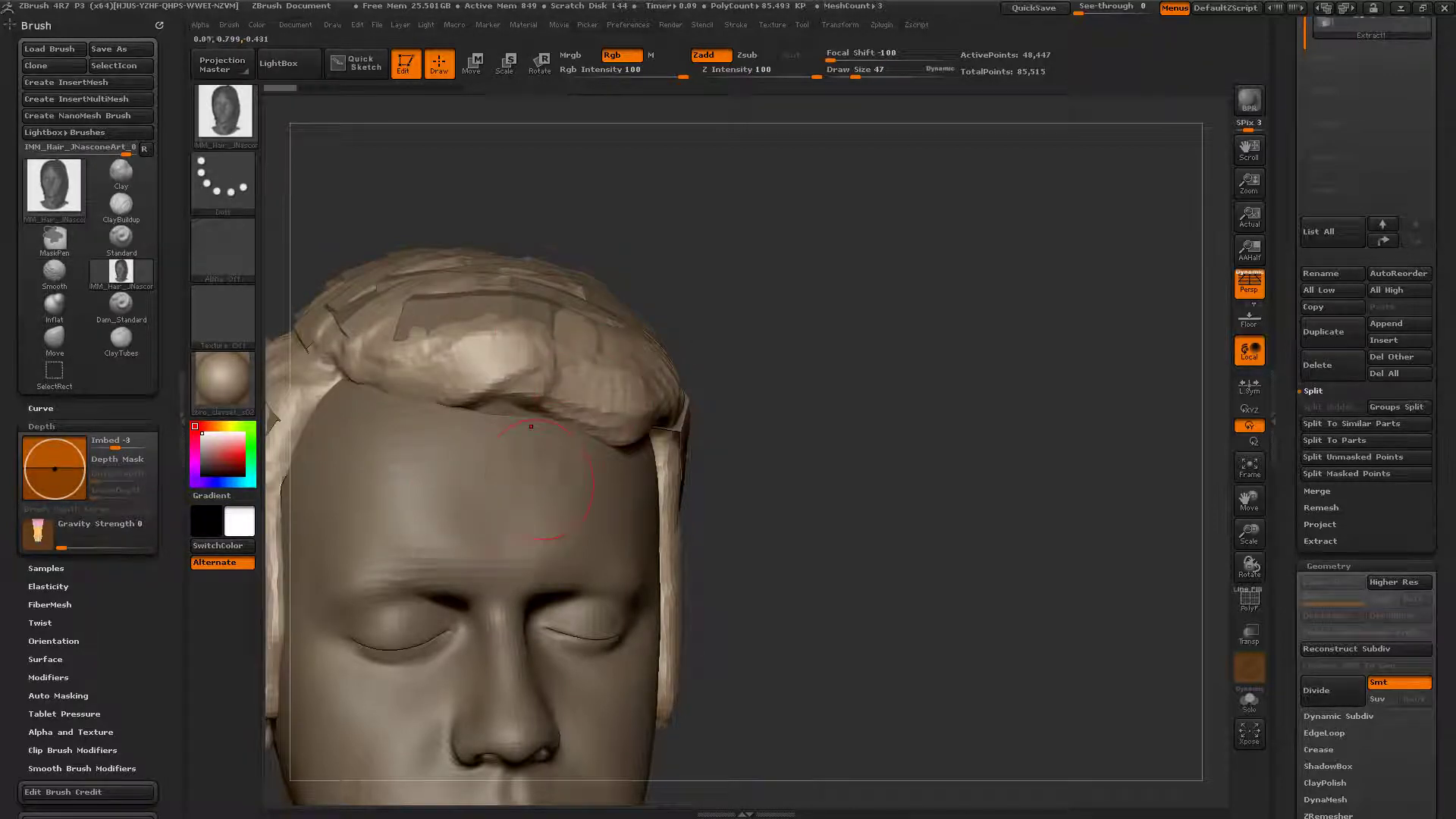
Step: Draw four overlapping hair strips on the side of the head, sweeping down and back above the ear
drag(757, 399, 633, 433)
alt+right_drag(861, 483, 682, 325)
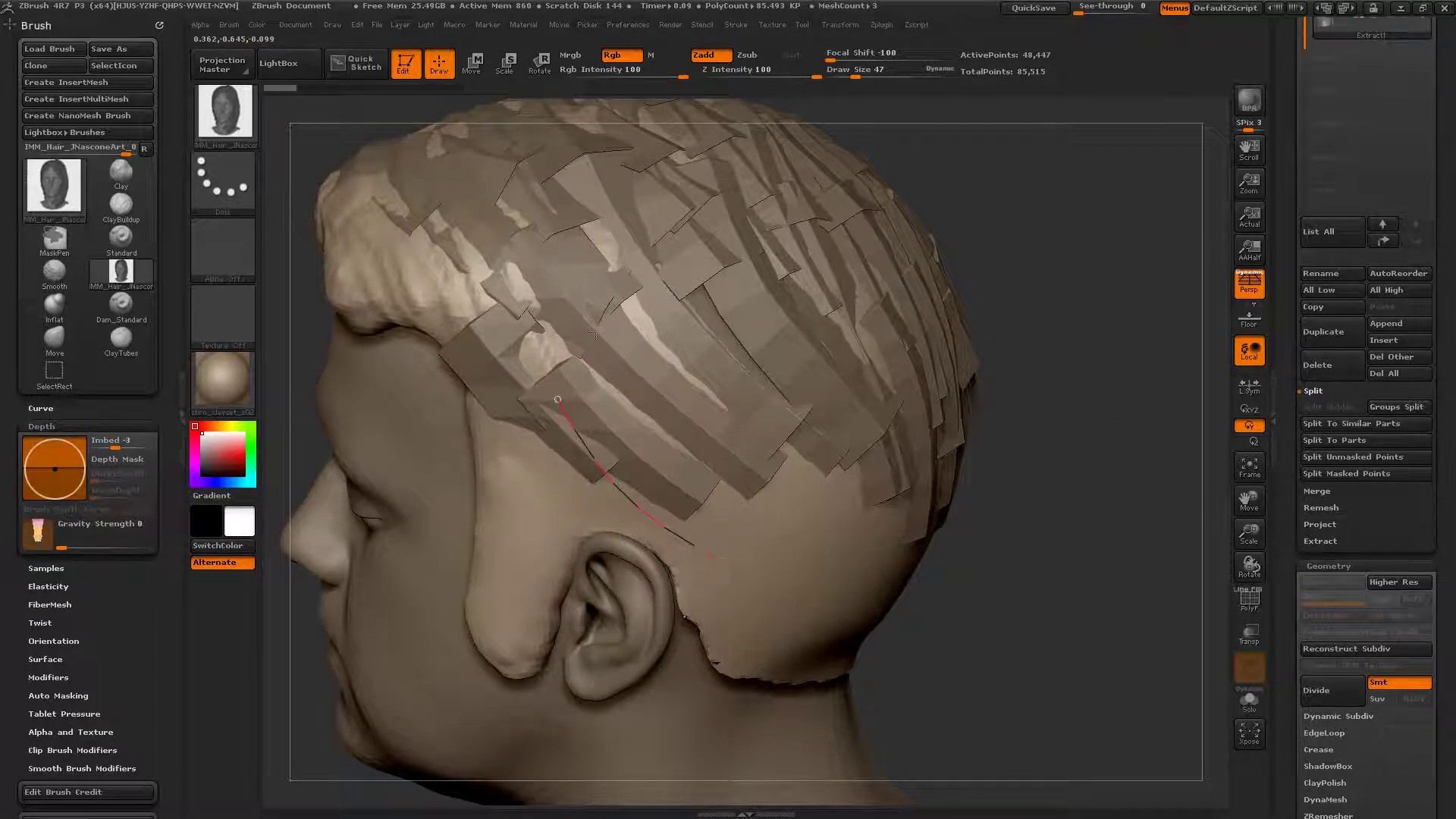
drag(712, 556, 722, 561)
drag(560, 319, 672, 456)
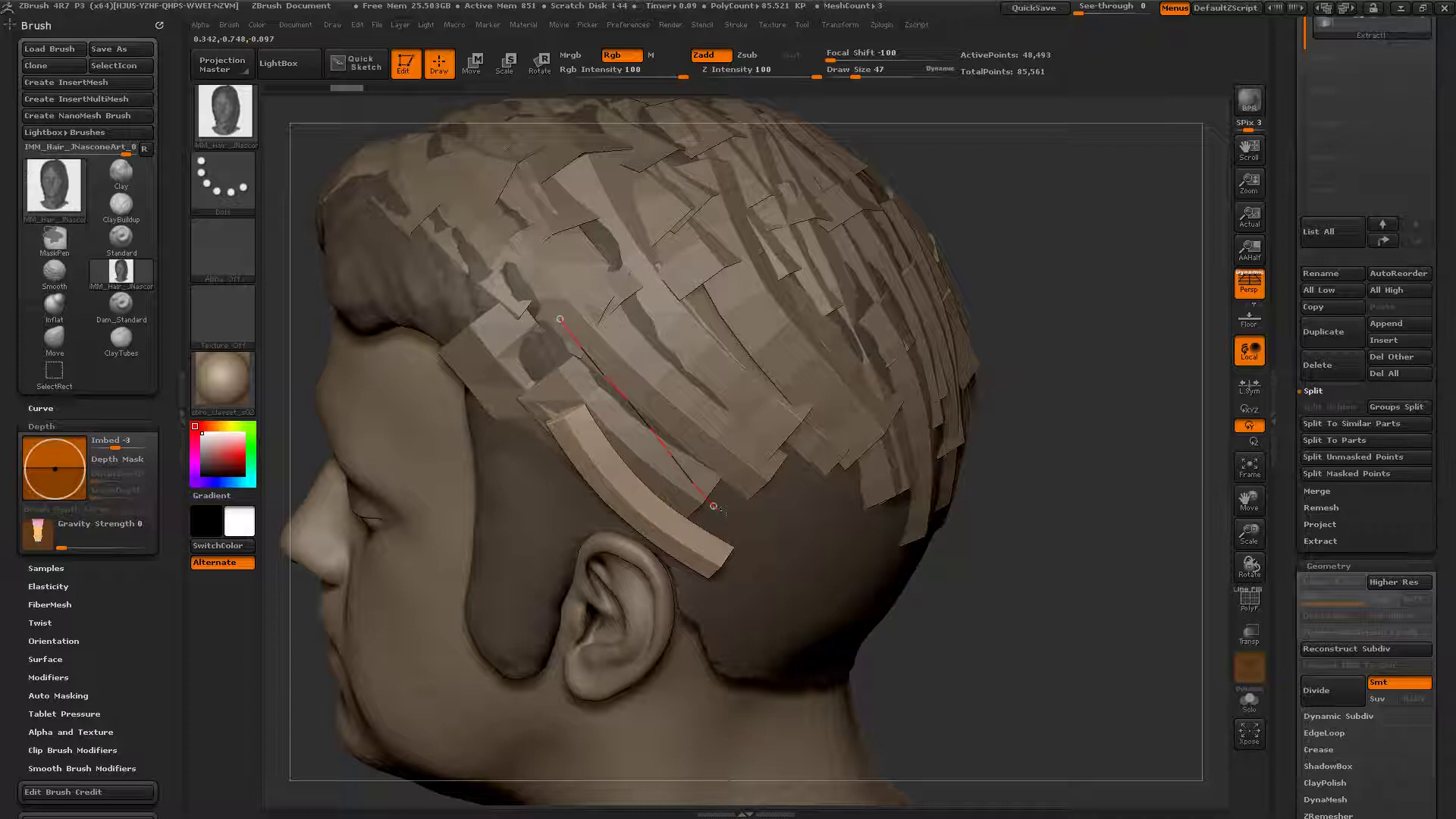
drag(713, 506, 715, 506)
mouse_move(669, 351)
mouse_down()
mouse_move(751, 494)
mouse_move(796, 492)
mouse_up()
click(786, 428)
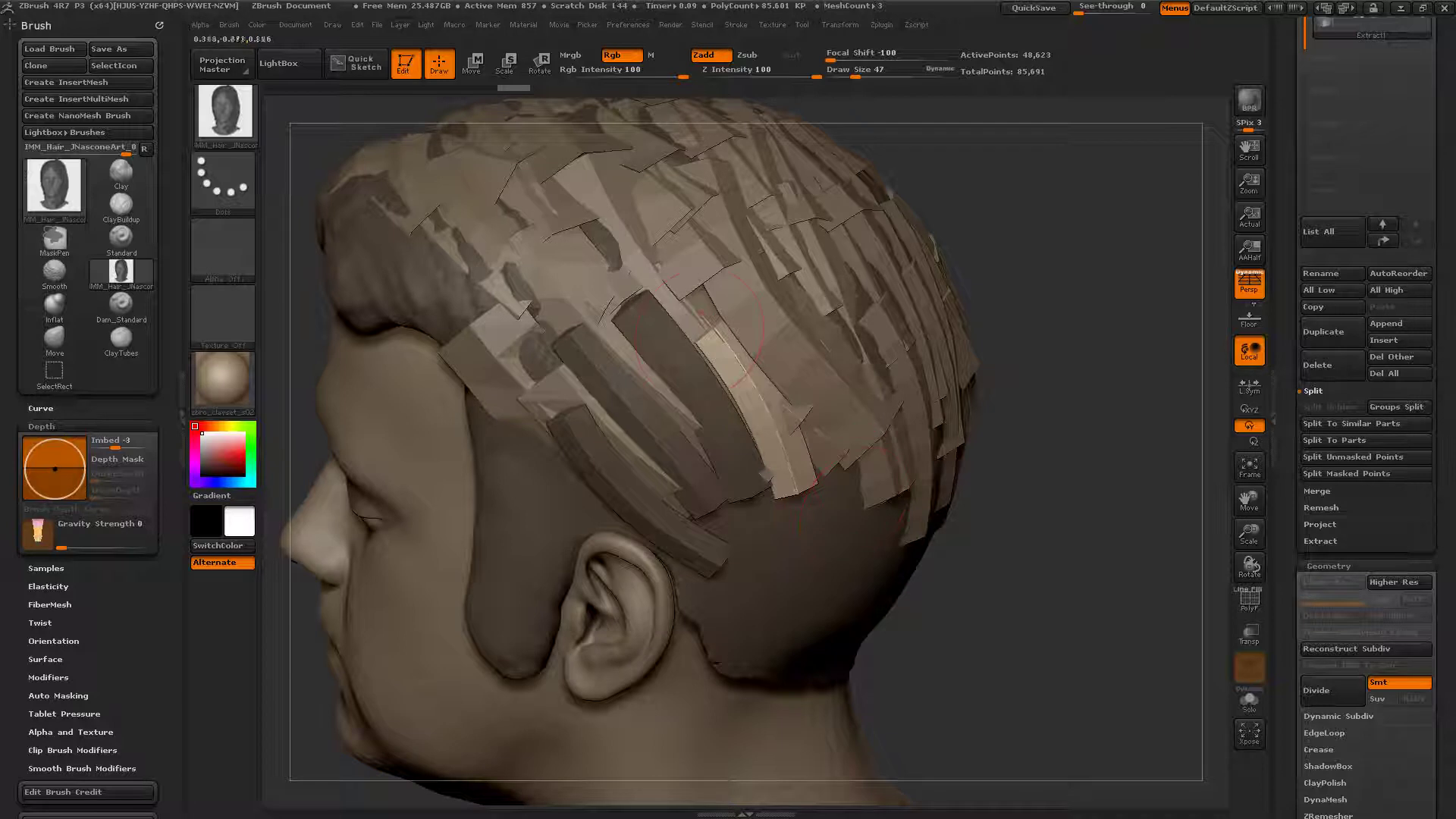
key(ctrl+z)
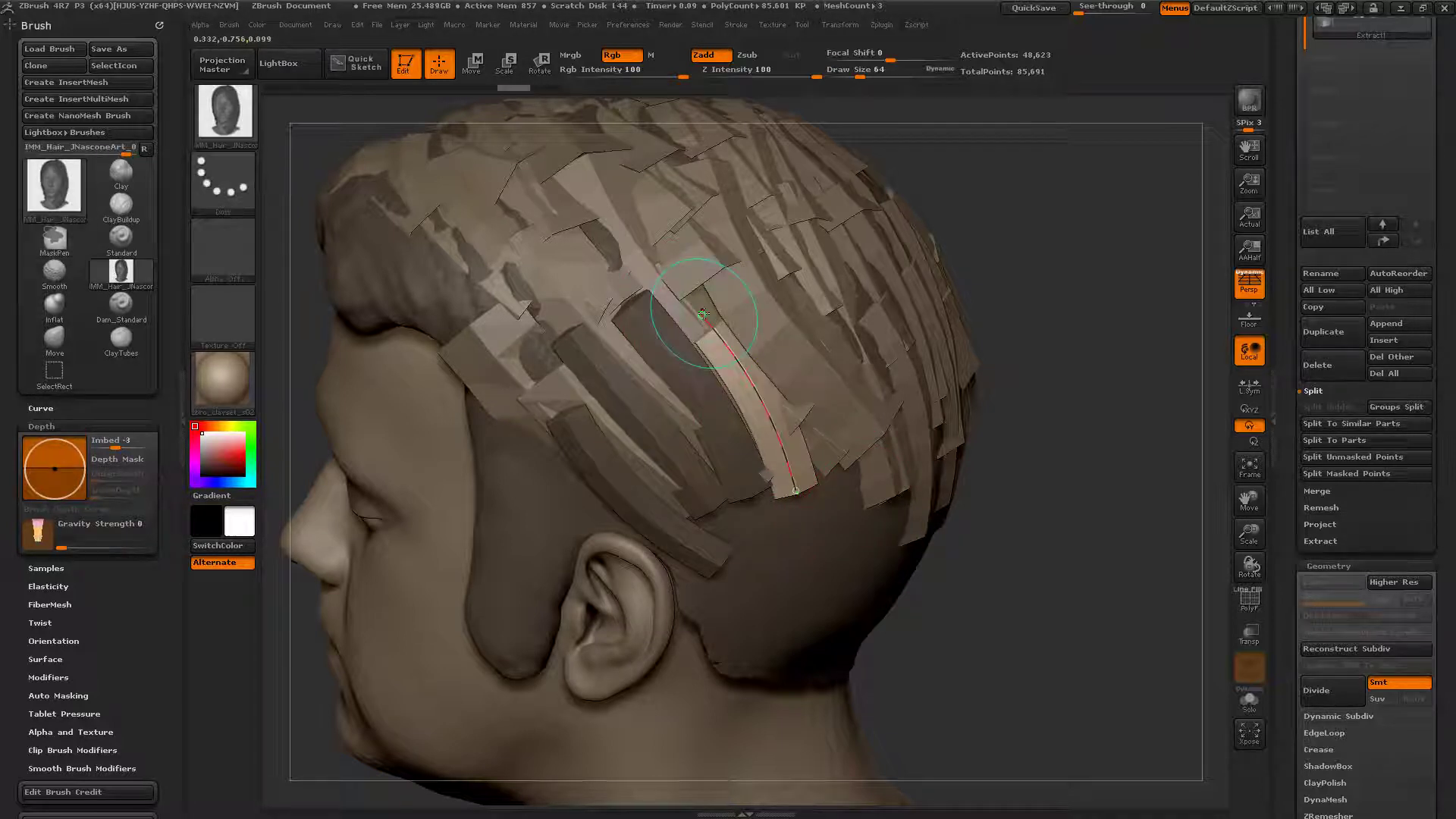
drag(705, 315, 796, 500)
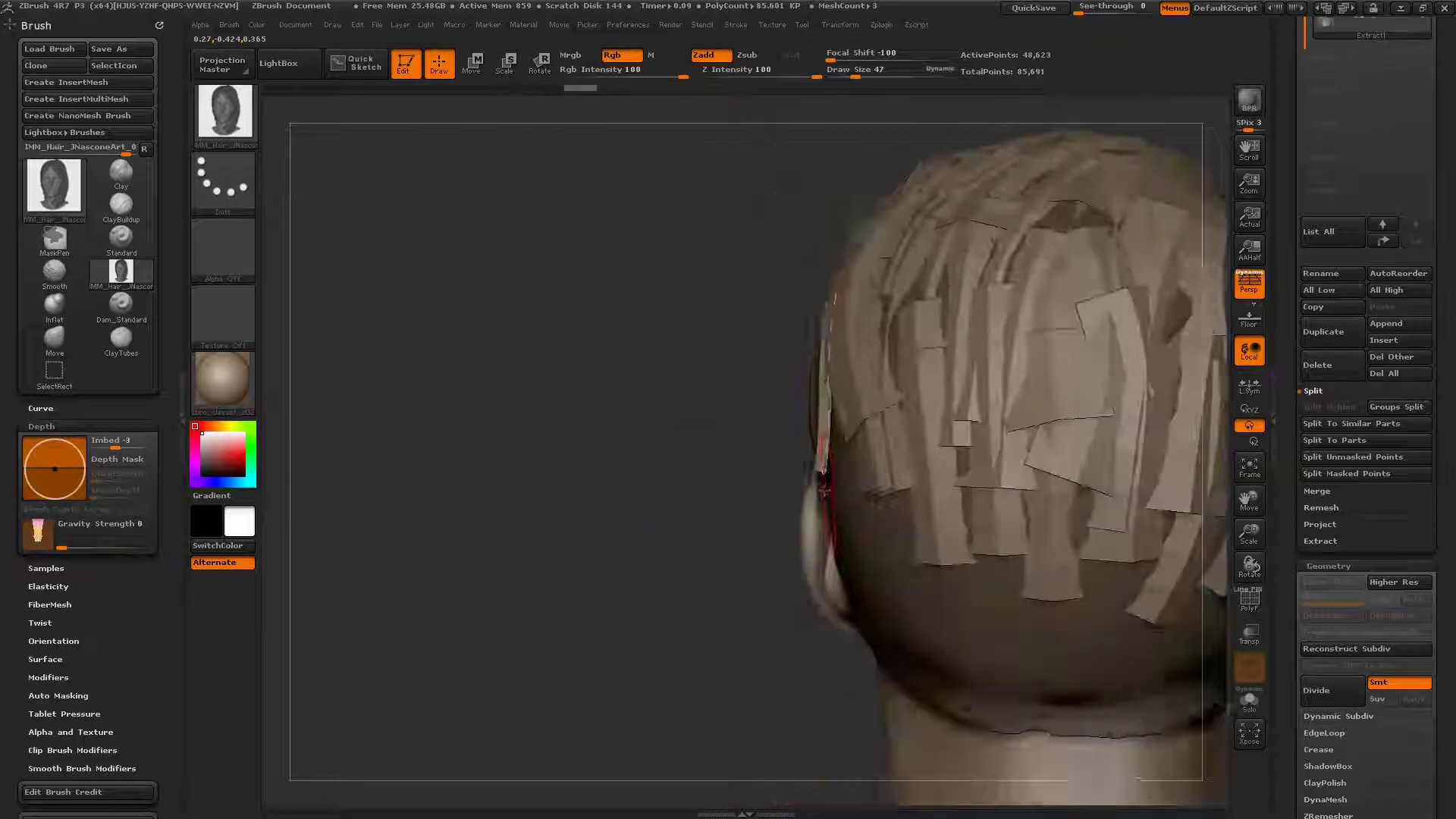
Step: Add a hair strip running down between the side strips toward the area behind the ear, and adjust its curve
drag(840, 294, 835, 474)
click(852, 497)
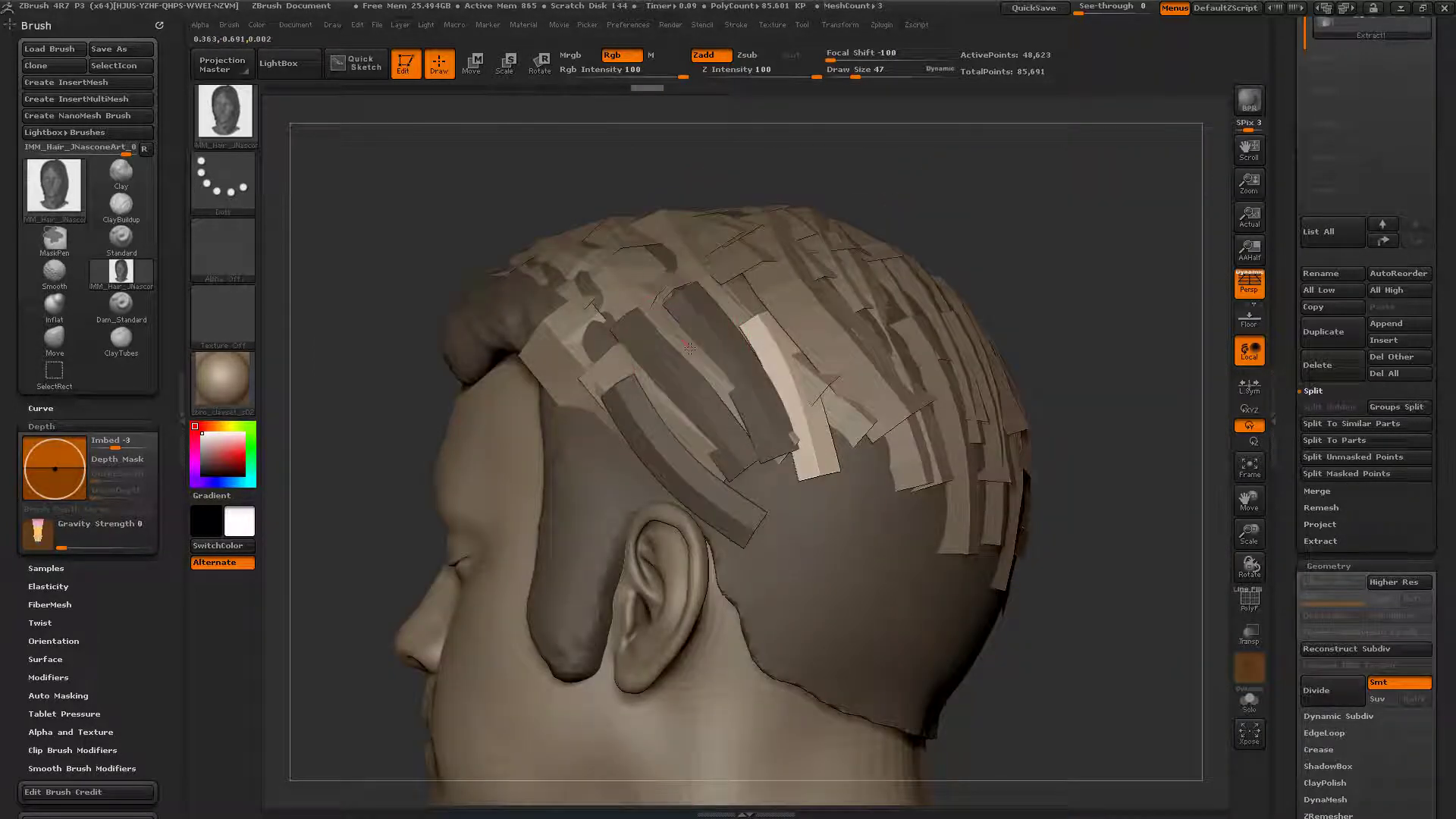
drag(784, 512, 822, 538)
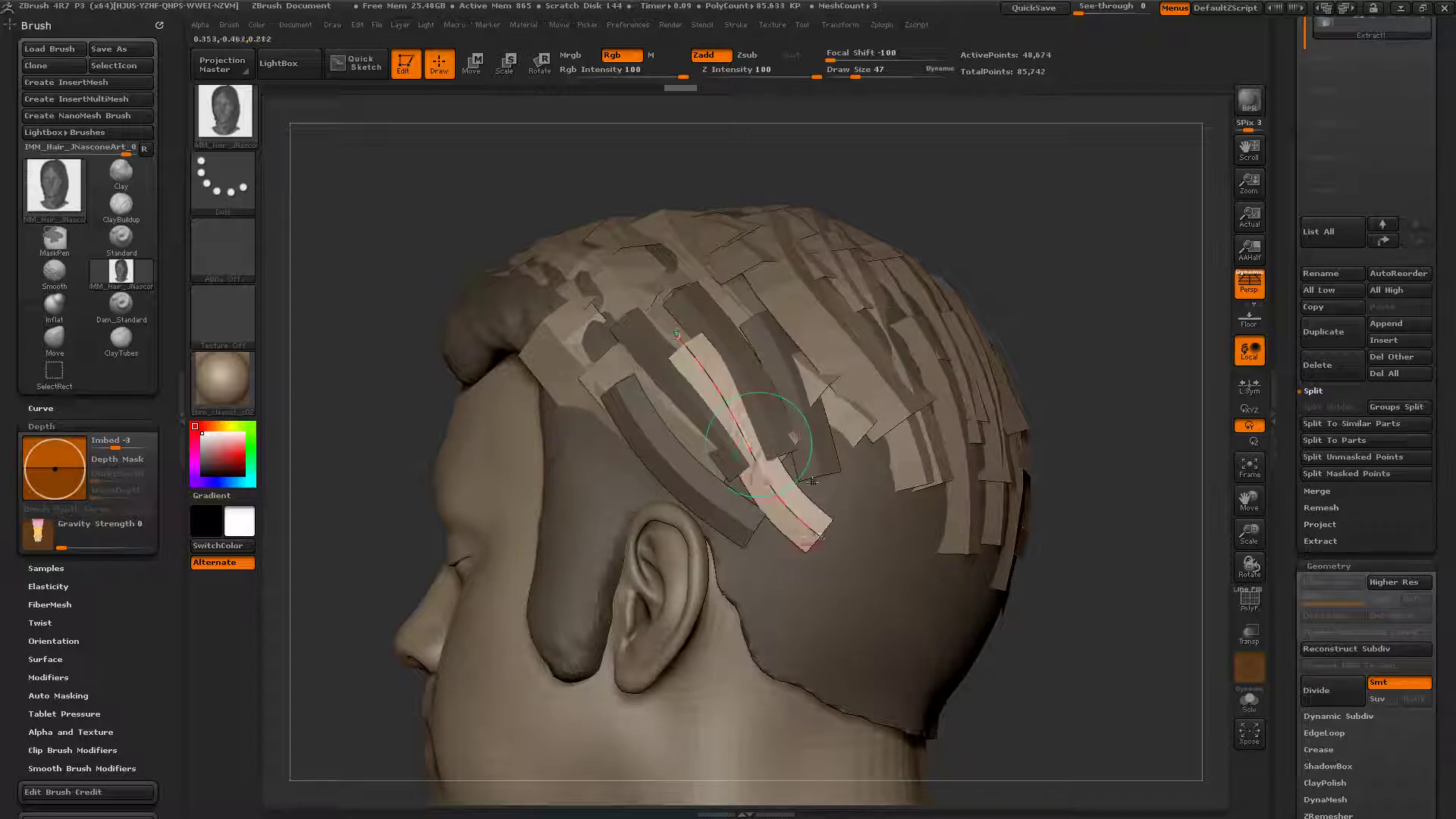
right_drag(701, 337, 750, 389)
key(ctrl+z)
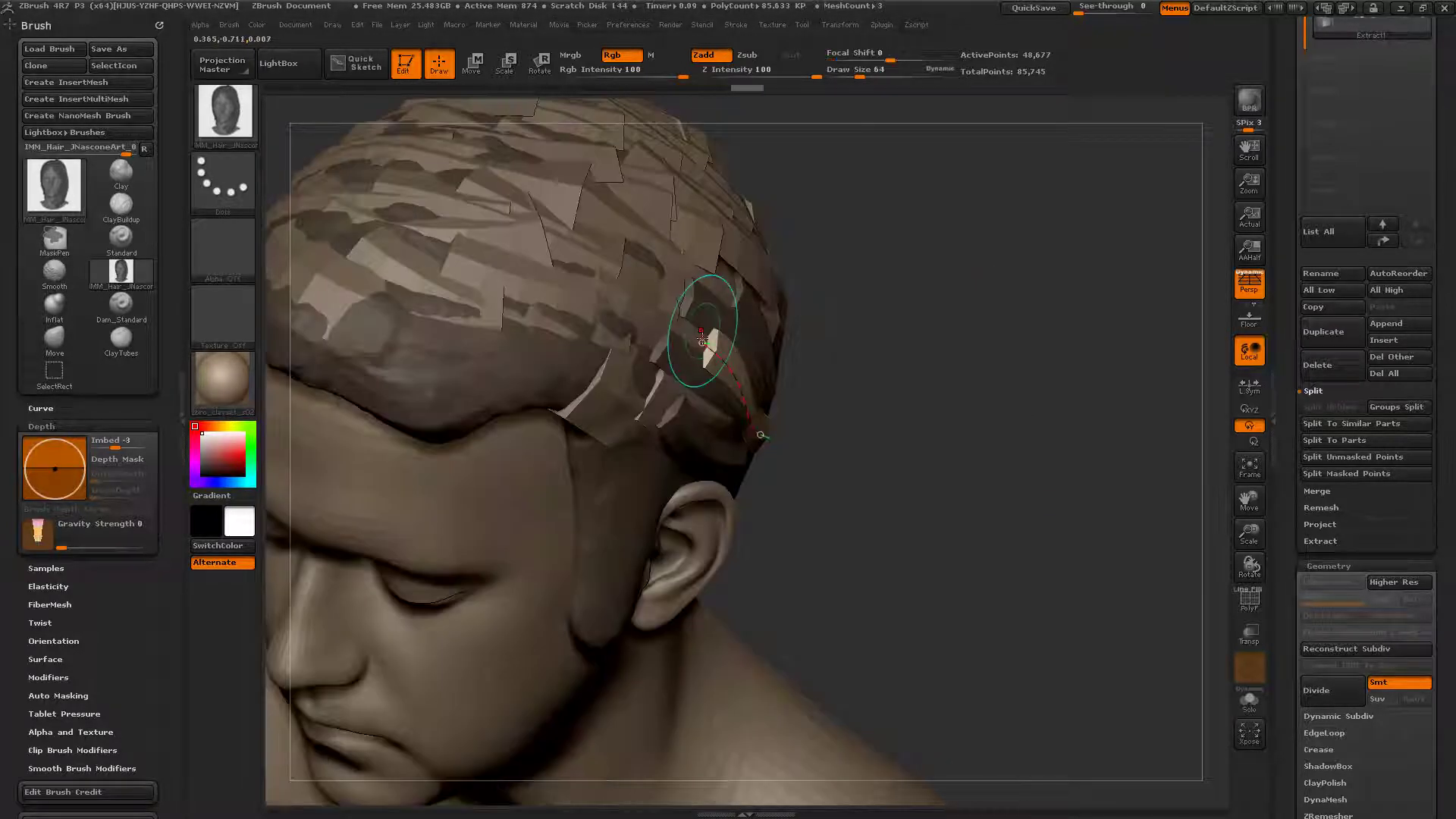
right_drag(709, 338, 746, 338)
drag(691, 342, 699, 282)
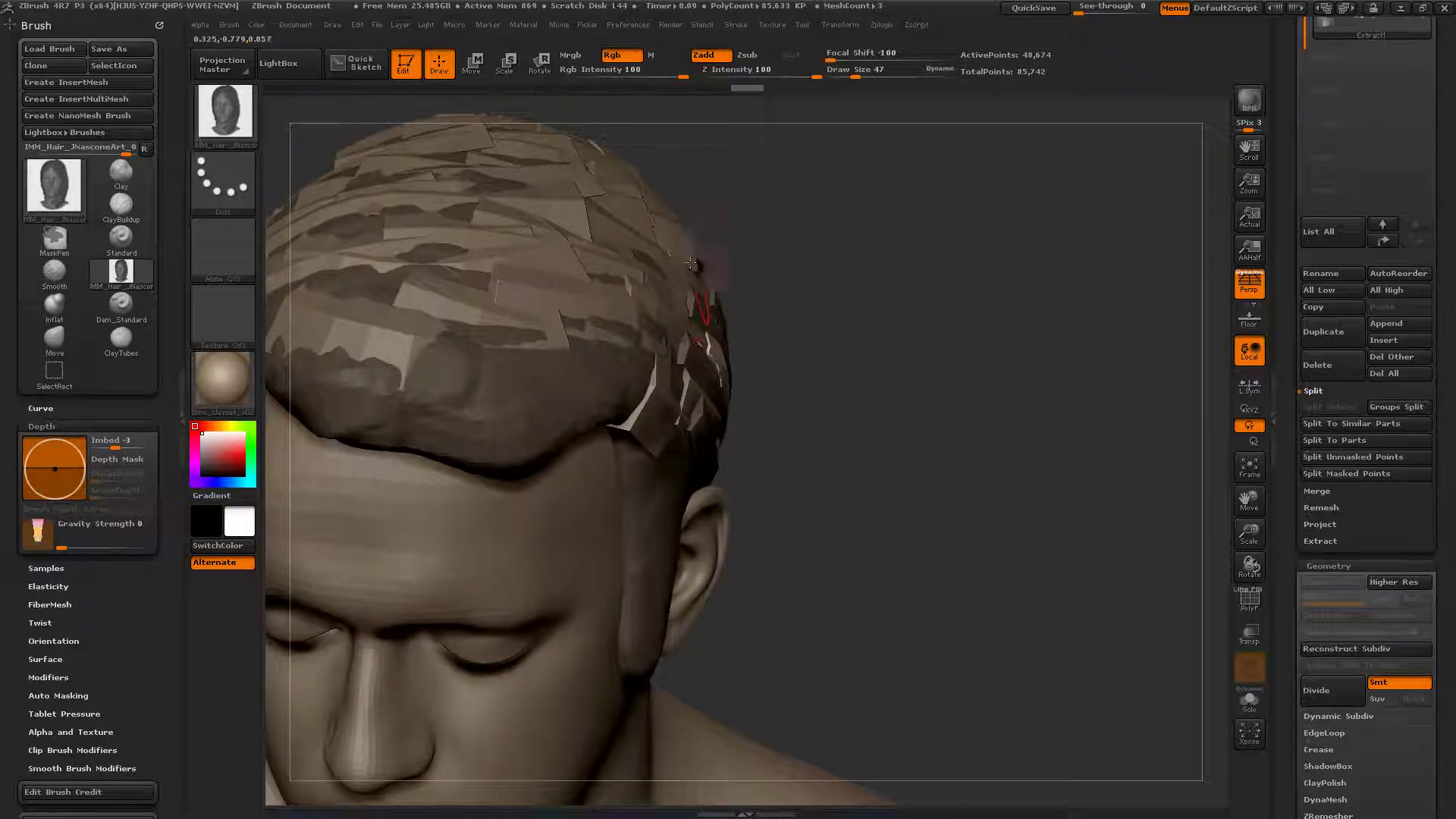
right_drag(697, 277, 708, 323)
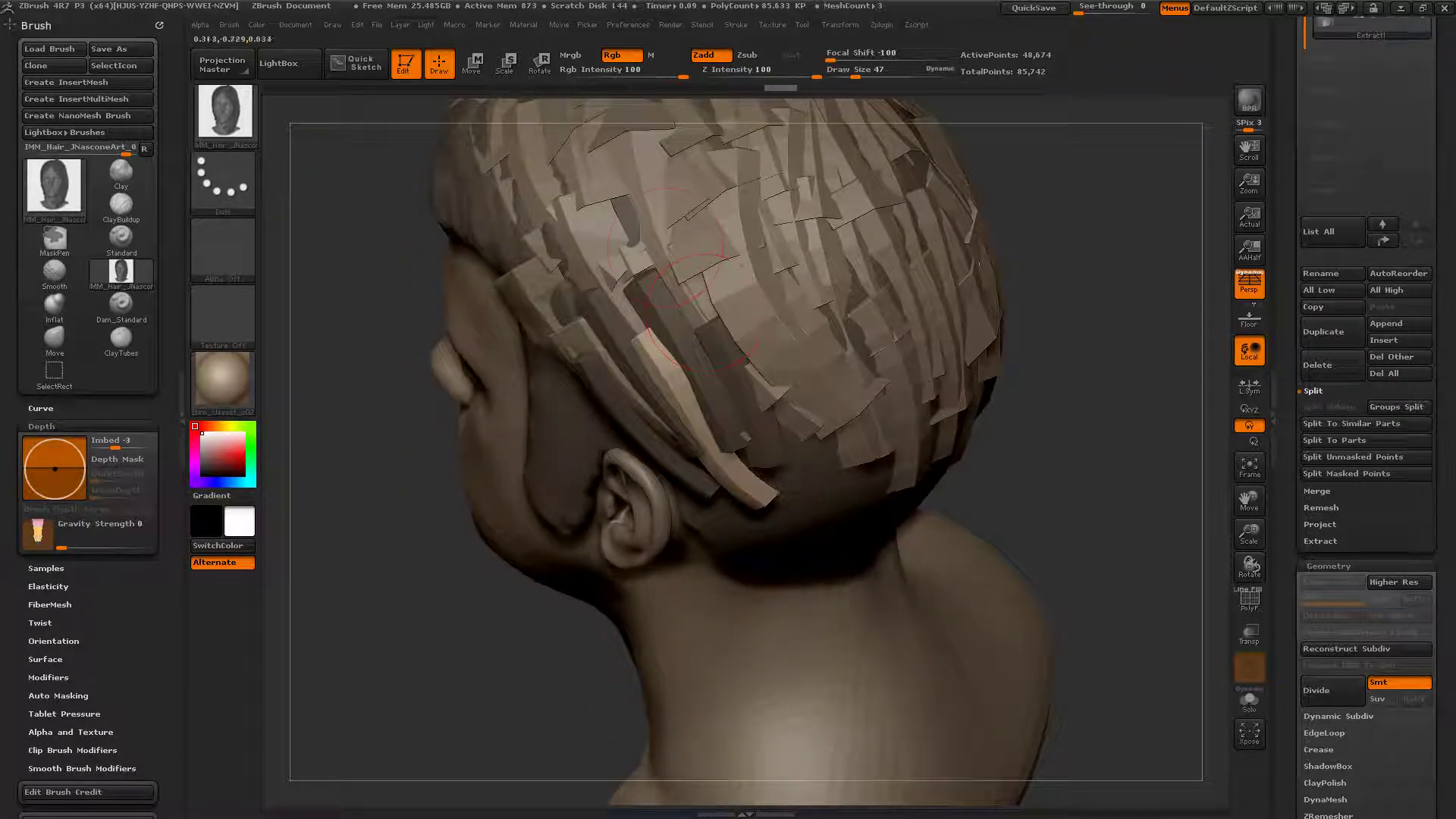
Step: Draw a hair strip down the upper side of the head behind the ear and extend its upper end
drag(666, 248, 714, 375)
drag(754, 456, 756, 458)
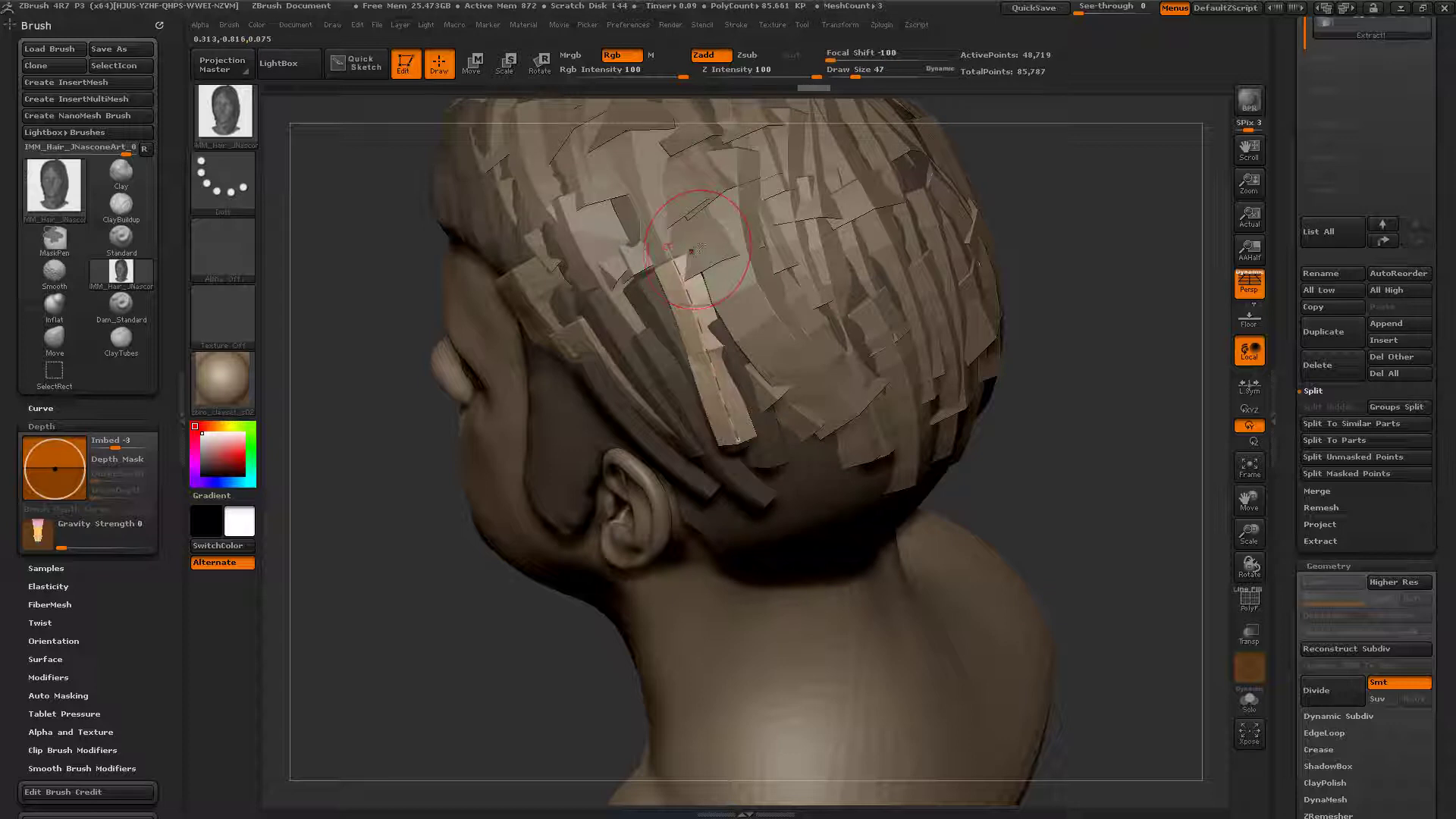
drag(669, 249, 682, 226)
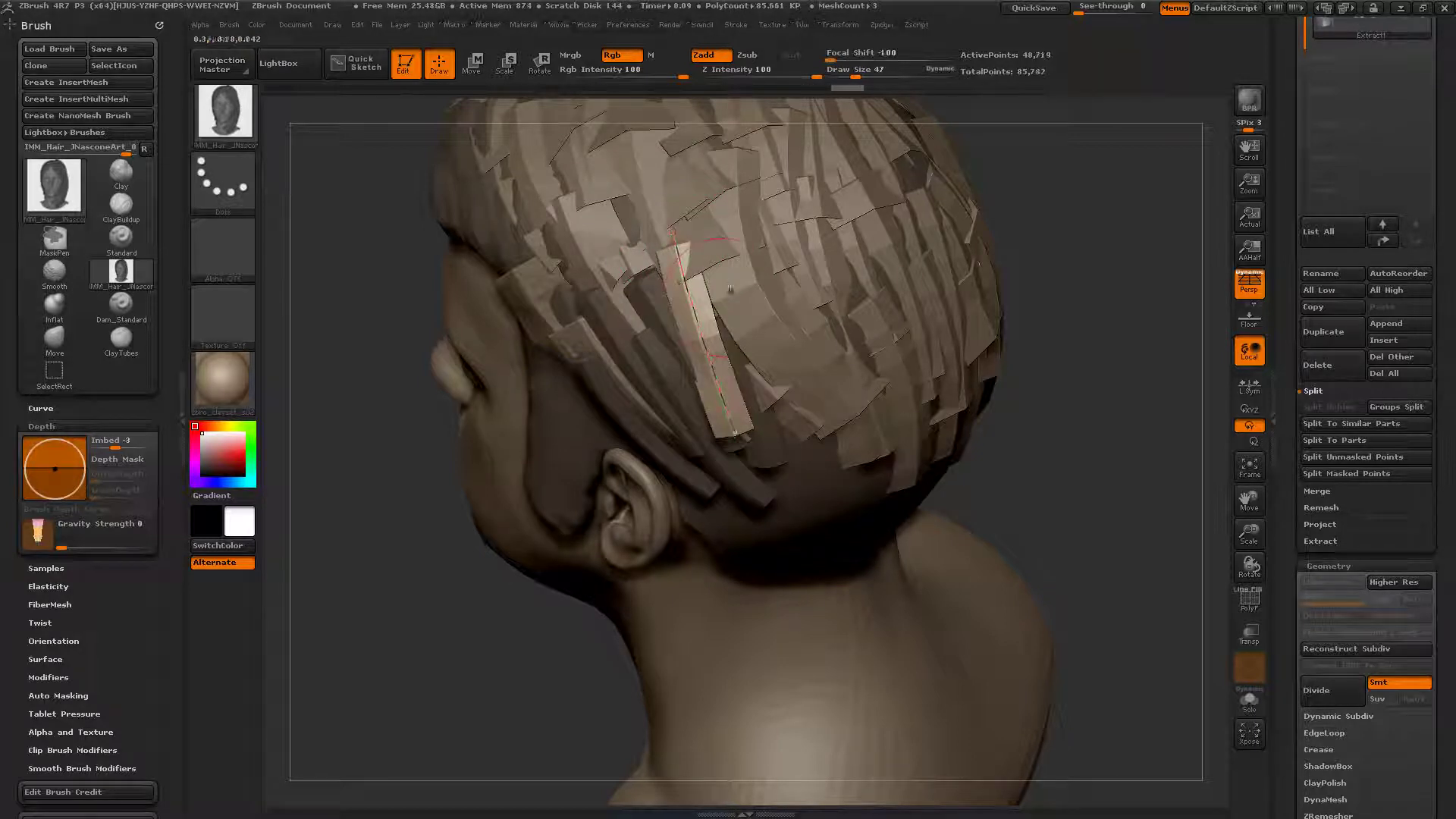
Step: Draw a hair strip down the side above the ear, smooth its curve, and add another strip farther back behind the ear
right_drag(720, 273, 723, 340)
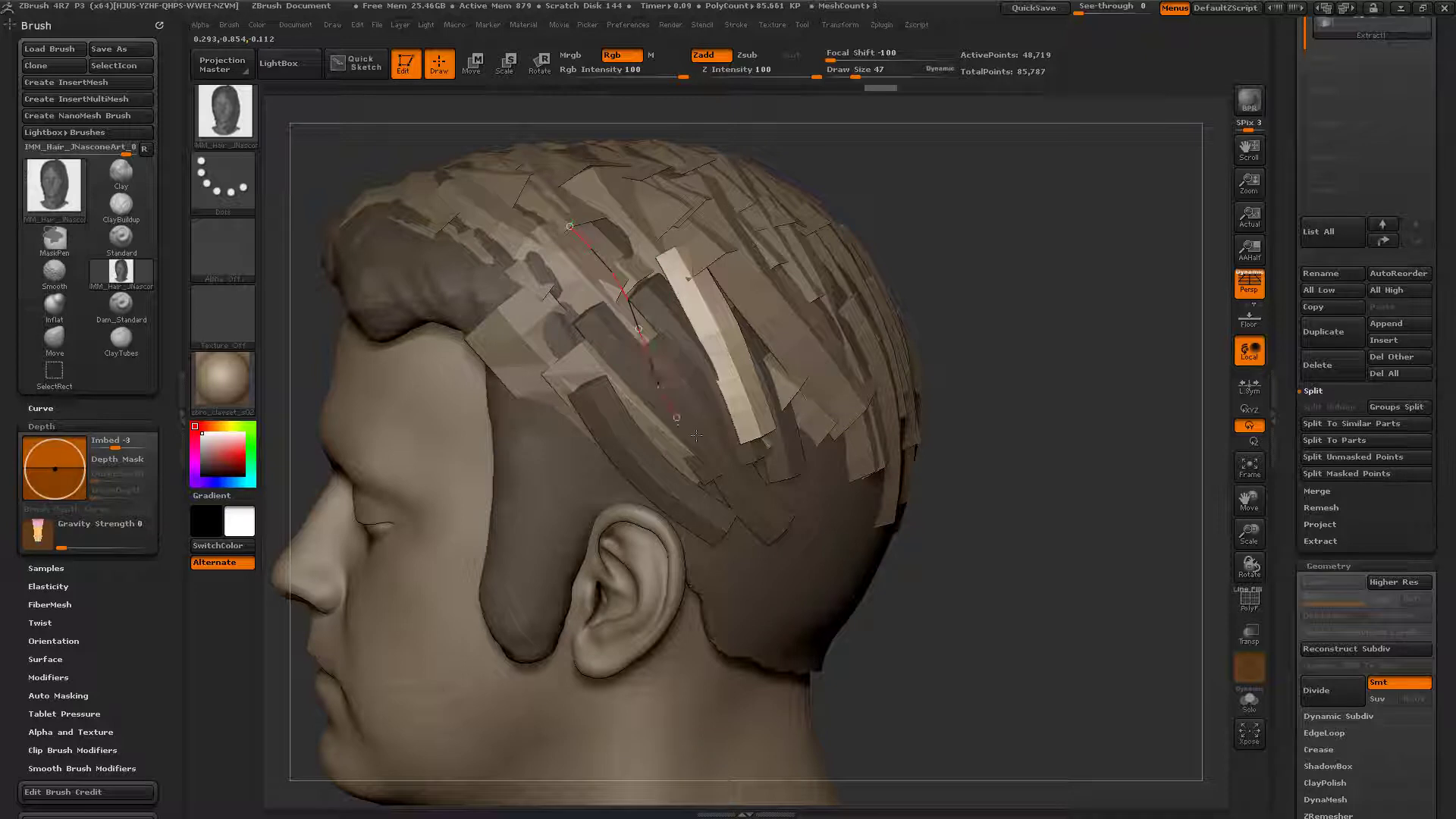
drag(696, 435, 724, 436)
right_drag(451, 227, 559, 231)
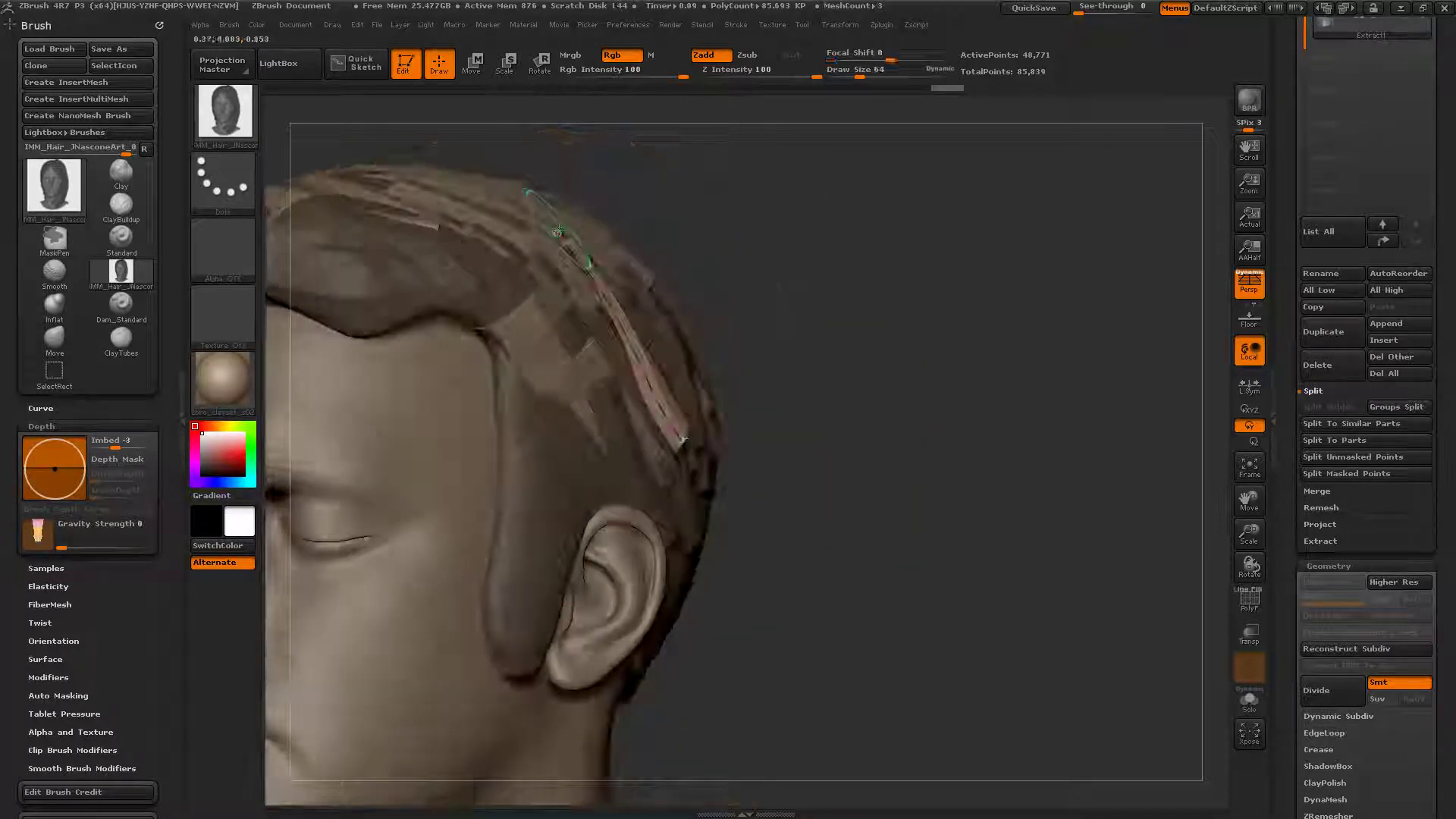
shift+drag(559, 231, 668, 413)
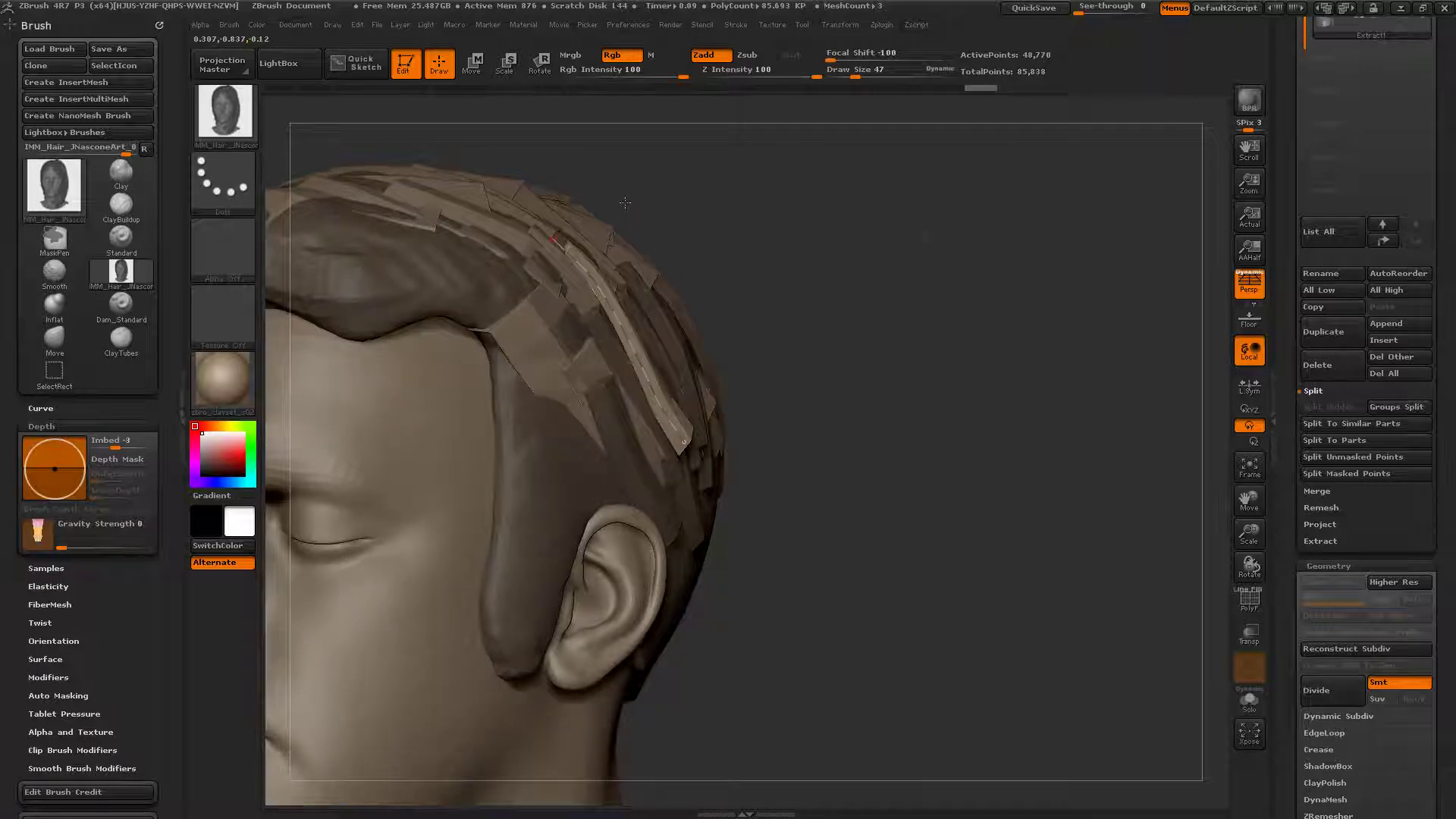
drag(625, 203, 493, 212)
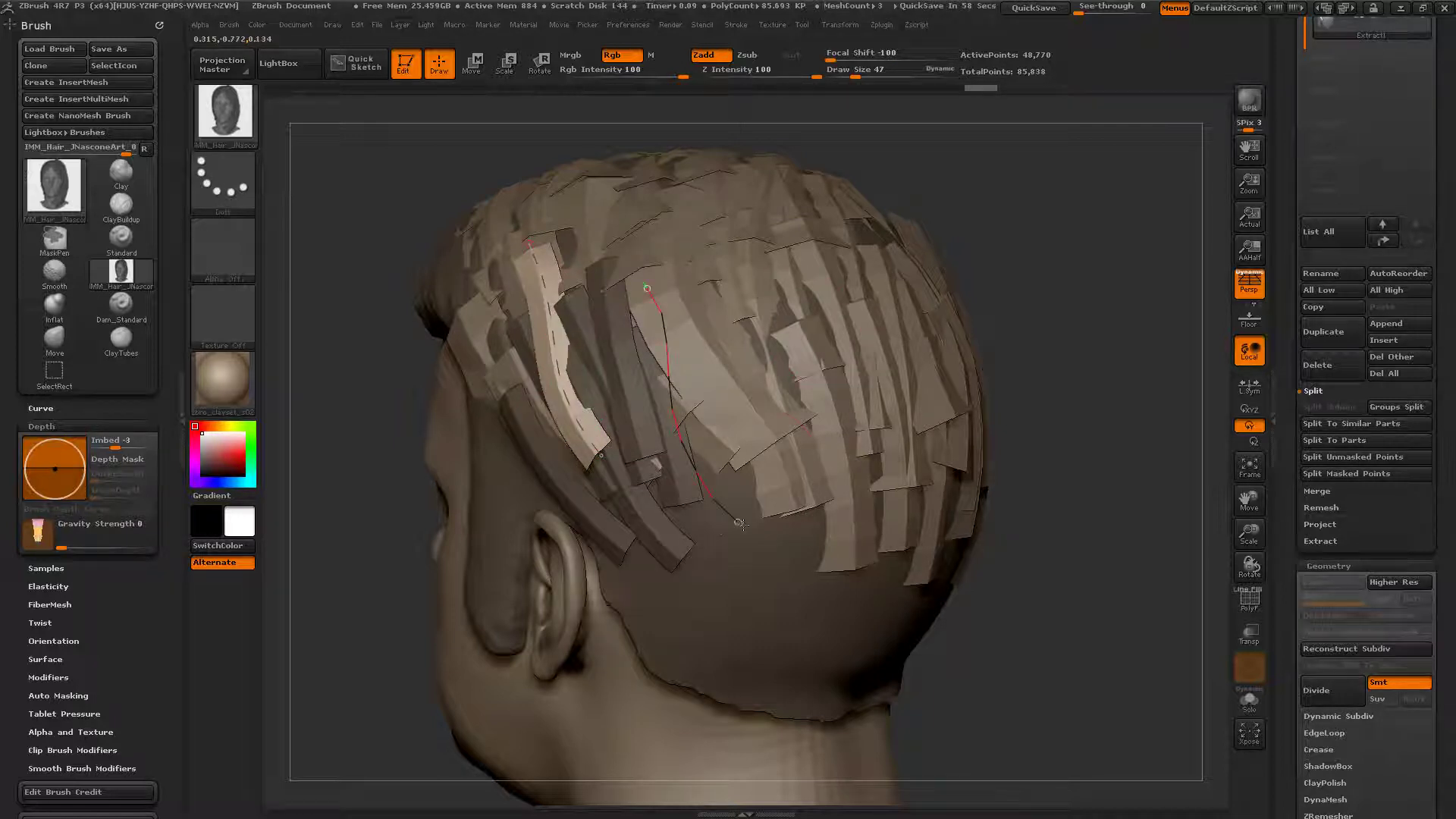
drag(739, 524, 741, 524)
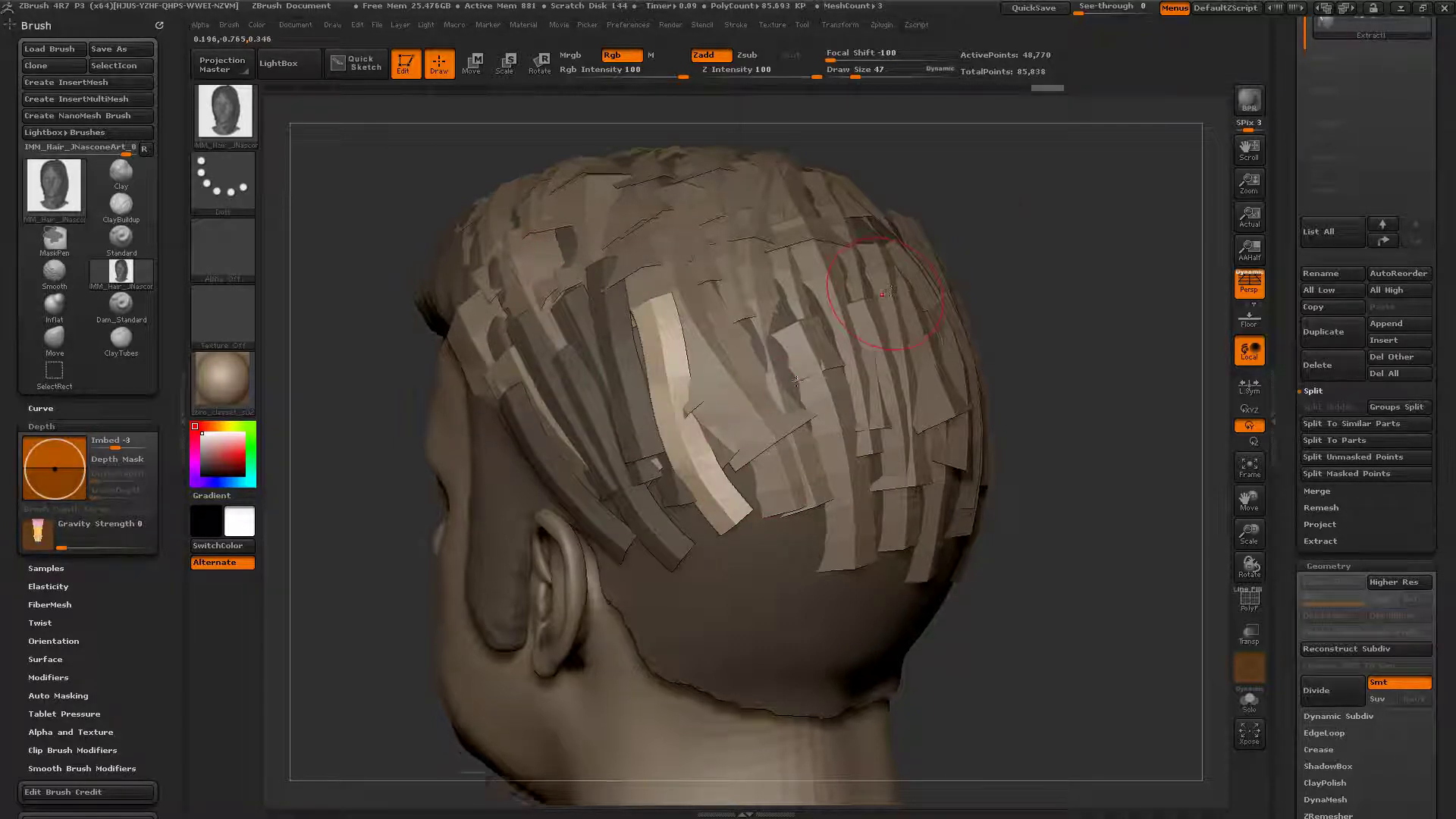
right_drag(796, 381, 660, 364)
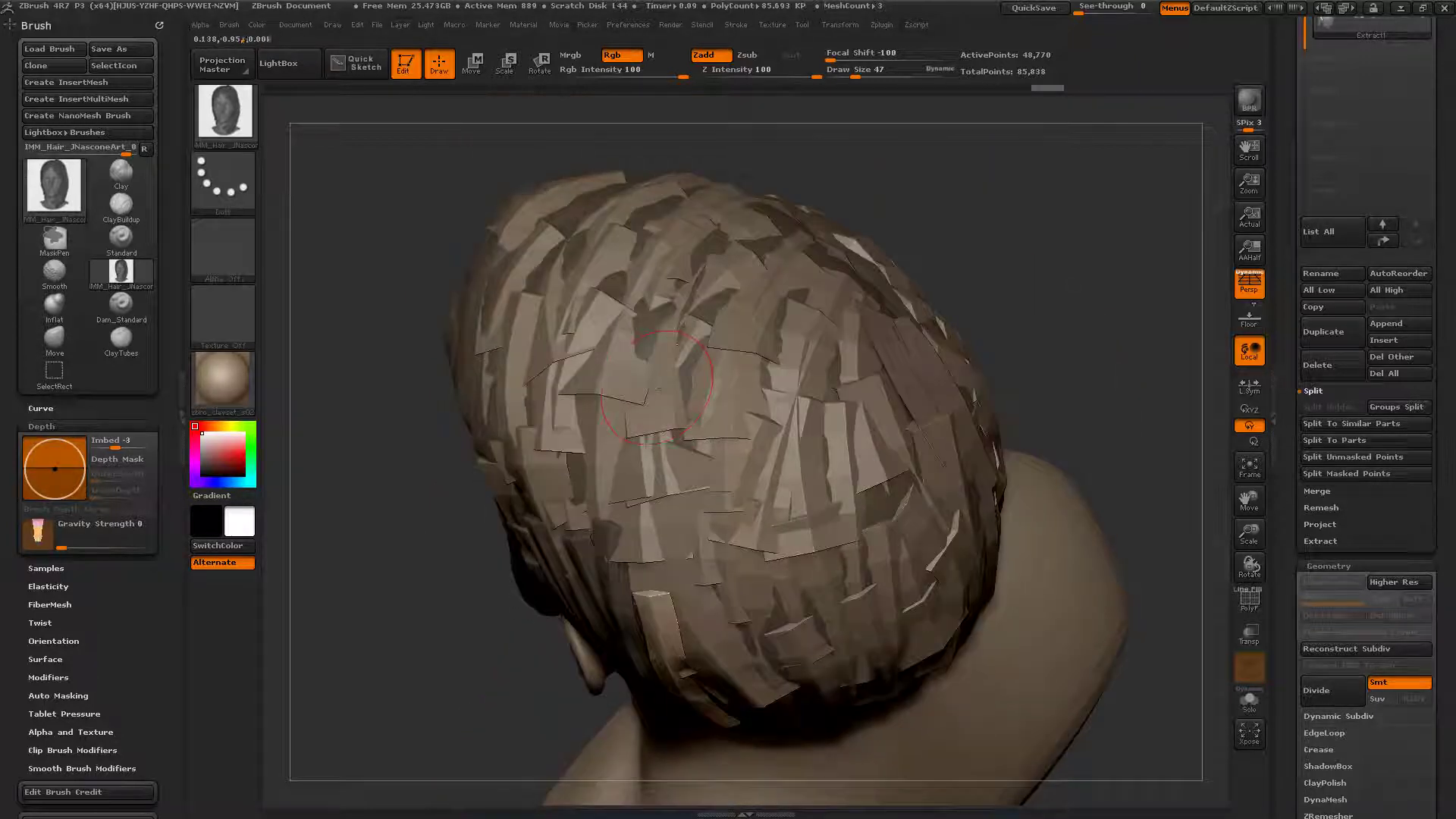
mouse_move(682, 344)
mouse_down()
mouse_move(675, 493)
mouse_move(694, 532)
mouse_up()
right_drag(694, 531, 705, 440)
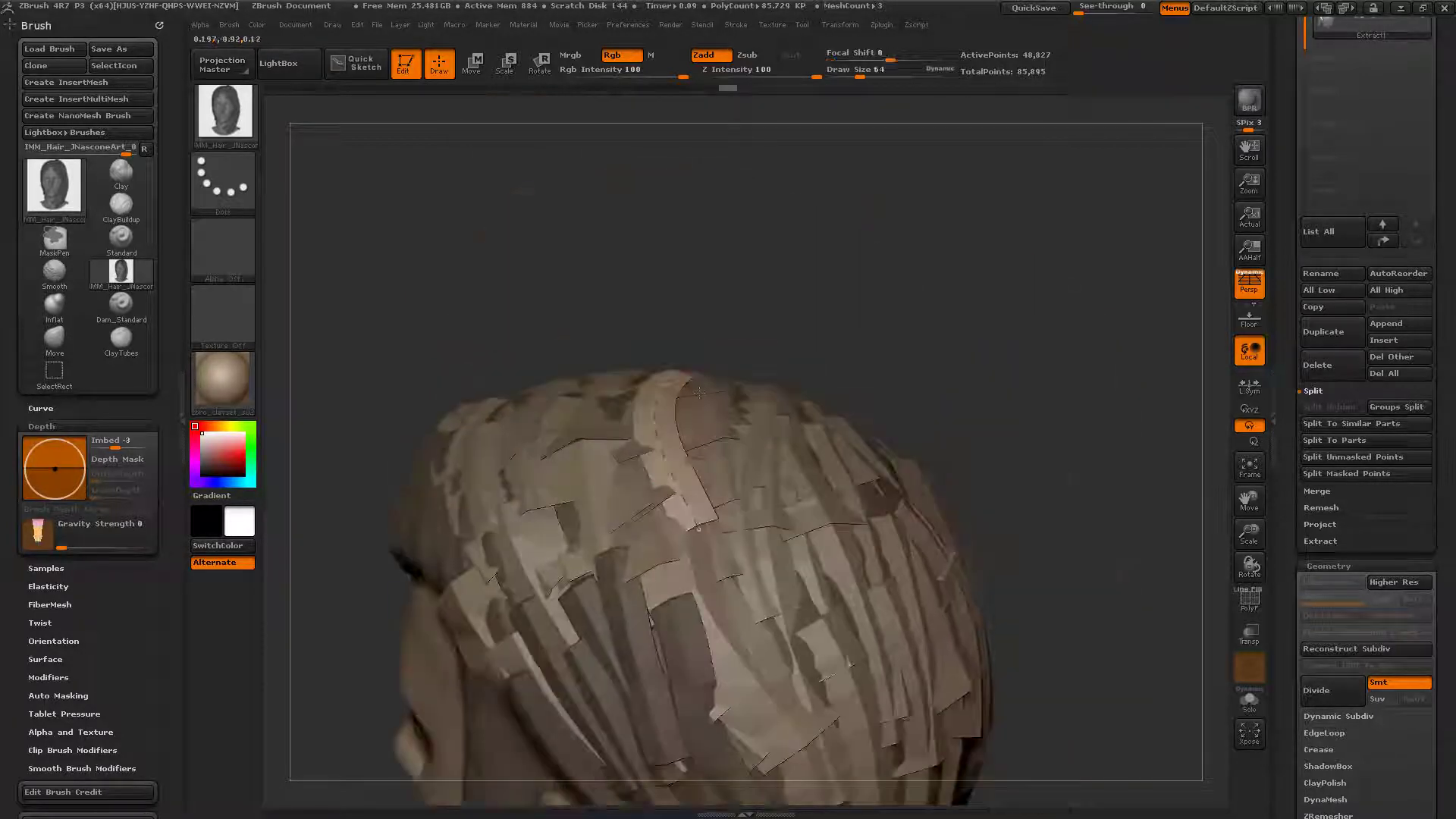
key(ctrl+z)
right_drag(739, 585, 739, 498)
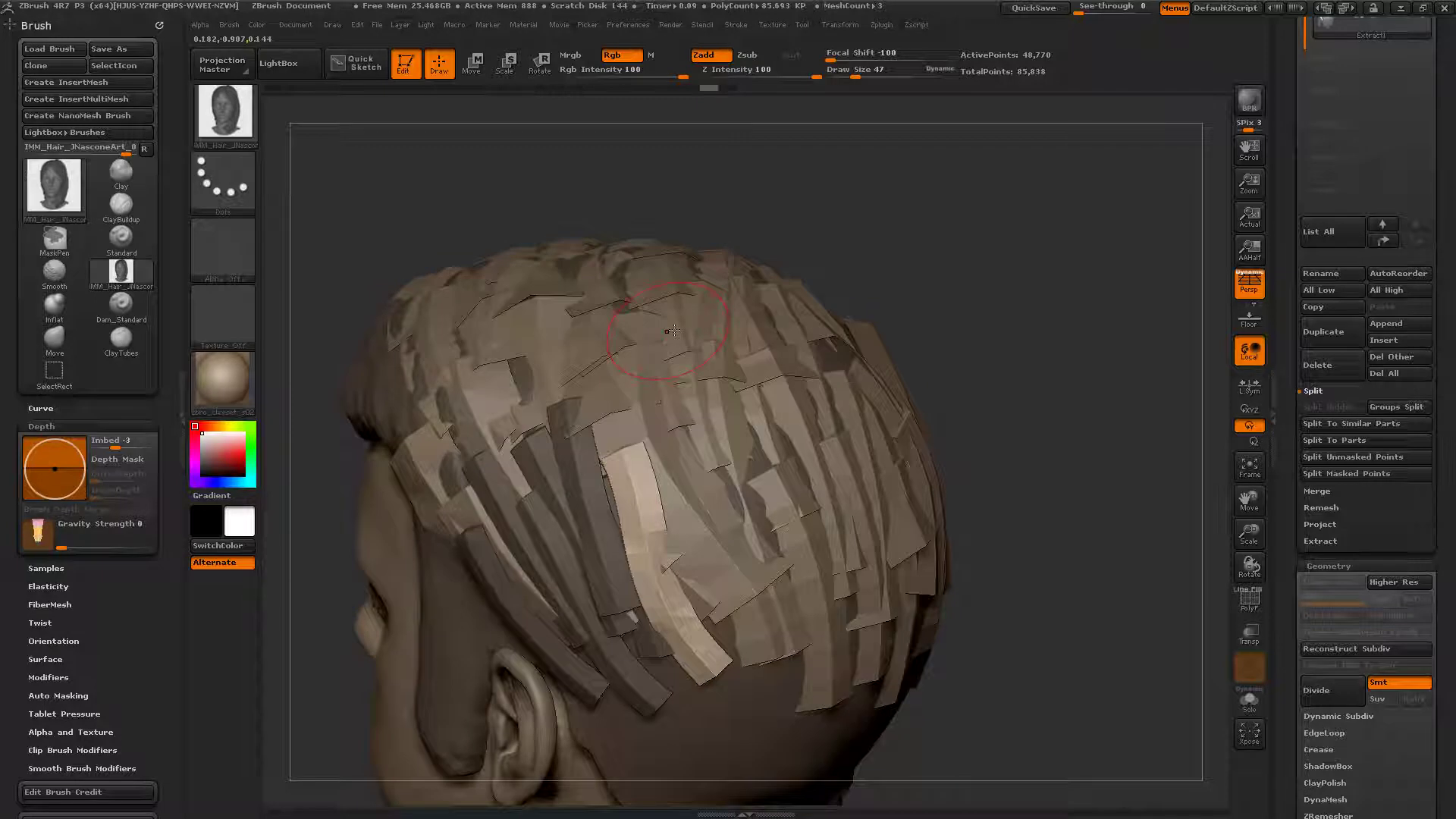
Step: Draw four long overlapping hair strips running from the crown down the rear side of the head
drag(662, 438, 757, 623)
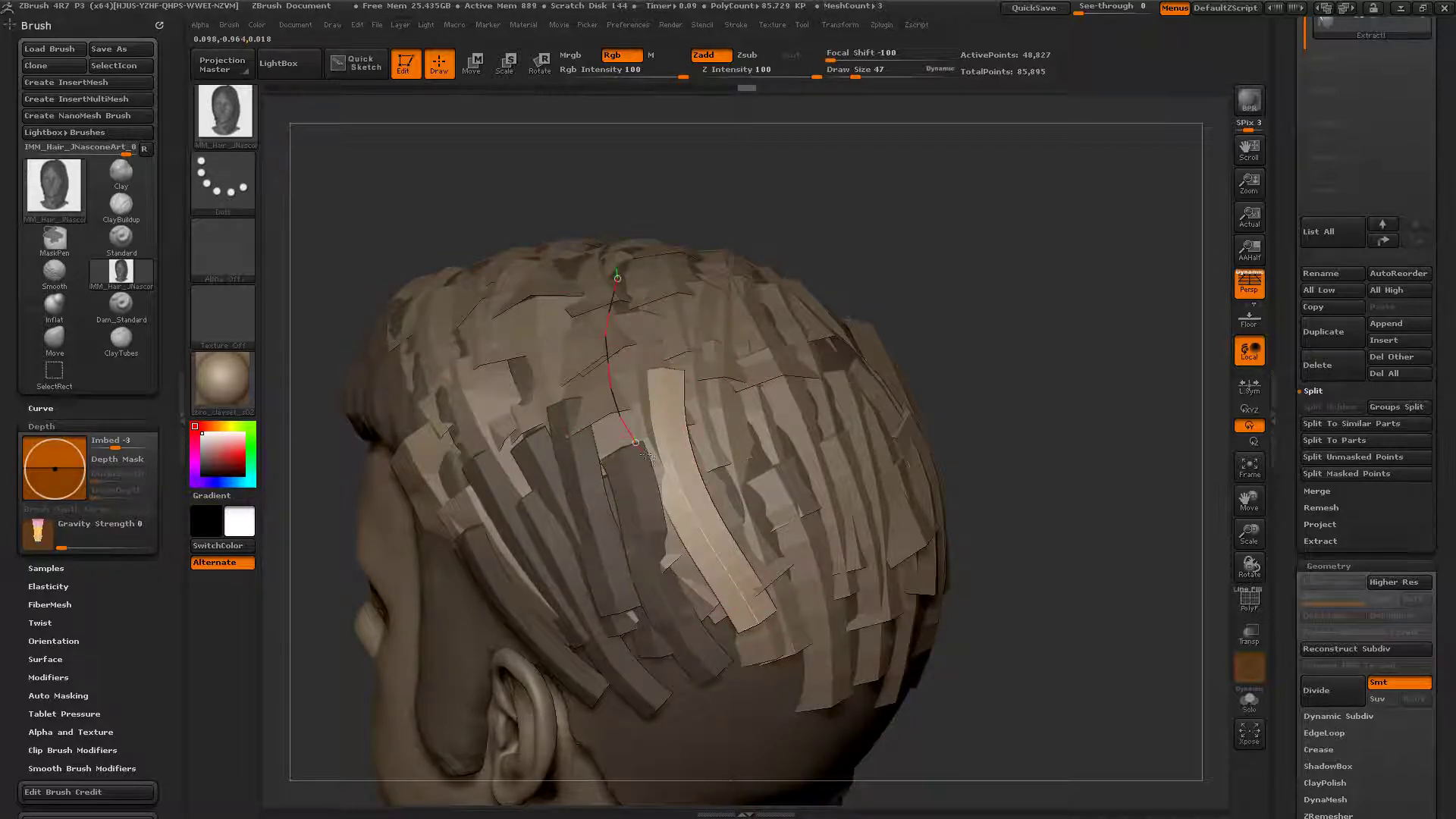
drag(694, 526, 695, 530)
mouse_move(570, 329)
mouse_down()
mouse_move(579, 402)
mouse_move(665, 569)
mouse_up()
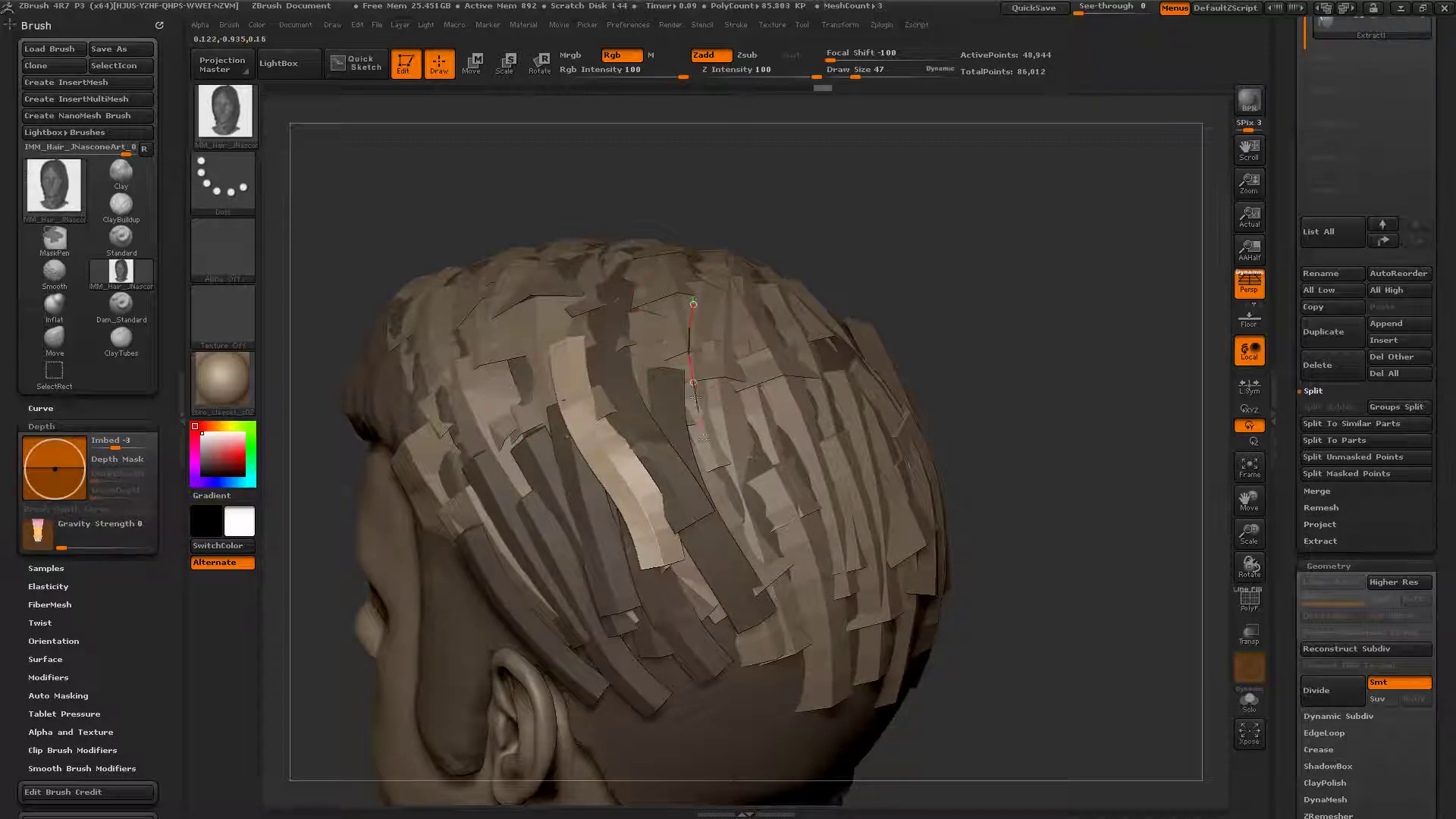
drag(785, 566, 786, 568)
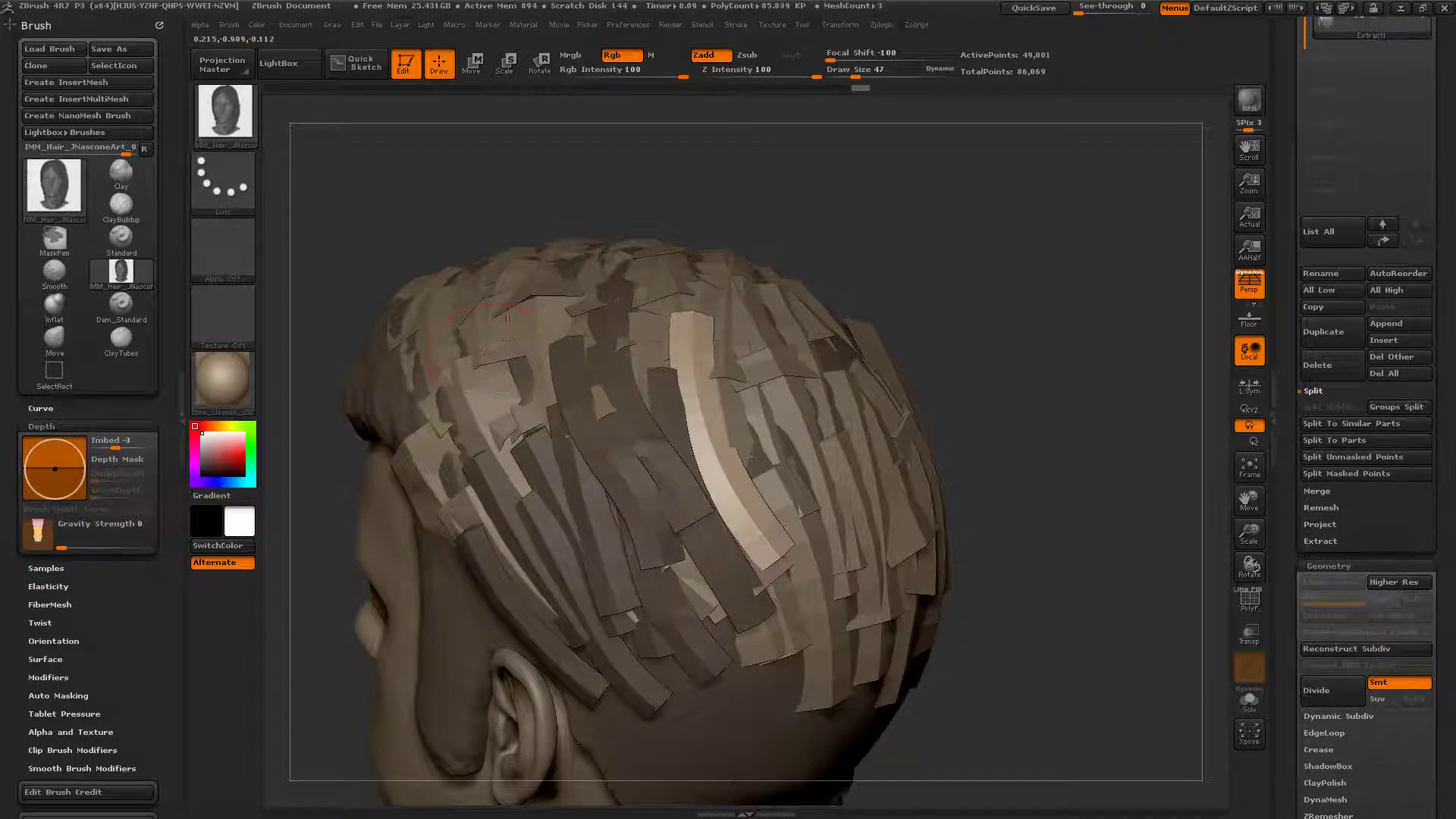
Step: Add three more hair strips across the upper side of the head, progressing from the crown strips forward toward the temple
drag(598, 530, 618, 547)
mouse_move(536, 347)
mouse_down()
mouse_move(563, 496)
mouse_move(671, 578)
mouse_up()
click(669, 575)
right_drag(506, 506, 450, 430)
drag(458, 431, 578, 532)
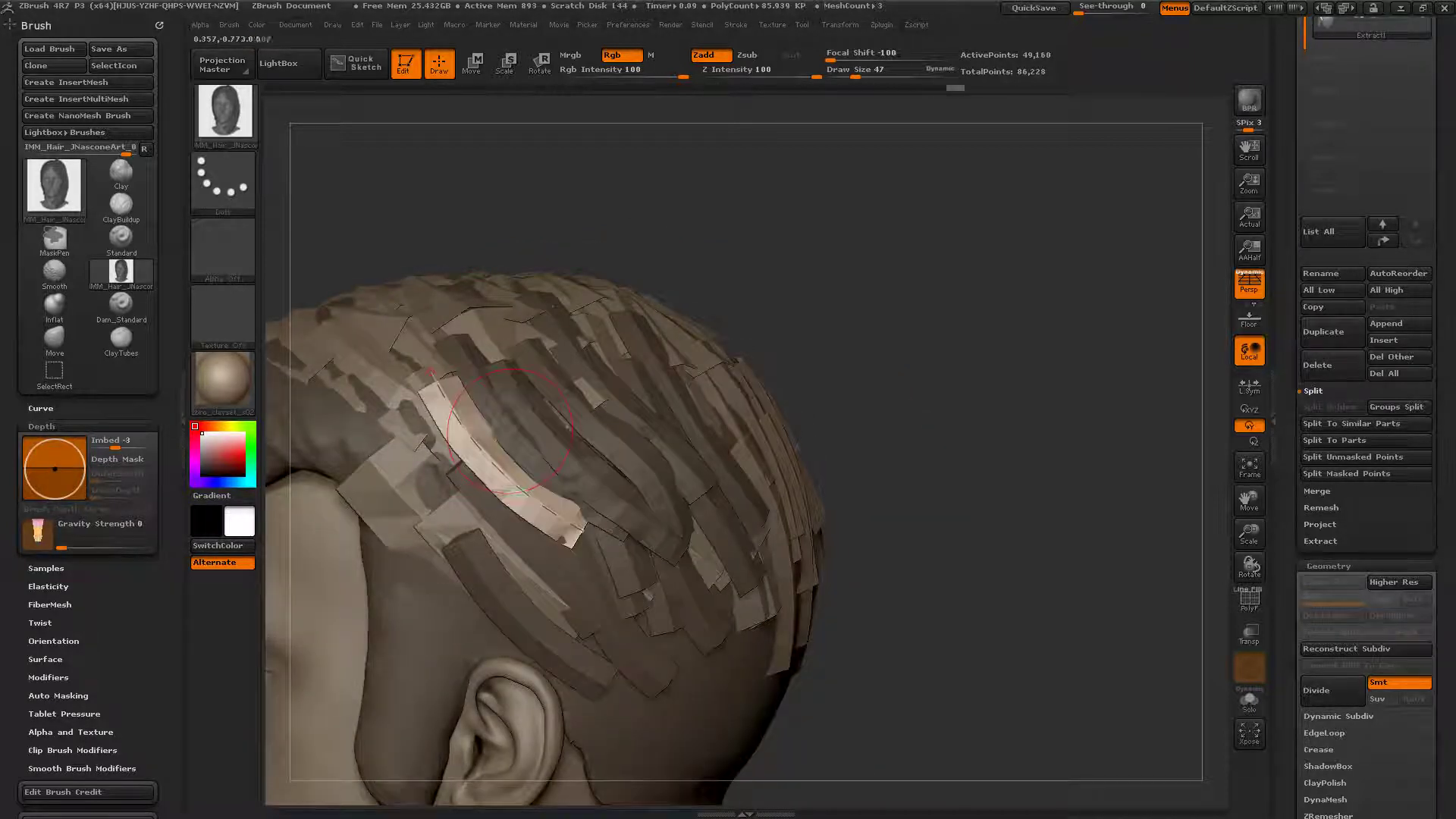
mouse_move(506, 539)
alt+right_down()
mouse_move(509, 525)
mouse_move(650, 514)
alt+right_up()
click(710, 500)
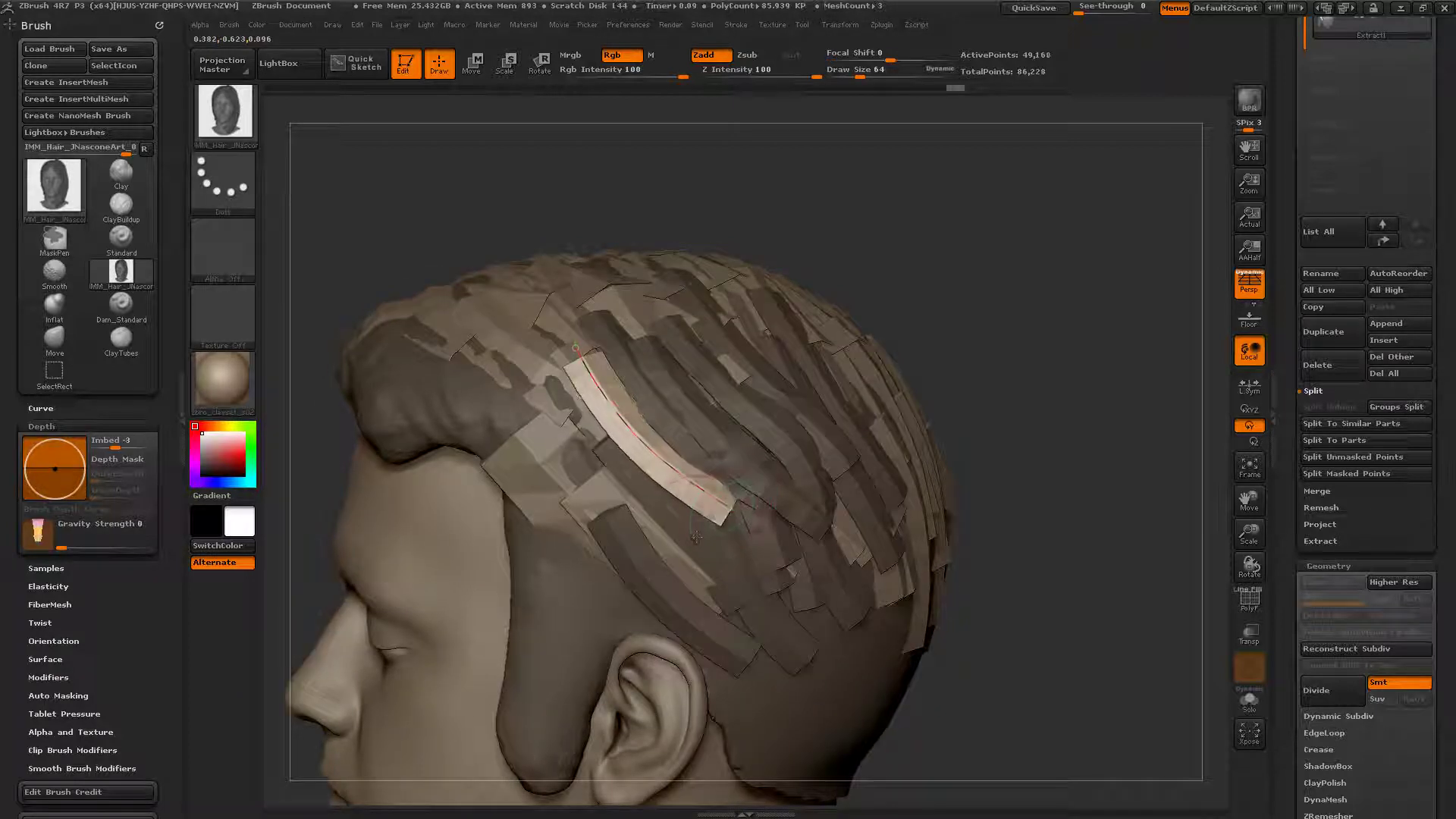
Step: Draw two hair strips curving back from the temple hairline above the ear and adjust their ends
drag(580, 439, 575, 408)
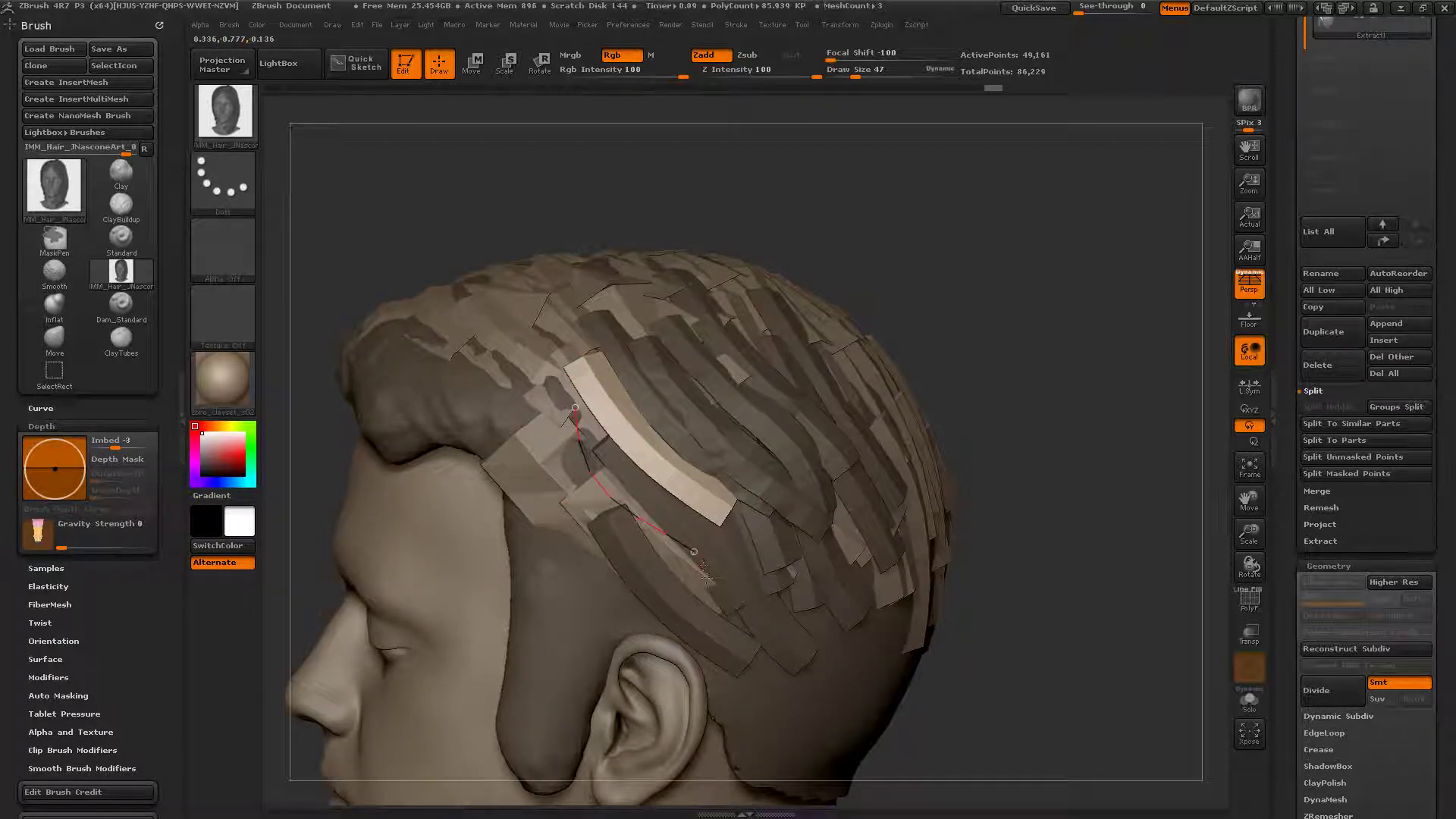
drag(706, 577, 702, 574)
drag(575, 408, 568, 396)
alt+right_drag(583, 477, 660, 430)
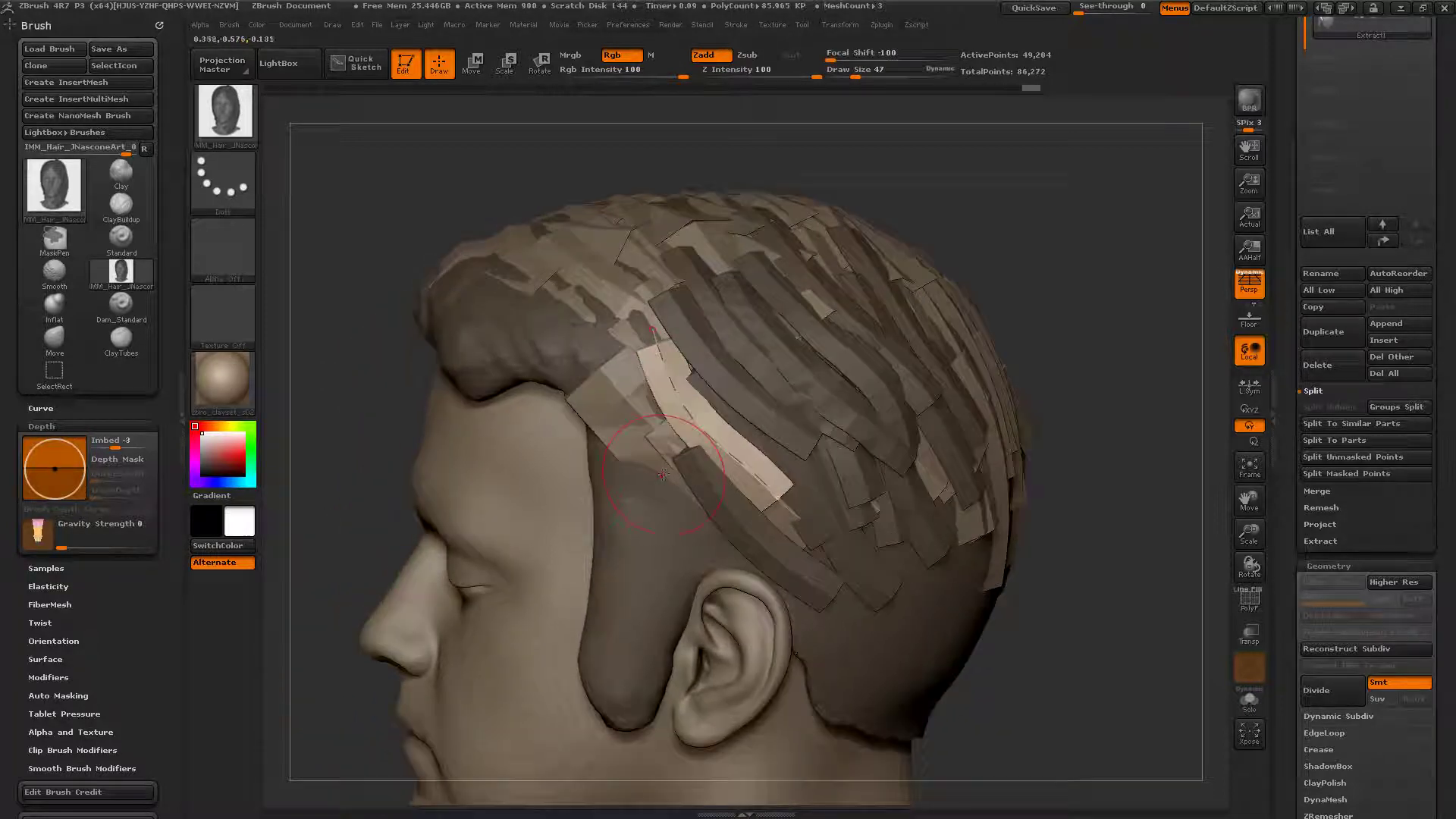
drag(825, 544, 830, 544)
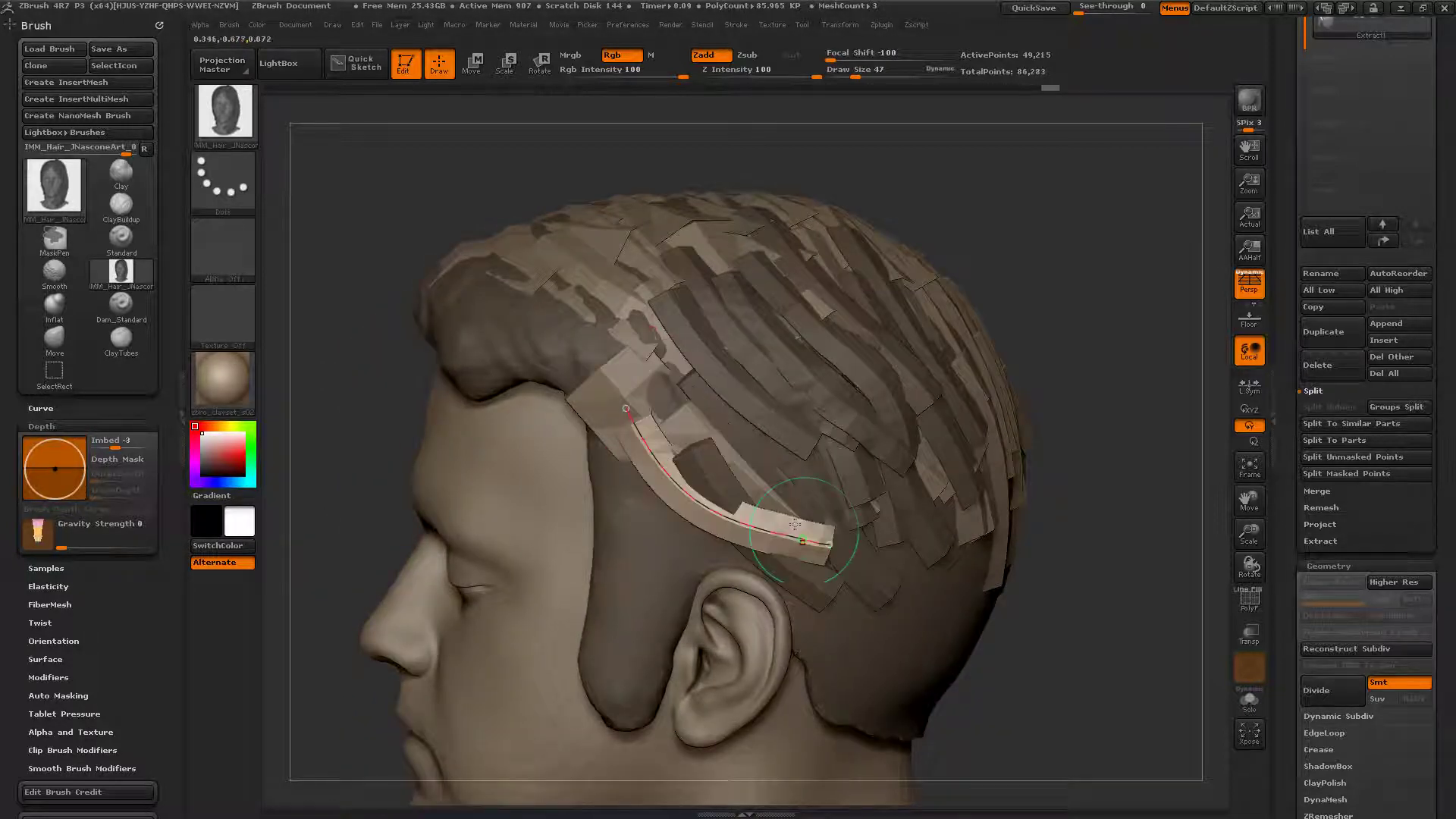
drag(620, 402, 618, 396)
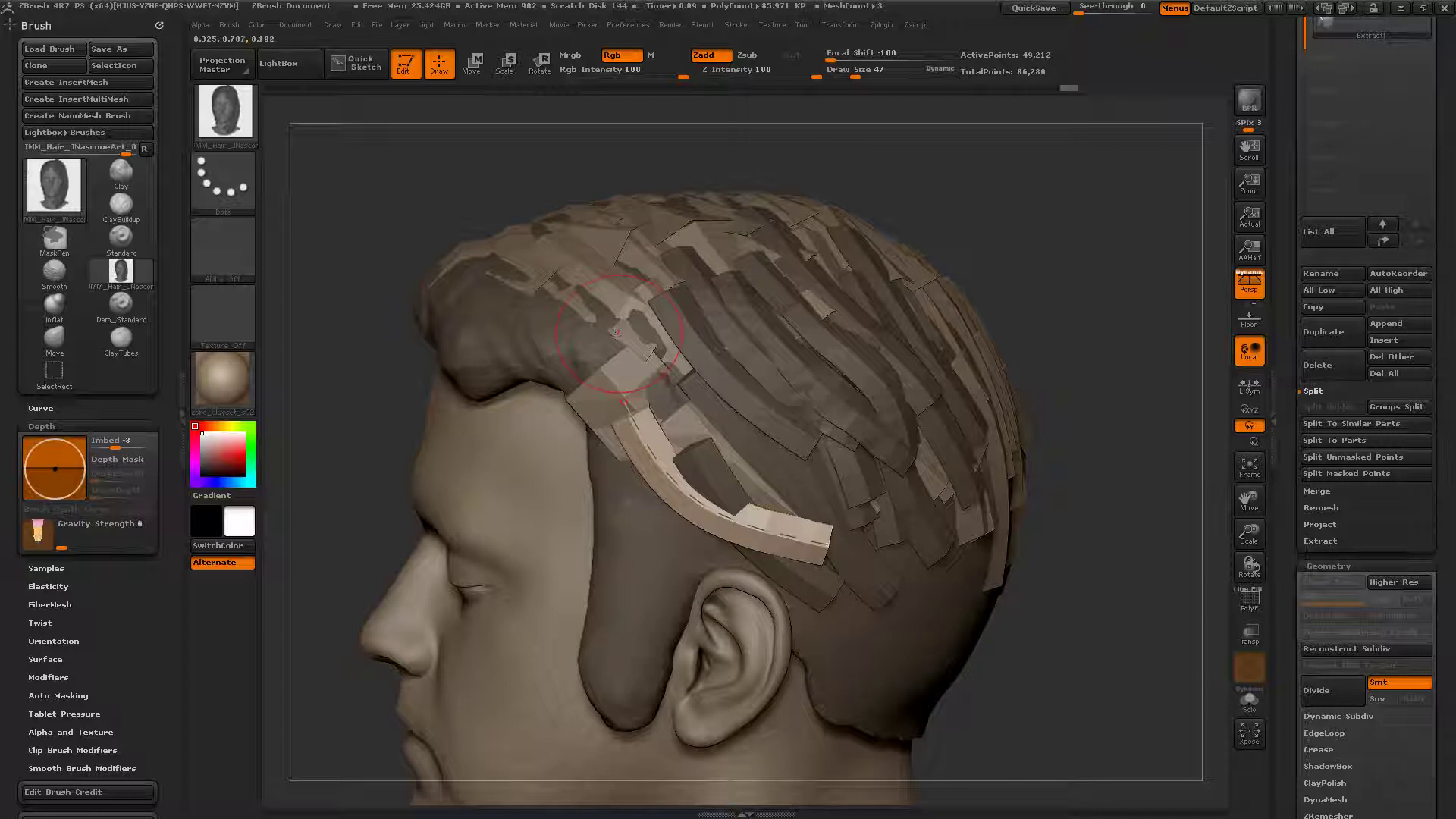
Step: Layer three hair strips sweeping back over the temple, the last one starting at the upper edge of the fringe
drag(779, 481, 781, 479)
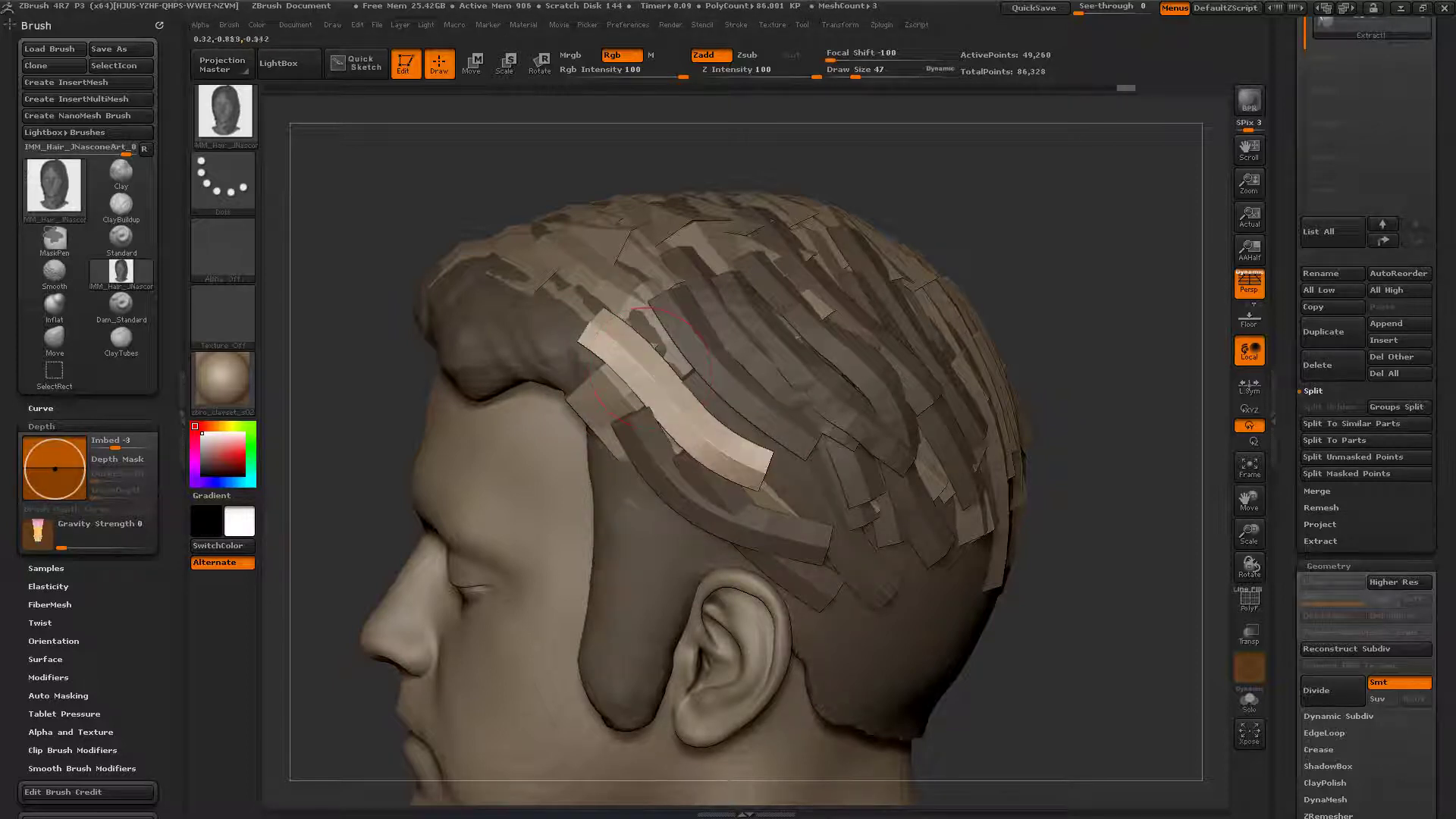
mouse_move(645, 310)
mouse_down()
mouse_move(791, 465)
mouse_move(835, 486)
mouse_up()
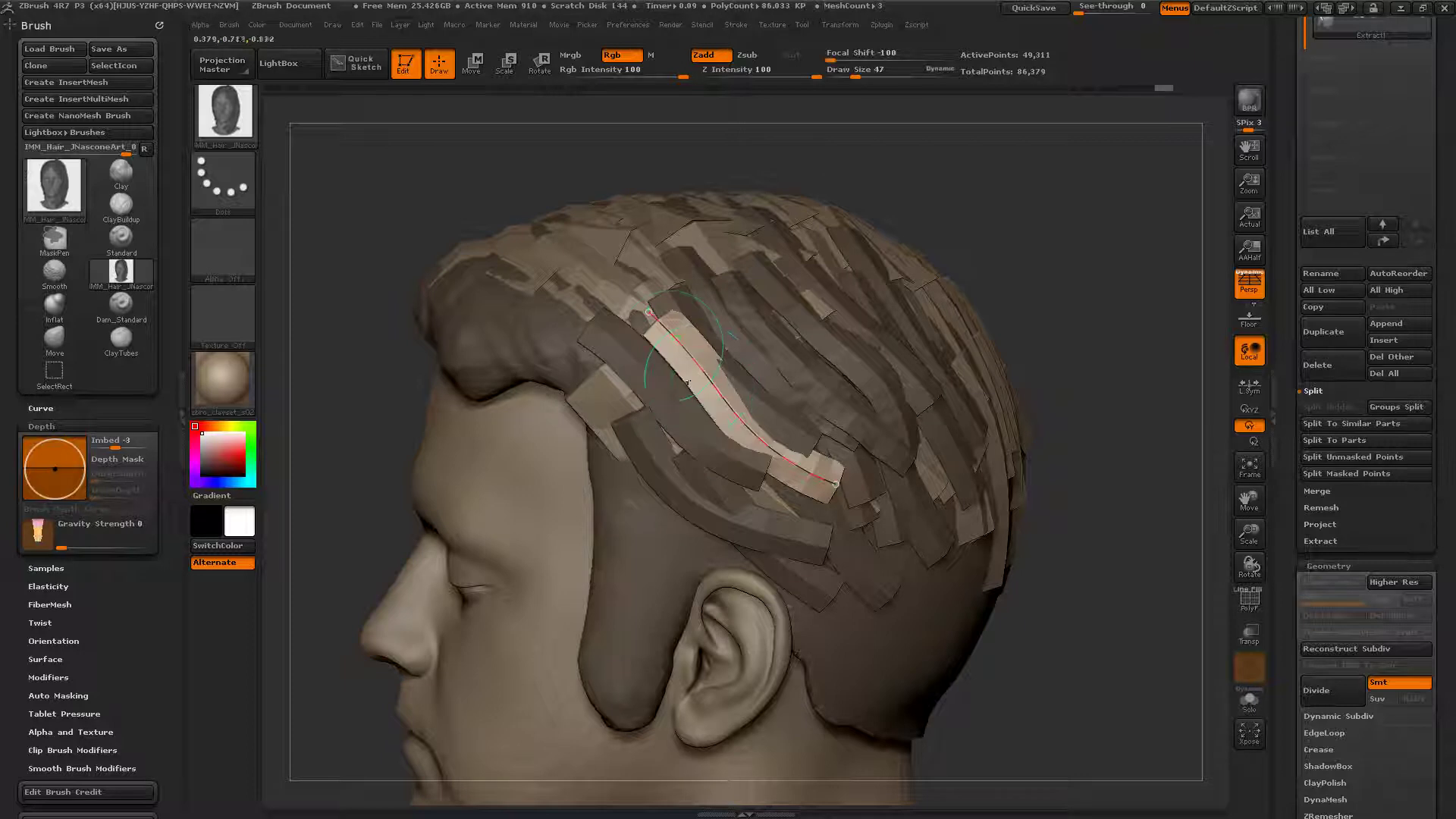
mouse_move(628, 315)
alt+right_down()
mouse_move(641, 361)
mouse_move(754, 402)
mouse_move(653, 412)
alt+right_up()
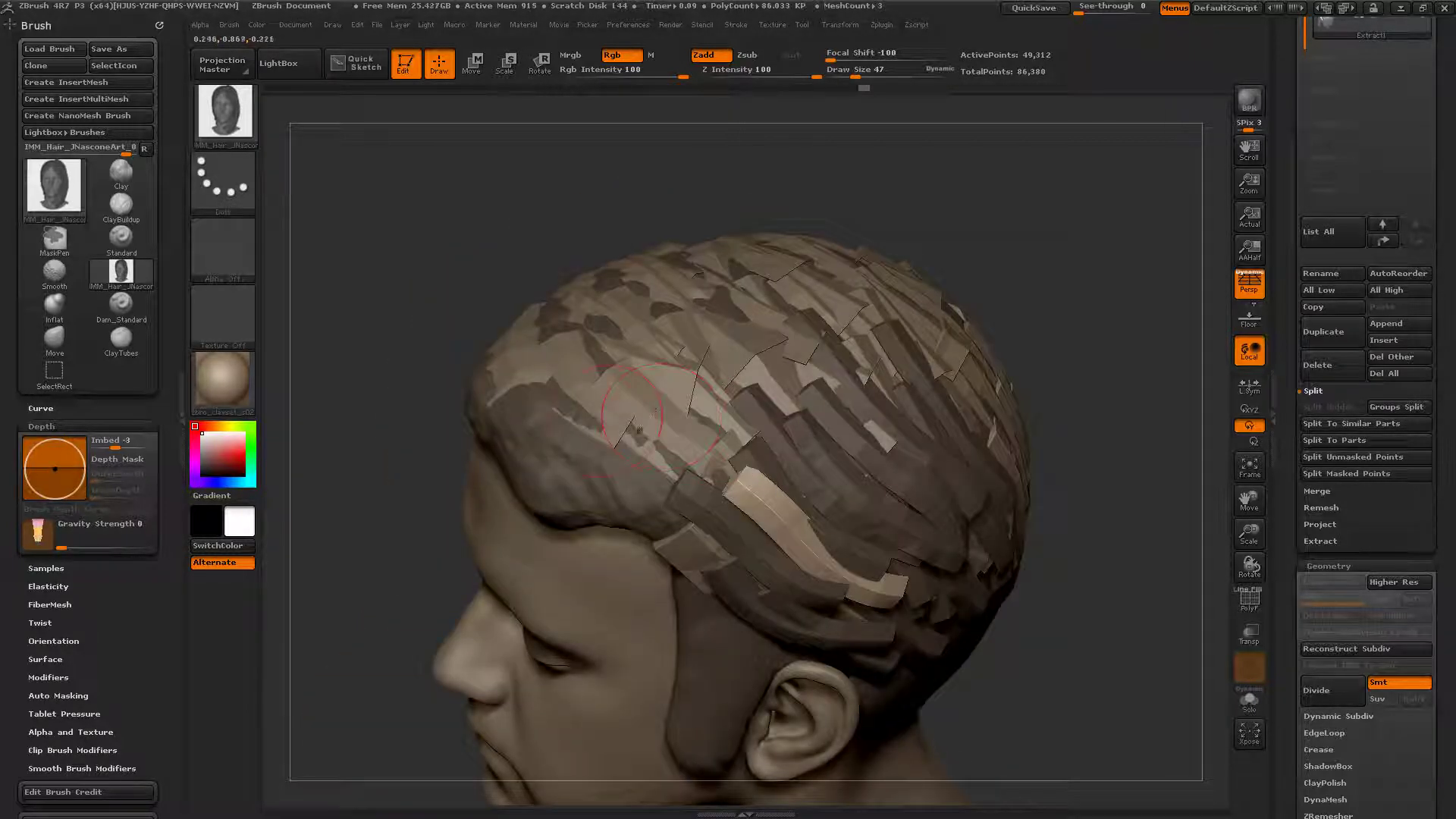
drag(766, 530, 836, 540)
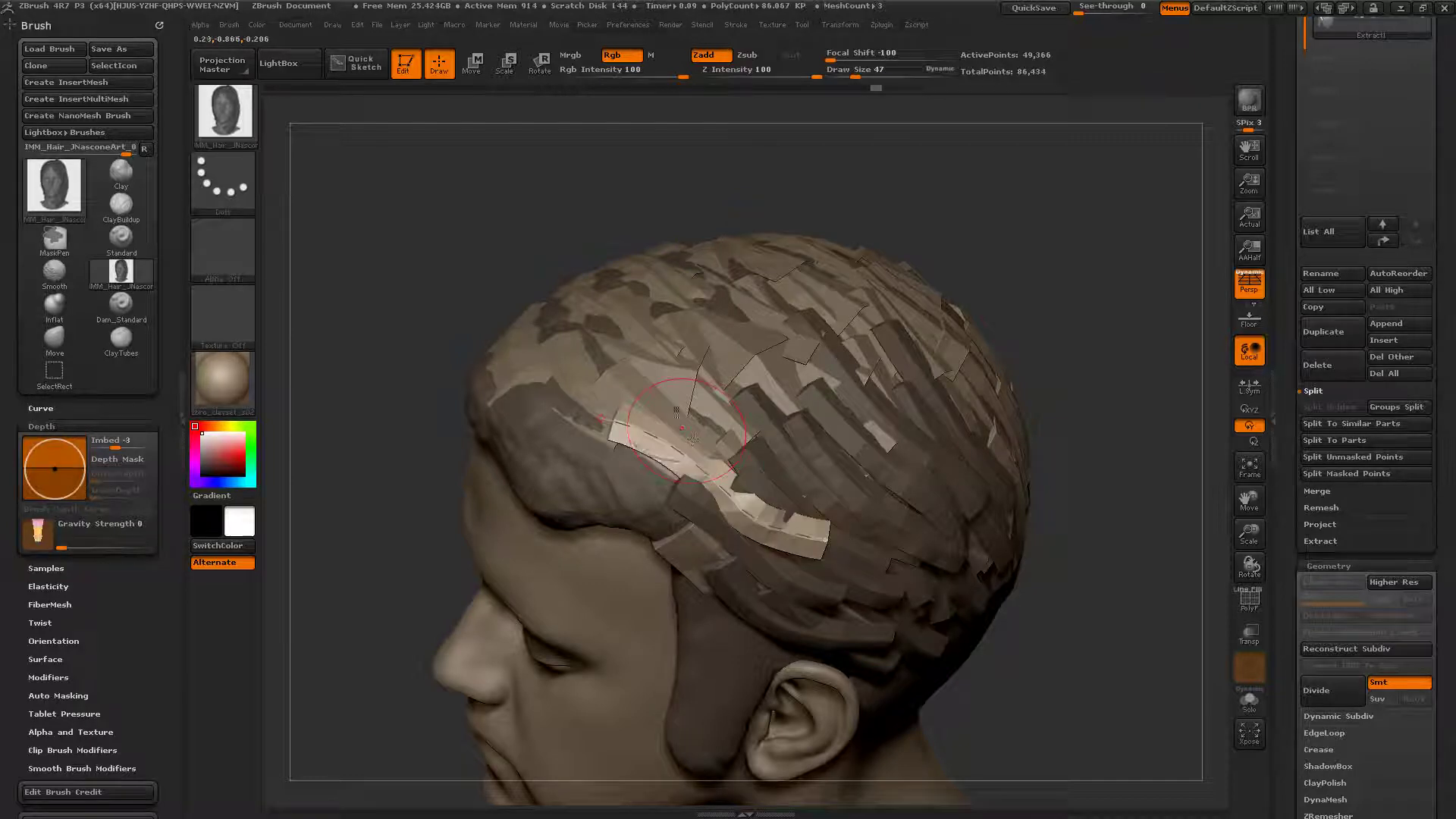
Step: Adjust the end of the temple strip, draw another curved strip directly above it, and pull its rear end into a straighter downward sweep
right_drag(699, 413, 758, 412)
drag(795, 528, 828, 509)
right_drag(823, 394, 807, 459)
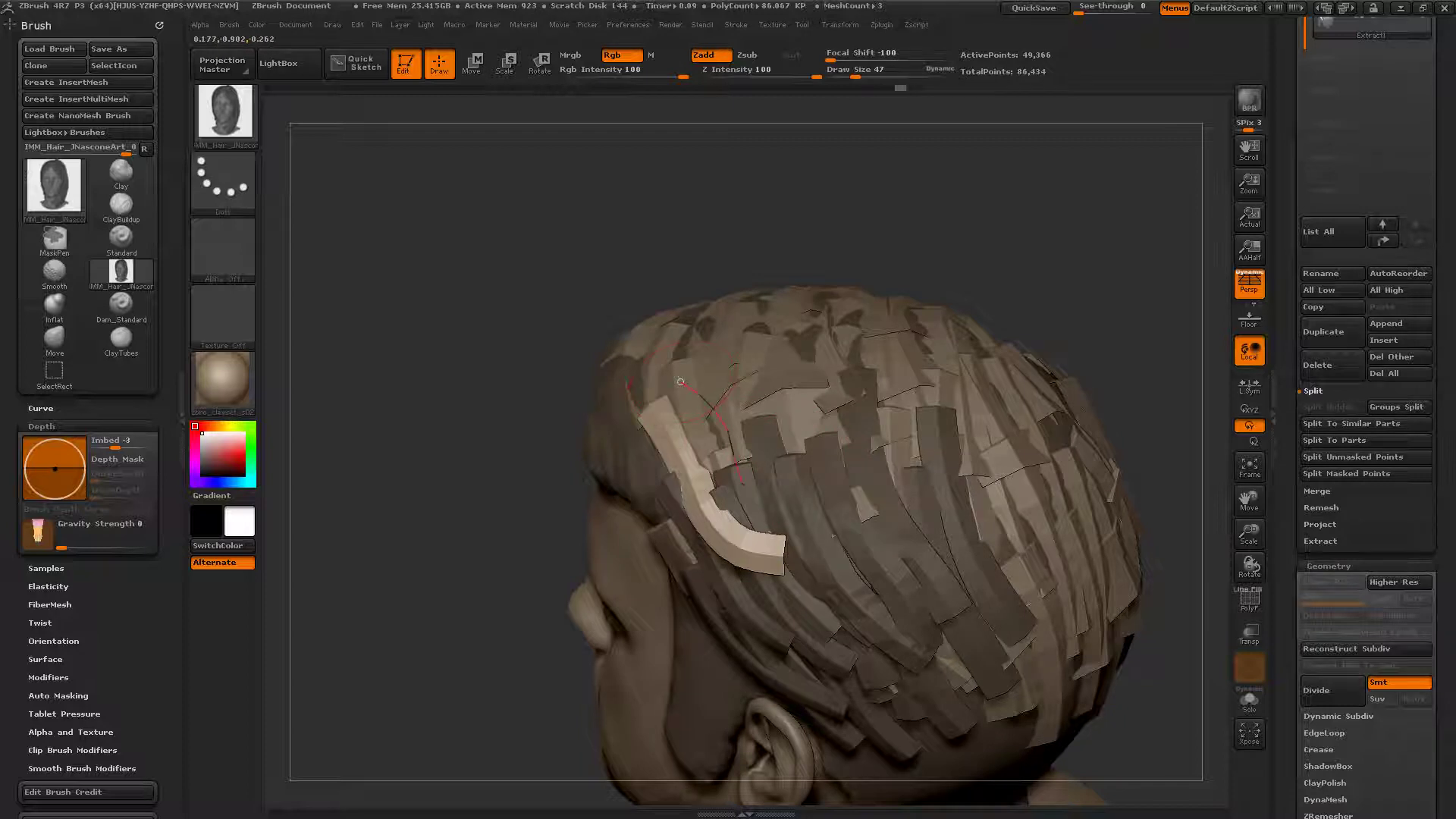
mouse_move(680, 382)
mouse_down()
mouse_move(759, 496)
mouse_move(839, 522)
mouse_up()
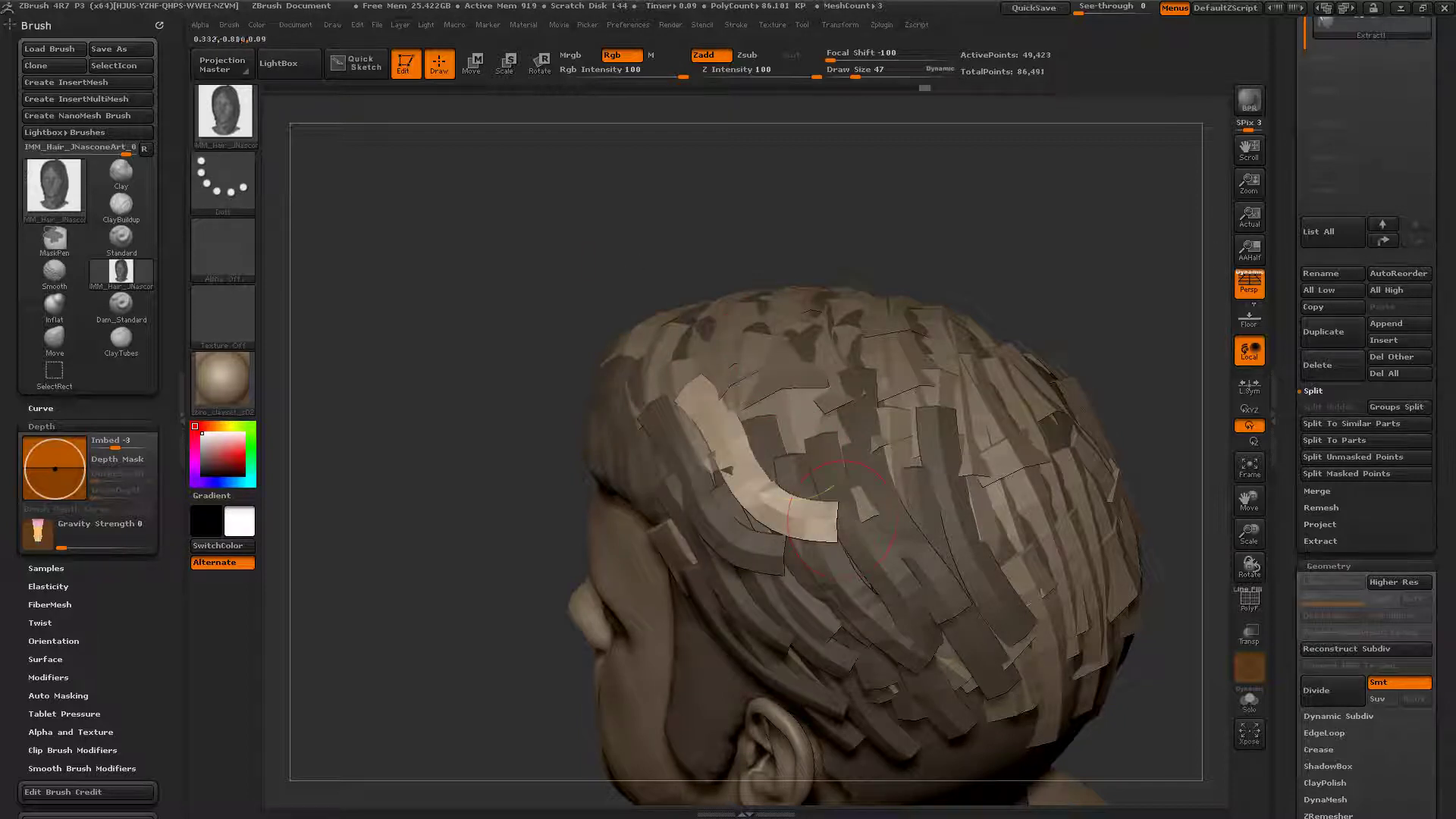
shift+drag(797, 446, 751, 475)
drag(845, 525, 827, 556)
click(772, 427)
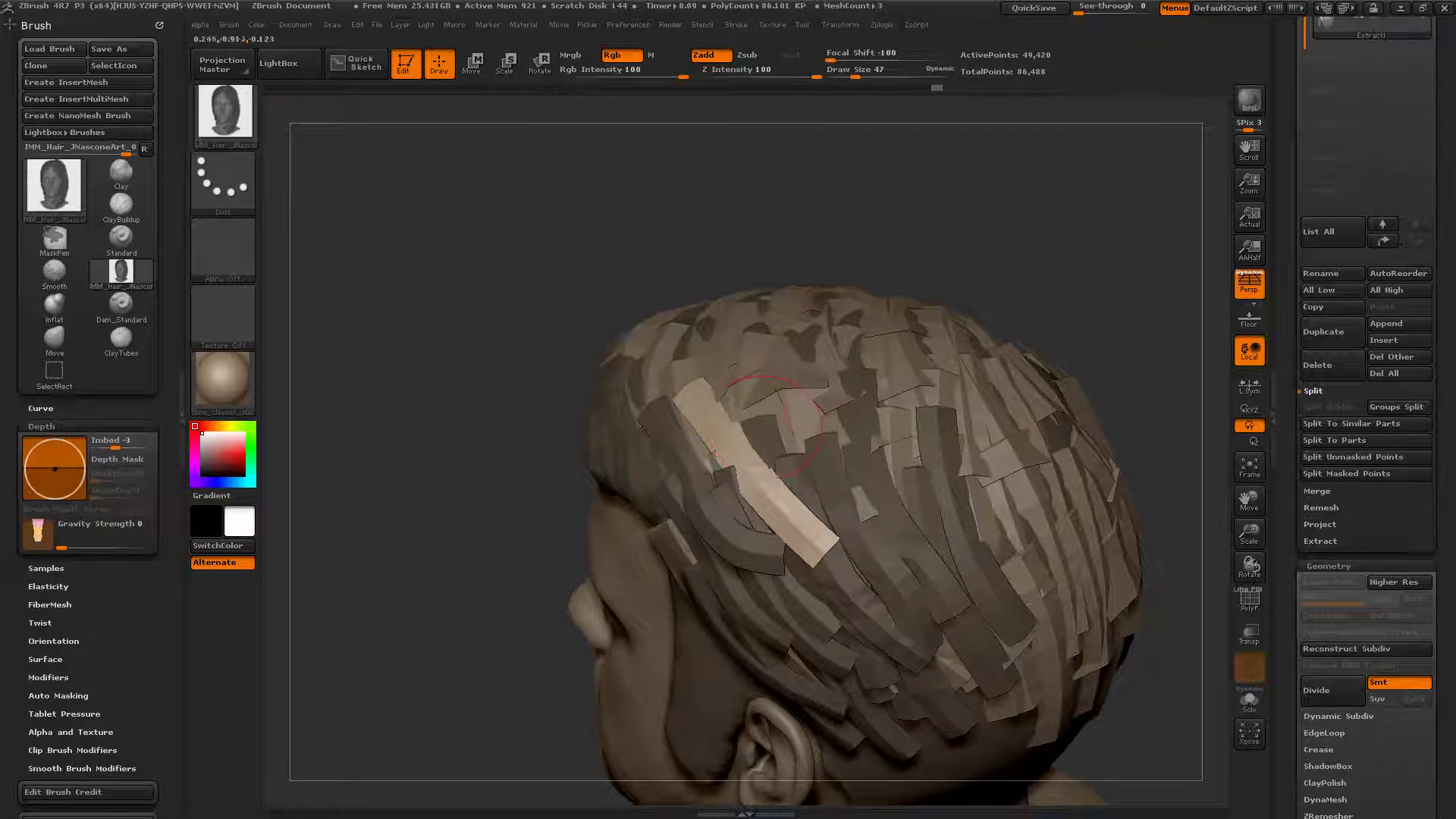
Step: Draw two overlapping hair strips from the upper side of the head down behind the temple and adjust the second one's shape
drag(810, 488, 924, 560)
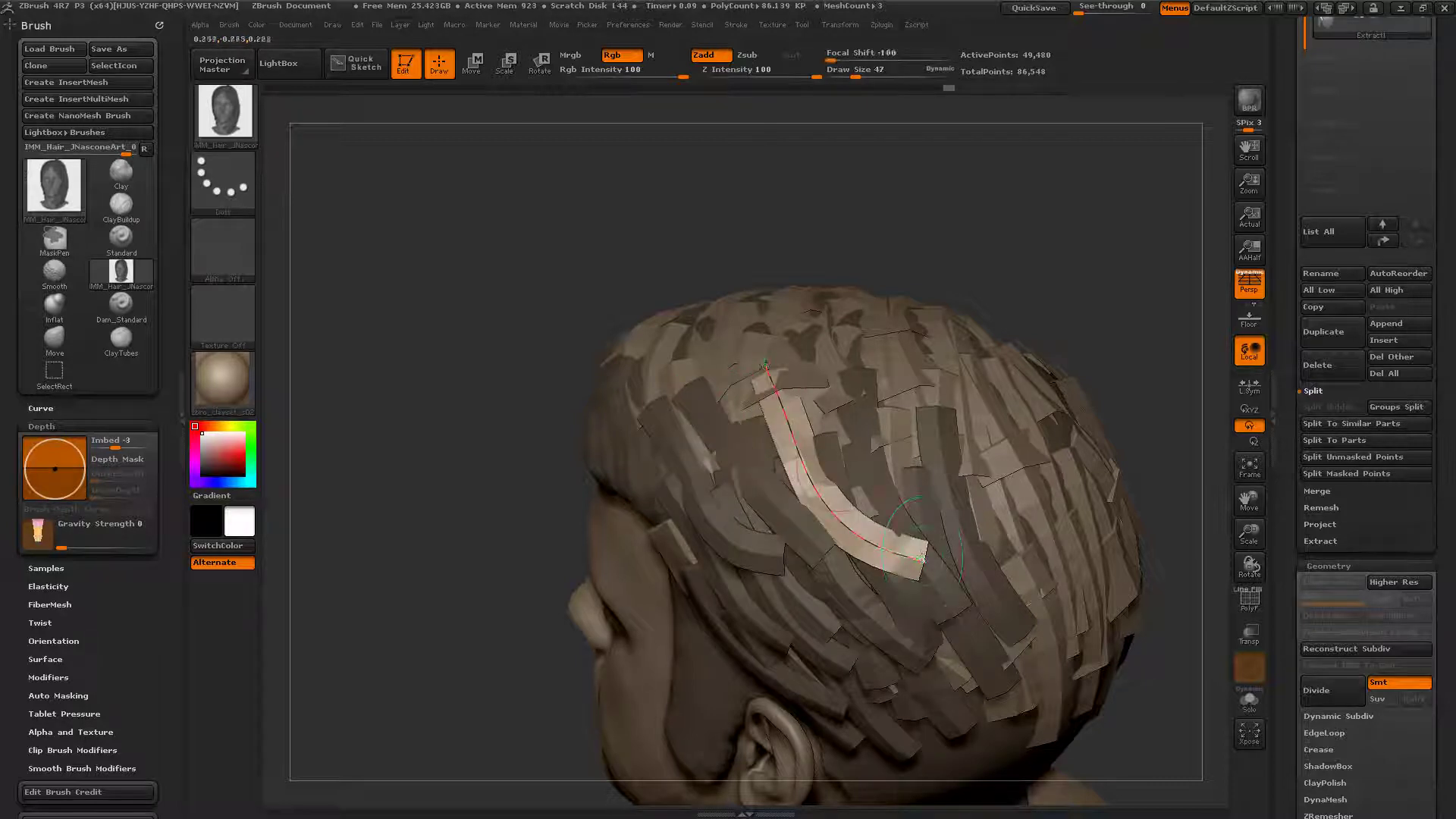
mouse_move(766, 366)
mouse_down()
mouse_move(747, 368)
mouse_move(945, 573)
mouse_up()
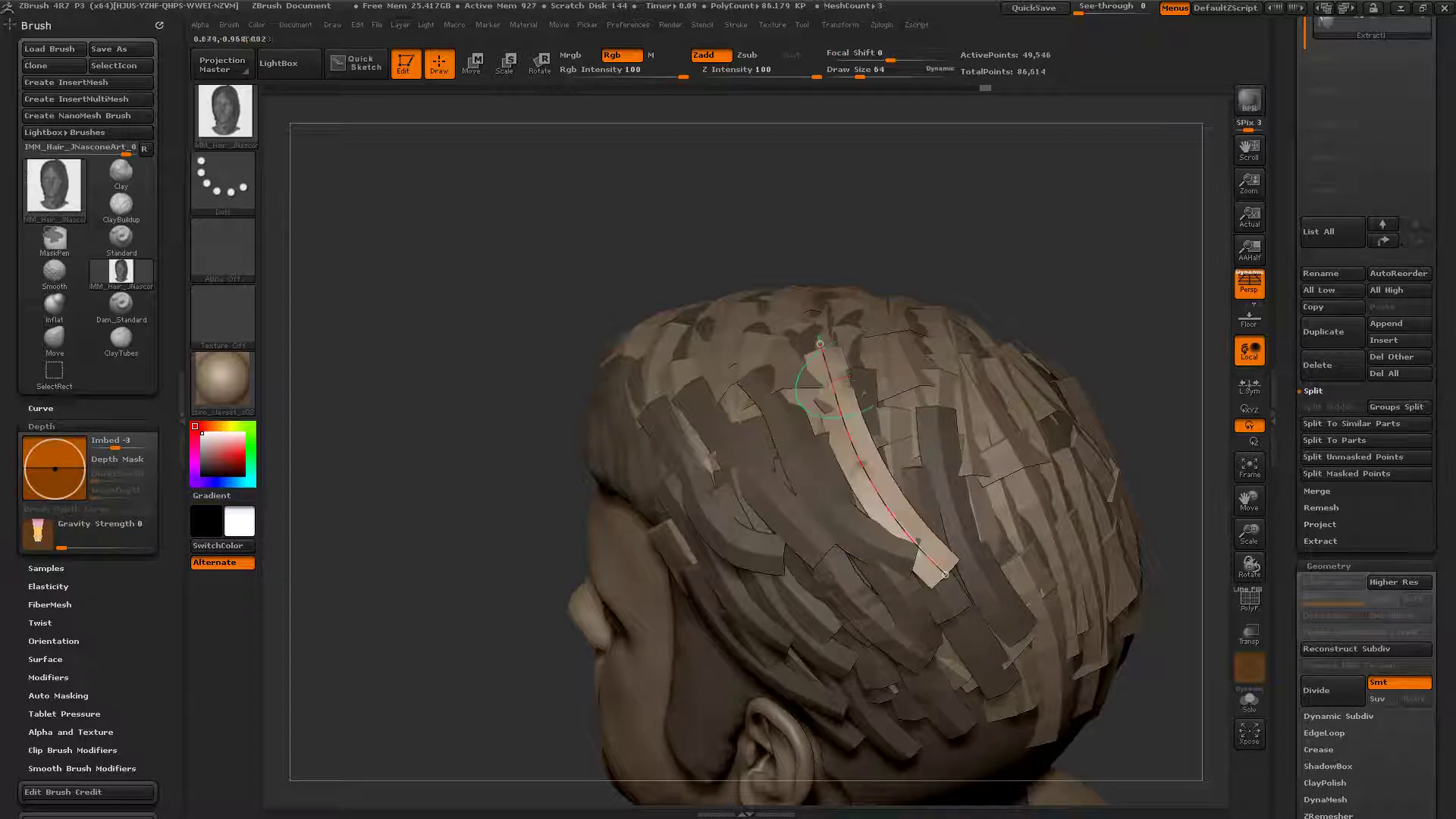
ctrl+right_drag(861, 419, 895, 462)
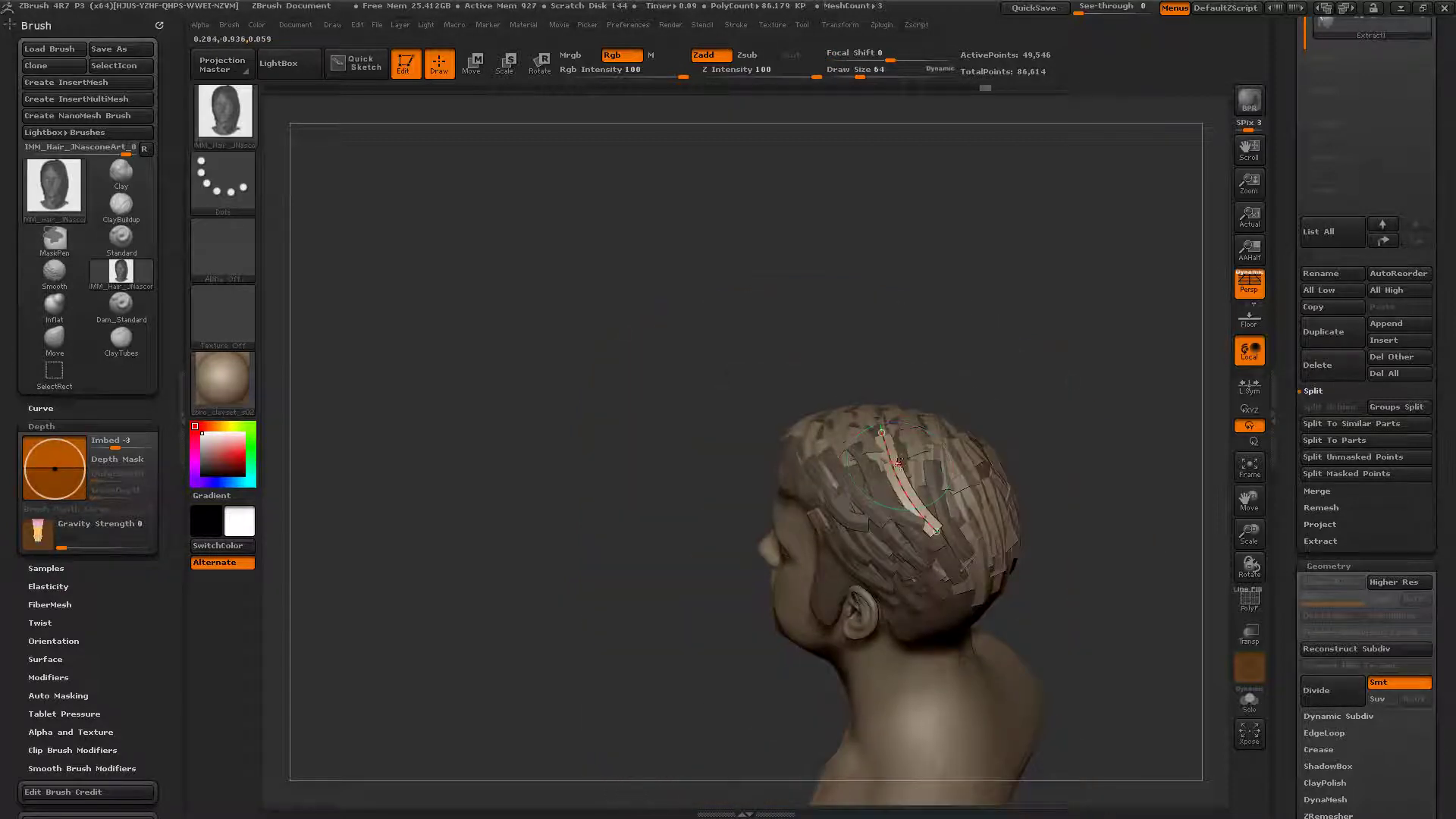
mouse_move(893, 462)
mouse_down()
mouse_move(882, 446)
mouse_move(891, 486)
mouse_up()
ctrl+right_drag(914, 493, 936, 455)
drag(949, 560, 941, 565)
Step: Draw one more long hair strip behind the previous two, running down the side, and adjust its lower end
mouse_move(985, 478)
alt+right_down()
mouse_move(932, 464)
mouse_move(840, 398)
alt+right_up()
drag(867, 576, 963, 724)
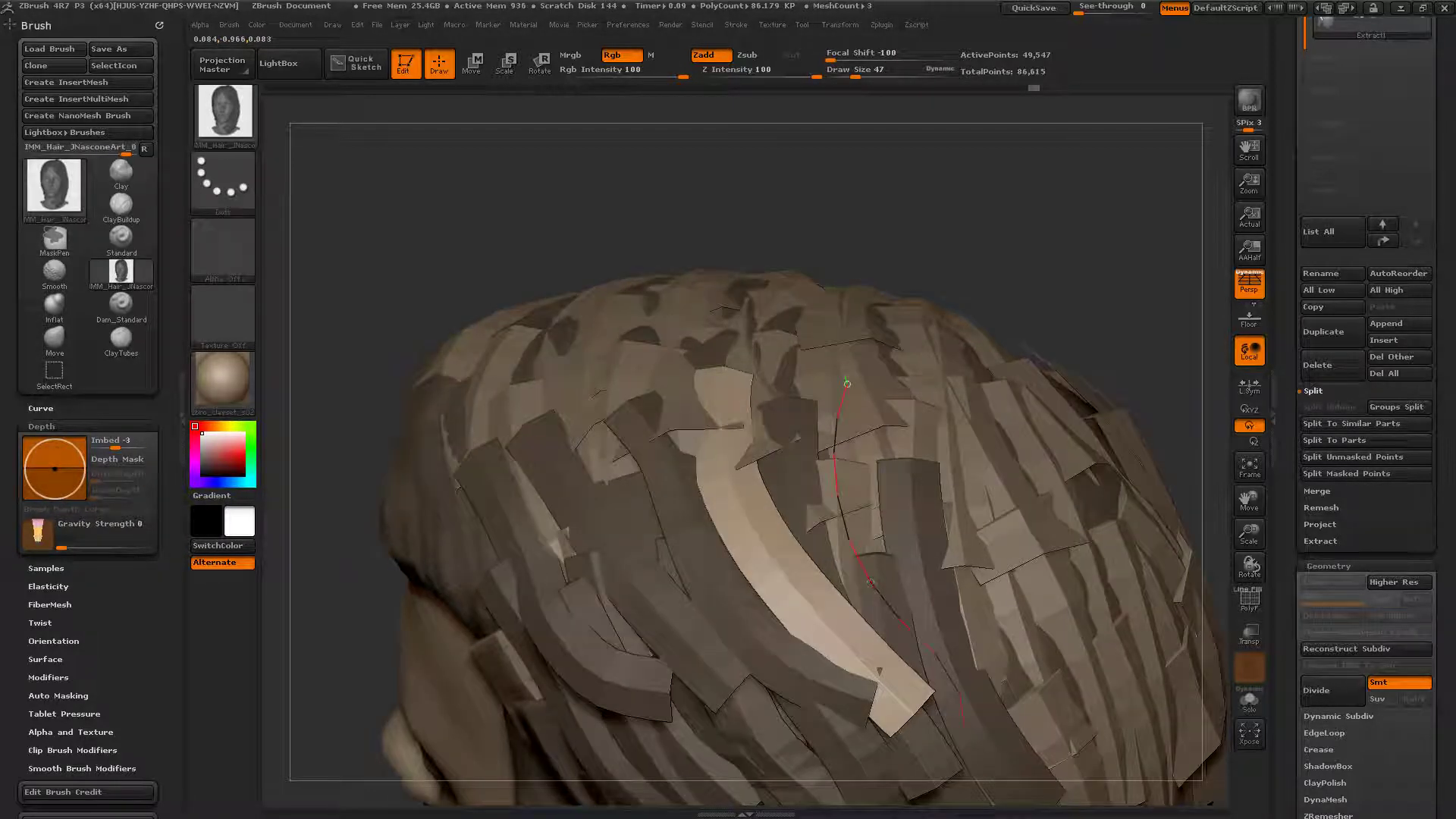
ctrl+right_drag(923, 711, 952, 667)
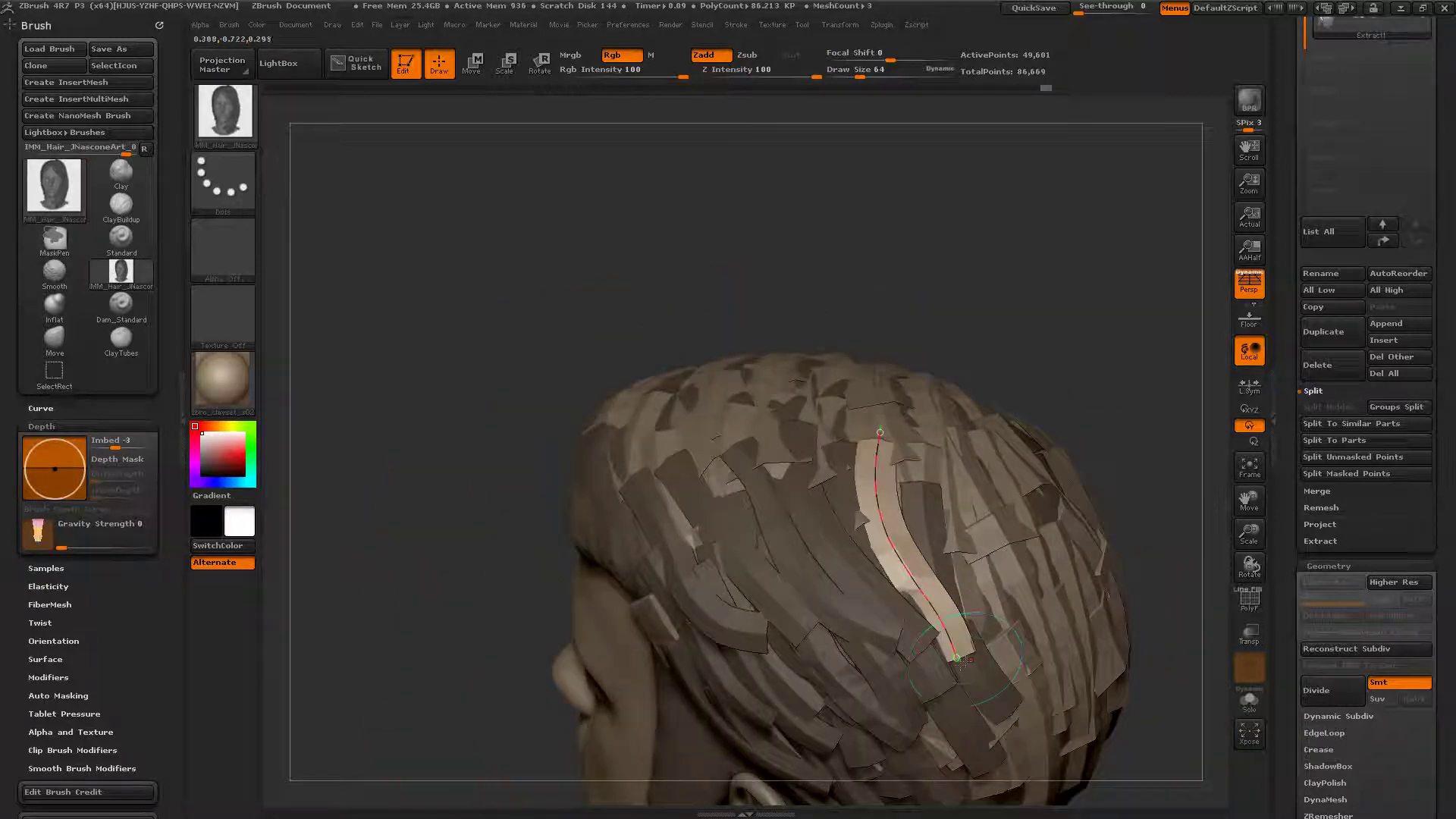
drag(958, 663, 959, 666)
click(772, 572)
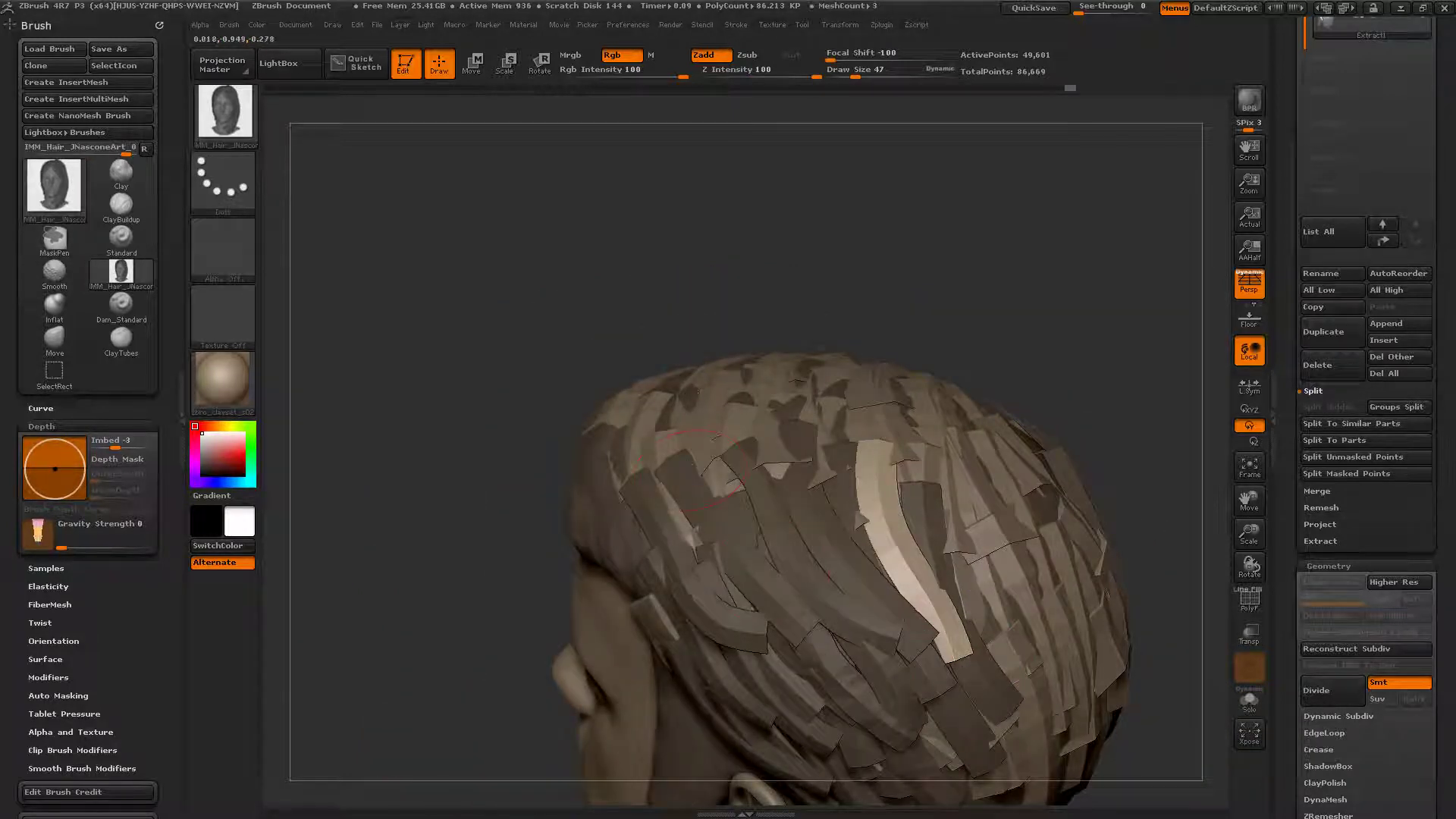
Step: Layer three hair strips from the upper front of the head back over the temple, each one closer to the fringe
drag(800, 628, 802, 618)
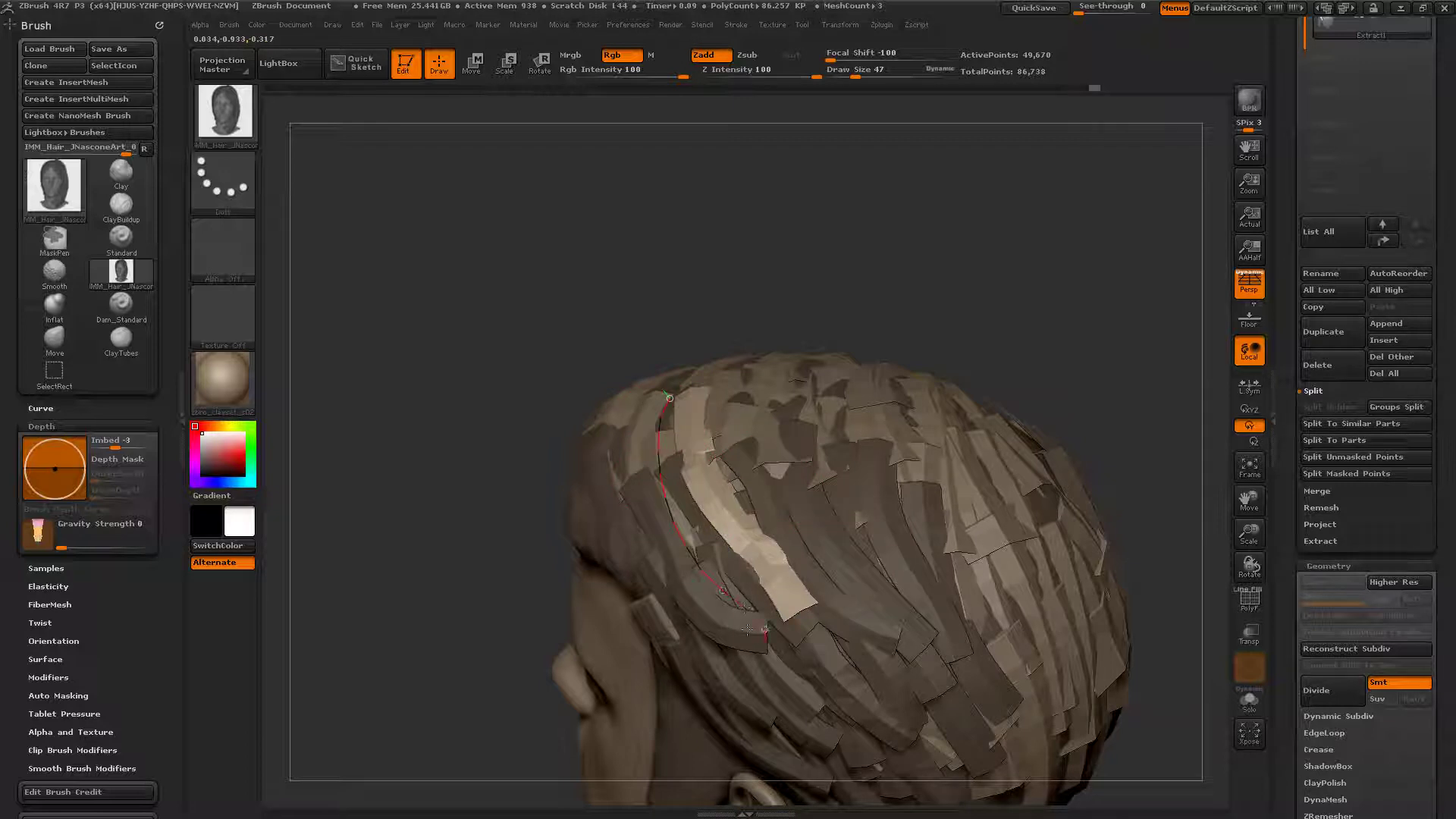
drag(747, 628, 751, 631)
drag(524, 607, 675, 561)
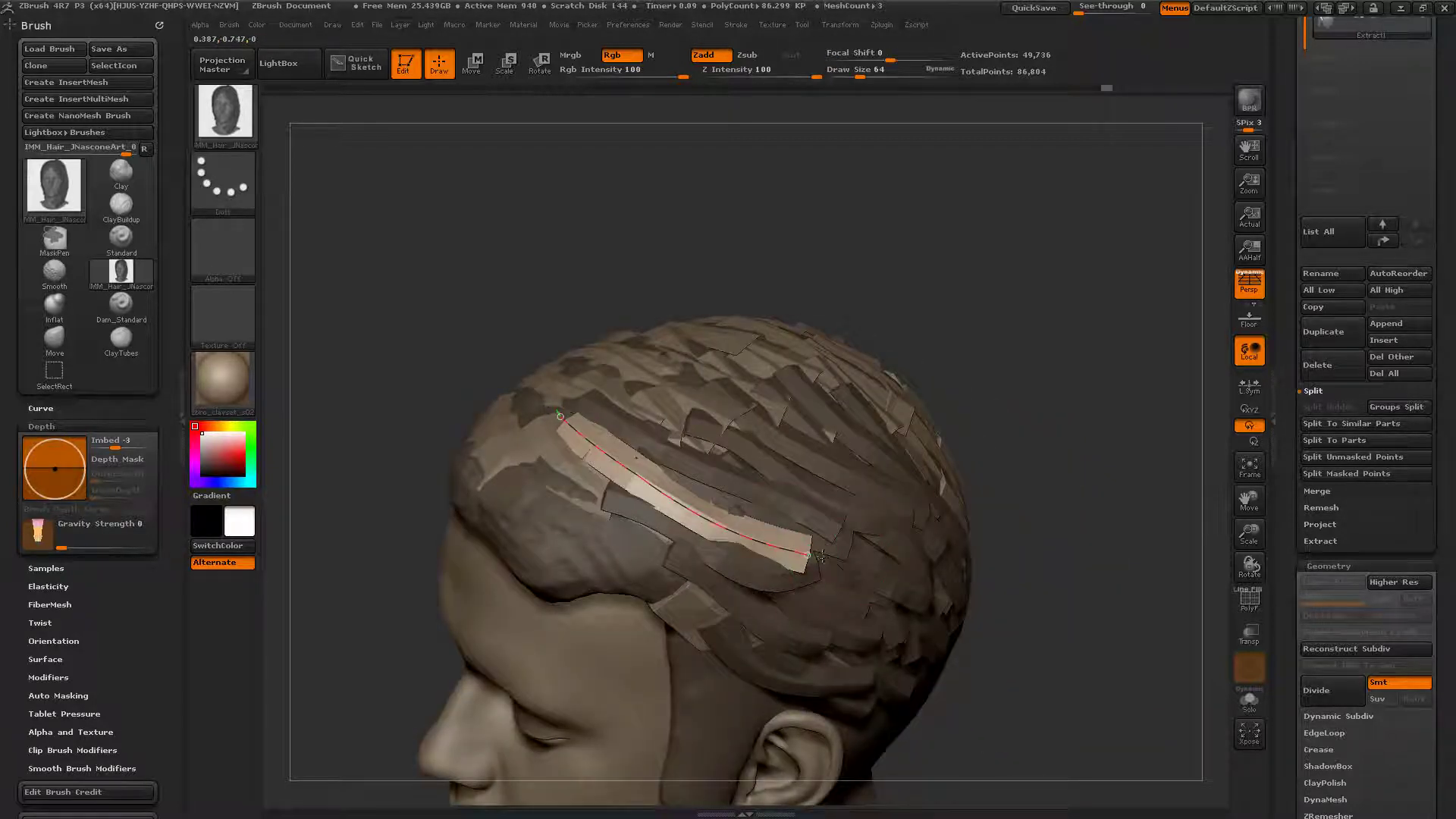
click(639, 549)
mouse_move(586, 503)
mouse_down()
mouse_move(749, 570)
mouse_move(739, 590)
mouse_up()
Step: Draw a hair strip along the fringe from above the forehead back toward the temple and adjust its rear end
right_drag(554, 515, 653, 519)
right_drag(556, 494, 556, 472)
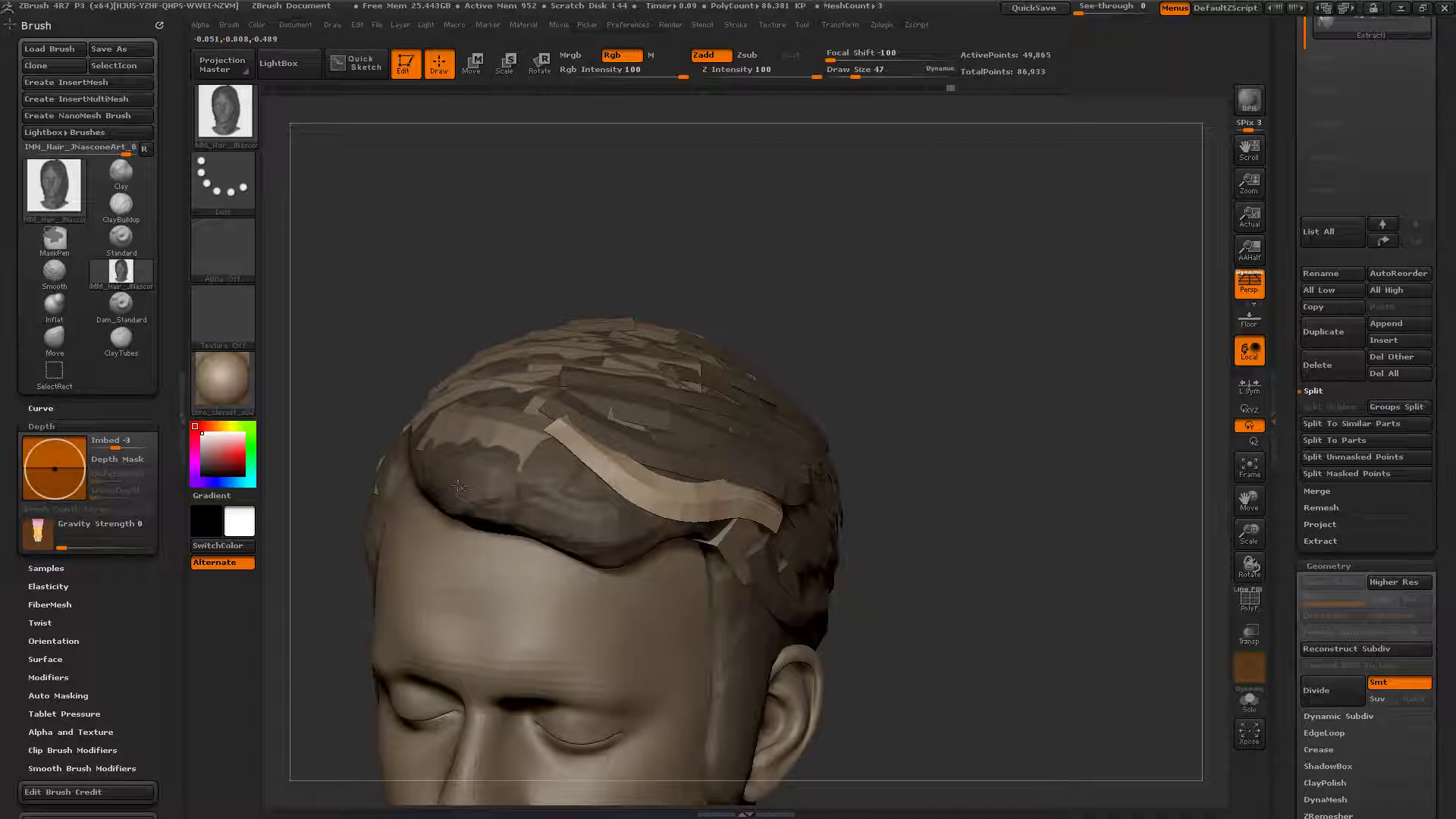
right_drag(458, 485, 477, 531)
drag(607, 494, 732, 505)
mouse_move(662, 510)
right_down()
mouse_move(607, 440)
mouse_move(618, 431)
right_up()
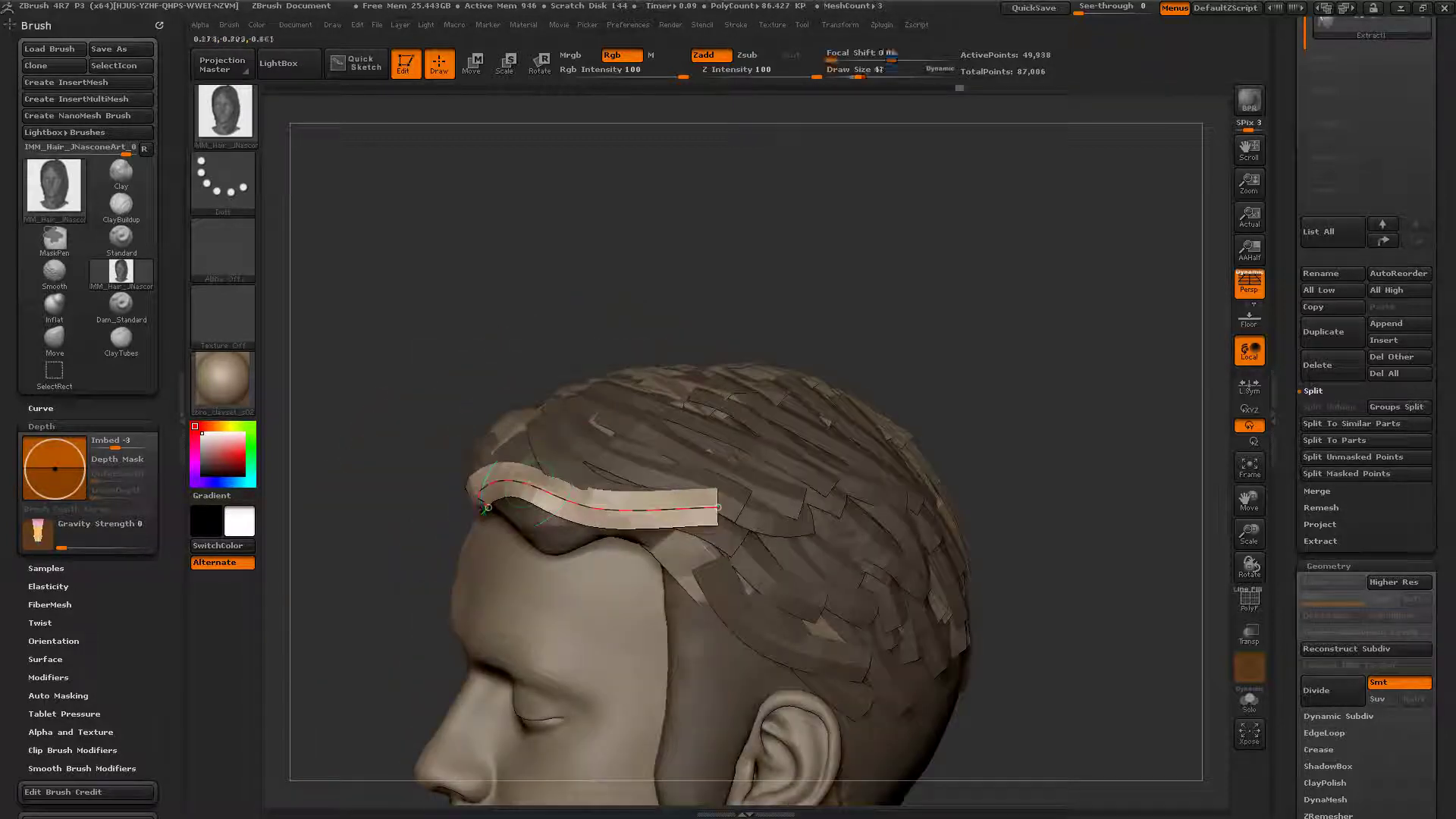
drag(721, 509, 715, 512)
Step: Draw a shorter strip along the lower edge of the fringe above the forehead and lift its rear end near the temple
right_drag(724, 451, 507, 531)
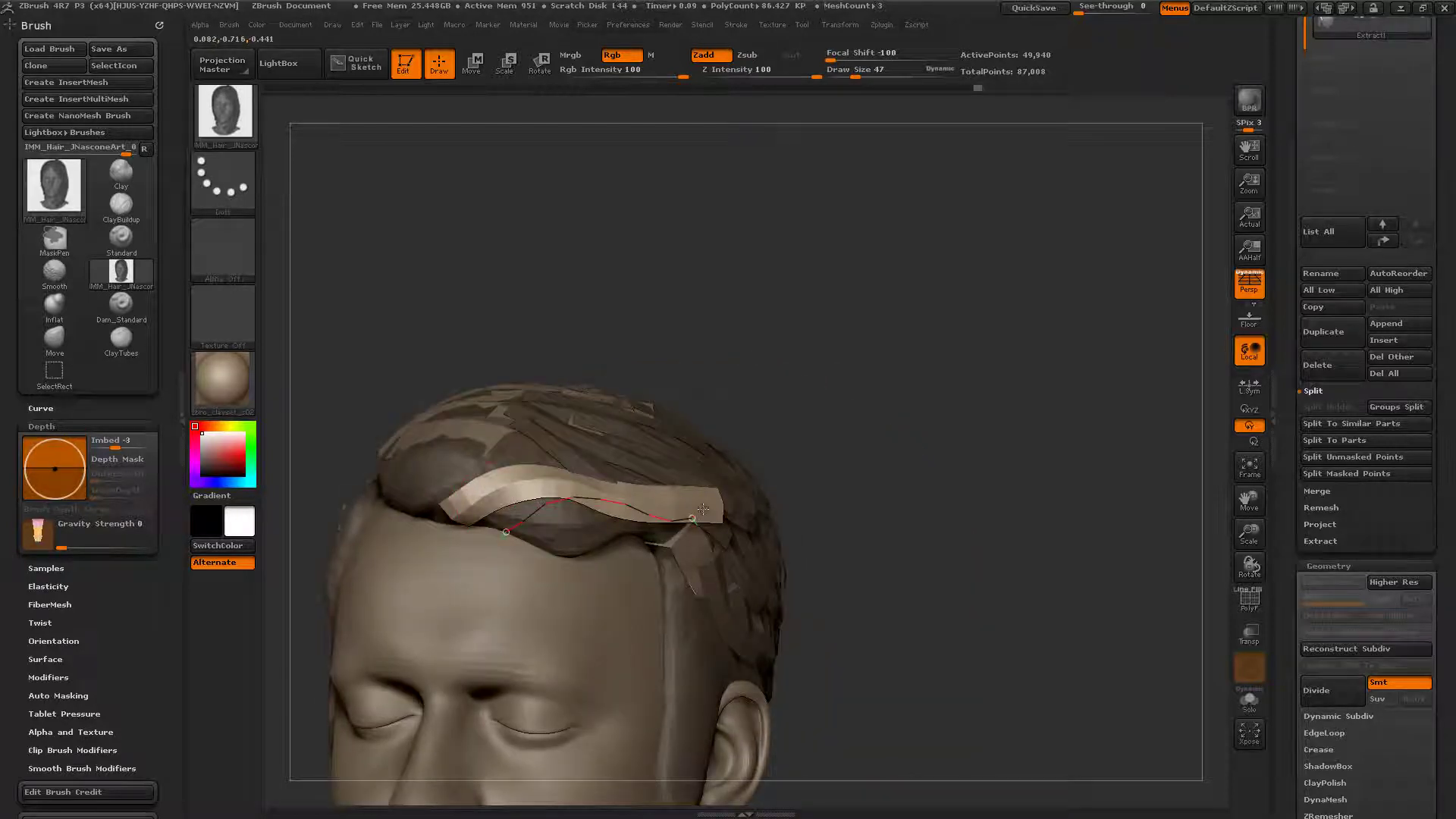
drag(691, 517, 710, 507)
right_drag(747, 505, 675, 493)
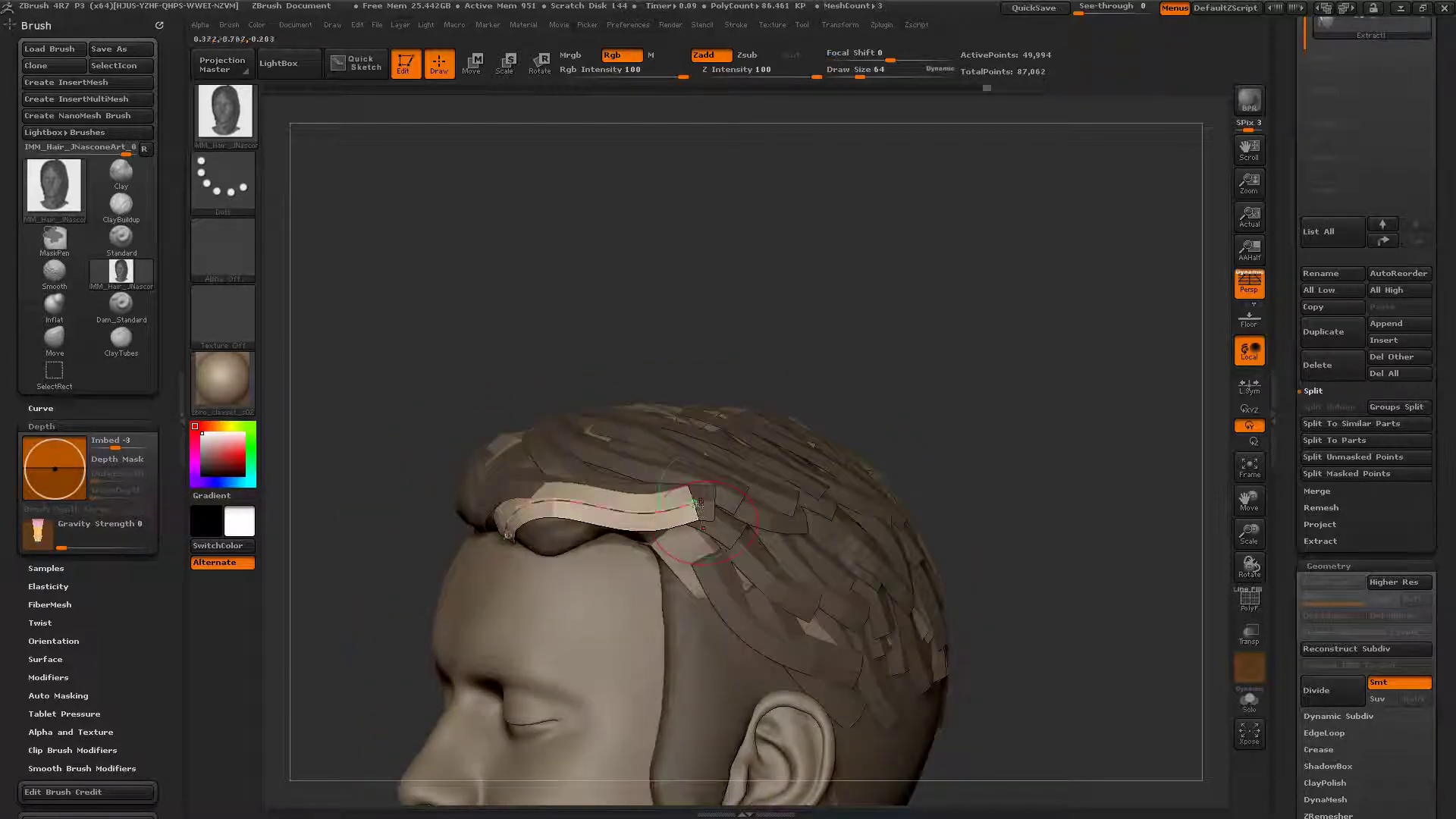
drag(688, 499, 674, 475)
click(671, 489)
right_drag(671, 489, 897, 285)
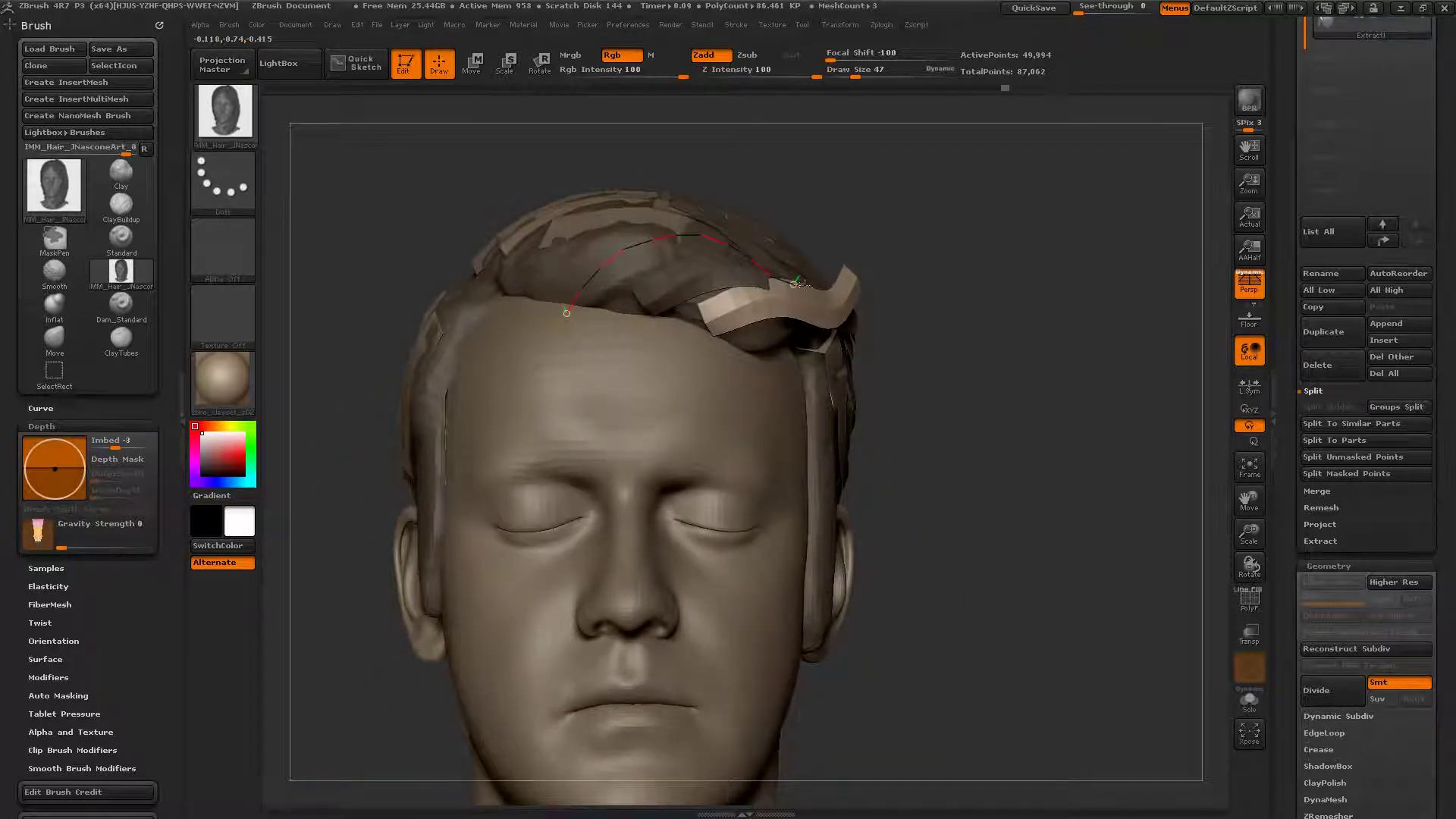
Step: Draw hair strips from the front hairline arching over the fringe toward the side, adjusting their rear ends
drag(804, 284, 802, 284)
right_drag(762, 280, 689, 304)
drag(825, 272, 835, 270)
click(781, 264)
alt+right_drag(612, 205, 680, 336)
mouse_move(680, 336)
mouse_down()
mouse_move(821, 321)
mouse_move(841, 273)
mouse_move(827, 302)
mouse_move(804, 303)
mouse_up()
right_drag(804, 303, 782, 387)
Step: Draw hair strips curving from the top front of the head down the side, filling the area above the temple strips
mouse_move(646, 287)
mouse_down()
mouse_move(765, 414)
mouse_move(825, 440)
mouse_up()
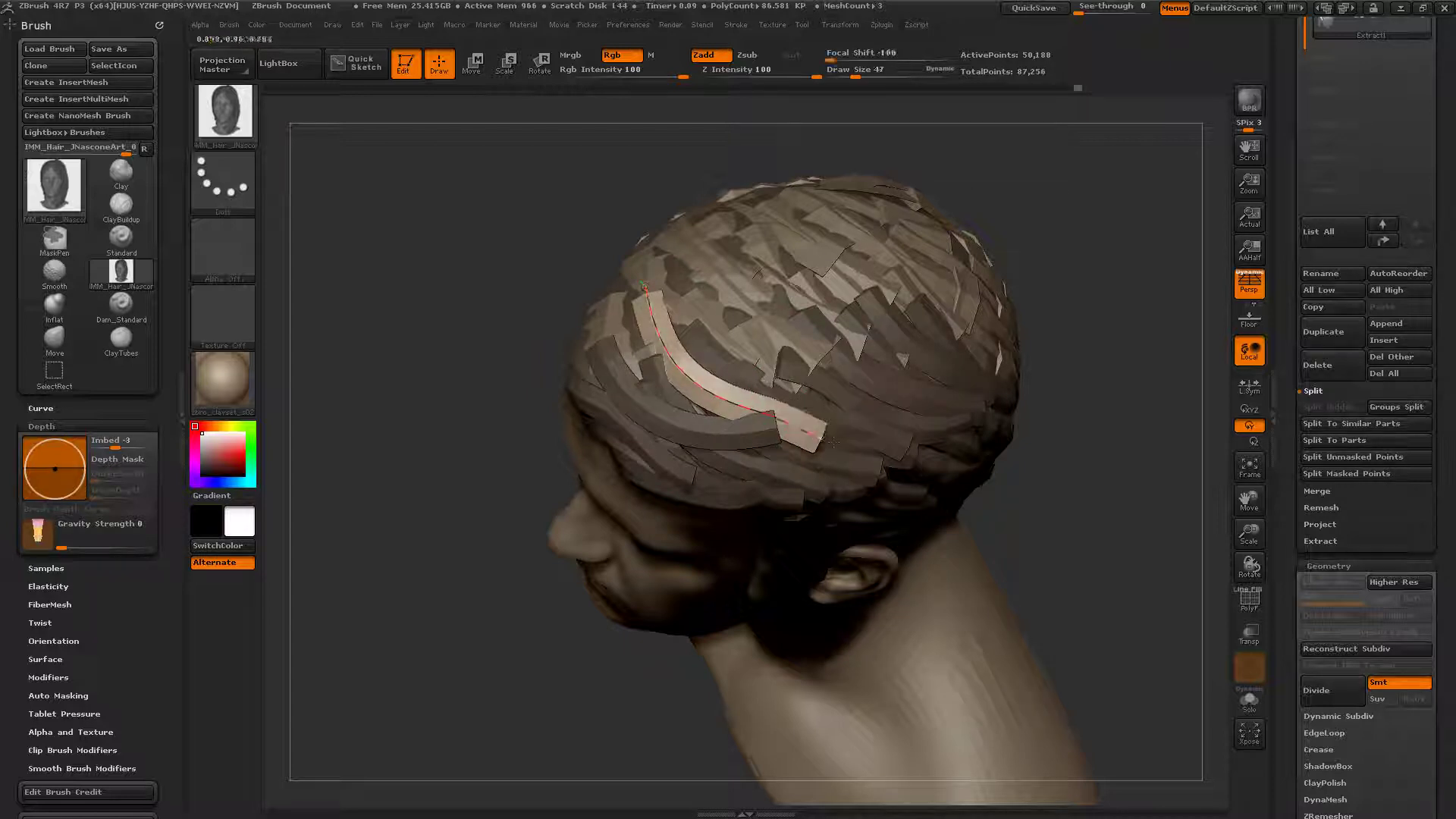
click(721, 313)
mouse_move(914, 430)
mouse_down()
mouse_move(906, 419)
mouse_move(943, 430)
mouse_up()
click(864, 363)
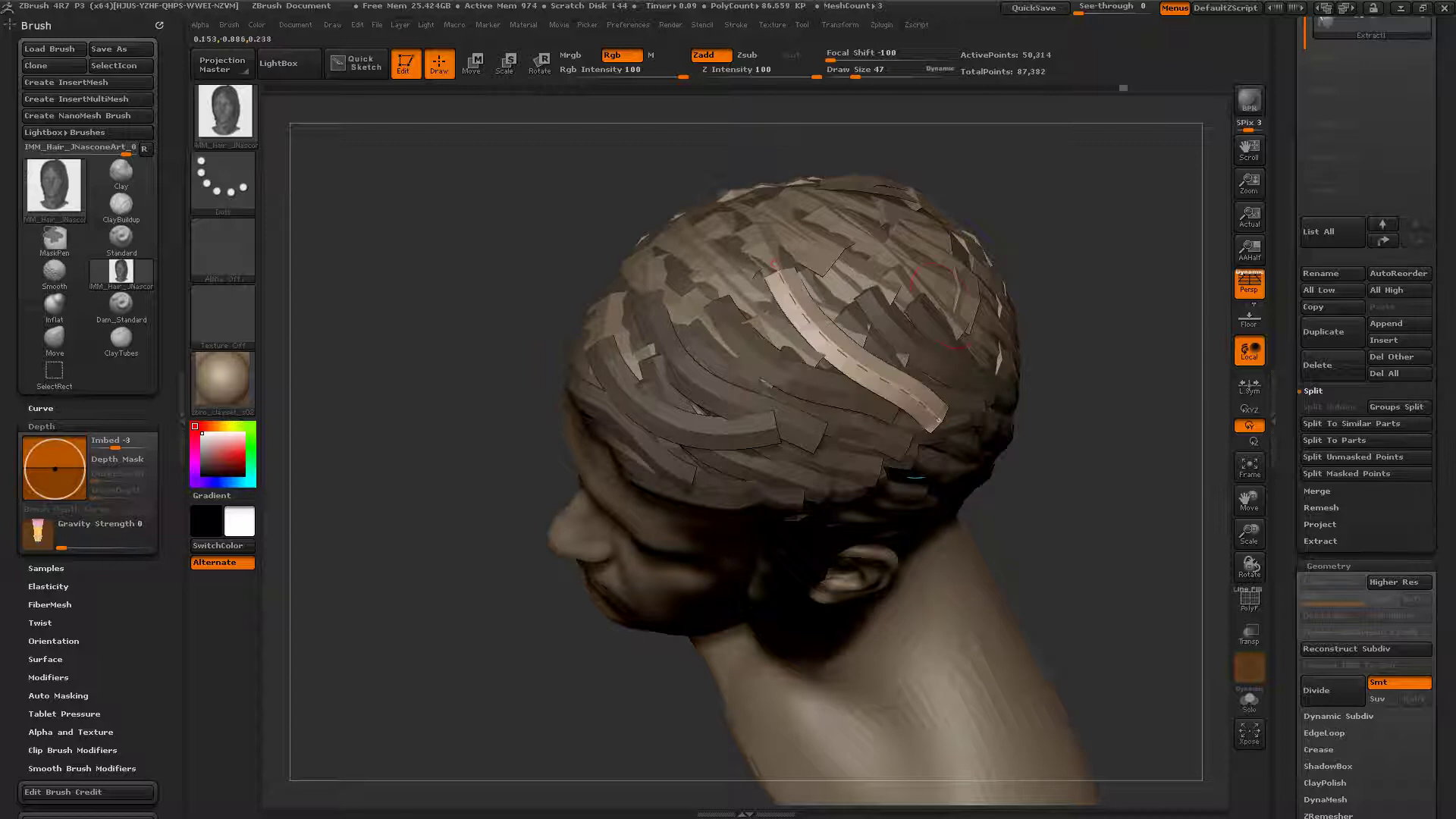
Step: Draw a hair strip from the top of the head down the side, undo it, and redraw it with a smoother curve
drag(523, 250, 534, 402)
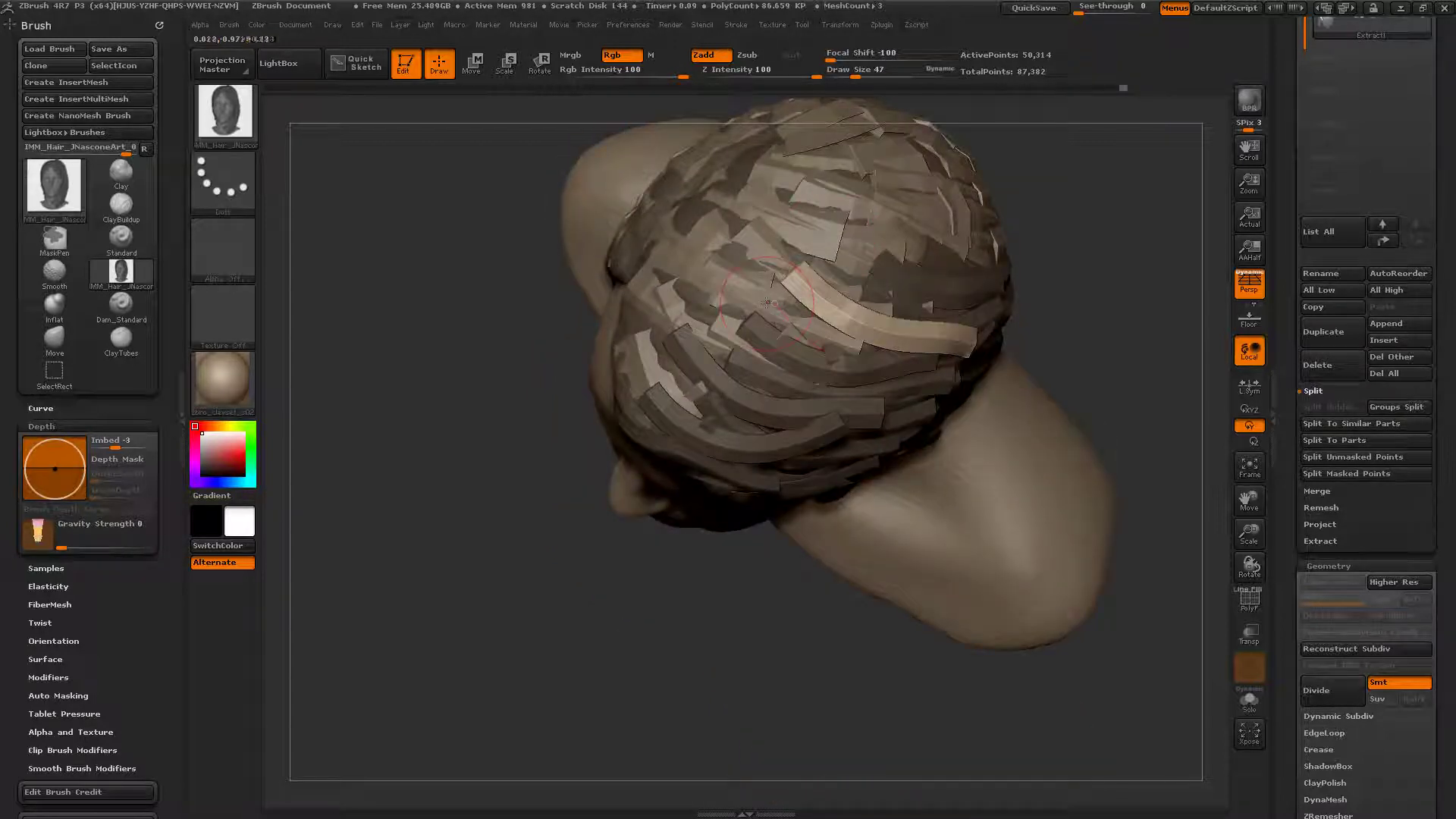
drag(939, 392, 944, 396)
mouse_move(835, 576)
mouse_down()
mouse_move(876, 221)
mouse_move(906, 228)
mouse_up()
right_drag(888, 453, 1008, 447)
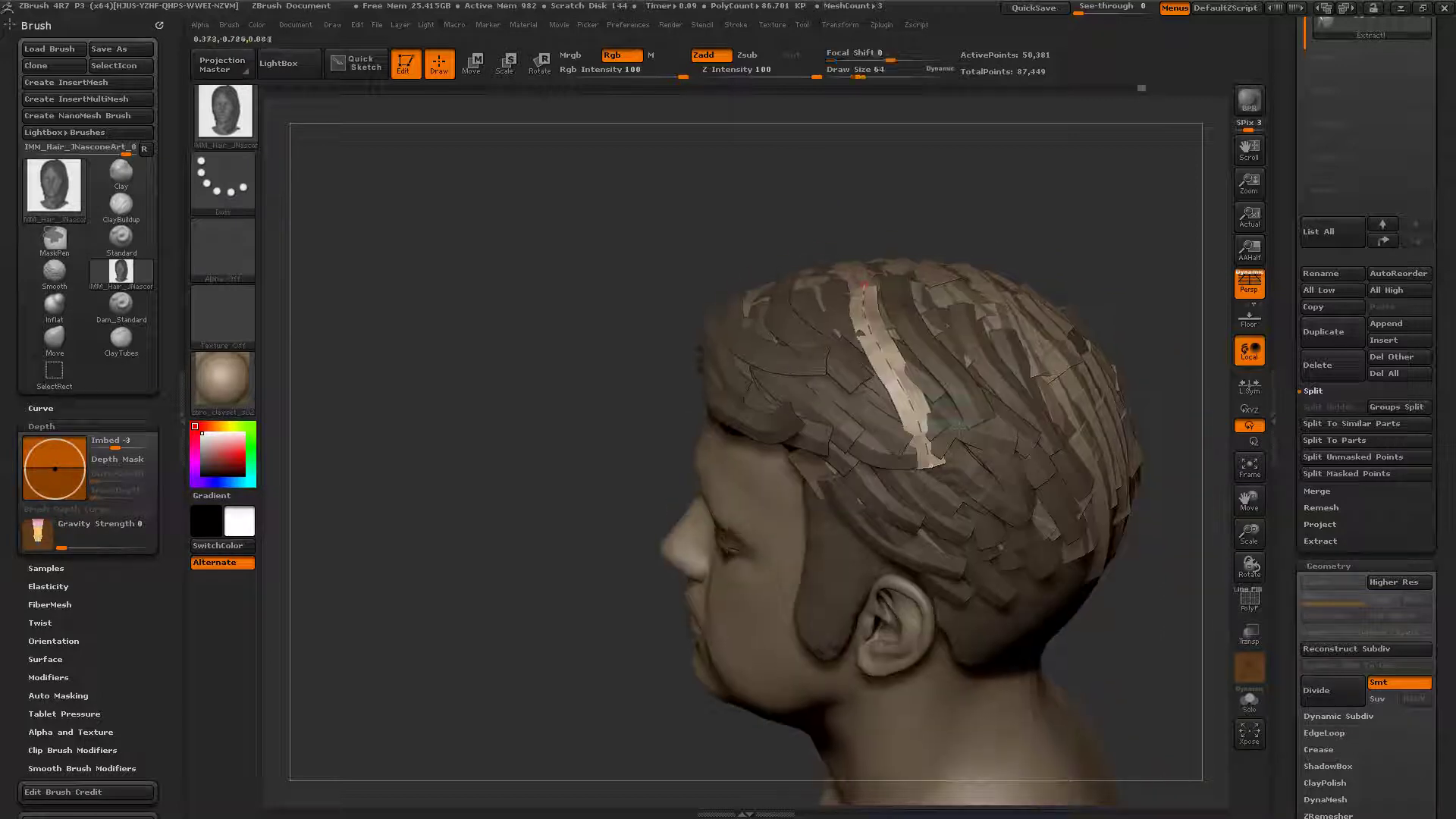
key(ctrl+z)
mouse_move(864, 284)
mouse_down()
mouse_move(929, 418)
mouse_move(973, 429)
mouse_up()
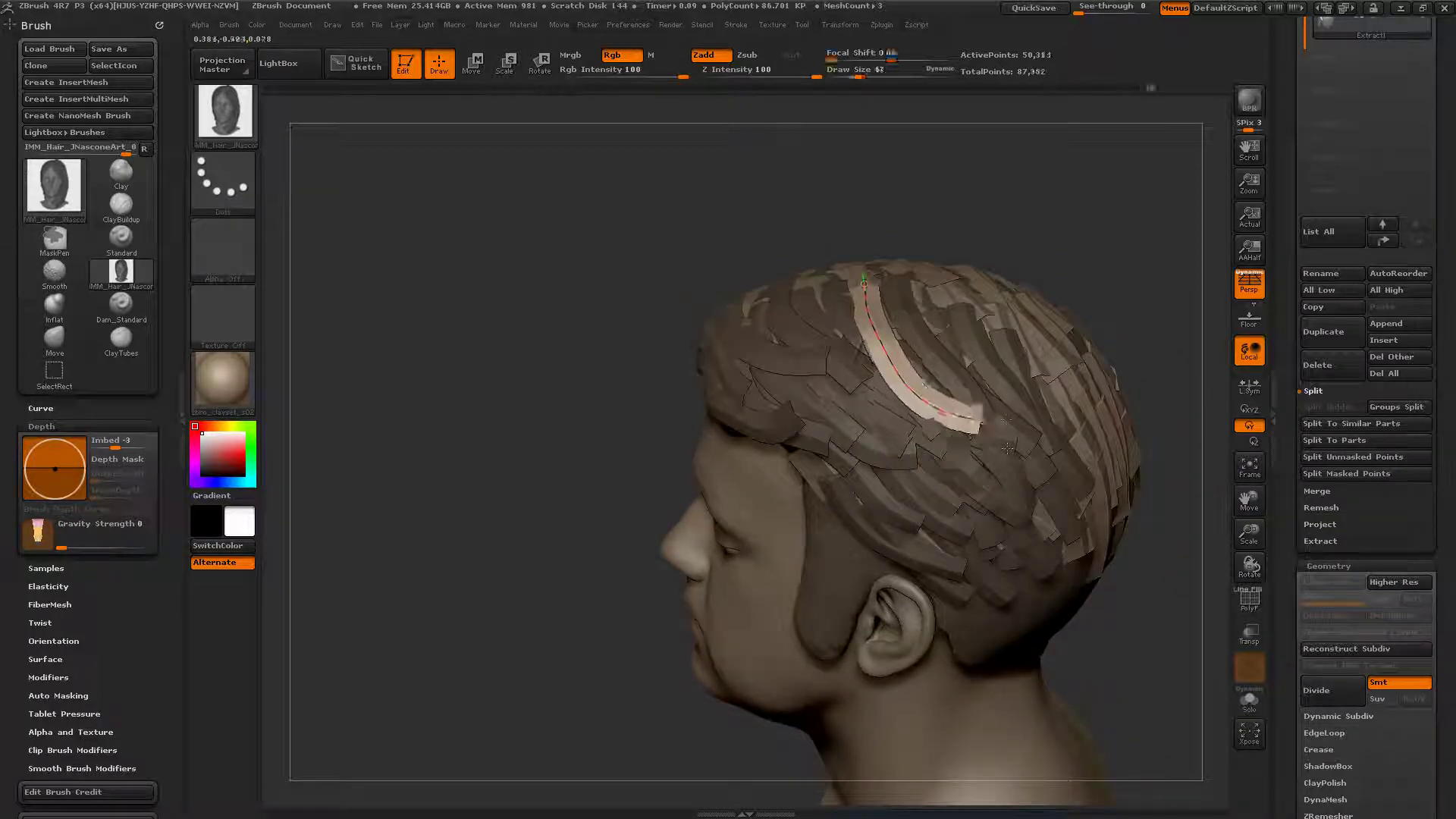
Step: Draw a long hair strip from the crown down the back of the head and adjust its lower end
drag(782, 144, 784, 194)
mouse_move(767, 141)
alt+mouse_down()
mouse_move(726, 279)
mouse_move(904, 593)
mouse_move(921, 657)
alt+mouse_up()
mouse_move(946, 440)
alt+right_down()
mouse_move(859, 424)
mouse_move(720, 449)
mouse_move(606, 364)
mouse_move(568, 361)
alt+right_up()
click(840, 635)
drag(844, 410, 811, 674)
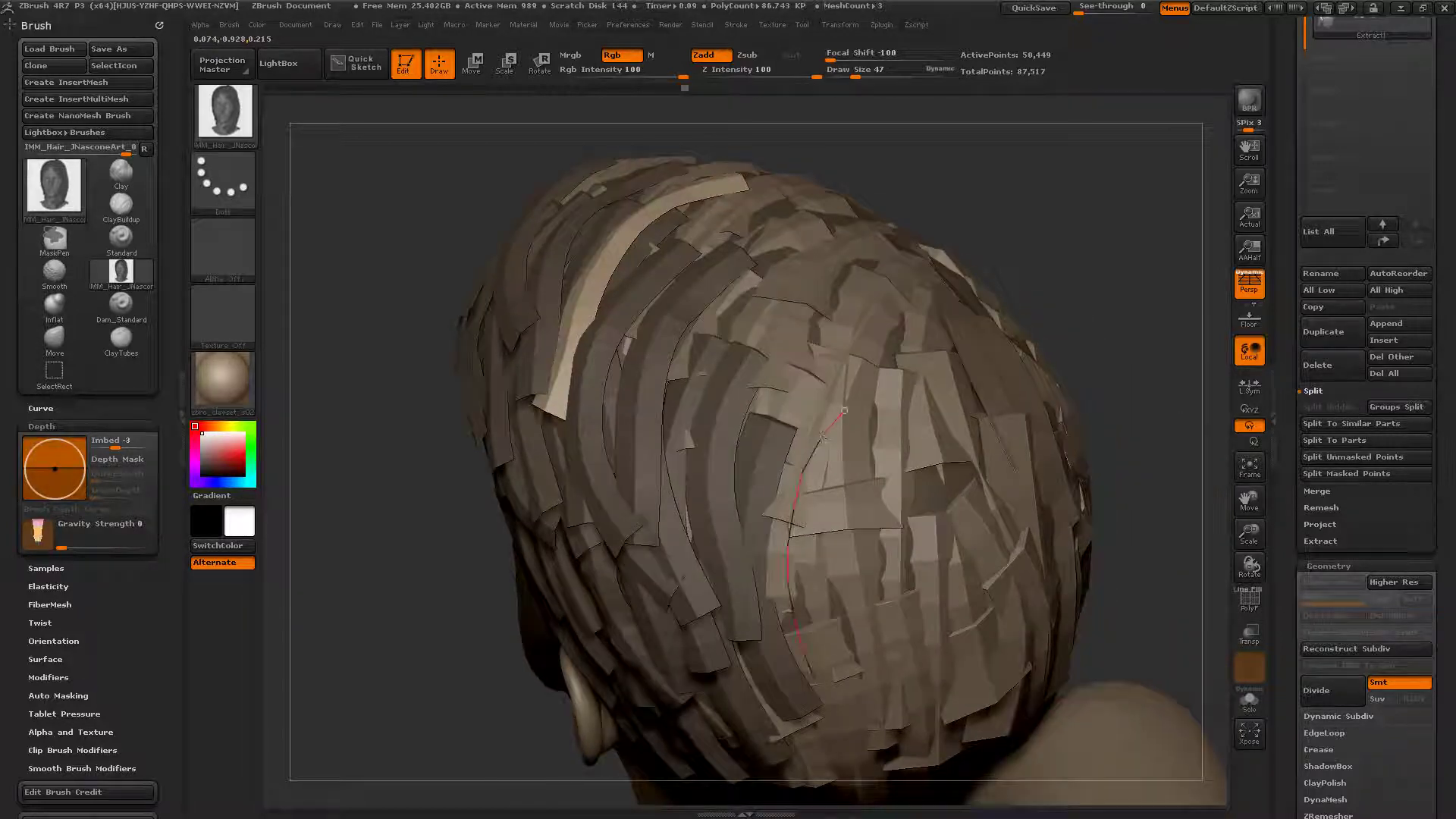
drag(848, 734, 855, 713)
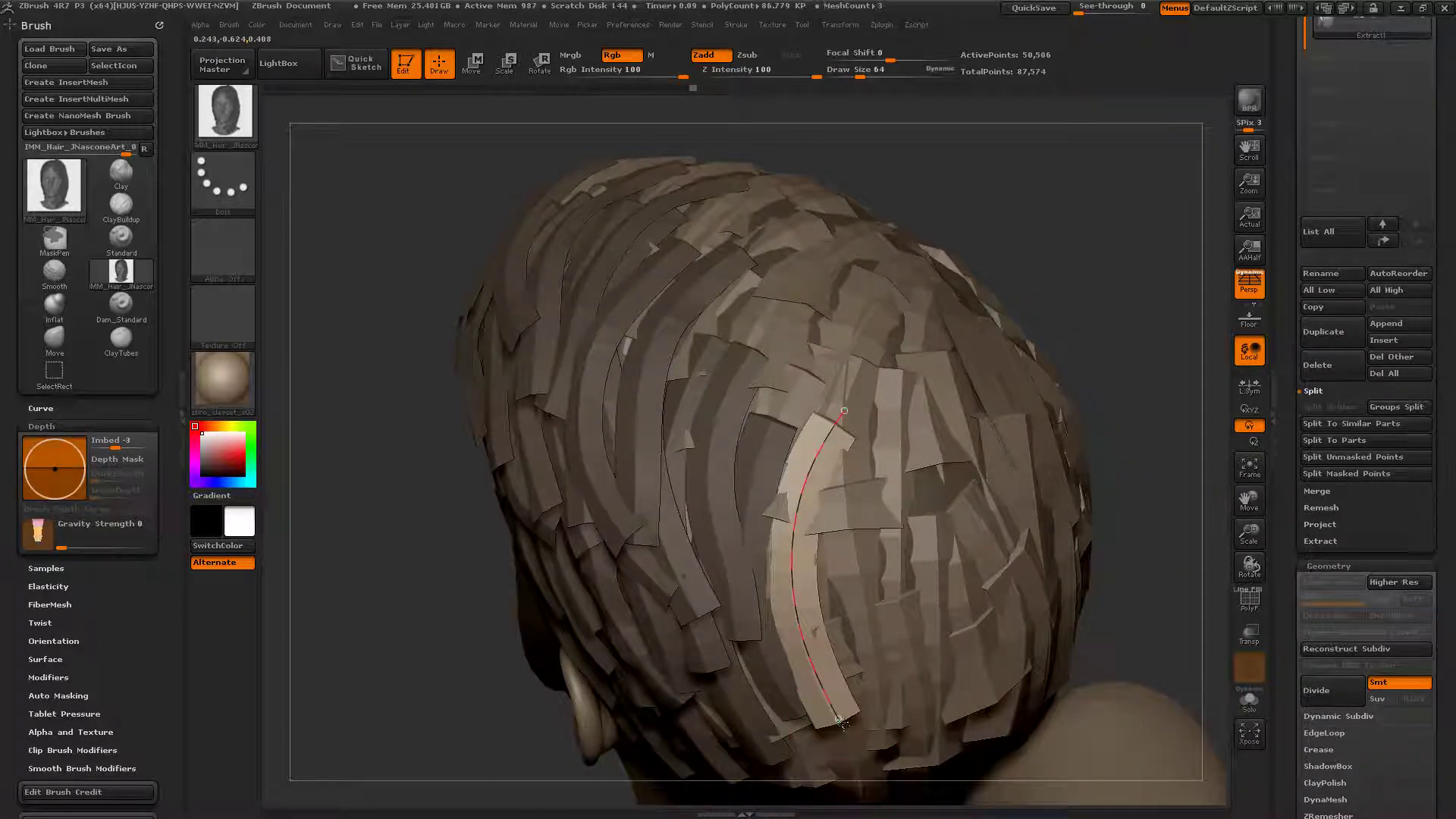
right_drag(843, 724, 832, 407)
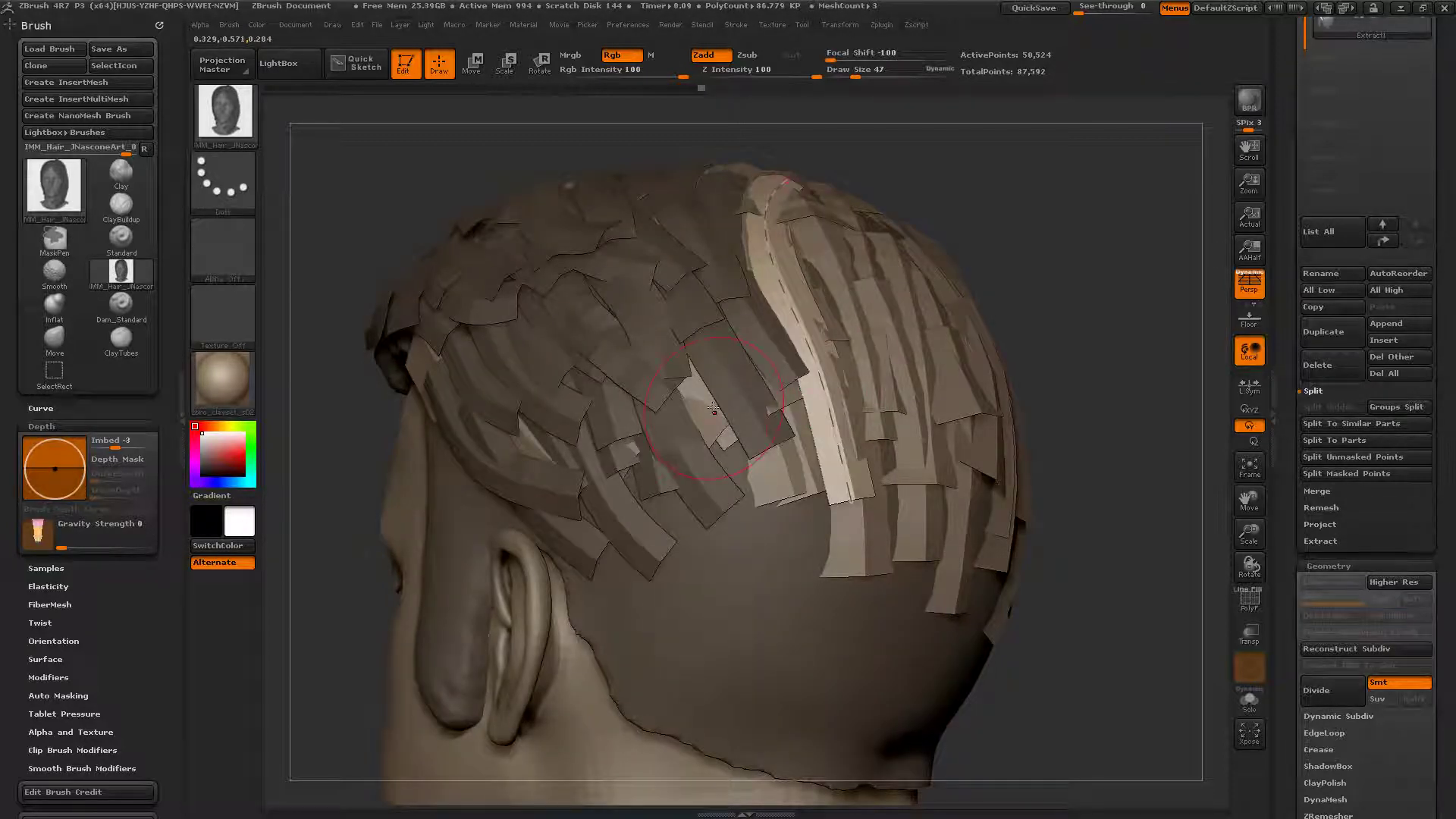
key(ctrl+z)
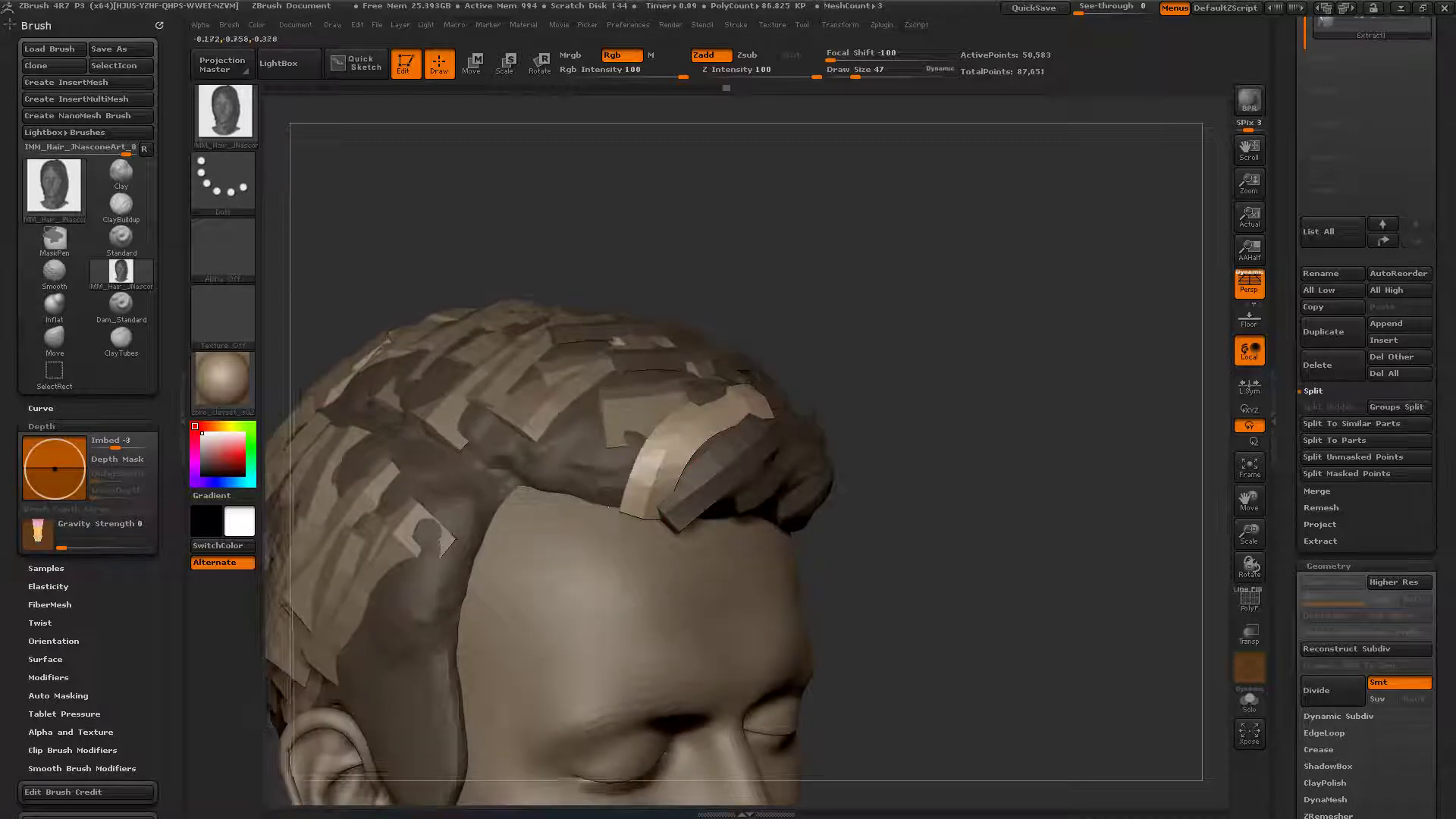
Step: Add hair strips from the front hairline over the bare side of the fringe and adjust their ends on top of the head
drag(740, 383, 744, 384)
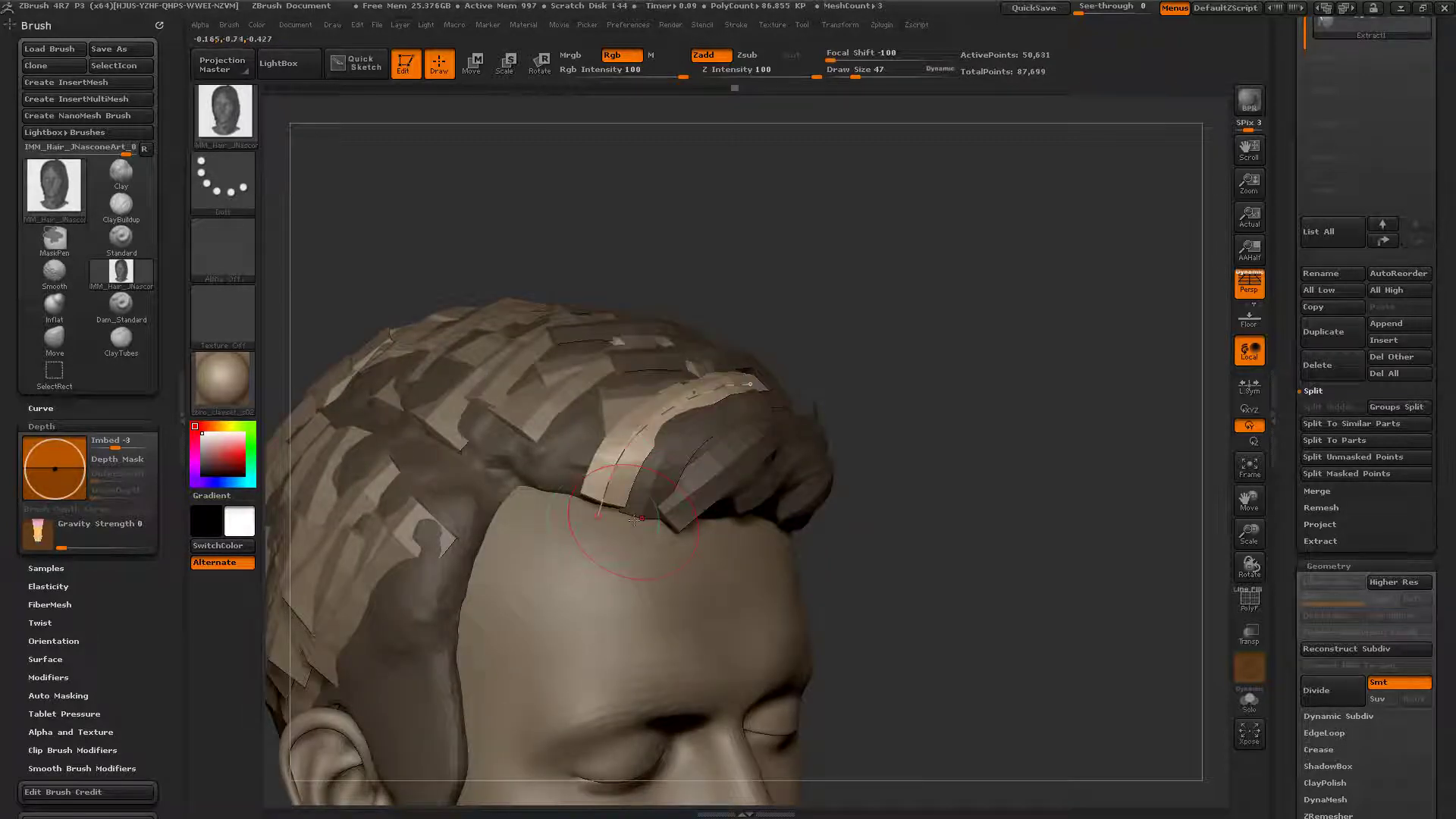
drag(598, 516, 600, 529)
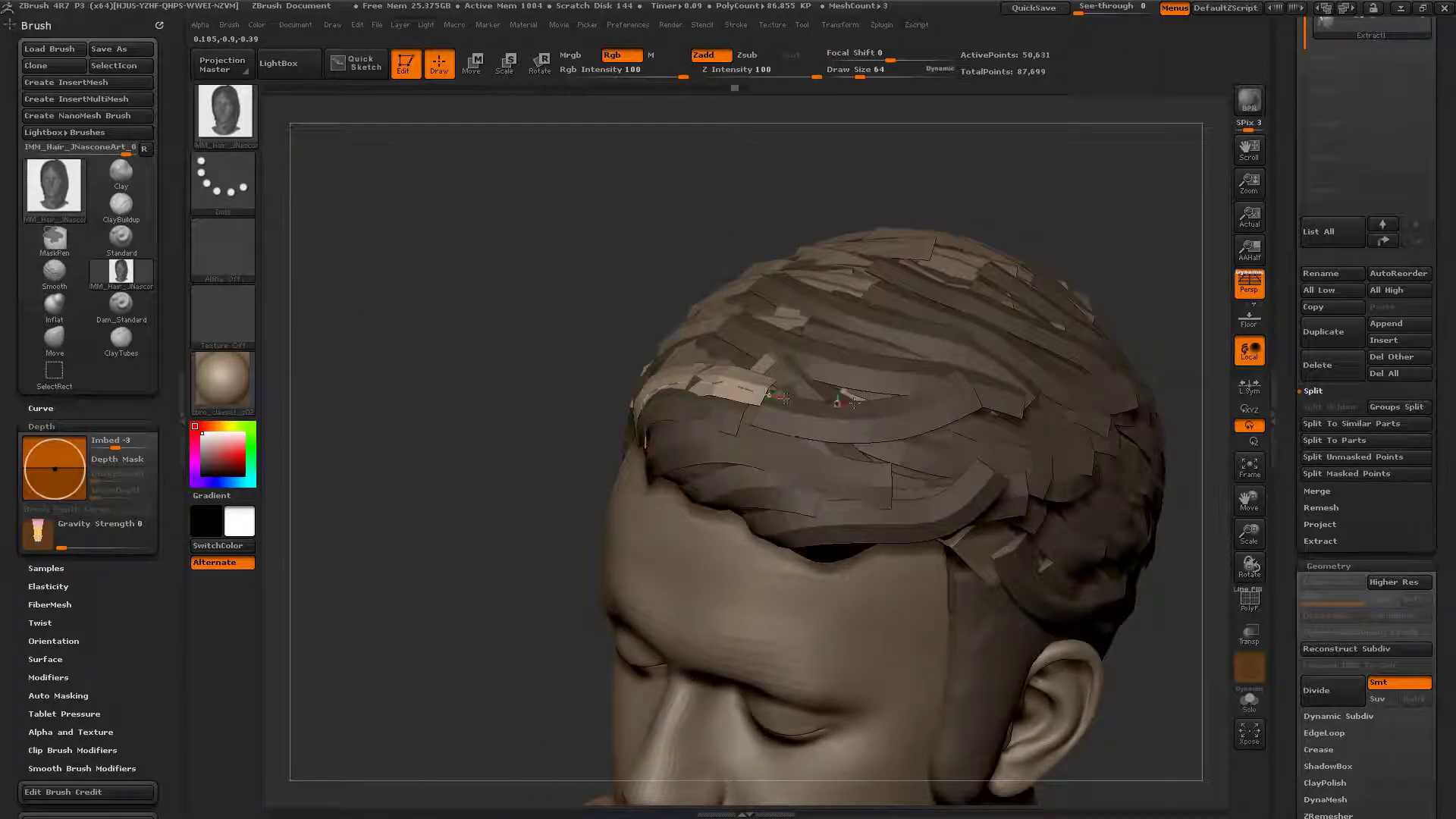
drag(896, 400, 900, 399)
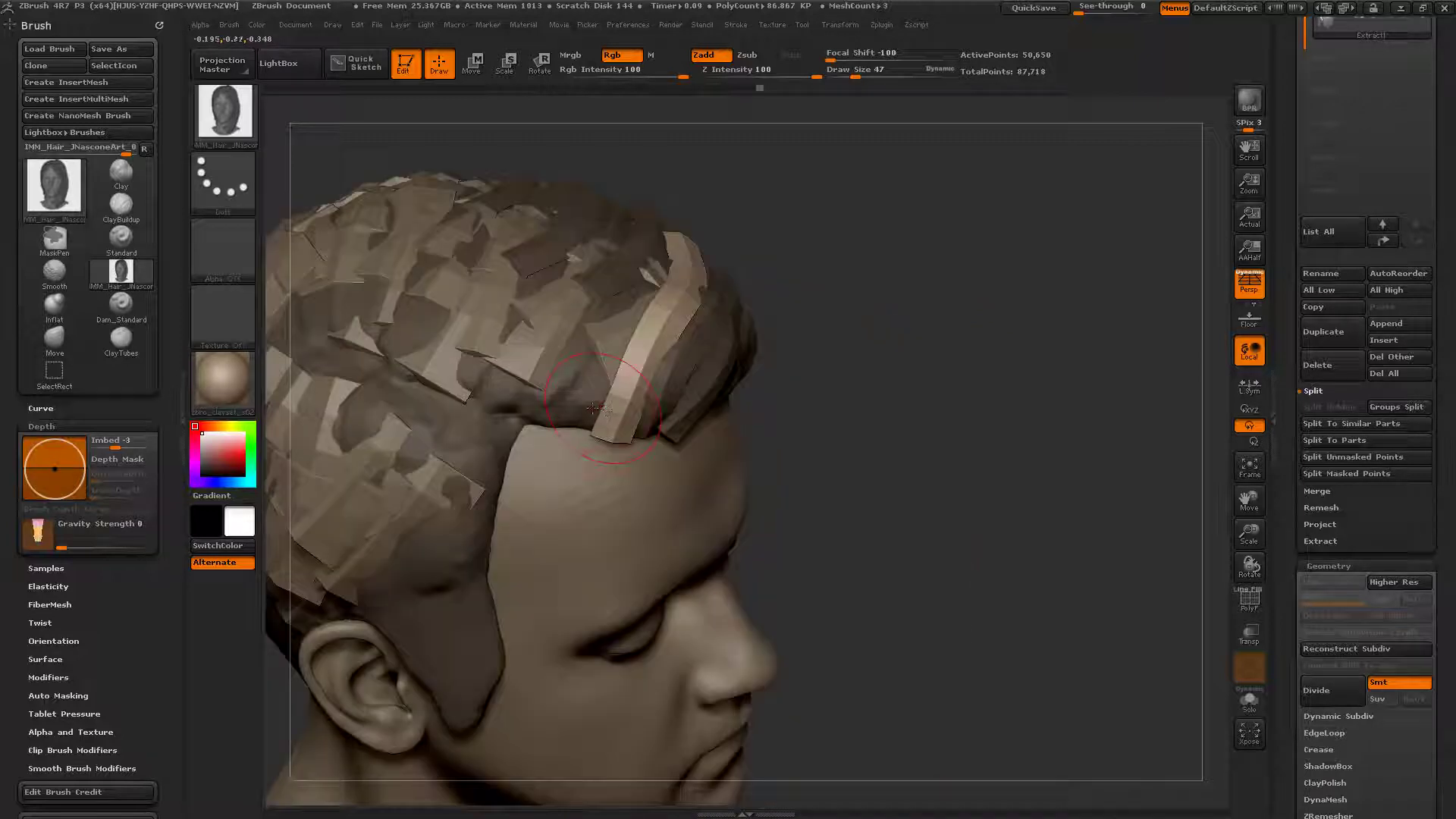
Step: Draw the next hair strip along the front hairline toward the receding corner and adjust both its ends to meet the forehead
drag(582, 427, 594, 394)
drag(634, 234, 631, 235)
drag(583, 426, 573, 438)
right_drag(637, 592, 578, 443)
drag(571, 433, 571, 441)
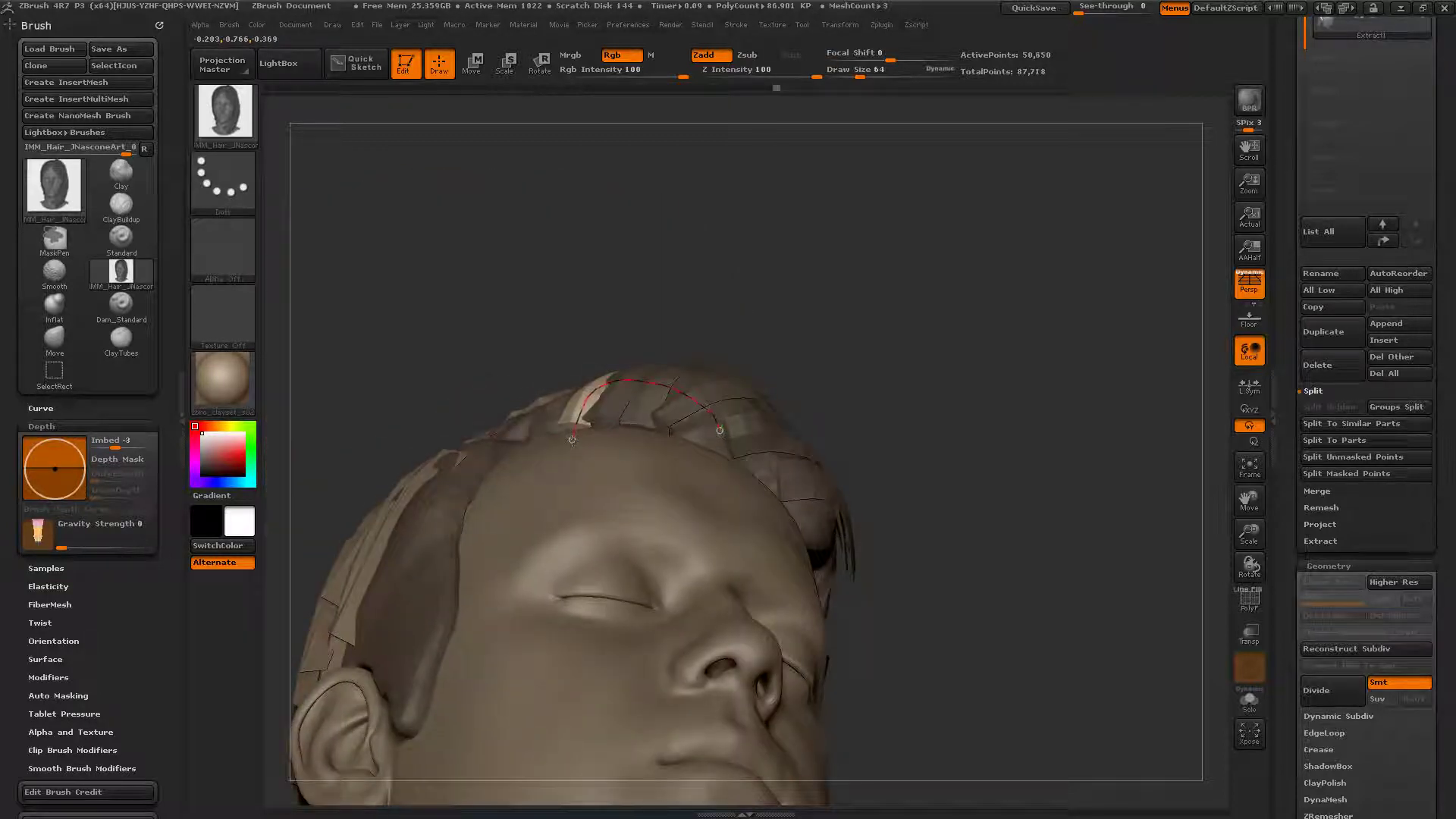
right_drag(471, 362, 512, 494)
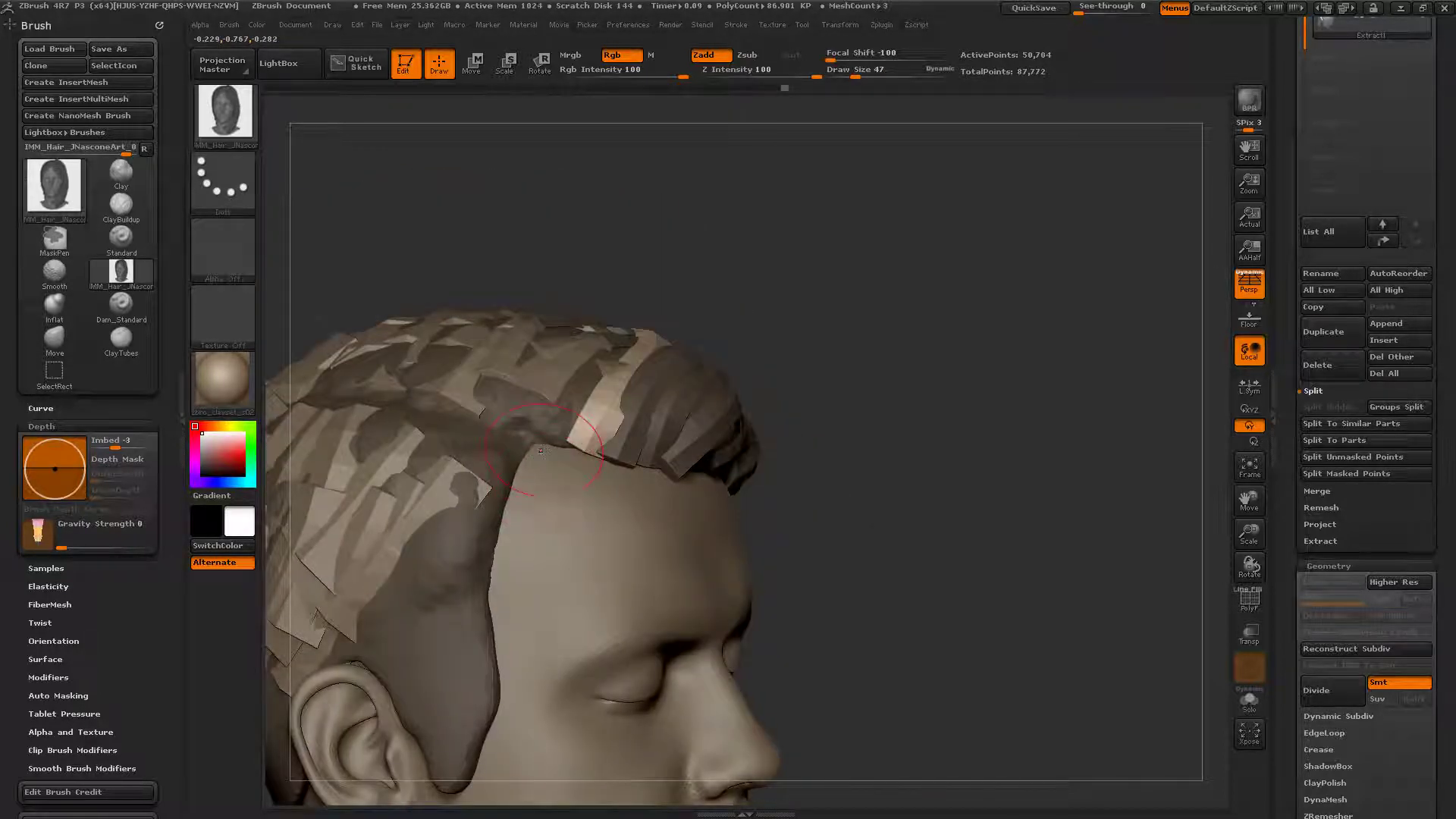
Step: Draw a hair strip from the corner of the front hairline up over the head and adjust its rear end
drag(597, 355, 613, 321)
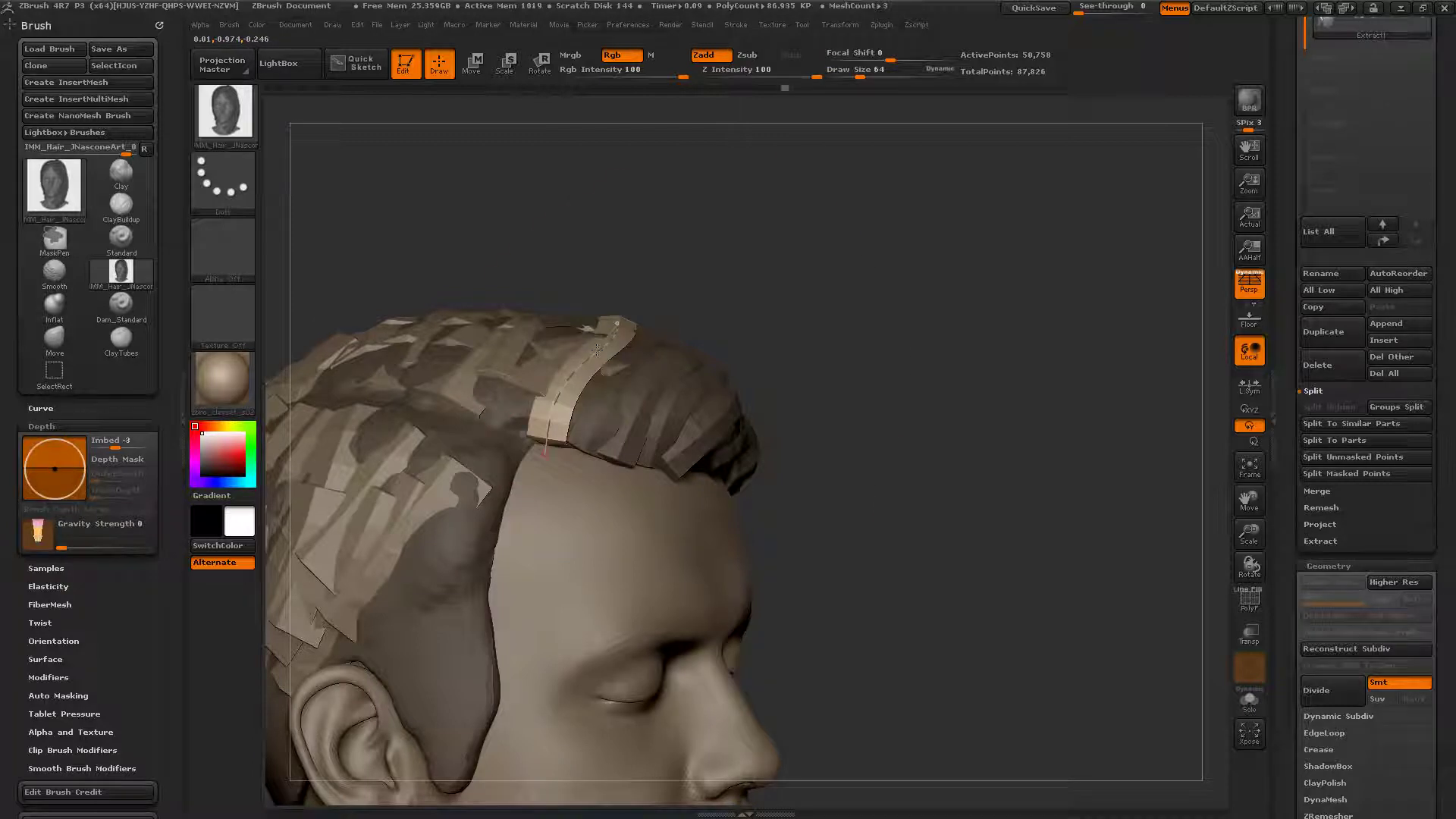
right_drag(616, 325, 492, 394)
drag(645, 343, 642, 333)
click(675, 326)
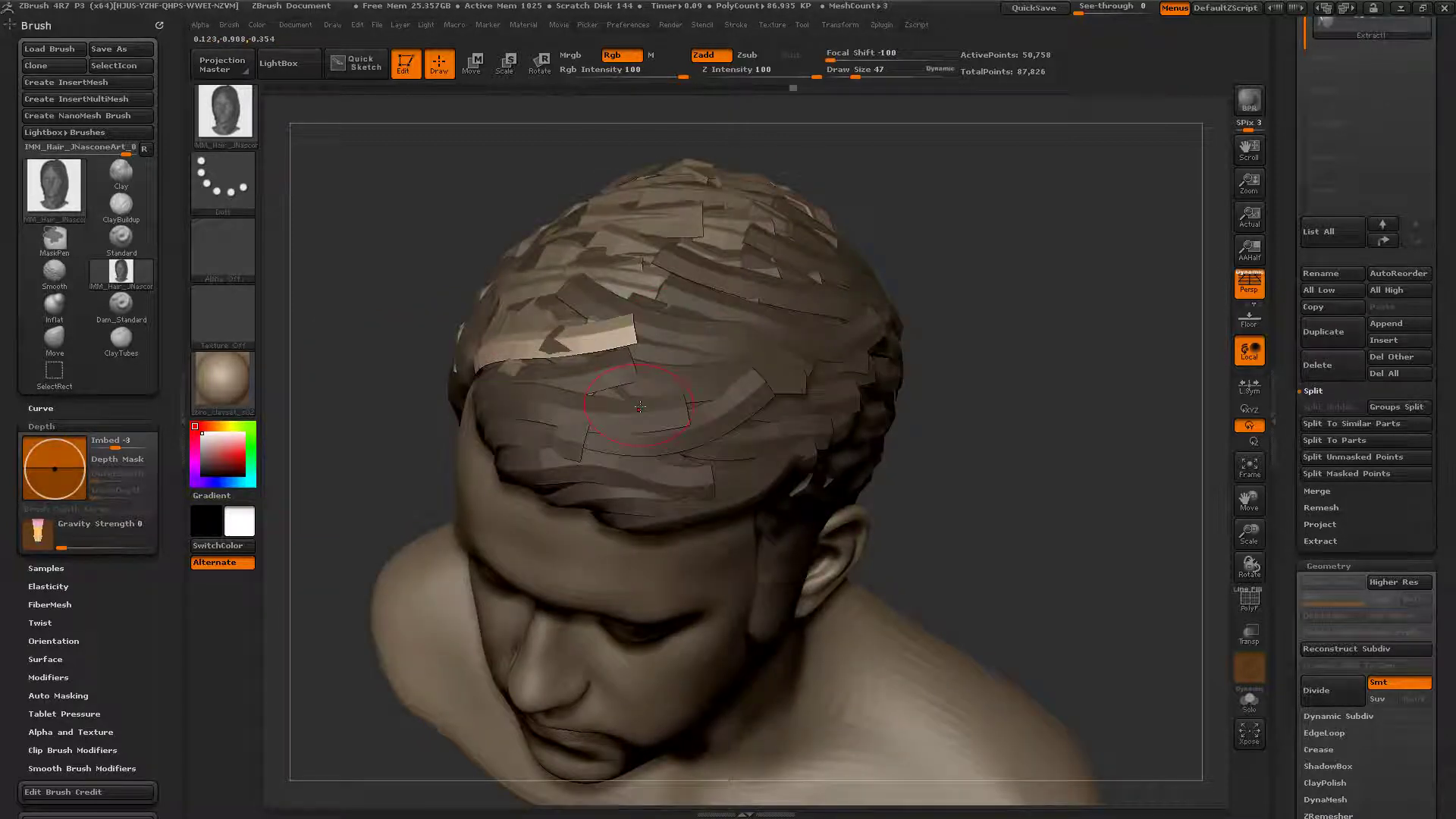
Step: Draw two longer strips from the front hairline back over the top of the head and adjust the hairline end of the last one
right_drag(591, 334, 706, 395)
mouse_move(496, 590)
mouse_down()
mouse_move(570, 364)
mouse_move(557, 341)
mouse_up()
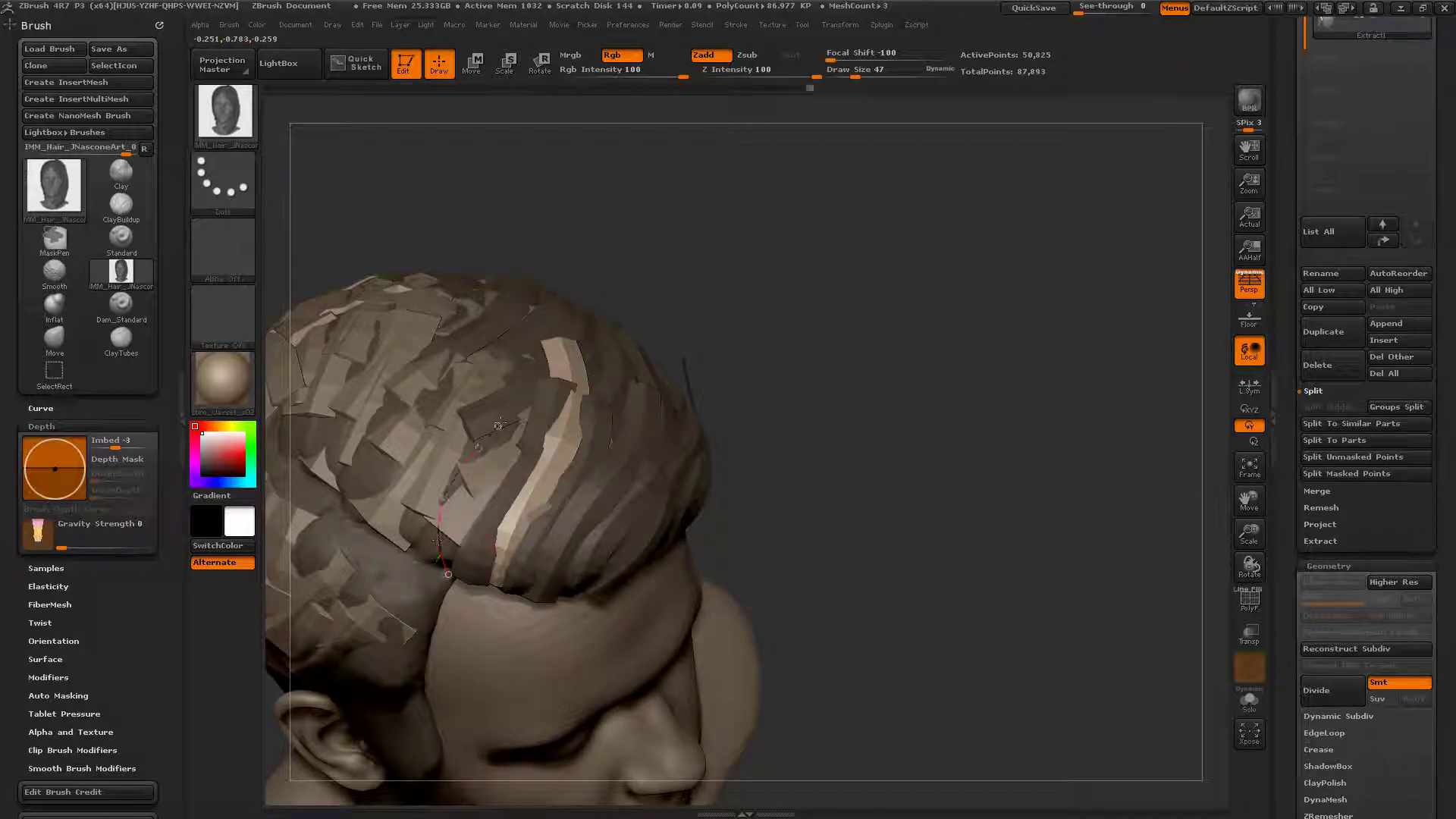
drag(498, 424, 505, 323)
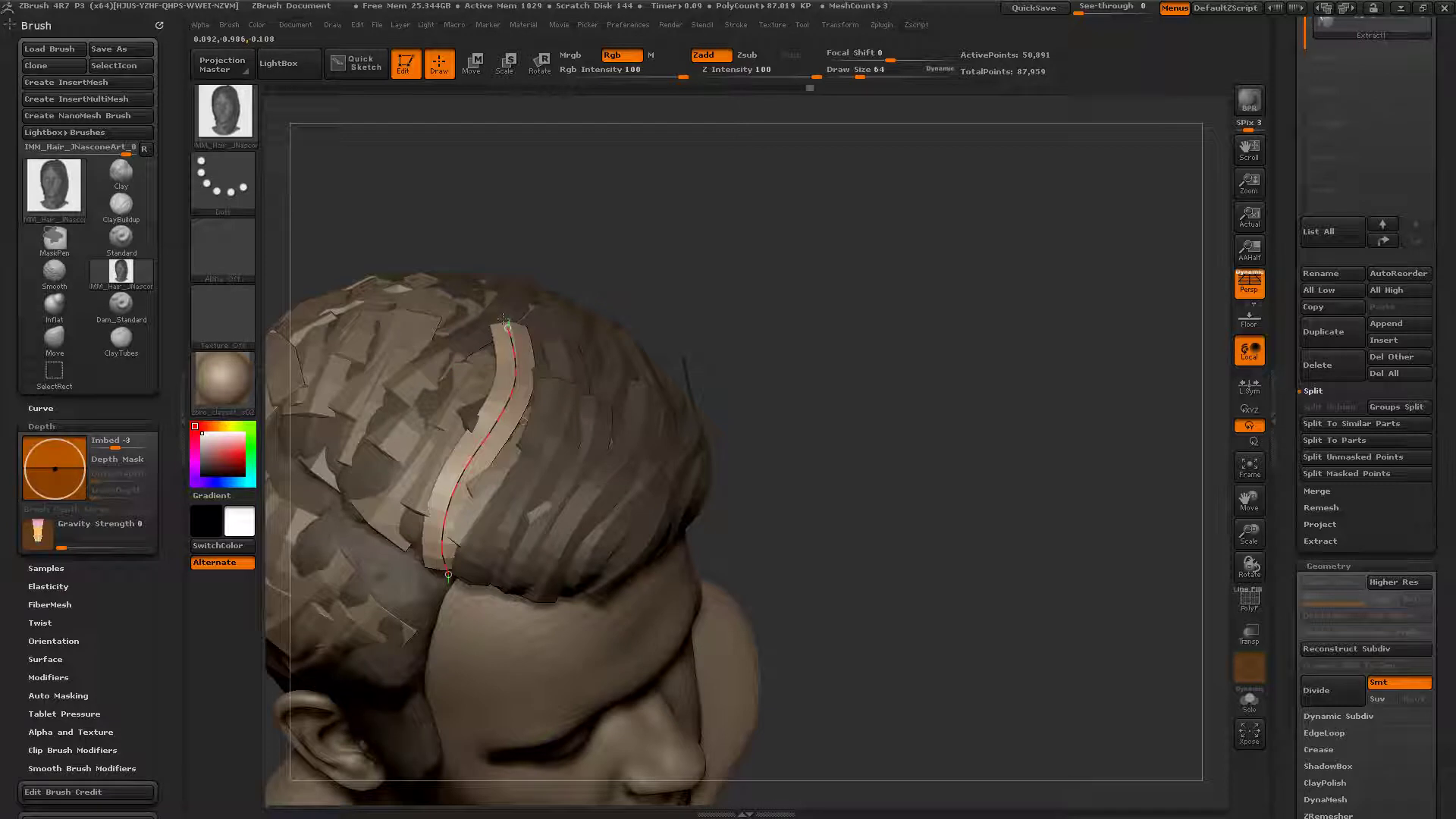
drag(713, 334, 683, 220)
drag(485, 584, 475, 521)
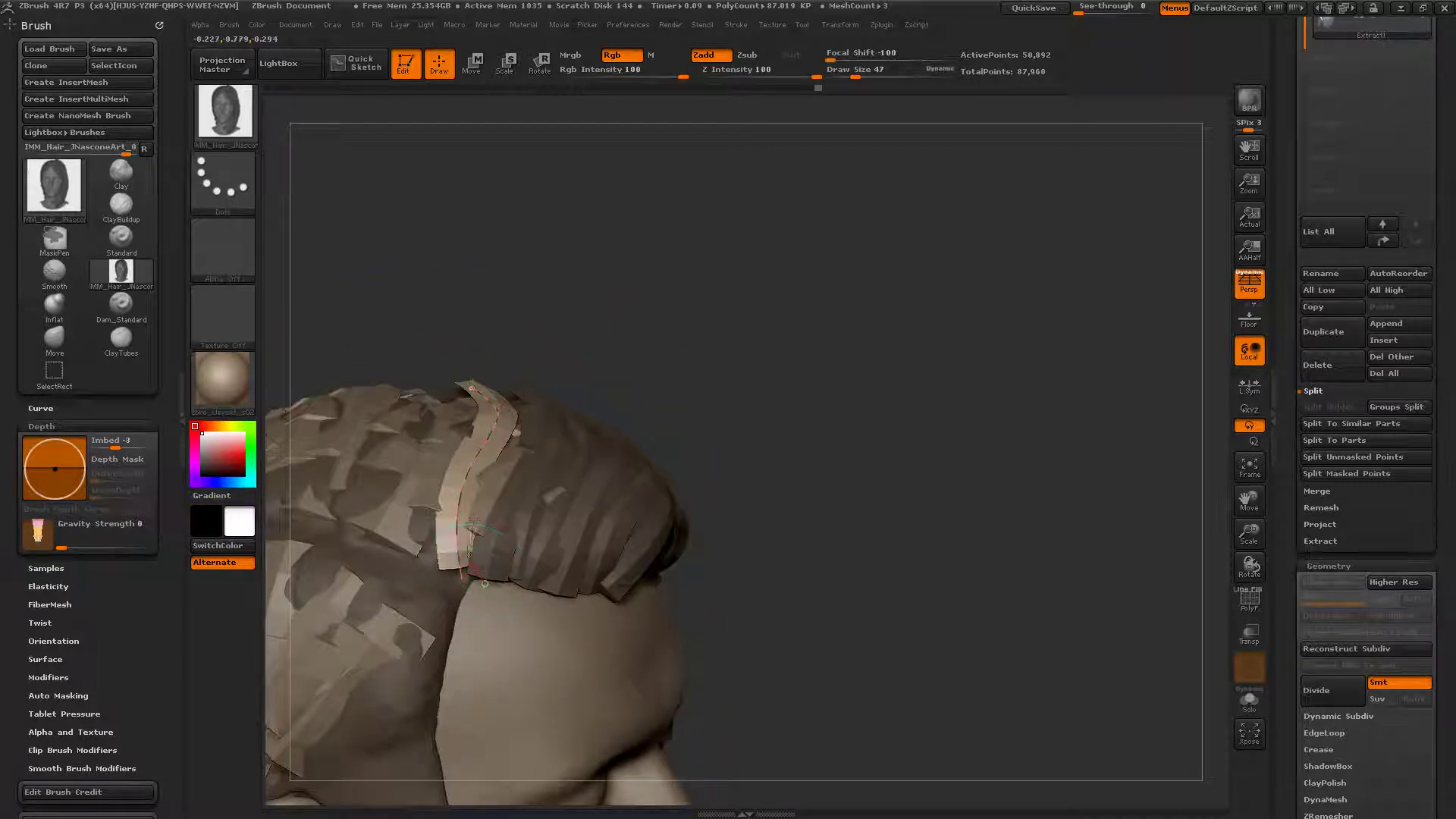
Step: Try to draw another hair strip from the corner of the front hairline over the top of the head
drag(519, 427, 531, 385)
mouse_move(486, 588)
mouse_down()
mouse_move(526, 428)
mouse_move(505, 389)
mouse_up()
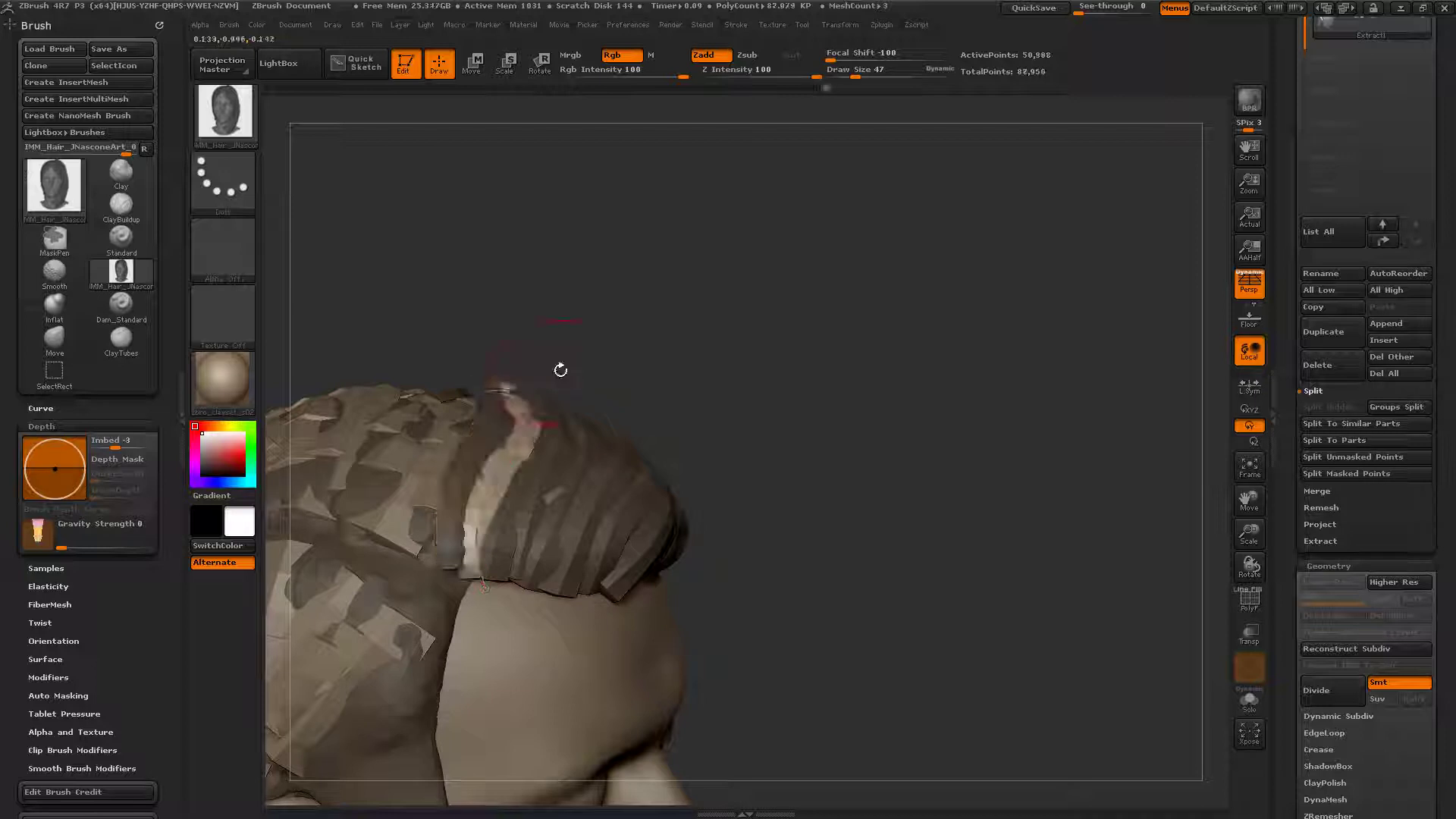
drag(619, 416, 560, 521)
key(ctrl+z)
Step: Draw hair strips side by side from the front hairline corner back over the crown to cover the remaining gaps
right_drag(662, 437, 471, 617)
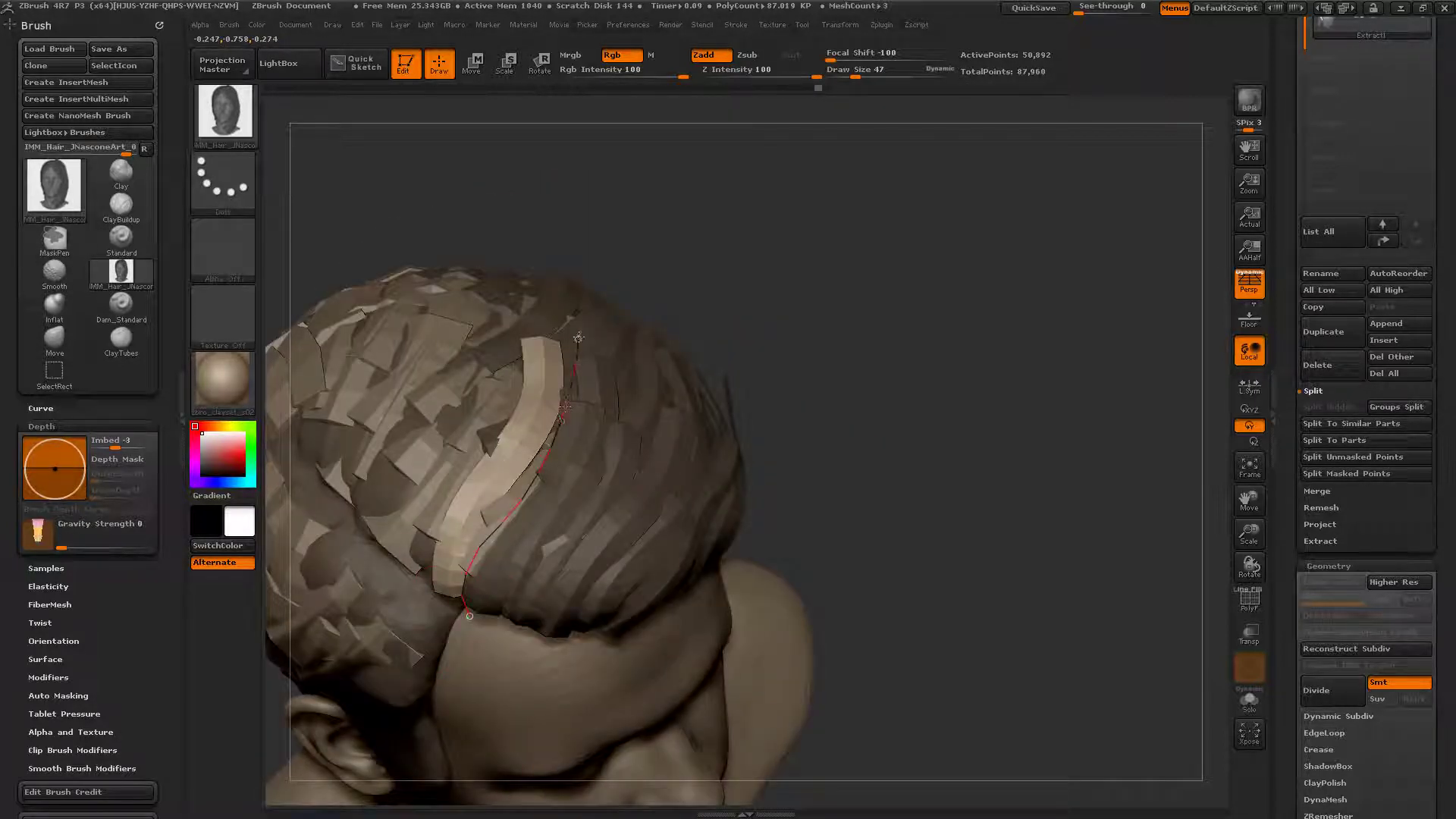
drag(578, 337, 579, 335)
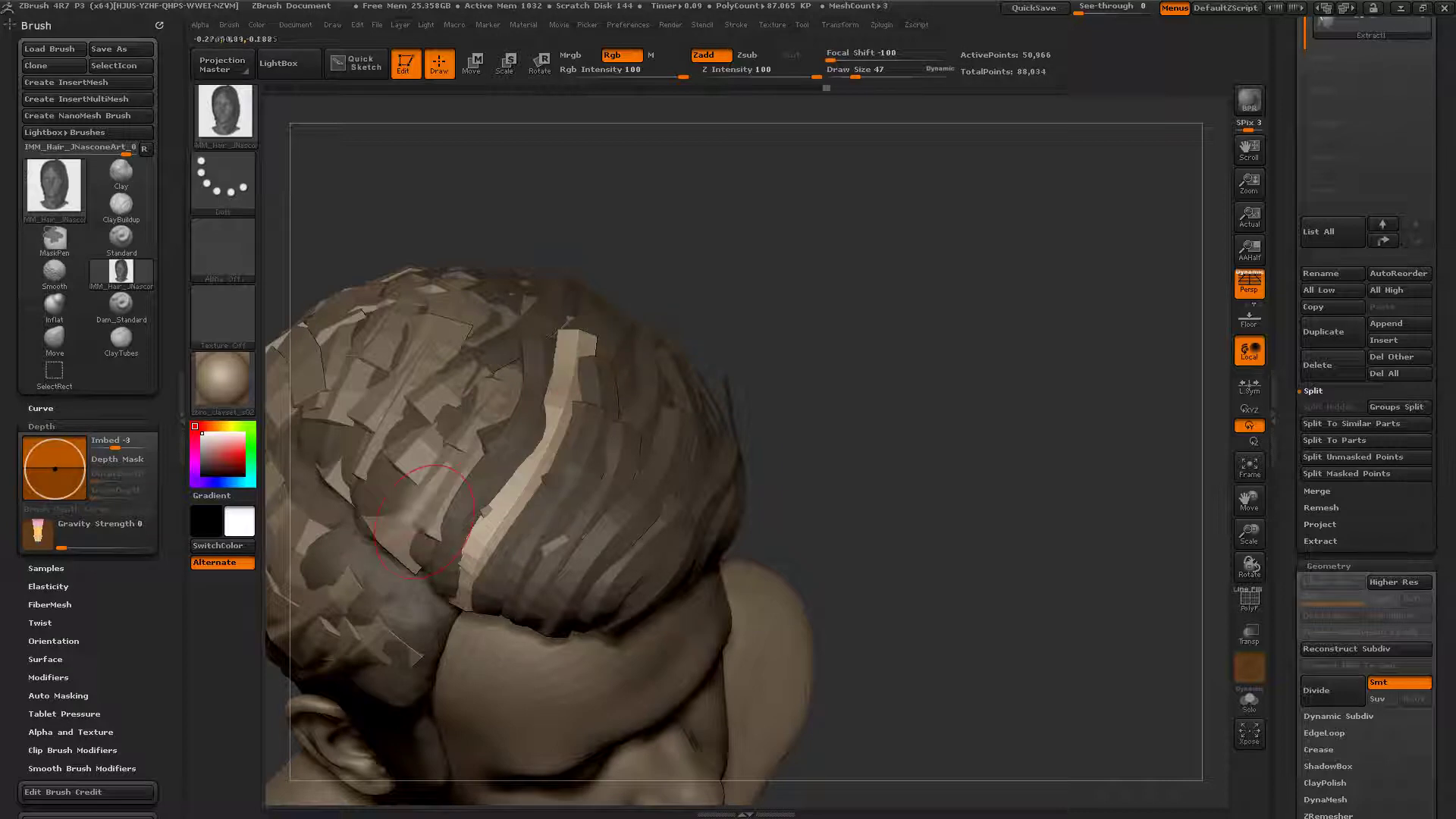
drag(494, 386, 461, 320)
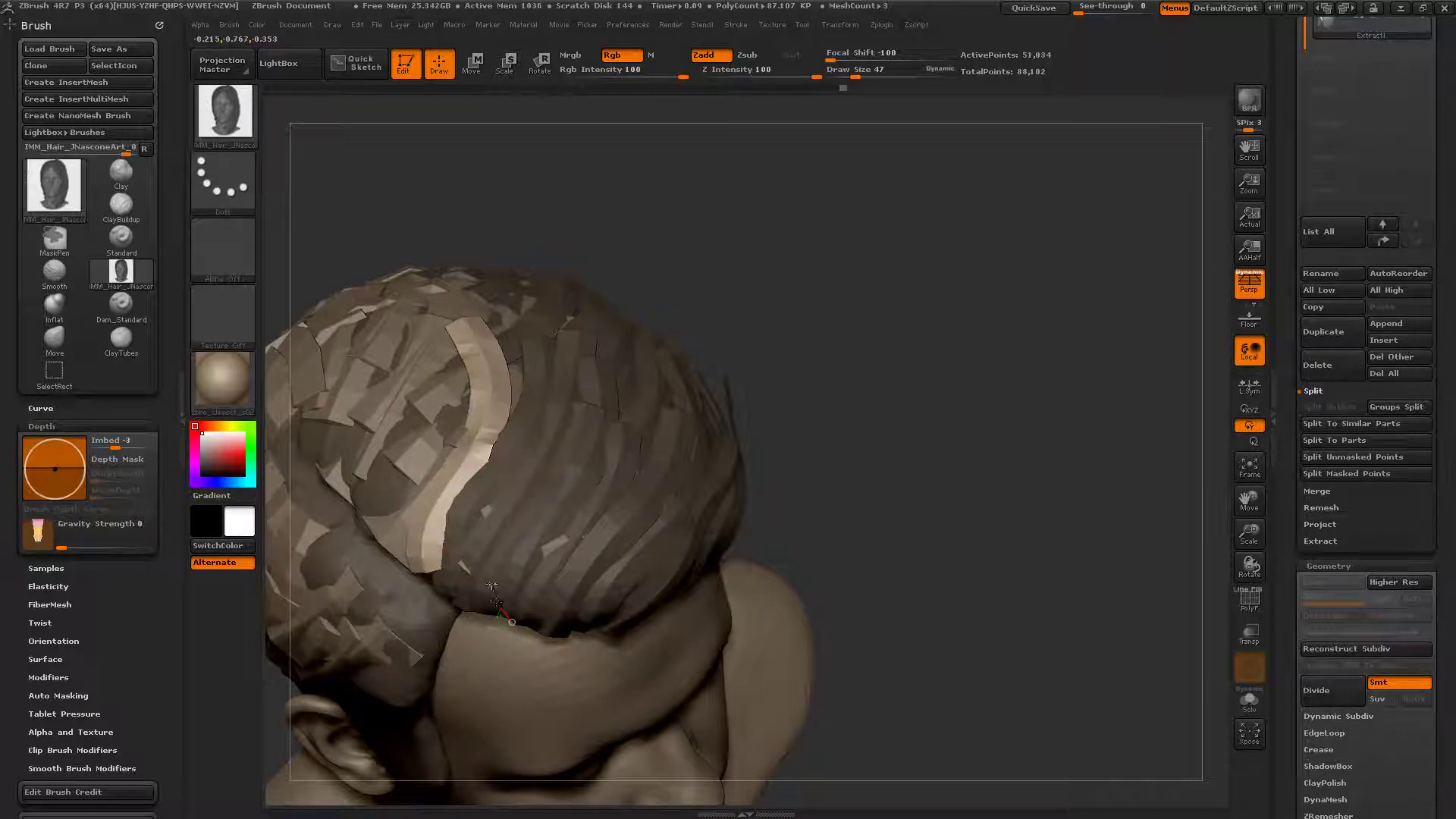
mouse_move(562, 452)
mouse_down()
mouse_move(562, 423)
mouse_move(495, 561)
mouse_up()
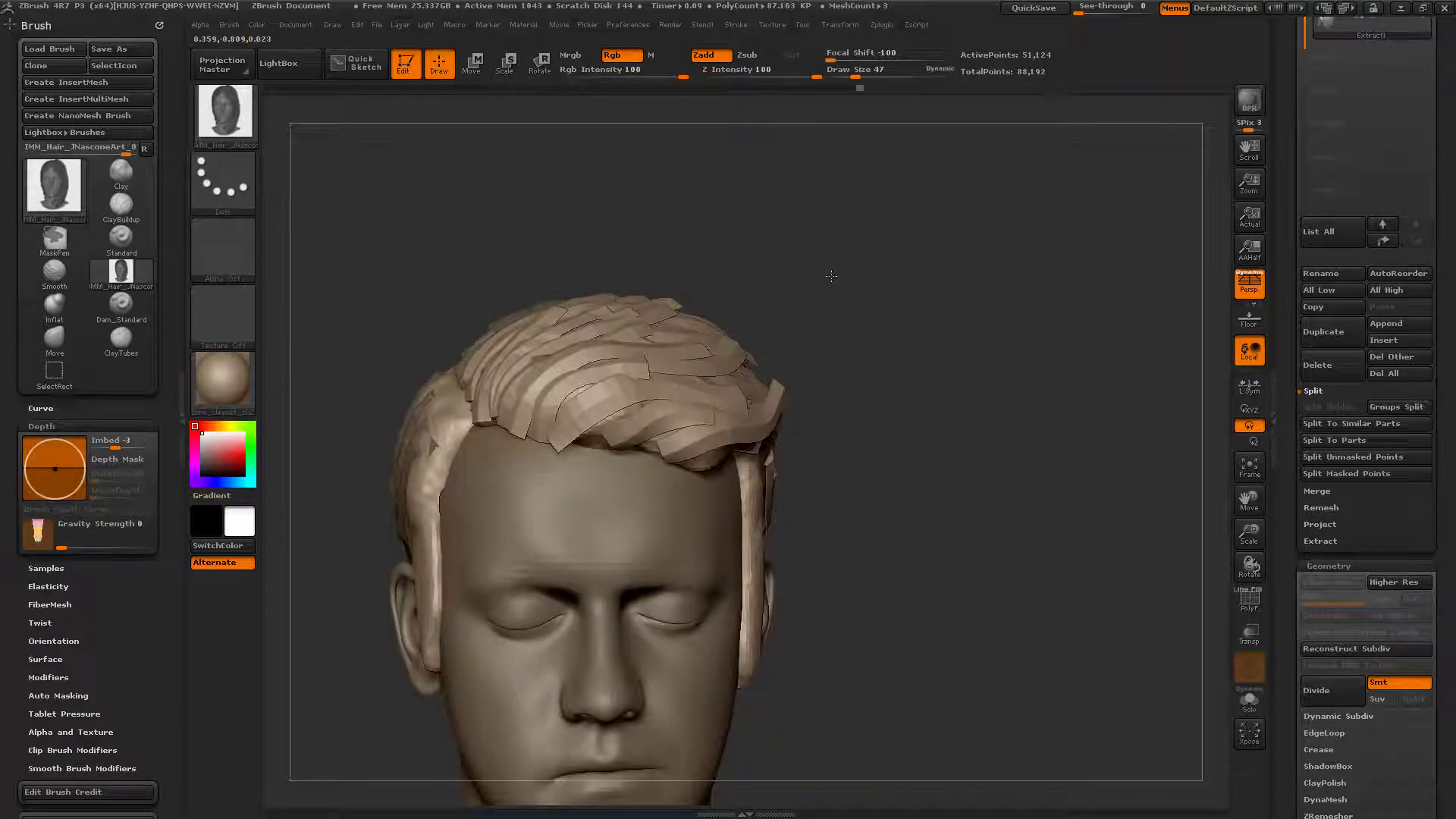
Step: Inspect the hair strips from the front and both sides of the head and open the DynaMesh settings
drag(831, 276, 935, 305)
drag(1428, 51, 1424, 202)
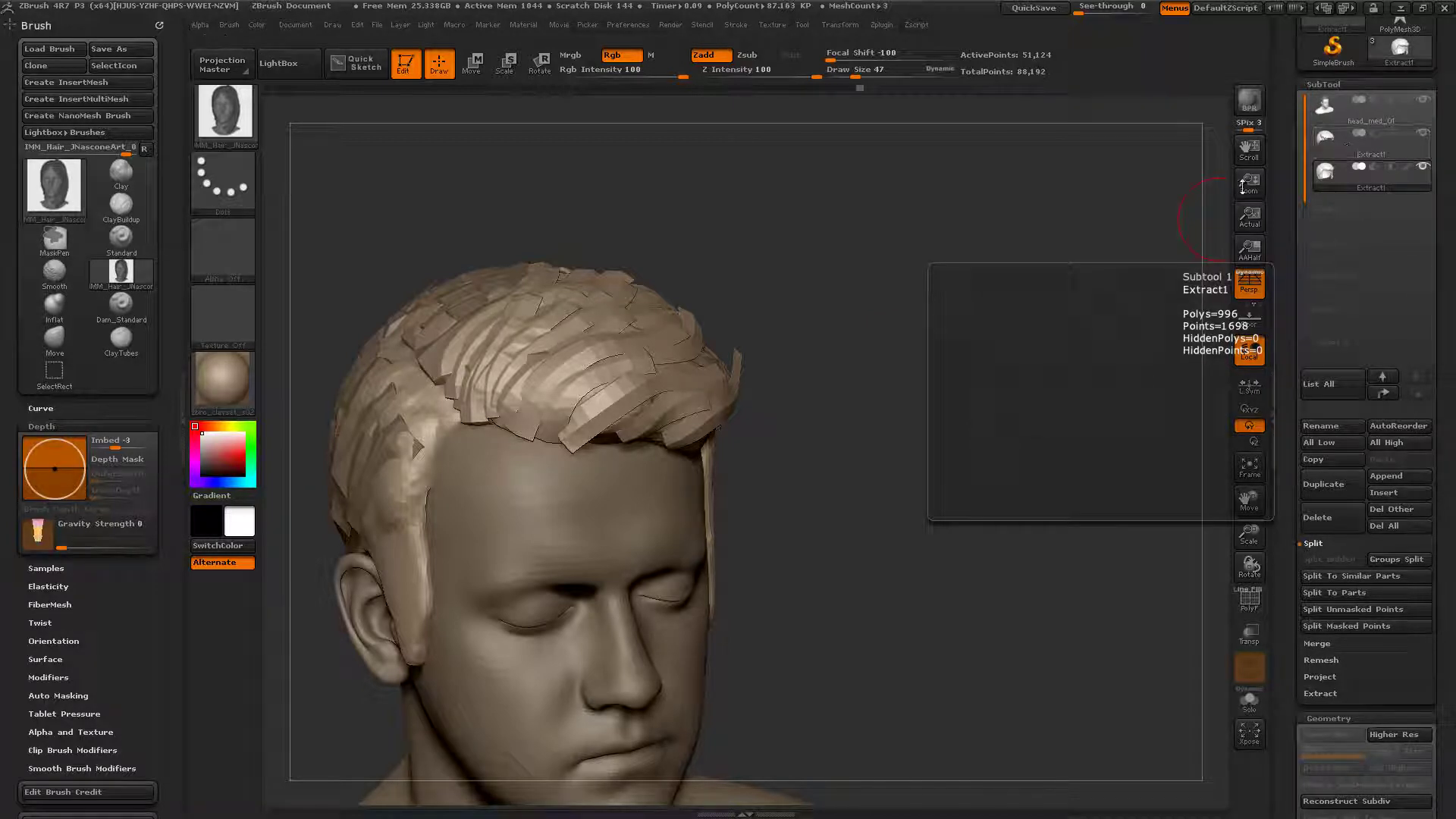
drag(843, 341, 644, 319)
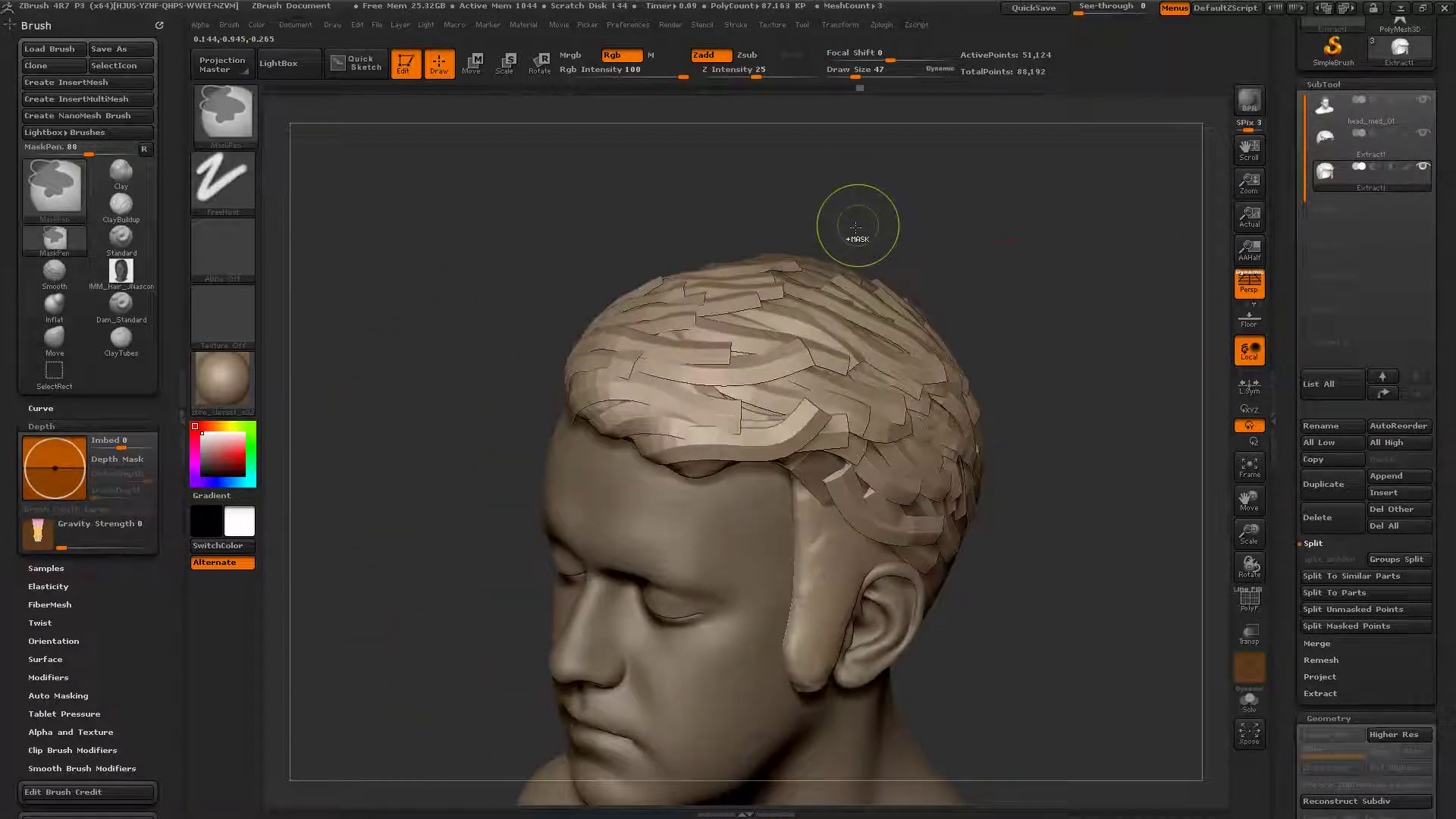
ctrl+drag(858, 224, 978, 269)
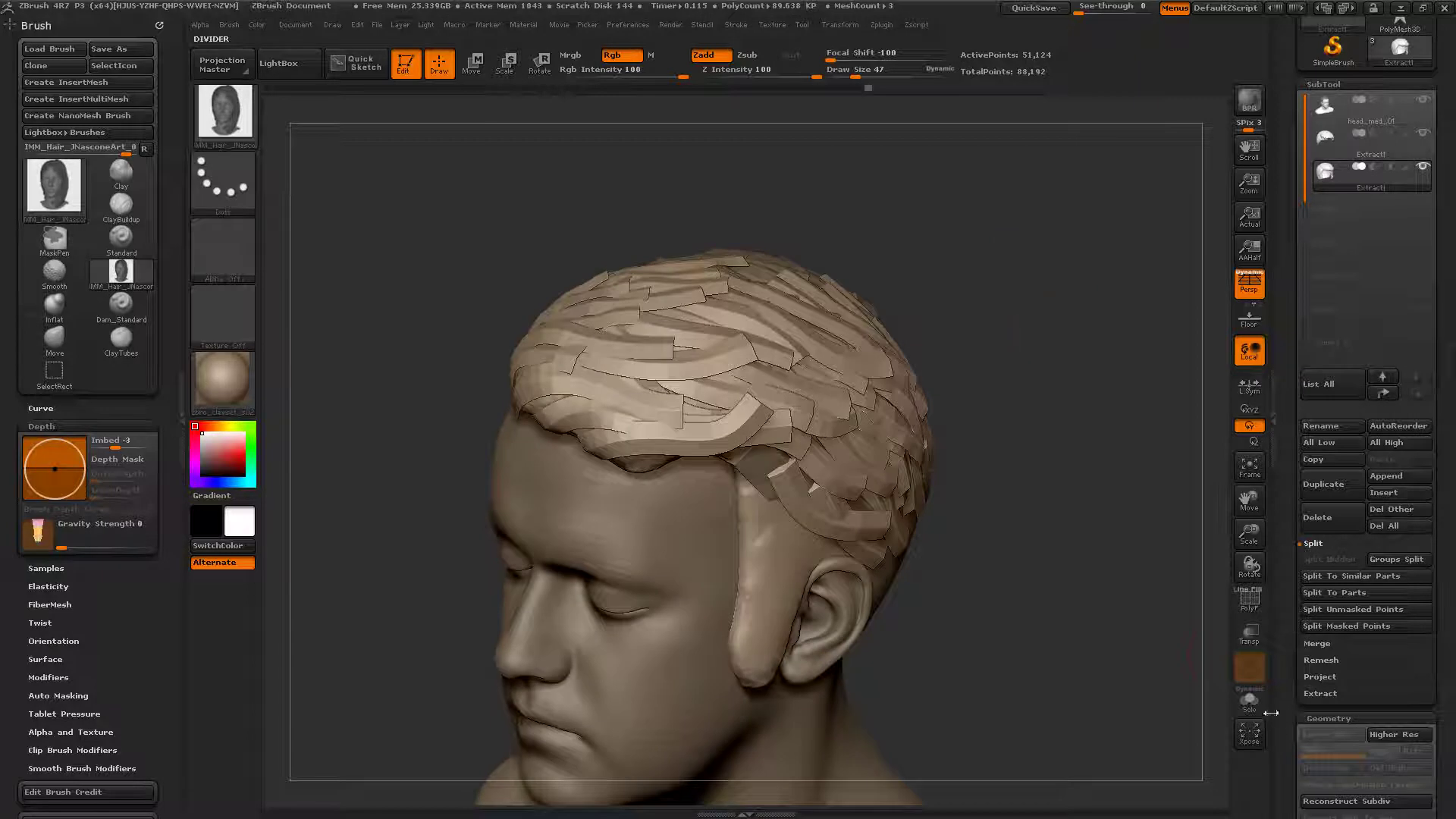
drag(1282, 712, 1286, 533)
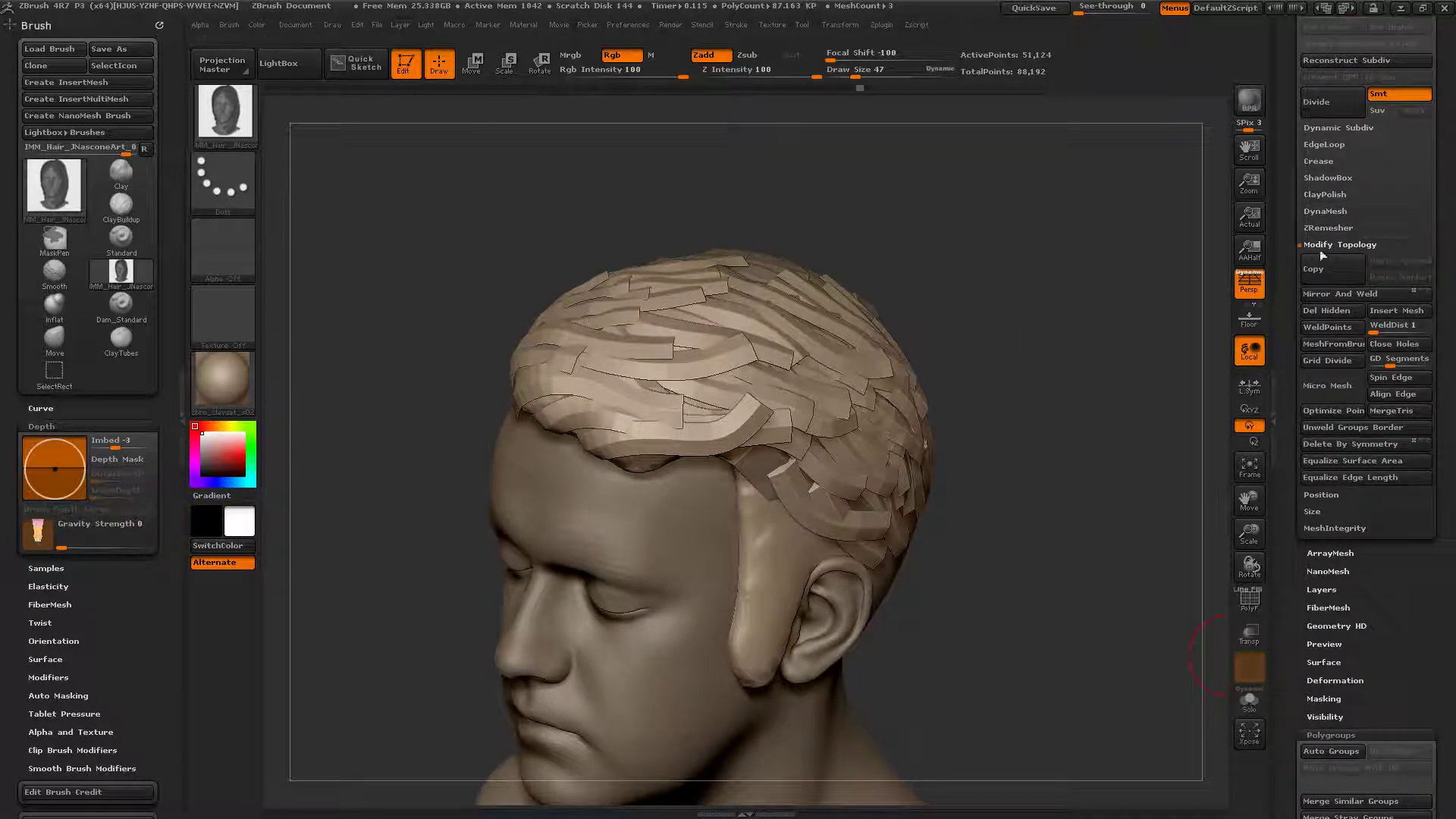
click(1327, 211)
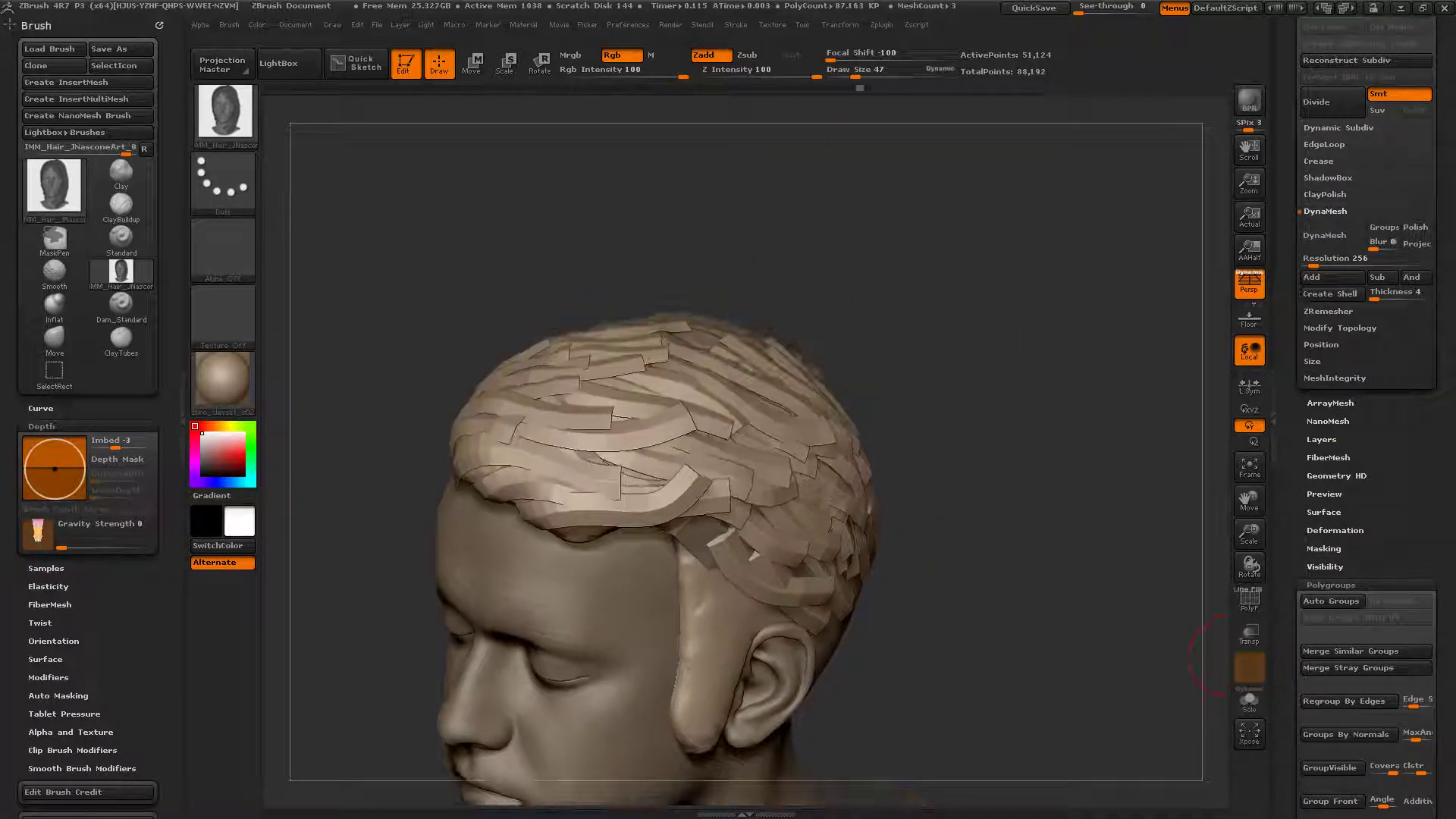
drag(1230, 654, 694, 320)
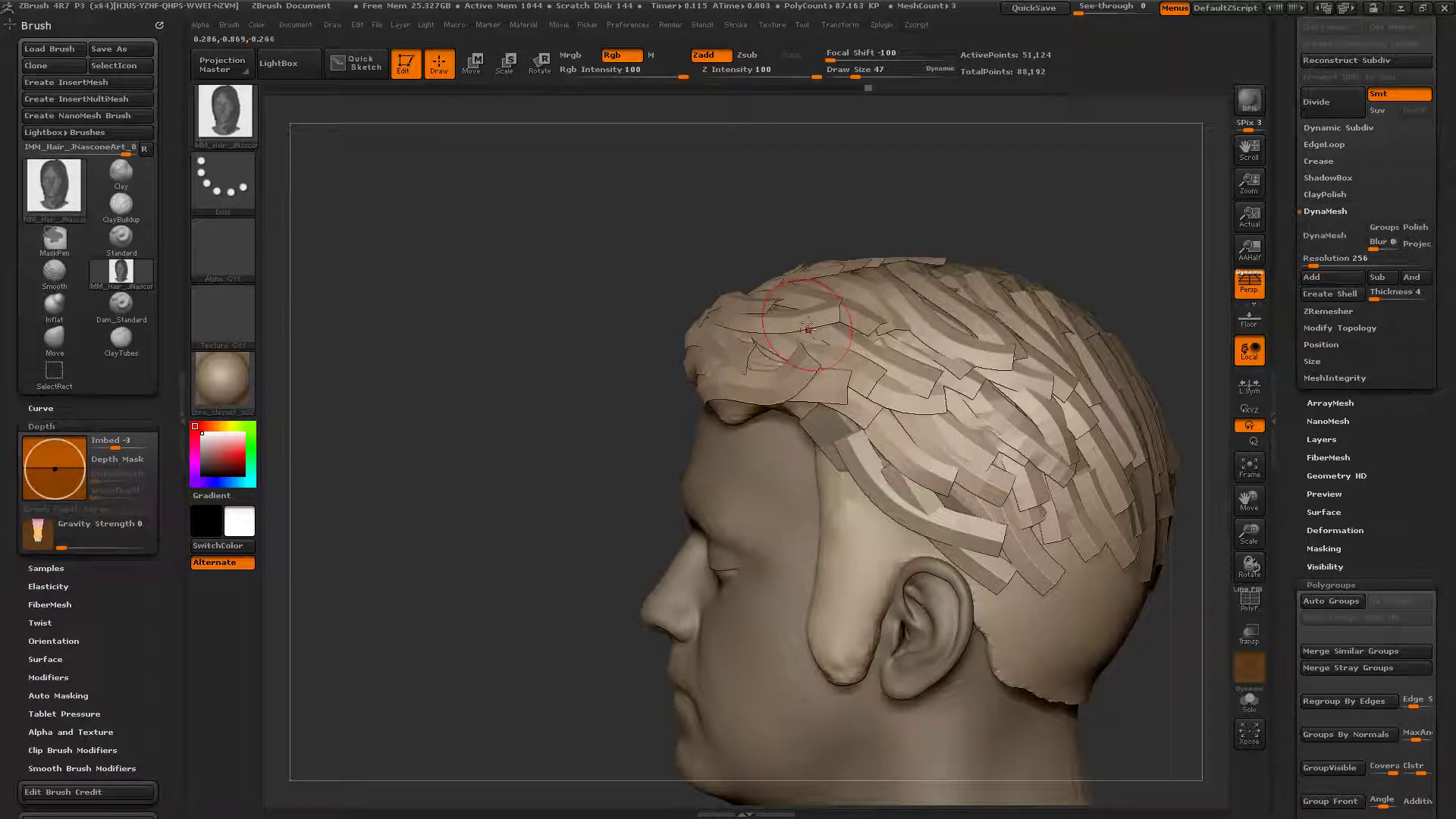
drag(531, 304, 713, 357)
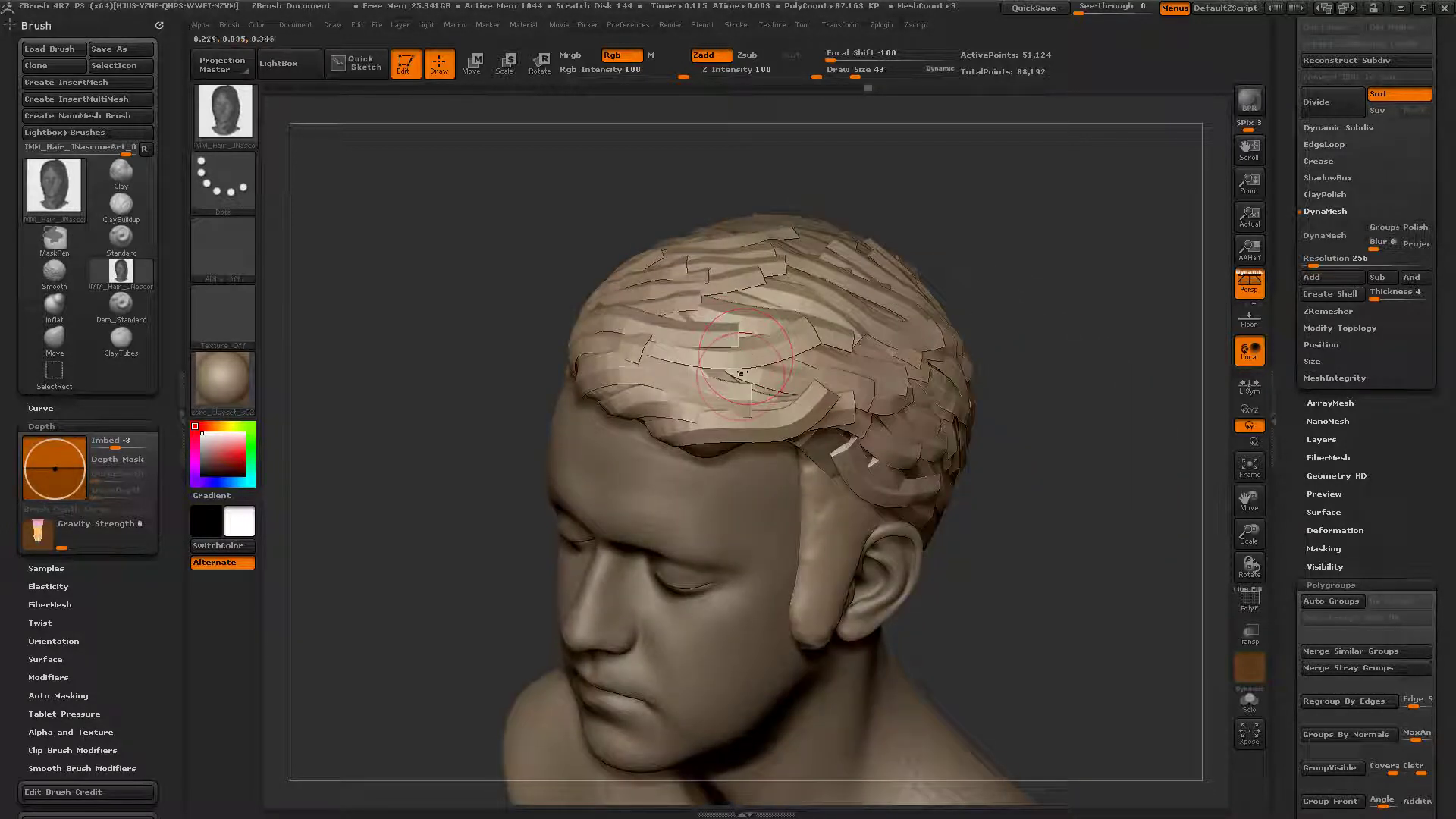
Step: Reduce the insert-mesh brush's draw size to 10 for much thinner strips
key(bracketleft)
key(bracketleft)
key(bracketleft)
key(bracketleft)
Step: Isolate the base hair mesh and invert the visibility so that only the hair strips are shown
drag(1291, 186, 1289, 241)
key(ctrl+shift)
ctrl+shift+click(832, 548)
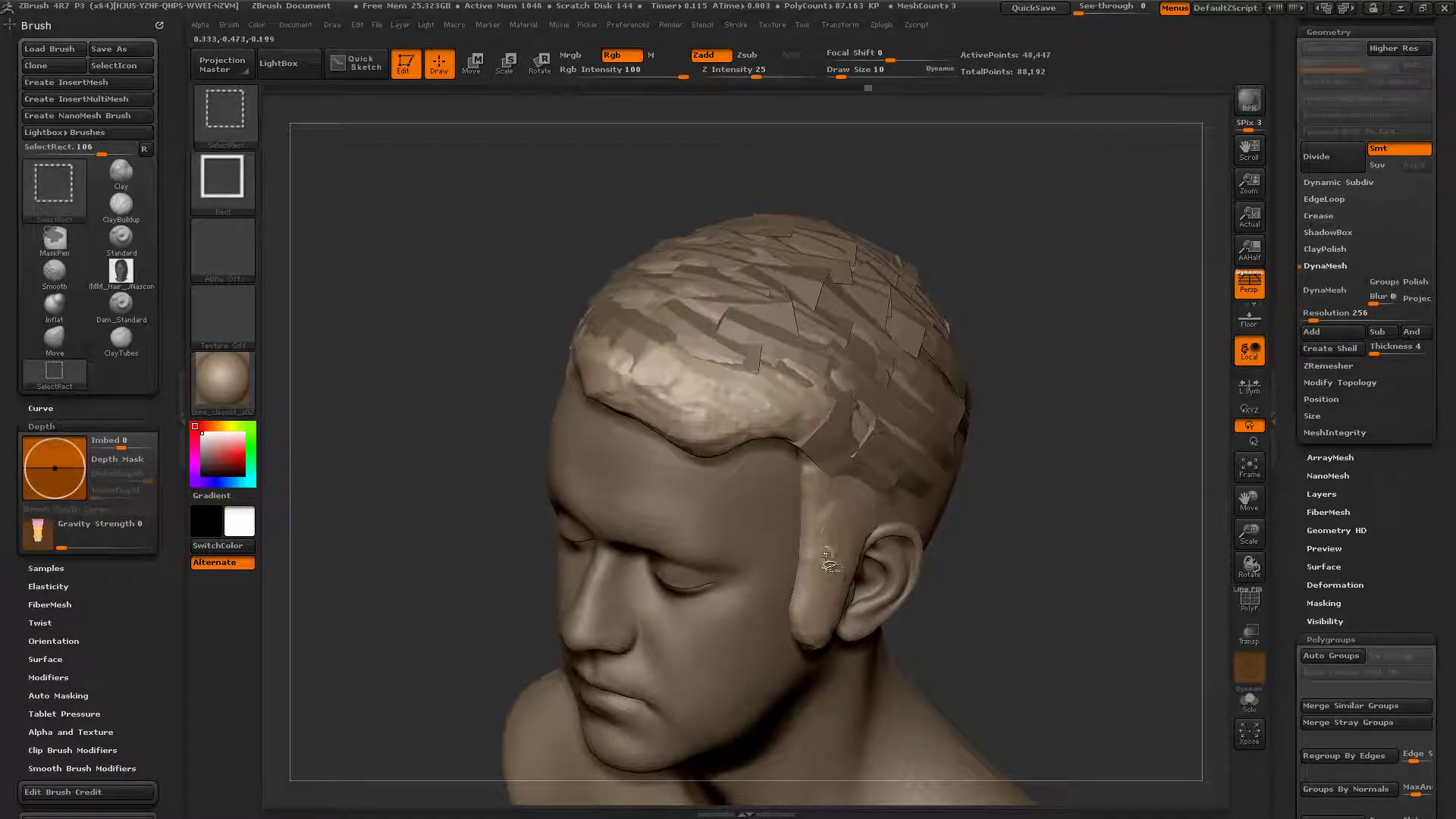
ctrl+shift+click(1046, 413)
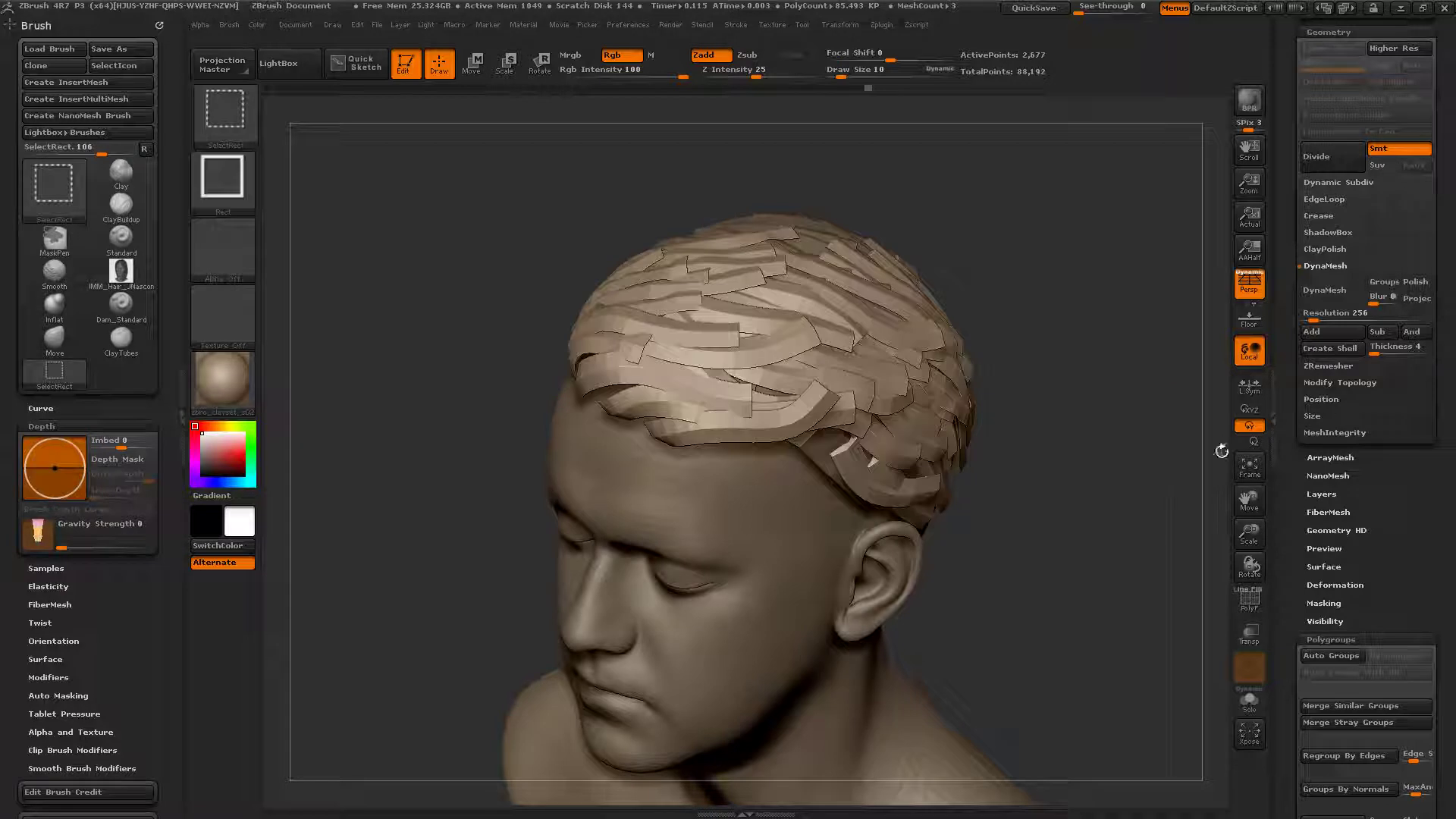
Step: Split the hidden base hair into its own subtool and make that subtool active
scroll(1292, 218, up, 10)
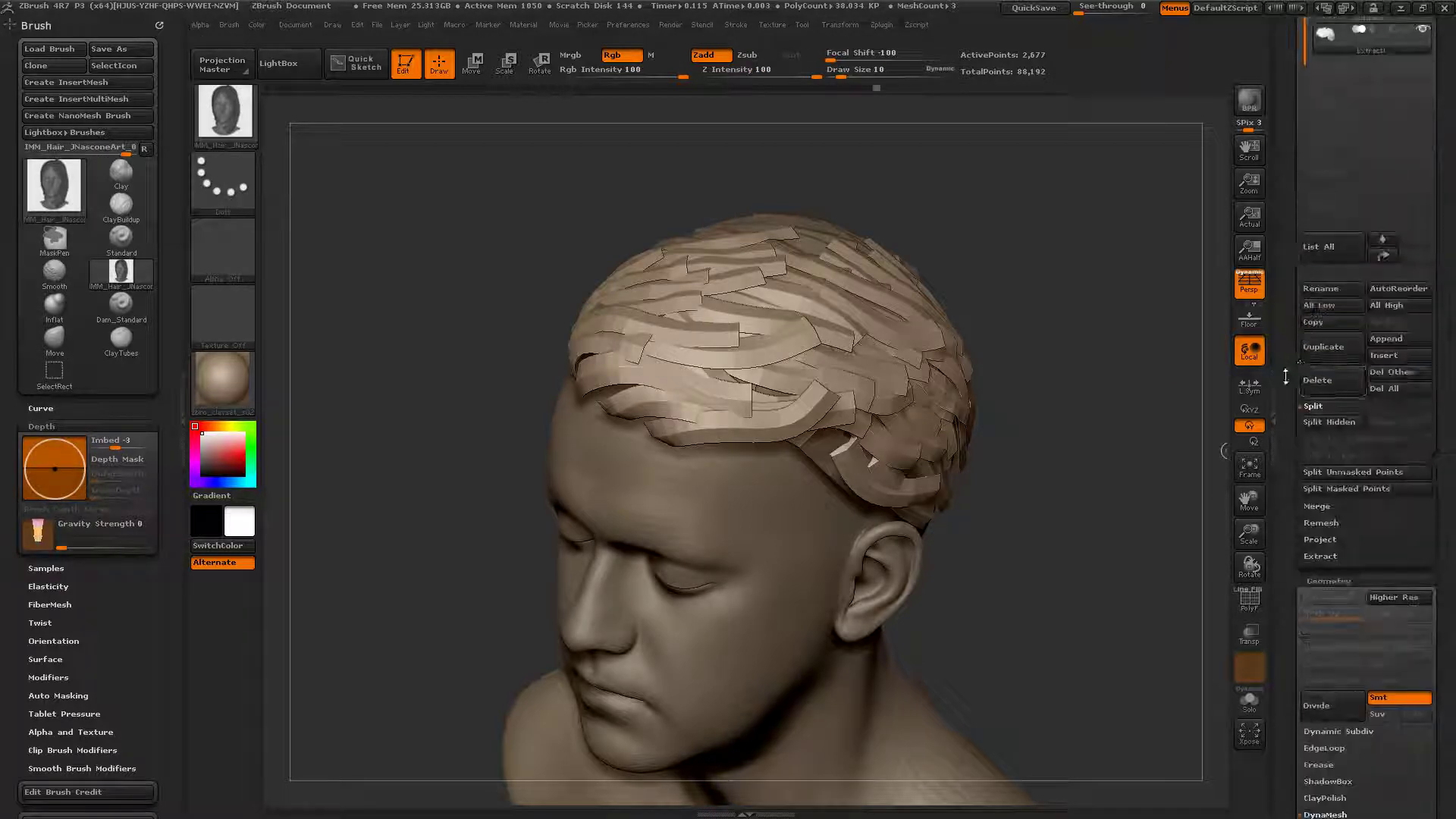
click(1344, 423)
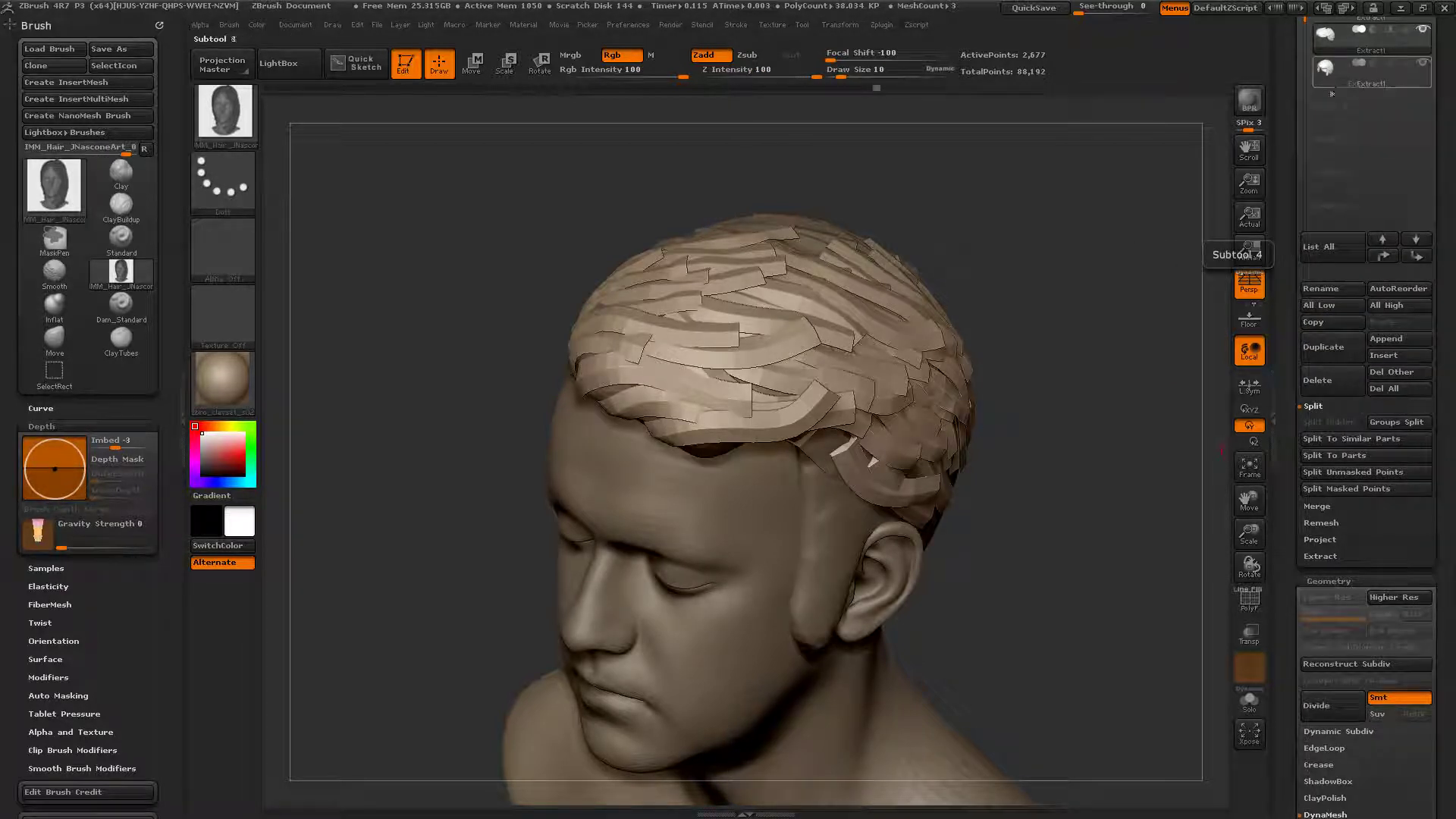
click(1336, 76)
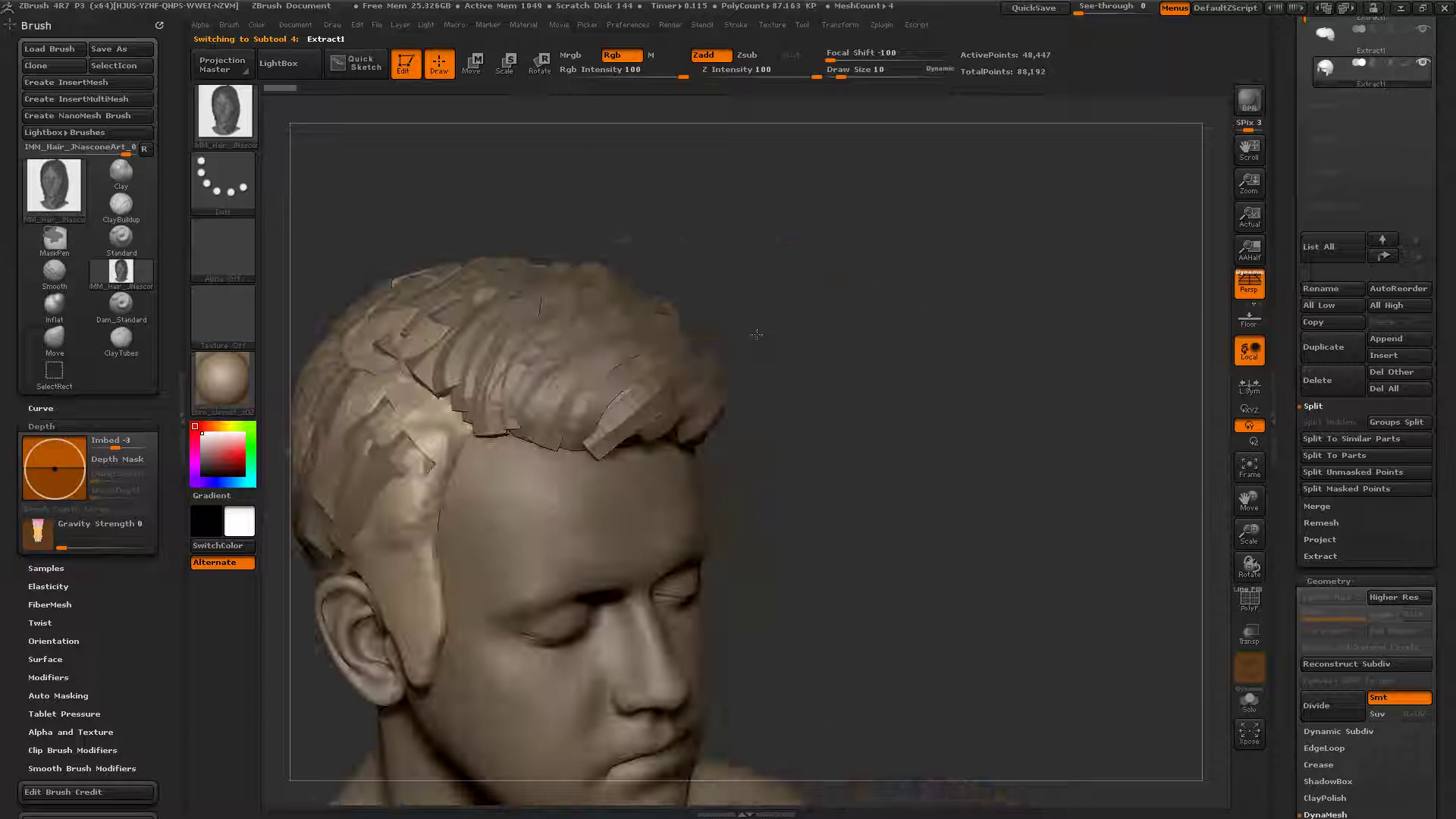
Step: Draw a thin hair strip from the middle of the front hairline up over the fringe and adjust its curve from the side
drag(756, 333, 729, 453)
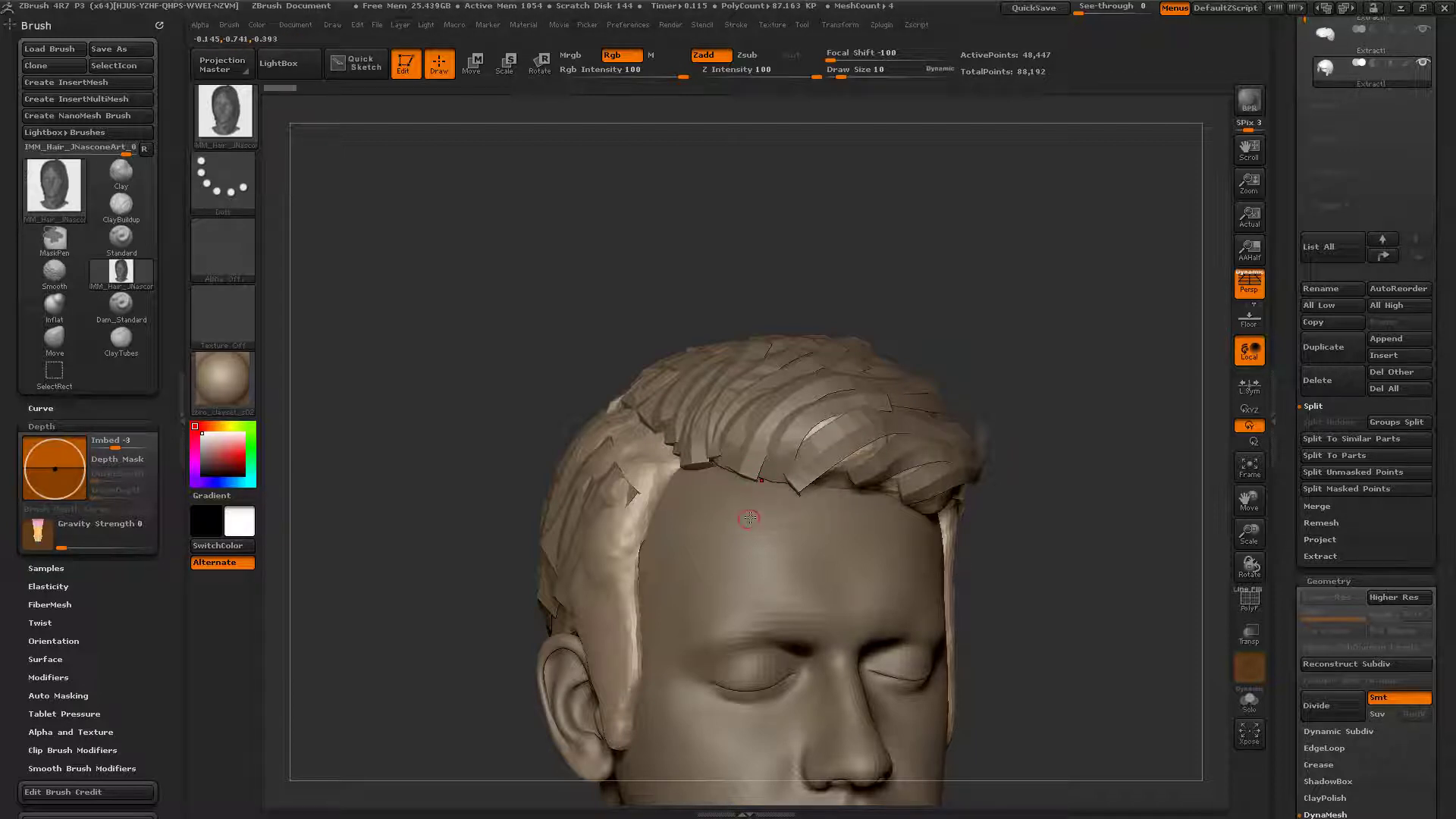
alt+right_drag(802, 482, 760, 458)
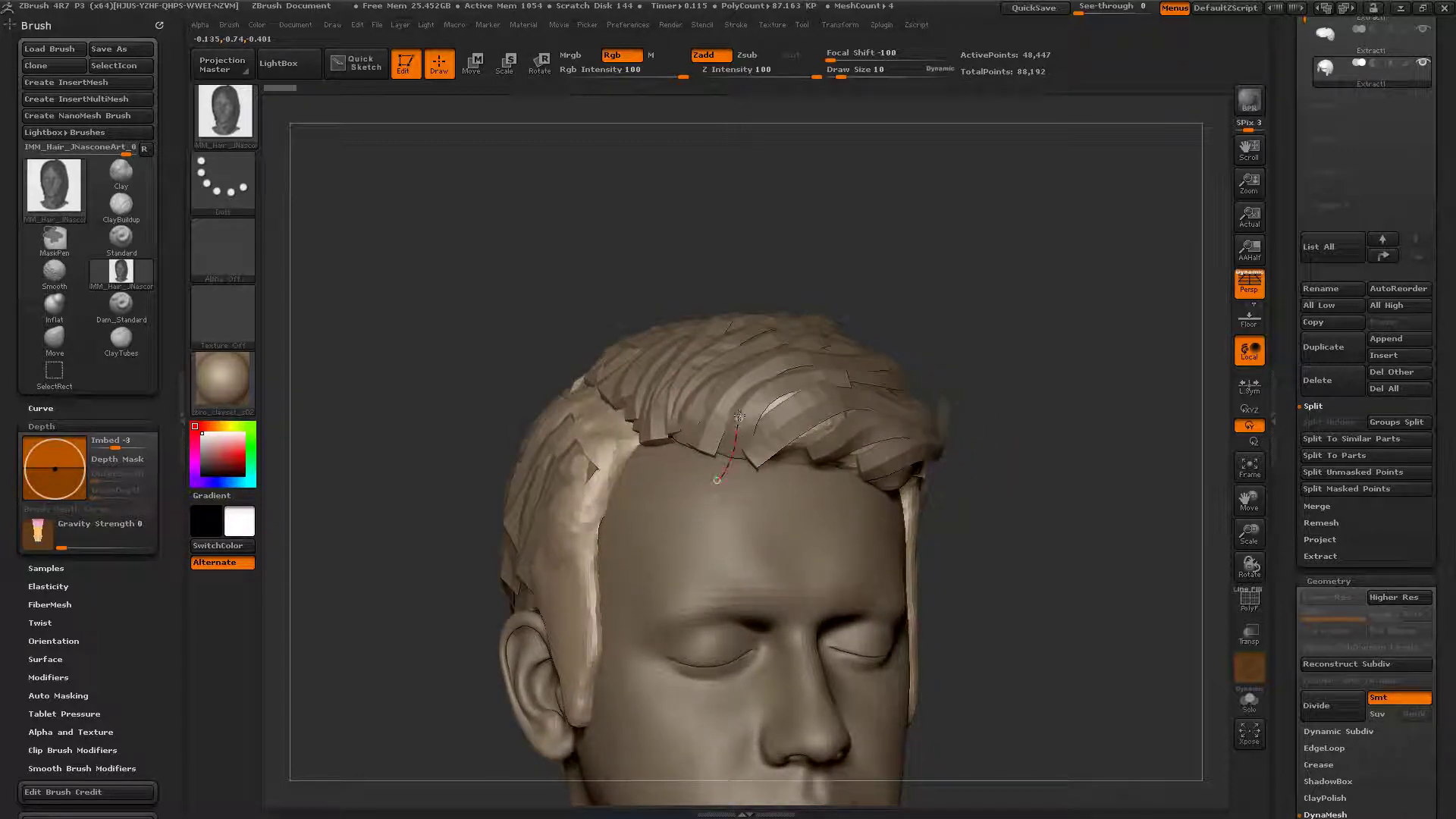
drag(786, 376, 801, 372)
right_drag(802, 381, 804, 447)
mouse_move(806, 368)
mouse_down()
mouse_move(756, 393)
mouse_move(724, 457)
mouse_up()
drag(807, 368, 845, 357)
right_drag(823, 383, 941, 402)
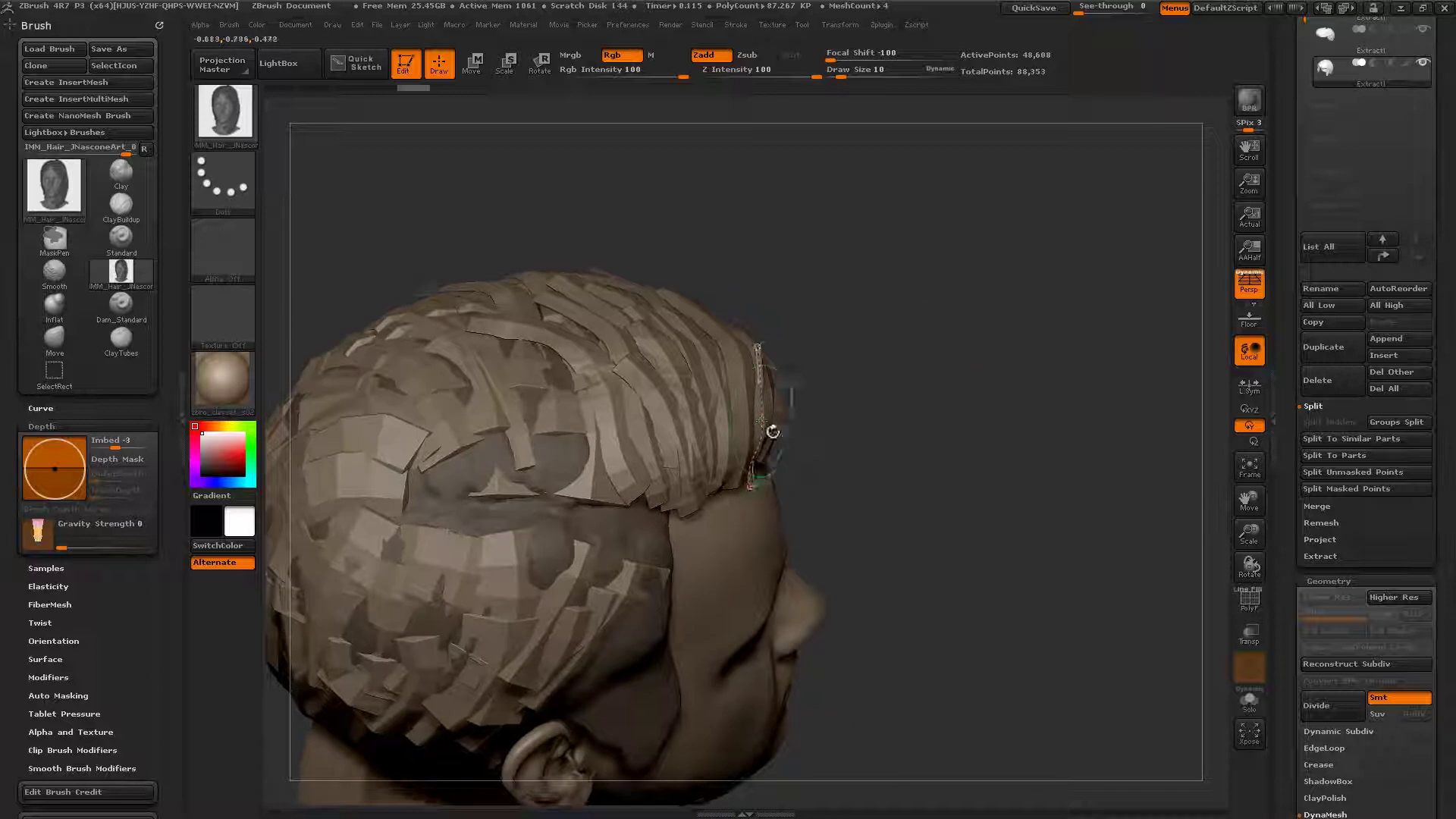
mouse_move(762, 421)
mouse_down()
mouse_move(766, 443)
mouse_move(763, 392)
mouse_up()
right_drag(801, 345, 694, 364)
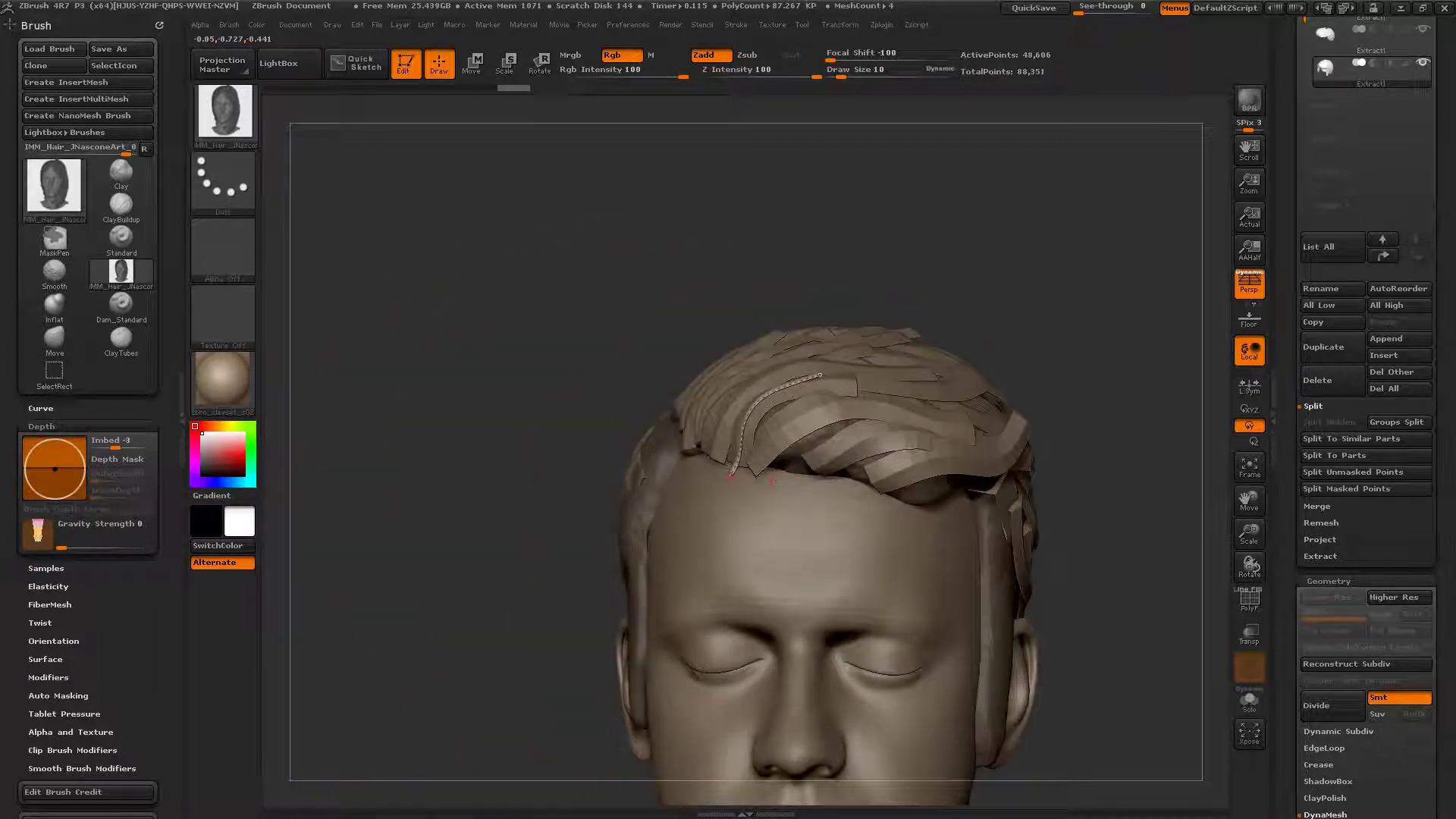
Step: Draw a second thin strip beside it on the fringe and reshape its ends and middle to follow the hair's volume
drag(848, 394, 850, 394)
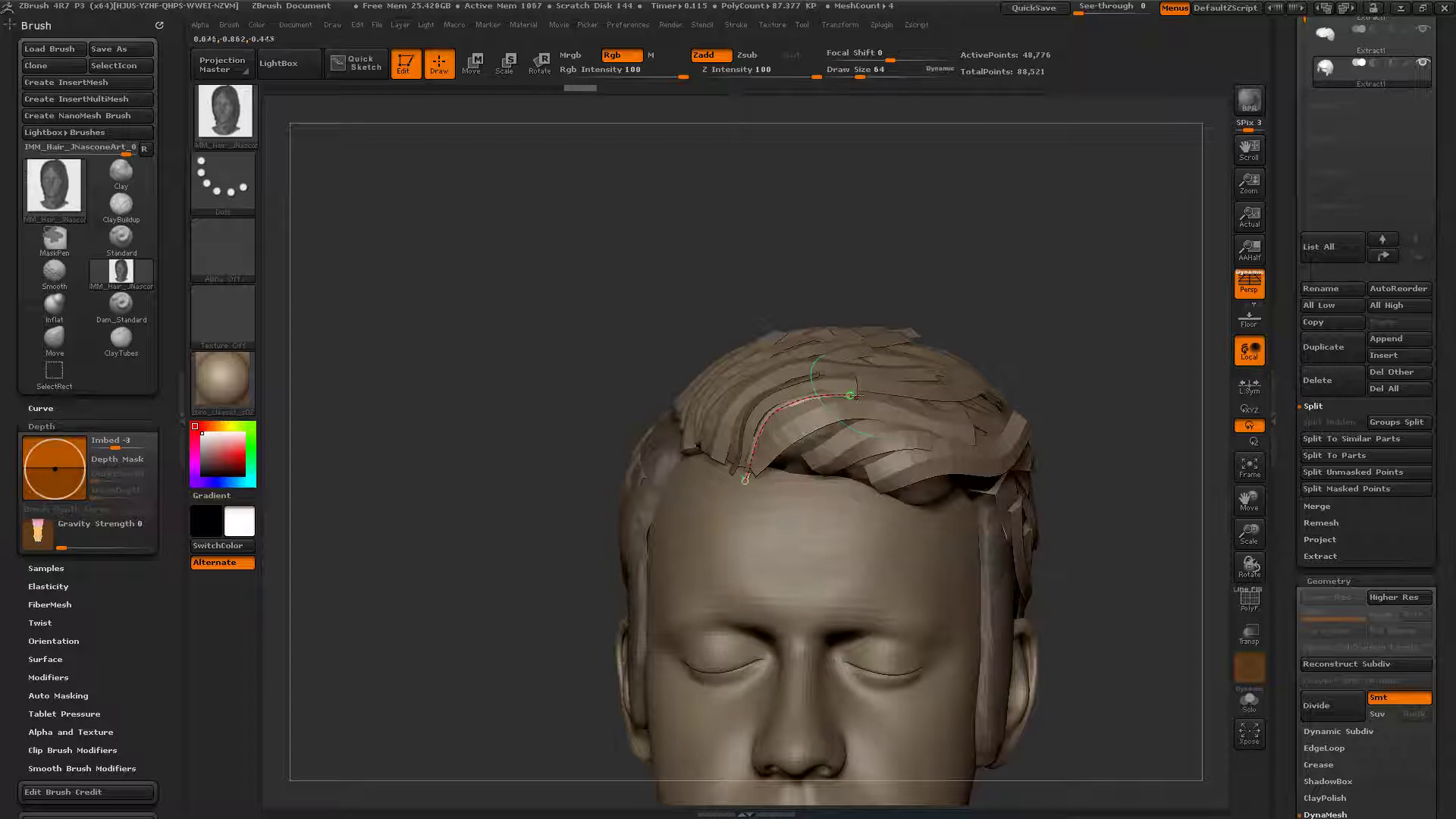
click(751, 477)
mouse_move(786, 471)
right_down()
mouse_move(899, 470)
mouse_move(851, 478)
mouse_move(812, 410)
right_up()
drag(796, 435, 828, 394)
right_drag(872, 448, 710, 452)
drag(815, 394, 824, 400)
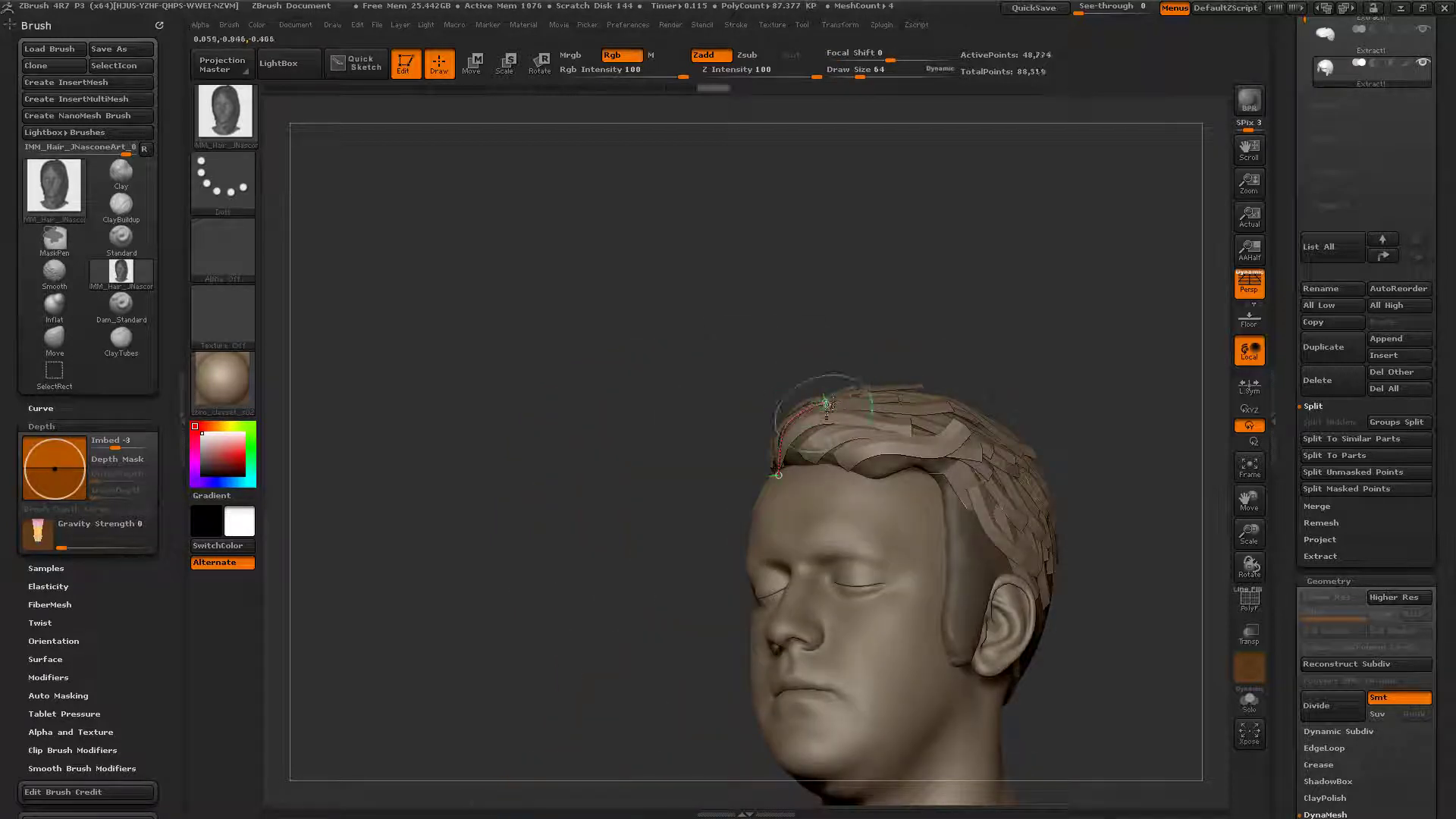
ctrl+right_drag(758, 364, 819, 485)
right_drag(955, 743, 1081, 766)
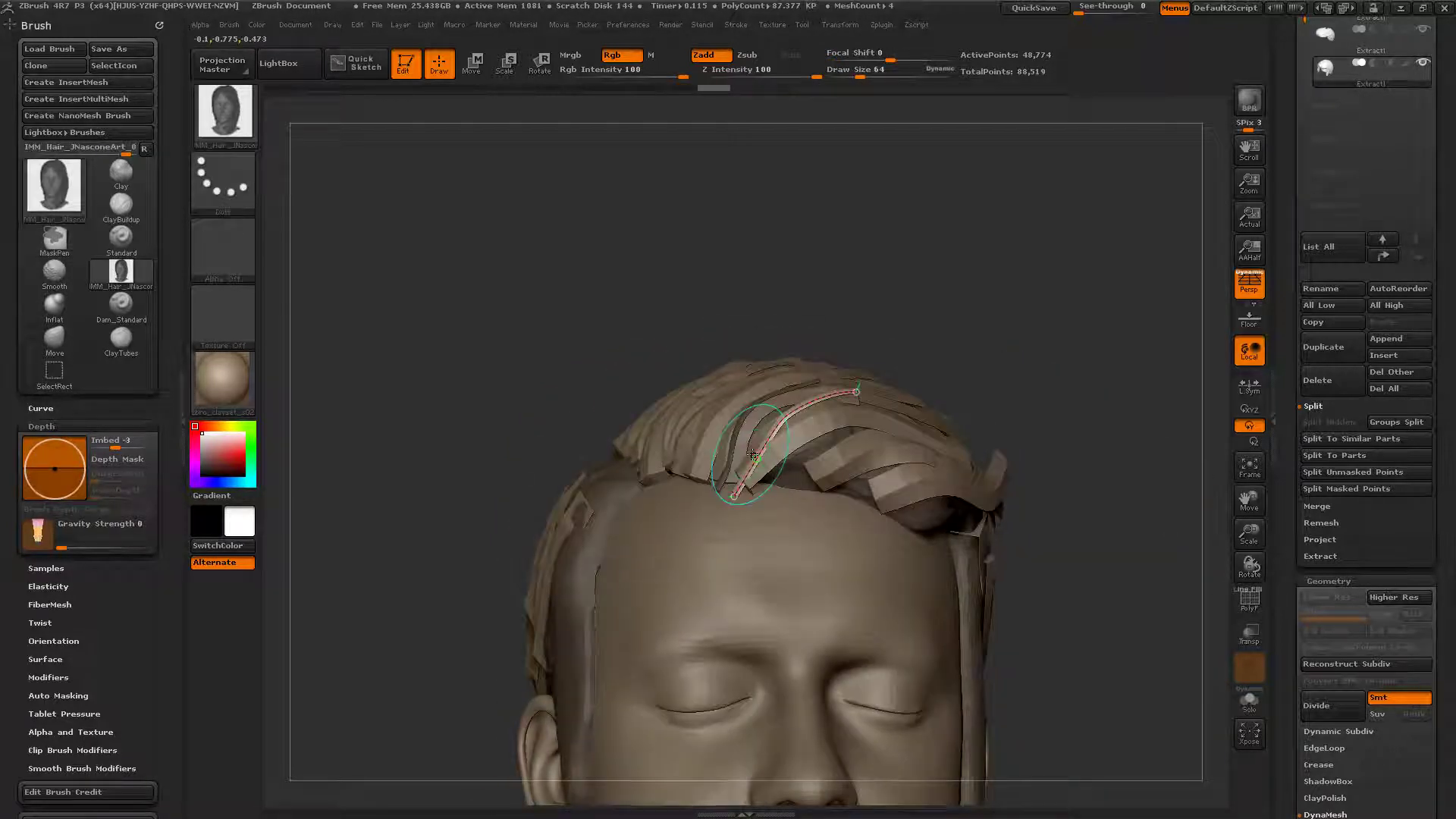
right_drag(754, 415, 746, 463)
drag(774, 440, 786, 429)
Step: Draw a longer thin strip from the forehead across the fringe, shortening its forehead end and extending its rear end
ctrl+right_drag(774, 524, 763, 471)
mouse_move(895, 478)
right_down()
mouse_move(808, 482)
mouse_move(771, 467)
mouse_move(809, 531)
mouse_move(802, 542)
mouse_move(808, 509)
mouse_move(770, 519)
mouse_move(814, 517)
right_up()
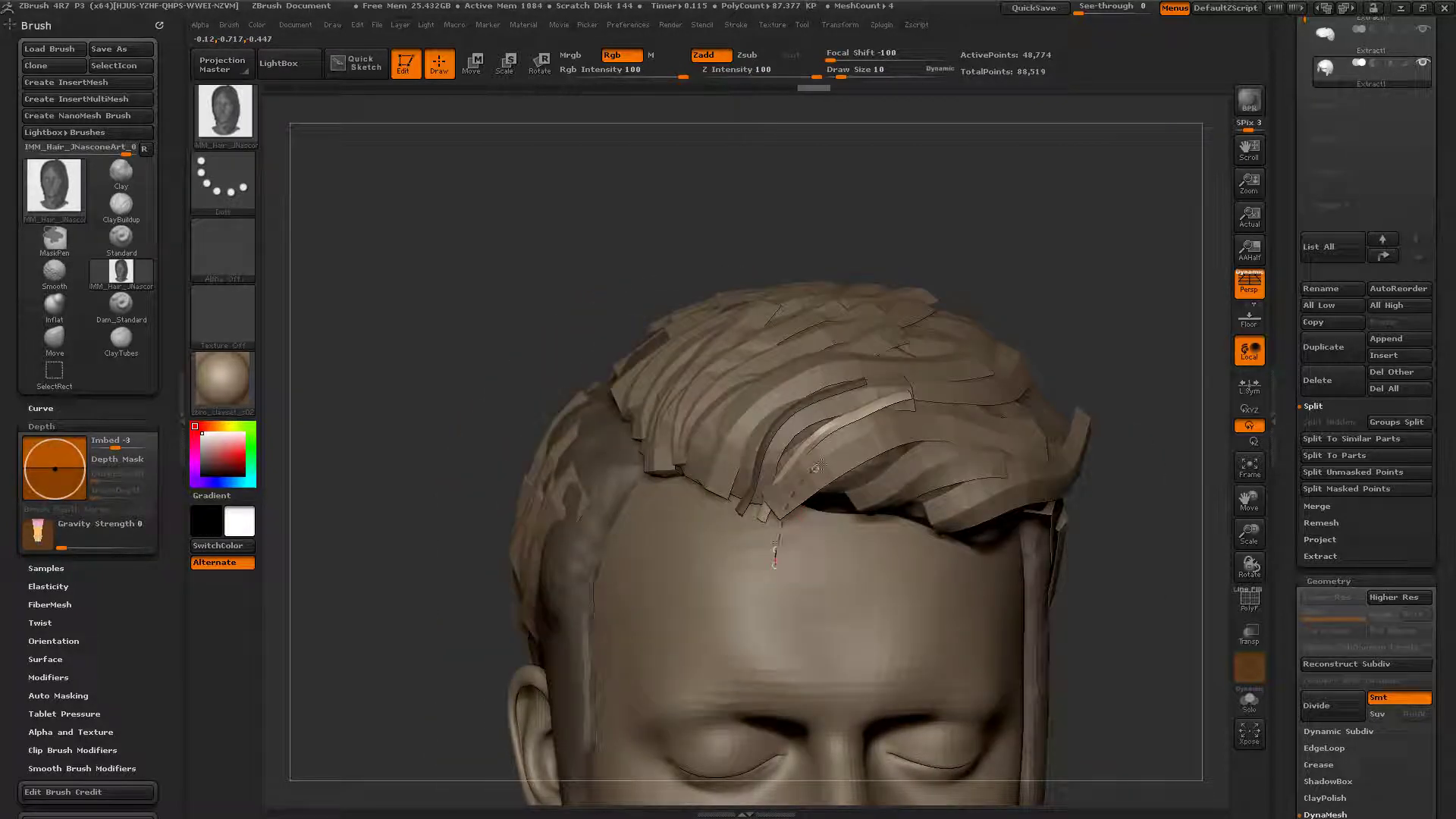
drag(927, 420, 956, 415)
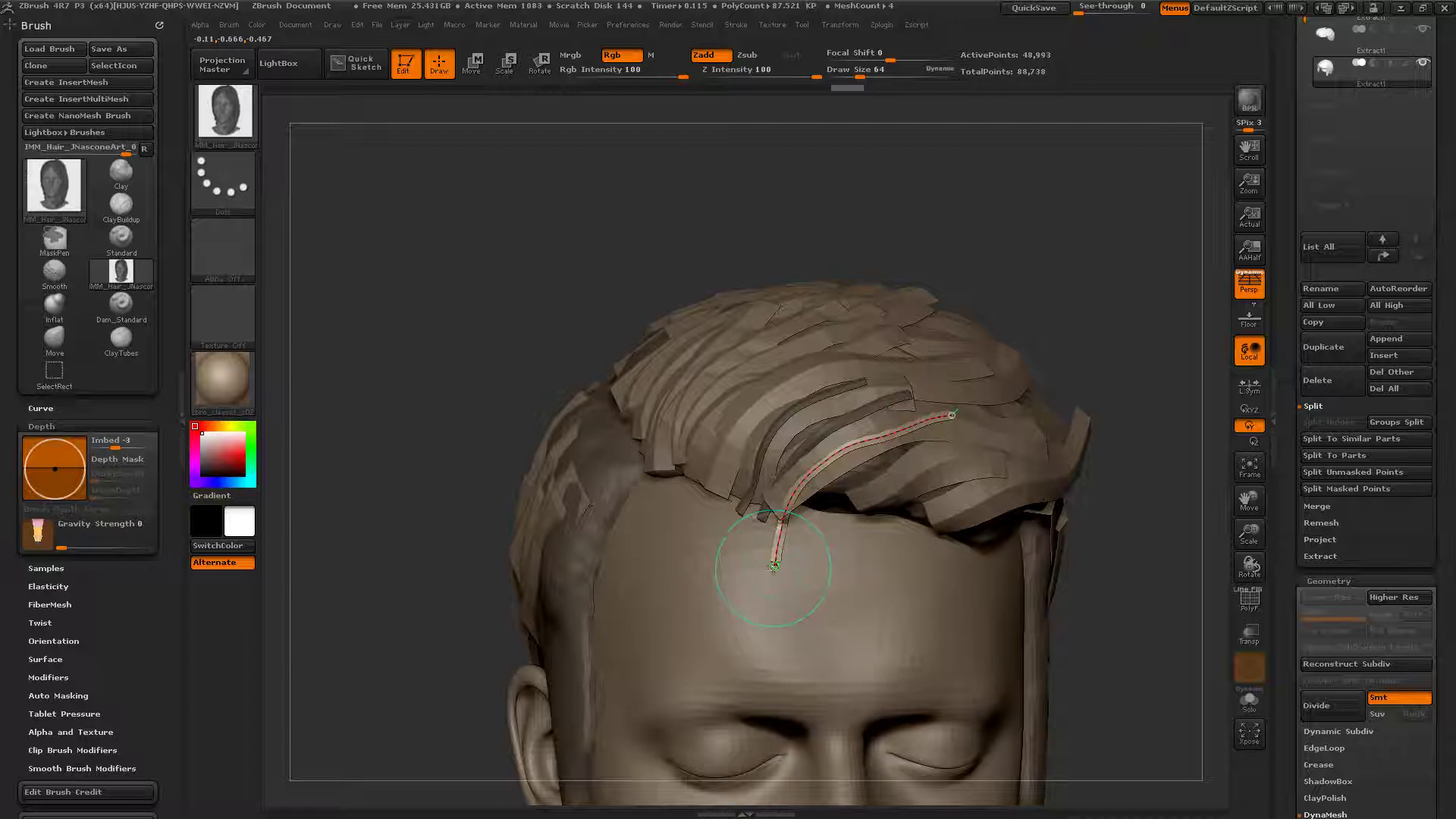
drag(777, 552, 781, 541)
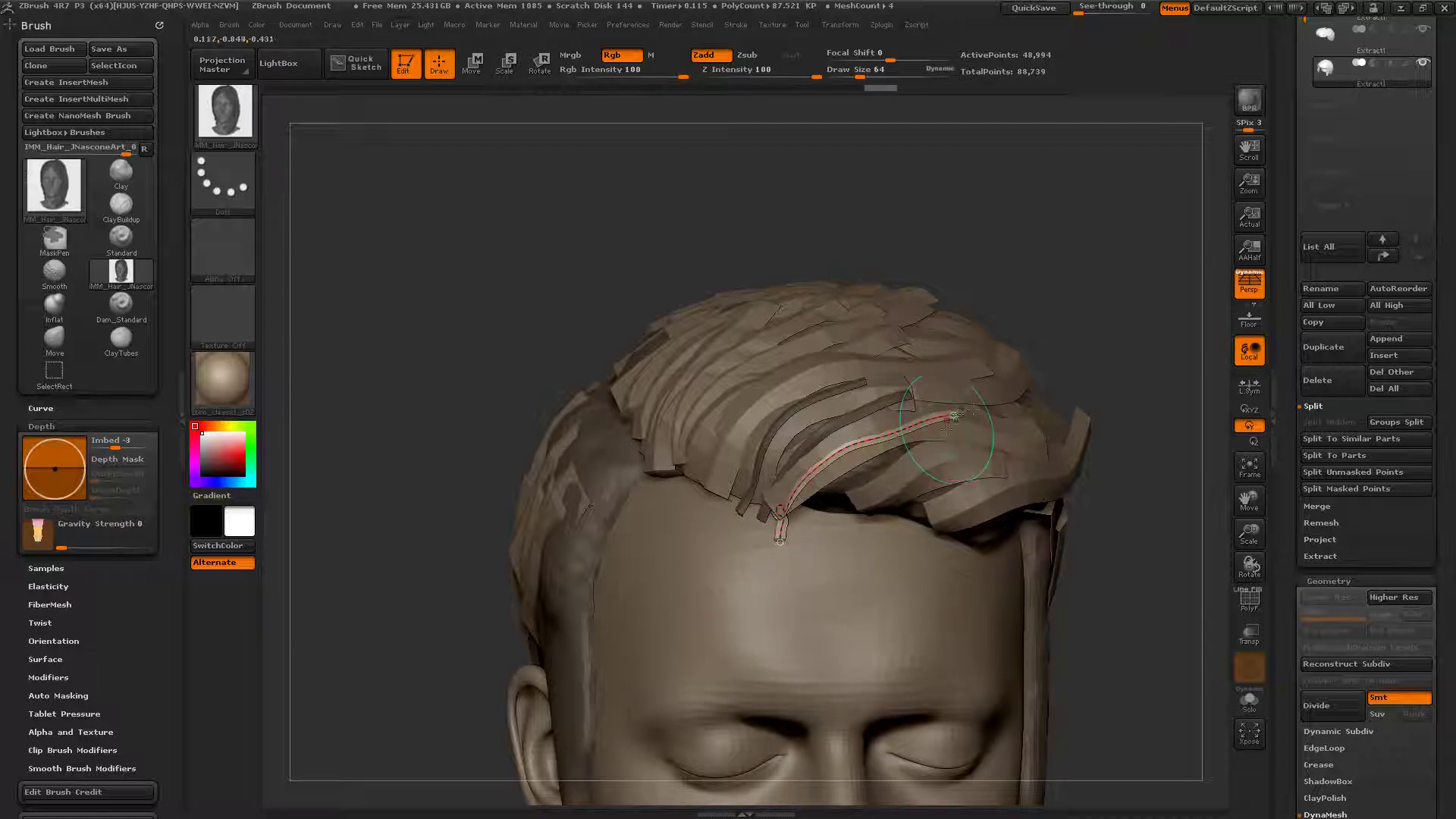
drag(957, 414, 1013, 398)
right_drag(1062, 447, 938, 439)
Step: Add more thin strips along the front hairline toward the swept side of the fringe and adjust their ends
drag(845, 501, 867, 509)
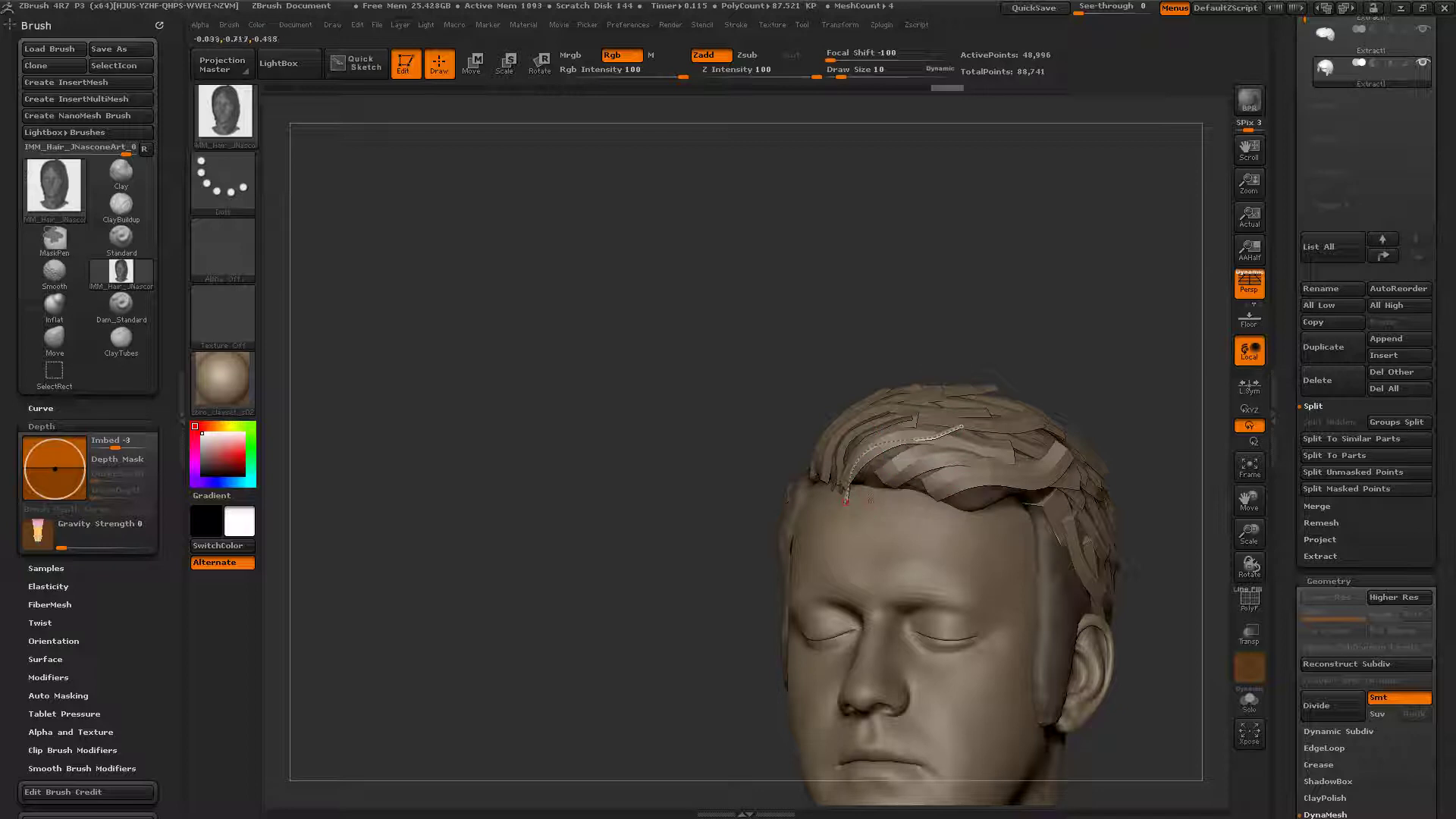
mouse_move(971, 446)
mouse_down()
mouse_move(983, 447)
mouse_move(956, 436)
mouse_move(1001, 437)
mouse_up()
click(884, 503)
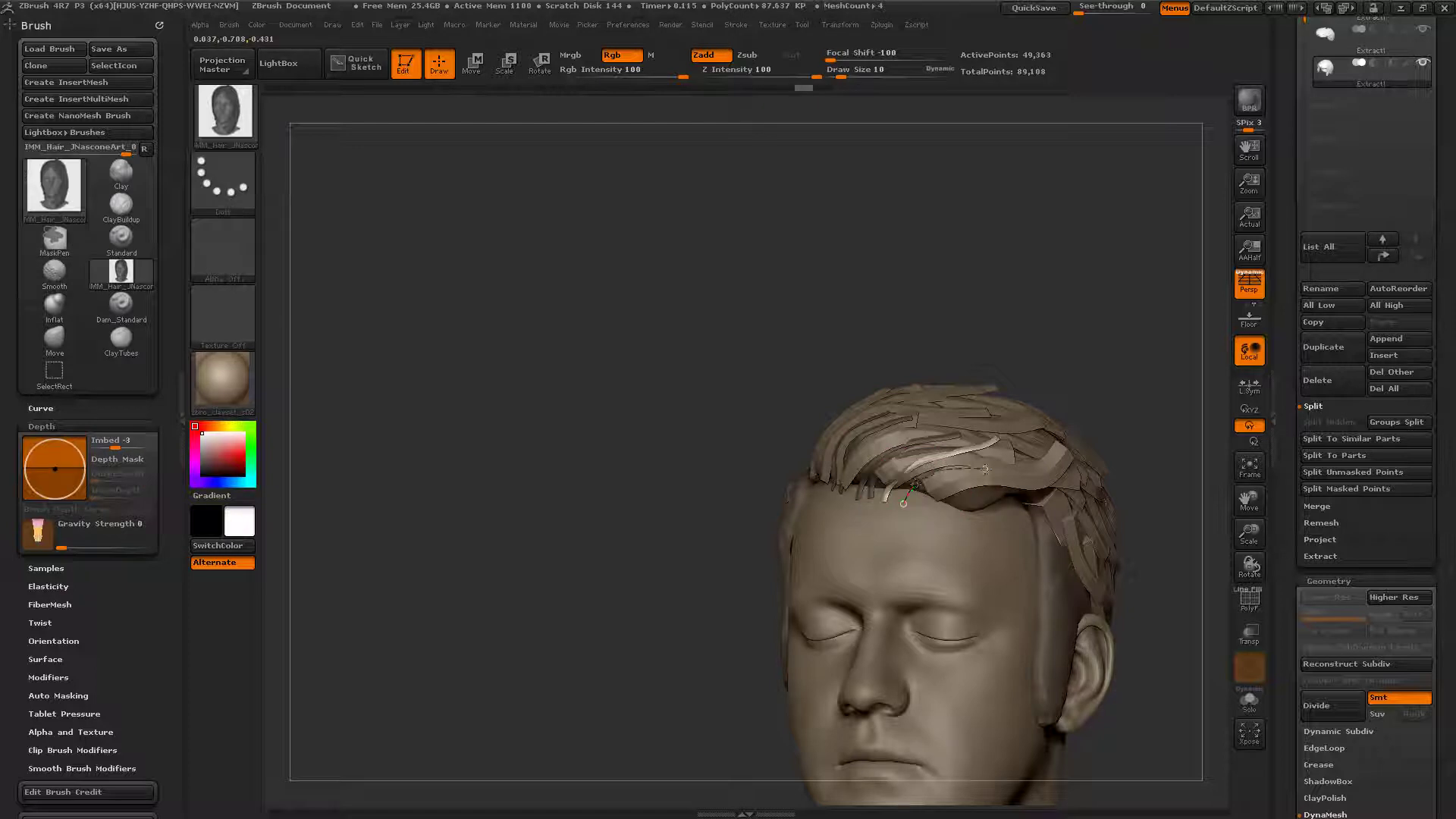
drag(1017, 453, 997, 441)
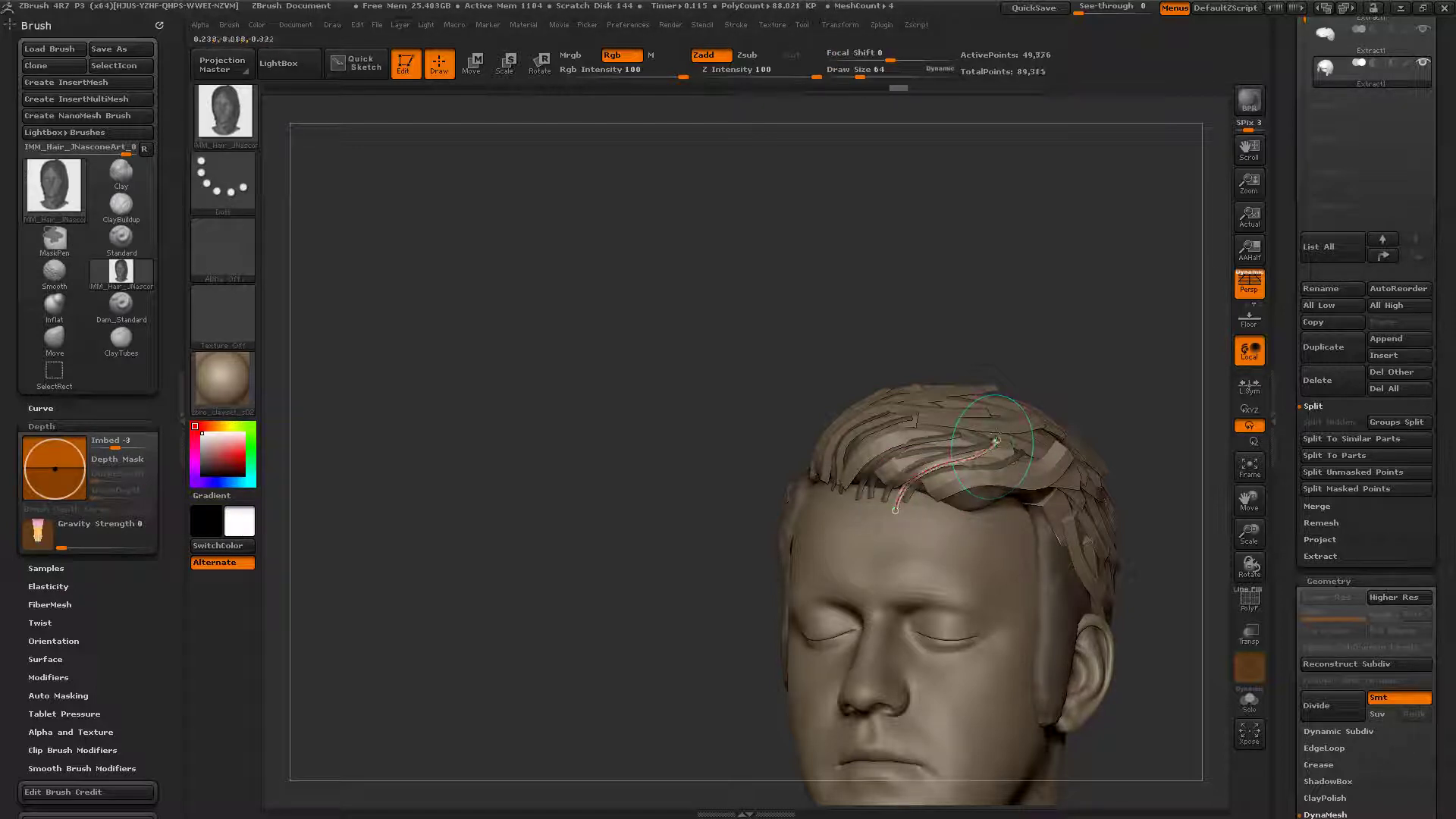
click(917, 476)
Step: Fill the central hairline with thin strips between and beside the earlier ones, working back toward the parting side
click(869, 513)
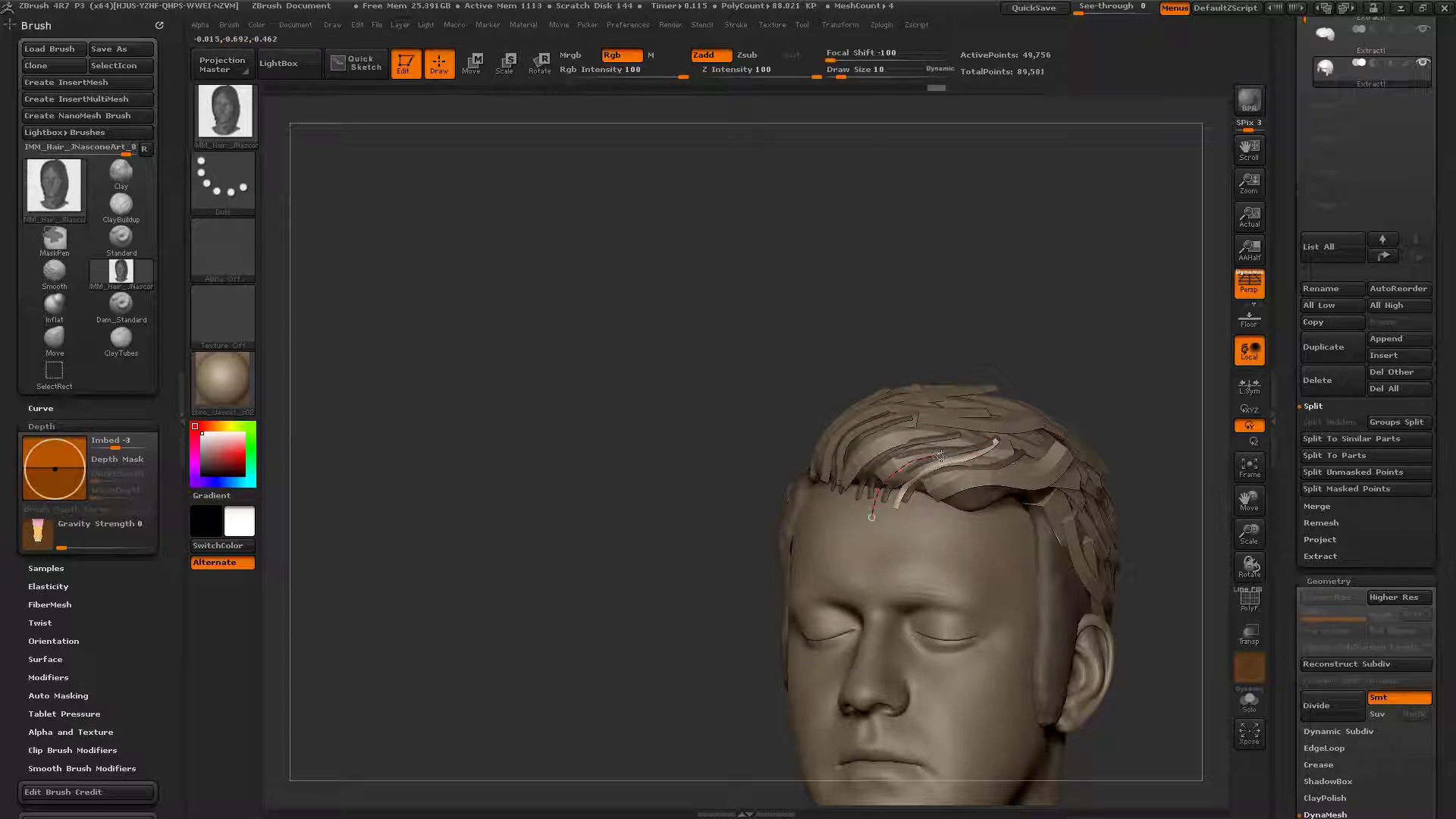
drag(941, 455, 976, 430)
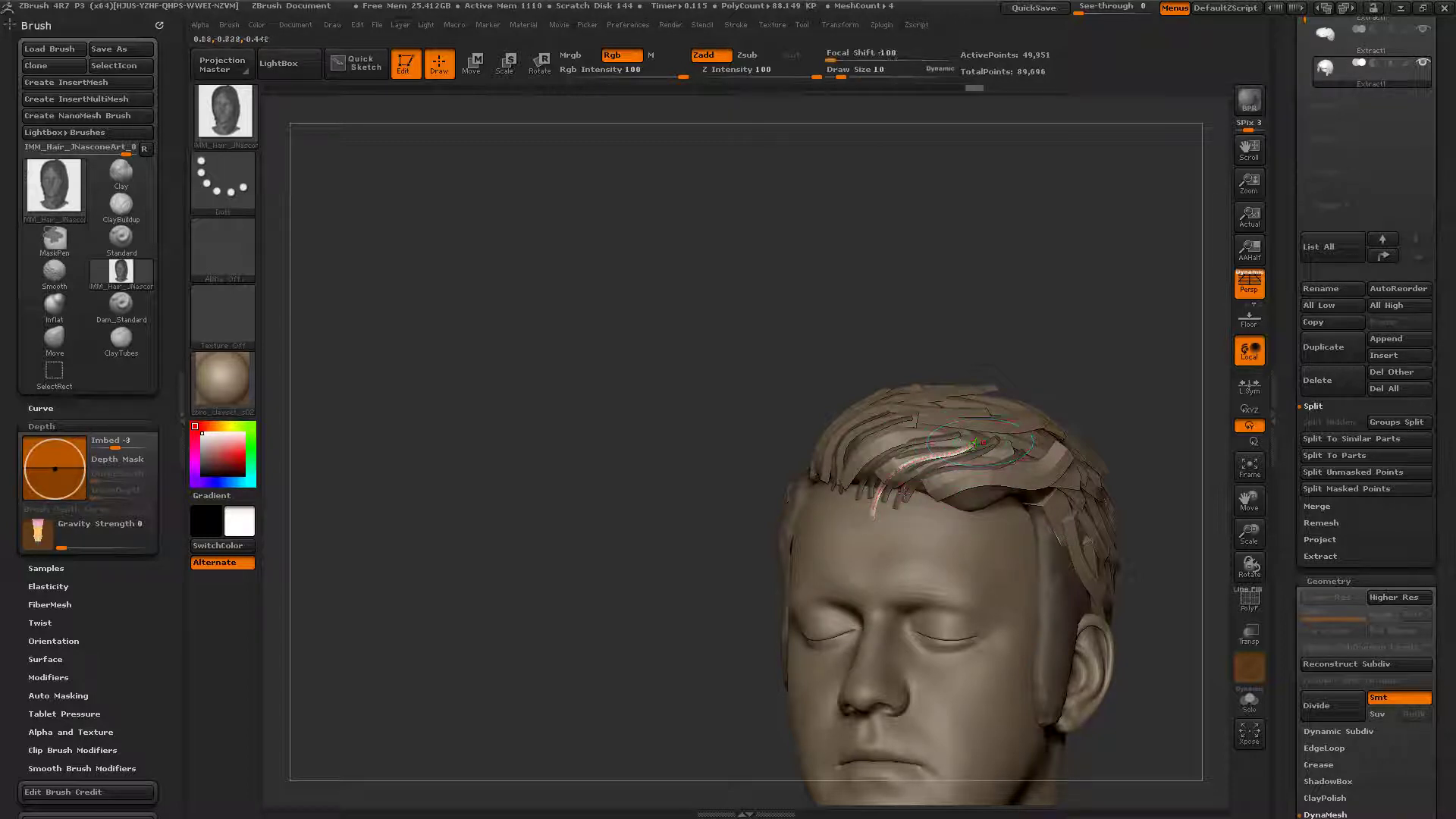
right_drag(910, 459, 978, 457)
click(879, 493)
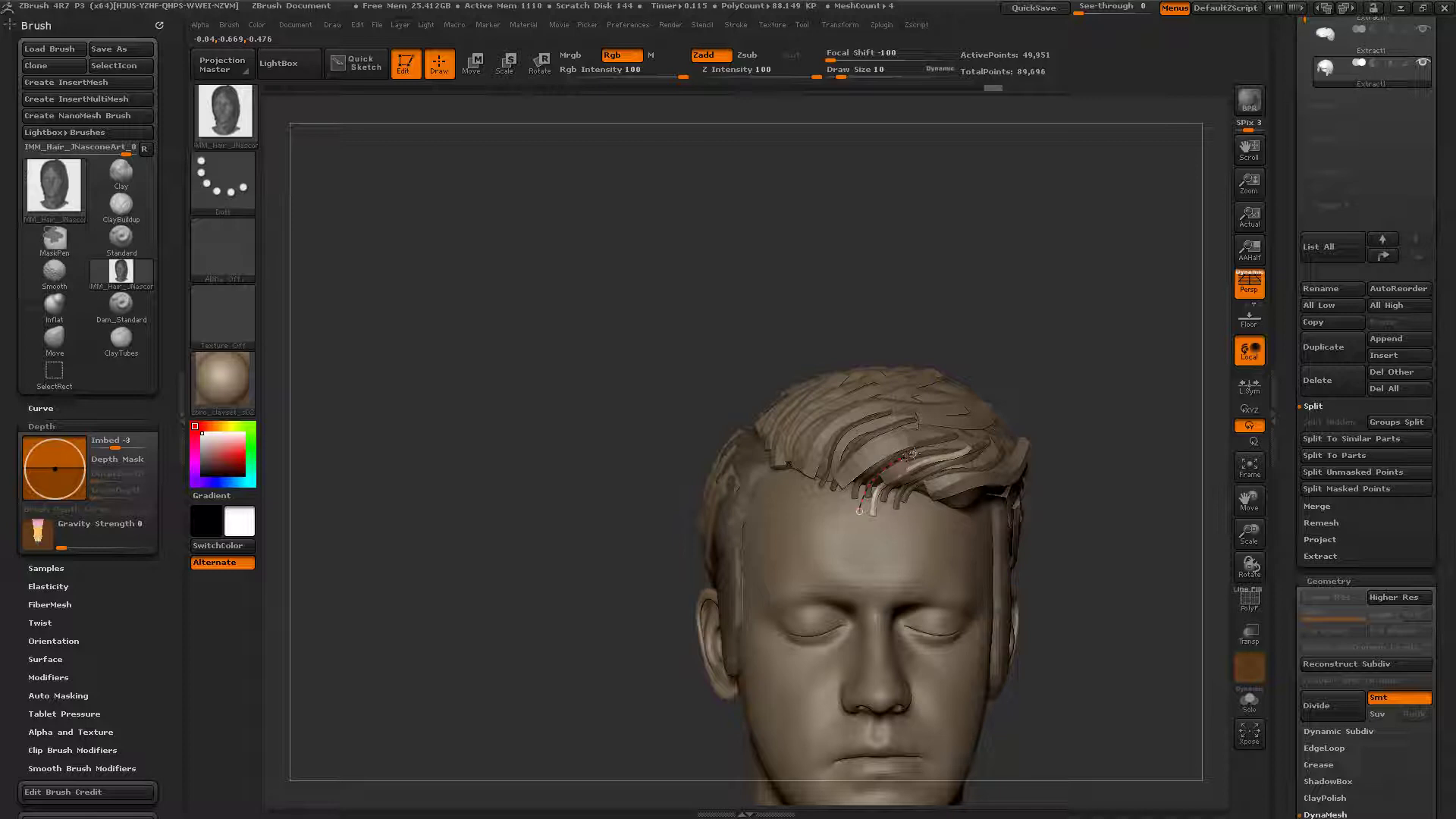
drag(946, 440, 945, 440)
click(846, 500)
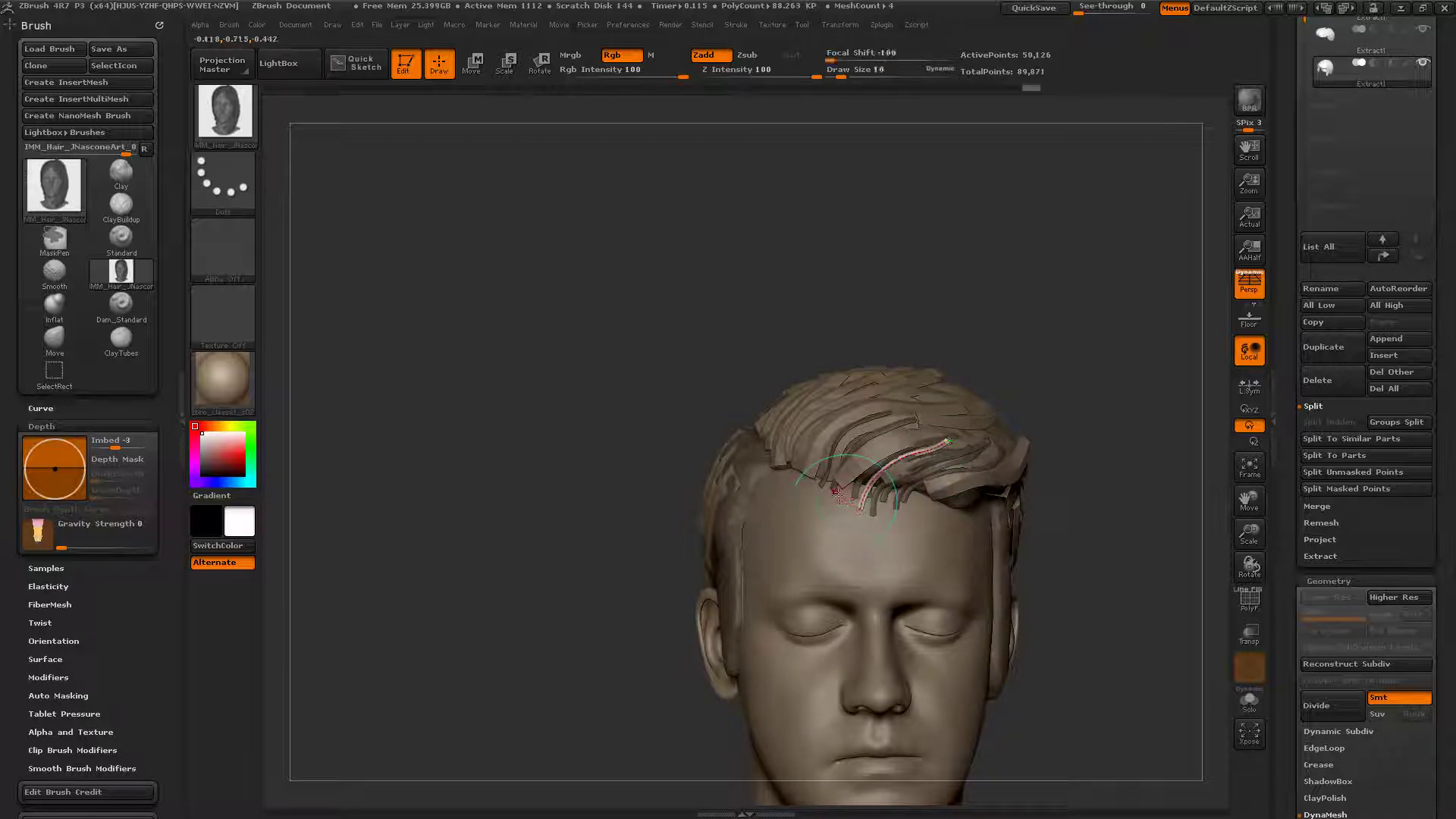
drag(929, 433, 928, 434)
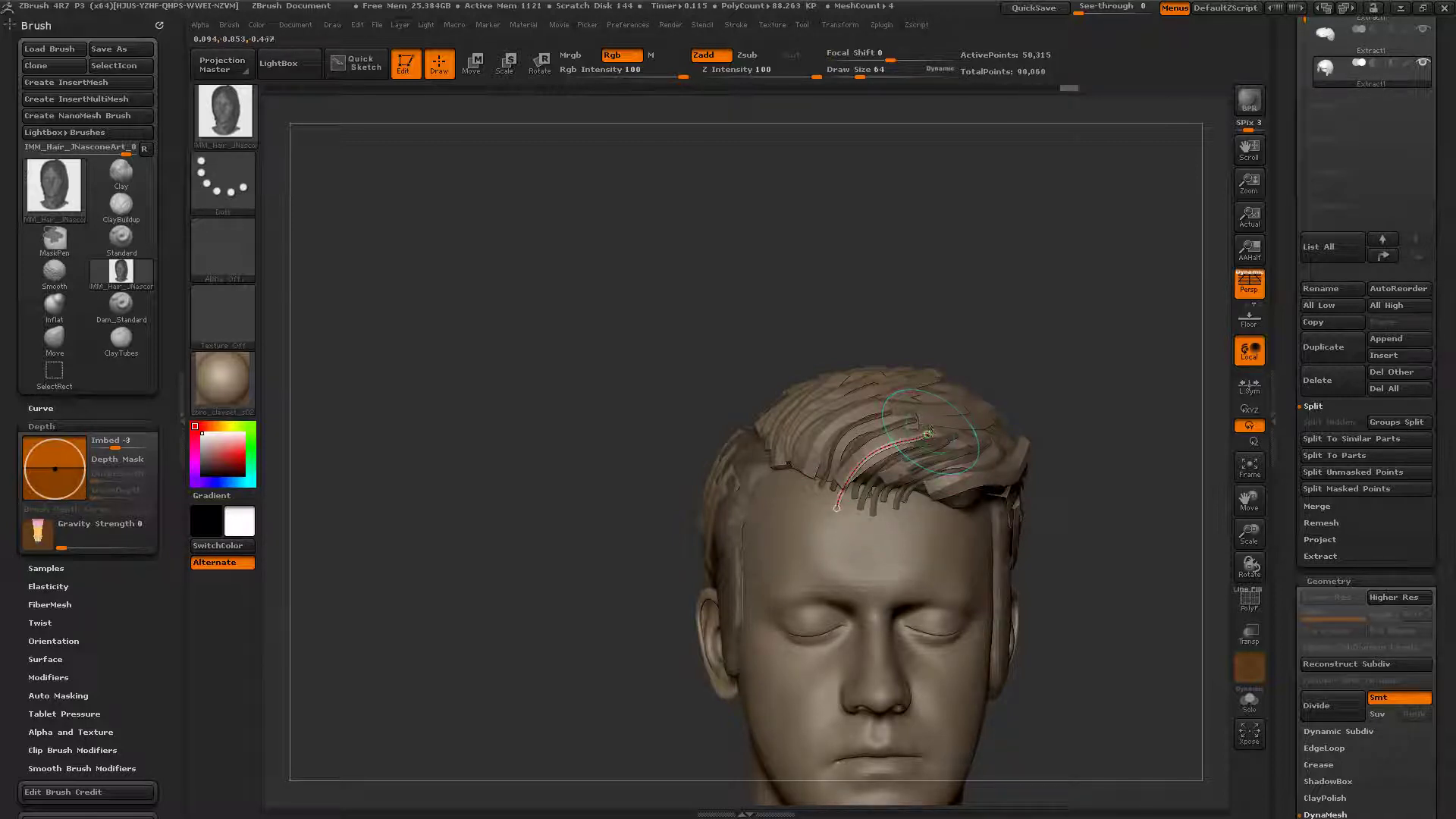
Step: Draw thin hair strips from the central hairline back into the fringe and adjust how each follows the hair
click(837, 506)
drag(942, 430, 839, 500)
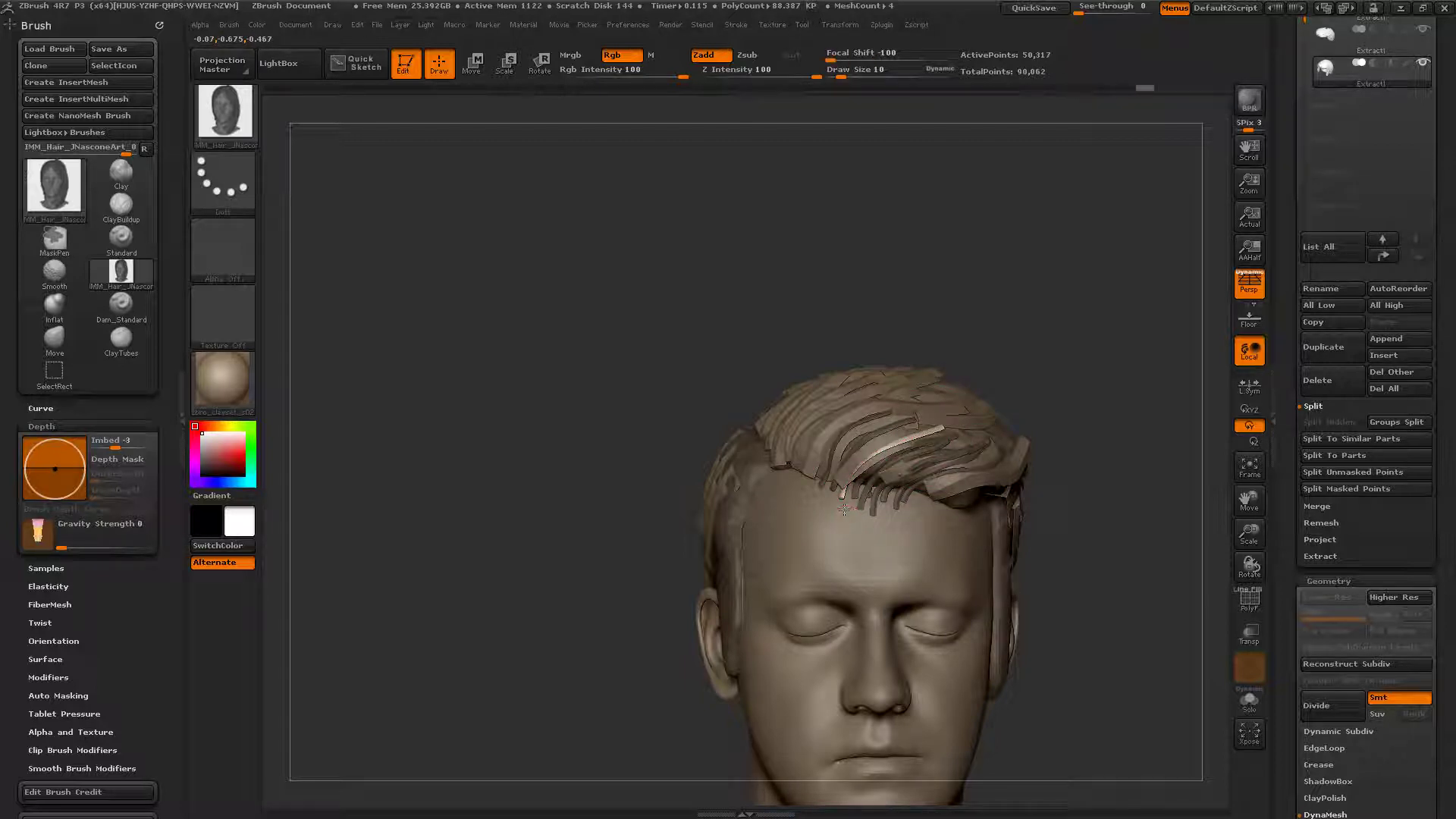
drag(951, 426, 945, 430)
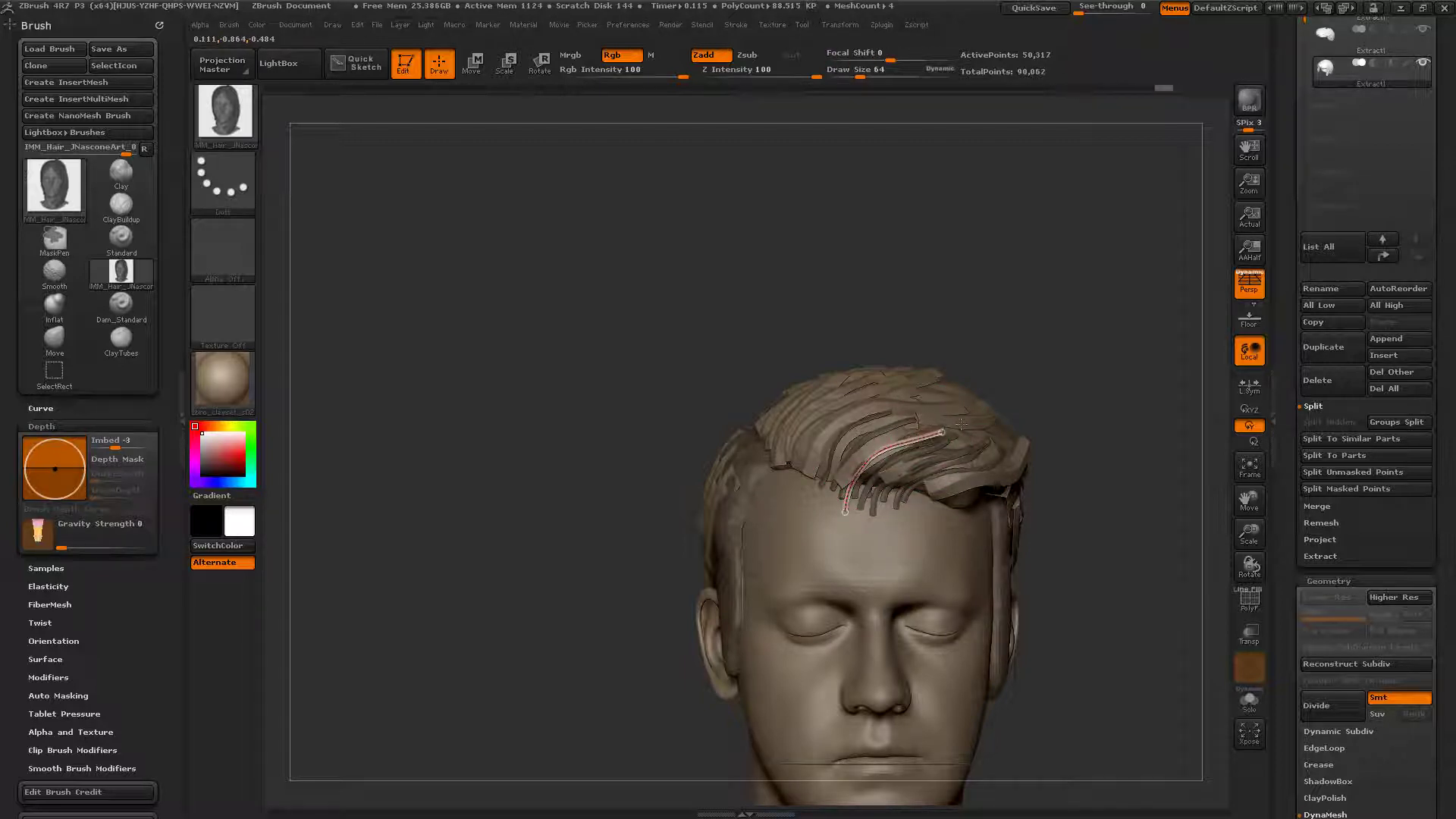
click(881, 459)
drag(835, 486, 841, 501)
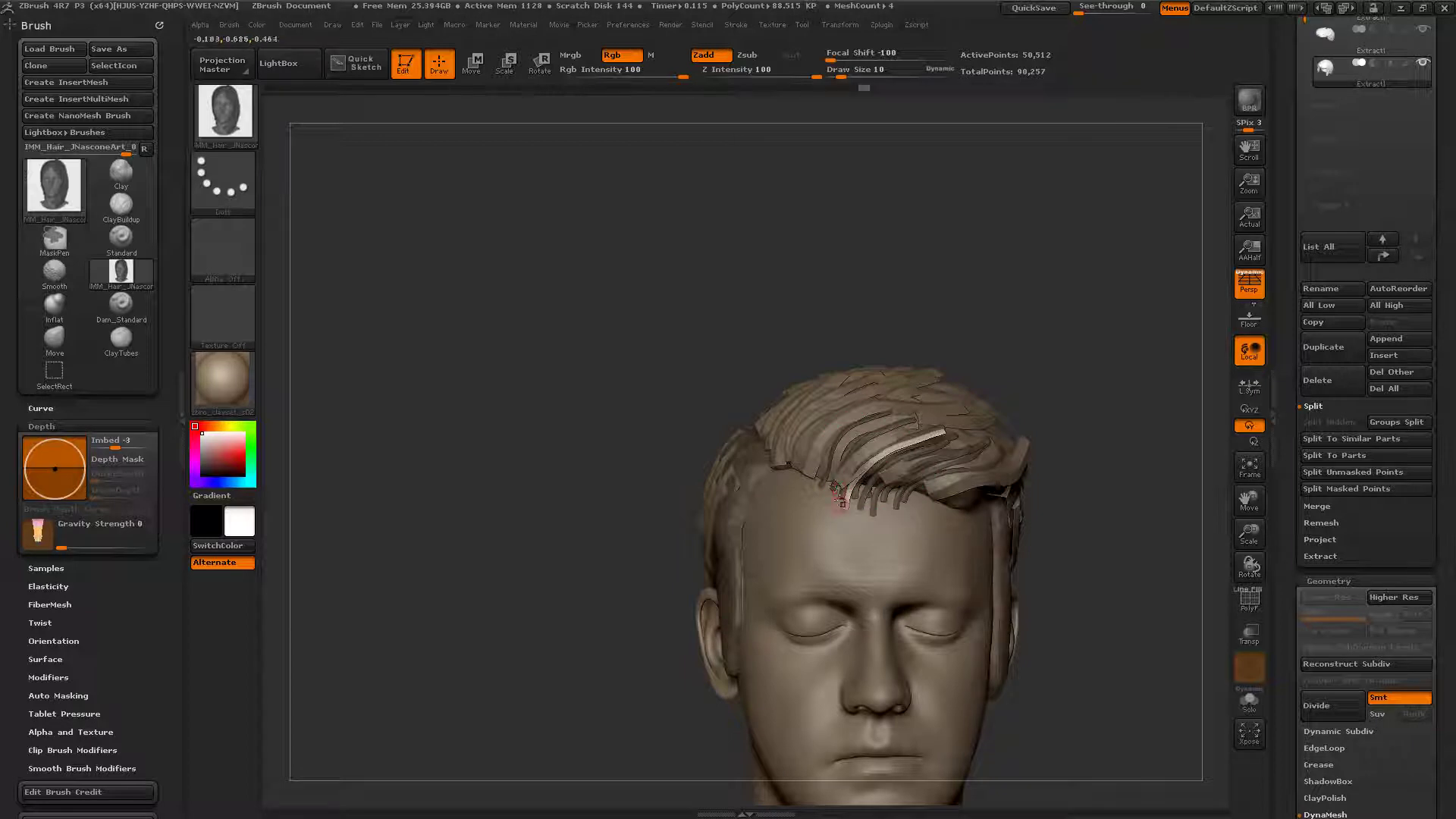
drag(914, 421, 916, 421)
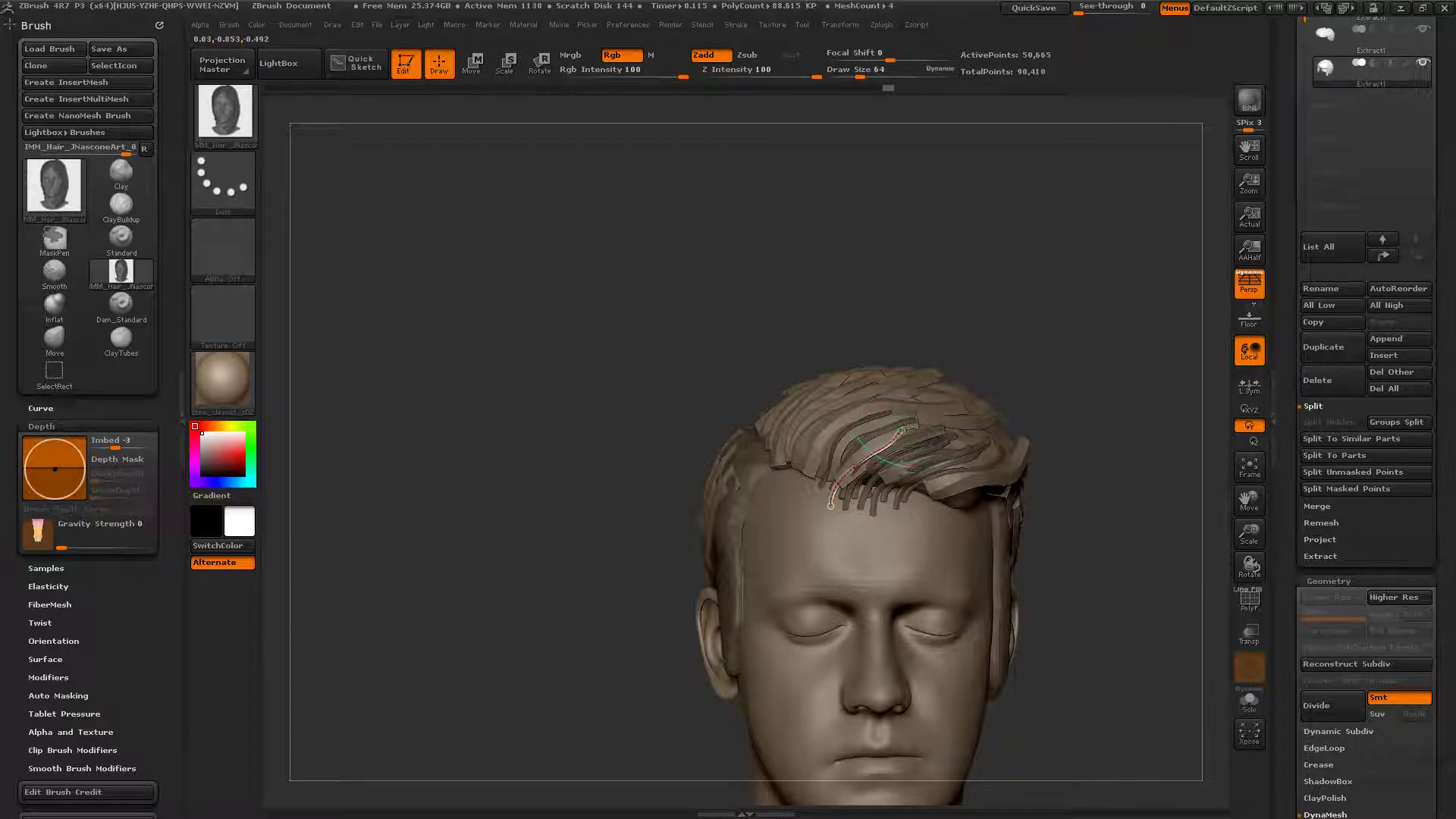
click(865, 458)
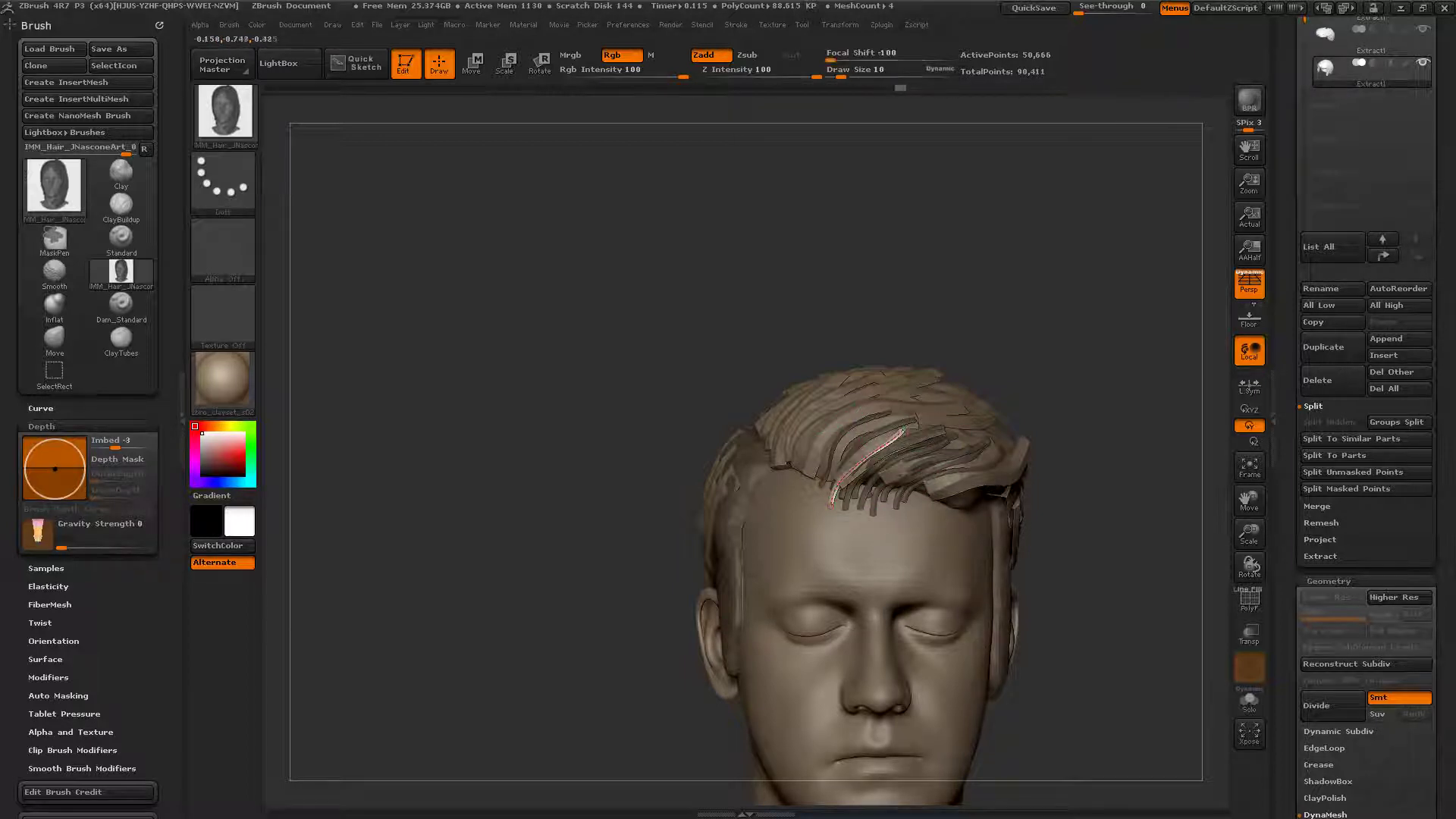
Step: Draw more thin strips from the hairline toward the parting side, plus one filling the gap back toward the center
mouse_move(859, 422)
mouse_down()
mouse_move(878, 400)
mouse_move(900, 409)
mouse_up()
click(823, 486)
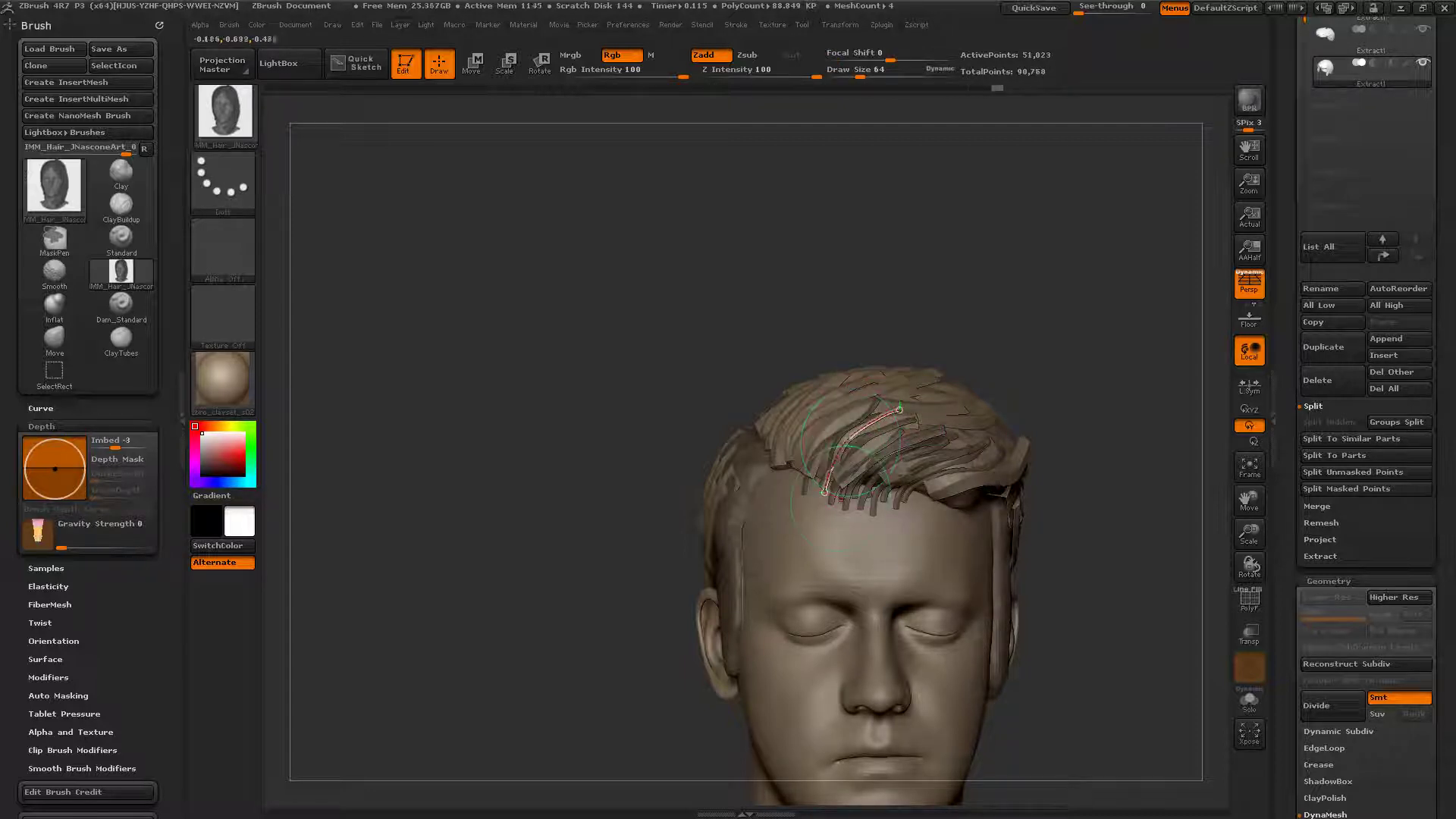
click(842, 488)
drag(816, 491, 876, 412)
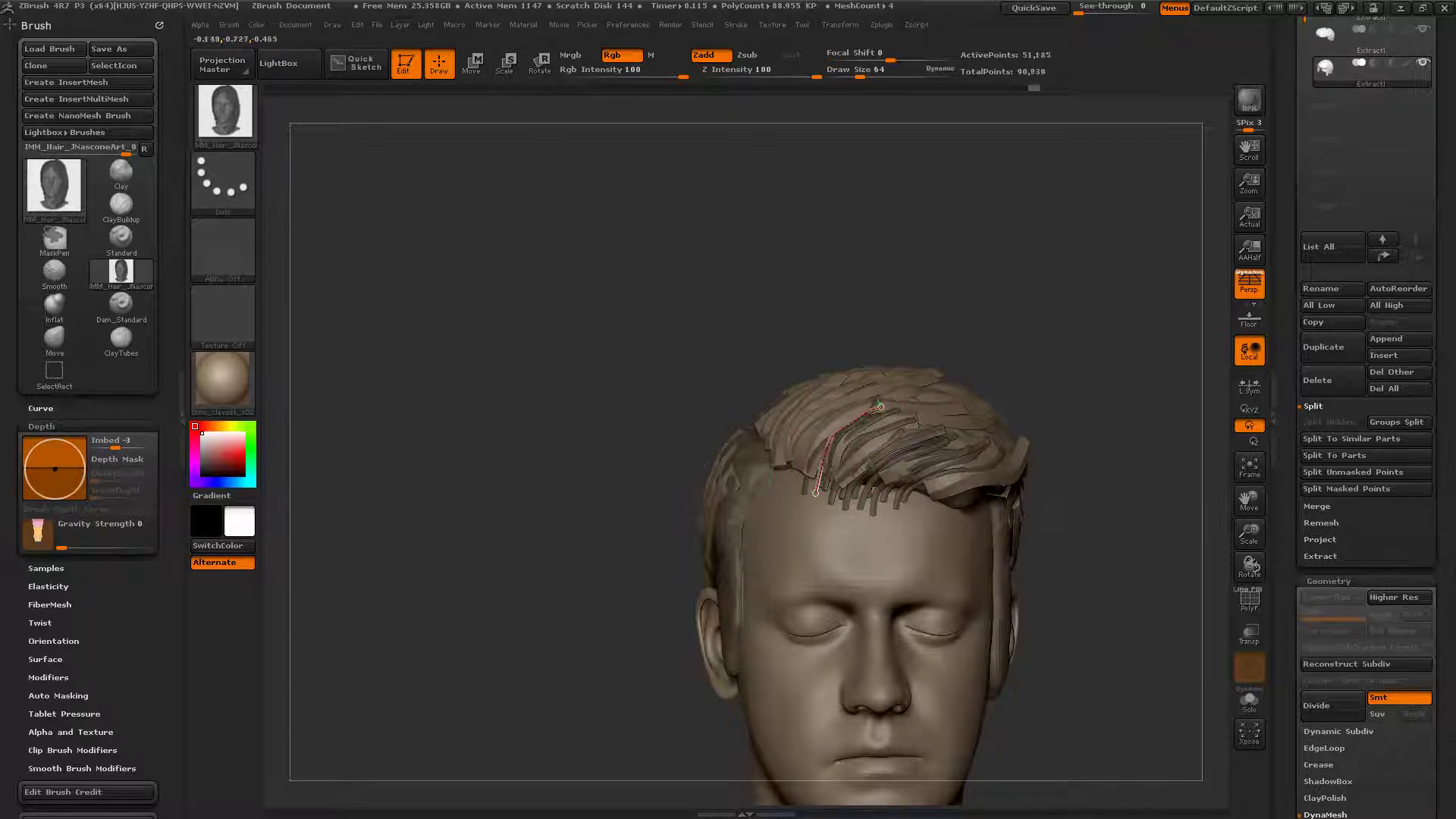
click(825, 504)
mouse_move(826, 506)
mouse_down()
mouse_move(872, 443)
mouse_move(918, 422)
mouse_up()
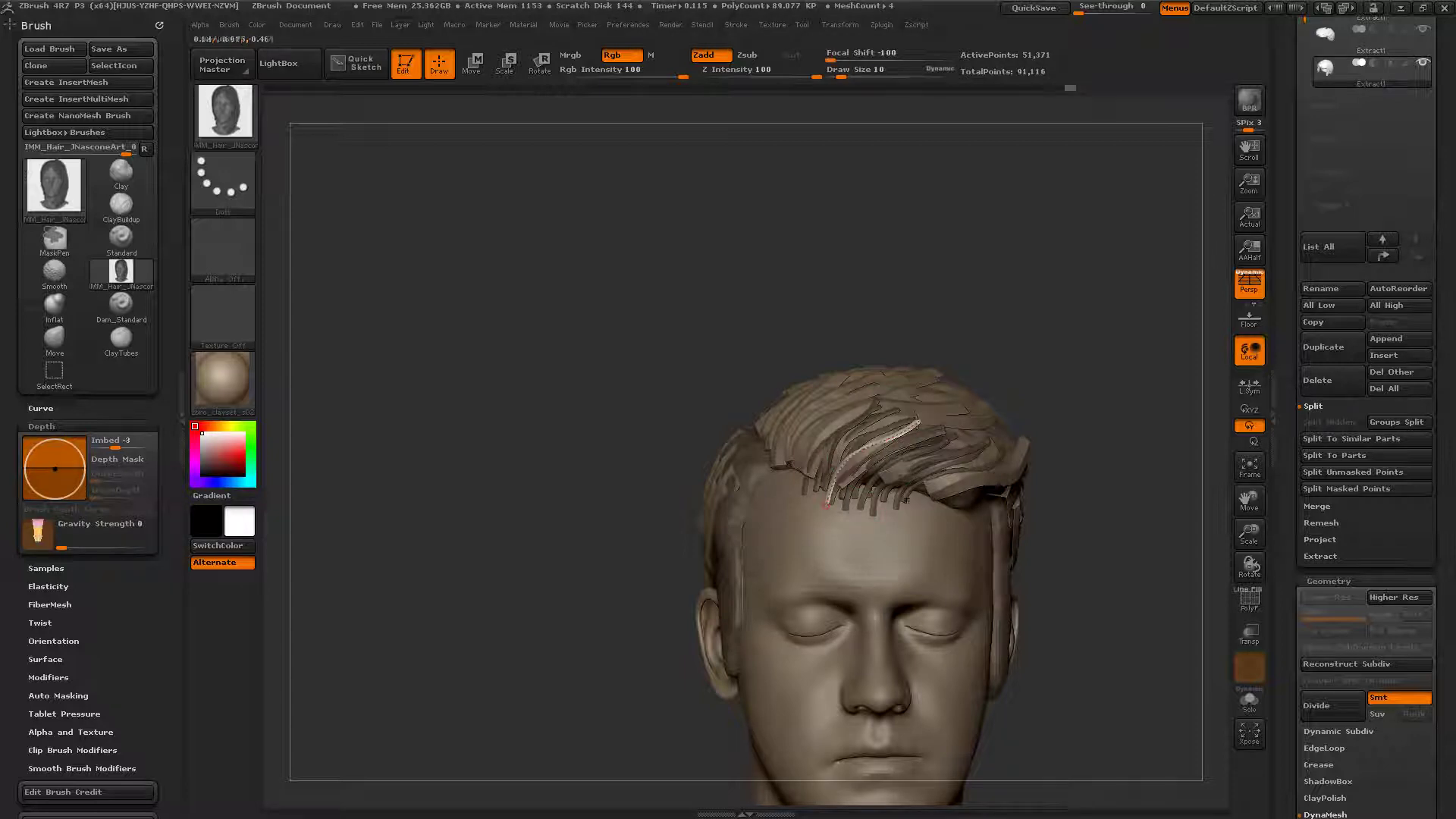
Step: Draw thin strips from the hairline into the swept side of the fringe
drag(946, 474, 984, 448)
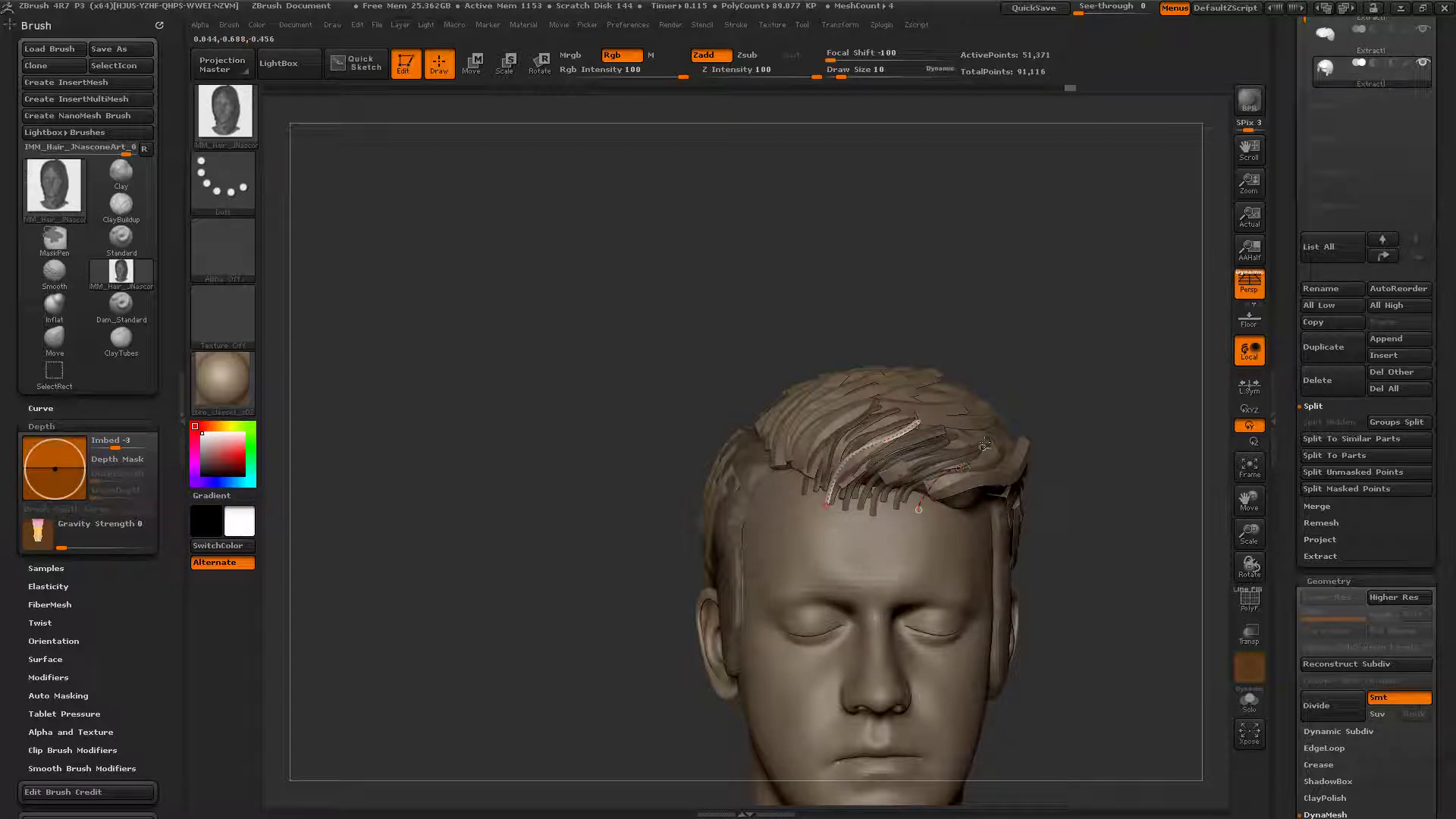
click(921, 502)
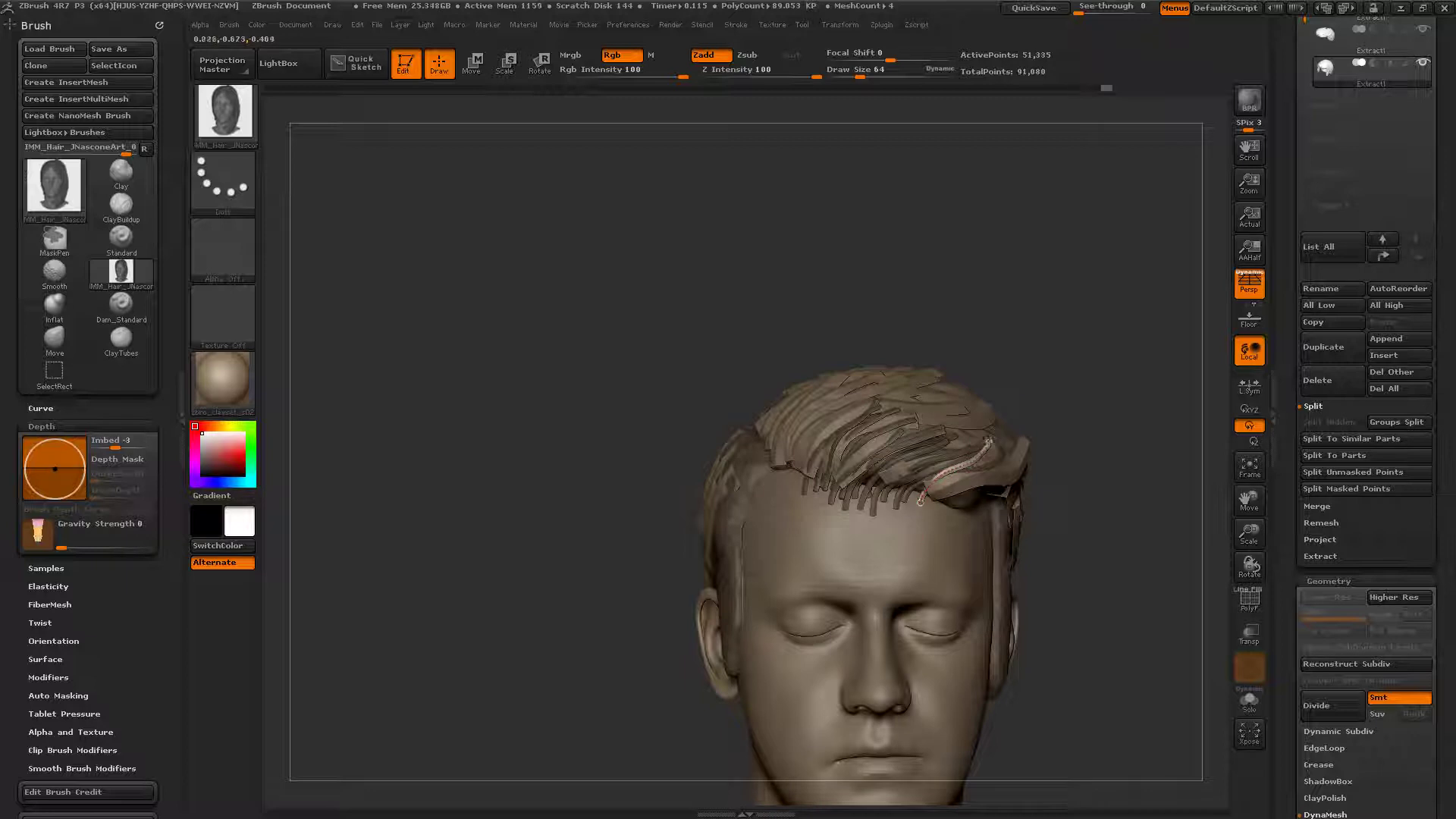
drag(951, 446, 956, 442)
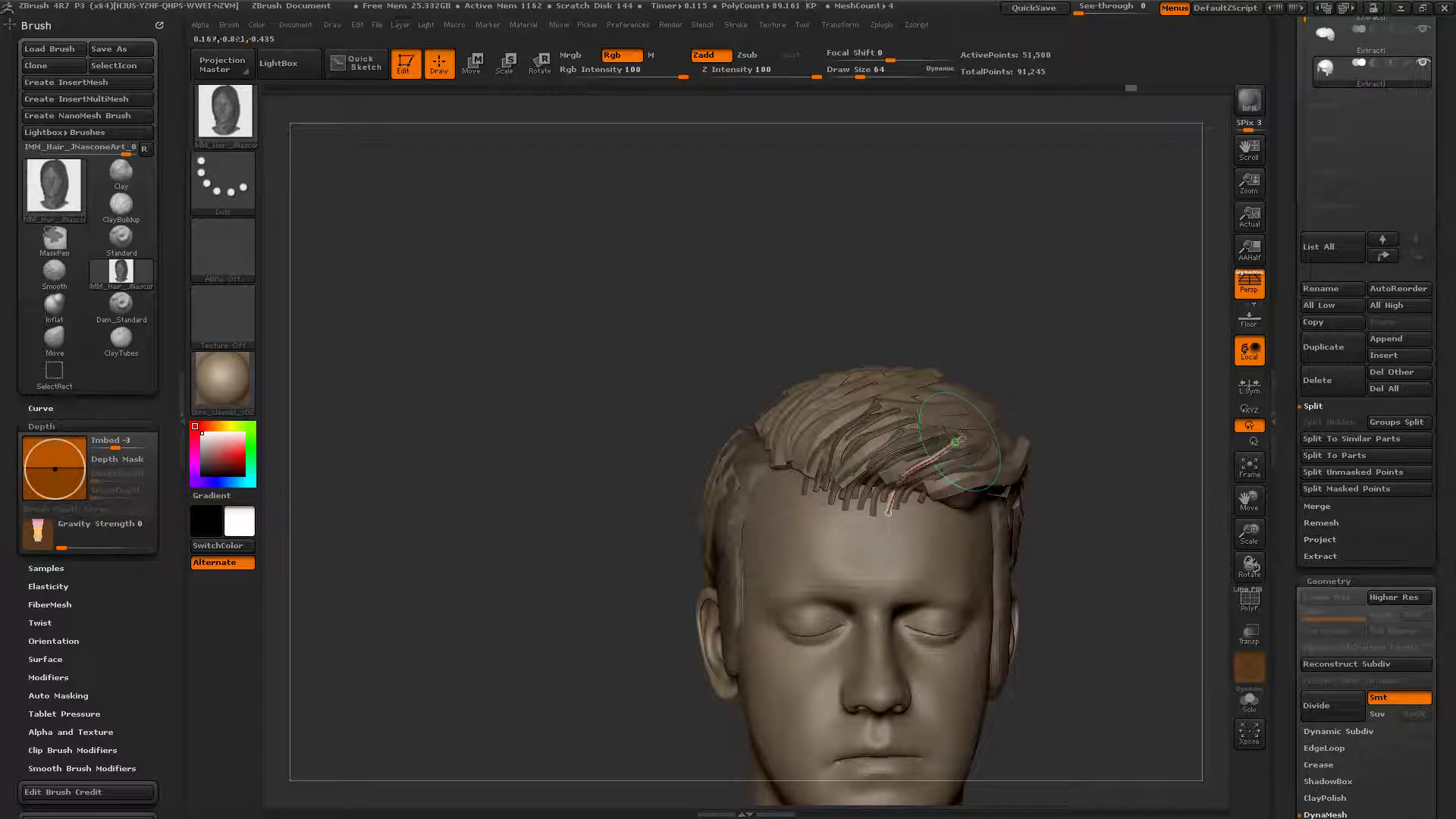
Step: Add a thin strip just beside the last one on the swept side and adjust its rear end against the hair
click(910, 530)
drag(880, 516, 939, 440)
key(ctrl)
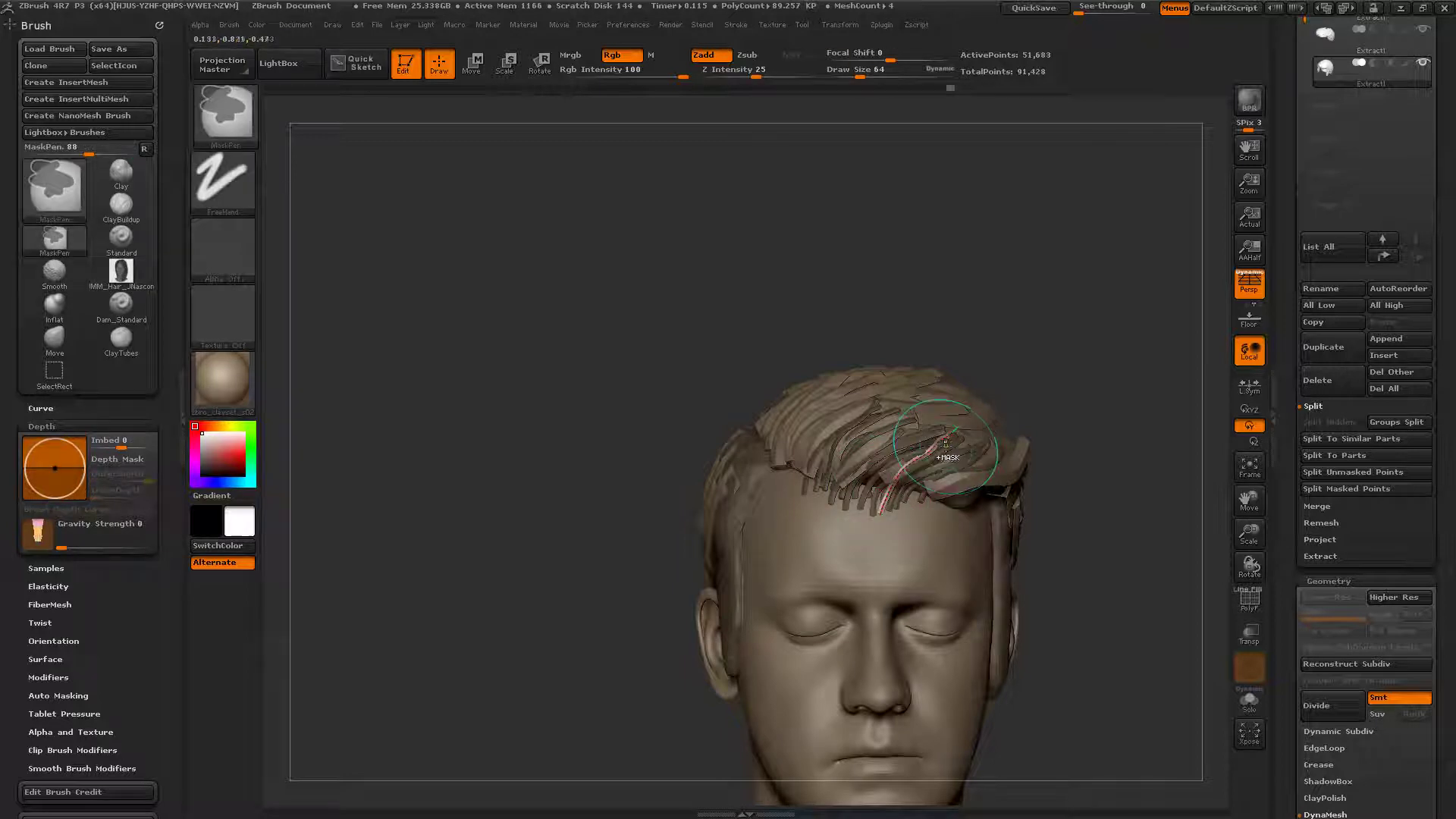
click(949, 434)
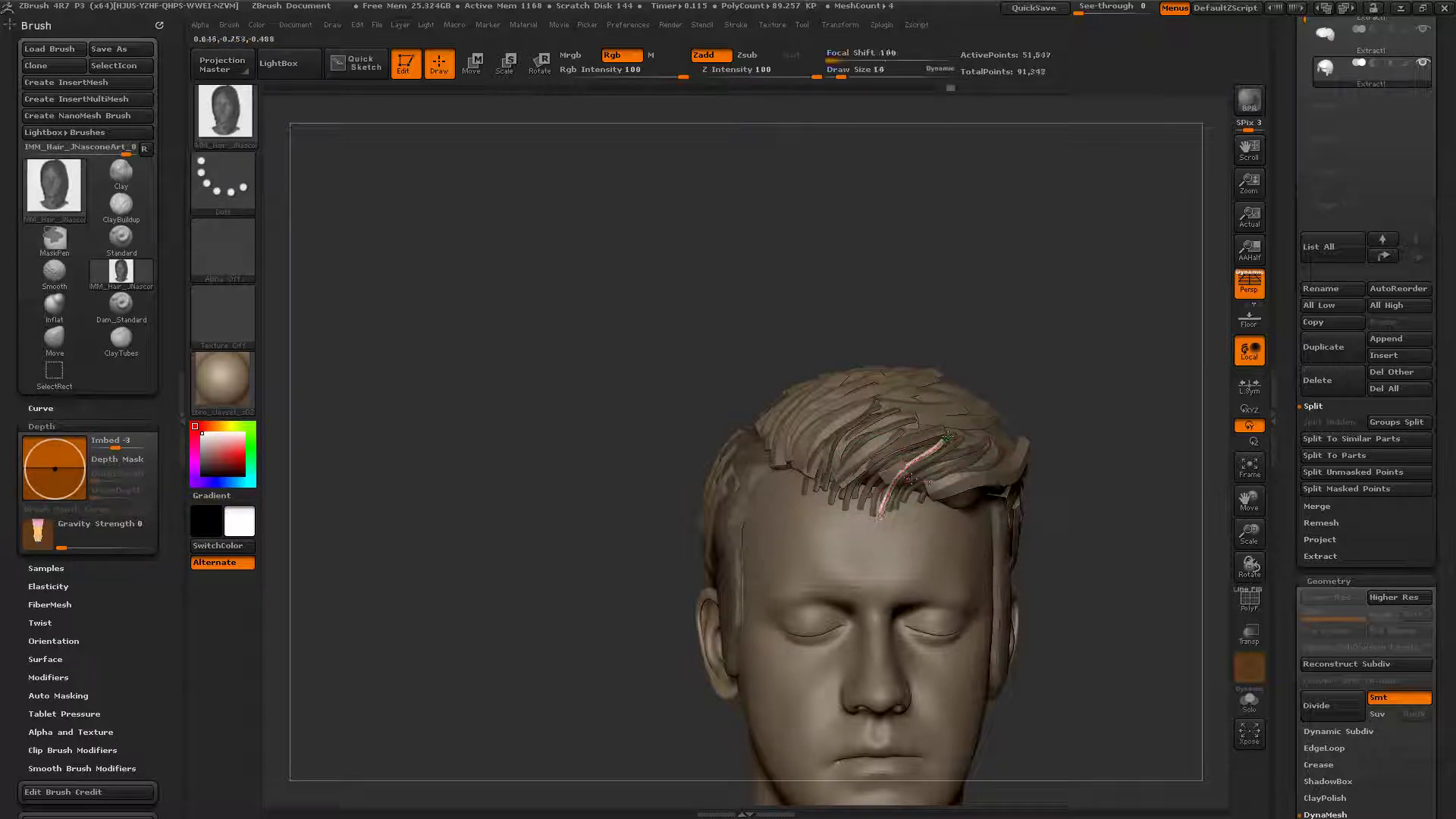
drag(906, 472, 955, 430)
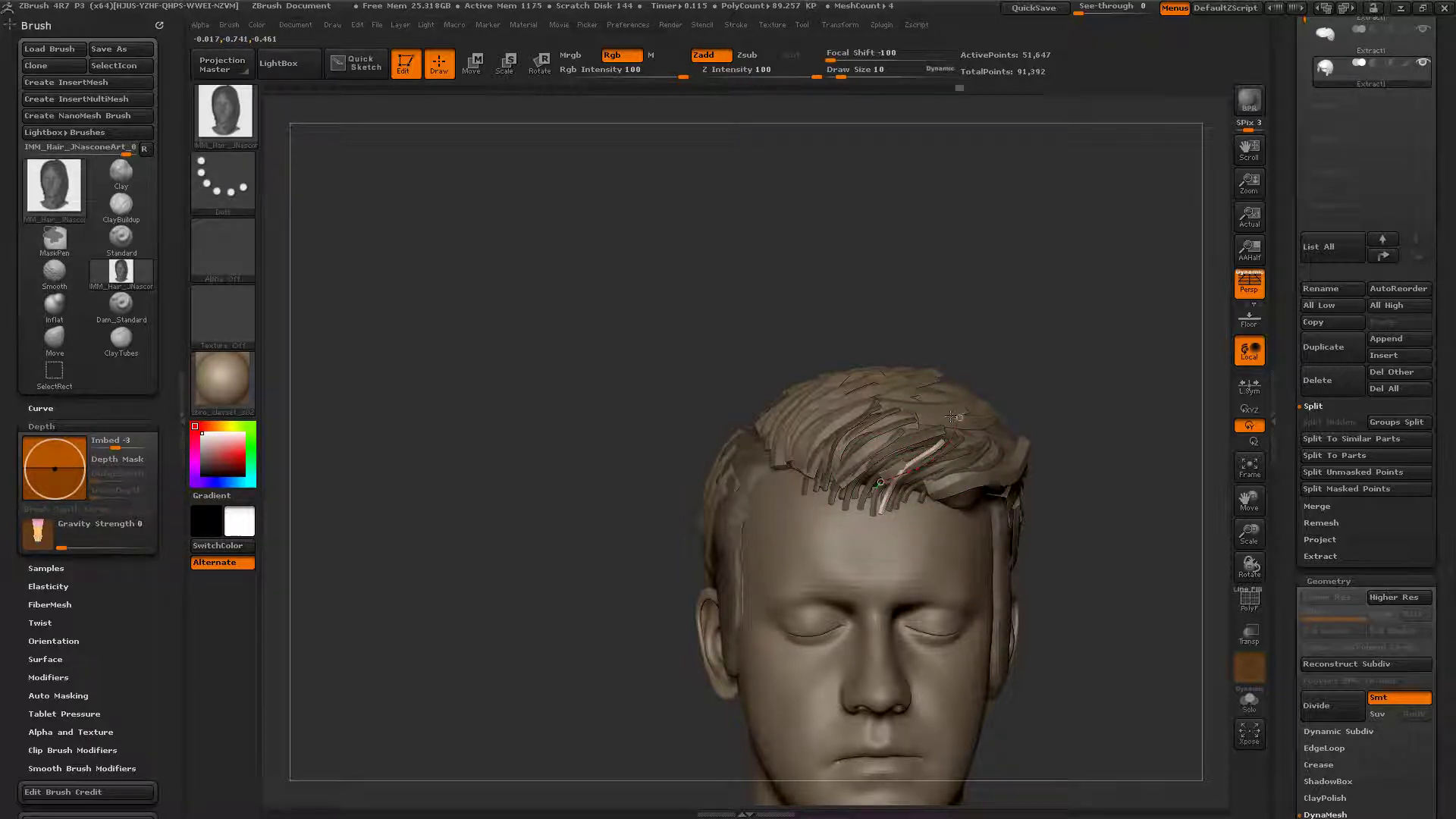
Step: Draw a long thin strip near the swept-side edge of the hairline and pull its protruding rear end onto the hair surface
right_drag(952, 417, 937, 458)
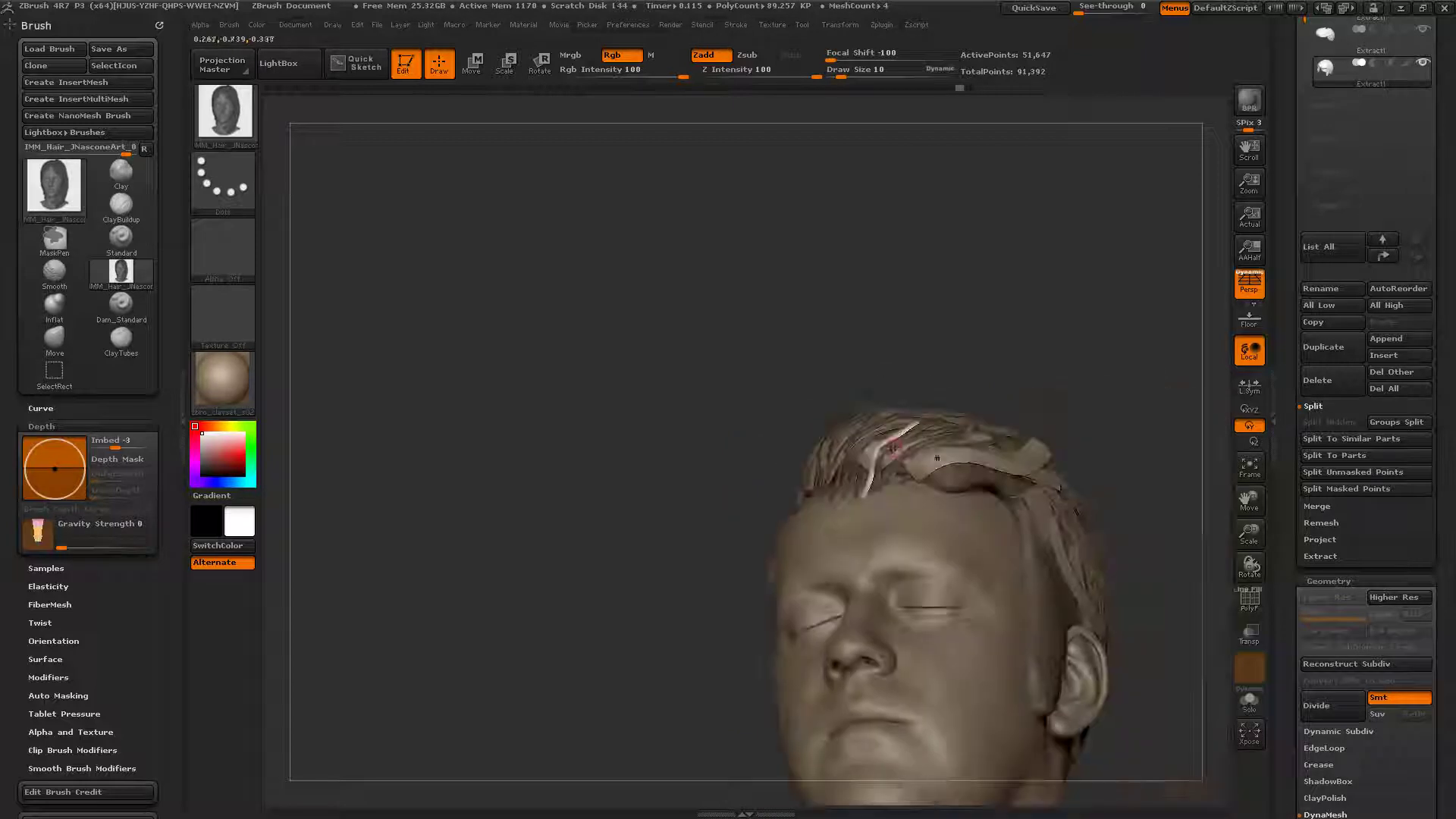
mouse_move(886, 480)
mouse_down()
mouse_move(945, 439)
mouse_move(988, 435)
mouse_up()
right_drag(988, 435, 1054, 478)
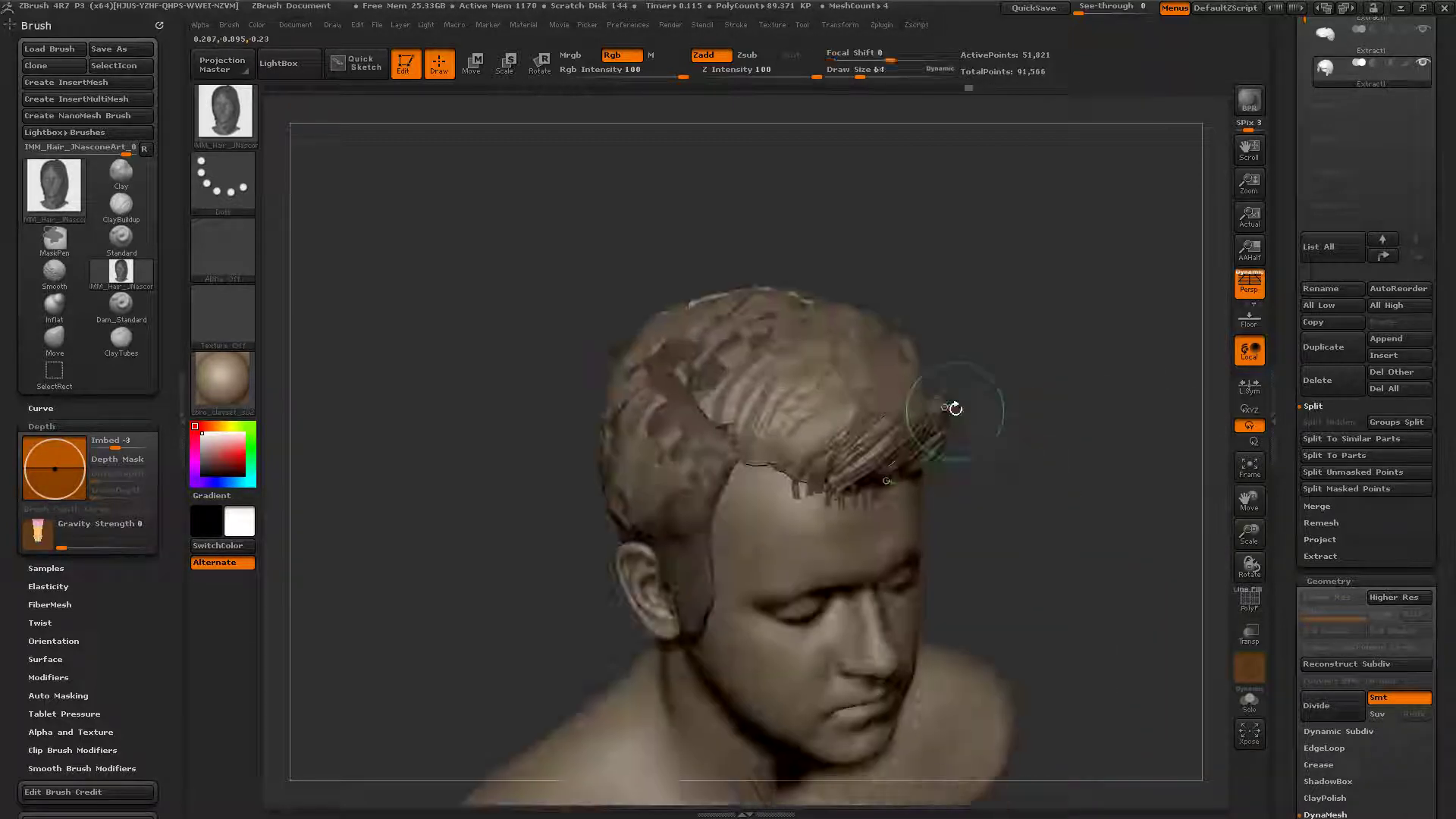
drag(954, 407, 968, 397)
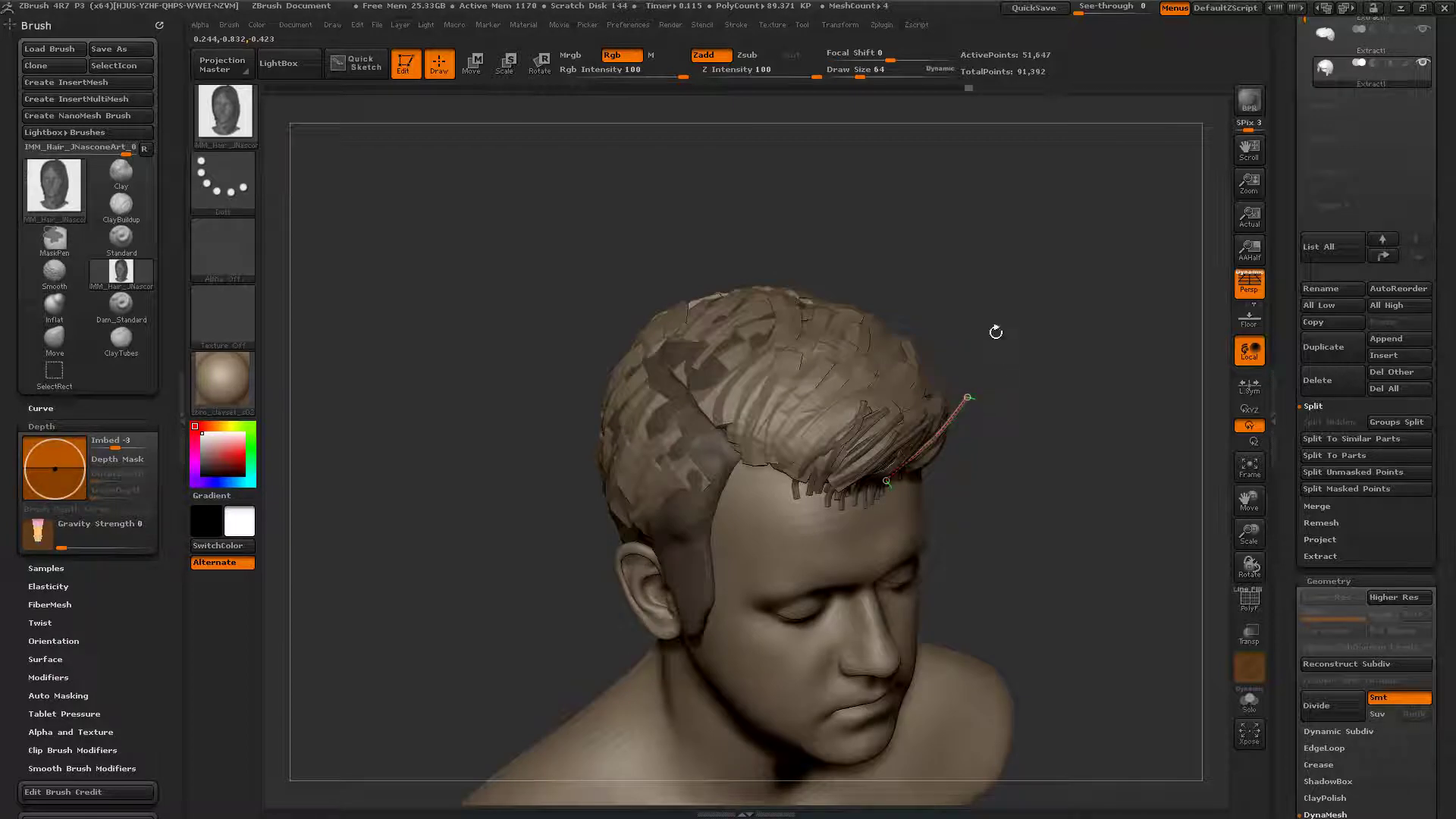
drag(996, 331, 936, 404)
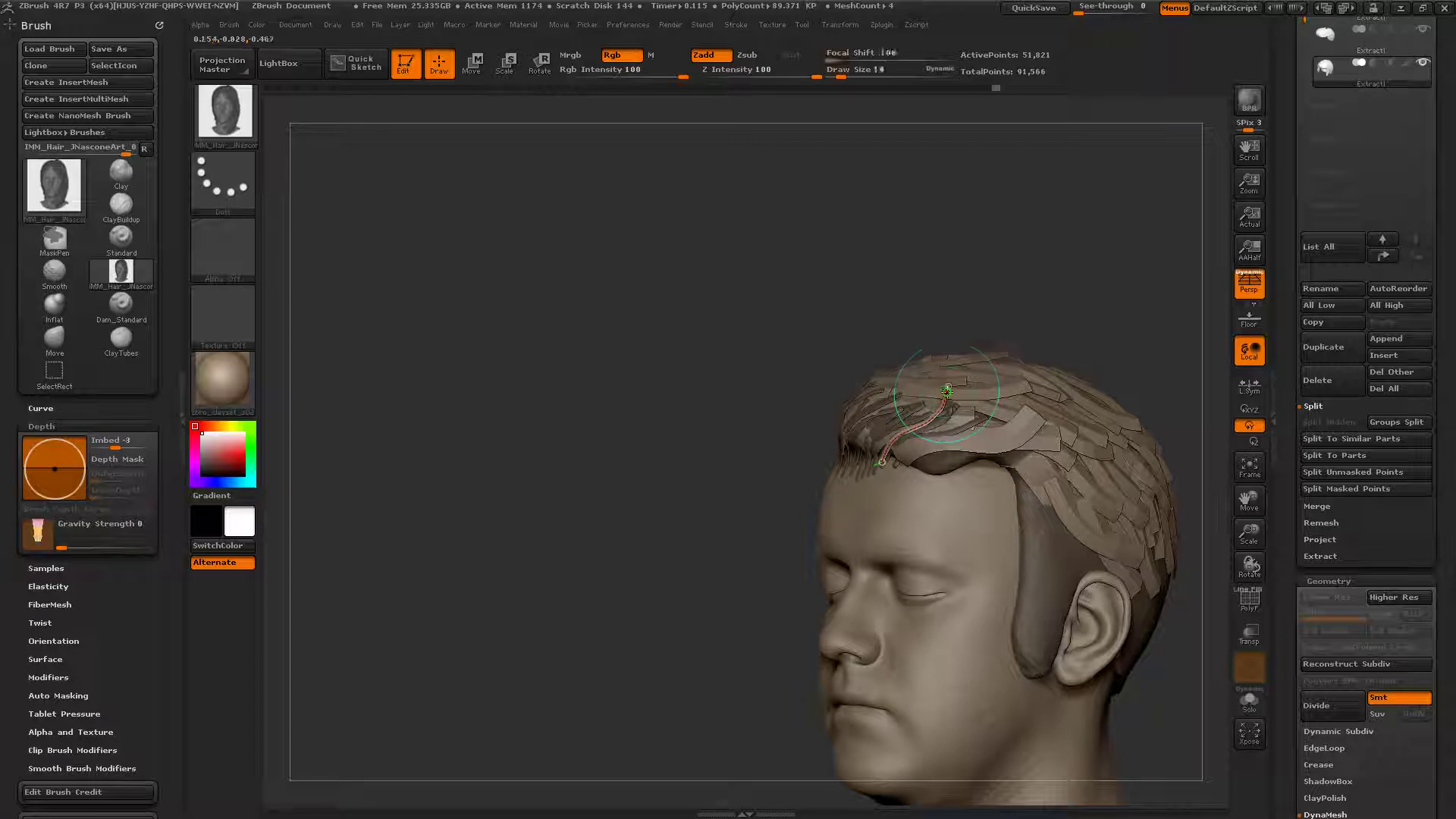
mouse_move(932, 405)
right_down()
mouse_move(956, 427)
mouse_move(956, 414)
right_up()
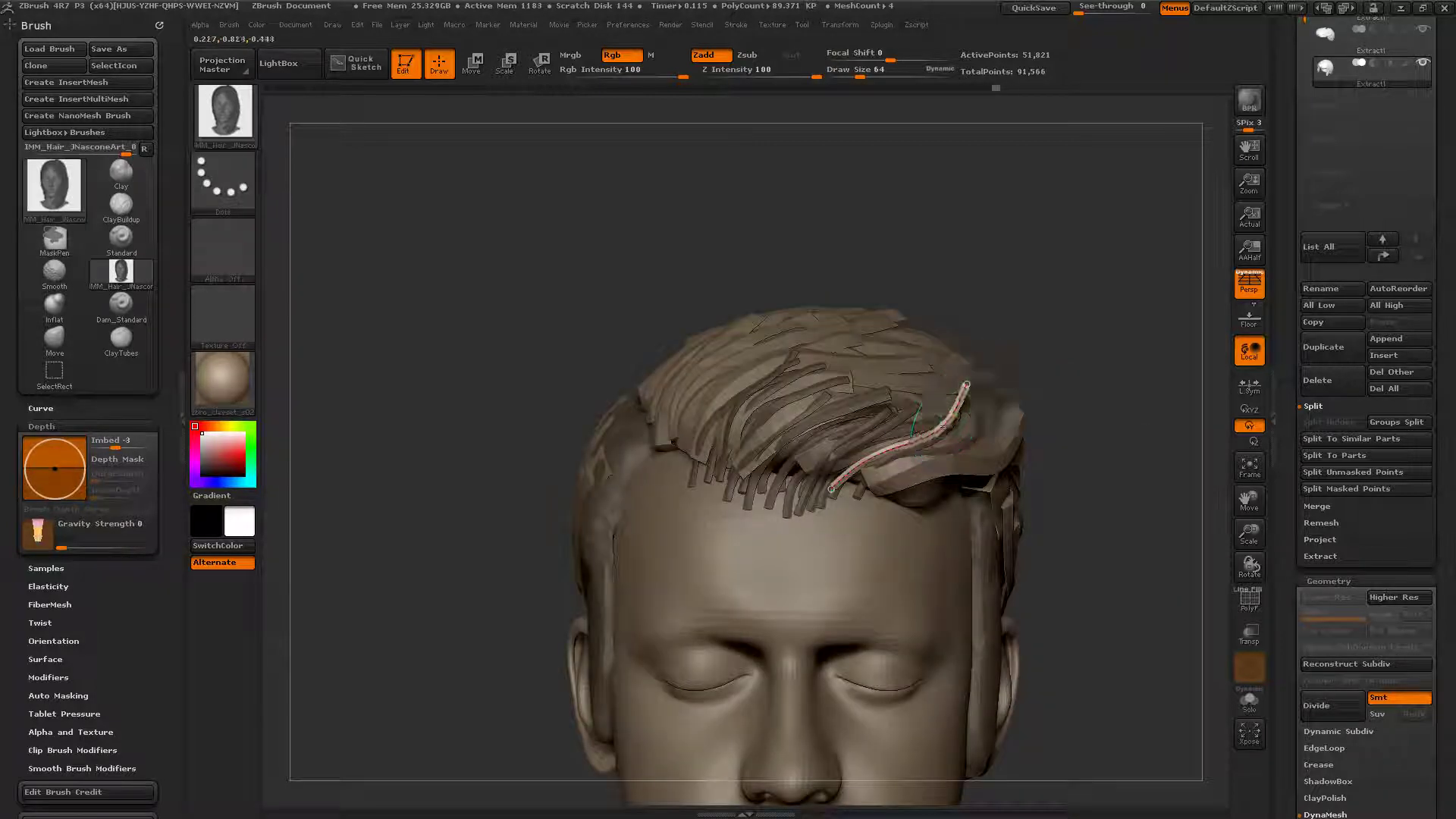
drag(921, 418, 965, 386)
Step: Undo the first new strip on the central fringe and draw replacement thin strips from the hairline back into the hair
click(929, 483)
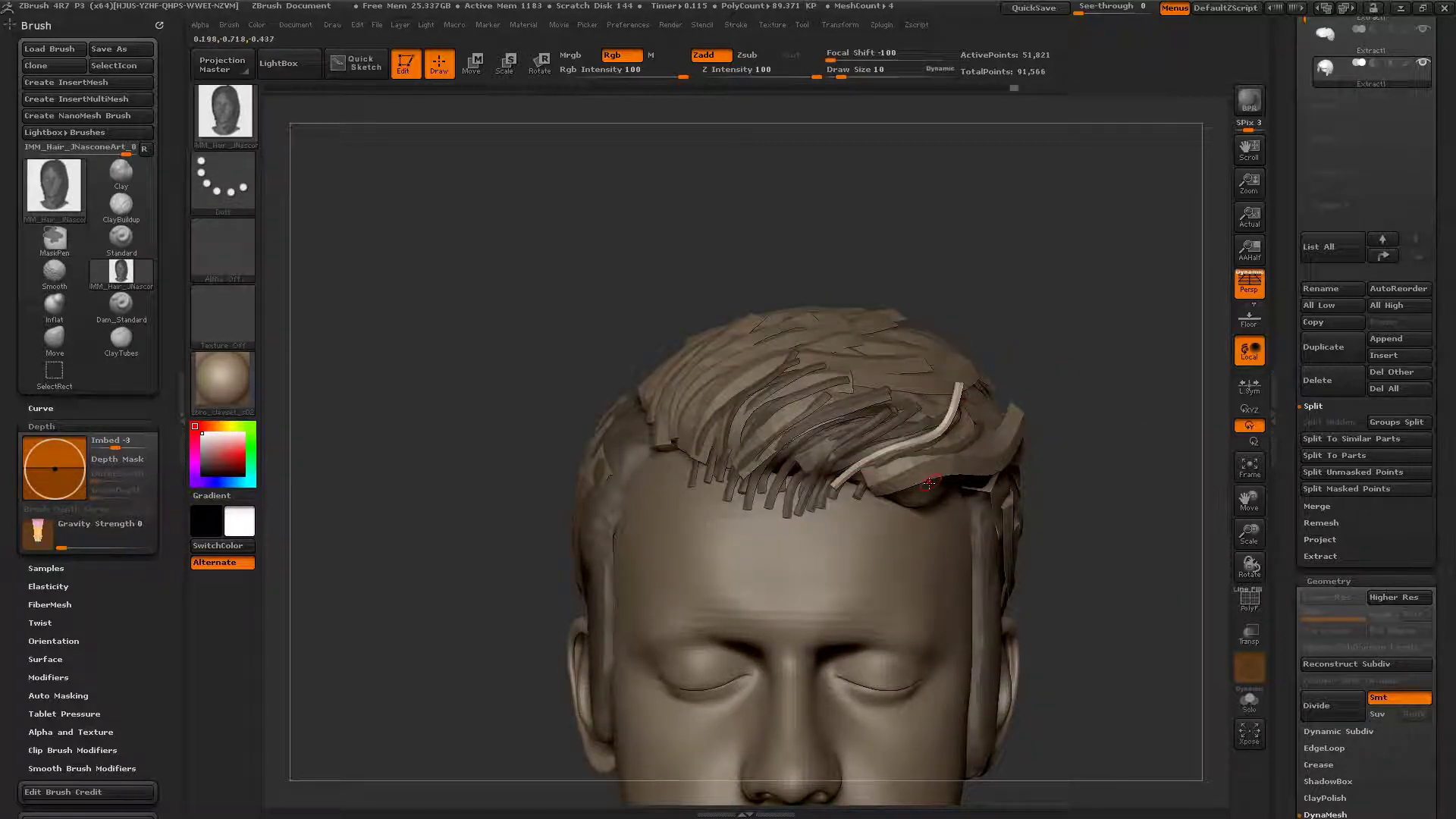
drag(781, 502, 854, 407)
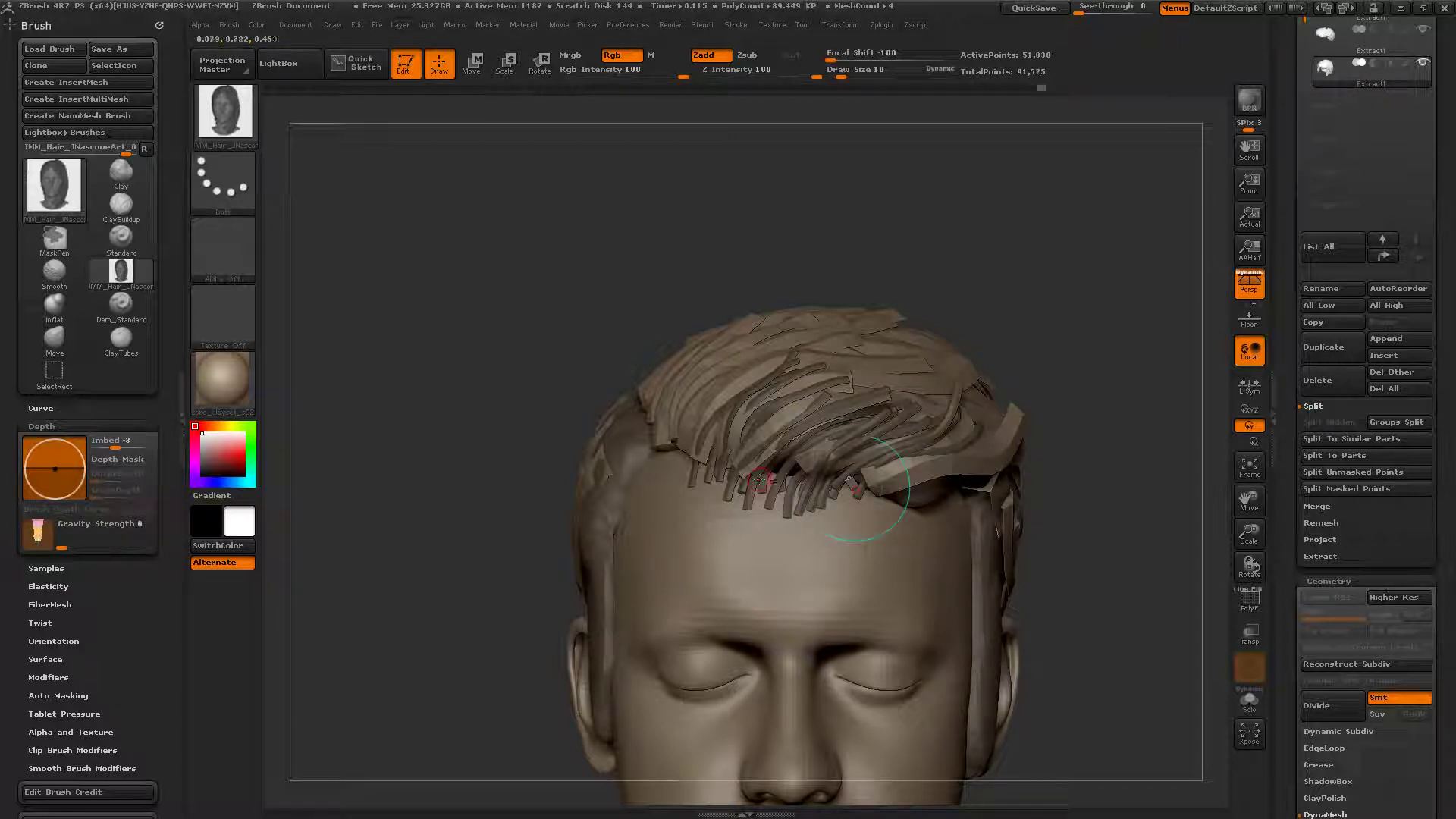
key(ctrl+z)
mouse_move(755, 502)
mouse_down()
mouse_move(814, 439)
mouse_move(833, 408)
mouse_move(823, 395)
mouse_up()
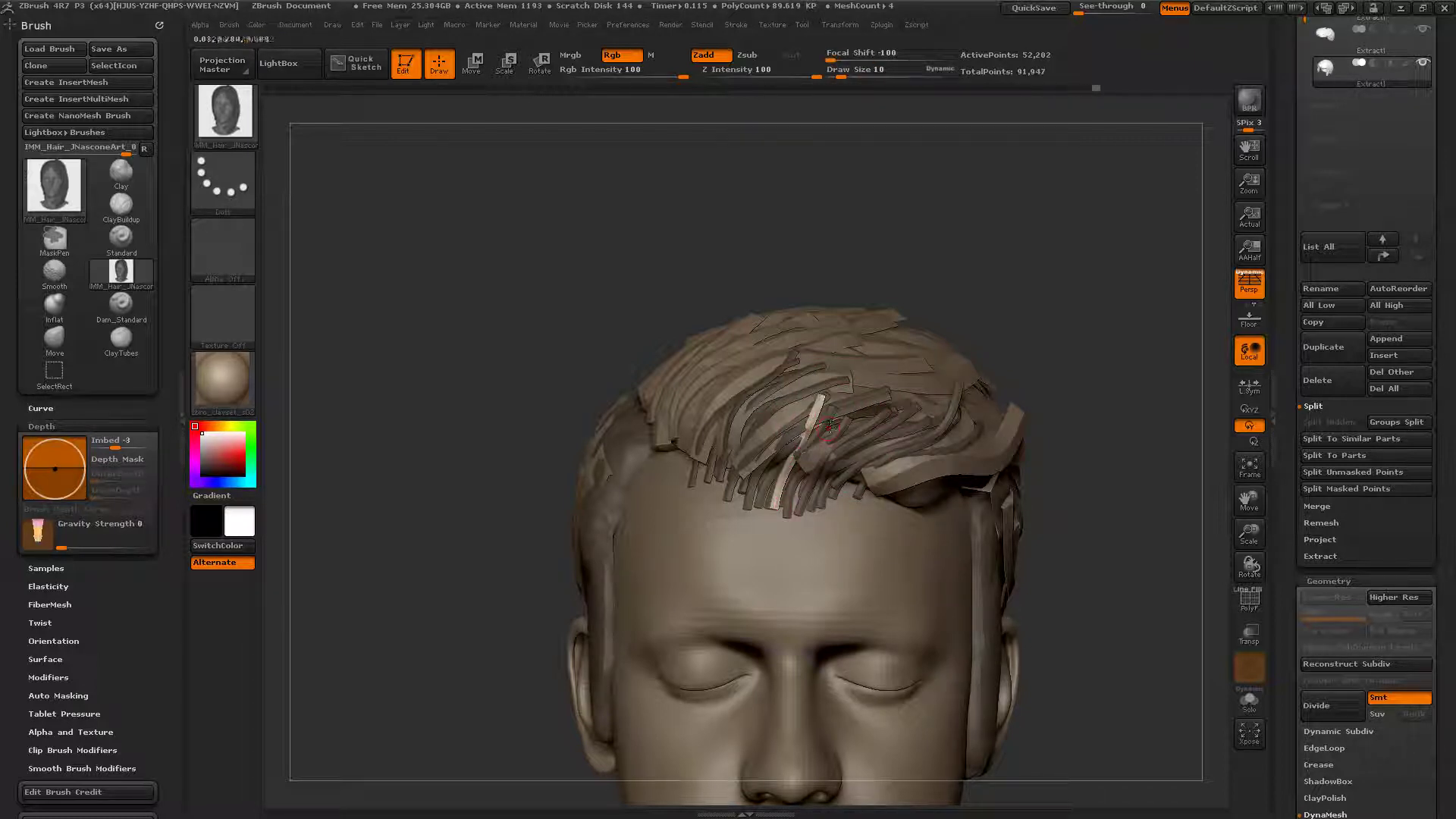
drag(881, 405, 883, 403)
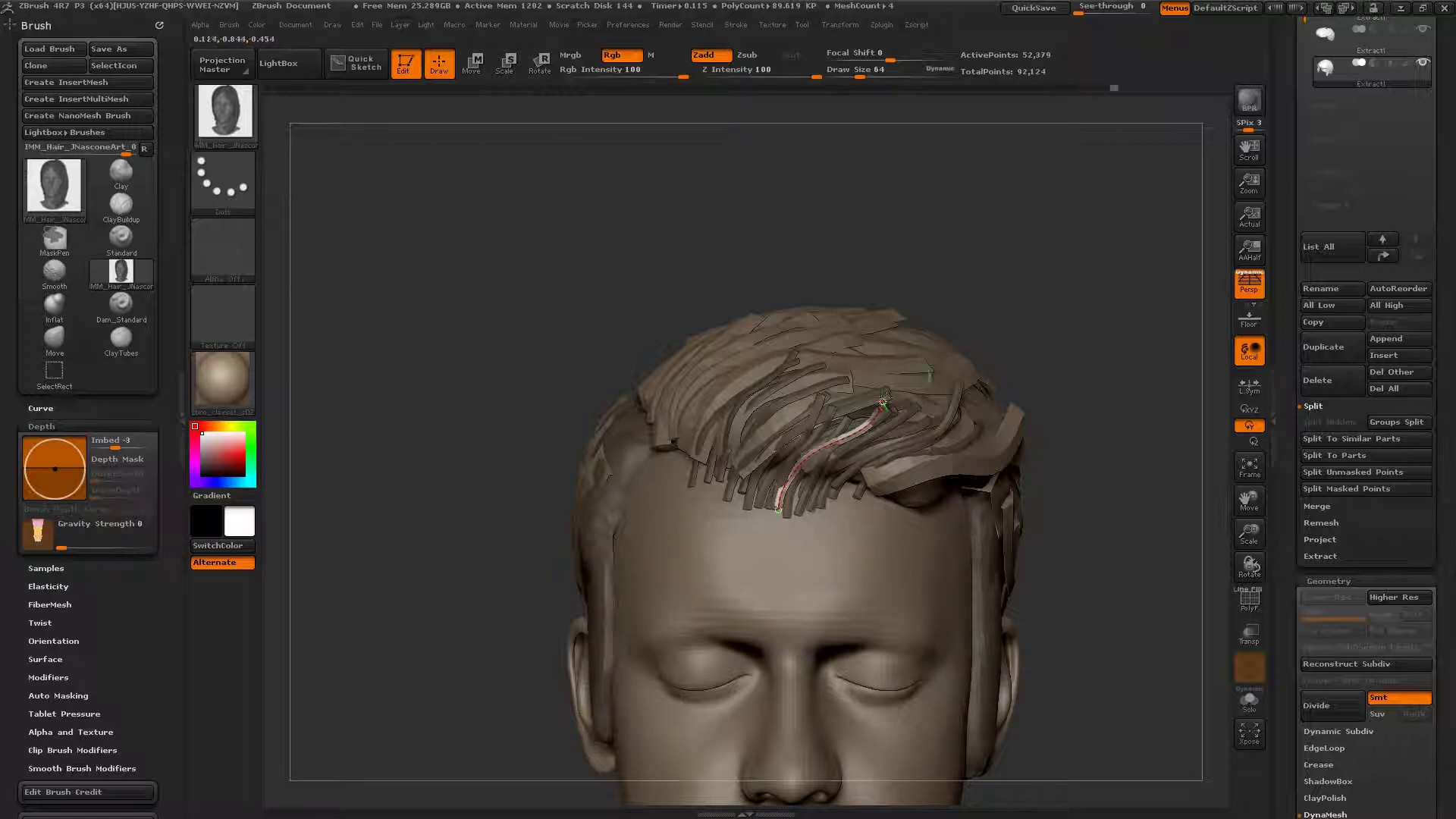
right_drag(872, 448, 874, 443)
Step: Fill the parting-side half of the fringe with thin overlapping strips running from the hairline up and back
right_drag(705, 391, 796, 425)
drag(786, 506, 859, 390)
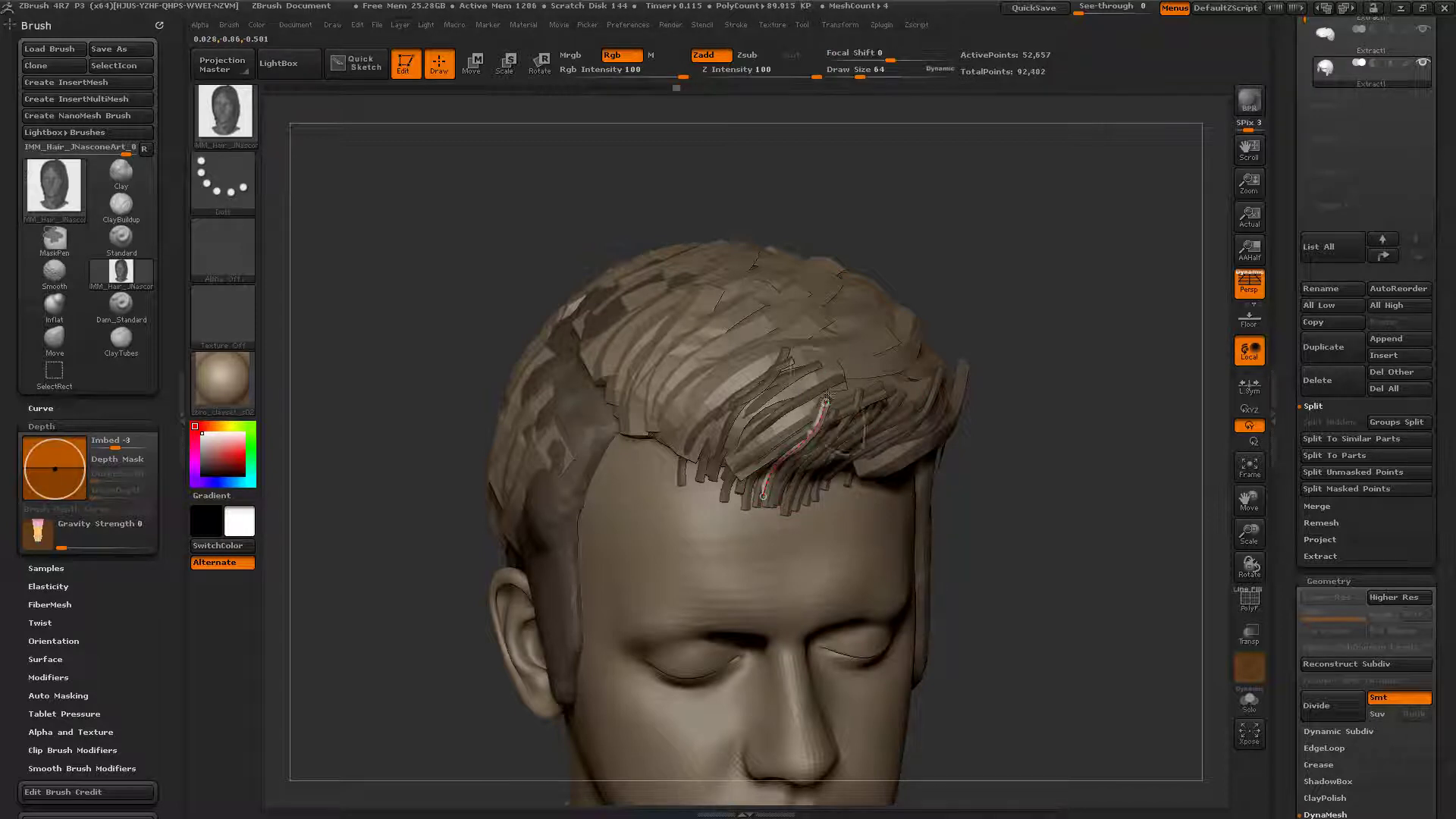
key(ctrl)
drag(765, 493, 826, 398)
drag(777, 443, 805, 399)
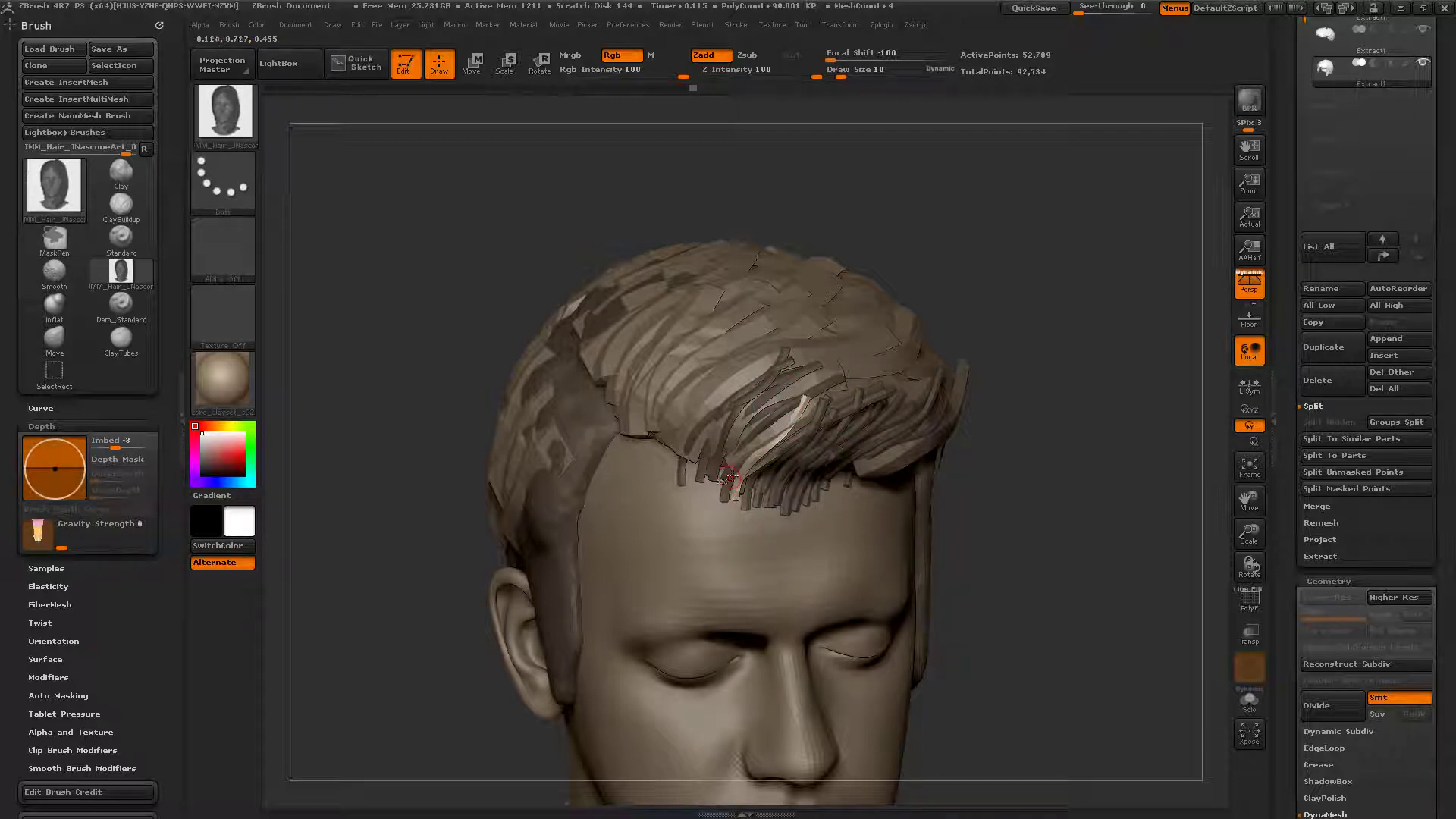
drag(800, 411, 816, 384)
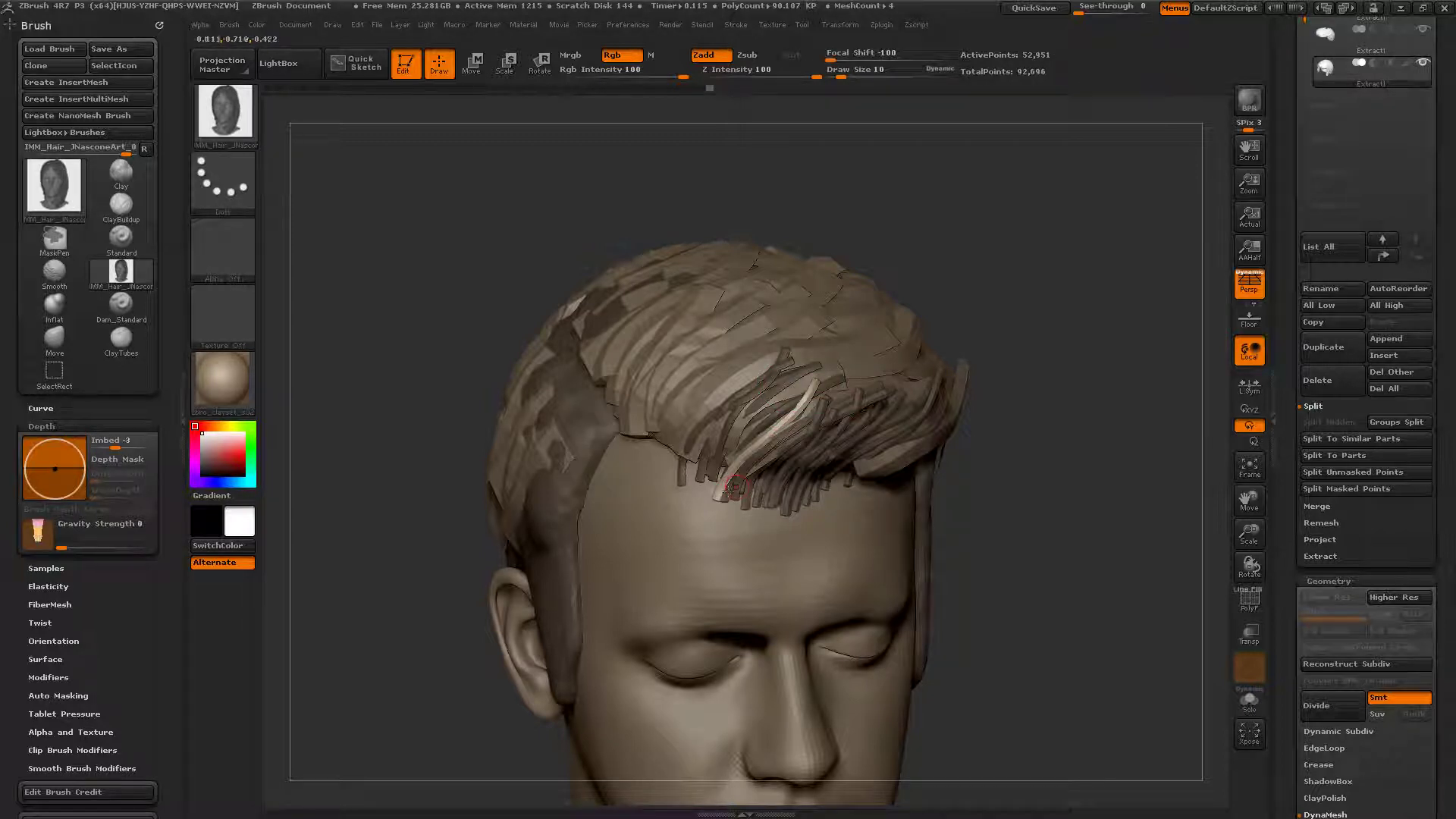
Step: Layer several thin strips side by side along the hairline between the fringe center and the wide swept strip
right_drag(873, 485, 821, 458)
drag(824, 512, 959, 388)
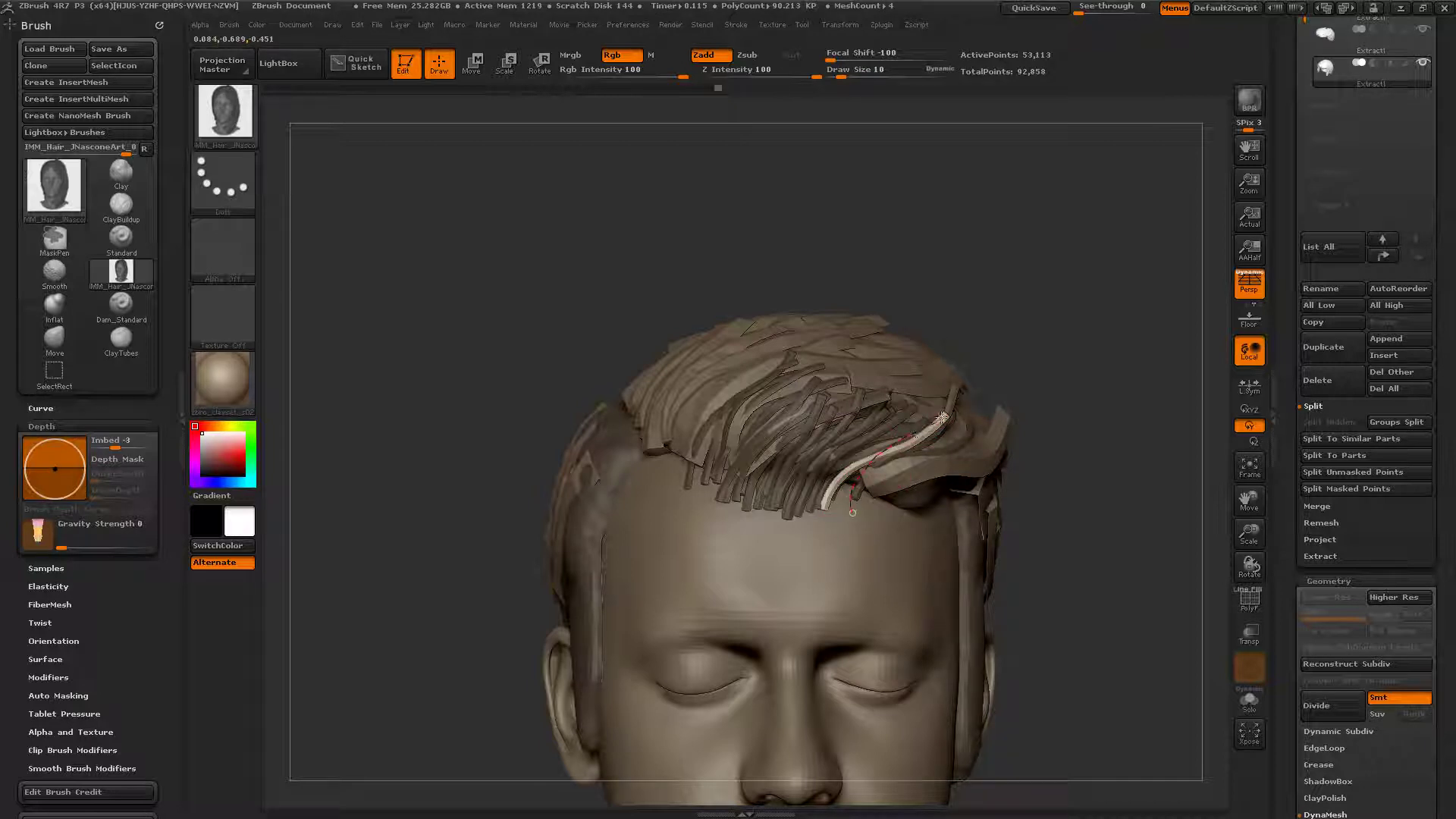
drag(942, 418, 946, 412)
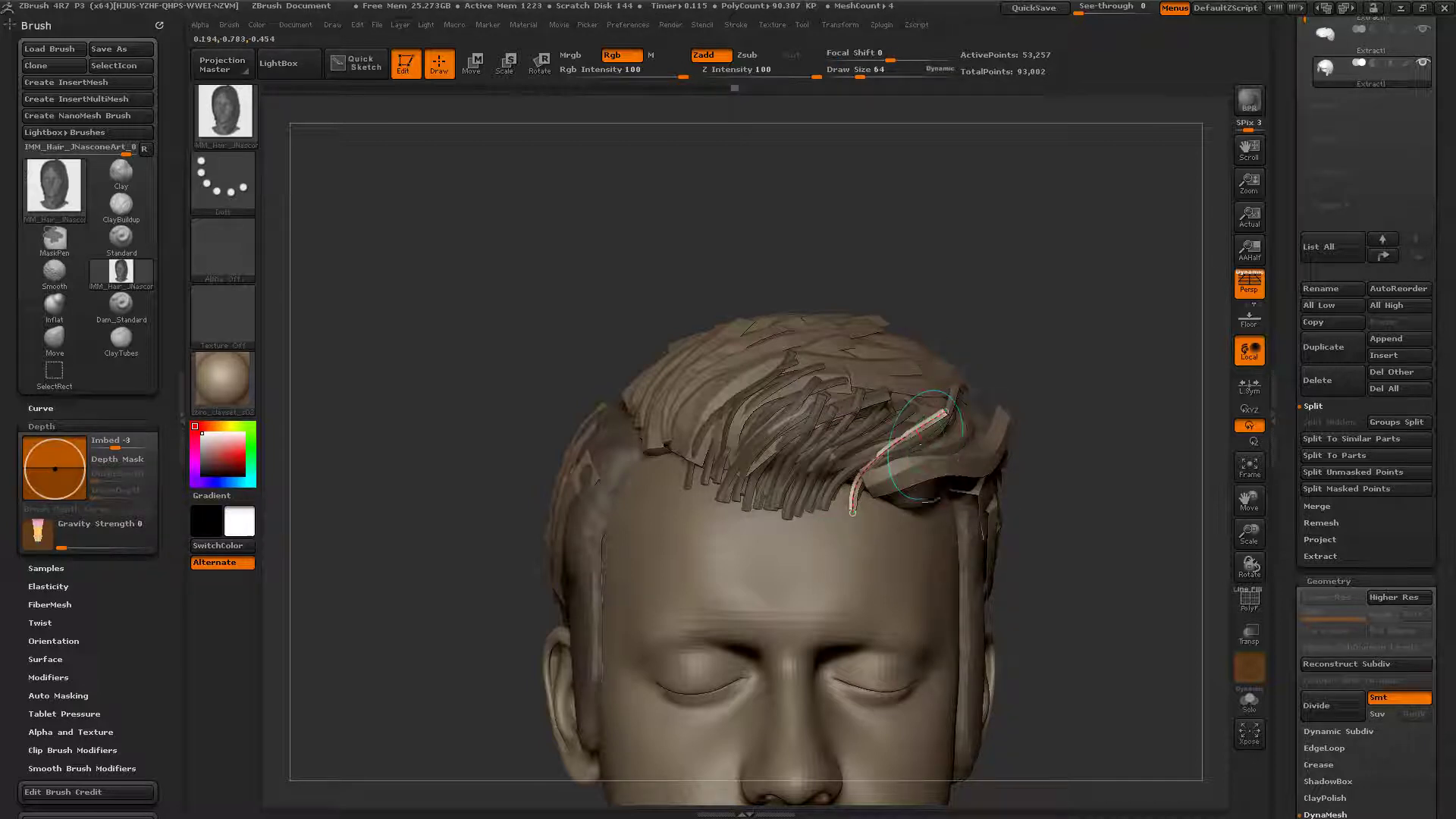
drag(842, 509, 936, 418)
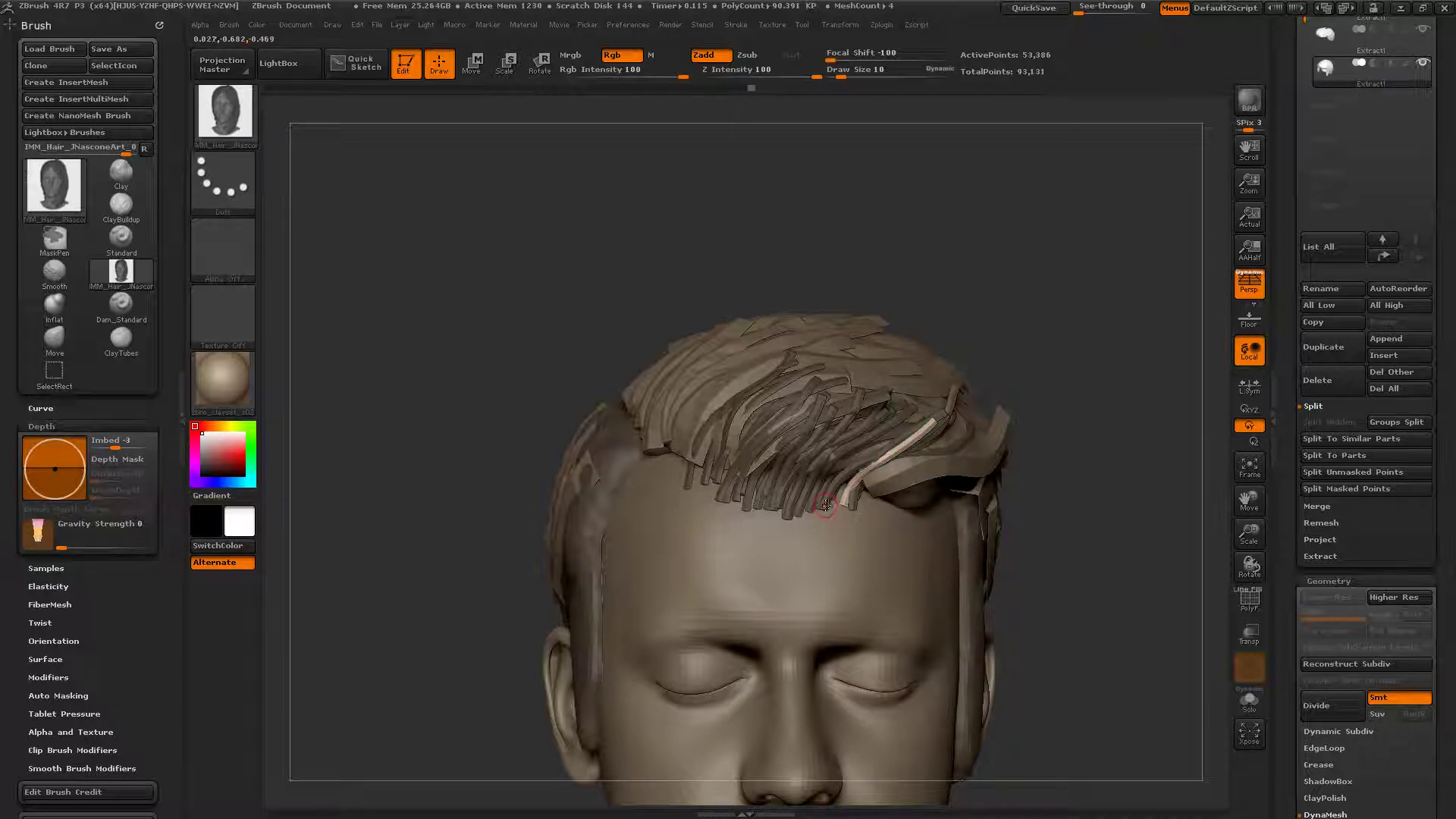
drag(905, 420, 905, 417)
drag(874, 513, 873, 486)
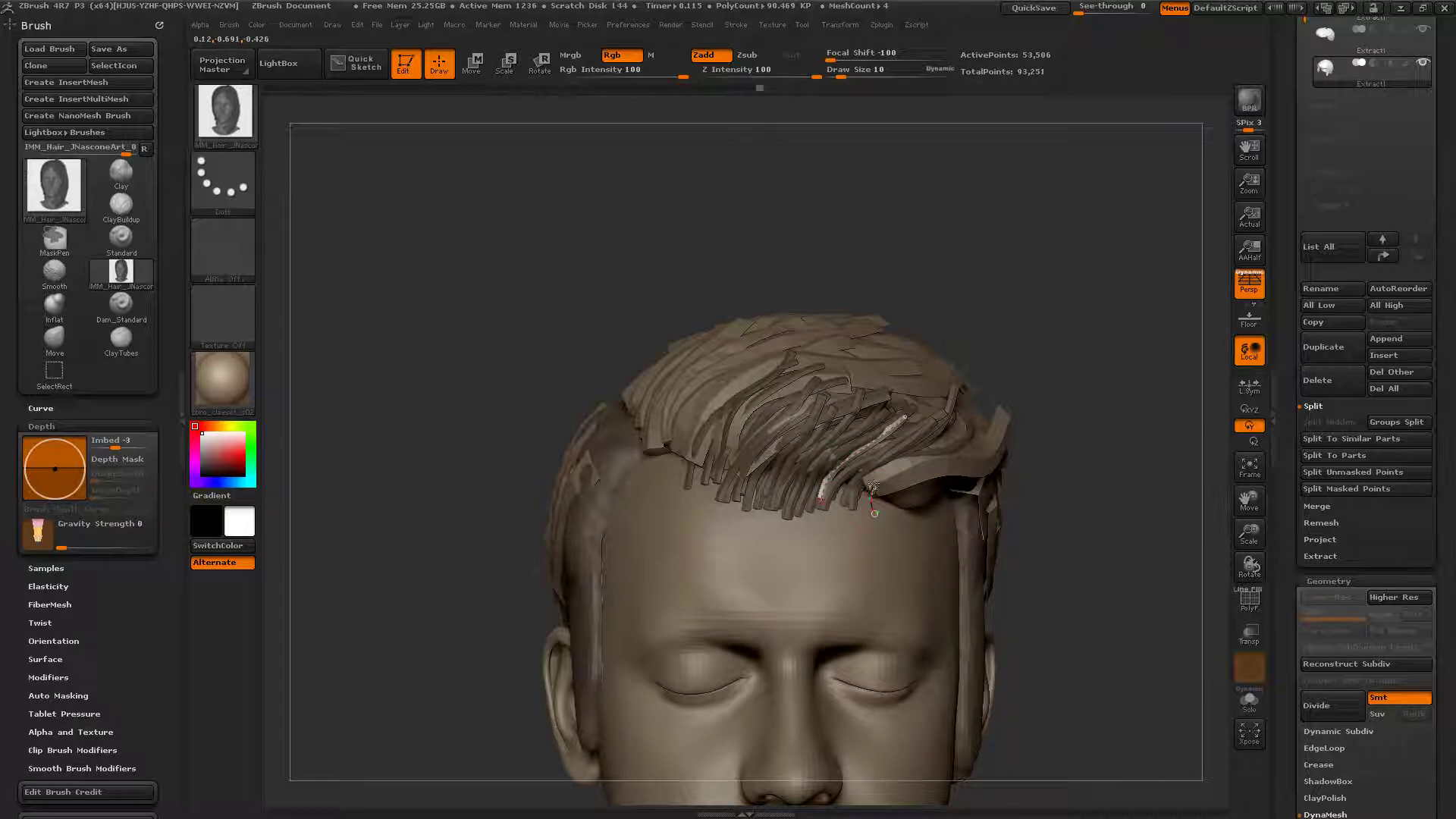
drag(948, 415, 947, 416)
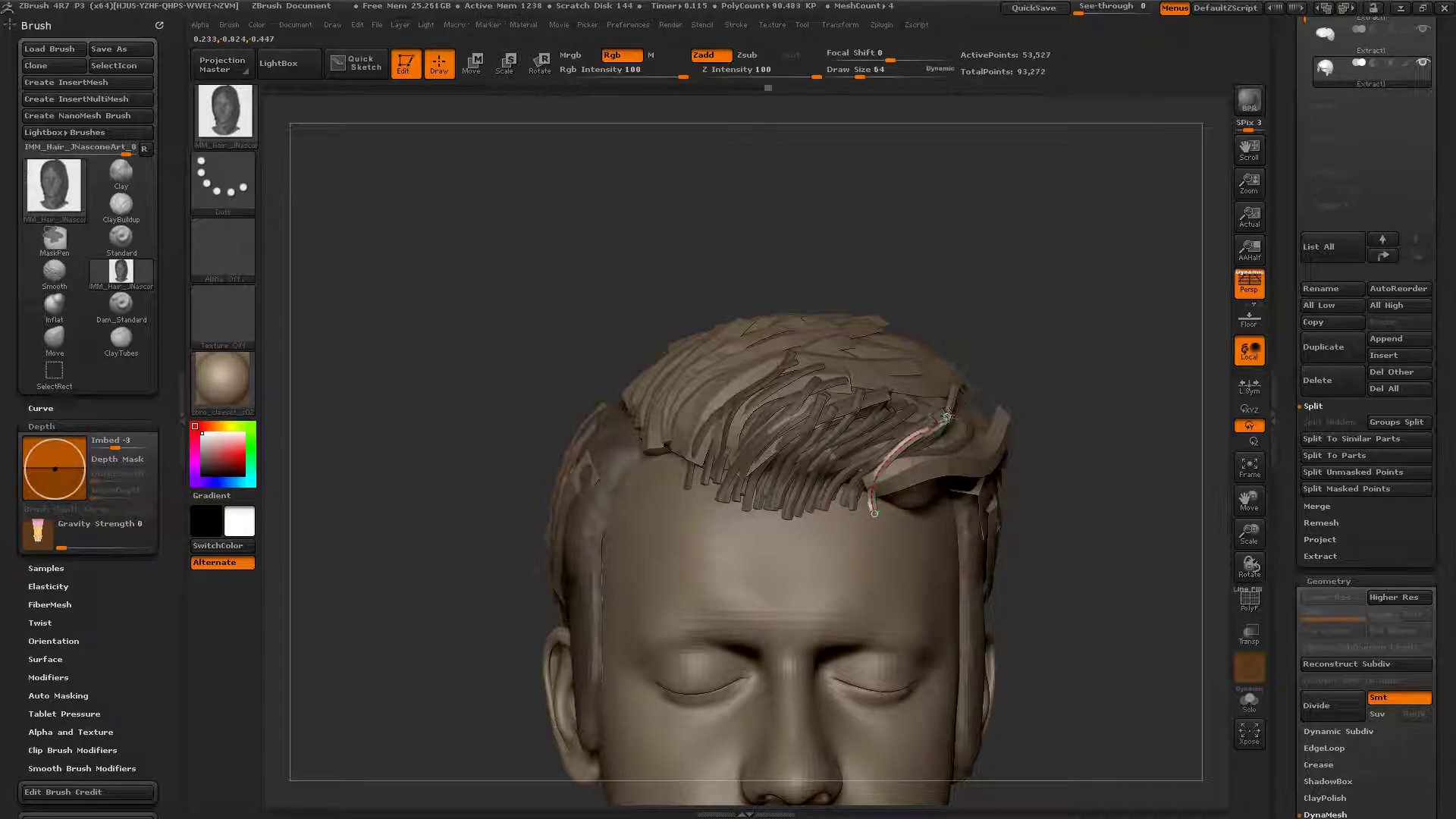
Step: Draw thin strips at the hairline corner beside the wide swept strip, extending them back over the hair
mouse_move(1081, 470)
mouse_down()
mouse_move(963, 479)
mouse_move(903, 441)
mouse_move(947, 416)
mouse_up()
click(893, 517)
click(925, 460)
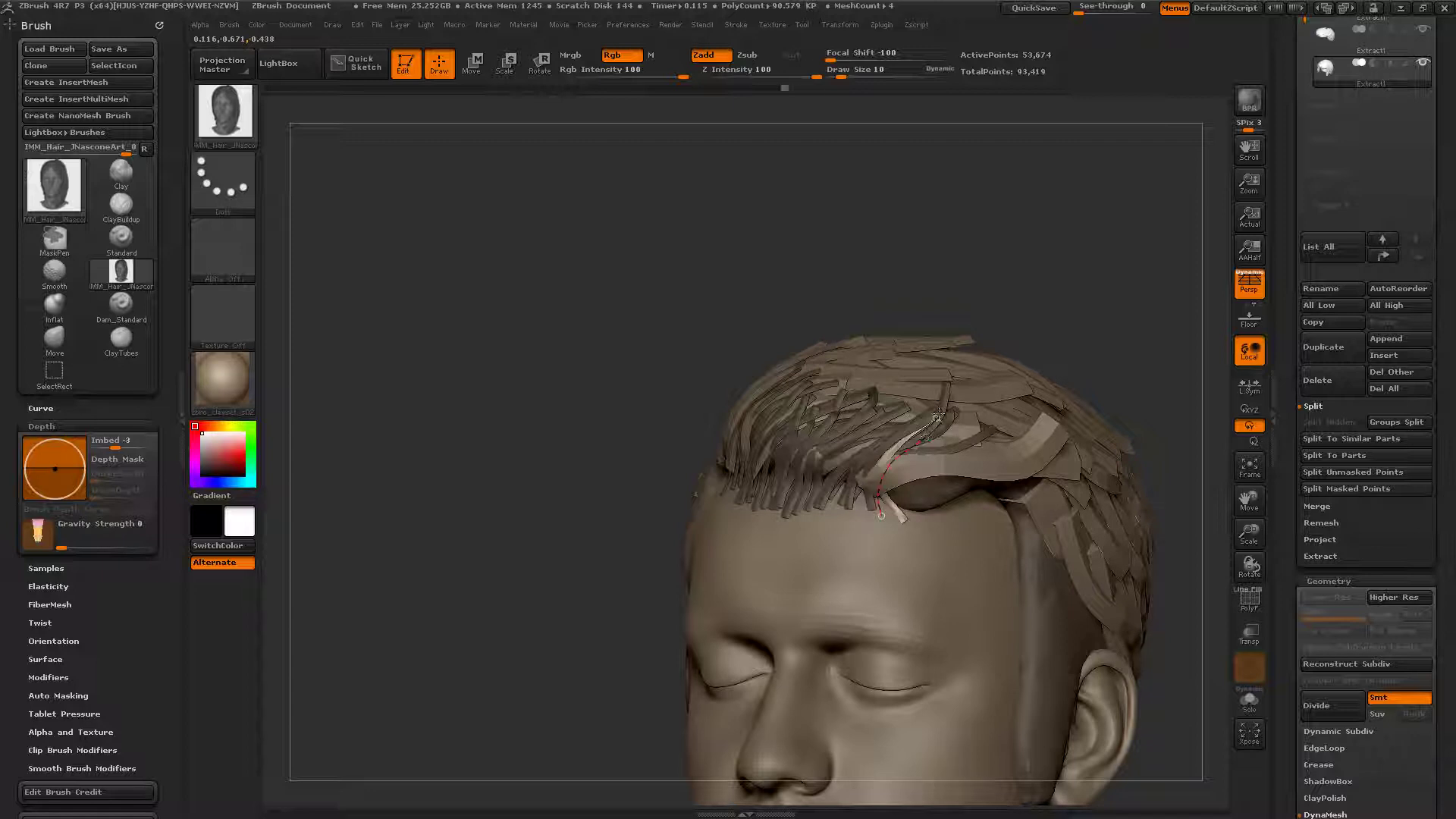
drag(882, 518, 945, 404)
Step: Draw additional thin strips over the center of the fringe, bending them from the hairline back along the hair's volume
drag(888, 792, 1031, 791)
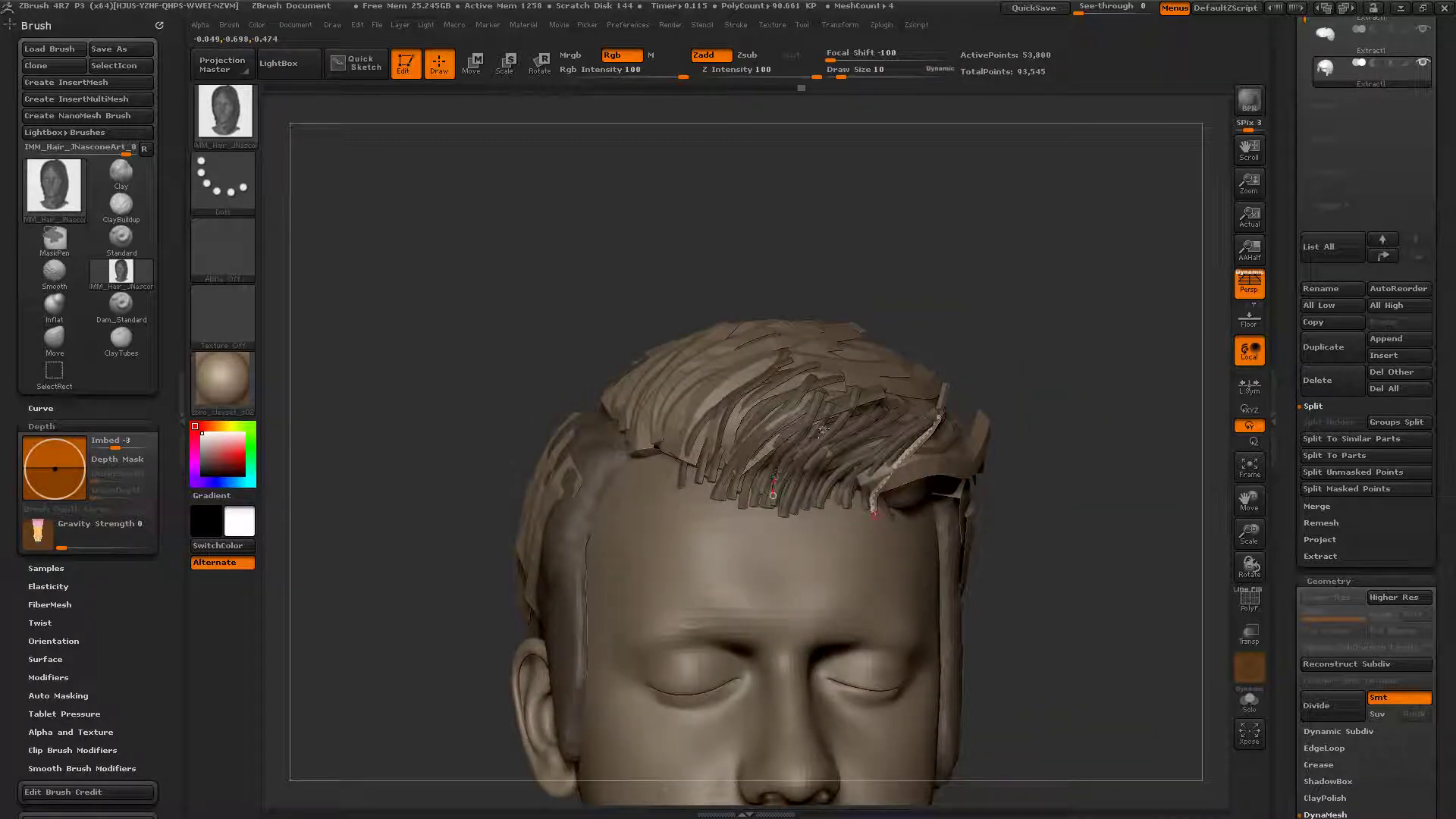
drag(835, 395, 838, 384)
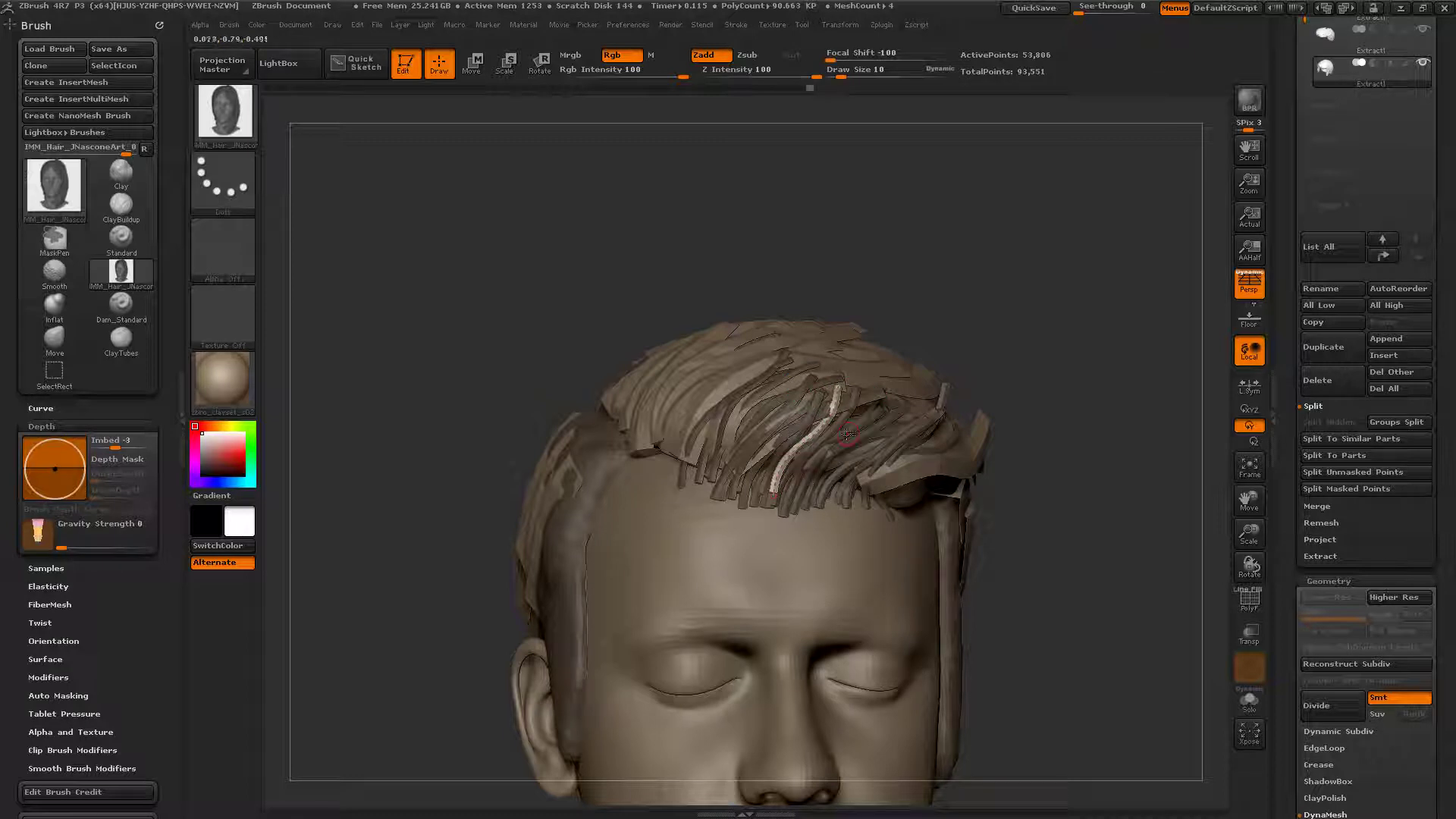
drag(797, 493, 804, 482)
mouse_move(863, 399)
mouse_down()
mouse_move(868, 385)
mouse_move(857, 437)
mouse_up()
right_drag(857, 438, 836, 493)
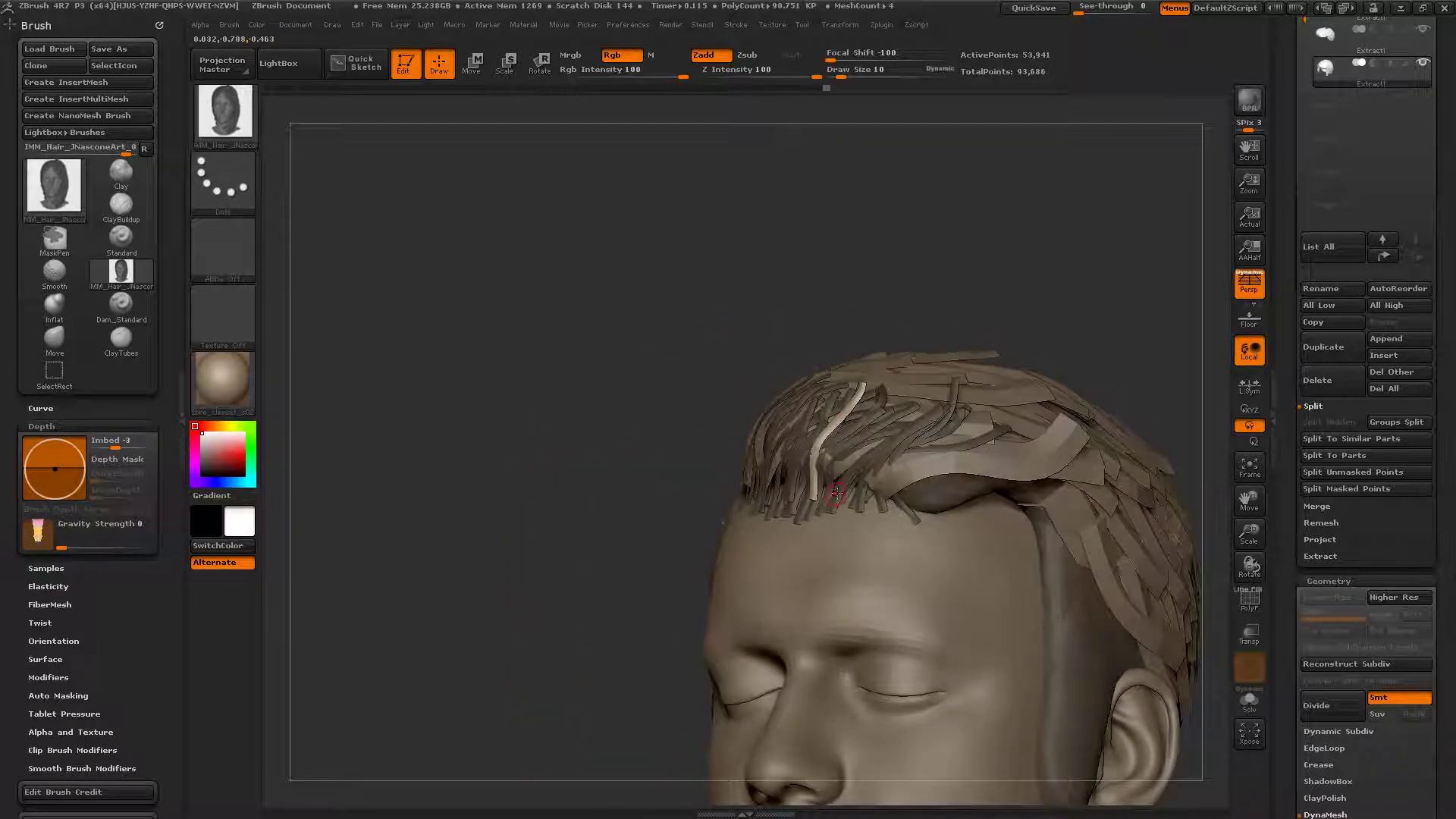
Step: Add thin hair strips over the middle of the fringe, curving from the hairline up and back
mouse_move(870, 427)
mouse_down()
mouse_move(873, 410)
mouse_move(858, 431)
mouse_up()
right_drag(857, 430, 868, 411)
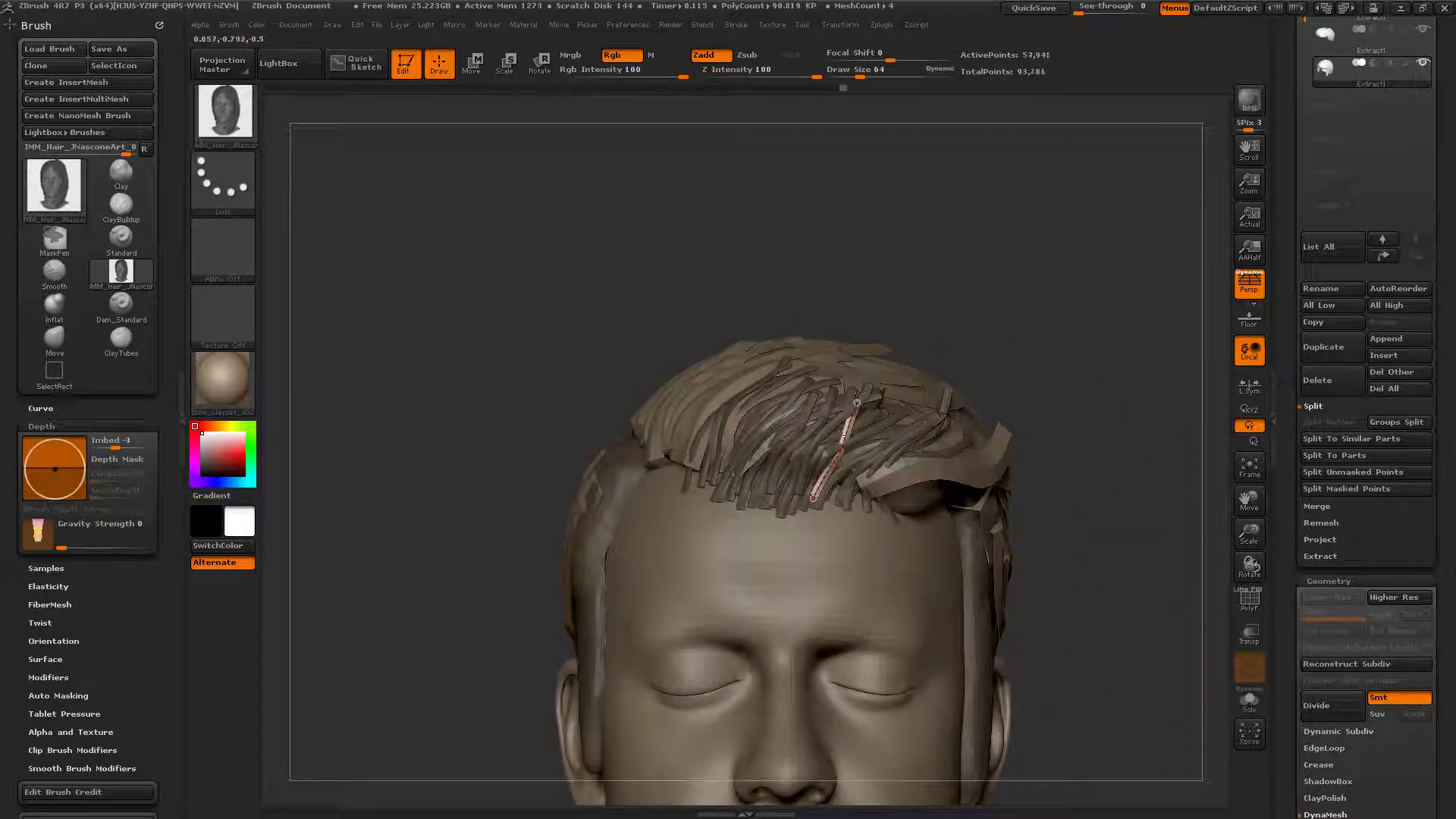
shift+drag(857, 411, 848, 427)
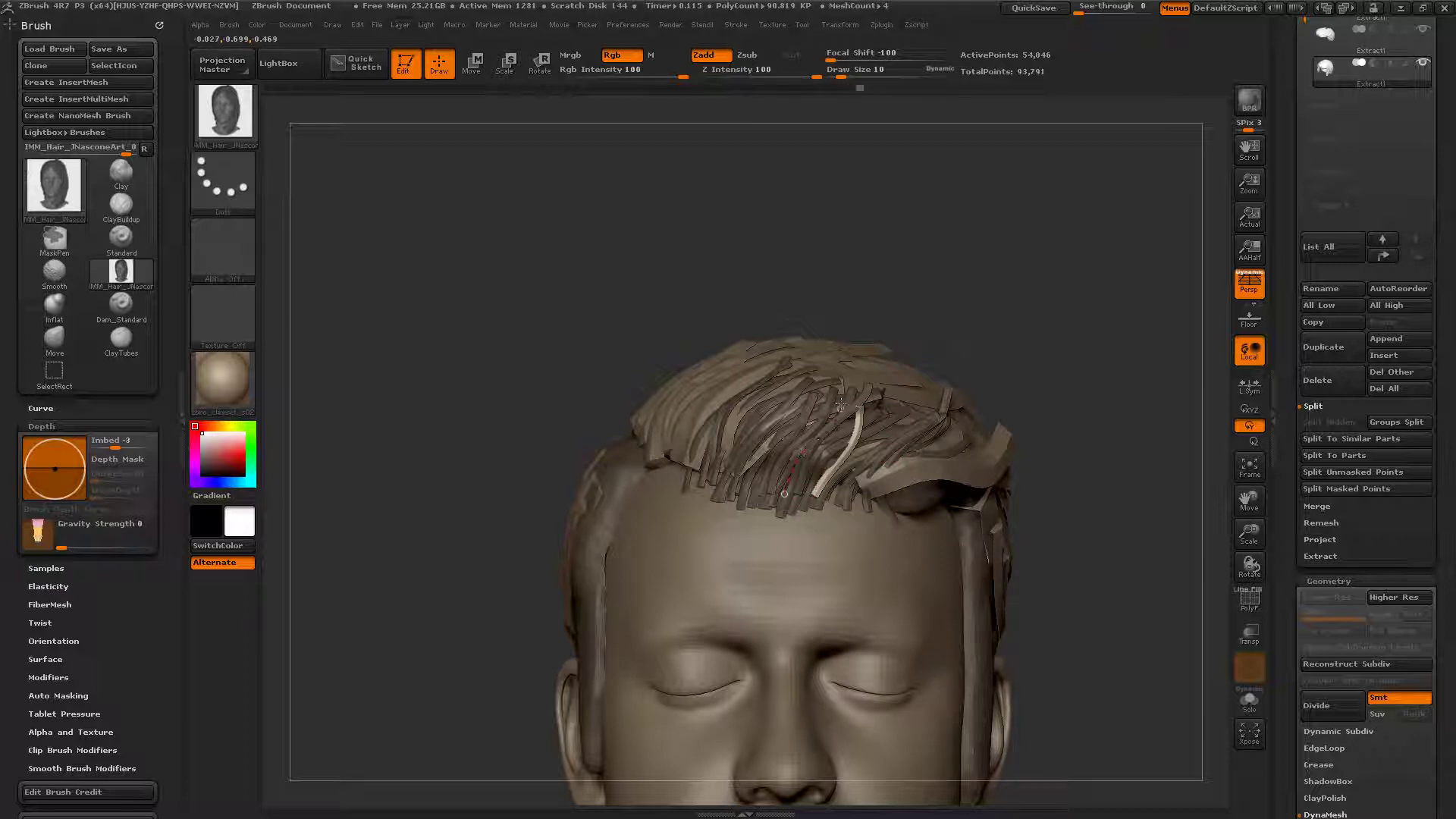
drag(841, 404, 845, 373)
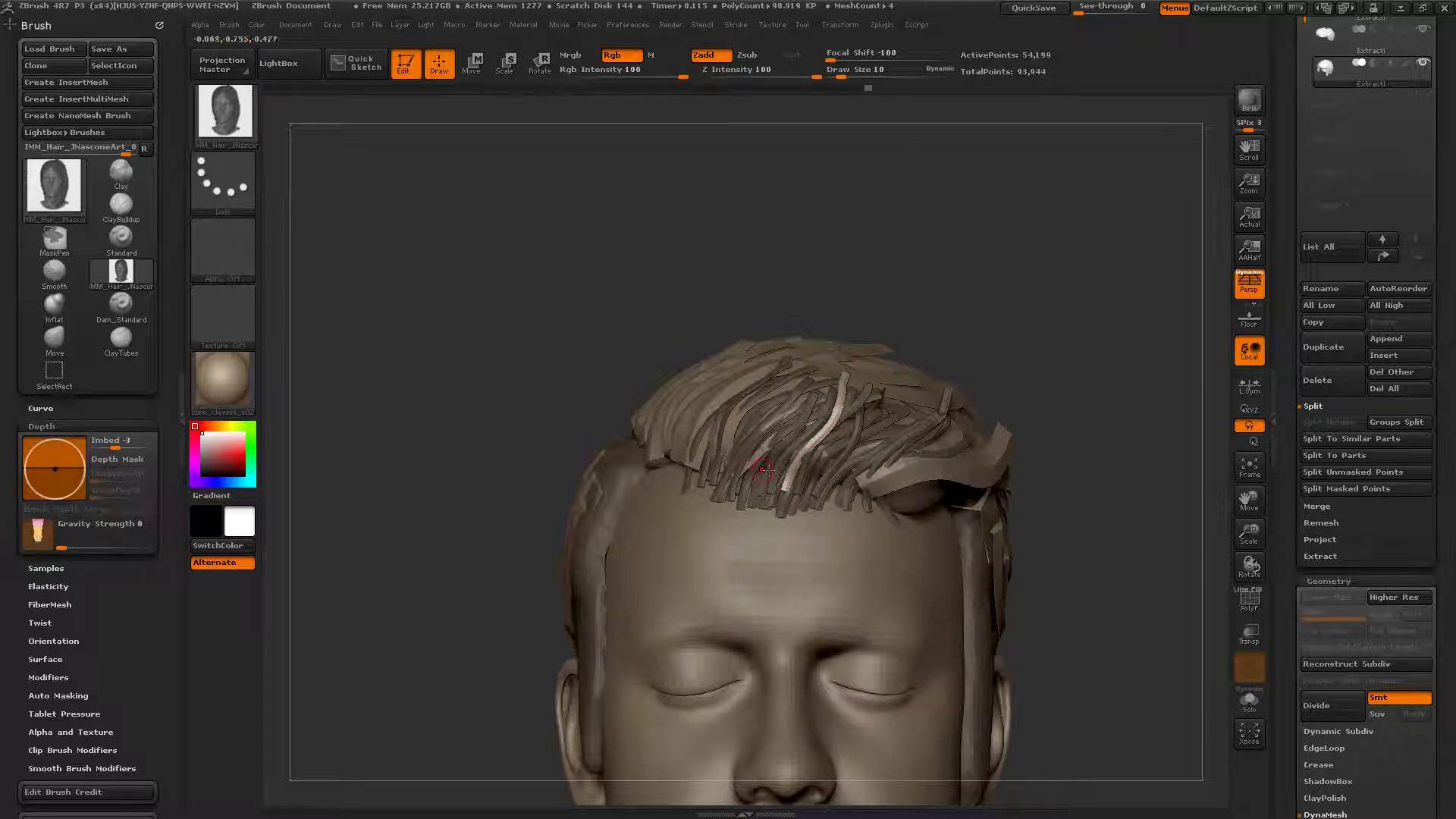
drag(731, 502, 828, 400)
Step: Draw thin overlapping strips on the fringe end opposite the wide swept strip, sweeping them up toward the top hair
mouse_move(528, 381)
mouse_down()
mouse_move(703, 472)
mouse_move(780, 375)
mouse_up()
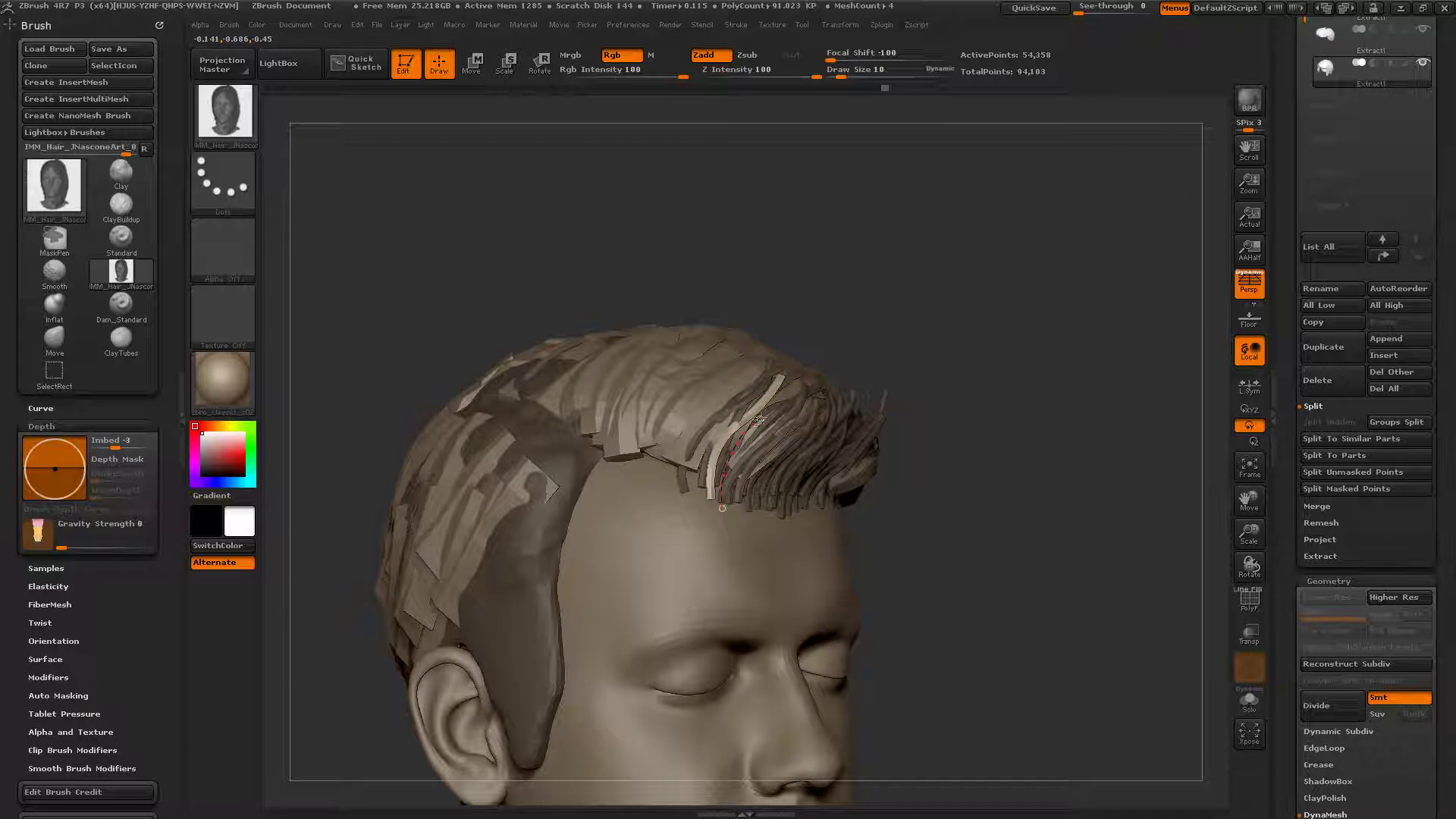
drag(785, 397, 786, 388)
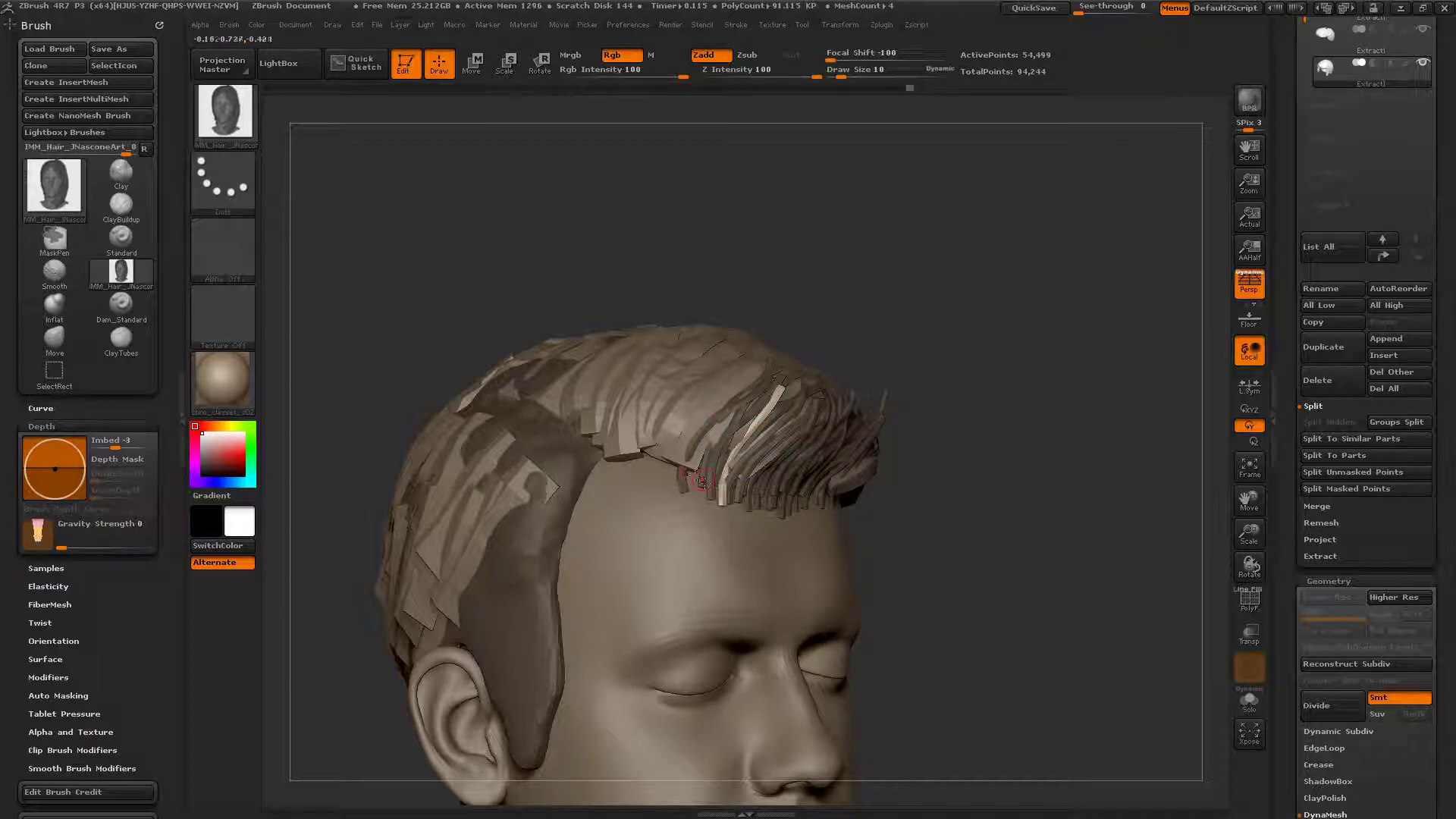
drag(687, 493, 764, 373)
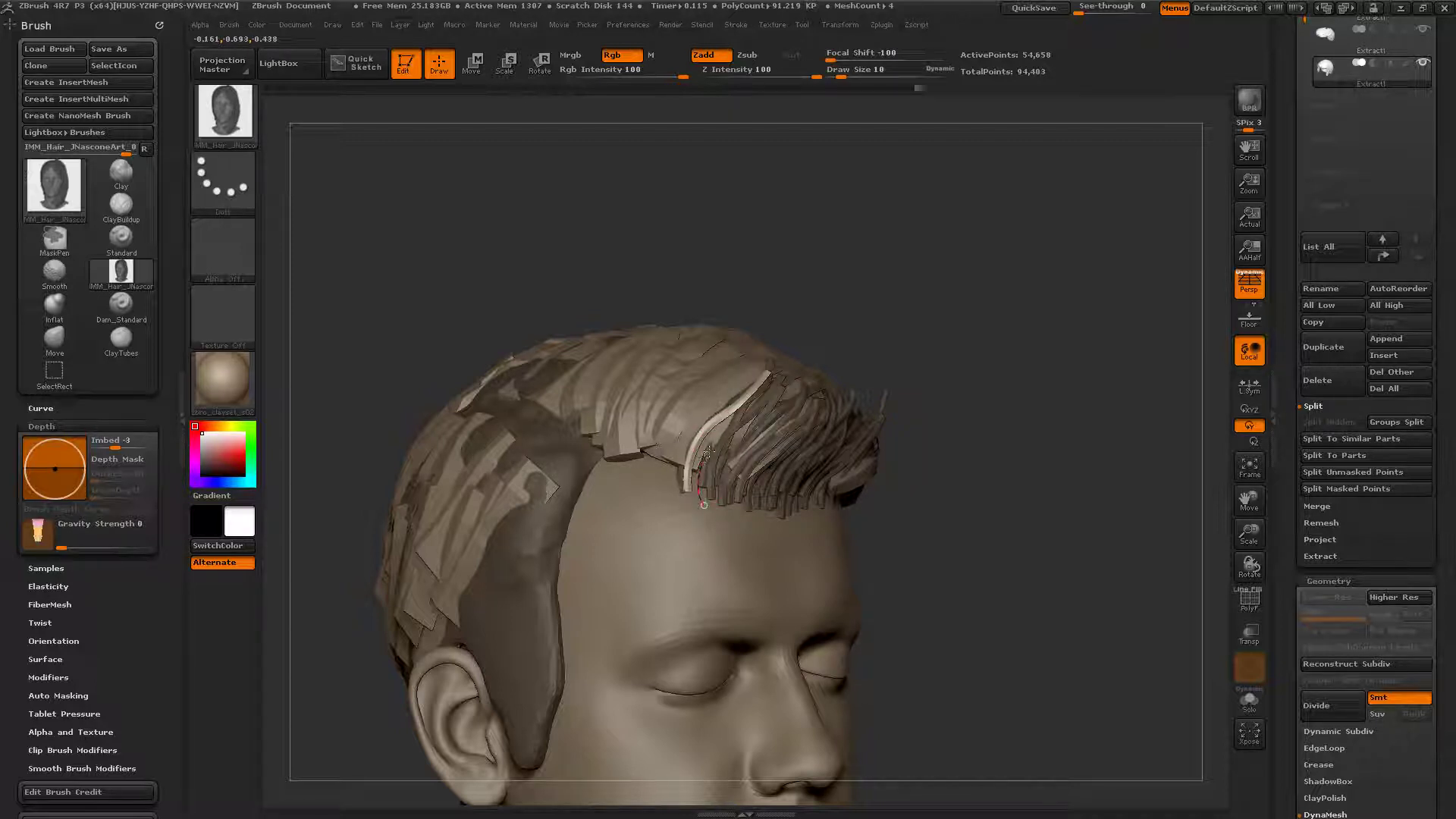
drag(755, 385, 763, 371)
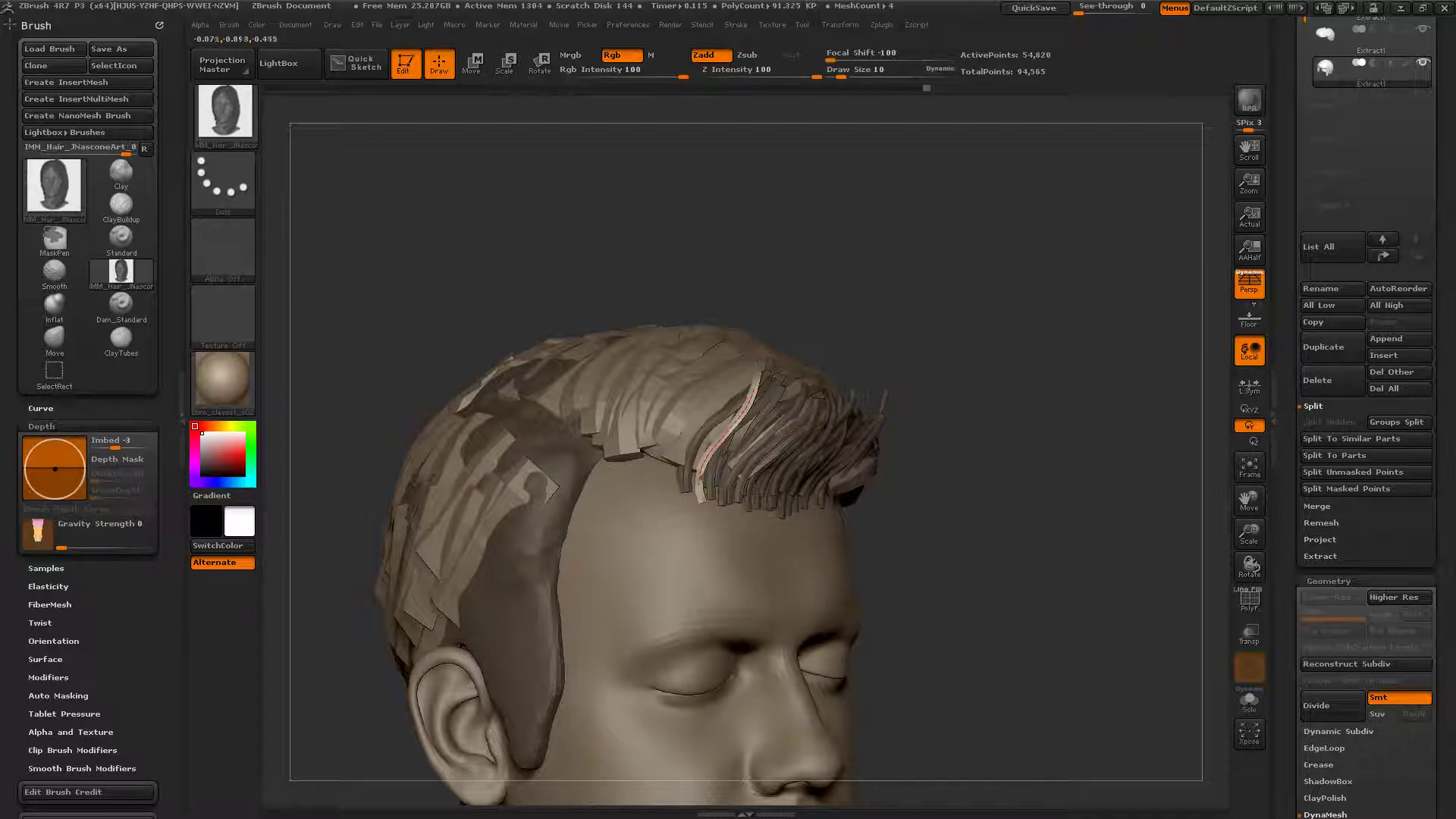
drag(755, 387, 761, 375)
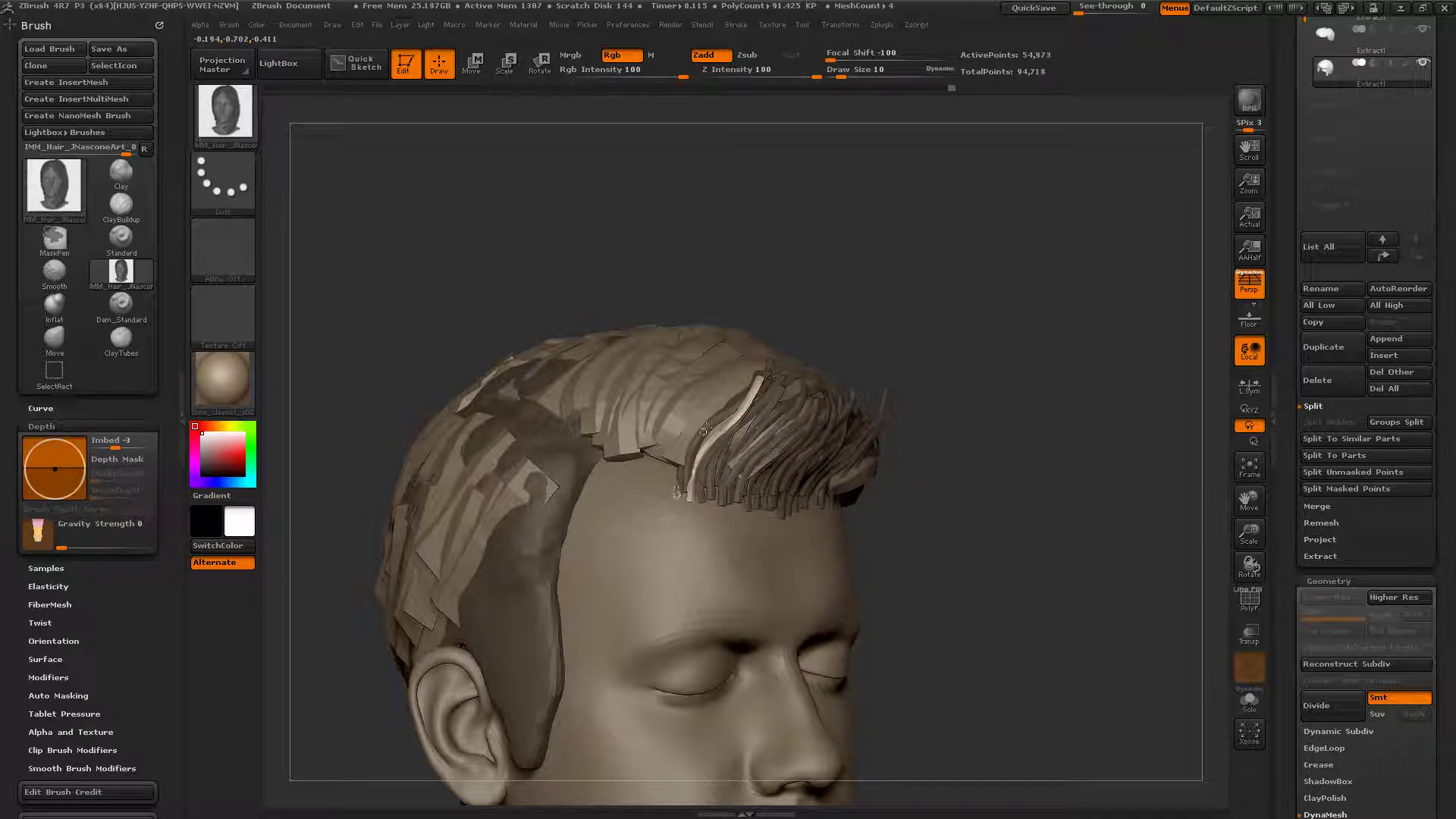
Step: Cover the fringe's outer edge opposite the wide swept strip with closely spaced S-curved strips rising from the hairline
drag(762, 380, 767, 371)
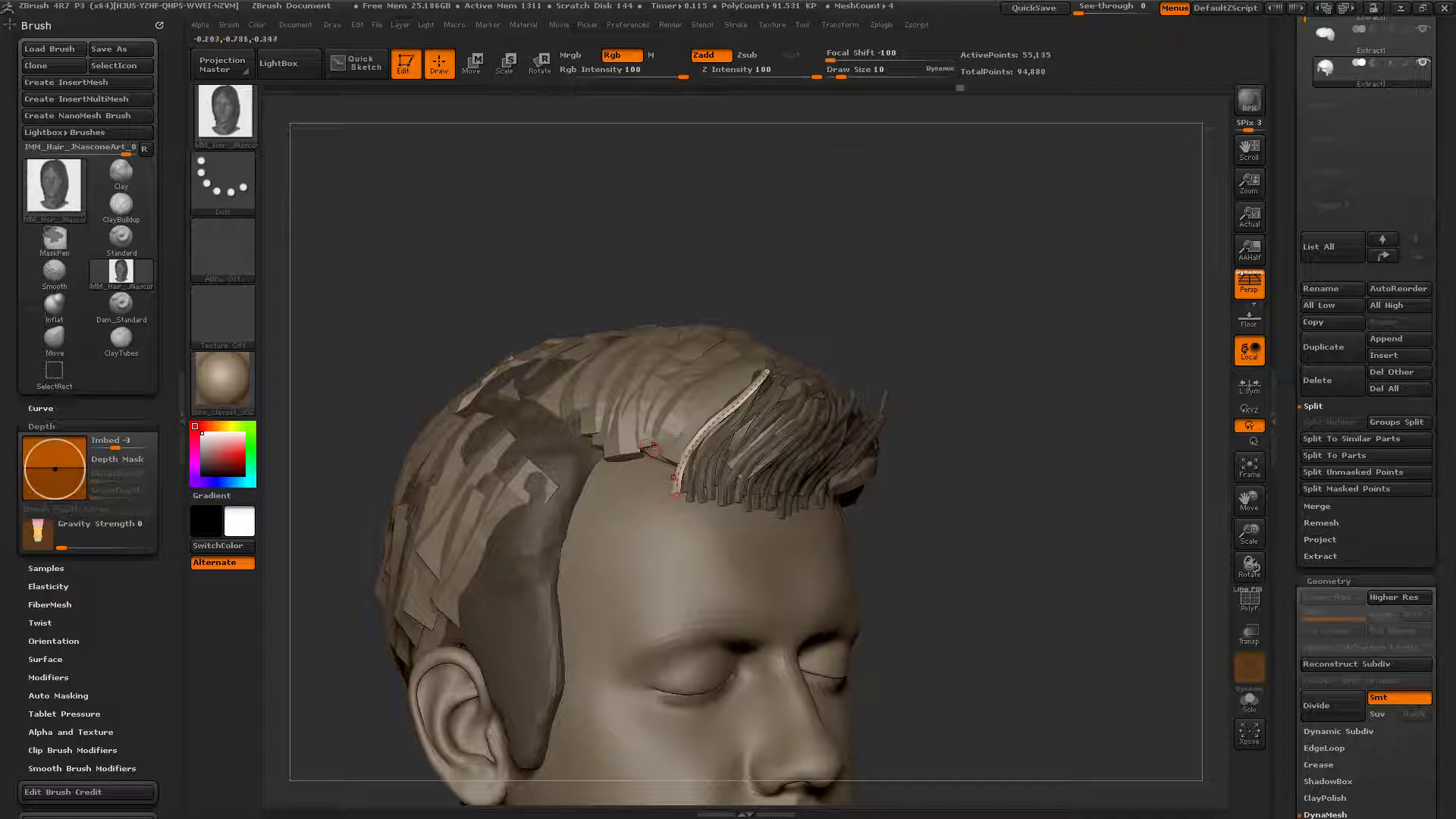
mouse_move(675, 482)
shift+mouse_down()
mouse_move(693, 428)
mouse_move(758, 379)
shift+mouse_up()
click(772, 369)
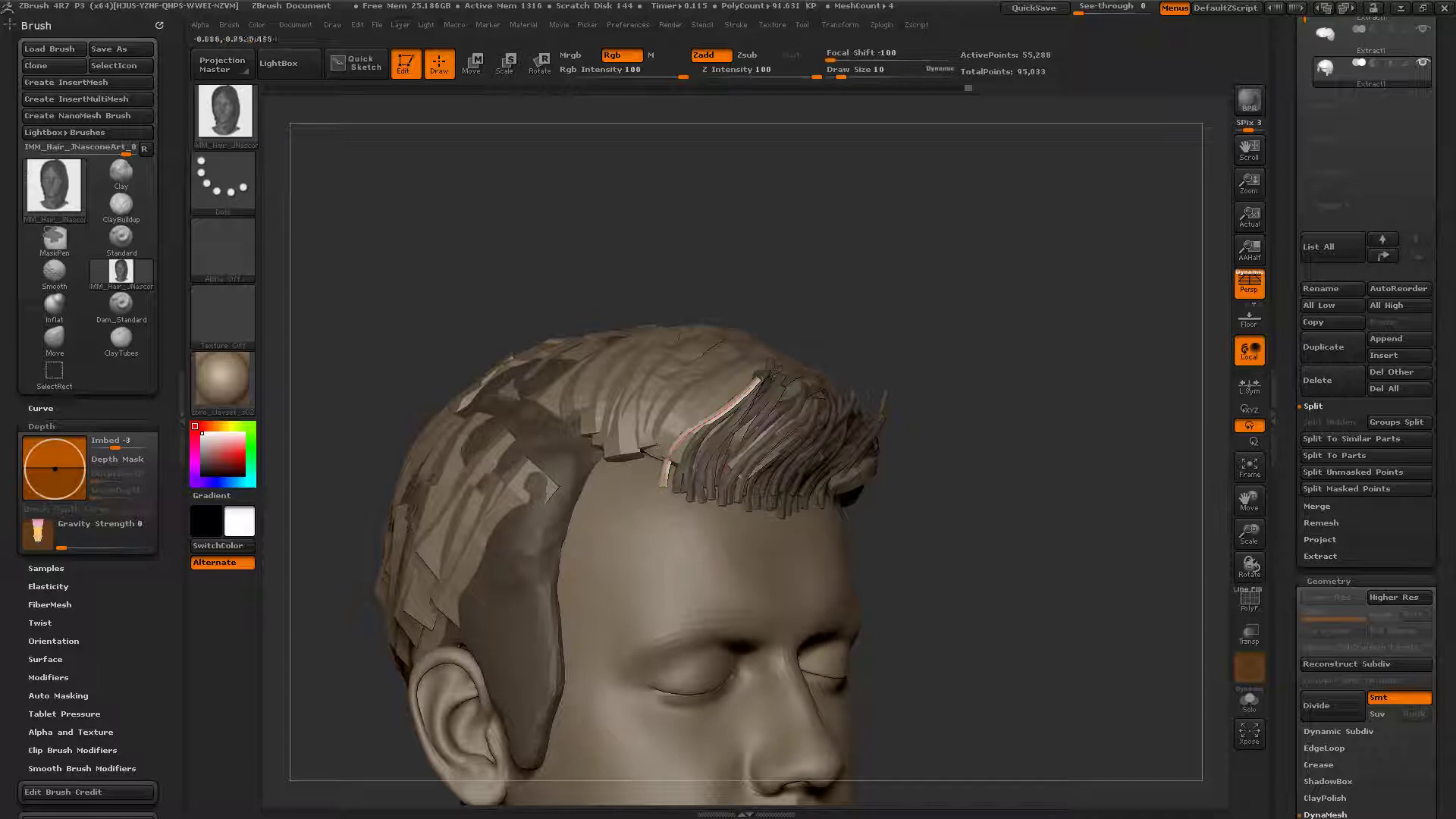
mouse_move(670, 494)
mouse_down()
mouse_move(716, 417)
mouse_move(759, 385)
mouse_up()
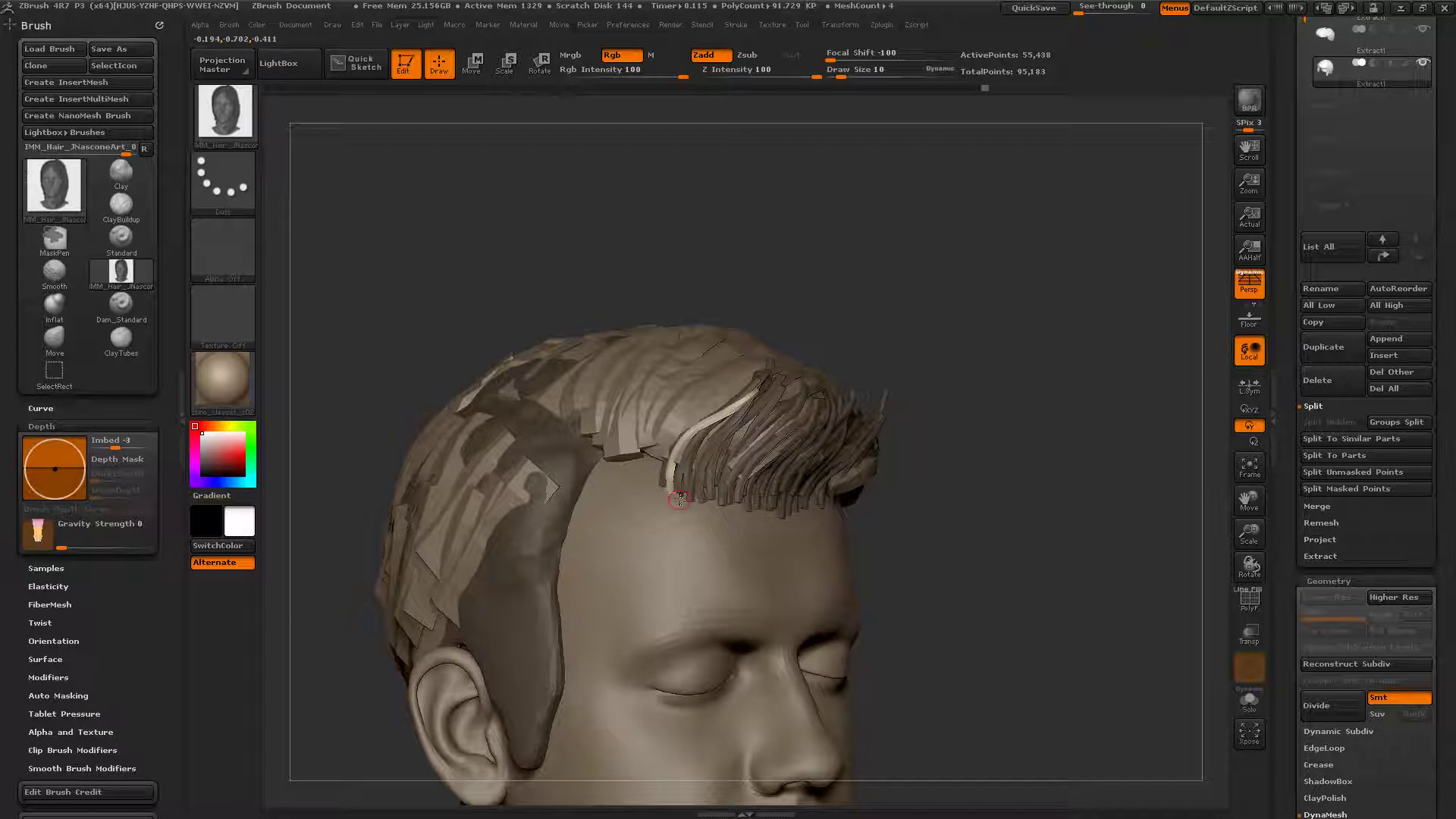
drag(703, 440, 759, 381)
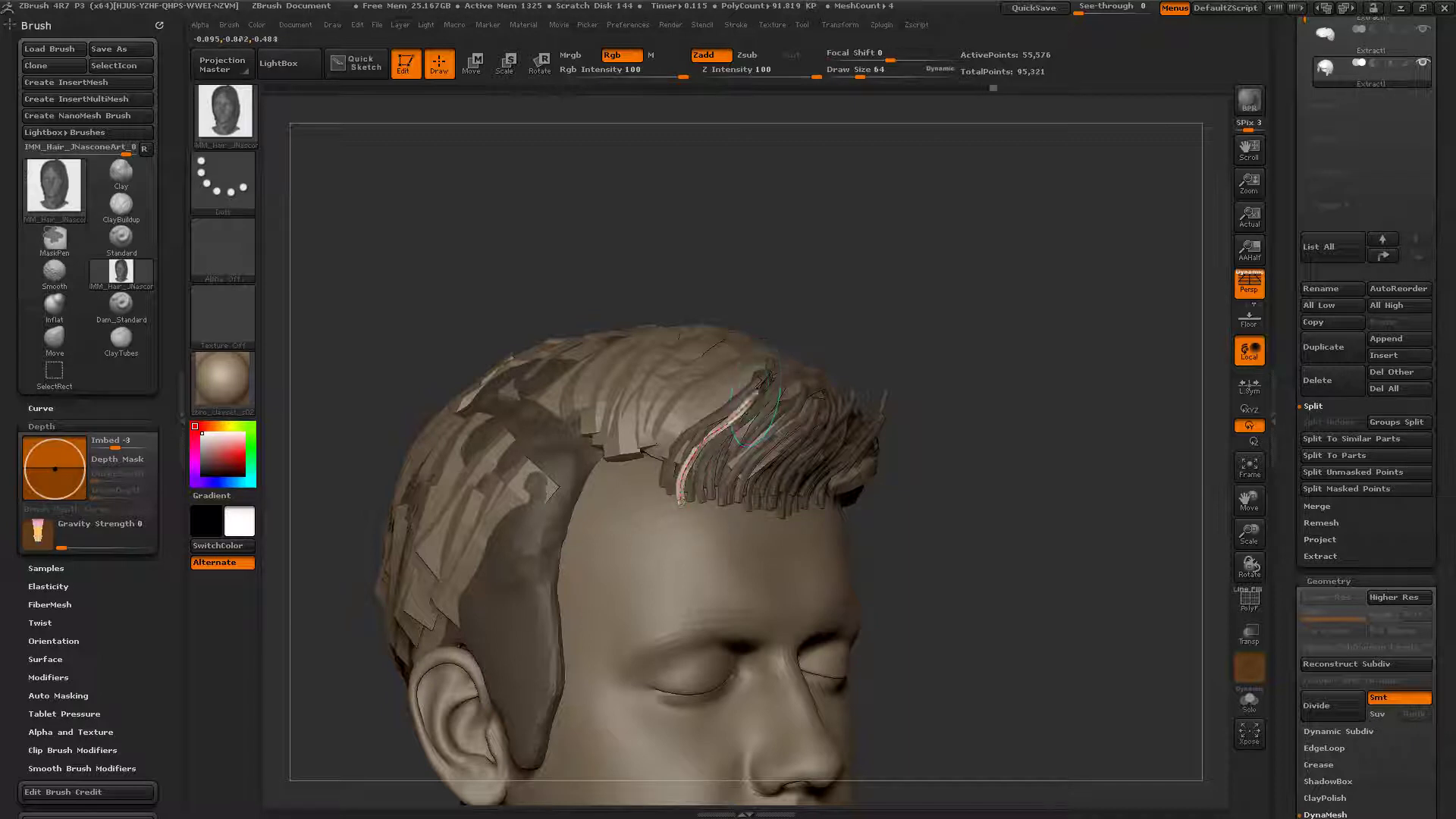
Step: Extend the fringe to the hairline corner opposite the wide swept strip with more thin strips following the hair's edge
drag(955, 360, 751, 388)
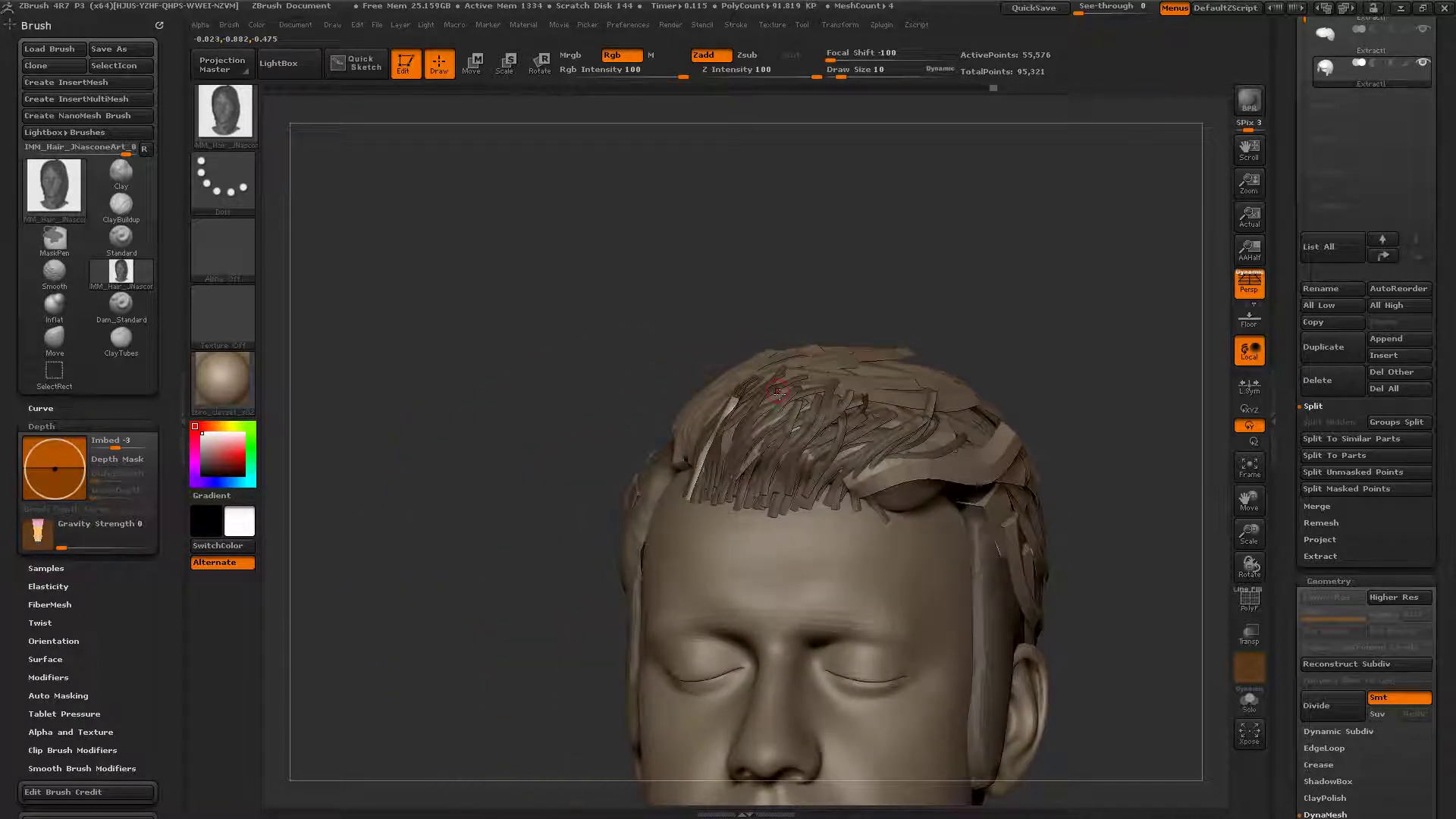
drag(705, 330, 906, 397)
drag(681, 435, 679, 465)
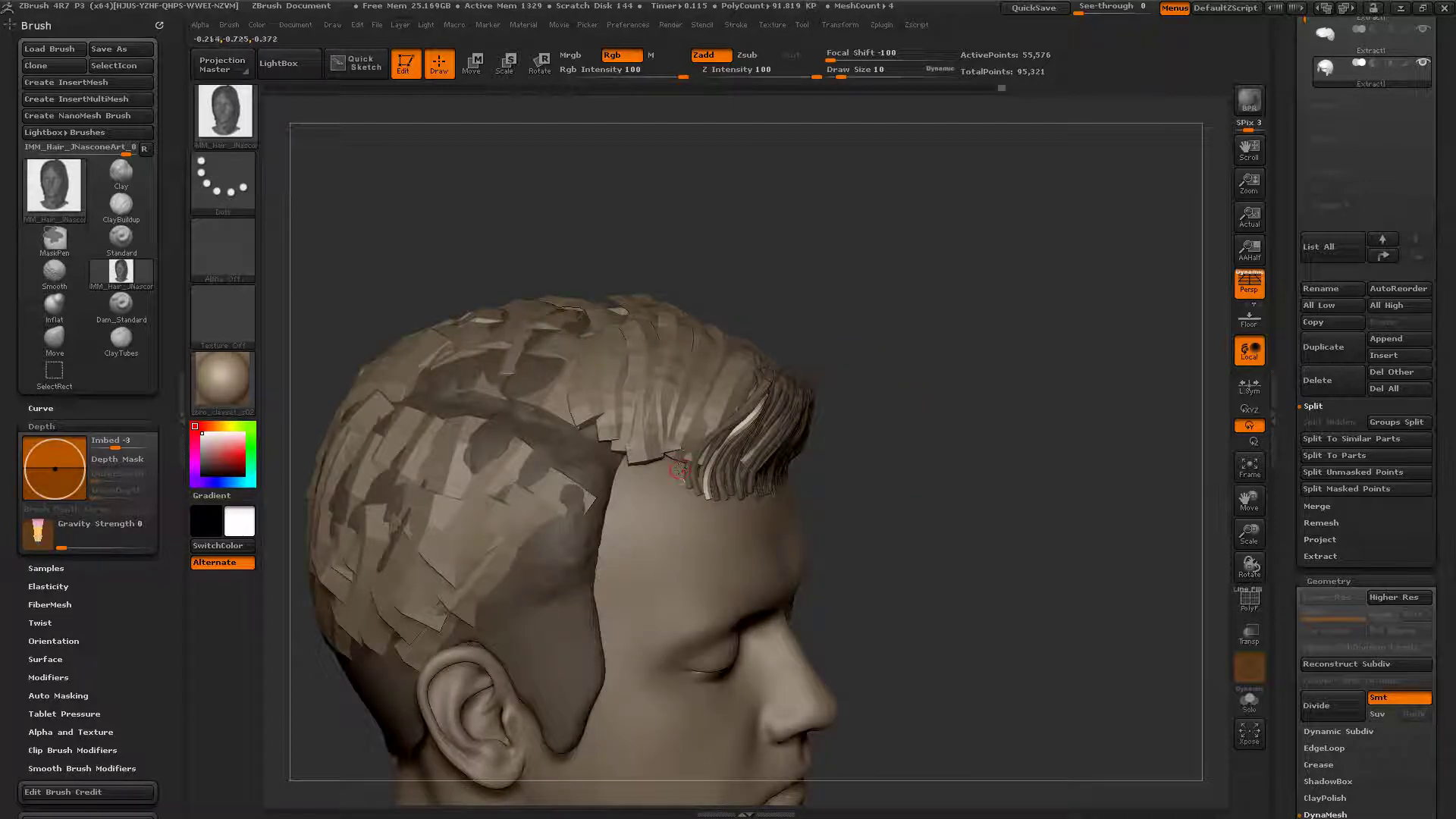
mouse_move(709, 417)
mouse_down()
mouse_move(749, 360)
mouse_move(724, 341)
mouse_move(689, 360)
mouse_up()
mouse_move(666, 486)
mouse_down()
mouse_move(686, 427)
mouse_move(742, 383)
mouse_up()
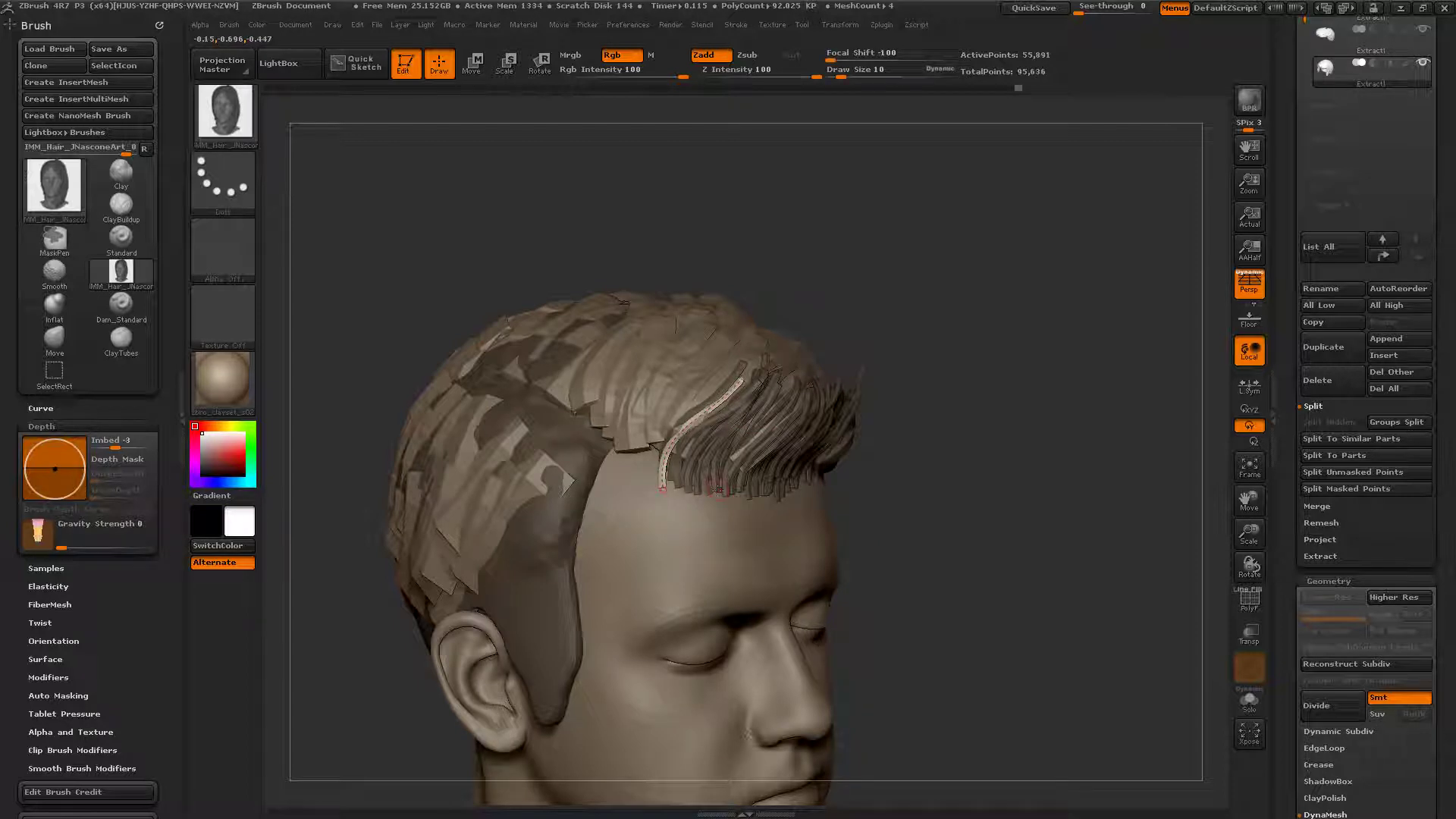
click(686, 458)
drag(662, 476, 773, 350)
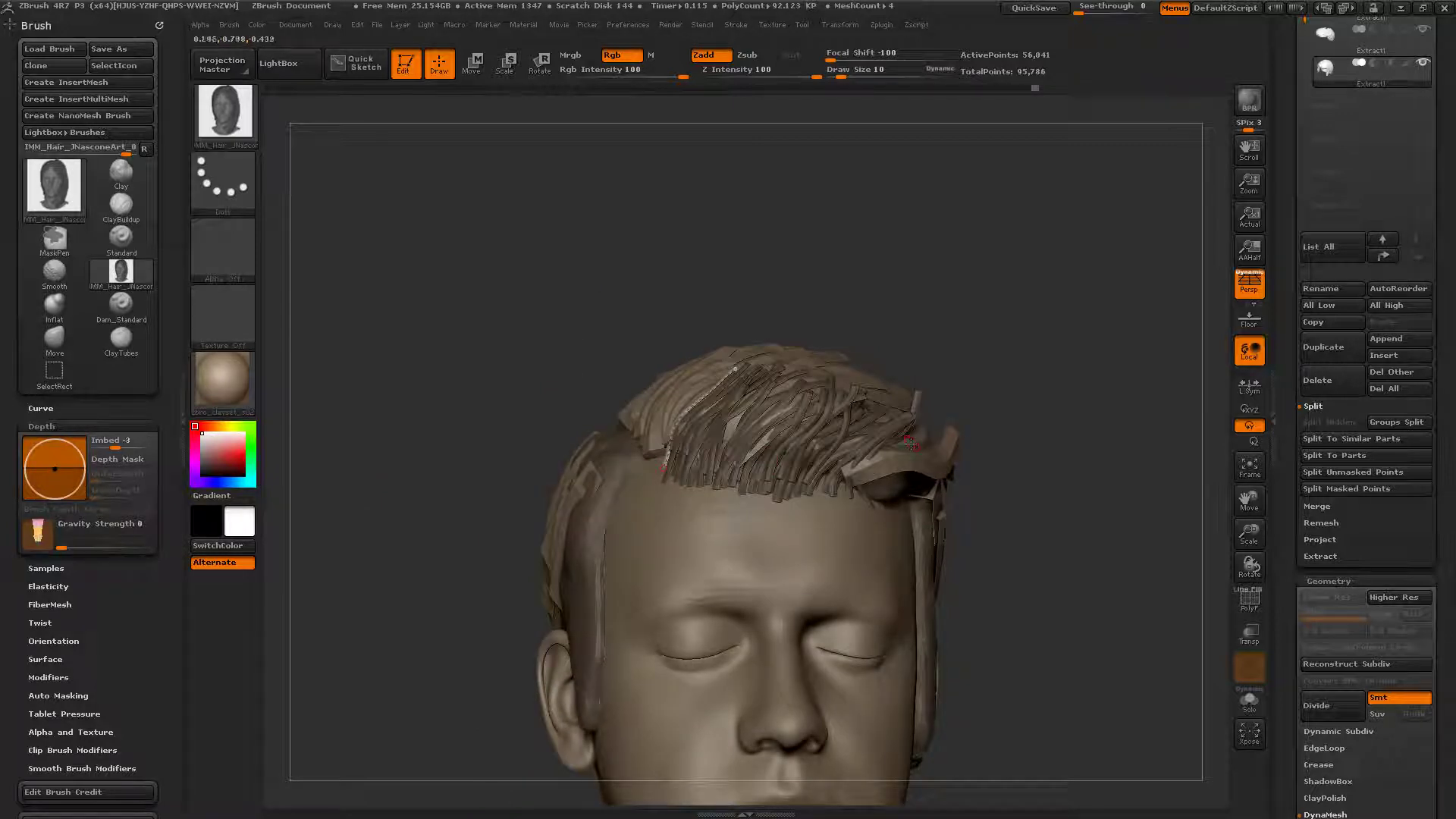
Step: Draw two thin strips from the hairline beside the wide swept strip, bending them back along its upper edge
right_drag(912, 444, 855, 469)
drag(836, 504, 931, 441)
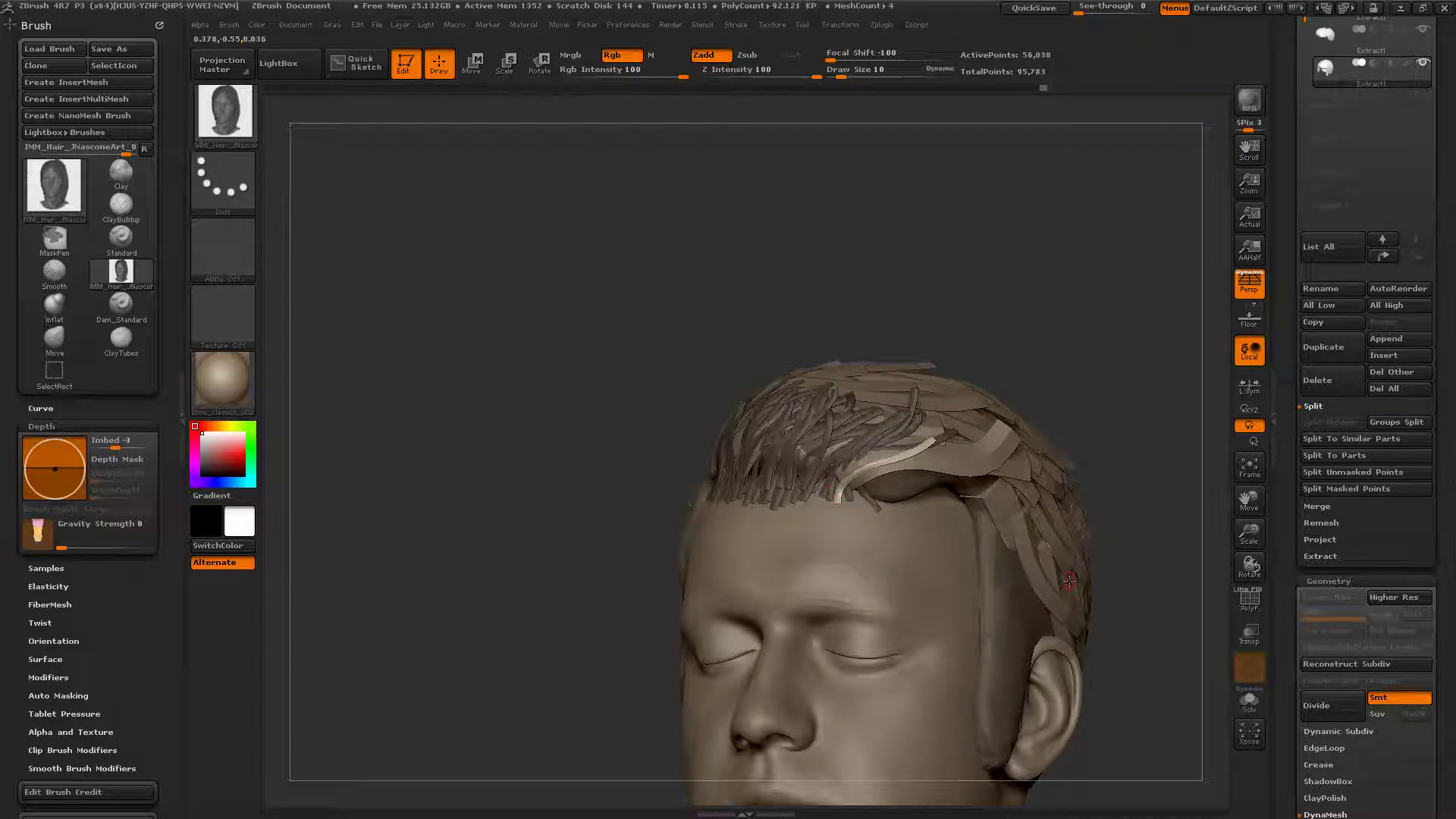
ctrl+right_drag(819, 481, 826, 573)
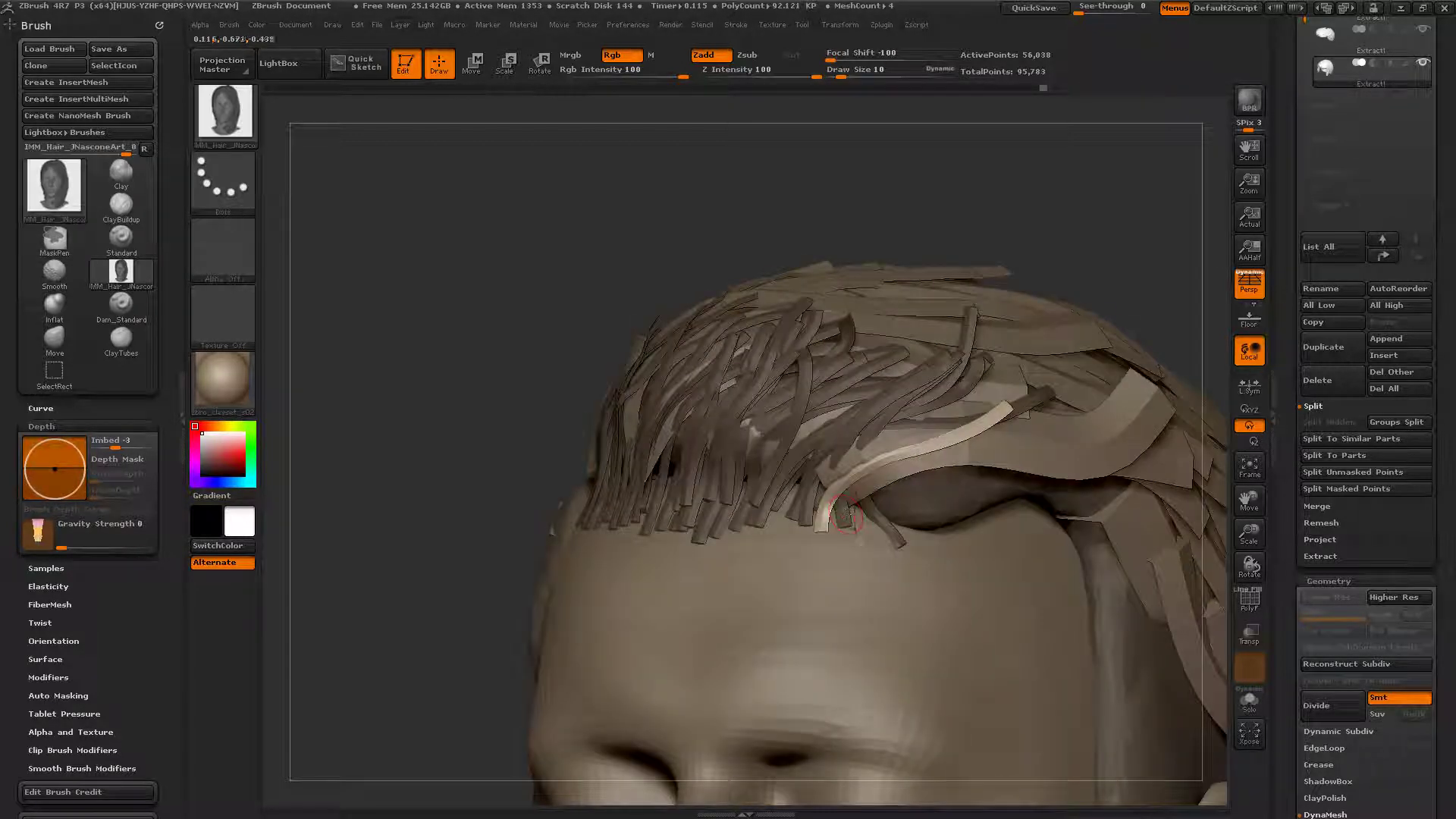
drag(860, 542, 936, 448)
drag(1003, 417, 1020, 403)
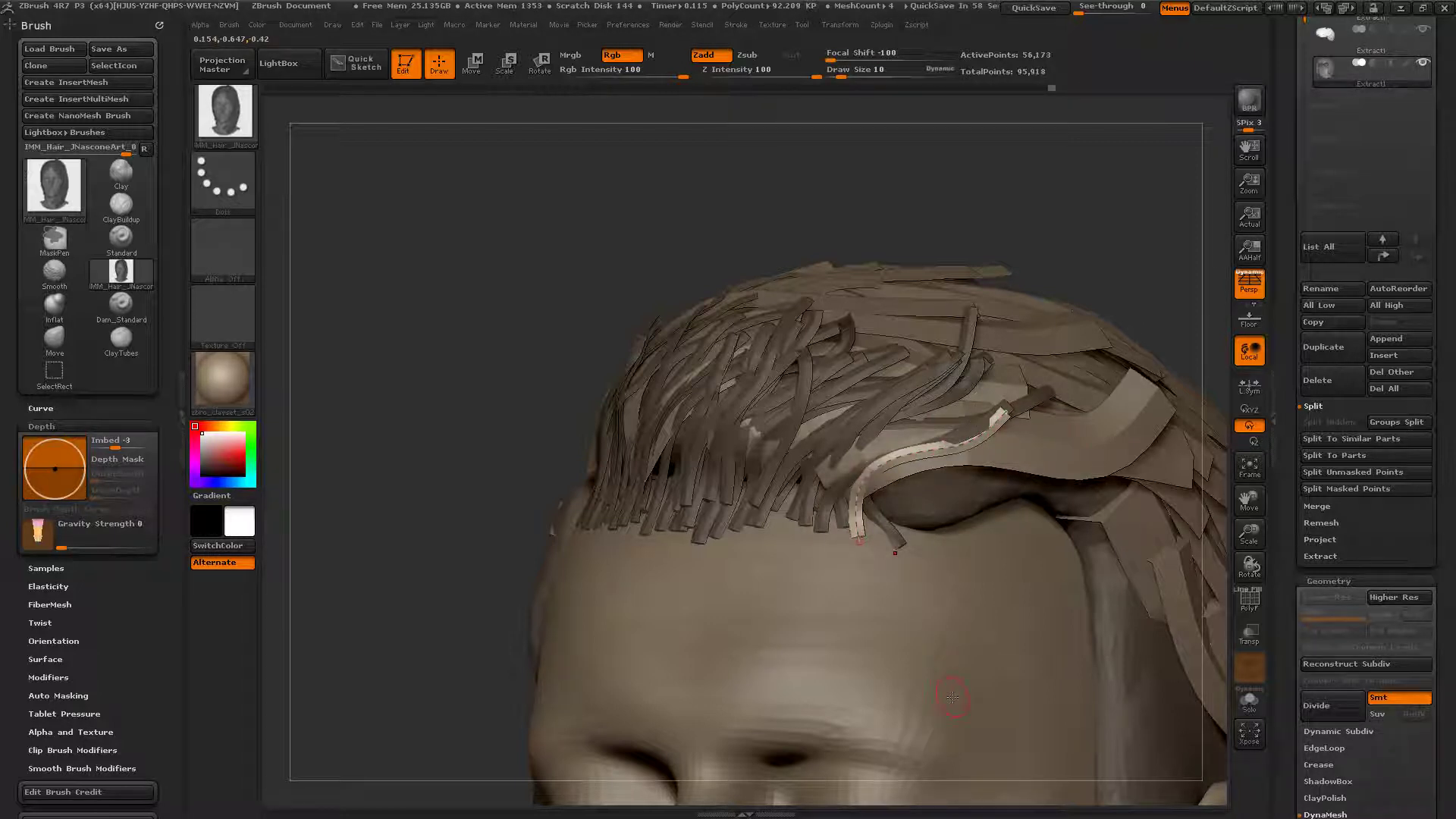
Step: Fill the hairline between the fringe center and the wide swept strip with thin strips bending back over the hair
right_drag(788, 496, 829, 532)
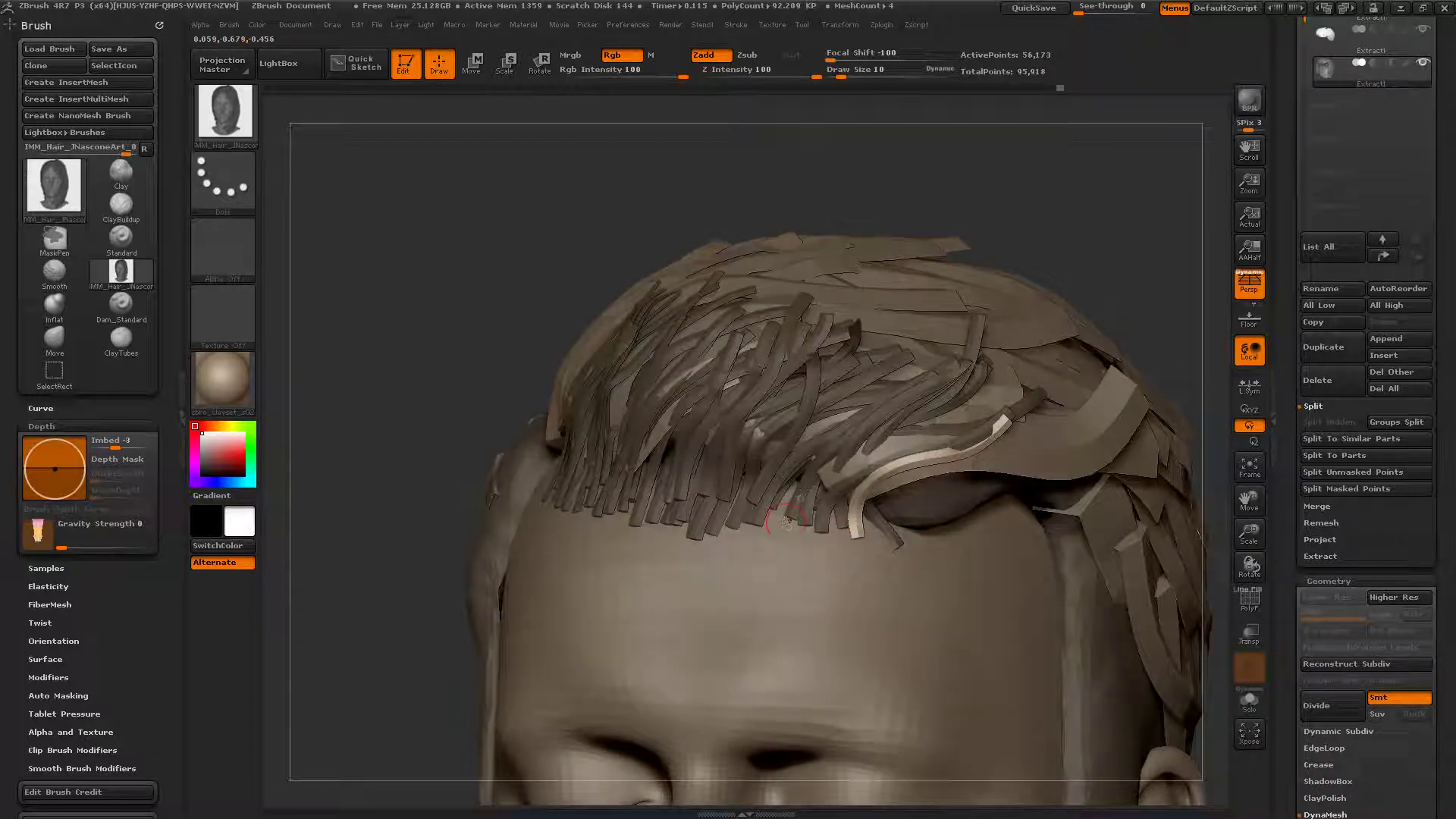
drag(921, 393, 918, 396)
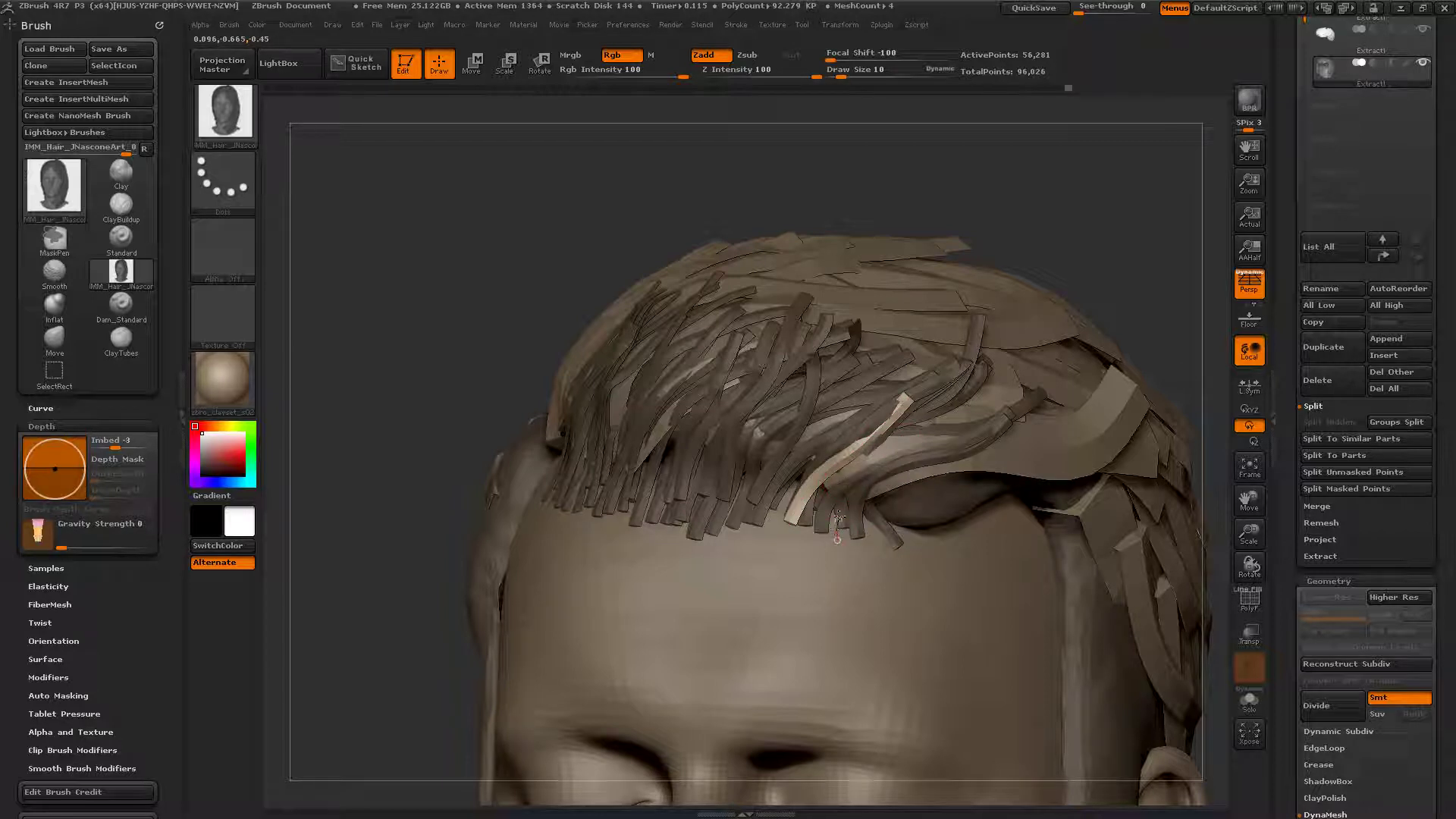
drag(961, 439, 967, 436)
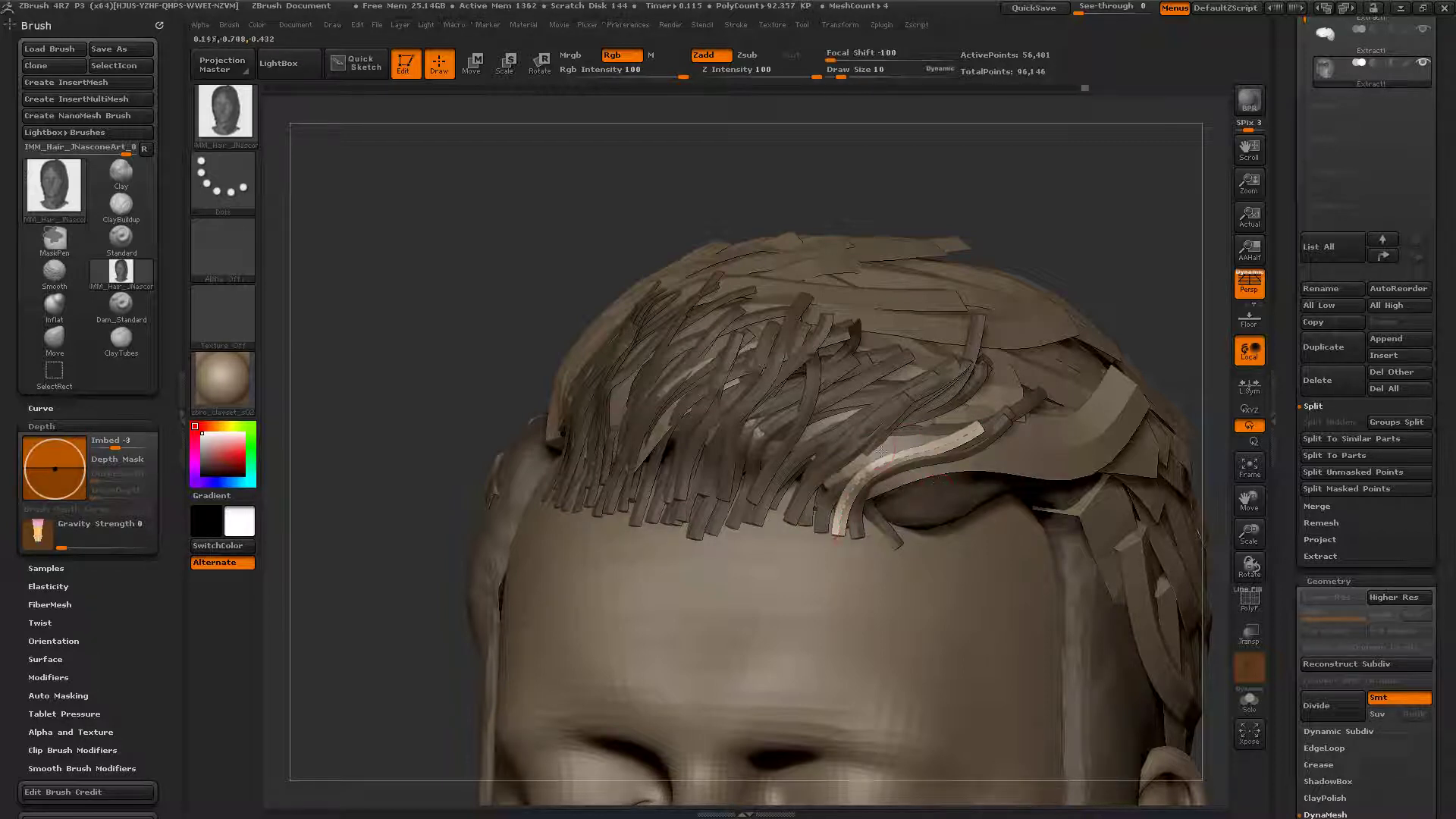
drag(781, 526, 817, 438)
drag(900, 397, 902, 396)
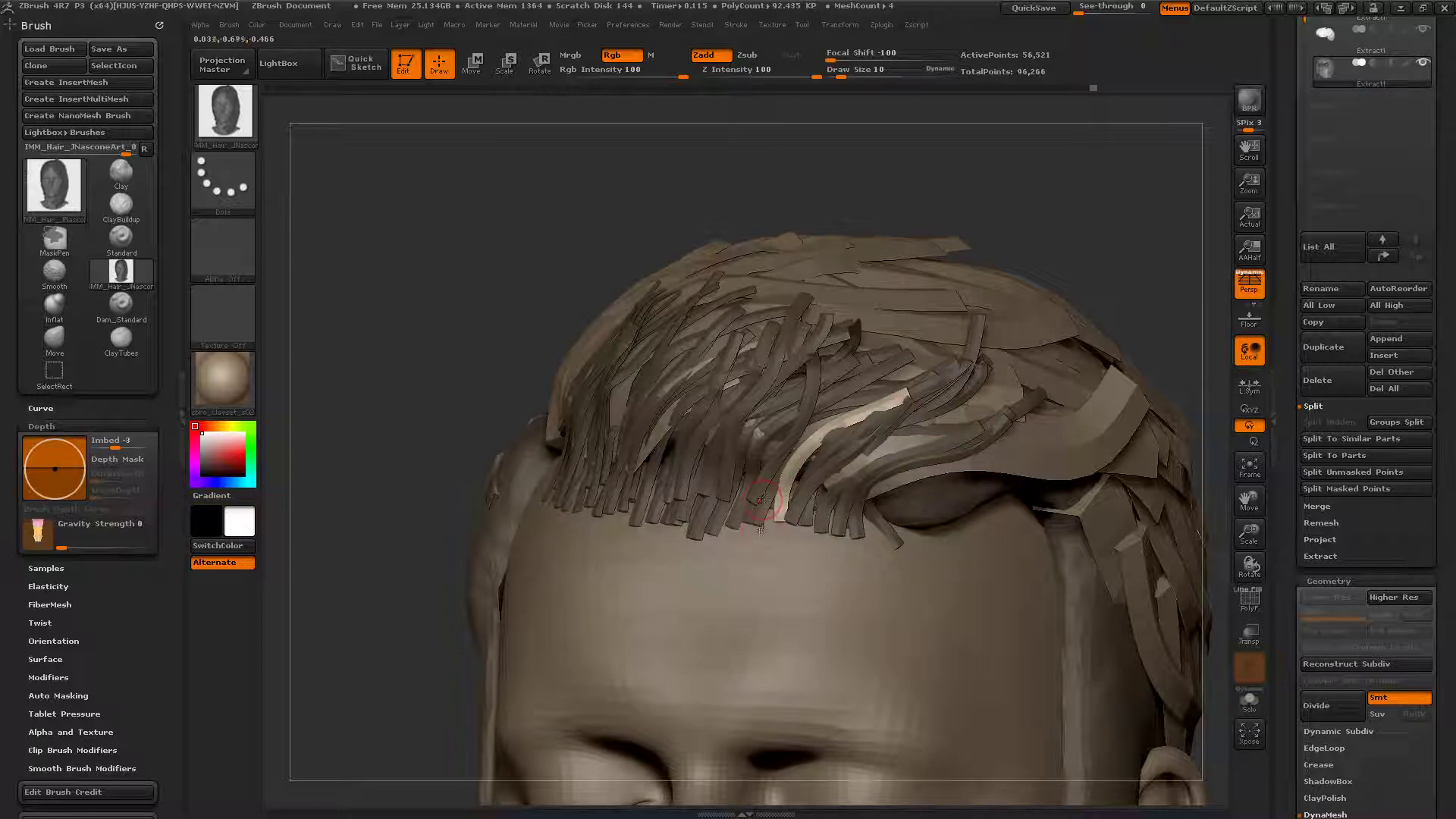
Step: Continue the row of thin strips across the fringe center, running each from the hairline up over the existing strands
drag(761, 528, 790, 445)
drag(827, 362, 828, 361)
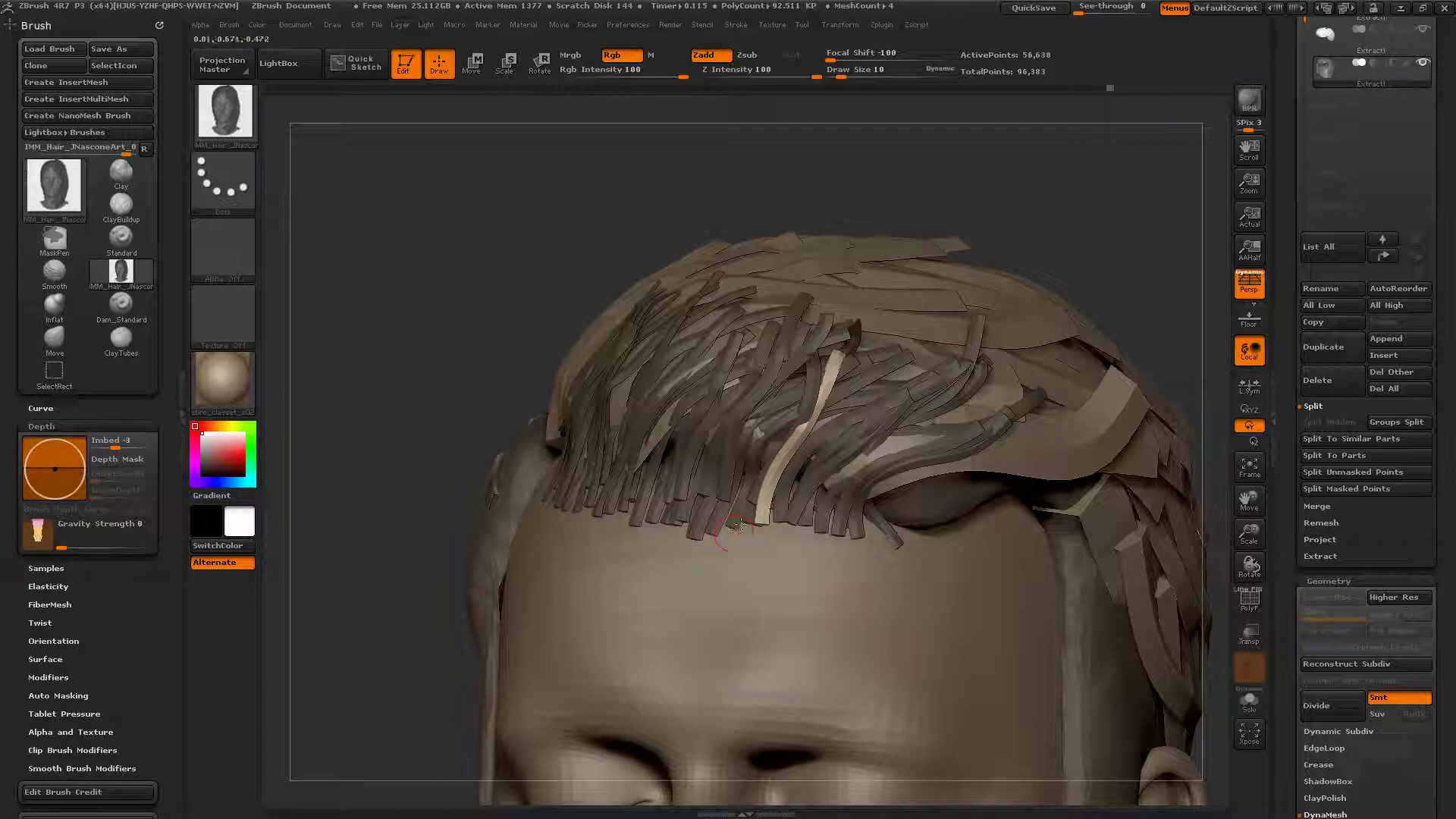
drag(815, 368, 813, 370)
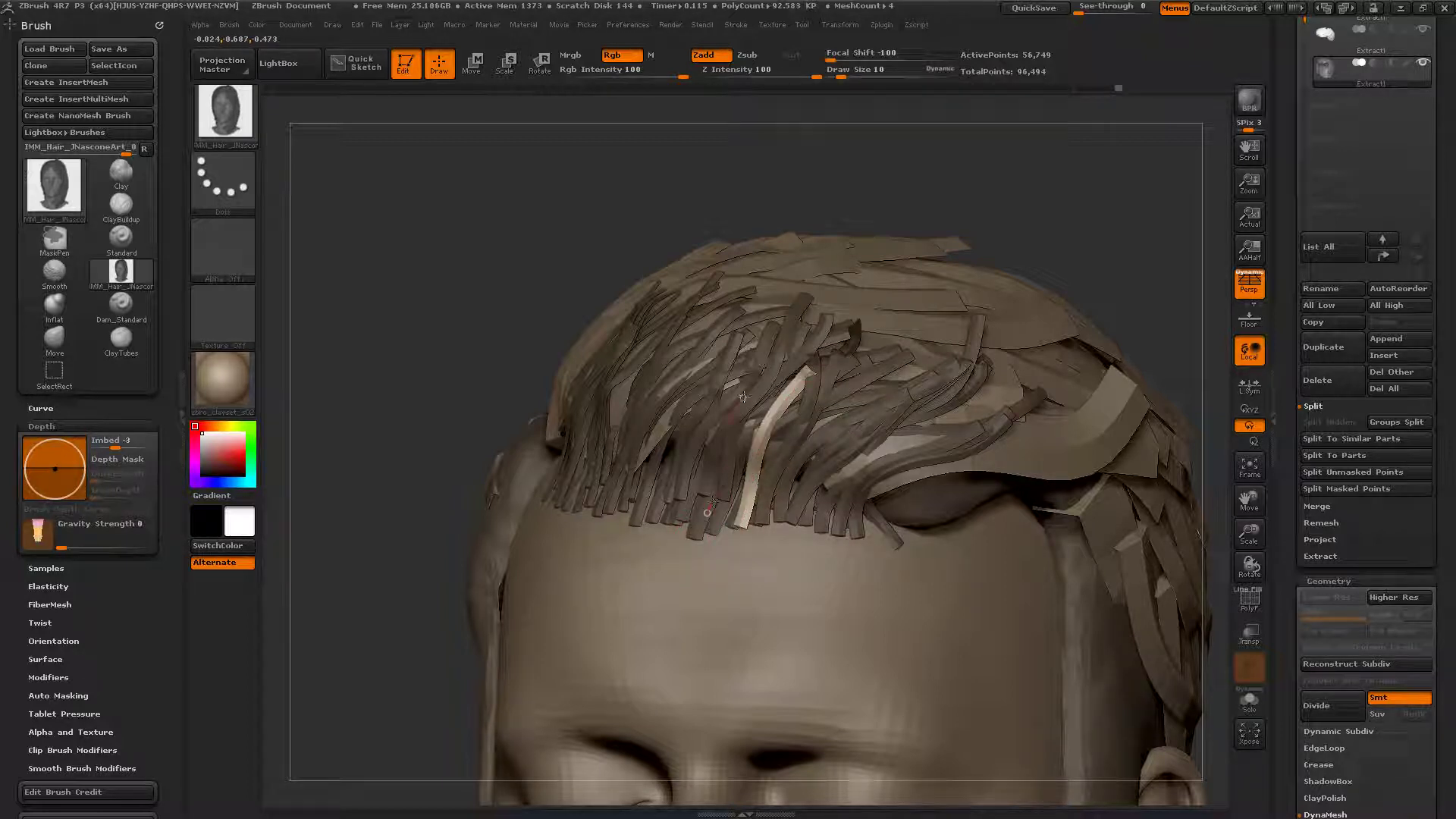
drag(781, 353, 780, 354)
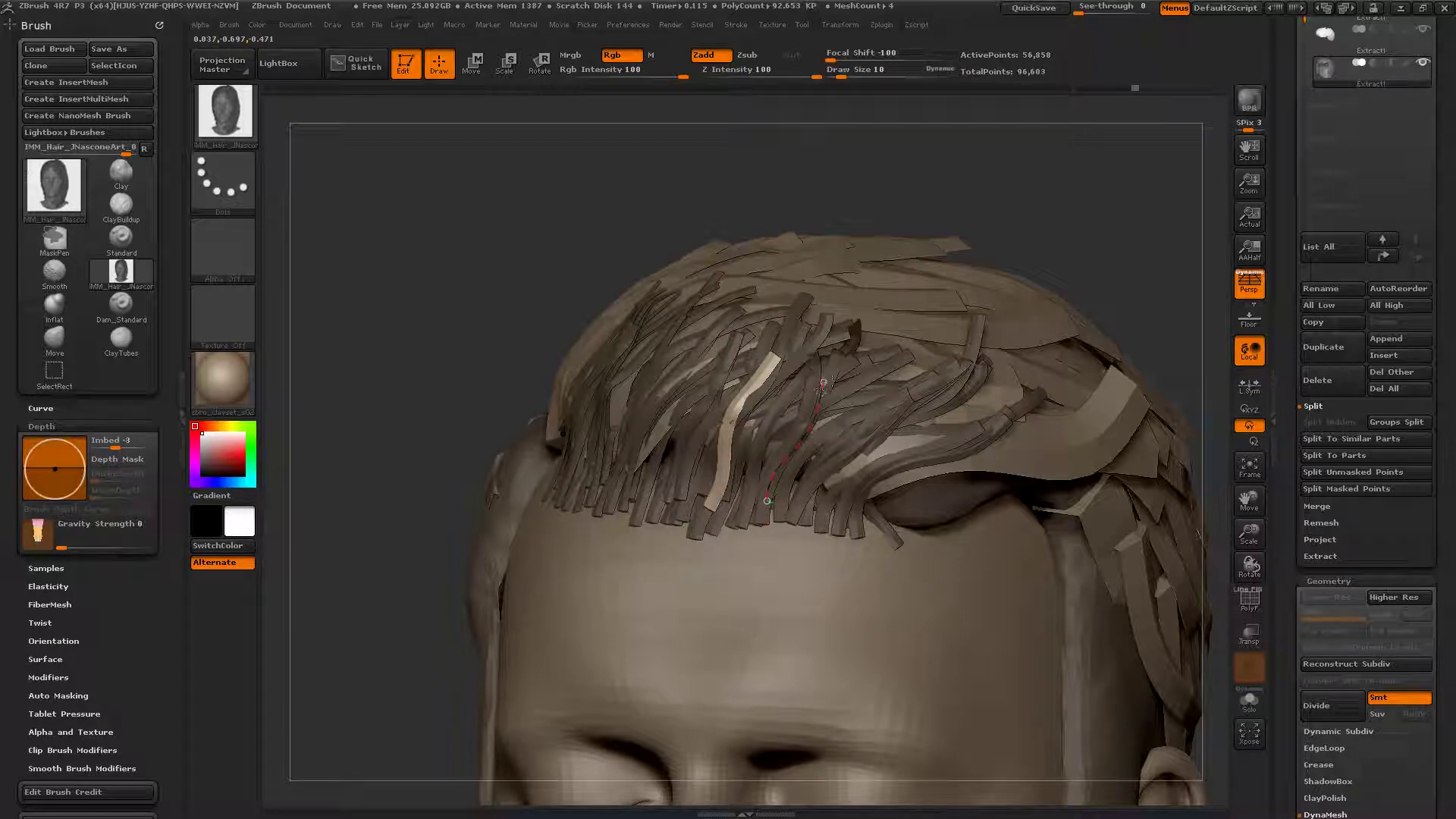
Step: Layer shorter strips starting just above the hairline, working from the fringe center toward the wide swept strip
drag(823, 383, 825, 384)
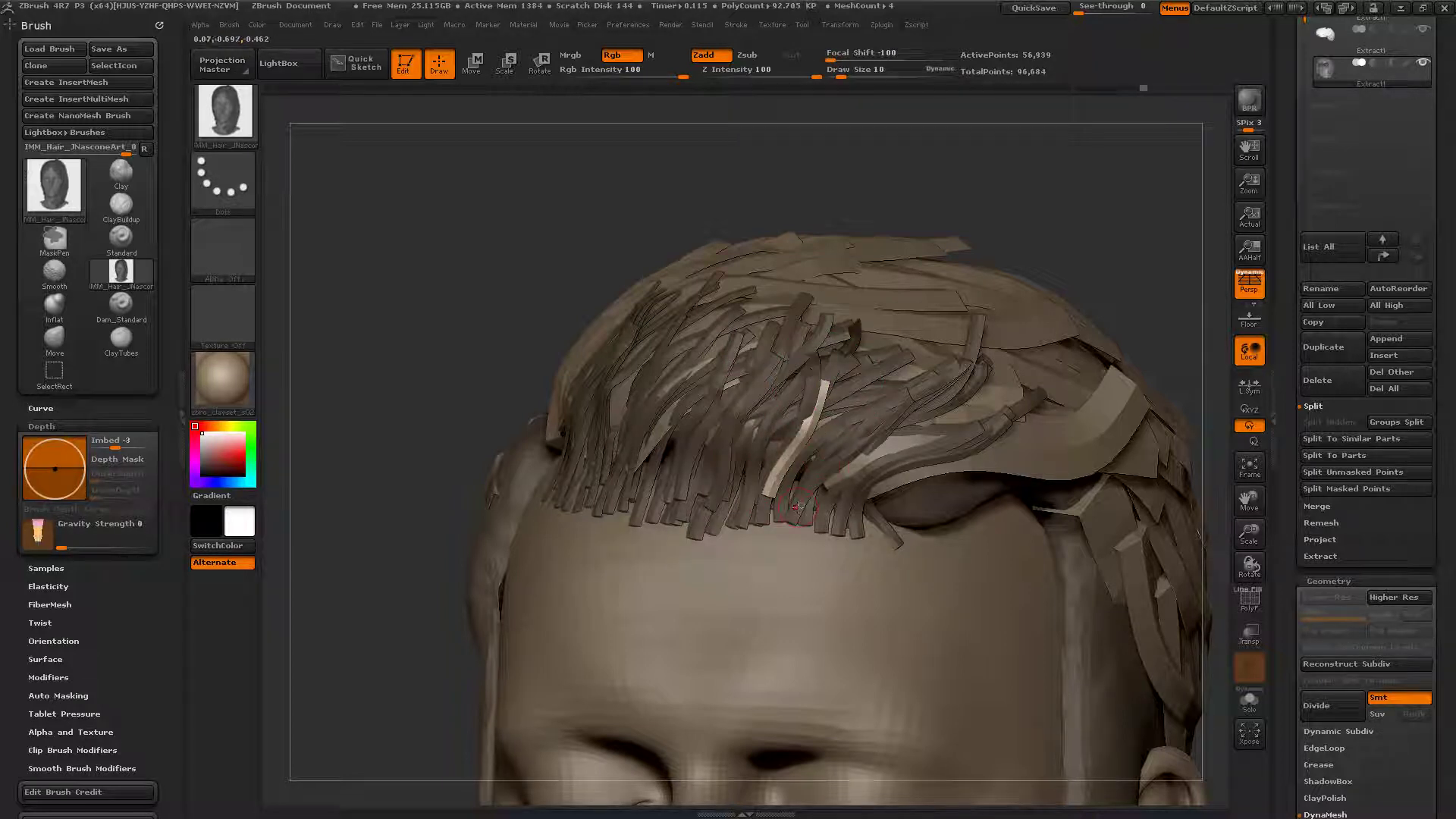
drag(878, 420, 880, 420)
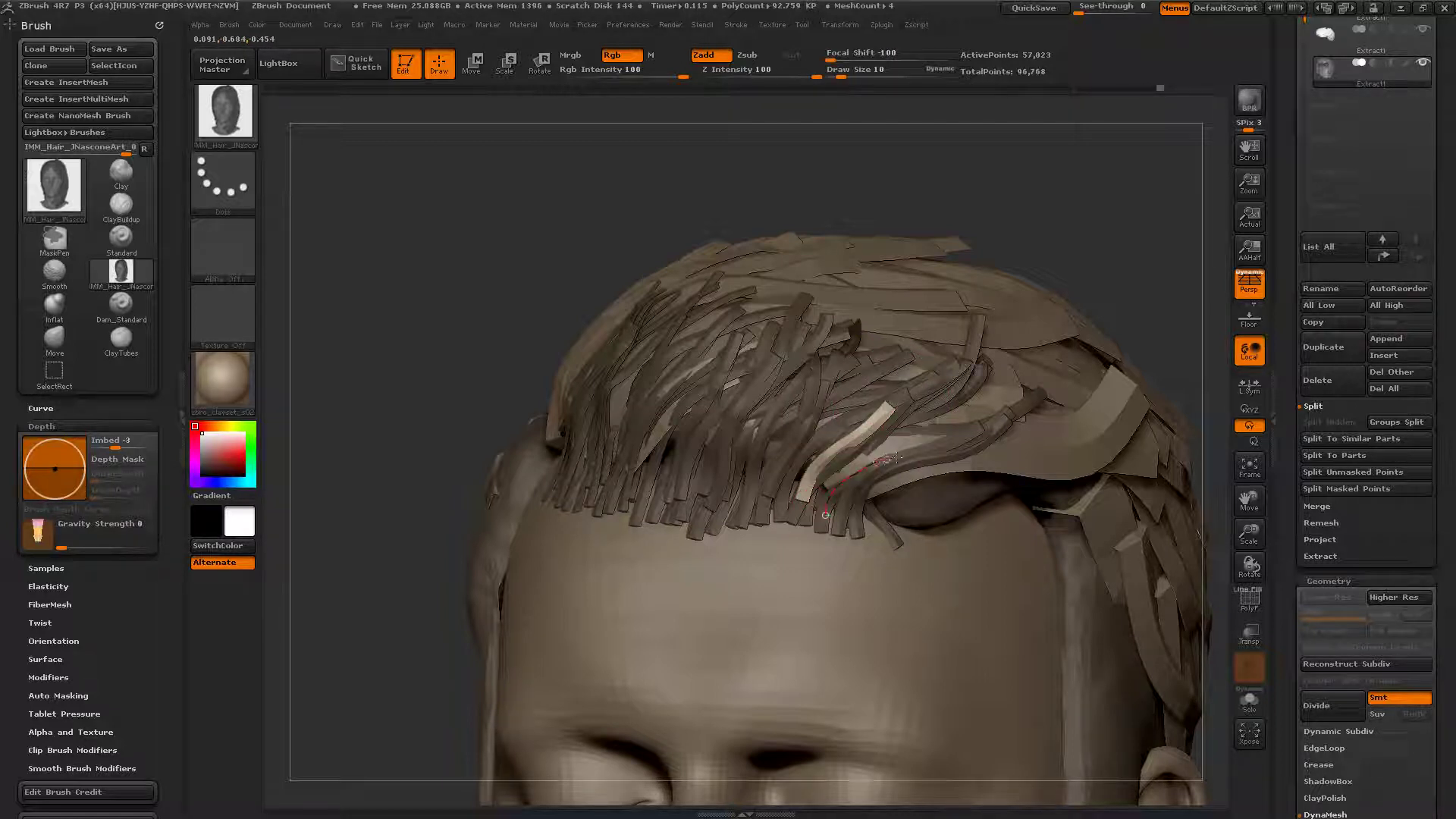
drag(982, 433, 983, 434)
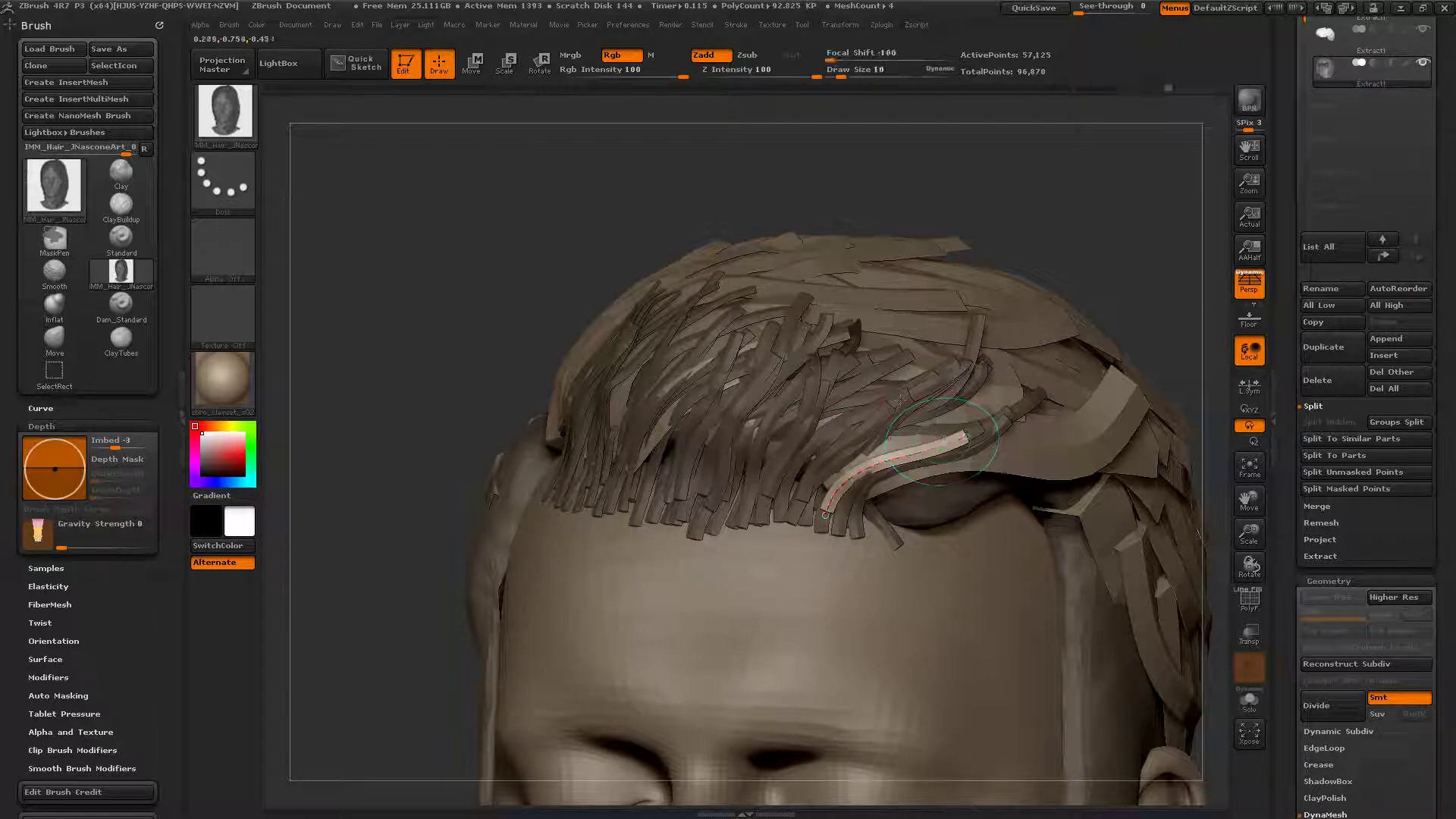
Step: Place two overlapping strips above the hairline at the middle of the fringe, slanting up and back
right_drag(780, 405, 857, 404)
drag(696, 479, 719, 433)
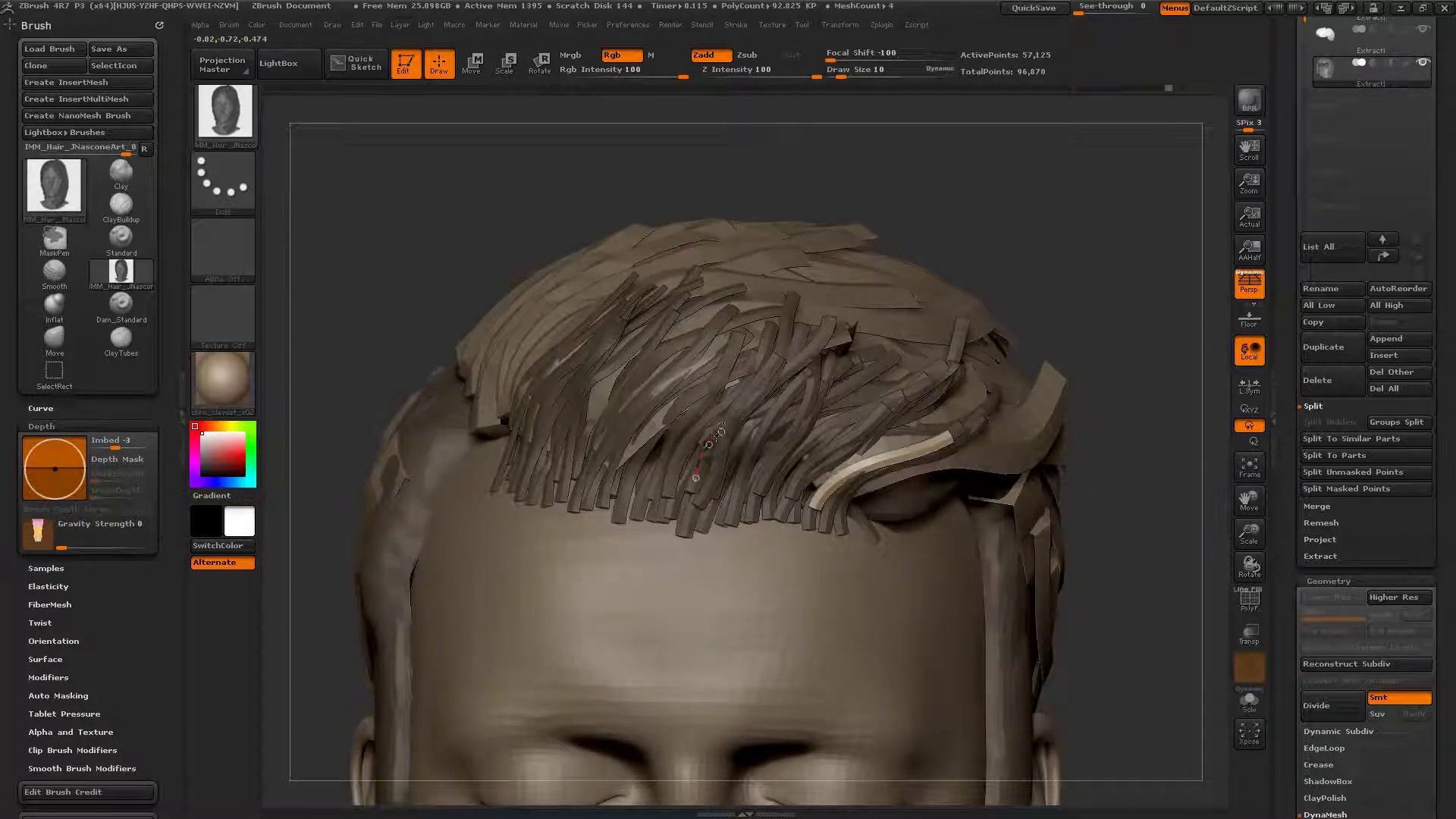
drag(775, 362, 777, 355)
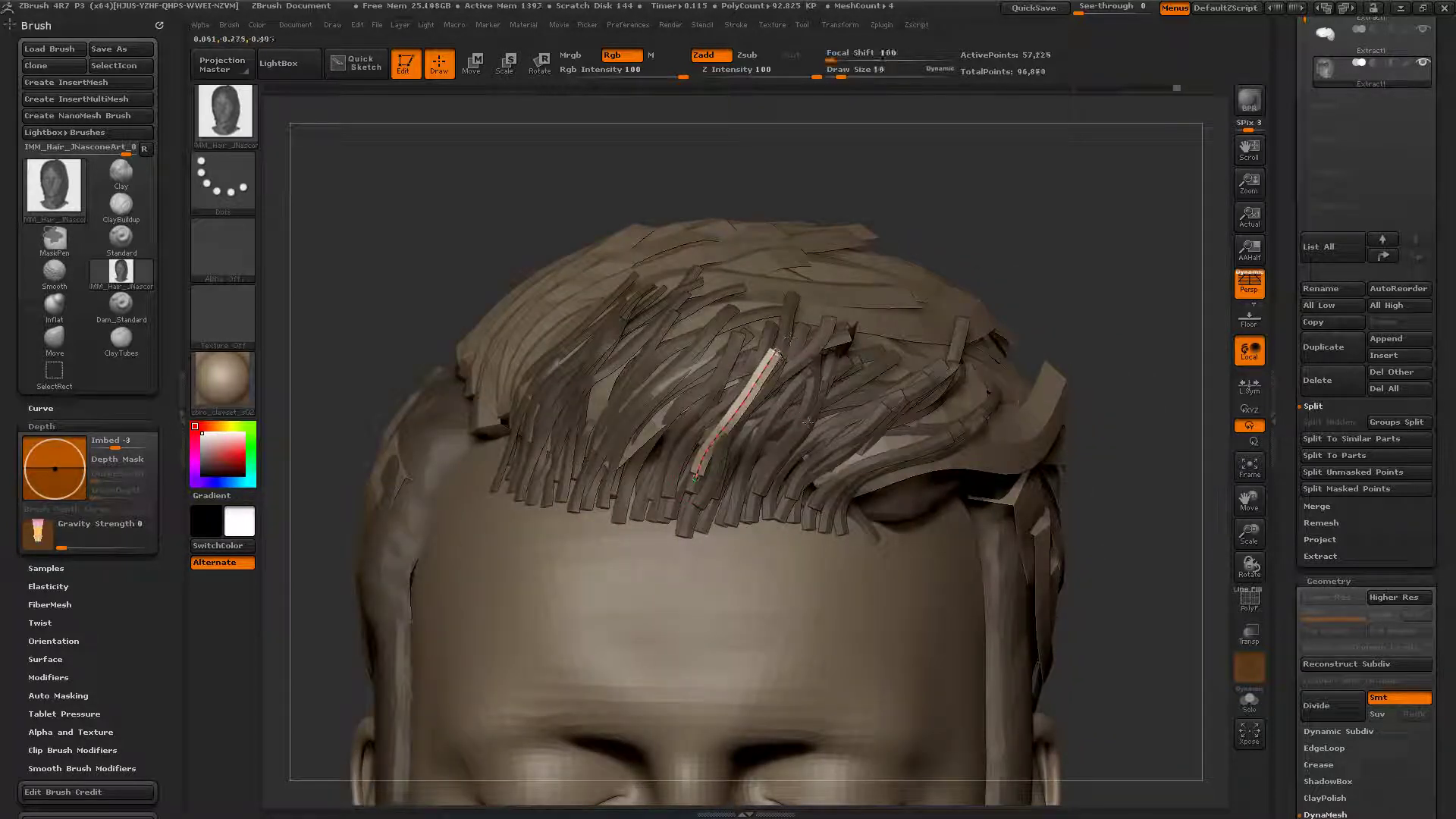
drag(713, 408, 749, 339)
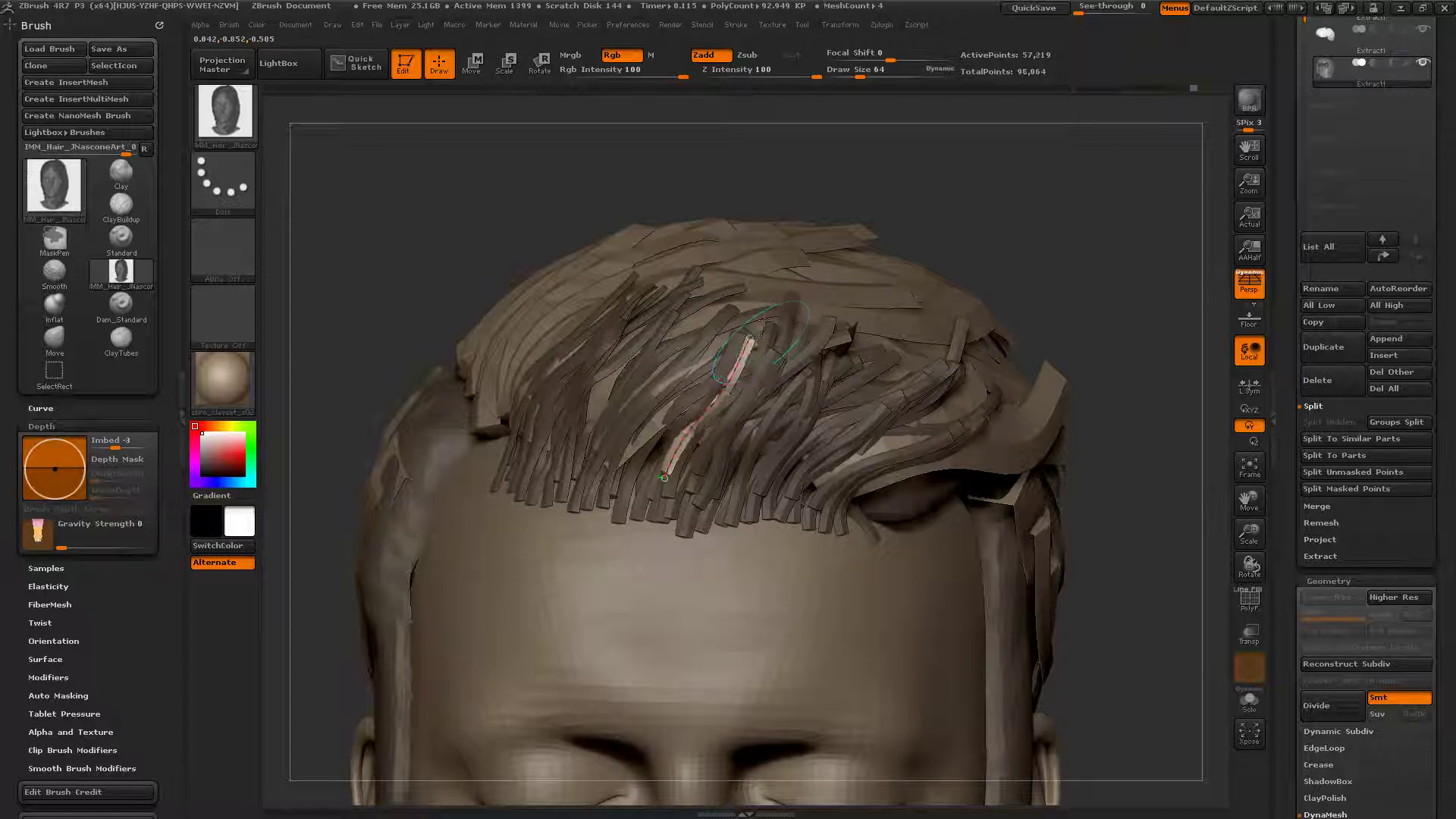
Step: Layer a thin strip above the hairline on the half of the fringe opposite the wide swept strip
right_drag(705, 379, 584, 386)
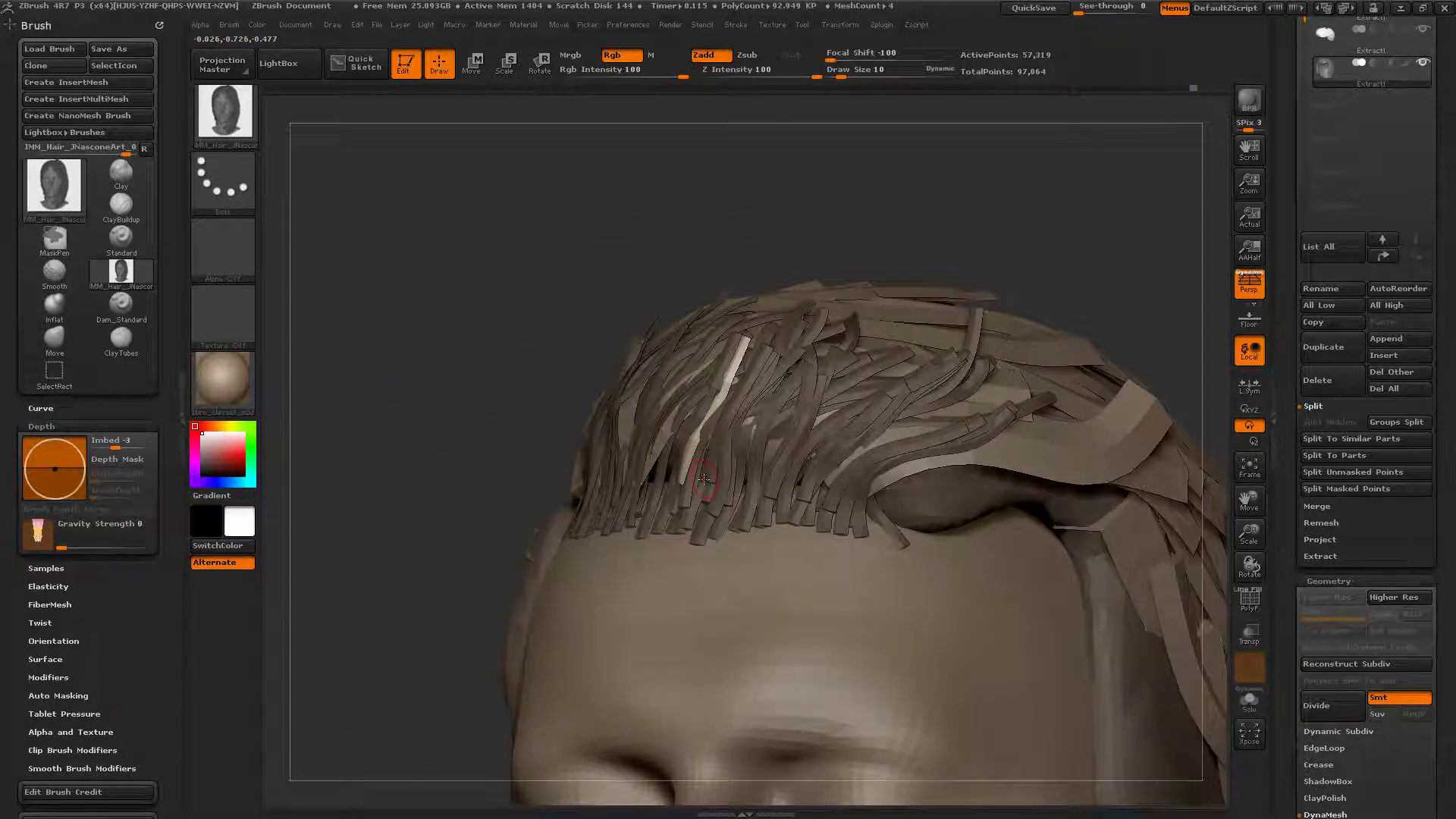
right_drag(581, 436, 713, 474)
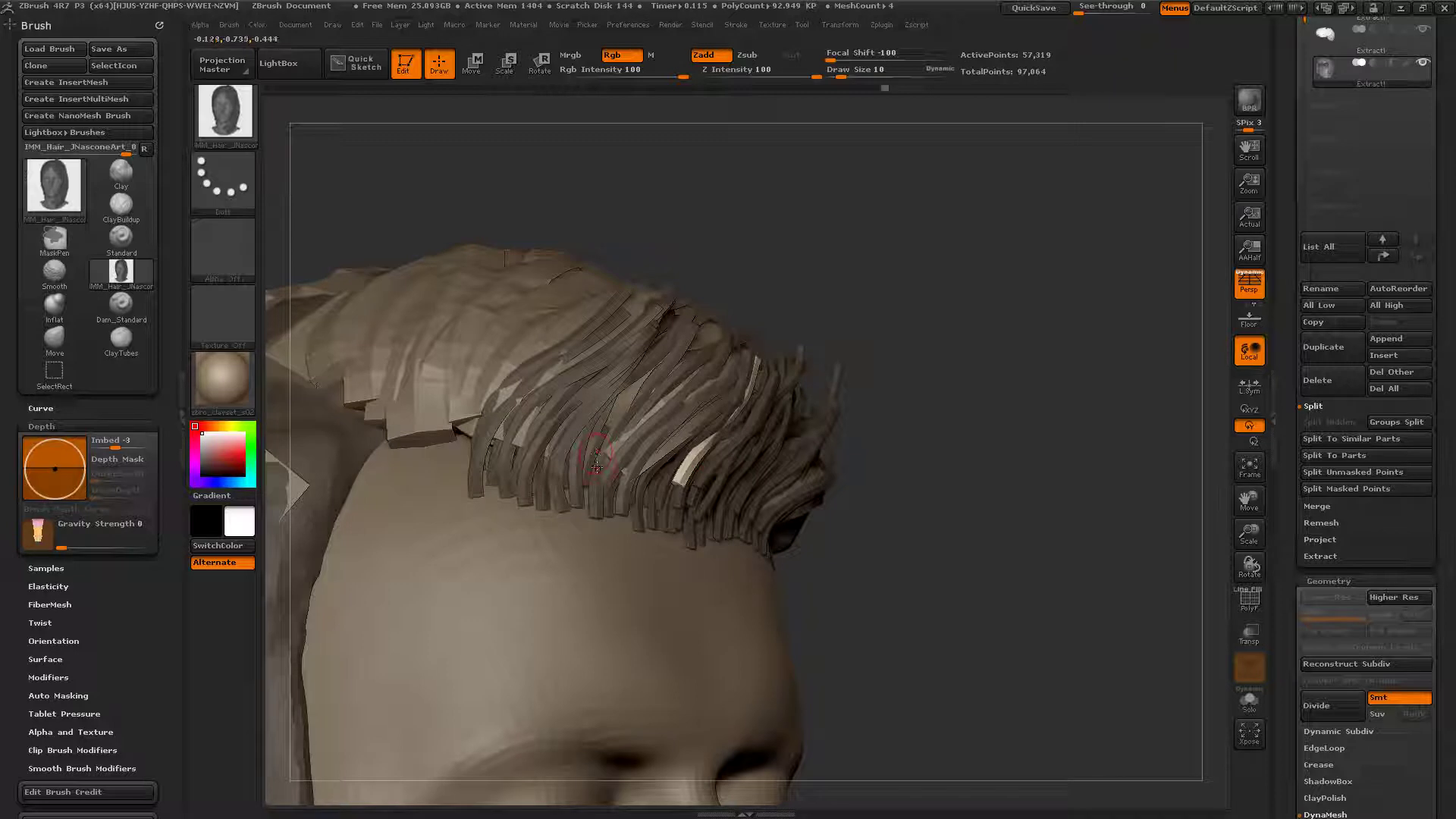
drag(649, 434, 702, 371)
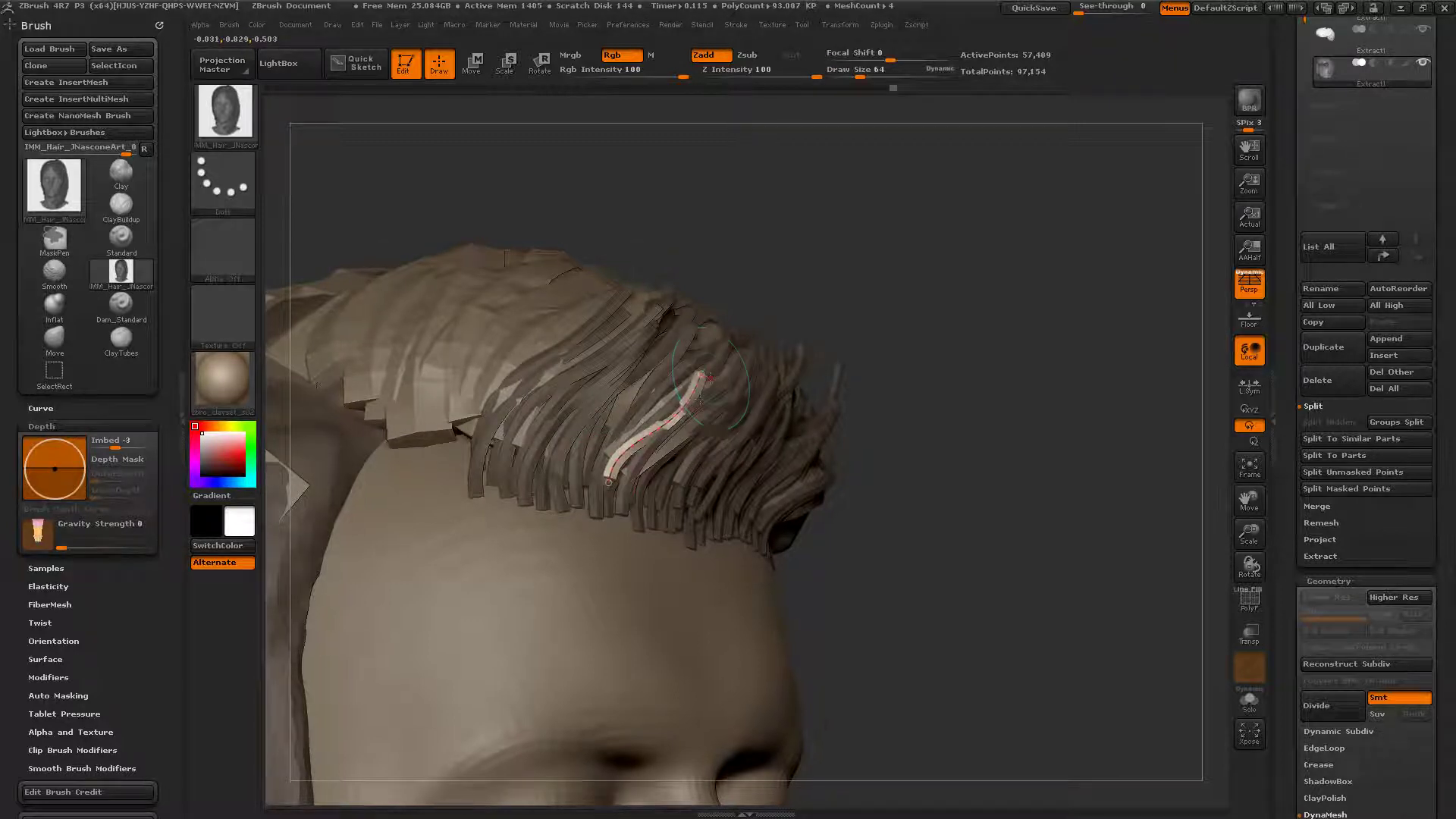
Step: Layer a thin strip over the middle of the fringe, running from just above the hairline up and back
right_drag(758, 376, 700, 371)
click(701, 372)
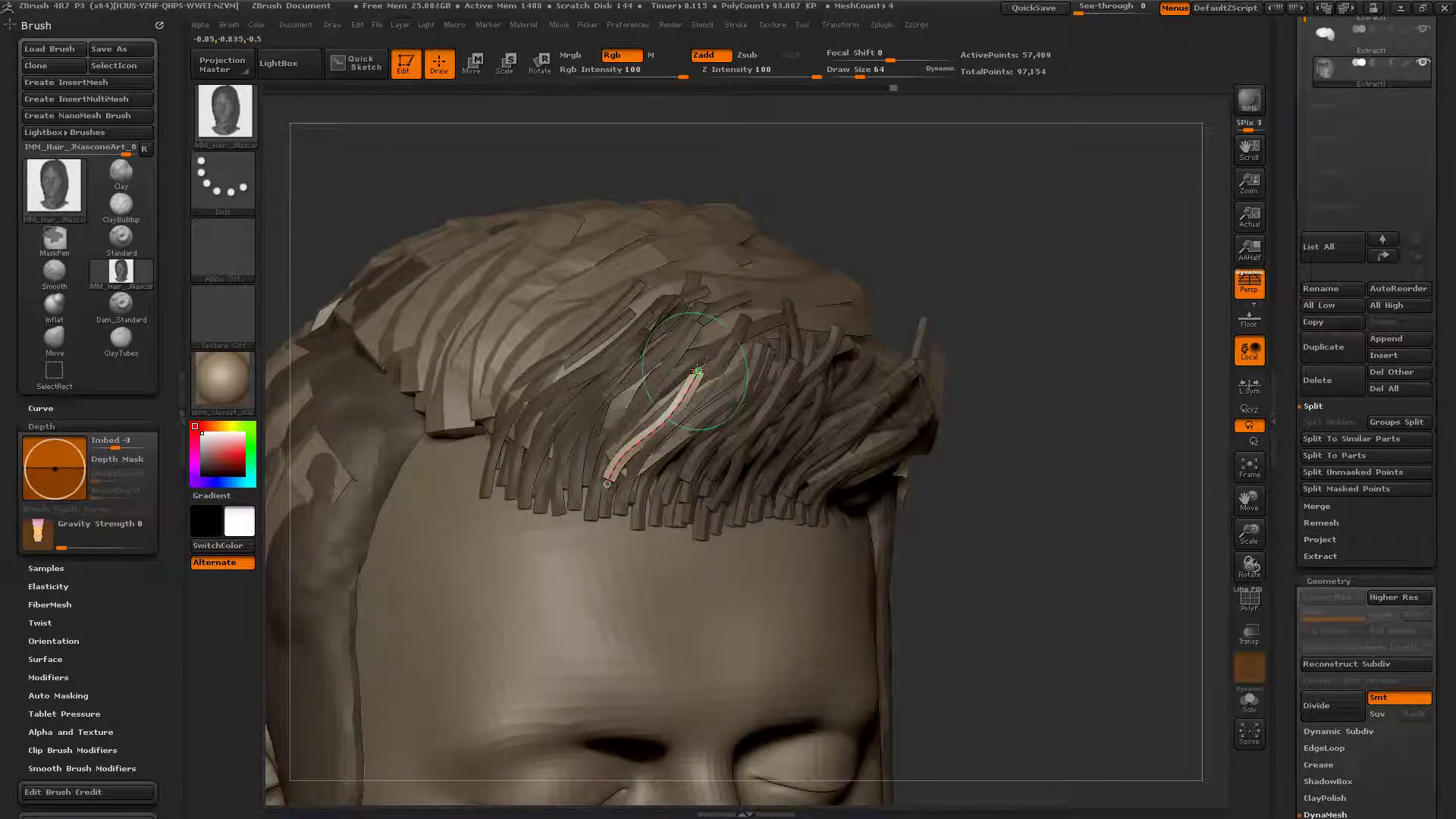
right_drag(682, 468, 679, 493)
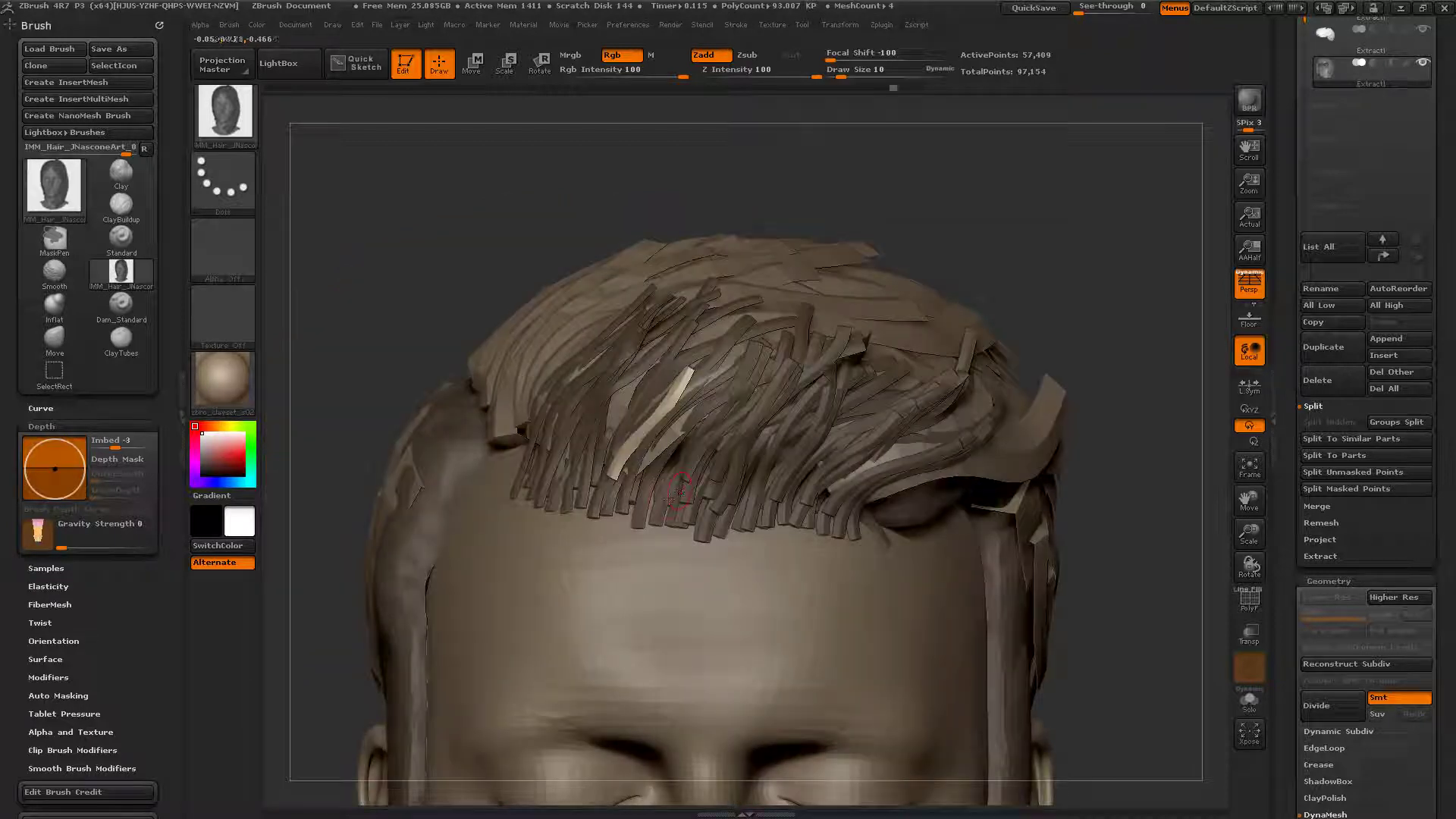
drag(743, 396, 752, 368)
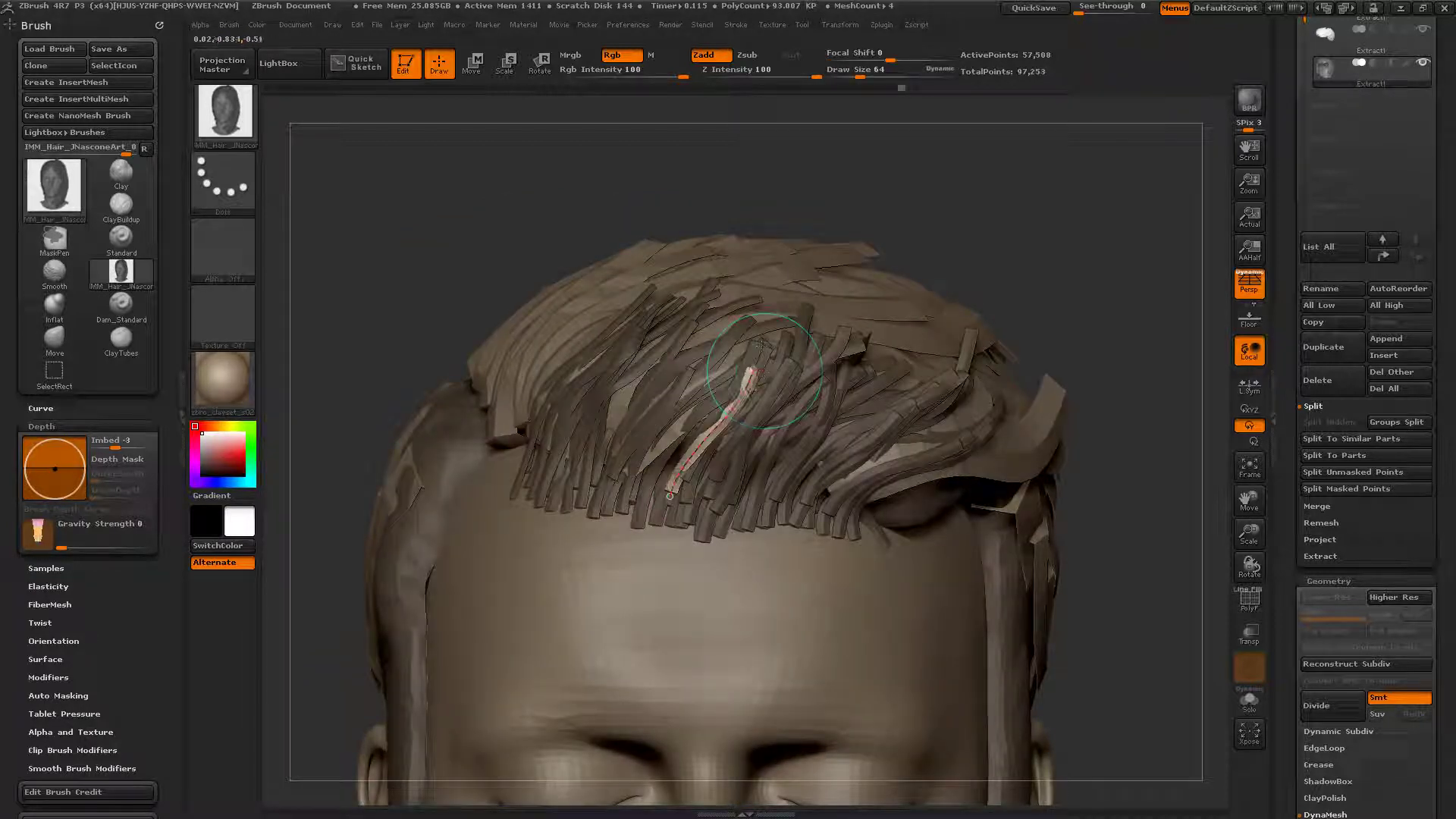
Step: Add two neighbouring thin strips on the fringe half opposite the wide swept strip, curving from the hairline up and back
mouse_move(633, 375)
right_down()
mouse_move(612, 370)
mouse_move(635, 374)
right_up()
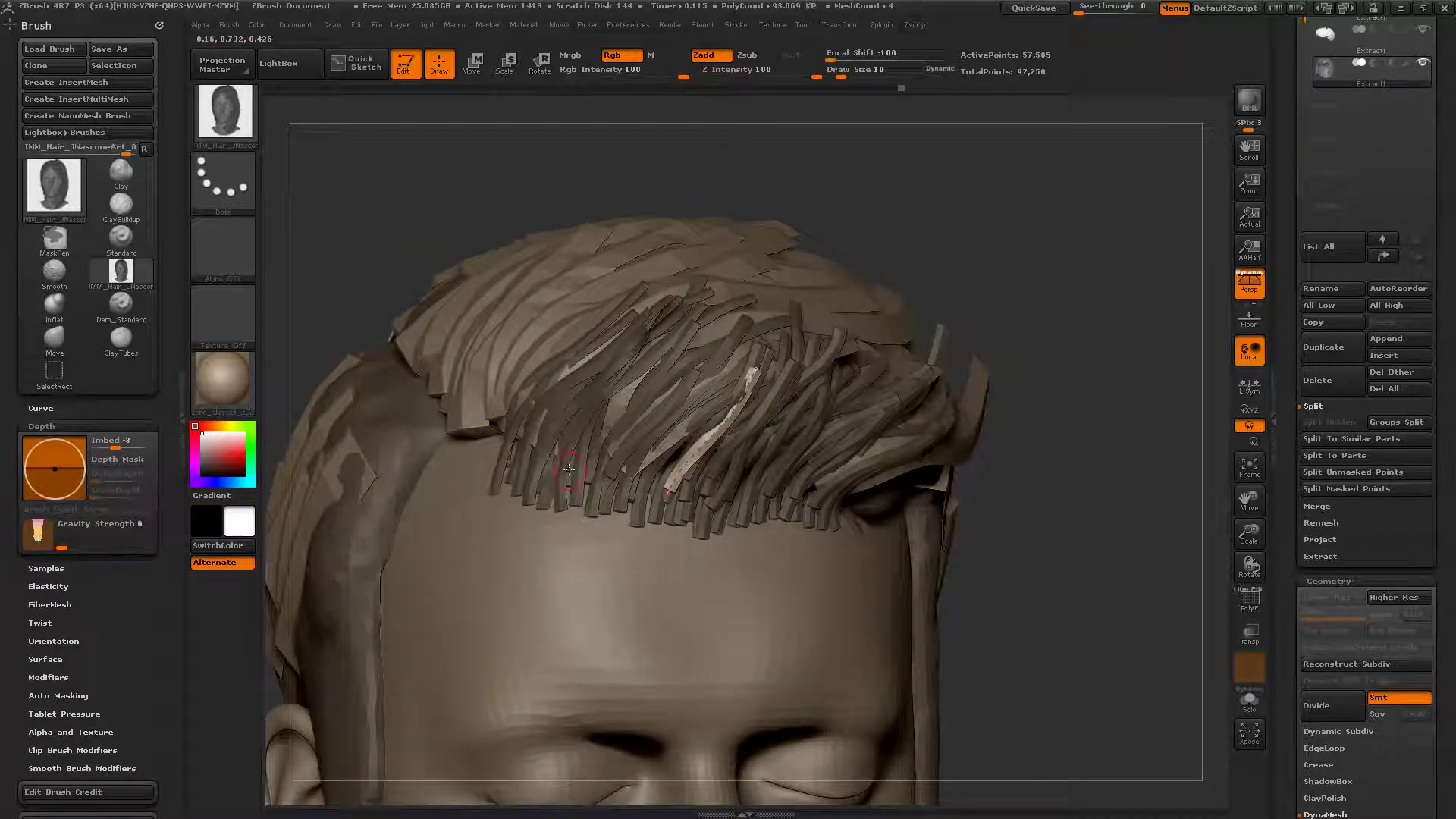
right_drag(562, 469, 583, 485)
drag(582, 487, 666, 362)
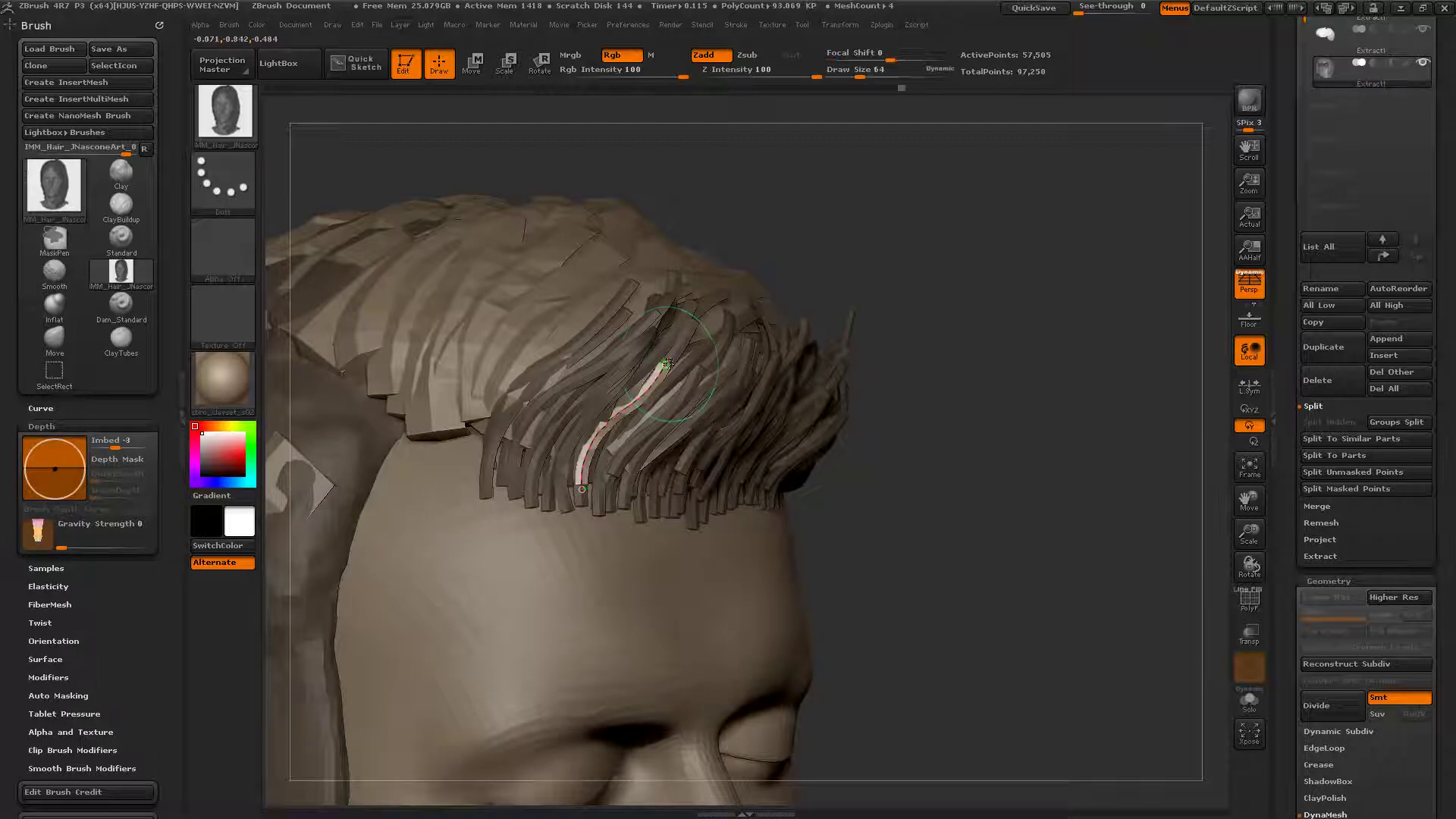
click(637, 430)
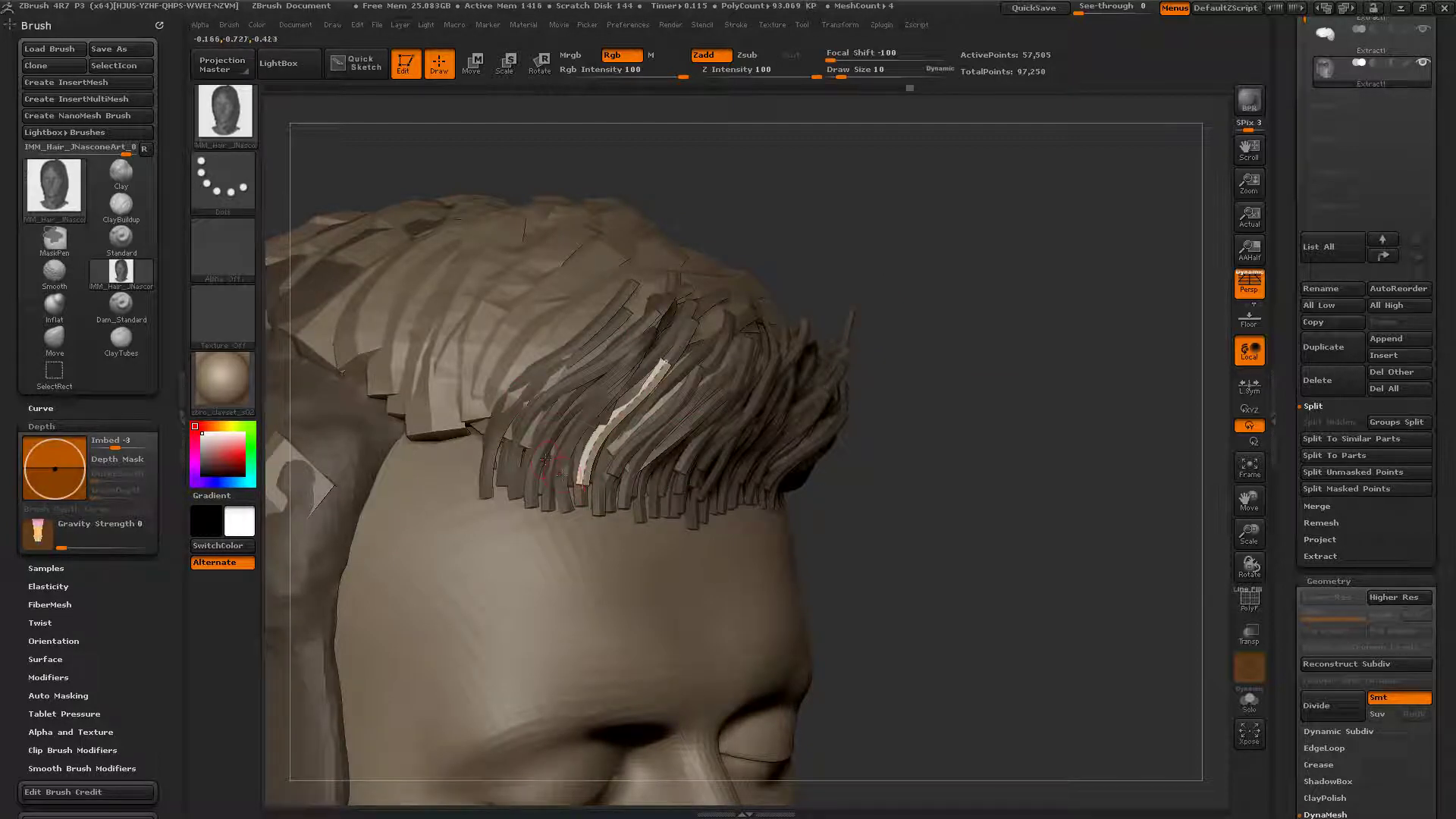
drag(556, 484, 635, 347)
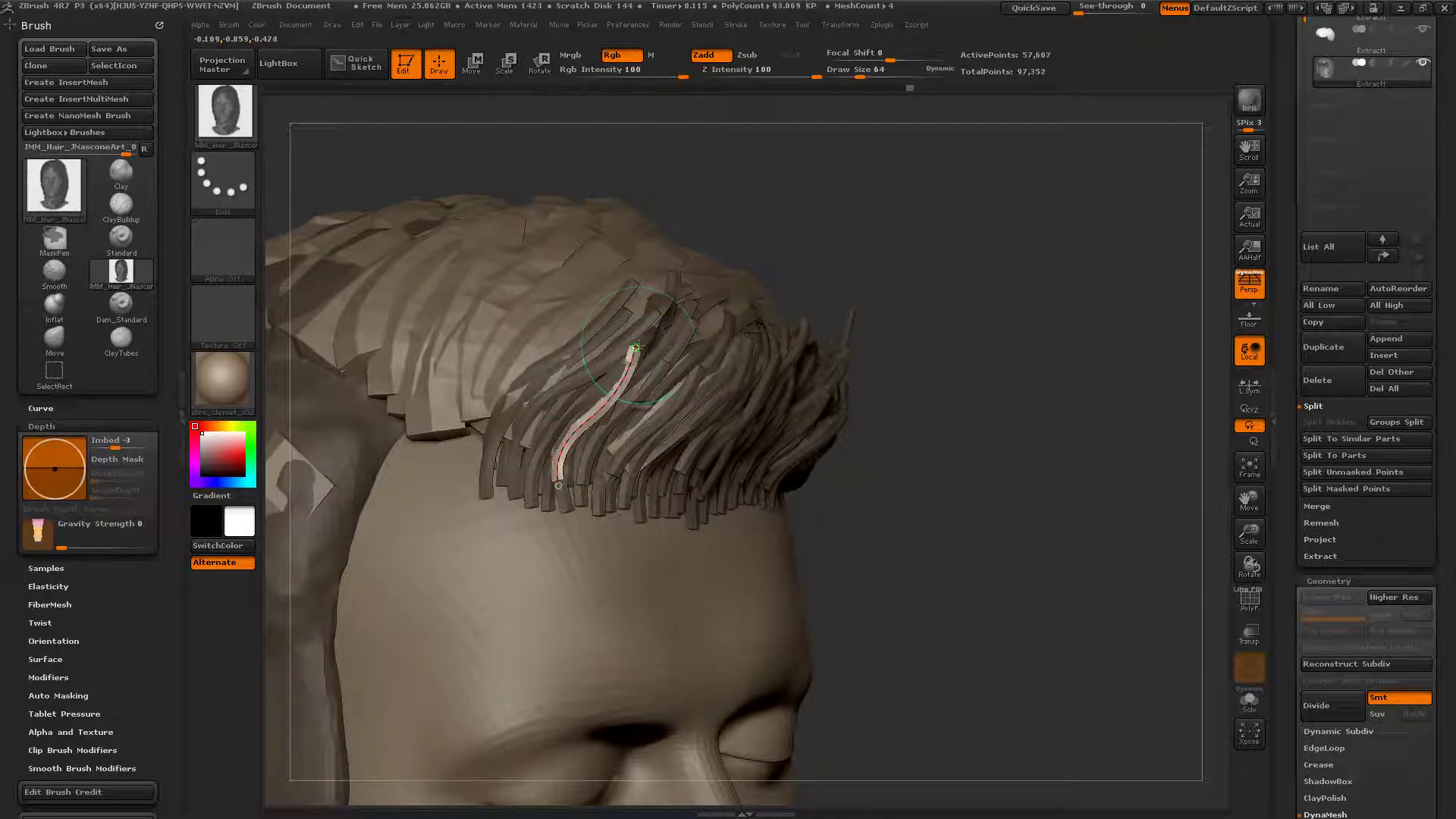
Step: Layer more strips across the fringe center, each starting at the hairline and sweeping up over the existing strands
right_drag(719, 379, 665, 377)
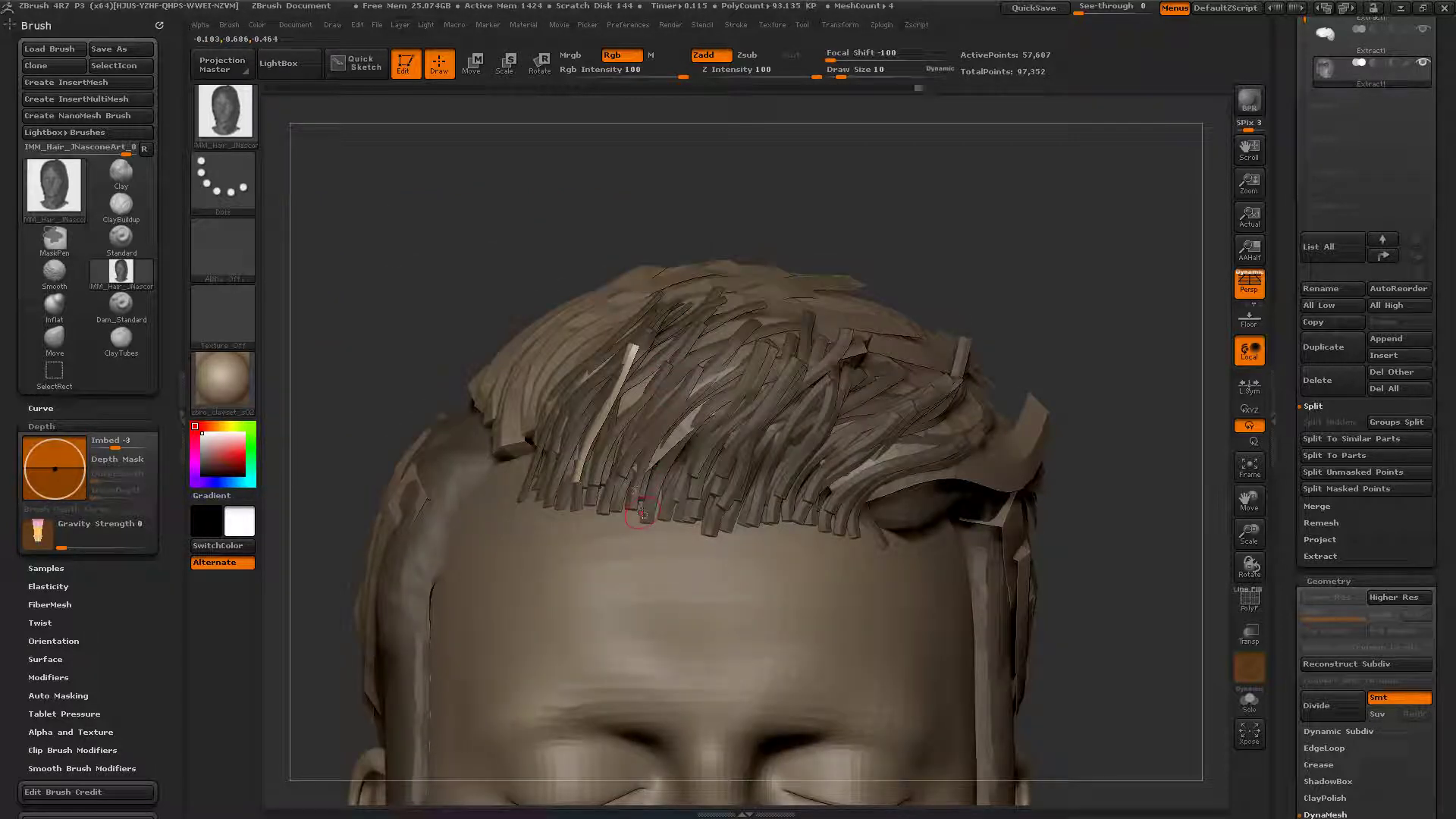
drag(641, 514, 705, 371)
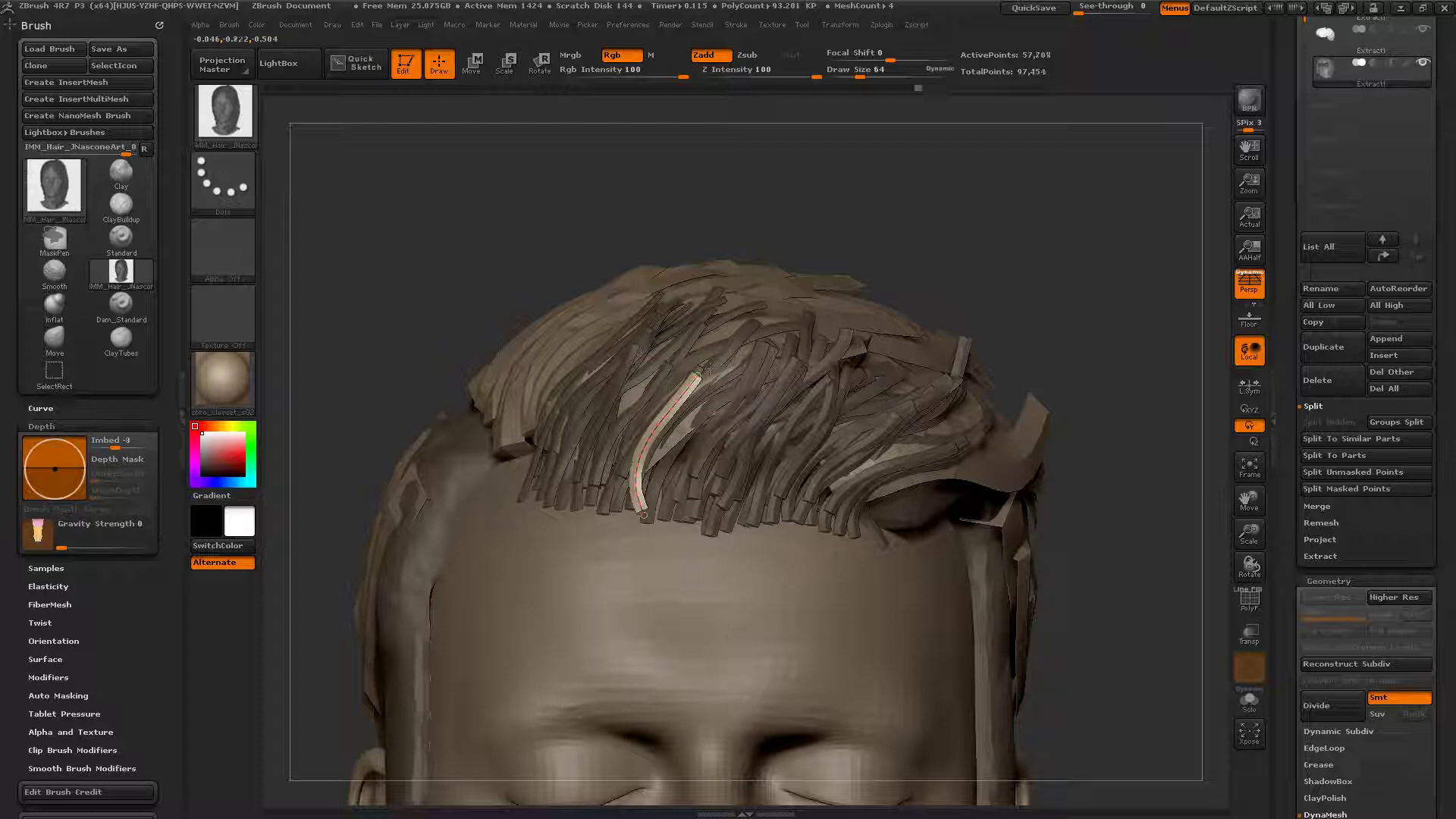
click(685, 520)
drag(756, 364, 761, 351)
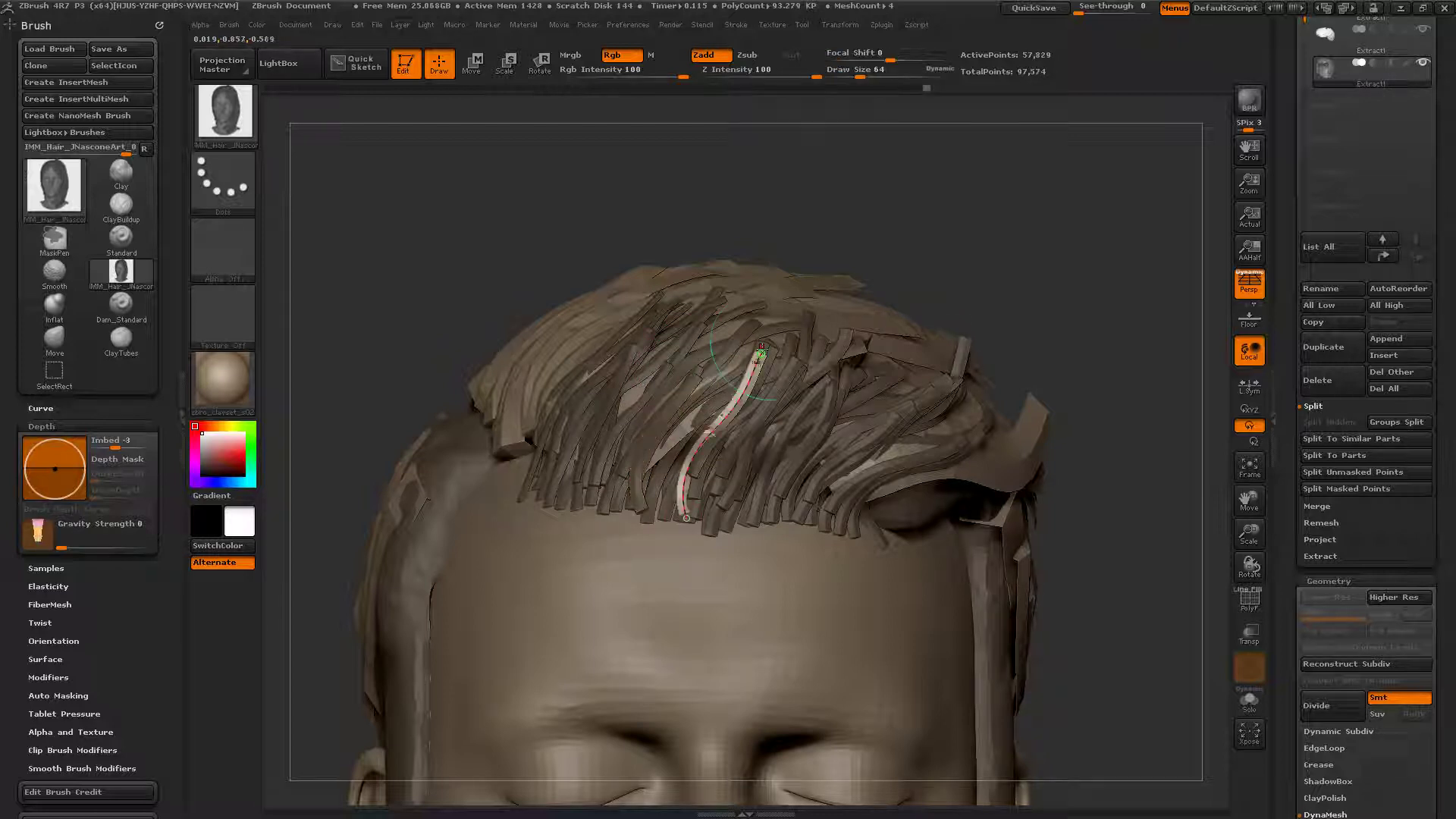
click(686, 518)
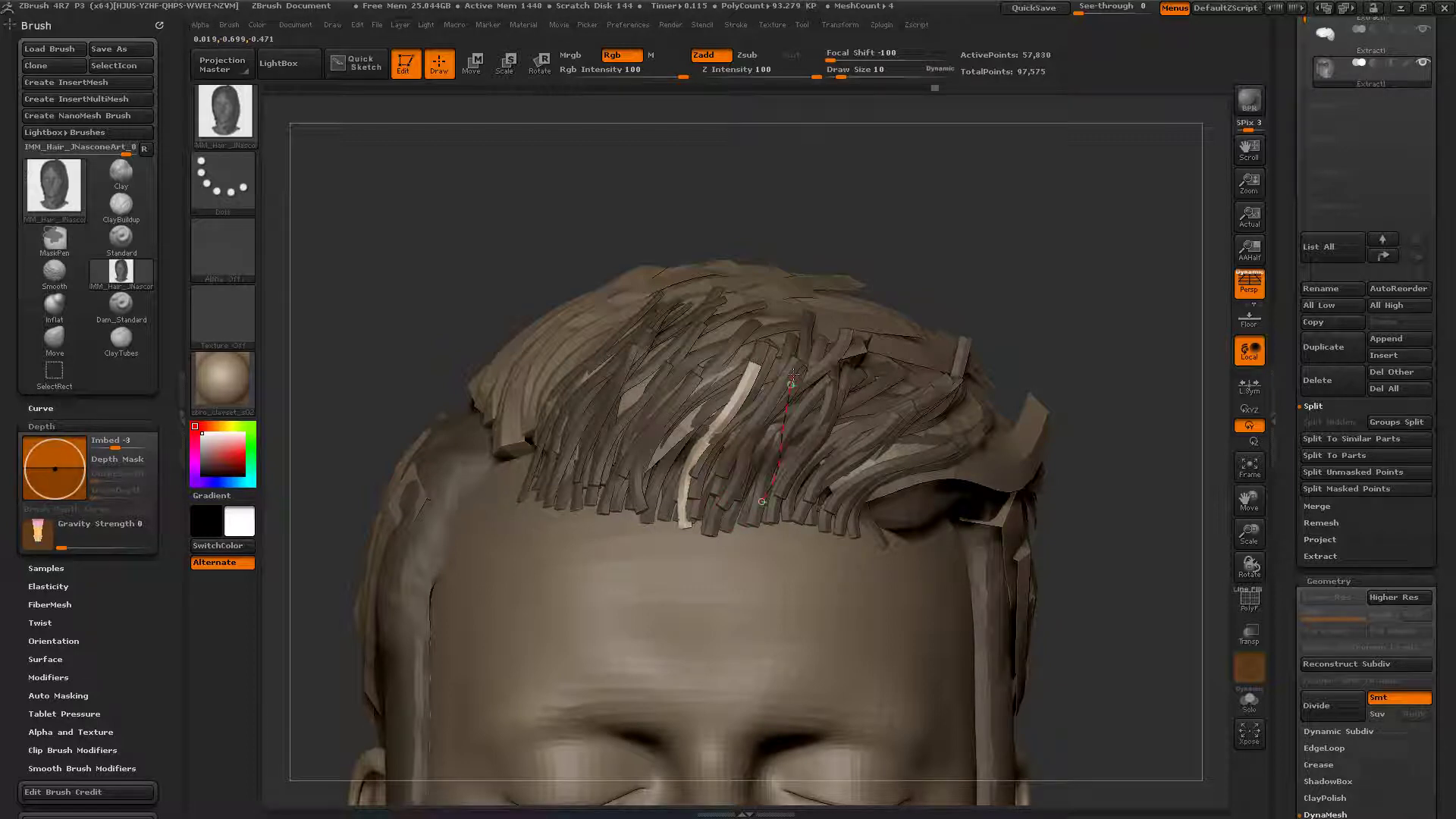
drag(793, 376, 791, 379)
Step: Extend the strips toward the wide swept strip, curving each one from the hairline sideways along its direction
click(831, 444)
right_drag(833, 444, 726, 449)
drag(815, 511, 854, 435)
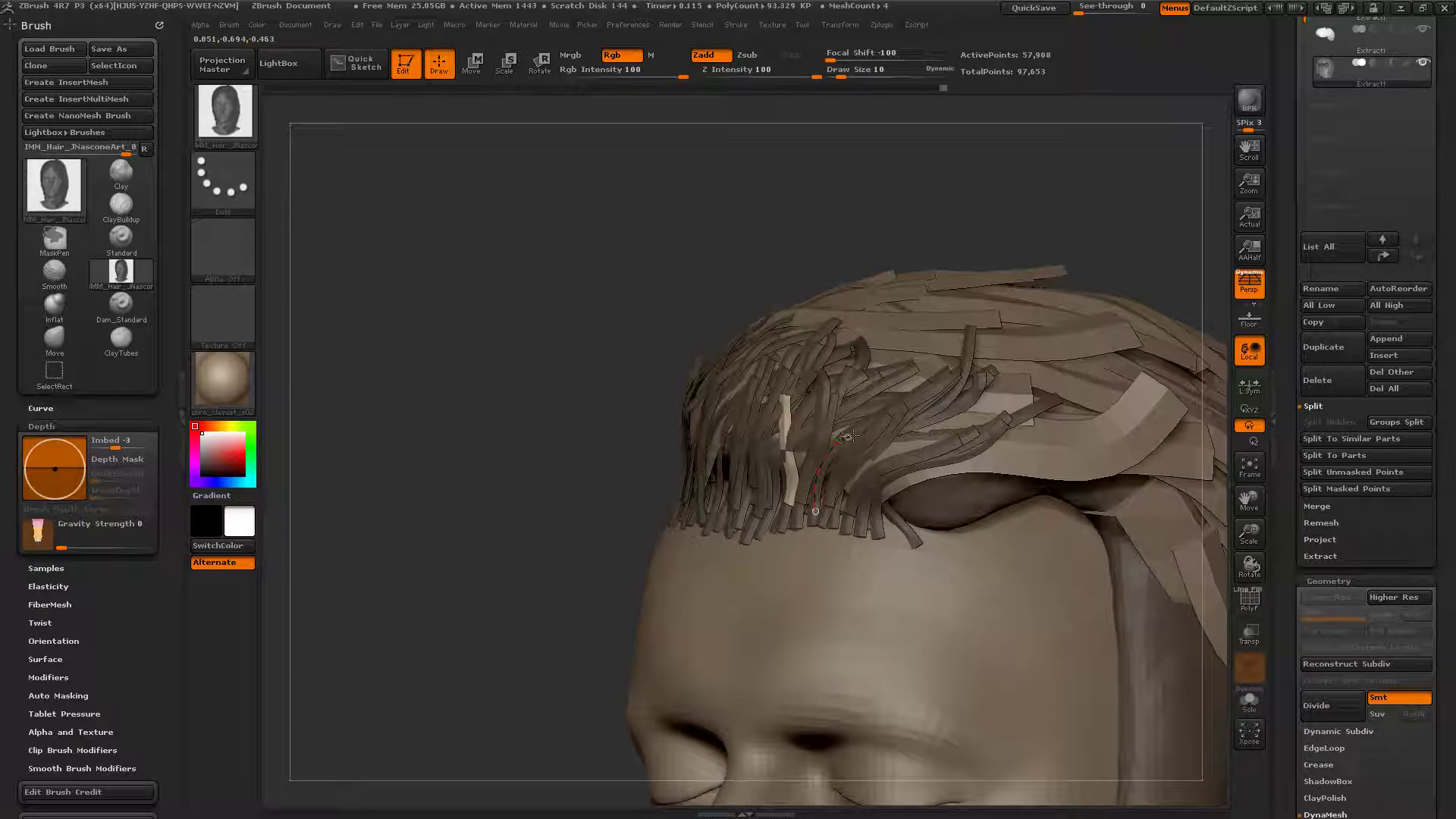
drag(931, 395, 937, 389)
drag(463, 394, 551, 402)
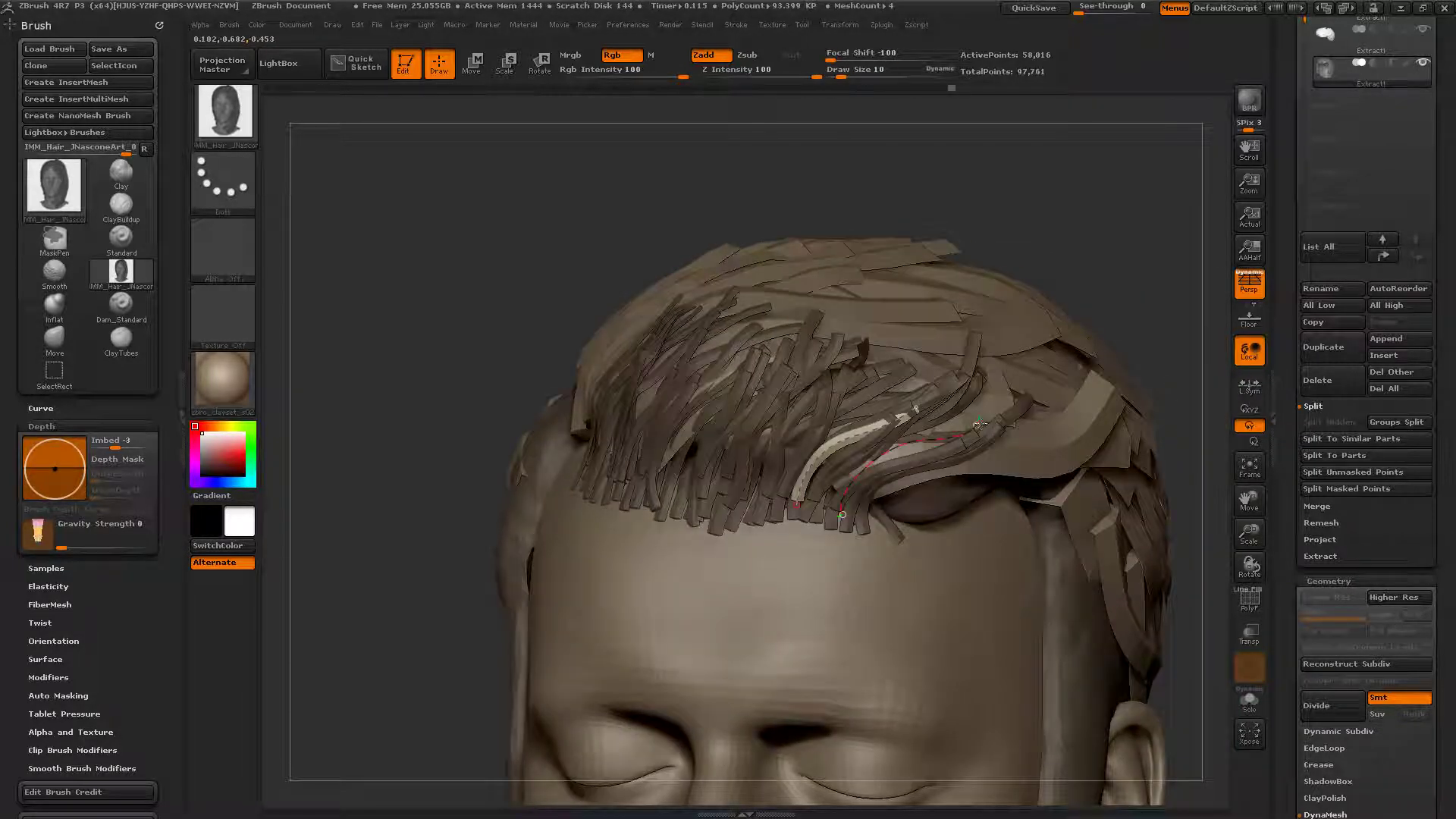
click(980, 423)
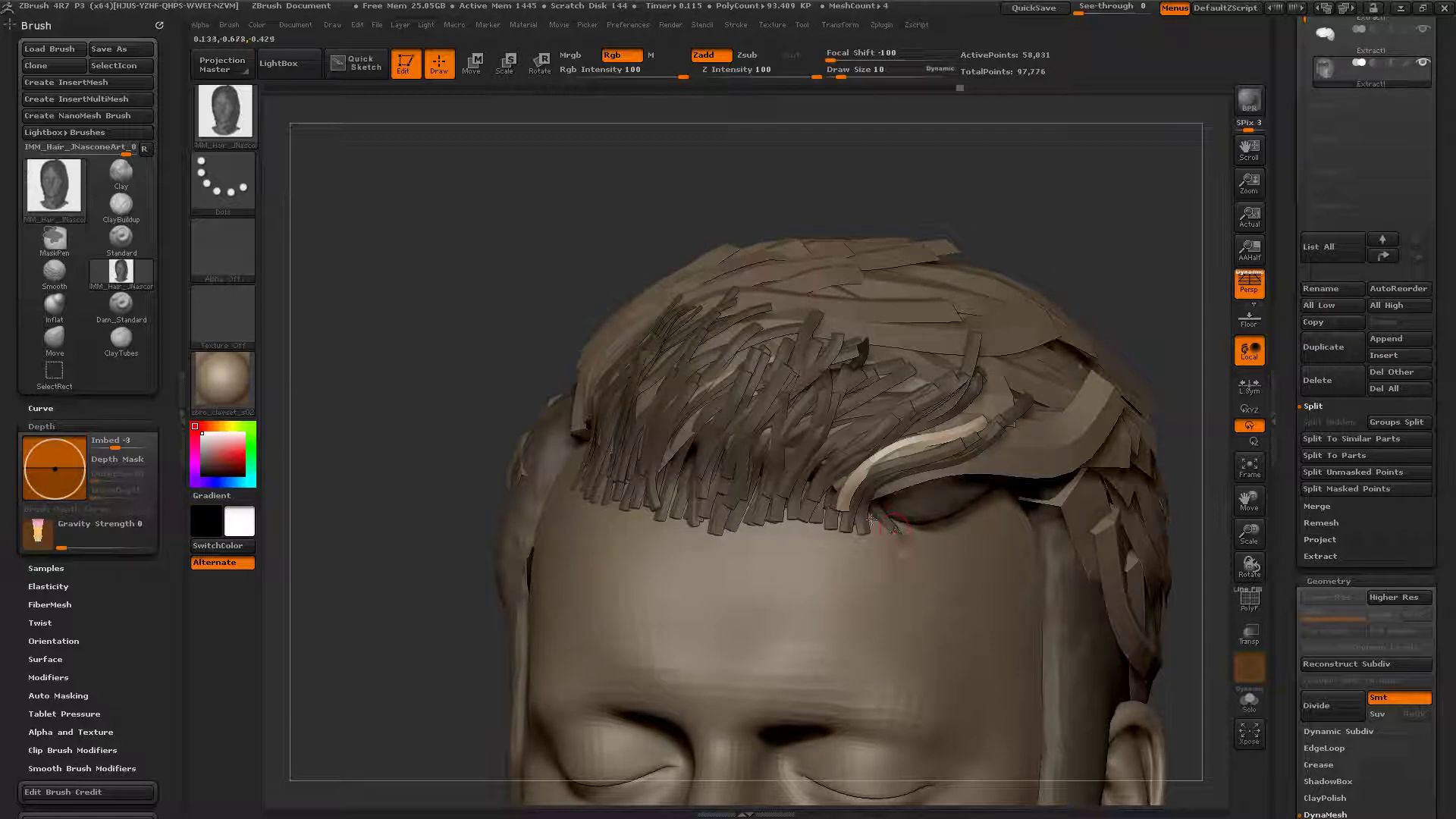
Step: Turn on colorize for all subtools and review the whole hairstyle from the front and side
right_drag(895, 529, 1051, 346)
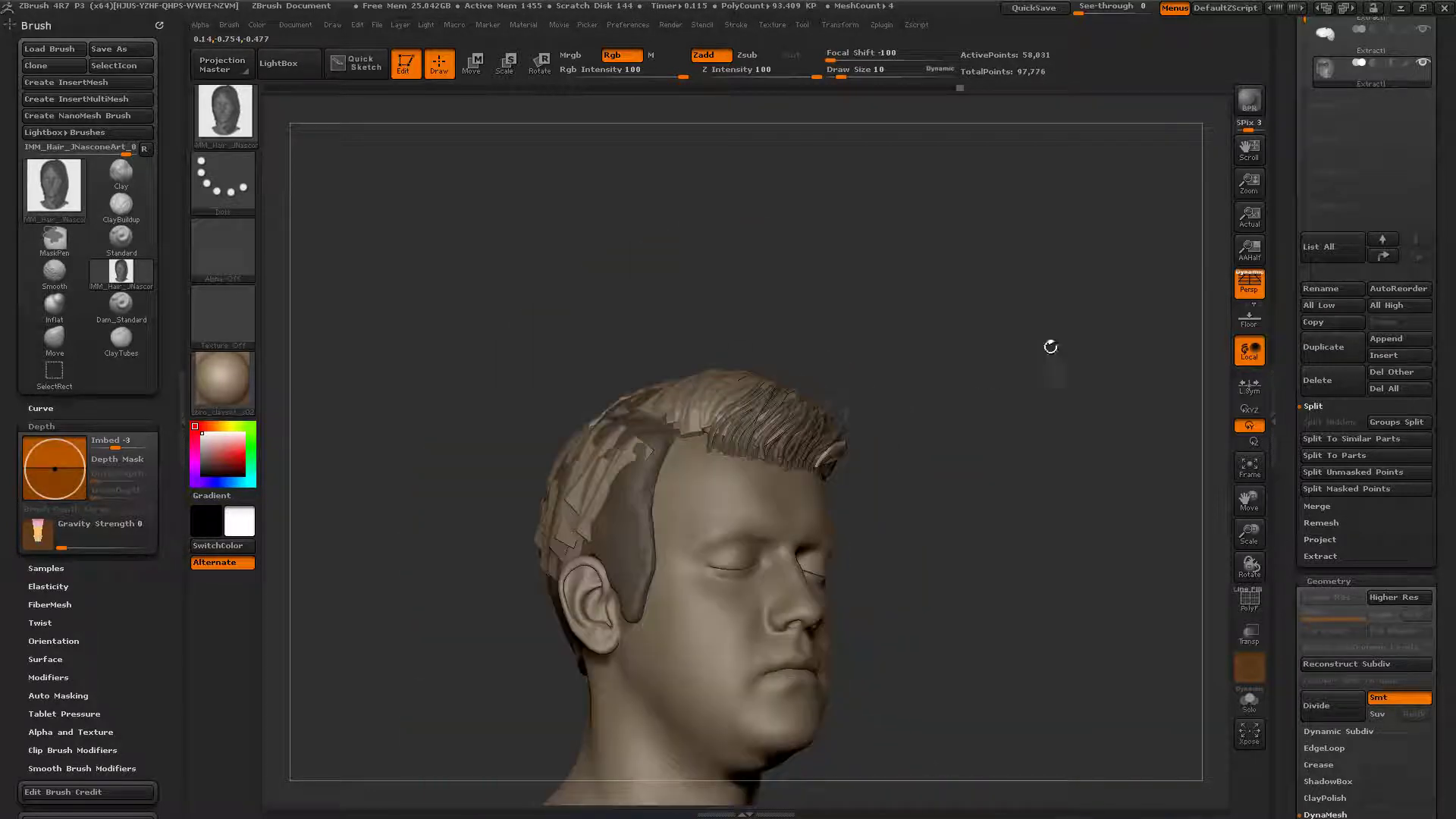
drag(1017, 352, 916, 413)
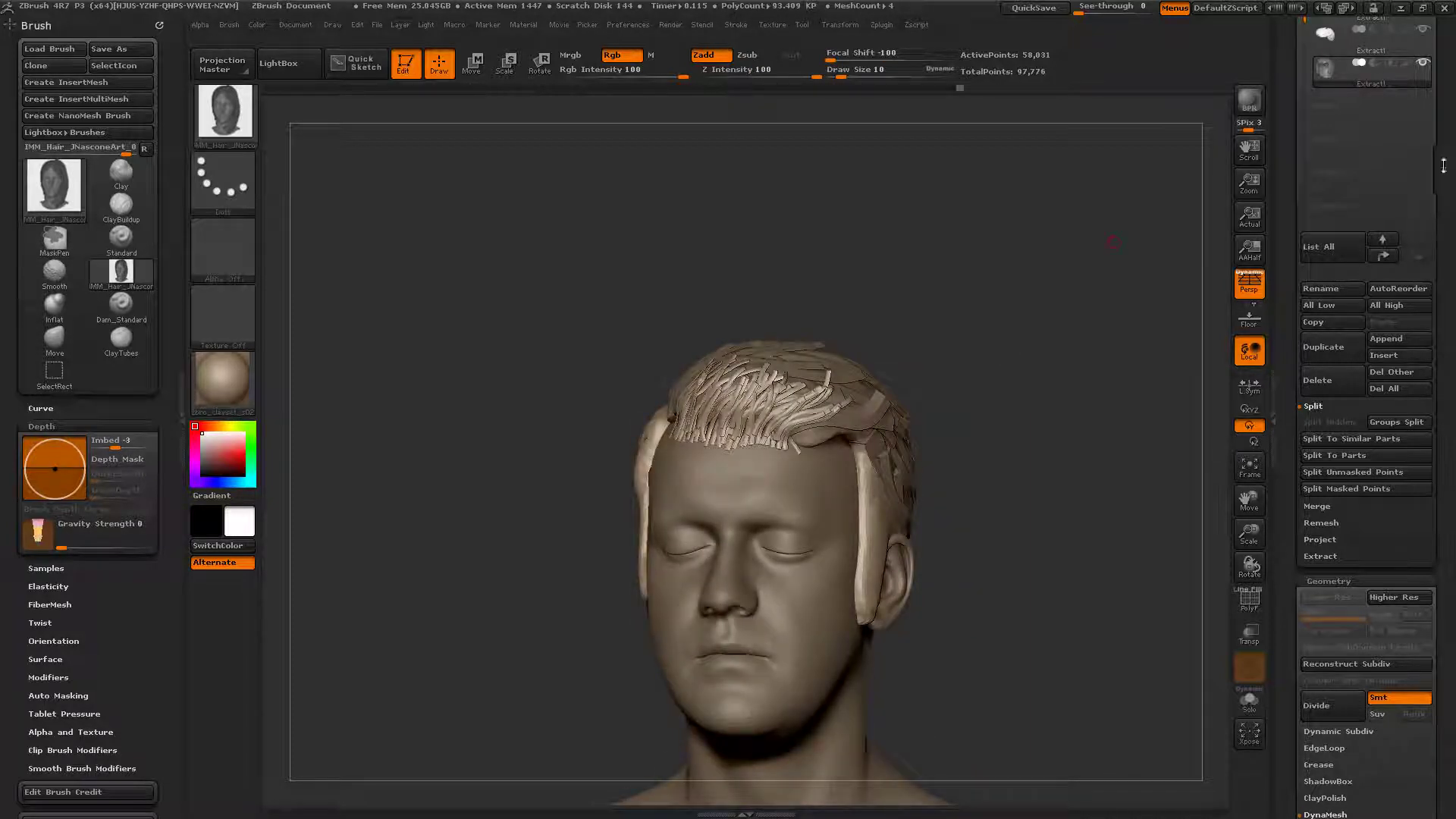
drag(1446, 164, 1440, 236)
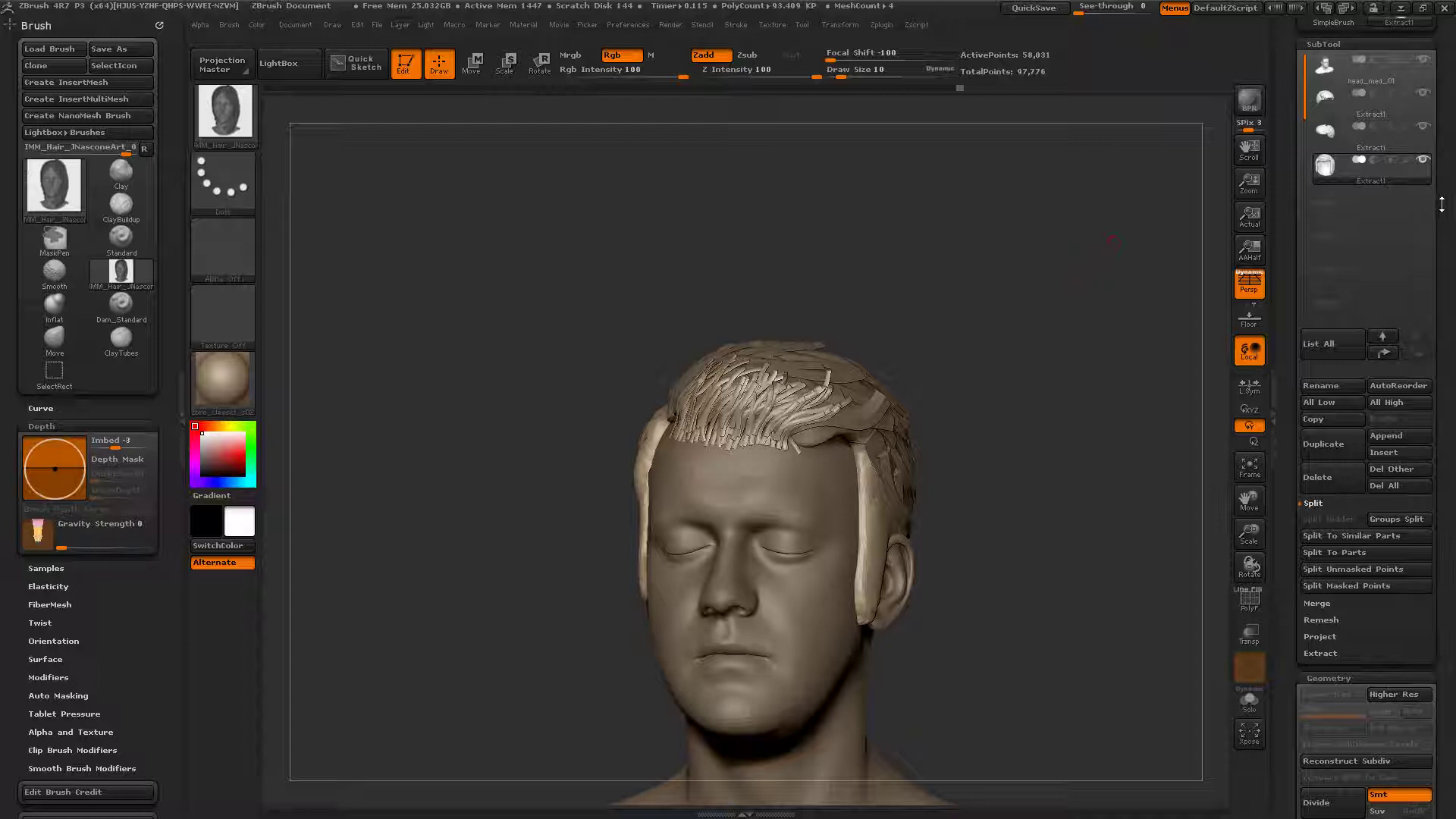
mouse_move(1347, 116)
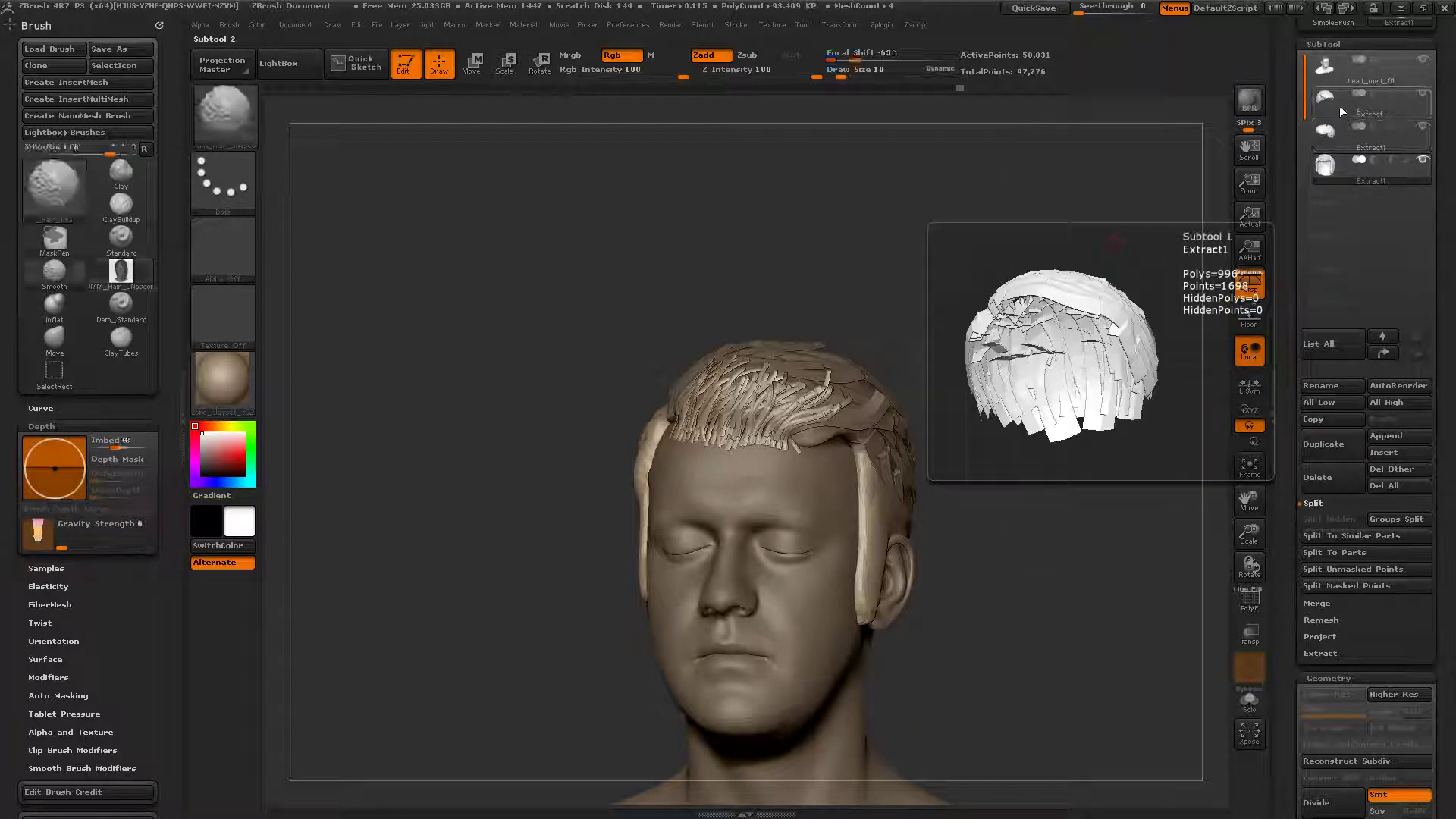
shift+click(1408, 162)
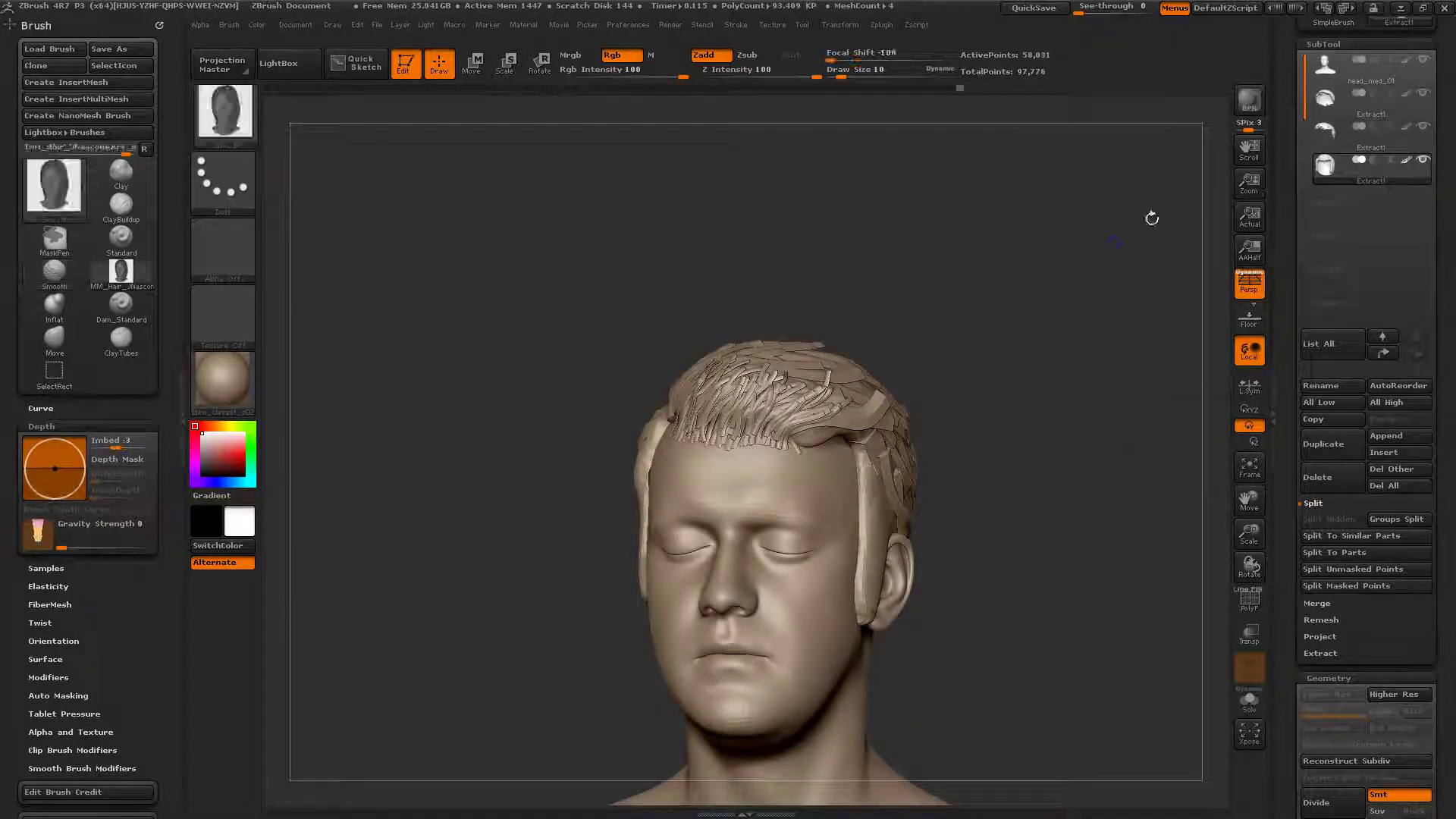
drag(998, 270, 1152, 280)
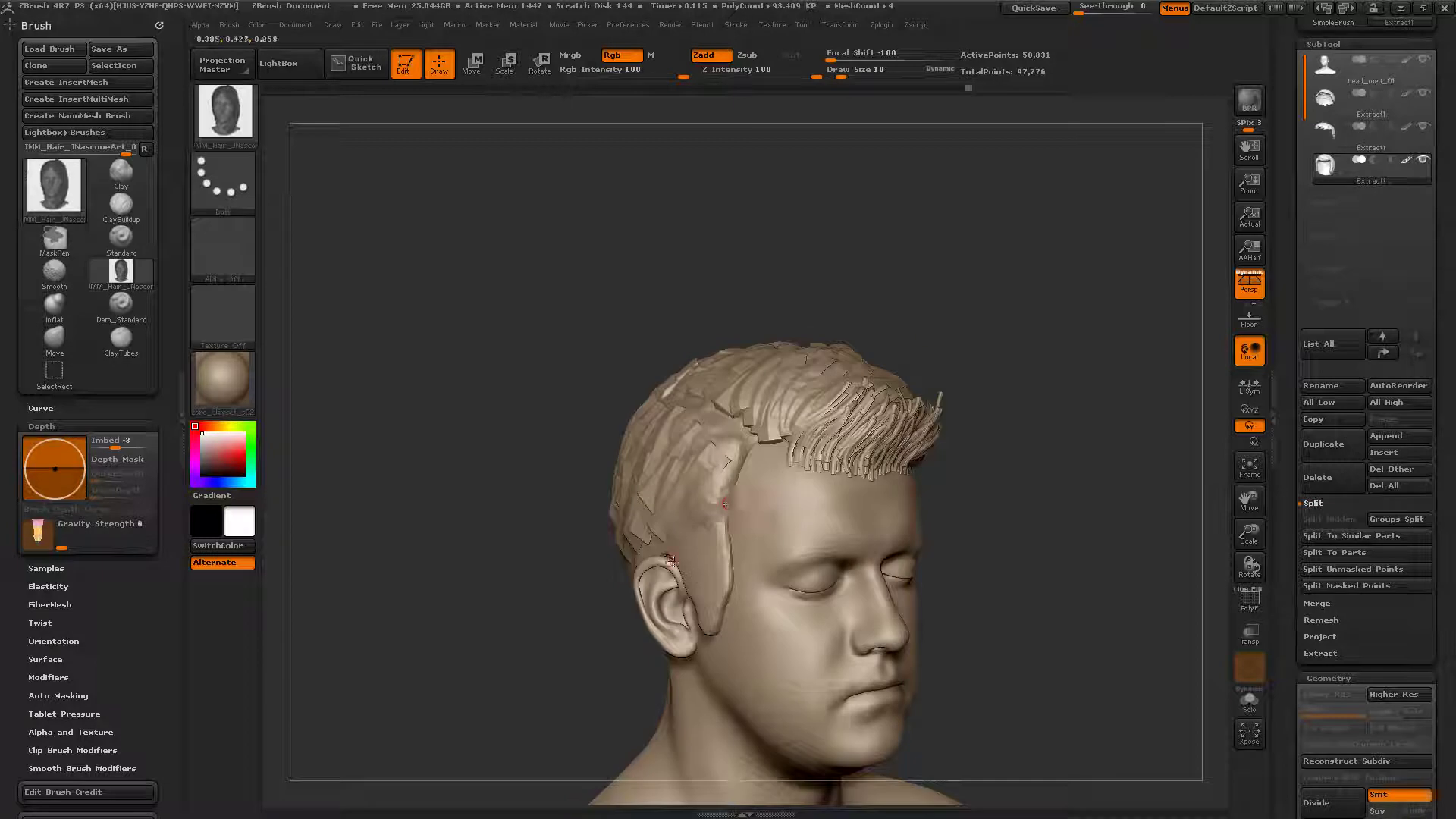
mouse_move(736, 504)
mouse_down()
mouse_move(747, 539)
mouse_move(692, 538)
mouse_move(933, 483)
mouse_move(887, 406)
mouse_up()
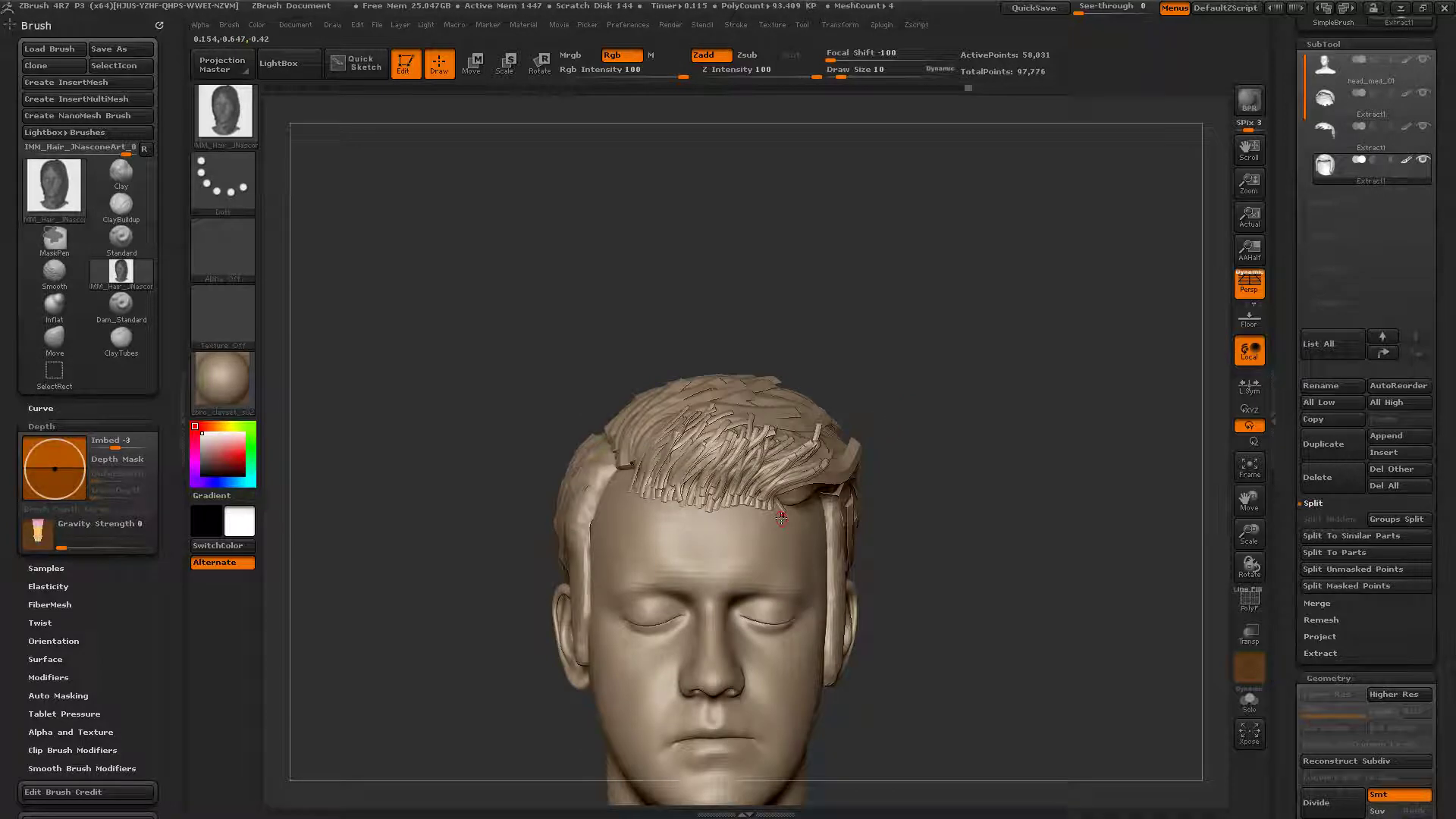
Step: Shape the fringe strips along the hairline with the Move Topological brush at draw size 93, pushing them toward the forehead
key(b)
key(m)
key(t)
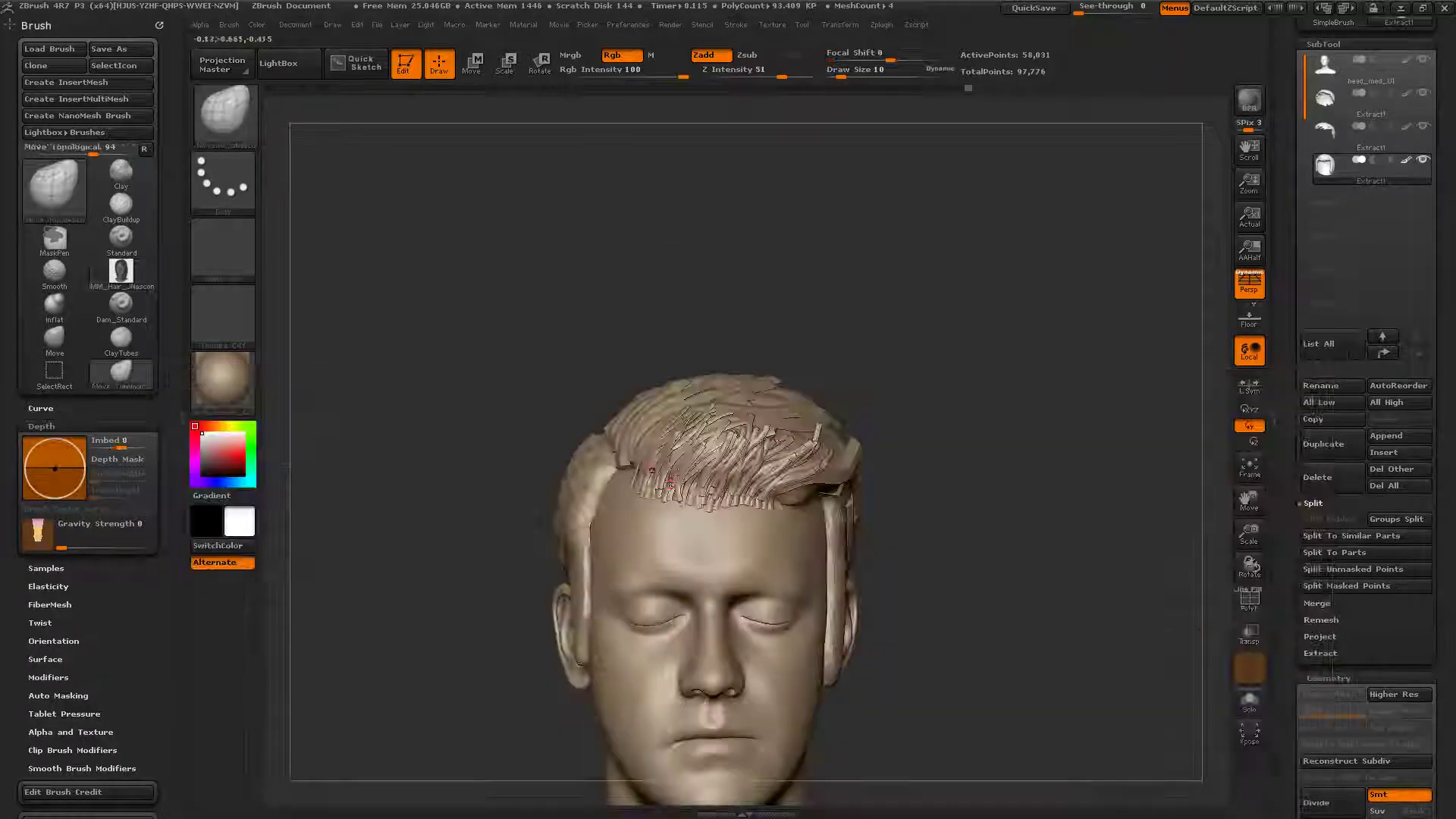
key(space)
mouse_move(706, 460)
mouse_down()
mouse_move(729, 461)
mouse_move(740, 498)
mouse_move(725, 501)
mouse_up()
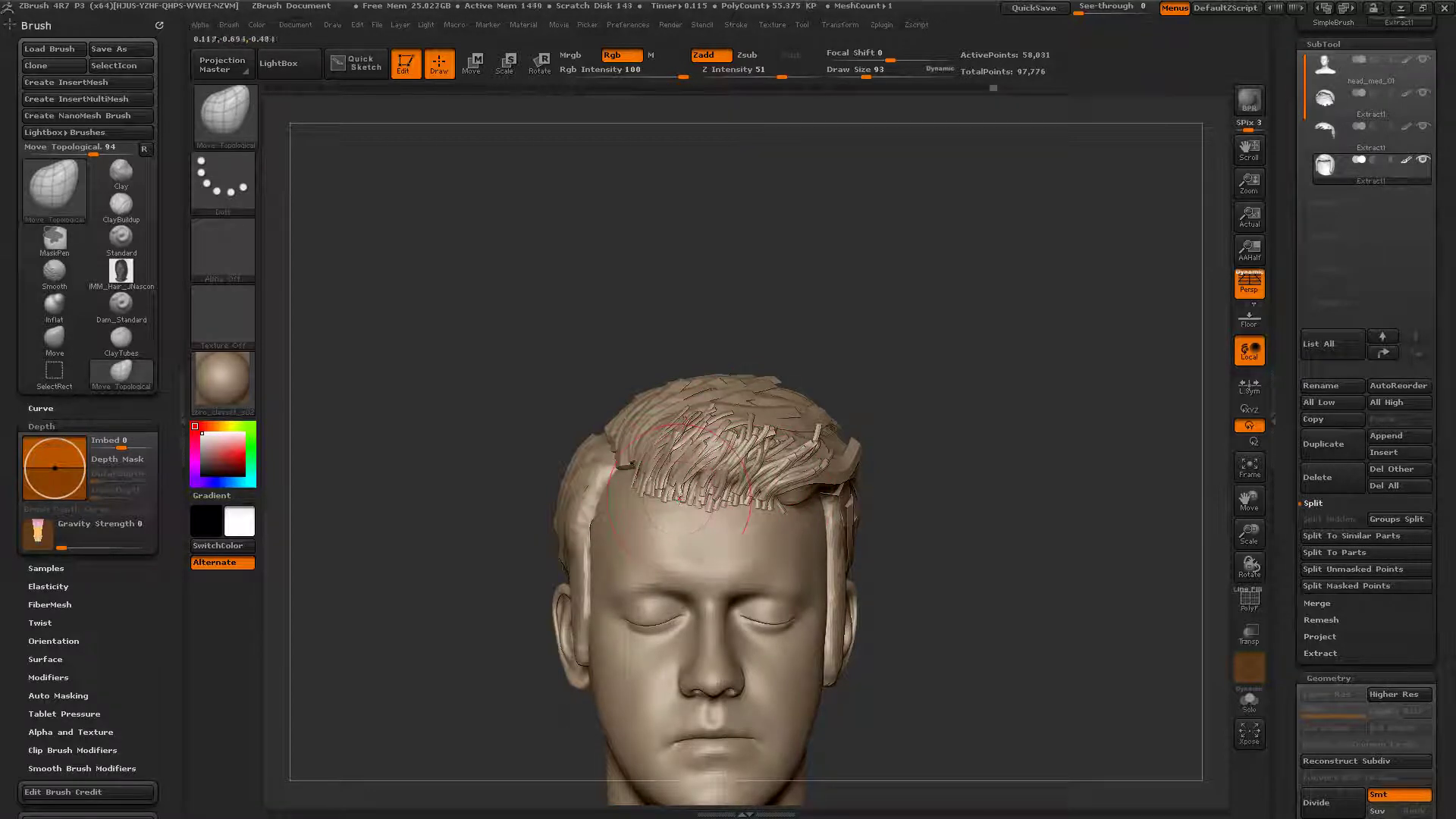
mouse_move(956, 428)
mouse_down()
mouse_move(826, 473)
mouse_move(833, 425)
mouse_up()
mouse_move(672, 425)
right_down()
mouse_move(748, 400)
mouse_move(793, 410)
mouse_move(758, 414)
mouse_move(751, 507)
right_up()
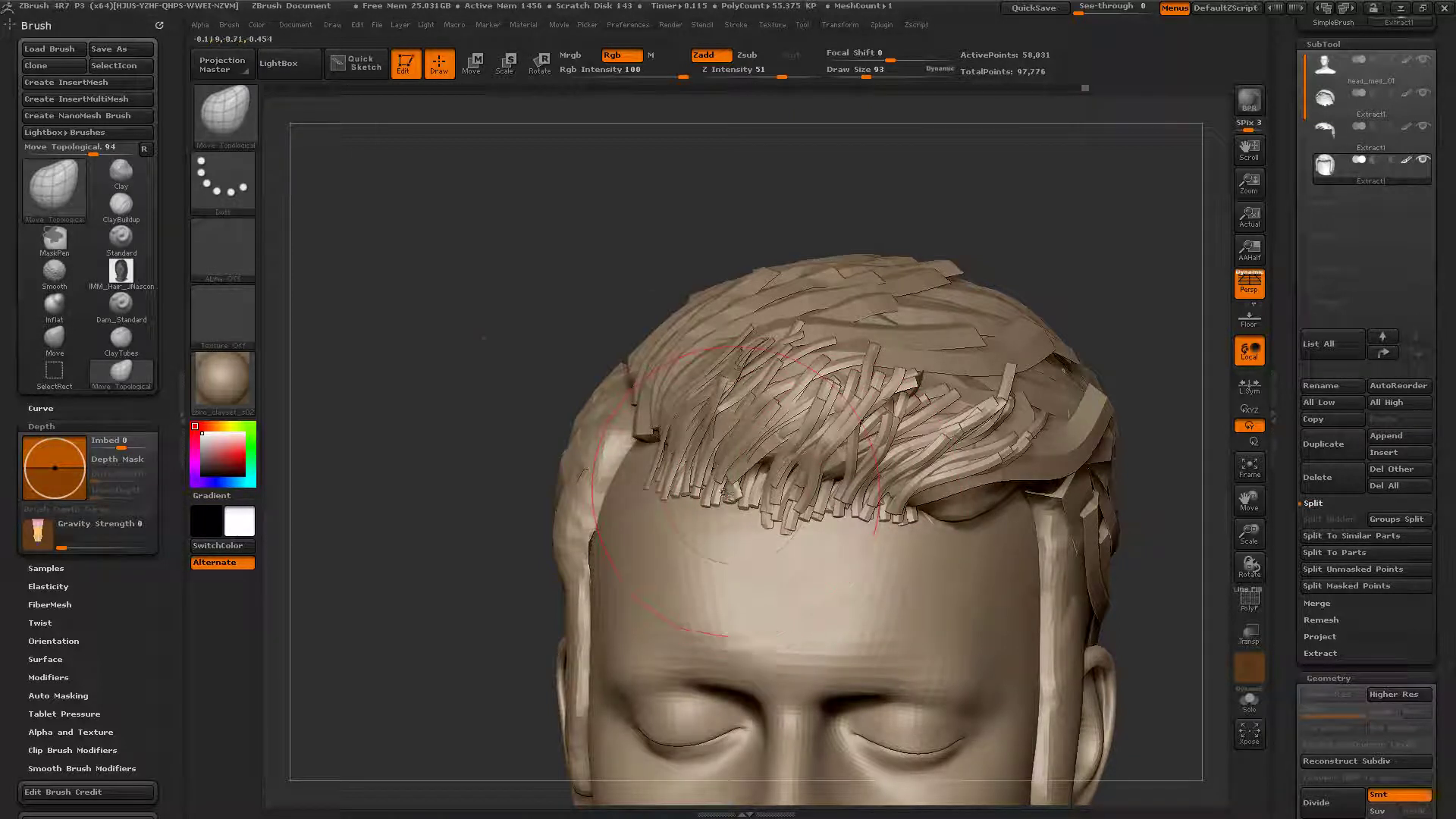
right_drag(731, 498, 796, 498)
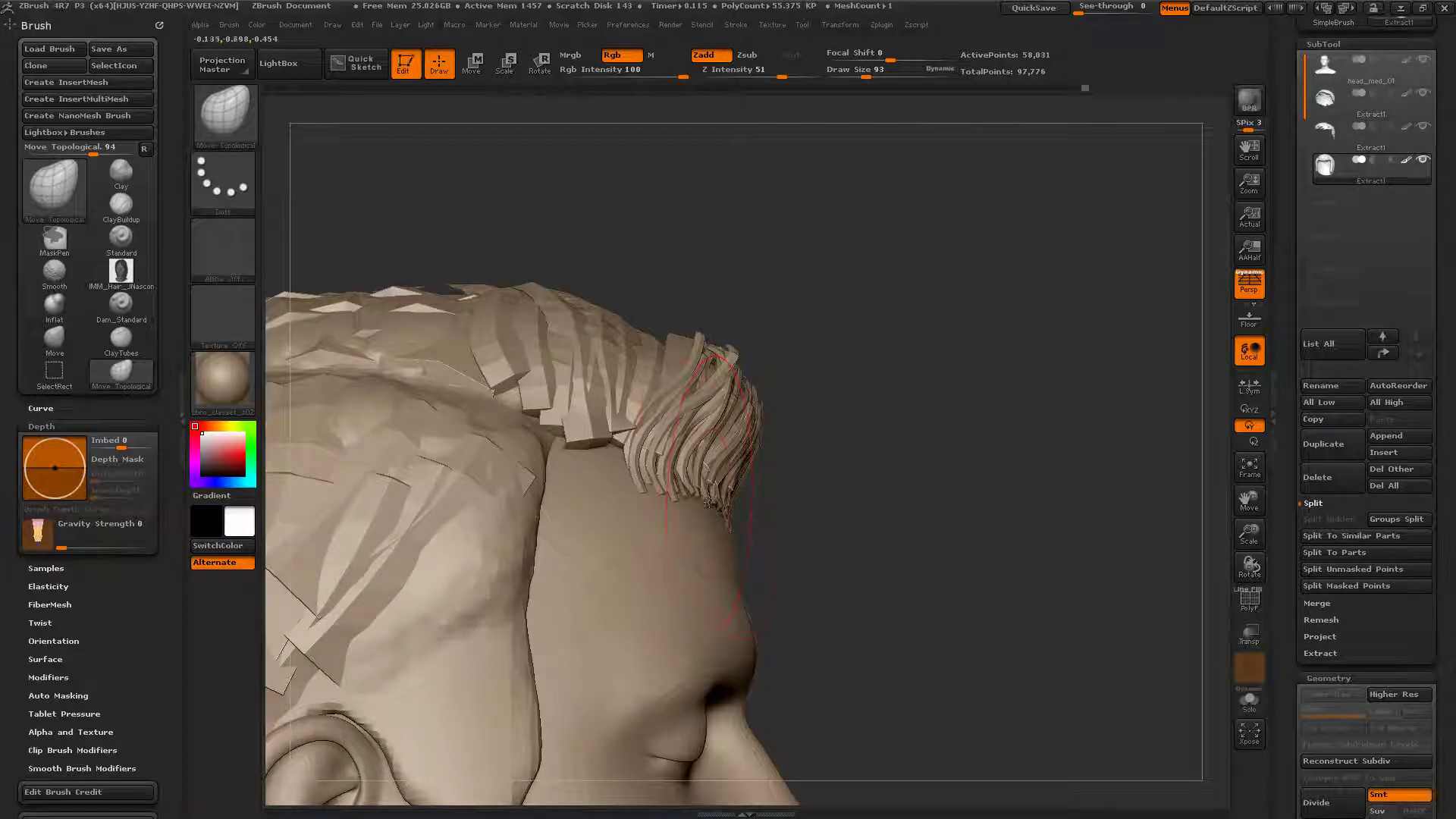
drag(663, 473, 639, 482)
right_drag(682, 468, 642, 468)
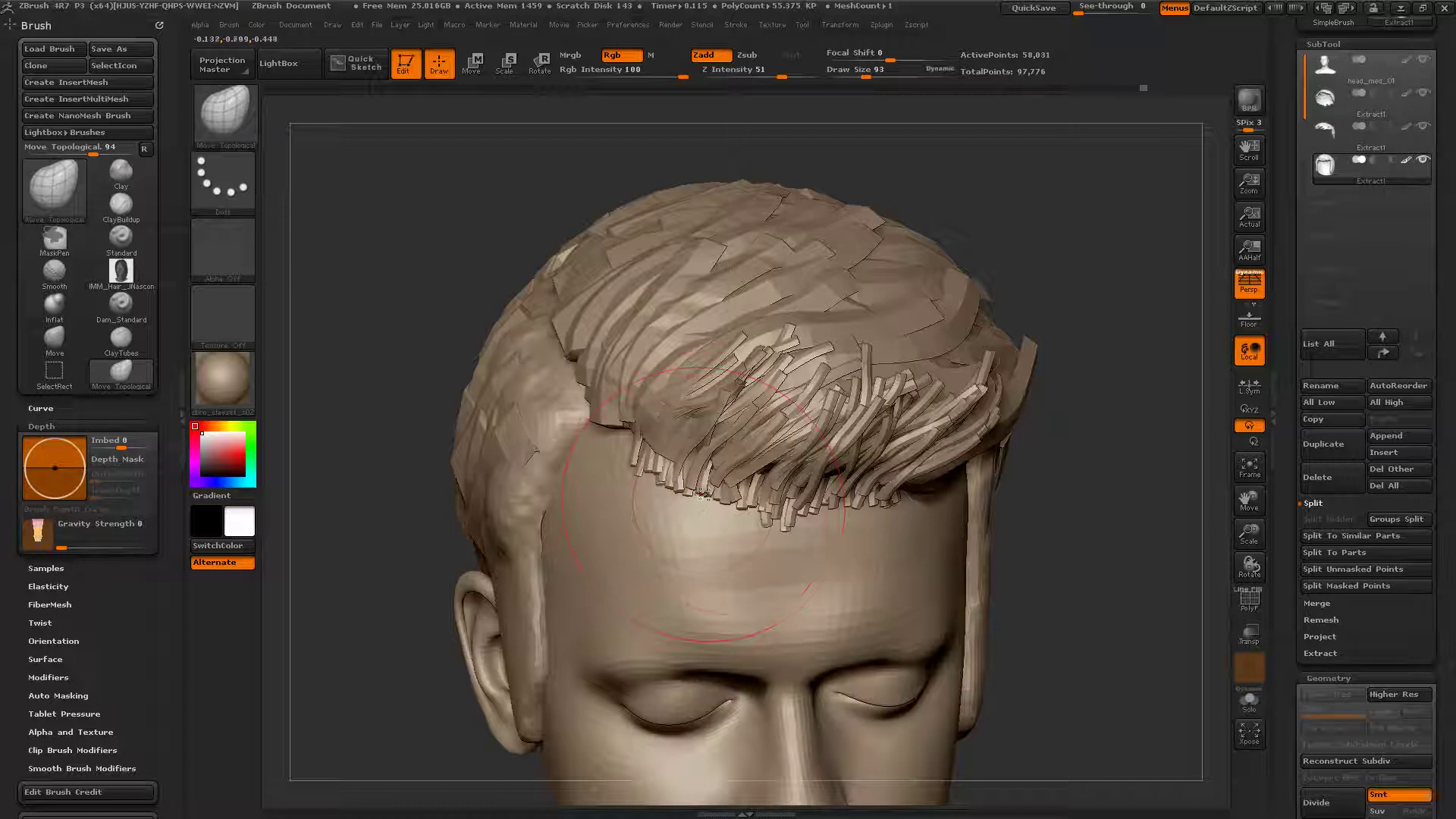
Step: Reduce the Move Topological brush to draw size 19 for adjusting individual strips and check the fringe from several angles
mouse_move(727, 505)
right_down()
mouse_move(686, 486)
mouse_move(705, 487)
right_up()
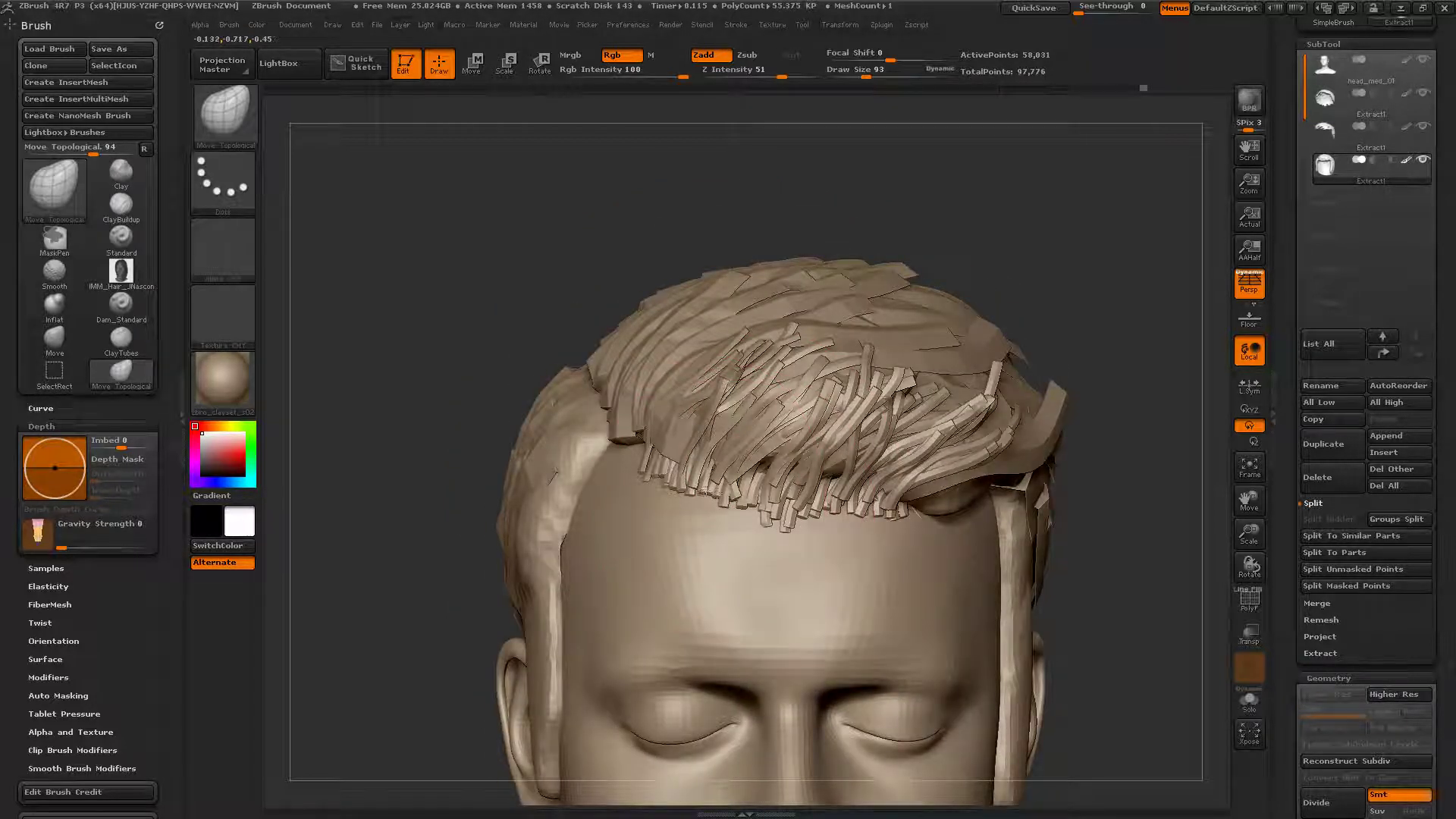
mouse_move(713, 516)
right_down()
mouse_move(849, 495)
mouse_move(735, 489)
mouse_move(884, 500)
mouse_move(916, 517)
mouse_move(870, 446)
mouse_move(738, 490)
mouse_move(740, 516)
right_up()
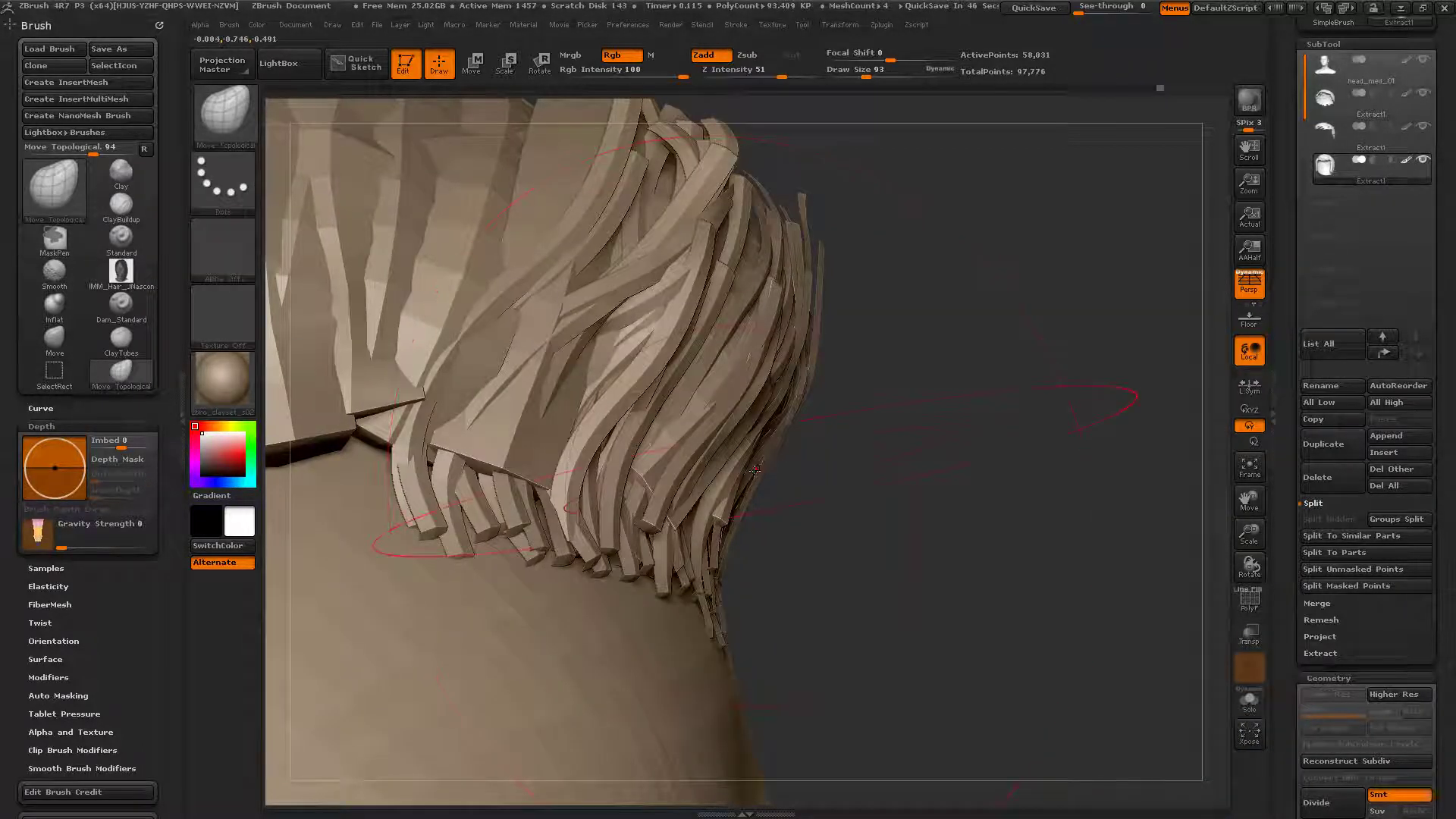
key(space)
drag(755, 470, 737, 472)
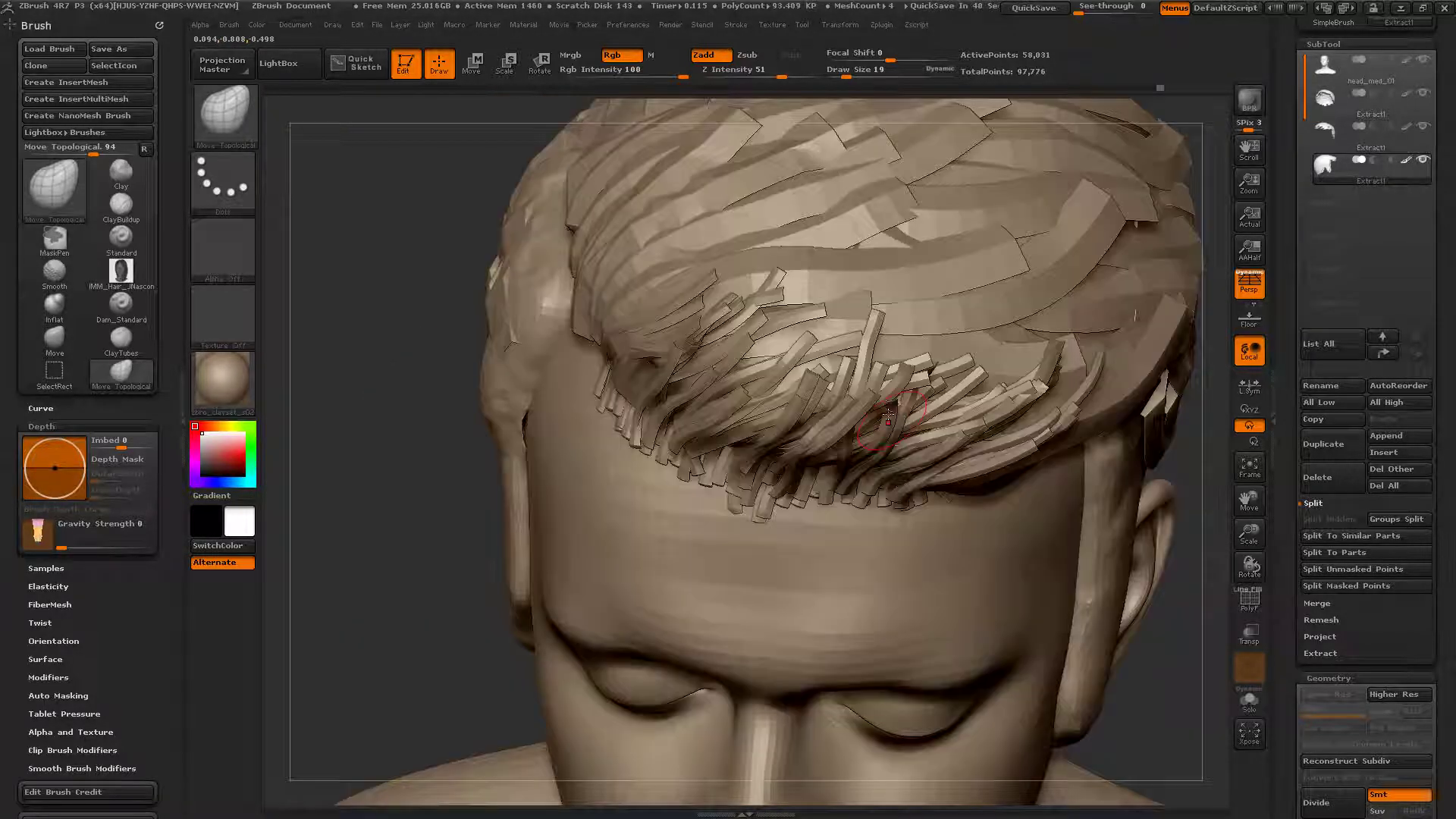
right_drag(889, 415, 802, 472)
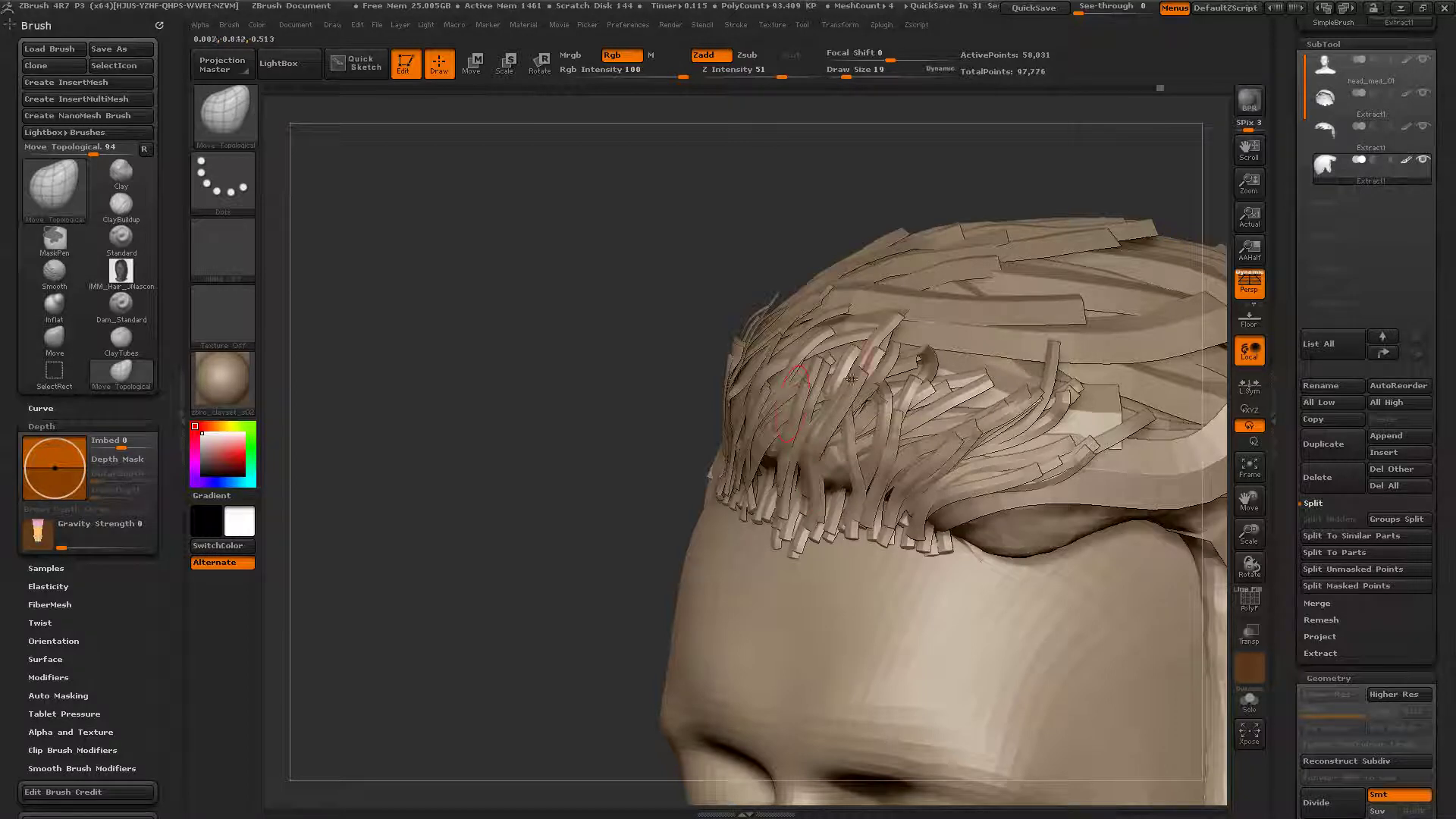
mouse_move(880, 466)
ctrl+right_down()
mouse_move(879, 433)
mouse_move(978, 432)
mouse_move(923, 401)
mouse_move(902, 438)
ctrl+right_up()
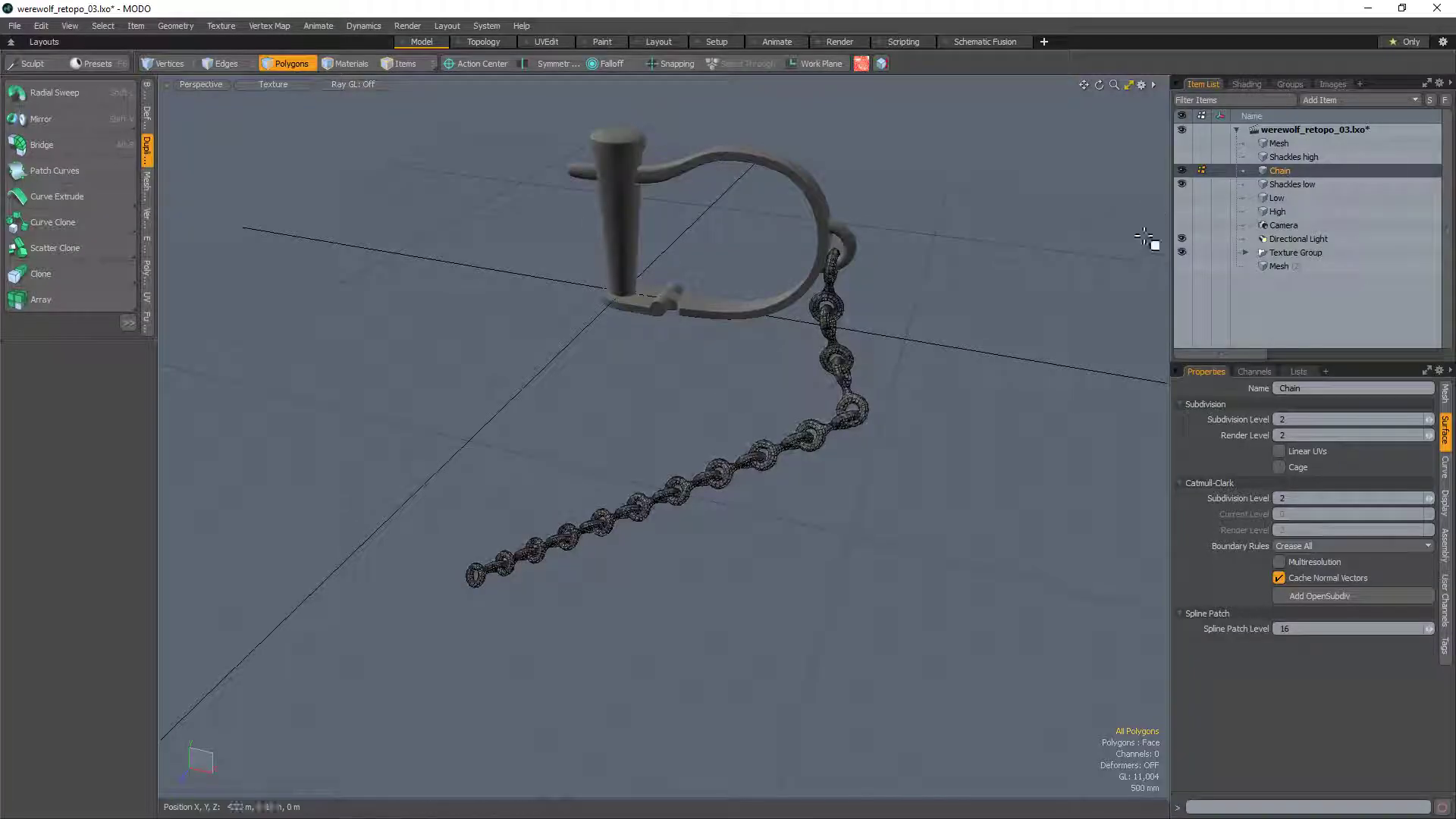
Step: Select the Low werewolf mesh and hide the Chain and Shackles low meshes
click(1320, 157)
click(1280, 144)
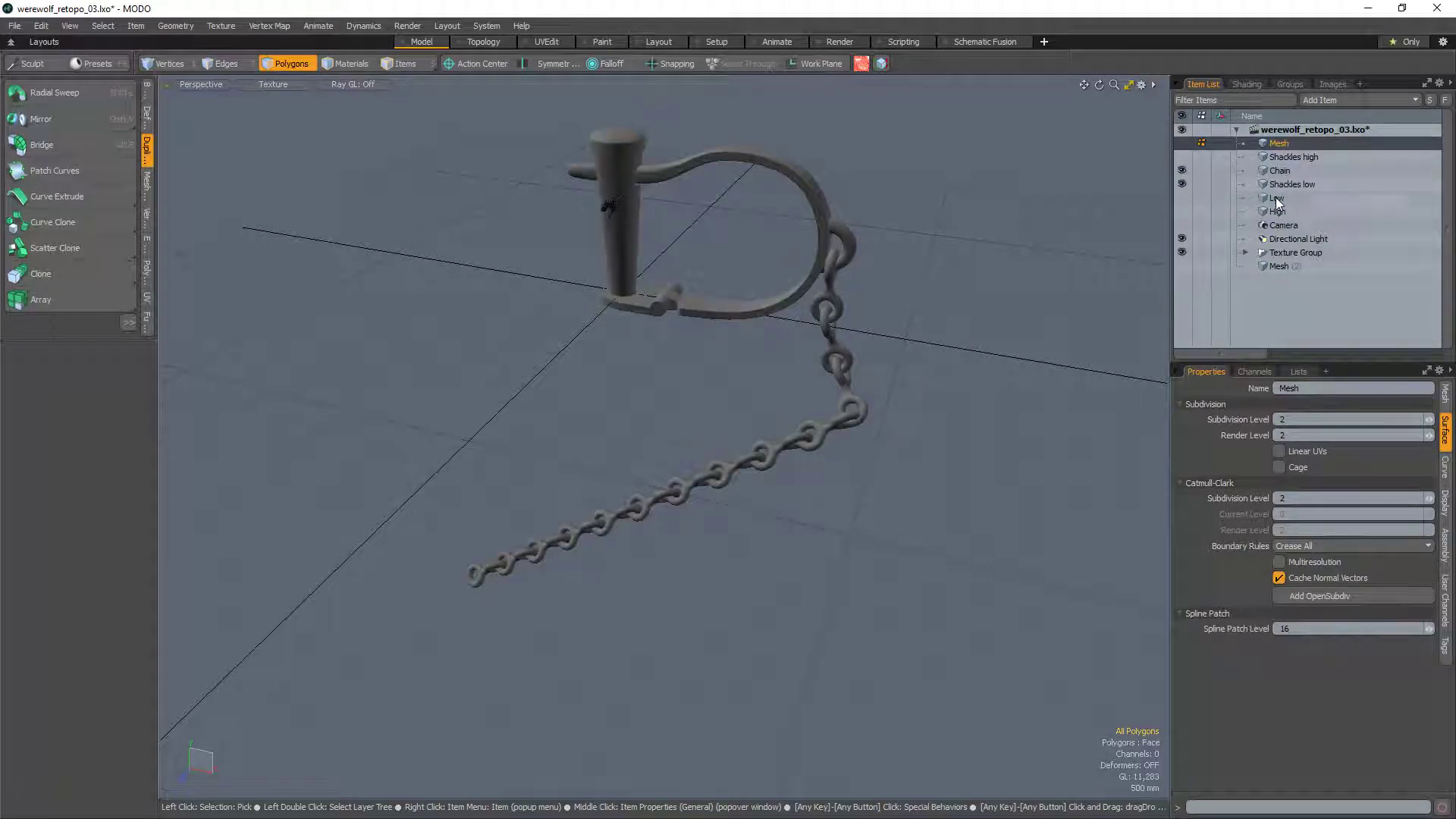
click(1276, 198)
key(shift+a)
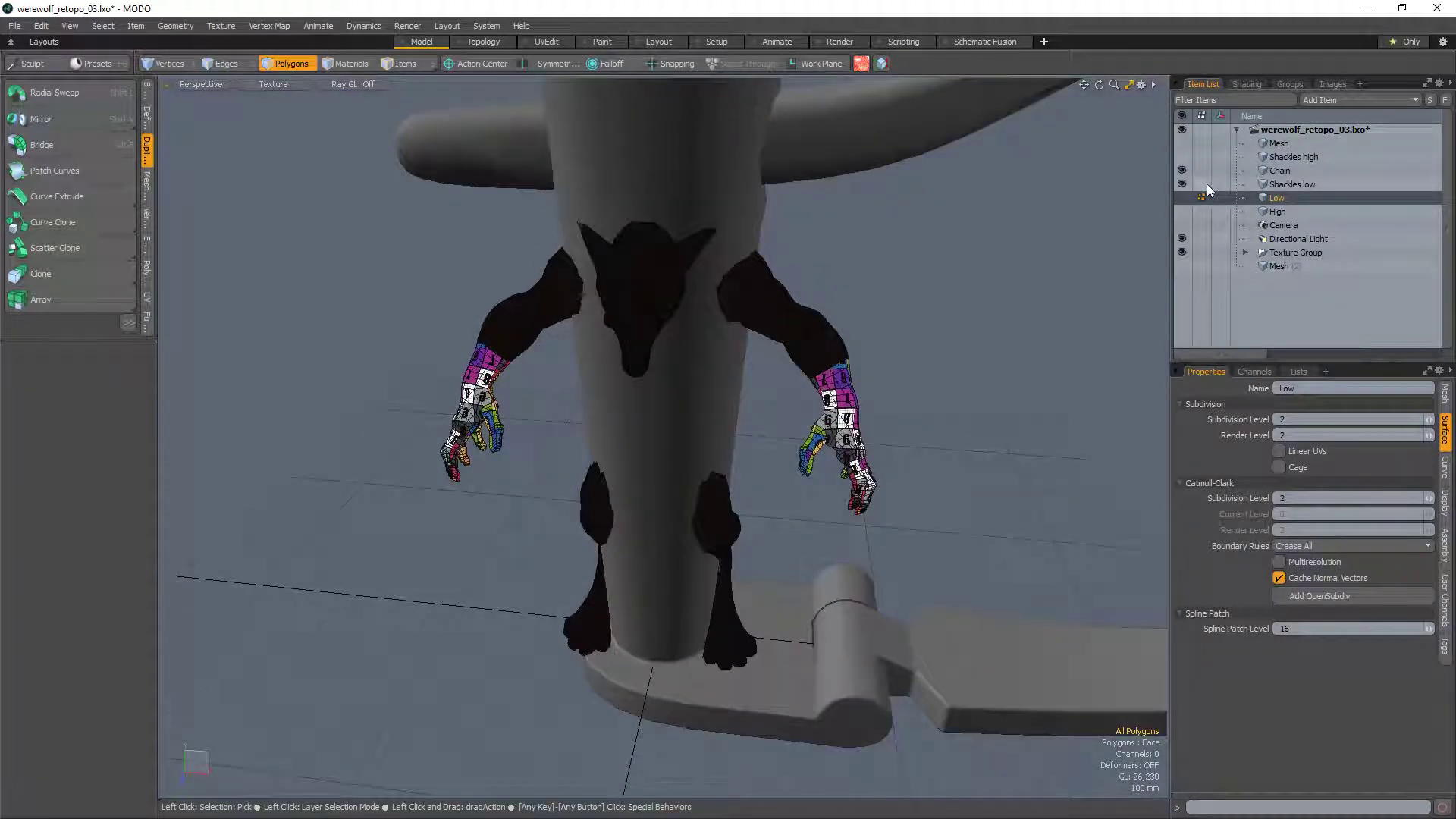
drag(1182, 171, 1182, 185)
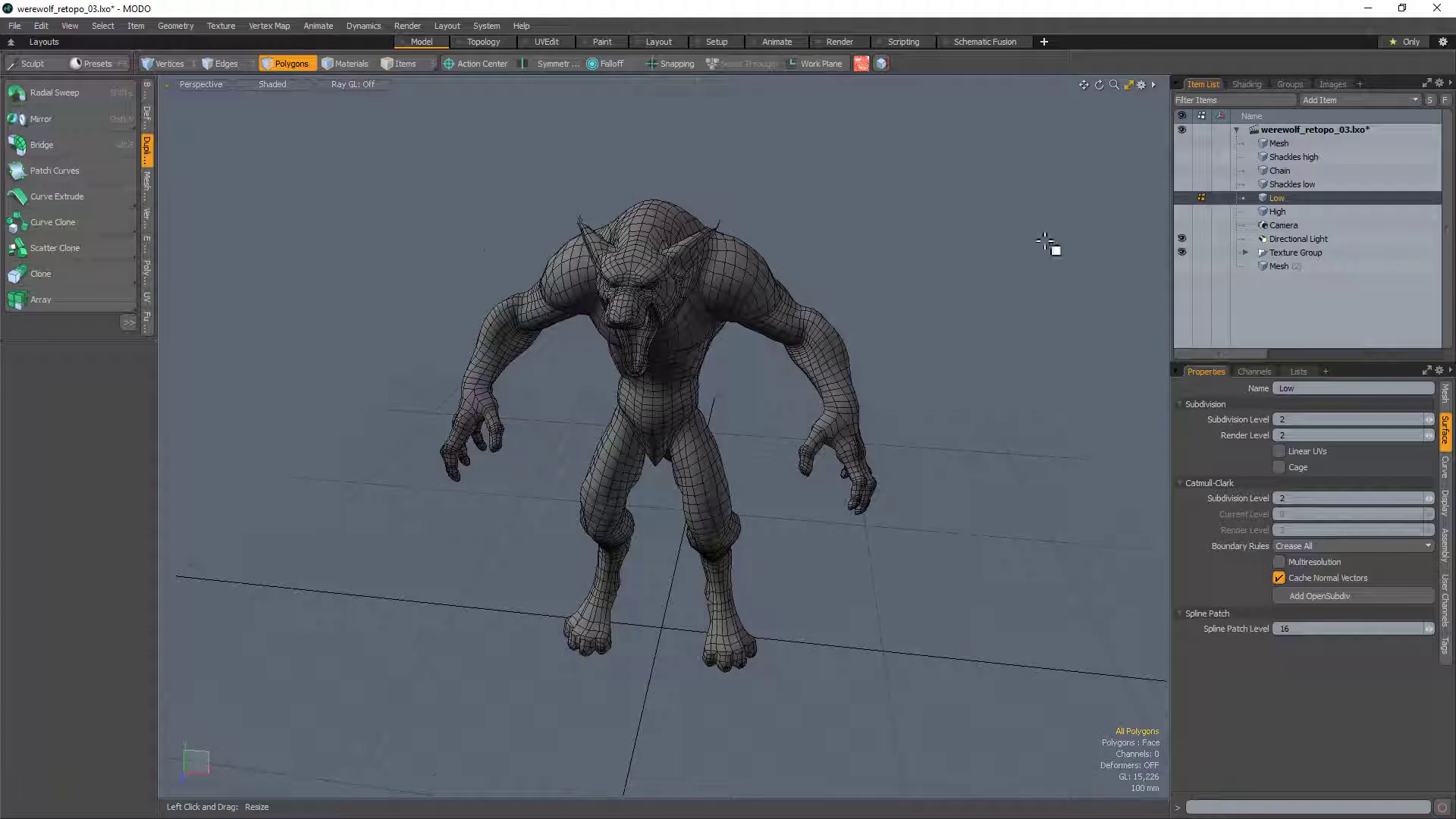
Step: Examine the low-poly werewolf's wireframe topology from the front, sides and back, including the head and shoulders
alt+drag(1051, 246, 559, 260)
alt+drag(513, 351, 958, 375)
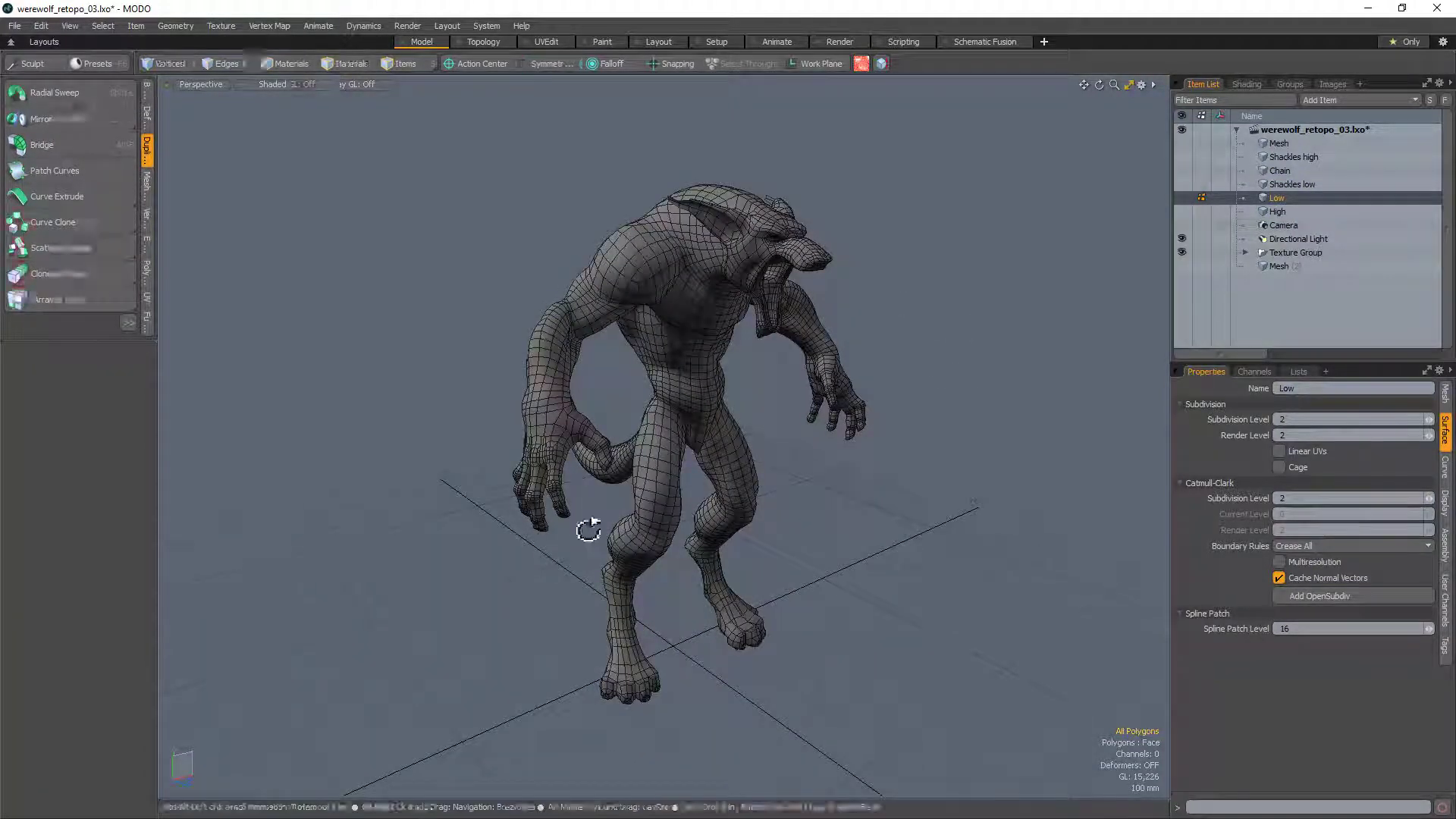
ctrl+alt+drag(589, 526, 543, 448)
ctrl+alt+drag(787, 539, 753, 563)
ctrl+alt+drag(803, 302, 867, 316)
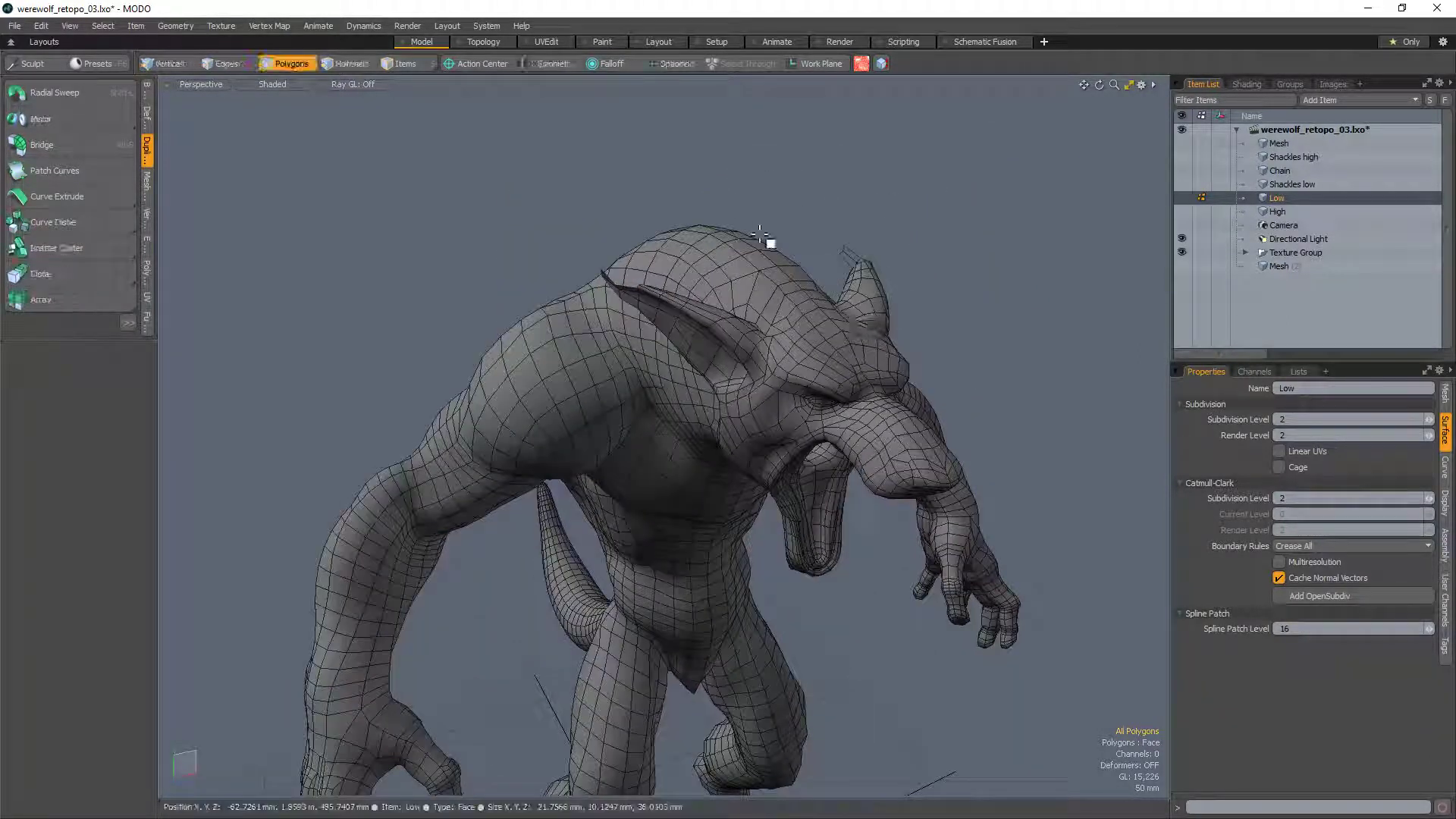
alt+drag(699, 429, 751, 334)
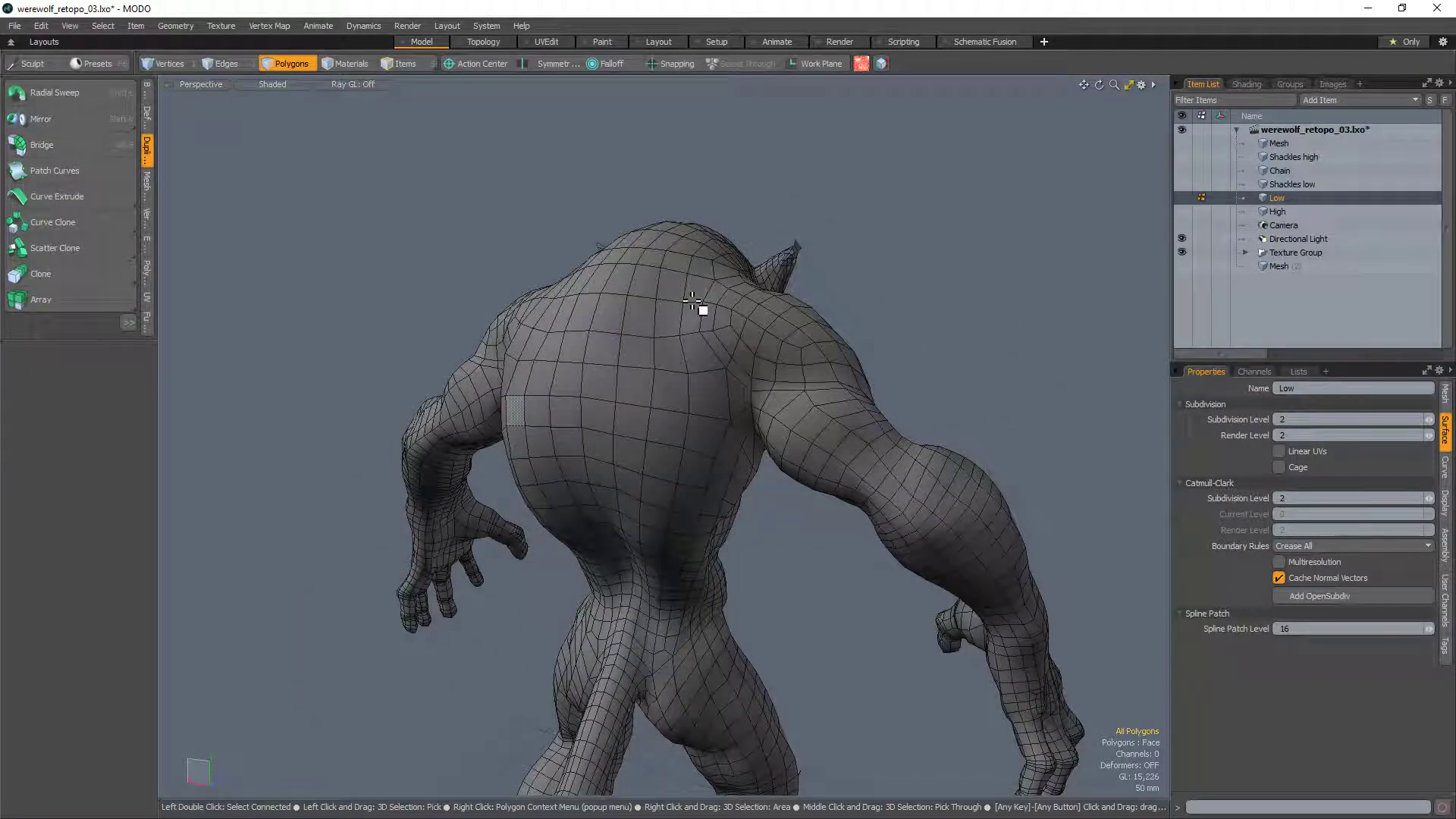
alt+drag(618, 361, 793, 383)
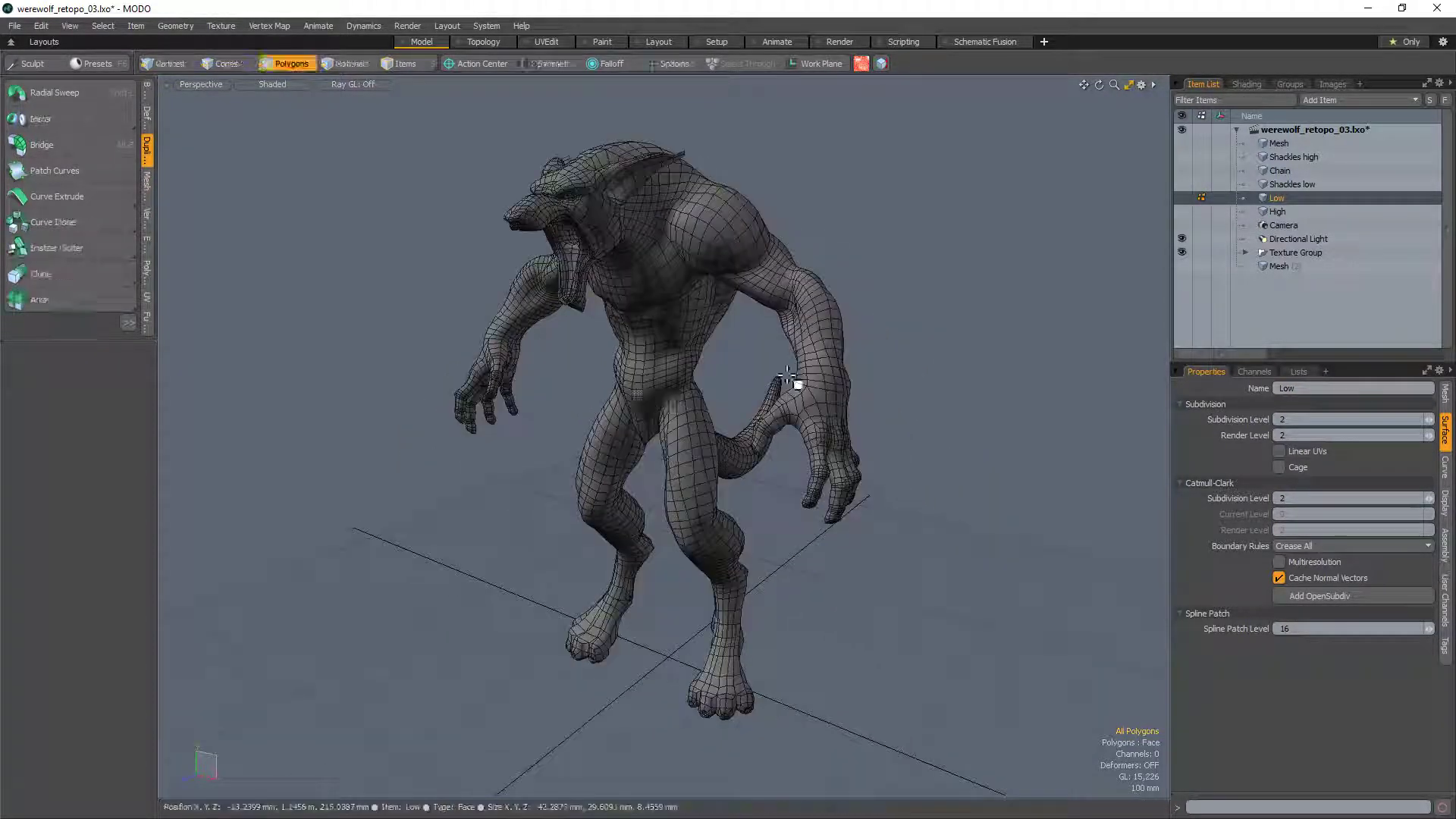